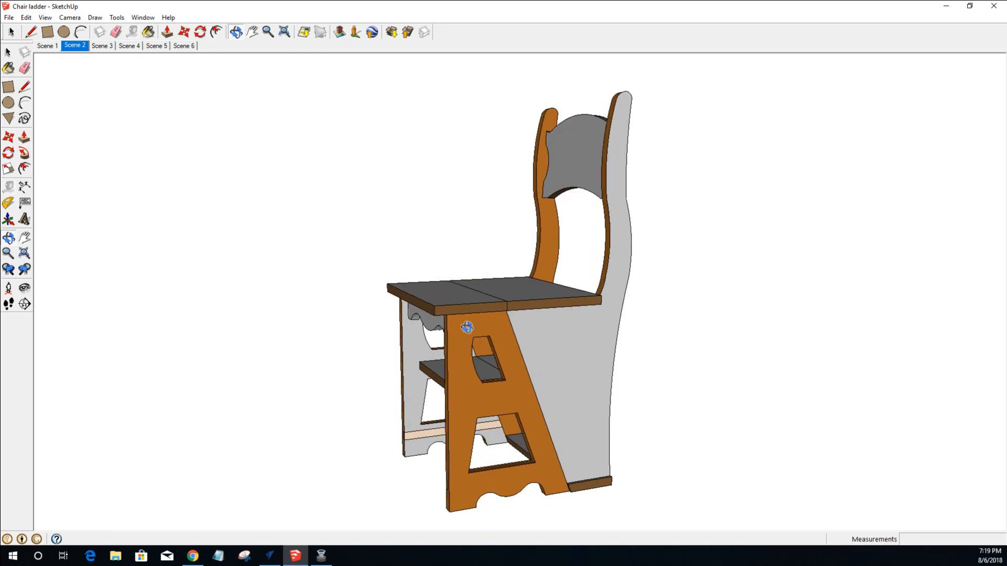
Hide the chair's rear section component so that only the front step-stool section stays displayed.
left_click_drag(472, 363, 508, 301)
scroll(472, 377, "up", 3)
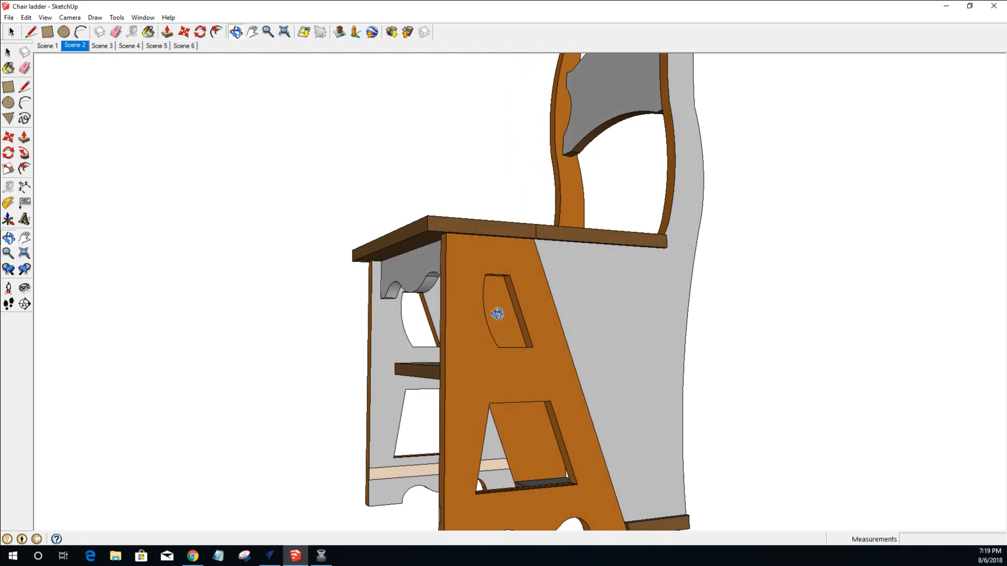
scroll(495, 314, "down", 2)
left_click_drag(468, 345, 367, 412)
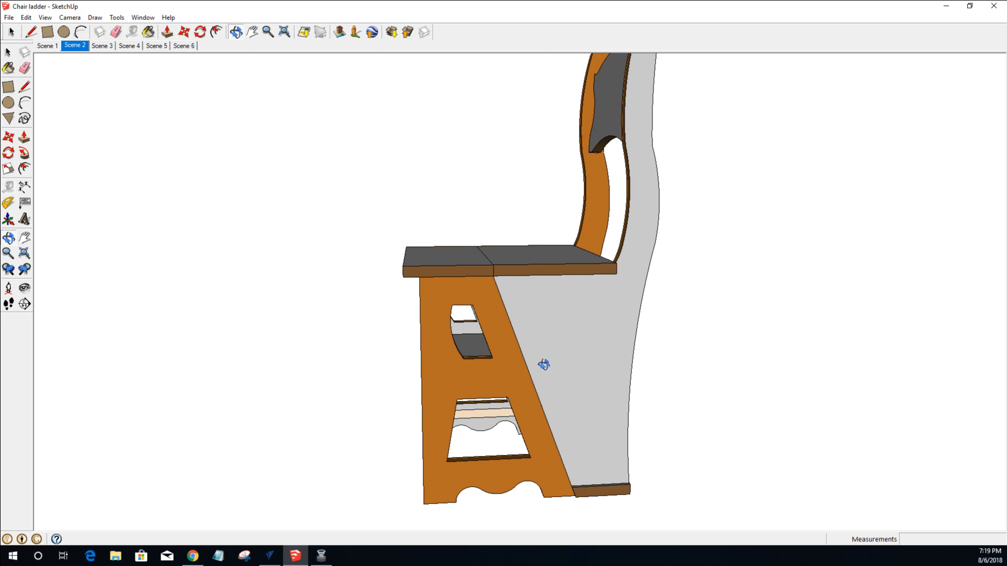
left_click_drag(578, 391, 582, 328)
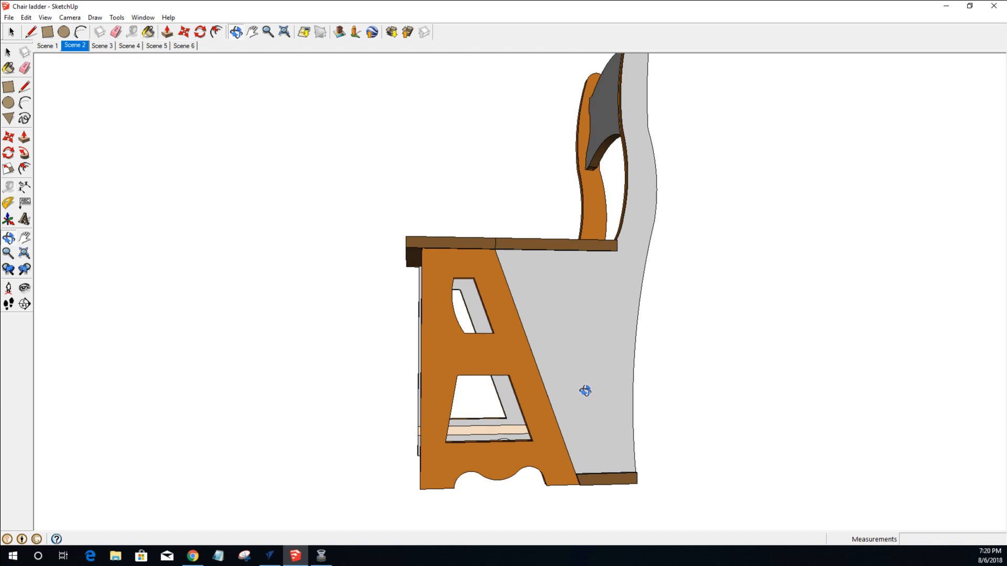
left_click_drag(585, 391, 549, 398)
key("space")
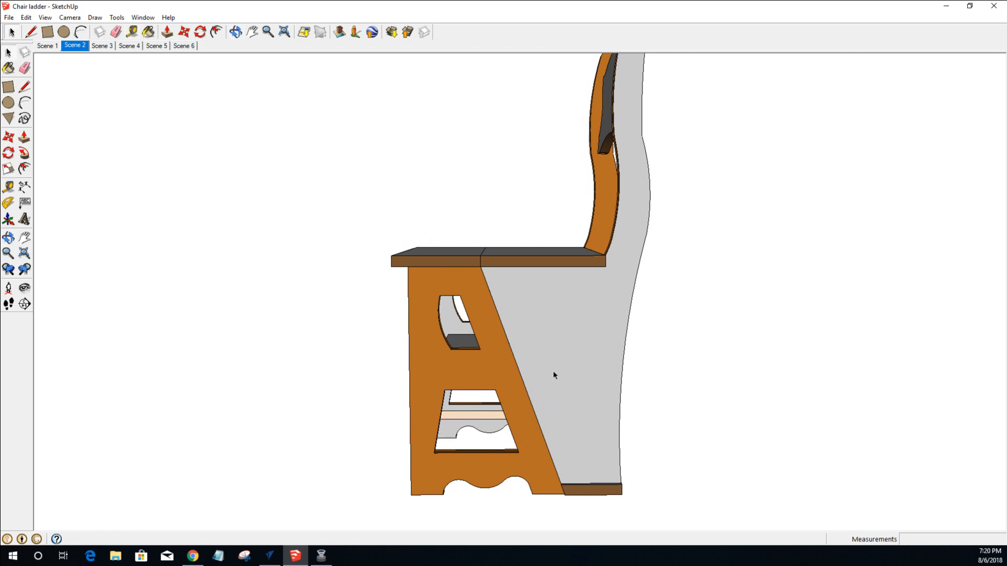
left_click(553, 372)
right_click(553, 374)
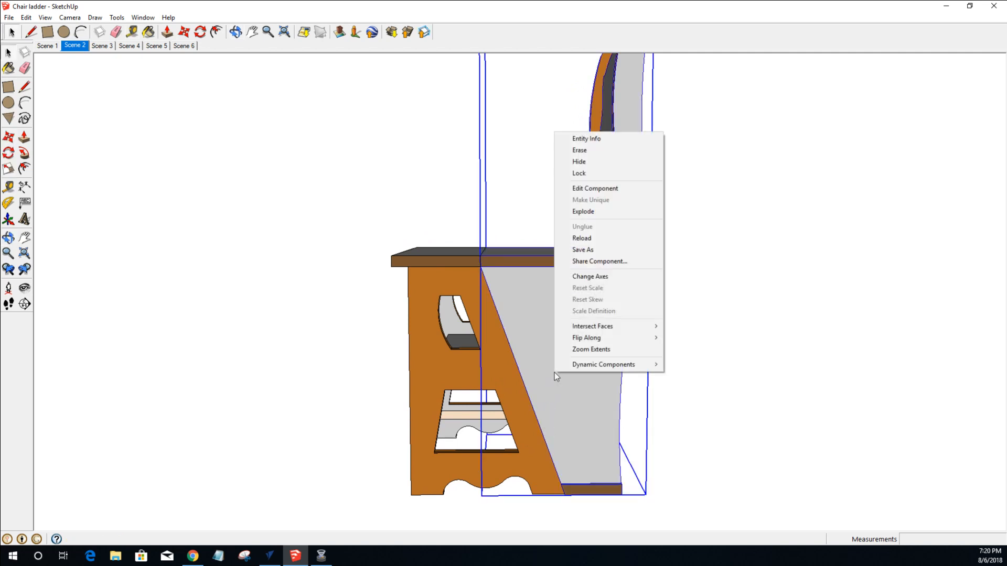
left_click(589, 163)
Examine the front step-stool section from the front, back, above and below, down to the strips near its feet.
key("o")
left_click_drag(530, 407, 154, 371)
middle_click_drag(153, 370, 873, 352)
middle_click_drag(453, 390, 7, 326)
middle_click_drag(490, 405, 208, 454)
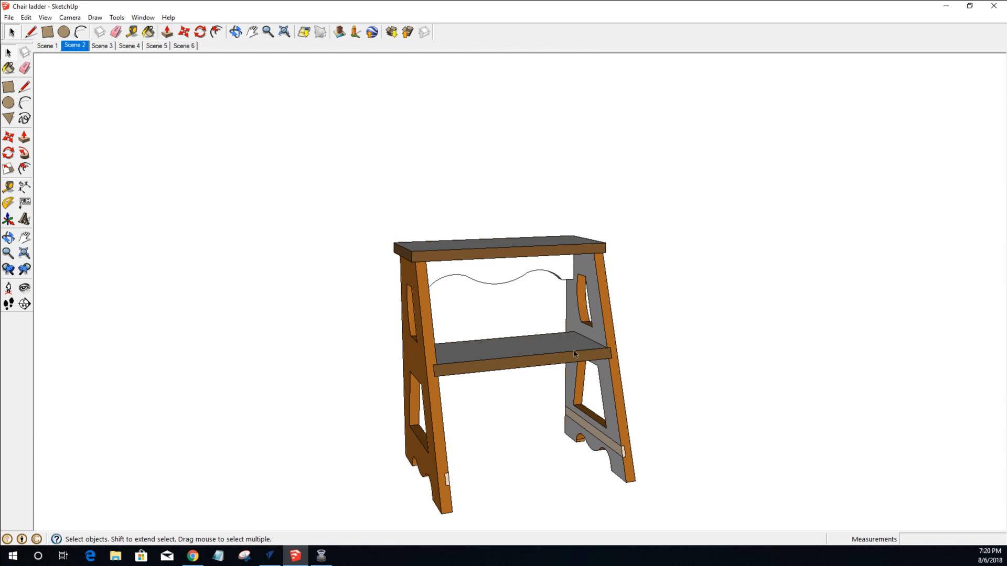
middle_click_drag(435, 397, 1006, 304)
middle_click_drag(476, 320, 481, 319)
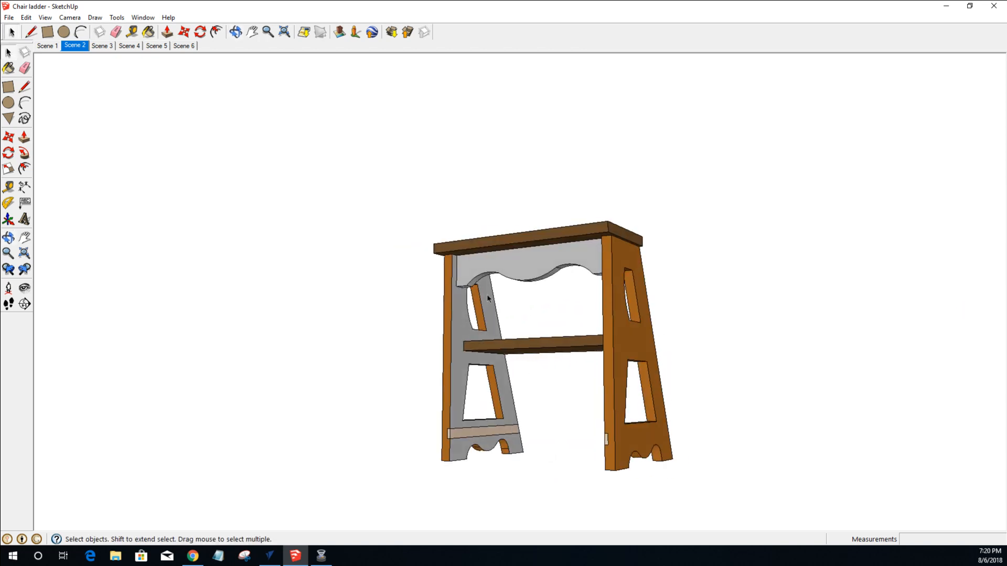
middle_click_drag(509, 278, 560, 346)
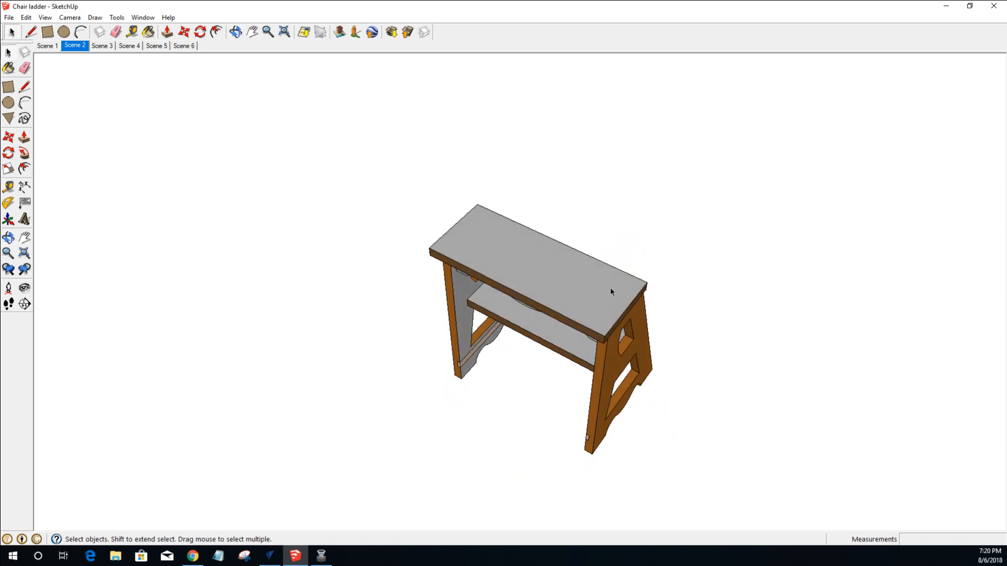
middle_click_drag(579, 456, 895, 217)
scroll(613, 378, "up", 5)
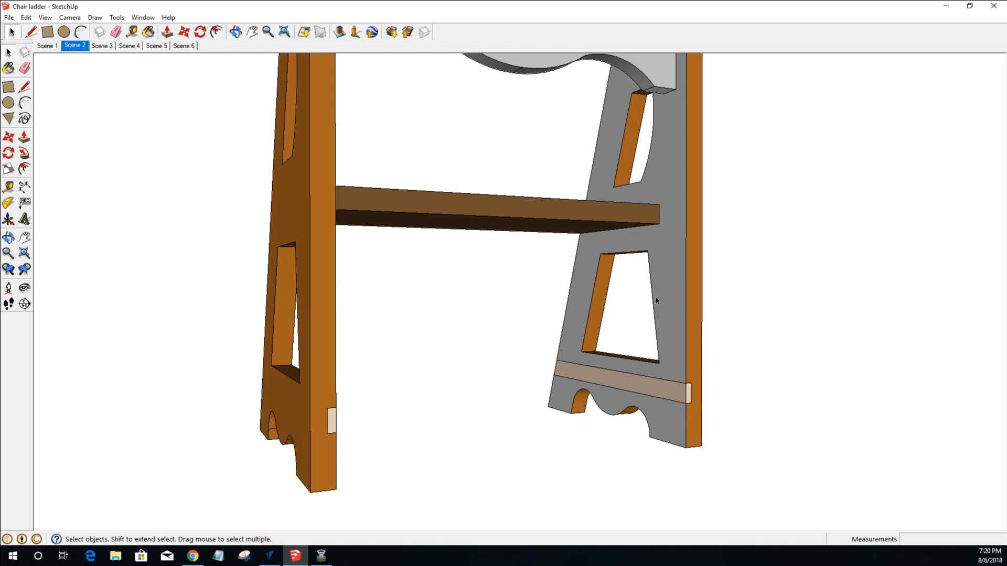
Try moving the light-coloured strip about 8 5/16" out of its groove near the side panel's foot, undo the move and clear the selection.
middle_click(672, 390)
left_click(679, 391)
key("q")
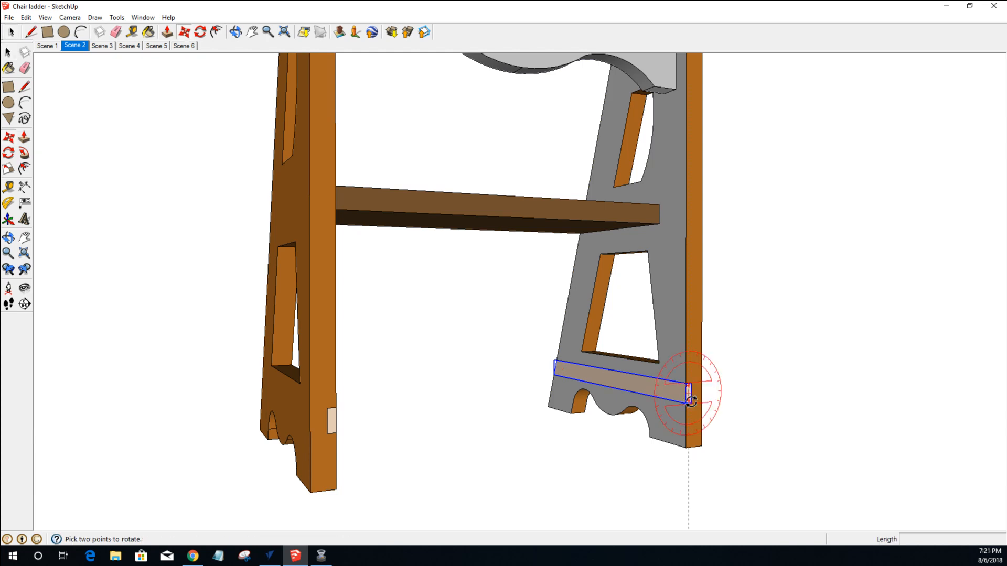
key("m")
left_click(690, 400)
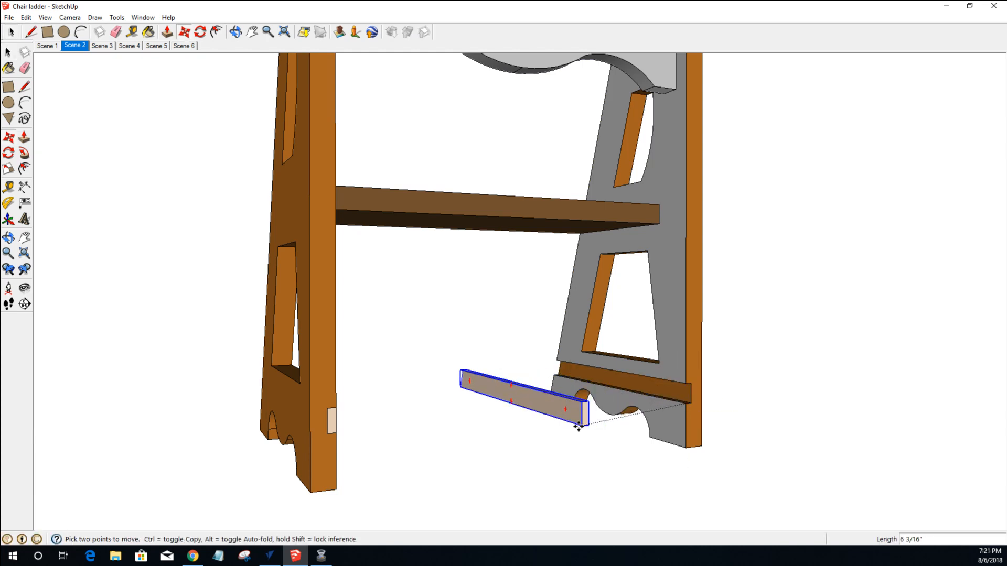
left_click(548, 432)
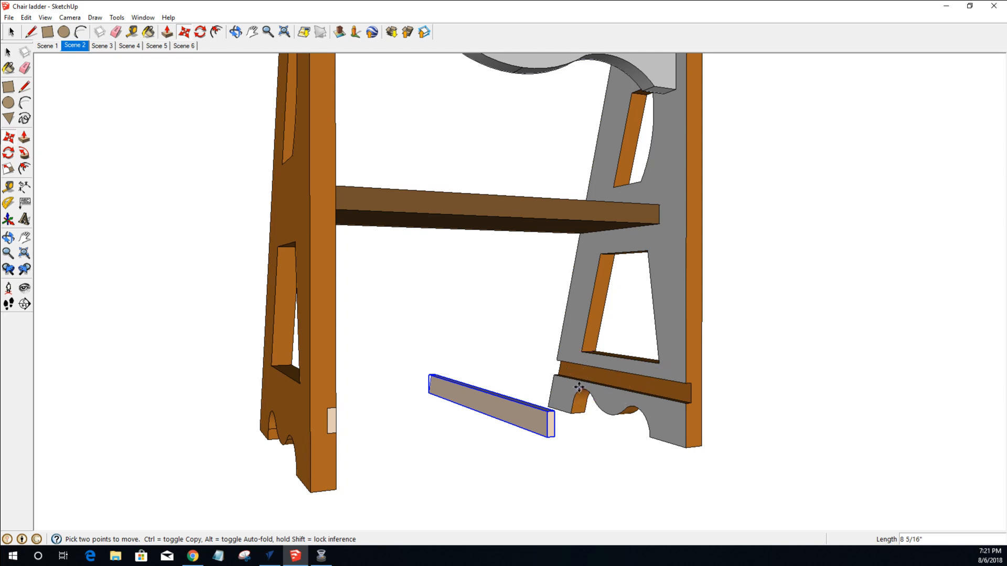
middle_click_drag(477, 388, 557, 402)
key("ctrl+z")
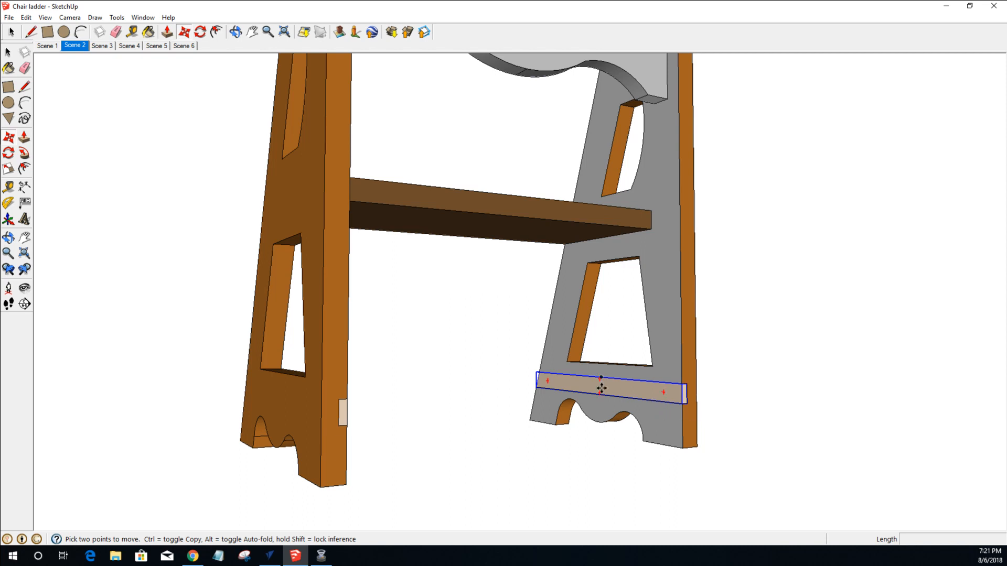
key("space")
left_click(596, 447)
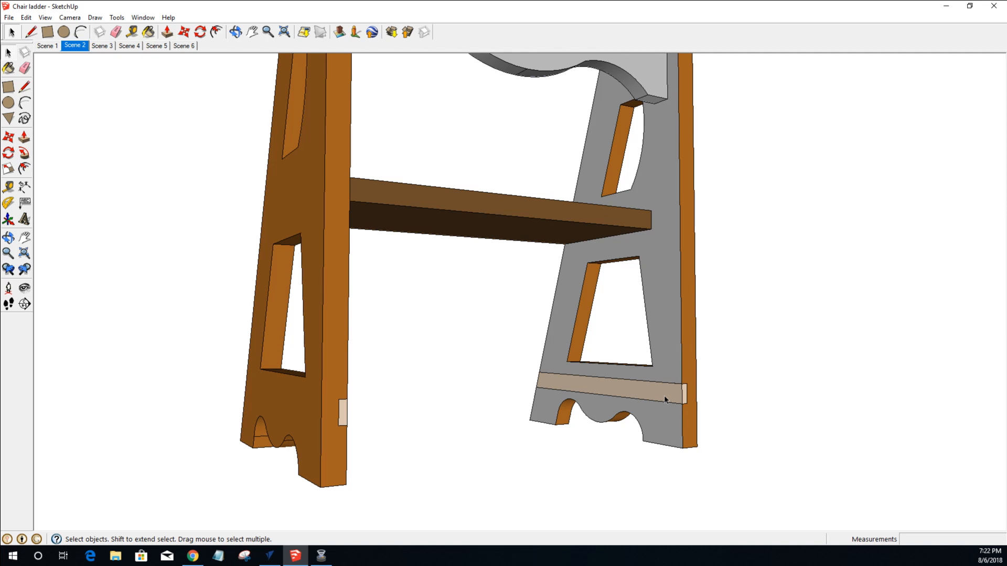
Hide the middle step board and inspect the groove it fits into on the inner face of the side panel.
middle_click_drag(641, 397, 641, 433)
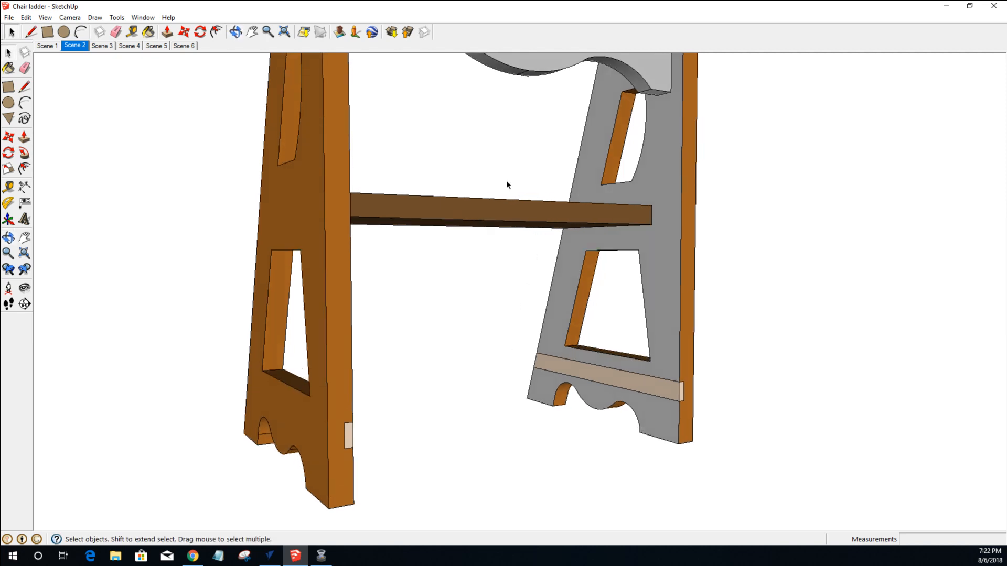
left_click(514, 209)
right_click(514, 208)
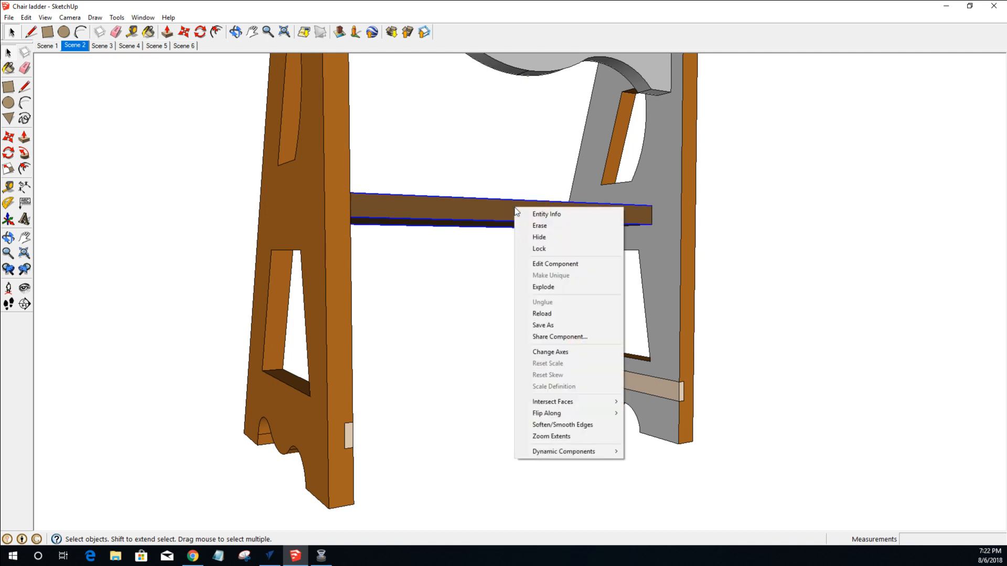
left_click(540, 237)
middle_click_drag(611, 227, 762, 208)
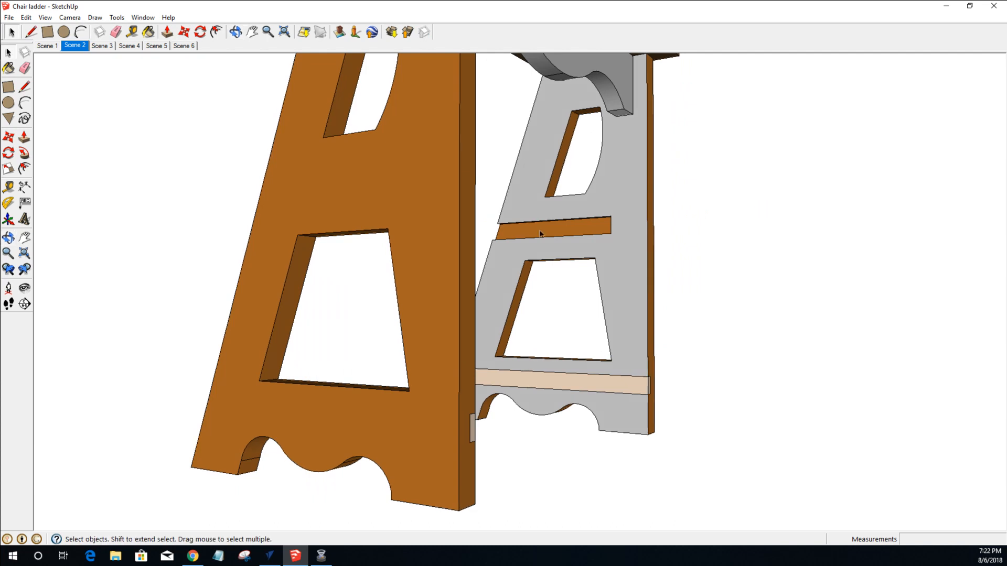
mouse_move(605, 238)
middle_mouse_down()
mouse_move(503, 229)
mouse_move(128, 245)
mouse_move(45, 231)
mouse_move(219, 240)
mouse_move(609, 225)
middle_mouse_up()
scroll(610, 227, "up", 5)
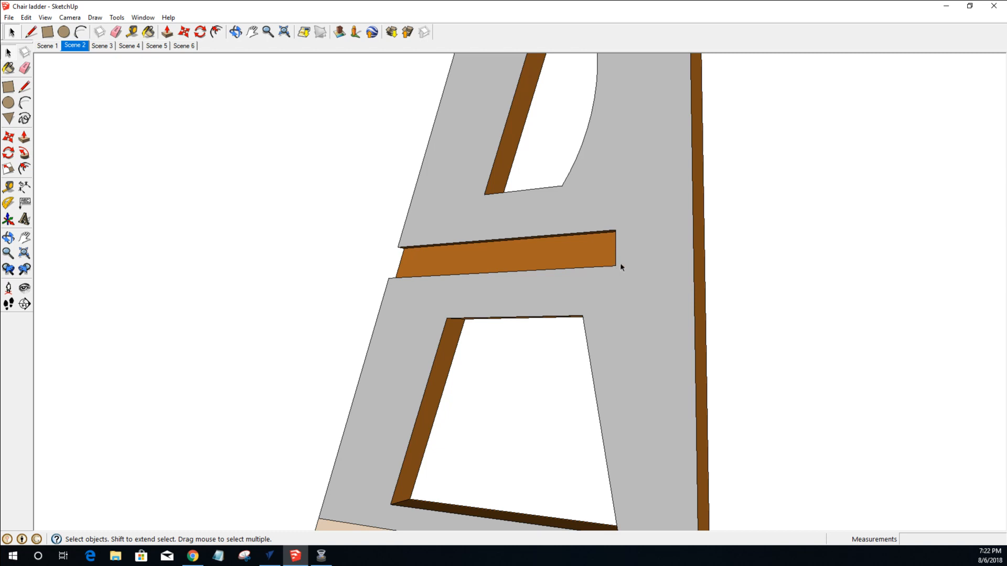
Unhide the middle step board and the chair's rear section.
right_click(577, 265)
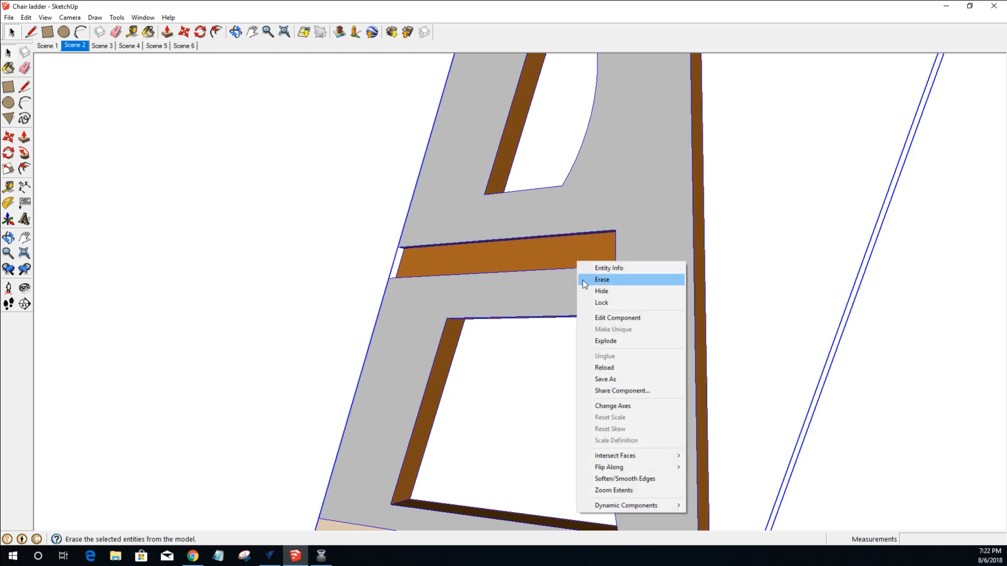
left_click(27, 19)
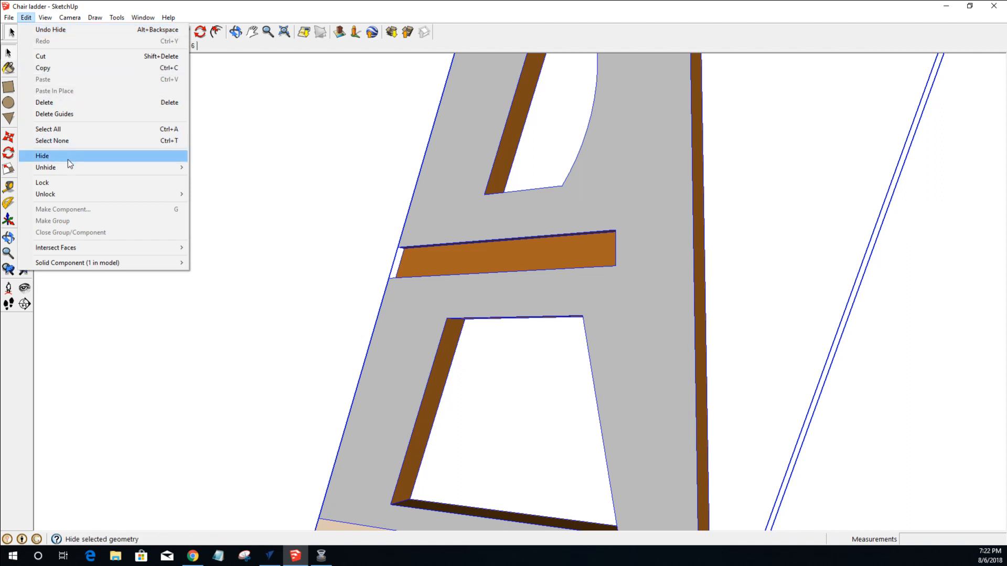
mouse_move(67, 167)
left_click(197, 180)
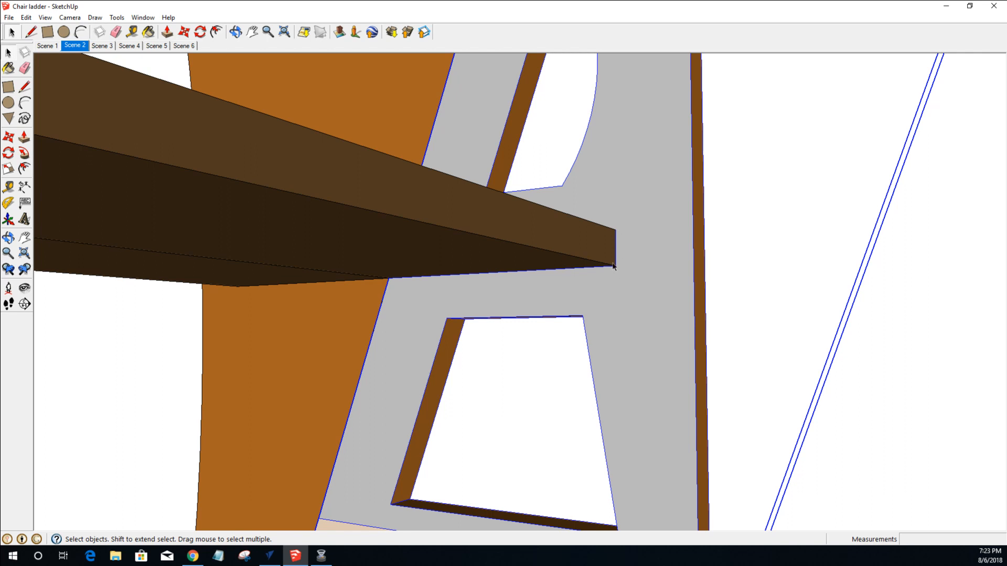
Examine the middle step's end in the side panel and the side profile of the complete chair, with nothing selected.
scroll(616, 265, "up", 2)
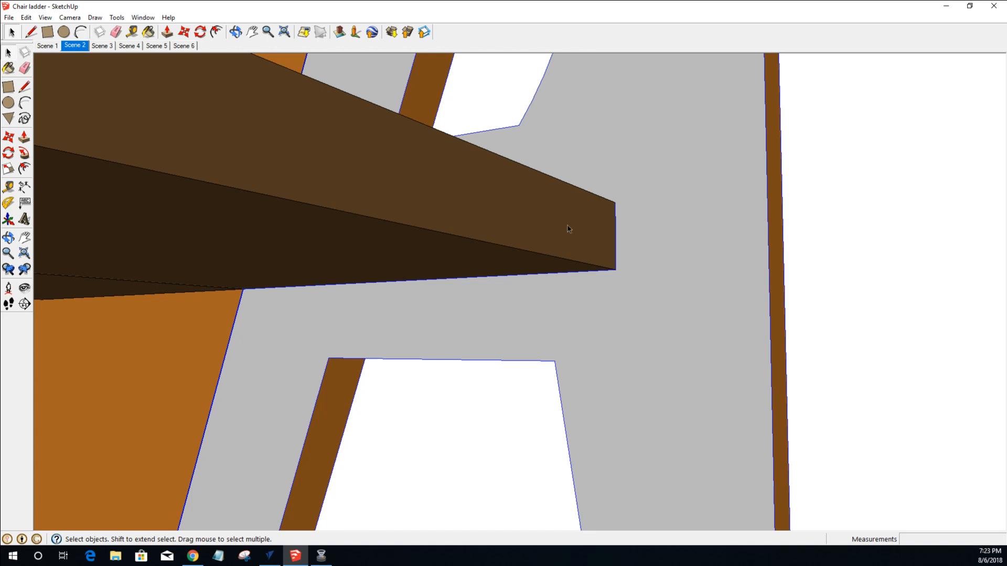
scroll(569, 235, "down", 5)
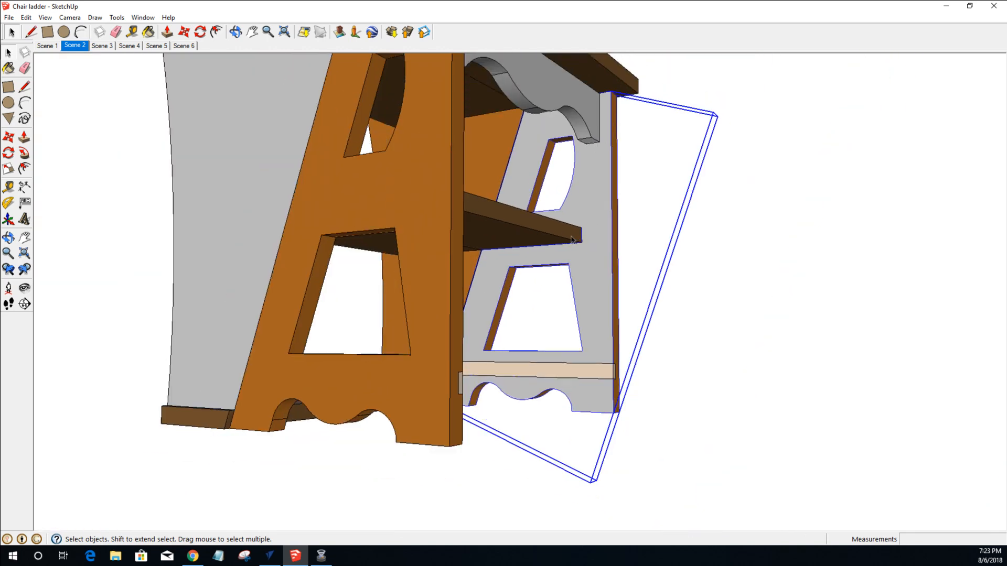
middle_click_drag(571, 240, 343, 260)
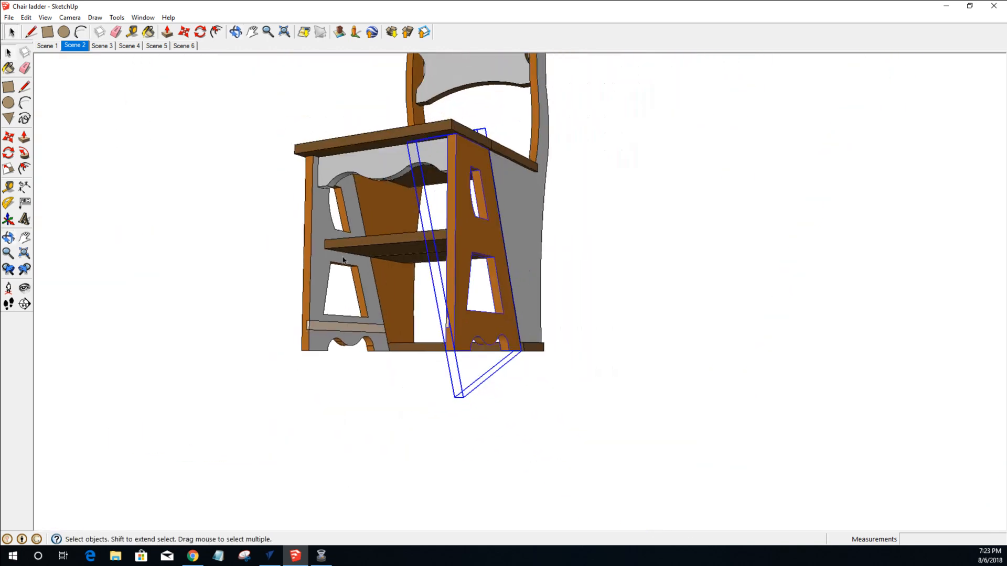
left_click(585, 299)
middle_click_drag(565, 290, 568, 253)
scroll(562, 232, "up", 3)
scroll(560, 231, "down", 1)
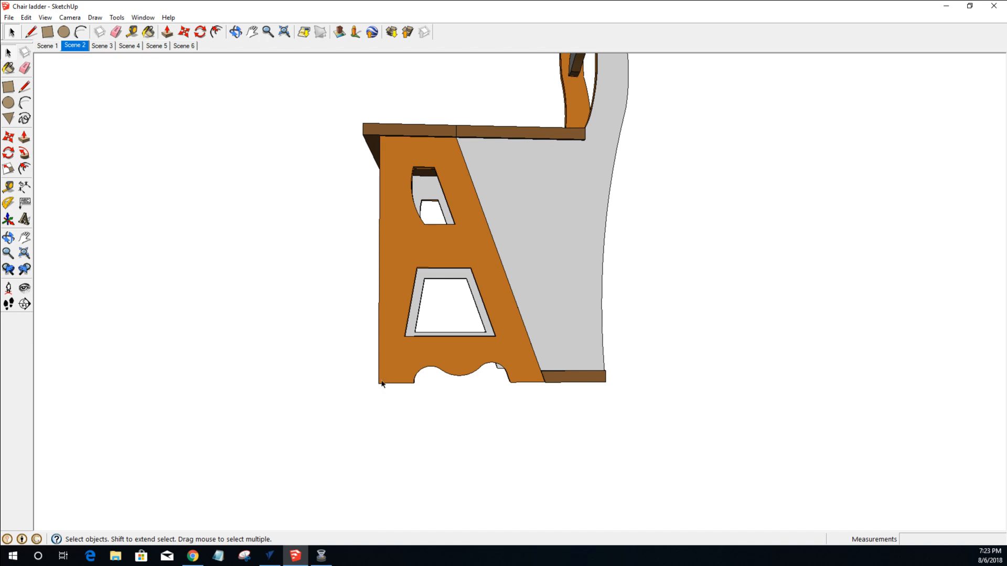
scroll(381, 383, "up", 2)
scroll(381, 384, "up", 1)
scroll(381, 383, "down", 1)
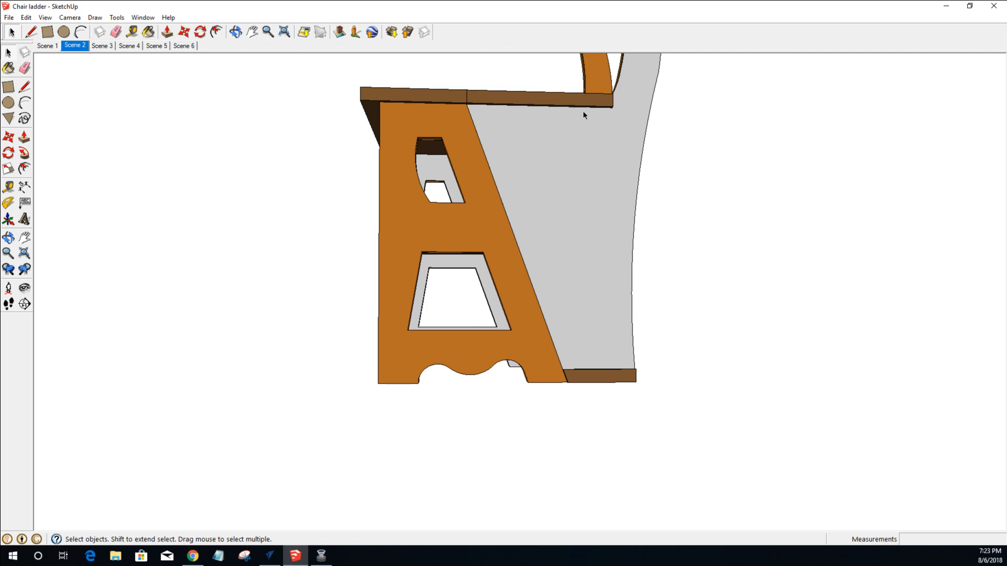
Examine the bottom step under the rear section and the seat board's end around the back upright from behind.
middle_click_drag(619, 377, 528, 450)
scroll(430, 377, "up", 5)
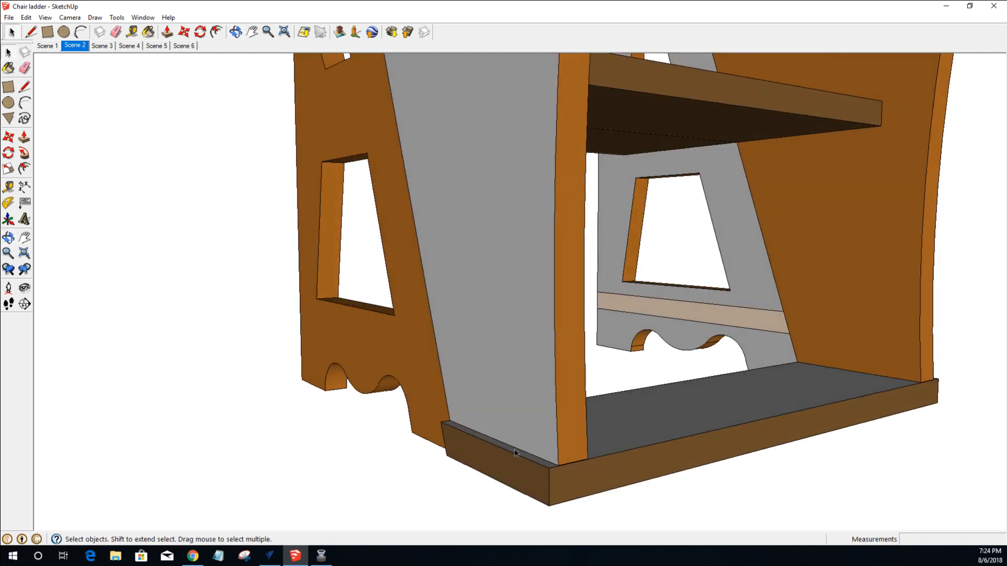
scroll(515, 453, "down", 3)
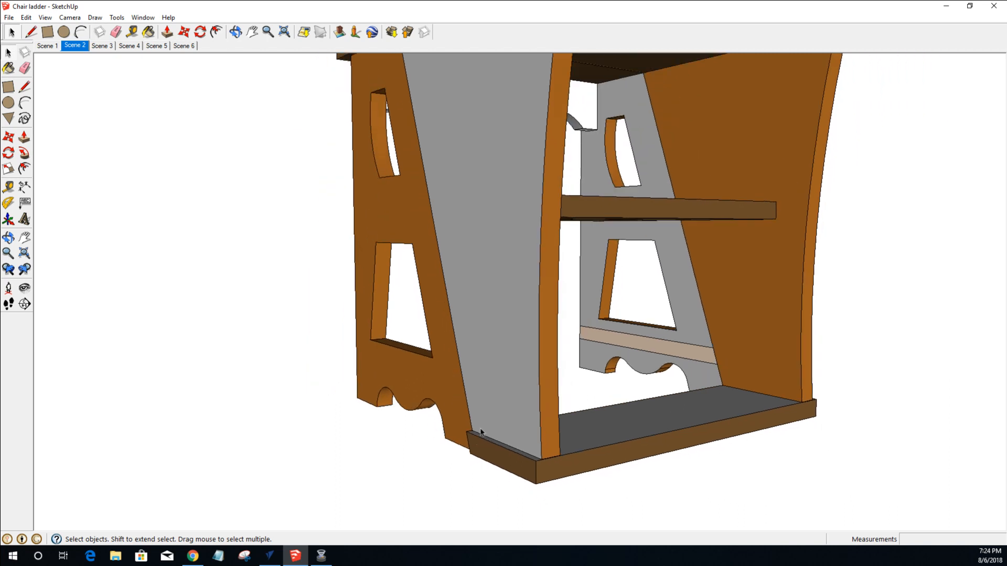
scroll(523, 288, "down", 2)
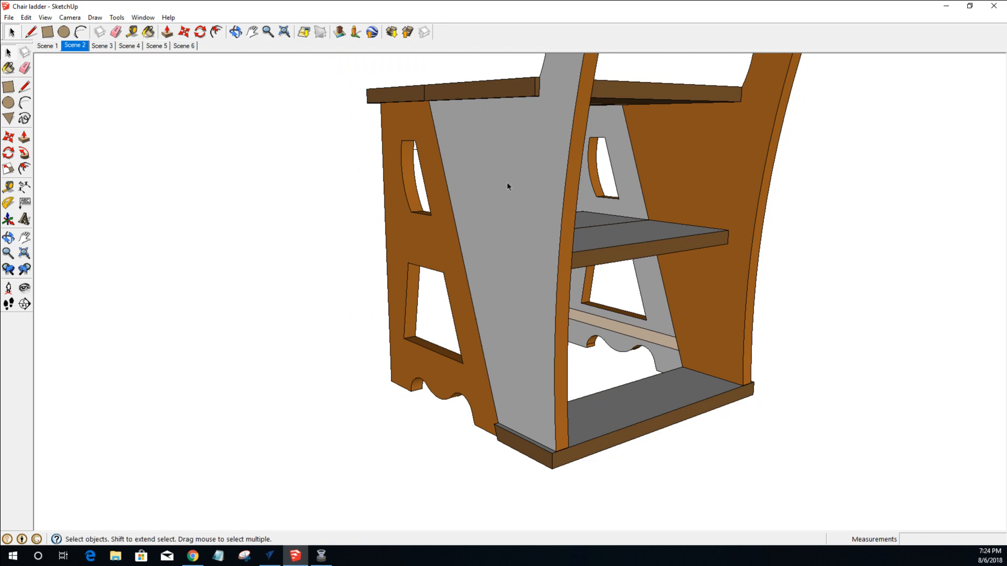
middle_click_drag(540, 445, 605, 422)
scroll(599, 412, "down", 4)
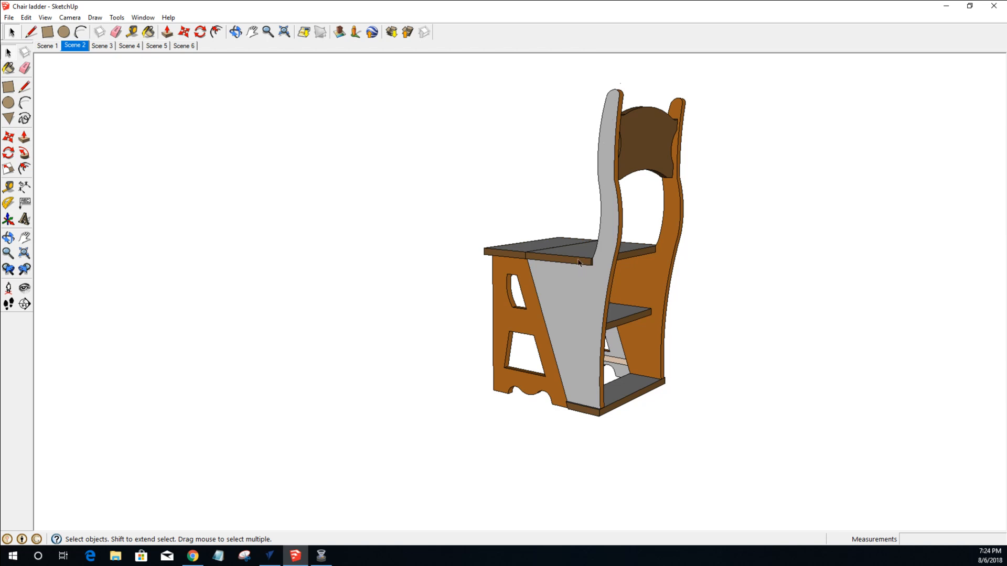
scroll(579, 264, "up", 5)
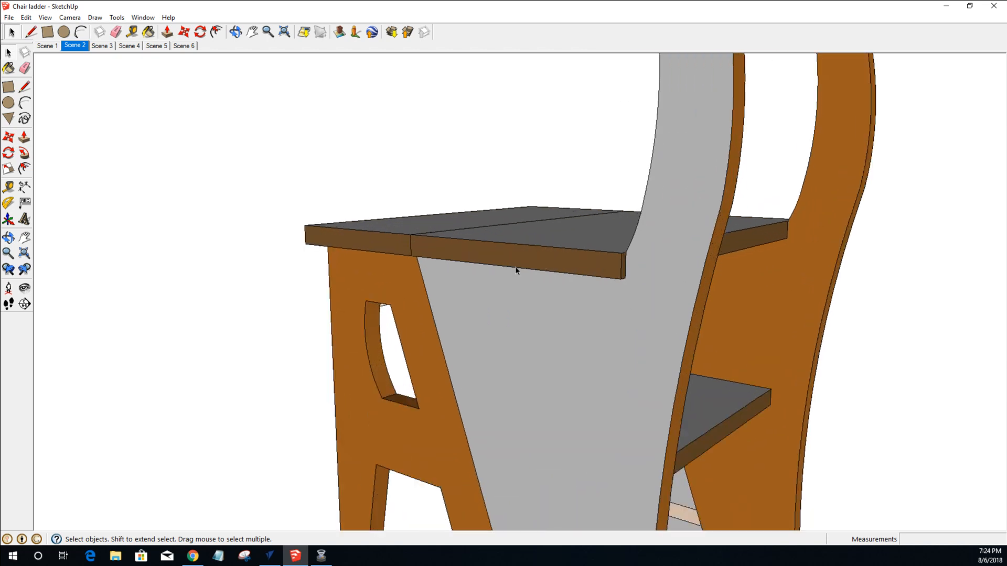
scroll(573, 273, "down", 10)
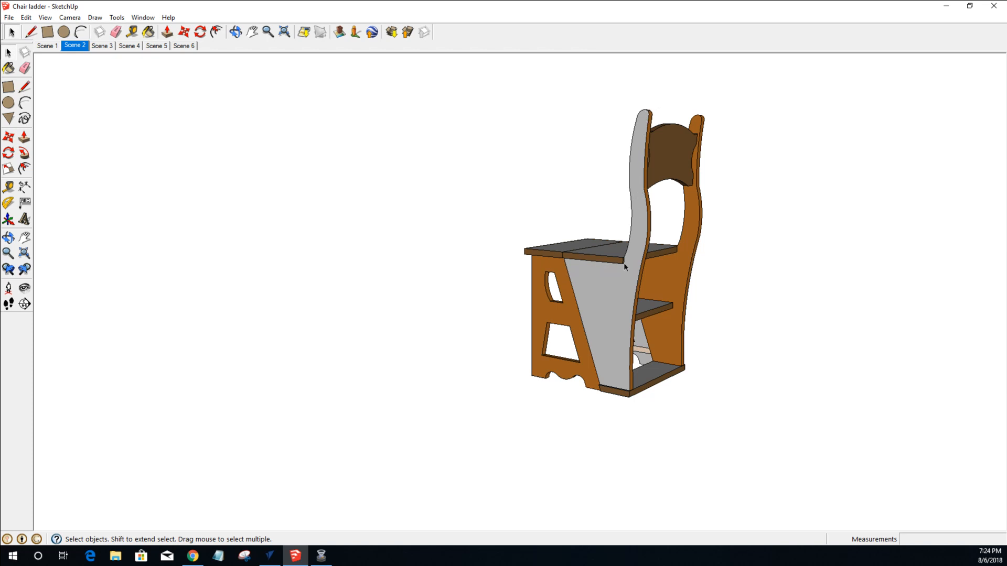
scroll(613, 265, "up", 3)
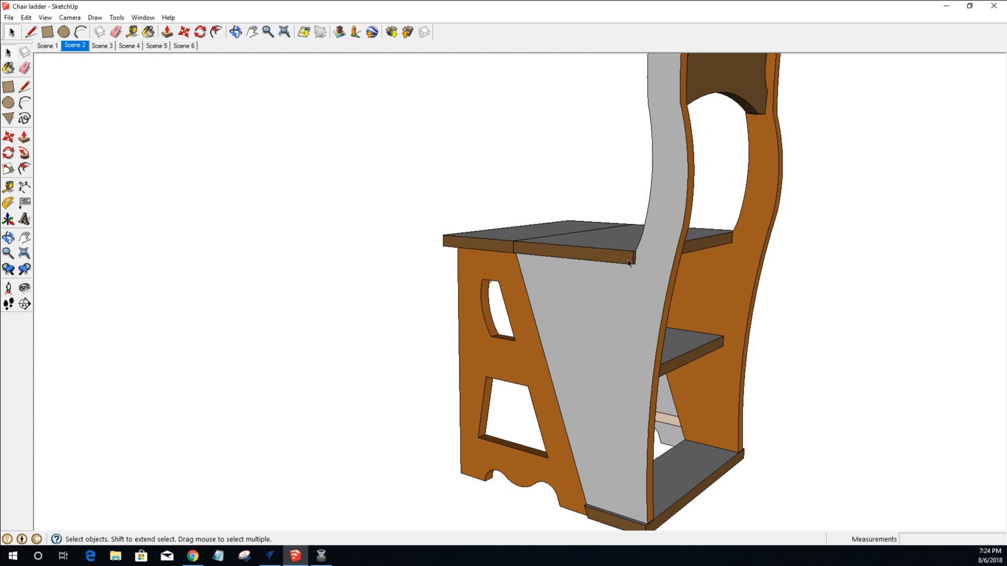
scroll(629, 263, "down", 3)
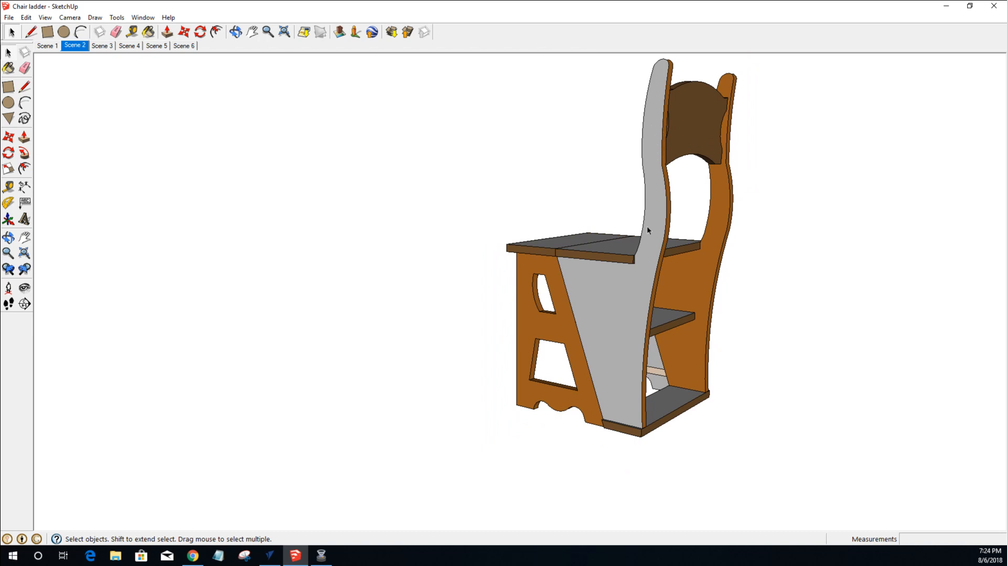
scroll(647, 230, "up", 2)
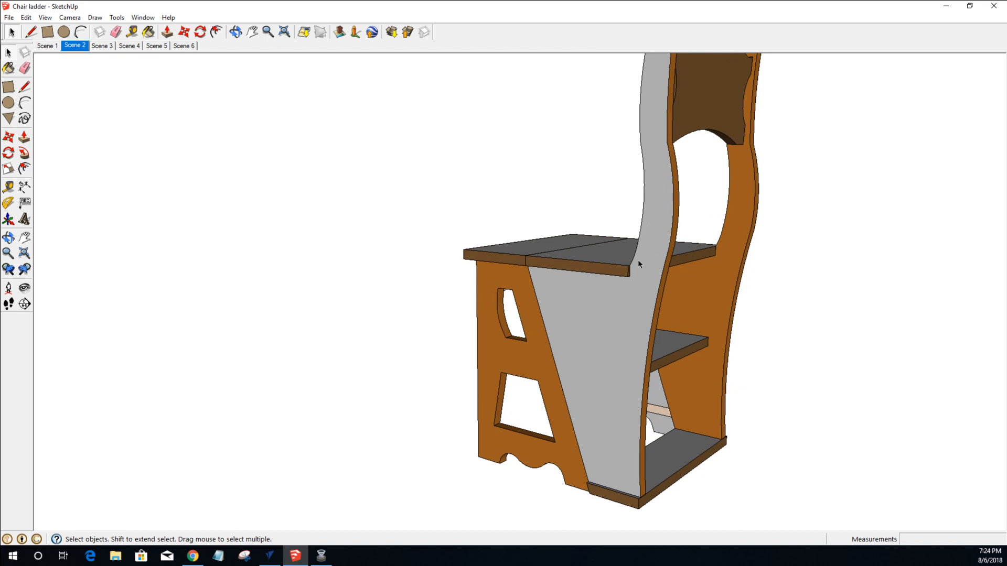
Hide the chair's front section: both side panels with cutouts, the front seat board, step board, lower rail and scalloped apron.
middle_click_drag(648, 154, 760, 165)
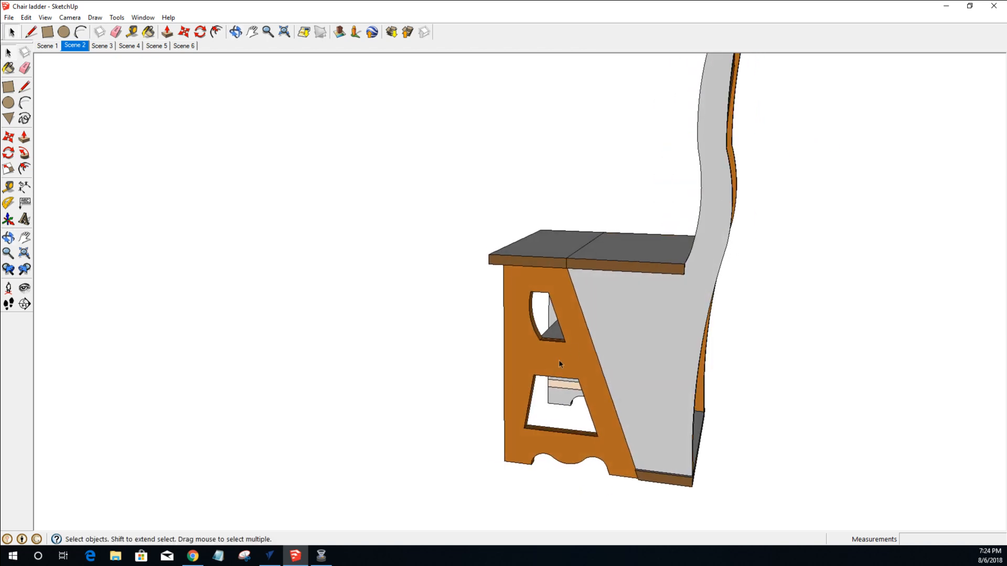
middle_click_drag(630, 295, 376, 291)
middle_click_drag(436, 303, 778, 301)
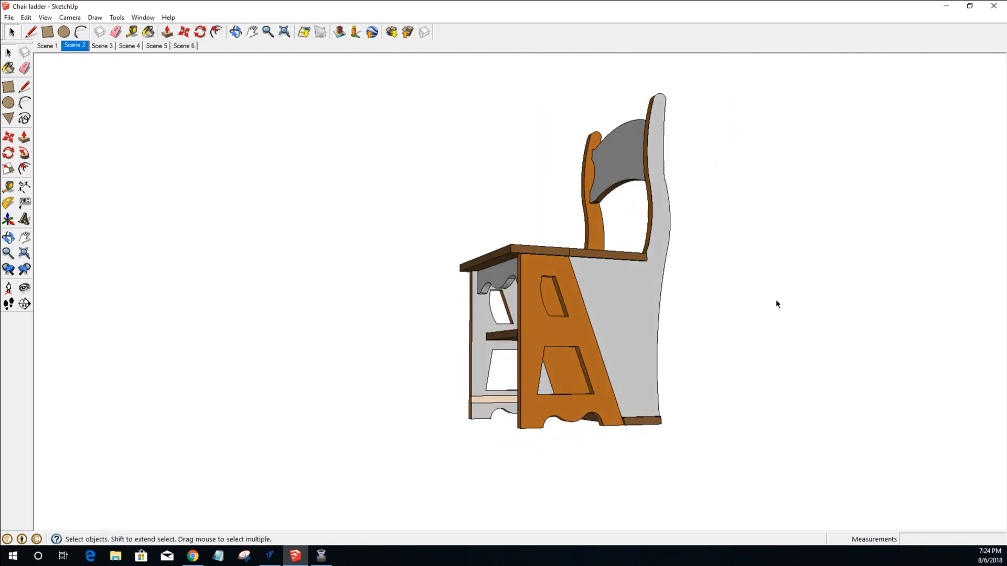
left_click(523, 335)
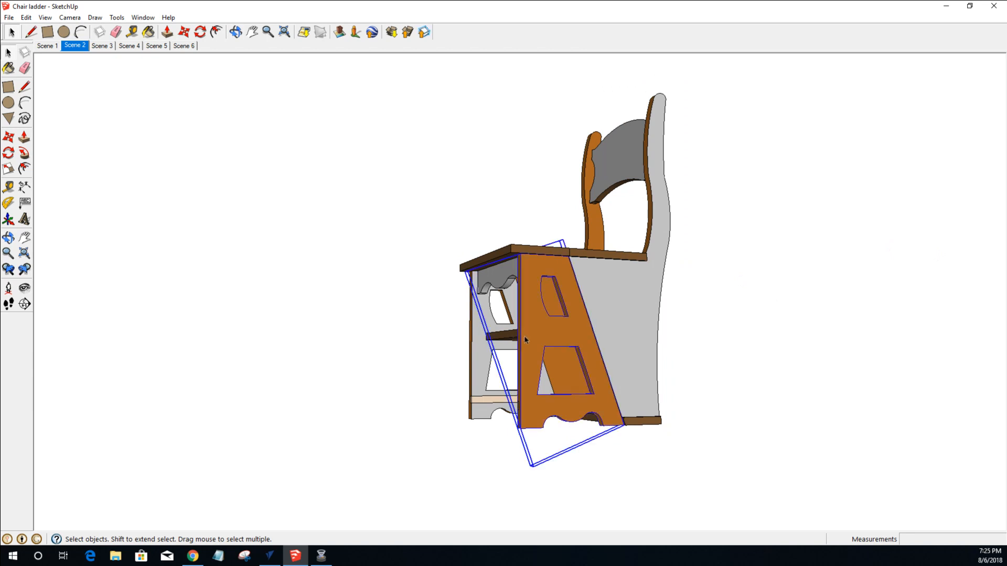
left_click(502, 336, "shift")
left_click(477, 329, "shift")
left_click(480, 260, "shift")
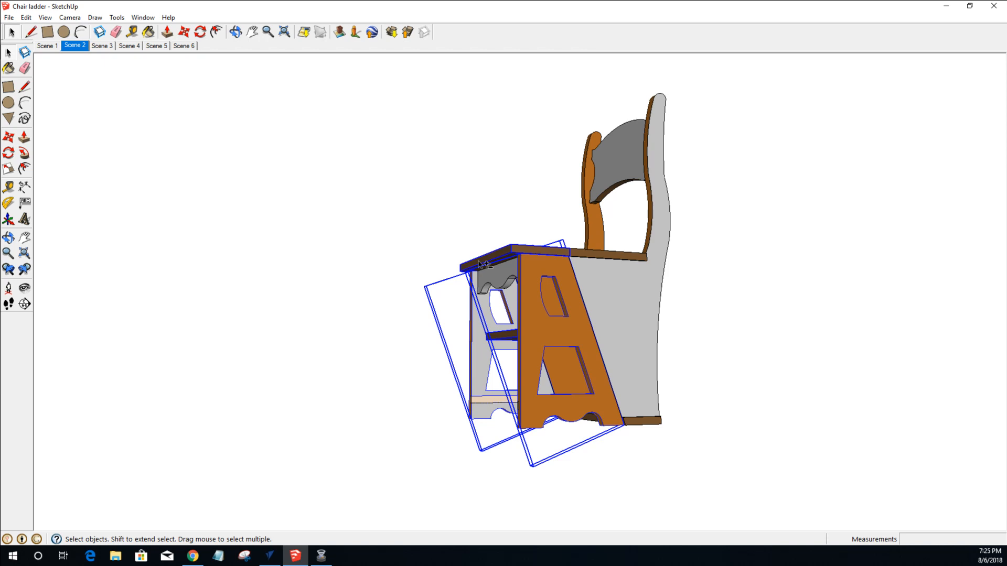
left_click(480, 407, "shift")
middle_click_drag(480, 406, 671, 406, "shift")
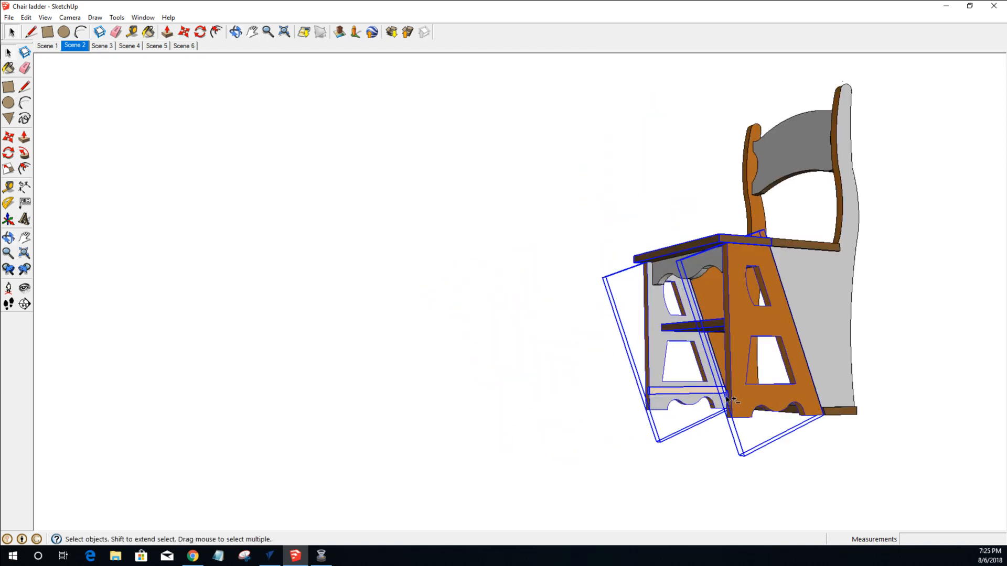
left_click(665, 269, "shift")
right_click(663, 266)
left_click(682, 297)
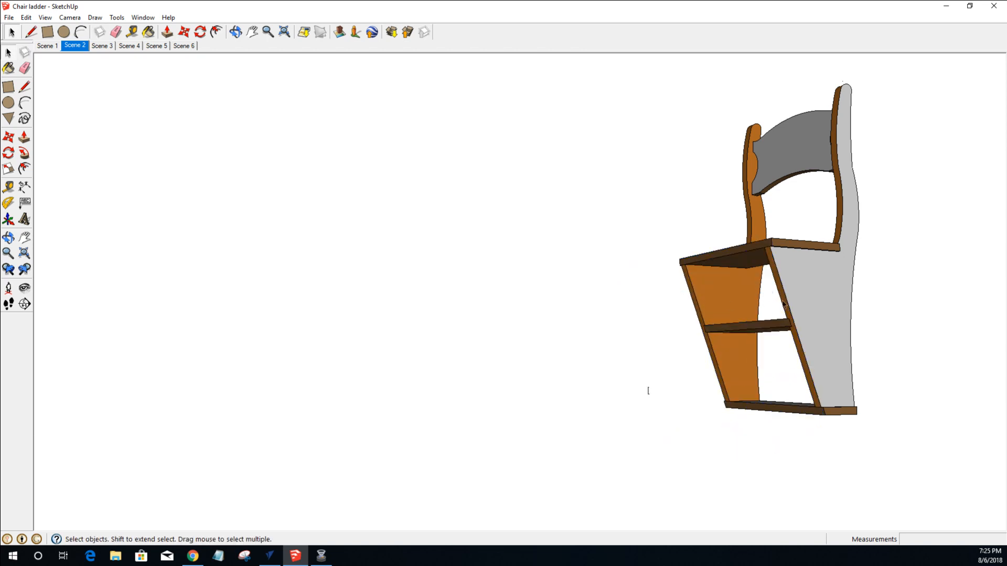
Examine how the rear section's seat board, middle step and bottom step meet the two tapered side panels.
scroll(859, 267, "up", 3)
middle_click_drag(788, 301, 737, 350)
scroll(599, 368, "up", 5)
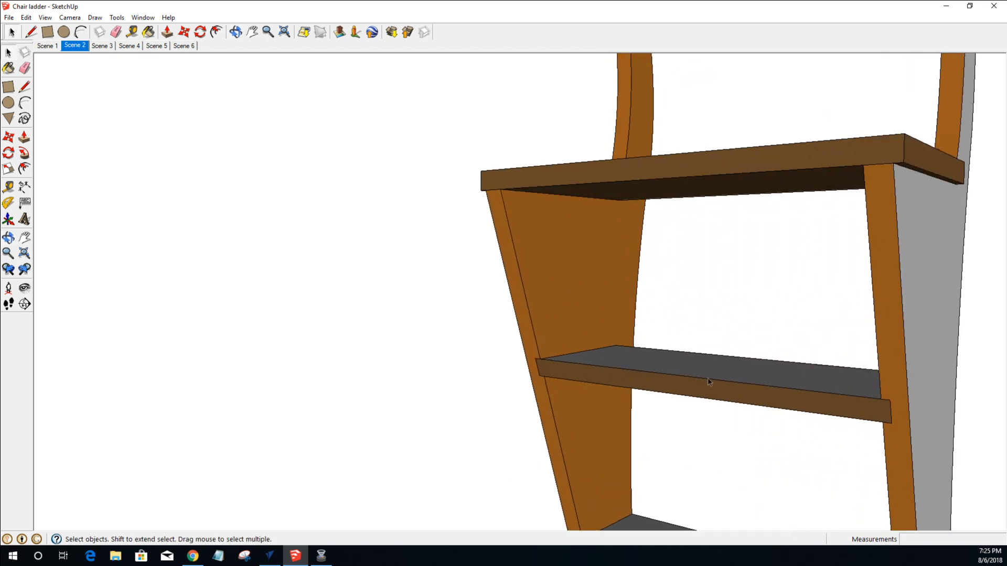
scroll(708, 382, "down", 2)
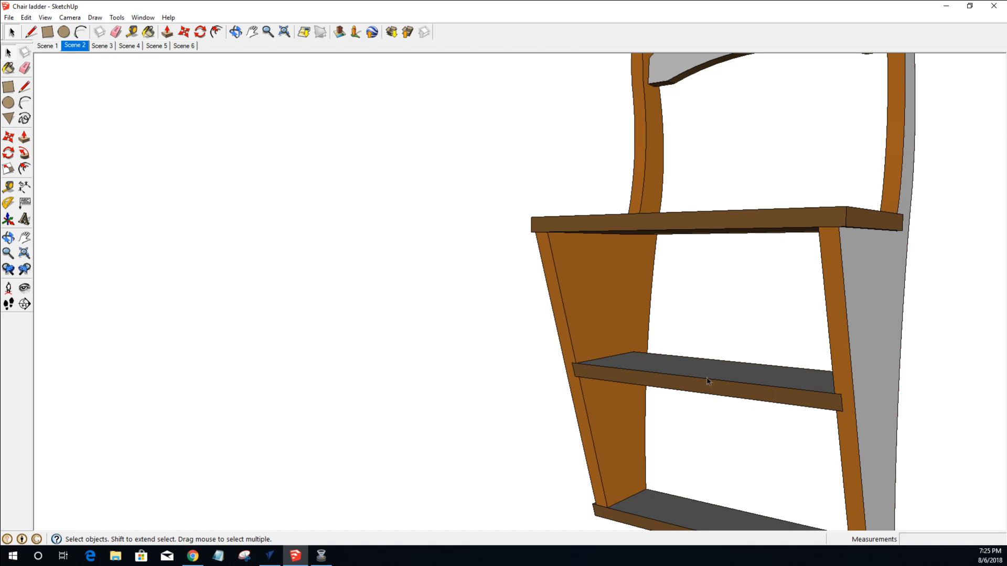
scroll(708, 382, "down", 3)
middle_click_drag(777, 309, 684, 422)
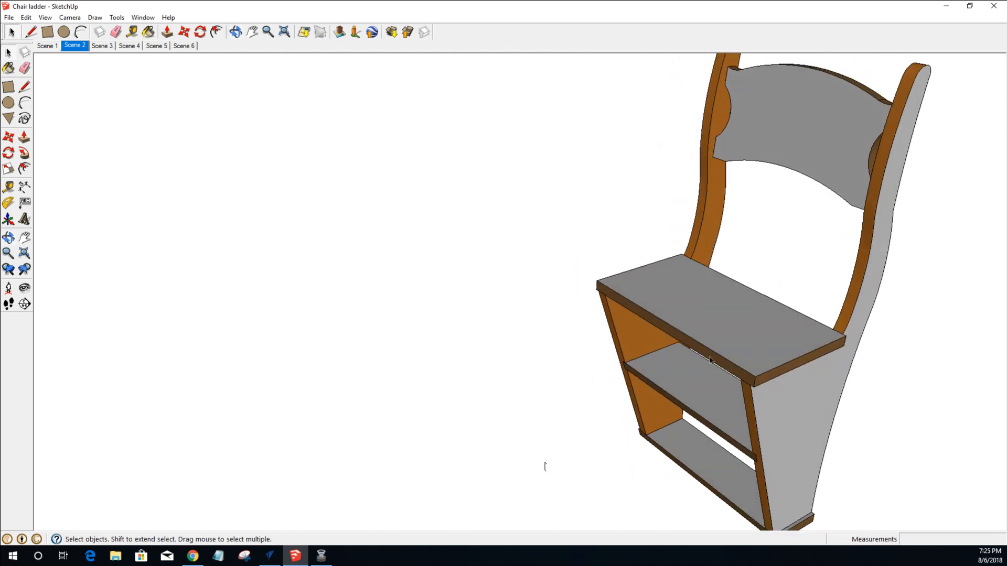
middle_click_drag(798, 99, 923, 56)
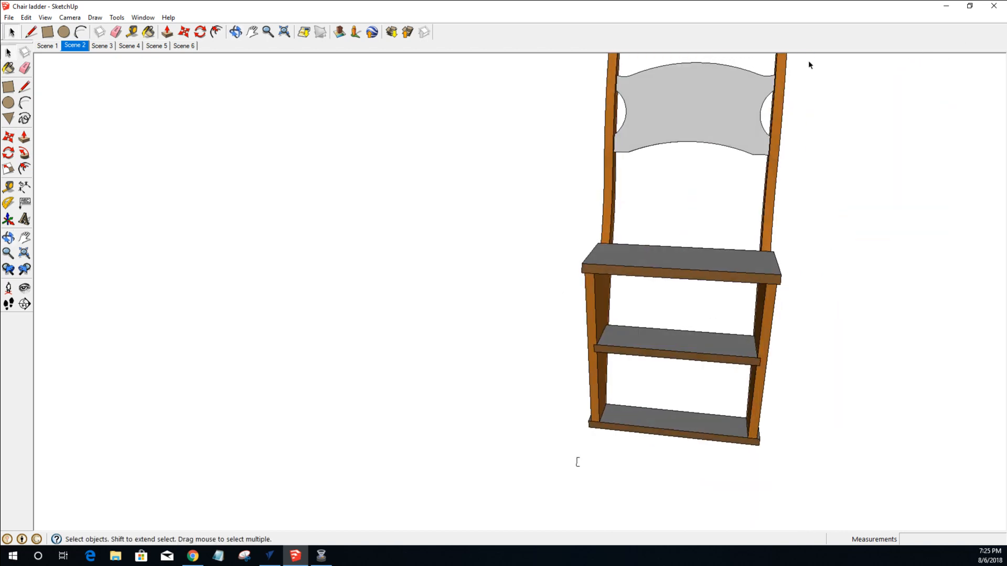
scroll(675, 84, "up", 3)
scroll(675, 86, "down", 2)
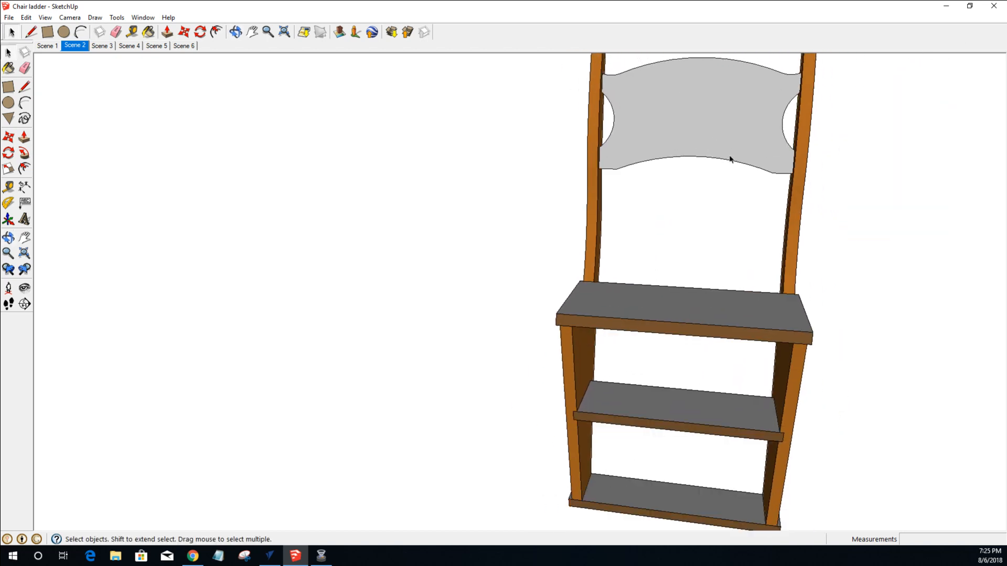
scroll(786, 447, "up", 4)
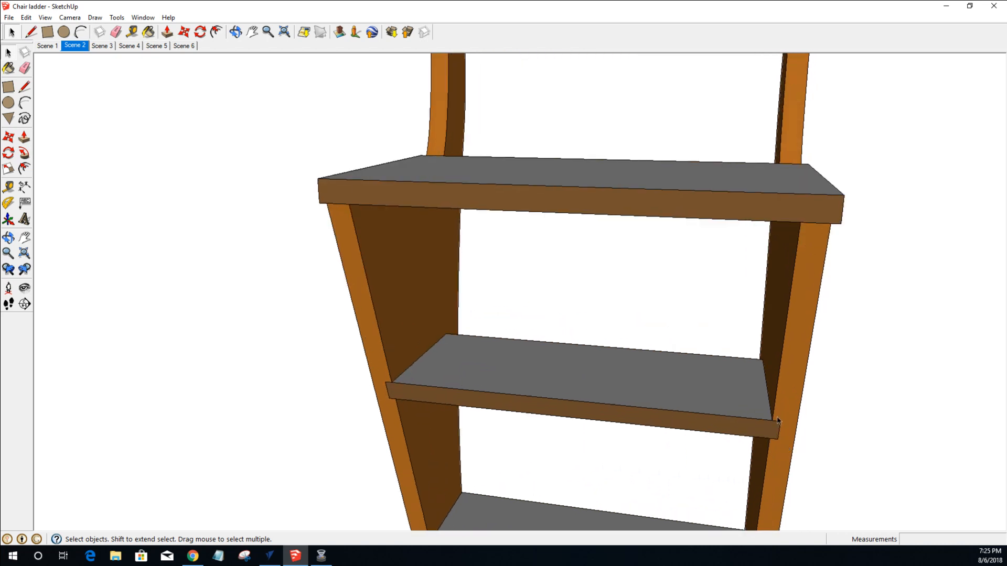
middle_click_drag(799, 400, 605, 360)
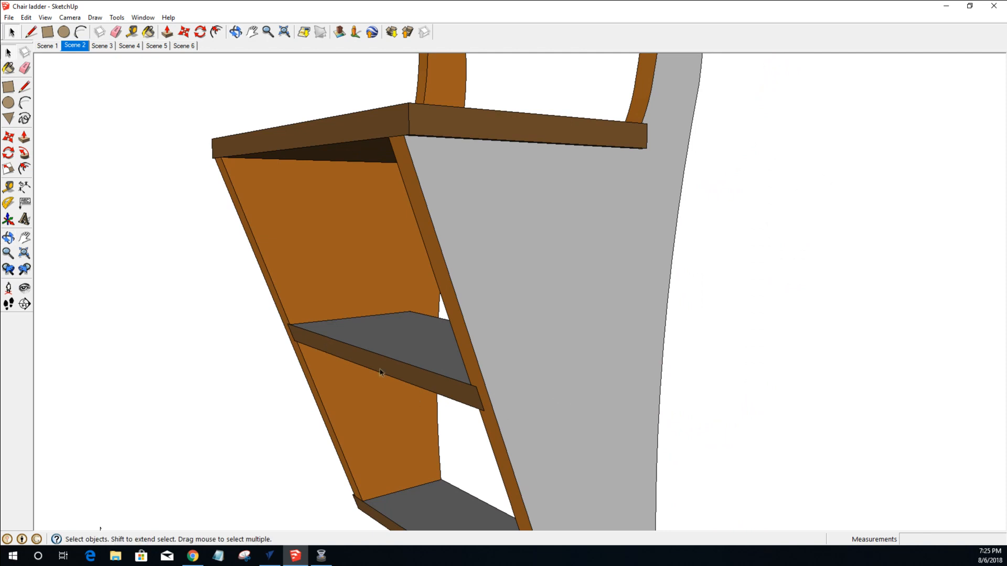
scroll(561, 227, "down", 3)
middle_click_drag(568, 198, 574, 53)
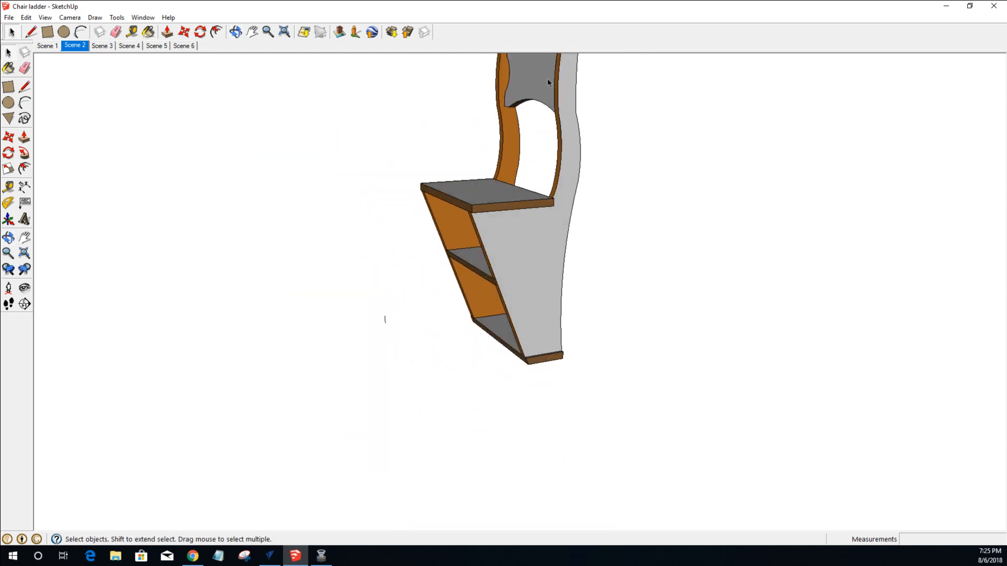
Examine the curved backrest board and where its ends join the two back uprights, from the side and front.
left_click(252, 32)
left_click_drag(521, 74, 524, 204)
scroll(571, 211, "up", 3)
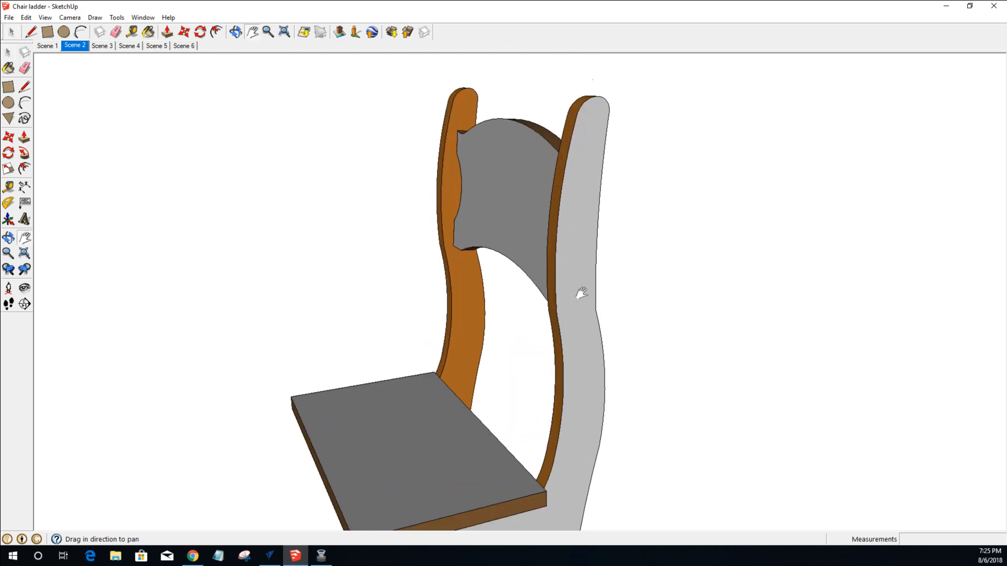
middle_click_drag(538, 246, 897, 191)
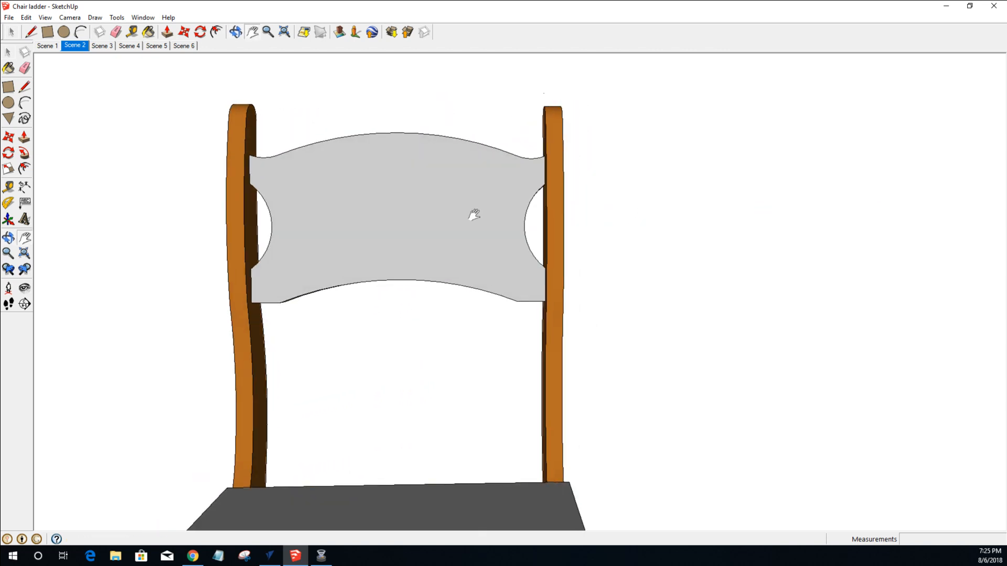
scroll(441, 218, "down", 1)
scroll(441, 219, "down", 1)
middle_click_drag(409, 218, 521, 218)
scroll(479, 252, "up", 1)
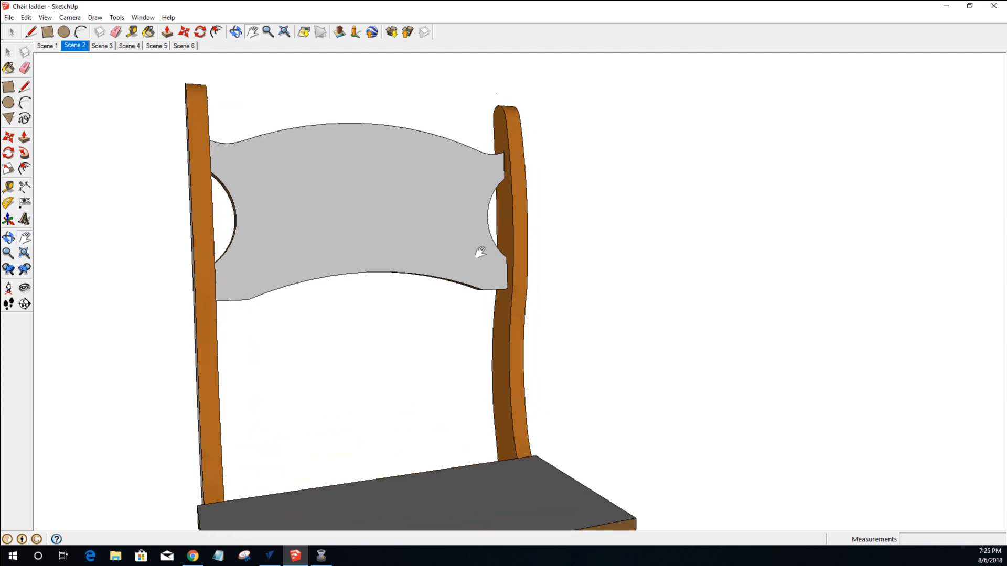
scroll(480, 252, "up", 1)
scroll(480, 253, "up", 1)
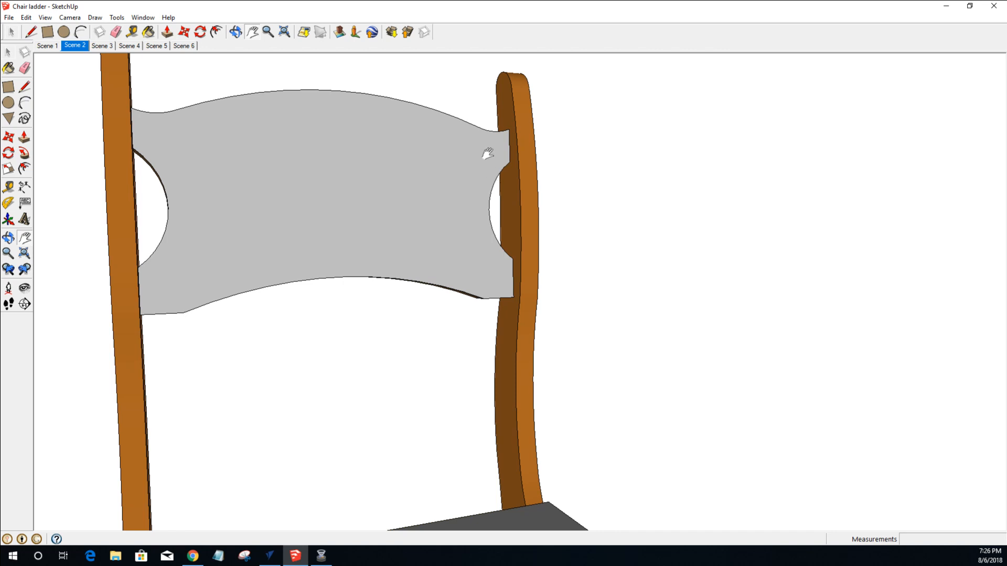
scroll(488, 153, "down", 5)
middle_click_drag(490, 152, 392, 231)
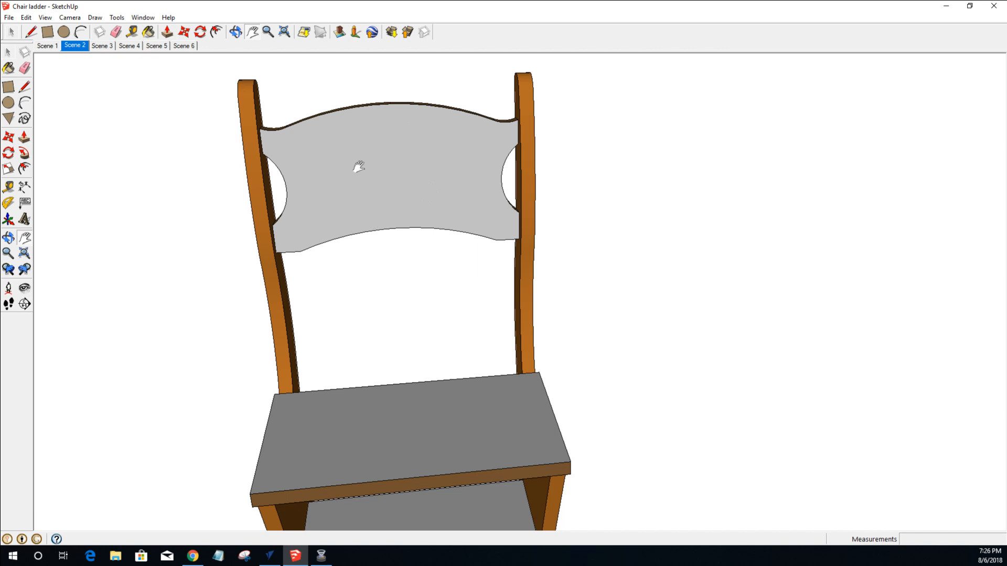
middle_click_drag(357, 182, 383, 119)
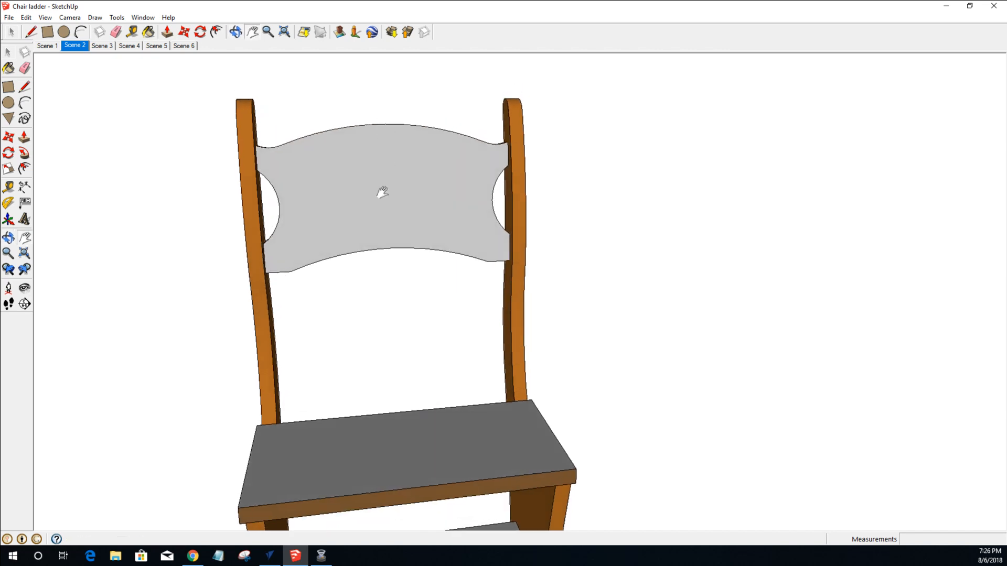
scroll(383, 192, "down", 3)
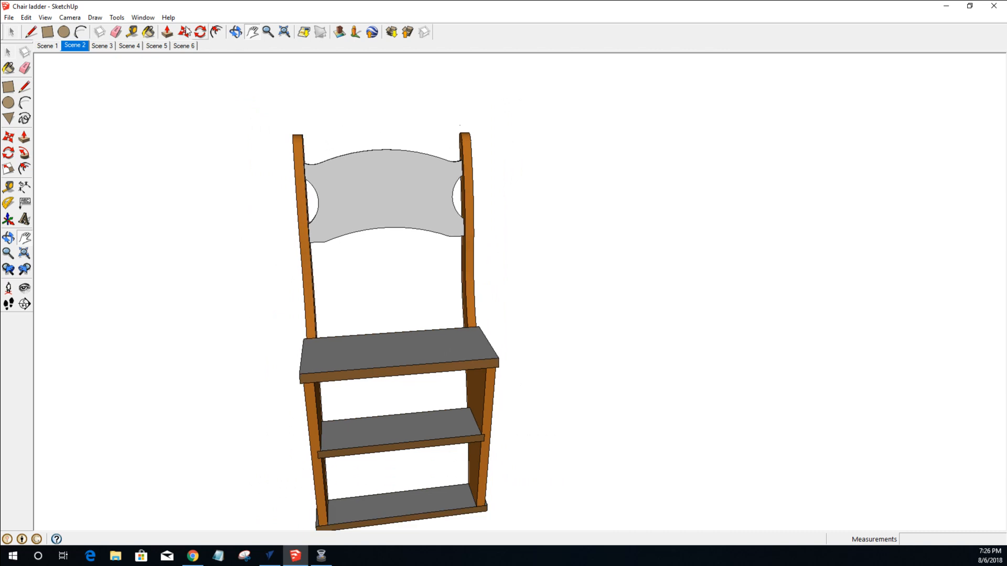
Unhide the chair's hidden front section.
left_click(25, 18)
mouse_move(61, 169)
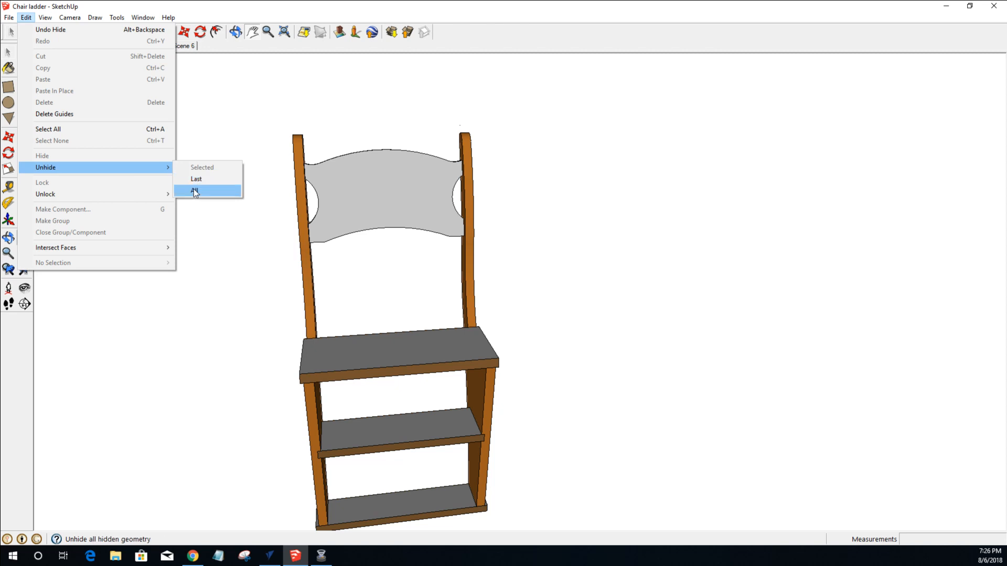
left_click(194, 178)
Rotate the chair's rear section 180 degrees about the seat joint to fold it into a ladder, and clear the selection.
middle_click_drag(475, 254, 358, 304)
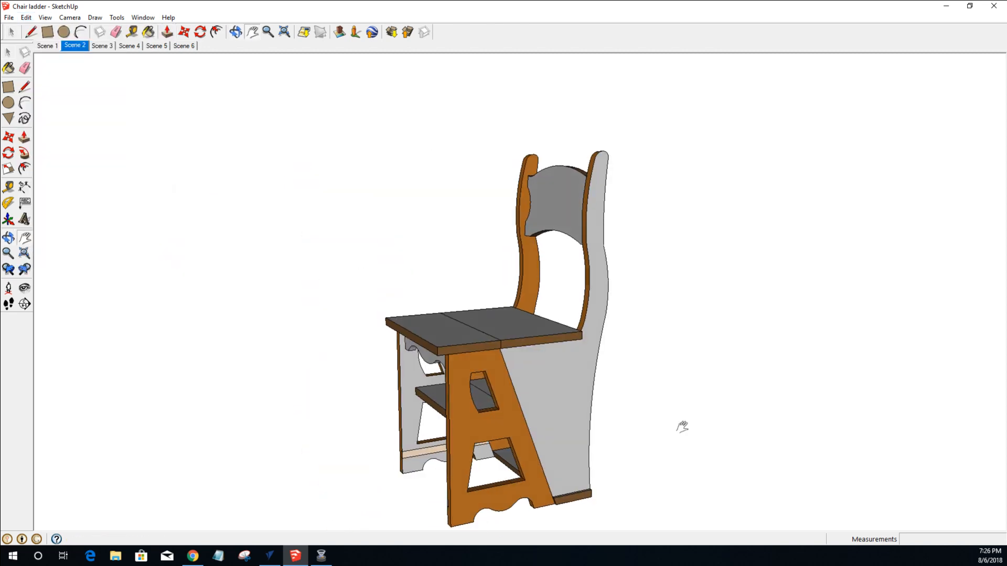
key("space")
left_click(545, 404)
key("q")
scroll(515, 362, "up", 3)
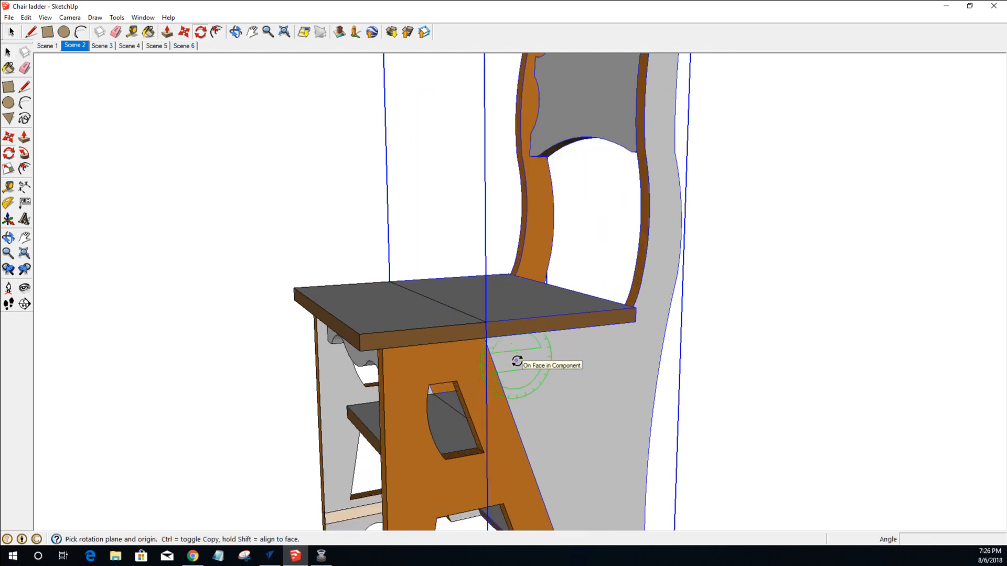
left_click(486, 322)
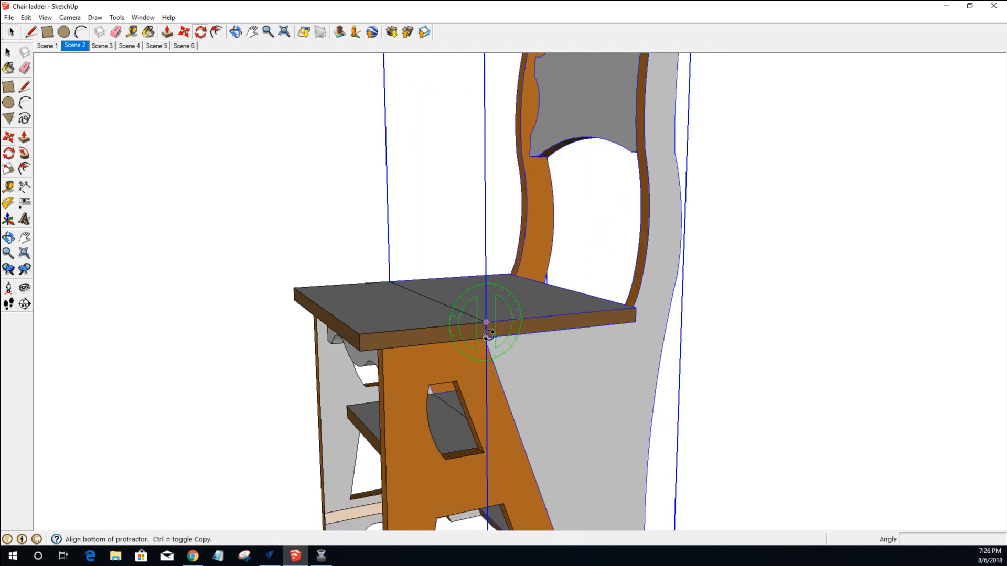
left_click(489, 334)
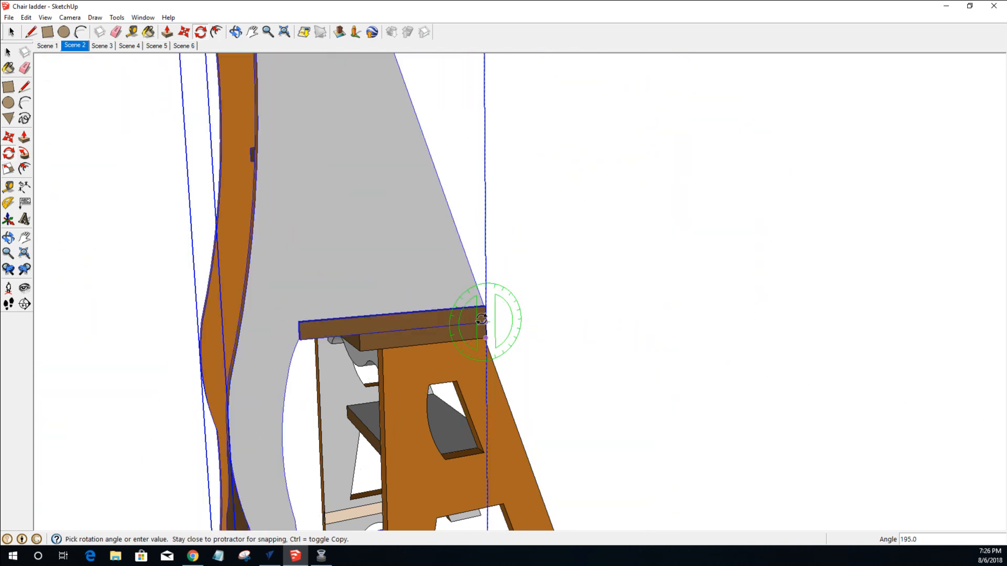
type("18")
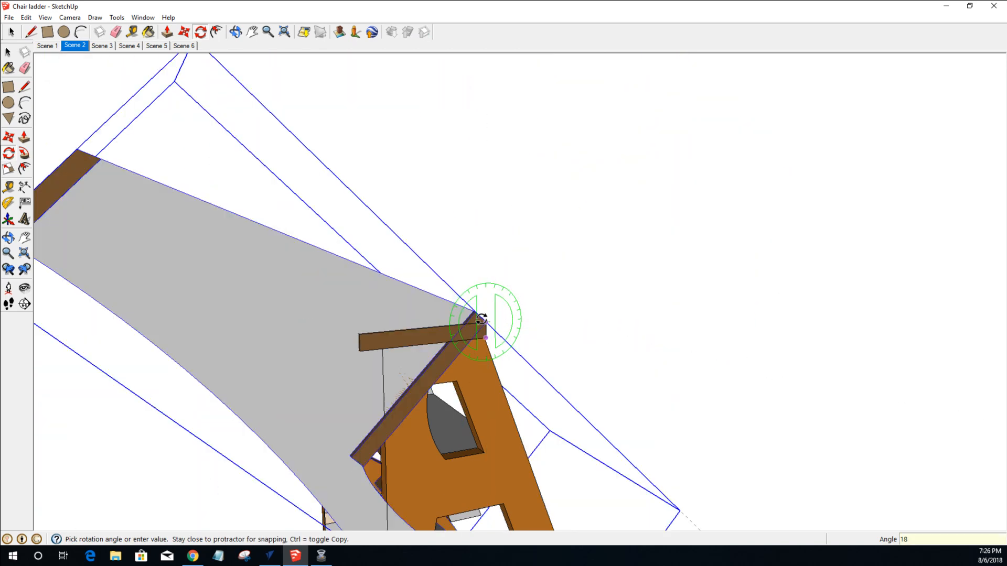
type("0")
key("Return")
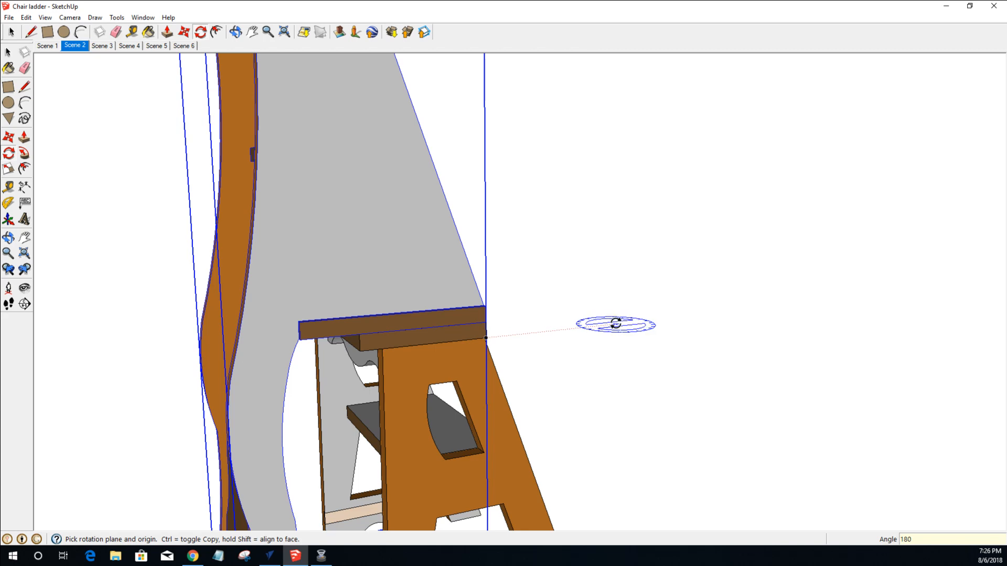
key("space")
left_click(618, 322)
Examine the folded ladder where the two seat boards stack together.
middle_click_drag(622, 317, 374, 289)
scroll(374, 289, "up", 3)
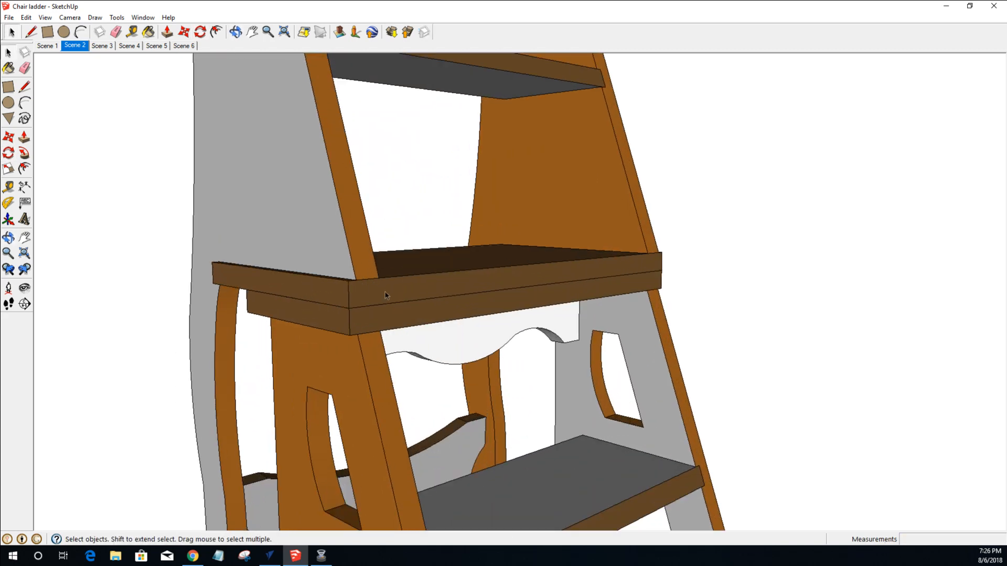
middle_click_drag(516, 286, 430, 280)
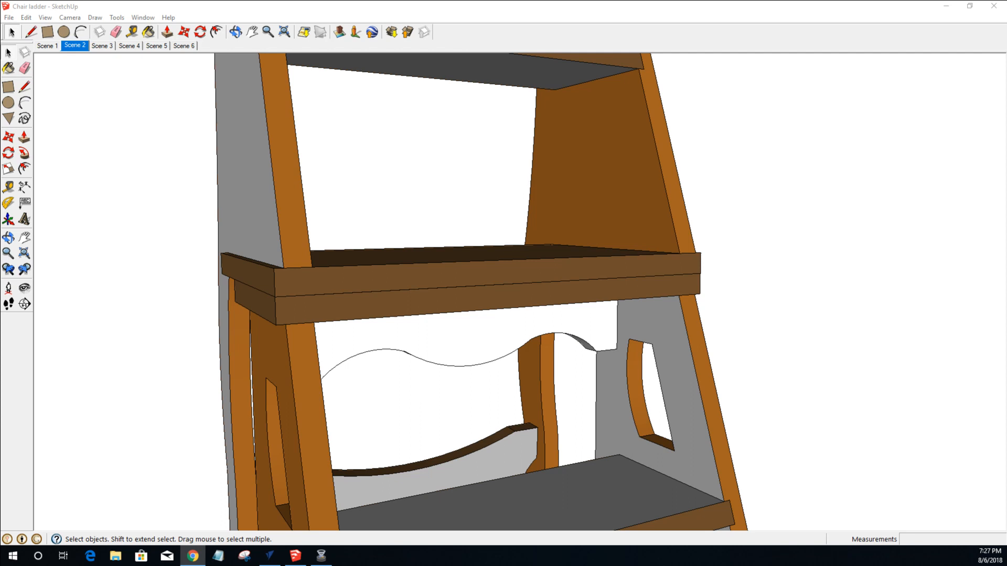
Switch to Chrome and view the large hinge-and-screws photo on Rockler's Concealed Soss Hinges-Satin Brass Finish page.
mouse_move(1006, 11)
left_mouse_down()
mouse_move(118, 16)
mouse_move(33, 28)
left_mouse_up()
double_click(33, 28)
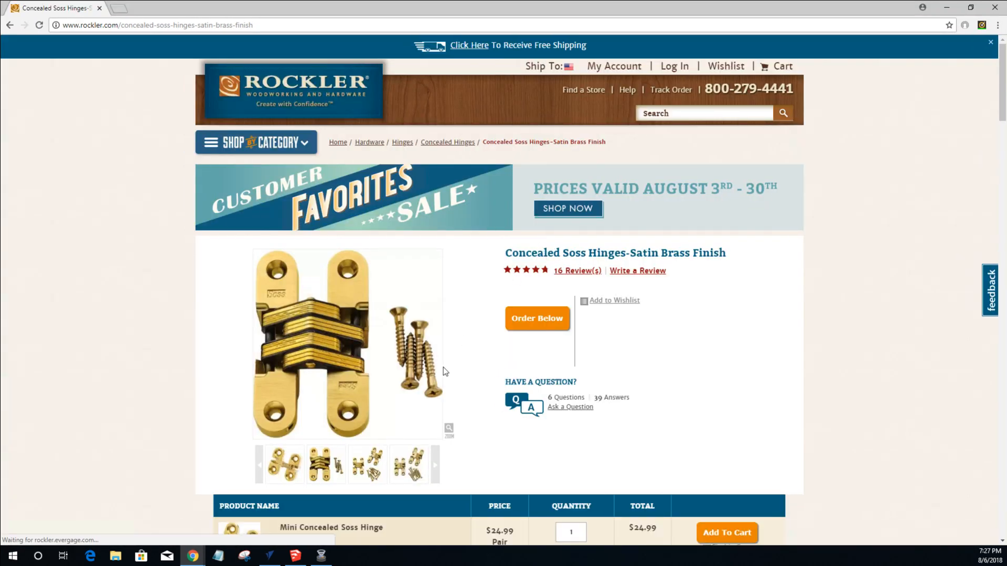
scroll(445, 372, "down", 1)
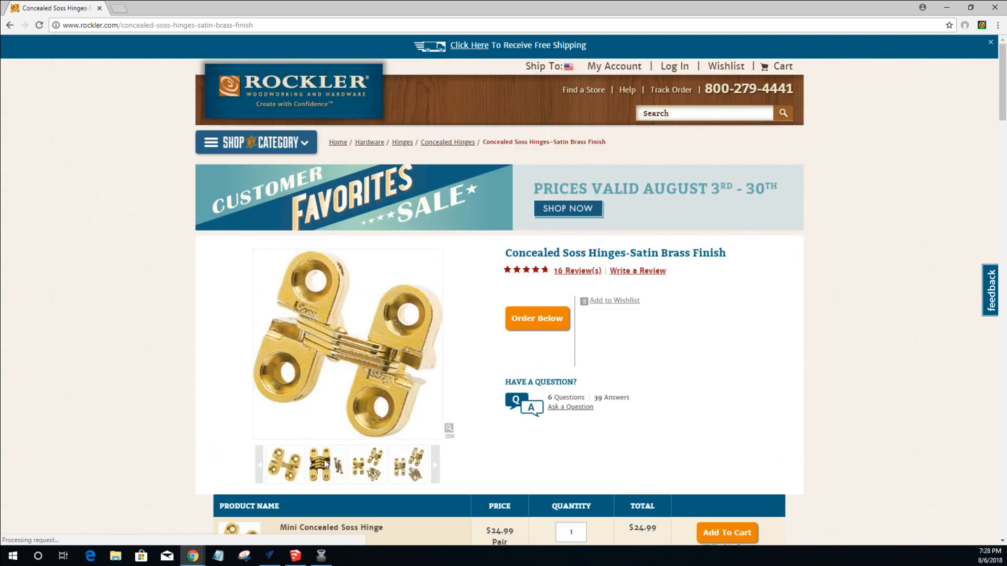
left_click(326, 464)
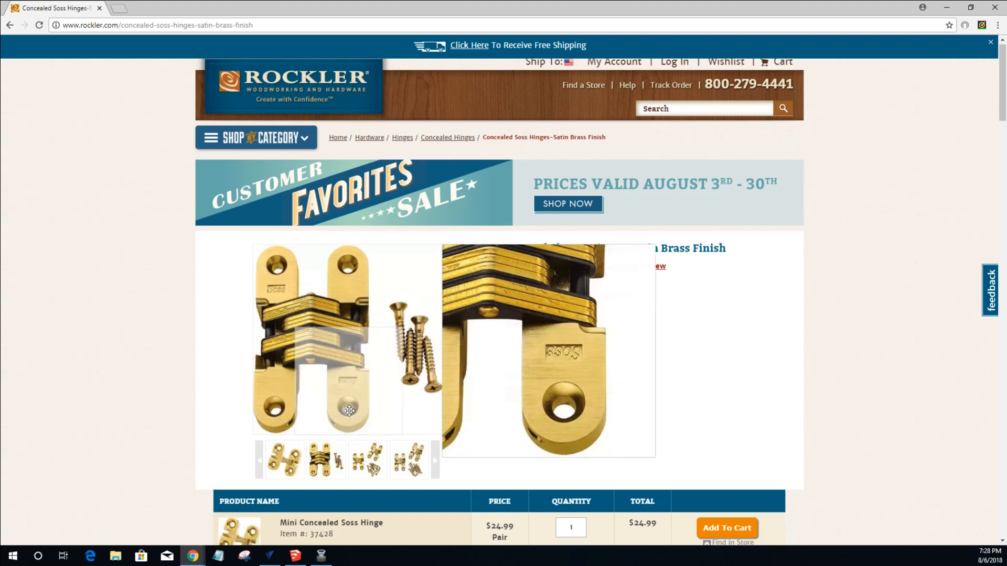
Review the available Soss hinge models with their sizes and prices, and return to the product photo.
scroll(350, 412, "down", 5)
scroll(350, 411, "down", 1)
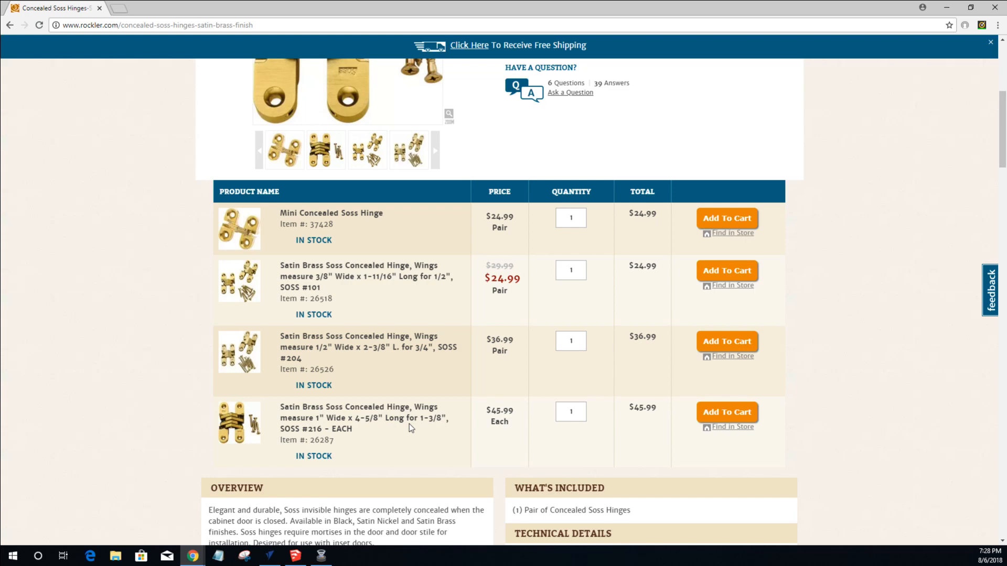
scroll(409, 424, "down", 2)
scroll(409, 423, "up", 2)
scroll(409, 424, "up", 5)
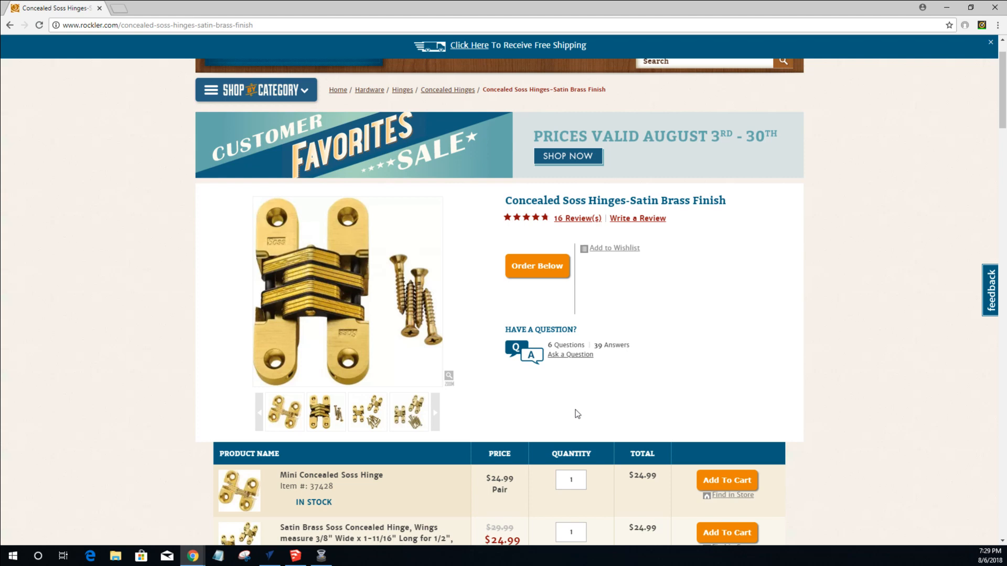
Switch back to SketchUp and open the upper seat board inside the rear section for editing.
left_click(100, 9)
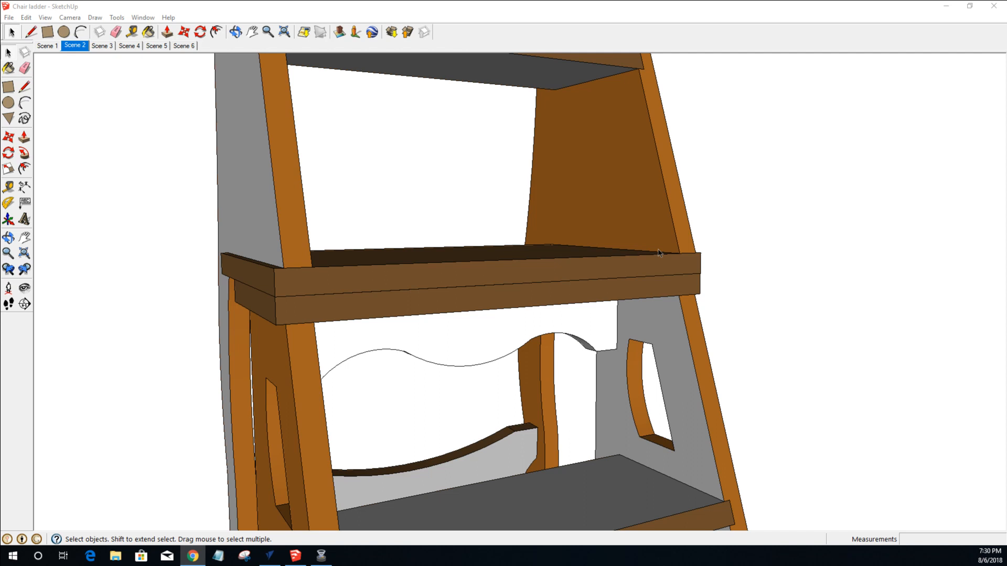
double_click(350, 280)
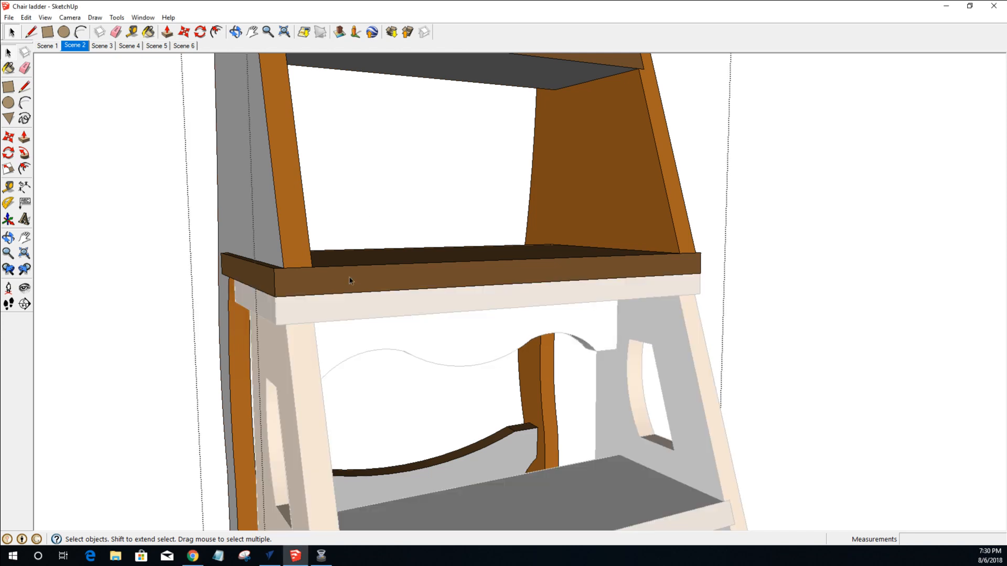
left_click(350, 279)
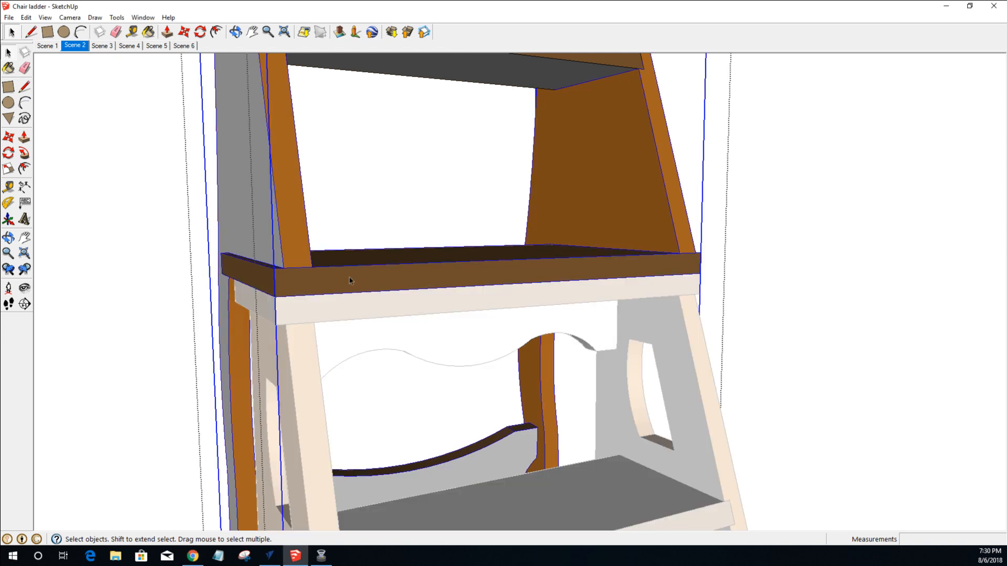
double_click(350, 281)
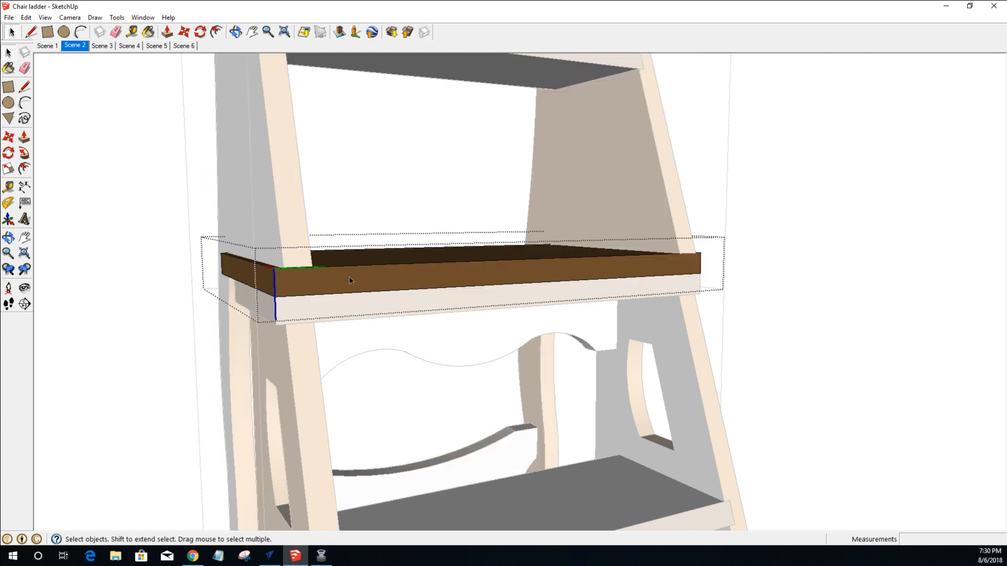
Draw a rectangle about 3" by 3/8" near one end of the upper seat board's front edge and push it in about 3/8".
left_click(8, 86)
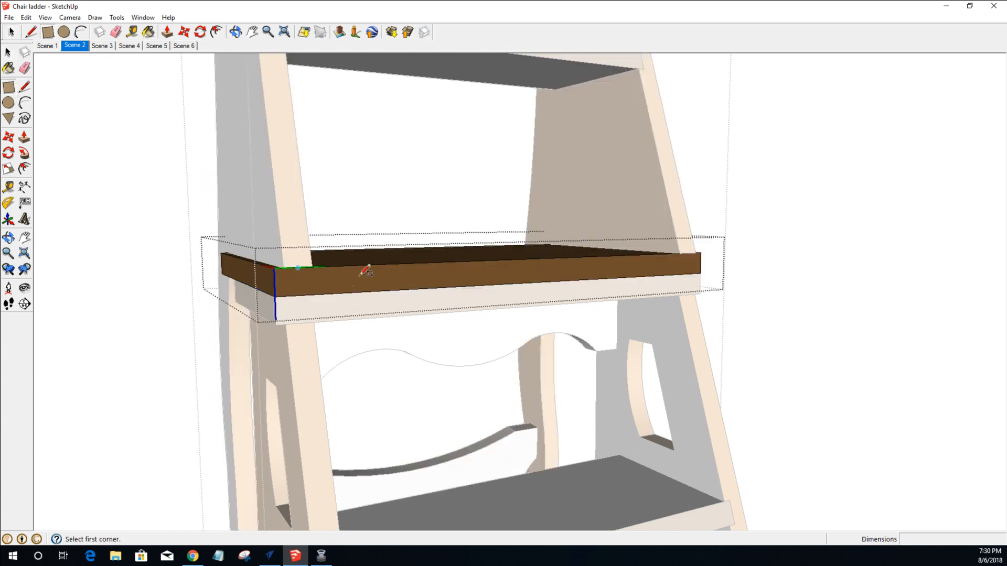
left_click(342, 273)
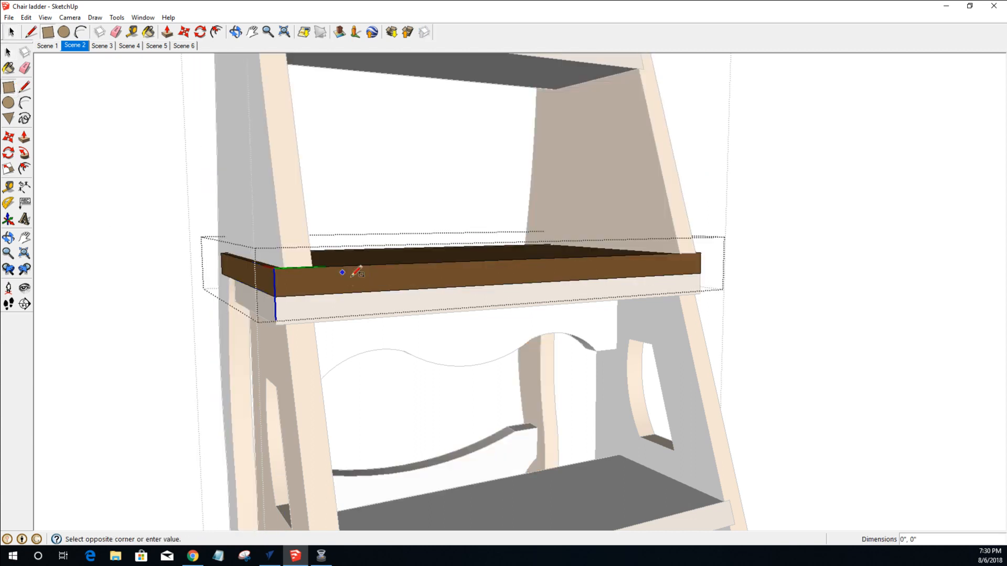
left_click(442, 282)
key("p")
left_click(395, 282)
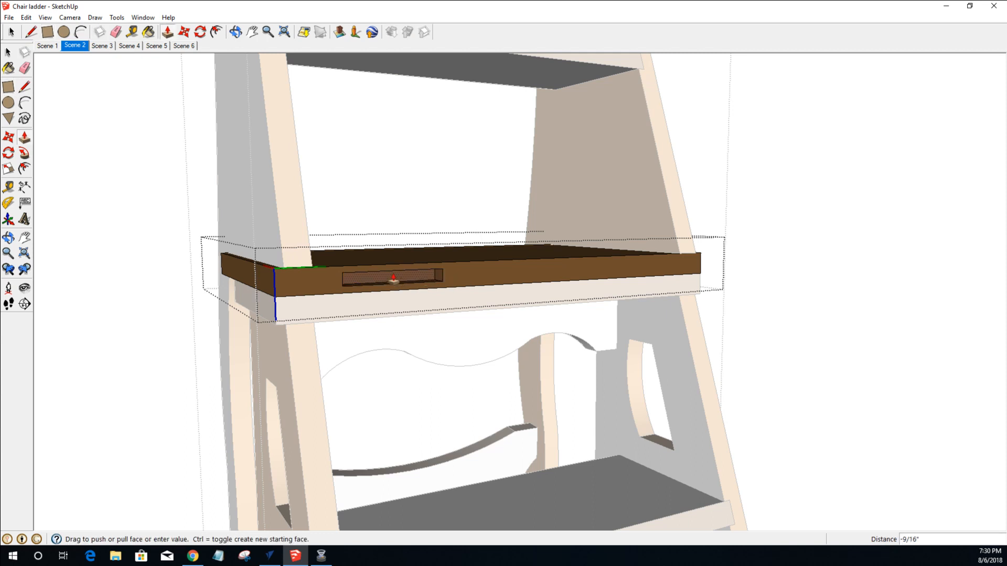
left_click(395, 280)
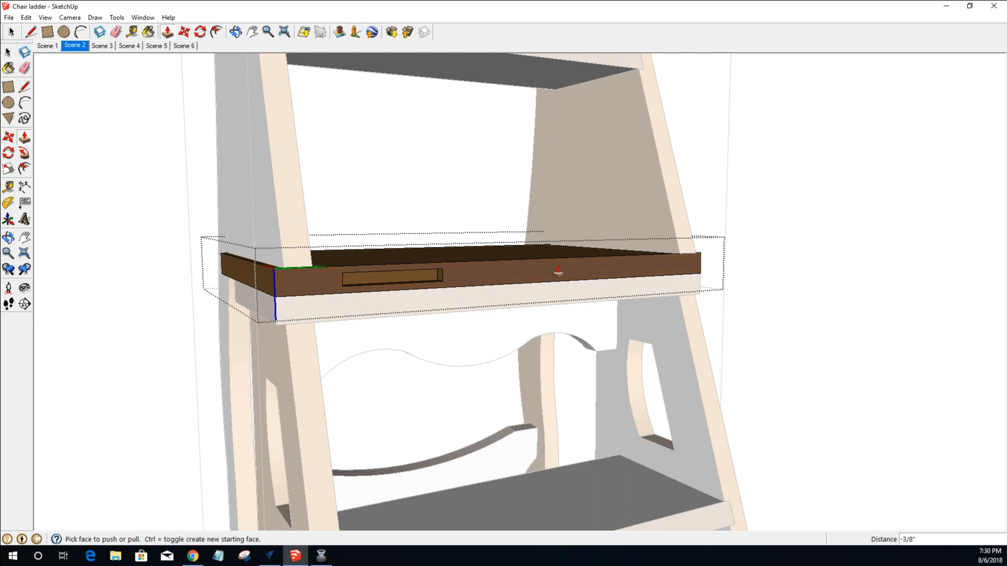
Copy the hinge recess's outline about 7 5/8" along the upper board's front edge toward its other end.
key("space")
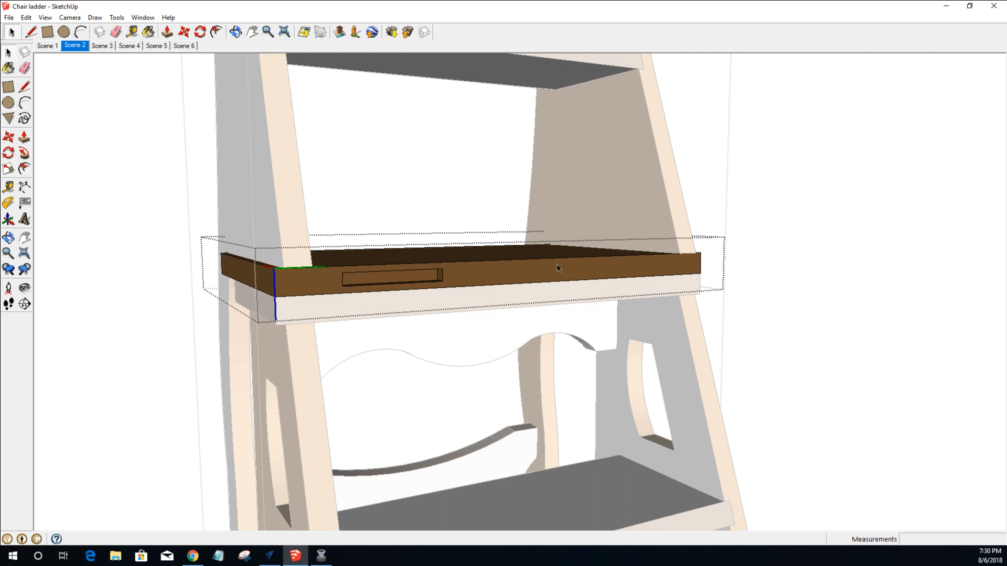
left_click(421, 284)
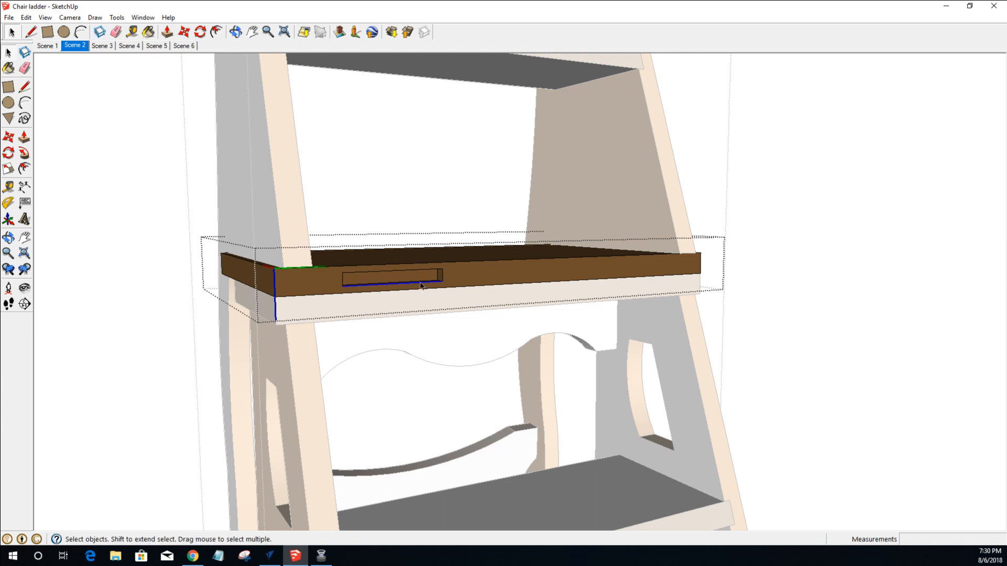
left_click(343, 278, "shift")
left_click(351, 273, "shift")
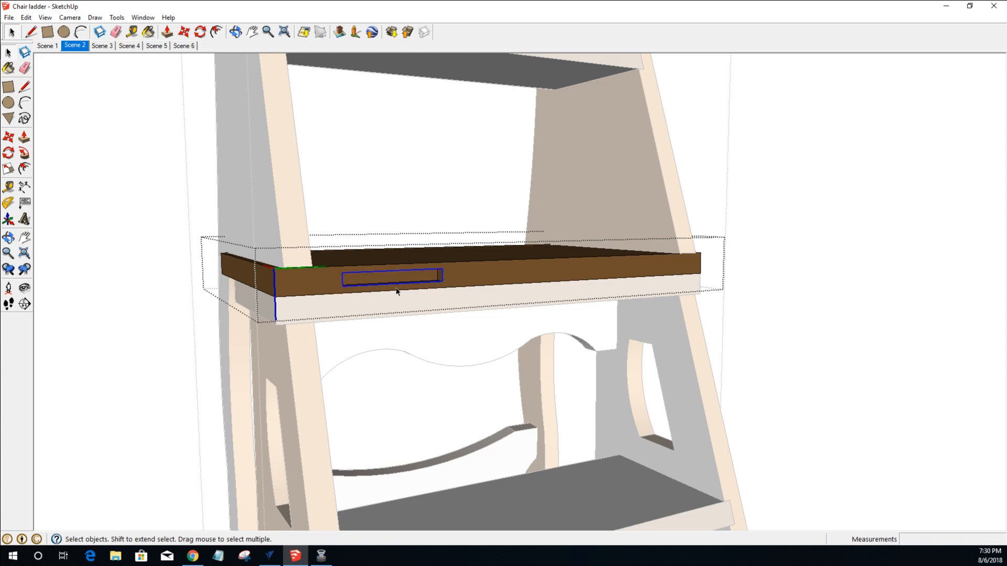
key("m")
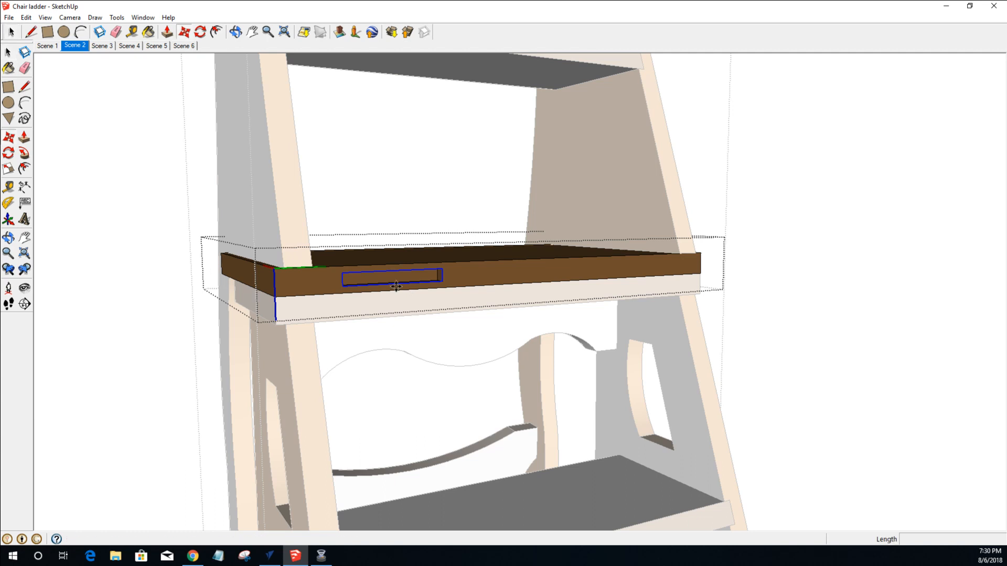
left_click(346, 286)
key("ctrl")
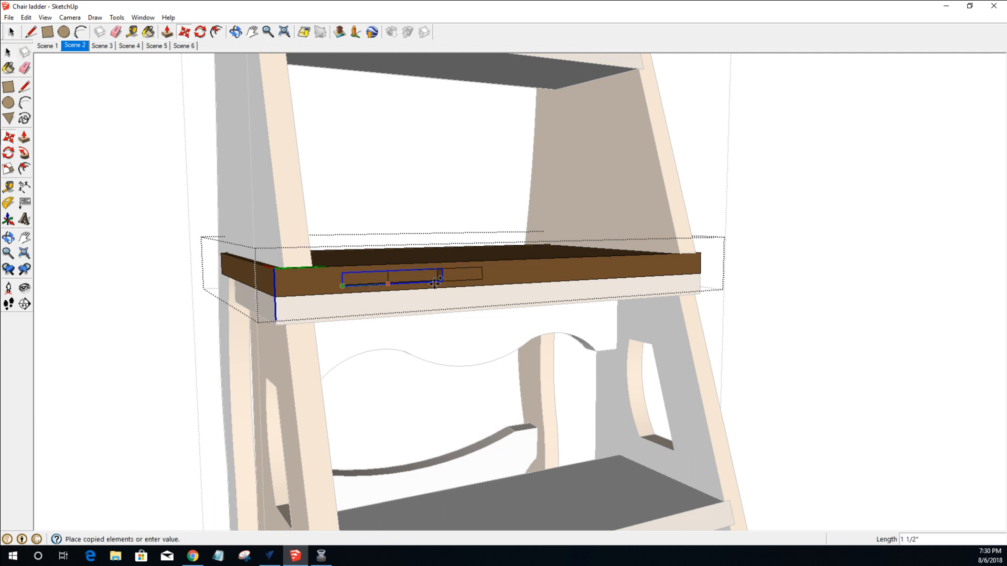
left_click(573, 270)
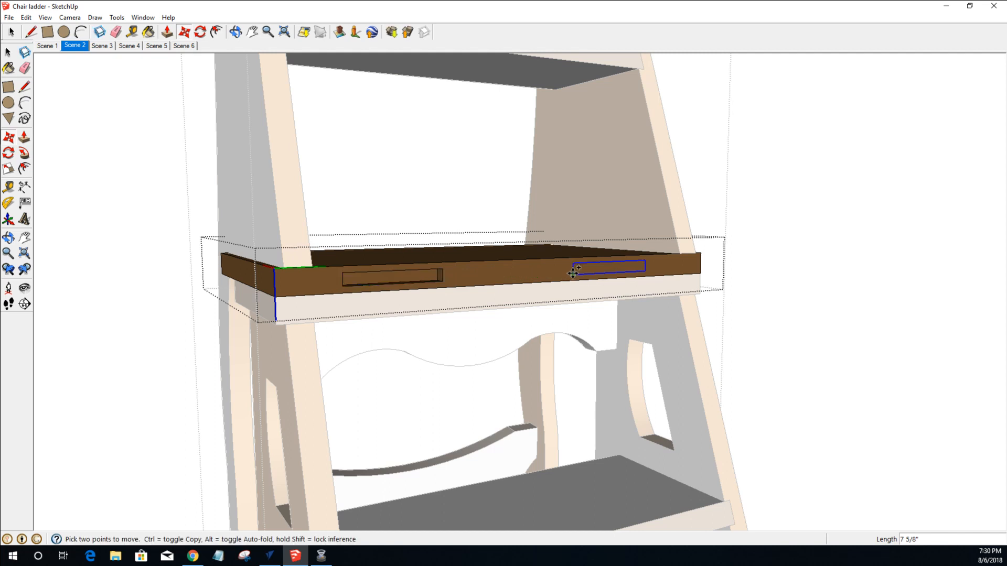
Copy the outline about 11/16" down onto the lower board's edge, and copy that one about 7 9/16" across beneath the first recess.
left_click(573, 274)
left_click(573, 295)
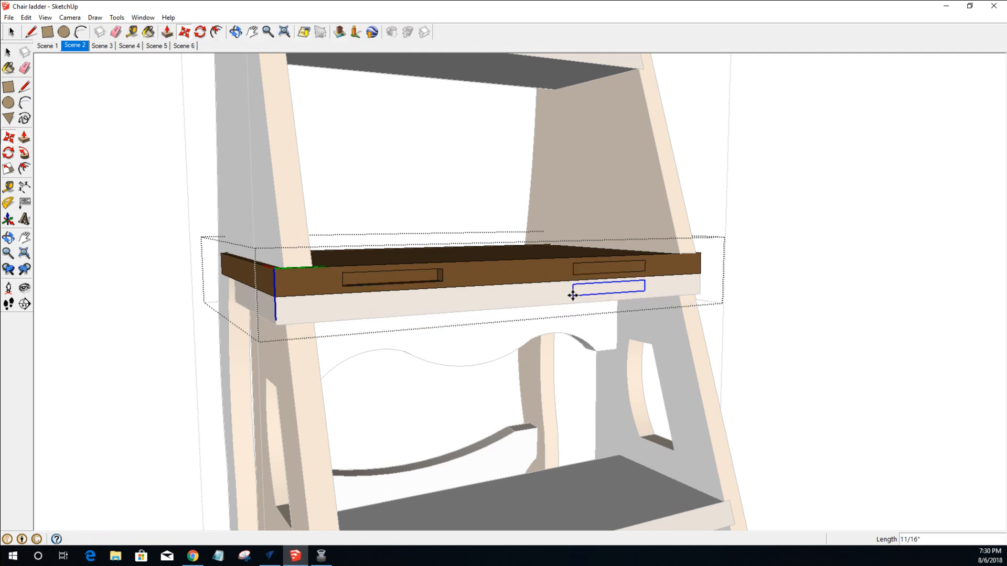
left_click(573, 296)
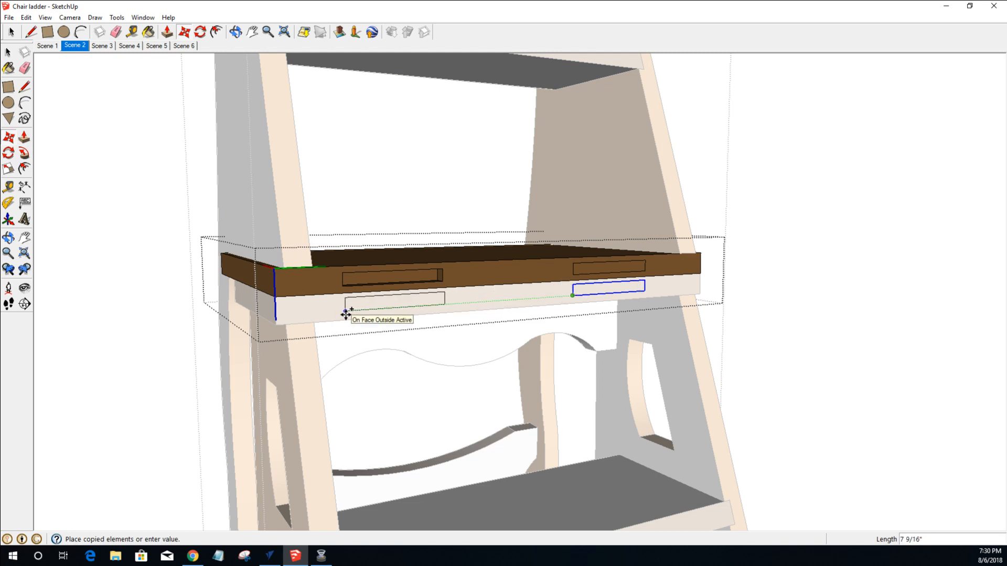
left_click(346, 314)
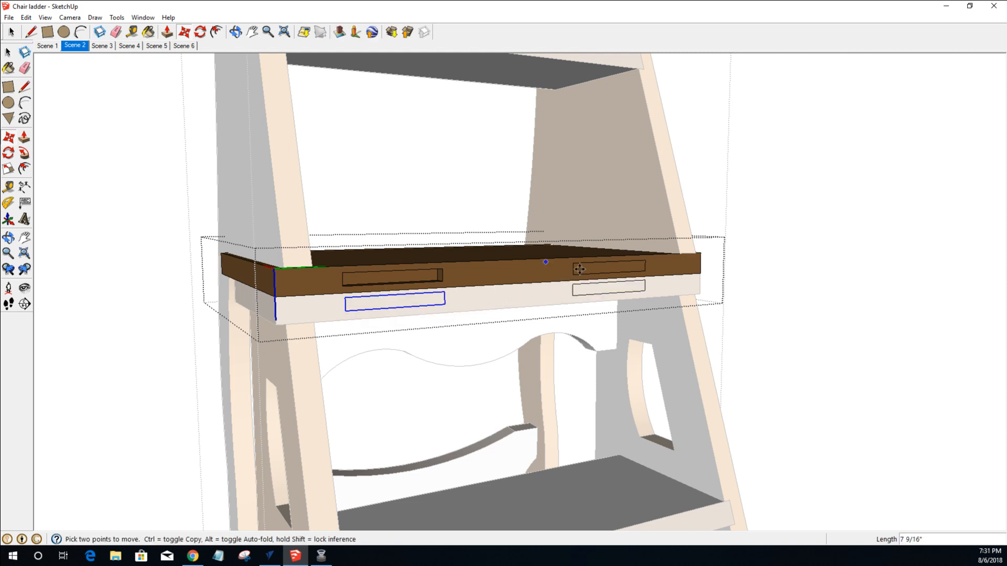
Push the second hinge outline about 3/16" into the upper seat board and finish editing that board.
key("p")
left_click(622, 276)
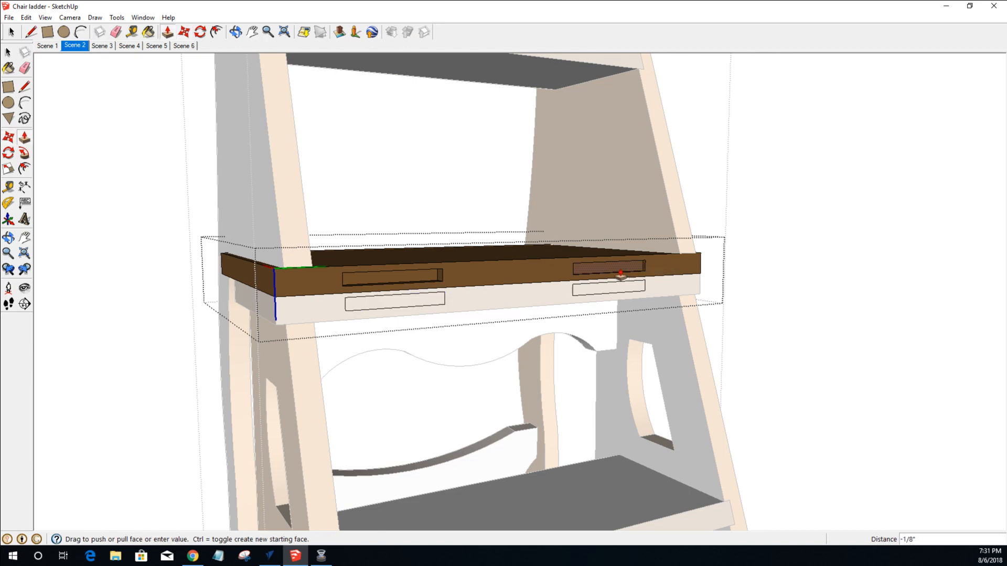
left_click(620, 275)
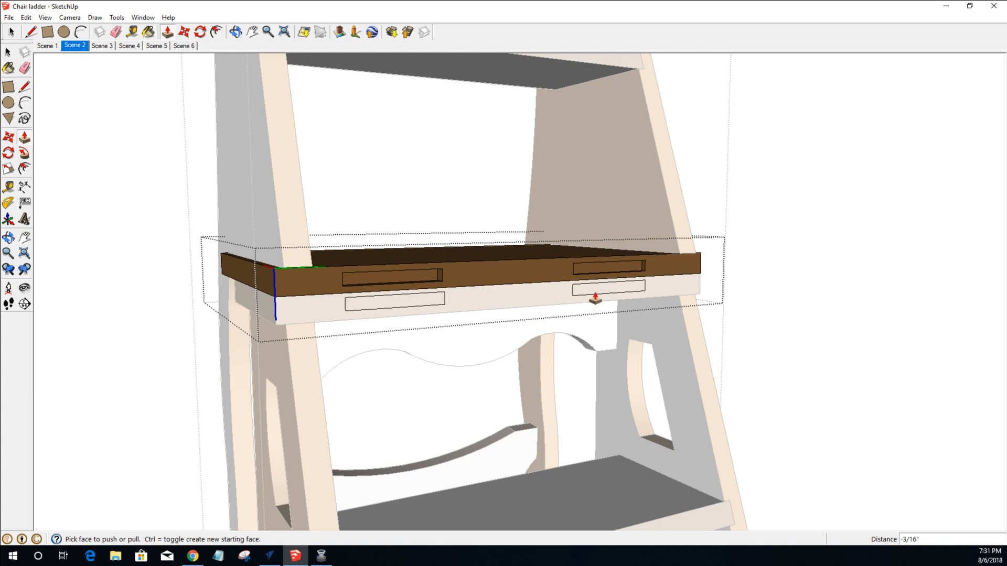
key("space")
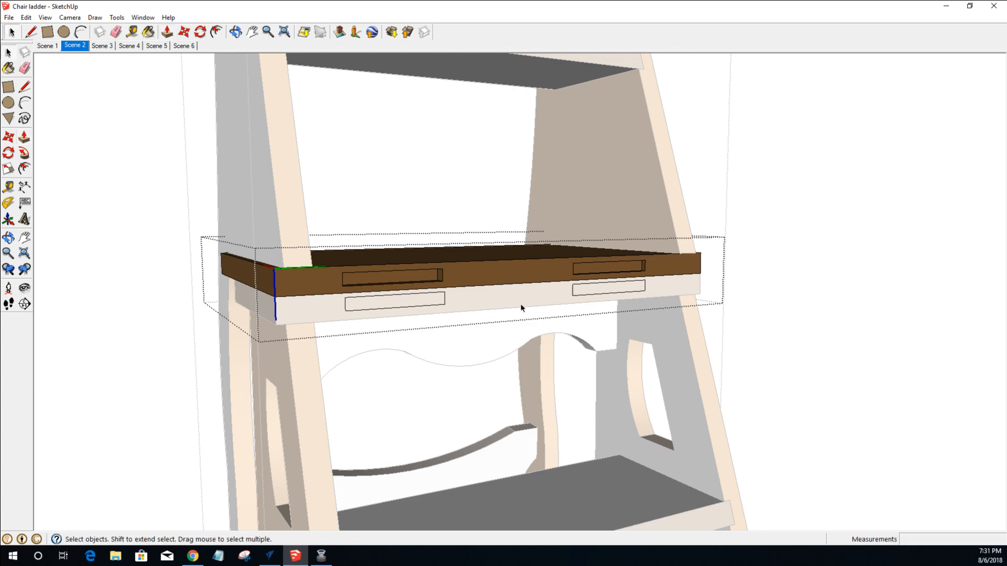
left_click(896, 280)
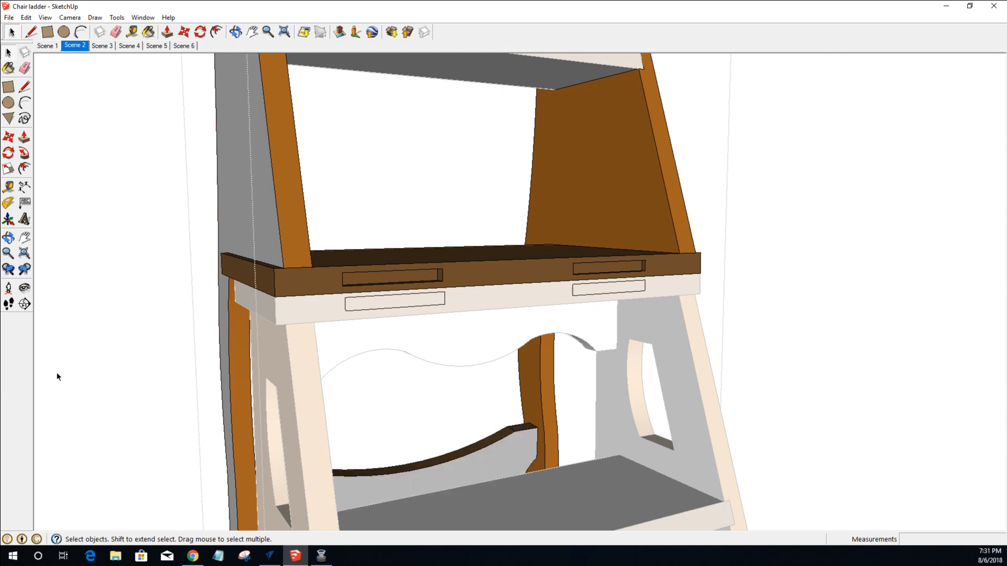
Open the lower seat board for editing and trace rectangles over both copied hinge outlines on its front edge.
double_click(349, 315)
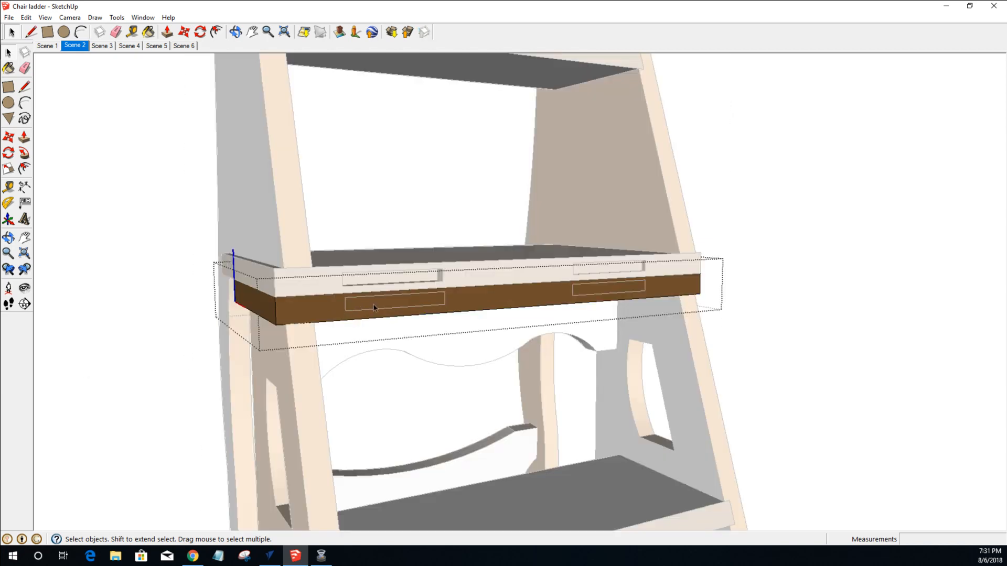
key("p")
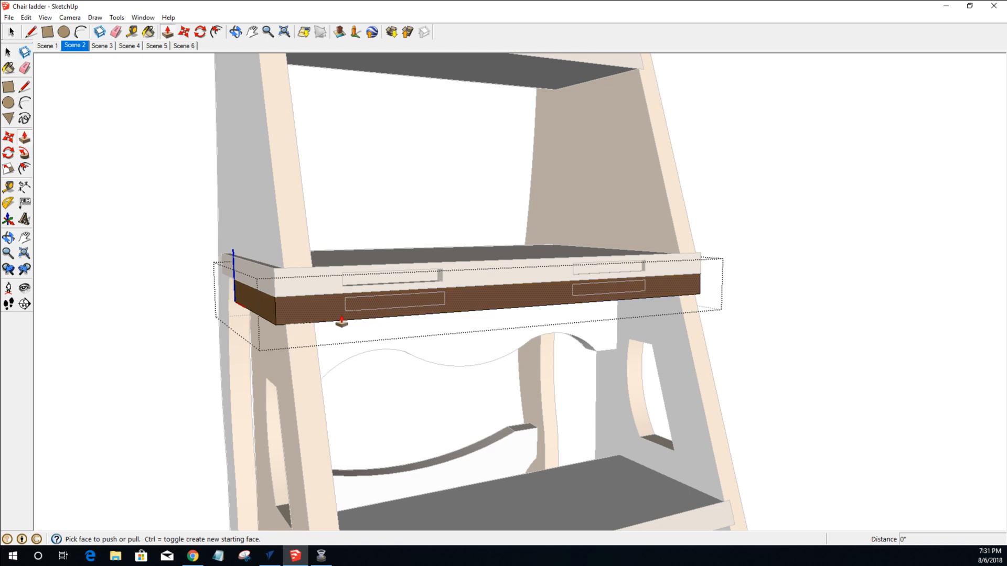
key("space")
key("q")
key("r")
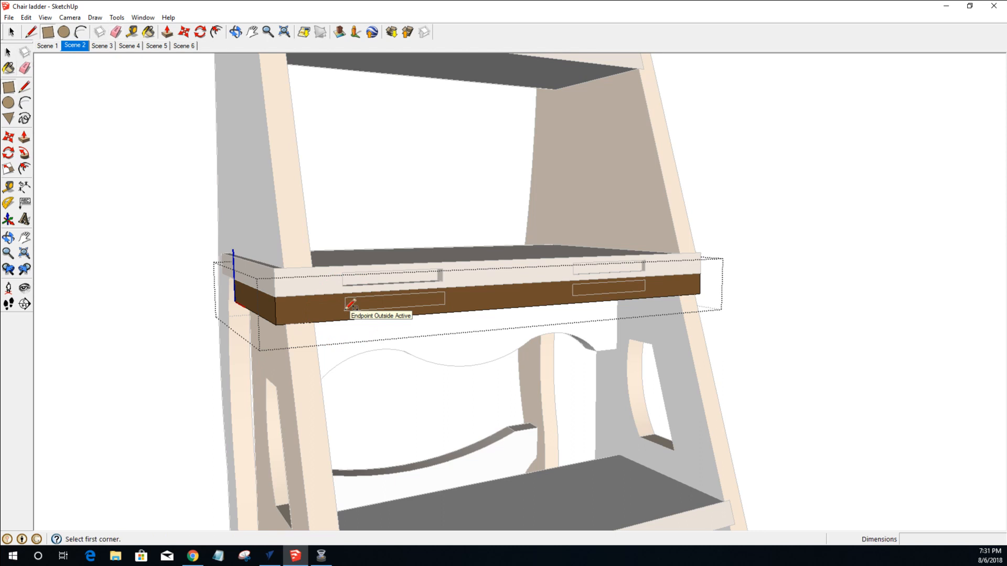
left_click(345, 298)
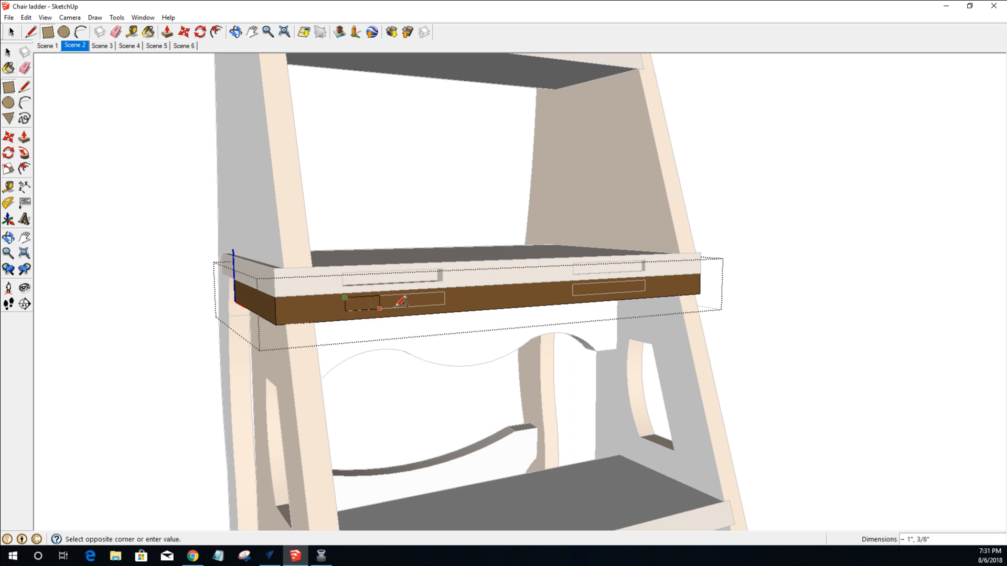
left_click(445, 304)
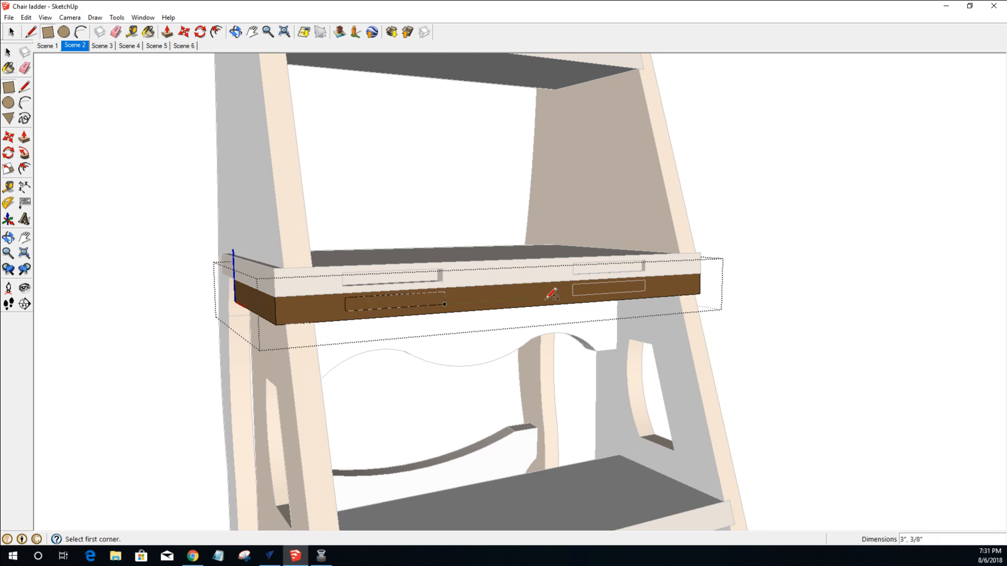
left_click(572, 284)
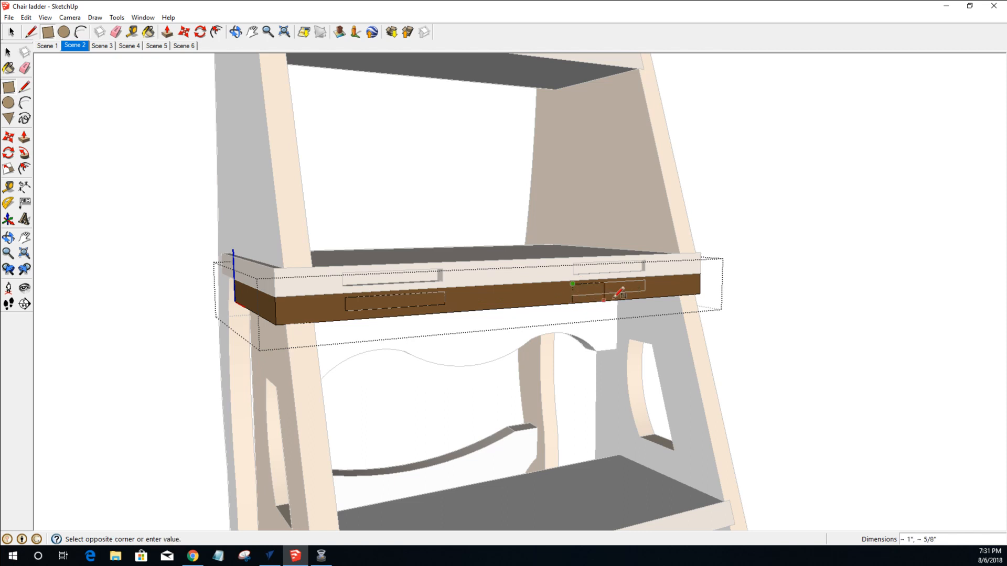
left_click(645, 290)
Push both hinge rectangles about 5/16" into the lower seat board and finish editing.
key("p")
left_click(390, 306)
left_click(388, 304)
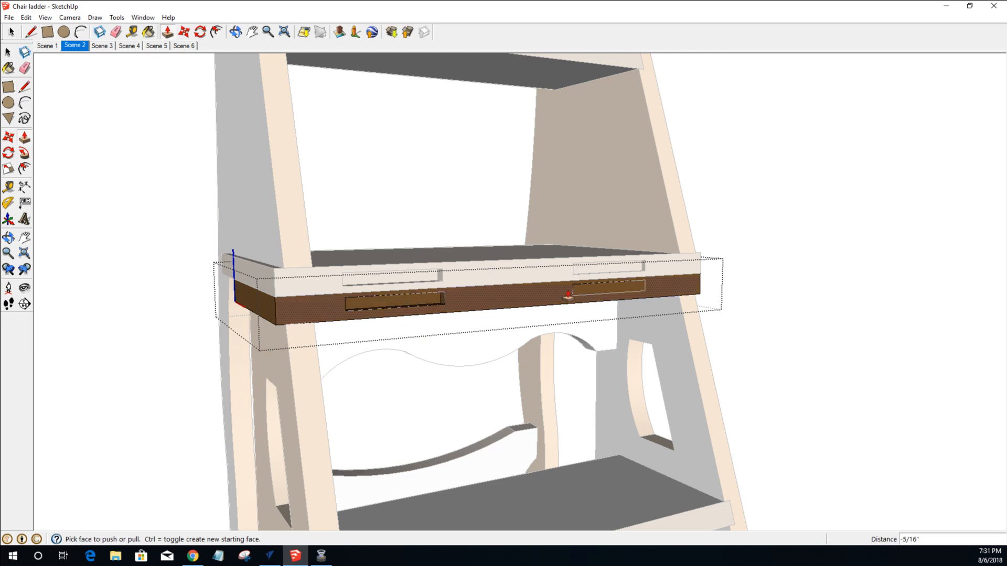
double_click(606, 289)
key("space")
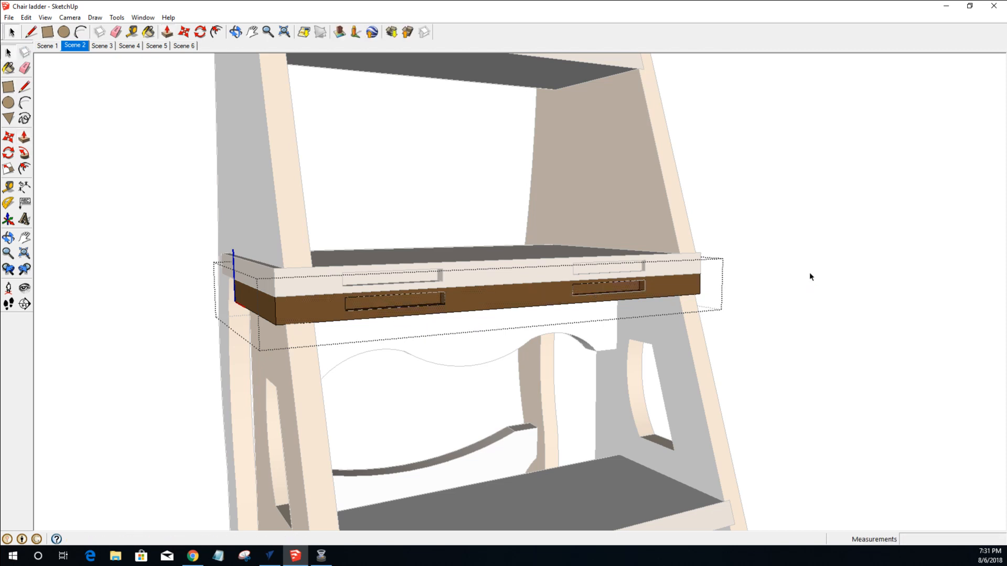
left_click(810, 274)
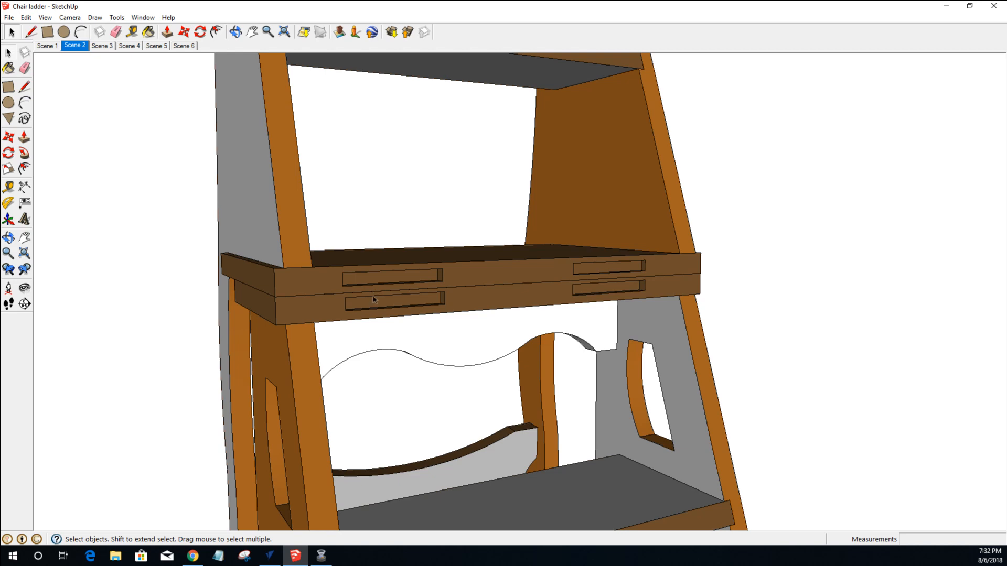
Rotate the upper ladder half 180° about the front seat-board corner to fold it into the chair, and clear the selection.
mouse_move(341, 302)
middle_mouse_down()
mouse_move(519, 285)
mouse_move(437, 294)
middle_mouse_up()
left_click(443, 254)
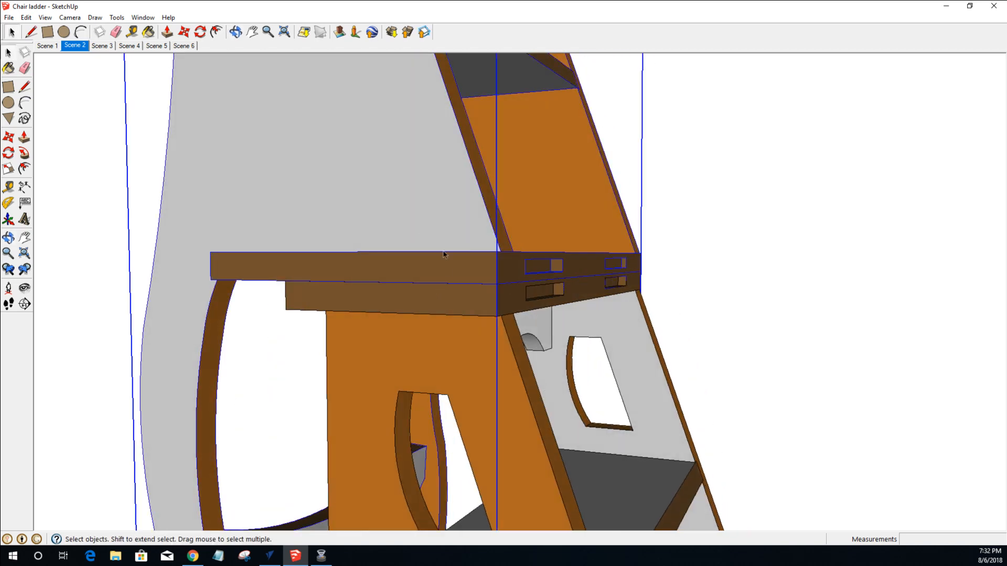
key("q")
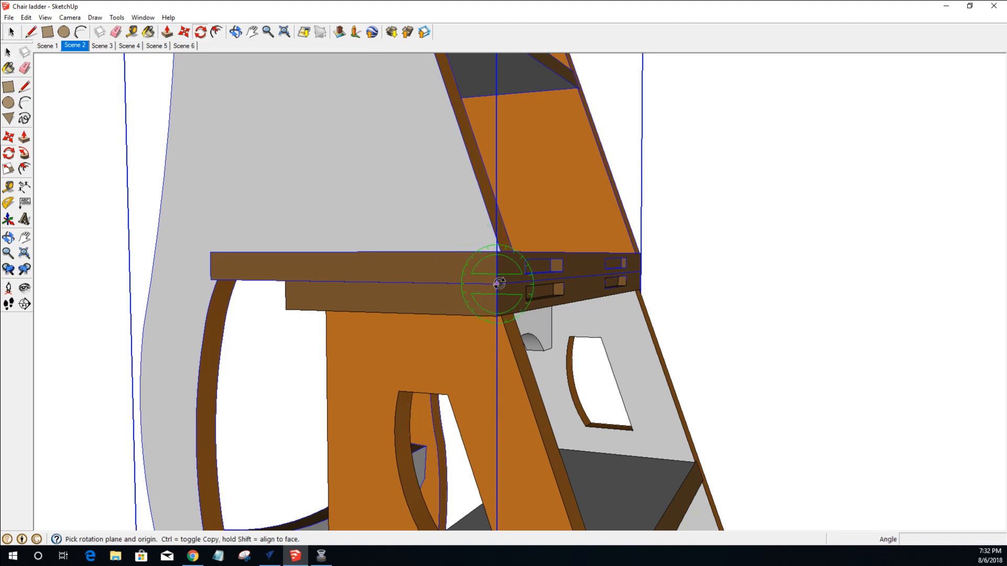
left_click(496, 284)
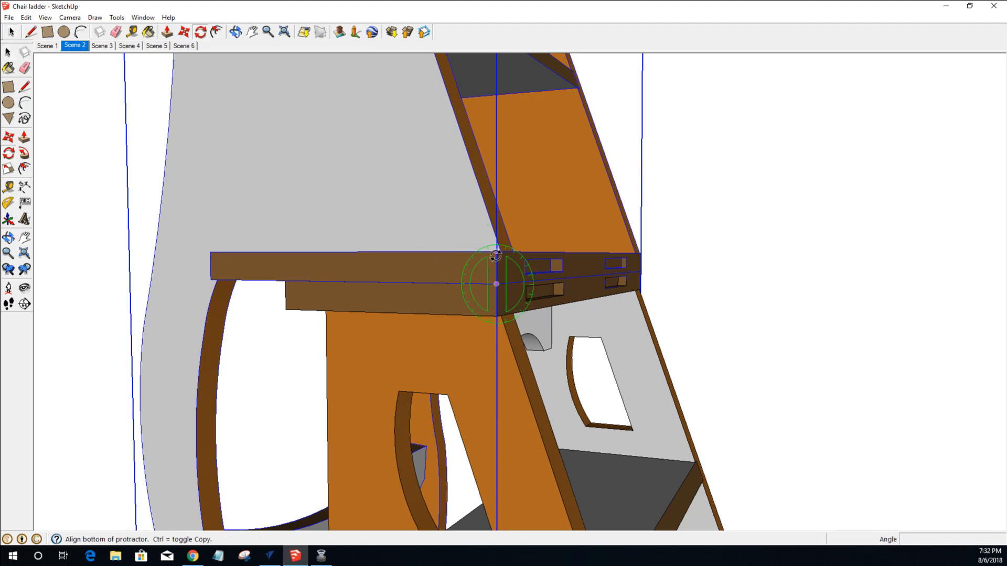
left_click(515, 310)
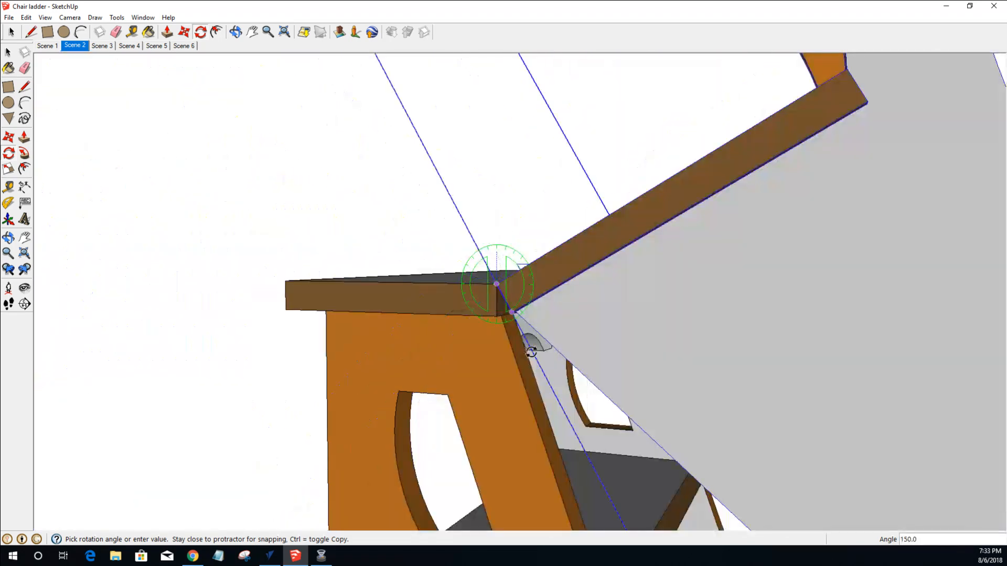
type("180")
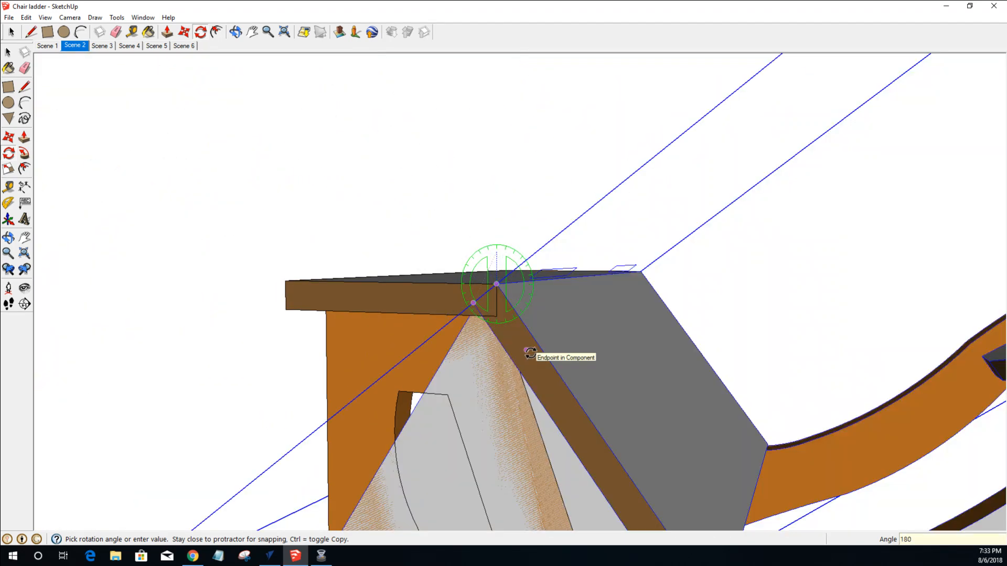
key("Return")
scroll(603, 259, "down", 5)
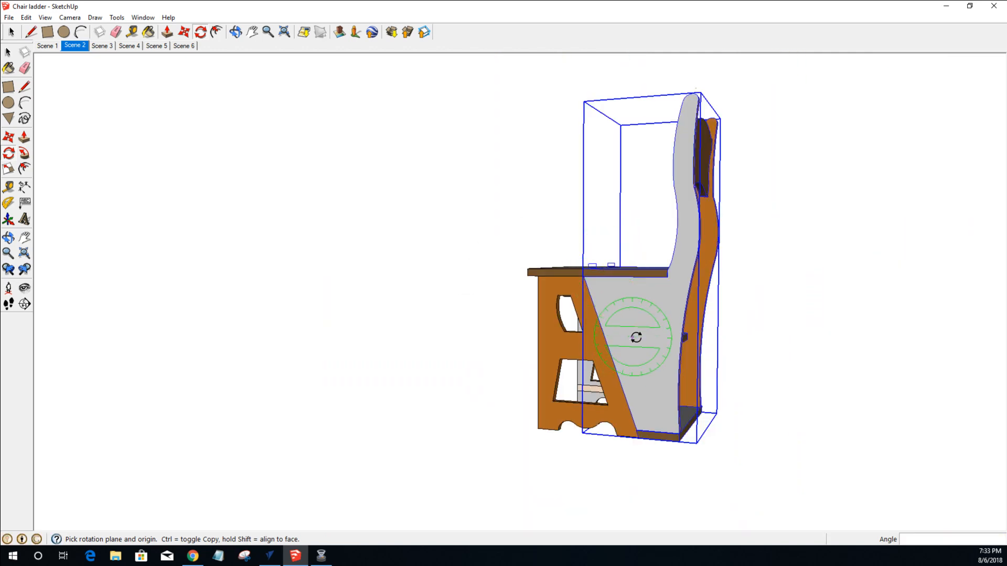
scroll(636, 337, "up", 3)
middle_click_drag(698, 301, 609, 199)
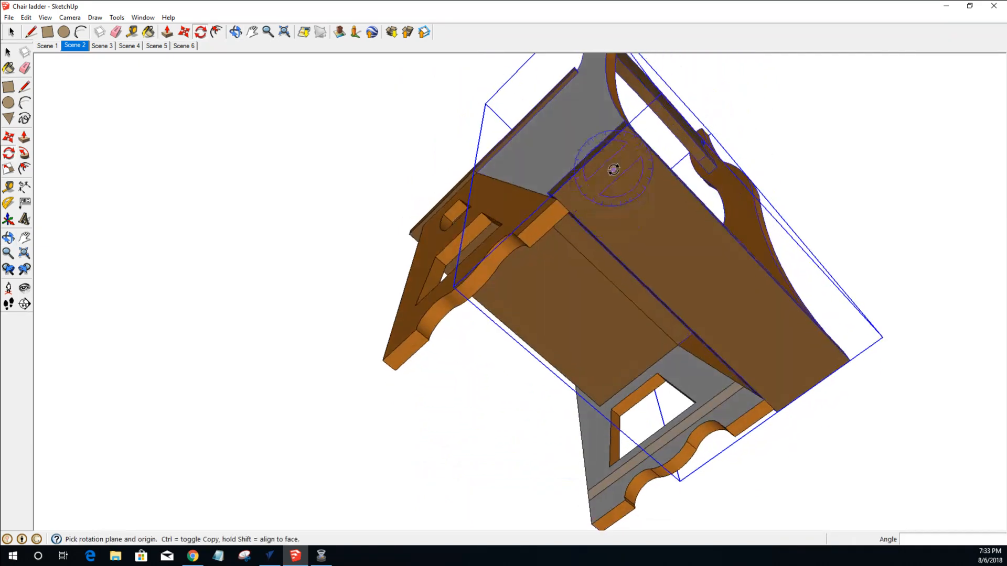
key("space")
left_click(347, 177)
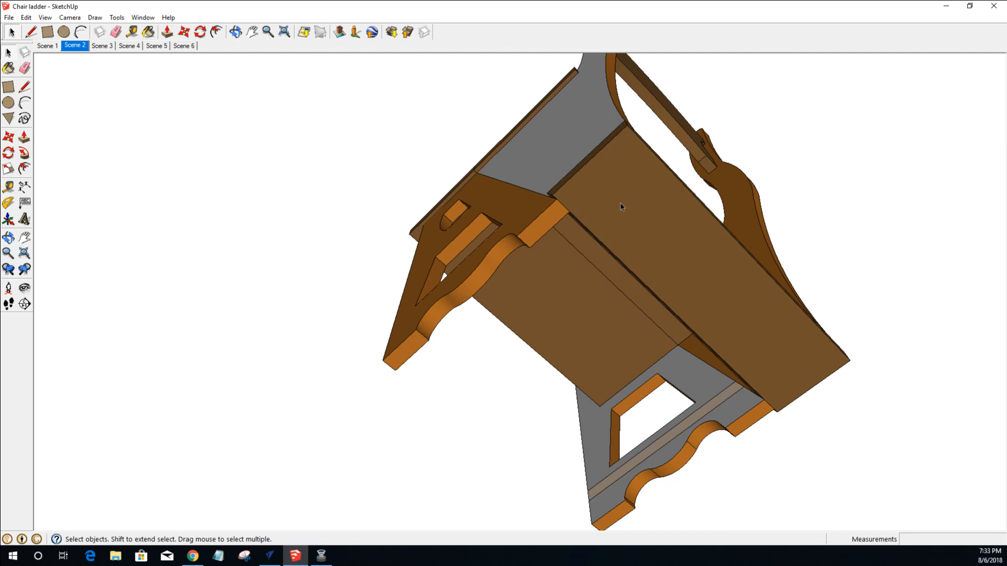
Examine the folded chair from below and from the side, including the side panel's slanted joint and the bottom step.
middle_click_drag(642, 174, 568, 224)
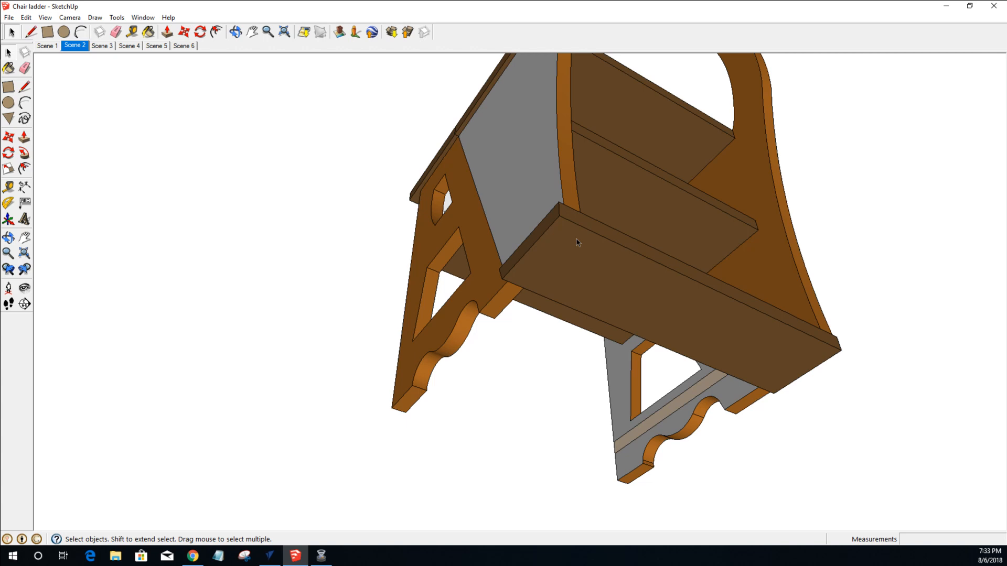
middle_click_drag(580, 253, 696, 480)
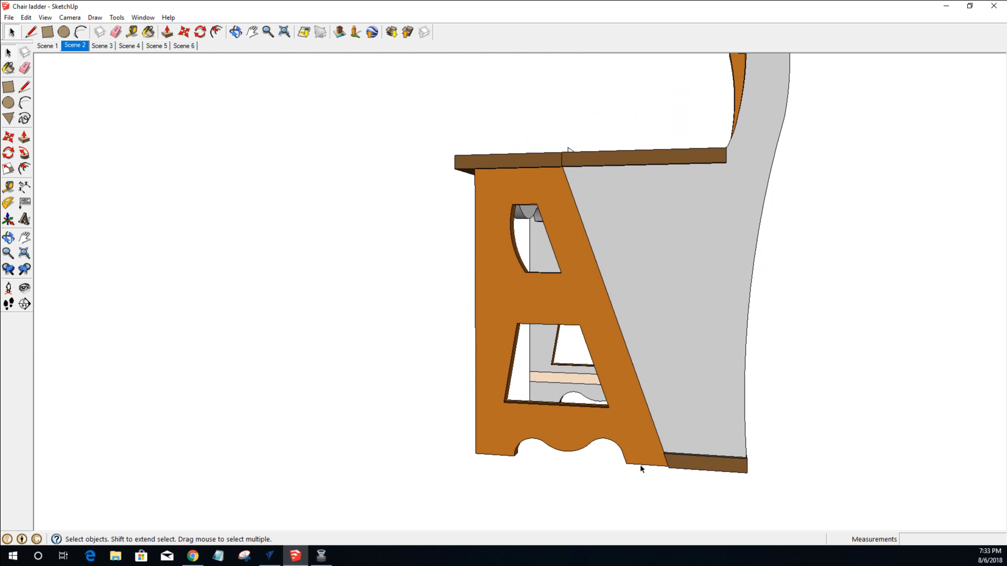
left_click(496, 230)
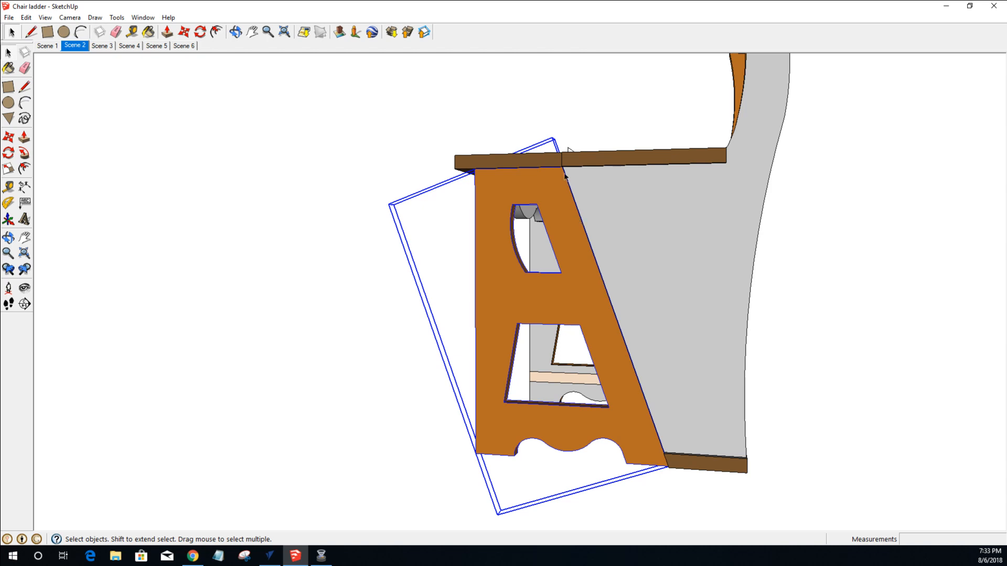
middle_click_drag(551, 236, 611, 233)
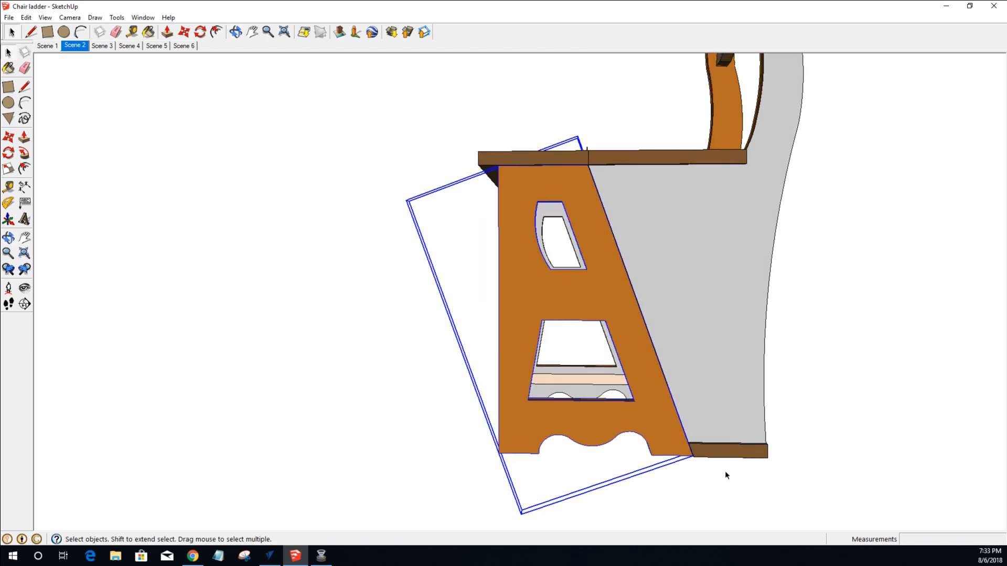
scroll(732, 422, "up", 1)
scroll(732, 423, "up", 2)
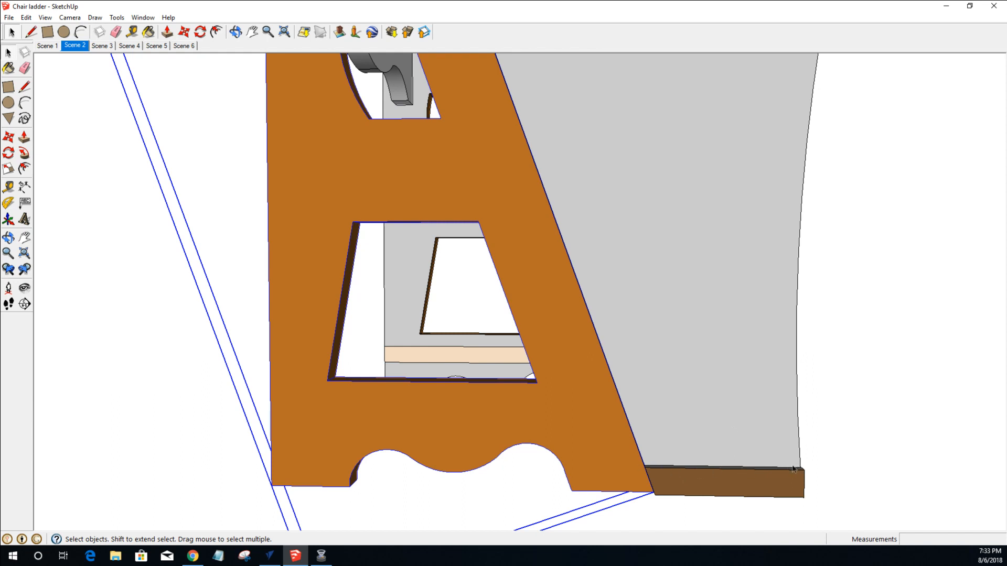
scroll(793, 467, "down", 5)
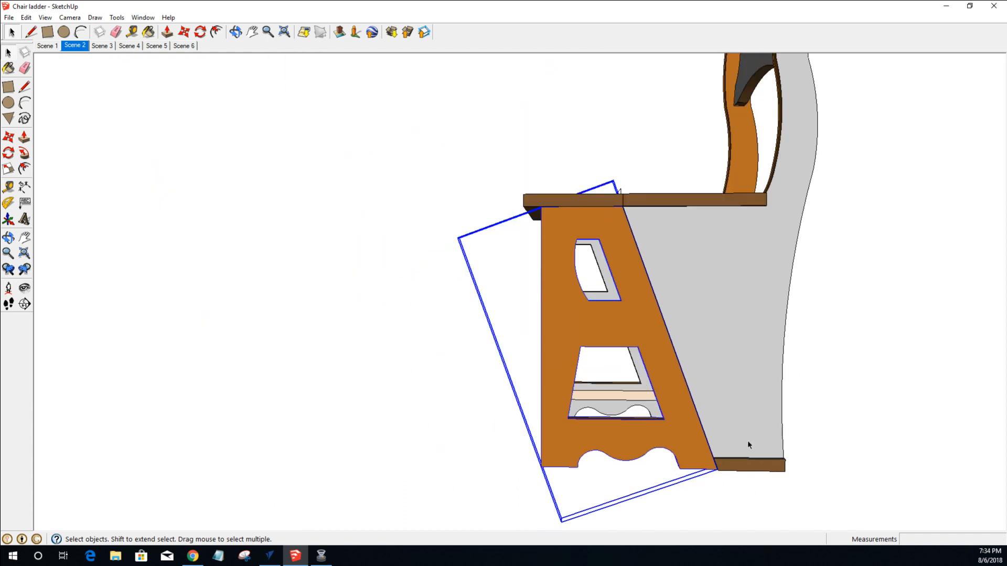
middle_click_drag(677, 430, 644, 390)
scroll(787, 330, "up", 2)
scroll(776, 332, "down", 2)
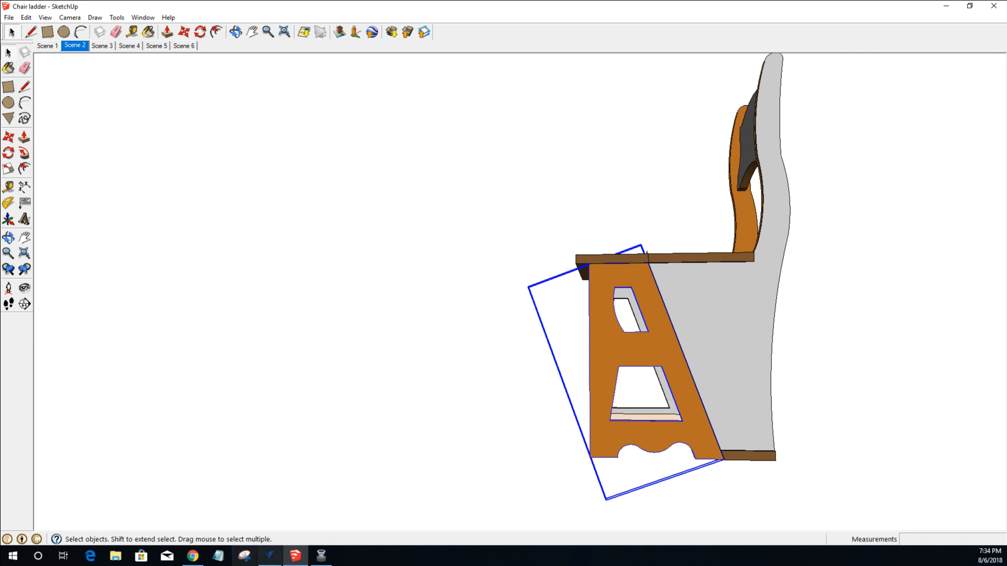
Switch to VCarve Pro's Library Chair drawing, show the Panel 1 layer and hide the Class layer.
left_click(269, 504)
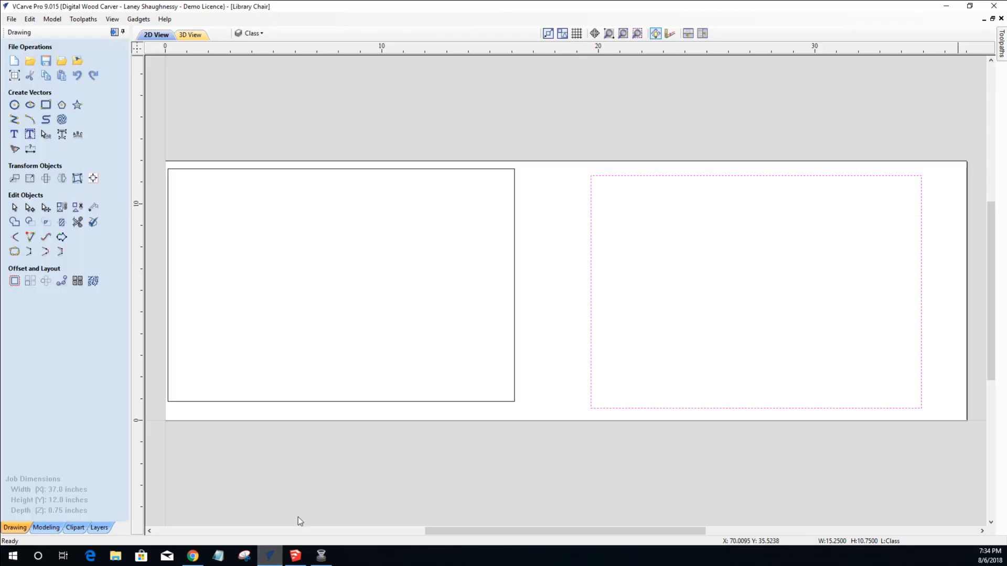
scroll(307, 489, "down", 2)
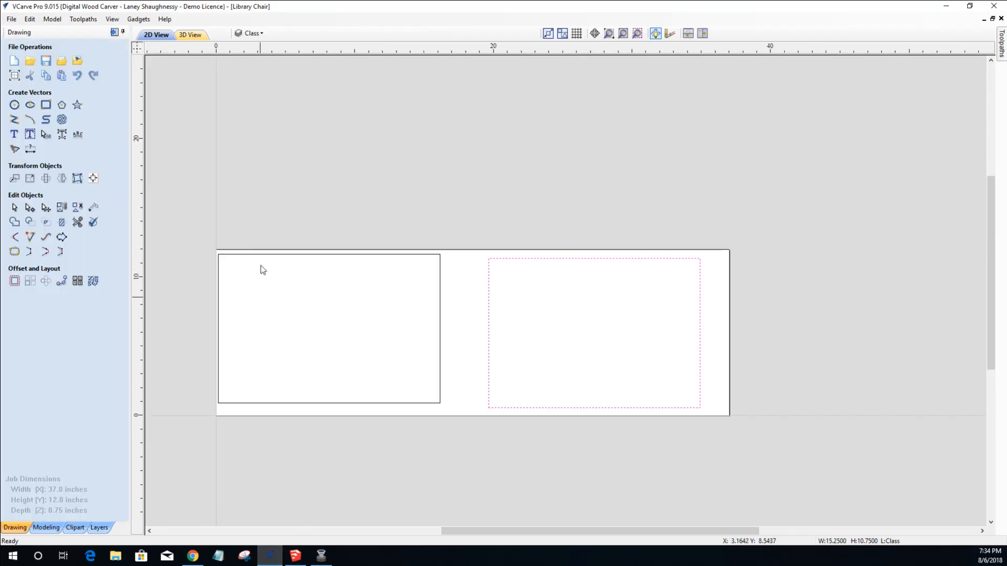
left_click(251, 33)
left_click(252, 49)
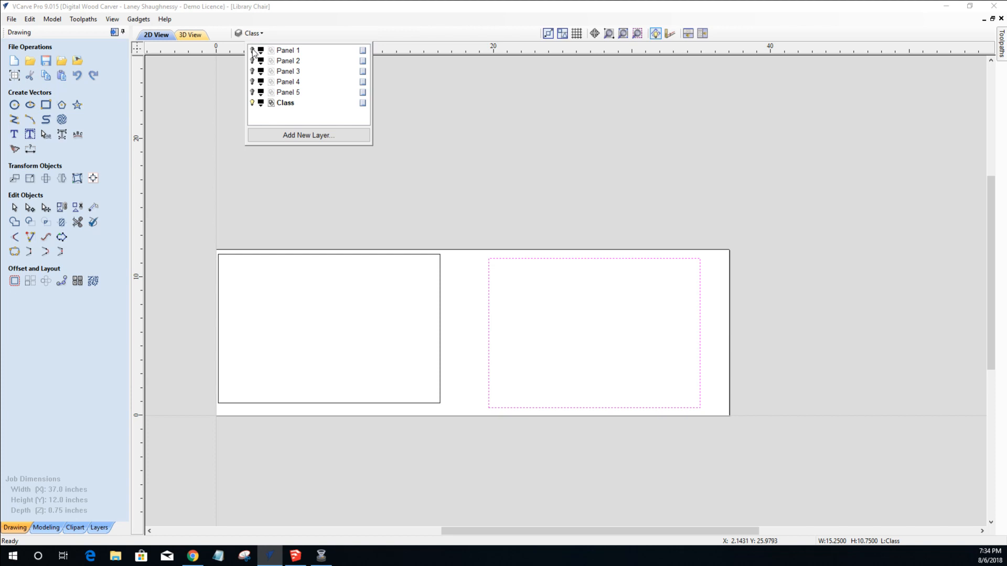
left_click(252, 104)
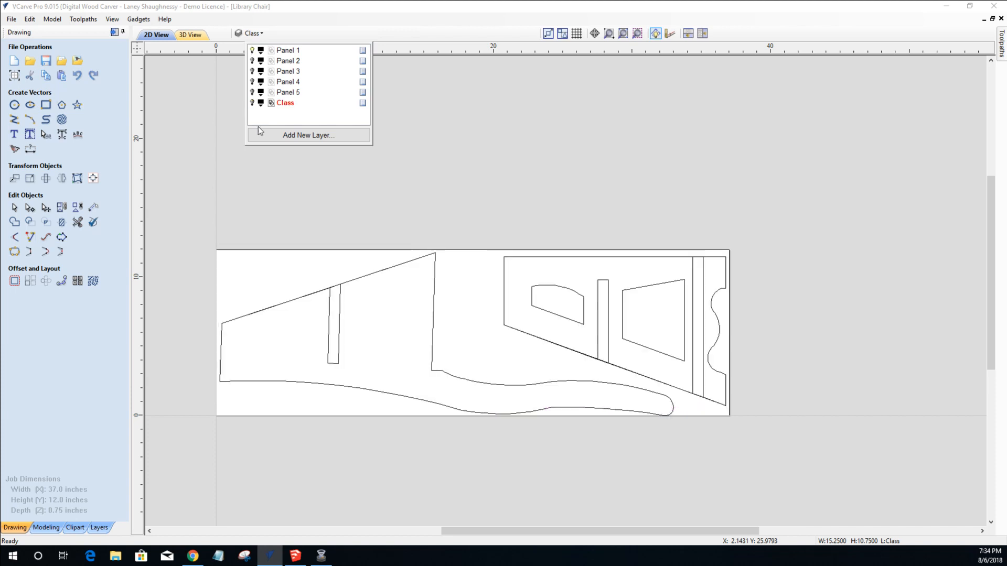
scroll(443, 351, "down", 1)
scroll(442, 339, "up", 2)
scroll(443, 340, "up", 1)
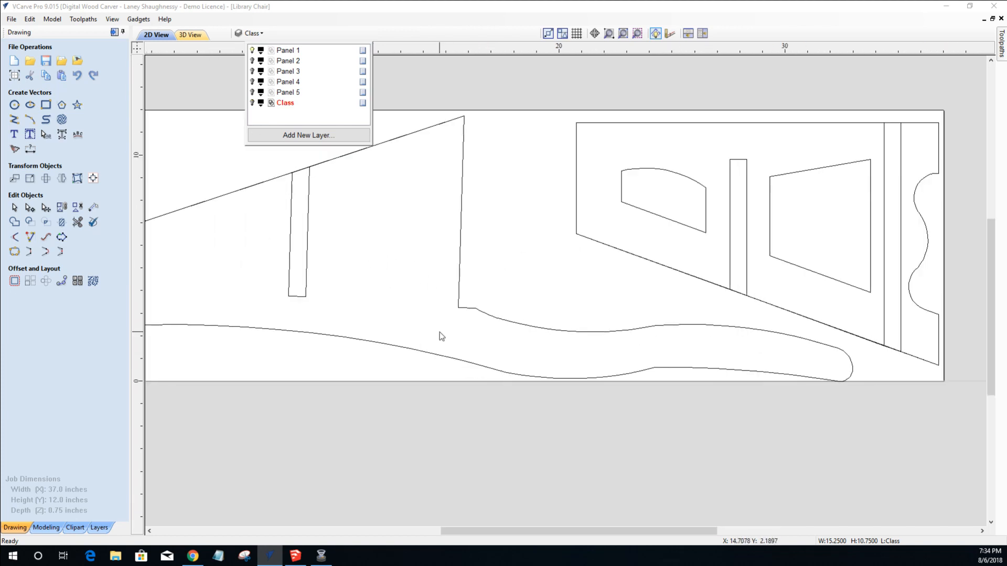
scroll(646, 235, "down", 1)
scroll(645, 234, "up", 1)
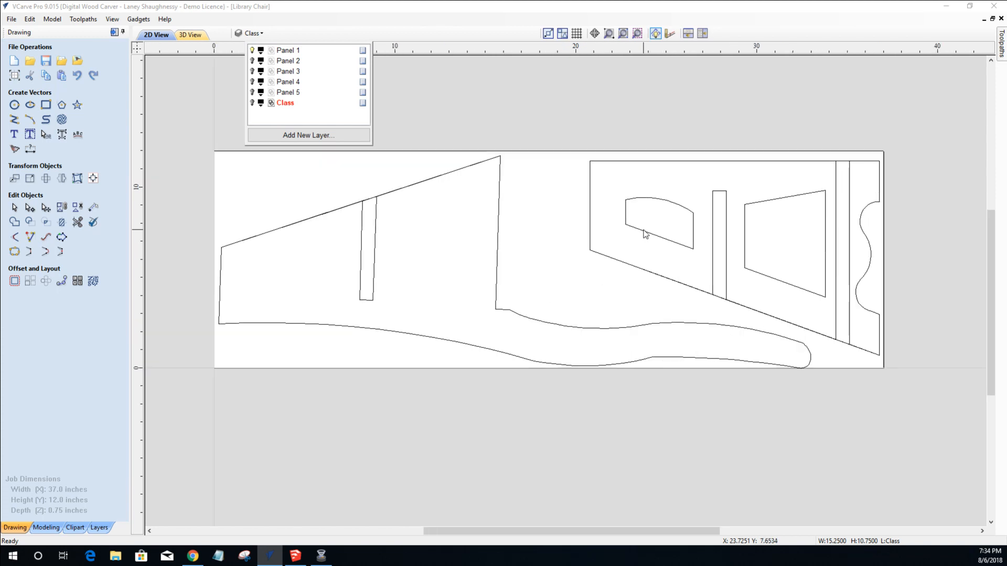
scroll(645, 234, "down", 1)
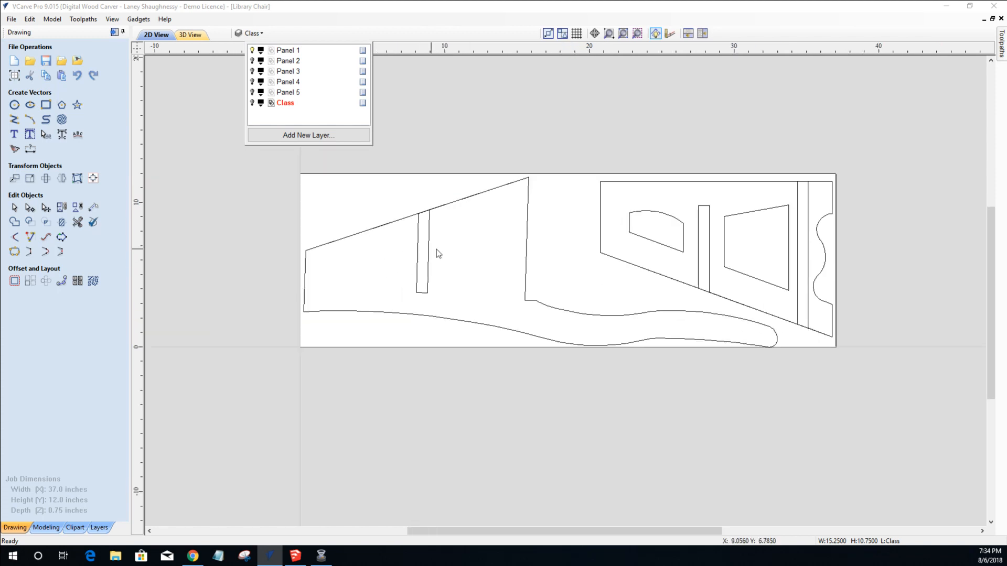
Try to ungroup the vectors of the leg panel with the two cutout openings, and clear the selection.
left_click(659, 245)
left_click(660, 245)
scroll(760, 262, "up", 4)
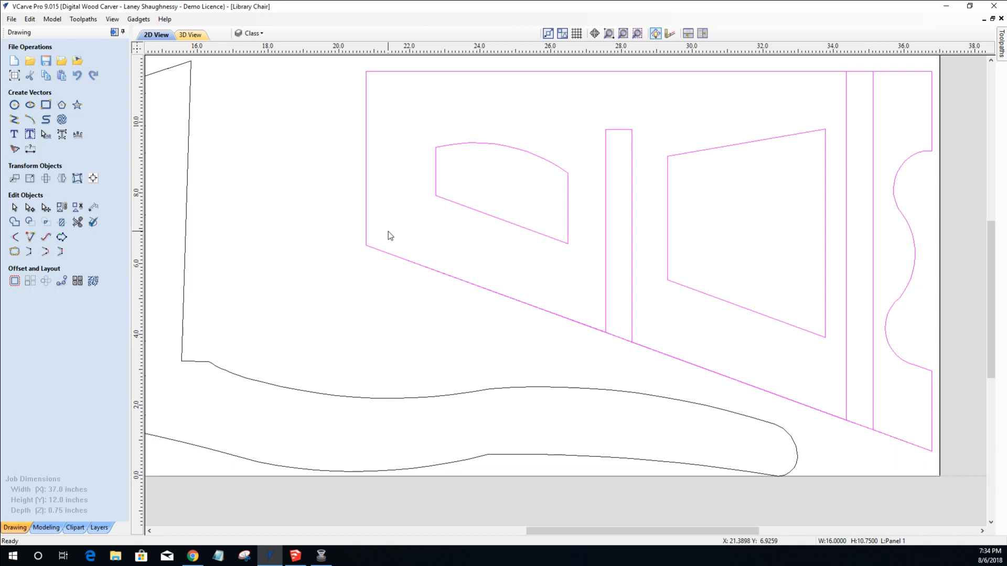
key("u")
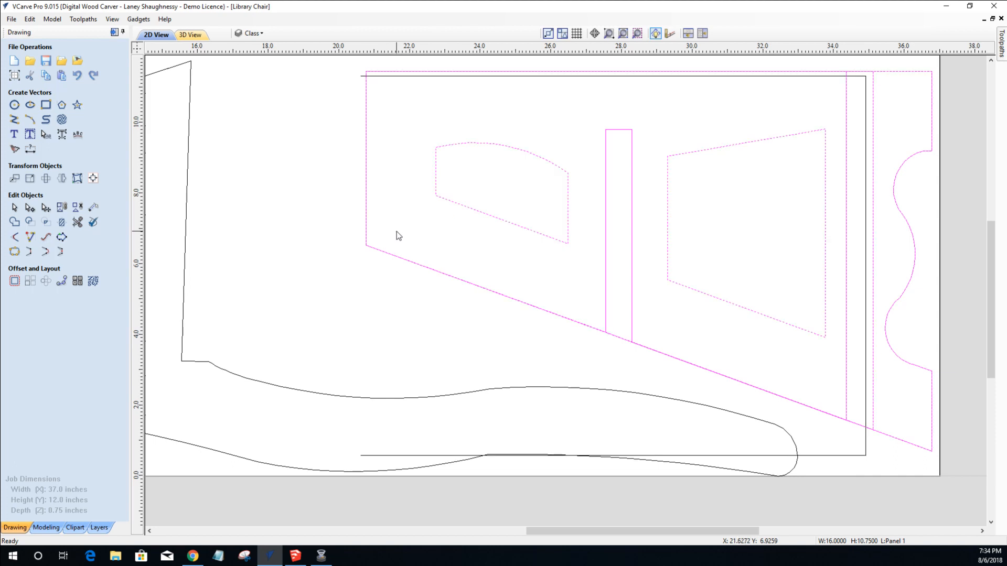
scroll(369, 323, "down", 3)
scroll(369, 323, "down", 2)
scroll(348, 332, "up", 1)
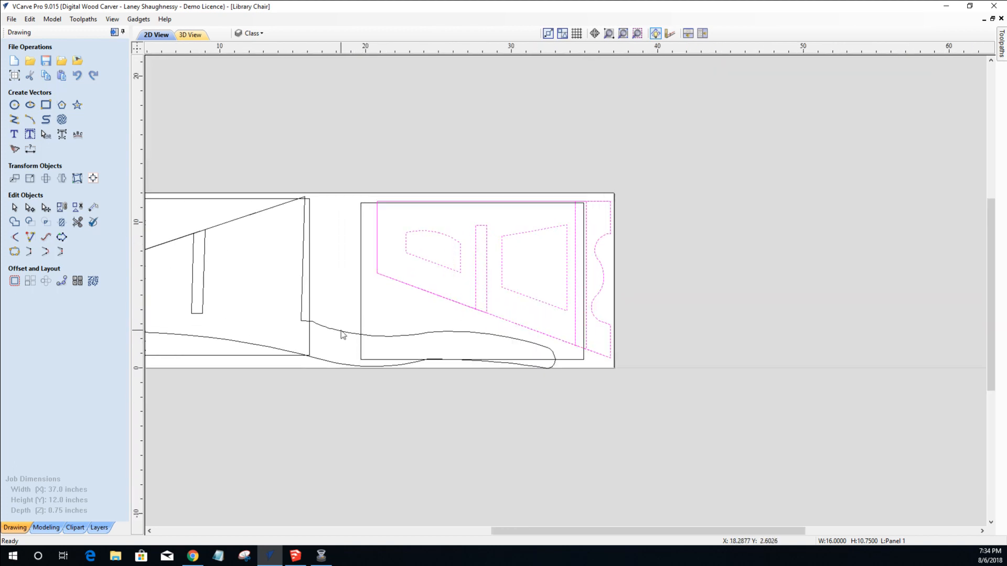
left_click(342, 332)
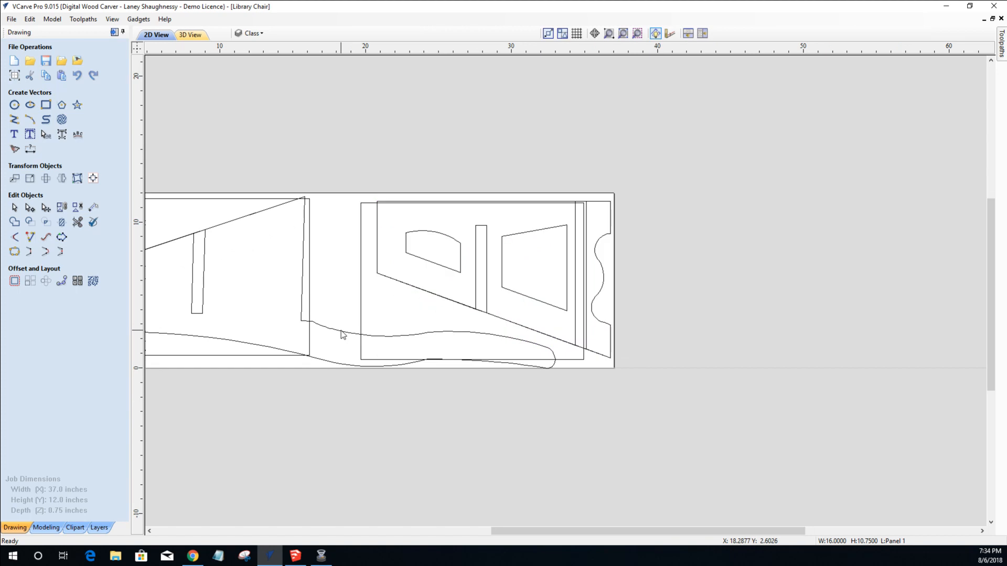
Hide the Class layer with Panel 1 as the active layer, and ungroup the vectors of both side panels.
left_click(258, 34)
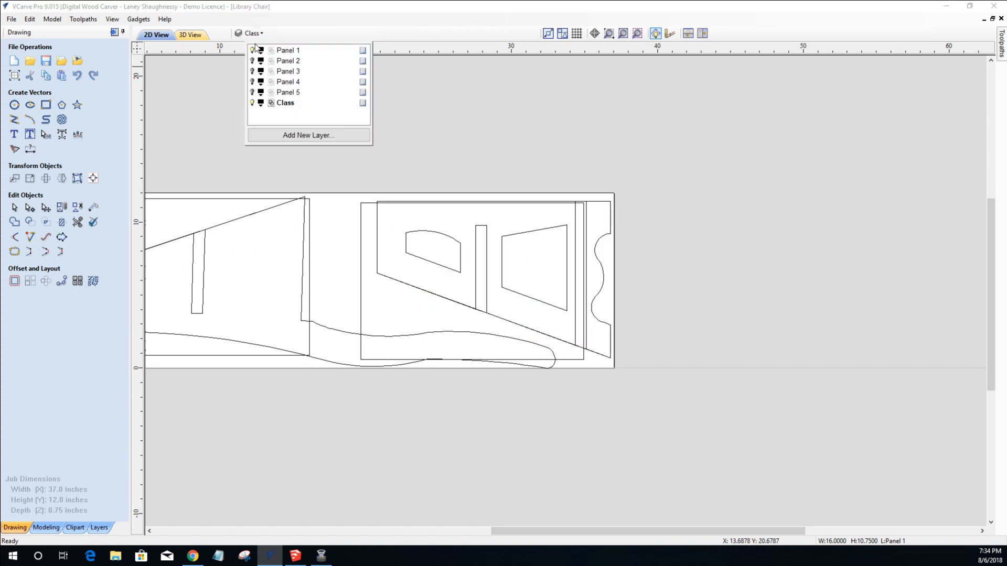
left_click(253, 103)
left_click(440, 201)
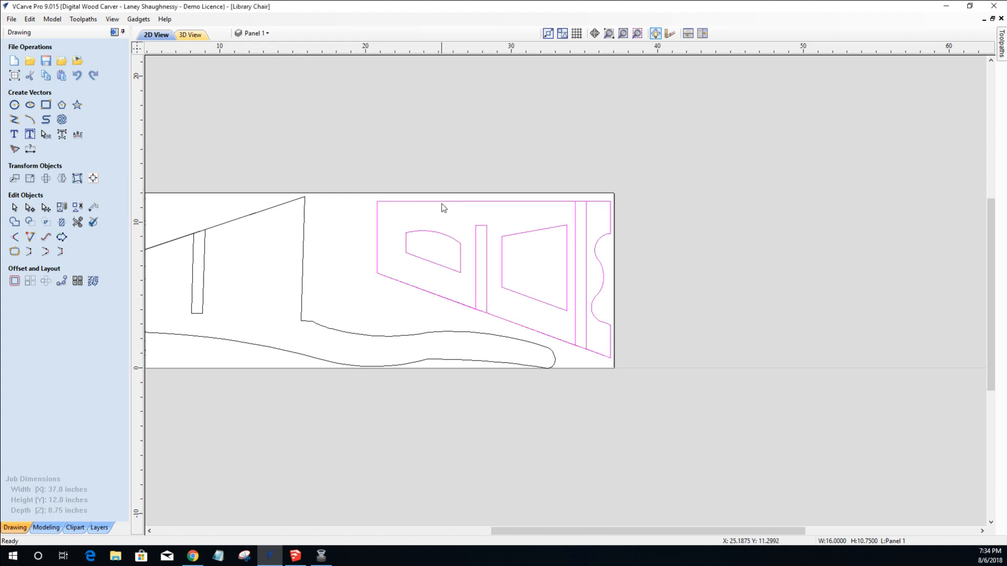
key("u")
left_click(303, 263)
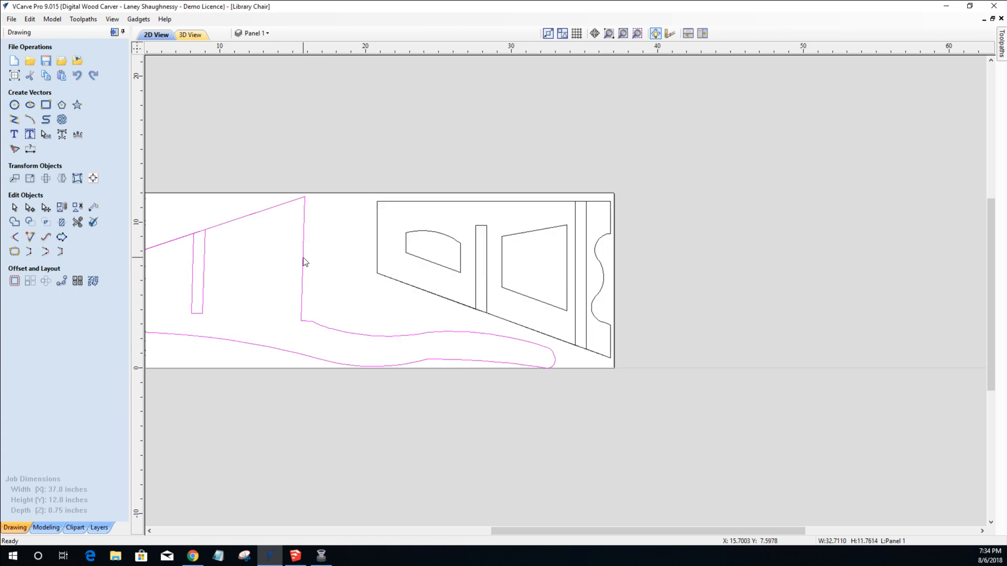
key("u")
Select the arched handle opening and the trapezoidal opening of the leg panel together, and clear the selection.
left_click(414, 259)
scroll(498, 288, "up", 3)
scroll(499, 284, "down", 1)
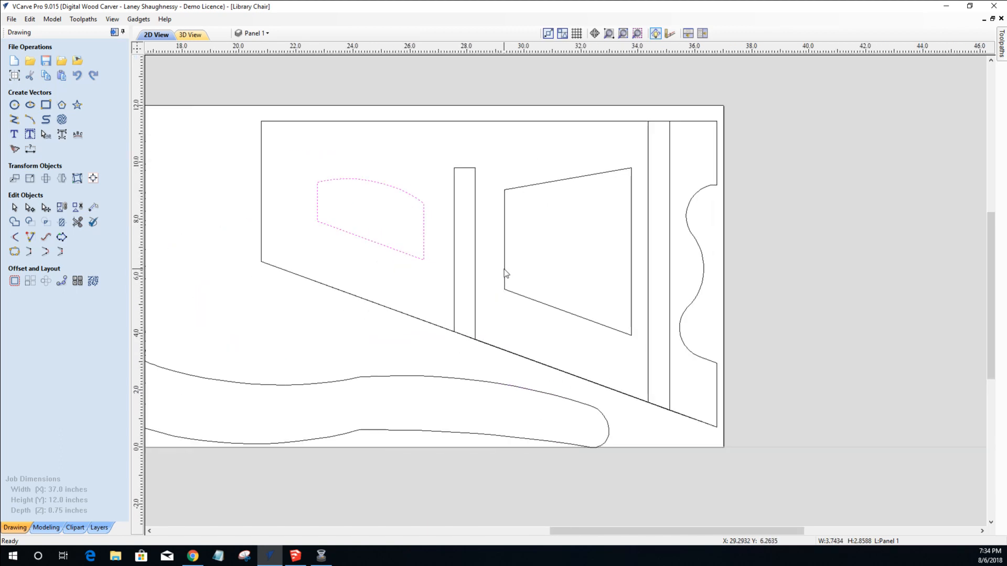
left_click(505, 273, "shift")
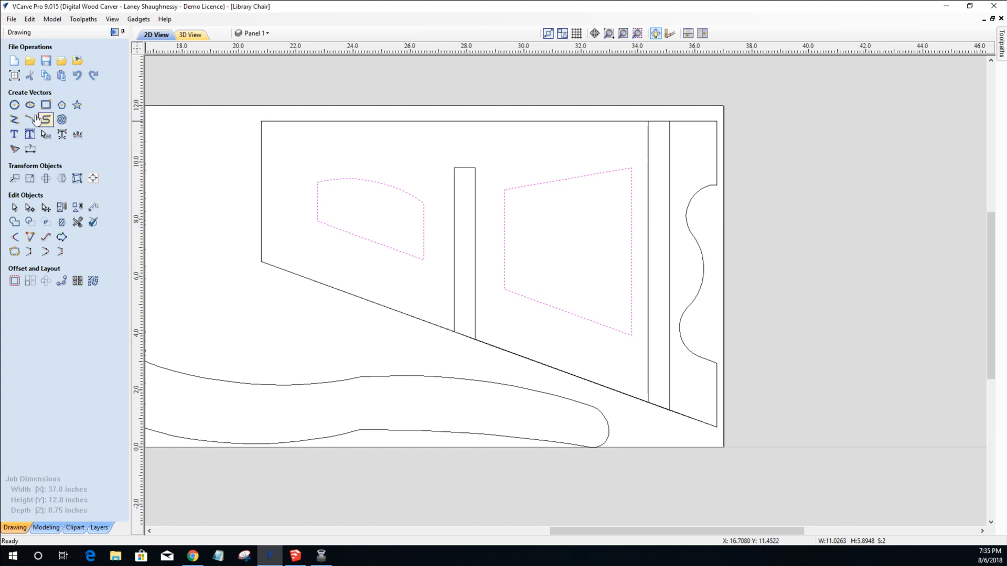
left_click(580, 203)
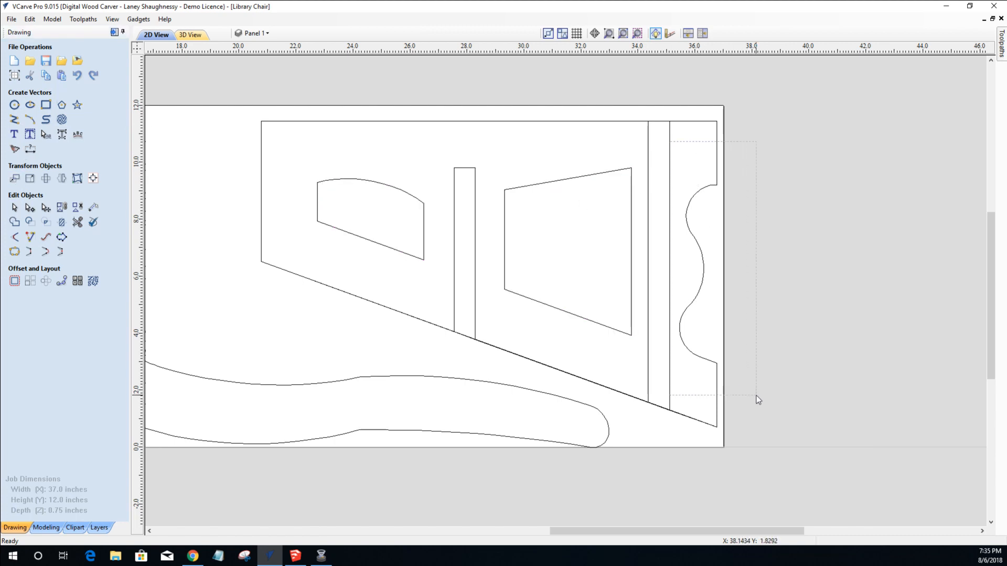
Remove the leg panel's duplicate full outline, and cut the end piece's vector at both ends of its scalloped curve.
left_click(706, 189)
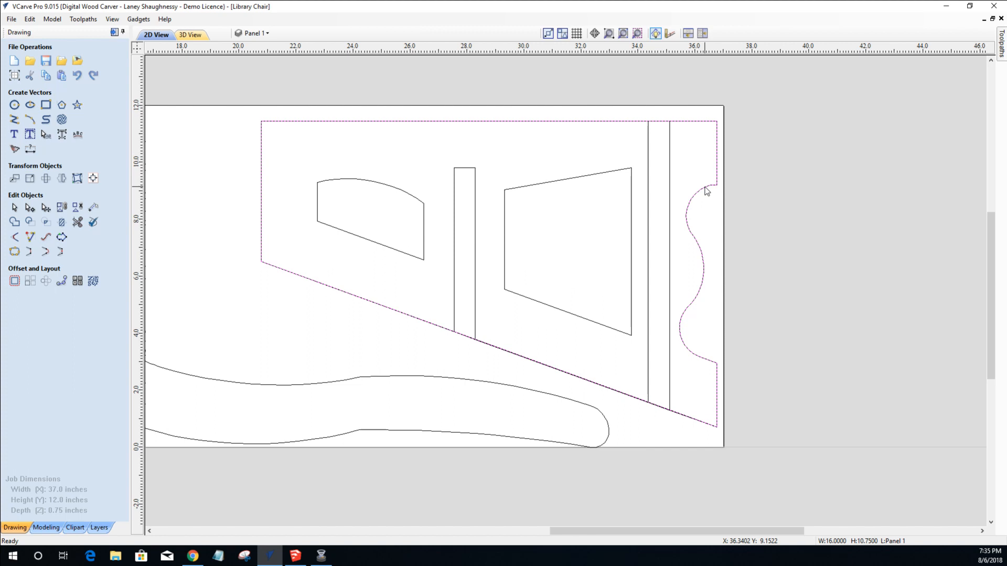
left_click(706, 190)
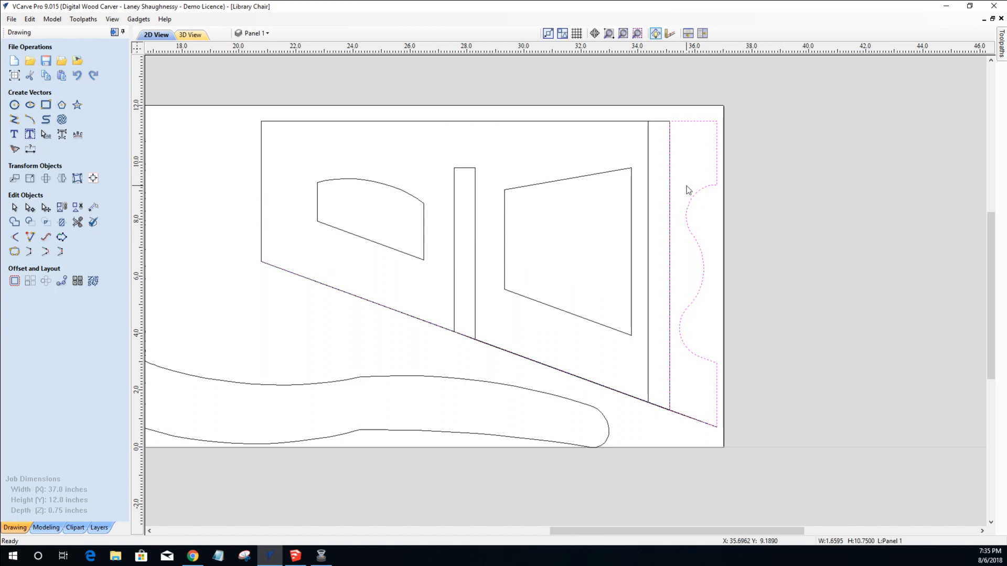
key("n")
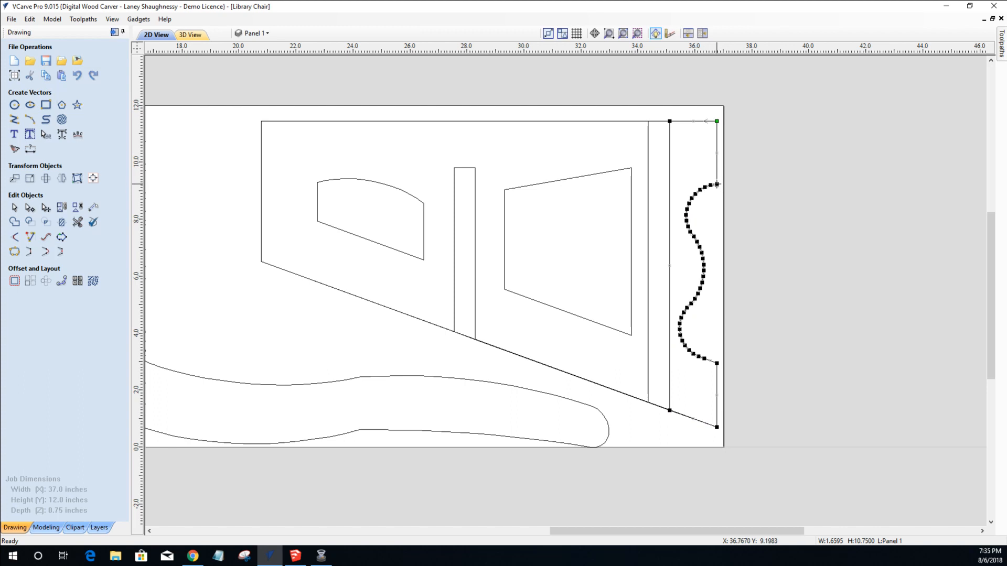
right_click(717, 186)
left_click(755, 226)
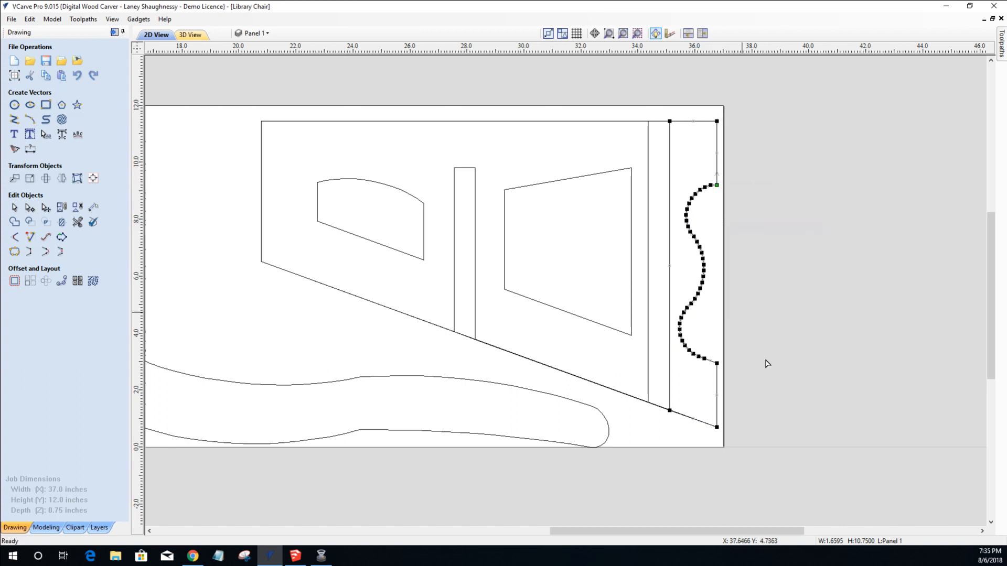
right_click(718, 364)
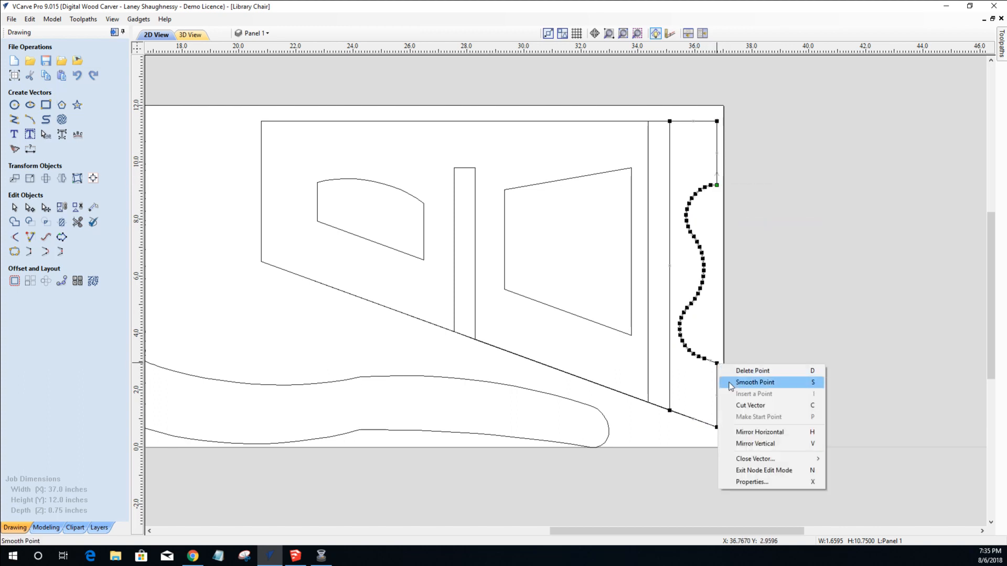
left_click(738, 407)
left_click(690, 401)
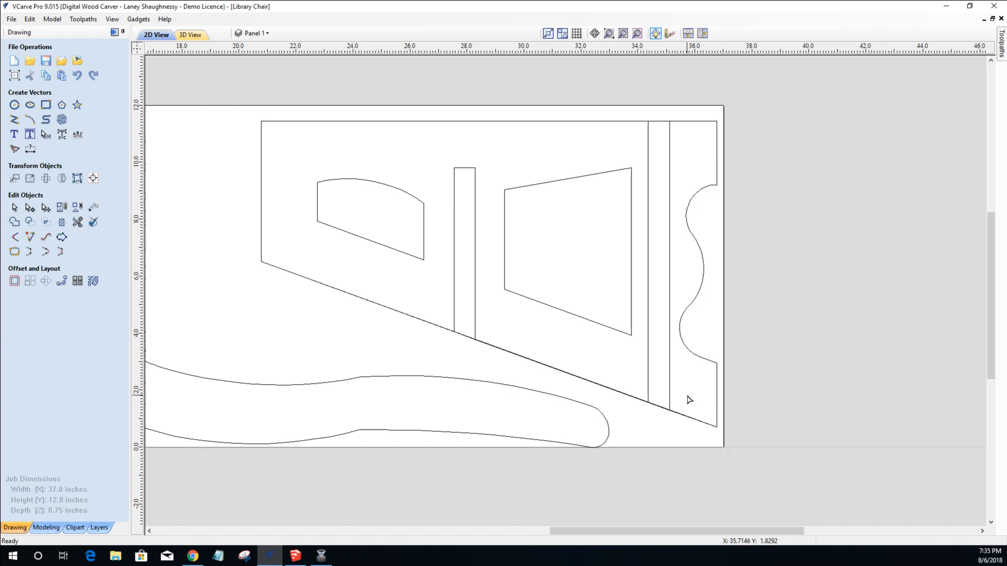
Select the separated scalloped curve and the remaining edge of the end piece in turn to check the split, and clear the selection.
left_click(688, 352)
scroll(739, 278, "up", 3)
scroll(698, 167, "down", 2)
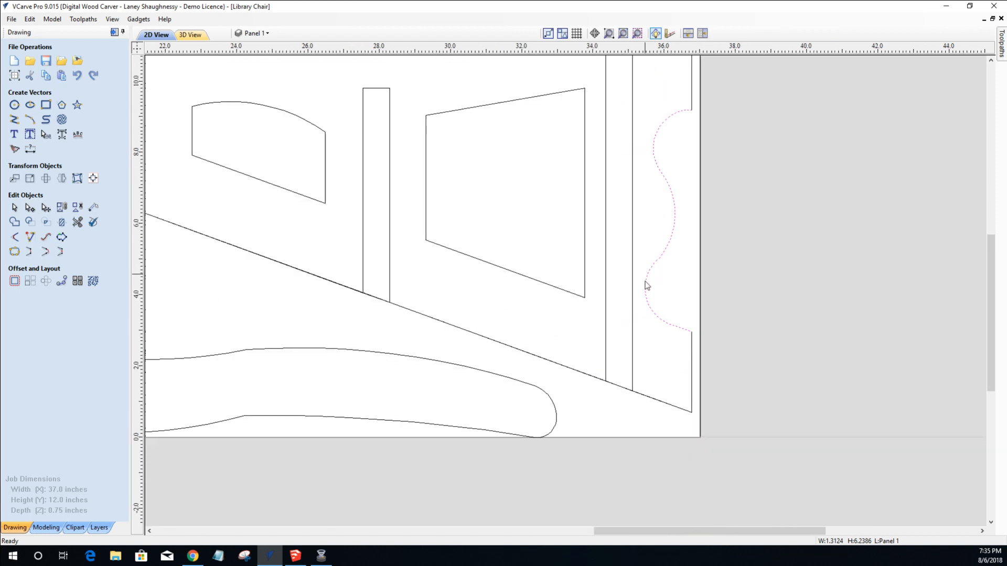
scroll(690, 338, "down", 2)
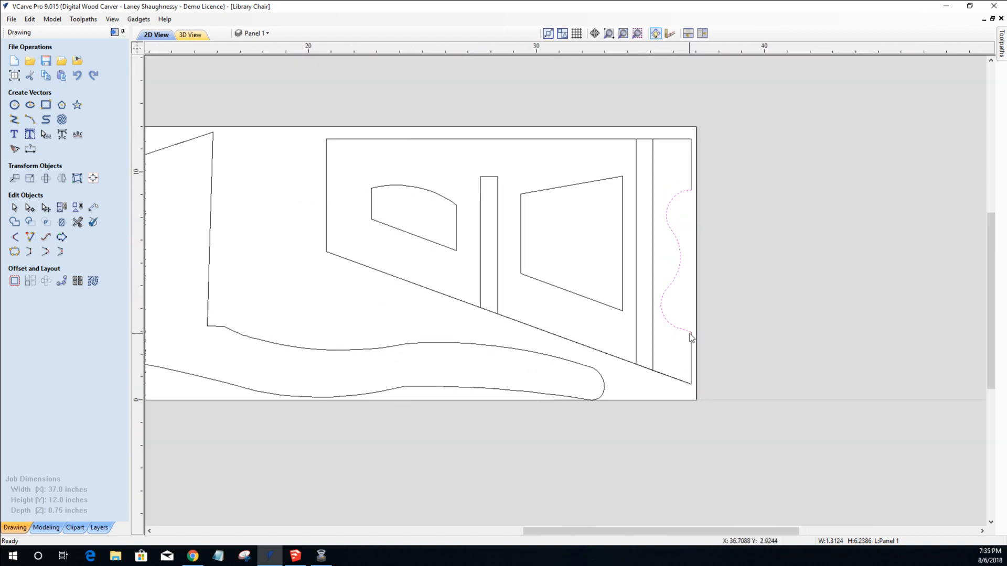
scroll(690, 338, "up", 2)
scroll(690, 339, "down", 1)
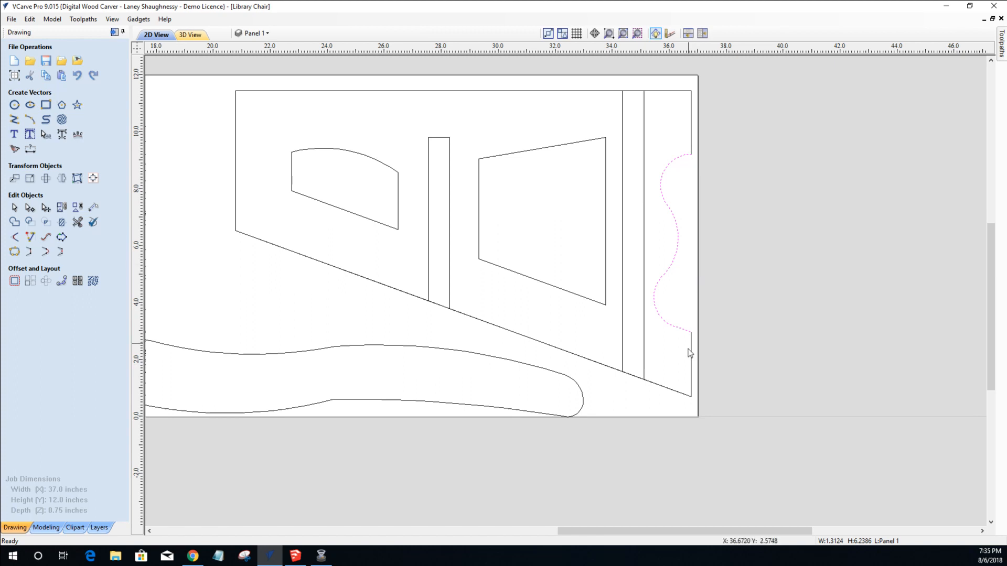
left_click(692, 144)
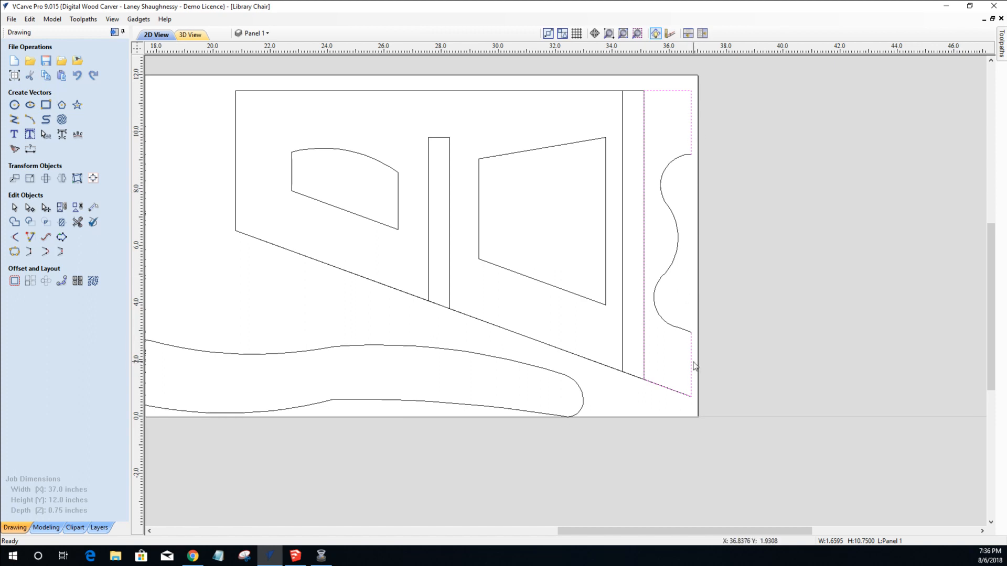
scroll(695, 362, "down", 3)
scroll(679, 337, "up", 2)
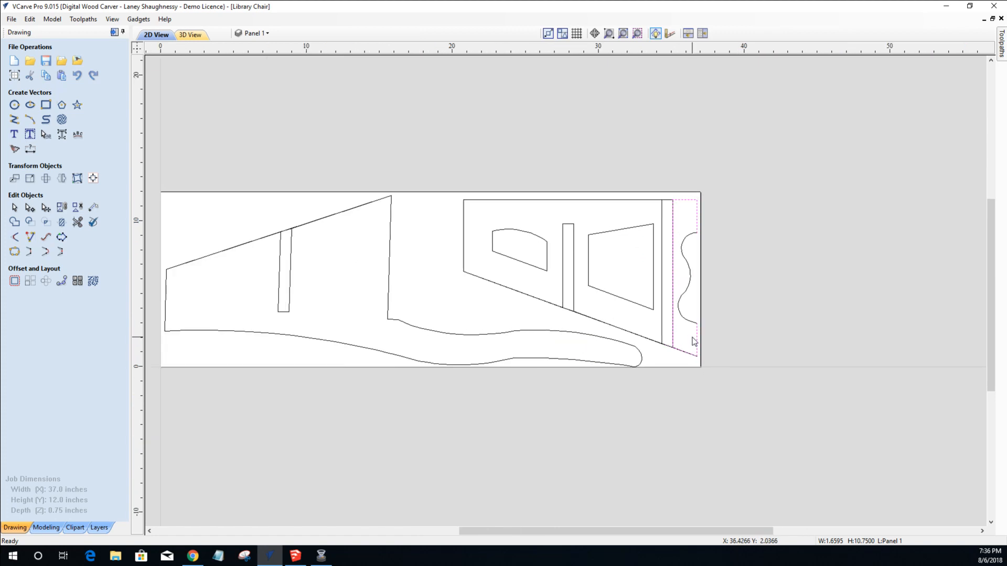
scroll(698, 346, "up", 2)
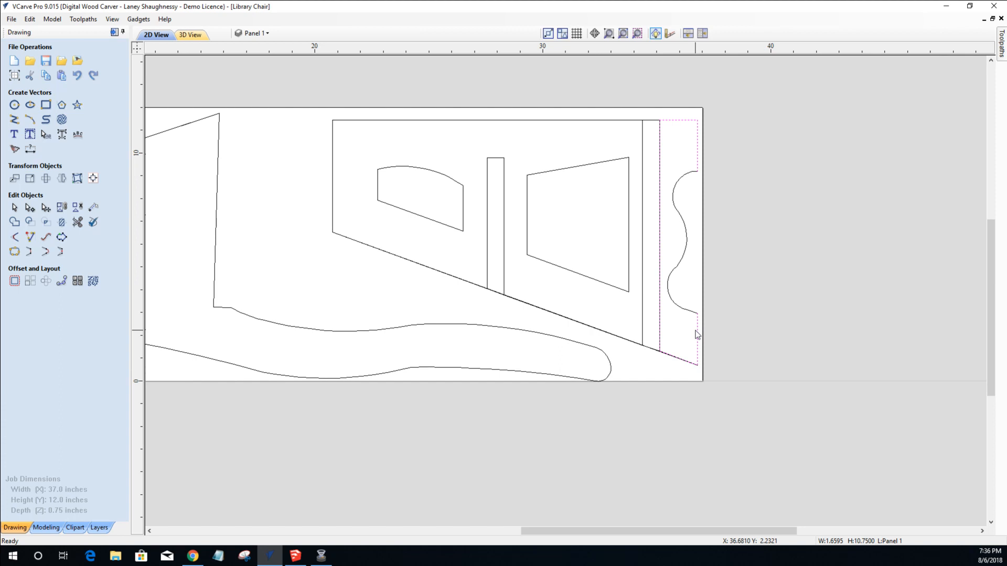
scroll(704, 290, "up", 1)
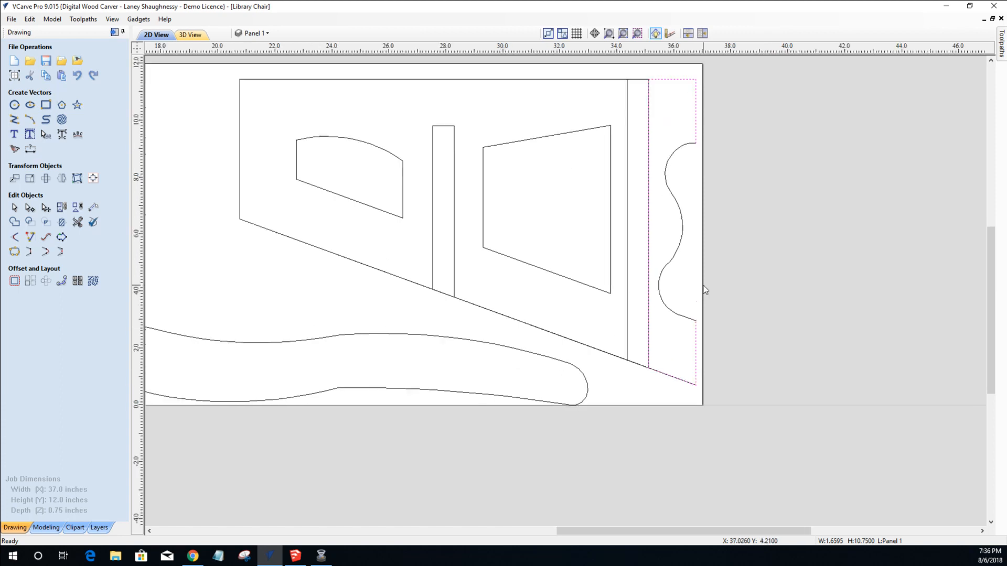
left_click(676, 287)
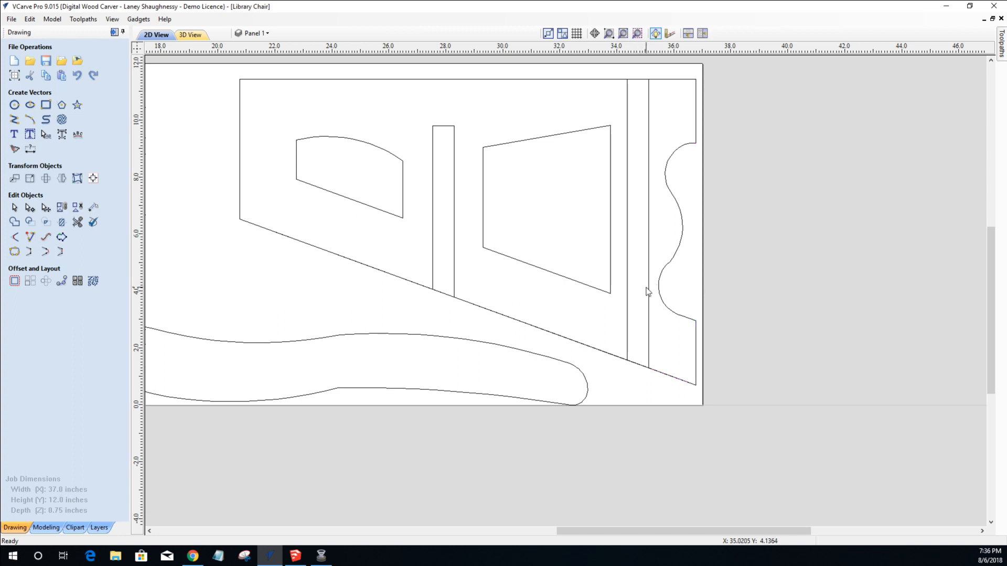
Draw a circle about 5.35 inches in diameter centred on the full-height slot beside the scalloped end piece.
left_click(650, 295)
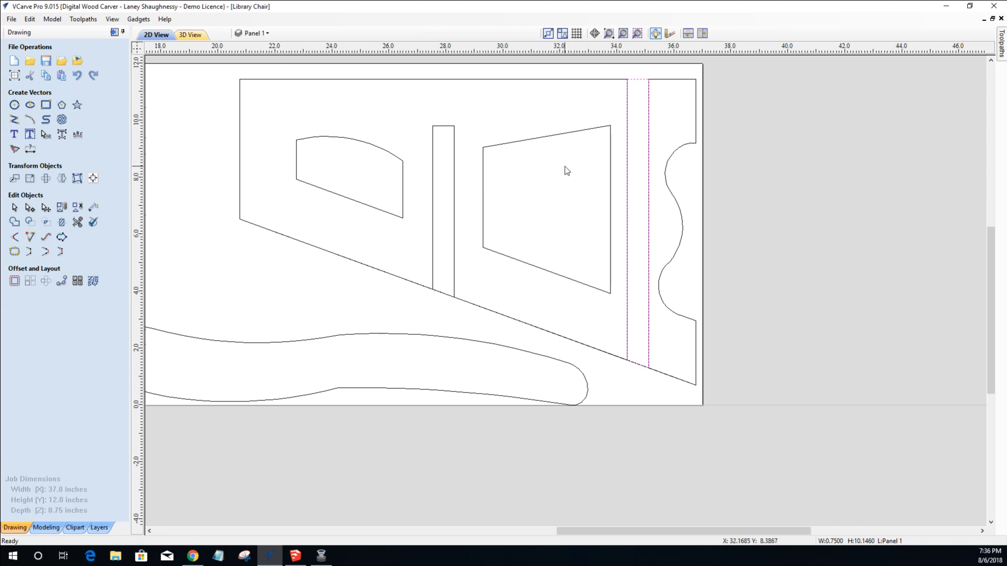
left_click(15, 105)
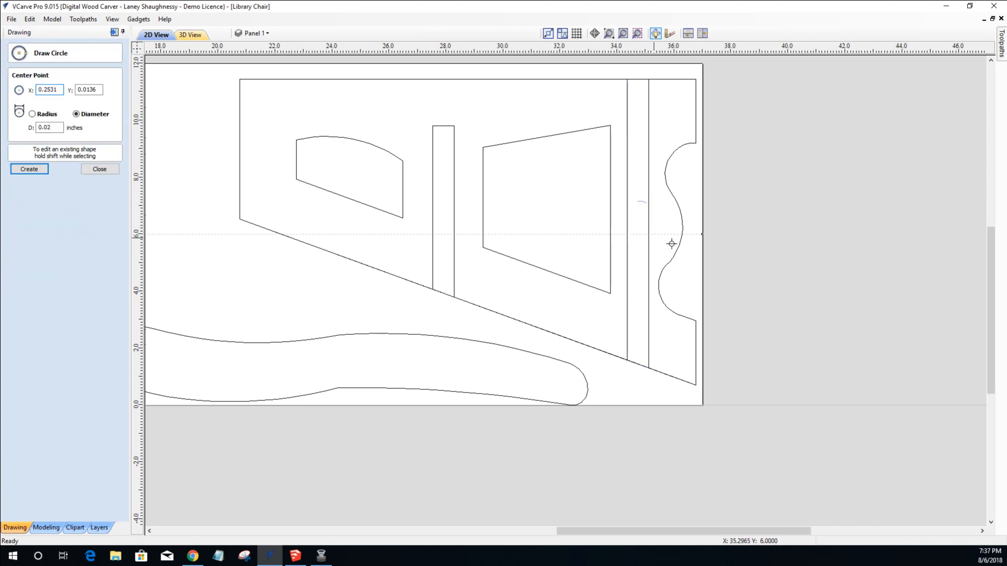
left_click_drag(637, 221, 700, 263)
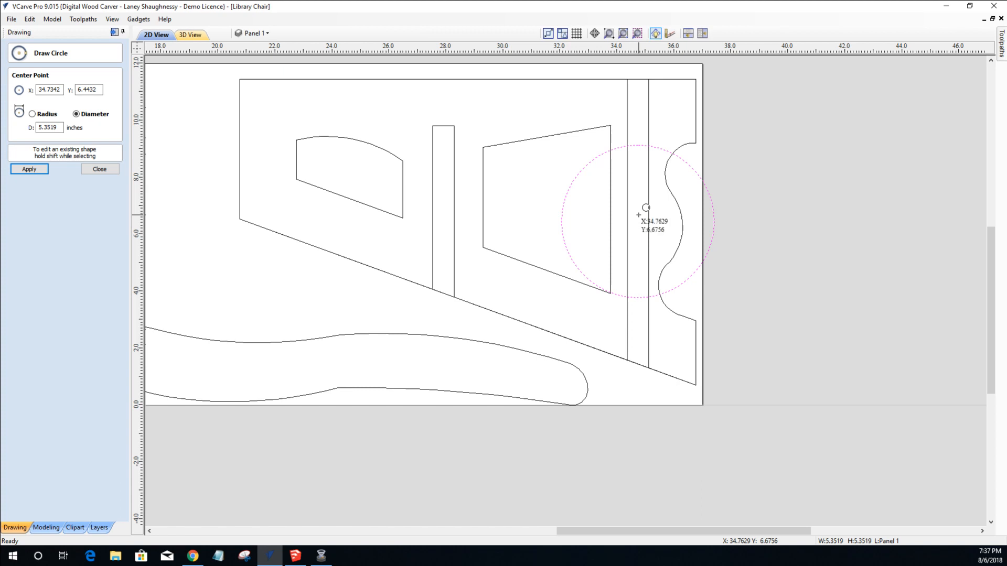
key("Escape")
Select the full-height slot and the short slot in turn, and delete the circle drawn over the panel.
left_click(634, 79)
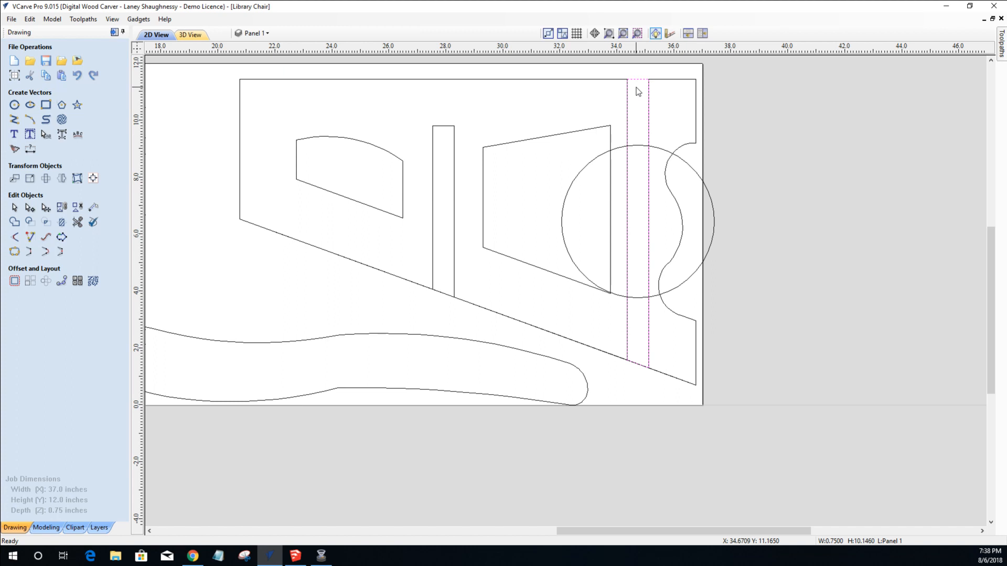
scroll(637, 115, "down", 1)
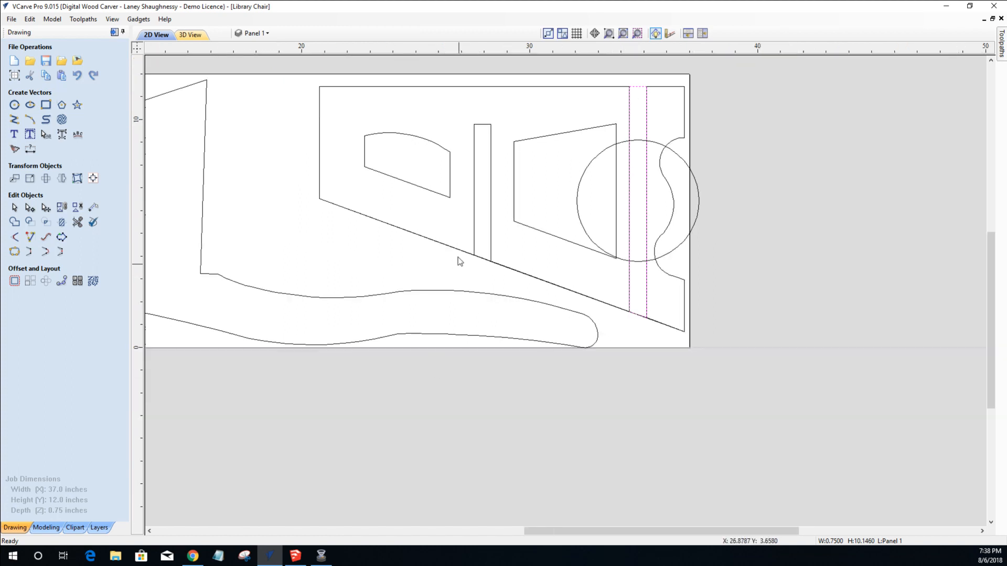
left_click(473, 216)
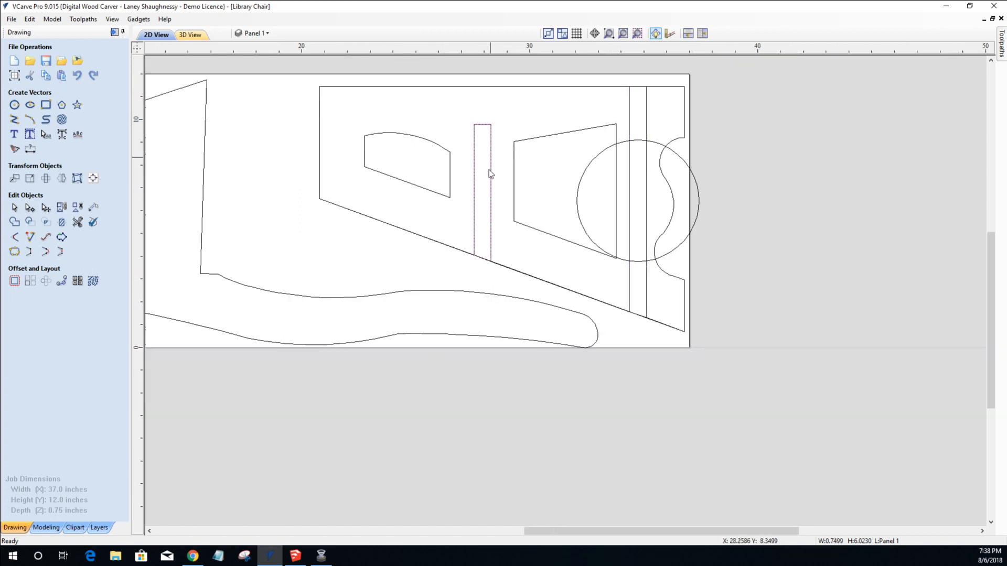
scroll(466, 187, "up", 1)
scroll(465, 190, "up", 1)
scroll(465, 189, "down", 1)
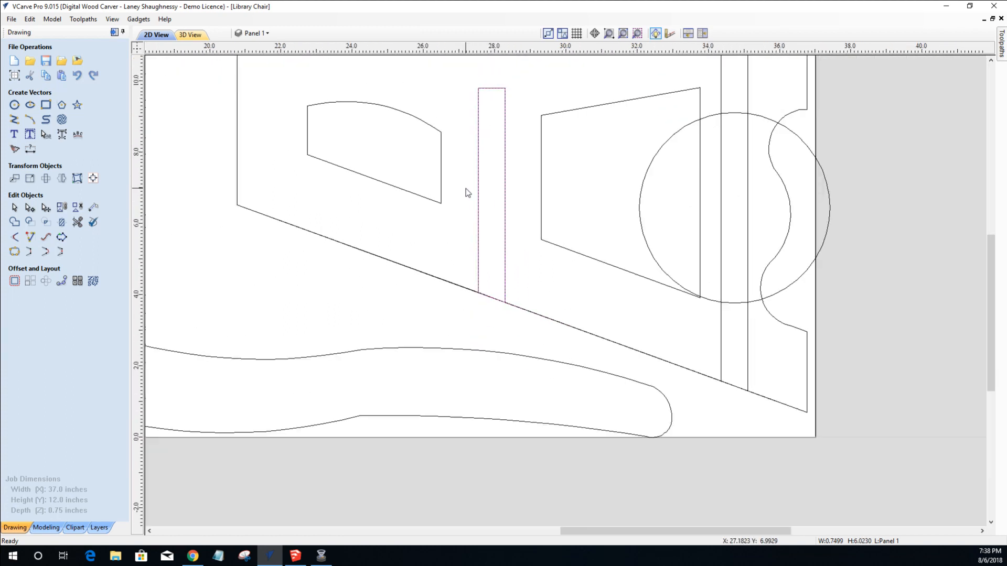
left_click(640, 196)
key("Delete")
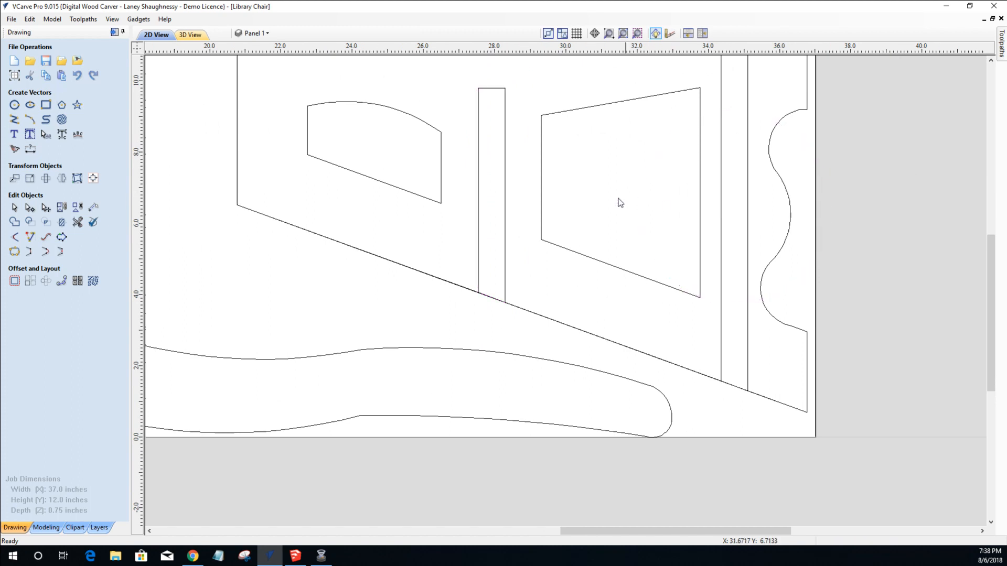
Select the short slot and the overlapping body outline in turn to check their vectors, and clear the selection.
left_click(506, 183)
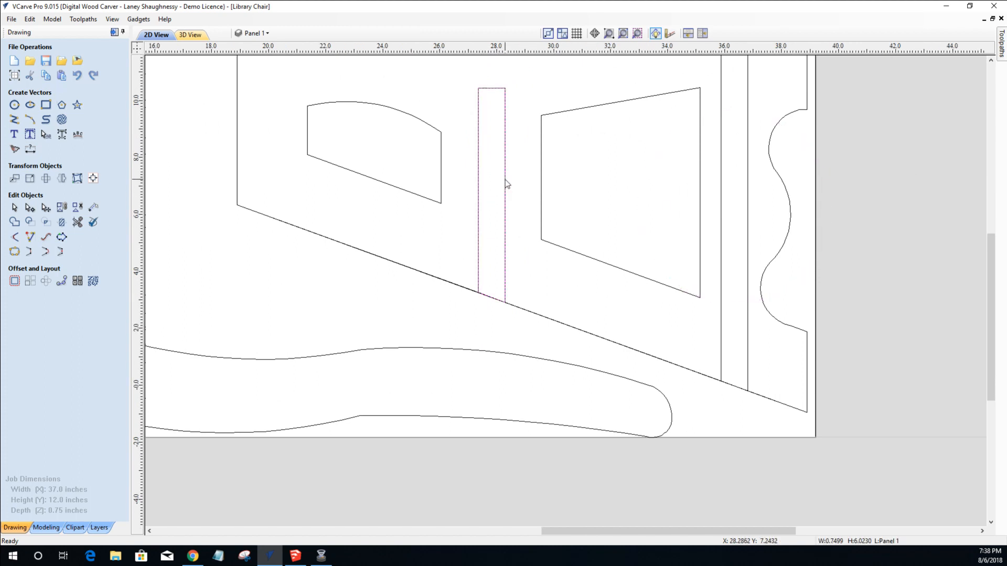
scroll(505, 182, "down", 1)
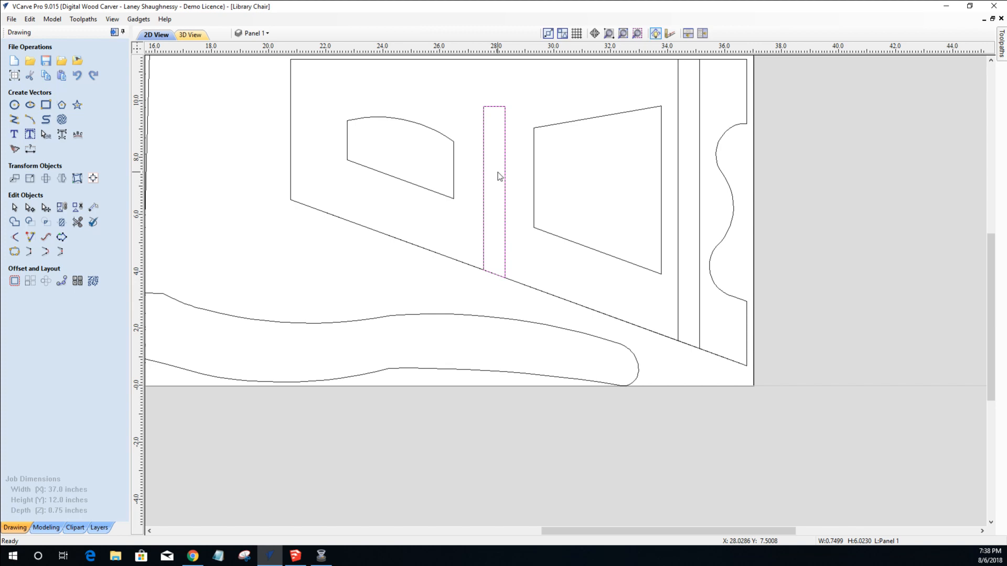
key("Delete")
left_click(505, 170)
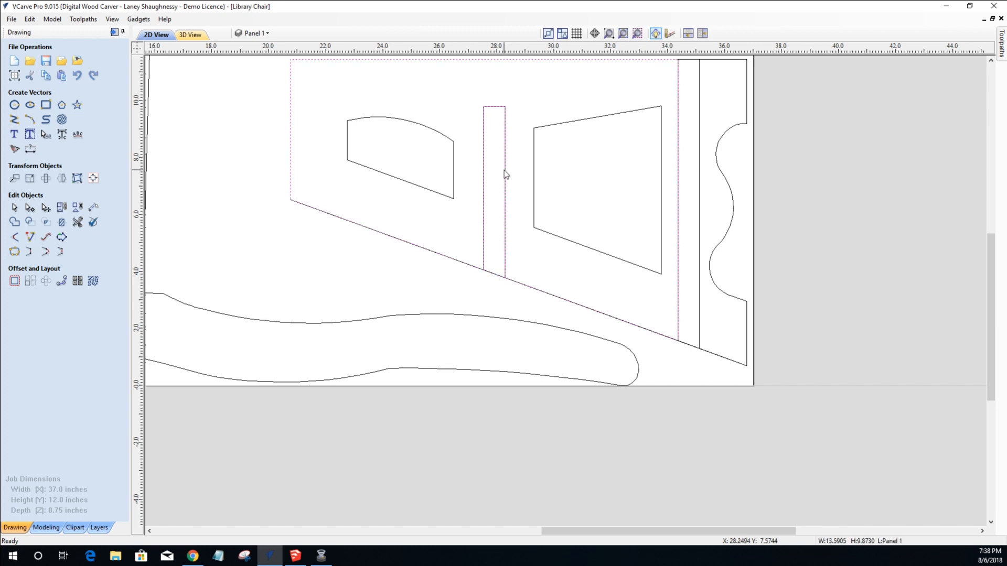
left_click(474, 166)
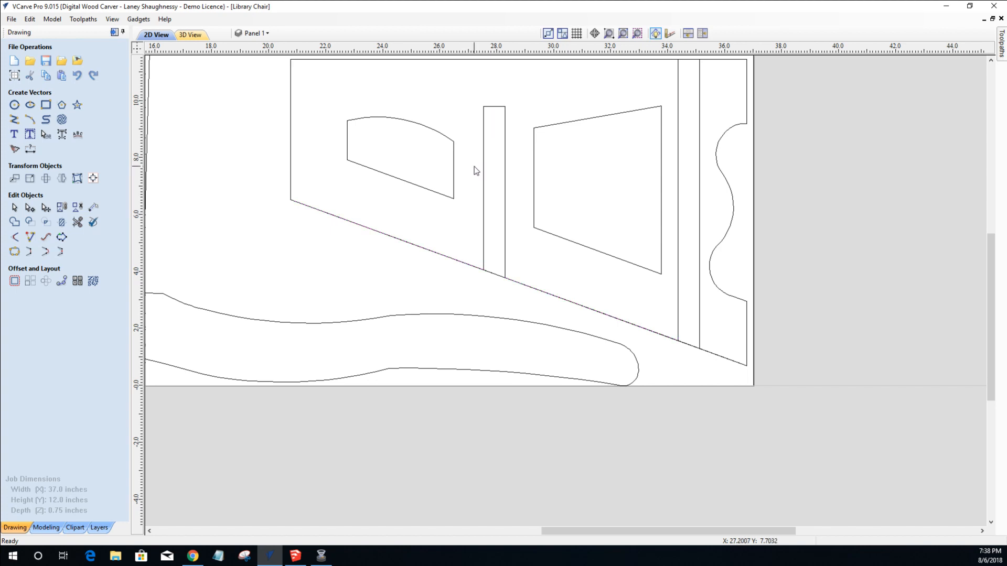
Try a T-Bone fillet on the short slot, undo it, and add 0.125 inch Dog-Bone fillets at both corners of its closed end.
left_click(484, 182)
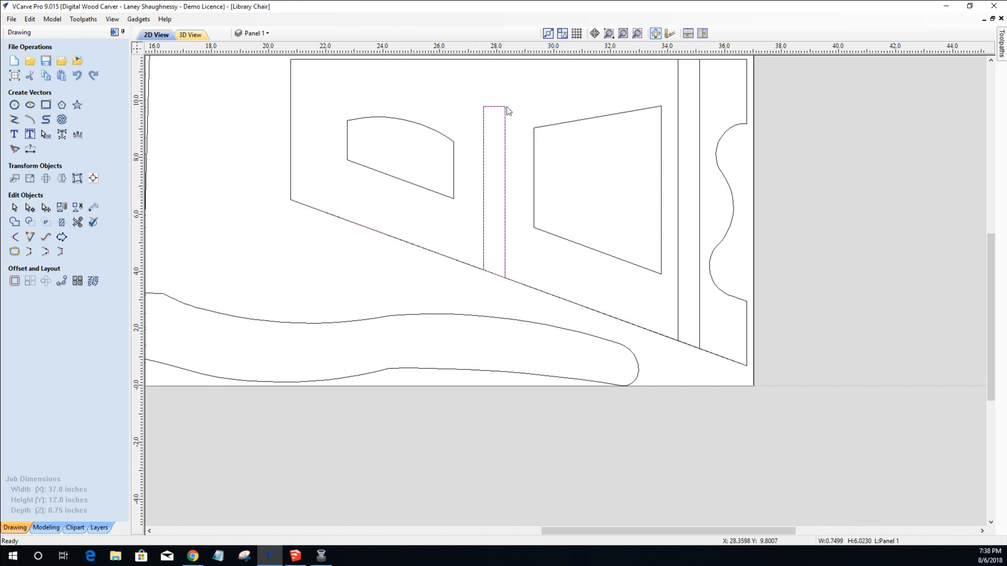
scroll(507, 110, "up", 5)
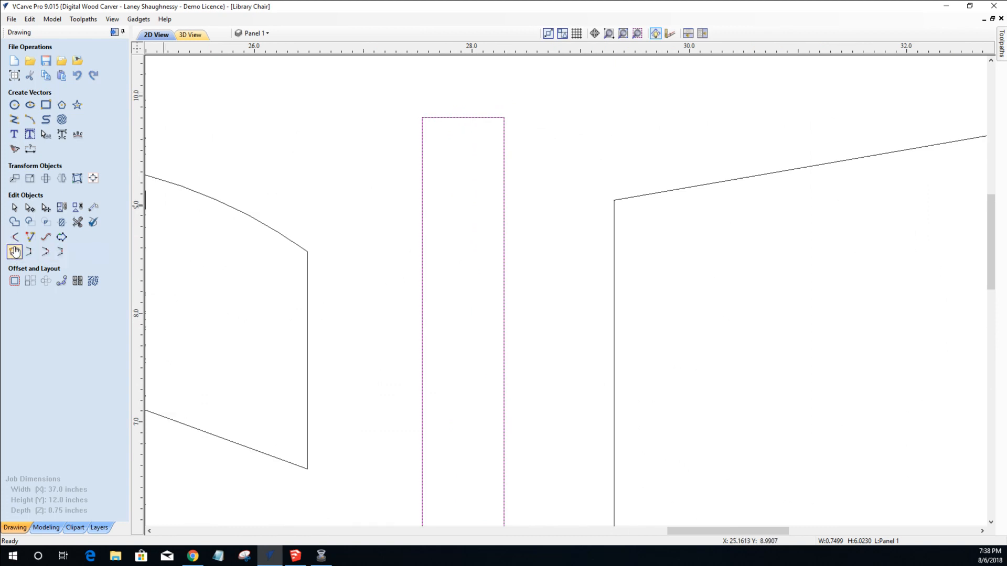
left_click(15, 239)
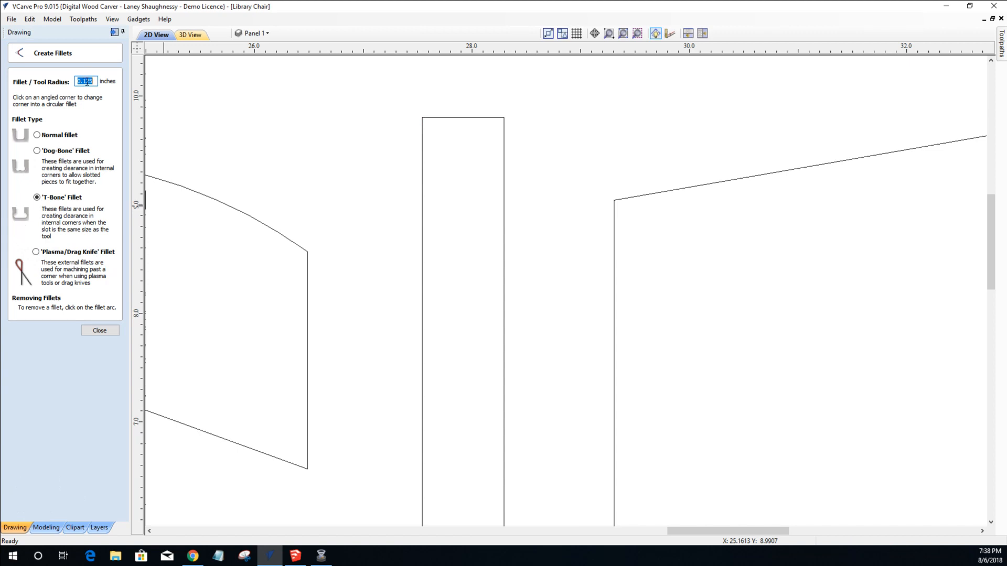
left_click(422, 117)
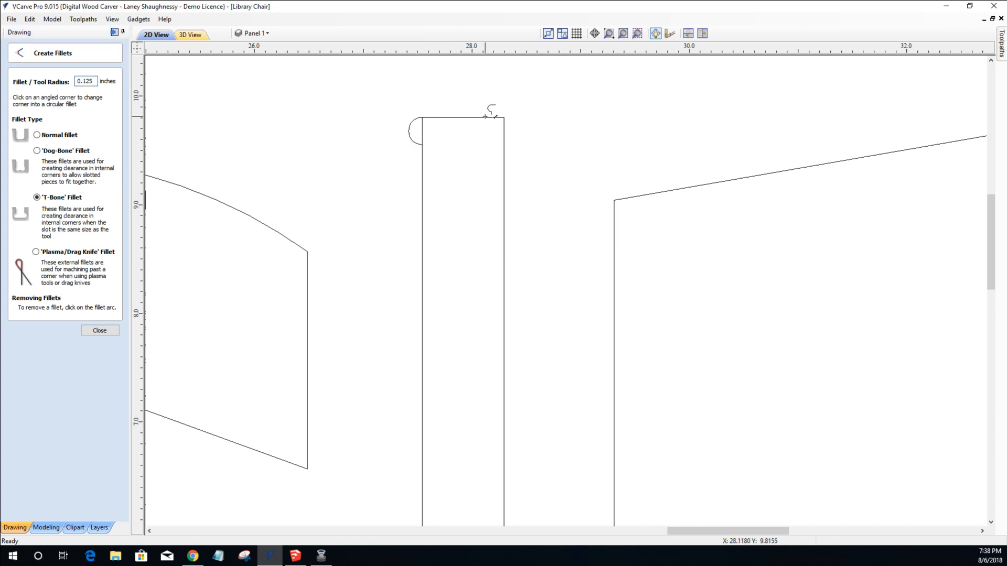
key("ctrl+z")
left_click(37, 151)
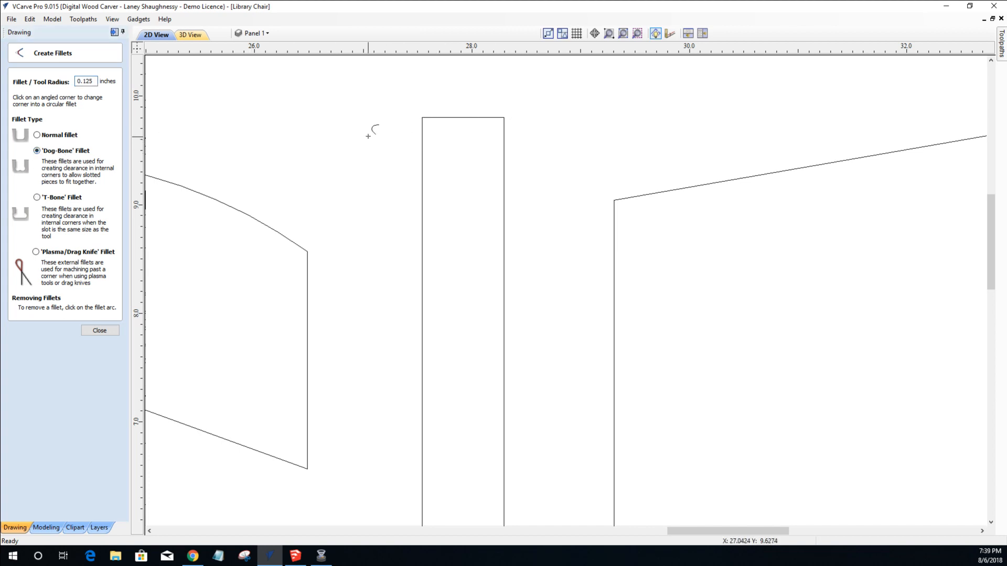
left_click(423, 118)
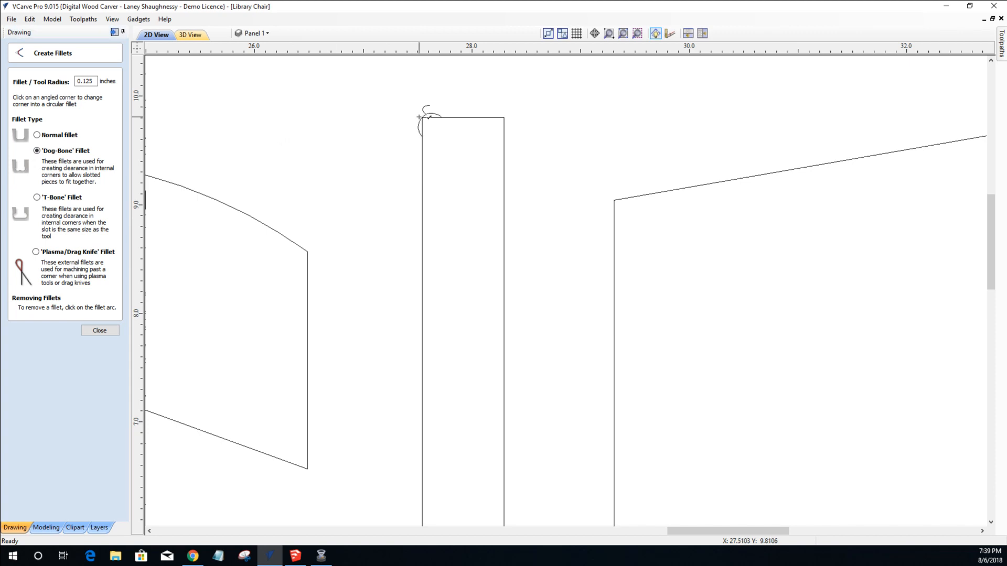
left_click(504, 118)
key("c")
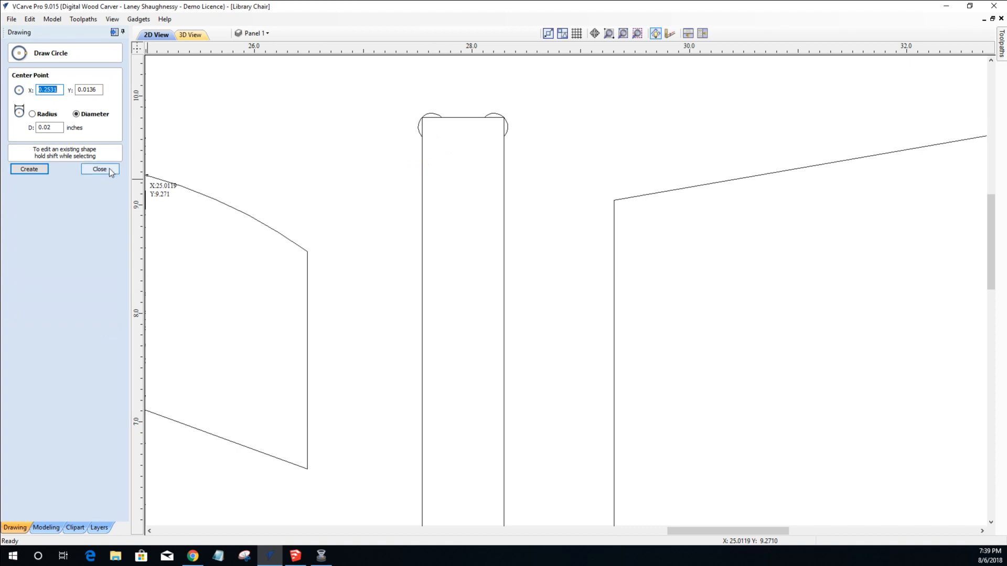
key("Escape")
Select the panel body outline that overlaps the short slot and nudge it slightly downward.
left_click(429, 121)
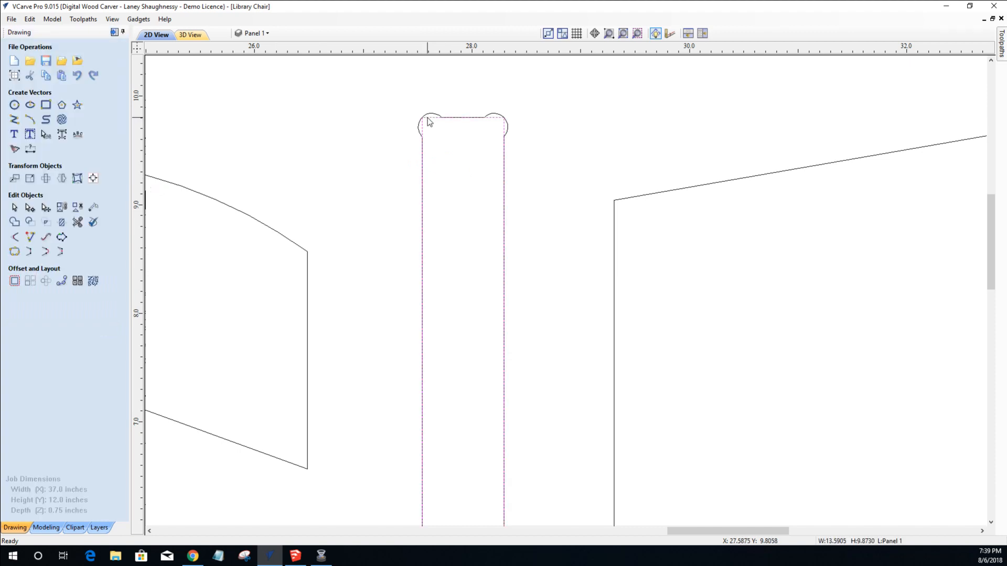
key("Down")
key("Down")
key("Down")
key("Down")
key("Down")
key("Down")
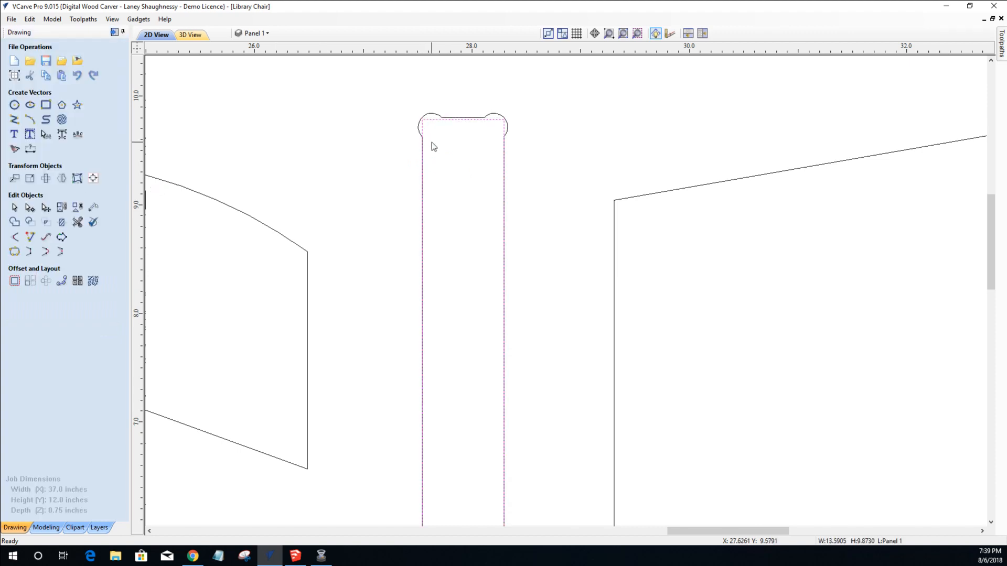
Nudge the panel body outline back up to the short slot's closed end, then shift it slightly down.
key("Up")
key("Up")
key("Up")
key("Up")
key("Up")
key("Up")
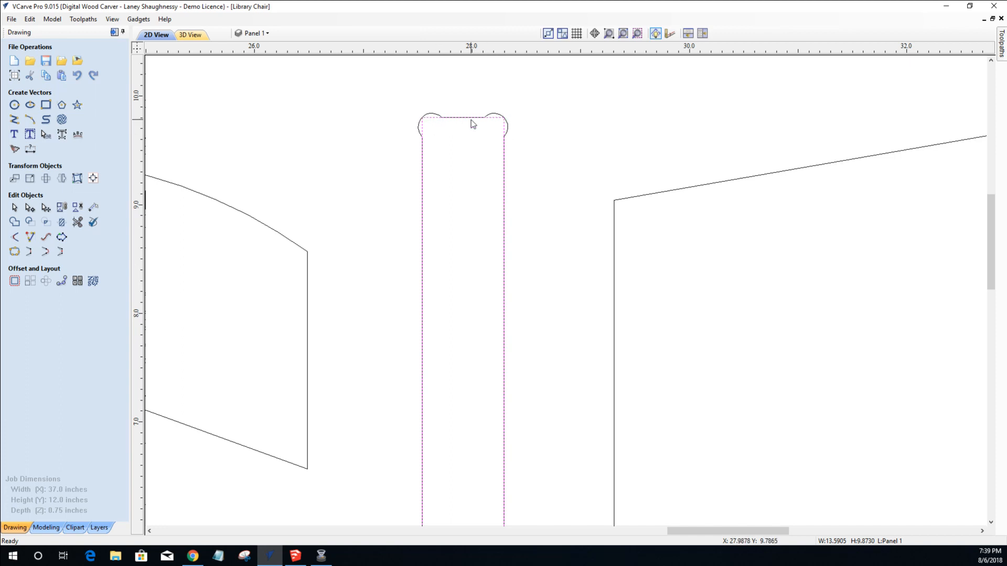
key("Down")
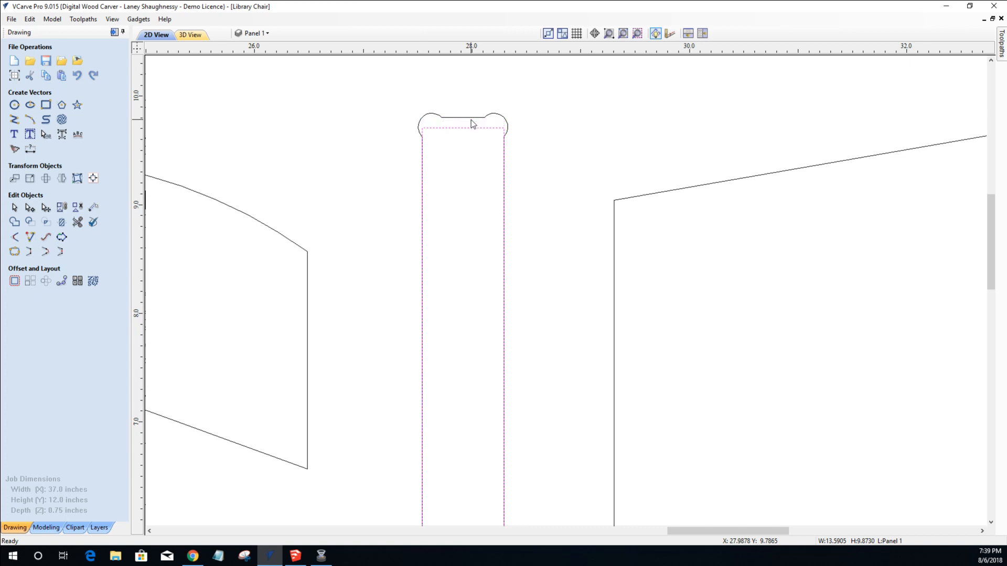
Undo the outline nudges and the Dog-Bone fillets at the short slot's closed end.
key("ctrl+z")
key("ctrl+z")
key("ctrl+z")
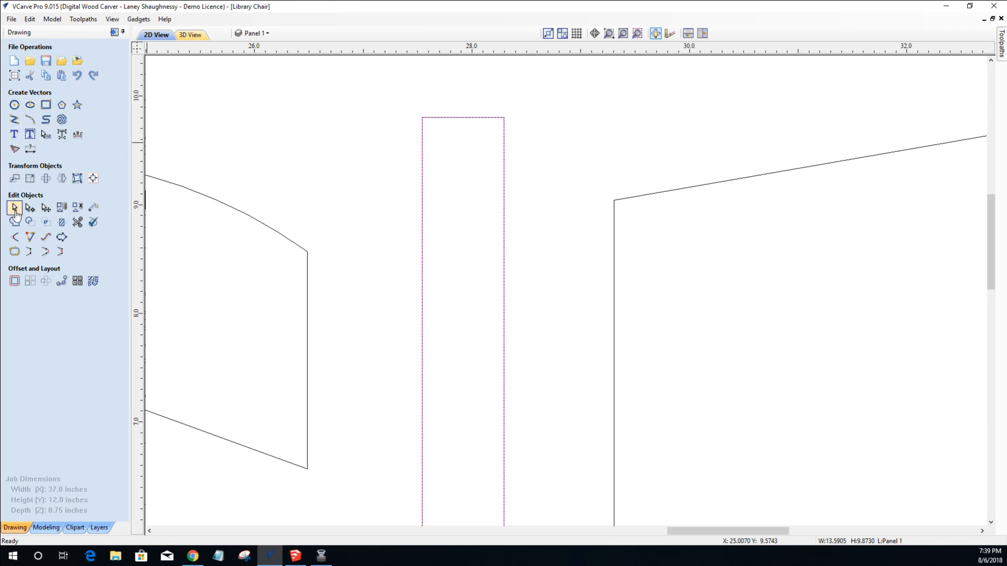
Add 0.125 inch Normal fillets at both corners of the short slot's closed end.
left_click(16, 253)
left_click(500, 297)
left_click(15, 237)
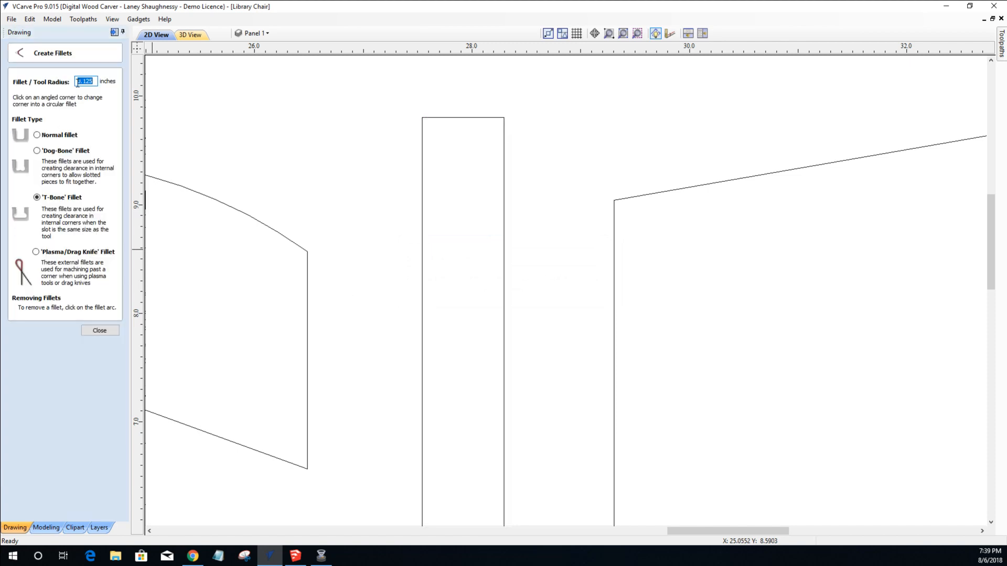
left_click(37, 135)
left_click(422, 118)
left_click(504, 118)
left_click(99, 330)
Select the short slot rectangle and nudge it down and back up to compare it with the filleted outline.
left_click(423, 122)
left_click(511, 372)
key("Down")
key("Down")
key("Down")
key("Up")
key("Up")
key("Up")
key("Up")
key("Up")
key("Up")
key("Up")
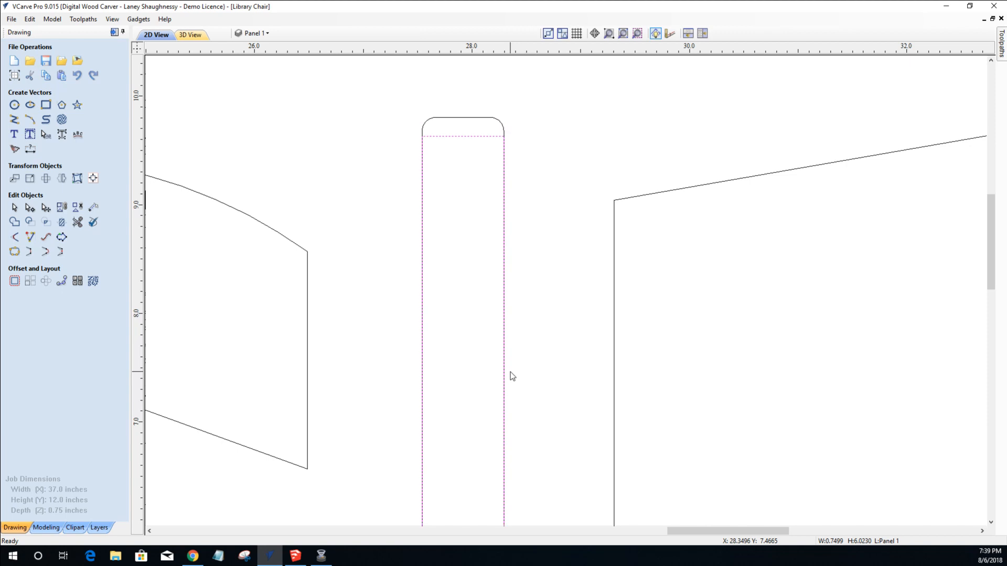
key("Up")
key("Up")
key("Up")
key("Up")
key("Up")
scroll(511, 95, "up", 1)
scroll(510, 95, "up", 2)
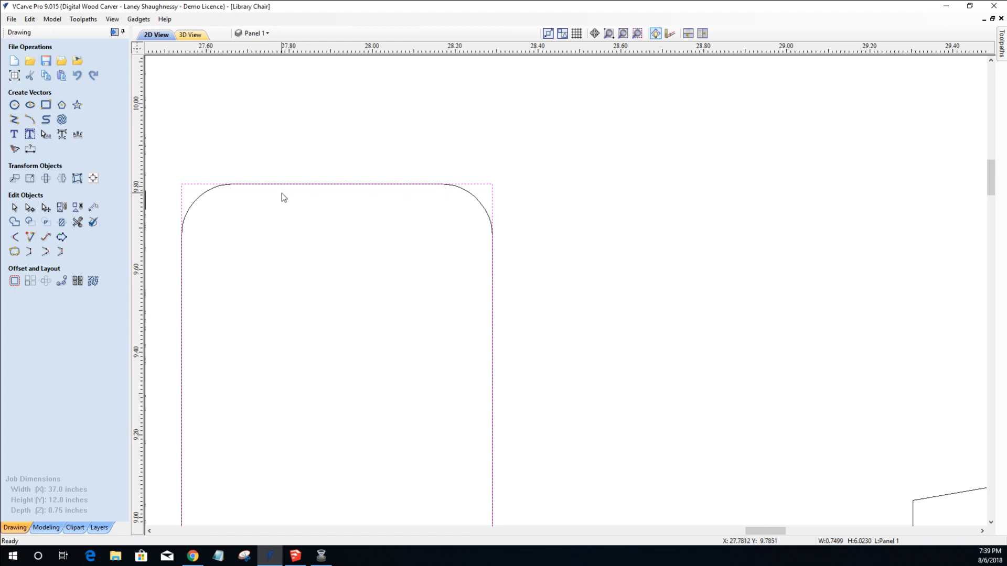
Select the filleted body outline, and shift the square-cornered slot rectangle down and back up to compare their closed ends.
left_click(202, 194)
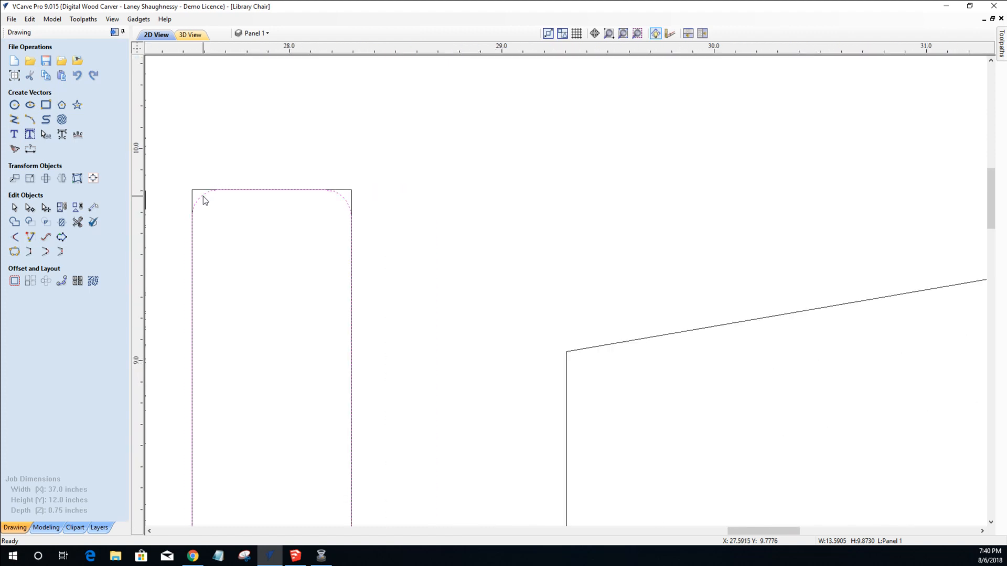
scroll(203, 193, "up", 1)
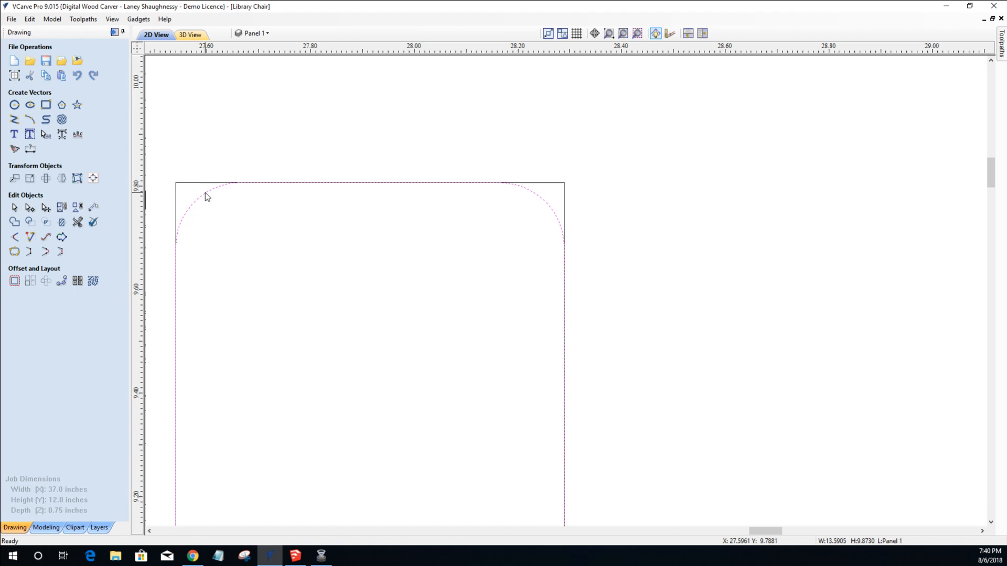
key("Down")
key("Down")
key("Down")
key("Down")
key("Down")
key("Down")
key("Down")
key("Down")
key("Down")
key("Down")
key("Down")
key("Down")
key("Down")
key("Down")
key("Down")
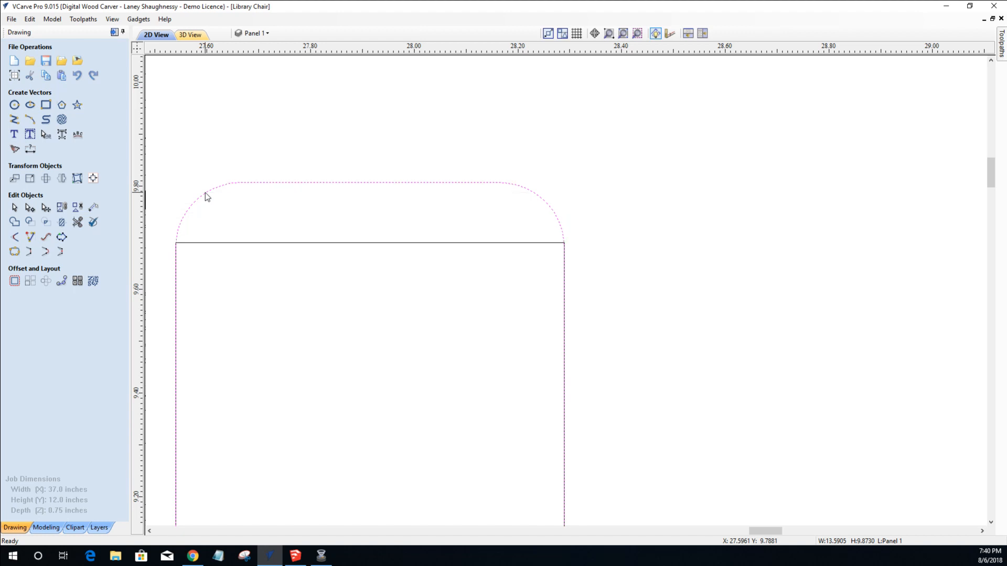
key("Up")
key("Up")
key("Up")
key("Up")
key("Up")
key("Up")
key("Up")
key("Up")
key("Up")
key("Up")
key("Up")
key("Up")
key("Up")
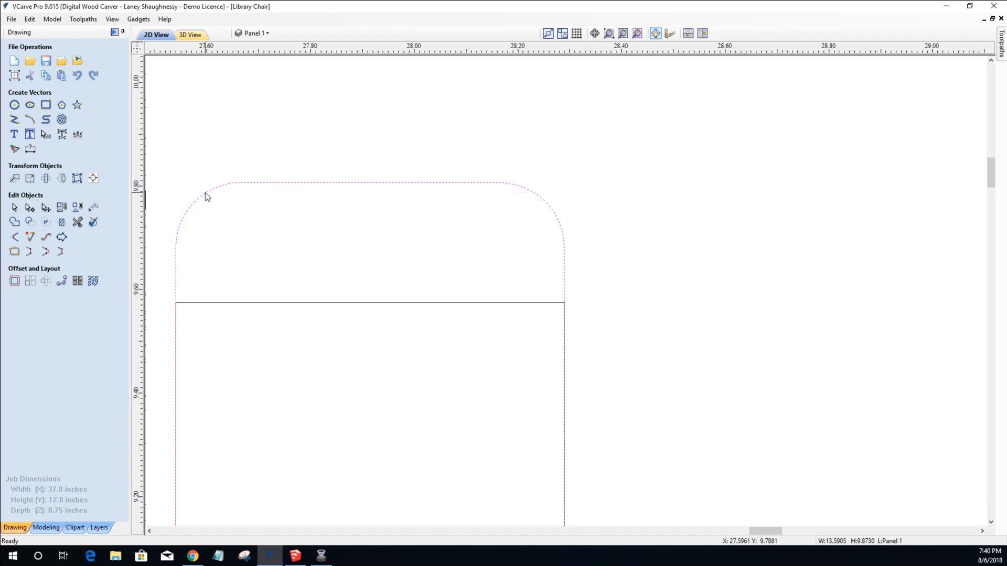
key("Up")
key("Up")
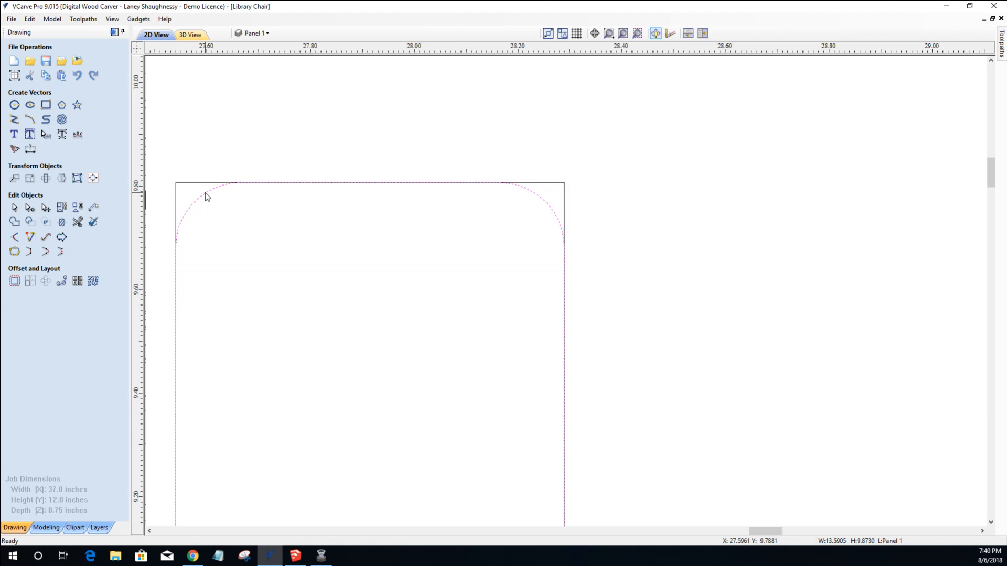
Add 0.125 inch Dog-Bone fillets at both corners of the short slot's closed end and close the fillet tool.
left_click(15, 237)
left_click(37, 151)
left_click(175, 183)
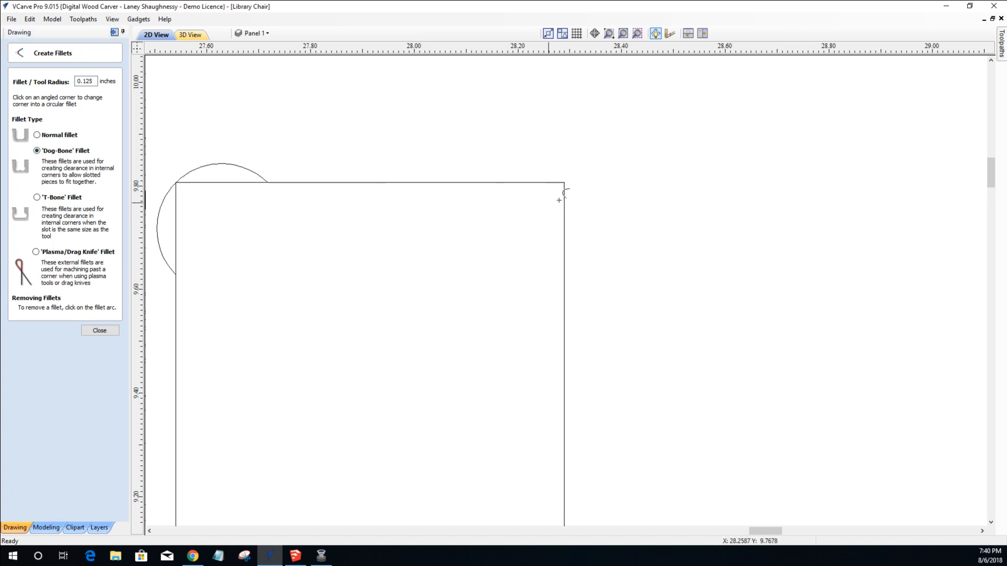
left_click(565, 183)
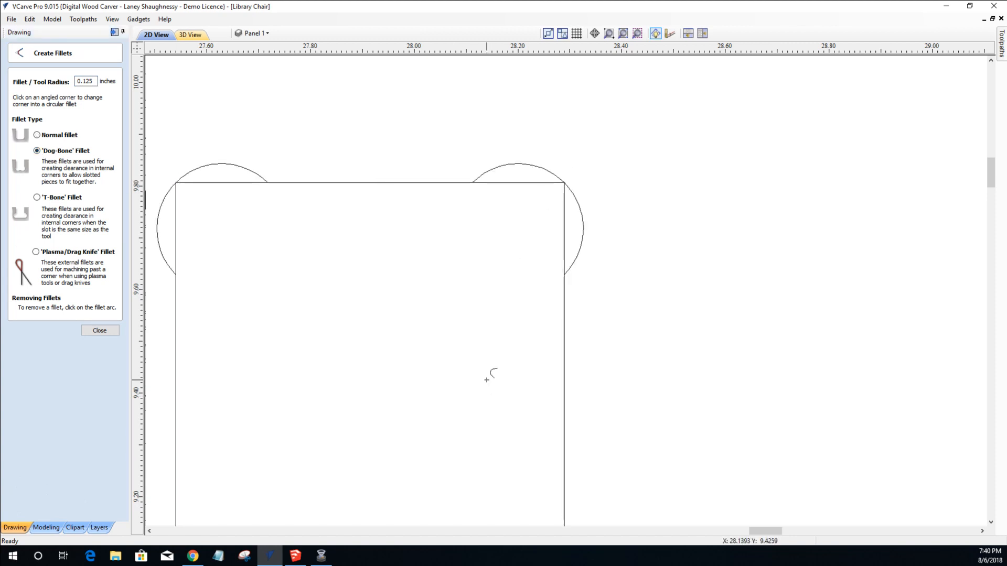
scroll(490, 370, "down", 6)
scroll(500, 504, "up", 5)
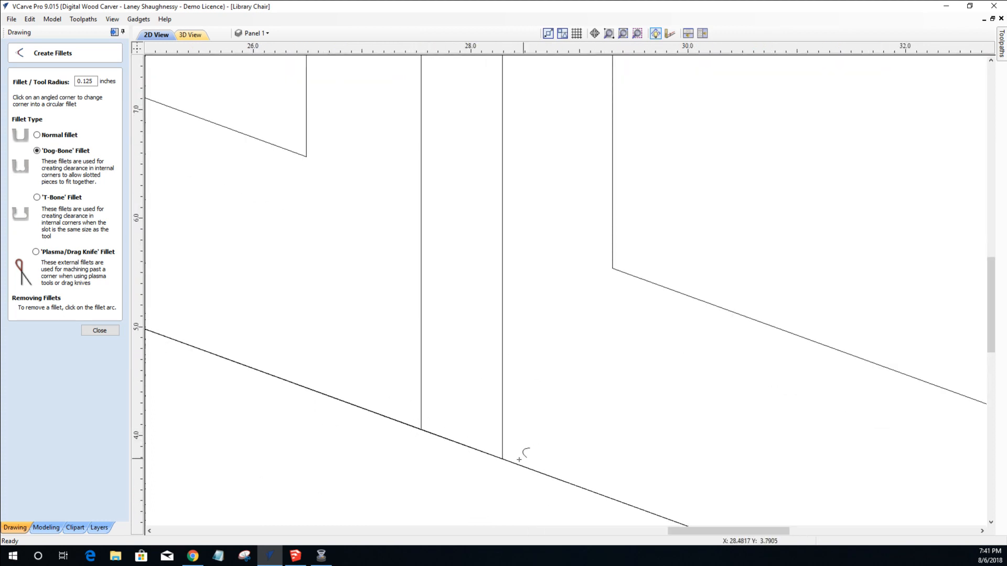
scroll(472, 449, "down", 2)
scroll(467, 455, "up", 3)
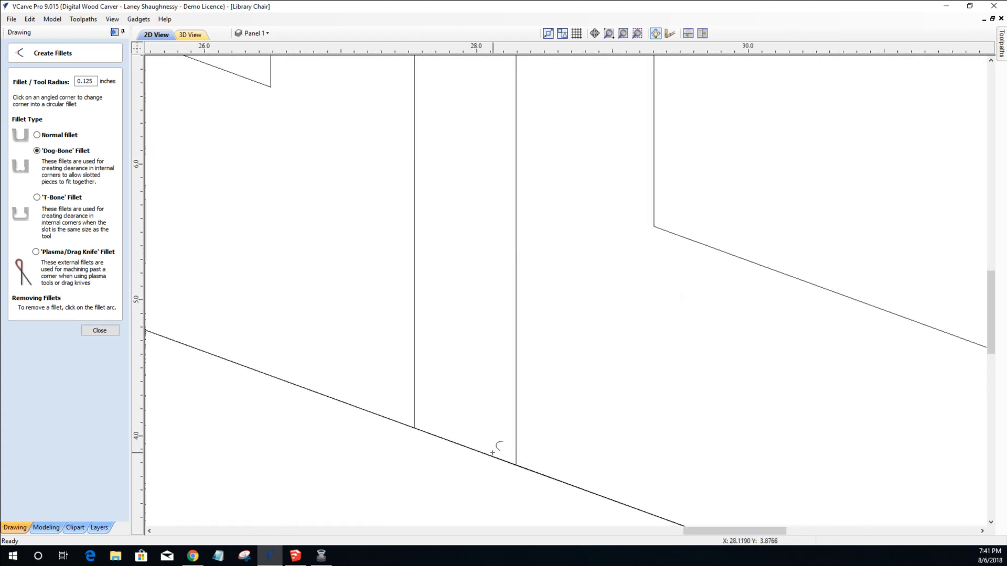
scroll(492, 443, "down", 5)
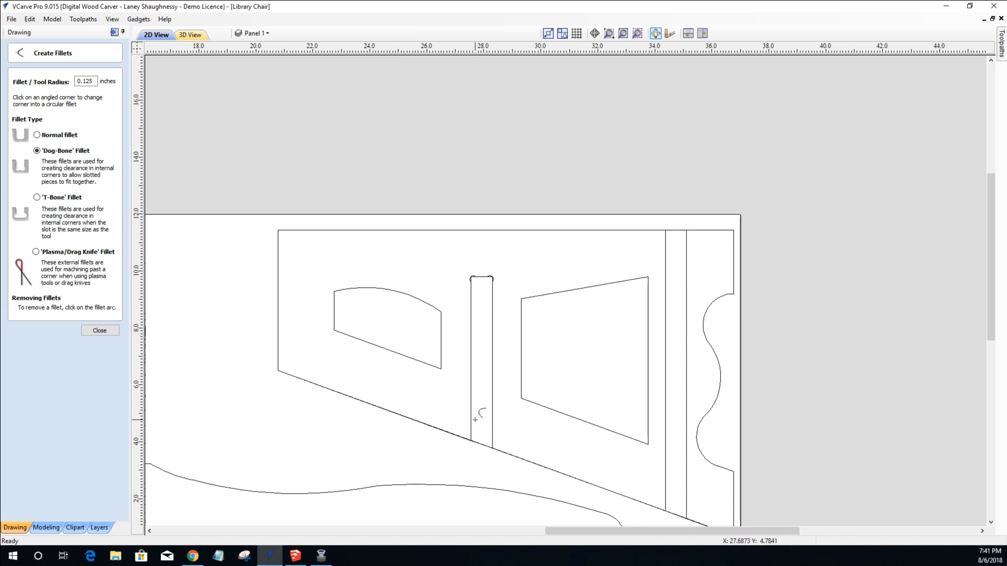
left_click(100, 331)
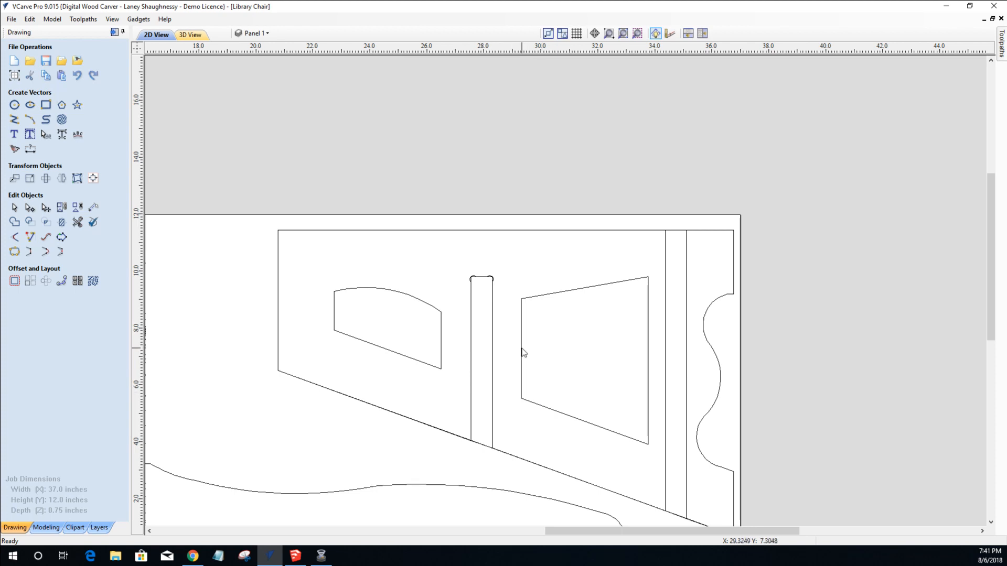
Select the curved cutout, the trapezoidal cutout and the panel body outline in turn to check their vectors.
left_click(386, 349)
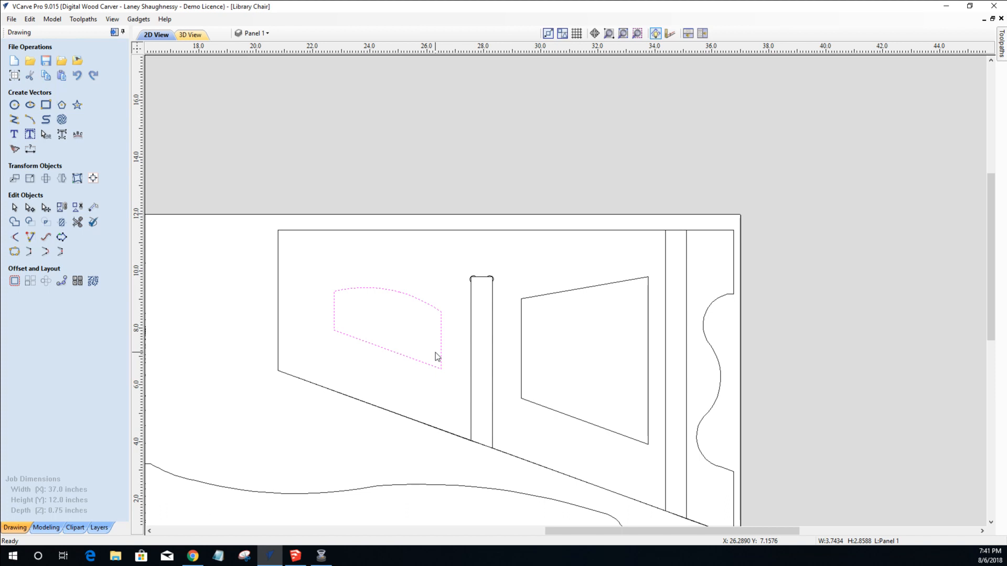
left_click(520, 324)
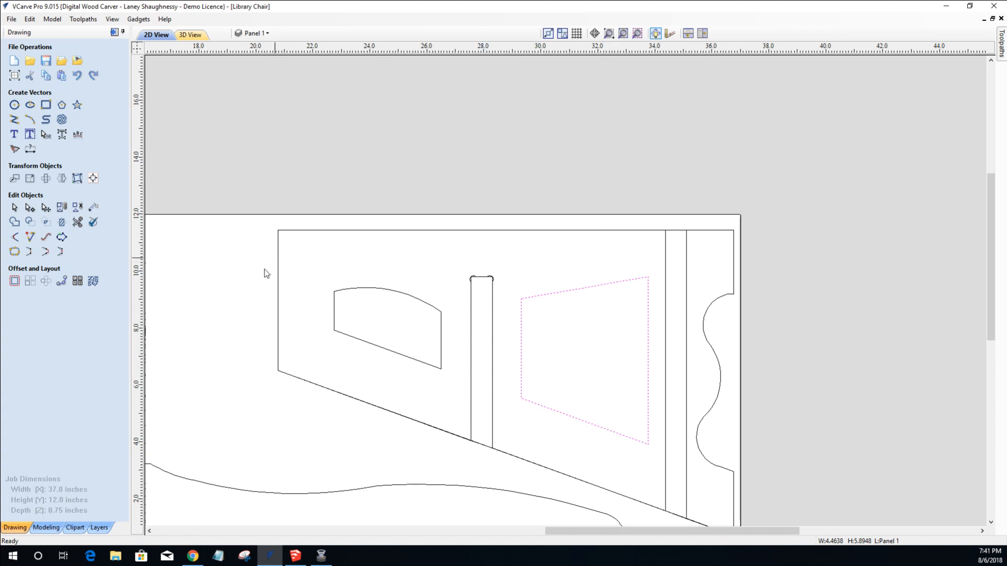
left_click(471, 295)
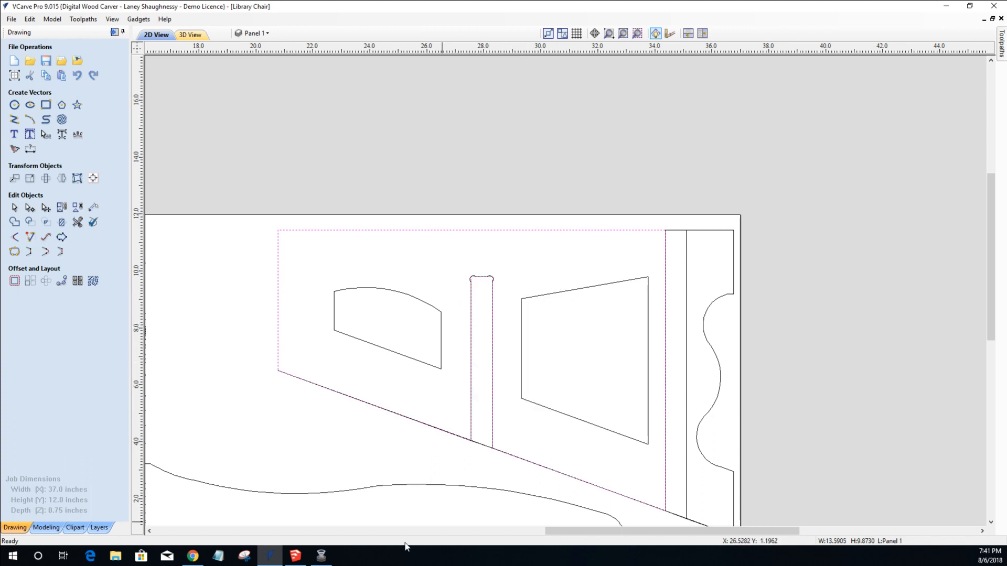
Switch to the chair ladder model in SketchUp and examine the side panel, its cutouts and the seat joint.
mouse_move(296, 557)
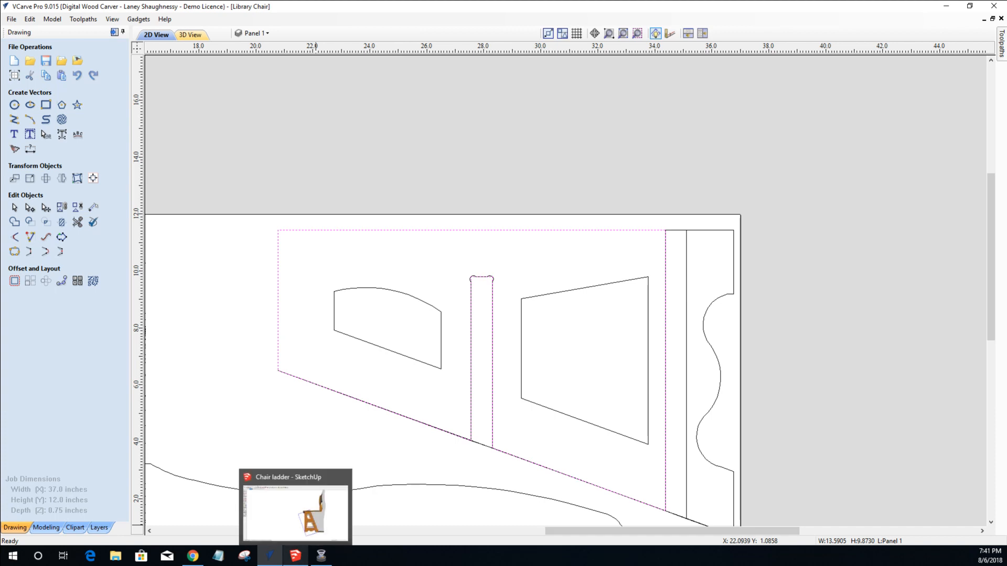
left_click(295, 556)
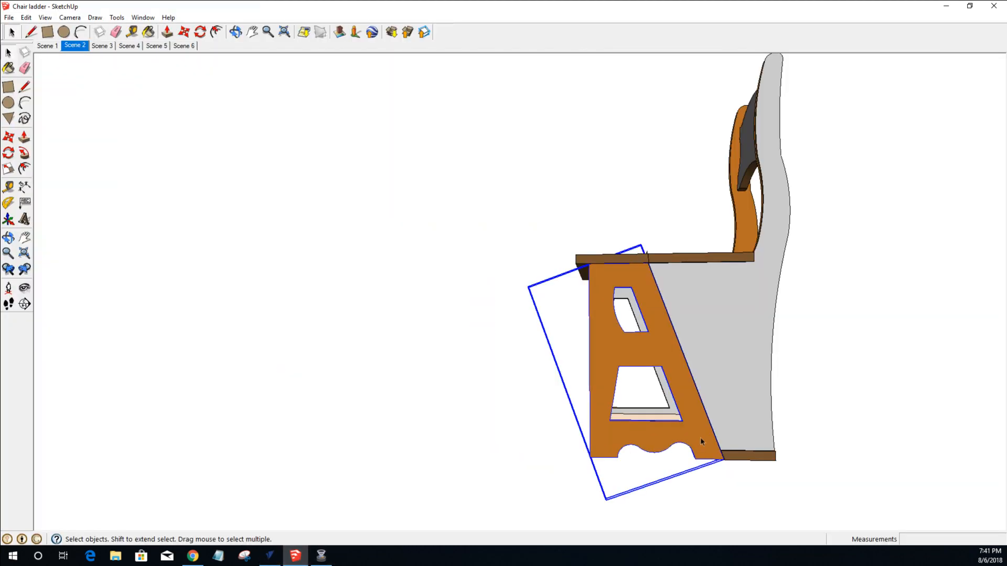
scroll(642, 350, "up", 3)
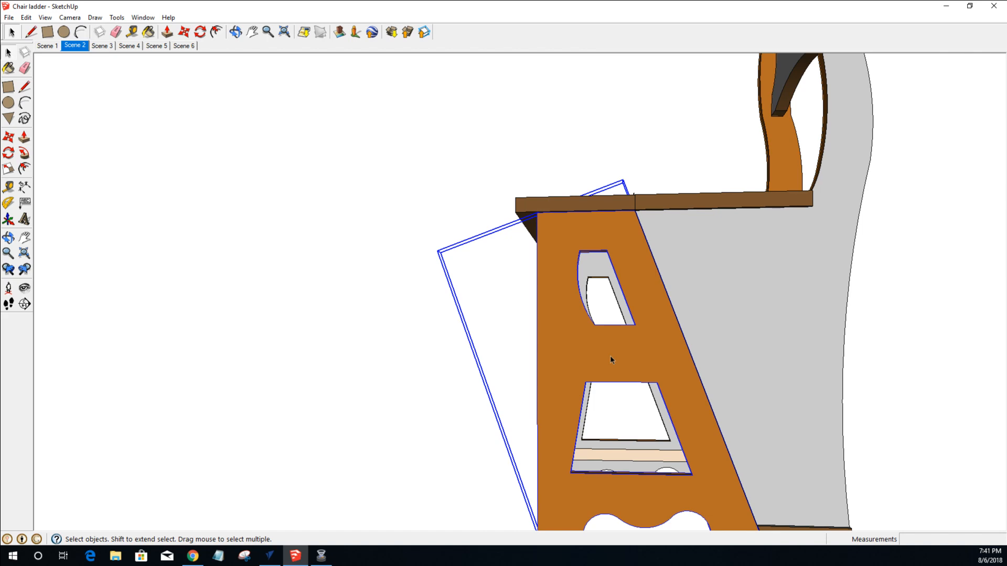
middle_click_drag(555, 377, 540, 344)
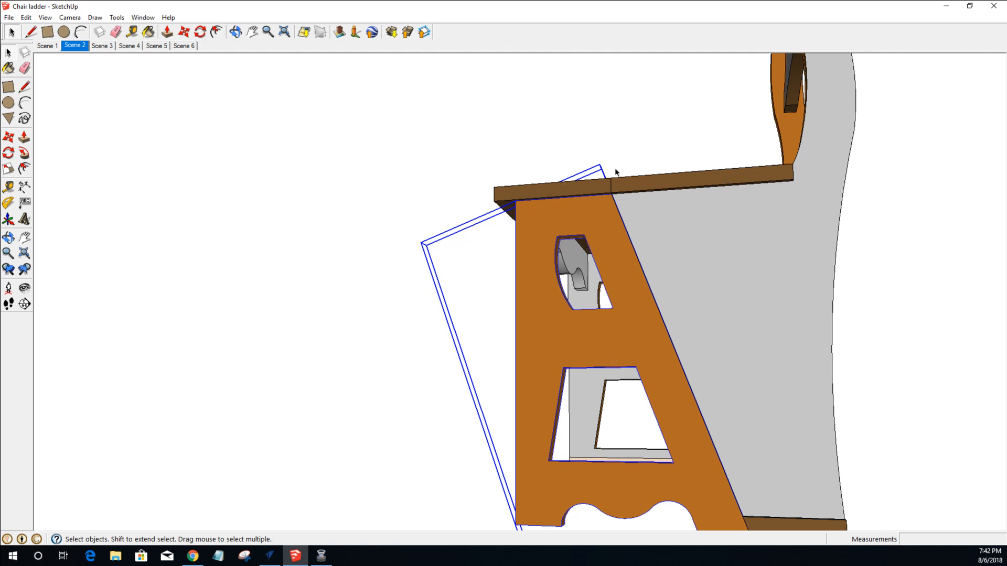
middle_click_drag(556, 185, 670, 345)
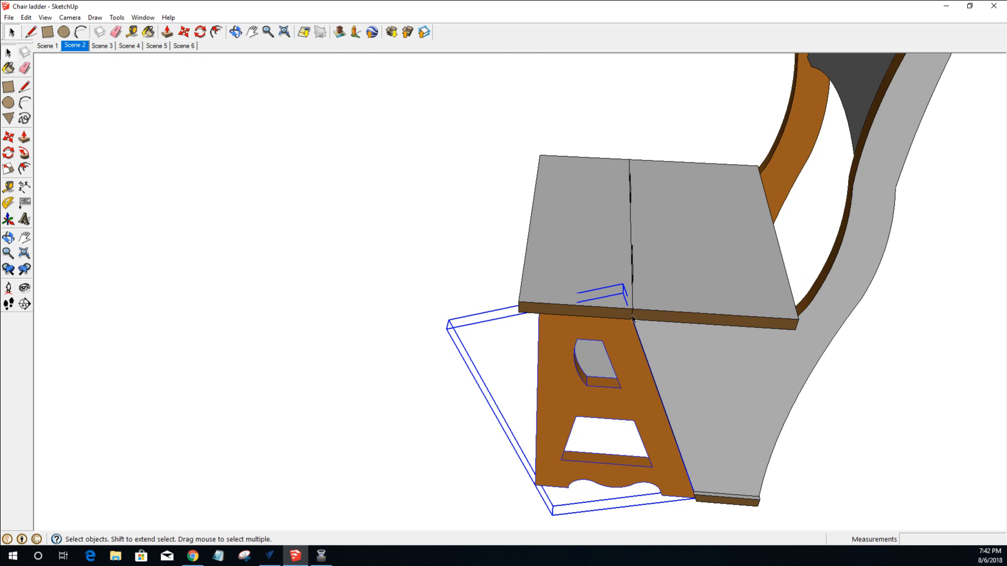
middle_click_drag(683, 414, 589, 238)
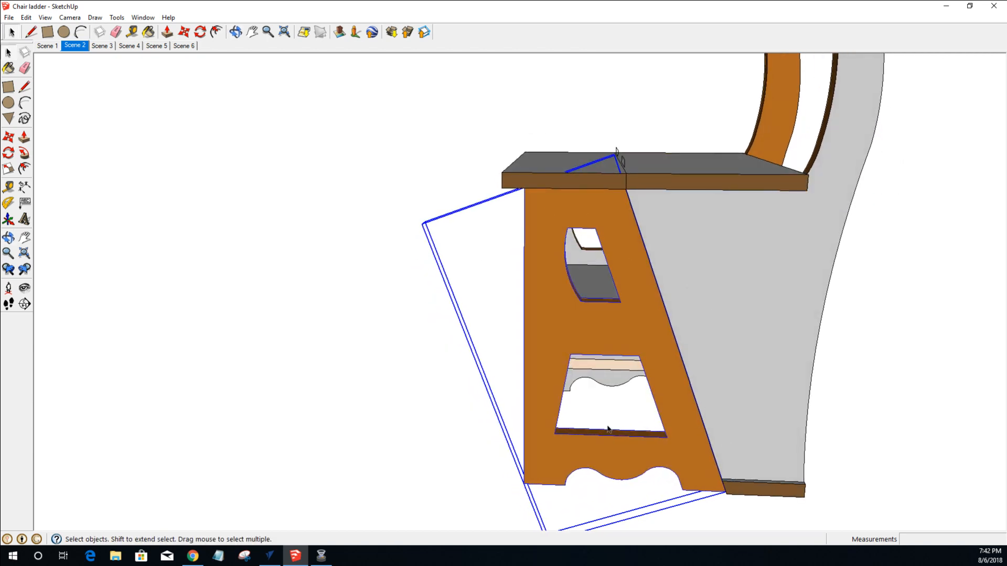
scroll(699, 336, "down", 5)
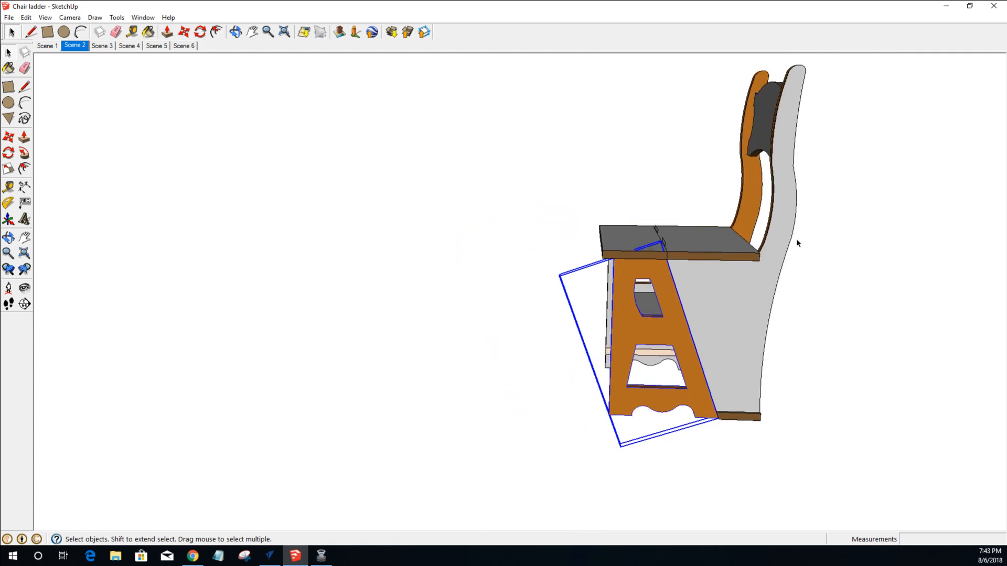
Select the chair's rear assembly and examine its backrest, the seat hinge recesses and the side panel from both sides.
middle_click_drag(706, 344, 868, 340)
scroll(541, 79, "up", 5)
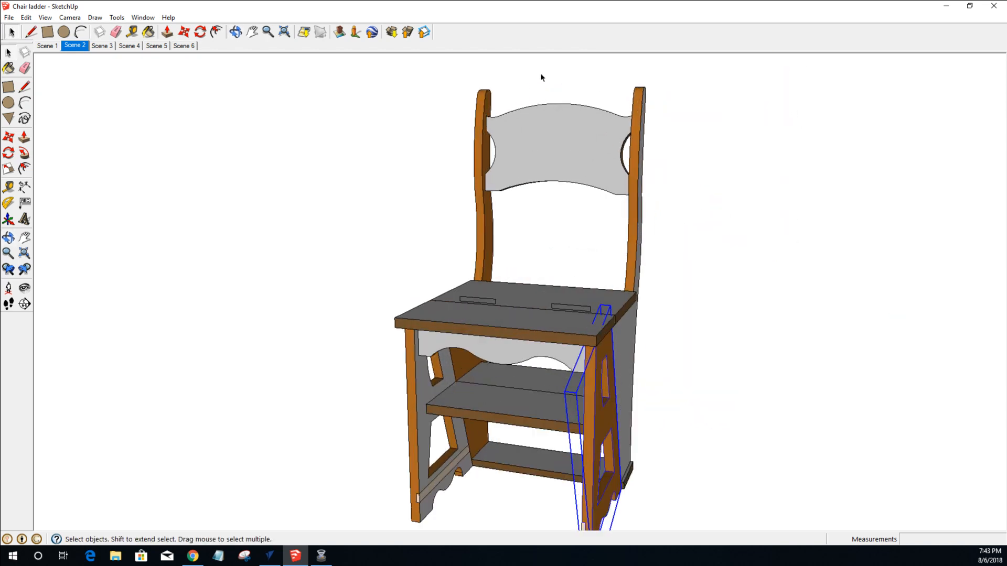
scroll(519, 128, "up", 2)
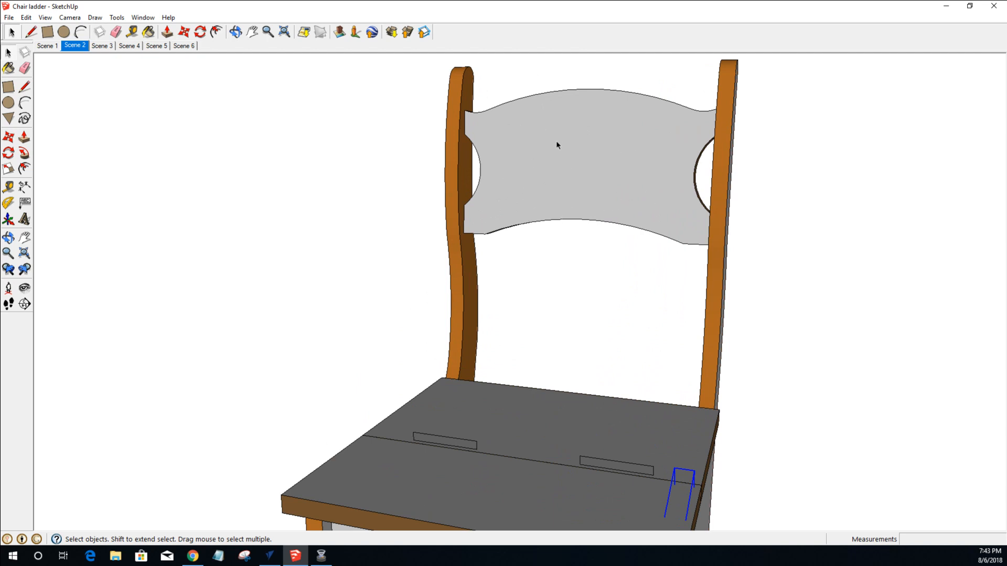
middle_click_drag(392, 476, 572, 404)
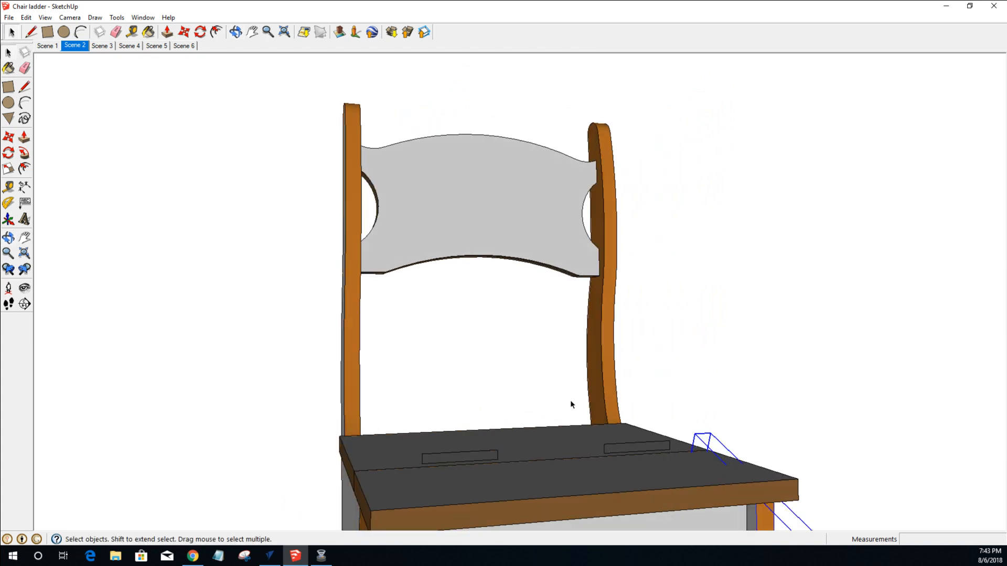
left_click(424, 459)
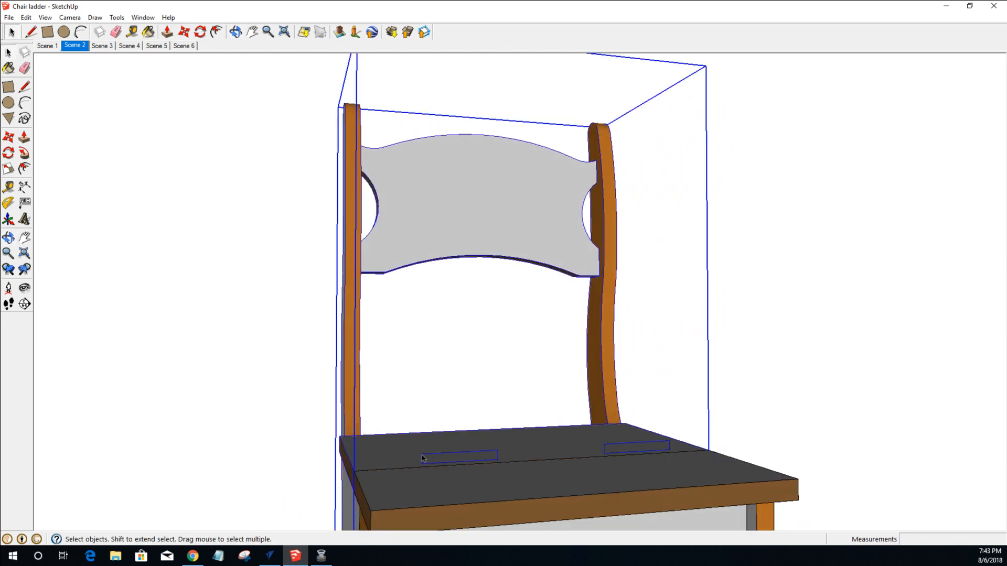
middle_click_drag(385, 462, 372, 413)
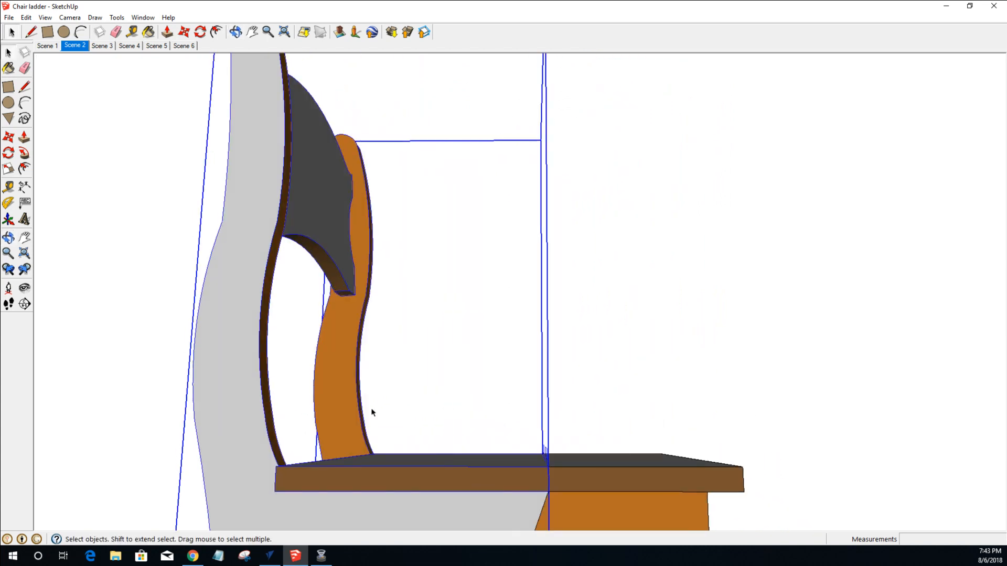
scroll(372, 413, "down", 6)
scroll(462, 492, "up", 2)
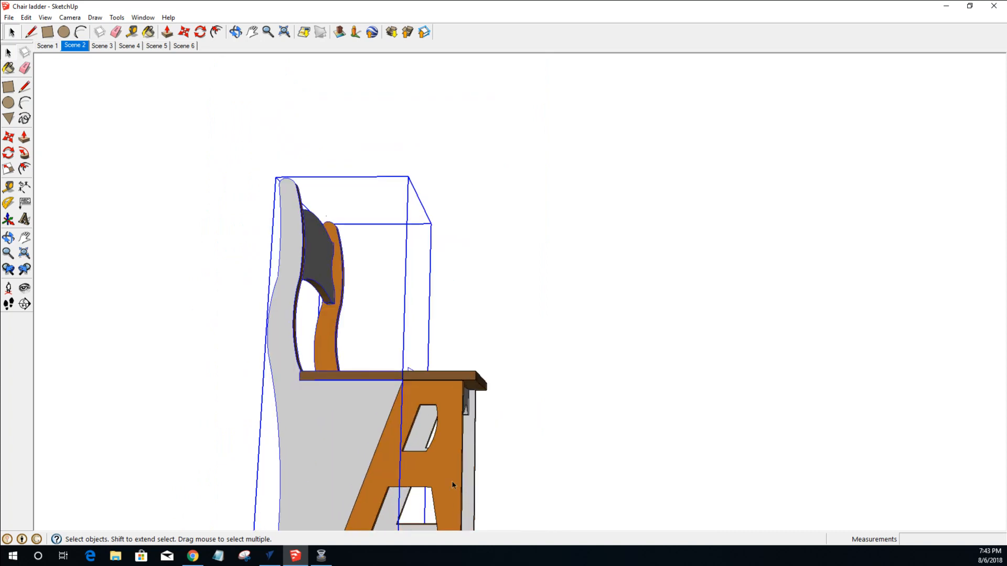
scroll(431, 463, "up", 3)
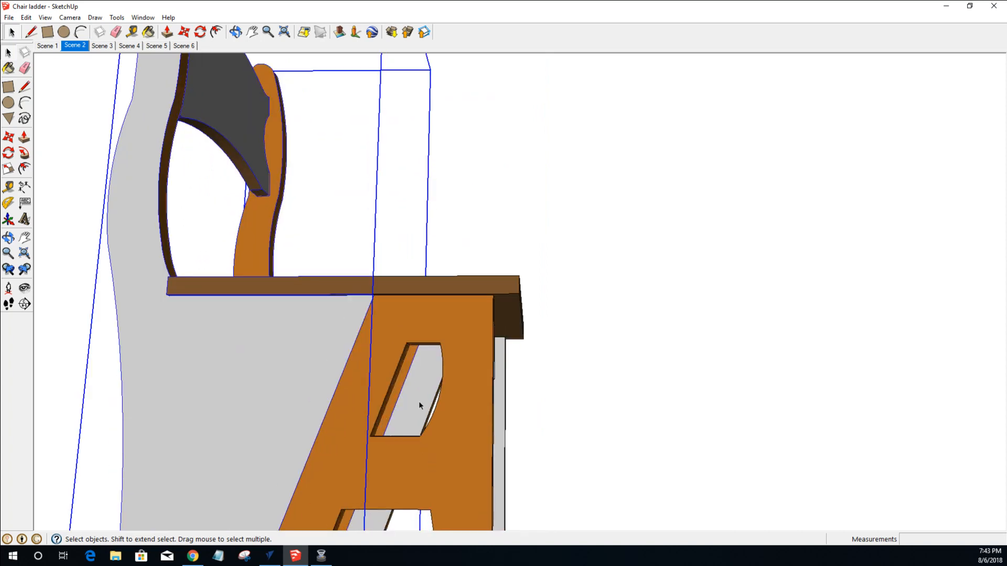
scroll(420, 399, "down", 2)
scroll(438, 393, "up", 2)
scroll(429, 400, "down", 1)
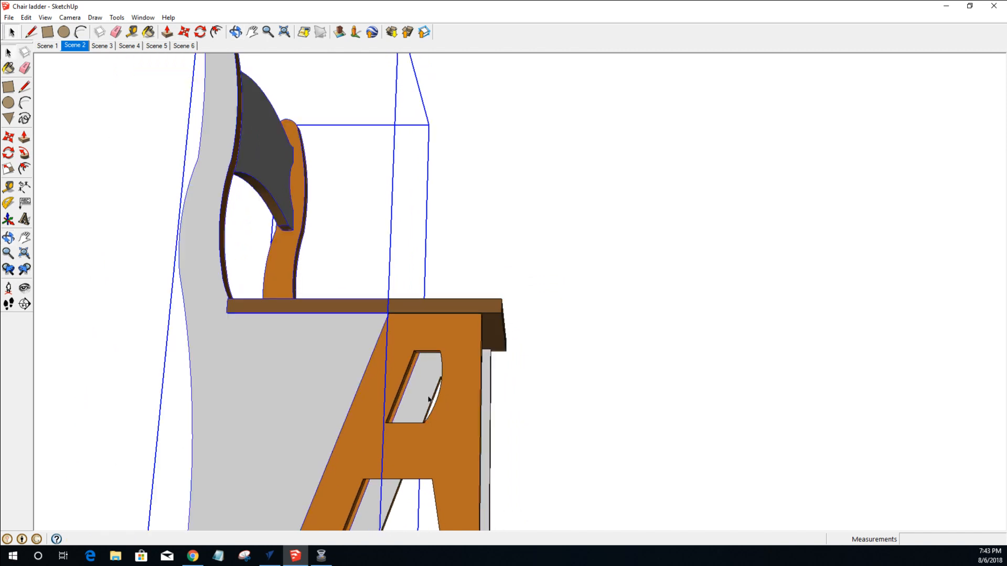
Switch back to VCarve Pro and duplicate the tapered side panel's curved and trapezoidal cutouts in place by copying and pasting them.
scroll(429, 400, "down", 3)
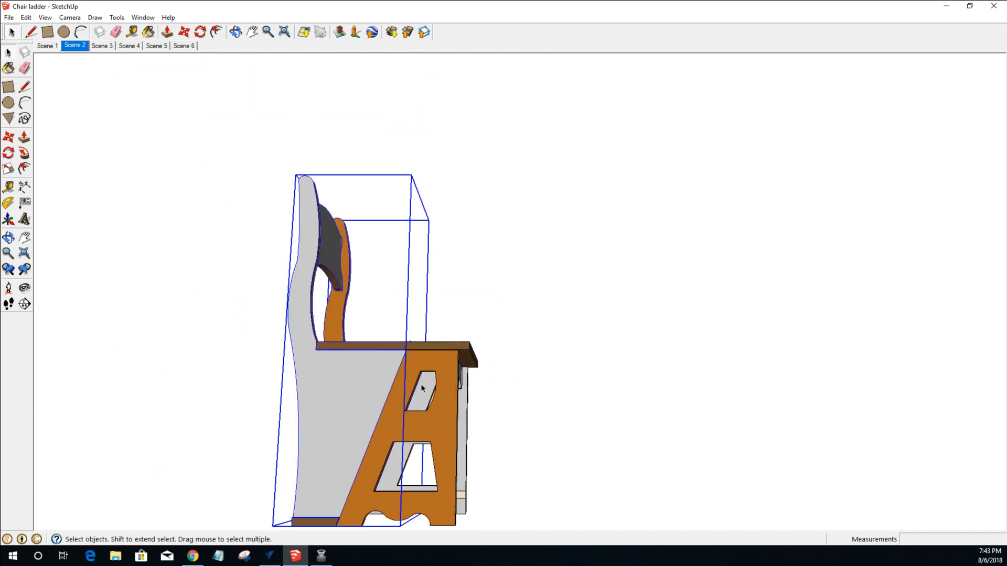
left_click(269, 556)
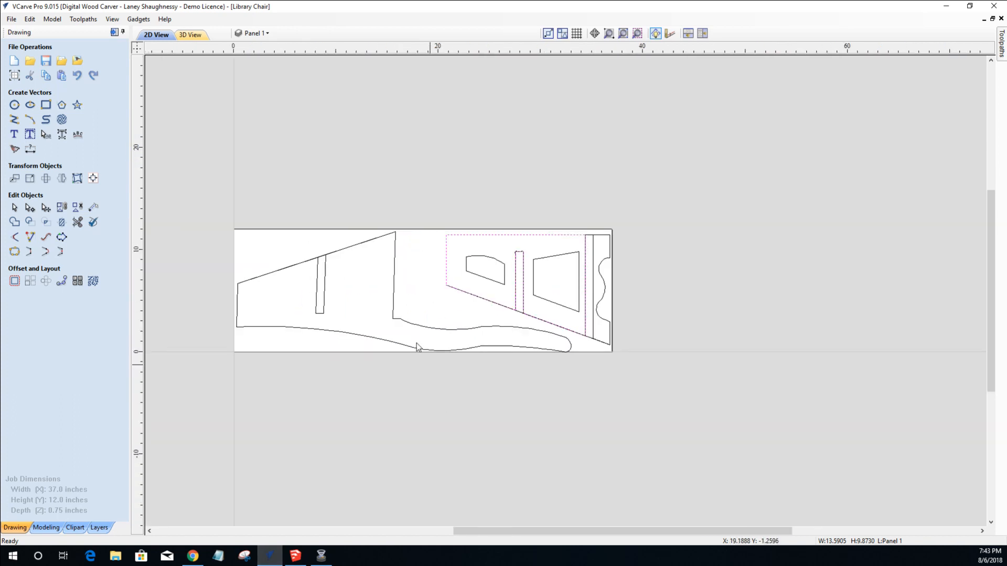
left_click(466, 267)
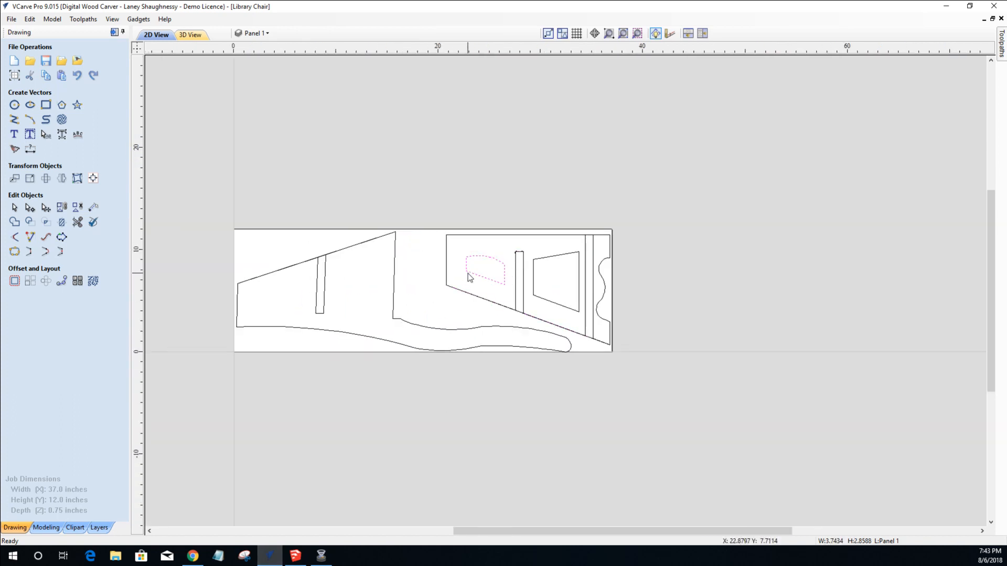
left_click(534, 297)
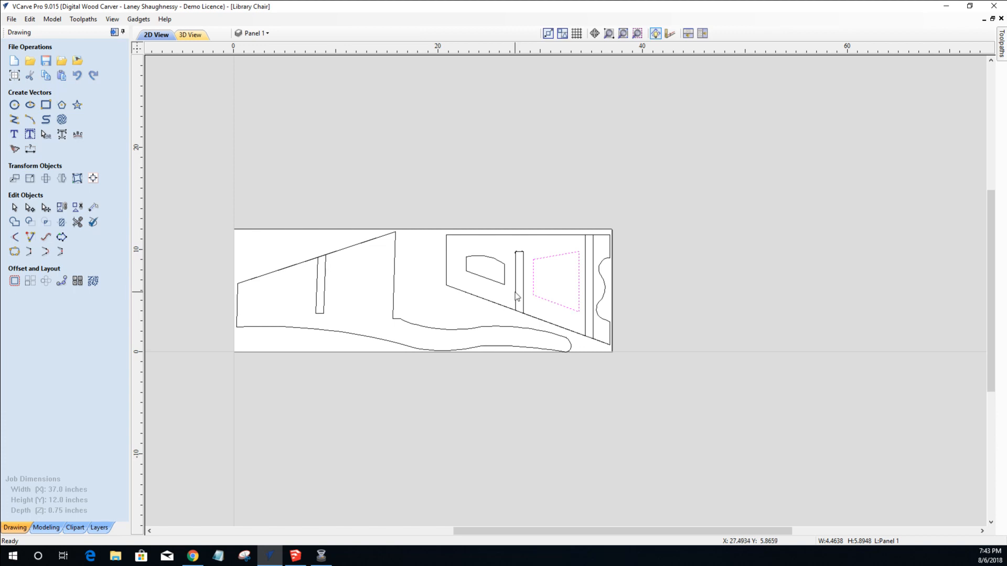
left_click(484, 279, "shift")
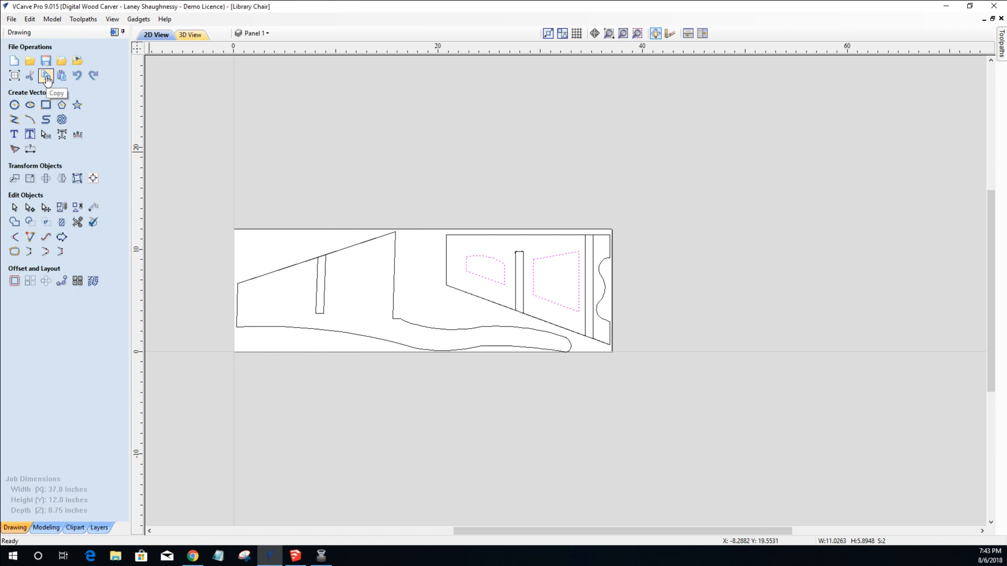
left_click(46, 75)
left_click(62, 76)
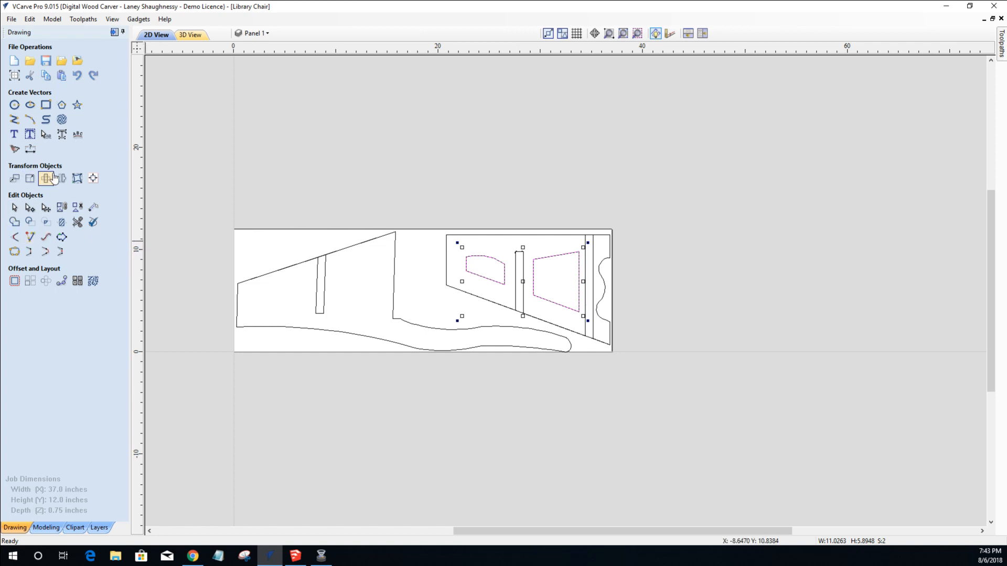
Try flipping the pasted cutouts horizontally with the Mirror tool and shifting them slightly, and undo both changes.
left_click(59, 180)
left_click(69, 158)
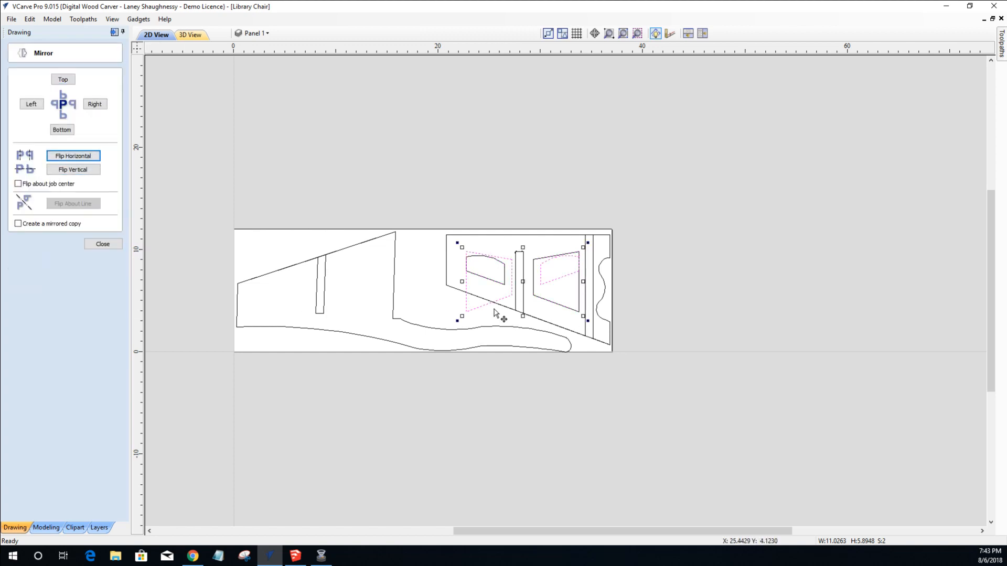
left_click_drag(493, 303, 494, 303)
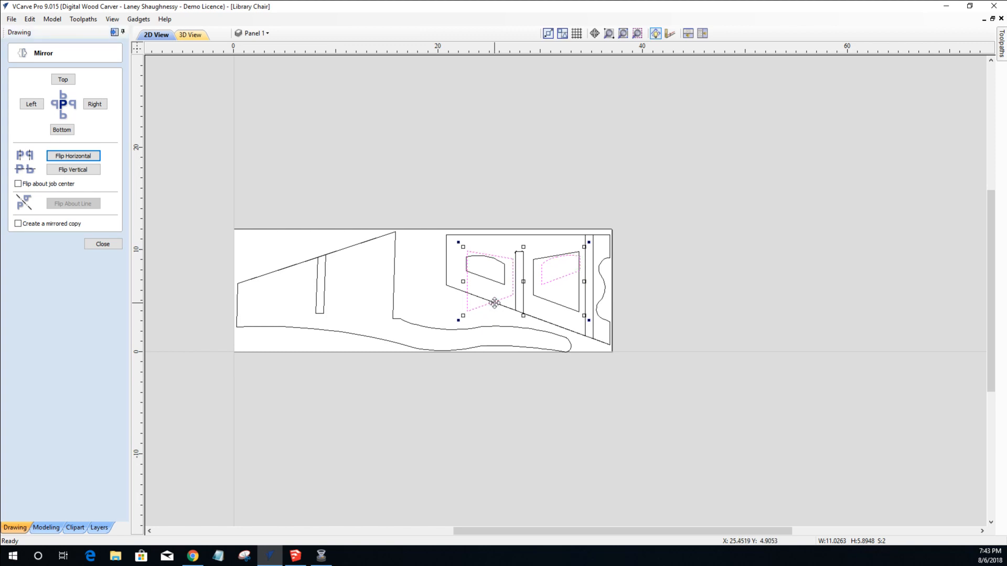
key("ctrl+z")
key("ctrl+z")
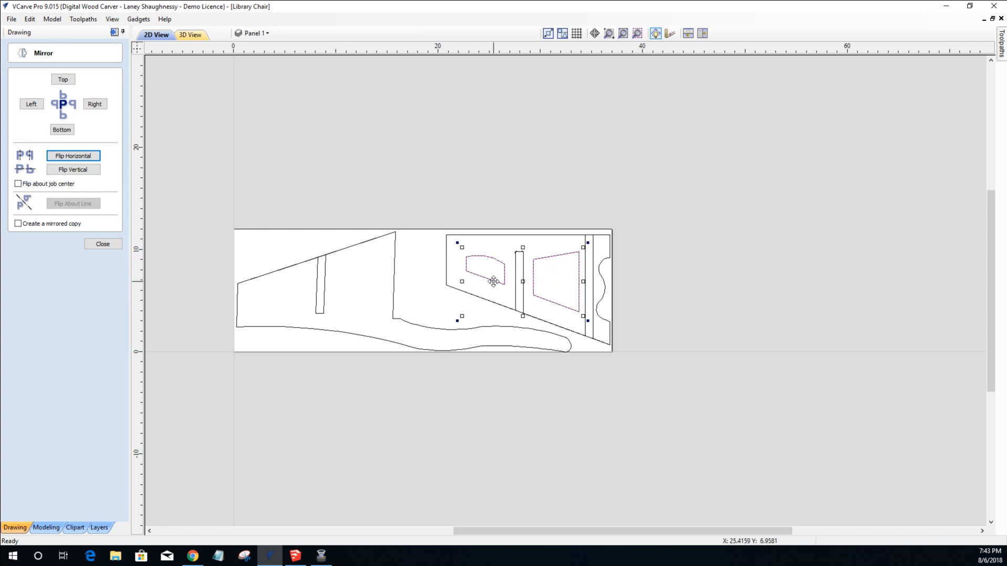
Move the pasted cutouts onto the long-legged side panel, flip them vertically and place them on either side of its slot.
left_click_drag(488, 283, 297, 291)
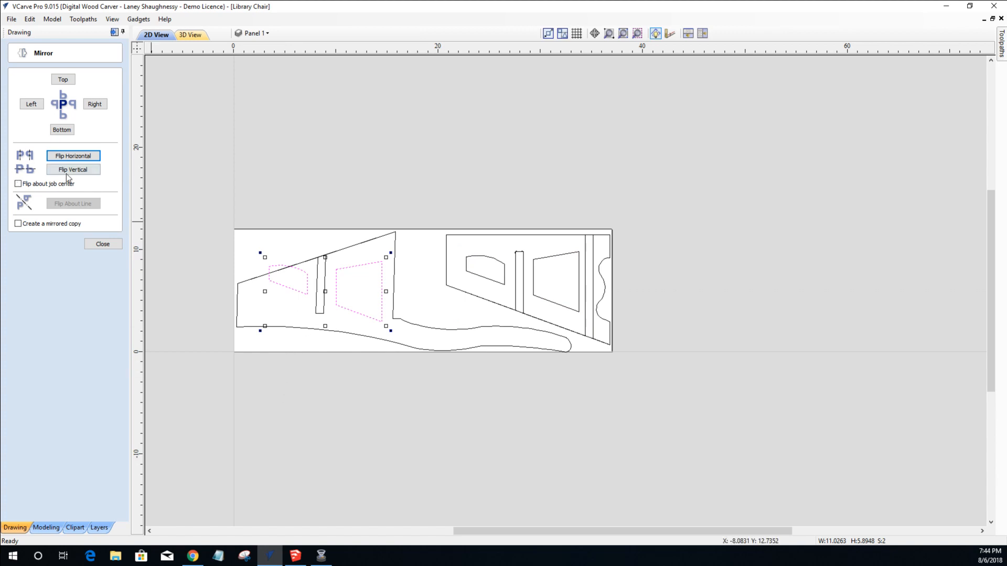
left_click(67, 174)
left_click_drag(295, 294, 289, 286)
left_click(313, 374)
Select both cutouts on the long-legged panel and nudge them slightly toward its narrow end and its slanted edge.
scroll(313, 306, "up", 2)
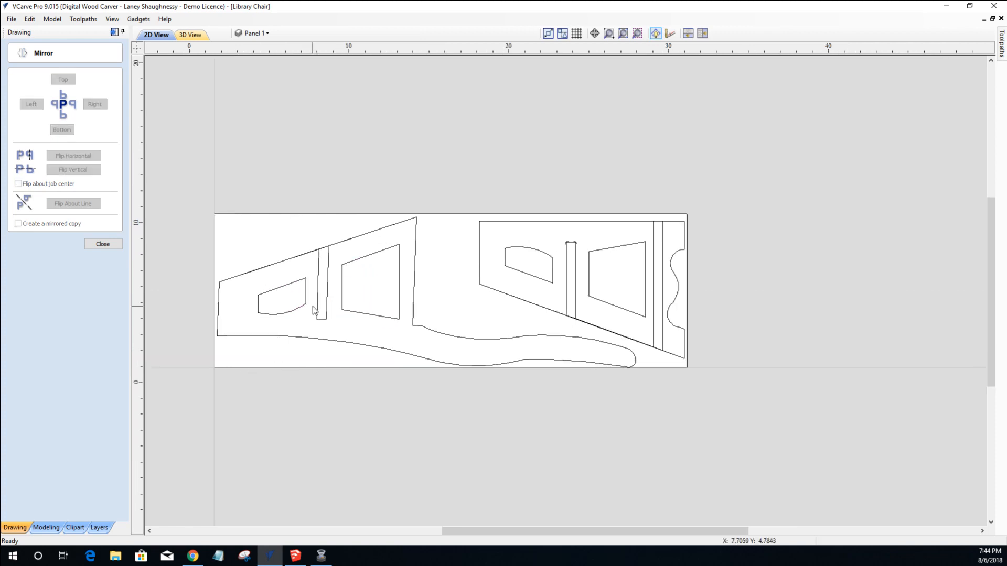
scroll(313, 307, "up", 2)
scroll(355, 318, "down", 1)
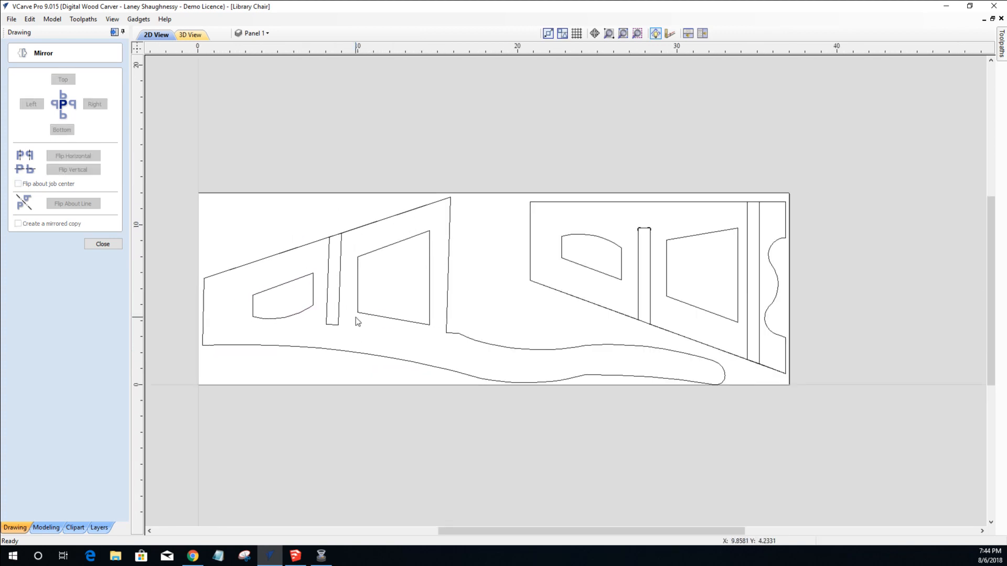
left_click(358, 301)
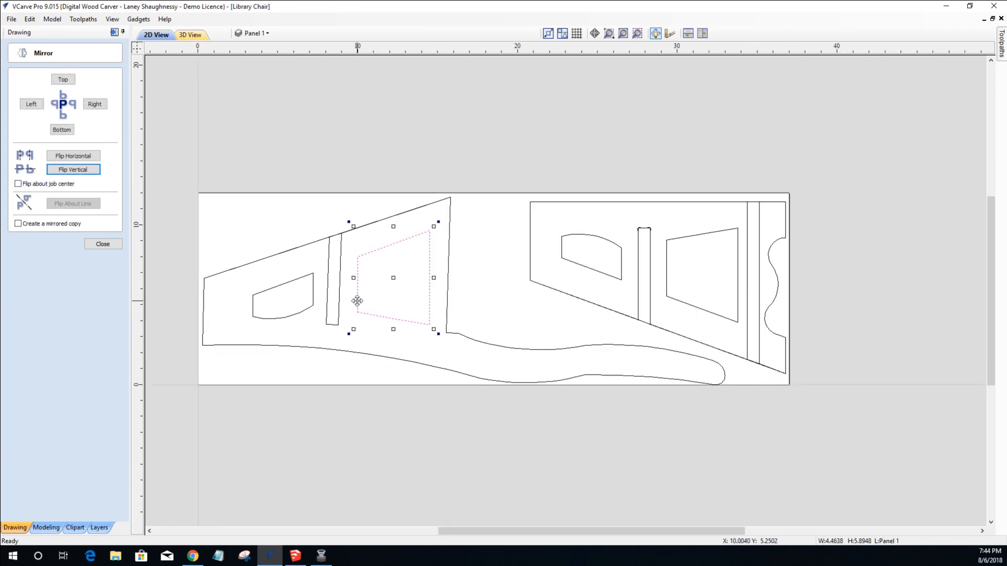
left_click(284, 318, "shift")
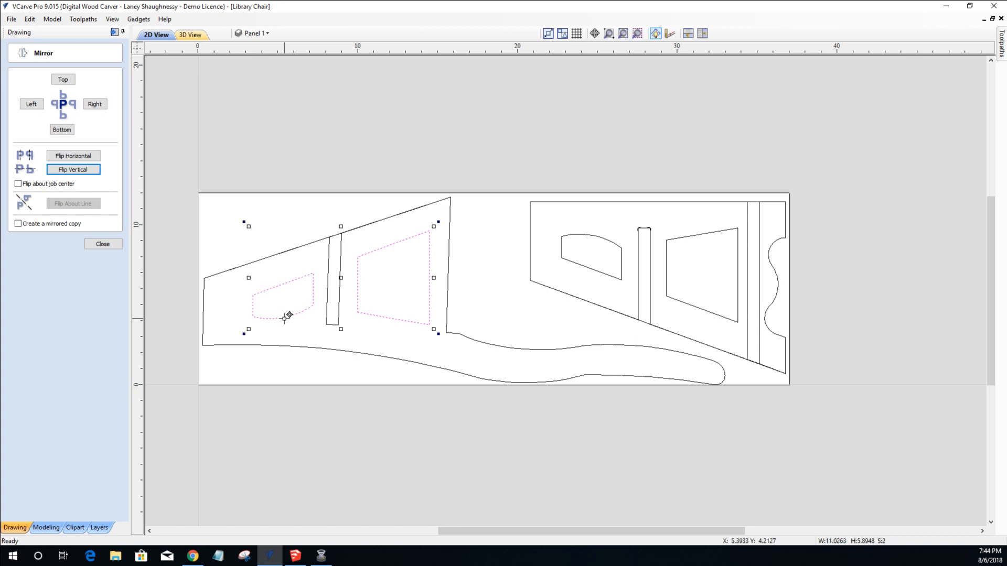
key("Left")
key("Left")
key("Left")
key("Left")
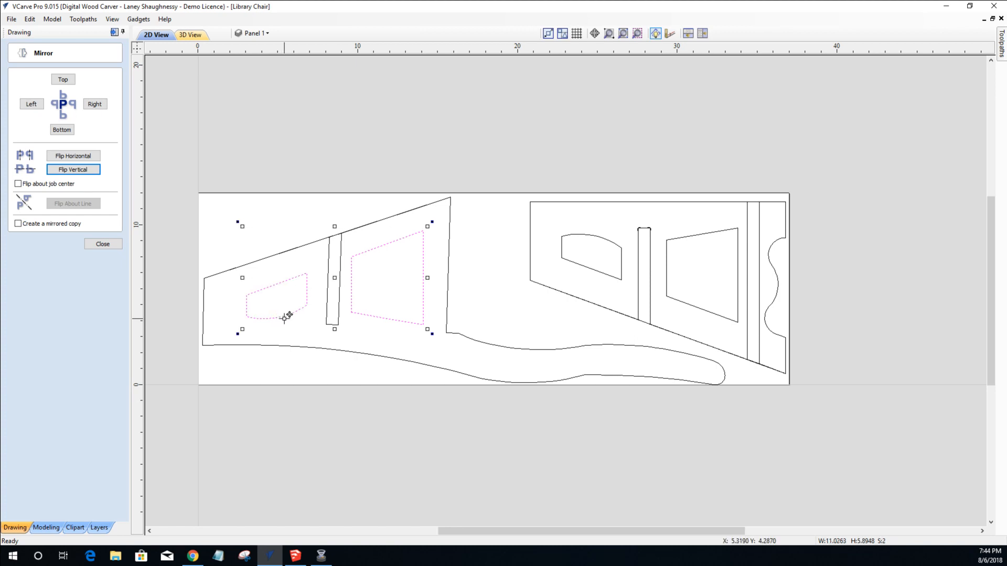
key("Up")
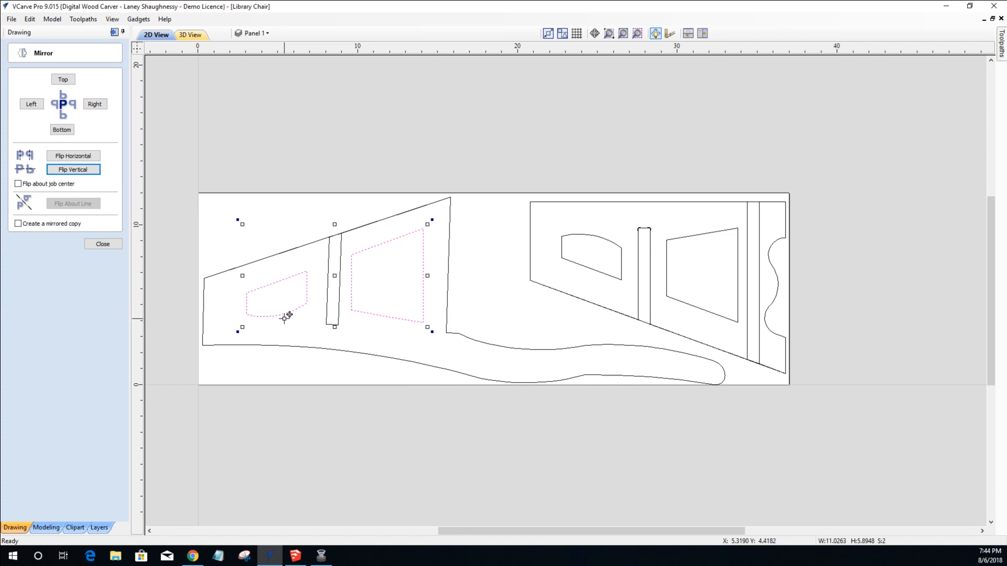
Close the Mirror tool and rotate the two cutouts slightly to line up with the long-legged panel's straight edge.
scroll(424, 283, "up", 4)
scroll(426, 286, "down", 1)
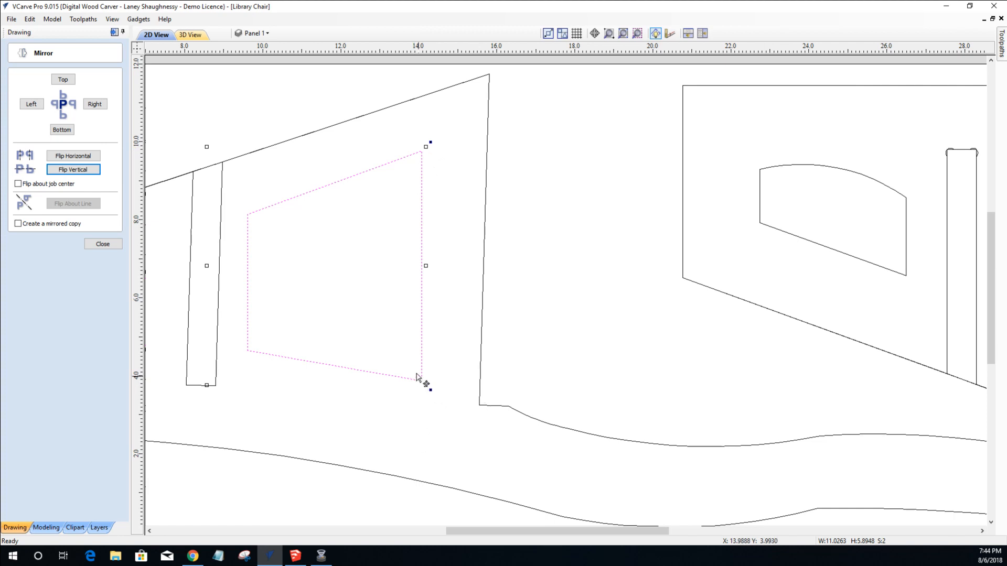
left_click(111, 249)
left_click(327, 188)
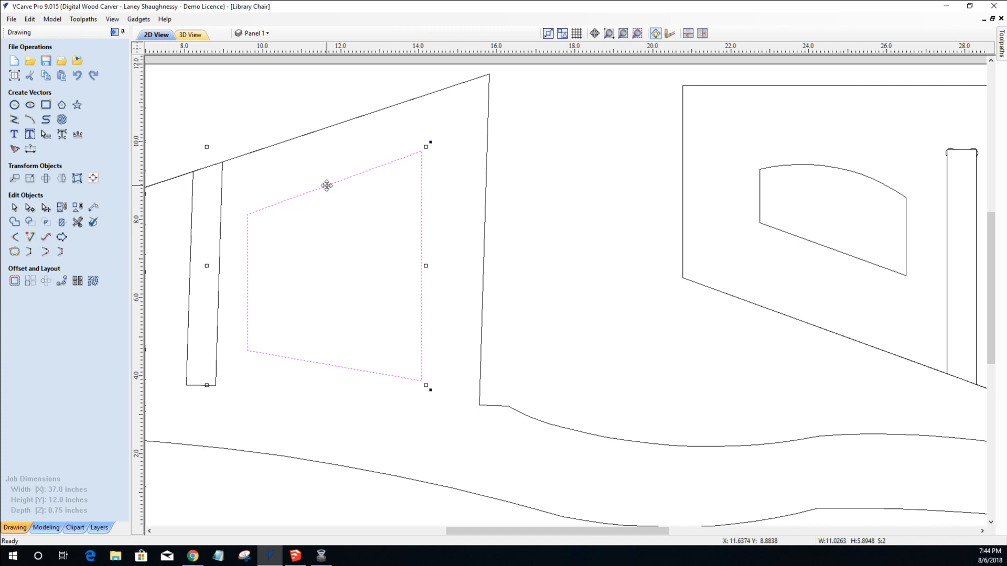
left_click_drag(431, 142, 434, 148)
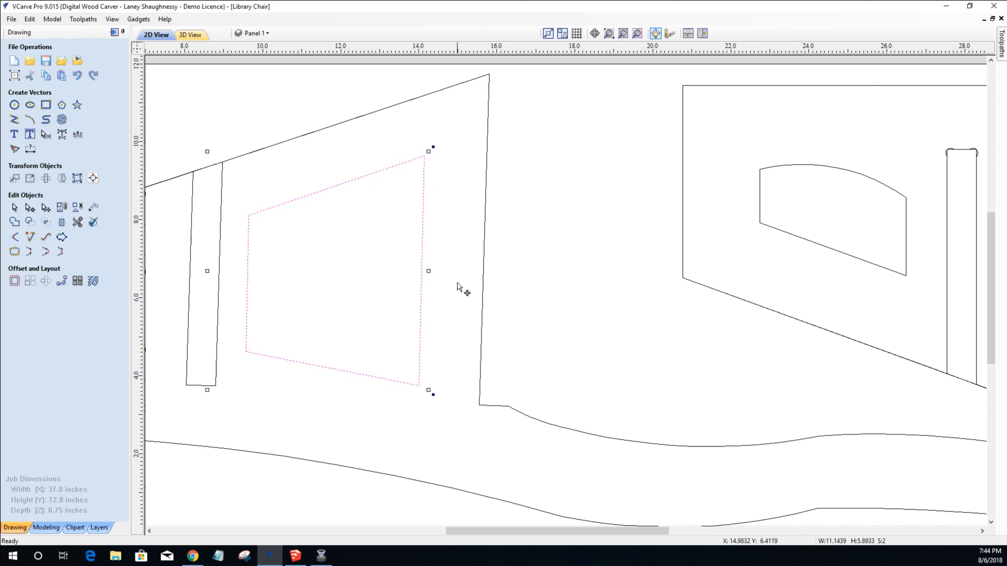
scroll(457, 298, "down", 3)
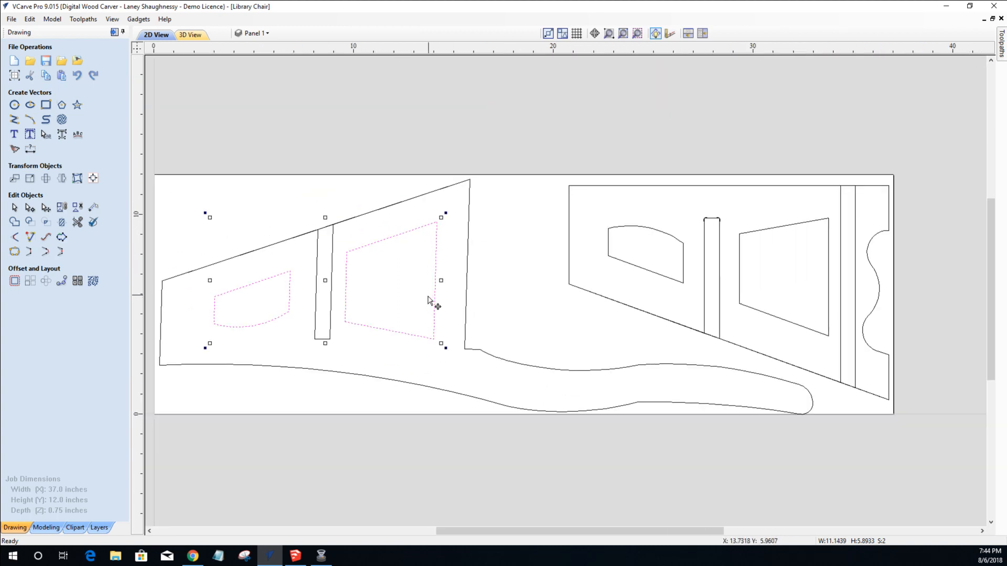
scroll(432, 296, "down", 1)
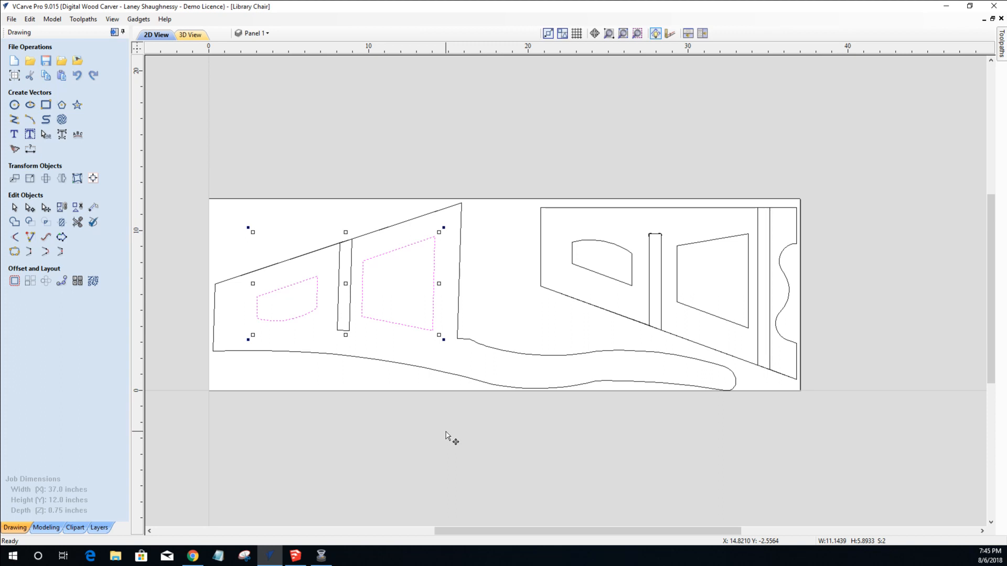
Undo the edits back to before the cutout copies and the short slot's Dog-Bone fillets, redoing the circle's removal.
scroll(654, 234, "up", 5)
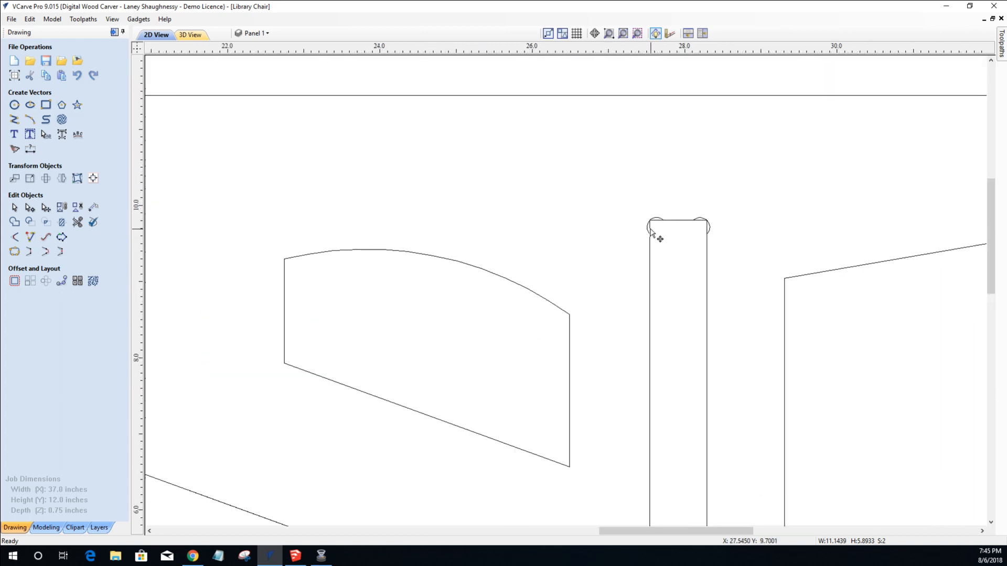
left_click(650, 231)
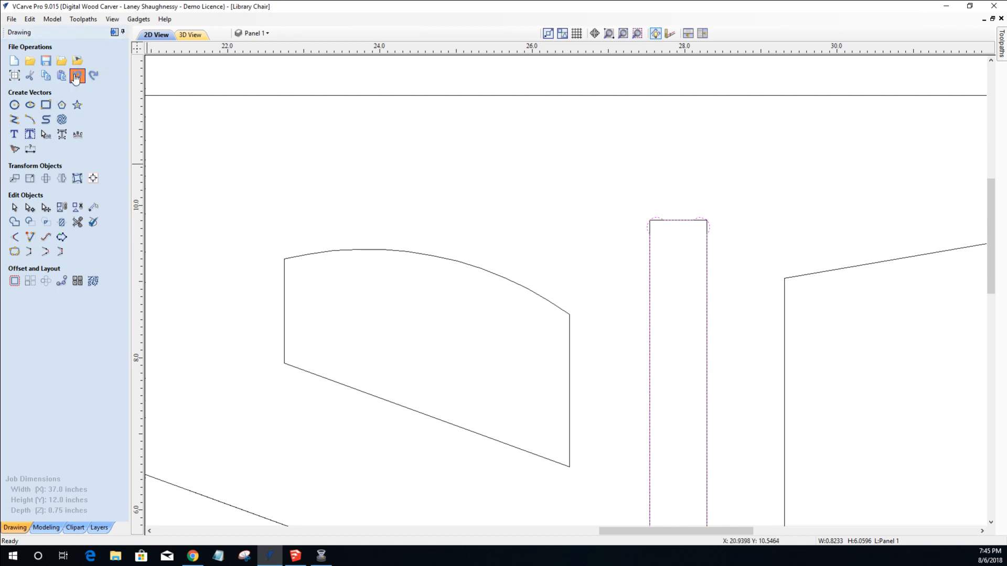
left_click(76, 77)
left_click(76, 76)
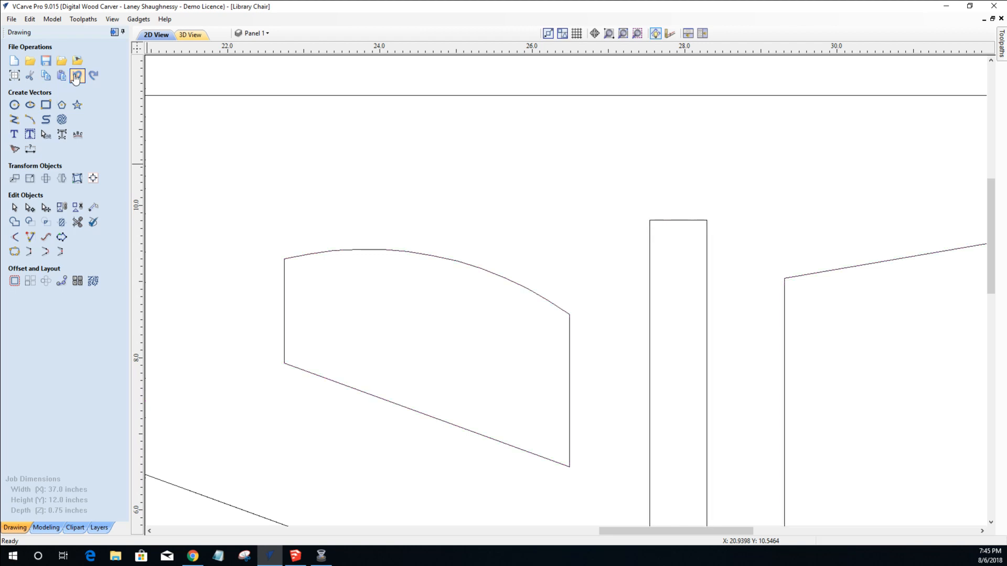
scroll(460, 258, "down", 3)
scroll(460, 258, "down", 3)
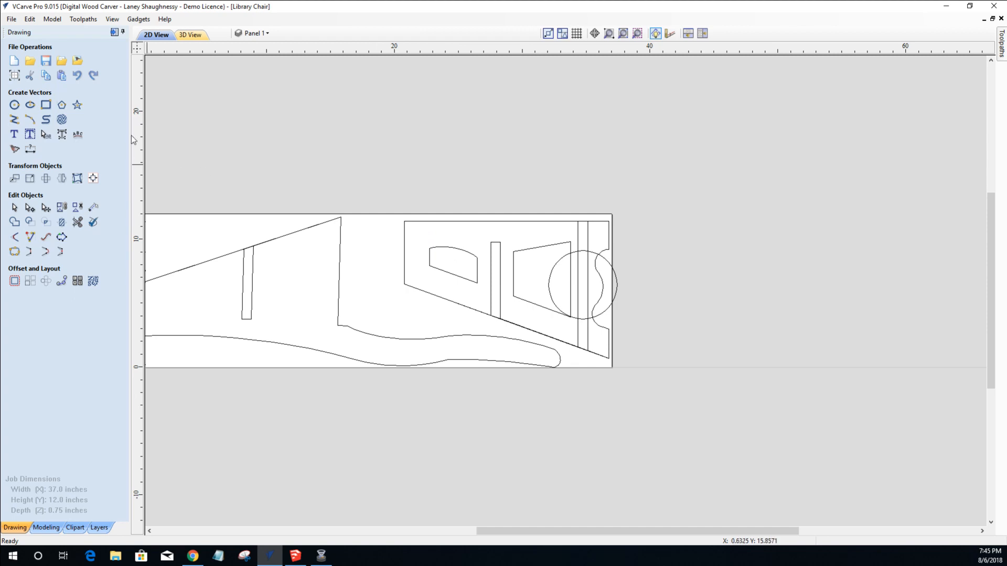
left_click(93, 77)
scroll(348, 193, "down", 2)
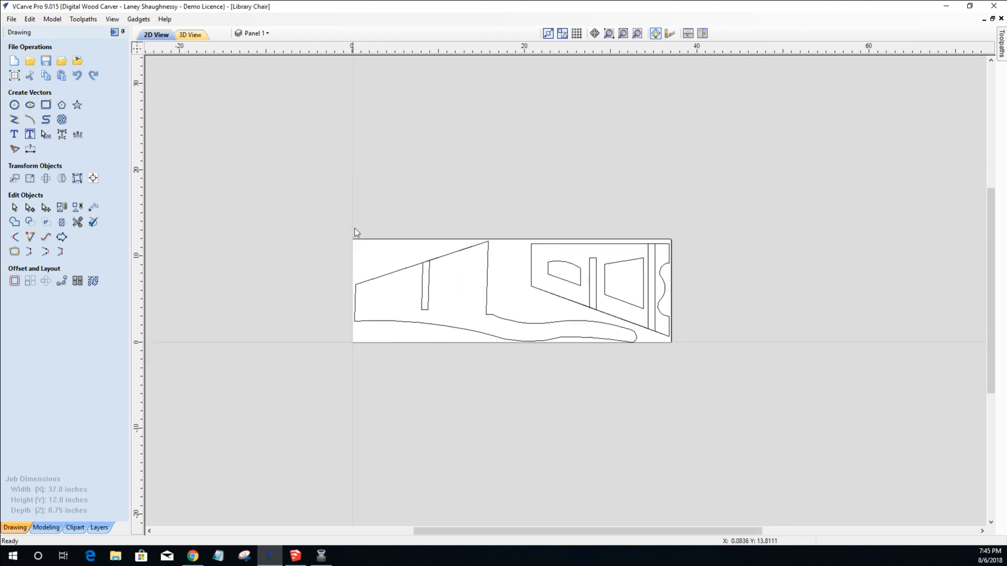
scroll(389, 326, "up", 2)
scroll(357, 299, "down", 2)
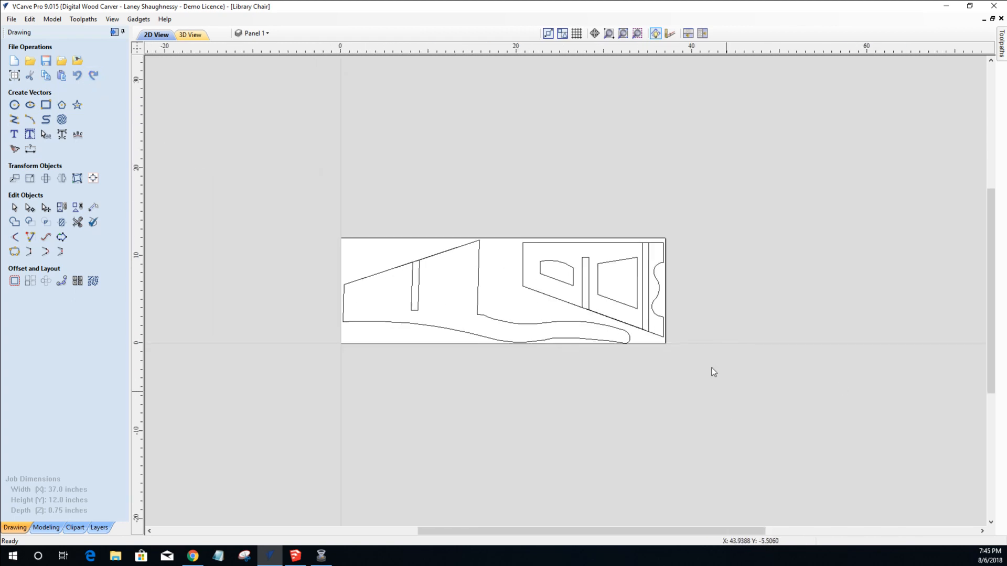
scroll(613, 353, "up", 2)
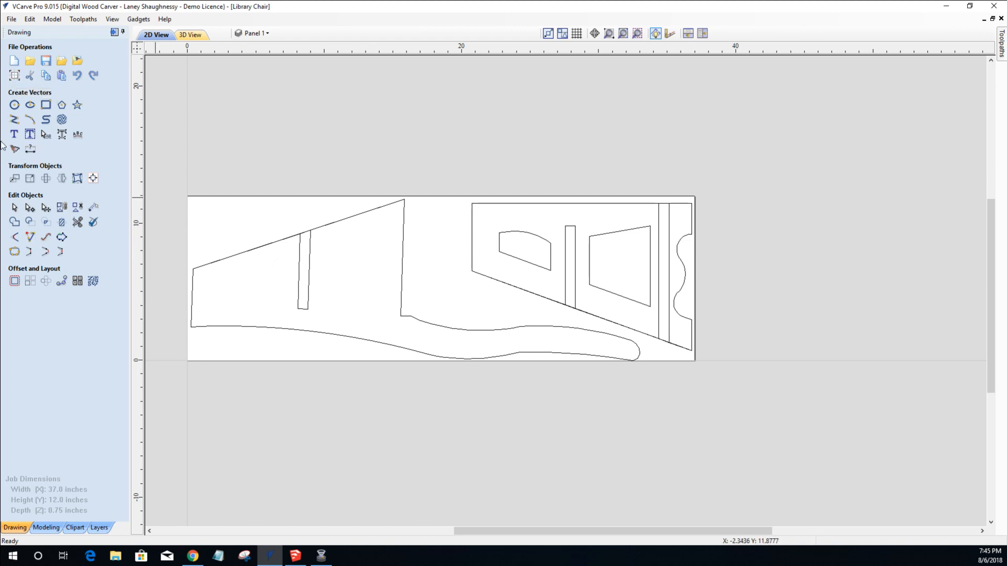
Open the job setup, examine its size and datum settings against the panel layout, and cancel without changes.
left_click(14, 75)
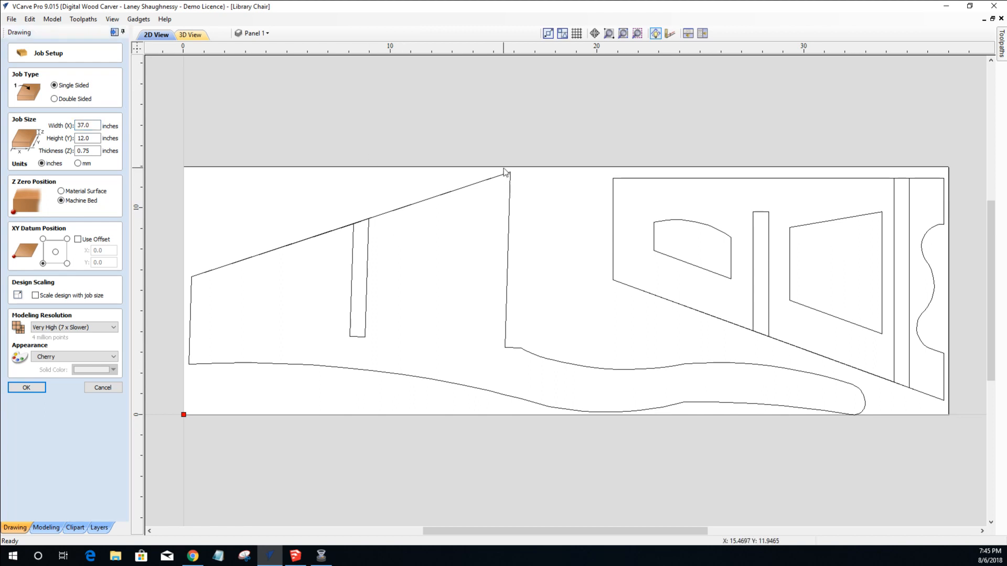
scroll(506, 171, "up", 1)
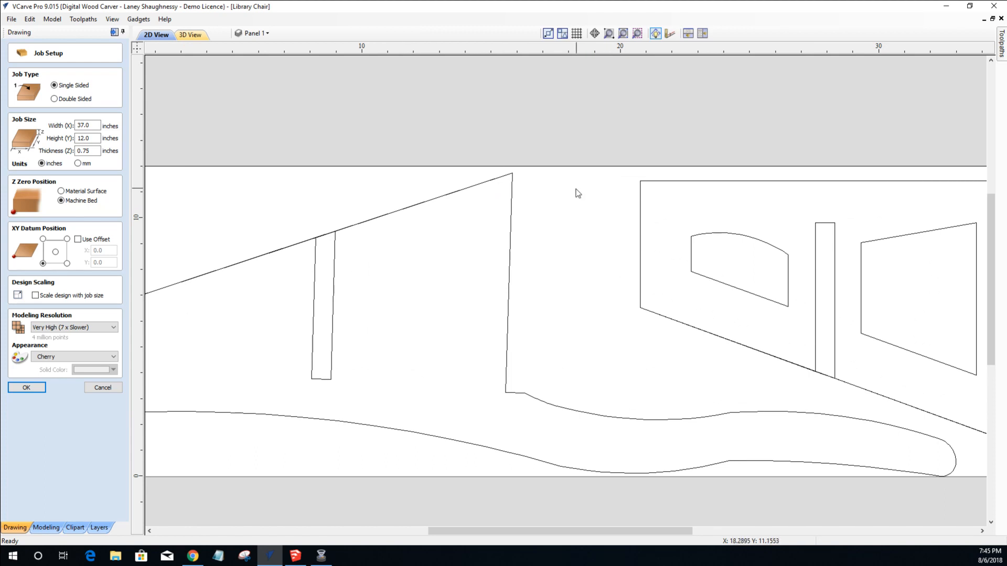
scroll(575, 192, "down", 1)
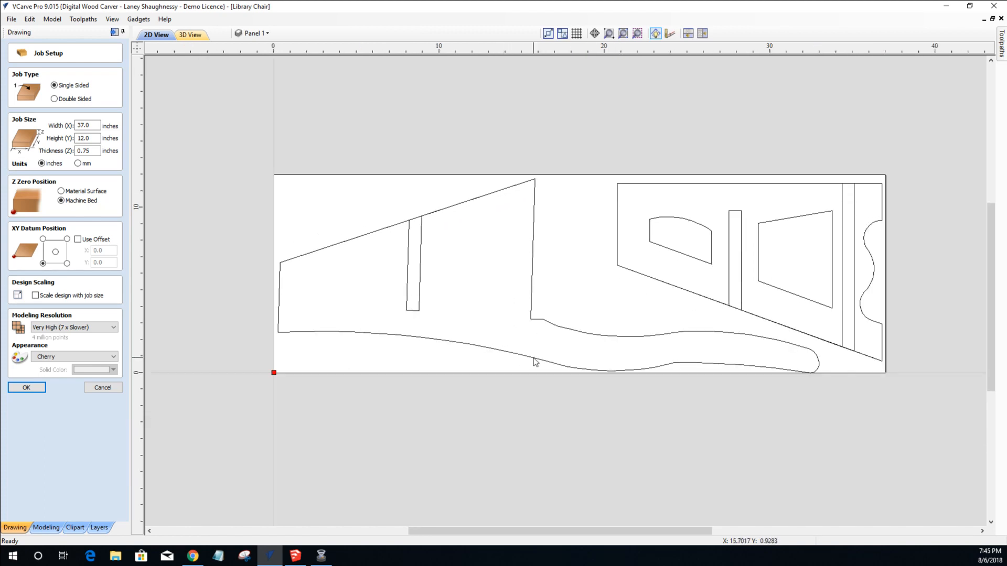
scroll(528, 341, "up", 1)
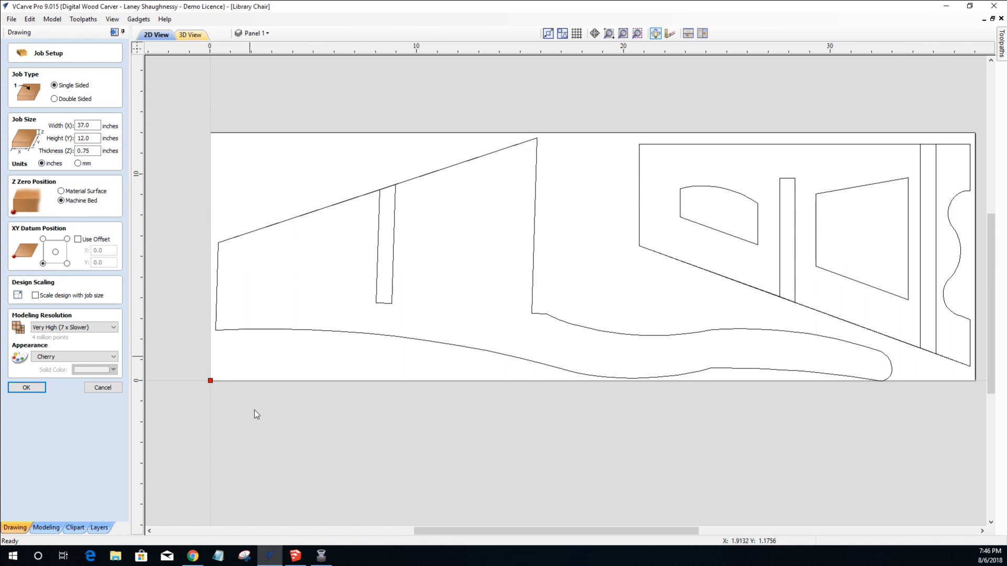
left_click(96, 389)
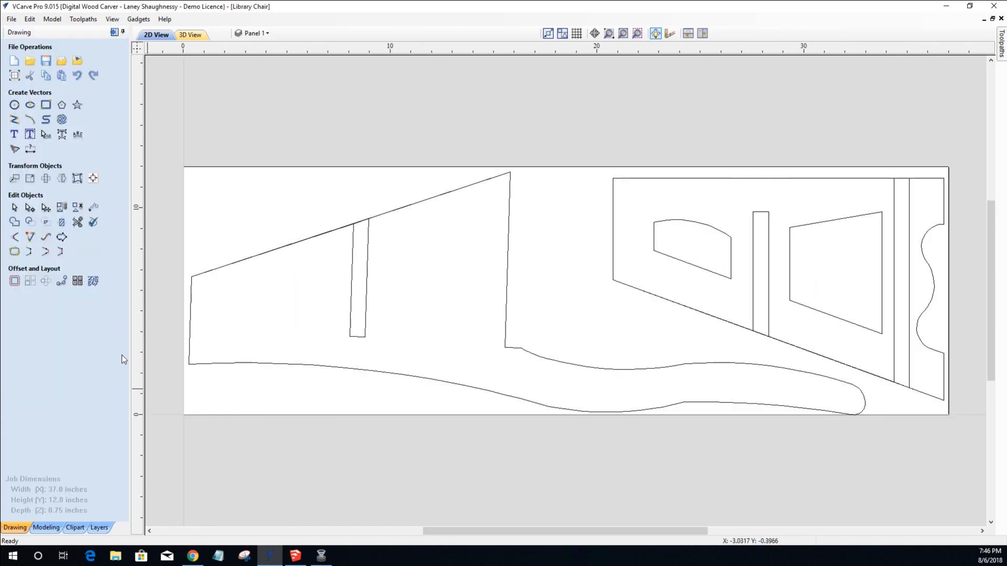
Draw two square-cornered 37 x 6 inch rectangles splitting the sheet lengthwise, centred at X 18.5, Y 3.0 and X 18.5, Y 9.0.
left_click(45, 105)
left_click_drag(185, 291, 948, 414)
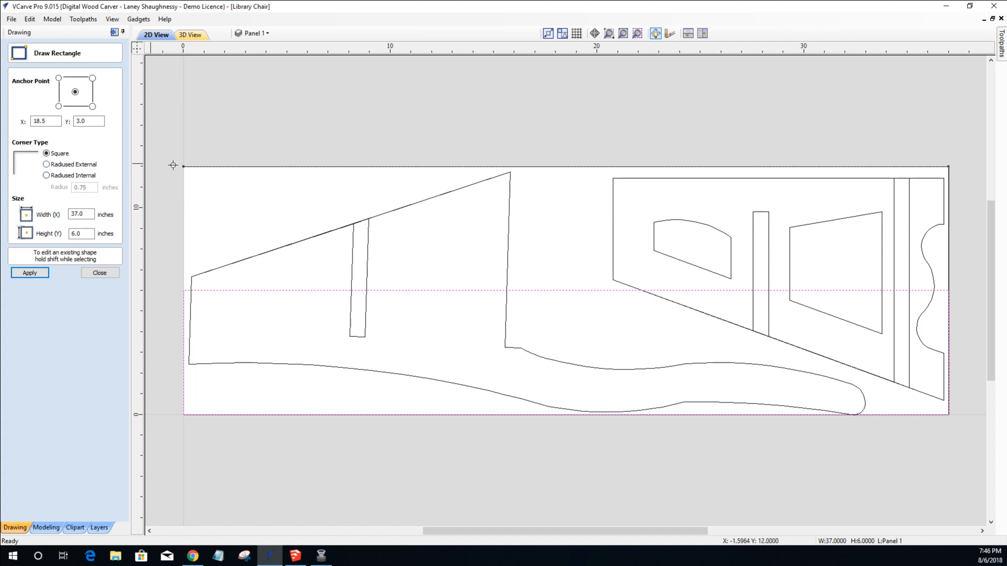
left_click_drag(184, 167, 947, 290)
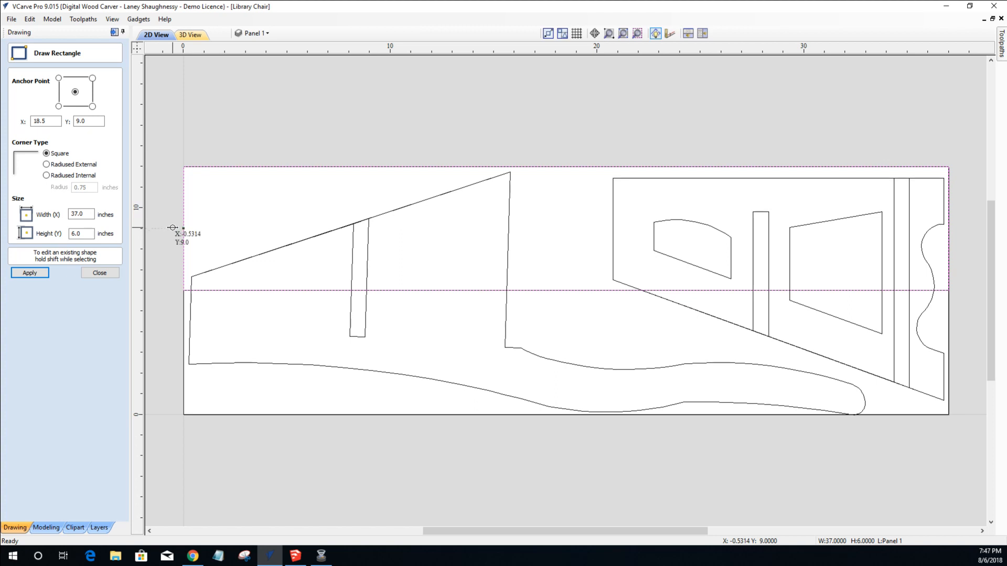
Undo the two 37 x 6 inch rectangles and close the Draw Rectangle tool.
key("ctrl+z")
key("ctrl+z")
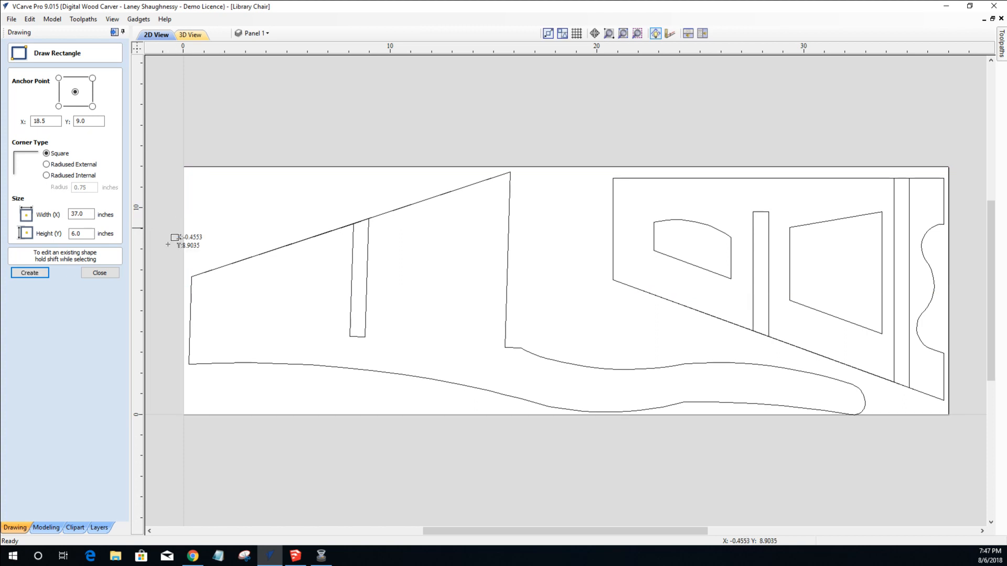
left_click(114, 270)
Hide the Panel 1 layer, view Panel 2 briefly, and leave only the Panel 3 layer shown.
left_click(254, 33)
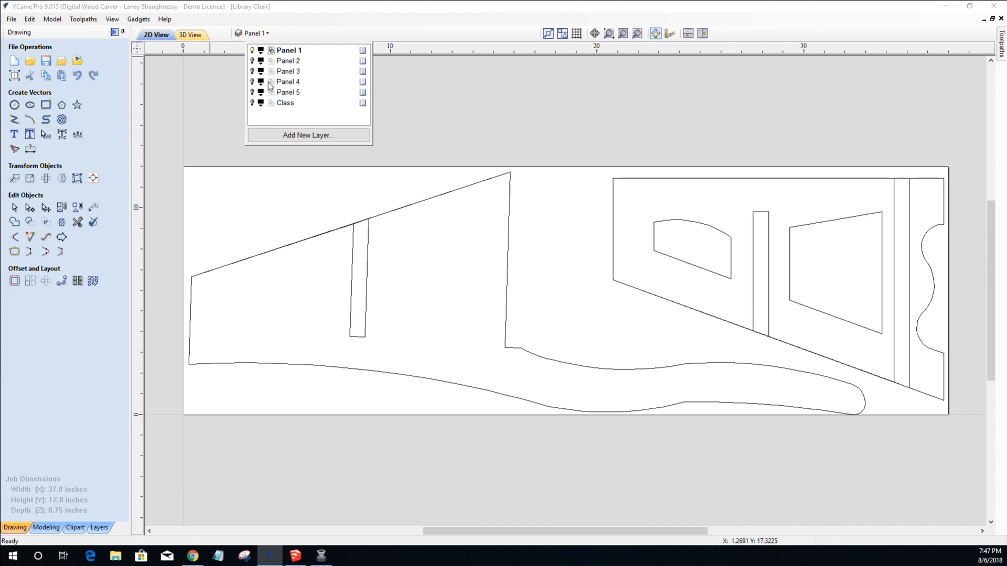
left_click(252, 50)
left_click(253, 61)
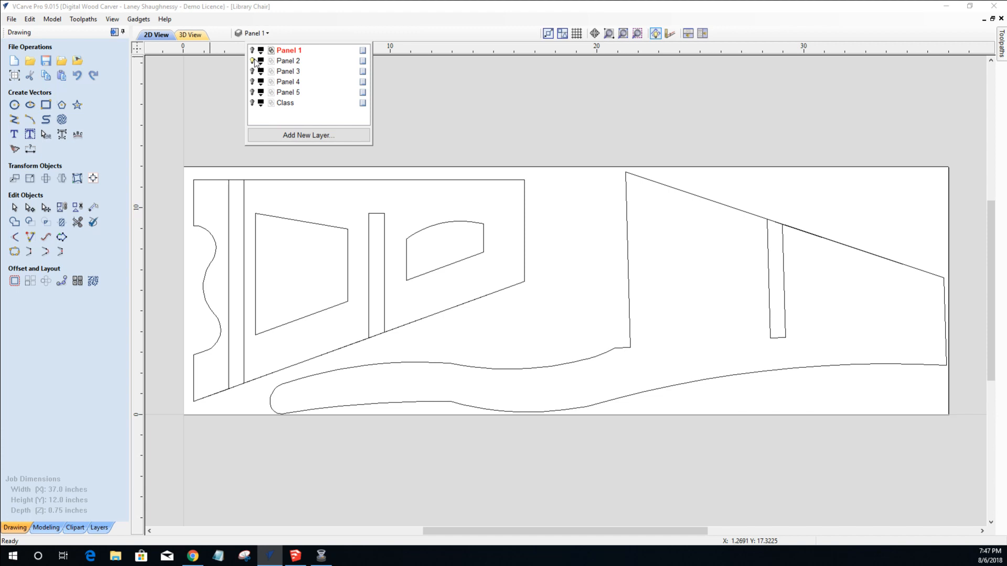
left_click(253, 61)
left_click(252, 71)
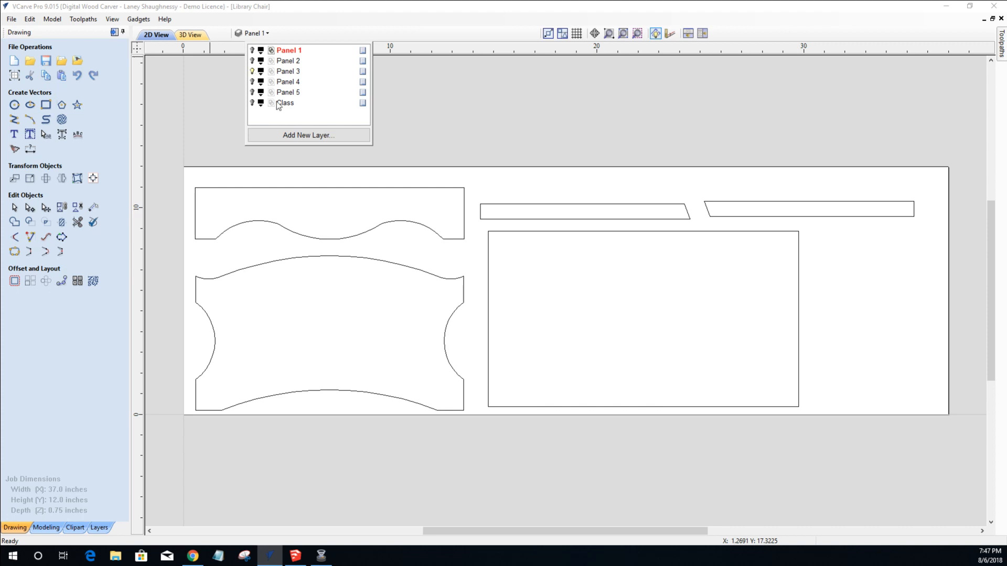
Select the part with the scalloped lower edge and the curved part below it in turn to examine their overall sizes.
left_click(302, 194)
left_click(303, 193)
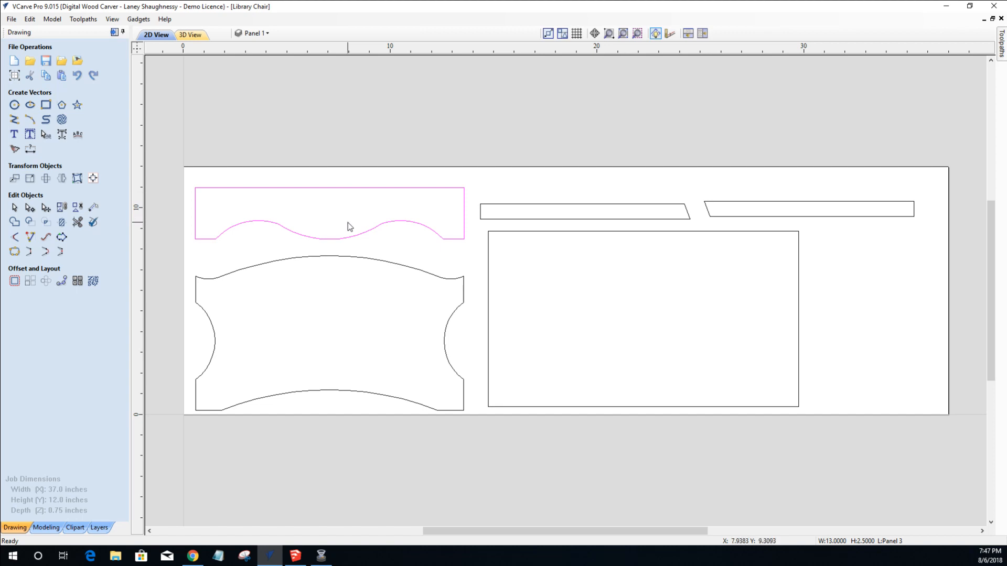
left_click(342, 257)
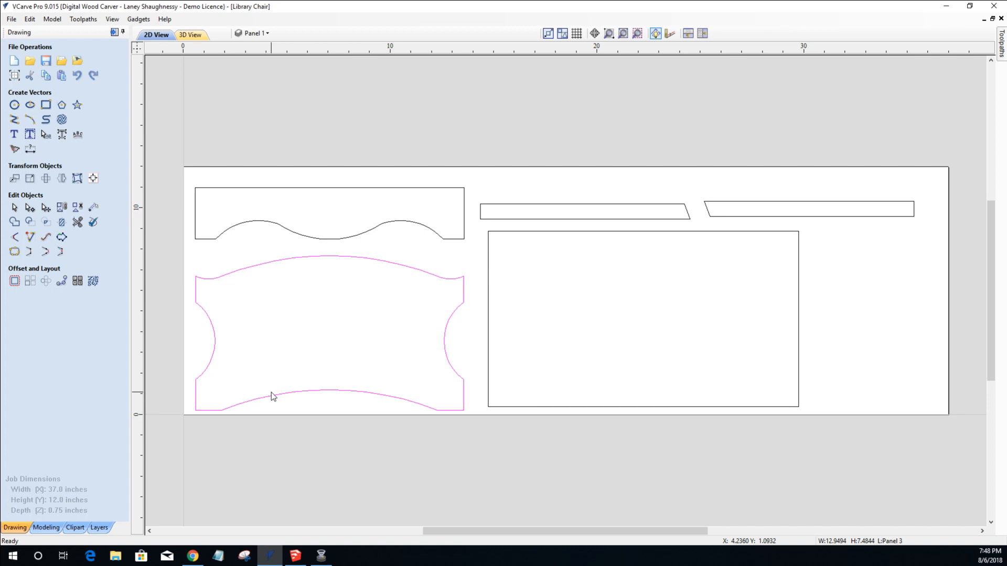
Add a horizontal dimension between the bottom corners of the large curved part, placing its text near the middle of the part.
left_click(32, 151)
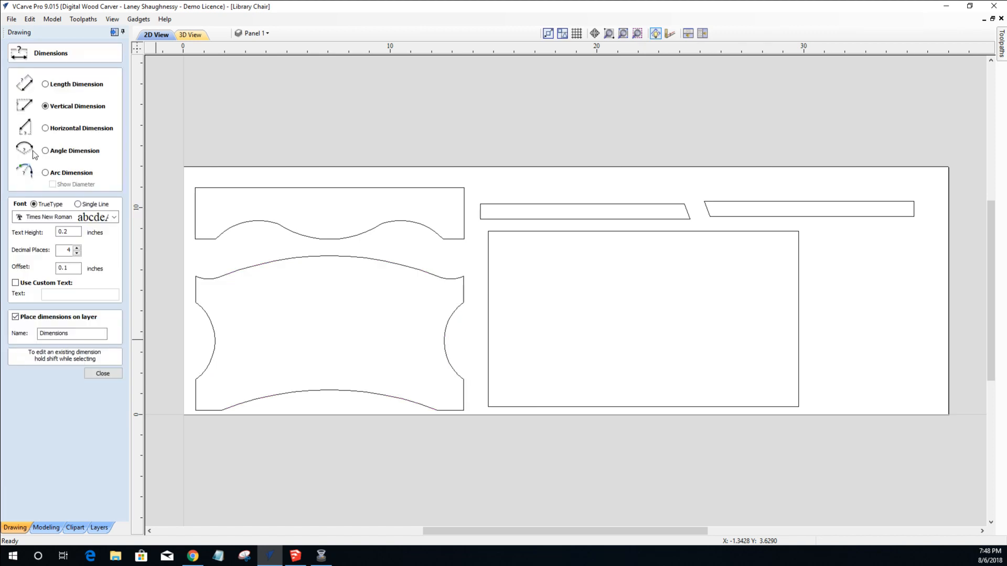
left_click(45, 128)
left_click(462, 410)
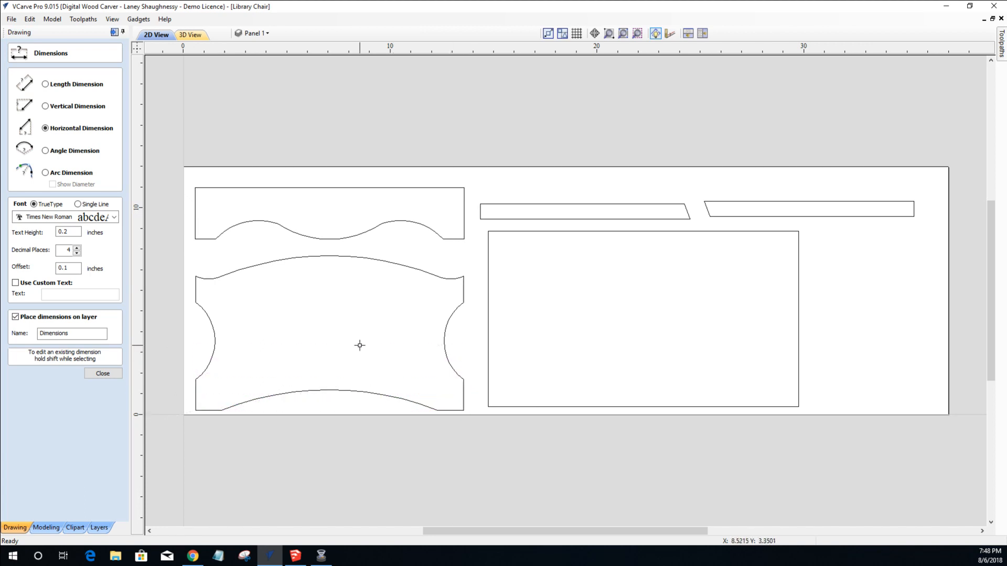
left_click(328, 326)
scroll(331, 338, "up", 4)
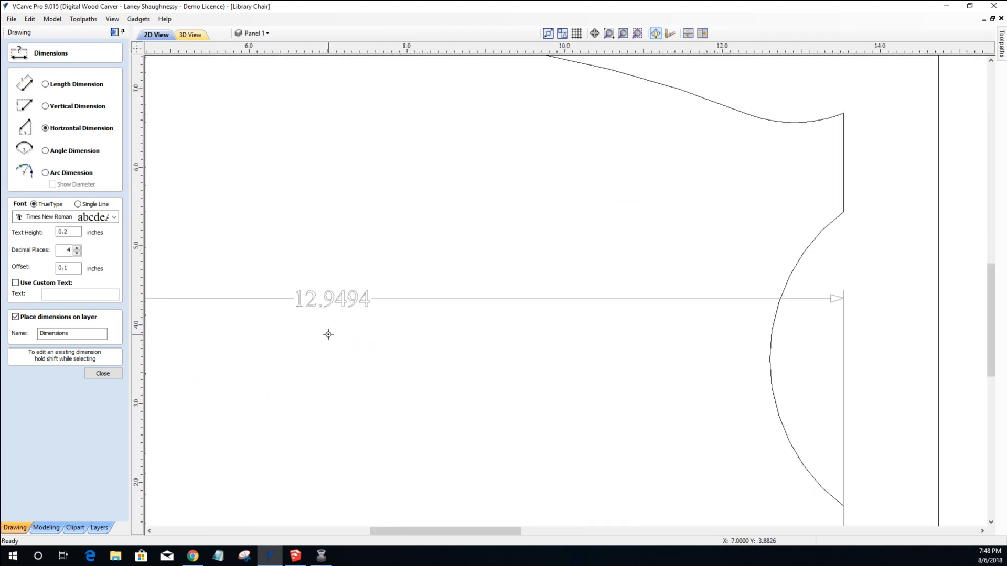
scroll(329, 335, "down", 4)
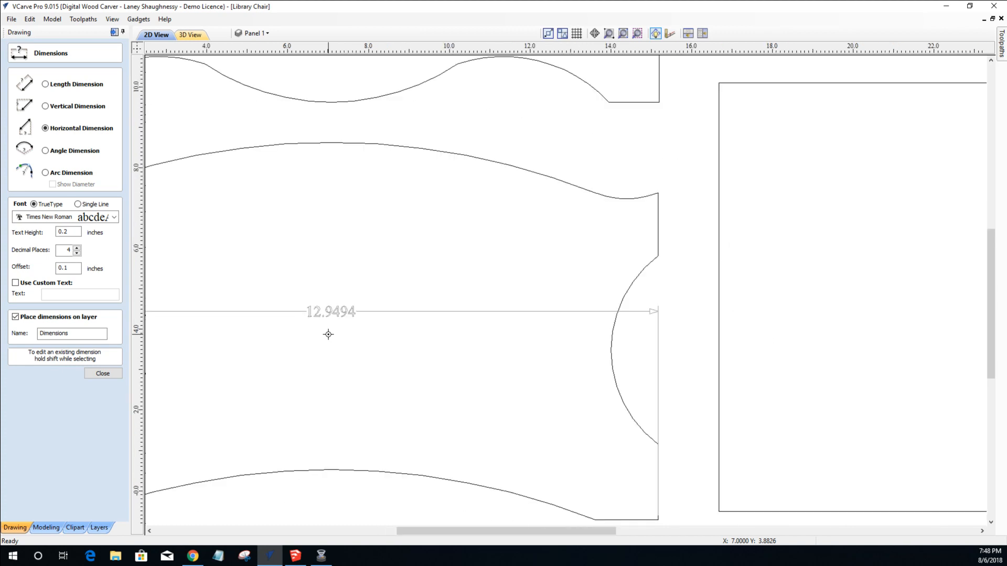
scroll(306, 313, "down", 1)
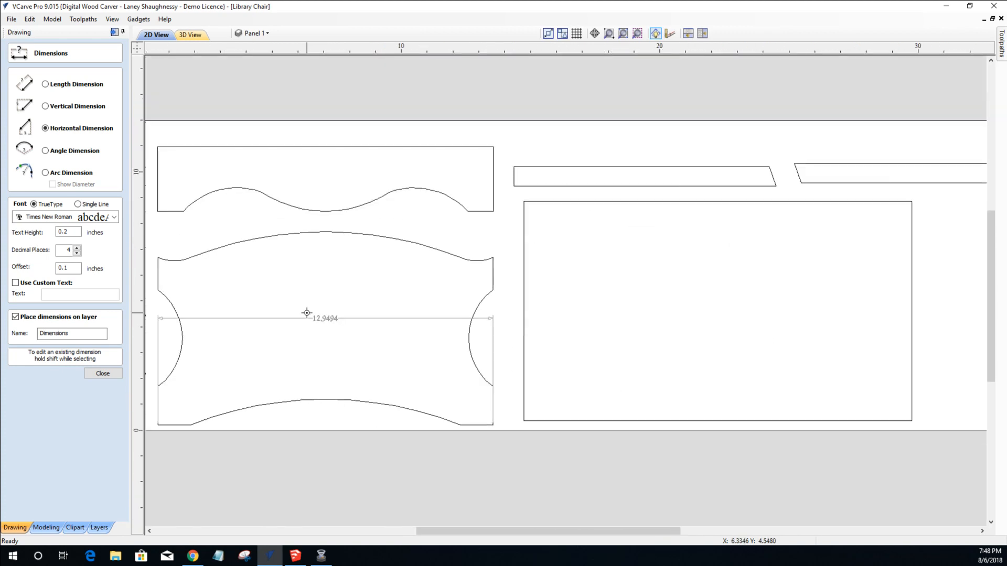
scroll(294, 311, "up", 4)
scroll(295, 313, "down", 3)
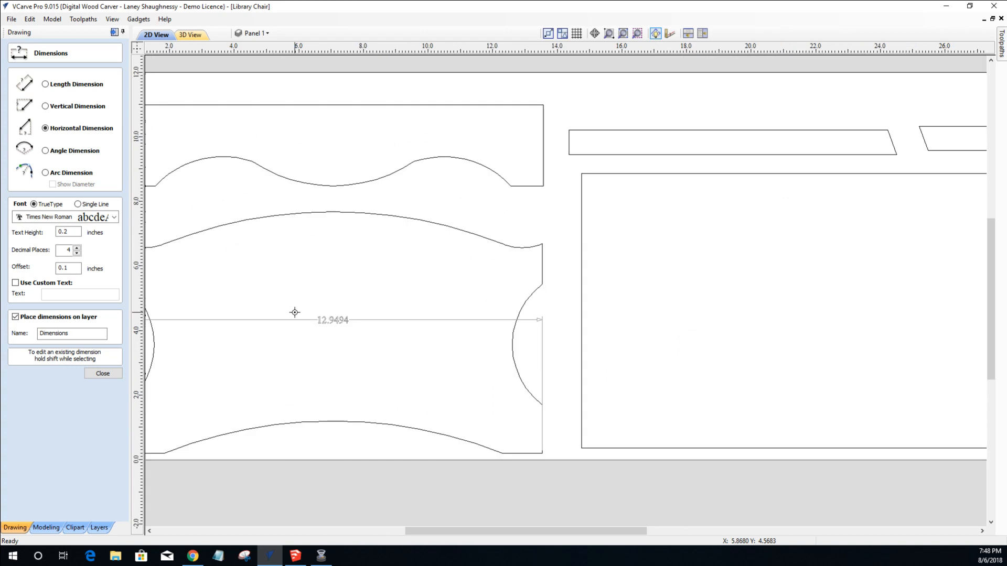
scroll(295, 312, "down", 2)
Add a second horizontal dimension between the upper corners of the large curved part, above the first one.
left_click(206, 277)
left_click(420, 276)
left_click(338, 298)
scroll(327, 315, "up", 1)
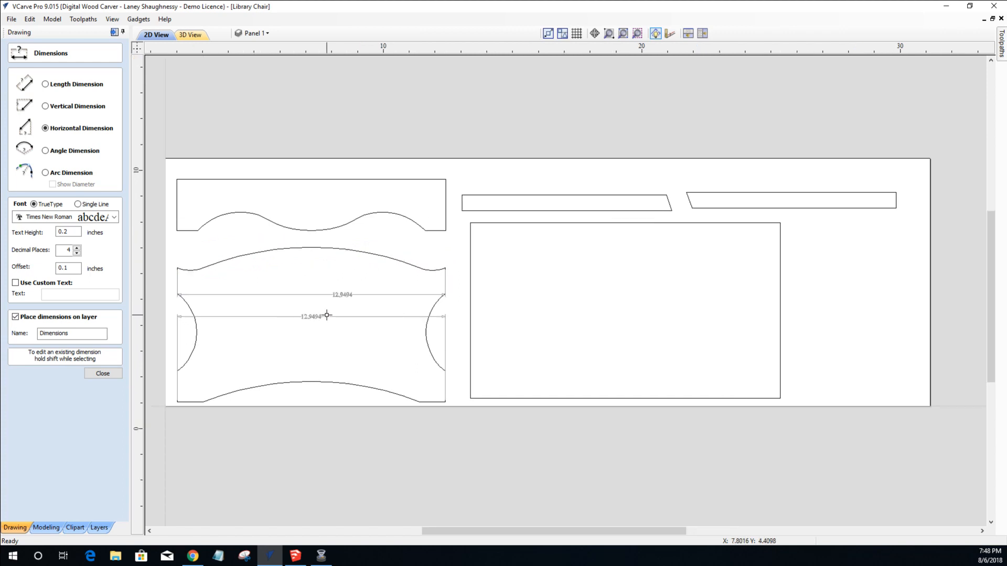
scroll(327, 315, "up", 2)
scroll(327, 316, "down", 4)
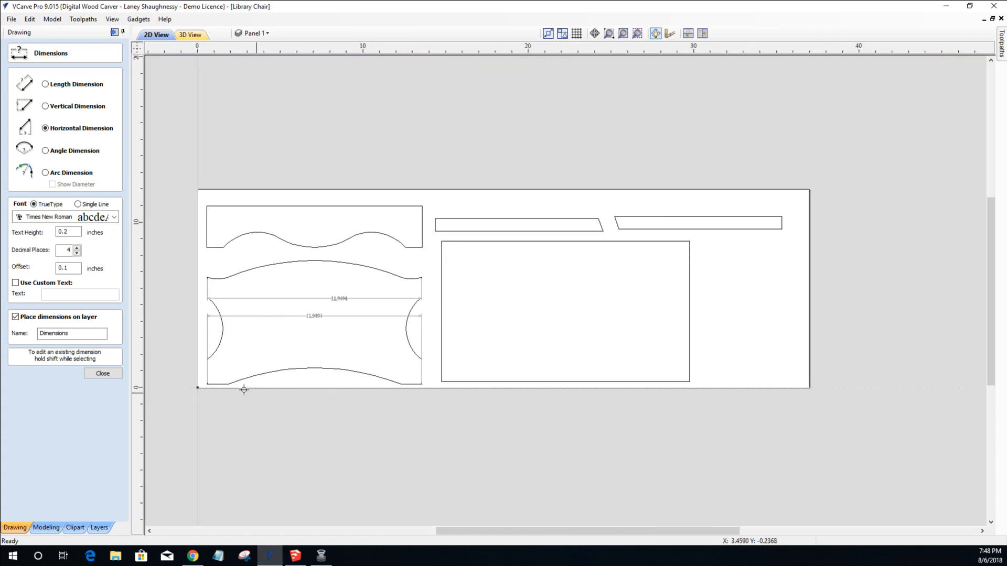
Add a vertical dimension between the lower and upper left corners of the large curved part and close the Dimensions tool.
scroll(200, 387, "up", 10)
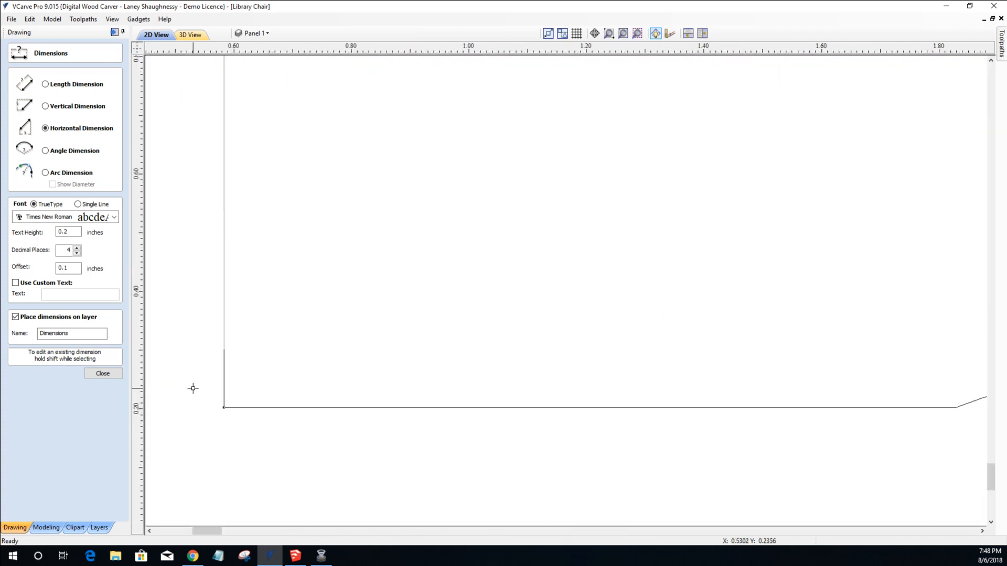
scroll(195, 387, "down", 10)
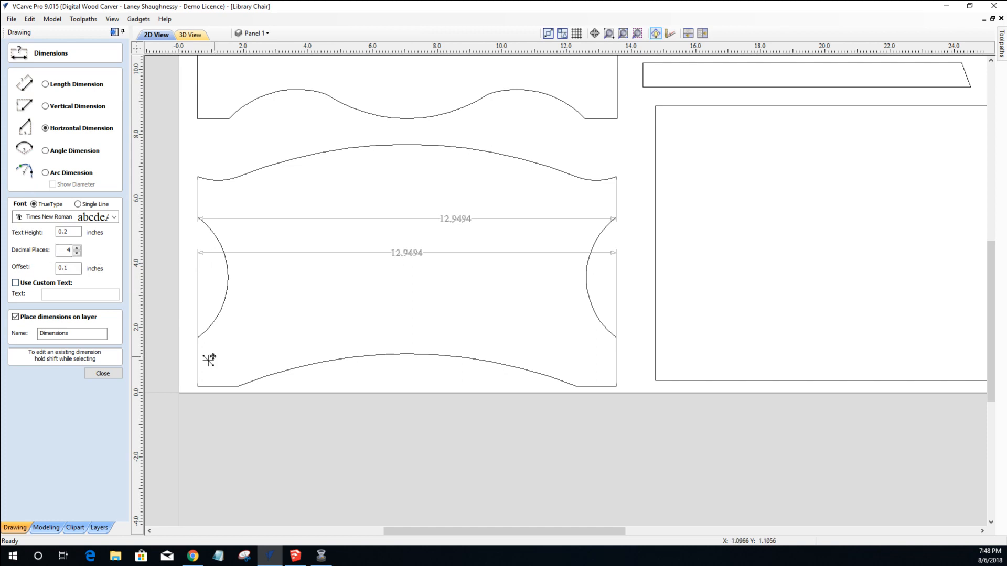
left_click(45, 107)
left_click(186, 375)
left_click(274, 291)
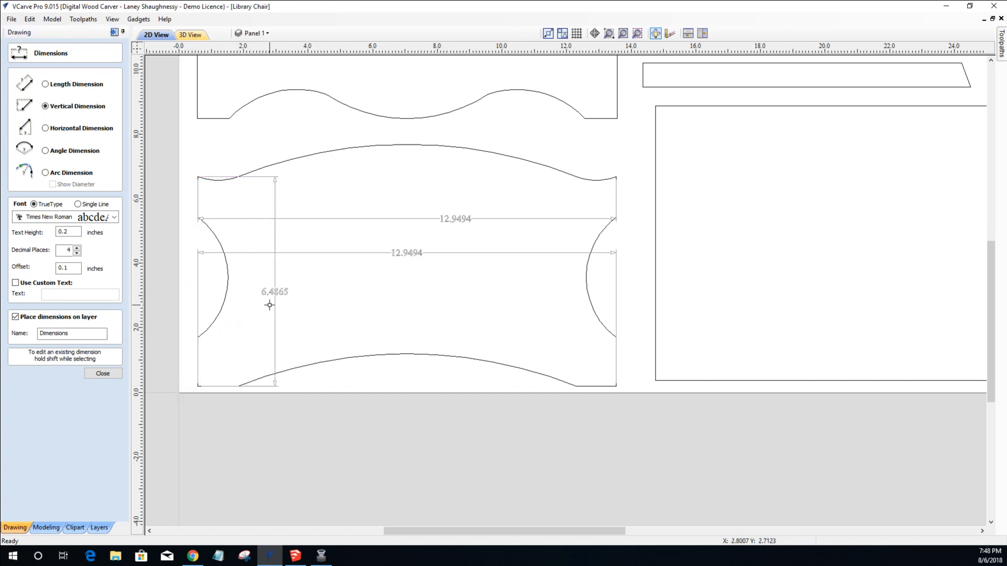
scroll(270, 306, "up", 4)
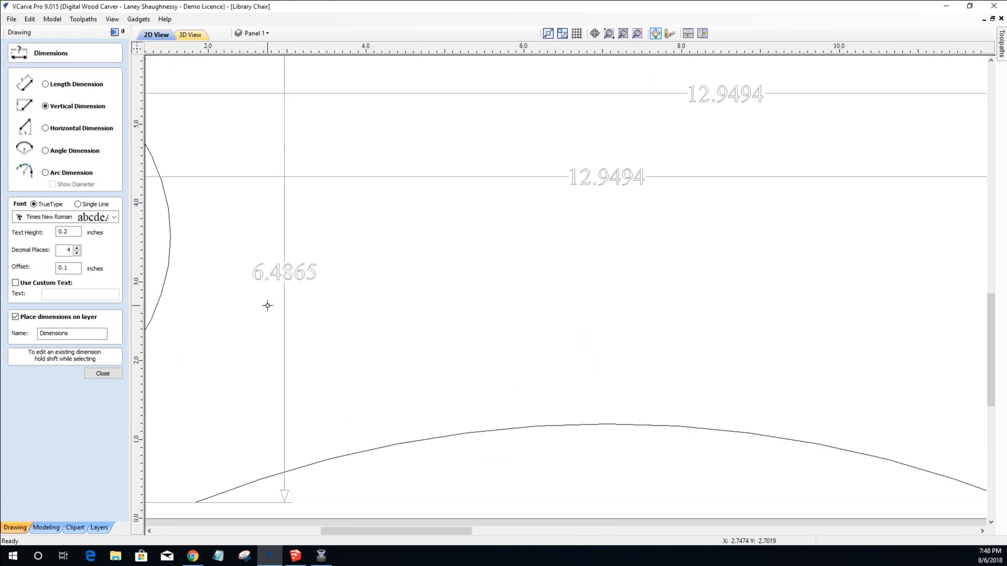
scroll(267, 306, "down", 3)
scroll(313, 280, "up", 1)
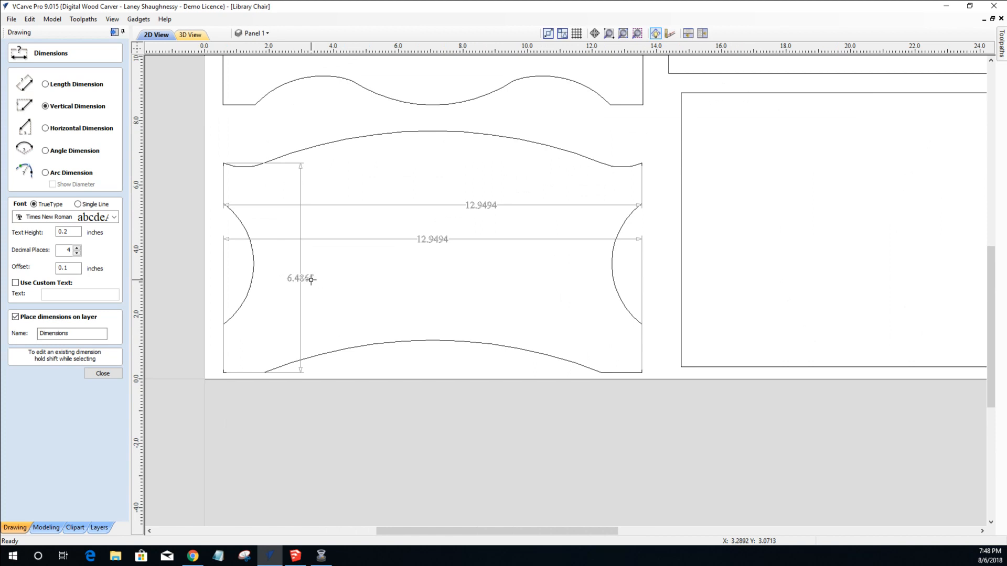
double_click(66, 251)
scroll(308, 271, "up", 6)
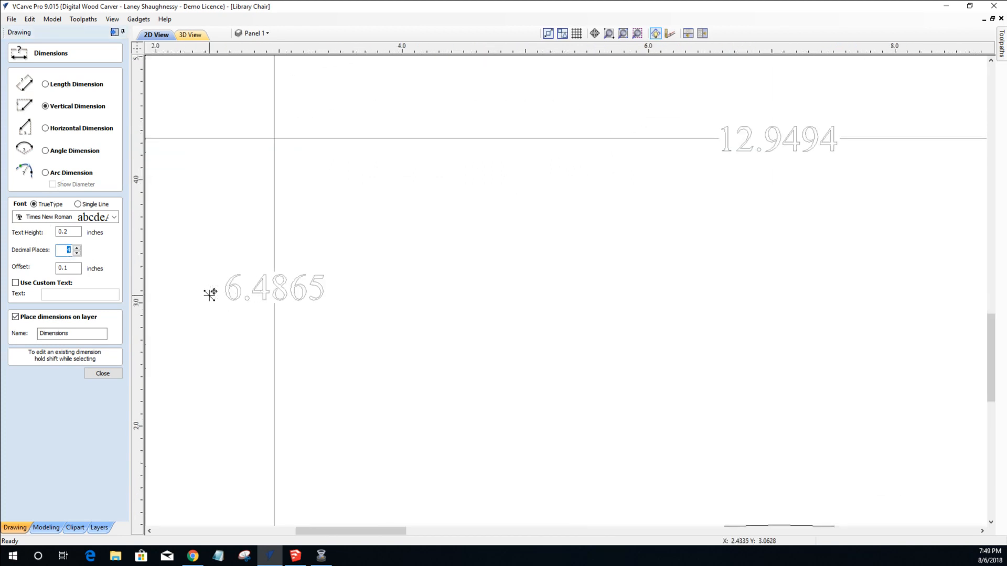
scroll(210, 294, "up", 5)
scroll(210, 294, "down", 11)
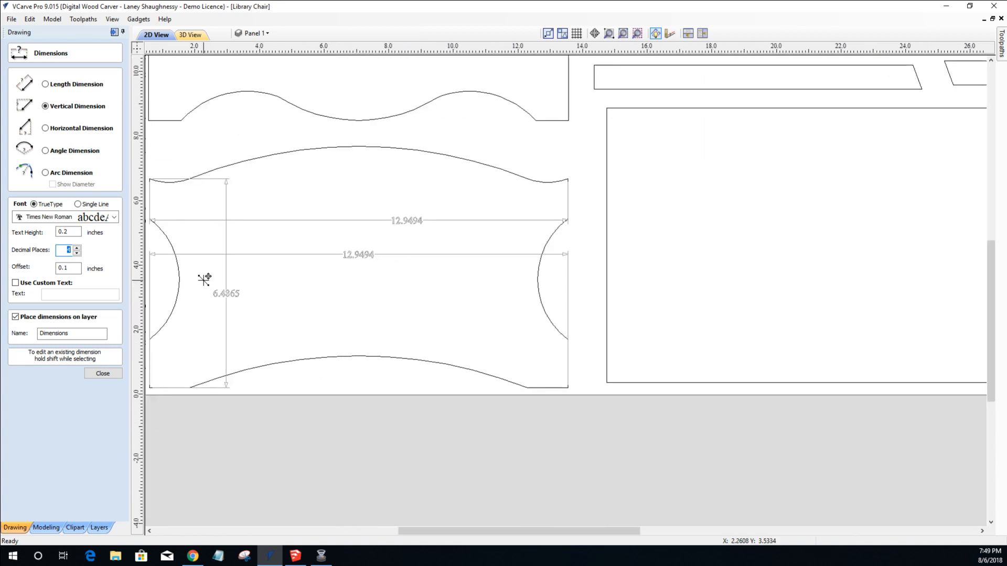
left_click(100, 374)
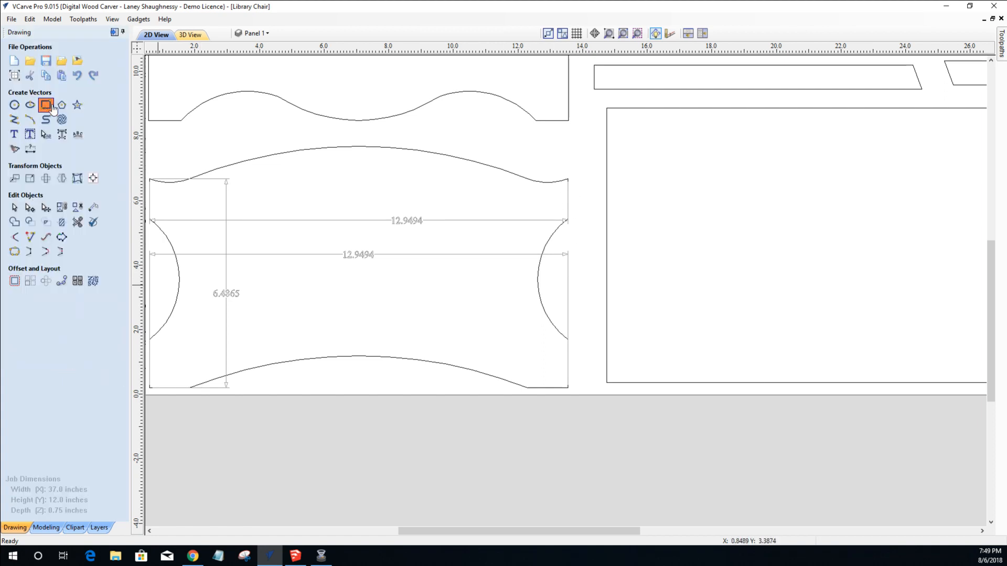
left_click(46, 105)
left_click_drag(561, 198, 635, 199)
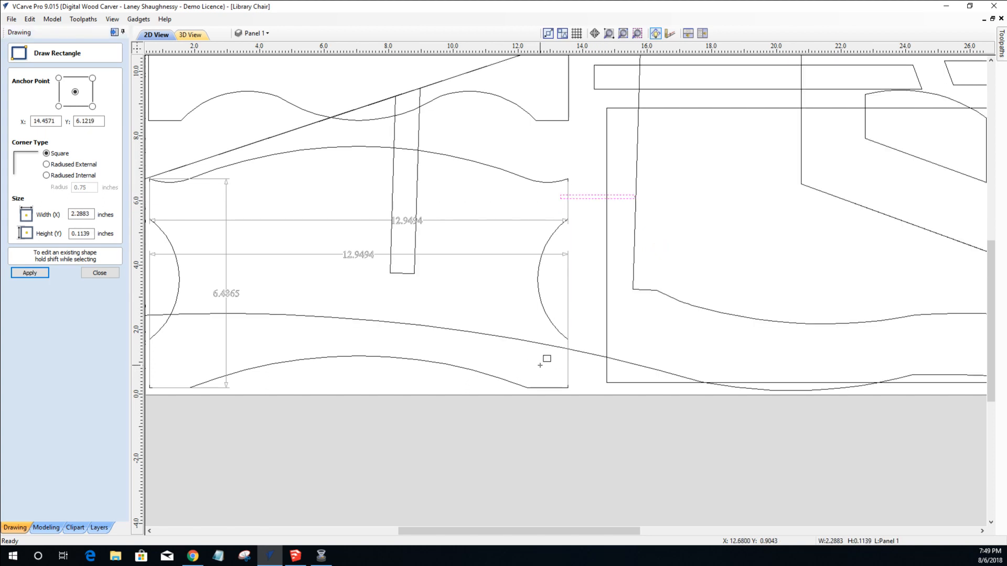
key("Escape")
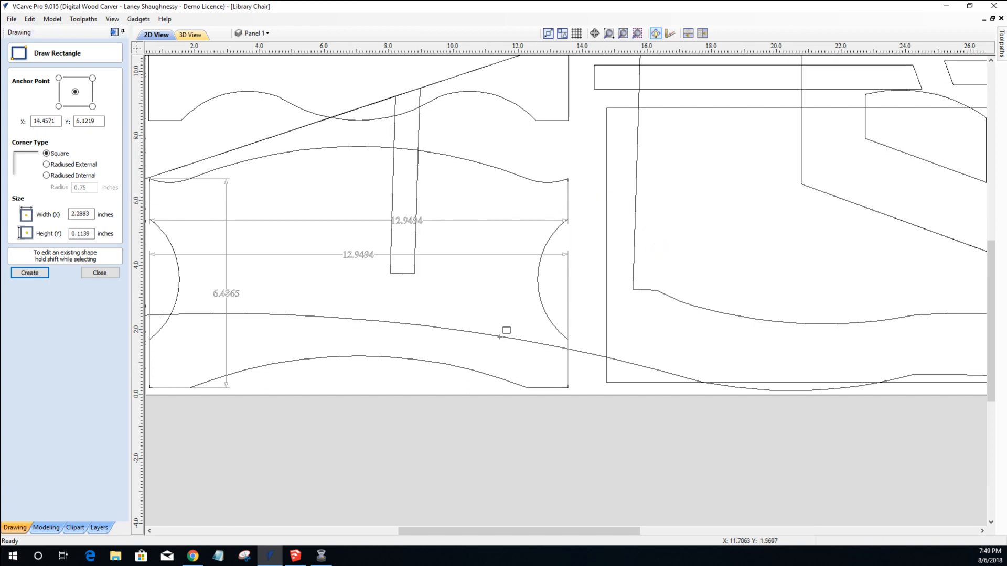
Make Panel 3 the active layer, hide the Panel 1 and Dimensions layers, and close the Draw Rectangle tool.
left_click(258, 34)
left_click(278, 74)
left_click(252, 51)
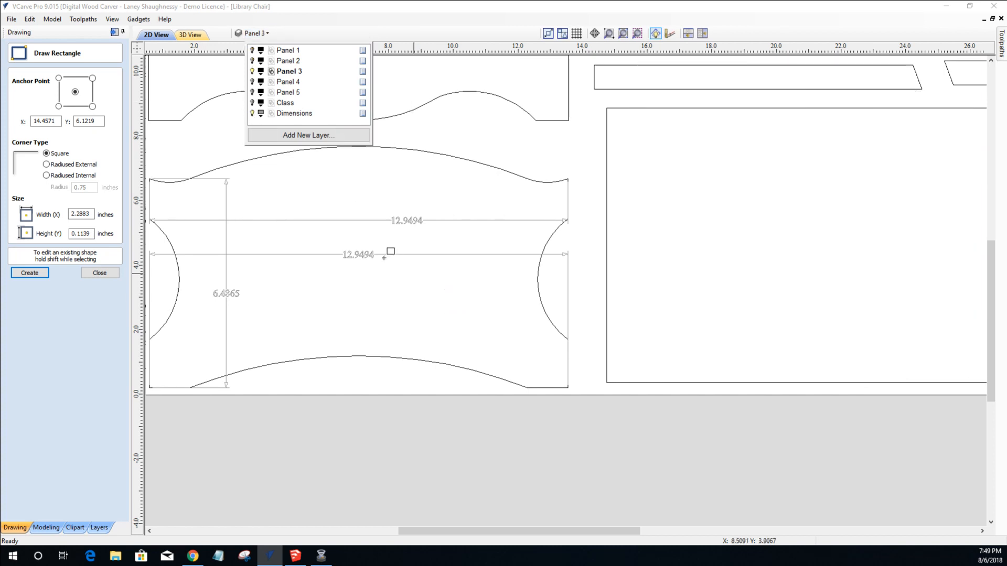
left_click(251, 113)
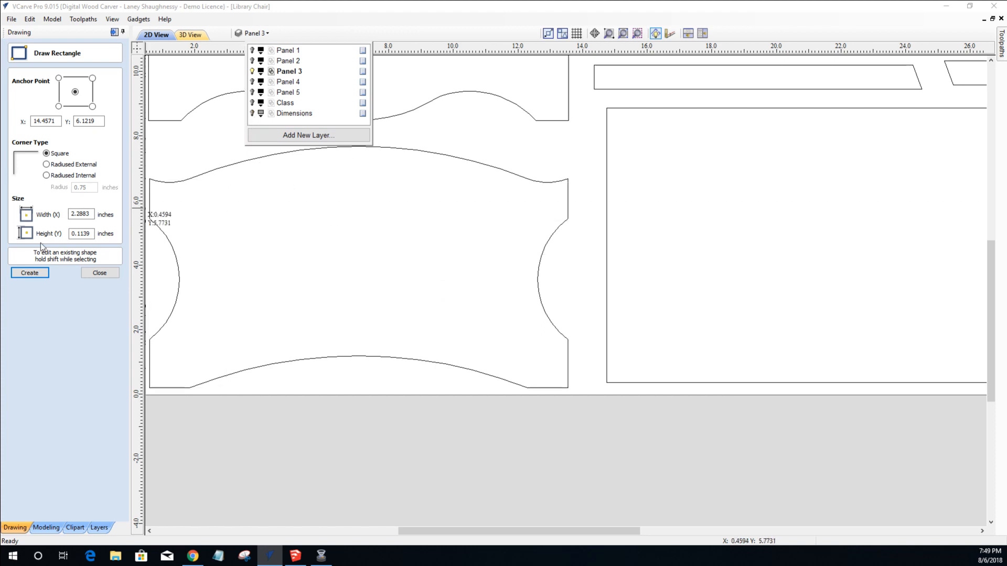
left_click(108, 273)
left_click(108, 274)
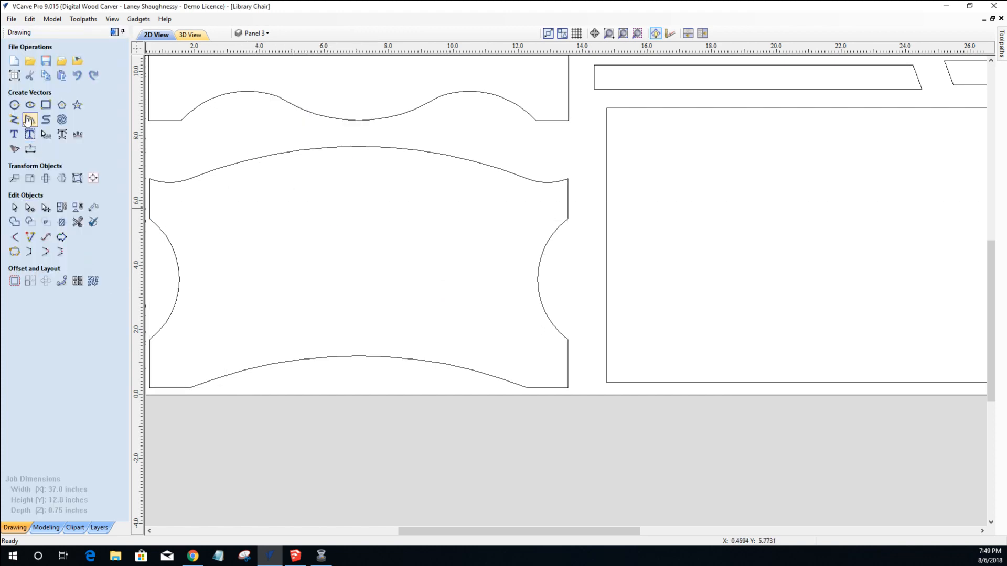
Draw a thin rectangle about 3.08 x 0.18 inches across the curved part's right edge near its upper corner, and copy it near the lower corner.
left_click(45, 105)
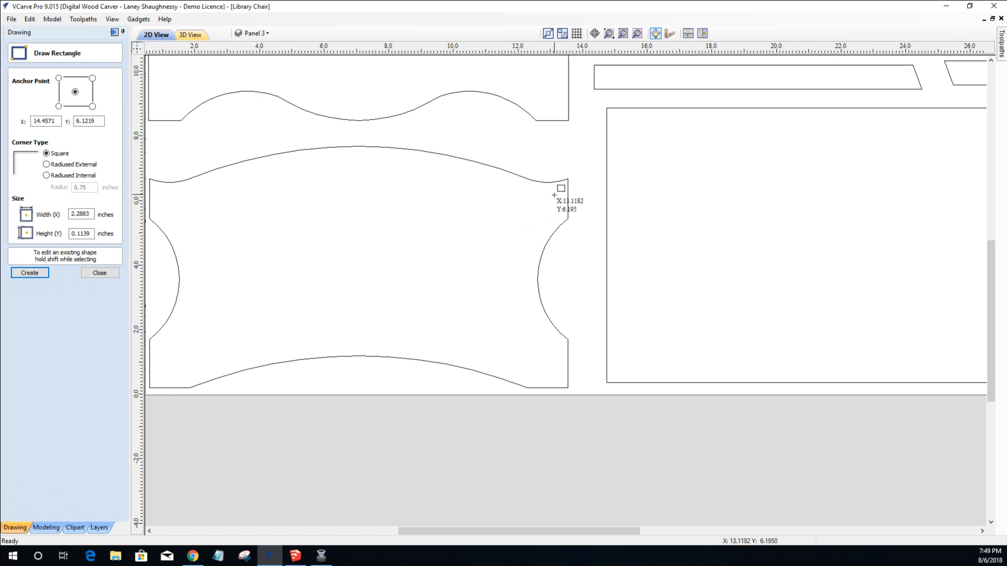
left_click_drag(555, 196, 653, 201)
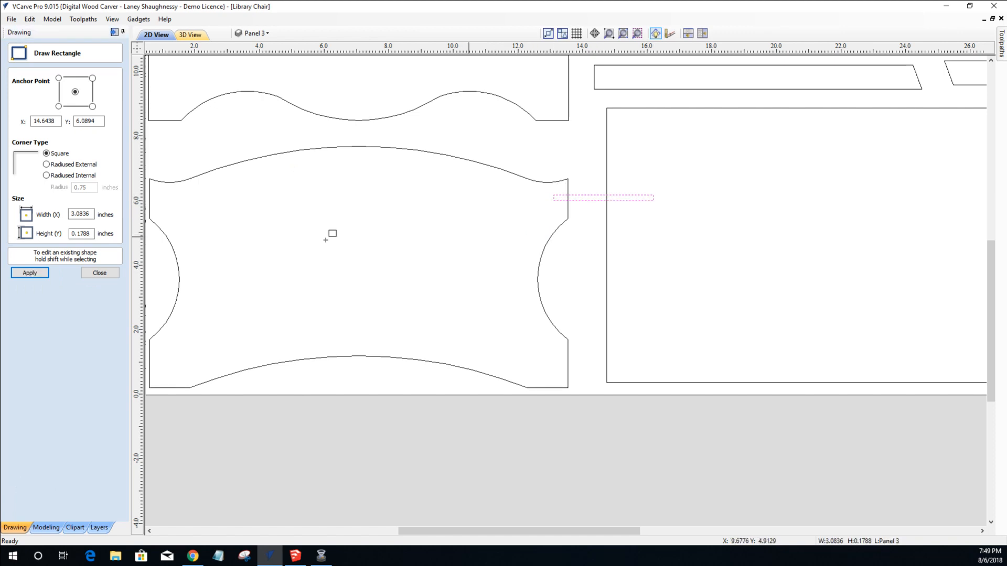
left_click(97, 273)
left_click(562, 204)
left_click_drag(562, 204, 512, 200)
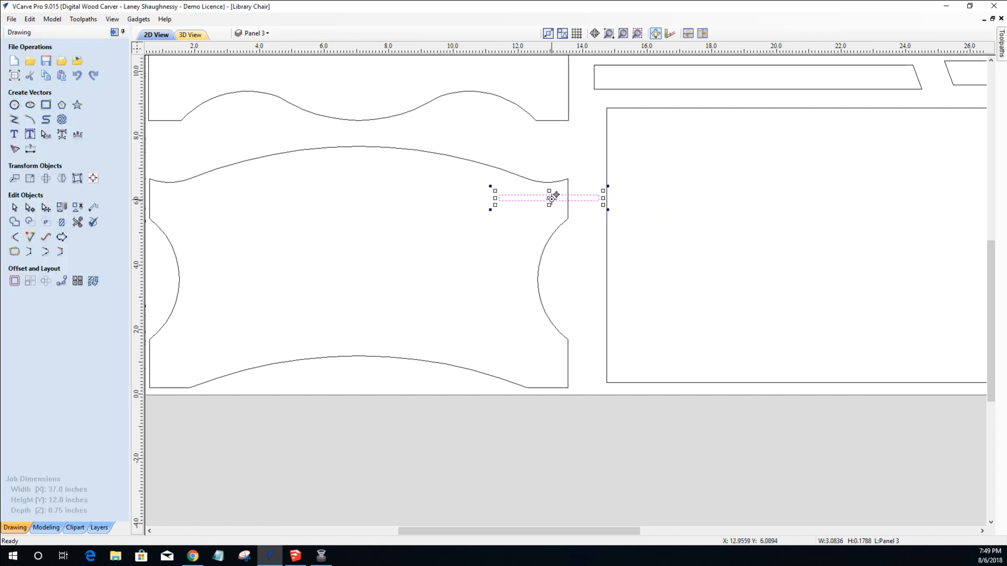
left_click_drag(552, 194, 557, 367)
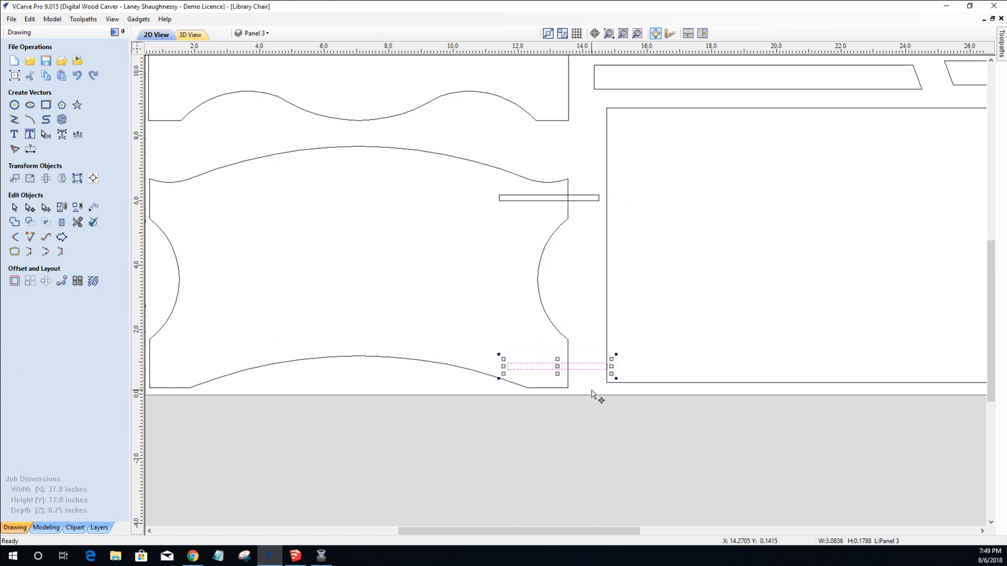
Draw a tall 0.55 x 8.45 inch square-cornered rectangle just outside the curved part's right edge, crossing both thin rectangles.
scroll(461, 387, "down", 3)
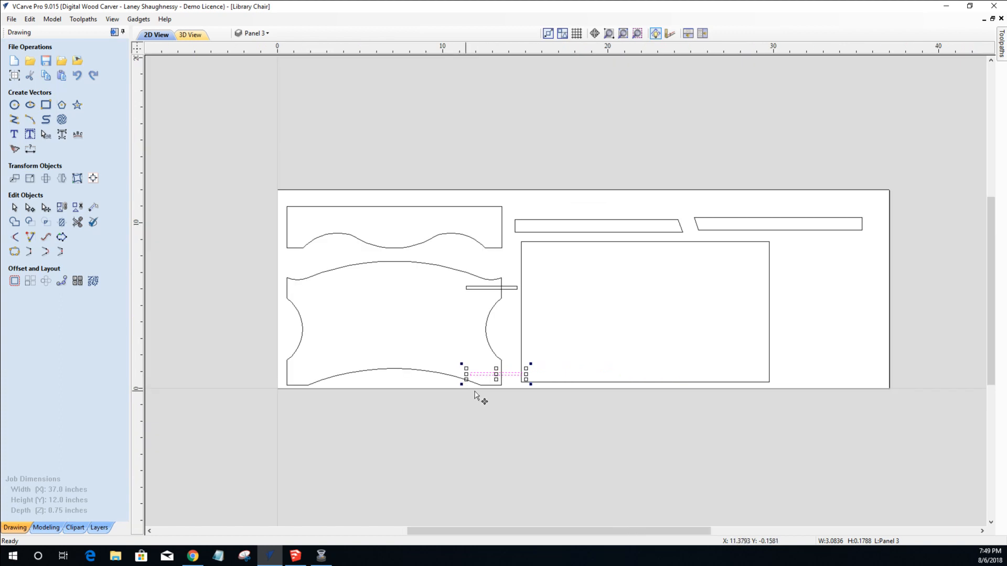
scroll(479, 388, "up", 4)
scroll(477, 386, "up", 1)
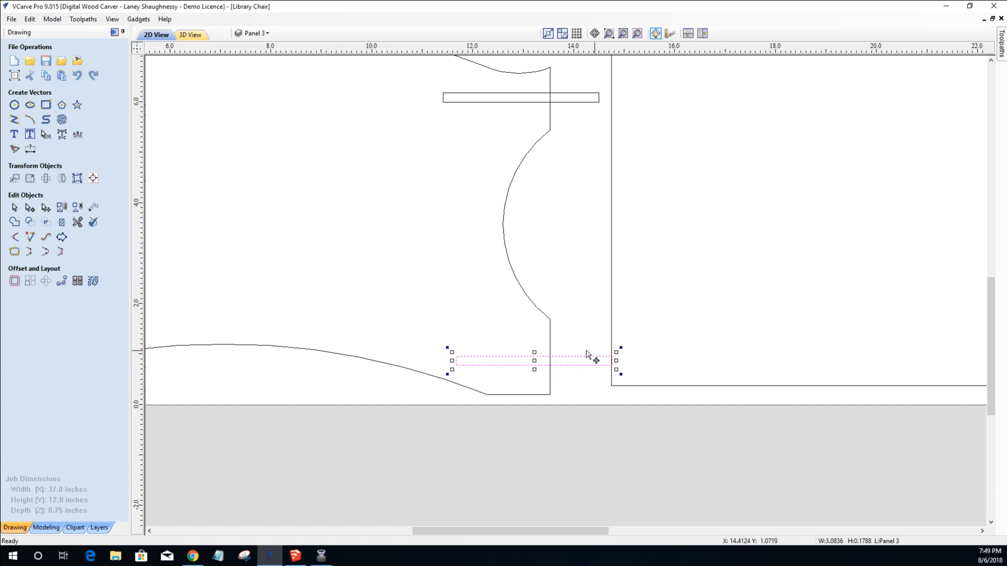
left_click(46, 106)
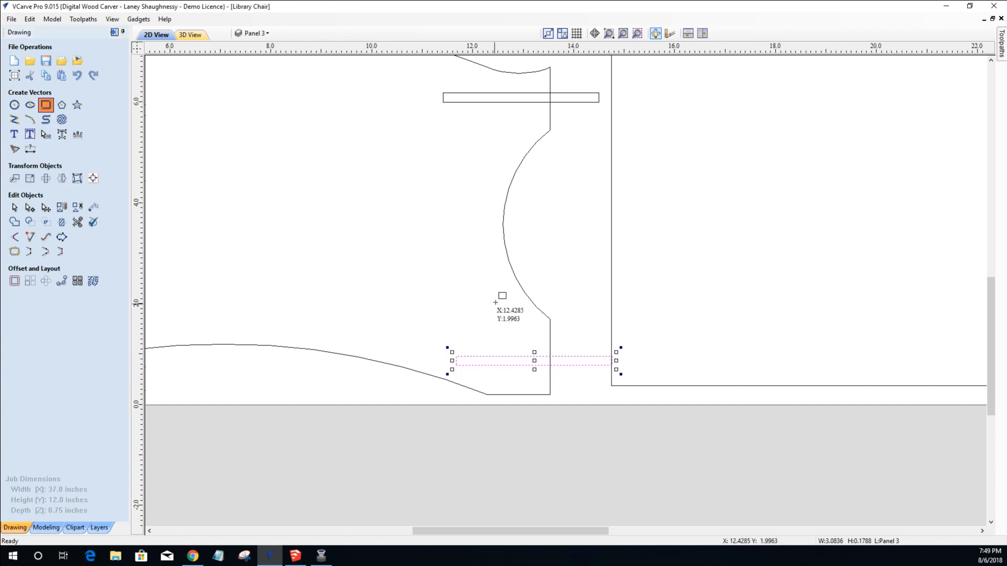
left_click_drag(557, 67, 584, 492)
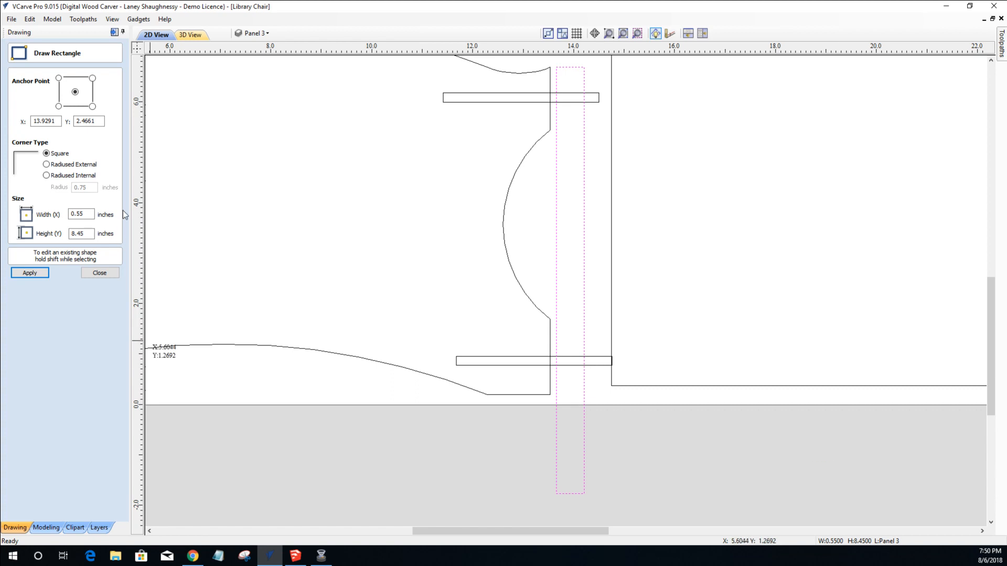
Close the Draw Rectangle tool and move the tall rectangle so its left edge lies on the curved part's right edge.
left_click(99, 273)
left_click(557, 238)
left_click_drag(556, 237, 556, 238)
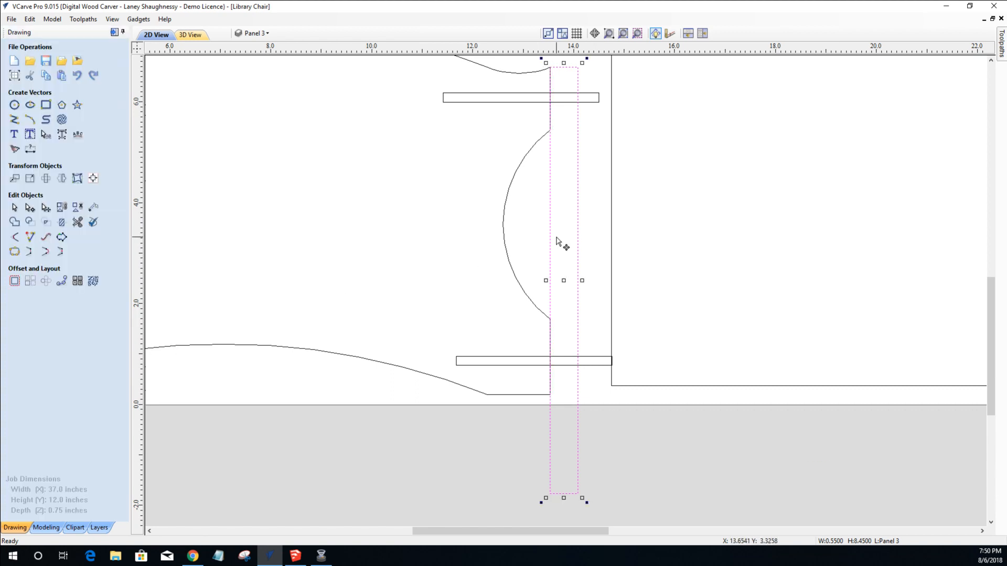
Shorten both thin rectangles from their right ends so they end inside the tall rectangle, the lower one about 2.12 inches long.
left_click(568, 102)
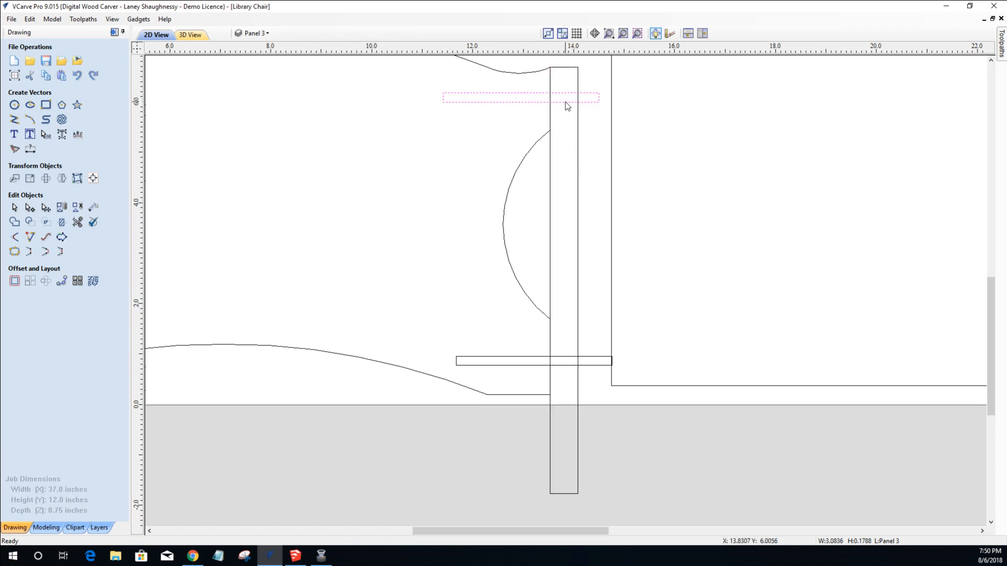
left_click_drag(603, 98, 569, 95)
left_click(602, 370)
left_click(598, 365)
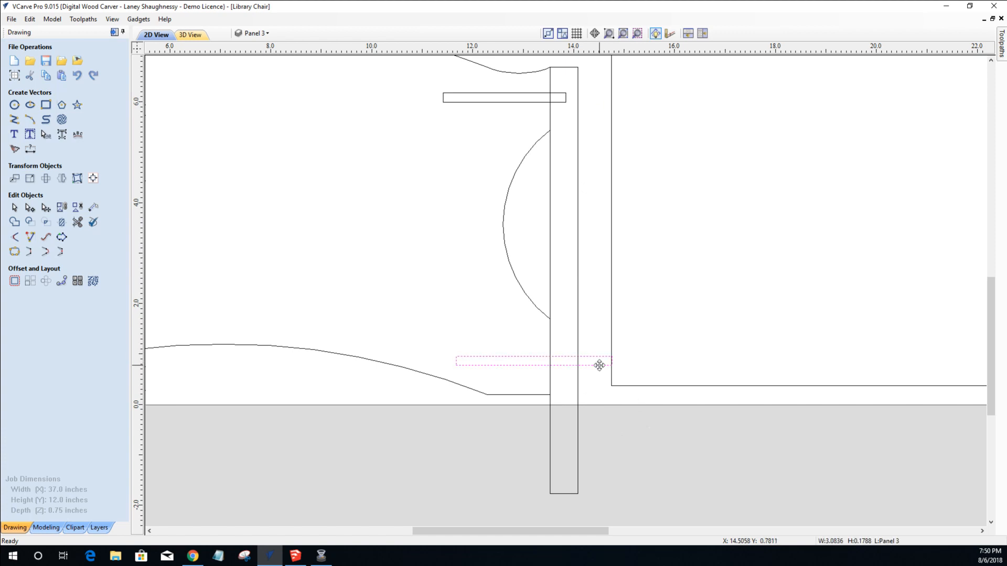
left_click_drag(618, 362, 565, 362)
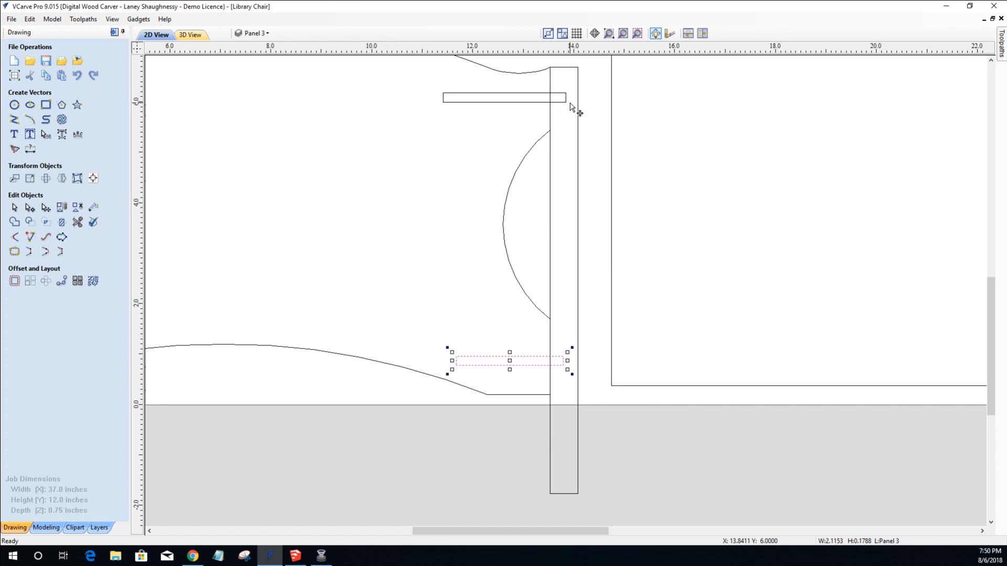
Examine the large curved part and the wavy-edged part above it, selecting each to compare their overall sizes.
scroll(562, 63, "down", 5)
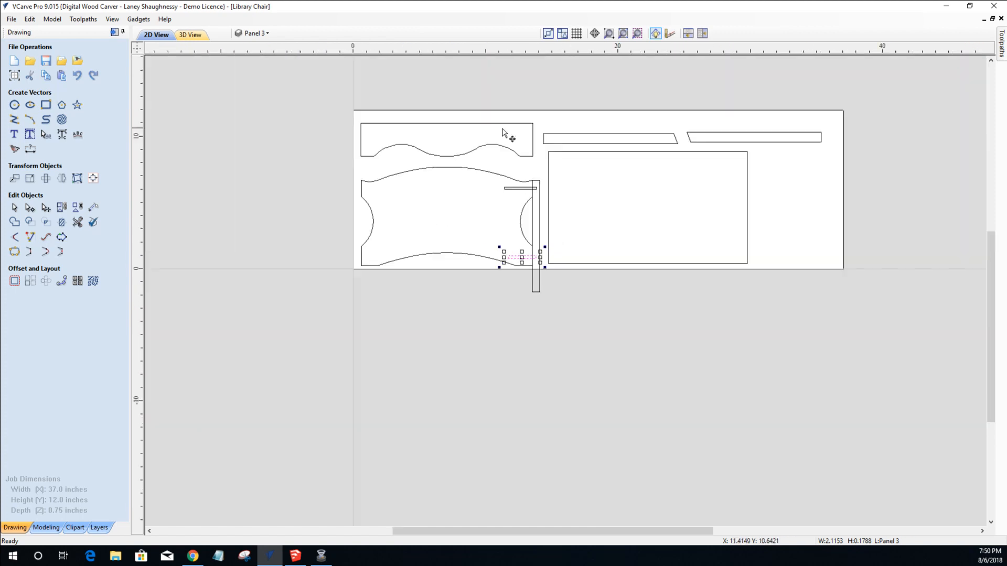
scroll(366, 168, "up", 5)
left_click(390, 164)
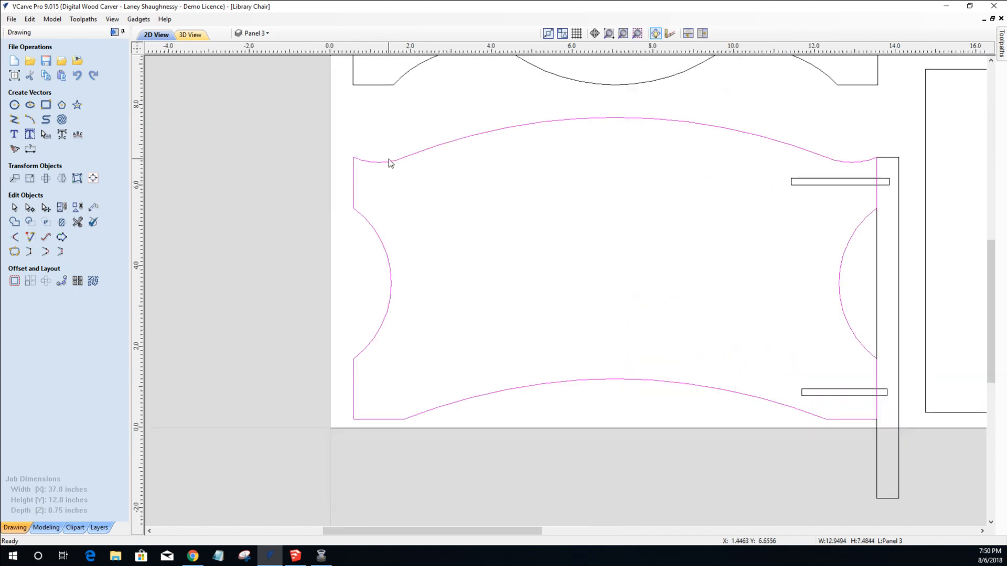
scroll(389, 159, "down", 3)
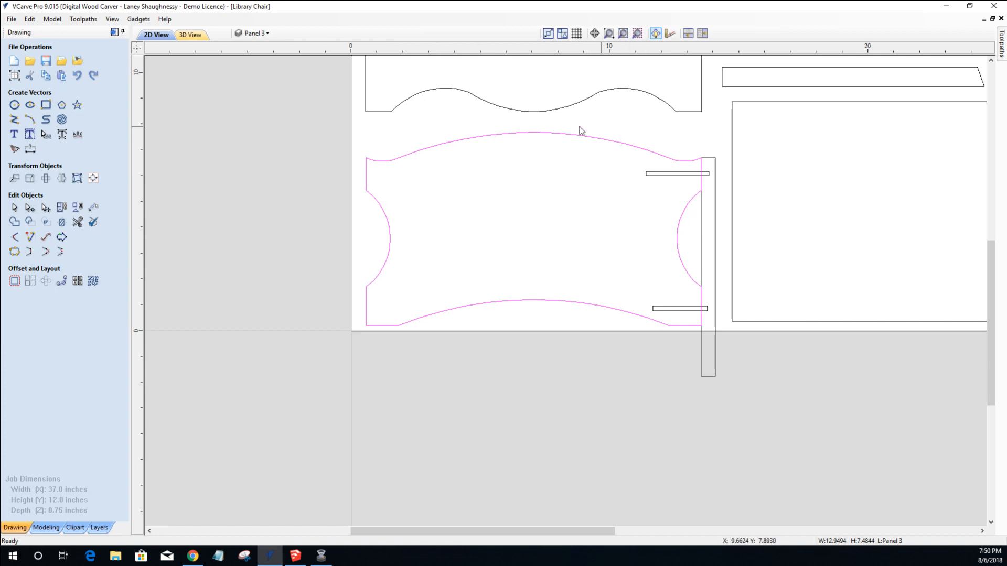
scroll(481, 122, "down", 2)
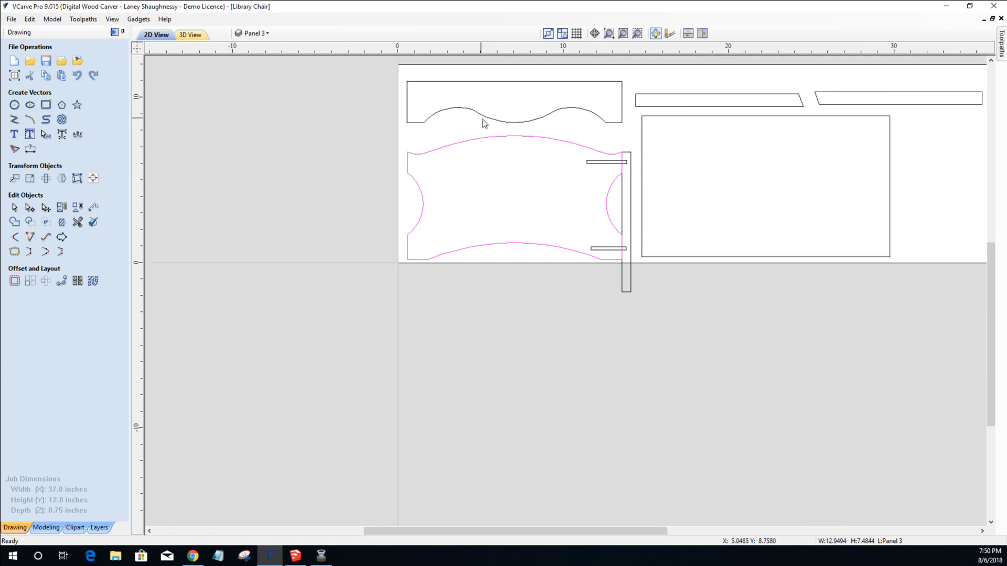
scroll(485, 125, "up", 2)
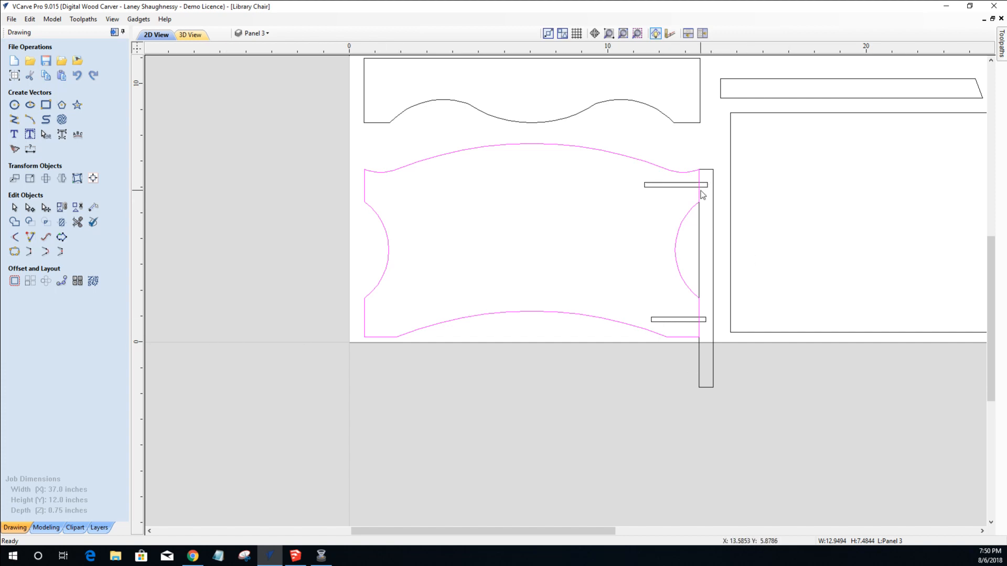
scroll(702, 193, "down", 3)
left_click(639, 228)
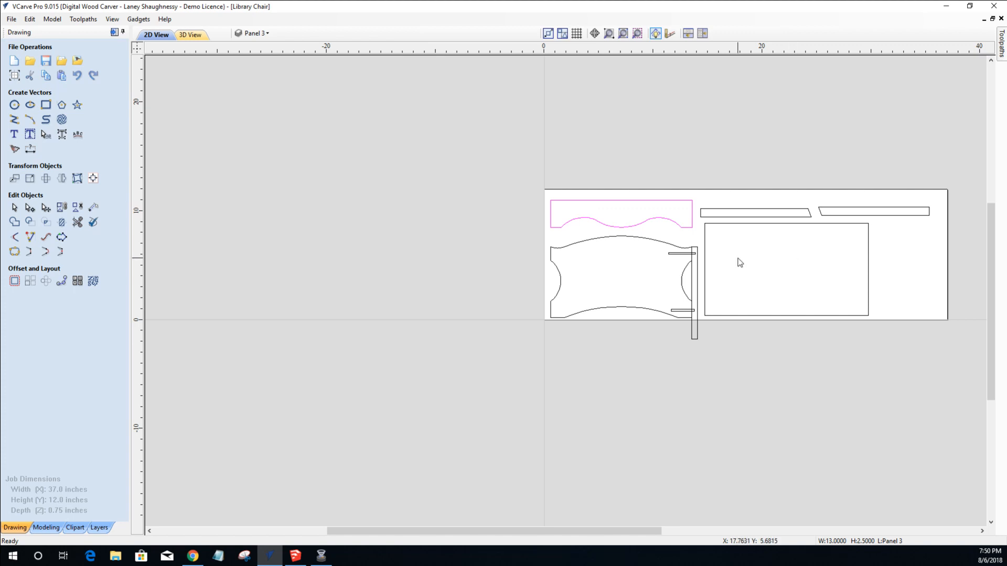
Delete the tall rectangle and the two thin rectangles at the large curved part's right edge.
left_click_drag(662, 231, 721, 352)
key("Delete")
scroll(790, 227, "up", 2)
scroll(789, 230, "down", 2)
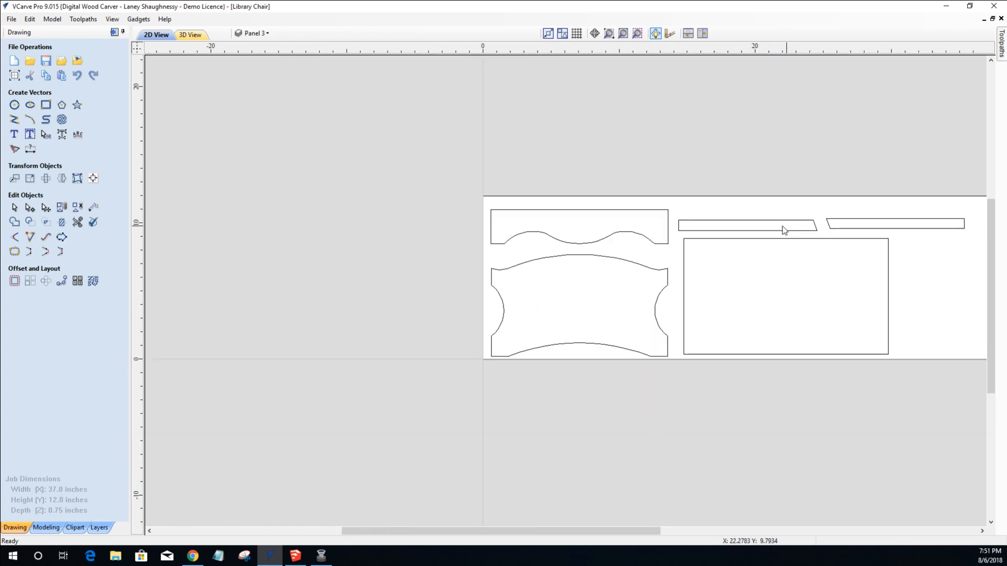
Select the angled strips and the large rectangle in turn to check their sizes, with the whole sheet in view.
left_click(720, 232)
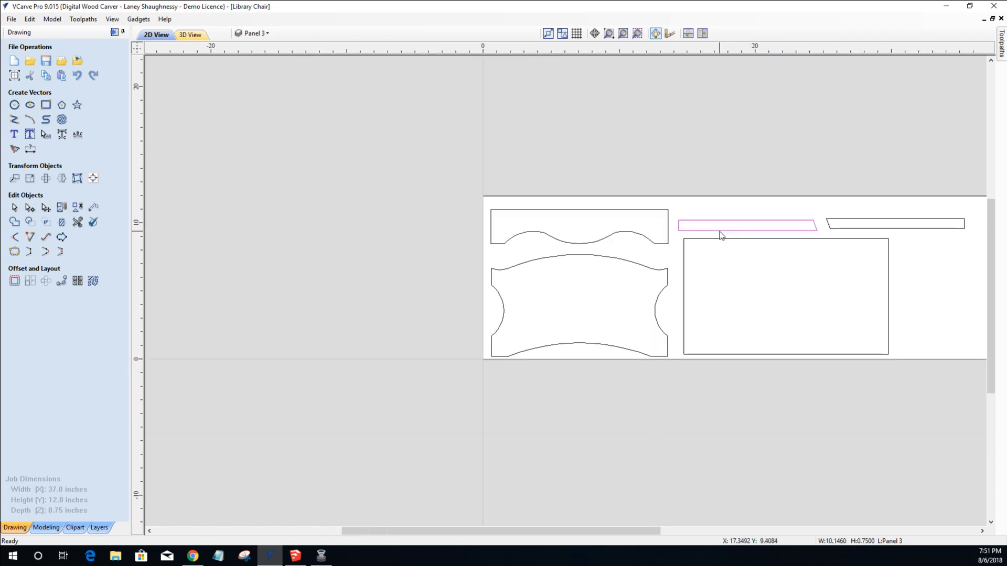
left_click(864, 231)
left_click(784, 238)
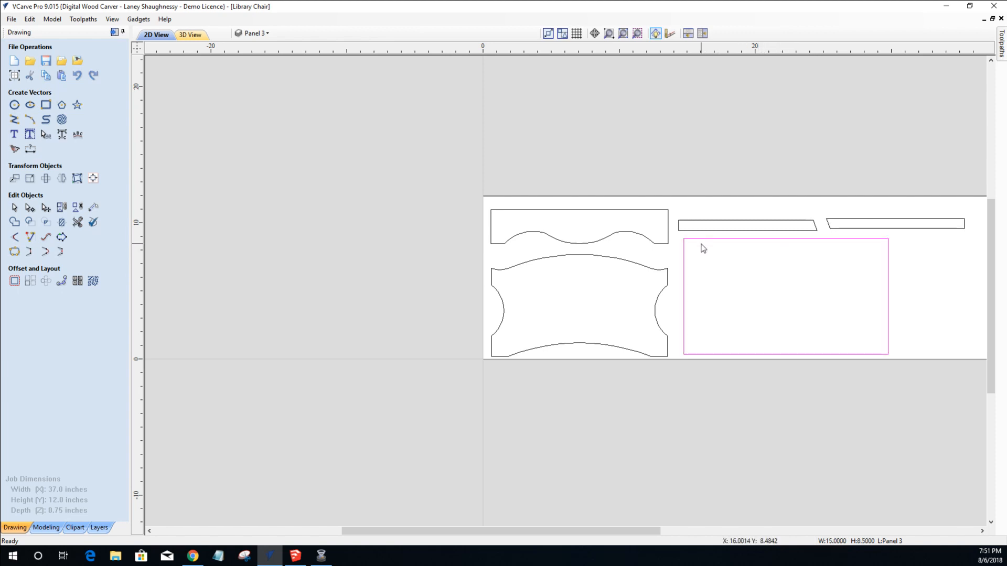
left_click(277, 36)
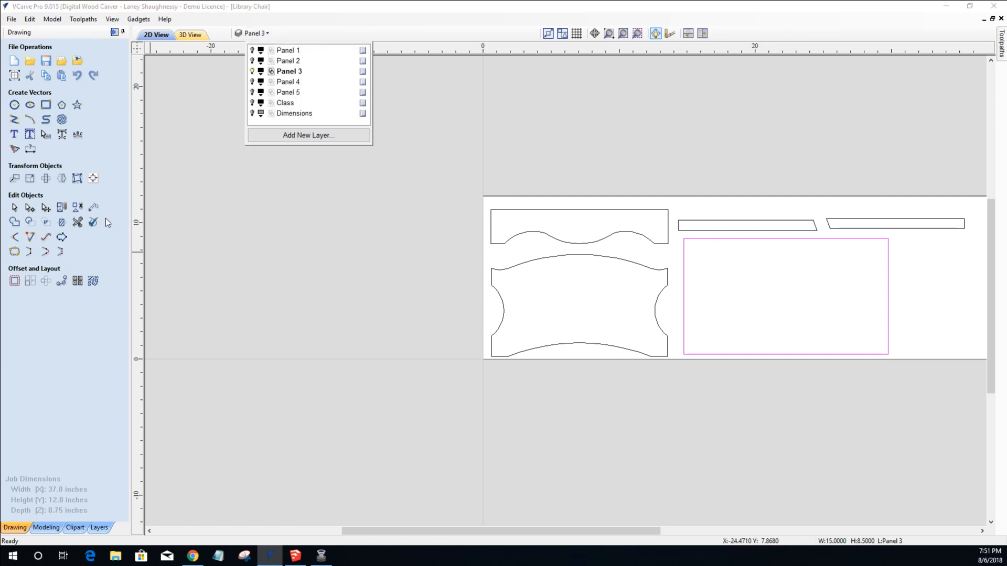
left_click(623, 34)
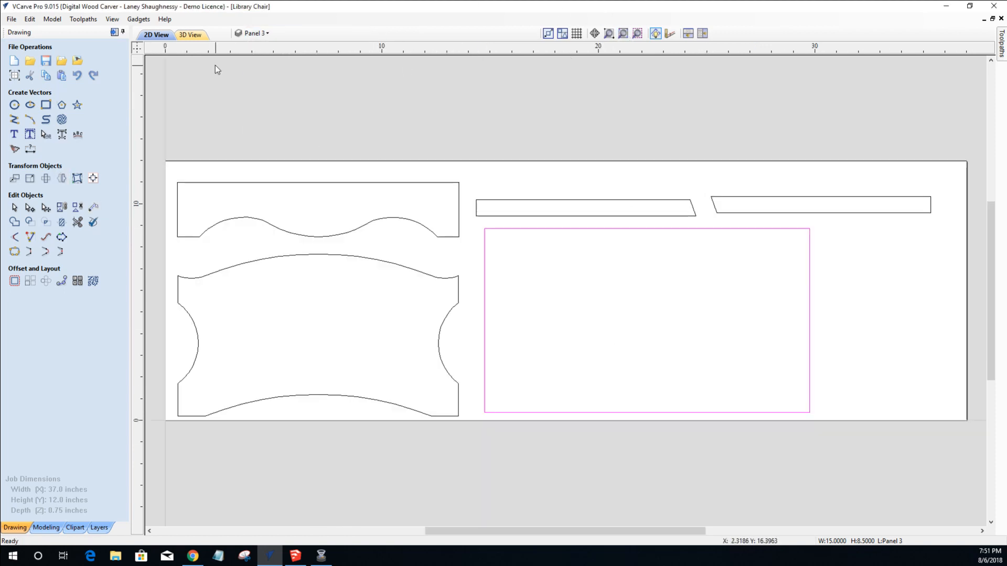
View the Panel 4 and Panel 5 layers in turn with Panel 3 hidden, ending with only Panel 3 displayed.
left_click(254, 33)
left_click(252, 71)
left_click(252, 82)
left_click(252, 92)
left_click(252, 92)
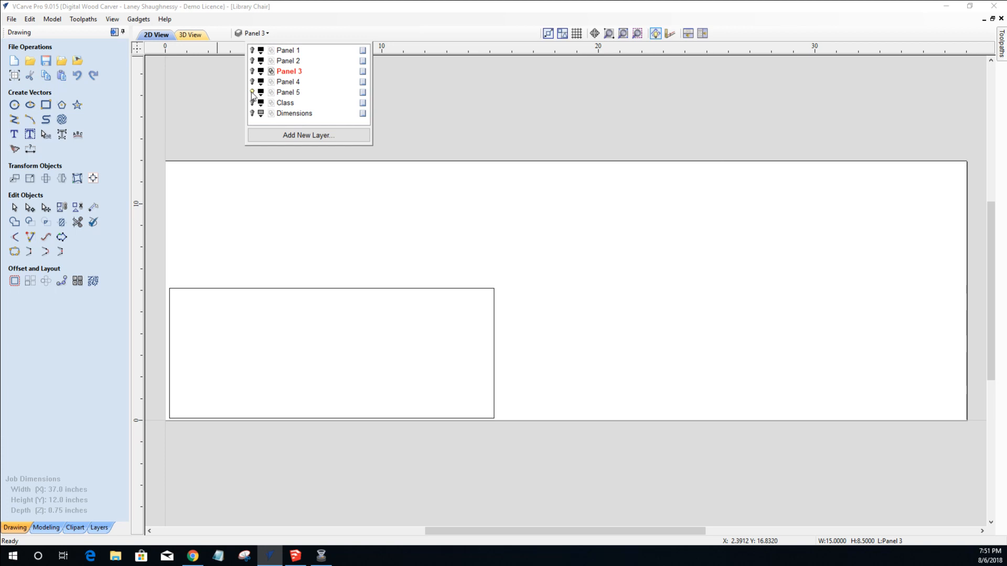
left_click(252, 93)
left_click(252, 71)
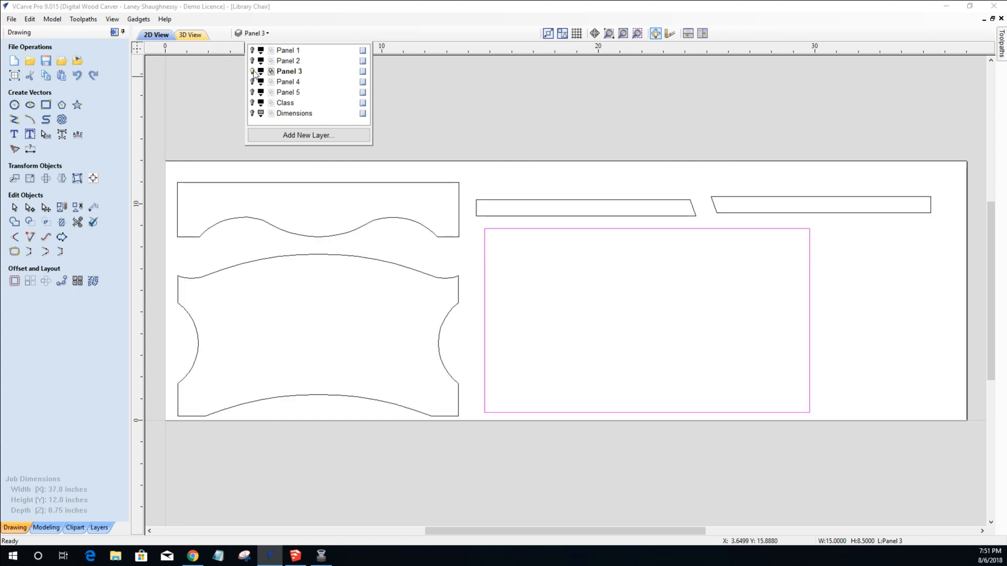
Open Set Size for the large plain rectangle on Panel 3 to read its width and height.
left_click(531, 230)
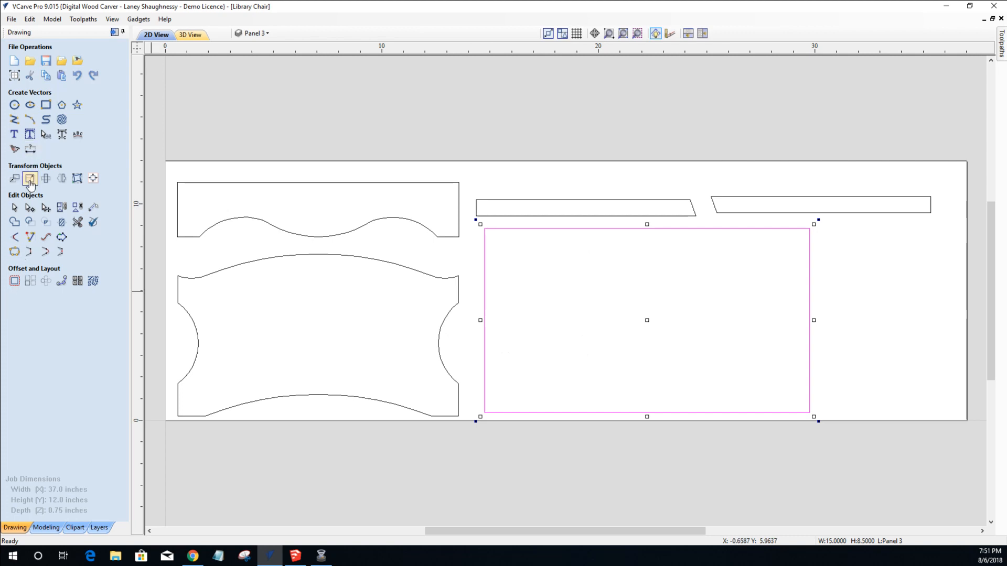
left_click(30, 179)
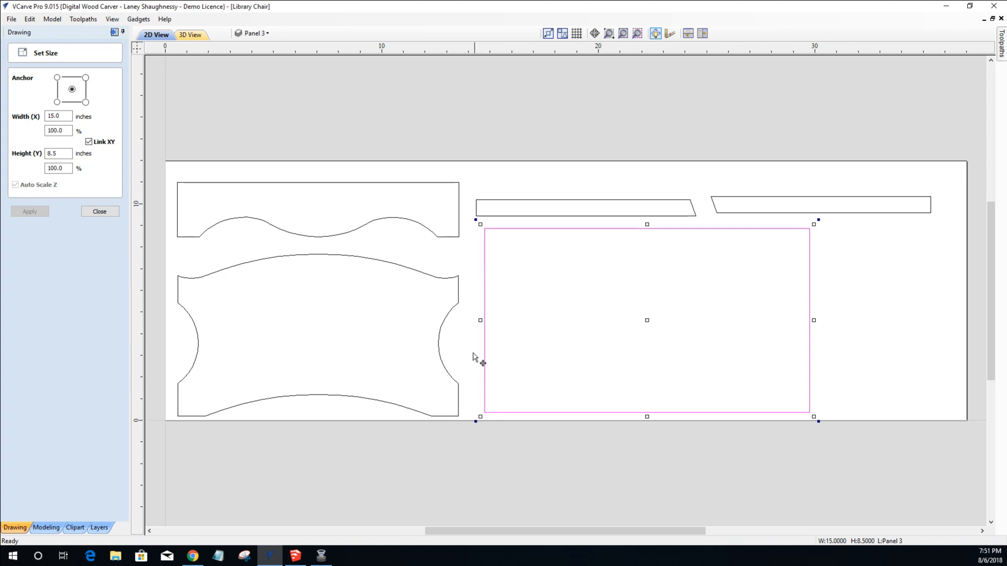
scroll(504, 426, "down", 2)
scroll(505, 426, "up", 2)
scroll(505, 426, "down", 2)
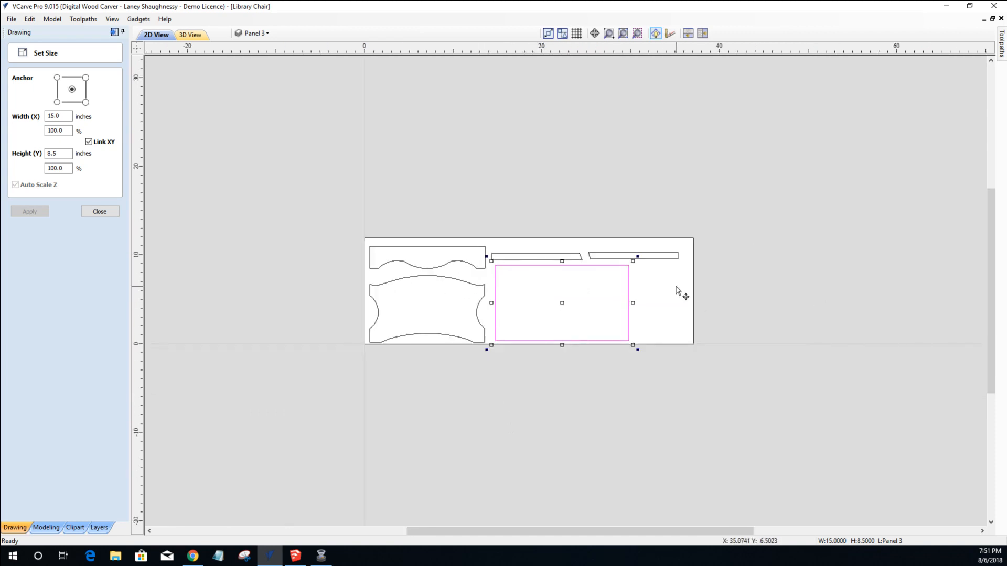
scroll(611, 308, "up", 2)
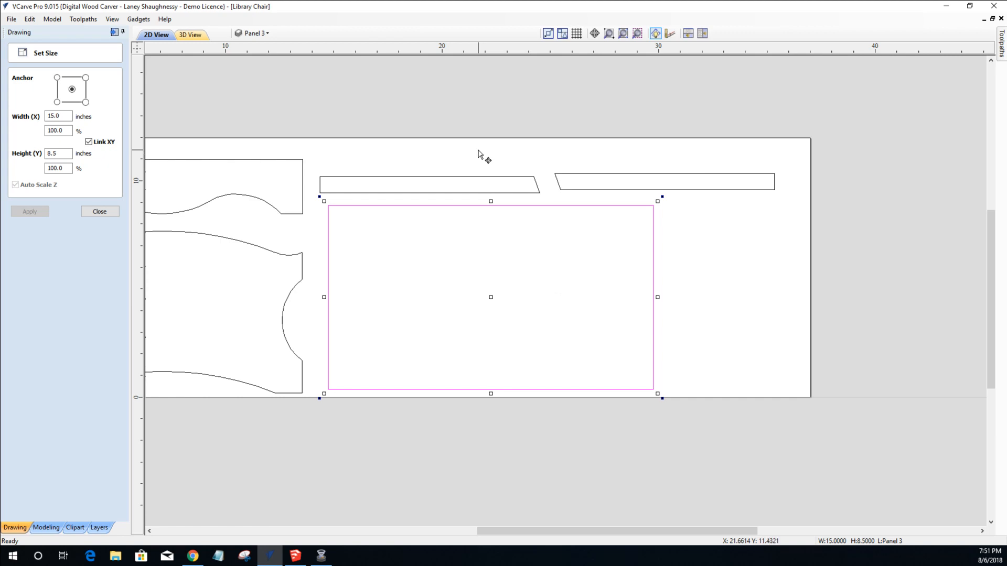
scroll(461, 160, "down", 2)
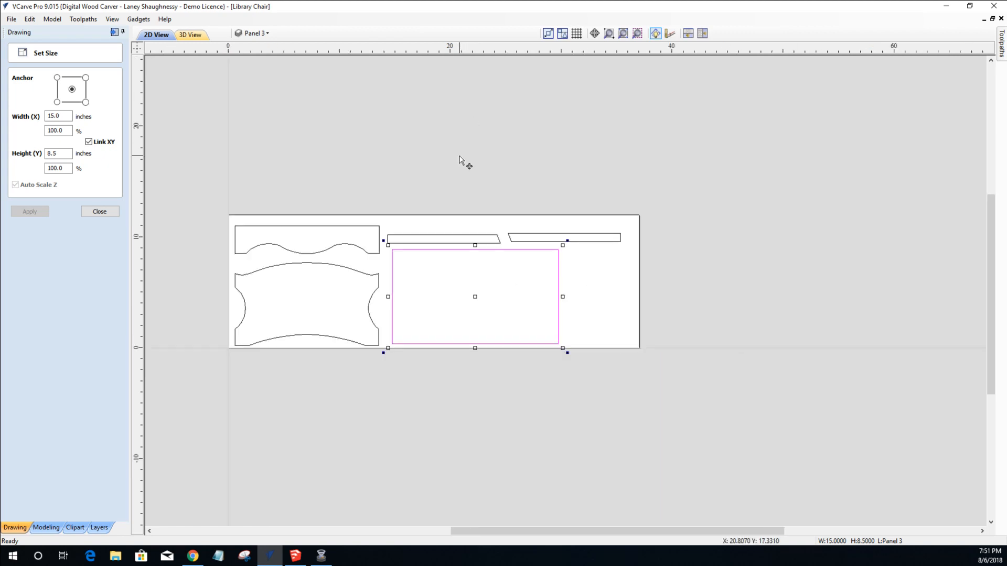
Check the sizes of the wavy-edged part, the large curved part and the plain rectangle with Set Size.
left_click(310, 255)
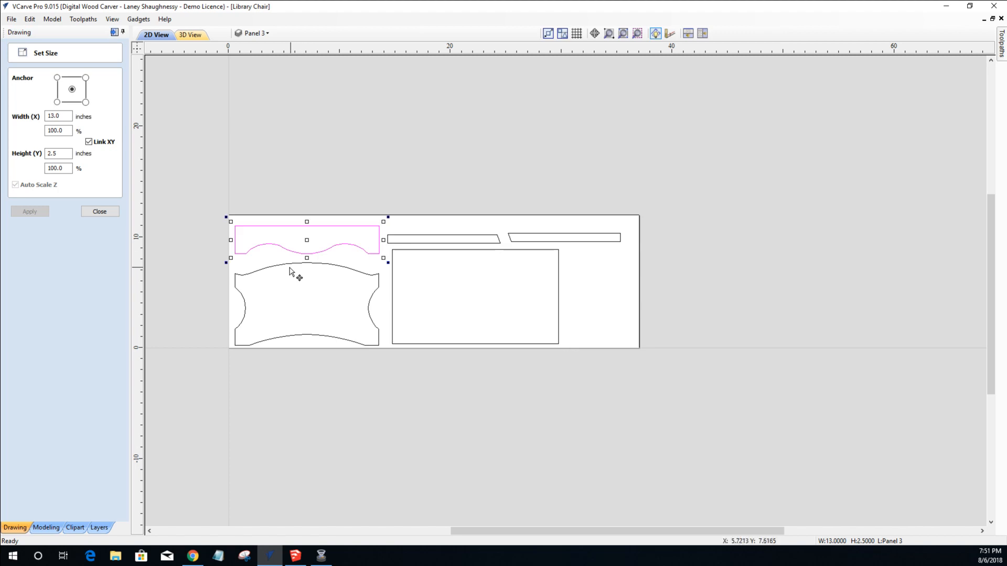
left_click(271, 264)
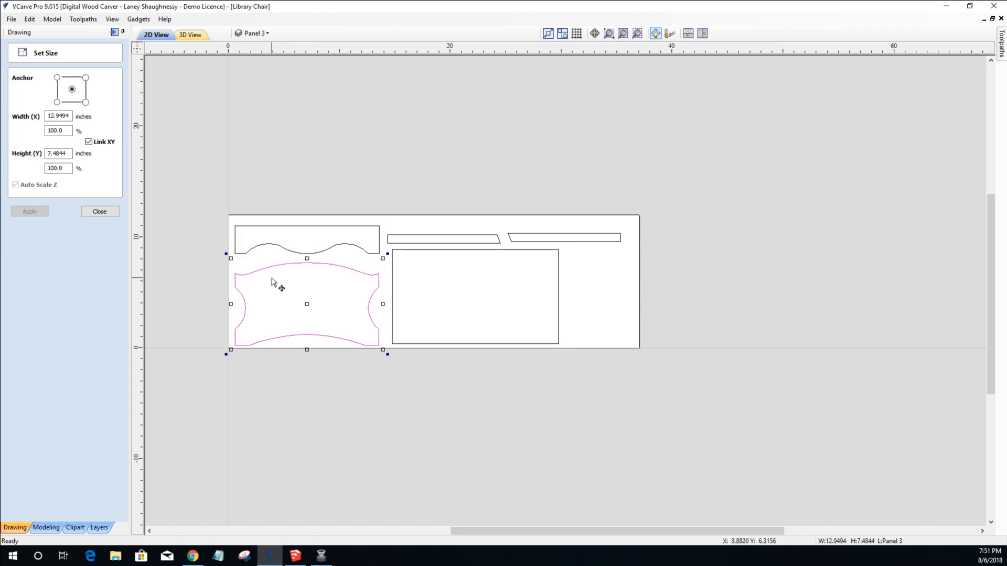
left_click(392, 269)
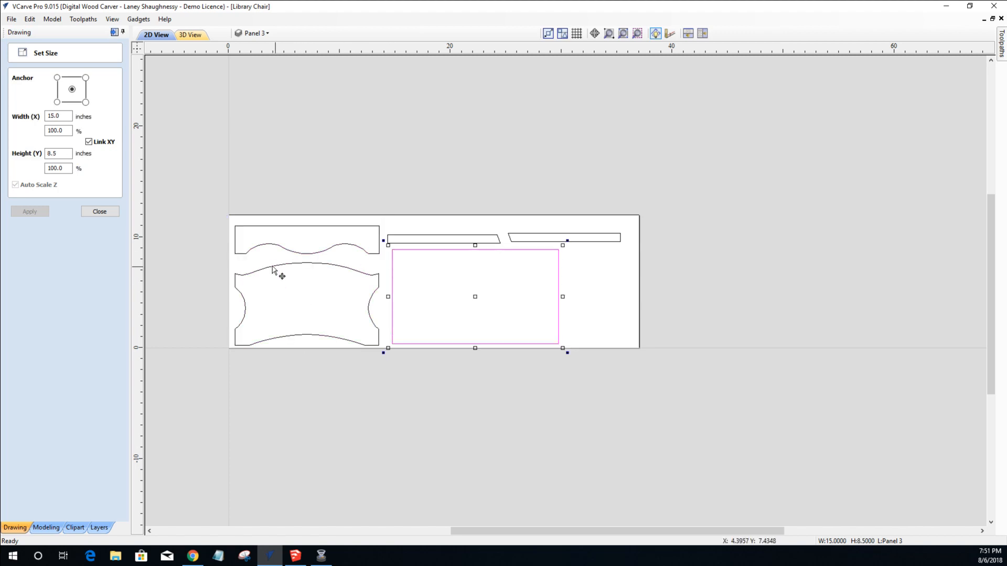
scroll(269, 270, "up", 1)
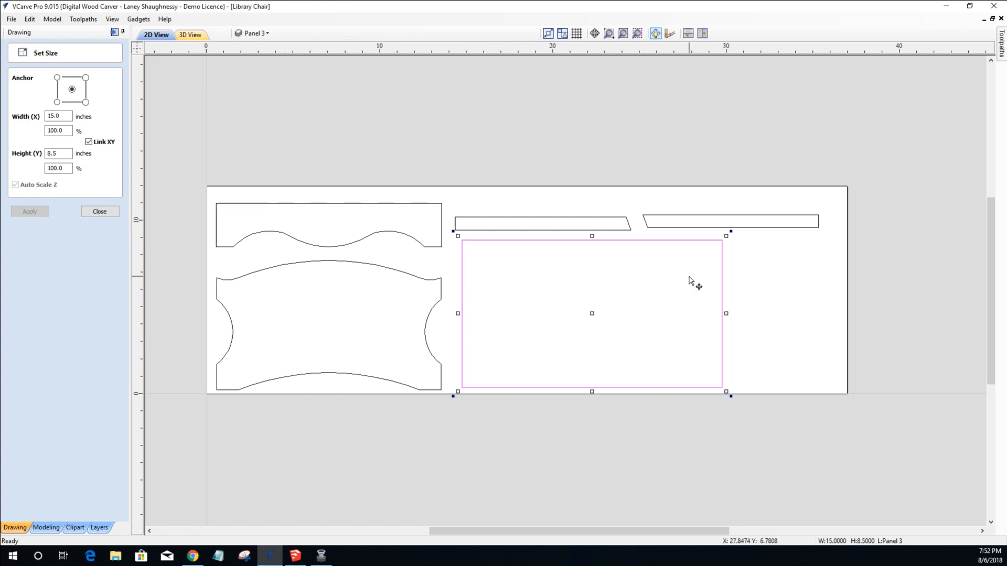
scroll(674, 267, "down", 1)
left_click(440, 239)
left_click(412, 259)
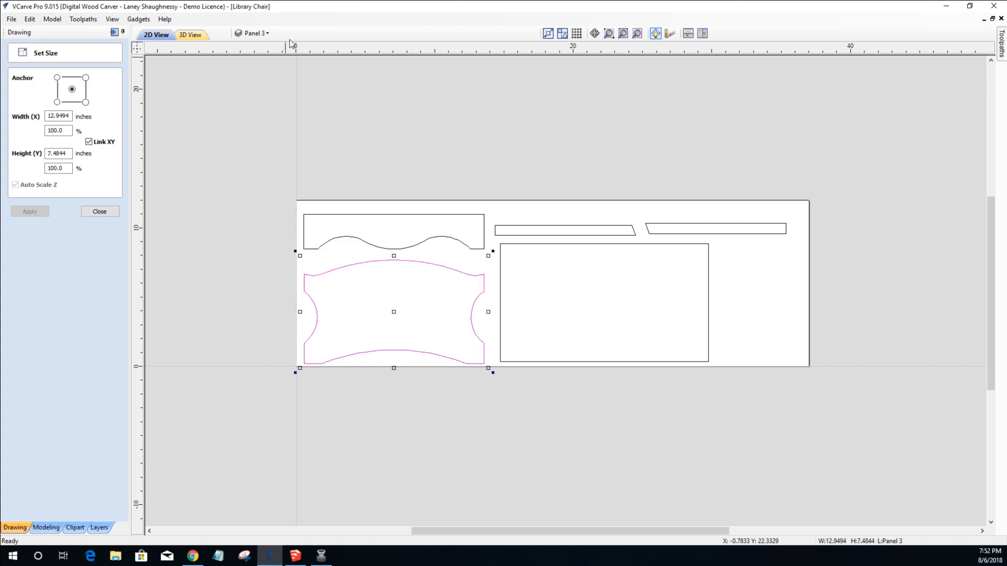
Select the large rectangle and angled strips, and display the Panel 4 layer together with Panel 3 to compare them.
left_click_drag(487, 201, 825, 394)
left_click(253, 33)
left_click(251, 72)
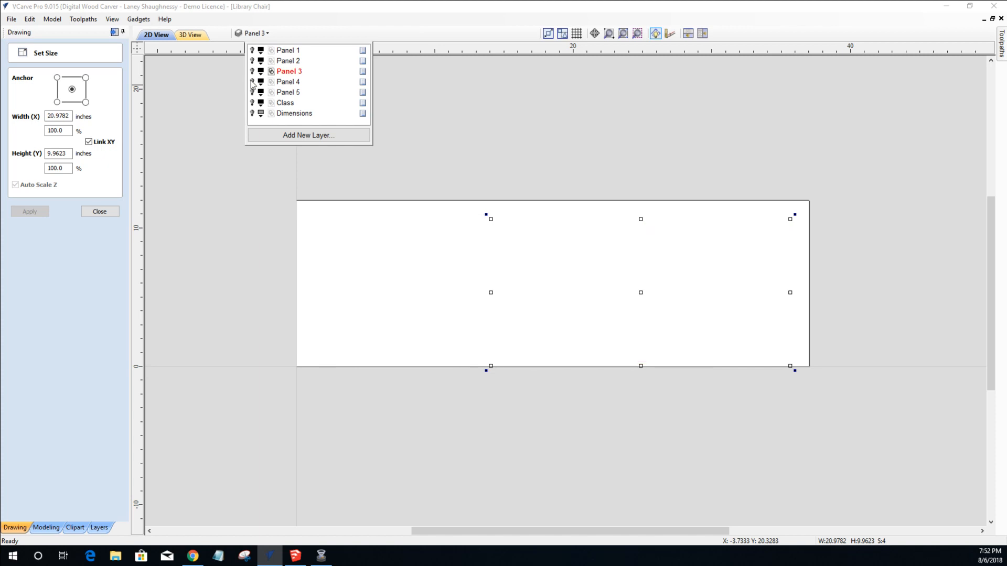
left_click(252, 81)
left_click(252, 71)
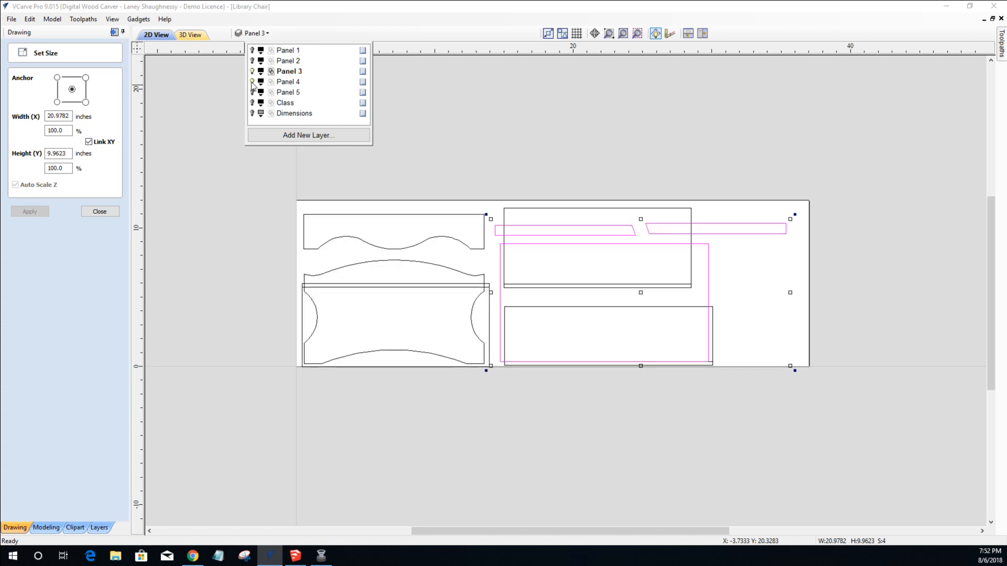
Show only the Panel 5 layer and select its rectangle to check the size in Set Size.
left_click(252, 71)
left_click(251, 82)
left_click(252, 92)
scroll(330, 410, "up", 4)
scroll(337, 406, "down", 4)
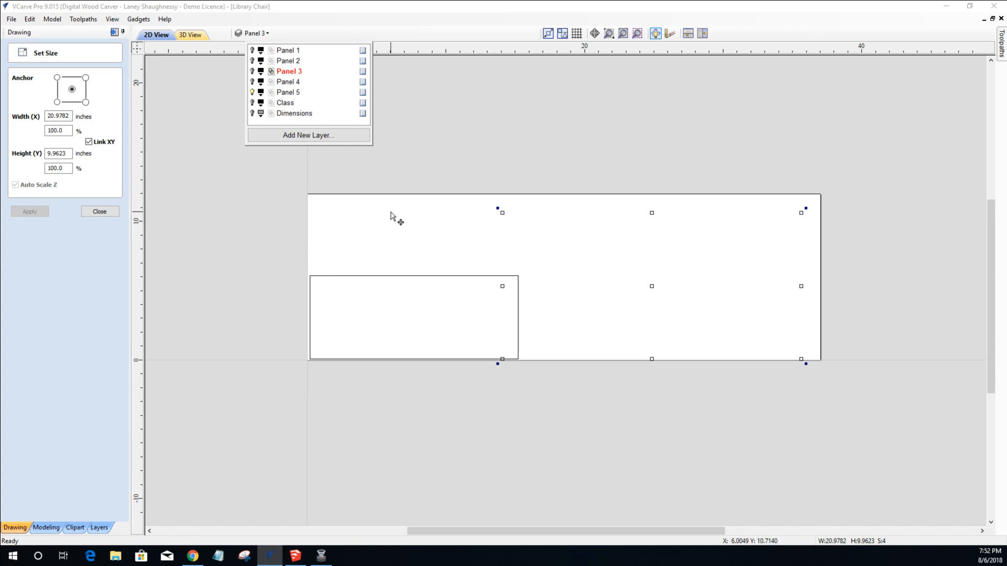
left_click(349, 276)
left_click(348, 276)
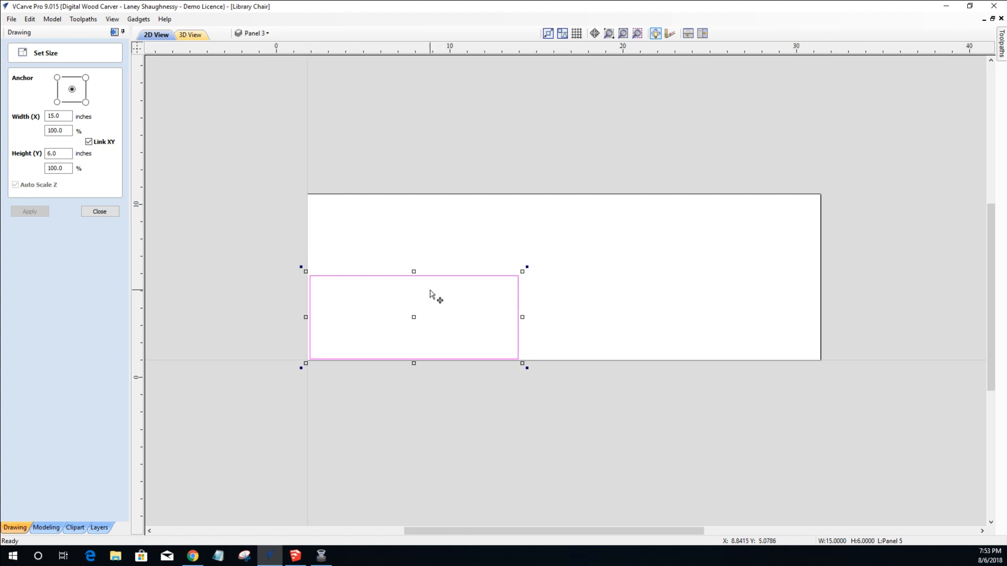
scroll(430, 293, "up", 1)
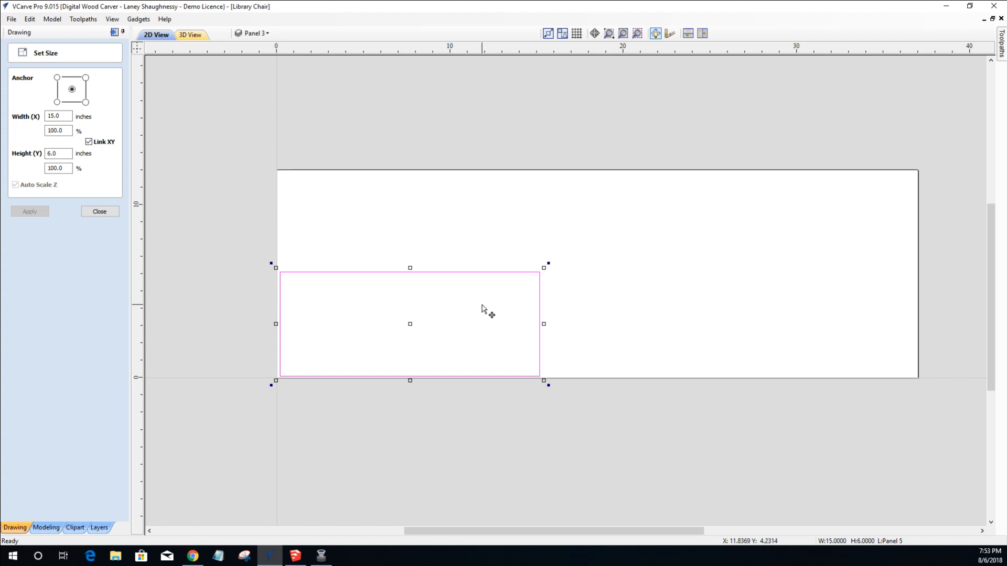
scroll(482, 306, "down", 2)
scroll(482, 306, "up", 2)
scroll(482, 305, "up", 1)
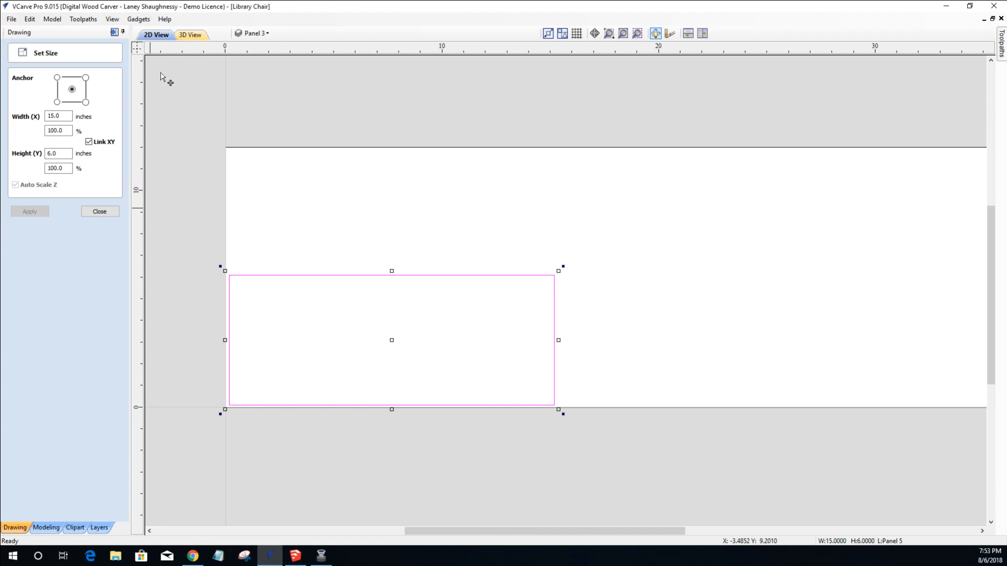
Hide the Panel 5 layer, show Panel 1 and examine the side parts and their slots.
left_click(257, 33)
left_click(252, 92)
left_click(252, 51)
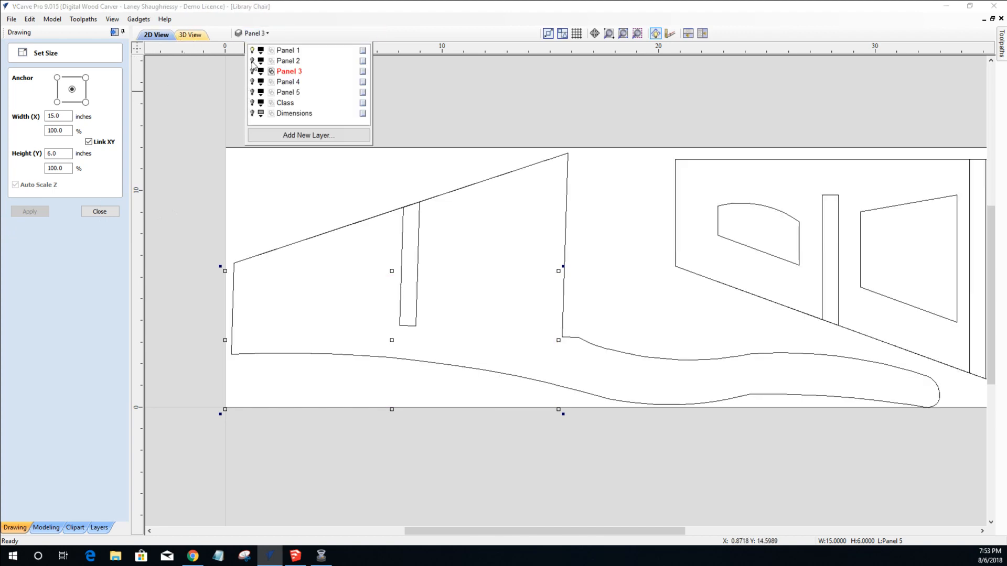
scroll(472, 285, "down", 2)
scroll(543, 285, "up", 2)
scroll(541, 285, "down", 2)
scroll(359, 283, "up", 2)
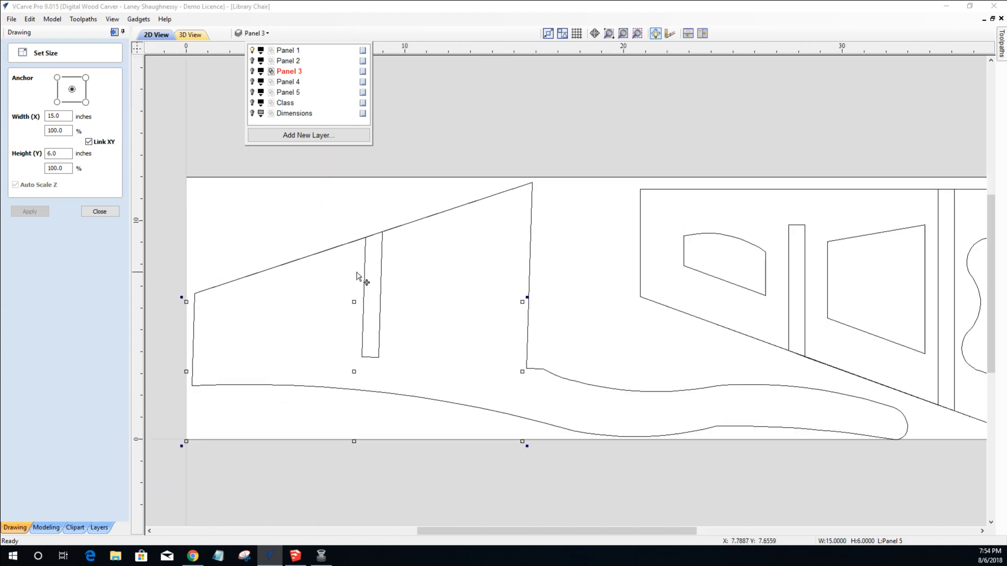
Hide the Panel 1 layer, show Panel 3 and close the Set Size form.
left_click(252, 51)
left_click(251, 71)
scroll(218, 389, "up", 2)
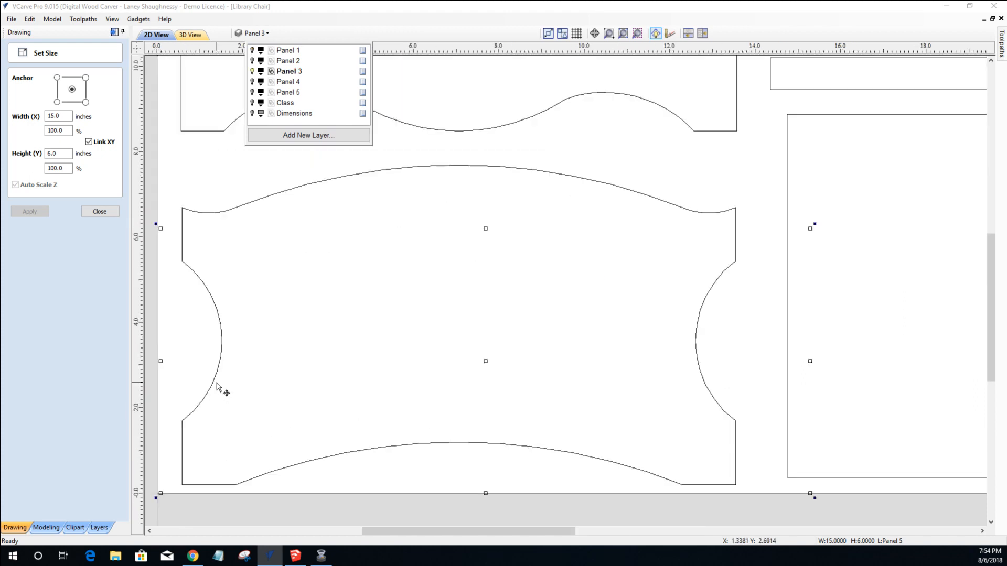
scroll(218, 388, "up", 1)
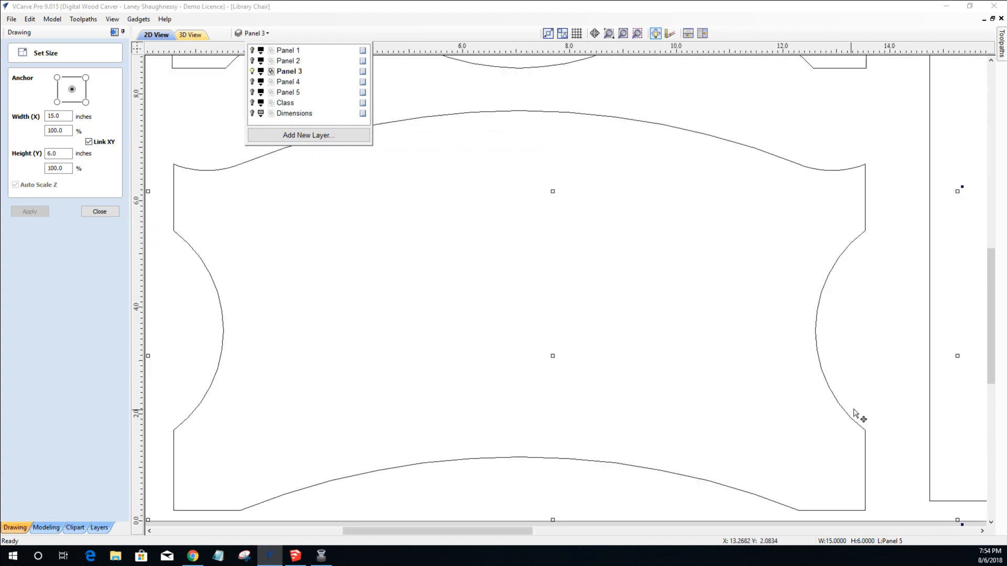
left_click_drag(991, 345, 992, 354)
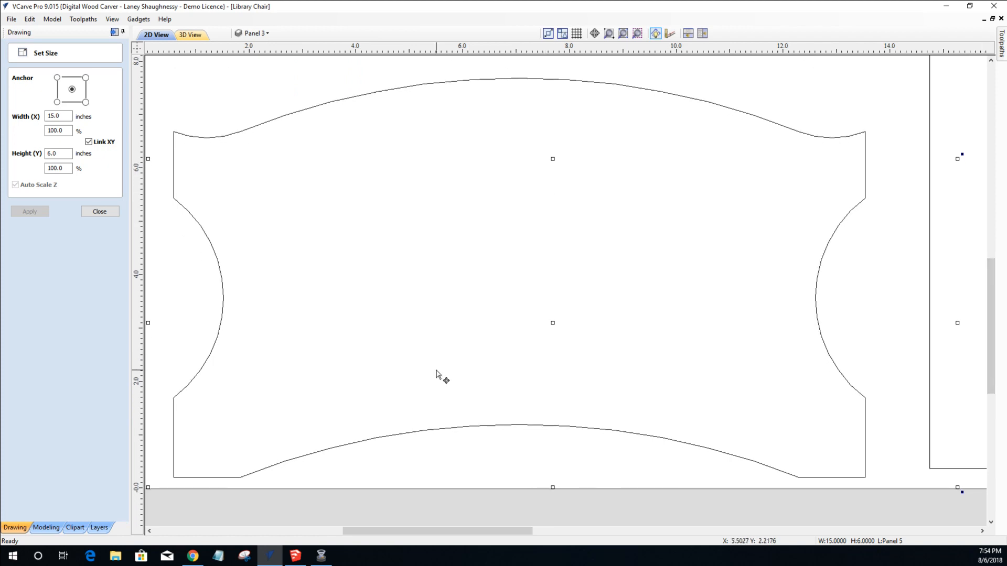
left_click(98, 212)
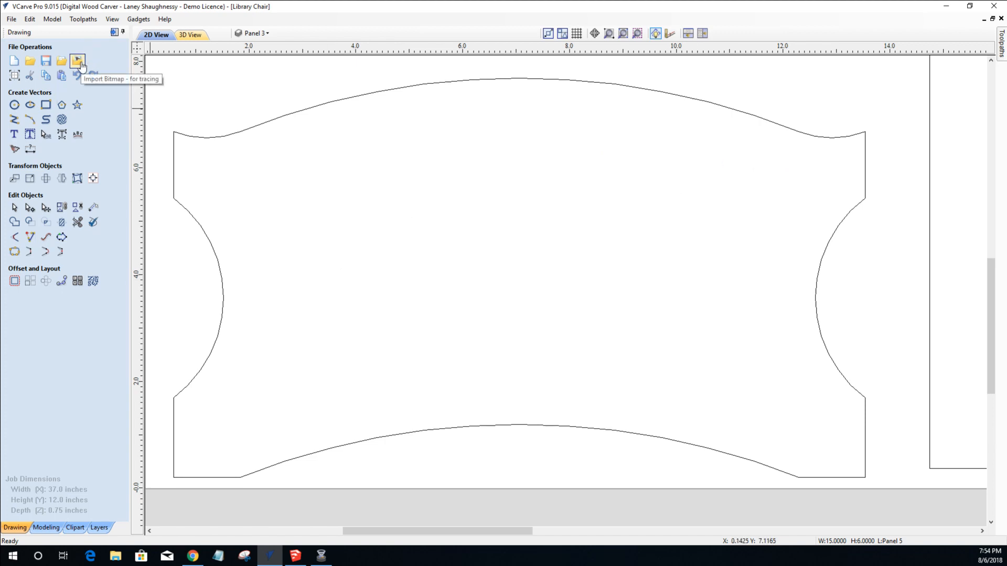
left_click(79, 62)
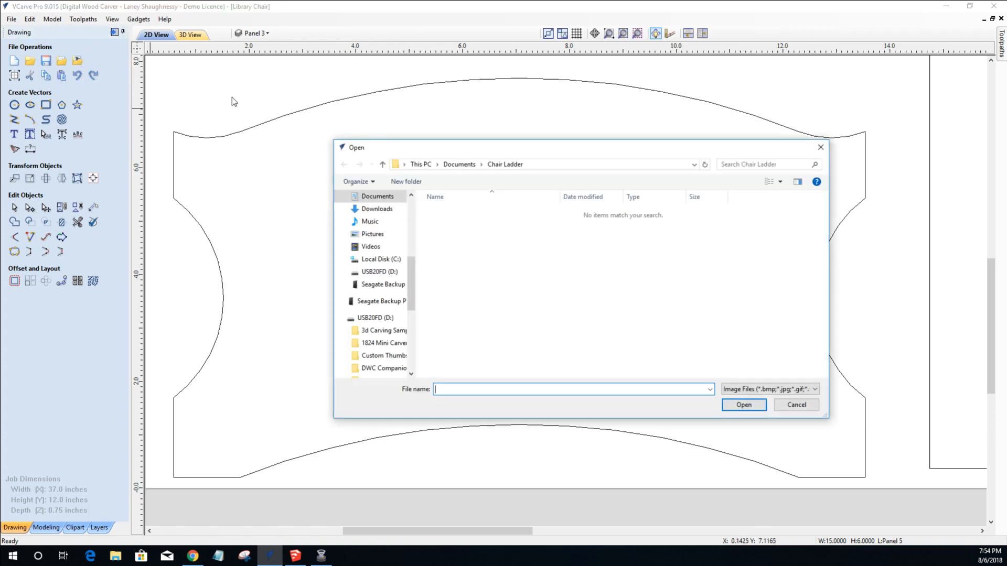
left_click(389, 210)
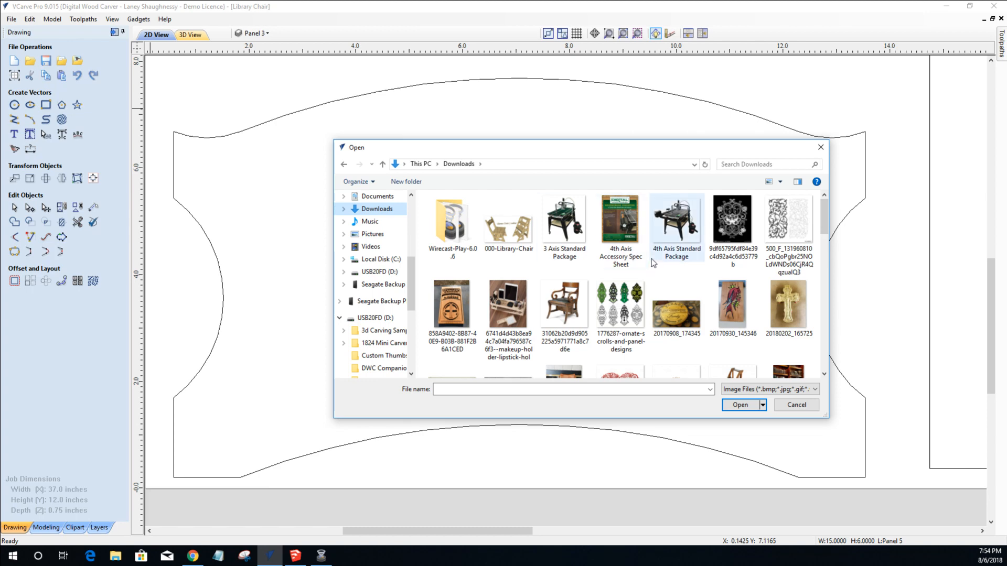
scroll(653, 262, "down", 1)
scroll(653, 262, "down", 1)
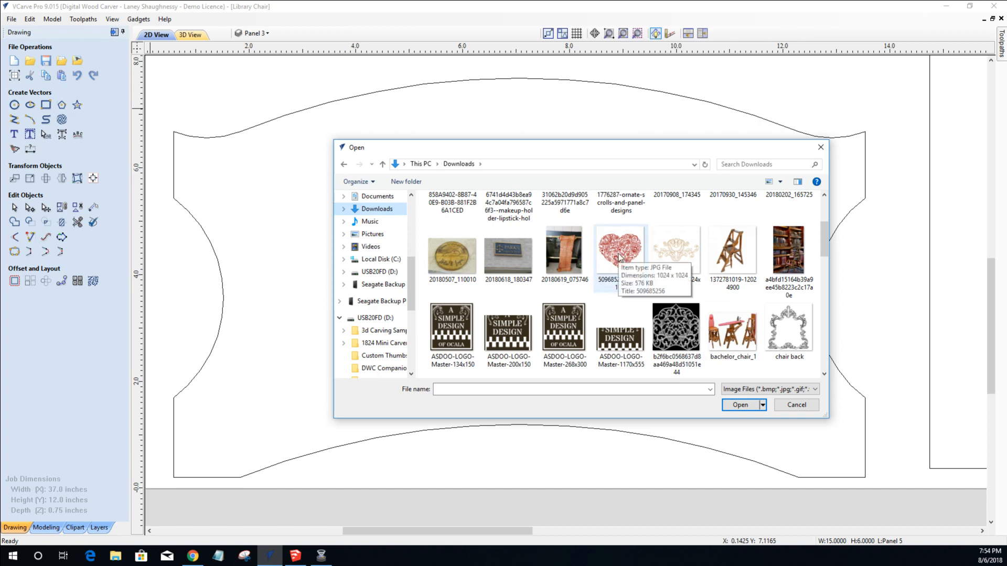
scroll(619, 257, "down", 4)
scroll(619, 257, "up", 6)
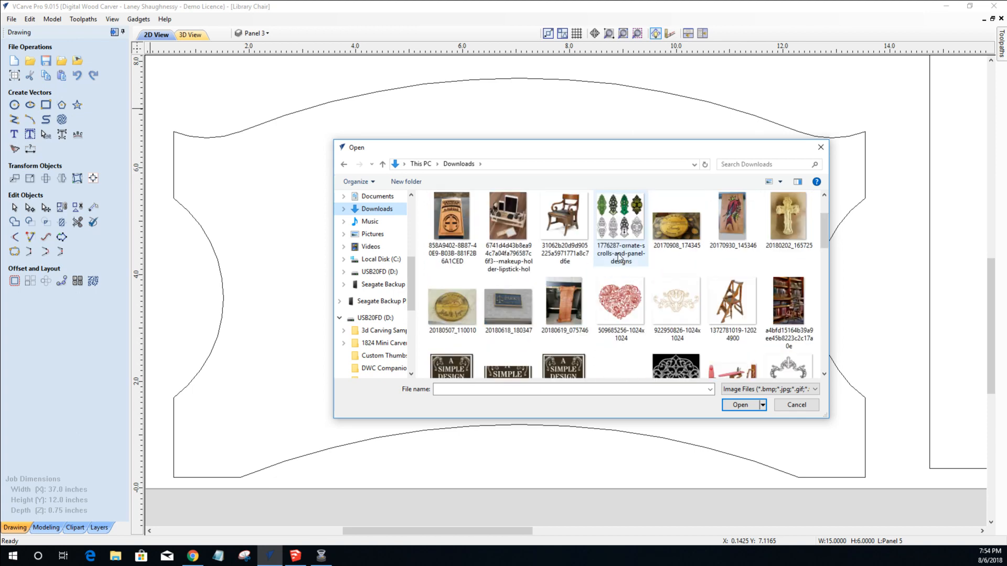
scroll(619, 257, "down", 1)
left_click(618, 326)
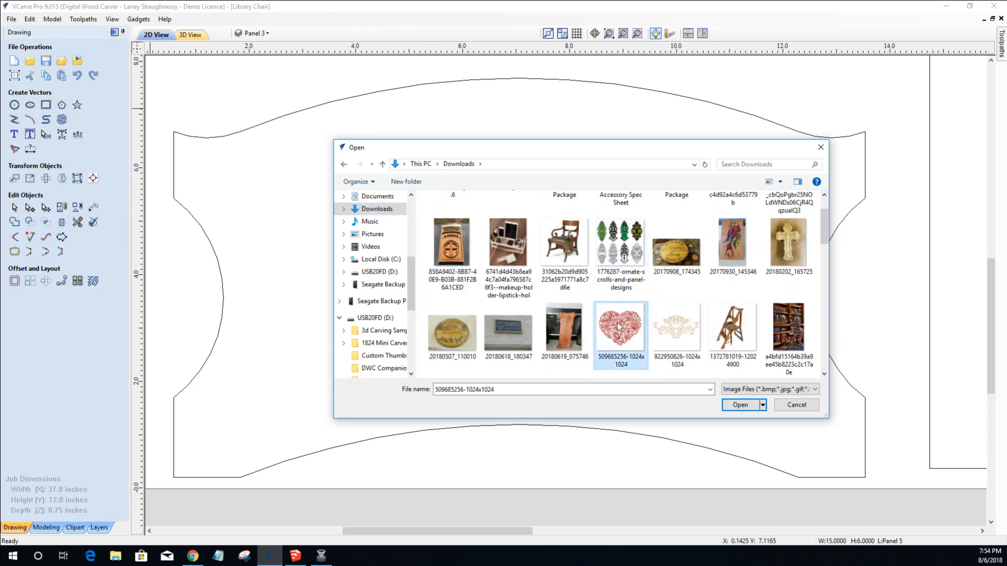
double_click(618, 325)
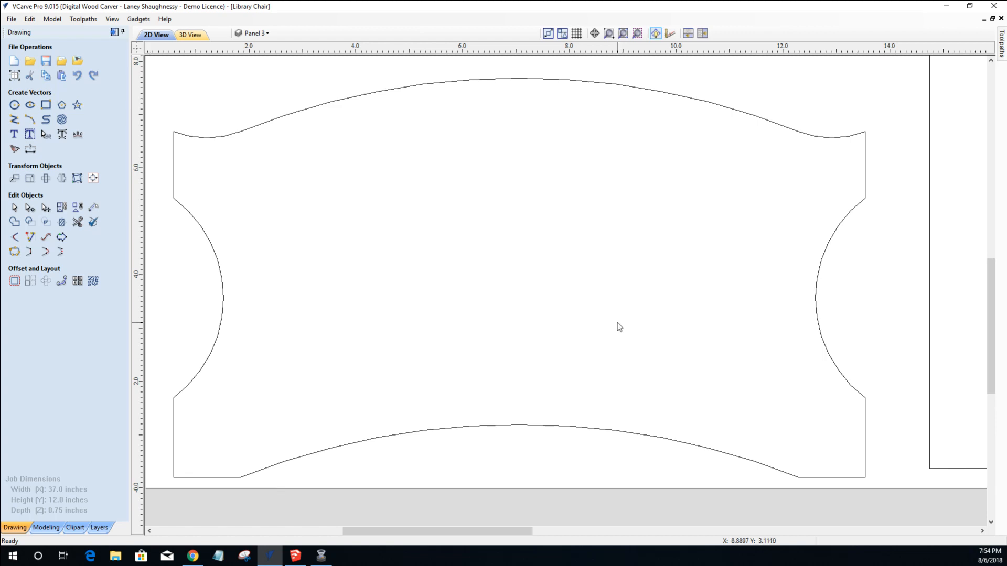
Trace the heart bitmap in Black / White with threshold 0.89 and 0% bitmap fading, and hide the Bitmap Layer.
scroll(619, 326, "down", 4)
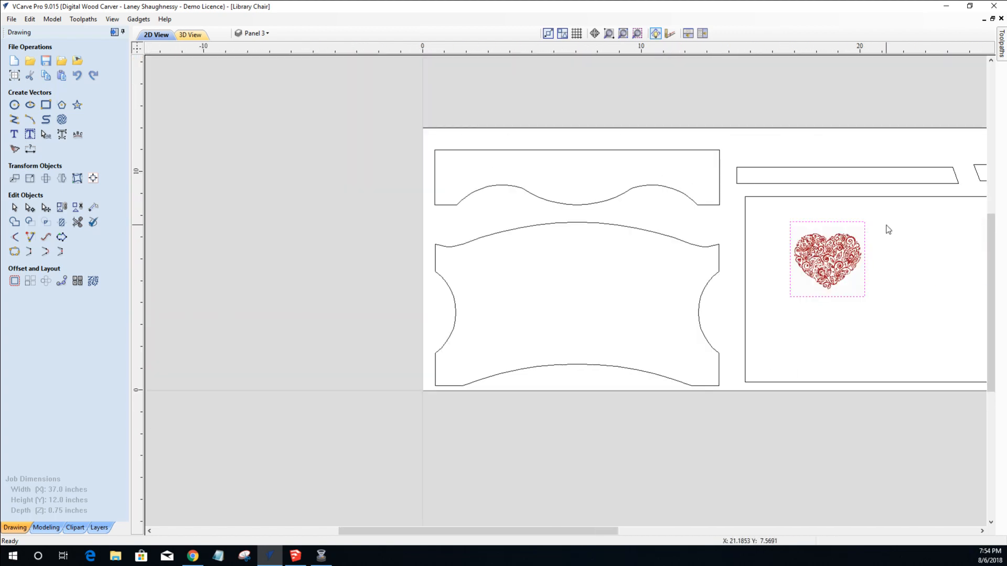
left_click(638, 33)
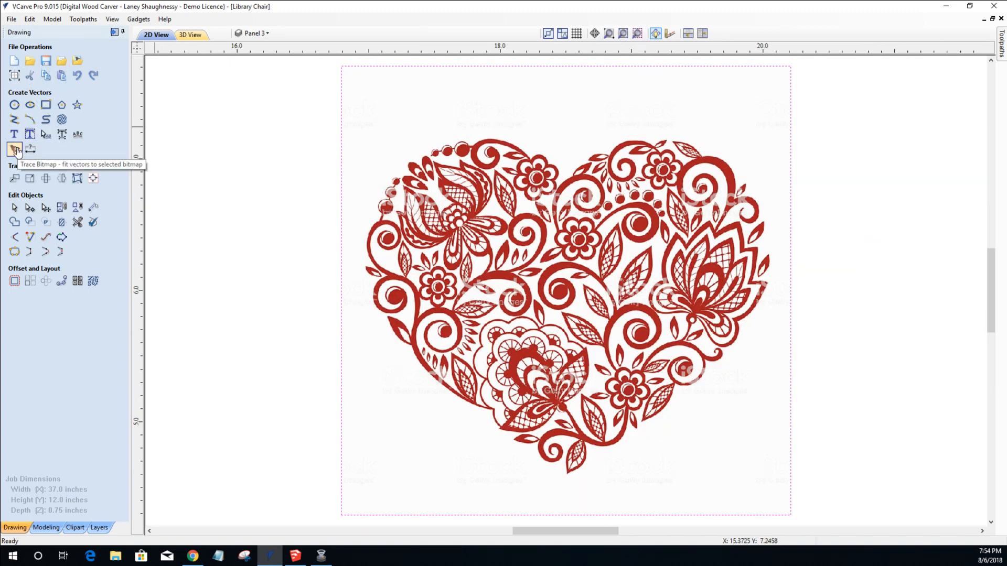
left_click(14, 149)
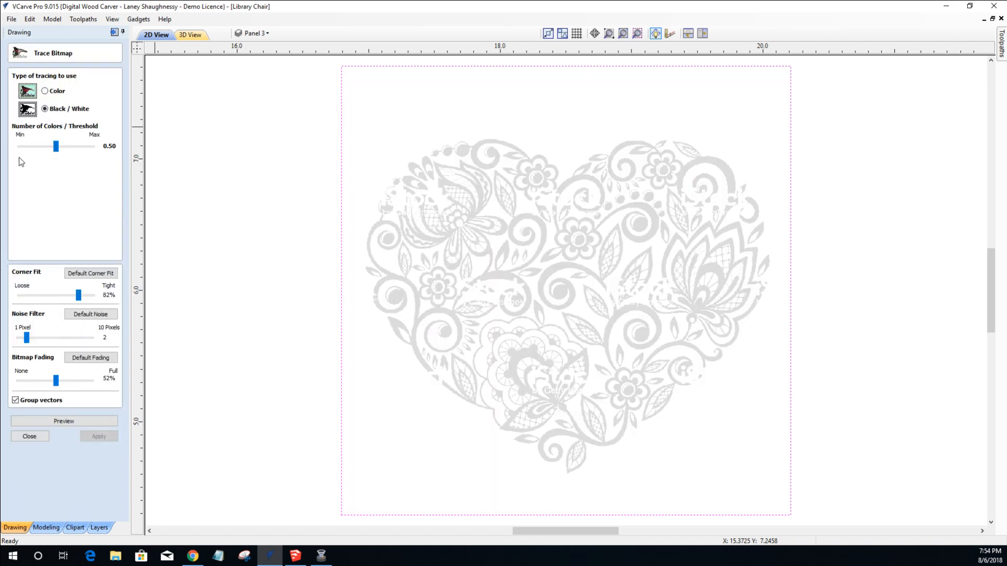
left_click_drag(66, 143, 69, 146)
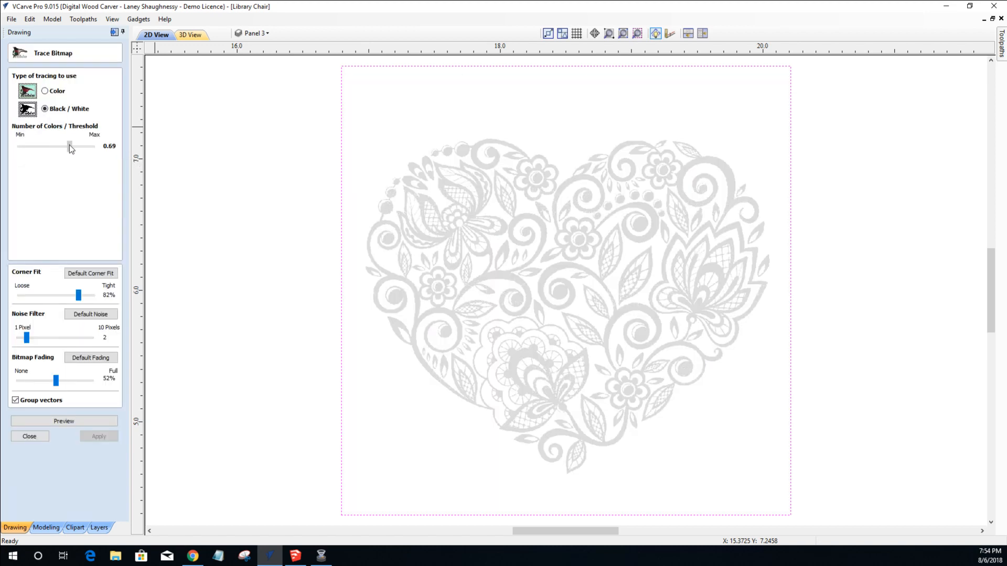
left_click_drag(56, 381, 19, 381)
left_click_drag(72, 152, 86, 150)
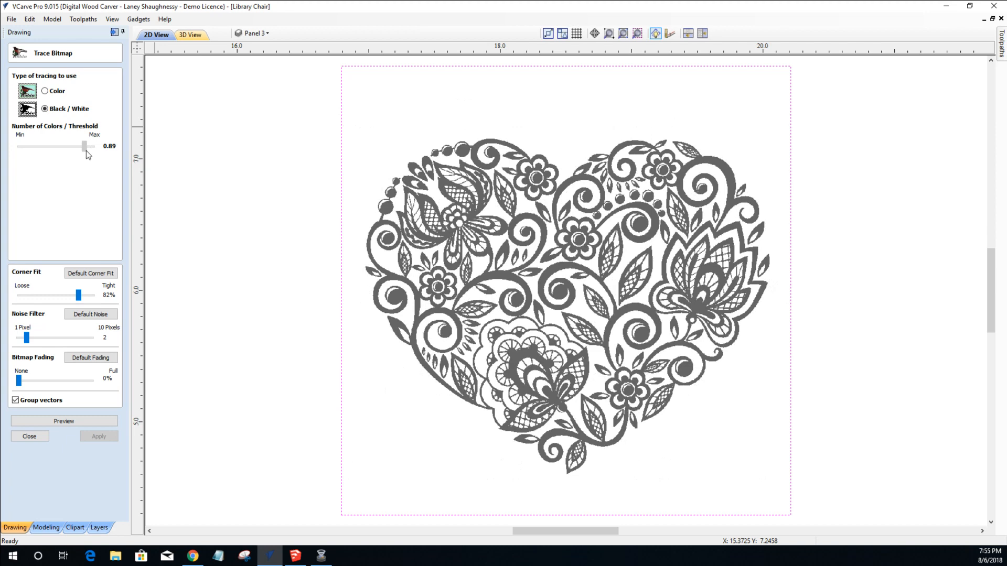
left_click(87, 420)
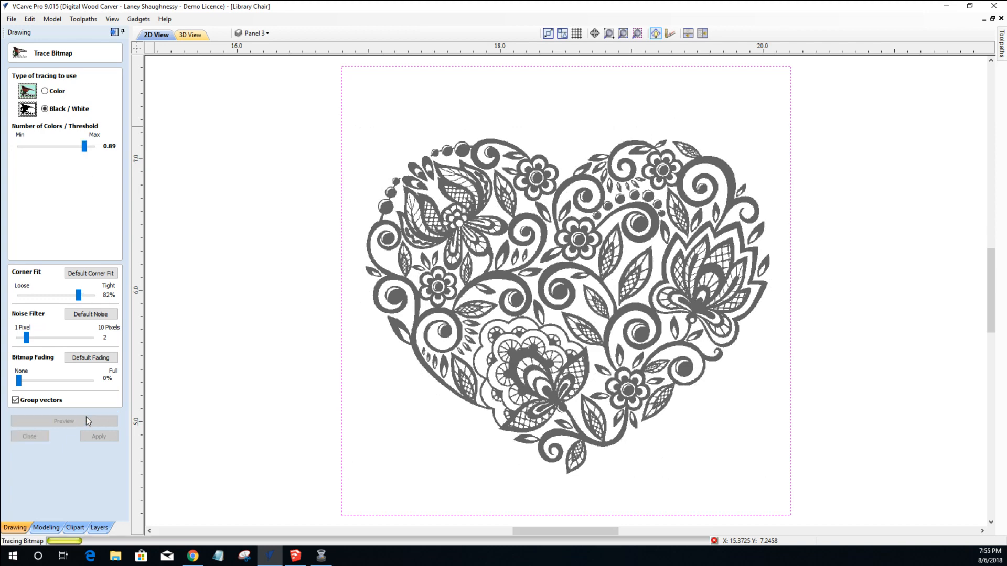
left_click(97, 436)
left_click(29, 437)
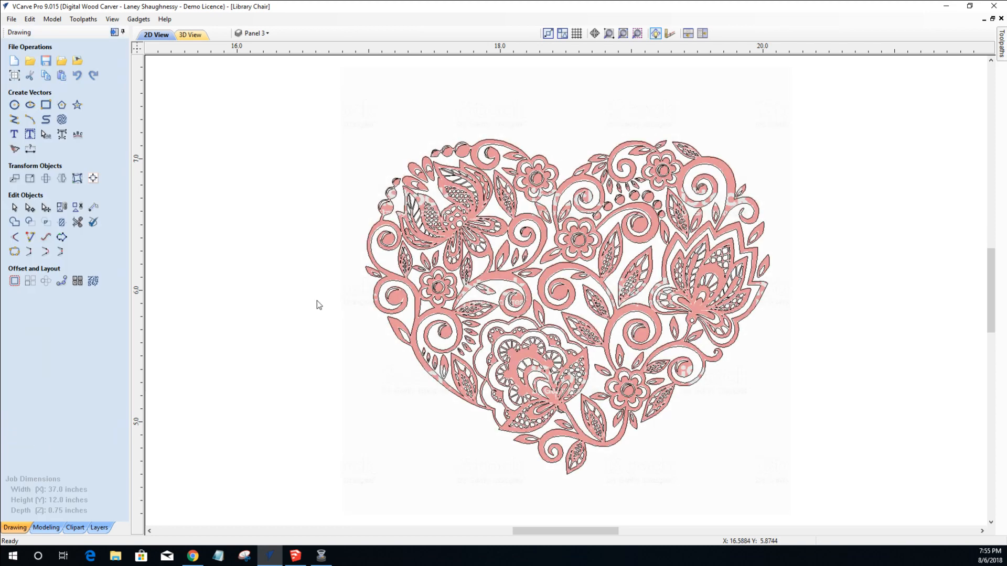
left_click(256, 33)
left_click(253, 51)
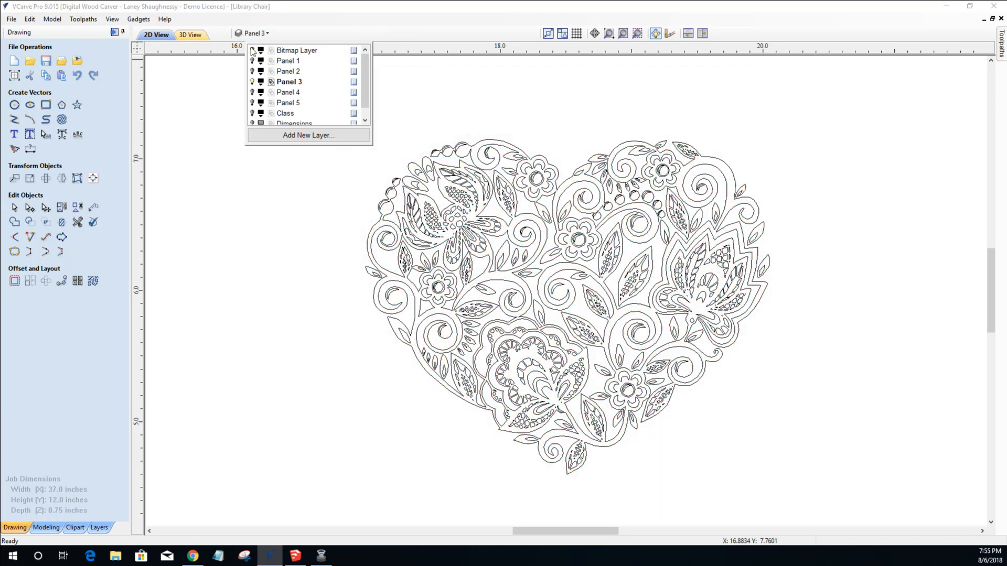
Move the traced heart vectors onto the large curved part and enlarge them to about 6.36 by 5.27 inches.
left_click(428, 220)
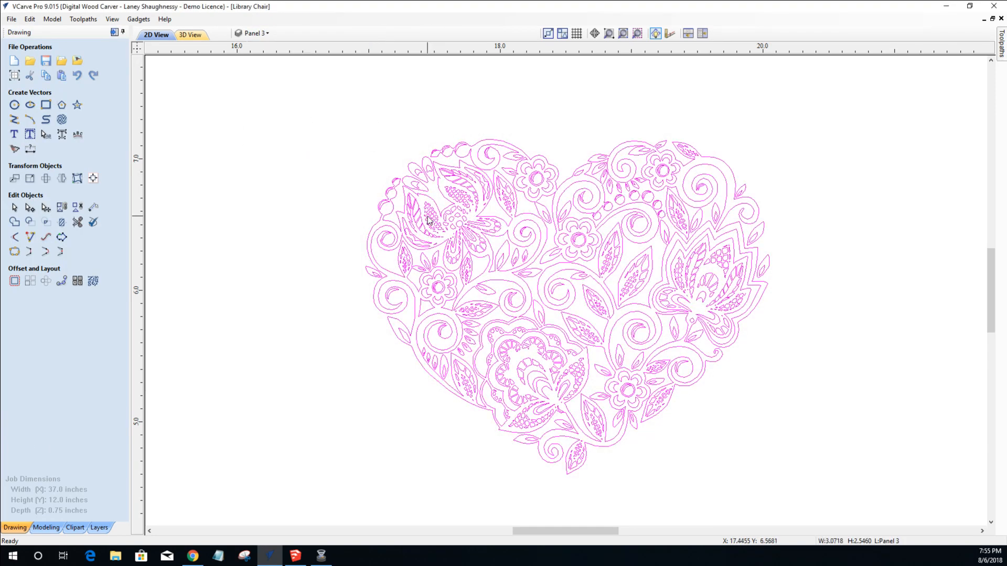
scroll(428, 220, "down", 6)
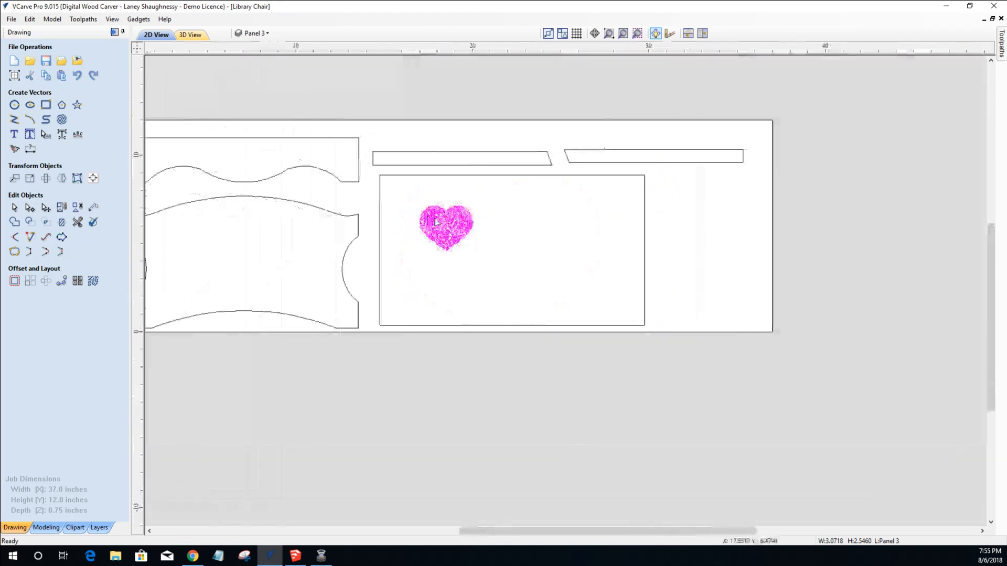
scroll(436, 222, "down", 3)
left_click_drag(444, 283, 306, 306)
scroll(306, 306, "up", 4)
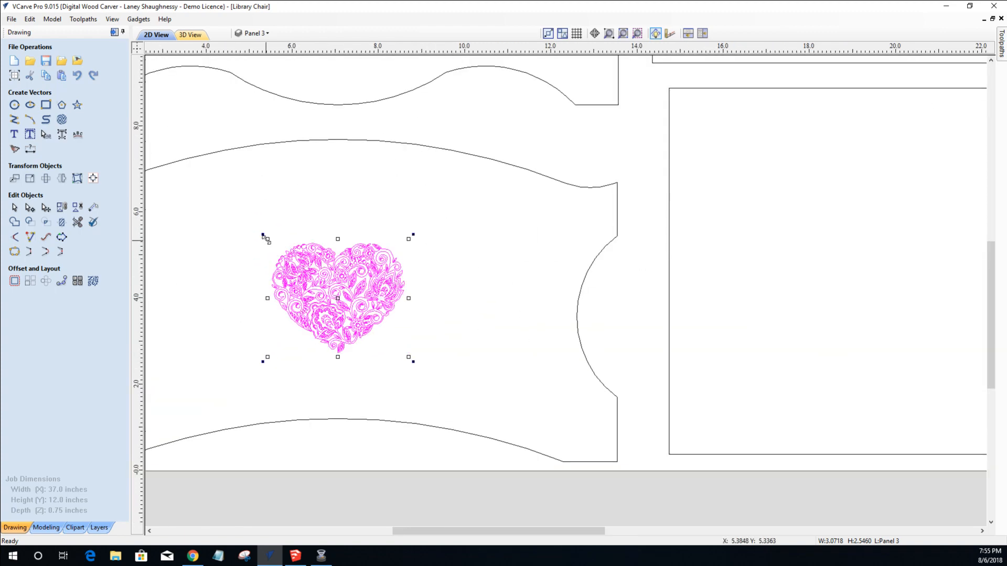
left_click_drag(266, 238, 218, 184)
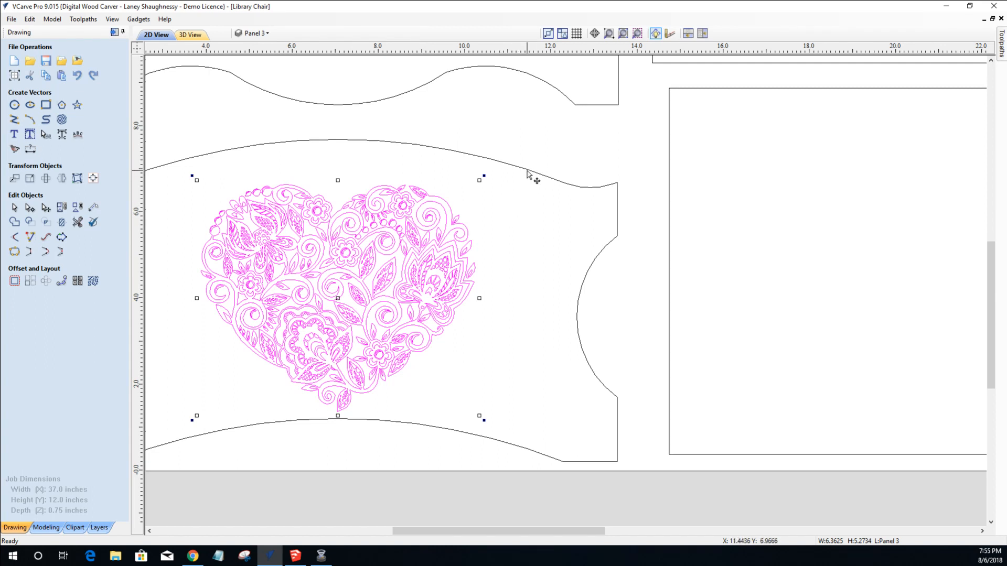
Center the heart both horizontally and vertically on the large curved part with the Alignment Tools.
left_click(527, 169, "shift")
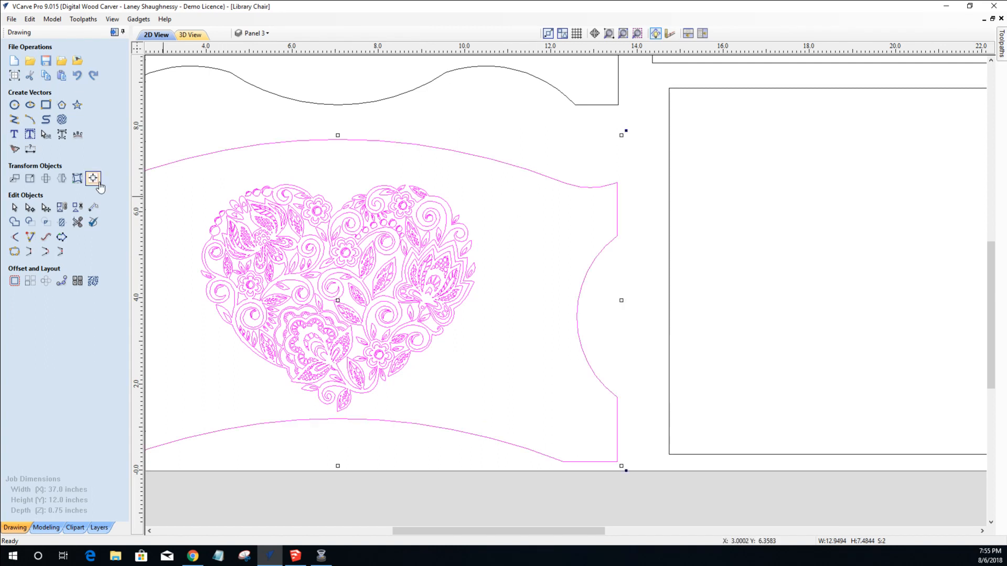
left_click(94, 180)
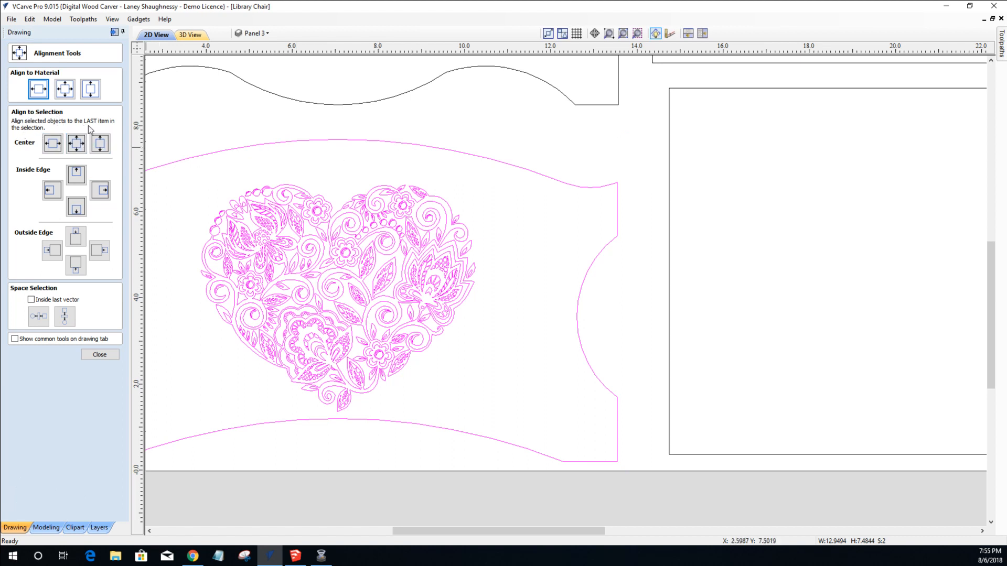
left_click(79, 145)
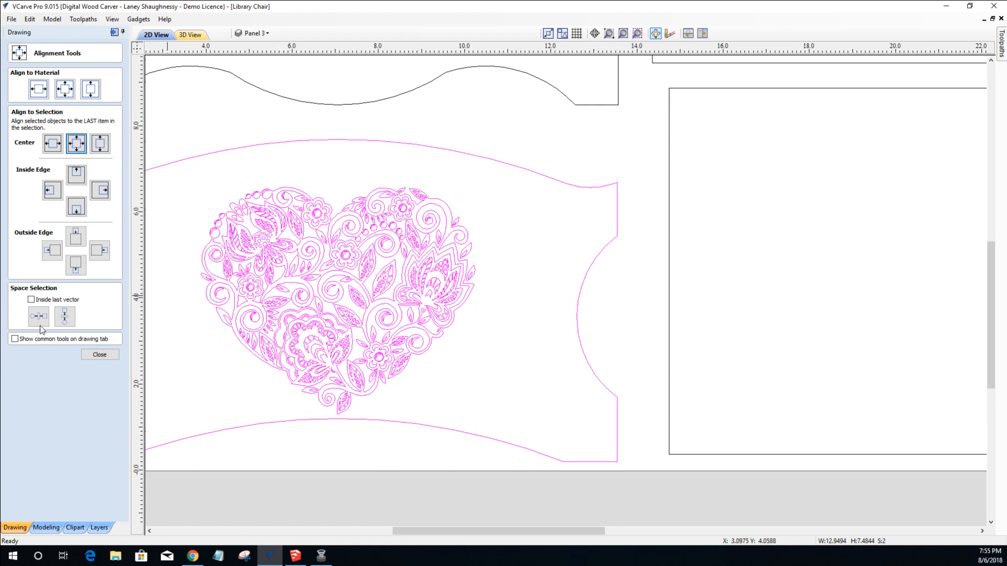
left_click(89, 357)
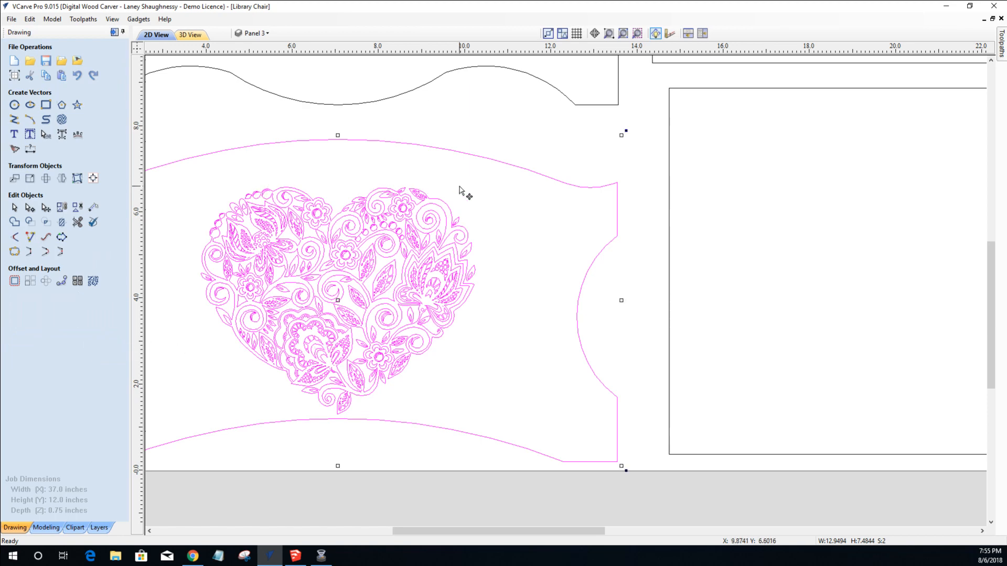
left_click(459, 191)
Calculate a V-Carve toolpath for the heart with the 60 deg 0.25" V-Bit and start depth 0.0, ignoring open vectors.
left_click(114, 32)
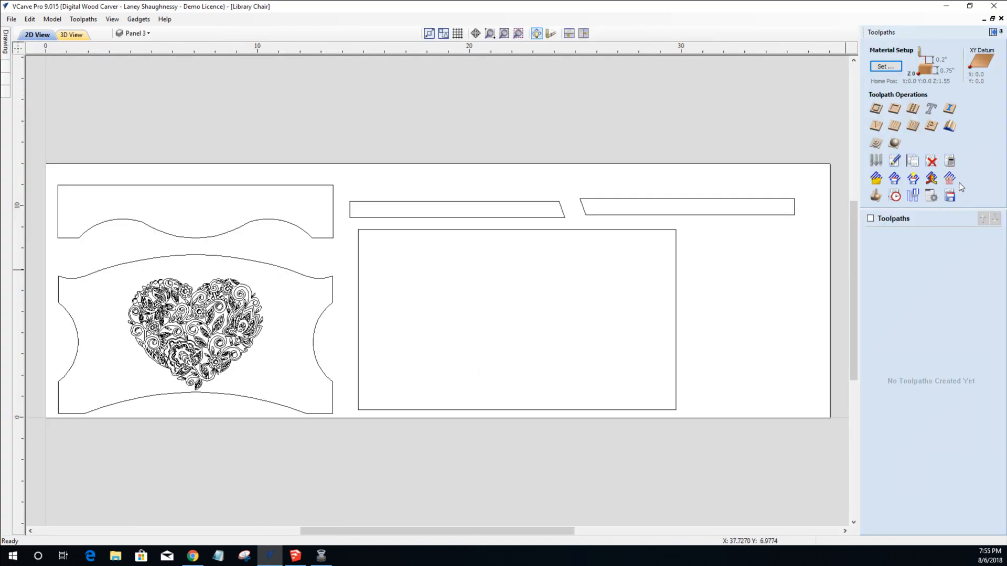
left_click(876, 130)
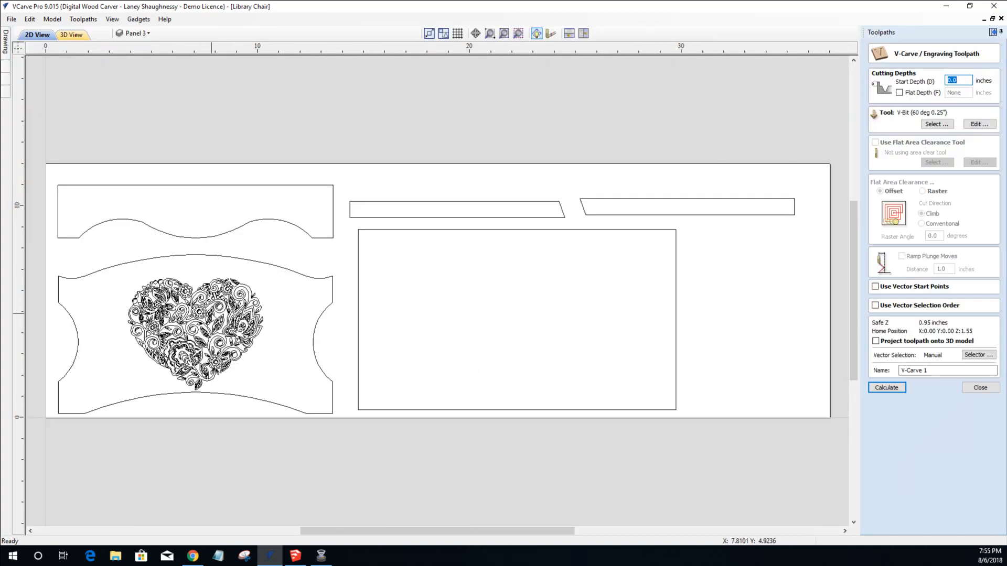
left_click(207, 310)
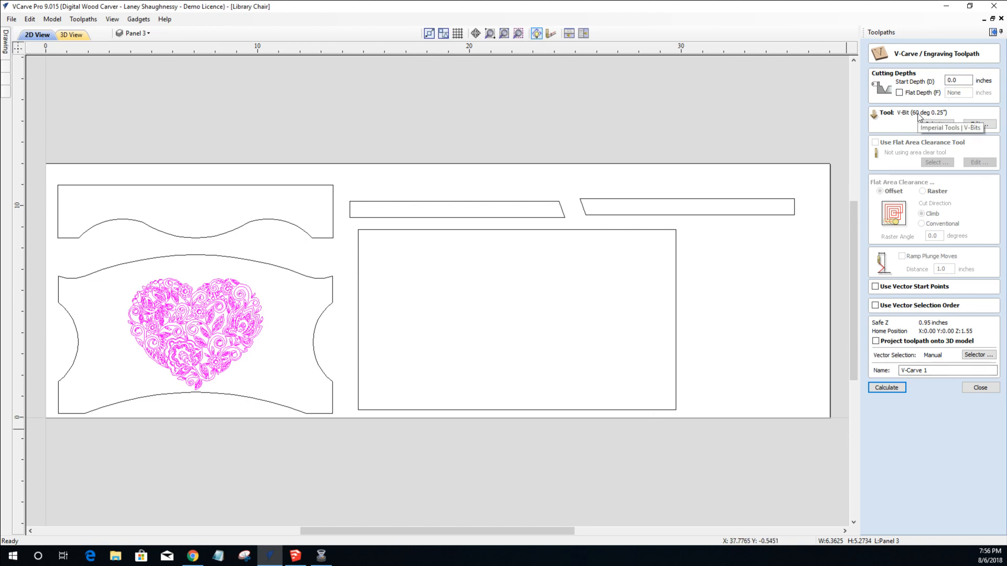
left_click(887, 388)
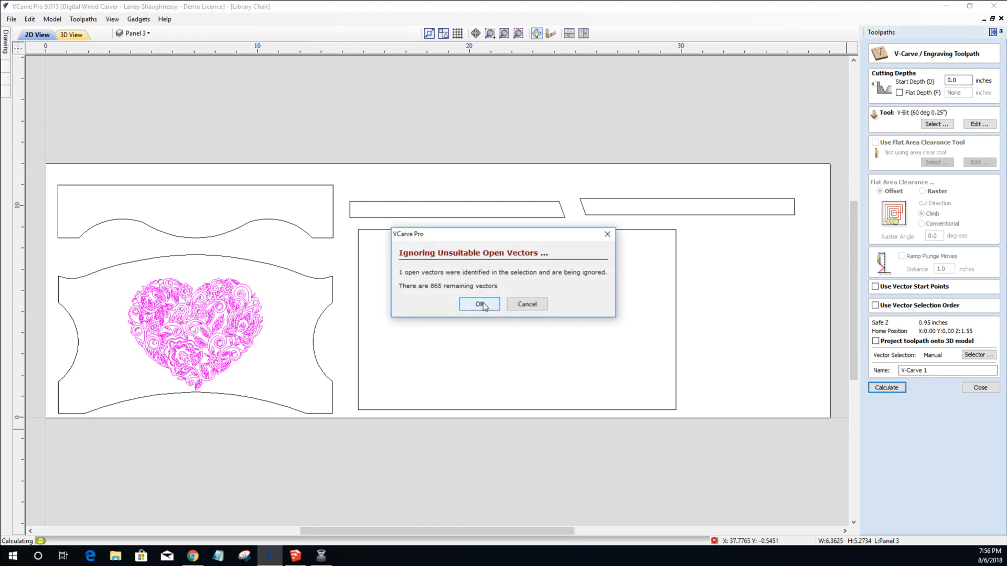
left_click(479, 304)
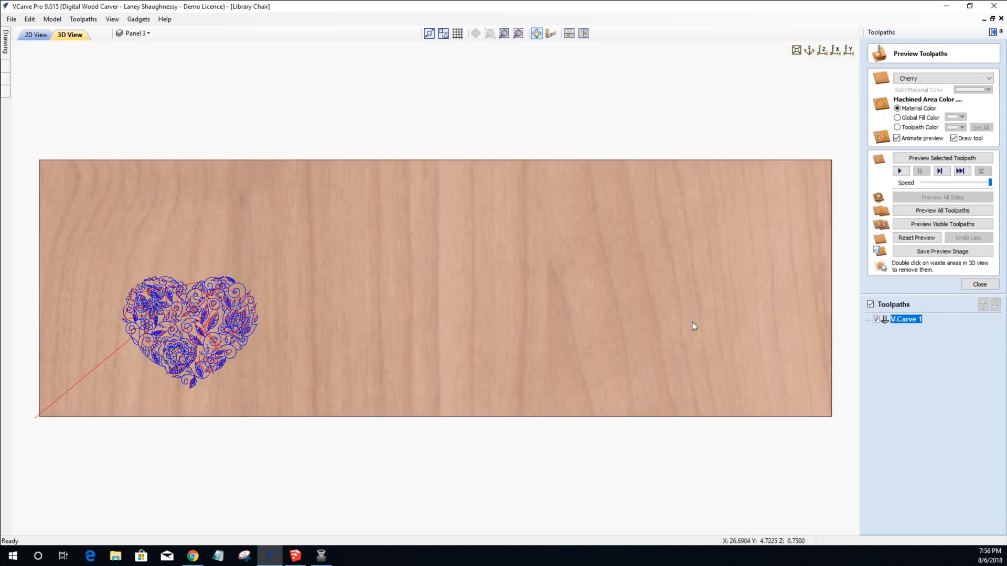
Calculate an outside profile toolpath for the large curved part with a 0.75 inch cut depth and the 0.25 inch end mill.
left_click(29, 36)
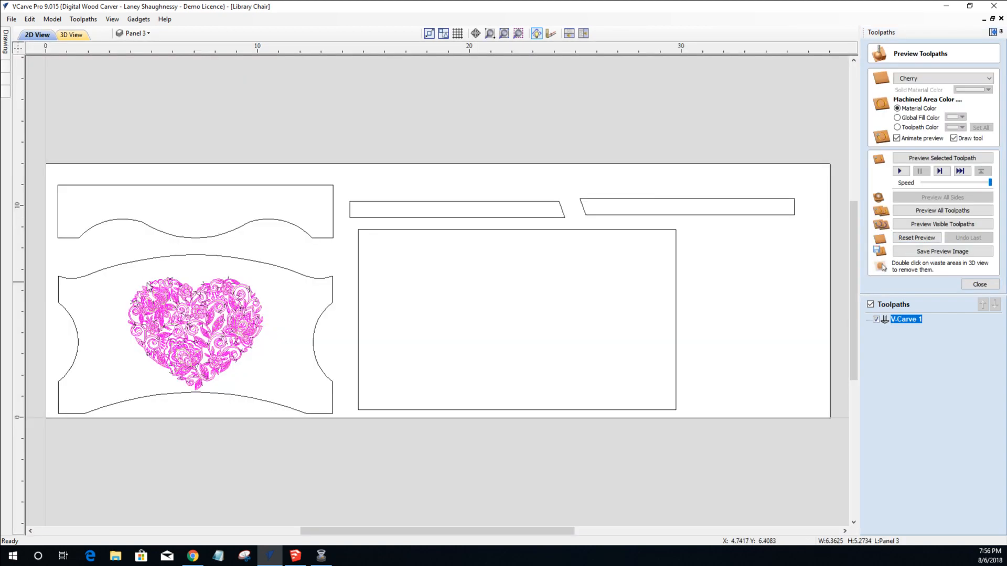
left_click(164, 259)
left_click(980, 285)
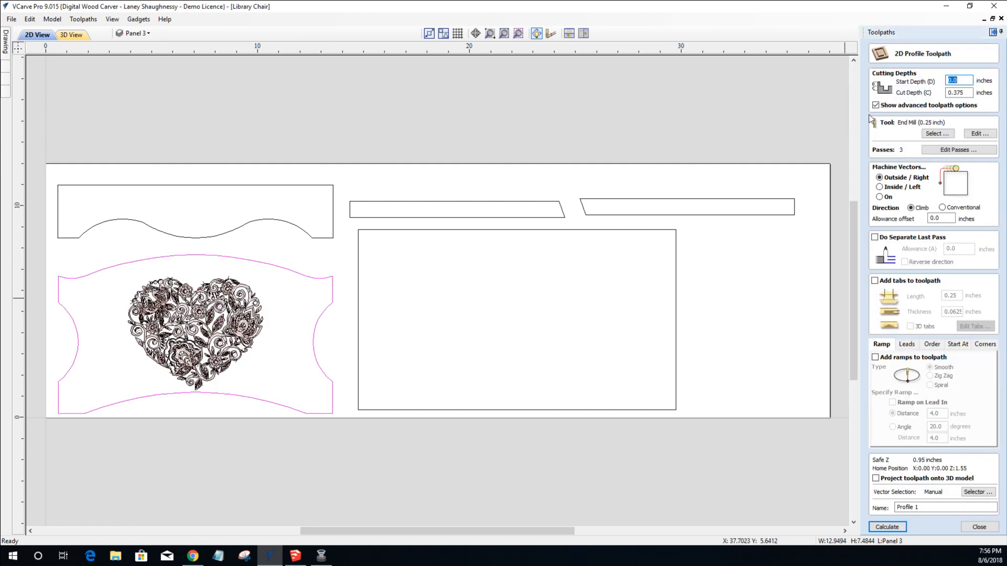
key("Tab")
type(".")
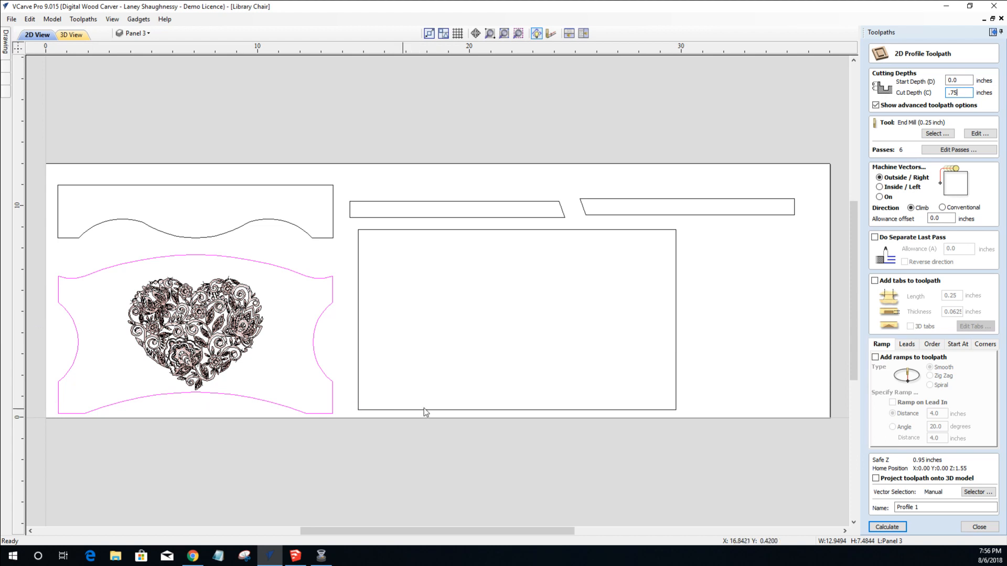
left_click(887, 526)
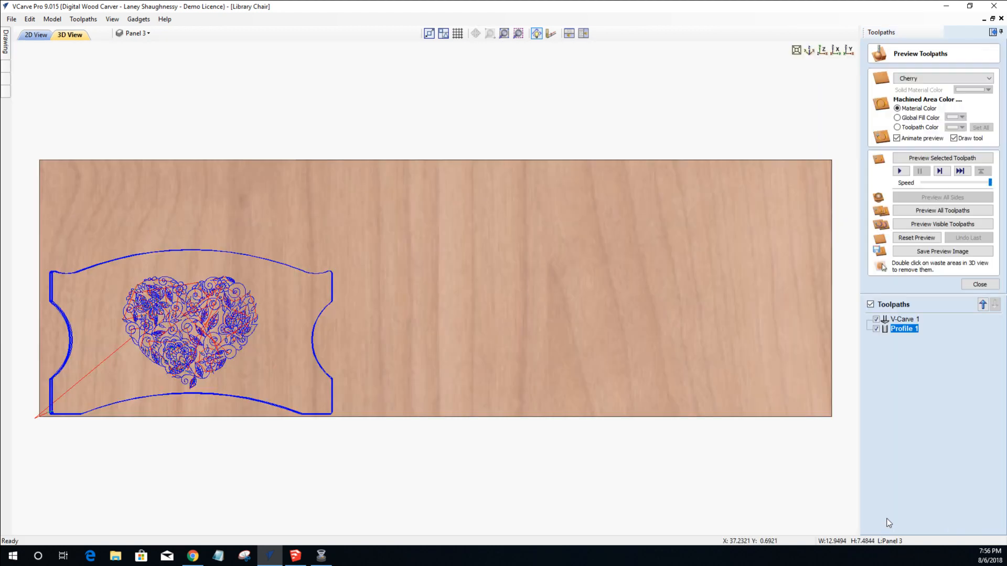
Preview all toolpaths in the 3D view and remove the waste material around the carved curved part.
left_click(922, 225)
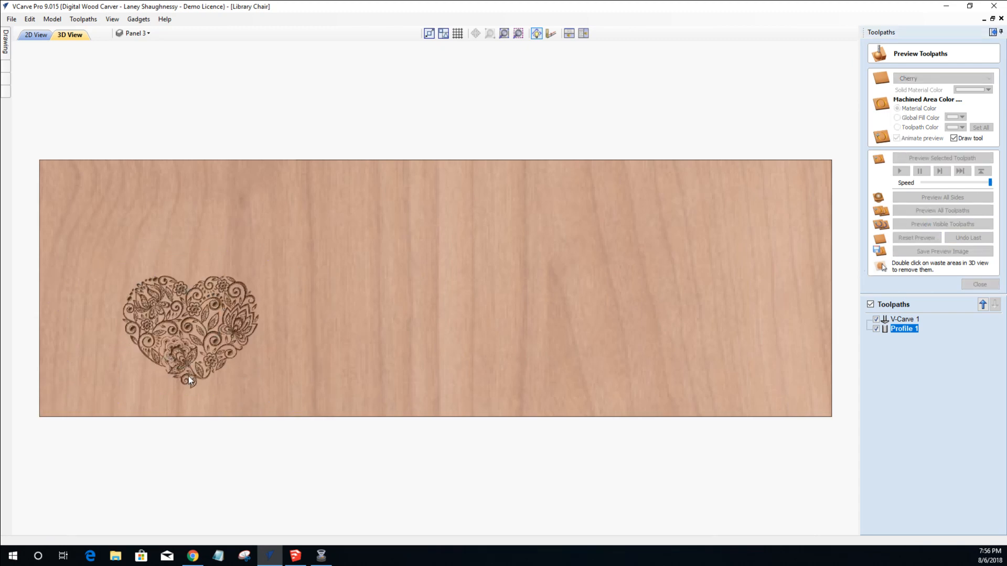
double_click(446, 343)
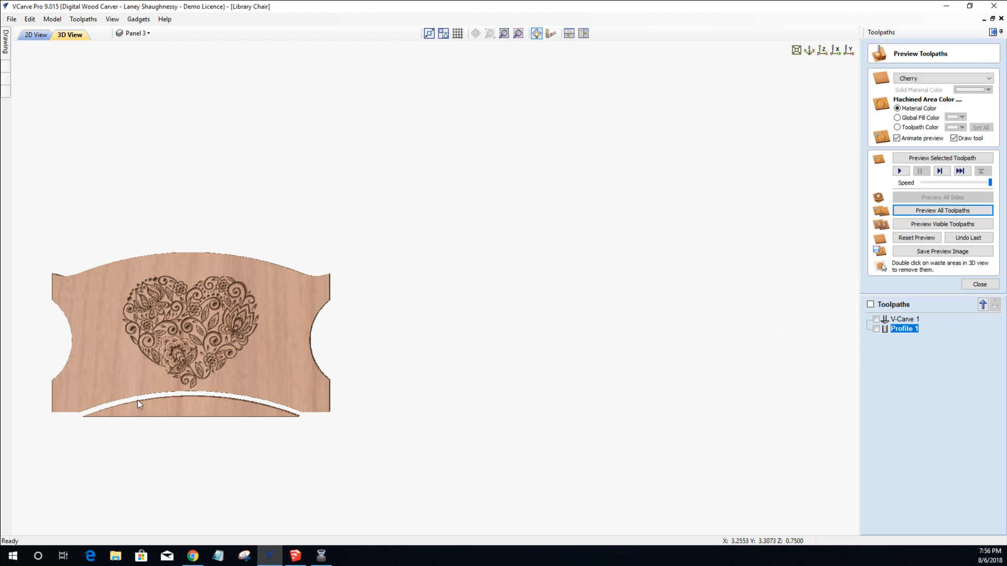
double_click(185, 411)
left_click_drag(144, 347, 755, 81)
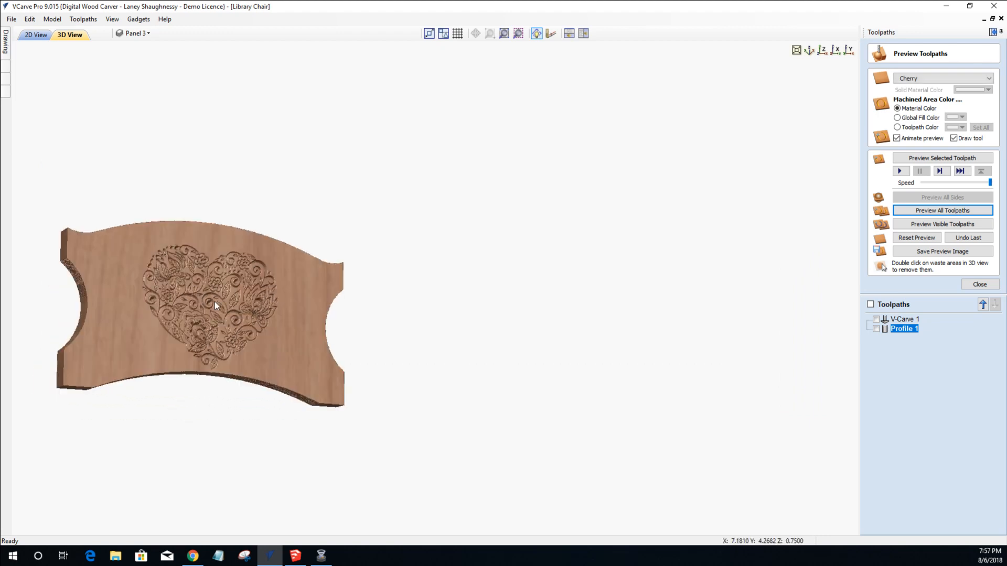
scroll(198, 315, "up", 2)
middle_click_drag(125, 318, 613, 261)
left_click_drag(543, 263, 414, 294)
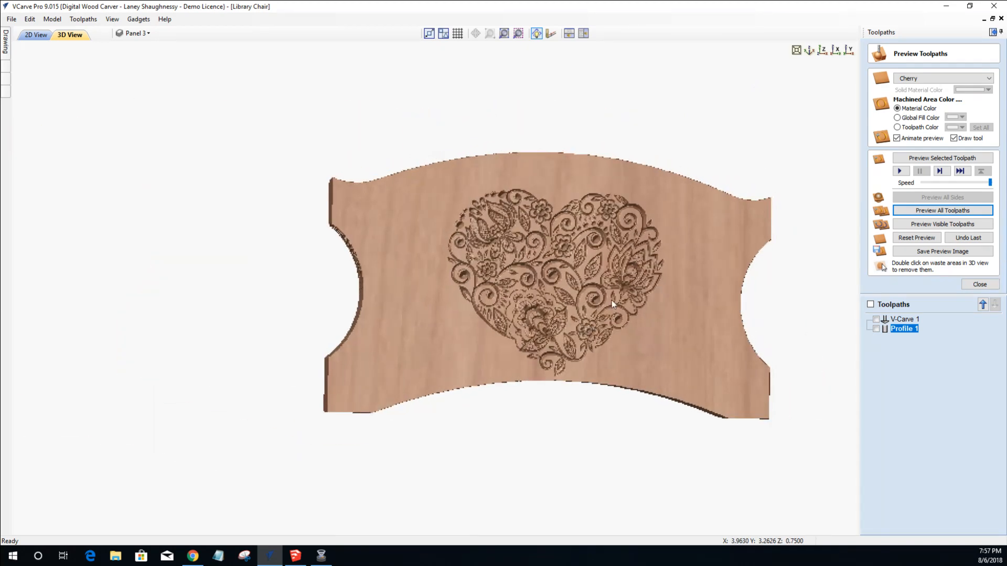
scroll(616, 259, "up", 1)
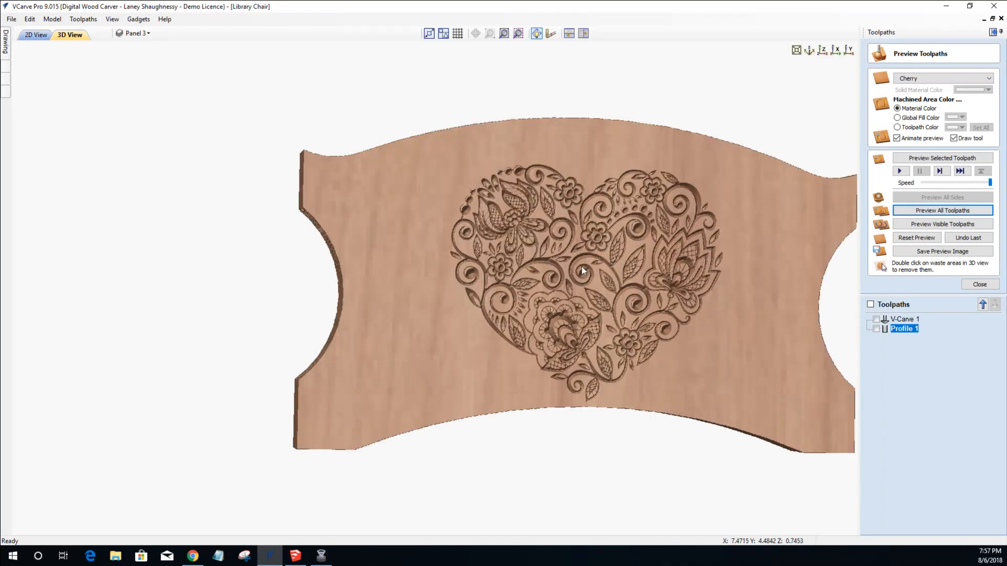
Inspect the simulated heart carving on the curved panel and reset the toolpath preview.
left_click_drag(615, 259, 563, 275)
middle_click_drag(562, 275, 384, 281)
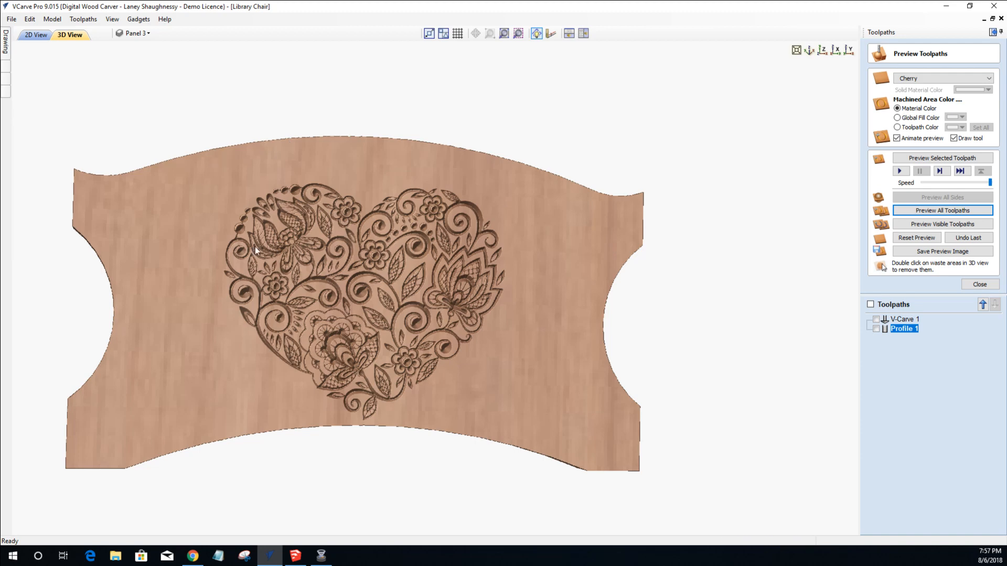
scroll(150, 325, "up", 3)
left_click_drag(190, 307, 257, 360)
scroll(238, 241, "down", 1)
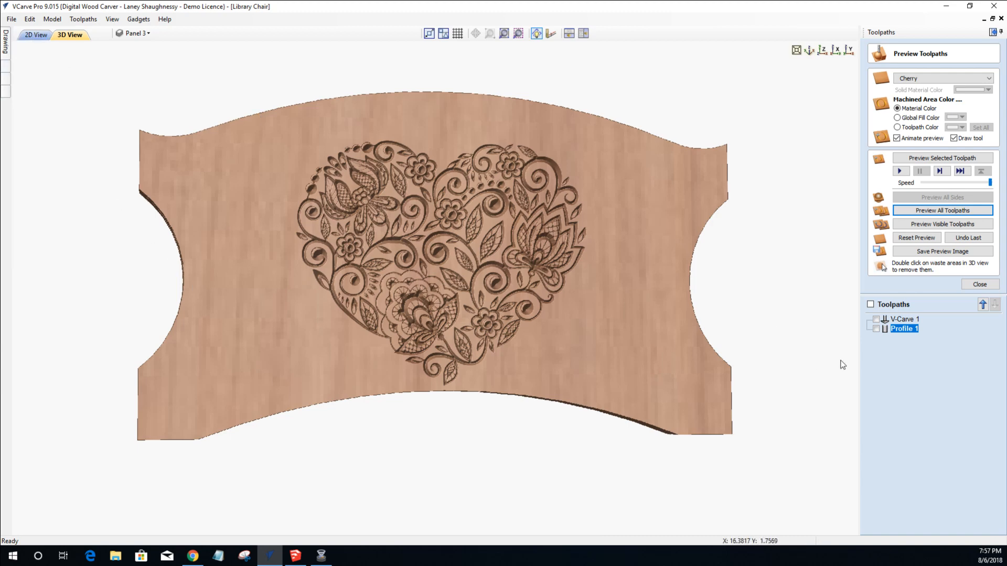
left_click(900, 240)
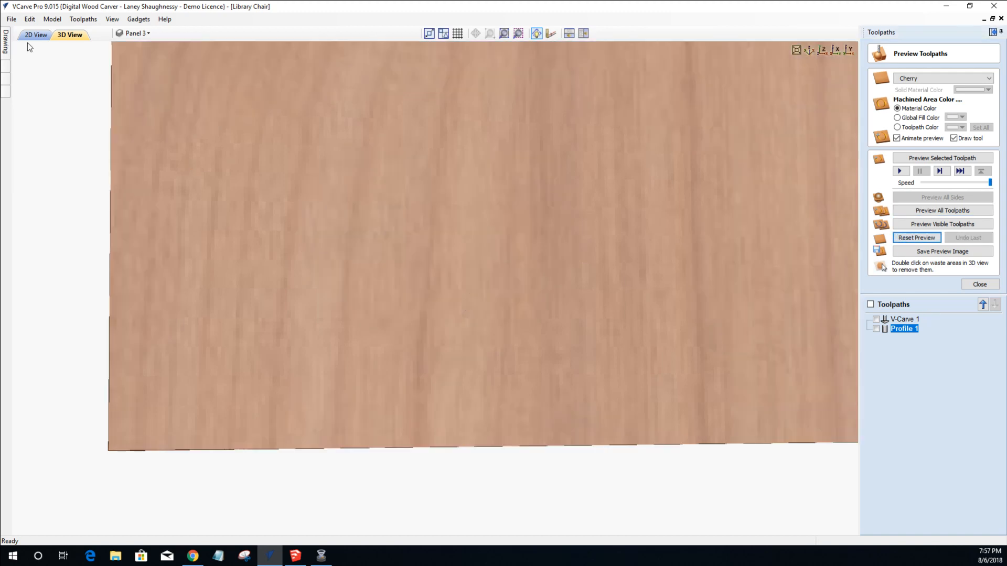
Delete the heart vectors from the curved panel in the 2D view.
left_click(32, 36)
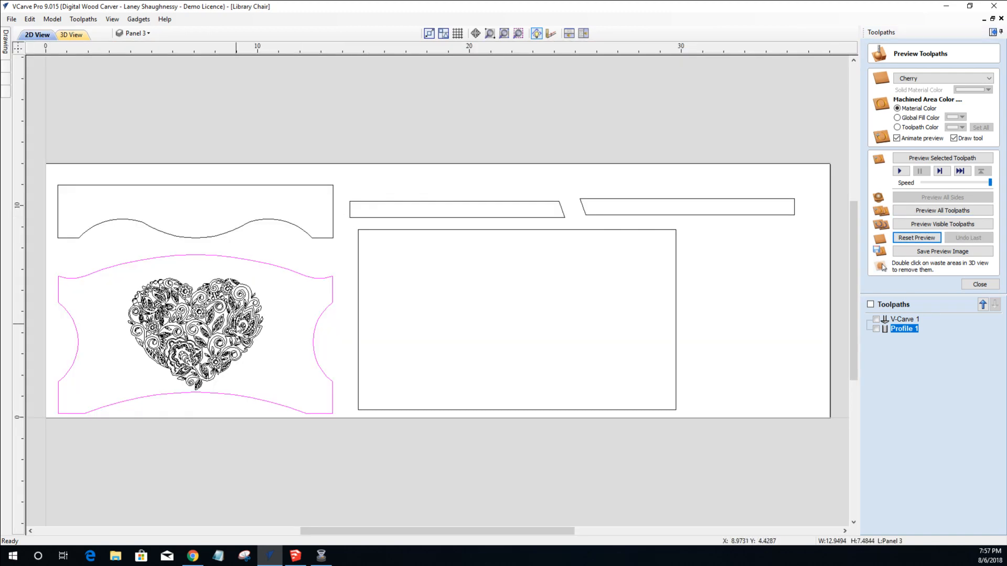
left_click(236, 327)
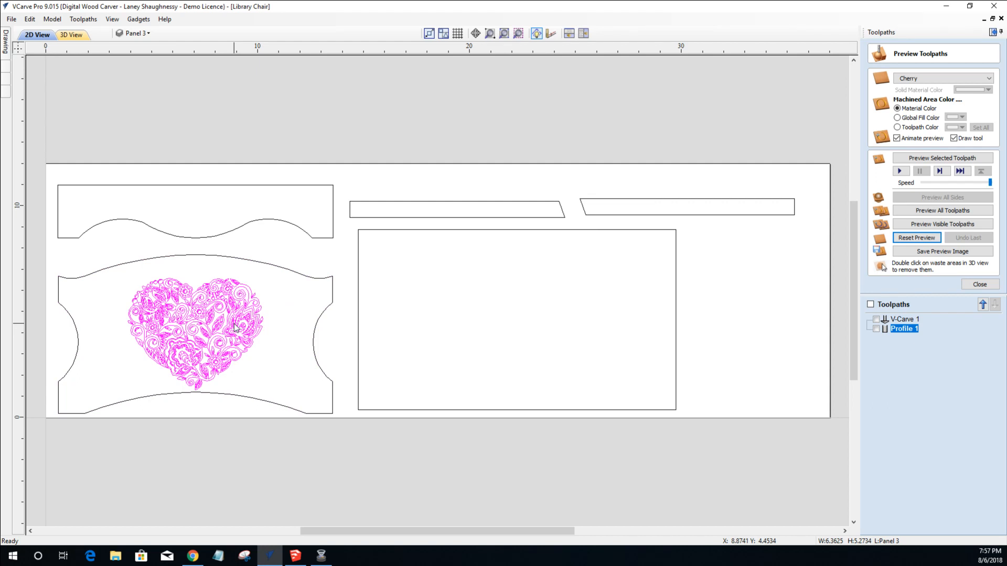
key("Delete")
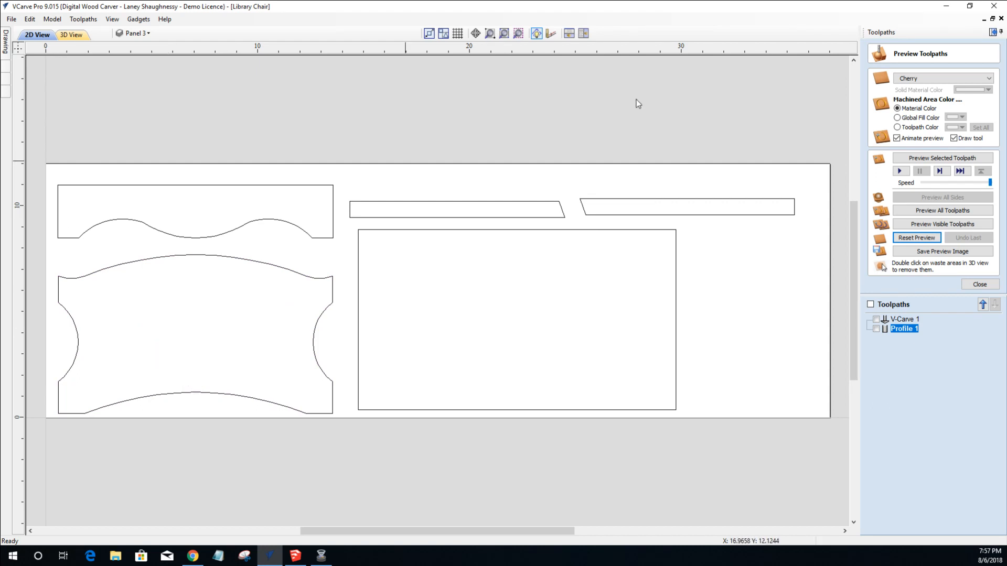
Import the scrolls-designs-decoration-31956042 image from Downloads as a bitmap for tracing.
left_click(992, 32)
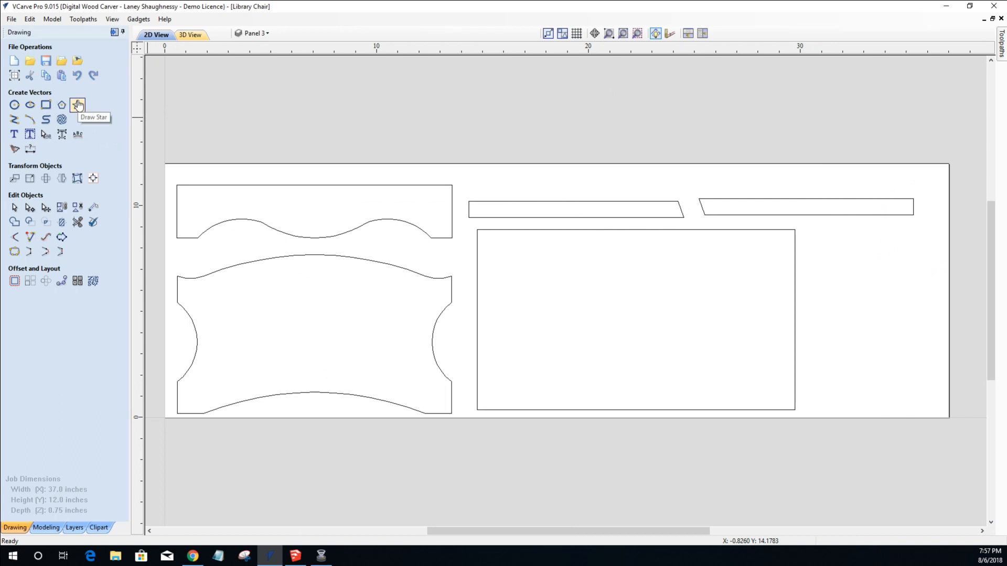
left_click(77, 60)
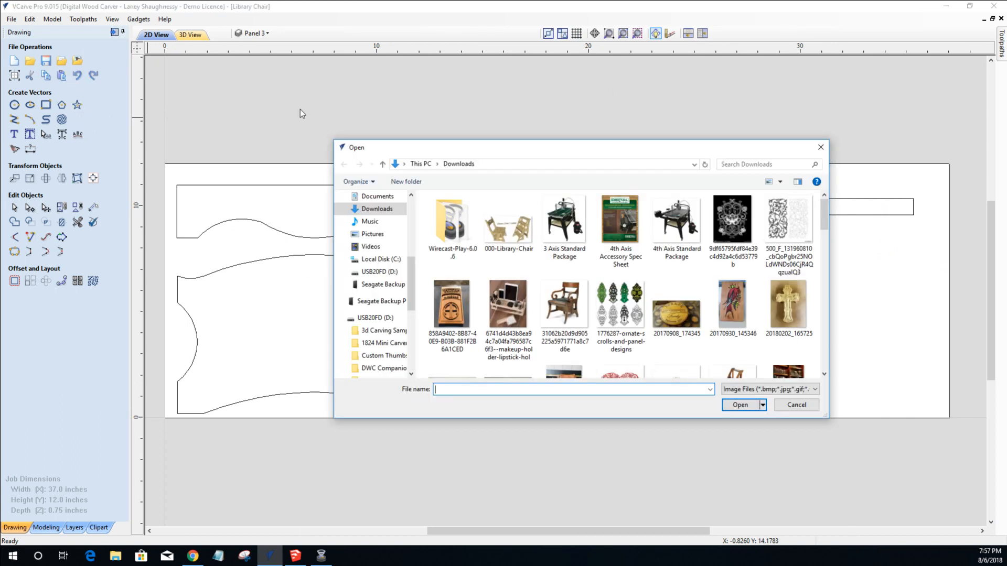
left_click_drag(823, 219, 846, 360)
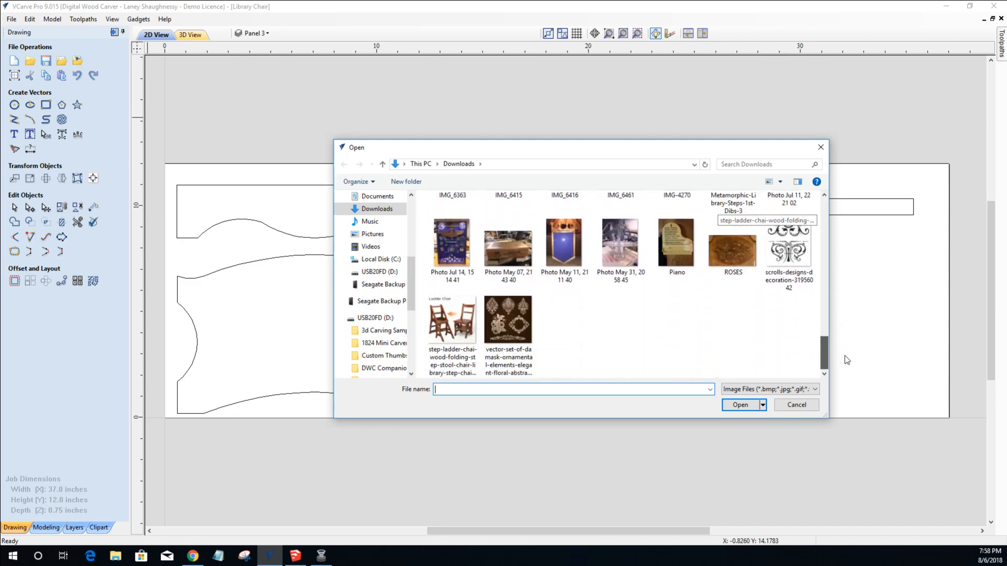
left_click(789, 244)
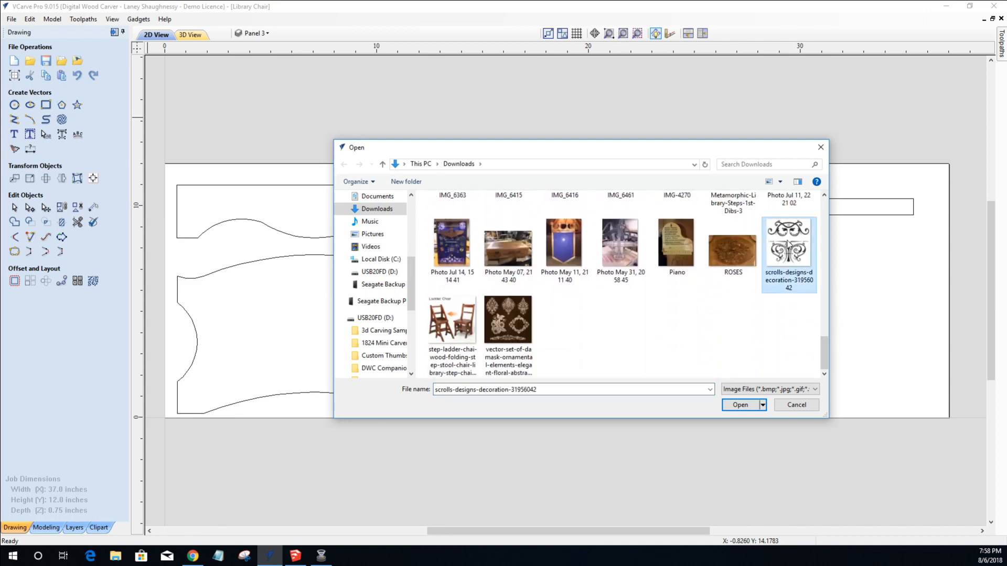
double_click(788, 244)
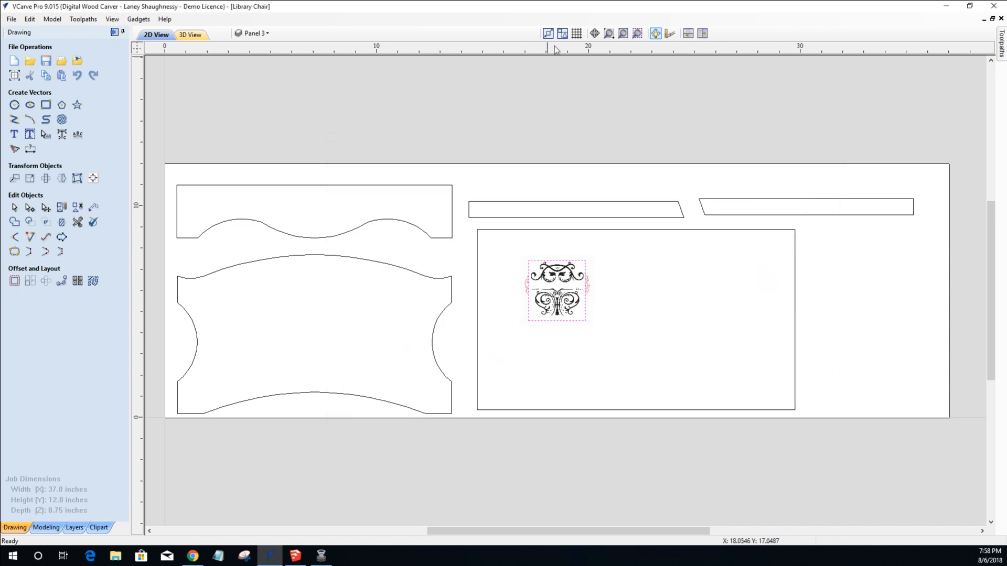
Set the bitmap fading to 0% in Trace Bitmap and delete the old heart image behind the scroll design.
left_click(639, 36)
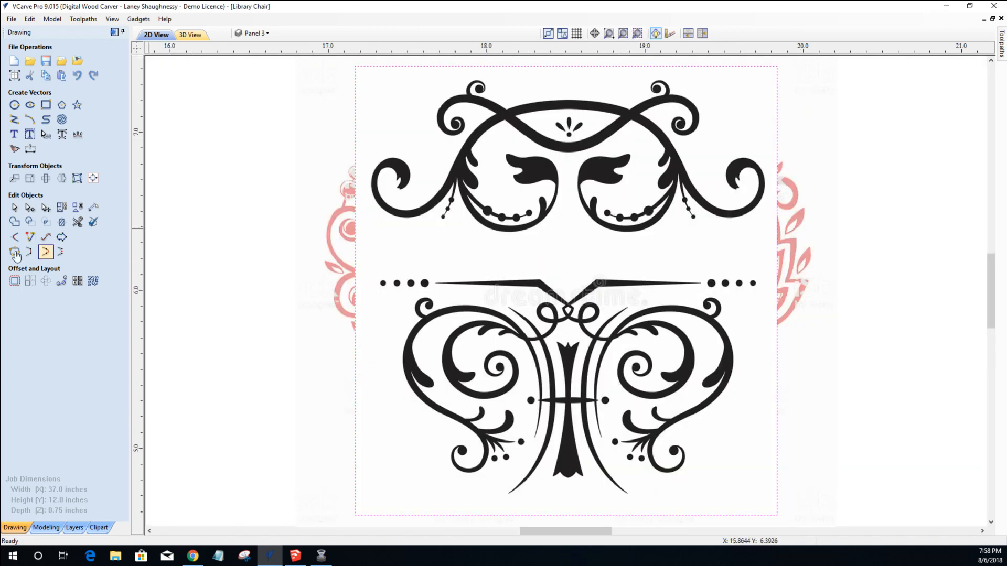
left_click(14, 149)
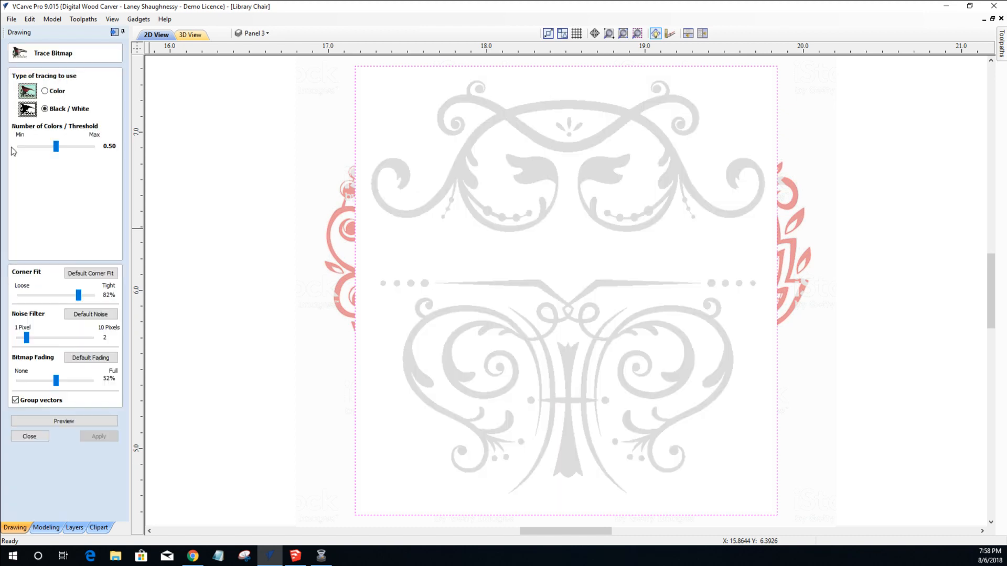
left_click_drag(60, 387, 17, 383)
left_click(332, 242)
key("Delete")
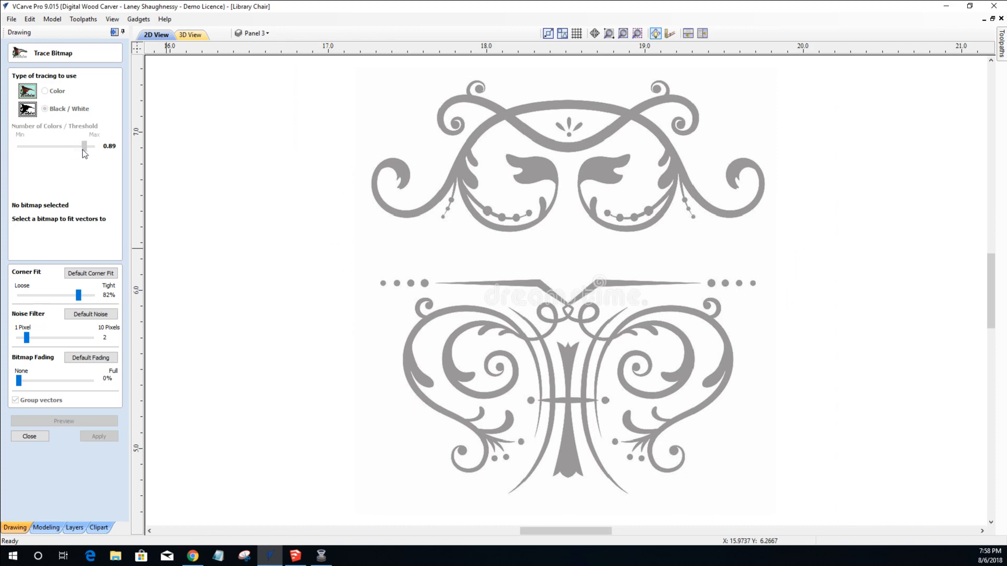
Trace the scroll bitmap in black and white with a threshold of 0.80 and apply the grouped vectors.
left_click(447, 281)
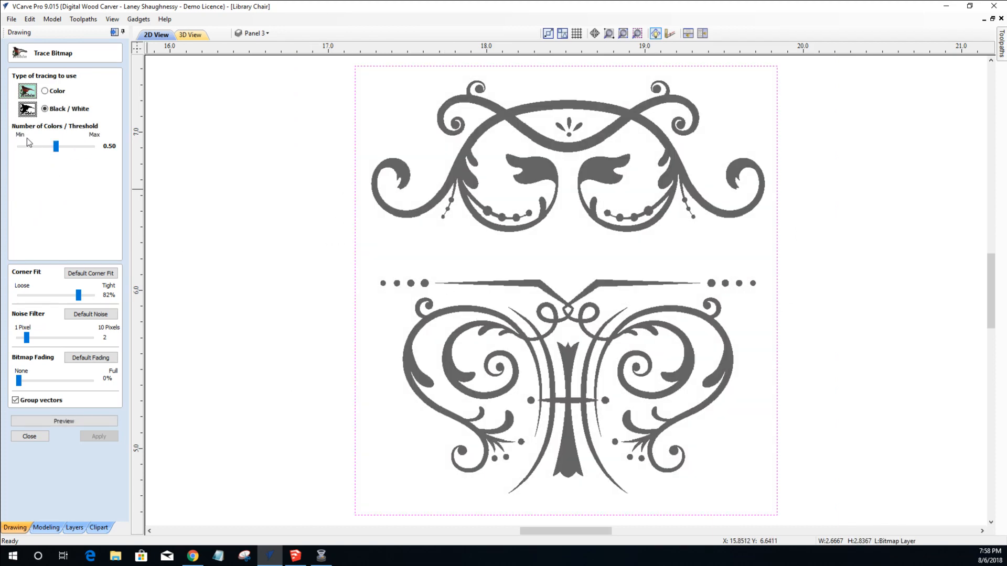
left_click_drag(56, 153, 78, 152)
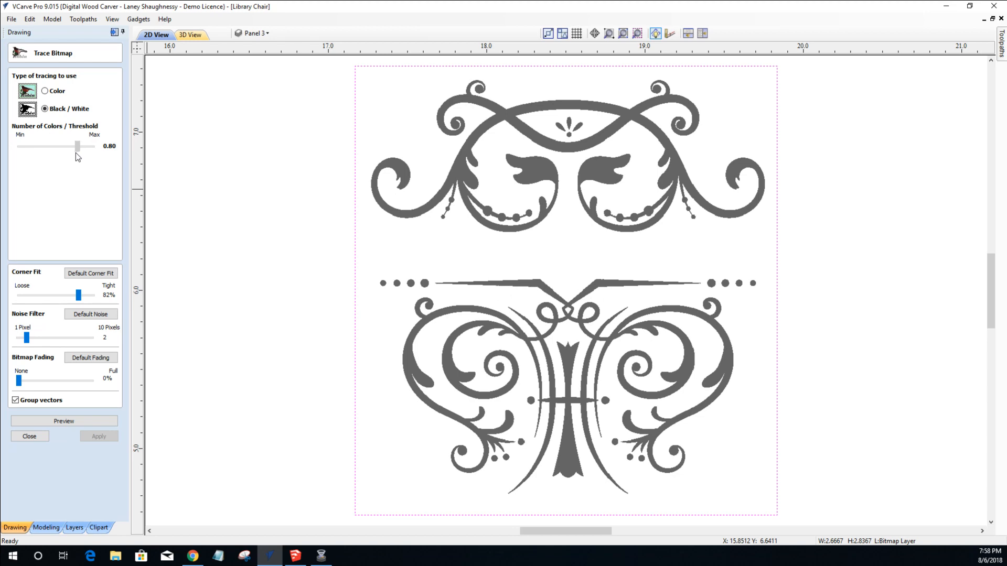
left_click_drag(75, 153, 75, 153)
left_click(64, 421)
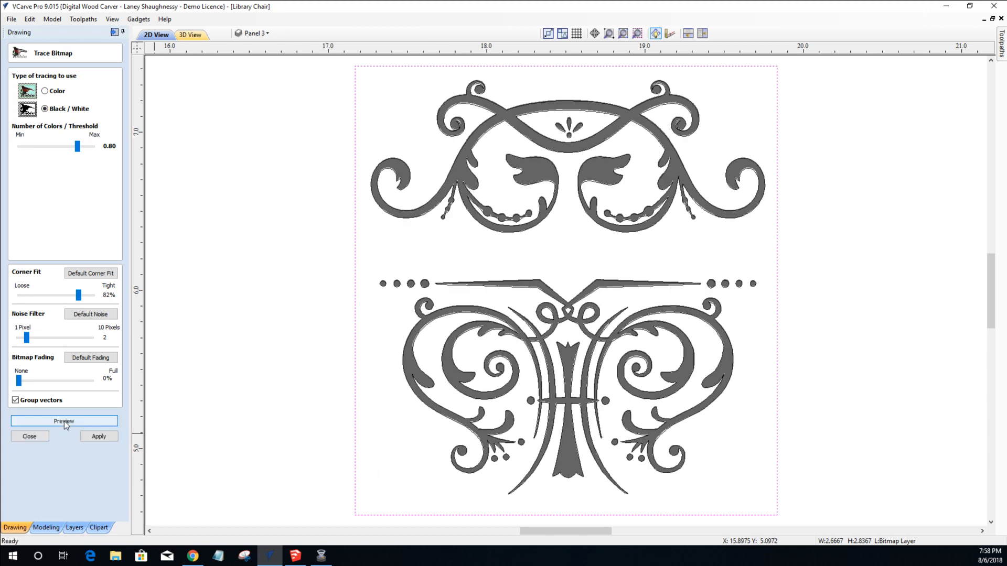
left_click(107, 440)
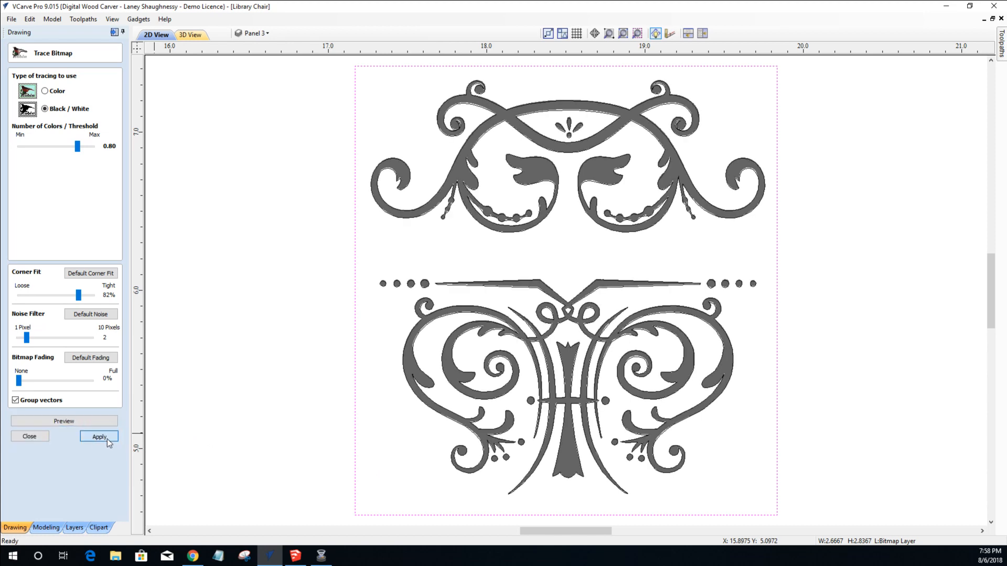
left_click(34, 438)
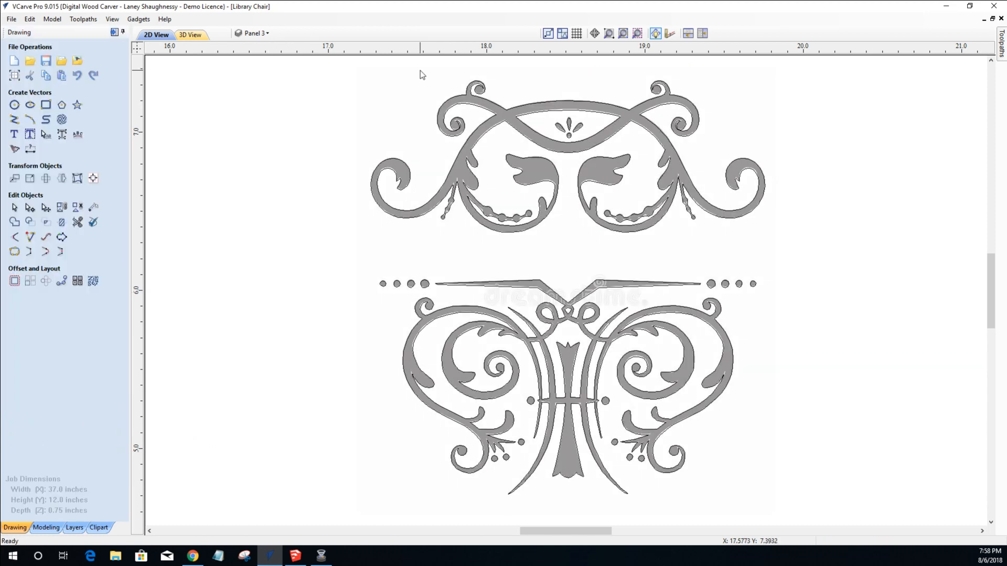
Hide the Bitmap Layer so only the traced vectors are displayed.
left_click(253, 33)
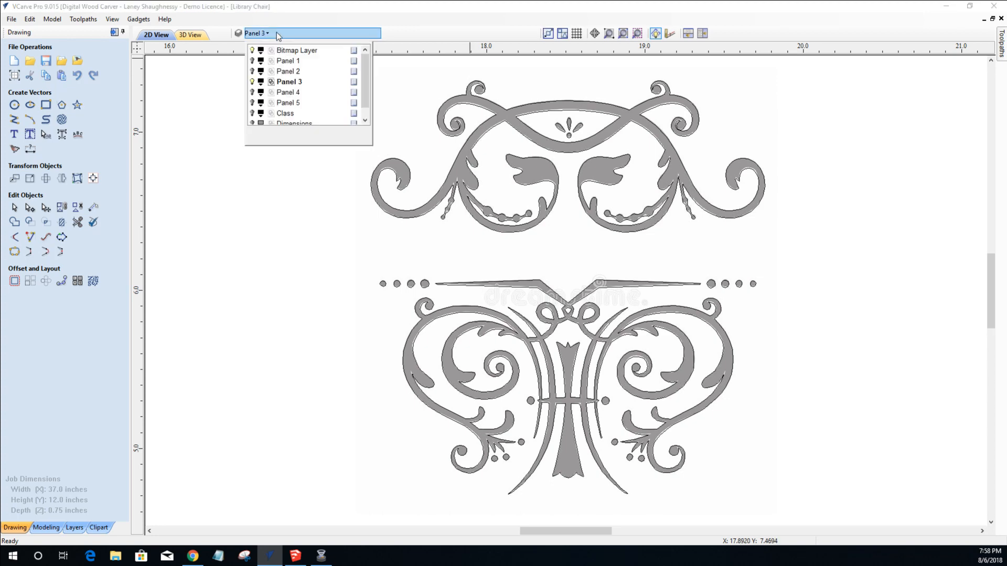
left_click(252, 51)
left_click(334, 279)
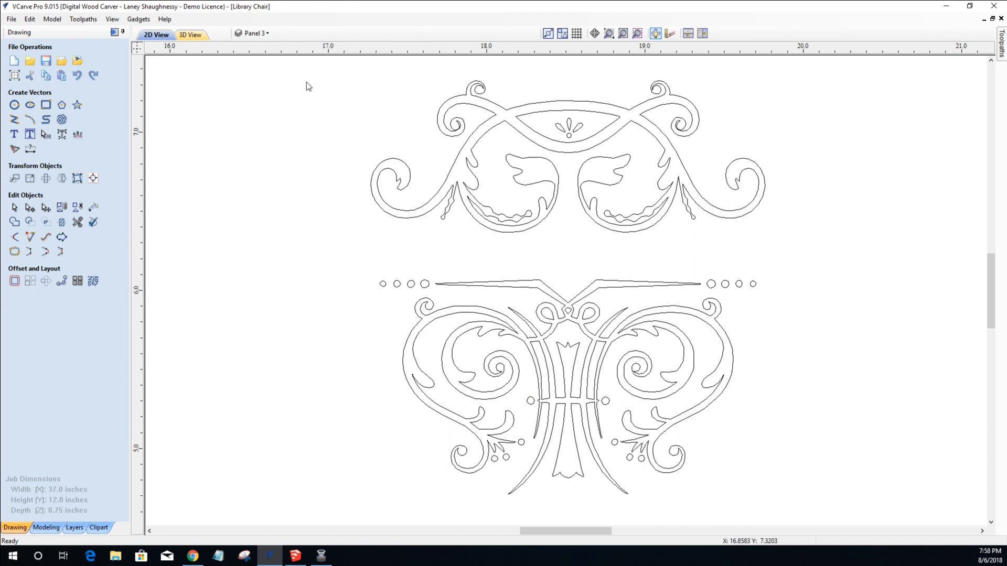
Ungroup the traced scrollwork and delete its upper ornament.
left_click_drag(309, 64, 815, 214)
key("ctrl+a")
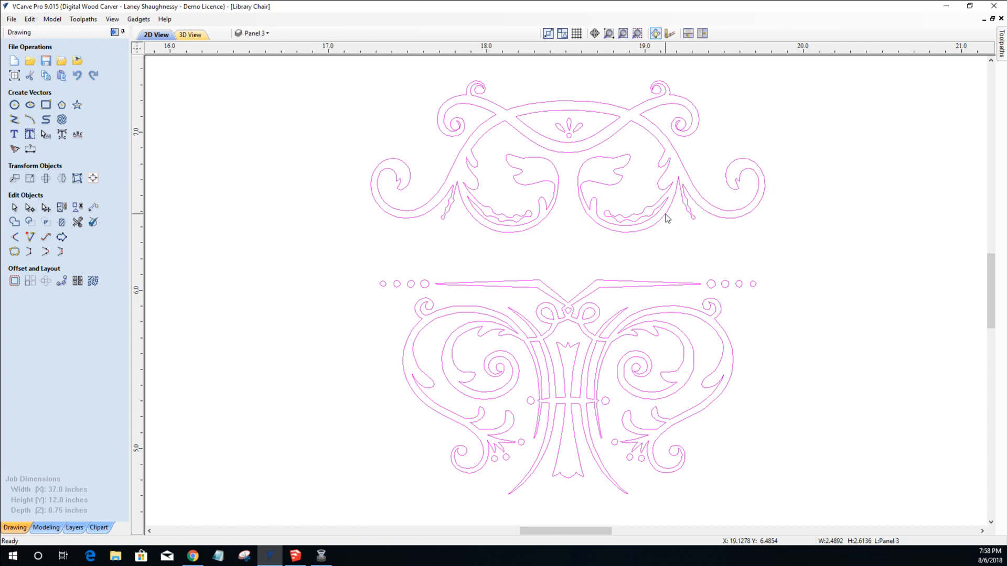
left_click_drag(285, 72, 827, 251)
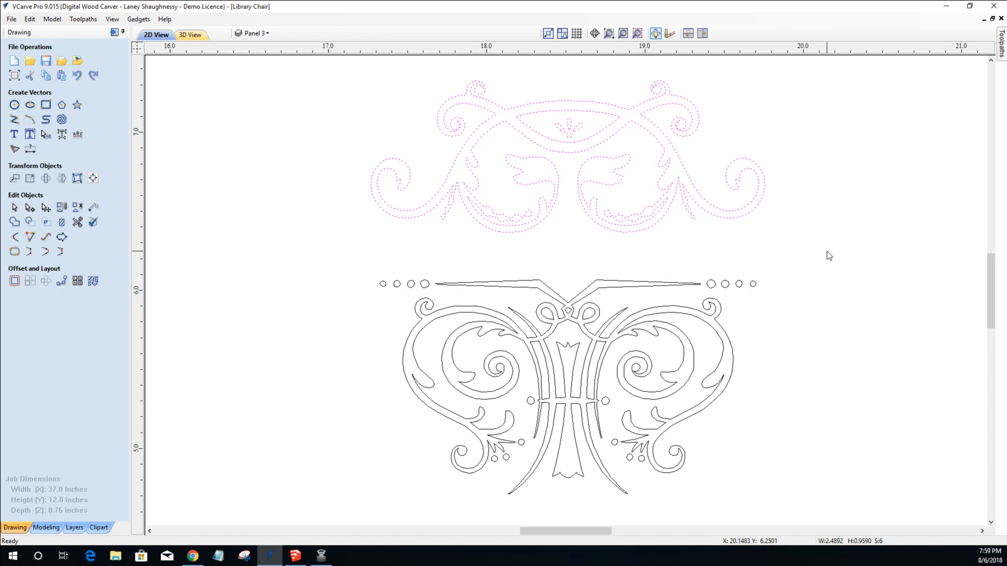
key("Delete")
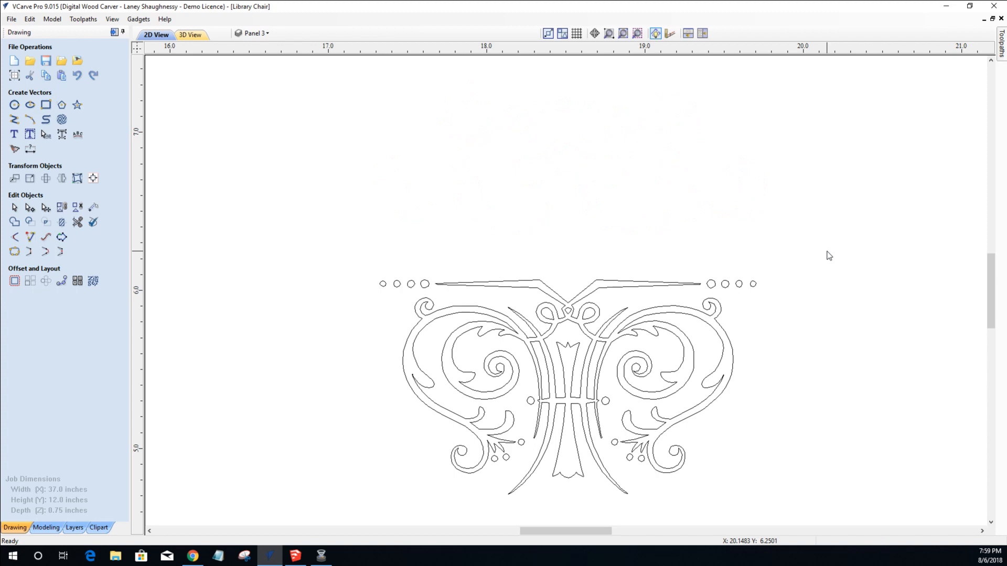
Center the remaining scroll ornament both ways on the curved panel using the panel as the alignment reference.
scroll(553, 411, "up", 4)
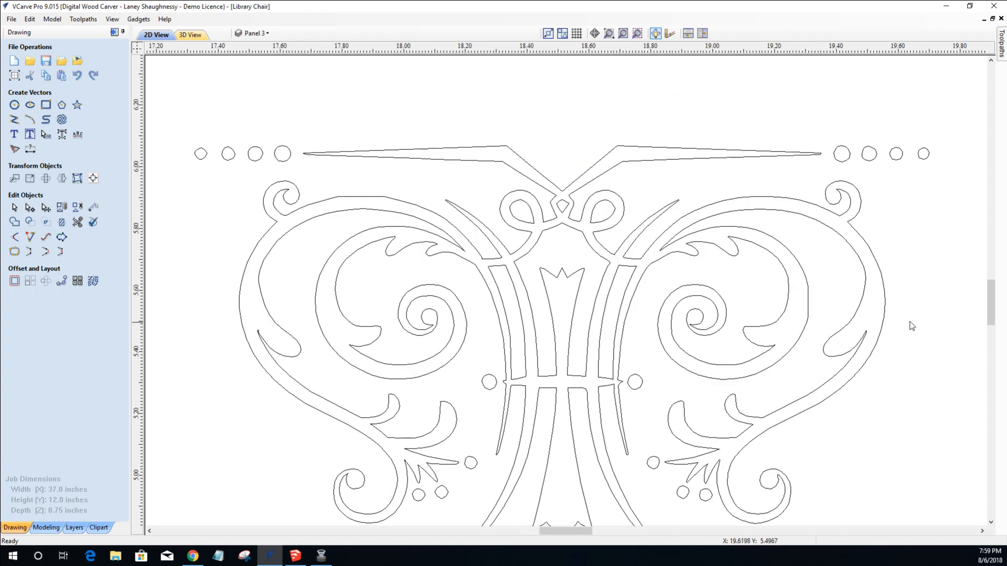
left_click_drag(990, 299, 990, 306)
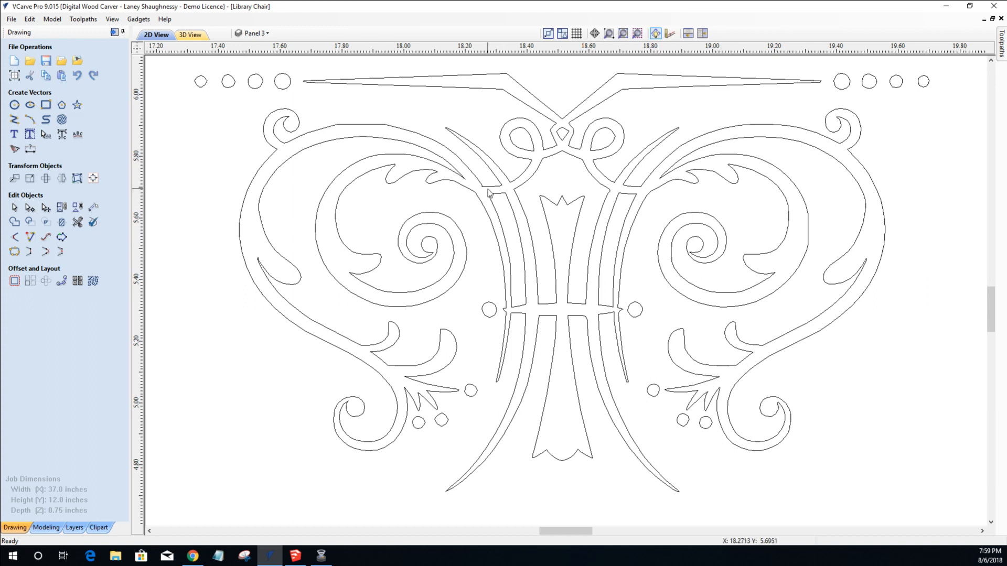
scroll(490, 201, "up", 5)
scroll(490, 201, "down", 10)
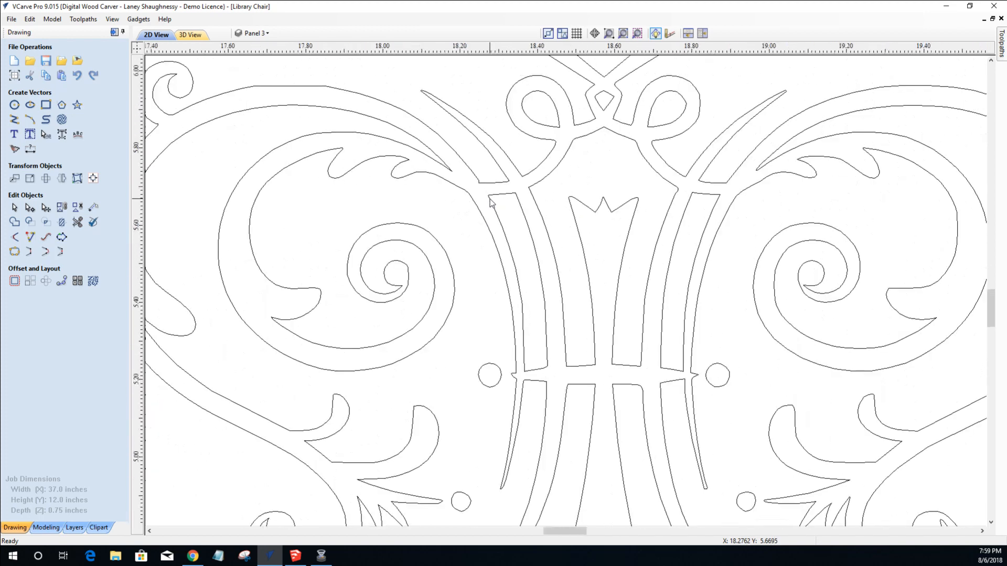
scroll(492, 208, "down", 3)
left_click_drag(387, 153, 582, 268)
left_click(491, 225)
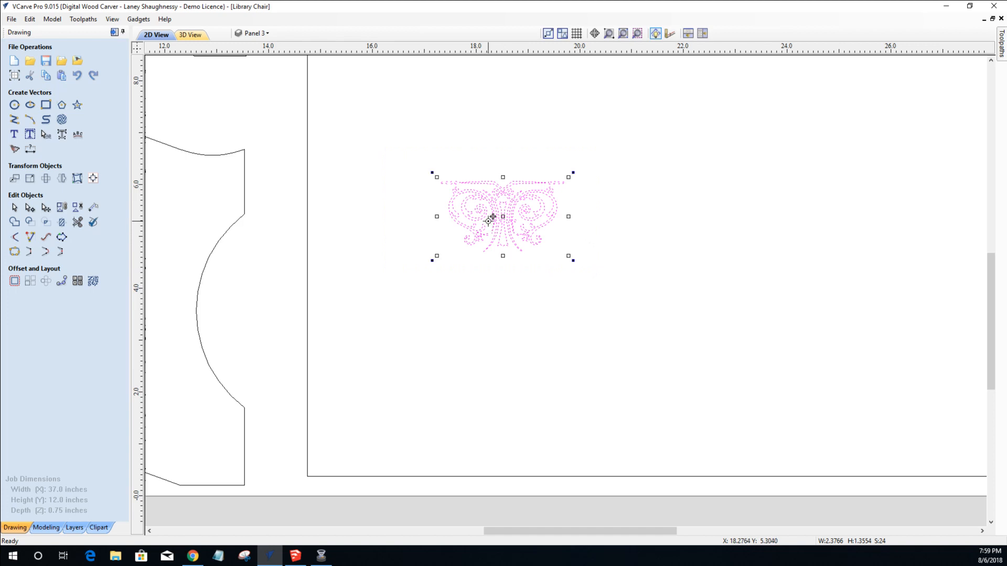
scroll(504, 231, "down", 4)
scroll(504, 231, "down", 2)
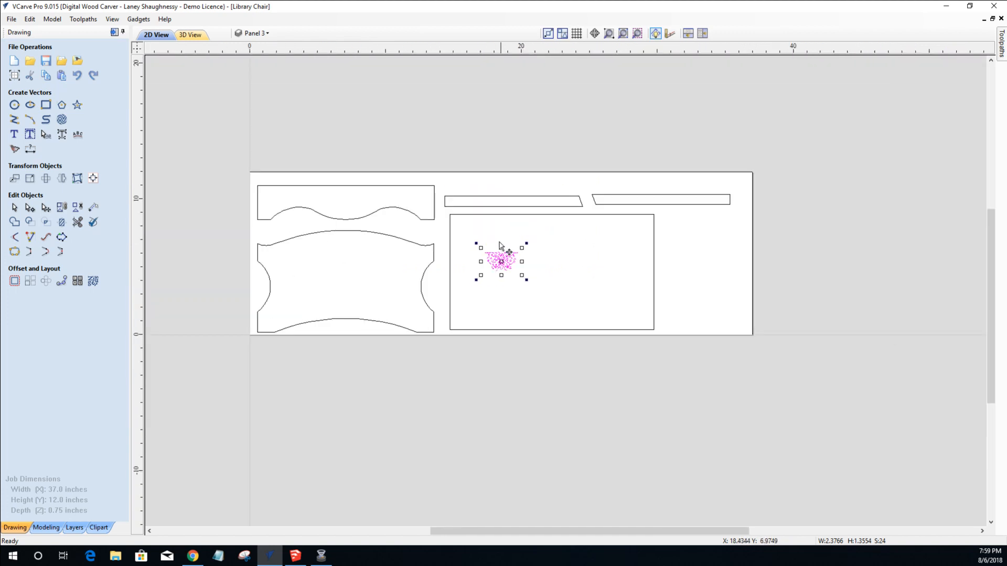
left_click(380, 237, "shift")
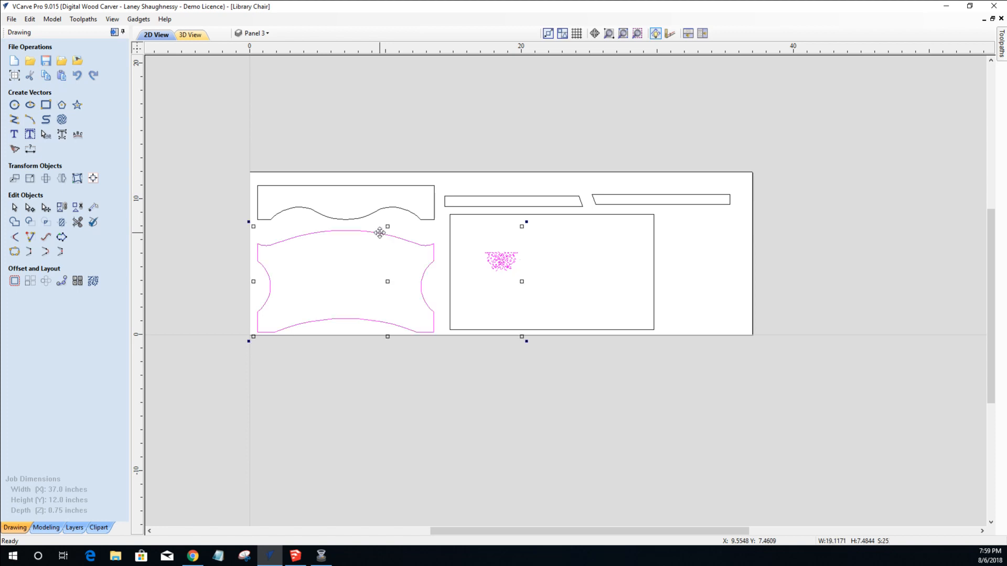
left_click(91, 179)
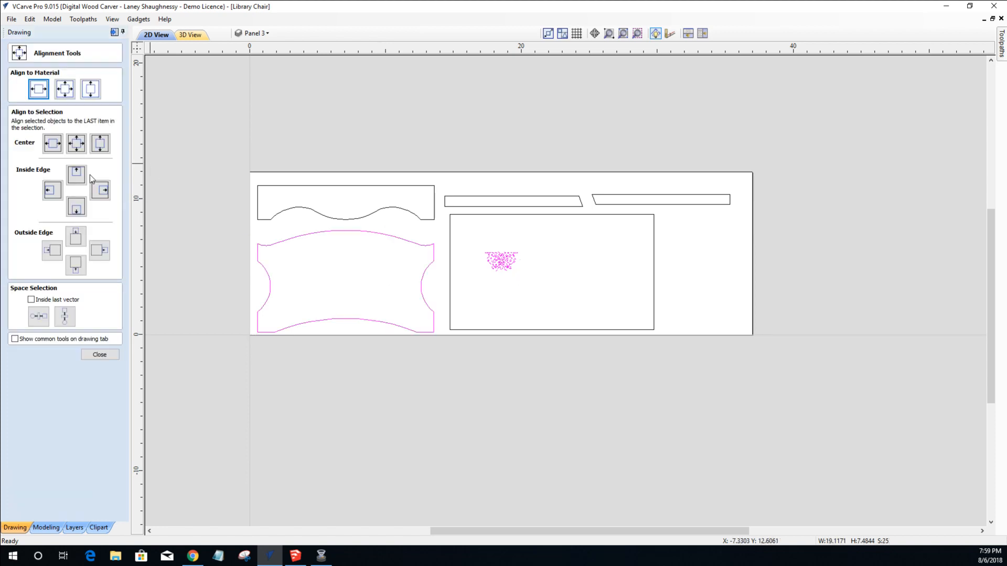
left_click(77, 148)
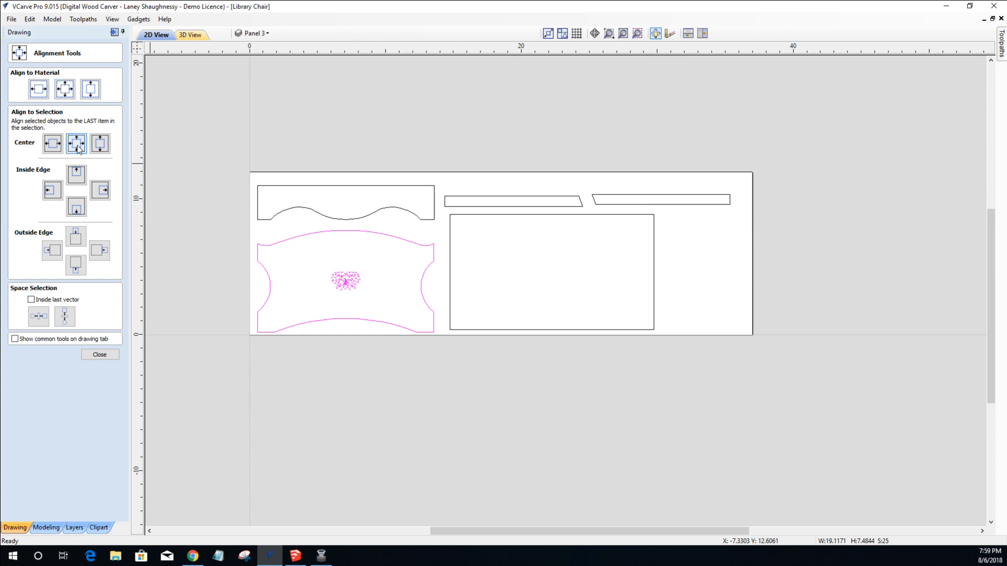
left_click(105, 356)
Enlarge the scroll ornament's main outline to about 7.5 by 4.9 inches on the curved panel.
left_click(339, 293)
left_click(338, 285)
left_click(356, 284)
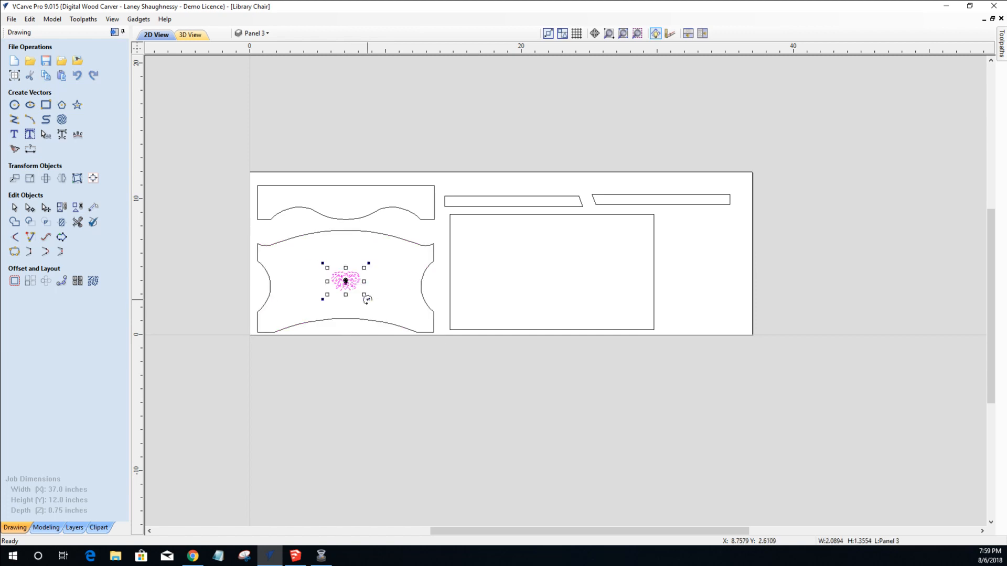
left_click_drag(363, 295, 393, 315)
scroll(347, 285, "up", 4)
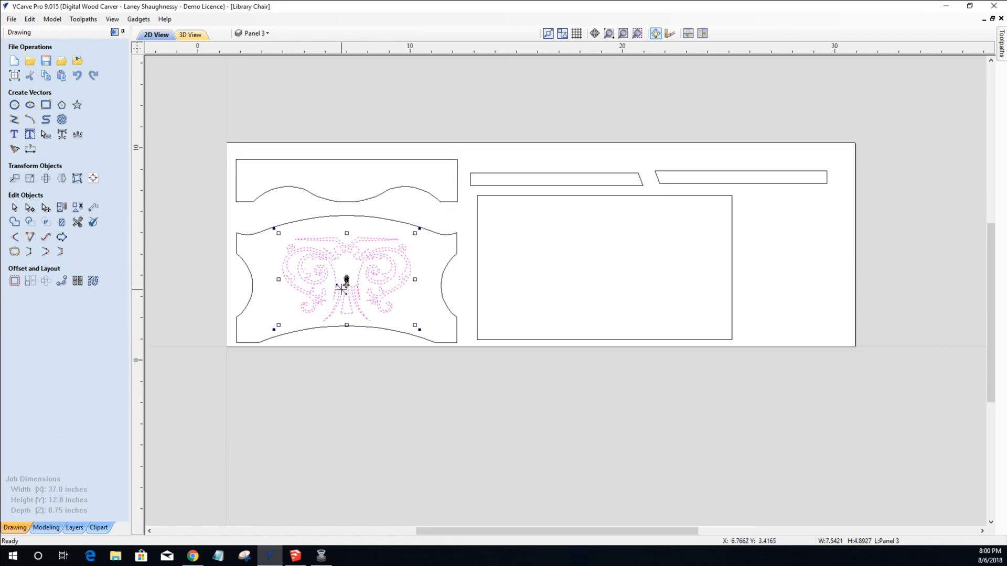
scroll(345, 284, "up", 3)
Undo the enlargement and the centering of the scroll ornament.
key("ctrl+z")
key("ctrl+z")
scroll(345, 288, "down", 3)
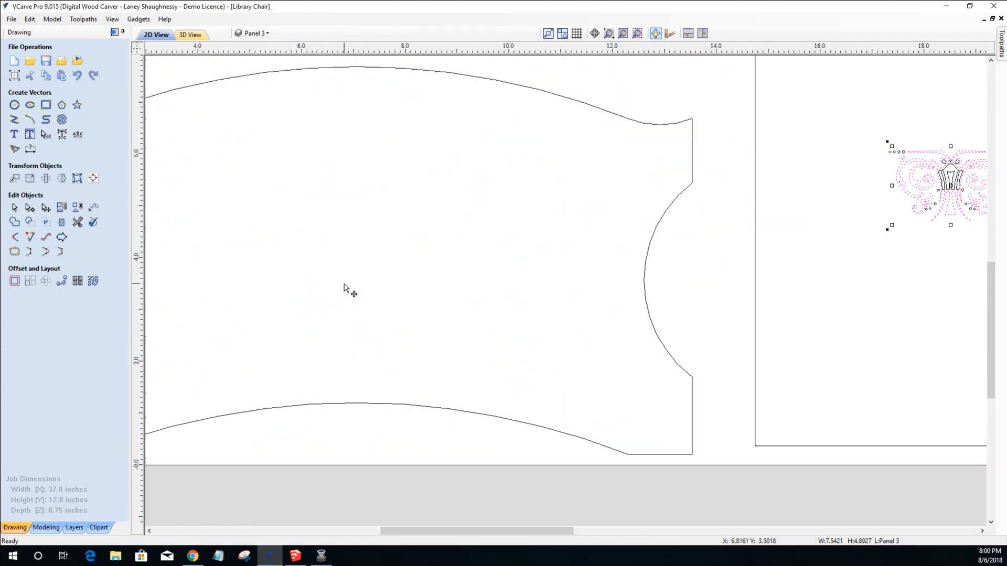
Center the complete scroll ornament, including its dots and upper bar, both ways on the curved panel.
left_click(766, 273)
left_click_drag(724, 136, 909, 264)
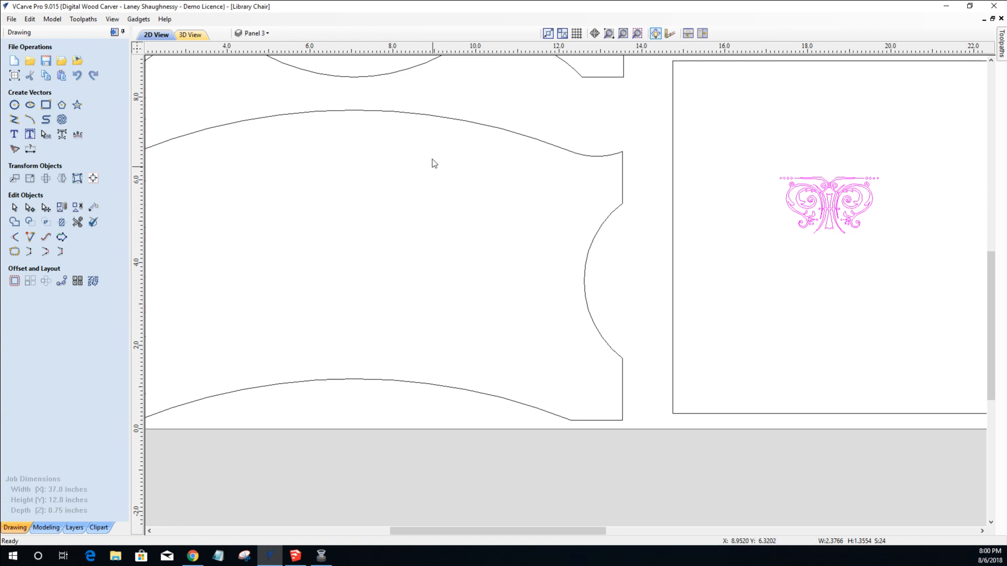
left_click(445, 122, "shift")
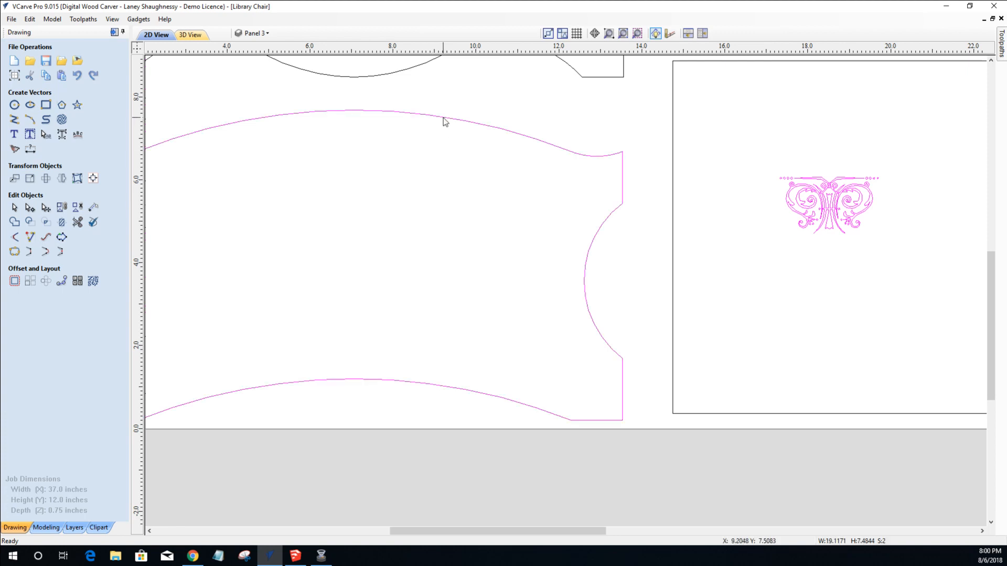
left_click(95, 180)
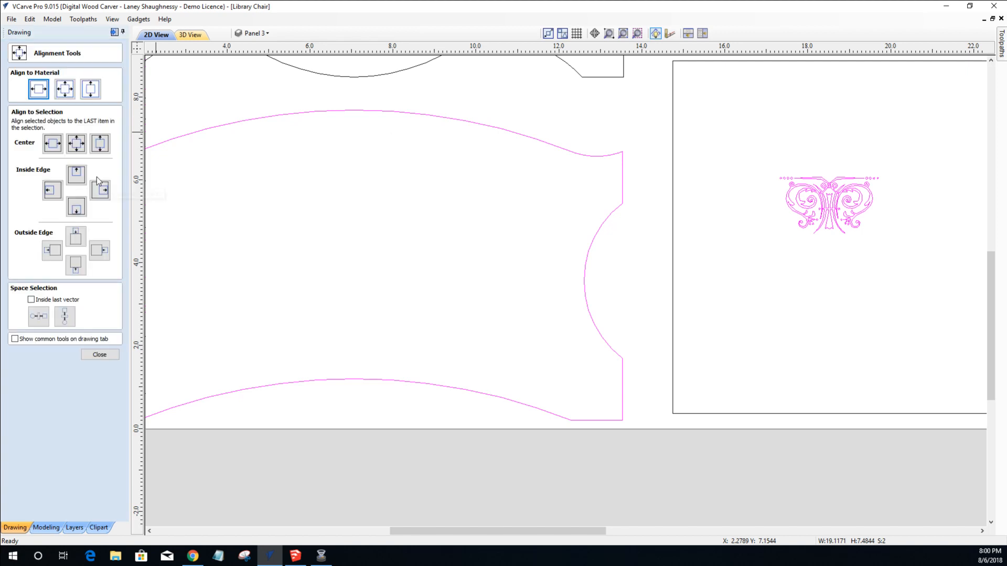
left_click(76, 143)
left_click(94, 354)
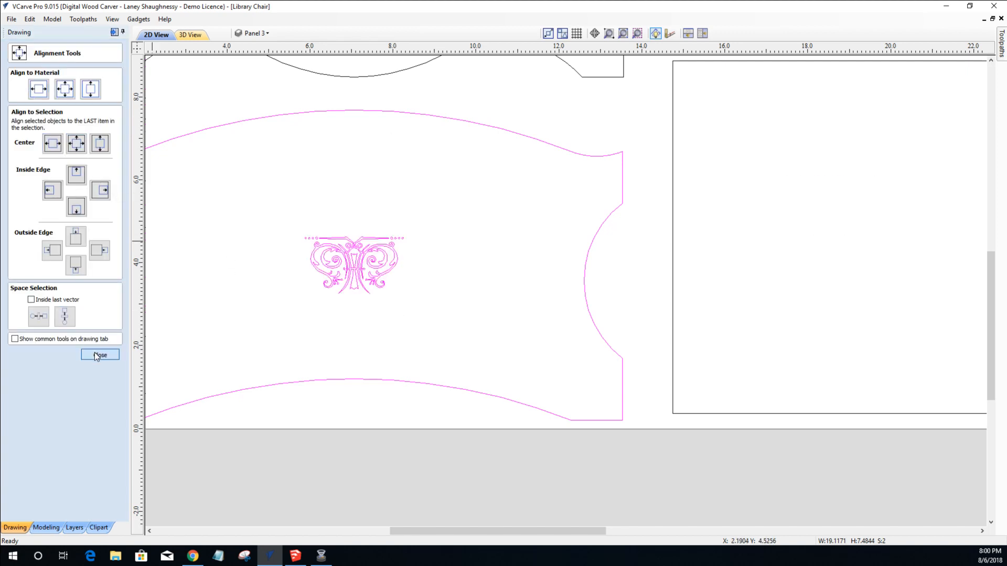
Enlarge the grouped scroll ornament about its center to about 7.9 by 4.5 inches on the curved panel.
left_click(270, 251)
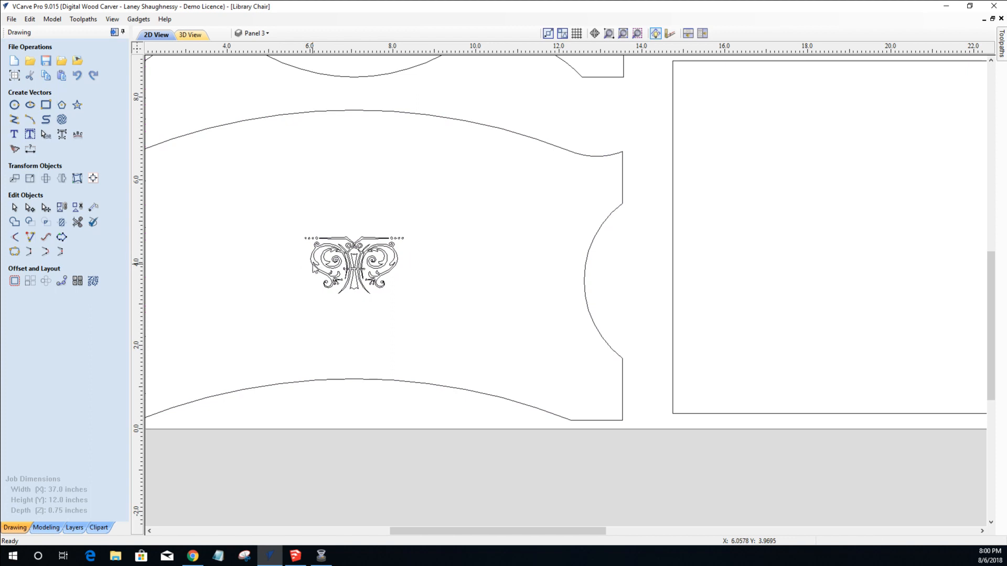
left_click(313, 268)
left_click(314, 267)
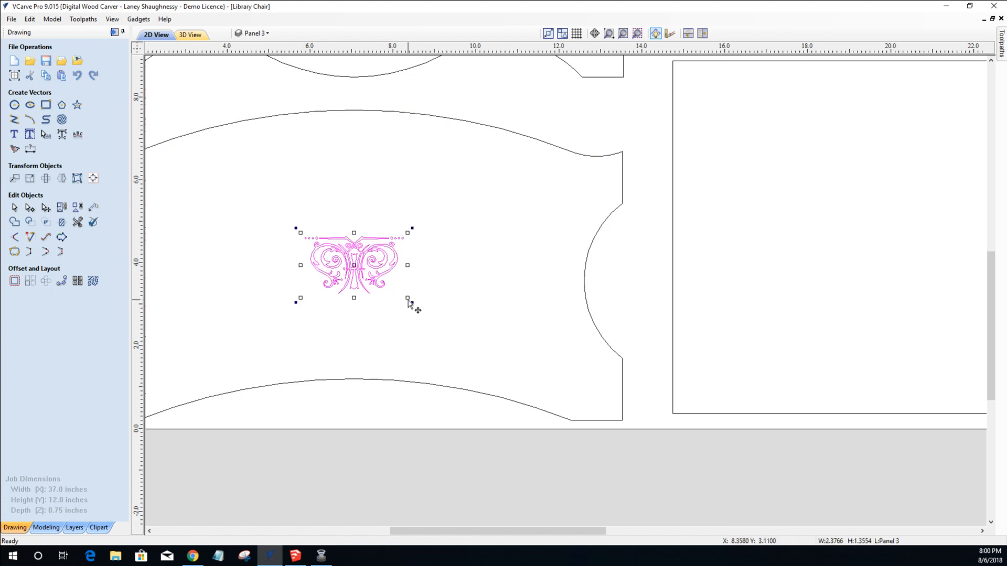
left_click_drag(408, 299, 483, 359)
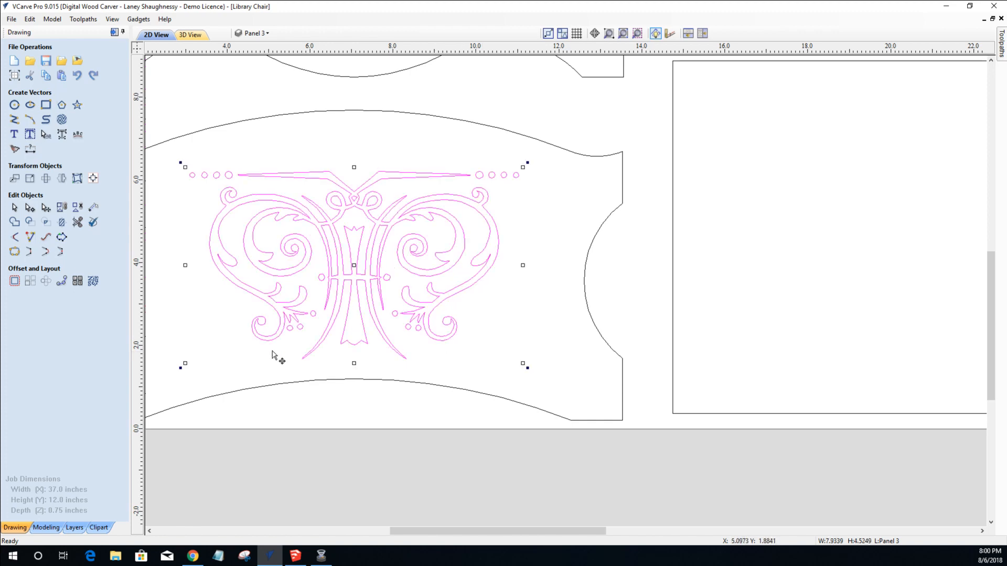
scroll(278, 353, "down", 2)
scroll(183, 334, "down", 3)
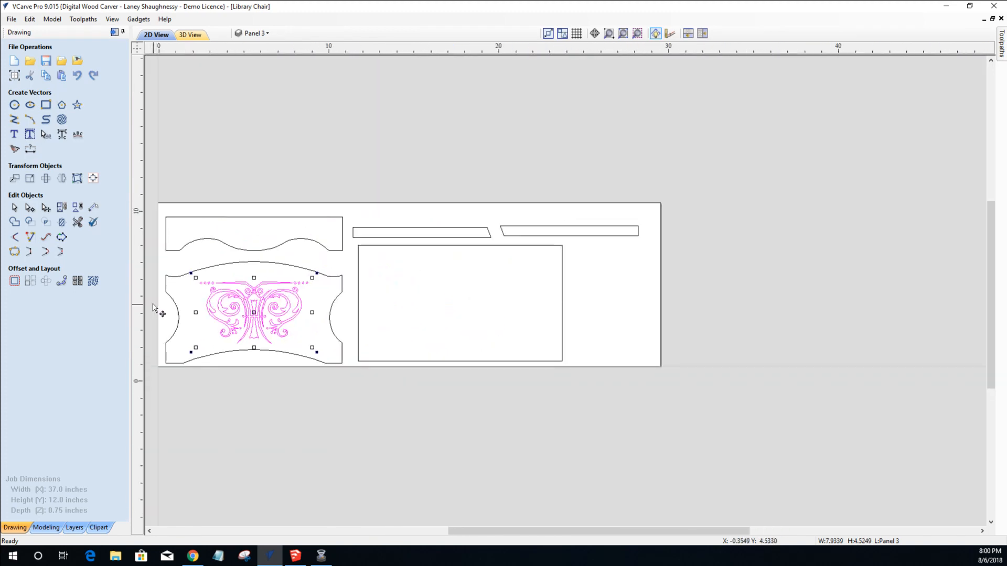
scroll(158, 310, "up", 5)
scroll(462, 443, "up", 2)
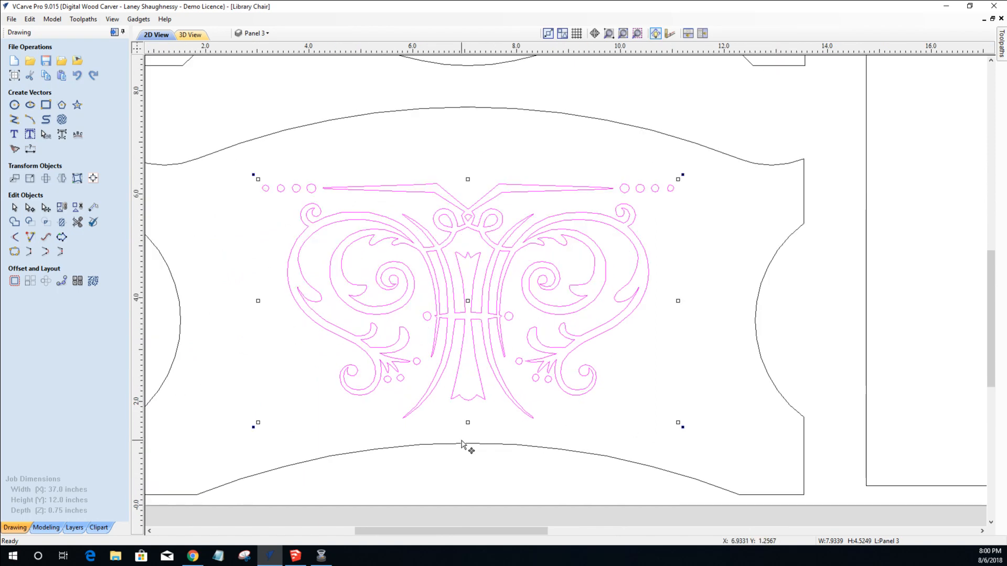
scroll(463, 443, "down", 2)
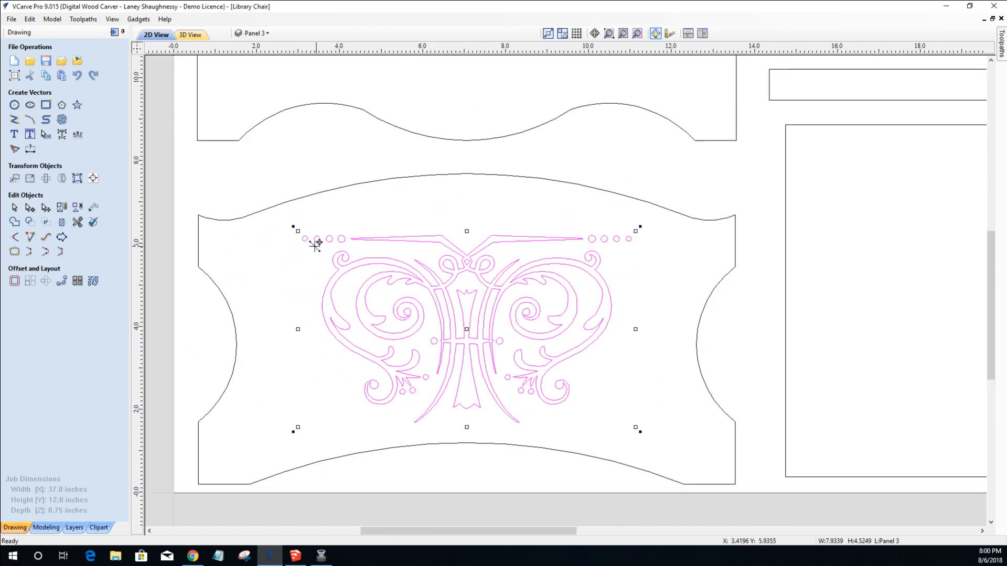
left_click(267, 301)
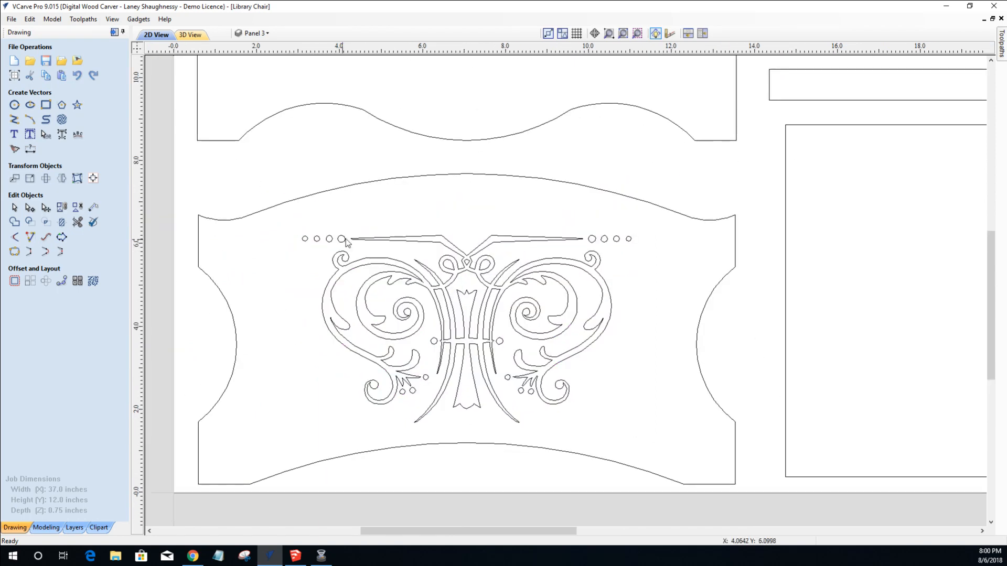
Ungroup the enlarged scroll ornament so its individual vectors can be edited.
left_click(408, 243)
scroll(460, 265, "up", 3)
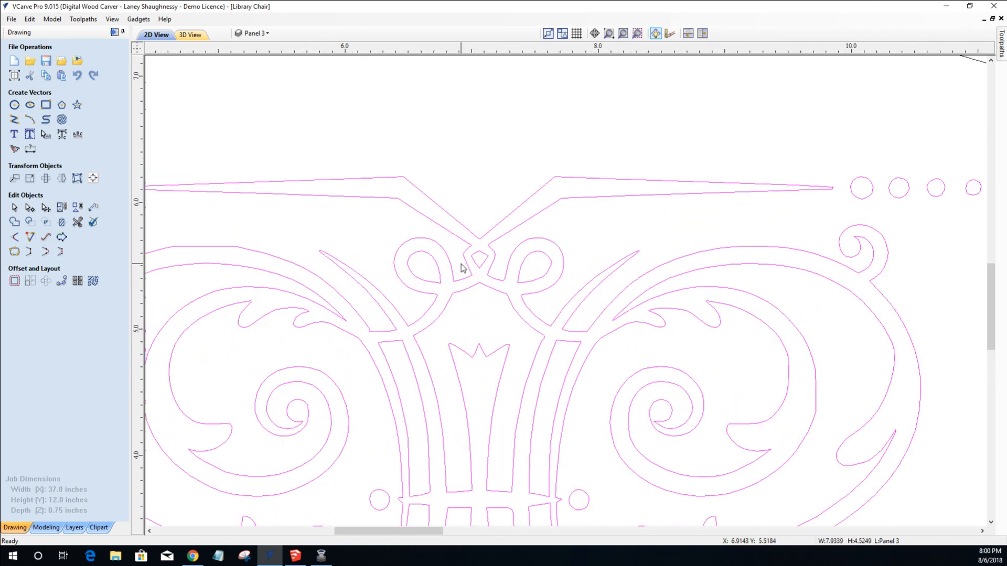
scroll(495, 259, "up", 2)
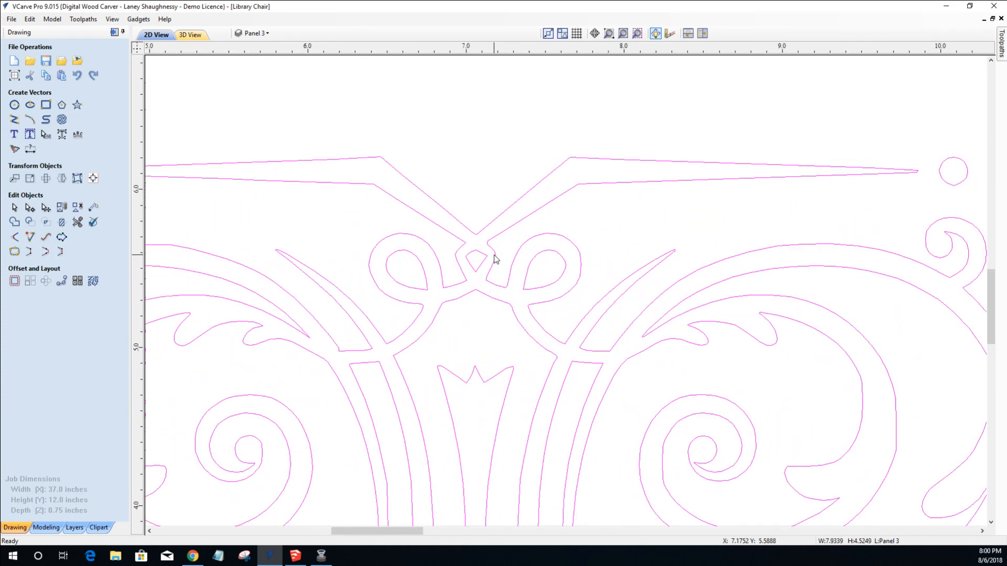
scroll(494, 258, "up", 2)
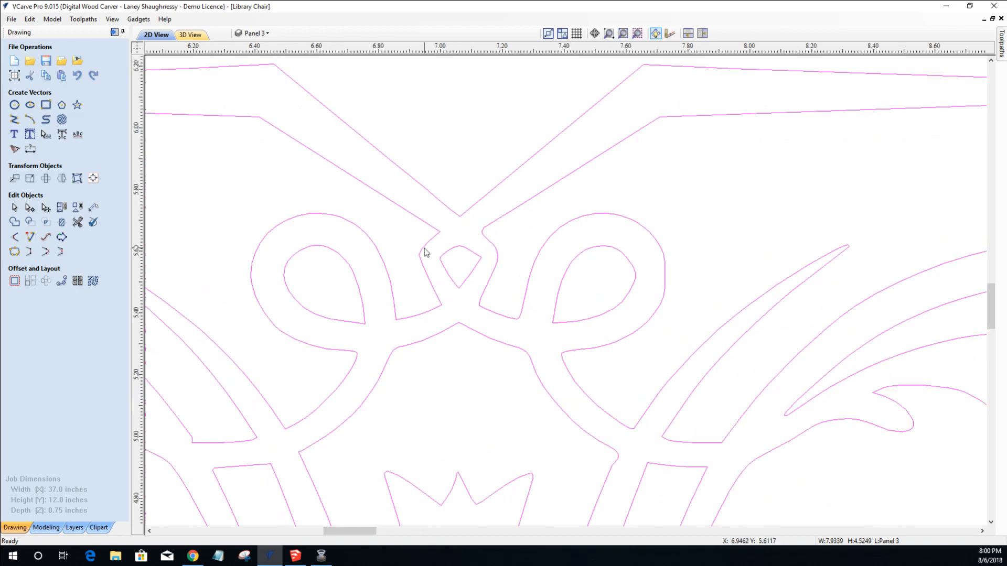
scroll(434, 253, "up", 1)
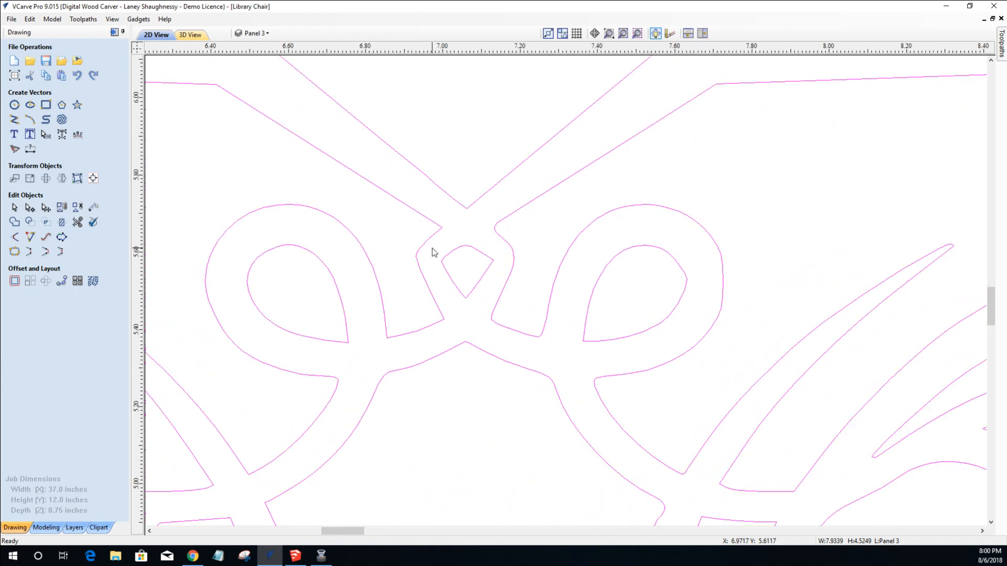
left_click(31, 209)
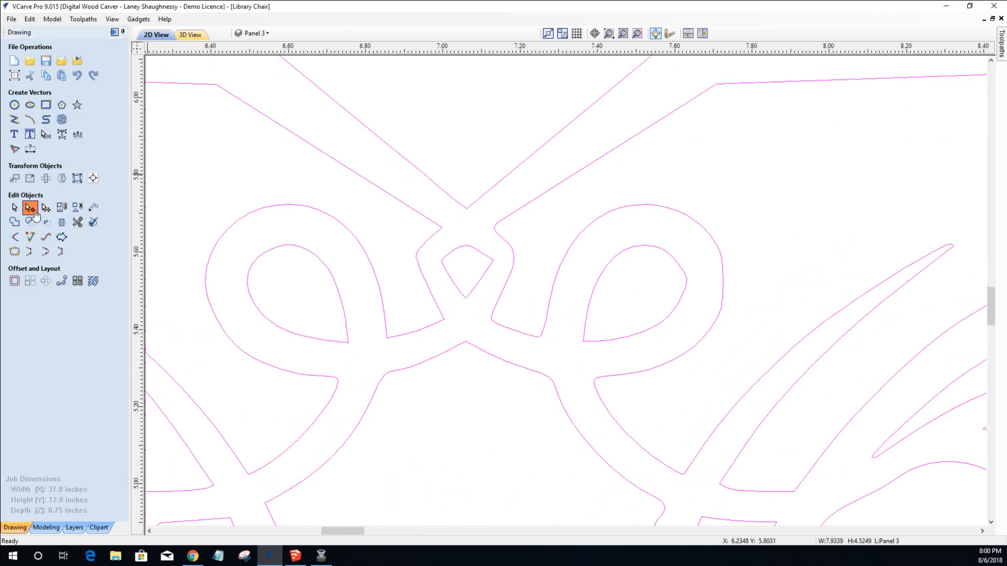
left_click(441, 228)
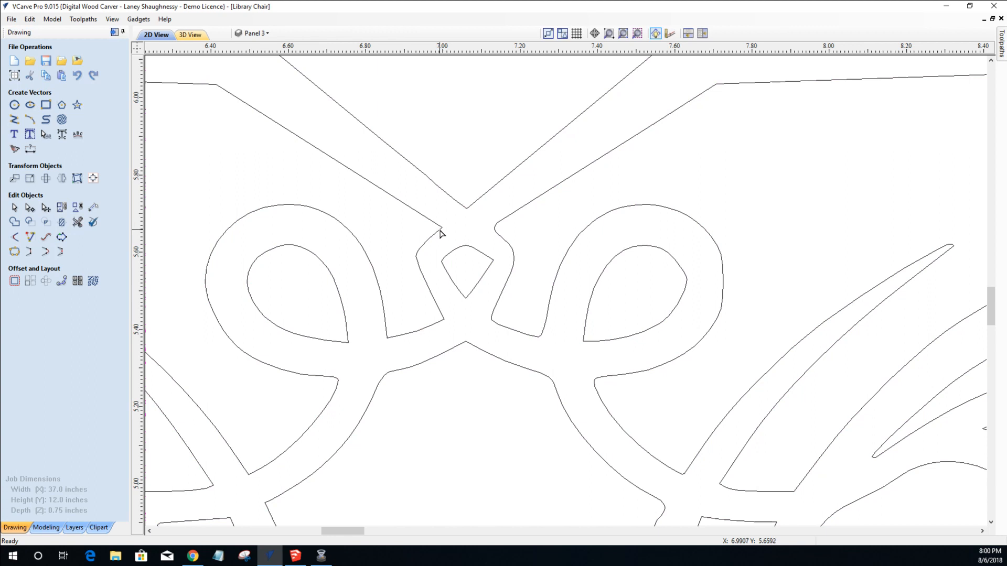
left_click(440, 230)
key("u")
Cut the ornament's main outline at the nodes on both sides of the narrow neck joining the upper bar to the scrollwork.
left_click(29, 210)
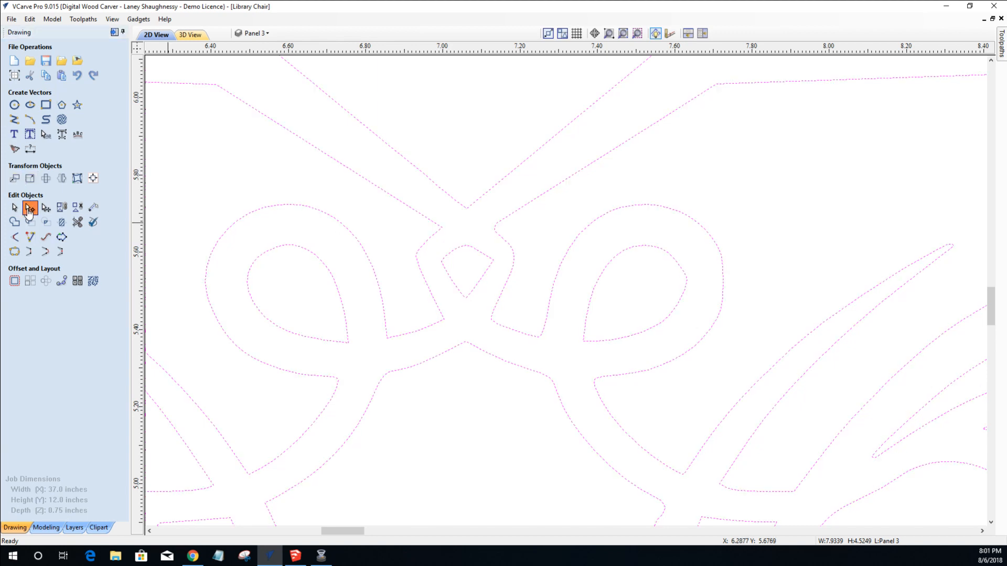
left_click(431, 237)
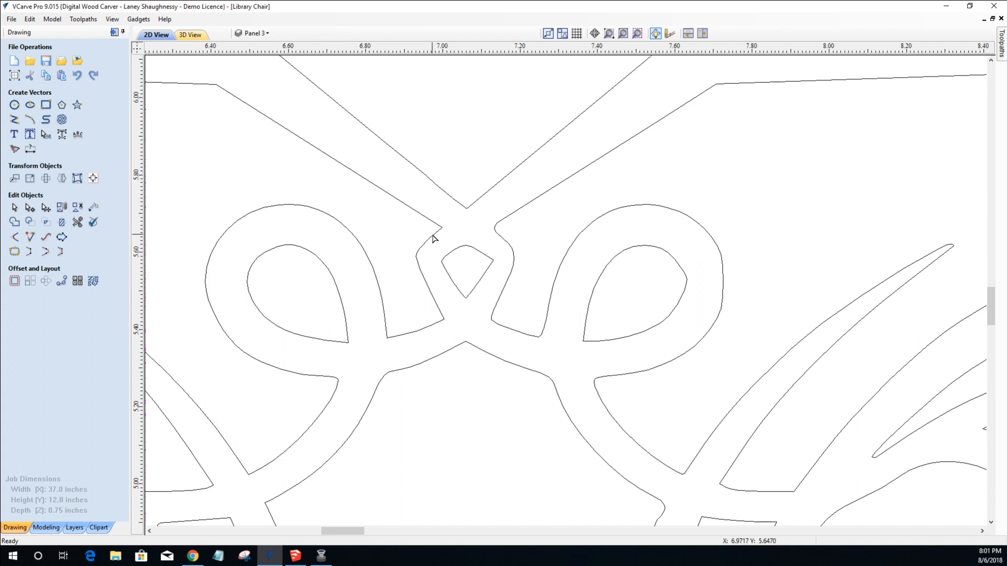
left_click(432, 235)
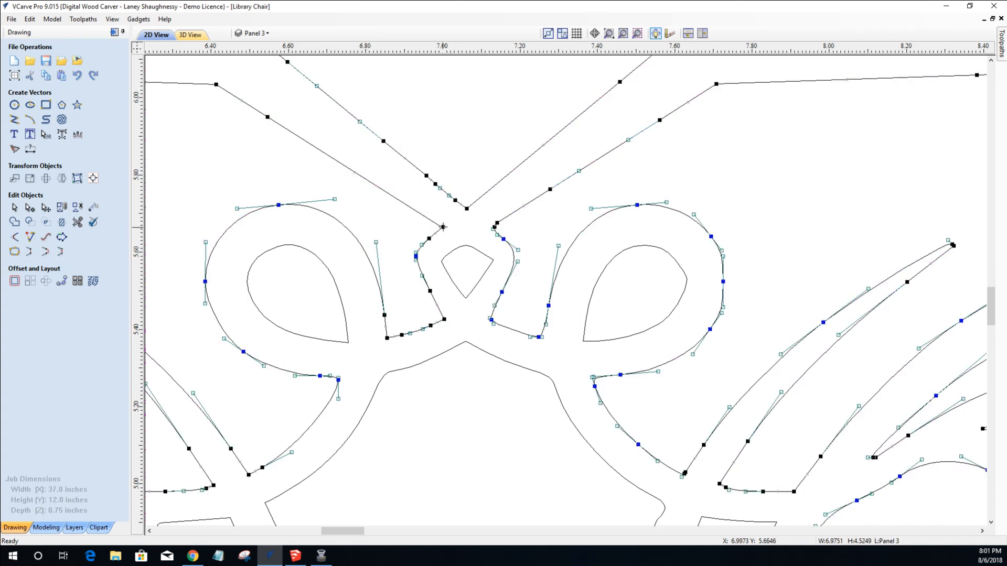
right_click(443, 226)
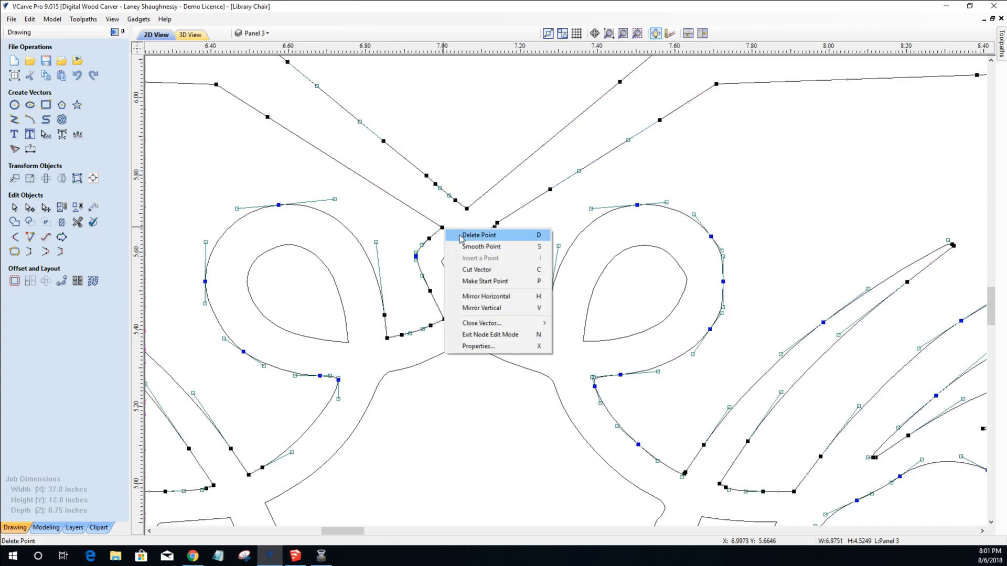
left_click(463, 271)
scroll(496, 223, "up", 2)
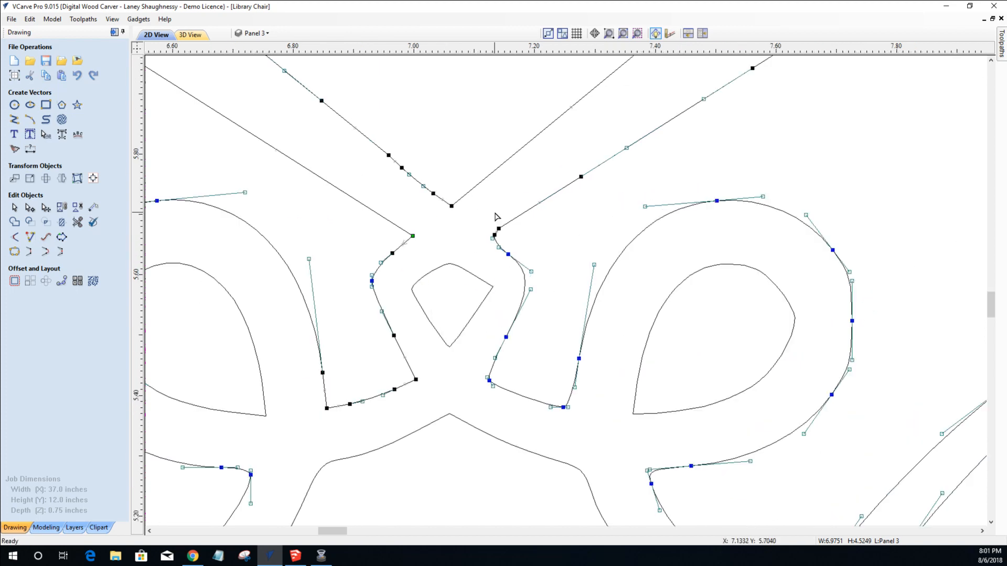
right_click(500, 235)
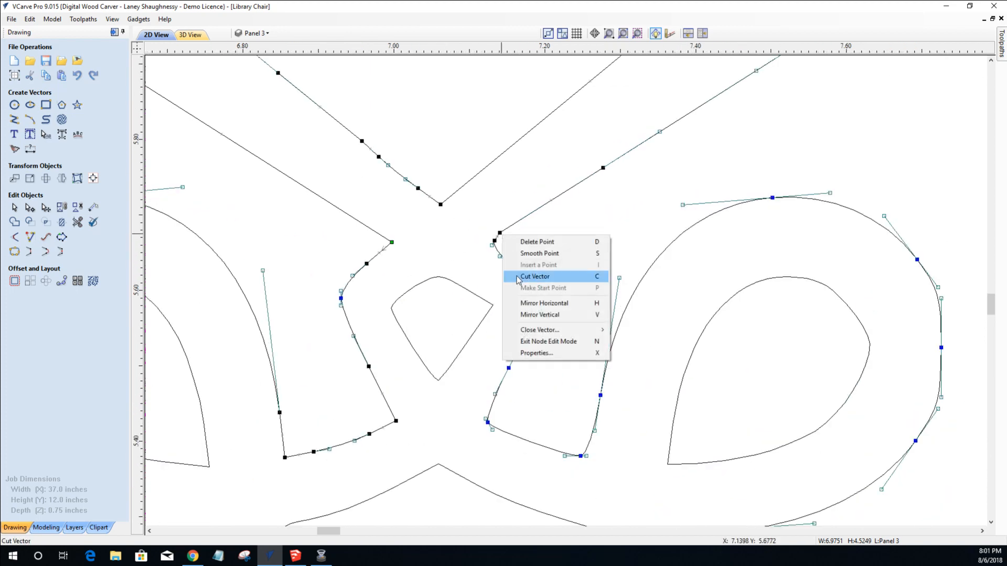
left_click(517, 277)
scroll(507, 265, "down", 1)
scroll(506, 266, "down", 2)
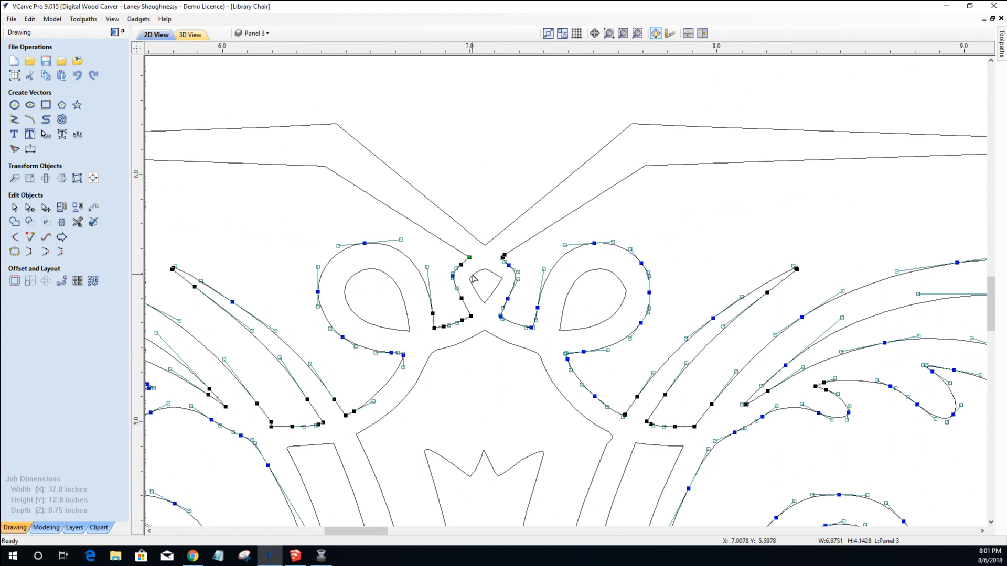
left_click(382, 221)
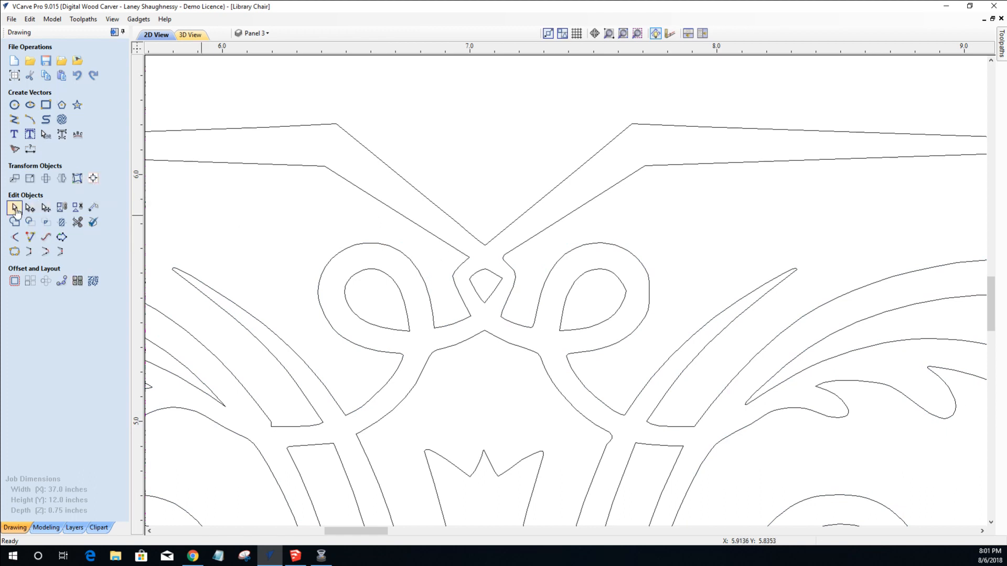
Select the scrollwork beneath the separated upper bar and nudge it down slightly to open a gap.
left_click(404, 220)
scroll(404, 221, "down", 2)
scroll(404, 221, "down", 1)
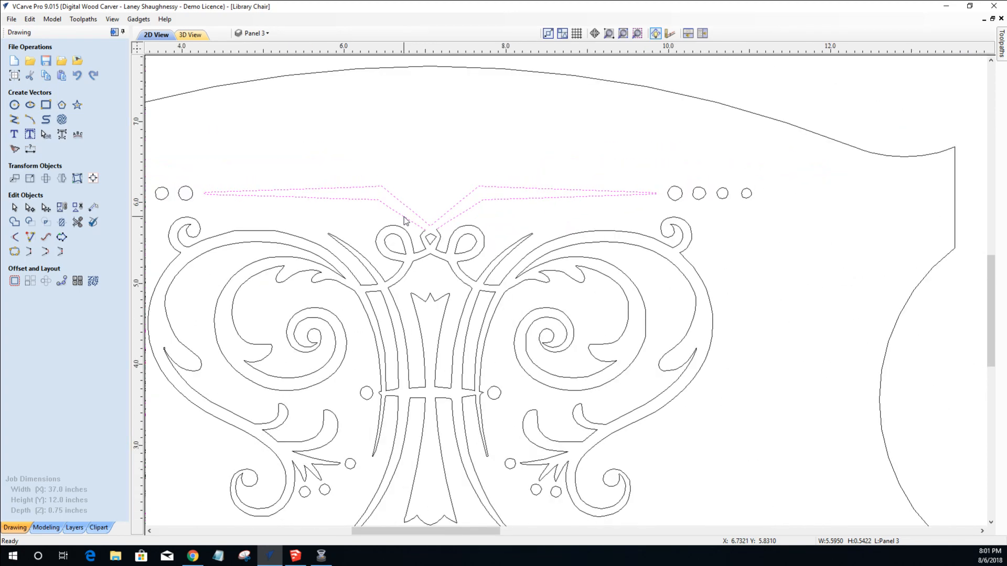
scroll(386, 224, "down", 1)
left_click_drag(166, 210, 631, 450)
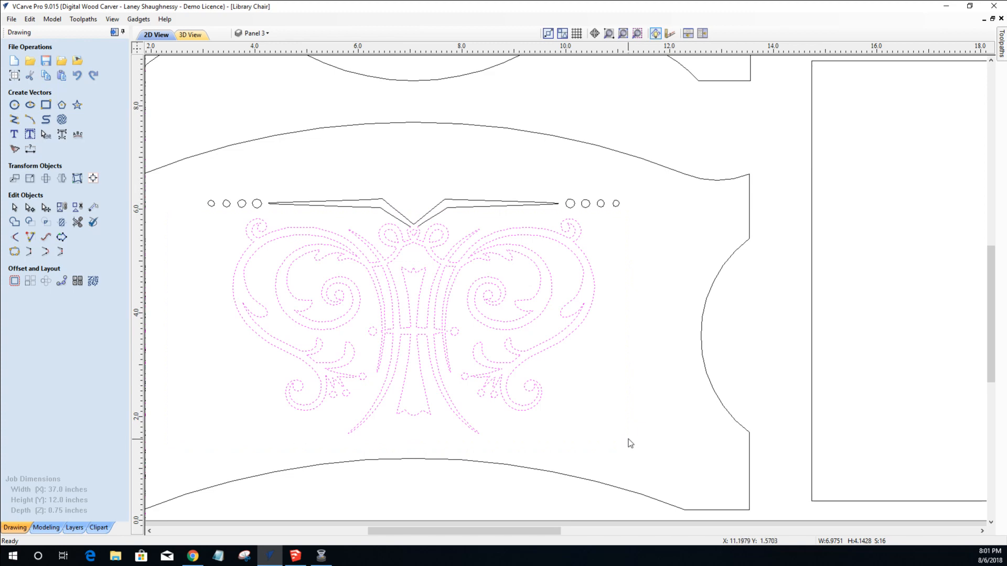
key("Down")
key("Down")
key("Down")
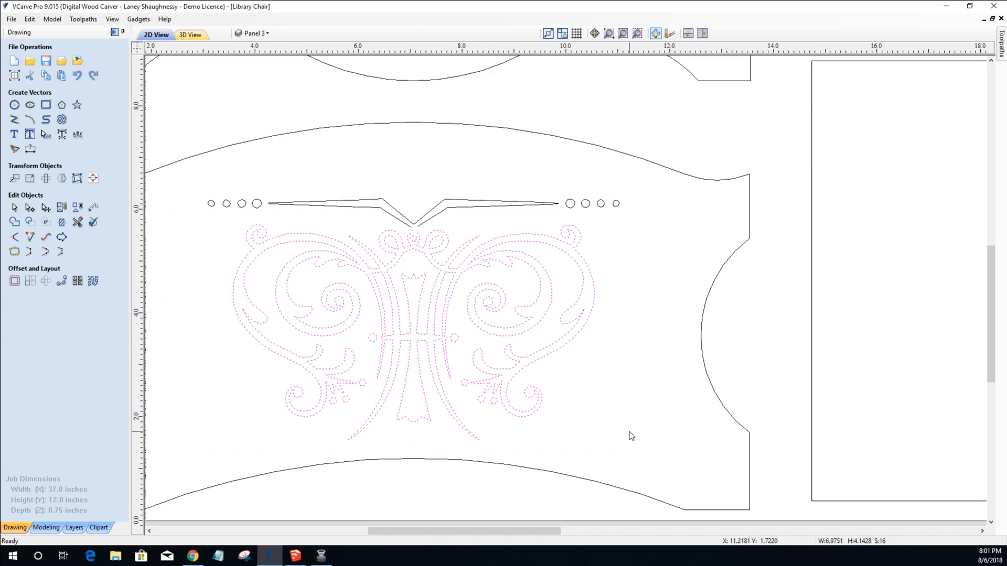
Extend the two open lower ends of the V-shaped upper bar to their common intersection point.
scroll(390, 257, "up", 4)
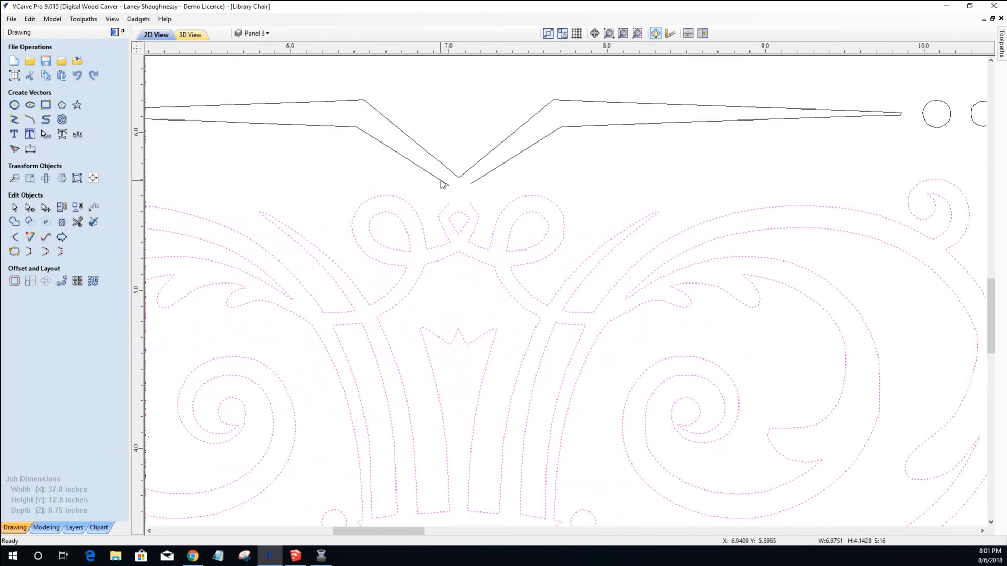
left_click(445, 193)
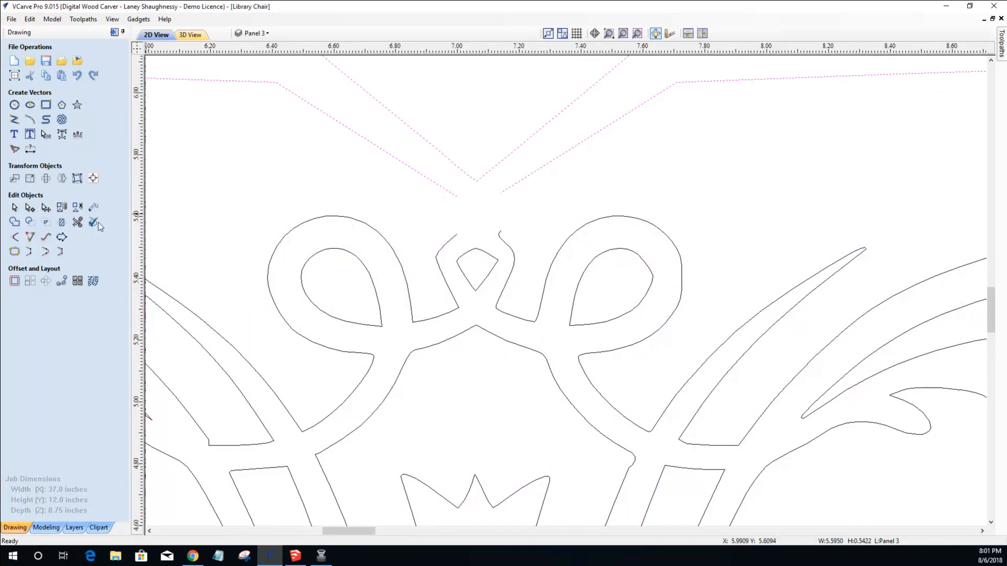
left_click(29, 237)
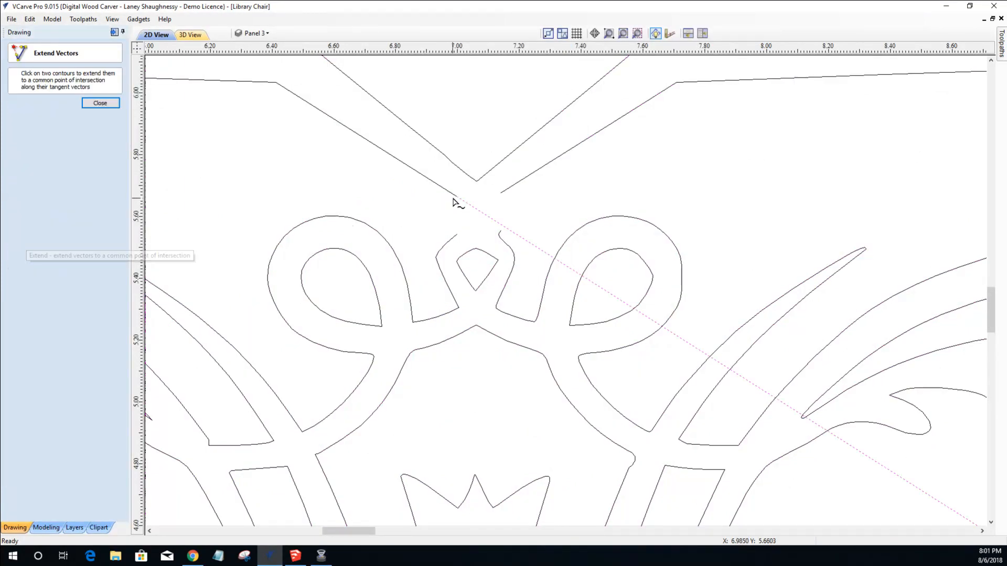
left_click(455, 198)
left_click(500, 195)
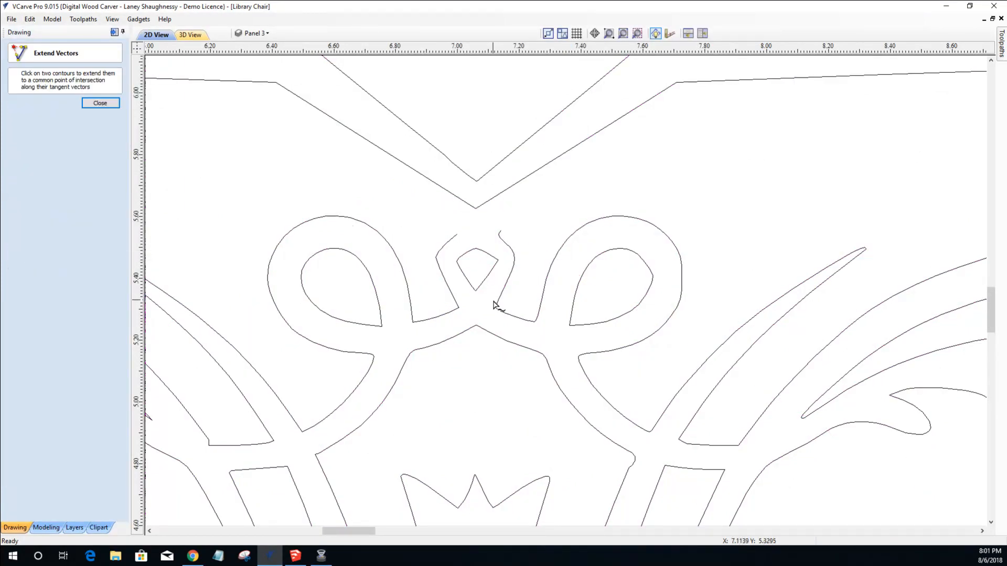
scroll(495, 308, "down", 2)
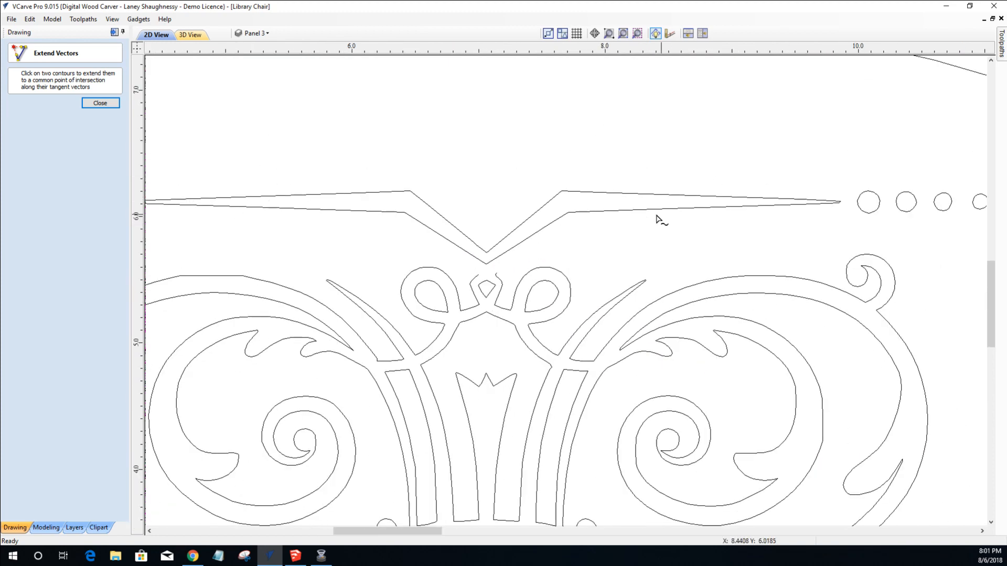
scroll(648, 216, "down", 2)
scroll(543, 252, "up", 2)
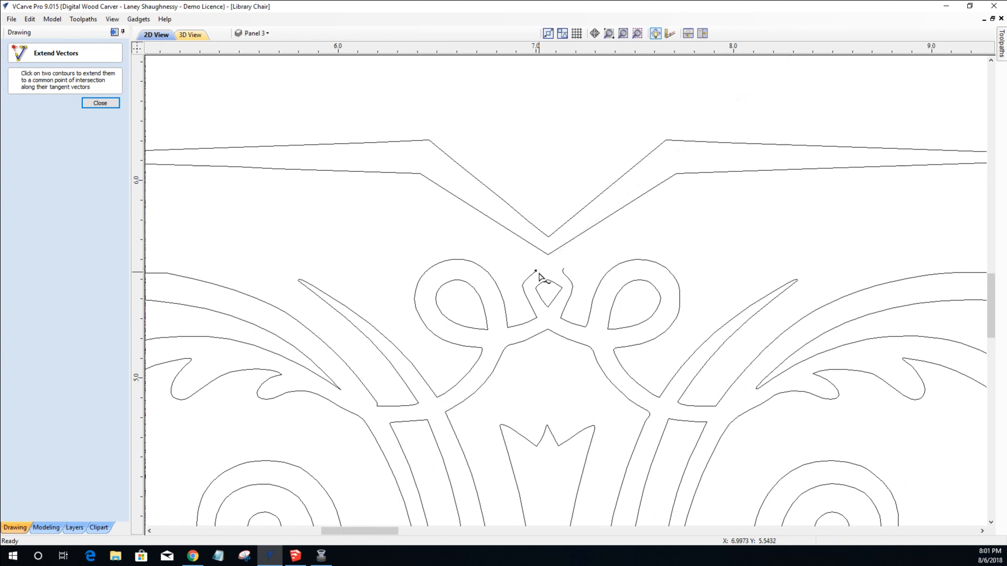
left_click(535, 272)
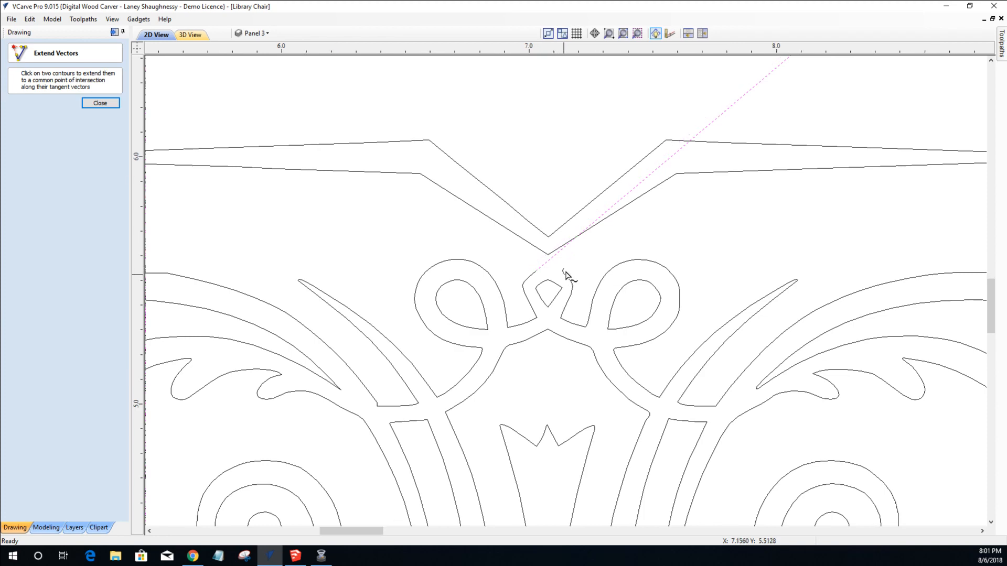
scroll(568, 279, "up", 5)
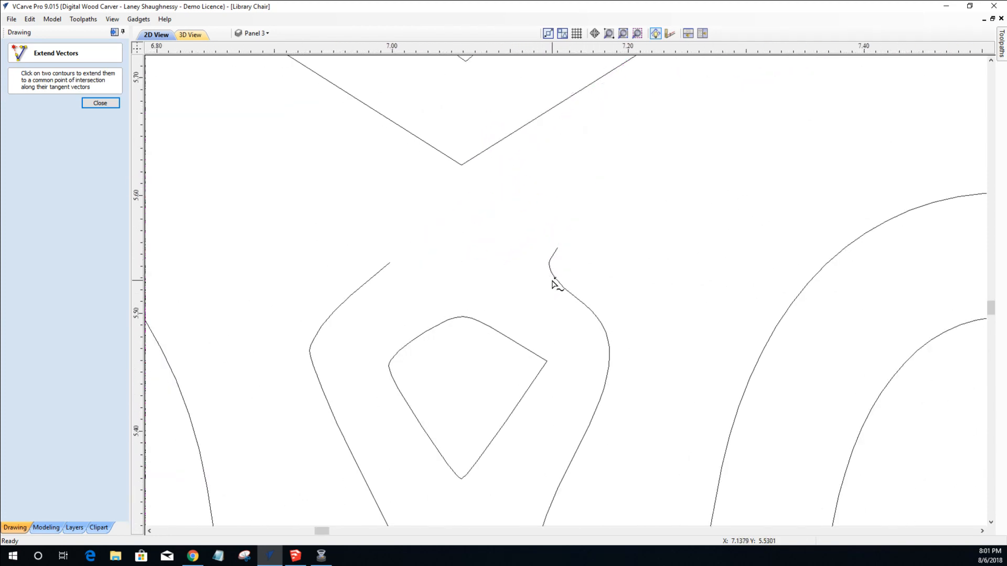
left_click(114, 103)
Delete the stray end node of the right-hand curve above the small diamond, then reshape that curve and move its end node inward.
left_click(561, 289)
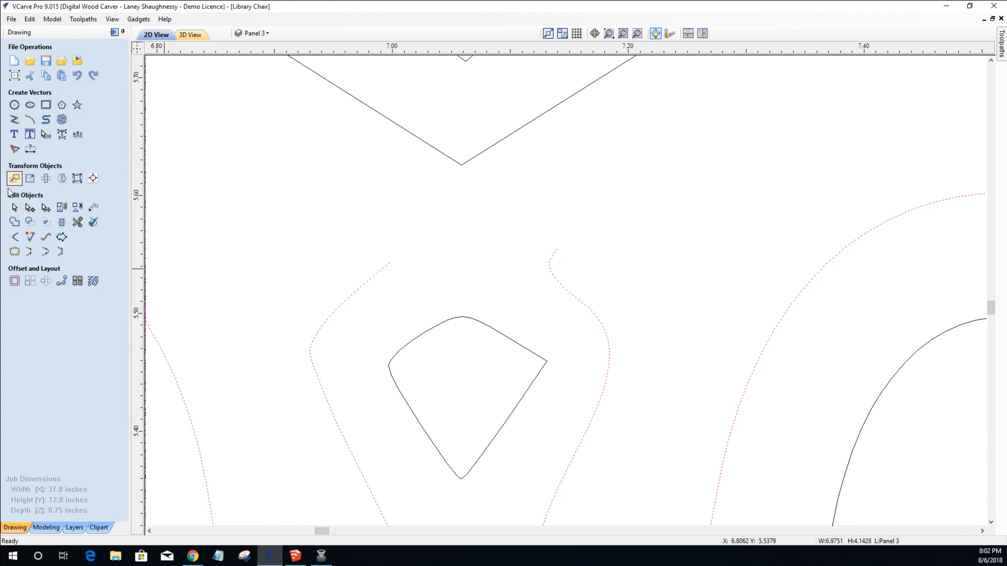
left_click(28, 208)
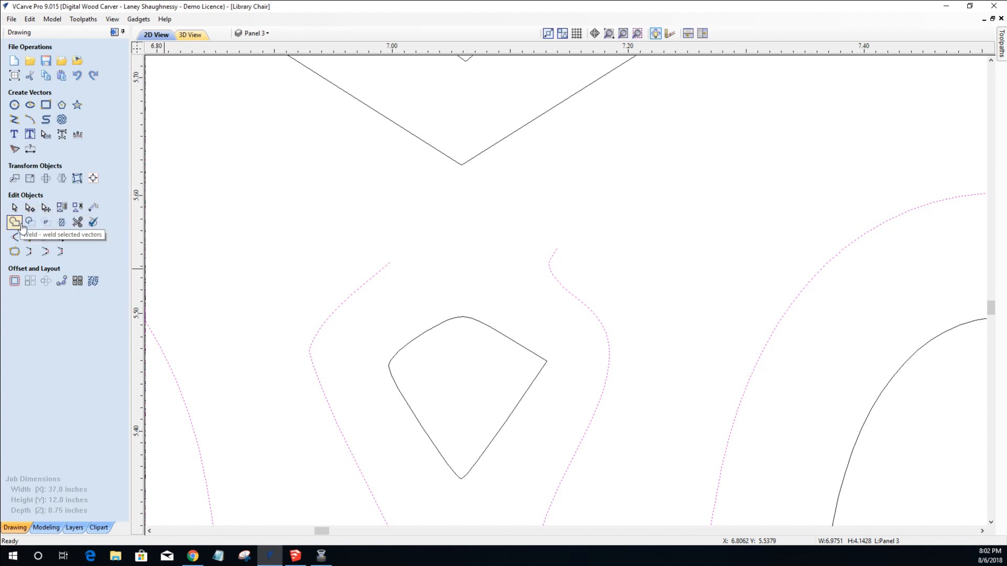
left_click(29, 208)
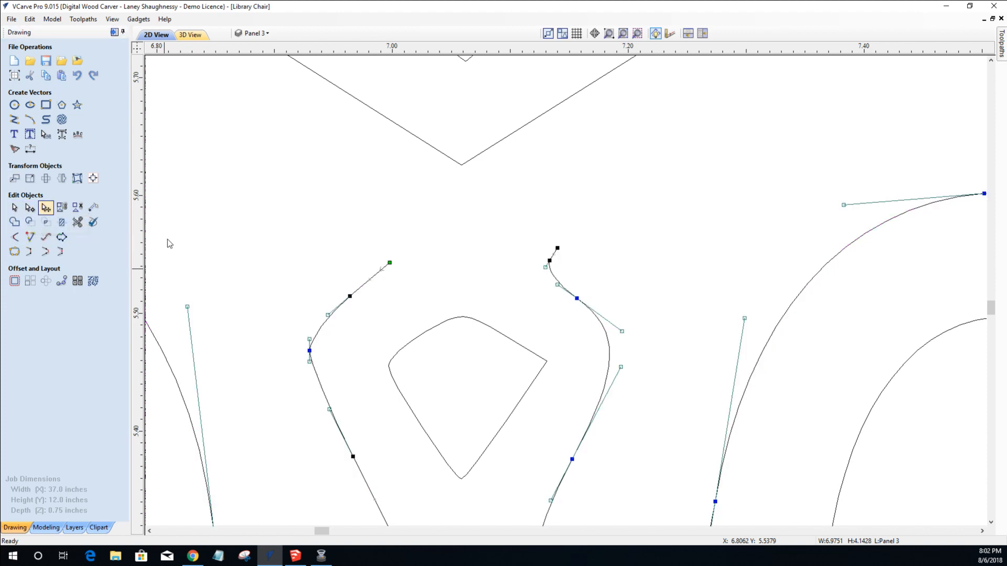
right_click(557, 249)
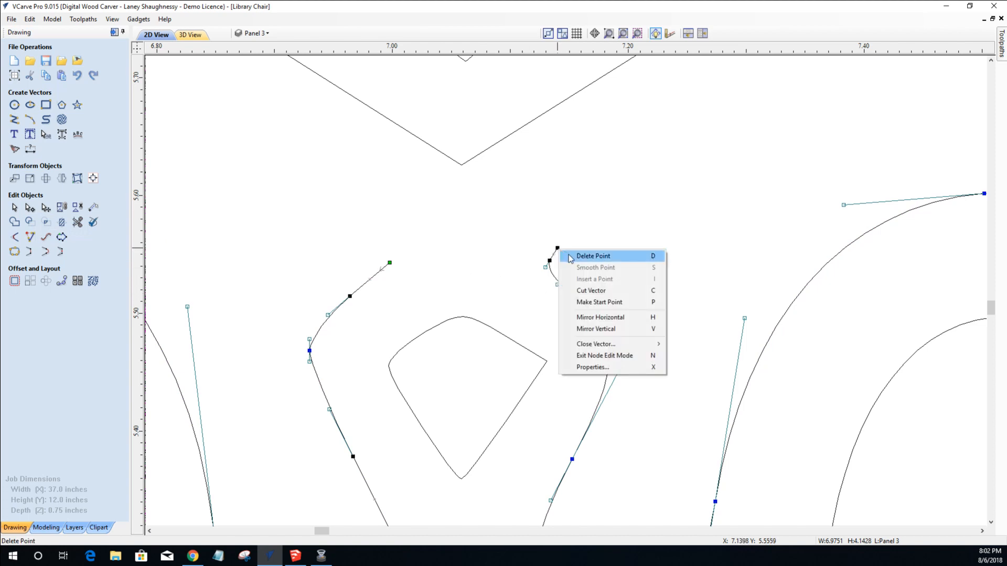
left_click(571, 256)
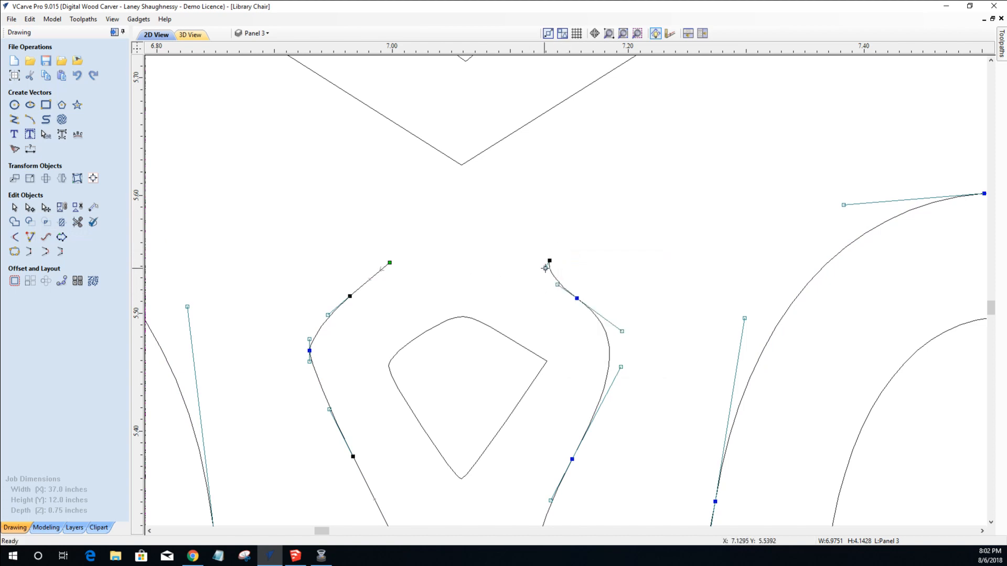
mouse_move(546, 268)
left_mouse_down()
mouse_move(564, 262)
mouse_move(558, 286)
mouse_move(565, 279)
left_mouse_up()
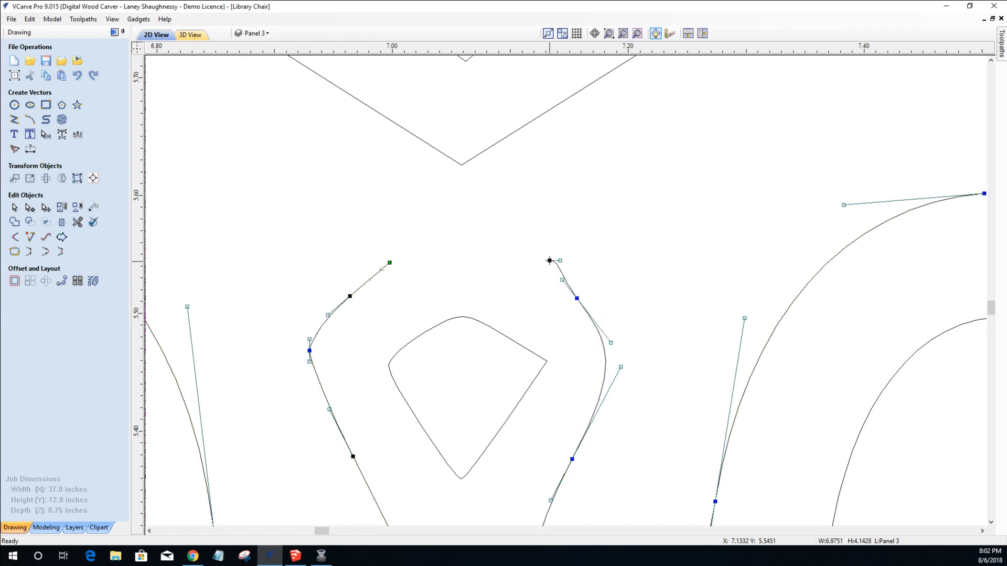
left_click_drag(549, 260, 538, 261)
Close the gap above the small diamond with a smooth curve and adjust its handle into a rounded arch.
left_click(44, 255)
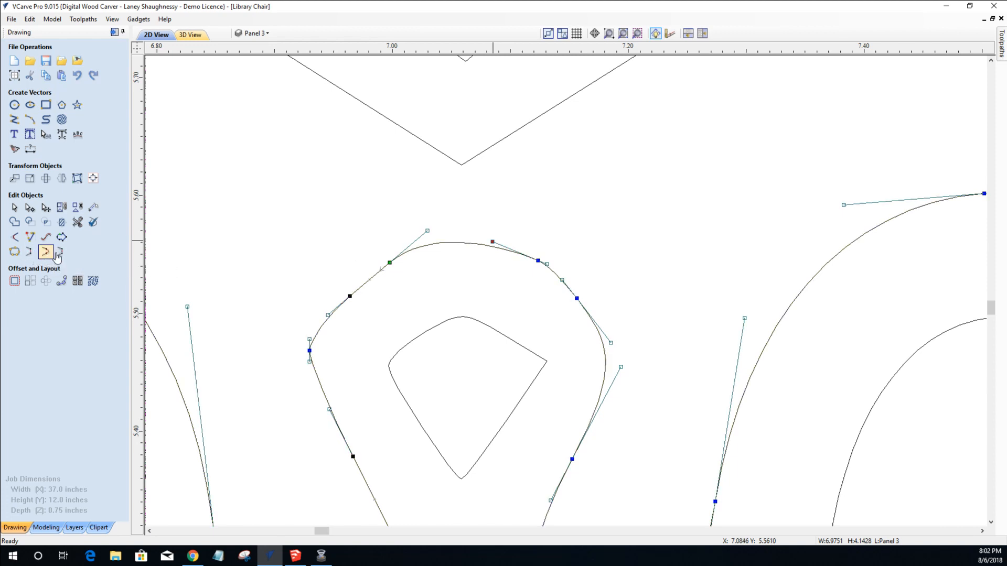
left_click(493, 241)
left_click_drag(494, 231, 494, 229)
left_click(256, 209)
Examine the whole ornament and its inner loops for places where the traced outlines still need editing.
scroll(317, 279, "down", 10)
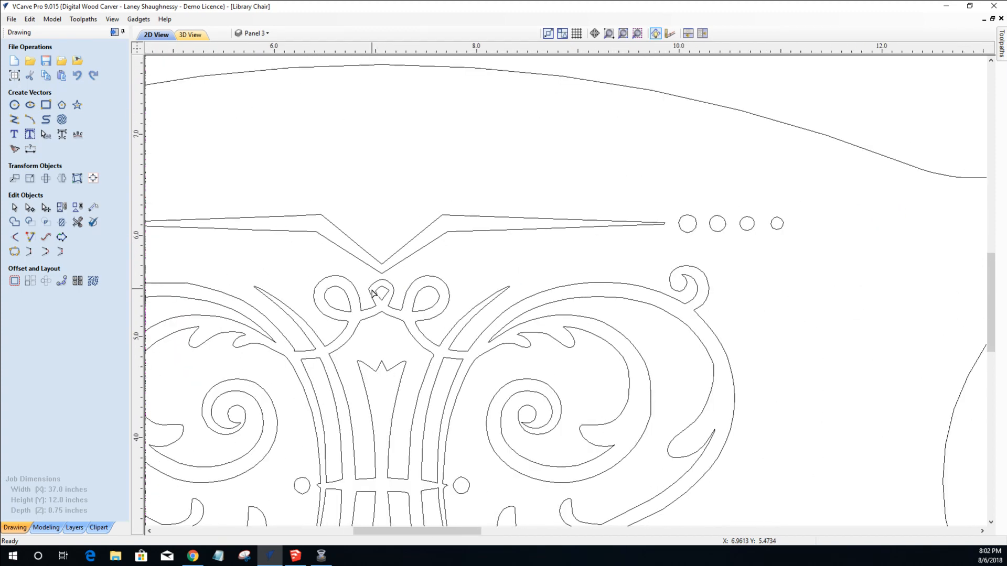
scroll(372, 293, "down", 2)
scroll(260, 296, "up", 2)
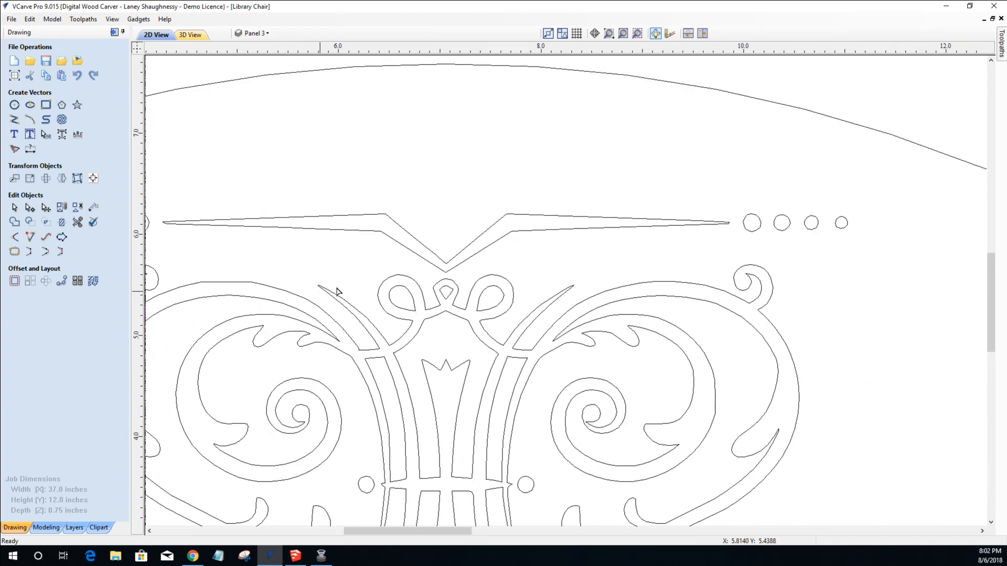
scroll(364, 268, "down", 1)
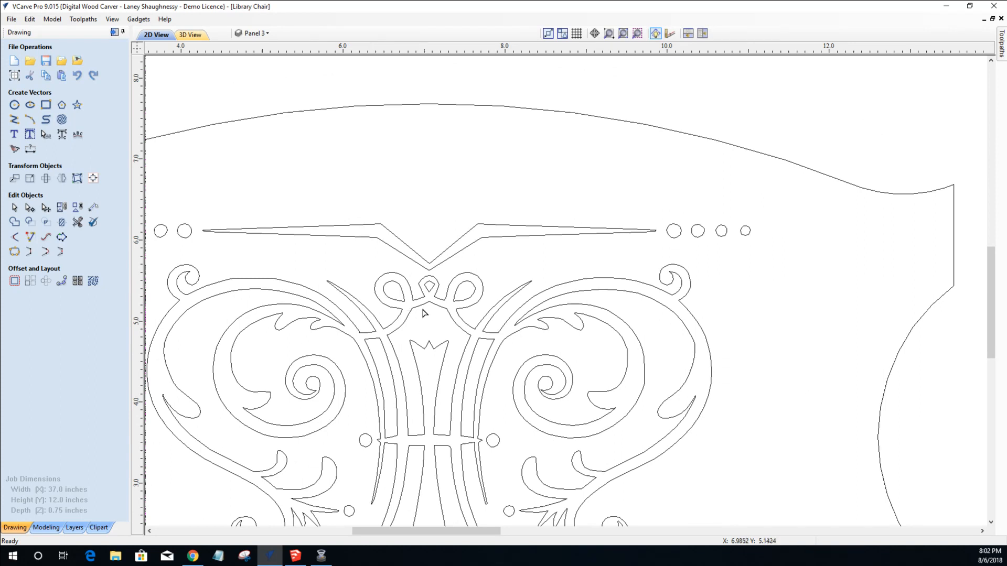
scroll(364, 279, "up", 1)
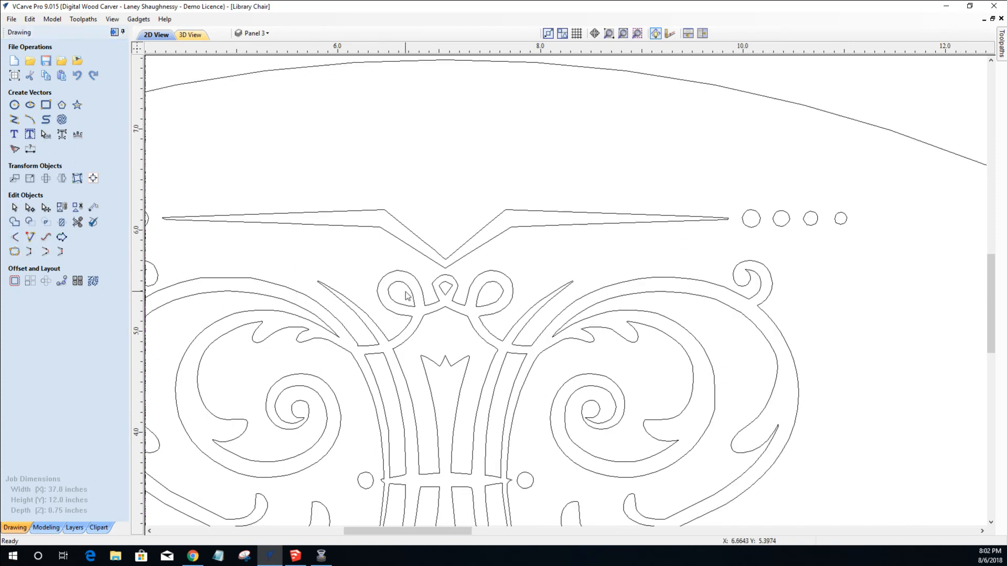
left_click(389, 290)
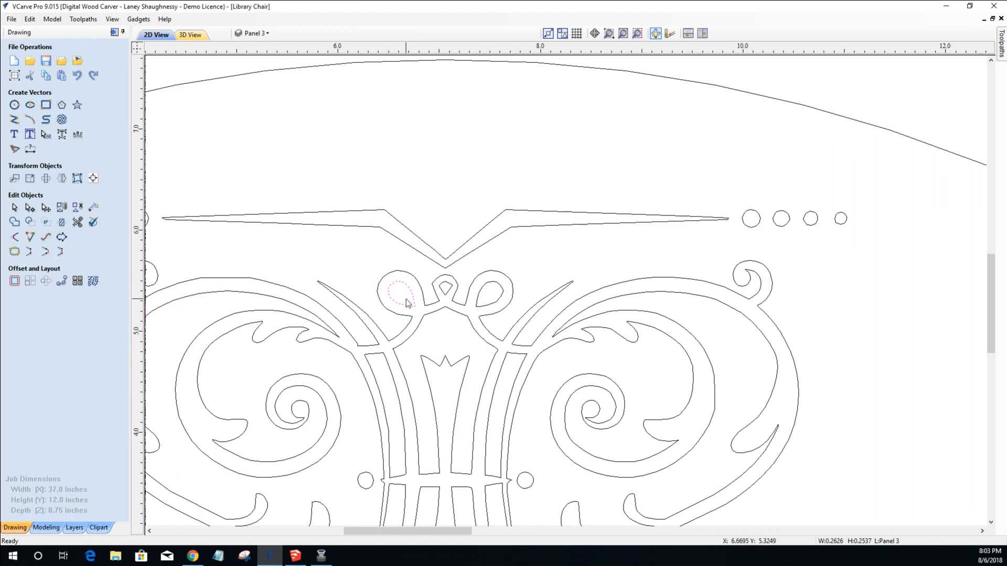
left_click(489, 297)
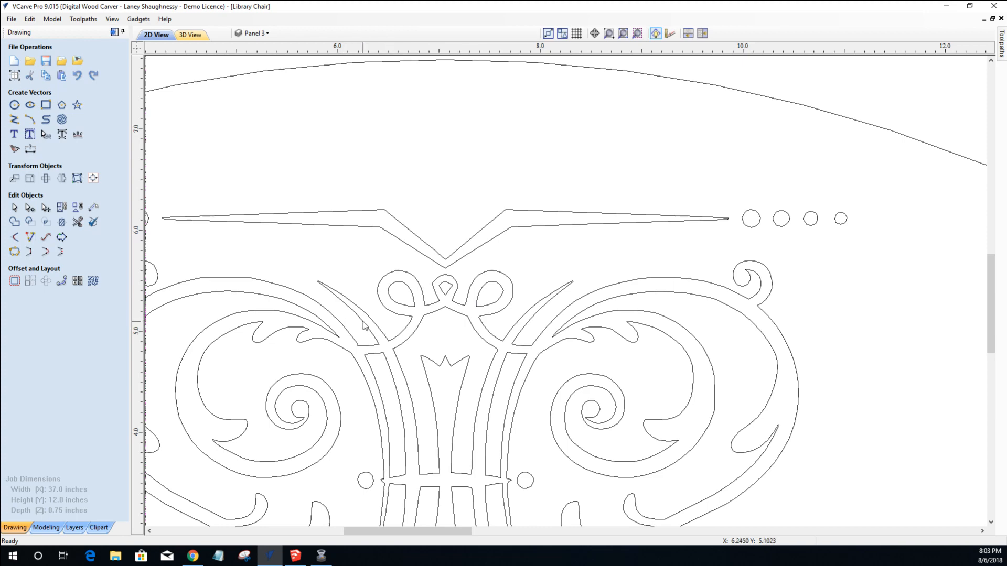
scroll(364, 326, "down", 3)
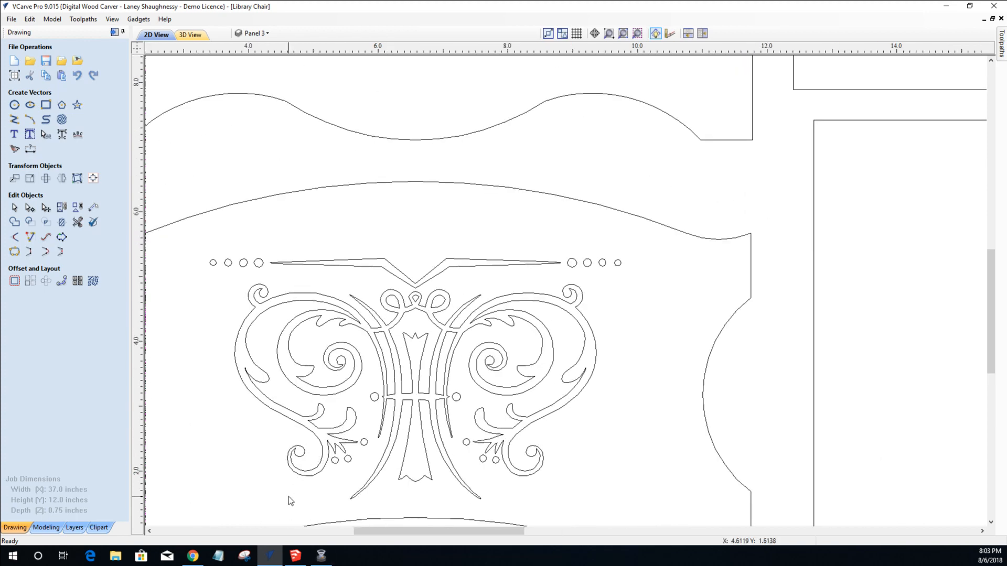
scroll(288, 493, "up", 3)
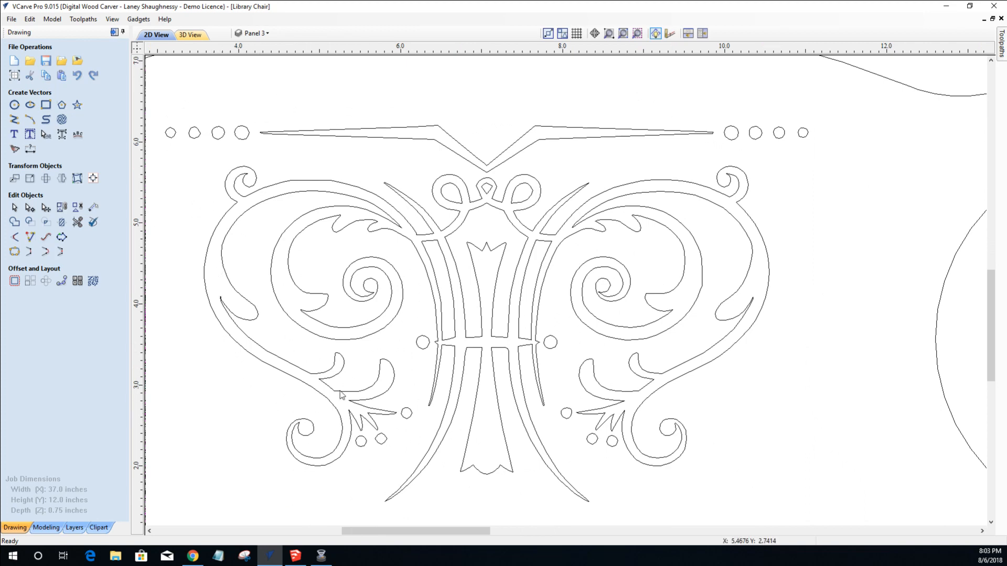
Cut the scrollwork outline at the node just above the small jog where the left band meets the crossing strip.
scroll(404, 235, "up", 2)
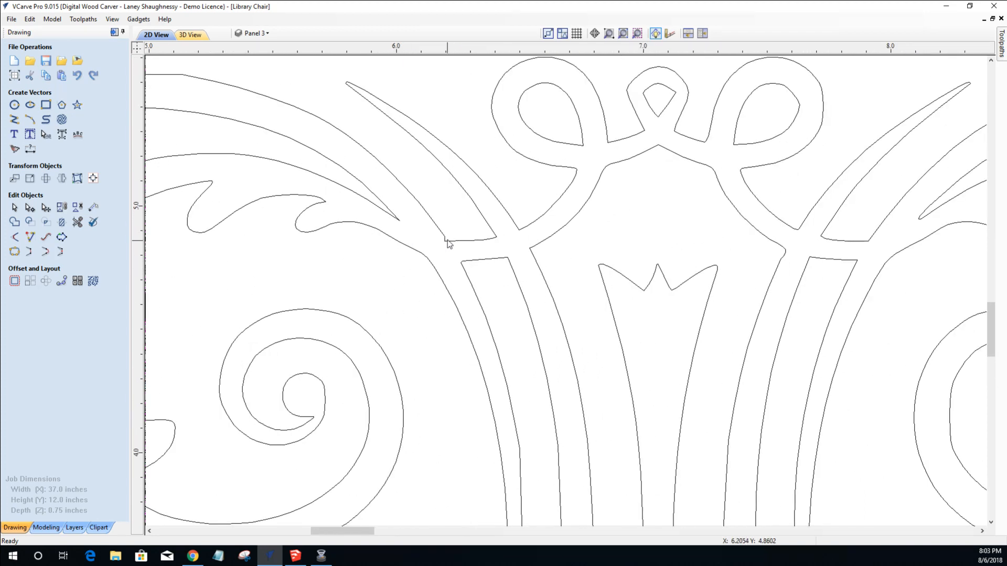
scroll(447, 241, "up", 2)
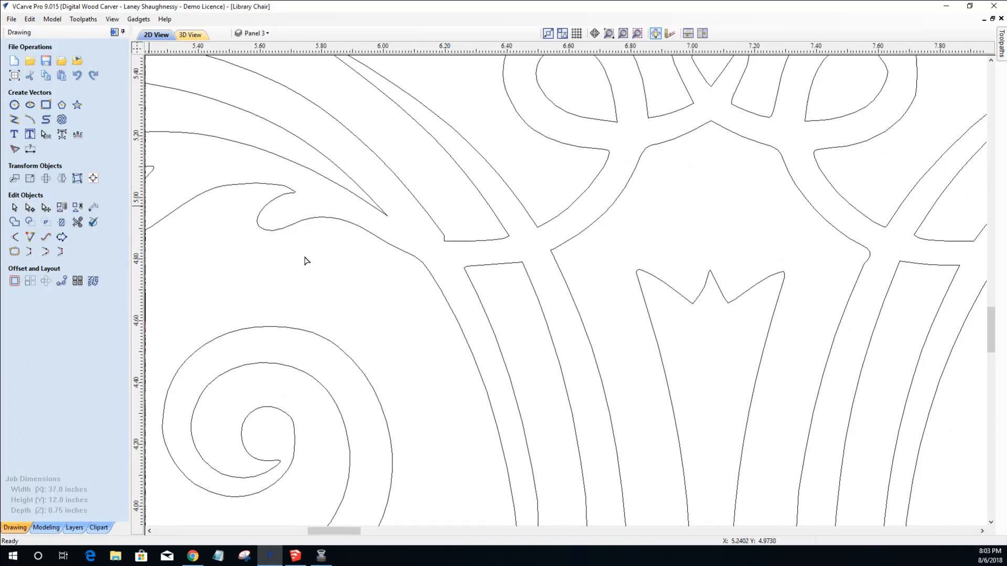
left_click(445, 242)
key("n")
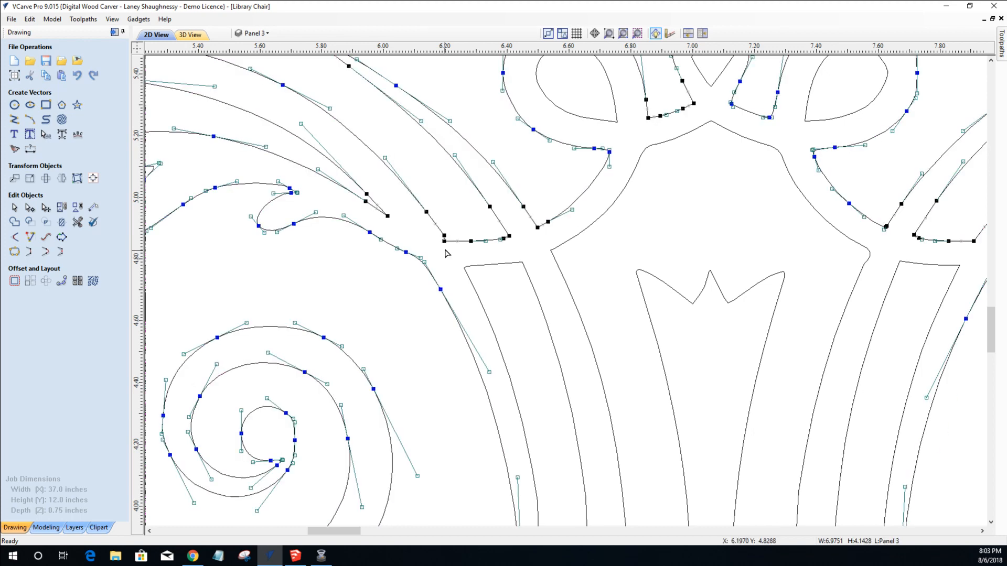
scroll(444, 242, "up", 2)
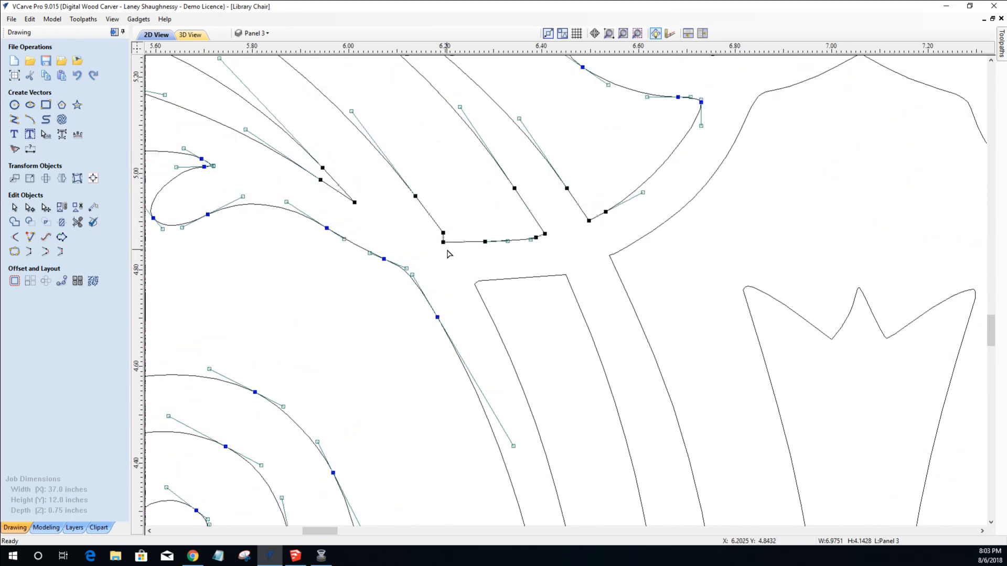
right_click(444, 234)
left_click(461, 275)
Cut the narrow slot outline below the crossing strip at both of its upper corner nodes.
left_click(475, 285)
right_click(476, 286)
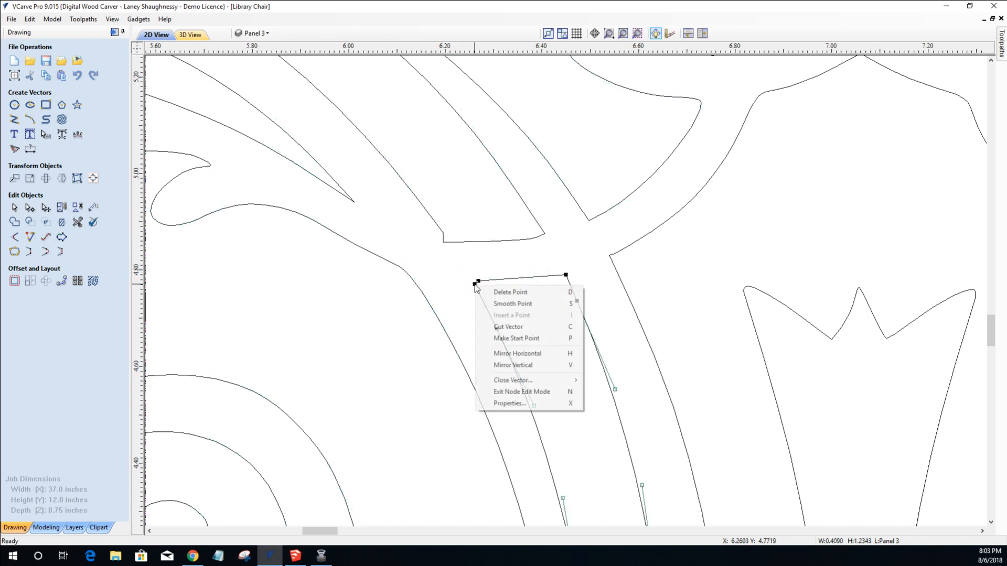
left_click(491, 327)
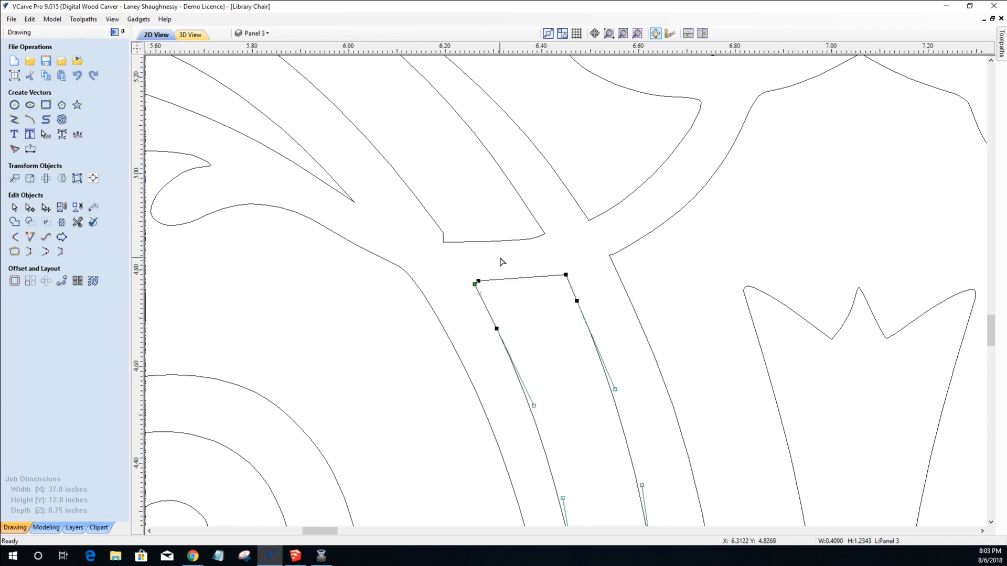
right_click(565, 274)
left_click(587, 318)
Cut the scrollwork outline at the right corner of the band's lower end and at the neighboring V-shaped corner.
left_click(540, 237)
right_click(545, 234)
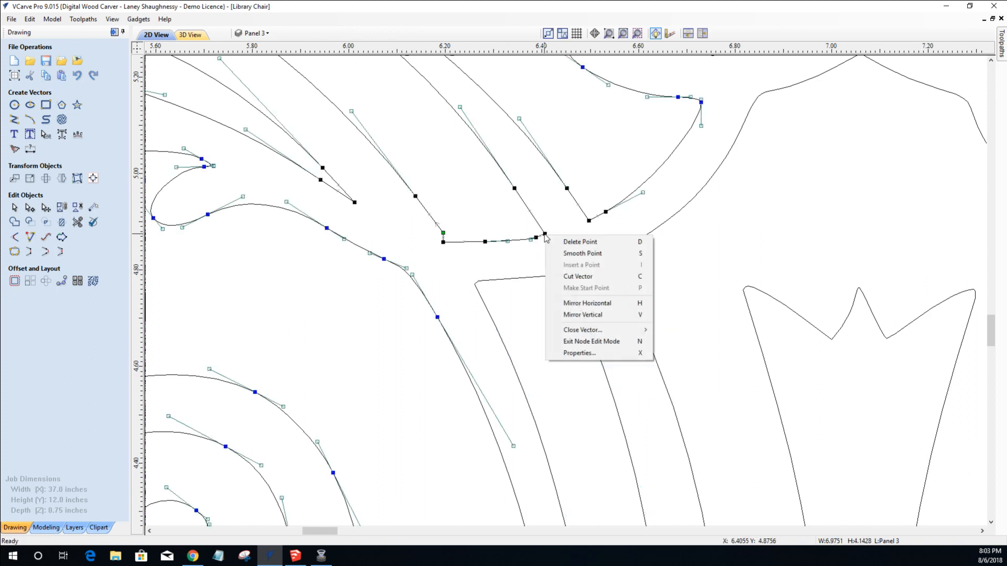
left_click(571, 276)
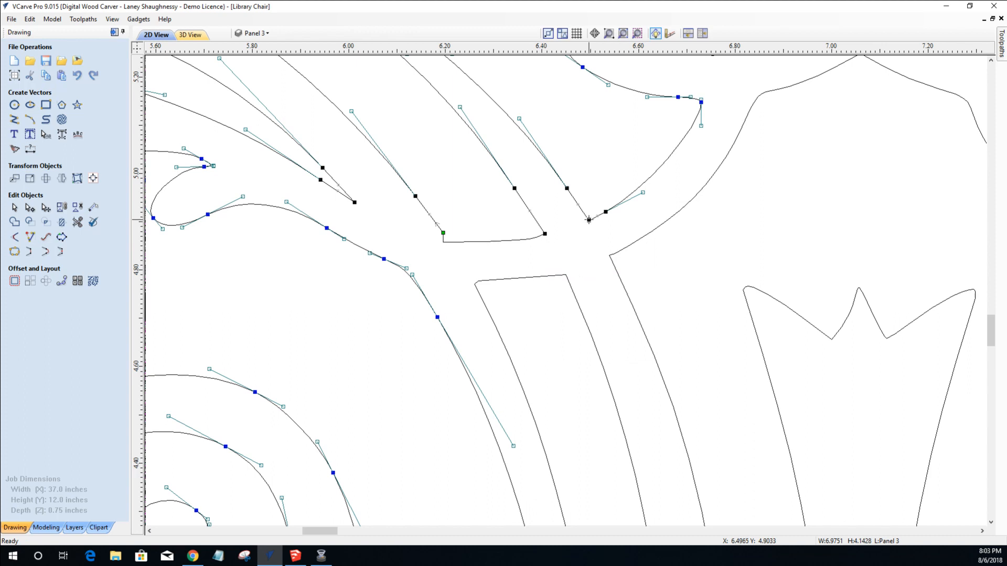
right_click(589, 220)
left_click(622, 263)
Cut the central outline at its upper left corner node, then leave node editing and select the slot's separated sides.
left_click(608, 254)
right_click(608, 255)
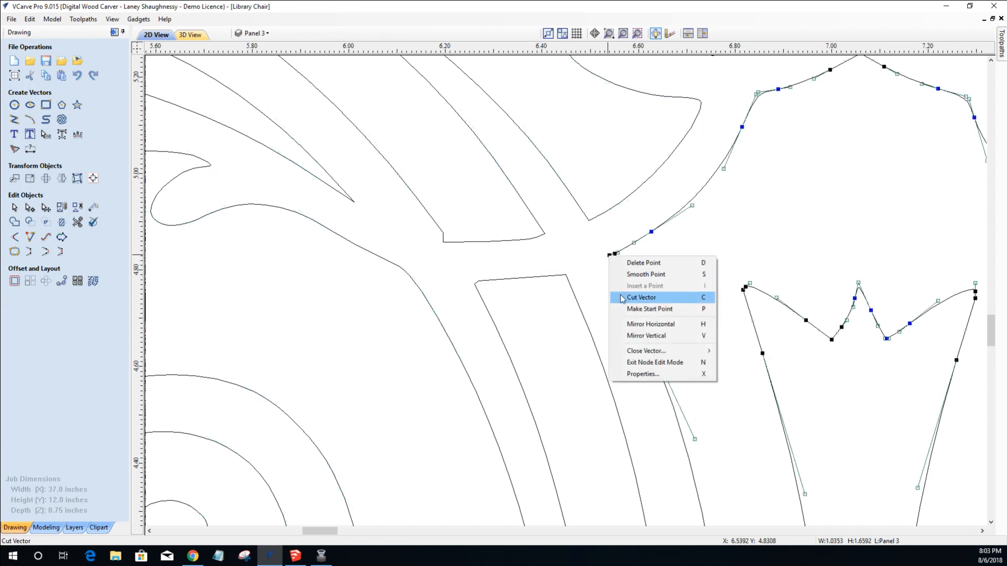
left_click(622, 298)
left_click(14, 207)
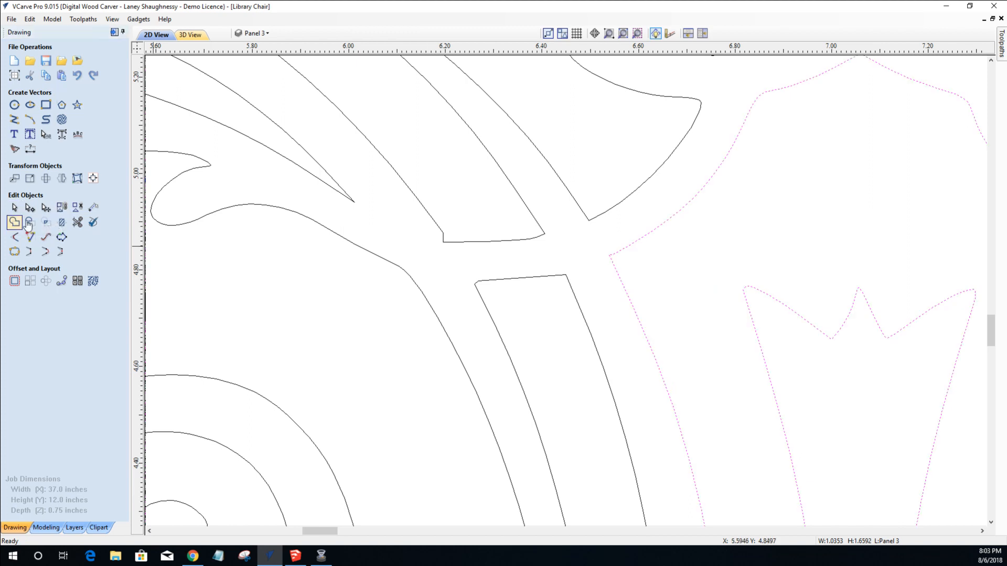
left_click(485, 307)
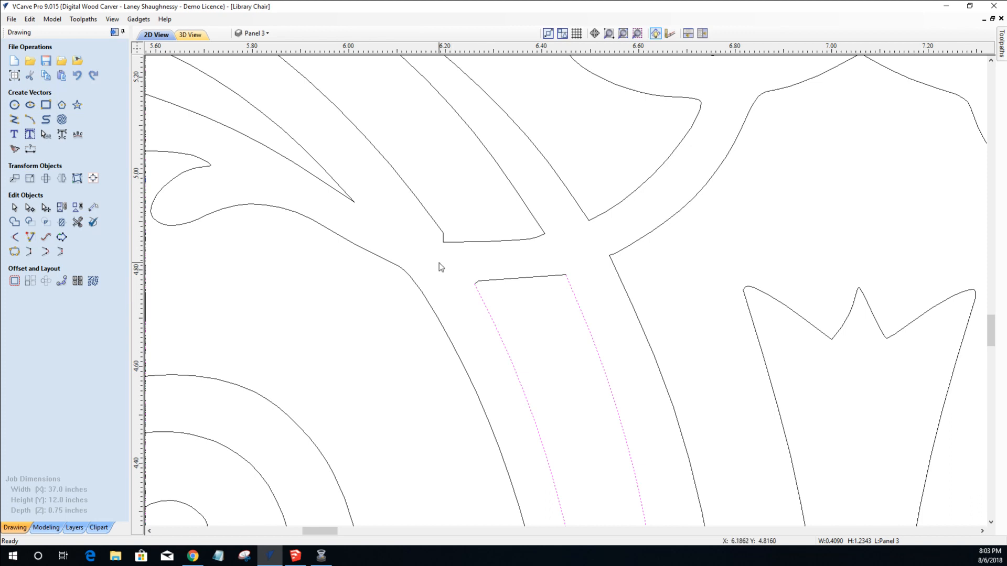
Delete the lower left corner node of the short separated segment at the left band's lower end.
left_click(450, 244)
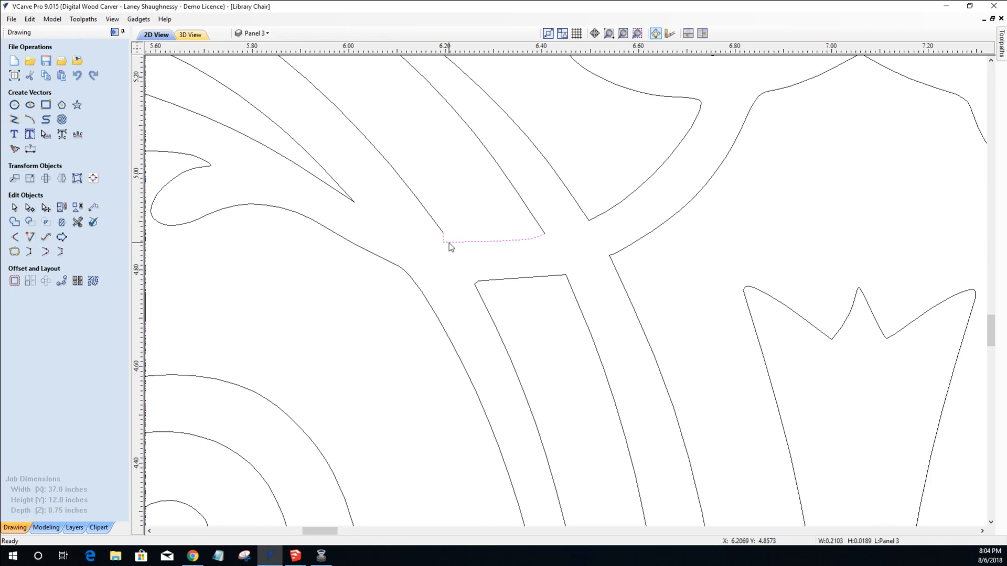
left_click(449, 243)
double_click(447, 242)
right_click(445, 242)
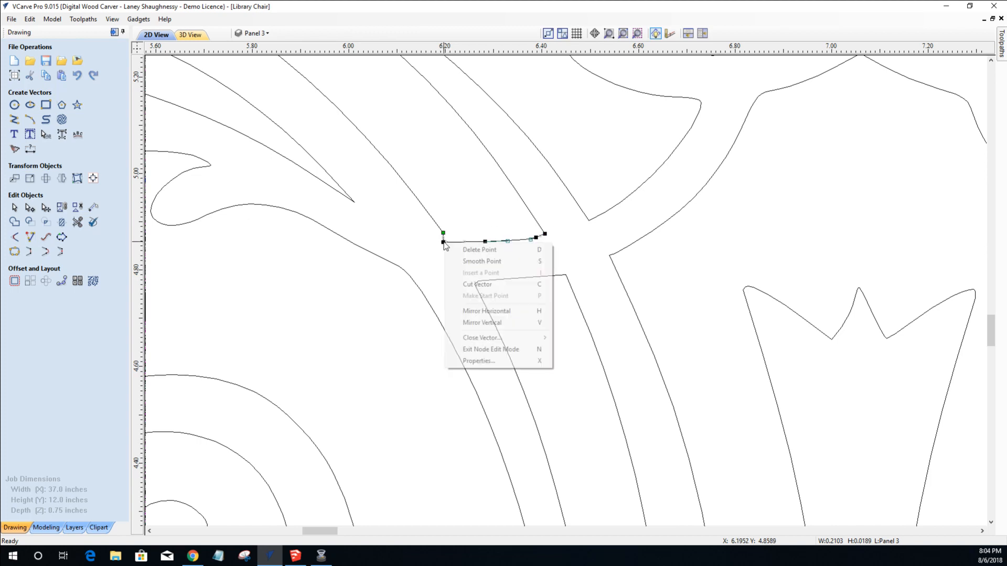
left_click(452, 250)
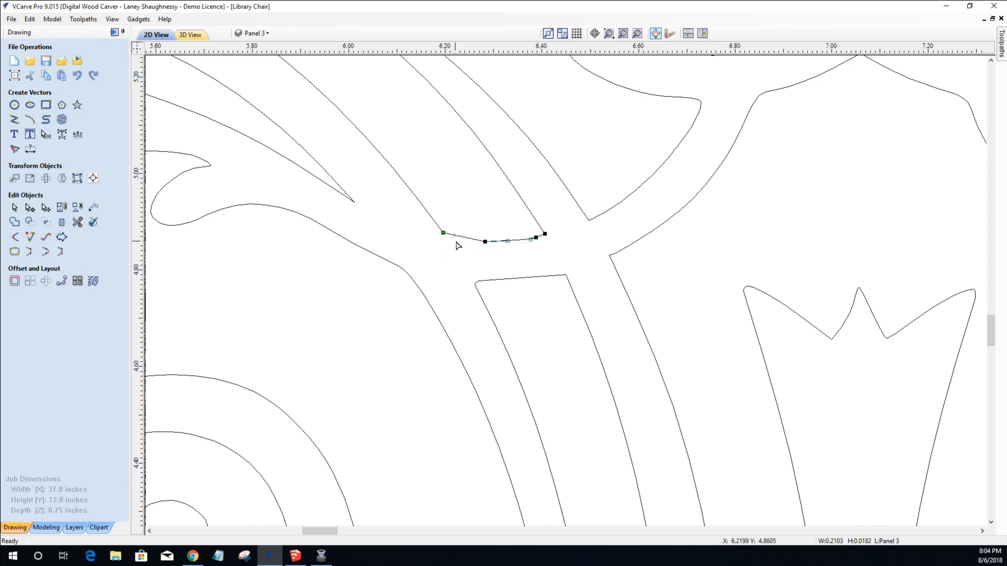
Convert the short segment's left span to a Bezier curve and bend it downward into a rounded corner.
right_click(459, 237)
left_click(463, 256)
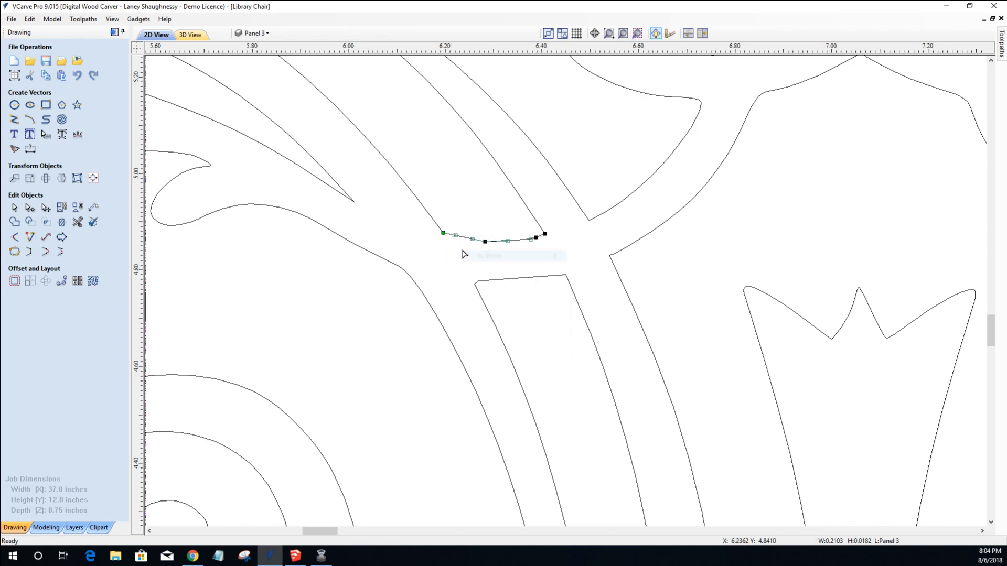
mouse_move(456, 235)
left_mouse_down()
mouse_move(452, 246)
mouse_move(472, 243)
left_mouse_up()
left_click(470, 264)
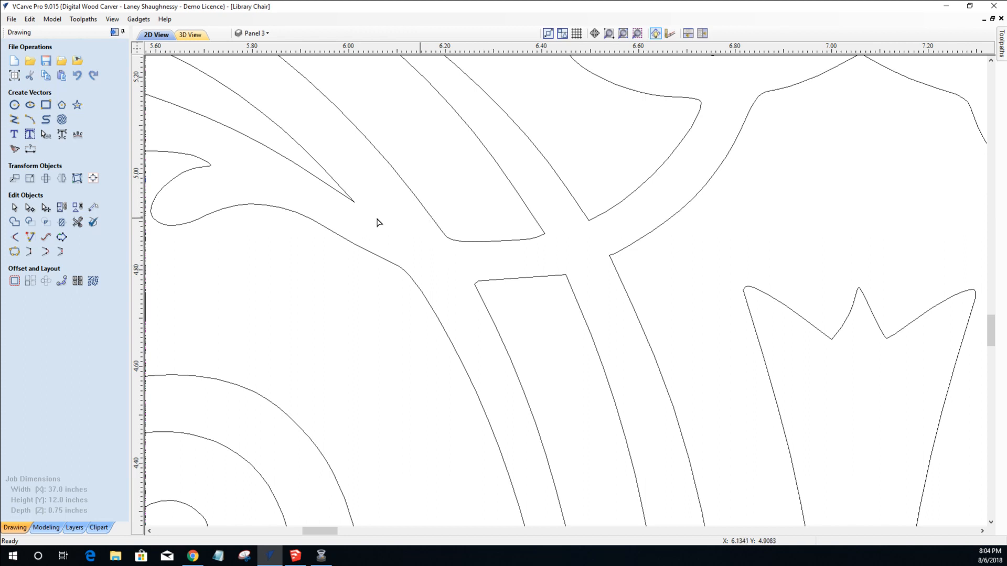
Draw a three-point arc of about 0.38 inch radius from the left leaf band's lower left corner to the slot's upper left corner below.
left_click(416, 201)
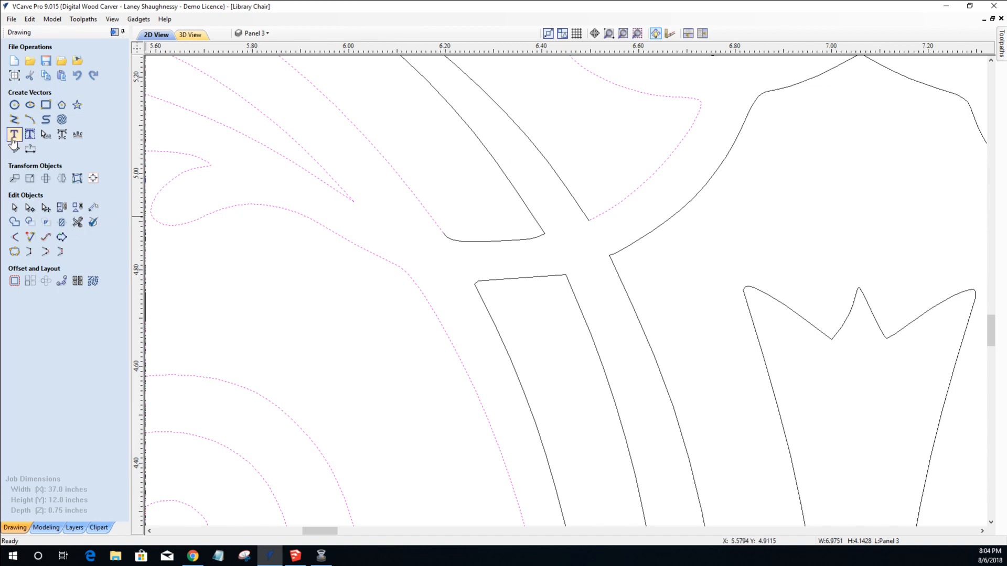
left_click(28, 122)
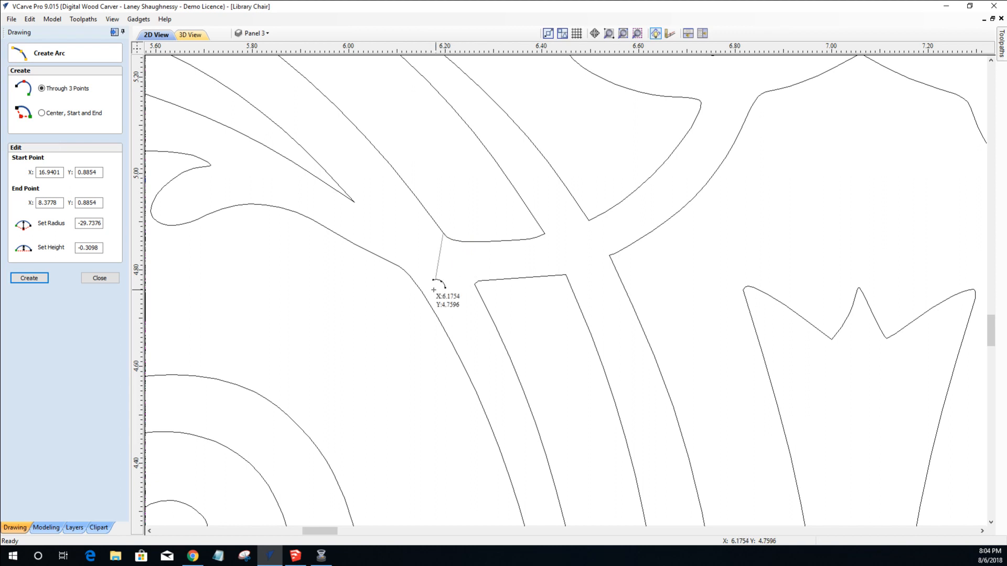
left_click(474, 284)
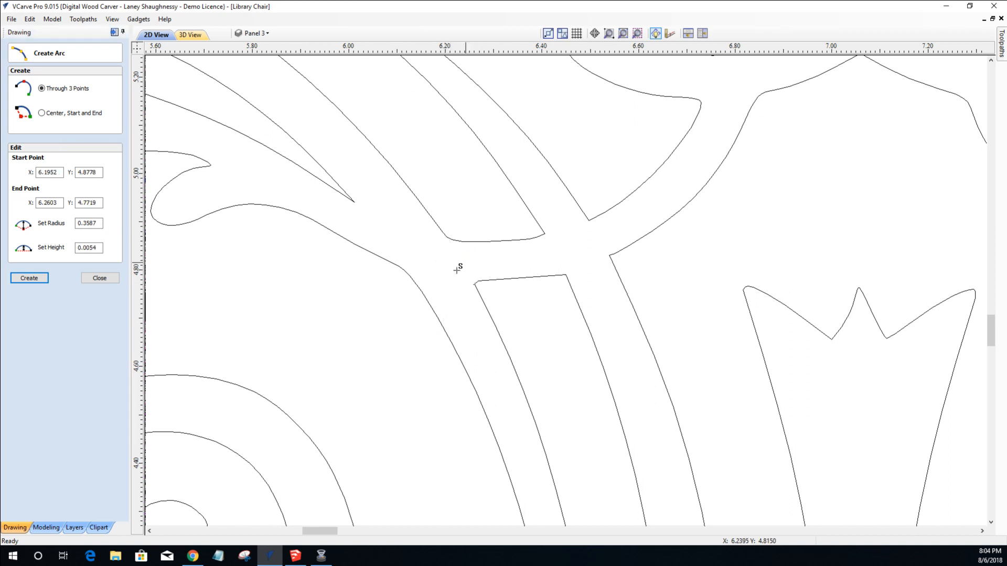
scroll(465, 260, "up", 3)
scroll(464, 260, "up", 2)
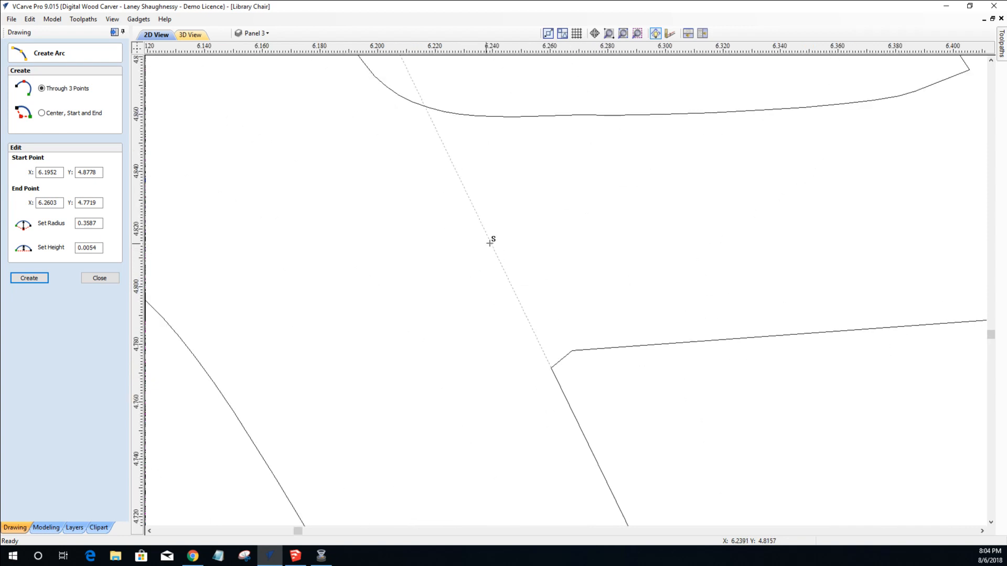
left_click(495, 243)
scroll(529, 293, "down", 5)
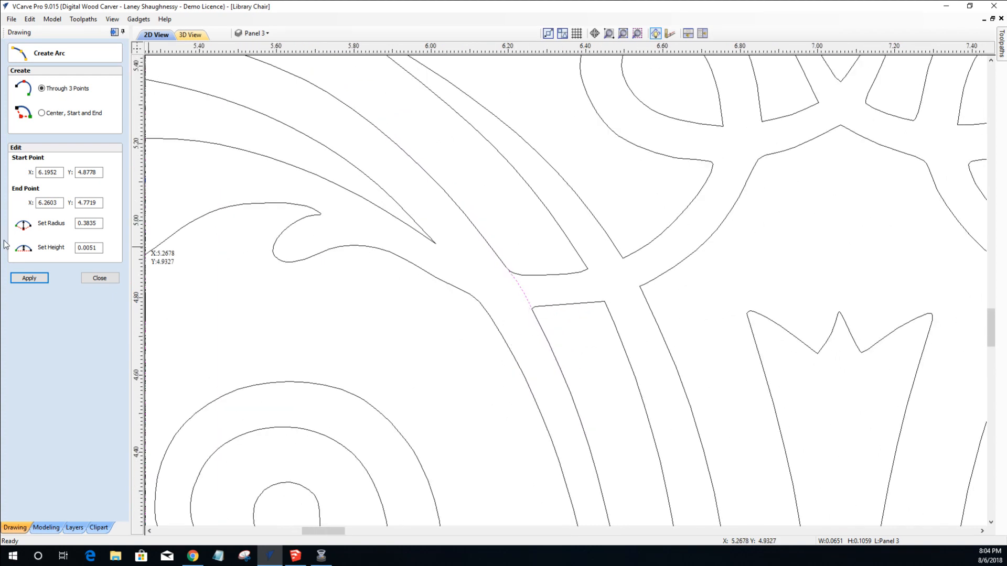
left_click(104, 280)
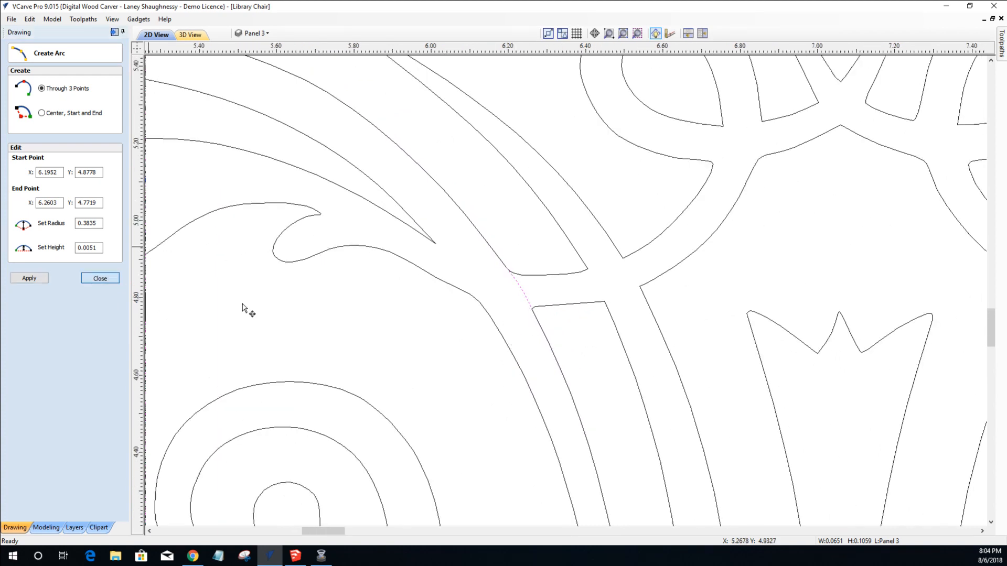
Select the scrollwork outline and examine where it is still connected around the central bands and the crossbar.
left_click(471, 297)
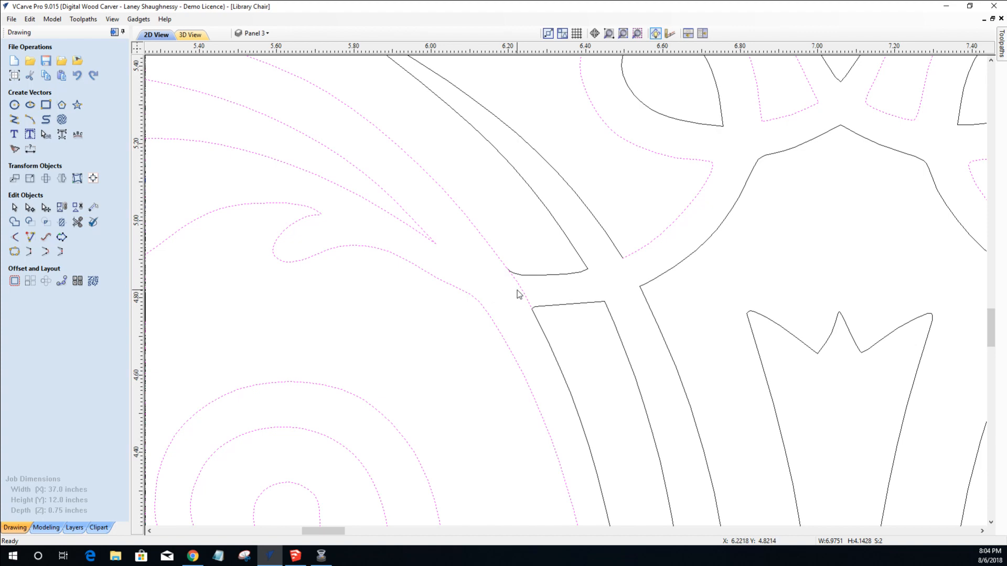
scroll(518, 294, "down", 2)
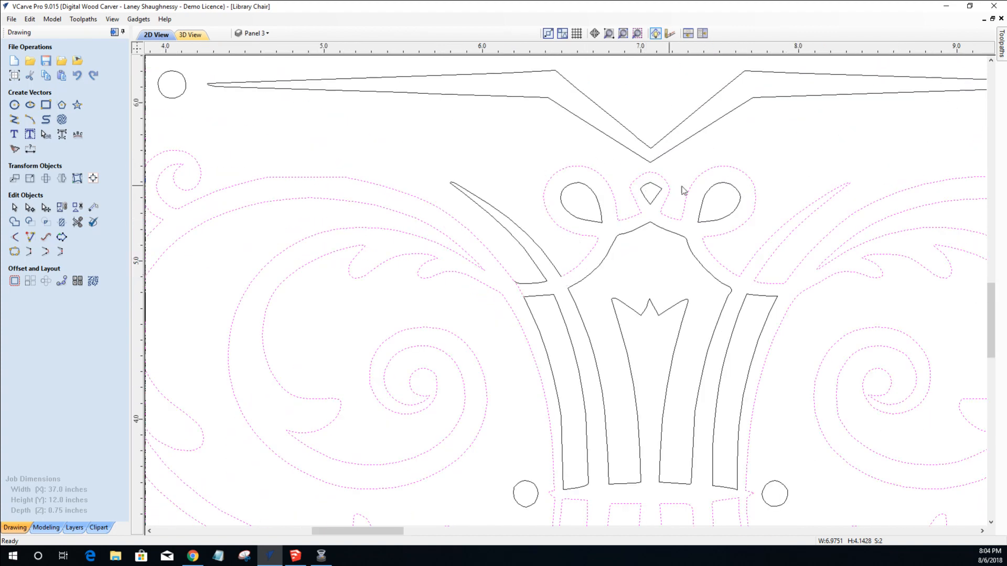
scroll(700, 259, "down", 1)
scroll(701, 259, "down", 3)
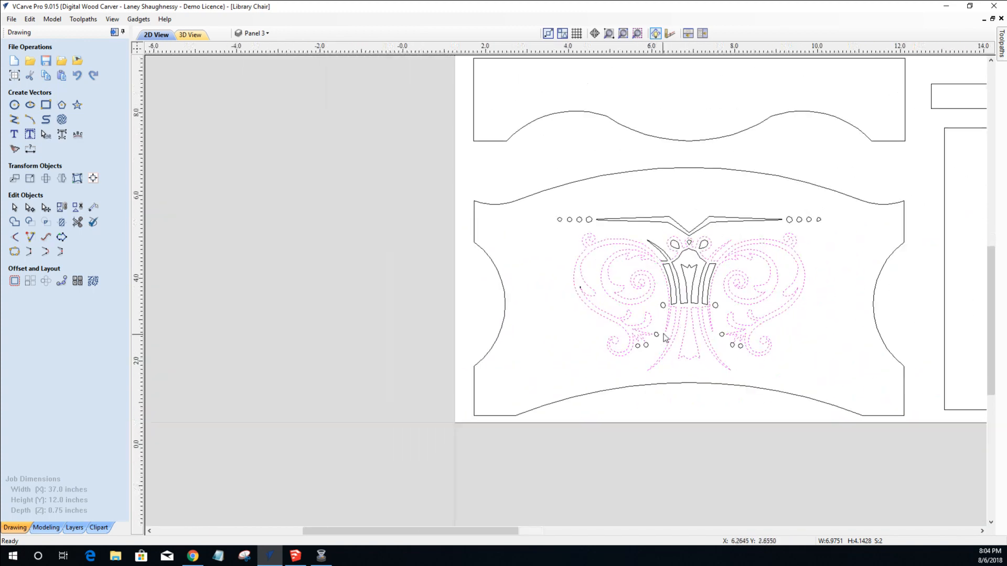
scroll(669, 167, "up", 3)
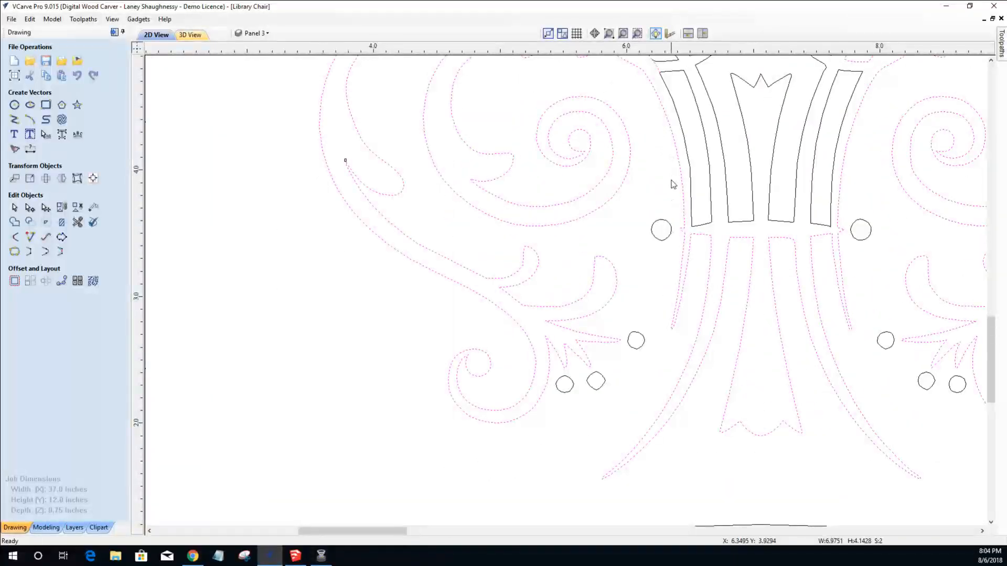
scroll(699, 239, "up", 1)
scroll(698, 240, "down", 2)
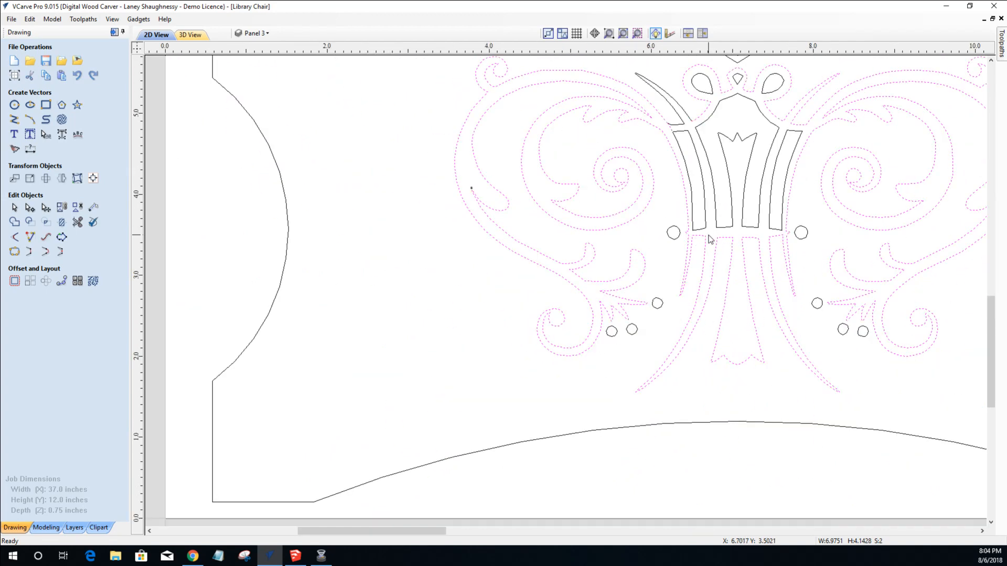
scroll(709, 232, "up", 2)
scroll(709, 233, "down", 2)
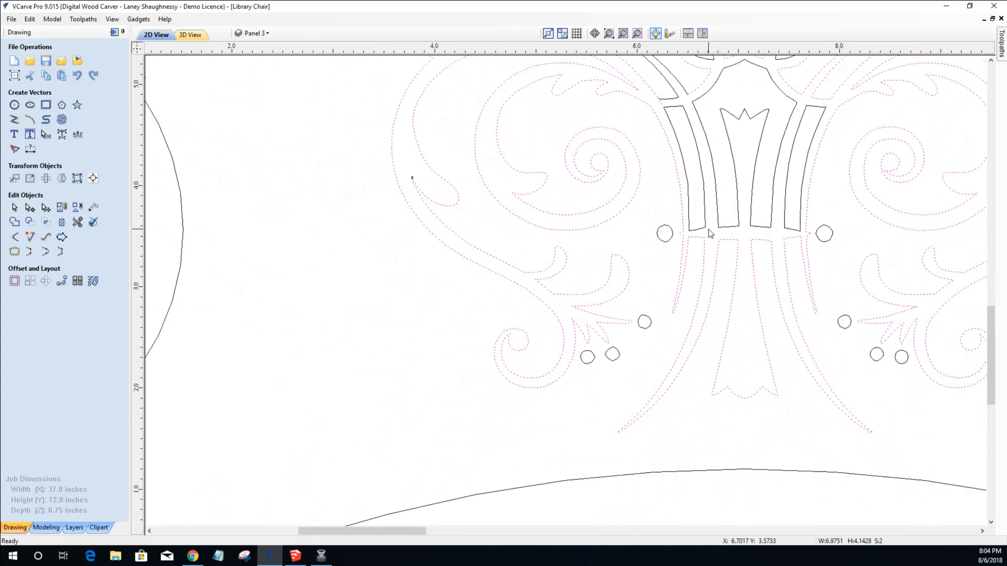
Cut the left upper slot's vector at its lower left corner node, just above the crossbar.
scroll(709, 232, "up", 5)
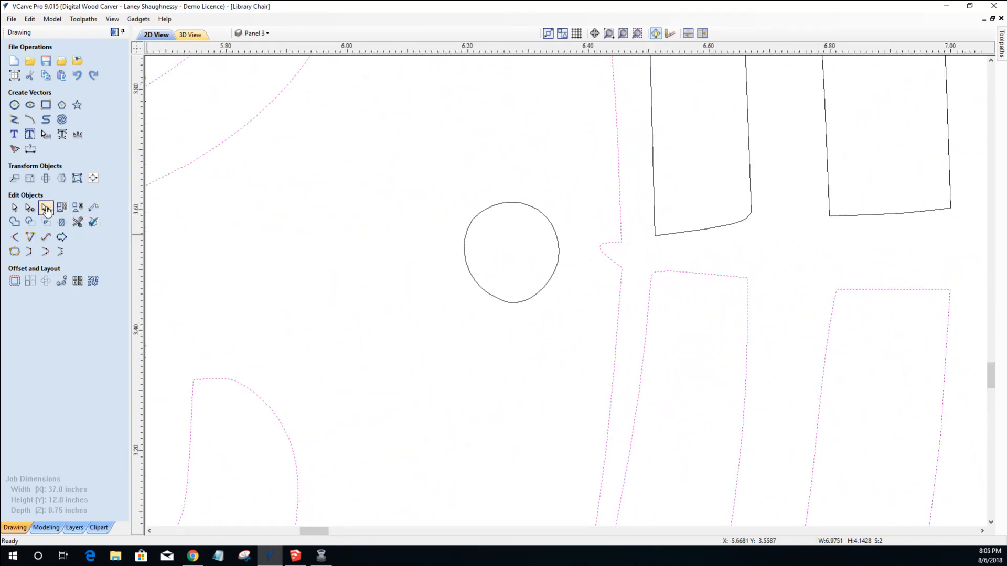
left_click(672, 218)
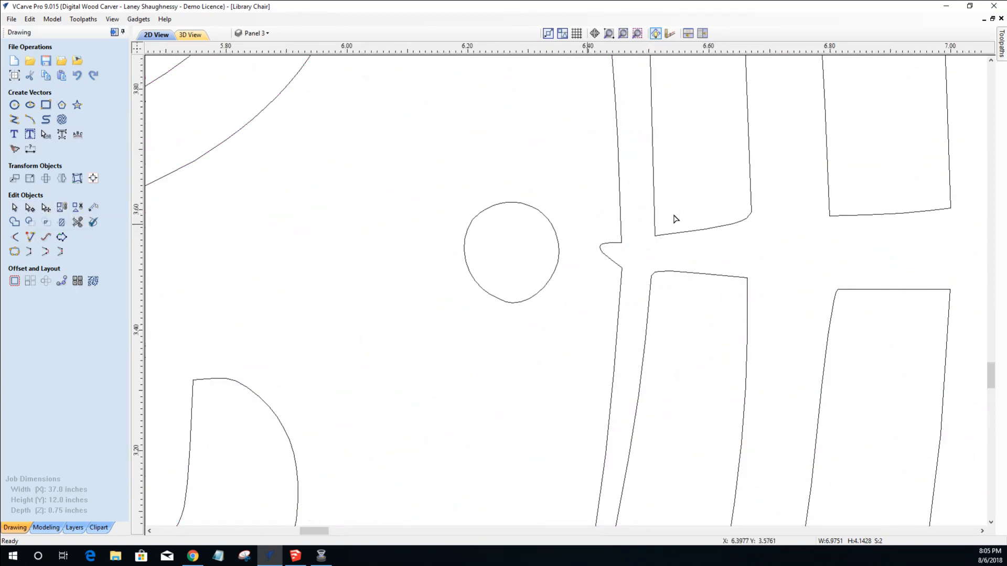
left_click(657, 235)
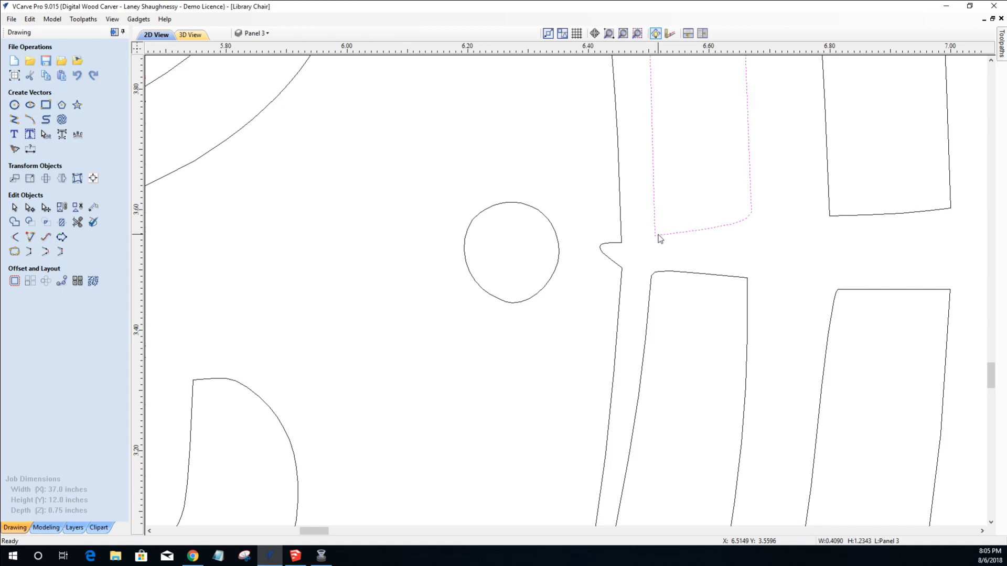
double_click(658, 236)
right_click(657, 237)
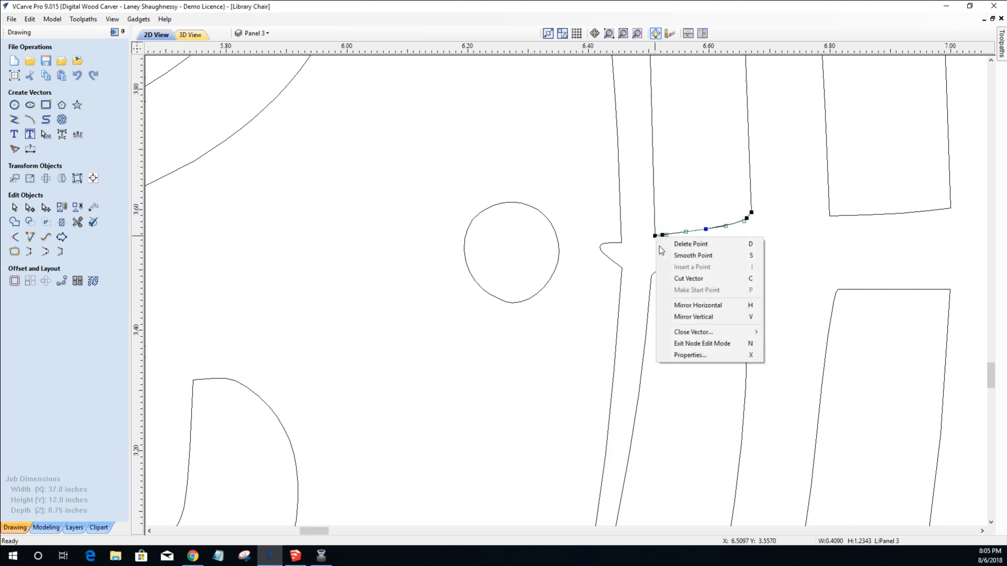
left_click(682, 279)
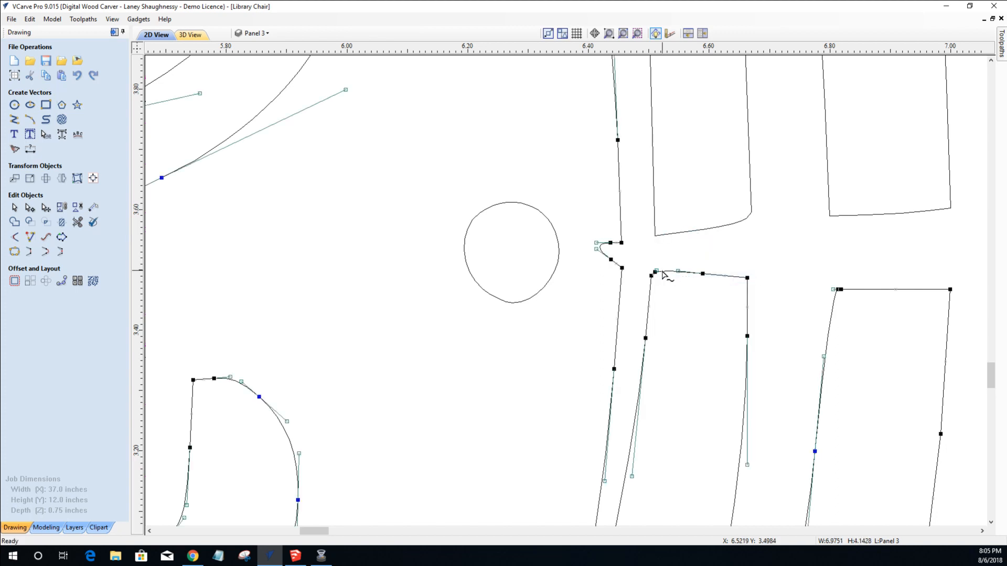
Cut the scrollwork outline at the upper left corner of the lower left band, then leave node editing.
right_click(652, 274)
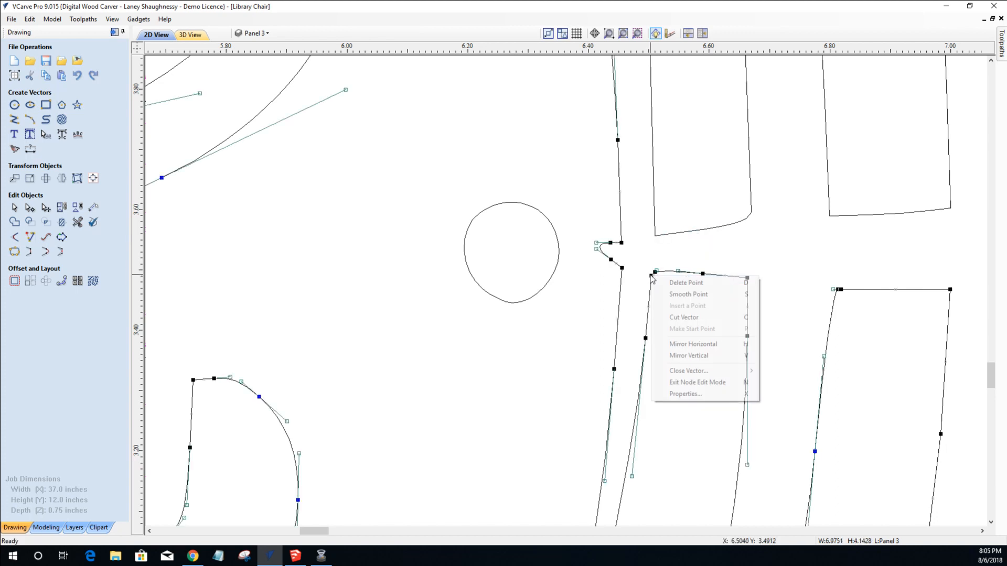
left_click(663, 313)
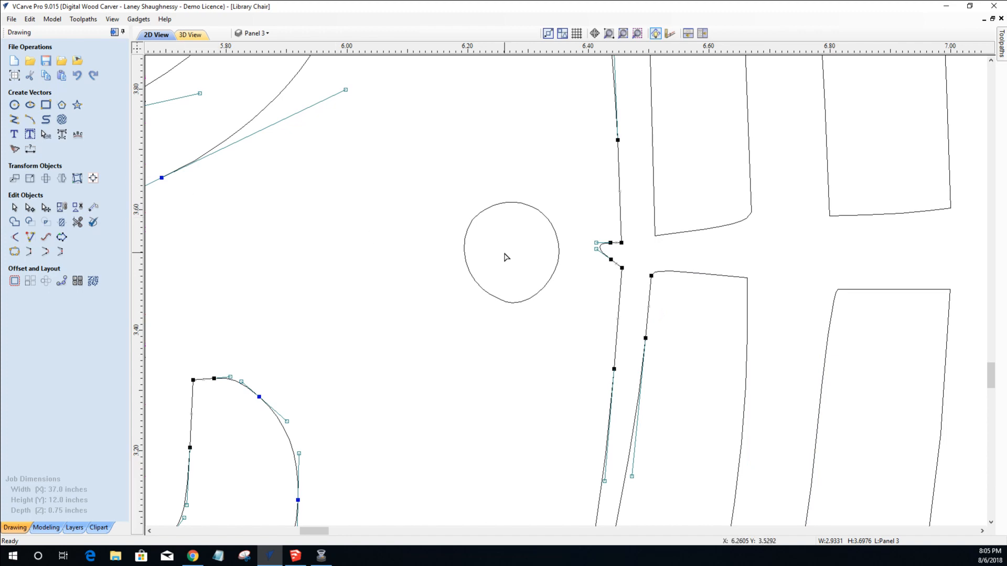
scroll(502, 258, "down", 2)
scroll(503, 257, "up", 1)
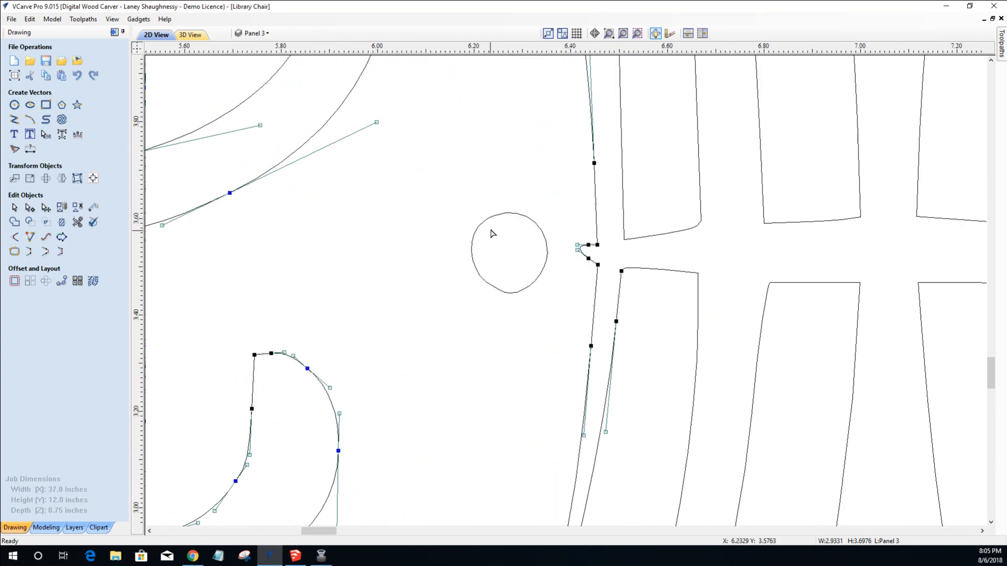
scroll(495, 235, "down", 2)
scroll(494, 235, "down", 2)
scroll(494, 235, "up", 1)
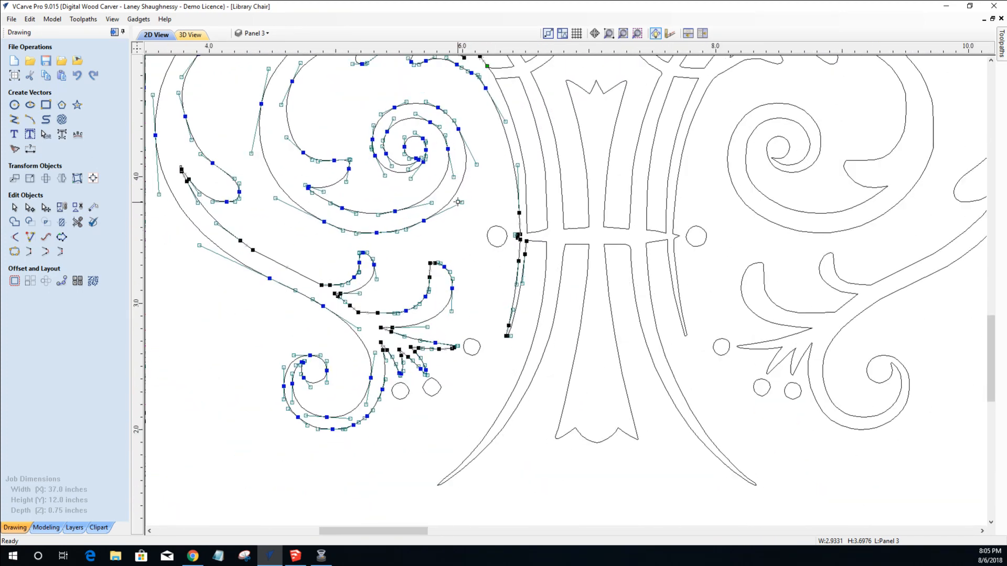
left_click(14, 208)
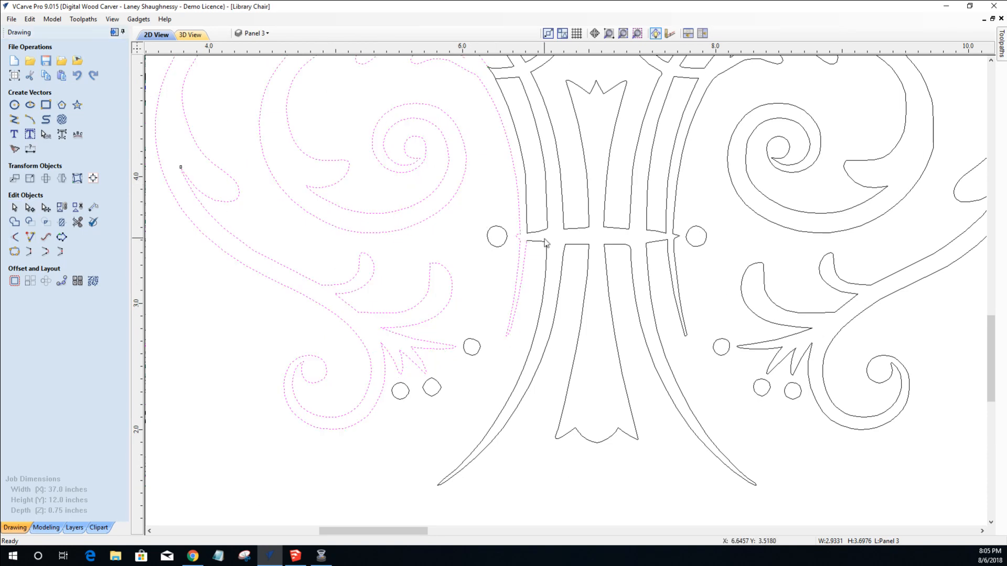
Draw a three-point arc of about 0.37 inch radius across the crossbar gap, linking the upper slot's lower left corner to the lower band's upper left corner.
scroll(529, 247, "up", 5)
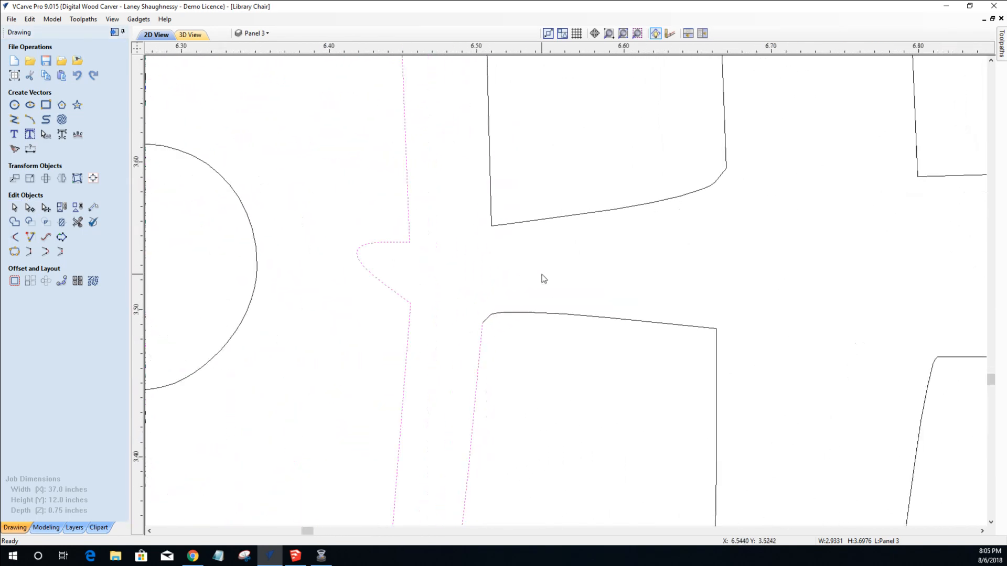
left_click(30, 119)
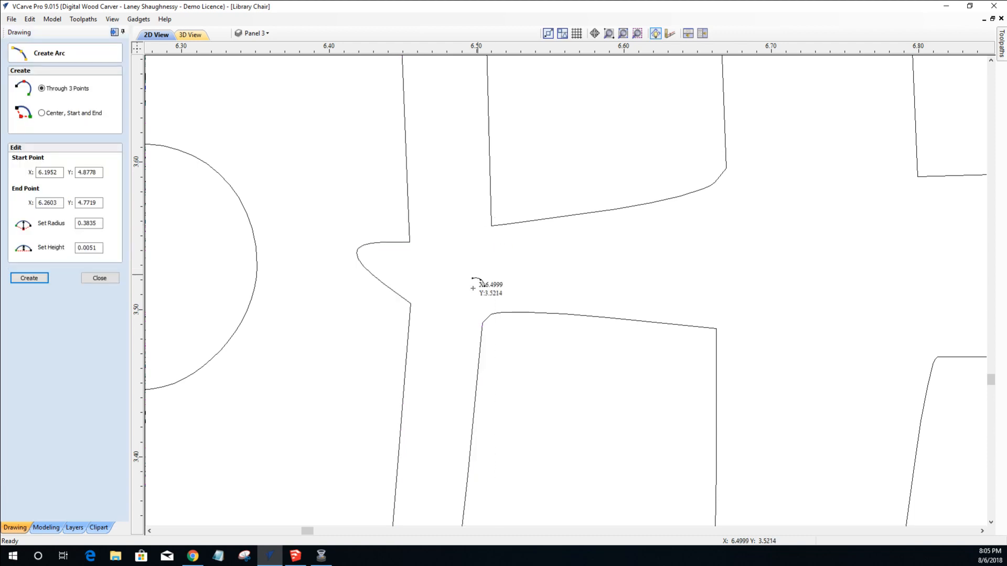
left_click(481, 319)
scroll(488, 284, "up", 2)
scroll(488, 280, "up", 2)
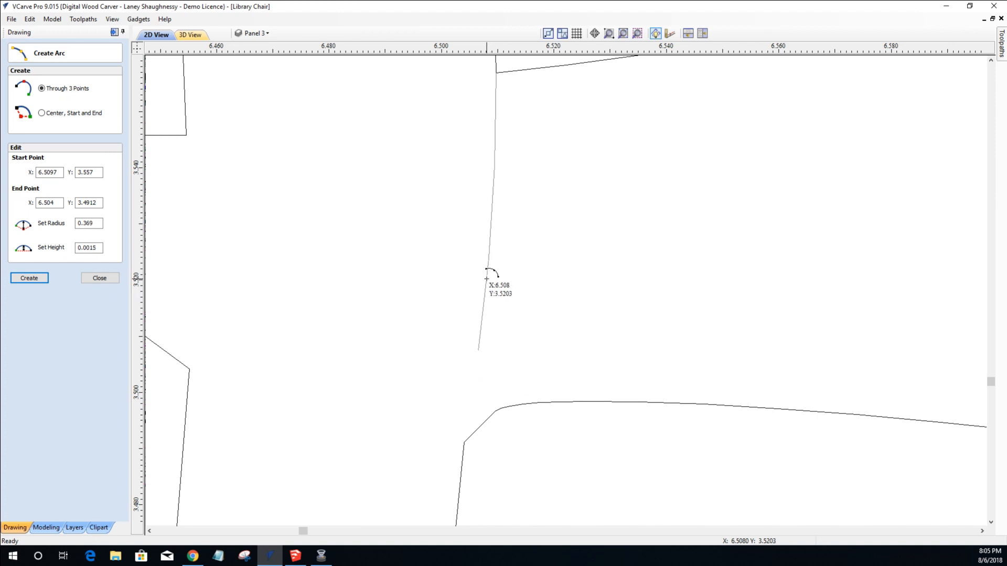
left_click(487, 279)
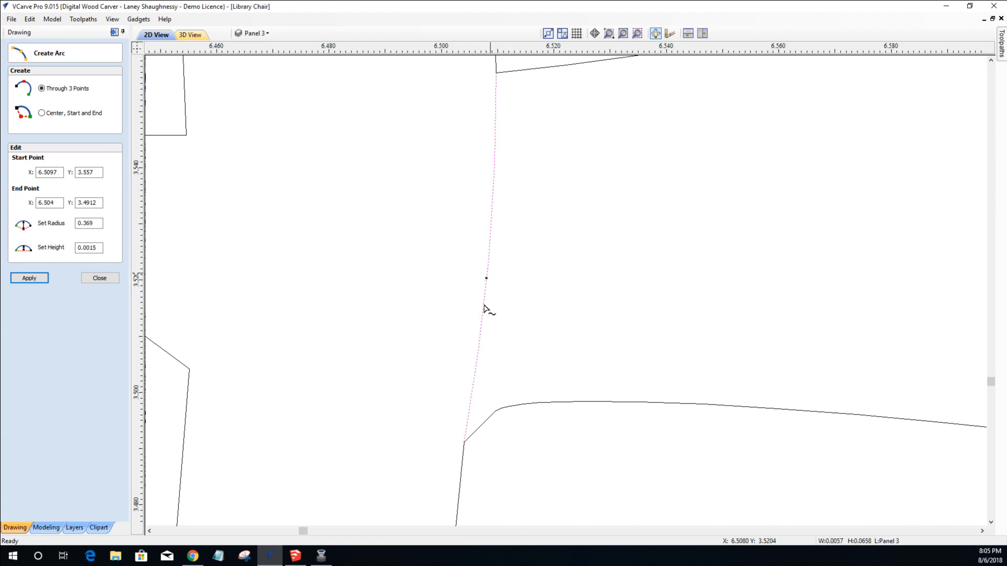
scroll(465, 431, "down", 5)
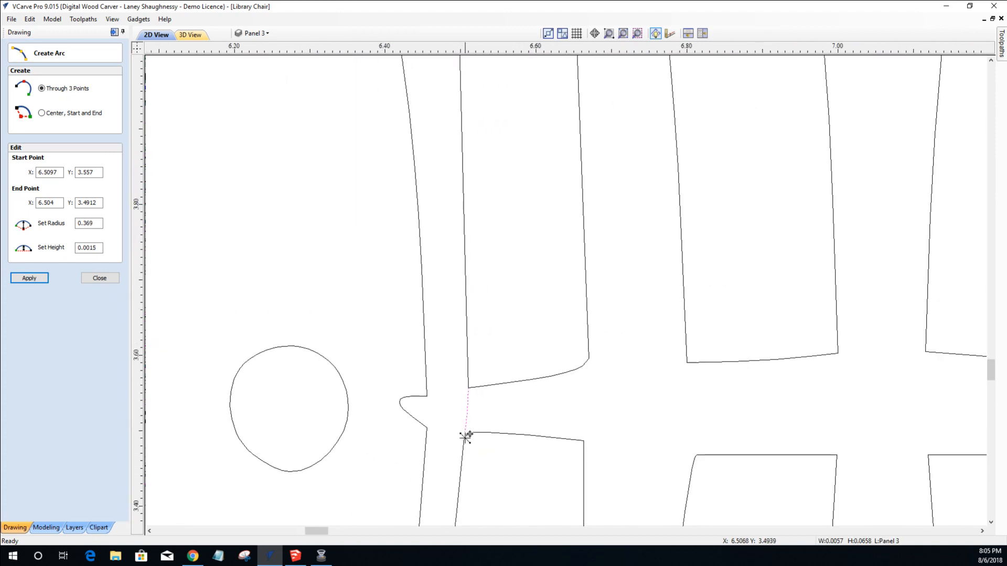
scroll(456, 436, "down", 2)
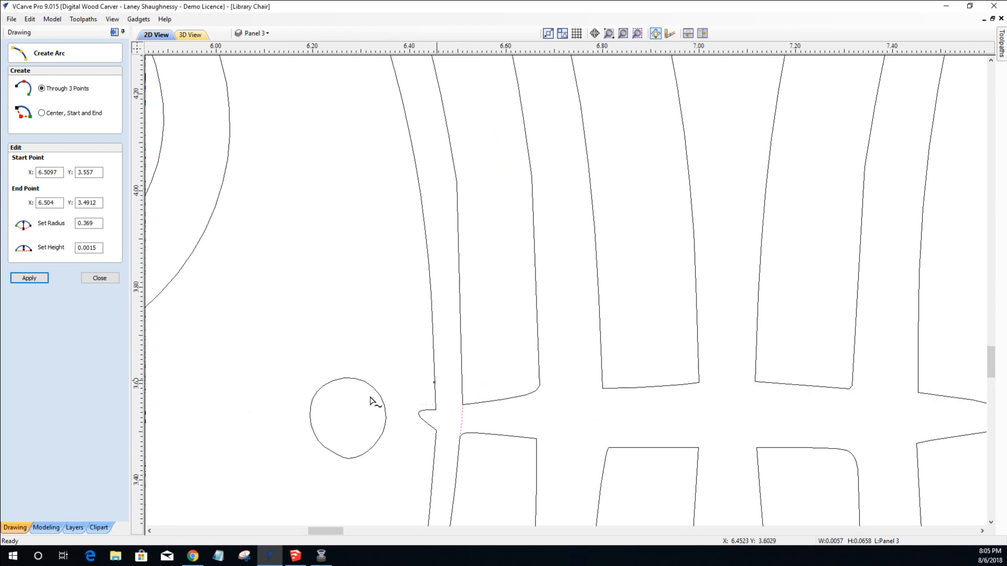
left_click(100, 278)
scroll(342, 253, "down", 6)
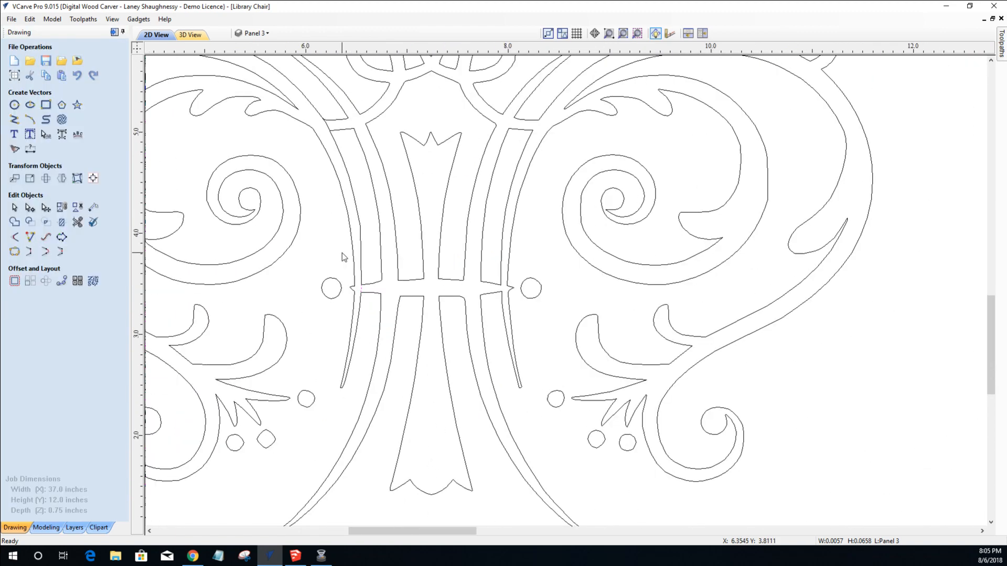
Join the left scrollwork outline, the slot's left side and the two bridging arcs into one closed vector, and select it to check.
left_click(323, 160)
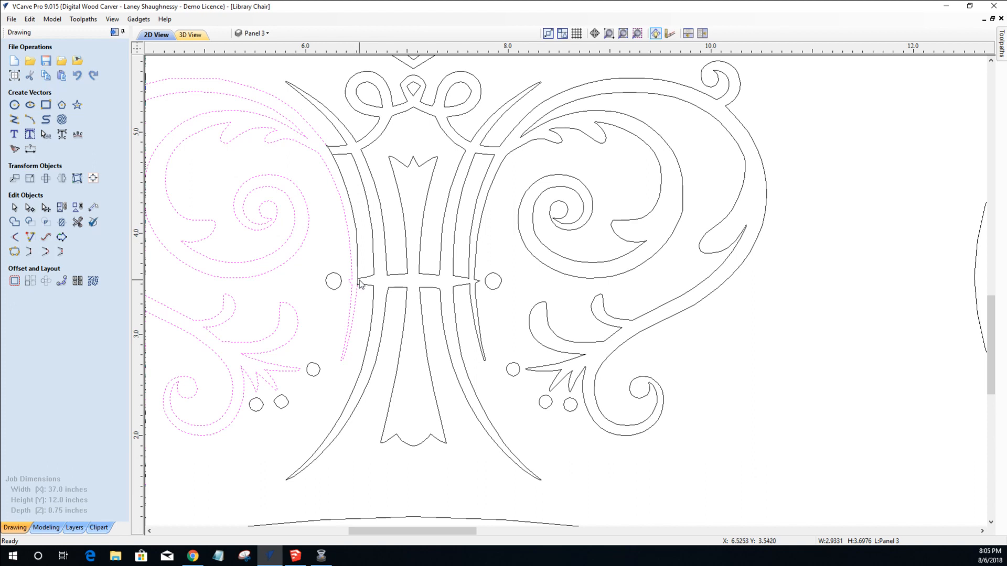
left_click(335, 170, "shift")
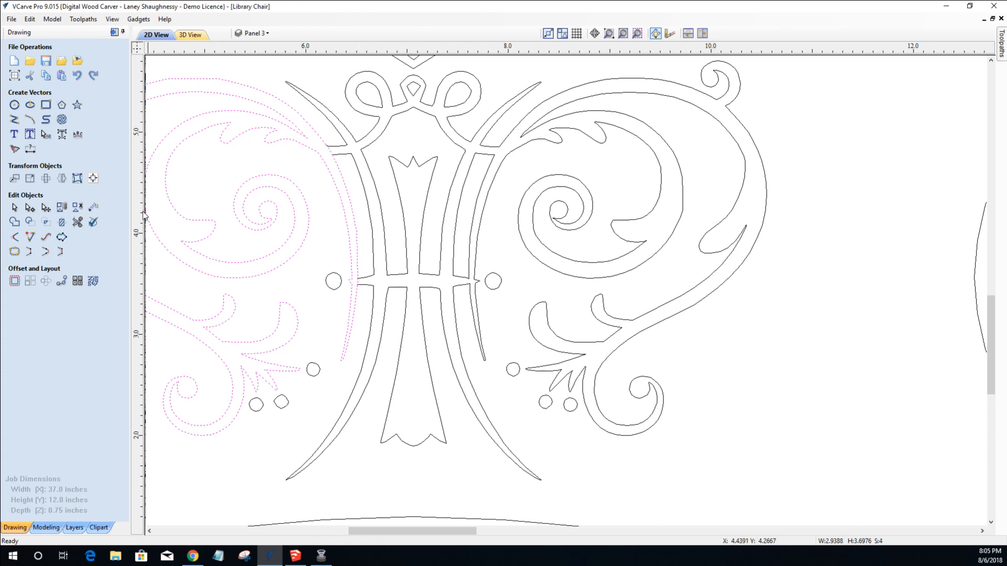
left_click(15, 251)
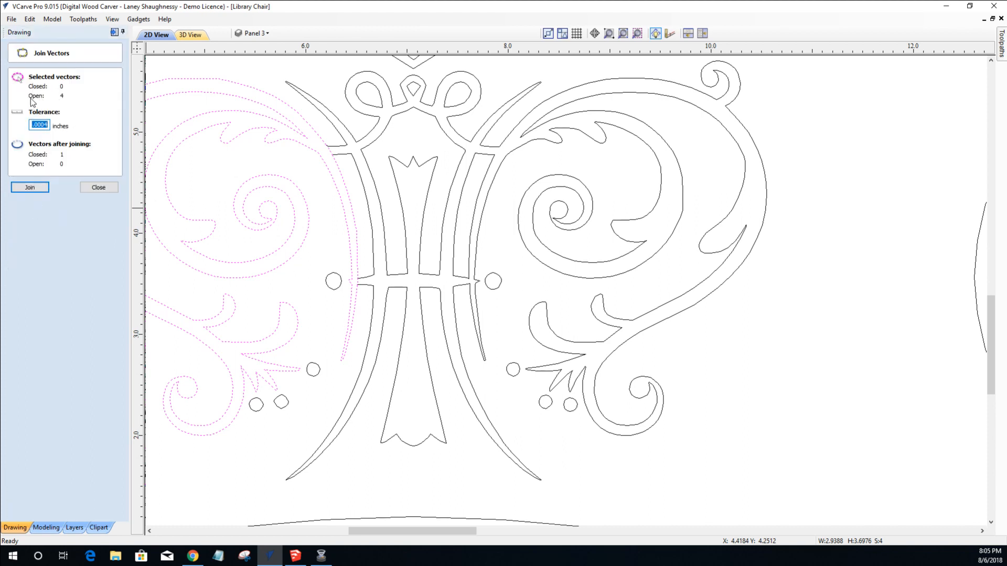
left_click(30, 187)
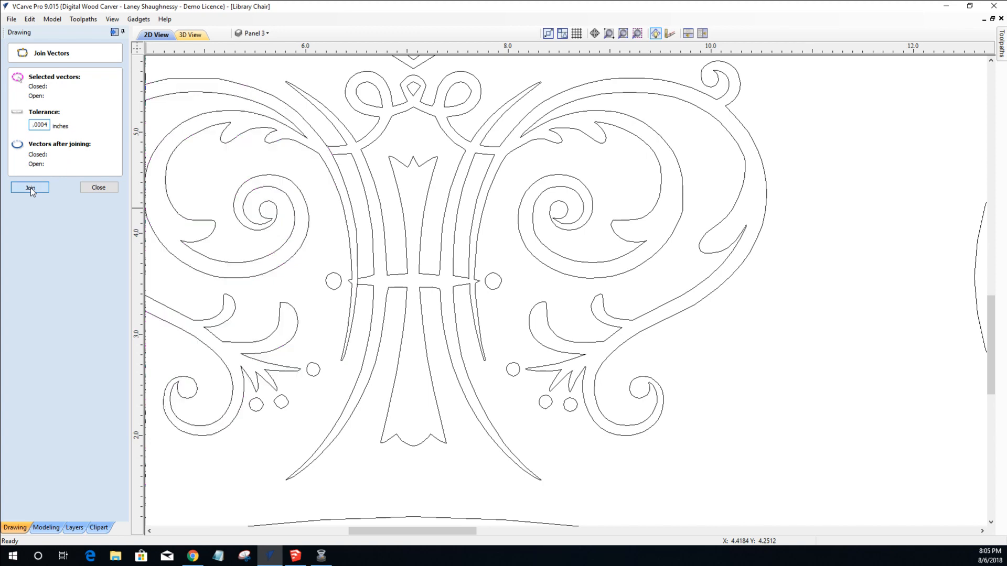
left_click(257, 132)
scroll(305, 203, "down", 3)
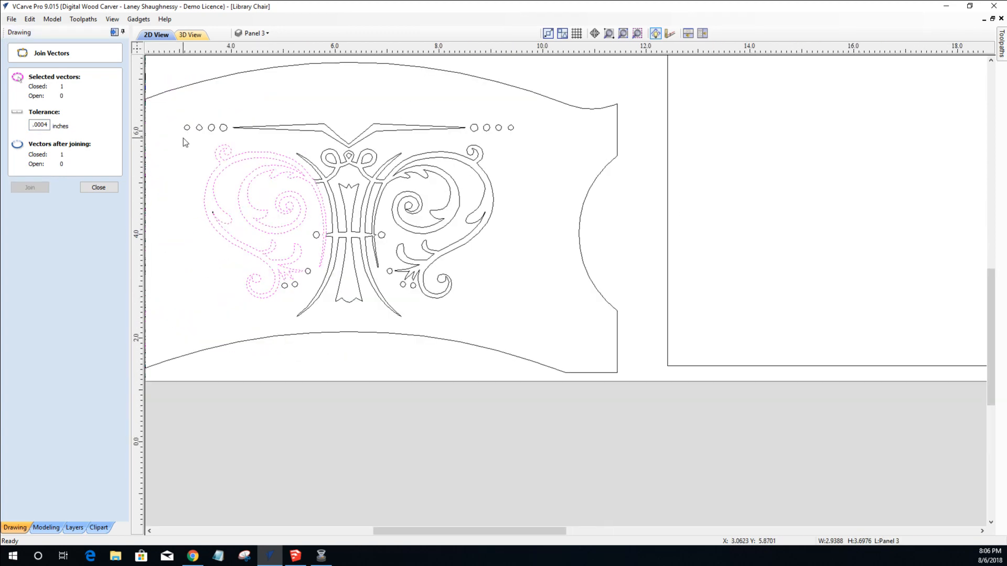
scroll(184, 139, "up", 3)
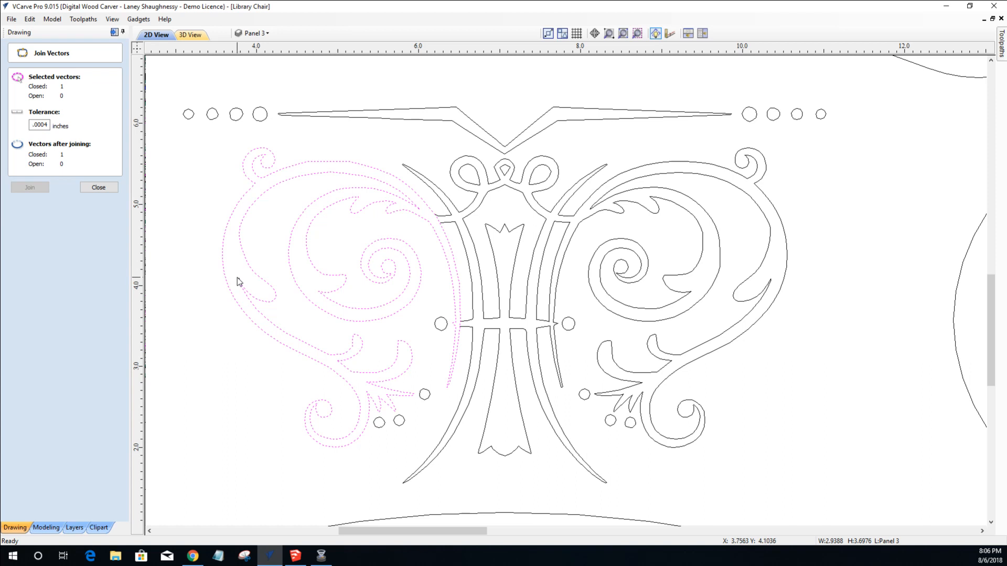
Nudge the left scrollwork and its four small circles two increments left, and delete the stray speck left inside the scroll.
left_click(439, 328, "shift")
key("Left")
key("Left")
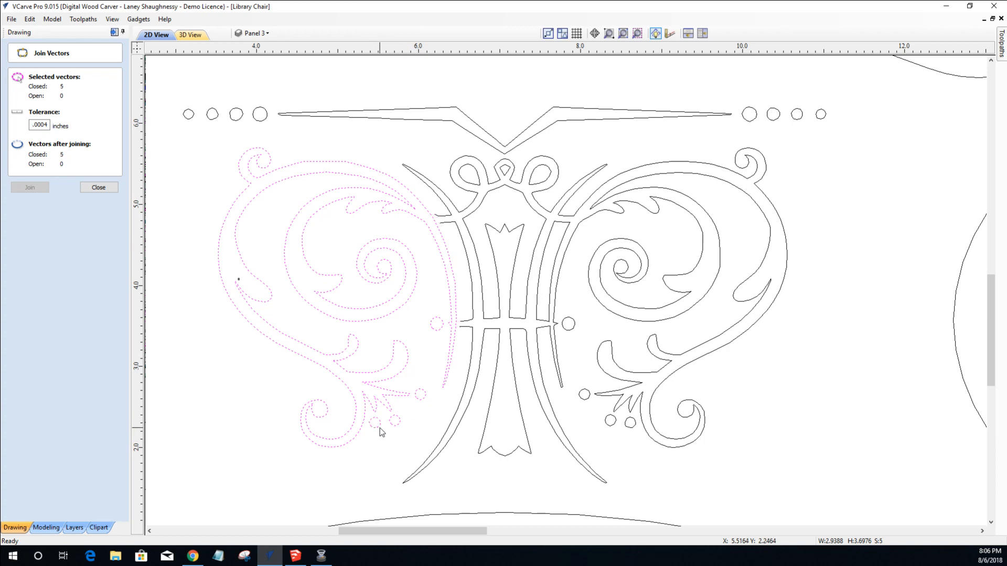
left_click(244, 282)
key("Delete")
Close vector joining and cut the right scrollwork outline at the lower right corner of the tapered blade above the upper right slot.
scroll(243, 282, "down", 1)
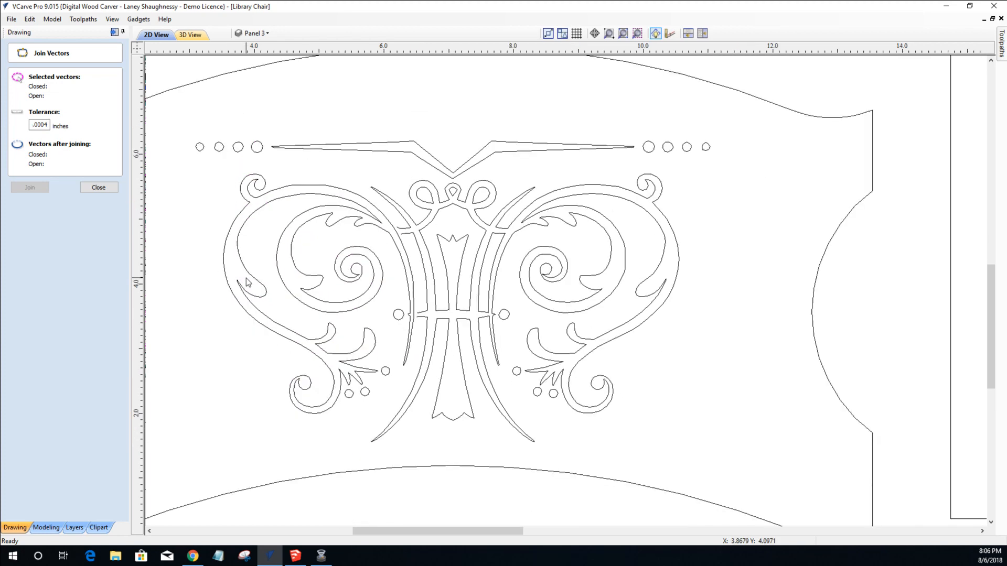
scroll(524, 230, "up", 2)
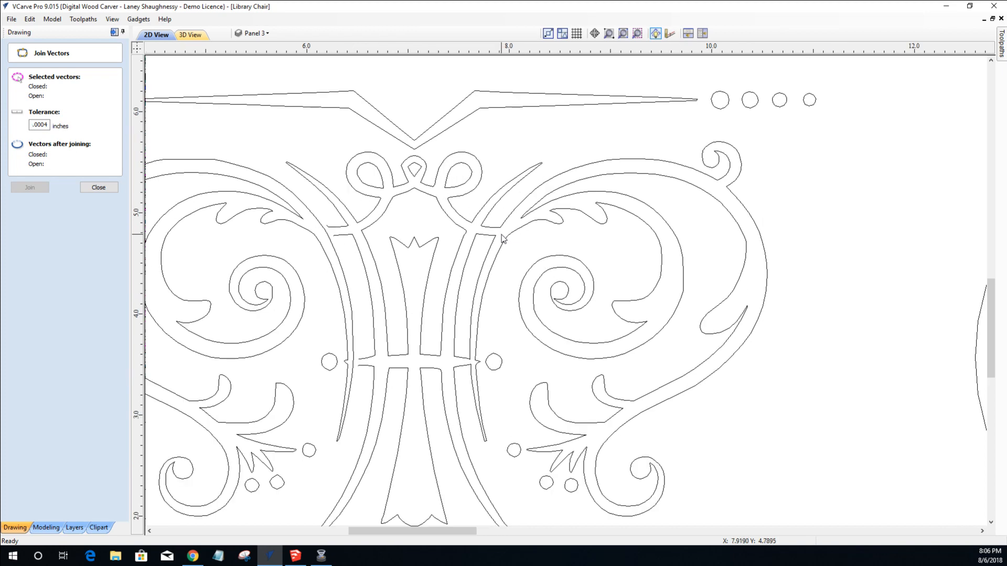
scroll(463, 239, "up", 1)
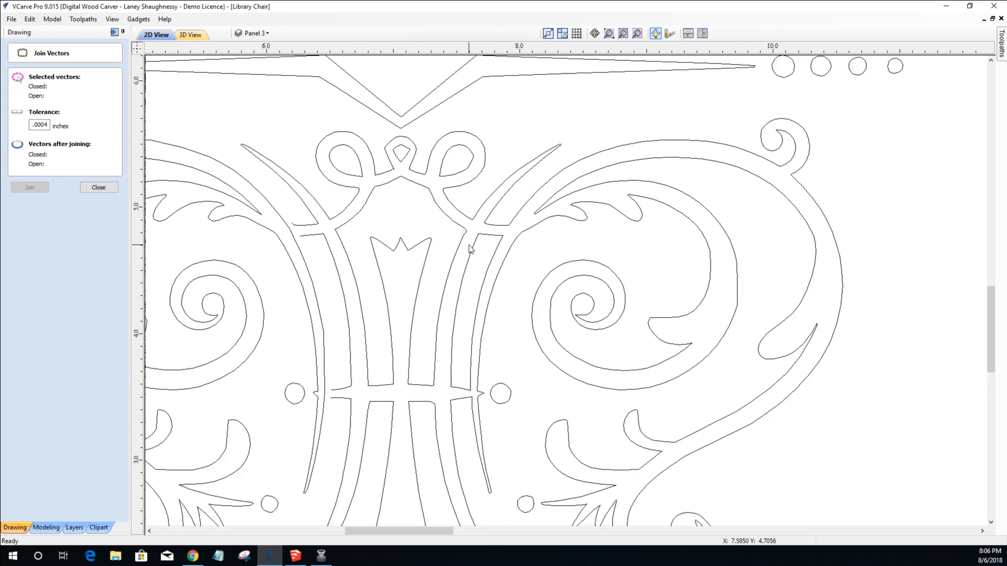
left_click(504, 229)
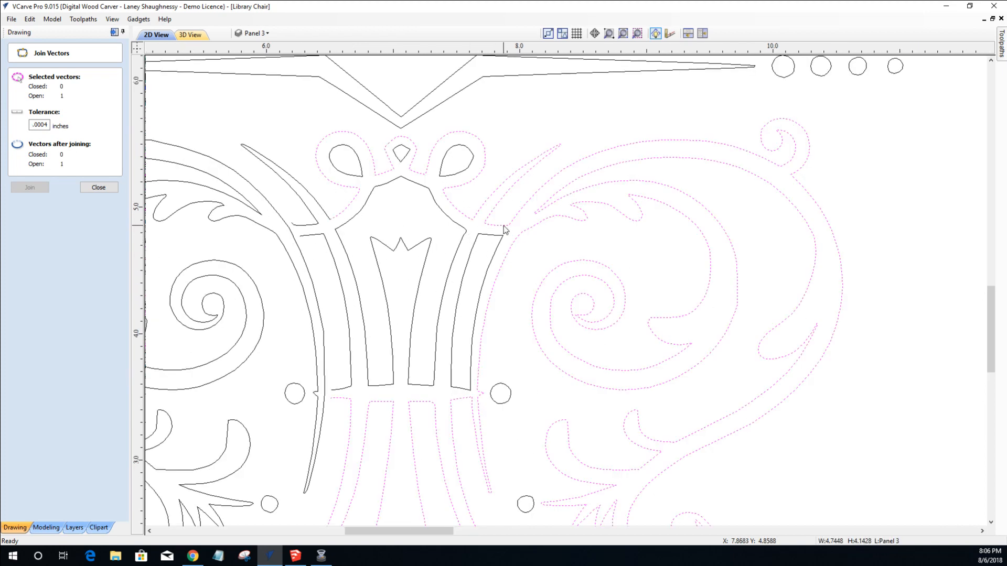
left_click(97, 187)
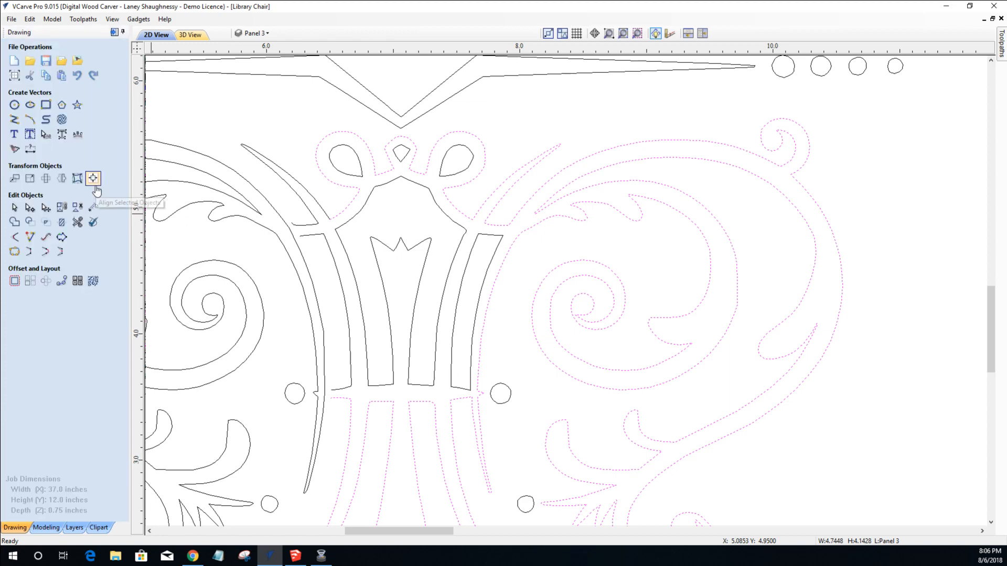
left_click(30, 207)
scroll(485, 225, "up", 2)
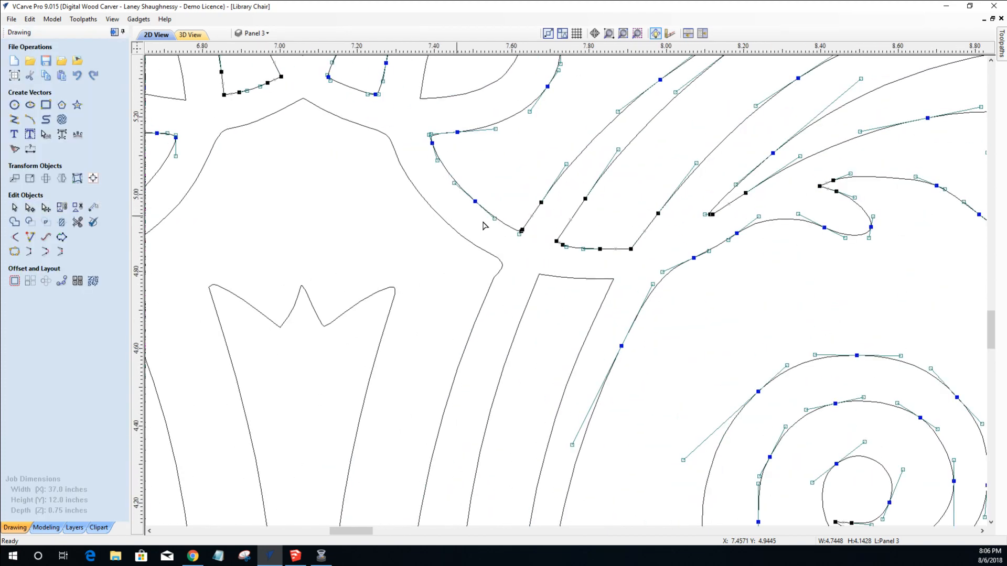
right_click(631, 248)
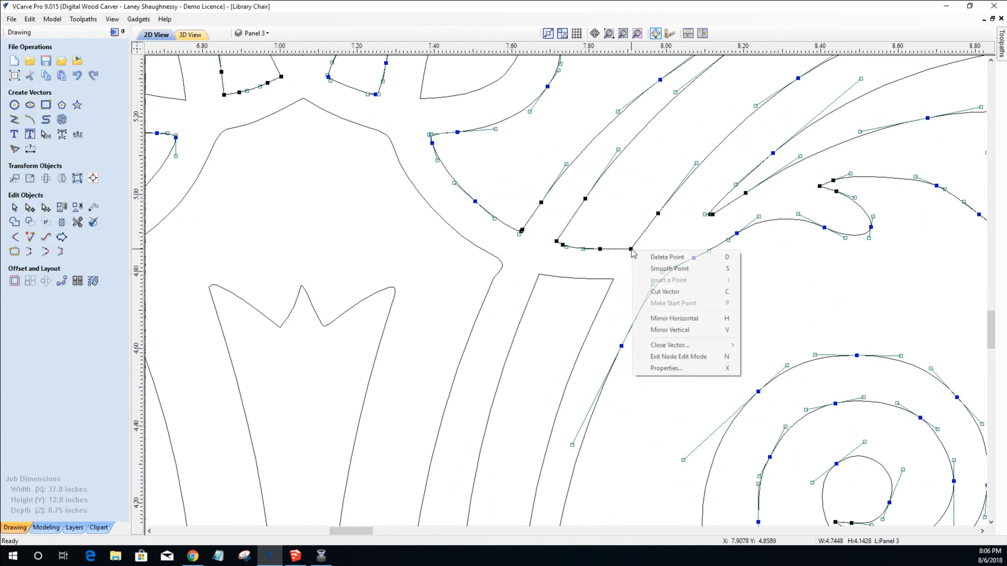
left_click(645, 291)
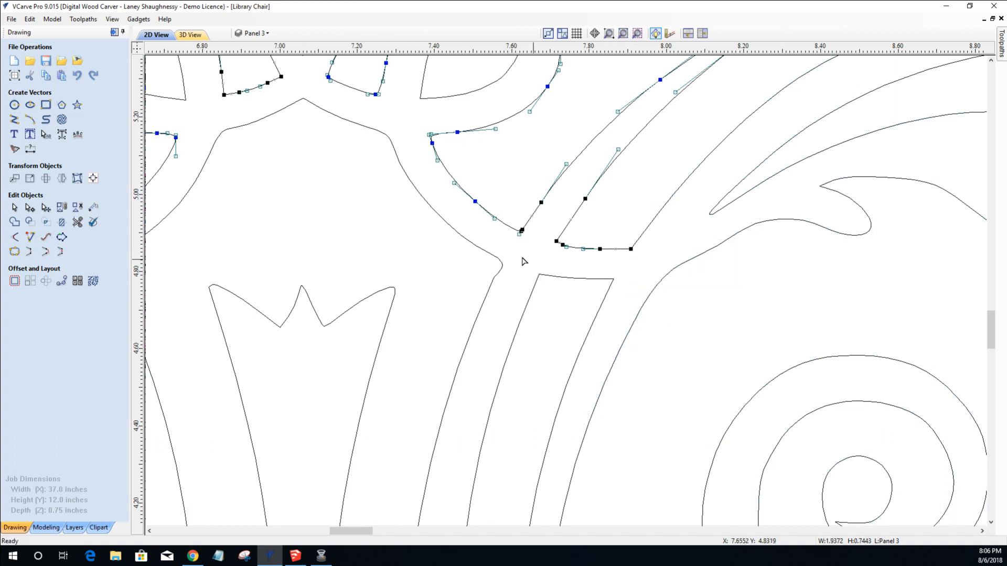
Cut the right tapered blade's vector at its lower left corner and at the tip where it meets the right loop ornament.
right_click(556, 241)
left_click(588, 283)
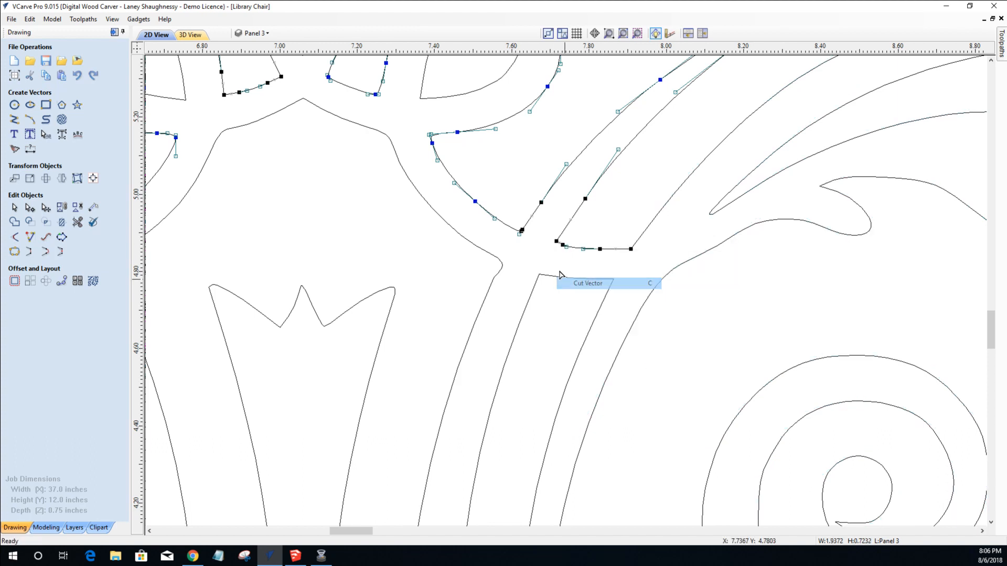
scroll(519, 230, "up", 3)
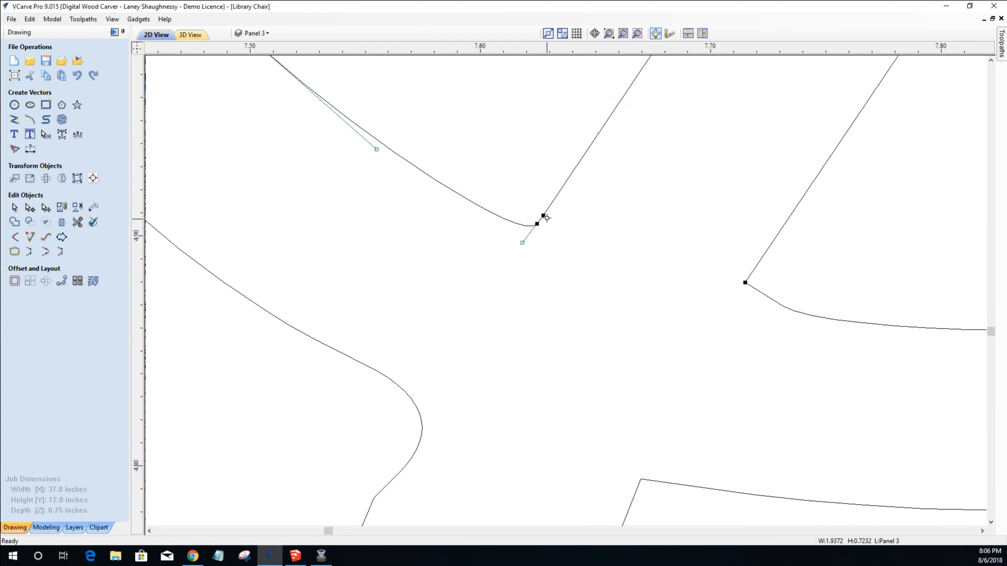
right_click(543, 215)
left_click(557, 258)
Cut the right upper slot's vector at its upper right and upper left corner nodes.
scroll(556, 256, "down", 4)
left_click(612, 304)
right_click(668, 308)
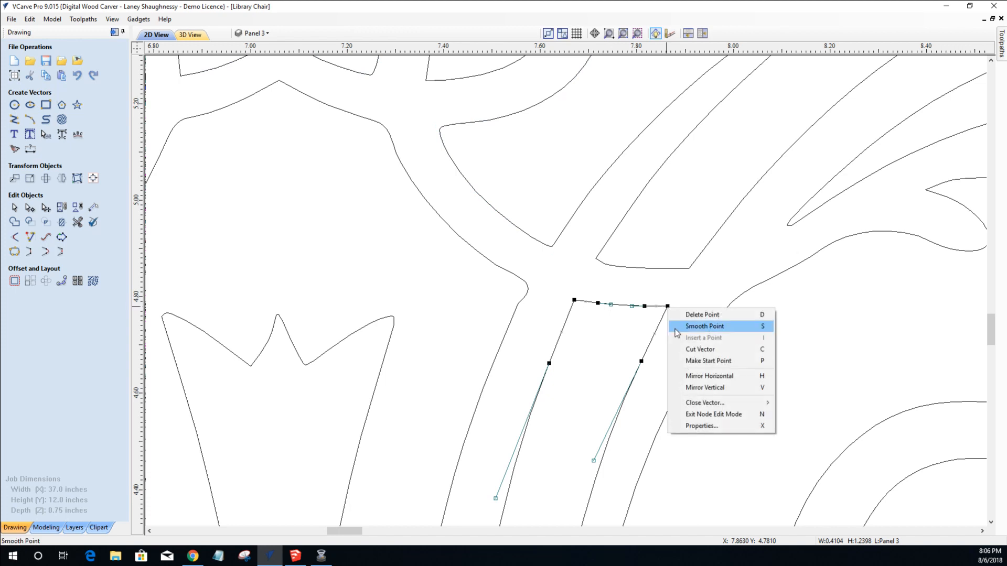
left_click(682, 349)
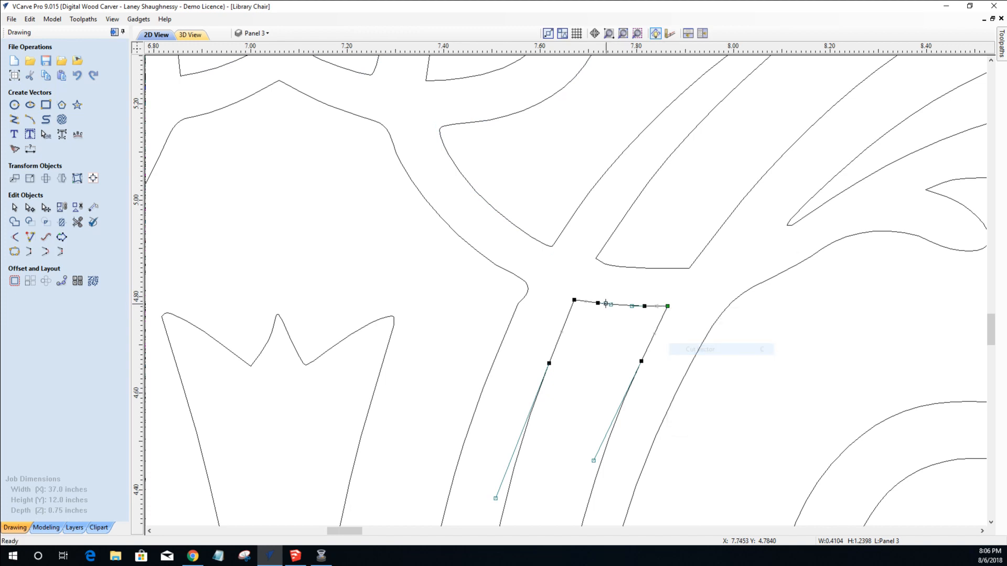
right_click(574, 300)
left_click(603, 342)
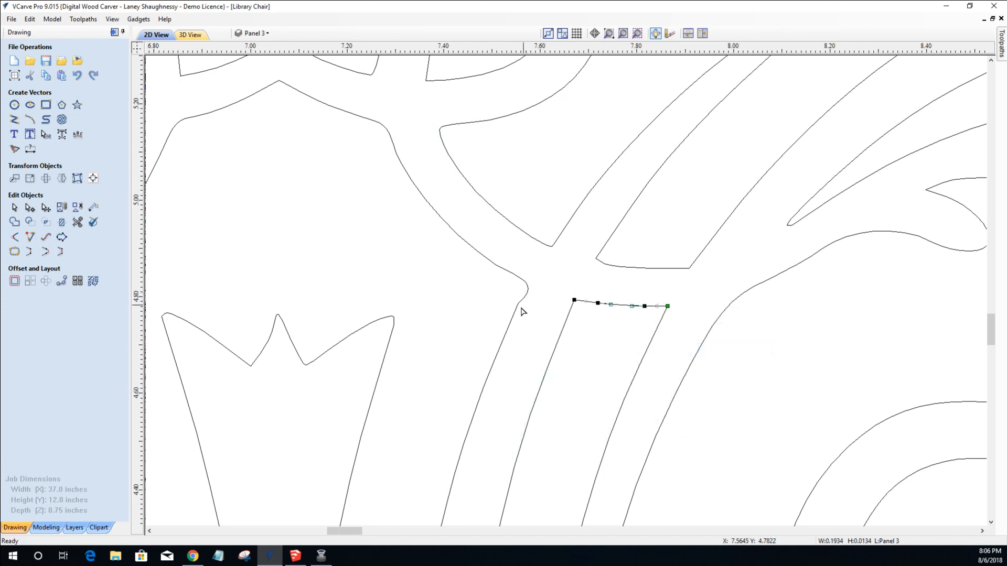
Cut the central panel's outline at the node just below its rounded upper right shoulder.
left_click(517, 305)
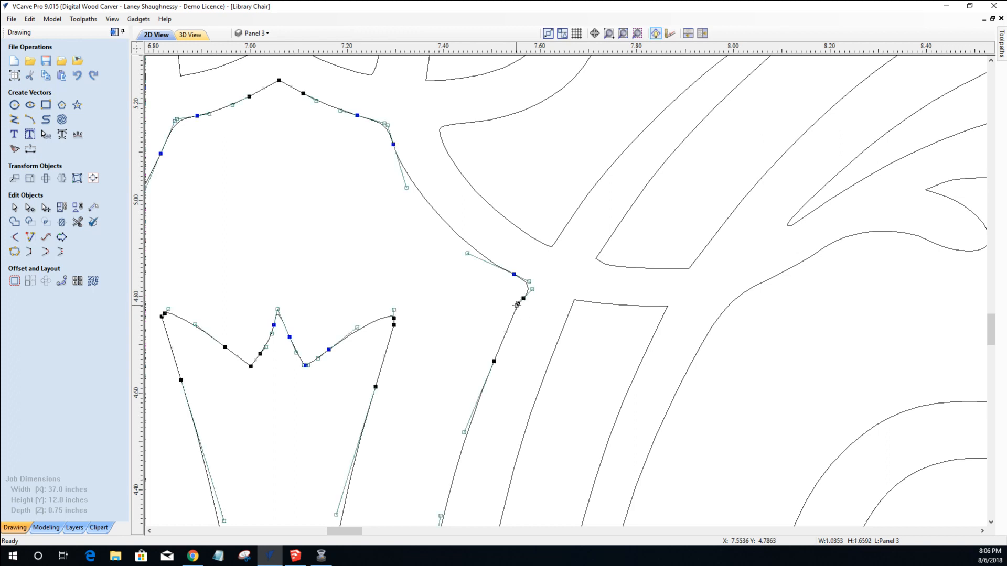
right_click(517, 305)
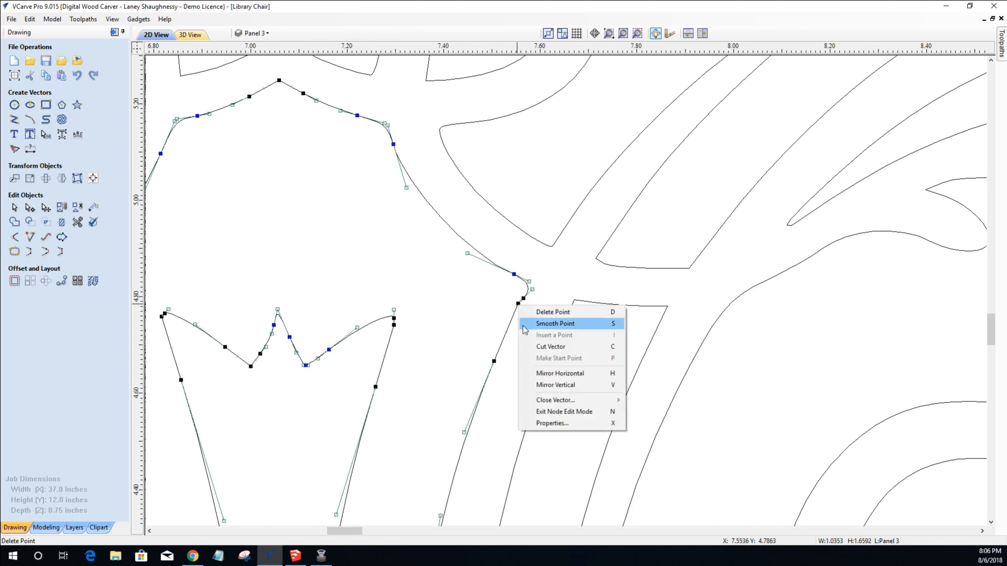
left_click(541, 348)
Cut the right upper slot's sides free at its lower right and lower left corners, just above the crossbar.
scroll(537, 346, "down", 5)
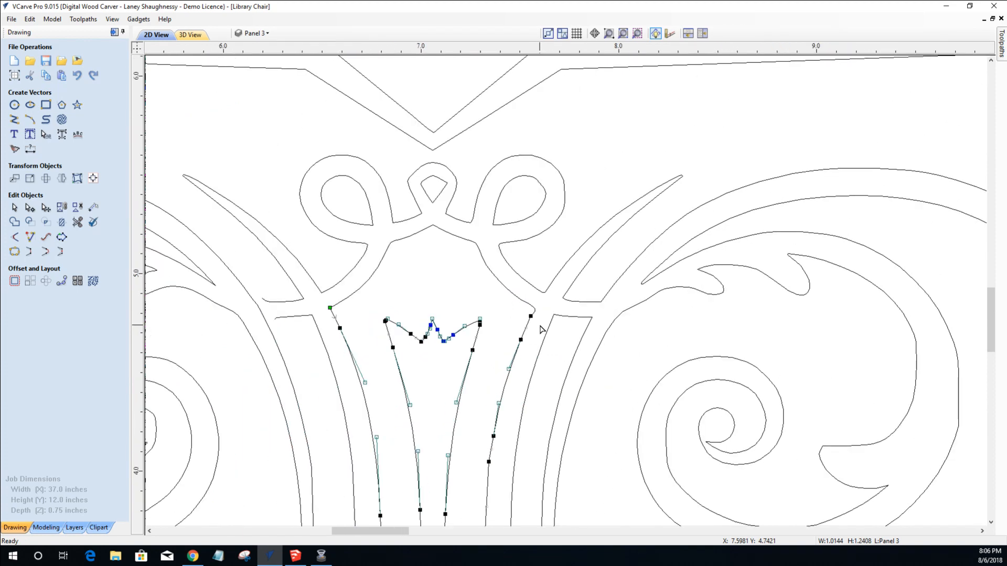
scroll(537, 456, "up", 5)
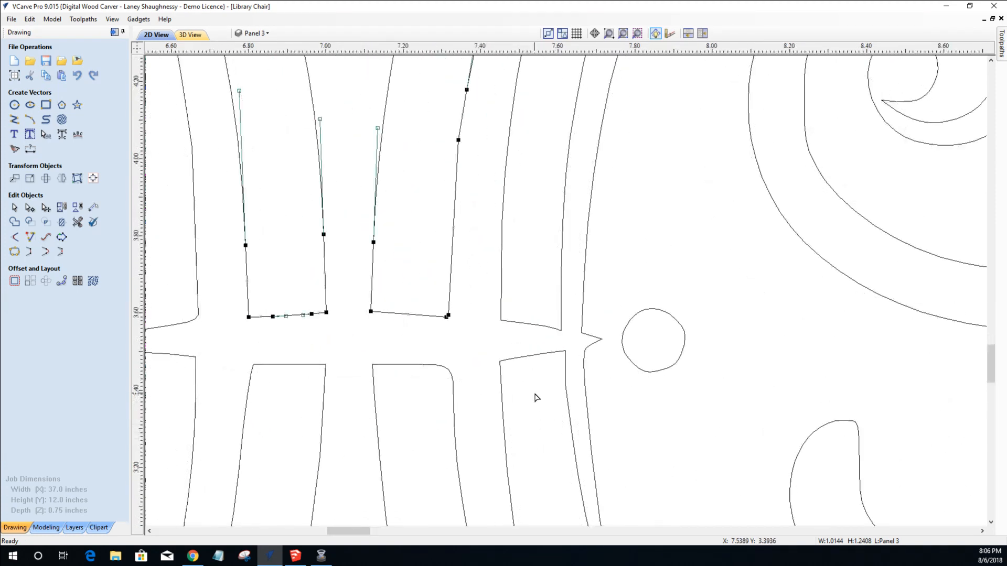
scroll(536, 397, "up", 2)
left_click(564, 316)
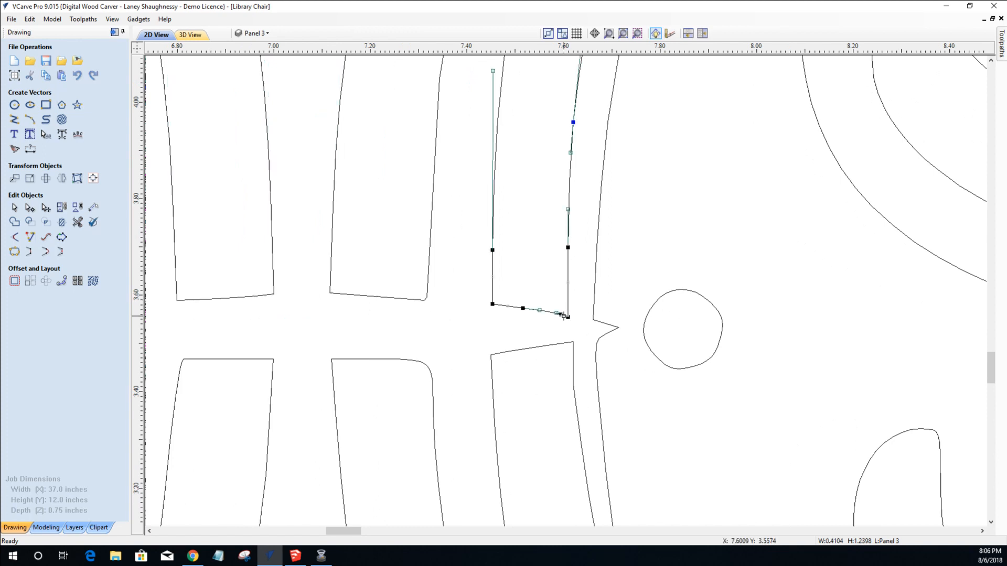
right_click(564, 316)
left_click(583, 360)
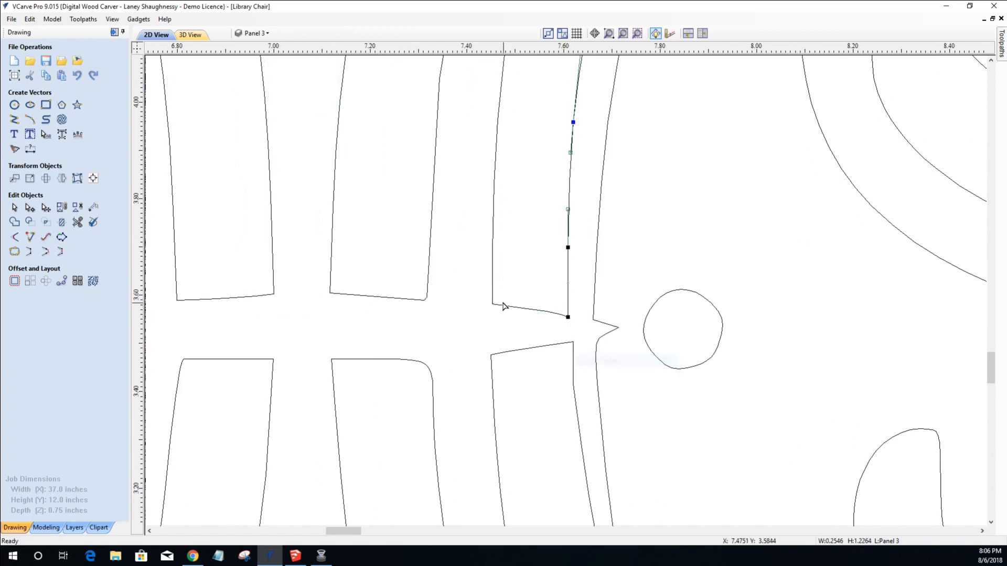
left_click(495, 305)
right_click(493, 304)
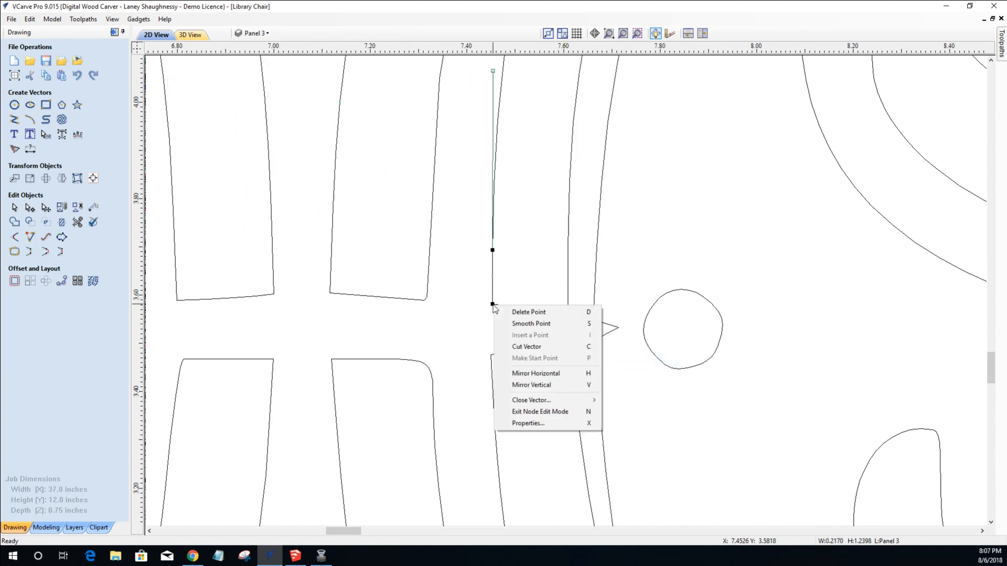
left_click(529, 346)
Cut the right scrollwork outline at the upper left and upper right corners of the lower right band, below the crossbar.
left_click(489, 357)
right_click(490, 355)
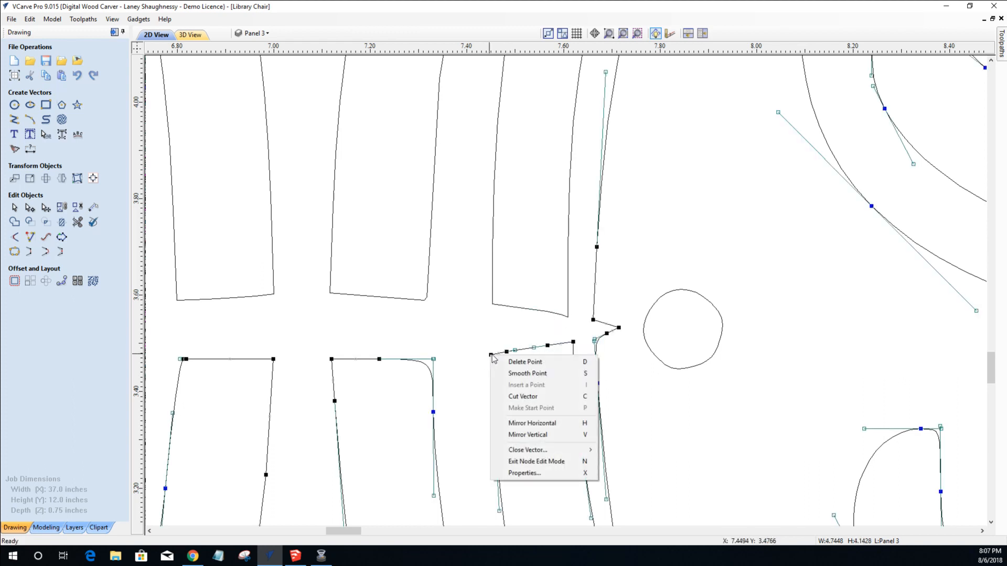
left_click(511, 395)
left_click(573, 342)
right_click(573, 342)
left_click(607, 384)
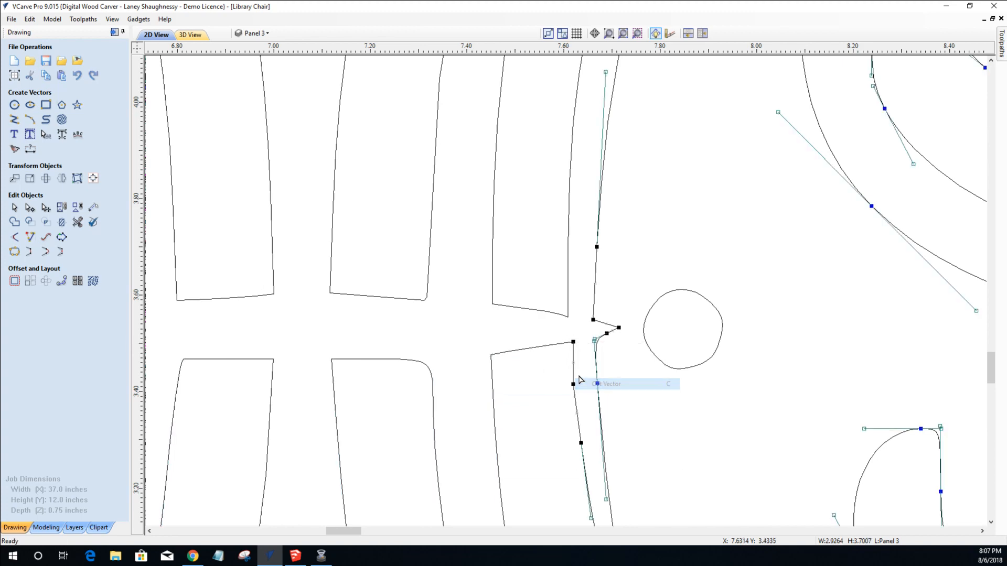
Cut the central outline at the lower right and lower left corners of its right strip, just above the crossbar.
scroll(574, 375, "down", 3)
scroll(570, 367, "up", 4)
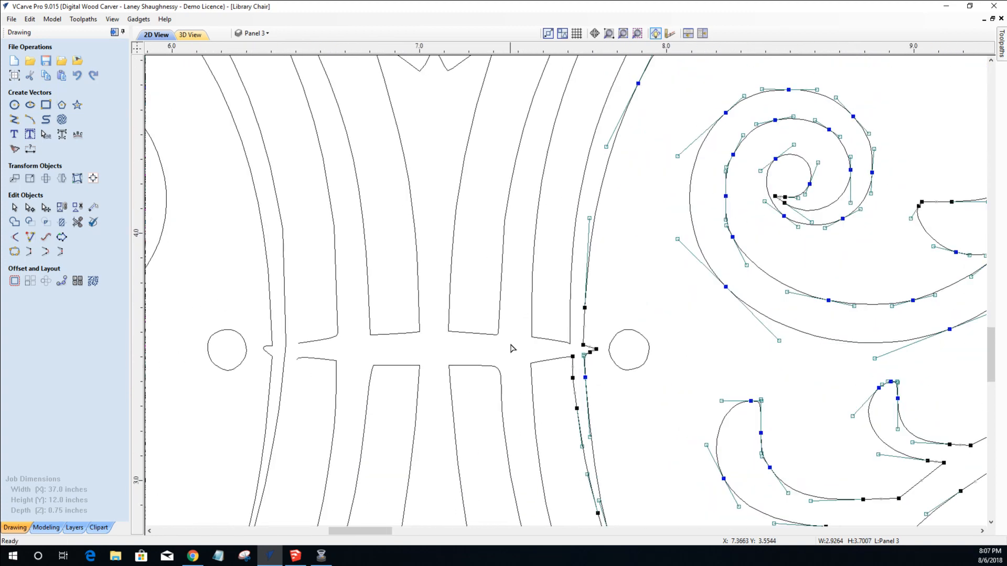
left_click(474, 330)
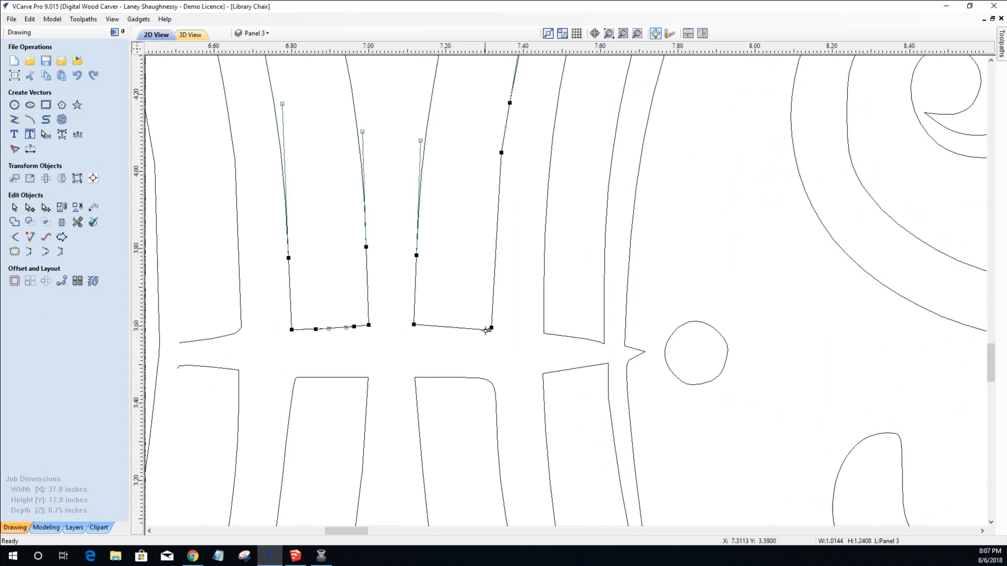
scroll(493, 330, "up", 3)
right_click(501, 326)
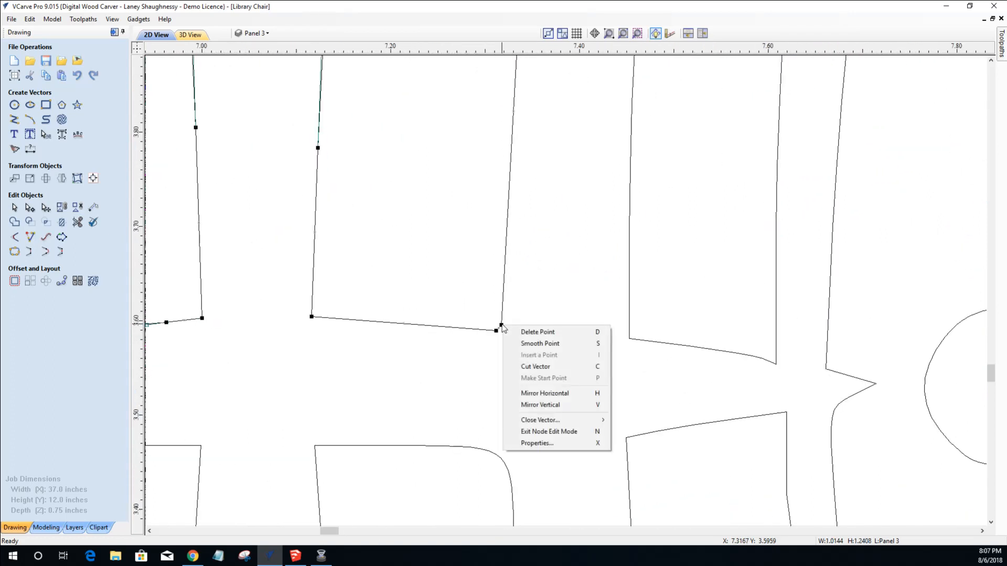
left_click(517, 367)
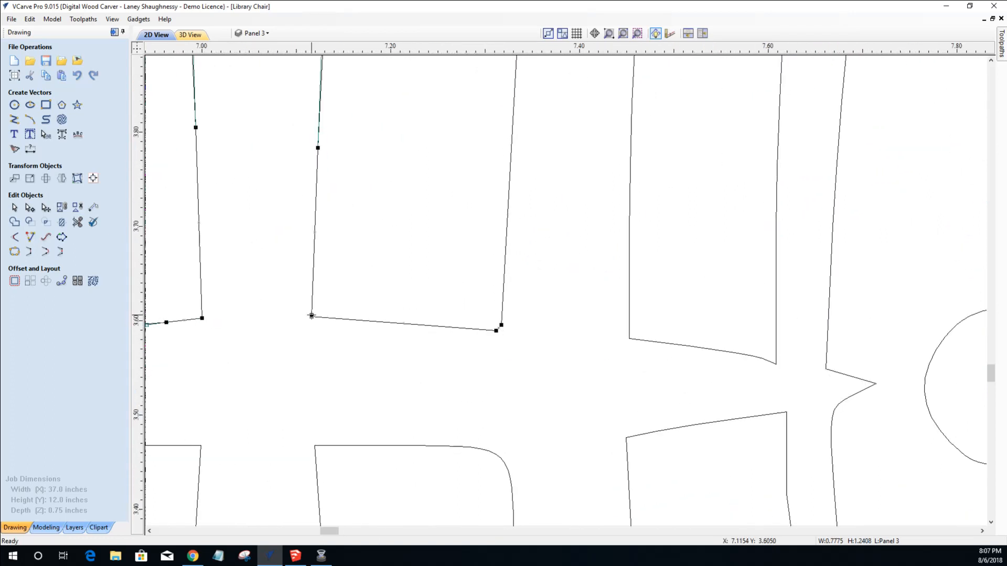
right_click(312, 316)
left_click(333, 357)
Cut the right strip below the crossbar at its upper left corner and at the smooth node under its rounded upper right corner.
left_click(397, 447)
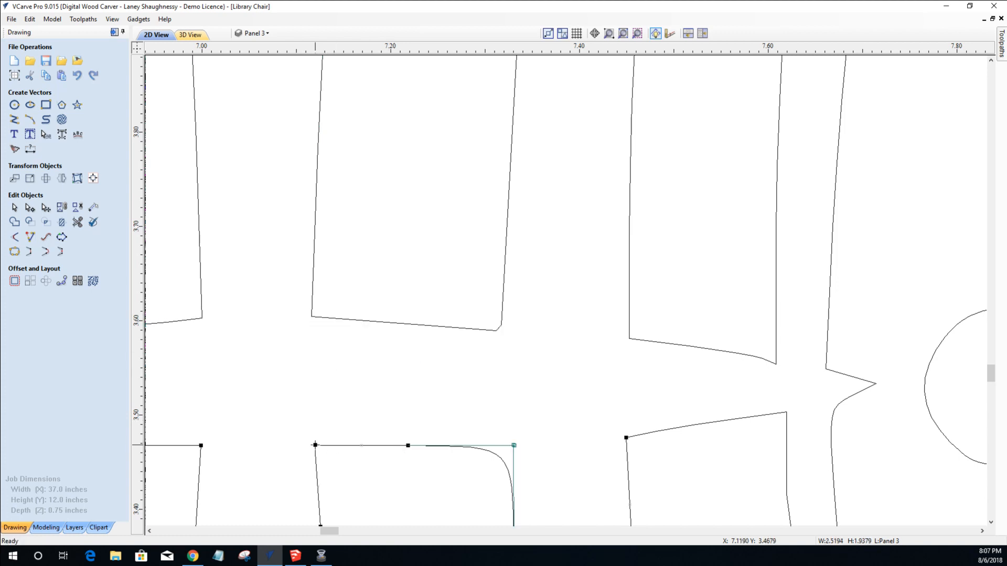
right_click(316, 446)
left_click(347, 362)
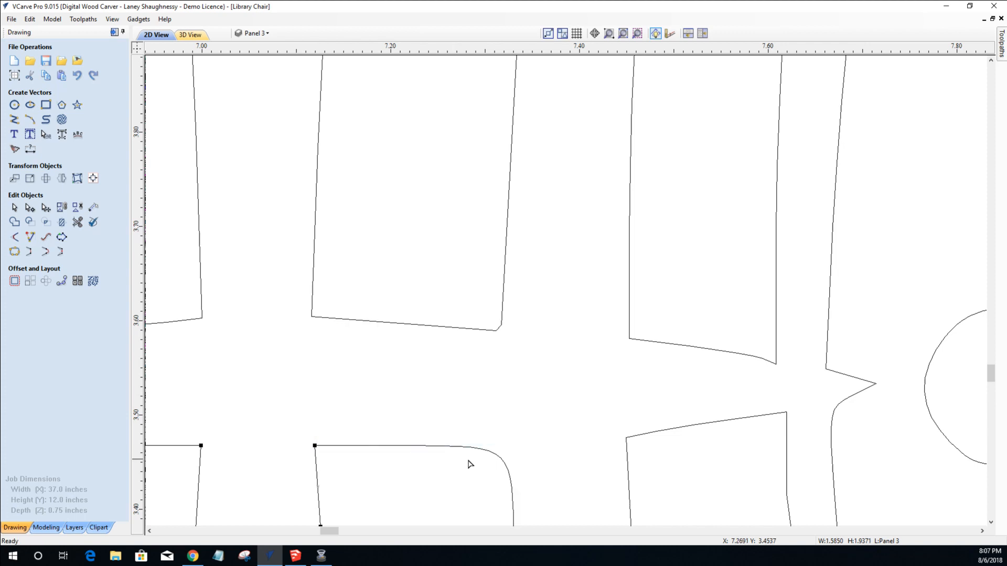
left_click(489, 453)
scroll(498, 466, "down", 3)
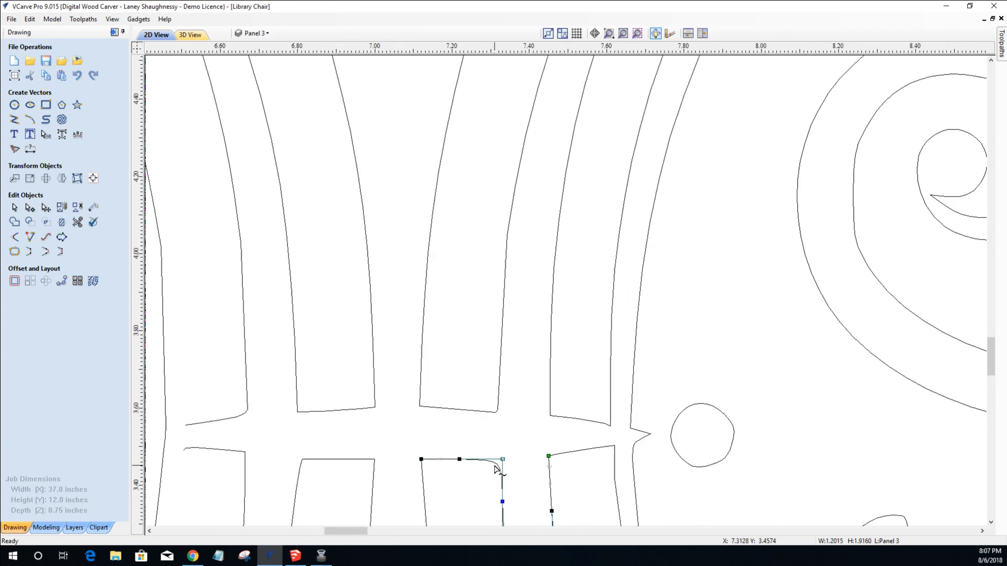
scroll(502, 517, "up", 4)
scroll(502, 515, "up", 1)
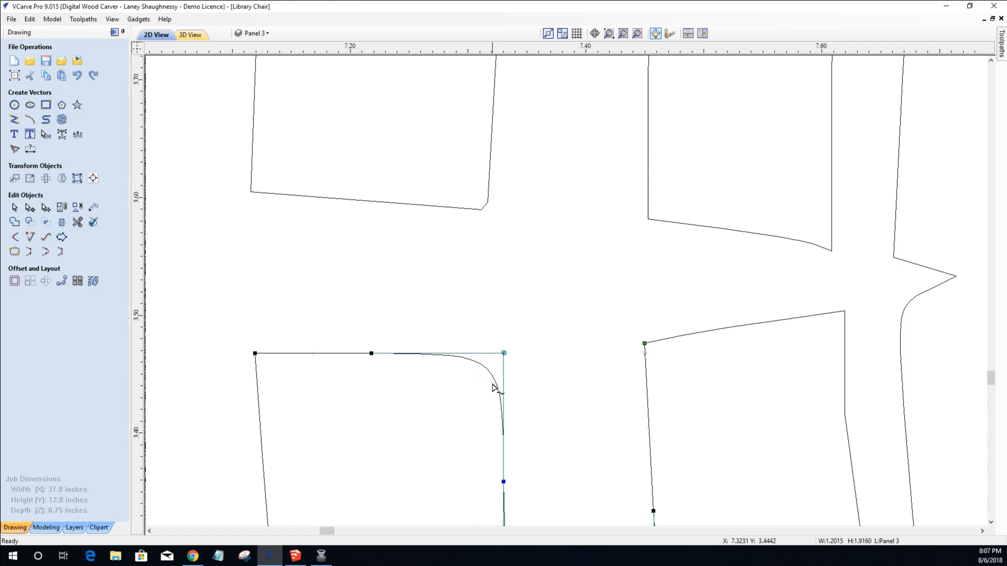
right_click(504, 481)
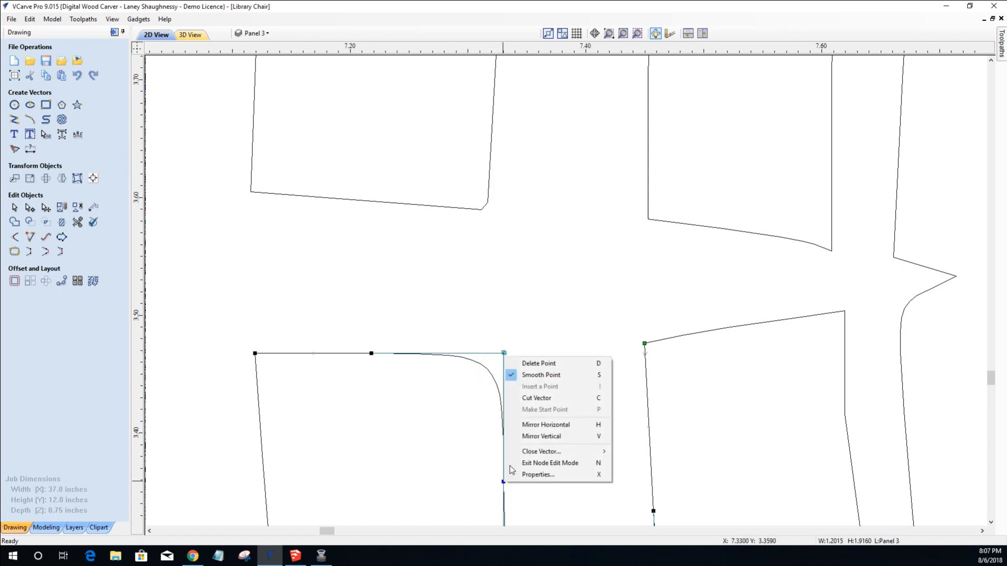
left_click(525, 399)
Join the right scrollwork outline and the adjacent open line beside the central column with a smooth curve.
scroll(525, 400, "down", 5)
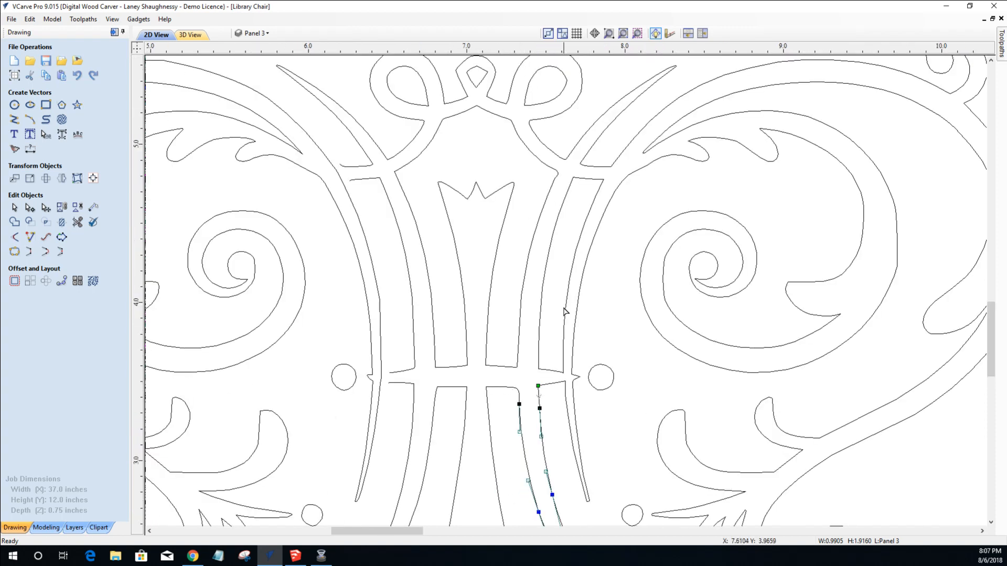
left_click(15, 205)
left_click(656, 120)
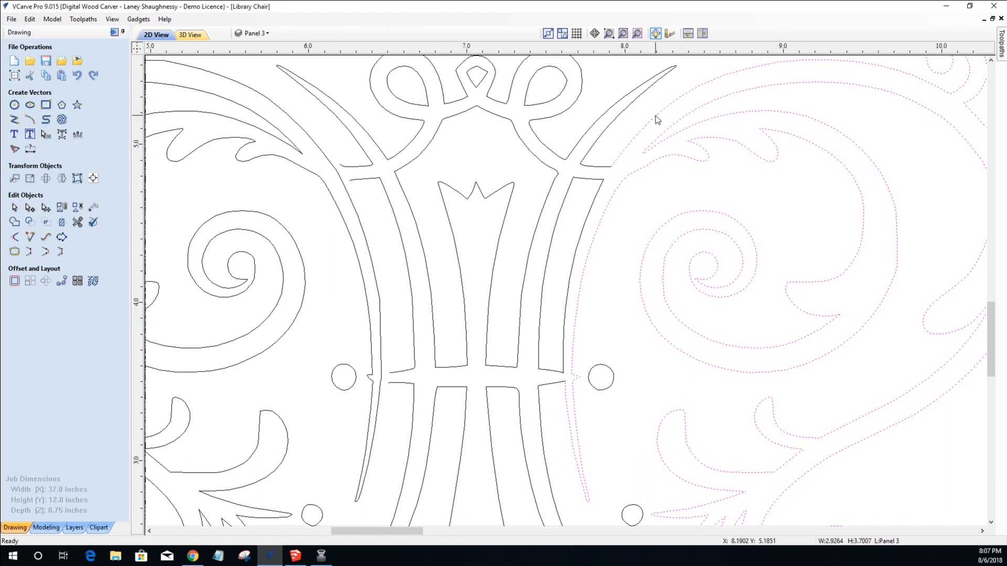
left_click(594, 205, "shift")
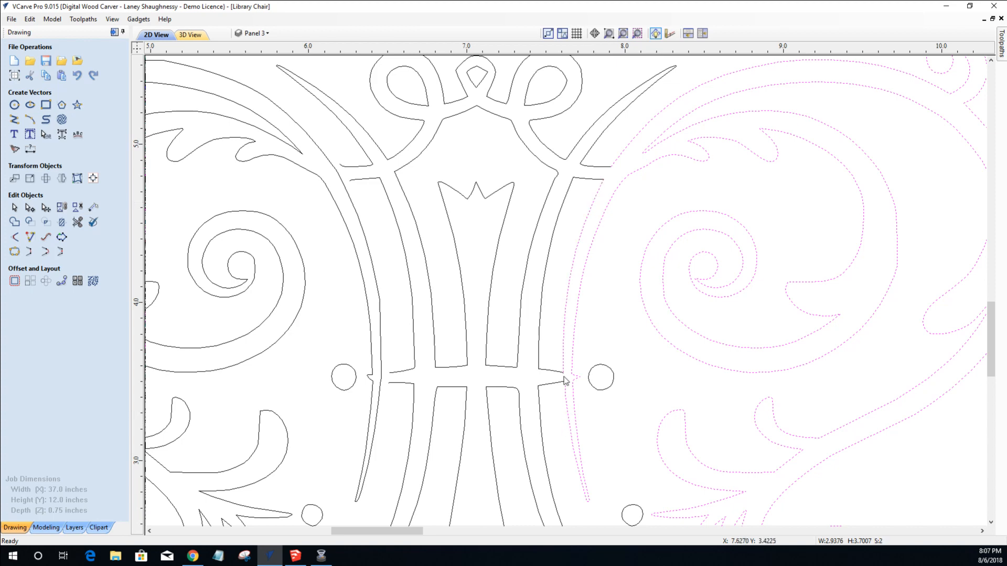
scroll(603, 141, "up", 3)
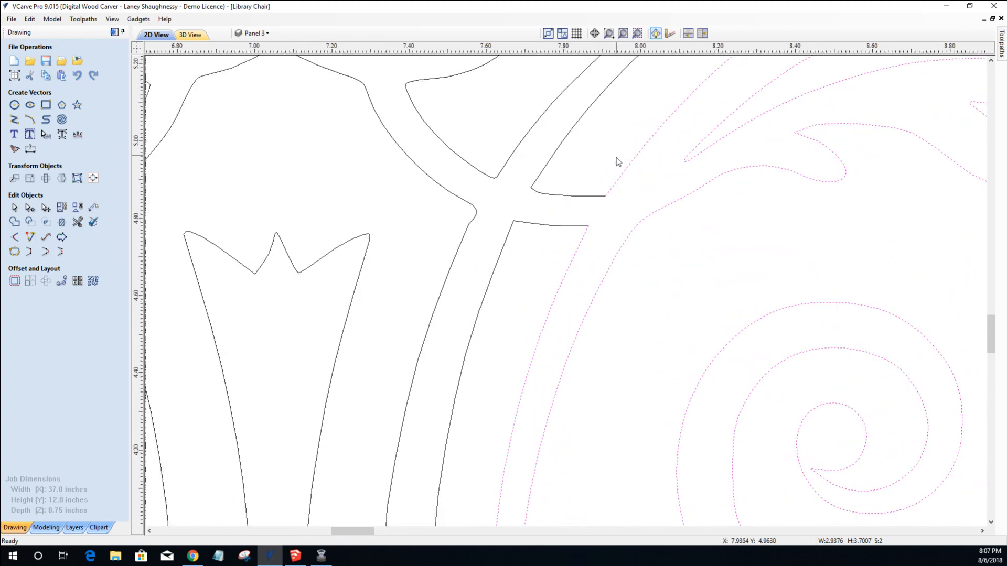
left_click(45, 253)
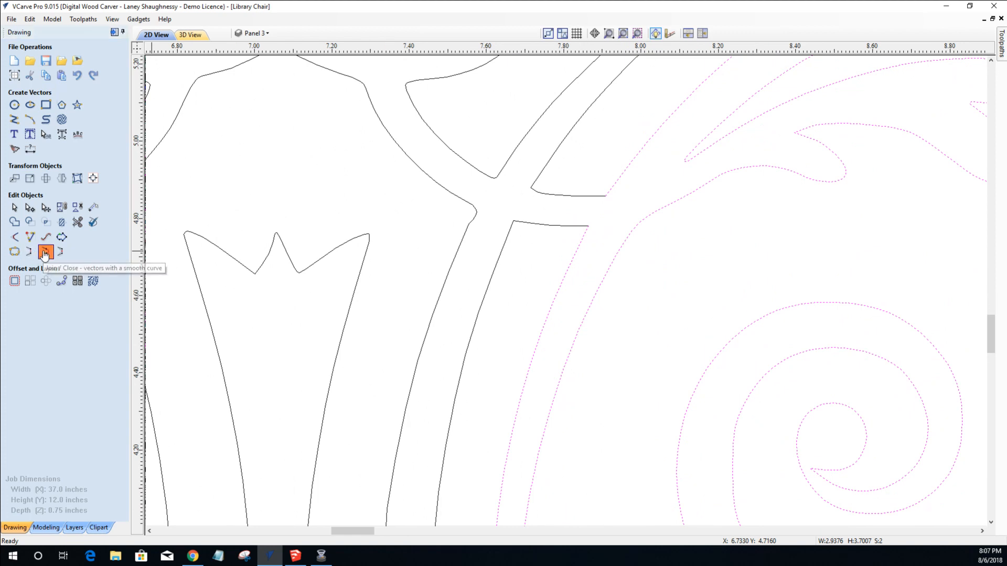
Examine the right scrollwork's new joins at the upper band and at the crossbar.
scroll(520, 425, "down", 5)
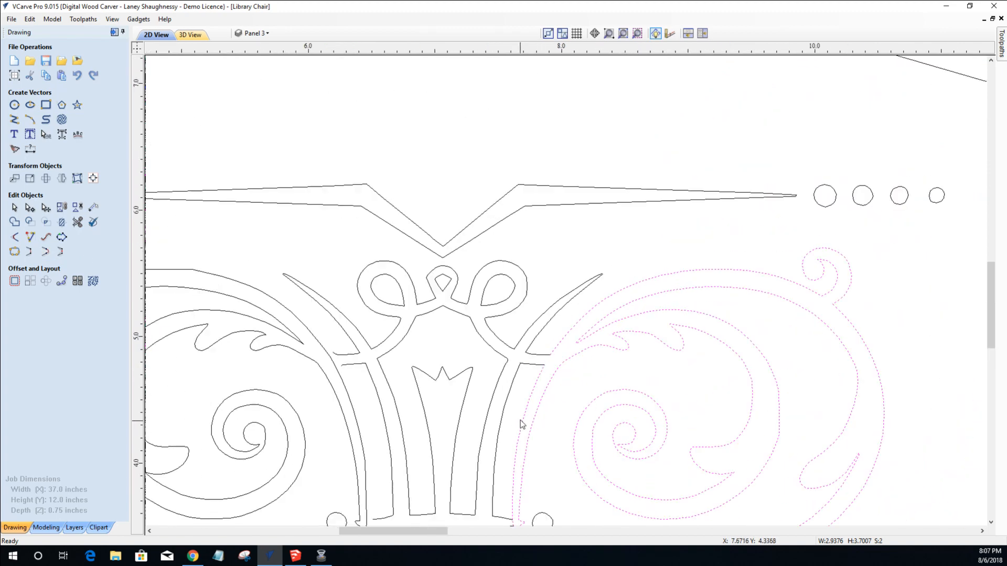
scroll(513, 455, "up", 3)
scroll(513, 446, "up", 3)
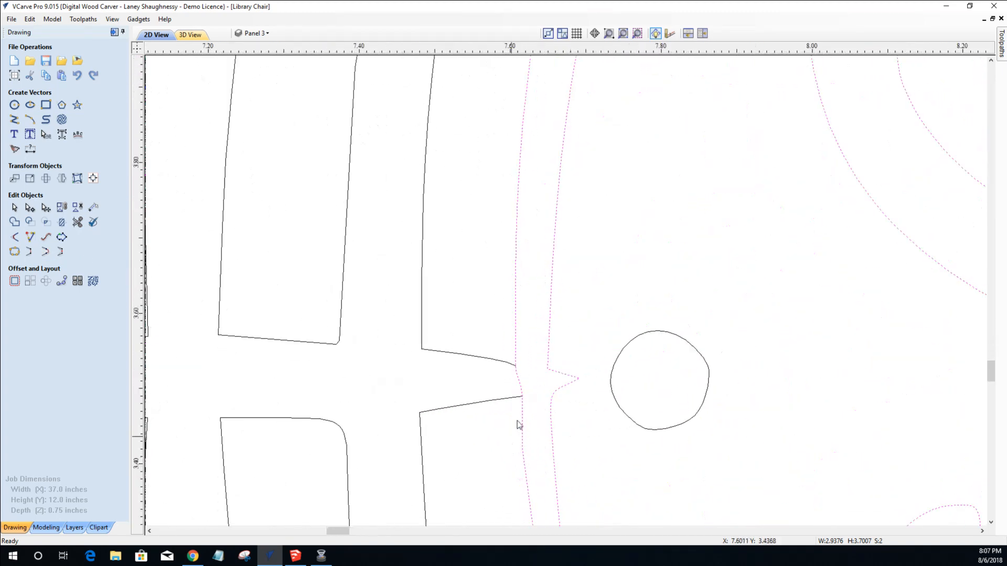
scroll(519, 386, "down", 2)
scroll(587, 63, "up", 3)
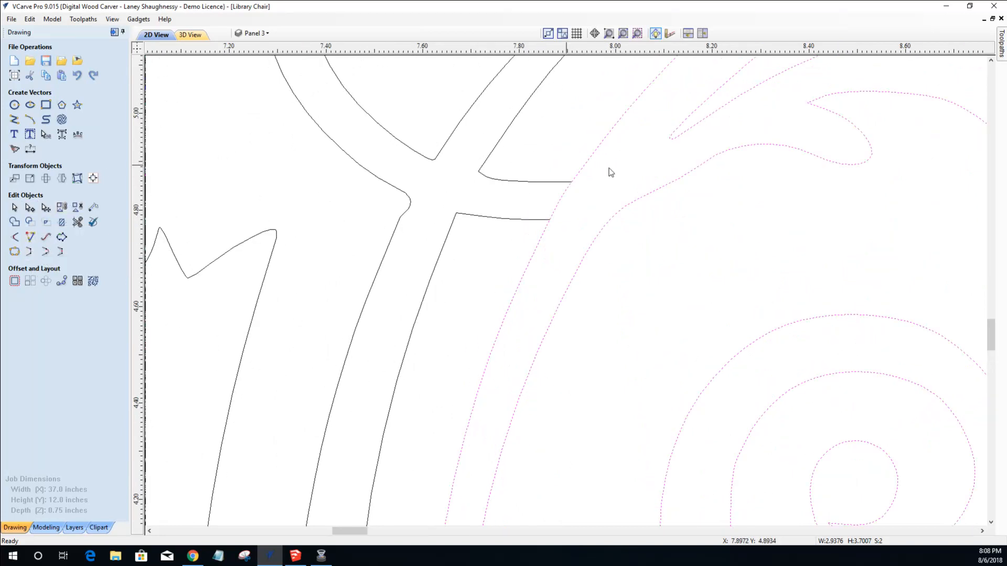
scroll(576, 203, "down", 1)
scroll(576, 203, "down", 3)
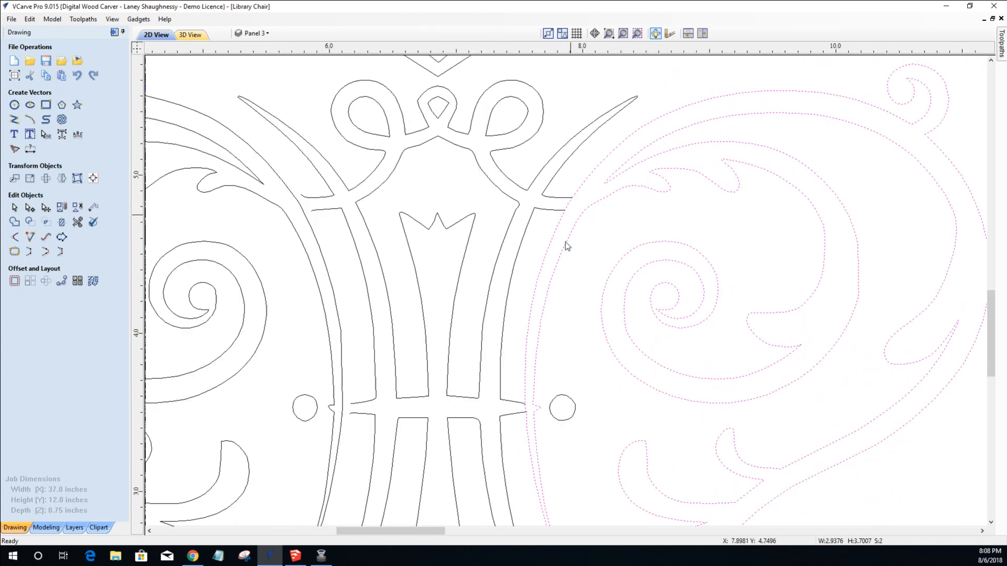
scroll(538, 391, "up", 4)
scroll(558, 409, "up", 2)
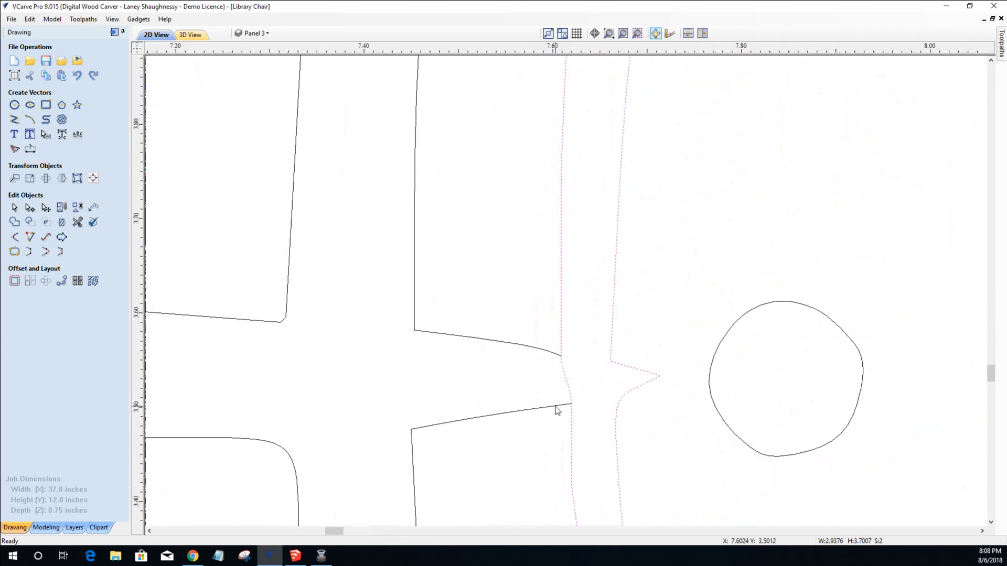
Align the scrollwork's inner-edge node at the crossbar's lower line with the node above it and make it smooth.
scroll(574, 451, "down", 2)
scroll(578, 487, "up", 3)
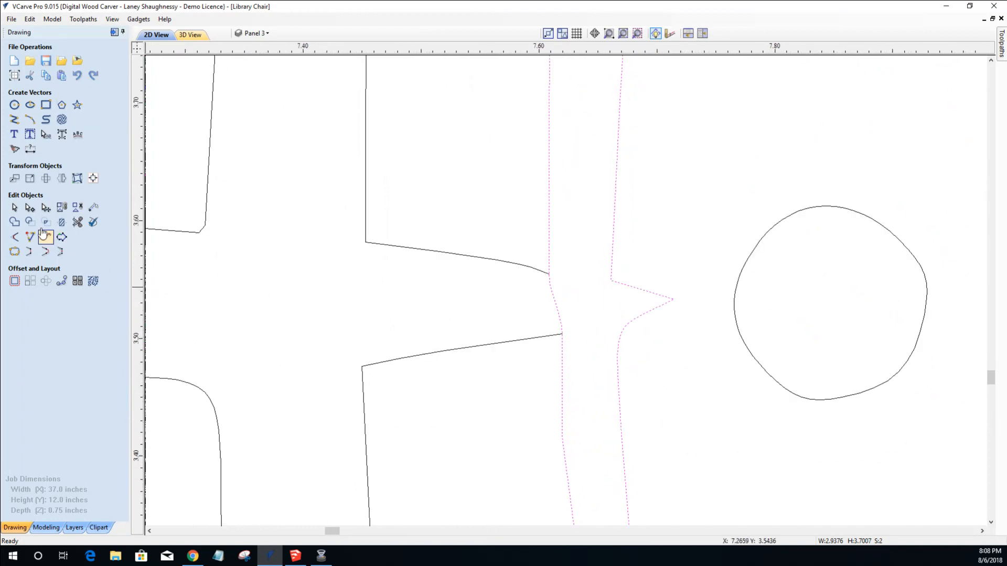
left_click(29, 208)
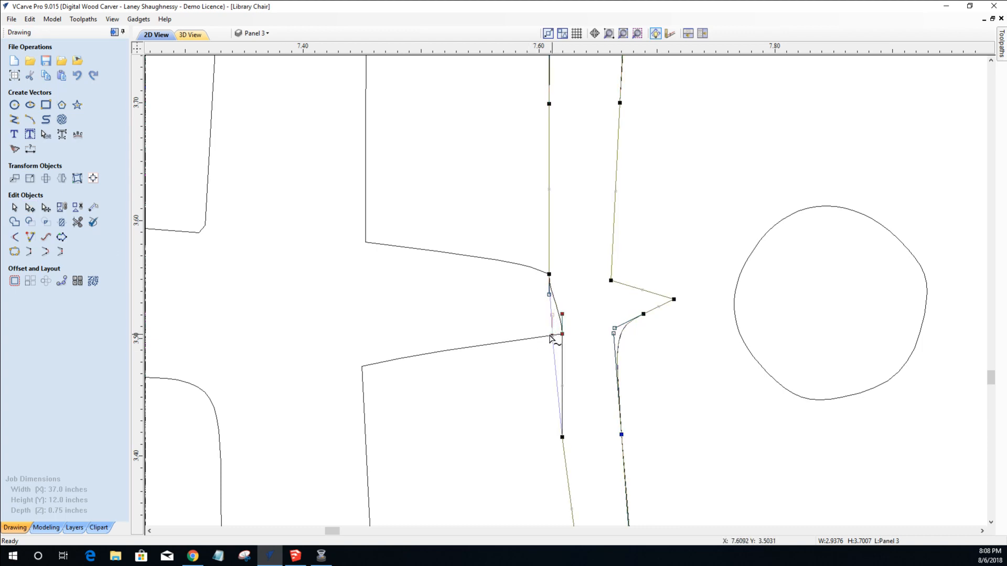
left_click_drag(549, 336, 549, 336)
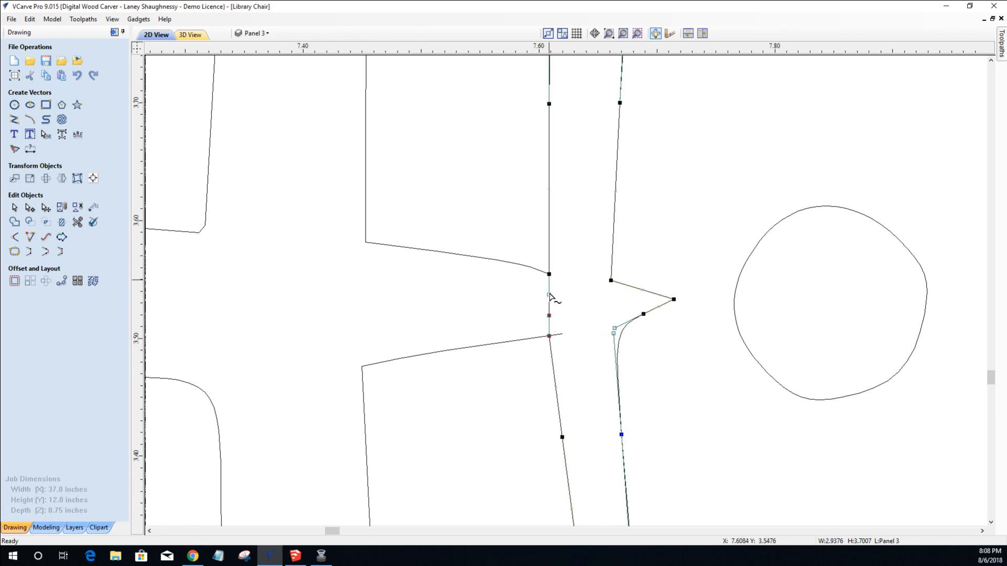
right_click(549, 338)
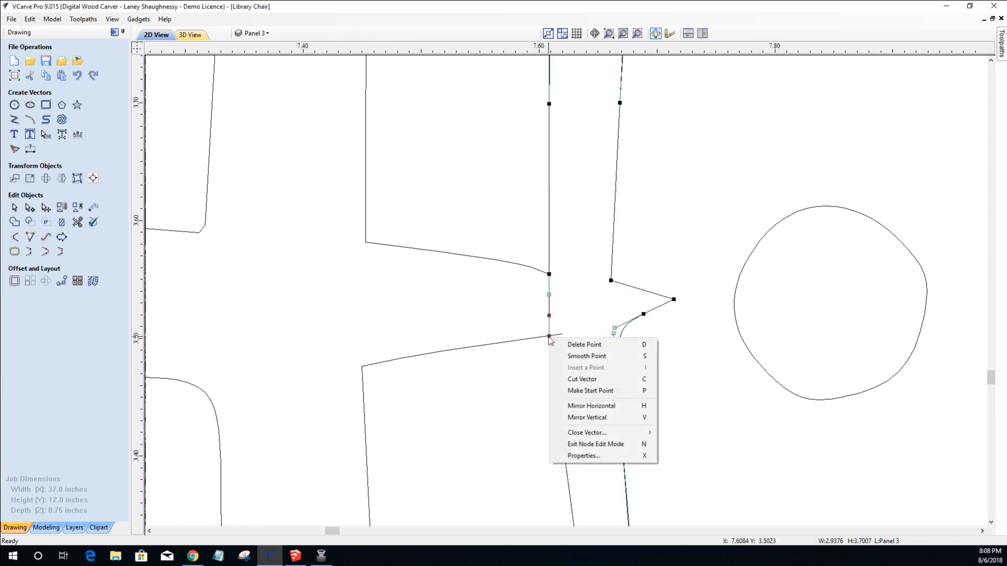
left_click(577, 356)
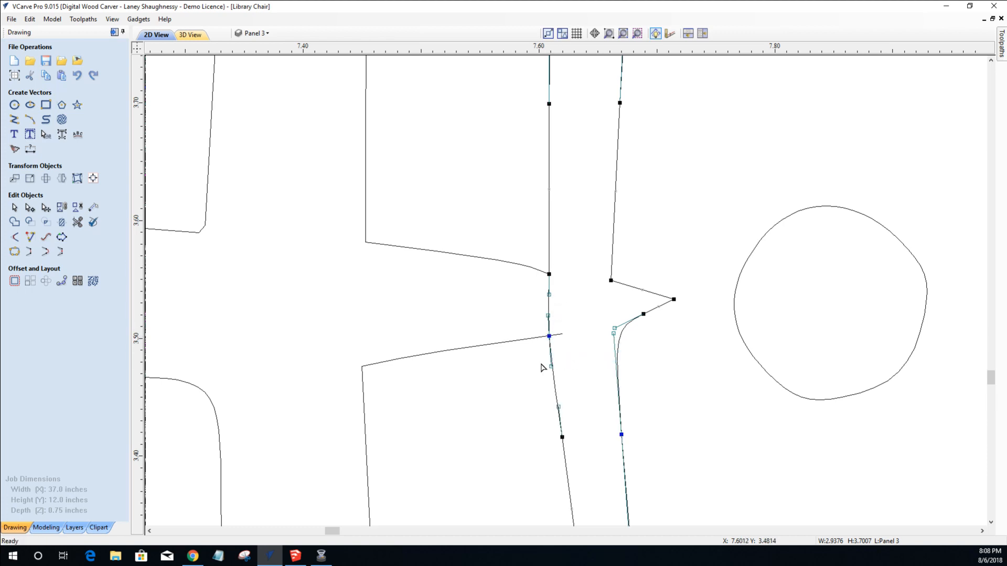
left_click(584, 388)
scroll(548, 381, "down", 8)
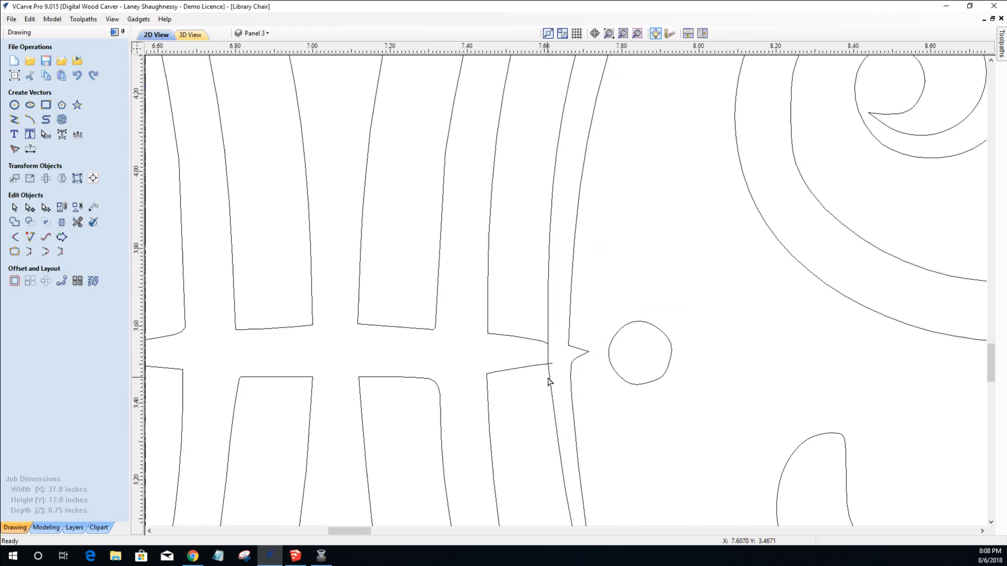
Nudge the right scrollwork and its four surrounding dots slightly to the right, away from the central column.
scroll(548, 382, "down", 2)
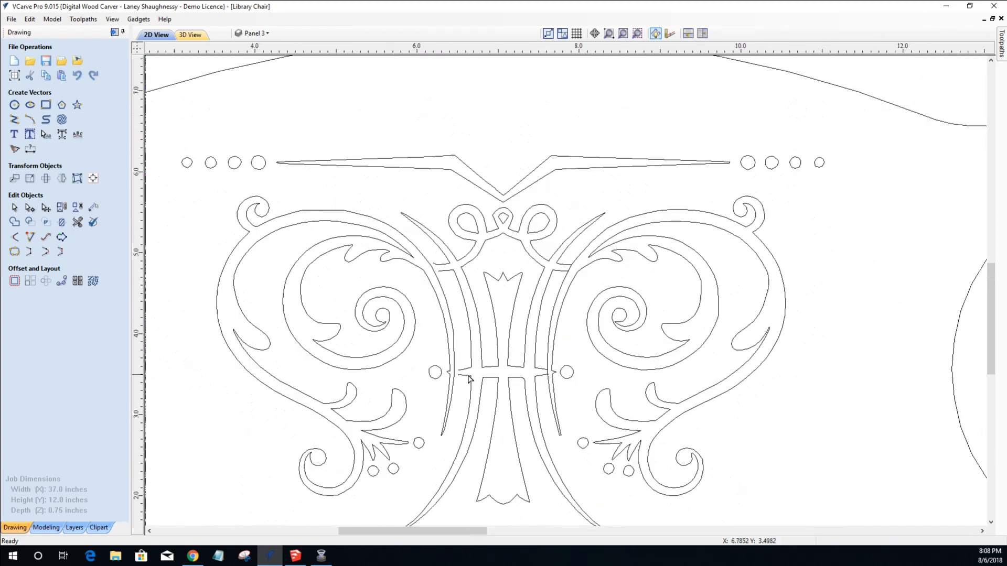
left_click(548, 327)
left_click(570, 378, "shift")
left_click(603, 474, "shift")
left_click(586, 452, "shift")
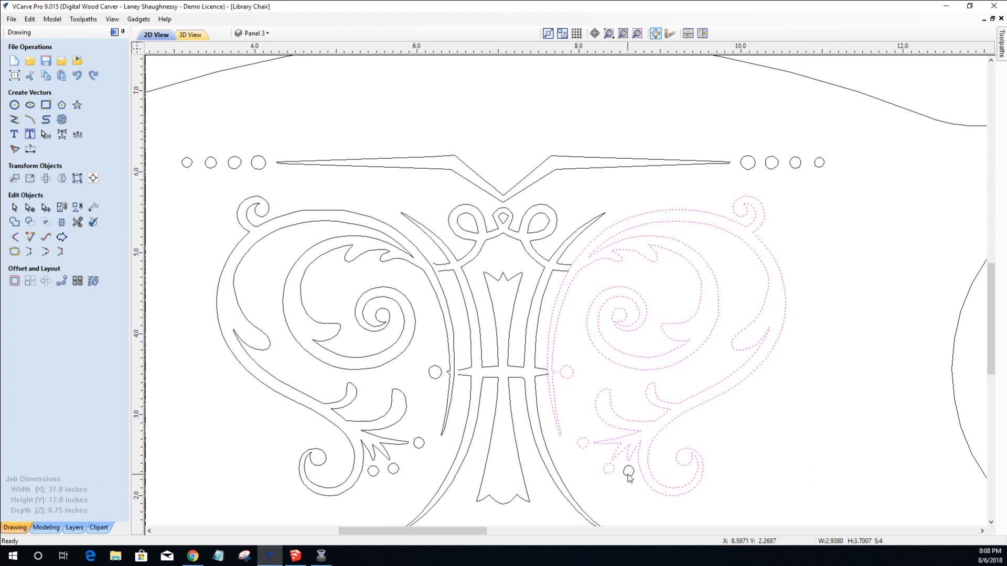
left_click(627, 476, "shift")
key("Right")
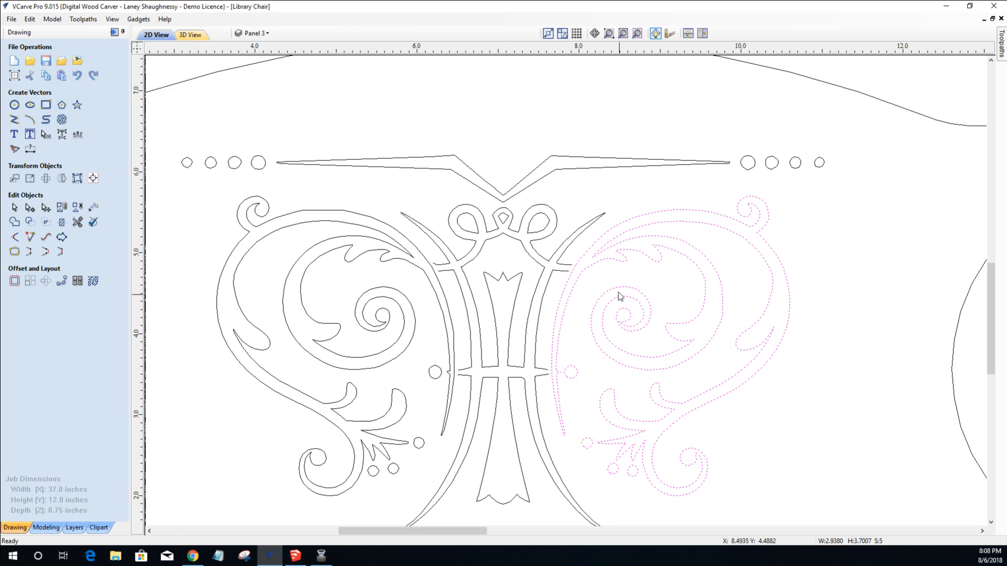
Compare the left and right scrollwork outlines and inspect the ornament's central column and upper left spike.
scroll(549, 288, "down", 3)
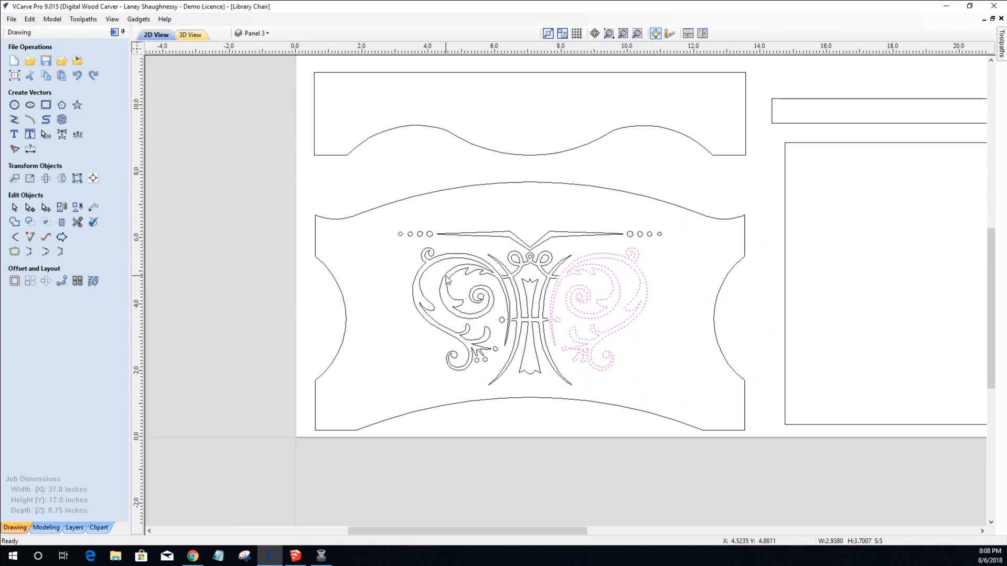
left_click(447, 278)
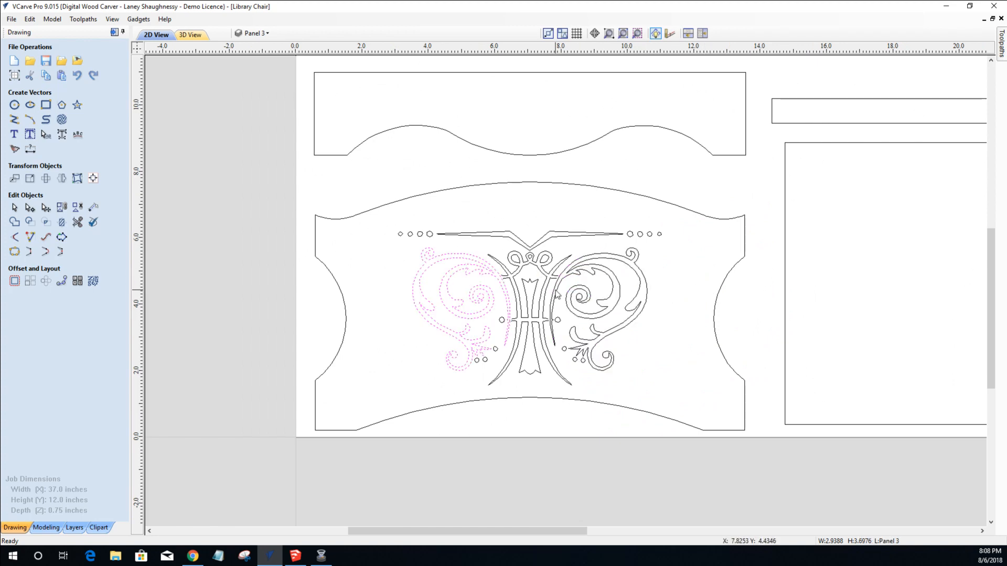
scroll(557, 296, "up", 3)
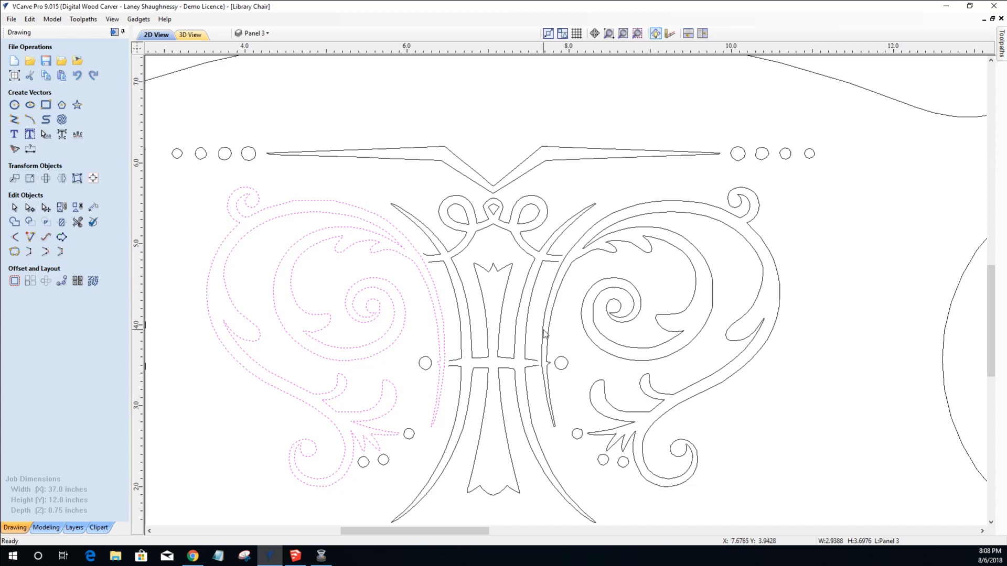
scroll(544, 334, "up", 2)
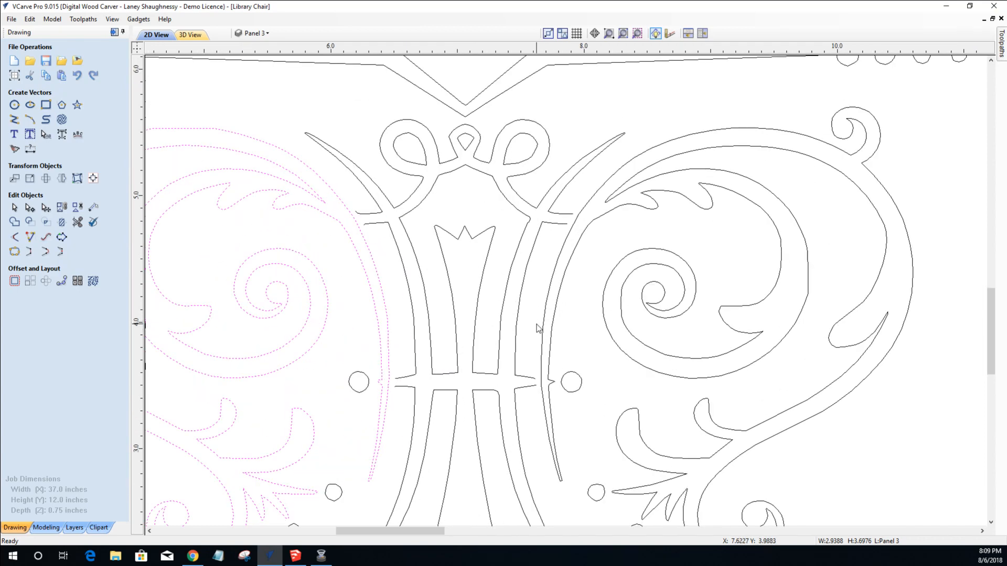
scroll(549, 230, "down", 2)
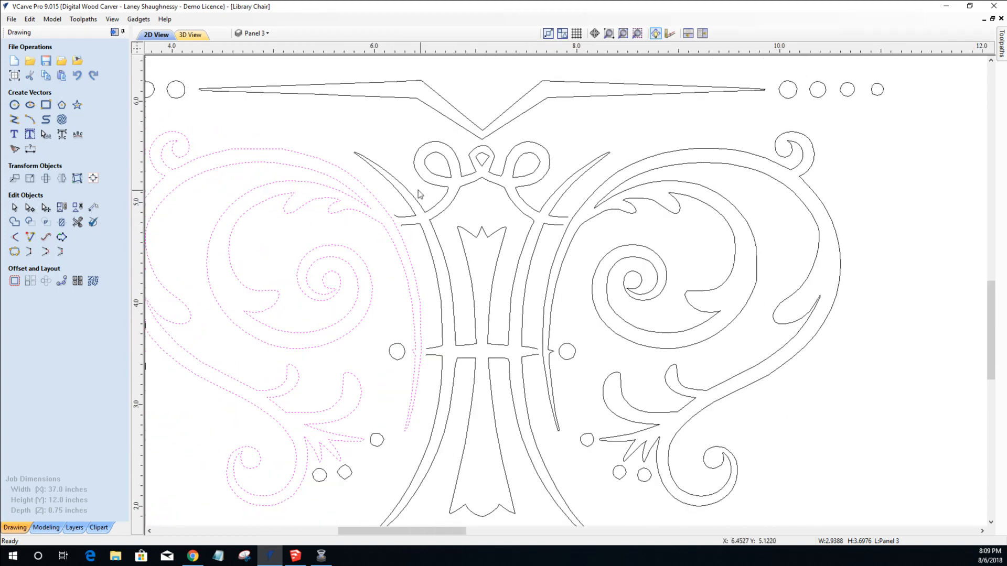
left_click(595, 198)
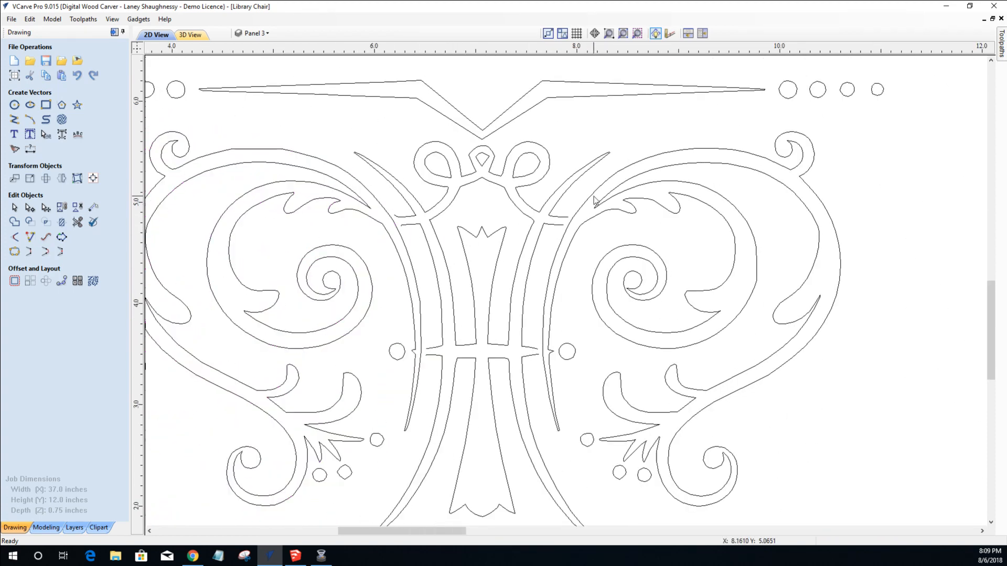
left_click(595, 199)
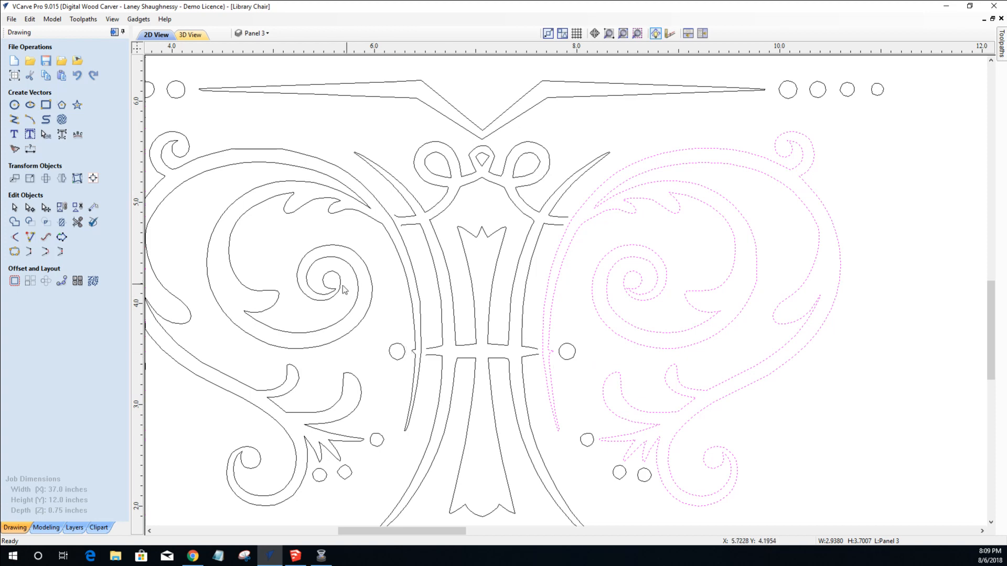
left_click(417, 220)
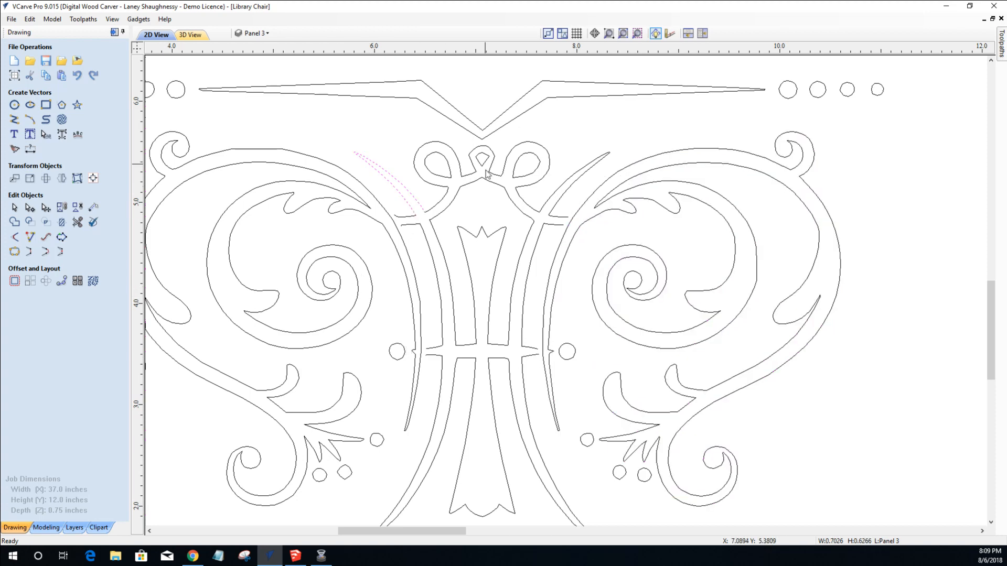
scroll(477, 445, "down", 2)
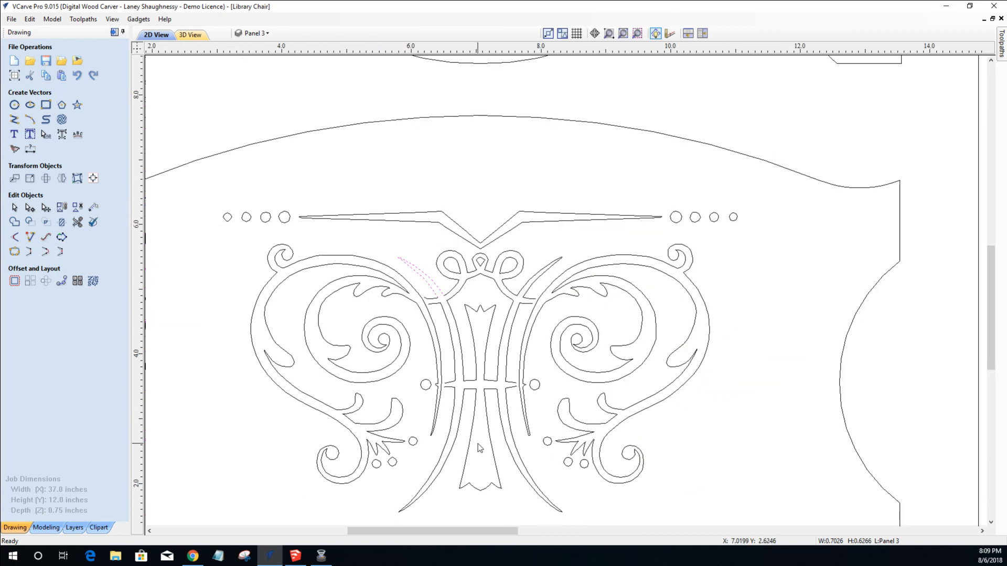
scroll(358, 497, "up", 3)
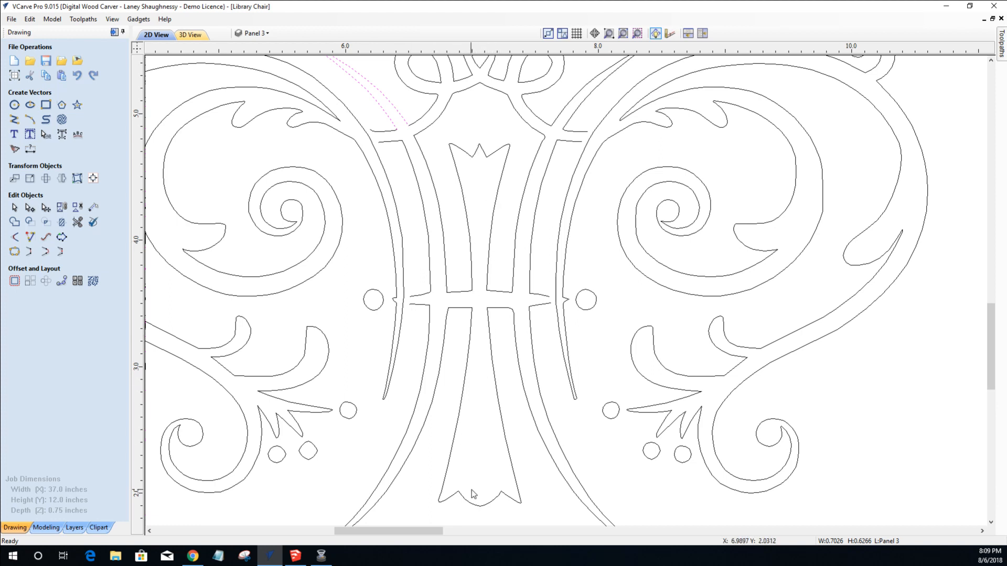
scroll(474, 480, "down", 1)
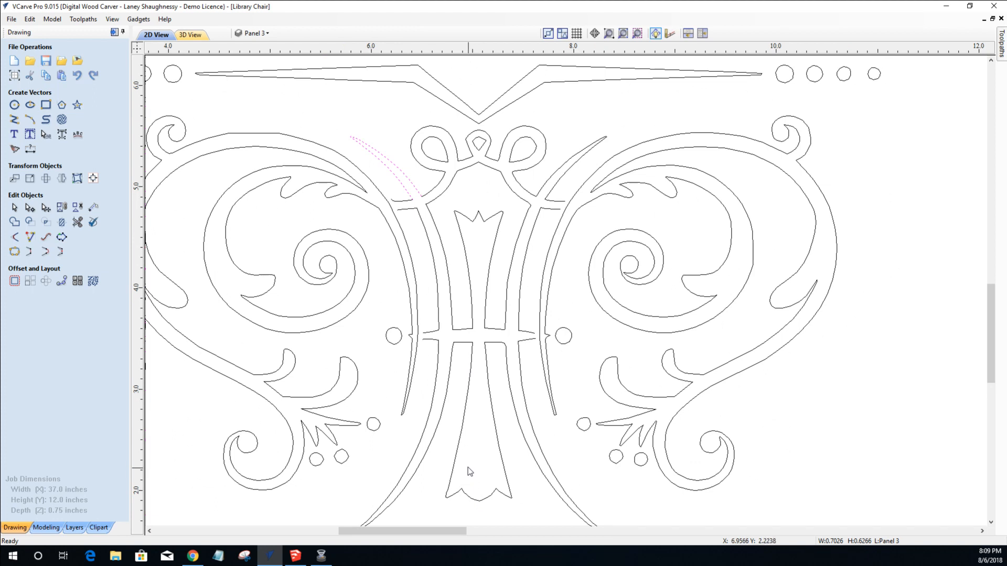
Examine which outlines make up the ornament's central column and the arch above it by selecting them in turn.
left_click(496, 171)
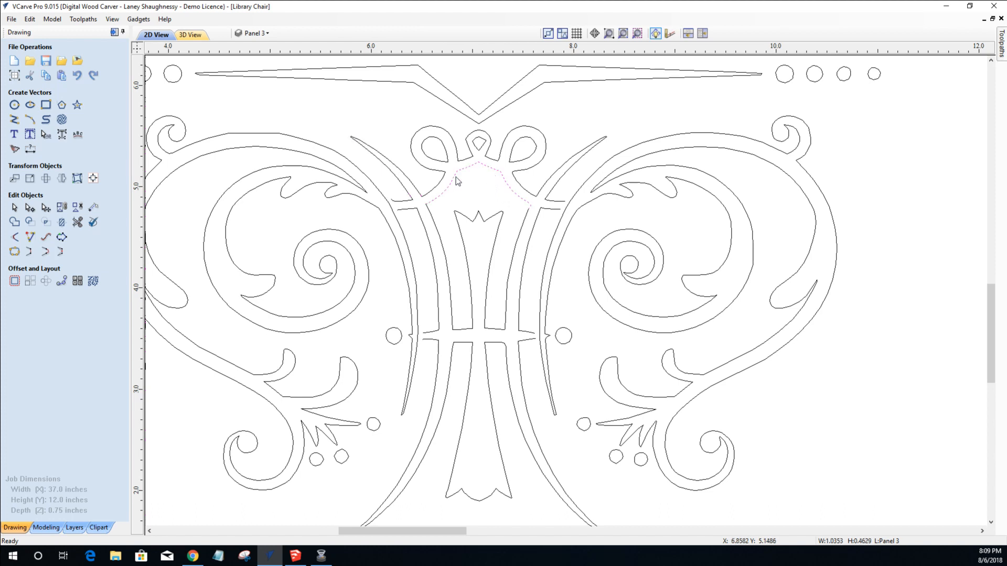
left_click(442, 249)
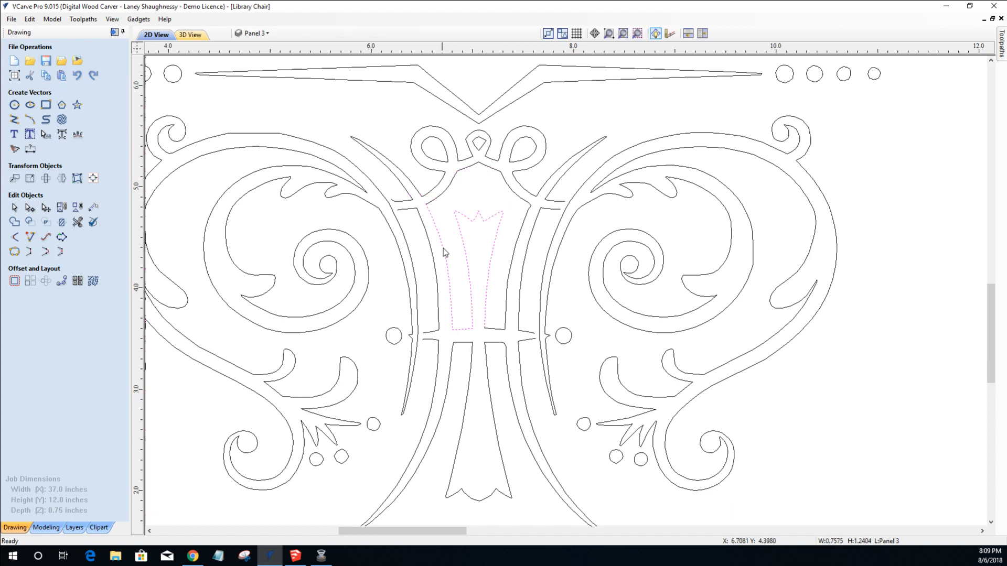
left_click(435, 206, "shift")
left_click(518, 258, "shift")
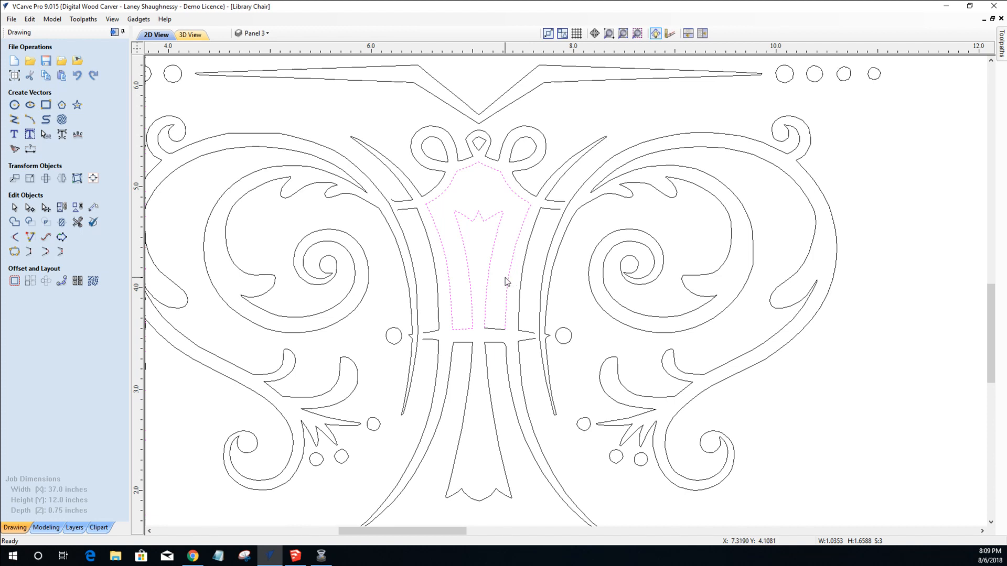
scroll(496, 276, "up", 1)
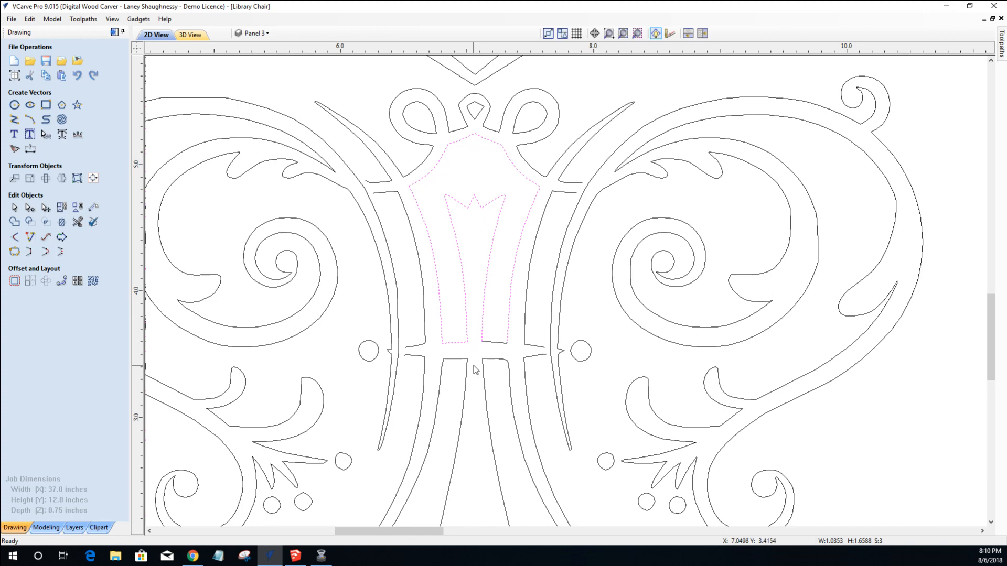
scroll(474, 375, "down", 2)
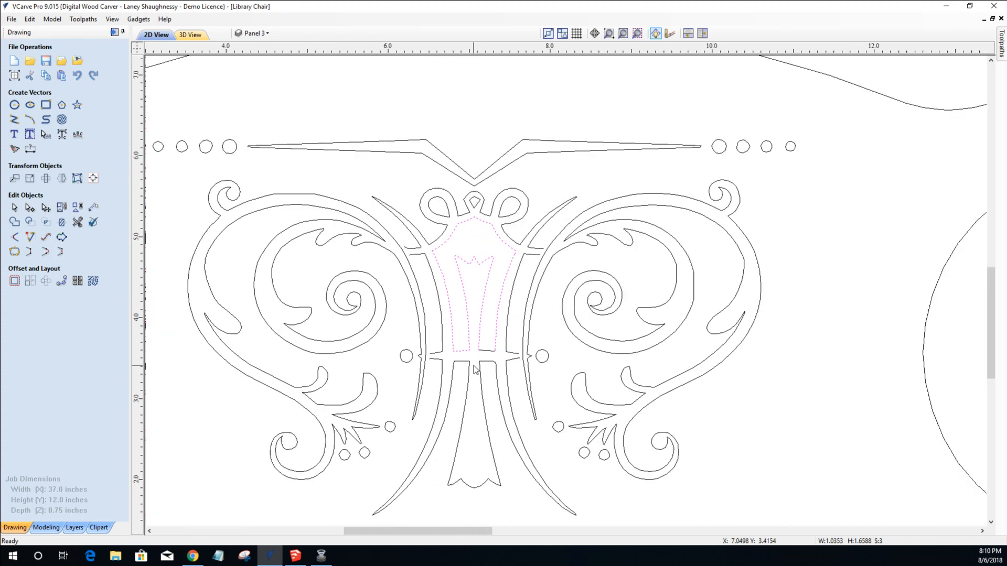
scroll(474, 369, "up", 1)
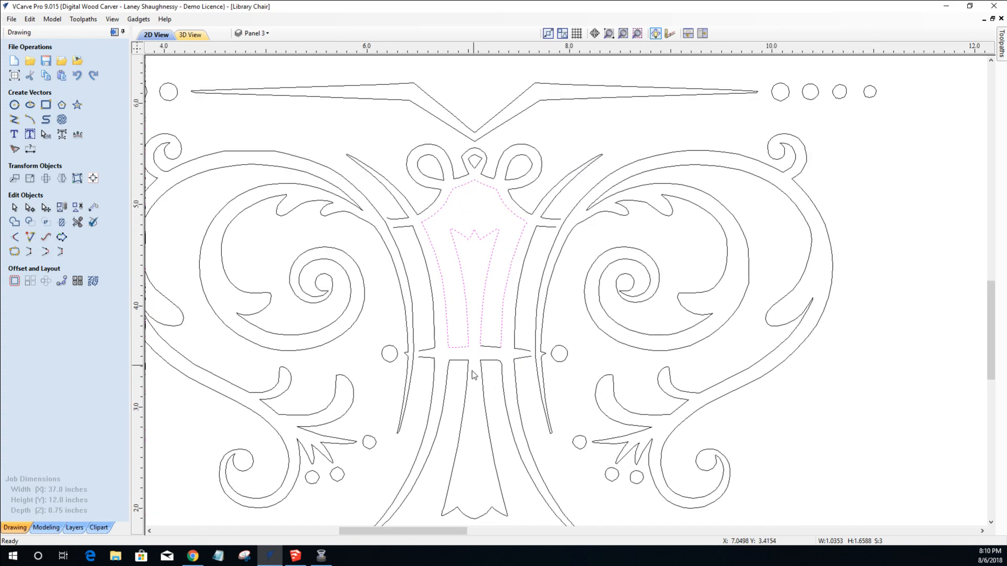
scroll(464, 399, "up", 2)
left_click(453, 351)
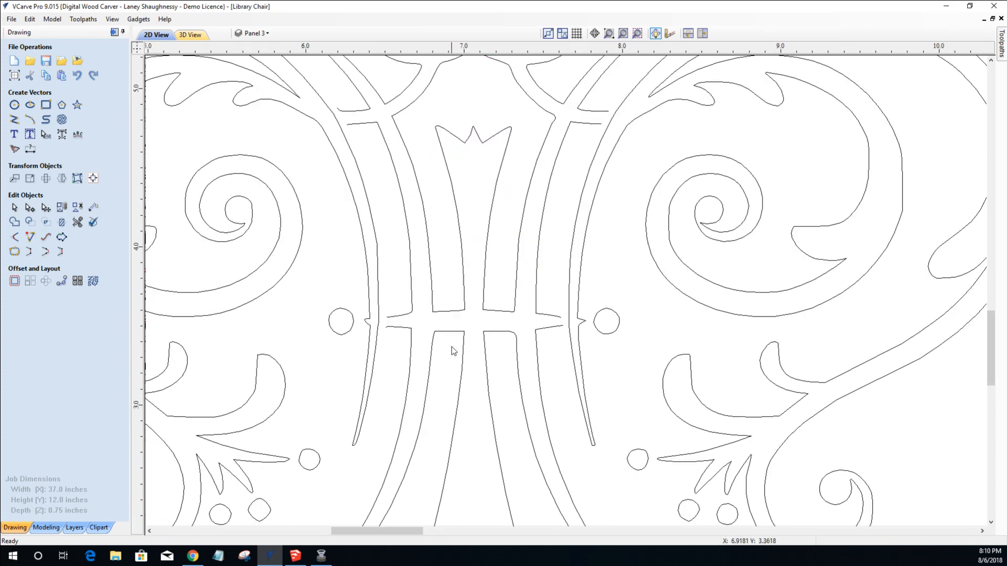
Cut the column's upper vector at both corners of the crossbar's upper line, on the column's left side.
left_click(455, 312)
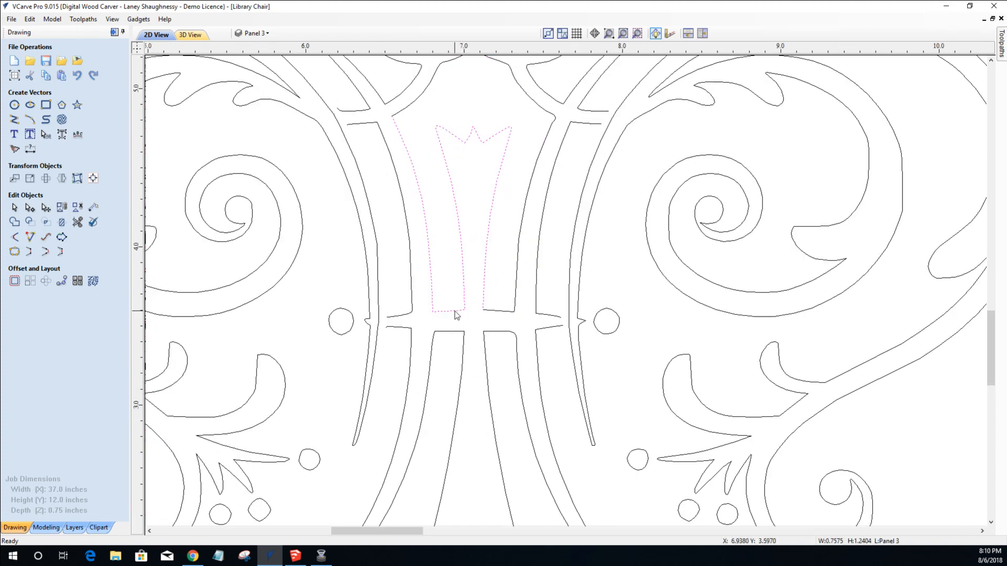
left_click(30, 207)
scroll(462, 312, "up", 5)
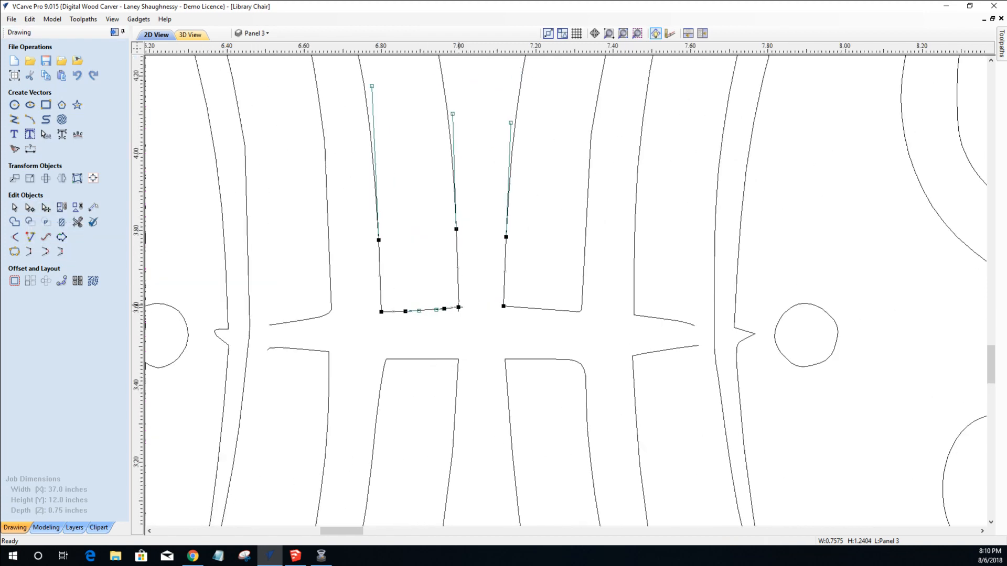
right_click(459, 307)
left_click(496, 349)
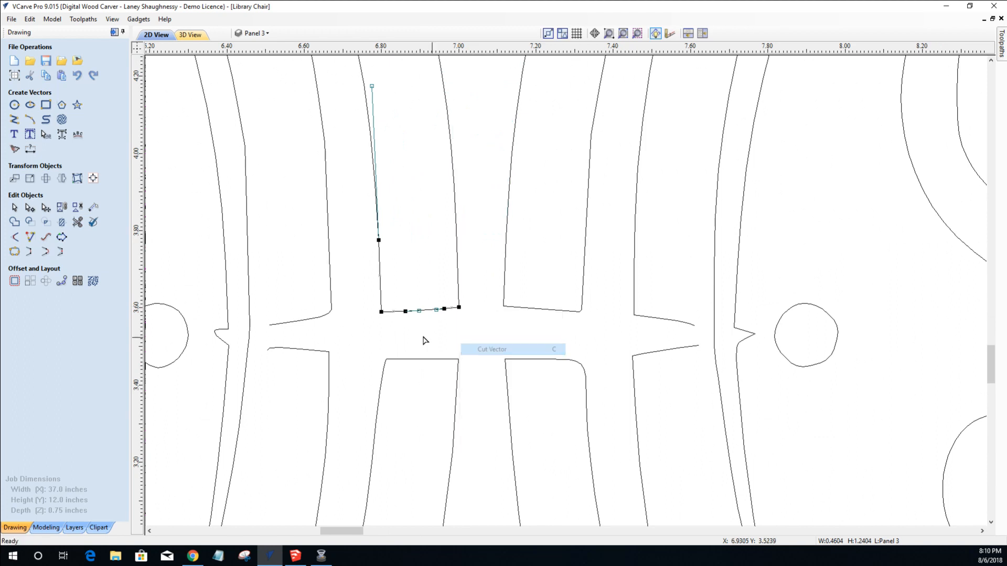
right_click(379, 312)
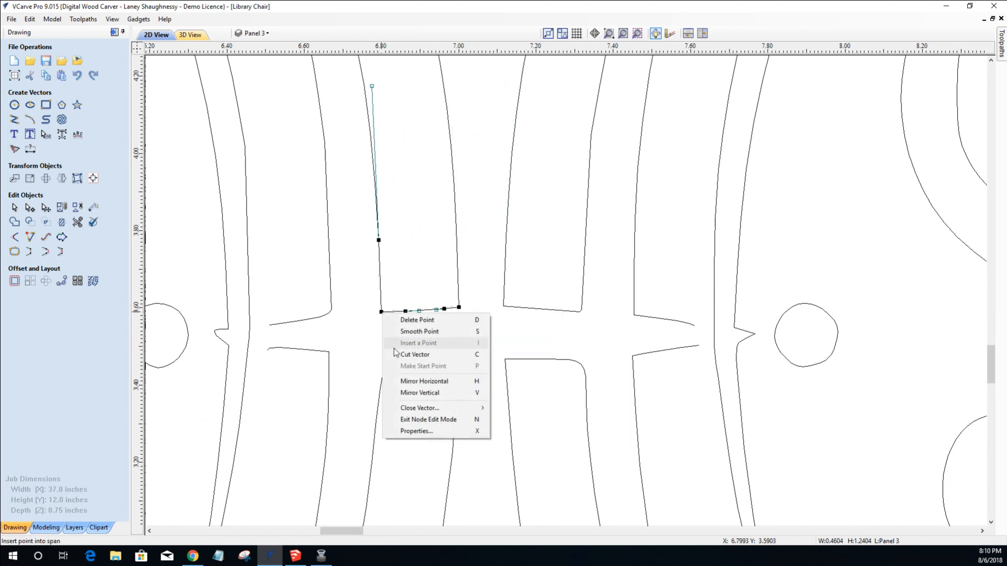
left_click(399, 355)
Cut the column's lower vector at both corners of the crossbar's lower line, on the column's left side.
left_click(411, 360)
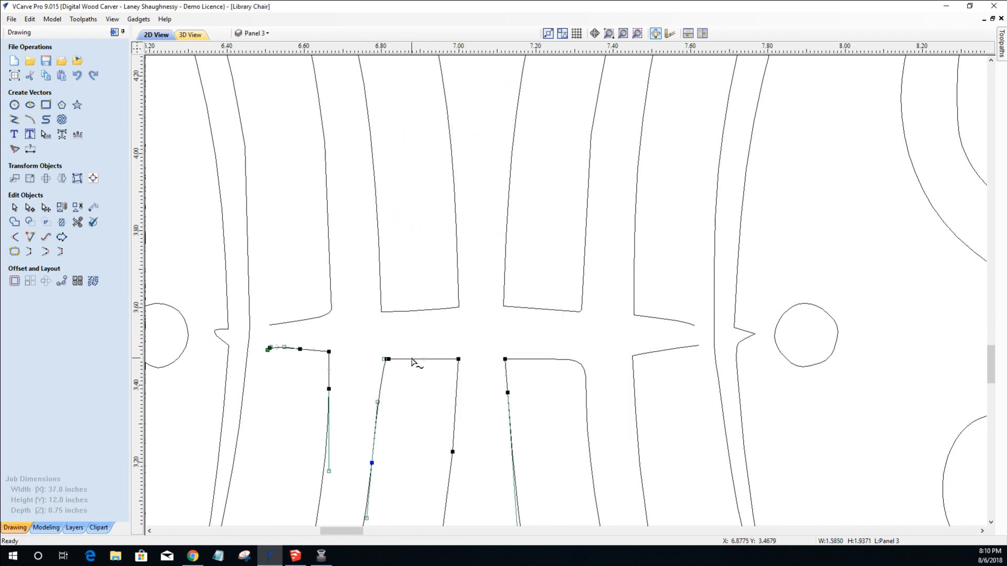
scroll(386, 359, "up", 3)
scroll(387, 361, "up", 2)
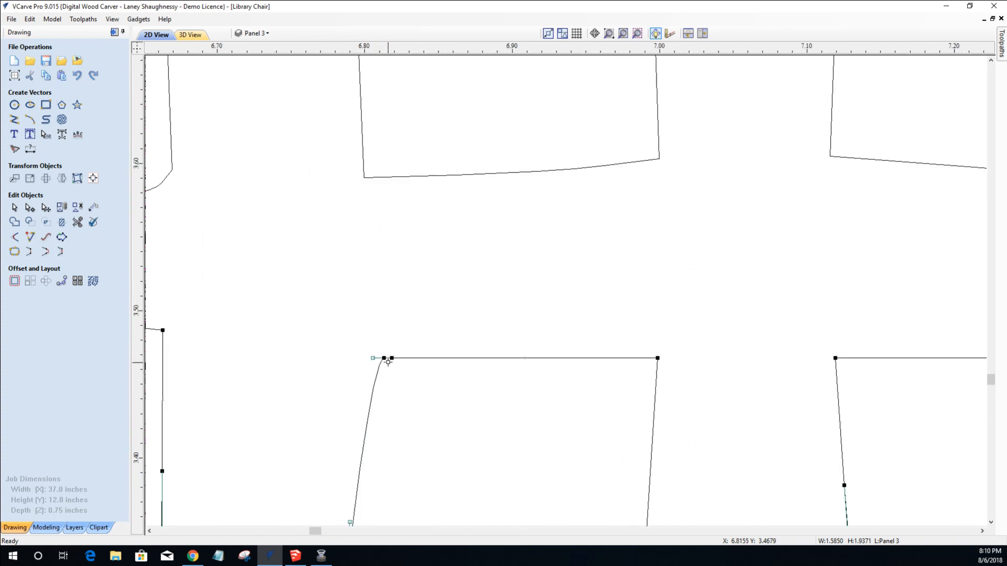
right_click(384, 360)
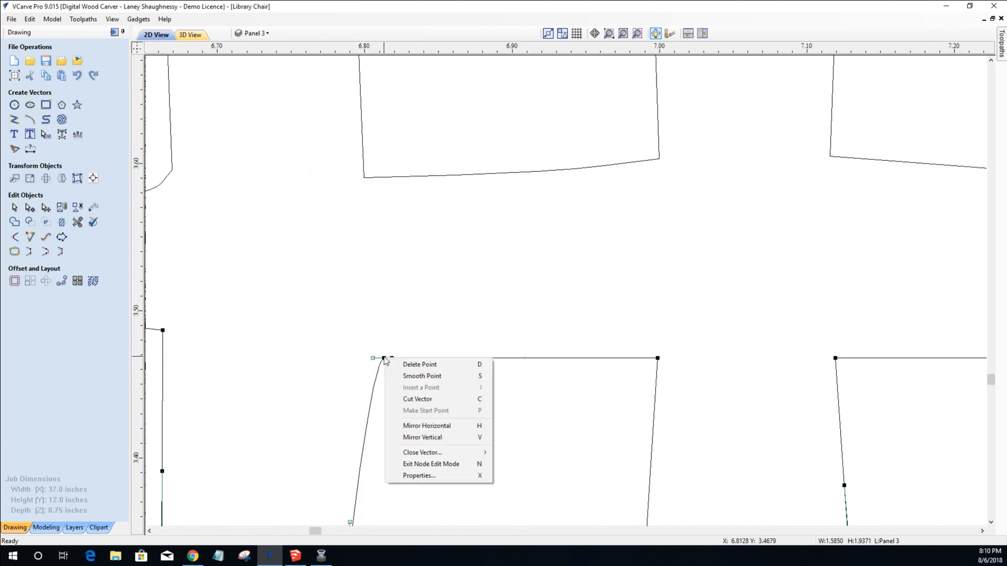
left_click(407, 400)
key("c")
right_click(658, 358)
left_click(673, 401)
scroll(637, 352, "down", 4)
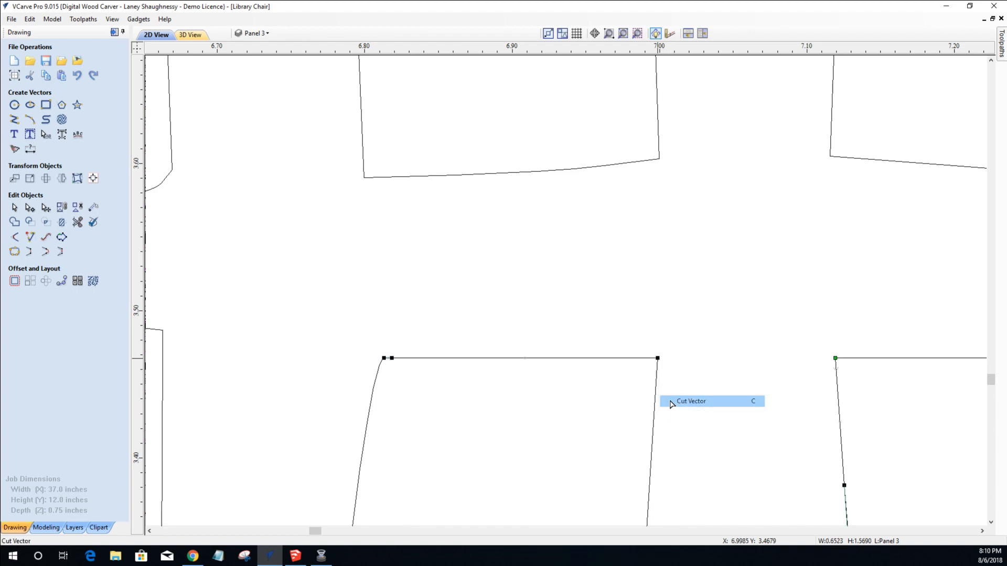
scroll(630, 343, "down", 1)
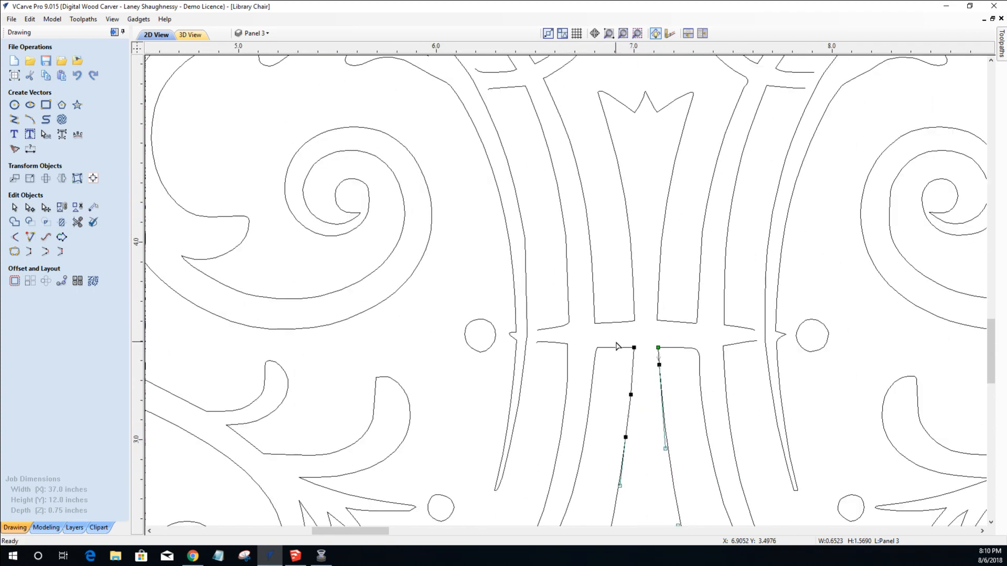
scroll(597, 391, "down", 1)
left_click(606, 394)
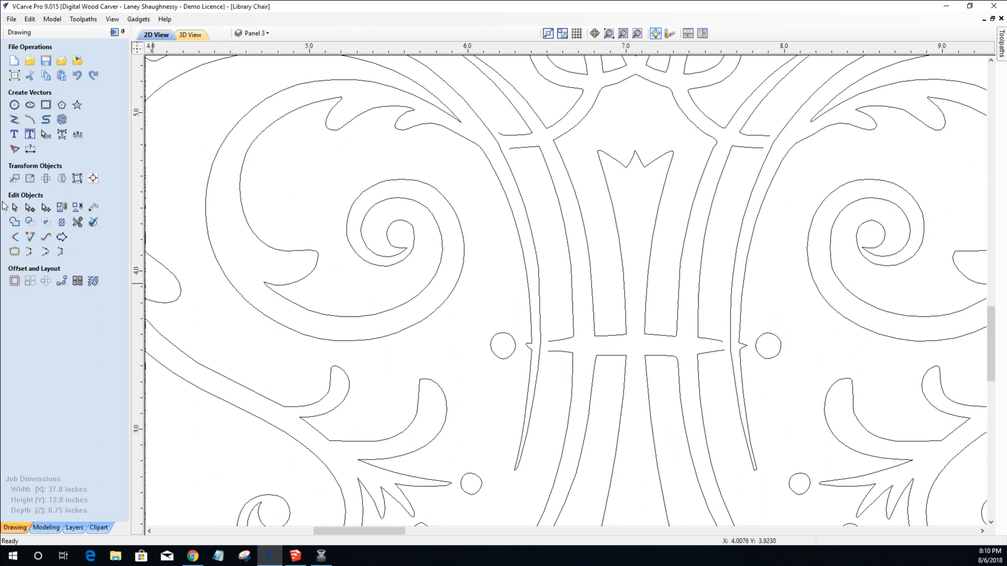
Join the upper and lower halves of the central column across the crossbar into one continuous outline.
left_click(615, 230)
left_click(625, 373, "shift")
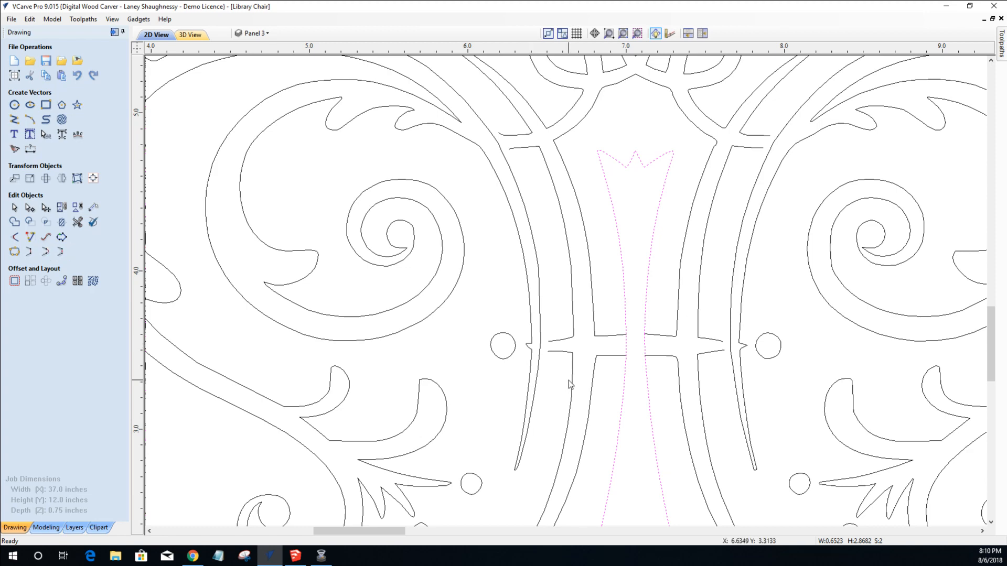
scroll(577, 391, "down", 3)
scroll(611, 448, "up", 3)
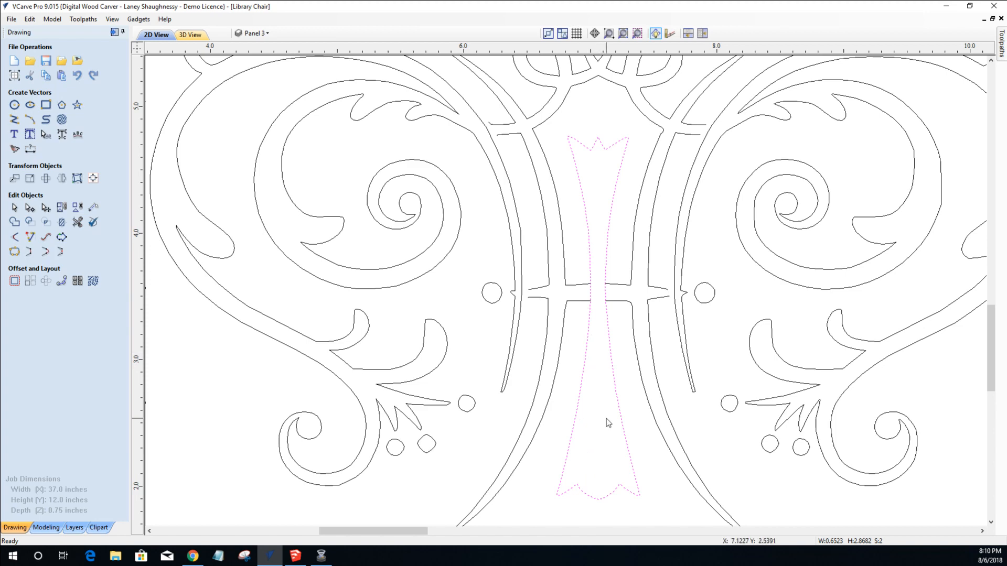
scroll(598, 404, "down", 1)
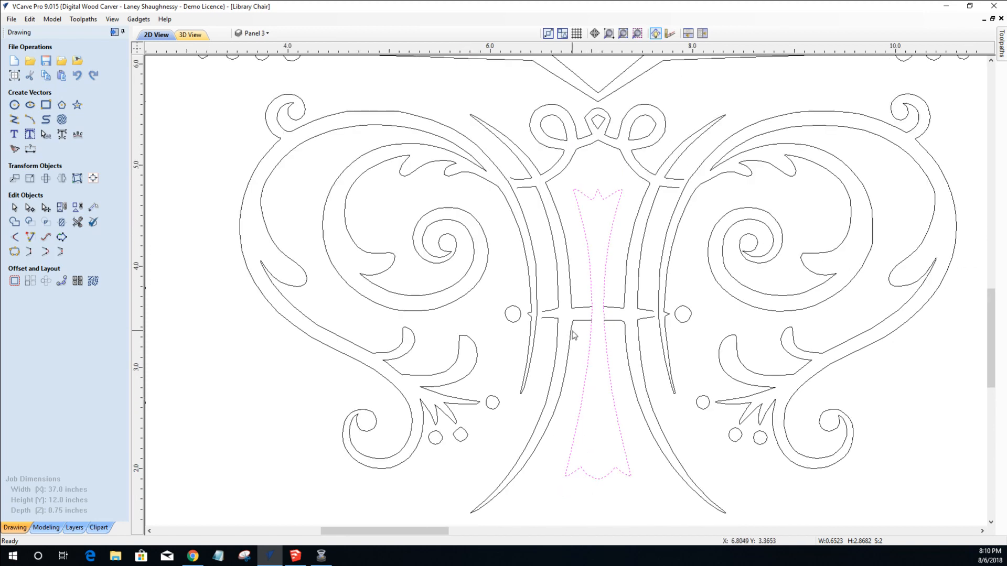
scroll(574, 336, "up", 2)
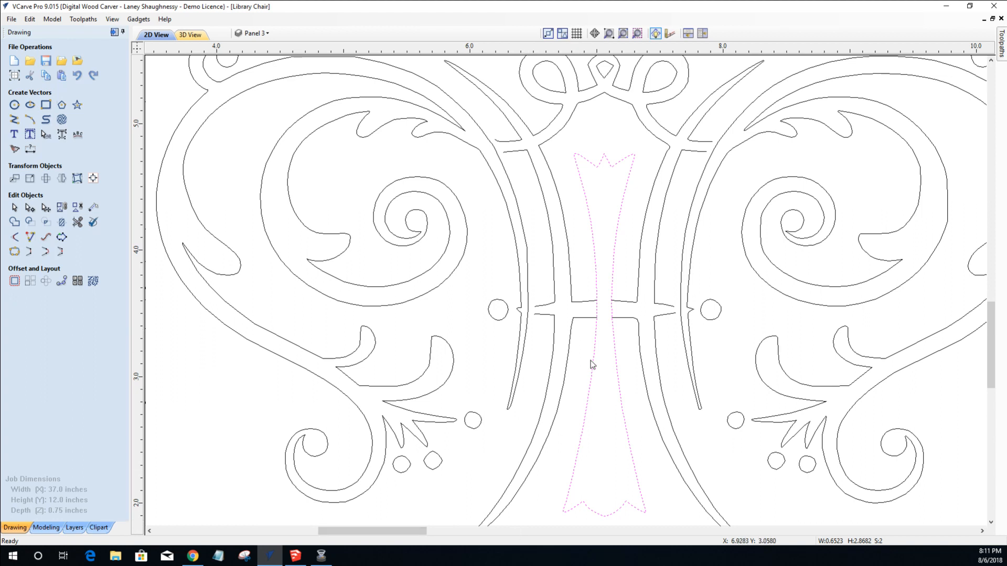
Delete the four crossbar segments between the central column and the inner lines of the curved bands.
left_click(584, 317)
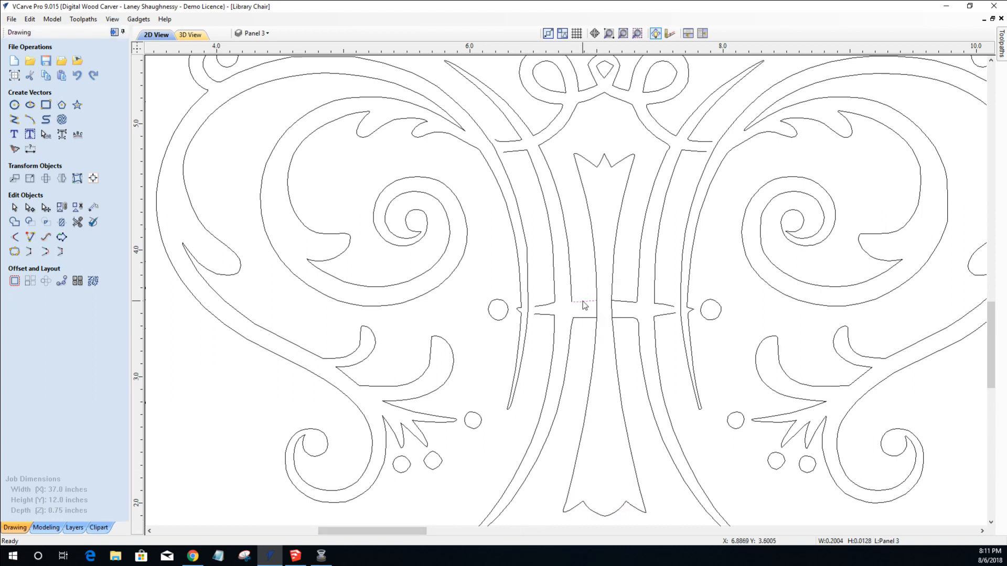
key("Delete")
left_click(586, 317)
key("Delete")
left_click(624, 301)
key("Delete")
left_click(624, 318)
key("Delete")
Delete the crossbar stub lines outside the right curved band.
left_click(668, 315)
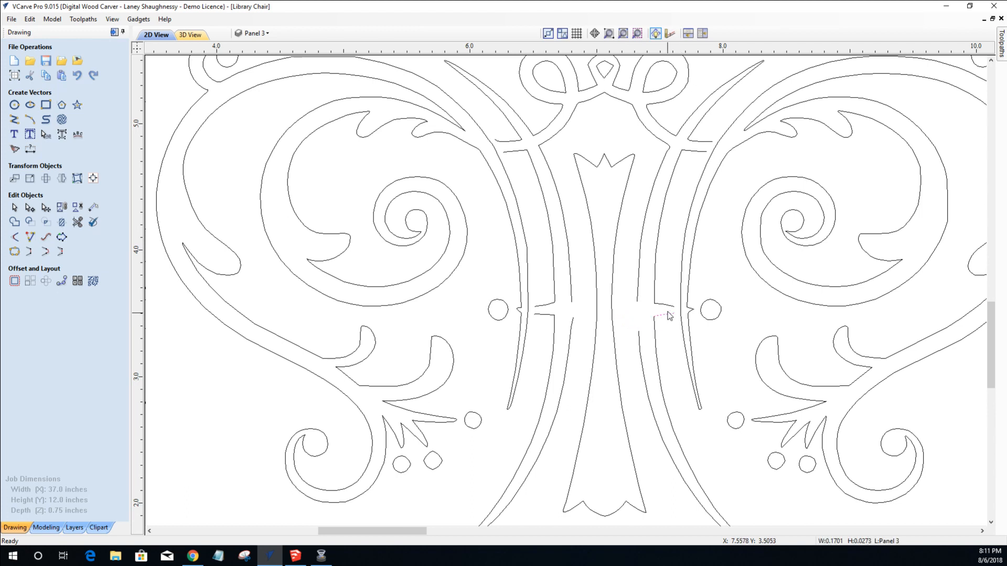
key("Delete")
left_click(538, 313)
key("Delete")
Cut the left curved band's outer line at the corners of the upper and lower crossbar stubs.
scroll(540, 319, "up", 6)
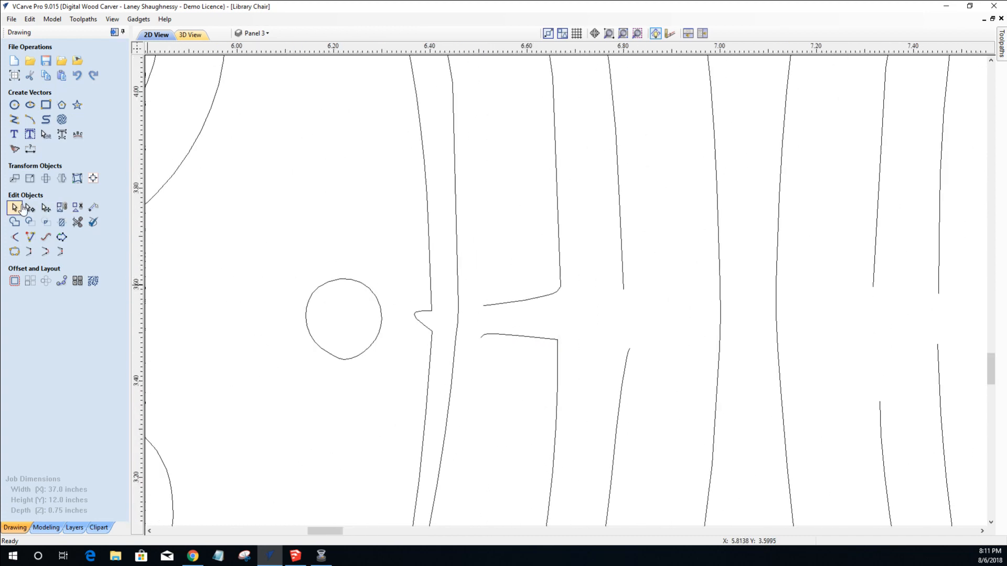
left_click(540, 300)
key("n")
right_click(561, 289)
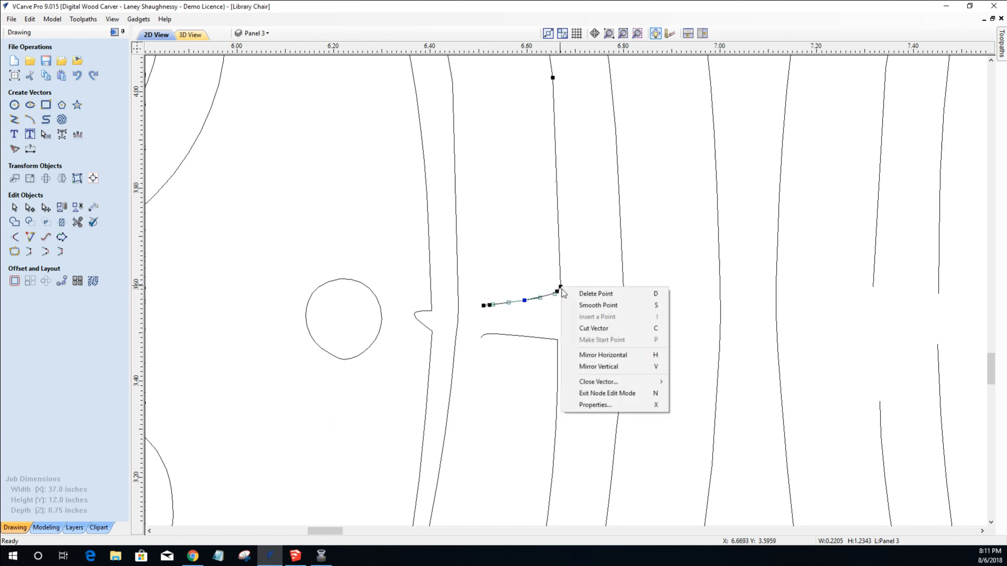
left_click(593, 329)
left_click(558, 346)
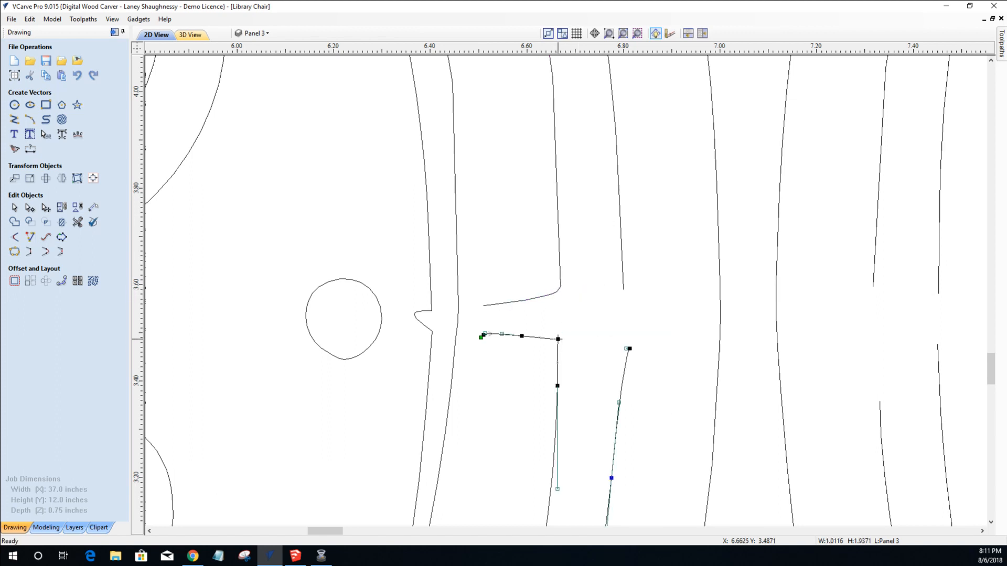
right_click(558, 340)
left_click(590, 381)
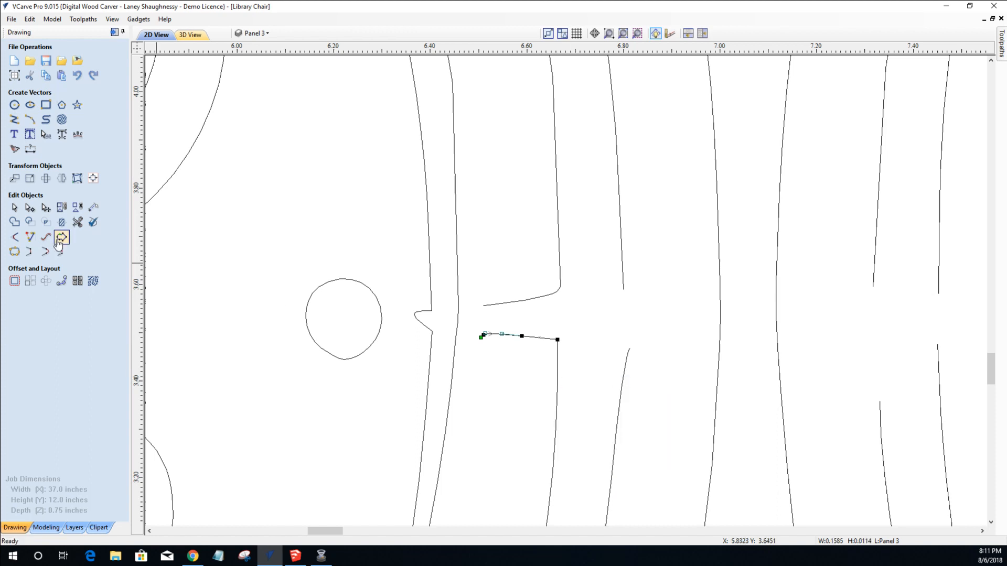
Delete the separated upper and lower crossbar stubs outside the left curved band.
left_click(15, 207)
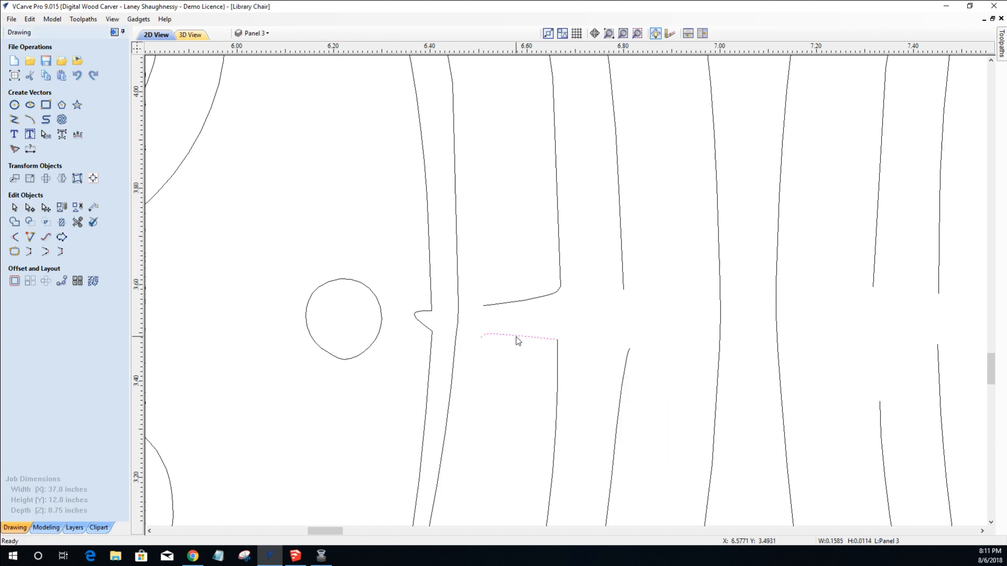
key("Delete")
left_click(516, 305)
key("Delete")
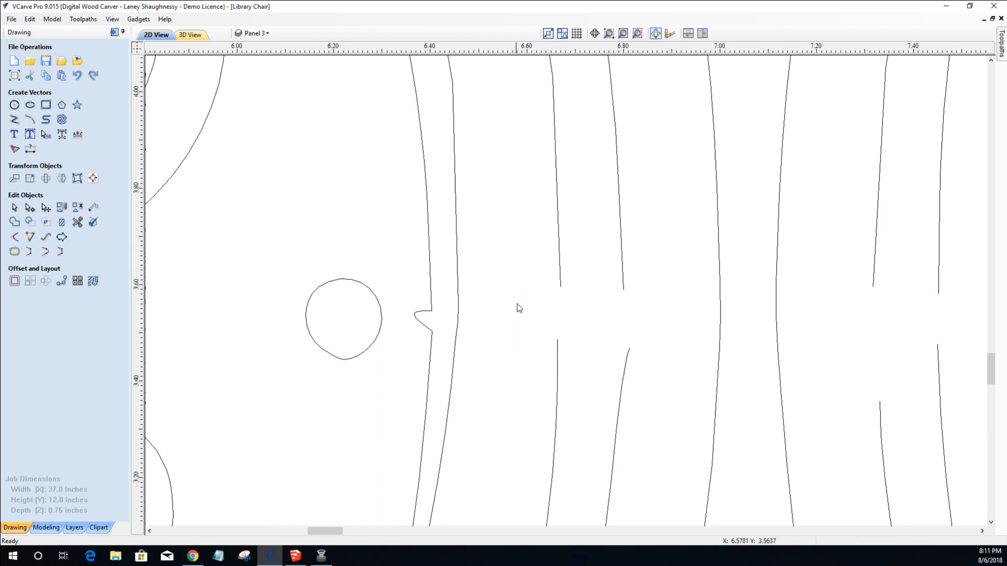
Adjust the end node and curve handle of the left band's lower inner line to straighten its hooked tip at the crossbar gap.
left_click(627, 388)
scroll(627, 387, "up", 3)
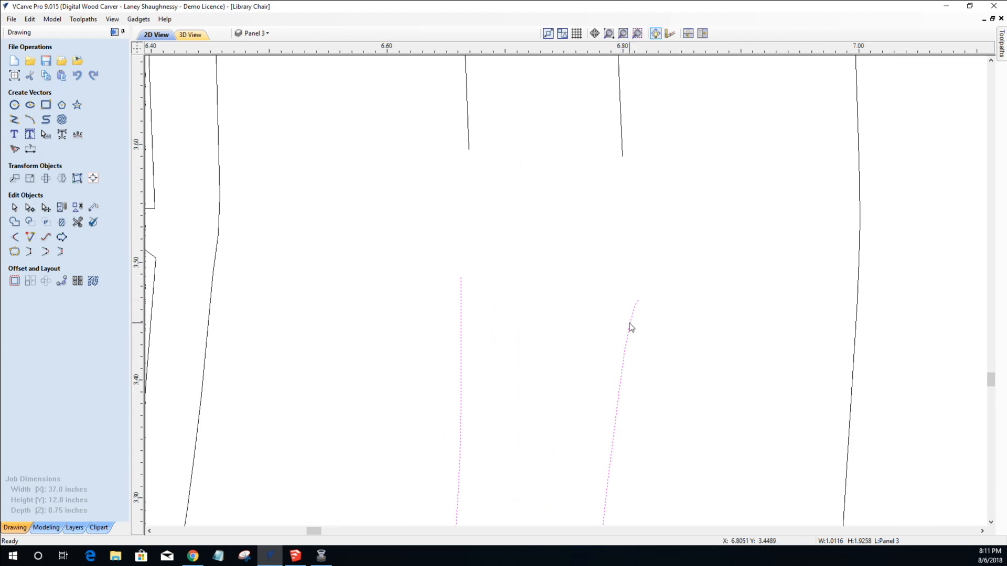
key("n")
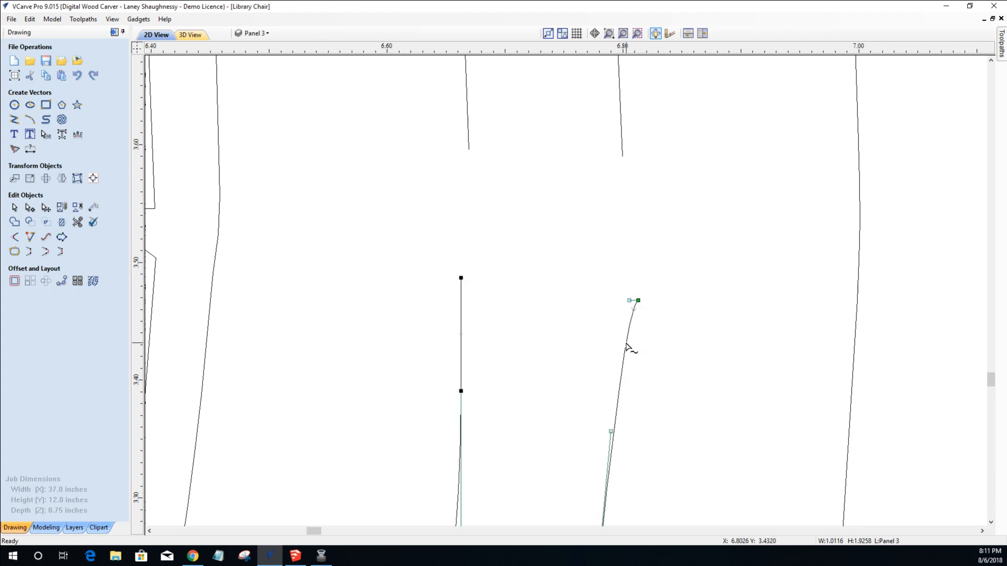
mouse_move(630, 301)
left_mouse_down()
mouse_move(634, 311)
mouse_move(631, 298)
left_mouse_up()
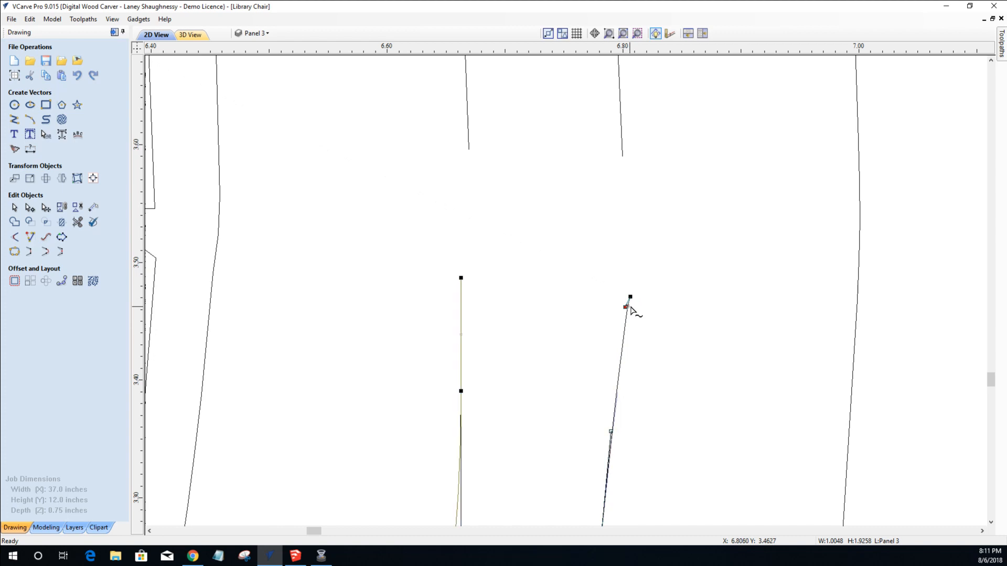
scroll(631, 308, "up", 3)
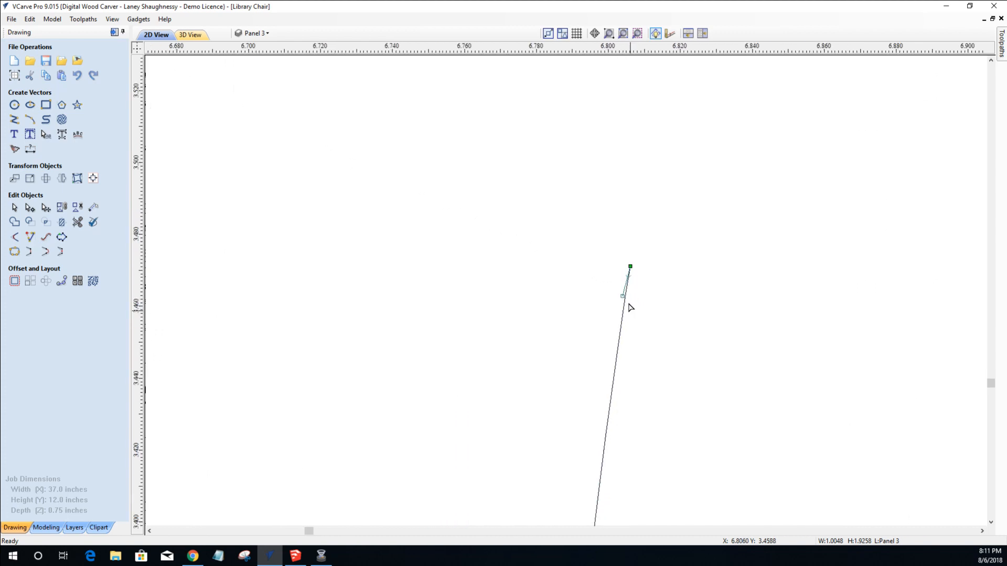
left_click_drag(622, 297, 630, 297)
left_click(585, 472)
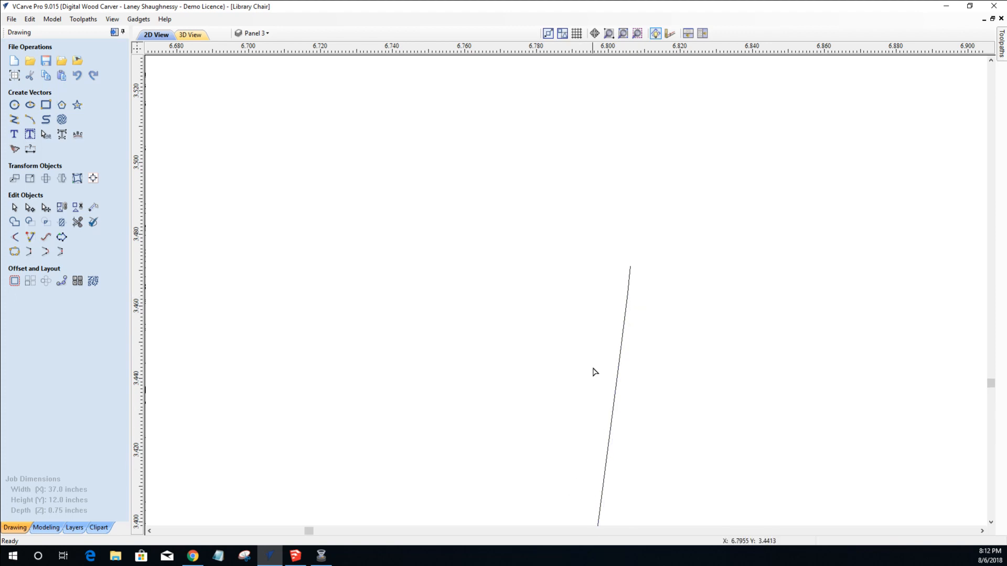
scroll(597, 303, "down", 8)
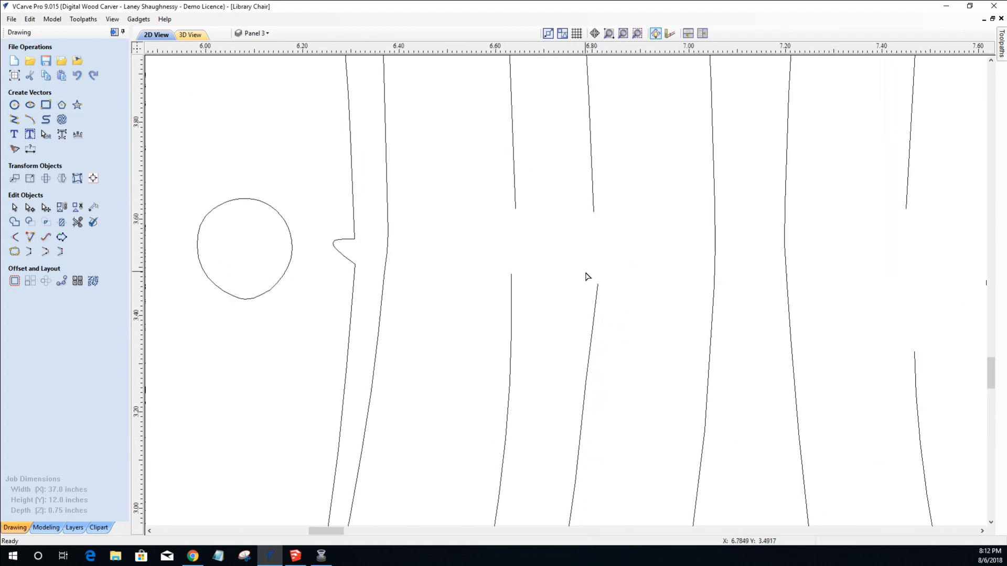
Join the left curved band's lower piece to its upper inner line across the crossbar gap with a smooth curve.
scroll(587, 276, "down", 3)
scroll(534, 330, "down", 4)
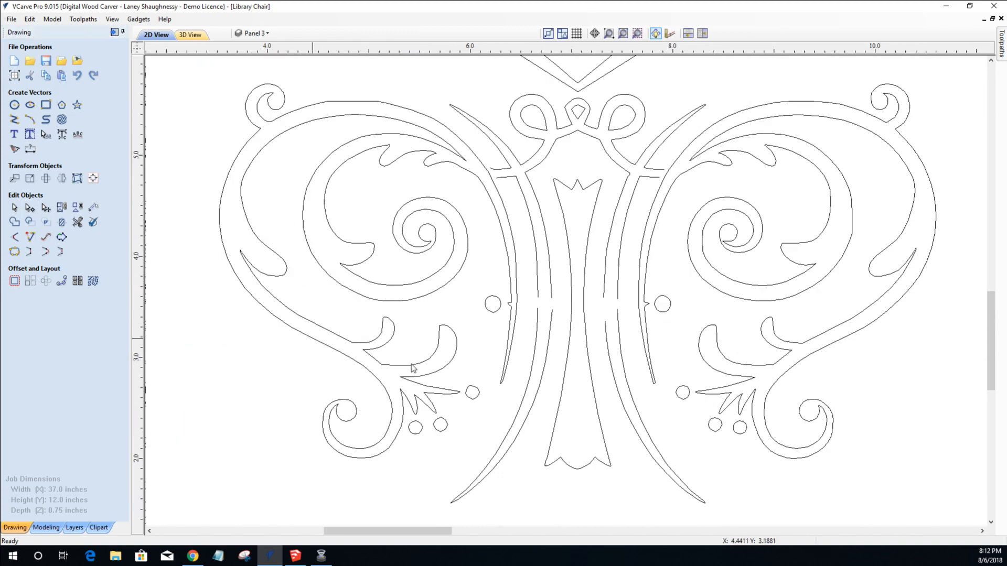
left_click(548, 358)
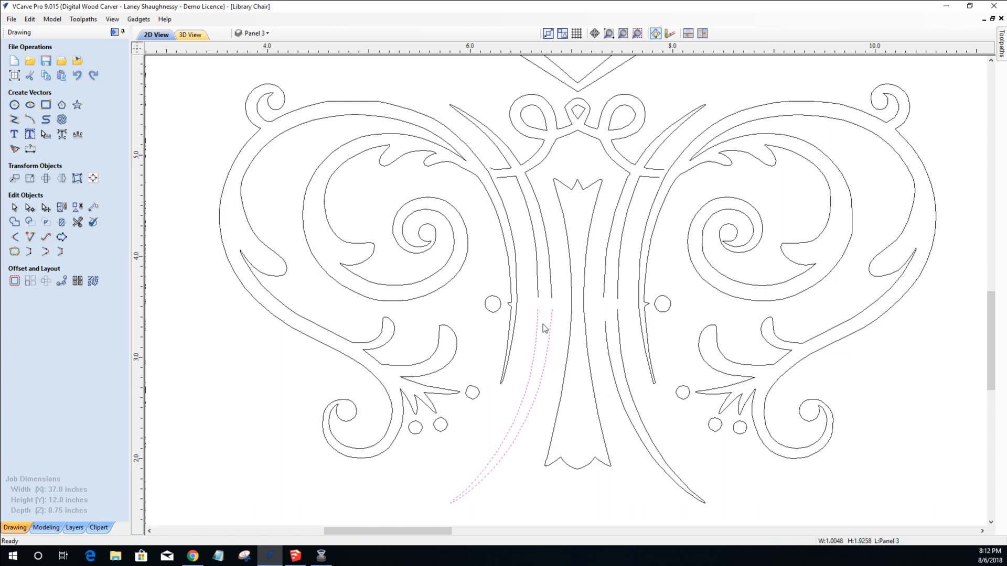
left_click(551, 283, "shift")
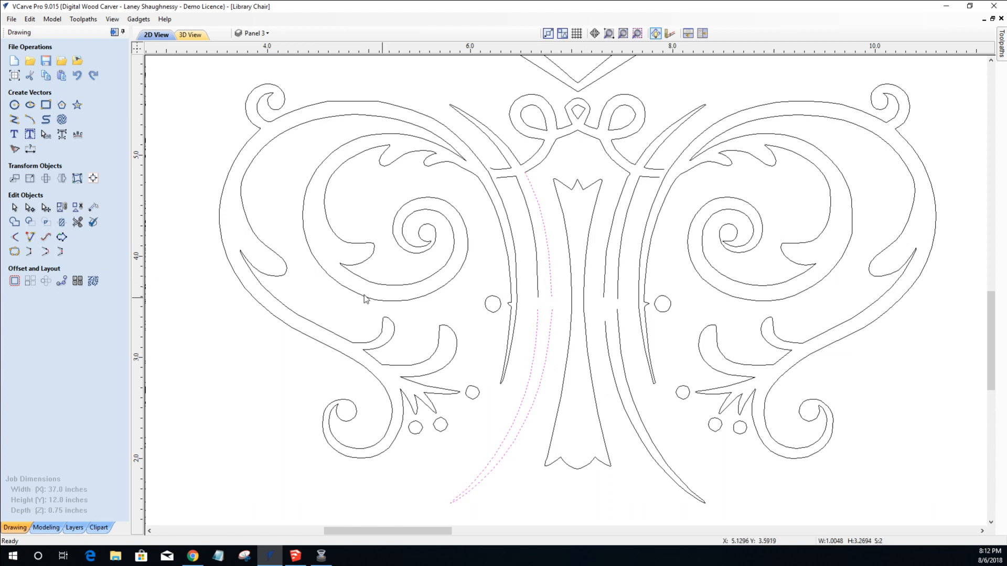
left_click(45, 252)
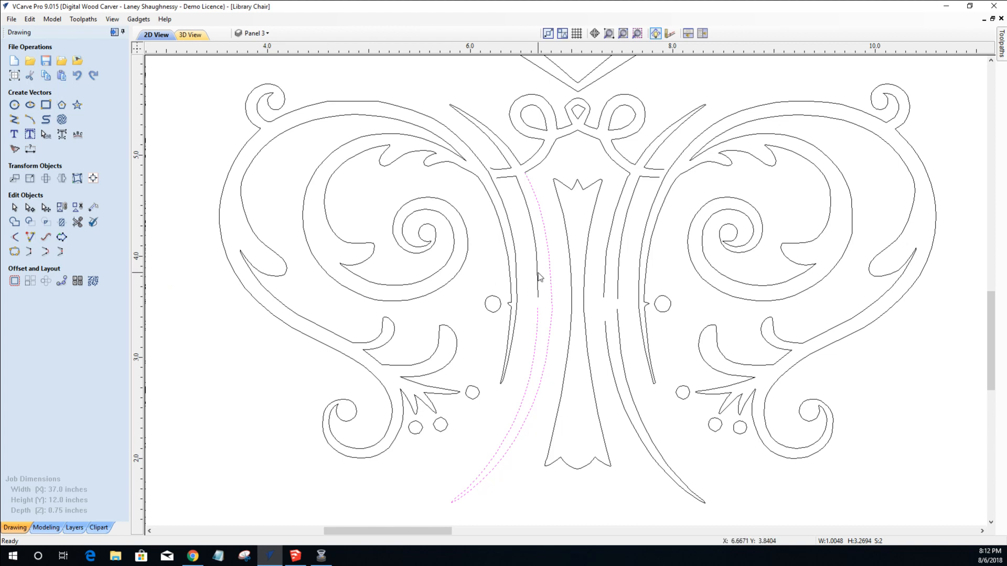
Try to join the left band's upper outer line to the rest of the band with a smooth curve.
left_click(47, 254)
scroll(521, 176, "up", 4)
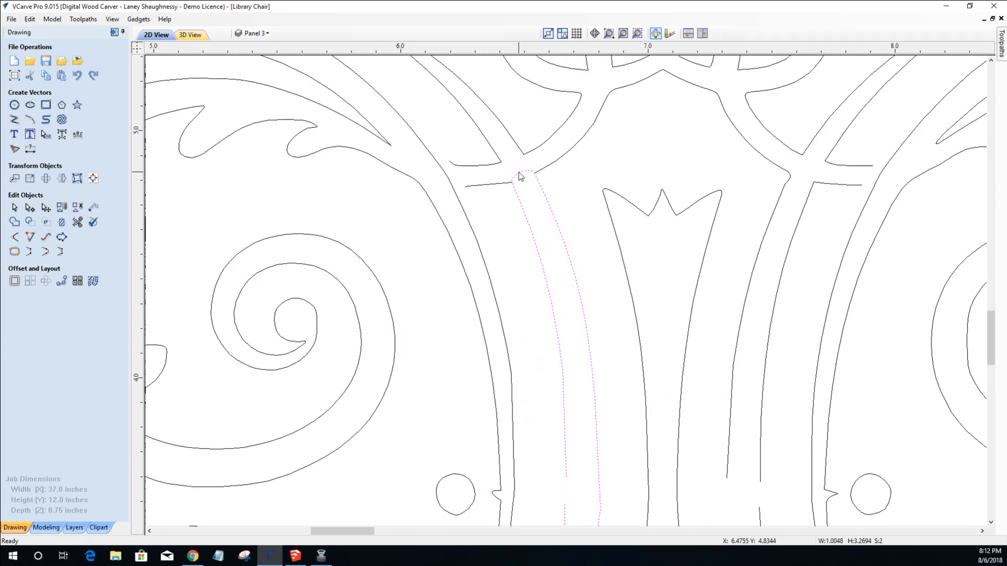
scroll(521, 176, "up", 2)
left_click(518, 174)
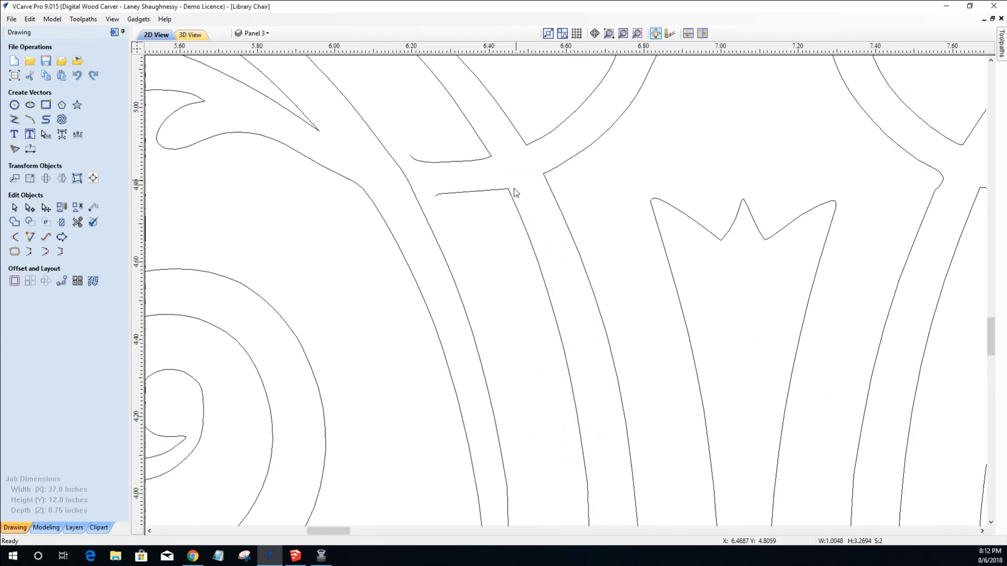
Delete the lower horizontal stub line beside the left band, just below its upper tip.
left_click(479, 192)
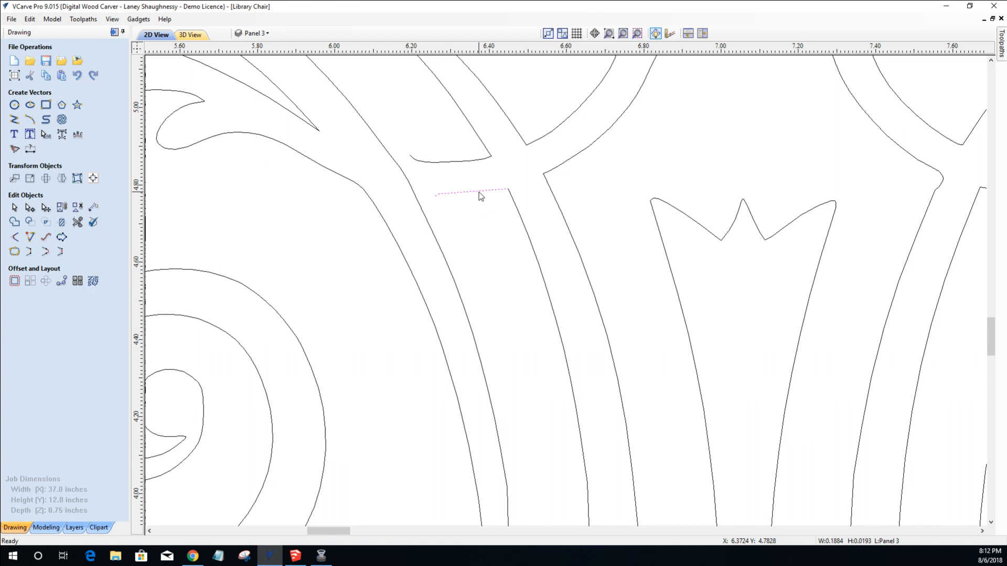
key("Delete")
Join the left band's upper tip to its long lower piece and close the remaining gaps with smooth curves.
scroll(480, 192, "down", 3)
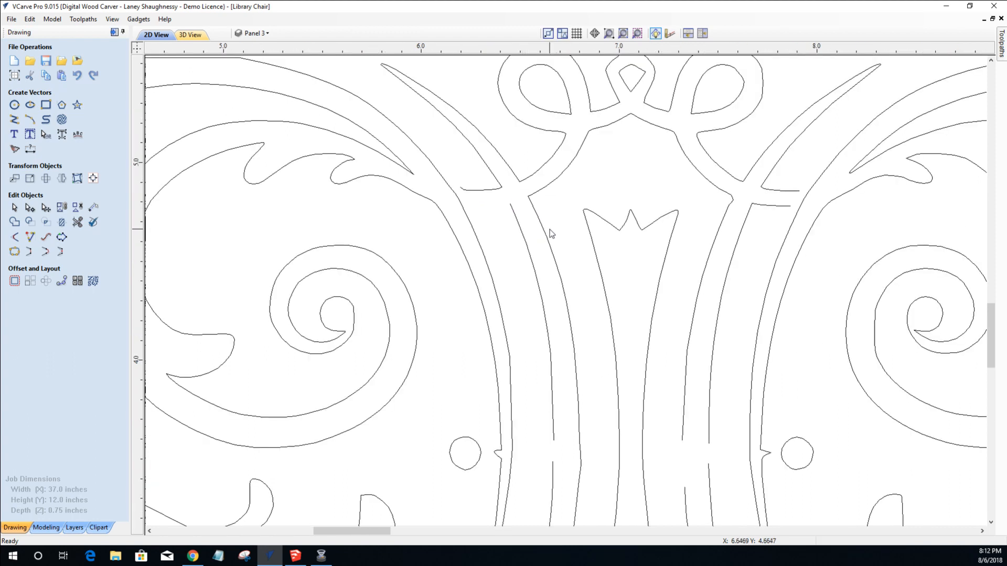
left_click(546, 232)
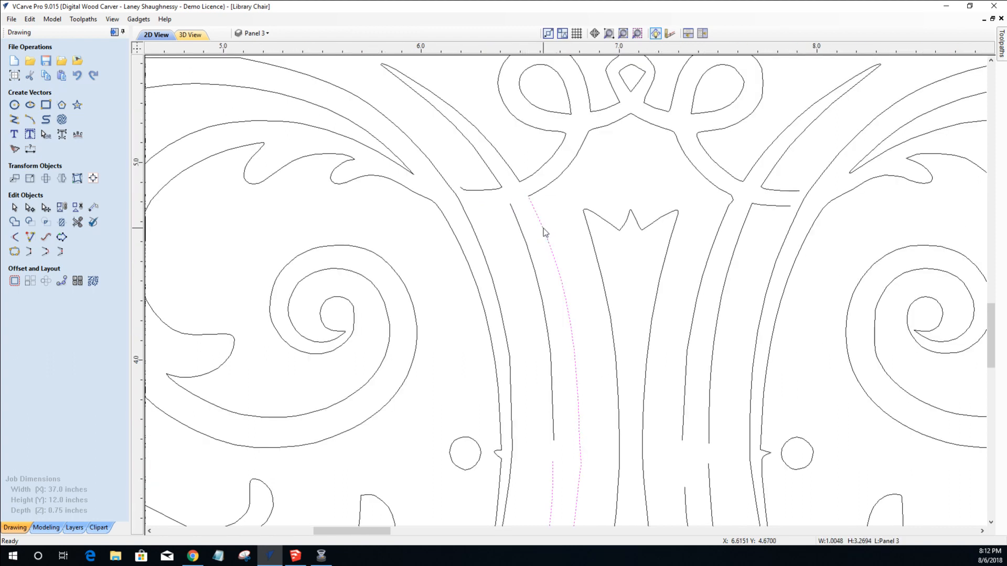
left_click(502, 156)
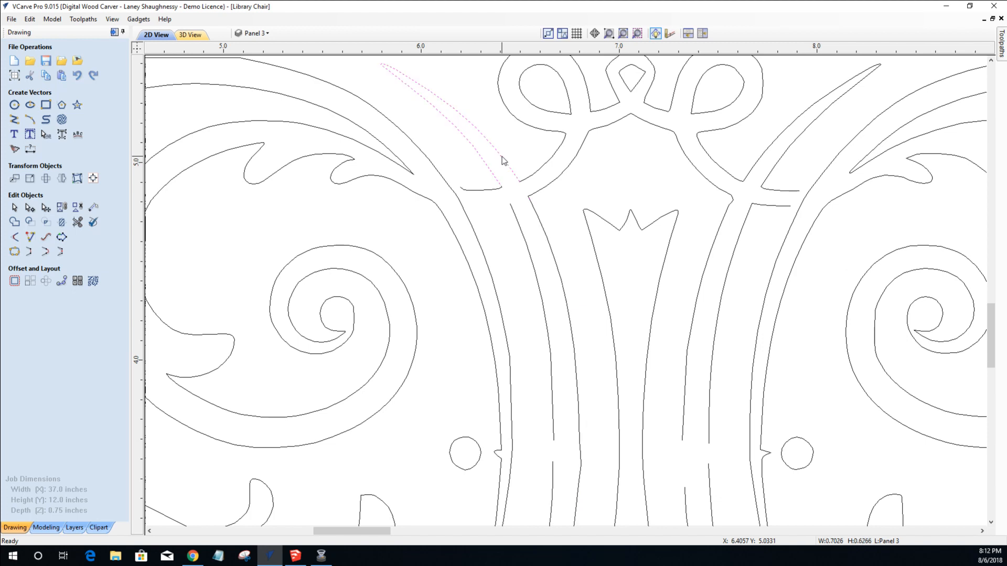
left_click(545, 235)
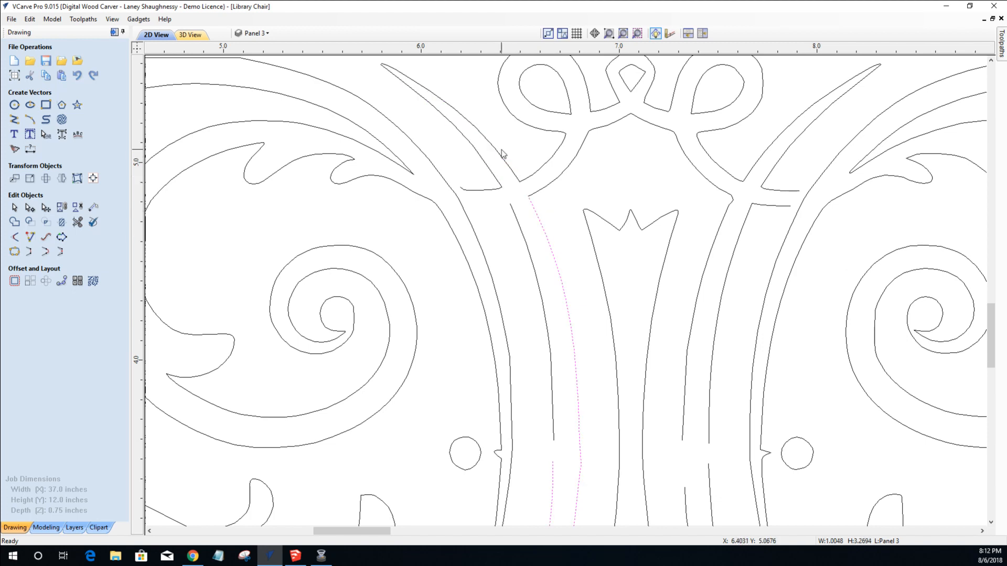
left_click(504, 161, "shift")
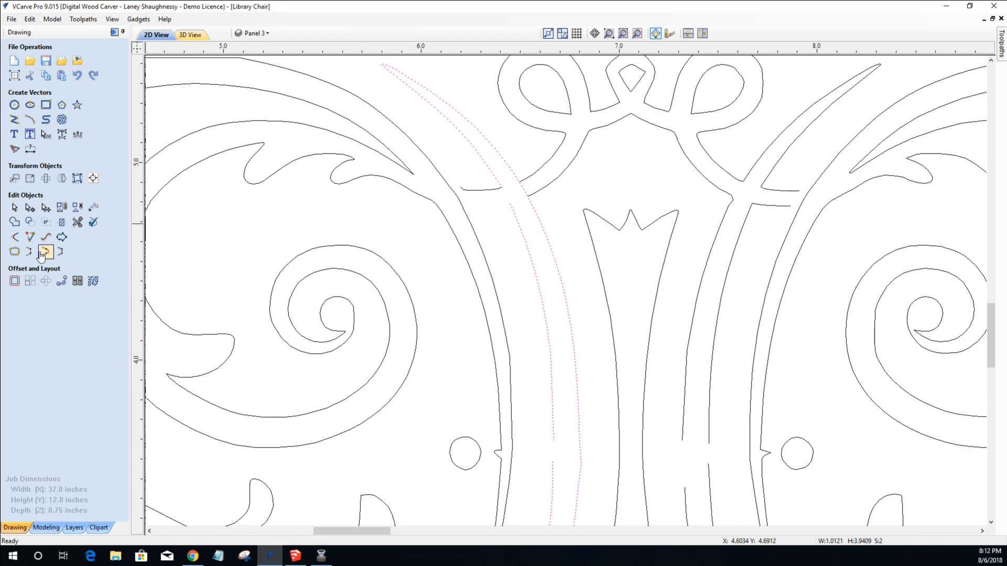
scroll(587, 524, "down", 3)
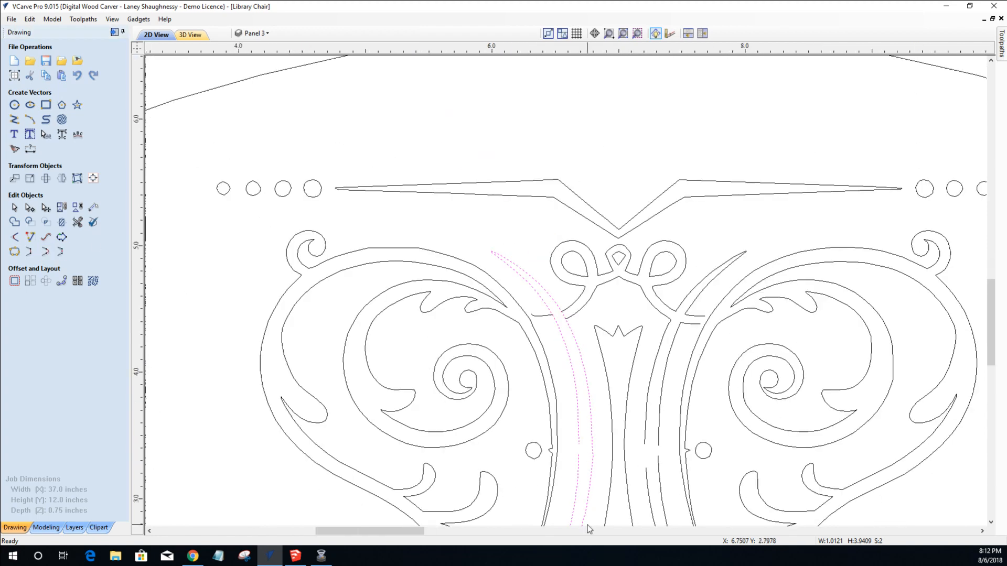
scroll(587, 525, "up", 3)
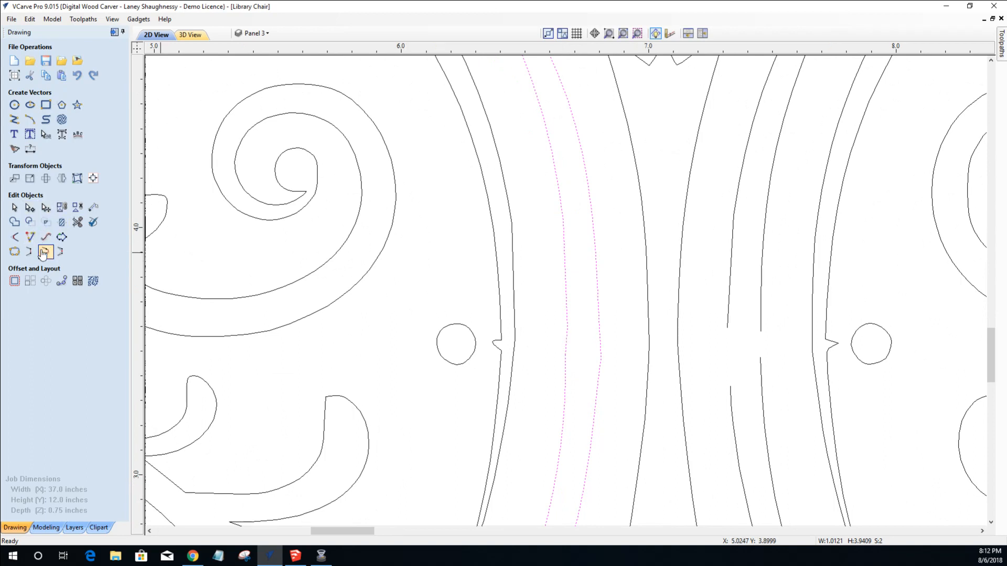
scroll(570, 387, "up", 3)
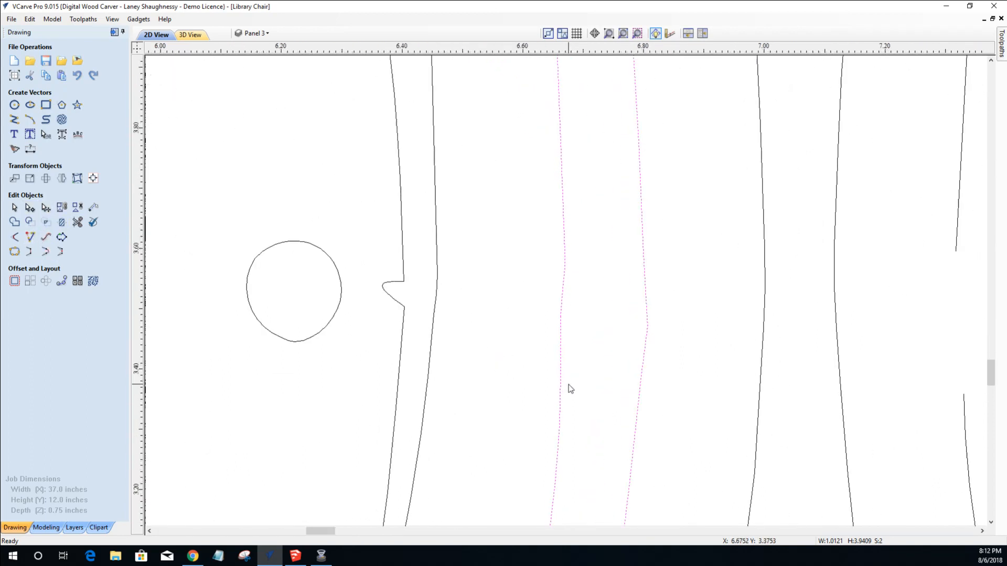
Delete the extra node on the left band's outer line at the former crossbar gap and smooth the adjoining nodes.
left_click(30, 207)
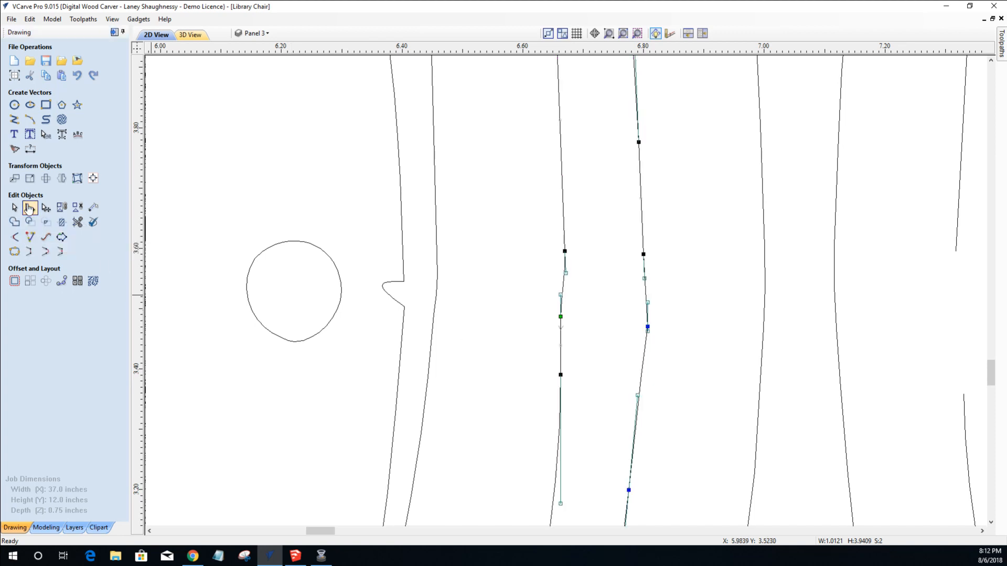
right_click(560, 316)
left_click(588, 324)
right_click(566, 251)
left_click(593, 271)
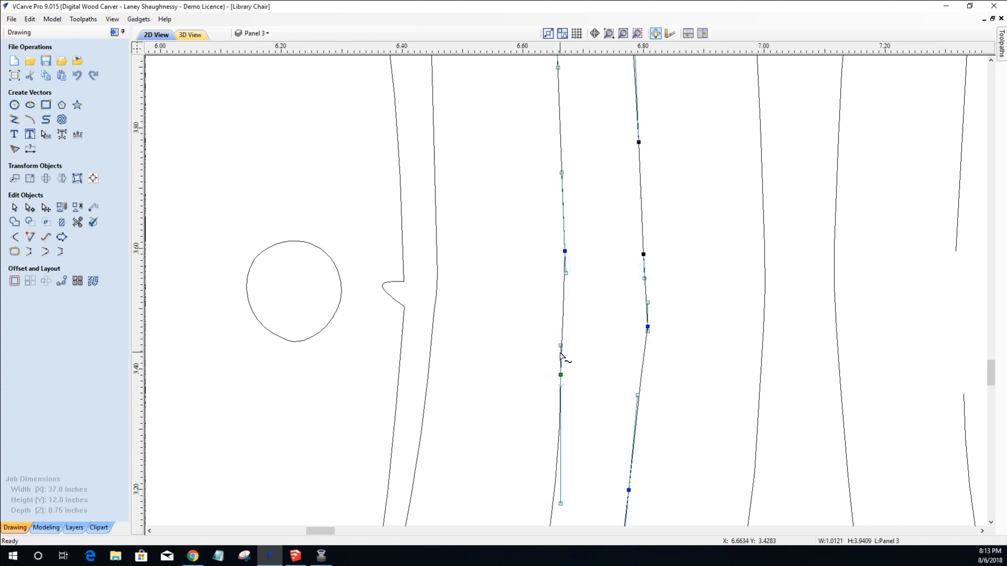
right_click(561, 375)
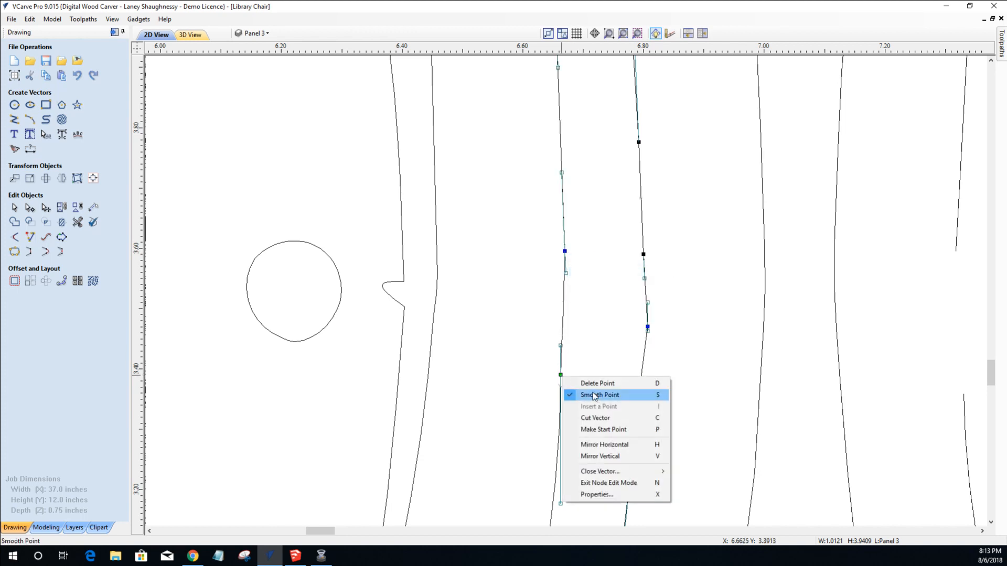
left_click(556, 356)
left_click(560, 346)
left_click(579, 351)
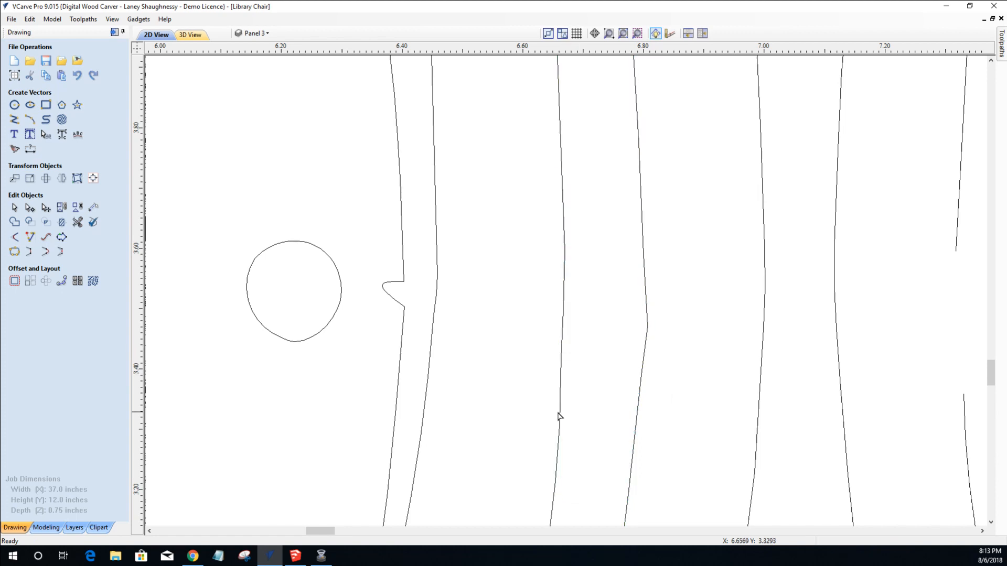
Delete the kinked node on the left band's inner line and adjust the curve handle below it to round the bend.
left_click(644, 360)
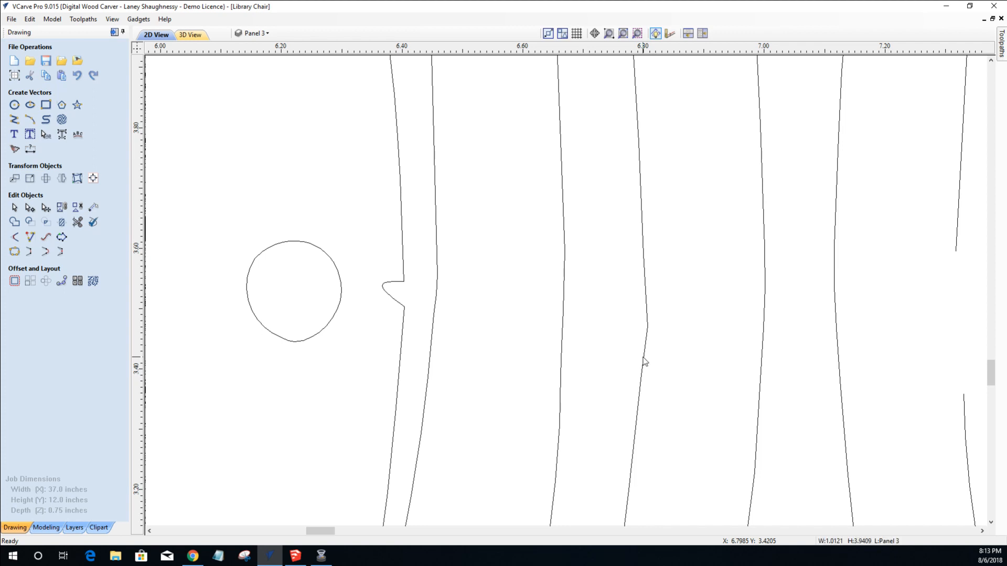
double_click(644, 360)
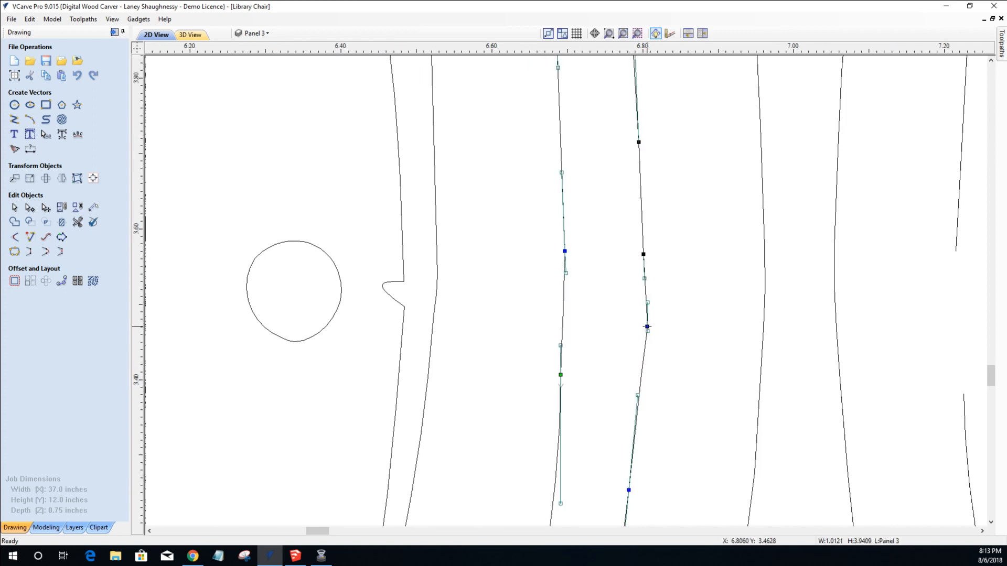
scroll(649, 326, "up", 3)
right_click(649, 326)
left_click(656, 337)
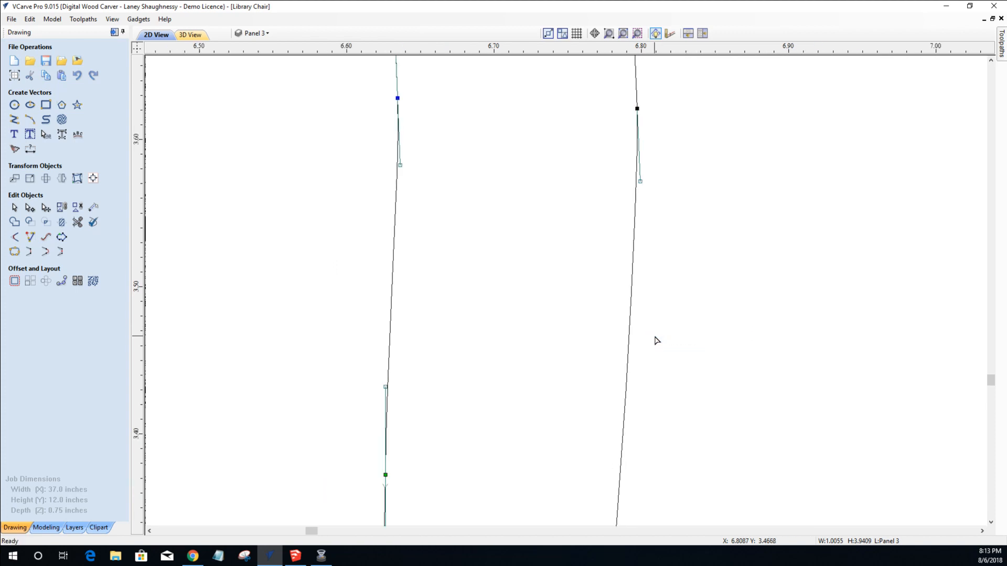
scroll(654, 342, "down", 3)
left_click_drag(644, 403, 655, 400)
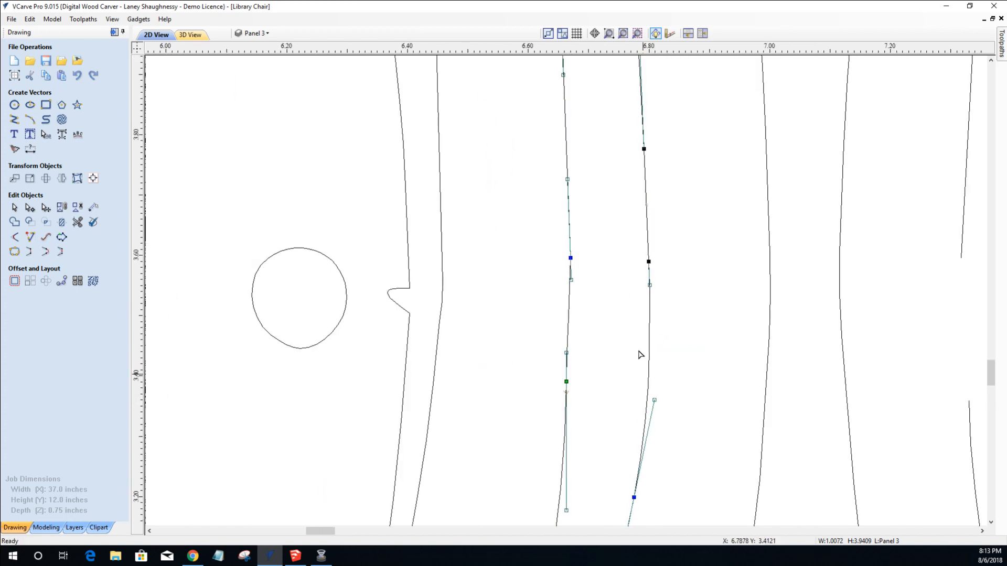
scroll(629, 297, "down", 5)
left_click(550, 386)
Try to join the right curved band's lower piece to its upper inner line with a smooth curve.
scroll(551, 389, "down", 6)
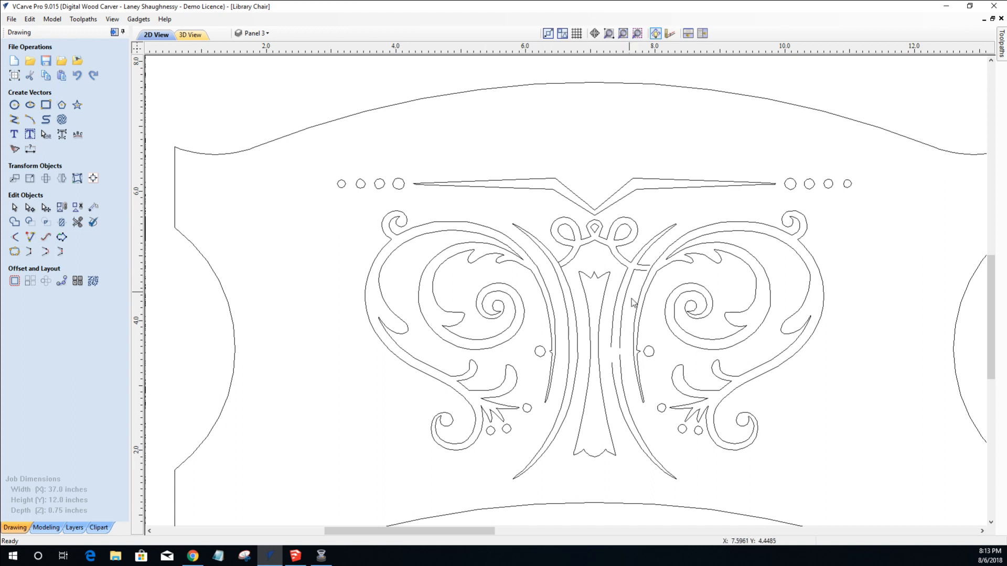
scroll(627, 296, "up", 2)
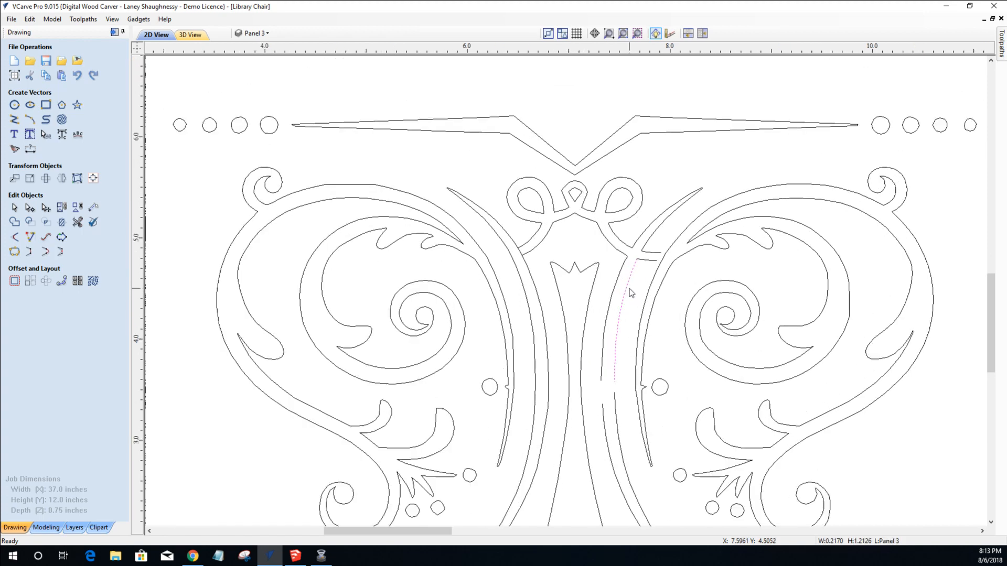
left_click(617, 294)
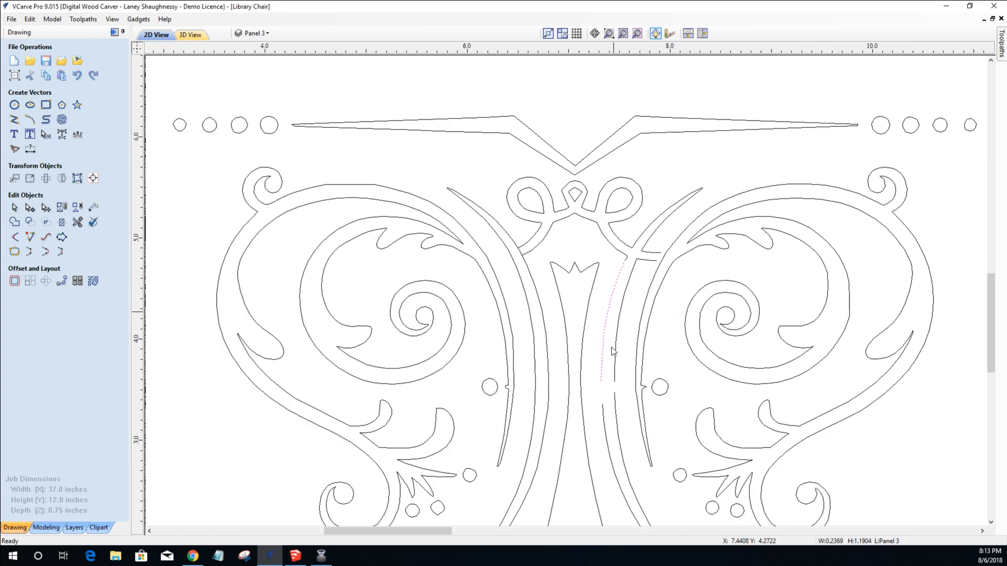
left_click(603, 420)
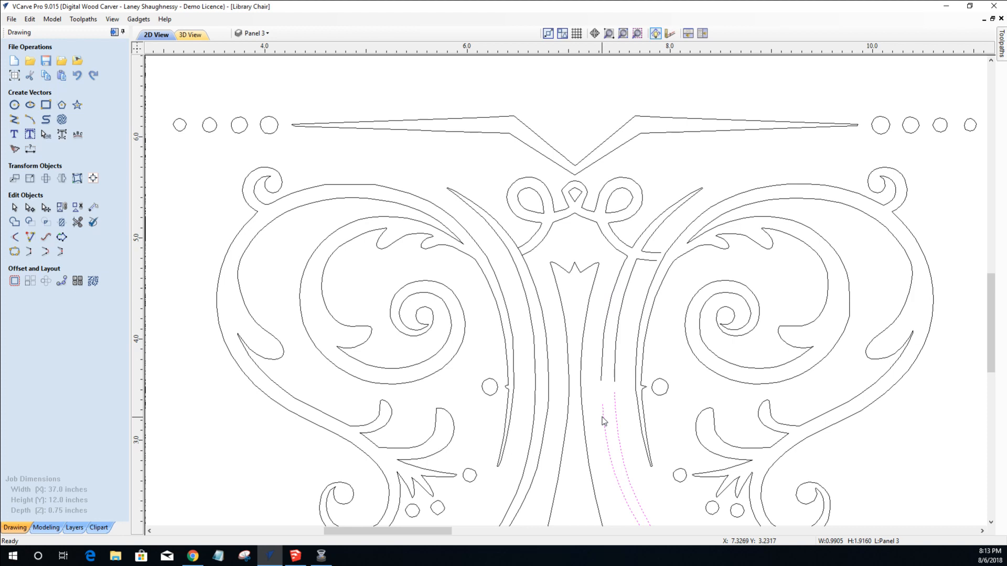
left_click(602, 385)
left_click(606, 434)
left_click(603, 386, "shift")
left_click(46, 253)
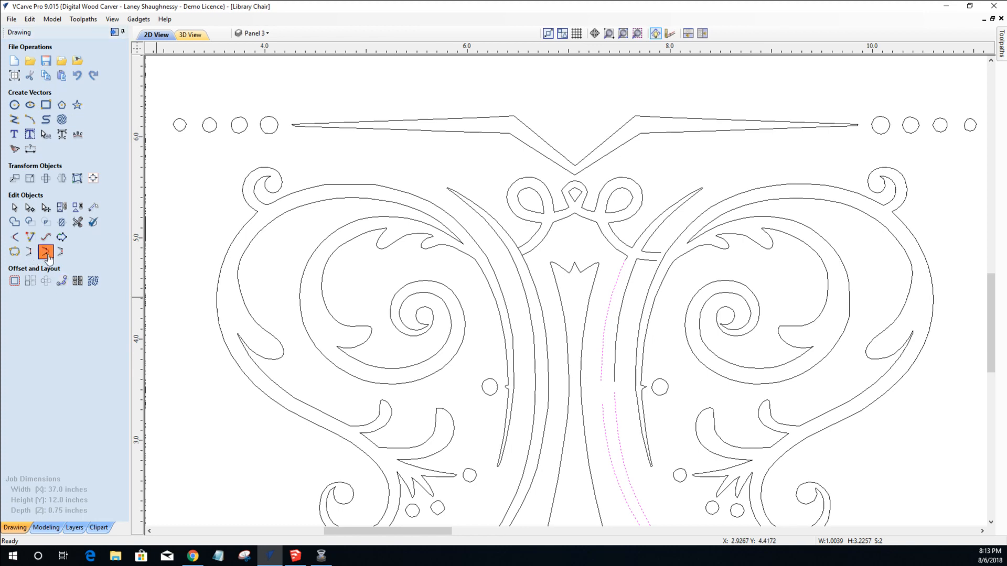
scroll(611, 404, "up", 3)
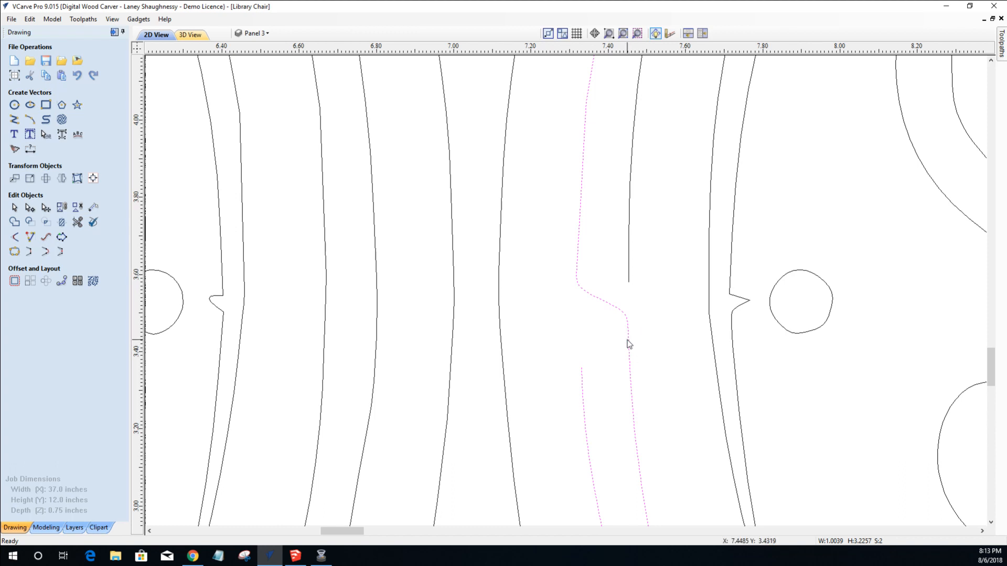
key("ctrl+z")
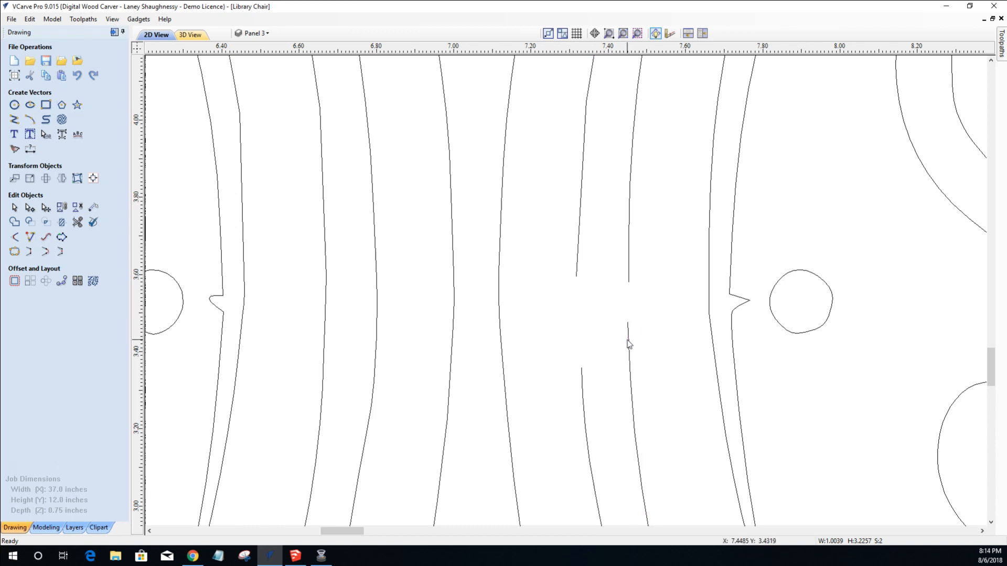
Join the right band's lower piece to its upper outer line across the crossbar gap with a smooth curve.
left_click(629, 342)
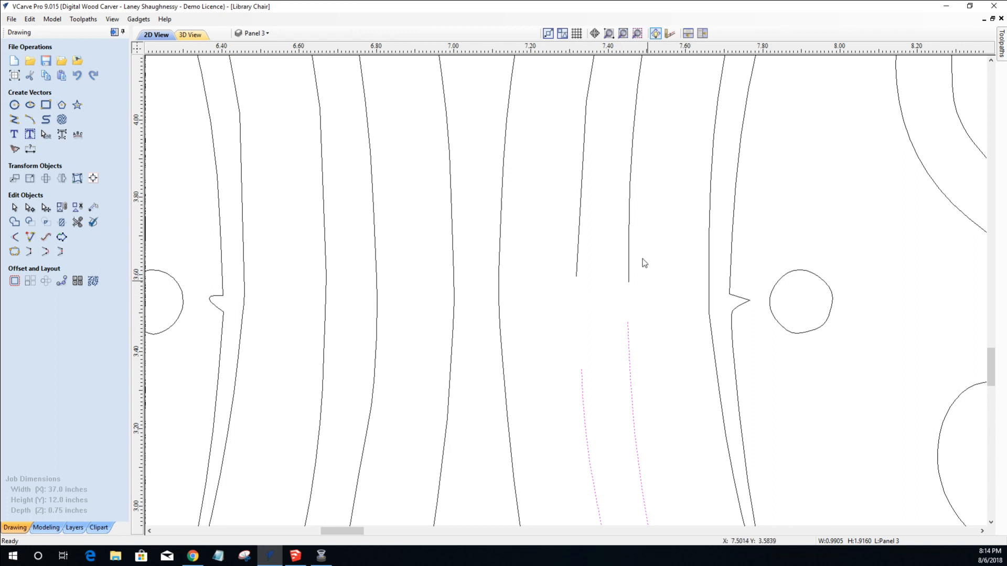
left_click(629, 243, "shift")
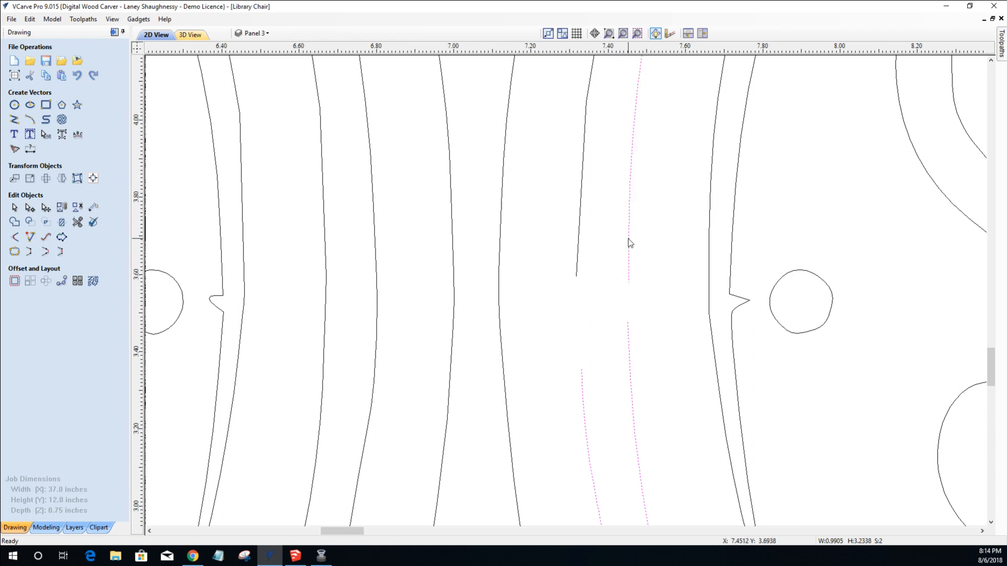
left_click(45, 253)
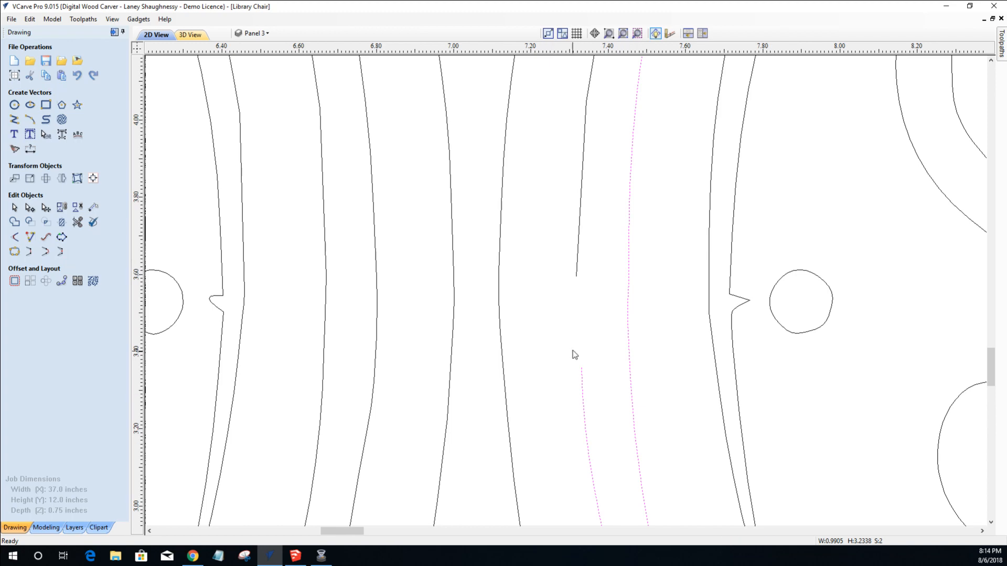
Join the right curved band's upper tip piece to its two long side lines with smooth curves, forming one closed vector.
scroll(644, 341, "down", 2)
scroll(644, 341, "down", 3)
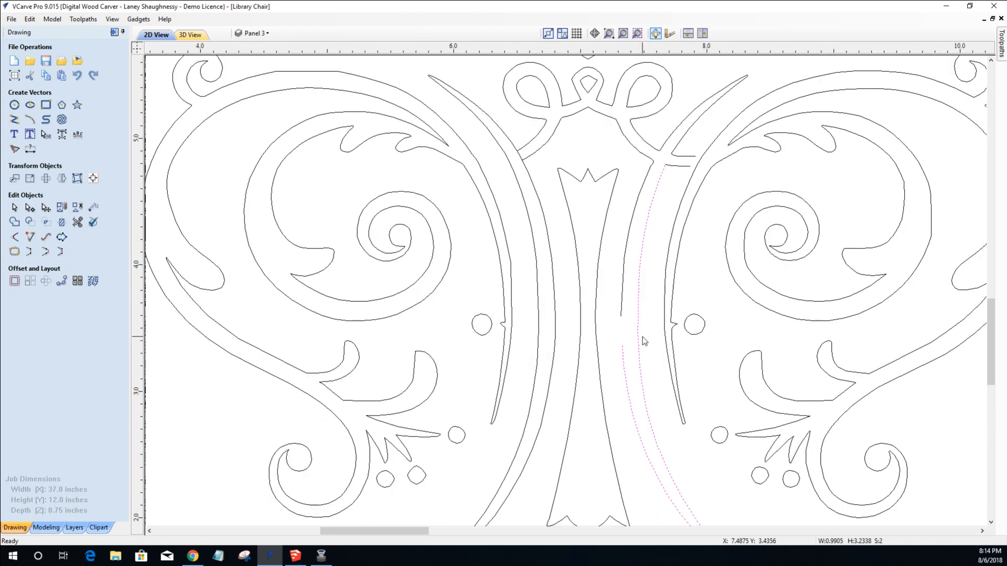
left_click(688, 136, "shift")
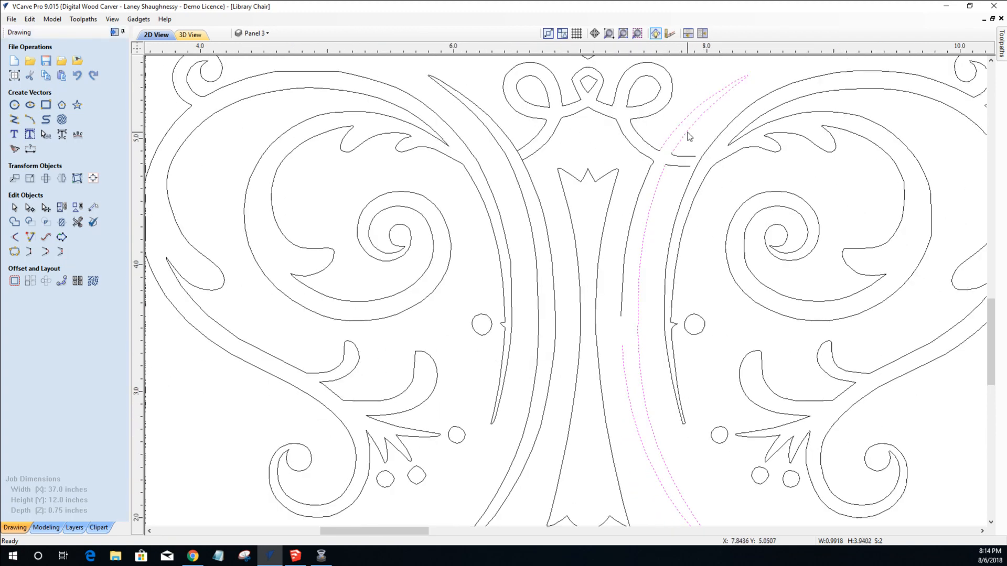
left_click(46, 253)
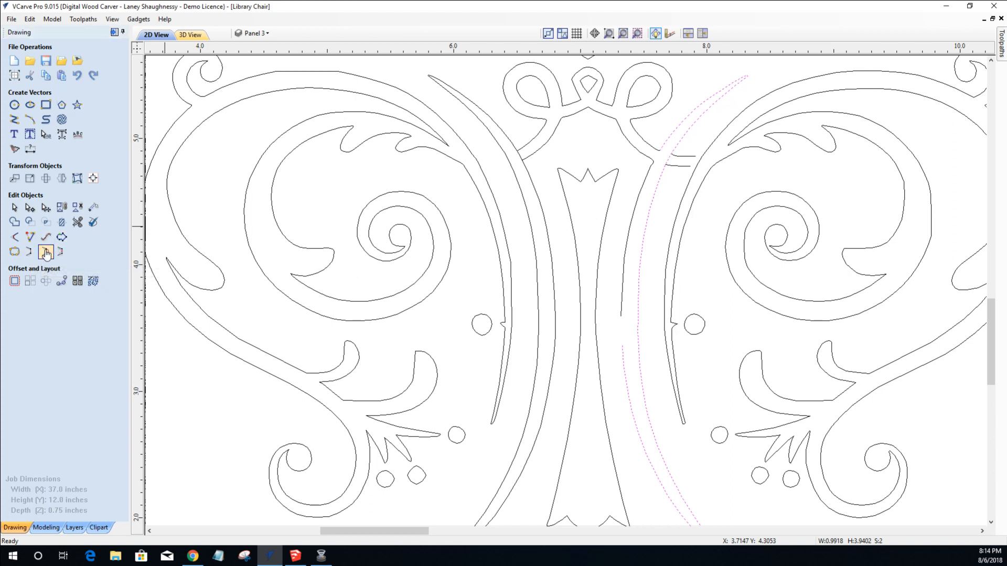
left_click(641, 196, "shift")
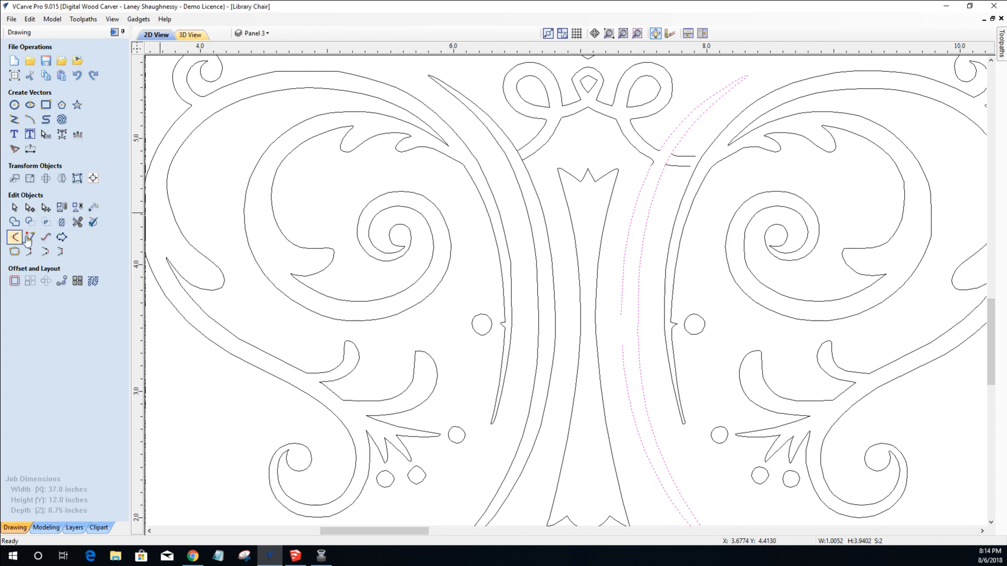
left_click(44, 254)
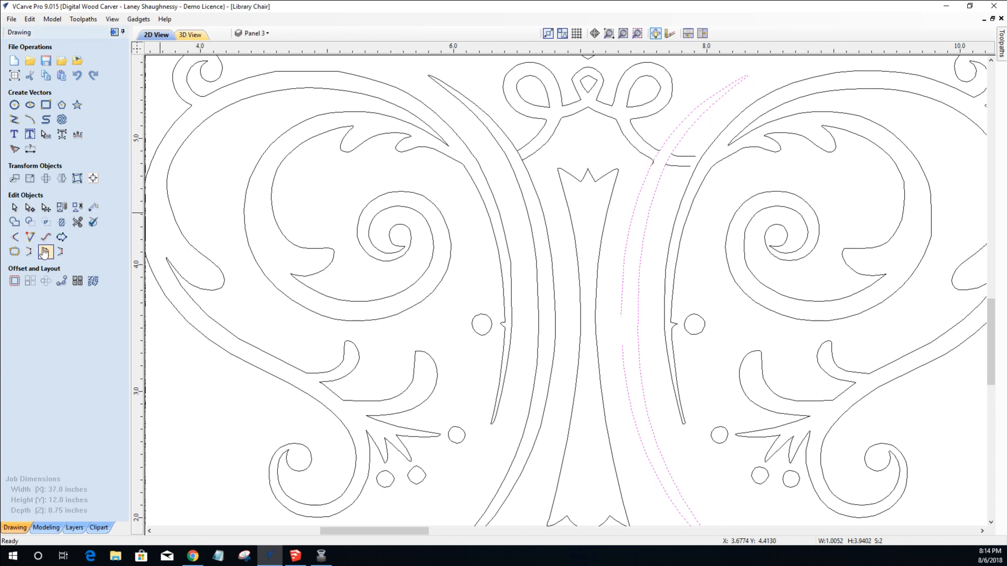
Delete the two leftover horizontal line fragments between the right curved band and the right scroll, just below the bow.
scroll(619, 377, "down", 4)
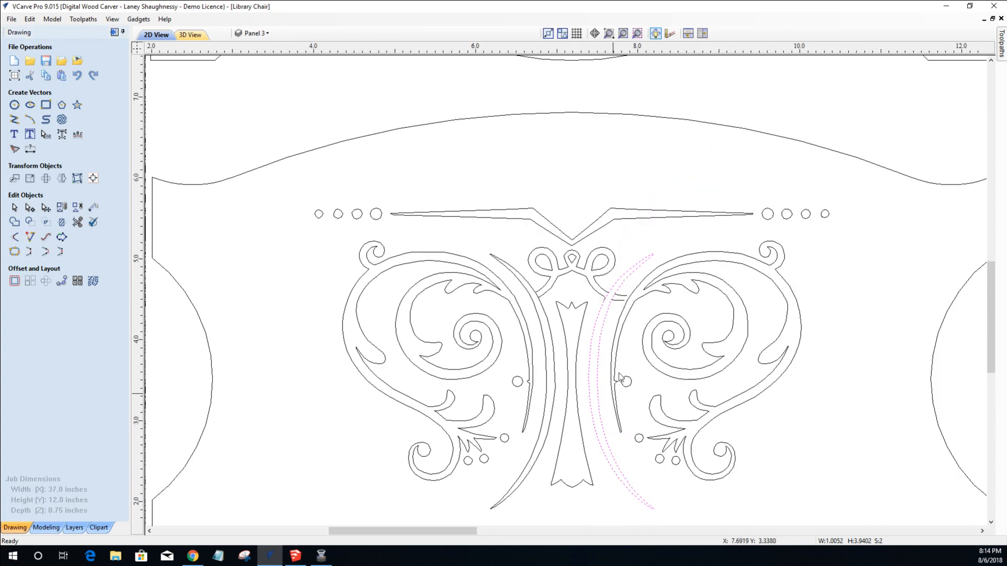
scroll(619, 376, "up", 3)
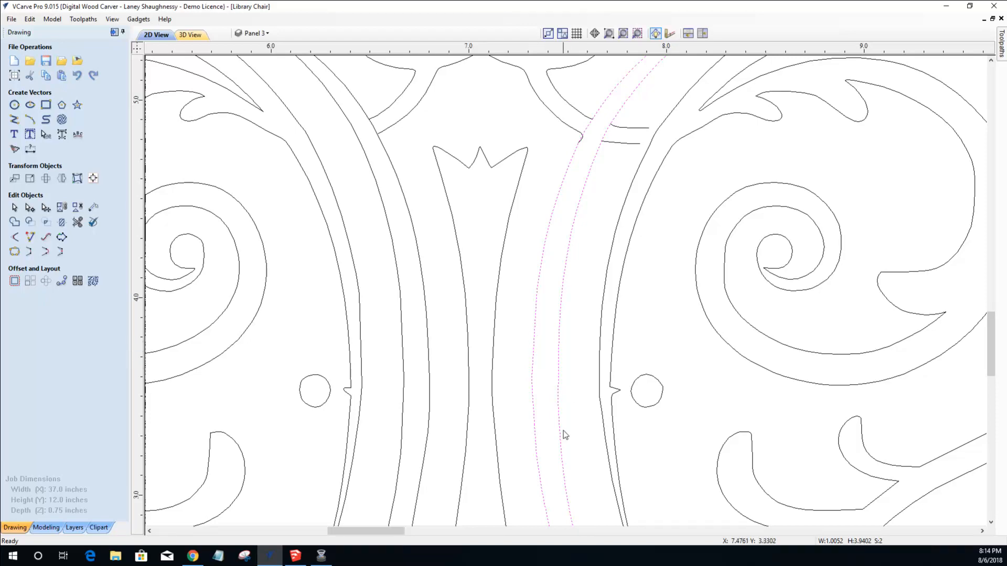
scroll(547, 454, "down", 2)
scroll(546, 417, "up", 3)
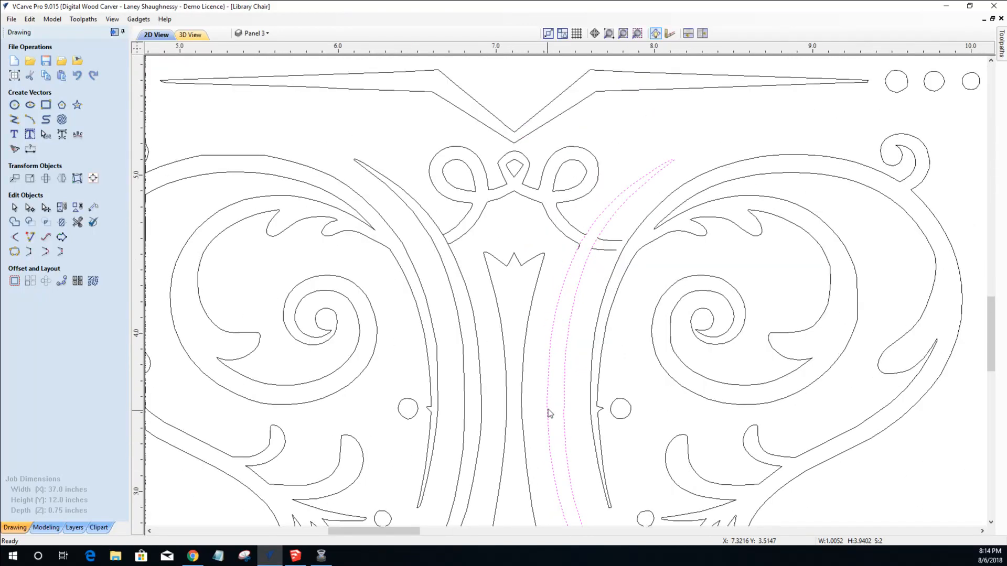
scroll(550, 126, "down", 3)
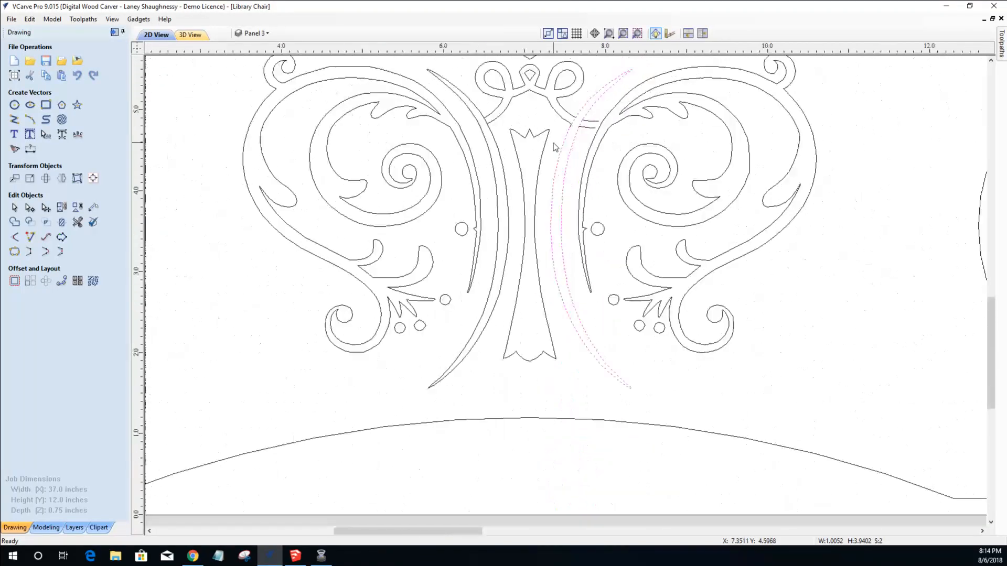
scroll(572, 105, "up", 5)
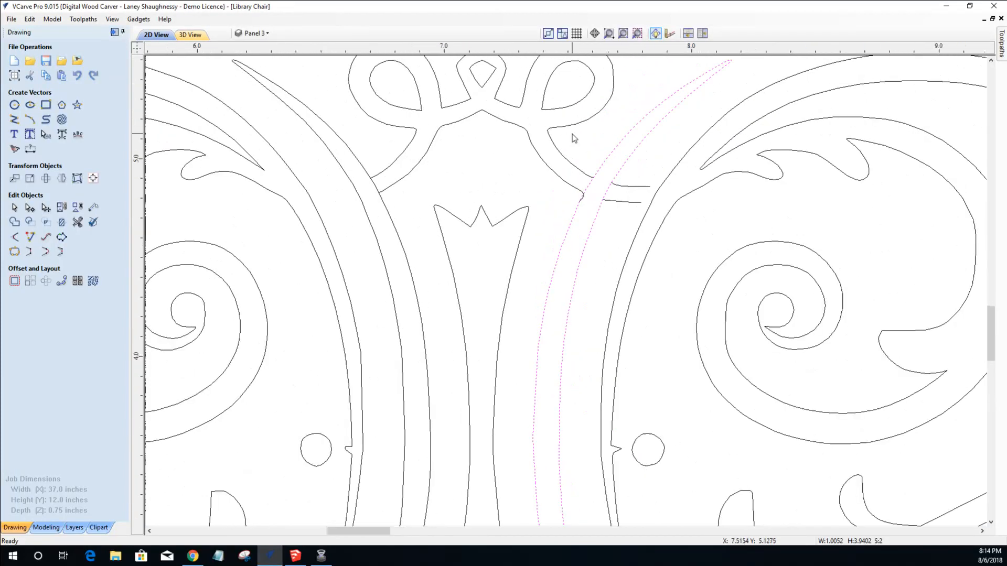
left_click(550, 243)
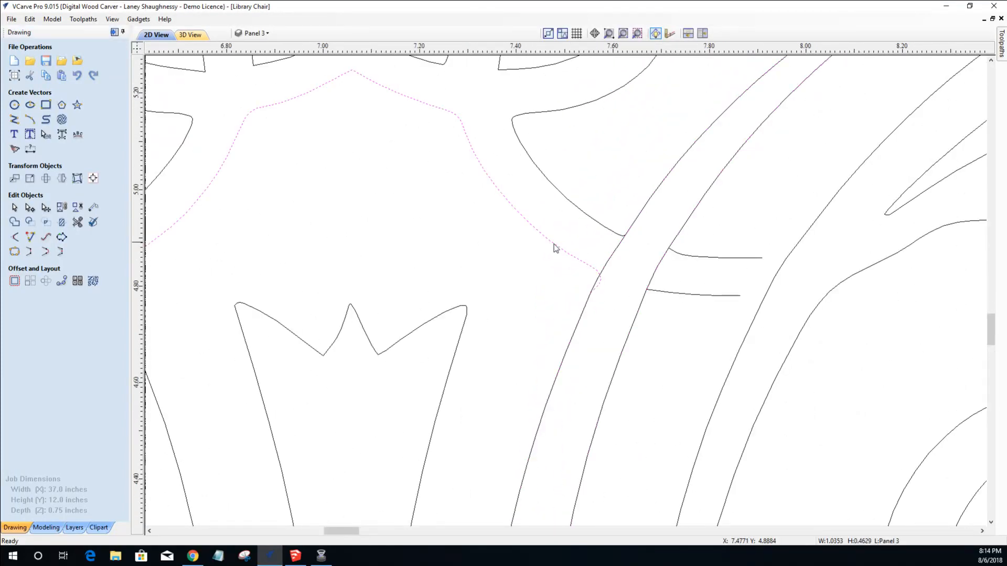
left_click(682, 296)
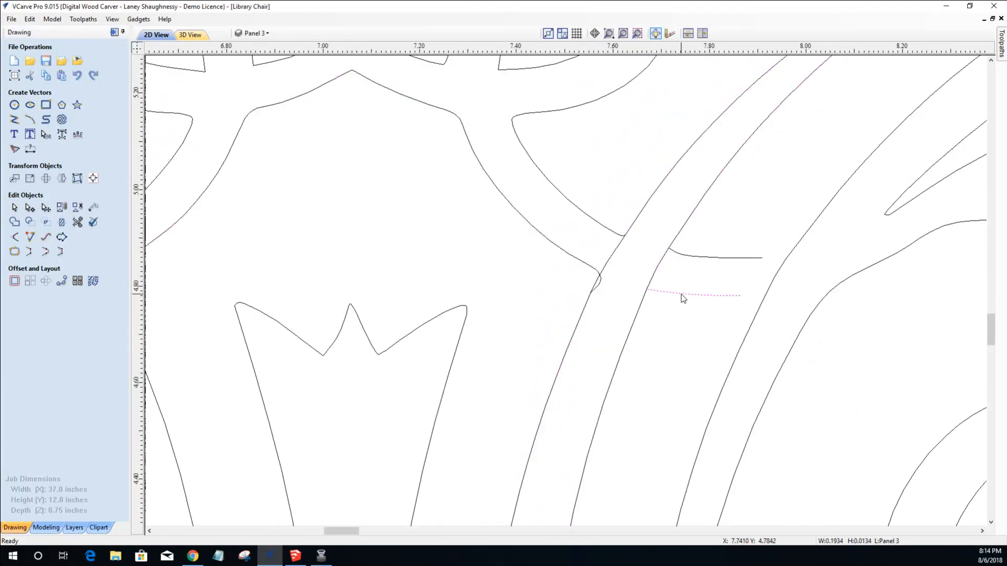
key("Delete")
left_click(698, 258)
key("Delete")
scroll(698, 260, "down", 2)
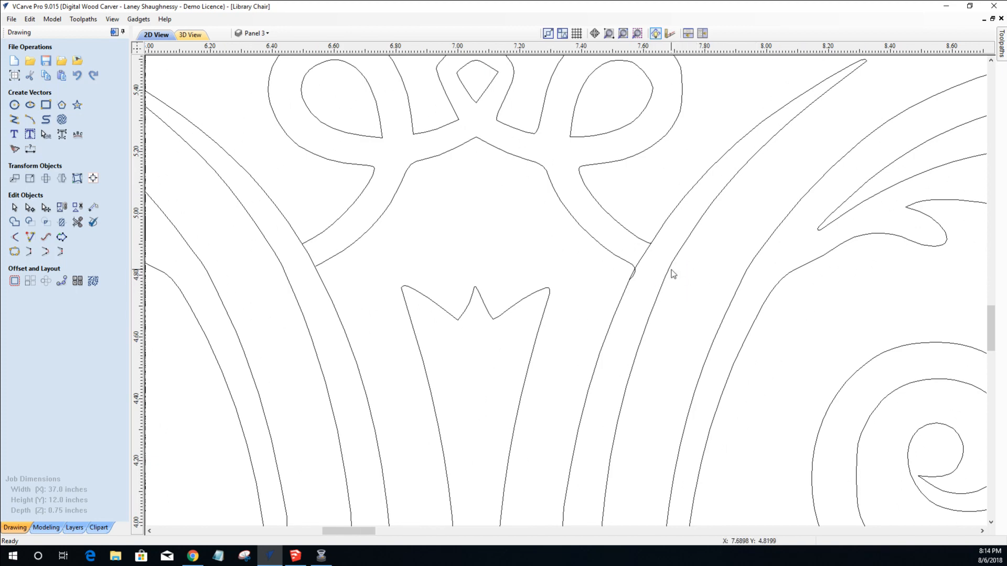
Inspect the ornament's bow and select its inner teardrop and center shapes to check which vectors are separate.
scroll(710, 301, "down", 4)
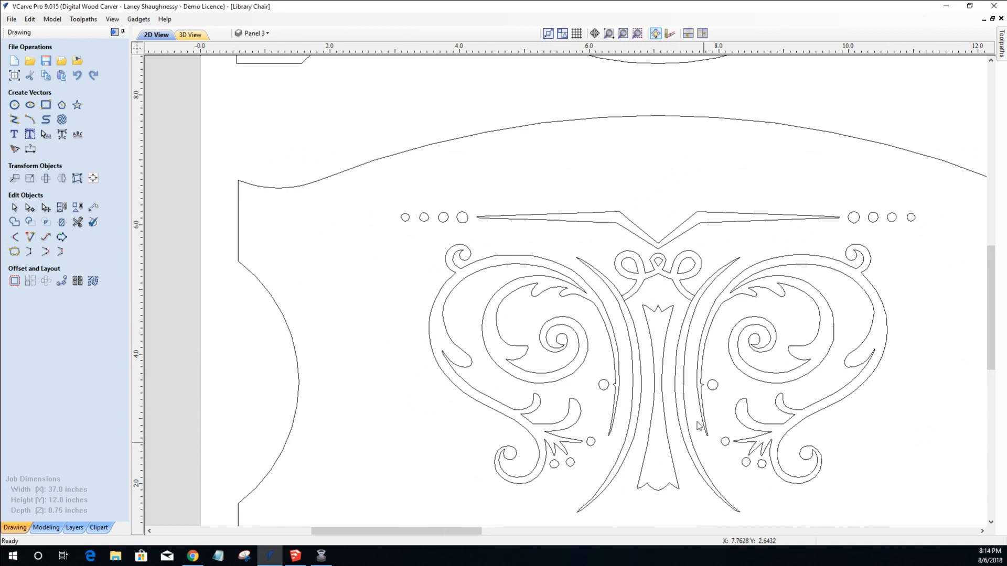
scroll(707, 304, "up", 3)
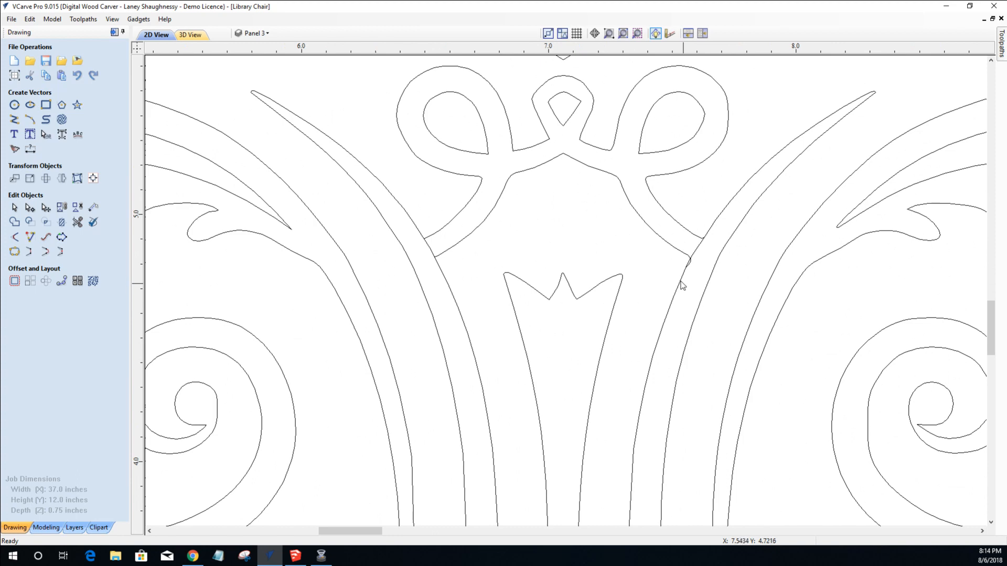
scroll(555, 211, "down", 3)
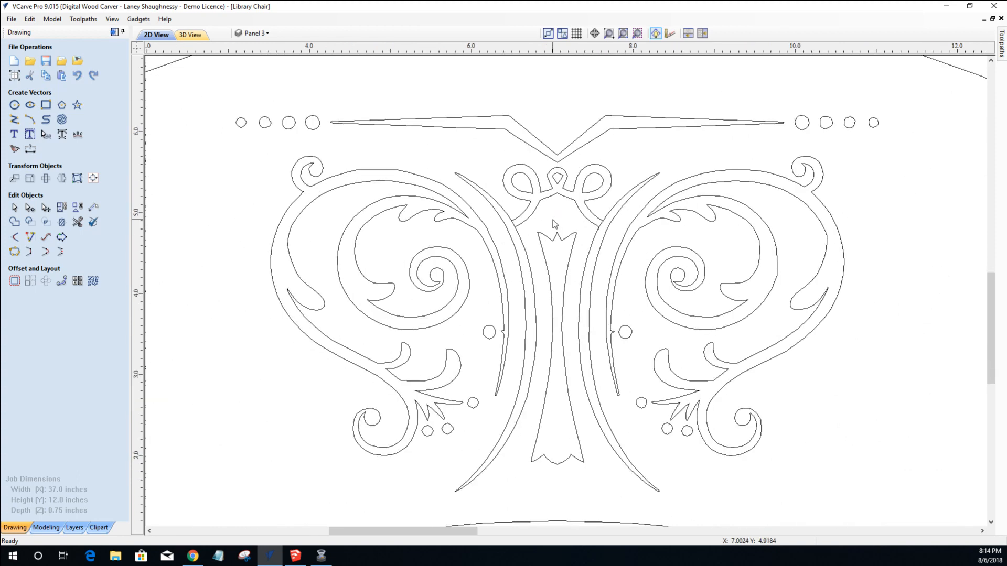
scroll(535, 180, "up", 2)
scroll(530, 197, "up", 2)
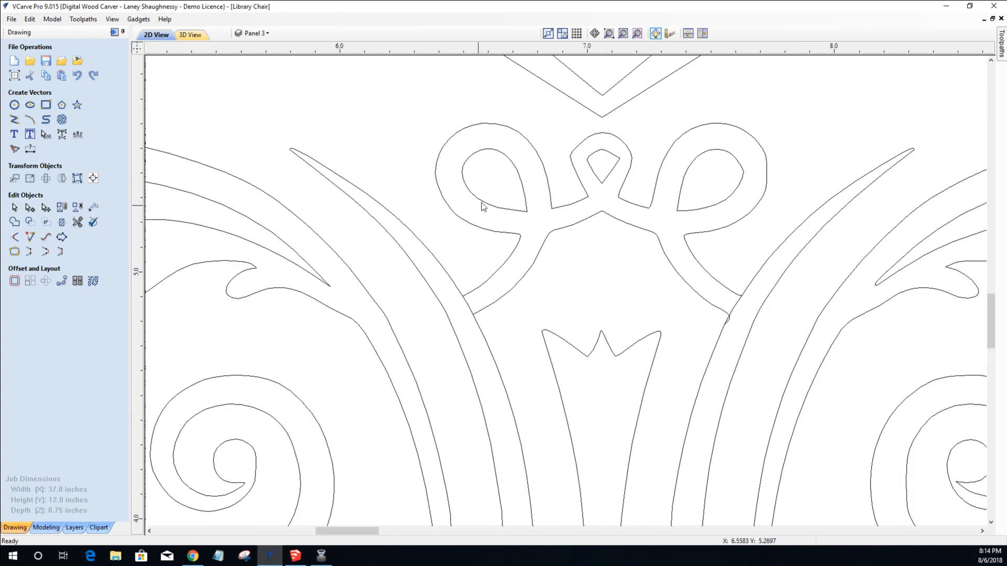
left_click(483, 204)
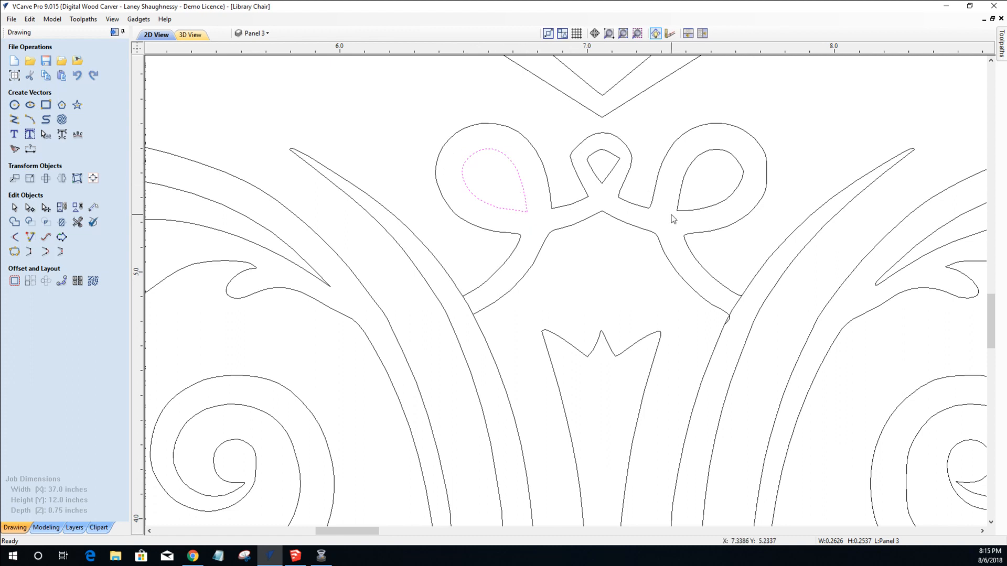
left_click(682, 191)
left_click(604, 181)
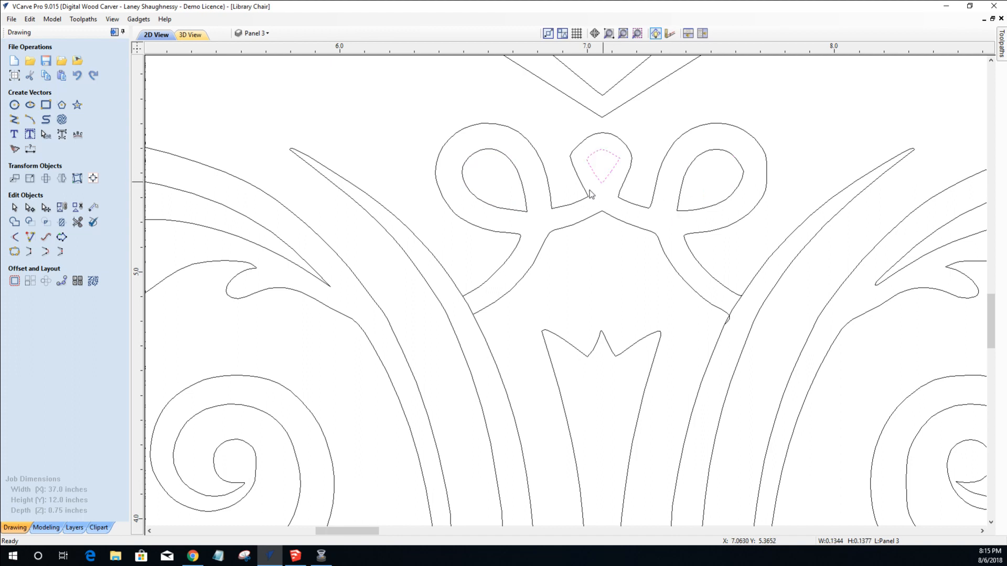
left_click(513, 211)
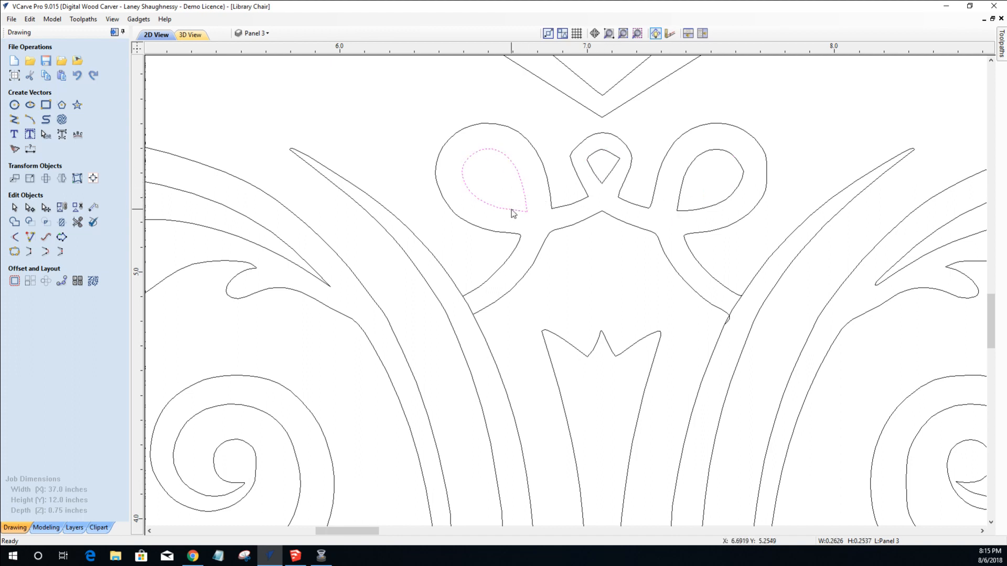
Cut the bow's outer outline on its left arm, slightly short of where it meets the left band.
left_click(495, 275)
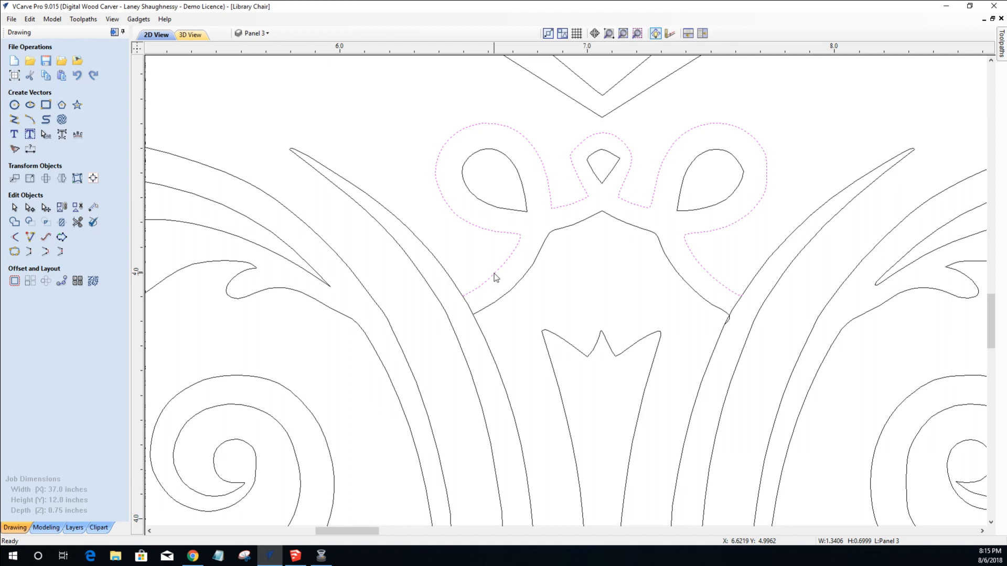
double_click(494, 273)
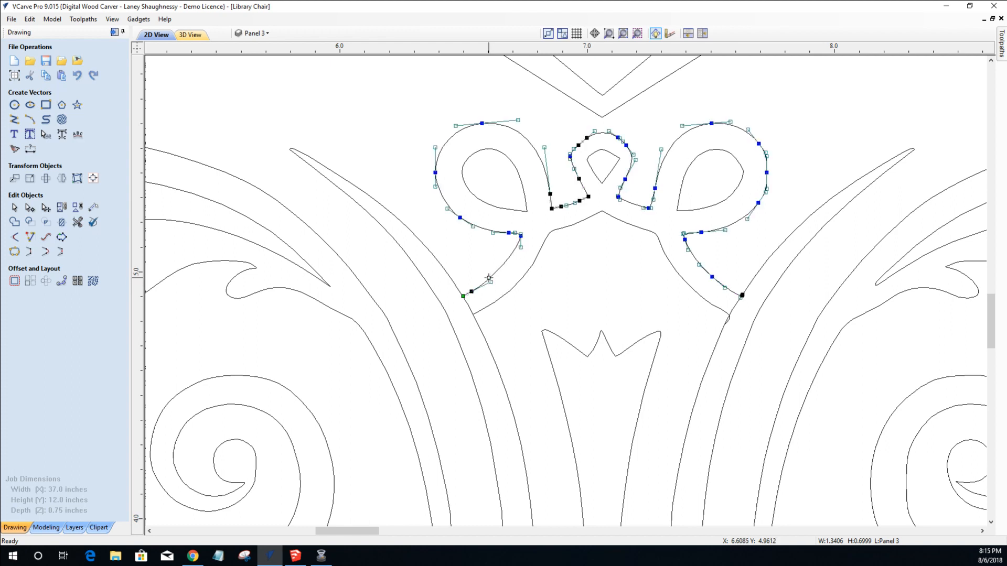
scroll(489, 278, "up", 4)
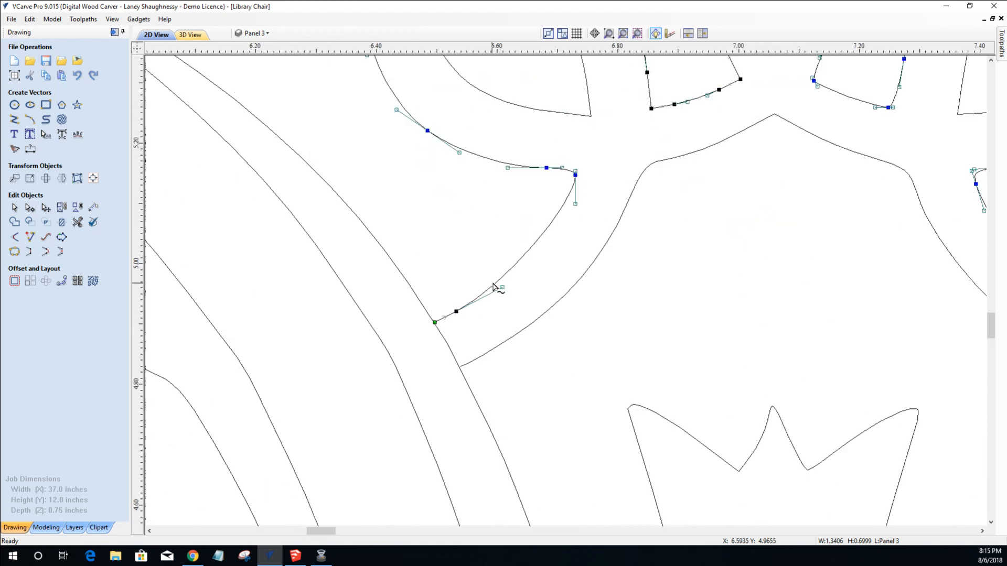
right_click(497, 285)
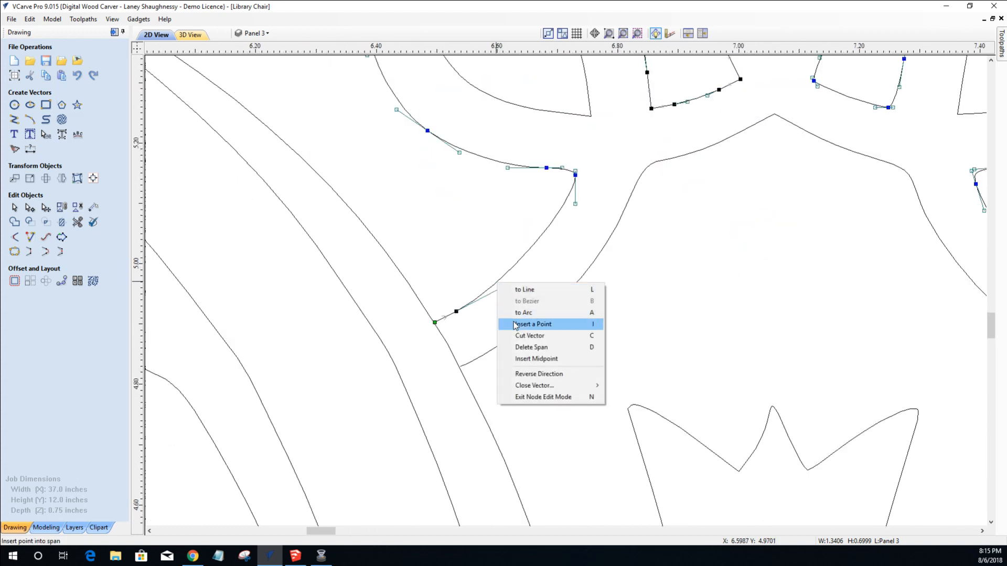
left_click(517, 335)
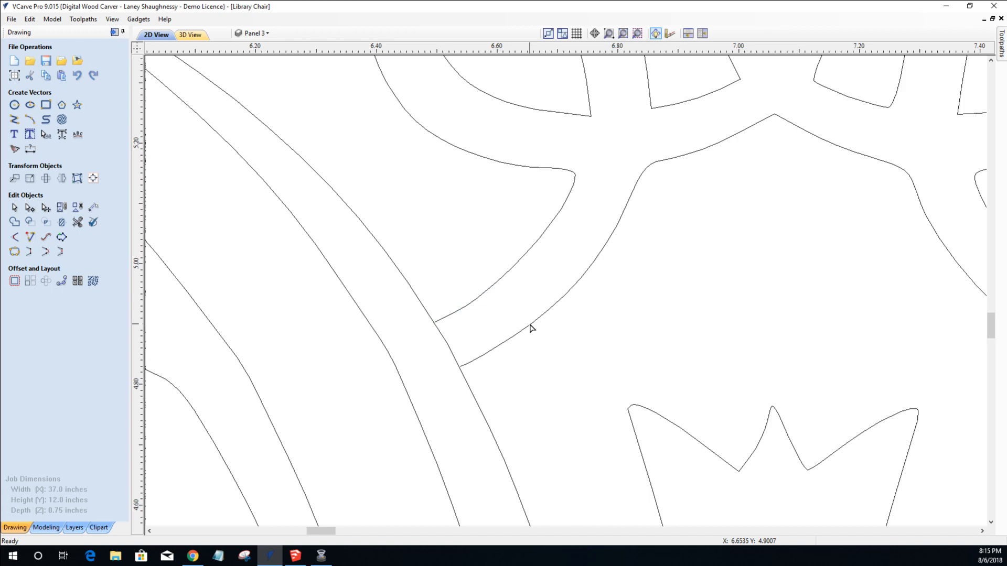
Cut the bow's lower line on the left arm opposite the first cut and leave node editing.
left_click(531, 328)
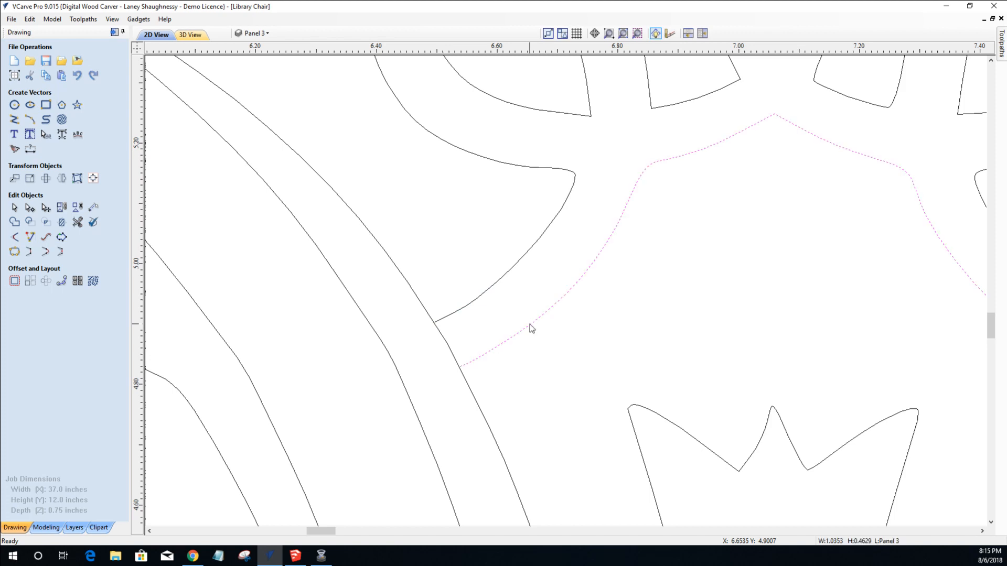
key("n")
right_click(530, 324)
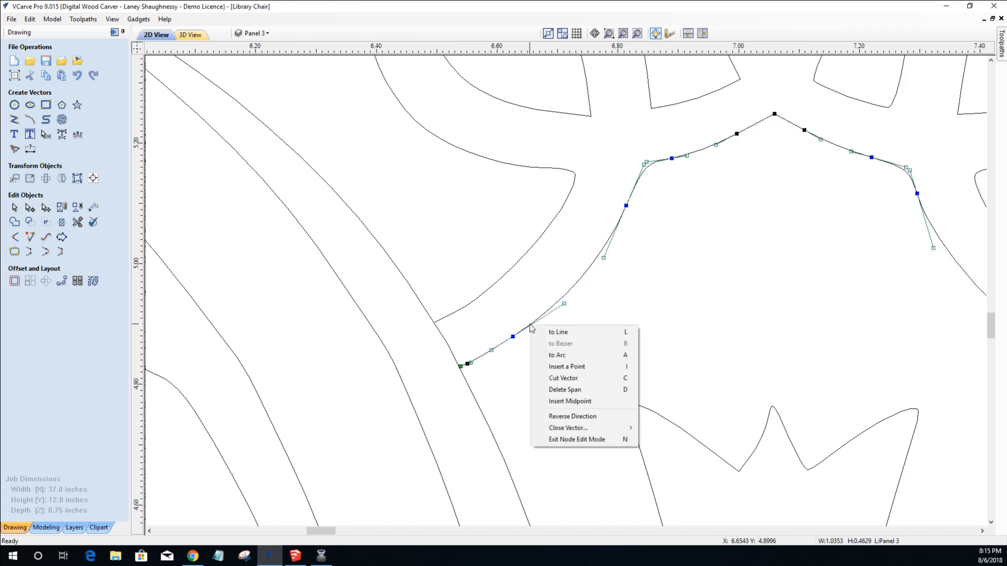
left_click(546, 382)
left_click(14, 207)
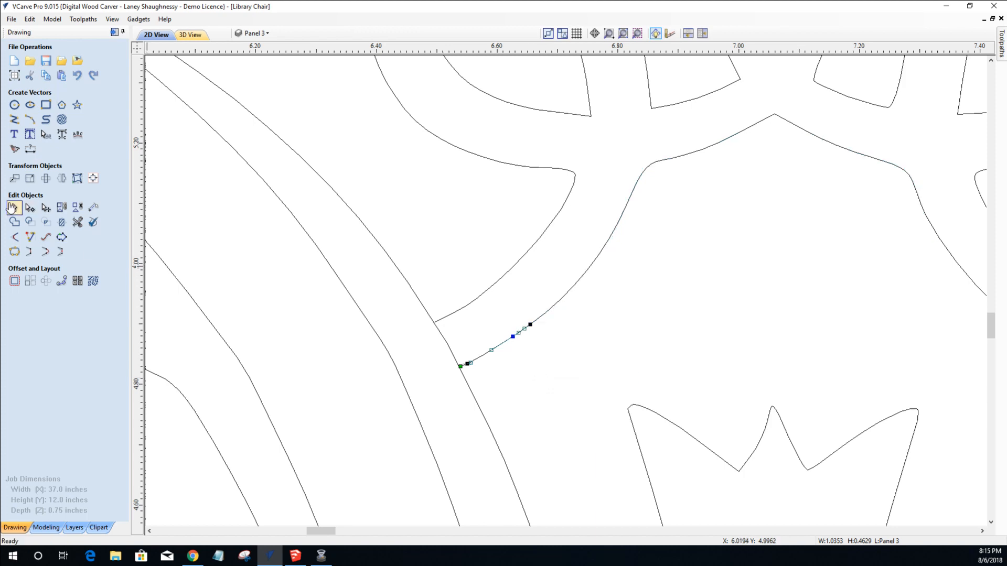
Delete the two cut-off end pieces between the bow's left arm and the left band.
left_click(497, 346)
key("Delete")
left_click(458, 310)
key("Delete")
Join the bow's outer outline and lower line with a straight line across the open end of the left arm.
left_click(504, 278)
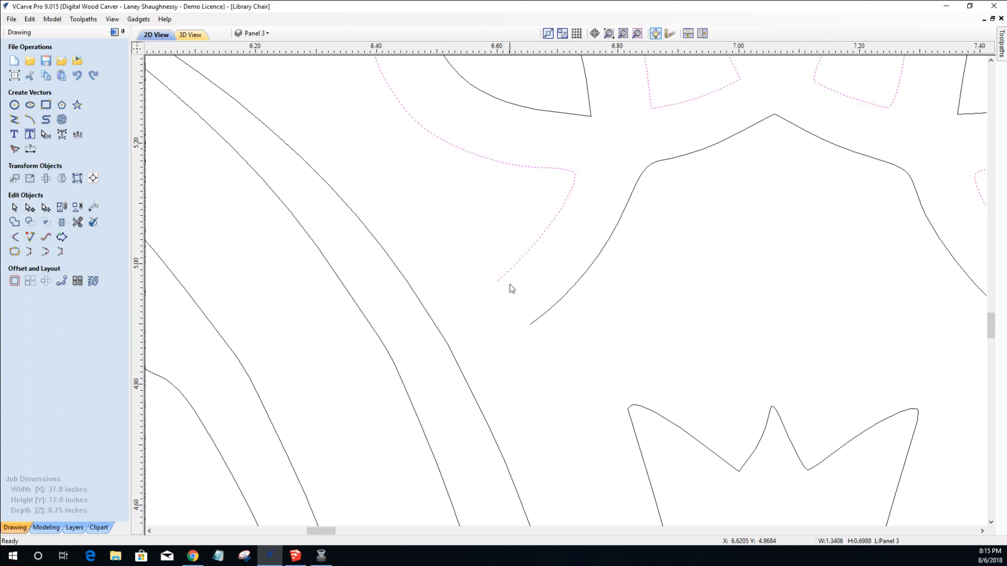
left_click(539, 317, "shift")
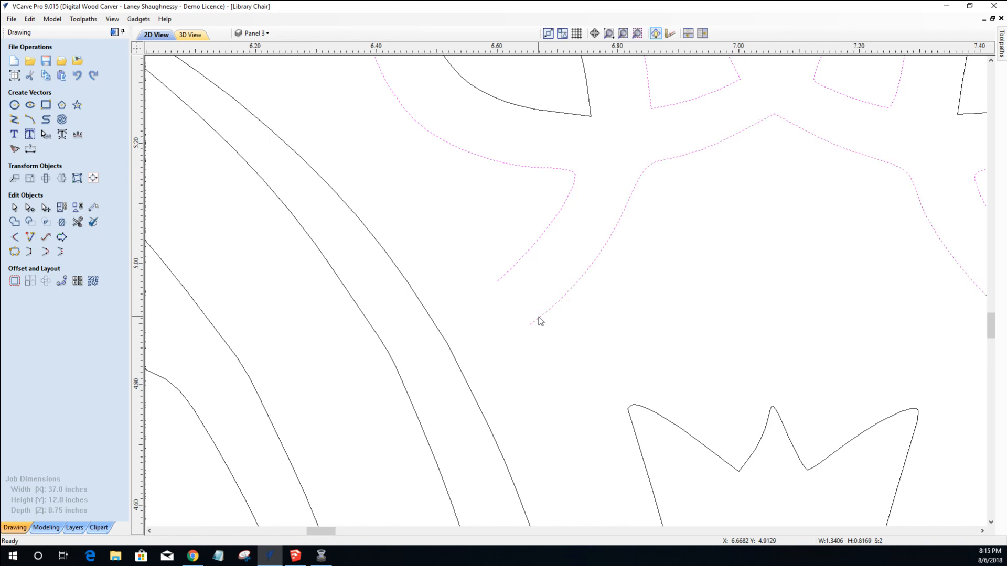
left_click(30, 253)
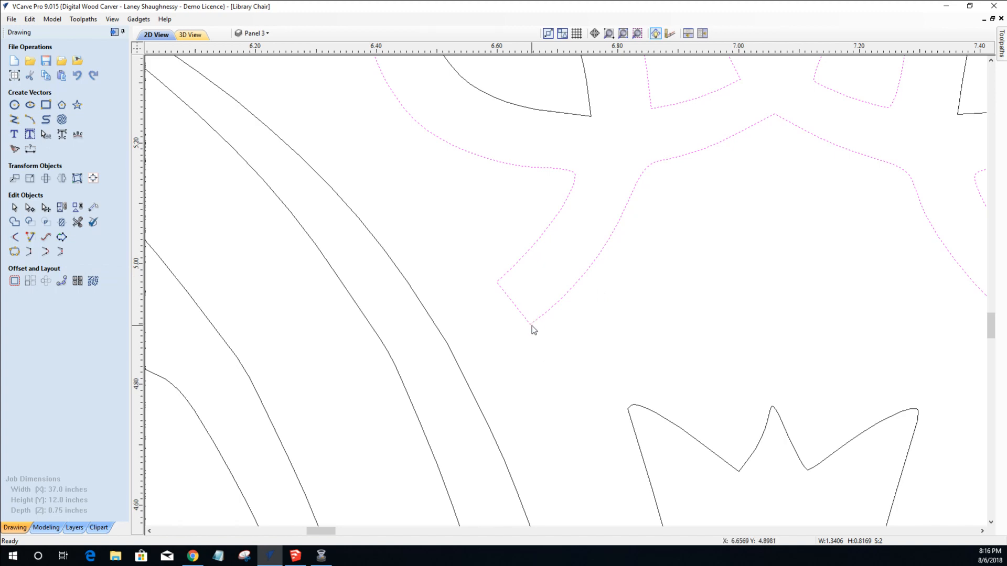
scroll(533, 329, "down", 4)
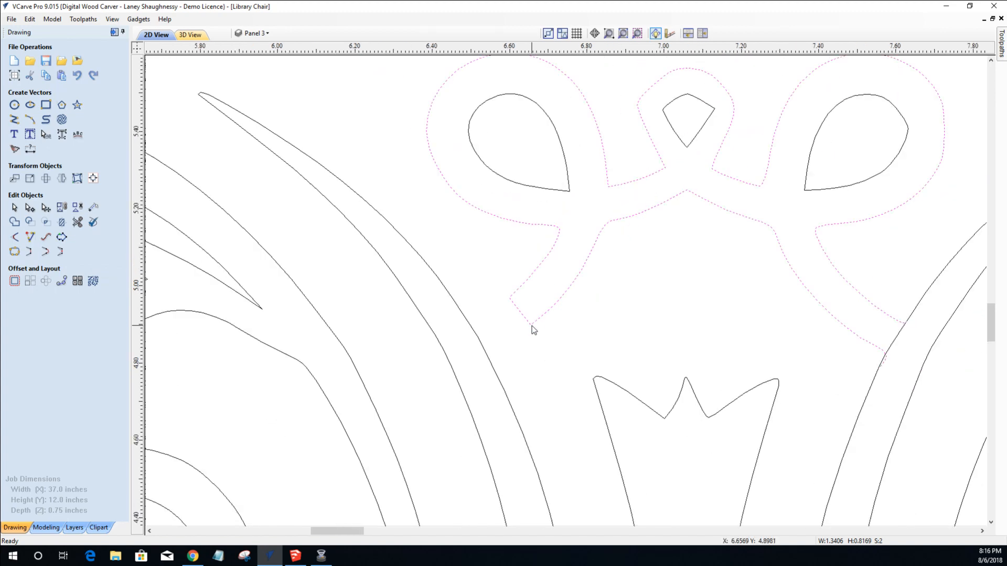
scroll(753, 331, "up", 3)
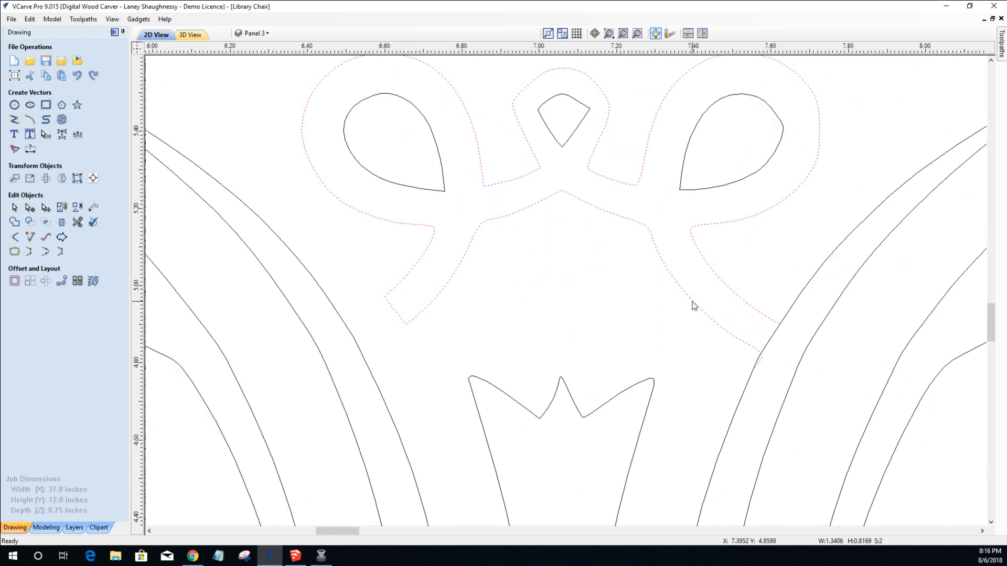
scroll(693, 305, "down", 2)
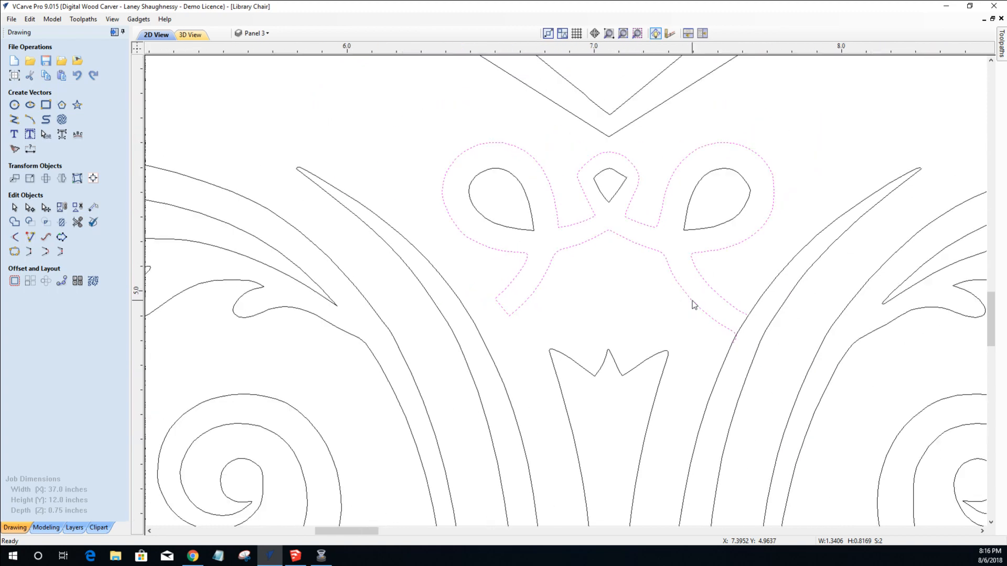
scroll(606, 229, "up", 3)
scroll(605, 230, "down", 2)
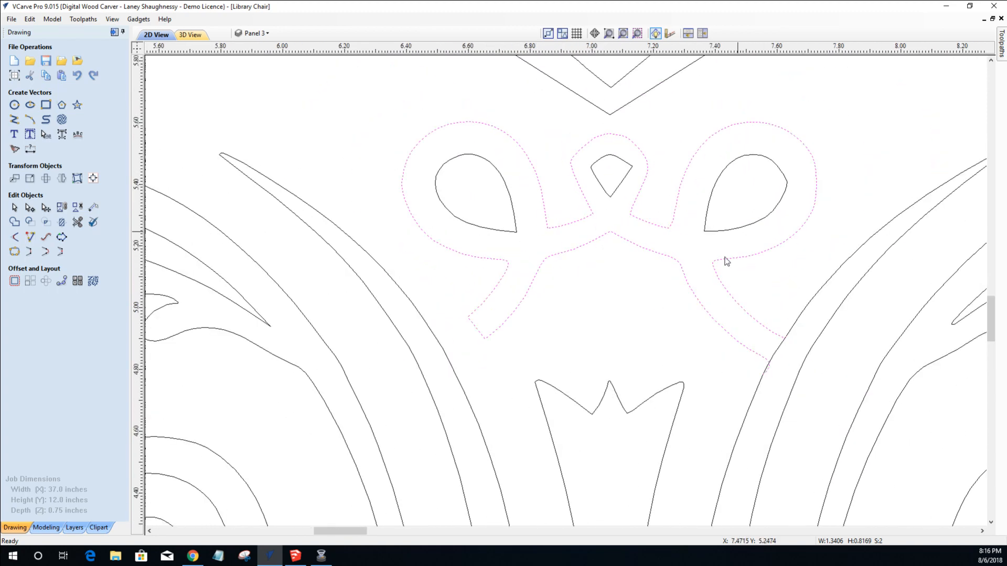
Draw a vertical center line from the top of the bow's knot down past the peak of its lower edge.
left_click(14, 119)
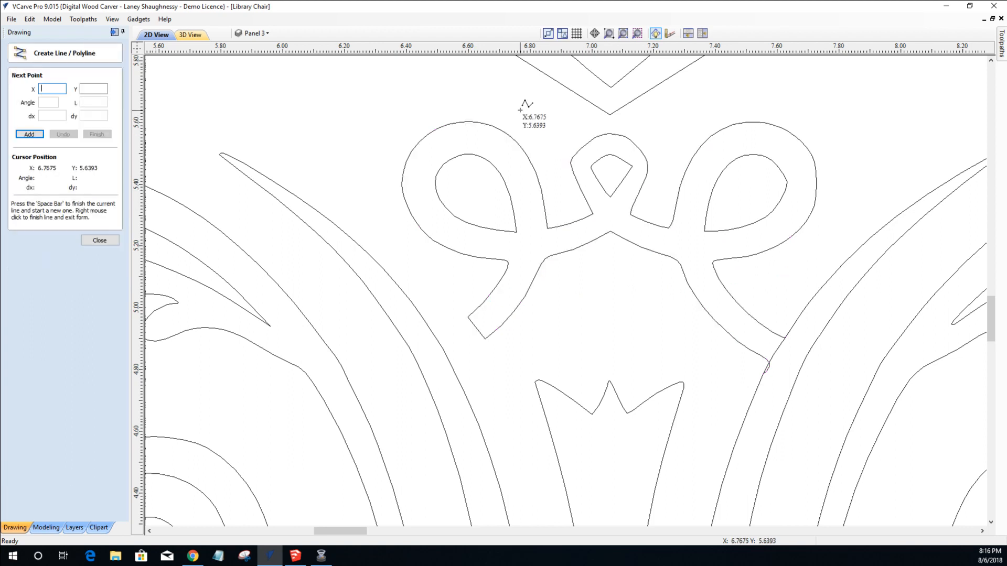
left_click(611, 134)
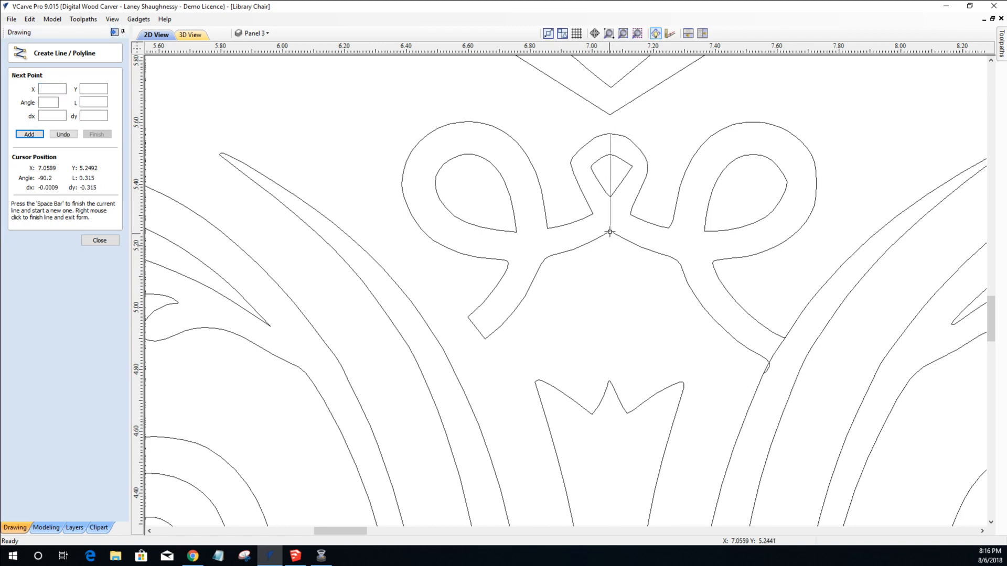
left_click(611, 243)
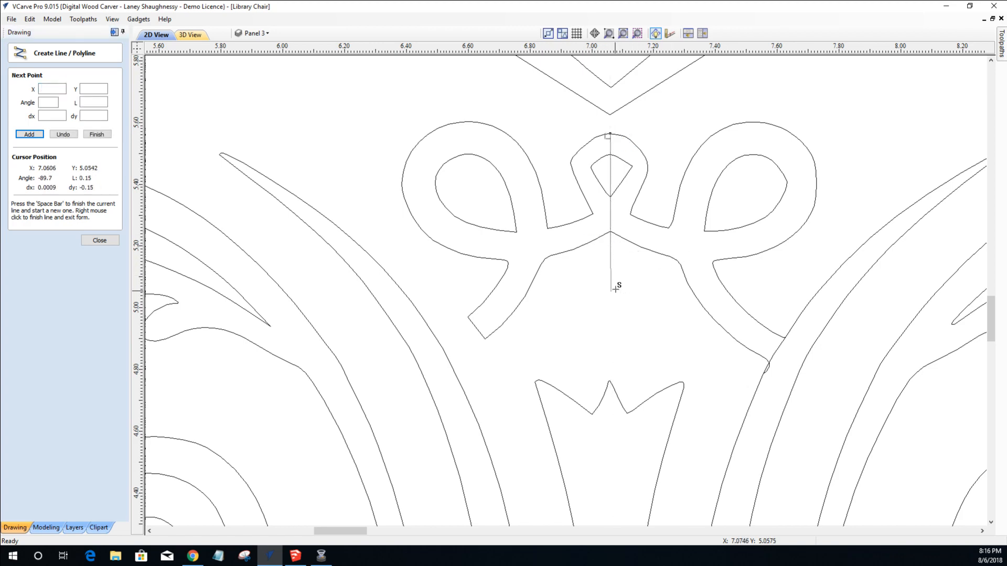
scroll(605, 246, "up", 3)
scroll(603, 250, "down", 3)
left_click(85, 240)
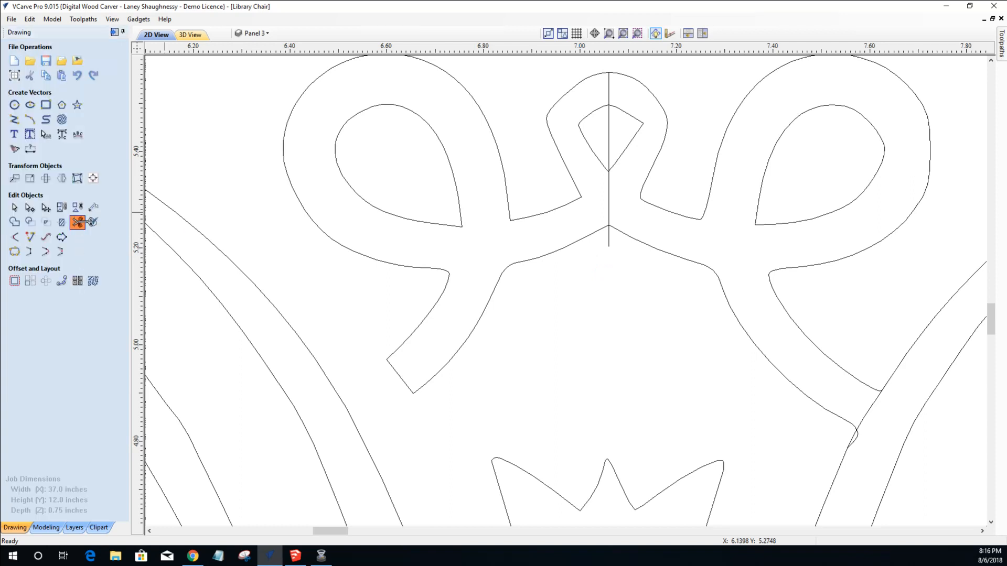
Trim away the right half of the bow's outline, the leftover bit on the right band and the small central opening's right half.
left_click(78, 222)
left_click(716, 172)
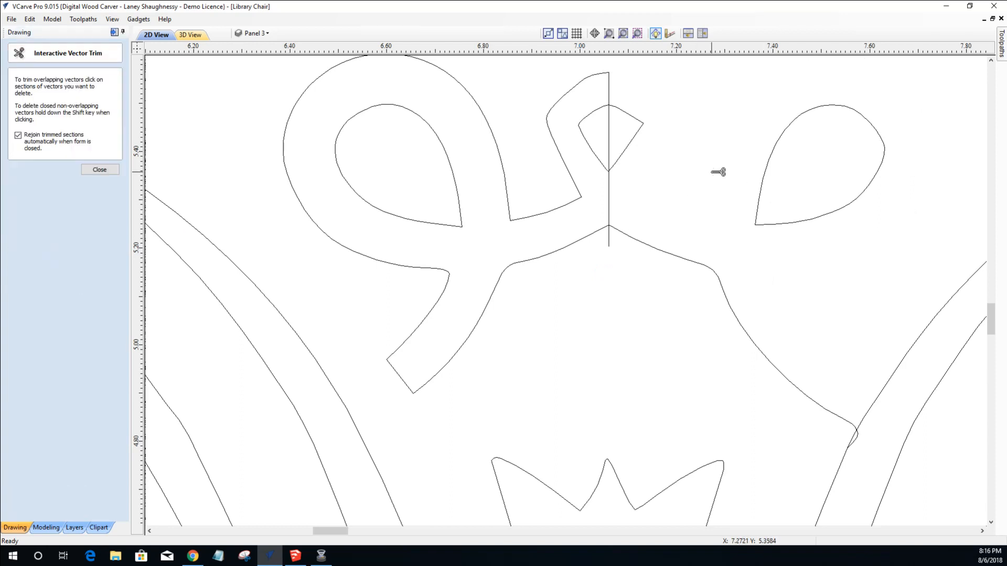
left_click(703, 266)
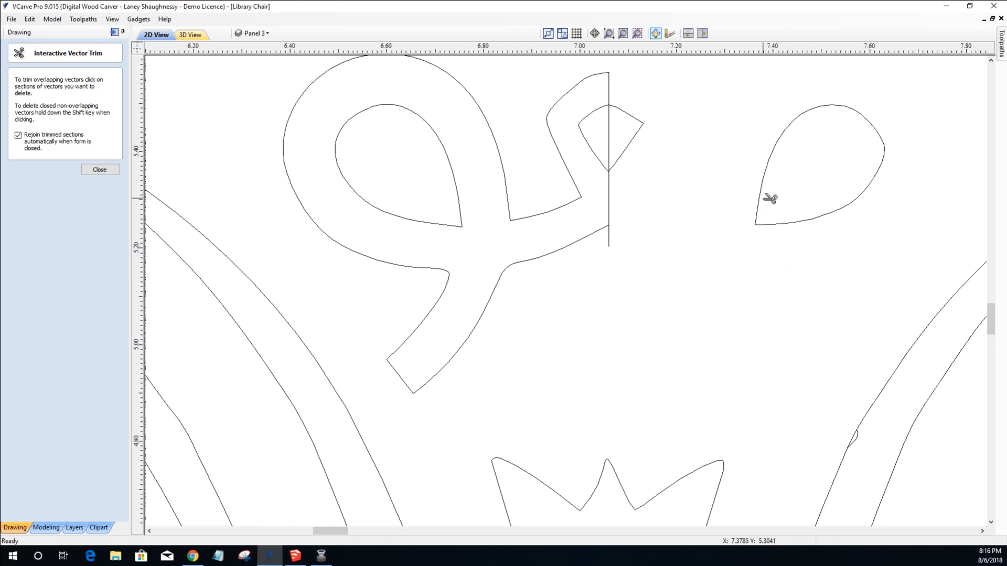
left_click(855, 437)
left_click(636, 120)
Trim away all remaining segments of the vertical center line and finish trimming.
left_click(610, 129)
left_click(610, 204)
left_click(610, 88)
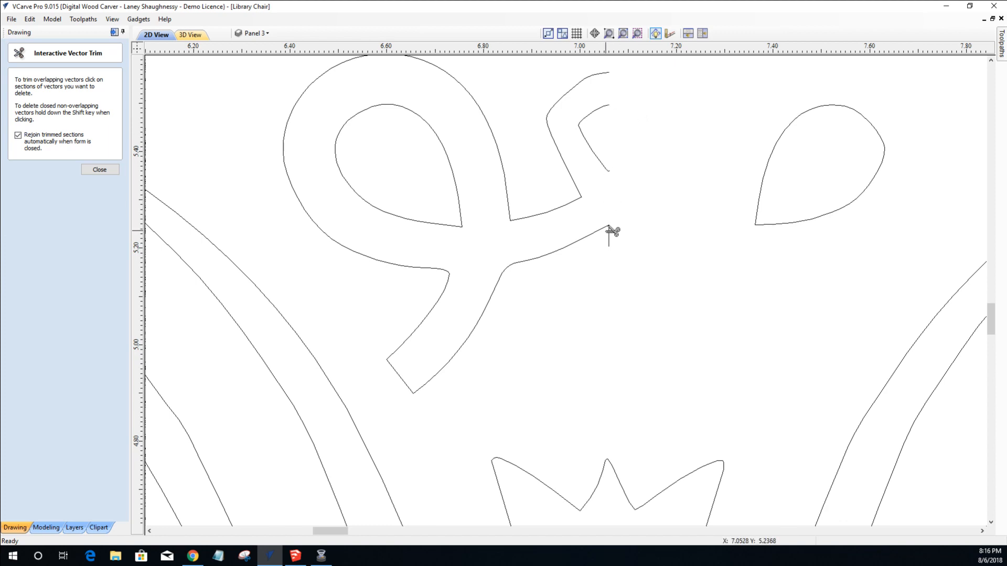
left_click(610, 236)
scroll(607, 140, "up", 3)
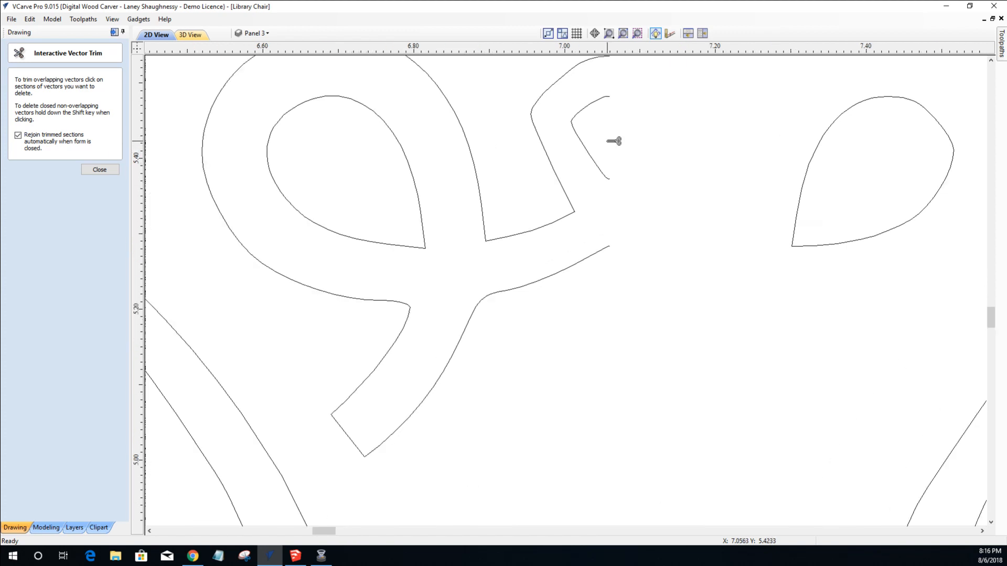
left_click(97, 171)
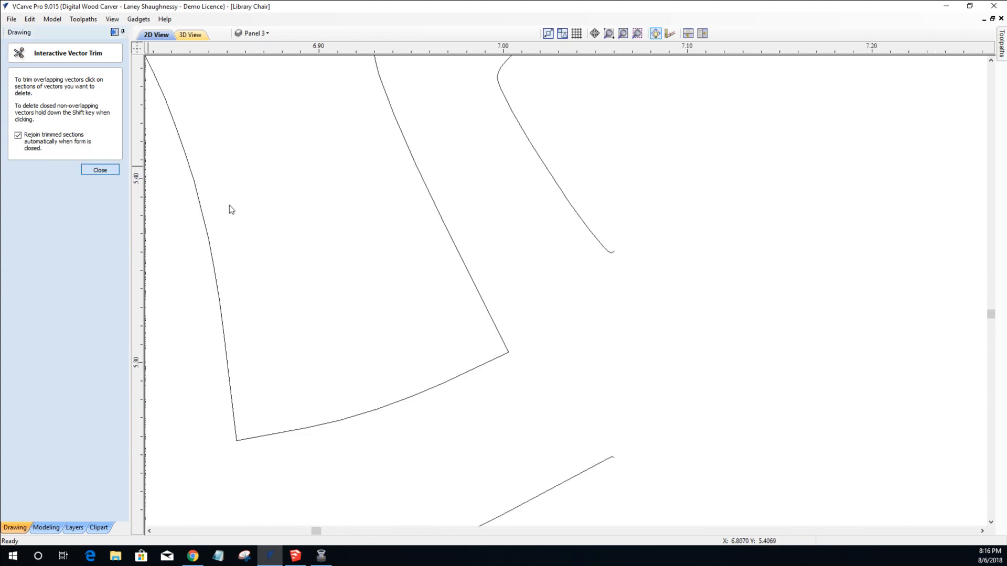
Delete the tiny upturned span at the lower end of the small central opening's half outline in node editing.
scroll(613, 257, "up", 4)
scroll(615, 256, "up", 1)
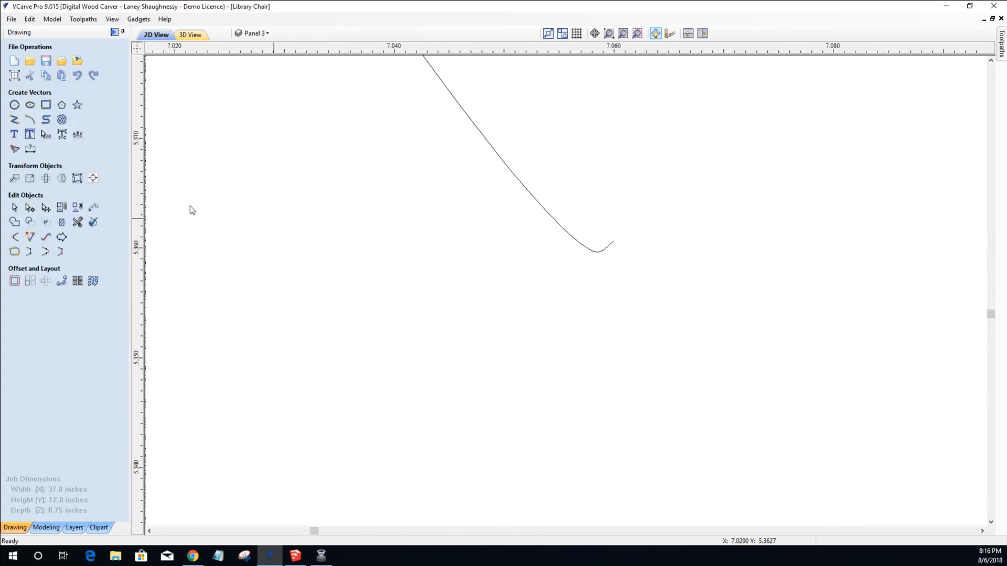
left_click(533, 200)
left_click(30, 207)
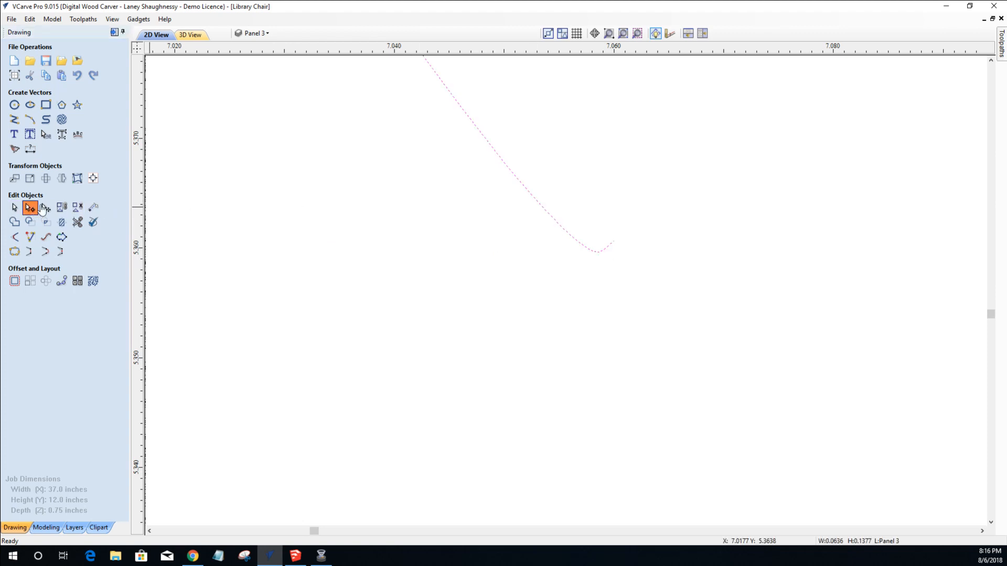
scroll(603, 250, "up", 4)
right_click(583, 260)
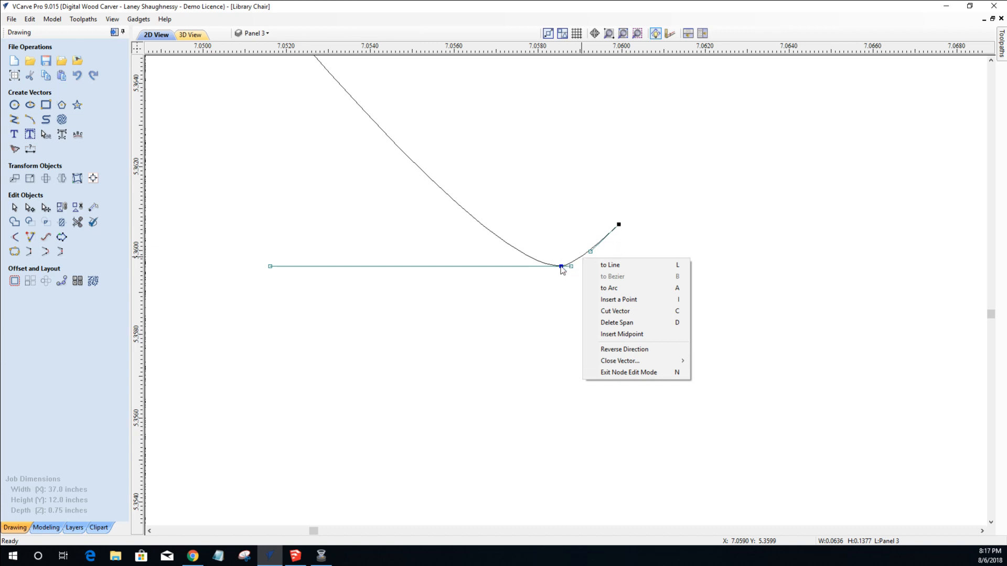
left_click(604, 323)
scroll(641, 253, "down", 10)
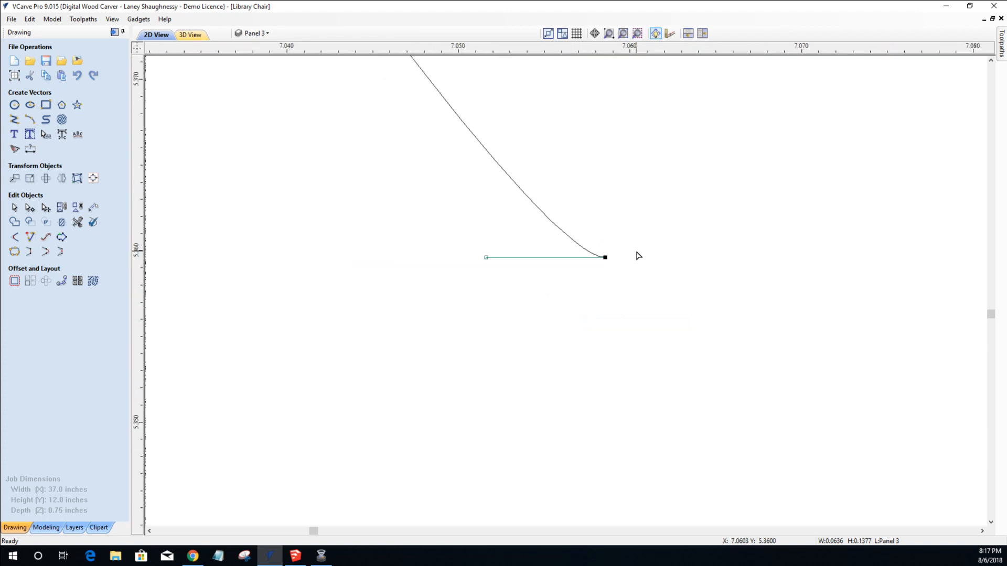
scroll(636, 251, "down", 4)
scroll(607, 348, "down", 3)
scroll(607, 346, "down", 1)
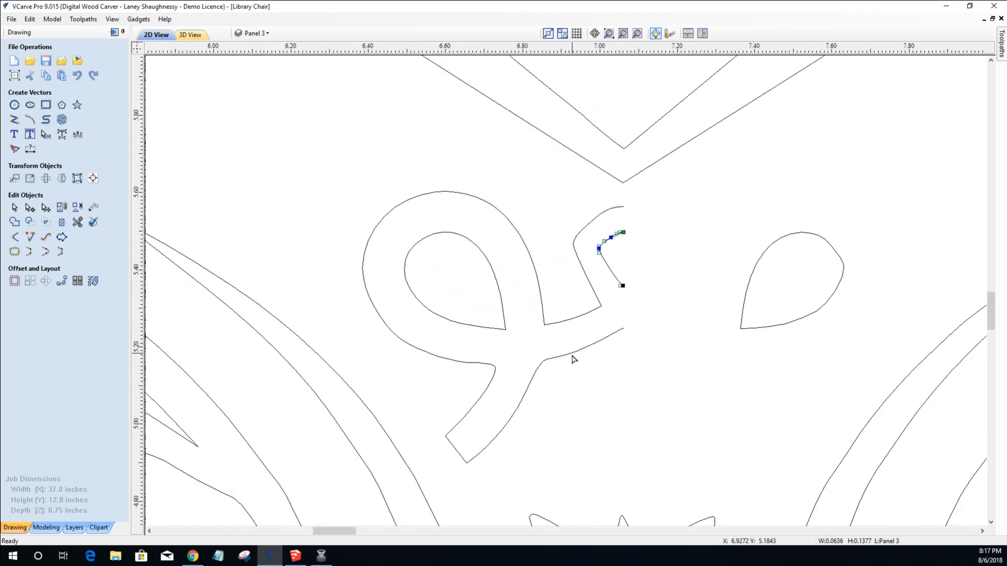
Delete the original teardrop opening of the bow's right loop.
scroll(573, 349, "down", 1)
left_click(722, 281)
key("Delete")
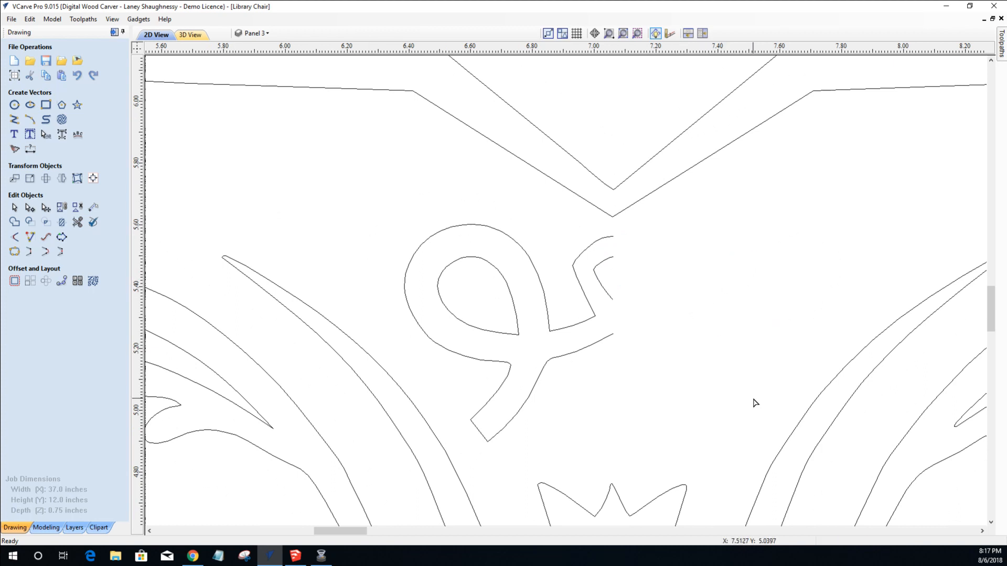
Mirror a copy of the bow's left half, including its openings, to the right to complete the bow.
left_click_drag(321, 172, 666, 447)
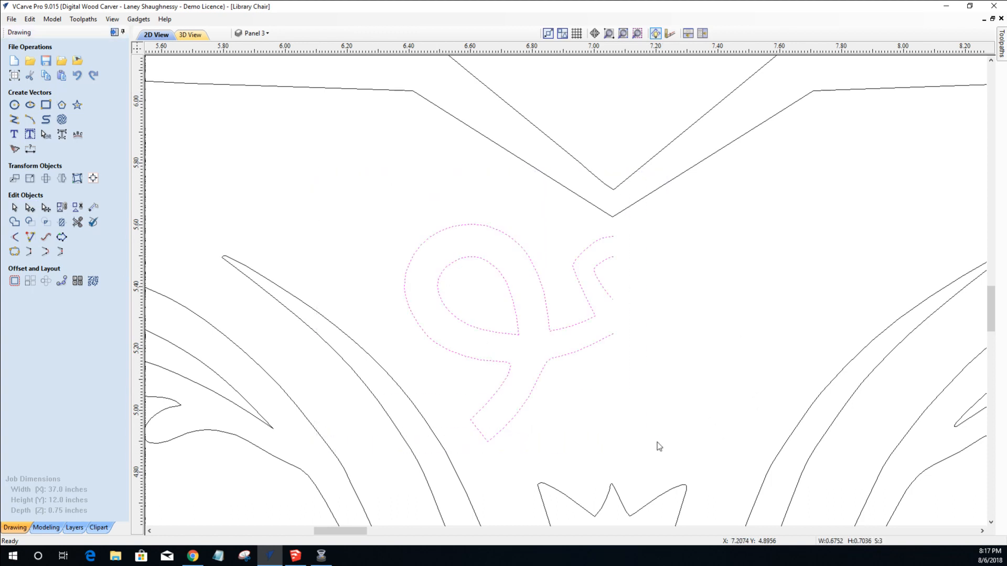
left_click(61, 179)
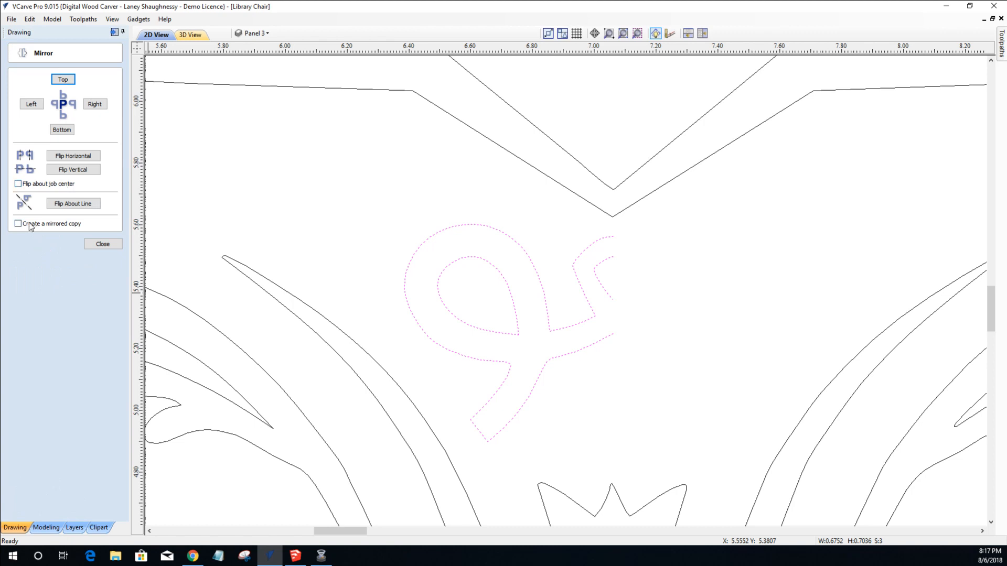
left_click(94, 105)
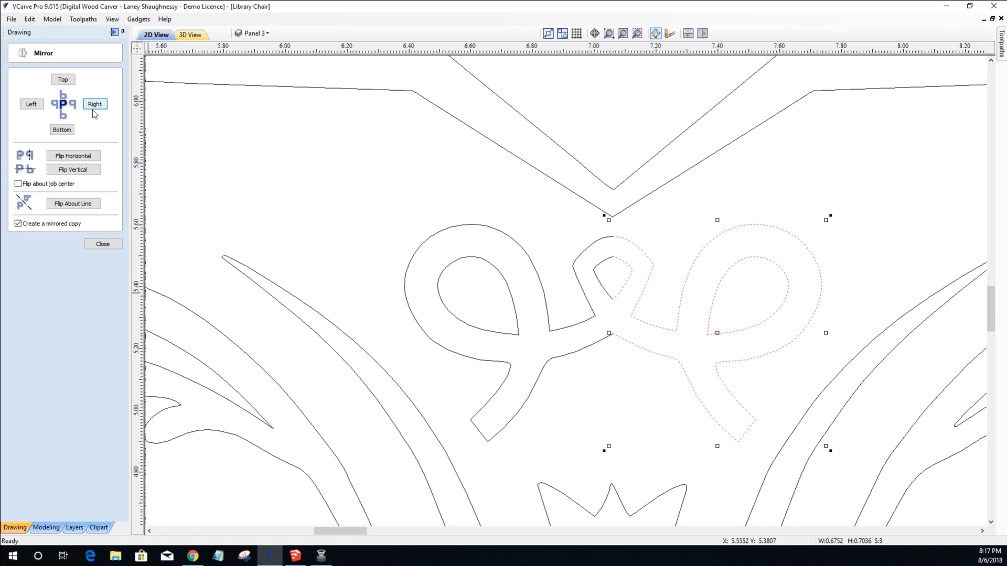
left_click(103, 244)
left_click(583, 379)
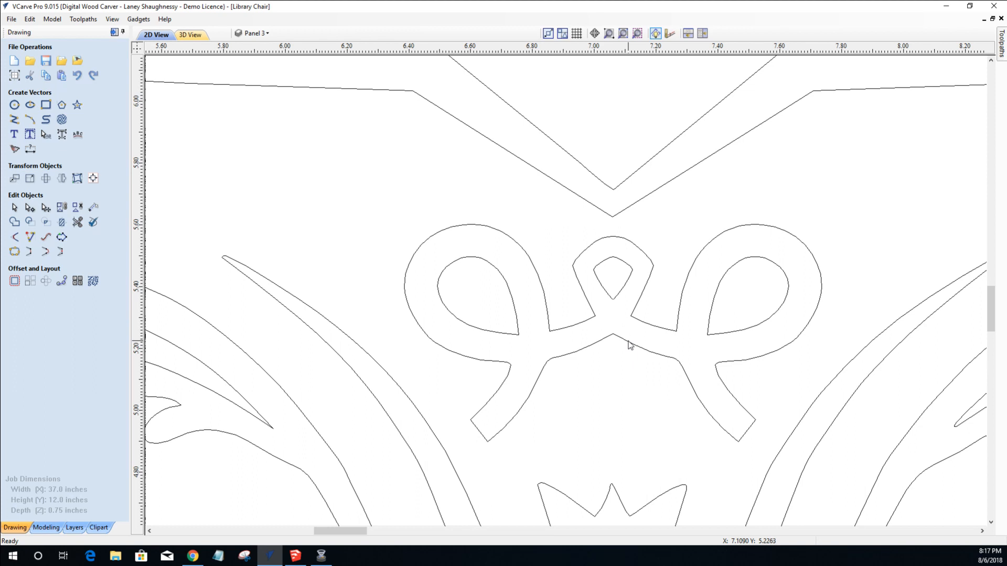
Try cutting the left loop's teardrop opening at its lower corner and pulling the two ends apart toward the crossing.
left_click(720, 286)
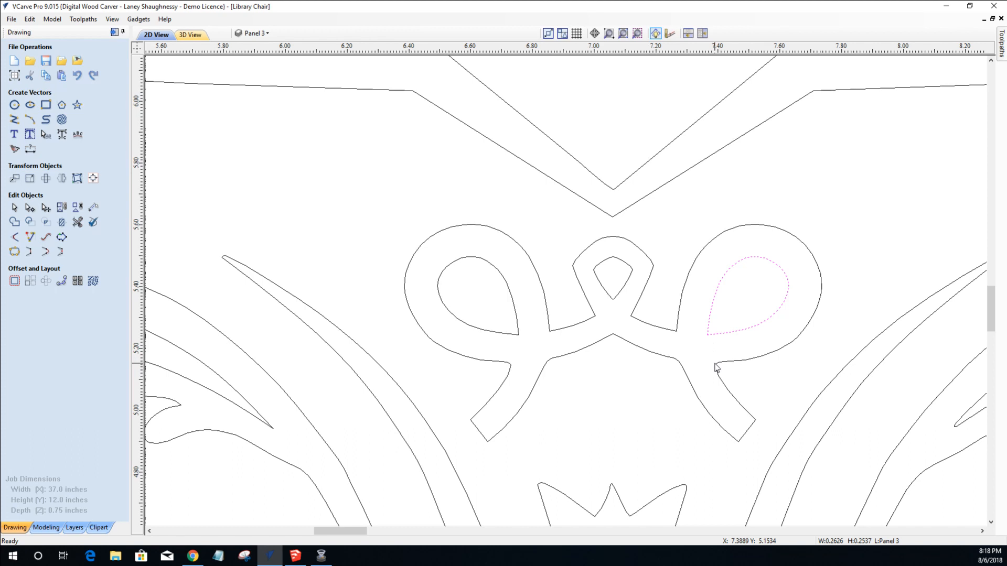
left_click(515, 308)
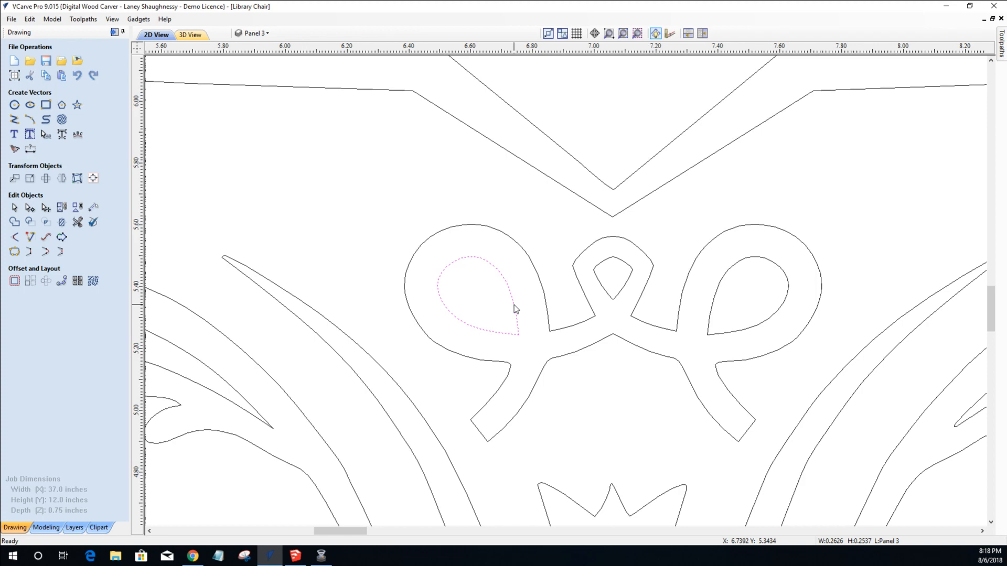
scroll(515, 315, "down", 3)
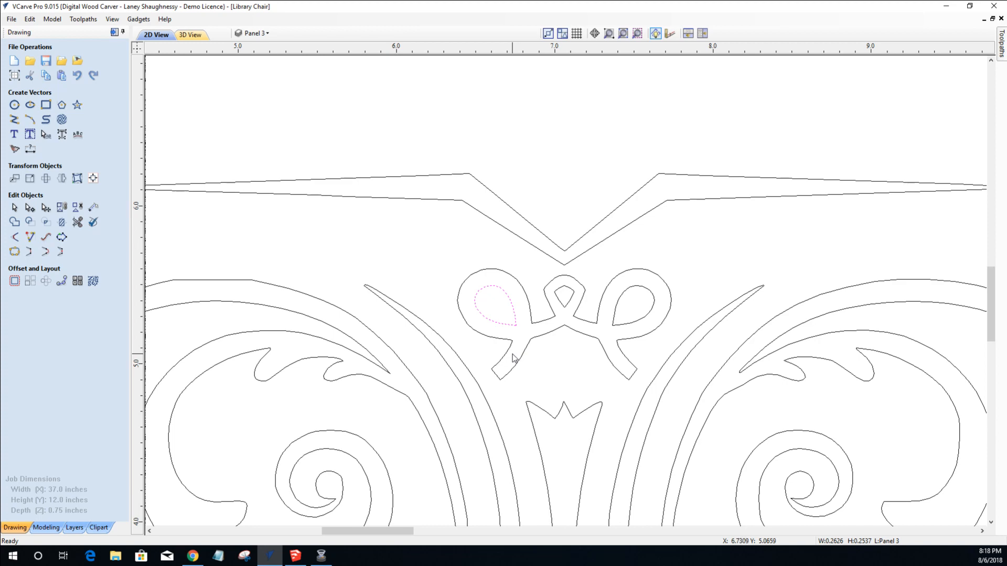
scroll(501, 343, "up", 3)
left_click(30, 208)
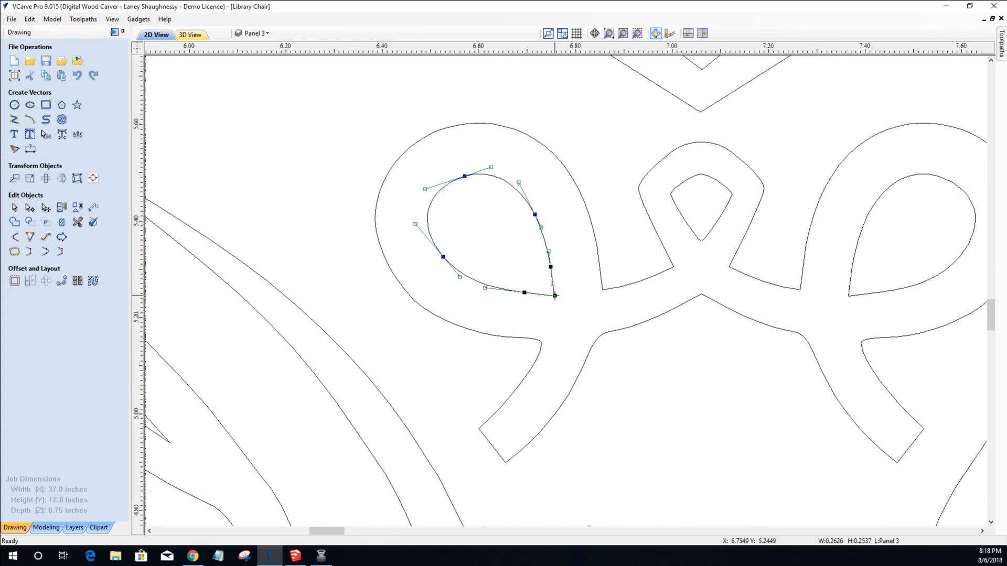
right_click(555, 297)
left_click(583, 340)
left_click_drag(565, 291, 553, 306)
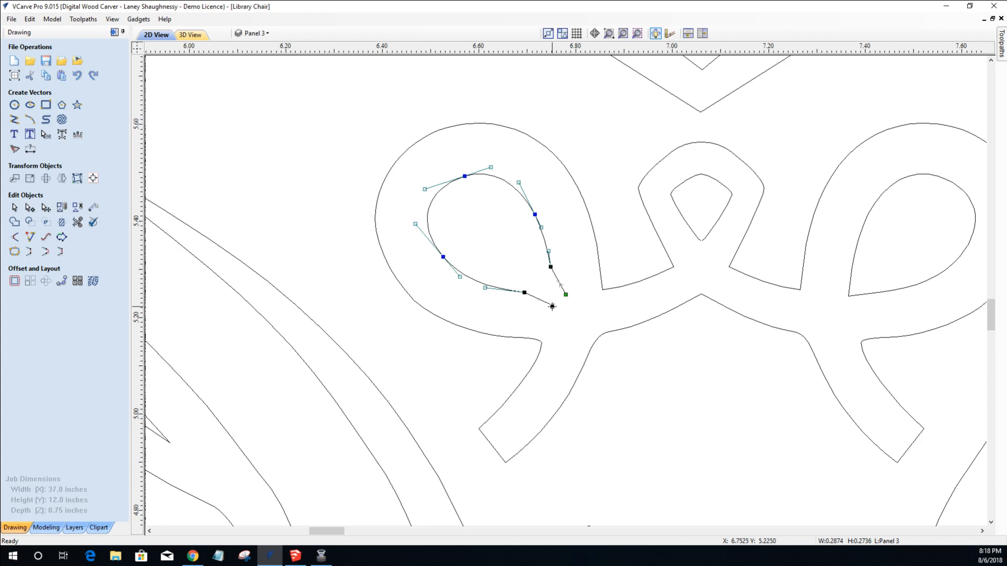
Undo the node moves and restore the closed teardrop in the bow's left loop.
scroll(540, 342, "down", 6)
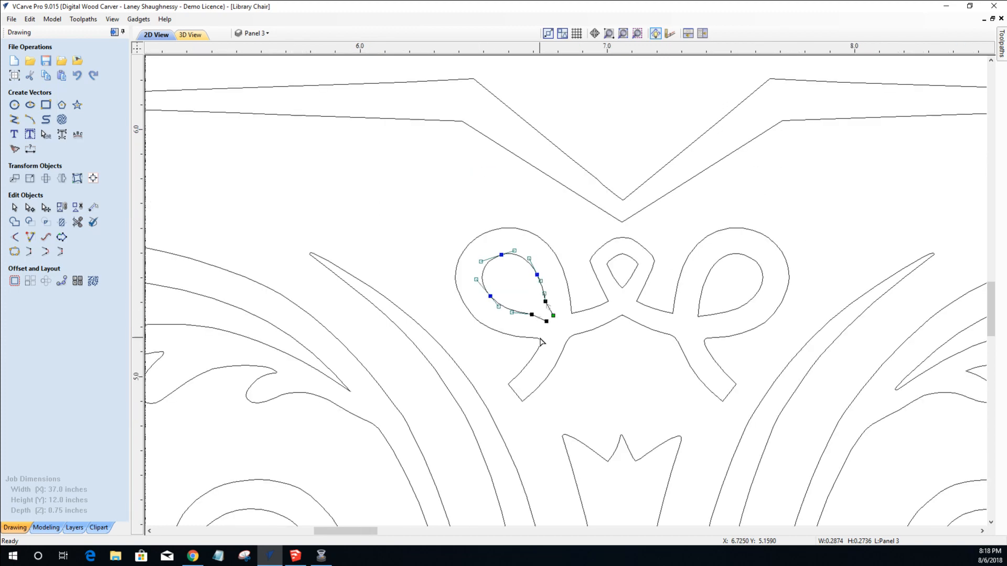
scroll(540, 336, "down", 2)
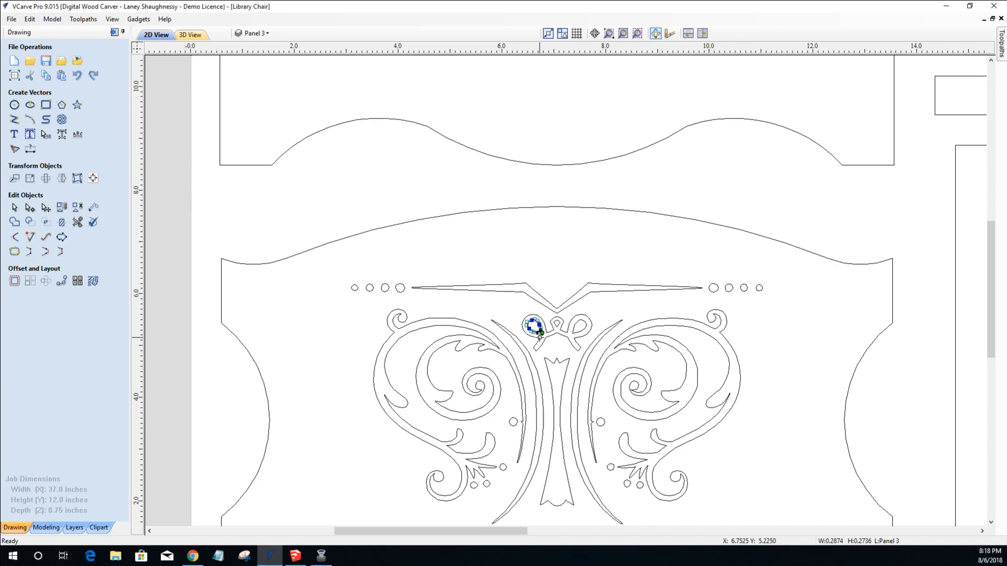
scroll(539, 336, "up", 8)
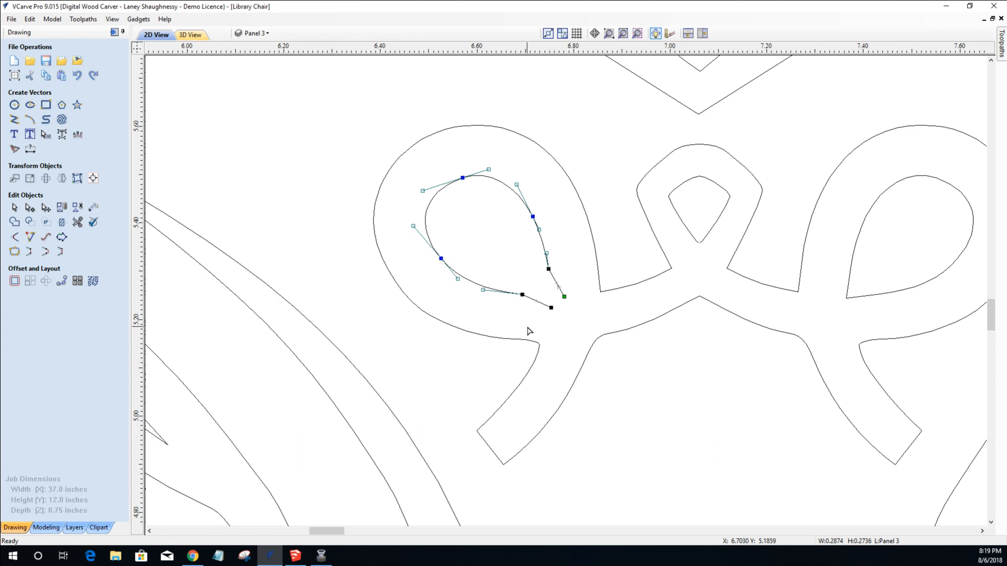
key("ctrl+z")
key("ctrl+z")
Try an angled two-segment polyline across the upper left of the bow's left loop, and delete it again.
left_click(539, 352)
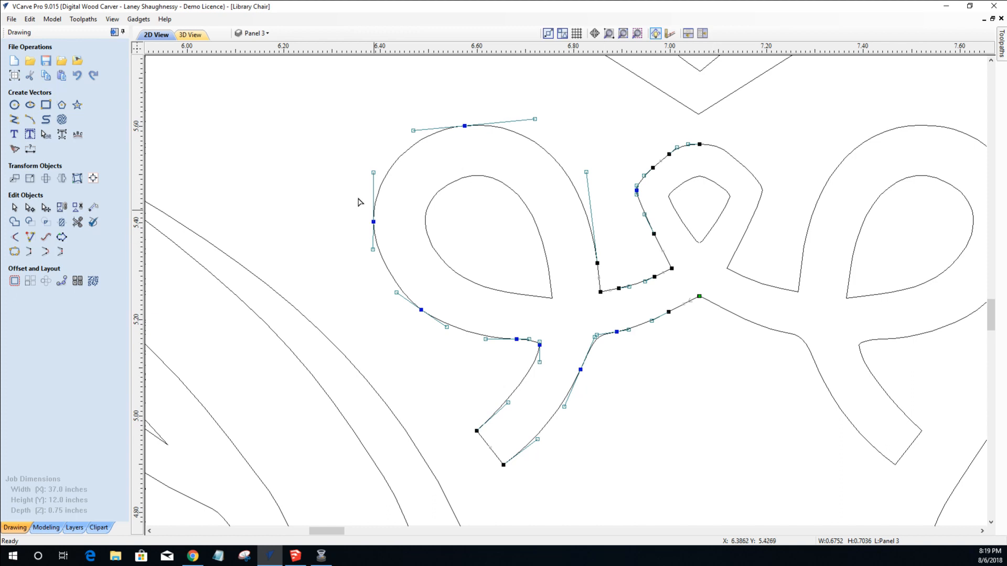
left_click(439, 196)
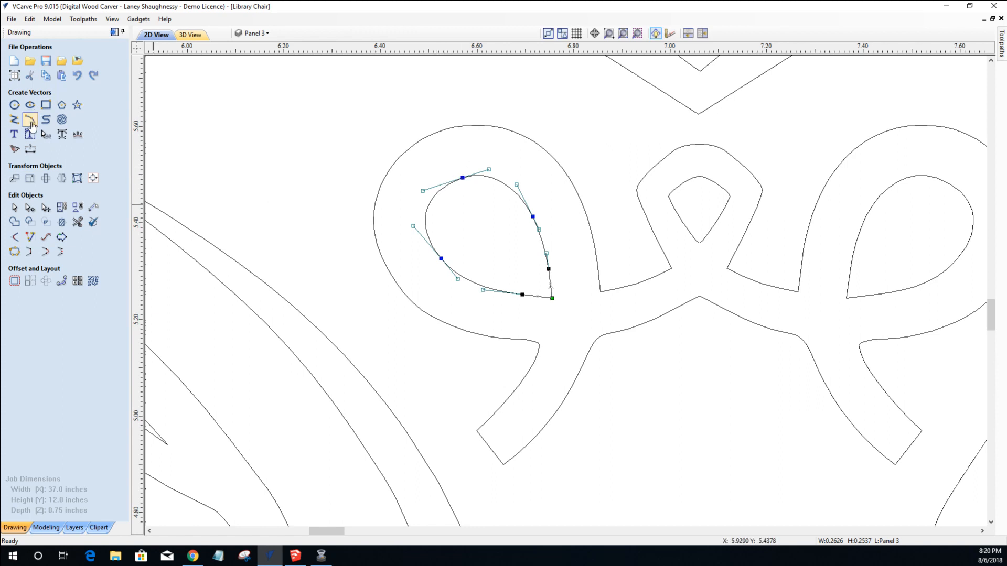
left_click(15, 120)
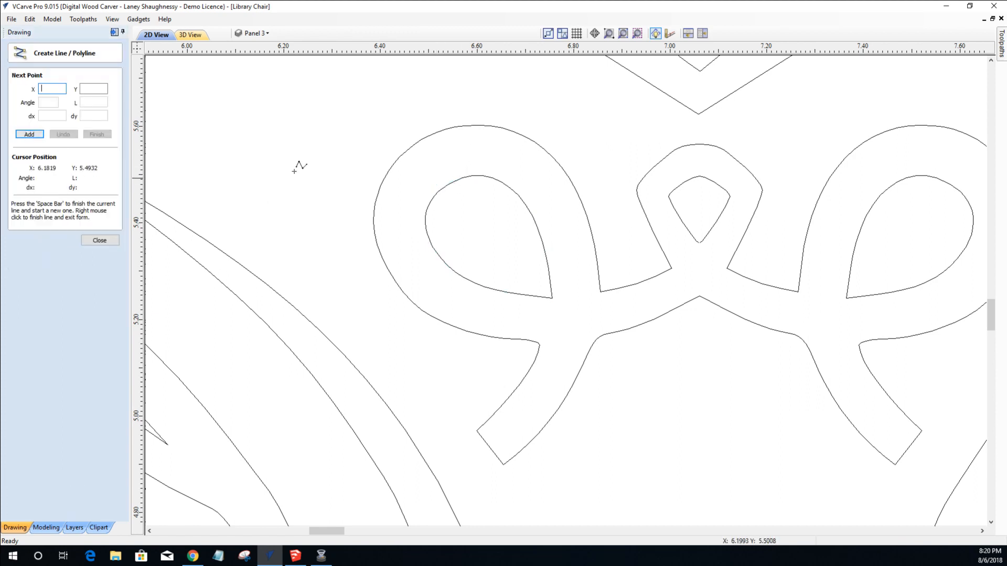
left_click(437, 109)
left_click(471, 197)
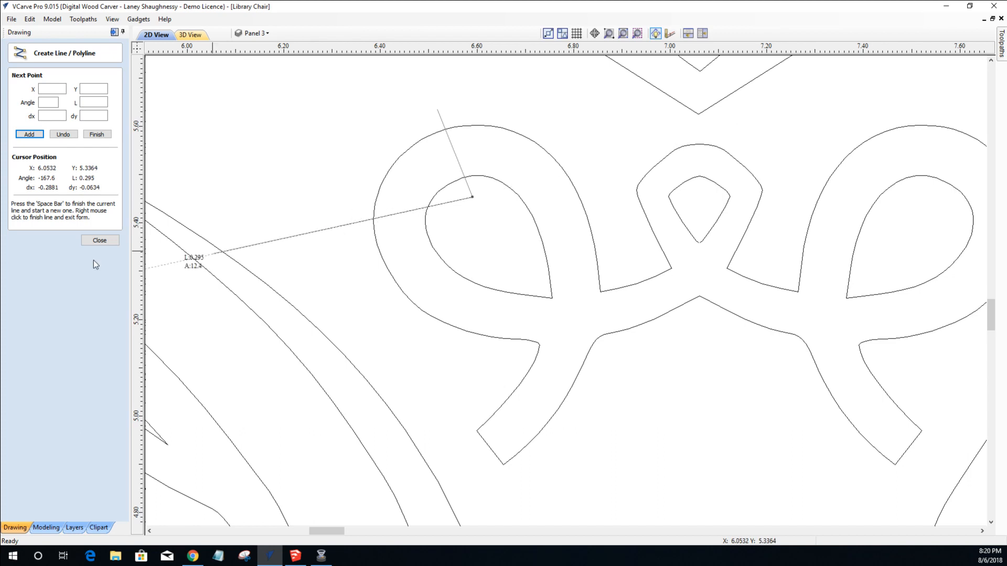
left_click(91, 241)
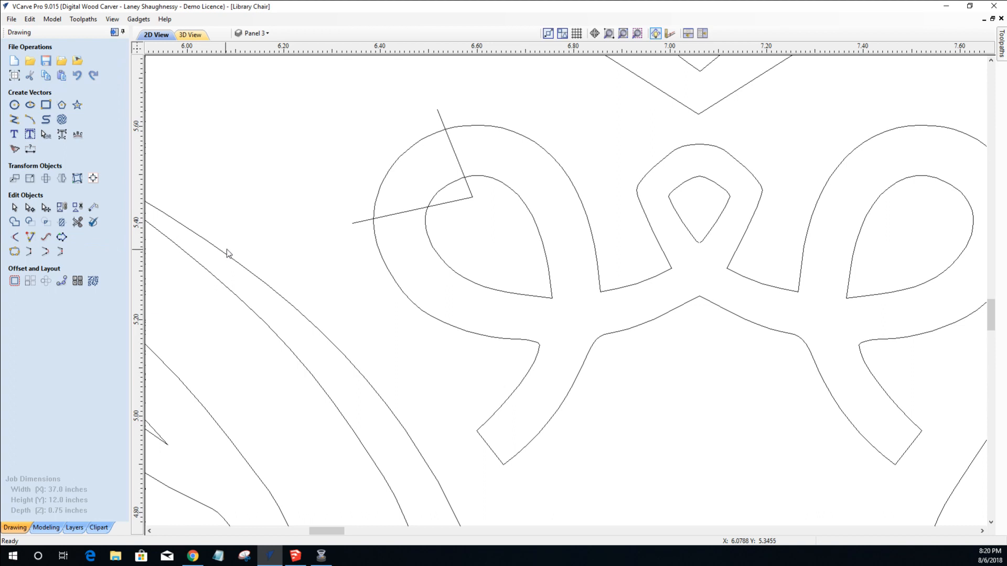
left_click(357, 222)
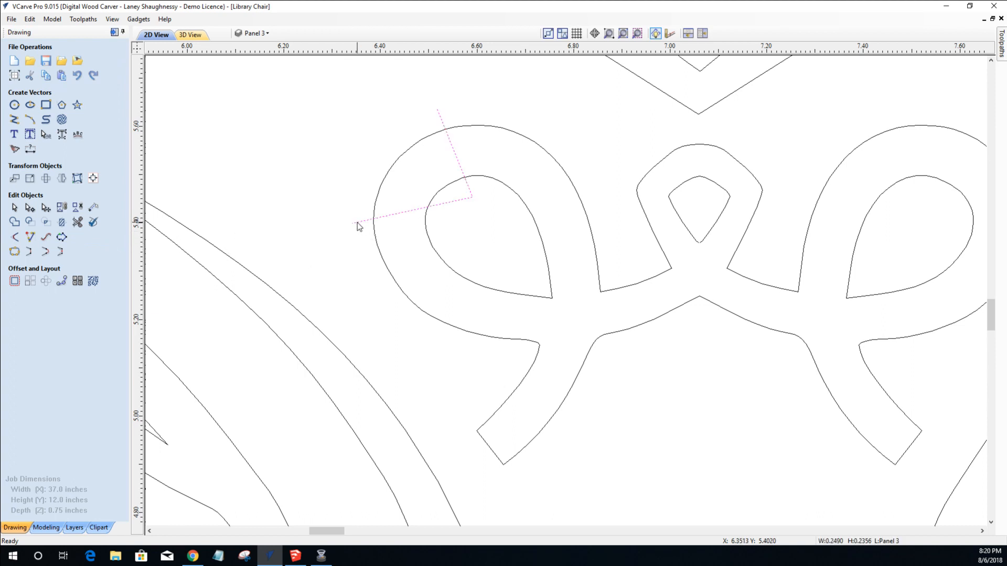
key("Delete")
Draw a V-shaped two-segment polyline across the upper left of the bow's left loop, its point inside the teardrop opening and the second leg about 0.2 inches.
left_click(14, 120)
left_click(434, 122)
left_click(455, 199)
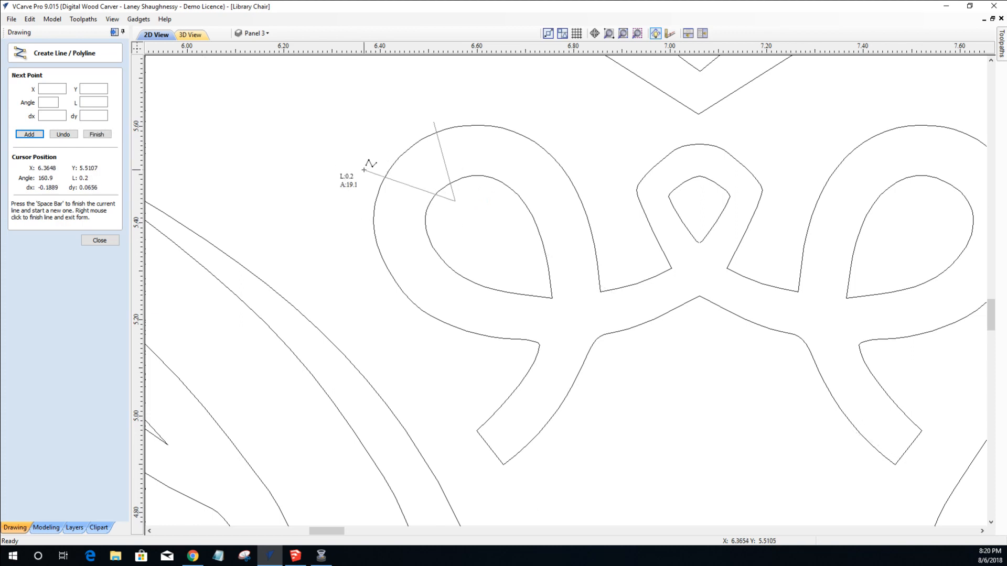
left_click(364, 170)
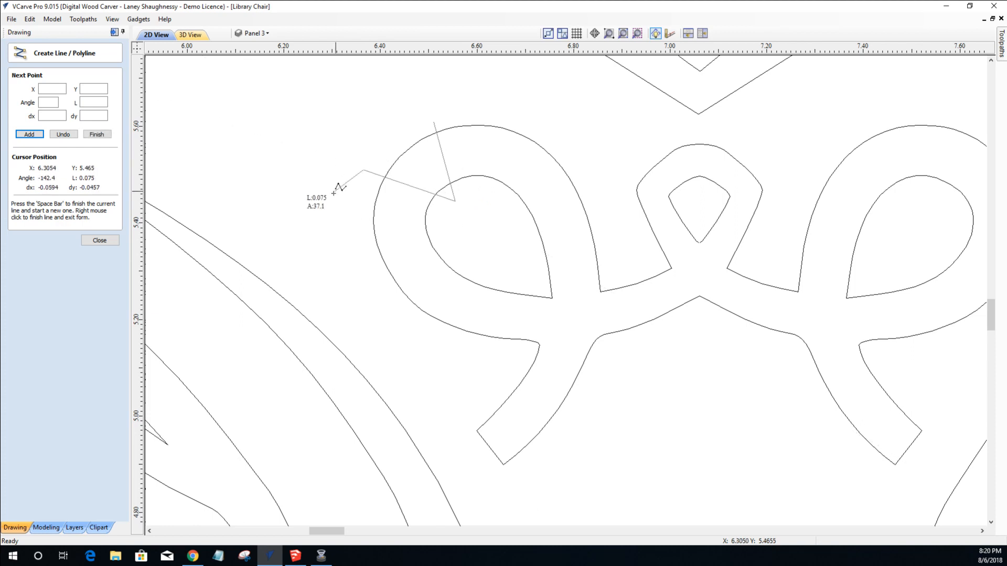
left_click(102, 242)
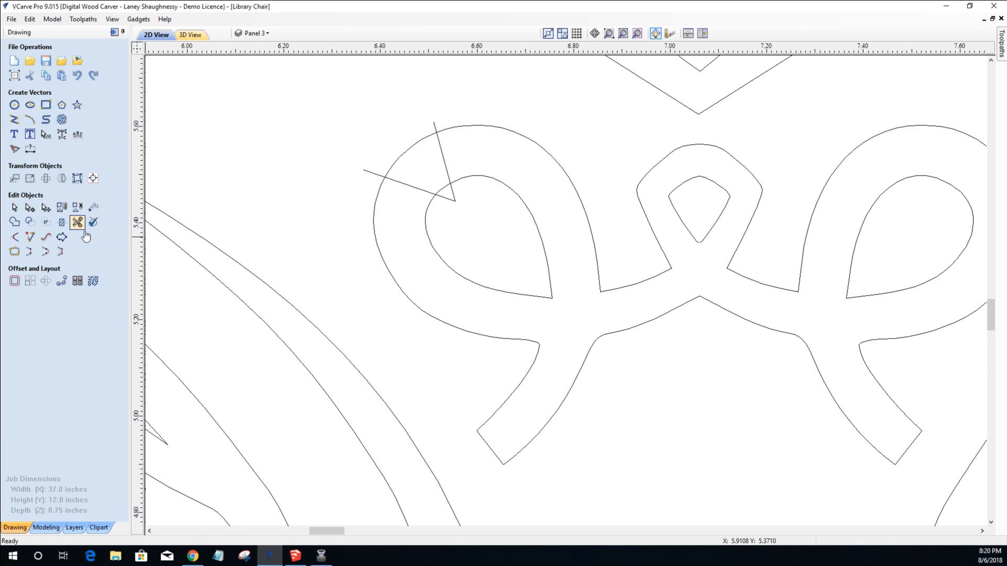
Trim the polyline's overhanging ends and point and the loop outline between its legs, opening a gap through the left loop's band.
left_click(78, 222)
left_click(374, 174)
left_click(435, 127)
left_click(455, 198)
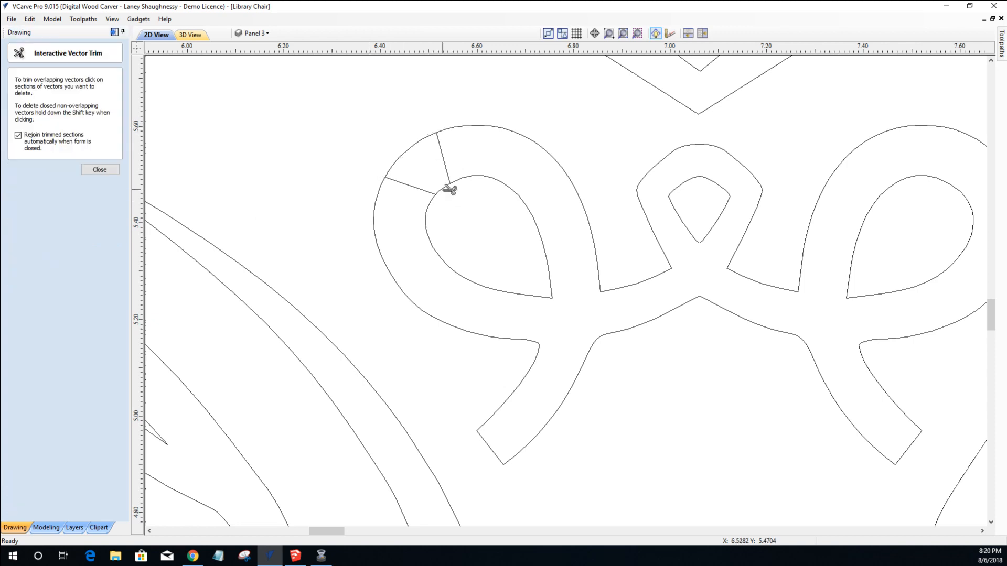
left_click(411, 153)
scroll(481, 263, "down", 2)
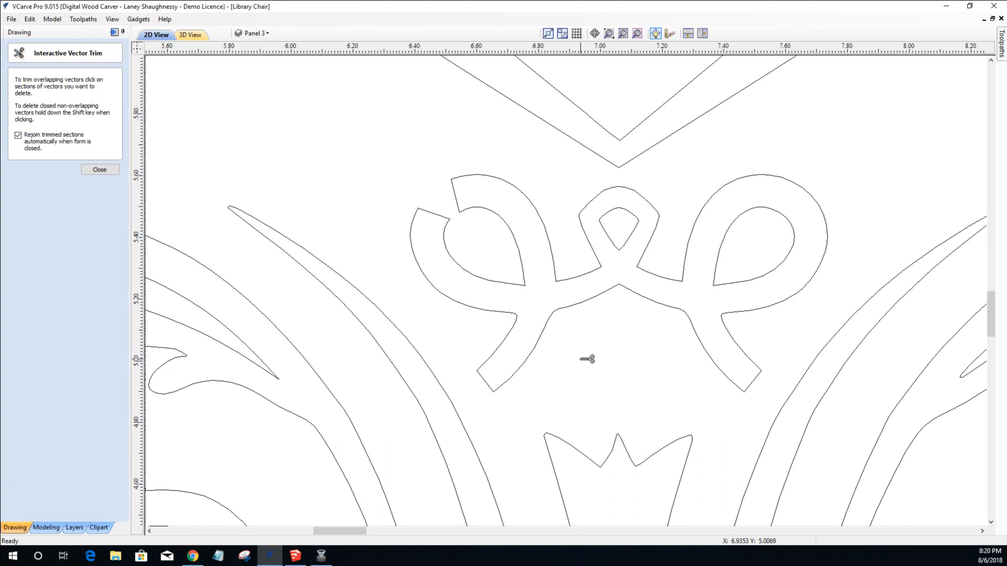
scroll(618, 198, "up", 3)
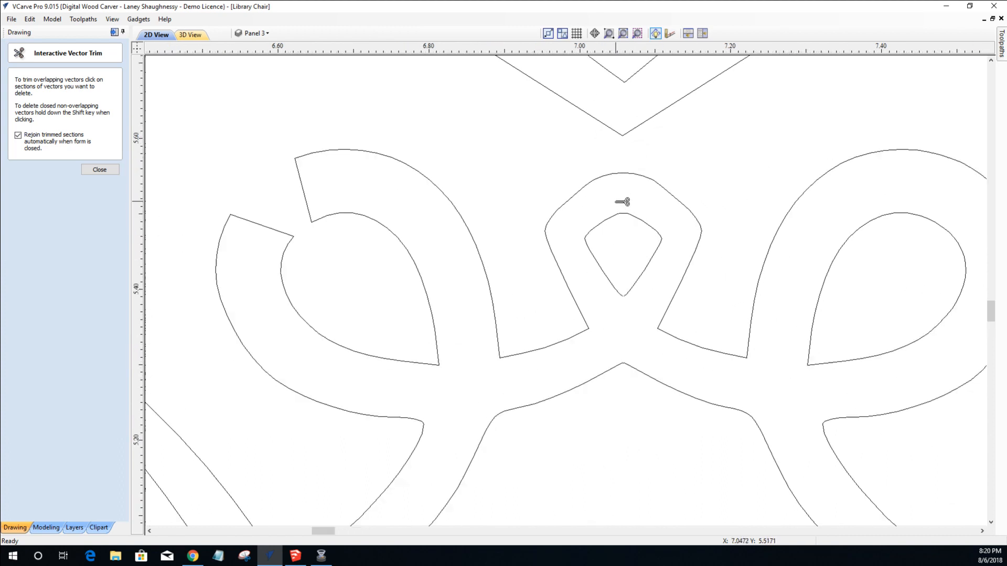
left_click(99, 170)
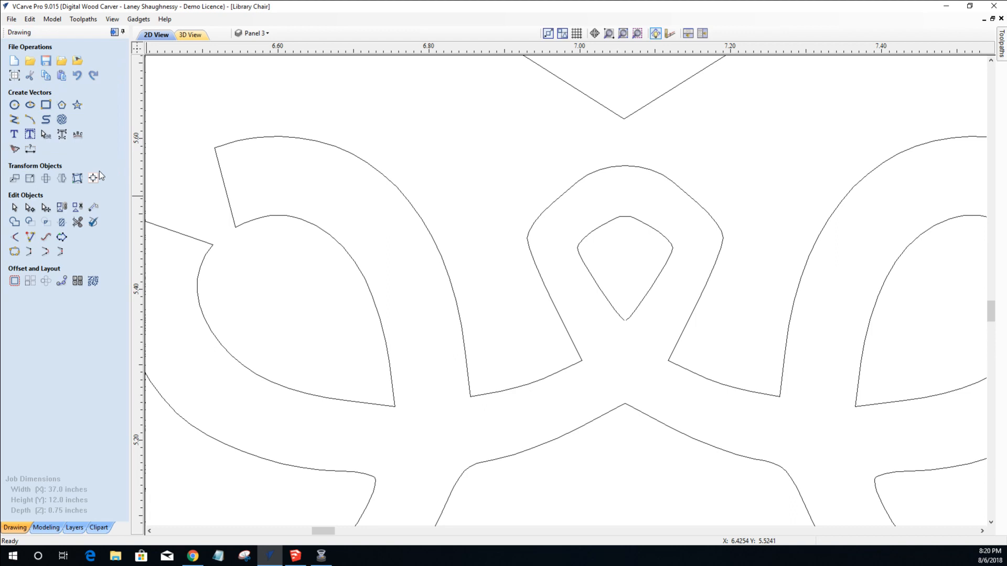
Draw a polyline from above the bow's center loop down through its upper band to the peak of the inner opening.
scroll(239, 244, "down", 2)
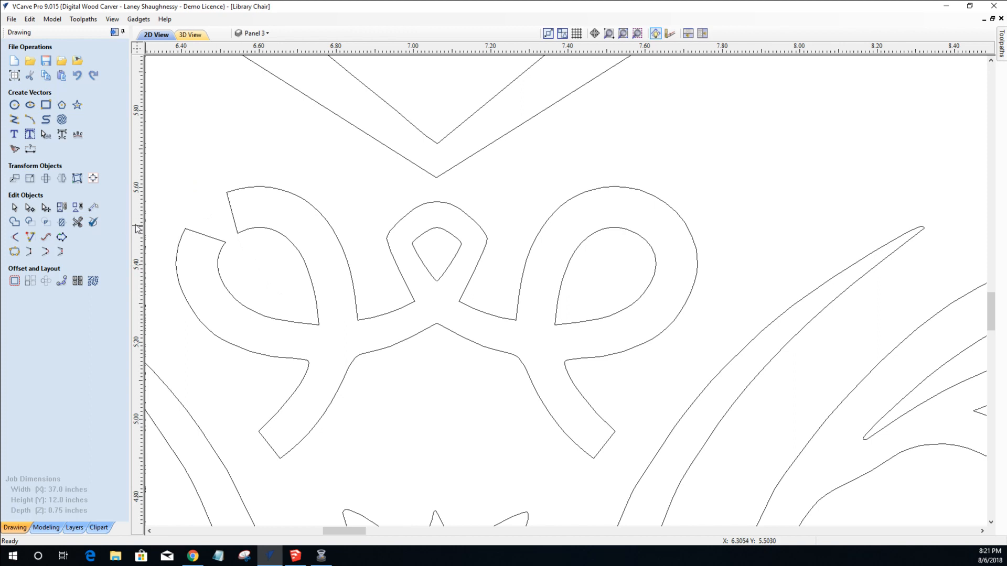
left_click(427, 232)
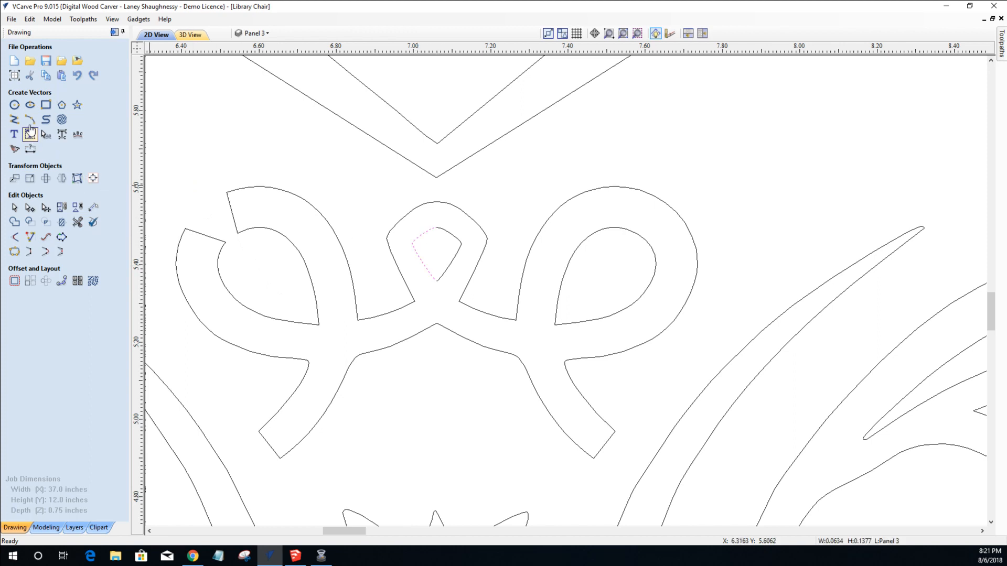
left_click(14, 119)
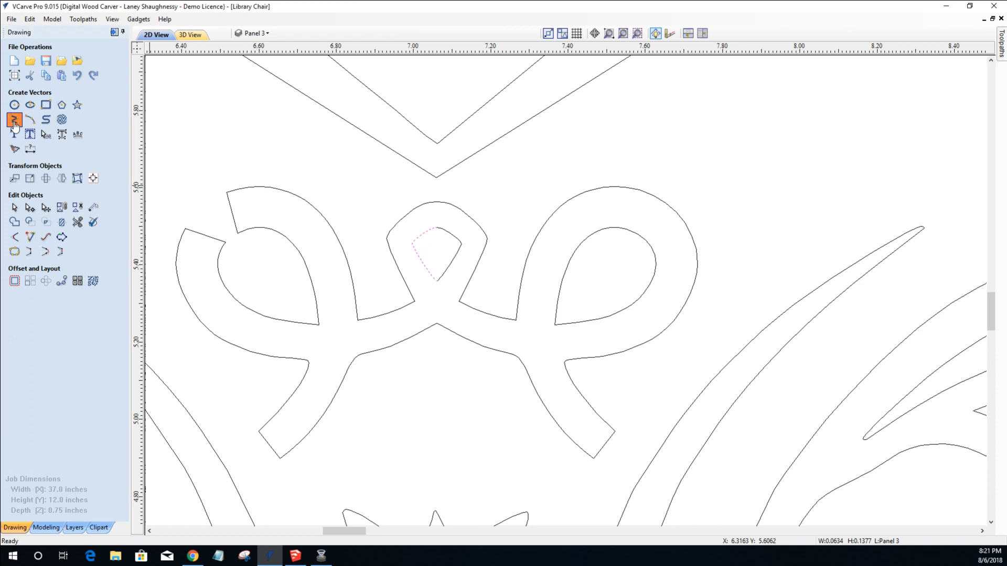
left_click(422, 187)
left_click(437, 227)
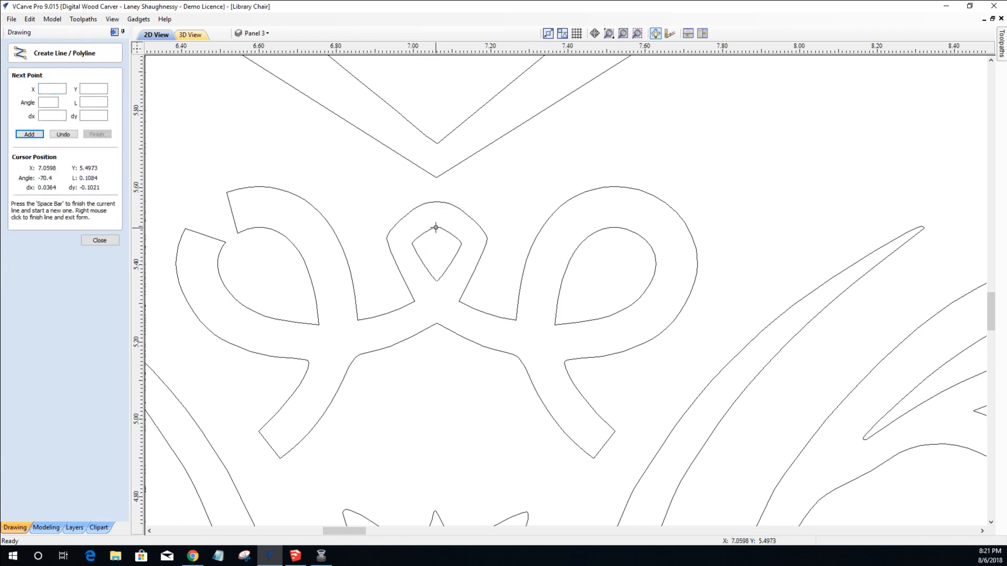
left_click(437, 229)
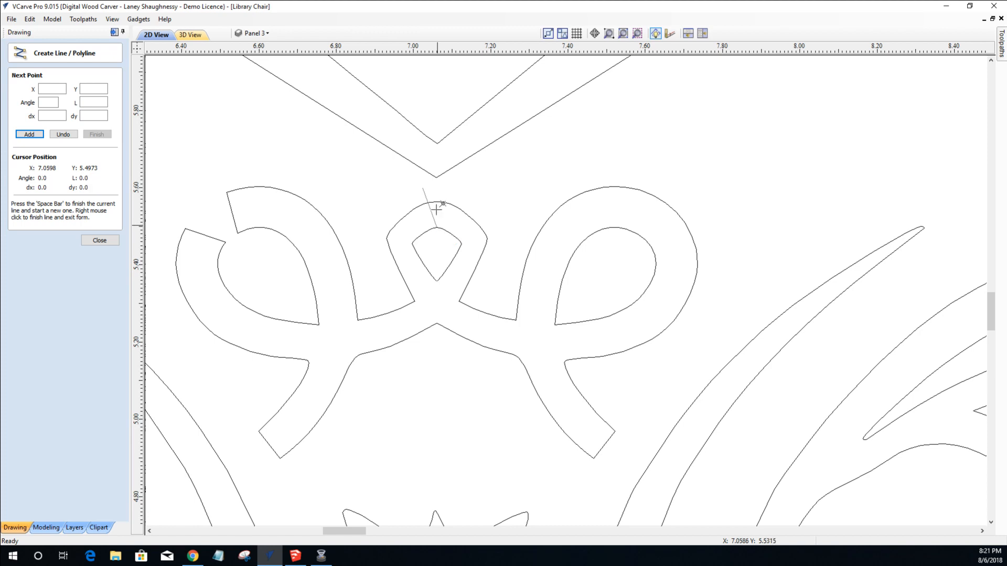
Finish the slanted line across the central loop and delete the right half of the ornament.
key("alt")
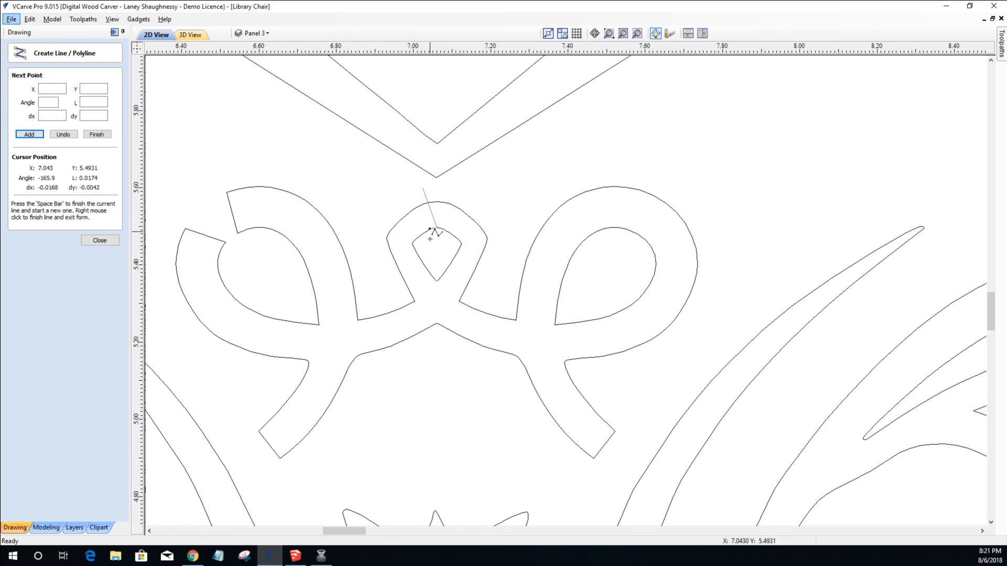
key("space")
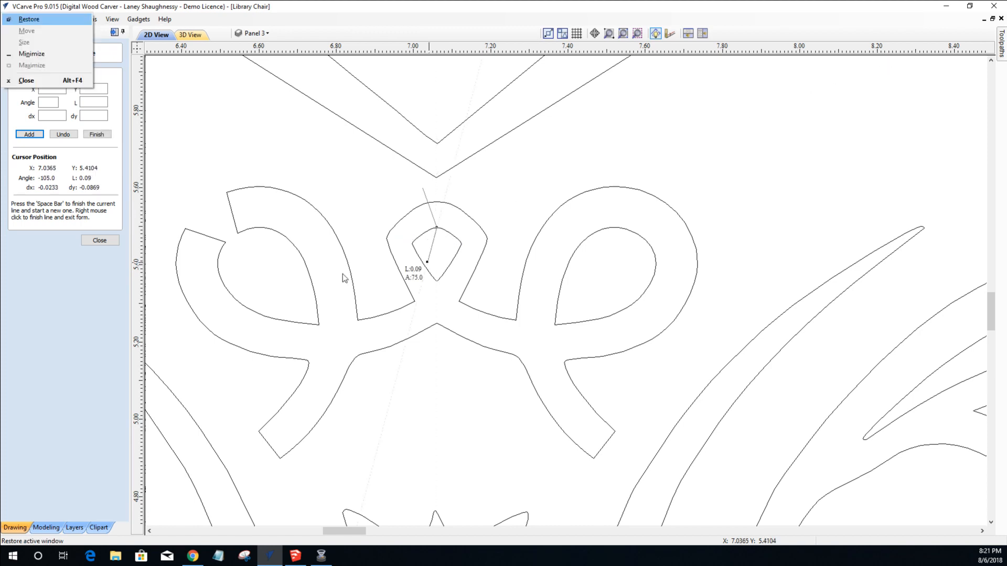
left_click(102, 244)
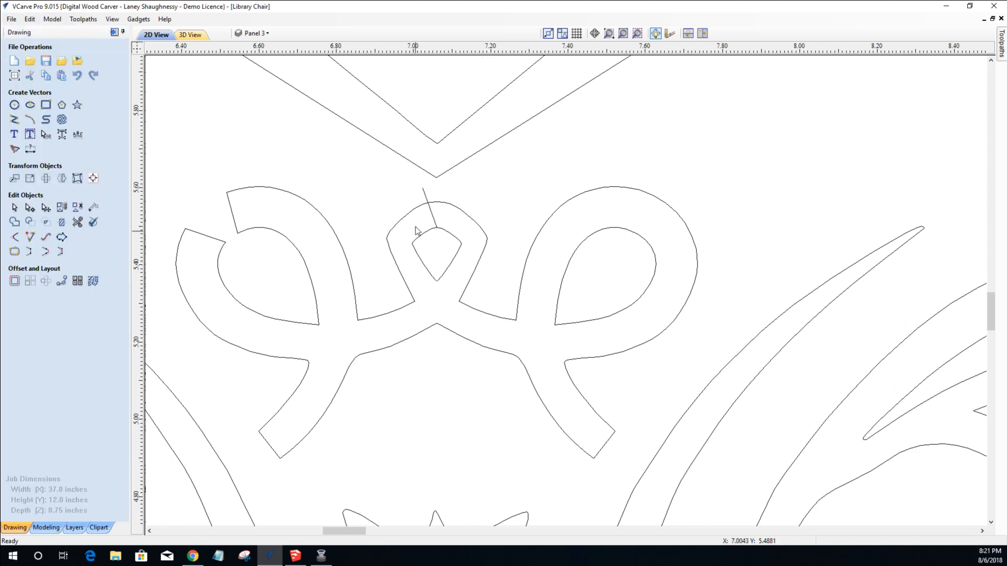
left_click_drag(421, 174, 720, 477)
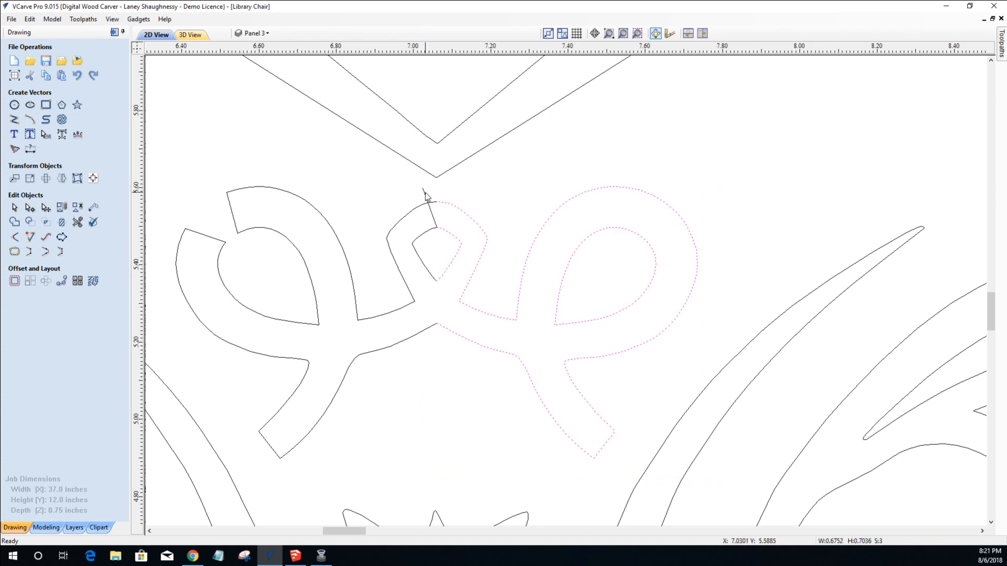
key("Delete")
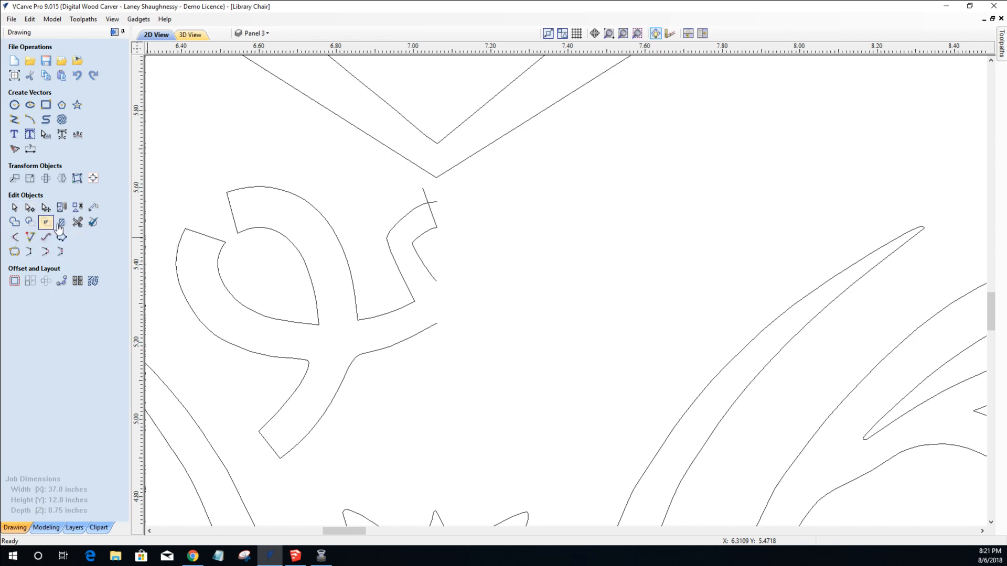
Trim the outer loop's end and the slanted line's overhang where they cross, with trimmed sections rejoined automatically.
left_click(77, 221)
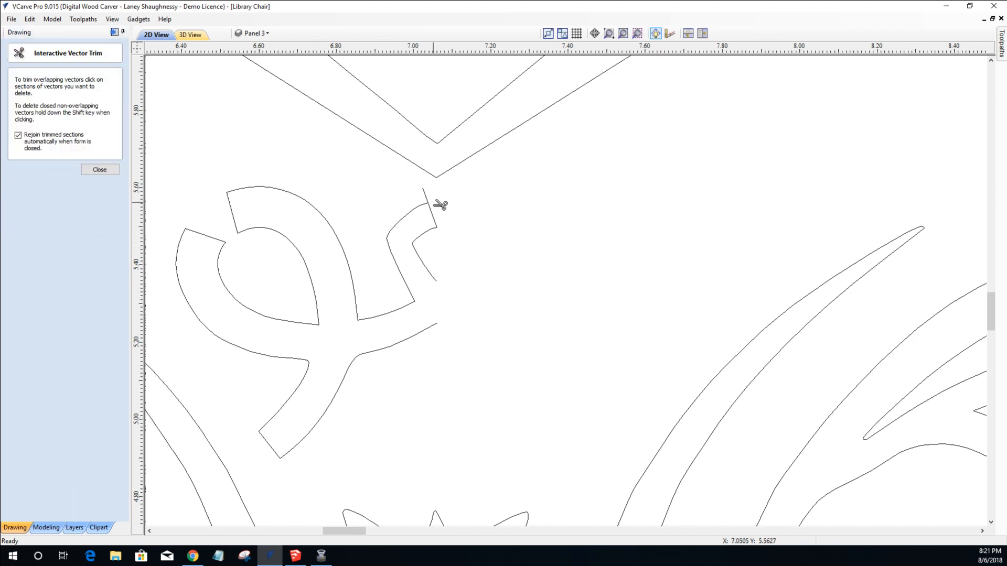
scroll(441, 212, "up", 4)
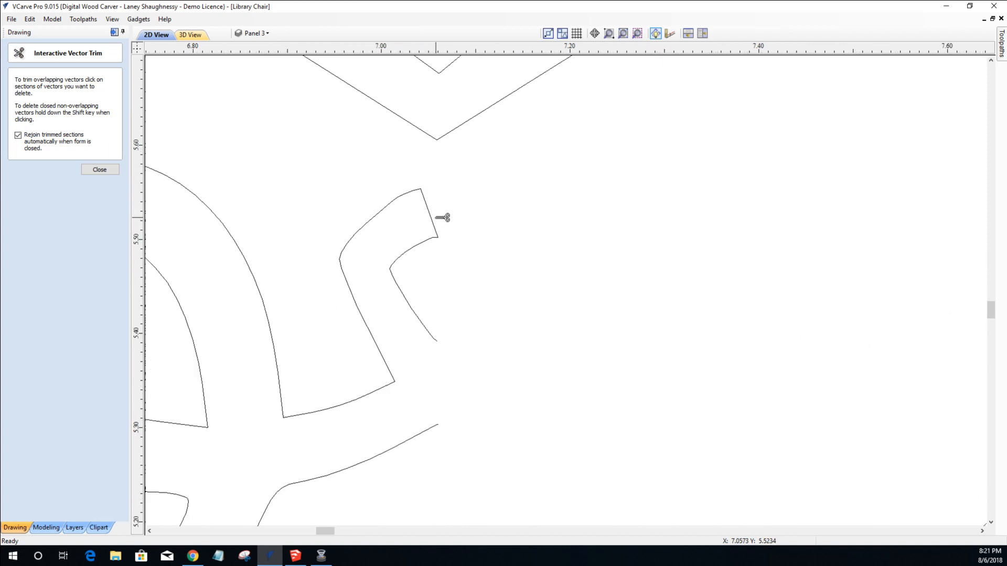
left_click(98, 170)
Cut the left half's vector at the upper corner node and delete the separated slanted line.
left_click(424, 201)
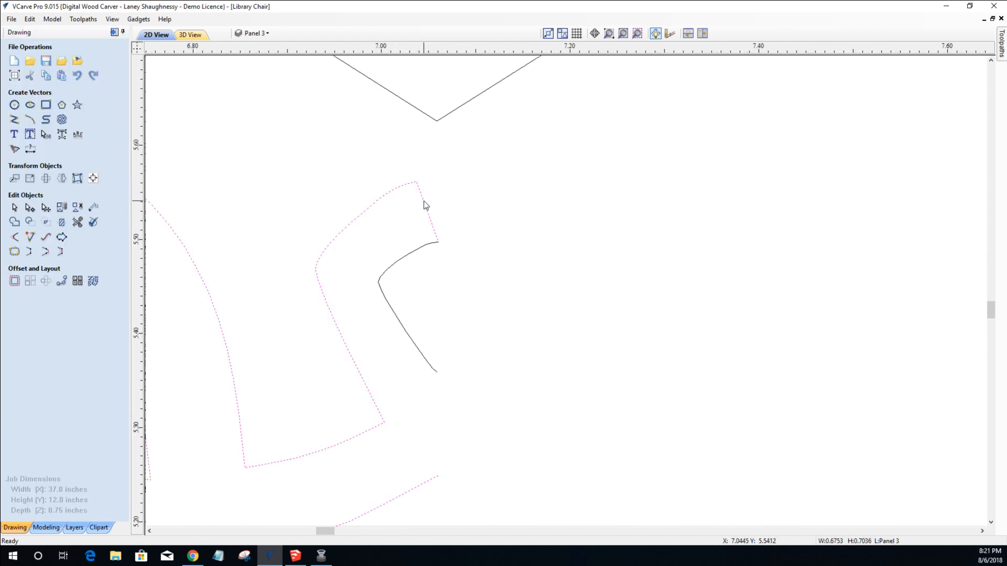
left_click(15, 210)
right_click(416, 182)
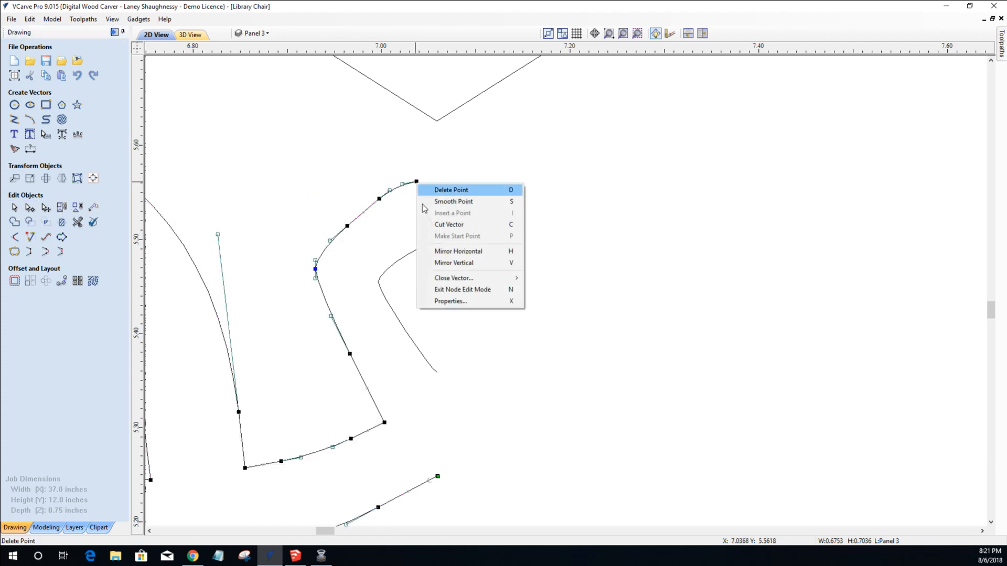
left_click(441, 225)
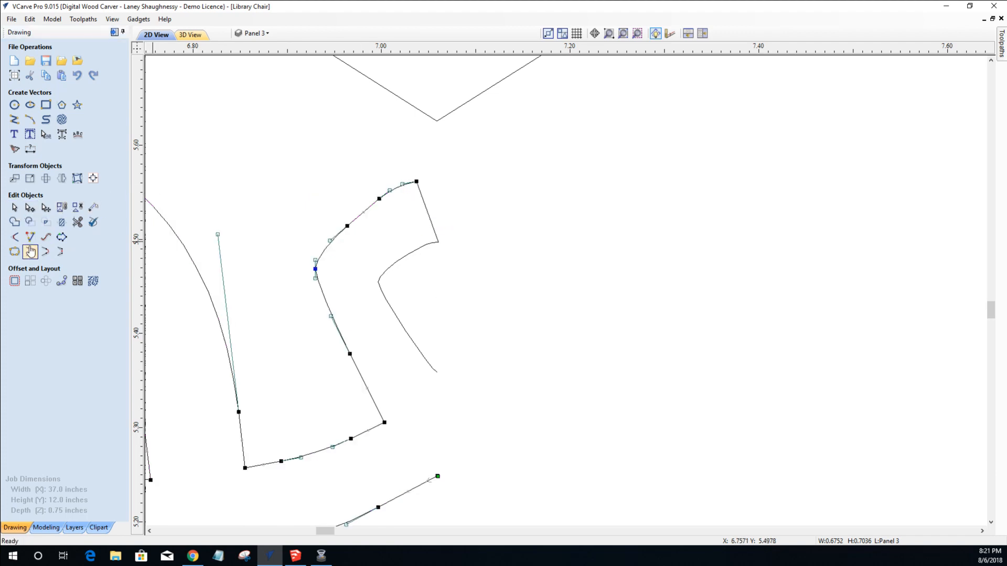
left_click(14, 207)
left_click(425, 210)
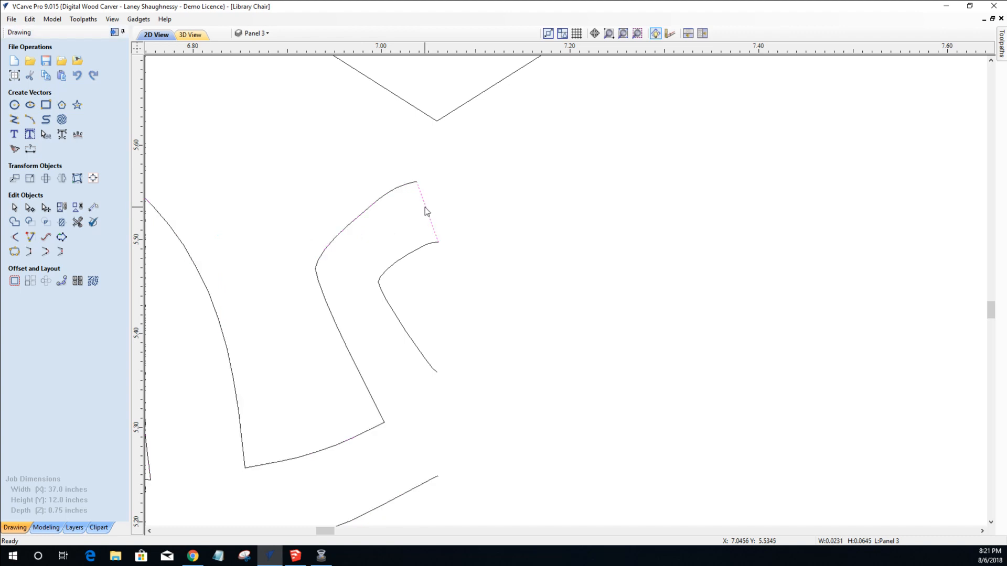
key("Delete")
Mirror a copy of the ornament's left half to the right.
scroll(425, 208, "down", 3)
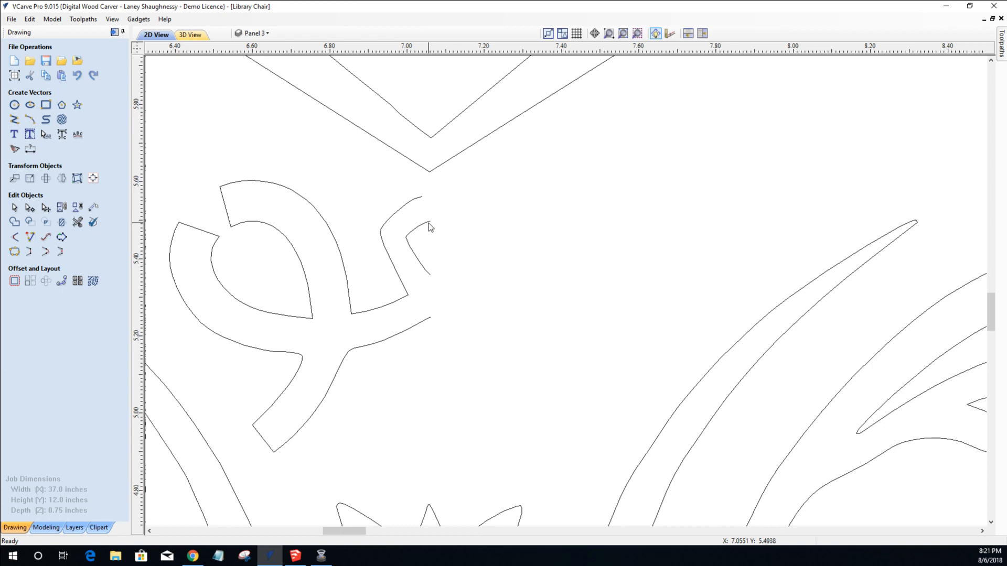
scroll(336, 278, "down", 3)
left_click_drag(225, 217, 413, 358)
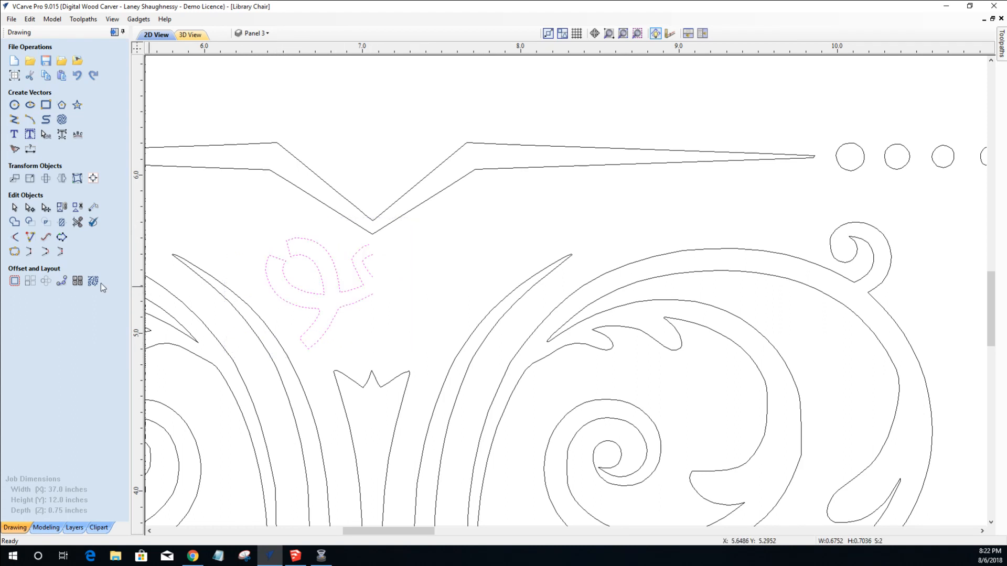
left_click(61, 178)
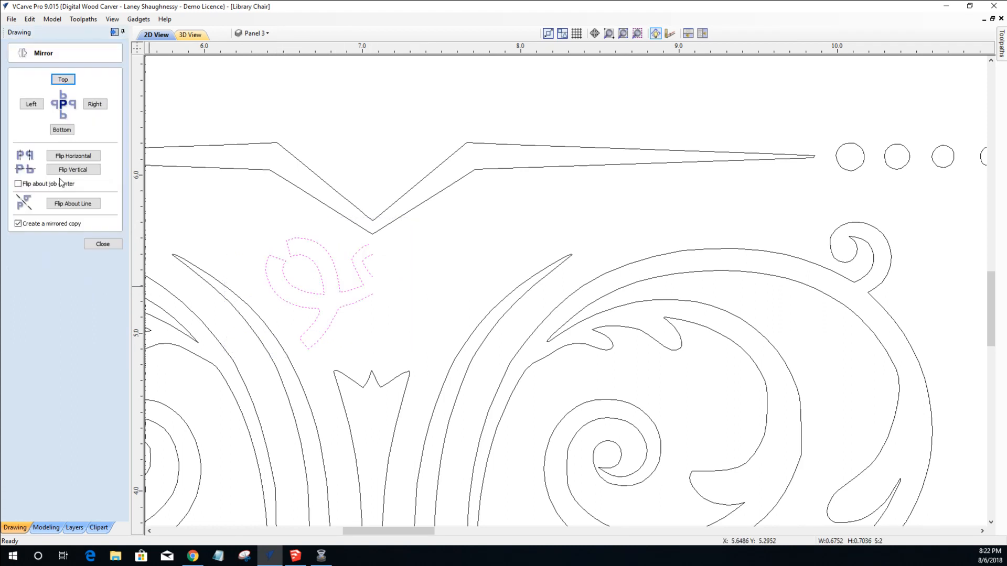
left_click(95, 104)
left_click(249, 204)
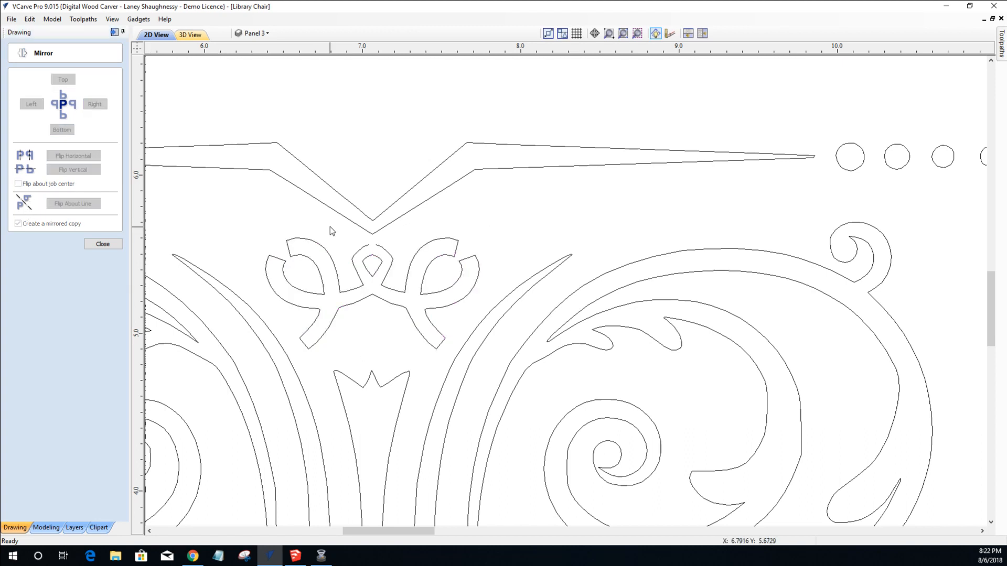
Cut the right curve of the small inner loop at its upper node.
scroll(329, 227, "up", 3)
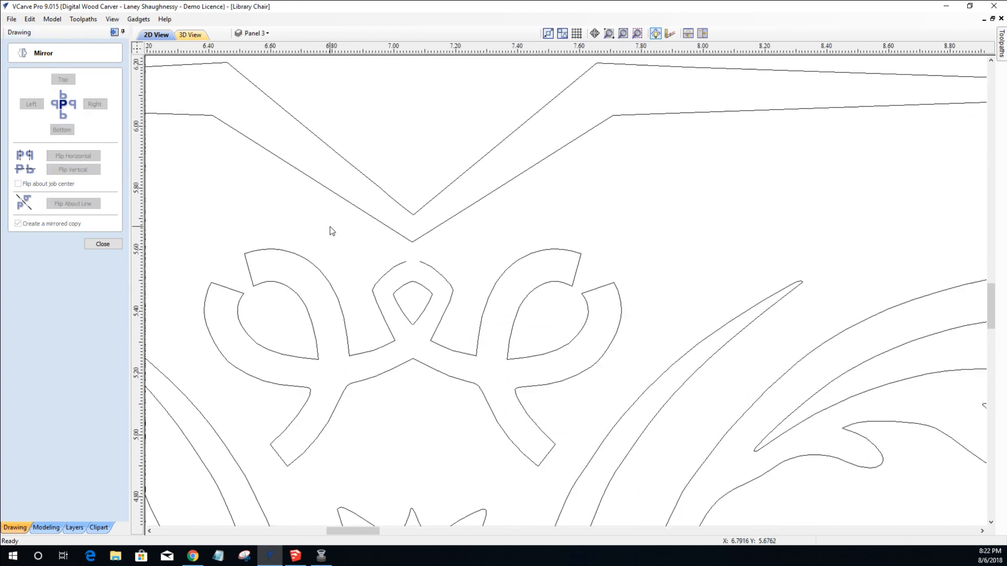
left_click(413, 285)
scroll(413, 286, "up", 3)
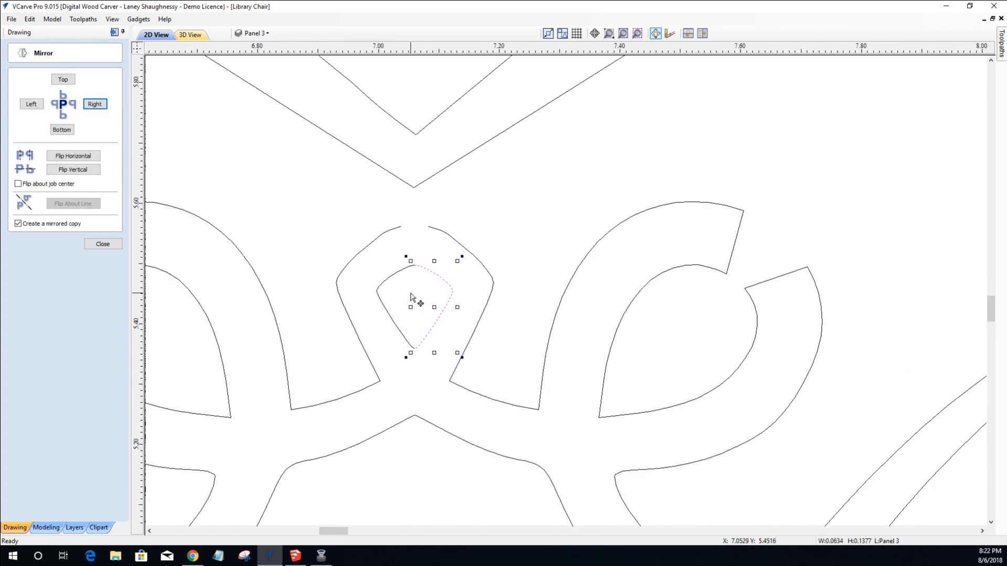
scroll(412, 296, "up", 2)
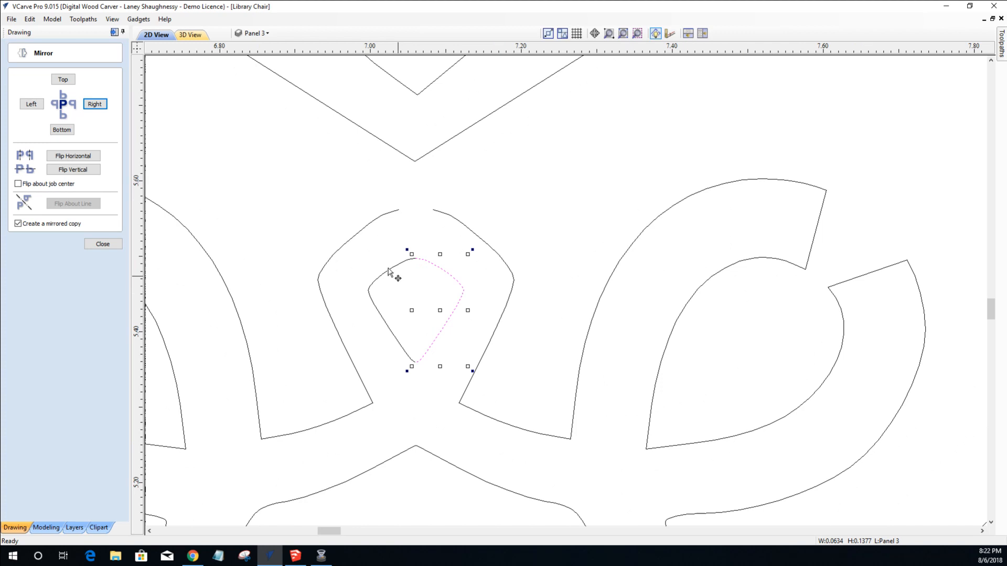
left_click(96, 245)
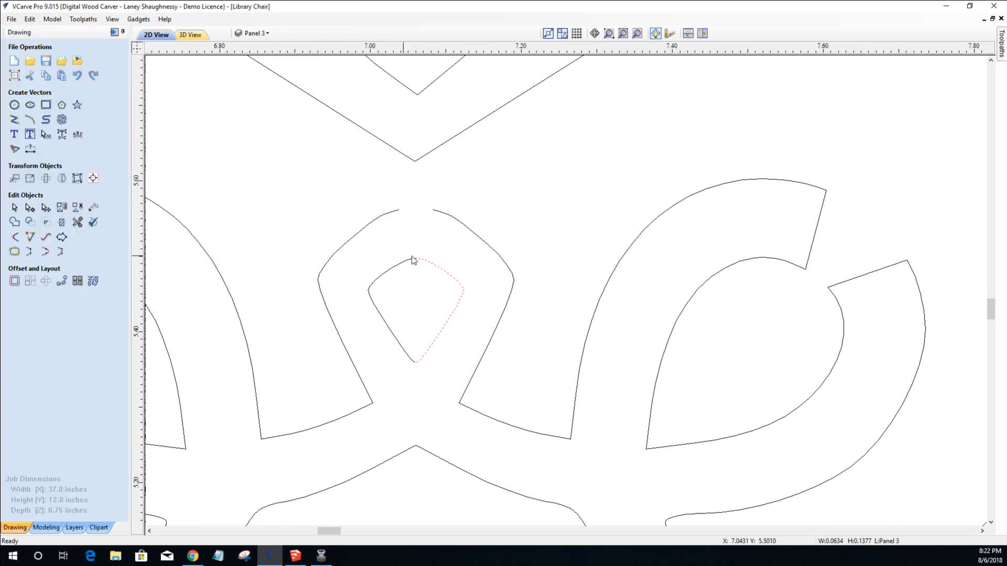
left_click(29, 207)
right_click(440, 268)
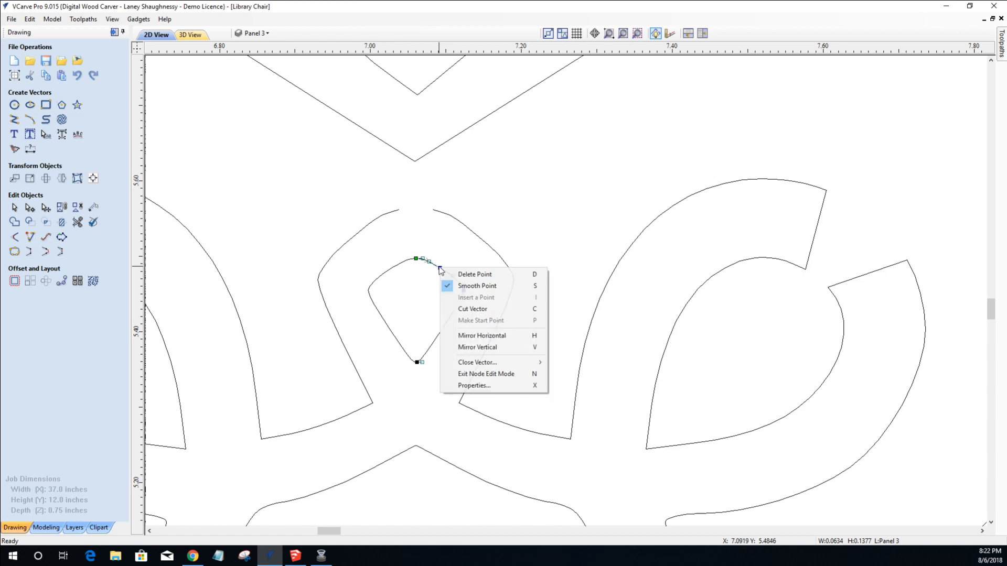
left_click(467, 309)
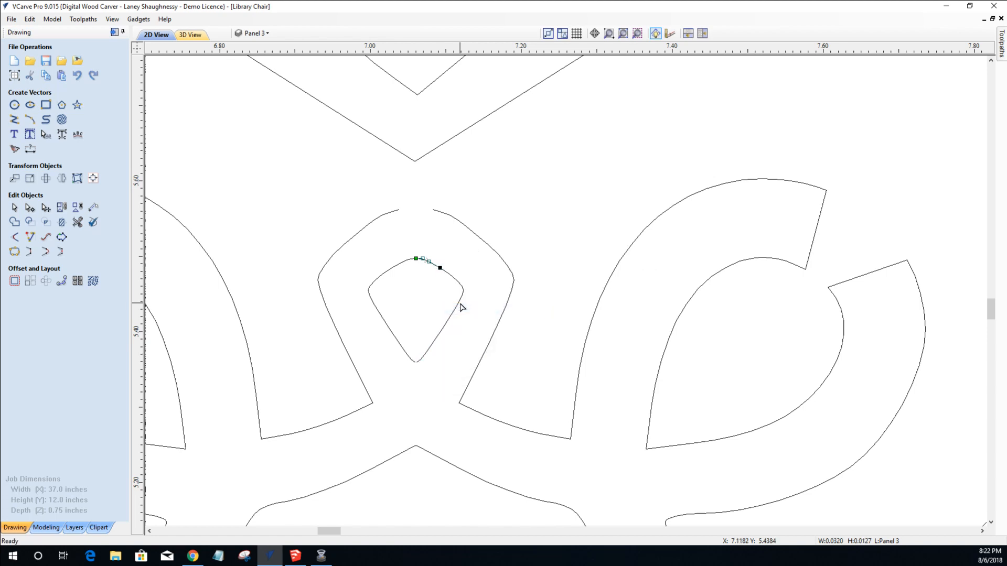
Cut the inner loop's left curve at its upper node and delete both short segments at the loop's top.
left_click(395, 269)
right_click(392, 267)
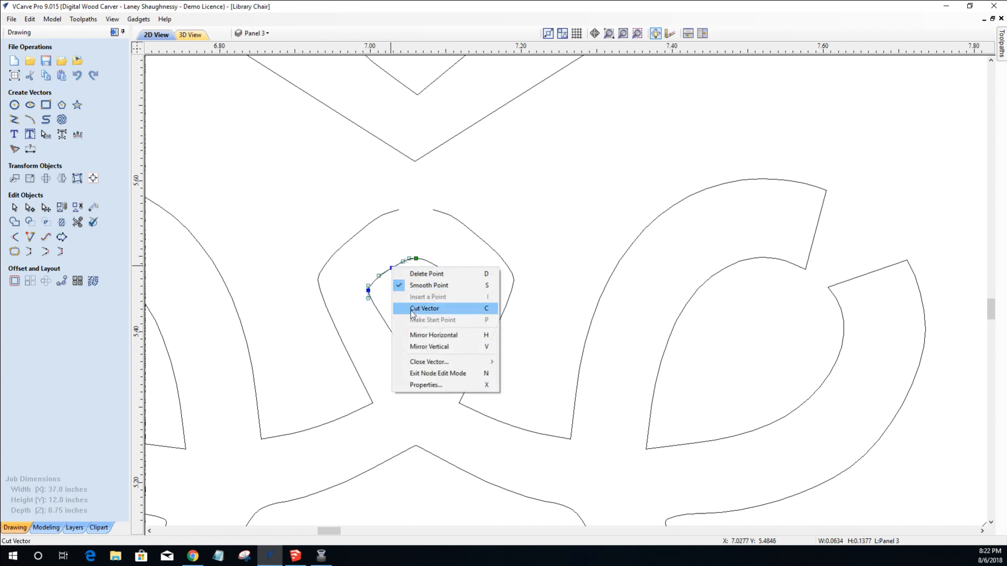
left_click(424, 309)
left_click(15, 207)
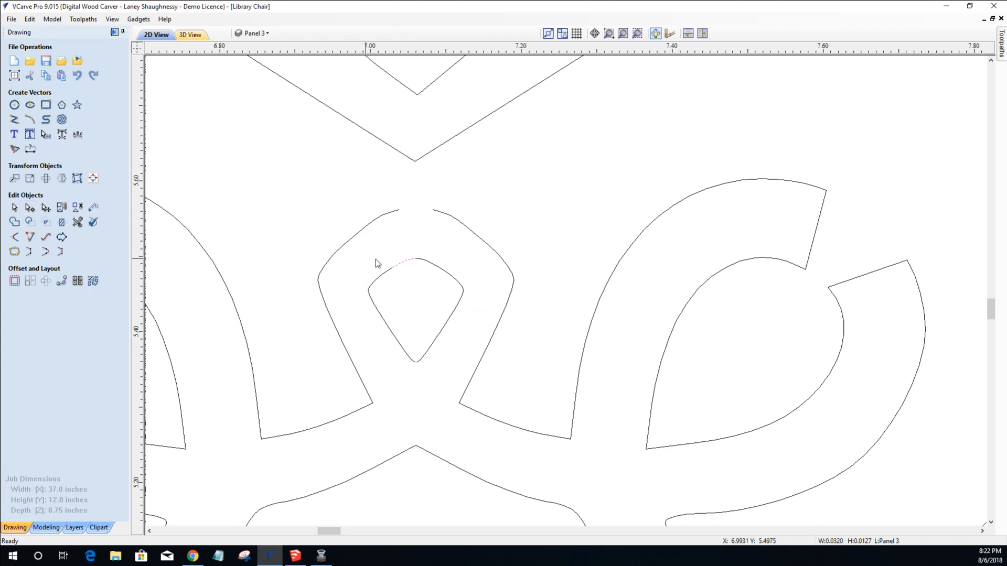
left_click_drag(388, 242, 461, 276)
key("Delete")
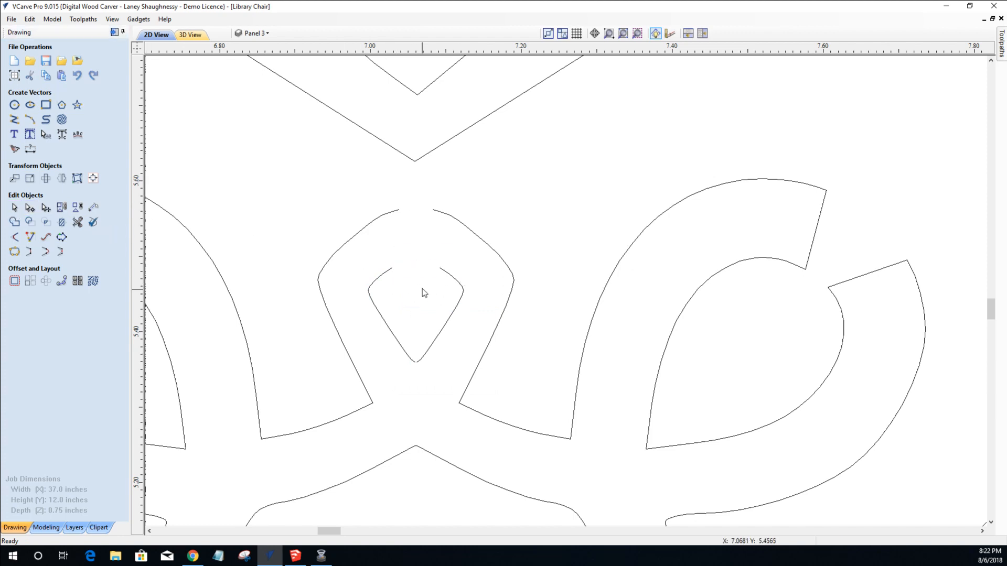
Join the upper ends of the outer and inner loop curves with a straight line on each half of the ornament.
left_click(385, 215)
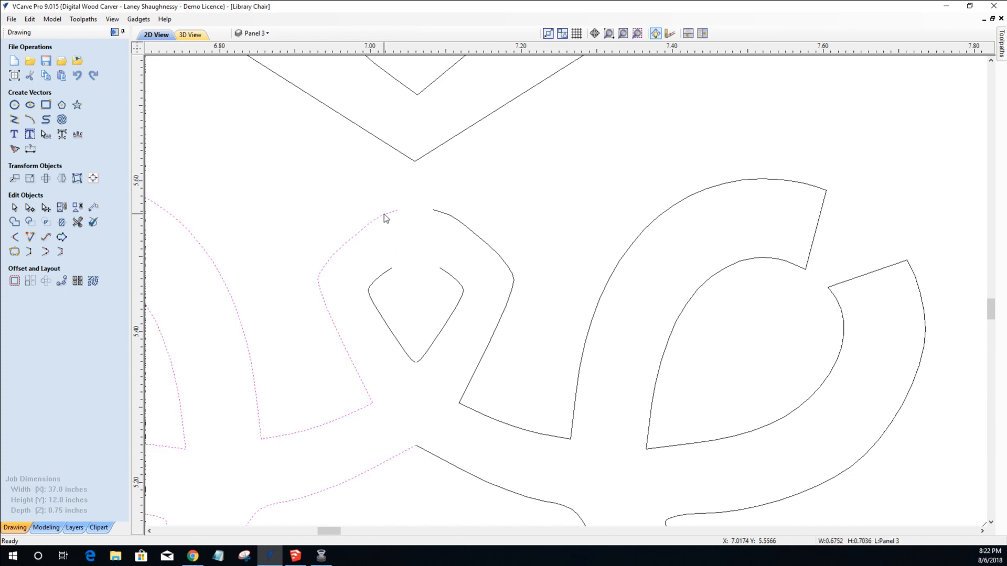
left_click(384, 273, "shift")
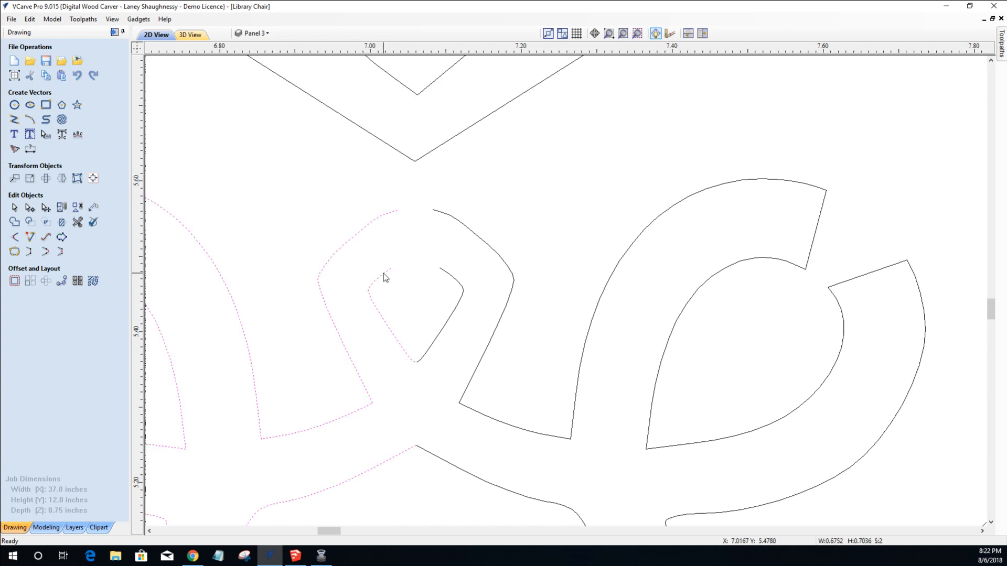
left_click(30, 252)
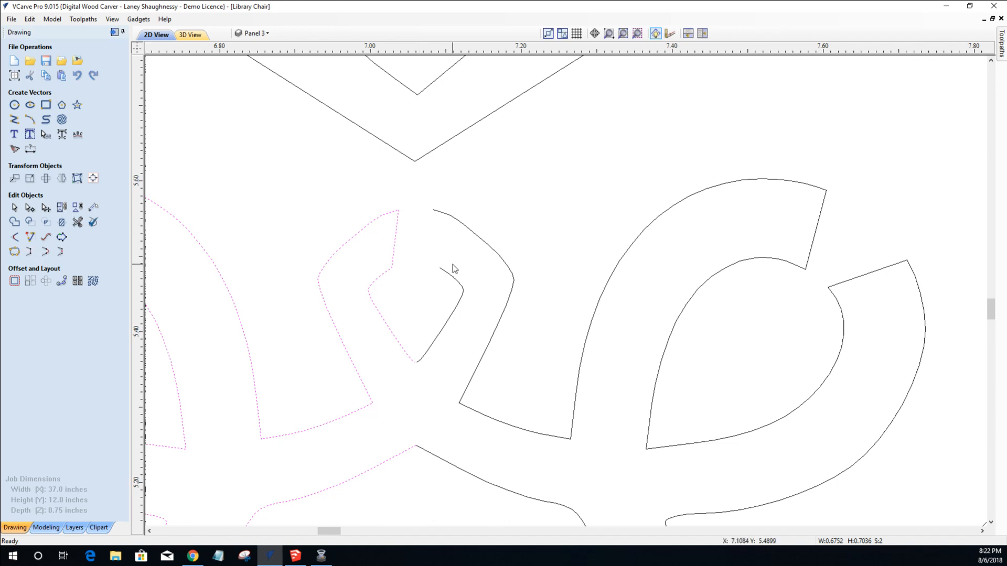
left_click(450, 217)
left_click(448, 277, "shift")
left_click(29, 252)
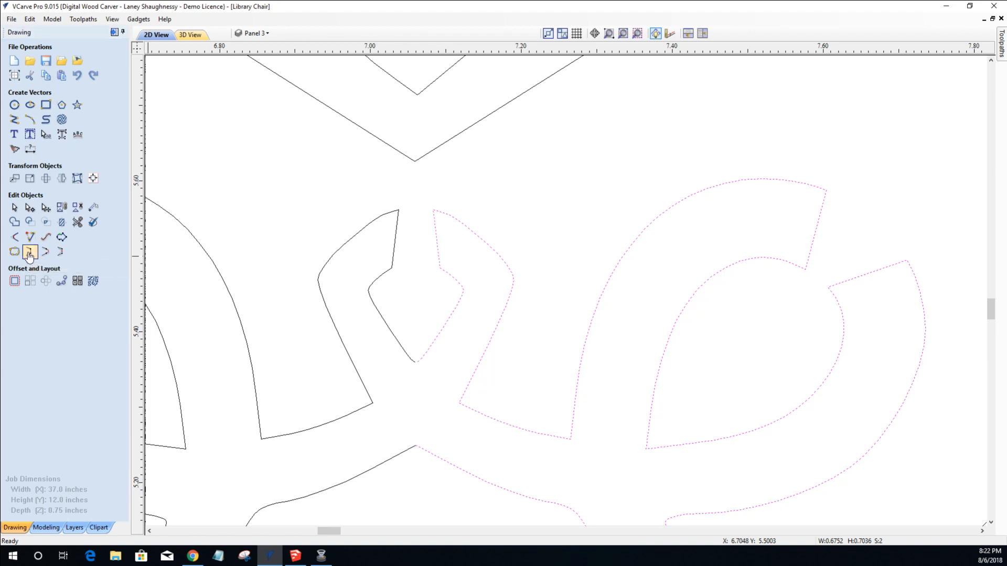
left_click(326, 163)
Join the ornament's two halves with a tolerance of .0004 inches and inspect the inner loop's lower tip.
scroll(313, 212, "down", 3)
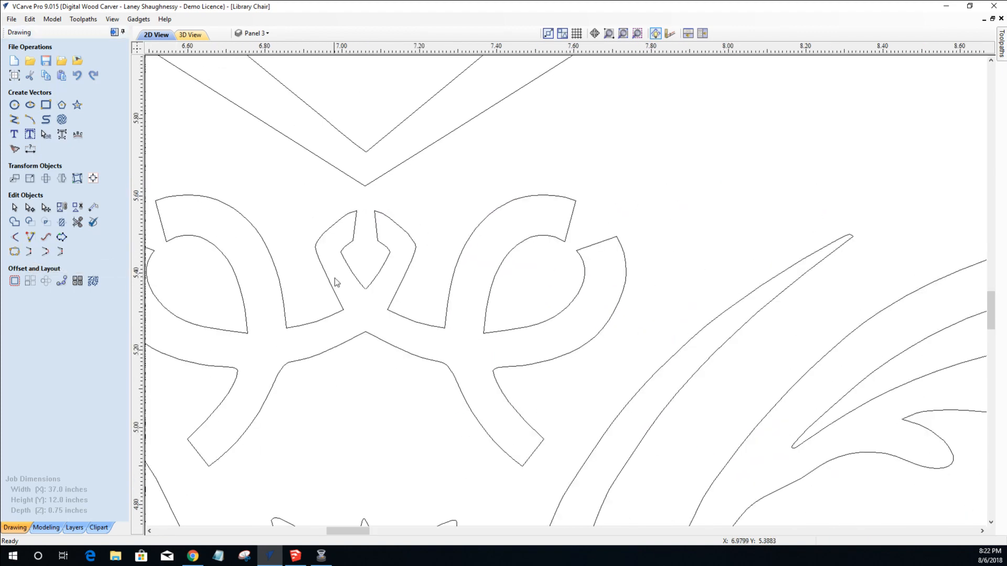
scroll(331, 288, "down", 3)
left_click_drag(174, 205, 533, 381)
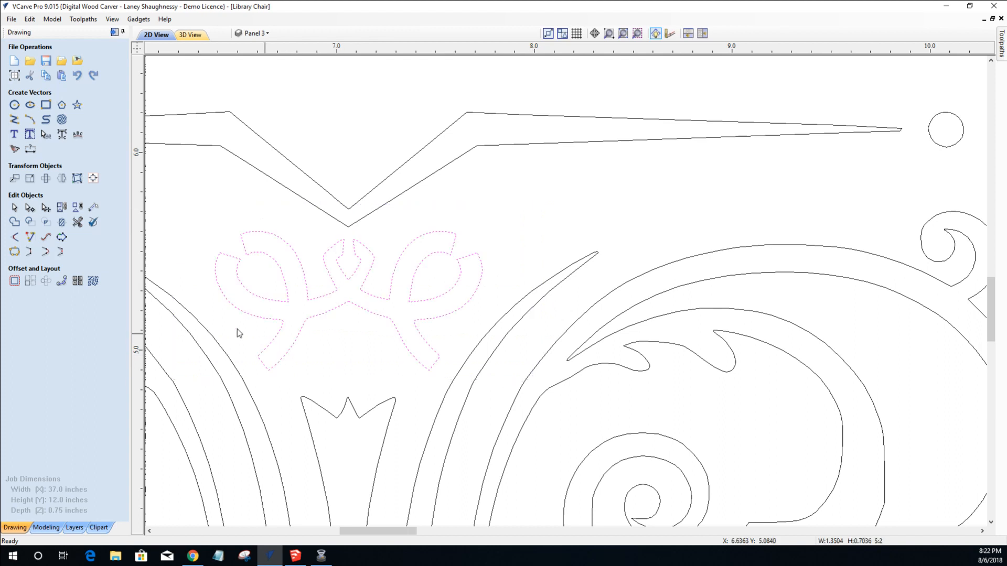
left_click(30, 253)
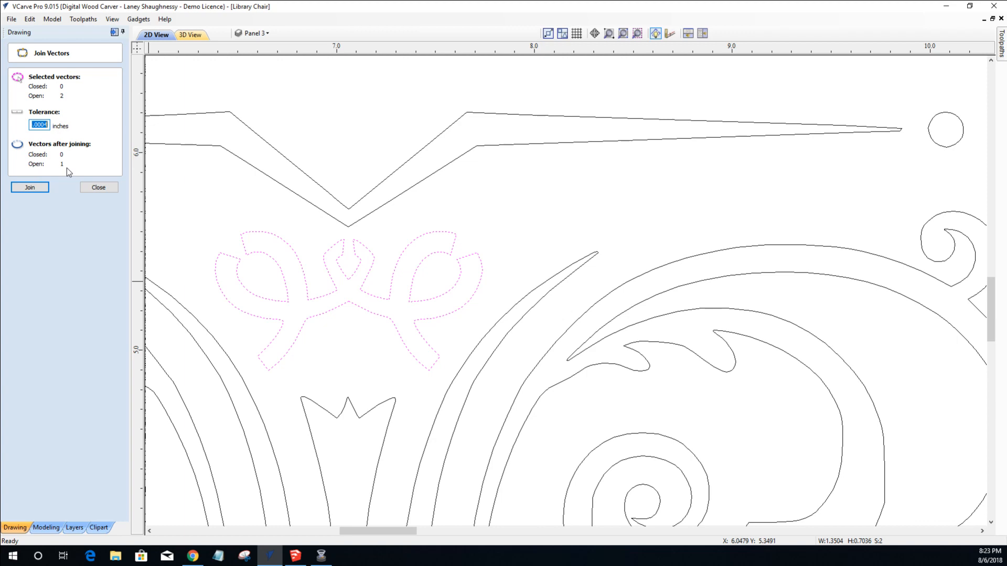
left_click(21, 190)
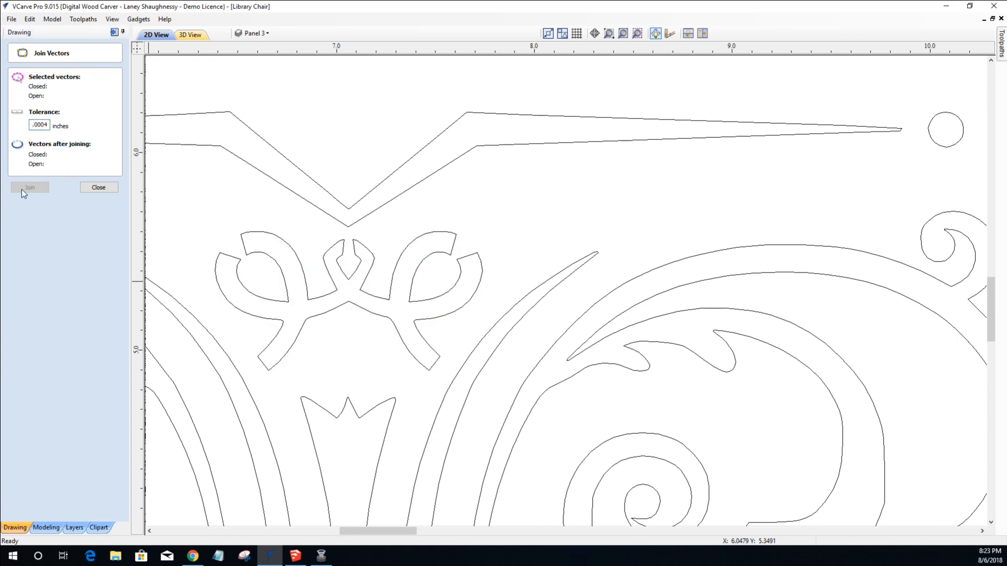
scroll(295, 274, "up", 5)
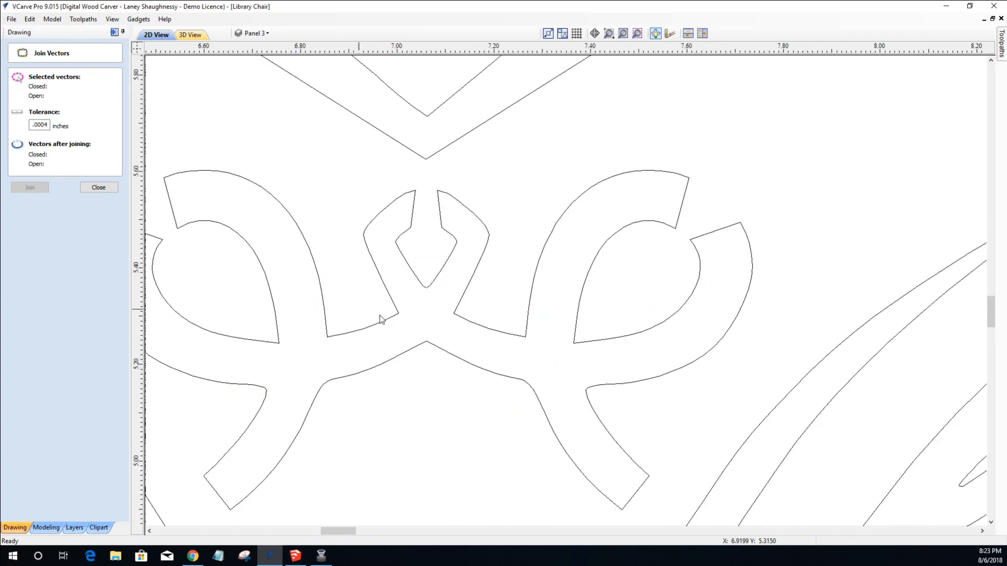
scroll(389, 313, "up", 4)
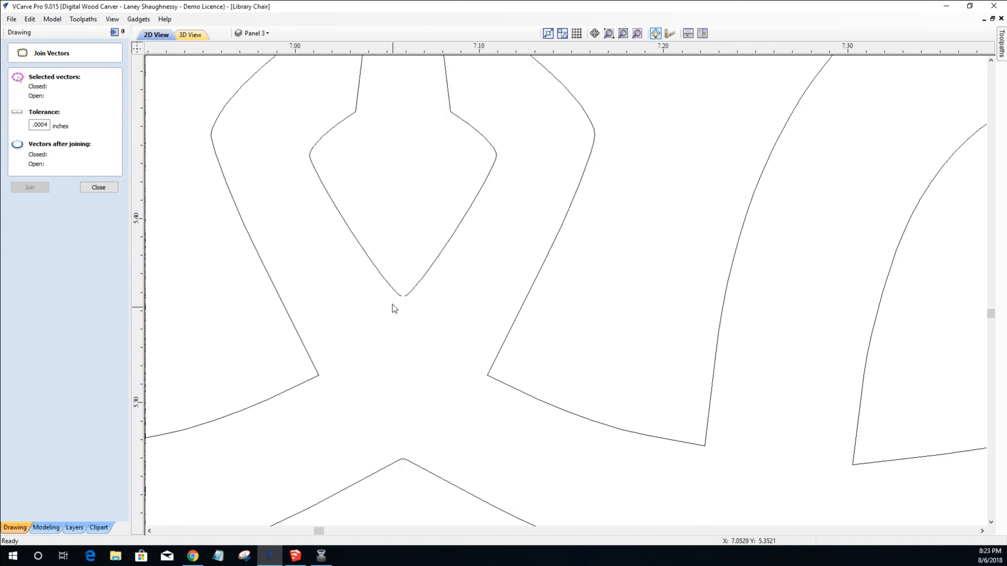
scroll(391, 302, "up", 4)
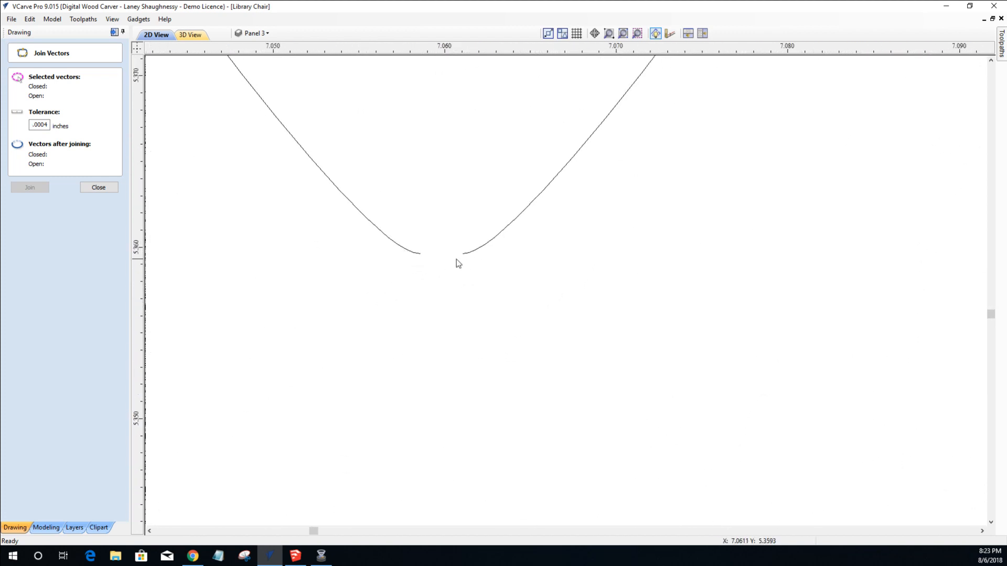
Close the gap at the inner loop's lower tip with a smooth curve and inspect the closing span's nodes.
left_click(95, 190)
left_click(398, 245)
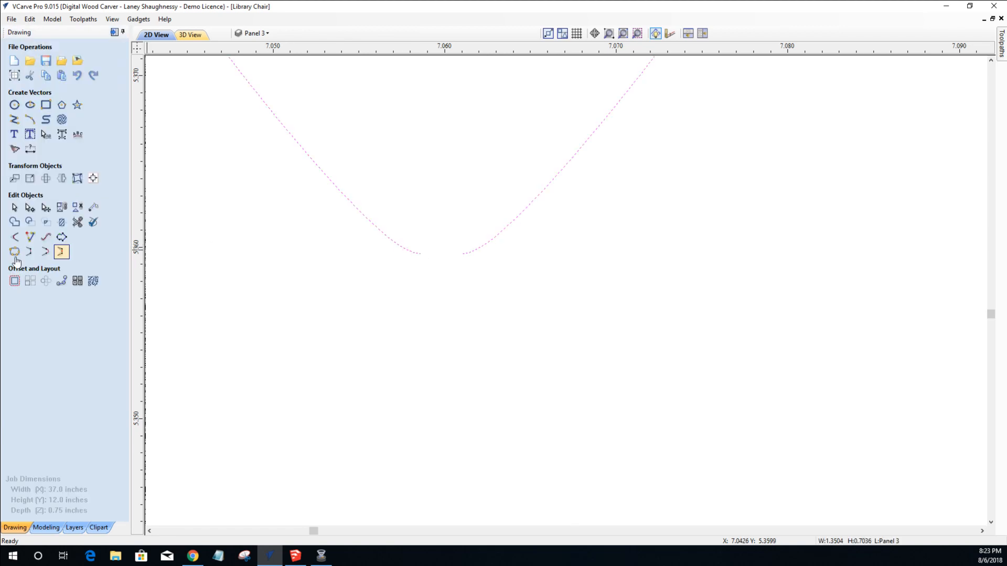
left_click(46, 254)
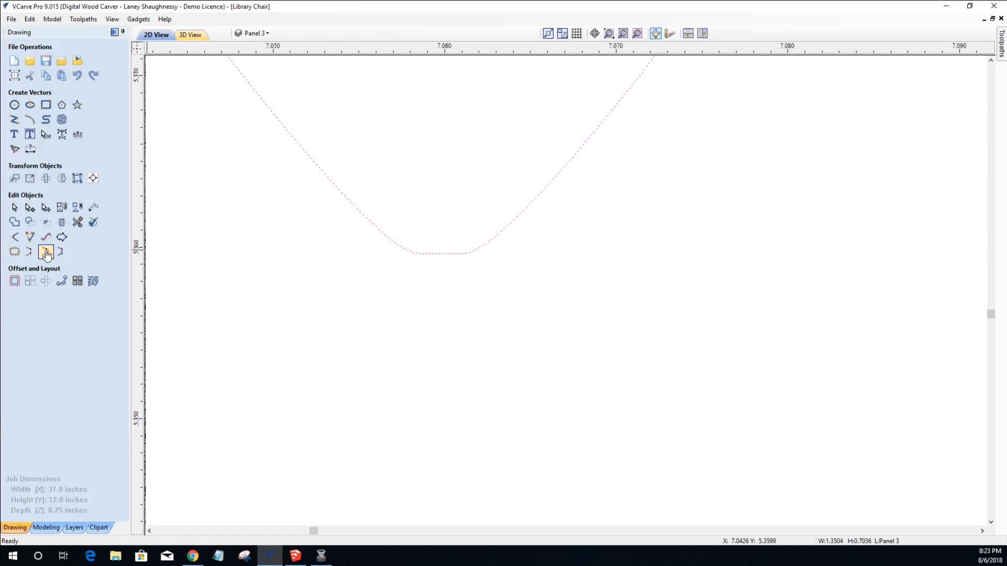
left_click(30, 208)
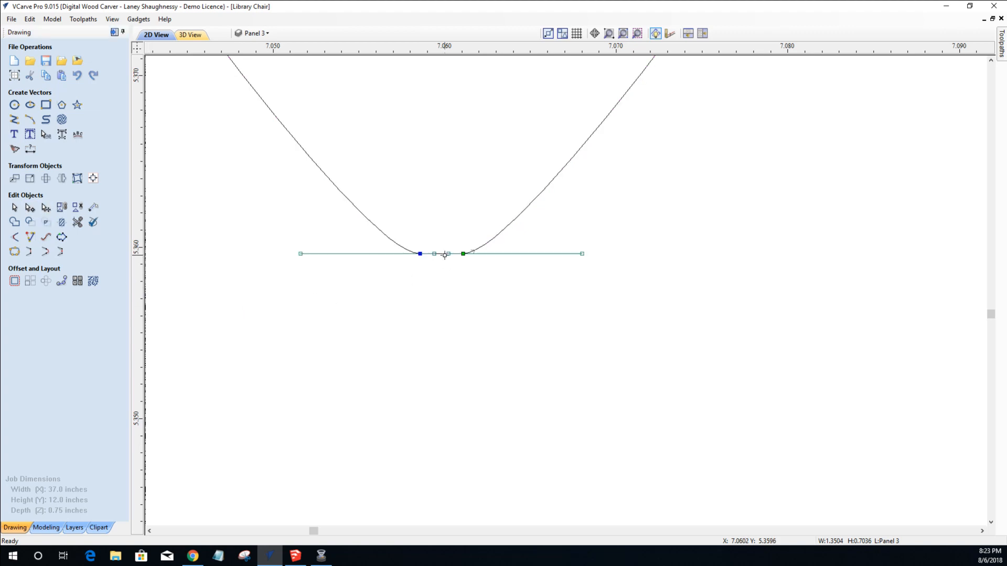
left_click_drag(436, 264, 451, 261)
left_click(454, 318)
Select all the carving's vectors inside the scalloped panel and inspect the pointed end of the long upper bar.
scroll(455, 318, "down", 2)
scroll(453, 318, "down", 10)
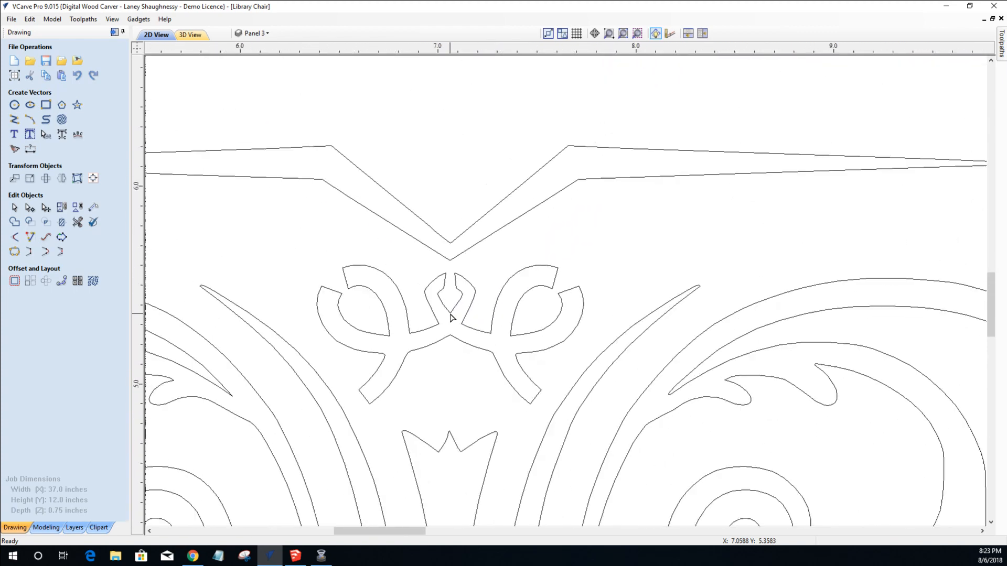
scroll(450, 318, "down", 6)
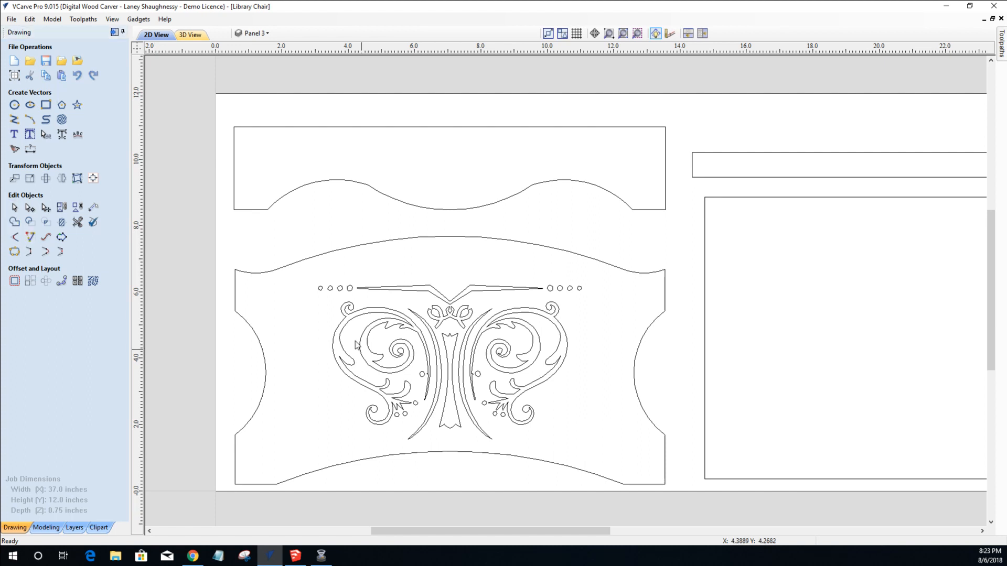
left_click_drag(300, 237, 636, 480)
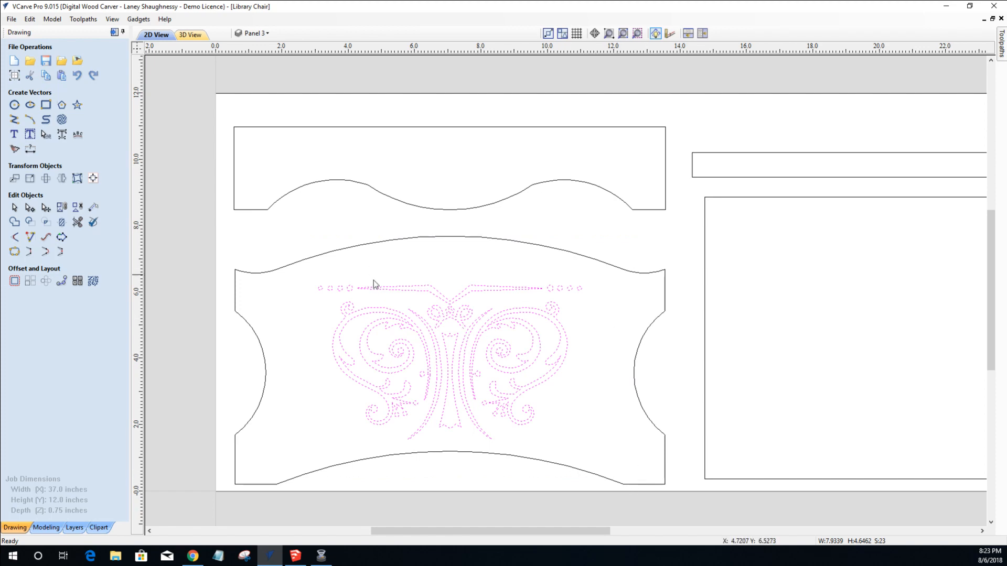
scroll(386, 302, "up", 5)
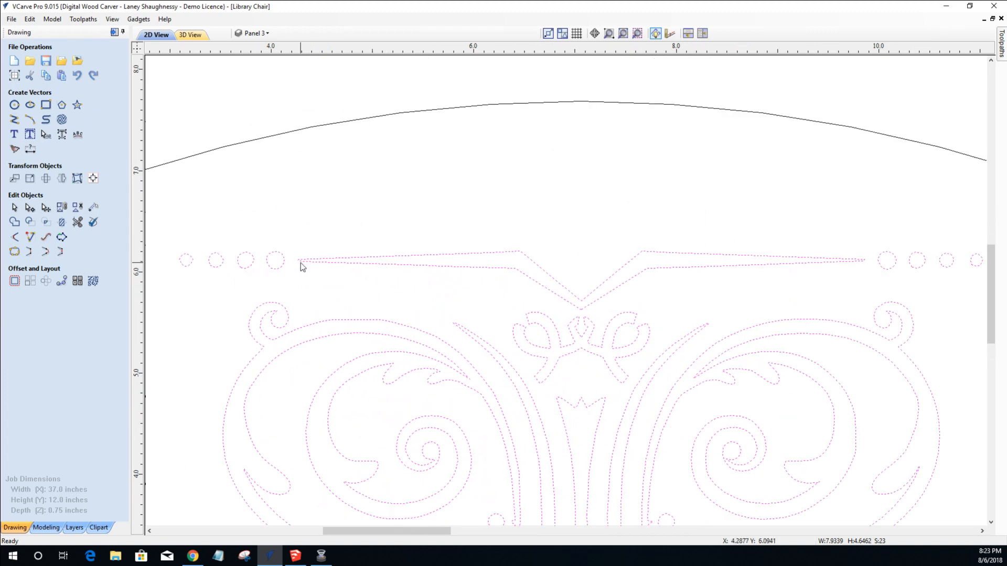
scroll(300, 263, "up", 6)
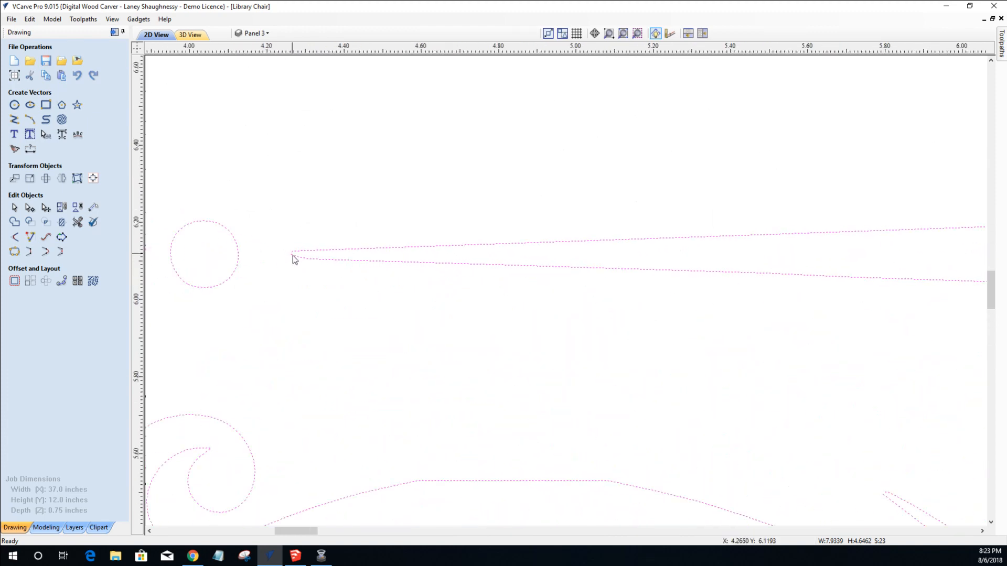
scroll(299, 257, "down", 6)
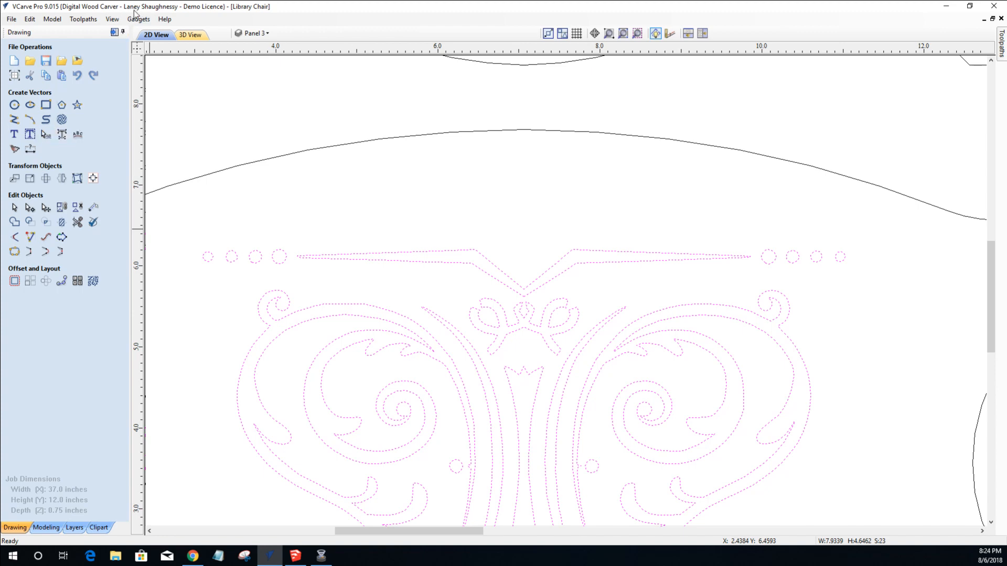
Calculate a 2D profile toolpath on the inside of the selected carving vectors with the 0.25 inch end mill and 0.75 inch cut depth.
left_click(114, 32)
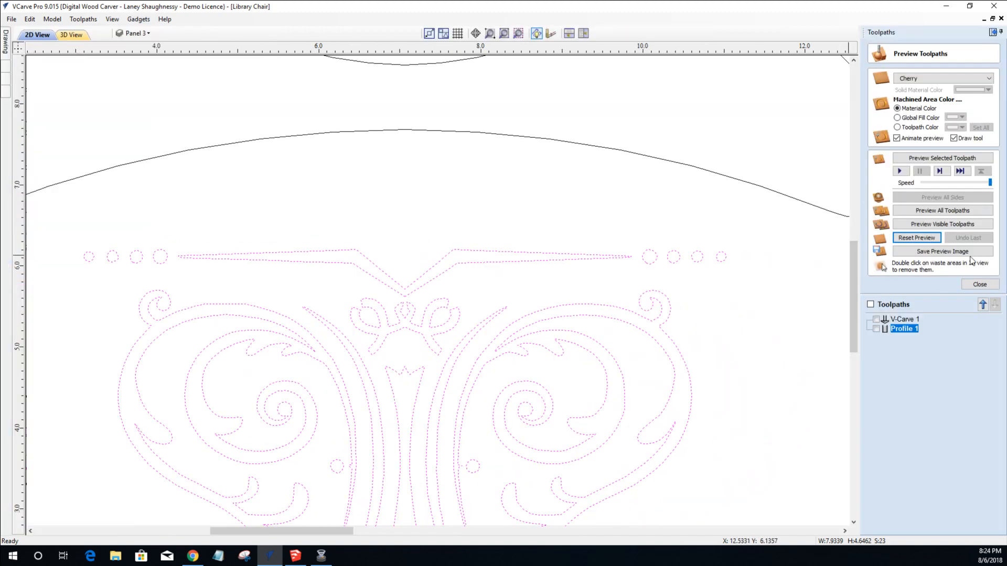
left_click(979, 285)
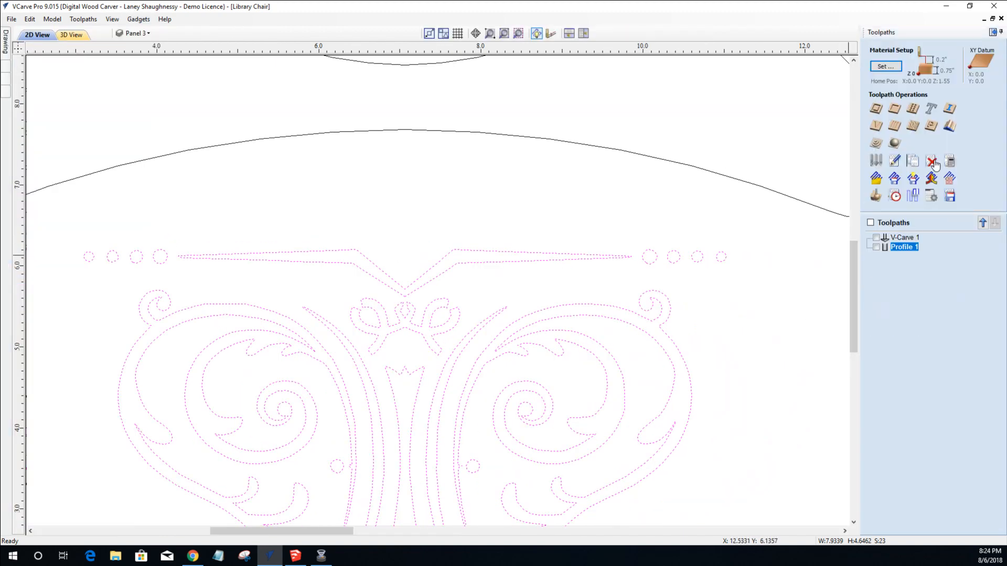
left_click(876, 110)
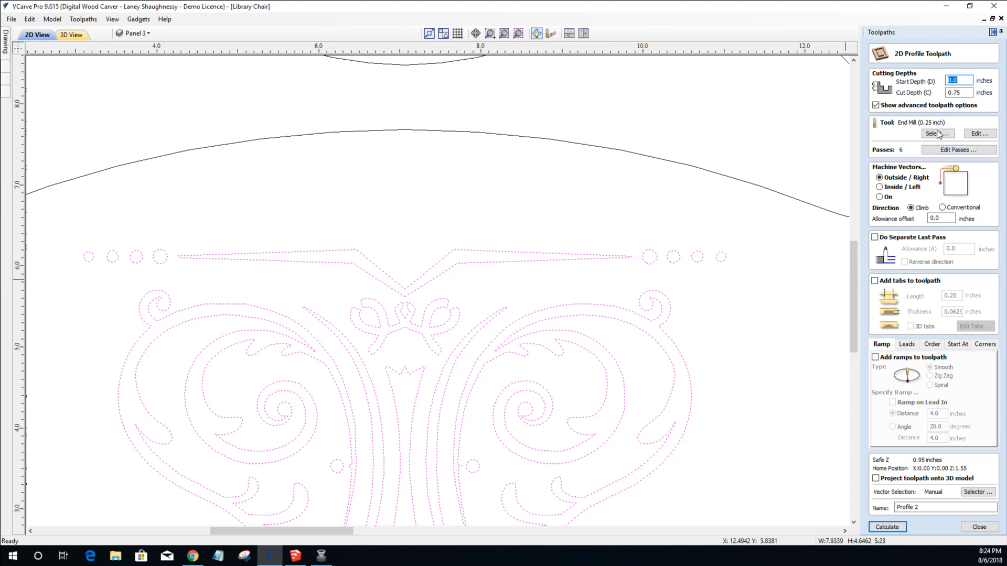
left_click(879, 187)
scroll(710, 328, "down", 4)
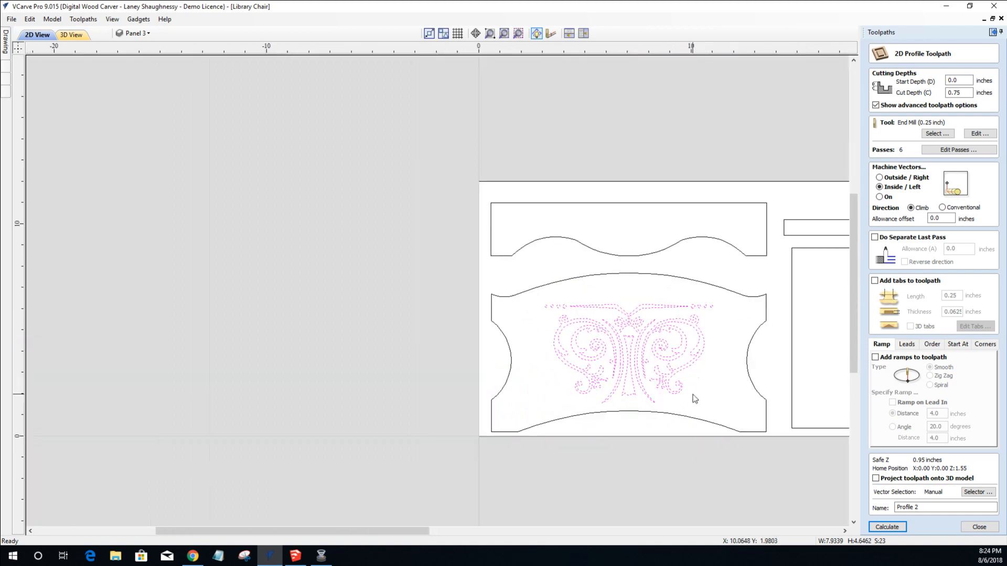
scroll(695, 398, "up", 4)
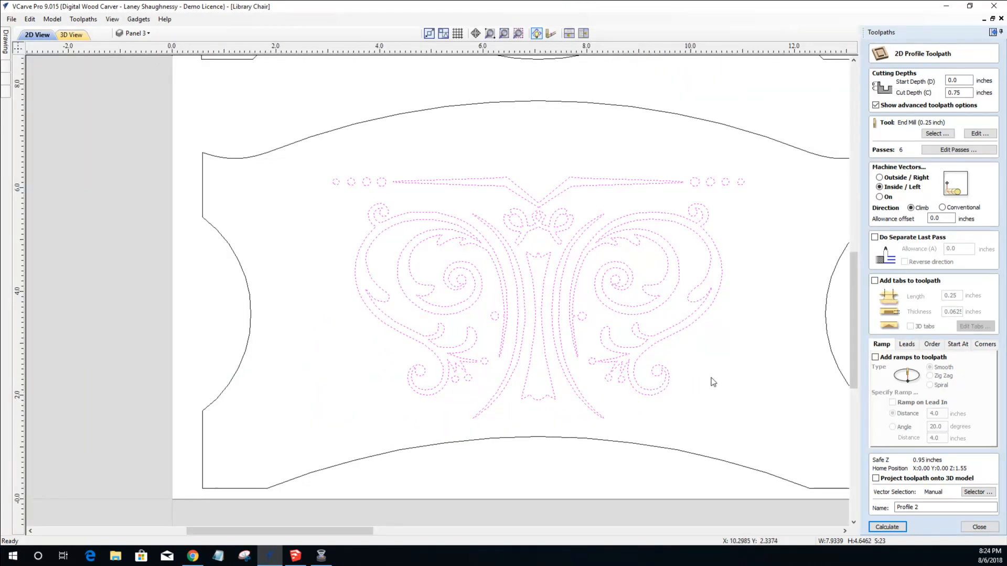
left_click(892, 528)
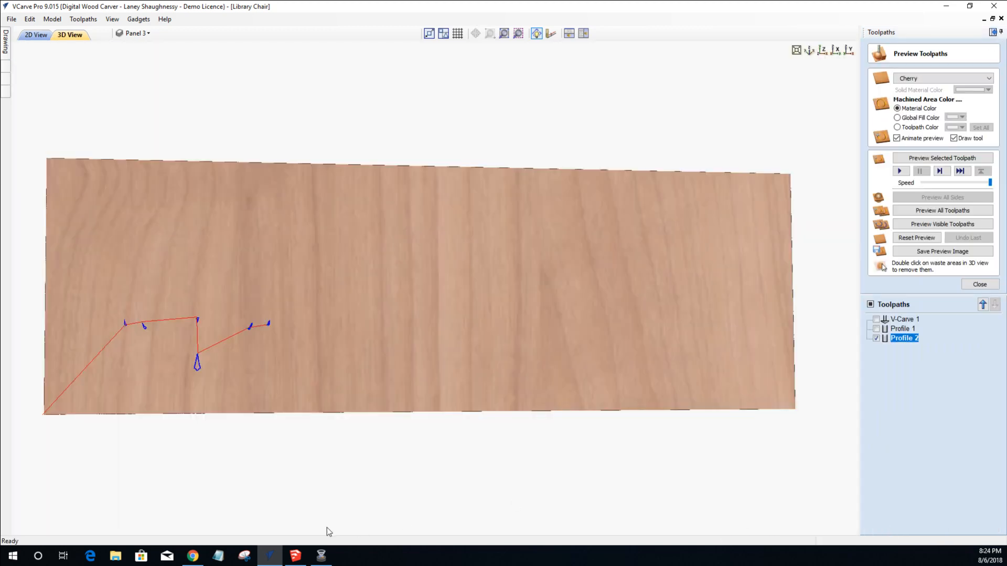
Examine in the 3D and 2D views which parts of the carving the calculated profile toolpath reaches.
scroll(200, 349, "up", 3)
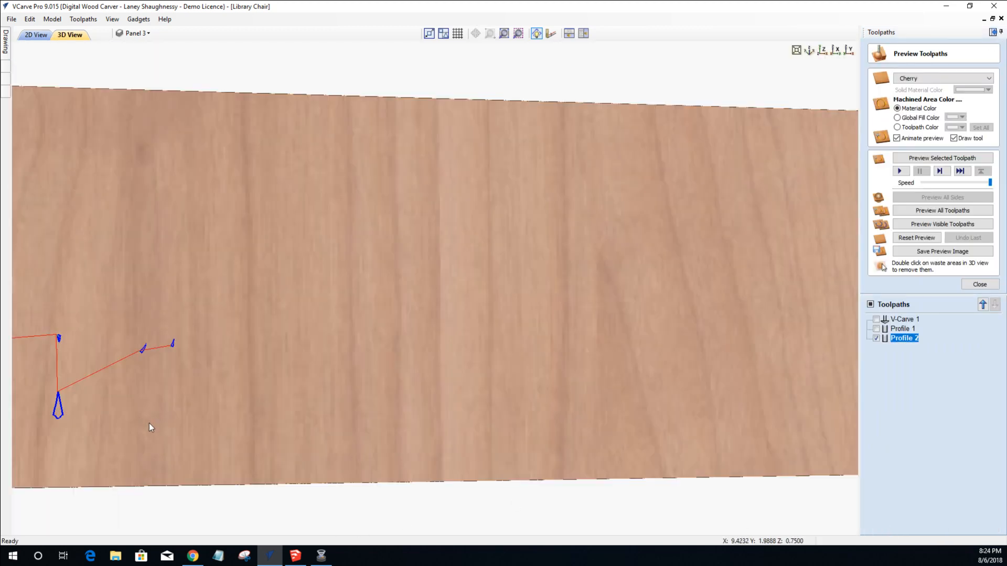
scroll(149, 425, "down", 1)
scroll(42, 295, "up", 2)
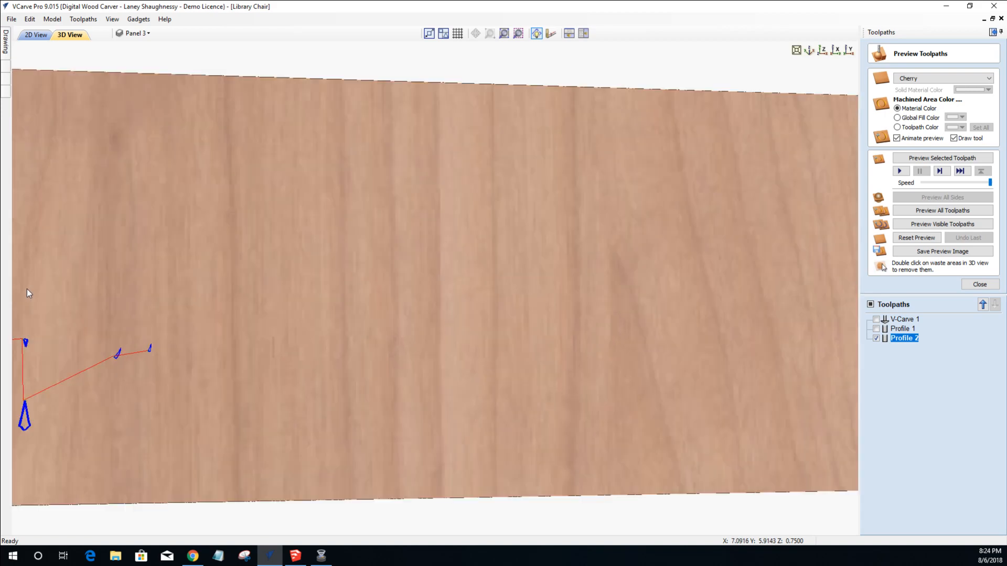
scroll(27, 288, "down", 3)
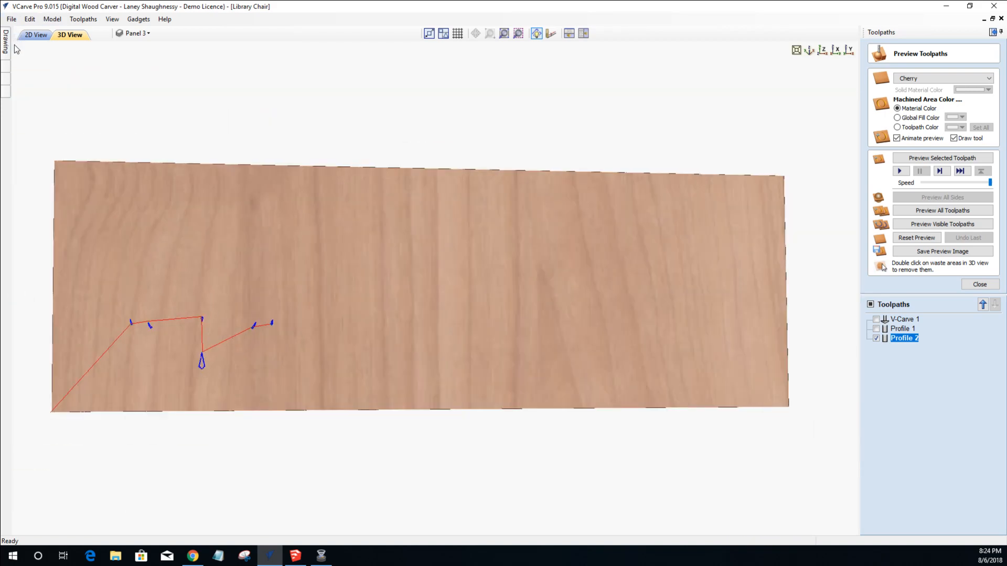
left_click(30, 35)
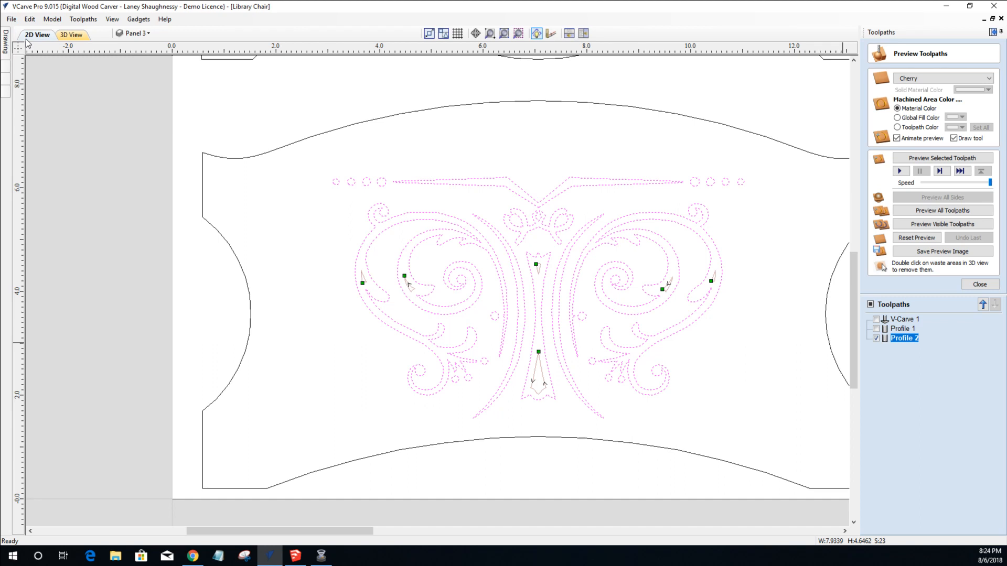
left_click(360, 329)
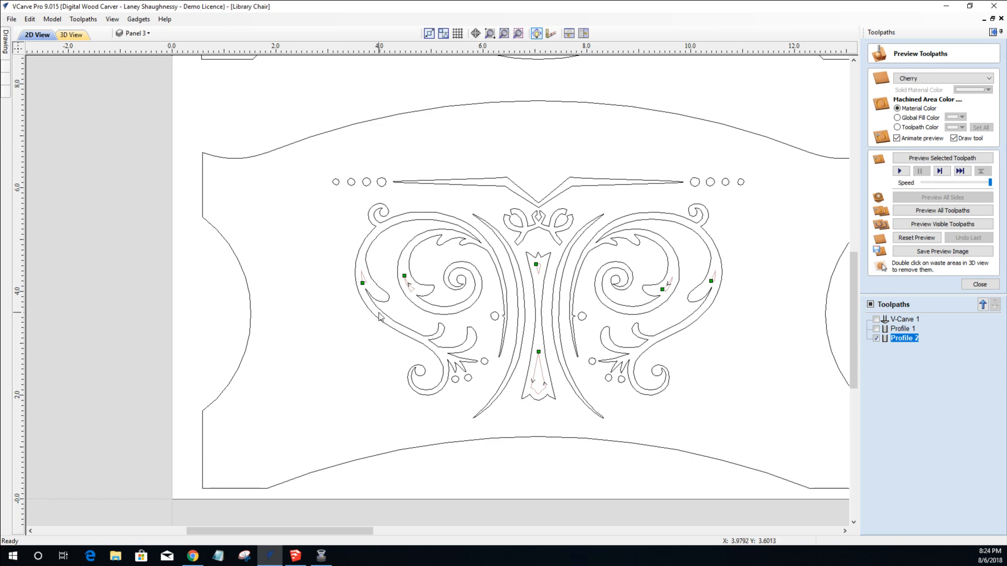
scroll(362, 324, "up", 4)
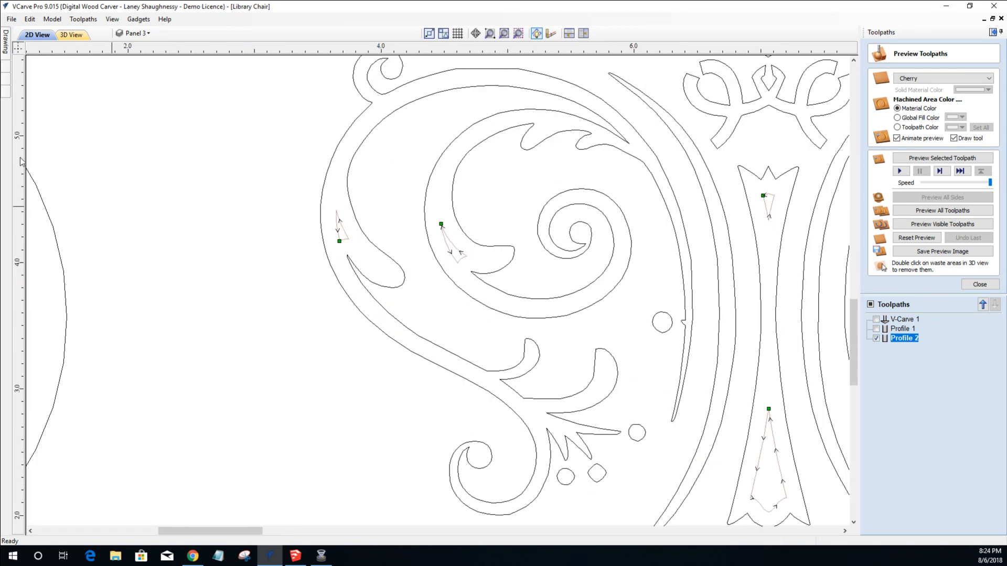
Measure the width of the narrow outer scroll band on the carving's left half.
mouse_move(4, 40)
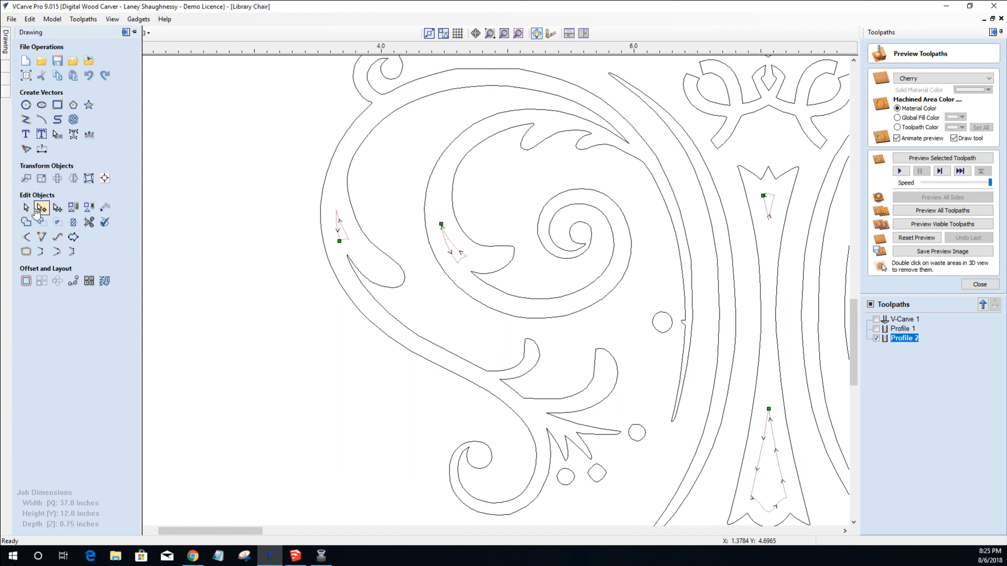
left_click(101, 207)
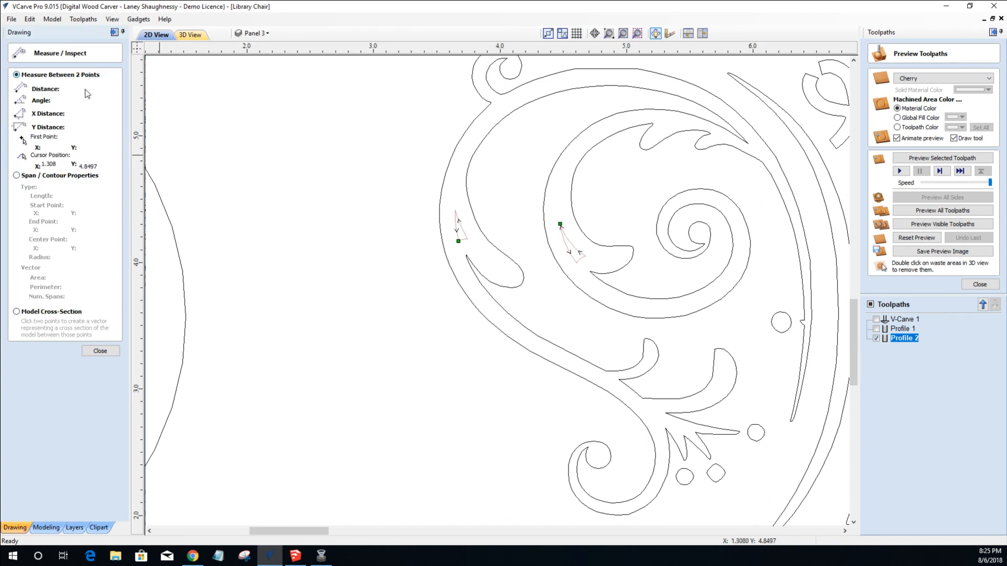
left_click(511, 325)
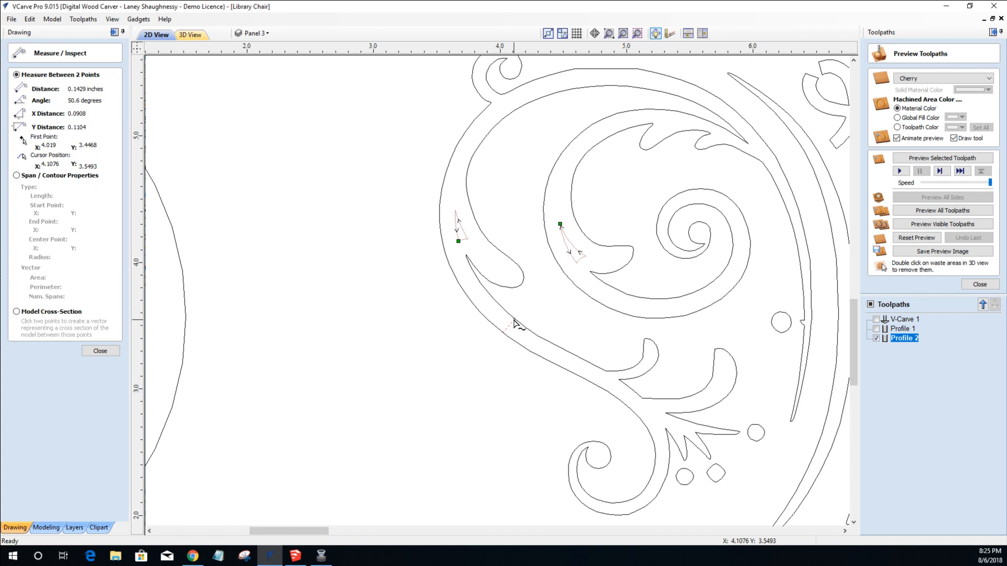
left_click(474, 375)
Change the Profile 2 toolpath's tool to End Mill (0.125 inch) and recalculate it.
double_click(903, 341)
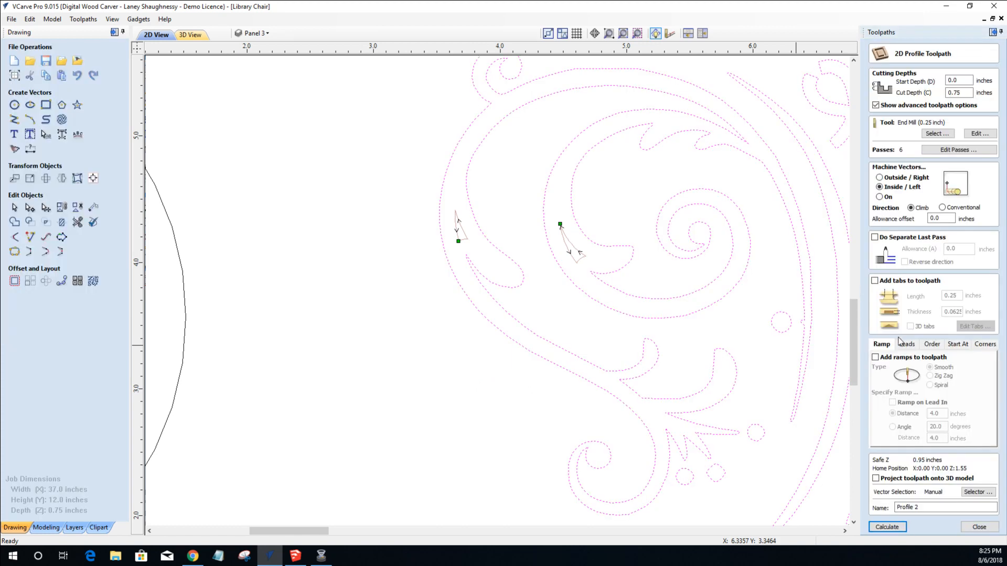
scroll(481, 245, "down", 6)
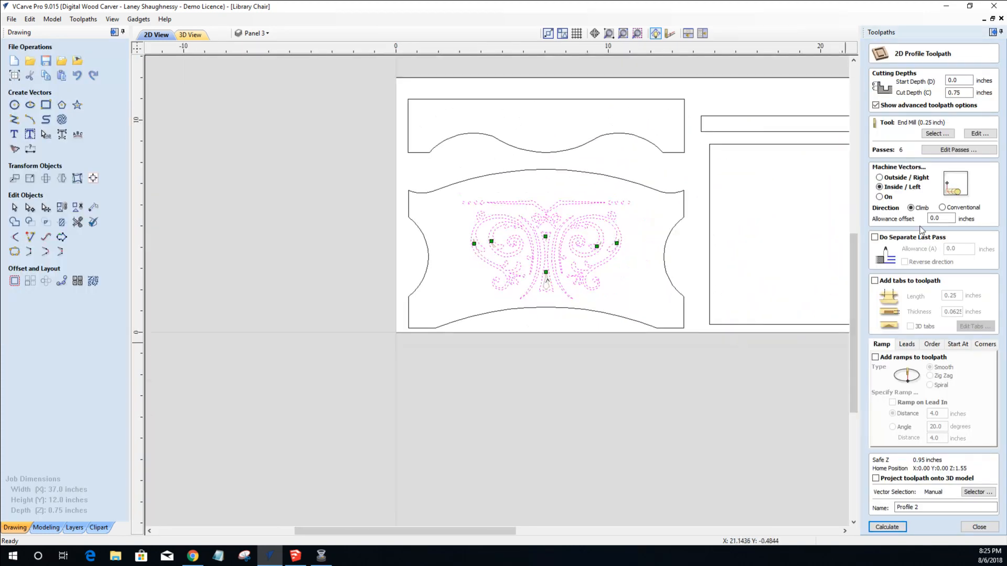
left_click(934, 135)
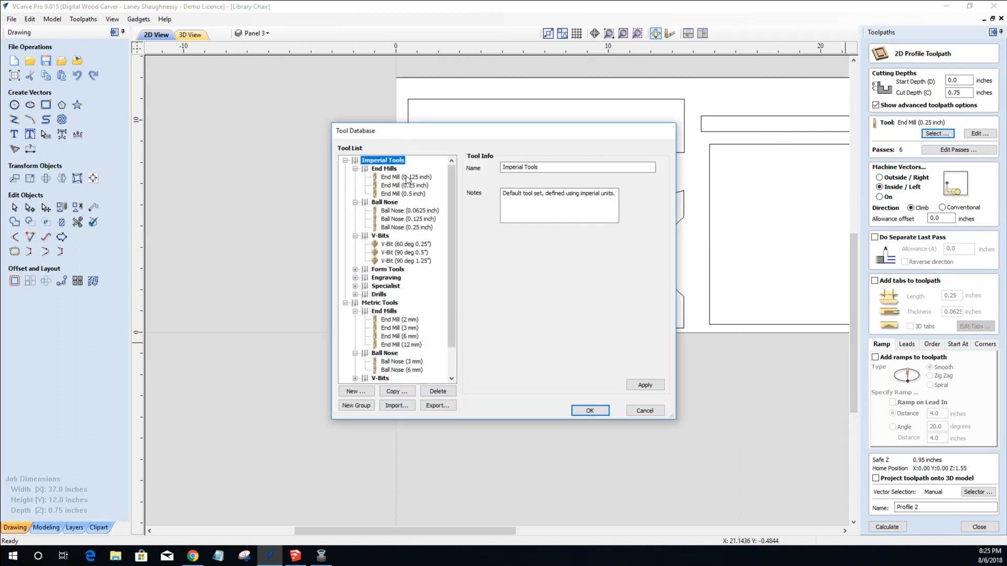
left_click(404, 178)
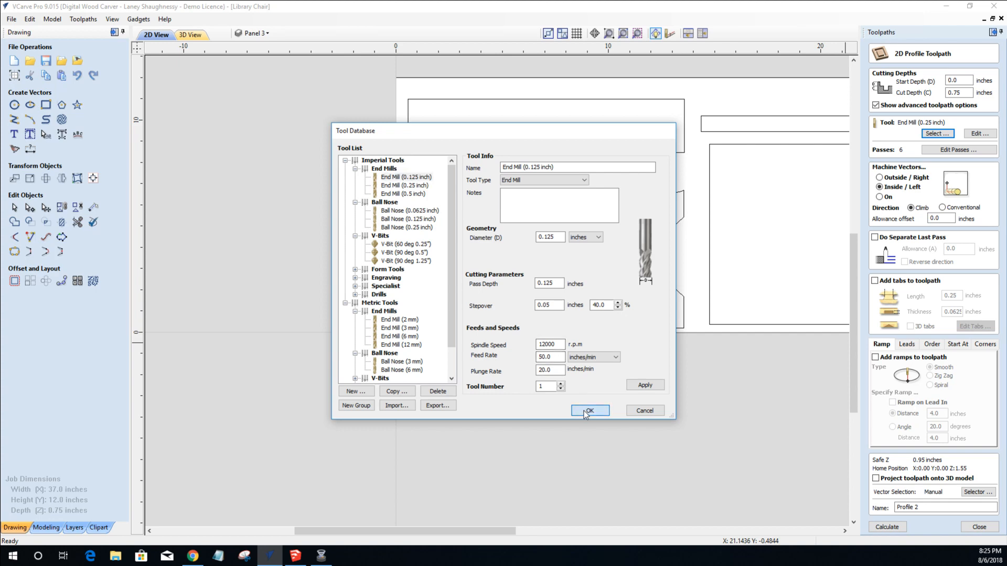
left_click(590, 411)
left_click(885, 527)
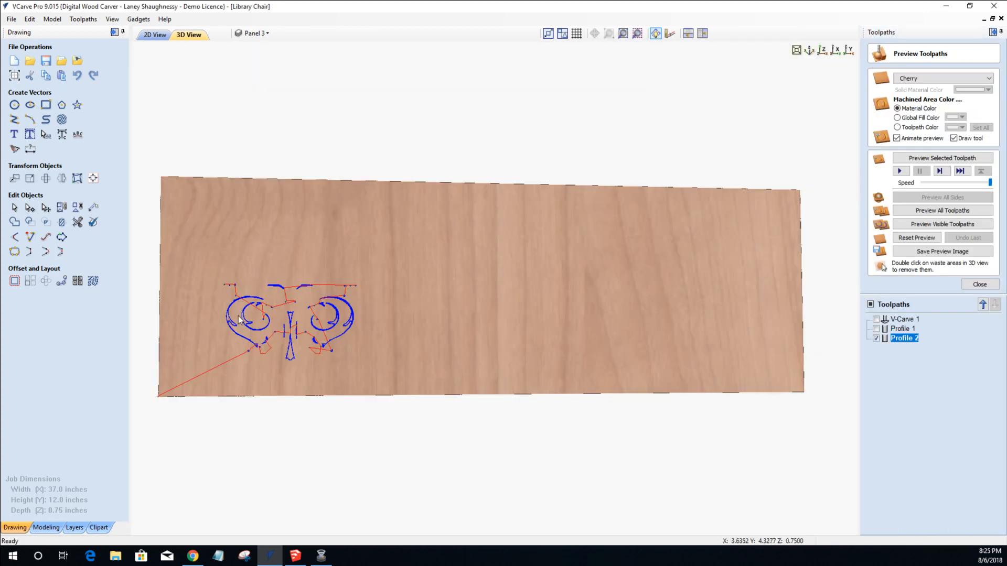
Examine the recalculated carving toolpath in 3D and simulate the cut of Profile 2 in the material.
scroll(239, 317, "up", 3)
scroll(237, 317, "down", 3)
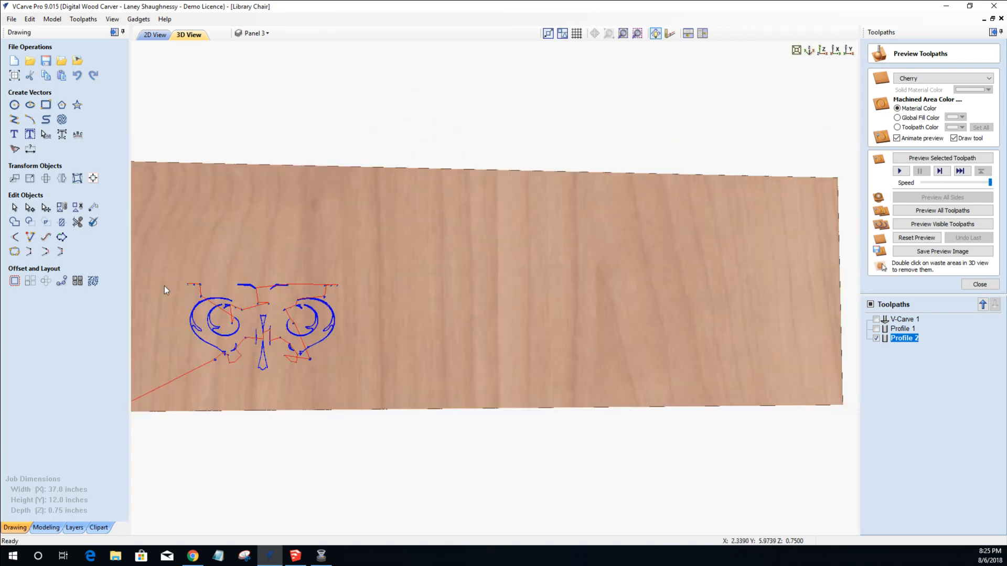
scroll(165, 277, "up", 3)
scroll(158, 281, "down", 2)
middle_click_drag(223, 268, 465, 237)
scroll(463, 360, "up", 4)
middle_click_drag(436, 344, 355, 341)
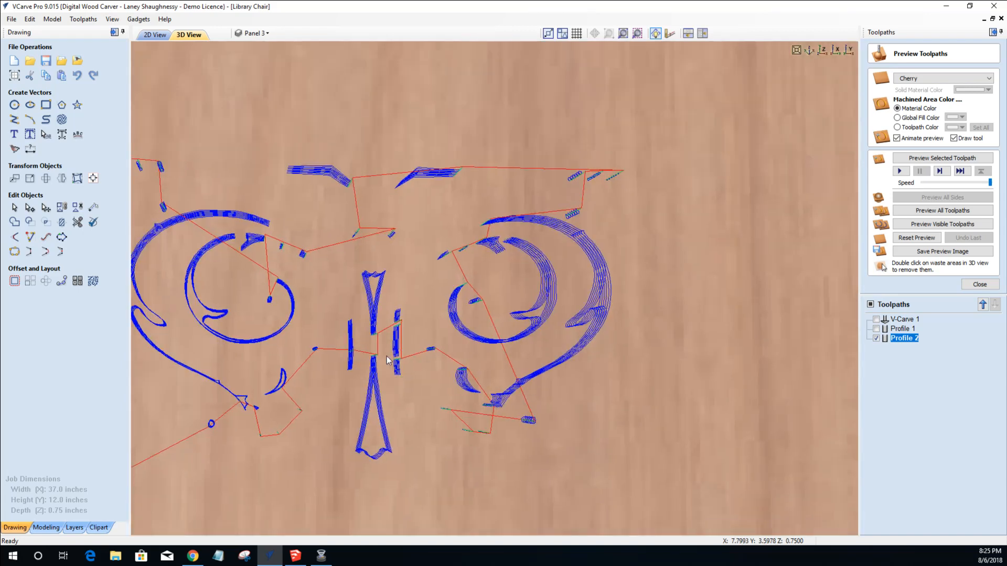
scroll(277, 335, "down", 2)
middle_click_drag(204, 337, 200, 349)
left_click_drag(201, 349, 206, 362)
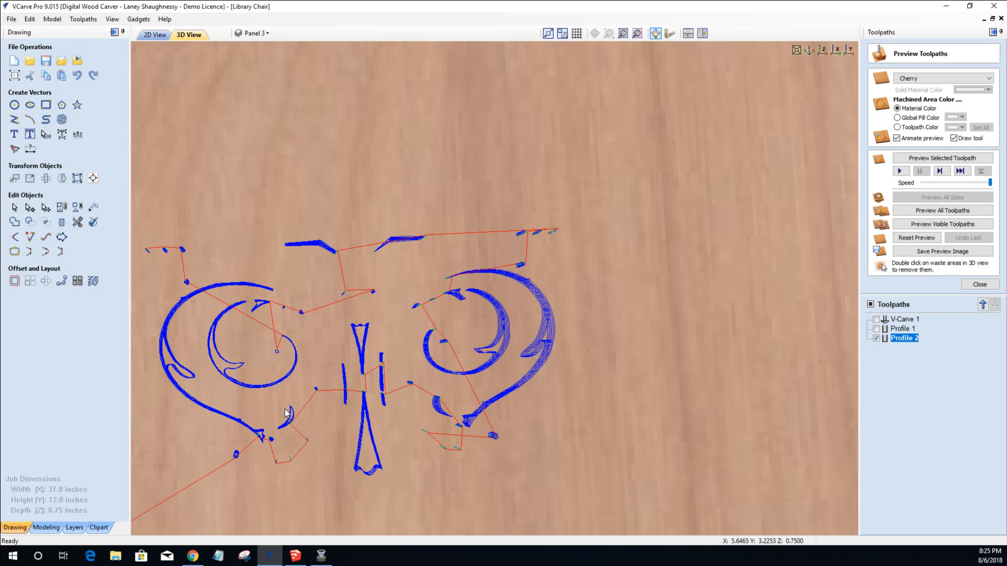
left_click(917, 159)
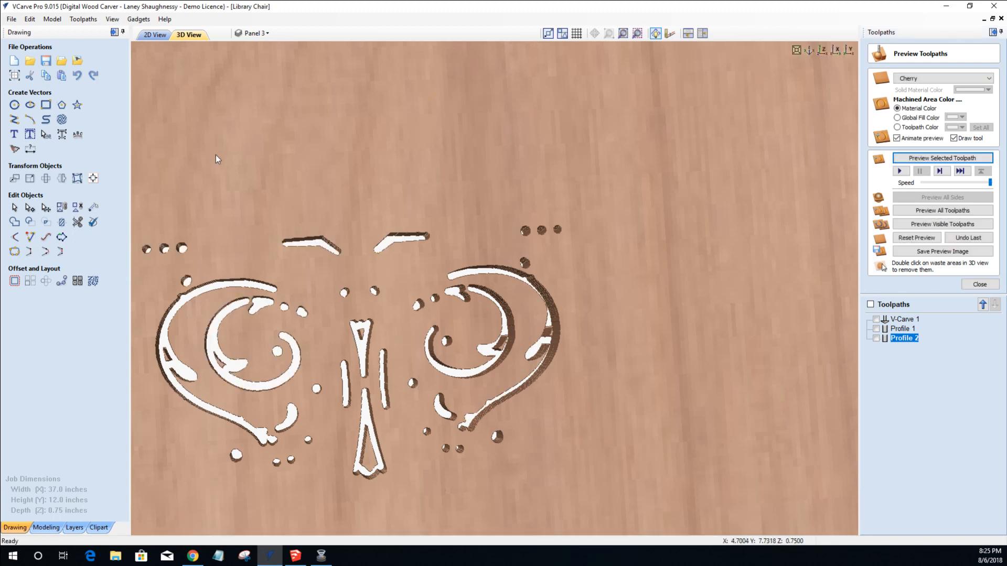
For Profile 2's tool choice, add a tool group named Tapered Ball Nose and place it directly under Imperial Tools, above End Mills.
double_click(893, 340)
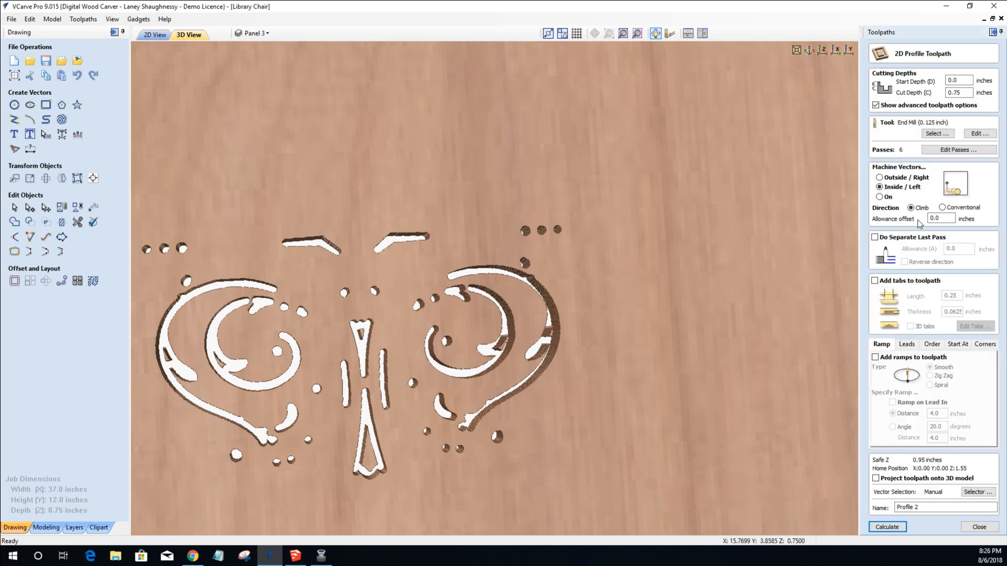
left_click(937, 134)
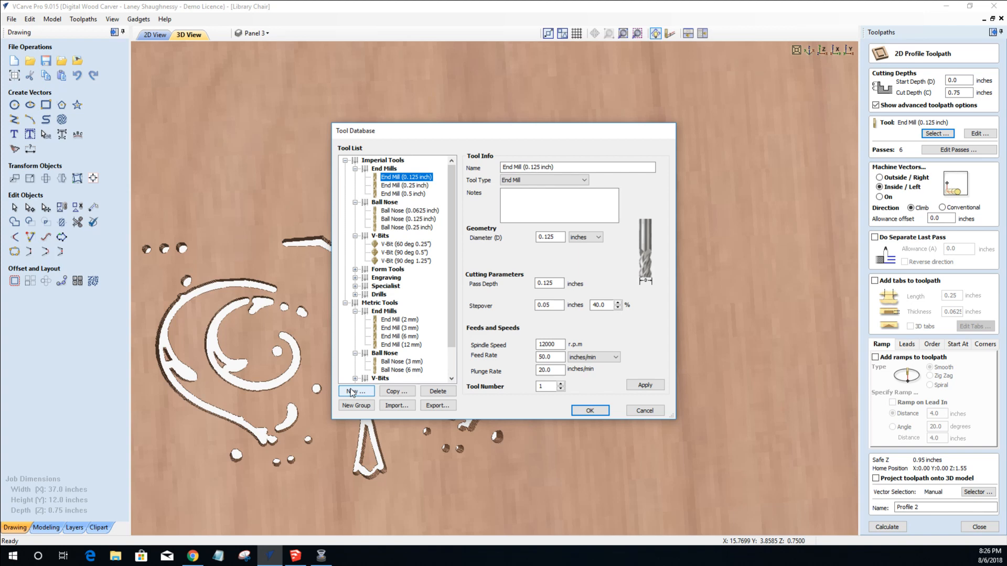
left_click(376, 203)
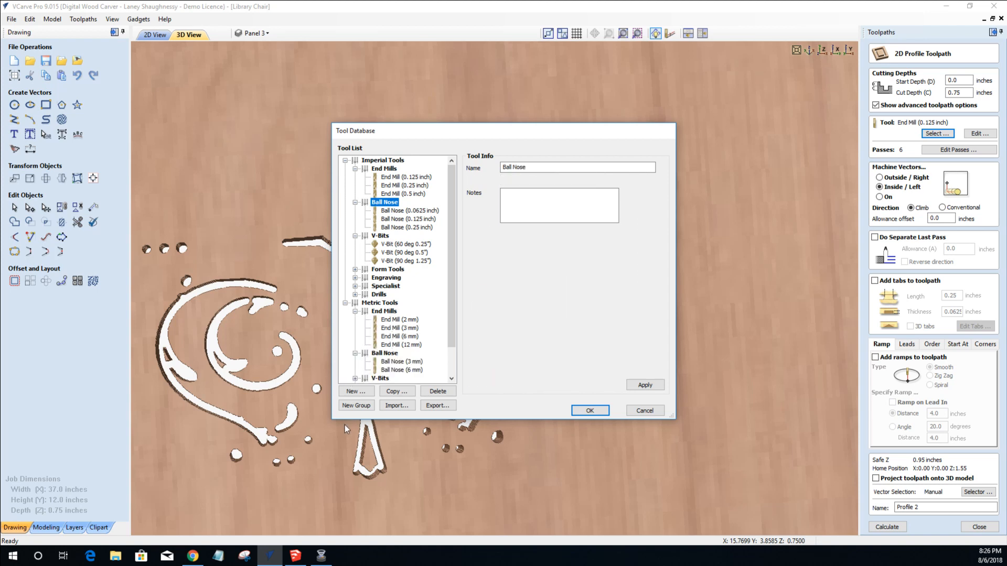
left_click(350, 407)
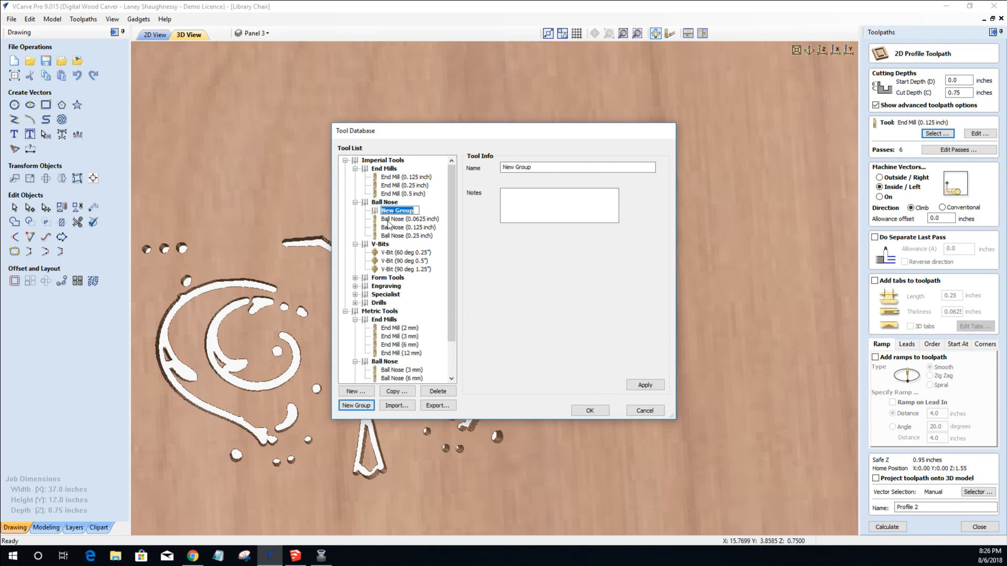
type("TAPERED")
key("BackSpace")
key("BackSpace")
key("BackSpace")
key("BackSpace")
key("BackSpace")
key("BackSpace")
key("BackSpace")
type("Tapered Ball Nose")
key("Return")
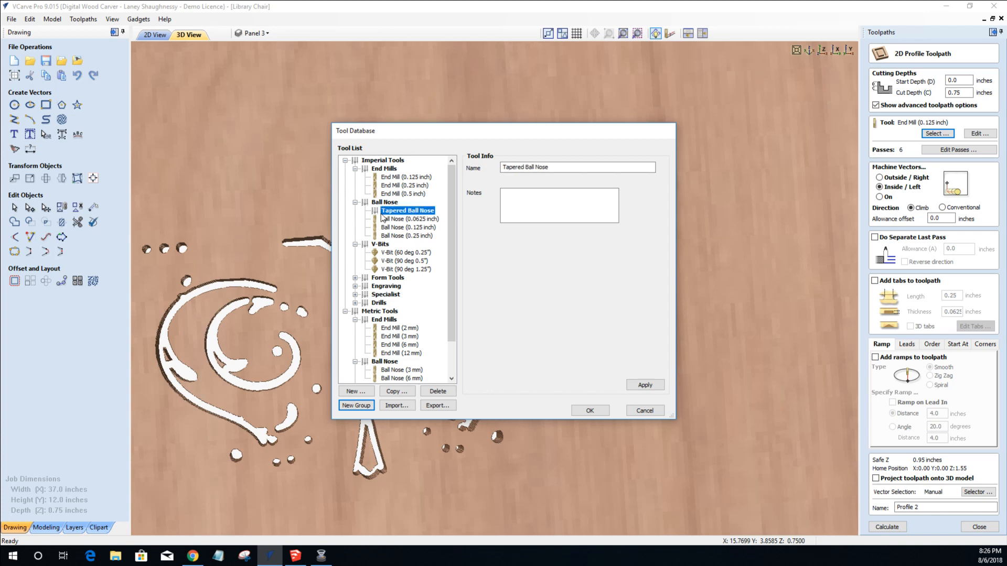
left_click(390, 210)
left_click_drag(378, 212, 368, 167)
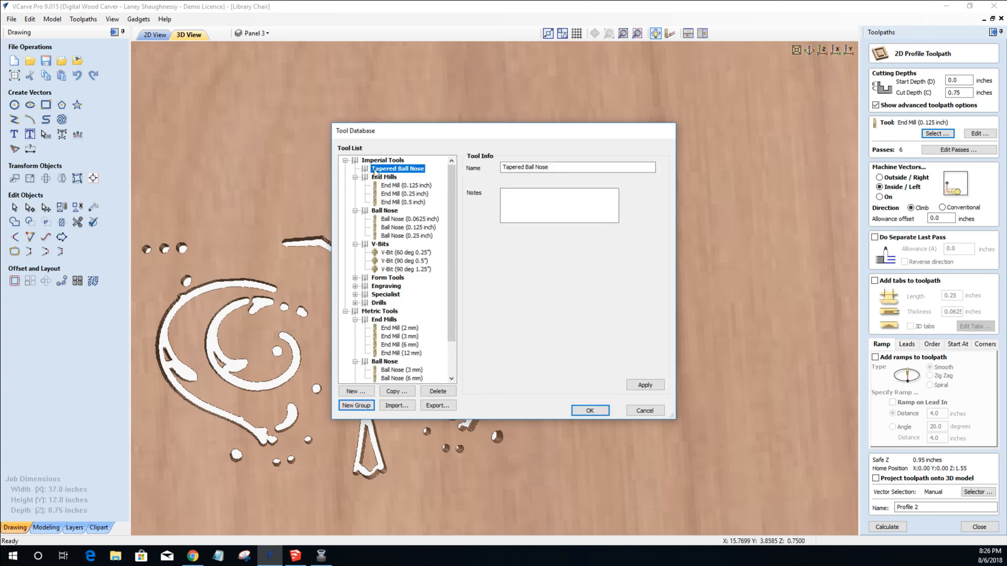
Create a Tapered Ball Nose tool in the new group with 0.25 inch diameter, 6.2 degree side angle and 0.03125 inch tip radius.
left_click(350, 393)
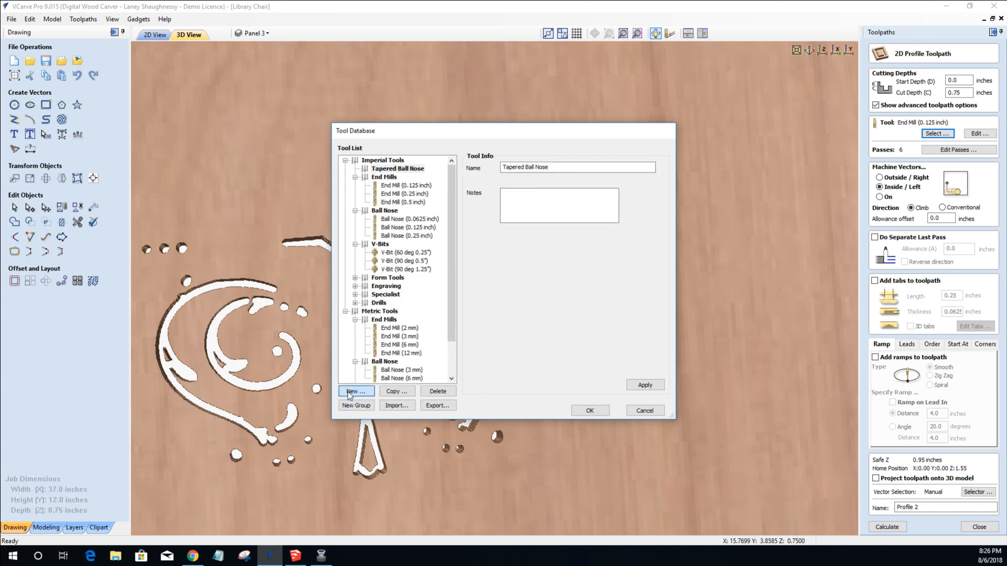
left_click(580, 180)
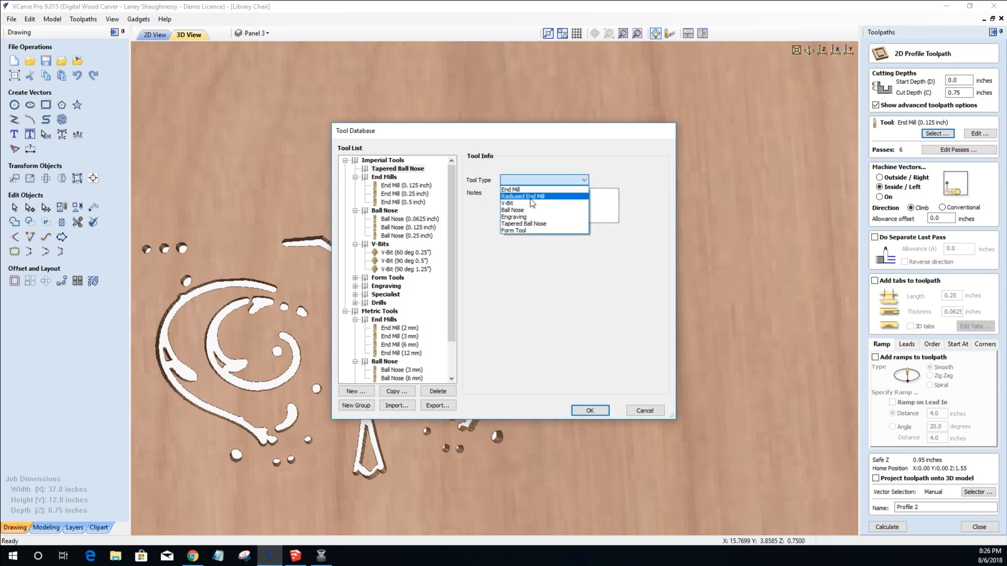
left_click(522, 224)
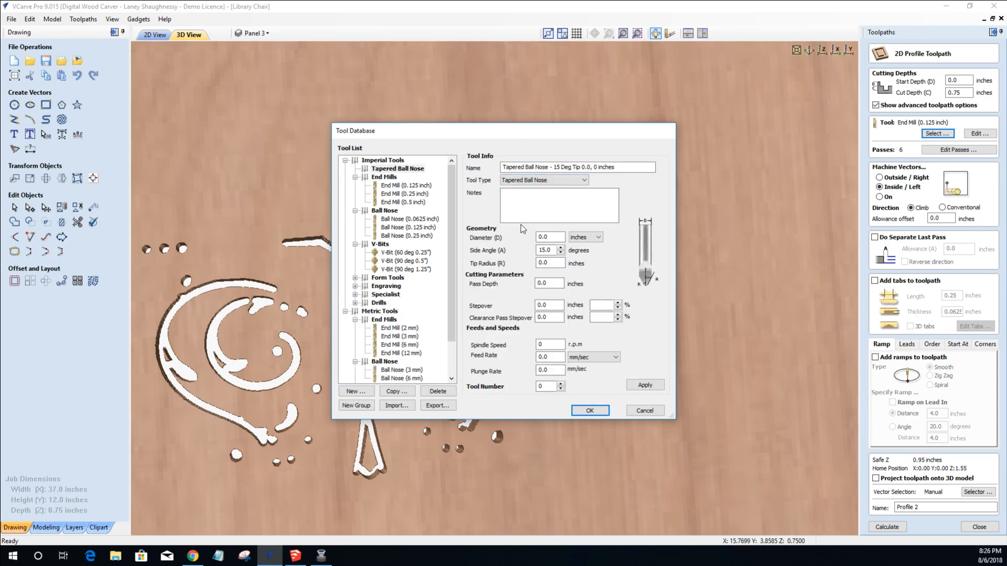
left_click_drag(554, 237, 498, 245)
type(".25")
left_click_drag(554, 251, 531, 254)
type("5")
key("BackSpace")
key("BackSpace")
type("6.2")
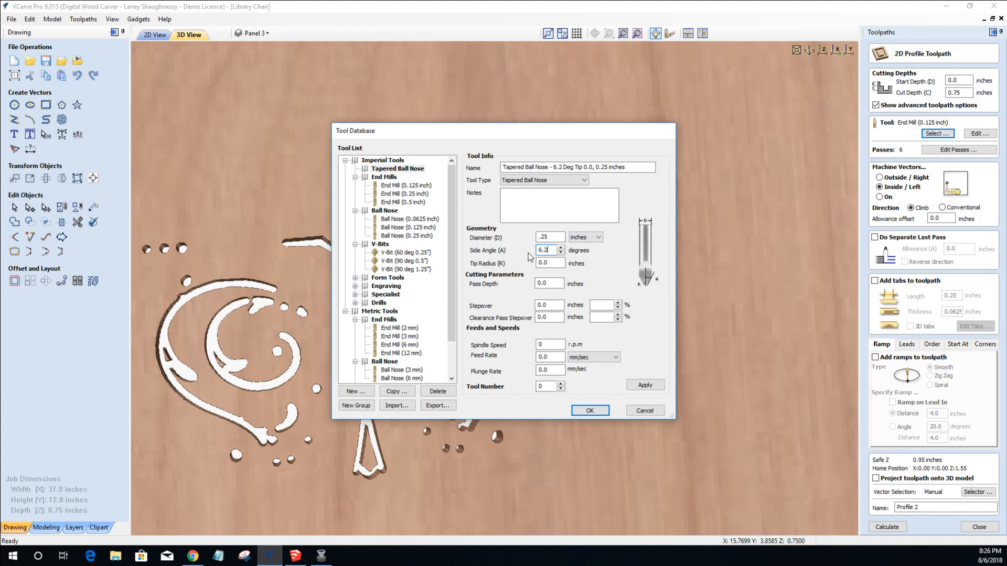
key("Tab")
type(".03125")
Set the new tool's pass depth to 0.125 inches and its stepover to 33.3 percent.
key("Tab")
type(".")
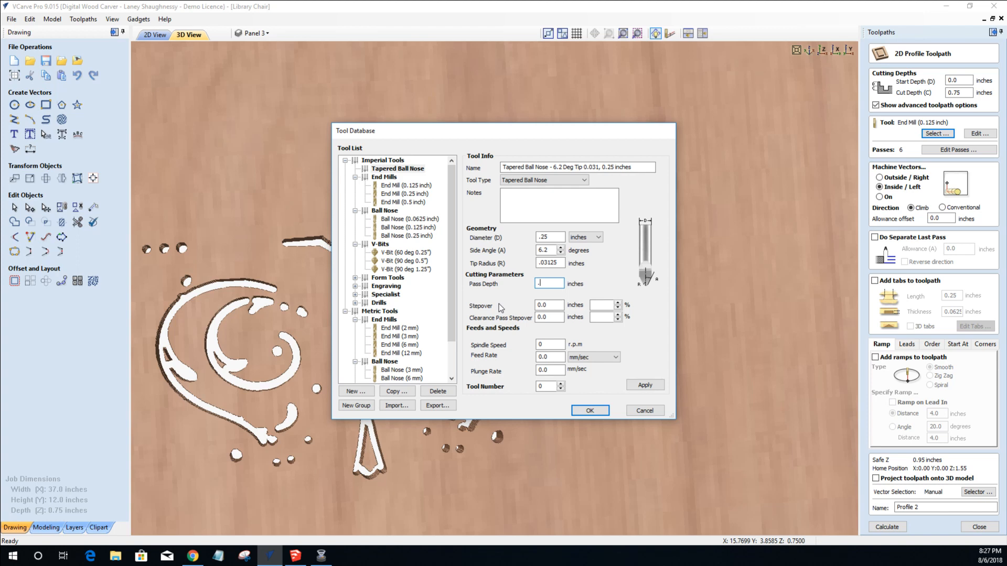
type("125")
left_click(598, 305)
type(".")
type("3")
type("3")
key("BackSpace")
key("BackSpace")
key("BackSpace")
type("33.3")
Set the tool's spindle speed to 22500 rpm, feed rate to 50 inches/min and plunge rate to 20 inches/min, and apply the settings.
double_click(551, 345)
type("22500")
left_click(593, 357)
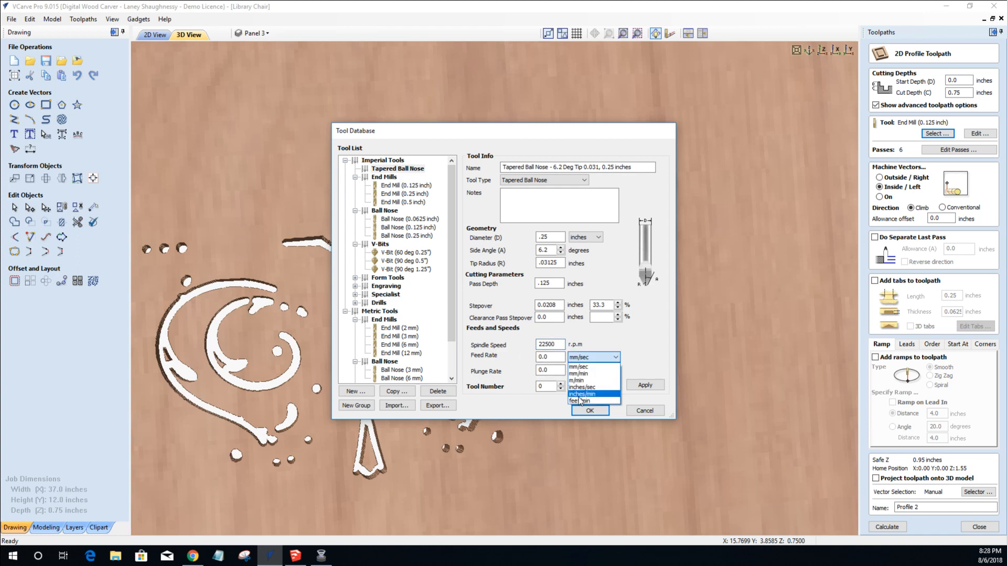
left_click(579, 395)
left_click_drag(548, 357, 503, 355)
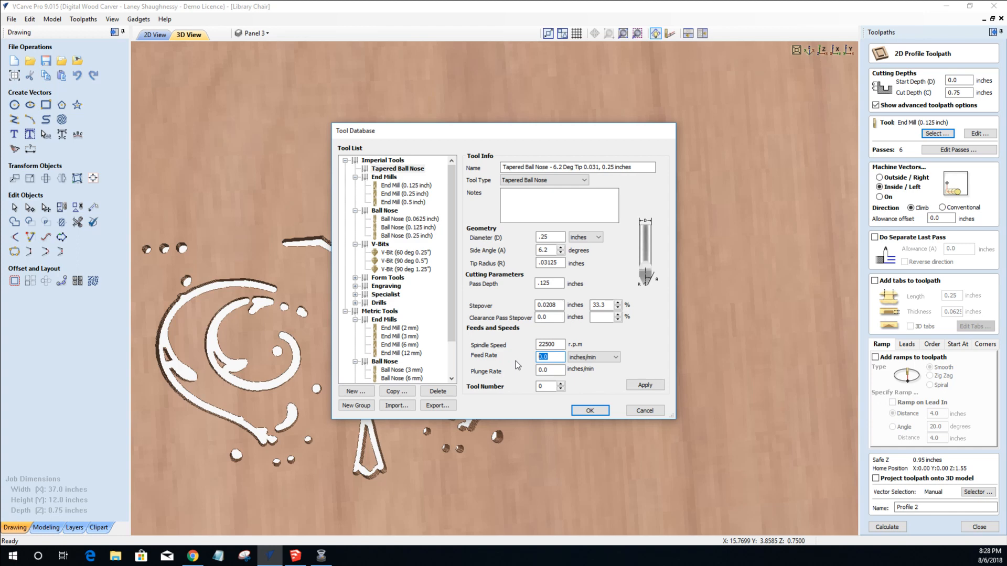
key("Tab")
left_click(636, 387)
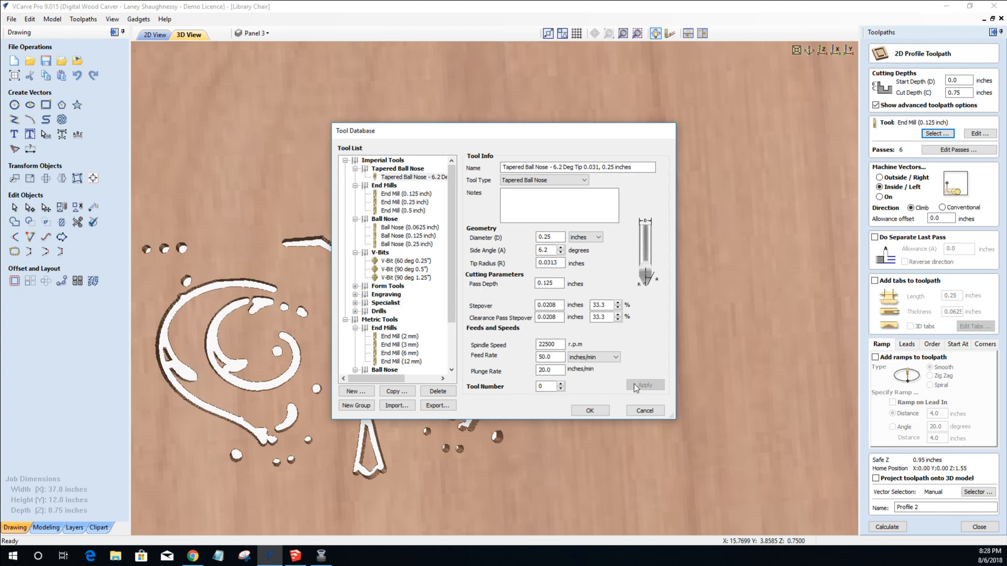
Assign the new 6.2 degree tapered ball nose tool to the Profile 2 toolpath and recalculate it.
left_click(589, 411)
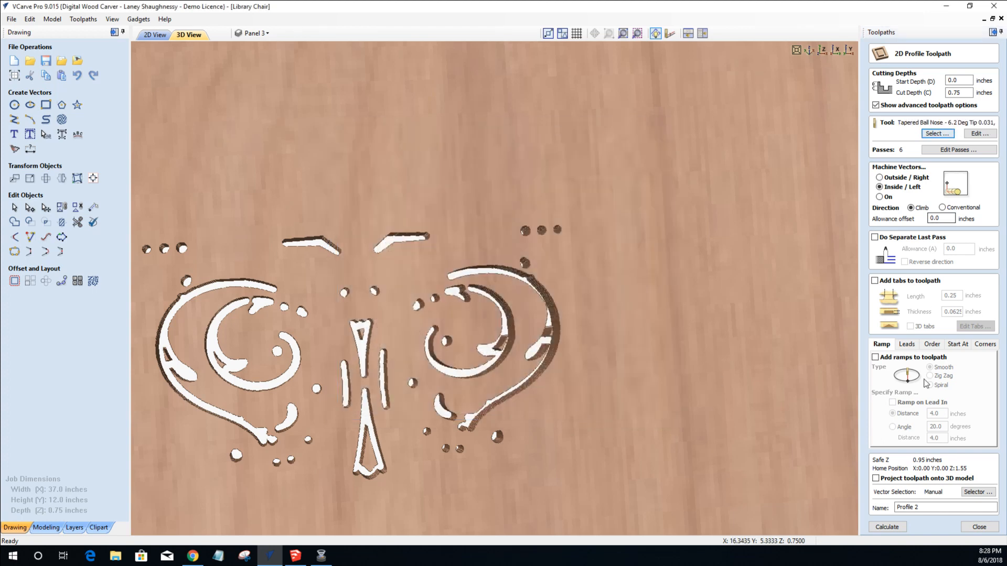
left_click(887, 527)
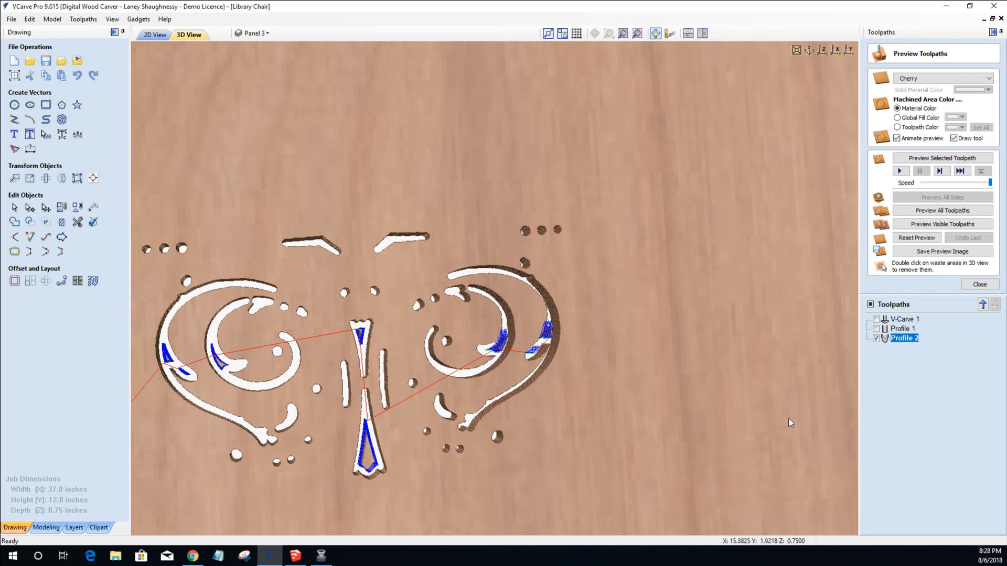
left_click(154, 37)
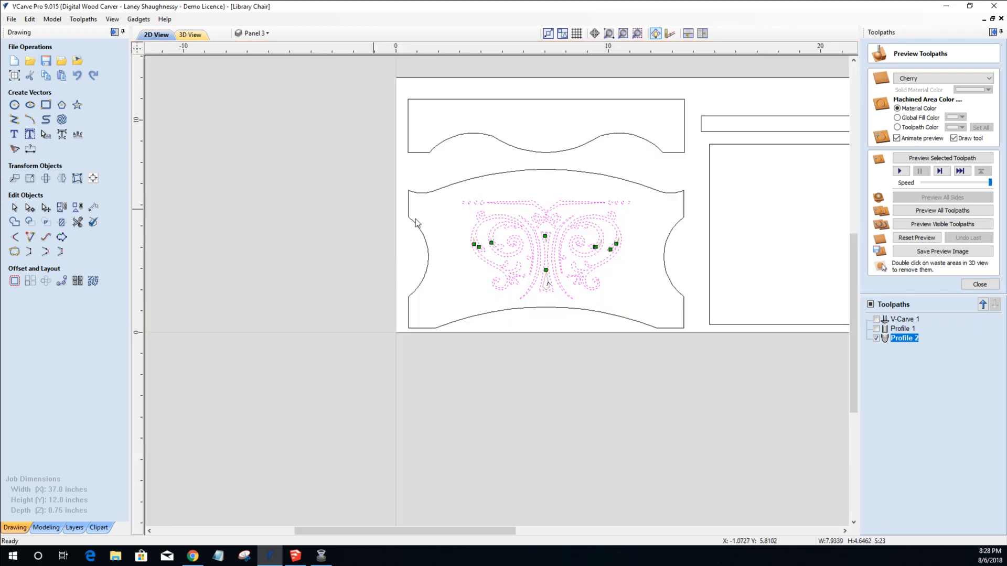
scroll(548, 205, "up", 1)
scroll(546, 199, "up", 1)
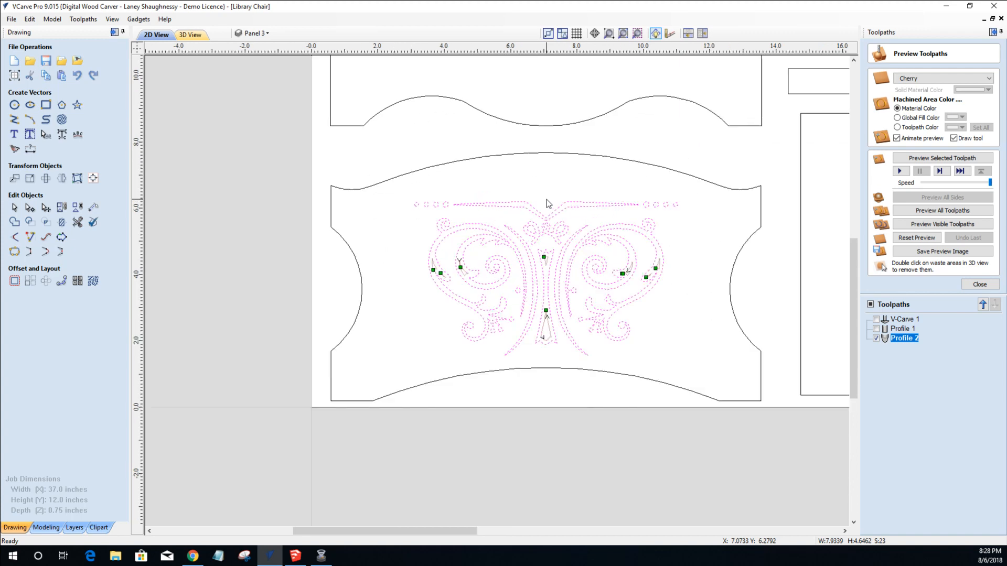
double_click(901, 341)
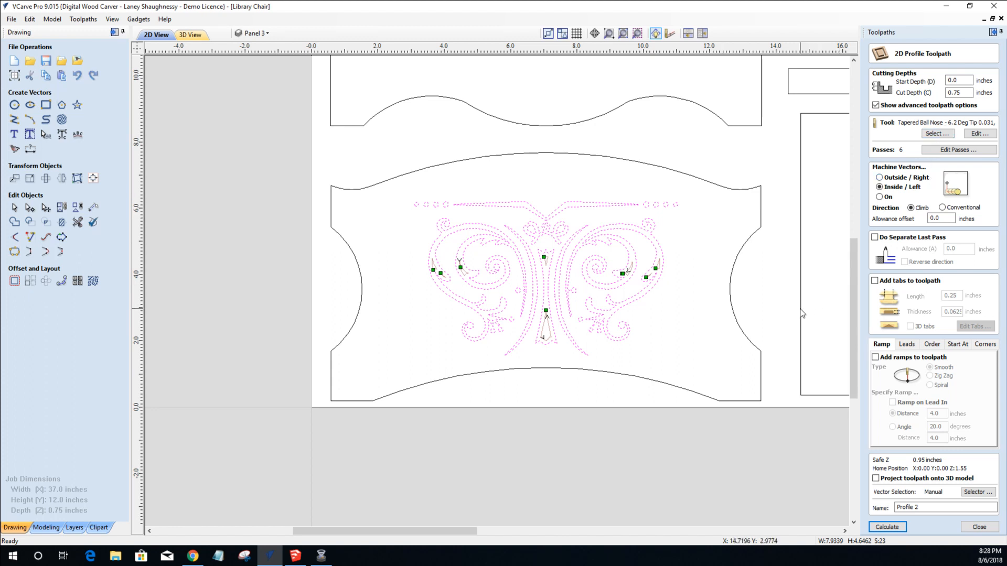
left_click(881, 527)
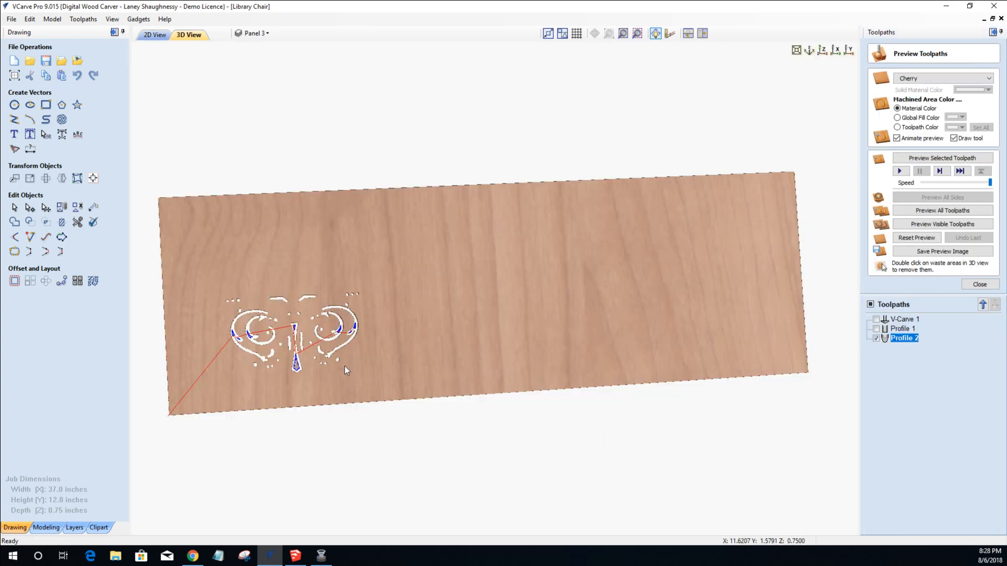
Examine which carving details the recalculated Profile 2 toolpath covers in 3D and 2D, and review the geometry of its tapered ball nose tool.
scroll(262, 329, "up", 5)
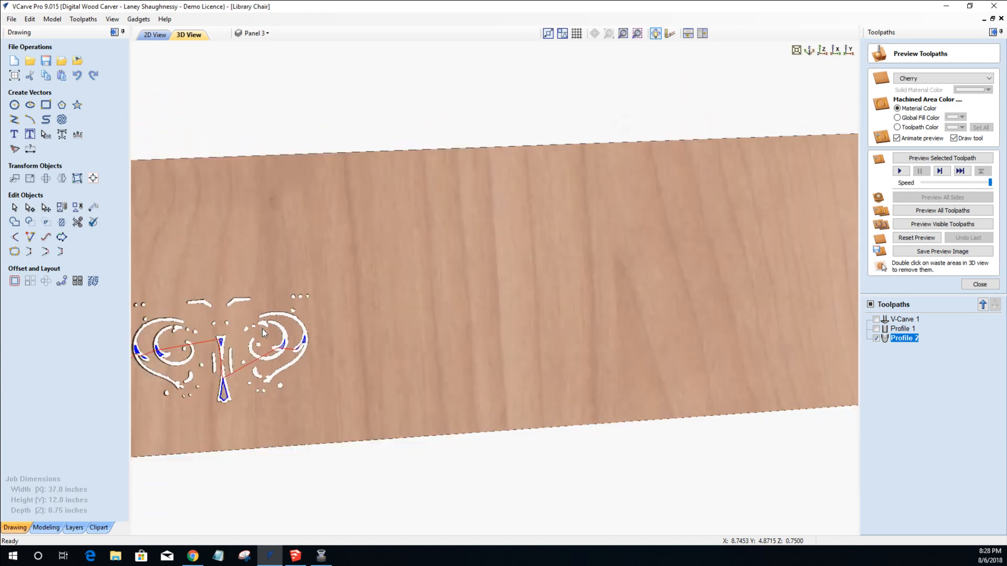
scroll(258, 330, "down", 4)
scroll(241, 336, "up", 2)
middle_click_drag(241, 335, 337, 286)
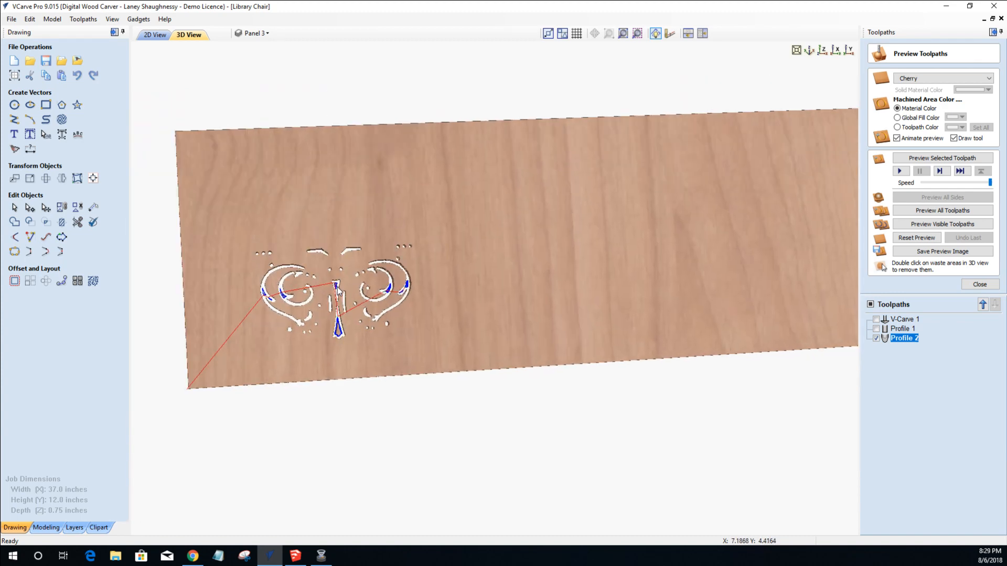
double_click(899, 341)
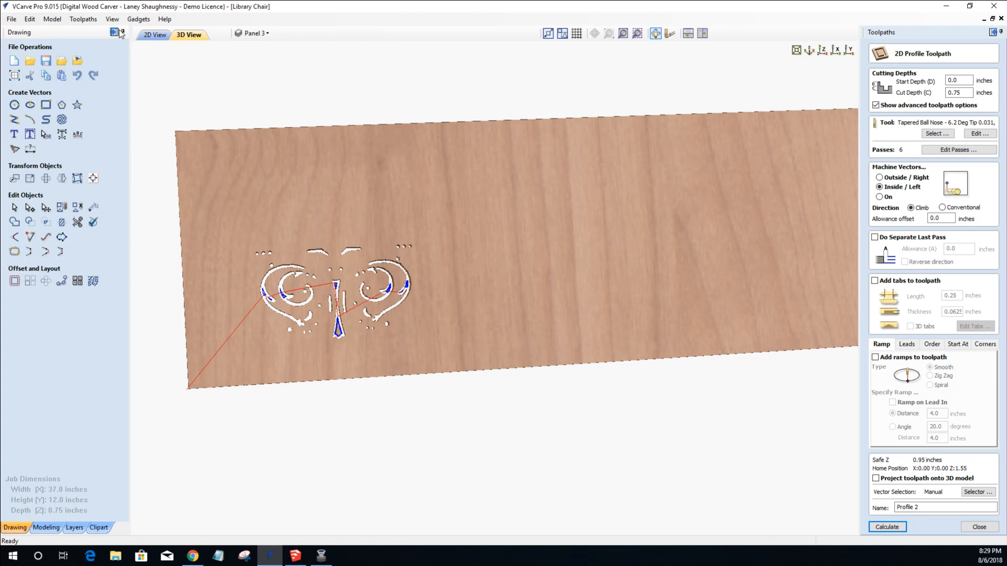
left_click(152, 35)
scroll(669, 168, "up", 4)
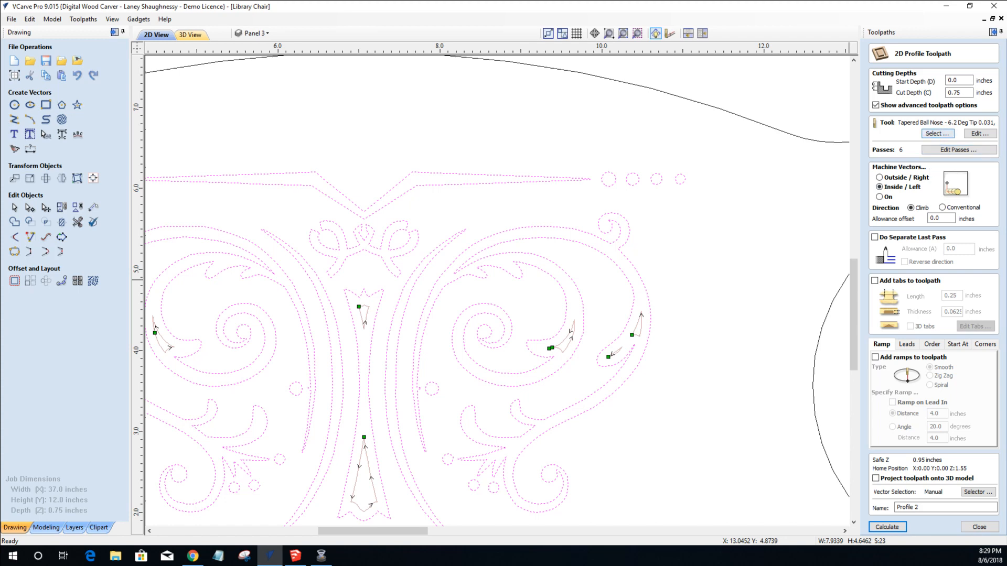
left_click(973, 135)
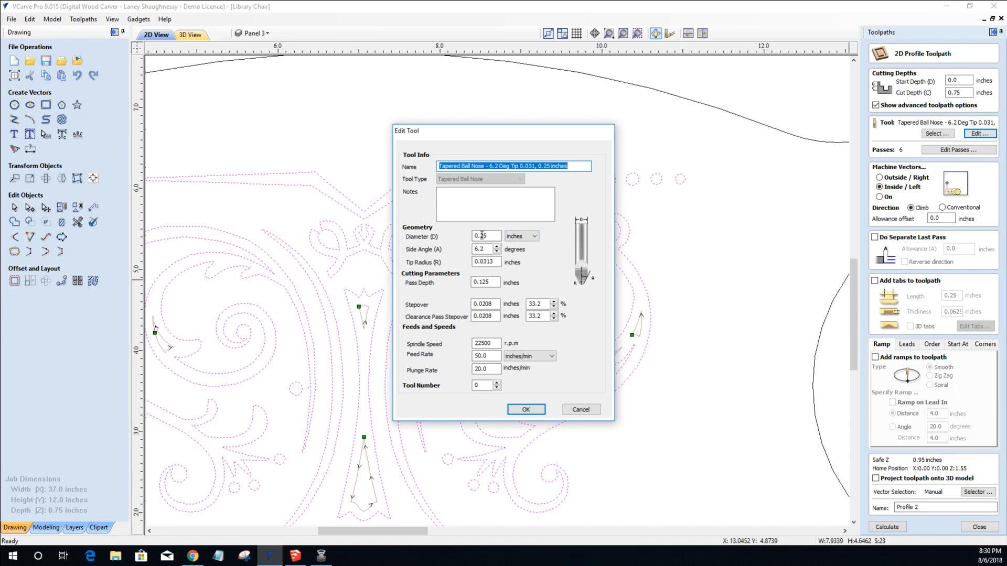
left_click_drag(482, 236, 490, 235)
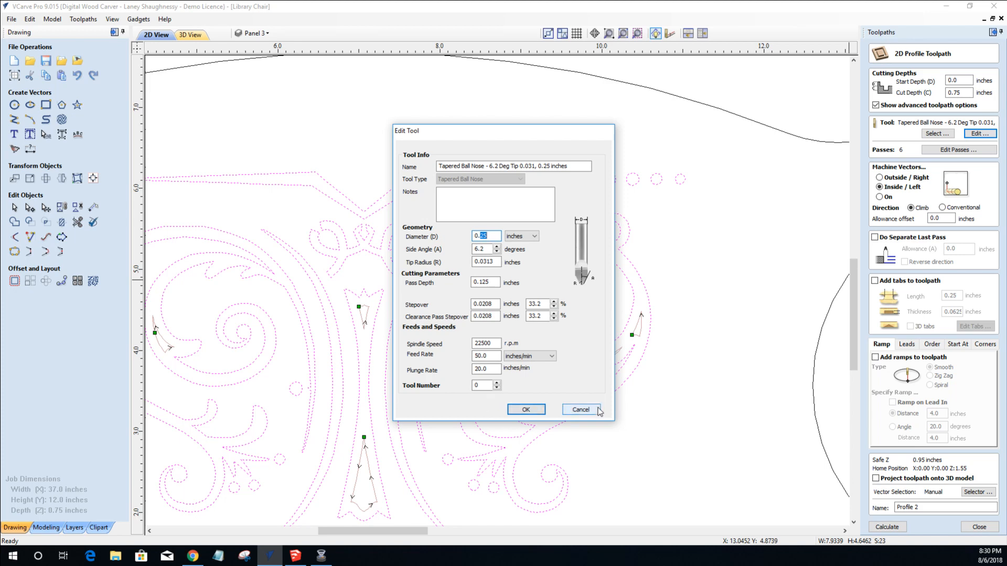
left_click(581, 410)
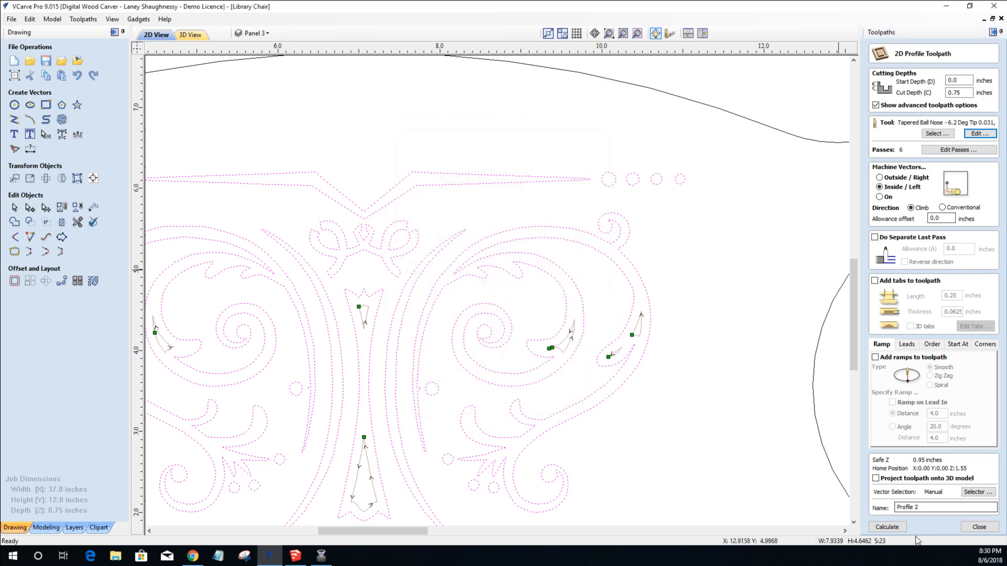
left_click(981, 527)
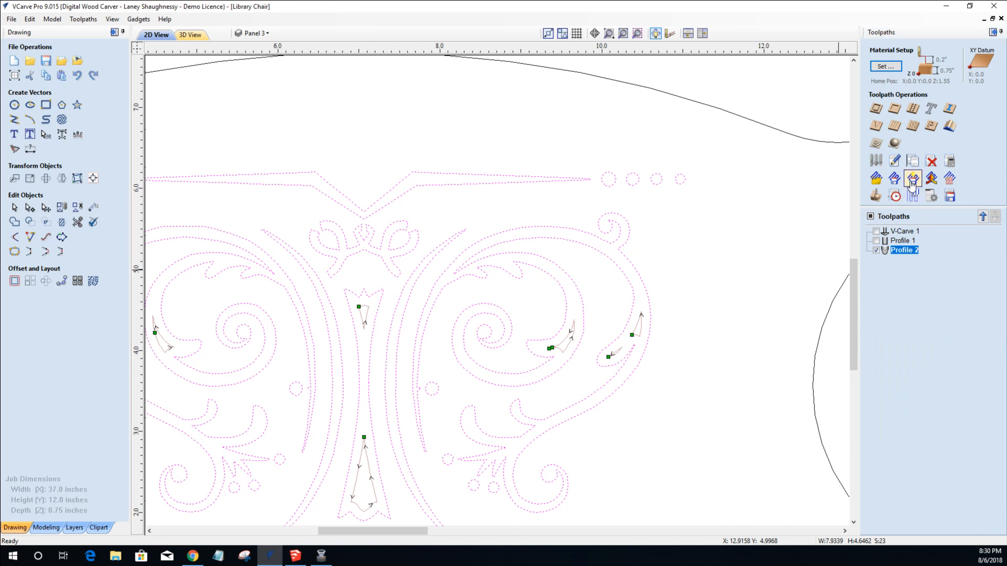
Calculate a pocket toolpath for the selected carving vectors, 0.75 inches deep, with the 6.2 degree tapered ball nose, and check its coverage in 2D.
left_click(904, 110)
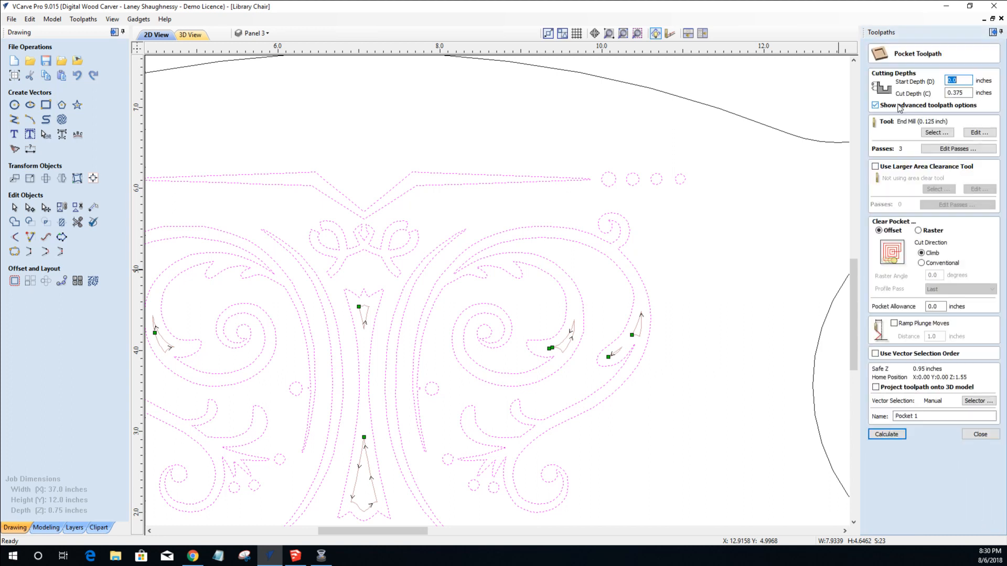
key("Tab")
type(".75")
left_click(934, 133)
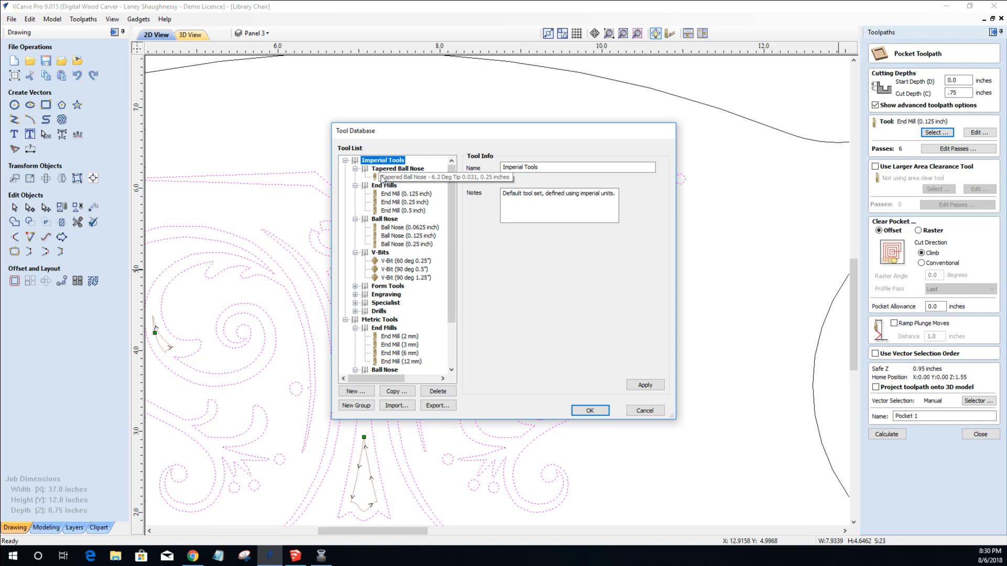
left_click(399, 177)
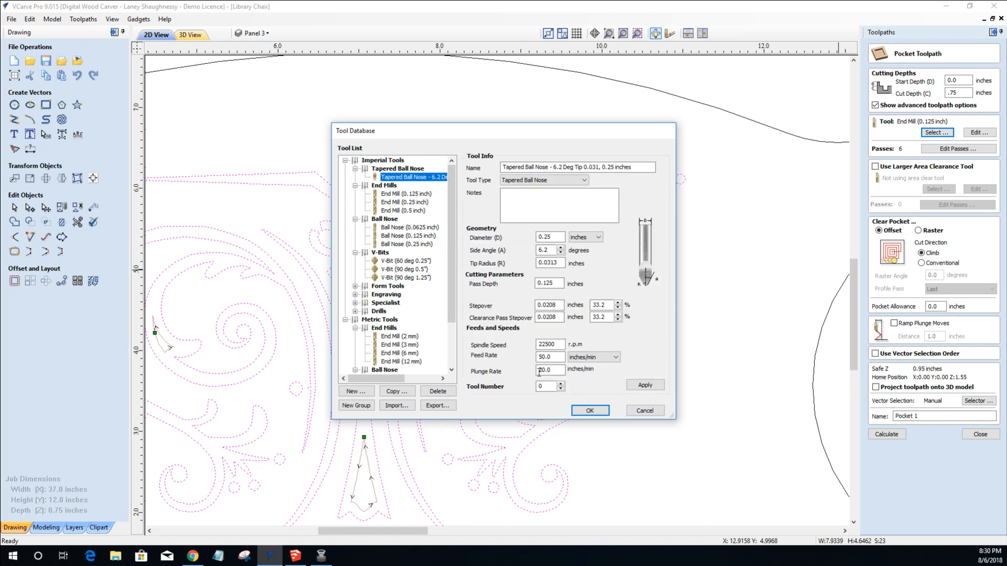
left_click(588, 411)
left_click(897, 435)
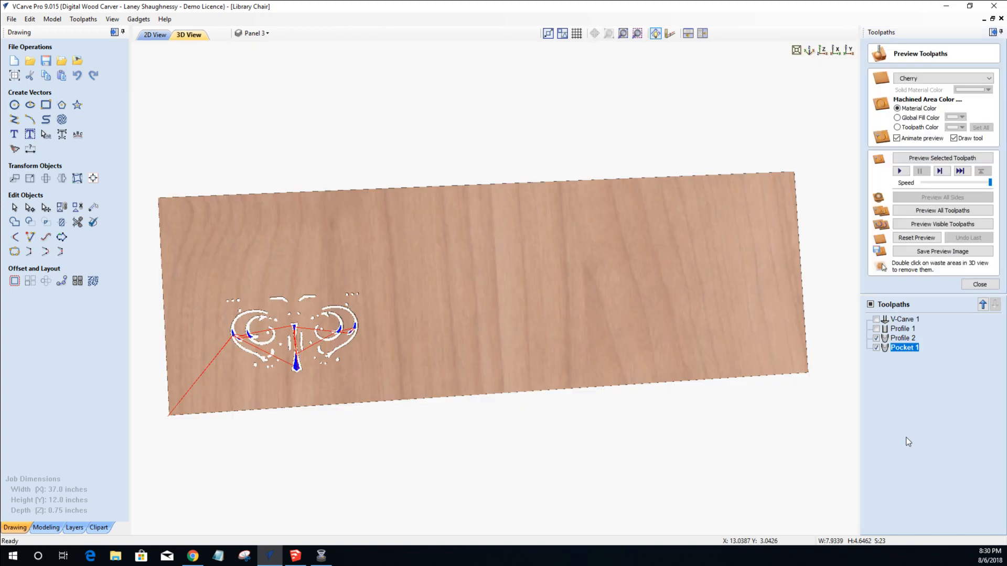
left_click(155, 35)
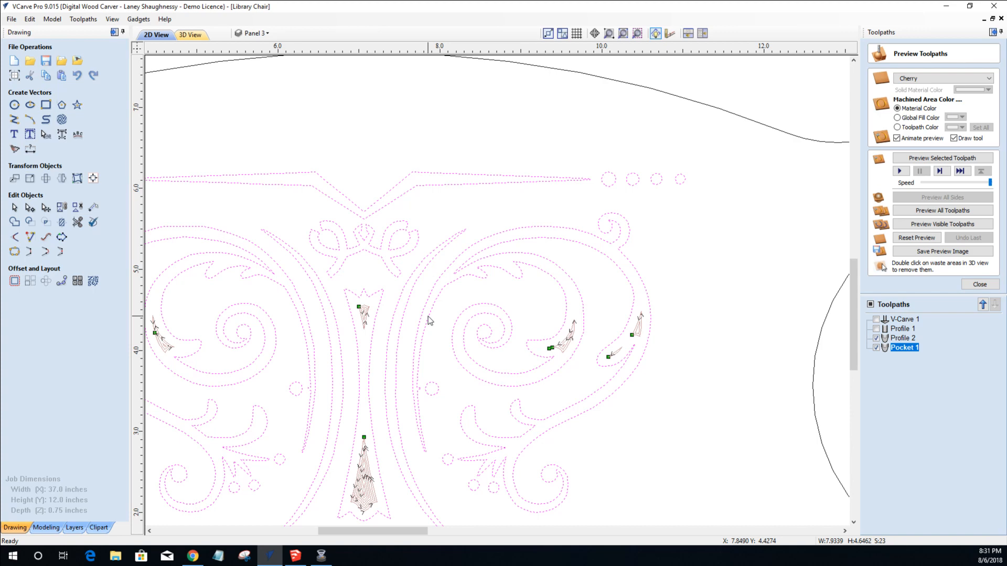
scroll(428, 316, "down", 3)
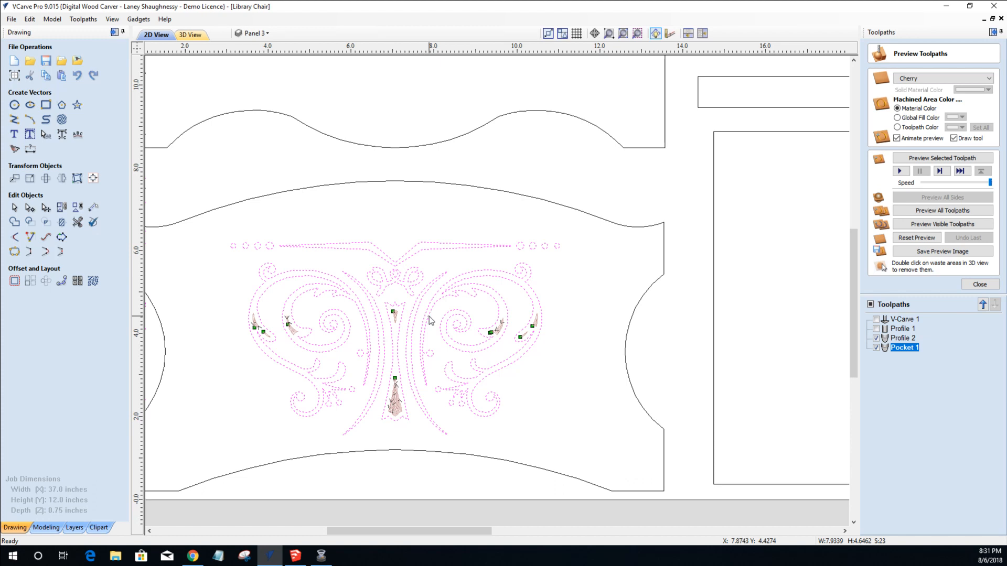
left_click(988, 286)
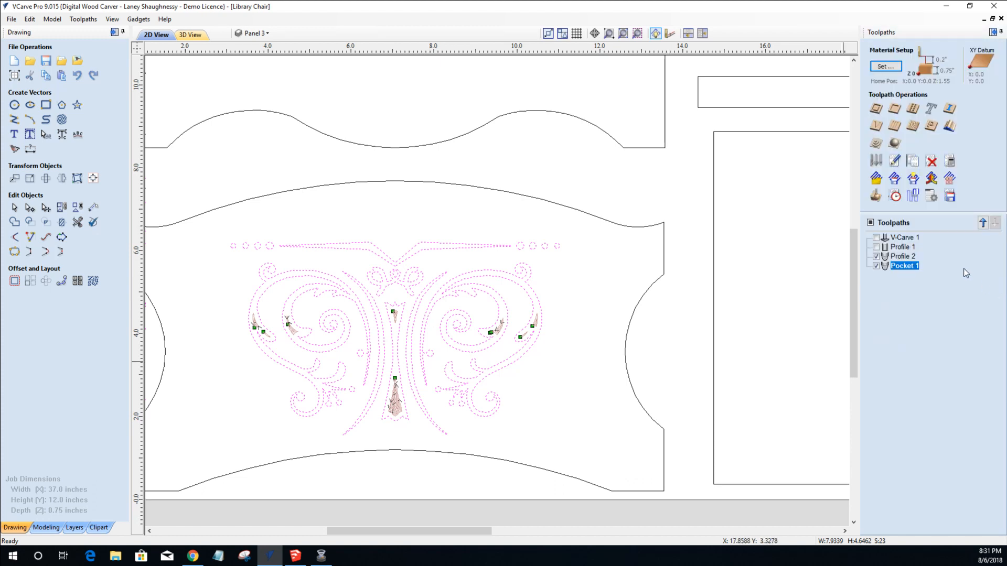
Calculate a V-Carve toolpath for the selected carving vectors with the 60 degree 0.25-inch V-bit, and preview the cut in 3D.
left_click(876, 124)
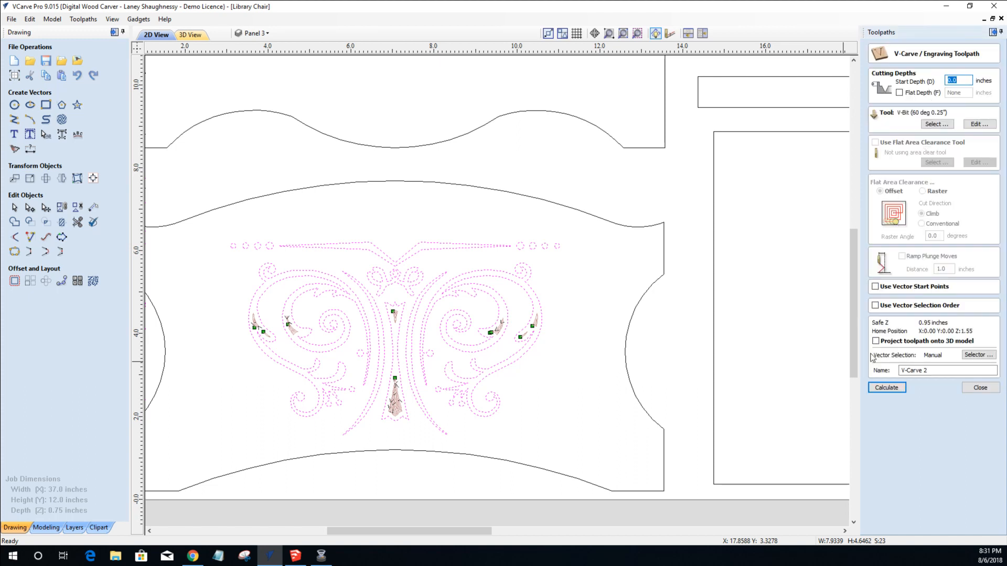
left_click(895, 391)
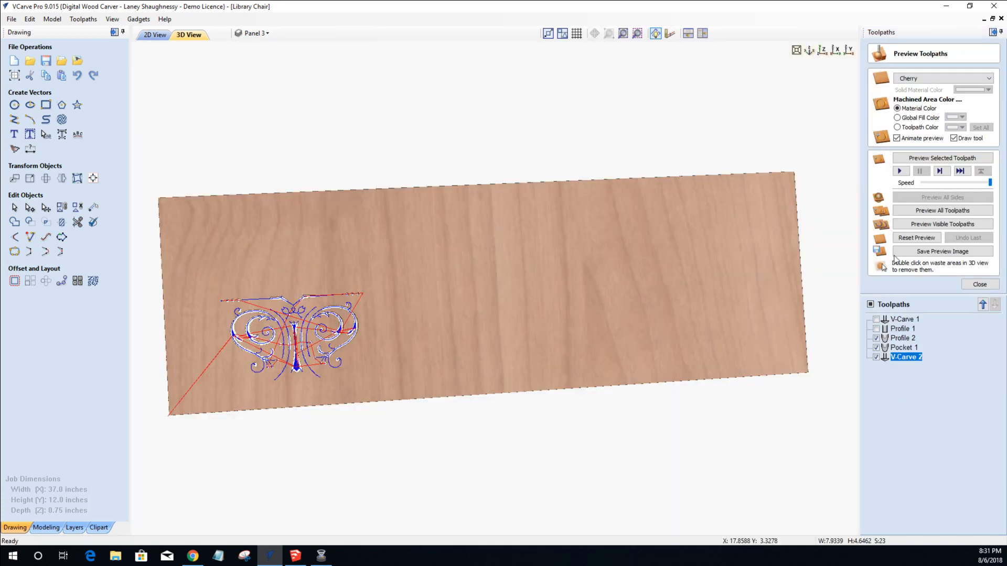
left_click(903, 238)
left_click(923, 158)
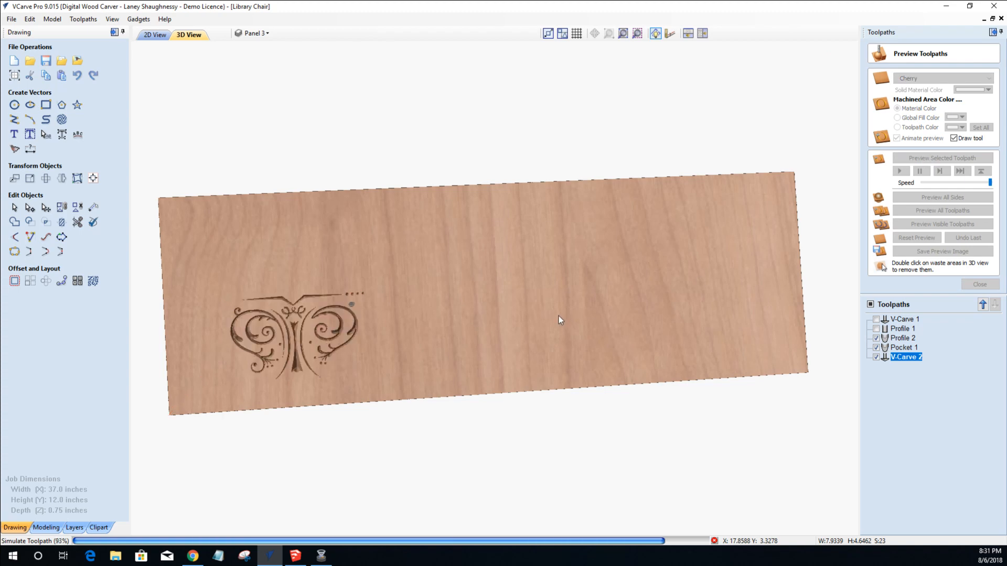
scroll(263, 333, "up", 3)
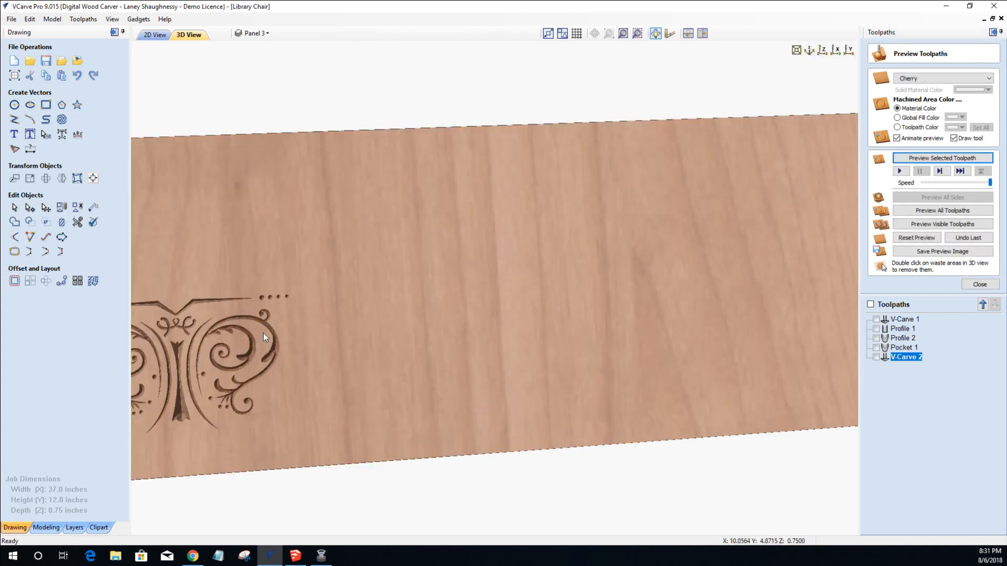
scroll(263, 332, "down", 3)
scroll(230, 290, "up", 1)
scroll(229, 290, "up", 2)
middle_click_drag(229, 290, 403, 241)
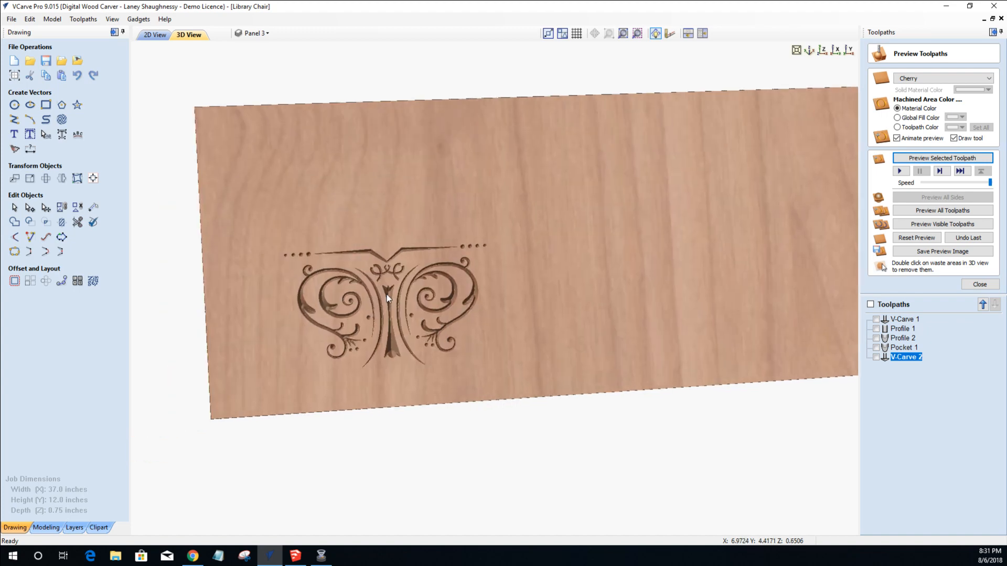
scroll(386, 294, "up", 2)
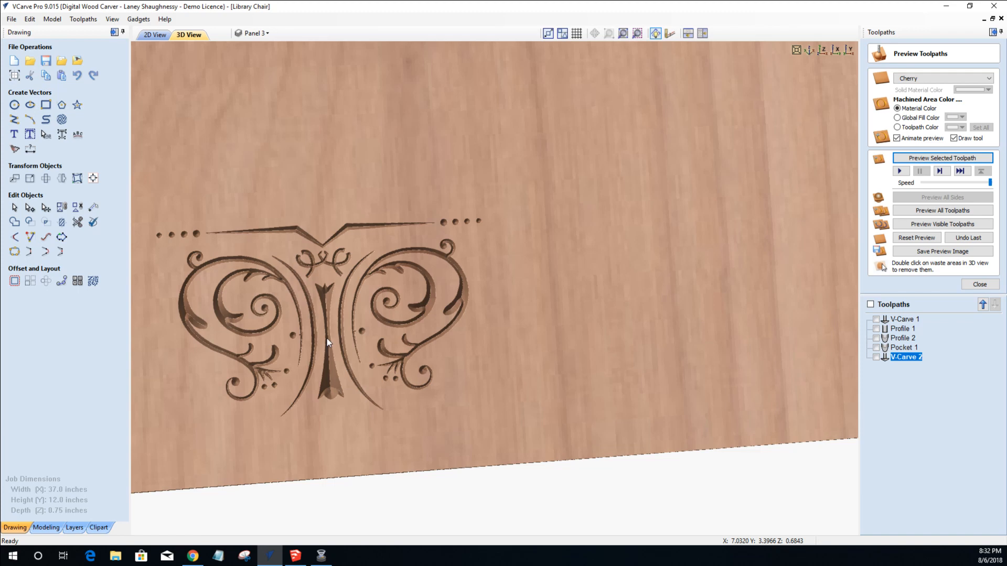
Try offsetting the carving vectors outwards by 0.0625 inches with the originals deleted, and undo the offset.
left_click(145, 36)
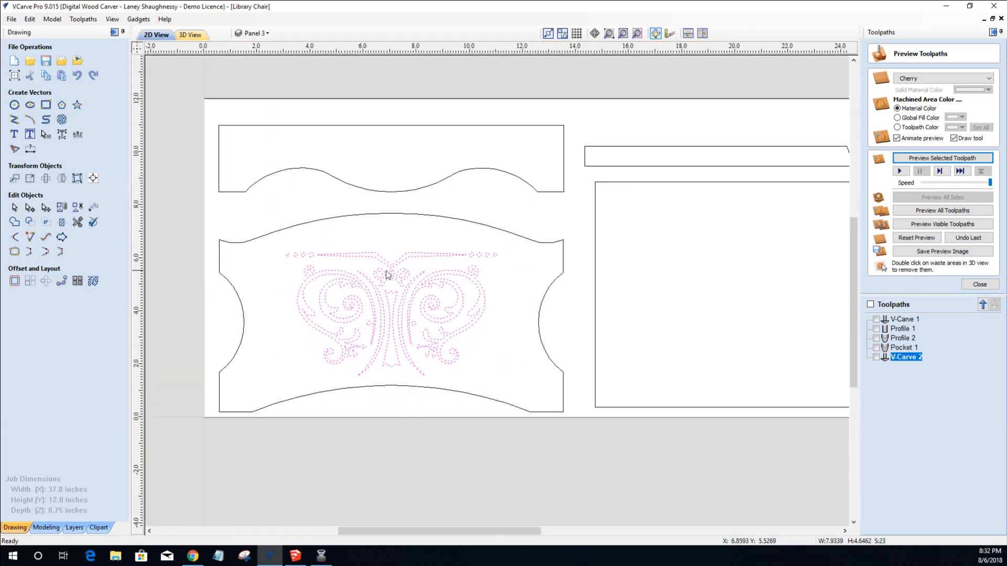
left_click(15, 282)
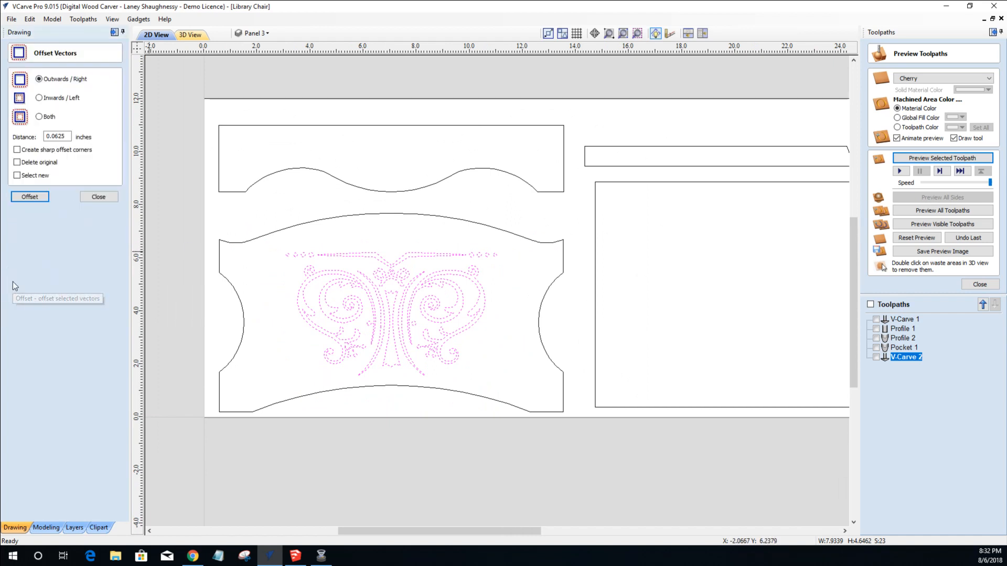
double_click(55, 136)
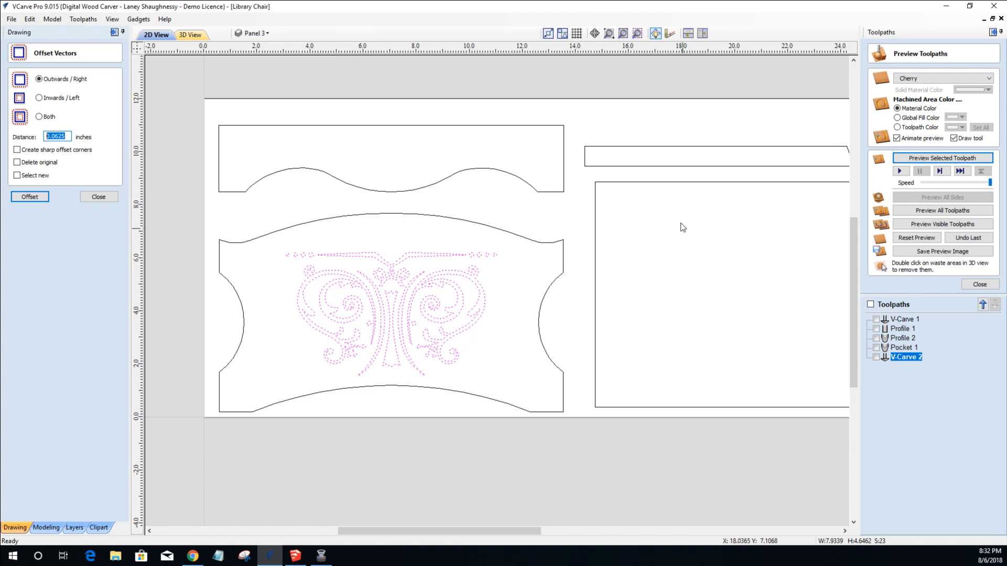
left_click(17, 162)
left_click(17, 175)
left_click(29, 196)
left_click(98, 196)
left_click(275, 274)
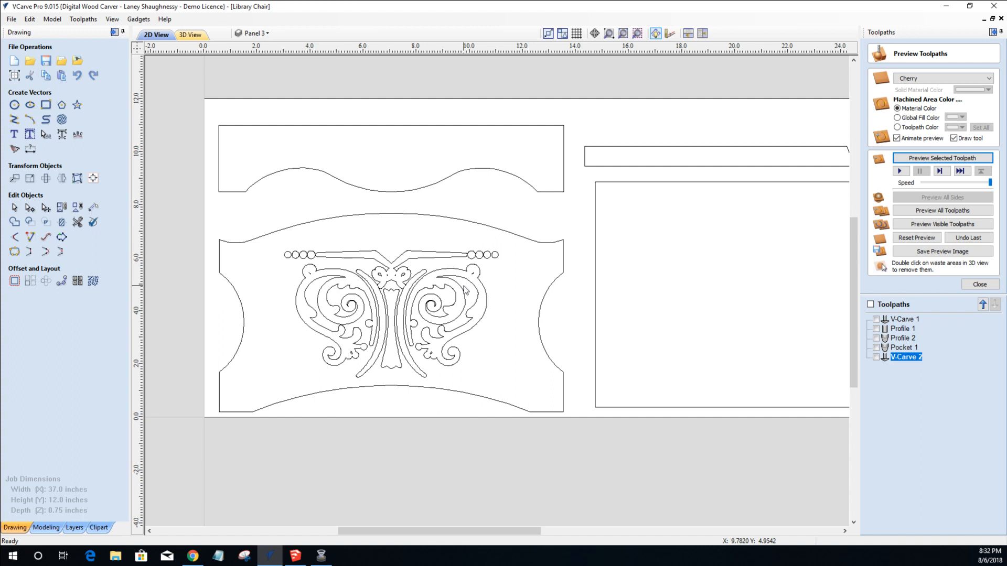
scroll(463, 290, "up", 3)
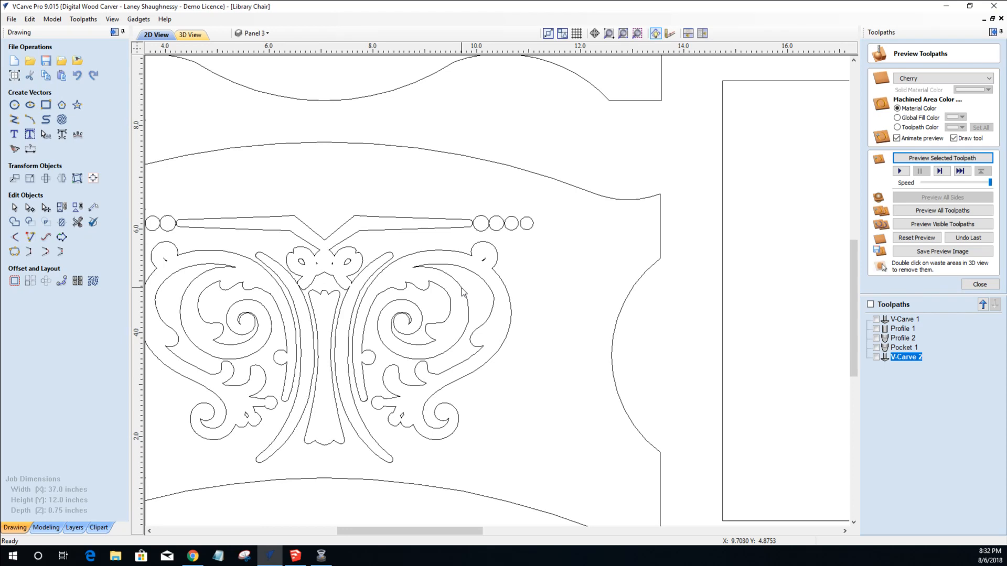
left_click(462, 290)
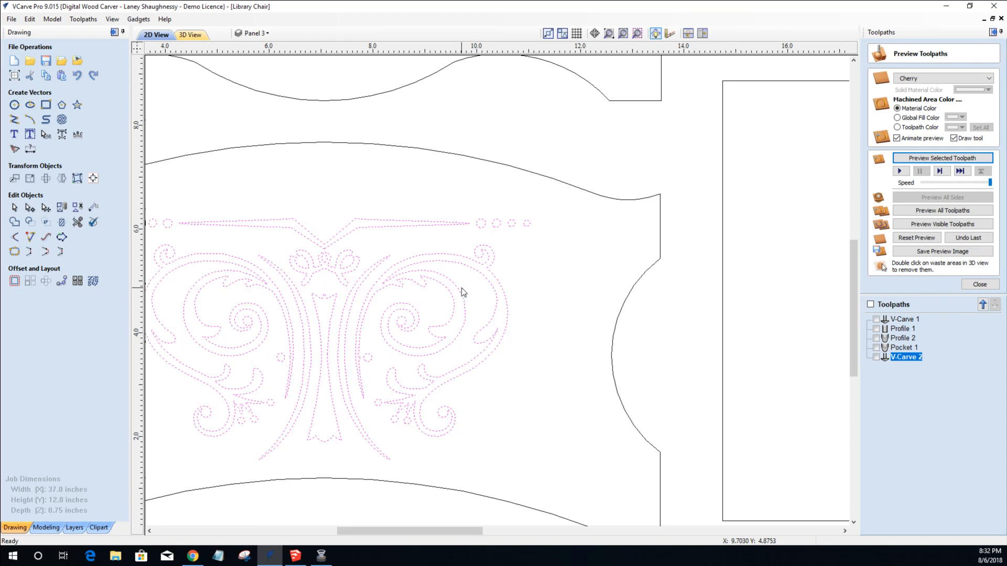
Offset the carving vectors outwards by 0.03125 inches with sharp corners, deleting the originals and selecting the new ones, and inspect the small details.
left_click(15, 282)
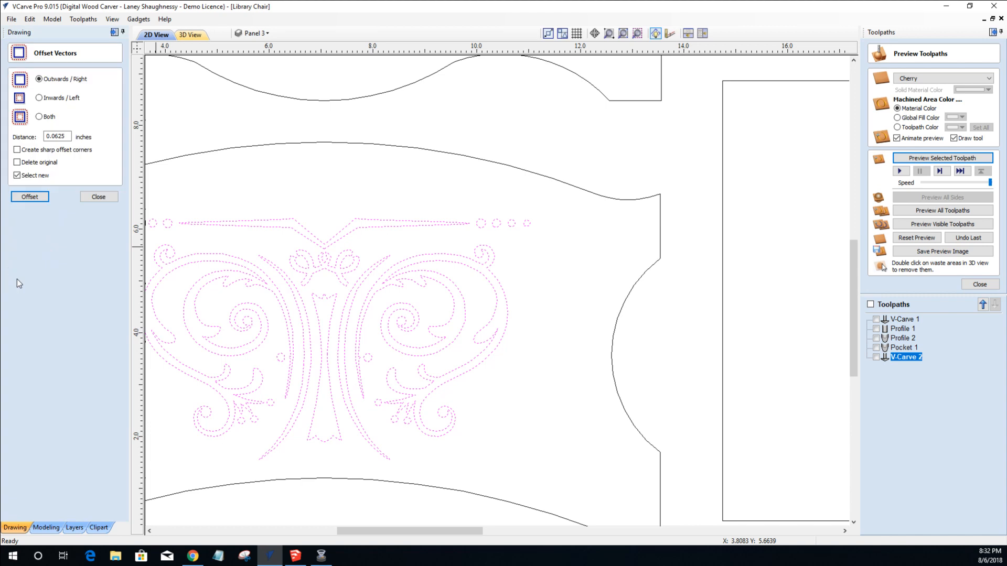
double_click(58, 136)
type("0")
left_click(17, 163)
left_click(17, 150)
left_click(21, 198)
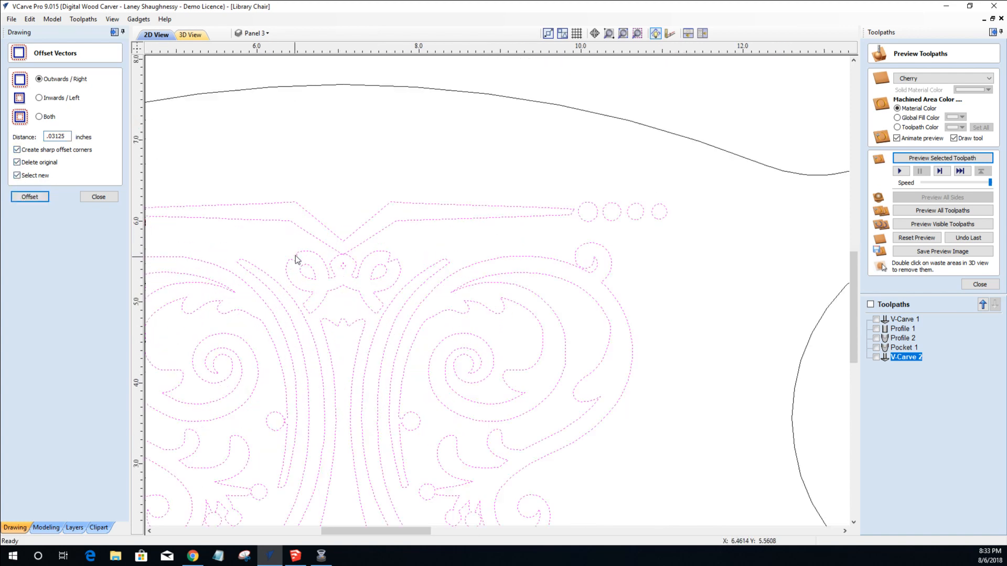
scroll(287, 227, "up", 5)
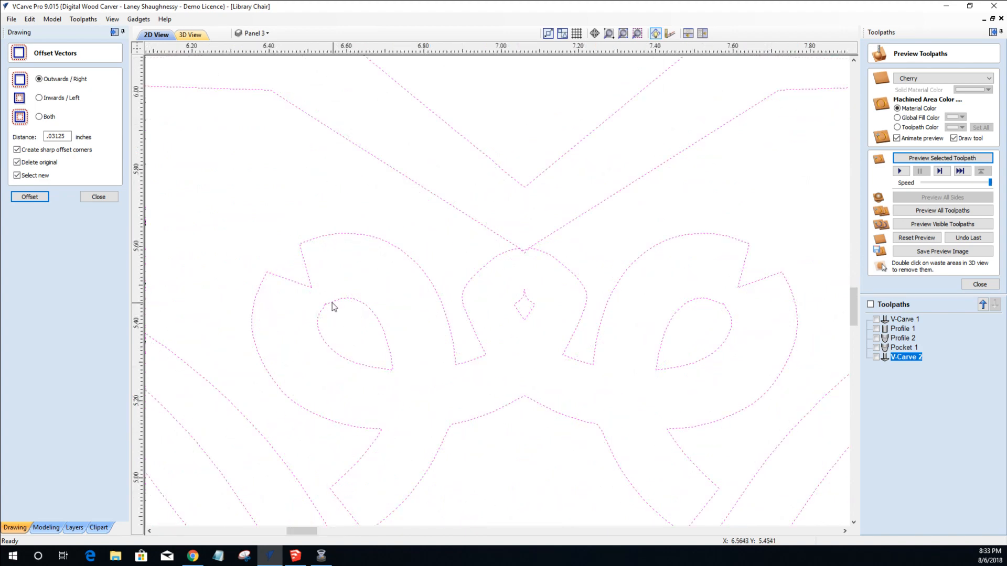
scroll(333, 307, "down", 5)
scroll(333, 307, "down", 1)
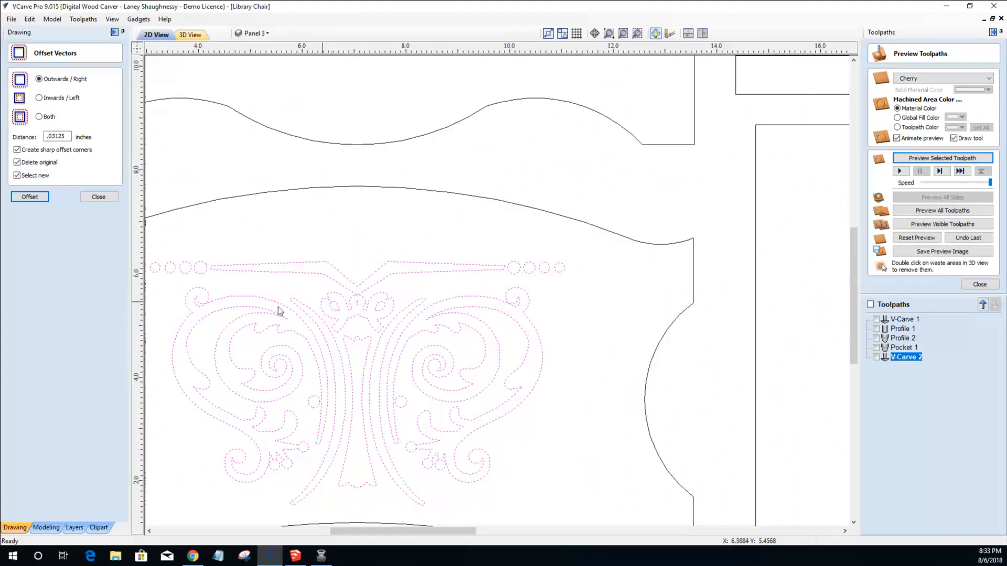
scroll(174, 328, "up", 1)
scroll(241, 323, "down", 1)
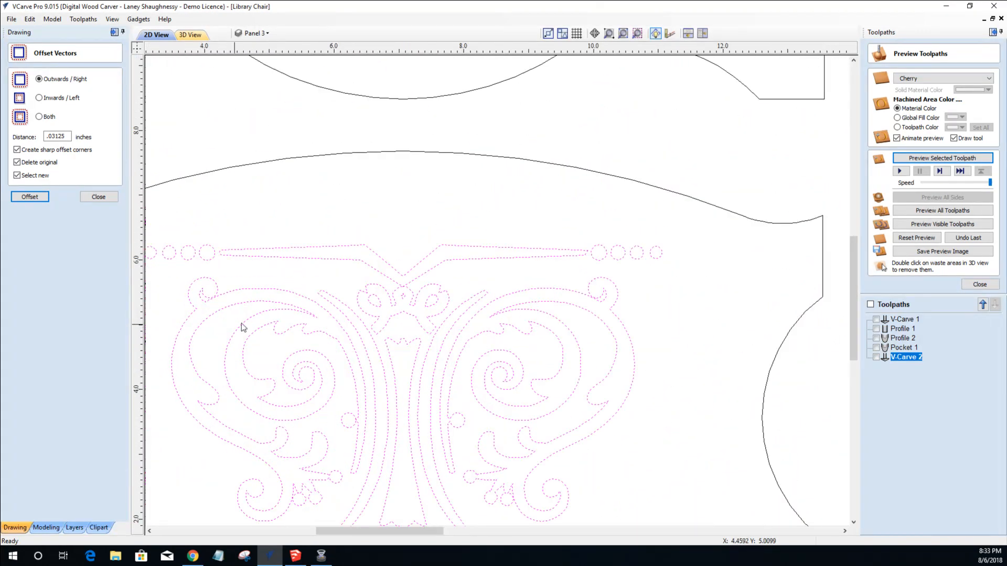
scroll(241, 323, "down", 1)
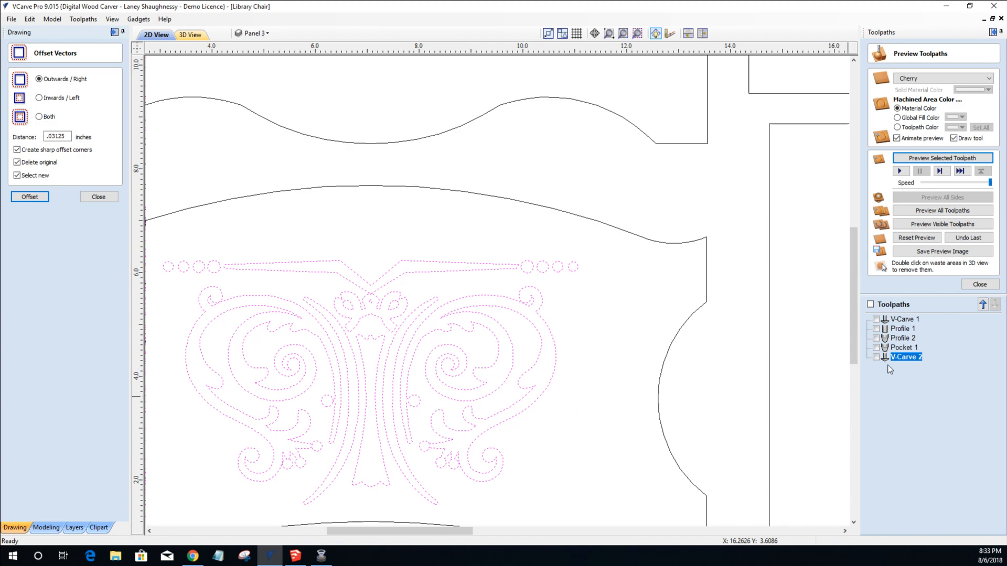
Select all the offset carving vectors and recalculate the Profile 2 toolpath on them.
left_click(900, 348)
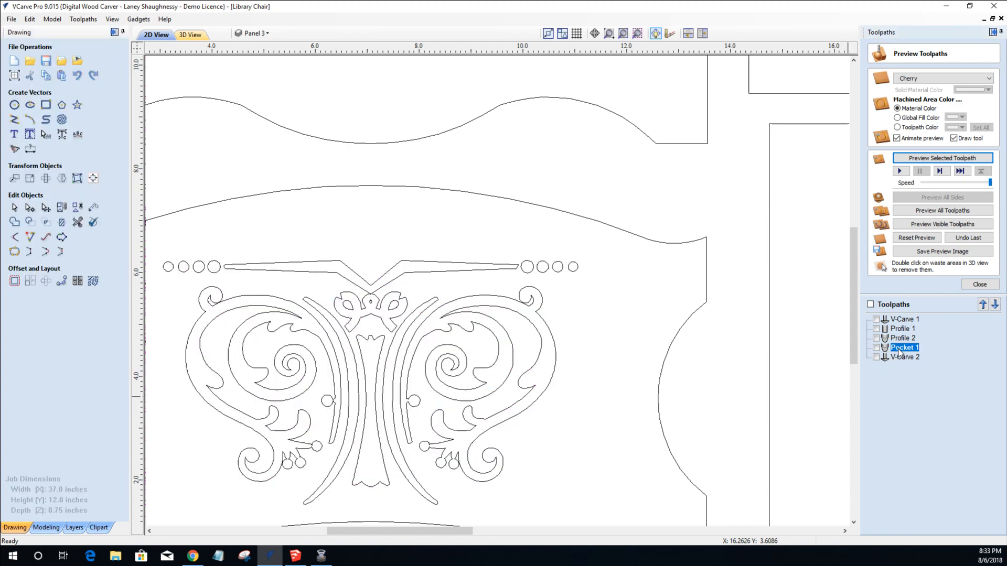
left_click(900, 340)
double_click(899, 341)
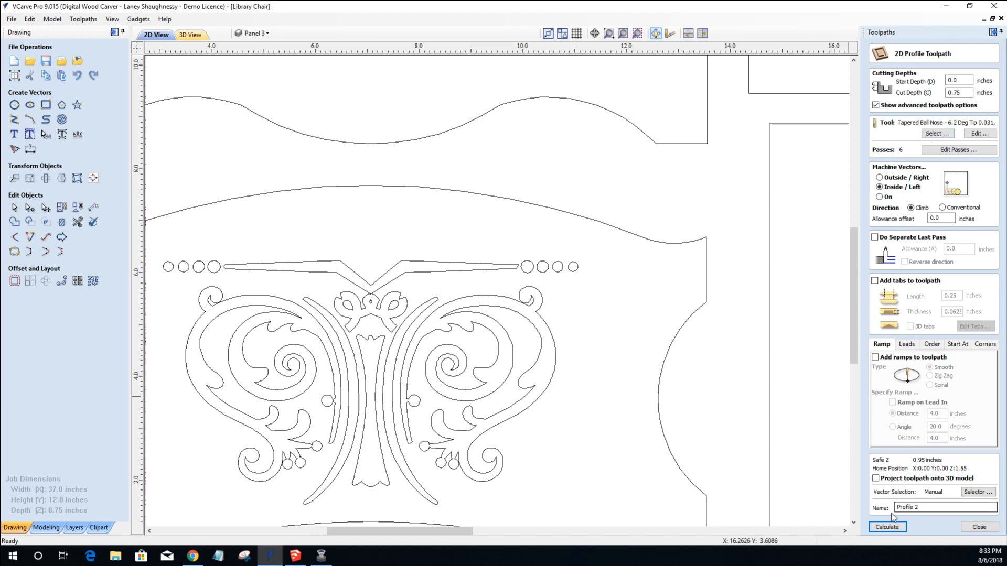
left_click(878, 528)
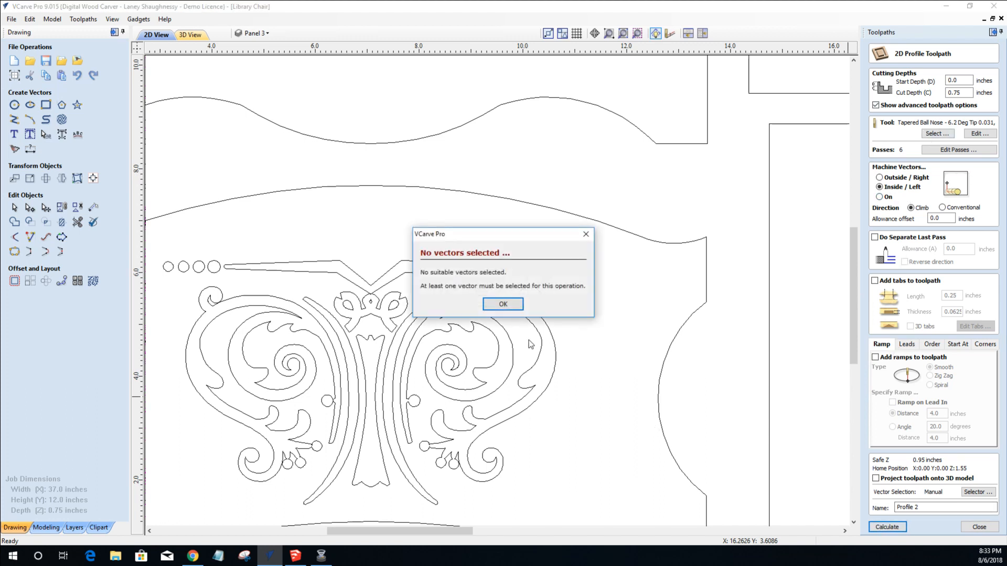
left_click(503, 304)
left_click_drag(156, 253, 659, 545)
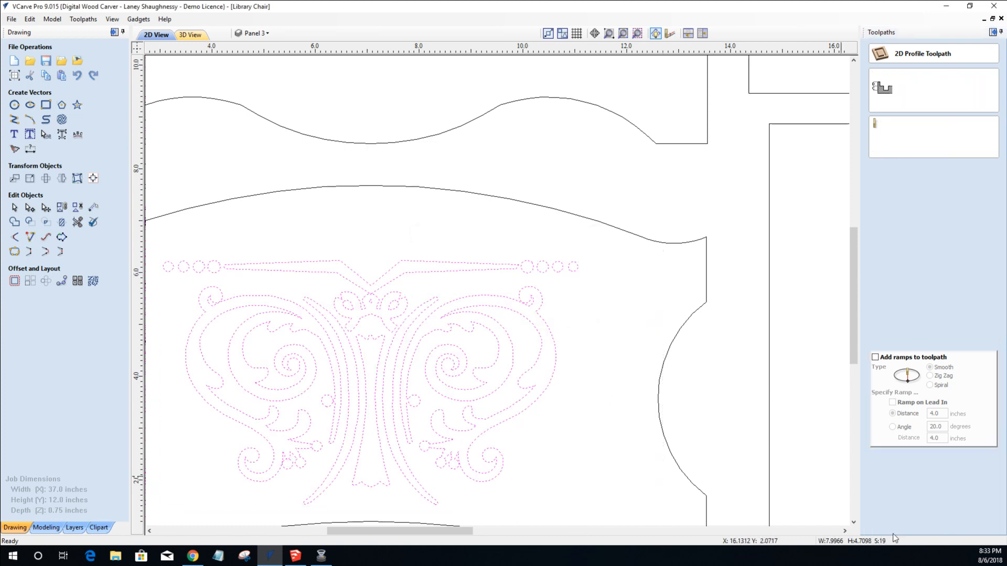
left_click(891, 528)
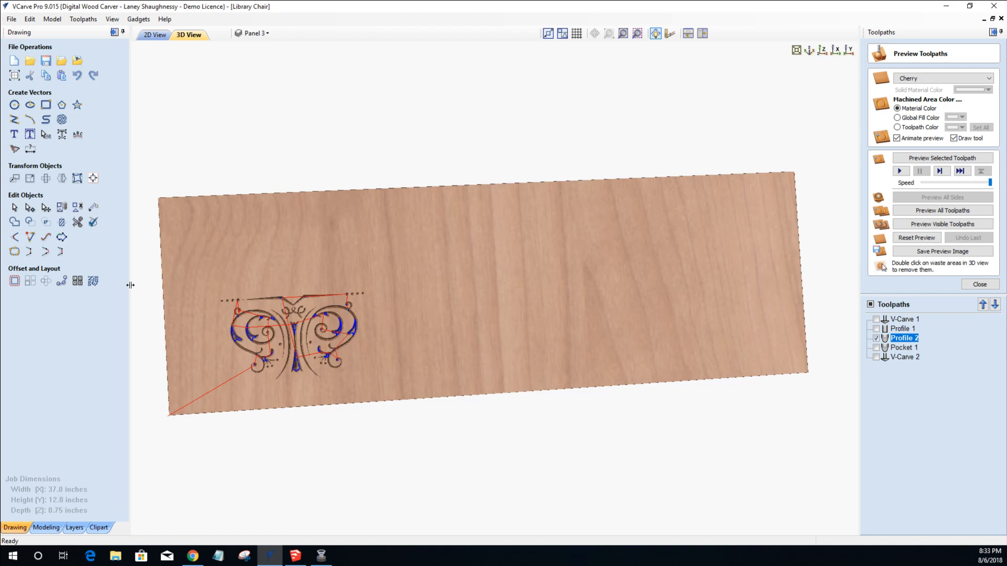
Hide the Profile 2 toolpath in the 2D view and undo the 0.03125-inch offset of the carving vectors.
left_click(155, 35)
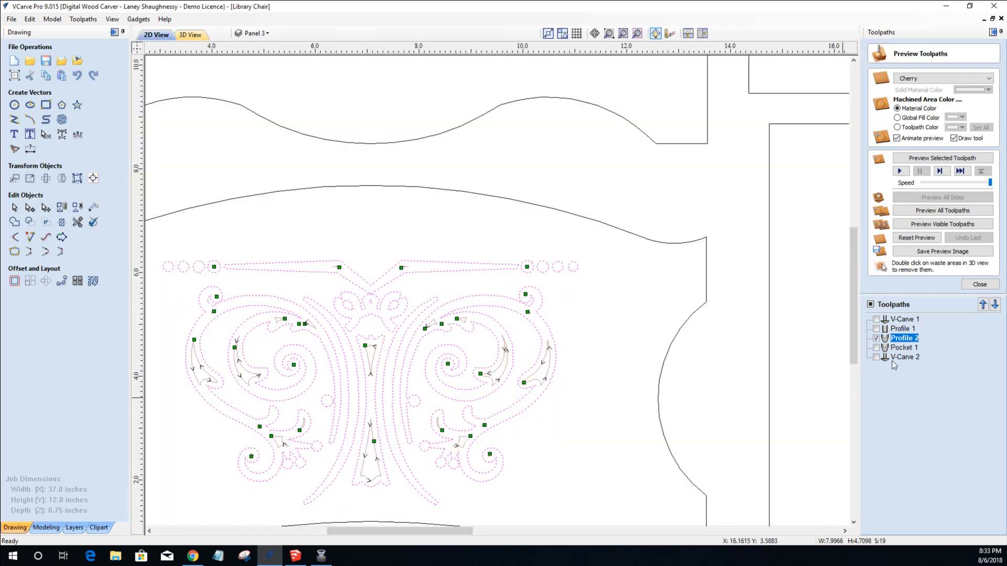
left_click(876, 338)
left_click(294, 286)
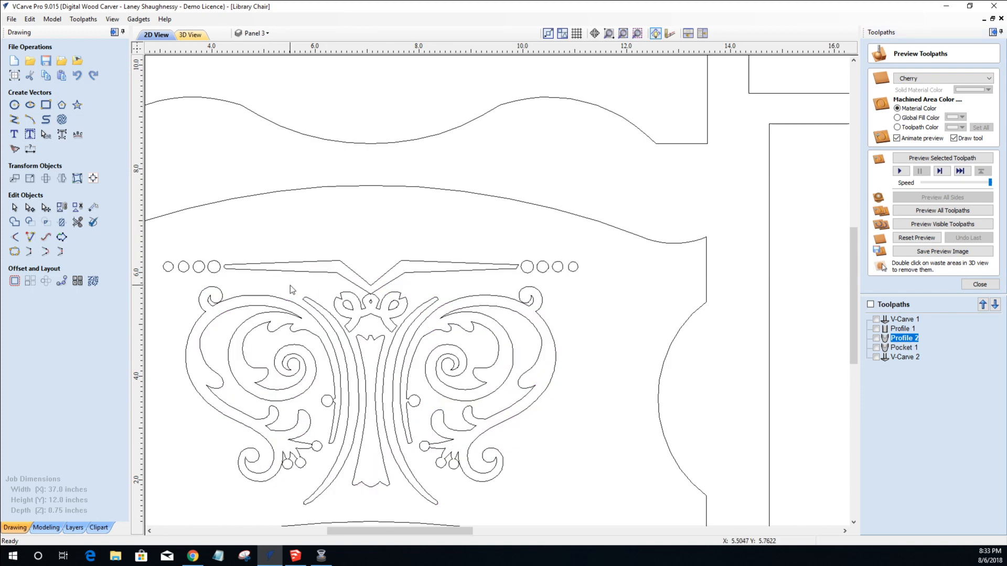
left_click(313, 310)
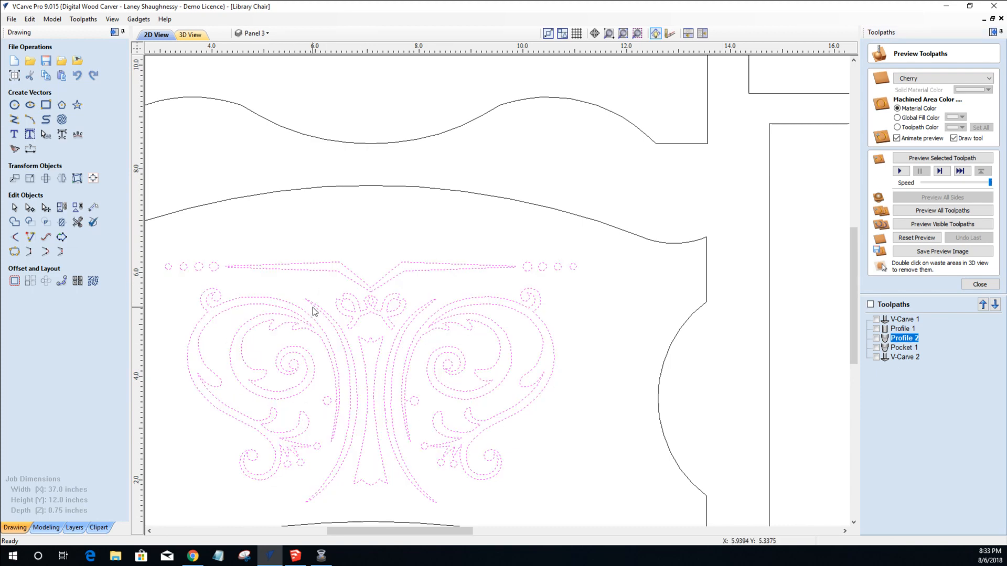
Examine the narrow tips, scrolls and small circles of the original carving vectors in 2D.
scroll(278, 439, "up", 5)
scroll(278, 438, "down", 3)
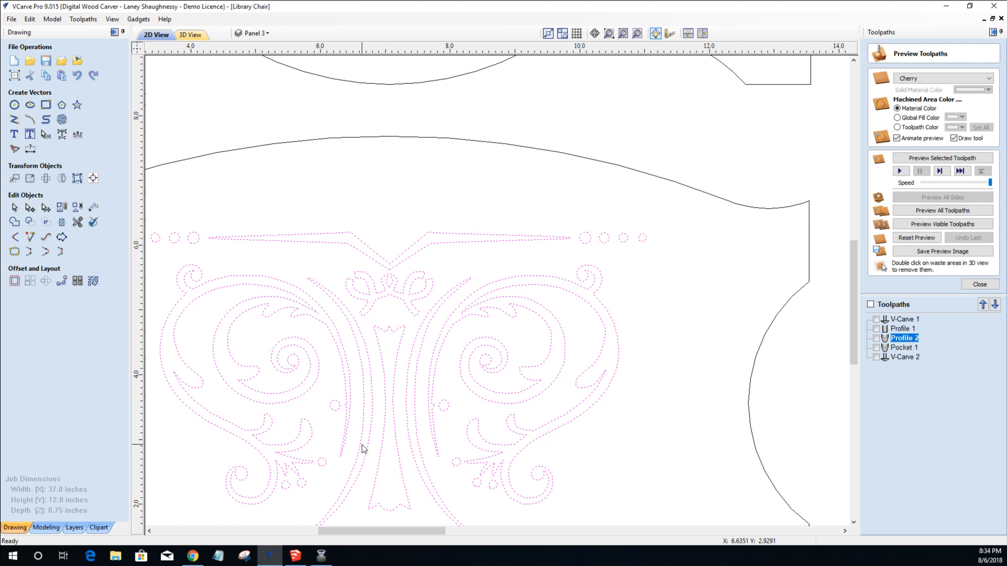
scroll(357, 462, "down", 2)
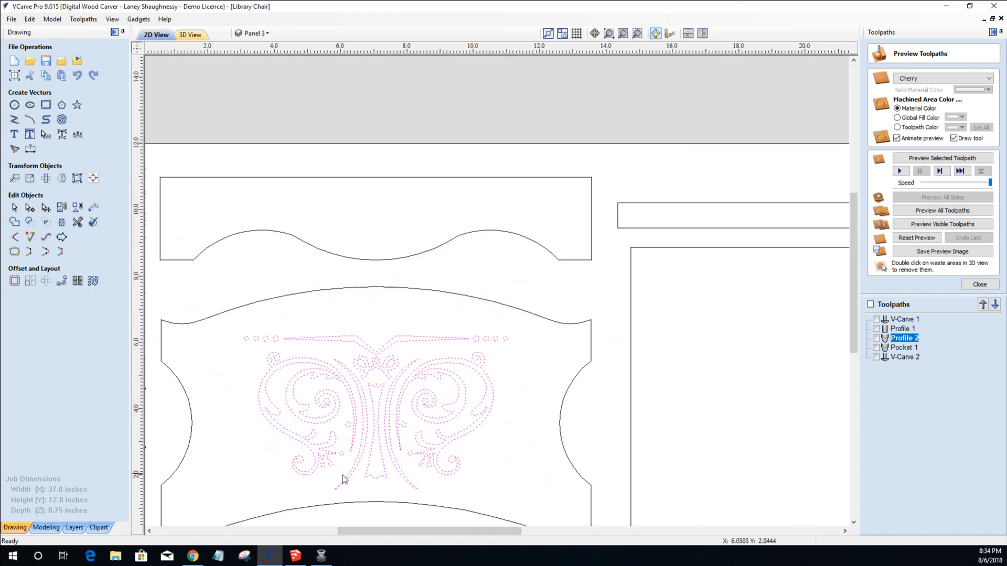
scroll(346, 472, "up", 4)
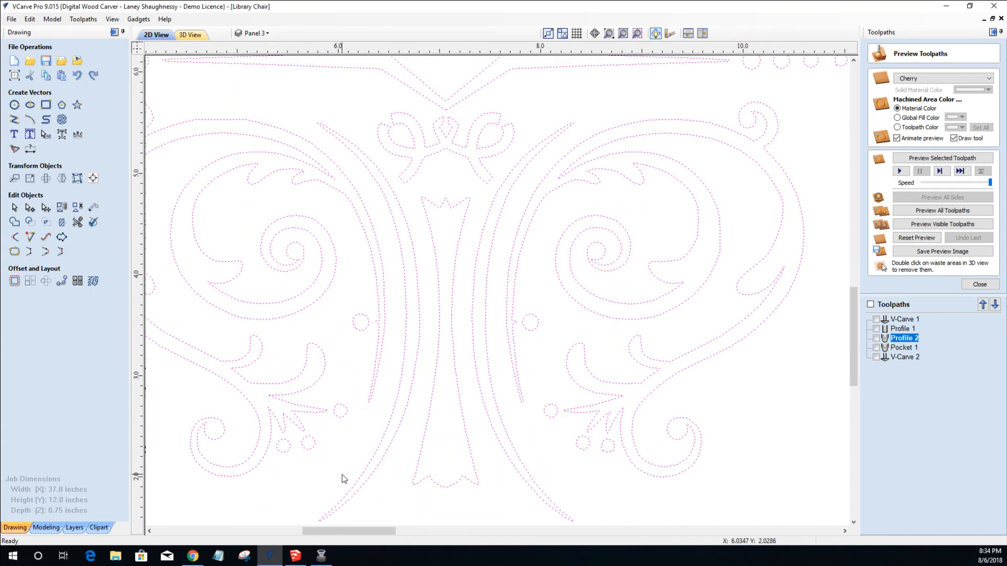
scroll(342, 474, "down", 1)
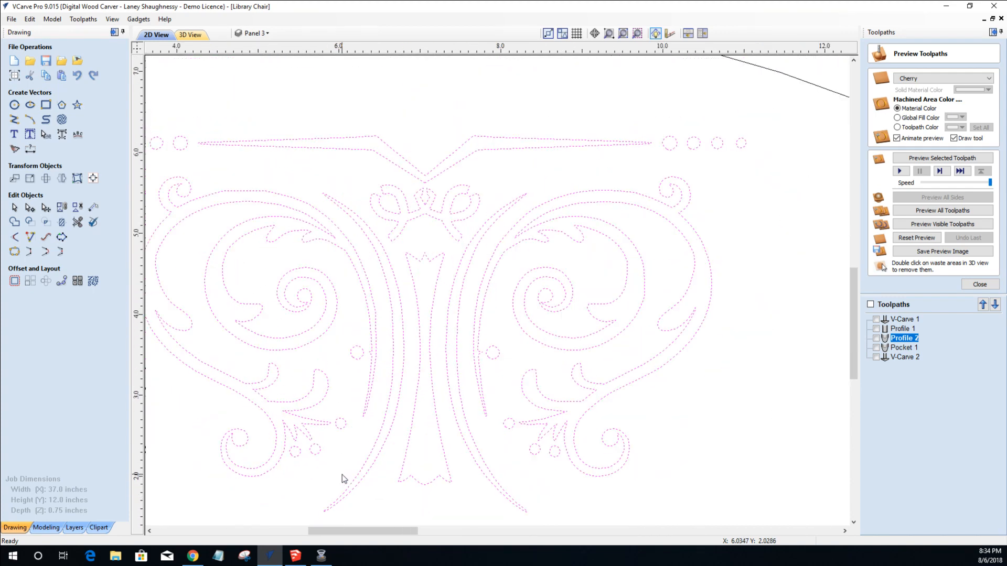
scroll(342, 474, "down", 2)
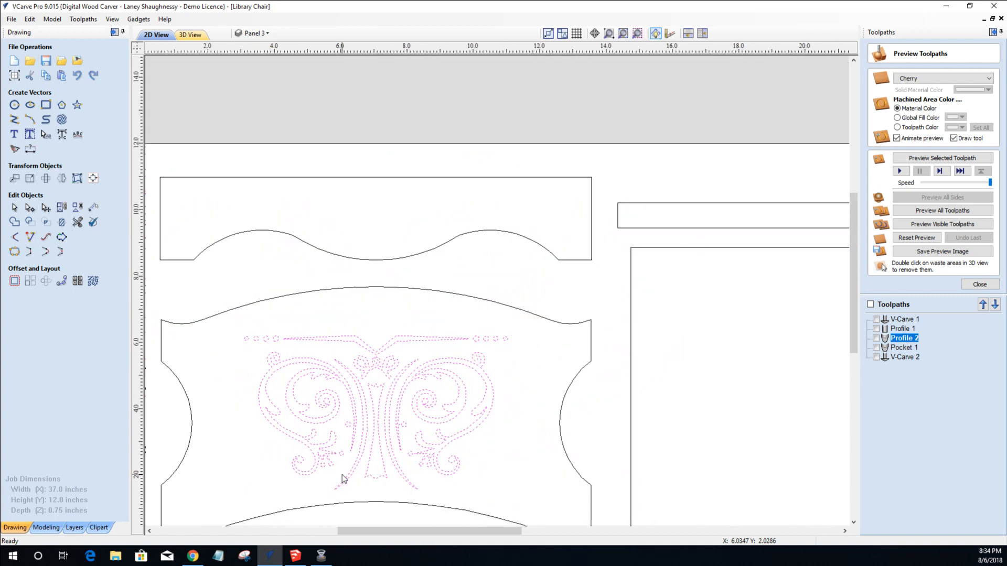
scroll(287, 514, "up", 2)
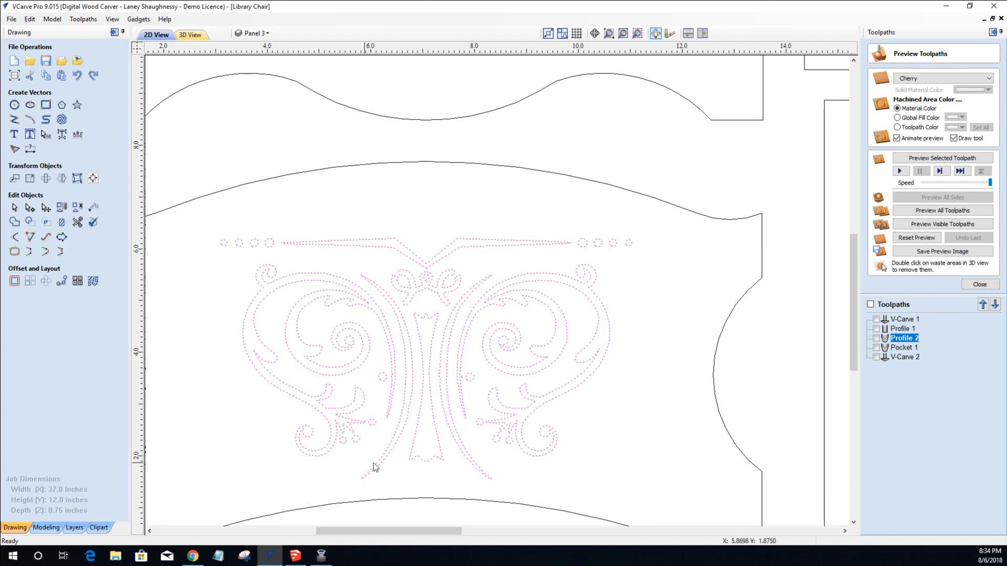
scroll(419, 493, "down", 1)
left_click_drag(855, 309, 859, 343)
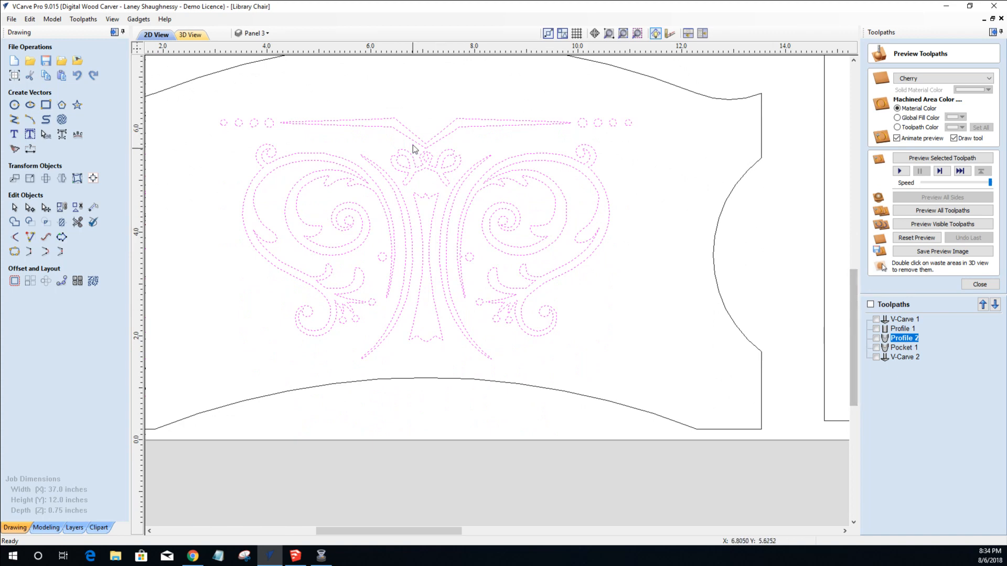
scroll(413, 147, "up", 3)
scroll(413, 146, "down", 1)
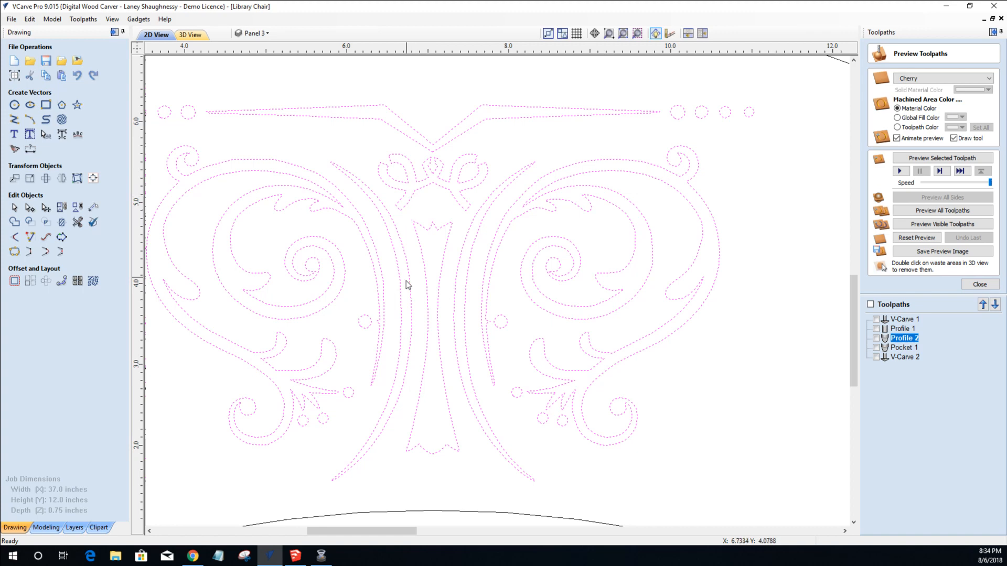
scroll(404, 286, "down", 1)
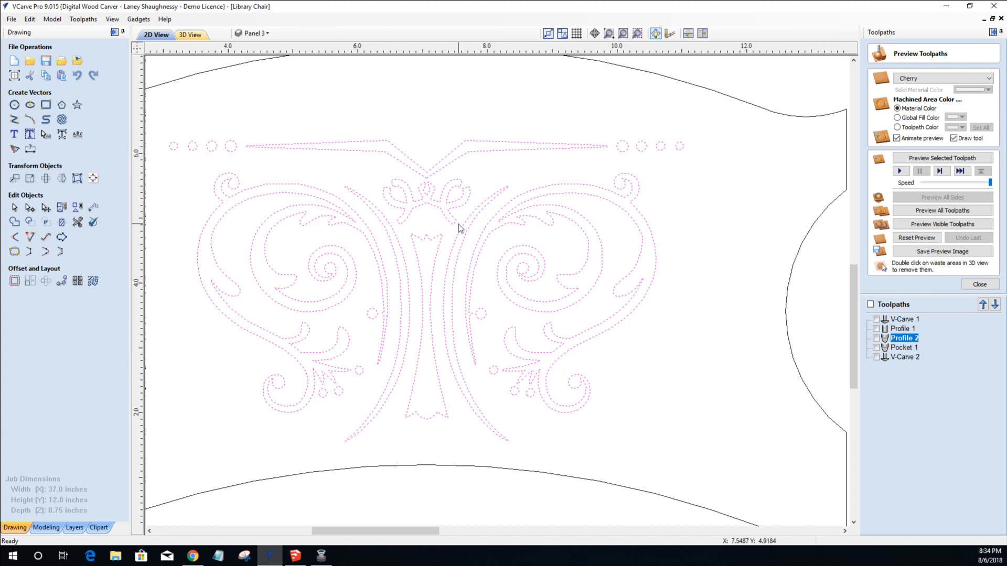
Select the row of small circles and the V-shaped line above the carving, and nudge them slightly upwards.
scroll(458, 227, "down", 3)
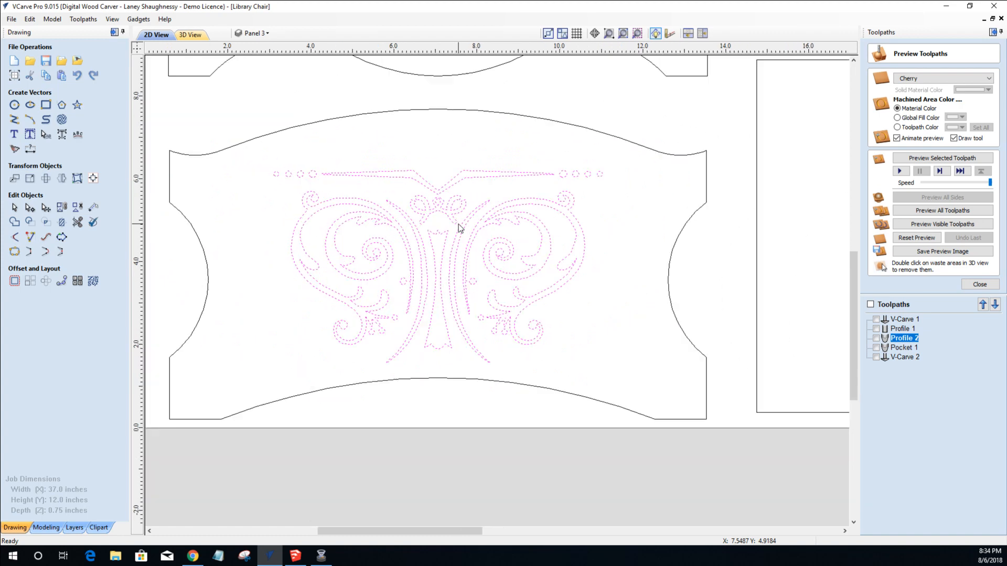
left_click(384, 223)
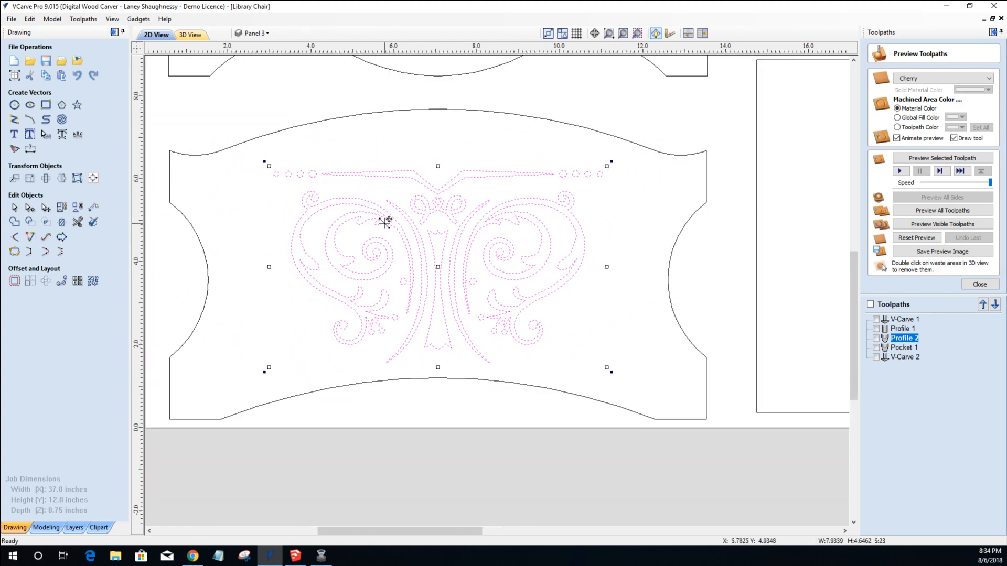
left_click(273, 268)
left_click_drag(248, 158, 621, 185)
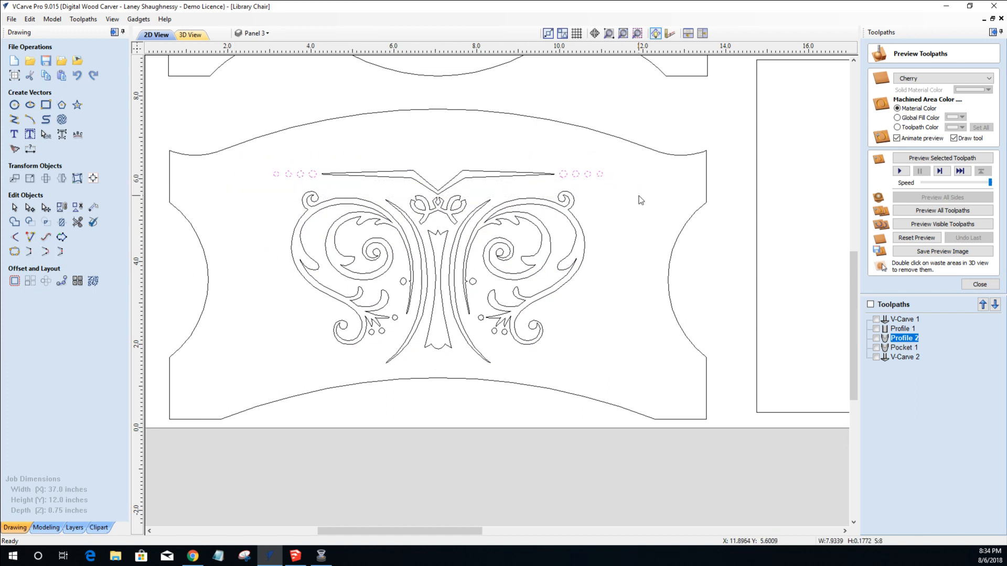
left_click_drag(641, 200, 639, 199)
key("Up")
key("Up")
key("Up")
key("Up")
key("Up")
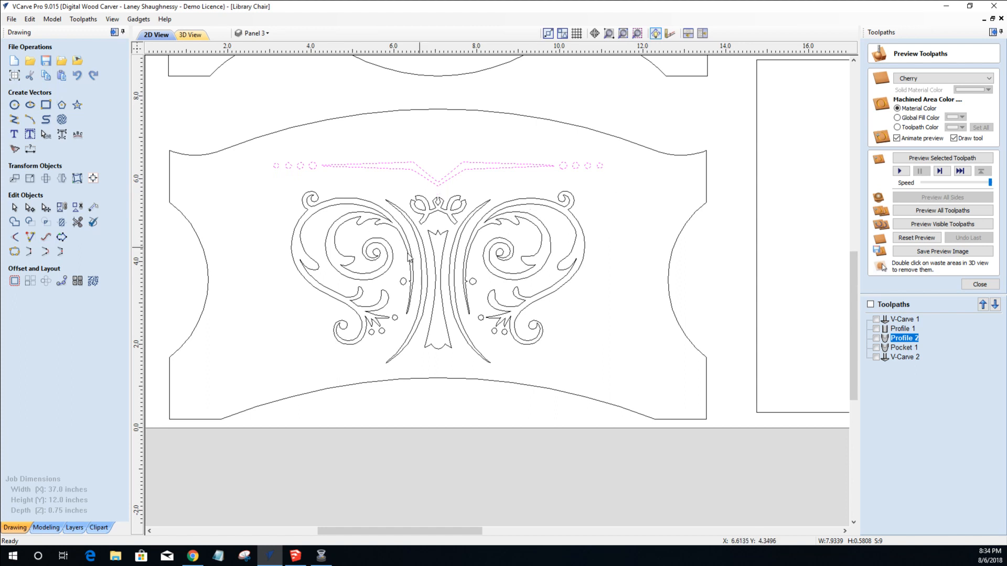
left_click(303, 216)
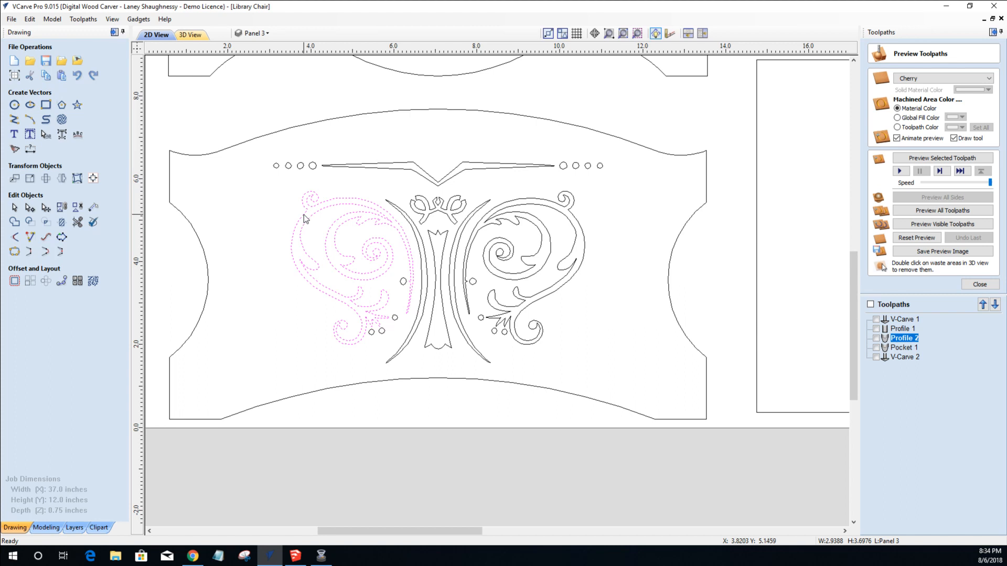
key("Left")
key("Left")
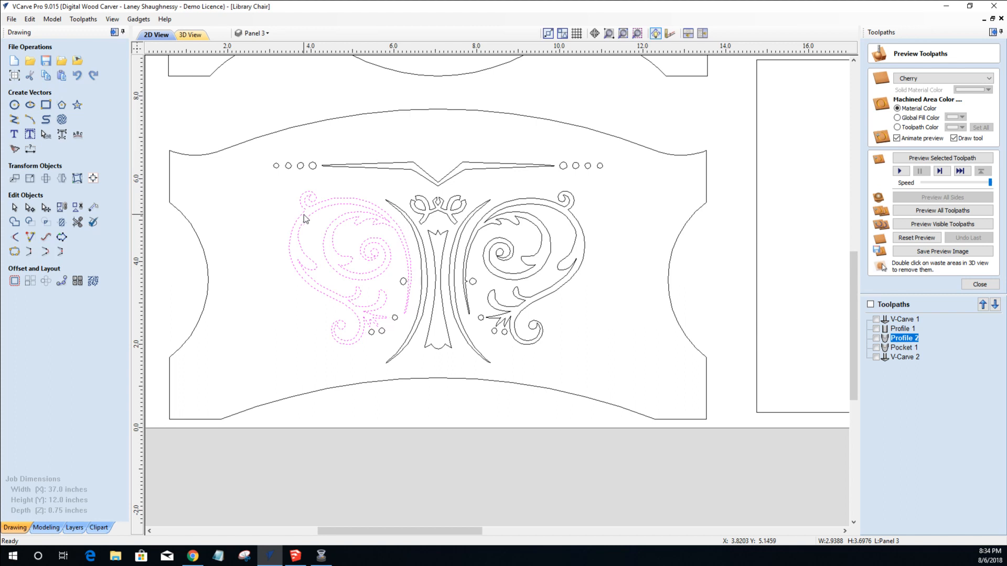
key("Right")
key("Right")
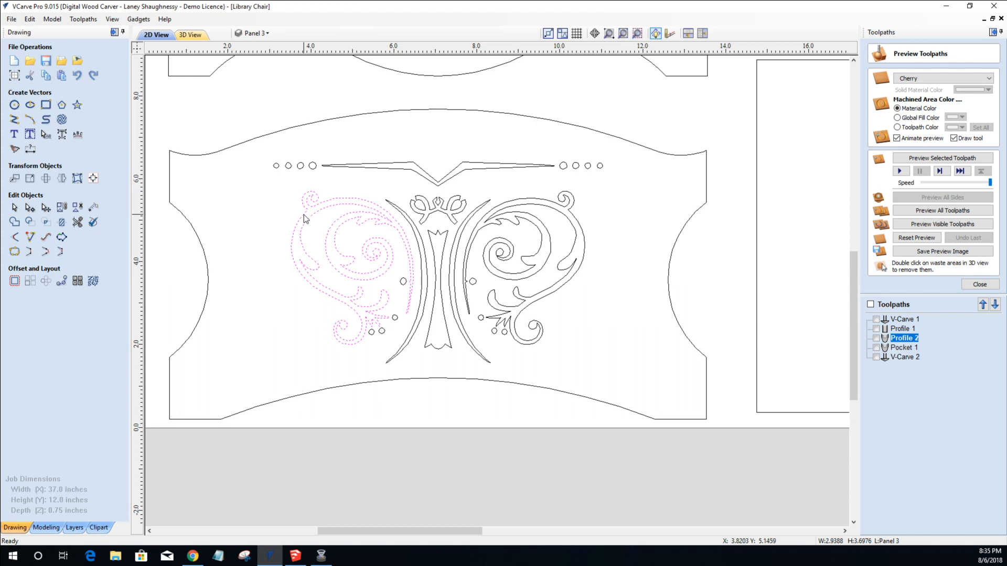
Nudge the left scroll and its small circles outwards to the left, and shift the left crescent slightly left too.
left_click(403, 281)
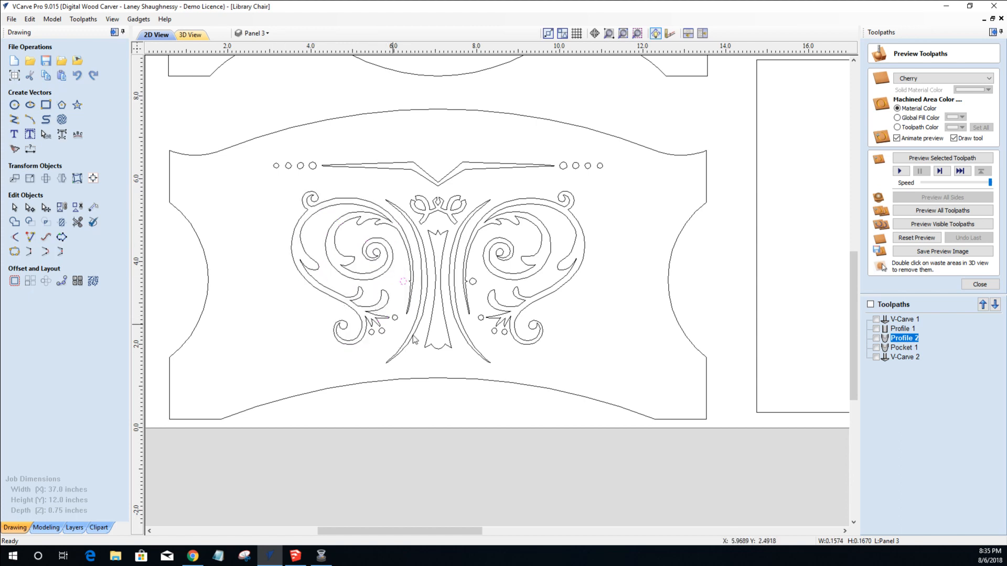
left_click_drag(404, 323, 318, 263)
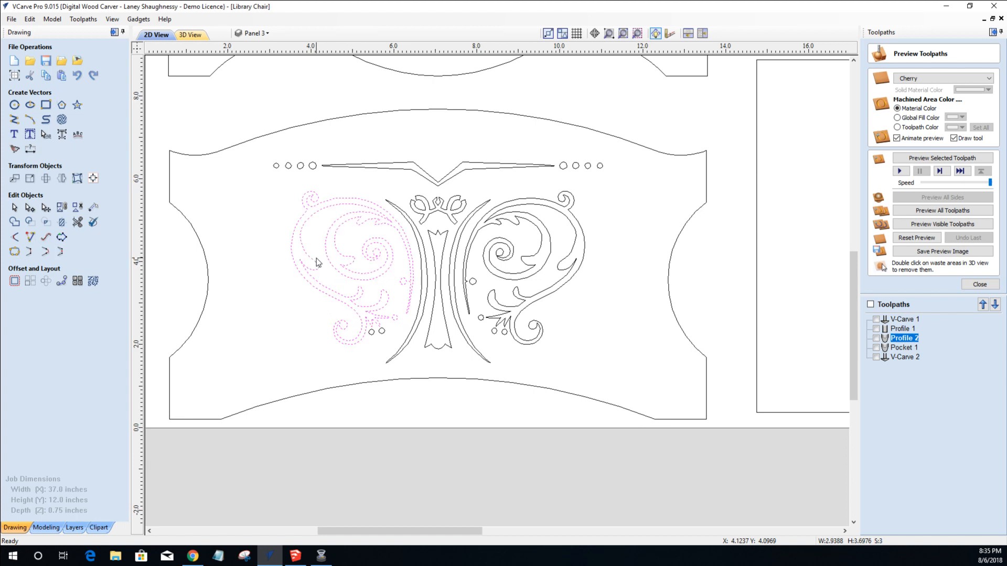
left_click(380, 332, "shift")
key("Left")
key("Left")
key("Left")
key("Left")
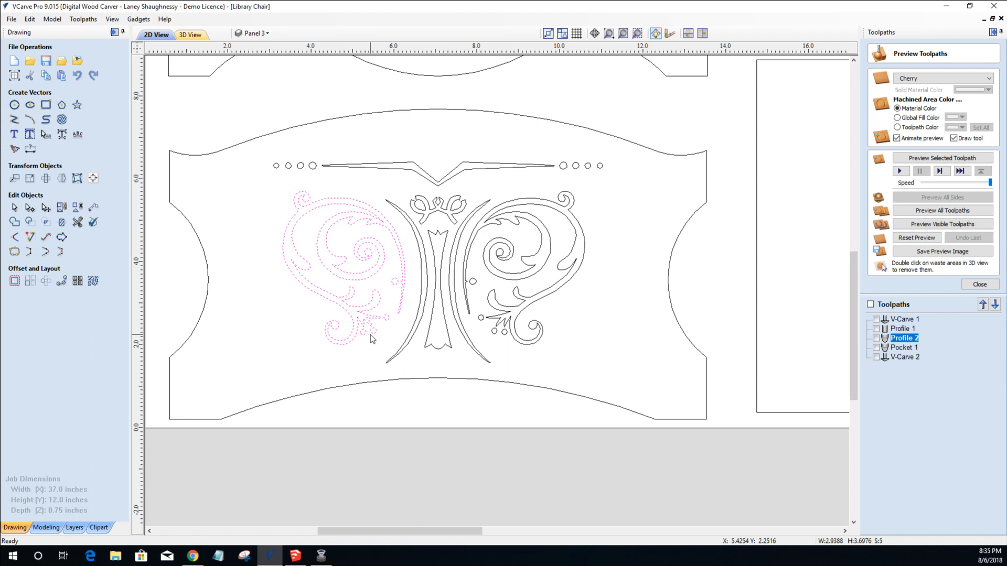
key("Left")
key("Left")
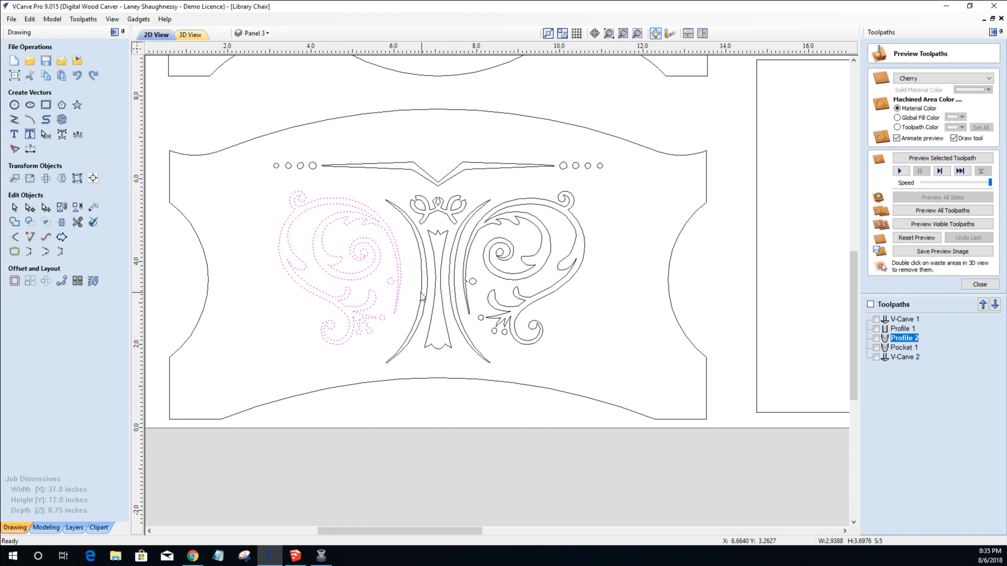
left_click(423, 296)
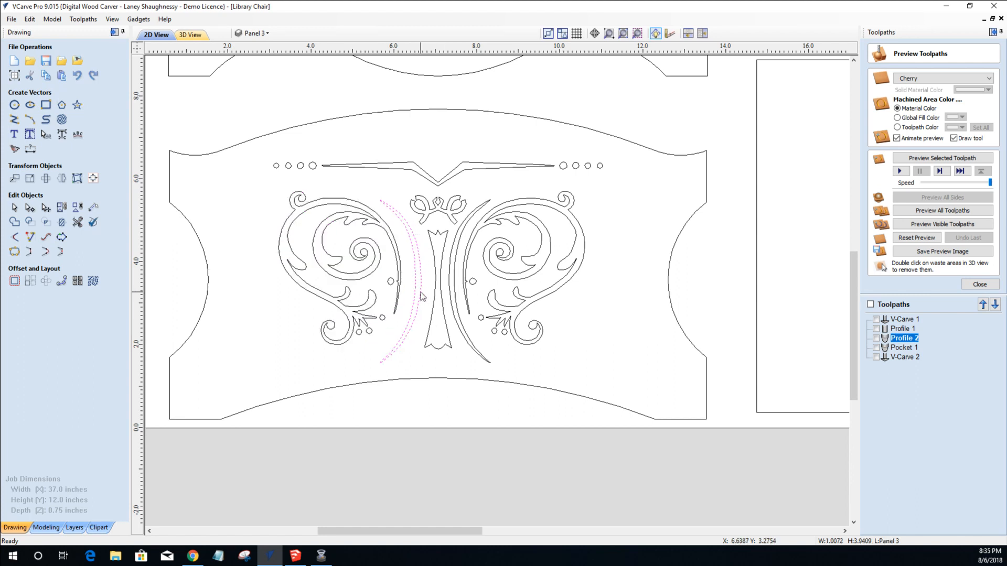
Select the right scroll with its small circles and nudge them outwards to the right.
left_click(468, 260)
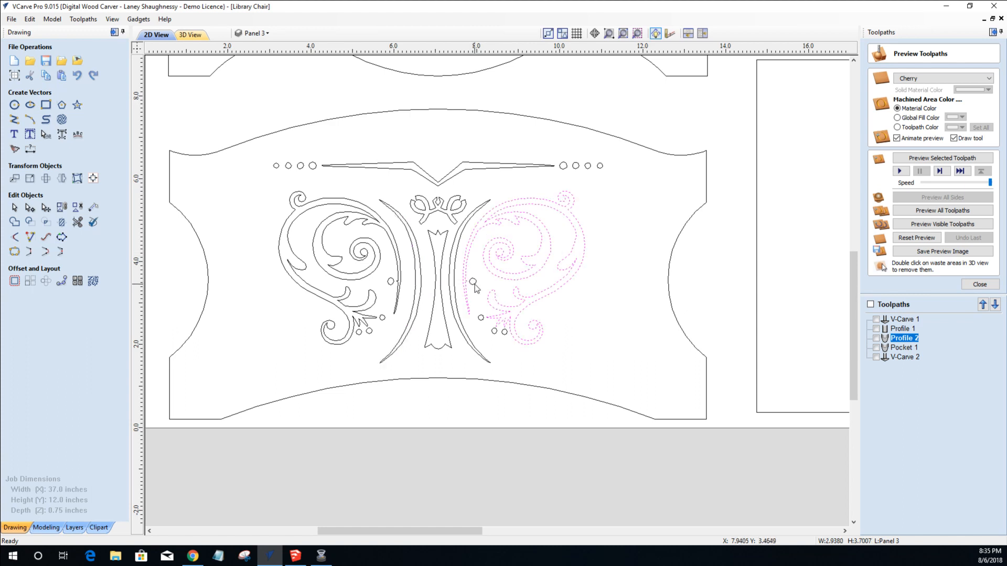
left_click(495, 332, "shift")
key("Right")
key("Right")
key("Right")
key("Right")
key("Right")
key("Right")
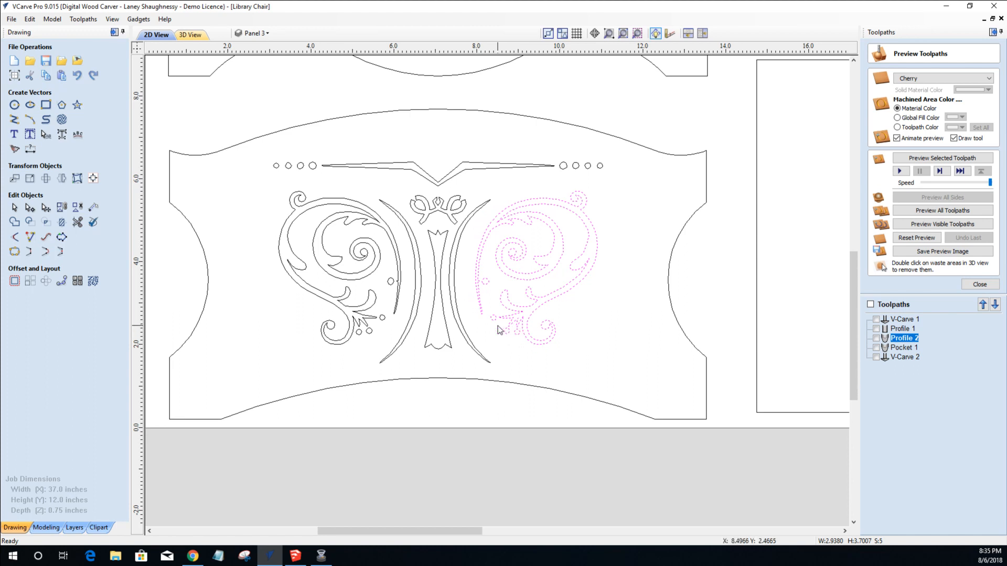
Nudge the right crescent slightly to the right, away from the central column.
left_click(455, 299)
key("Right")
key("Right")
key("Right")
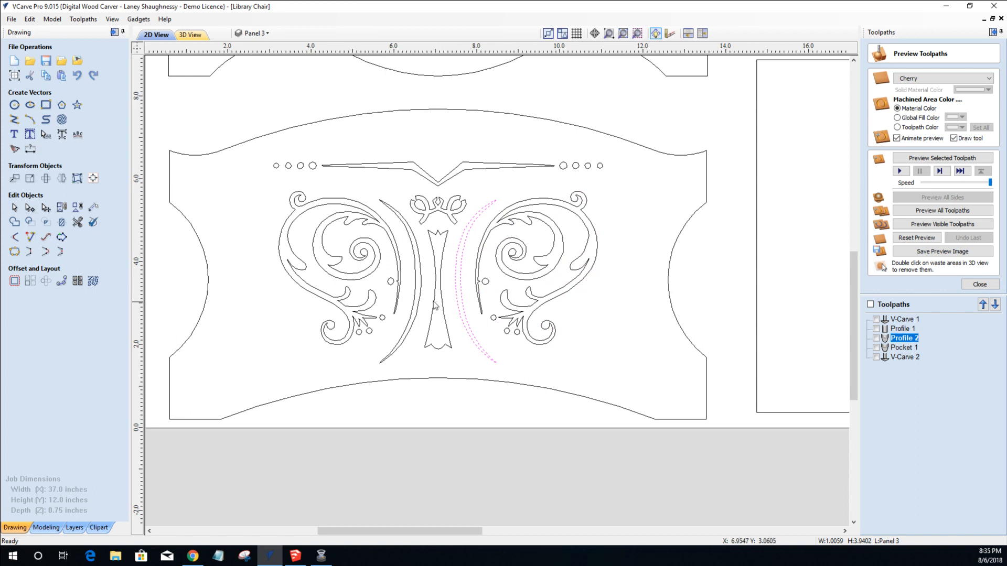
left_click(433, 303)
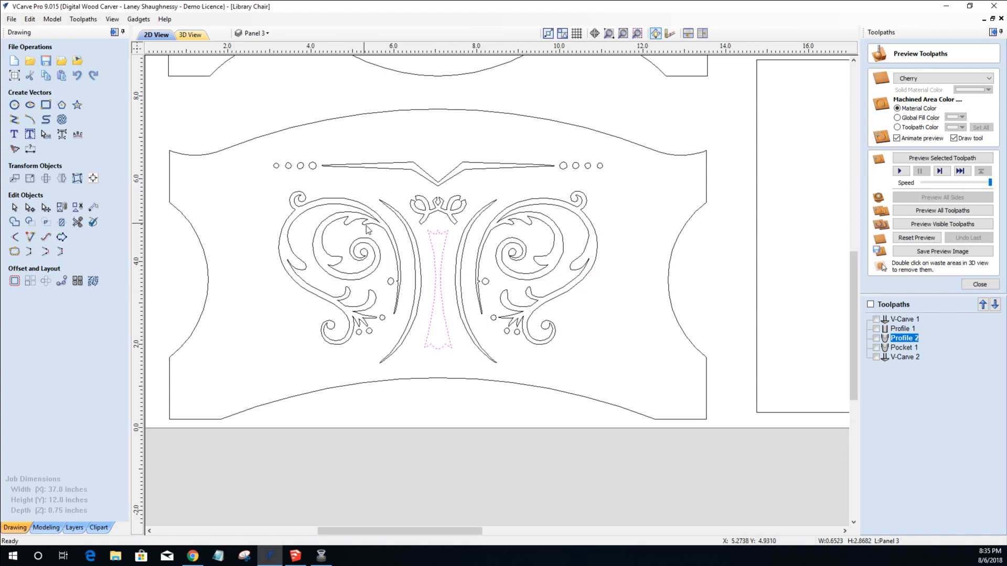
left_click(423, 221)
left_click(433, 239)
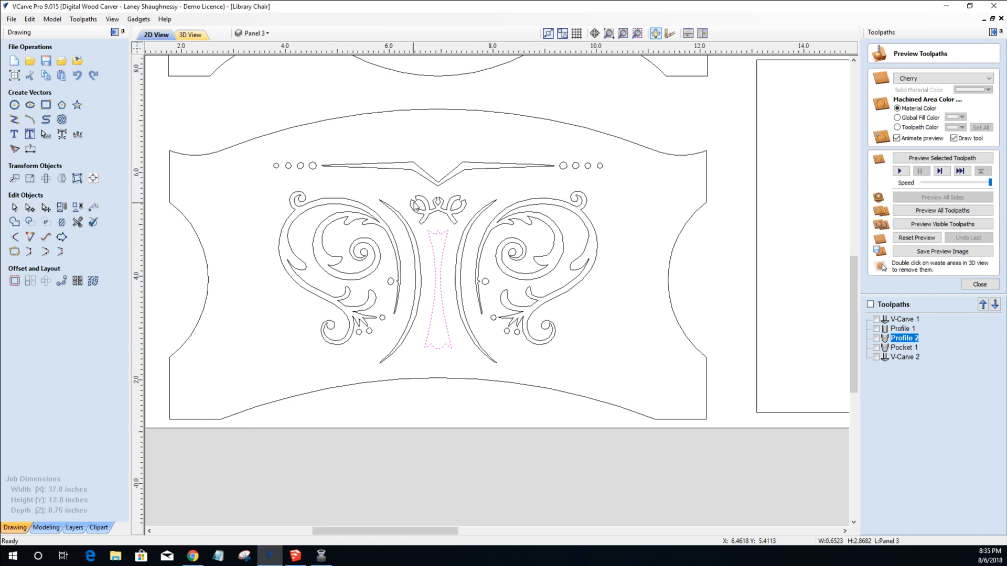
scroll(416, 210, "up", 3)
scroll(416, 204, "up", 2)
scroll(416, 203, "down", 4)
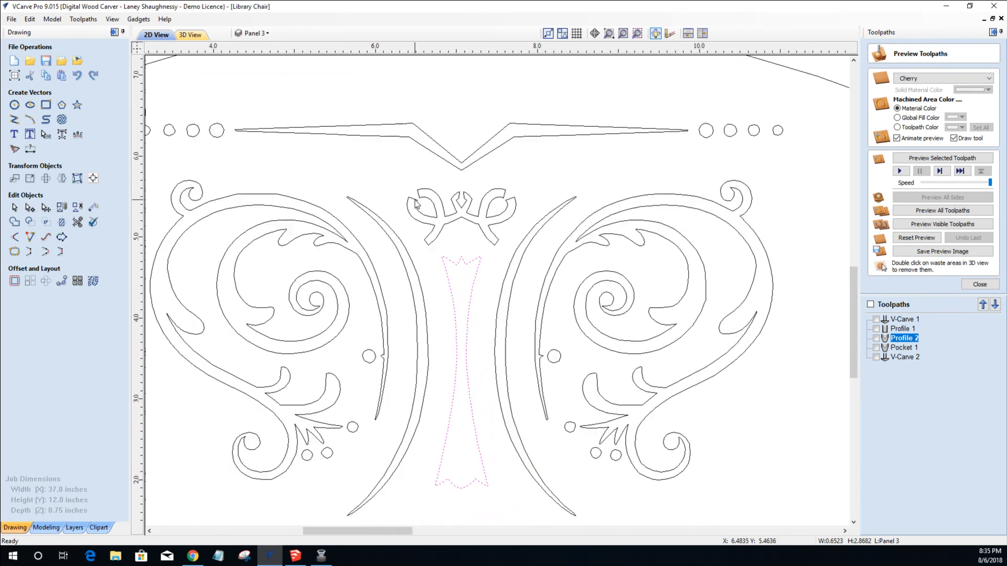
Offset all the carving vectors outwards by 0.0625 inches with sharp corners, deleting the originals and selecting the new ones.
left_click_drag(265, 137, 613, 361)
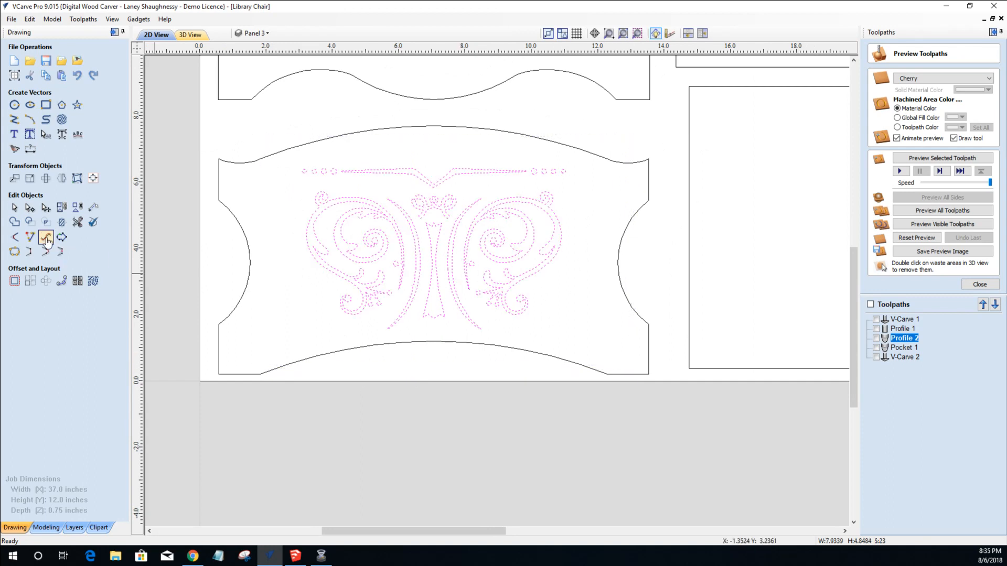
left_click(14, 281)
double_click(55, 135)
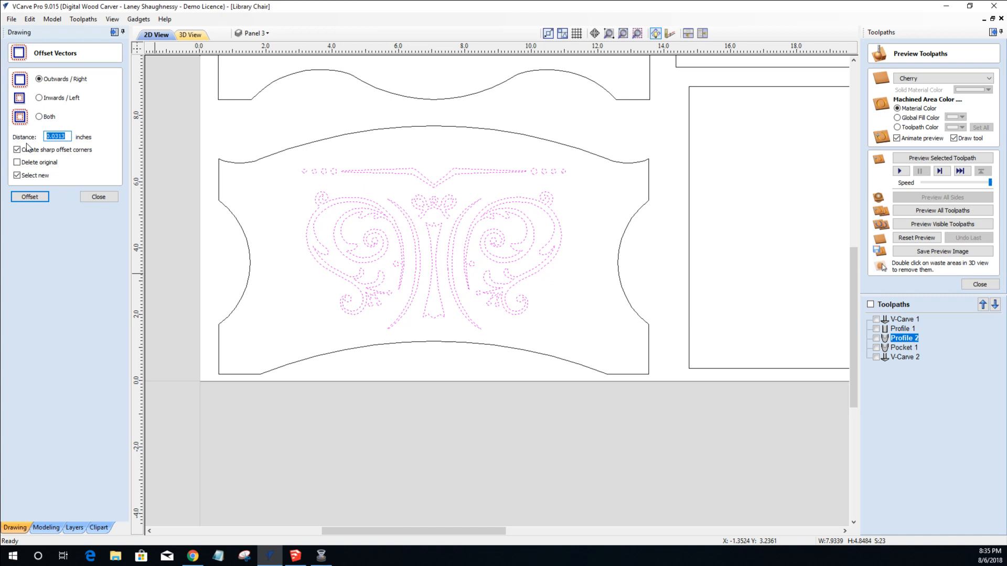
type(".0625")
left_click(17, 163)
left_click(27, 199)
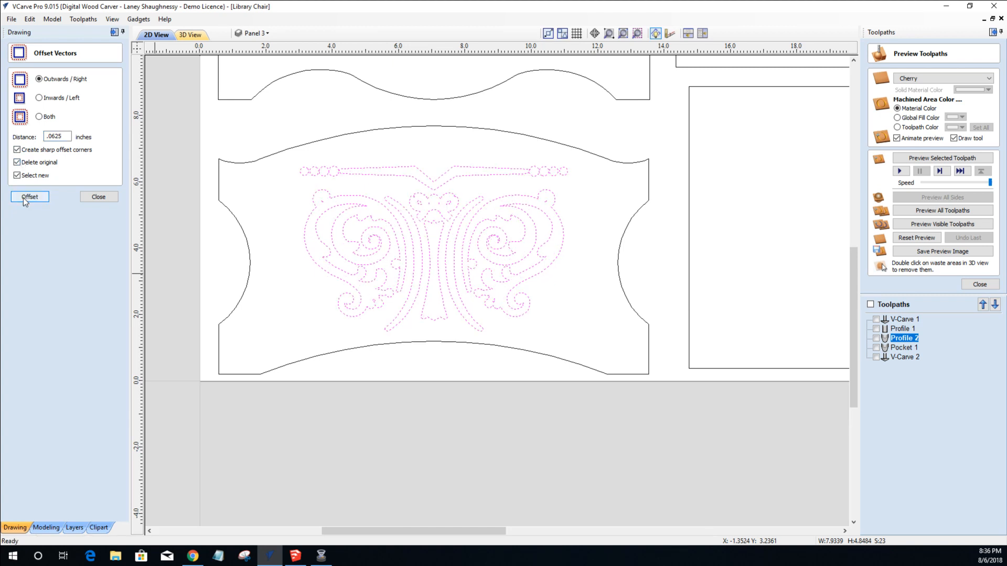
Delete the tiny leftover vectors inside the upper curls of the left and right scrolls.
left_click(261, 216)
scroll(370, 243, "up", 4)
scroll(370, 243, "down", 3)
left_click(295, 181)
key("Delete")
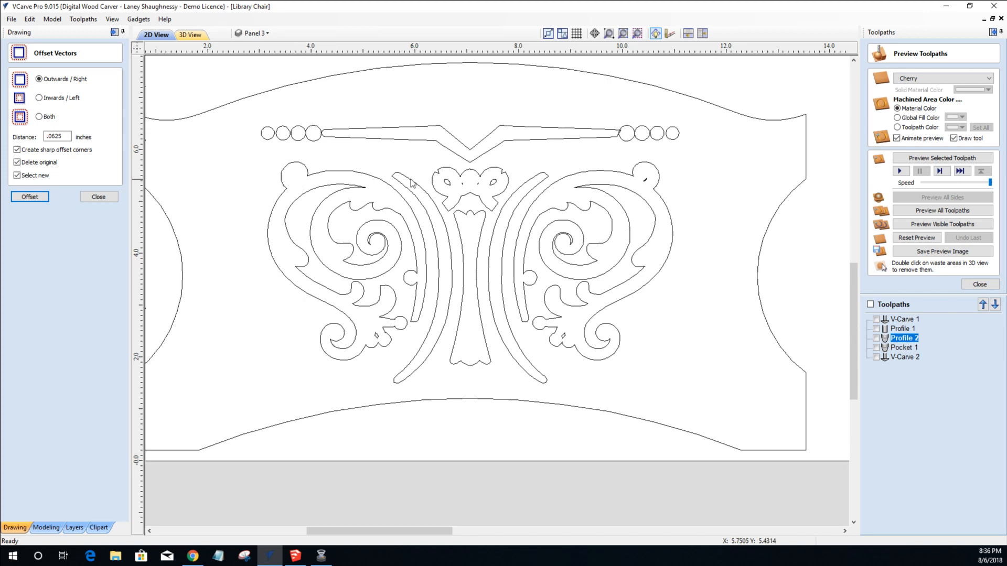
left_click(646, 180)
key("Delete")
Delete the tiny stray vectors between the two teardrops inside the bow above the central column.
scroll(564, 340, "up", 3)
scroll(500, 320, "down", 2)
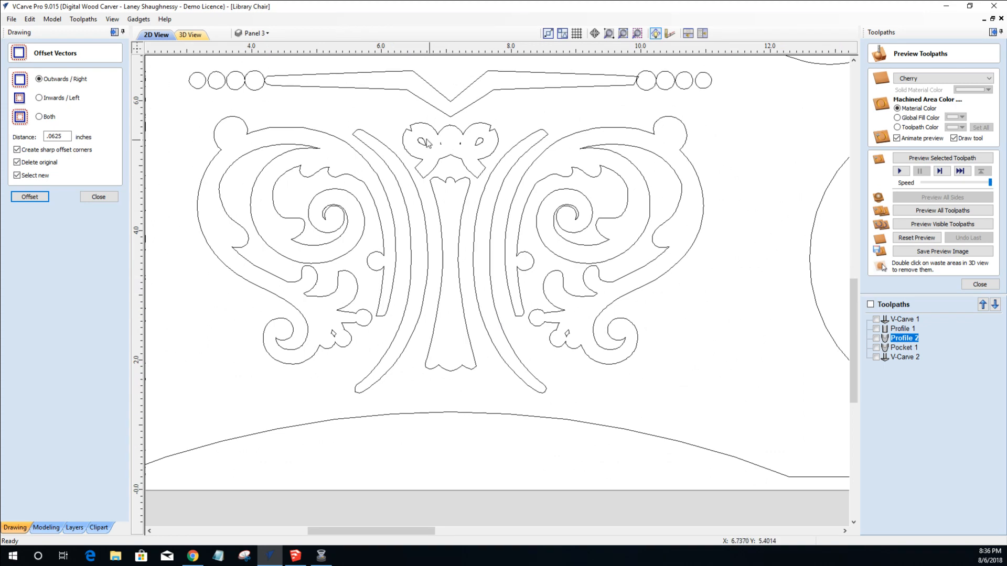
scroll(448, 150, "up", 4)
left_click_drag(452, 148, 540, 171)
key("Delete")
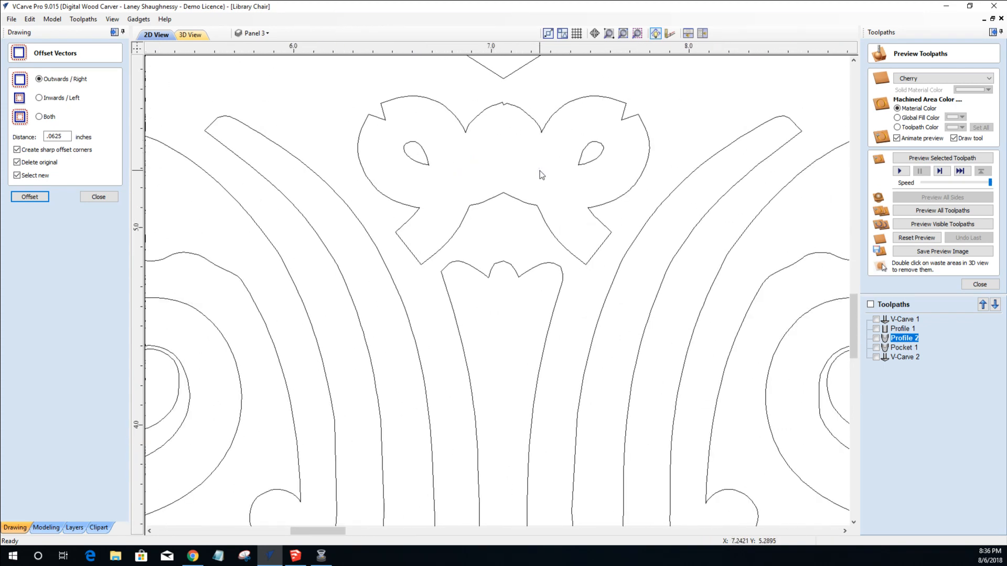
Draw a line about 0.24 inches long from the outer tip of the bow's left notch to the left teardrop.
left_click(408, 157)
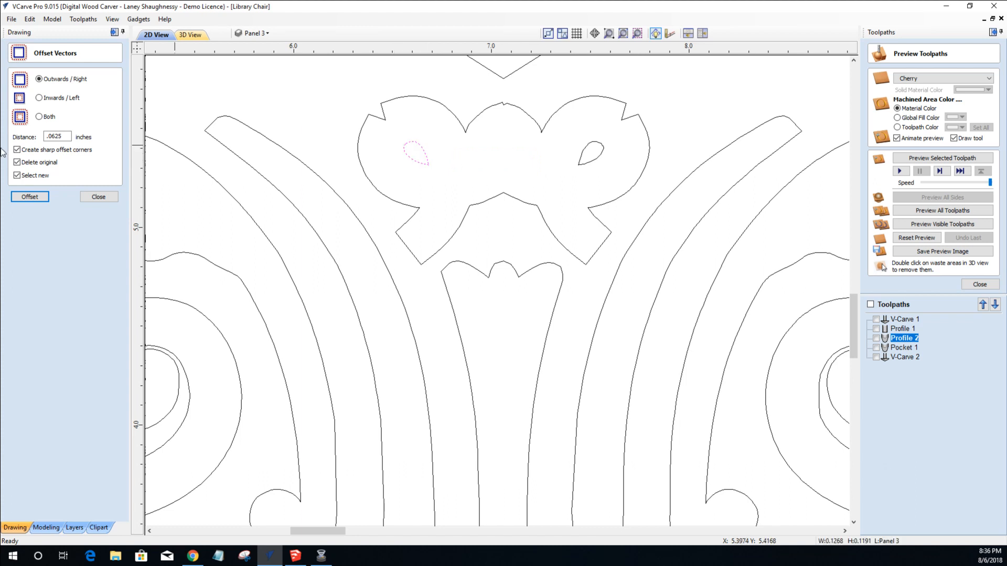
left_click(96, 197)
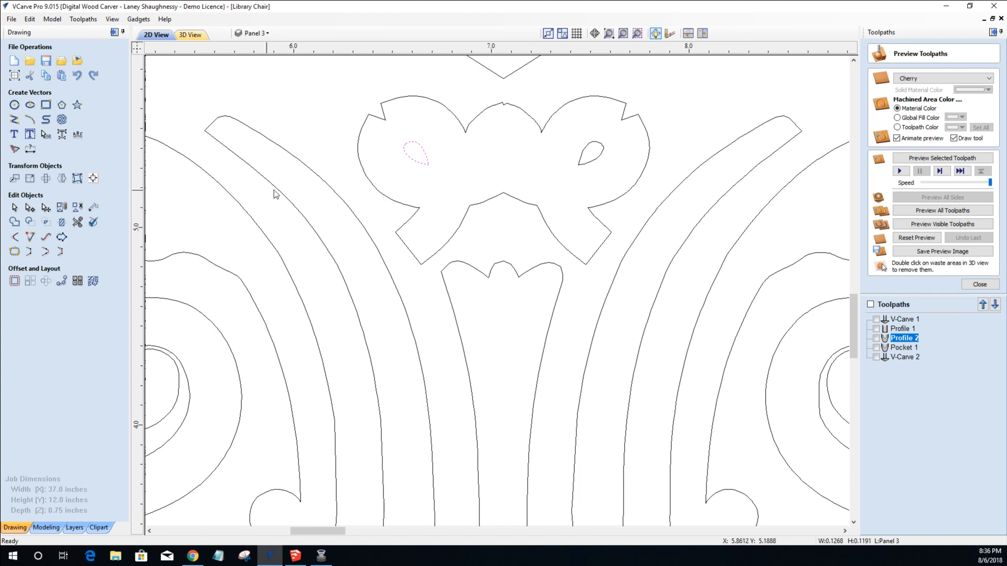
left_click(408, 154)
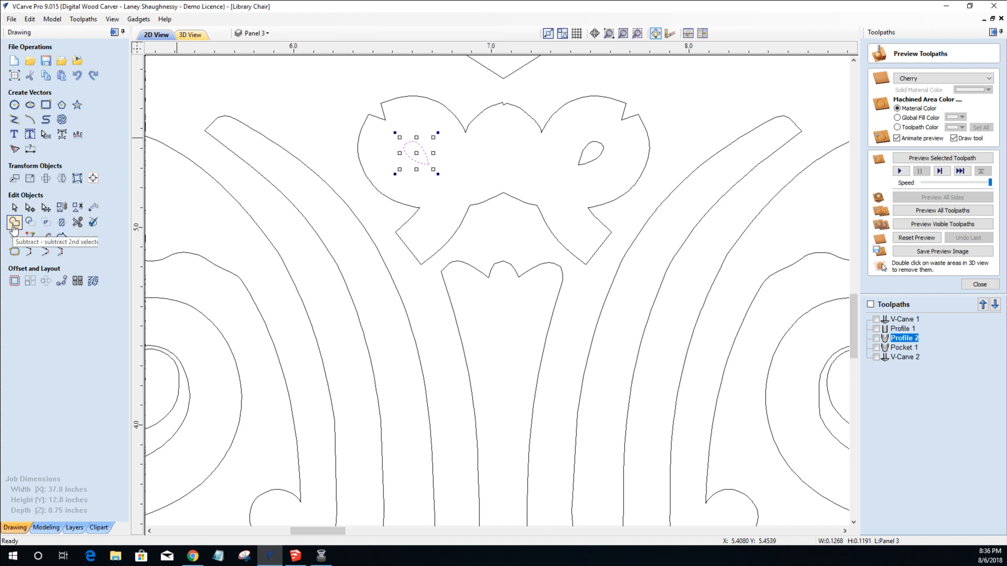
left_click(14, 120)
left_click(368, 115)
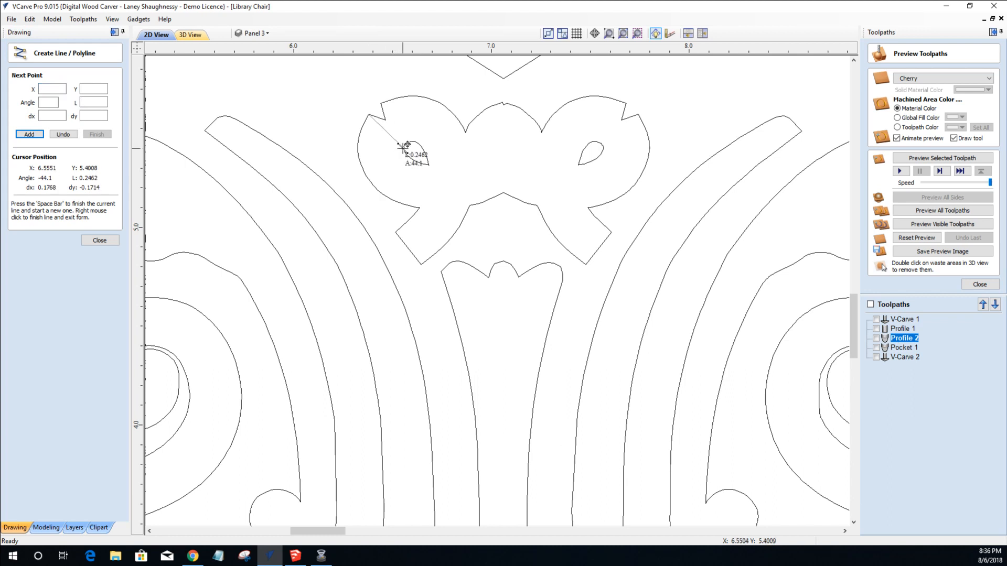
left_click(402, 146)
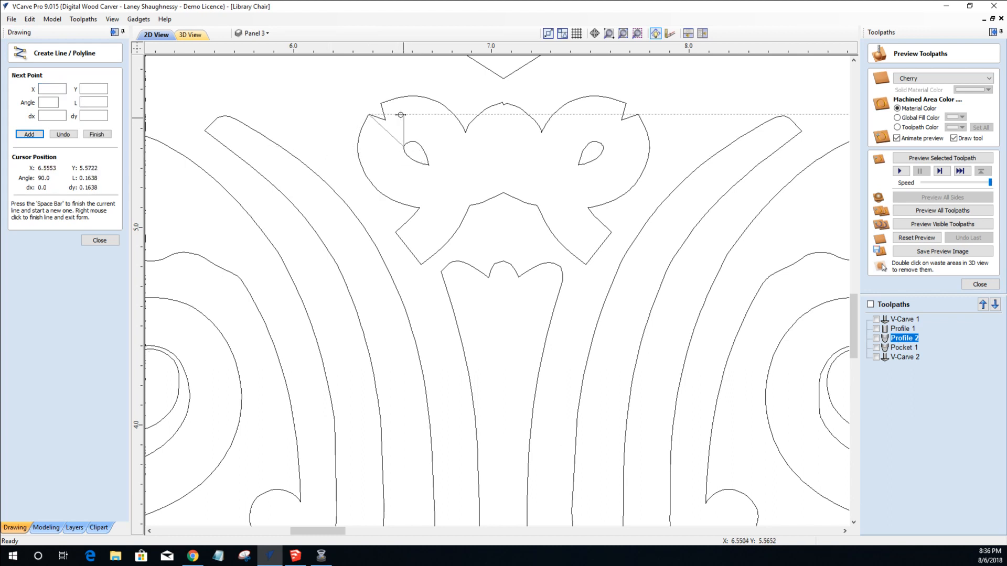
right_click(414, 126)
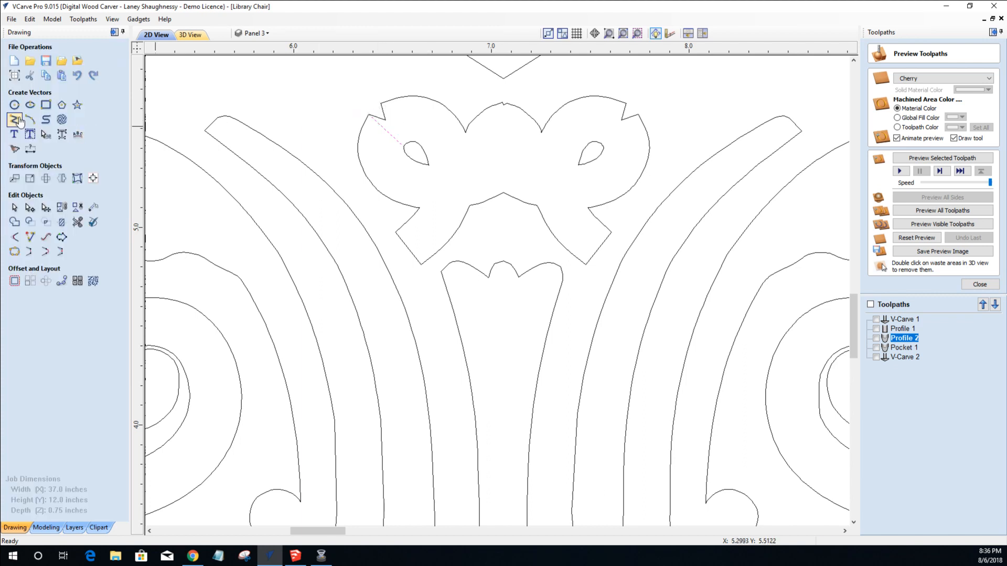
Draw a second line about 0.24 inches long from the upper tip of the bow's left notch to the left teardrop.
left_click(19, 120)
left_click(381, 105)
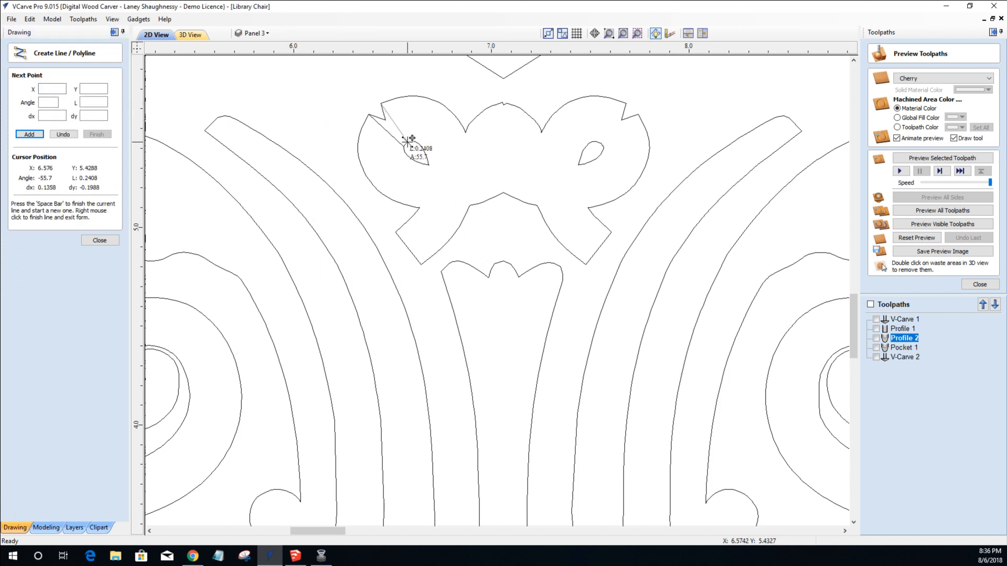
left_click(407, 144)
key("space")
left_click(100, 240)
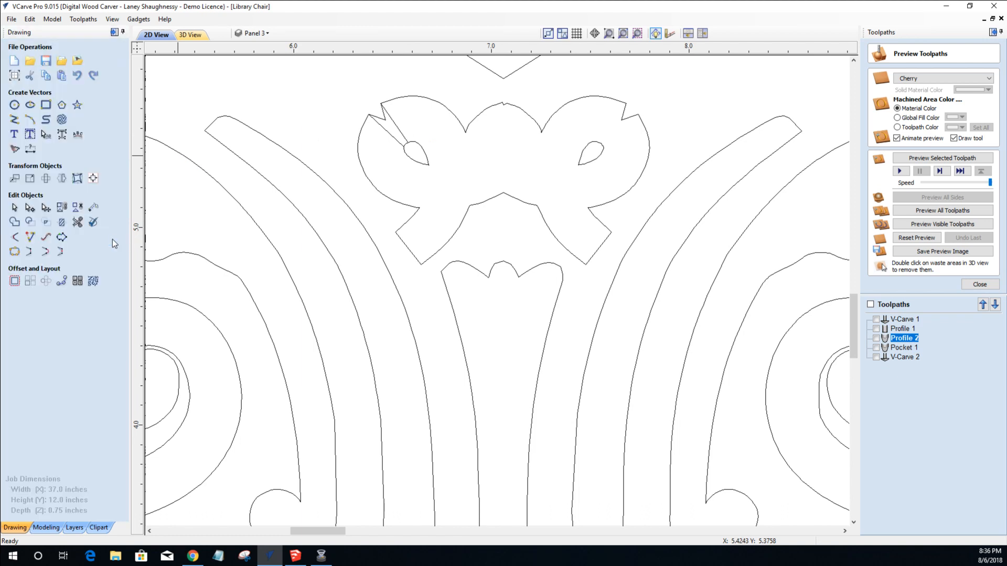
Trim the left teardrop's end, the bow's left notch and the excess line pieces so the teardrop opens into the outline as a slot.
left_click(83, 224)
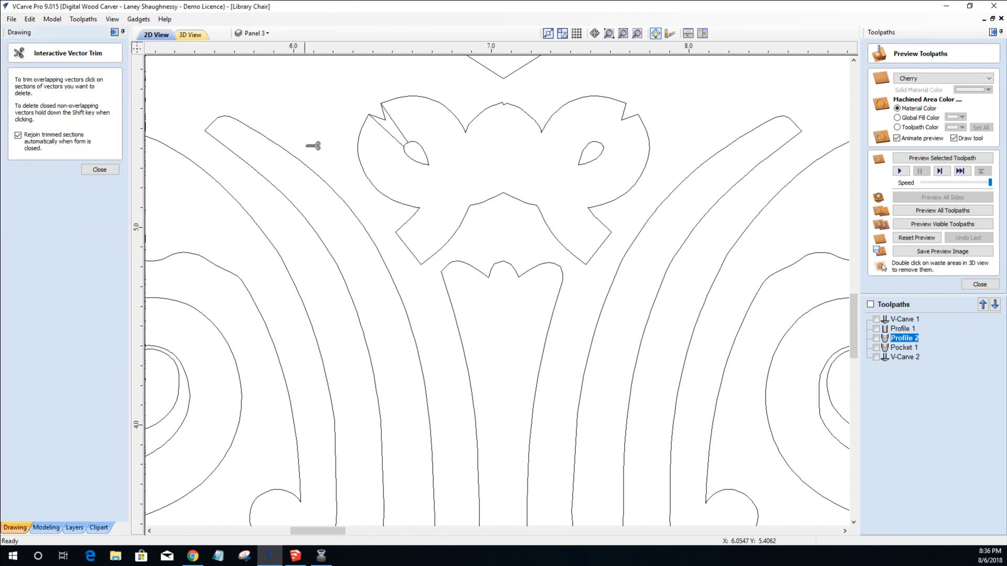
left_click(395, 123)
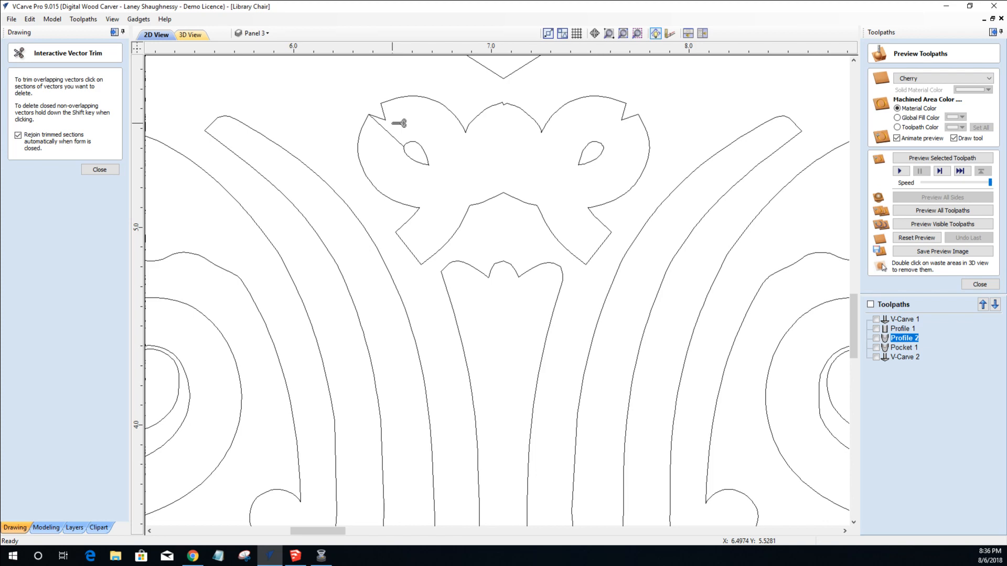
scroll(406, 132, "up", 6)
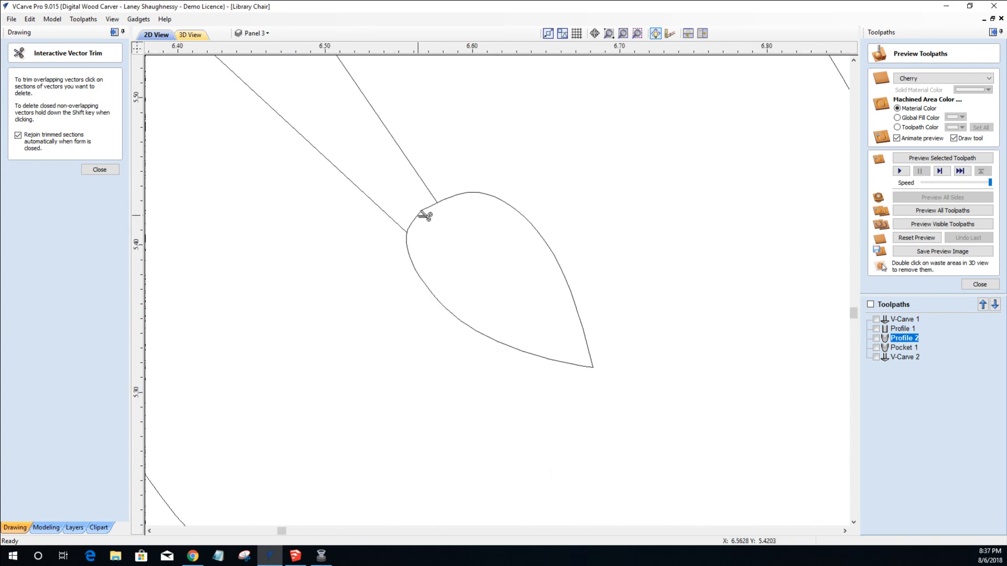
scroll(417, 207, "down", 3)
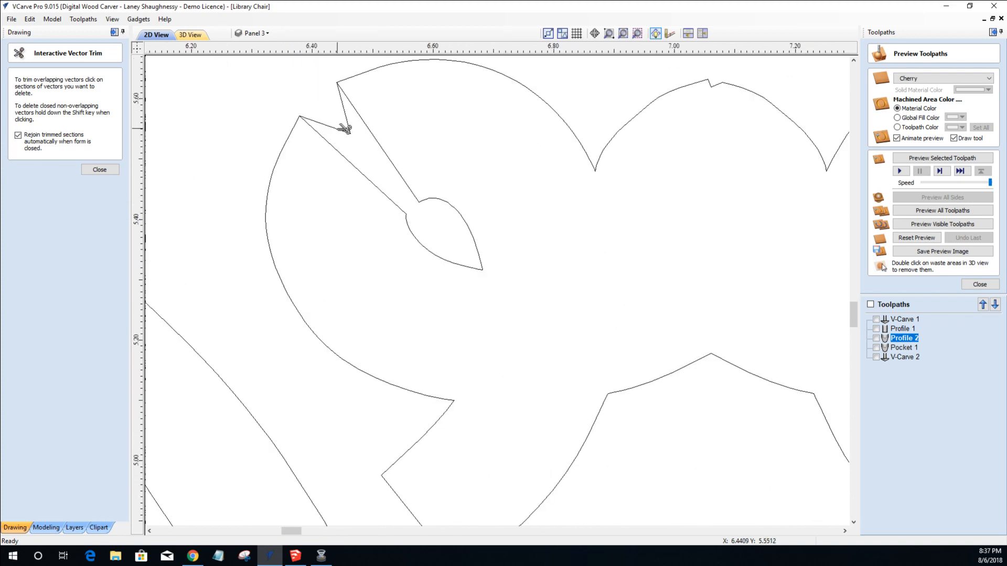
scroll(344, 129, "down", 8)
scroll(331, 127, "up", 4)
scroll(332, 128, "down", 1)
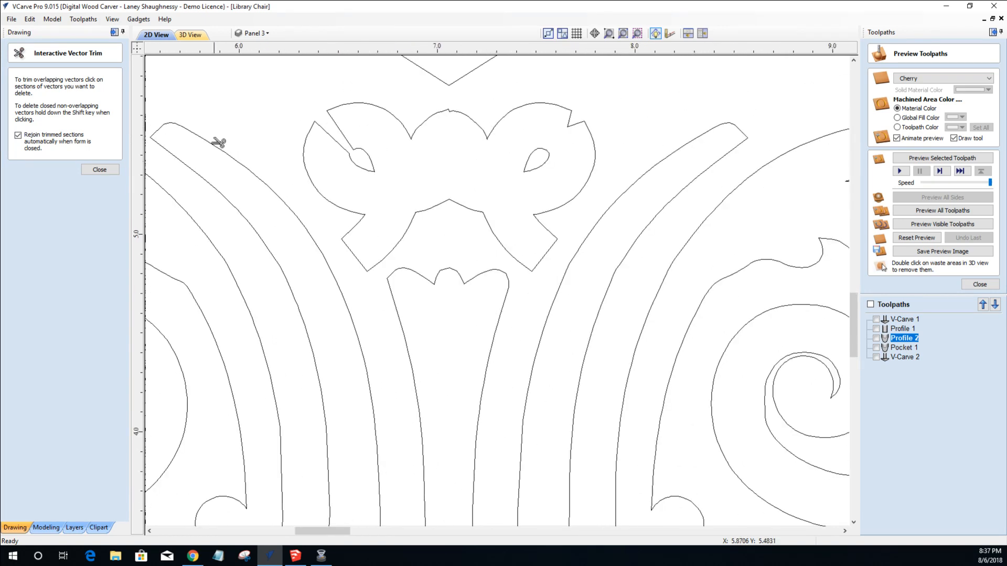
left_click(105, 169)
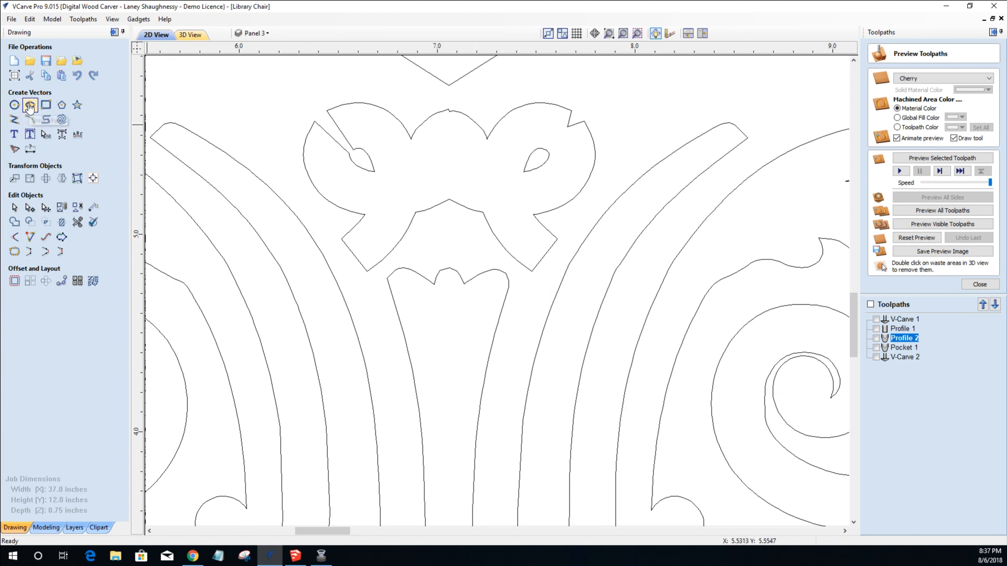
Draw a vertical ellipse 0.1 inches wide and 0.45 inches high, centred on the top edge of the bow's middle lobe.
left_click(30, 105)
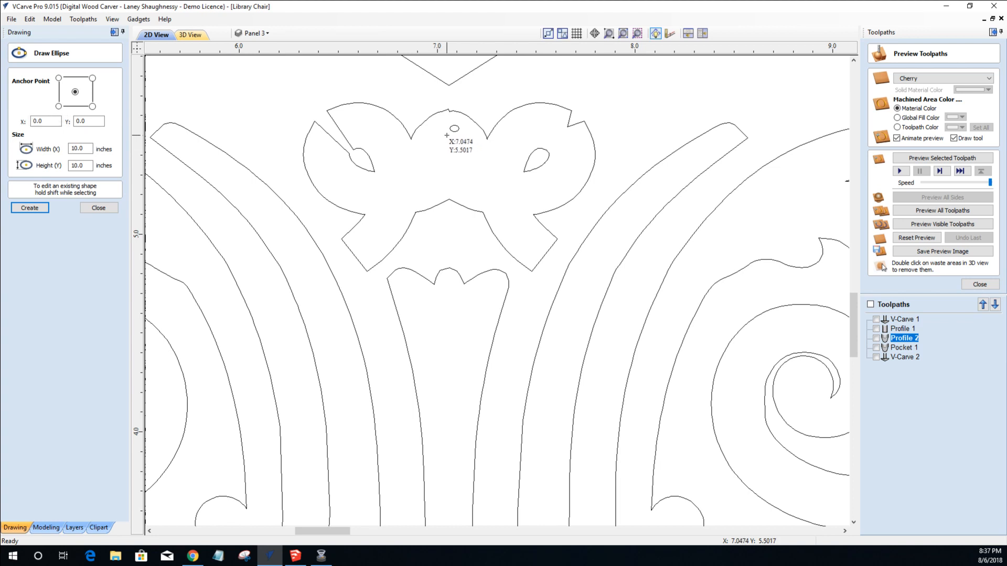
left_click_drag(449, 112, 457, 158)
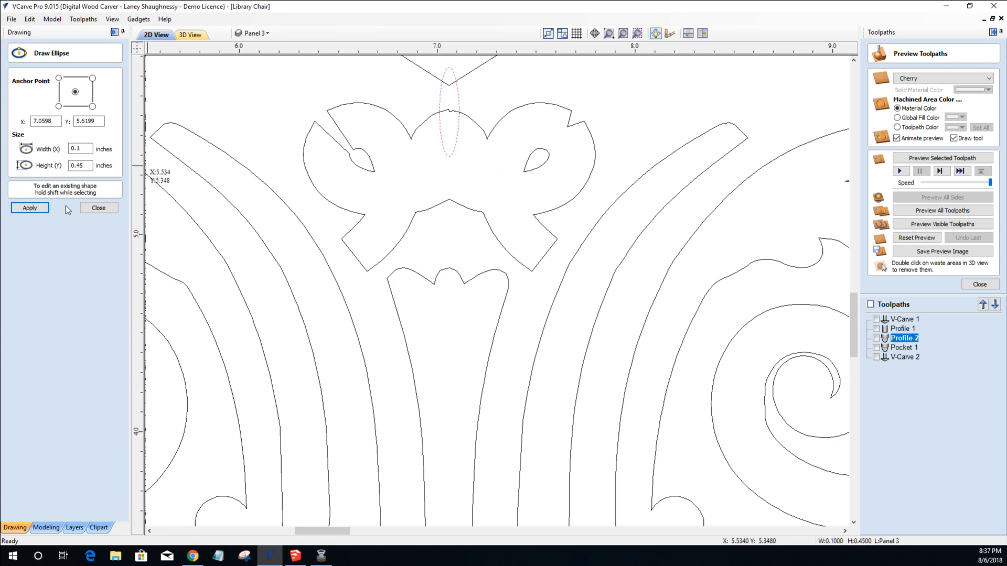
left_click(97, 209)
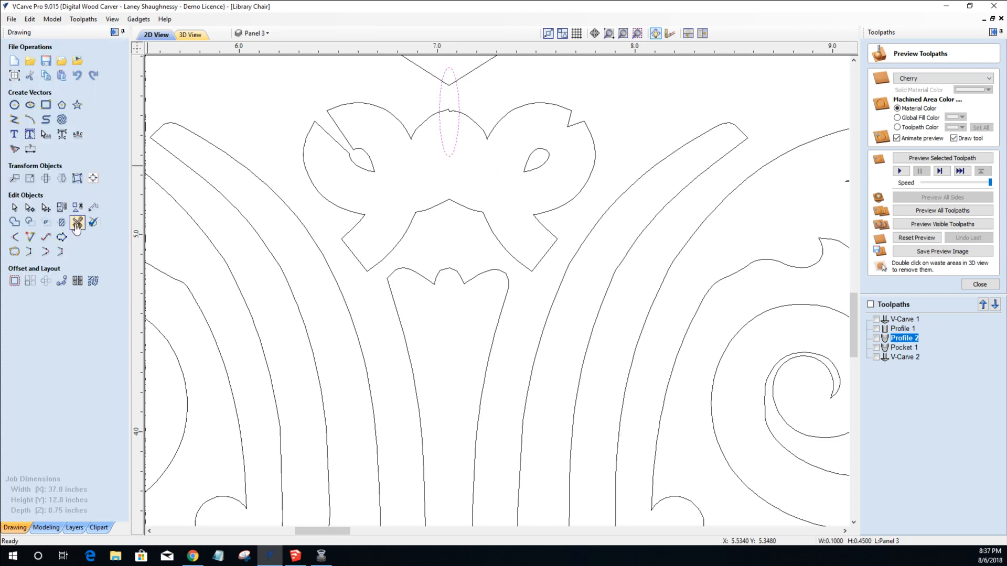
Trim the ellipse's upper part and the bow edge inside it to leave a rounded notch in the middle lobe.
left_click(77, 222)
left_click(444, 98)
left_click(458, 100)
left_click(454, 111)
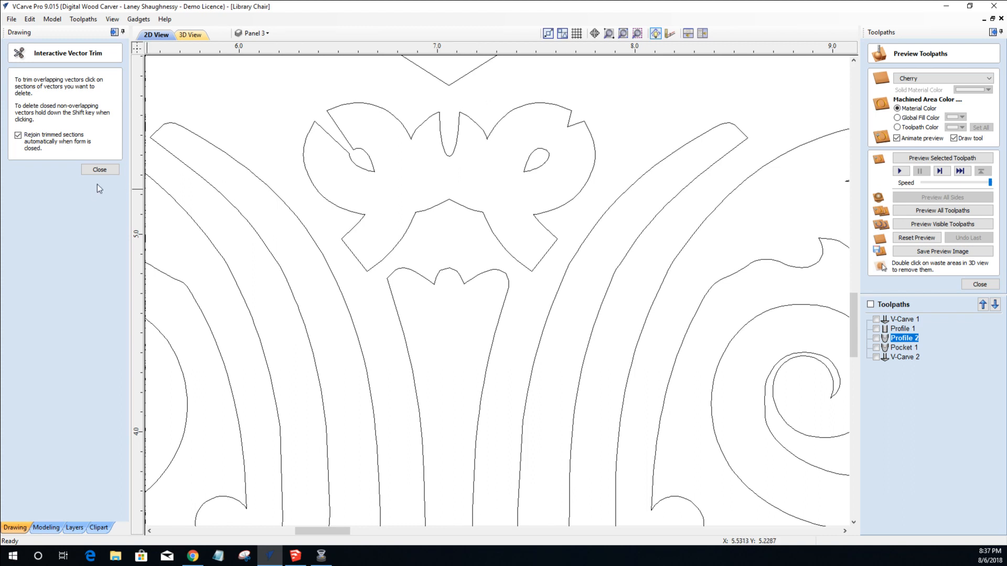
left_click(97, 169)
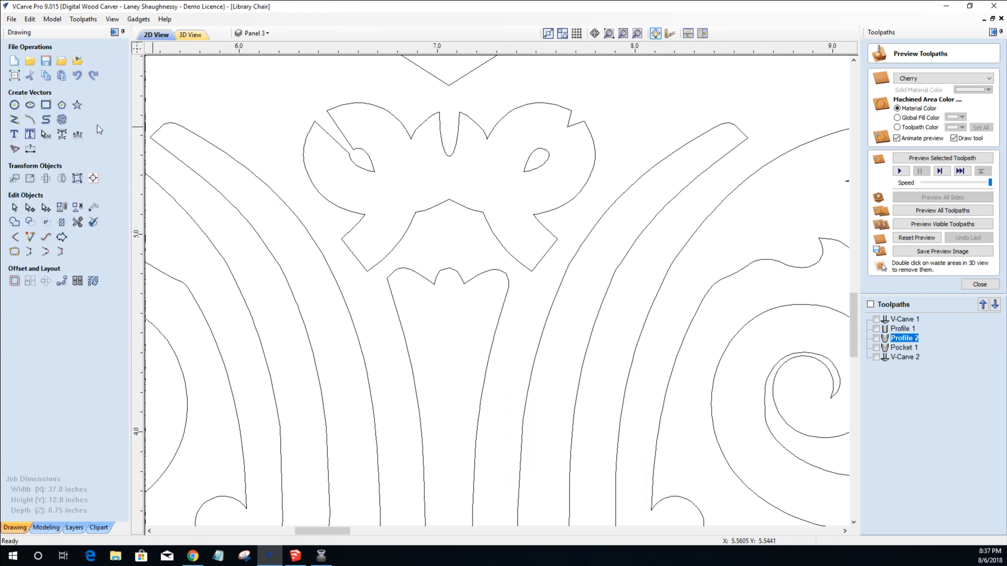
Draw two lines from the tips of the bow's right notch to the right teardrop, the outer one about 0.24 inches long.
left_click(14, 119)
left_click(574, 113)
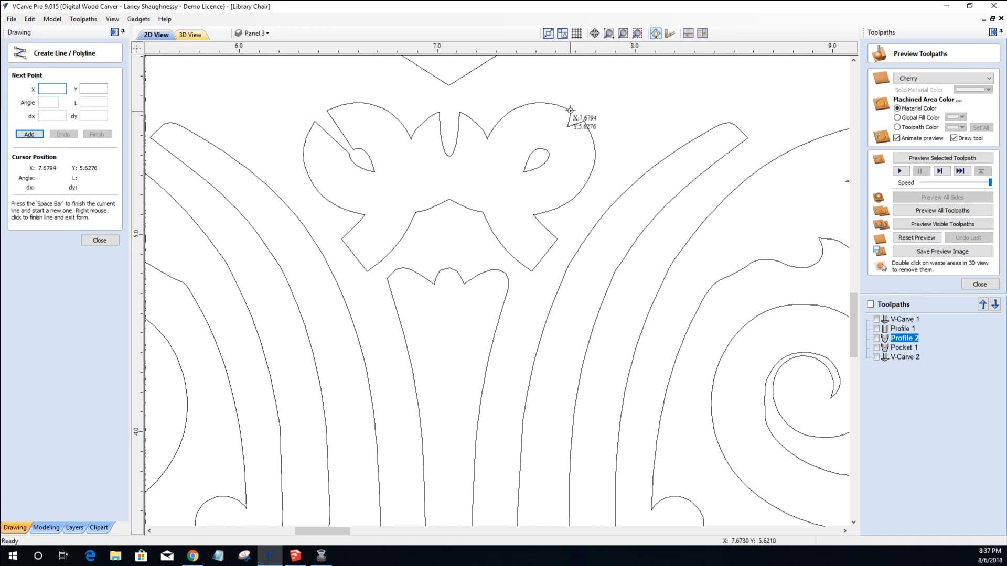
left_click(544, 149)
key("space")
left_click(584, 122)
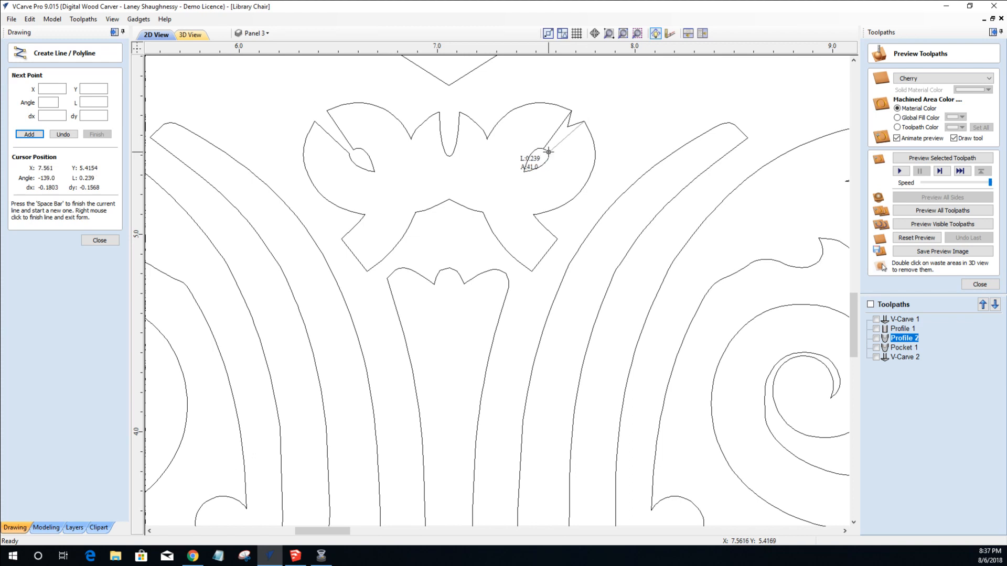
left_click(548, 152)
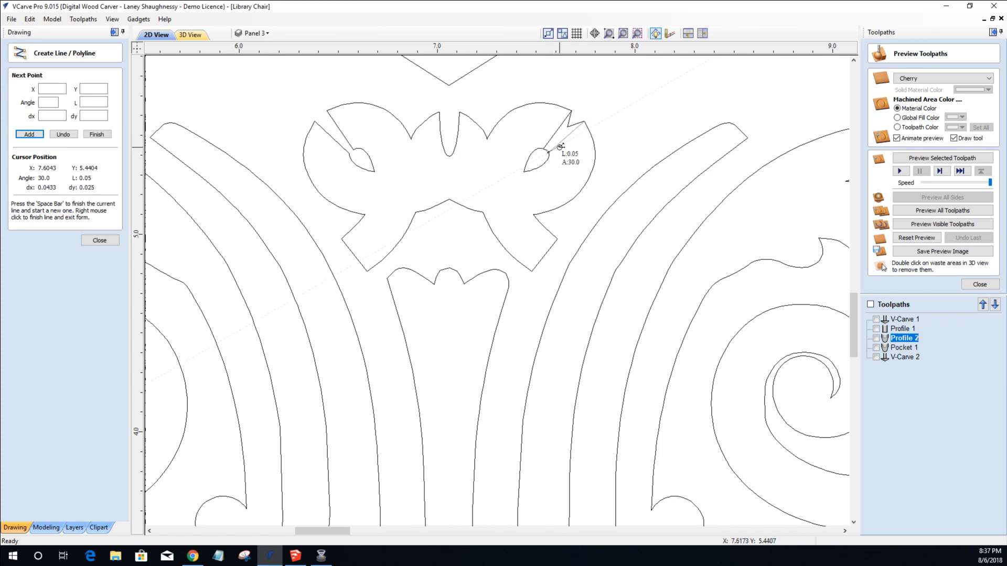
key("space")
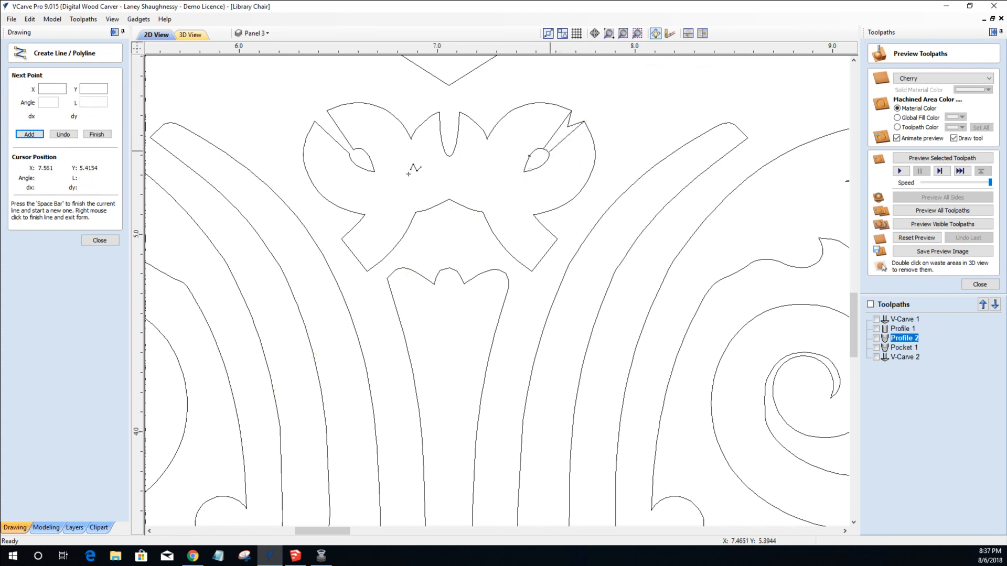
left_click(100, 240)
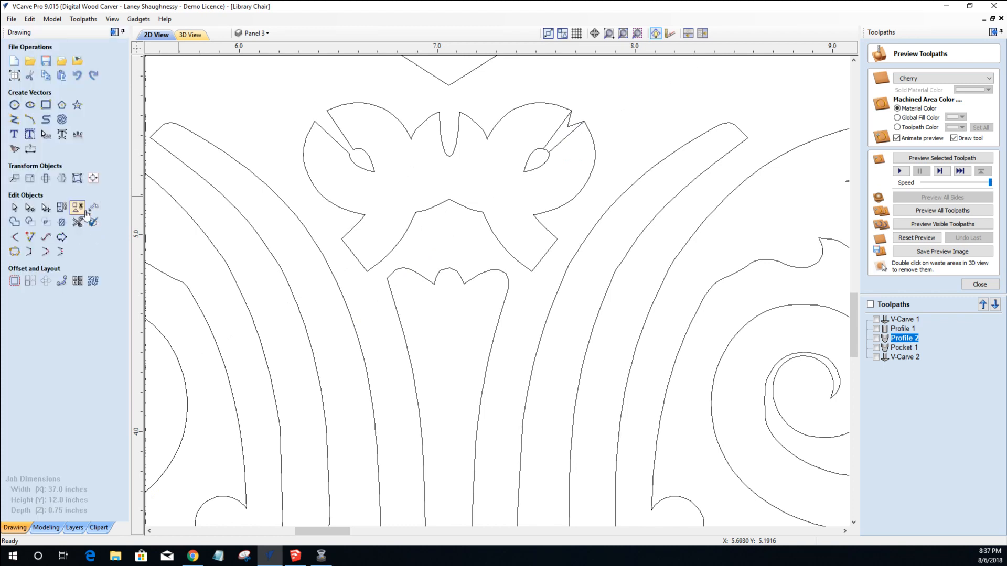
Trim the right teardrop's end and the notch between the two new lines so the teardrop opens into the bow's outline.
left_click(77, 219)
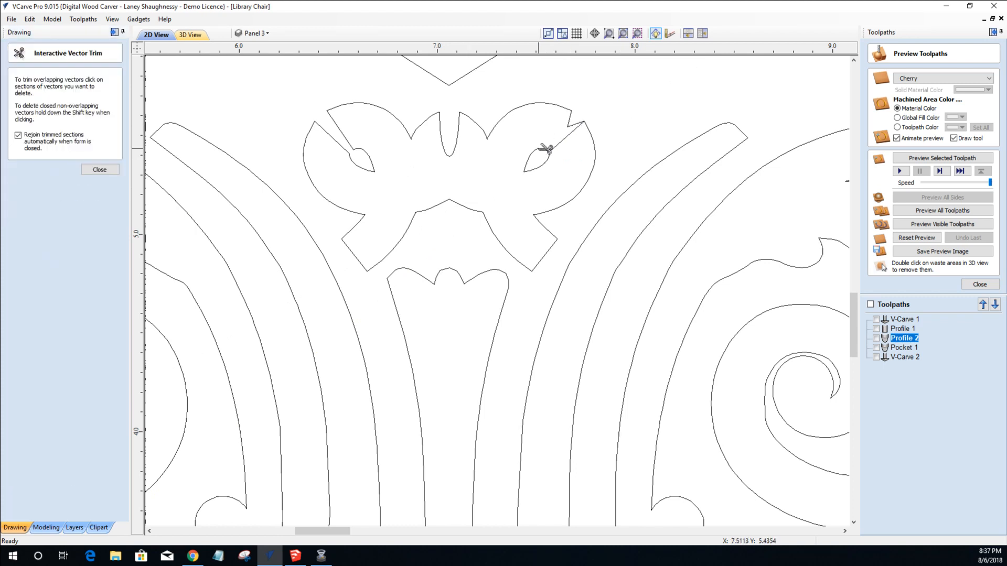
scroll(547, 148, "up", 3)
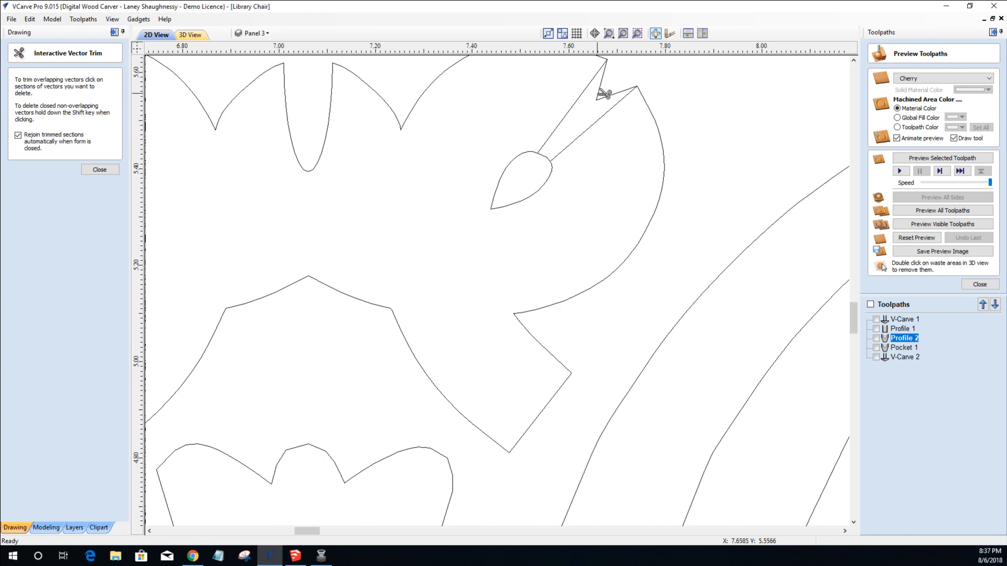
scroll(549, 163, "down", 5)
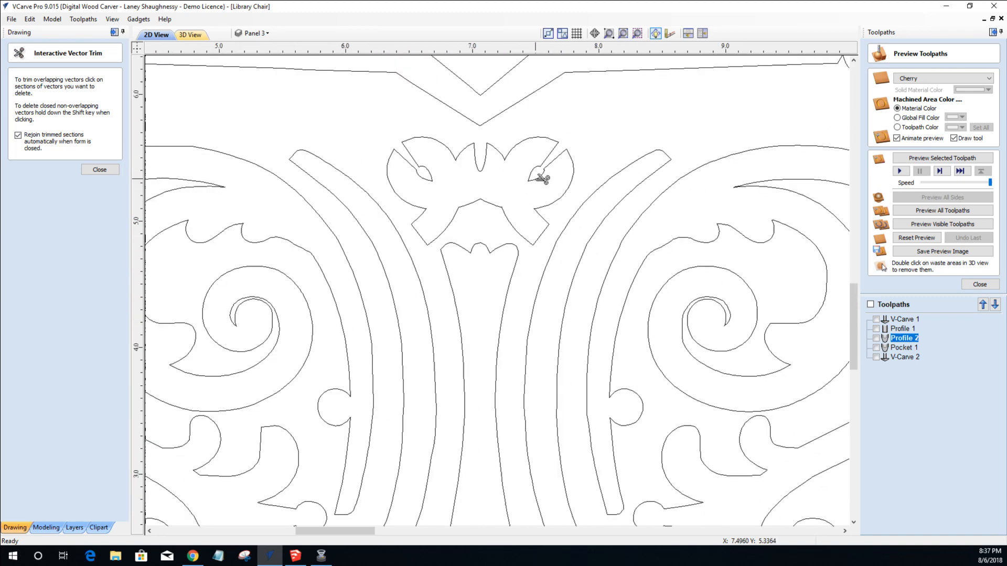
scroll(493, 222, "down", 1)
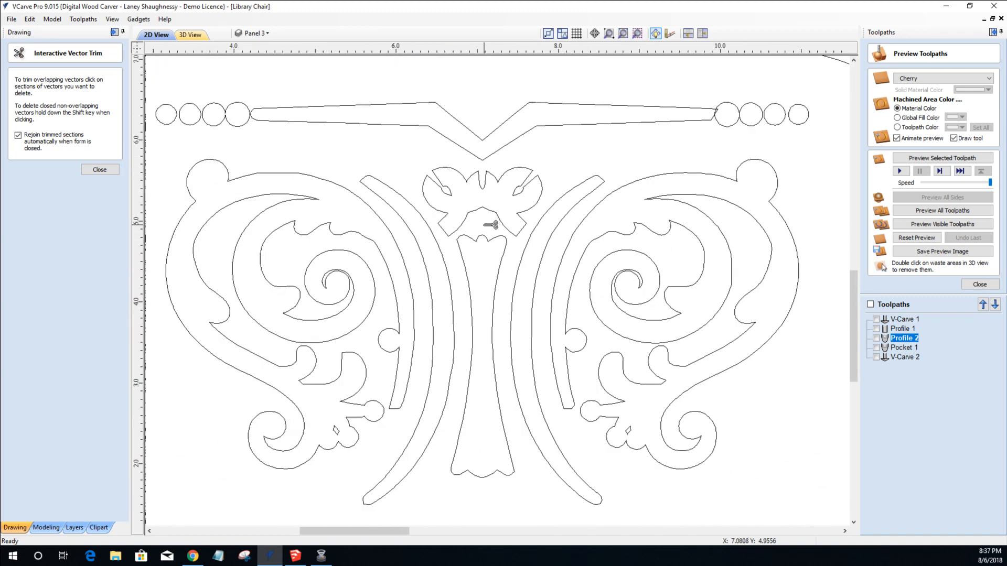
scroll(490, 224, "down", 3)
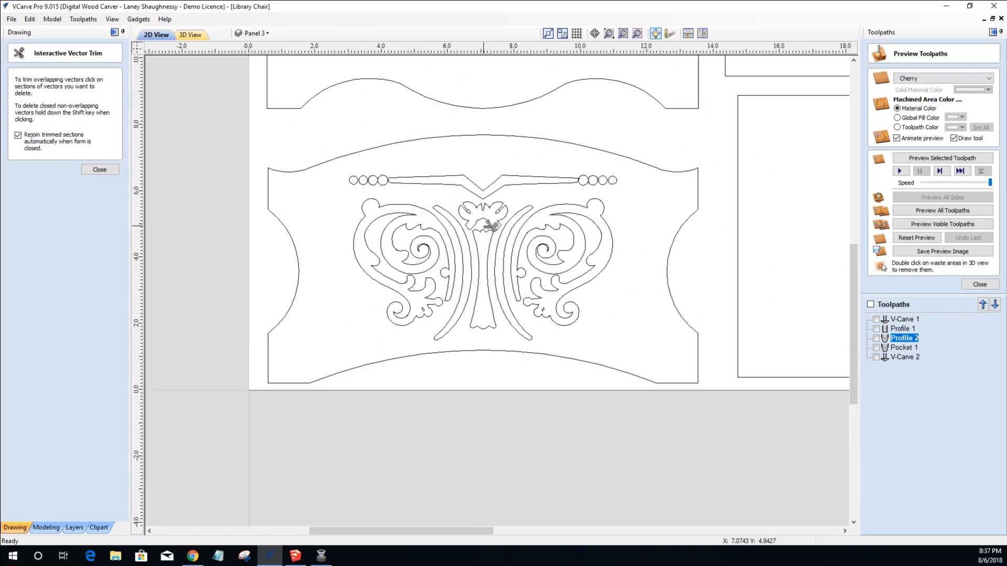
left_click(99, 170)
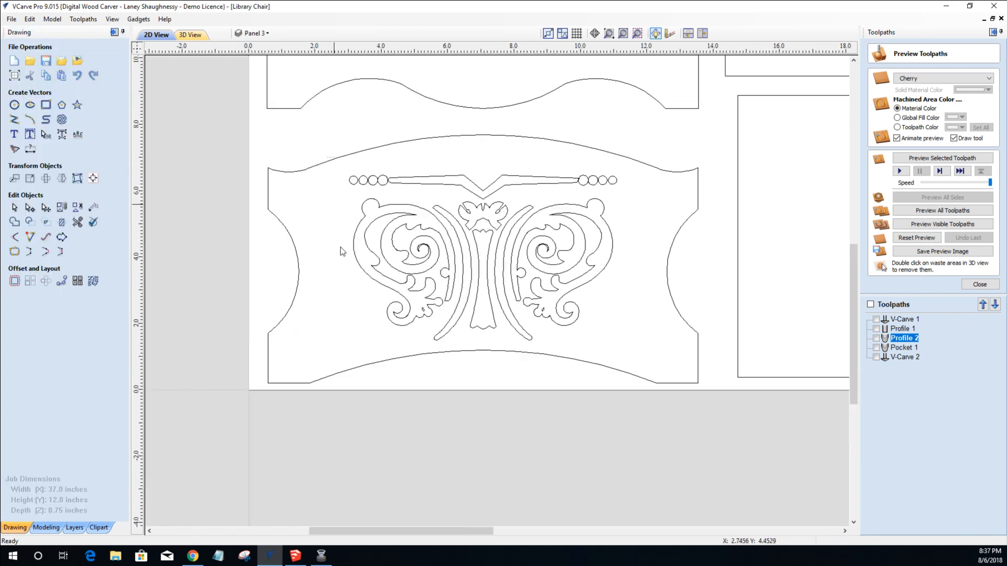
Select the vectors of the whole carving and open the Profile 2 toolpath for editing.
left_click_drag(411, 344, 640, 361)
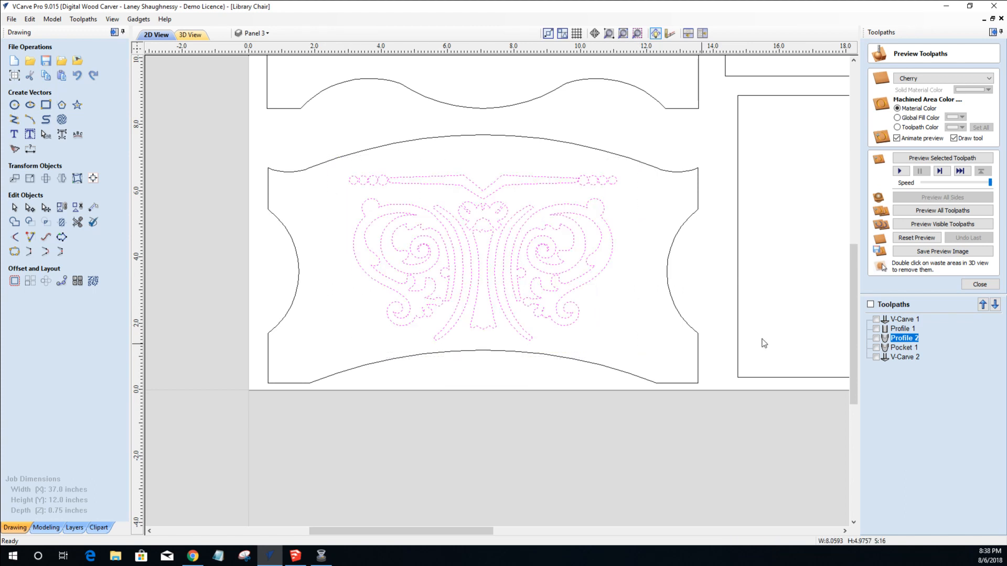
double_click(916, 340)
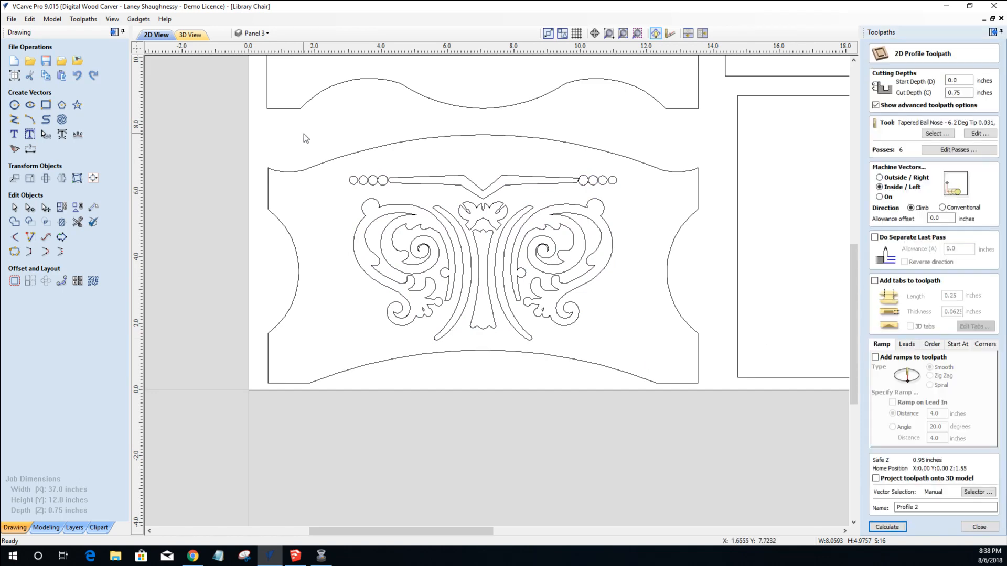
left_click_drag(572, 347, 572, 347)
Nudge the four left beads three increments left, away from the end of the V-shaped bar.
scroll(353, 158, "up", 5)
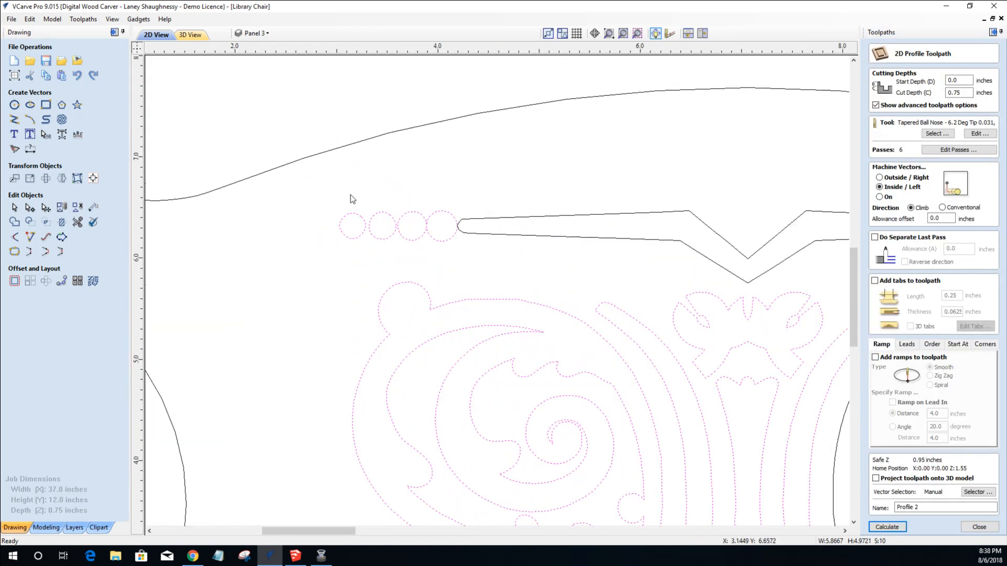
left_click(336, 256)
left_click(354, 239)
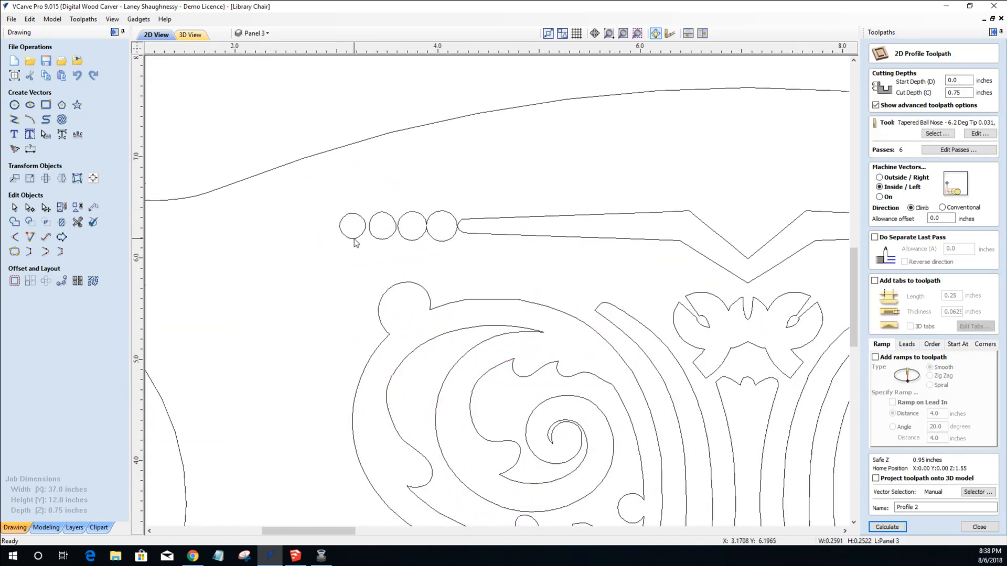
left_click_drag(257, 166, 465, 251)
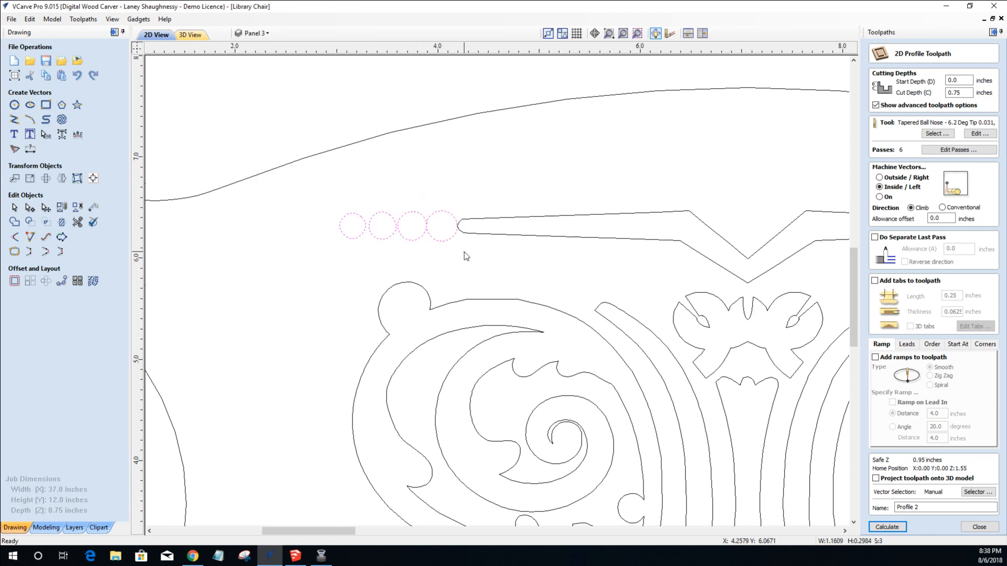
key("Left")
key("Left")
key("Left")
left_click(316, 200)
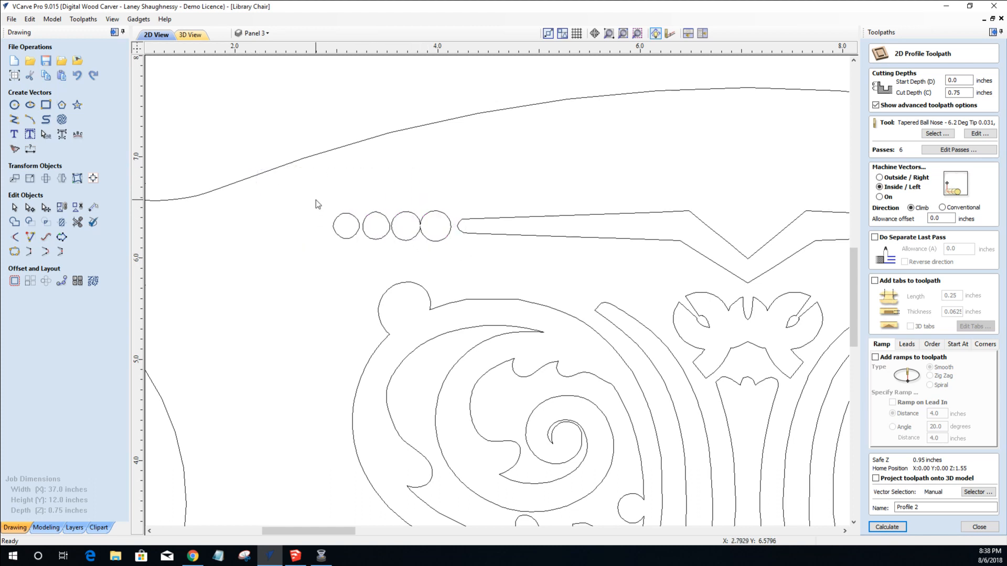
Nudge the two outermost left beads farther left to widen the gap to the inner pair.
left_click_drag(407, 248, 424, 260)
key("Left")
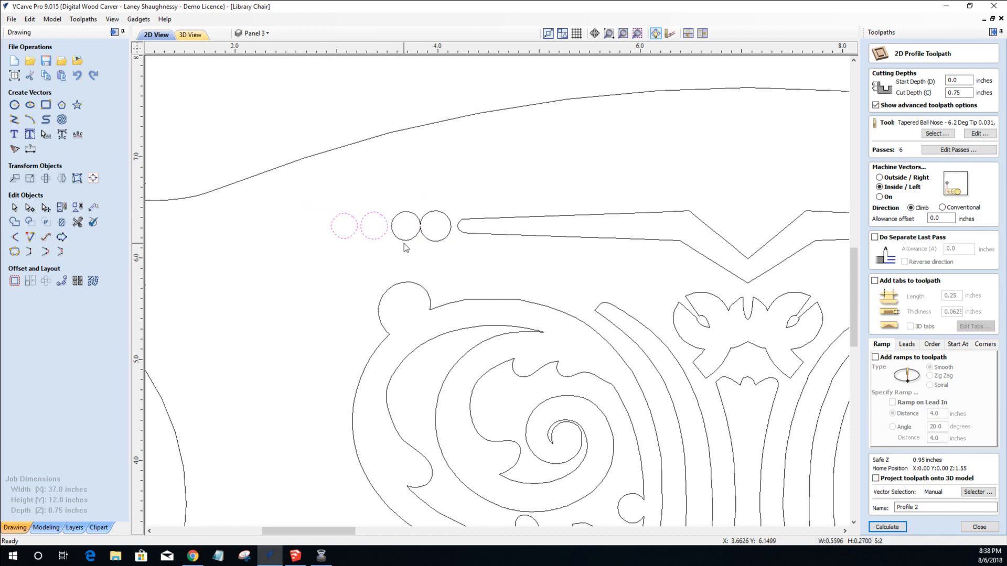
left_click_drag(313, 201, 423, 247)
left_click(415, 240)
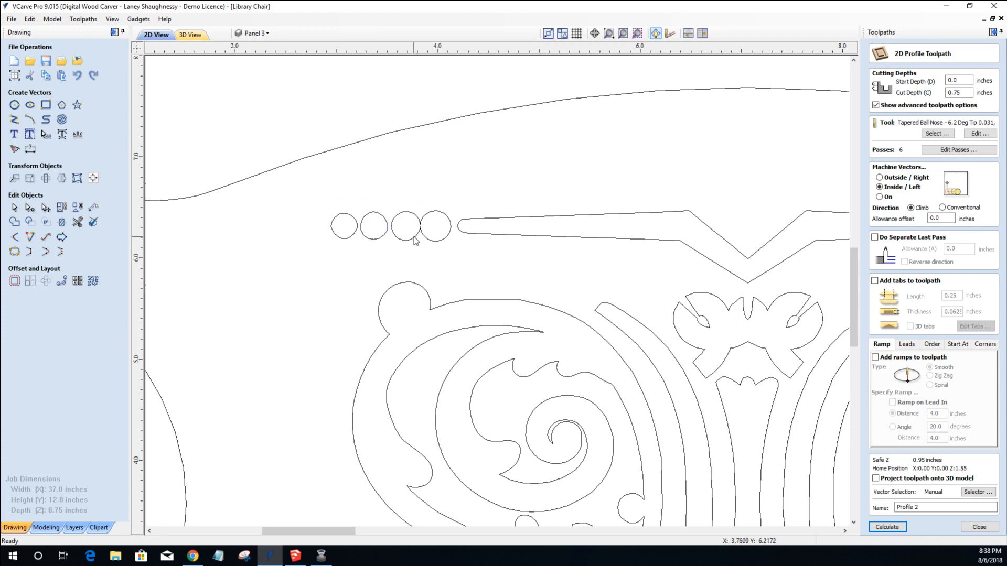
left_click_drag(313, 202, 392, 253)
key("Left")
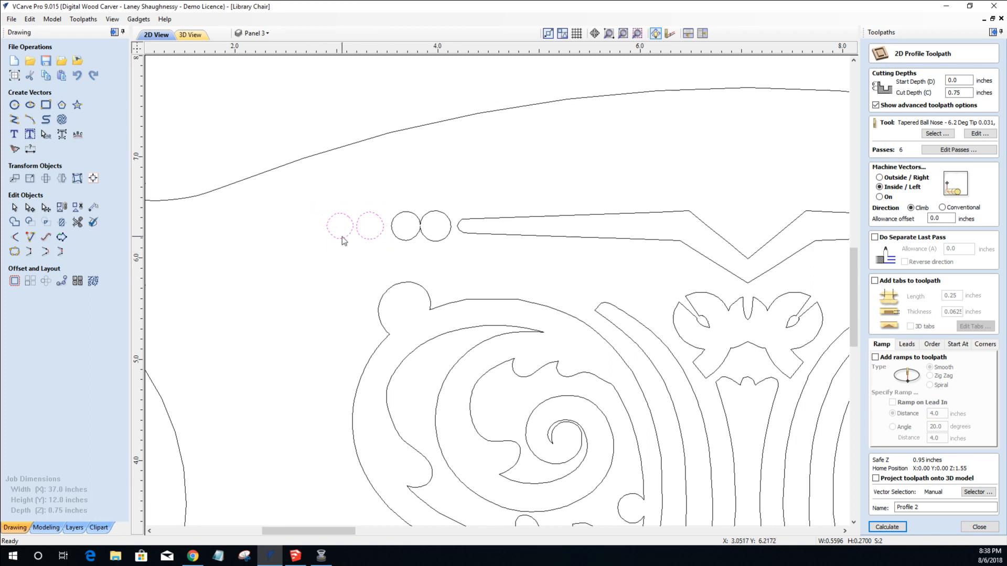
Cut the joined outline of the two inner left beads at the upper node where the beads meet.
left_click(323, 247)
left_click(408, 239)
scroll(424, 210, "up", 3)
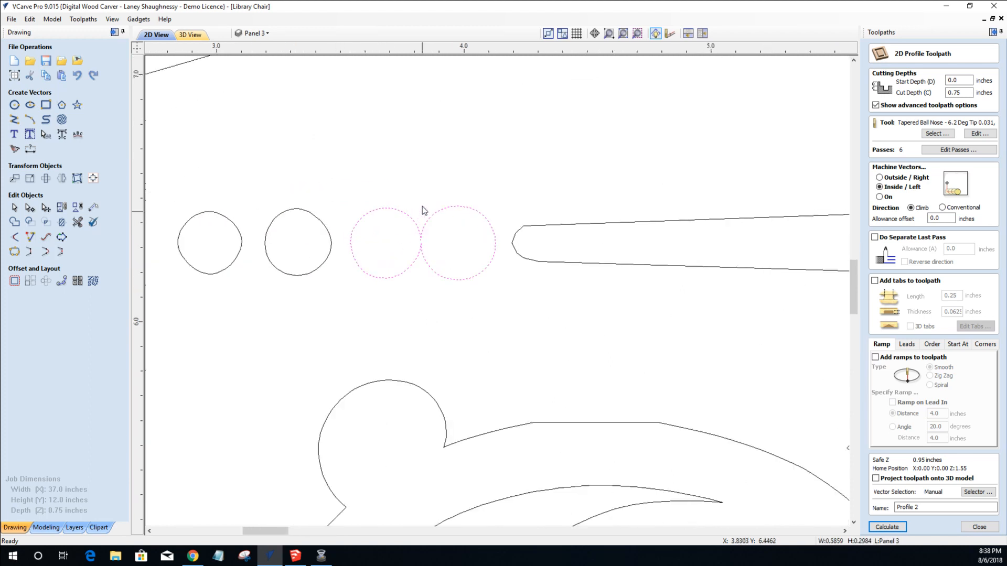
scroll(424, 210, "up", 3)
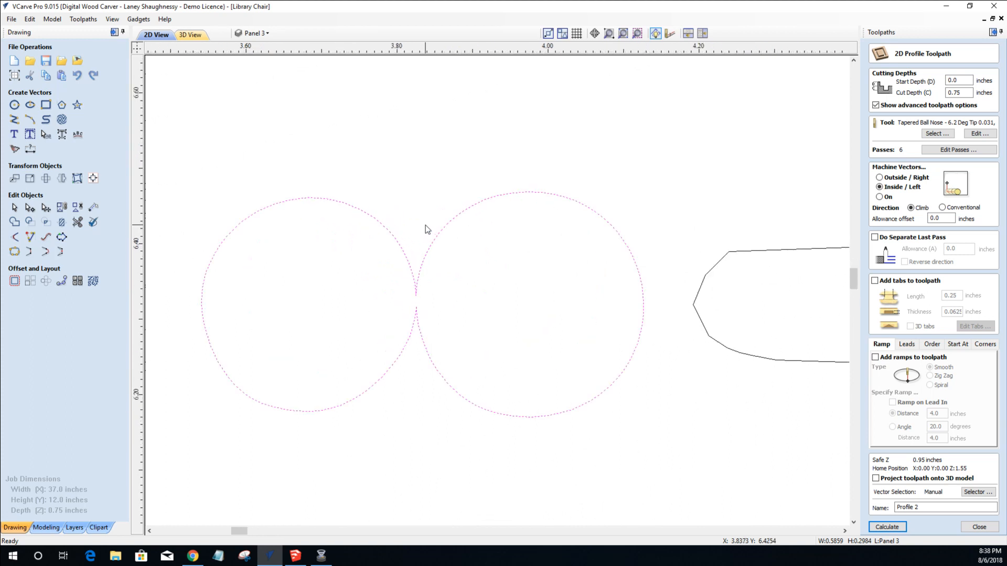
left_click(30, 208)
scroll(418, 291, "up", 6)
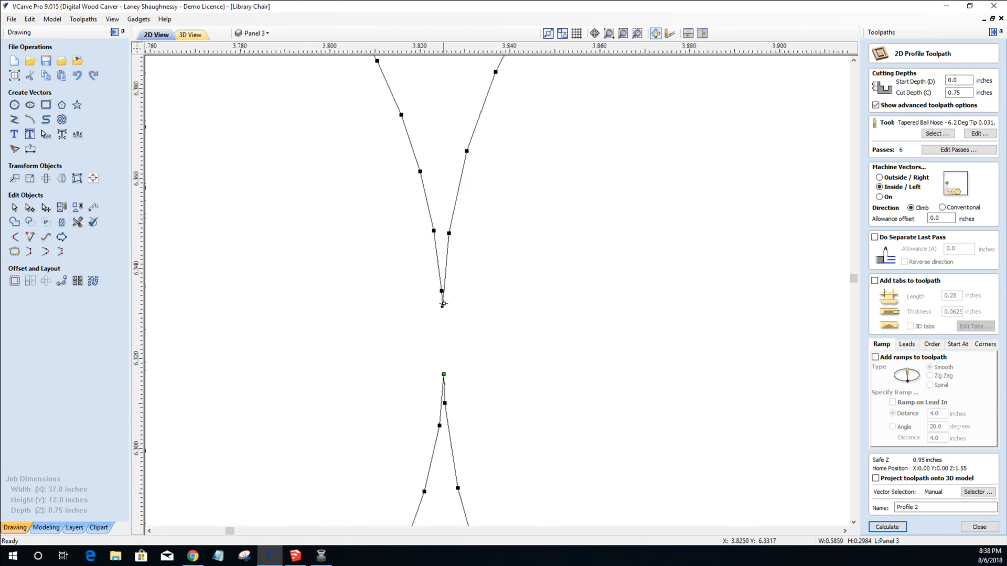
right_click(443, 304)
left_click(454, 346)
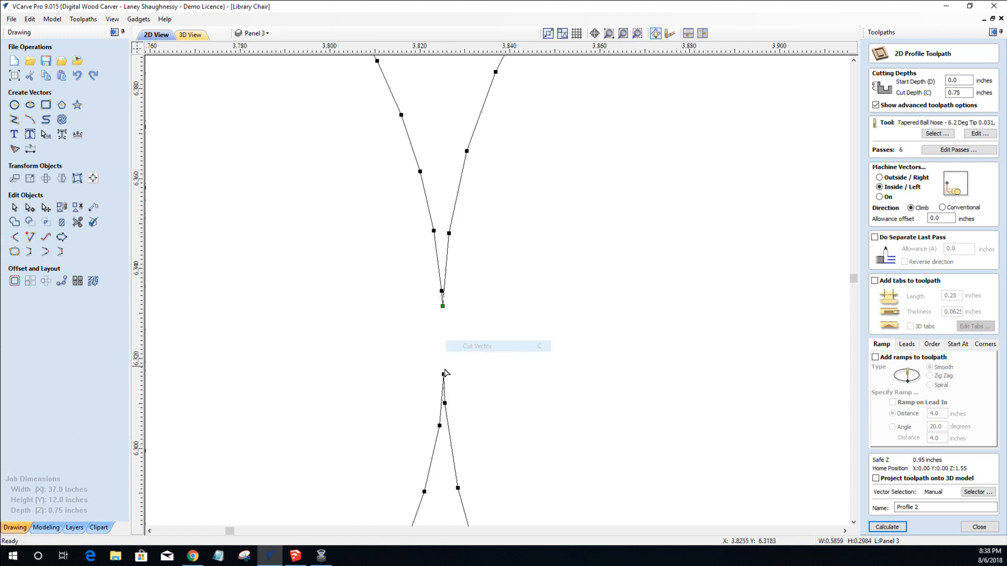
Cut the joined outline of the two inner left beads at the lower node and close each bead with a smooth curve.
right_click(444, 371)
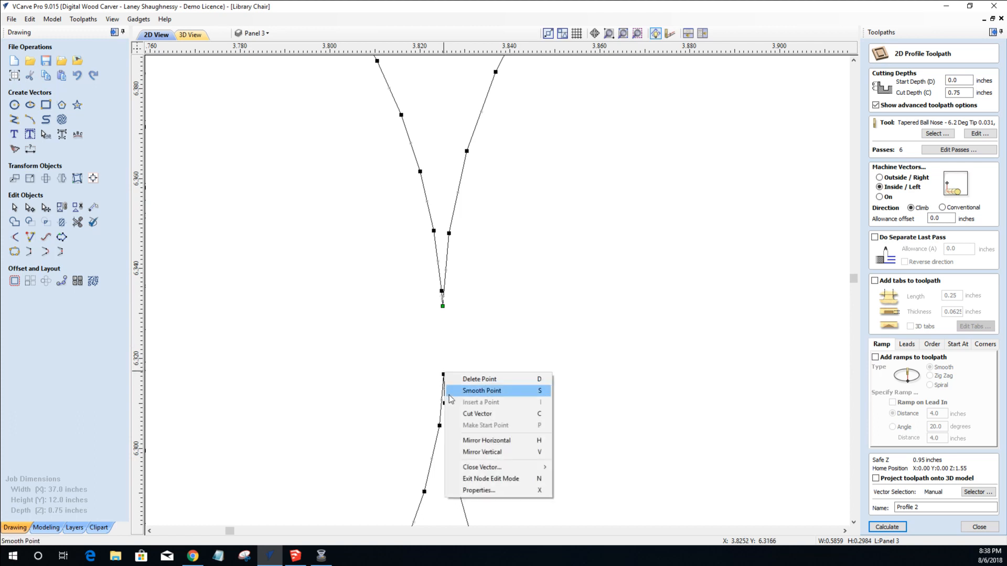
left_click(455, 414)
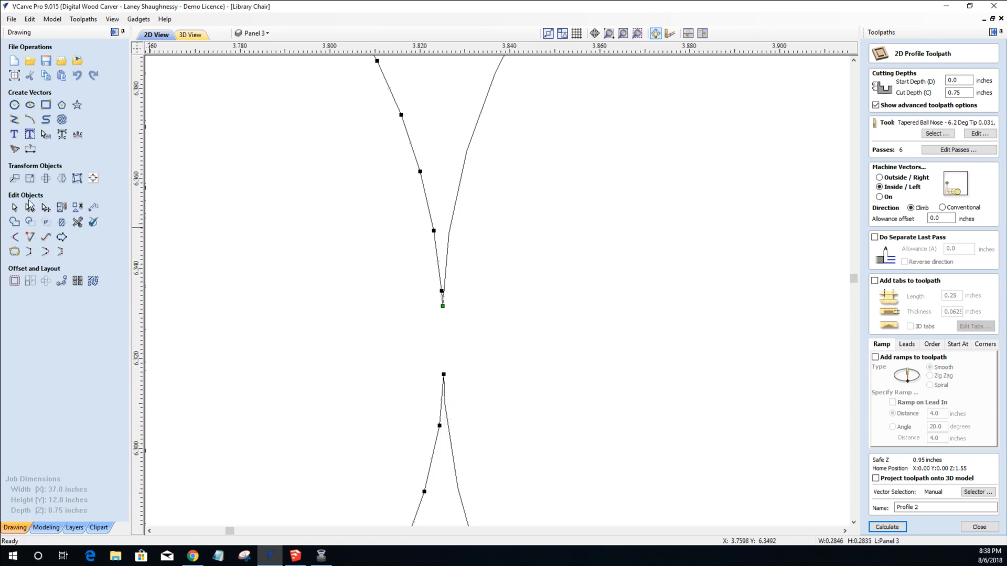
left_click(13, 209)
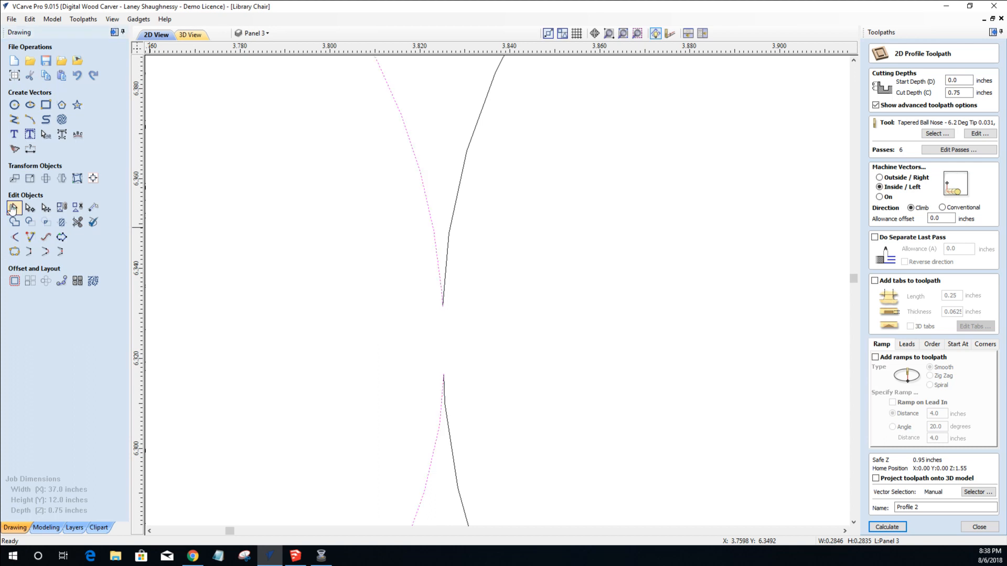
left_click(45, 254)
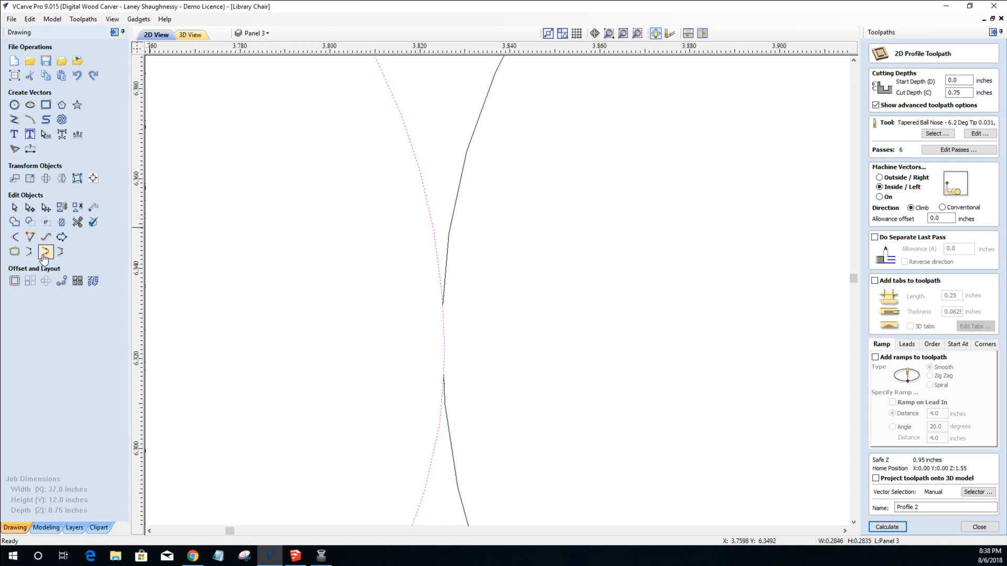
left_click(458, 200)
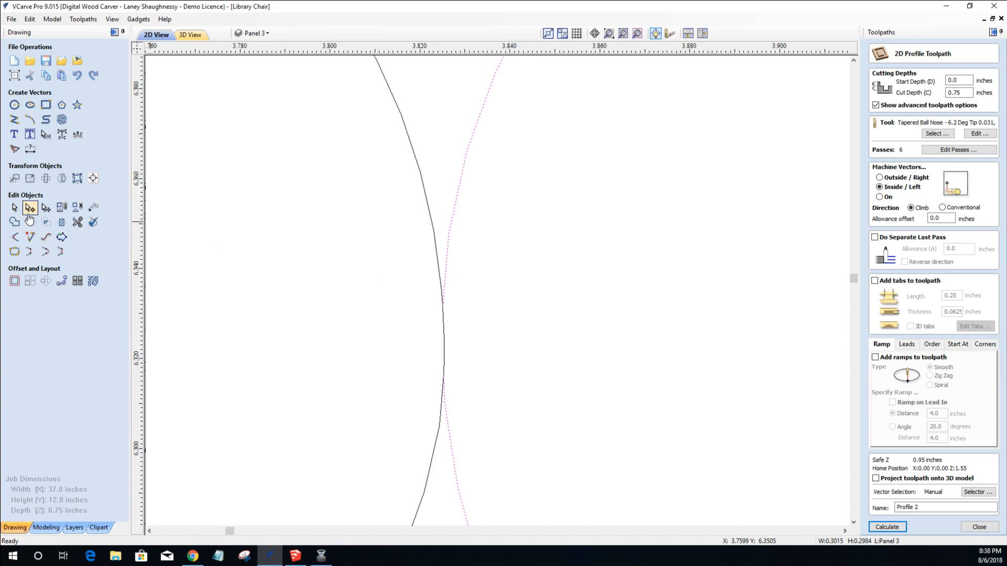
Nudge the left bead second from the V-shaped bar six increments left, away from the bead nearest the bar.
scroll(354, 312, "down", 8)
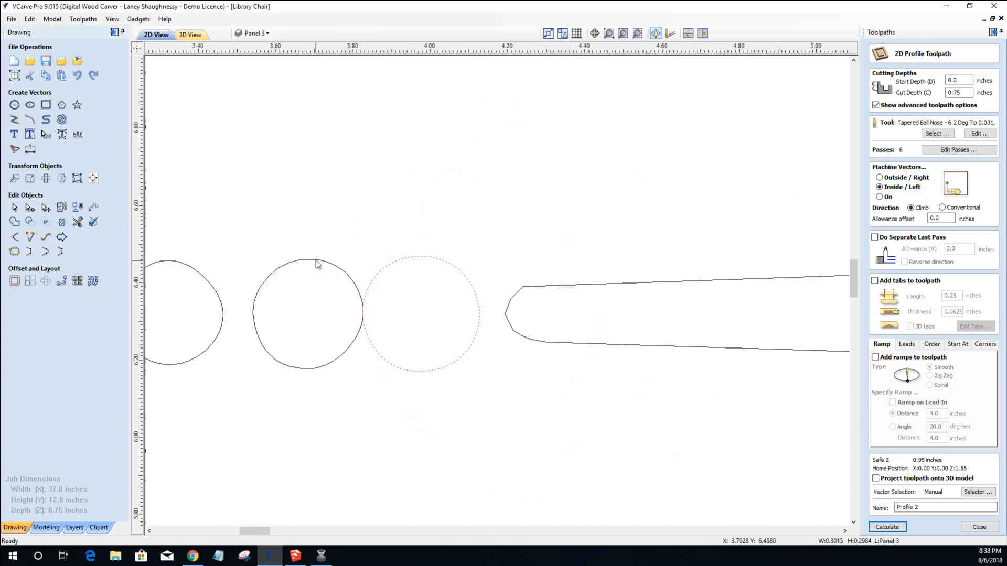
left_click(316, 260)
key("Left")
key("Left")
key("Left")
key("Left")
key("Left")
key("Left")
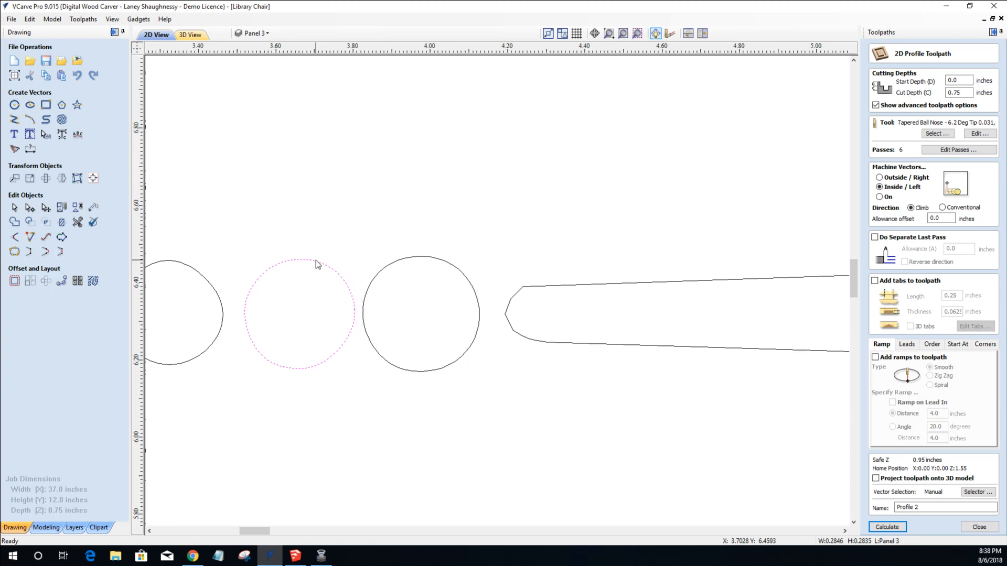
Nudge the three outer left beads left, and shift the two outermost five more increments left to even out the gaps.
scroll(316, 297, "down", 4)
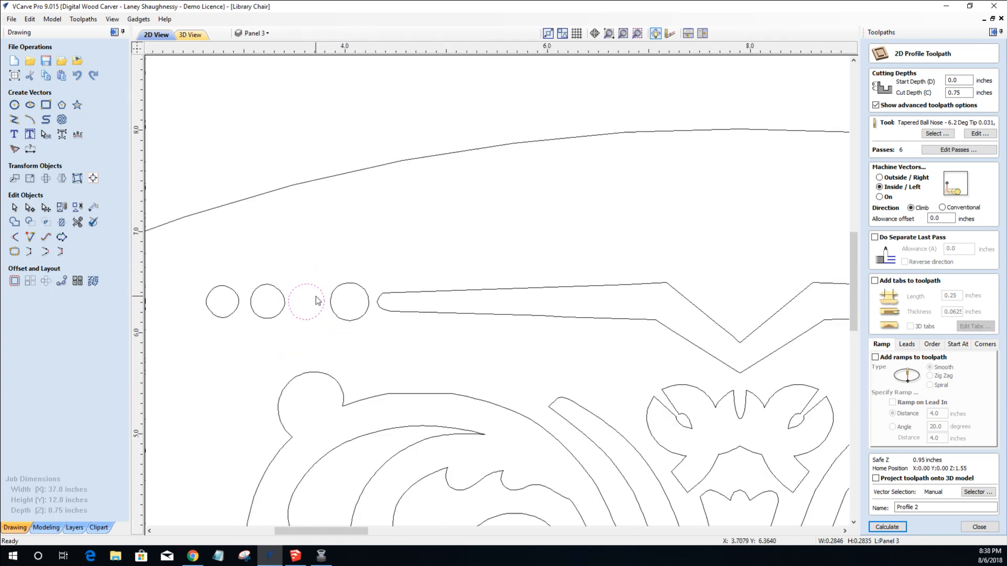
left_click_drag(197, 264, 378, 345)
key("Left")
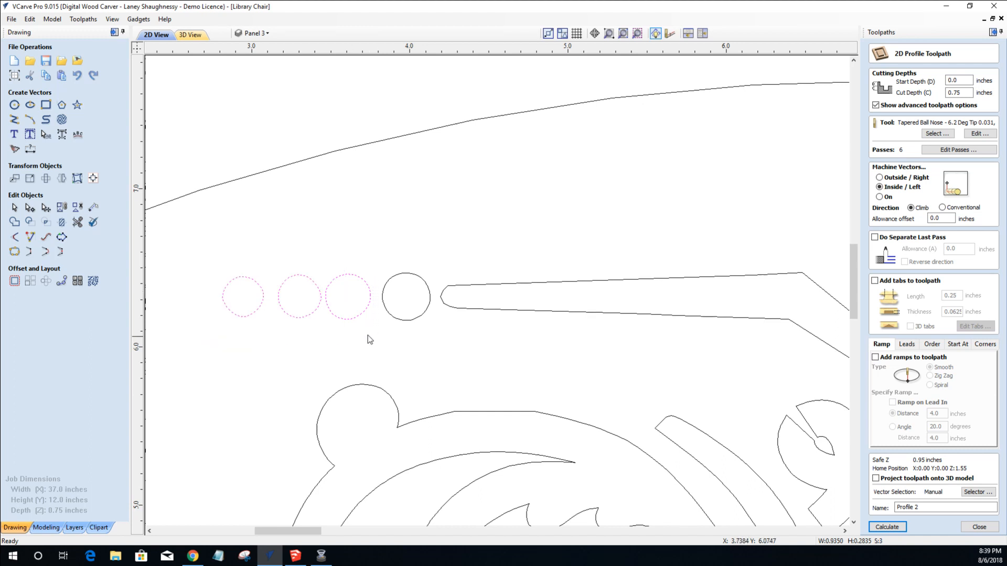
left_click(175, 257)
left_click_drag(293, 288, 327, 332)
key("Left")
key("Left")
key("Left")
key("Left")
key("Left")
left_click(184, 273)
Delete the four beads beyond the right end of the V-shaped bar.
scroll(259, 347, "down", 4)
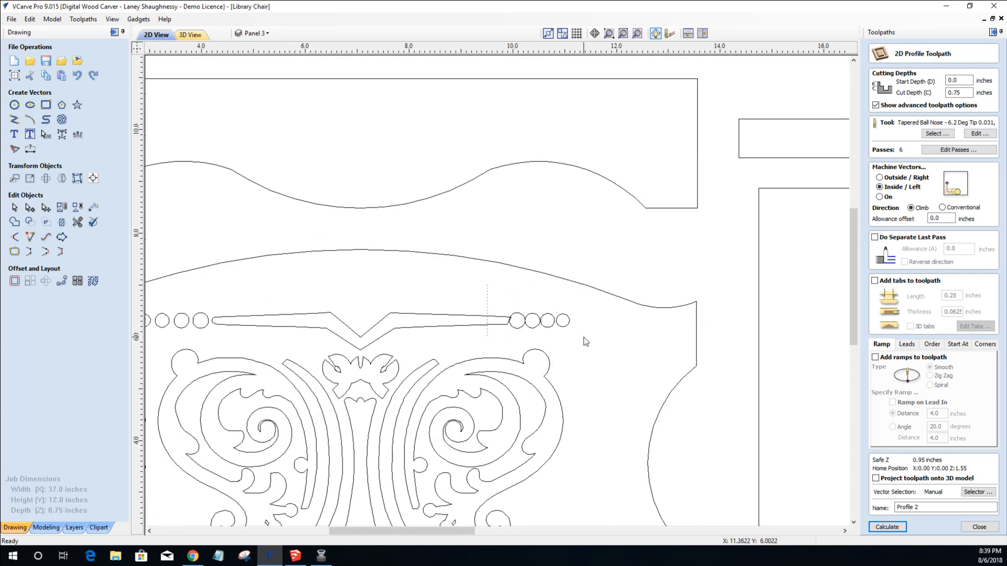
scroll(373, 336, "down", 3)
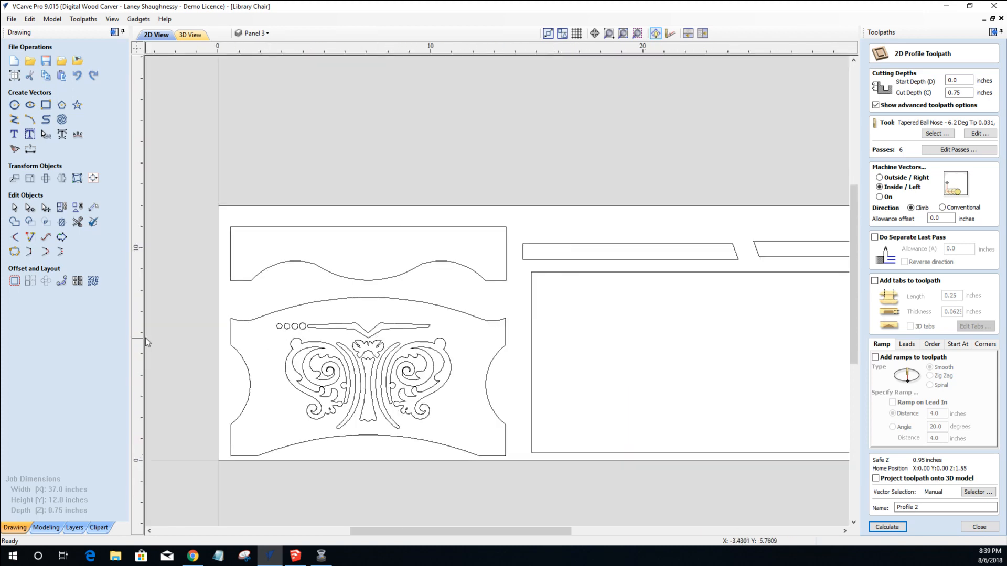
left_click_drag(319, 342, 313, 335)
scroll(276, 331, "up", 3)
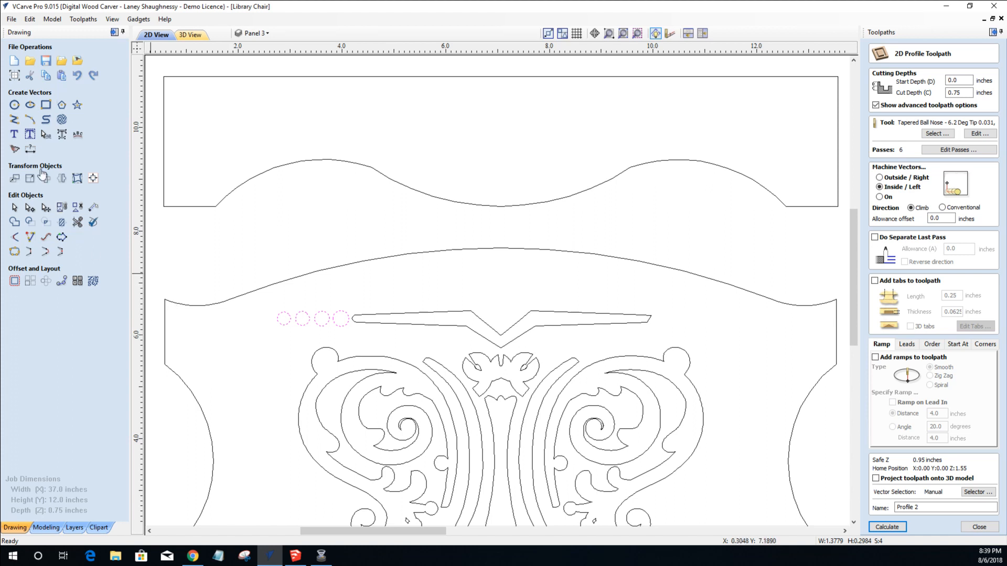
Draw a vertical centre line about 1.6 inches long upward from the lower tip of the V-shaped bar.
left_click(15, 119)
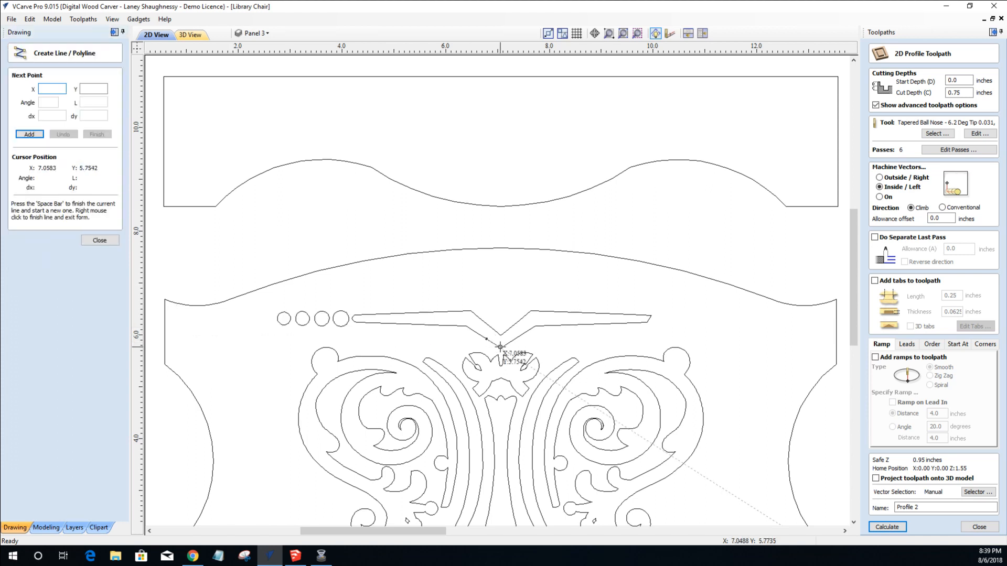
left_click(500, 347)
left_click(502, 265)
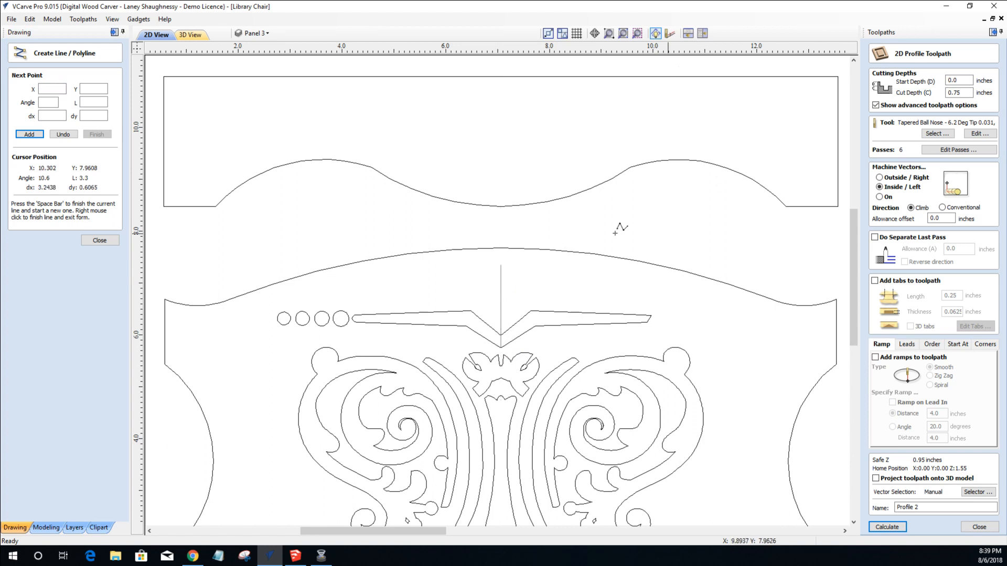
key("space")
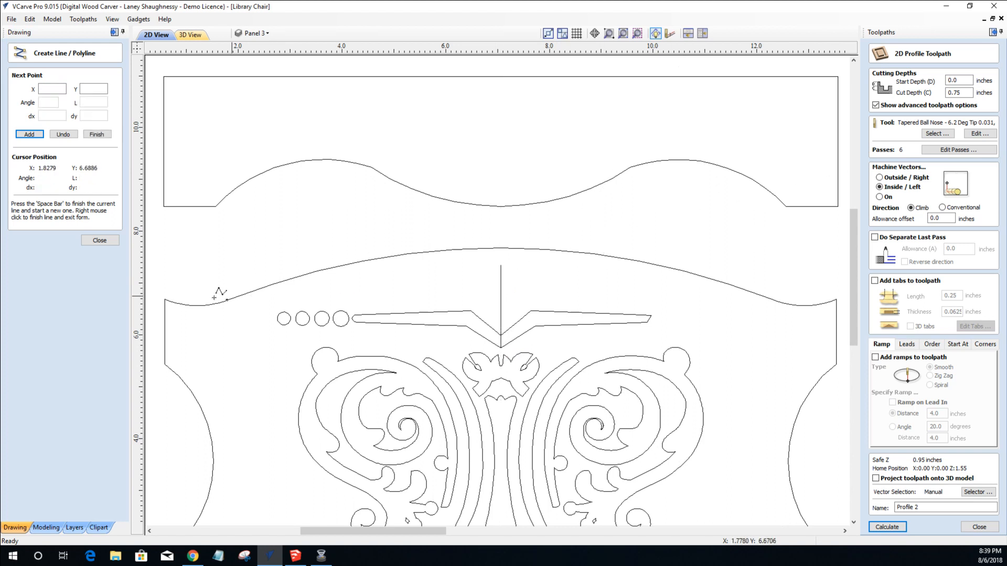
left_click(97, 240)
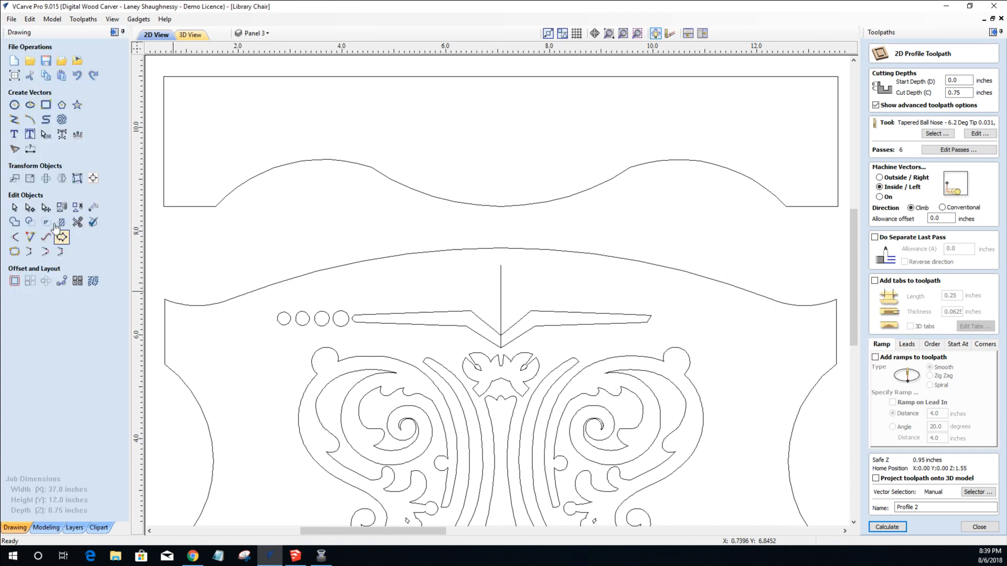
Create a mirrored copy of the four left beads about the vertical centre line, and delete the line.
left_click(61, 179)
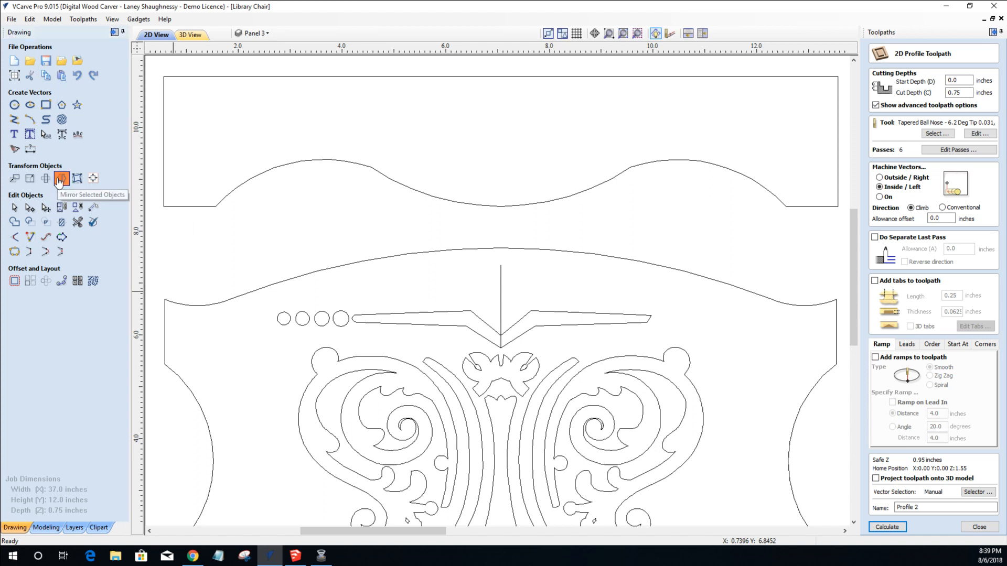
left_click_drag(244, 292, 352, 330)
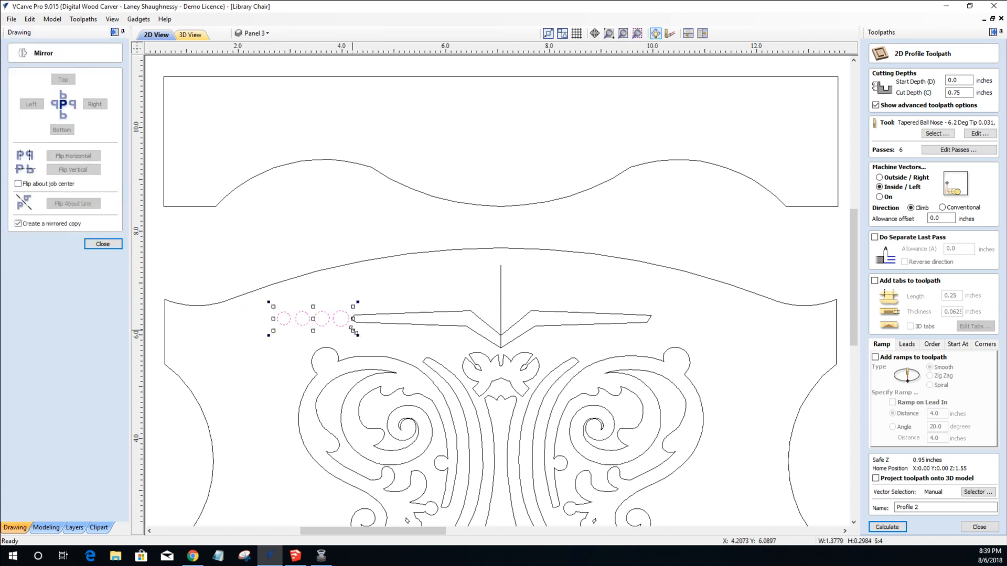
left_click(501, 307, "shift")
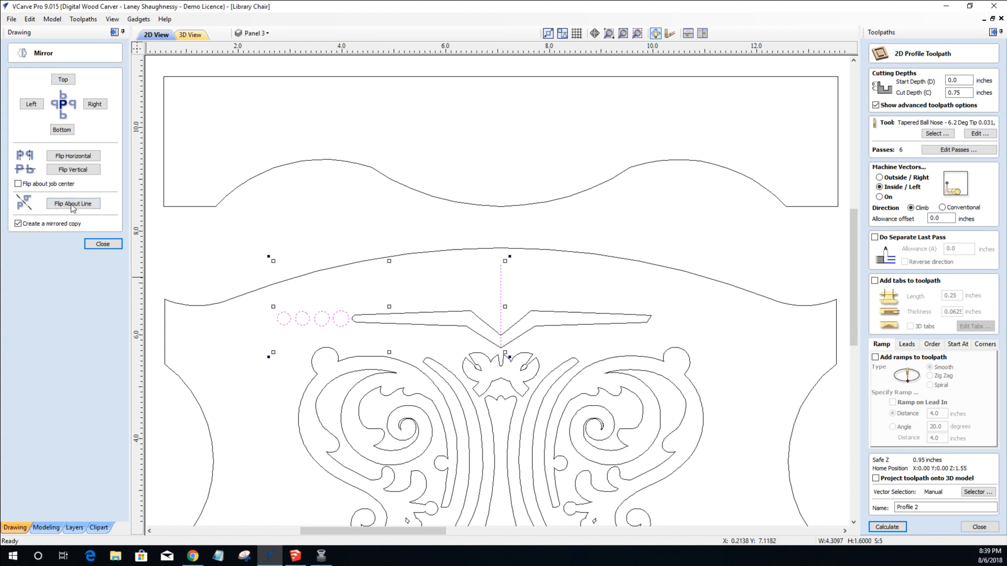
left_click(71, 205)
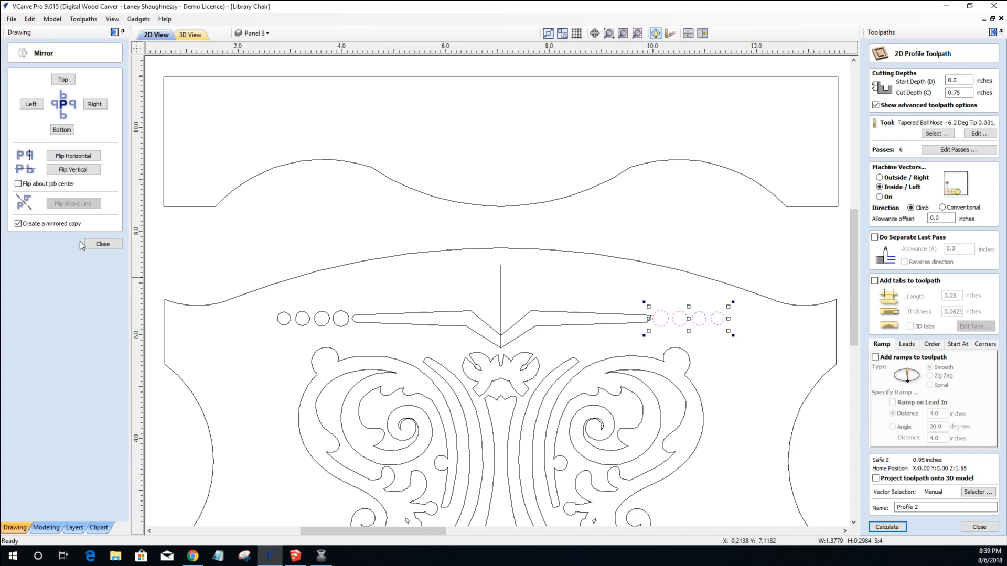
left_click(103, 244)
left_click(502, 291)
key("Delete")
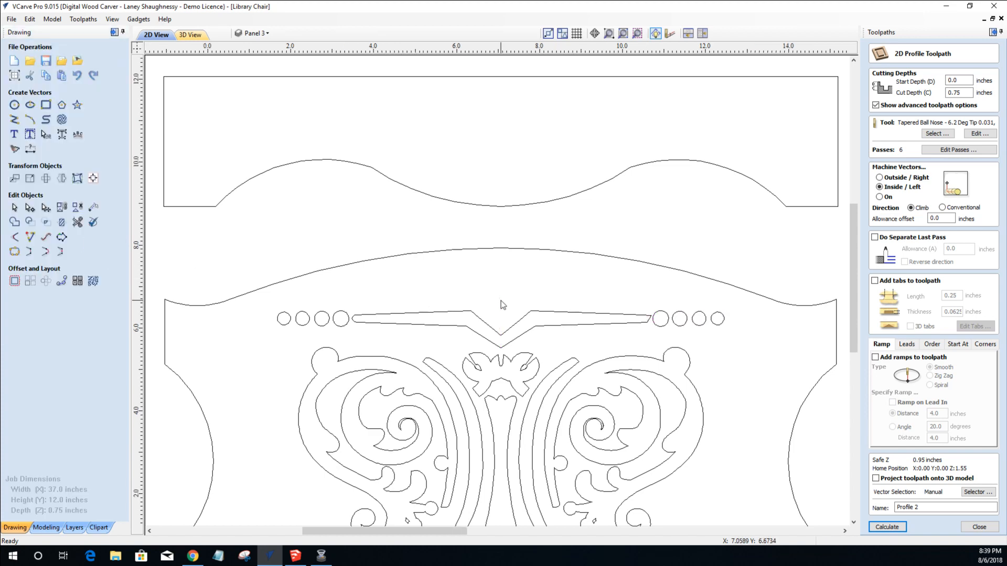
Select the whole carving's vectors and calculate Profile 2 with the End Mill (0.125 inch).
scroll(501, 301, "down", 3)
left_click_drag(374, 288, 655, 475)
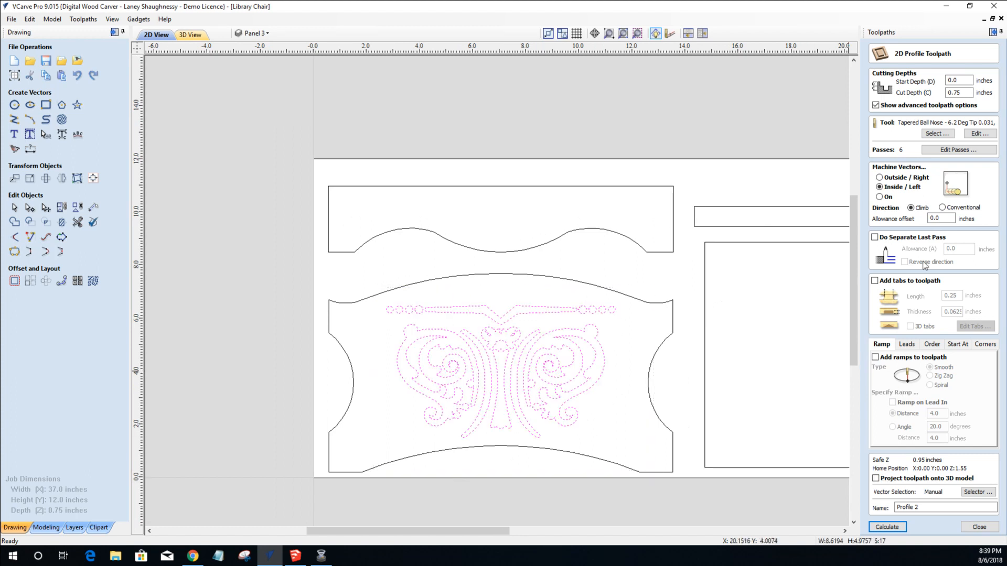
left_click(936, 133)
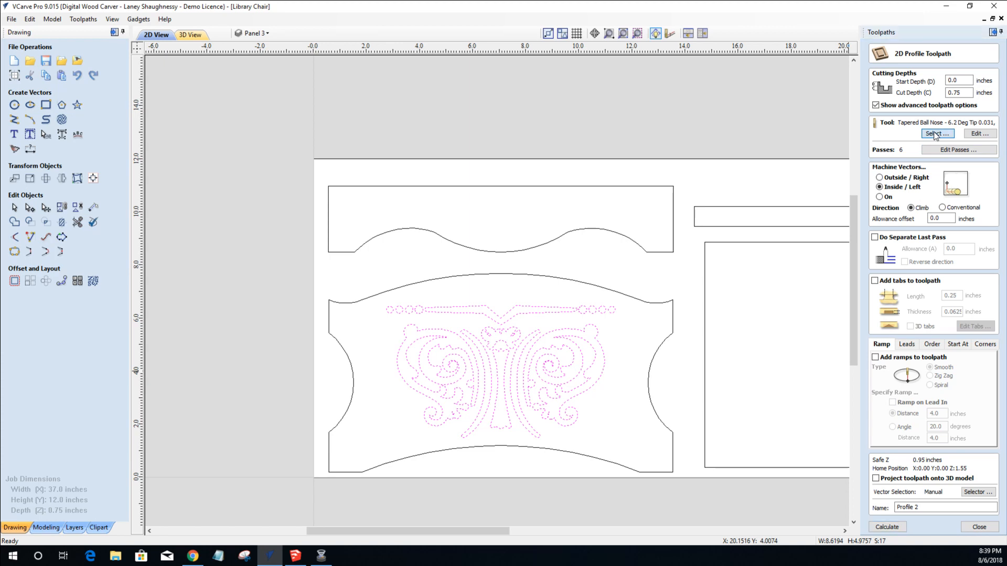
left_click(395, 195)
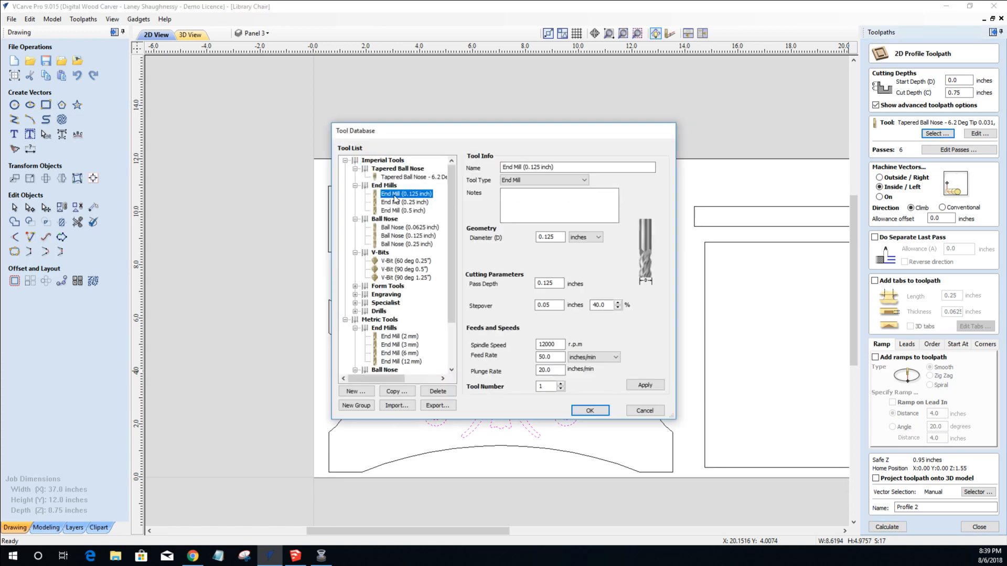
left_click(588, 411)
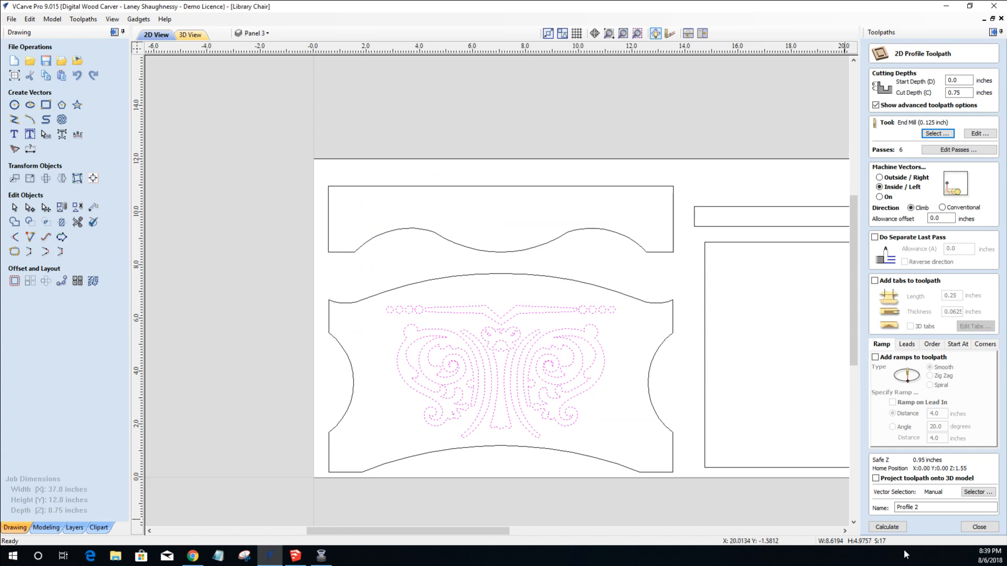
left_click(888, 528)
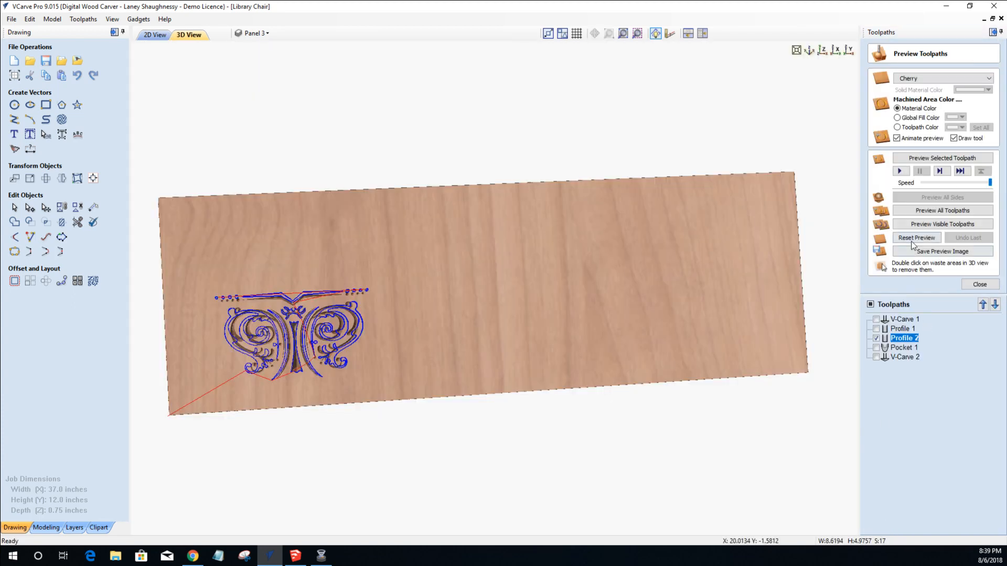
Reset the toolpath preview and simulate the recalculated Profile 2 toolpath.
left_click(913, 243)
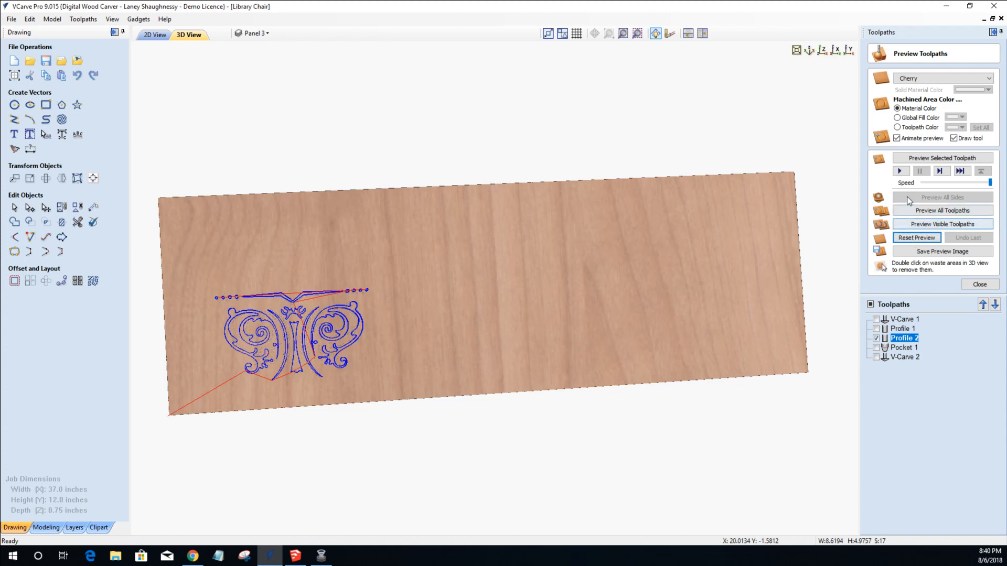
left_click(915, 164)
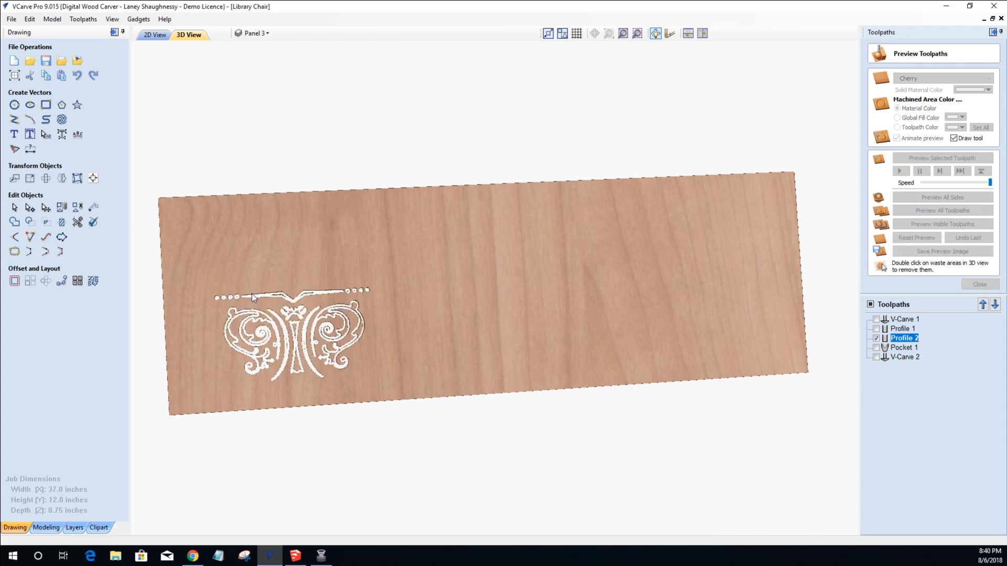
scroll(252, 297, "up", 4)
scroll(252, 301, "down", 4)
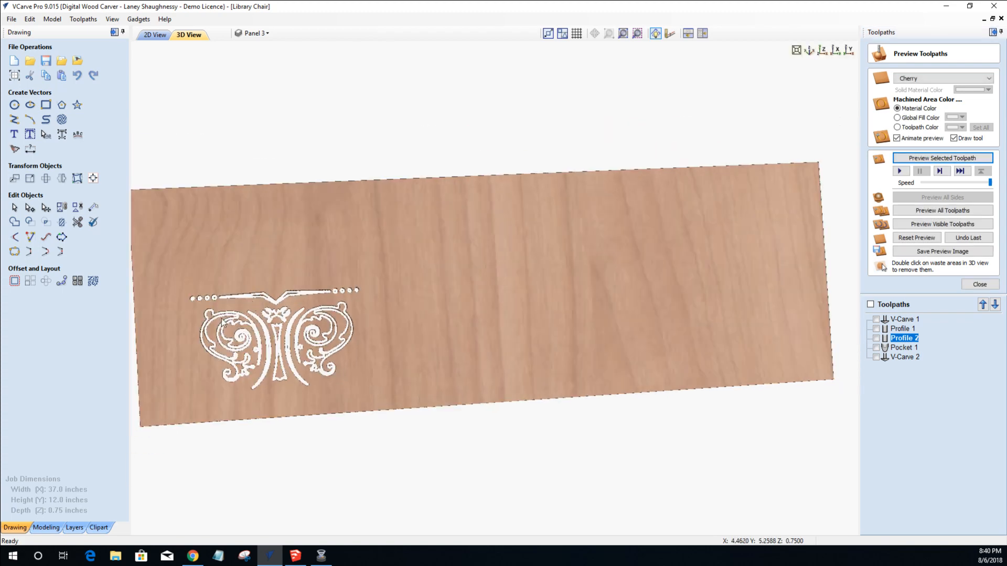
Remove the loose waste pieces inside the right-hand scrolls and leaf details of the carving in the 3D preview.
scroll(244, 263, "down", 1)
middle_click_drag(244, 263, 381, 203)
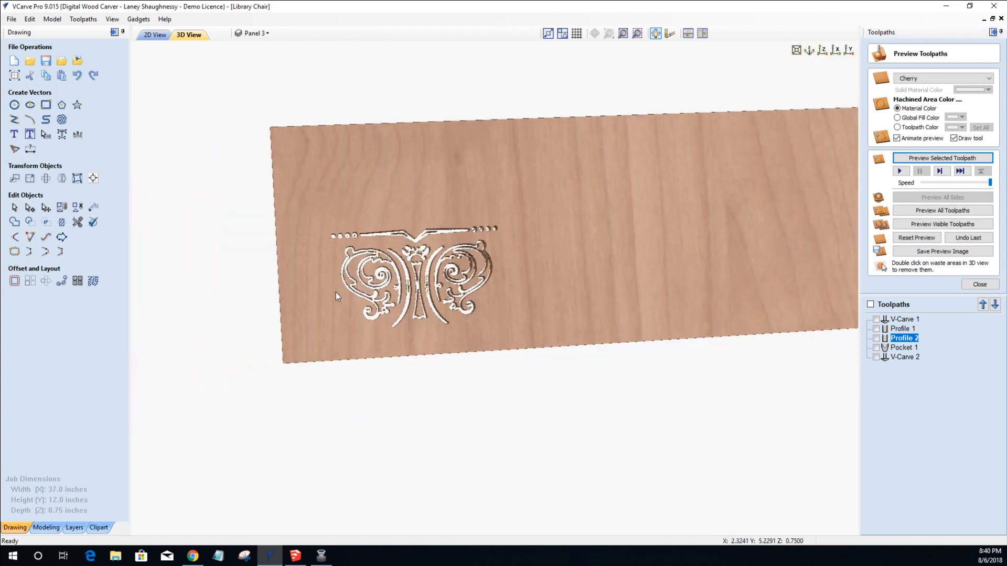
scroll(485, 276, "up", 2)
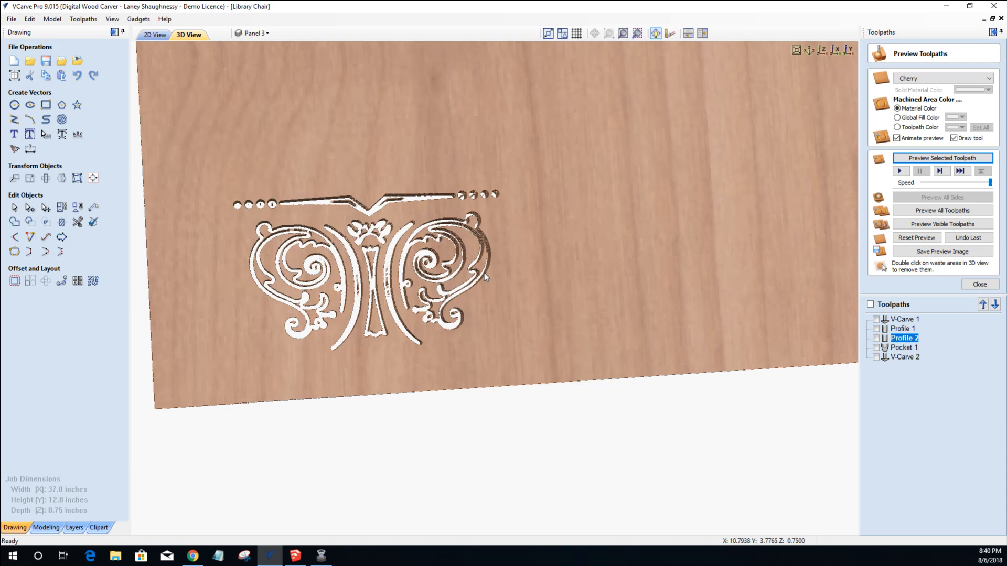
scroll(485, 276, "up", 3)
scroll(483, 273, "down", 2)
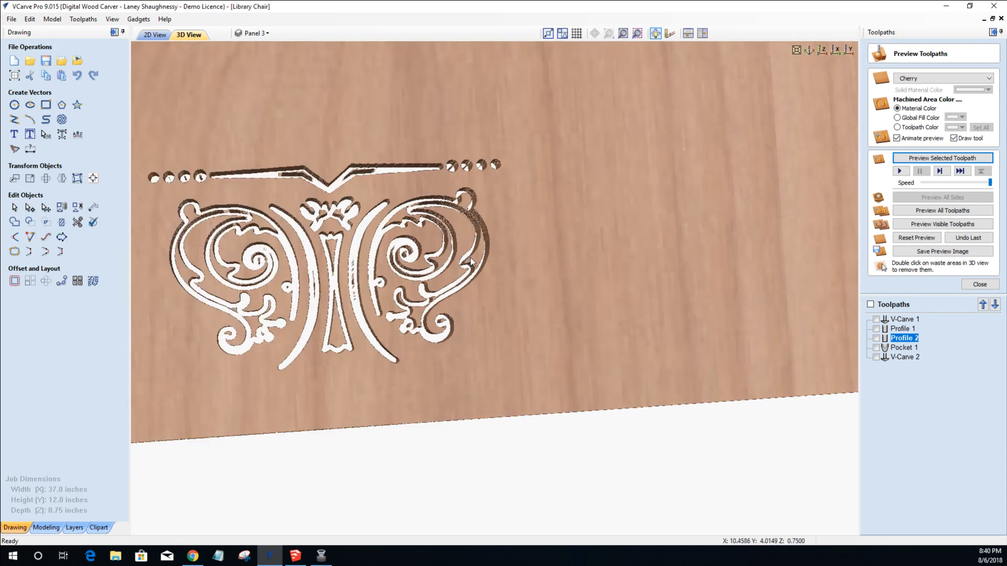
double_click(470, 259)
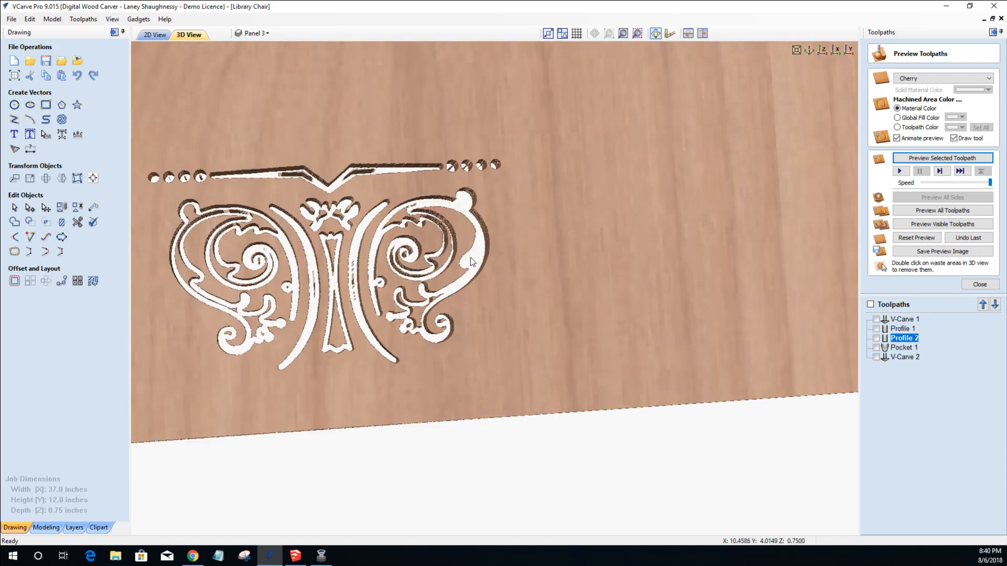
double_click(403, 305)
double_click(431, 302)
double_click(421, 325)
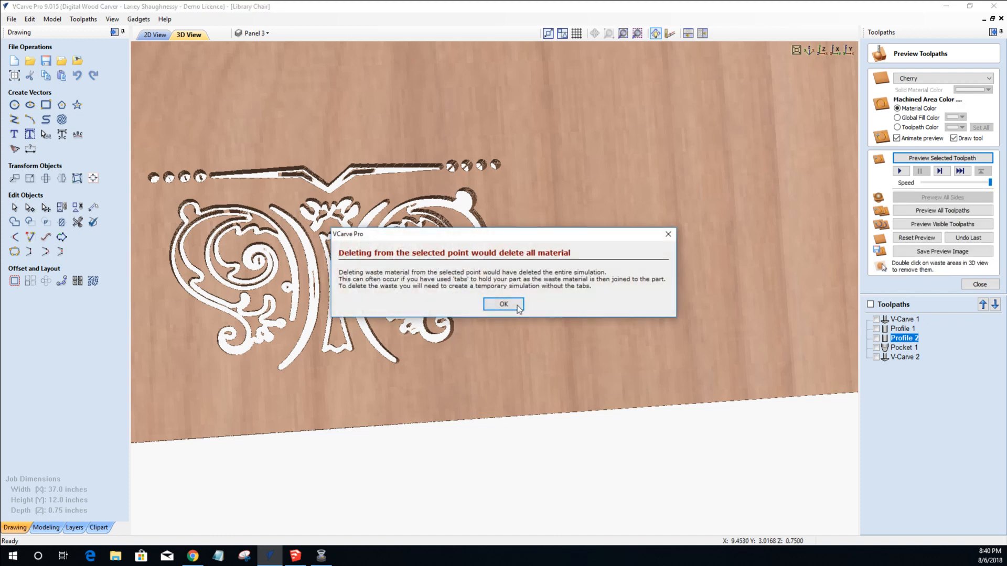
left_click(517, 309)
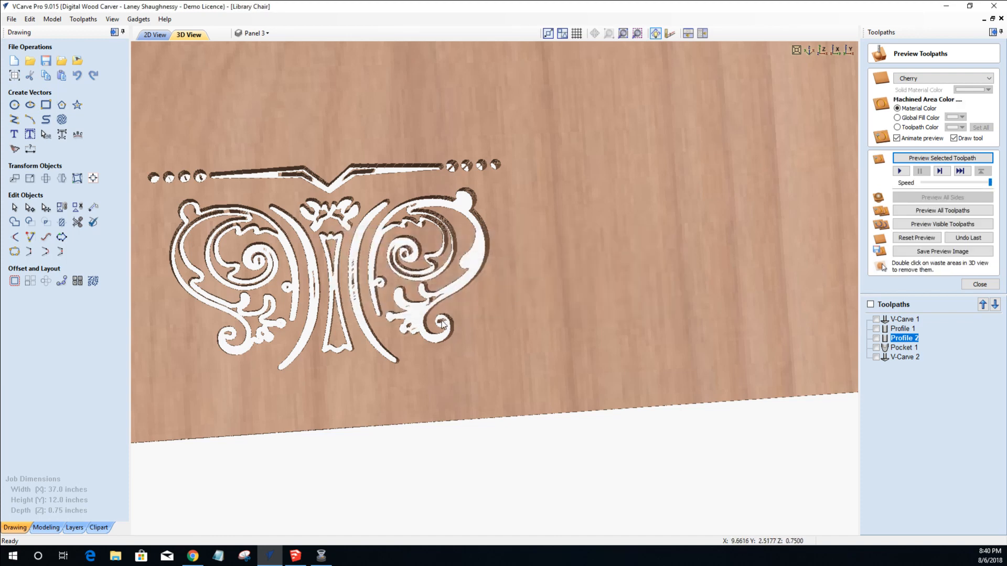
double_click(411, 329)
double_click(439, 269)
double_click(403, 219)
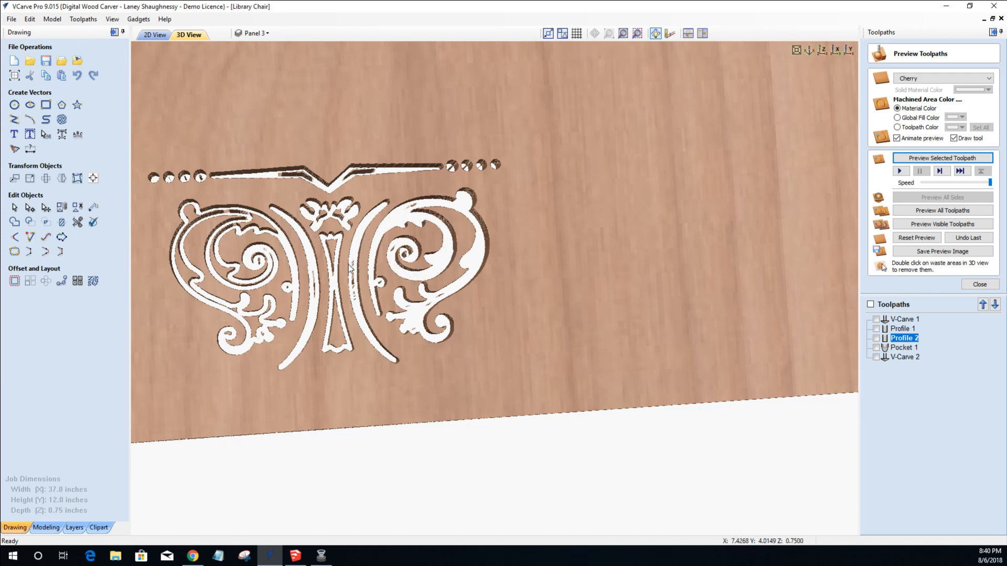
Remove the waste pieces inside the carving's central column, the flower above it and the V-shaped bar.
double_click(333, 256)
double_click(328, 214)
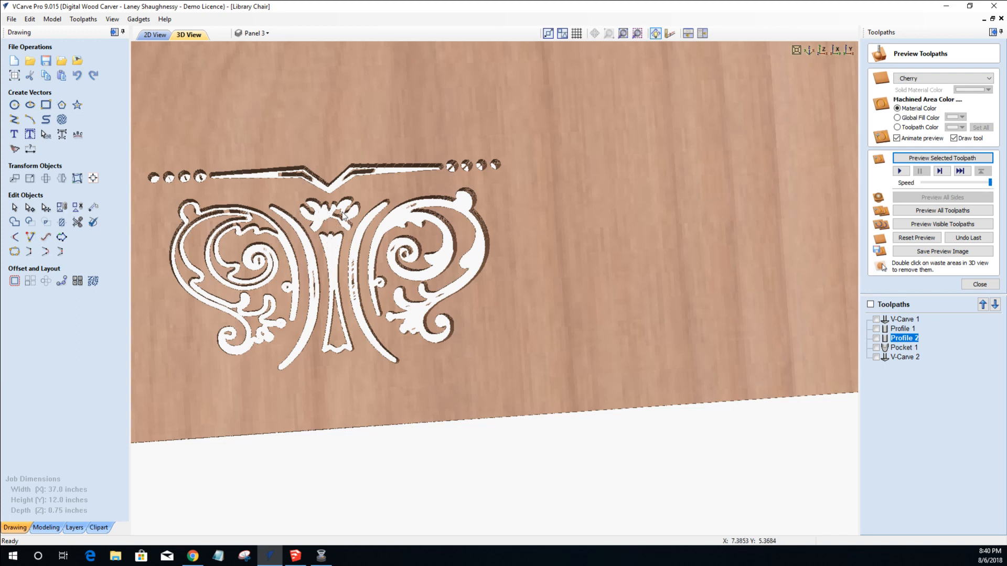
double_click(340, 218)
double_click(321, 180)
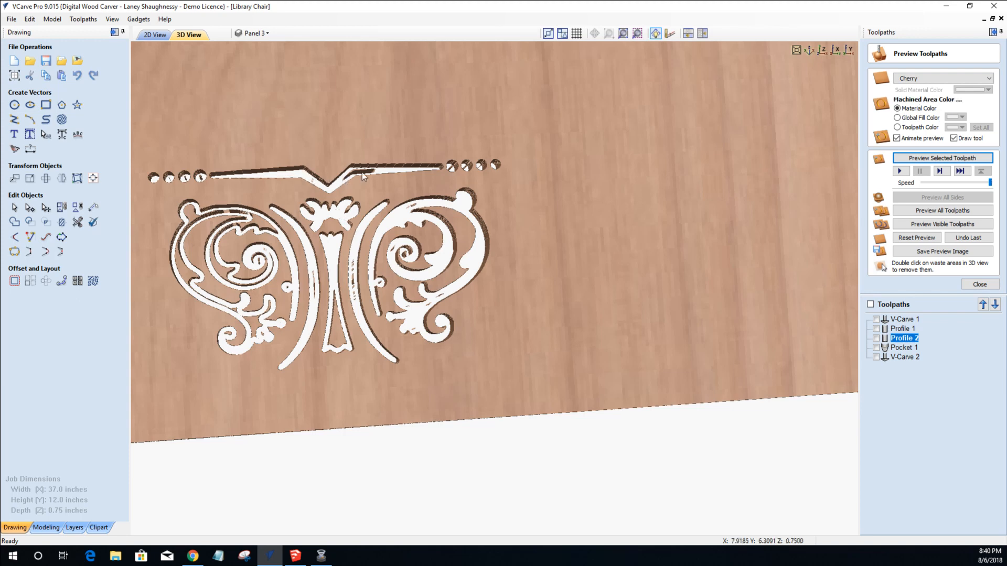
double_click(340, 320)
Remove the waste pieces inside the left-hand scrolls and leaf details of the carving.
double_click(248, 229)
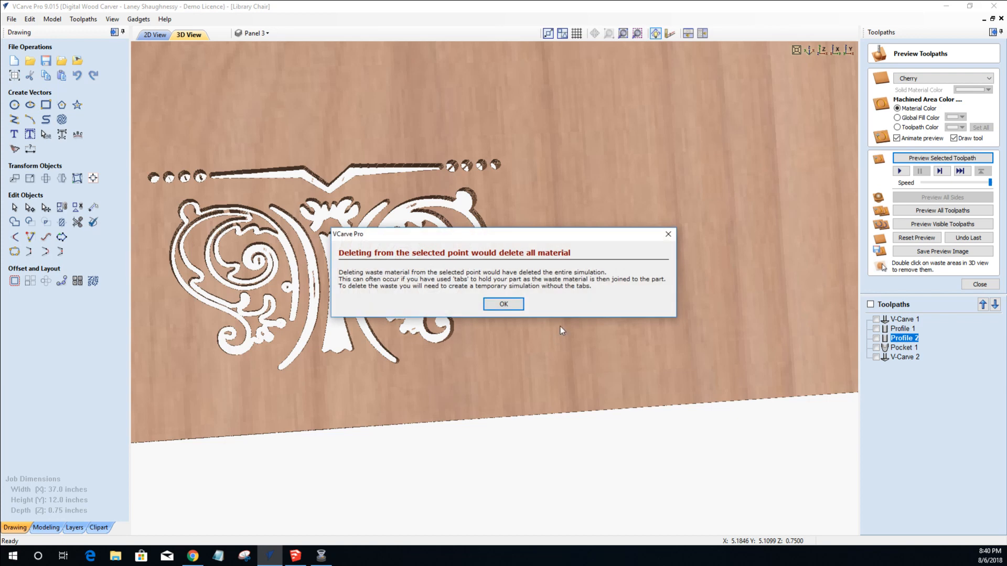
left_click(503, 304)
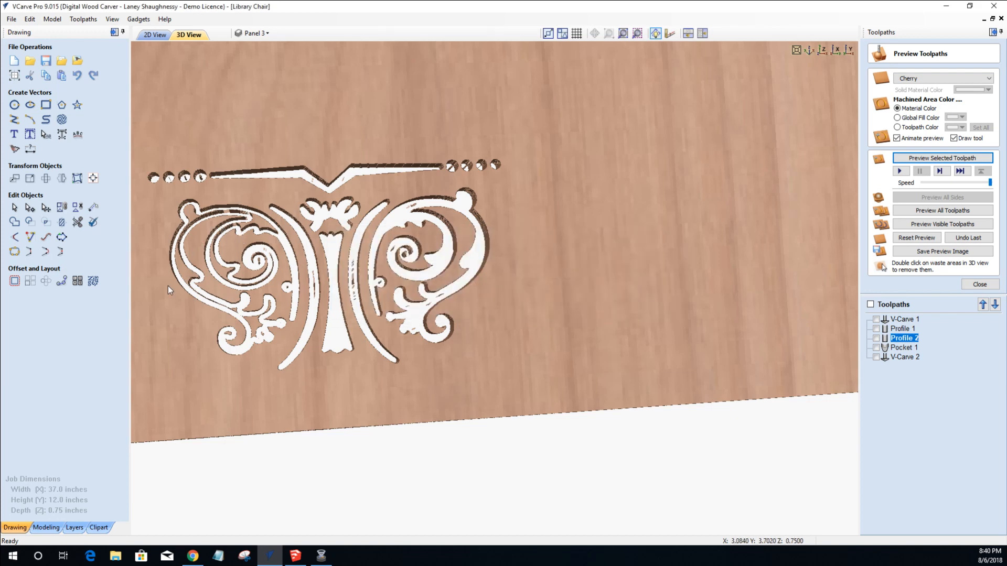
double_click(191, 277)
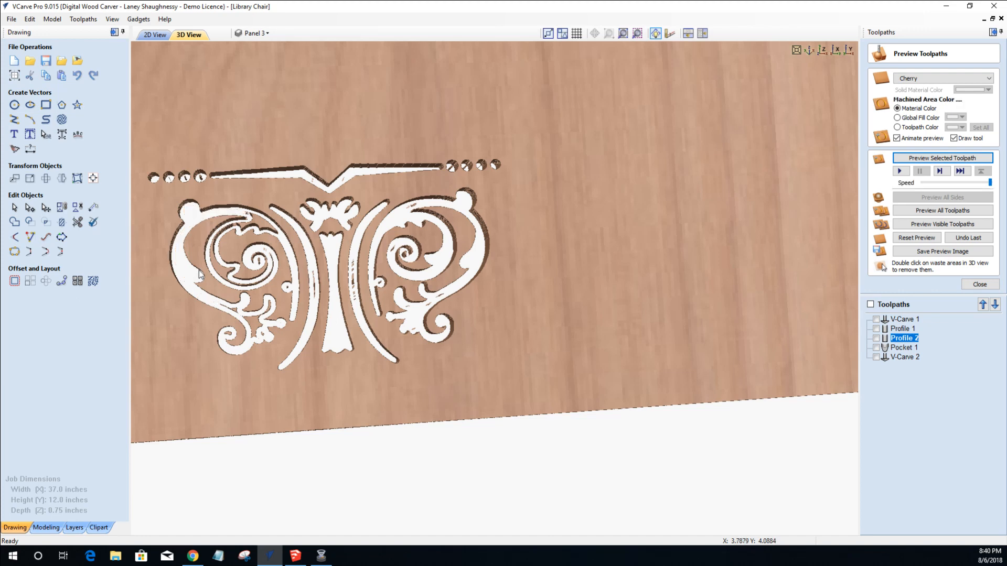
double_click(224, 272)
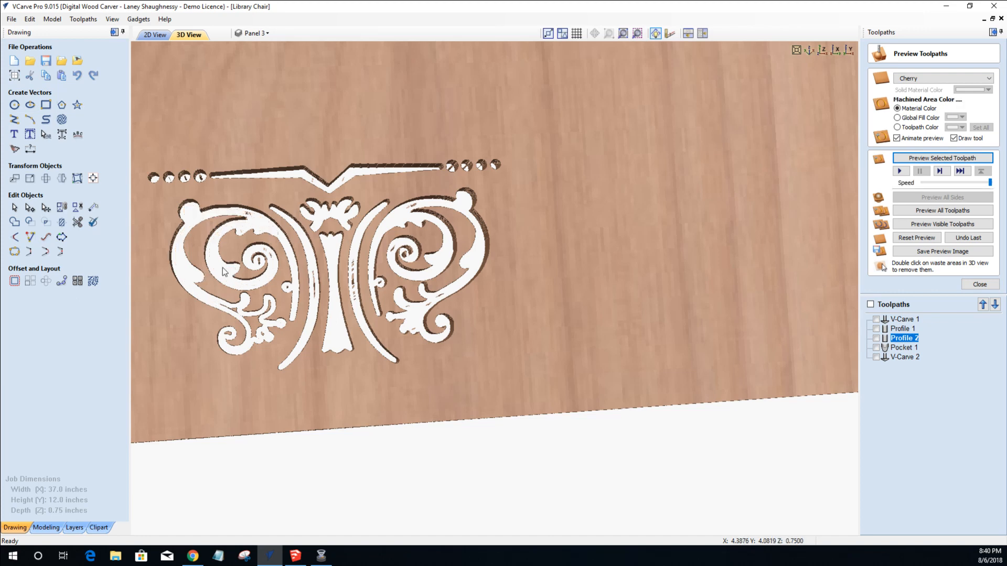
middle_click_drag(262, 276, 261, 318)
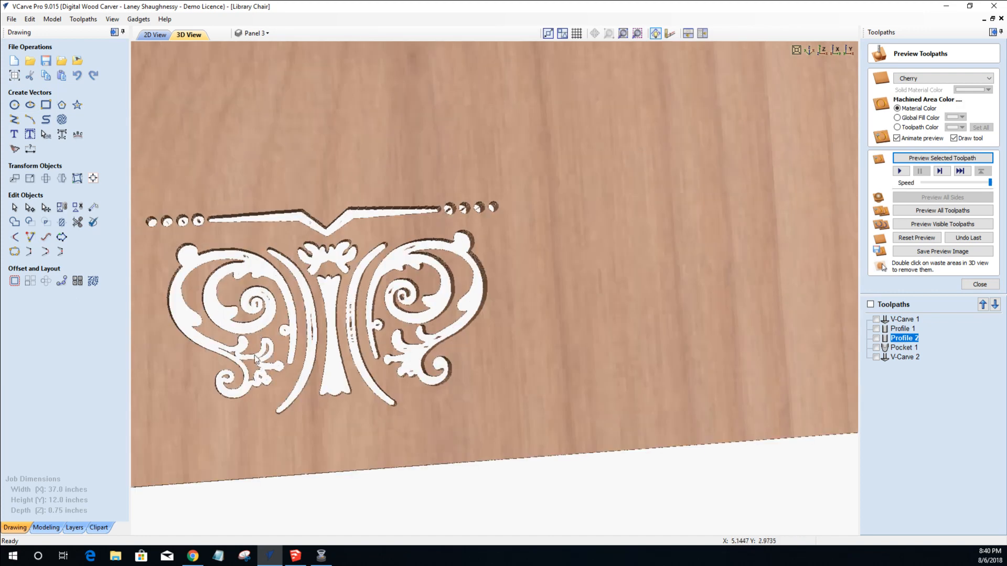
double_click(233, 356)
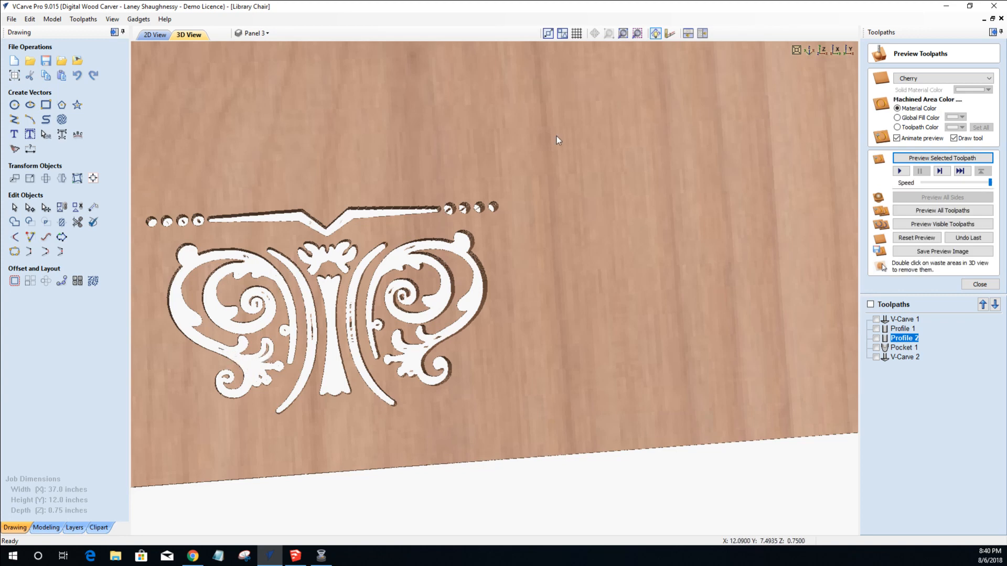
Simulate the Profile 1 toolpath that cuts the panel's outline in the 3D preview.
left_click(149, 36)
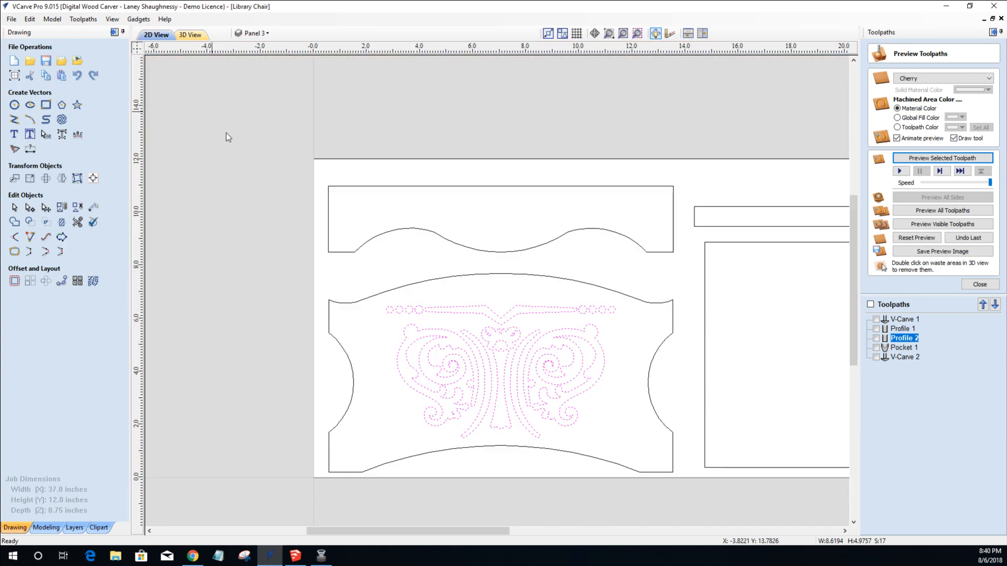
scroll(352, 268, "down", 2)
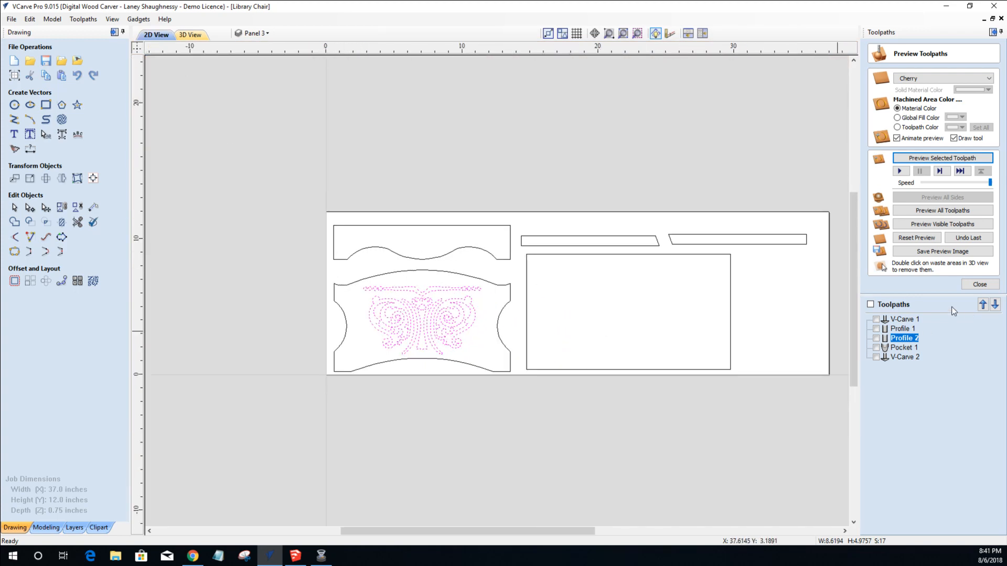
left_click(897, 330)
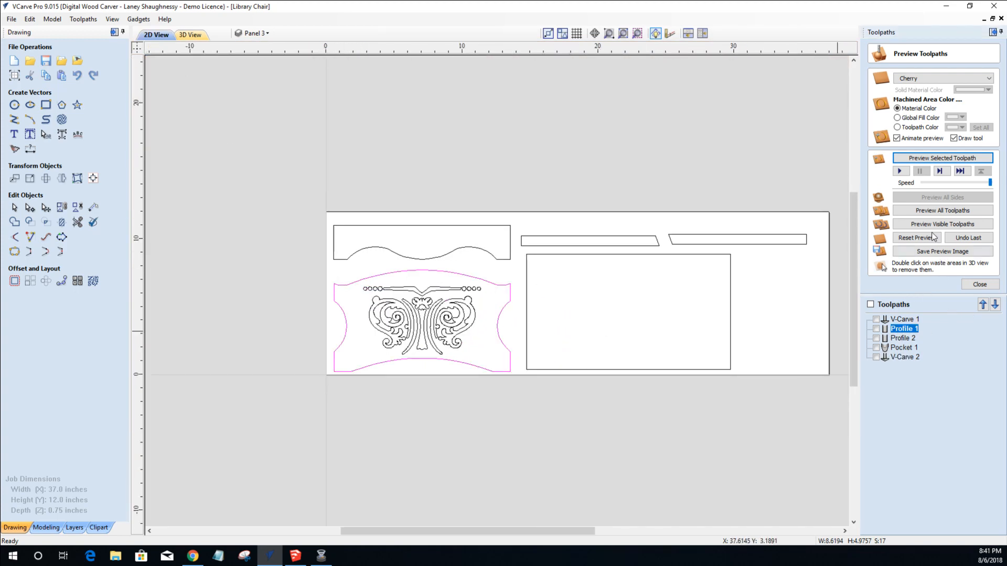
left_click(189, 35)
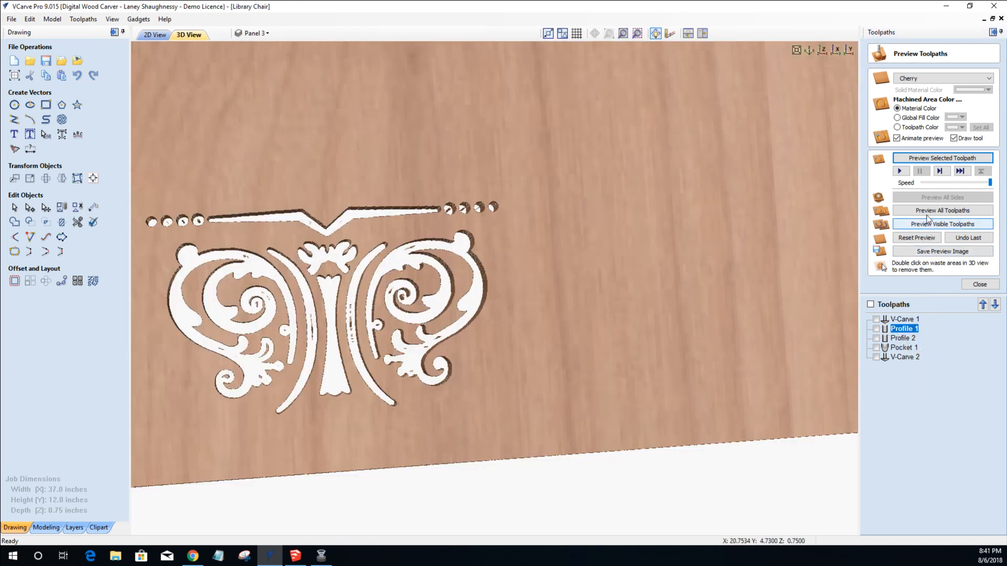
left_click(932, 158)
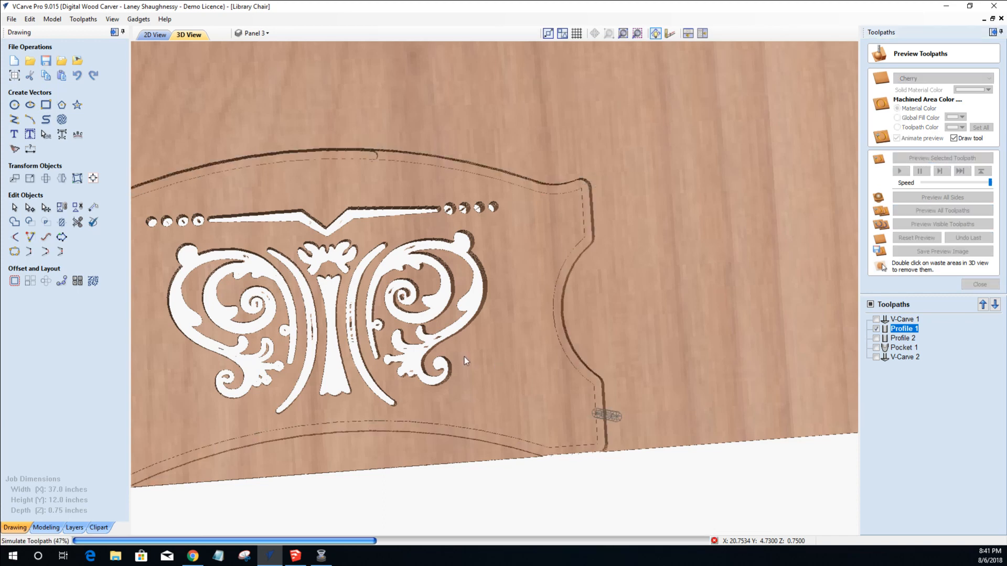
Remove the waste stock around the cut panel, including the curved offcut below its lower edge.
double_click(682, 240)
middle_click_drag(299, 337, 537, 255)
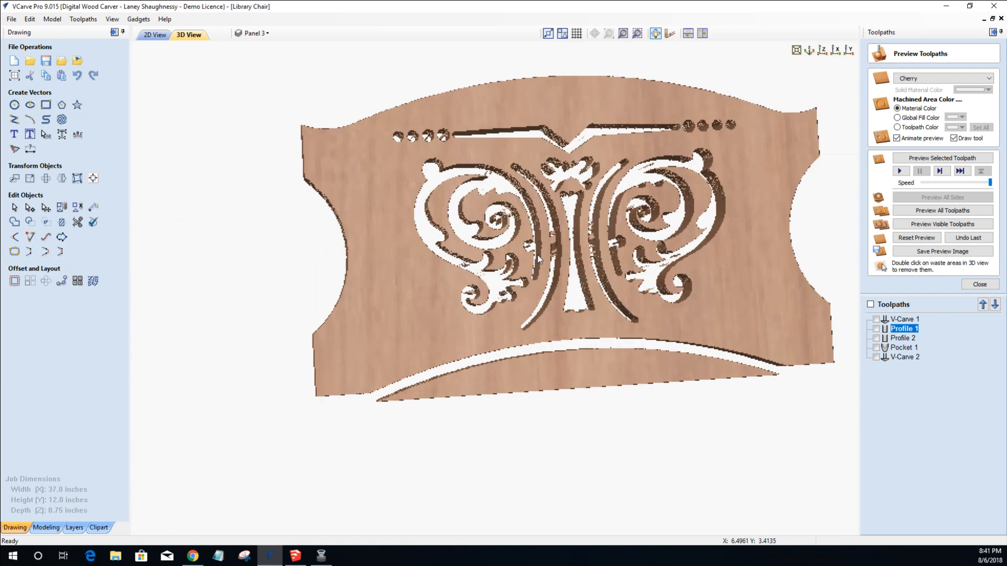
double_click(564, 379)
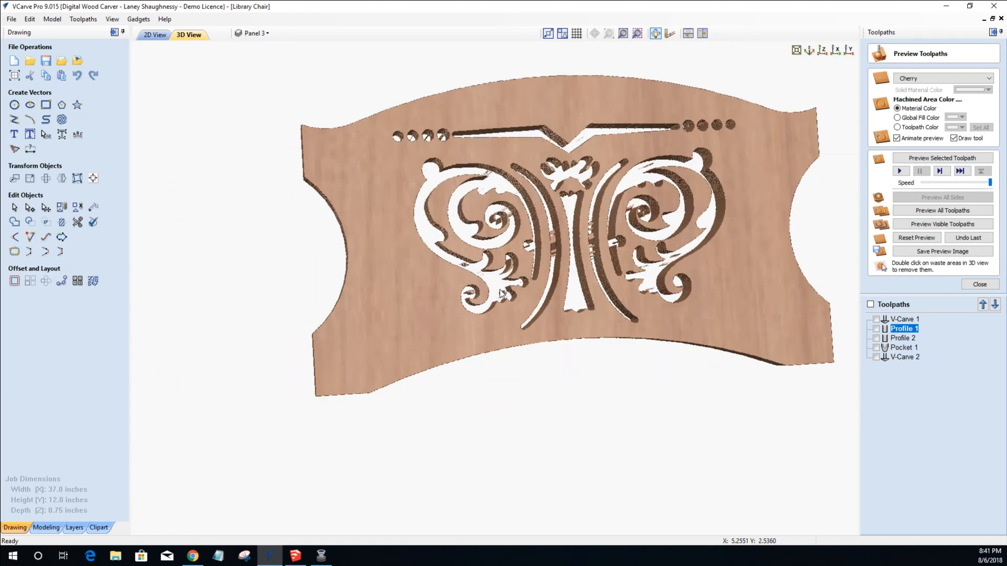
Examine the cut-out panel and its pierced scroll carving close up and from a distance in the 3D preview.
middle_click_drag(424, 313, 392, 322)
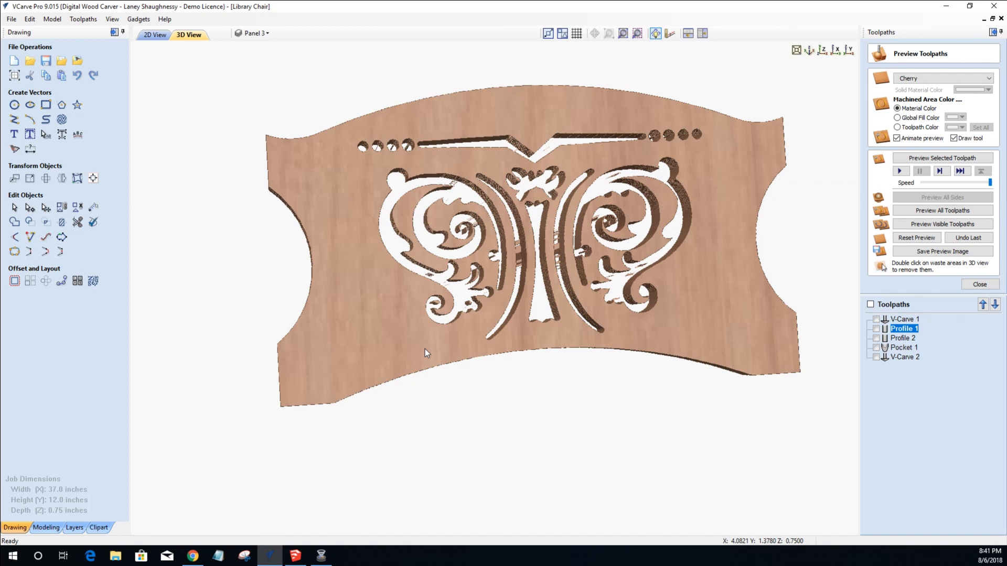
left_click_drag(423, 349, 367, 359)
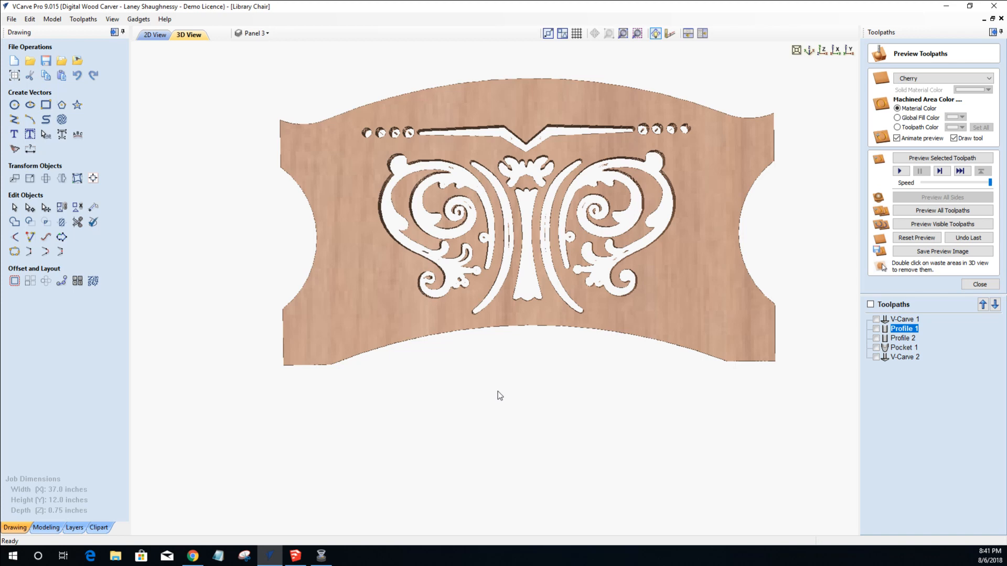
scroll(520, 329, "down", 5)
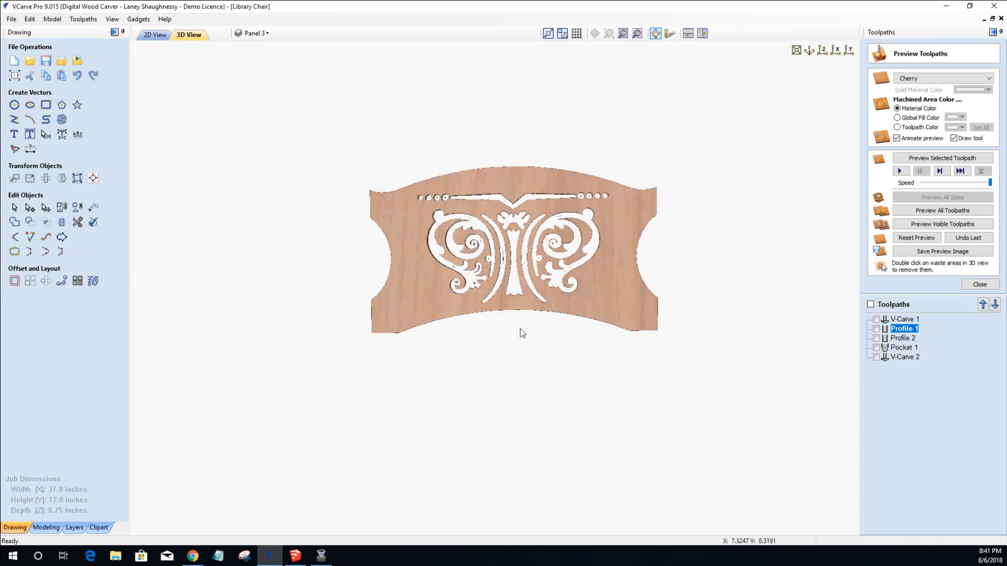
scroll(465, 183, "up", 5)
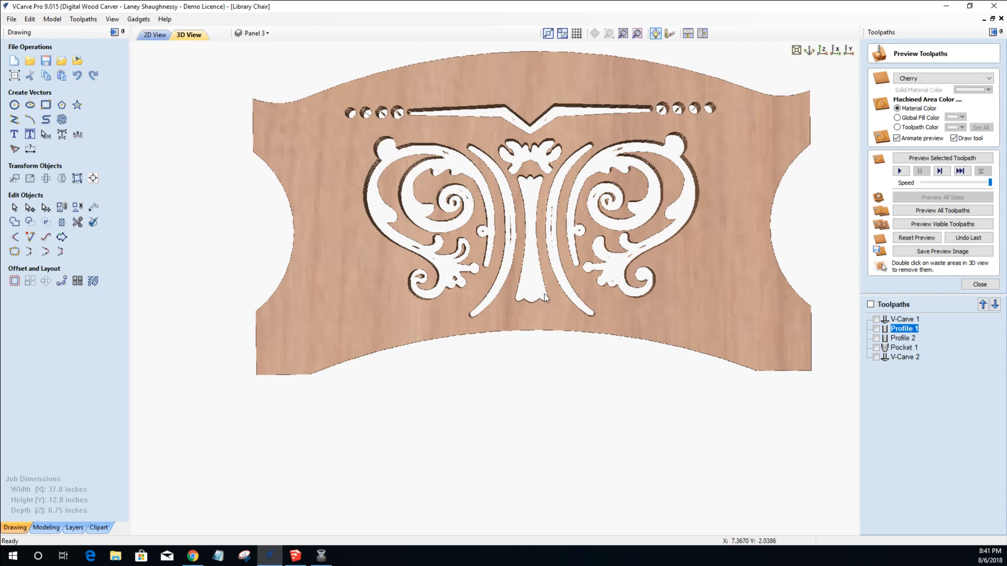
left_click_drag(545, 303, 545, 300)
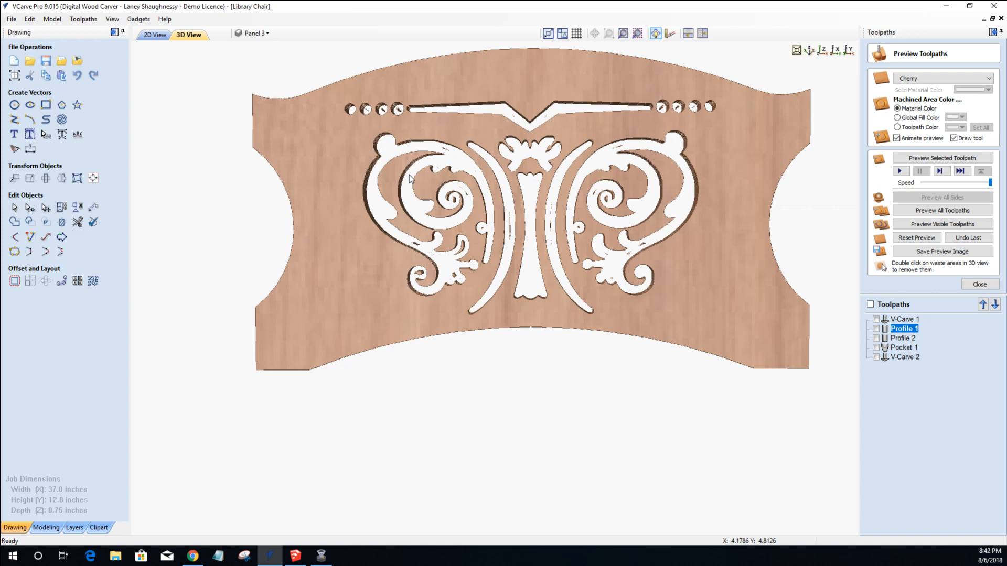
scroll(518, 218, "down", 4)
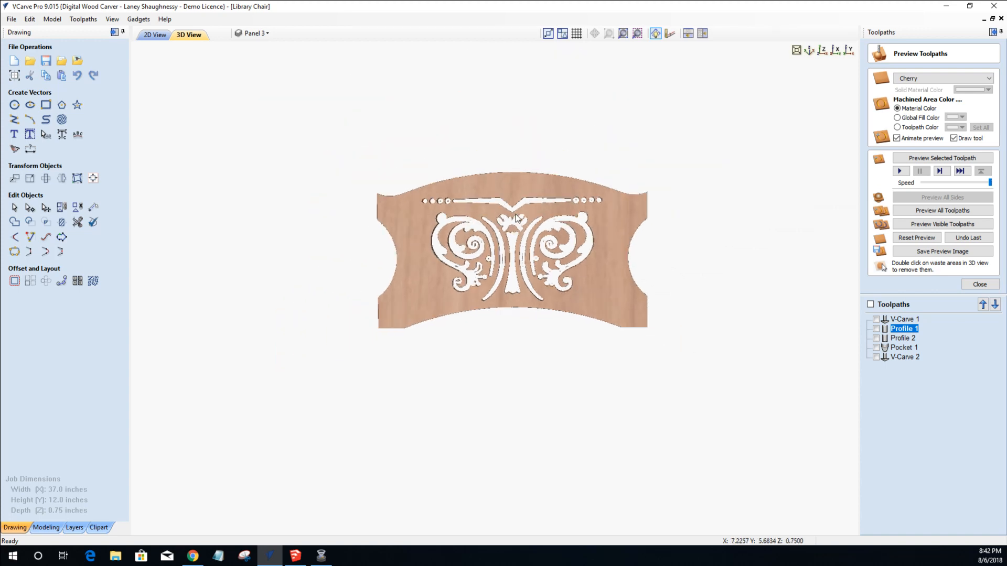
scroll(506, 183, "up", 3)
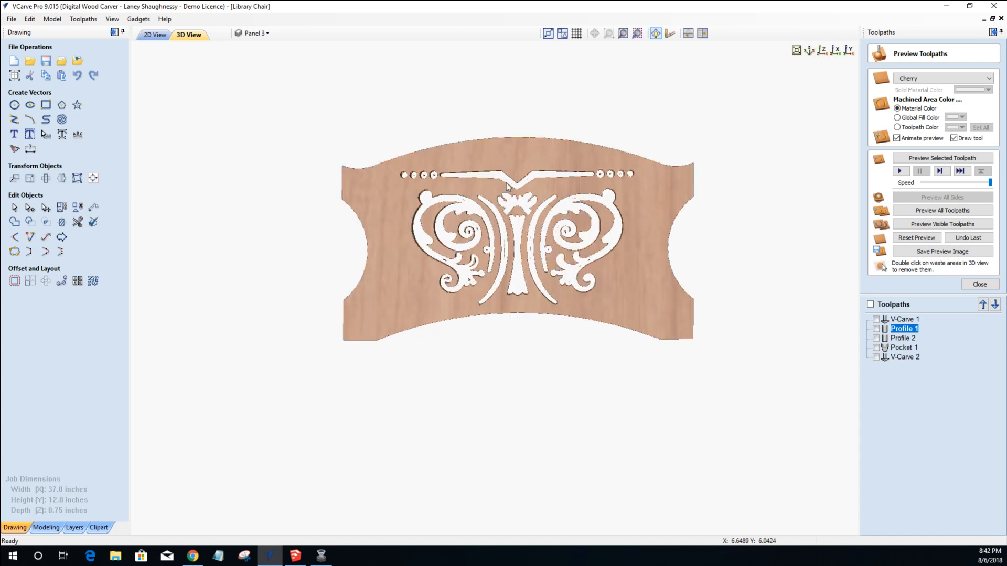
scroll(446, 219, "up", 3)
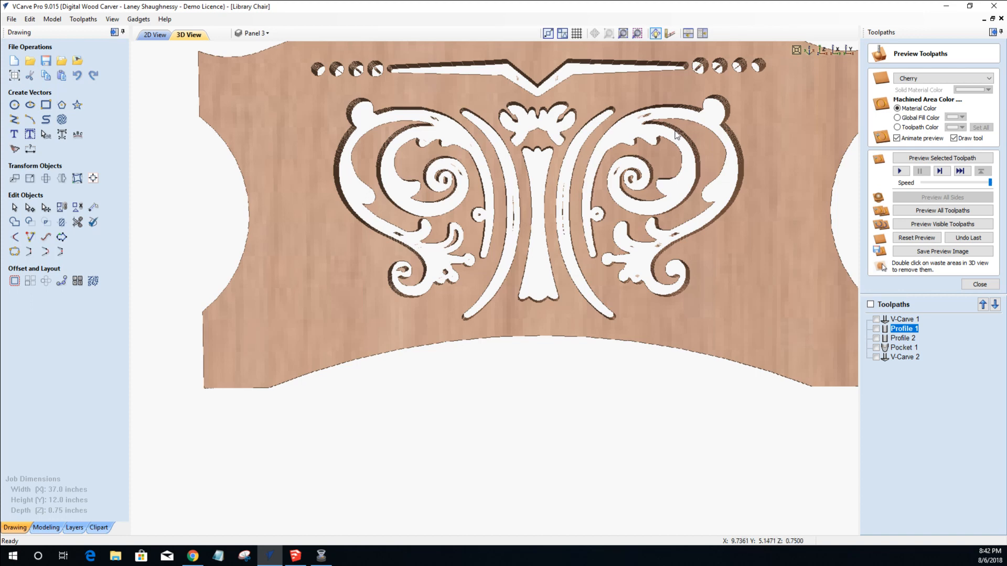
scroll(676, 136, "down", 4)
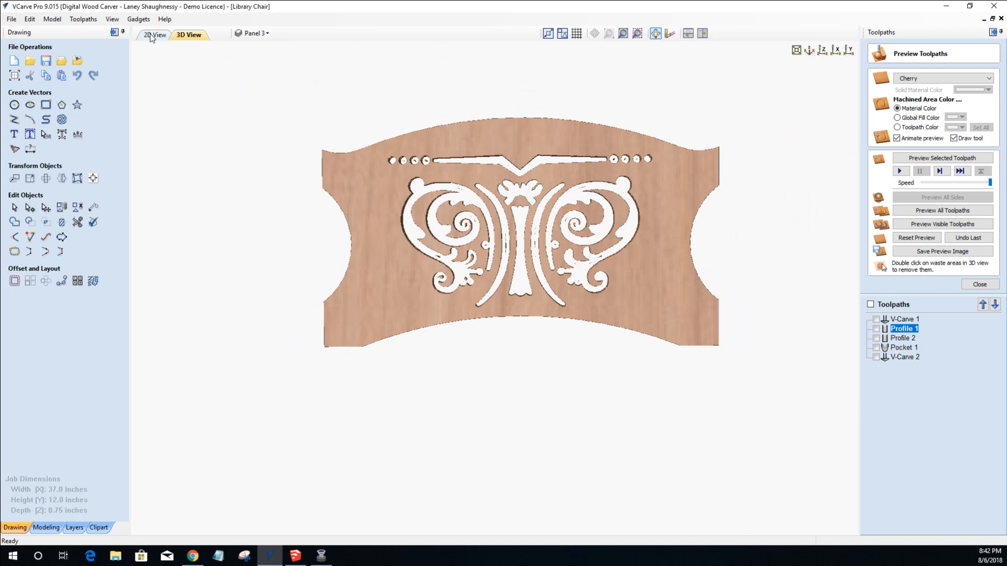
Delete all the carving vectors inside the curved panel outline in the 2D drawing.
left_click(153, 35)
left_click_drag(352, 269, 496, 383)
key("Delete")
scroll(436, 310, "down", 2)
scroll(438, 310, "up", 3)
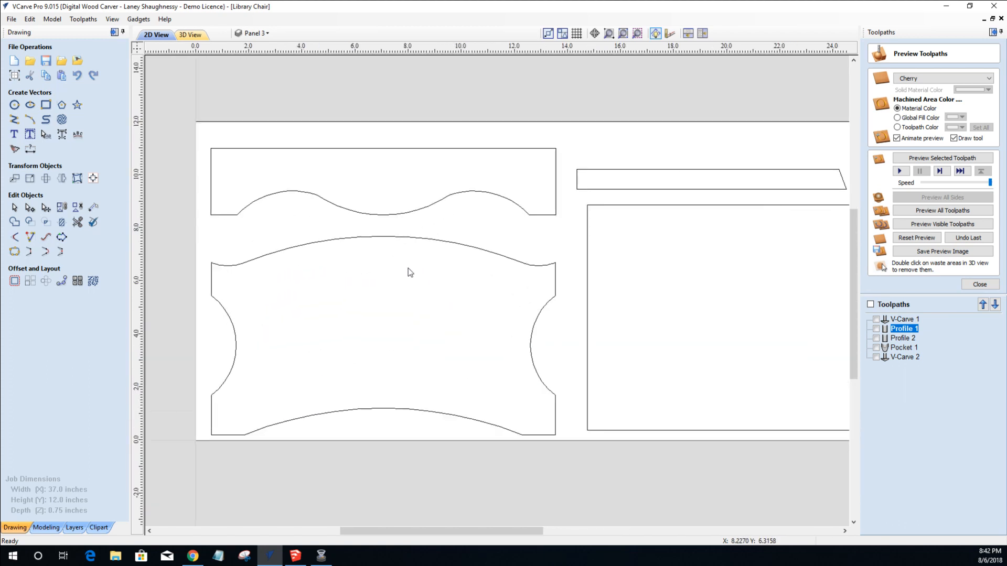
Import the image 1776287-ornate-scrolls-and-panel-designs from Downloads into the drawing.
left_click(78, 60)
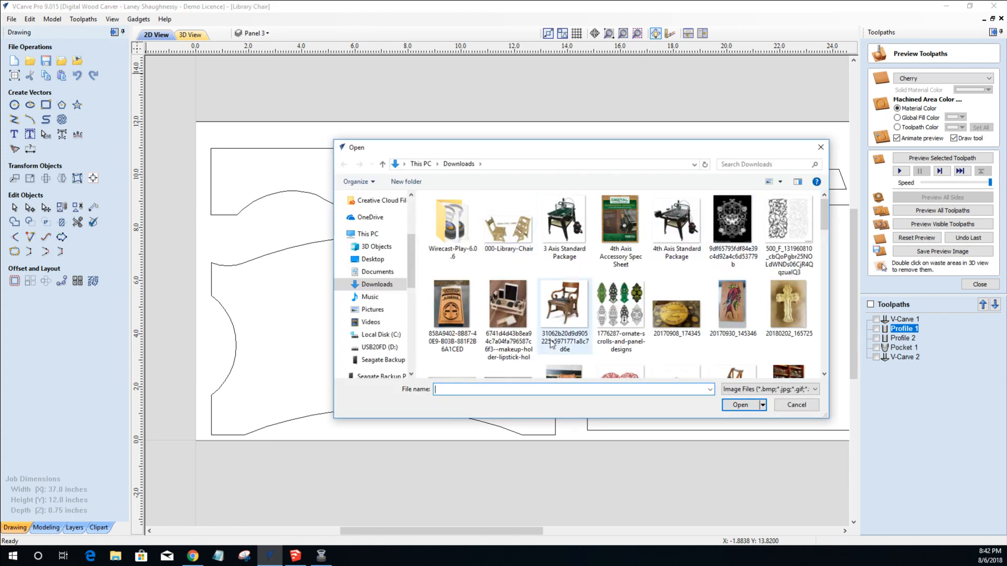
left_click(633, 309)
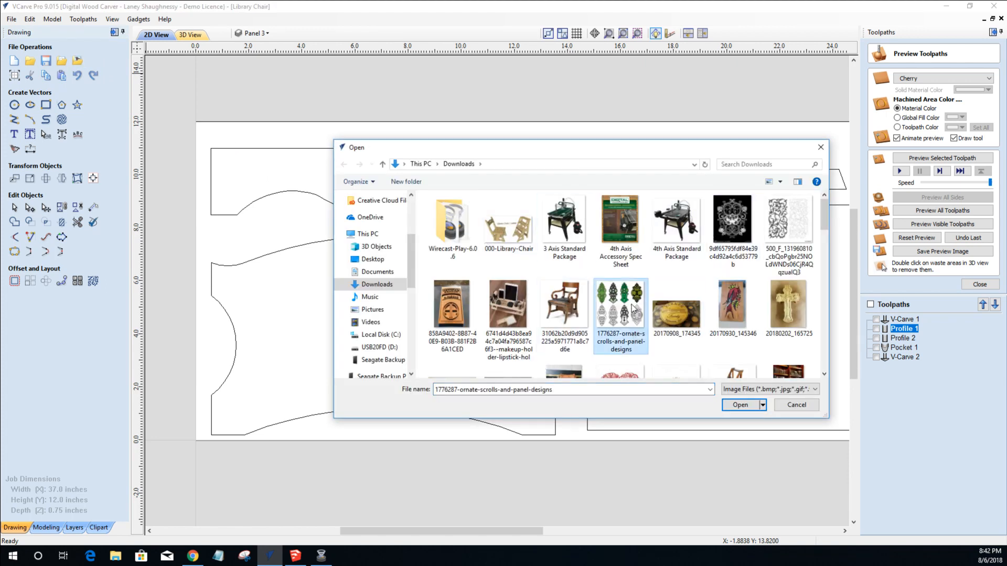
double_click(634, 308)
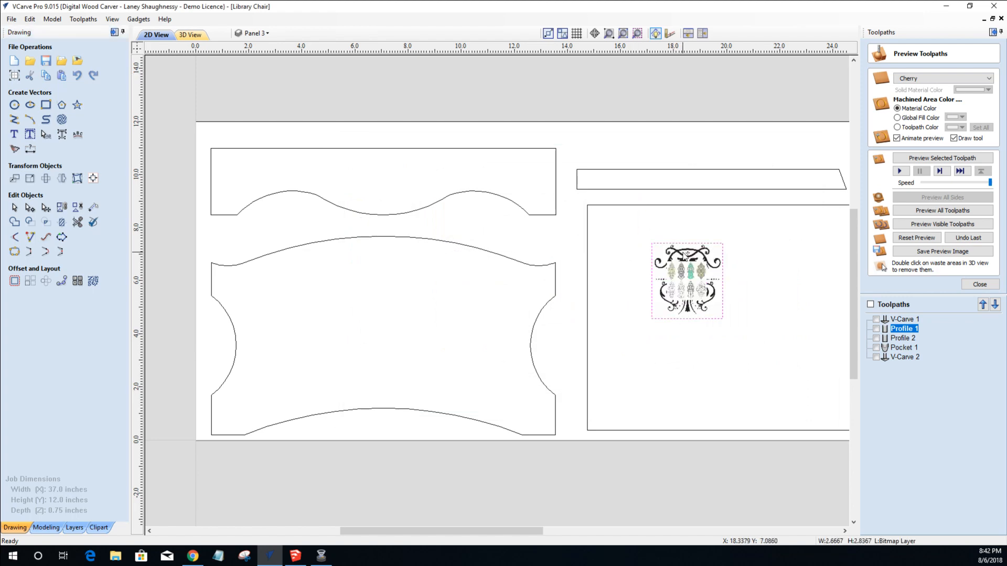
Delete the imported ornate scrolls and panel designs bitmap from the drawing after looking over its designs.
key("Escape")
scroll(697, 316, "up", 10)
scroll(810, 262, "up", 3)
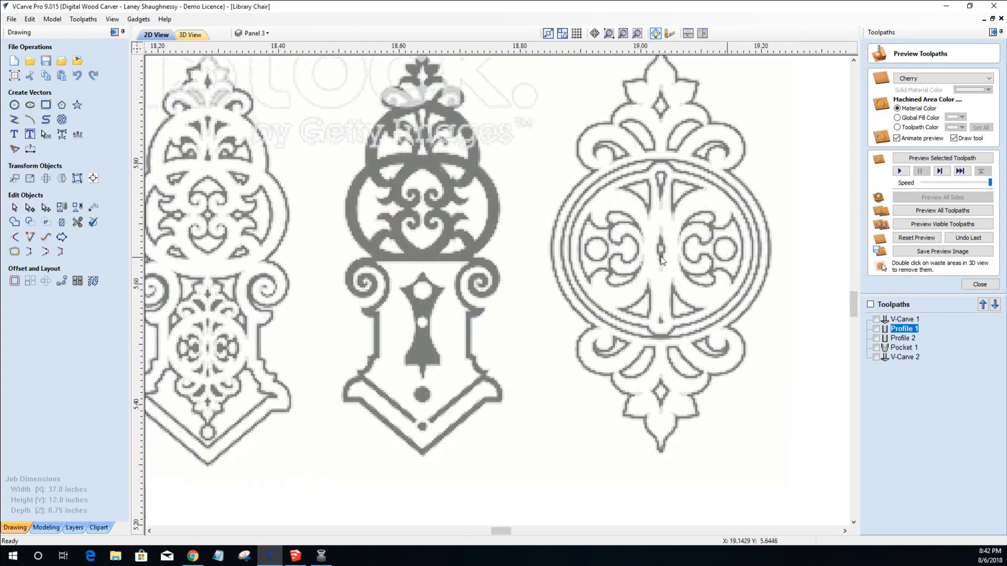
scroll(628, 261, "down", 5)
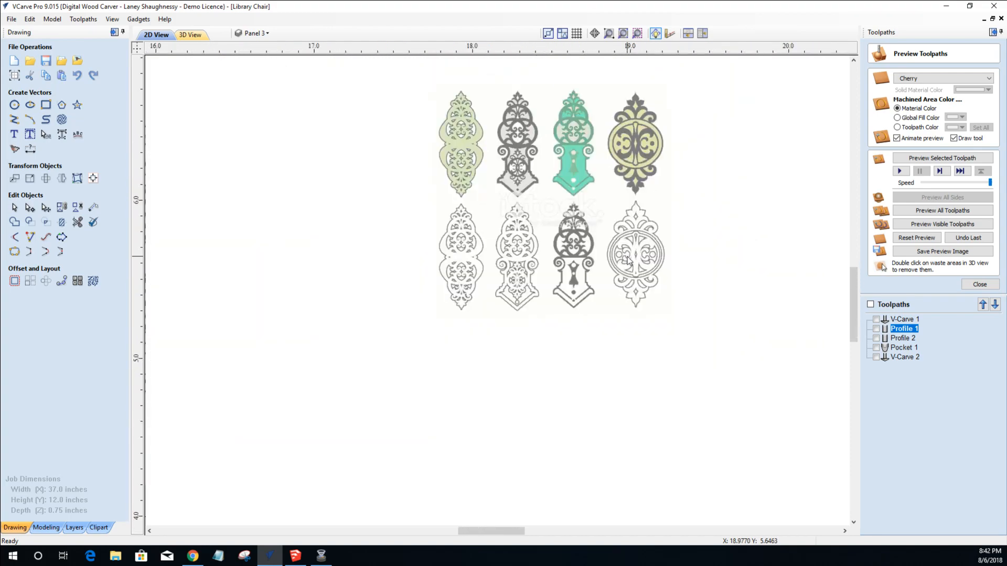
scroll(617, 140, "up", 3)
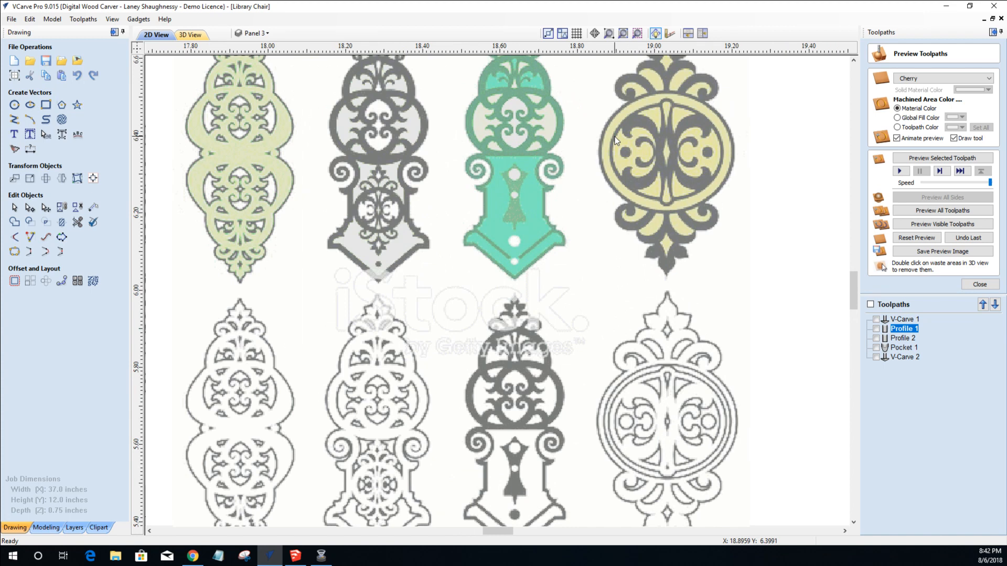
scroll(616, 140, "down", 2)
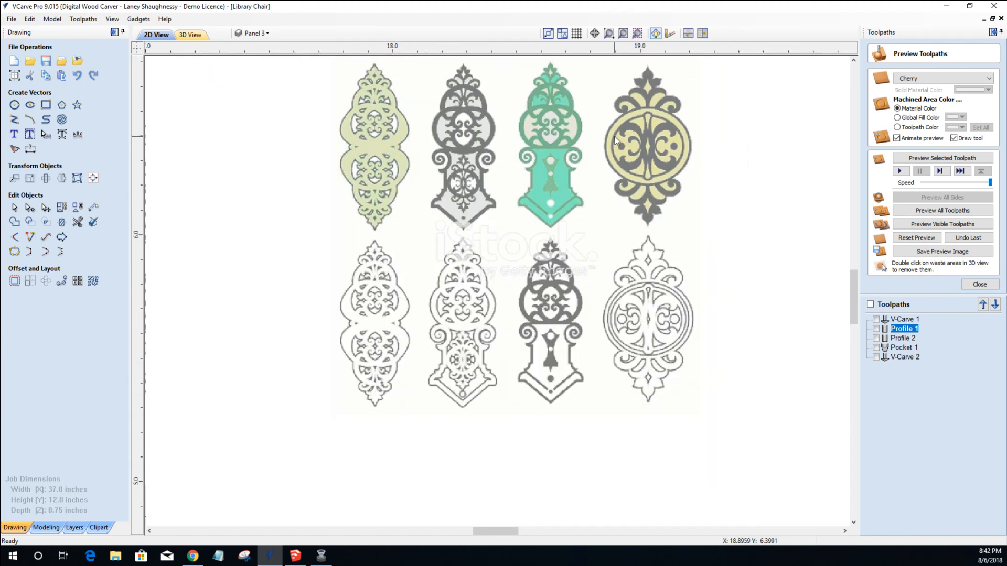
scroll(615, 137, "down", 1)
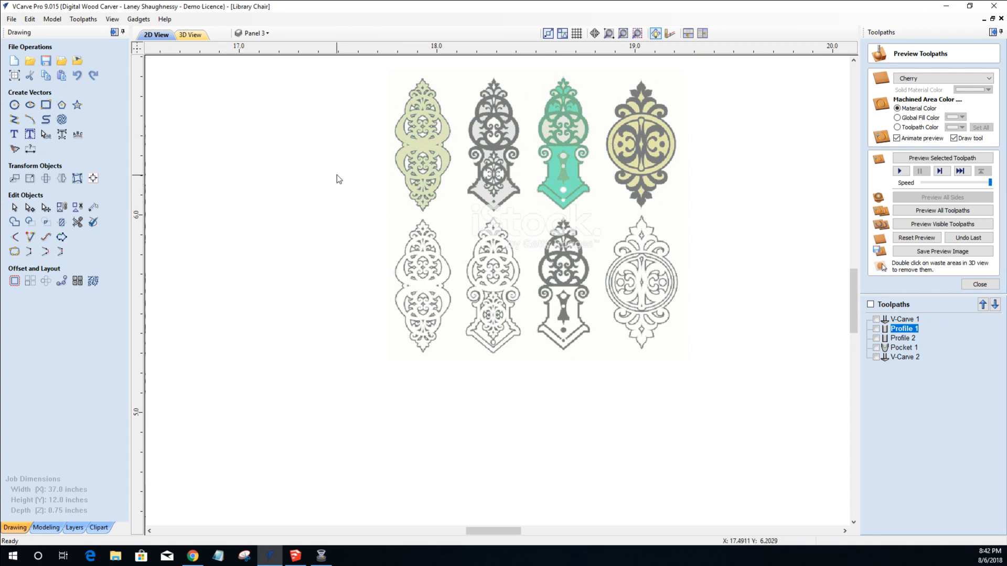
left_click(423, 198)
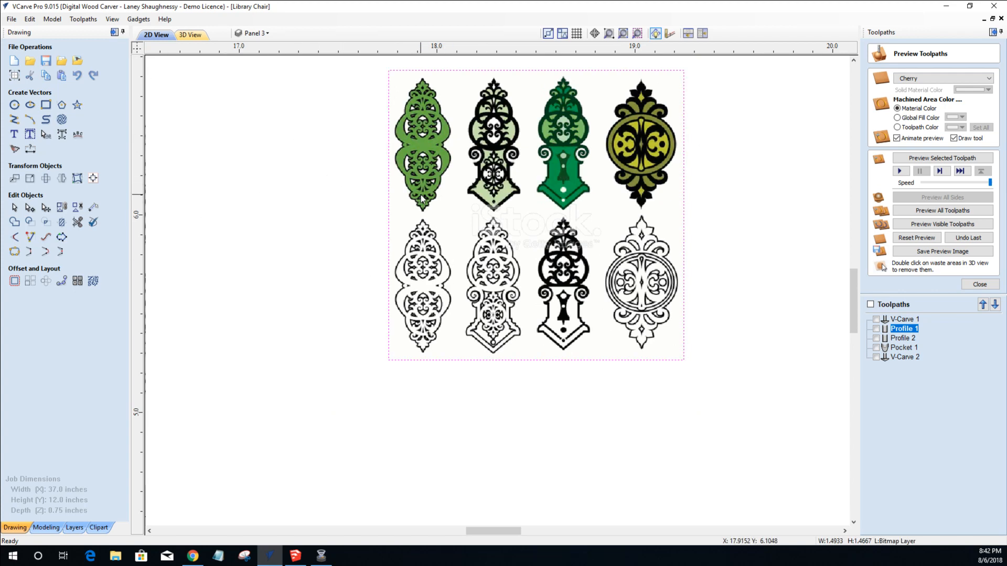
key("Delete")
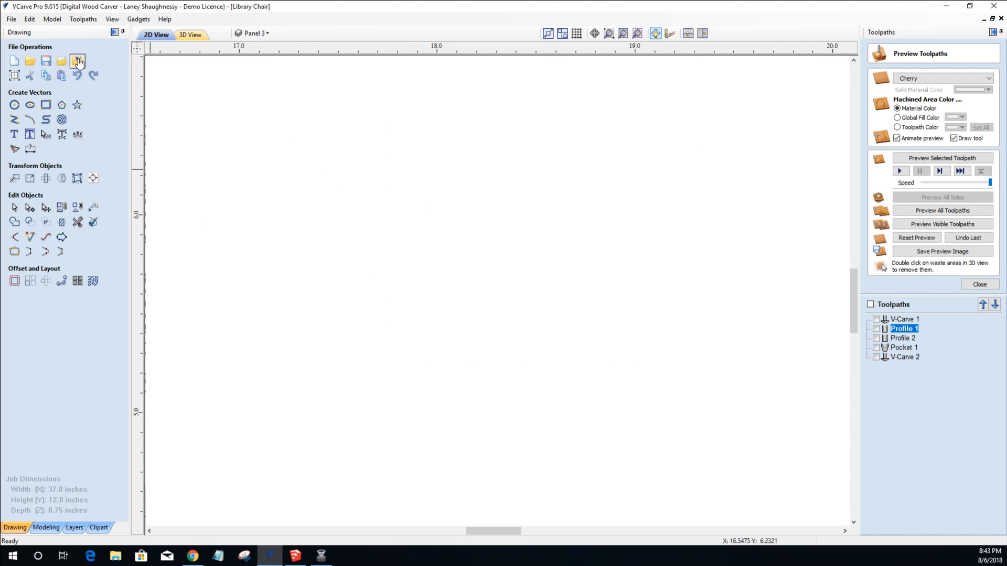
Import the vector-set-of-damask-ornamental-elements image from Downloads into the drawing.
left_click(78, 61)
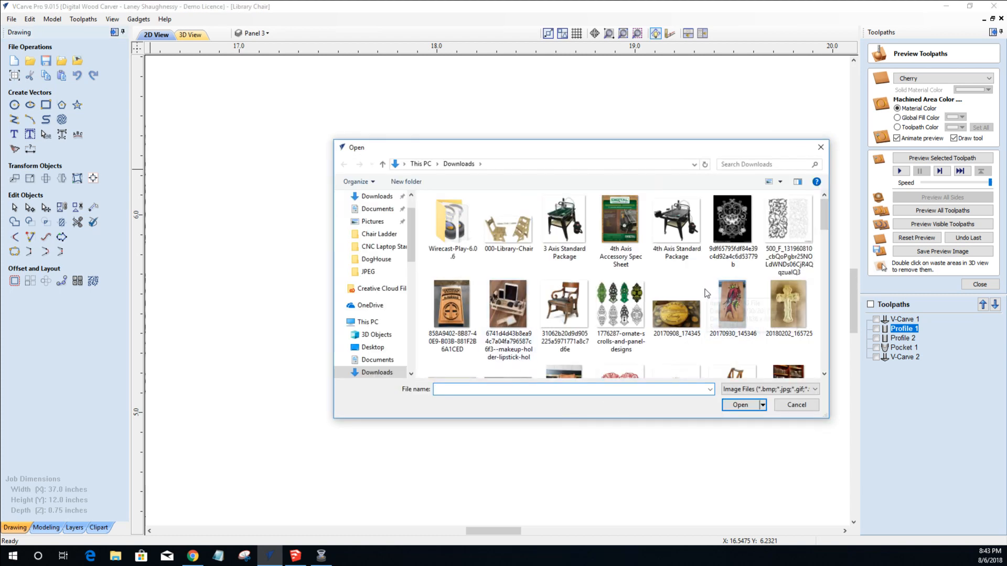
scroll(707, 294, "down", 2)
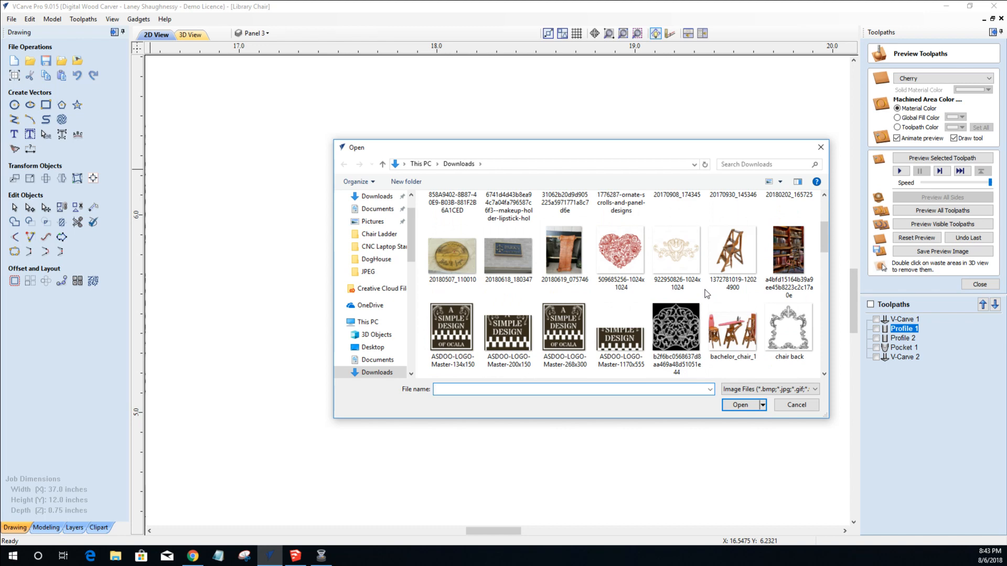
scroll(707, 294, "down", 2)
scroll(707, 293, "down", 6)
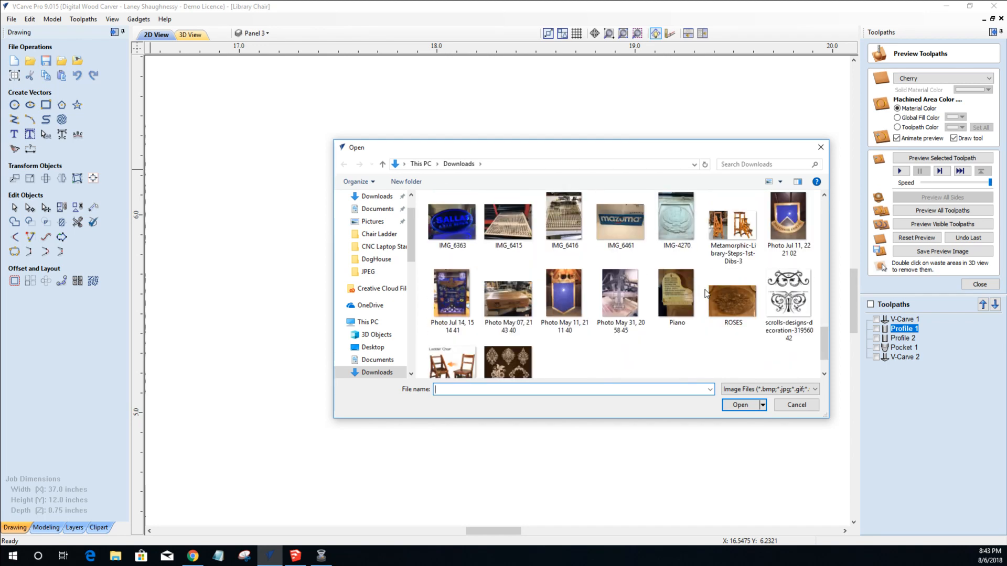
scroll(707, 294, "down", 1)
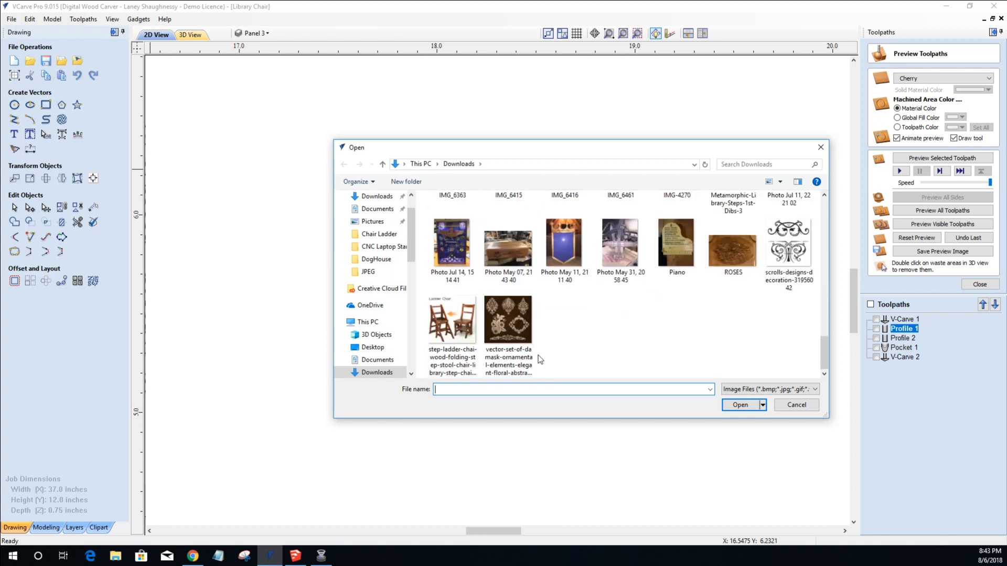
left_click(496, 318)
double_click(496, 316)
scroll(495, 316, "down", 5)
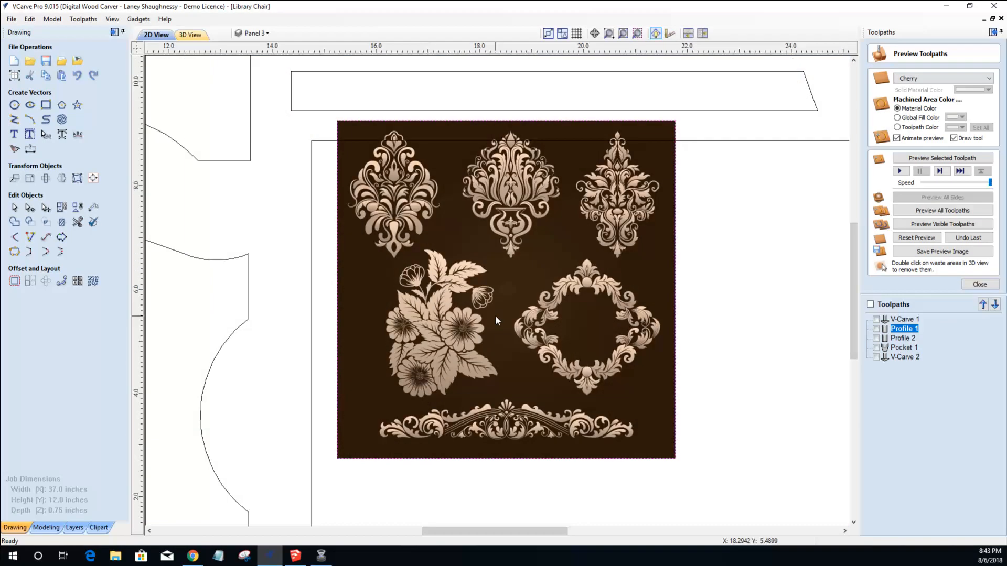
Examine the damask ornaments, floral spray, wreath and border in the imported image close up and as a whole.
scroll(370, 165, "up", 3)
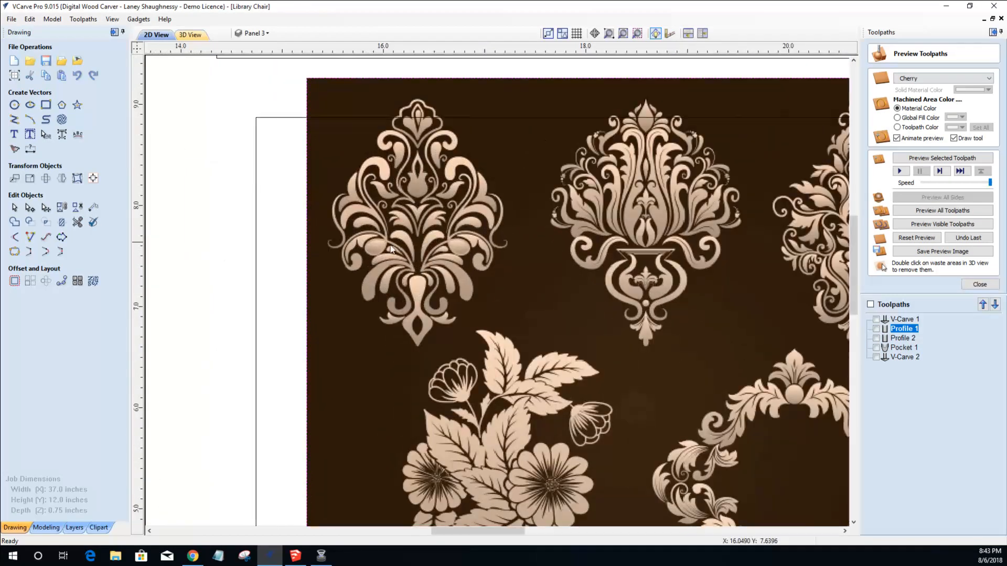
scroll(385, 262, "down", 2)
scroll(385, 262, "down", 2)
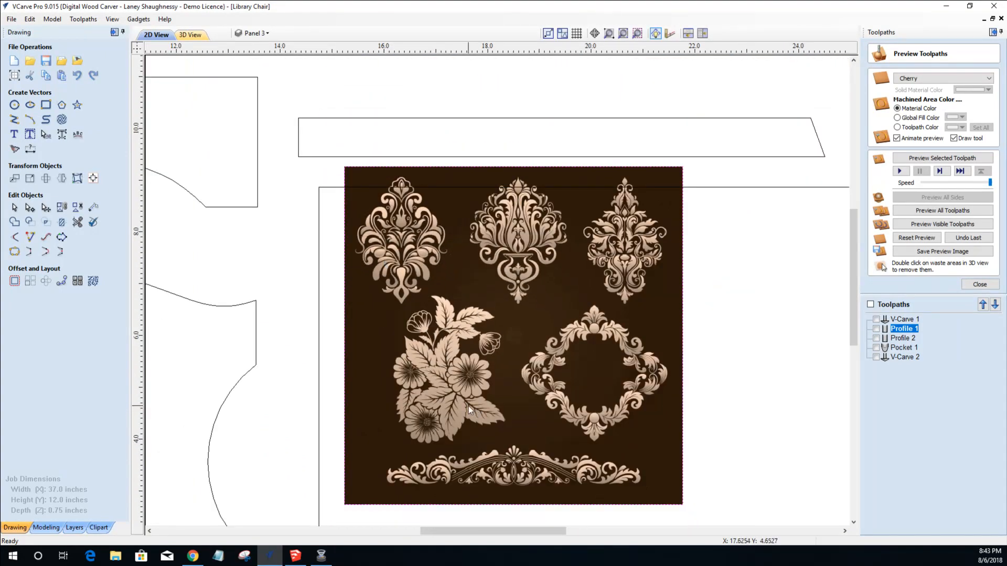
scroll(444, 373, "up", 1)
scroll(444, 376, "down", 1)
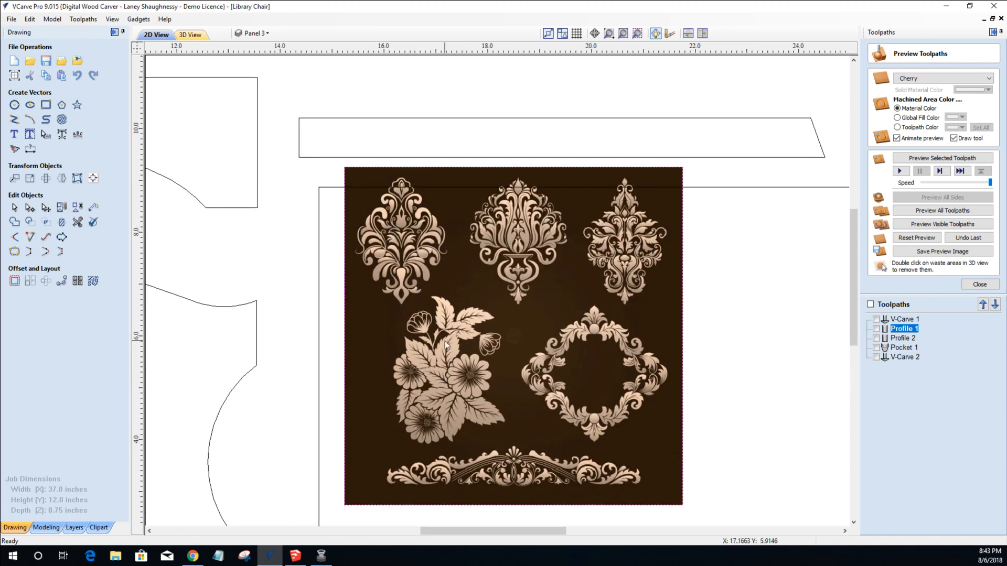
scroll(441, 402, "up", 2)
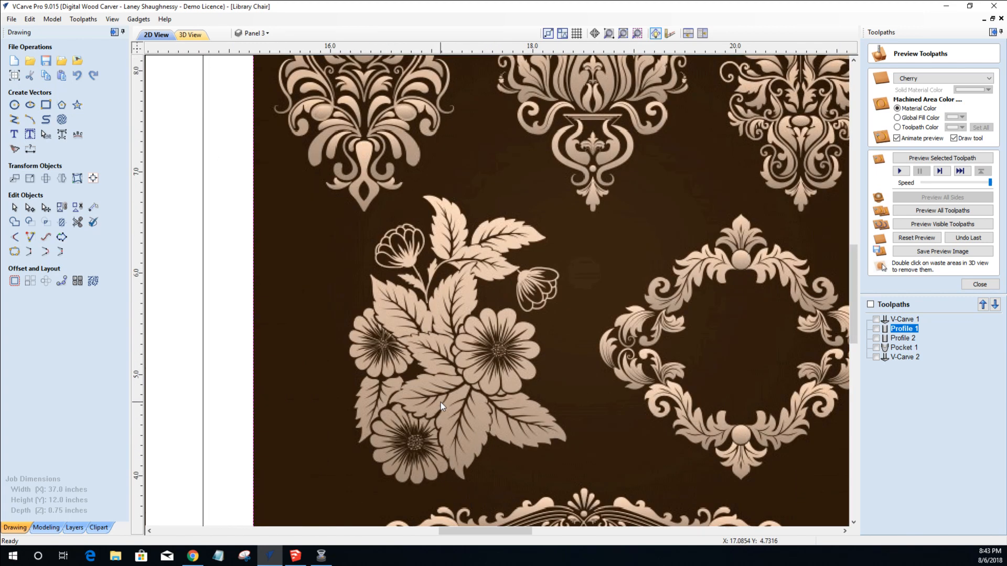
scroll(441, 361, "down", 2)
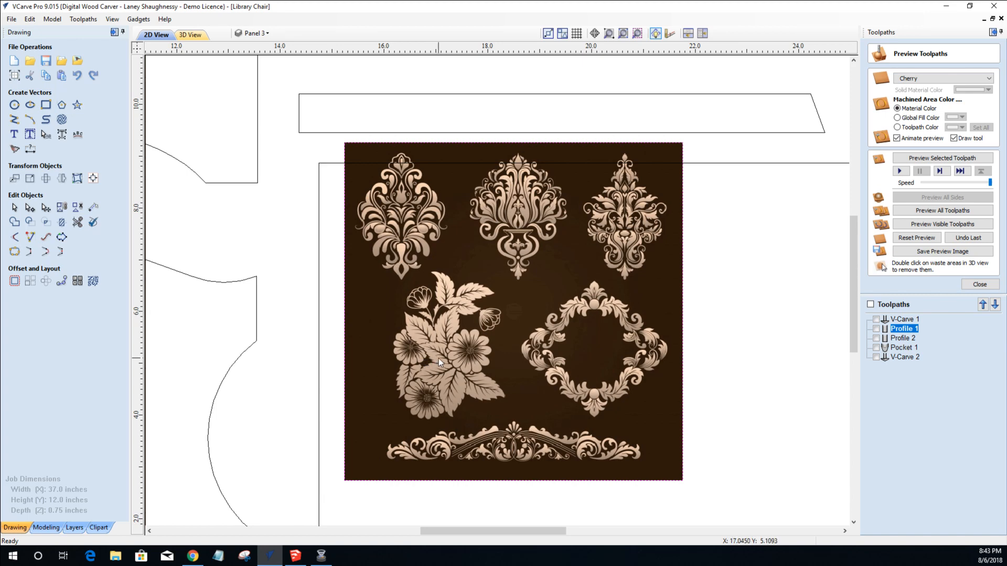
scroll(443, 364, "up", 1)
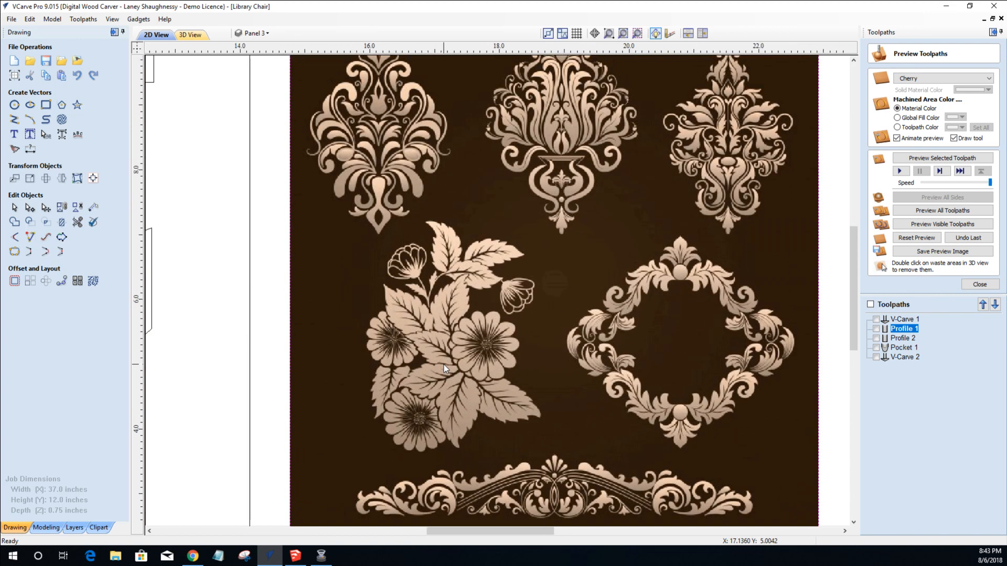
scroll(444, 364, "down", 1)
scroll(444, 364, "up", 1)
scroll(443, 364, "up", 1)
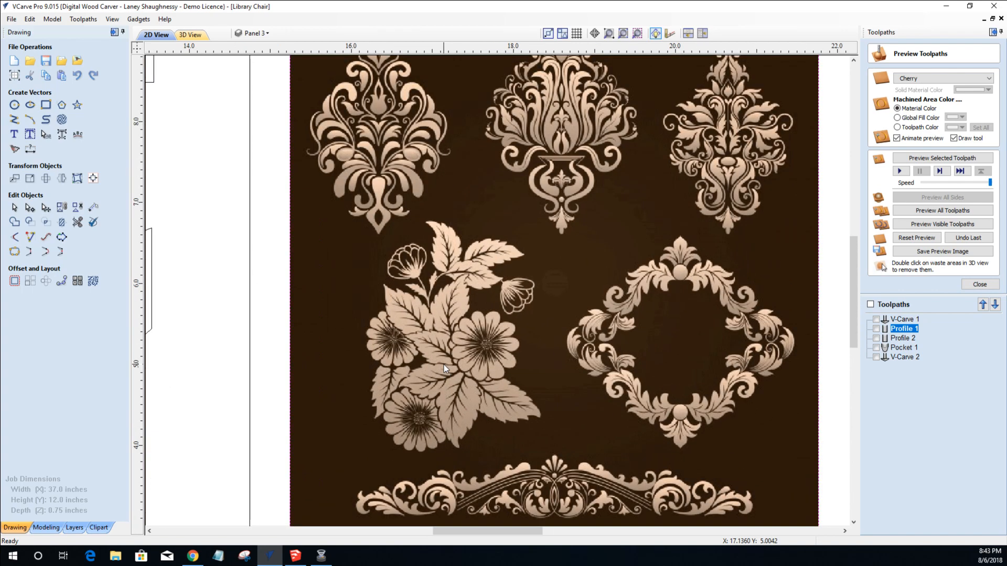
scroll(444, 364, "down", 2)
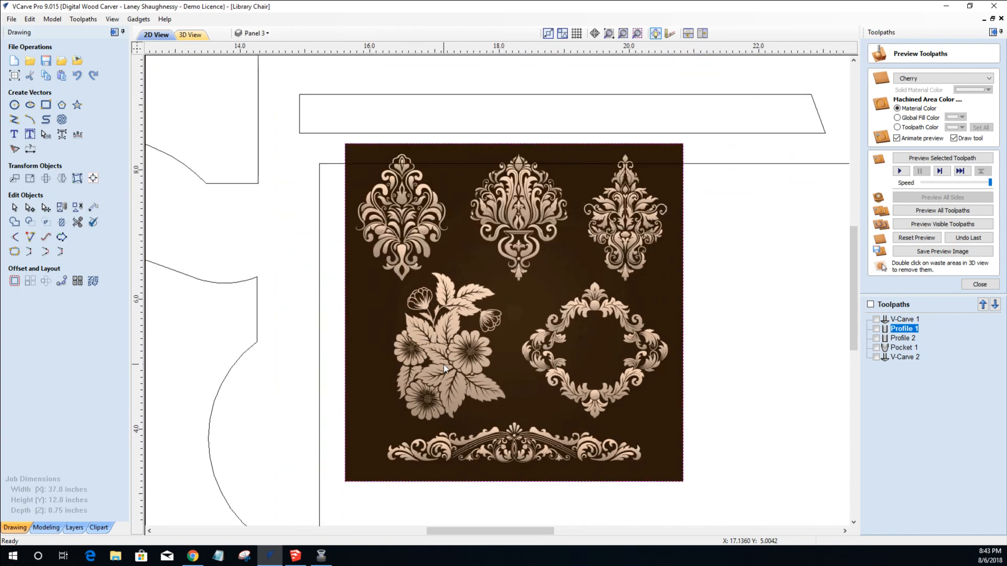
scroll(443, 364, "up", 1)
scroll(444, 364, "up", 1)
scroll(444, 364, "down", 1)
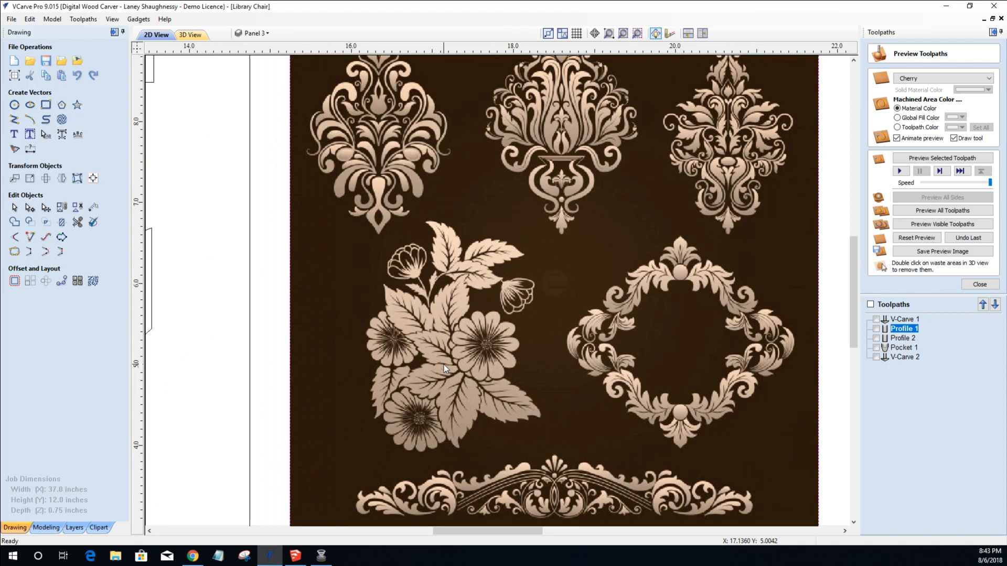
scroll(444, 364, "down", 2)
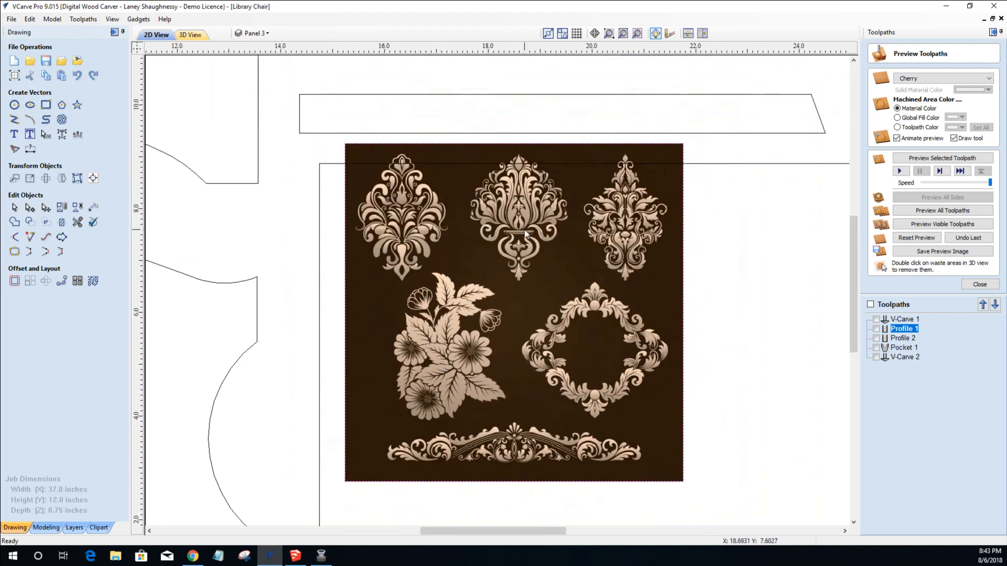
scroll(386, 266, "up", 2)
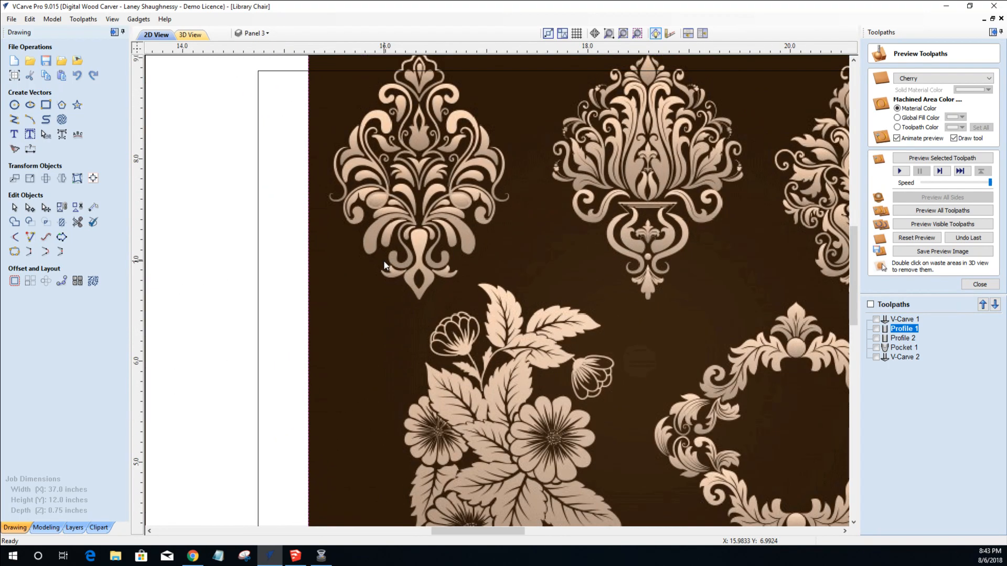
scroll(385, 266, "down", 2)
scroll(437, 386, "up", 1)
scroll(436, 386, "up", 1)
scroll(437, 386, "down", 1)
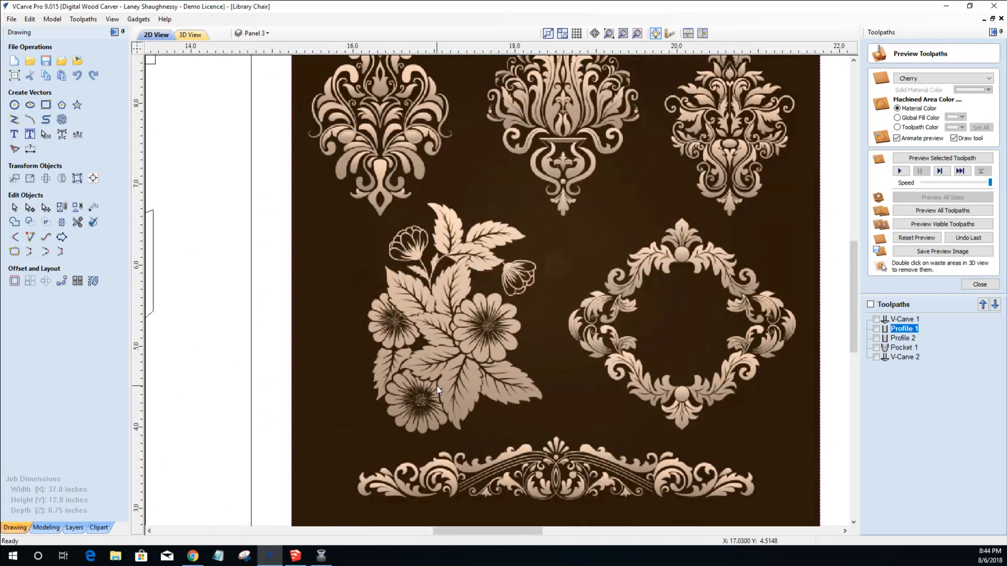
scroll(436, 386, "down", 1)
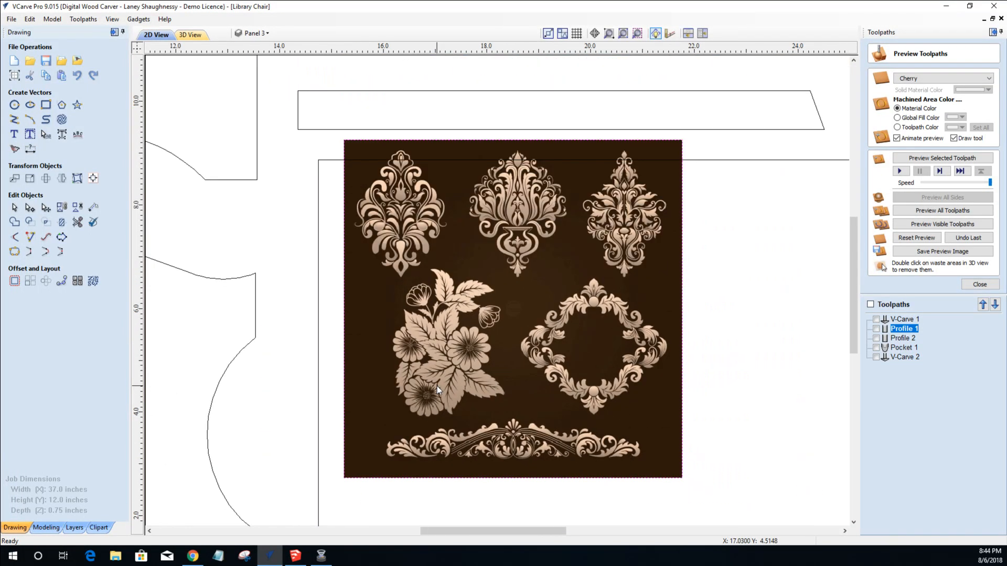
Start a black and white bitmap trace of the damask image with the bitmap fading set to 0%.
left_click(422, 334)
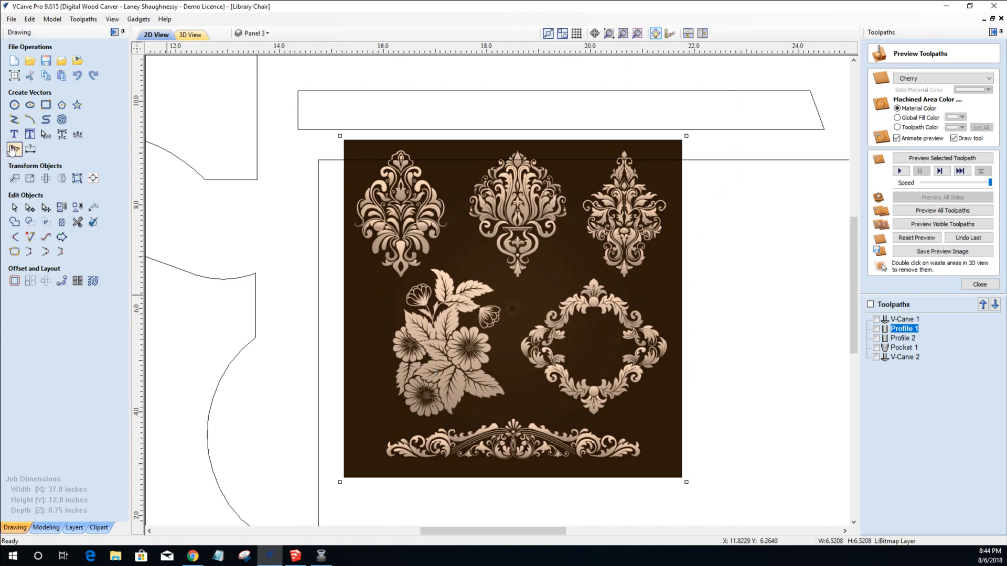
left_click(14, 149)
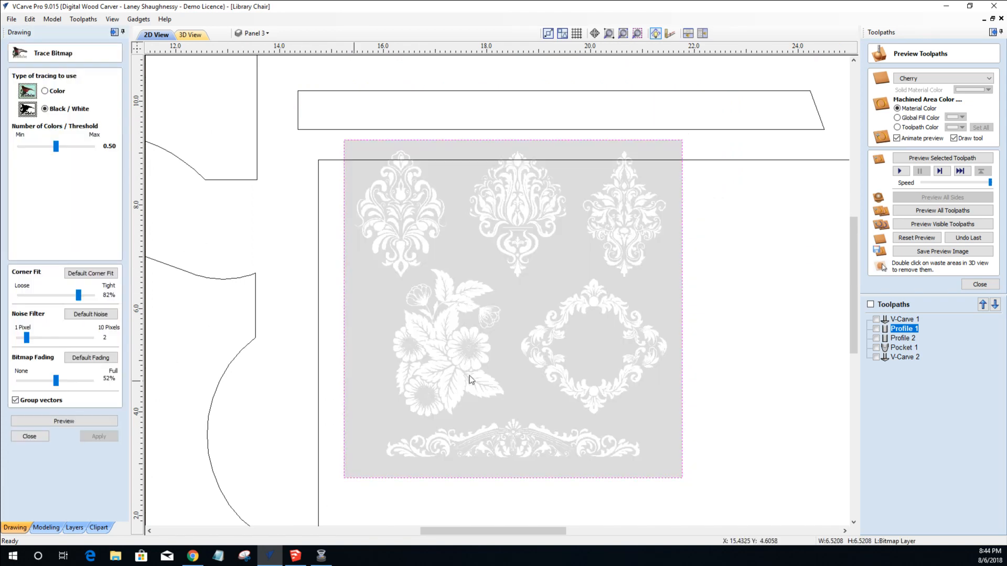
left_click_drag(53, 382, 19, 382)
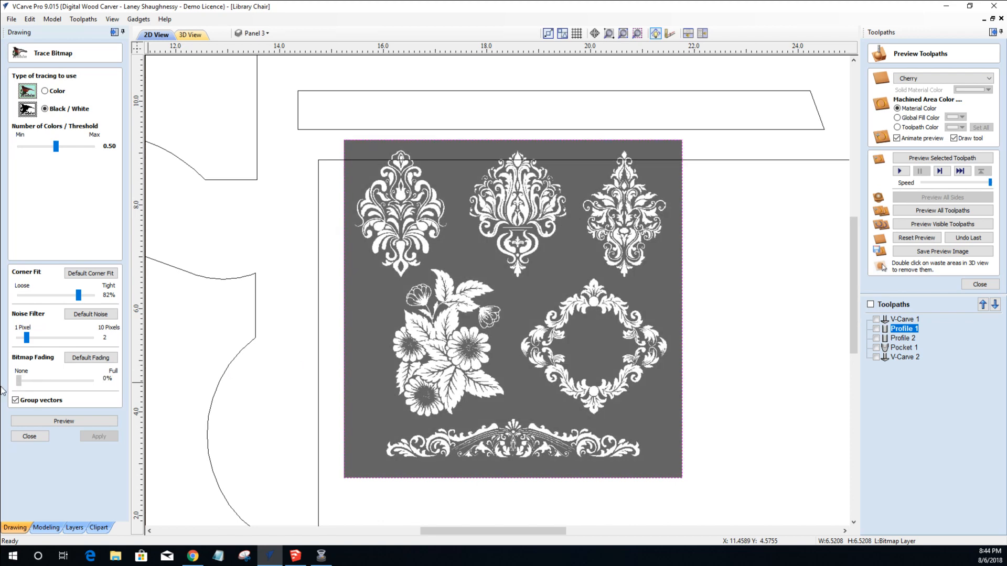
scroll(427, 356, "up", 2)
scroll(427, 355, "up", 1)
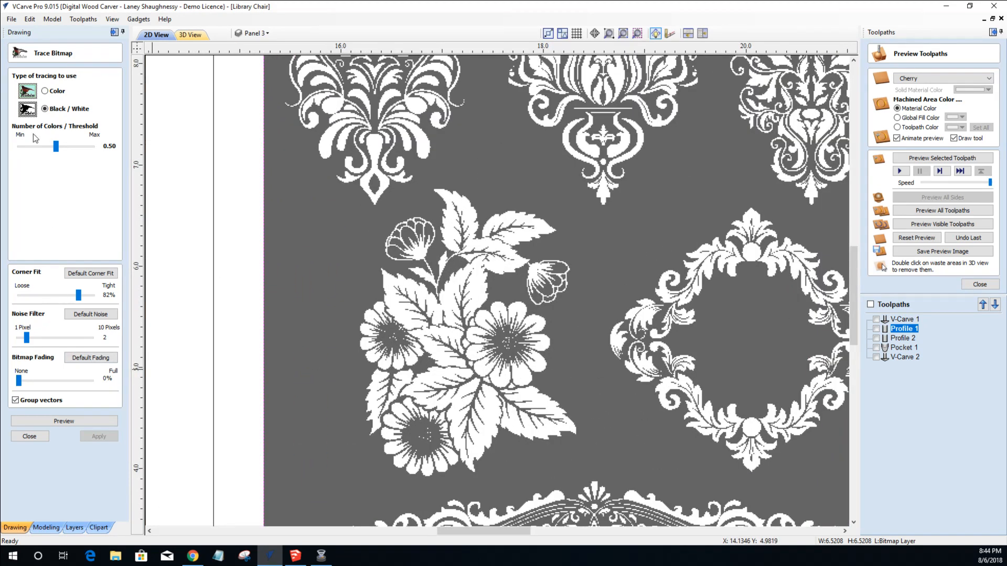
Try a threshold of 0.55 for the black and white trace and return it to 0.50.
mouse_move(57, 147)
left_mouse_down()
mouse_move(71, 150)
mouse_move(35, 153)
mouse_move(56, 156)
left_mouse_up()
left_click_drag(58, 156, 59, 156)
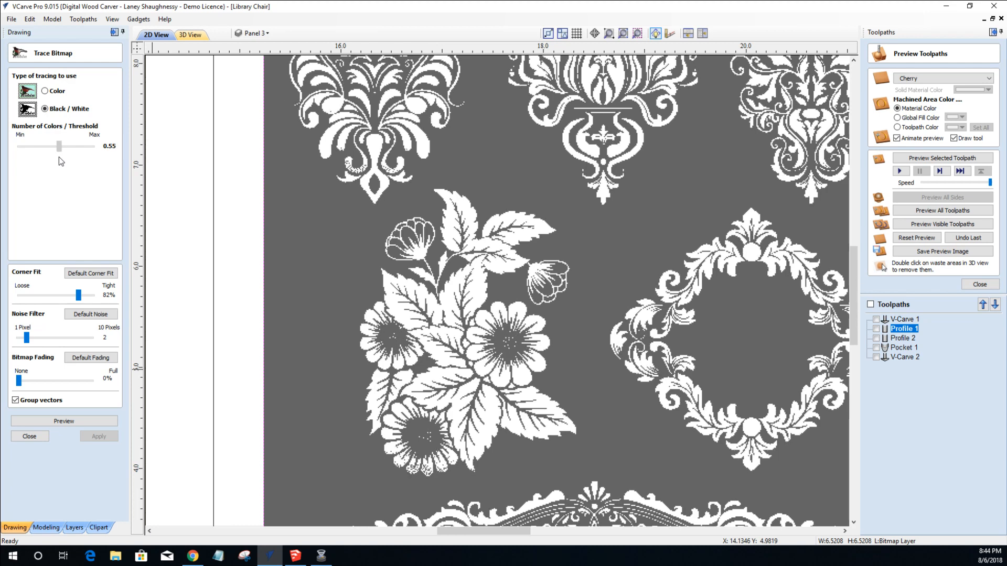
left_click_drag(61, 156, 56, 157)
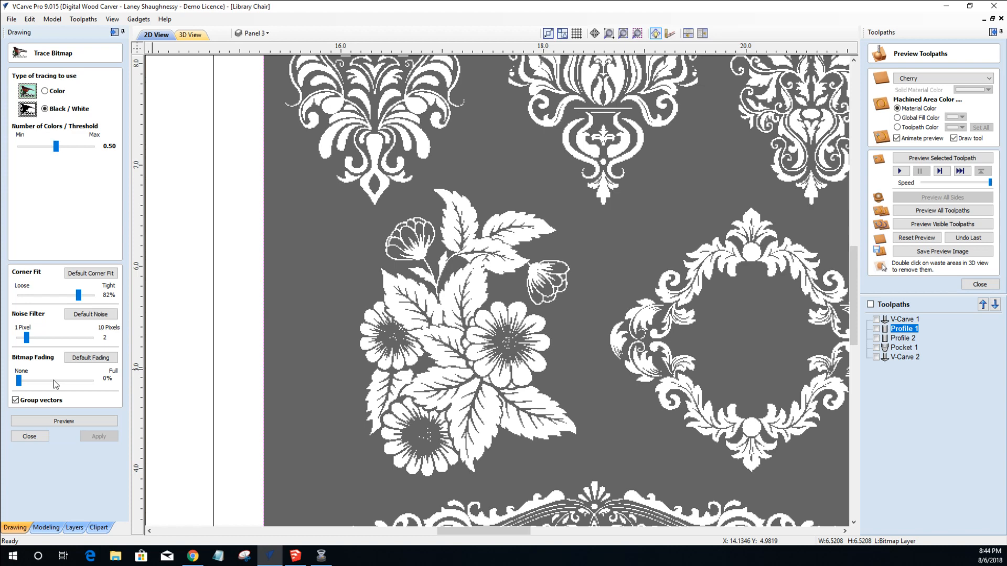
Preview and apply the trace of the damask image, and hide the Bitmap Layer.
left_click(57, 423)
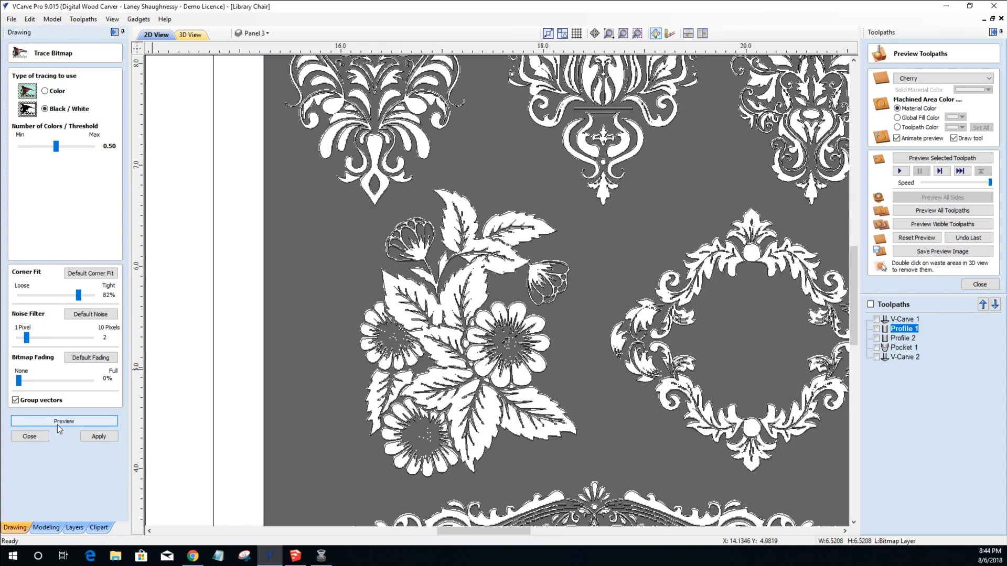
left_click(98, 437)
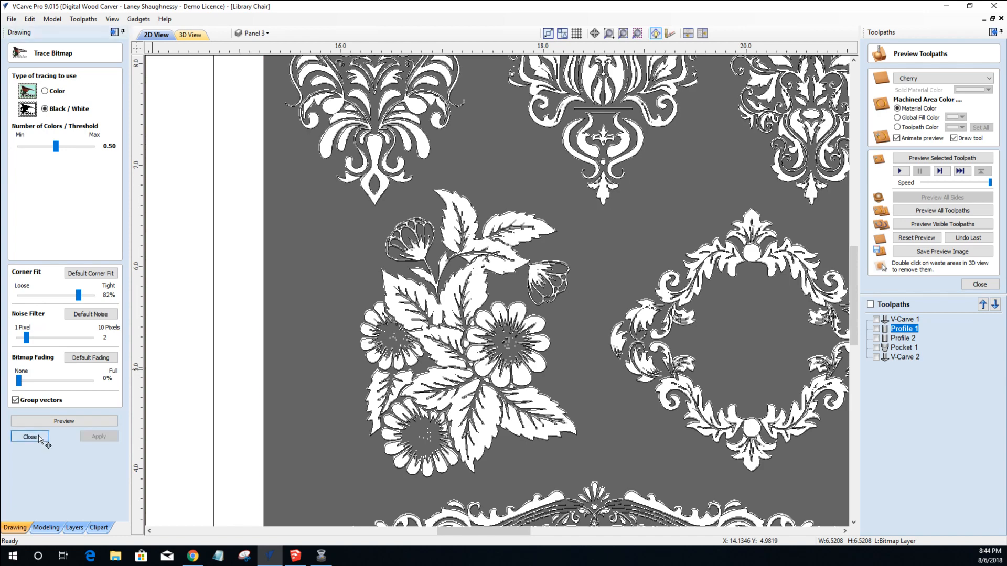
left_click(39, 437)
left_click(255, 34)
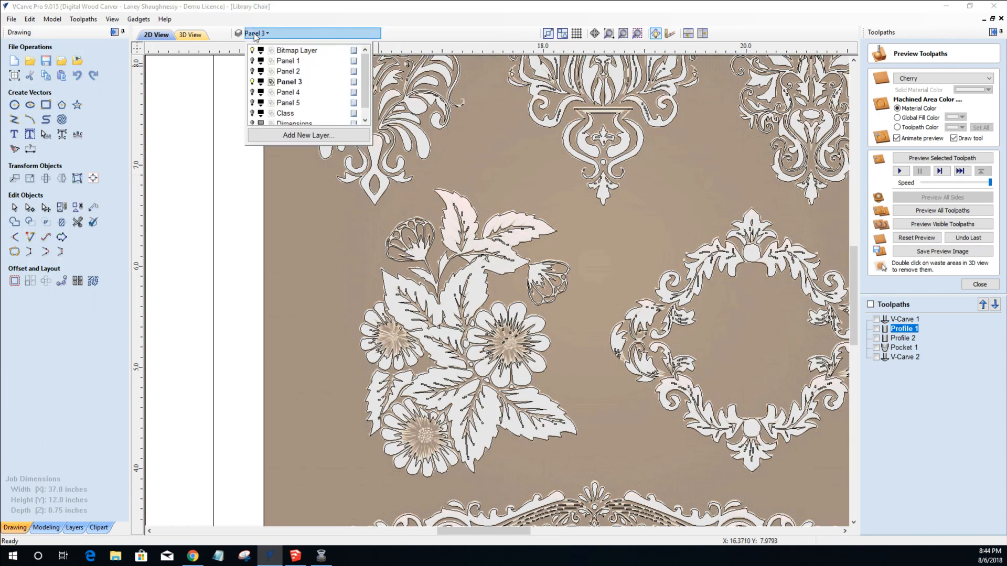
left_click(253, 51)
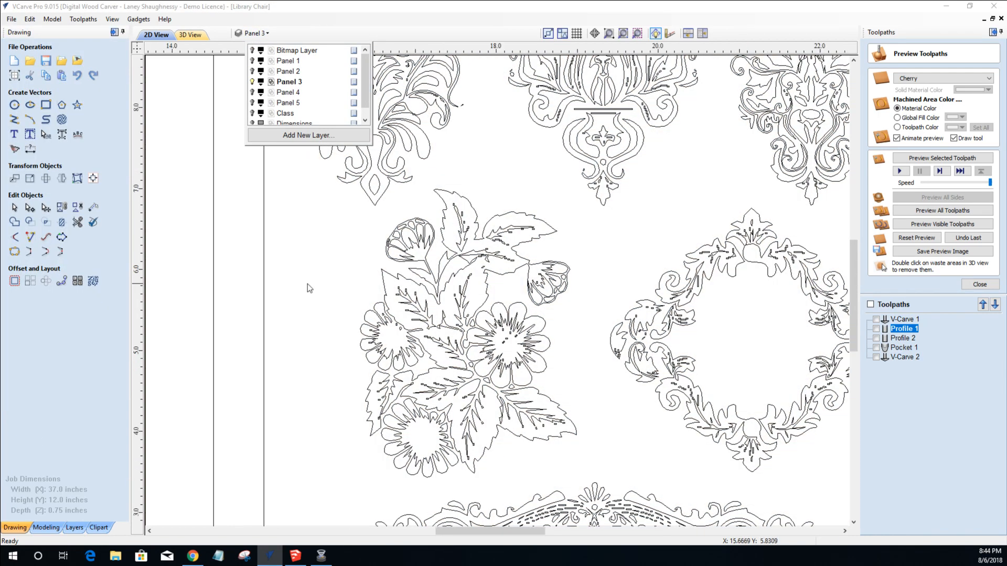
Ungroup the traced damask vectors and select the floral spray on its own.
scroll(308, 284, "down", 2)
scroll(293, 147, "up", 2)
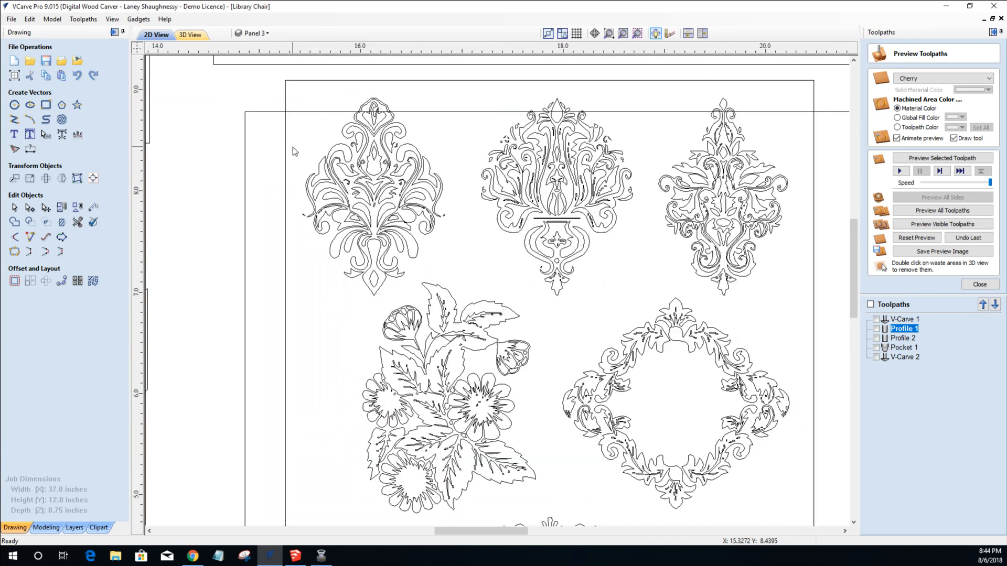
scroll(292, 147, "down", 2)
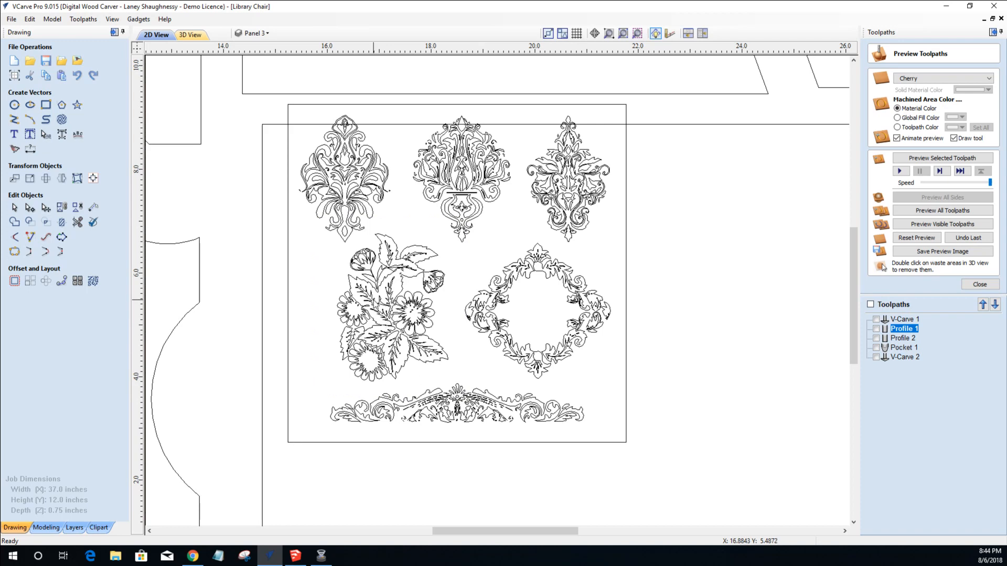
left_click(374, 302)
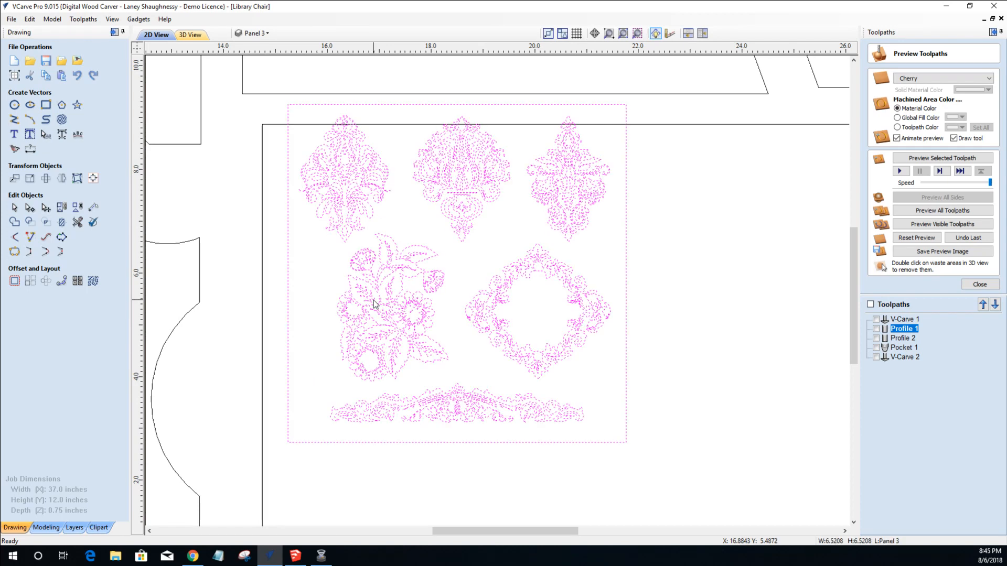
left_click_drag(294, 230, 487, 390)
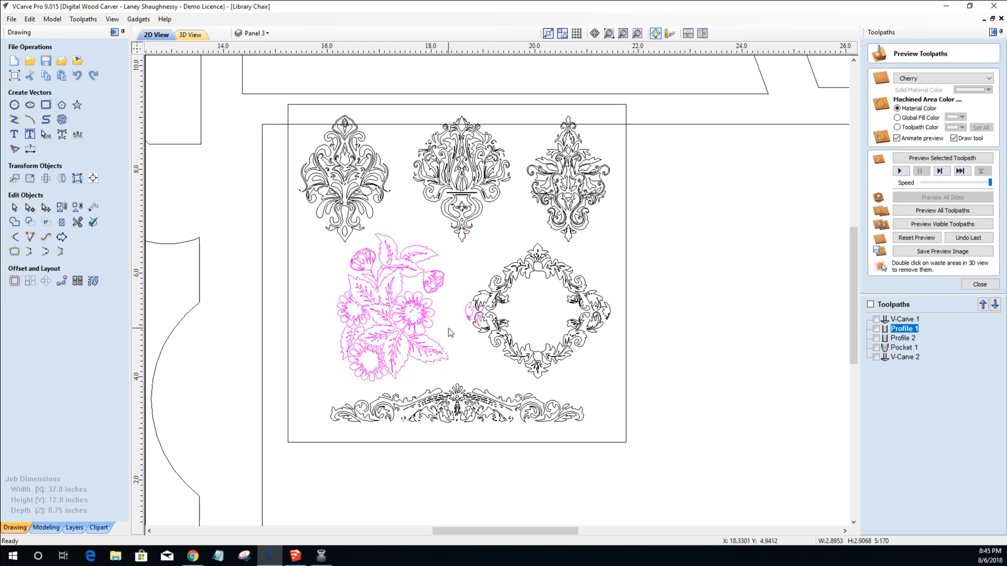
Remove the wreath's outlines and small fragments from the selection, keeping the floral spray selected.
scroll(448, 328, "up", 5)
scroll(468, 311, "up", 1)
scroll(474, 311, "up", 1)
left_click(488, 276, "shift")
left_click_drag(480, 293, 513, 318, "shift")
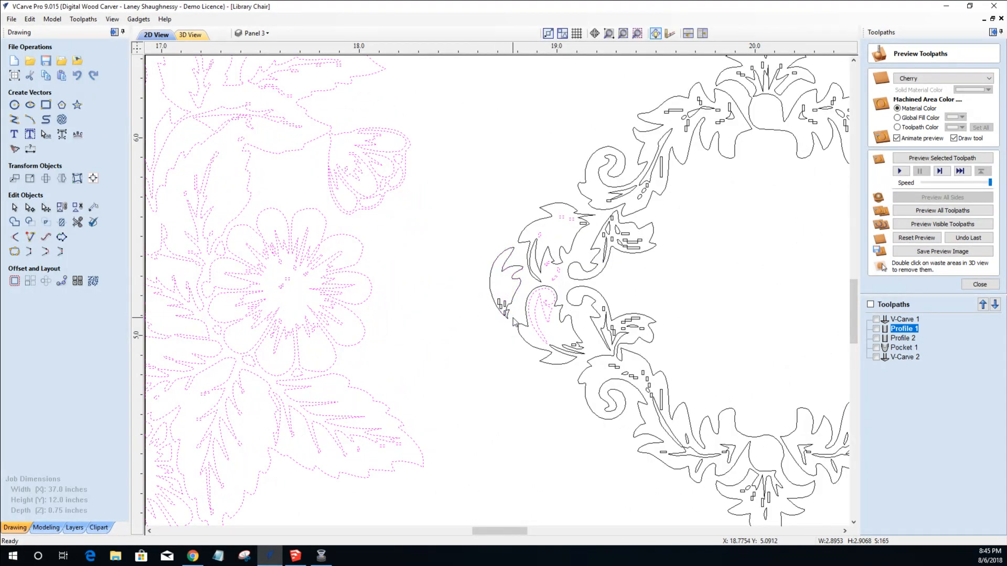
left_click(534, 312, "shift")
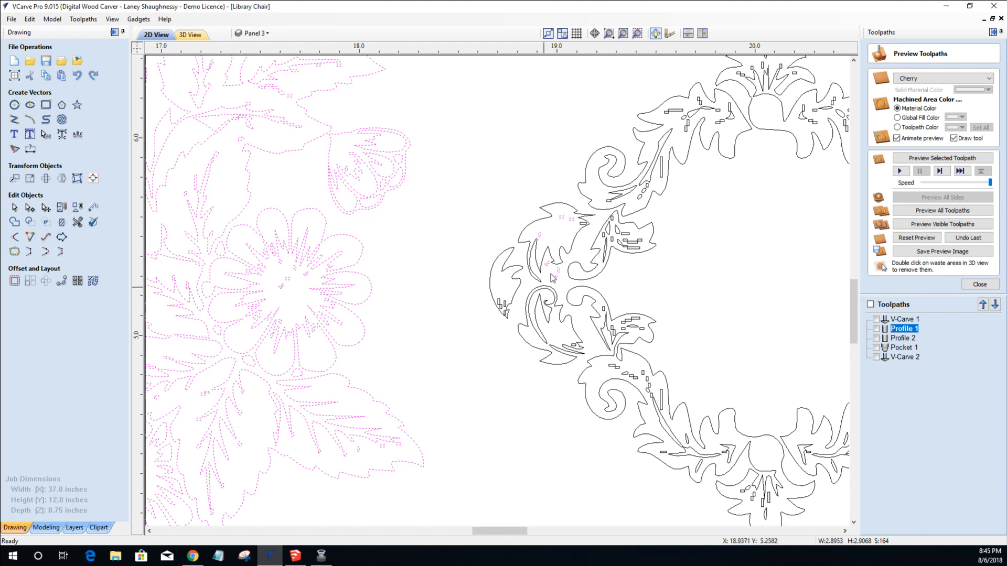
left_click_drag(537, 255, 567, 286, "shift")
left_click(538, 235, "shift")
left_click_drag(543, 221, 579, 225, "shift")
Move the floral spray into the middle of the large curved panel and enlarge it to about 5.1 by 5.9 inches.
scroll(464, 290, "down", 4)
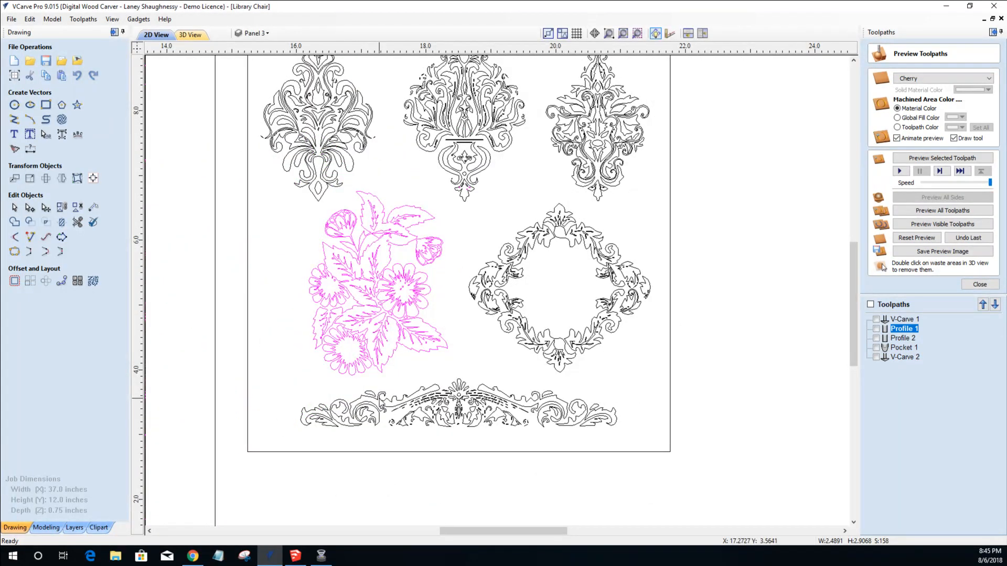
scroll(347, 361, "down", 4)
left_click_drag(383, 325, 243, 339)
scroll(233, 333, "up", 6)
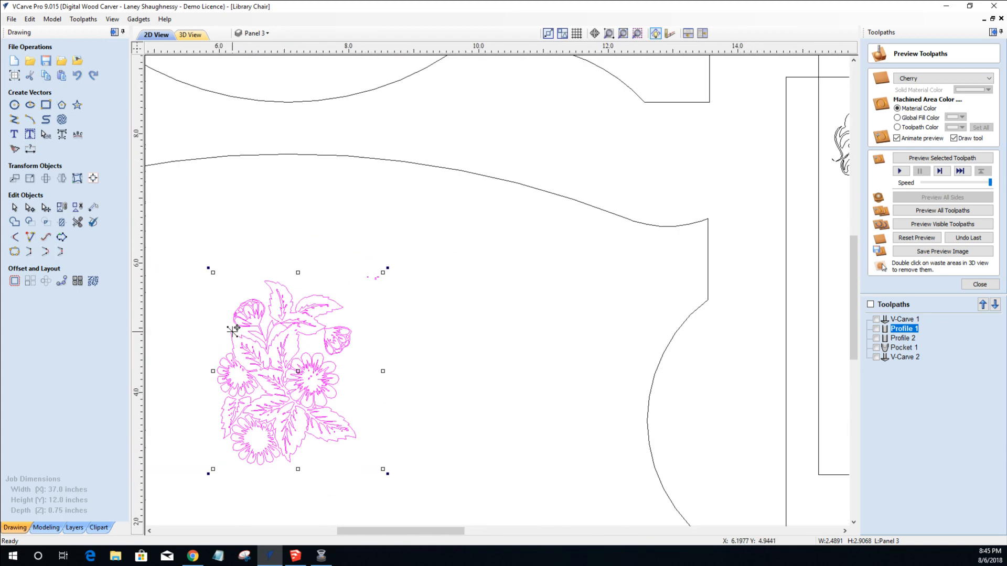
scroll(233, 331, "up", 2)
scroll(233, 331, "down", 8)
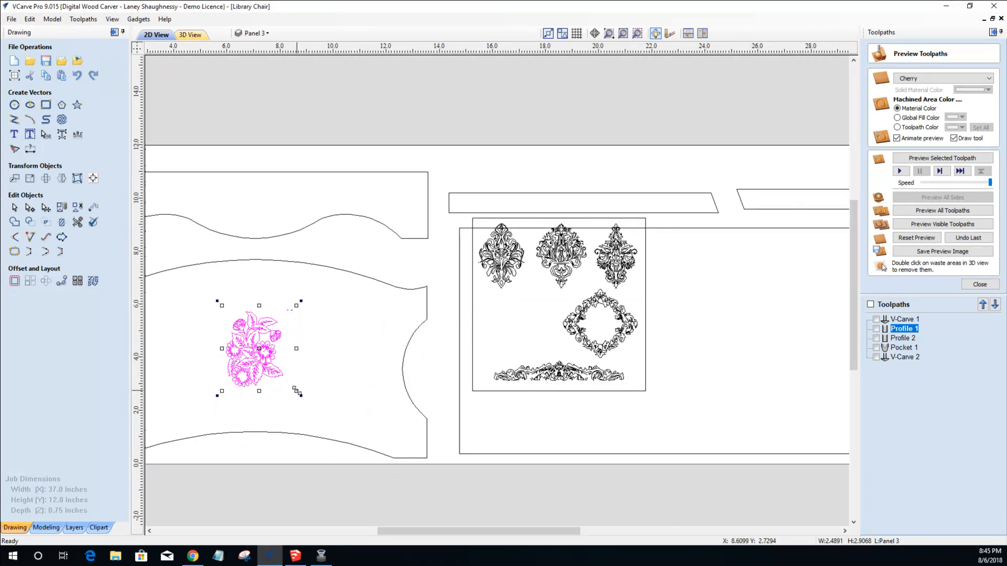
left_click_drag(297, 392, 346, 427)
left_click_drag(292, 393, 292, 394)
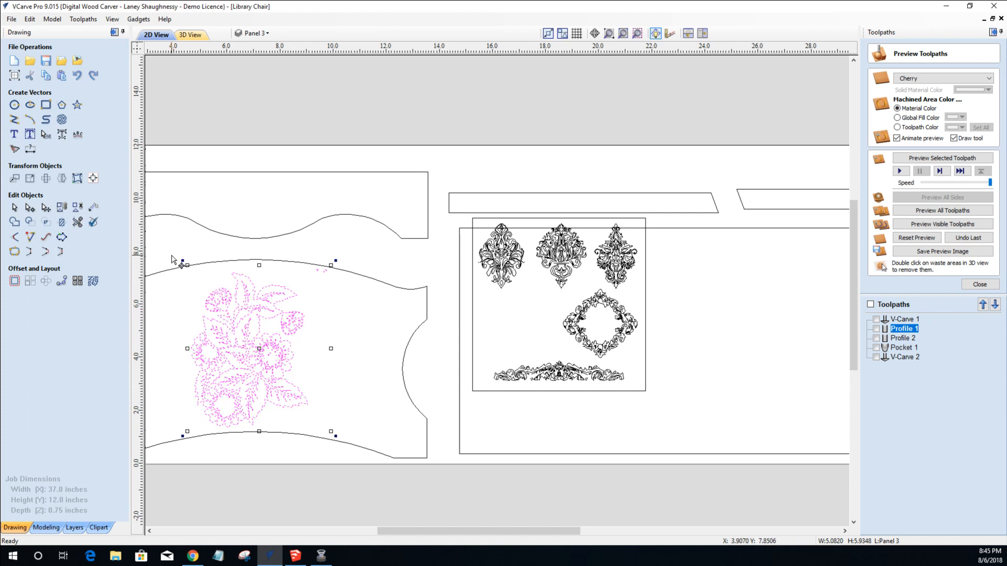
Delete the stray fragments beside the enlarged spray and the remaining traced ornaments with their square frame.
left_click_drag(318, 274, 341, 279)
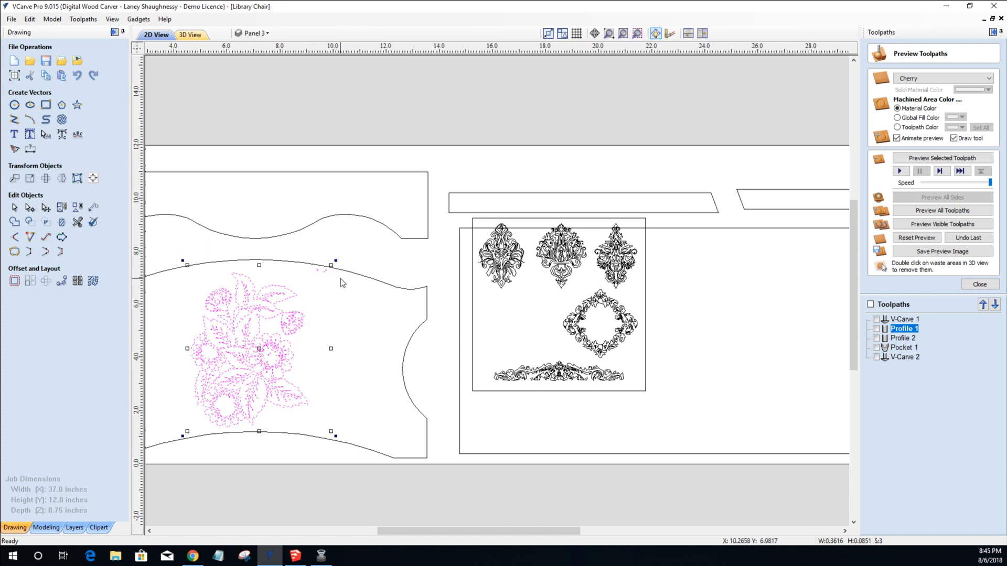
key("Delete")
scroll(315, 310, "down", 2)
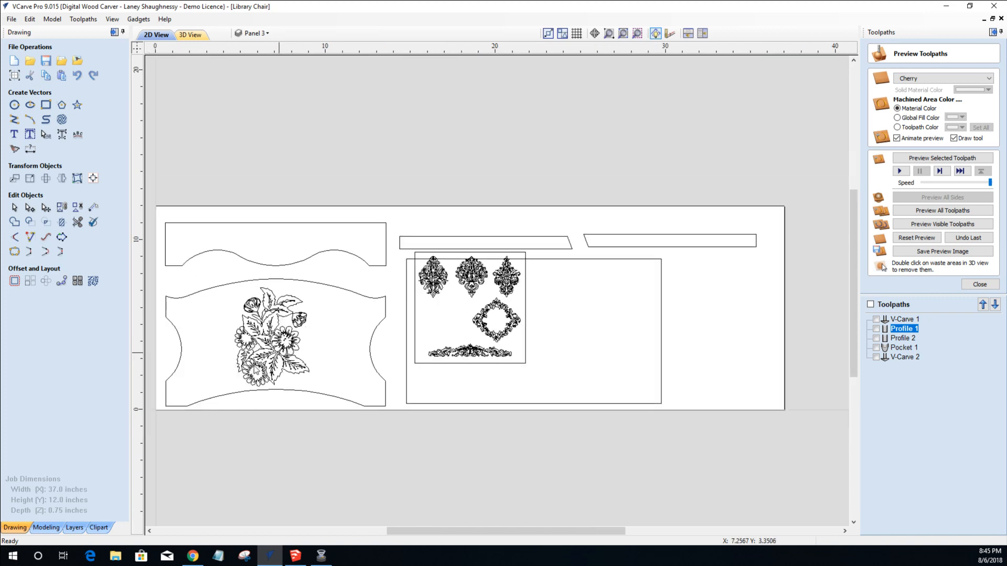
scroll(159, 272, "up", 4)
scroll(205, 336, "down", 2)
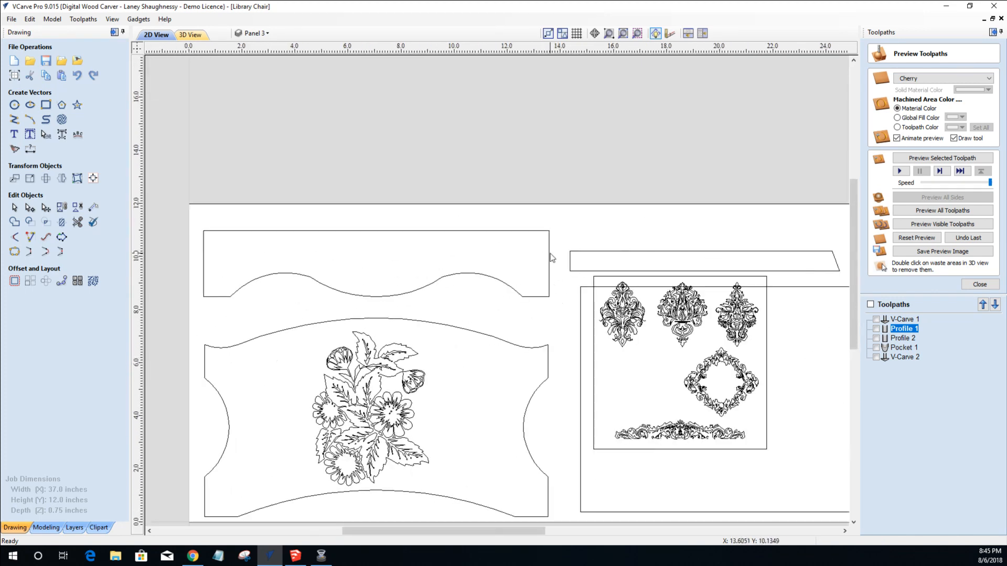
left_click_drag(570, 253, 806, 461)
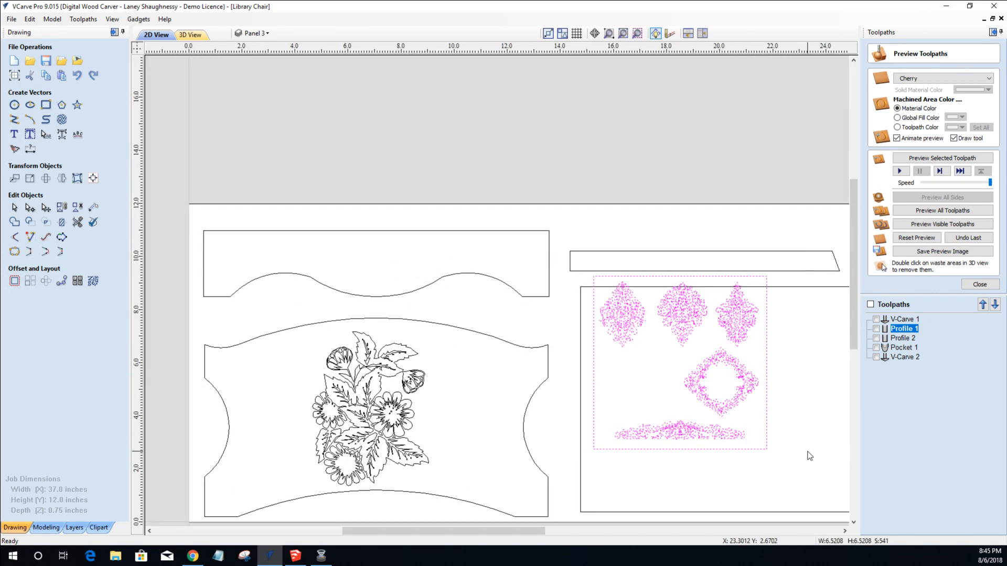
key("Delete")
Delete the small trace fragments inside the spray's upper-left large leaf and the flower beside it.
scroll(367, 425, "up", 4)
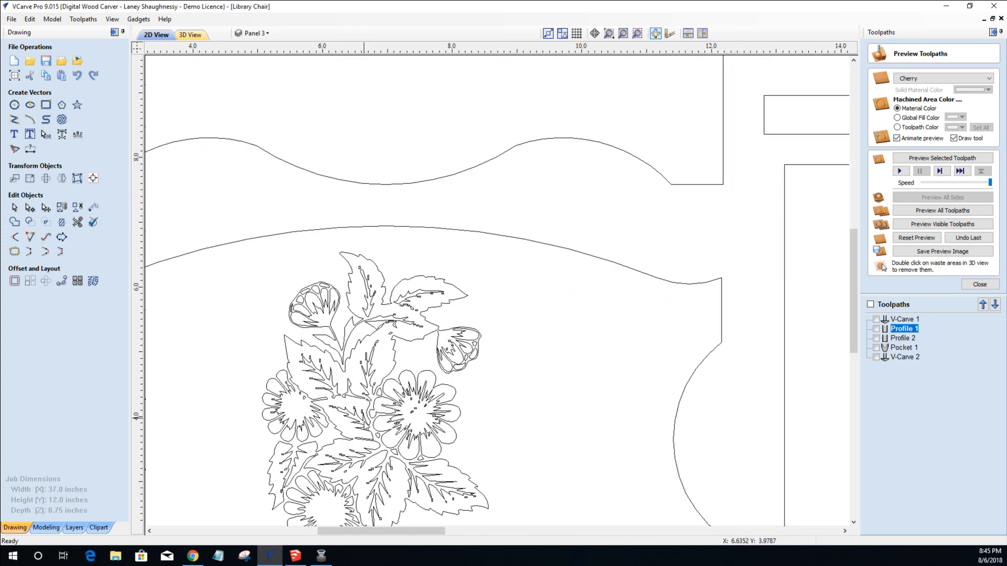
left_click_drag(222, 303, 323, 374)
scroll(245, 338, "up", 2)
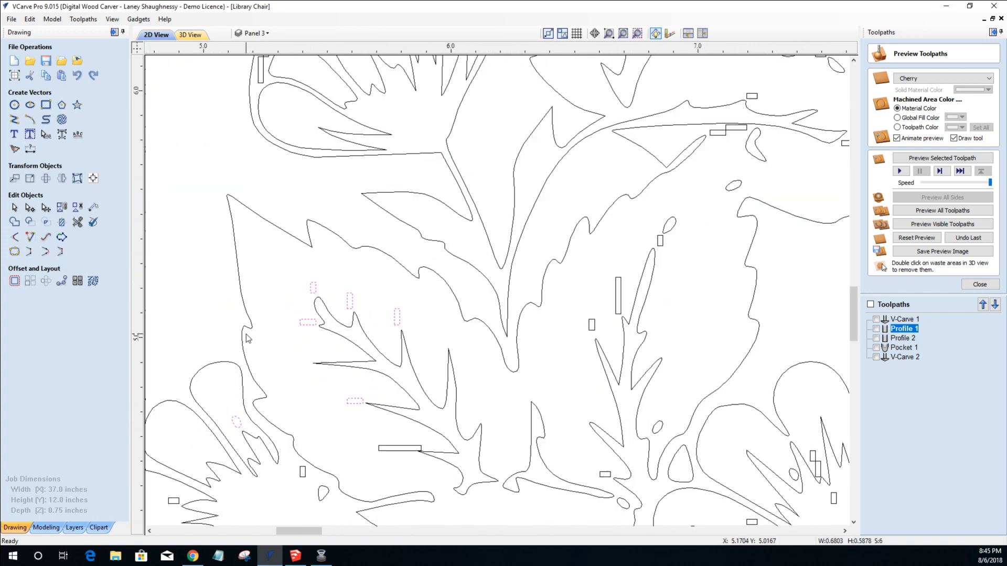
scroll(248, 337, "up", 2)
scroll(250, 336, "down", 1)
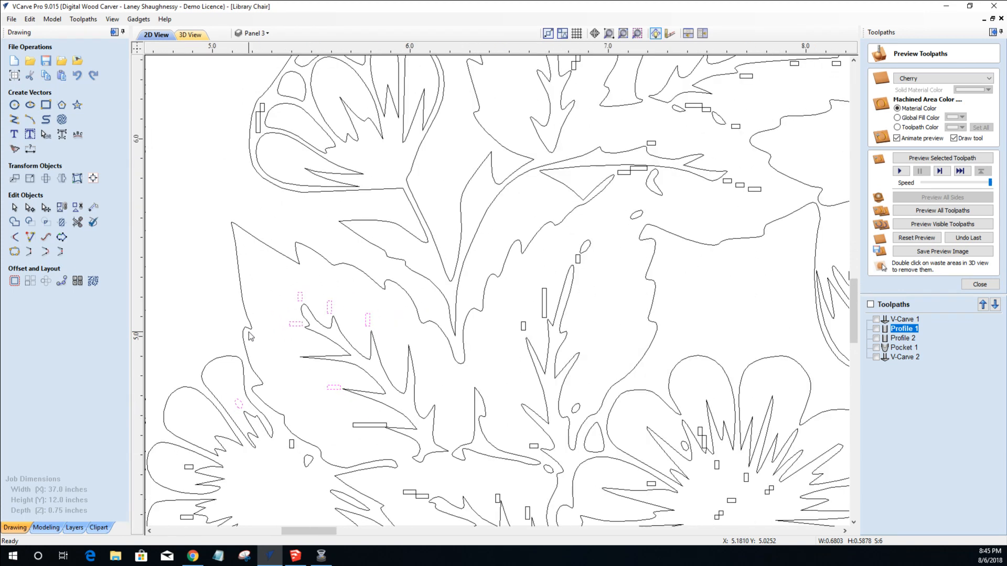
key("Delete")
scroll(288, 365, "down", 2)
left_click_drag(267, 494, 267, 496)
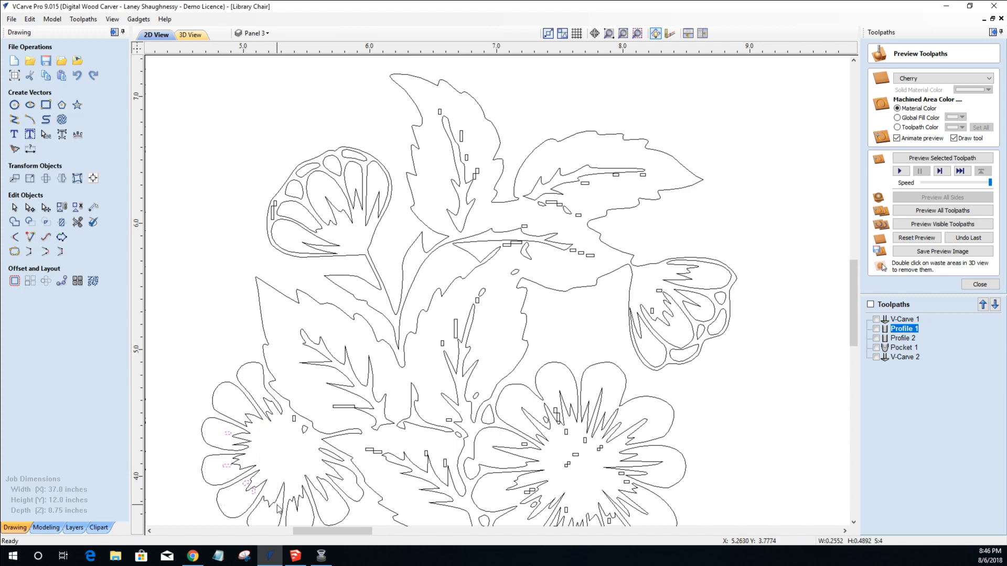
left_click_drag(286, 397, 298, 429)
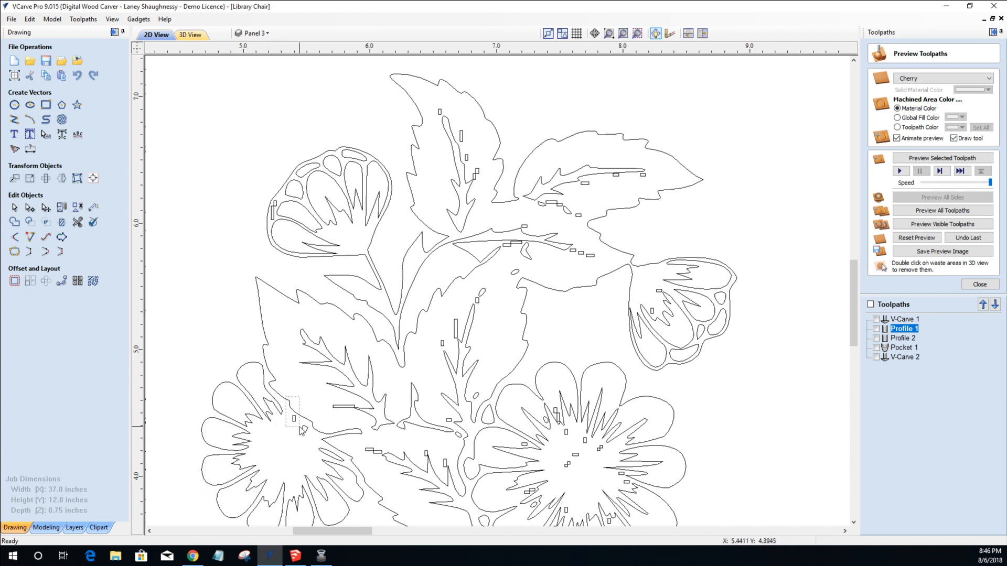
left_click_drag(321, 391, 360, 408)
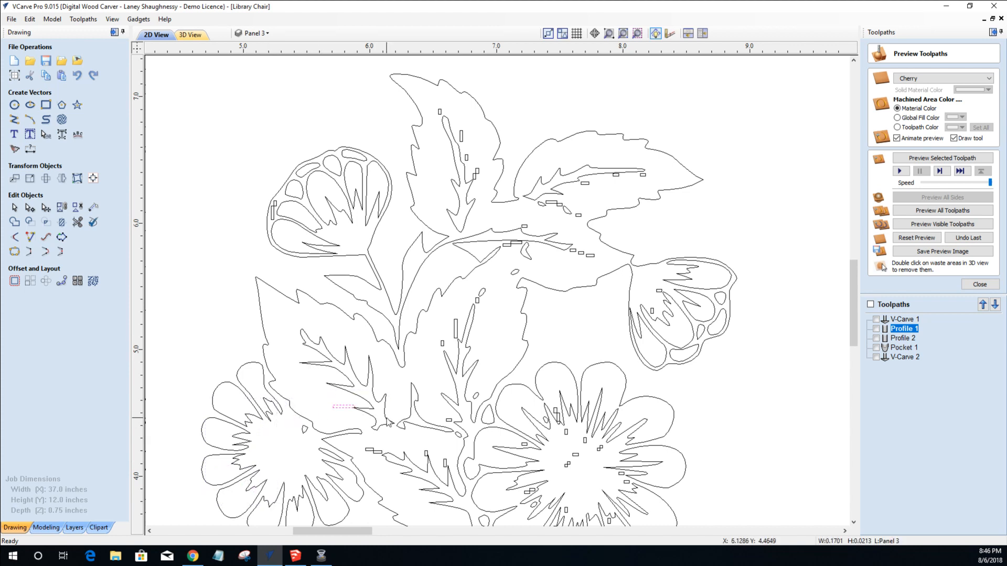
Delete the small rectangular fragments around the vein of the middle leaf, leaving out the oval at its tip.
scroll(446, 288, "up", 4)
left_click_drag(411, 268, 556, 440)
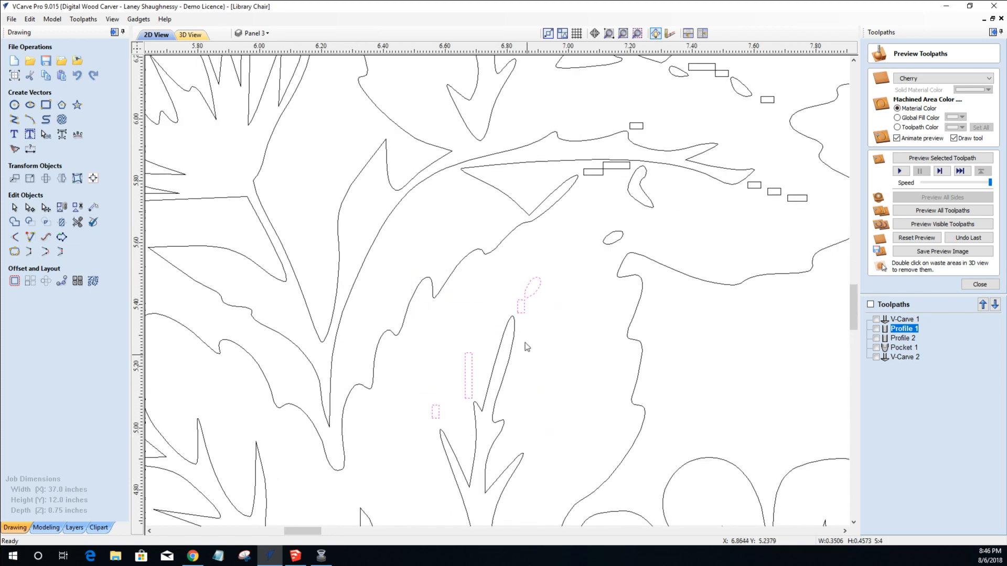
left_click(535, 297, "shift")
key("Delete")
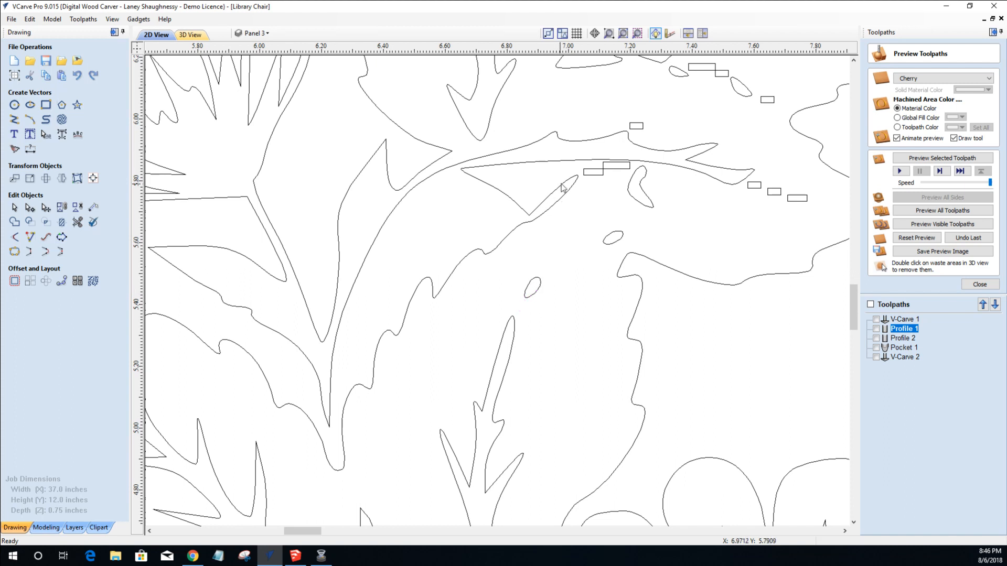
Delete the small rectangular fragments around the curved stem above the middle leaf.
left_click(601, 172)
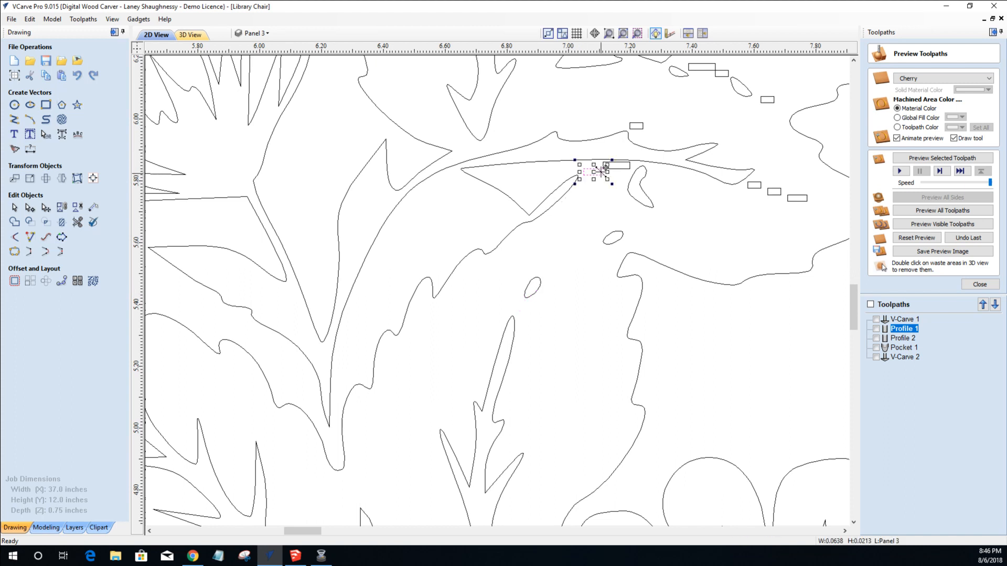
left_click_drag(544, 140, 632, 186)
key("Delete")
left_click_drag(732, 163, 819, 229)
key("Delete")
left_click_drag(623, 107, 663, 146)
key("Delete")
Delete the small trace fragments along the vein and base of the spray's upper-right leaf.
scroll(597, 198, "down", 5)
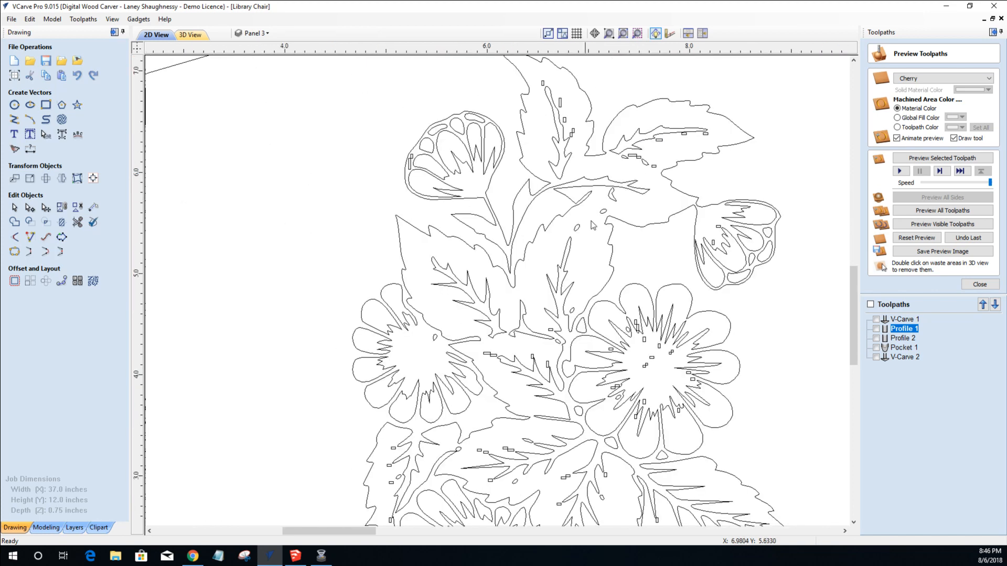
left_click_drag(622, 130, 641, 169)
scroll(624, 164, "up", 6)
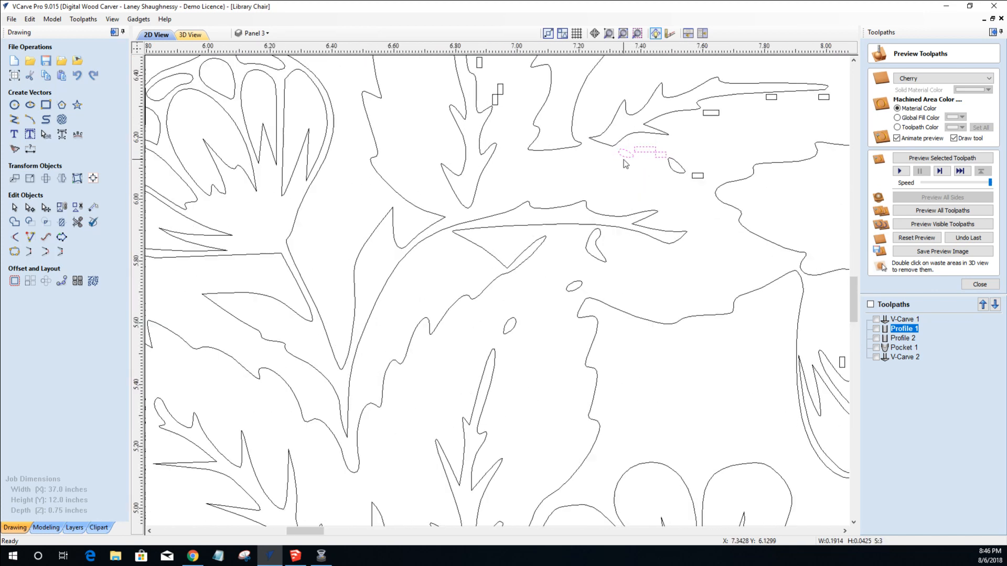
left_click(625, 155, "ctrl")
scroll(624, 157, "down", 3)
key("Delete")
left_click_drag(655, 86, 800, 187)
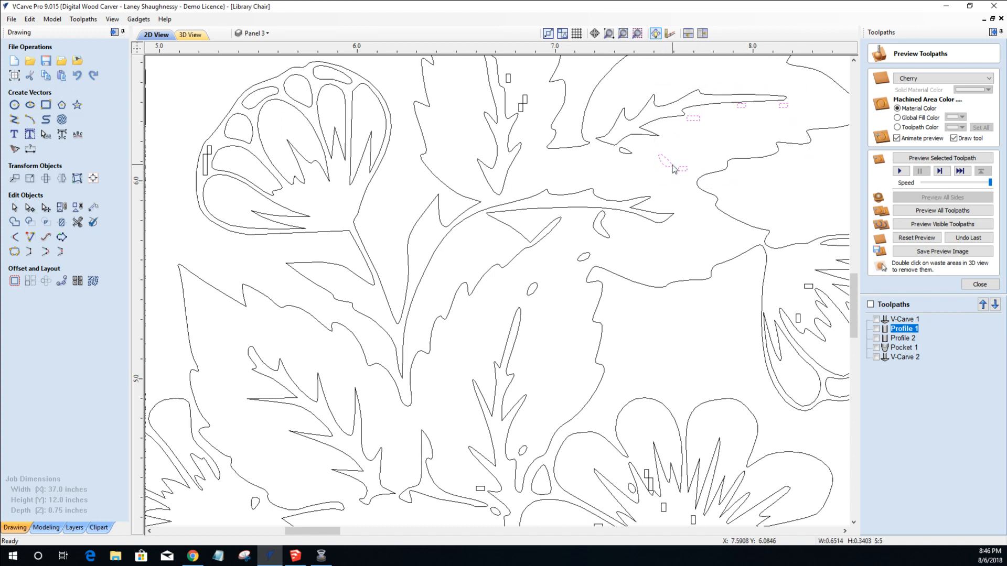
key("Delete")
Delete the small trace fragments in the spray's topmost leaf and on the edge of the upper-left bud.
scroll(483, 115, "down", 3)
scroll(464, 80, "down", 2)
left_click_drag(460, 62, 493, 102)
key("Delete")
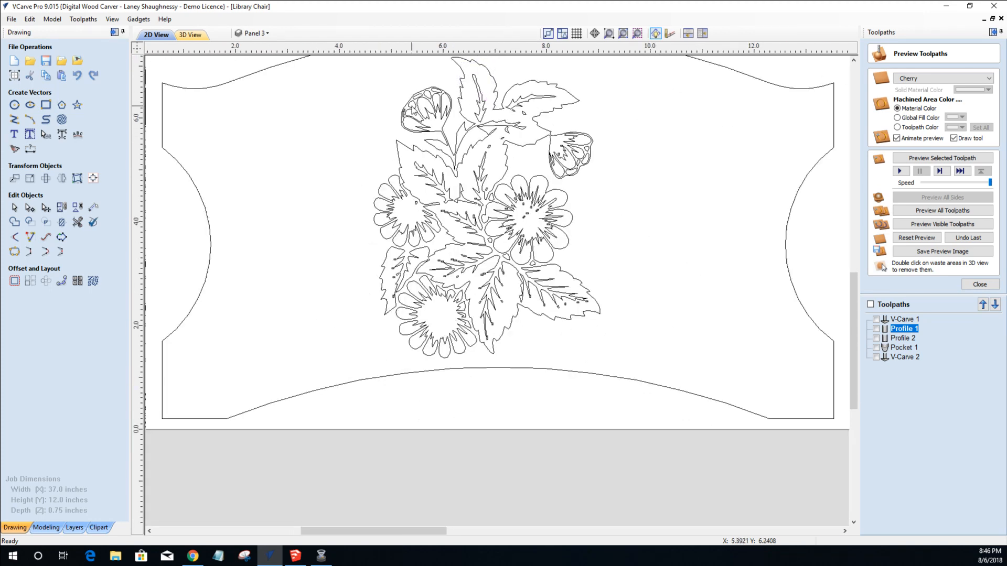
scroll(412, 107, "up", 3)
left_click_drag(392, 117, 403, 134)
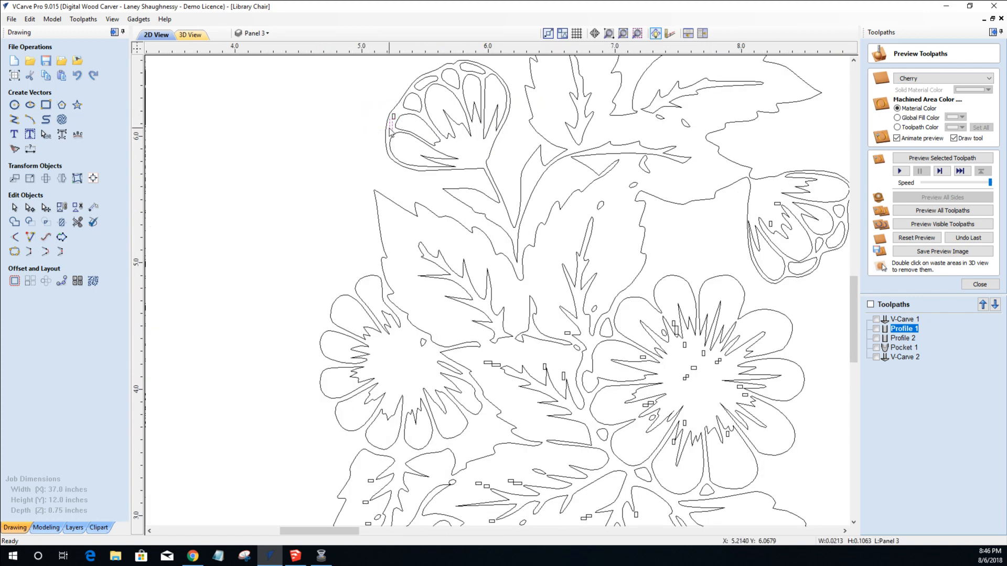
key("Delete")
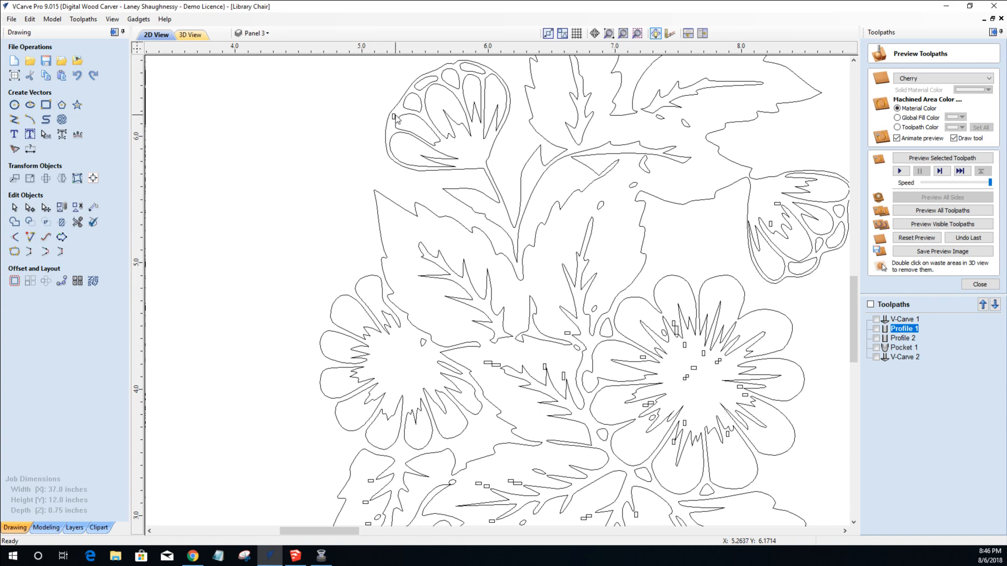
scroll(394, 152, "down", 4)
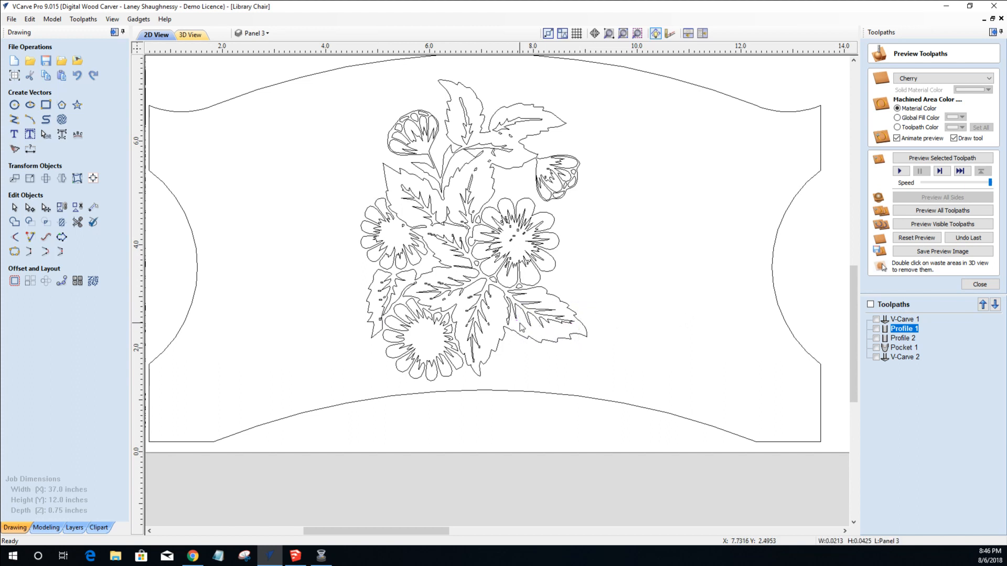
Delete the remaining small trace fragments from the lower leaves and the large flower's centre.
left_click_drag(411, 269, 502, 344)
key("Delete")
key("Delete")
key("Delete")
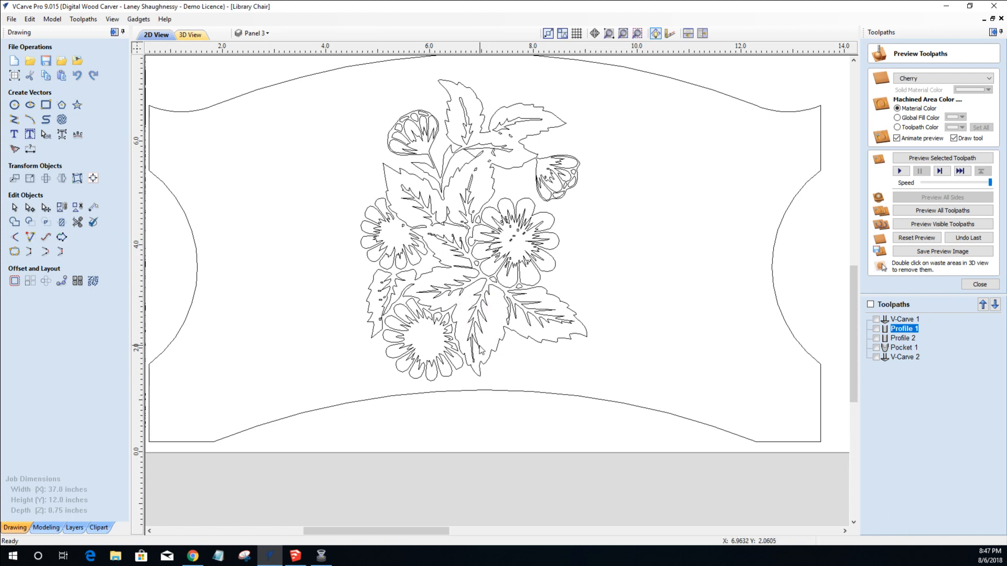
left_click_drag(366, 275, 389, 327)
left_click(531, 243)
key("Escape")
Select all the floral spray's vectors and scale them down proportionally to about 4.11 by 5.48 inches.
scroll(347, 338, "up", 2)
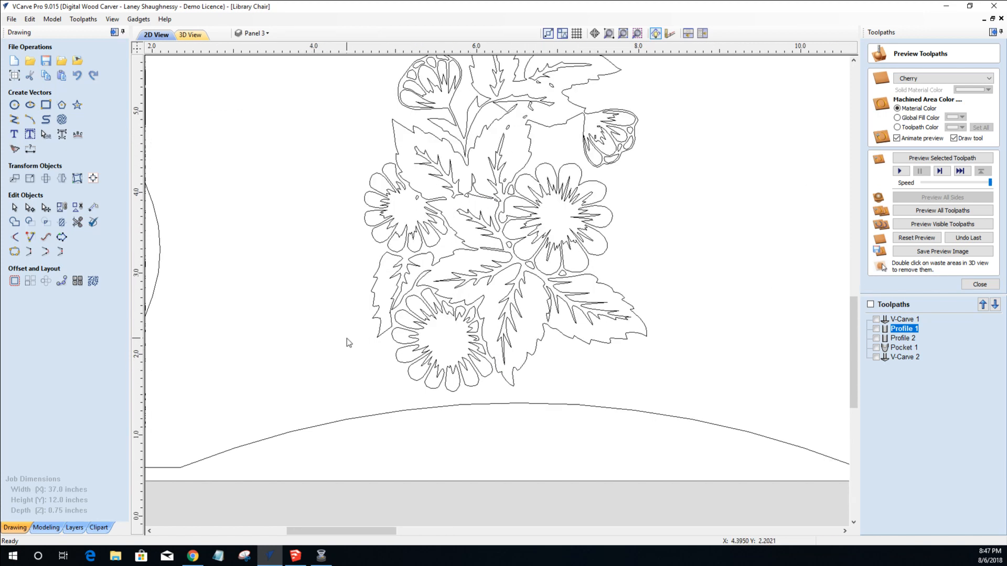
scroll(347, 338, "down", 3)
scroll(348, 331, "down", 1)
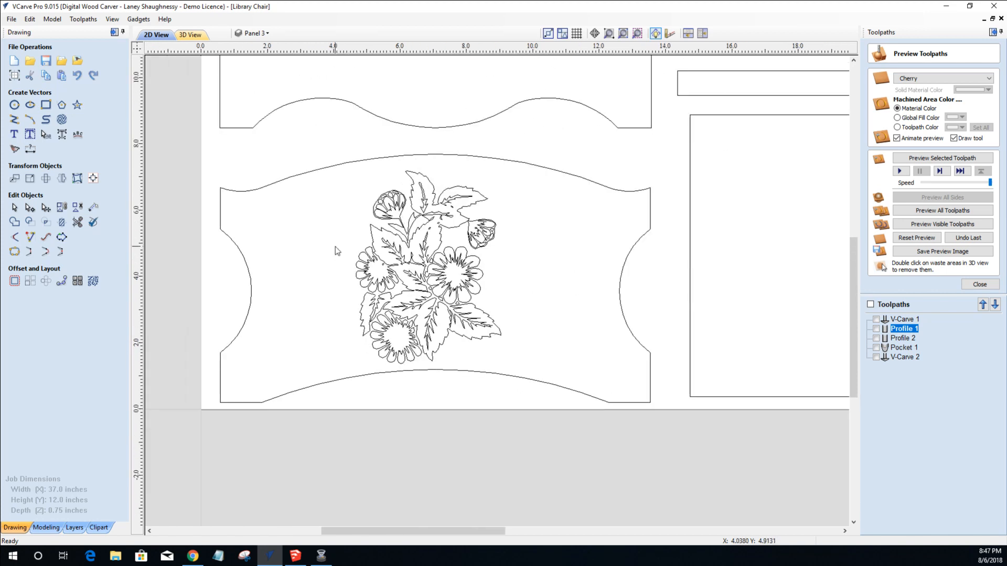
scroll(336, 239, "up", 1)
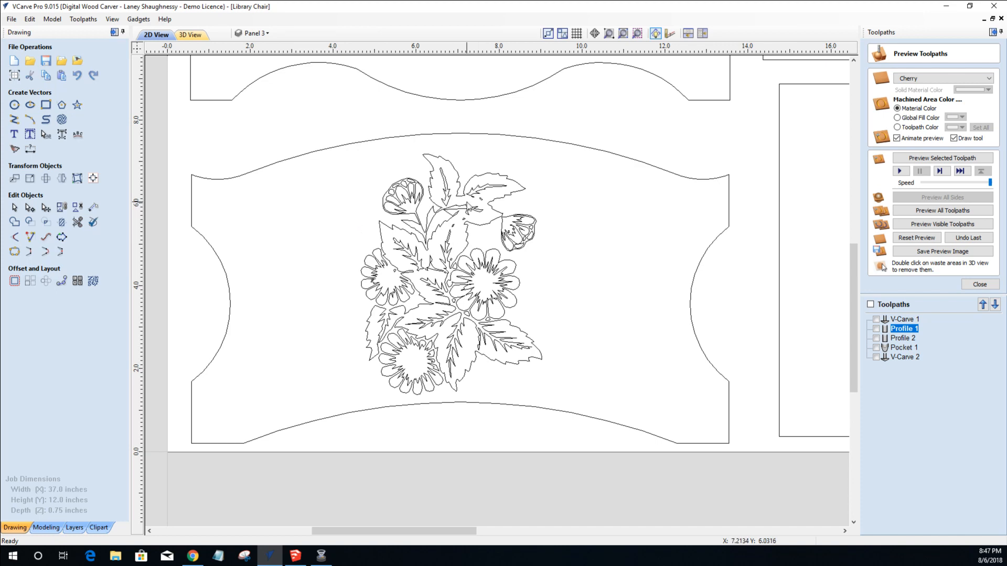
scroll(467, 206, "up", 1)
left_click_drag(349, 391, 624, 488)
scroll(611, 466, "down", 2)
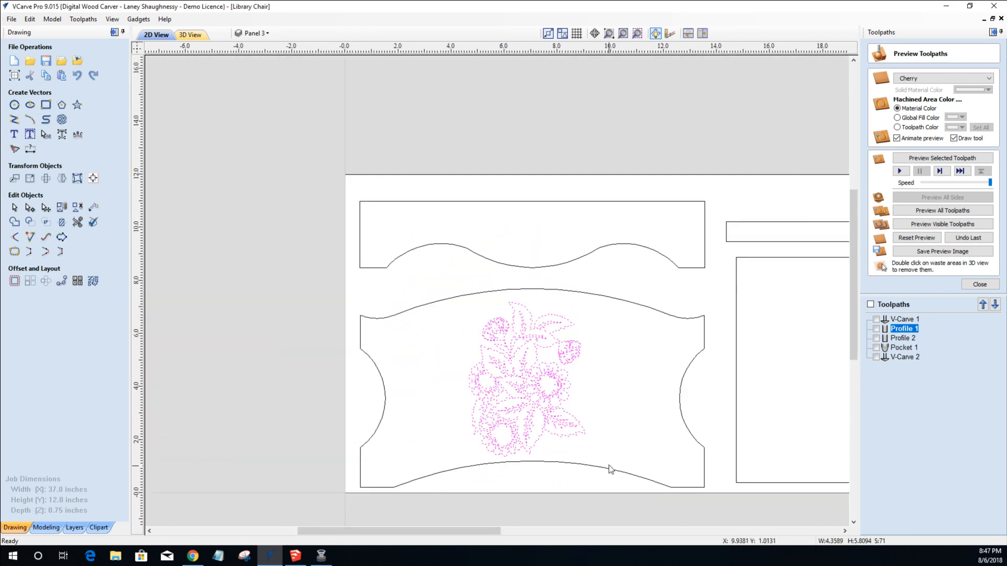
scroll(529, 436, "up", 2)
scroll(527, 436, "down", 2)
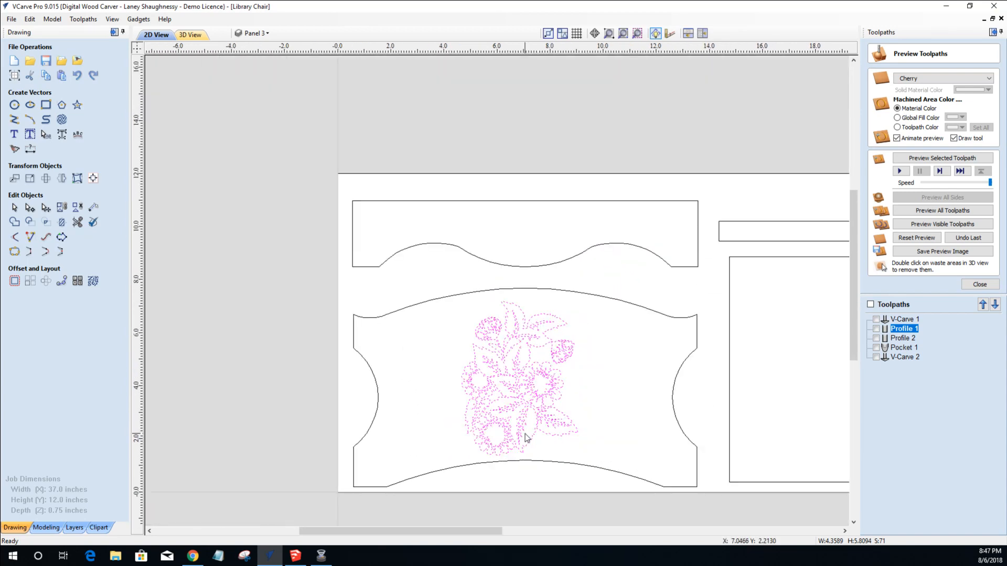
left_click(508, 400)
left_click_drag(581, 460, 574, 451)
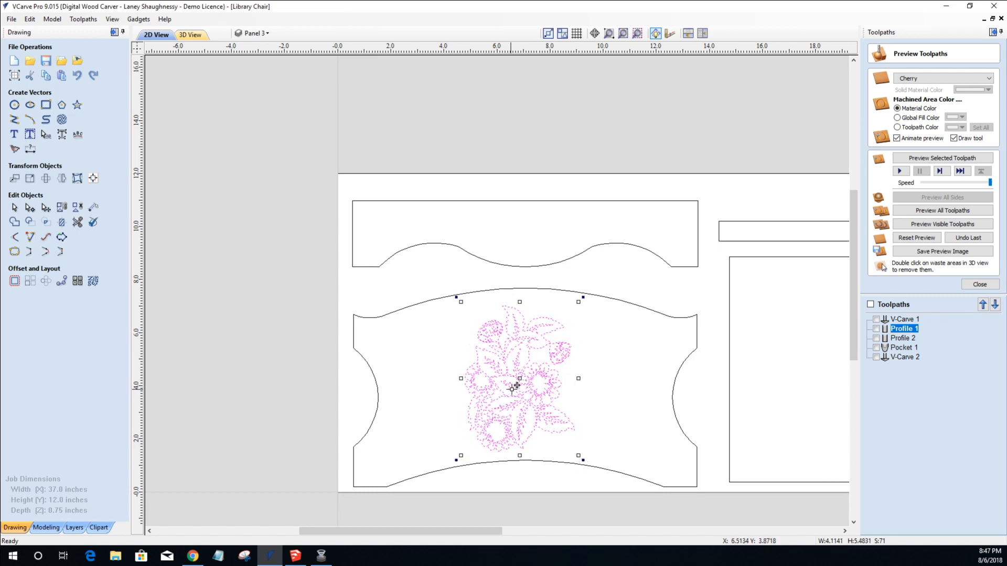
Move the floral spray horizontally about 2.1 inches into the left half of the chair panel.
scroll(517, 385, "up", 5)
scroll(517, 385, "down", 4)
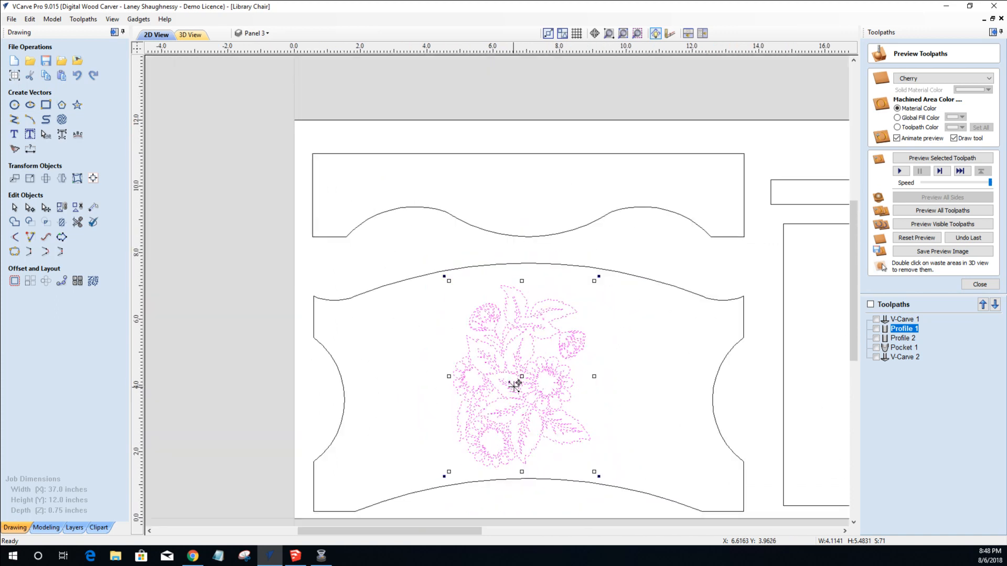
left_click_drag(523, 373, 521, 373)
key("Left")
key("Left")
key("Left")
key("Left")
key("Left")
key("Left")
key("Left")
key("Left")
key("Left")
key("Left")
key("Left")
key("Left")
key("Left")
key("Left")
key("Left")
key("Left")
key("Left")
key("Left")
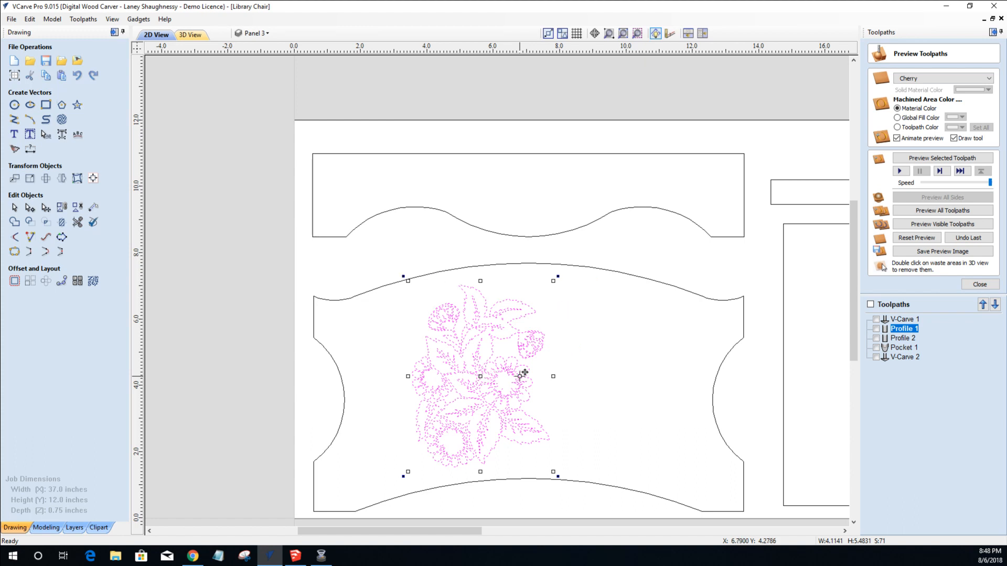
key("Left")
key("Left")
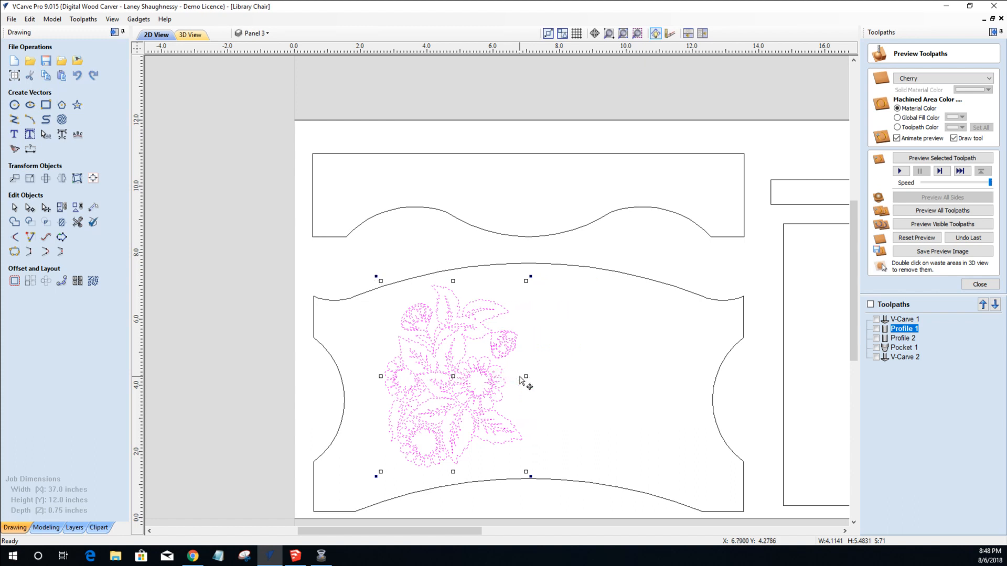
key("Left")
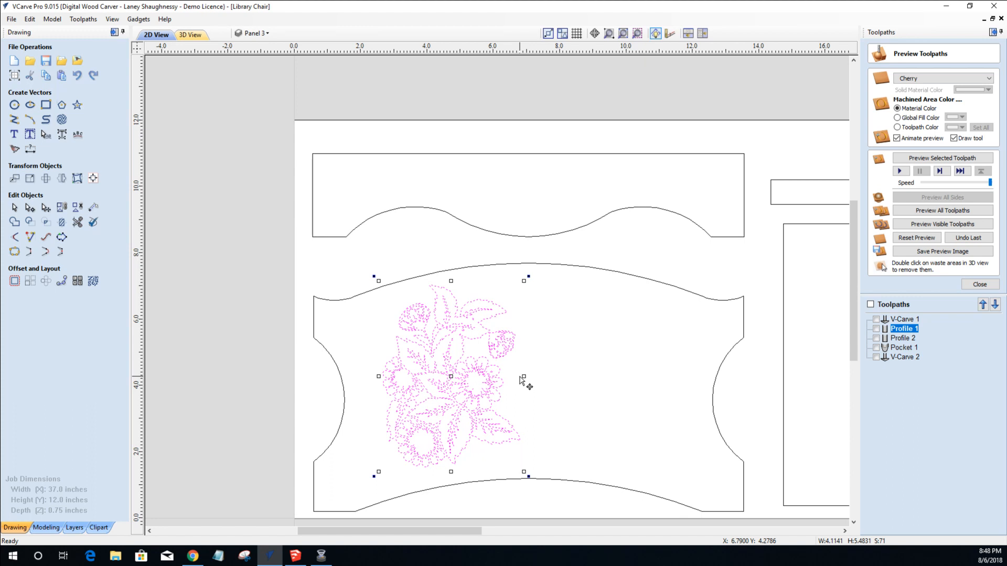
Start the Create Line / Polyline tool with the floral spray deselected.
left_click(14, 120)
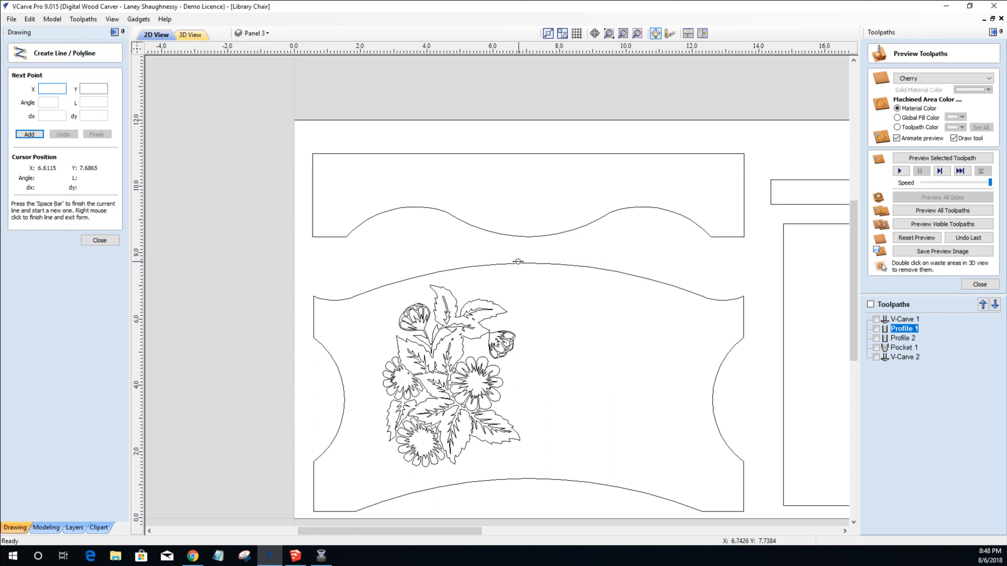
left_click(514, 262)
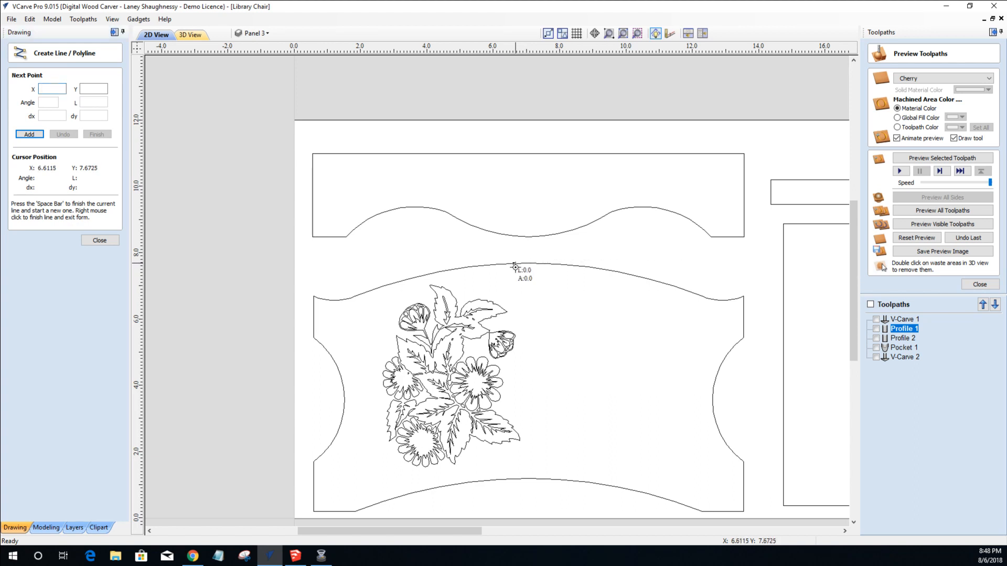
left_click(515, 479)
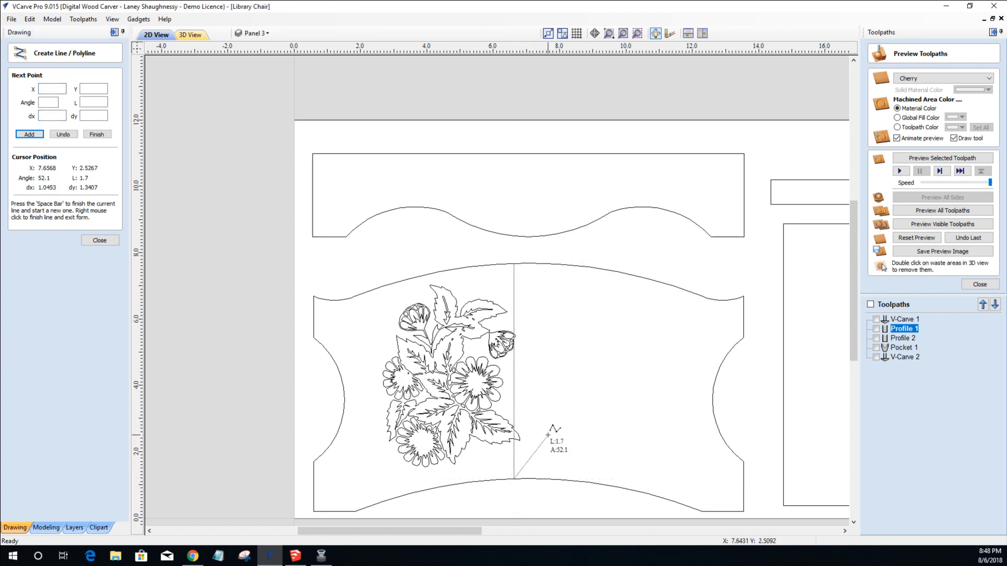
scroll(547, 433, "up", 2)
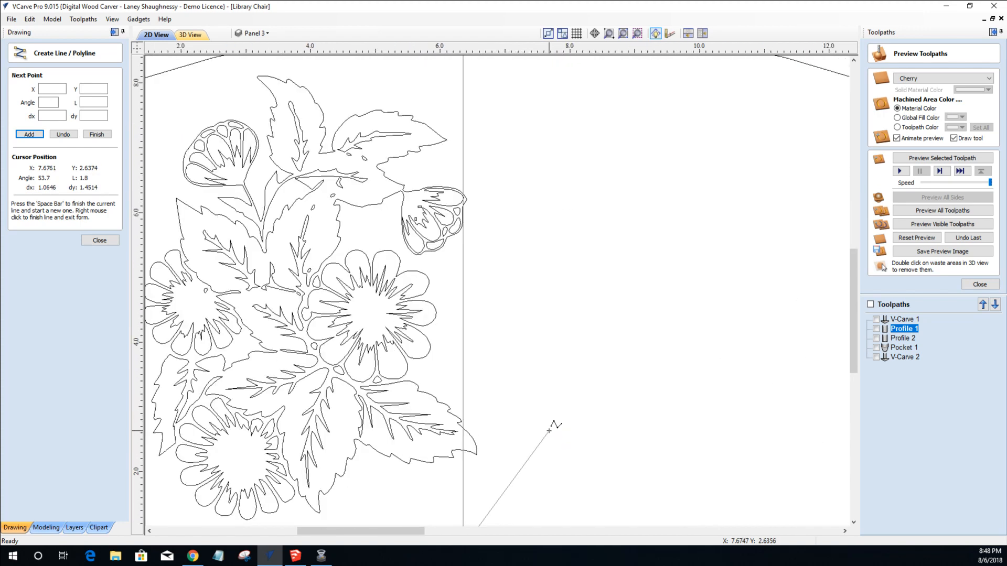
scroll(547, 429, "down", 4)
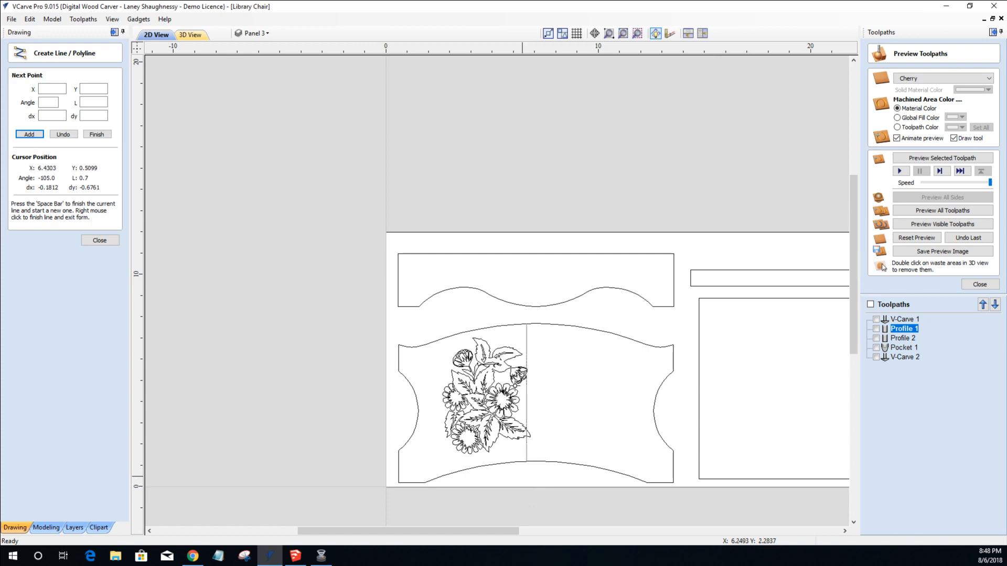
right_click(549, 347)
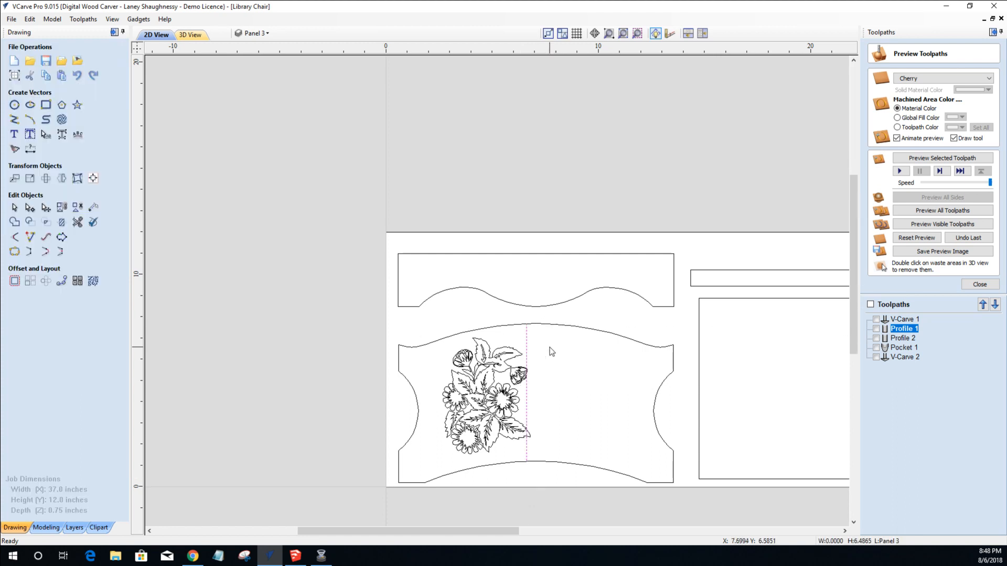
left_click(527, 340)
key("Delete")
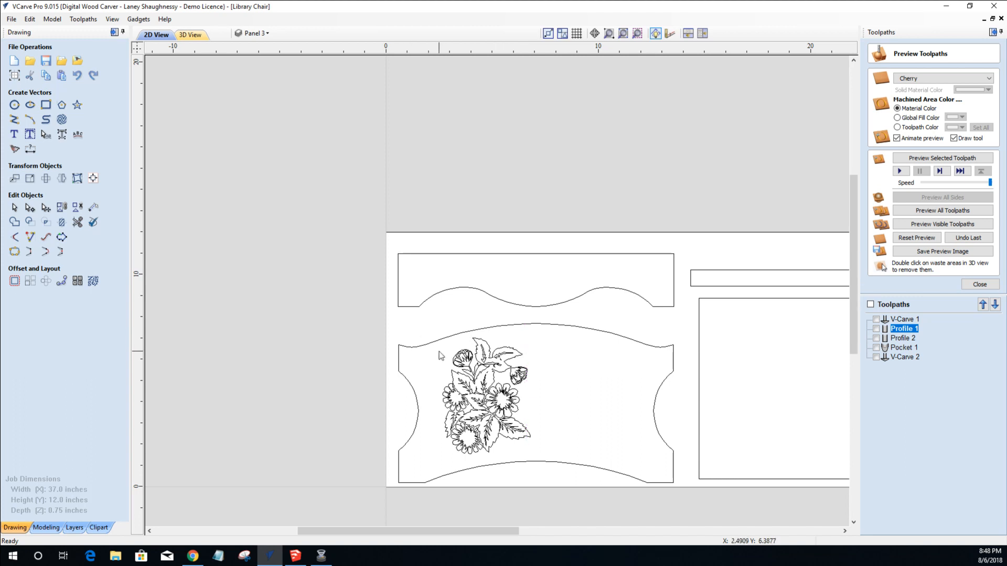
Draw a vertical line from the midpoint of the lower panel's top arch to the midpoint of its bottom arch.
left_click(15, 120)
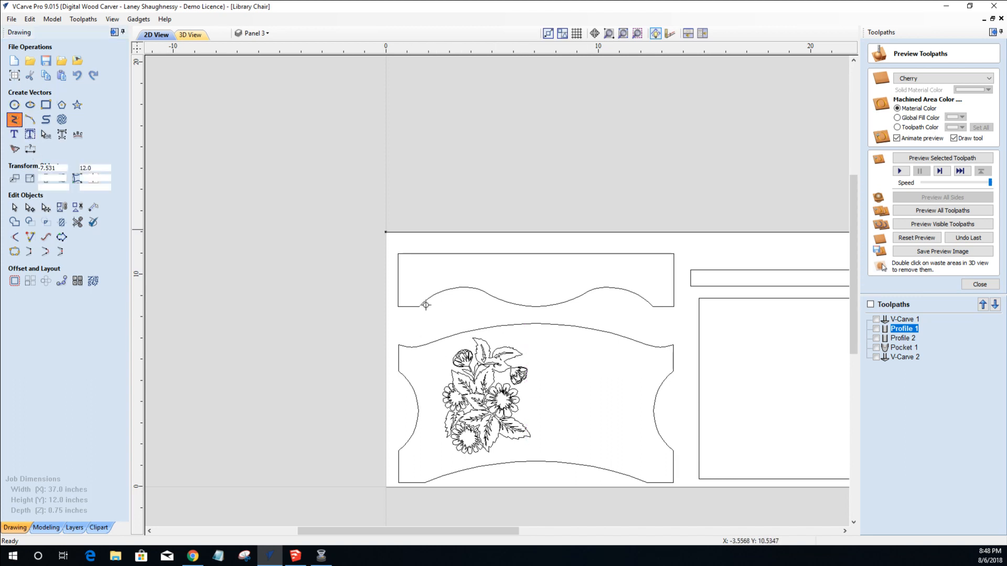
left_click(536, 324)
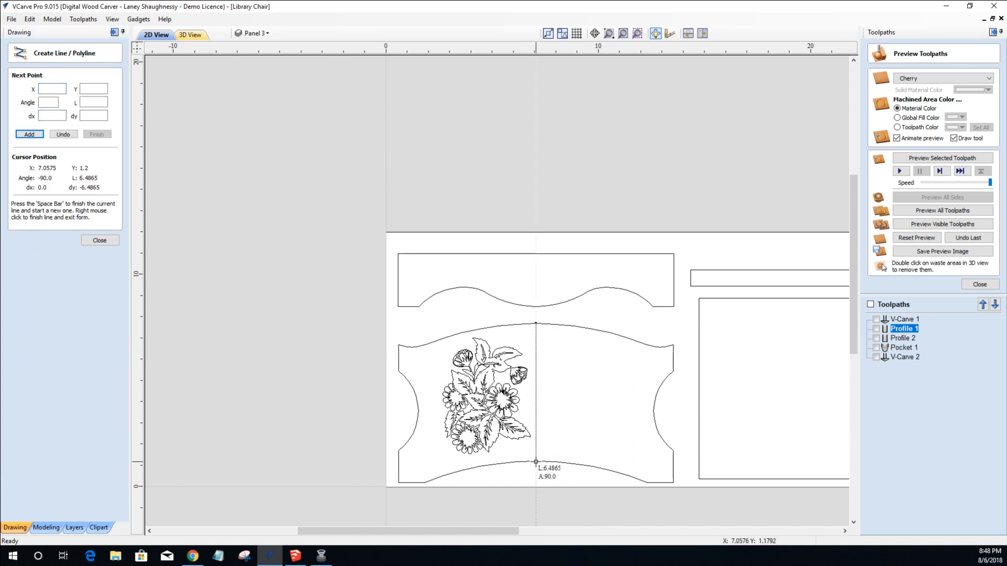
left_click(536, 462)
key("space")
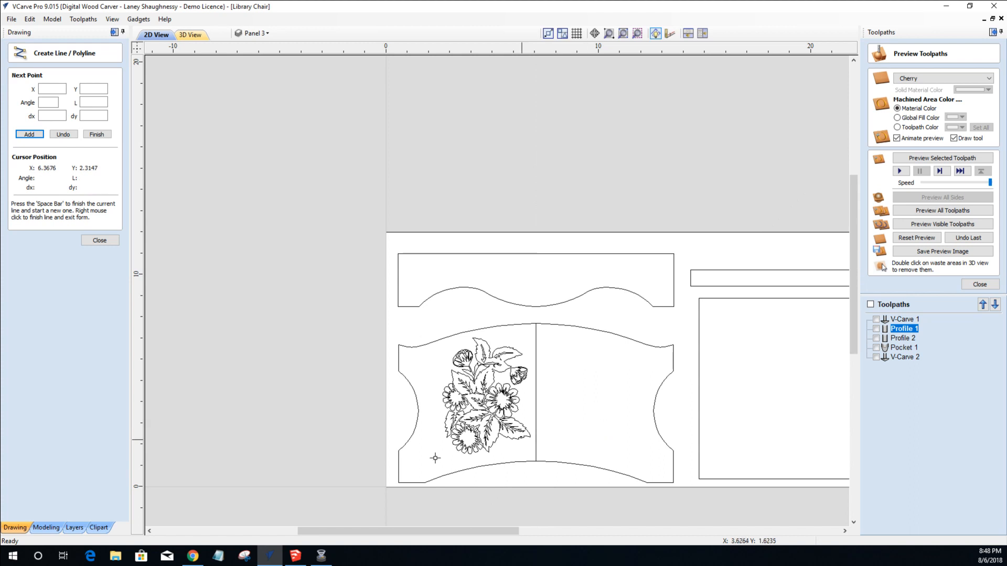
left_click(116, 241)
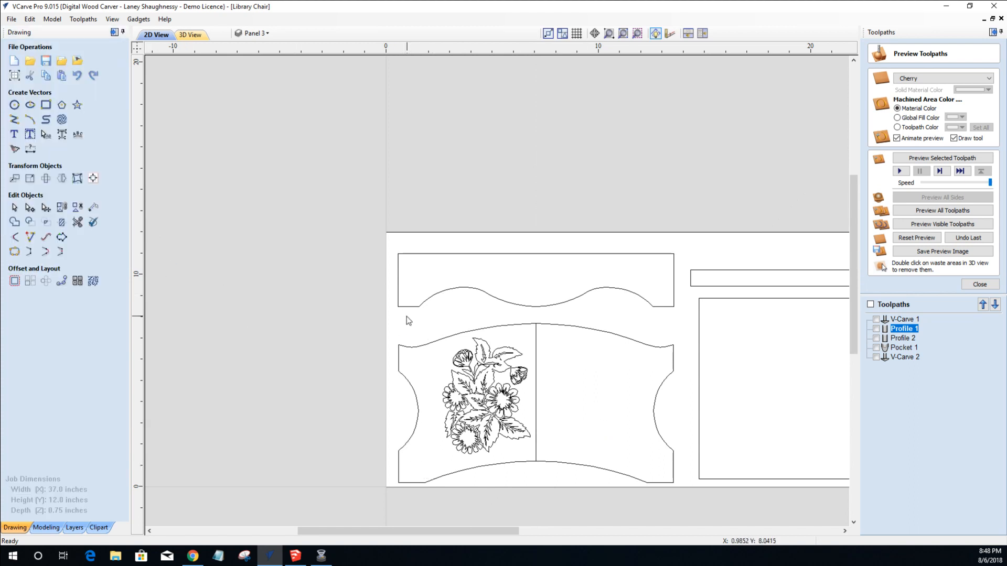
Create a mirrored copy of the floral design about the panel's vertical centre line, and delete that line.
left_click_drag(537, 470, 536, 468)
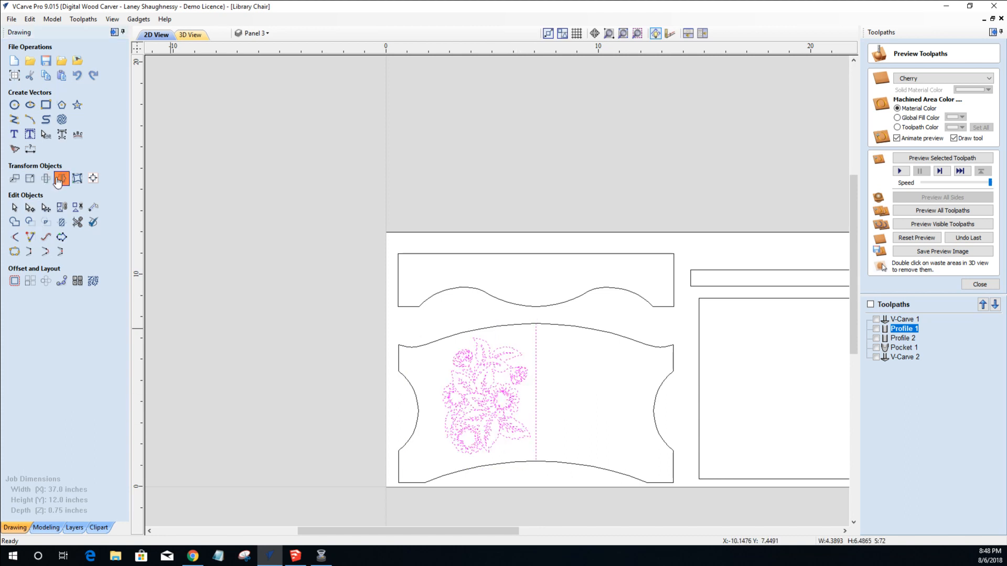
left_click(61, 178)
left_click(73, 204)
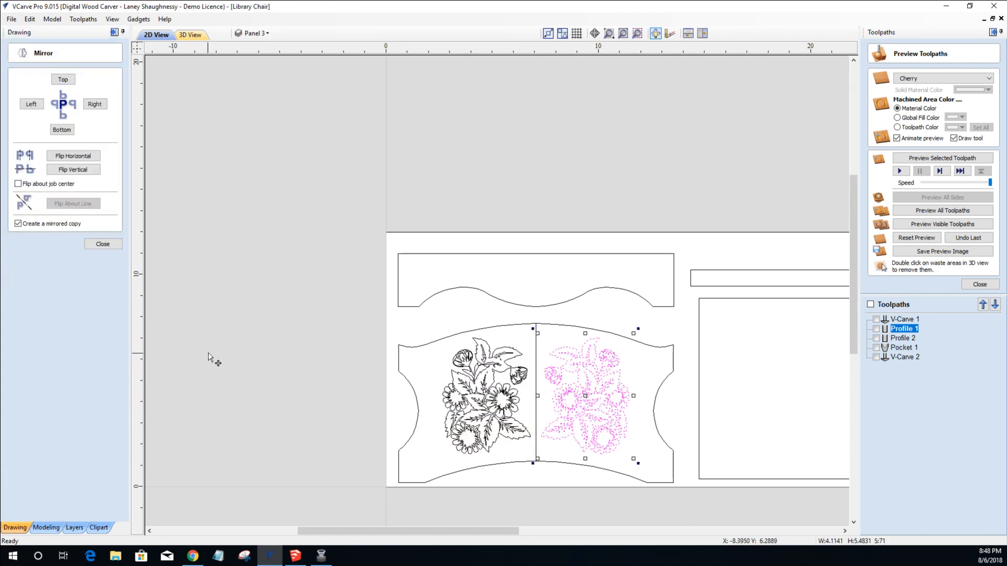
left_click(235, 380)
left_click(537, 399)
key("Delete")
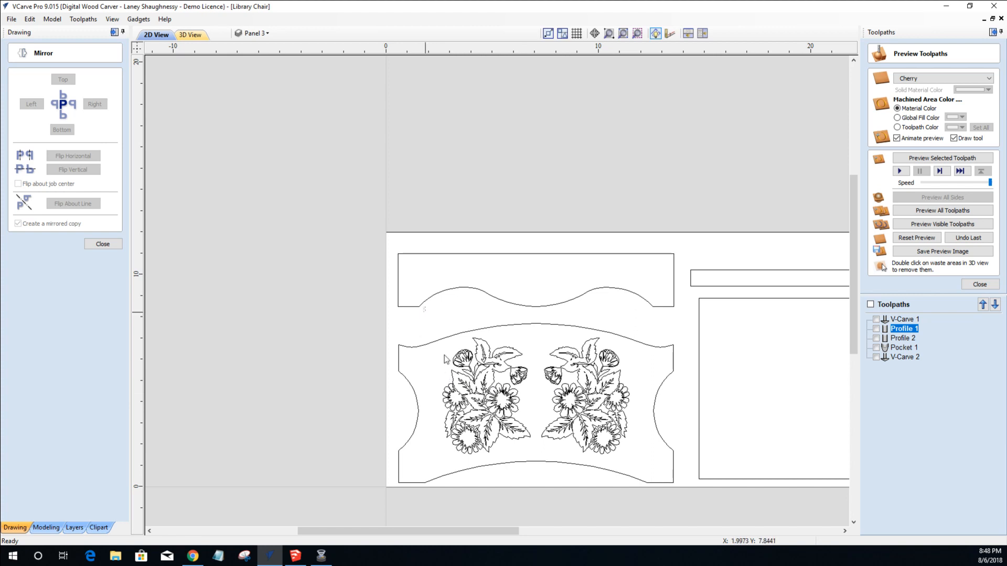
Scale both floral designs down together about their common centre to about 7.62 by 4.76 inches.
left_click_drag(647, 500, 648, 501)
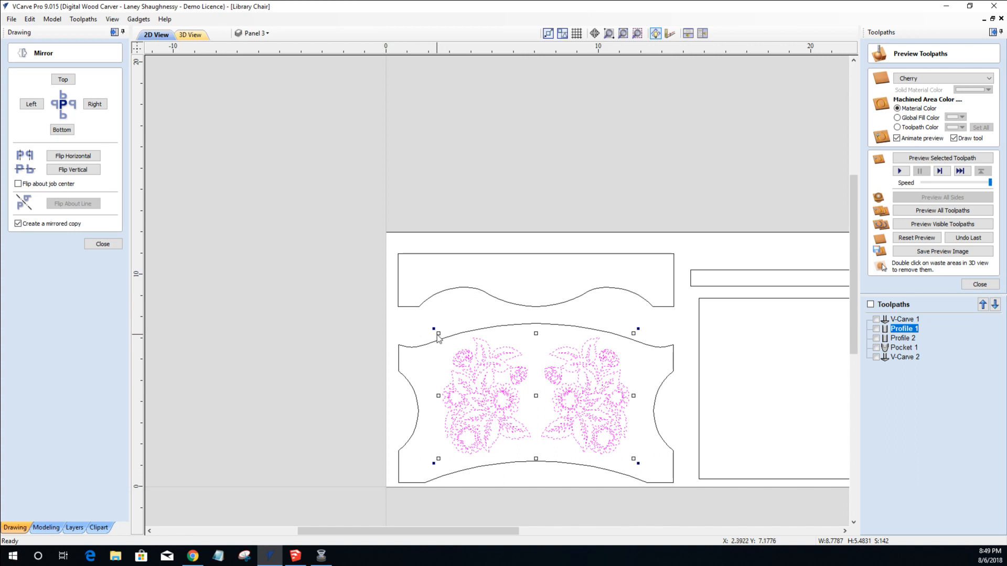
left_click(100, 242)
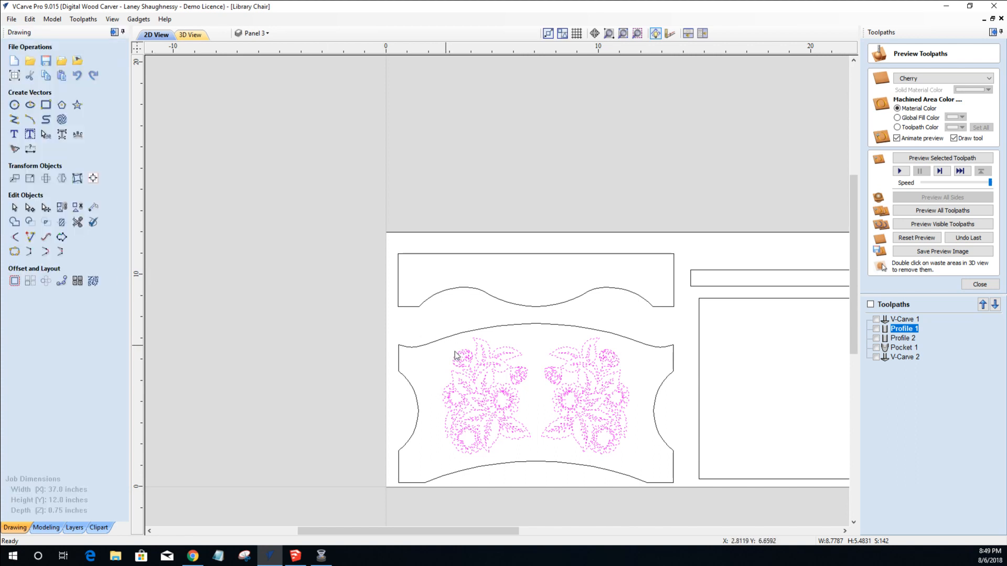
left_click_drag(435, 330, 450, 344)
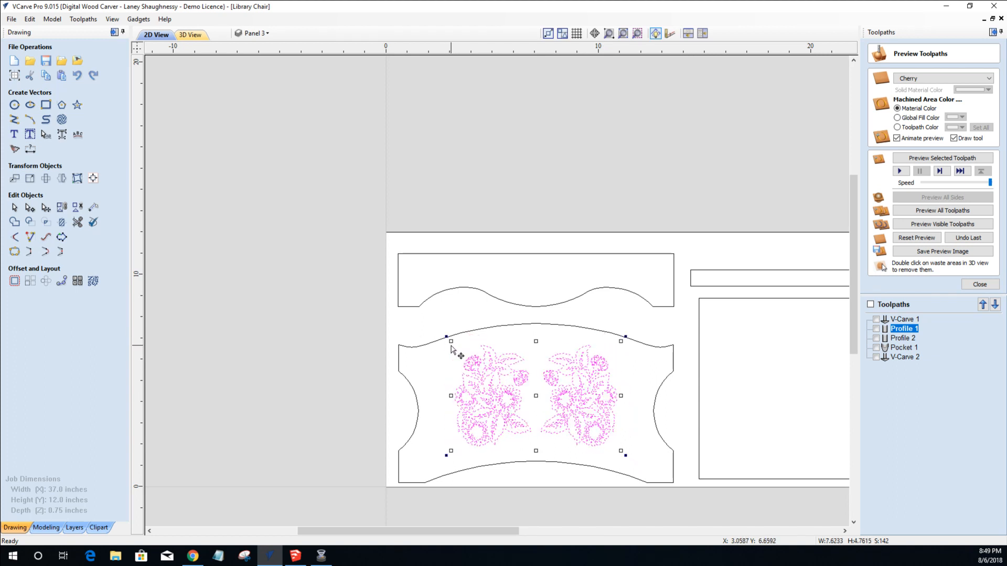
Select the lower panel's outline and open Offset Vectors for it.
left_click(420, 346)
left_click(14, 281)
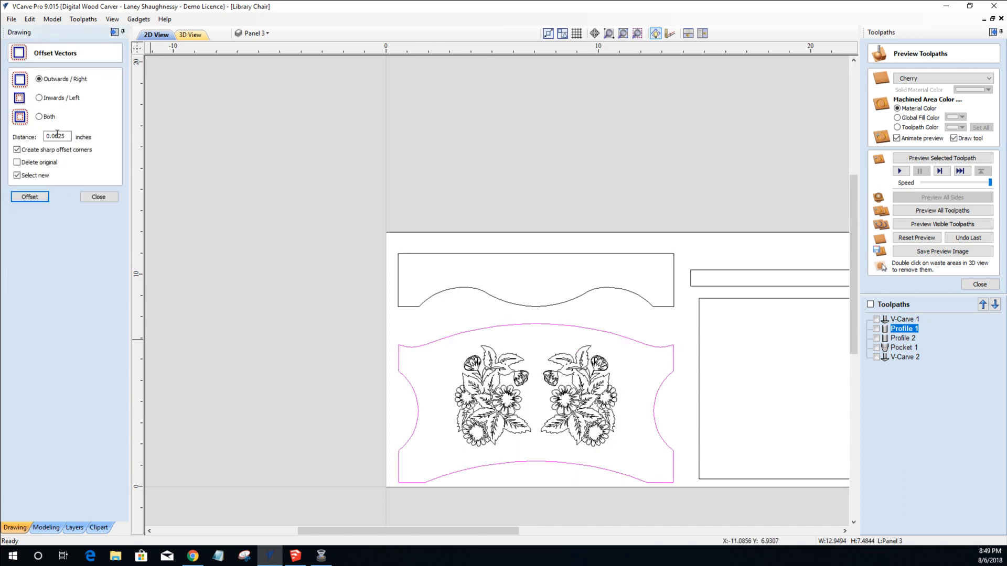
left_click_drag(67, 136, 9, 148)
type(".")
left_click(20, 198)
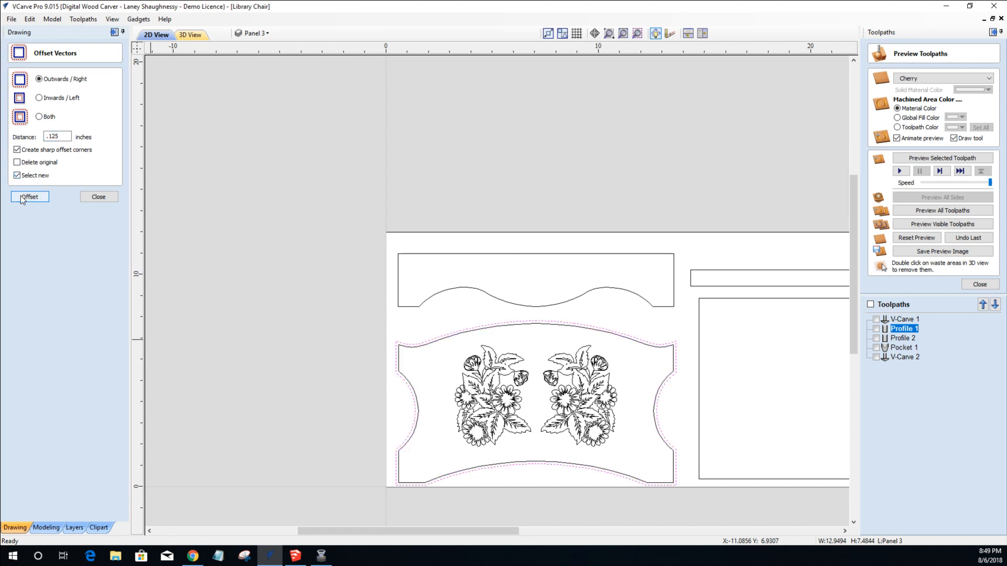
key("ctrl+z")
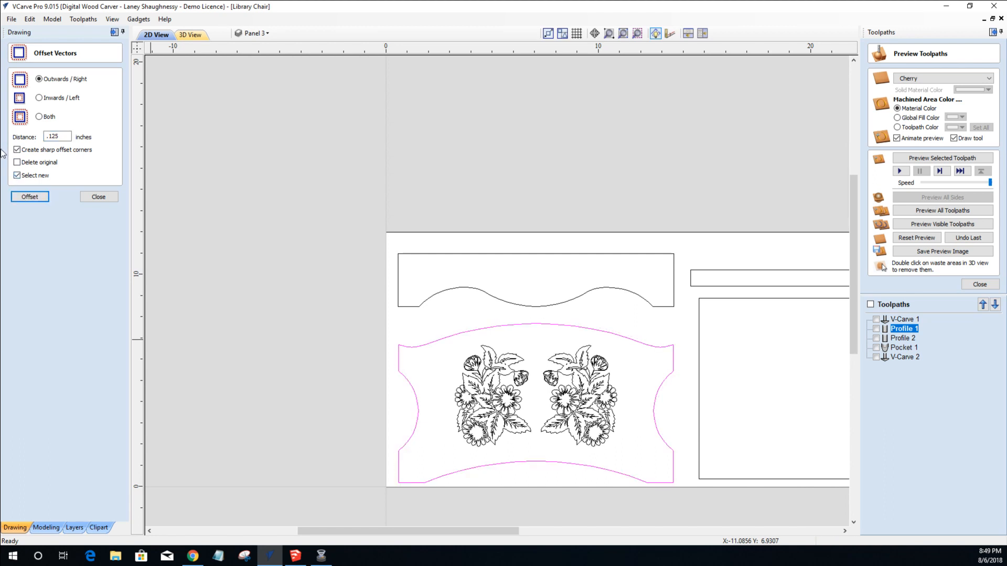
left_click_drag(61, 136, 13, 142)
type(".25")
left_click(20, 199)
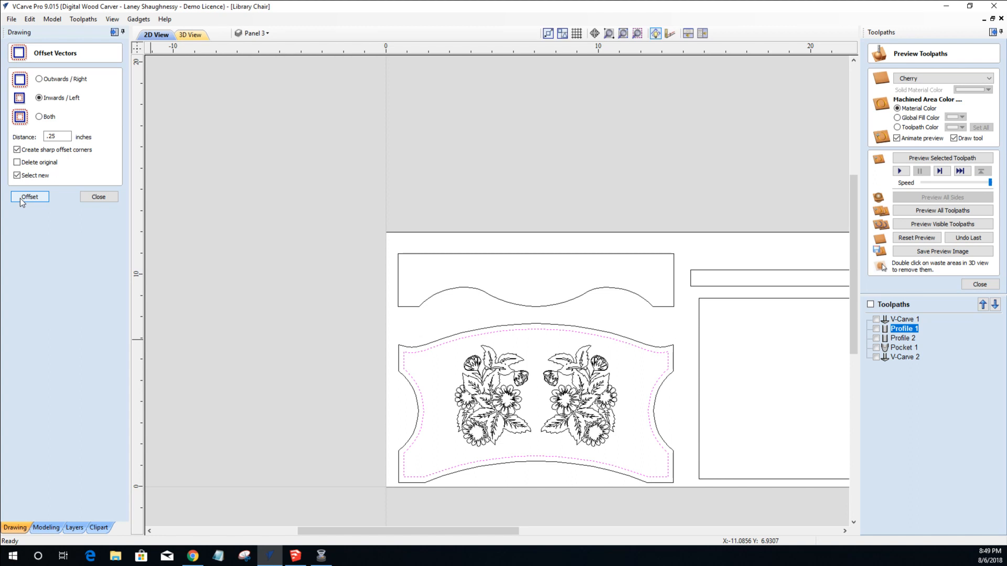
key("ctrl+z")
Offset the lower panel's outline inwards by 0.3 inches, keeping the original and sharp offset corners.
left_click_drag(59, 137, 12, 147)
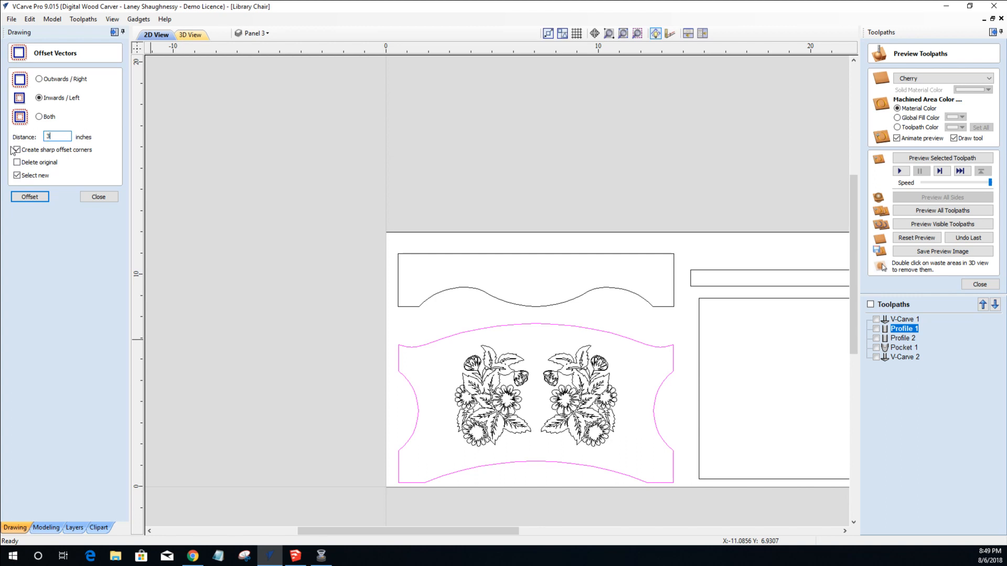
left_click(28, 197)
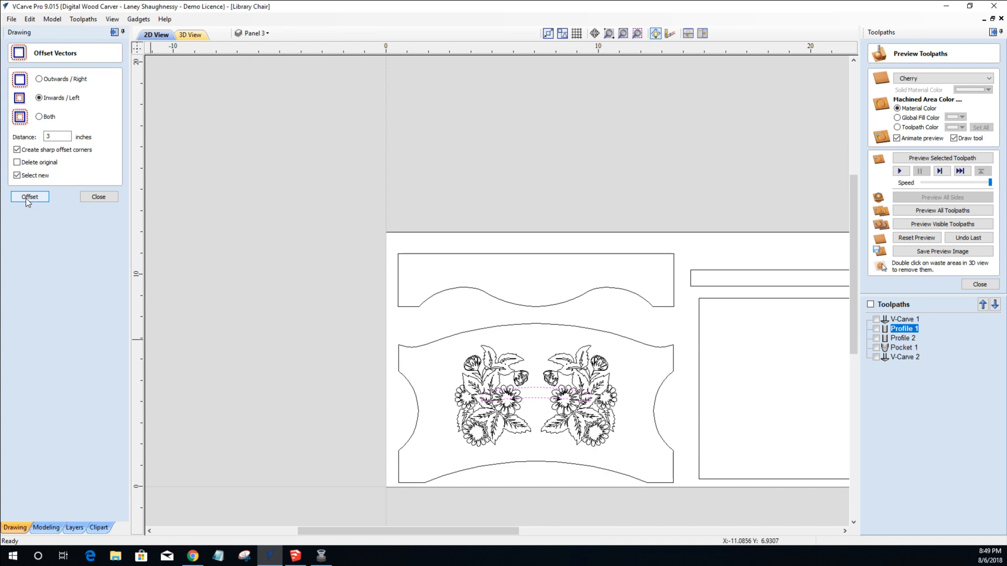
key("ctrl+z")
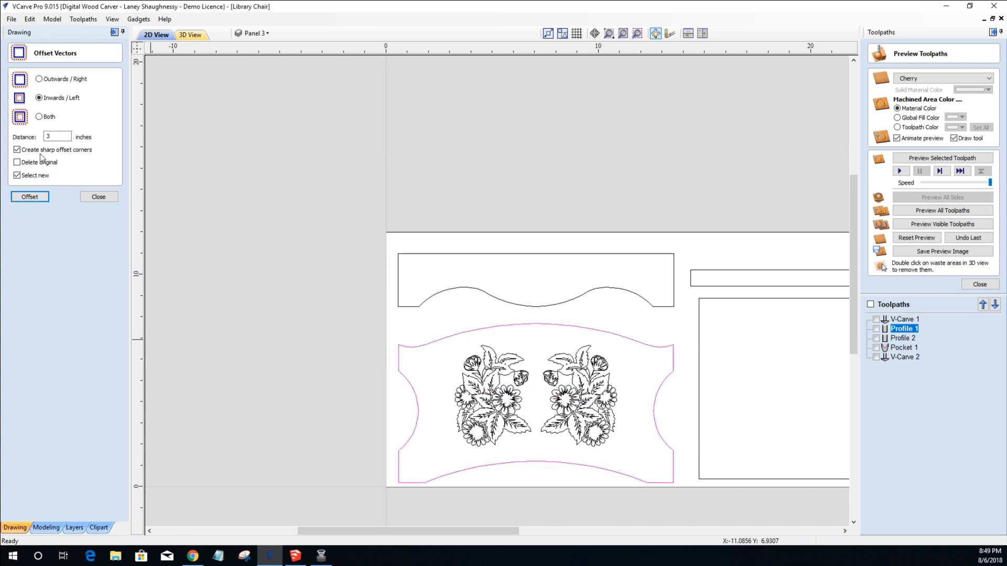
left_click(46, 138)
type(".")
left_click(24, 198)
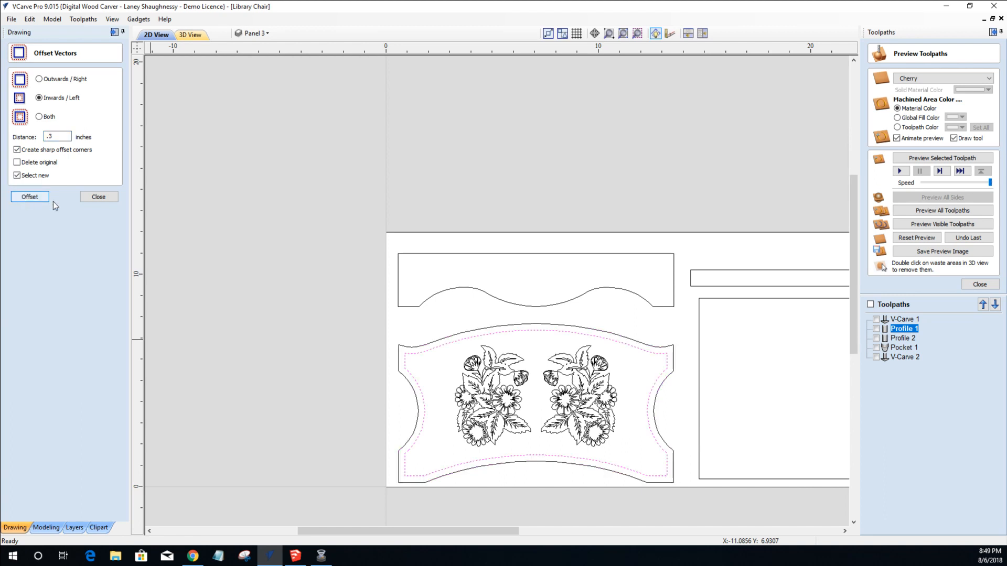
left_click(103, 199)
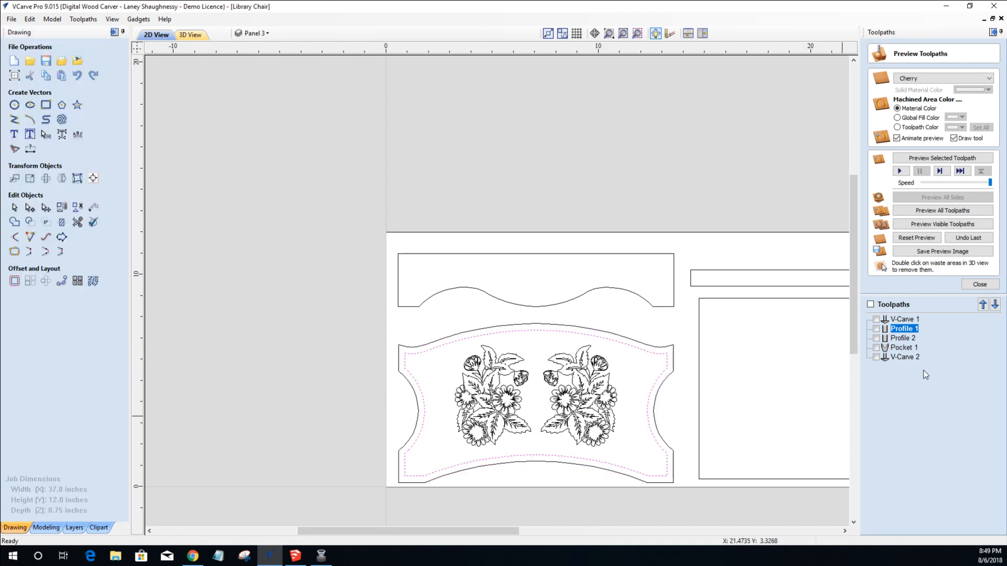
Close the toolpath preview and delete the V-Carve 1 and Pocket 1 toolpaths.
left_click(979, 284)
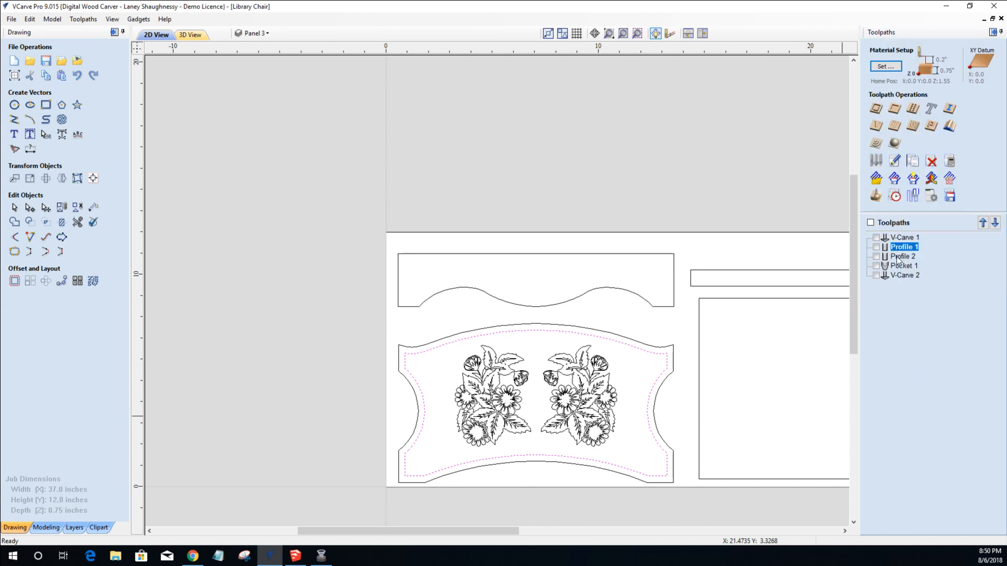
left_click(904, 238)
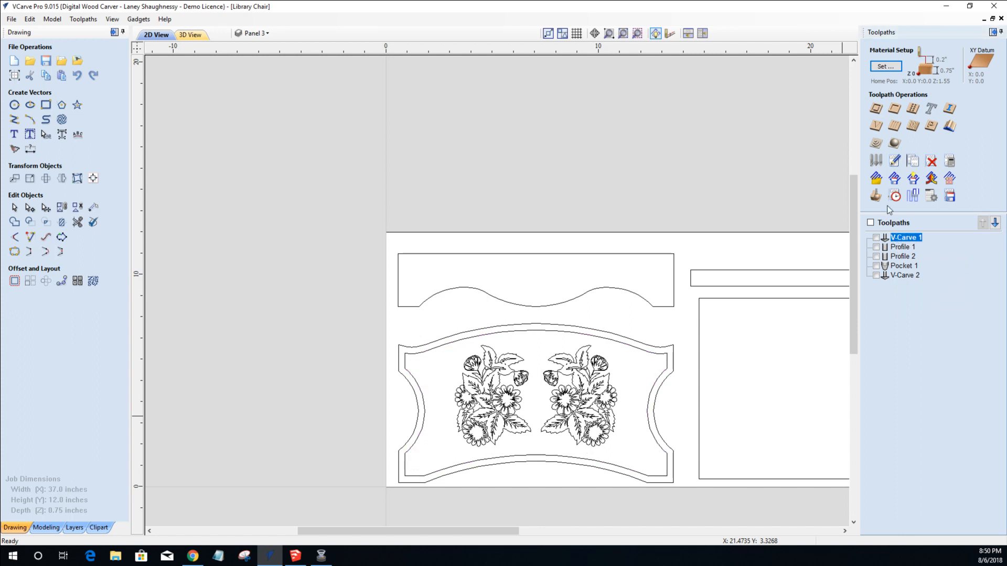
left_click(932, 161)
left_click(483, 292)
left_click(896, 257)
right_click(896, 258)
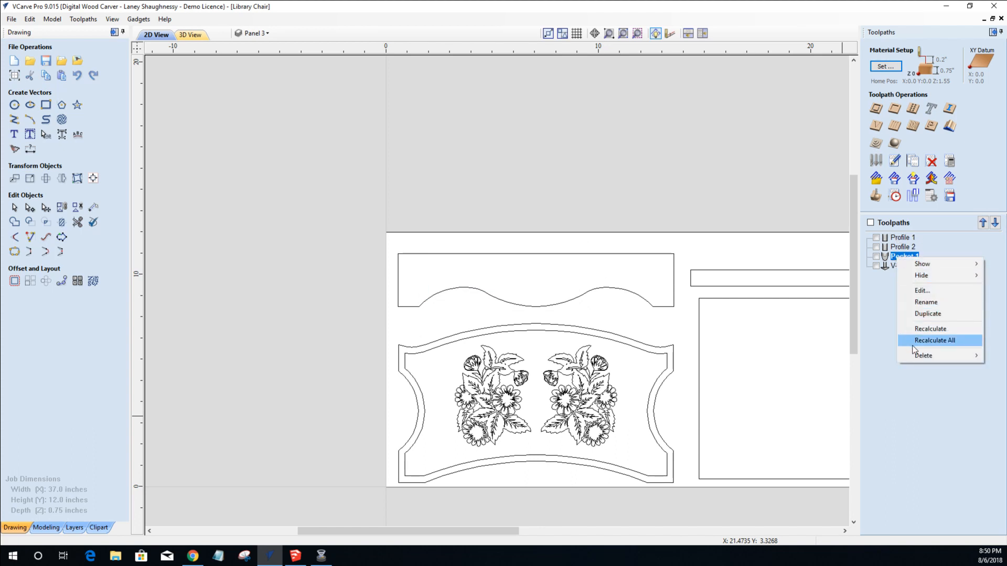
mouse_move(914, 358)
left_click(870, 355)
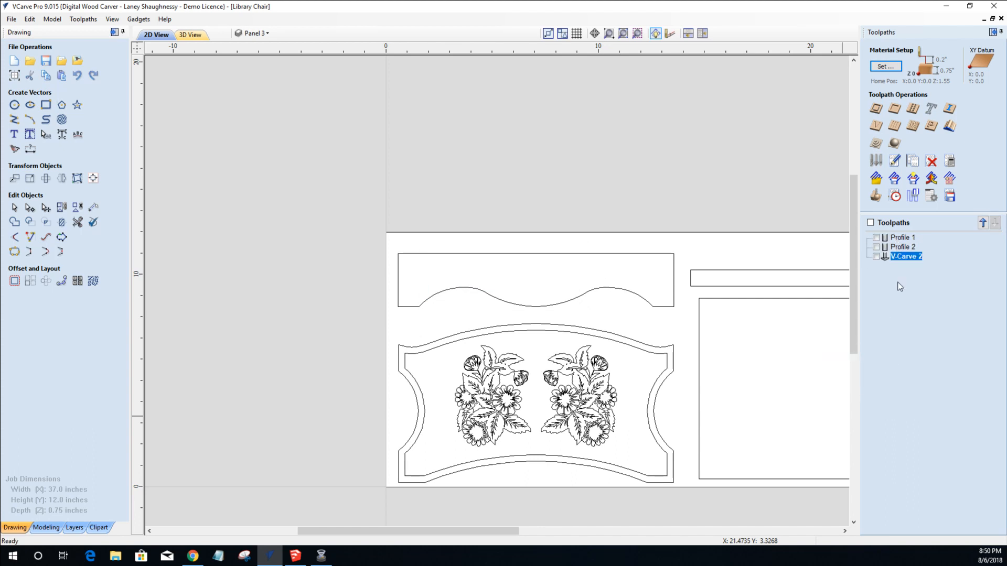
Delete the V-Carve 2 and Profile 2 toolpaths.
right_click(901, 260)
mouse_move(921, 358)
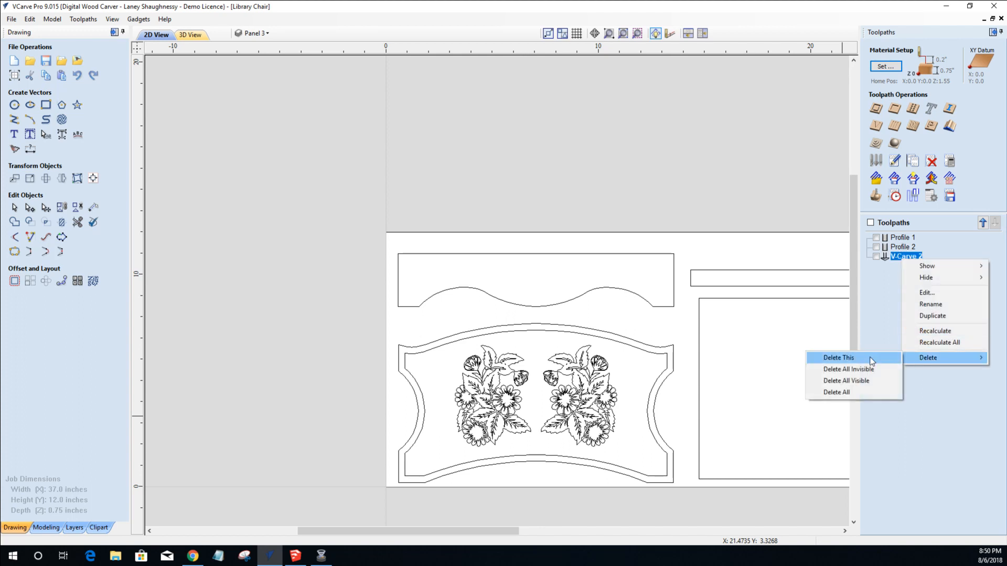
left_click(862, 357)
right_click(898, 253)
mouse_move(908, 349)
left_click(861, 349)
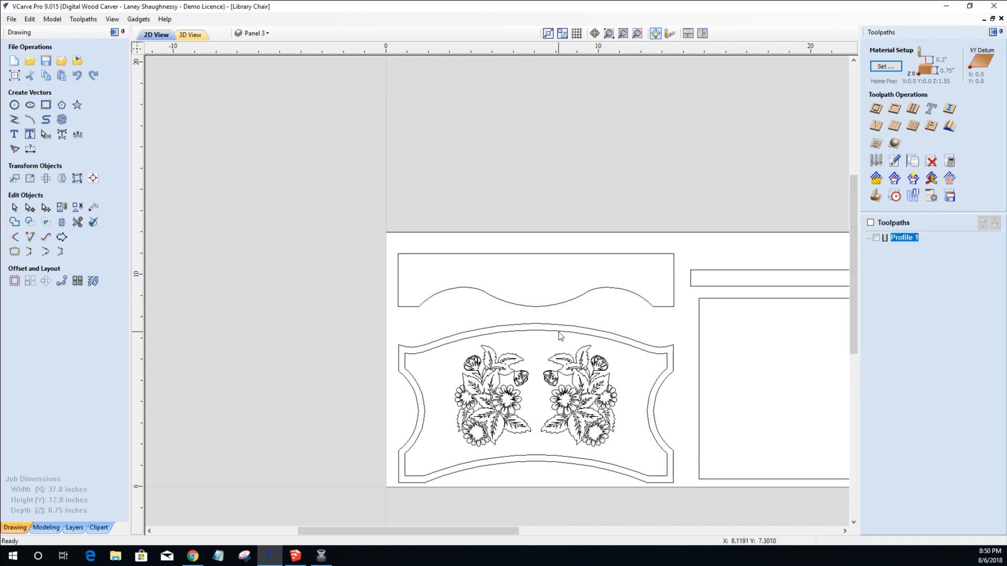
Calculate a profile toolpath along the inset border, machining on the vector at 0.125 inch depth with the V-Bit (60 deg 0.25").
left_click(876, 108)
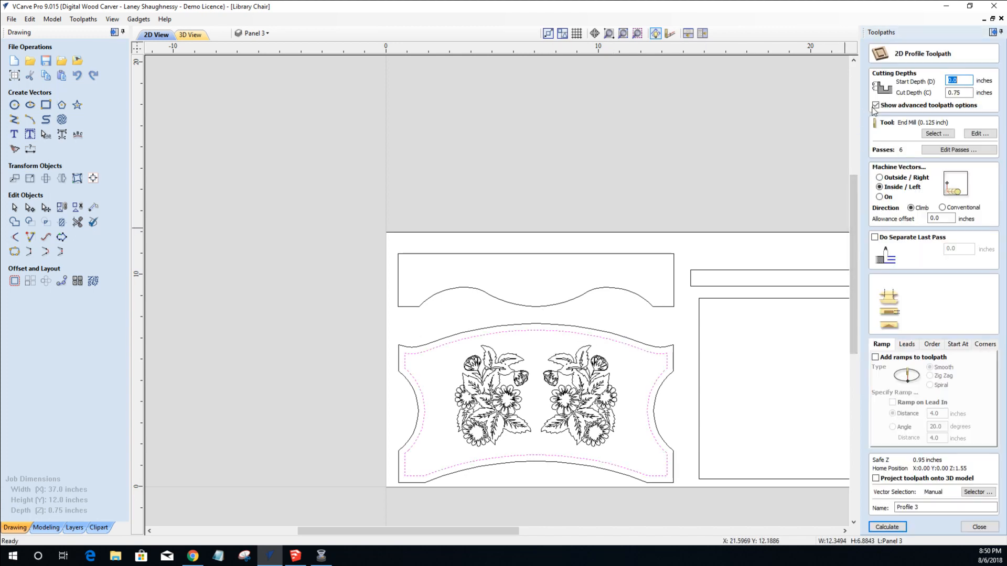
key("Tab")
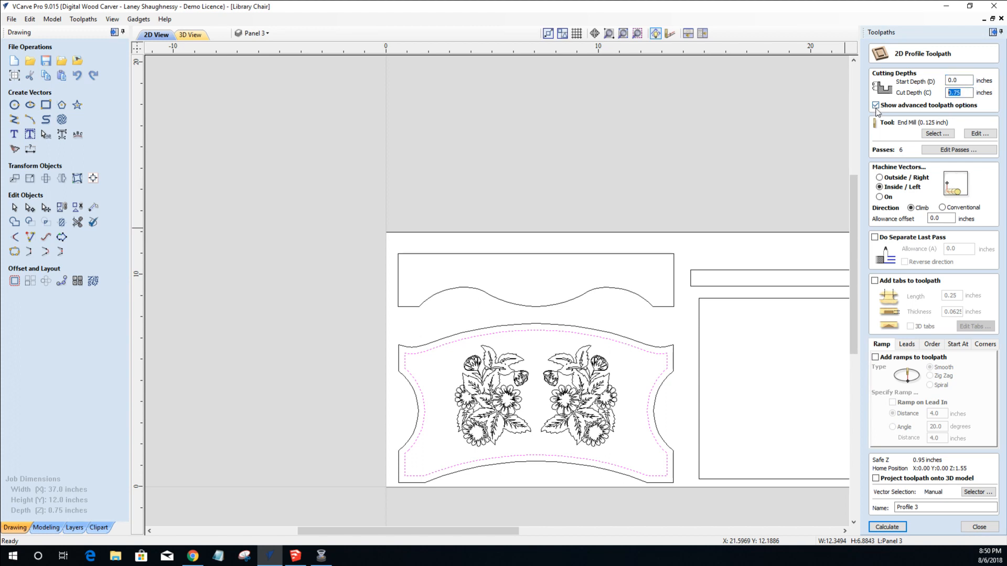
type(".12")
left_click(936, 132)
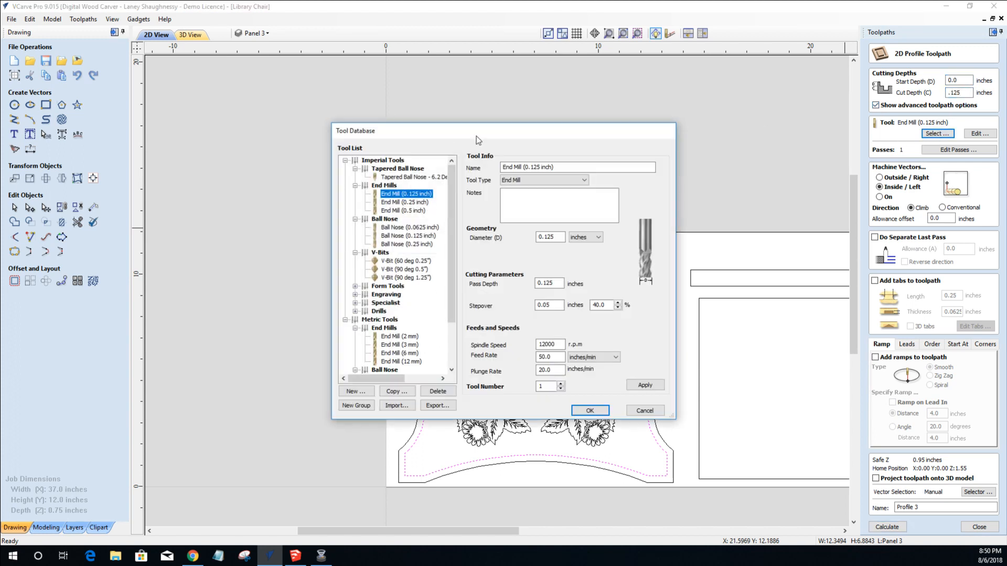
left_click(399, 261)
left_click(590, 411)
left_click(880, 197)
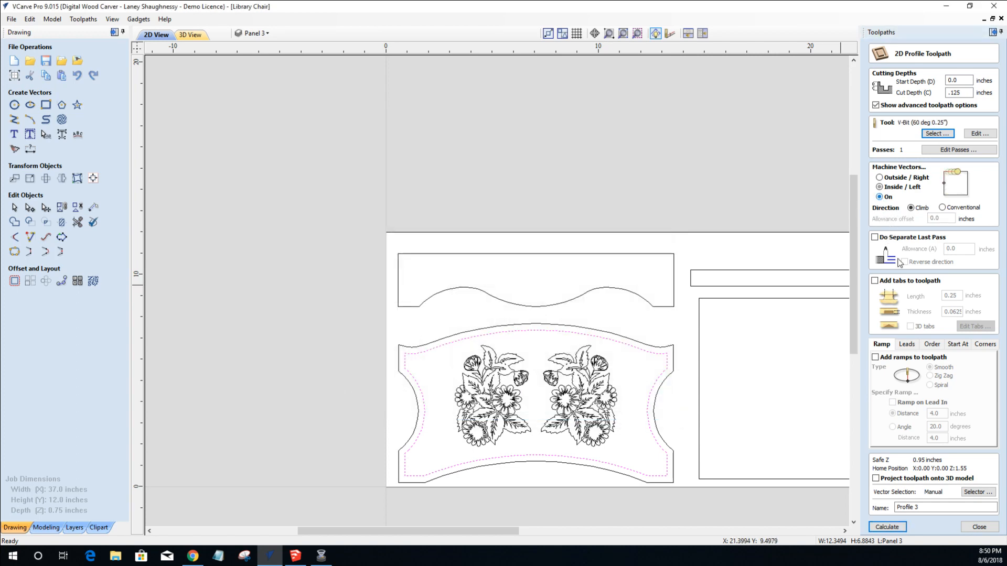
left_click(886, 526)
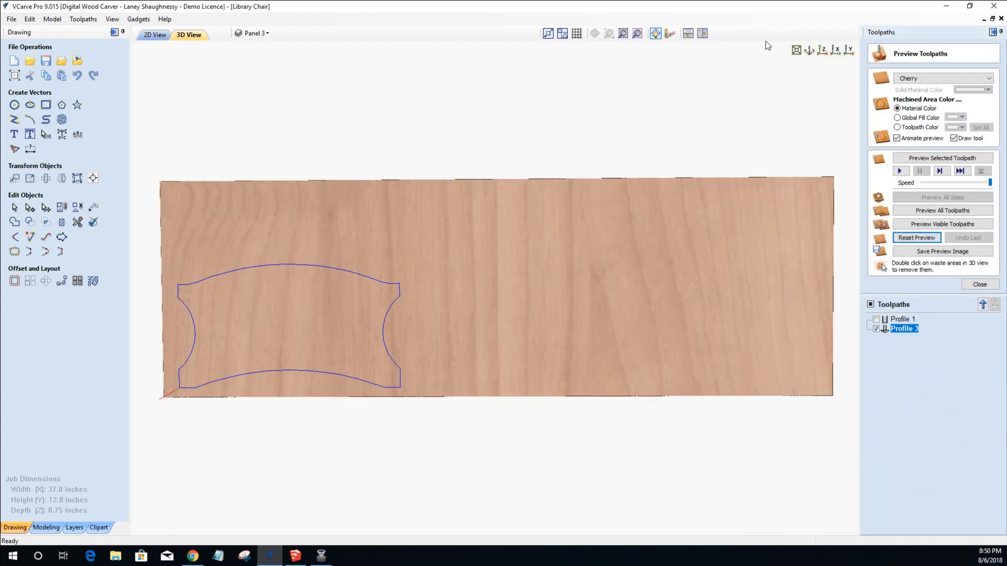
Select both floral designs in the 2D drawing and set up a V-Carve toolpath for them with a 0.125 inch flat depth.
left_click(154, 35)
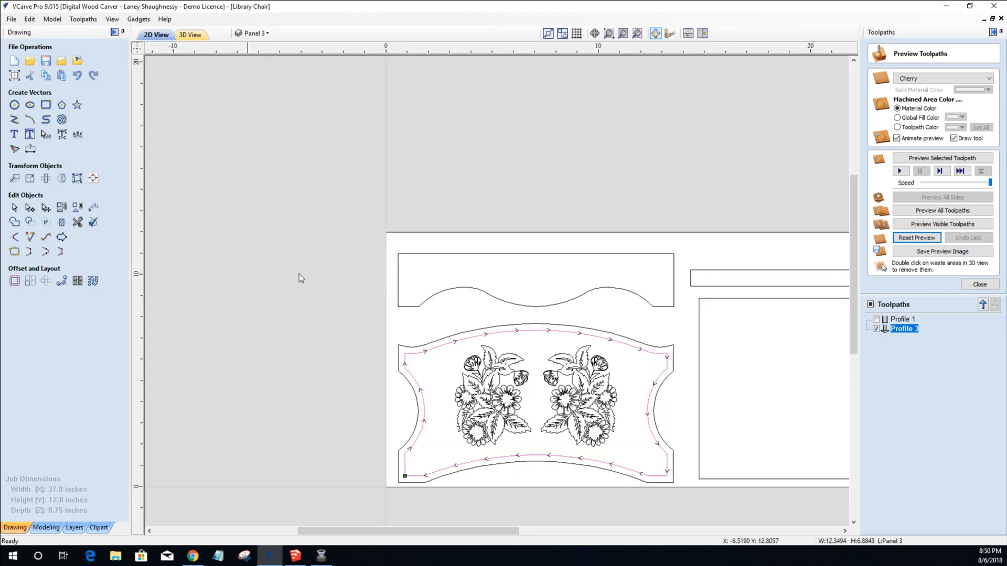
left_click_drag(415, 322, 639, 471)
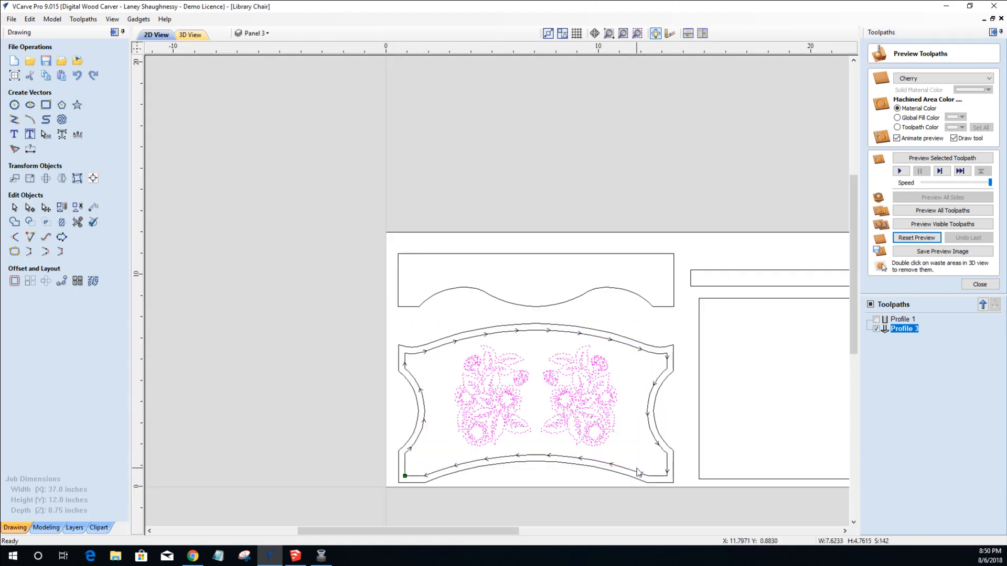
left_click(979, 285)
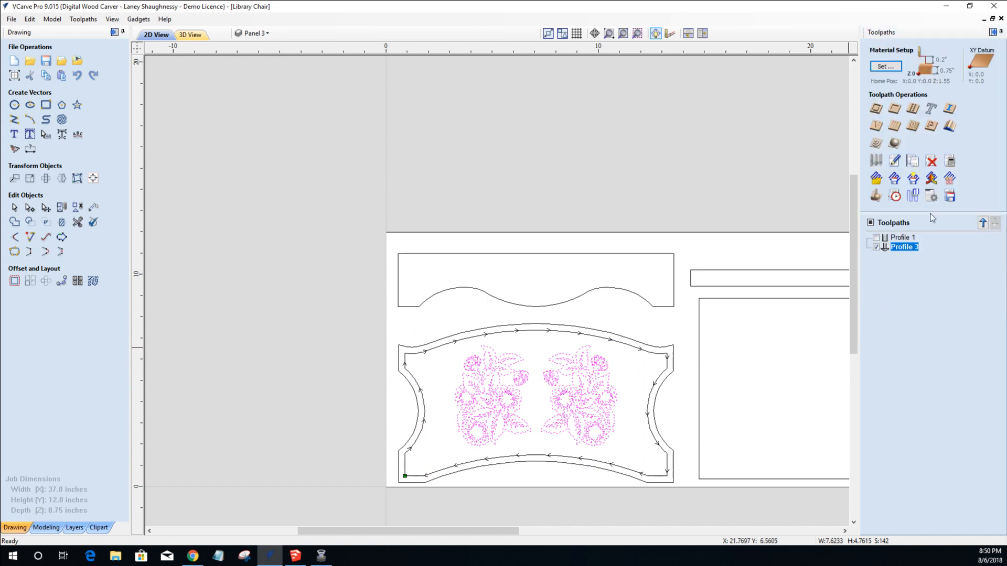
left_click(874, 128)
left_click(899, 92)
left_click(956, 93)
left_click_drag(956, 93, 936, 91)
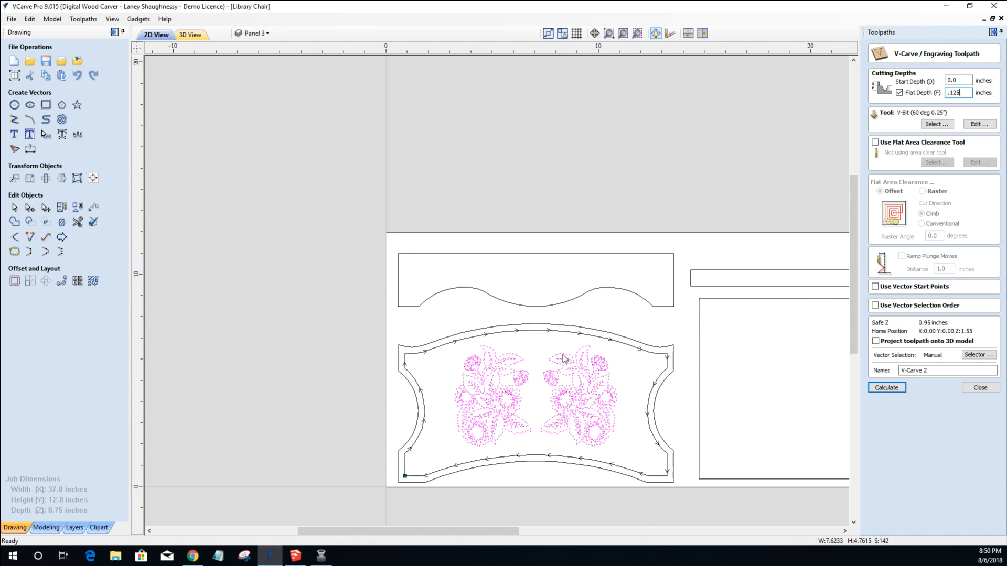
scroll(566, 404, "up", 5)
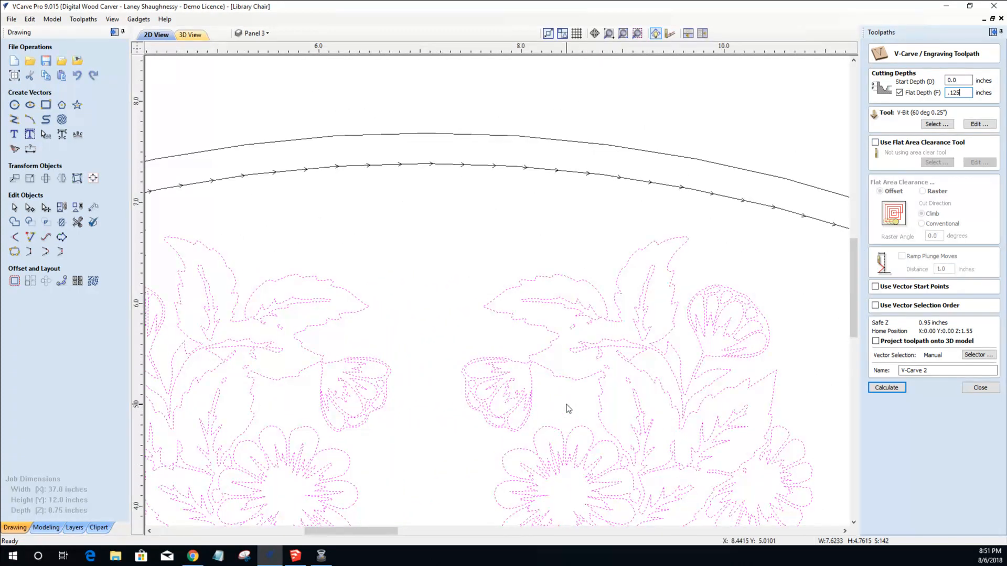
scroll(568, 409, "down", 4)
scroll(567, 407, "up", 1)
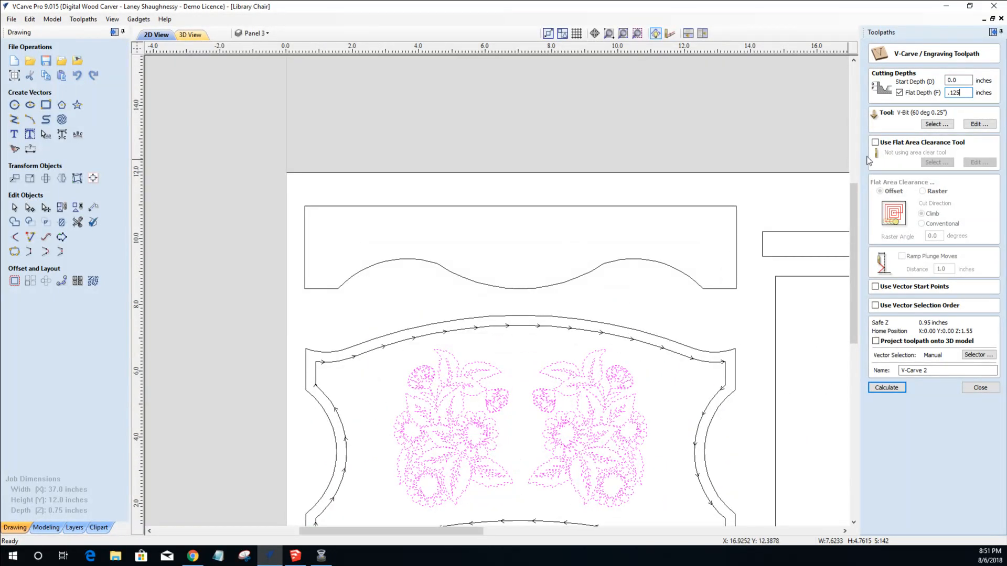
Add the End Mill (0.125 inch) as the flat area clearance tool and calculate the V-Carve toolpaths.
left_click(876, 144)
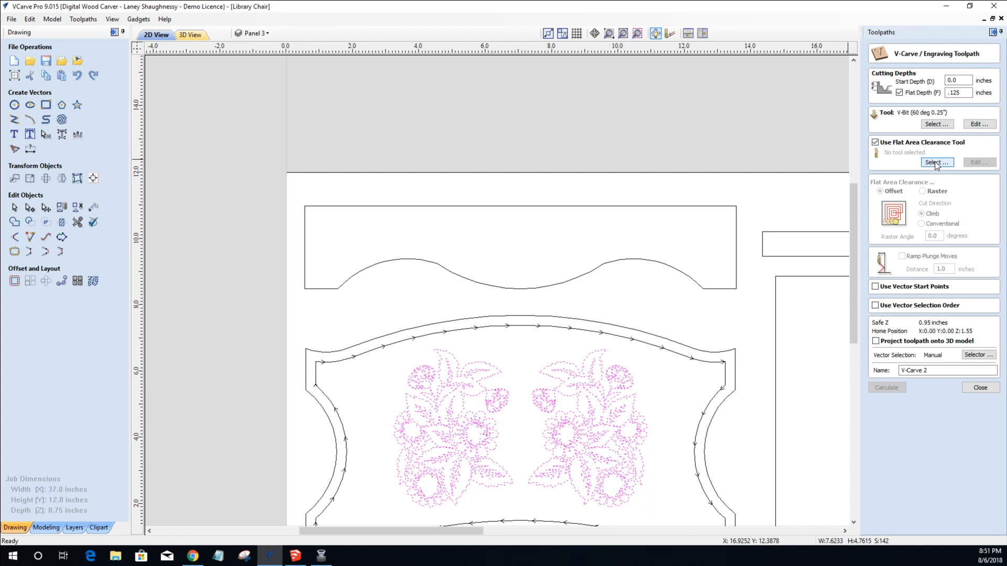
left_click(937, 163)
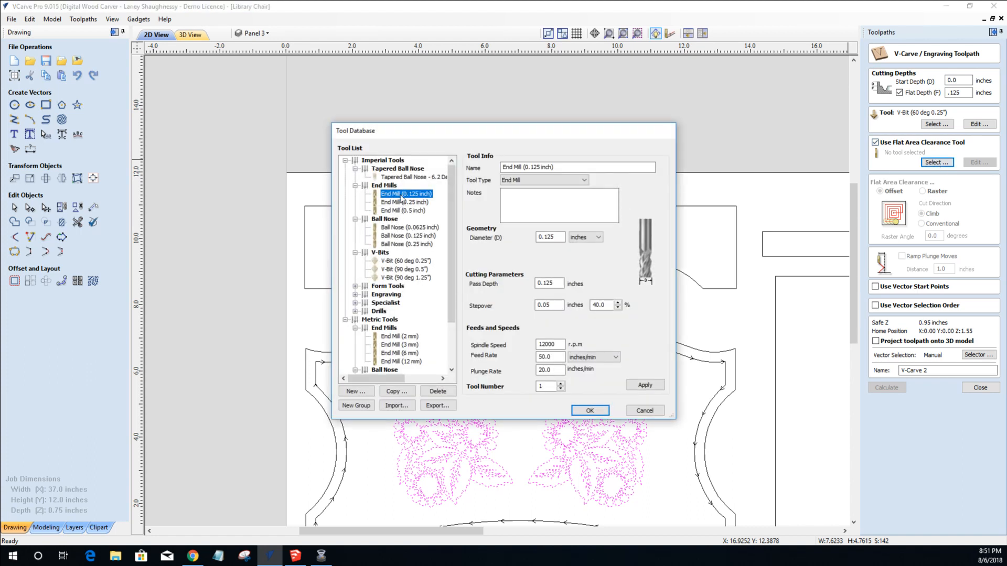
left_click(588, 413)
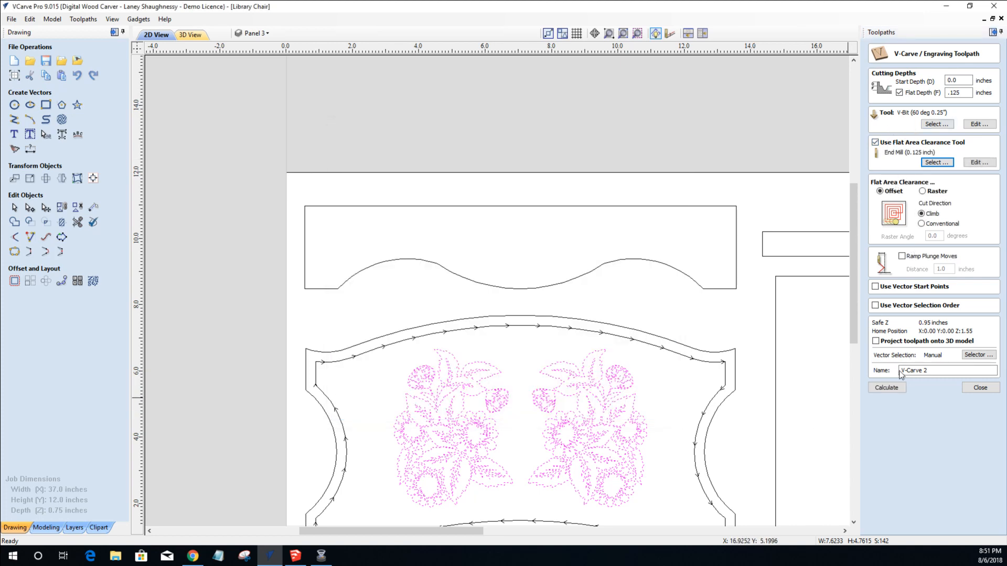
left_click(884, 389)
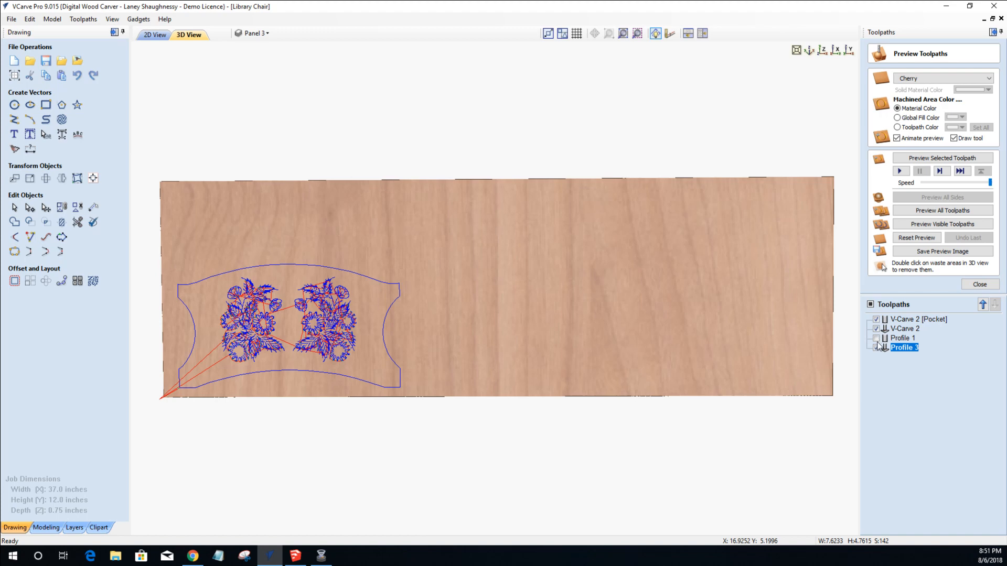
Make the Profile 1 toolpath visible and simulate all toolpaths on the cherry stock.
left_click(877, 339)
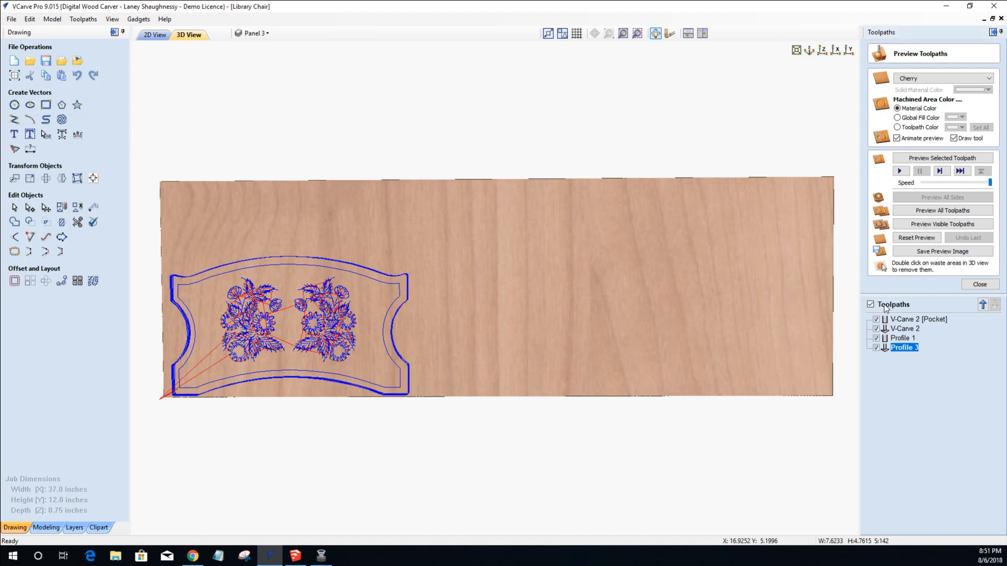
left_click(927, 211)
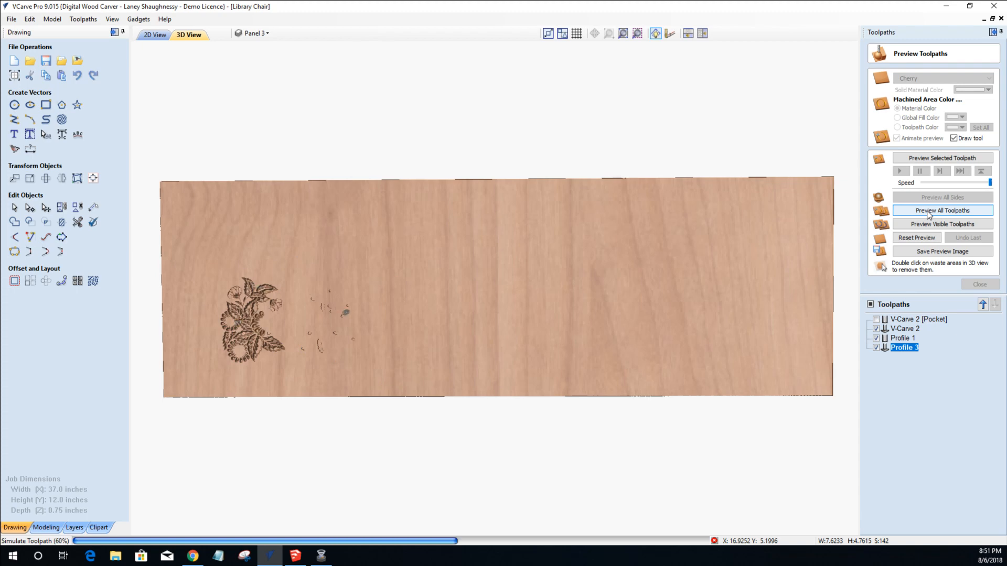
left_click(912, 226)
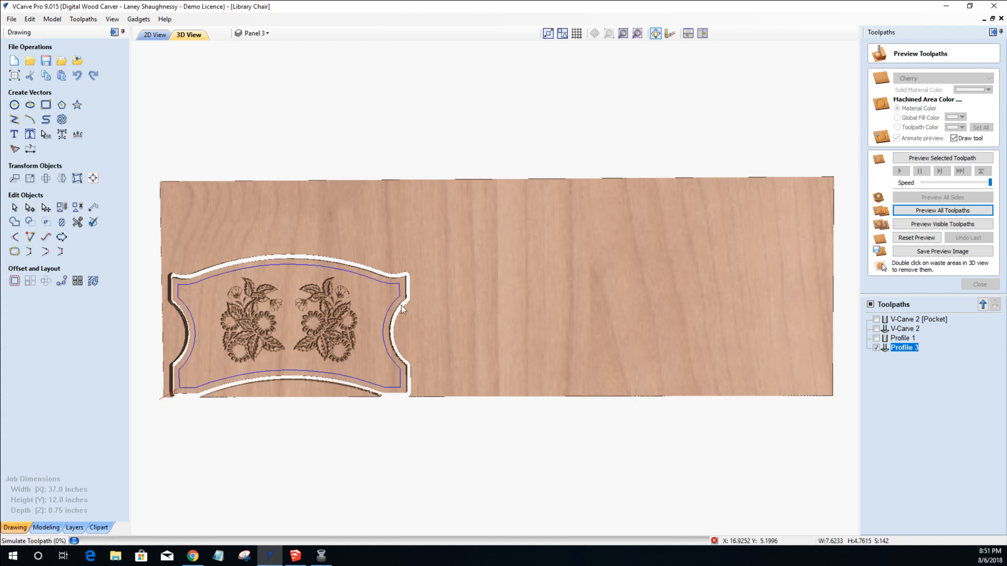
Remove the surrounding stock and the waste piece below the panel from the 3D preview.
double_click(392, 247)
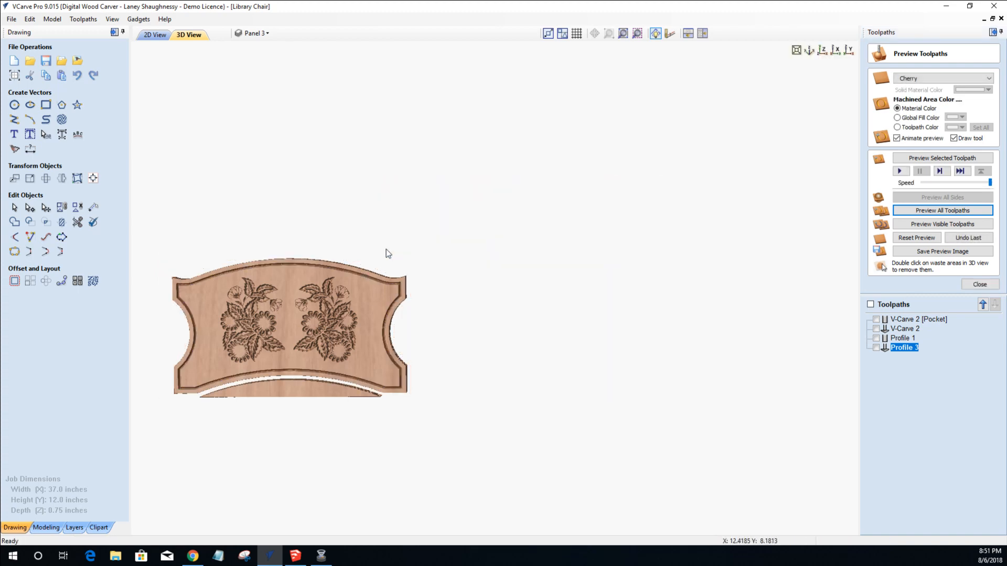
double_click(266, 386)
middle_click_drag(361, 340, 650, 303)
scroll(590, 302, "up", 5)
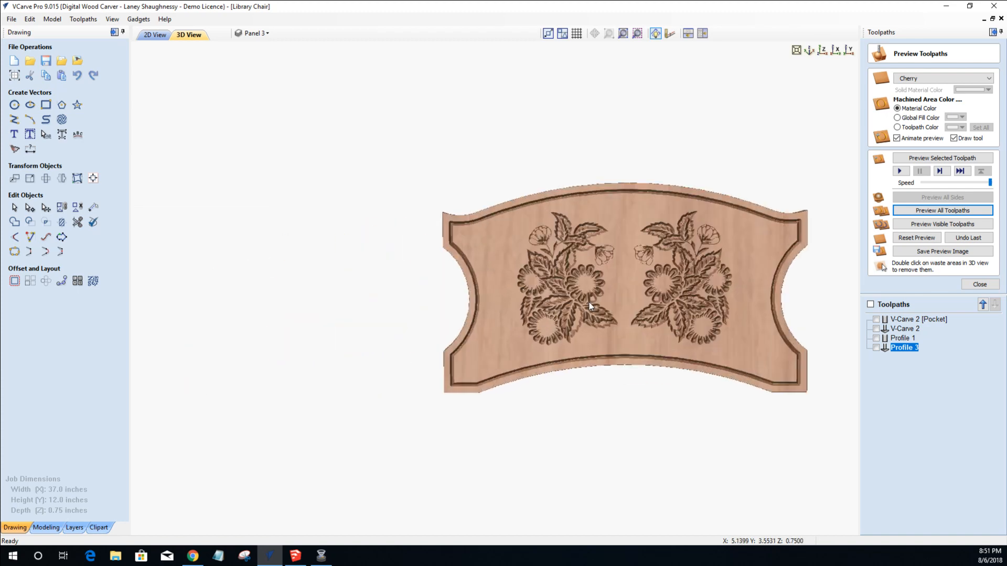
scroll(392, 253, "down", 5)
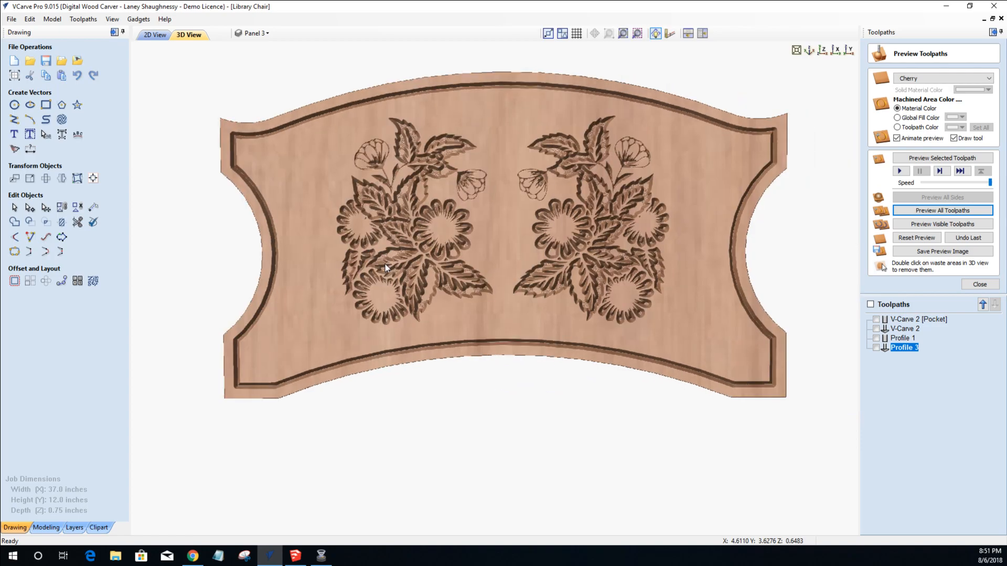
scroll(472, 282, "down", 2)
scroll(471, 281, "up", 2)
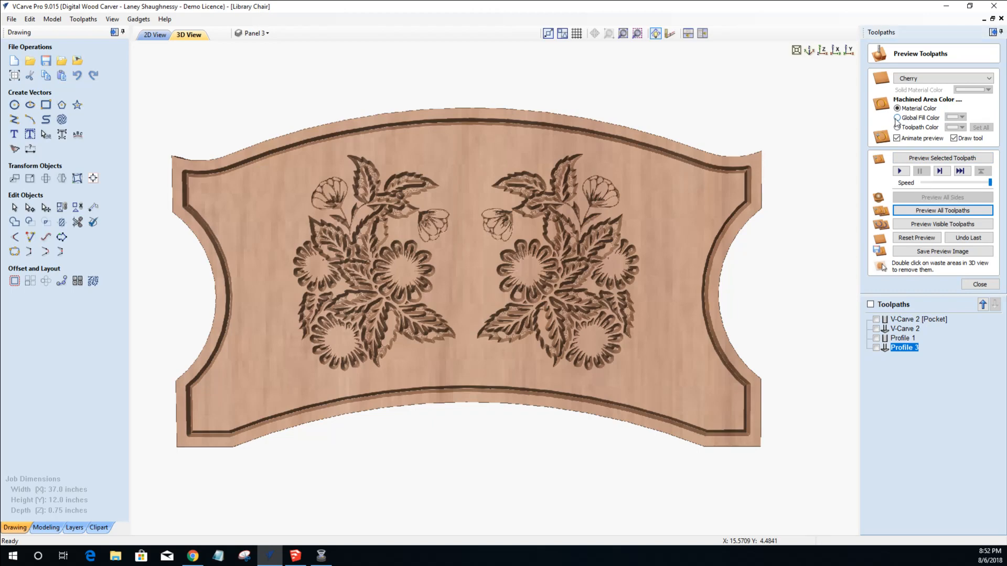
Display the preview's machined areas in the global fill color instead of the material color.
left_click(897, 118)
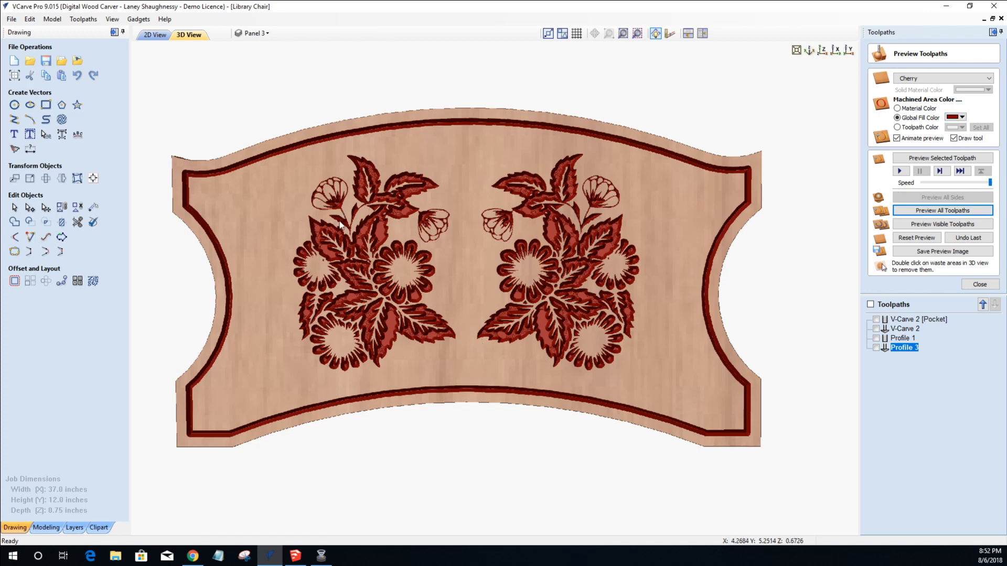
scroll(487, 314, "down", 2)
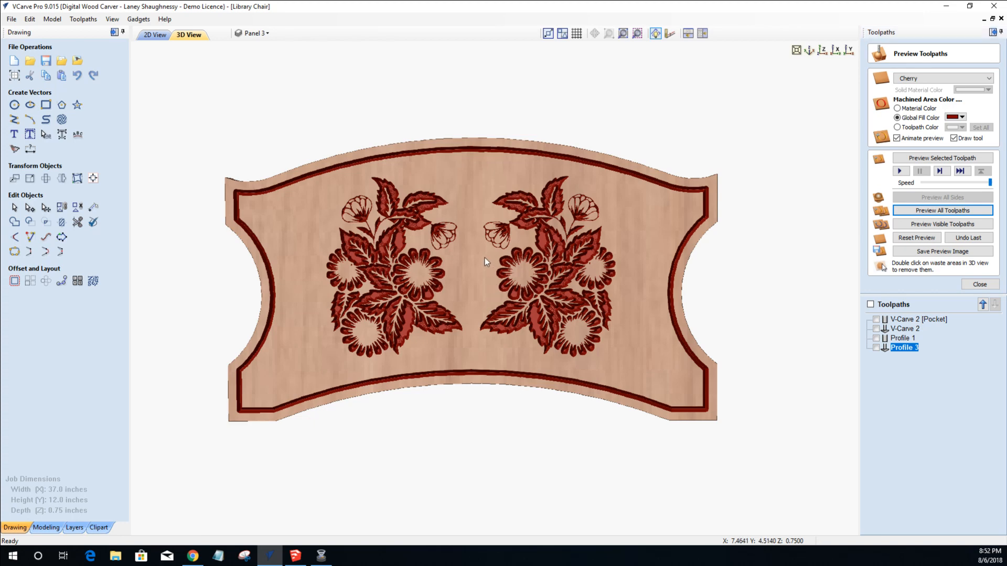
middle_click_drag(486, 258, 449, 250)
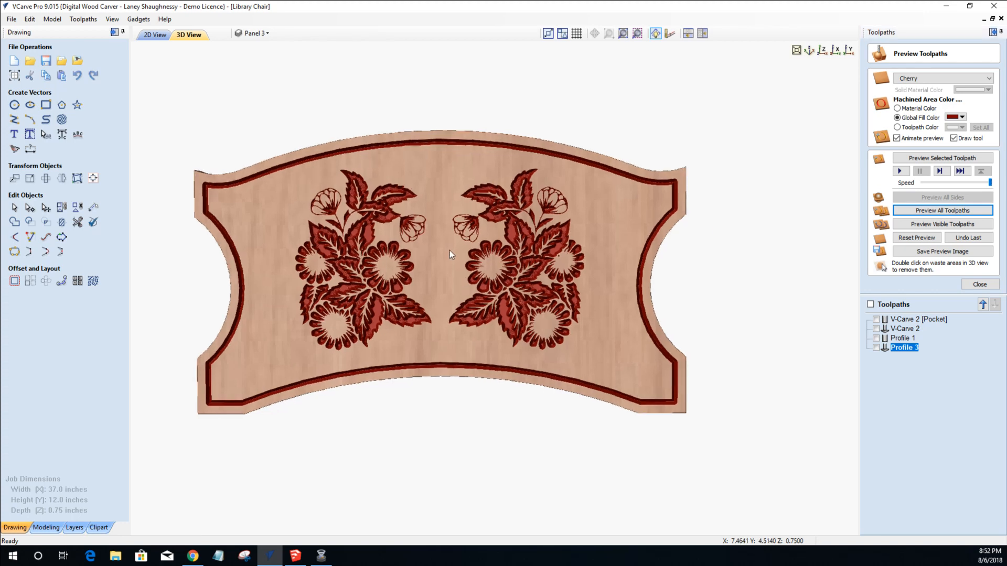
Set the global fill color to a custom dark brown with hue 12, saturation 255 and luminance about 47.
left_click(960, 117)
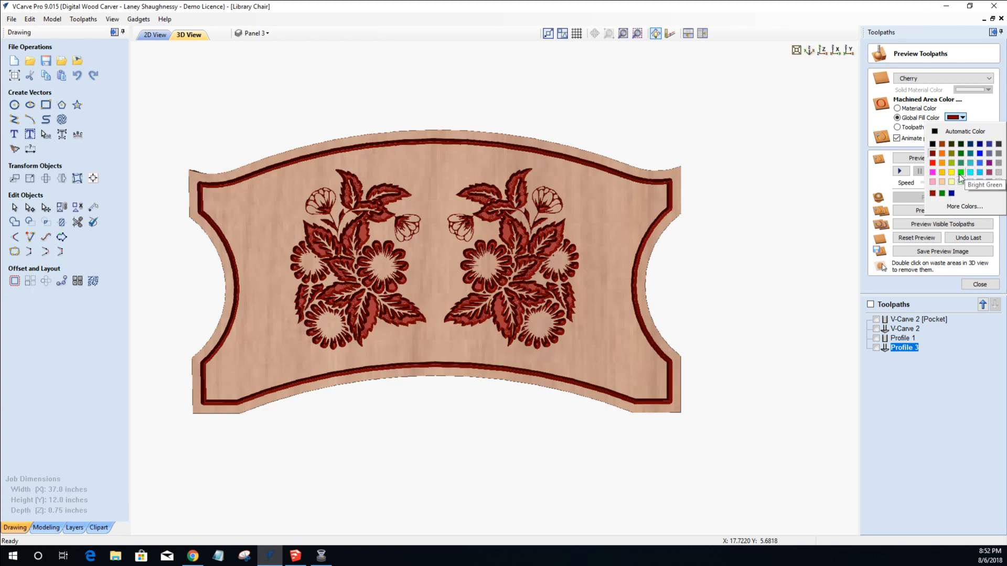
left_click(959, 207)
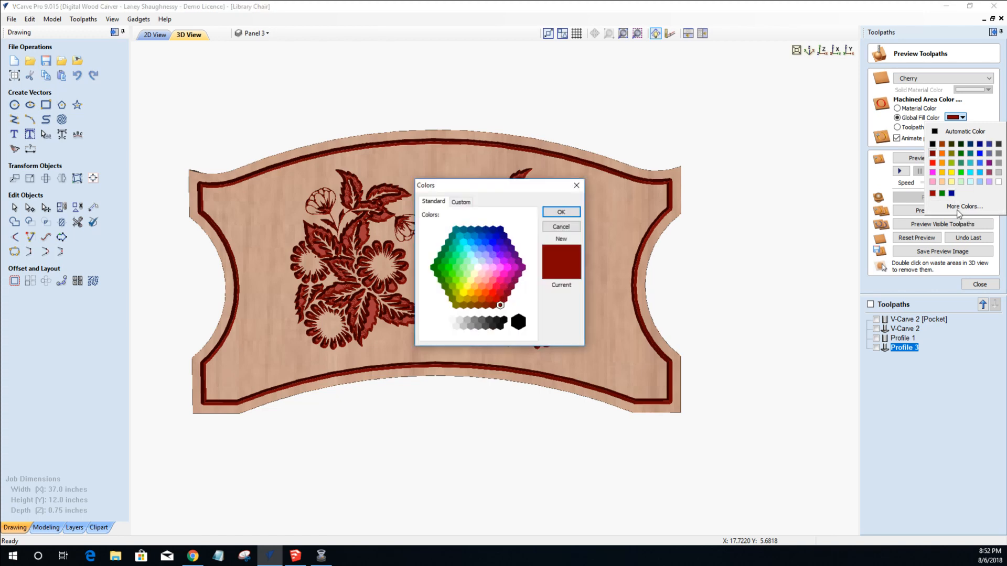
left_click(493, 305)
left_click(485, 305)
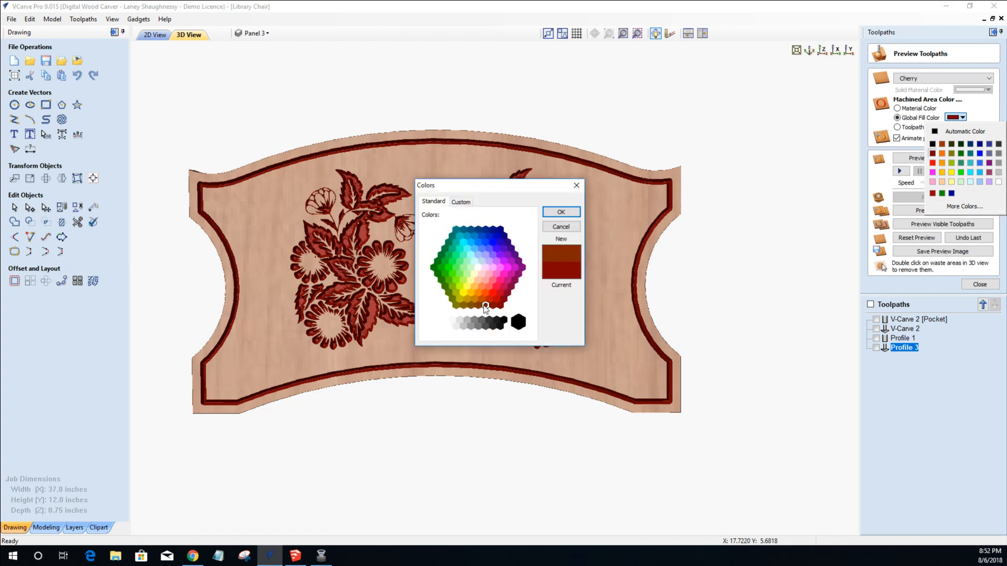
left_click(460, 202)
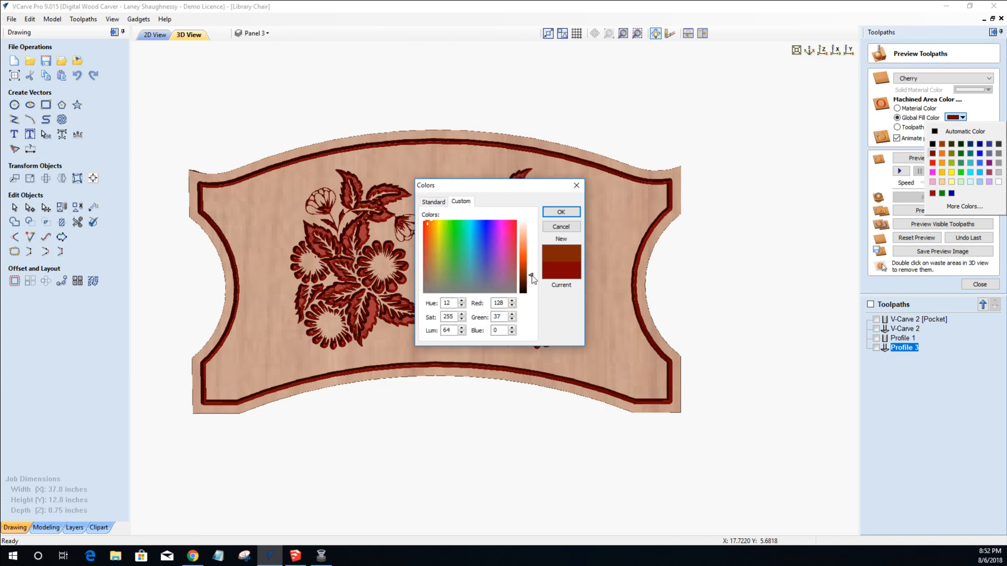
left_click_drag(533, 279, 534, 285)
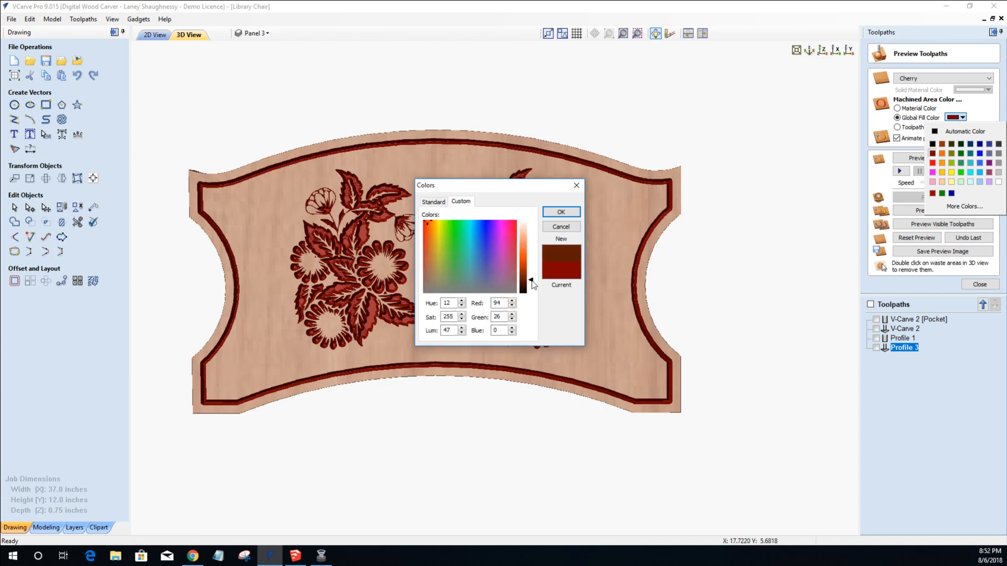
left_click(560, 227)
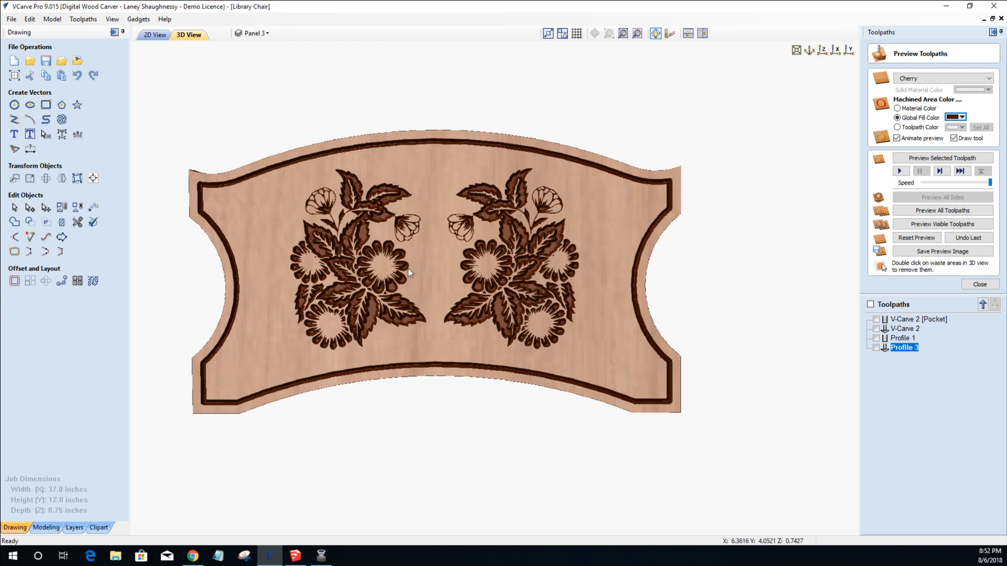
scroll(408, 269, "up", 4)
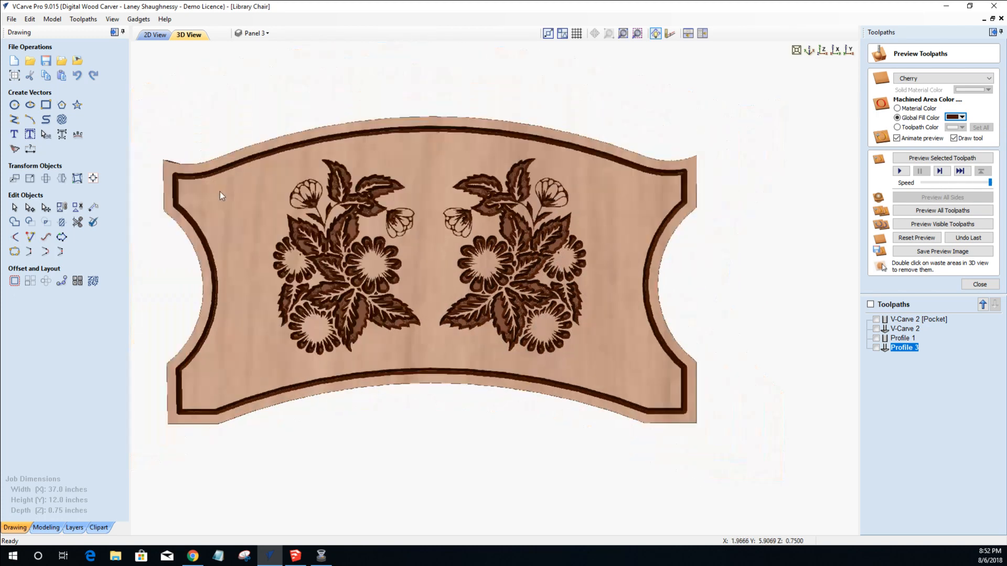
middle_click_drag(297, 208, 374, 195)
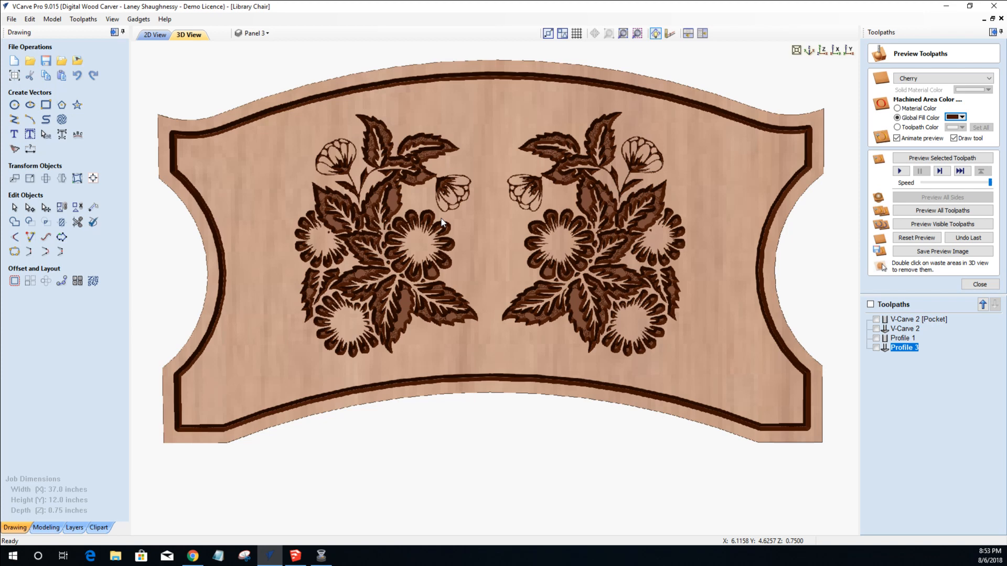
In the 2D view, make the Panel 1 layer visible and hide the Panel 3 and bitmap layers.
left_click(156, 35)
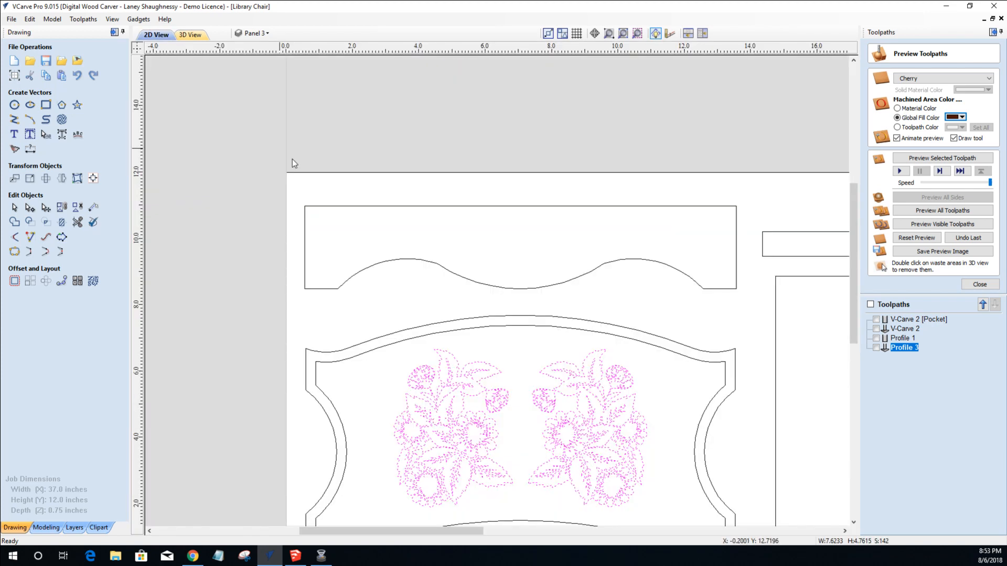
scroll(283, 151, "down", 3)
left_click(252, 33)
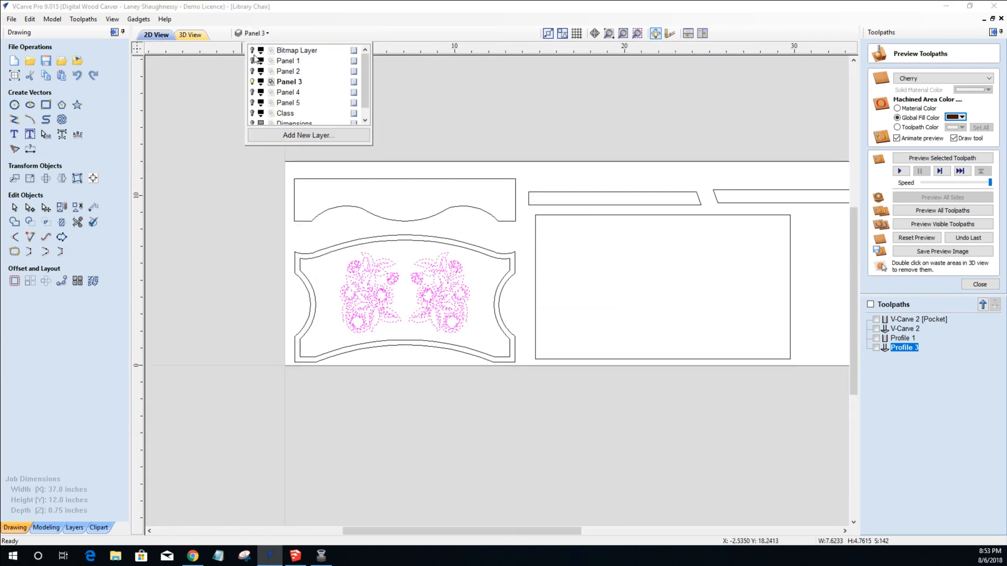
left_click(253, 50)
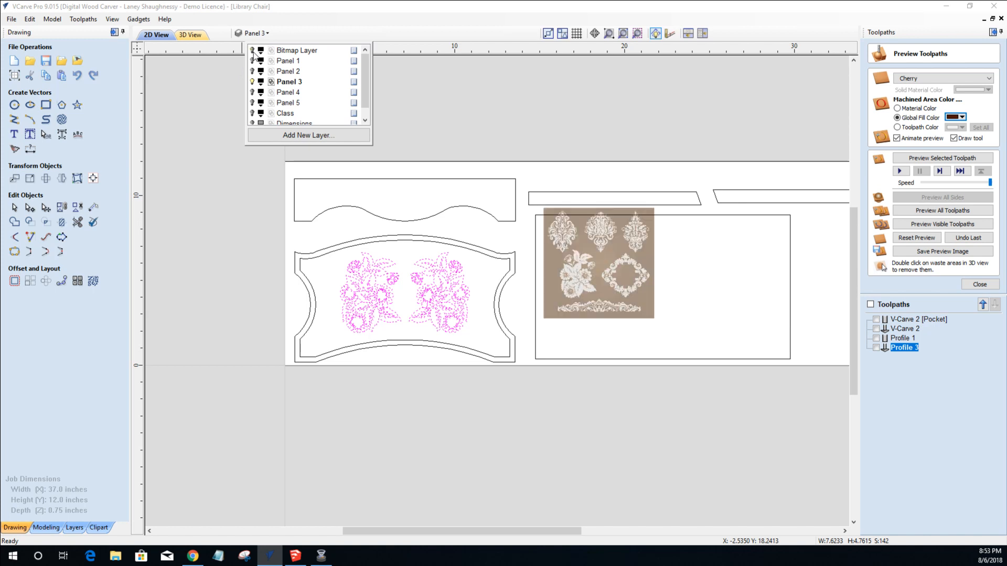
left_click(253, 51)
left_click(252, 61)
left_click(252, 82)
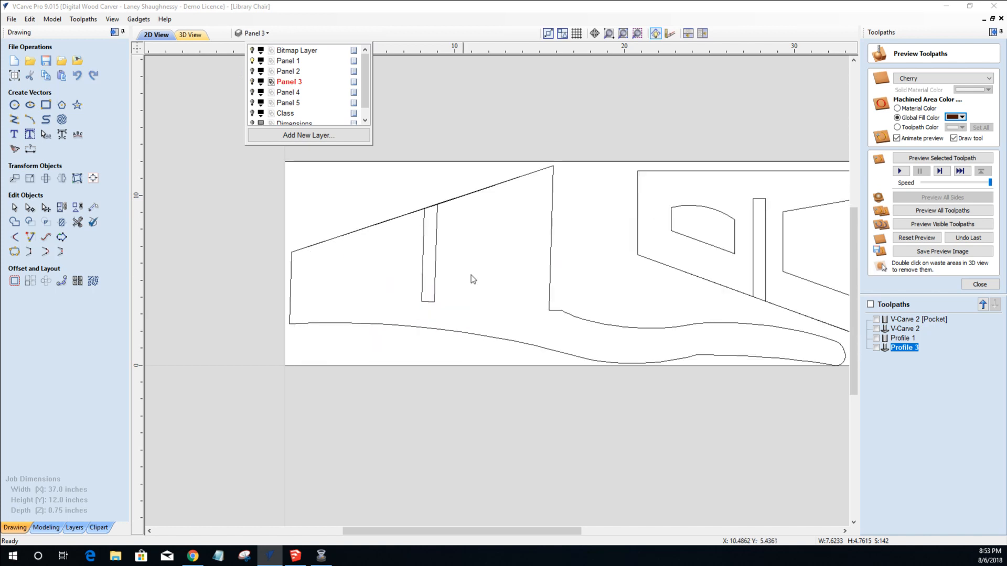
Examine the Panel 1 parts, including the trapezoidal opening and the slot in the long side piece.
scroll(472, 276, "down", 1)
scroll(616, 285, "up", 5)
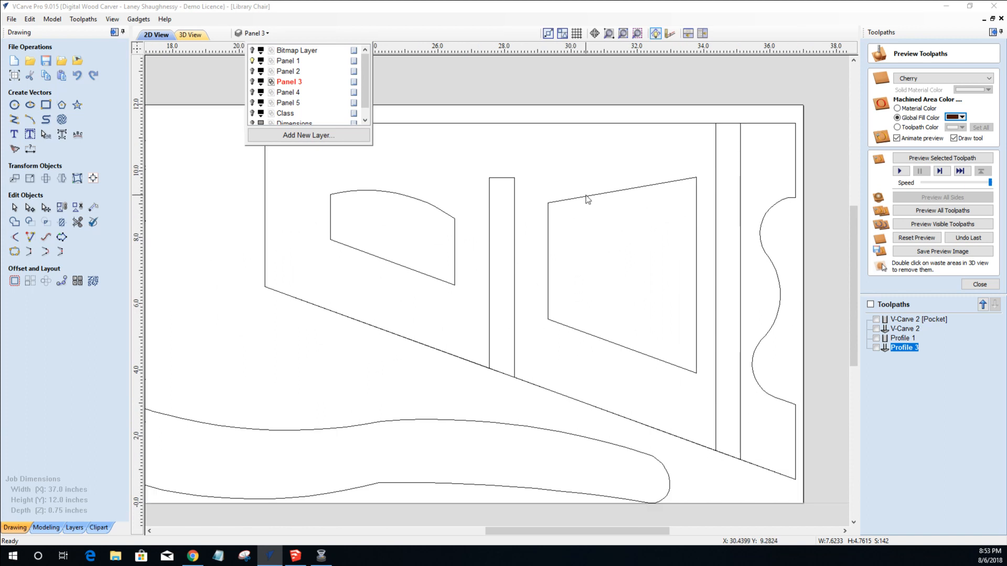
left_click(587, 198)
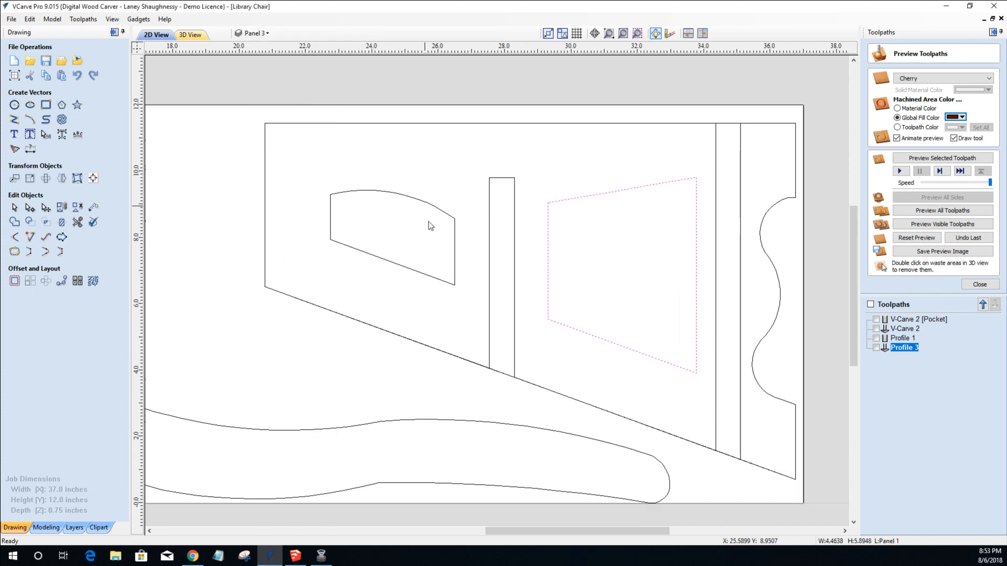
scroll(425, 206, "down", 2)
scroll(228, 323, "up", 3)
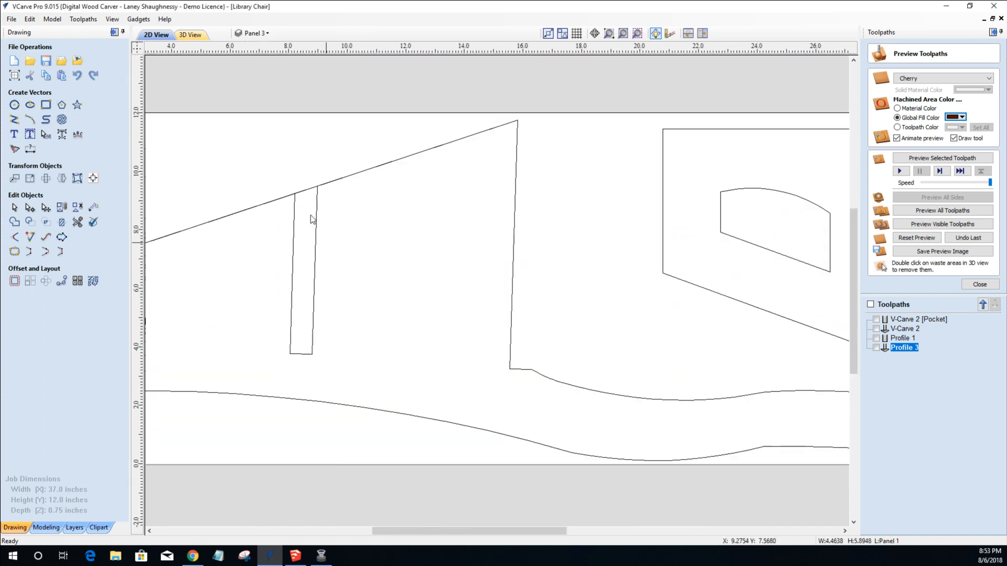
scroll(270, 300, "down", 3)
scroll(280, 288, "up", 2)
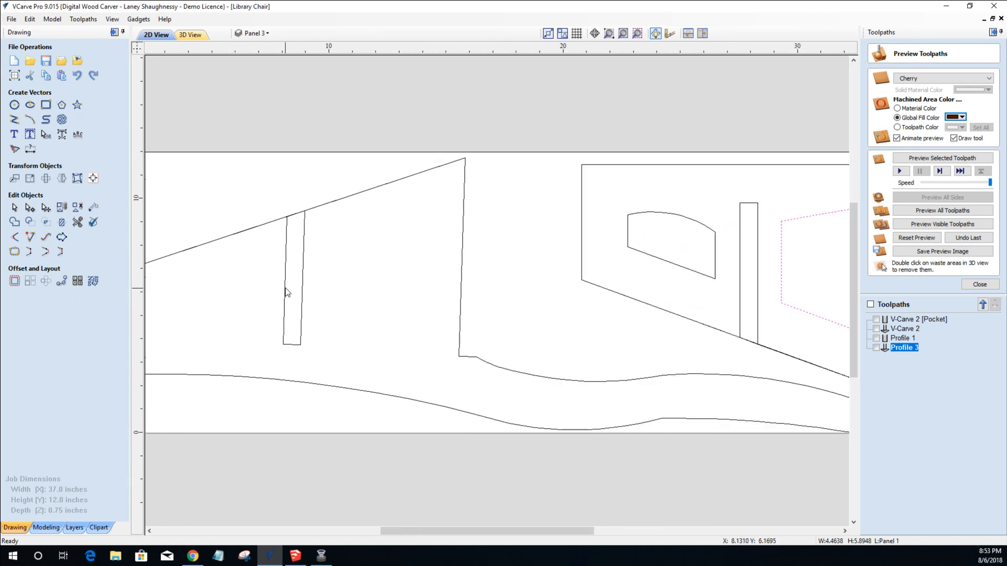
left_click(284, 285)
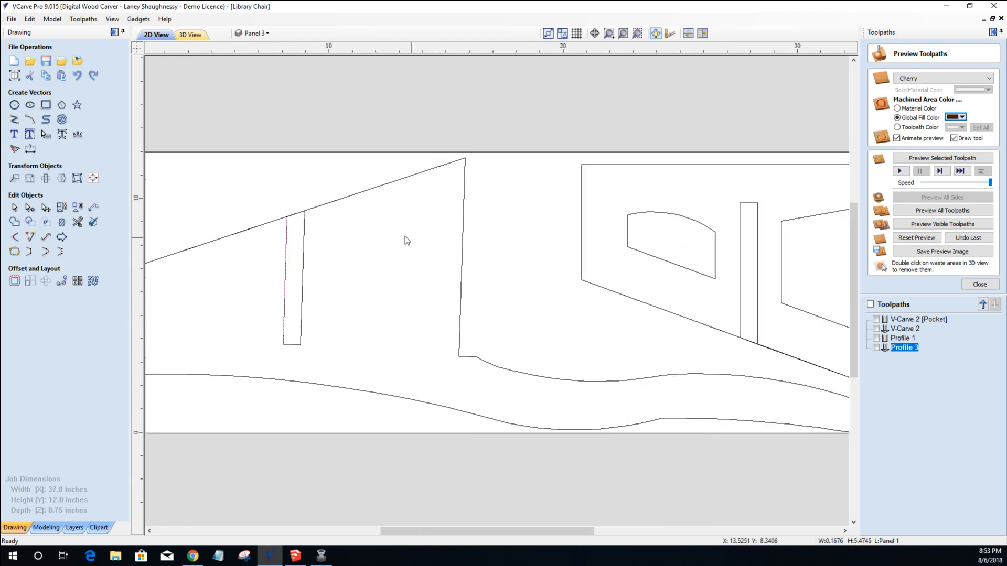
scroll(313, 350, "down", 3)
scroll(328, 275, "up", 3)
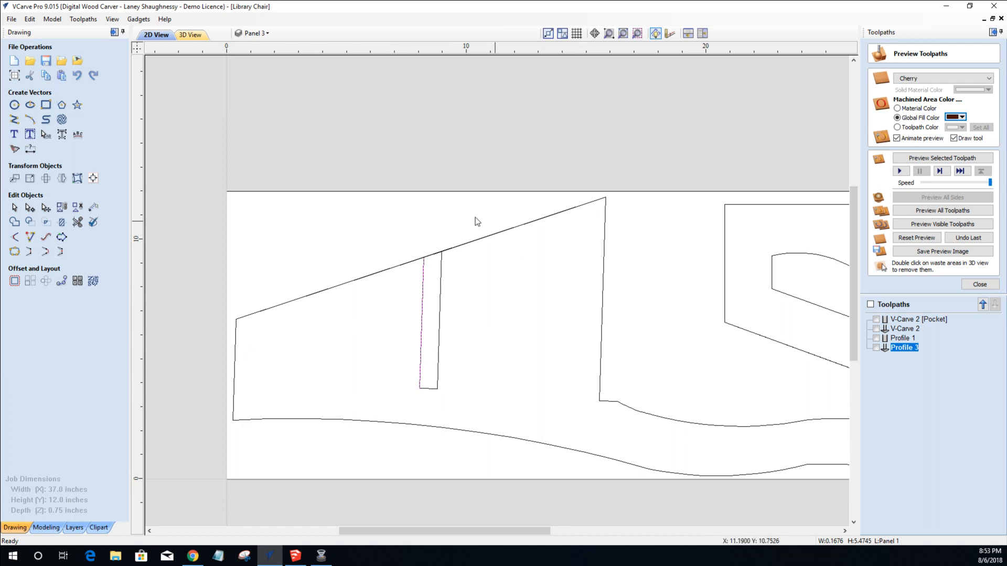
scroll(537, 320, "down", 2)
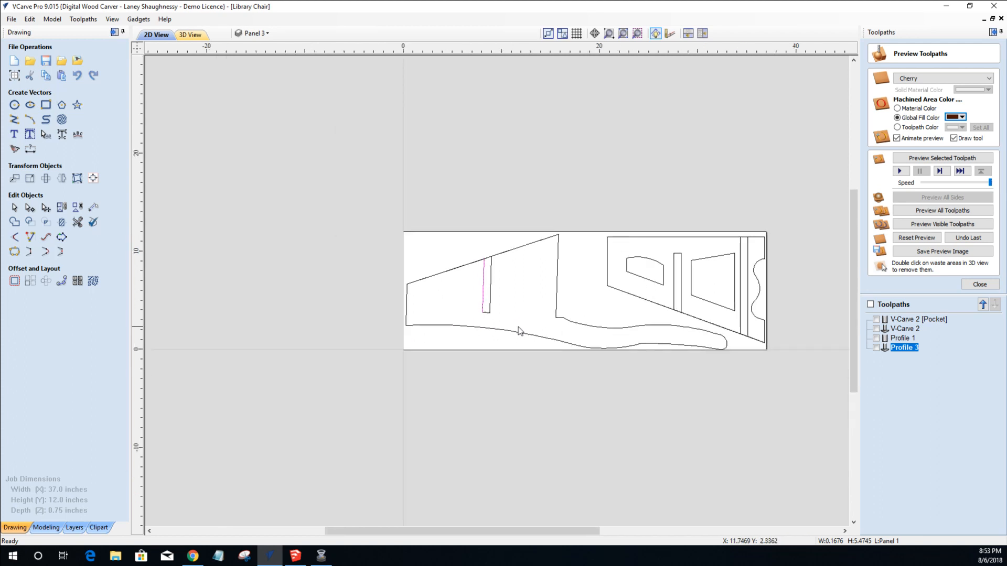
scroll(535, 322, "up", 2)
left_click(719, 272)
left_click(775, 285)
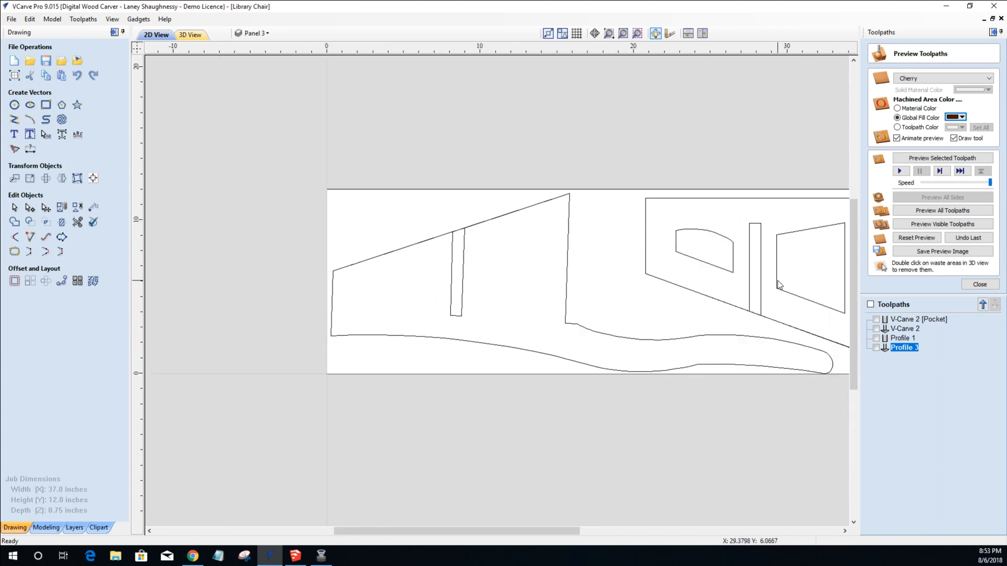
scroll(774, 286, "down", 2)
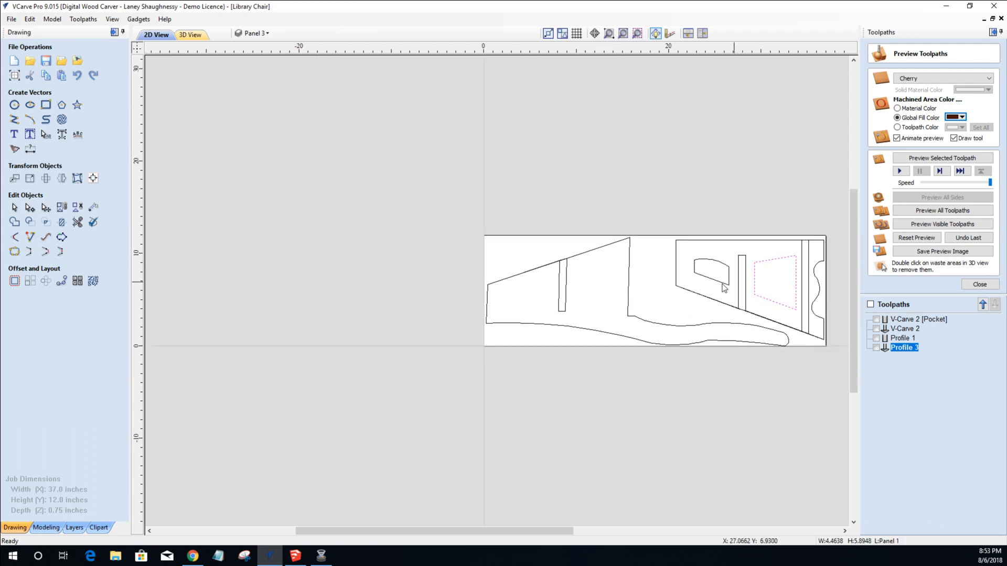
scroll(569, 303, "up", 1)
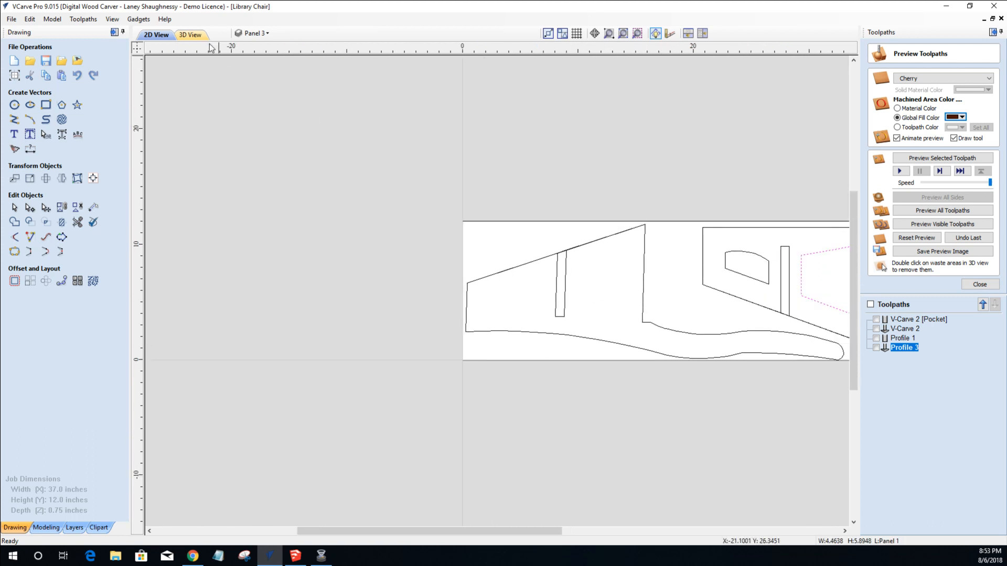
Review the carved panel in the 3D preview and return to the Panel 1 layout in 2D.
left_click(185, 35)
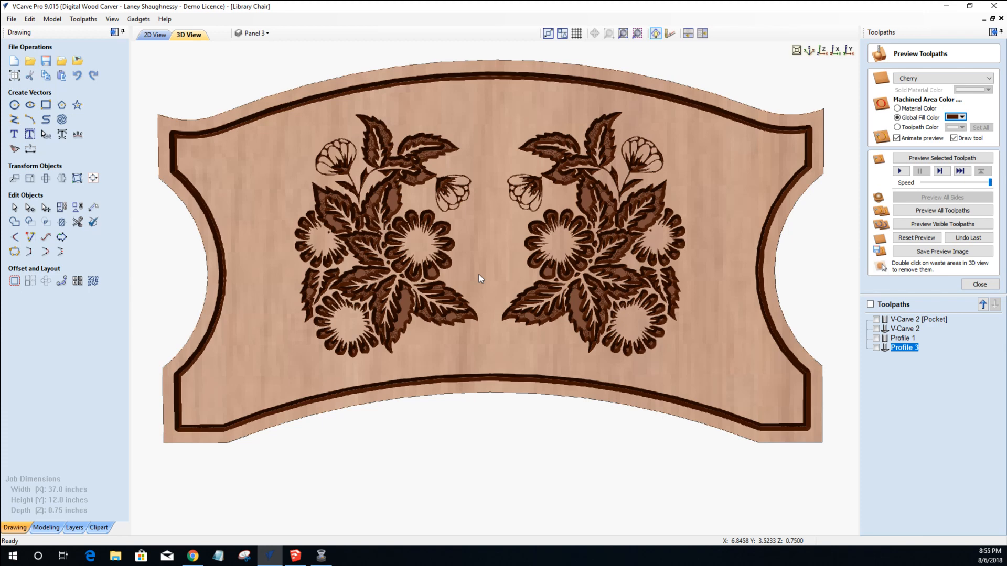
scroll(474, 285, "down", 4)
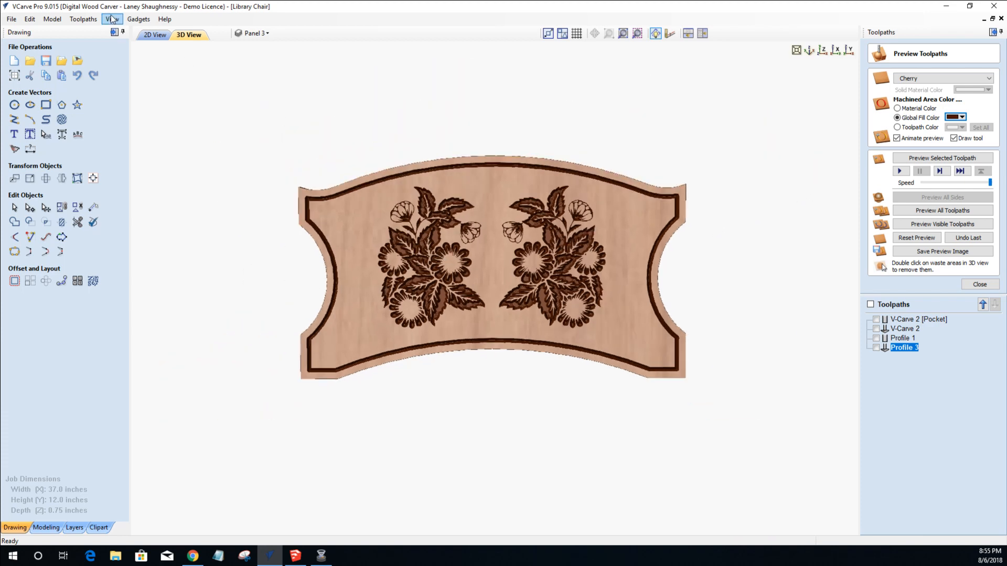
left_click(155, 34)
scroll(344, 238, "down", 2)
scroll(486, 292, "up", 3)
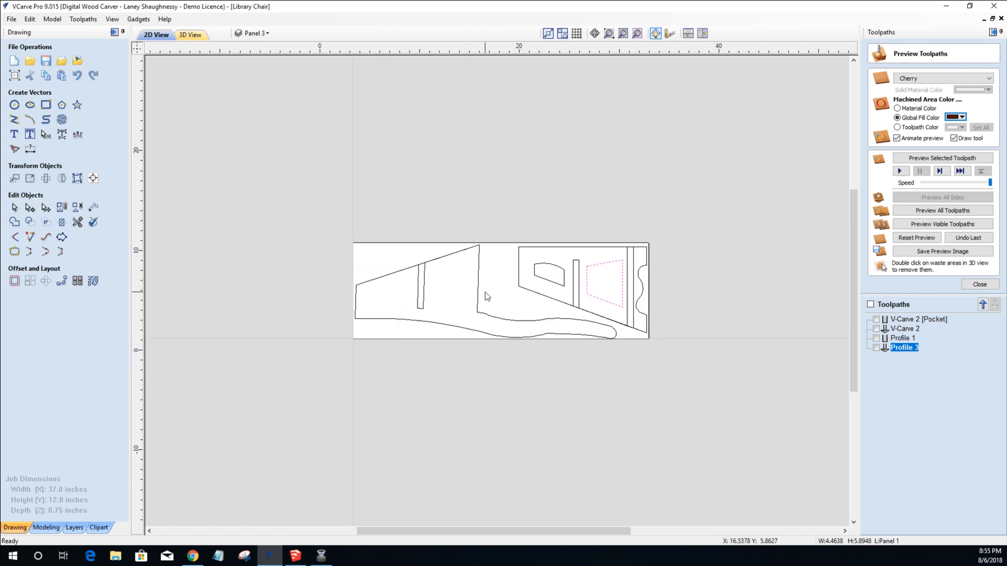
scroll(486, 292, "down", 1)
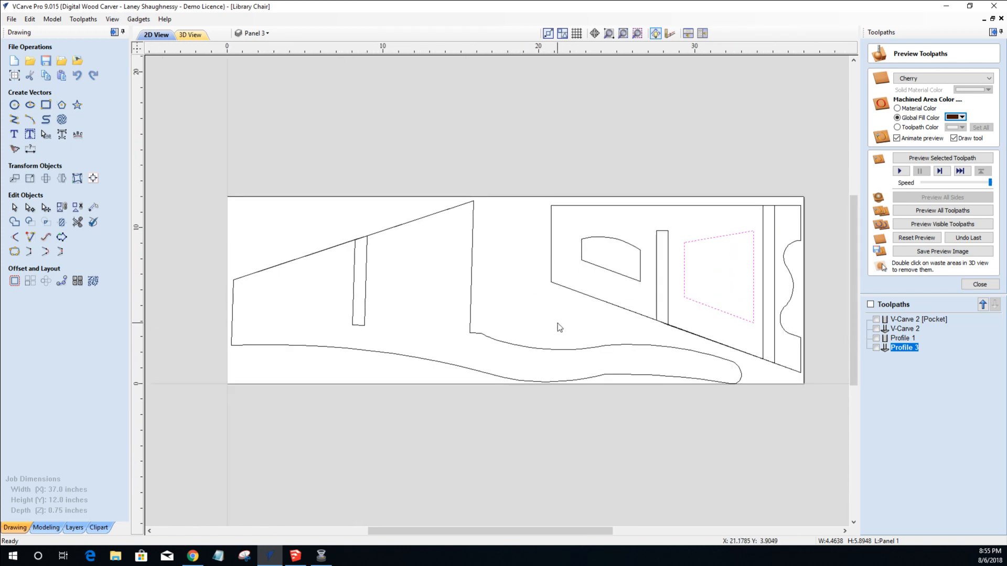
scroll(551, 317, "down", 1)
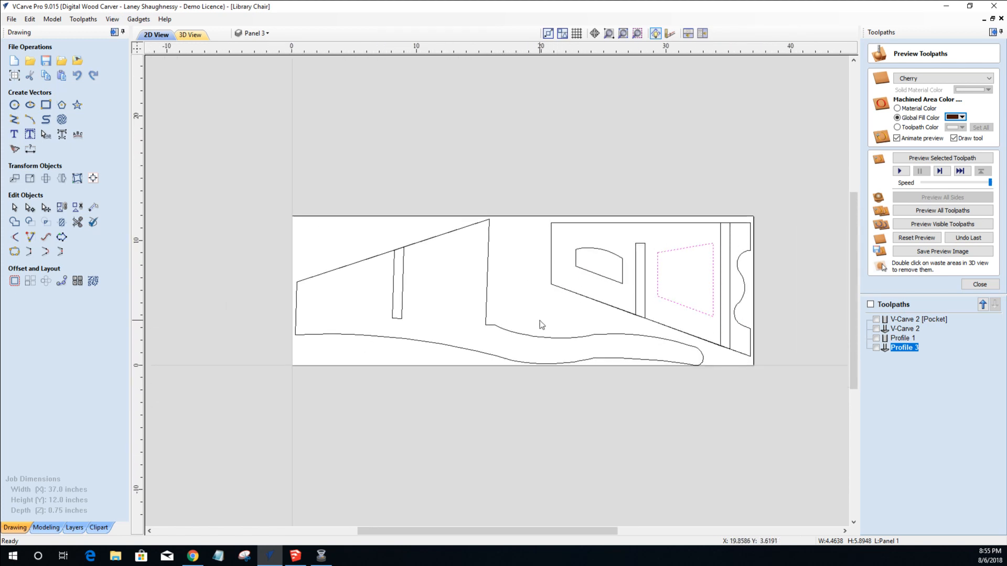
scroll(540, 320, "up", 2)
scroll(540, 320, "down", 3)
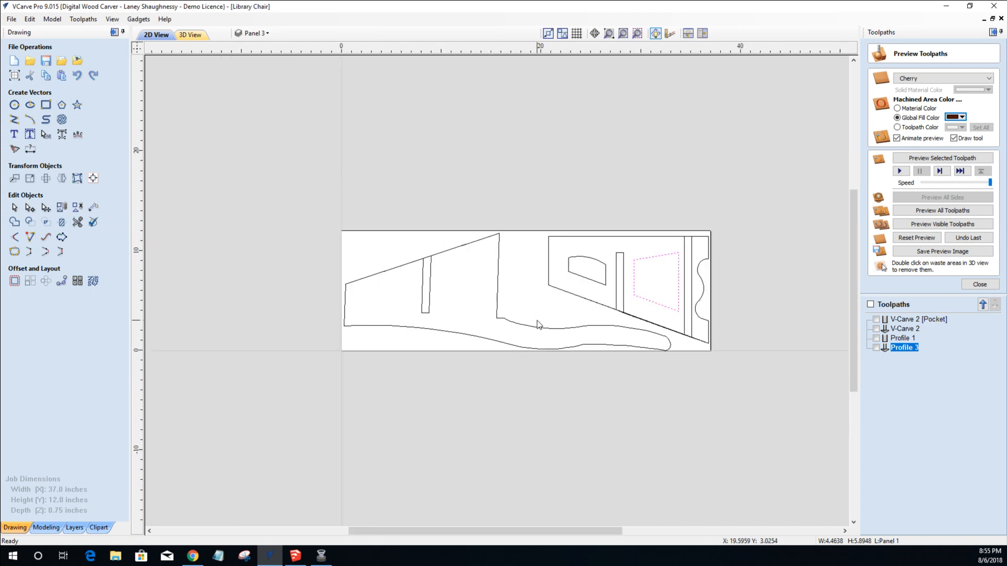
scroll(484, 328, "up", 4)
scroll(485, 329, "down", 3)
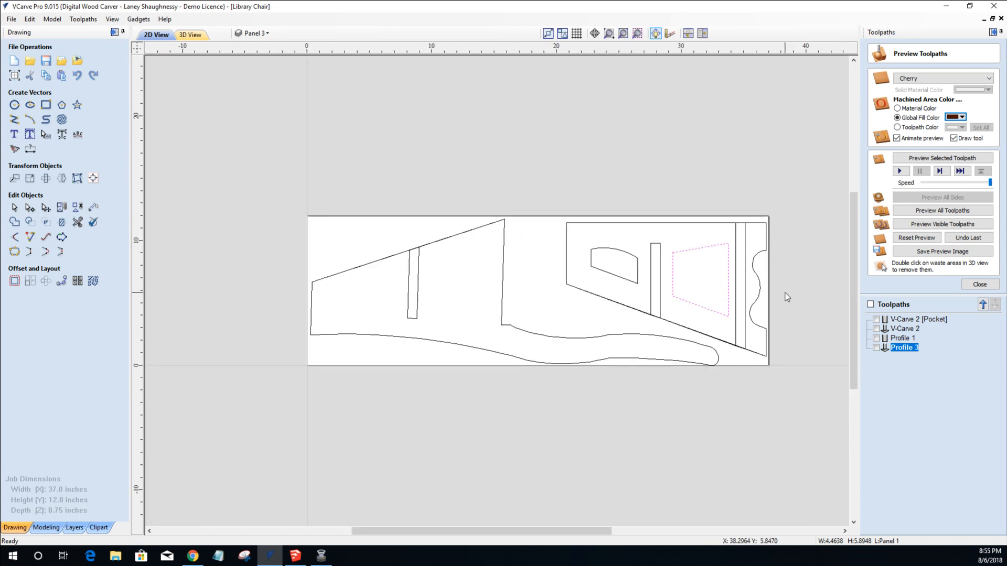
scroll(797, 293, "up", 1)
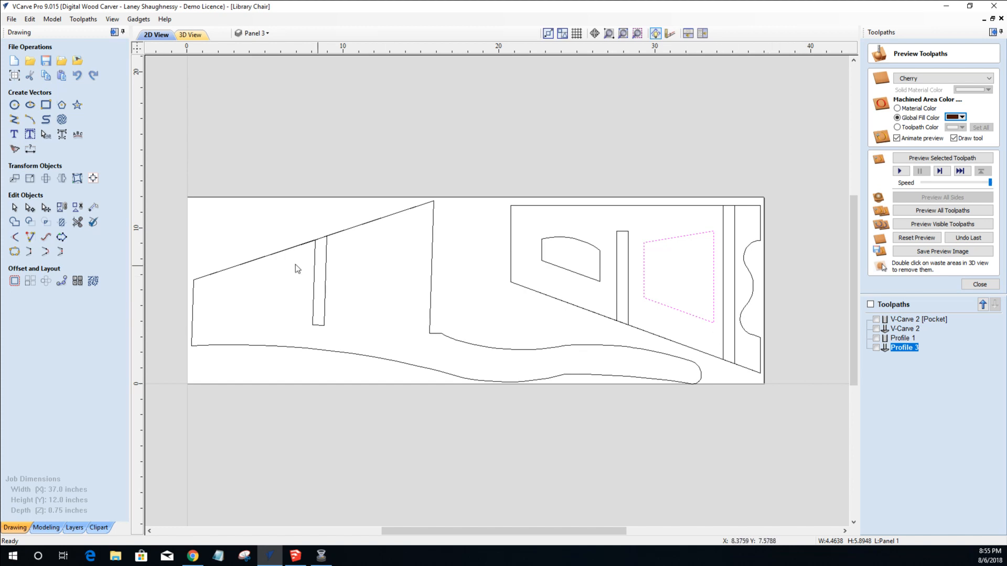
Inspect the long side piece's outline and slot, the arched opening and the trapezoidal opening by selecting them individually.
left_click(267, 257)
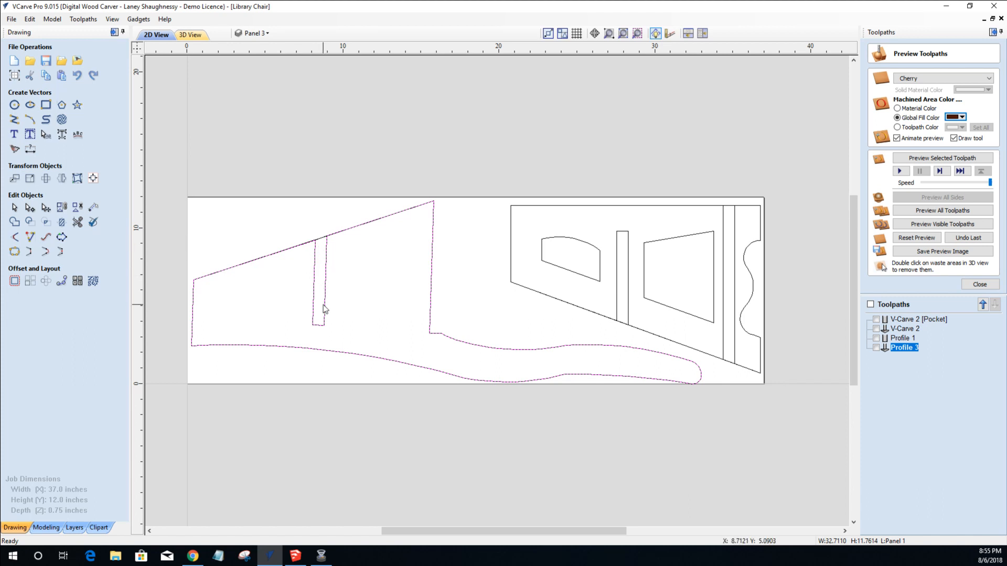
left_click(585, 278)
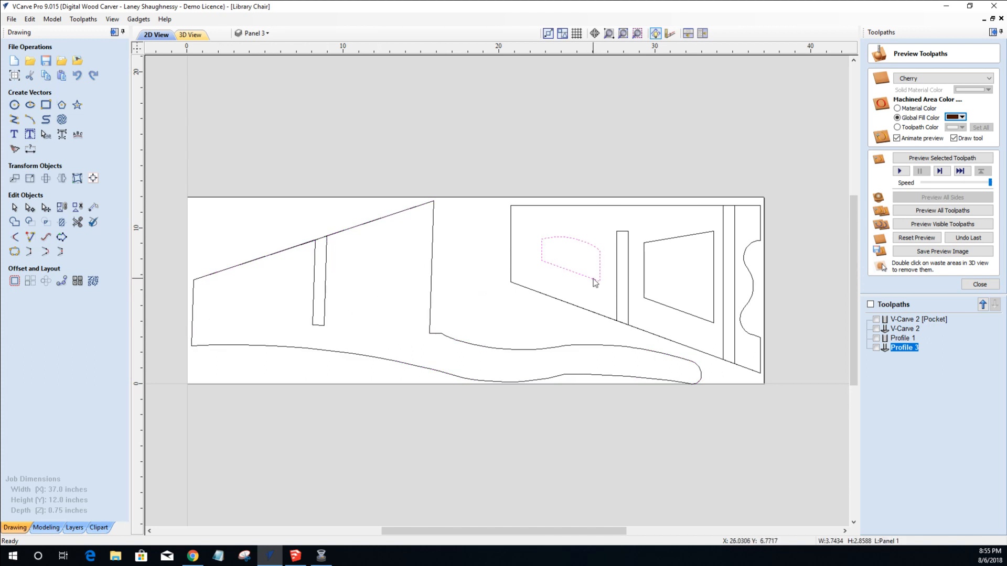
left_click(645, 284)
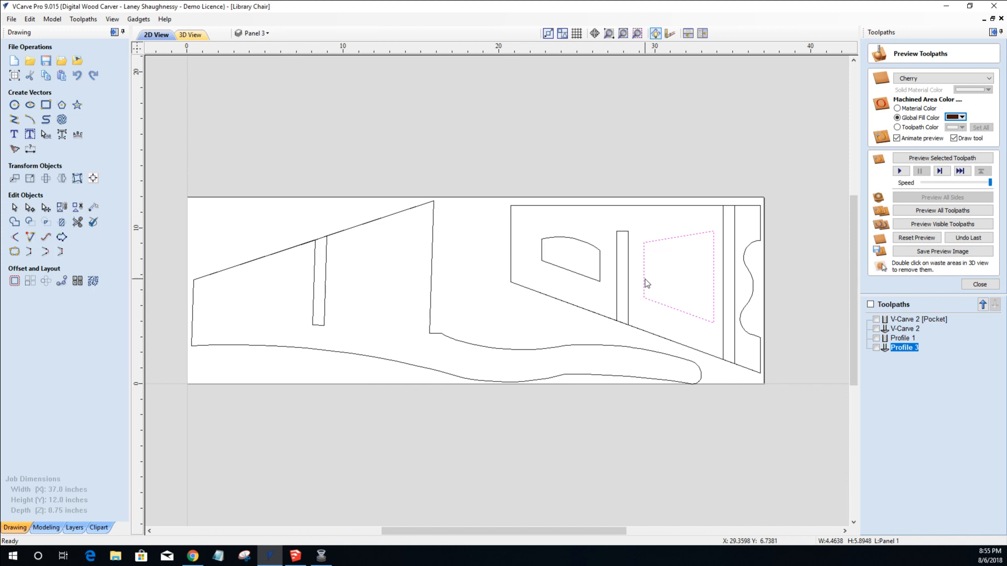
scroll(647, 282, "down", 2)
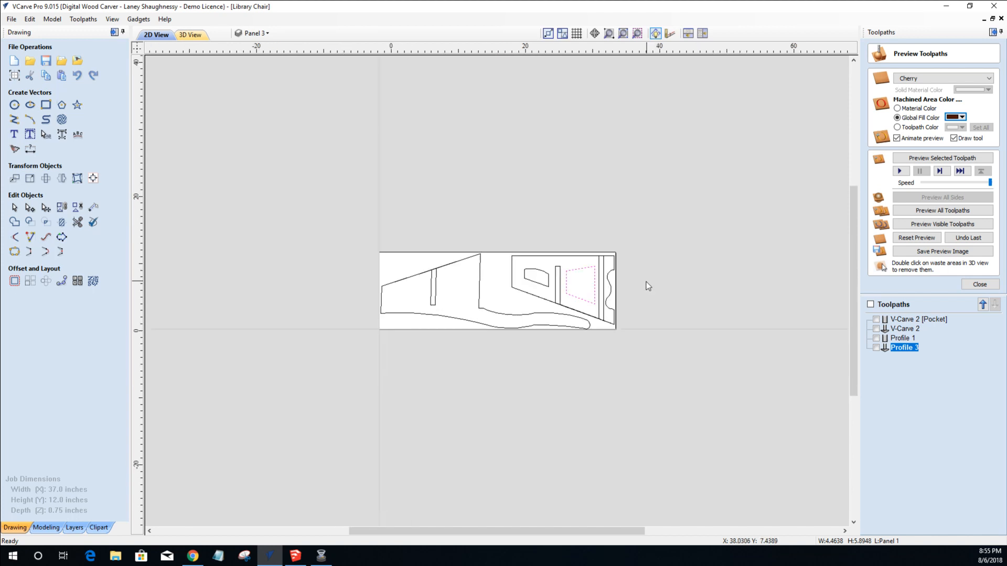
scroll(401, 307, "up", 1)
scroll(414, 302, "up", 1)
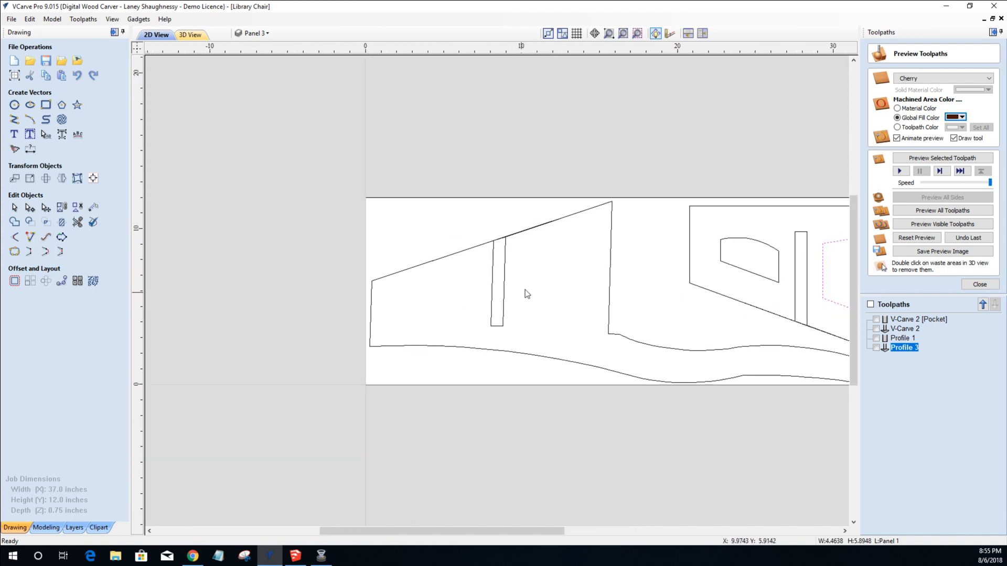
scroll(488, 298, "down", 2)
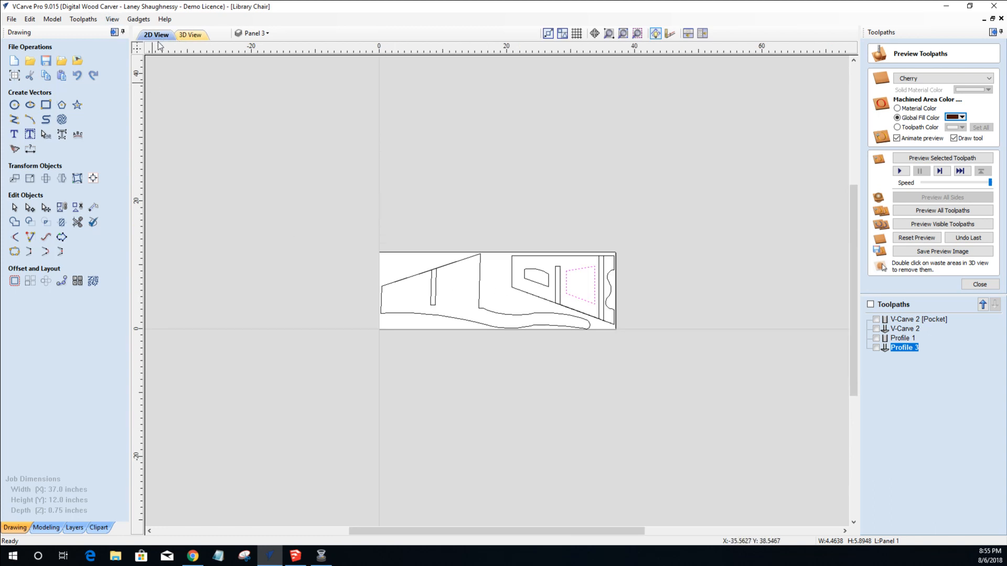
scroll(464, 305, "up", 3)
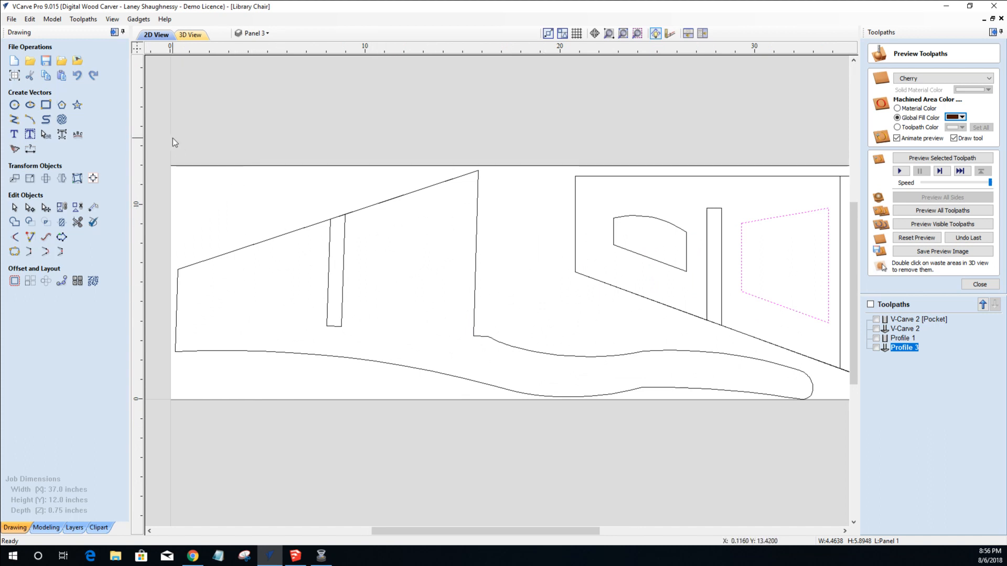
left_click(346, 215)
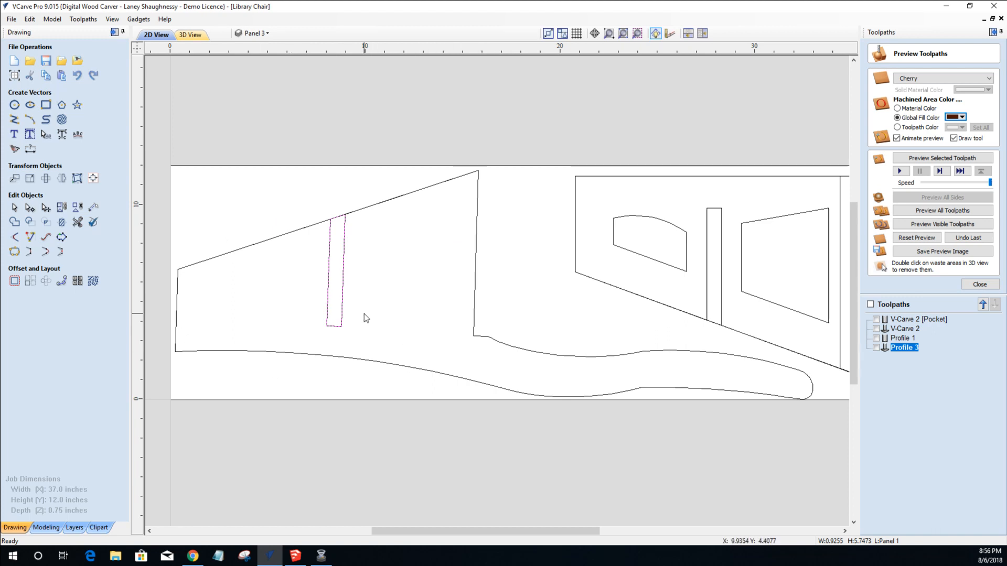
left_click(663, 263)
left_click(743, 284)
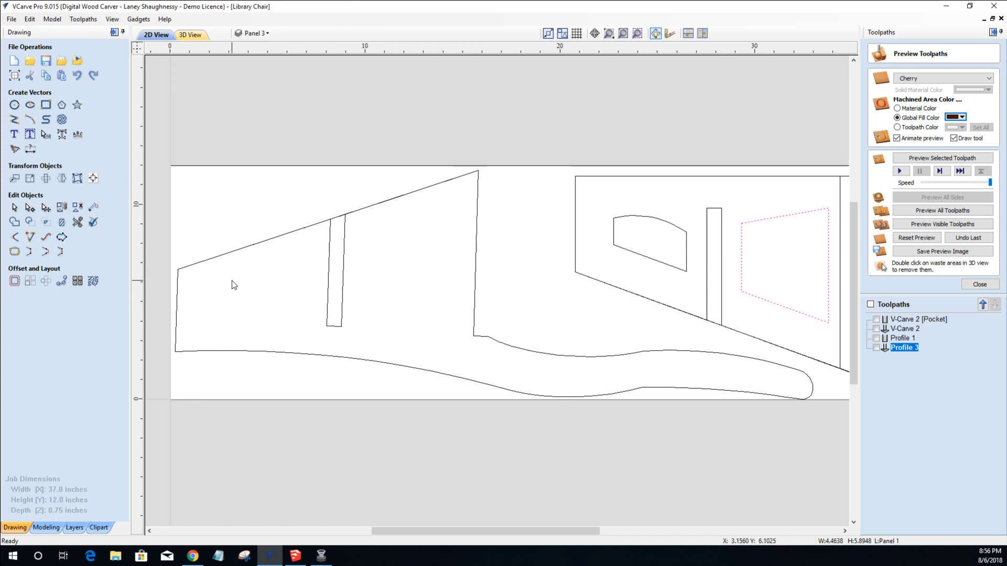
Close the toolpath preview settings and return to the toolpath operations, with the Panel 1 layout in view.
scroll(232, 281, "down", 2)
scroll(234, 284, "up", 3)
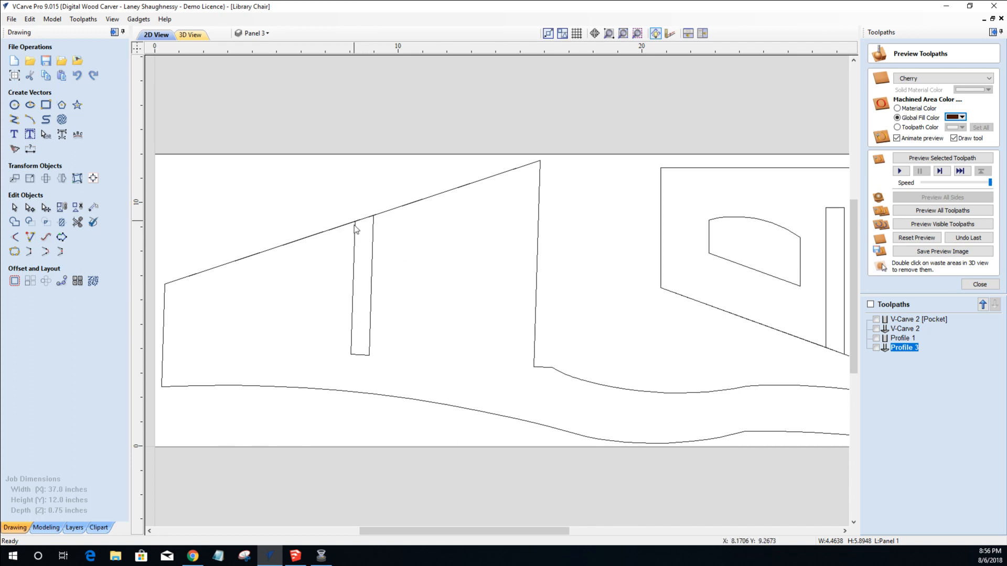
scroll(357, 287, "down", 5)
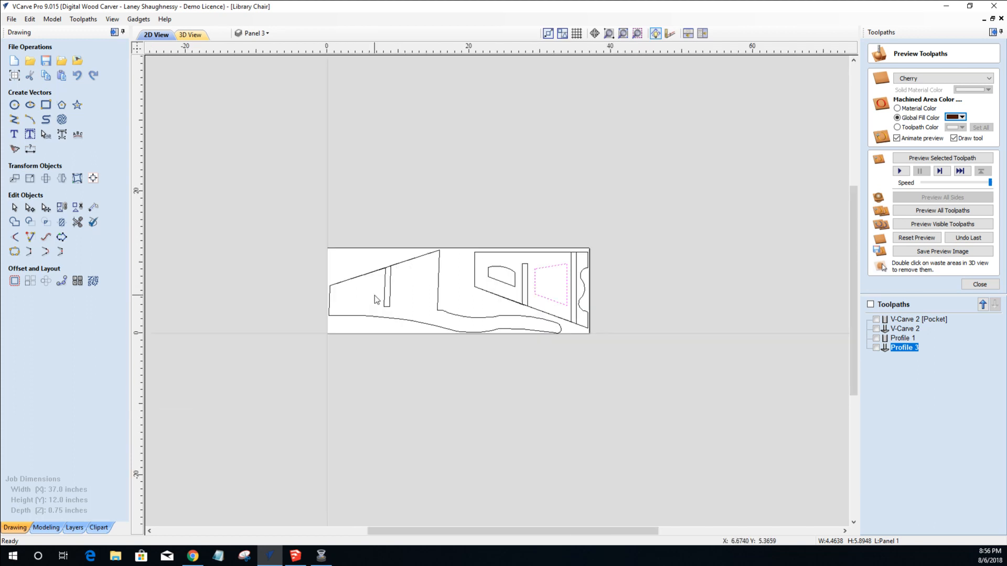
scroll(565, 376, "up", 2)
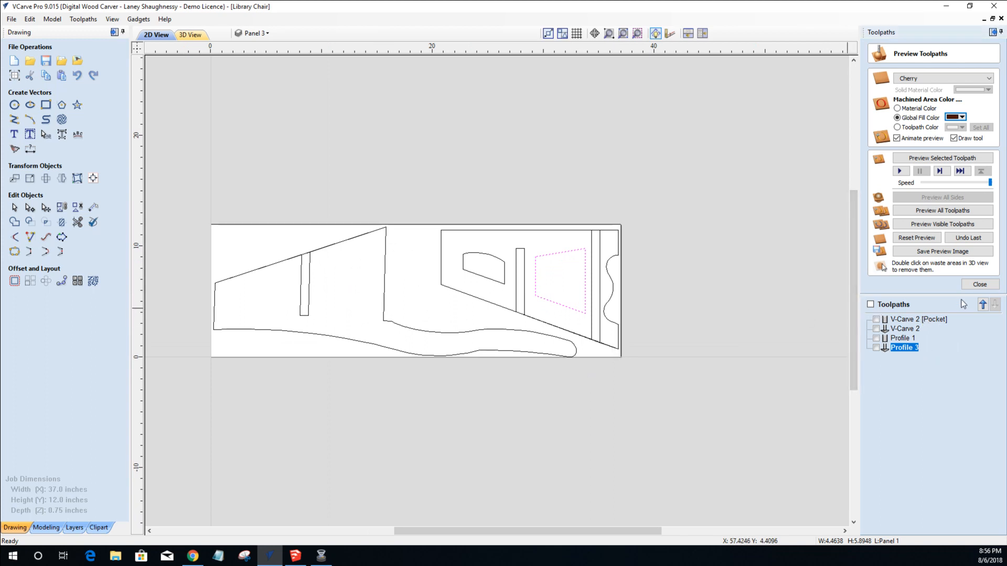
left_click(976, 286)
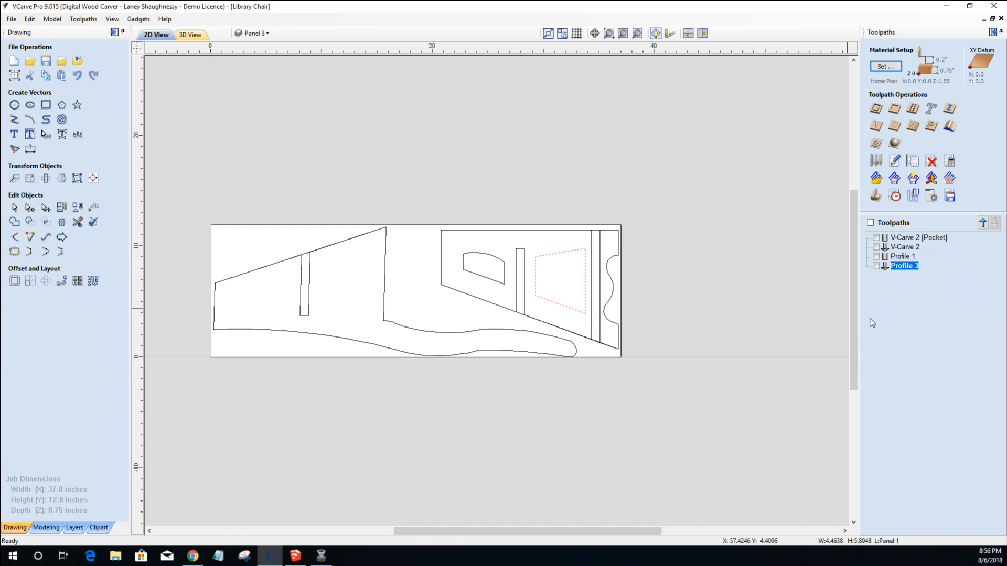
Delete all existing toolpaths from the job.
left_click(870, 223)
right_click(900, 240)
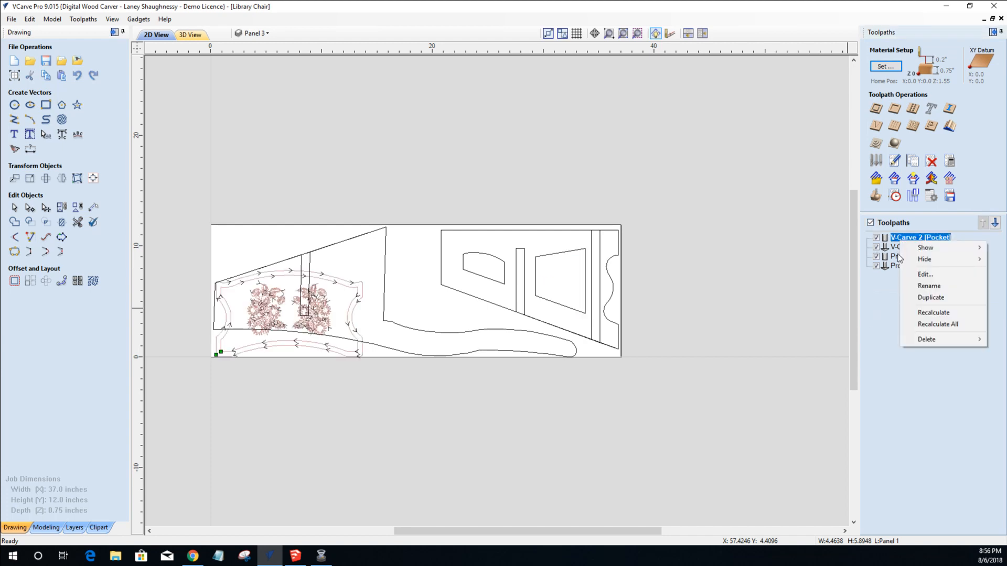
mouse_move(919, 345)
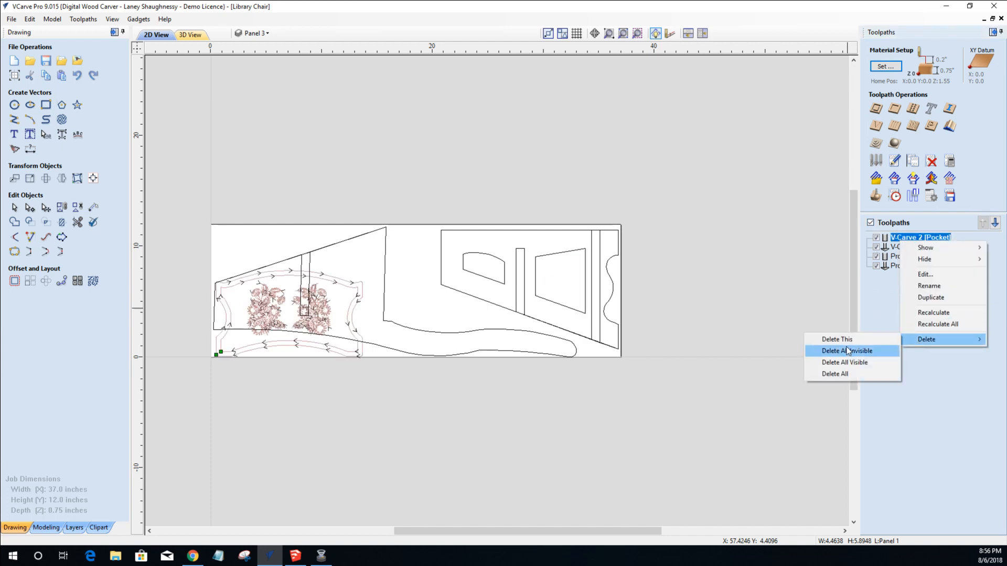
left_click(840, 374)
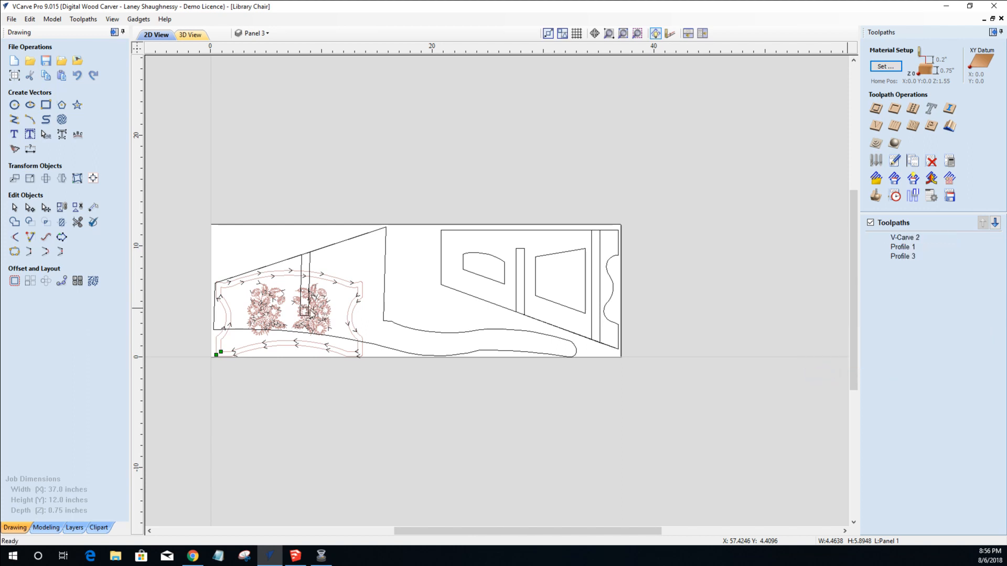
scroll(281, 170, "up", 1)
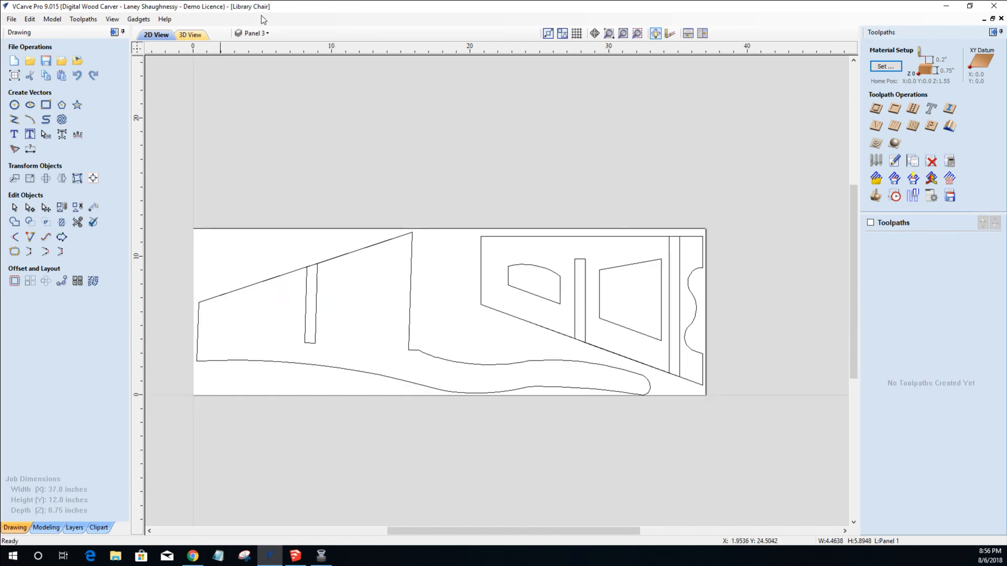
Make Panel 1 the active layer.
left_click(257, 36)
left_click(287, 61)
left_click(260, 206)
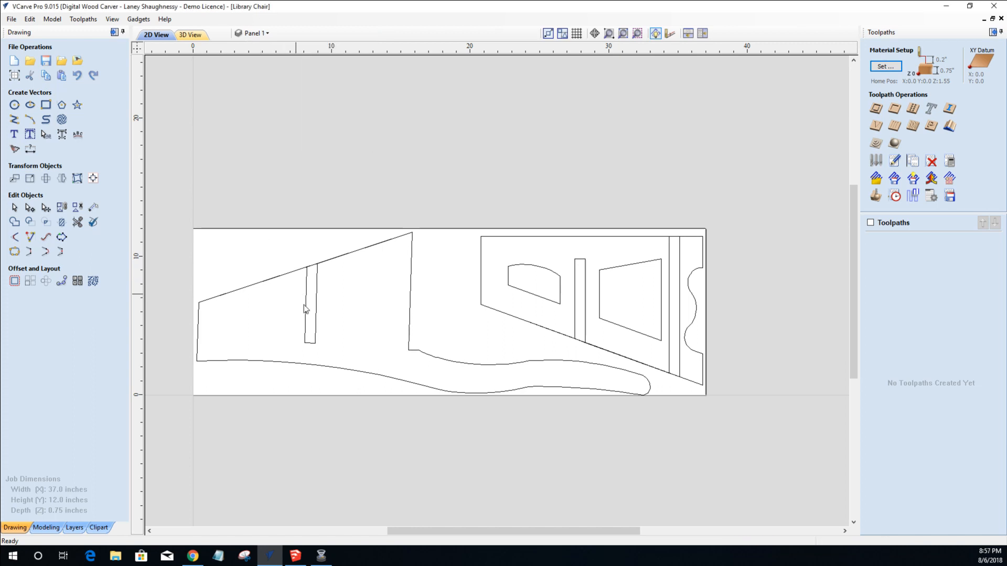
scroll(369, 339, "up", 1)
scroll(372, 338, "down", 1)
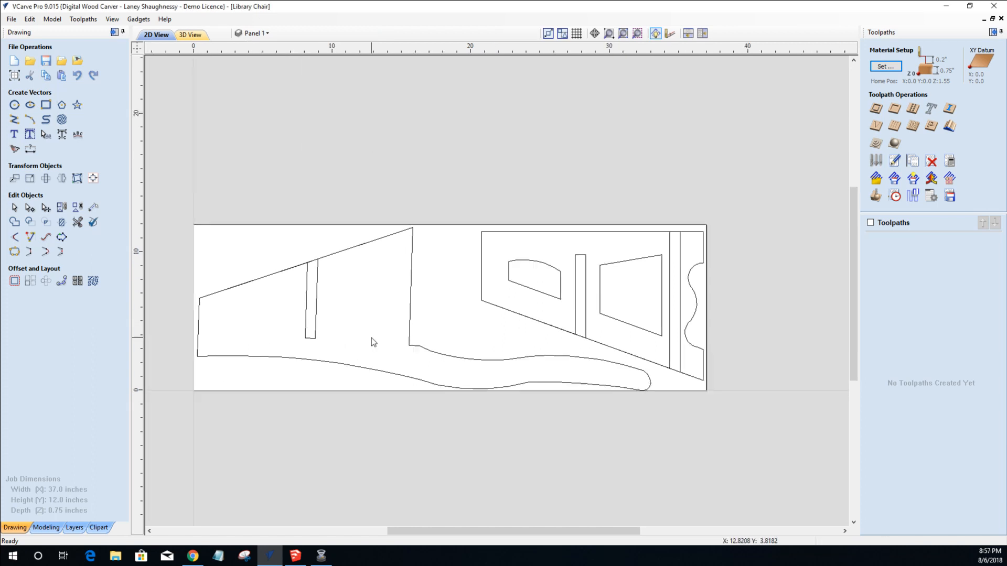
Delete the duplicate line lying over the slanted edge of the long side piece.
left_click(409, 319)
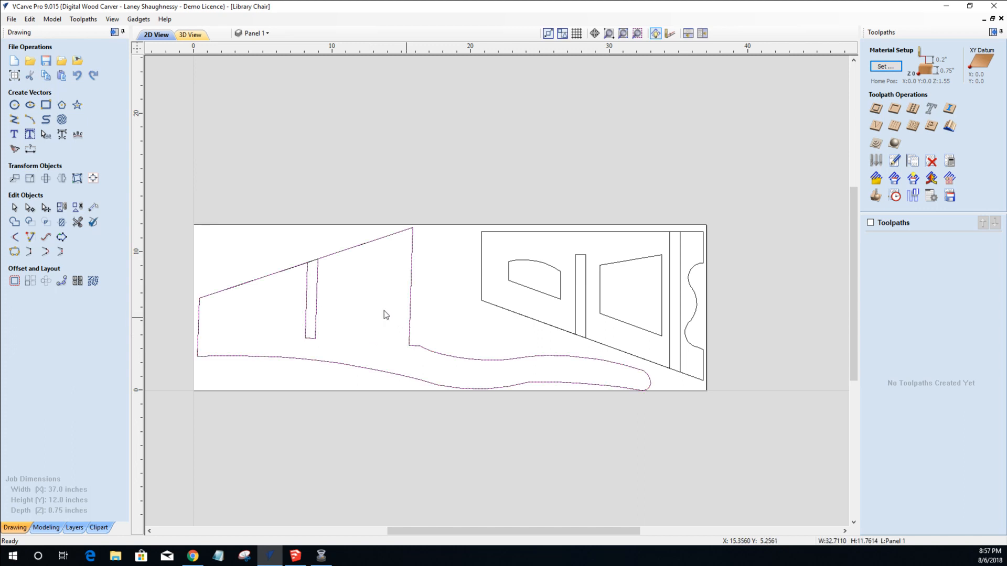
scroll(266, 275, "up", 1)
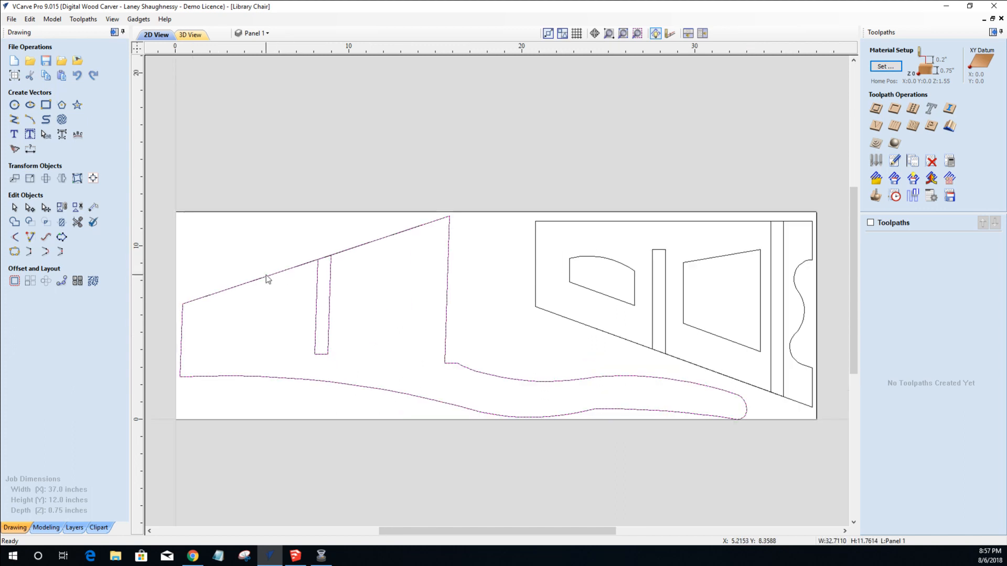
key("Escape")
left_click(266, 278)
left_click(446, 282)
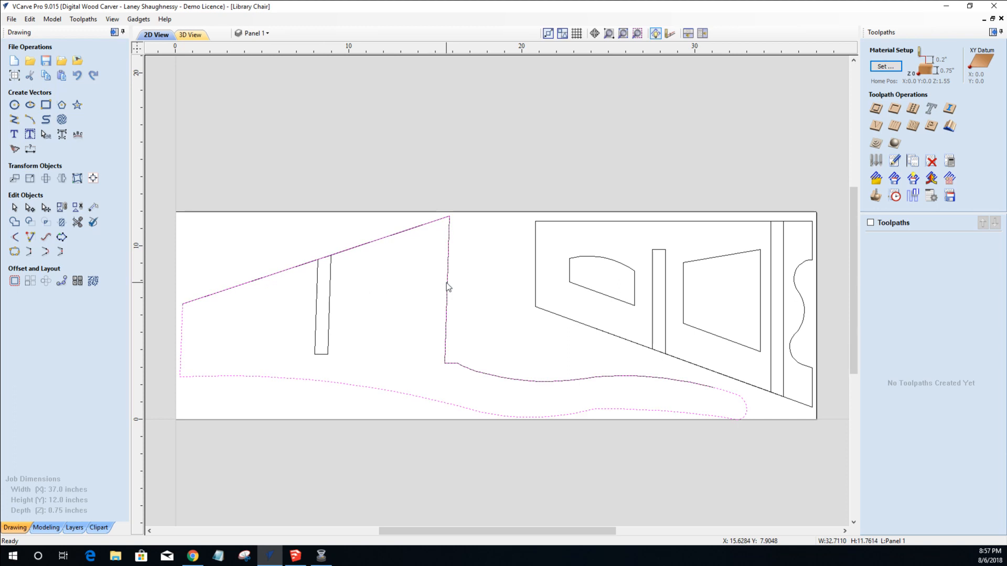
key("Escape")
left_click(225, 291)
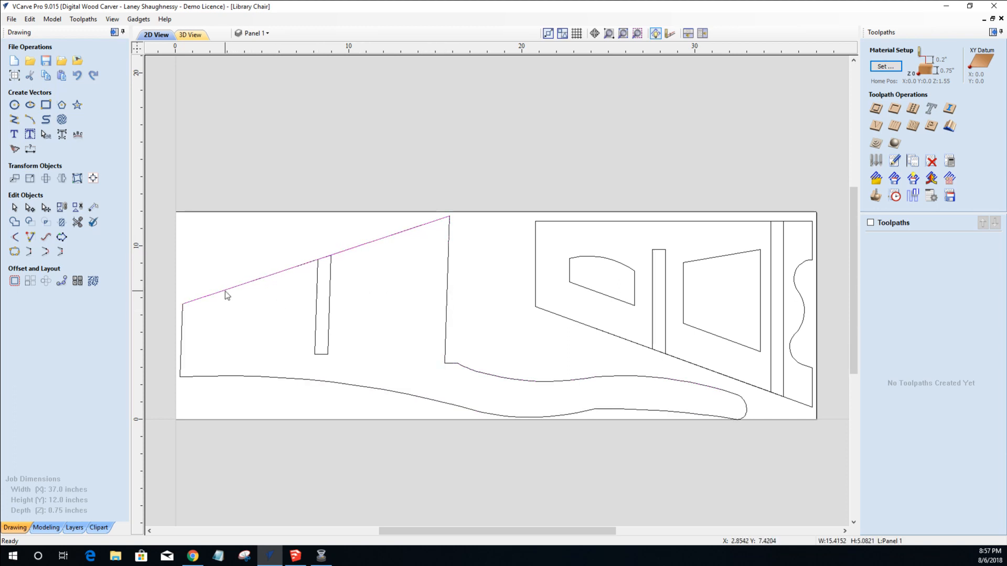
left_click(225, 291)
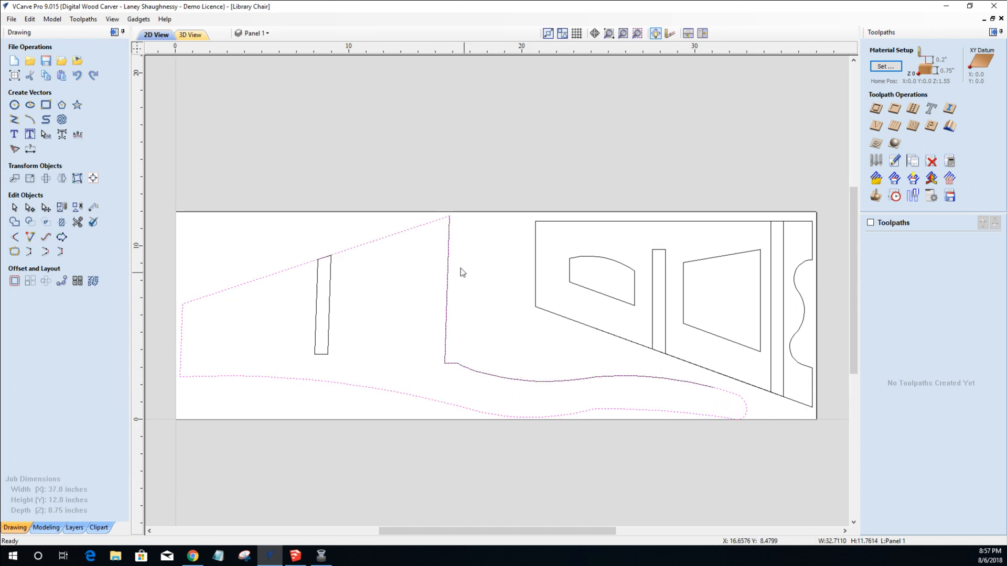
Delete the duplicate segments over the long side piece's straight inner edge and the upper curved edge of its leg.
scroll(446, 231, "up", 3)
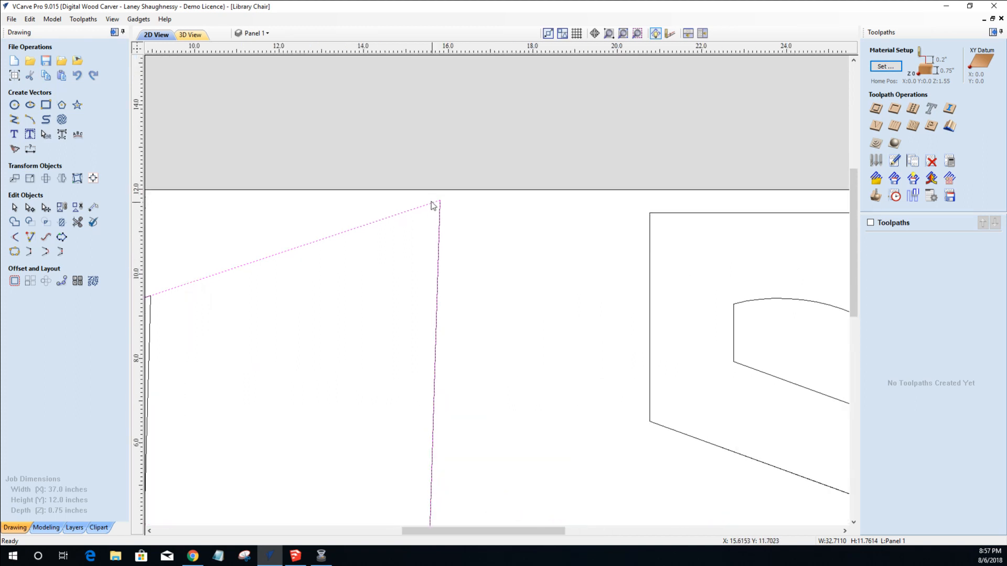
scroll(442, 408, "down", 3)
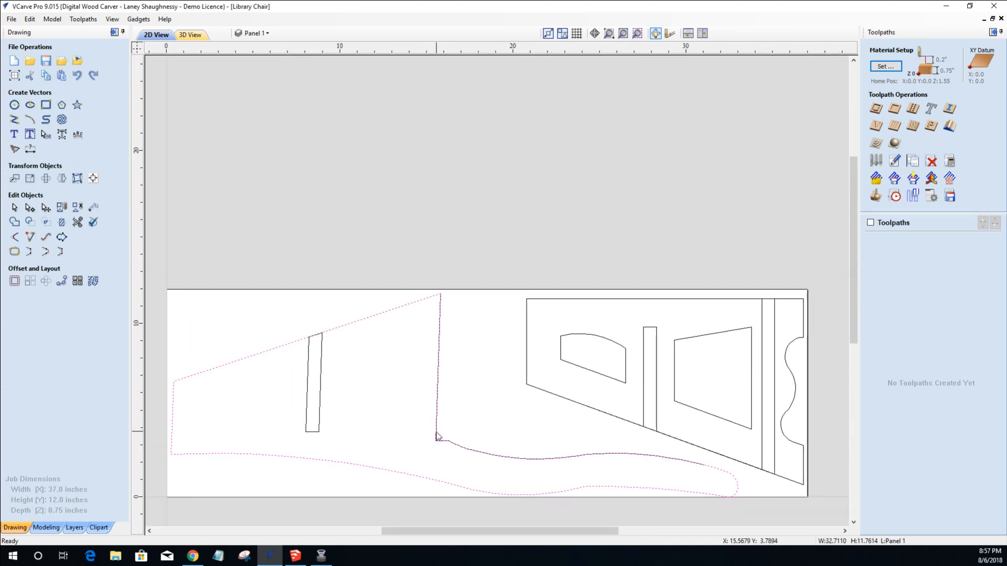
left_click(404, 386)
left_click_drag(400, 273, 527, 460)
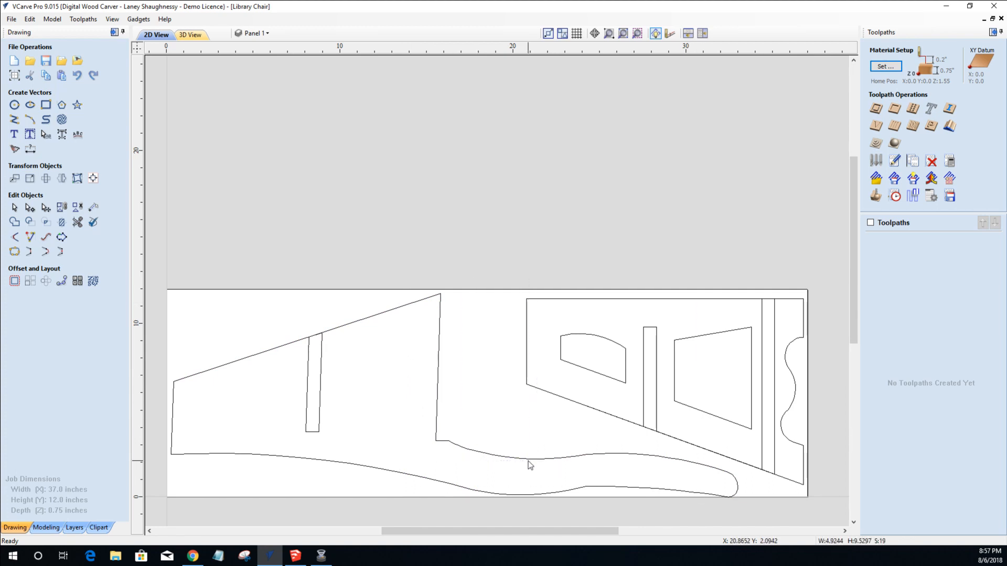
left_click(444, 445)
left_click_drag(508, 402, 725, 485)
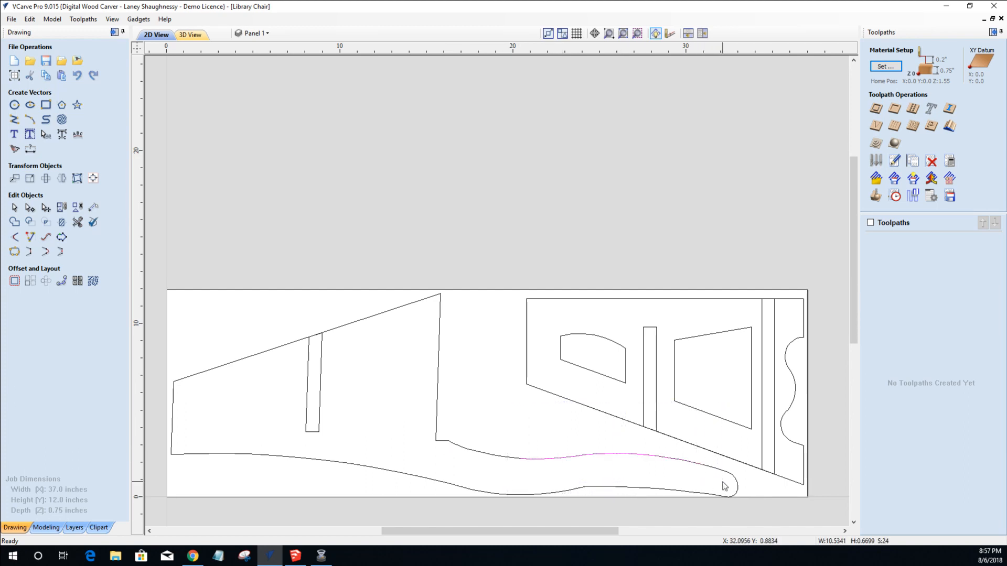
left_click(540, 461)
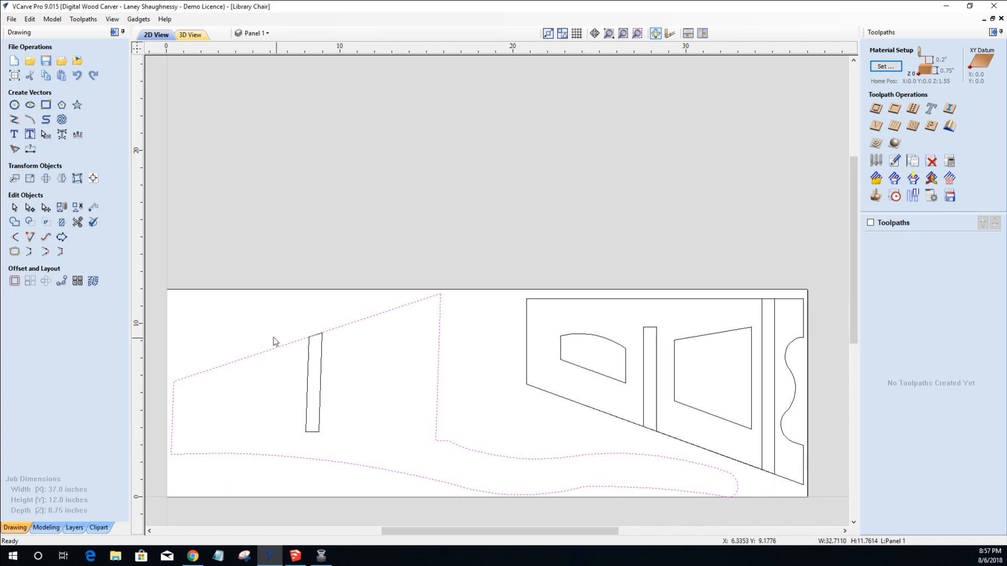
Delete the duplicate line lying over the left edge of the slot in the long side piece.
scroll(254, 338, "up", 3)
scroll(369, 366, "down", 1)
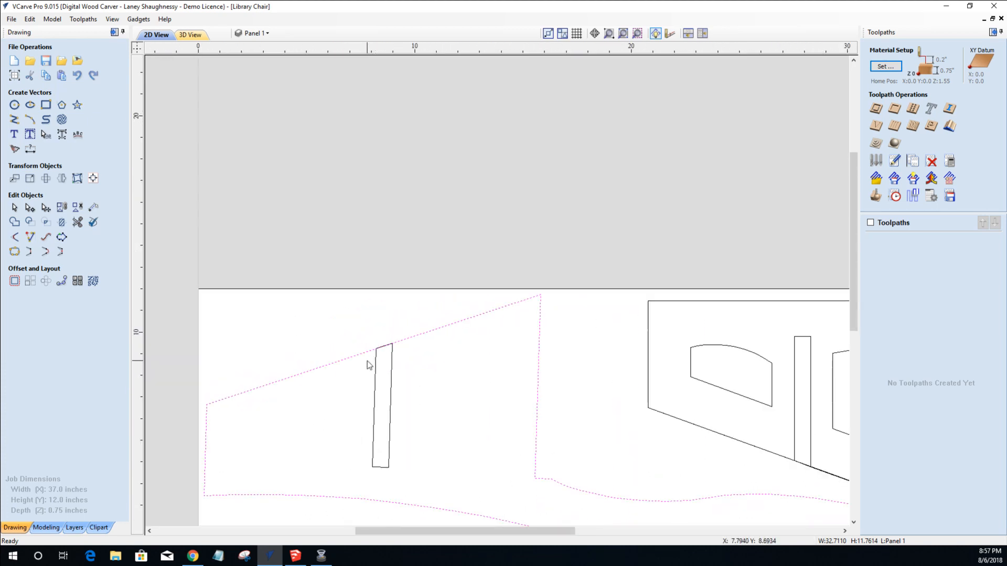
left_click(374, 420)
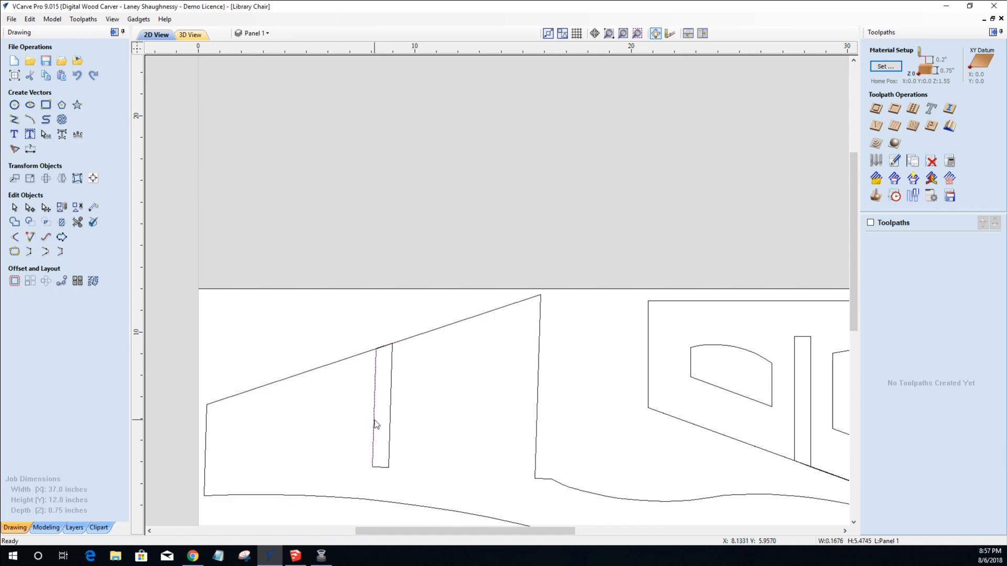
scroll(380, 437, "down", 2)
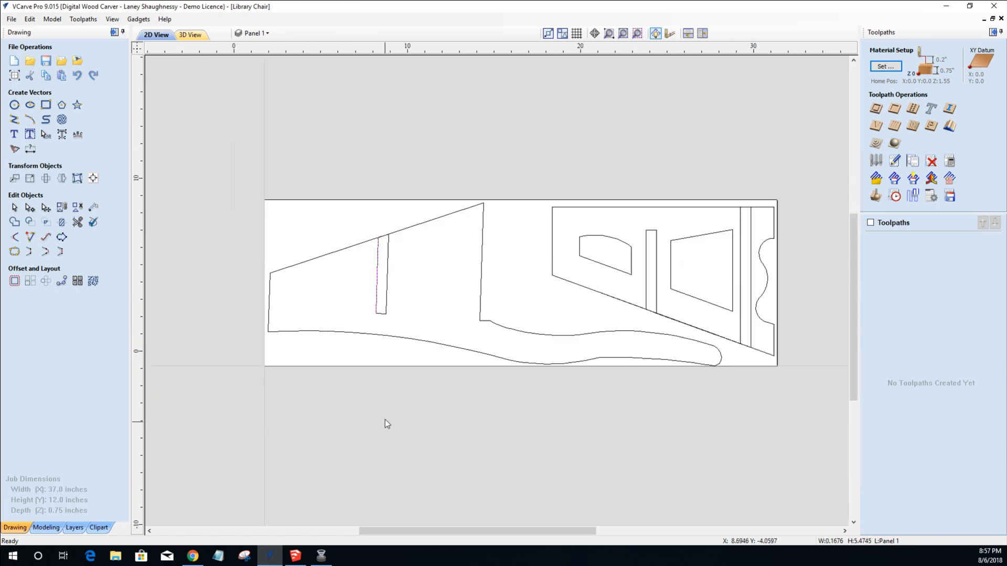
scroll(385, 419, "up", 2)
scroll(385, 417, "down", 2)
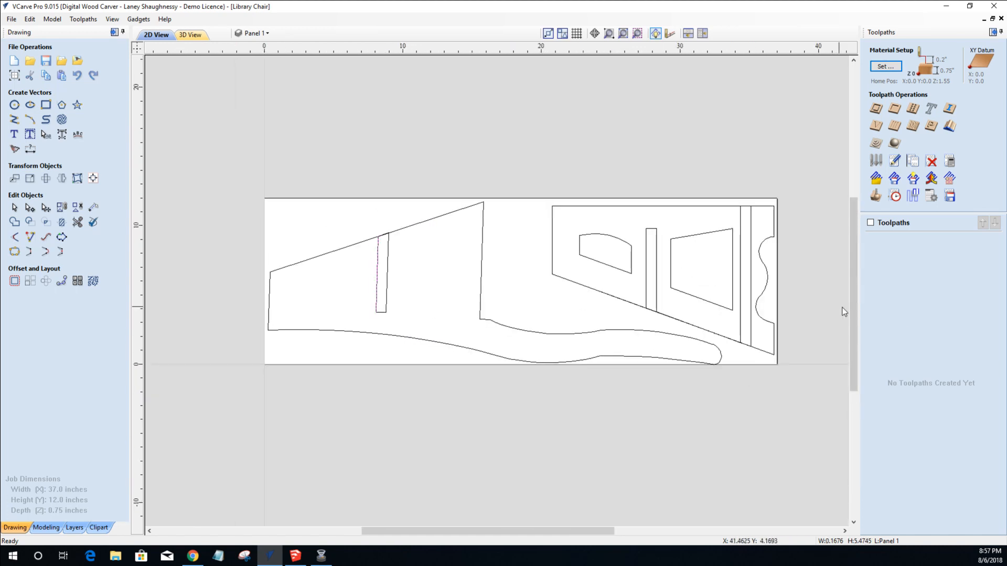
scroll(851, 311, "up", 2)
scroll(347, 269, "up", 2)
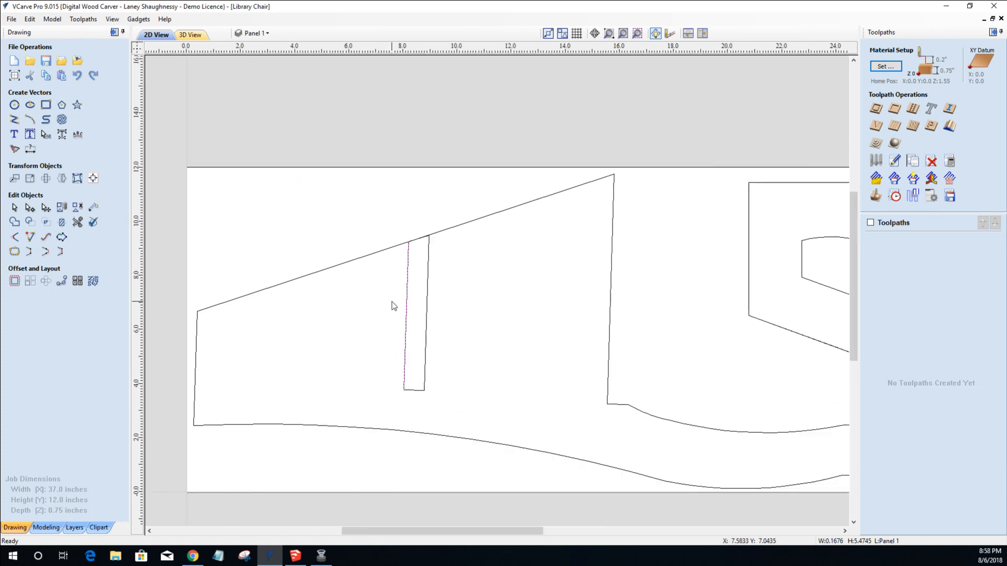
left_click(410, 288)
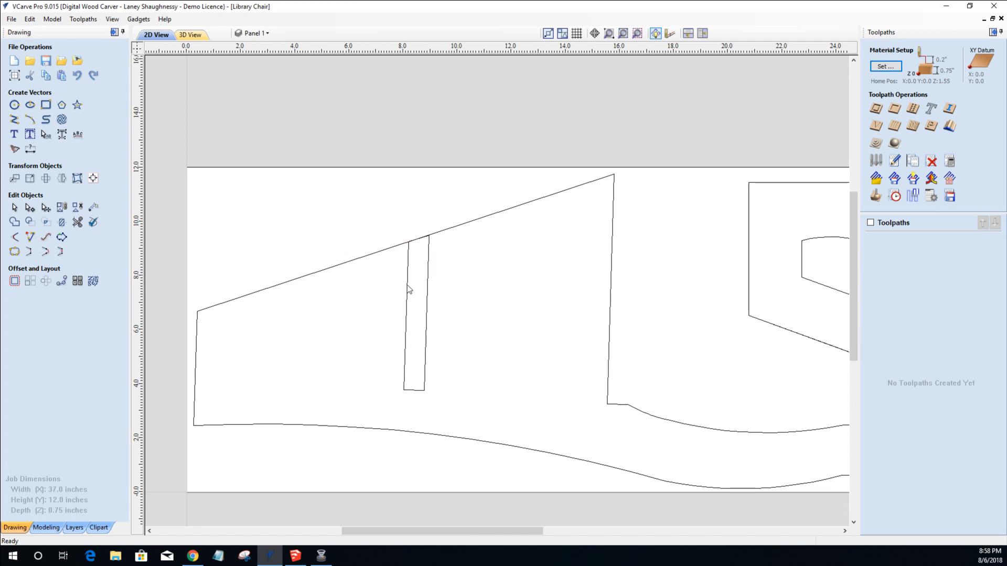
Delete the duplicate line over the short closed end of the long side piece's slot.
left_click(407, 284)
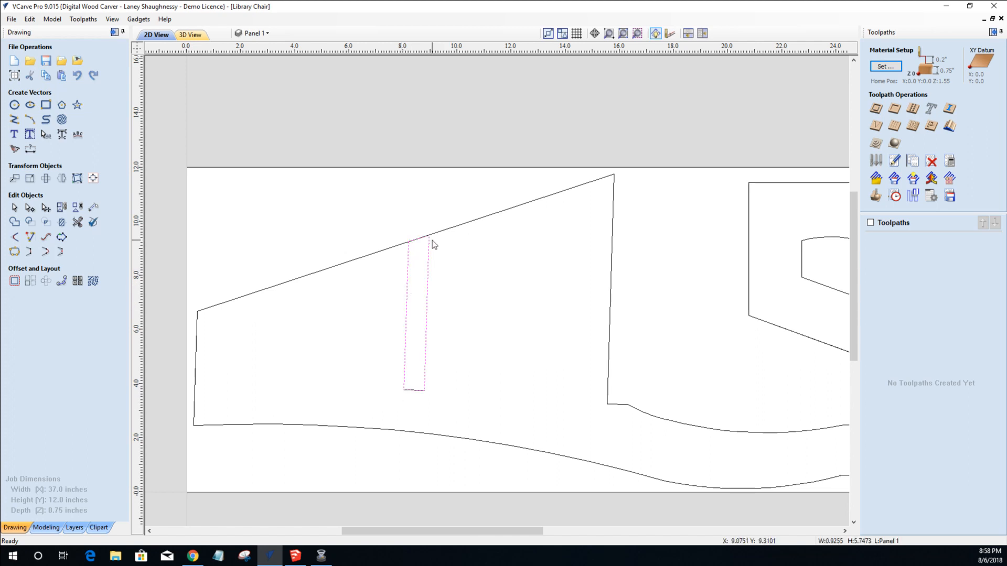
left_click(388, 383)
left_click_drag(366, 377, 443, 413)
left_click(443, 411)
left_click(420, 389)
Extend the slot's open end slightly past the slanted edge of the long side piece.
scroll(419, 237, "up", 5)
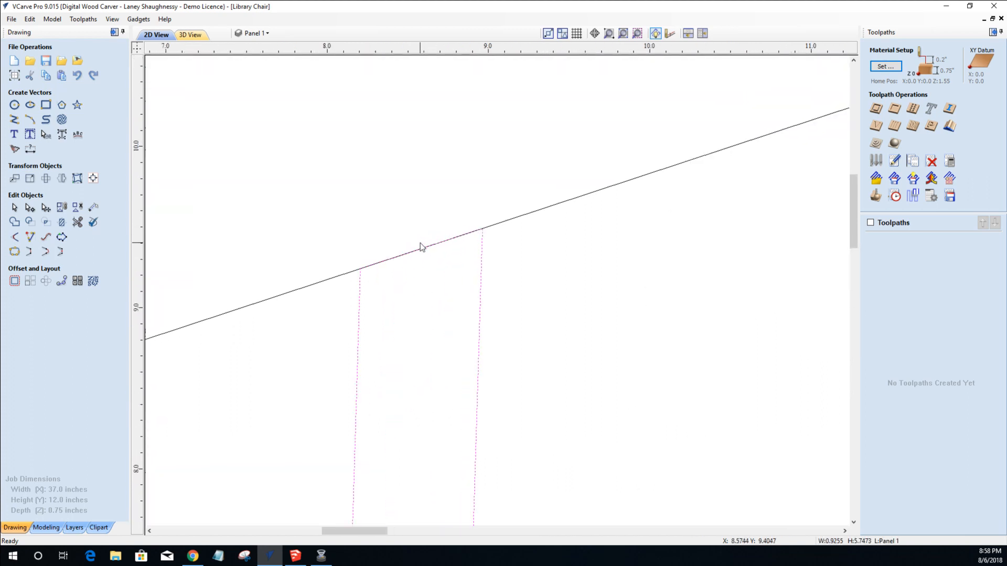
left_click(358, 315)
left_click_drag(407, 225, 407, 208)
left_click(412, 252)
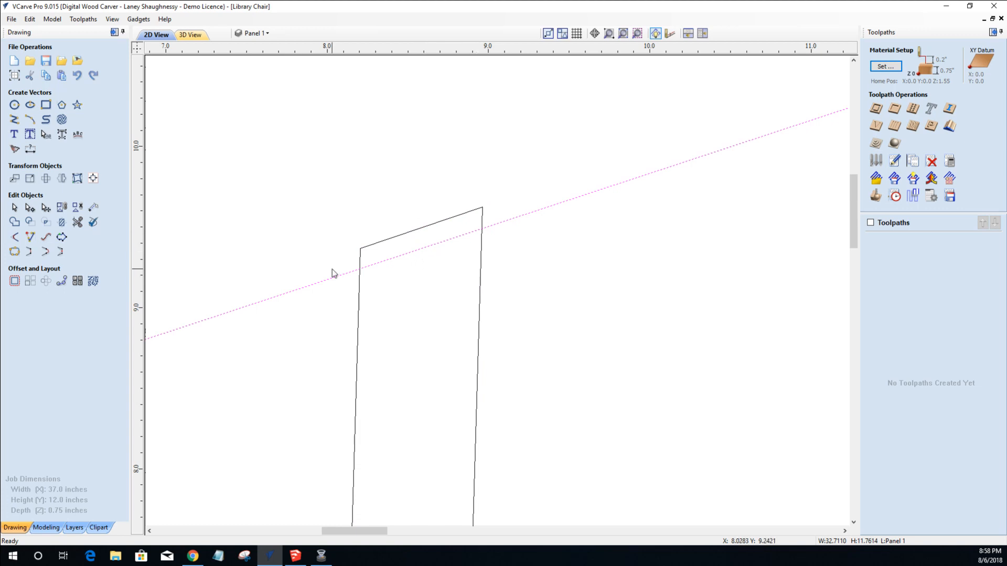
Add dog-bone fillets with a 0.125 inch tool radius to both corners at the slot's closed end.
scroll(427, 259, "down", 3)
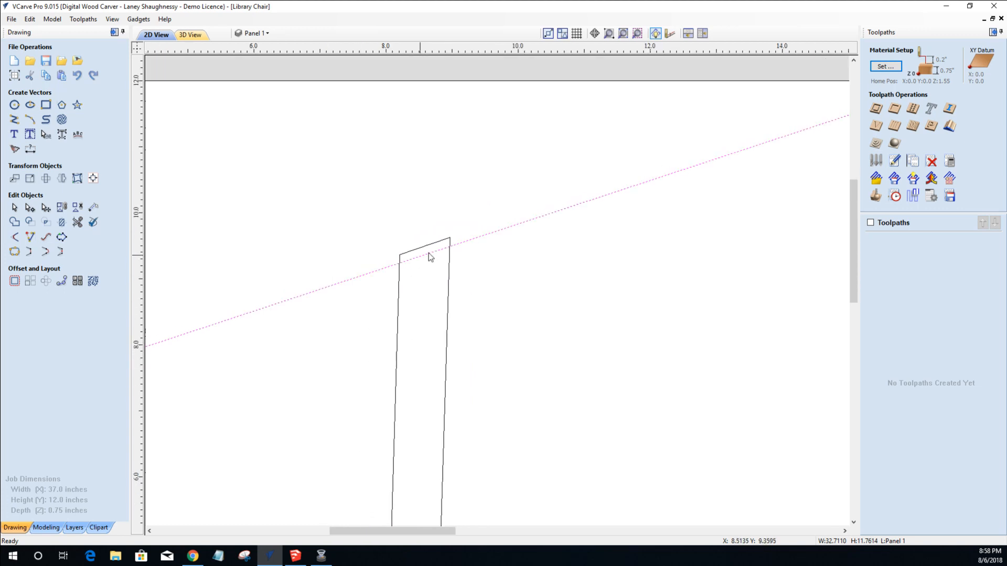
scroll(452, 247, "down", 4)
scroll(434, 414, "up", 2)
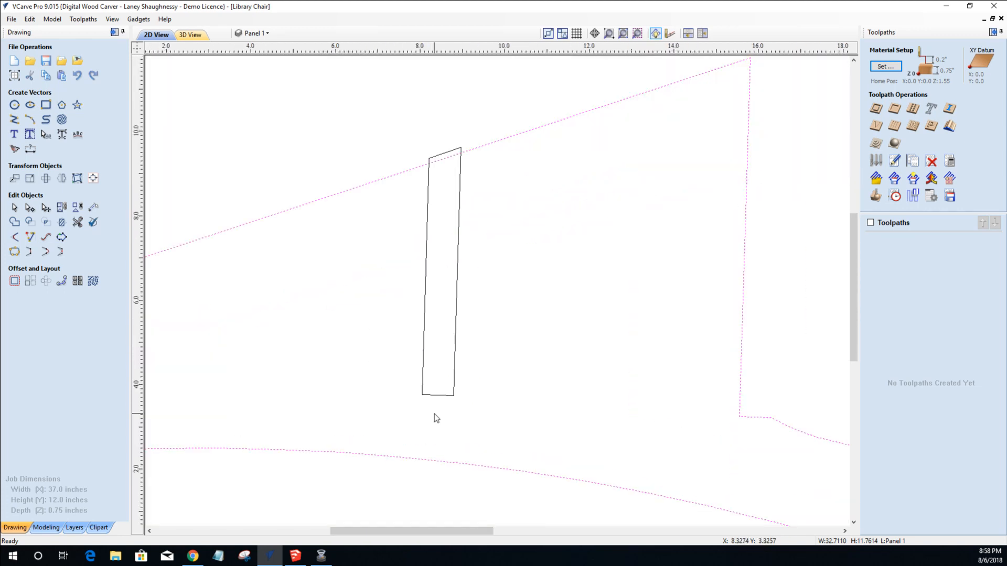
scroll(434, 414, "up", 3)
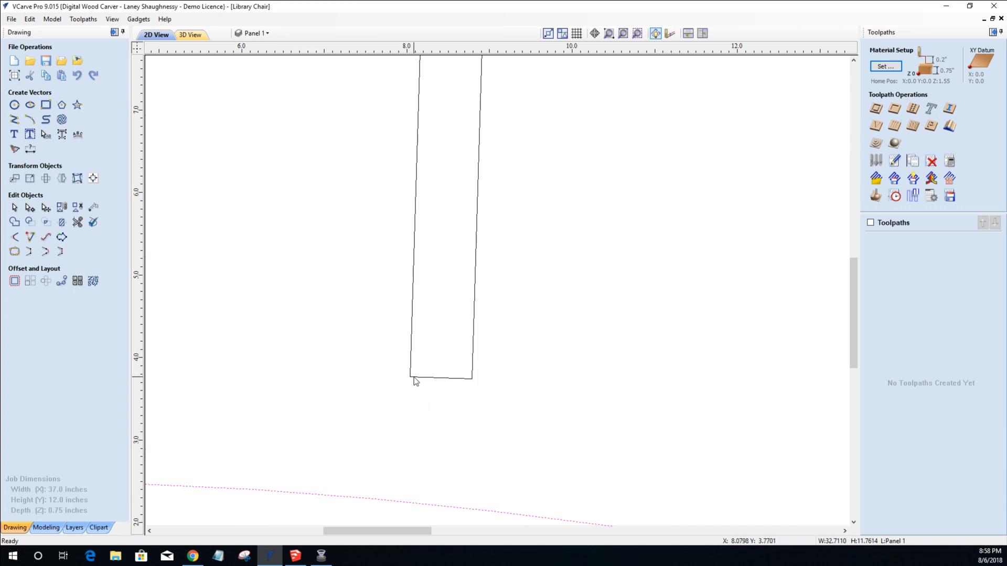
left_click(16, 239)
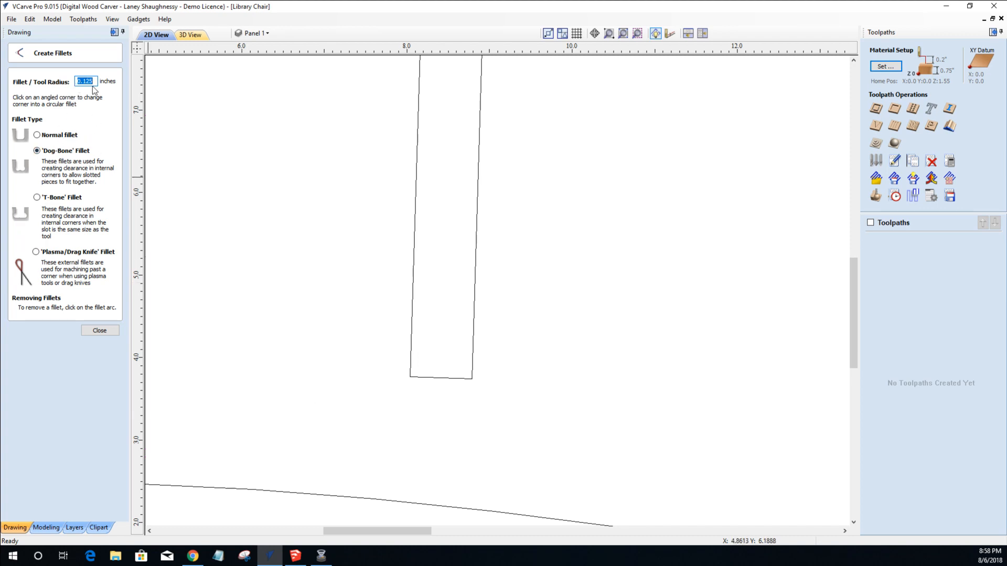
left_click(413, 374)
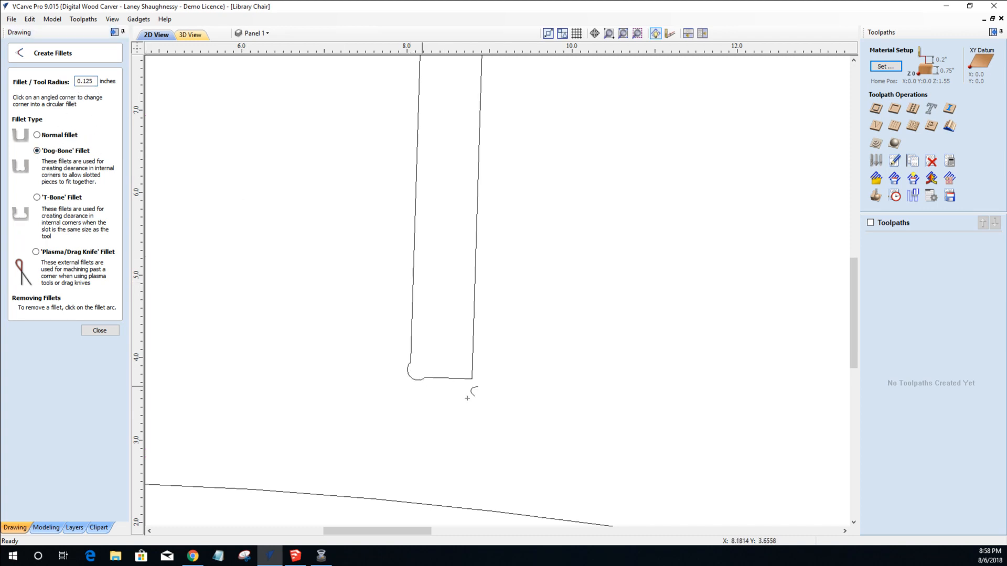
left_click(473, 378)
left_click(99, 330)
scroll(353, 367, "down", 4)
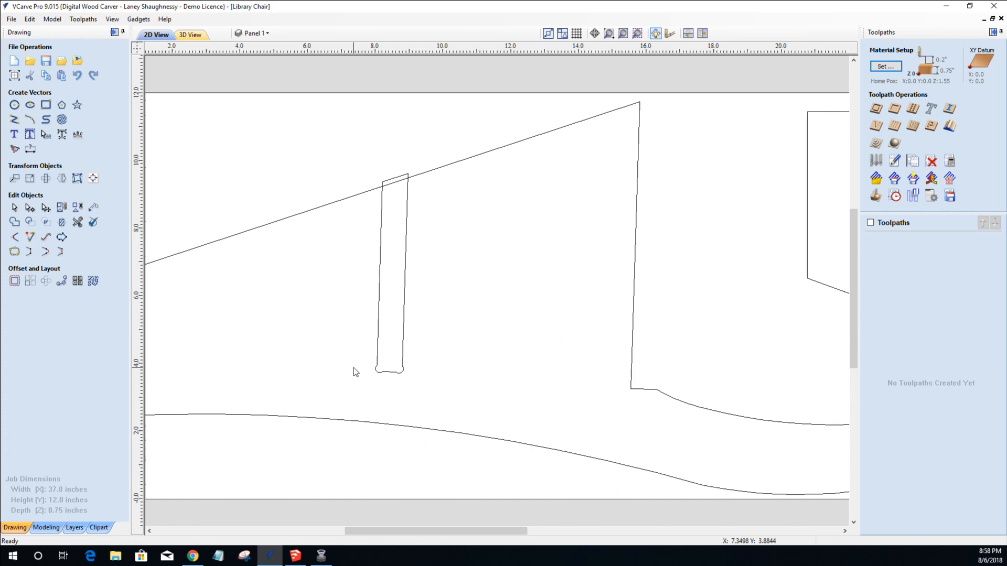
Check the extended slot by selecting it, then review the remaining Panel 1 parts and clear the selection.
left_click(397, 181)
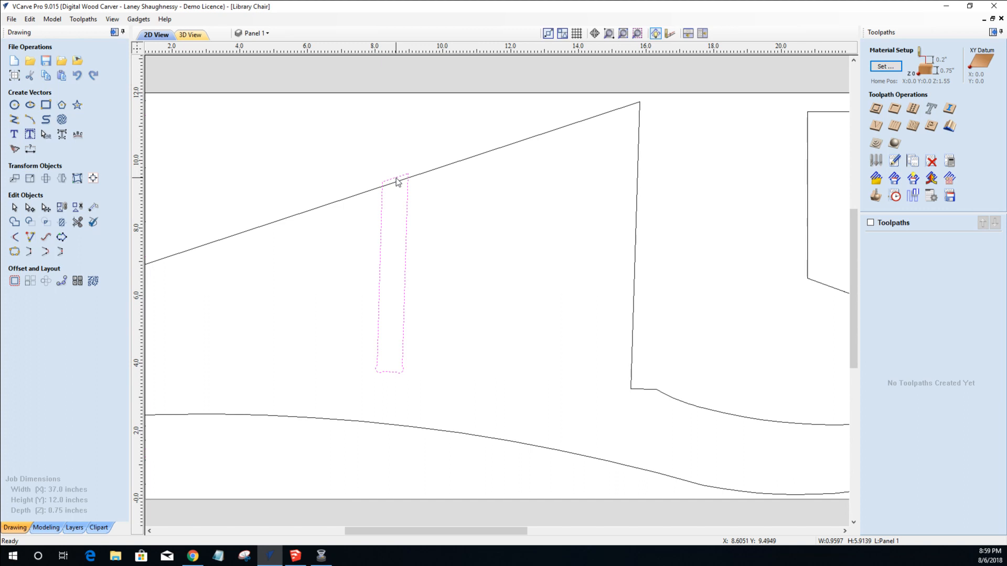
left_click(403, 337)
scroll(403, 336, "down", 4)
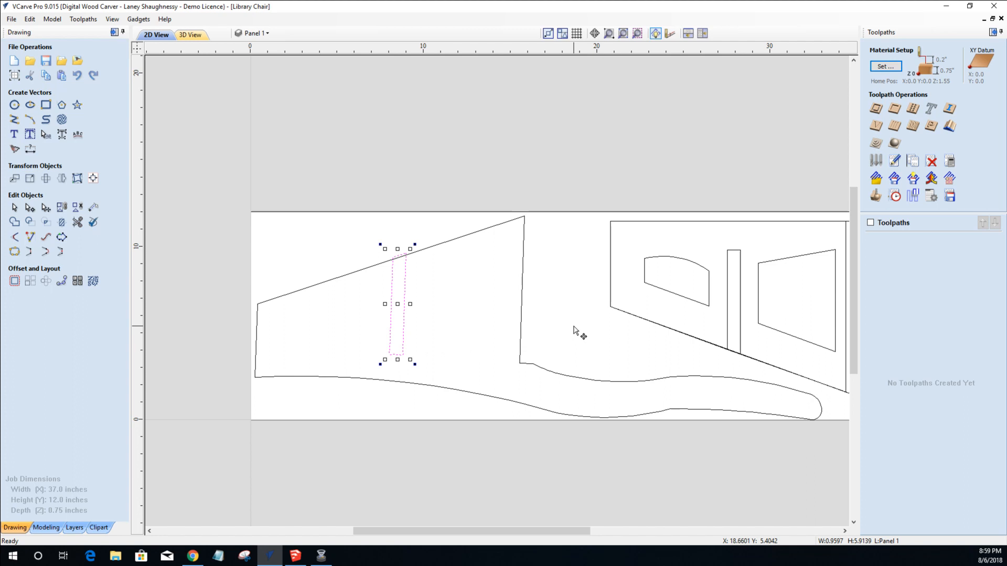
left_click_drag(405, 532, 451, 532)
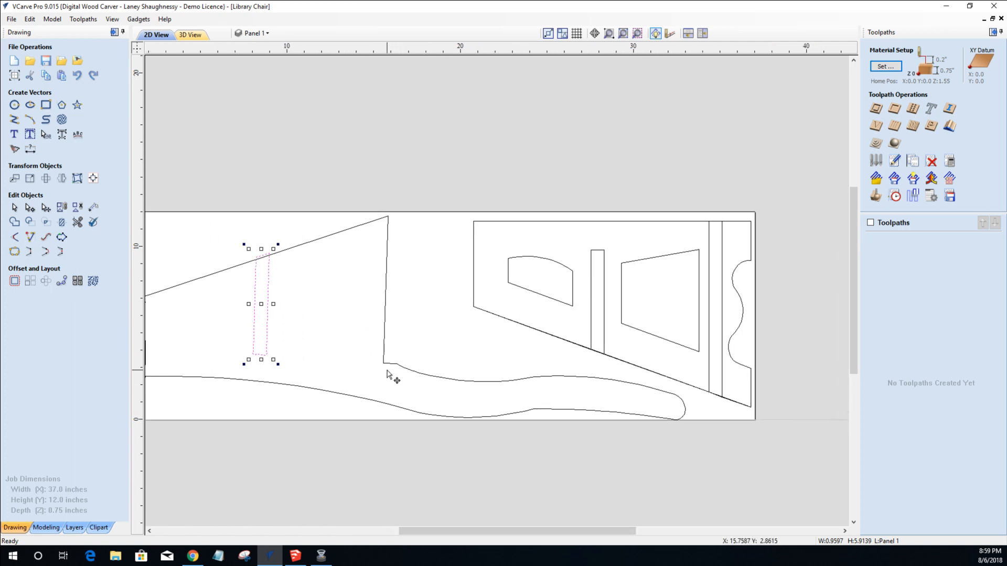
left_click(400, 325)
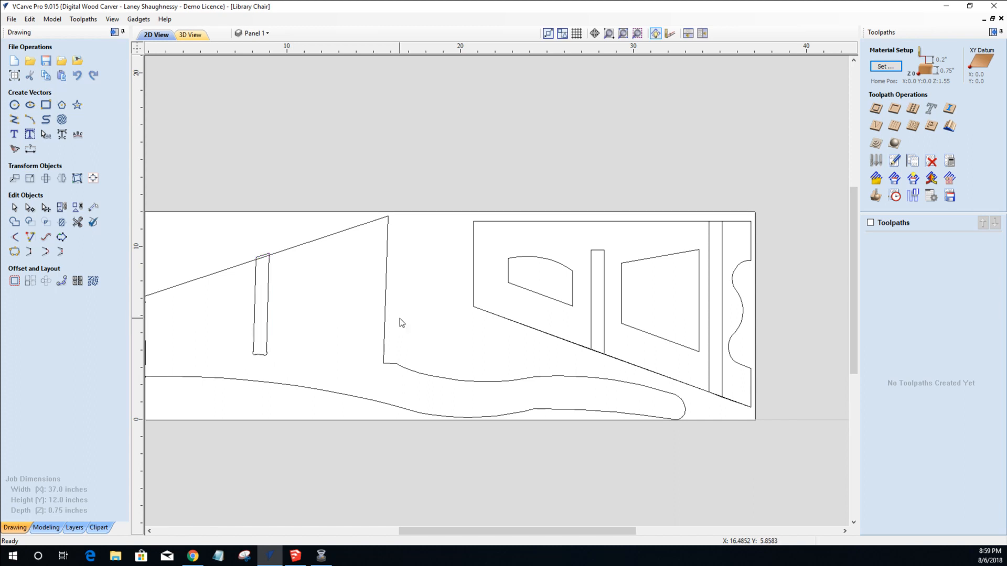
Join the wavy curve and the end section's open outline into one closed vector, then check both neighbouring outlines.
left_click(545, 336)
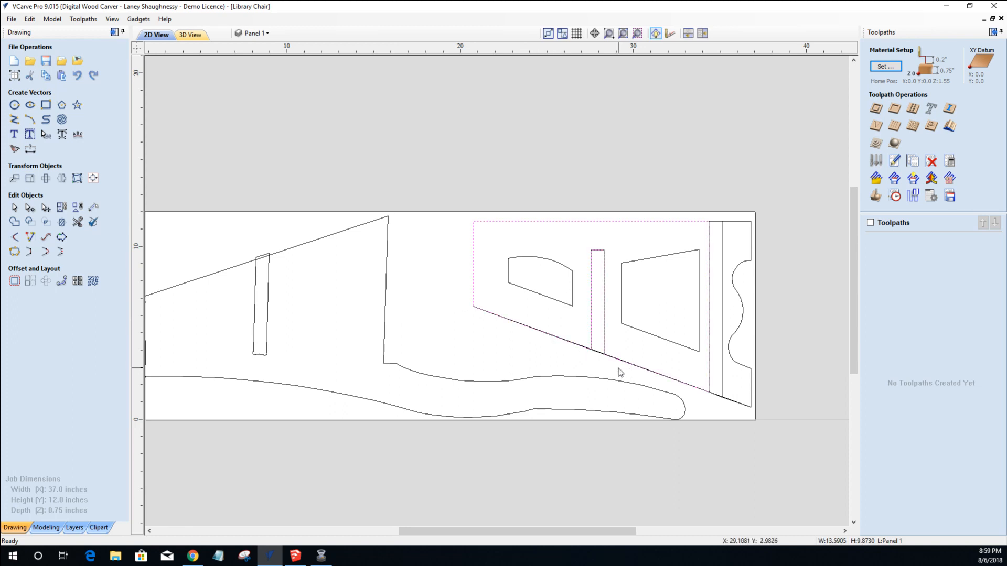
scroll(739, 360, "up", 2)
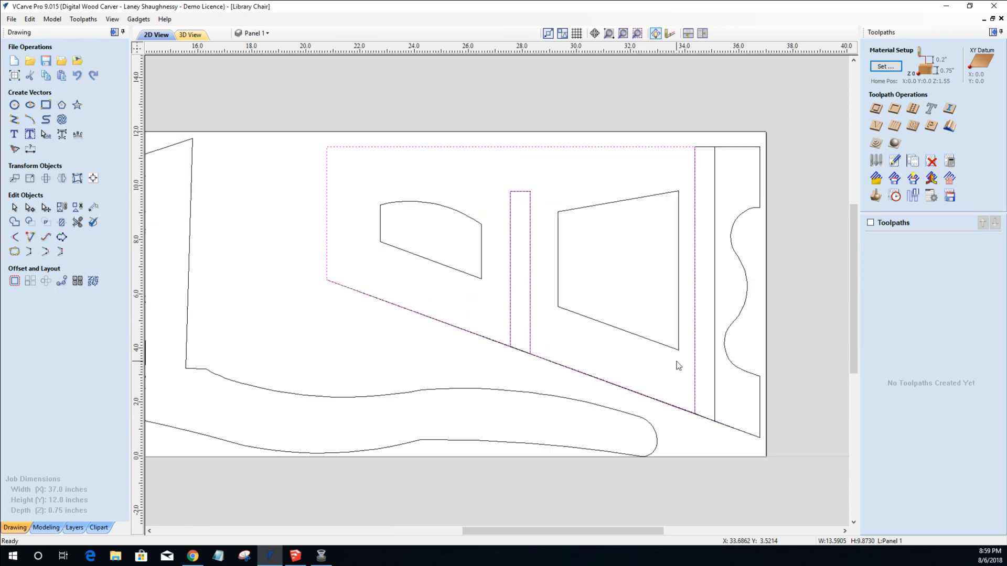
scroll(677, 364, "down", 1)
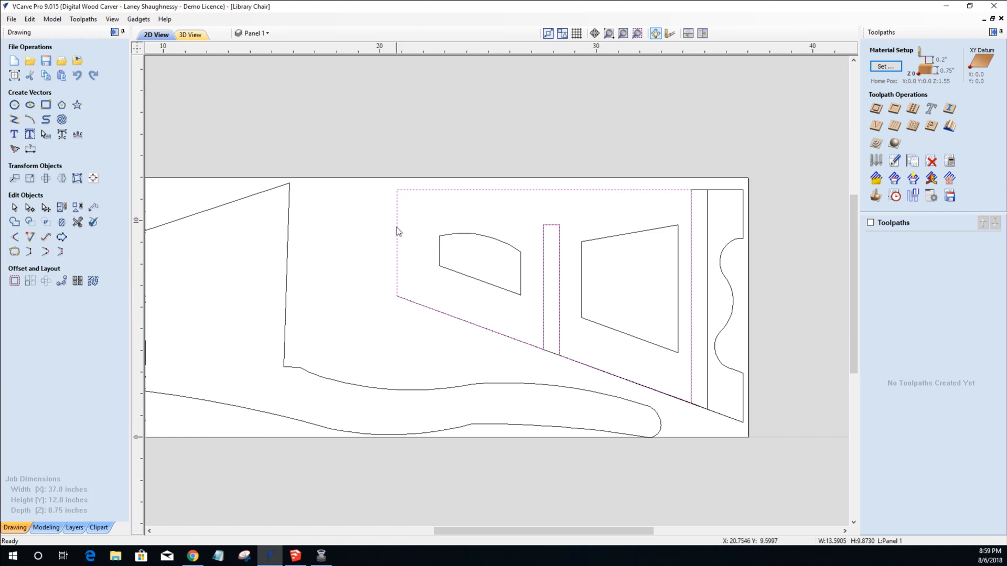
scroll(397, 202, "up", 2)
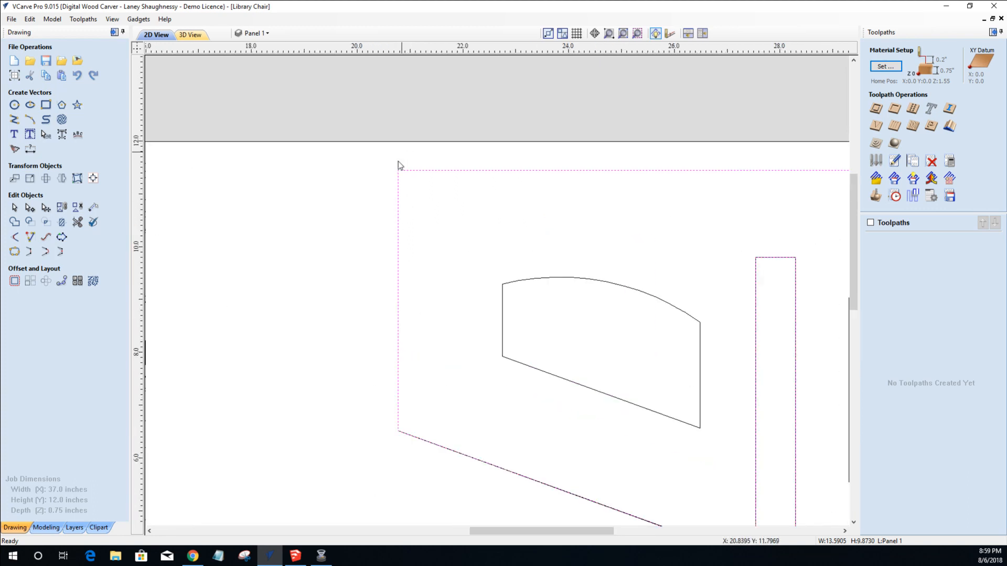
scroll(396, 241, "down", 2)
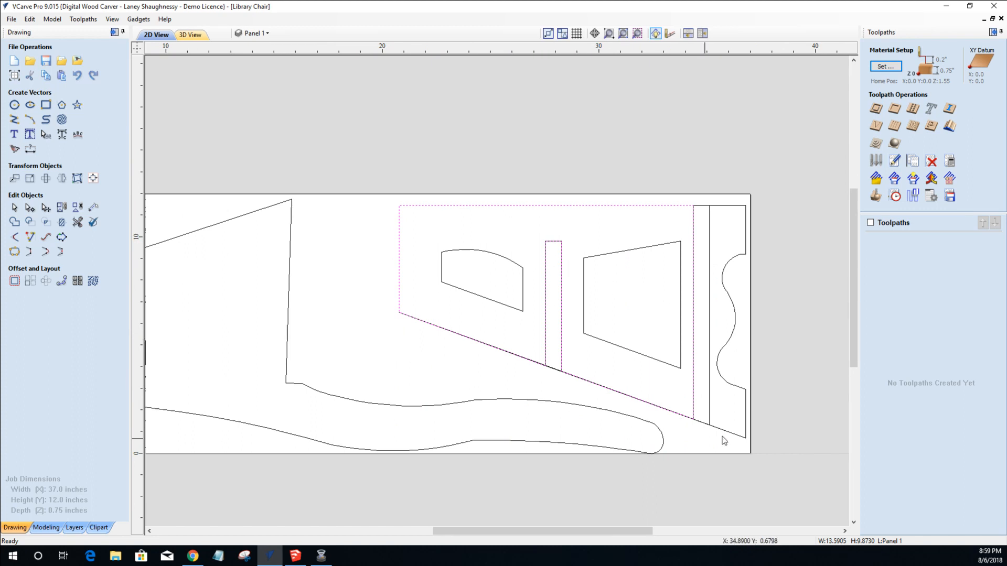
left_click(733, 264)
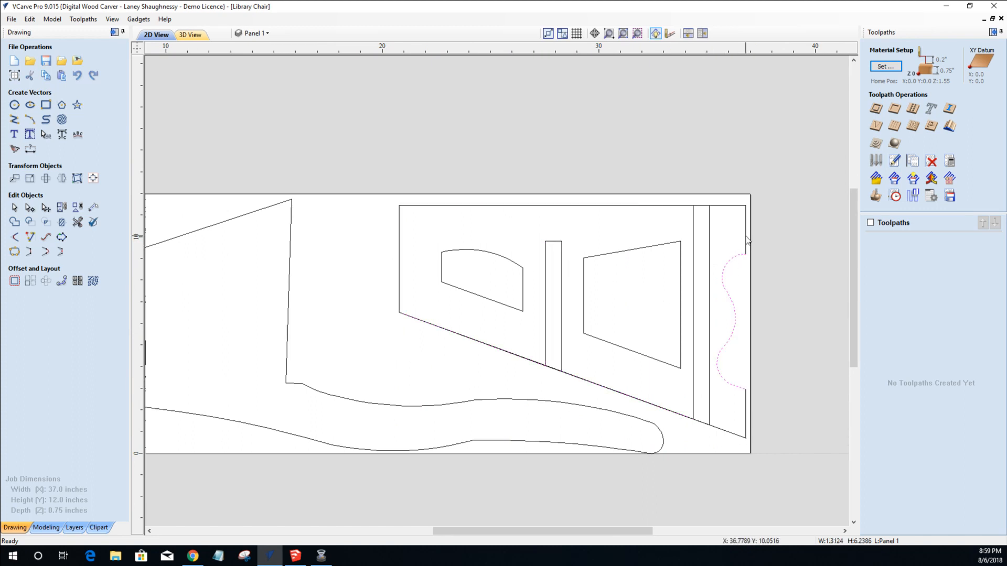
left_click(747, 240, "shift")
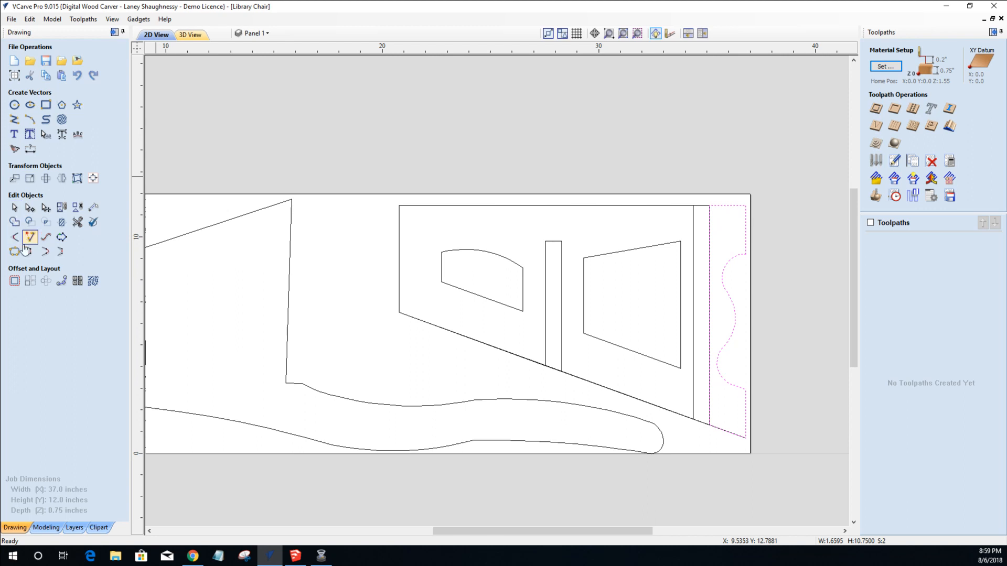
left_click(15, 252)
left_click(30, 187)
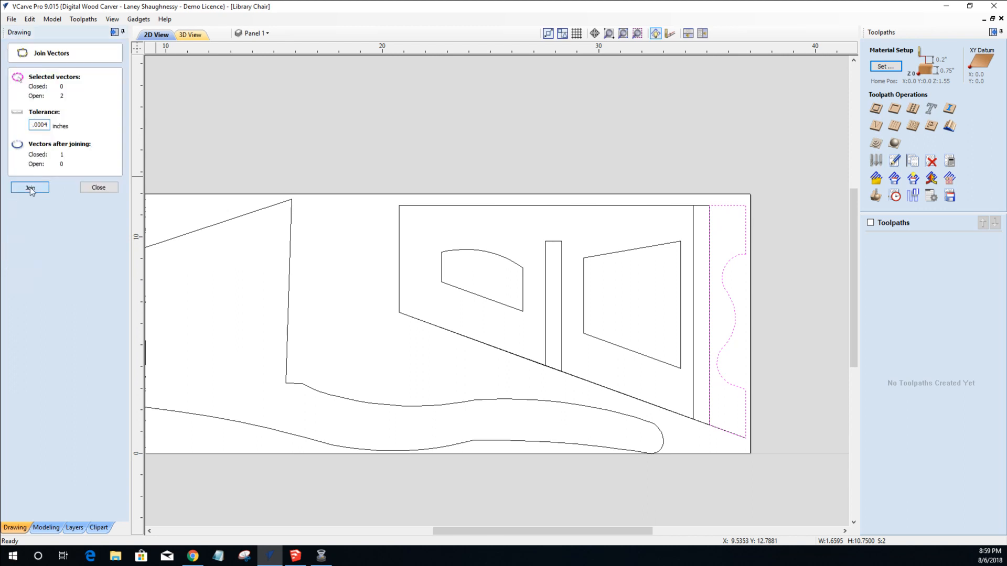
left_click(475, 205)
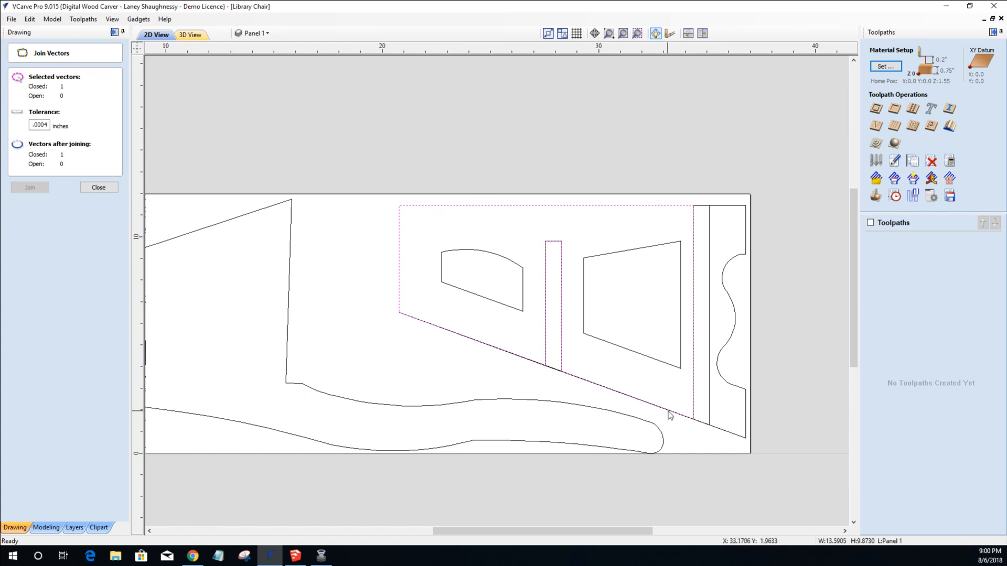
left_click(728, 206)
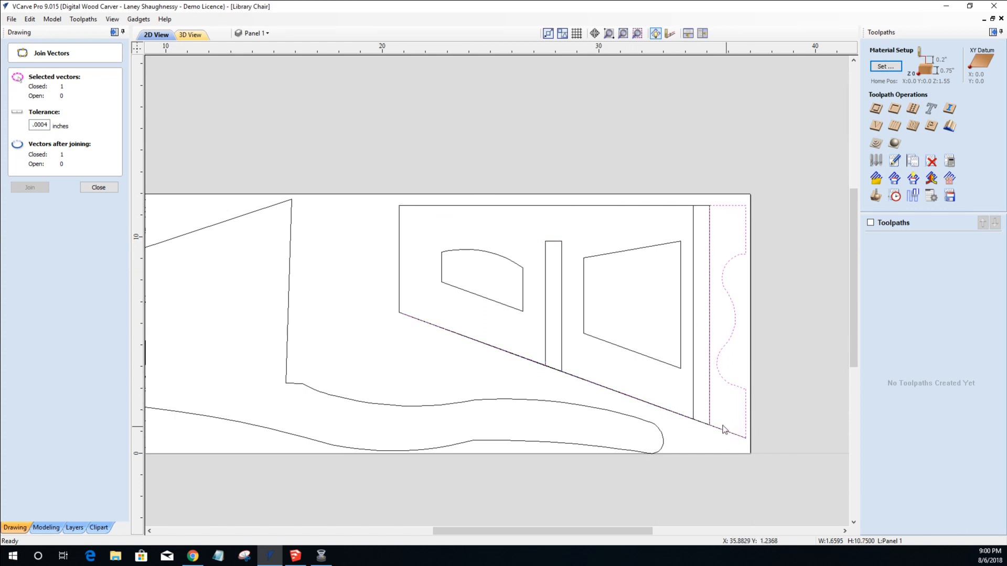
left_click(98, 187)
Delete the end section's and main outline's straight spans that overlap the two long sides of the full-height slot.
scroll(710, 331, "up", 2)
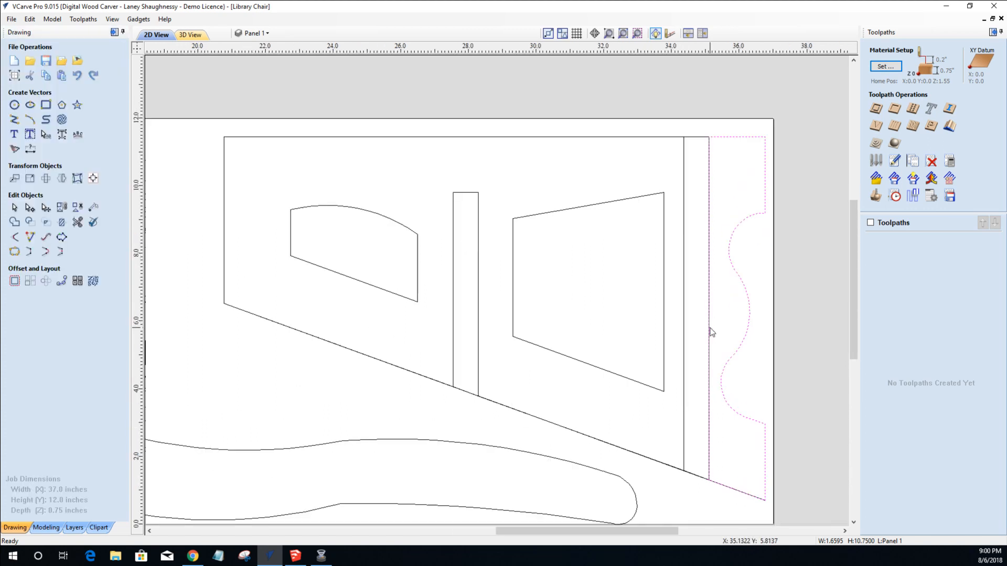
left_click(30, 208)
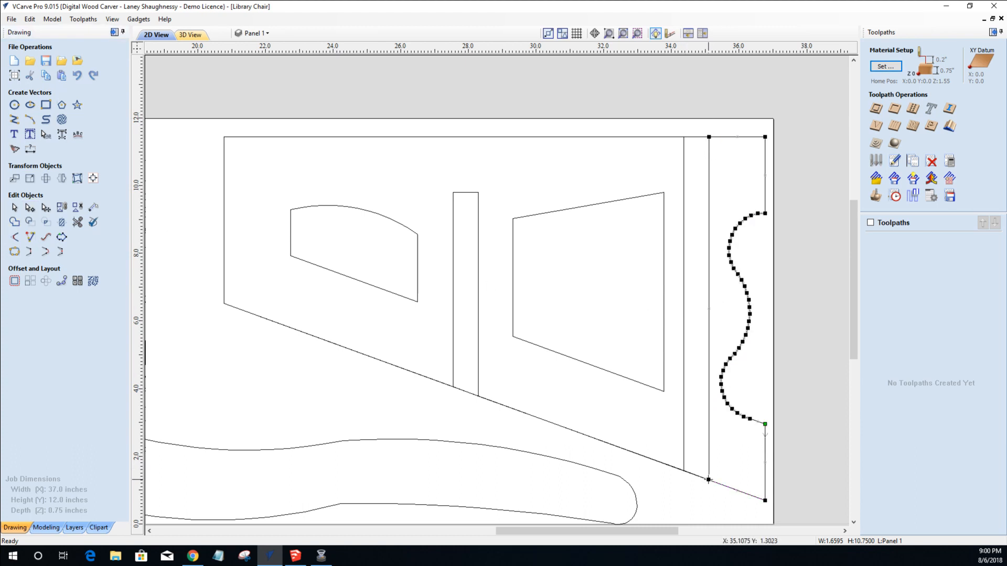
right_click(708, 348)
left_click(721, 412)
left_click(430, 137)
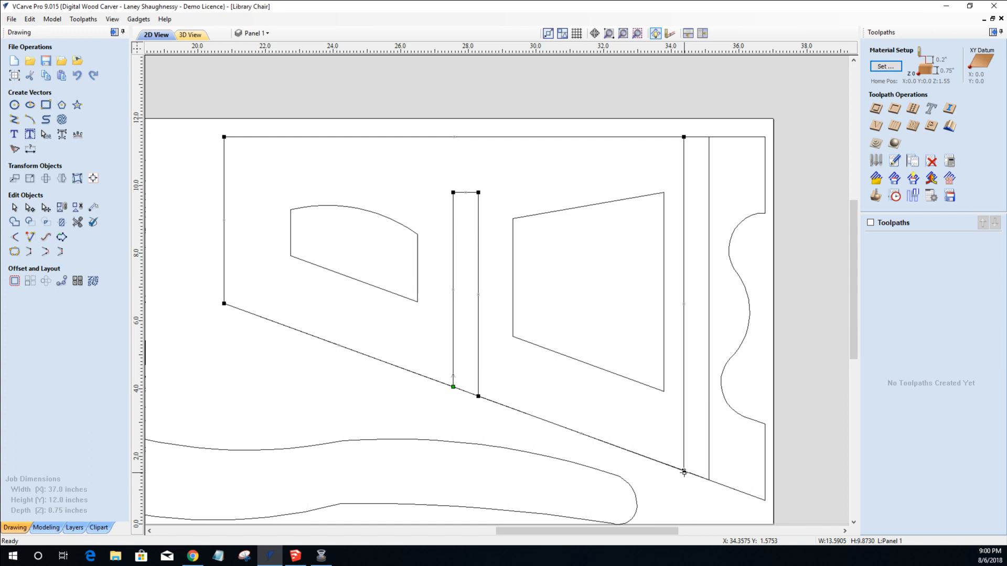
right_click(685, 409)
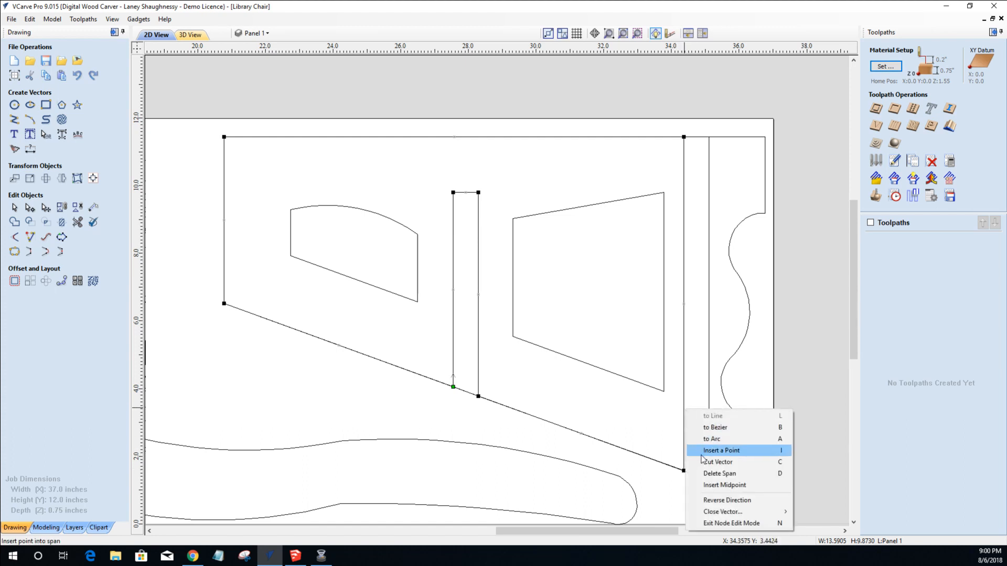
left_click(702, 474)
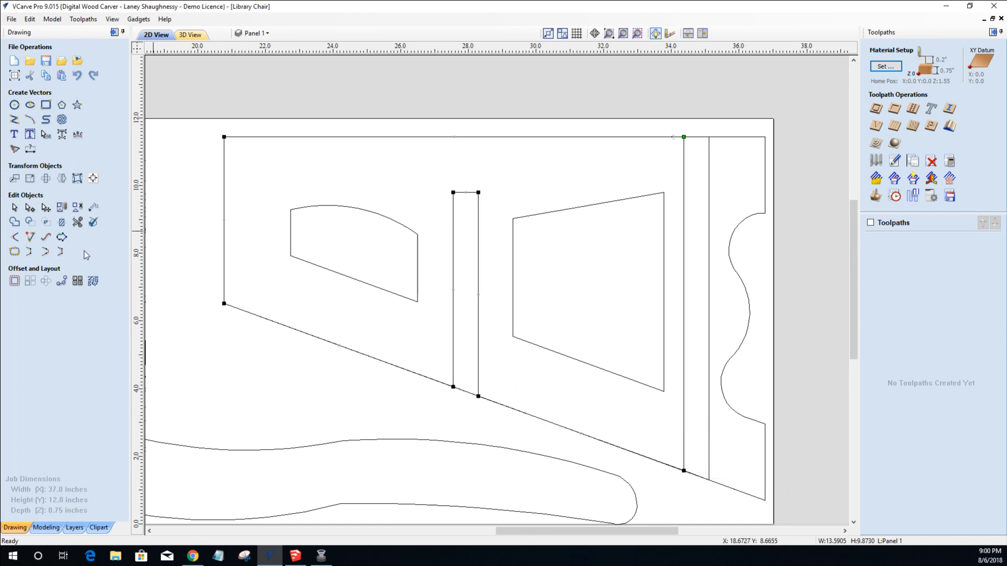
Delete the main outline's three spans that trace the middle slot, then check the slot by selecting it on its own.
scroll(462, 430, "up", 4)
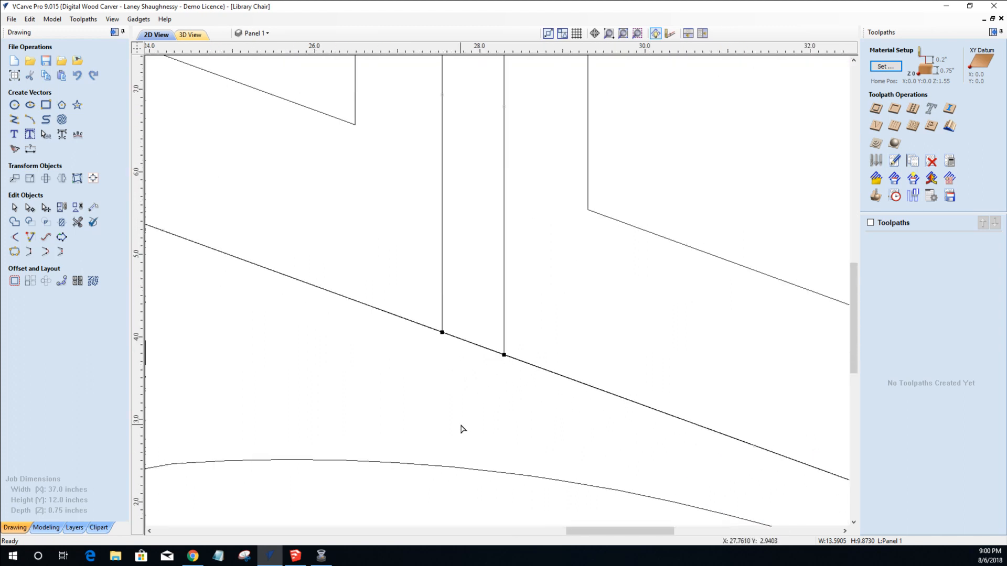
scroll(461, 430, "down", 3)
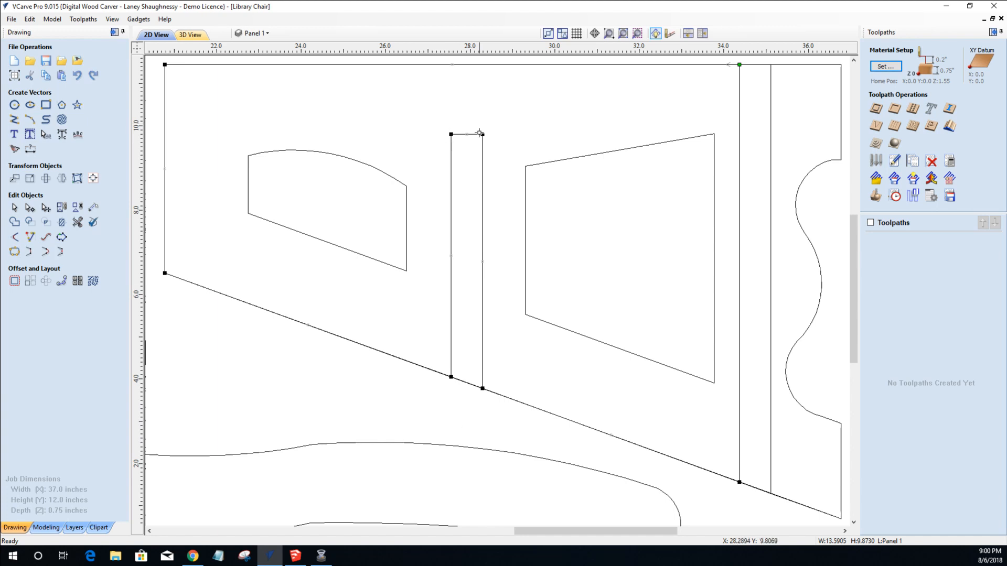
right_click(451, 349)
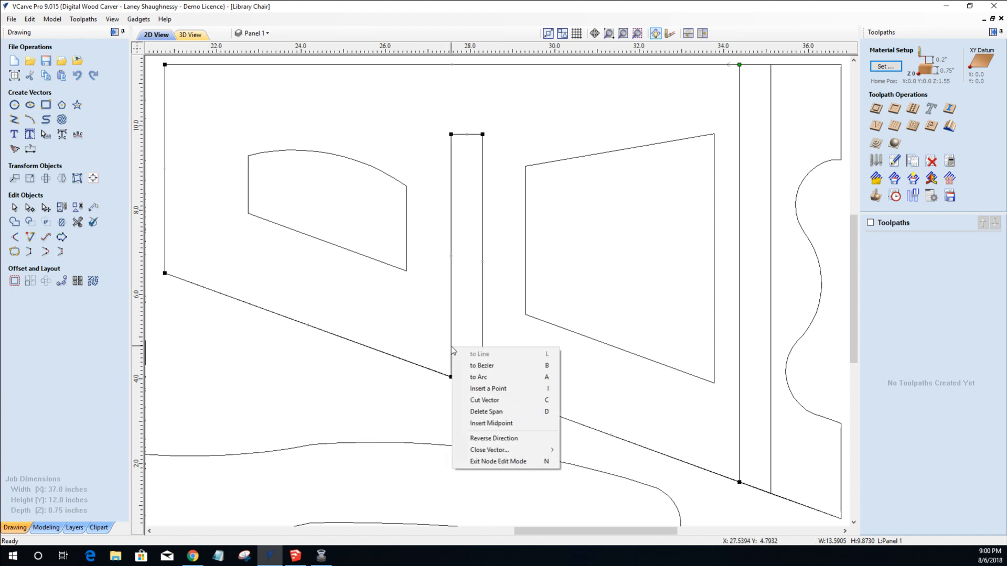
left_click(472, 417)
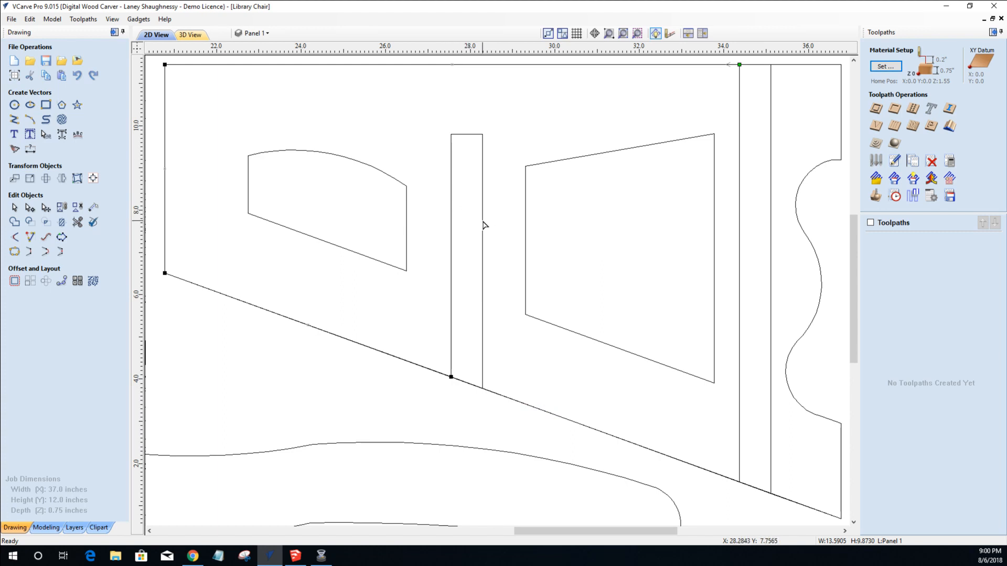
left_click(472, 134)
right_click(473, 136)
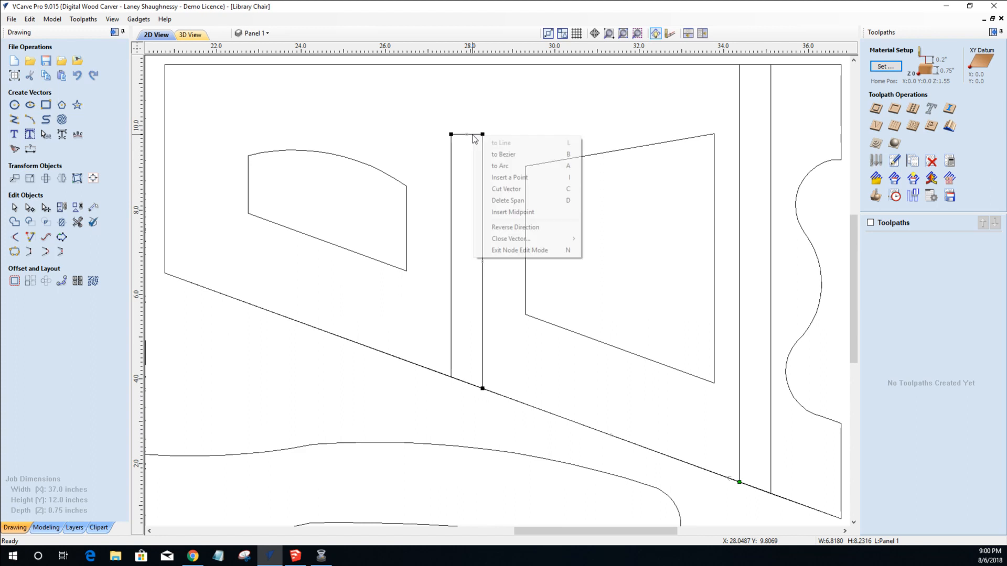
left_click(488, 204)
right_click(484, 231)
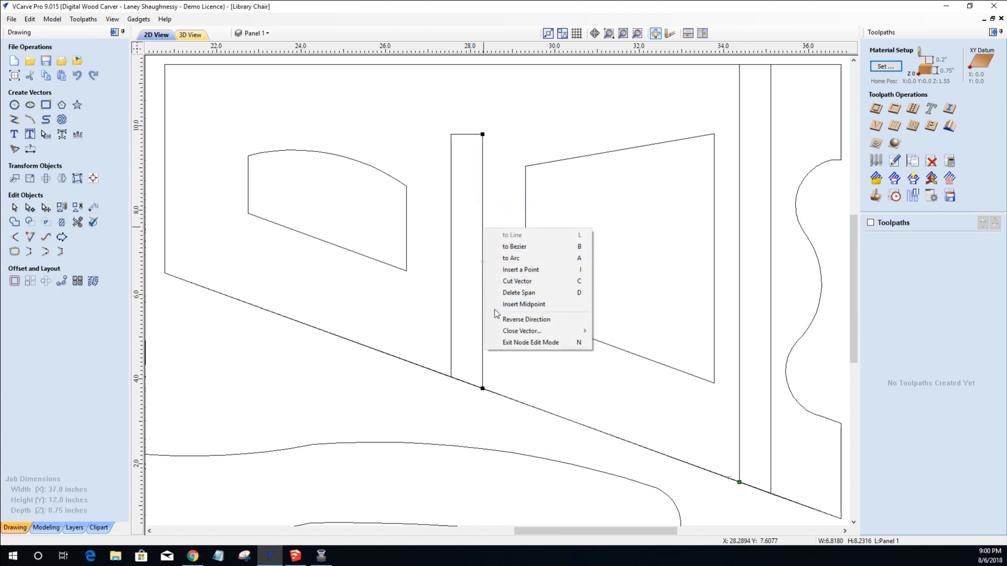
left_click(498, 292)
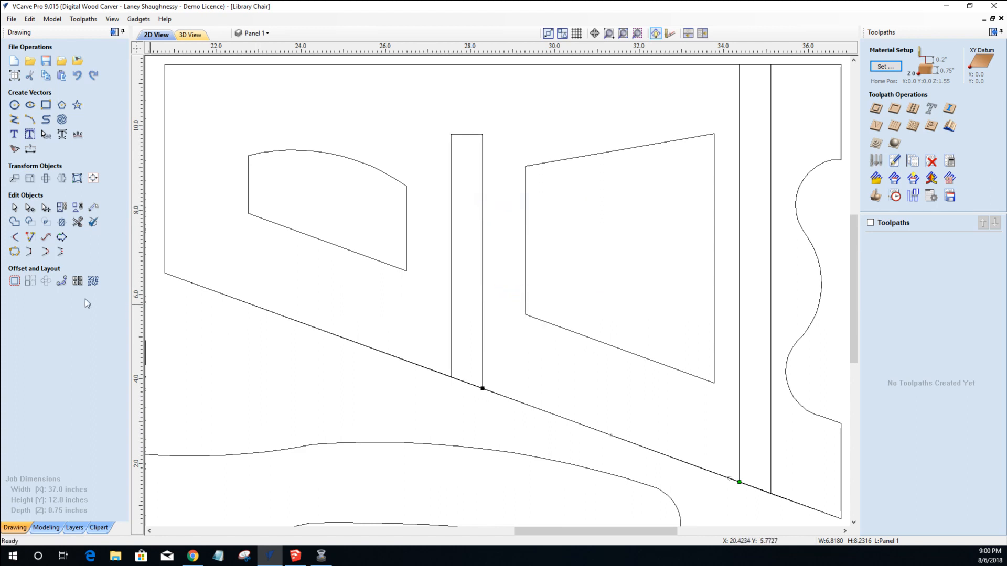
left_click(20, 209)
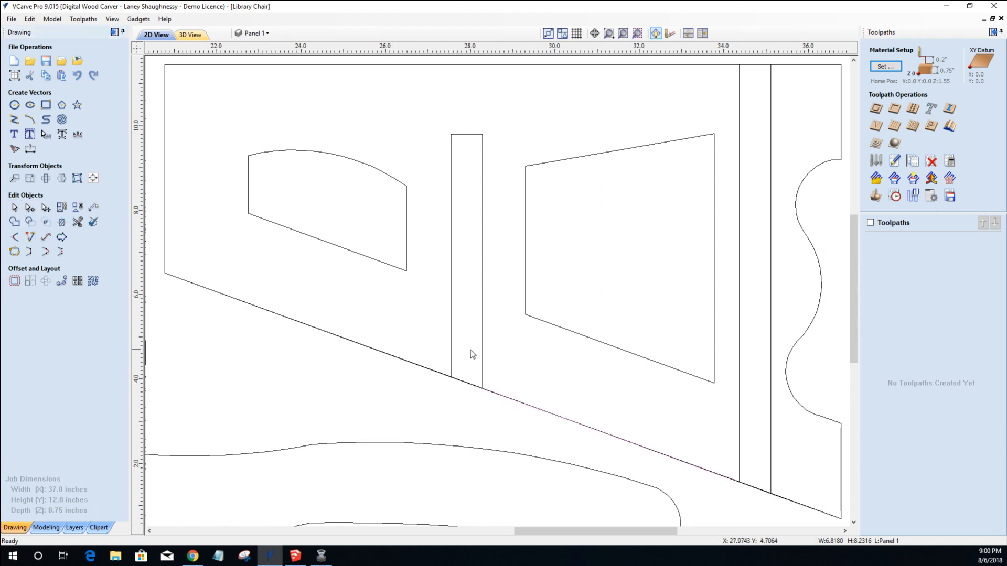
left_click(483, 355)
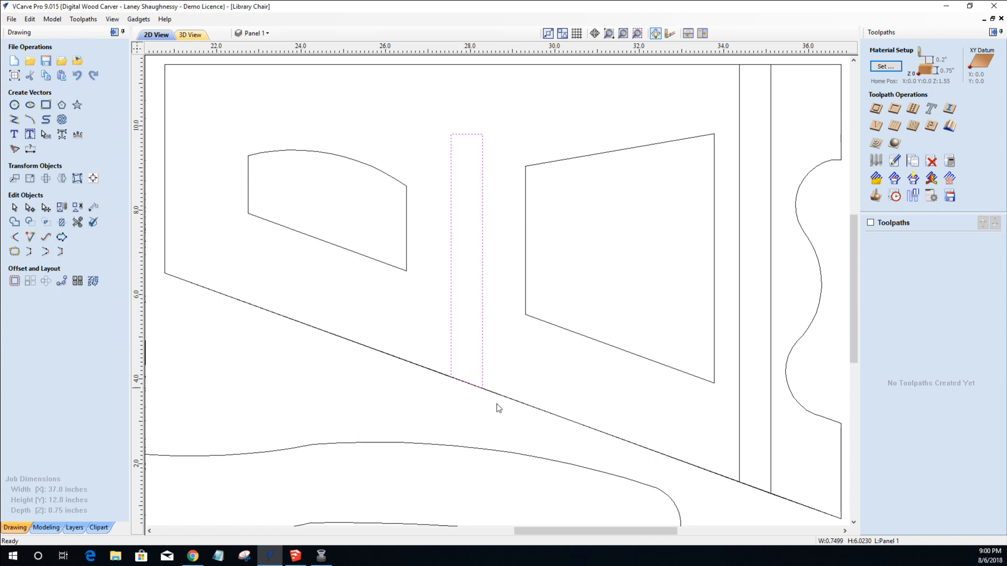
left_click(452, 276)
left_click(505, 300)
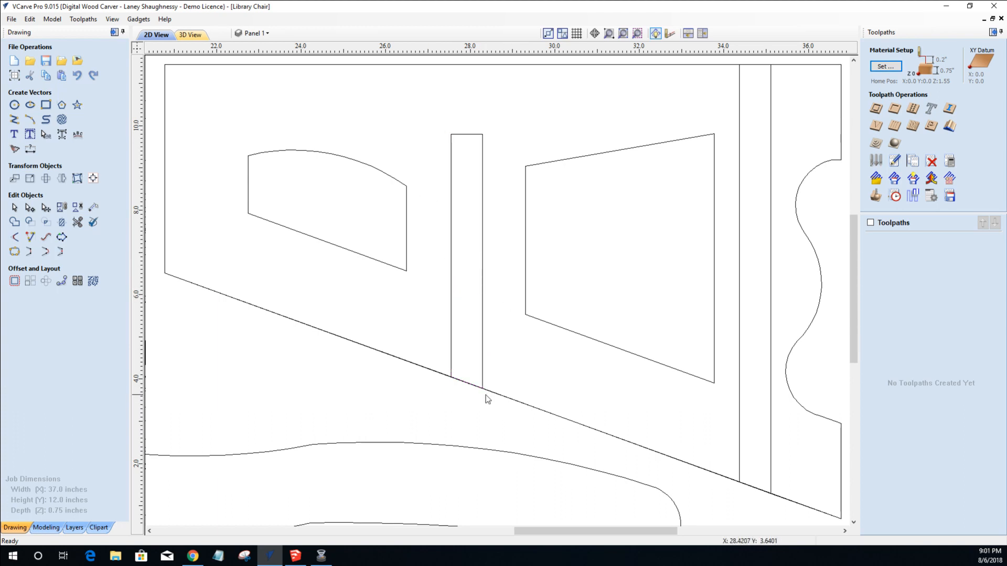
Join the main outline and the wavy end section with straight lines across the slot openings, and check the combined outline.
scroll(371, 322, "down", 1)
left_click(359, 116)
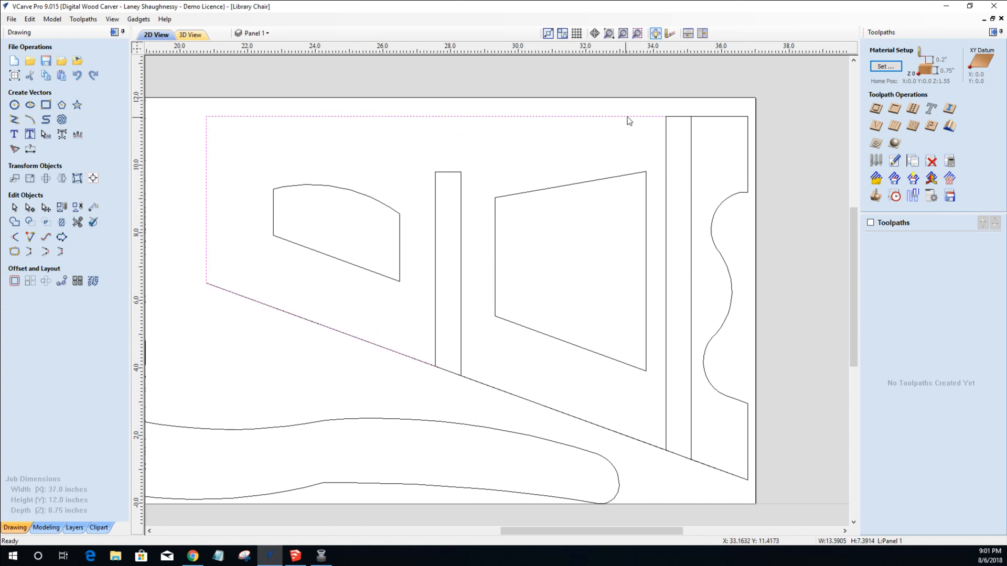
left_click(704, 118, "shift")
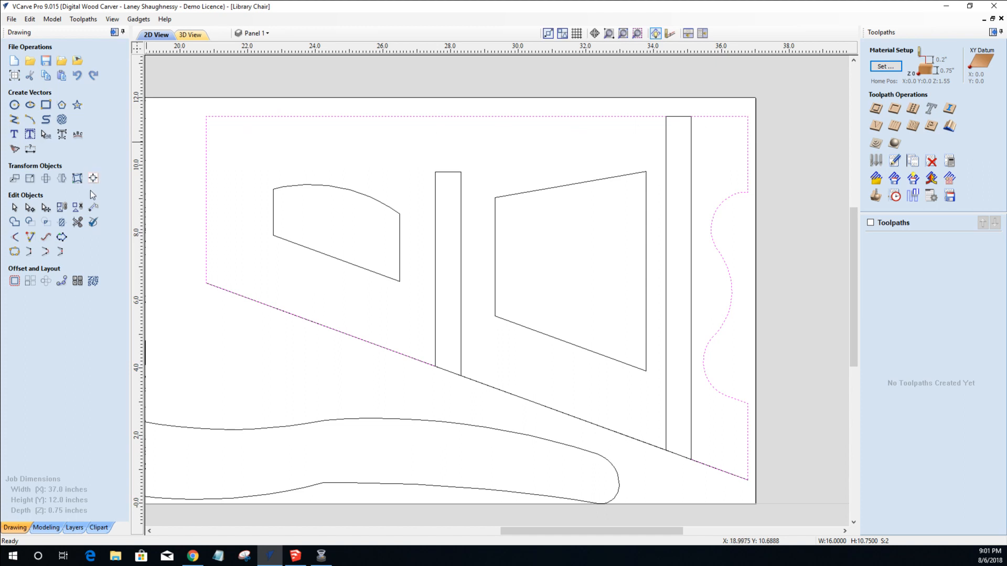
left_click(31, 255)
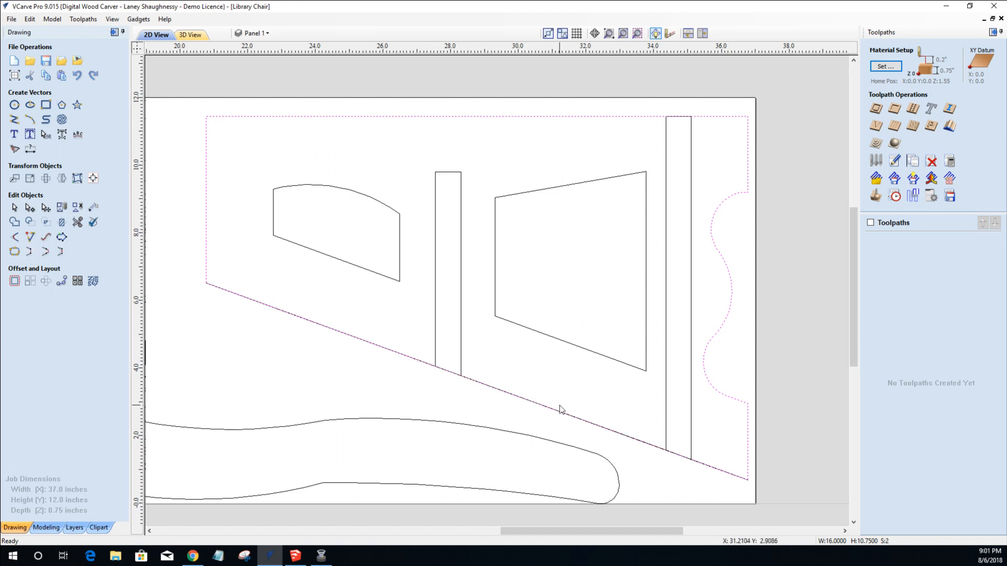
left_click(381, 324)
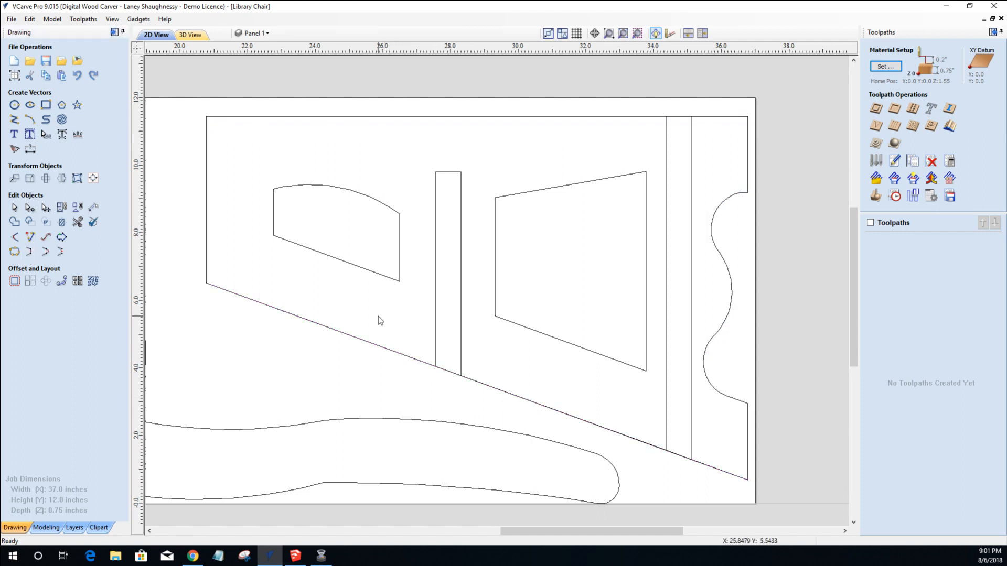
left_click_drag(142, 243, 83, 300)
left_click(320, 325)
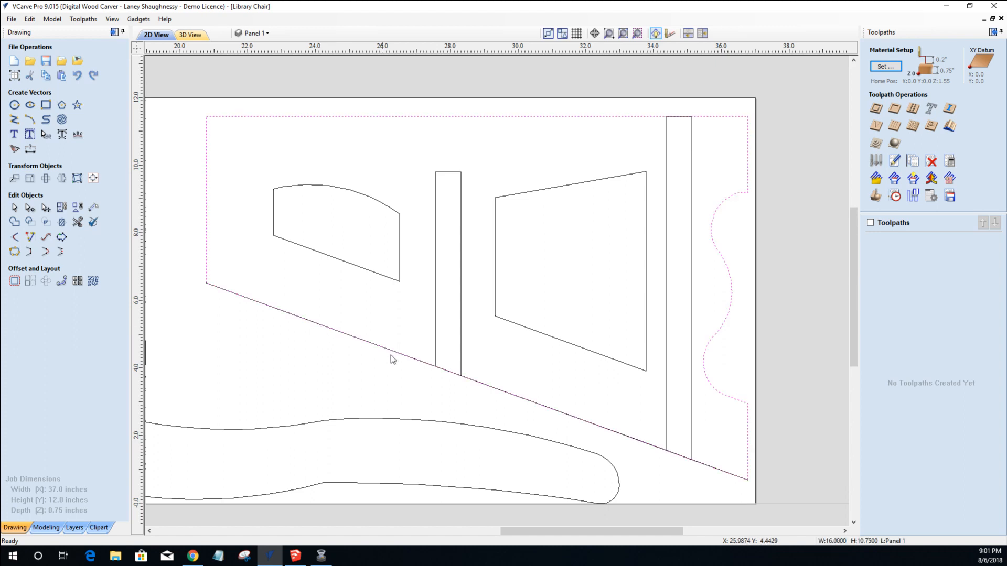
Stretch the middle slot's open end slightly past the slanted edge of the side part.
left_click(435, 360)
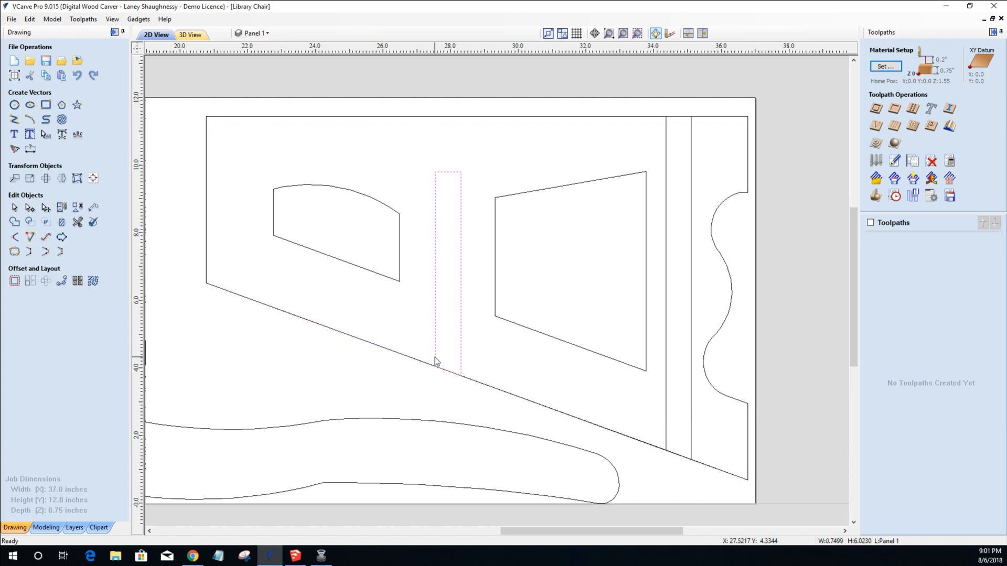
left_click(434, 347)
left_click_drag(448, 379, 448, 393)
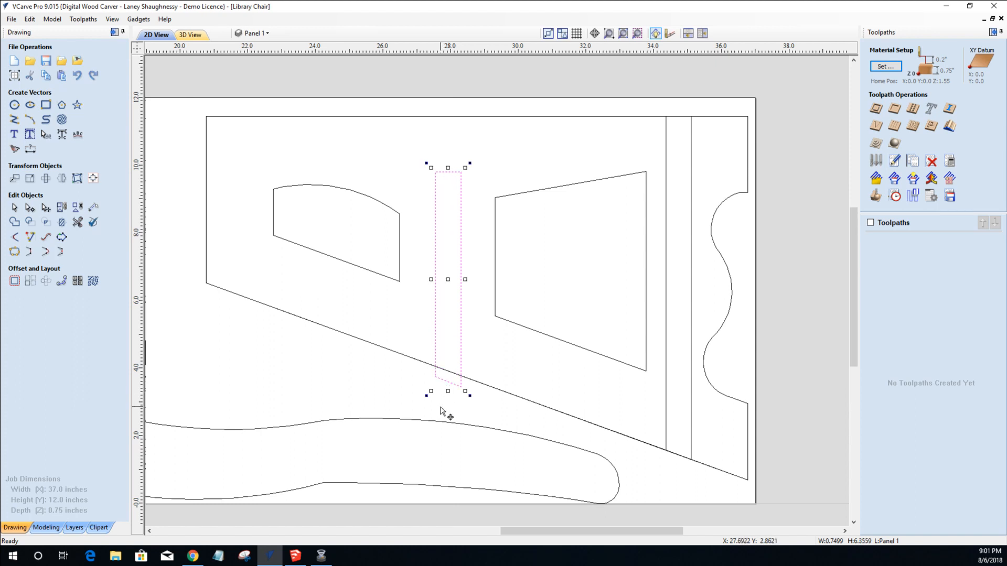
Stretch the full-height slot slightly past both the slanted edge and the opposite straight edge of the part.
left_click(667, 415)
left_click(666, 410)
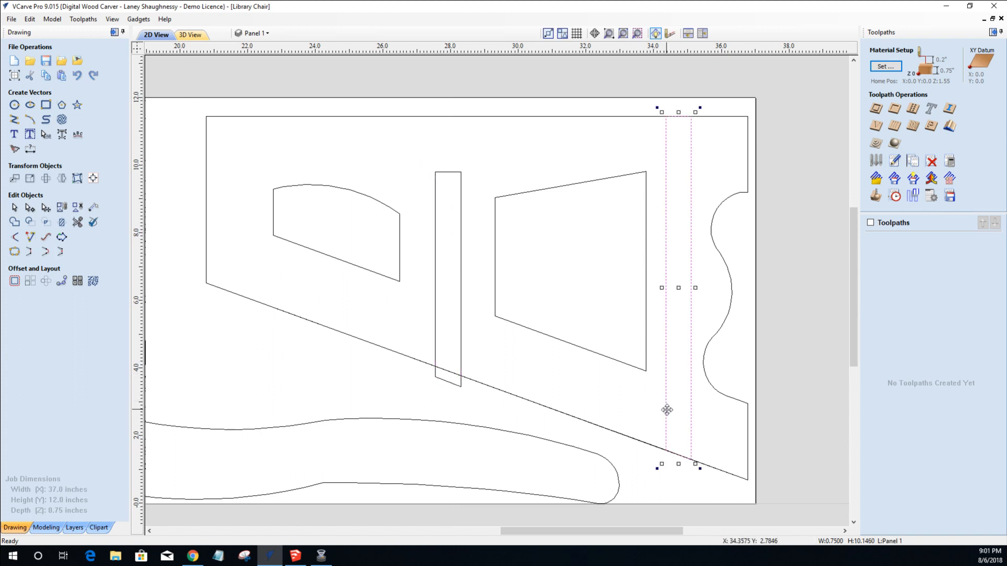
left_click_drag(679, 460, 680, 469)
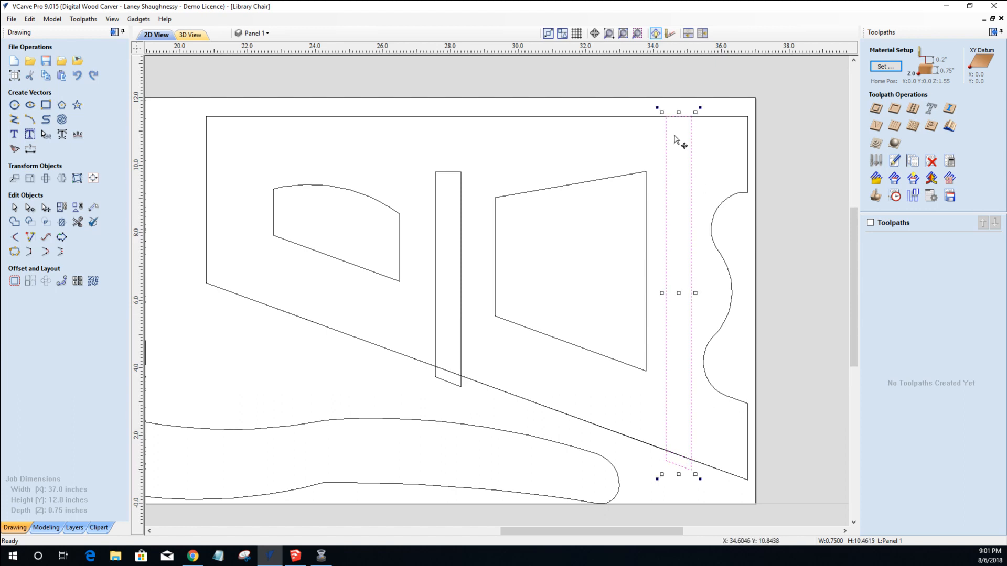
left_click_drag(679, 112, 678, 103)
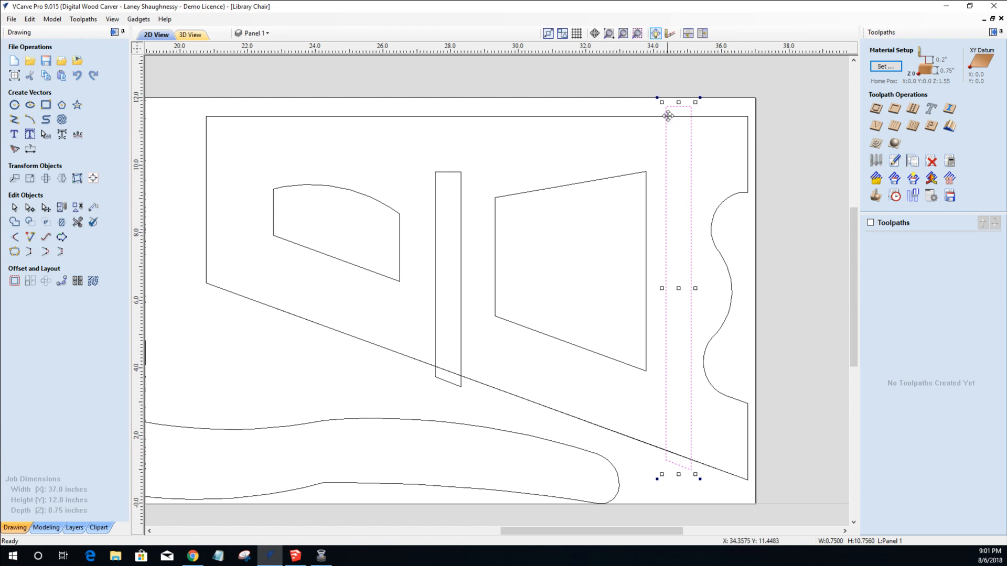
Add 0.125-inch dog-bone fillets to the two corners at the closed end of the middle slot.
left_click(442, 172)
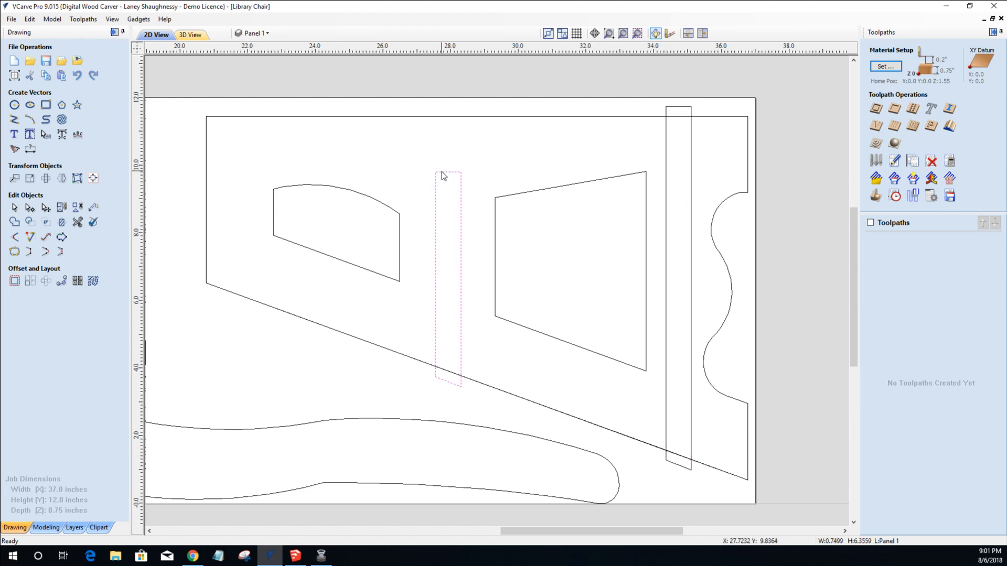
left_click(13, 223)
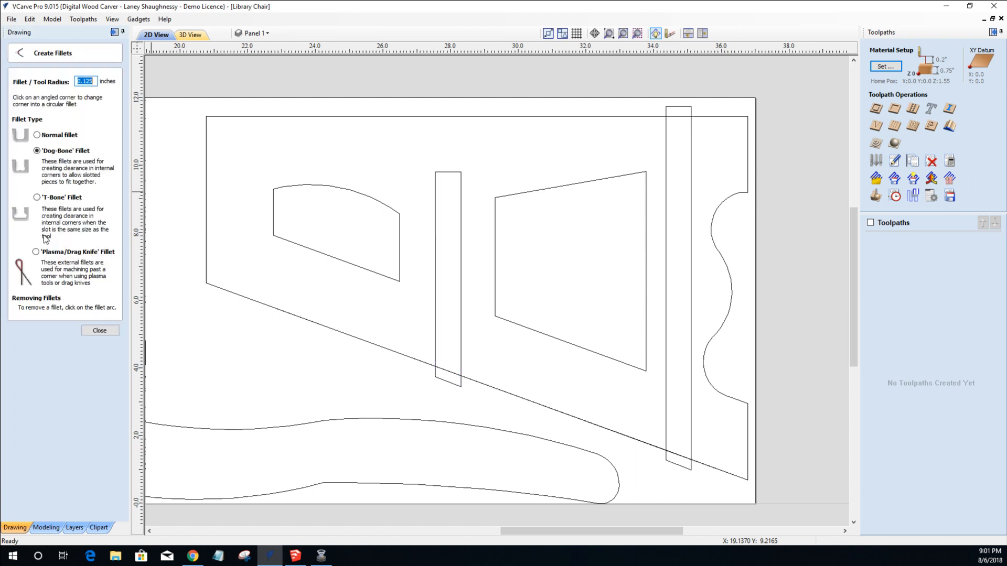
left_click(433, 170)
left_click(461, 171)
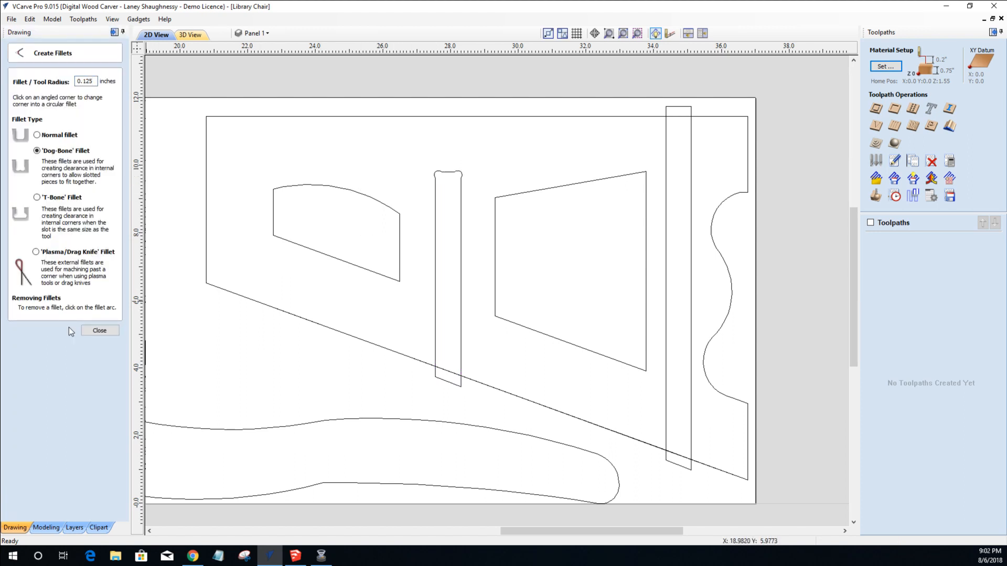
left_click(94, 331)
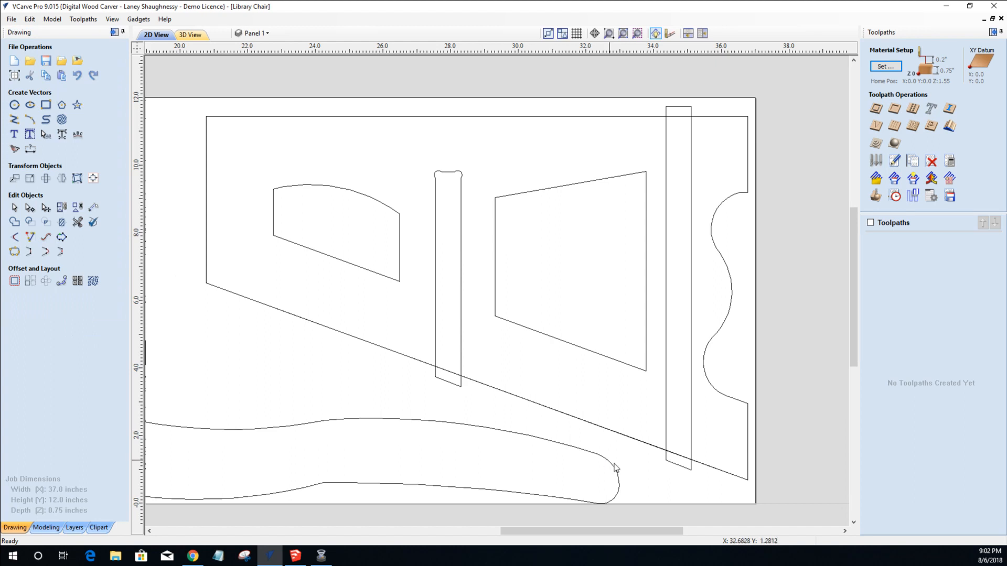
Delete the duplicate lines along the side part's slanted edge, then check the outline and both openings by selecting each on its own.
left_click(676, 456)
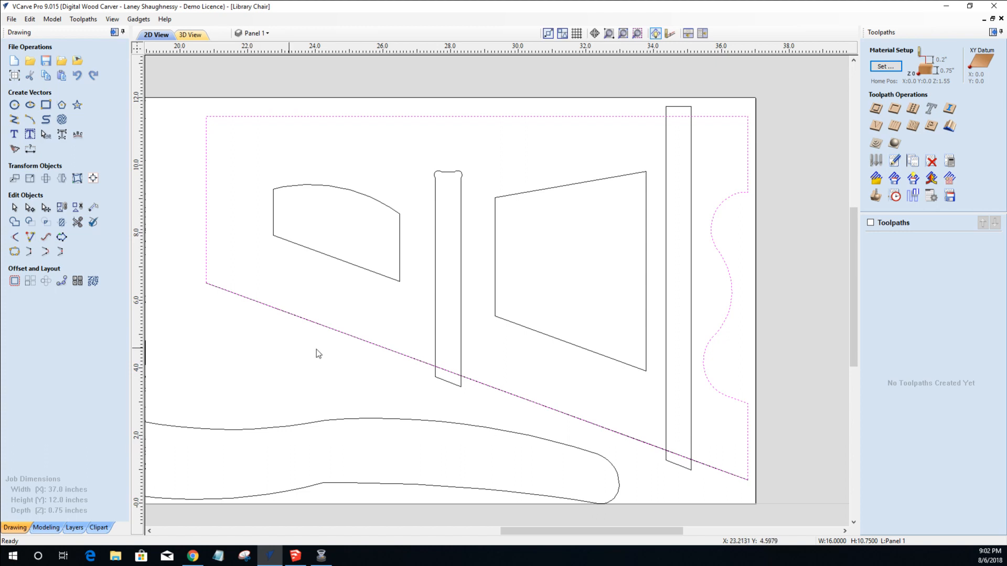
left_click(263, 341)
left_click_drag(188, 242, 770, 508)
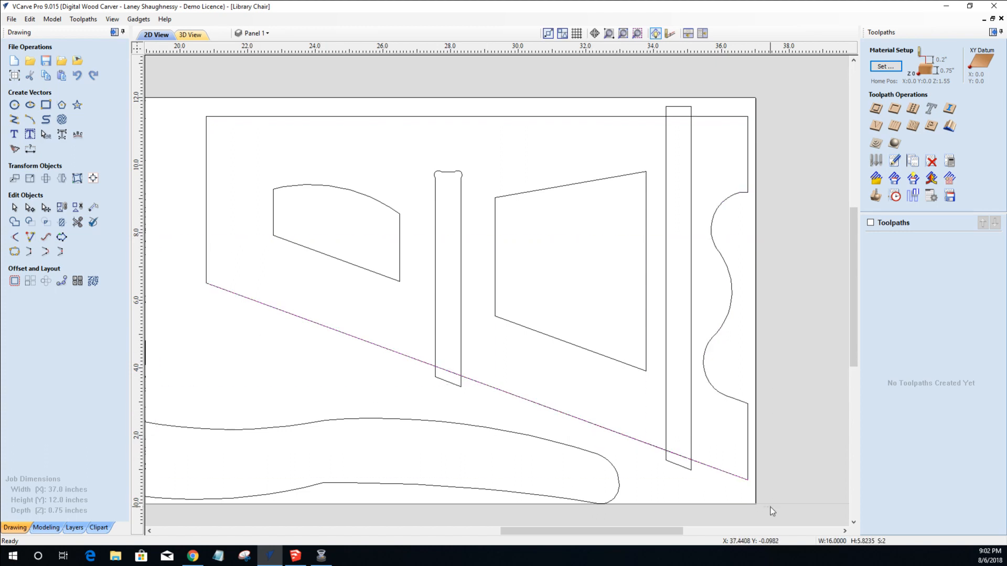
left_click(636, 442)
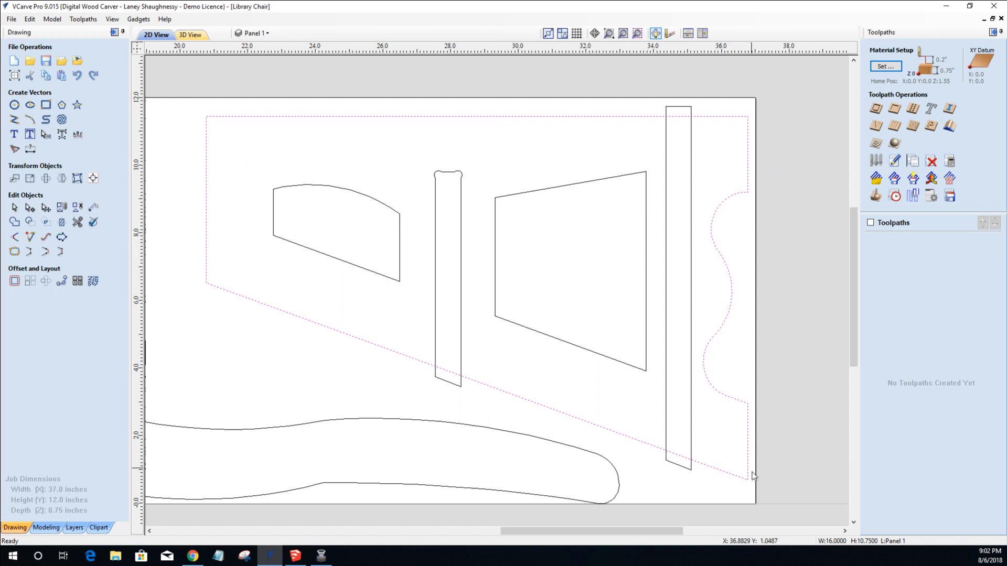
left_click(535, 332)
left_click(396, 279)
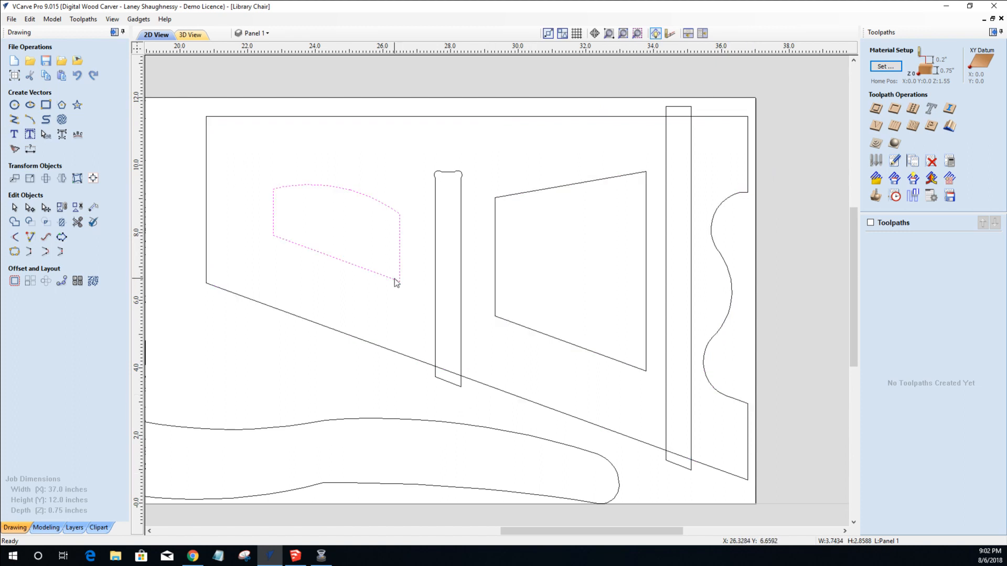
scroll(510, 247, "up", 2)
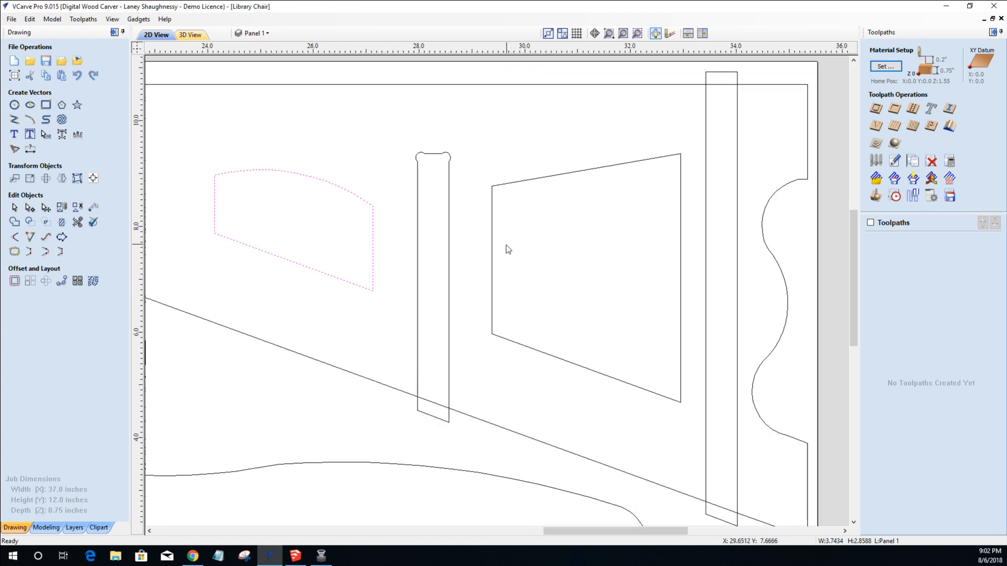
left_click(490, 245)
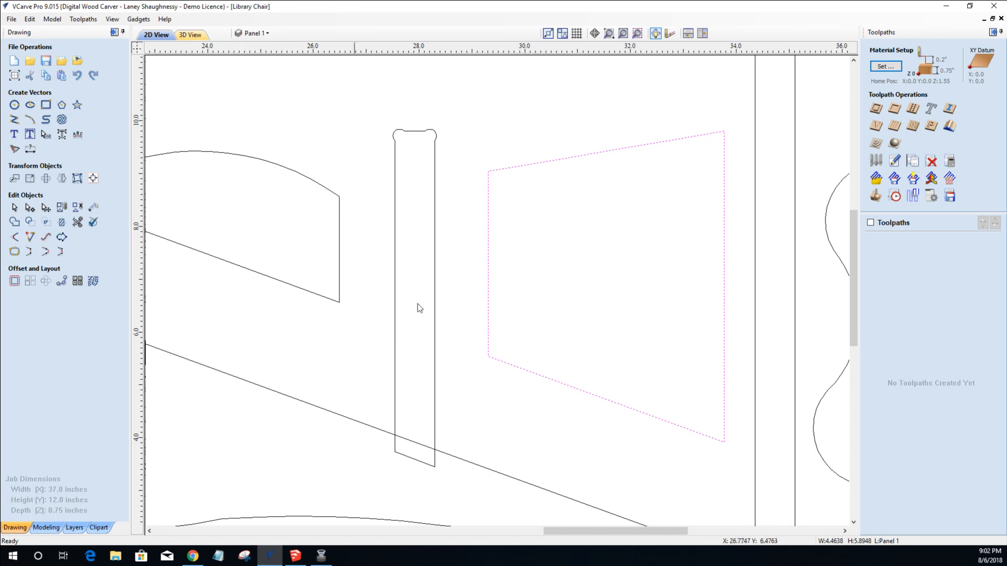
Try a 1-inch dog-bone fillet on the trapezoid opening's upper corner nearest the full-height slot, and remove it.
left_click(14, 238)
left_click(90, 82)
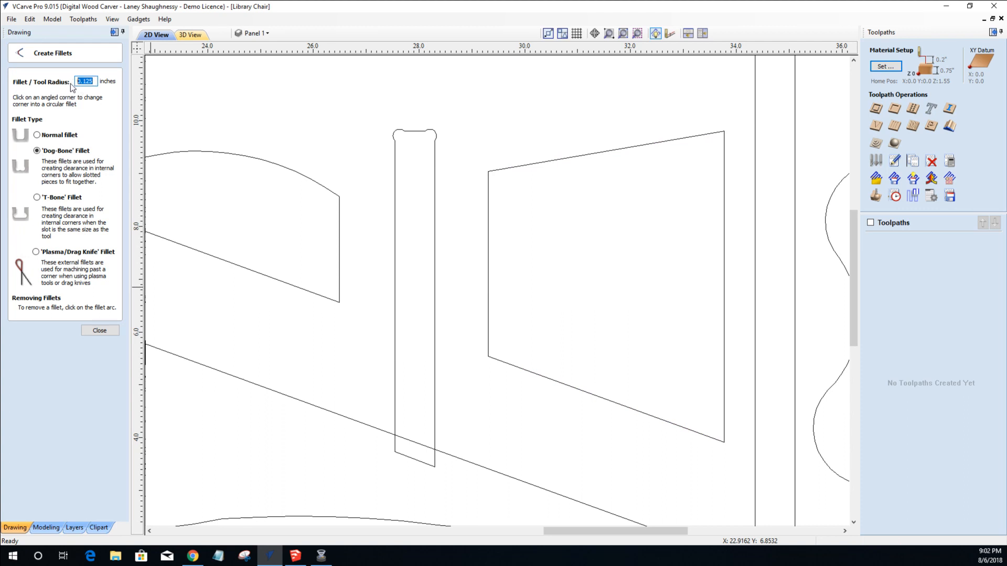
type("1")
left_click(725, 135)
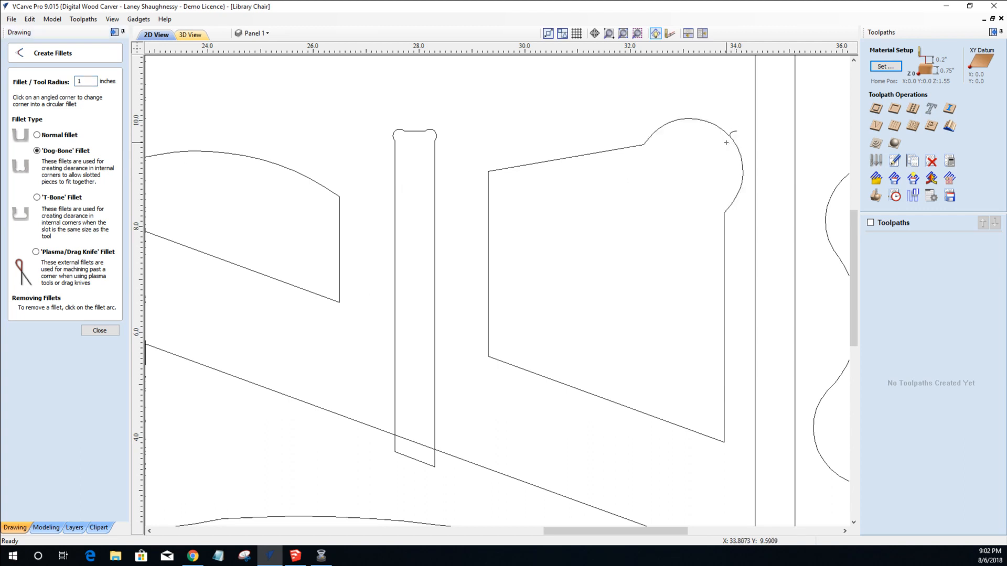
left_click(726, 143)
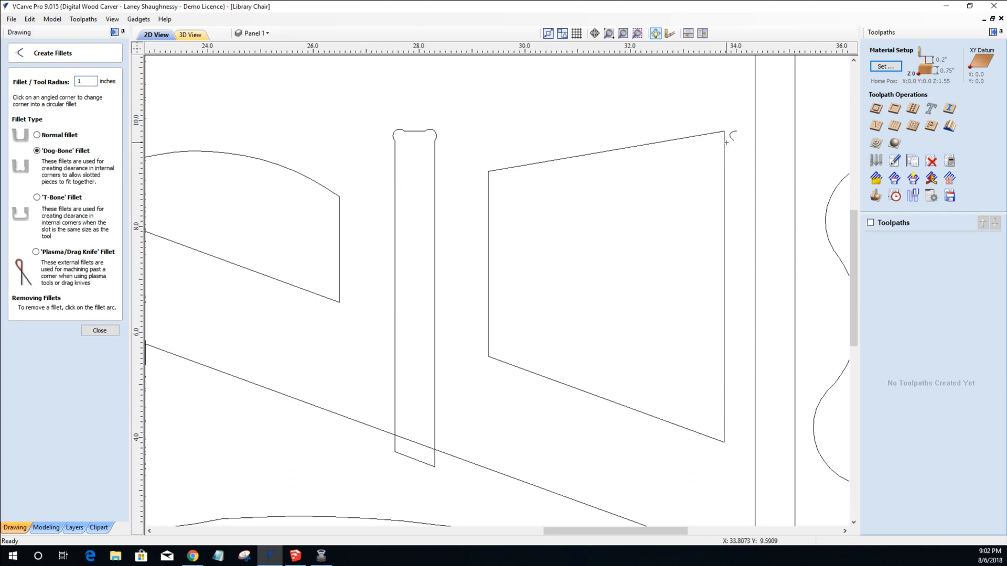
Round all four corners of the trapezoid opening with normal fillets of 0.5-inch radius.
left_click(37, 135)
left_click(725, 132)
left_click(725, 132)
left_click(78, 82)
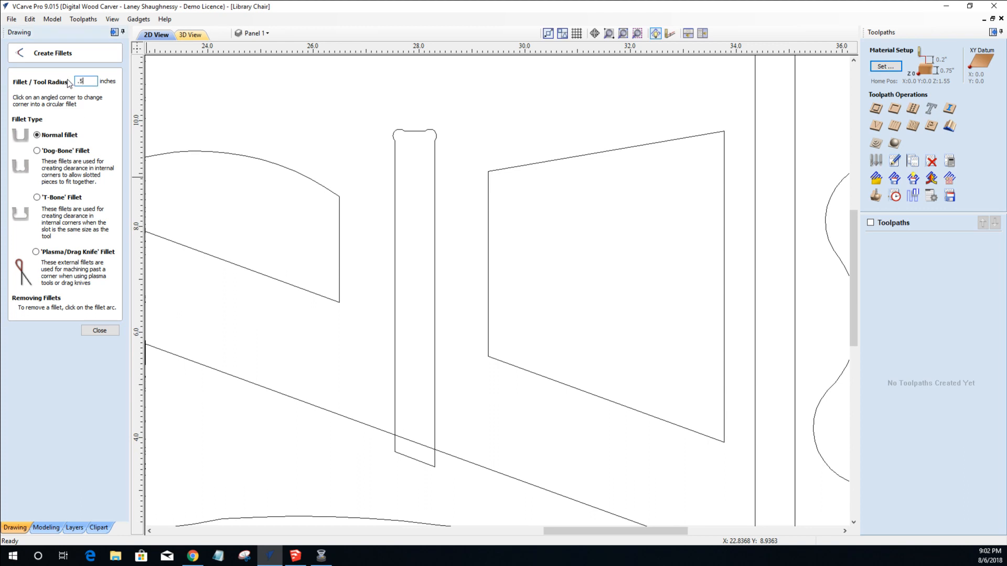
left_click(725, 131)
left_click(724, 441)
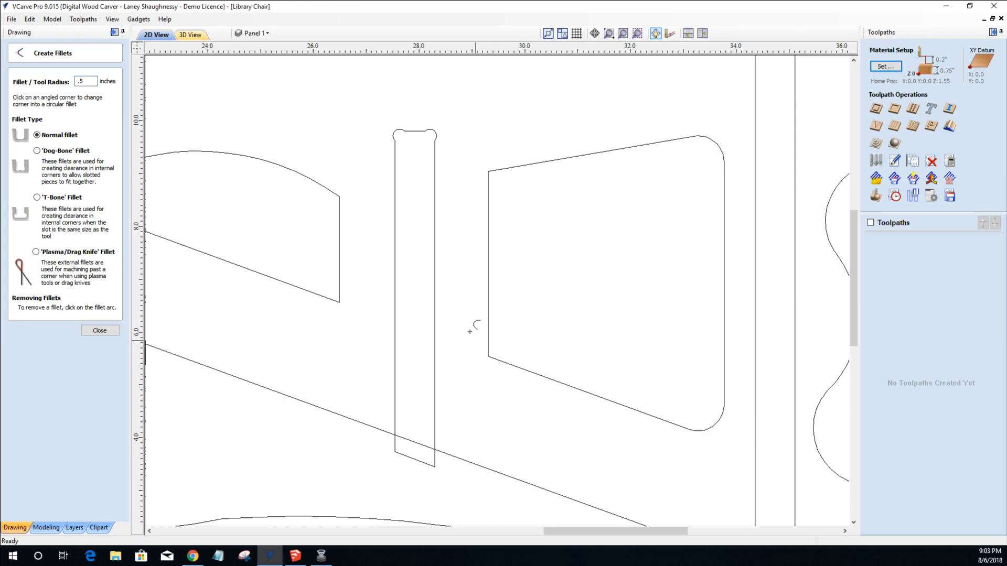
left_click(488, 357)
left_click(489, 172)
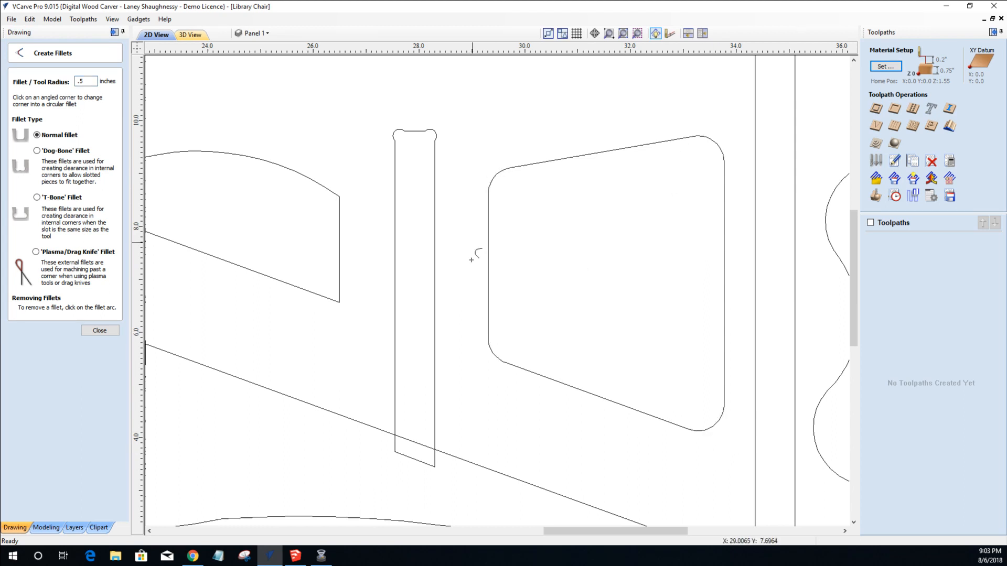
Round the four corners of the curved-top opening with the same 0.5-inch normal fillets and finish filleting.
left_click(340, 301)
scroll(306, 264, "down", 2)
left_click(246, 227)
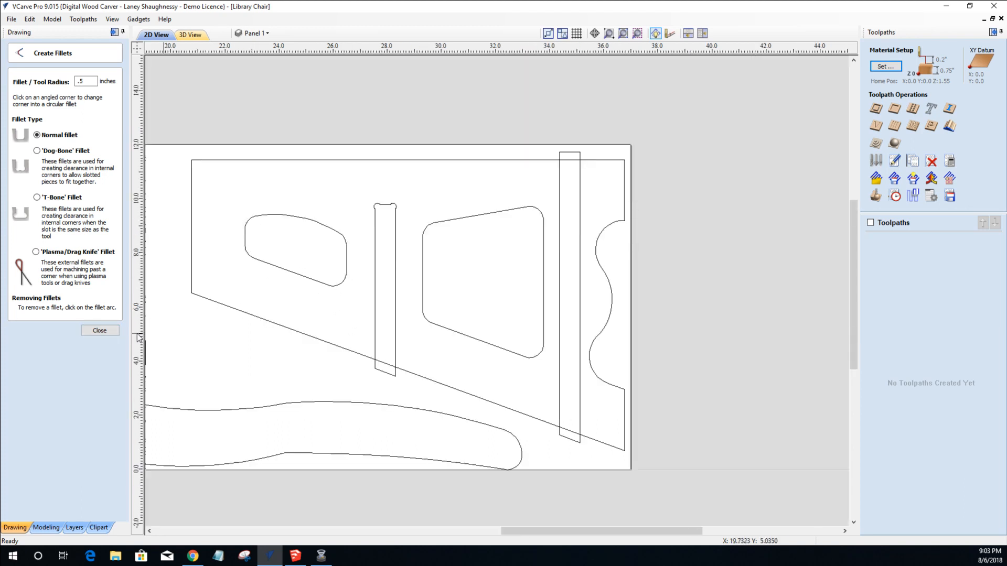
left_click(87, 331)
Check the filleted openings and the outlines of both parts across the whole panel by selecting each outline.
scroll(261, 287, "up", 2)
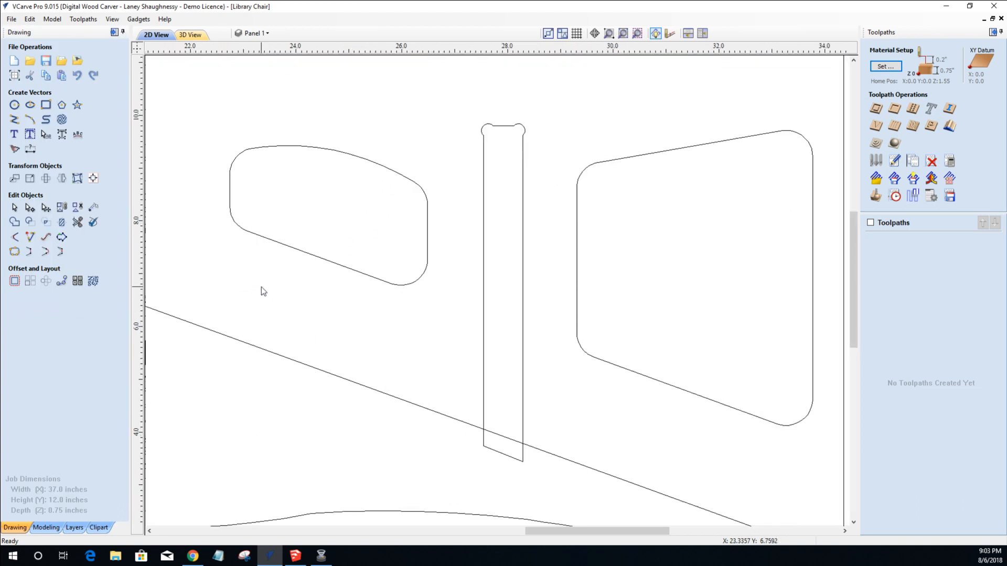
scroll(307, 276, "down", 2)
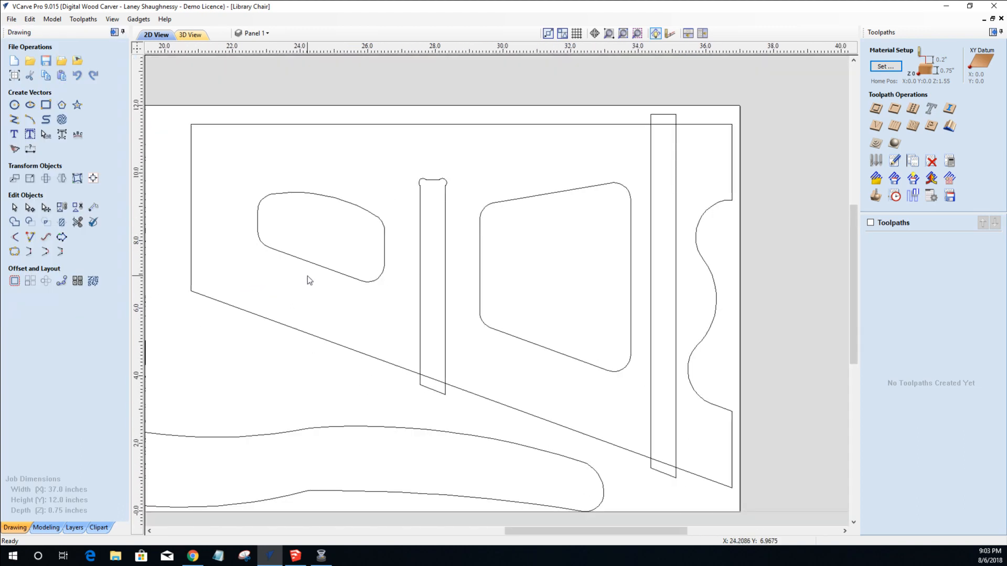
left_click(285, 326)
left_click(344, 317)
scroll(491, 331, "down", 4)
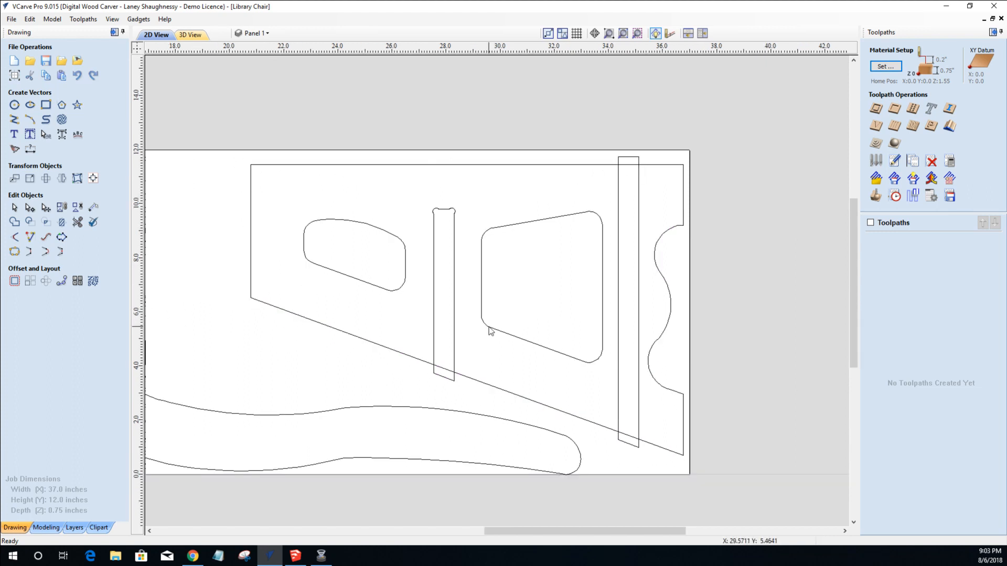
scroll(247, 297, "up", 3)
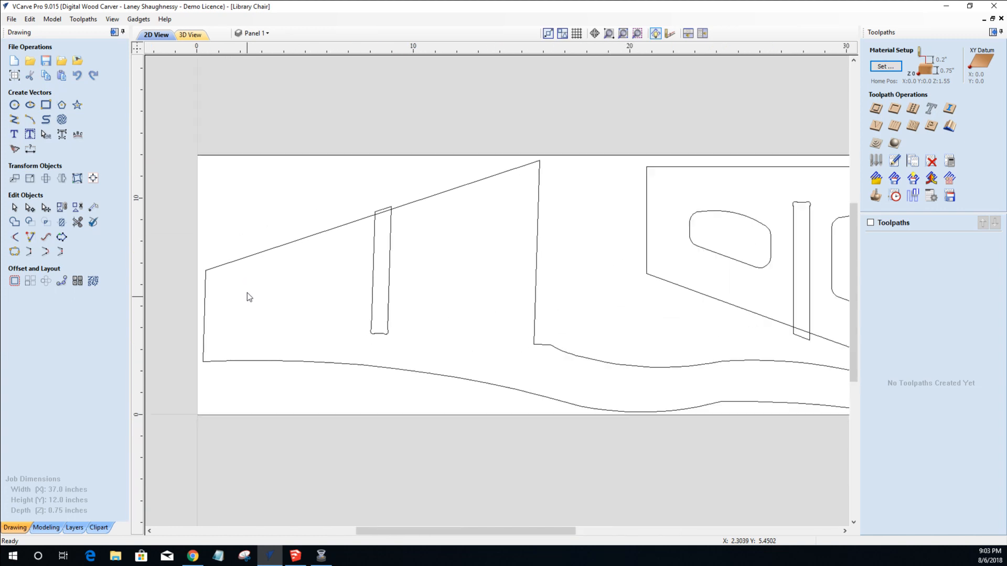
left_click(250, 257)
scroll(580, 249, "down", 3)
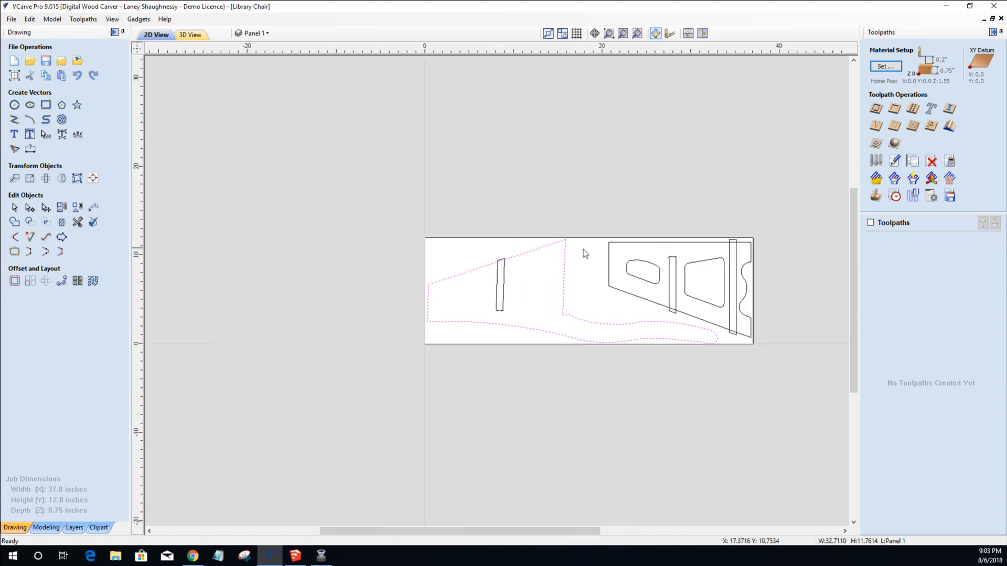
scroll(821, 289, "up", 2)
scroll(812, 292, "down", 2)
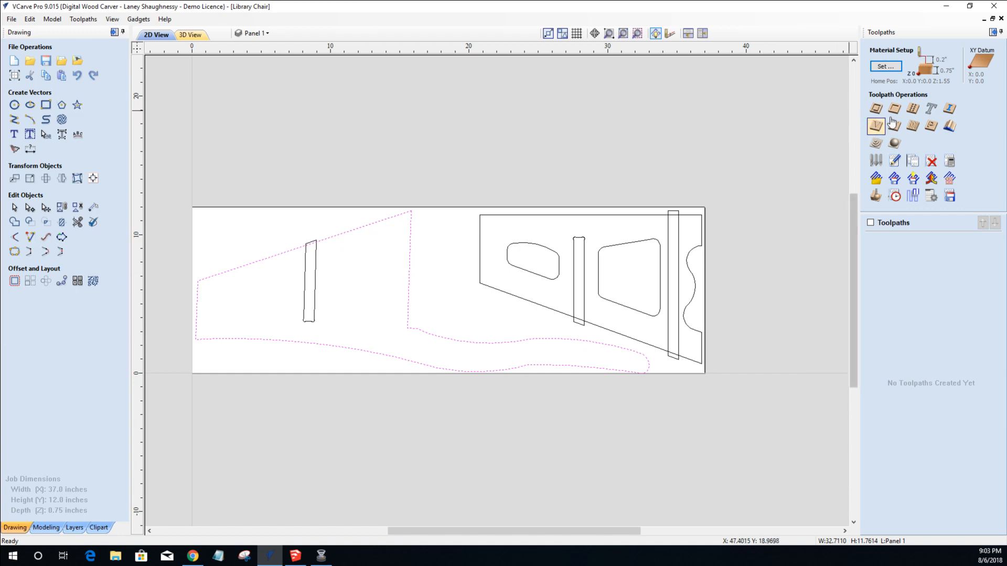
Start a pocket toolpath on all three slots of the panel with a cut depth of 0.25 inches.
left_click(896, 110)
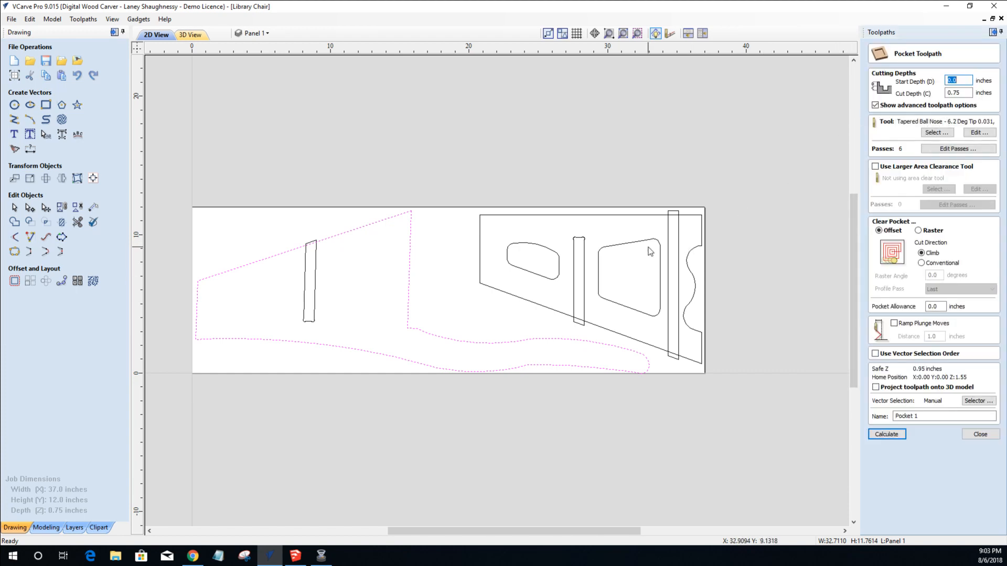
left_click(669, 251)
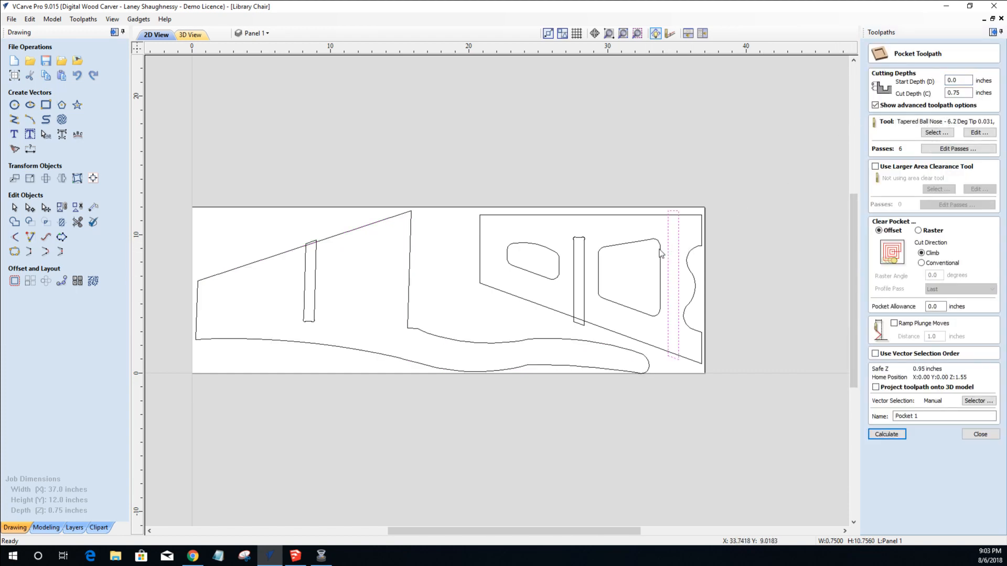
left_click(583, 283, "shift")
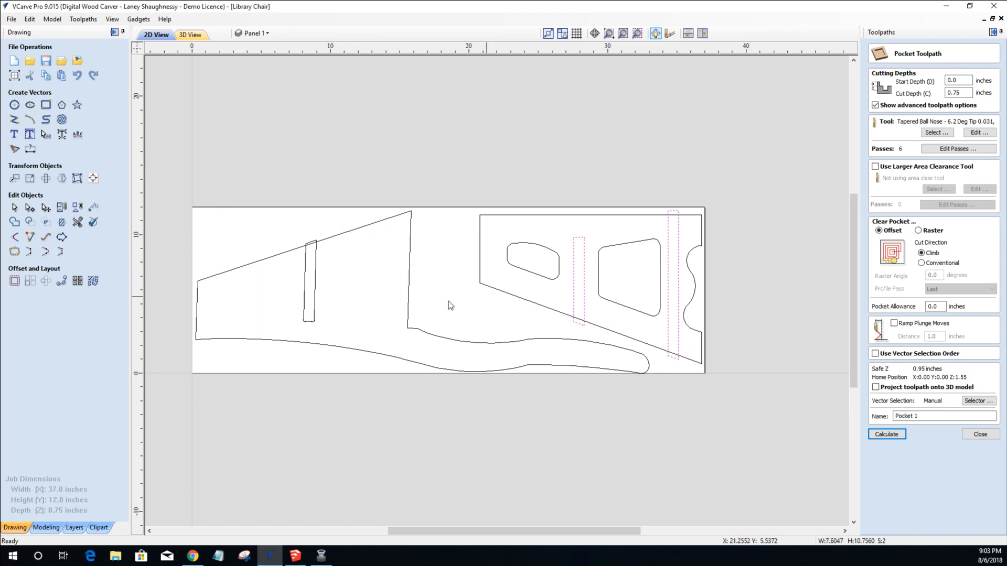
left_click(315, 295, "shift")
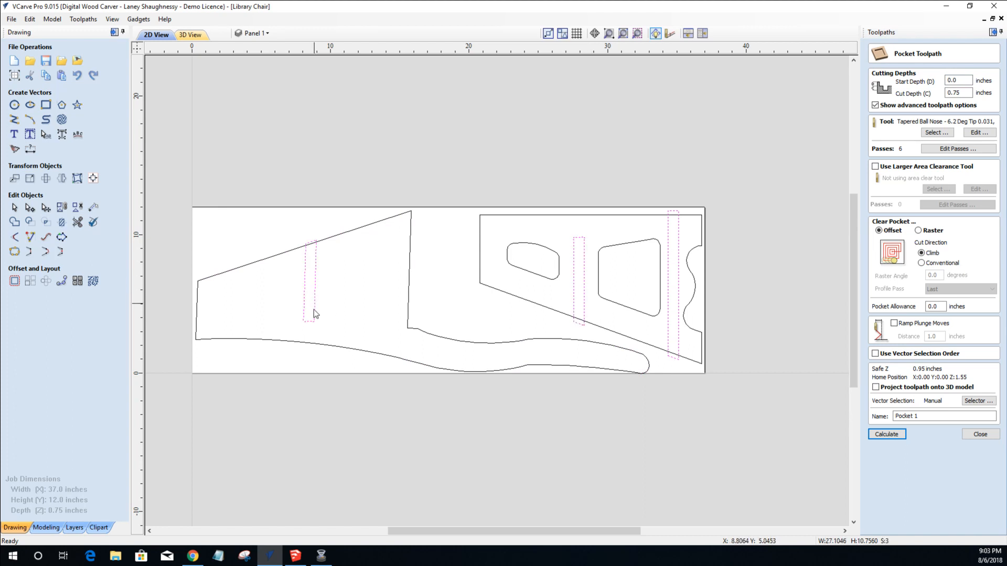
left_click(887, 434)
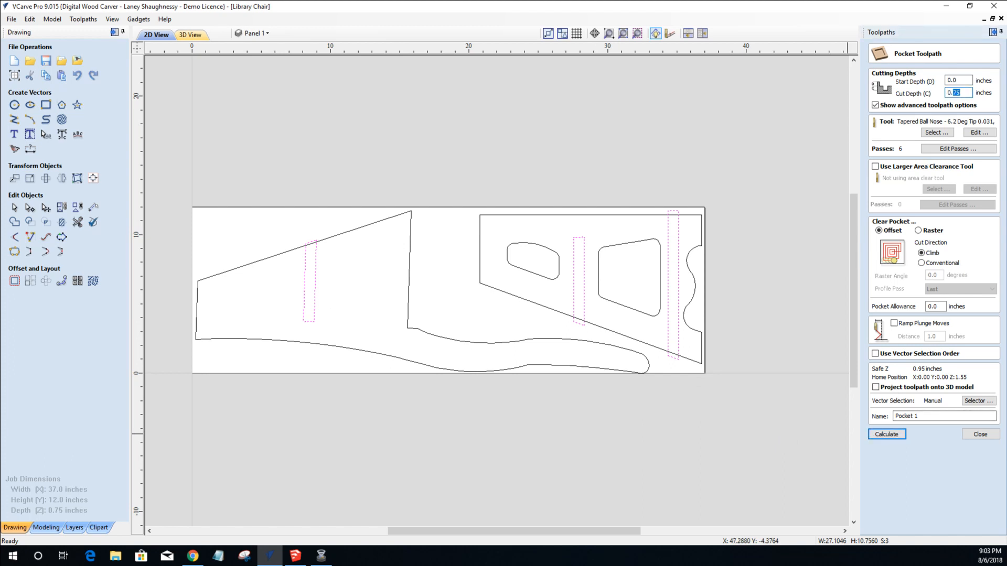
key("BackSpace")
Assign the End Mill (0.25 inch) from the tool database to the pocket toolpath.
left_click(936, 133)
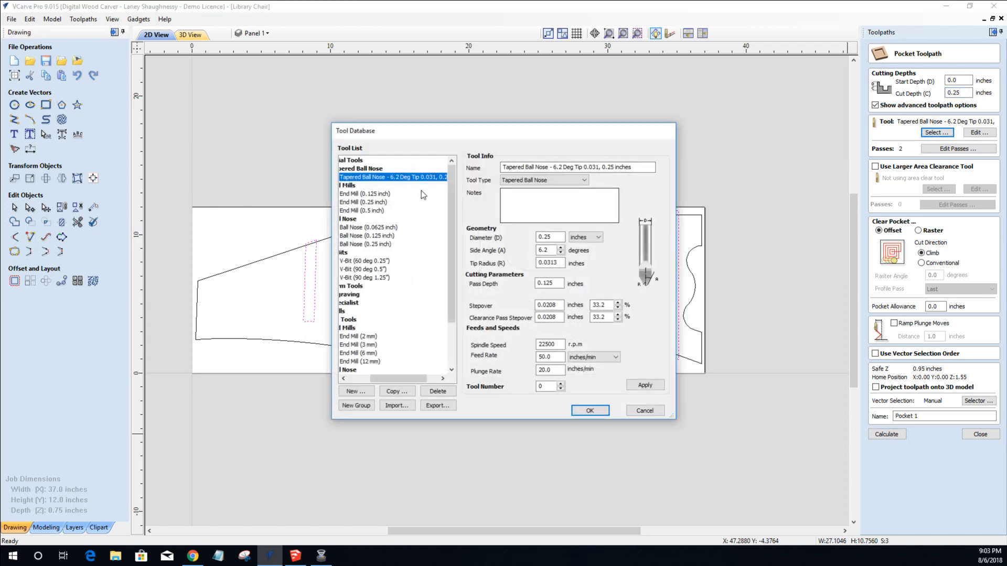
left_click(363, 202)
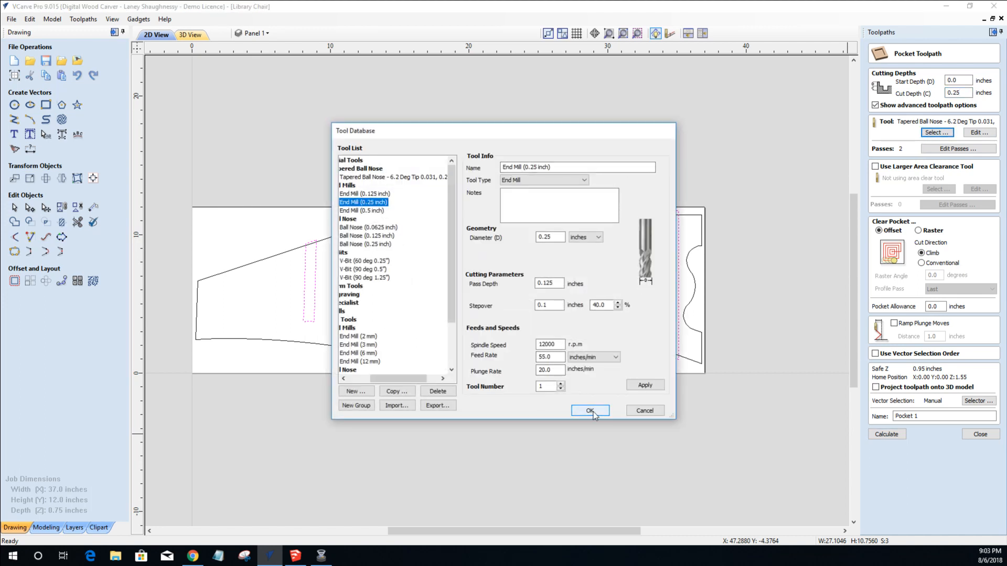
left_click(591, 411)
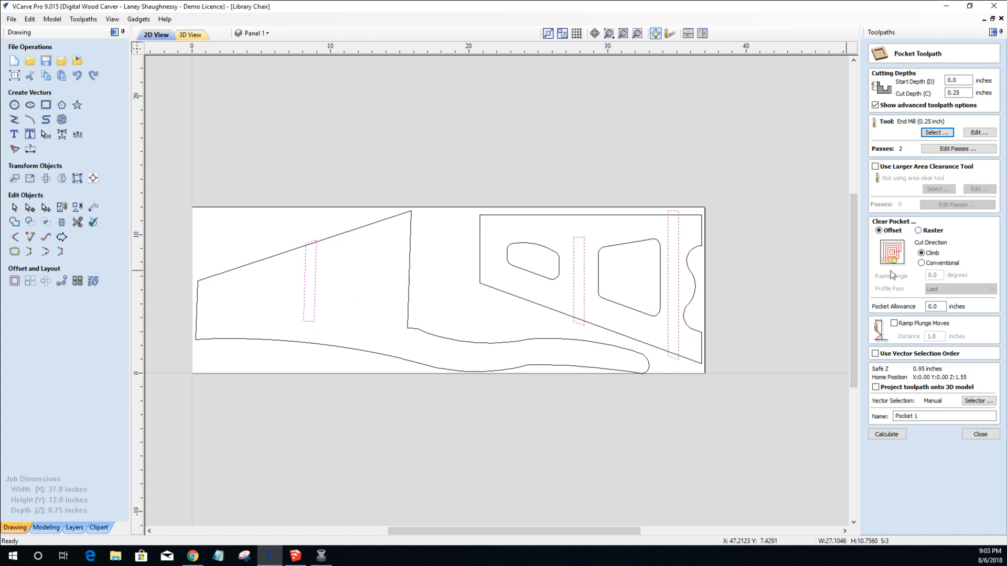
Calculate the pocket toolpath under the name Panel1_Side1_Pocket1_.25EM and reset the preview to a blank panel.
left_click_drag(921, 417, 855, 425)
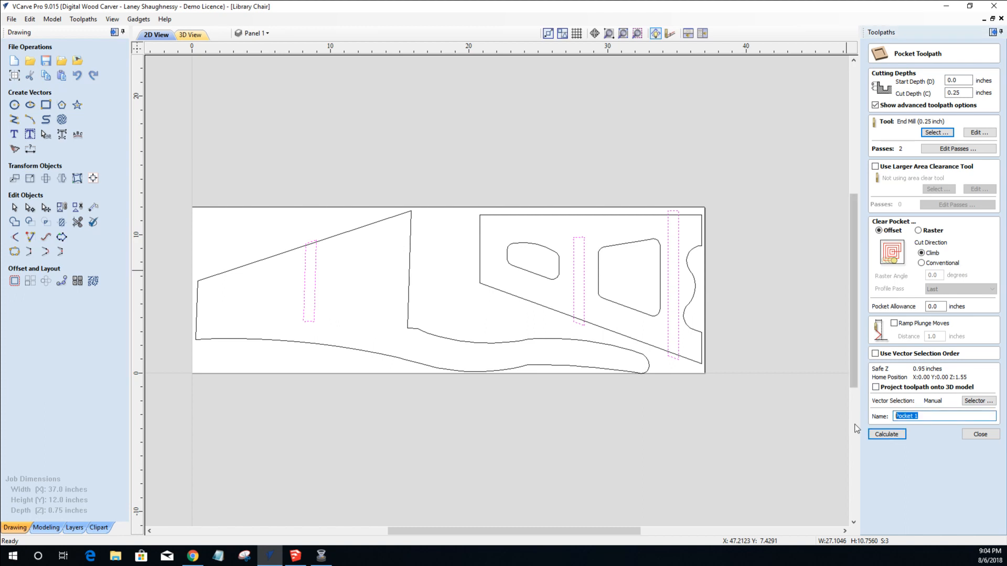
type("Panel1_Side1_")
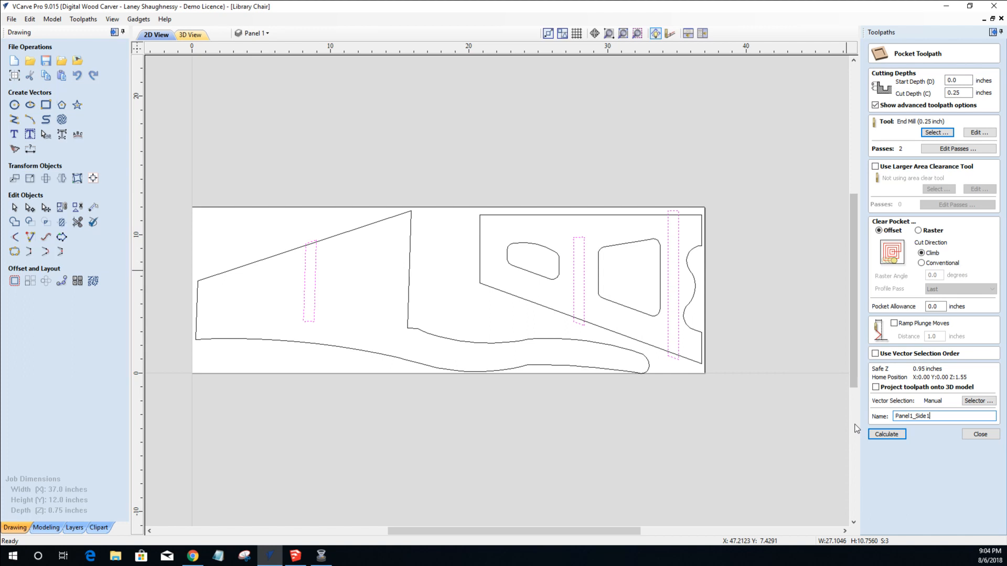
type("_Pocket1_.25EM")
left_click(885, 434)
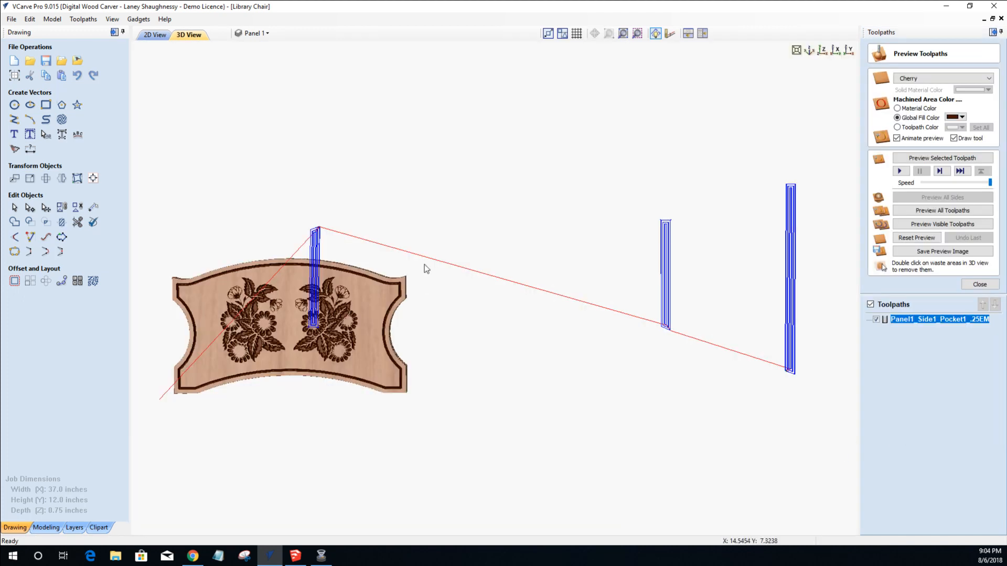
left_click(917, 238)
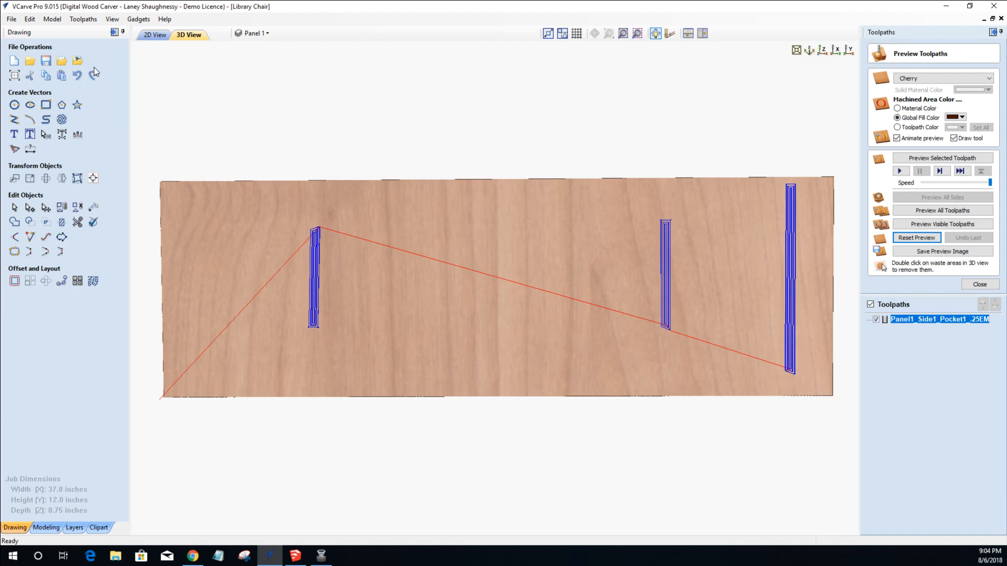
Copy the two filleted openings of the right-hand part and place the copies on the left-hand part, one on each side of its slot.
left_click(155, 35)
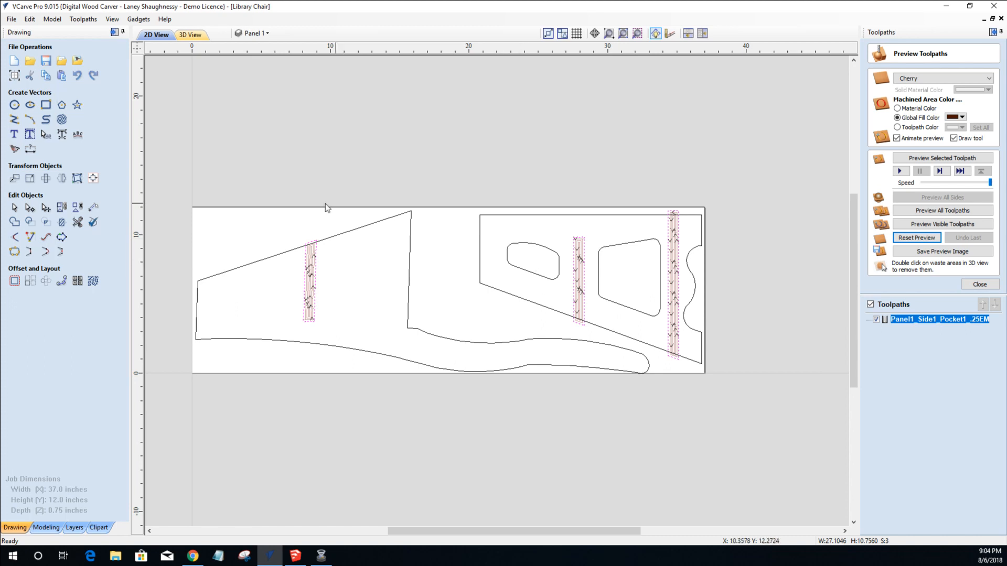
left_click(346, 234)
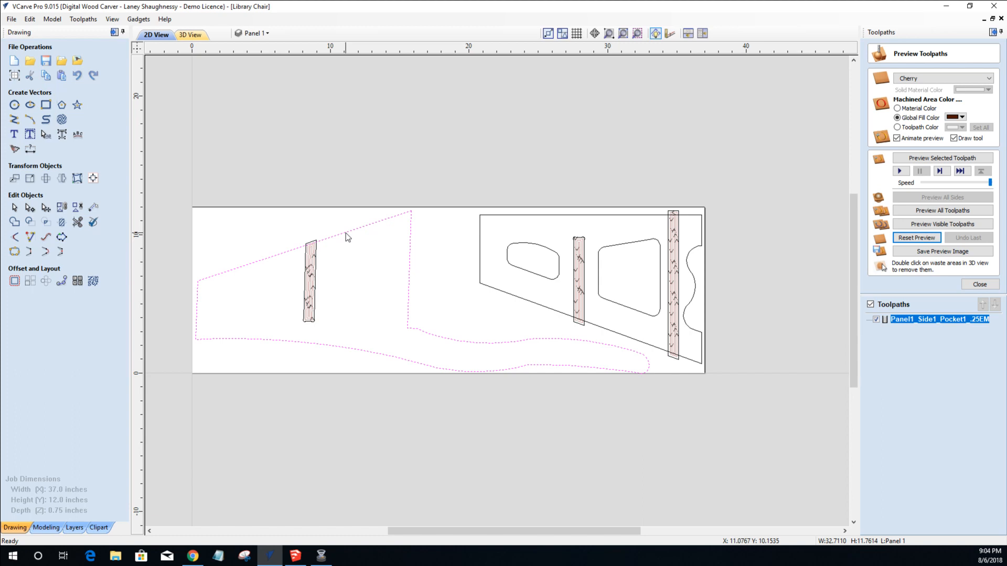
left_click(514, 269)
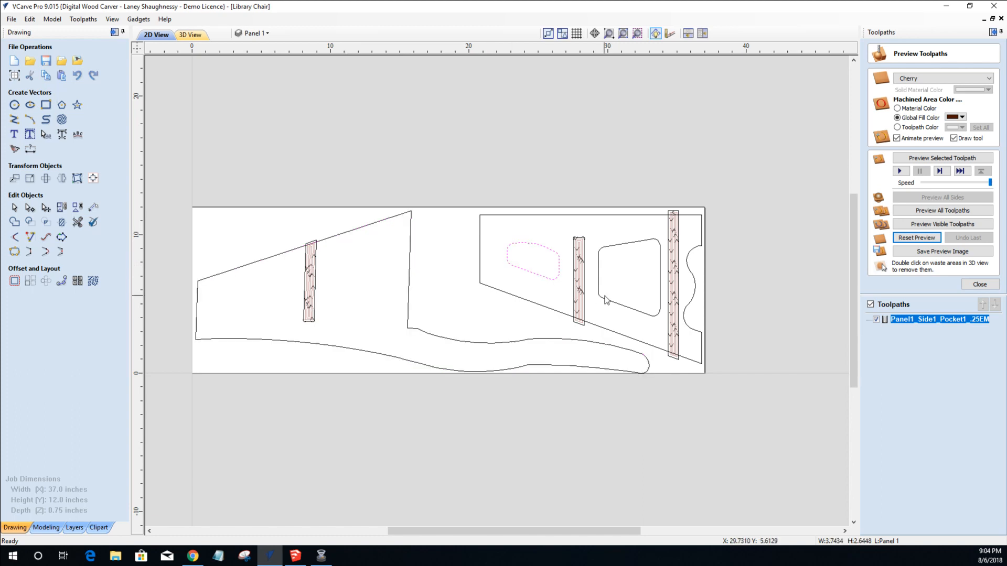
left_click(609, 305, "shift")
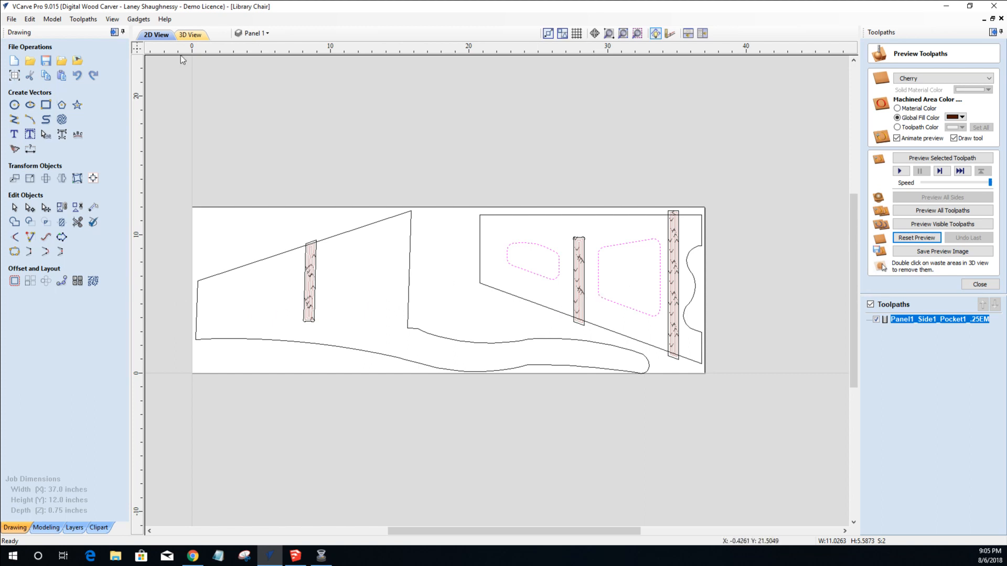
left_click(46, 78)
left_click(62, 75)
left_click_drag(587, 273, 320, 282)
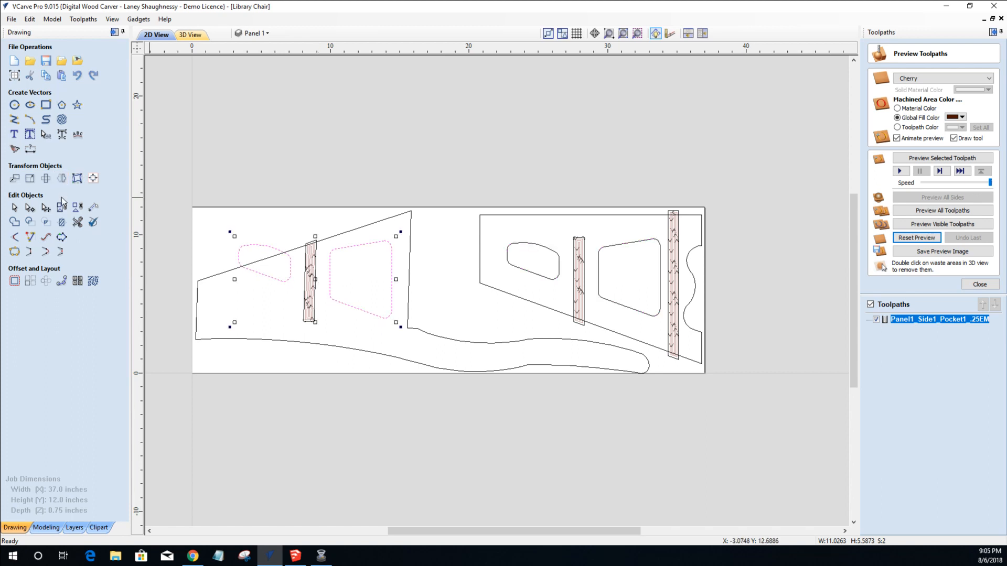
Flip the two copied openings vertically without creating a mirrored copy.
left_click(61, 179)
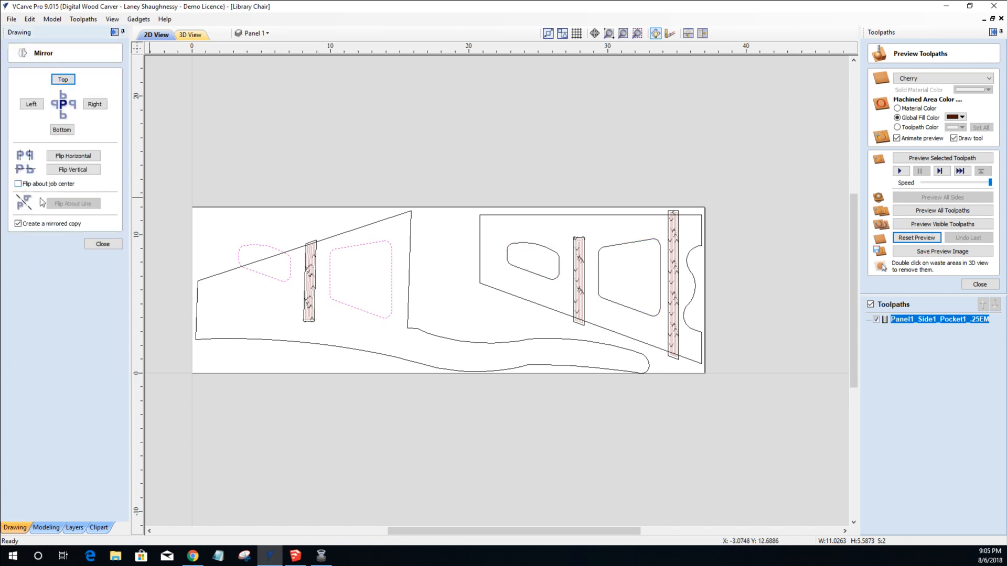
left_click(19, 224)
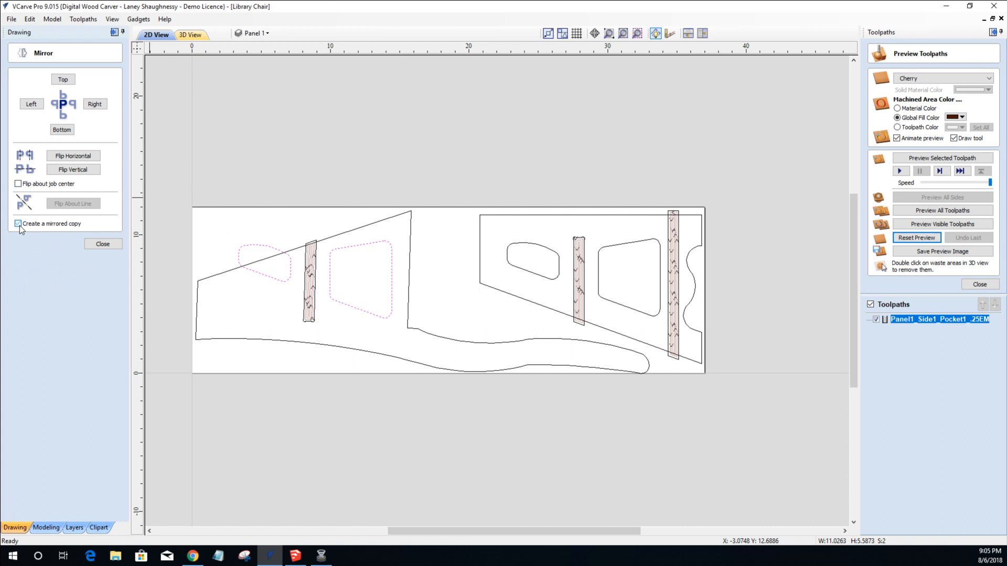
left_click(72, 169)
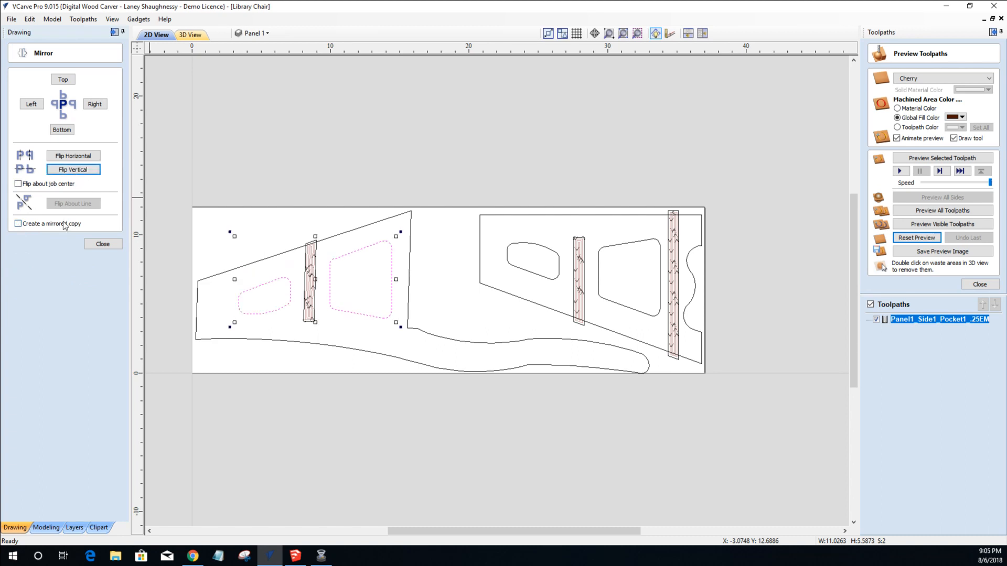
left_click(102, 244)
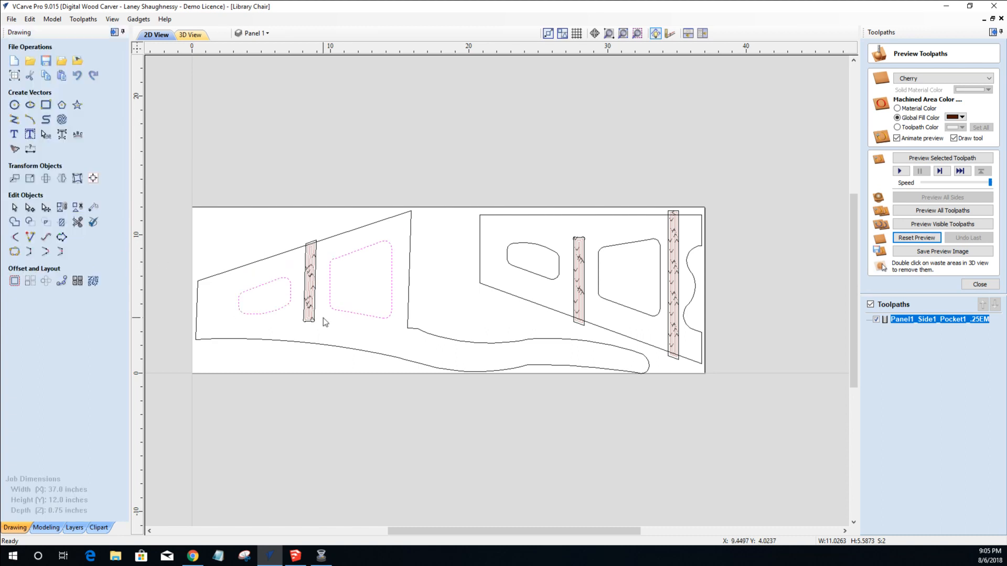
Try to center the two ungrouped copied openings vertically on the left-hand part's outline, and undo the alignment.
left_click(350, 317)
left_click(352, 232, "shift")
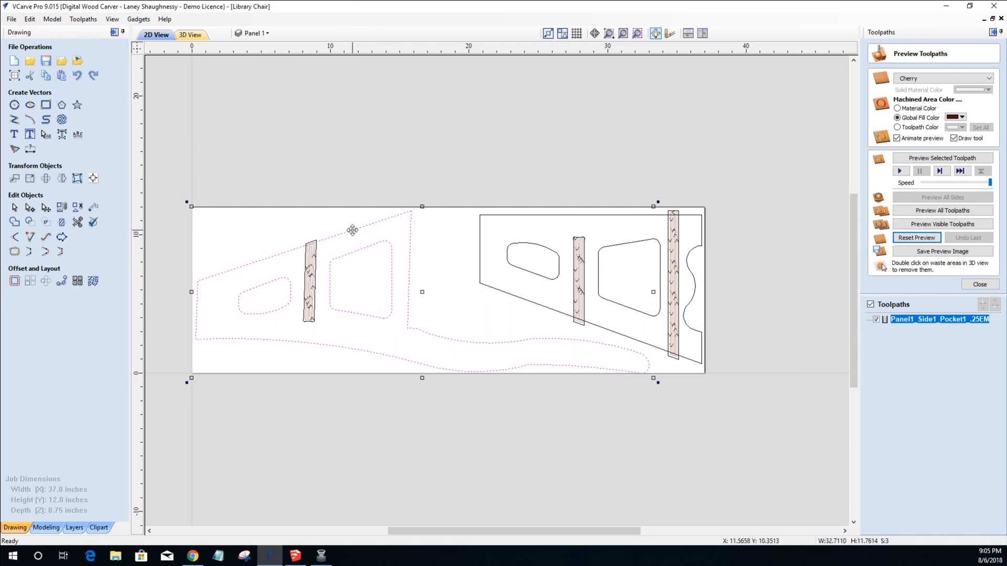
left_click(93, 179)
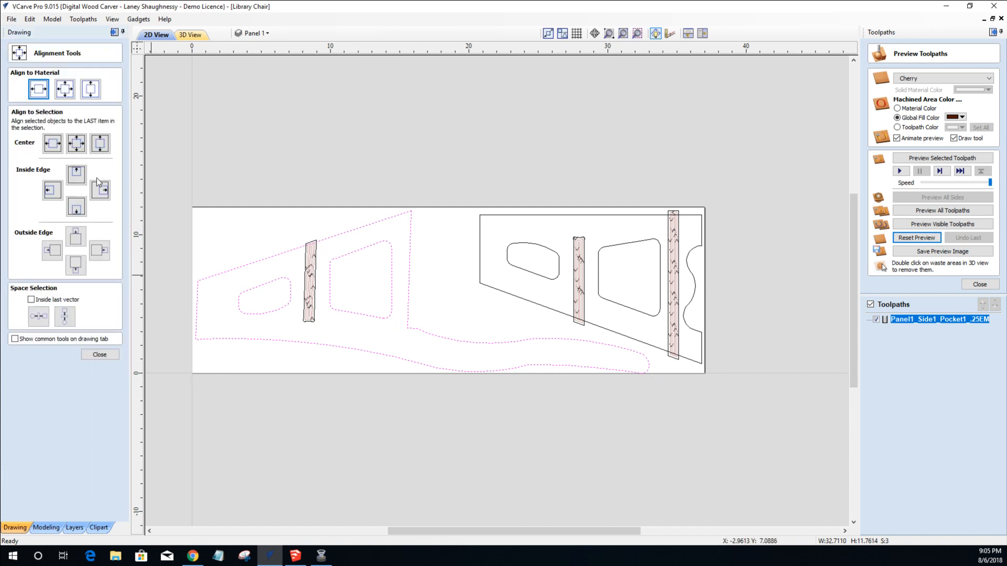
left_click(105, 142)
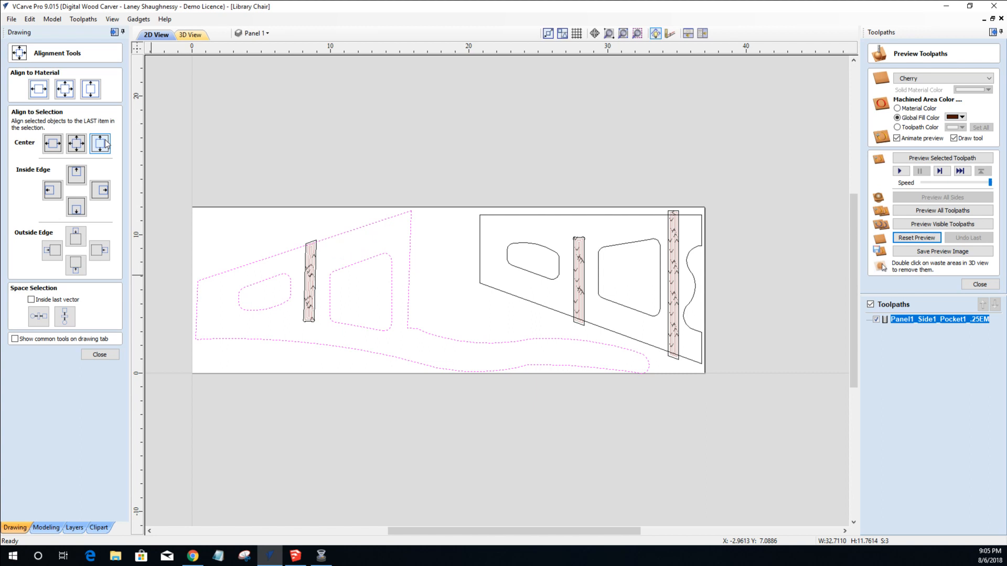
key("ctrl+z")
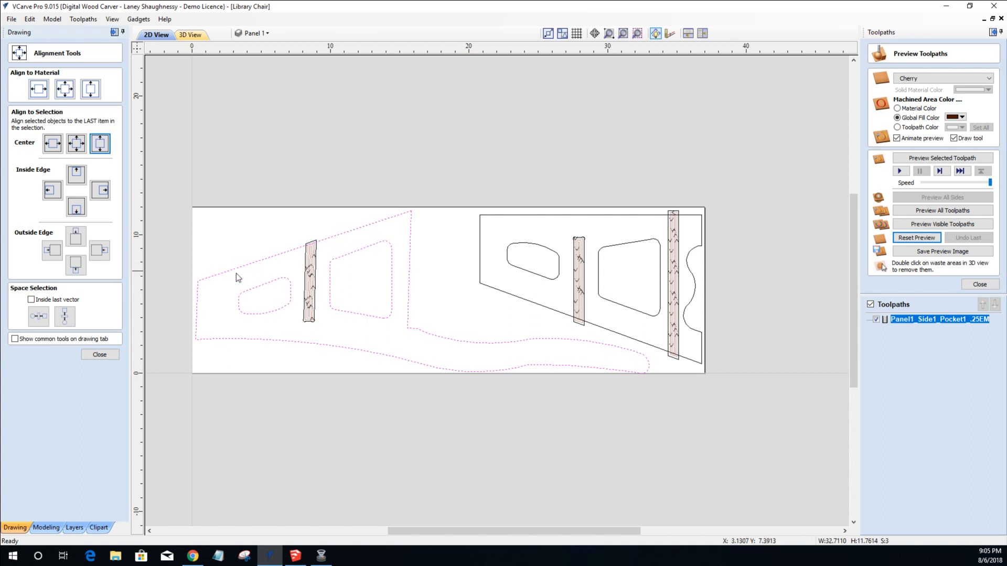
Group the two copied openings and center the group vertically on the left-hand part's outline.
left_click(244, 290)
left_click(262, 285)
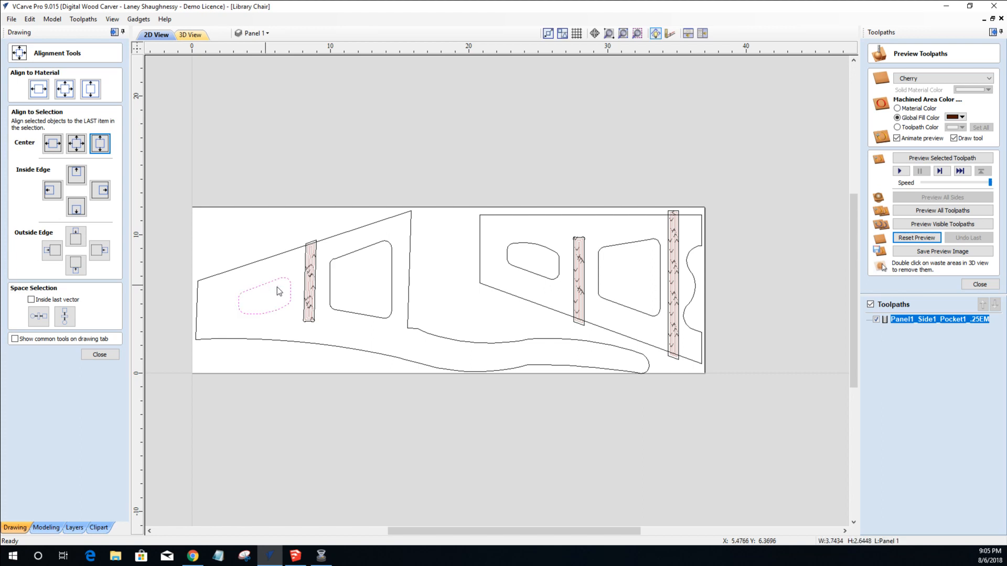
left_click(332, 277, "shift")
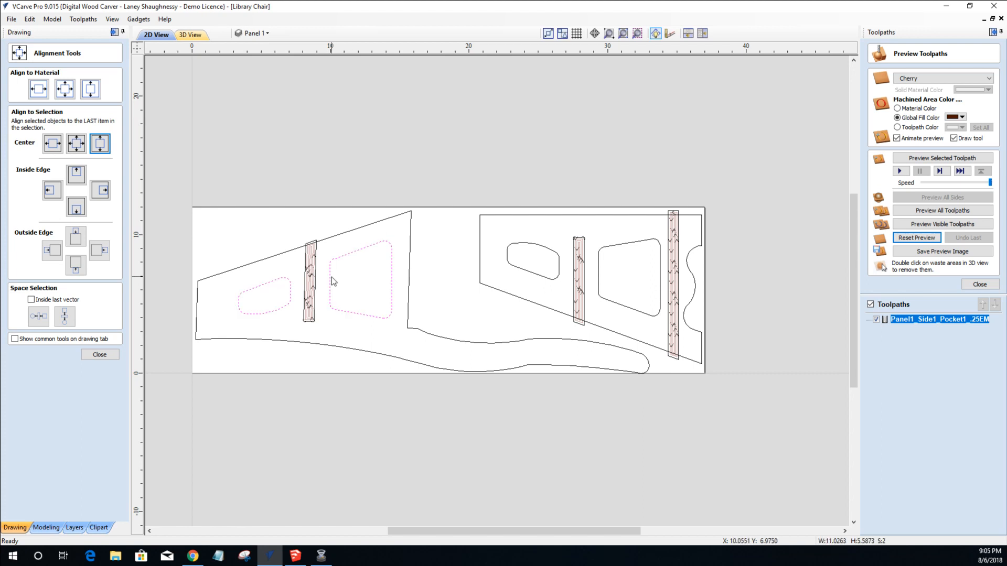
key("g")
left_click(251, 266, "shift")
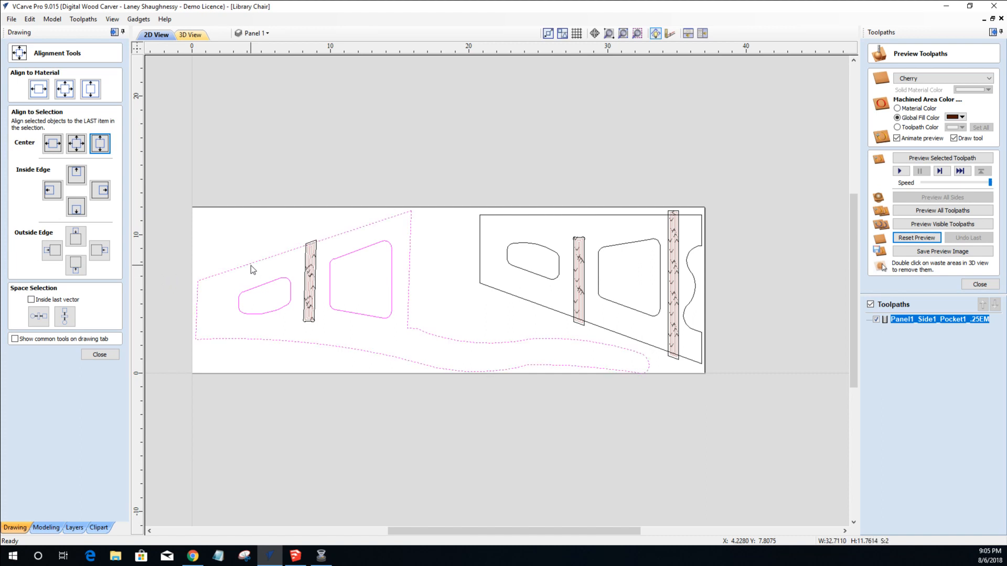
left_click(98, 147)
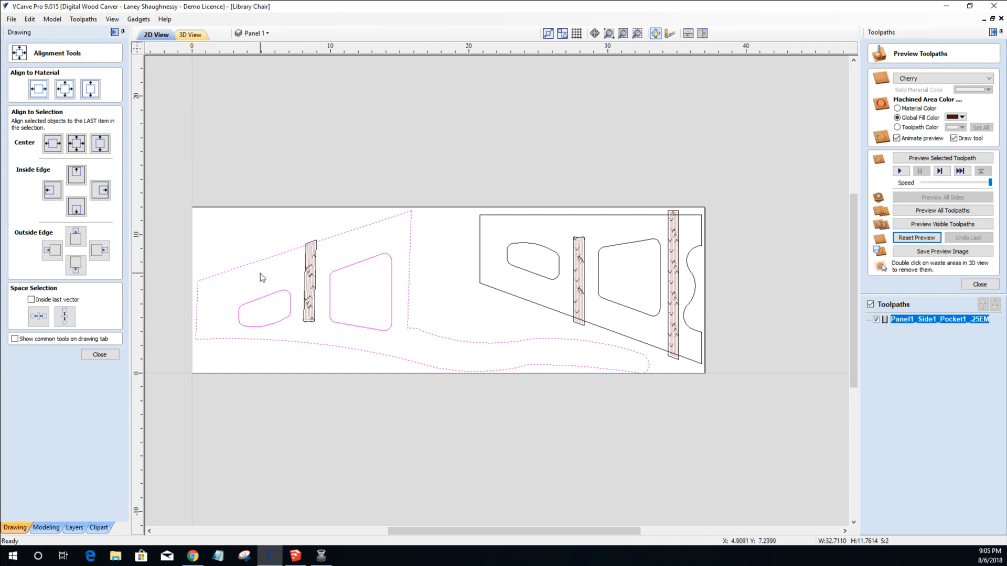
Nudge the grouped openings upward toward the slanted upper edge of the left-hand part.
left_click(261, 252)
left_click(337, 272)
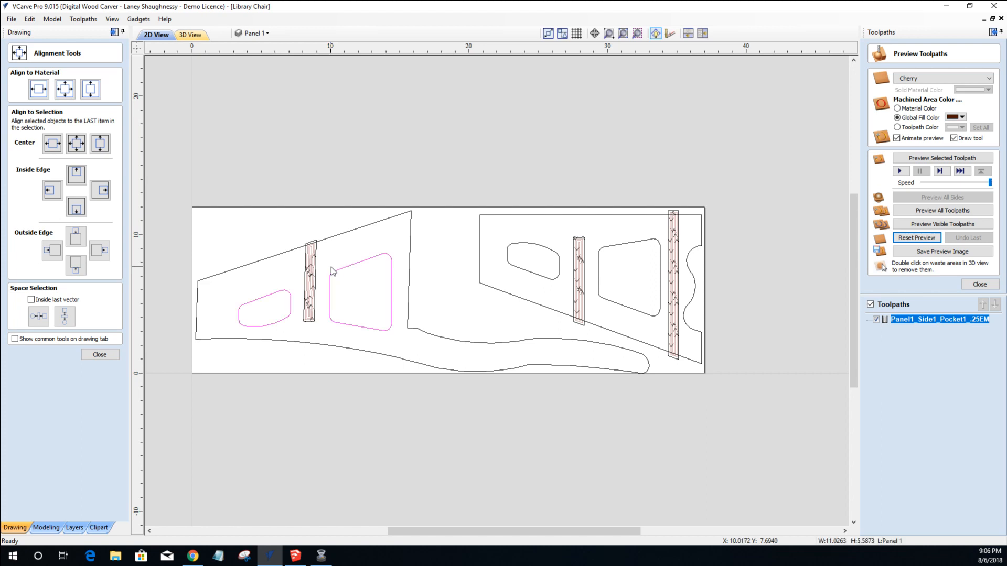
key("Up")
key("Up")
key("Up")
key("Up")
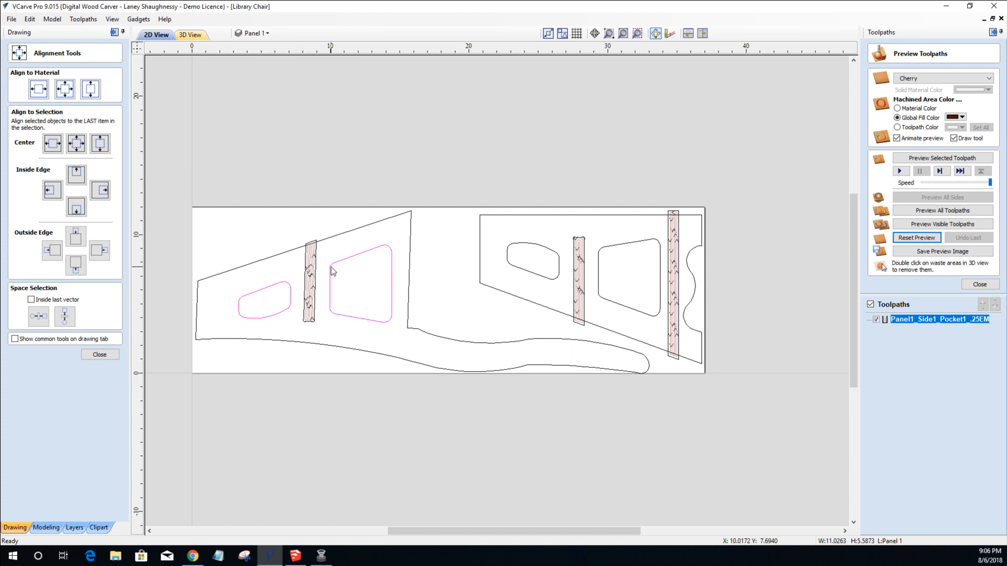
Rotate the grouped openings slightly clockwise to follow the slant of the left-hand part's slot and end edge.
scroll(369, 254, "up", 5)
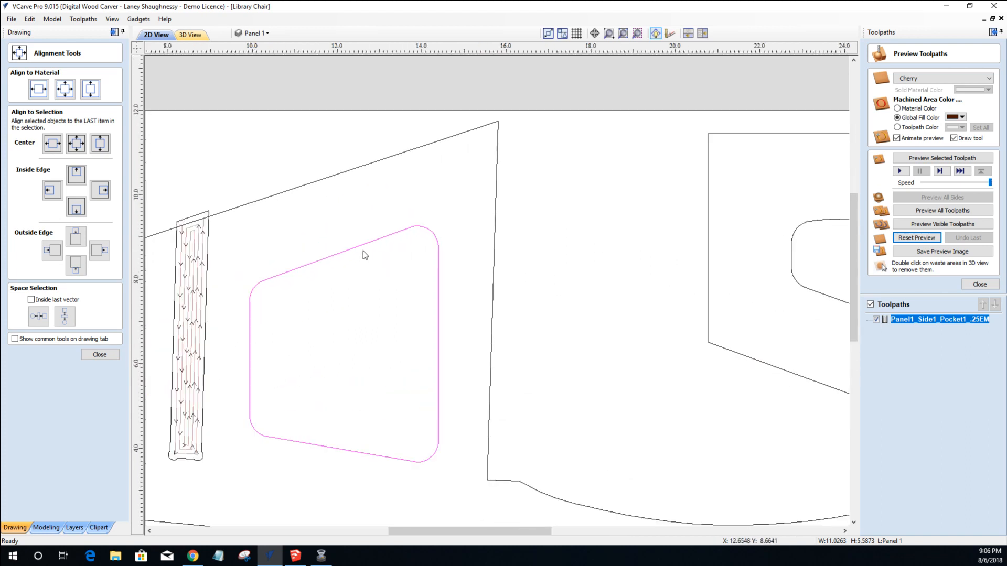
left_click(100, 355)
left_click(387, 235)
left_click_drag(450, 218, 459, 221)
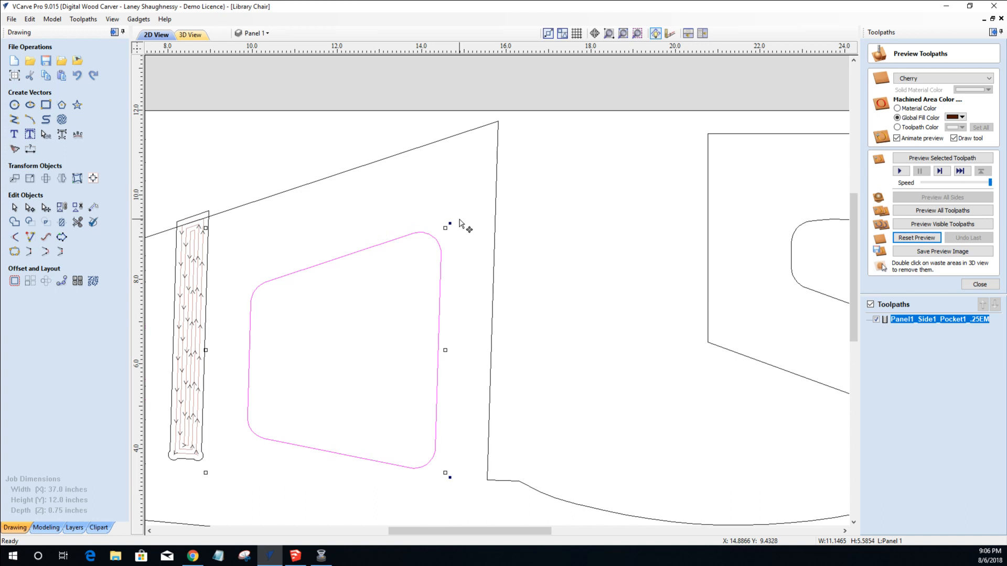
scroll(449, 297, "down", 3)
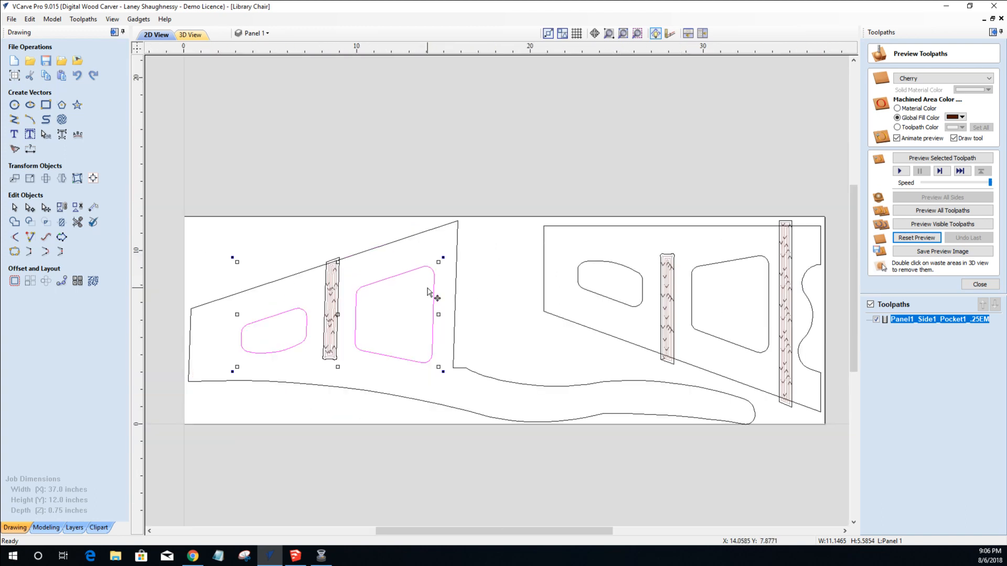
left_click(301, 401)
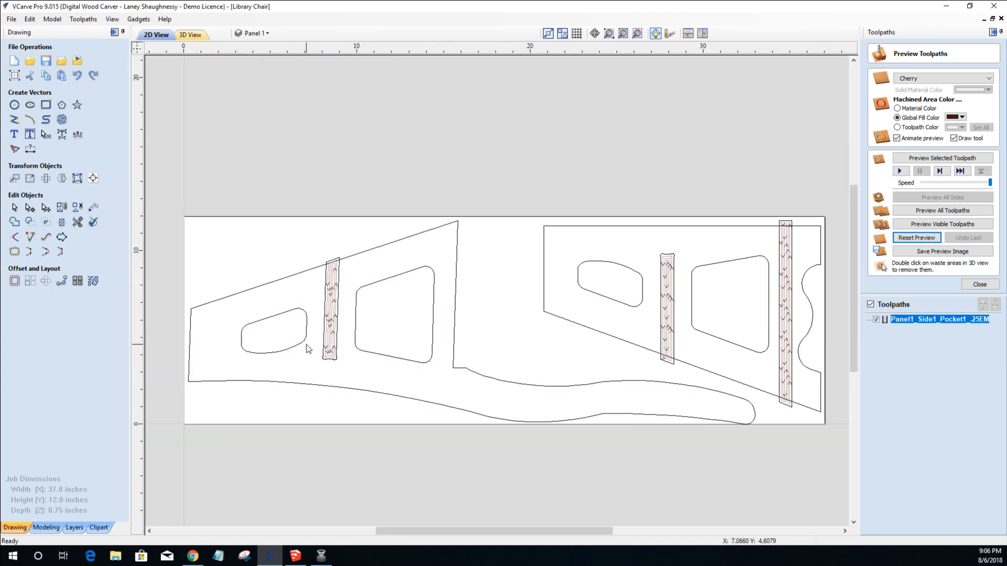
Nudge the grouped openings slightly left to even out their spacing around the left-hand part's slot.
scroll(308, 344, "down", 1)
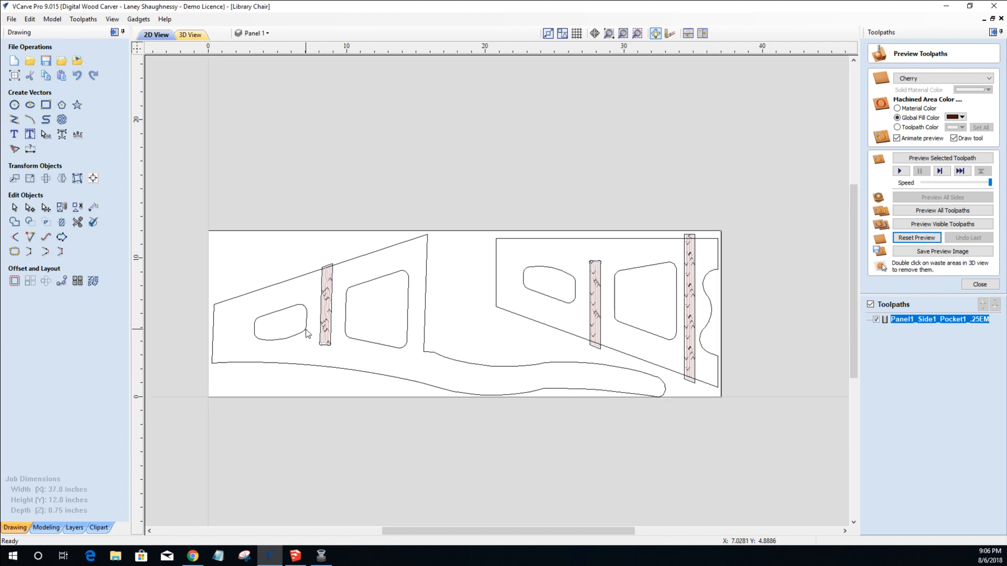
left_click(305, 331)
key("Left")
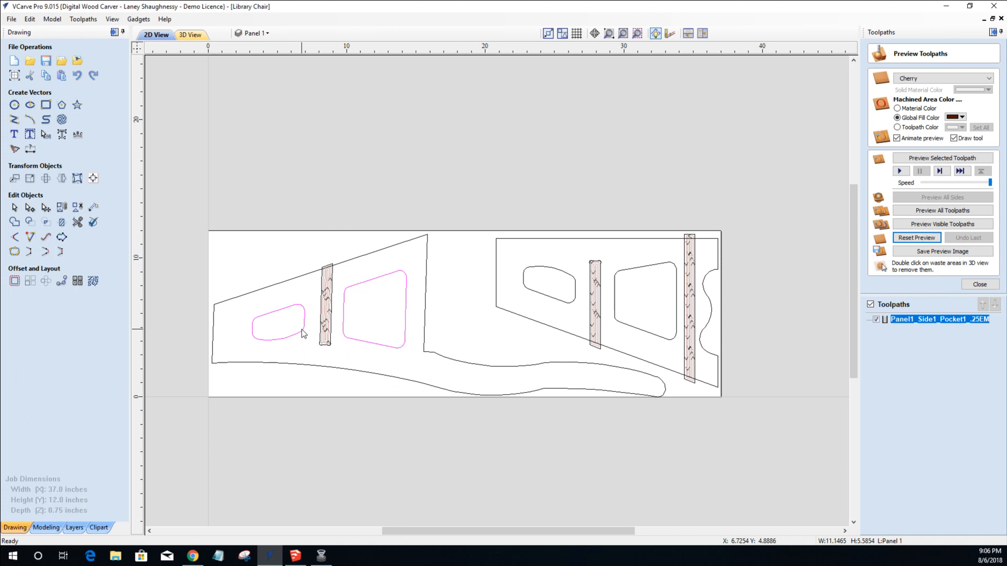
left_click(301, 208)
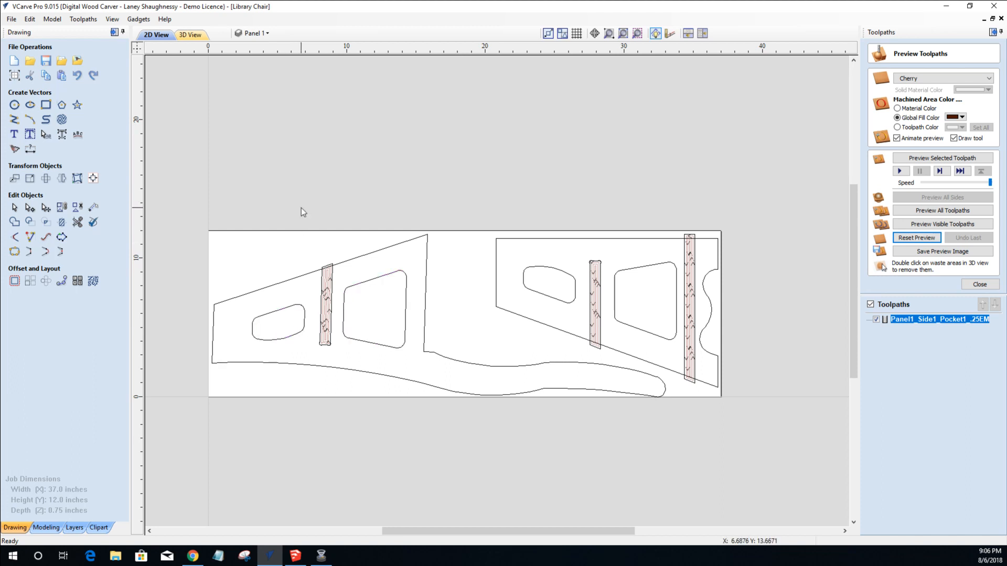
Start a 2D profile toolpath on all four openings and both part outlines with a cut depth of 0.75 inches.
left_click(532, 294)
left_click(615, 316, "shift")
left_click(392, 347, "shift")
left_click(290, 340, "shift")
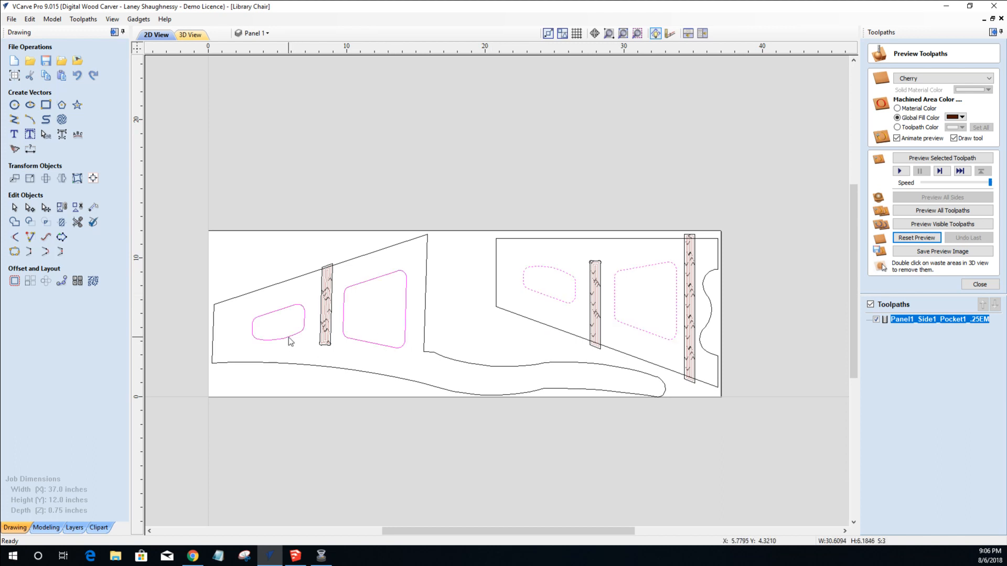
left_click(278, 362, "shift")
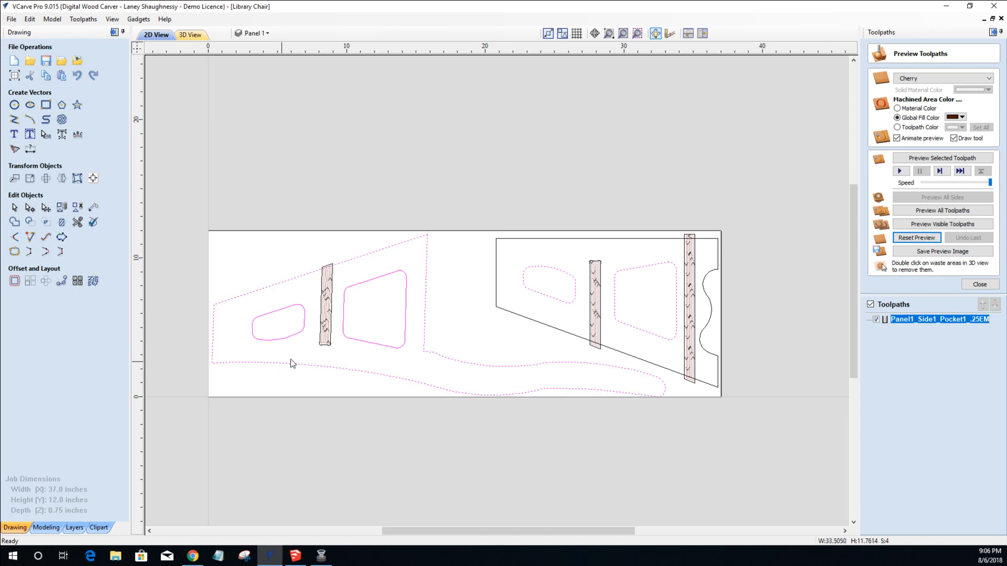
left_click(497, 244, "shift")
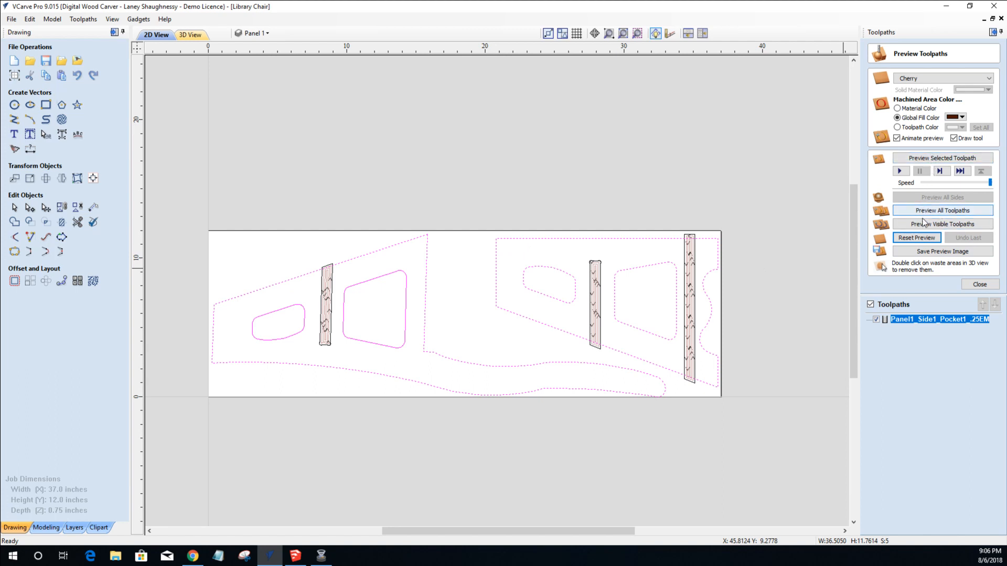
left_click(980, 284)
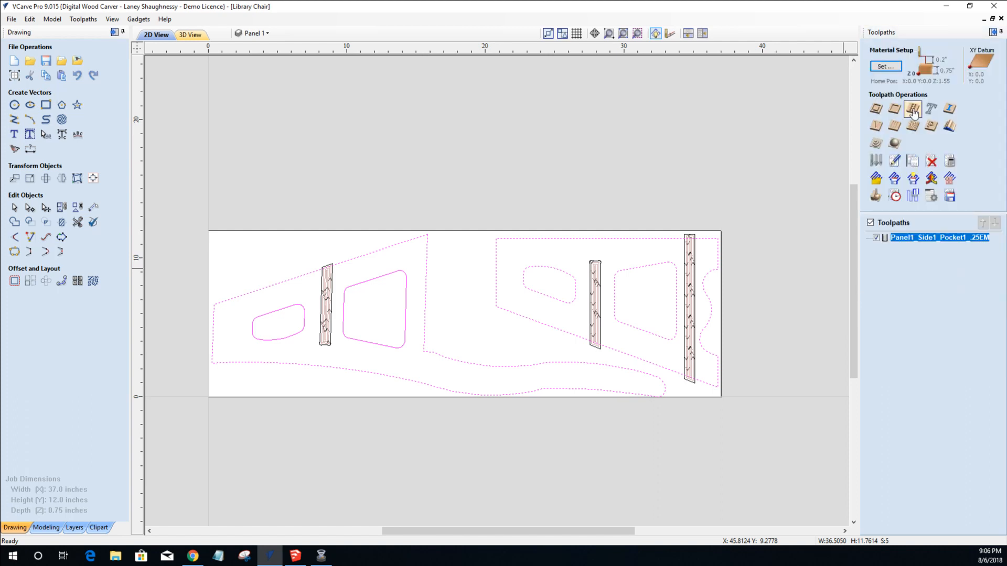
left_click(876, 109)
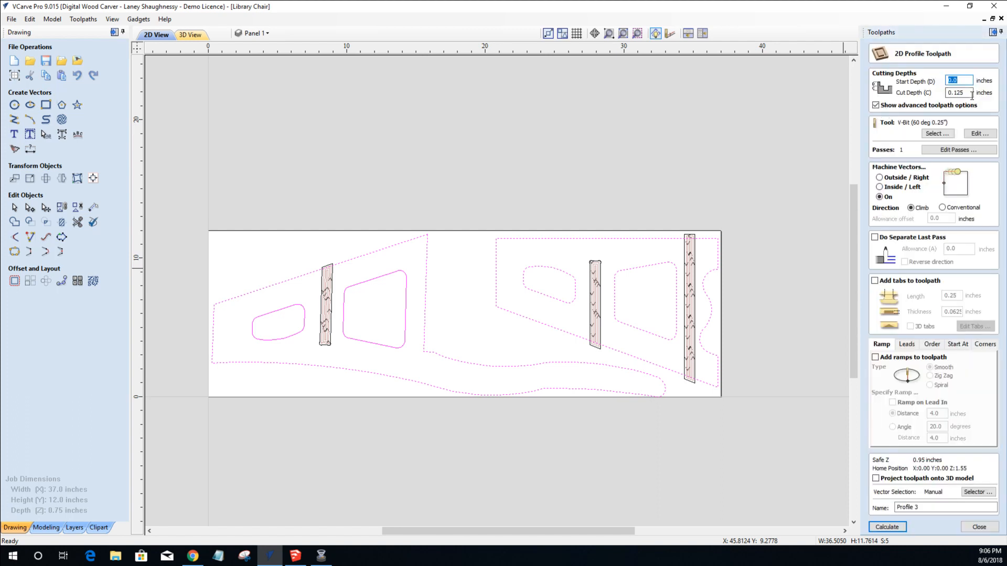
key("Tab")
type(".3")
type("75")
Assign the End Mill (0.25 inch) from the tool database to the profile toolpath and calculate it.
left_click(935, 134)
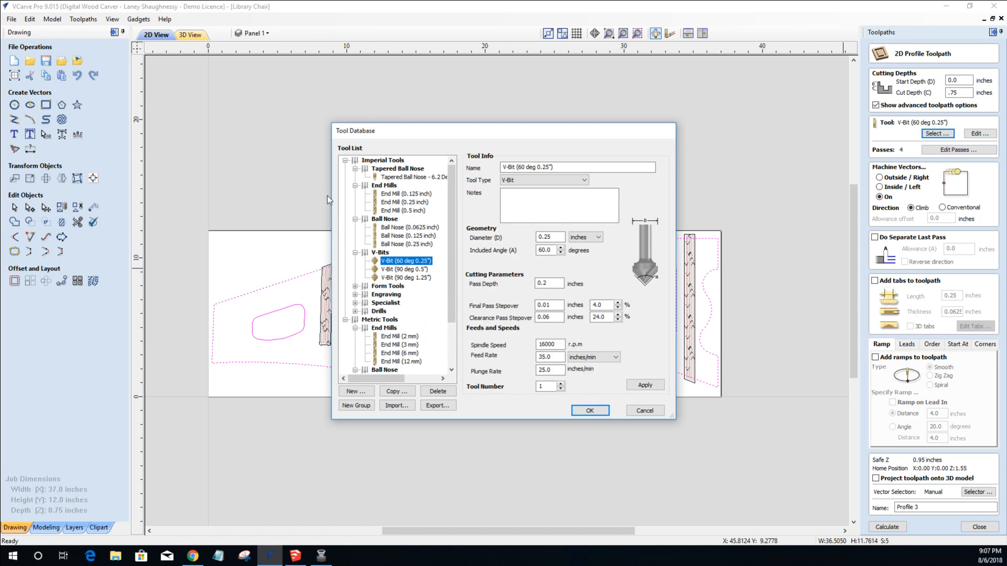
left_click(394, 203)
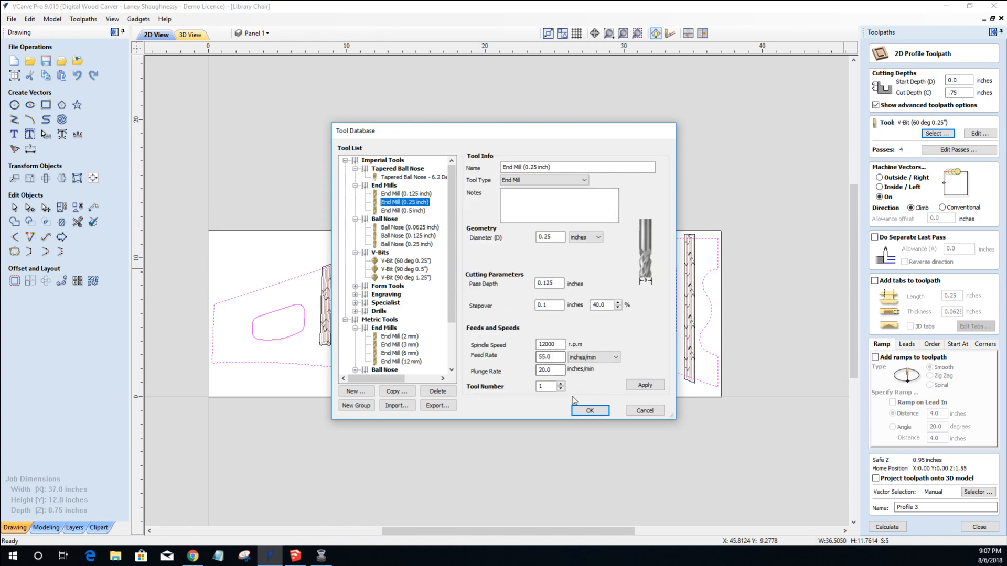
left_click(589, 410)
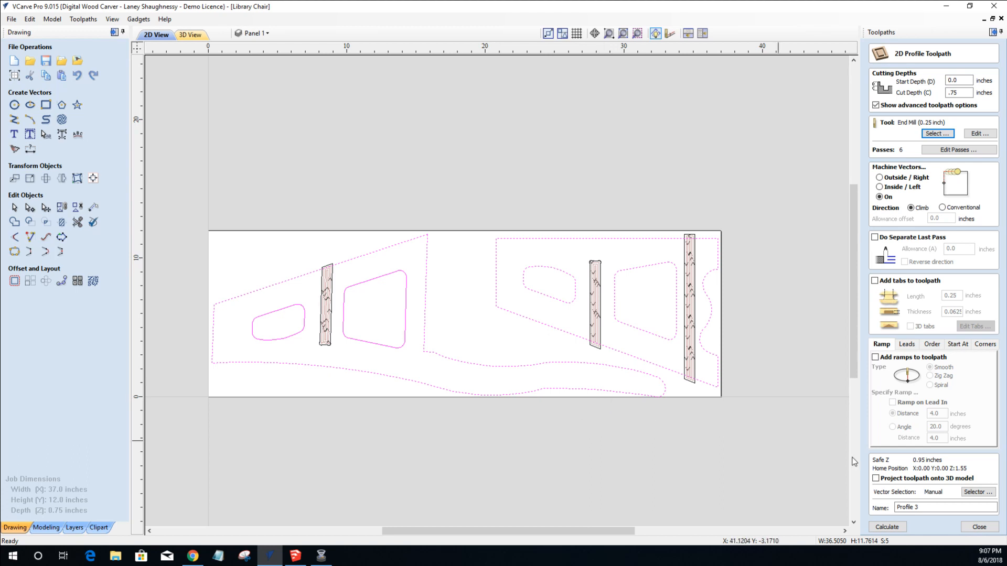
left_click(886, 527)
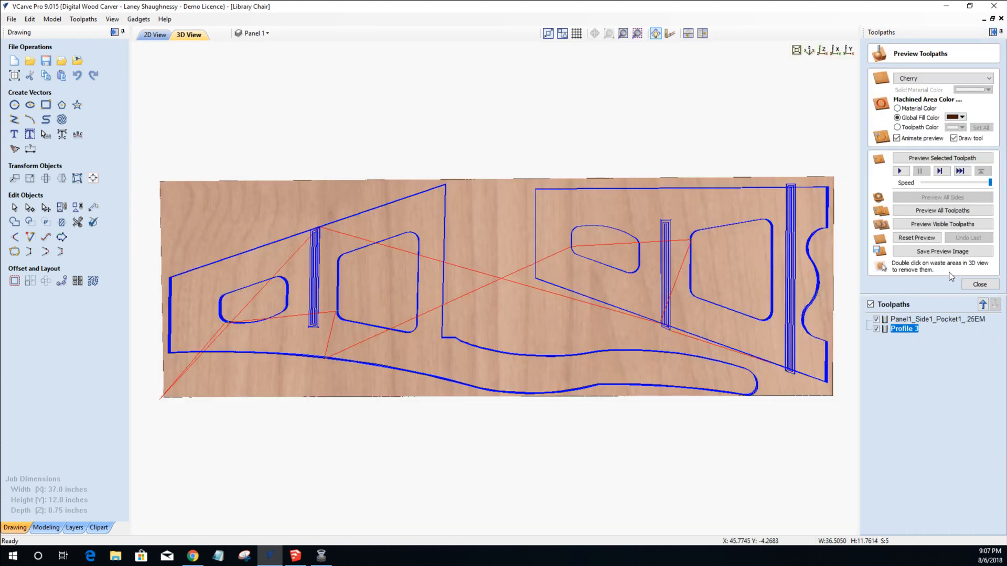
Preview all toolpaths and remove the waste material around both parts, inside the four openings and below the long leg.
left_click(926, 212)
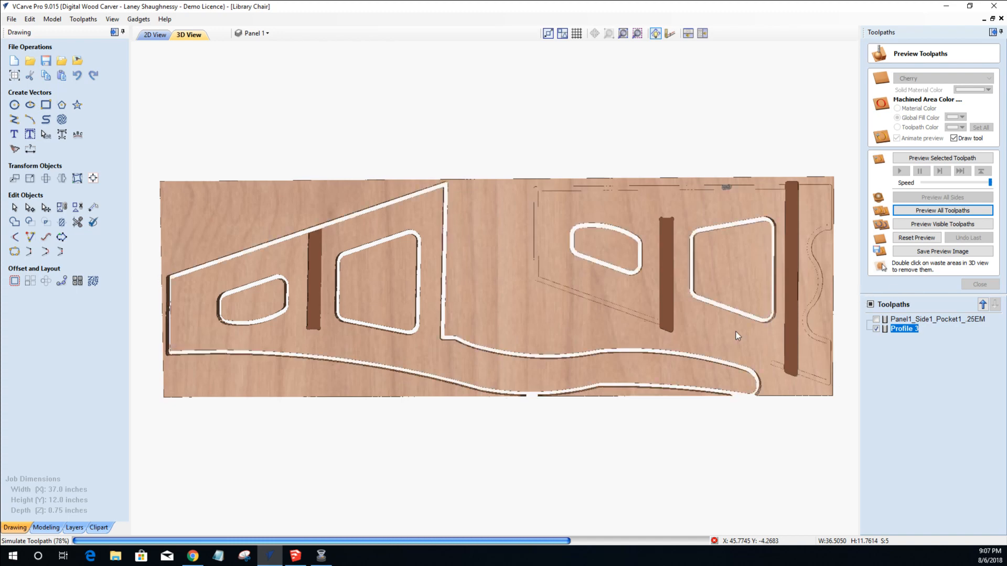
double_click(719, 271)
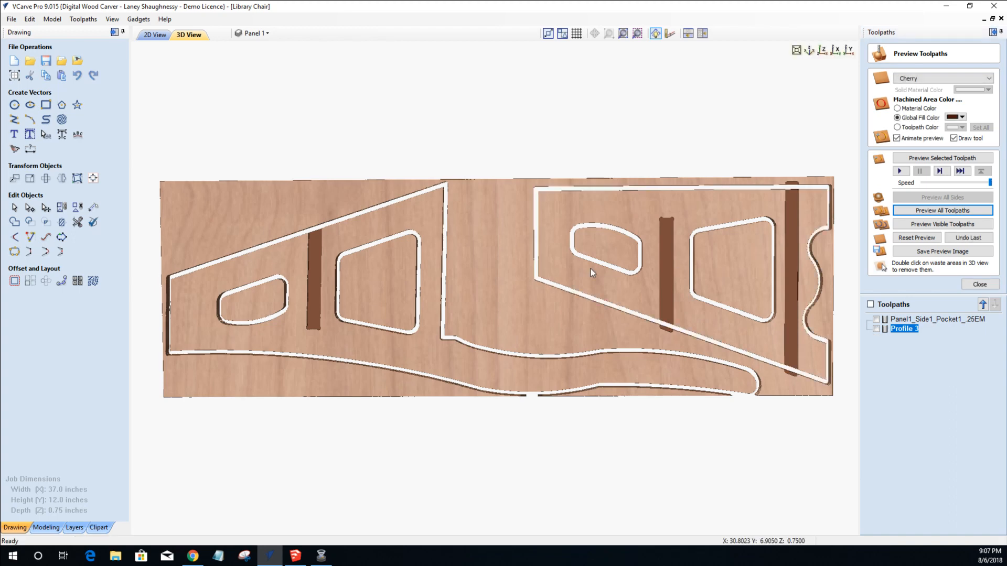
double_click(596, 257)
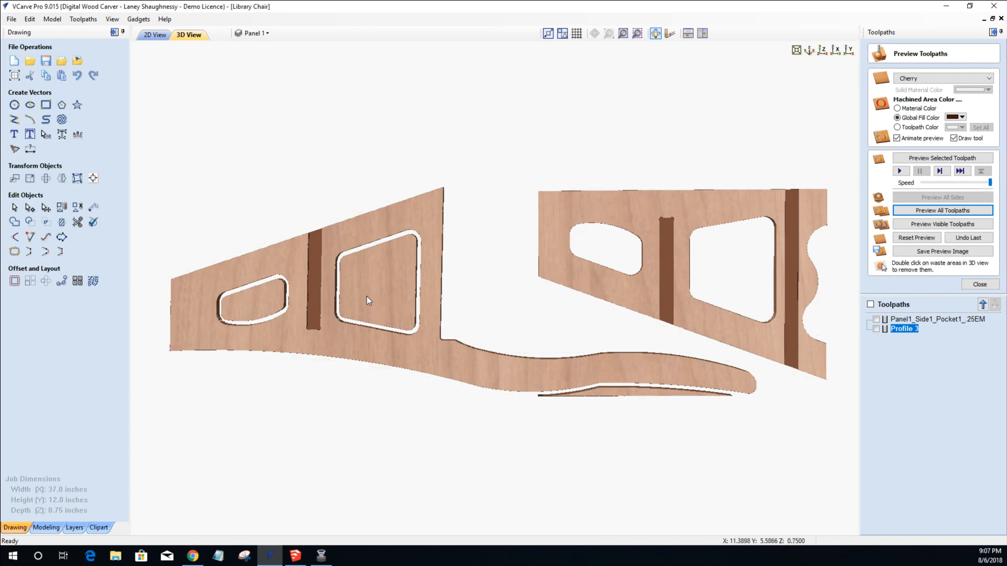
double_click(367, 296)
double_click(245, 307)
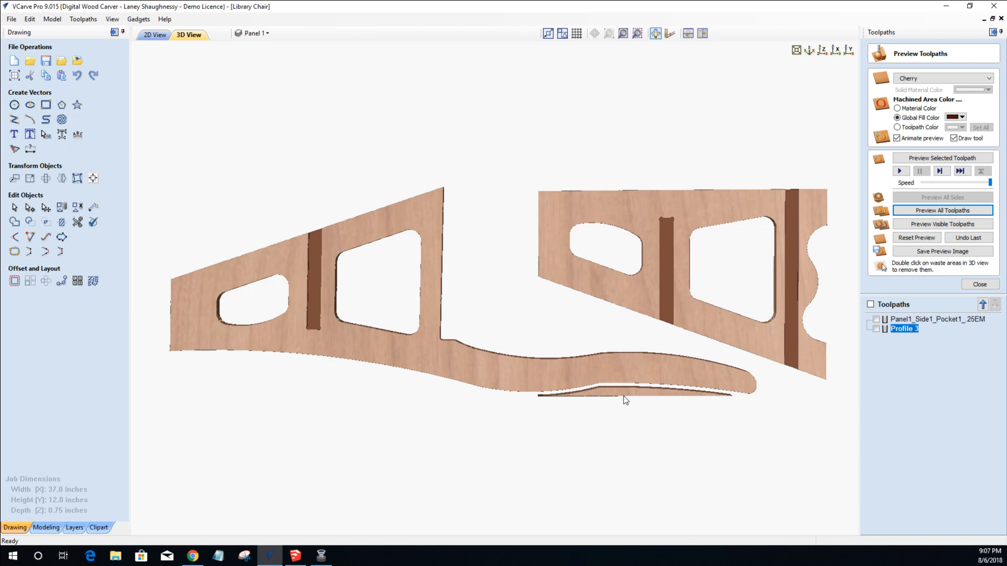
double_click(625, 394)
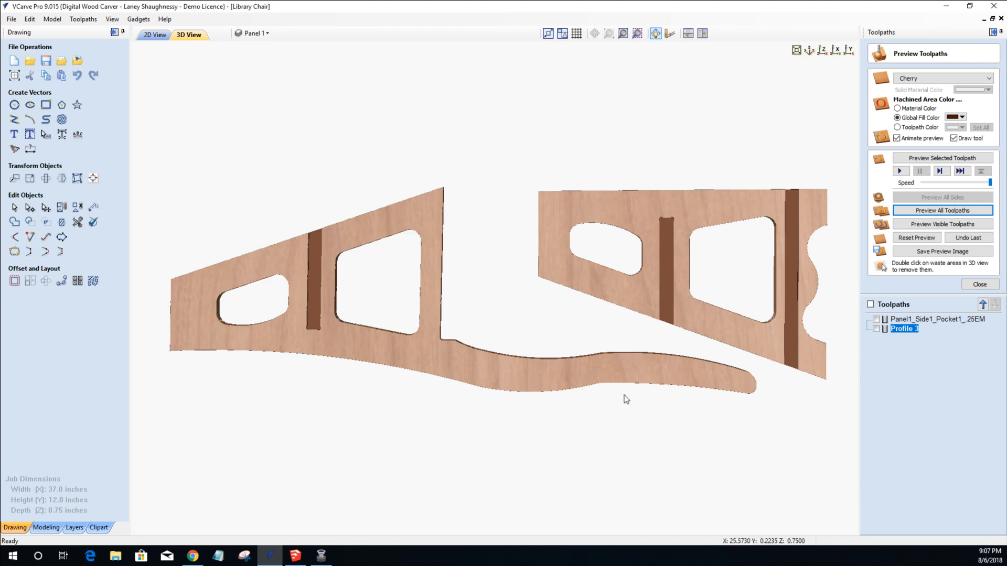
Show the machined areas in the material color, view the cut parts at an angle, and close the preview.
left_click(898, 109)
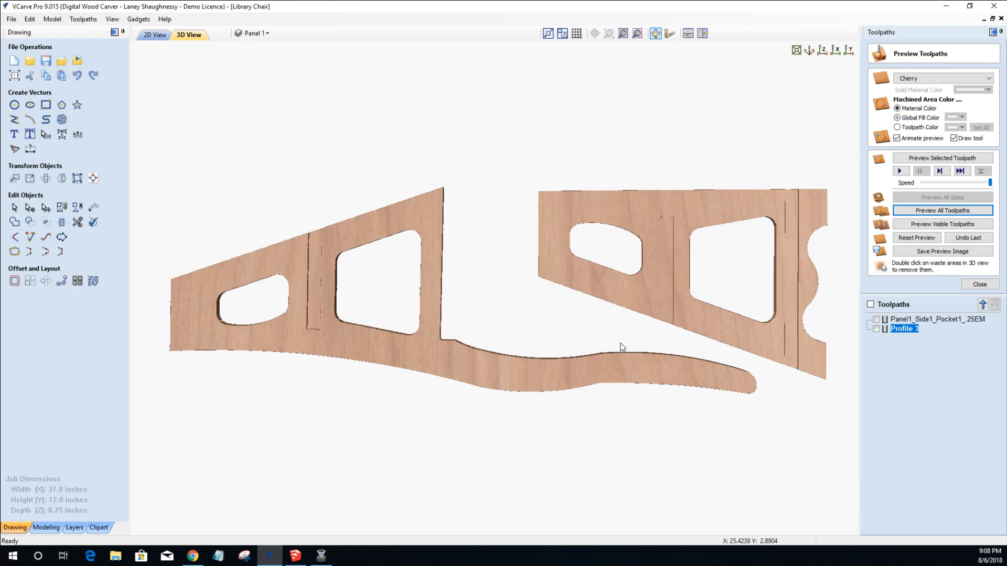
mouse_move(507, 380)
left_mouse_down()
mouse_move(525, 295)
mouse_move(524, 414)
mouse_move(515, 397)
left_mouse_up()
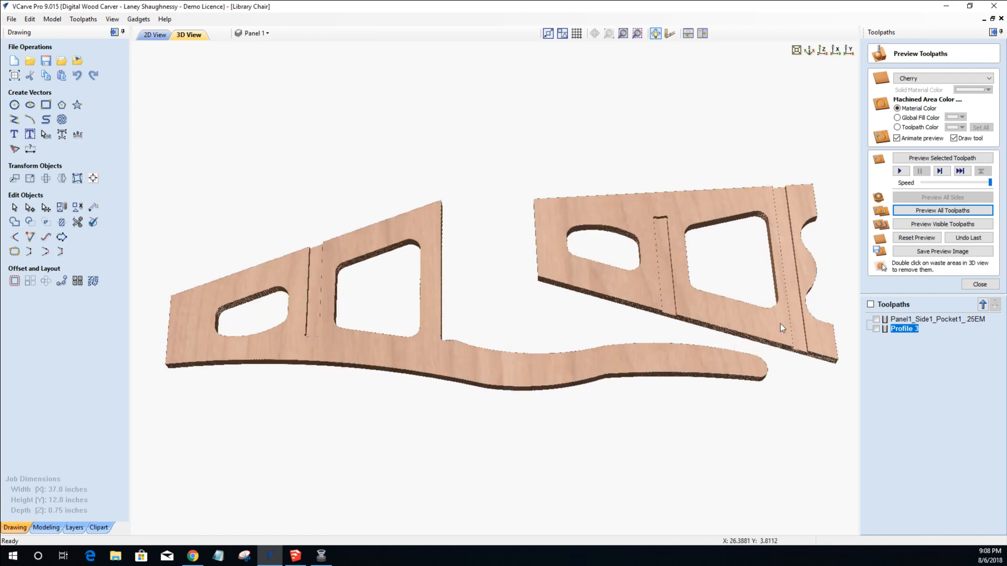
left_click(970, 284)
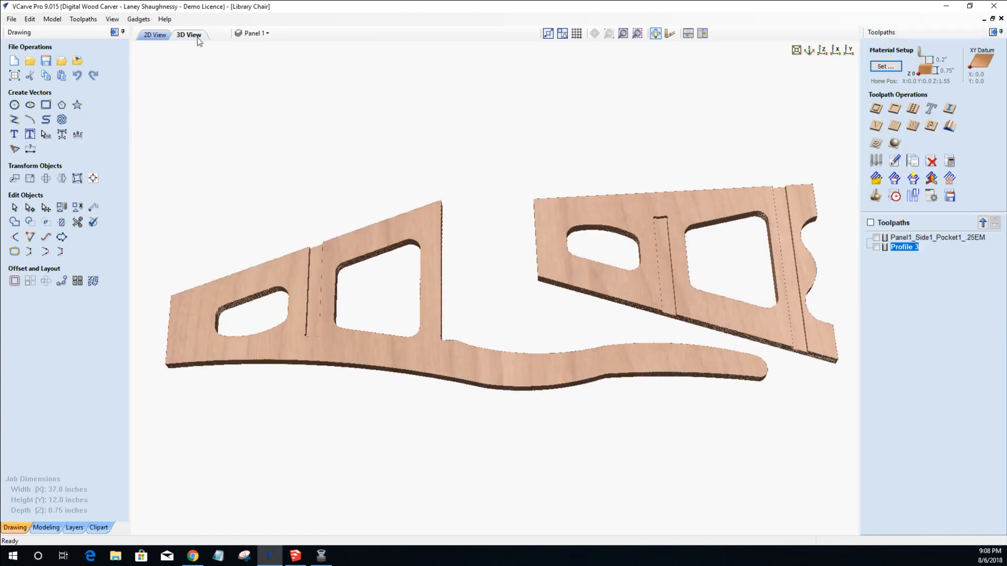
Reopen the profile toolpath from the 2D view and enable tabs with a thickness of 0.125 inches.
left_click(155, 35)
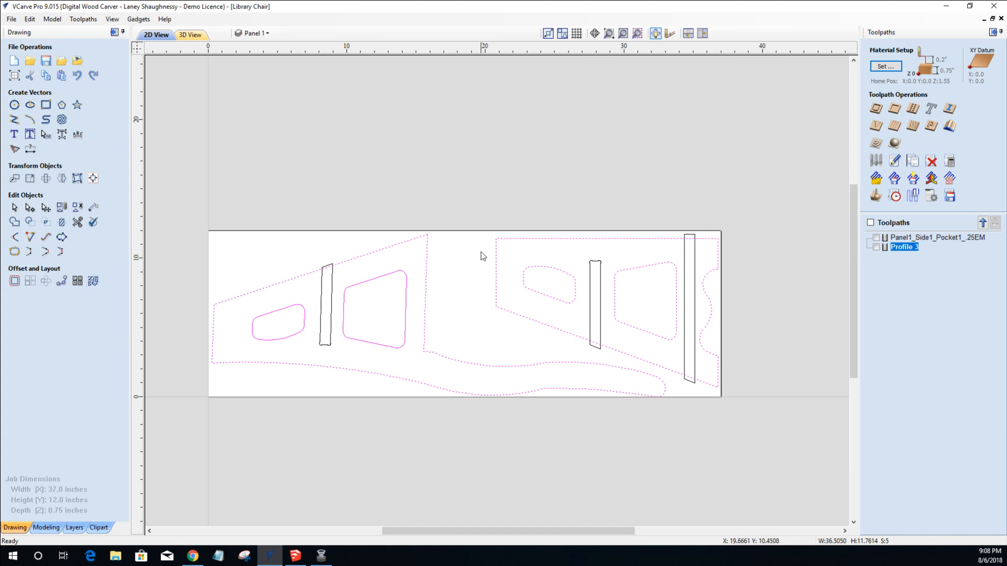
left_click(496, 241)
left_click(363, 297)
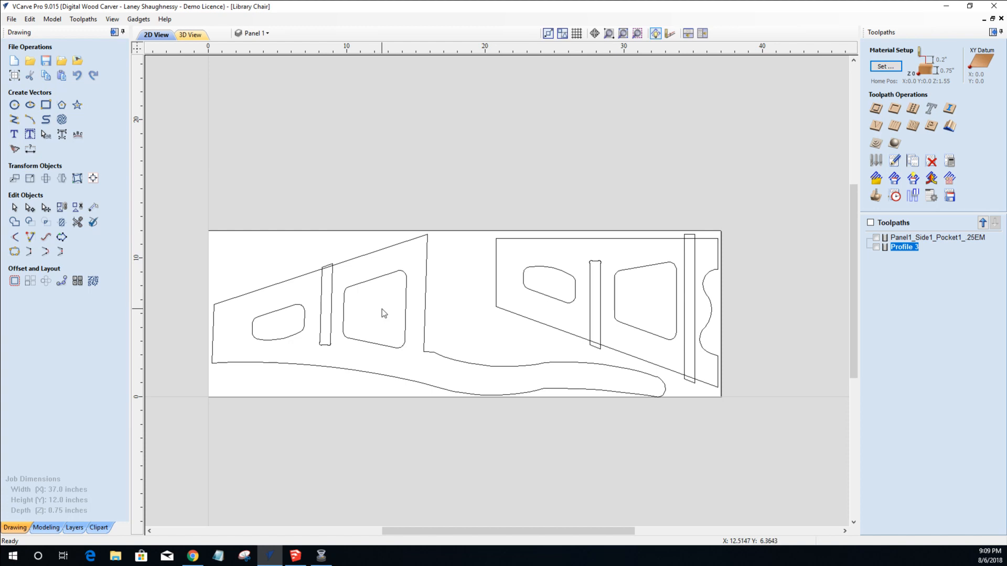
double_click(906, 247)
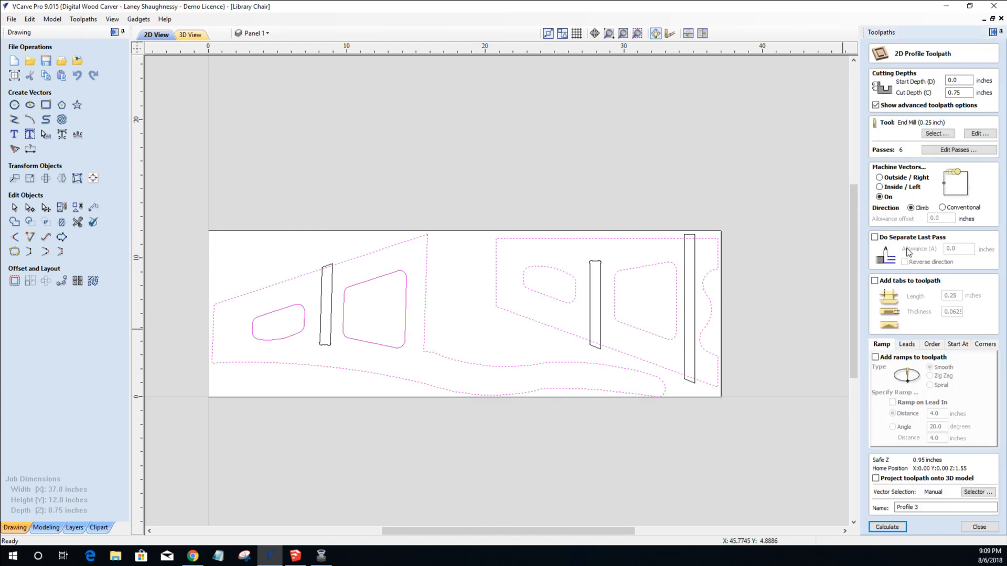
left_click(875, 280)
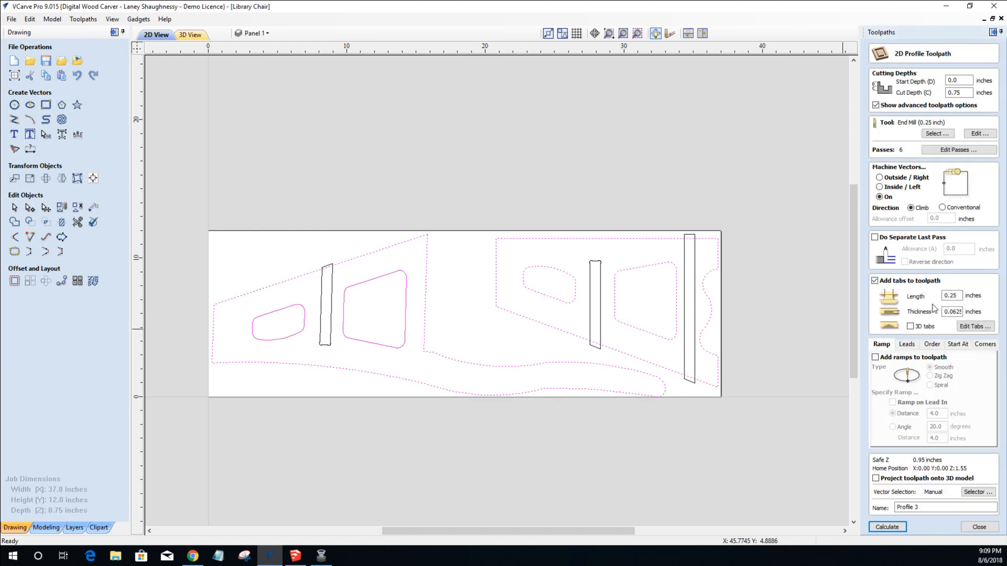
double_click(952, 312)
type(".12")
key("Return")
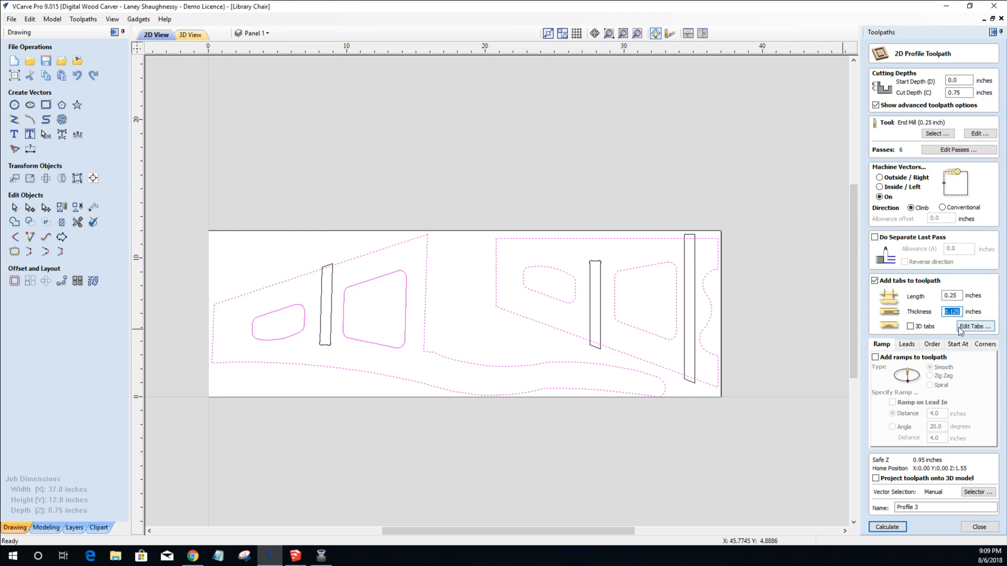
Place two tabs on opposite sides of each of the four openings.
left_click(973, 327)
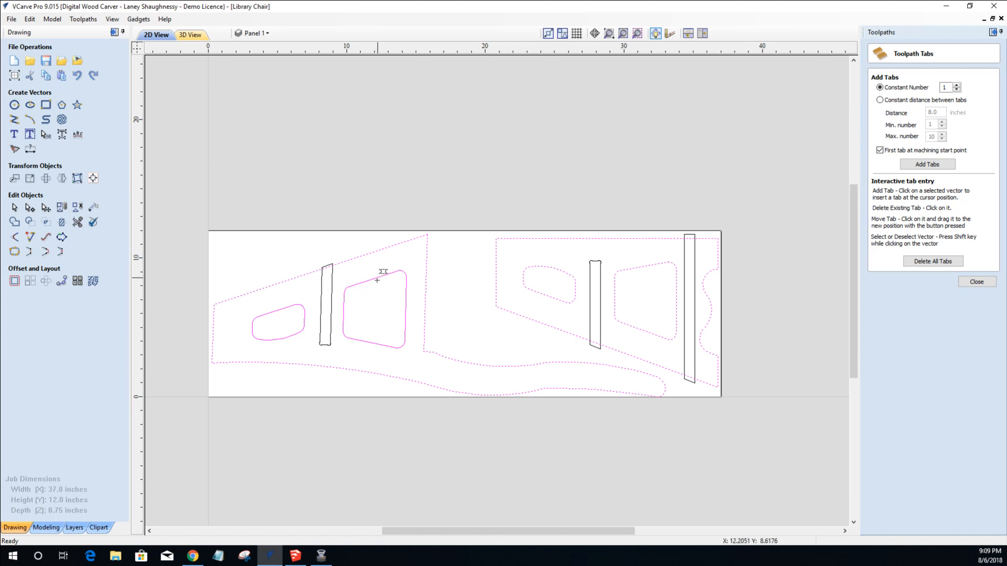
left_click(377, 278)
left_click(373, 343)
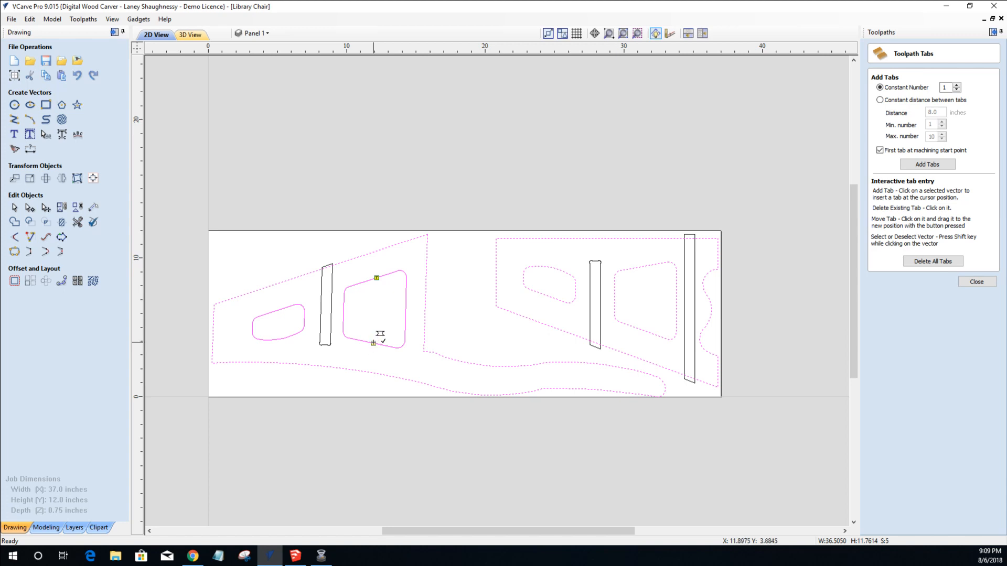
left_click(253, 331)
left_click(305, 318)
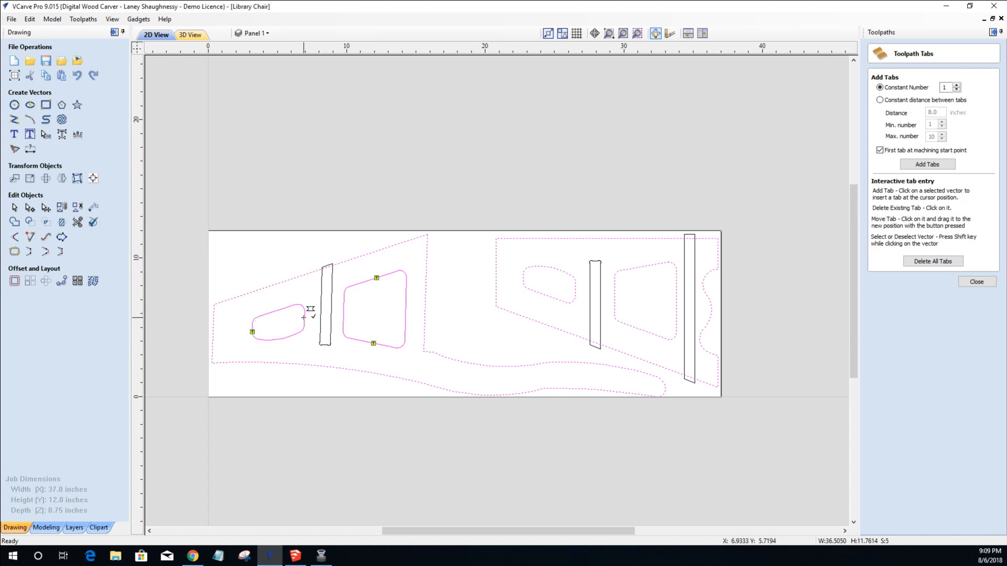
left_click(524, 275)
left_click(575, 288)
left_click(647, 266)
left_click(645, 330)
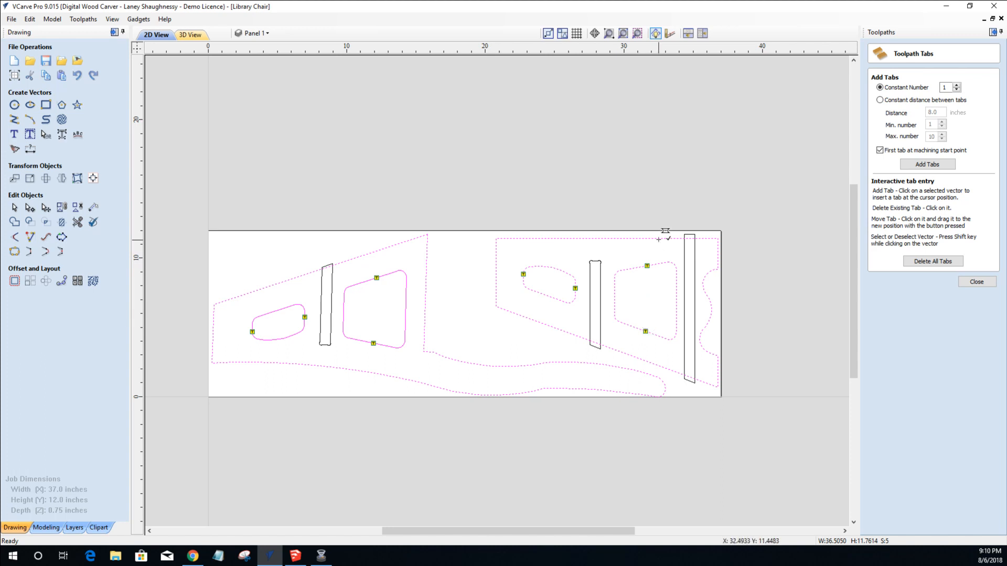
Place four tabs on the right-hand part's outline, two on its straight upper edge and two on its slanted edge.
left_click(659, 238)
left_click(523, 239)
left_click(540, 323)
left_click(664, 368)
Place six tabs around the left-hand part's outline, including one midway along its straight end edge, and finish tab editing.
left_click(582, 363)
left_click(443, 388)
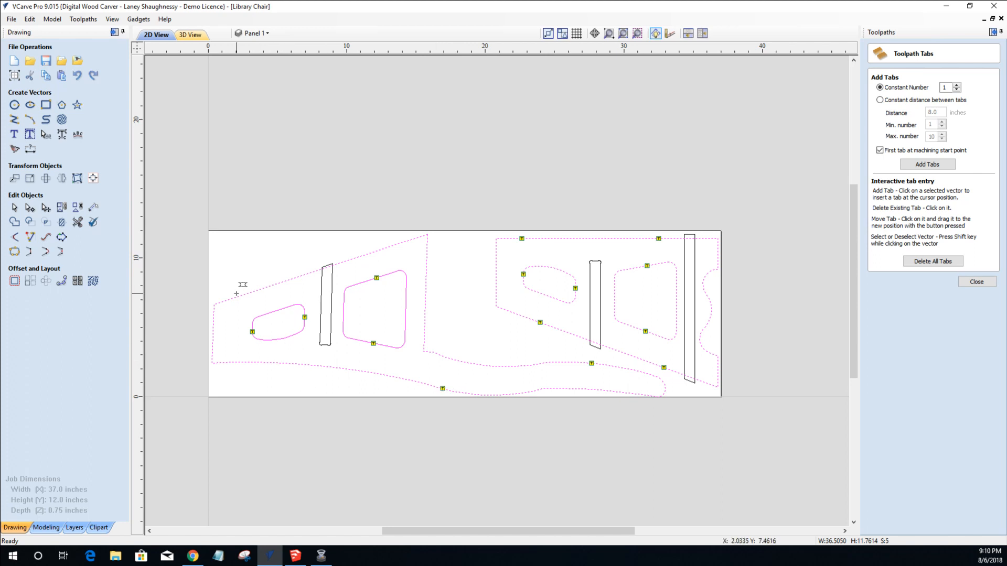
left_click(239, 297)
left_click(376, 252)
left_click(424, 316)
left_click_drag(426, 296, 425, 294)
left_click(239, 363)
scroll(309, 335, "up", 4)
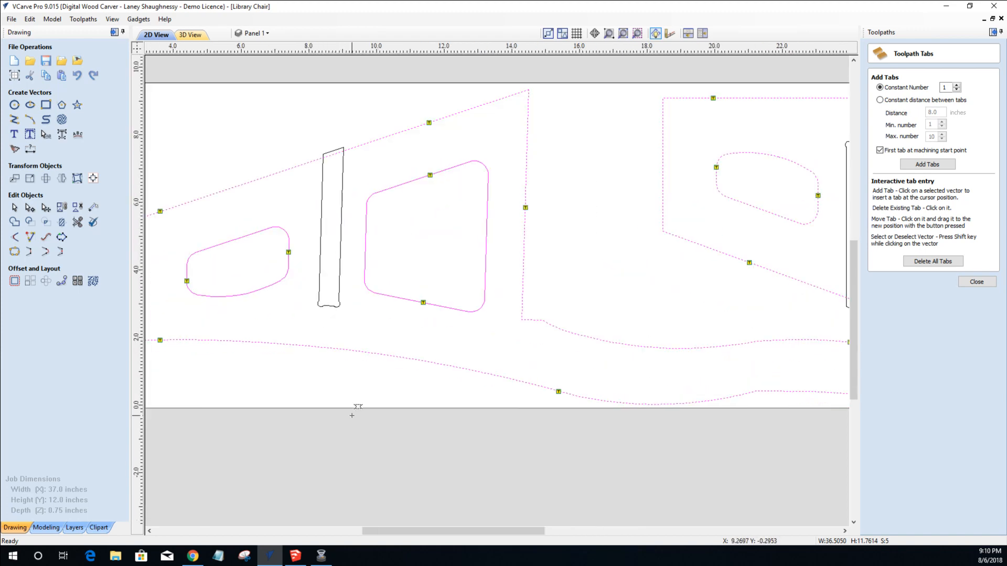
scroll(336, 417, "down", 6)
scroll(210, 305, "up", 1)
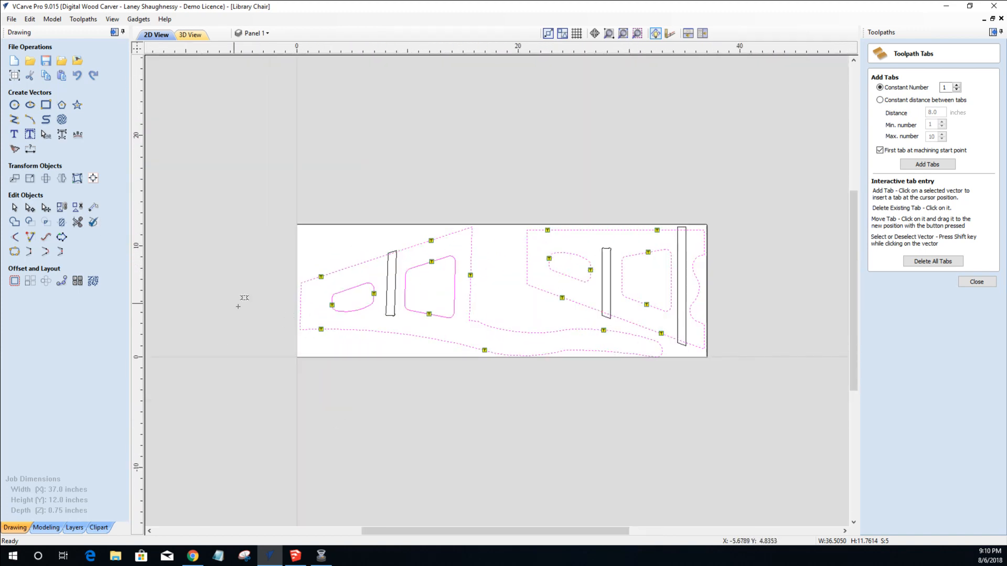
scroll(294, 321, "up", 4)
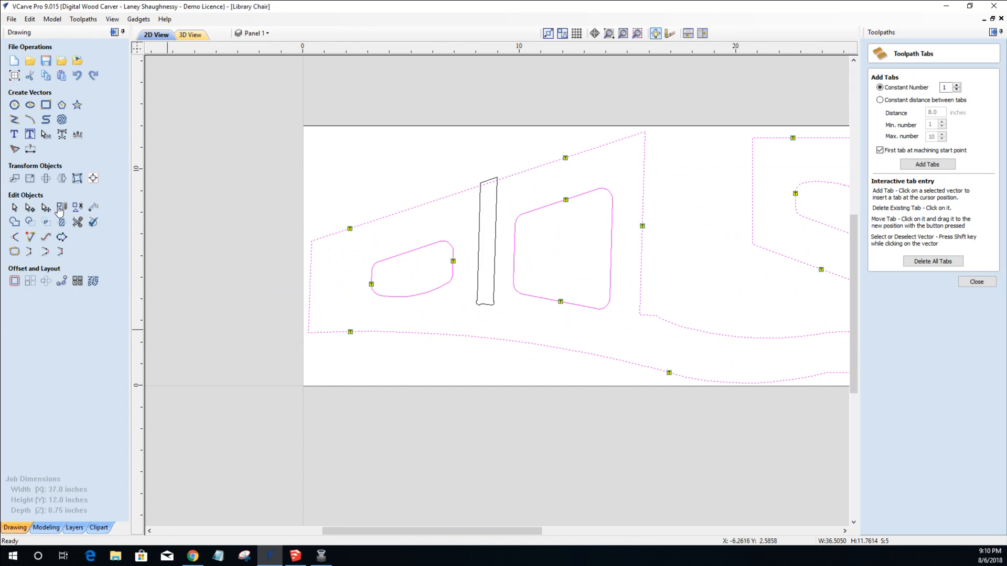
left_click(13, 209)
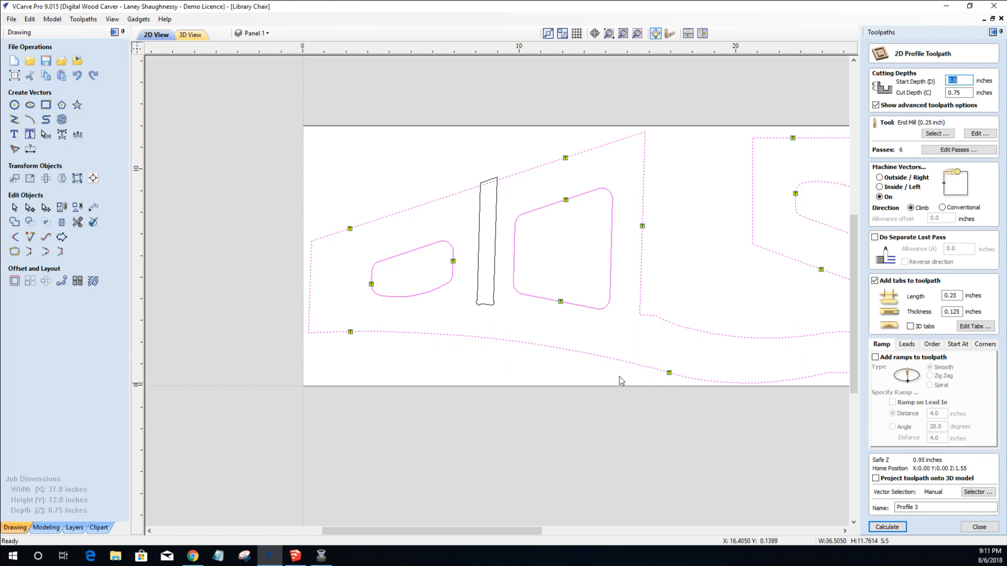
Switch to the chair model in SketchUp and set the camera to the standard Front view.
left_click(295, 555)
middle_click_drag(360, 397, 378, 422)
left_click(178, 409)
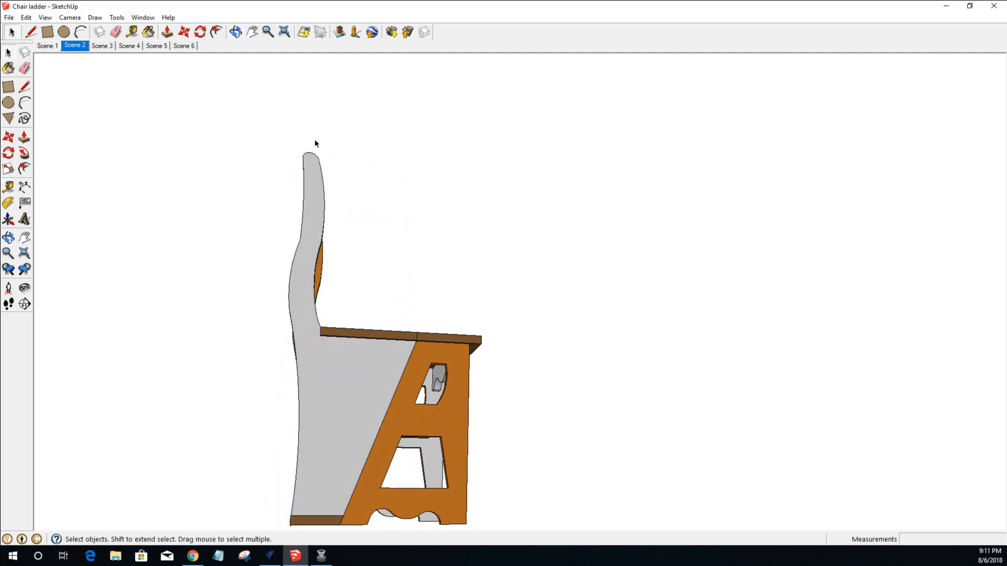
scroll(324, 409, "up", 2)
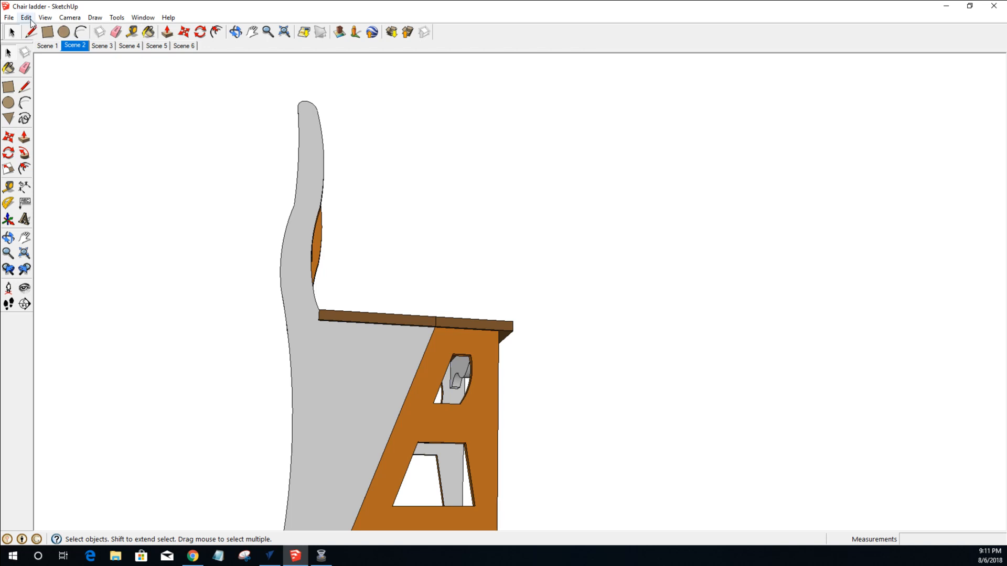
left_click(68, 19)
mouse_move(132, 53)
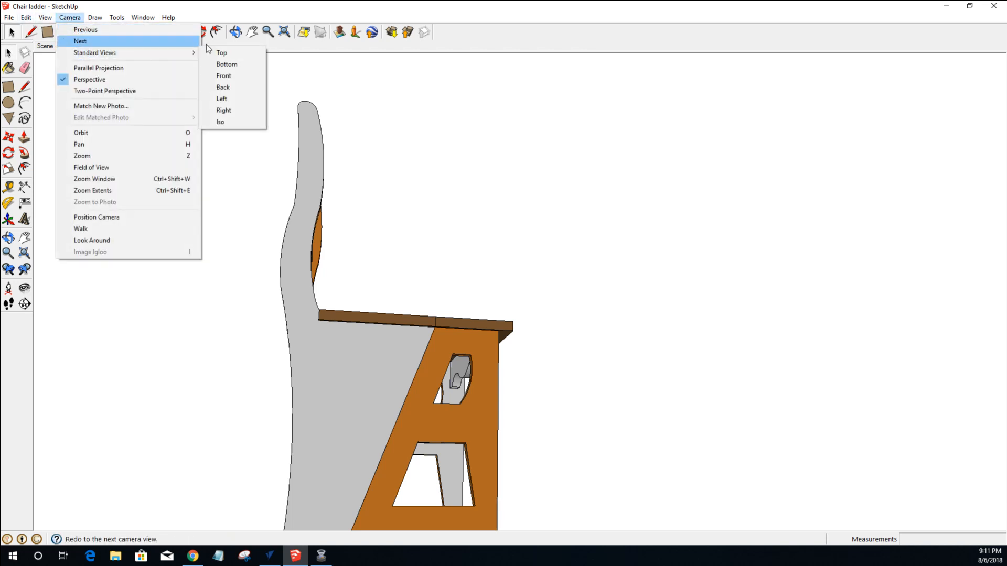
left_click(220, 75)
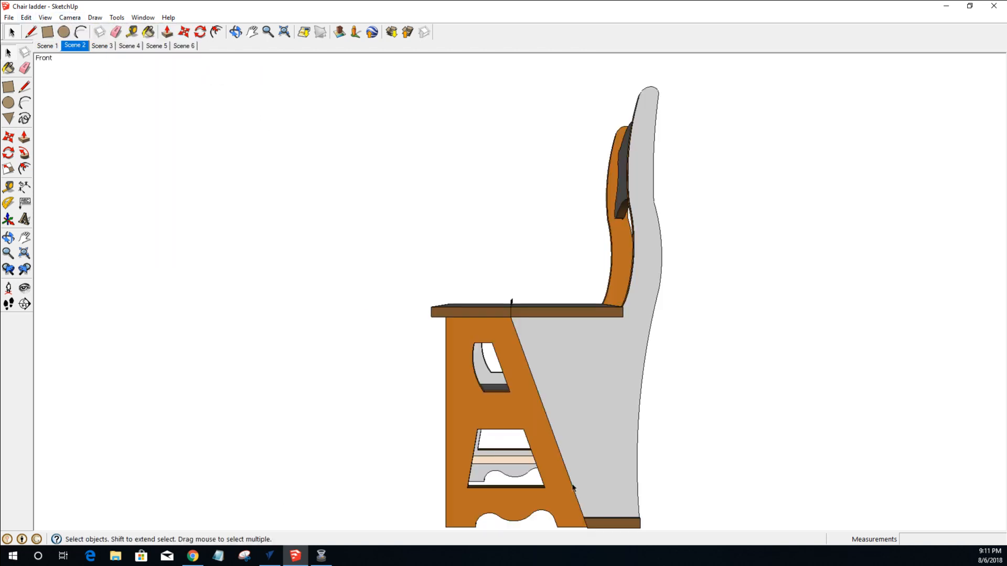
Measure the width of the grey chair side's upright at its narrow stretch beside the backrest.
scroll(637, 518, "up", 1)
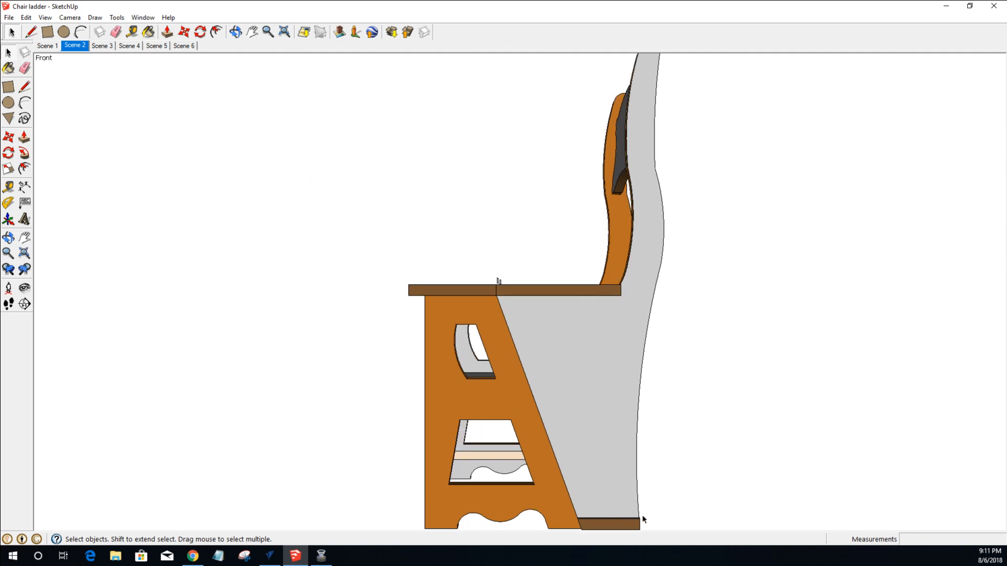
scroll(640, 520, "down", 1)
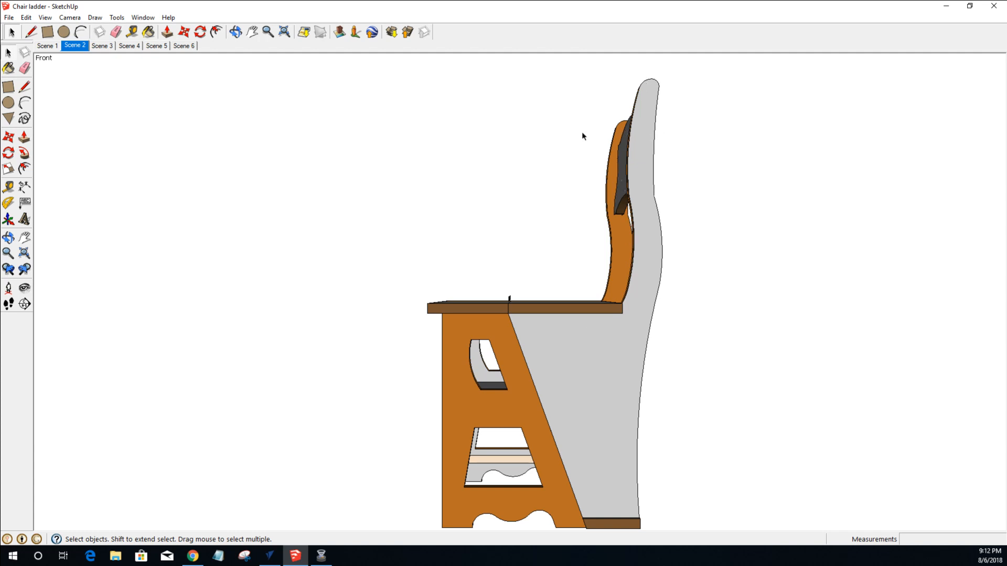
scroll(605, 136, "up", 6)
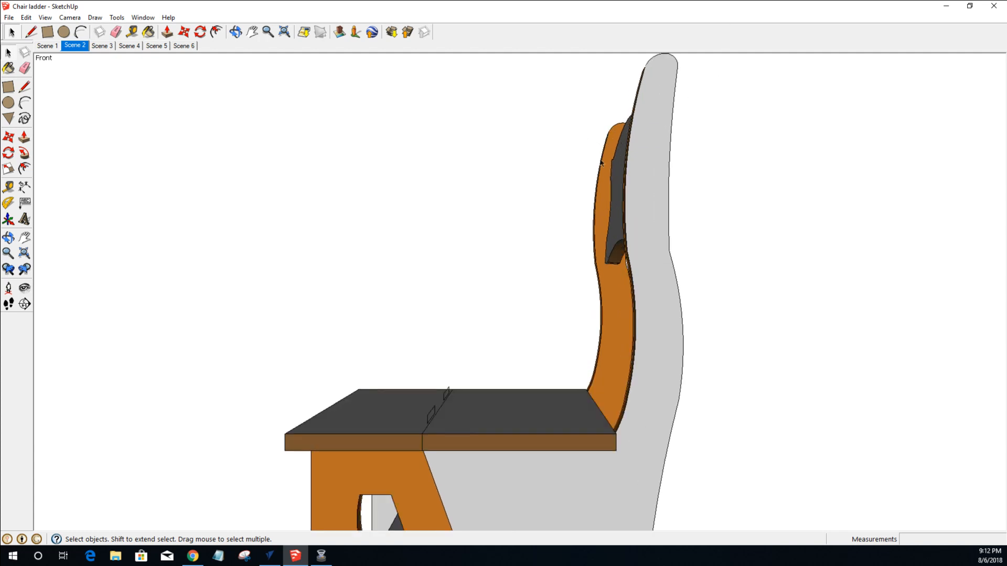
scroll(606, 161, "up", 2)
scroll(605, 161, "down", 1)
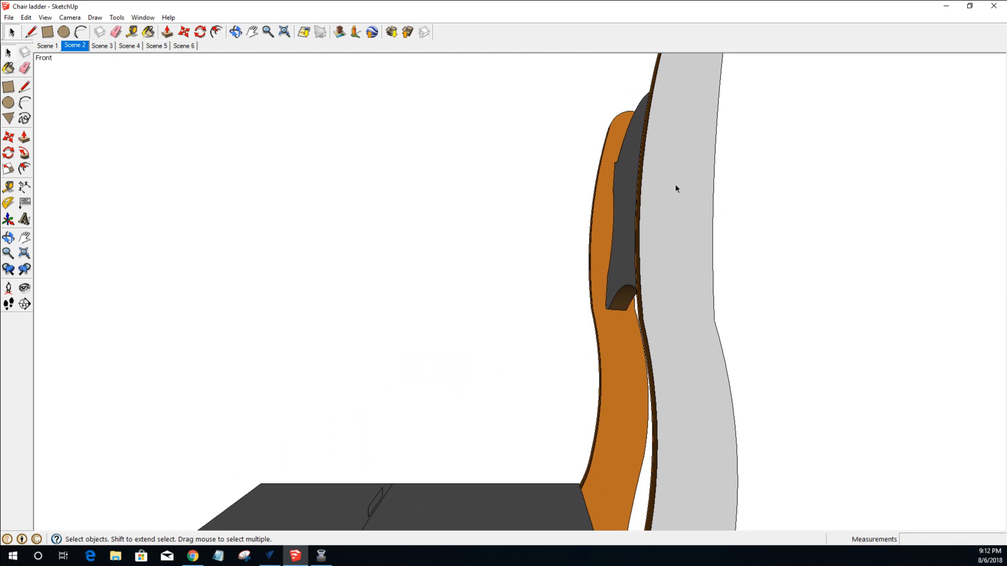
left_click(132, 32)
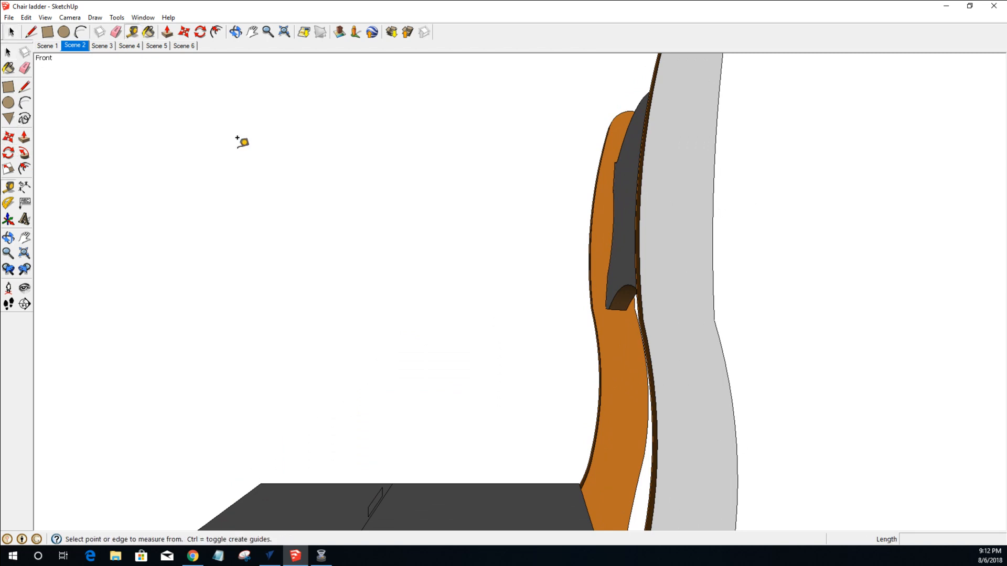
left_click(639, 241)
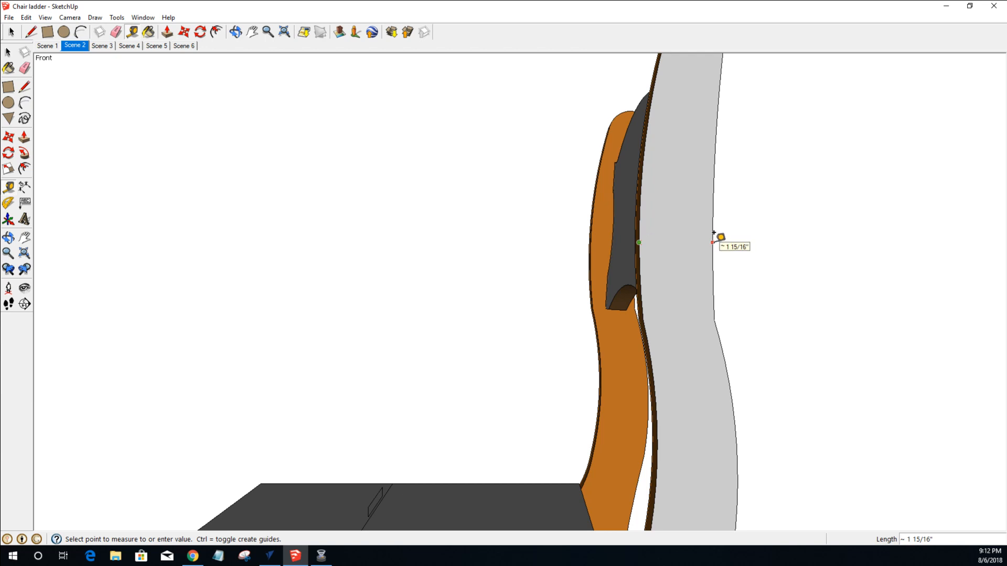
left_click(712, 243)
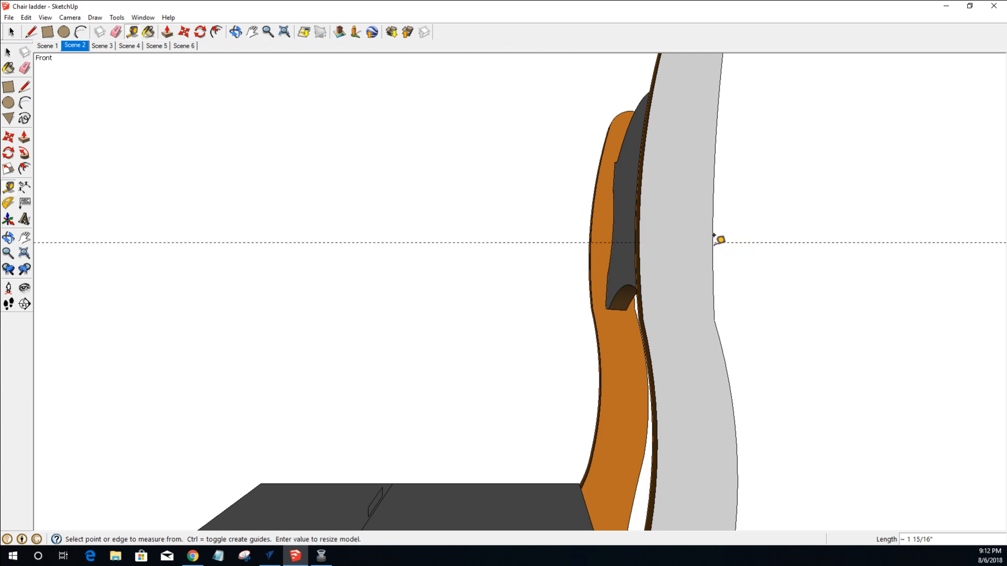
Measure the width of the grey upright across the outward bulge below the backrest.
scroll(716, 241, "down", 5)
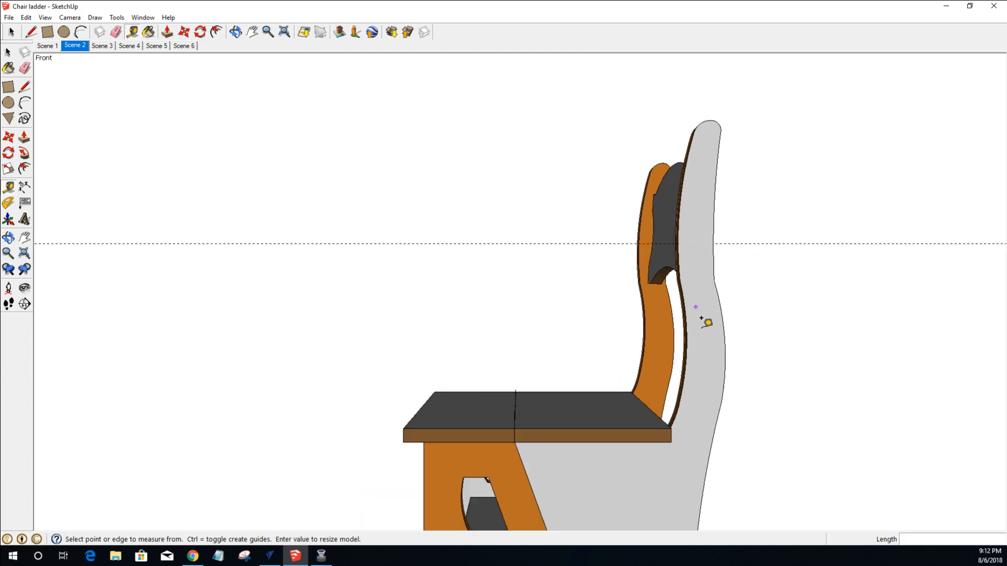
left_click(687, 341)
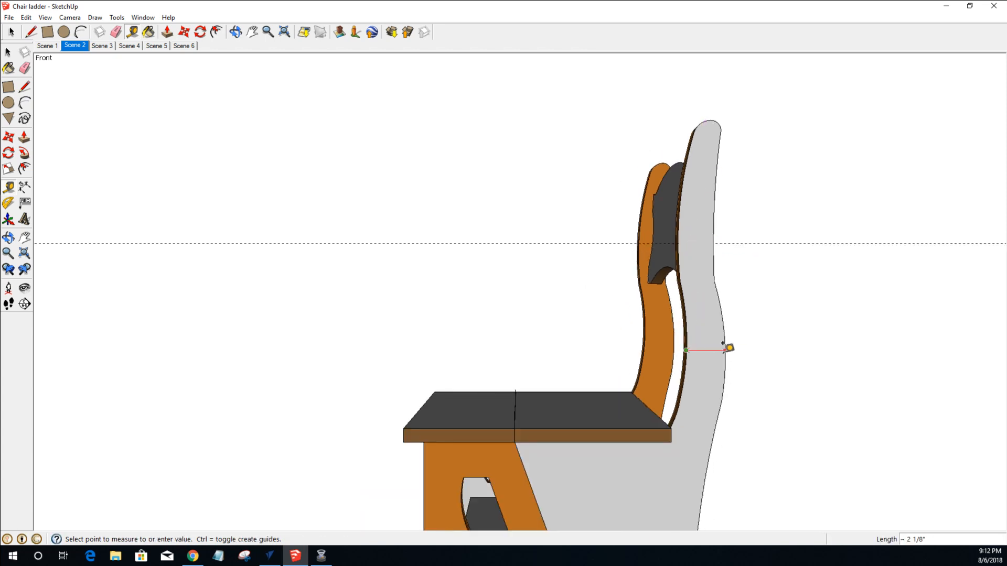
scroll(725, 344, "up", 5)
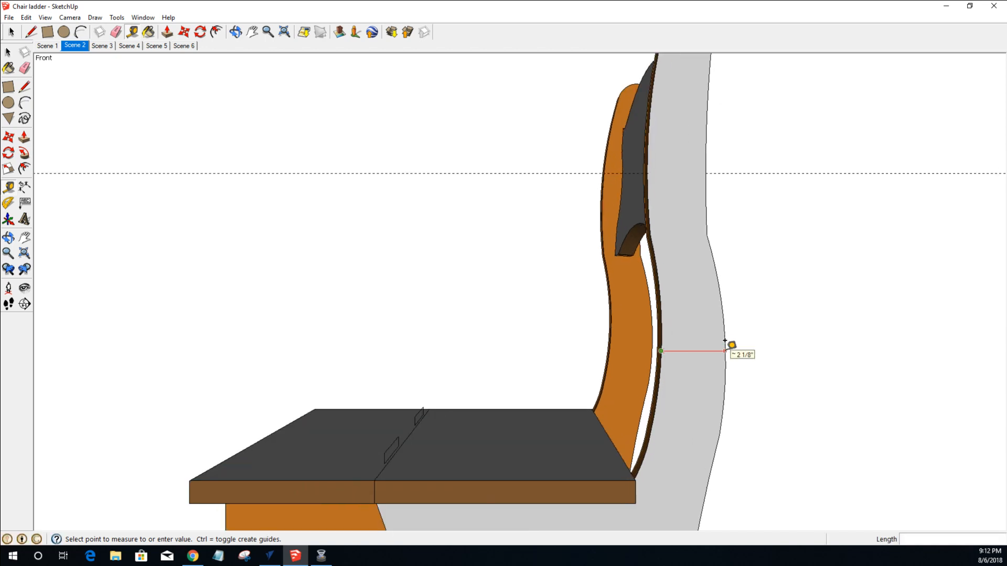
scroll(725, 341, "down", 6)
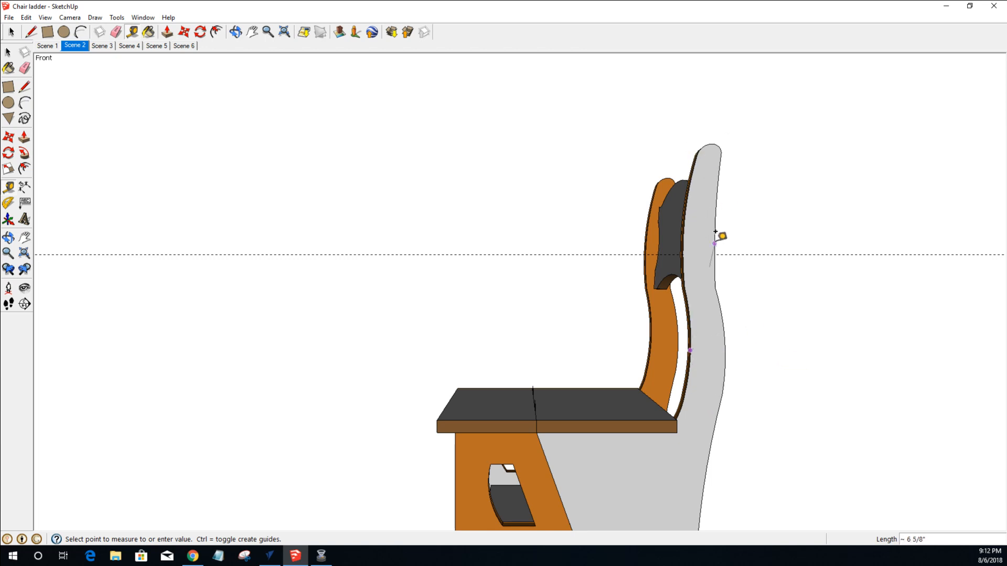
Measure the width of the grey upright just below its rounded top end, and leave the Tape Measure tool.
middle_click_drag(674, 231, 670, 232)
left_click(700, 161)
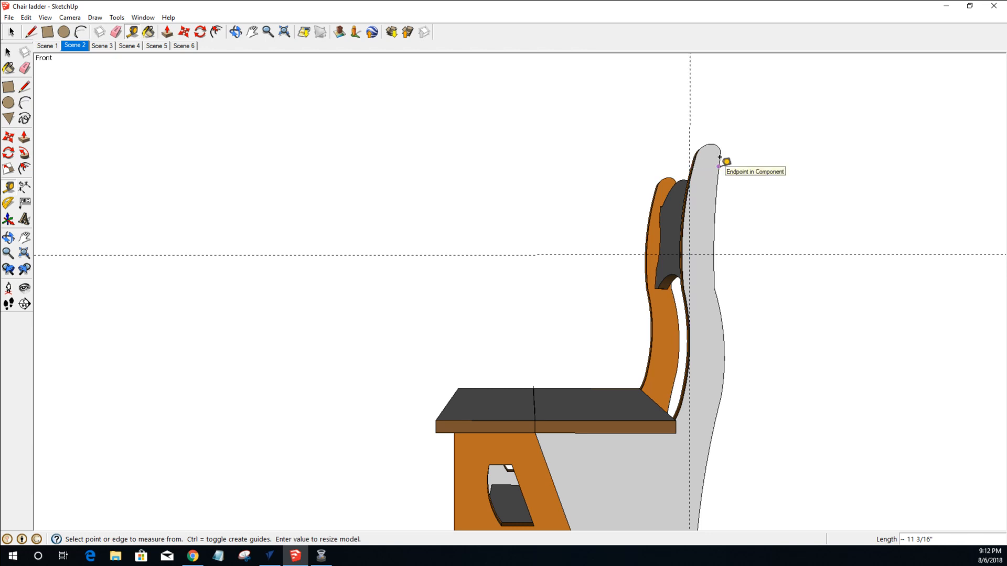
left_click(720, 158)
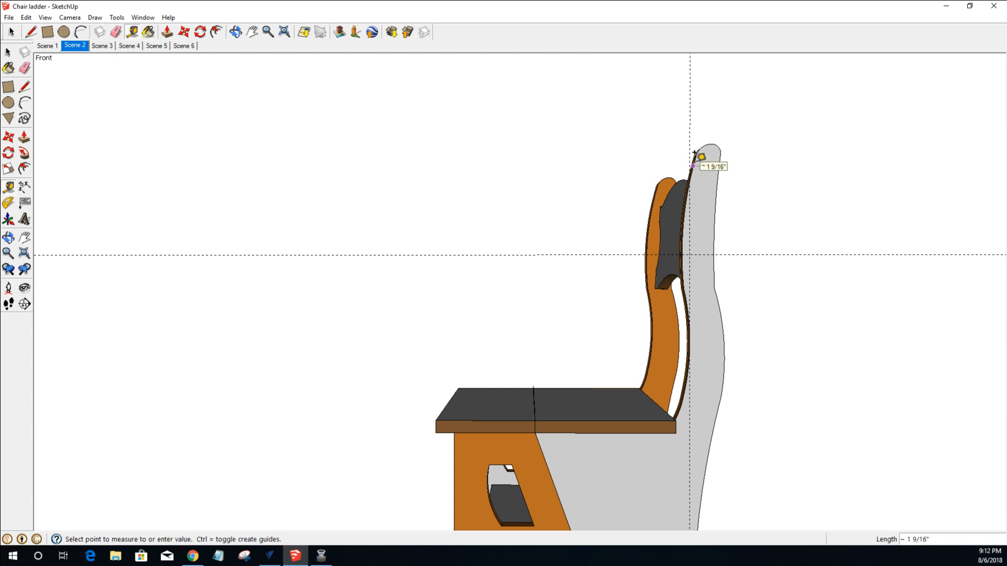
scroll(695, 152, "up", 2)
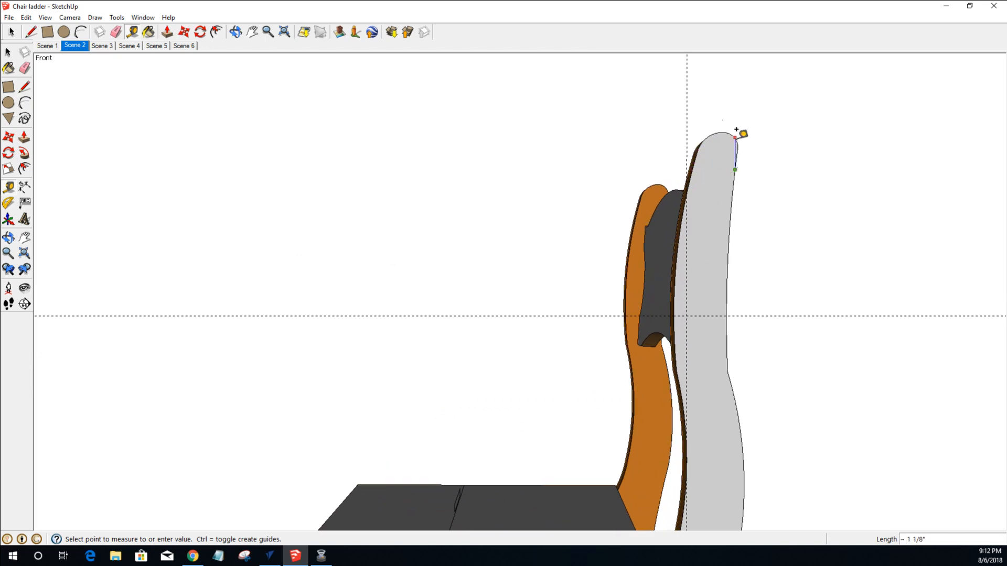
key("space")
Switch to VCarve Pro, name the tabbed profile toolpath Panel1_side1_ProfileCut_.25EM, and calculate it.
left_click(271, 556)
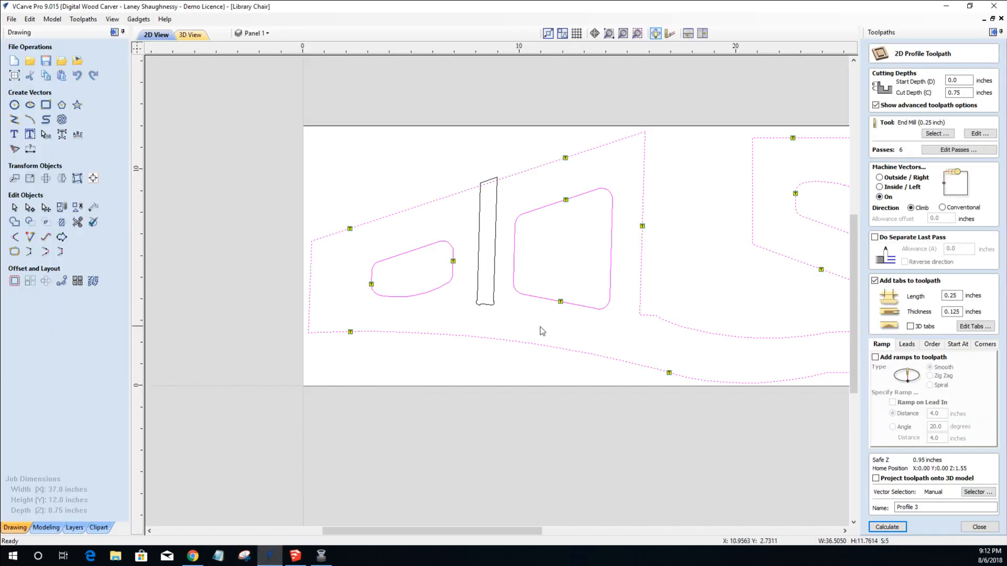
scroll(539, 331, "down", 4)
scroll(594, 344, "up", 1)
scroll(685, 424, "up", 3)
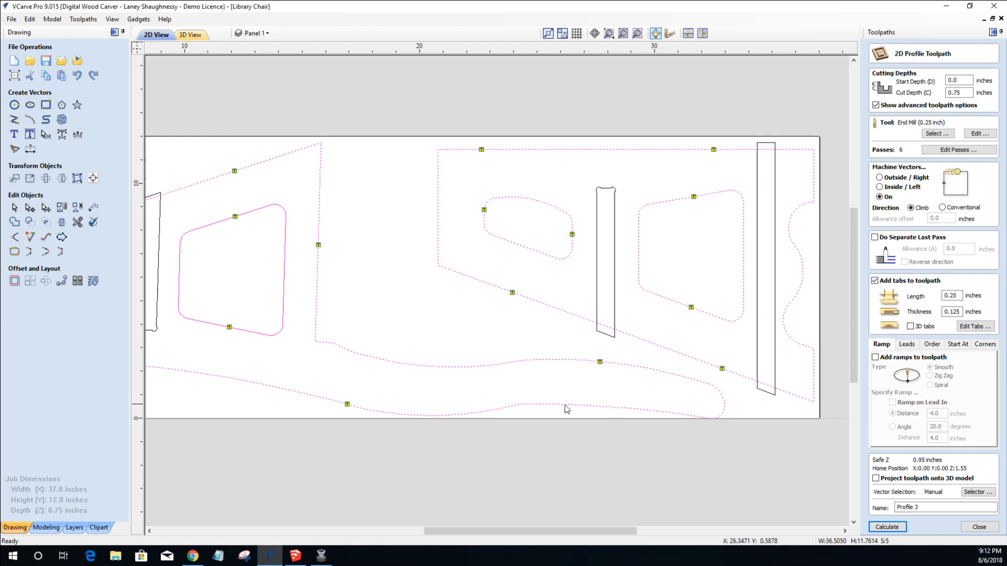
scroll(537, 406, "down", 4)
scroll(484, 400, "up", 2)
scroll(412, 355, "up", 1)
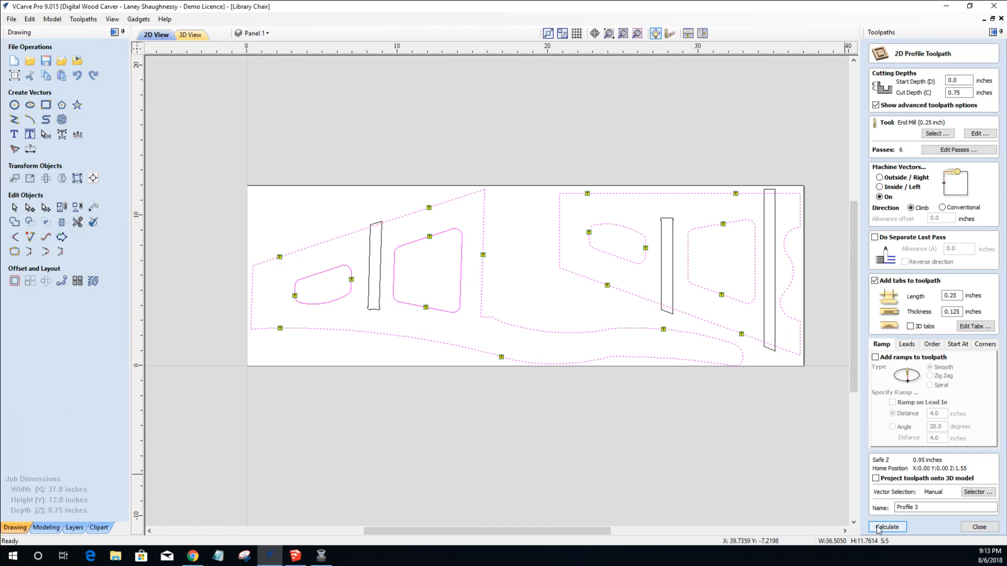
left_click(942, 509)
type("Panel1_side1_Pro")
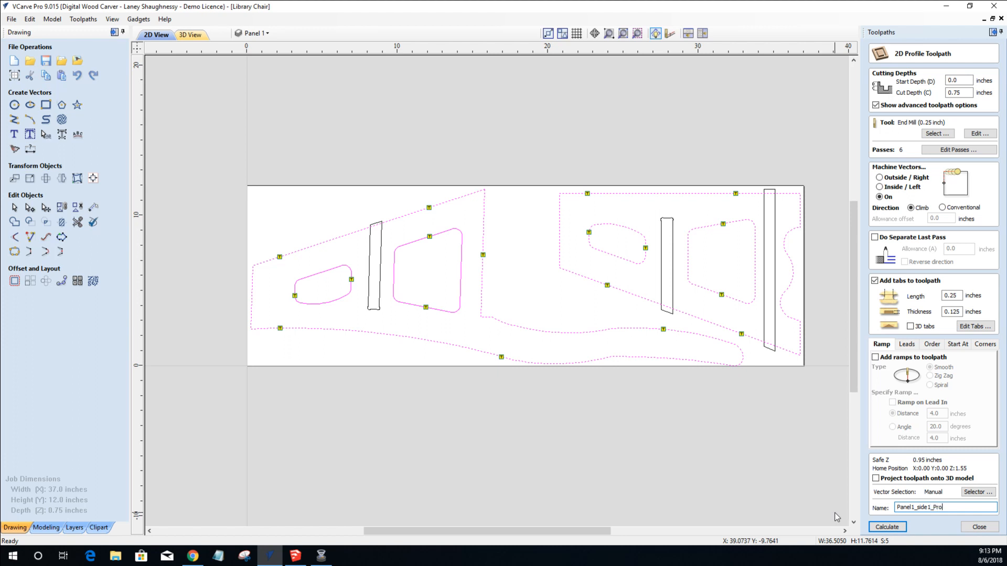
type("fileCut_.25EM")
left_click(887, 527)
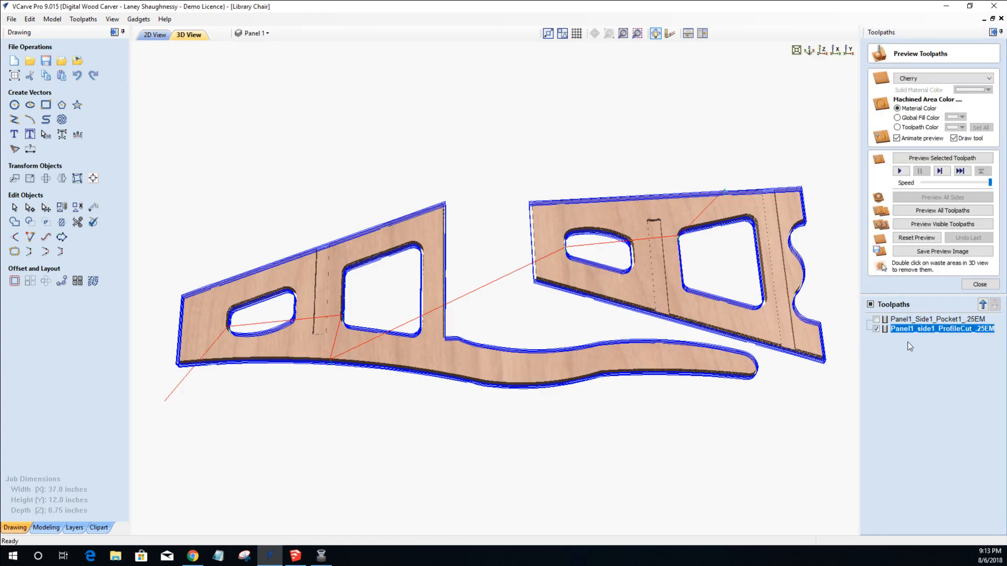
Return to the 2D view, deselect the vectors, and hide the Panel 1 layer and the profile toolpath.
left_click(155, 34)
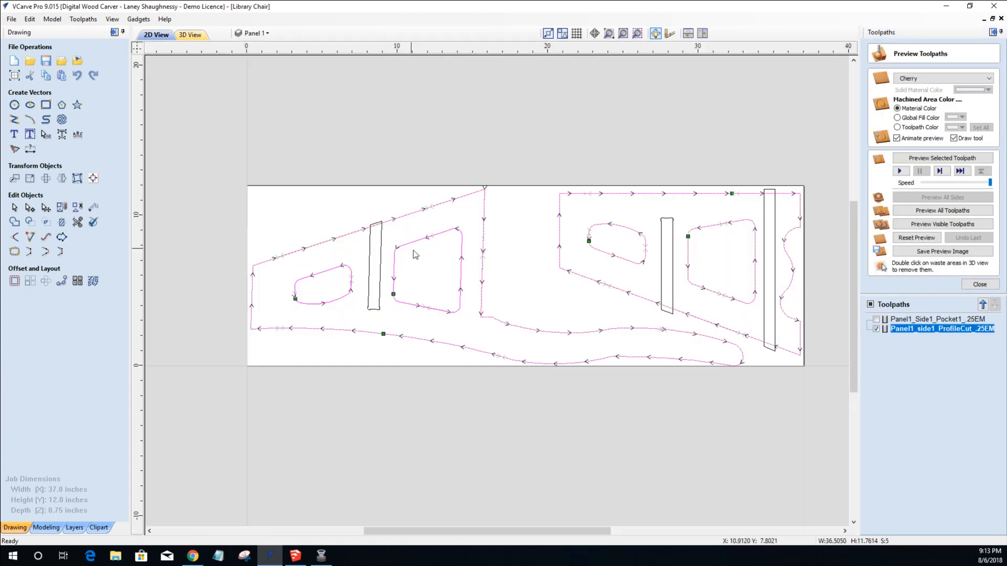
left_click(449, 138)
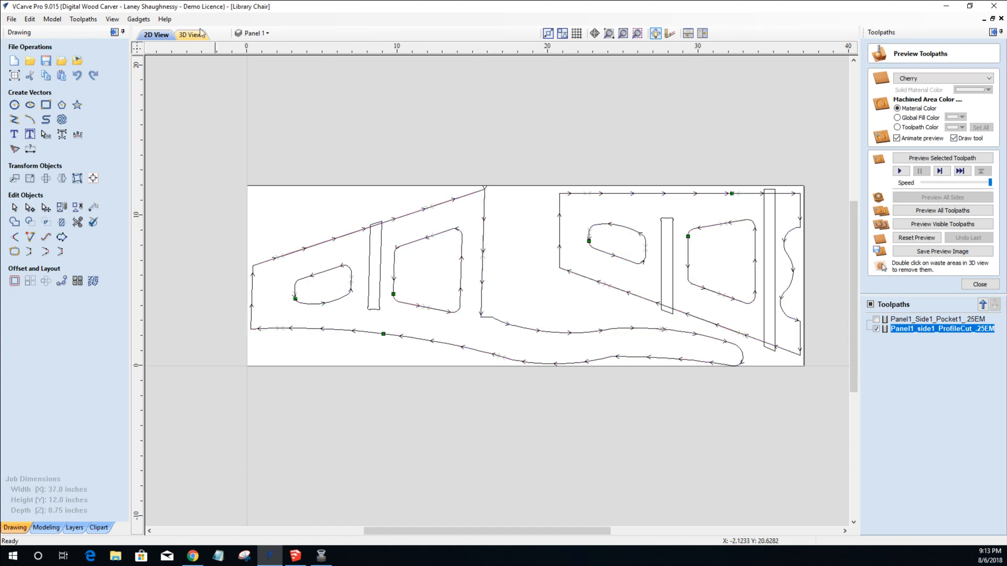
left_click(253, 33)
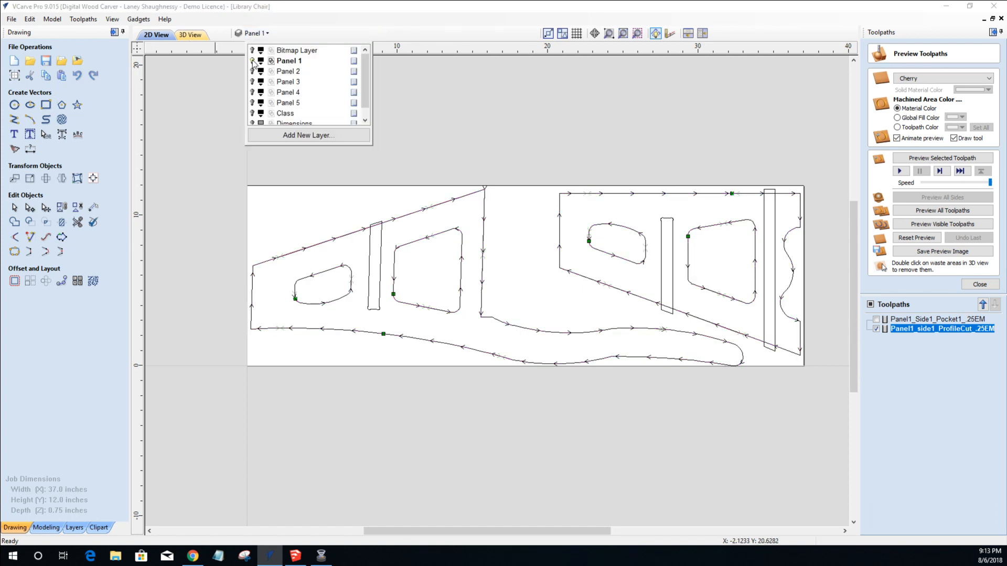
left_click(252, 61)
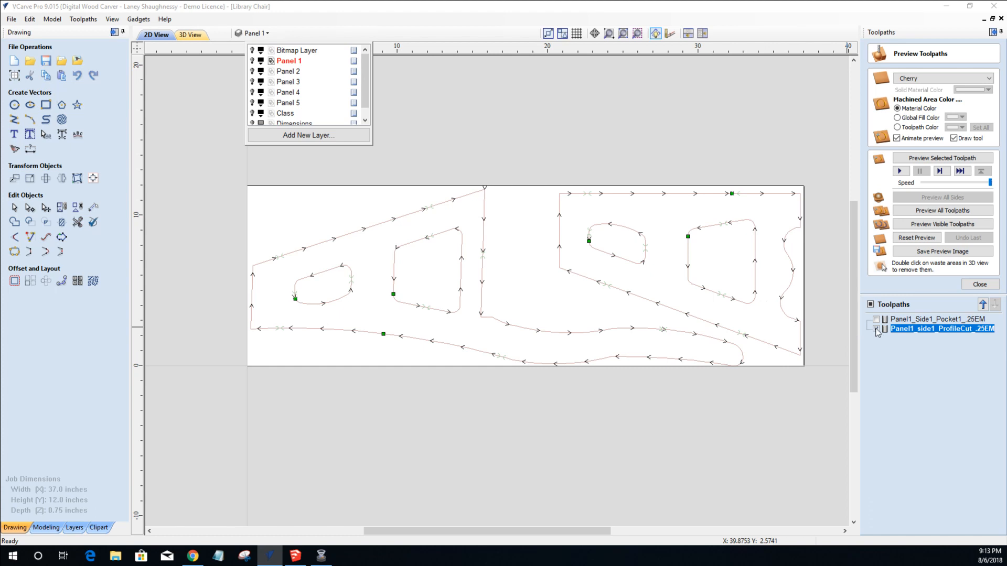
left_click(876, 329)
Show the Panel 2 layer briefly, and display the Panel 3 layer in its place.
left_click(253, 33)
left_click(253, 71)
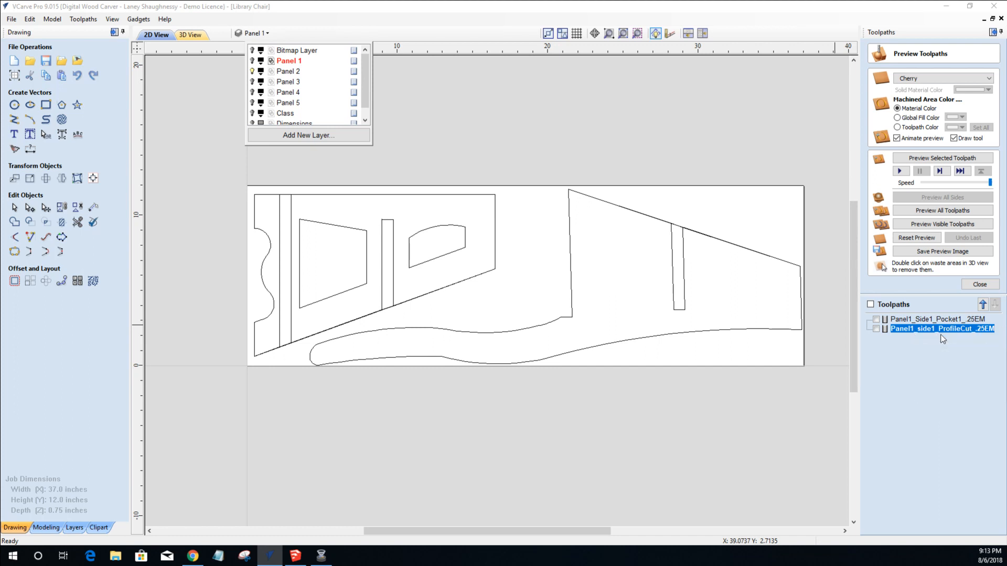
left_click(252, 71)
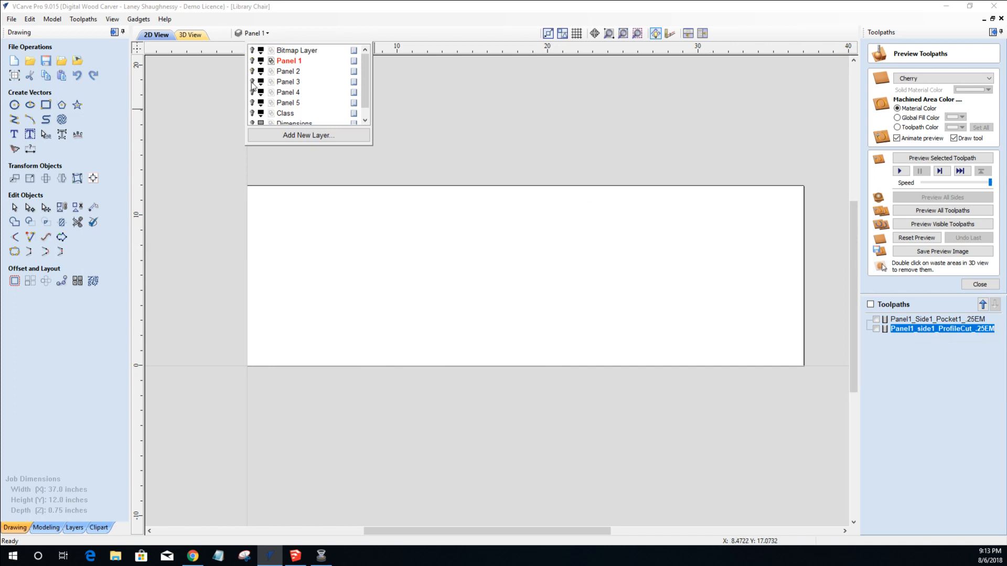
left_click(253, 83)
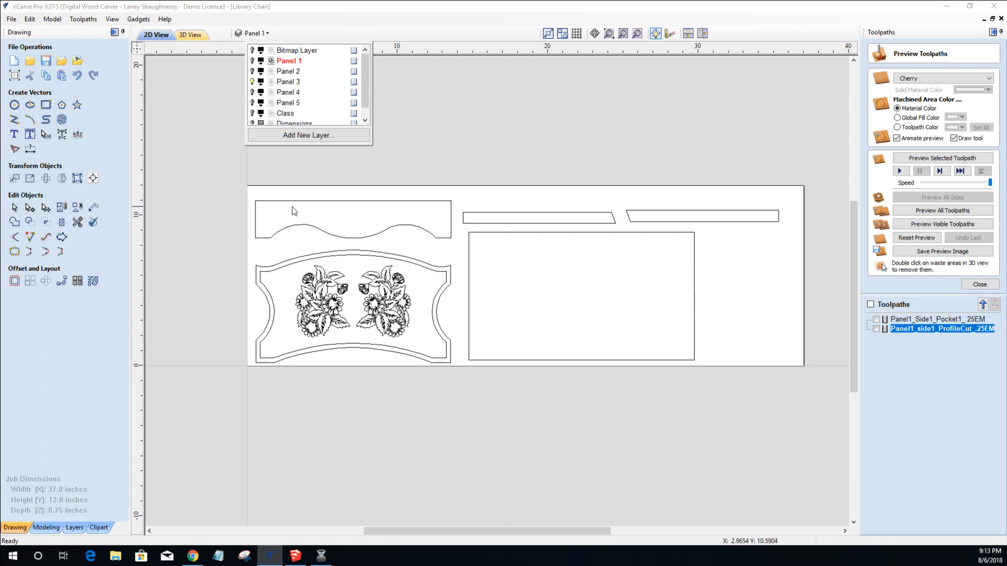
Select Panel 3's large rectangle and two narrow strips, examine the strips' angled ends up close, and clear the selection.
left_click_drag(461, 171, 801, 389)
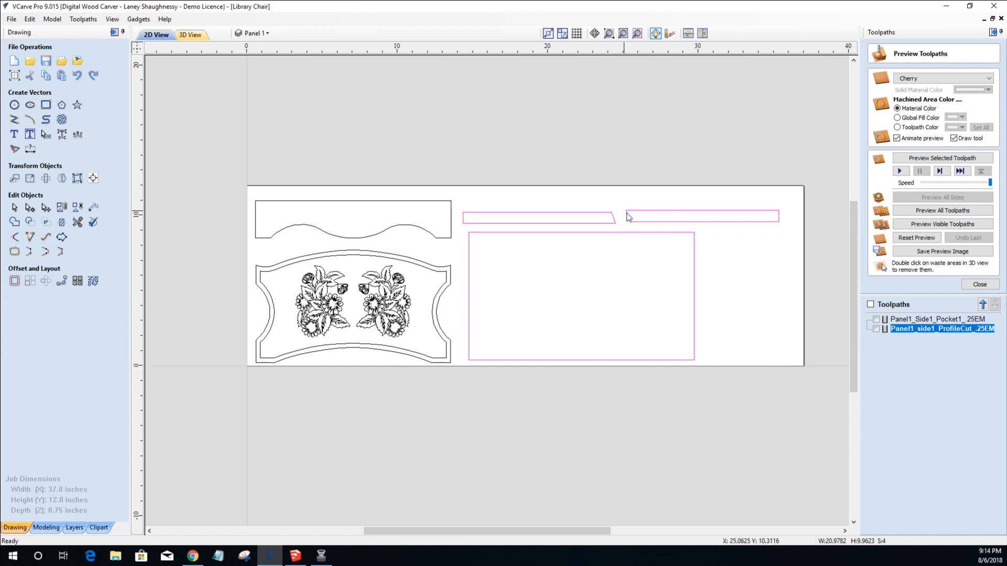
scroll(632, 225, "up", 5)
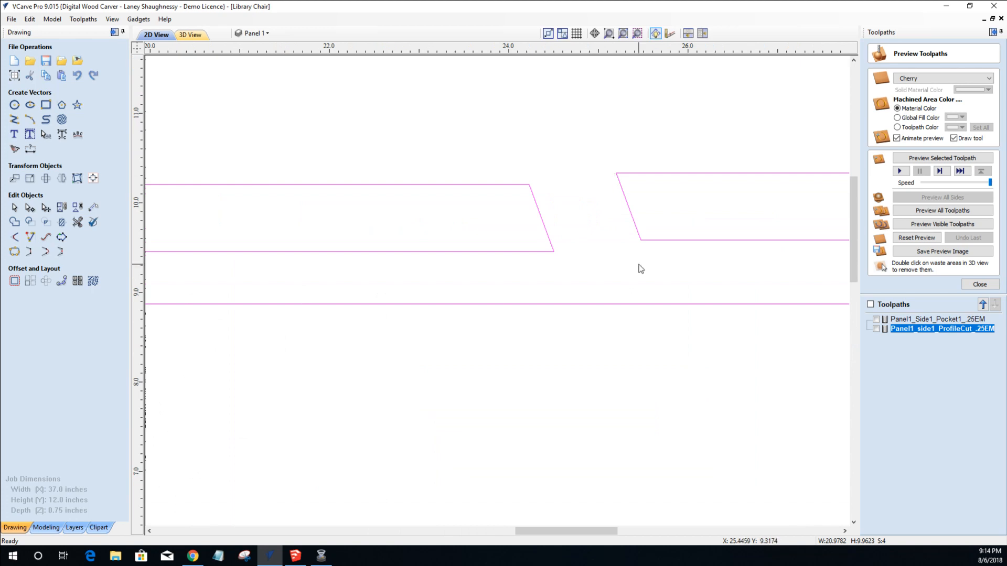
scroll(632, 249, "down", 5)
scroll(630, 236, "up", 4)
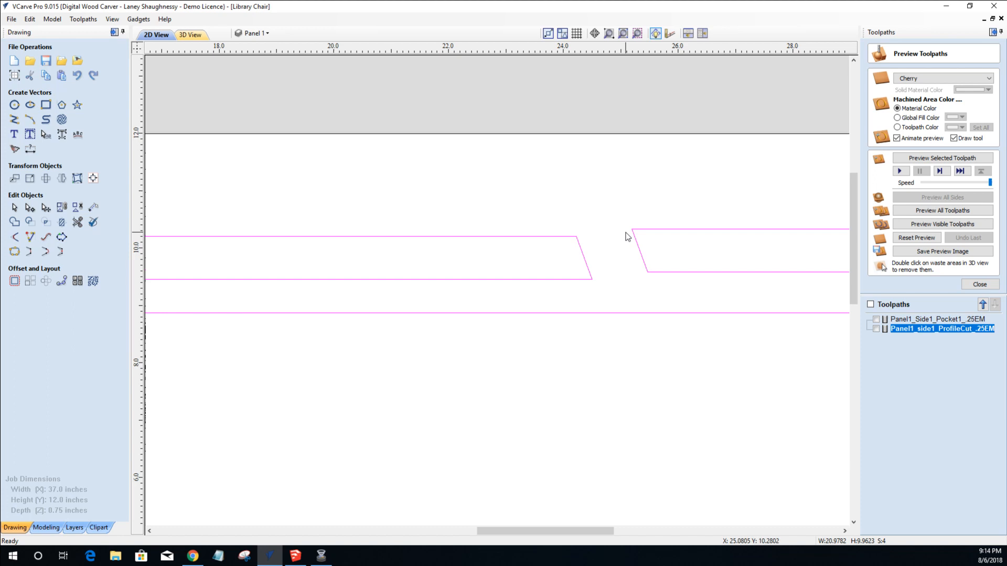
scroll(628, 236, "down", 4)
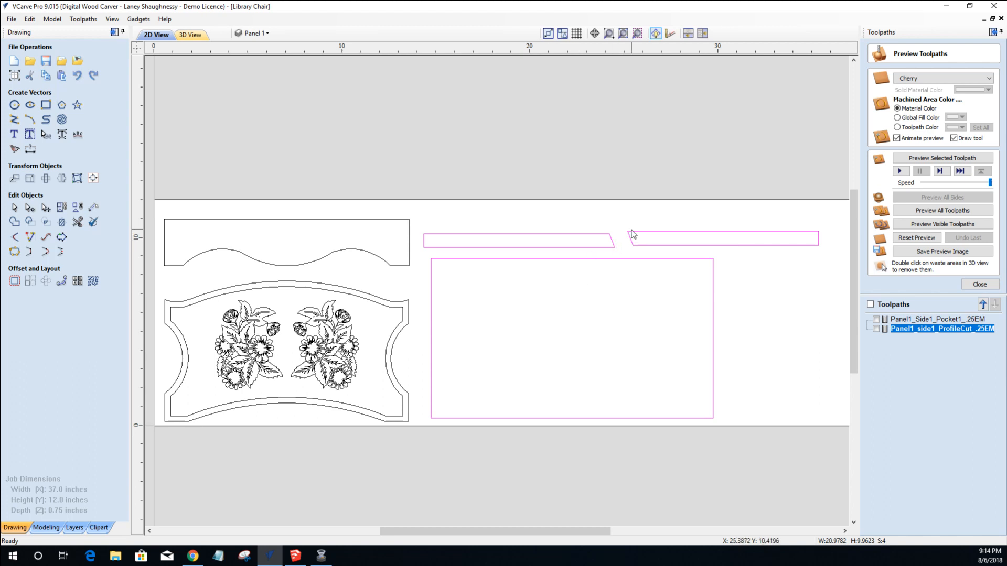
scroll(636, 257, "up", 1)
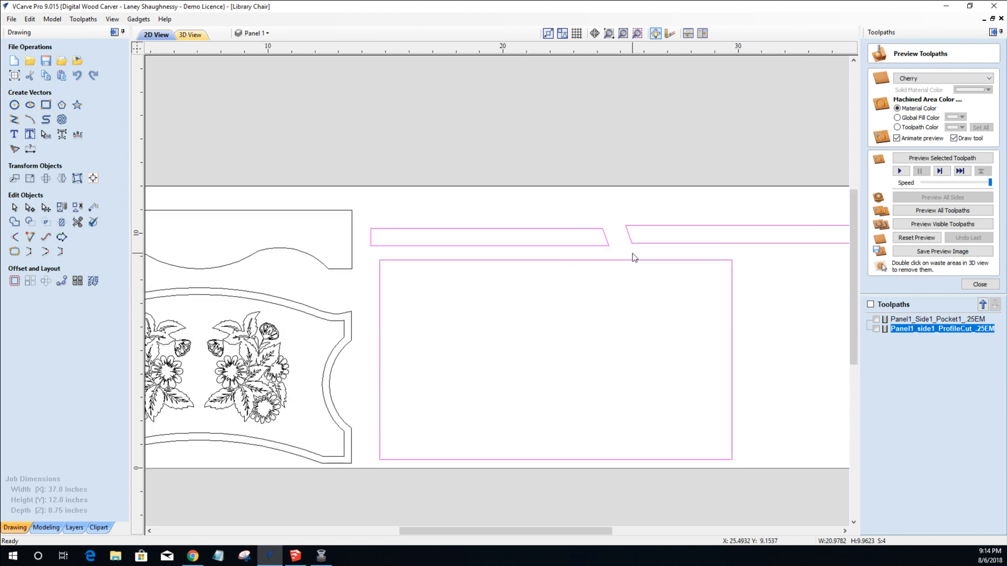
scroll(634, 257, "down", 2)
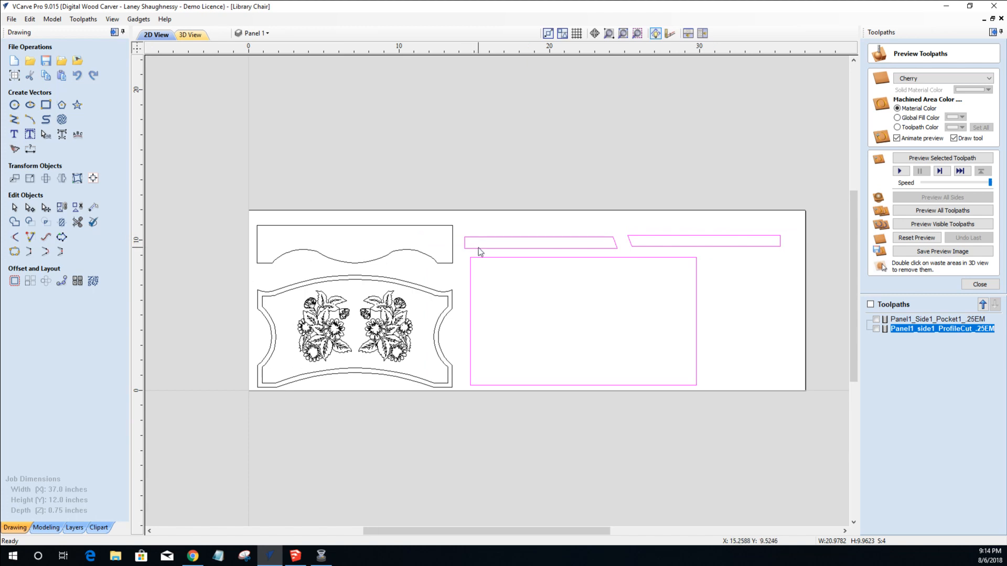
left_click(617, 252)
Measure the length of the lower edge of the narrow strip nearest the floral panel.
left_click(76, 210)
left_click(463, 248)
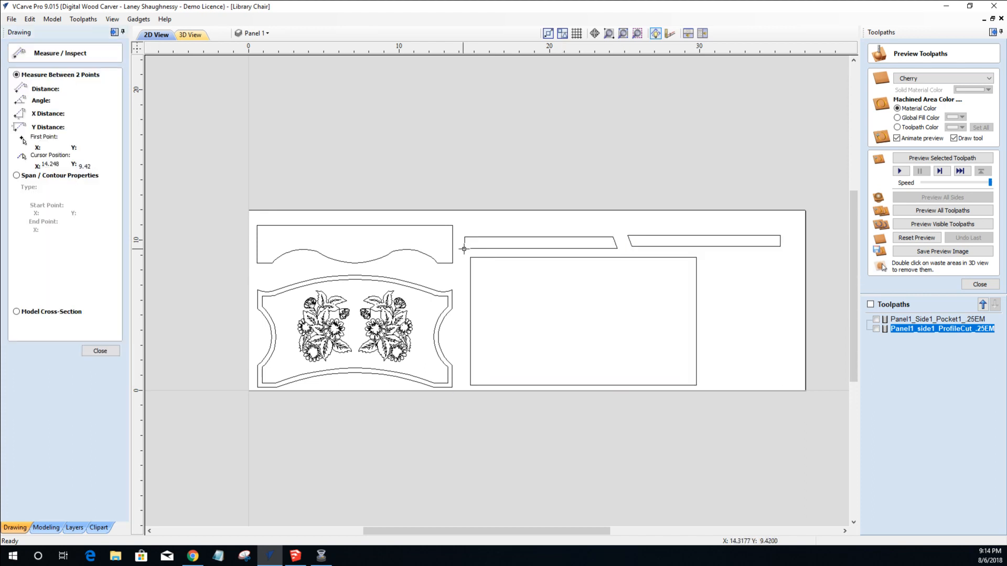
left_click(615, 249)
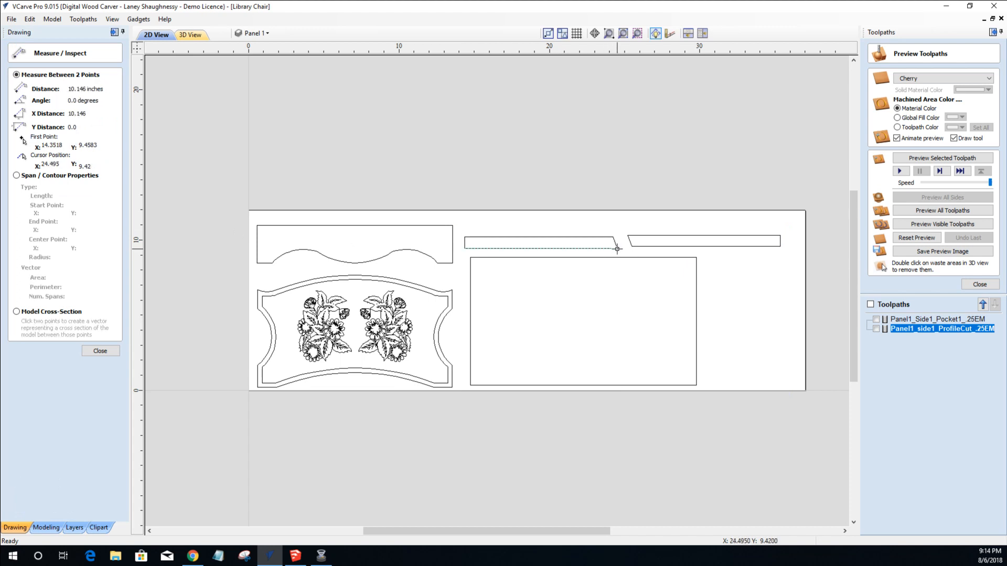
scroll(619, 248, "up", 2)
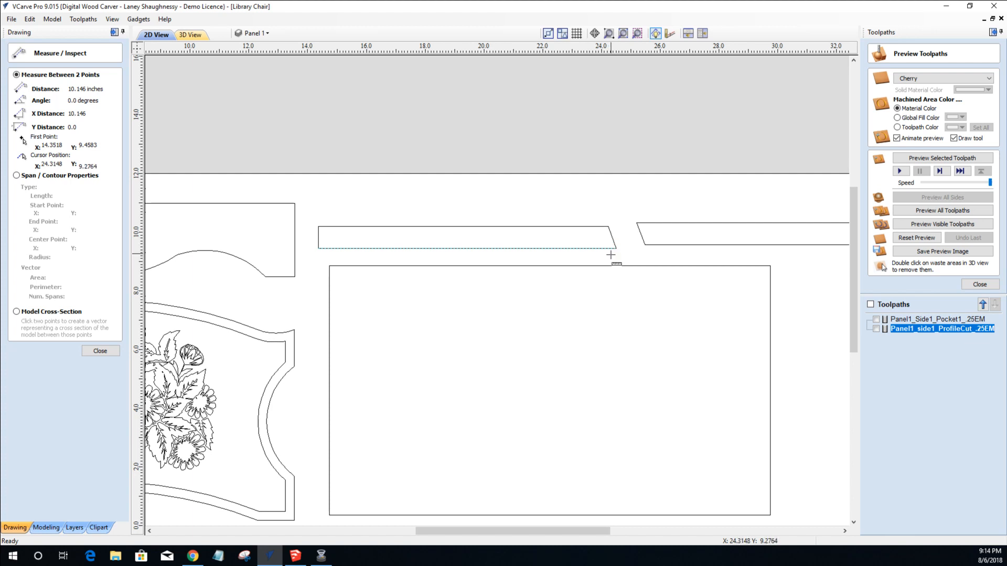
Add horizontal dimensions to the upper and lower edges of the narrow strip nearest the floral panel and inspect them up close.
key("Escape")
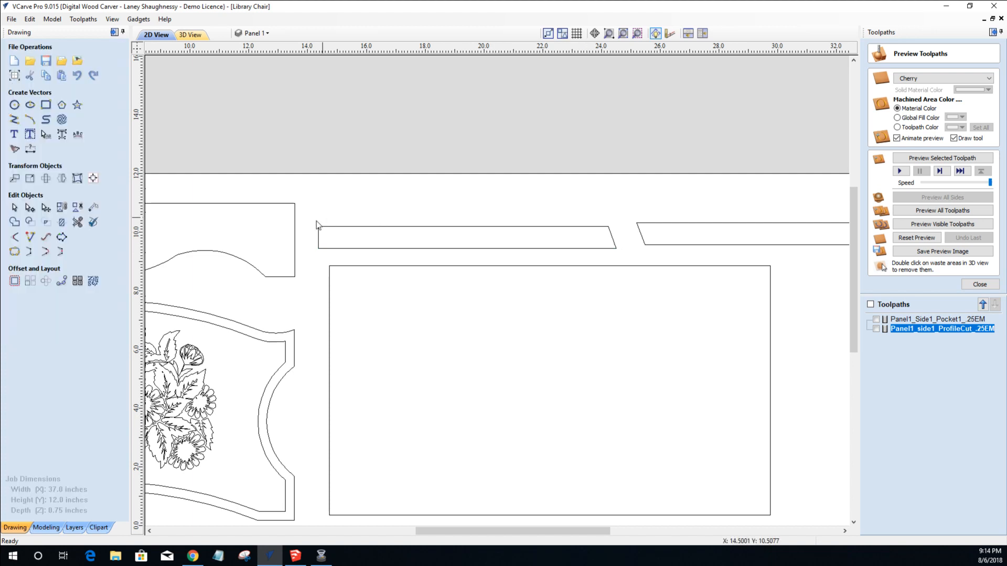
left_click(30, 149)
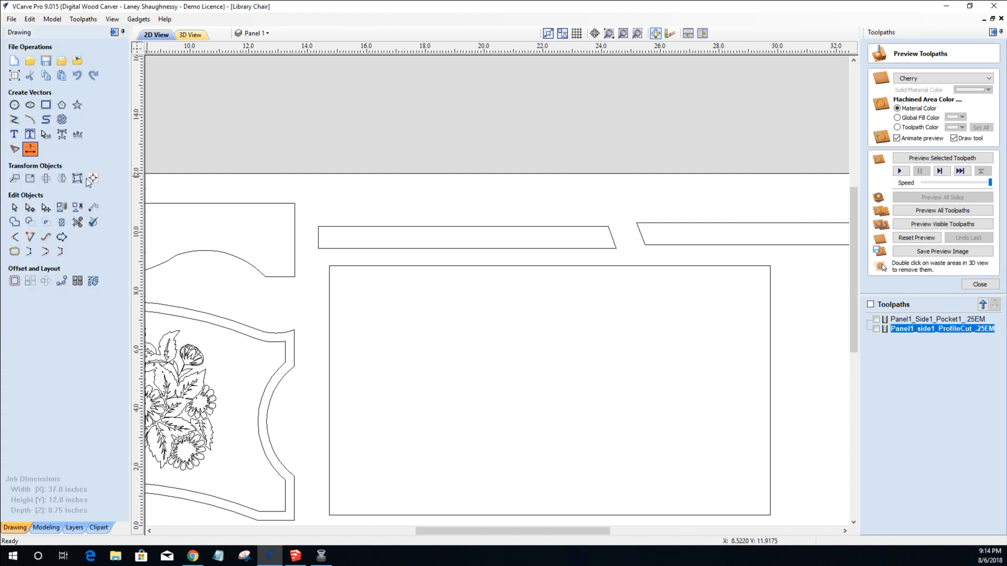
left_click(45, 129)
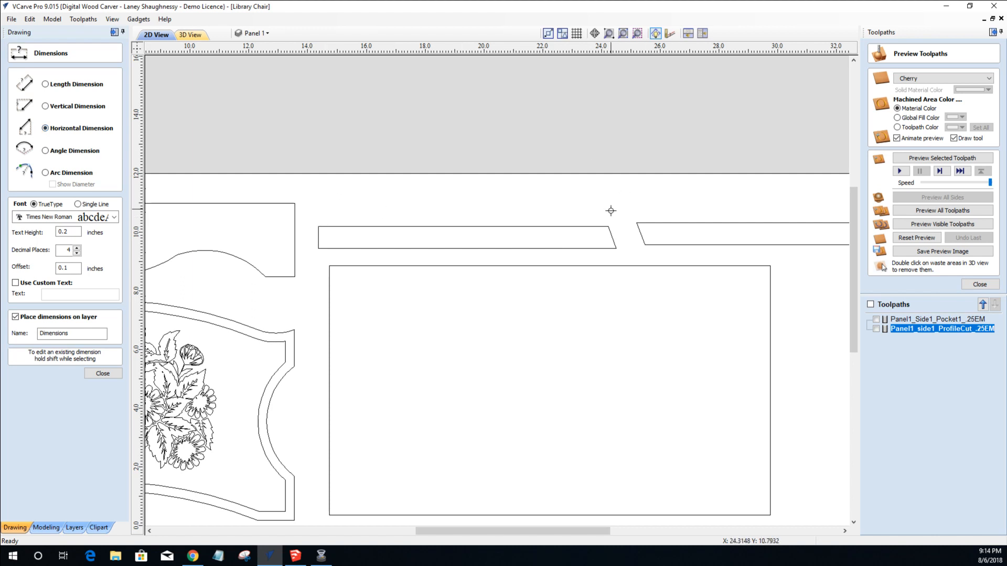
left_click(505, 201)
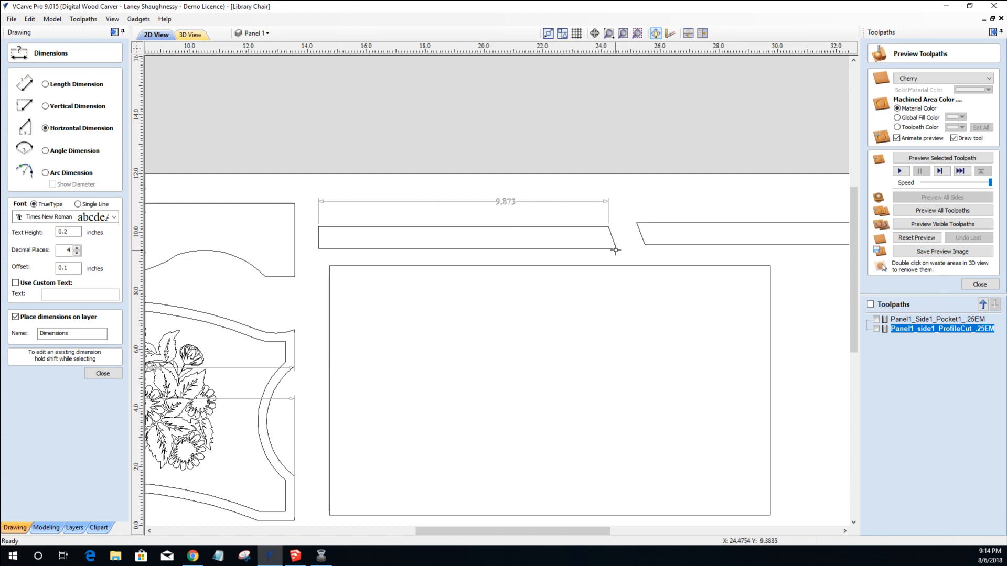
left_click(480, 258)
scroll(480, 283, "up", 2)
scroll(480, 281, "up", 2)
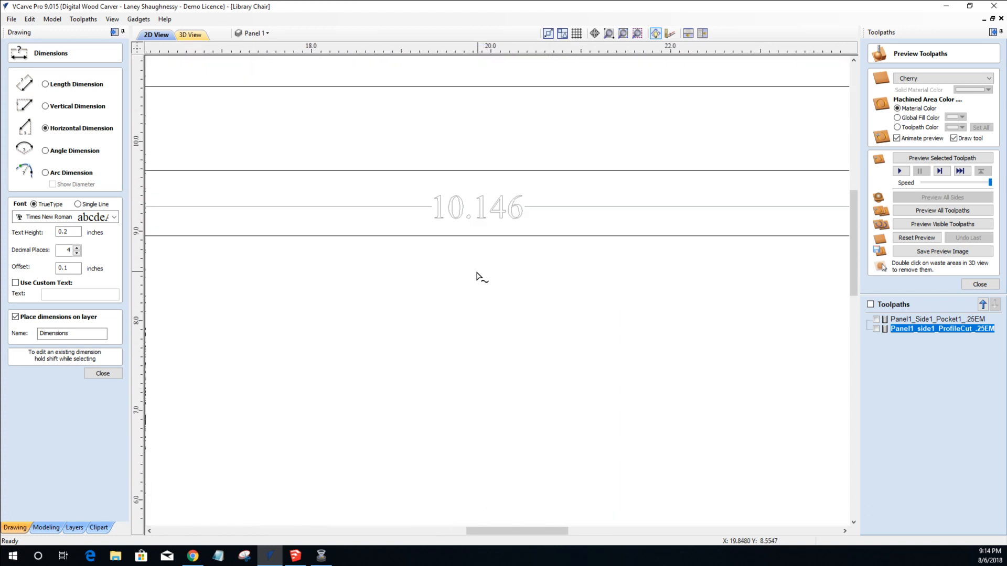
scroll(478, 277, "down", 4)
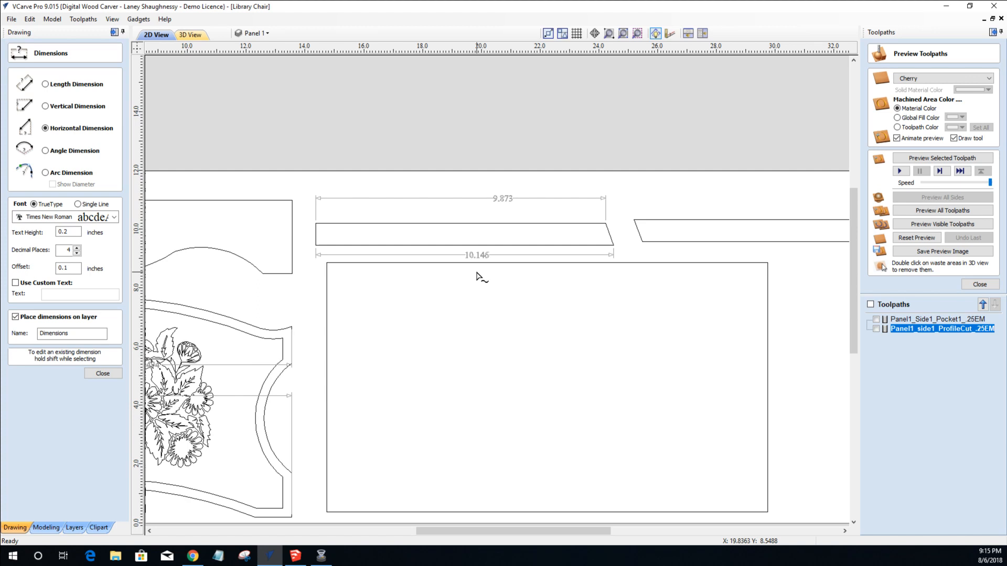
scroll(480, 278, "down", 1)
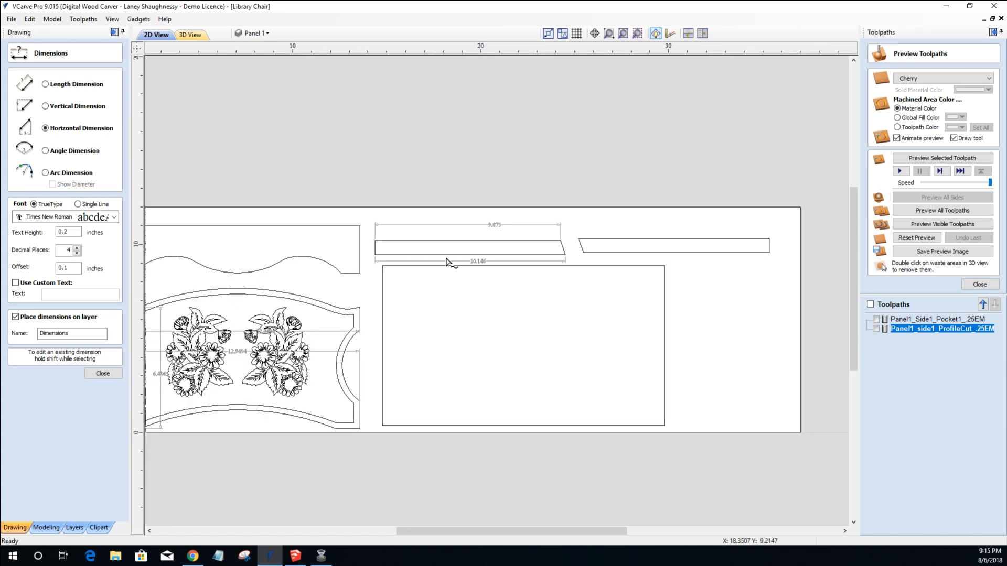
scroll(396, 251, "down", 1)
scroll(395, 252, "up", 1)
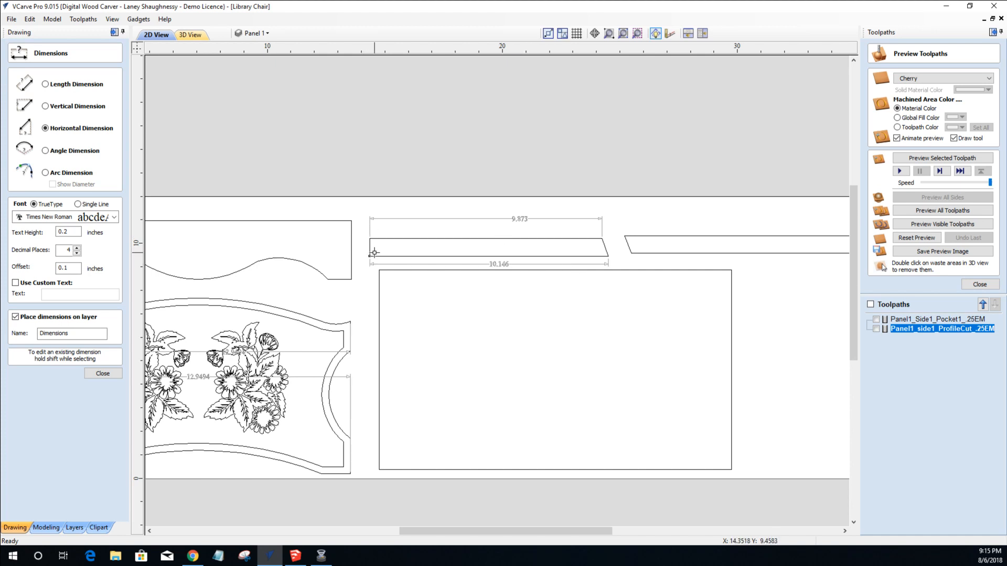
left_click(103, 374)
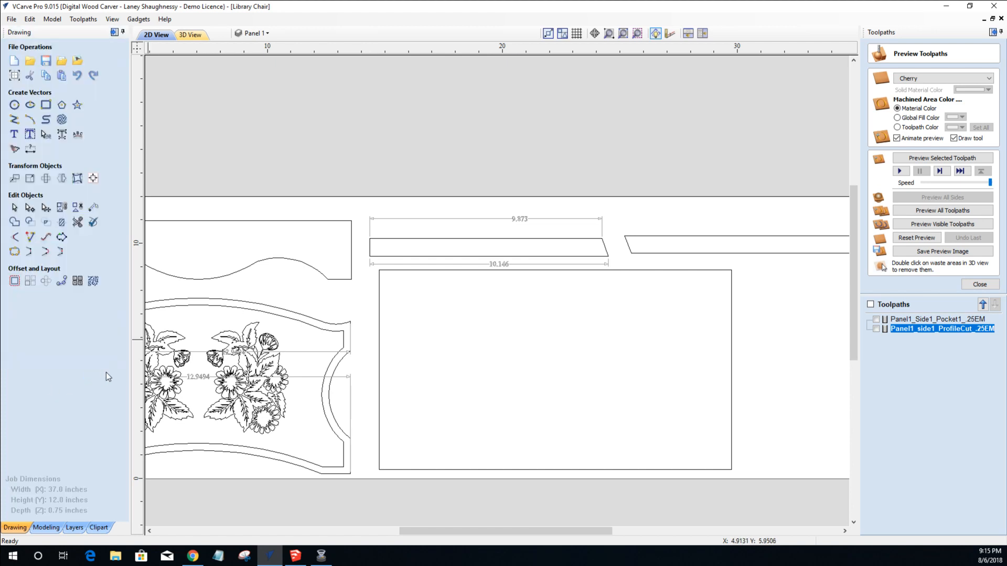
Hide the Panel 3 layer and briefly display the Panel 4 and Panel 5 layers.
scroll(532, 359, "down", 2)
scroll(531, 356, "down", 2)
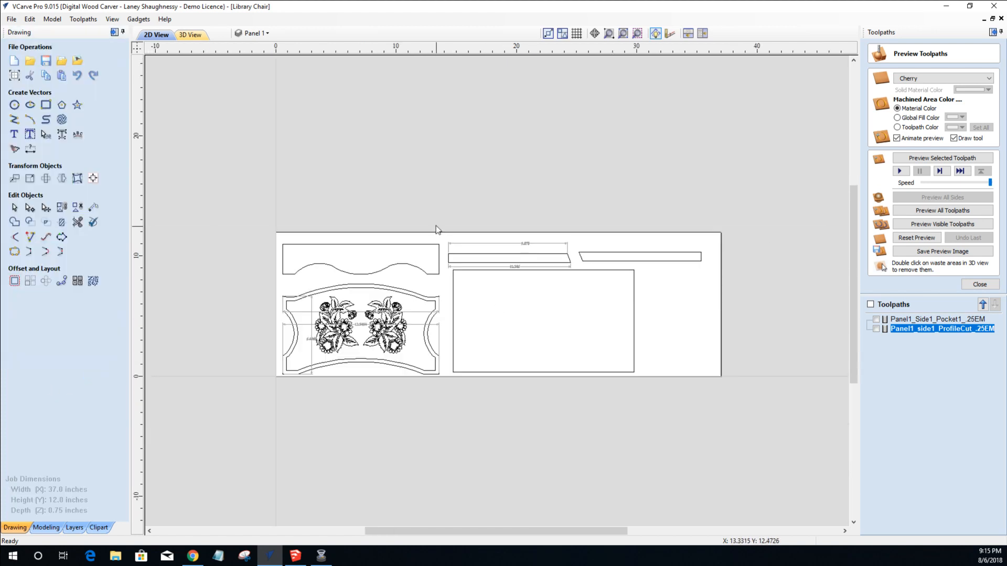
left_click(252, 33)
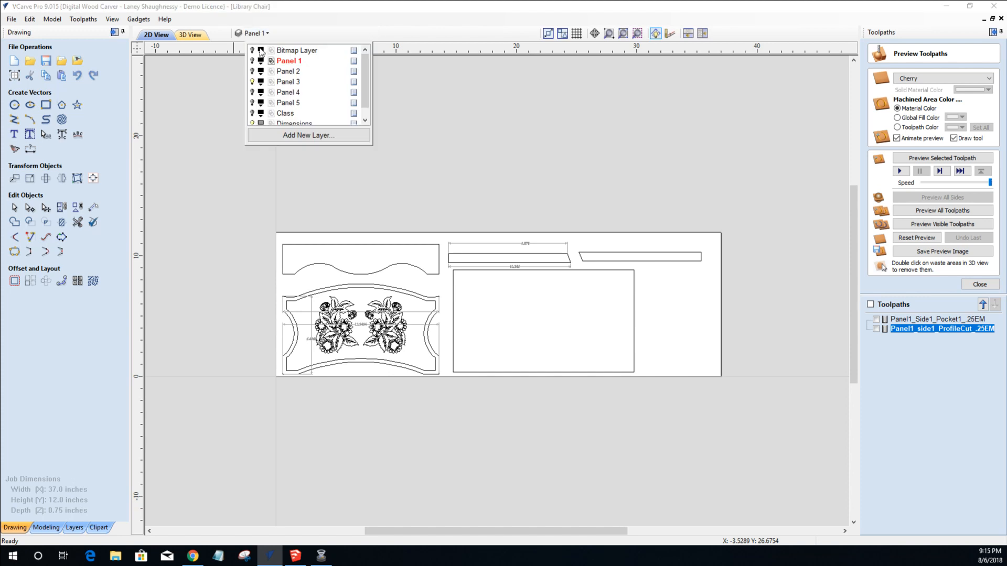
left_click(252, 81)
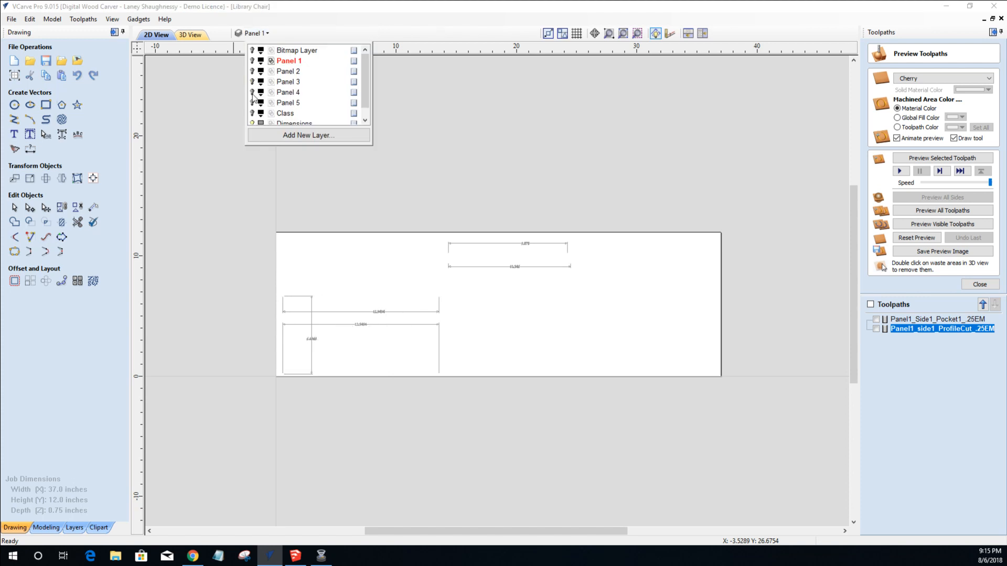
left_click(253, 92)
left_click(253, 103)
left_click(253, 103)
Delete all the leftover dimensions from the drawing and hide the Dimensions layer.
left_click(313, 278)
left_click_drag(244, 214, 641, 401)
key("Delete")
left_click(257, 33)
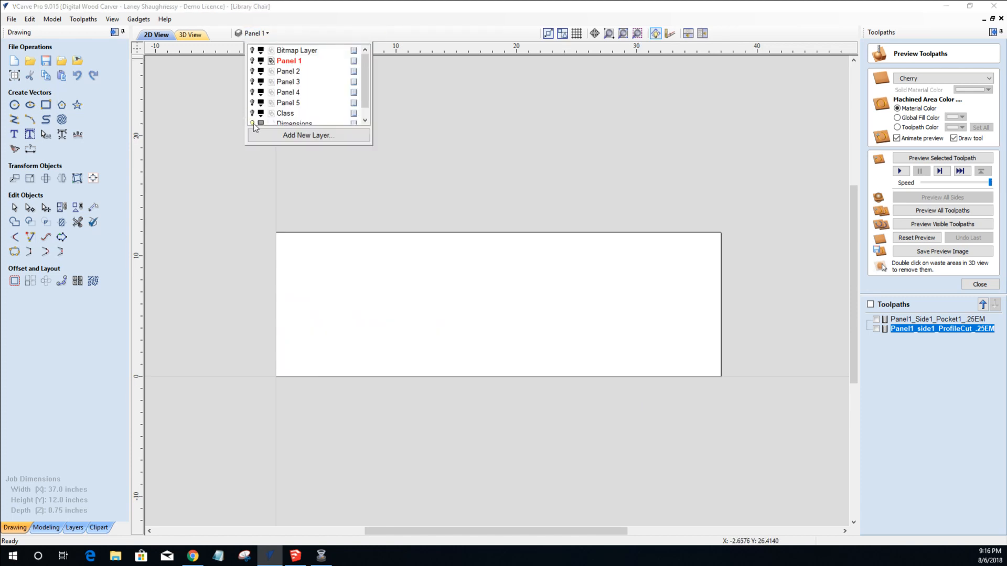
scroll(253, 127, "down", 1)
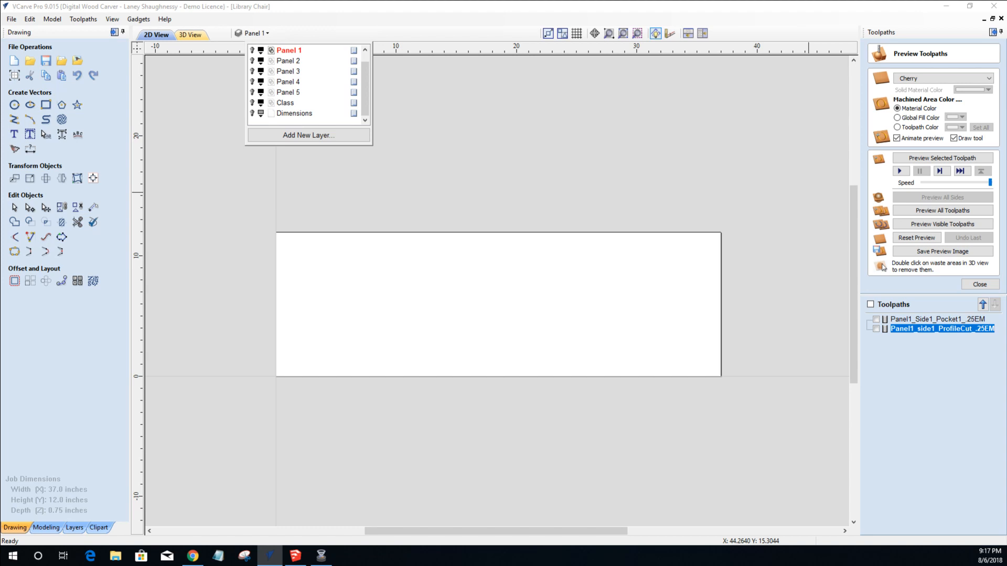
left_click(590, 194)
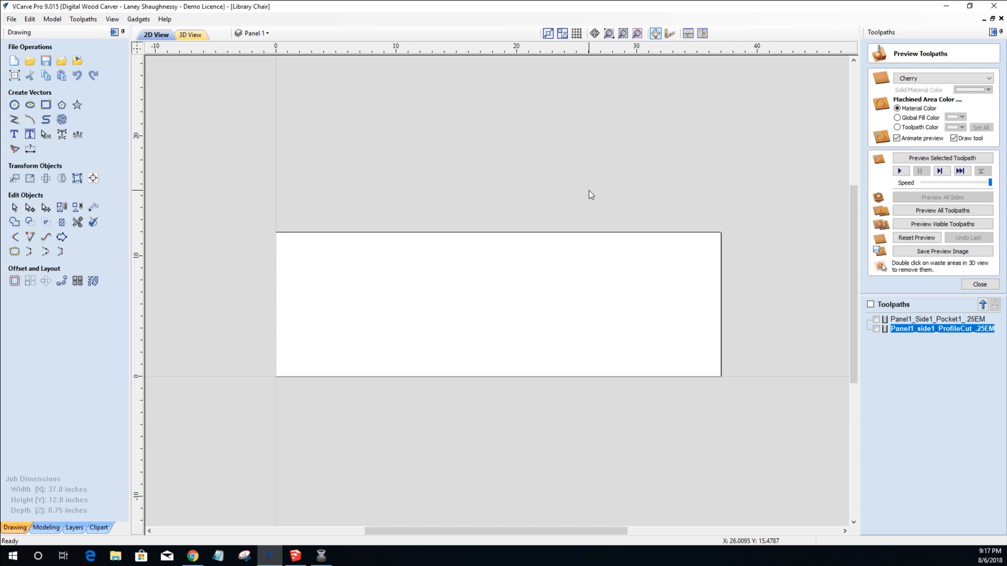
scroll(396, 228, "down", 2)
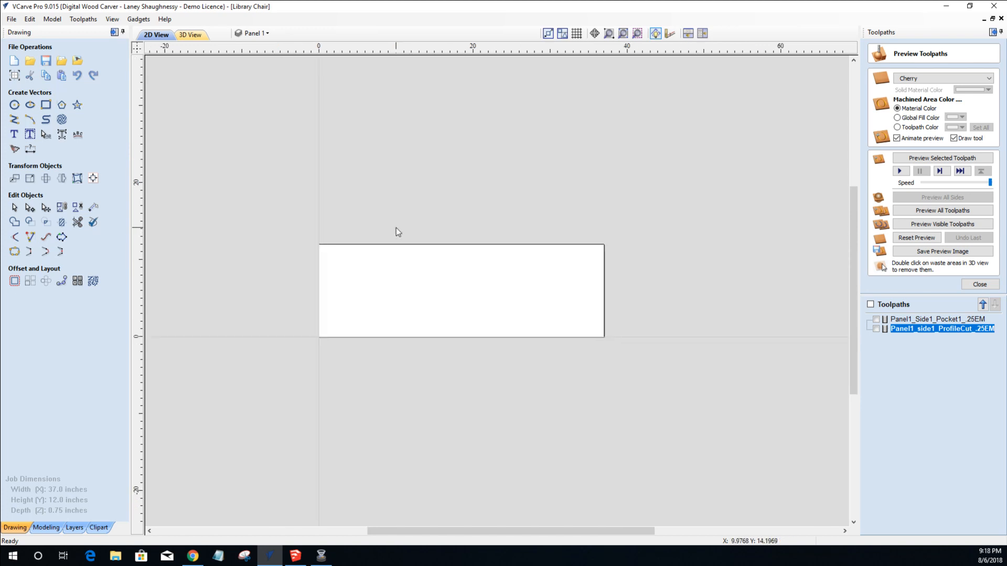
scroll(521, 294, "up", 3)
scroll(521, 294, "down", 2)
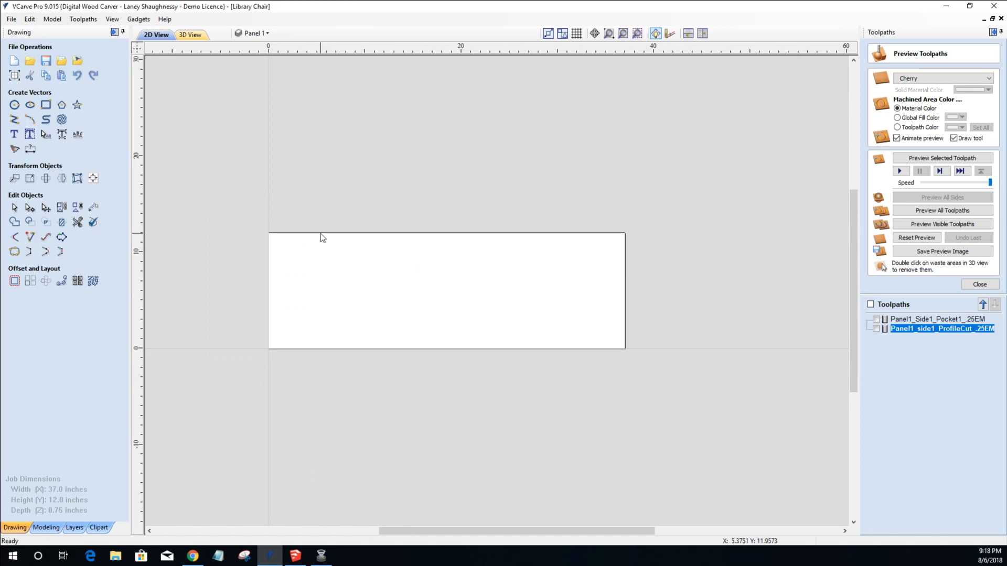
scroll(320, 234, "up", 2)
scroll(703, 265, "down", 1)
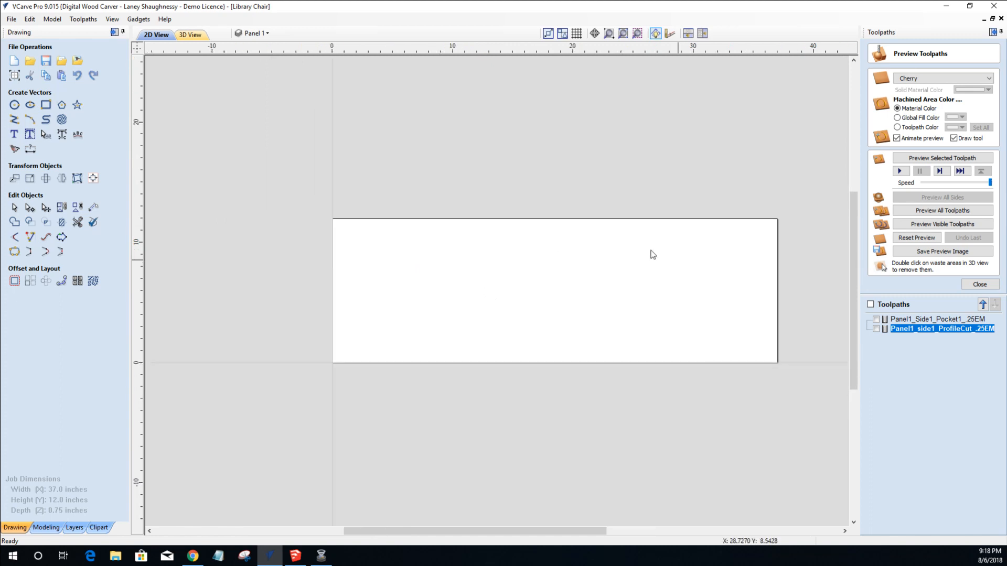
Make Class the active layer and display its vectors.
left_click(256, 33)
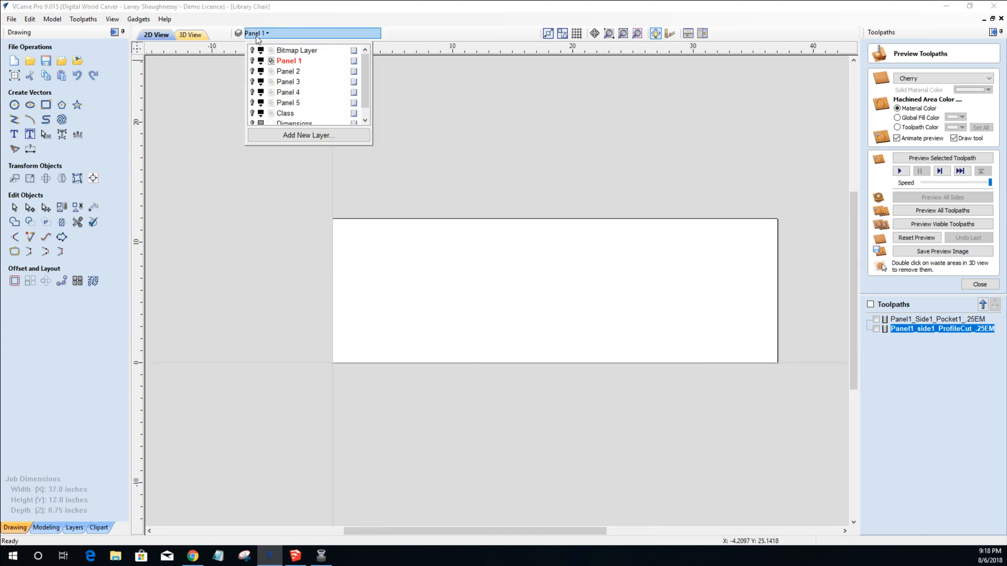
scroll(315, 79, "down", 1)
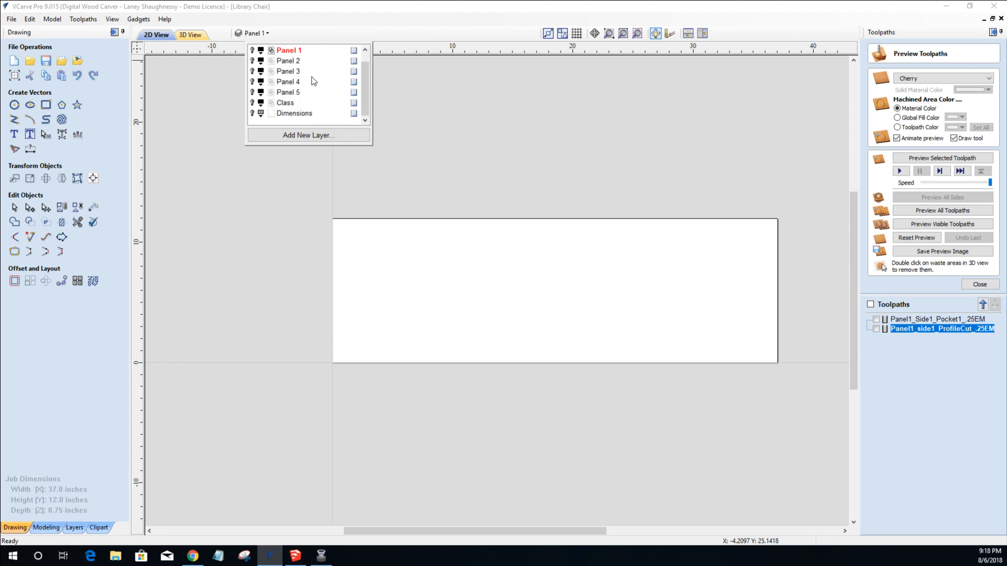
left_click(281, 103)
left_click(253, 103)
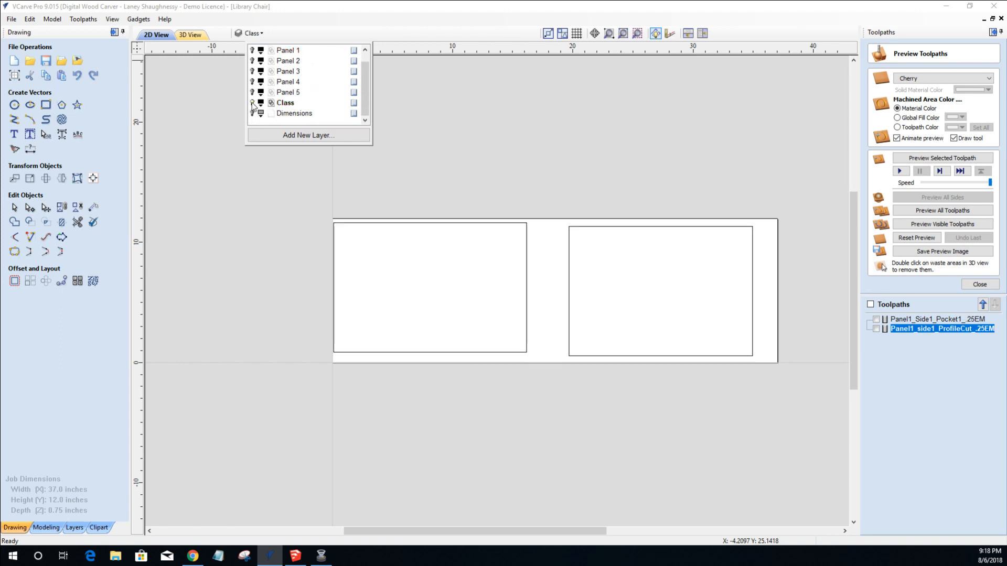
scroll(275, 287, "down", 3)
scroll(424, 285, "up", 3)
scroll(427, 270, "down", 2)
left_click(249, 212)
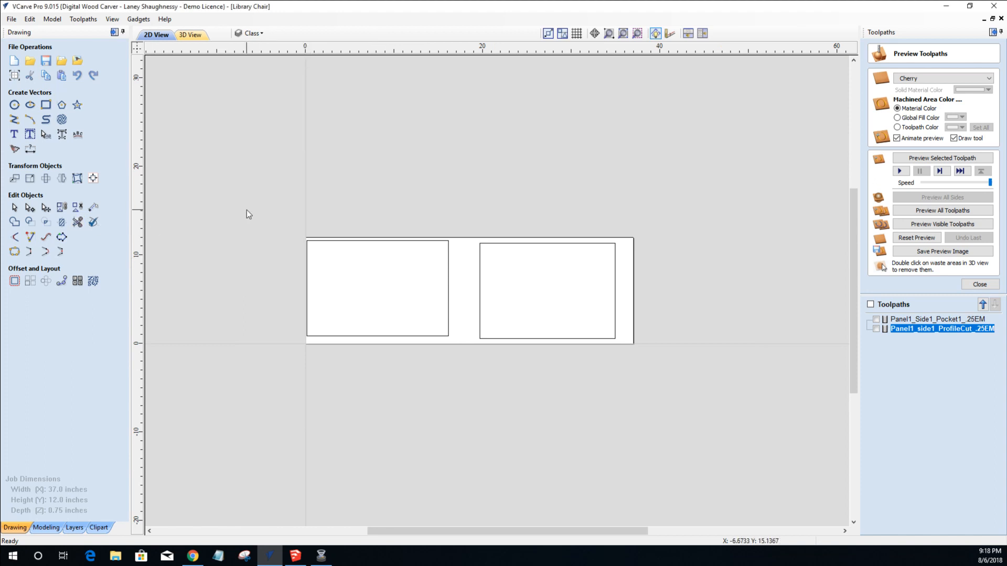
Switch to SketchUp to look at the chair ladder model, and return to VCarve Pro.
left_click(296, 557)
scroll(360, 417, "down", 5)
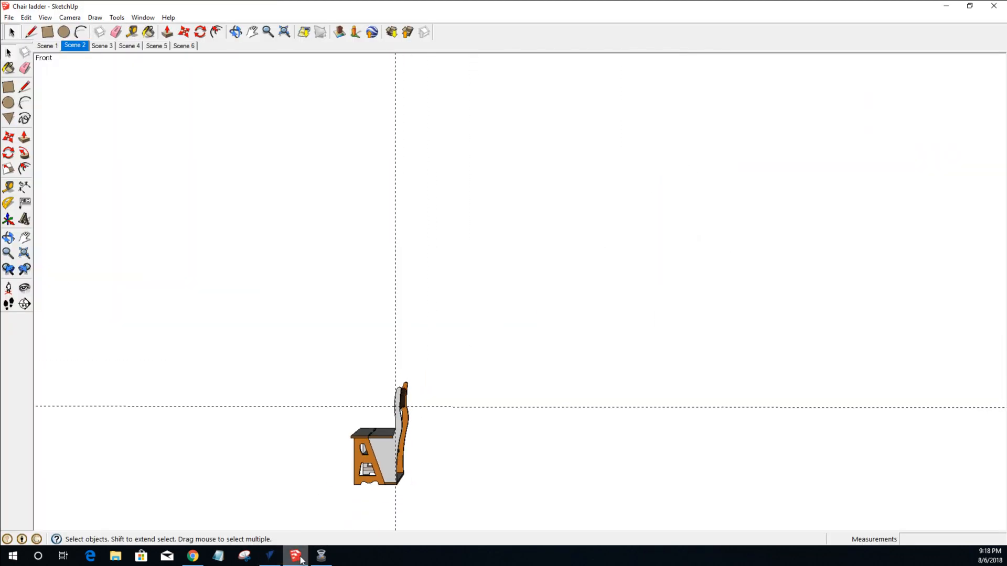
left_click(271, 557)
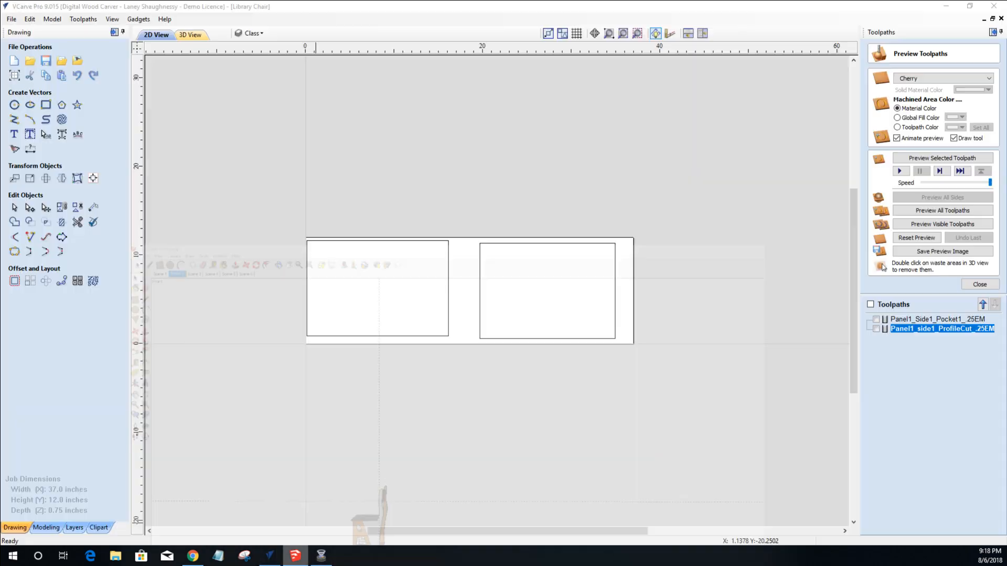
left_click(271, 559)
left_click(271, 559)
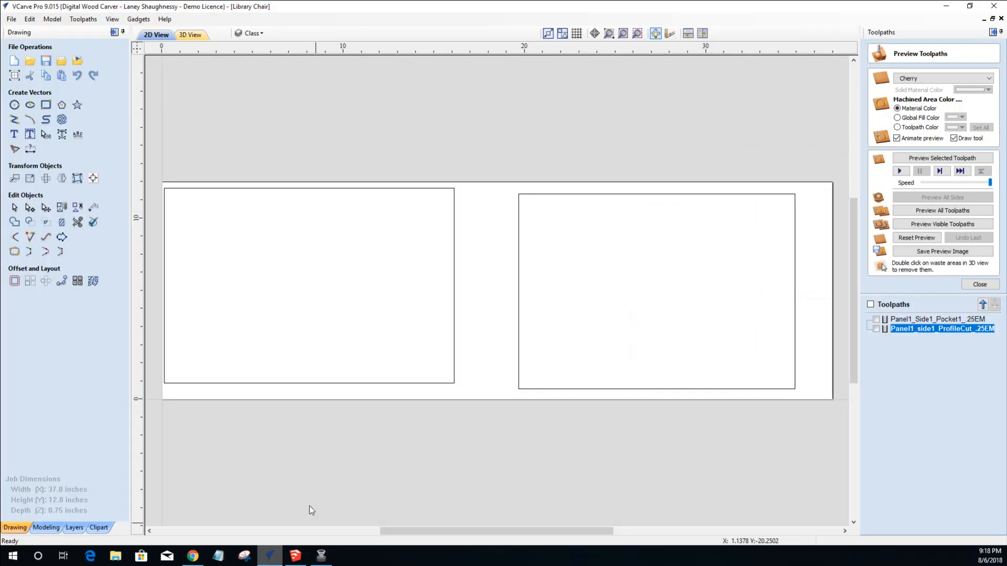
Check the width and height of each of the two rectangles with Set Size, and clear the selection.
scroll(388, 347, "up", 2)
scroll(389, 349, "down", 2)
scroll(283, 369, "down", 2)
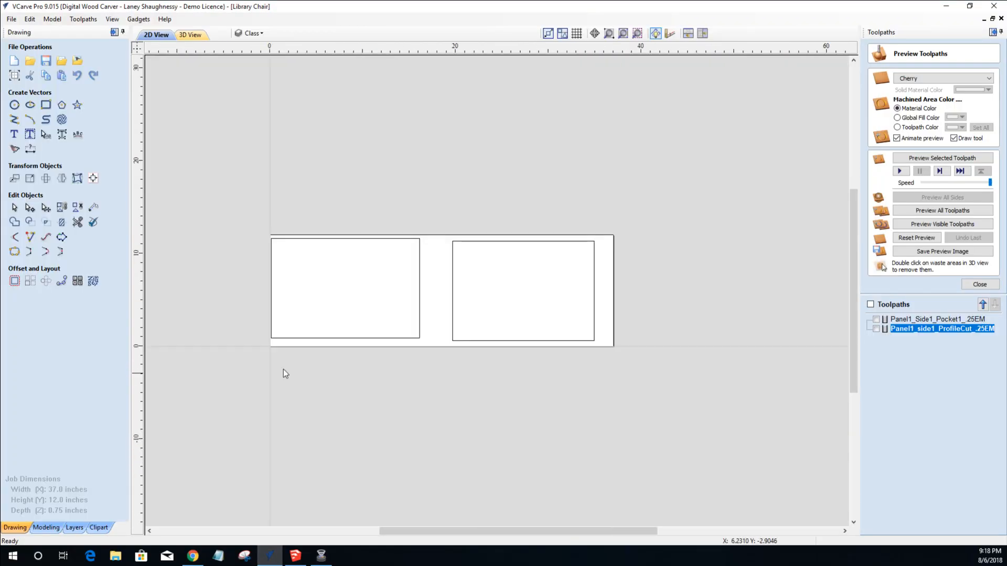
scroll(303, 219, "up", 1)
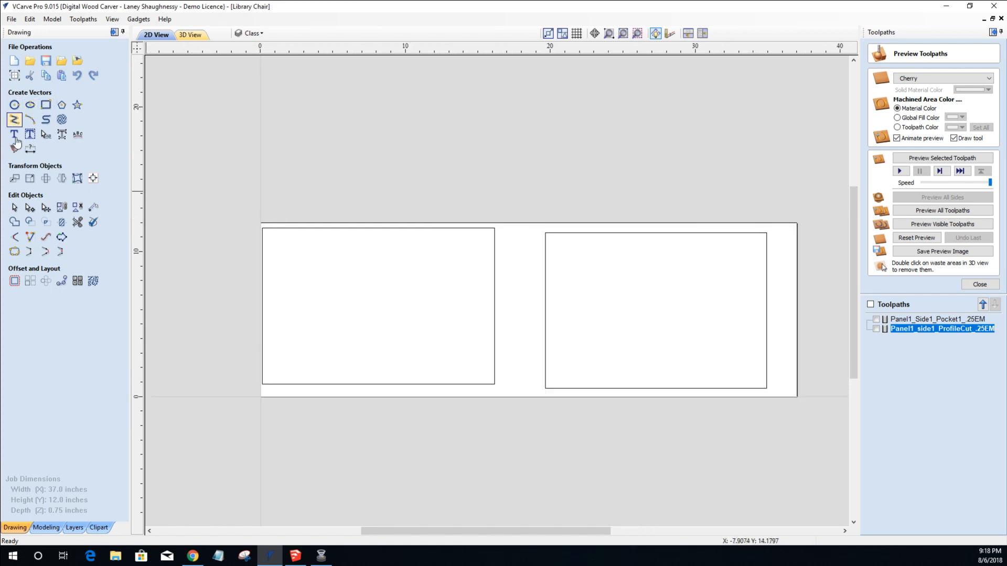
left_click(30, 178)
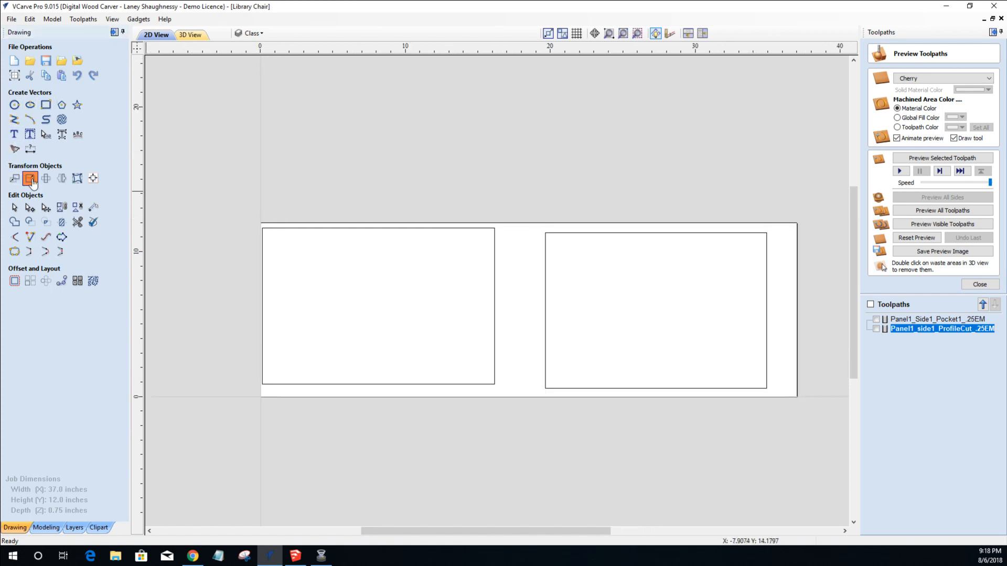
left_click(315, 228)
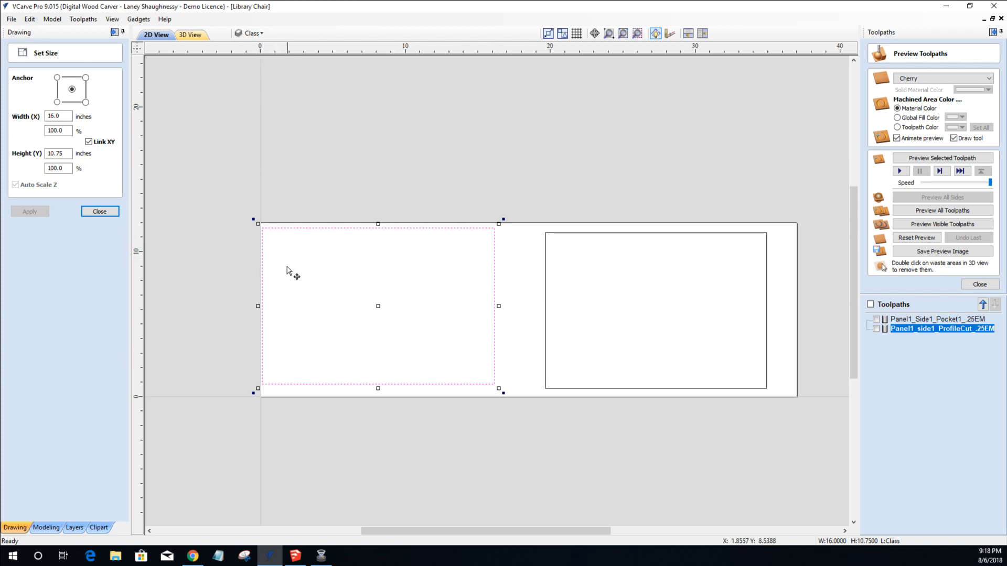
left_click(545, 284)
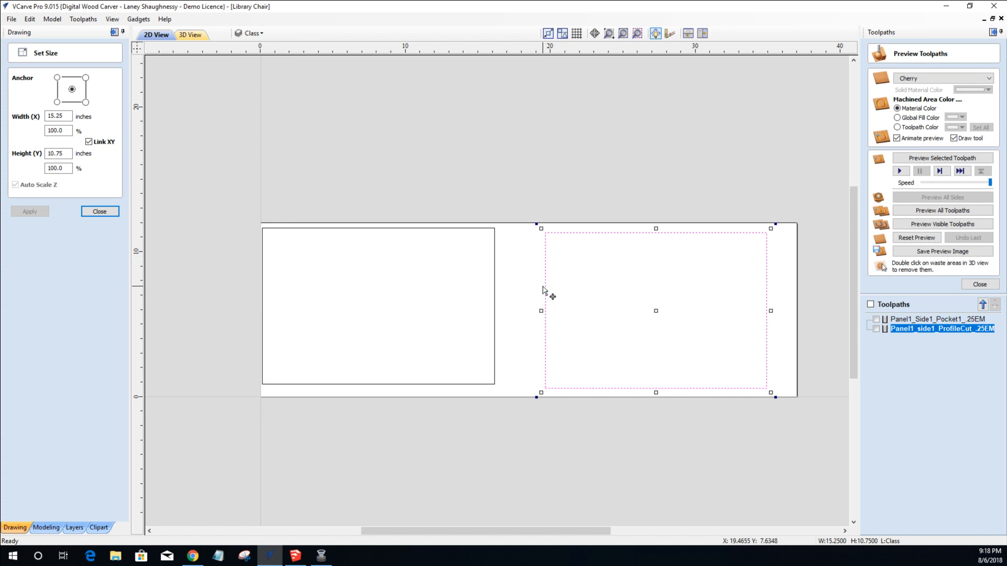
scroll(542, 288, "down", 2)
scroll(543, 287, "up", 1)
left_click(445, 182)
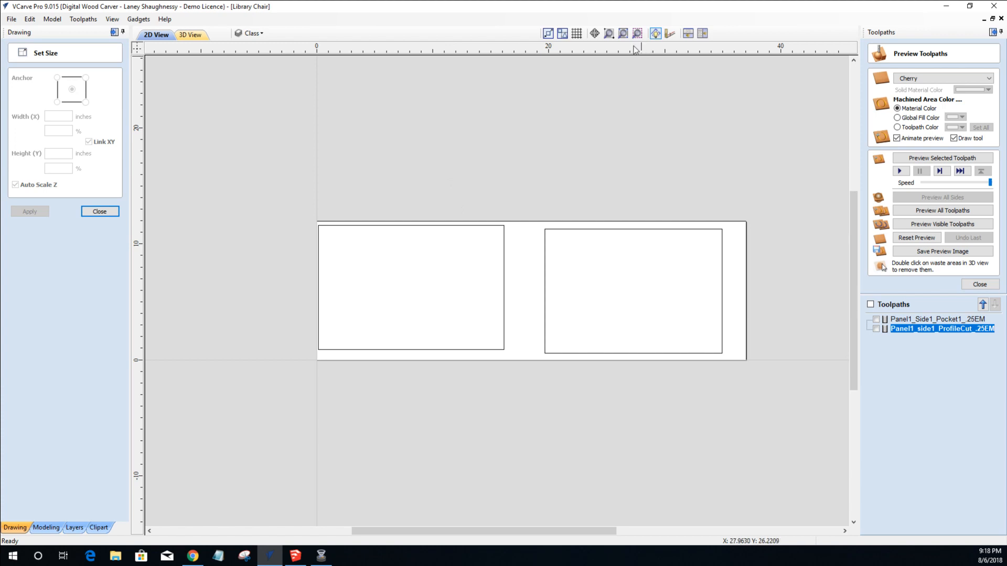
Place a horizontal guide at about 11.32 inches, along the upper edge of the 15.25-inch-wide rectangle.
left_click_drag(636, 49, 726, 230)
scroll(726, 230, "up", 4)
scroll(681, 316, "down", 4)
scroll(647, 335, "up", 2)
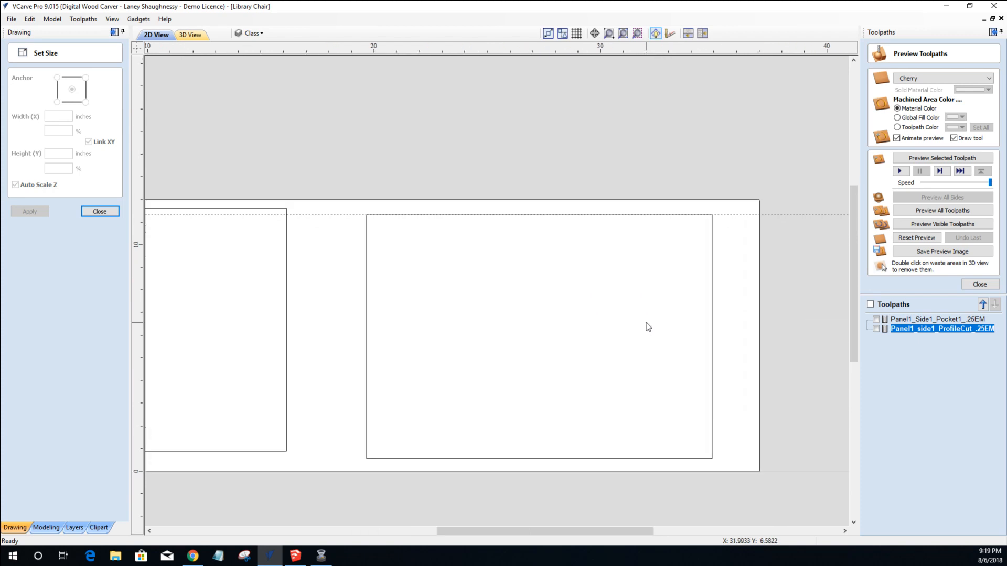
Create one parallel guide from the horizontal guide, positioned relative to it at an offset of -4.25 inches.
double_click(731, 215)
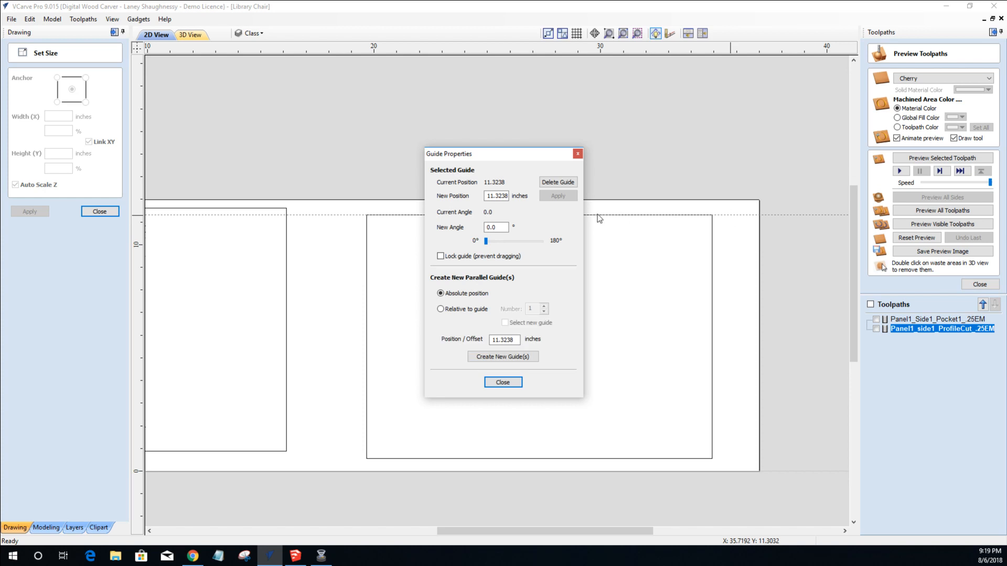
left_click(441, 309)
double_click(503, 339)
type("-17.5")
left_click_drag(507, 339, 454, 343)
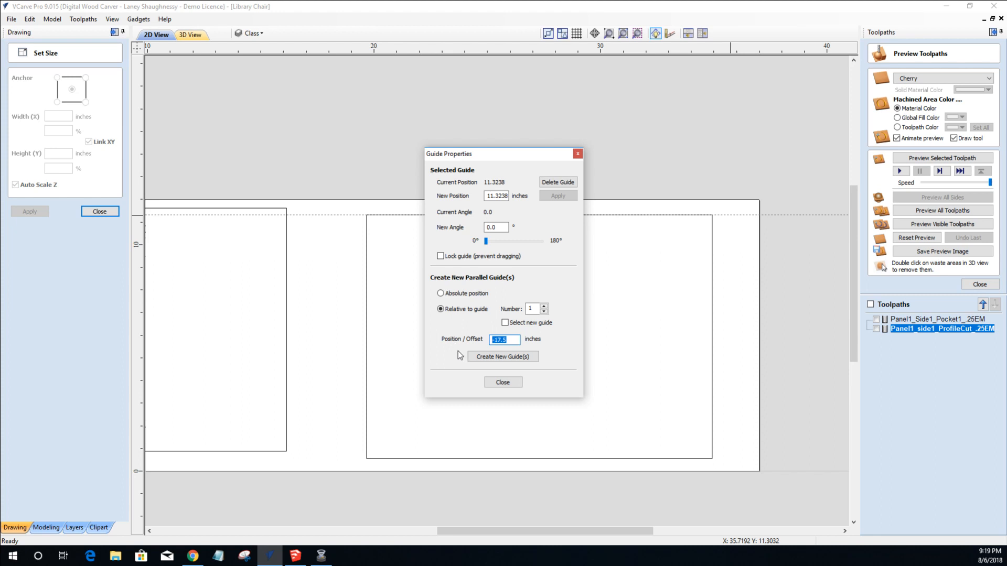
type("4")
key("BackSpace")
type(".25")
left_click(480, 360)
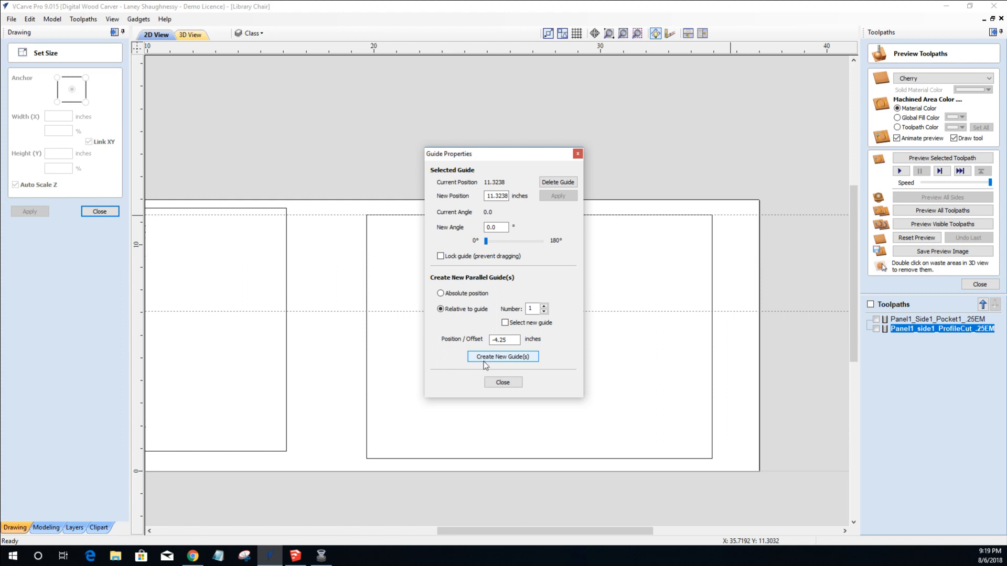
Create one parallel guide relative to the lower horizontal guide crossing the 15.25-inch-wide rectangle, at an offset of 1 inch.
left_click(502, 382)
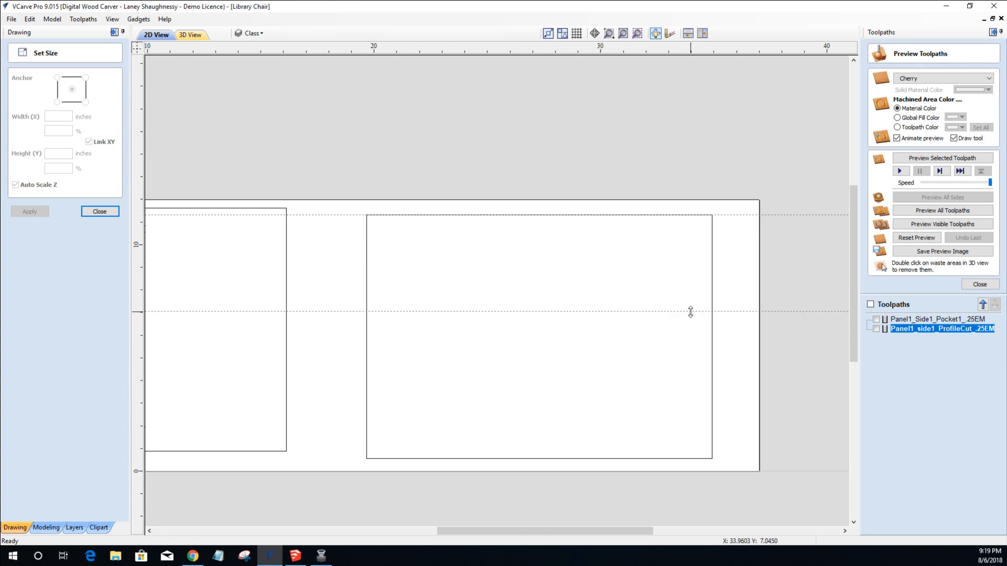
double_click(727, 311)
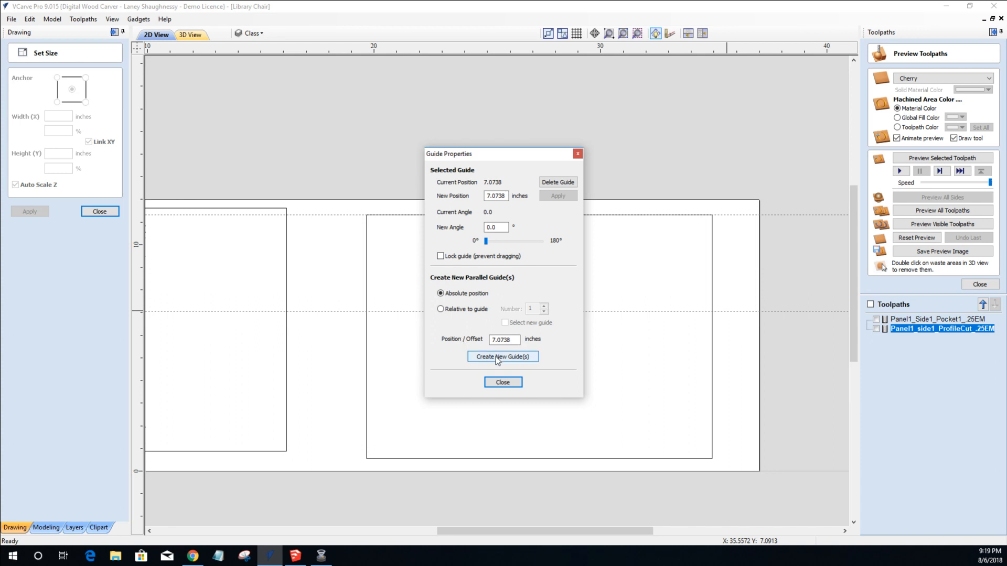
left_click(441, 310)
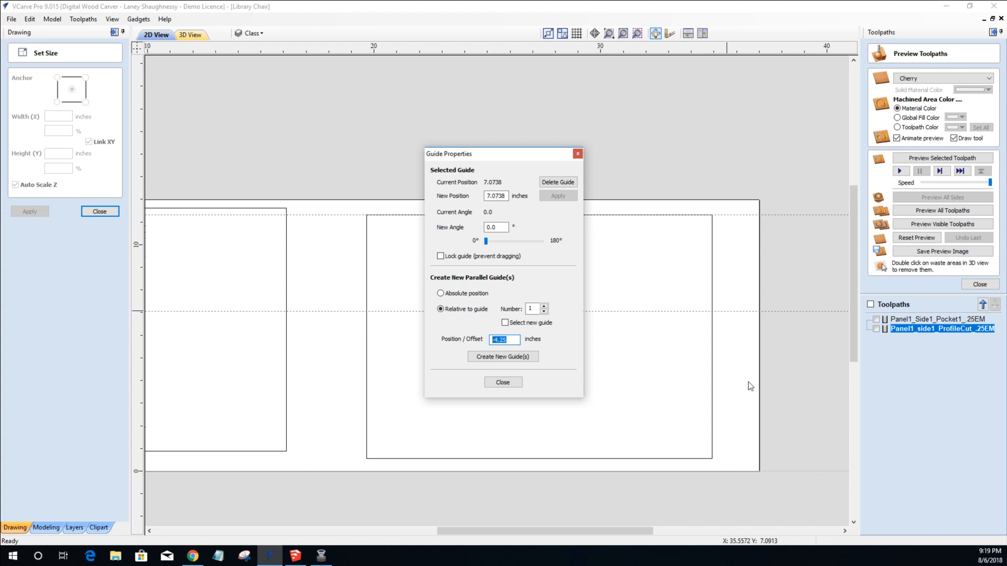
type("1")
left_click(493, 358)
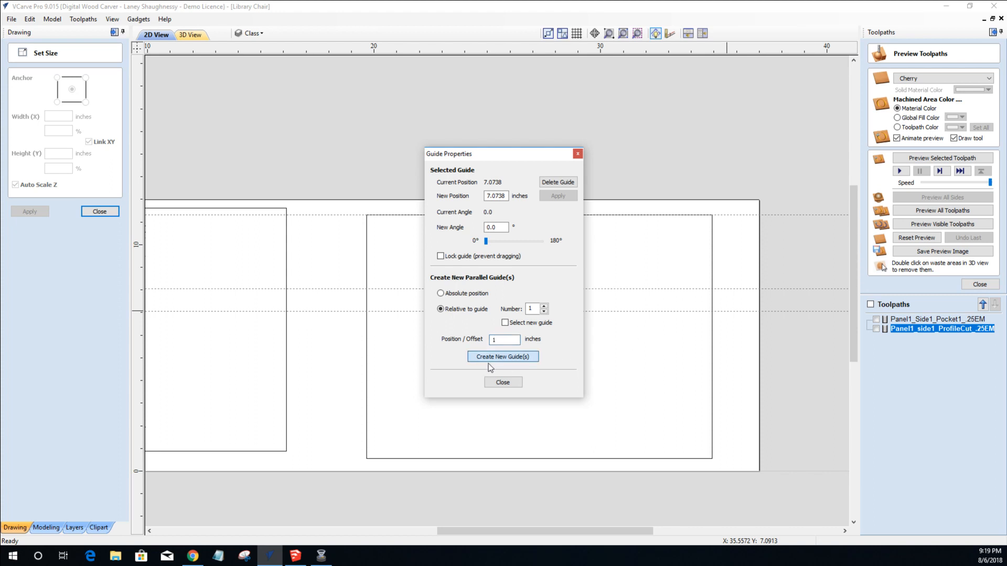
left_click(502, 383)
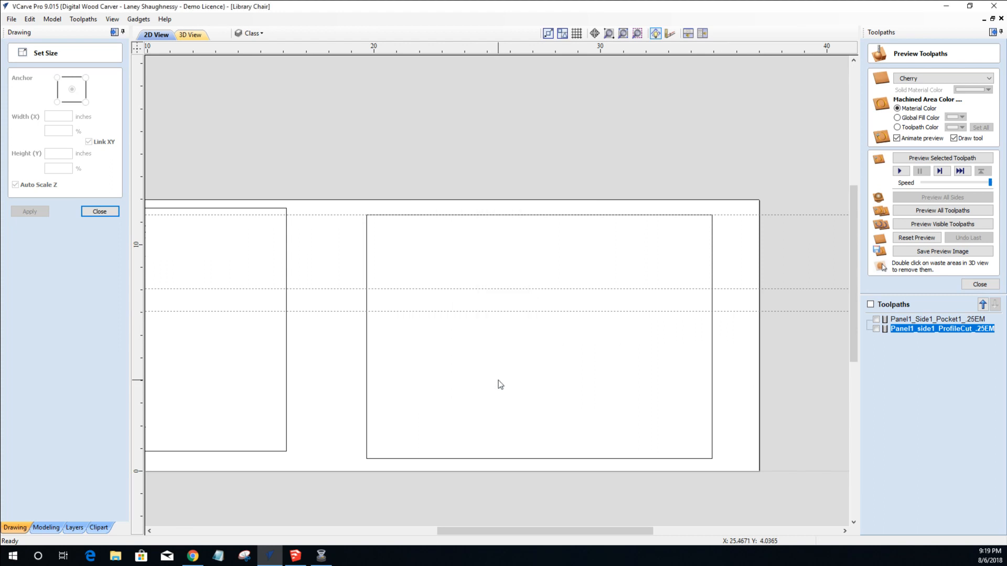
Set the angle of the guide 1 inch above the lower horizontal guide to 20 degrees, and delete the extra parallel angled guide above it.
double_click(650, 289)
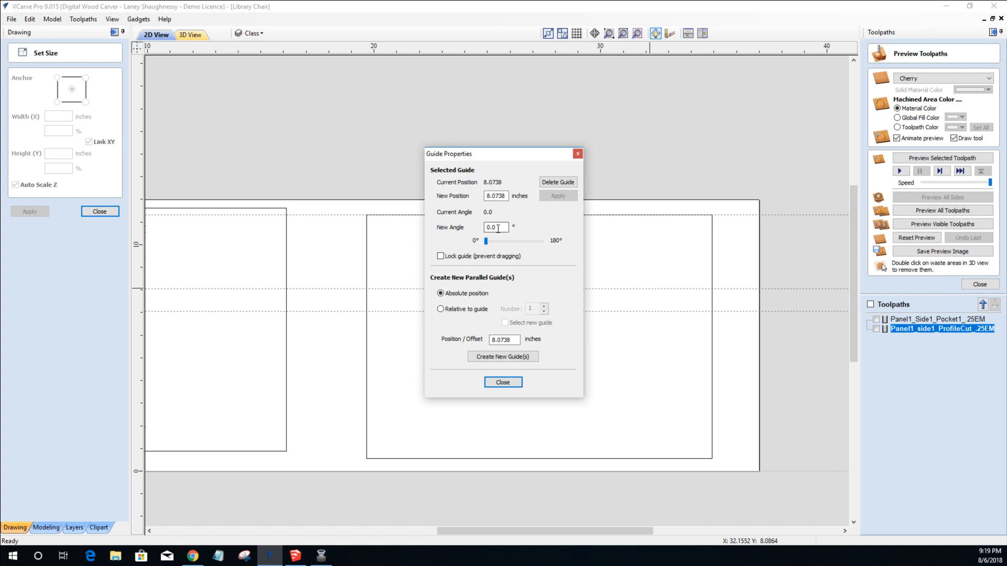
double_click(496, 228)
type("20")
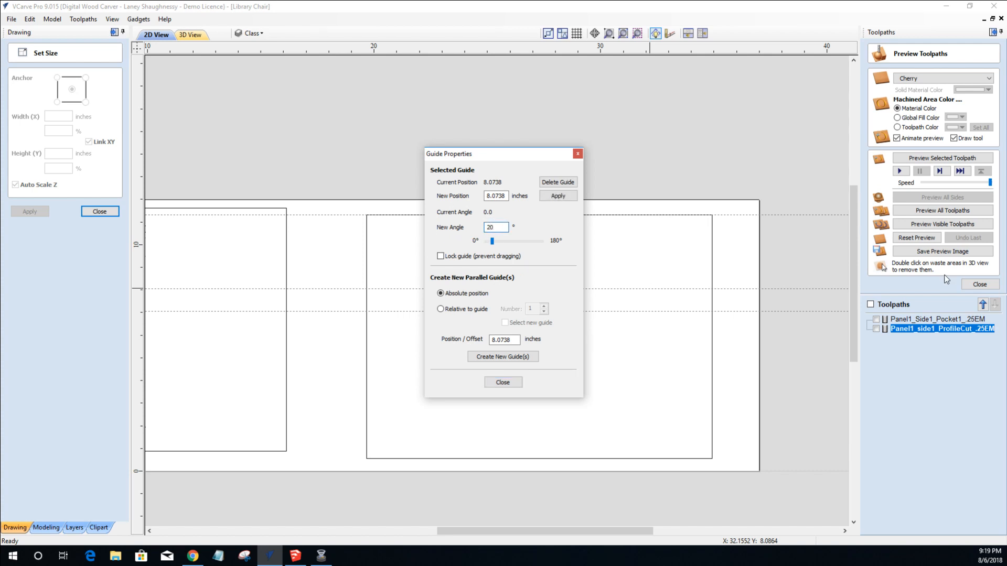
left_click(543, 198)
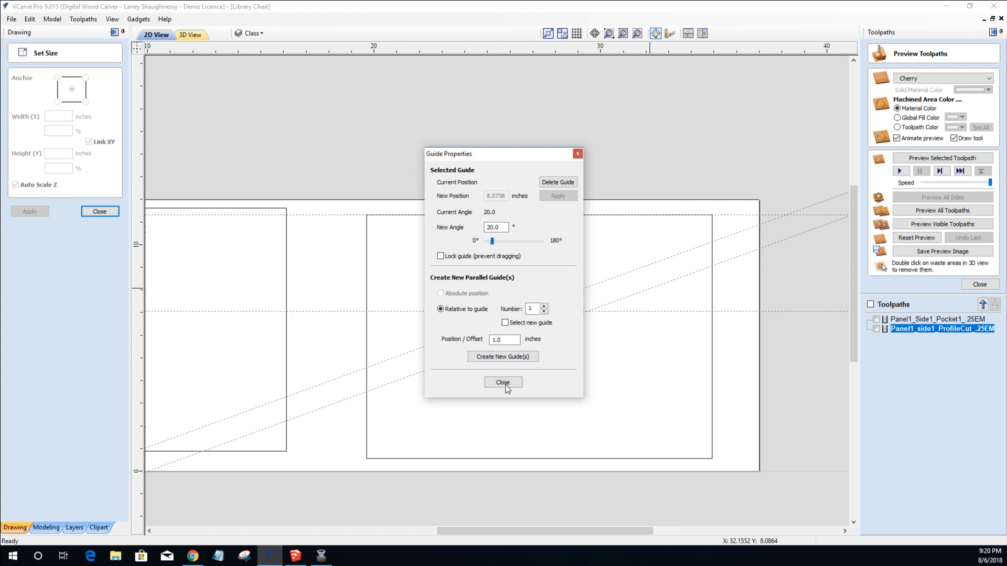
left_click(502, 382)
double_click(457, 336)
left_click(571, 185)
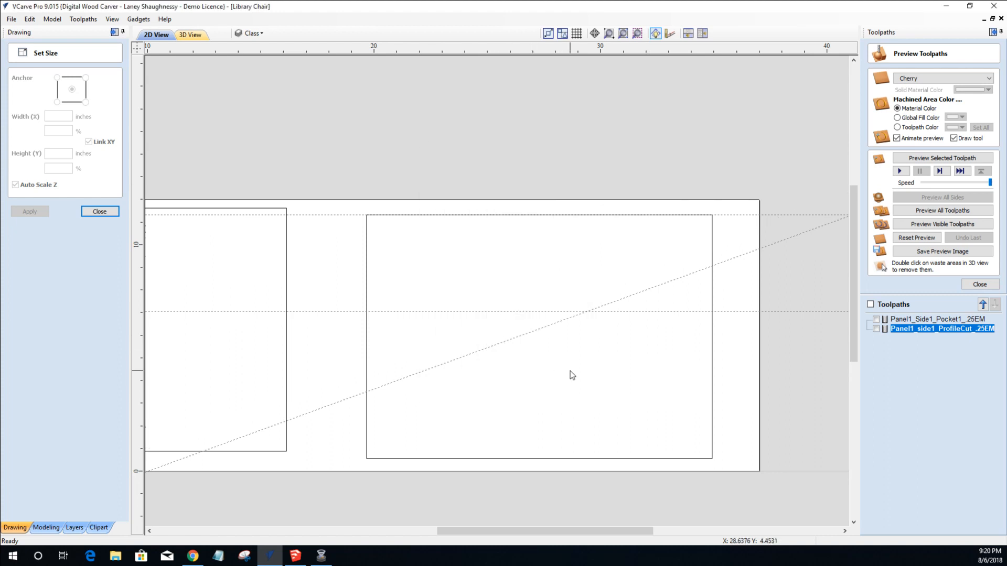
Close Set Size and move the angled guide so it crosses the lower horizontal guide at the 15.25-inch-wide rectangle's right edge.
left_click(99, 211)
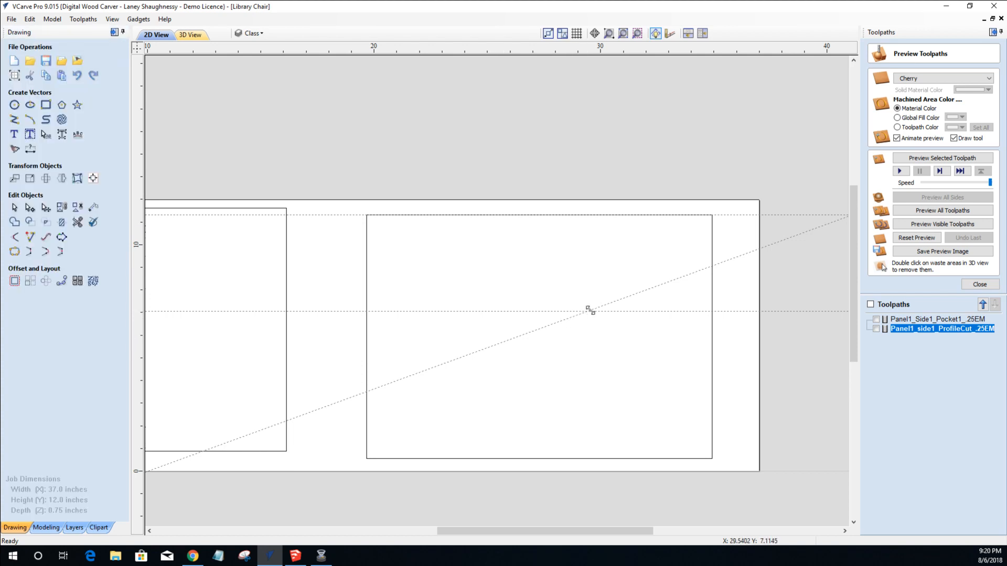
left_click_drag(591, 312, 712, 311)
scroll(725, 321, "up", 2)
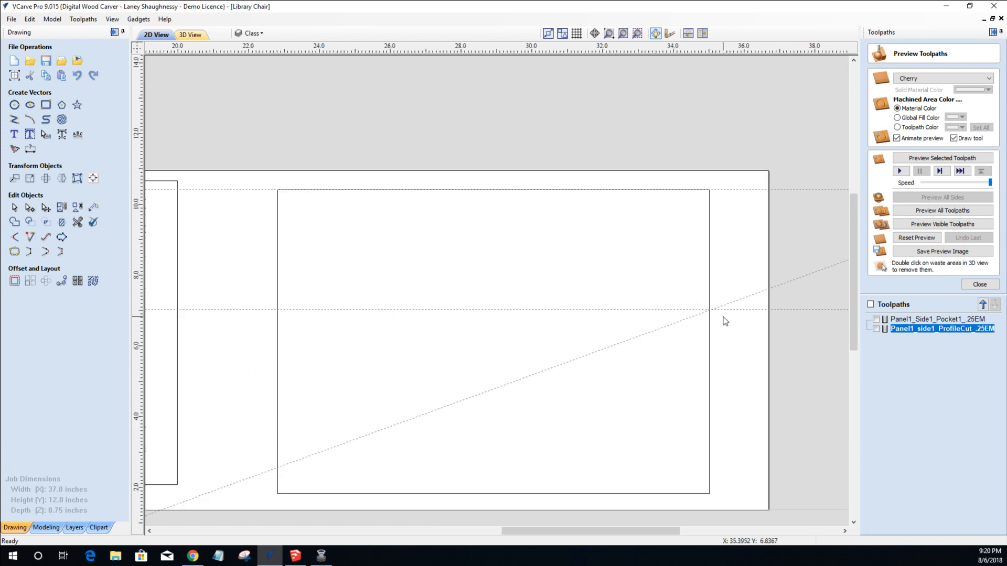
scroll(719, 309, "up", 6)
scroll(634, 324, "up", 2)
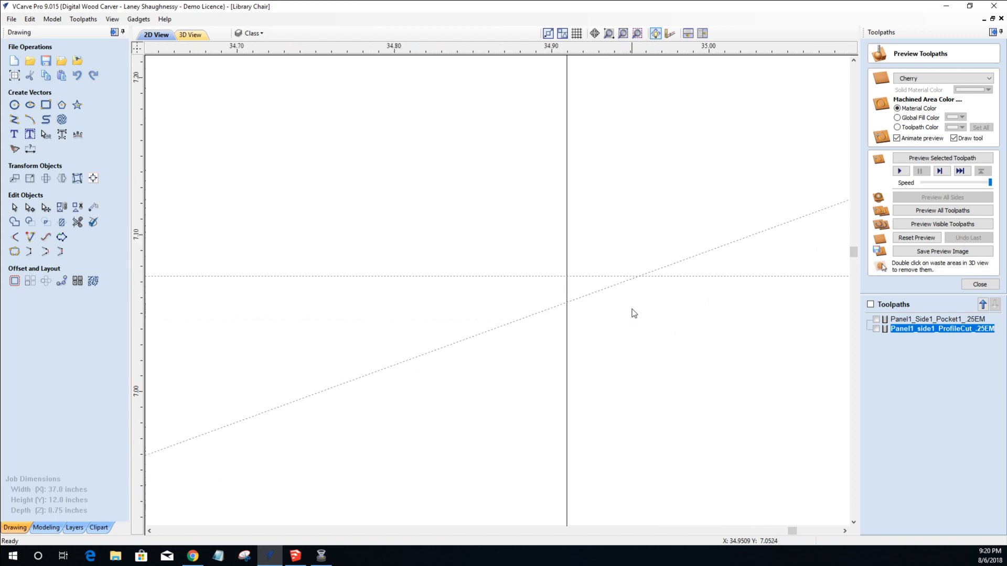
Move the angled guide to where the horizontal guide meets the far vertical edge of the second panel rectangle.
left_click_drag(637, 277, 566, 275)
scroll(559, 354, "down", 5)
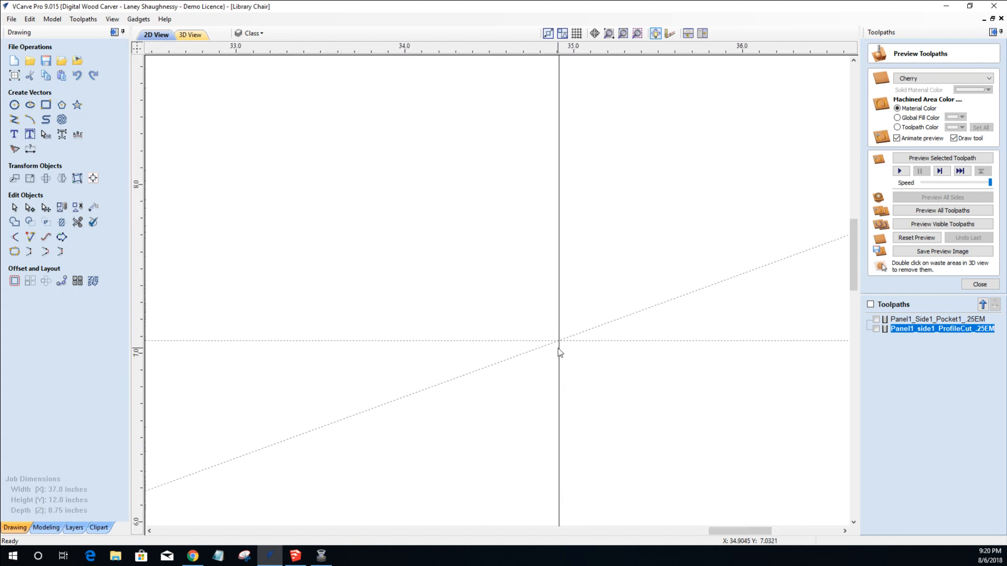
scroll(560, 354, "down", 8)
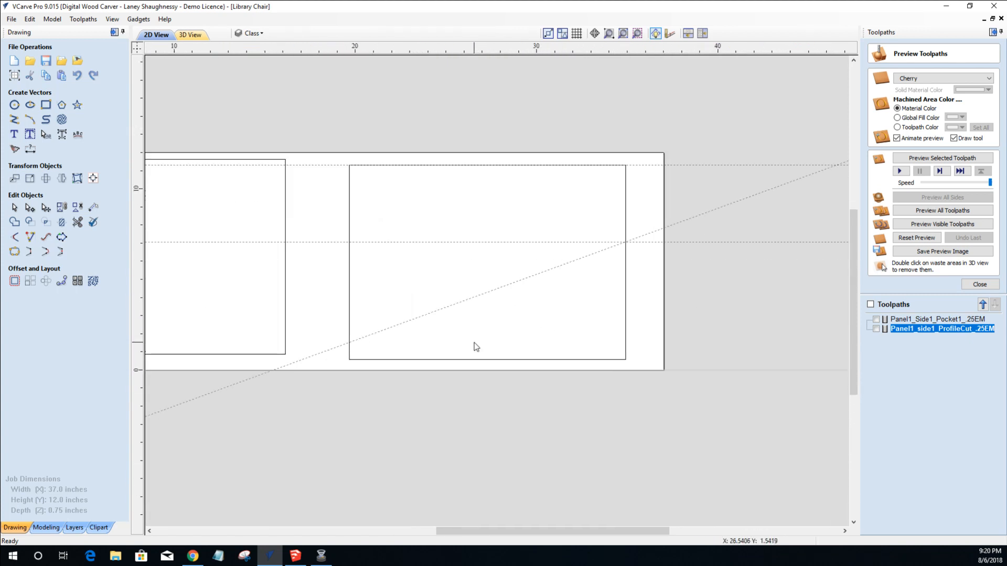
Draw a straight line along the angled guide from one vertical edge of the second panel rectangle to the other.
left_click(12, 125)
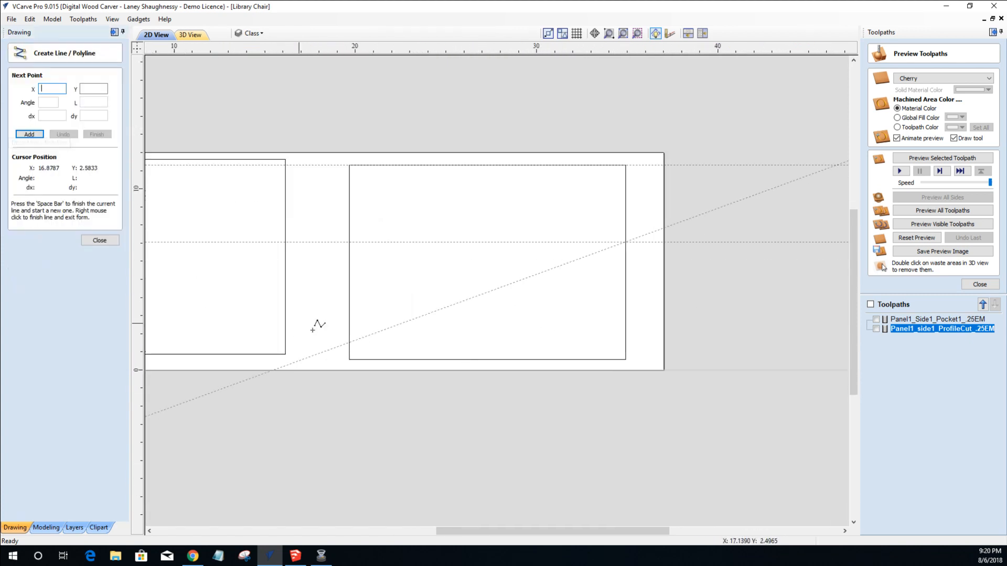
left_click(348, 343)
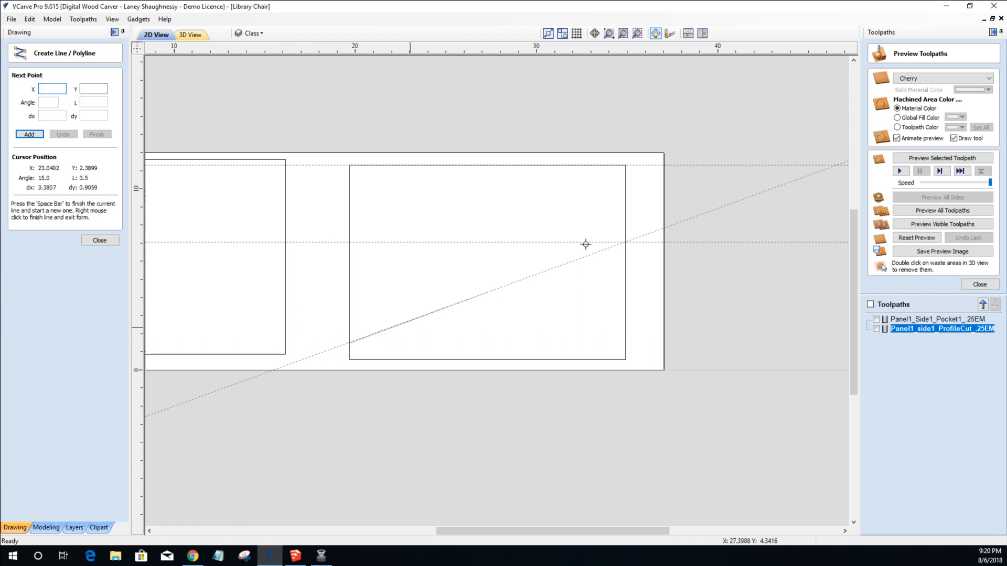
left_click(626, 241)
key("space")
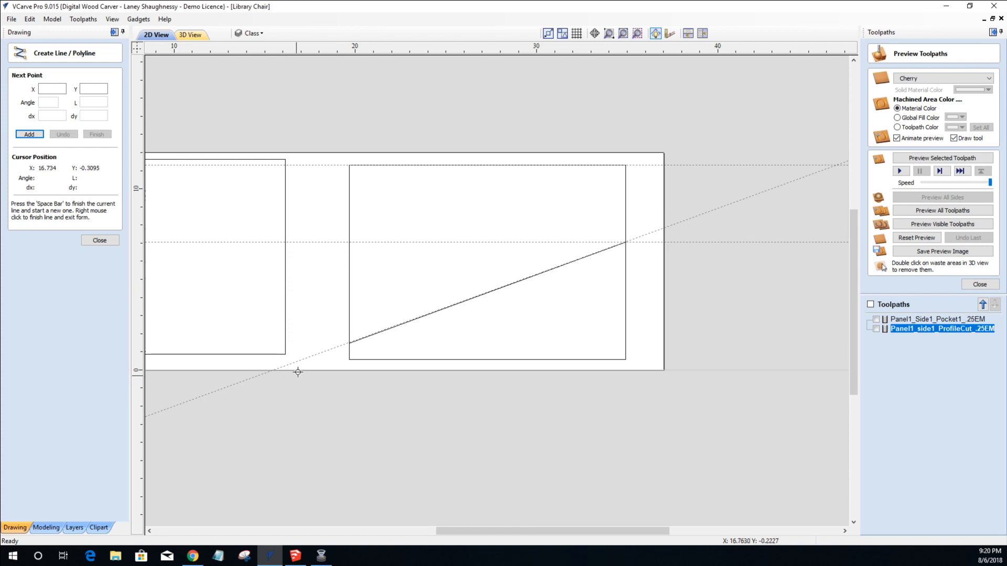
left_click(99, 240)
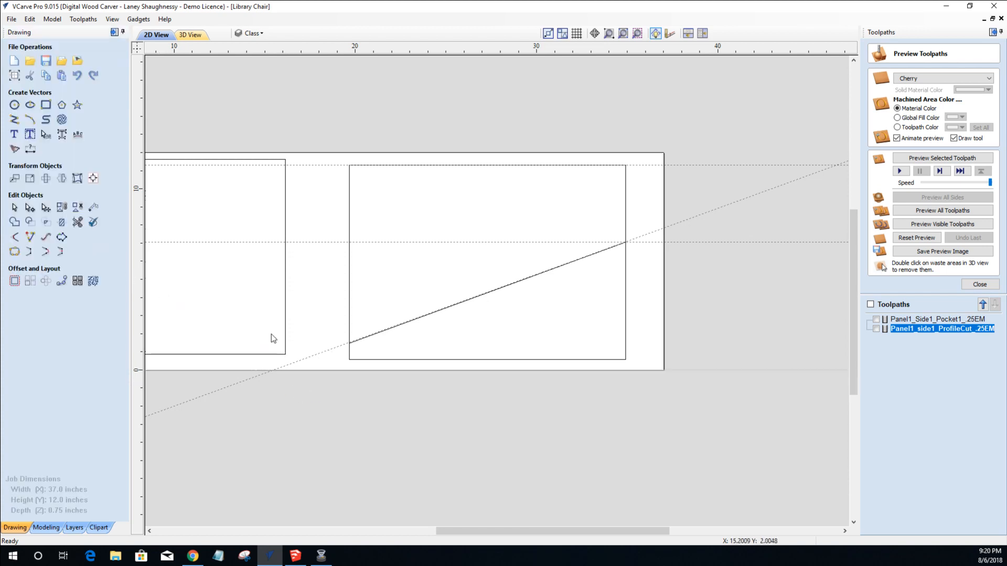
Delete the angled guide, trim away the part of the second rectangle below the diagonal line, and select the resulting shape.
double_click(321, 353)
left_click(558, 182)
left_click(77, 222)
left_click(541, 361)
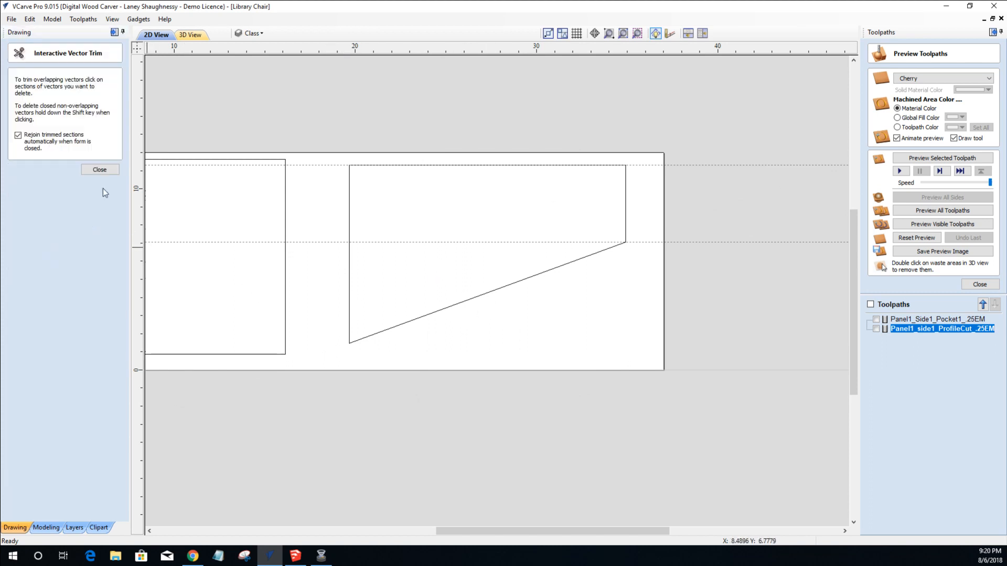
left_click(100, 171)
left_click(495, 290)
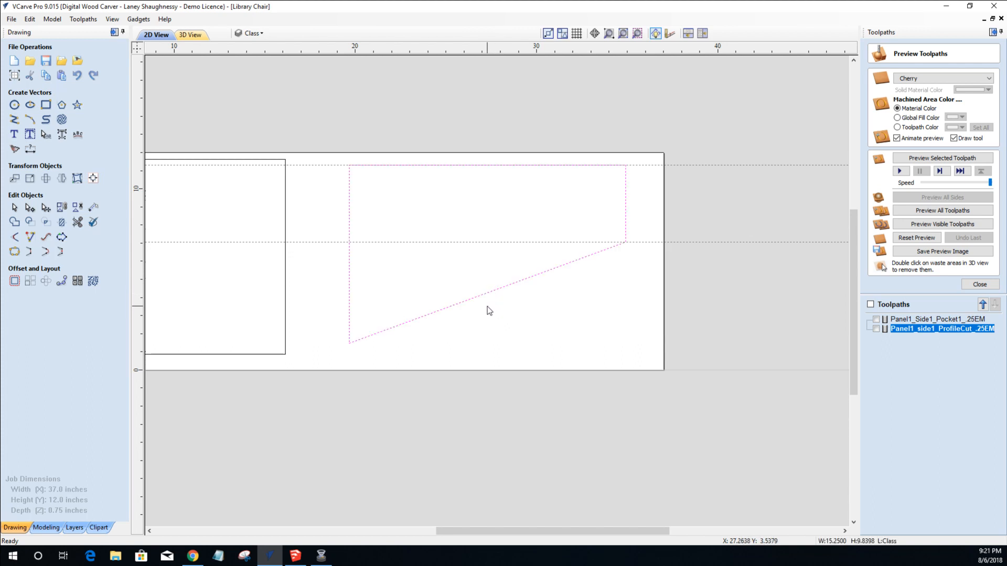
Set the angle of the lower horizontal guide to 20 degrees.
scroll(487, 306, "down", 3)
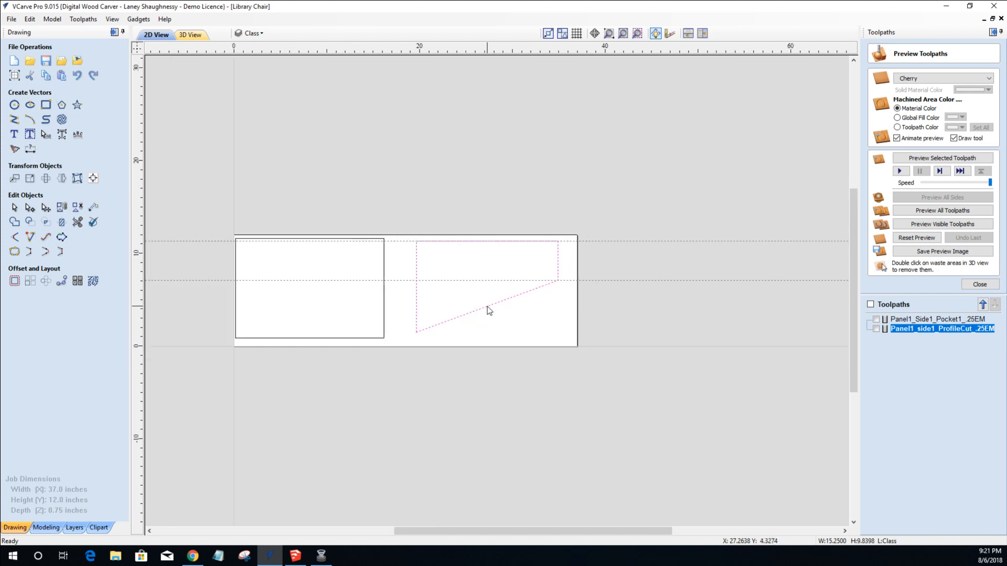
scroll(487, 306, "up", 2)
scroll(487, 307, "down", 3)
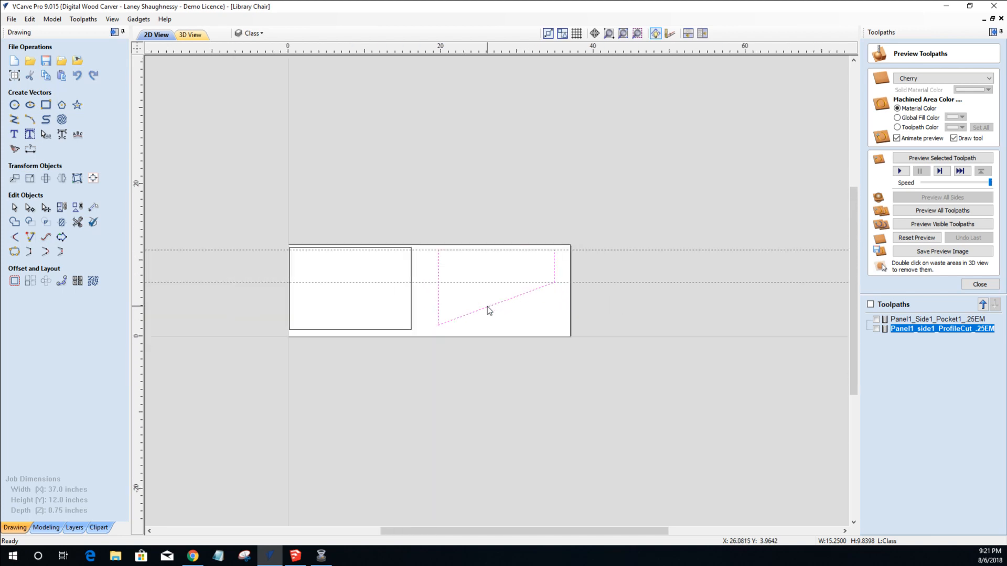
scroll(430, 316, "up", 3)
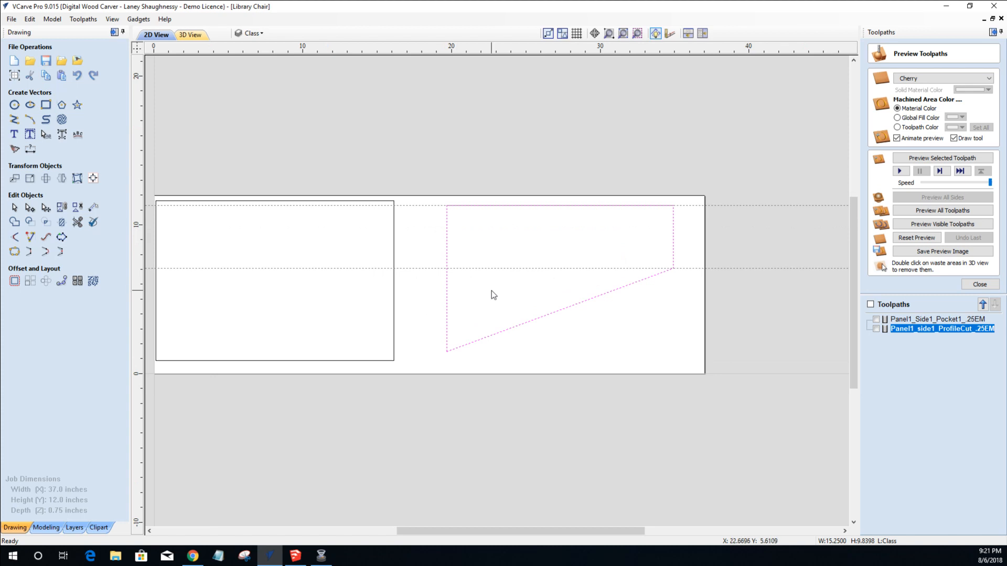
scroll(241, 285, "down", 3)
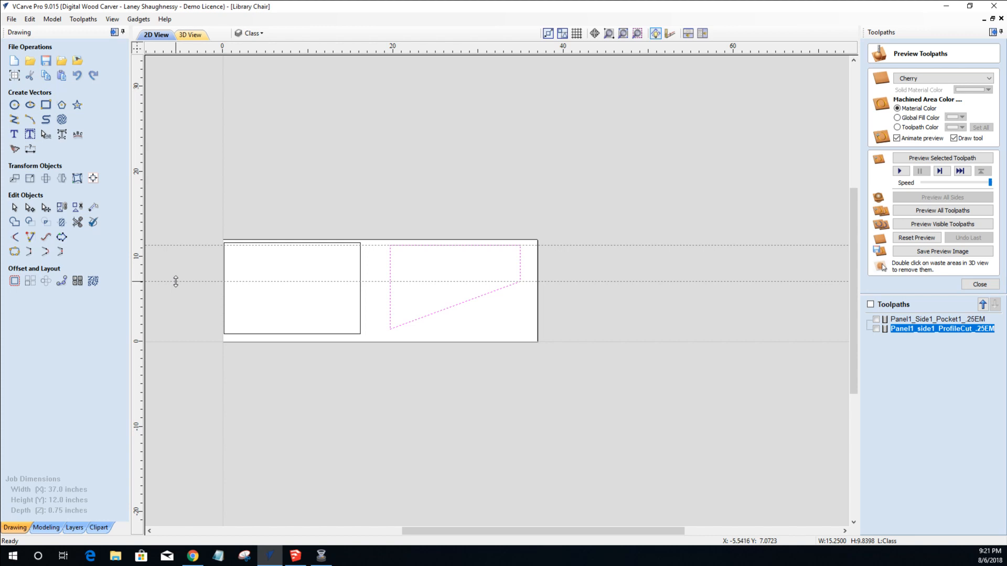
scroll(247, 288, "up", 3)
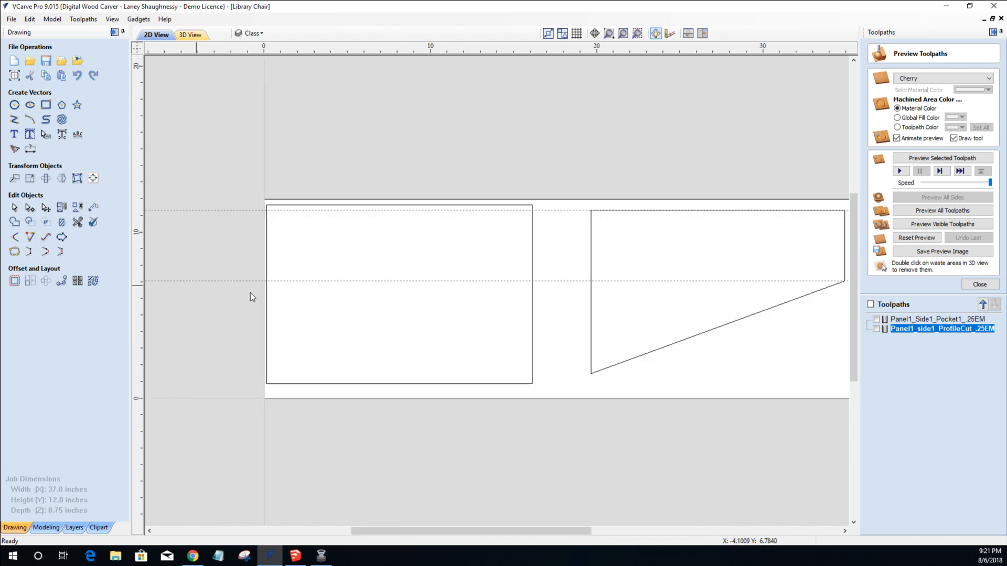
double_click(223, 279)
left_click_drag(498, 228, 474, 231)
type("20")
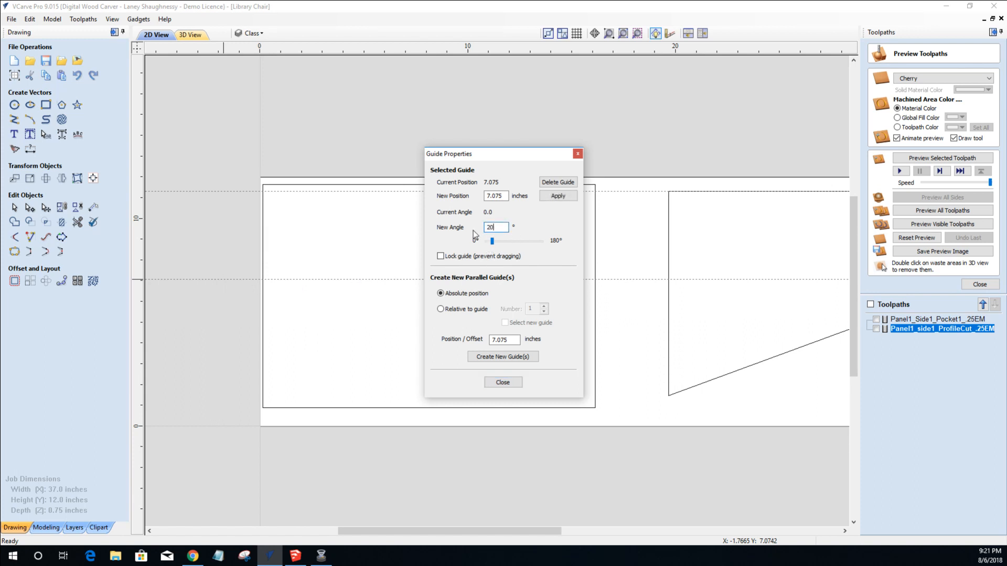
left_click(560, 198)
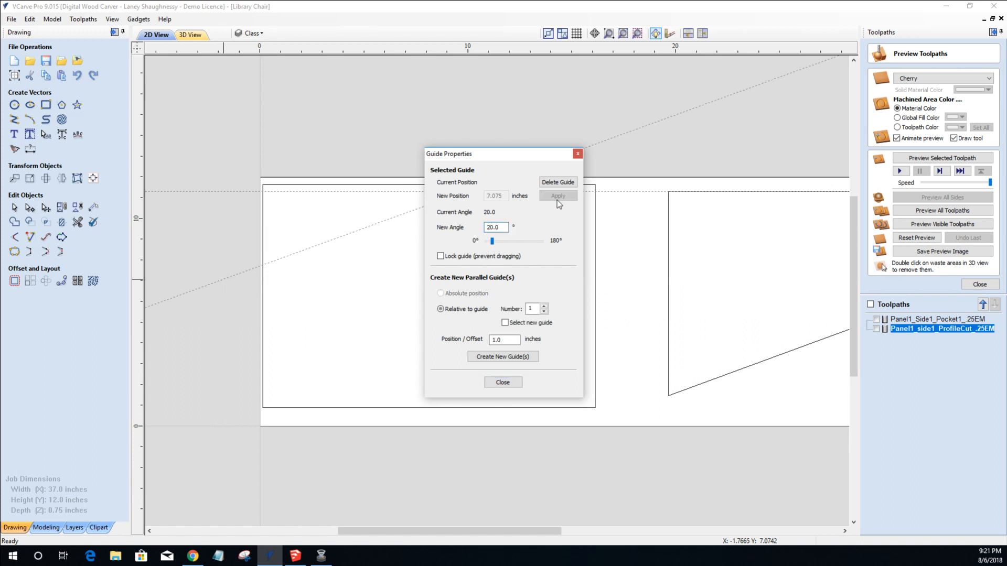
left_click(498, 383)
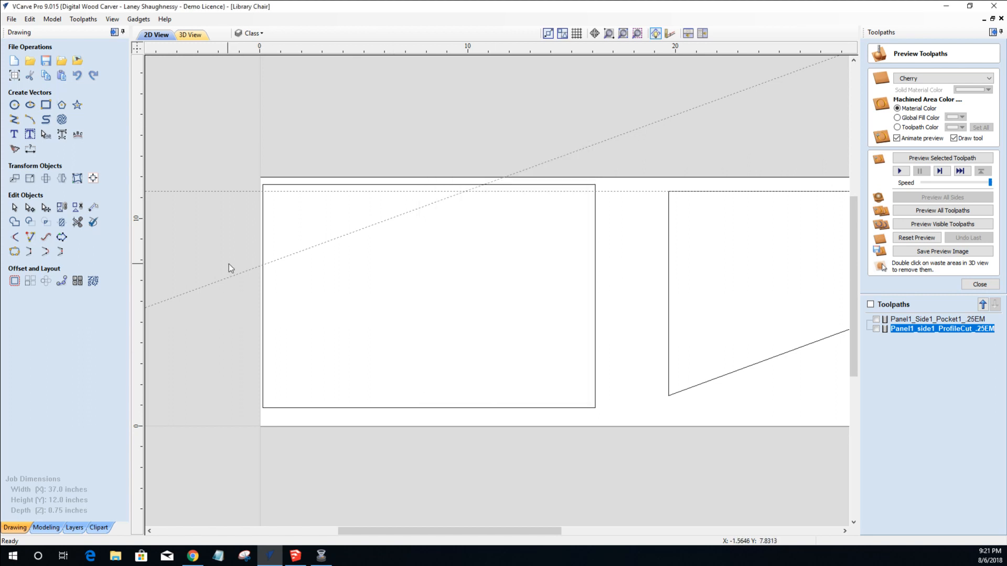
Move the 20-degree guide down to the lower-left corner of the first panel rectangle.
left_click_drag(261, 265, 261, 408)
scroll(256, 416, "up", 2)
scroll(268, 401, "down", 3)
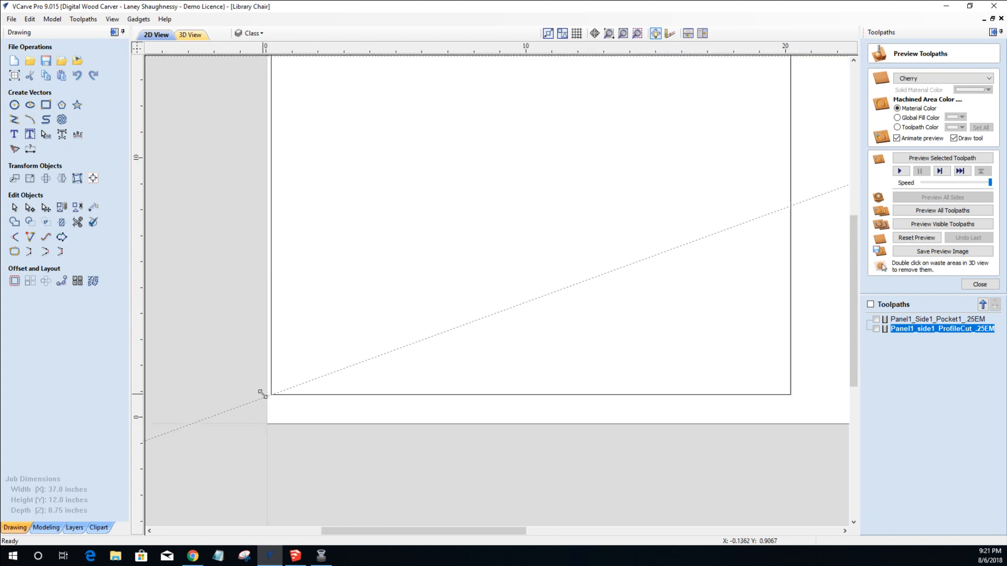
Draw a straight line along the angled guide from the first rectangle's lower-left corner to its opposite vertical edge.
left_click(13, 125)
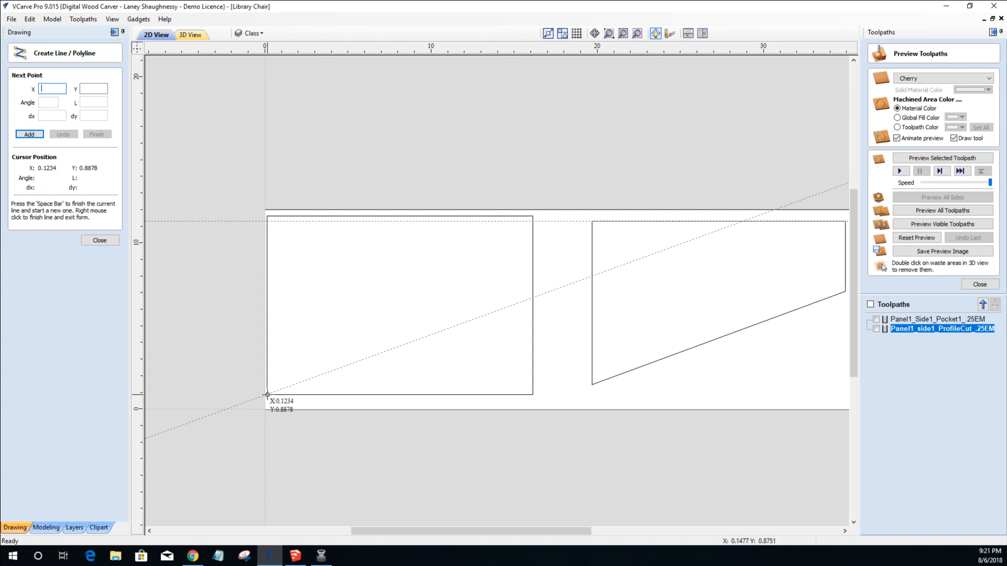
left_click(267, 397)
left_click(533, 298)
key("space")
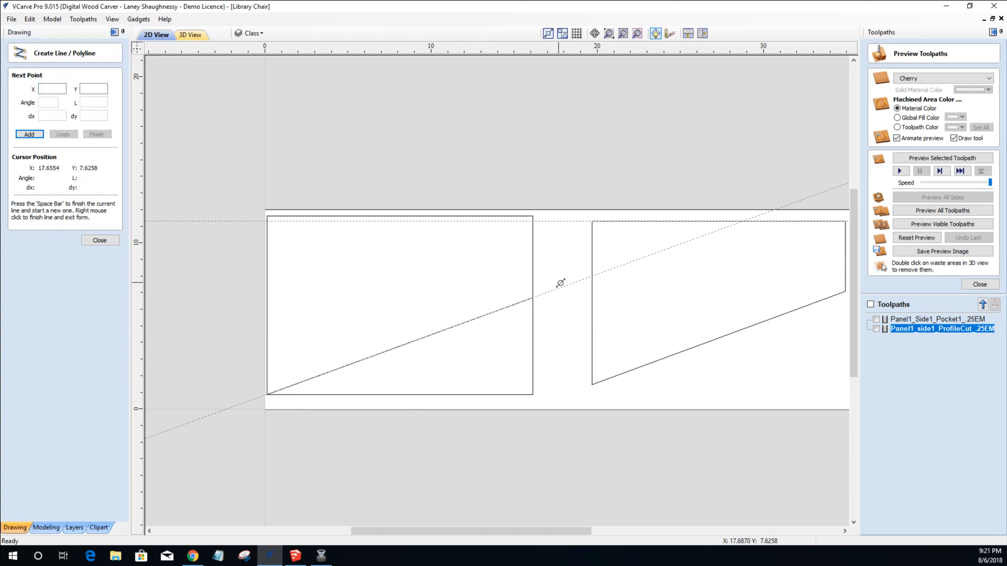
left_click(112, 243)
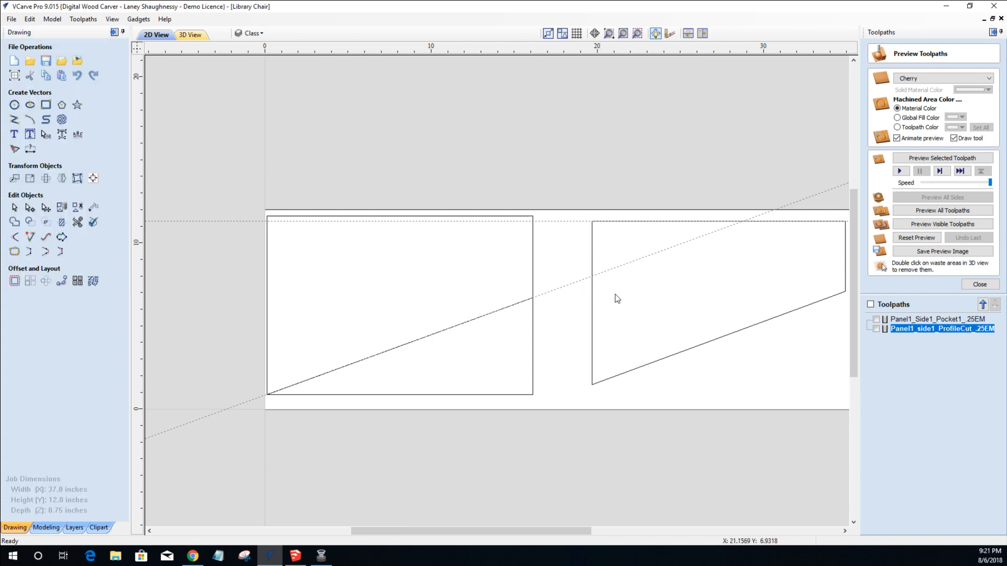
Delete the angled guide, trim away the part of the first rectangle below the diagonal line, and select the resulting shape.
double_click(560, 288)
left_click(550, 183)
left_click(78, 222)
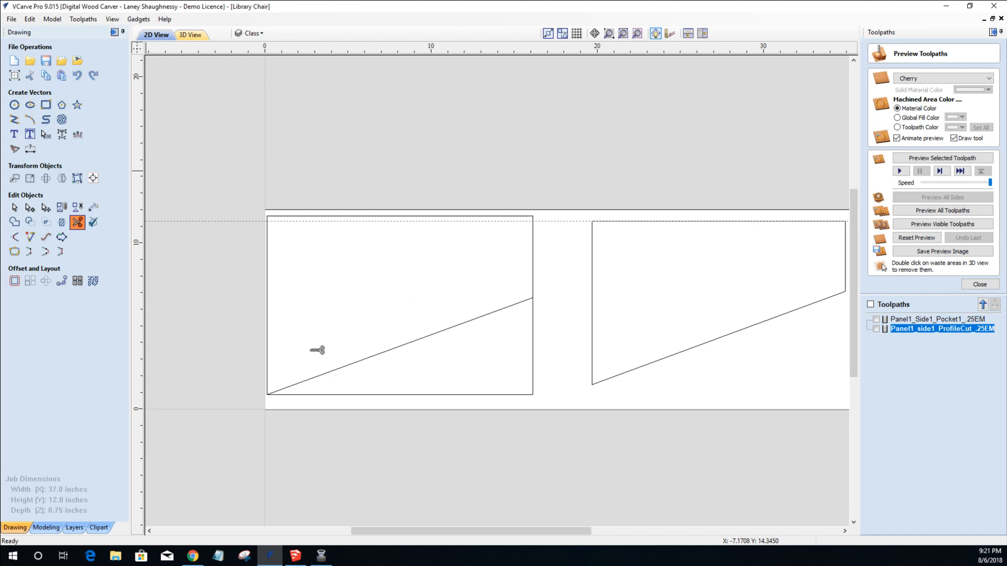
left_click(426, 394)
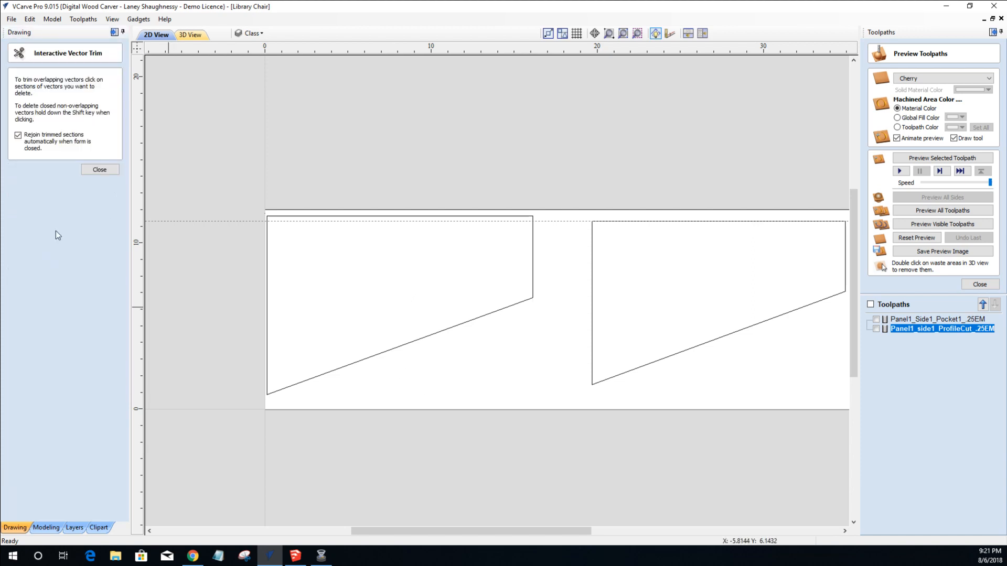
left_click(86, 170)
left_click(414, 336)
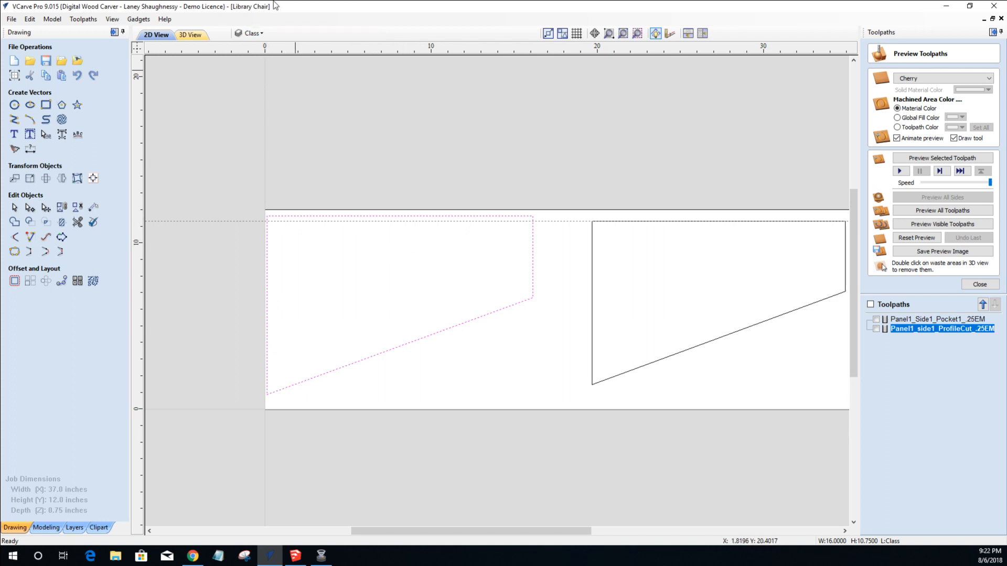
Show the Panel 1 layer over the drawn shapes for comparison and hide the Class layer.
left_click(252, 33)
left_click(252, 61)
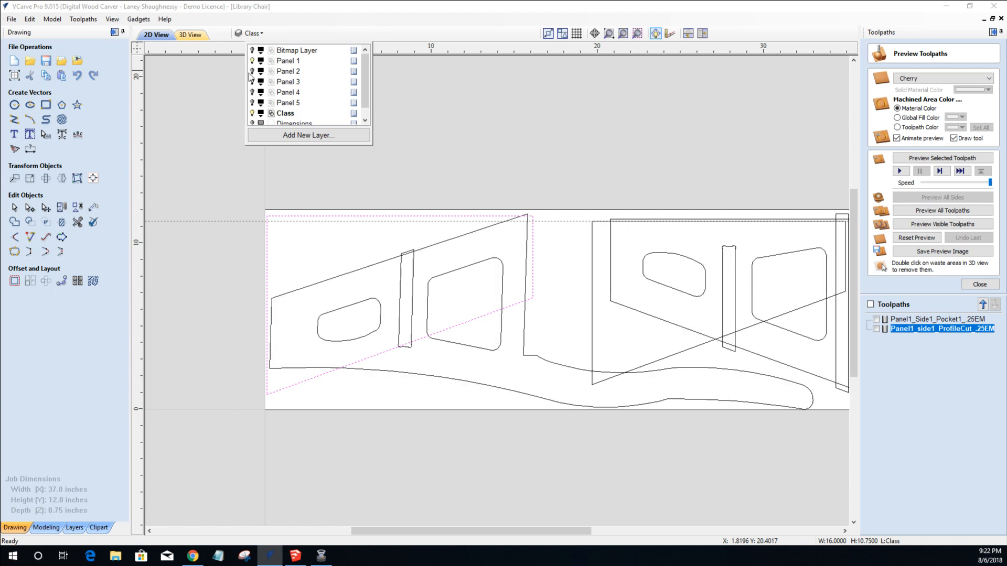
scroll(335, 266, "down", 2)
scroll(656, 270, "up", 1)
scroll(474, 259, "up", 1)
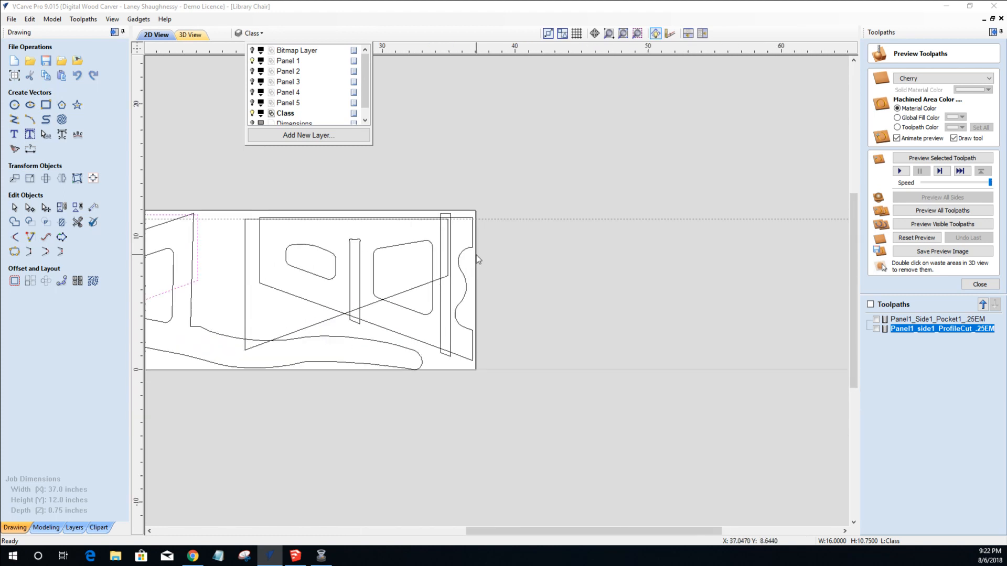
scroll(359, 227, "up", 3)
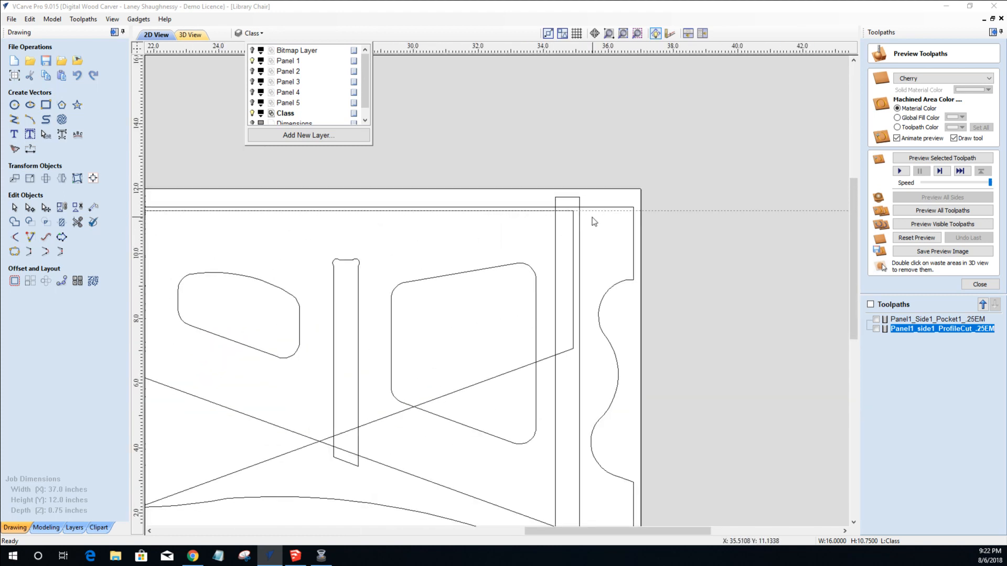
left_click(252, 112)
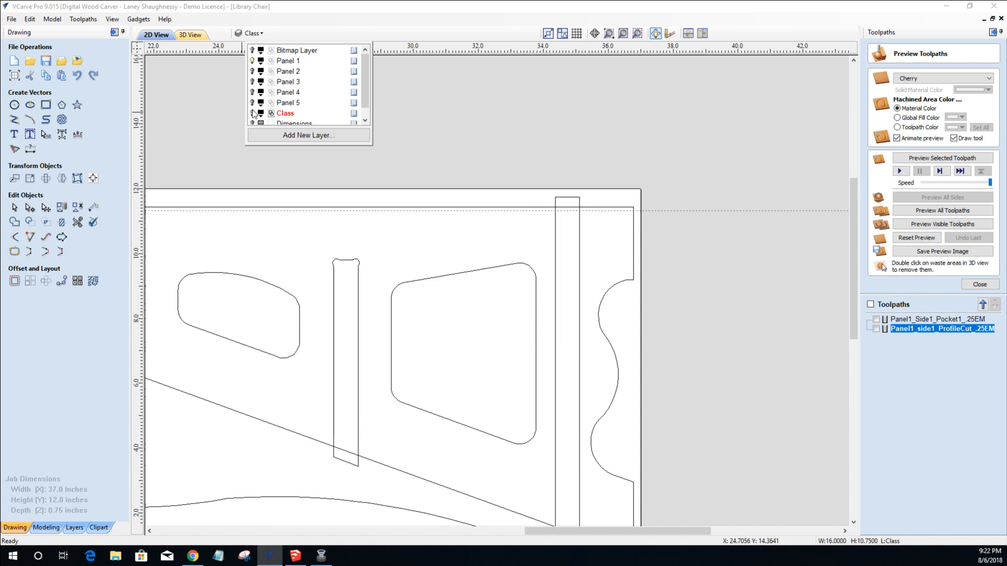
scroll(534, 236, "down", 2)
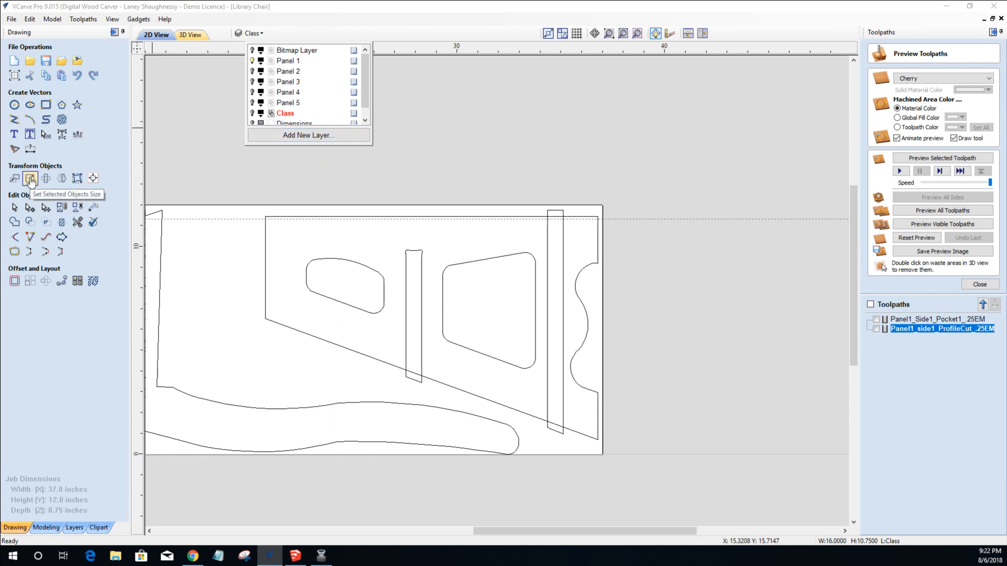
Add a horizontal dimension from the second side panel's outer vertical edge to the near edge of its short slot.
left_click(30, 179)
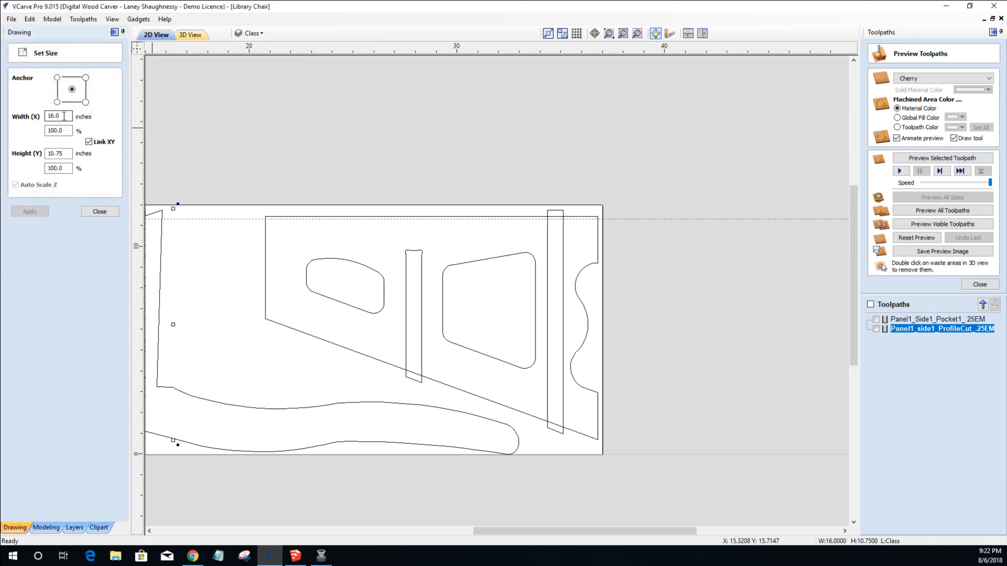
left_click(100, 212)
left_click(30, 150)
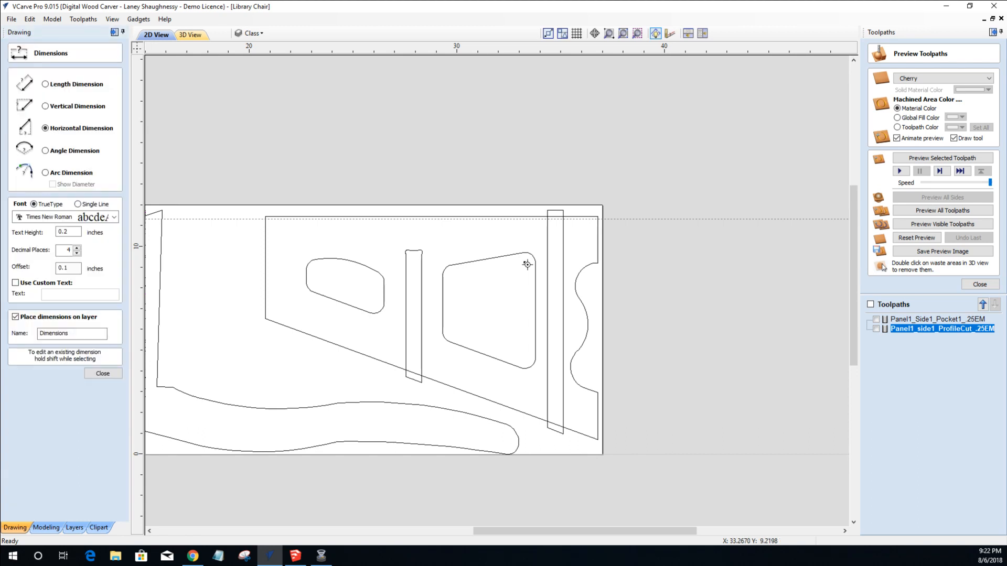
left_click(603, 252)
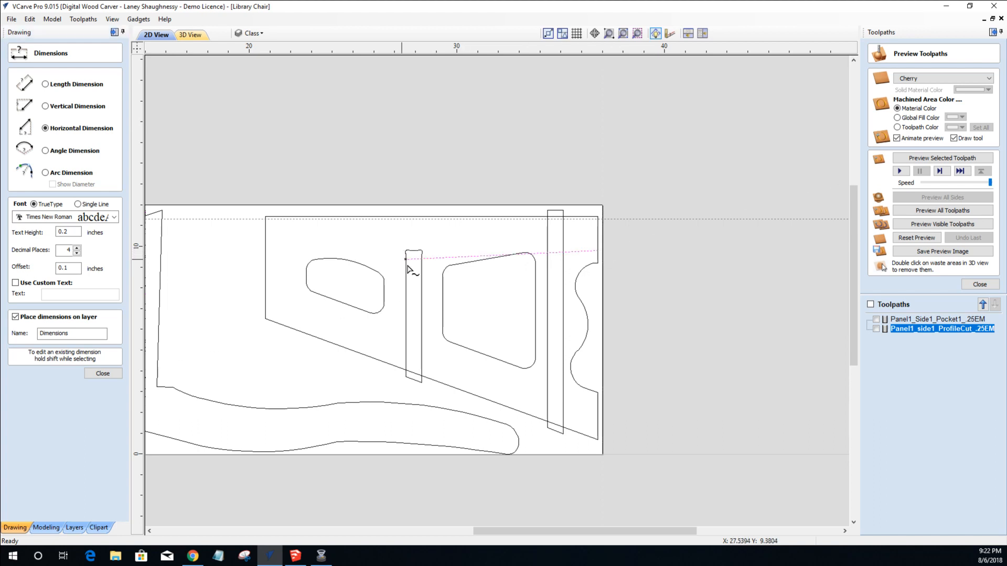
left_click(423, 261)
left_click(455, 240)
scroll(455, 279, "up", 5)
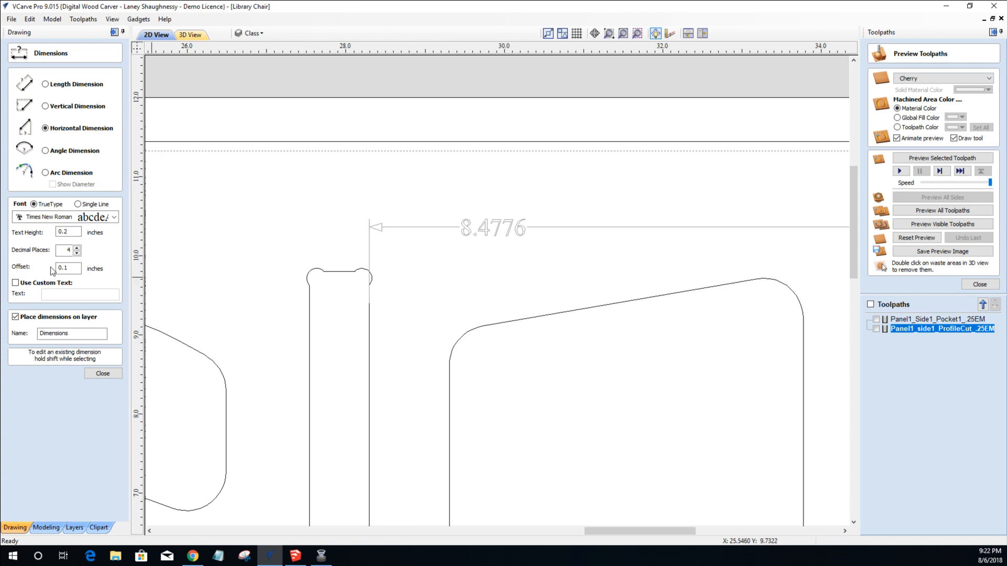
Set the dimension decimal places to 2 and delete the horizontal dimension above the short slot.
left_click(77, 253)
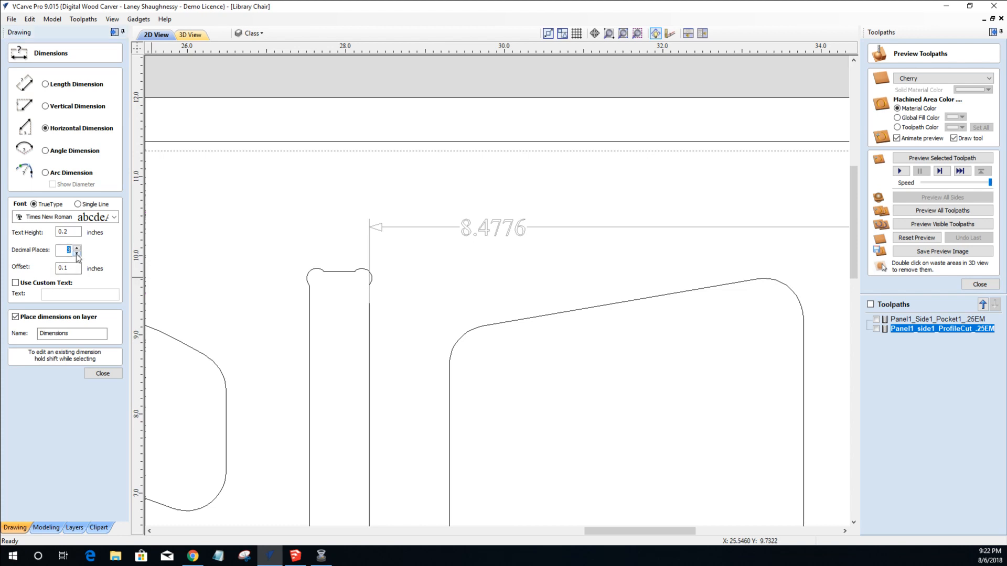
left_click(76, 254)
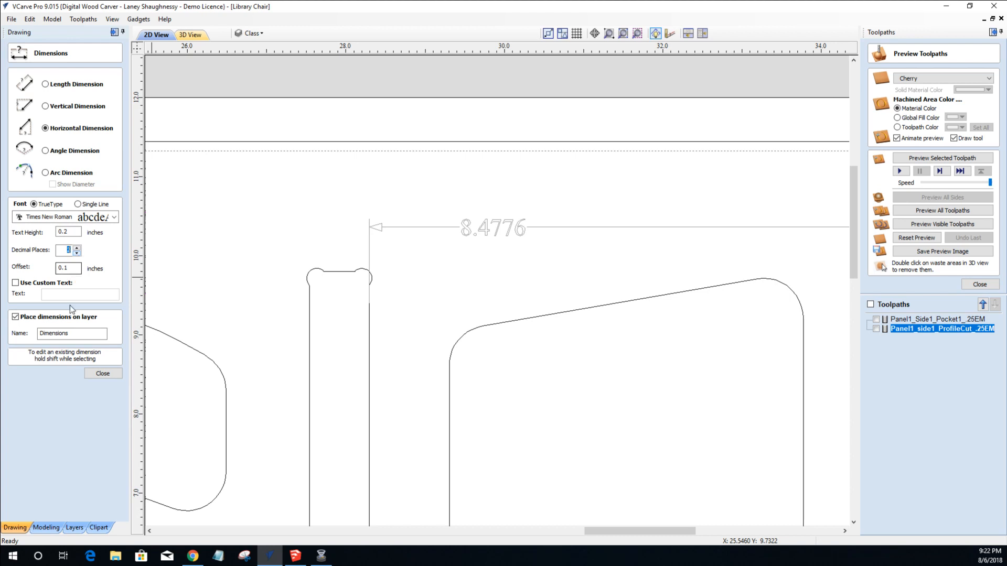
left_click(96, 376)
left_click(523, 235)
key("Delete")
scroll(501, 250, "down", 5)
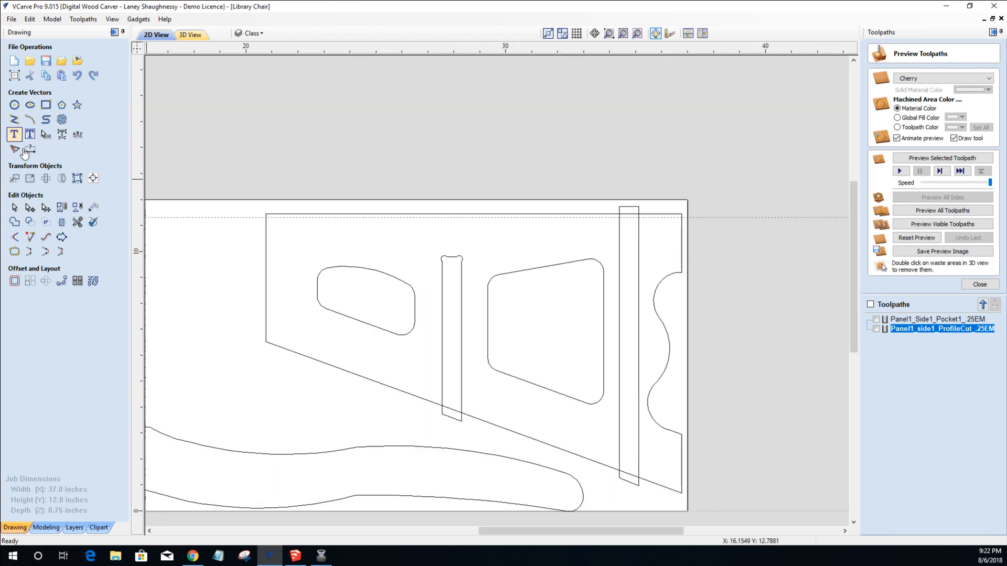
Add a horizontal dimension from the second side panel's outer vertical edge to the near edge of the short slot, using two decimal places.
left_click(32, 151)
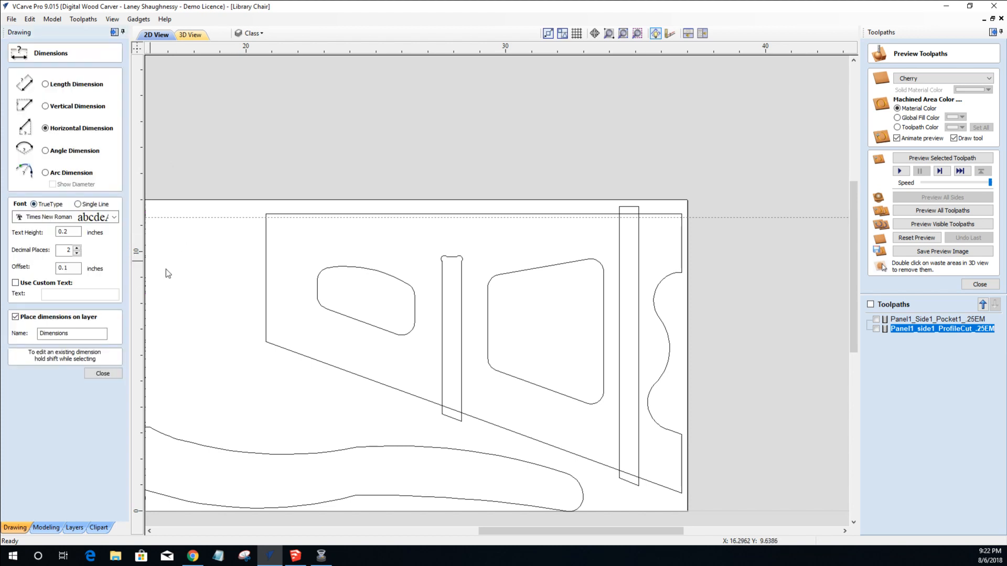
left_click(684, 272)
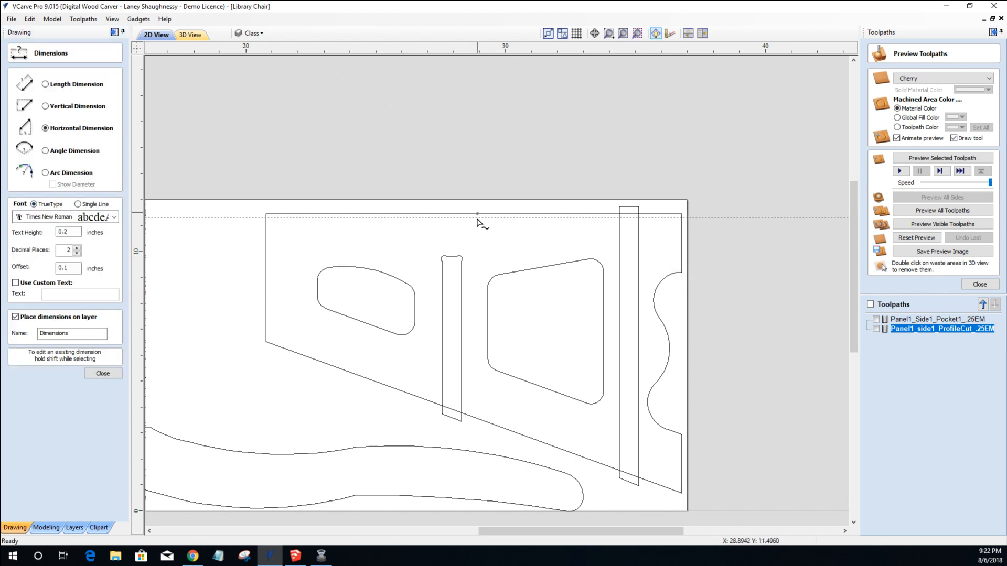
left_click(462, 259)
left_click(500, 241)
scroll(485, 235, "up", 2)
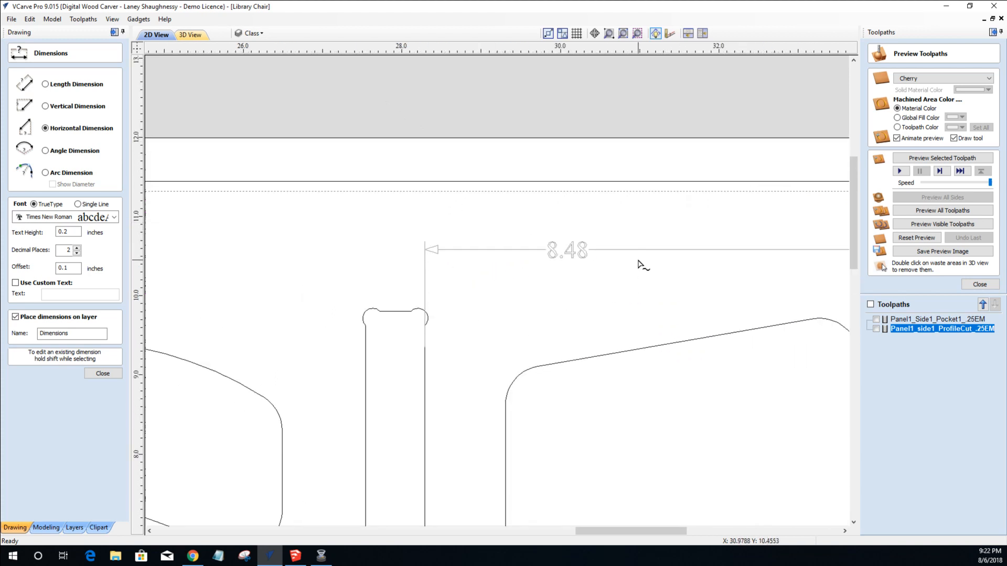
scroll(639, 260, "down", 2)
scroll(631, 260, "up", 3)
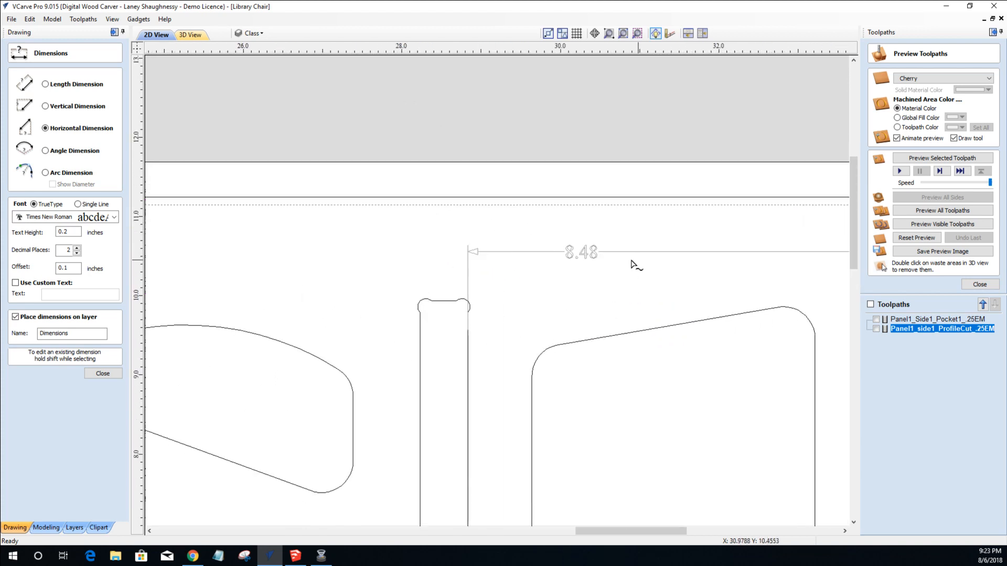
scroll(601, 248, "down", 3)
scroll(588, 255, "down", 2)
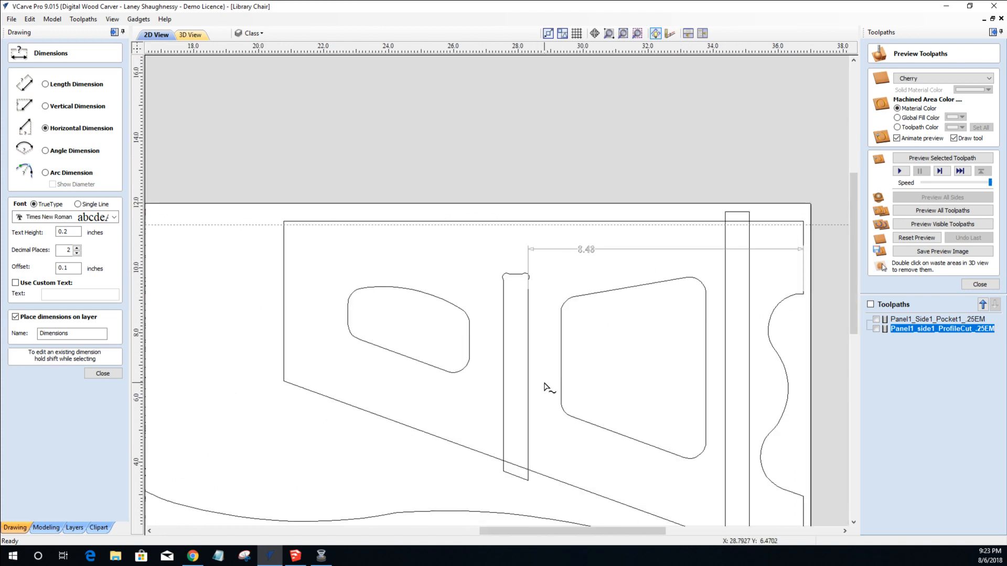
Add a horizontal dimension from the second side panel's outer vertical edge to the near edge of the long slot.
scroll(846, 270, "up", 3)
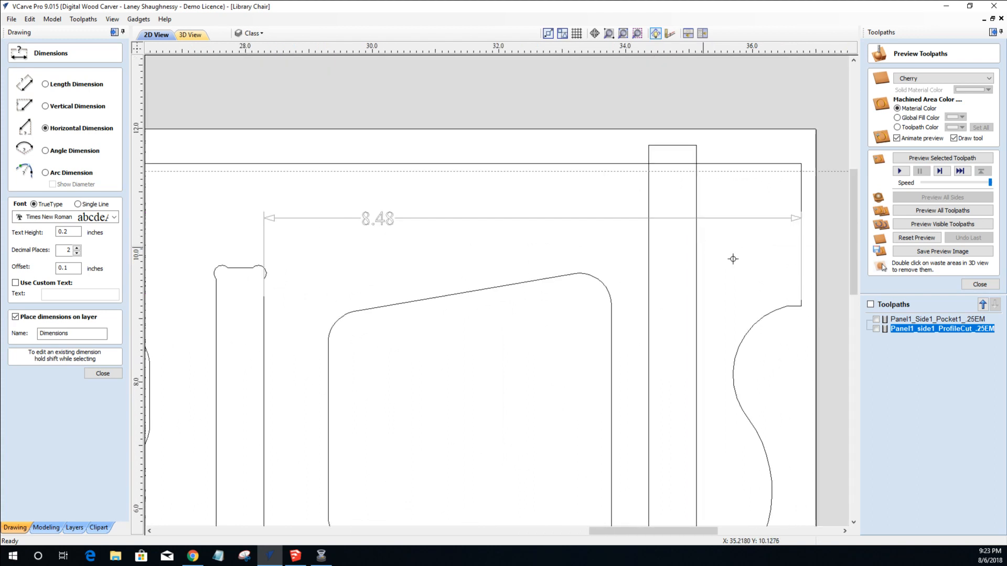
left_click(801, 269)
left_click(737, 263)
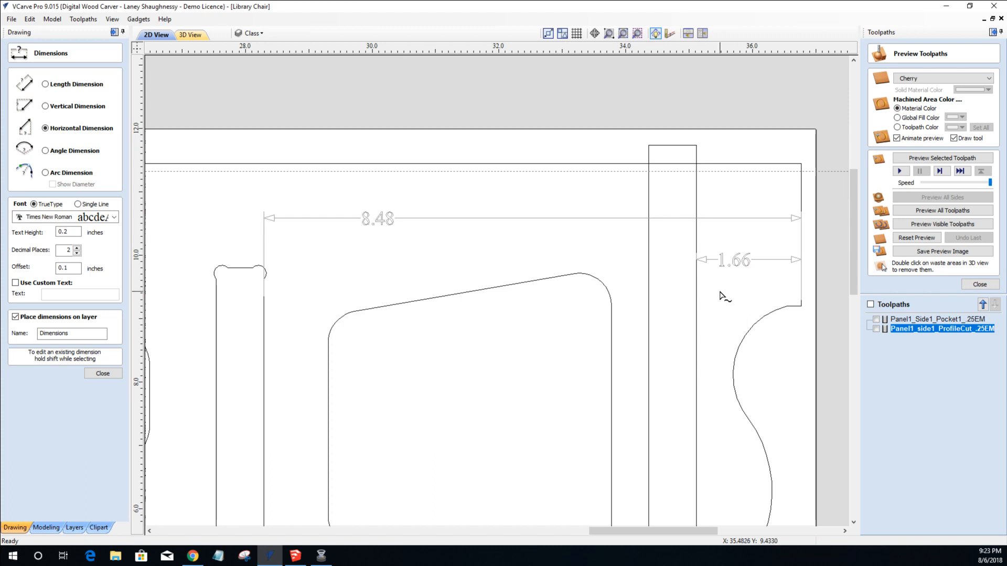
scroll(744, 295, "up", 1)
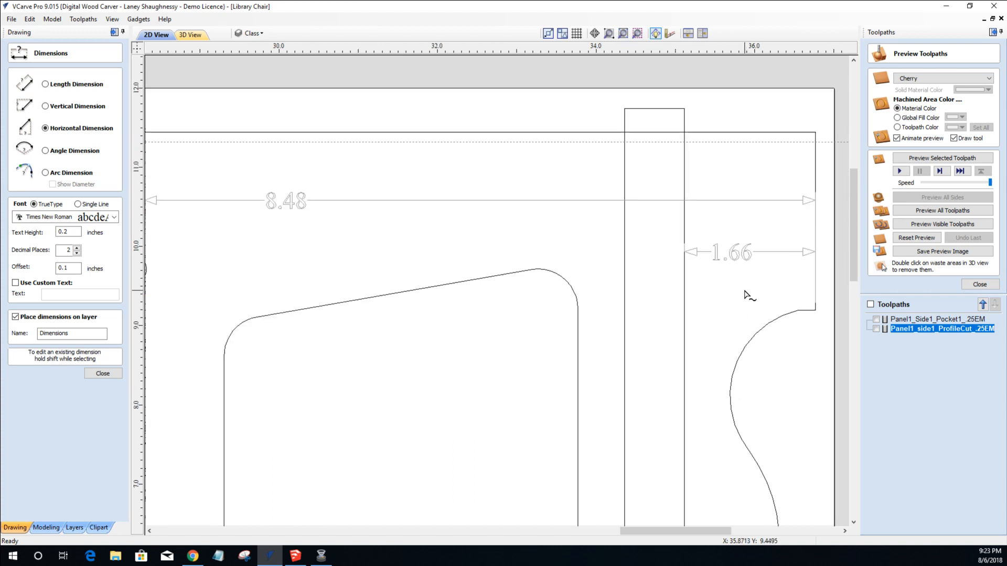
scroll(745, 295, "down", 7)
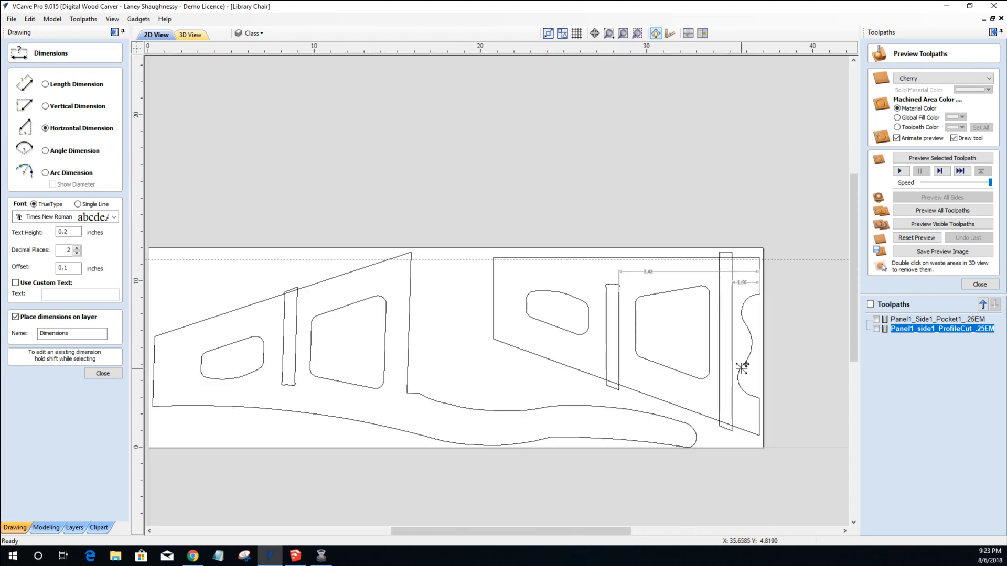
scroll(747, 293, "up", 6)
scroll(752, 203, "down", 3)
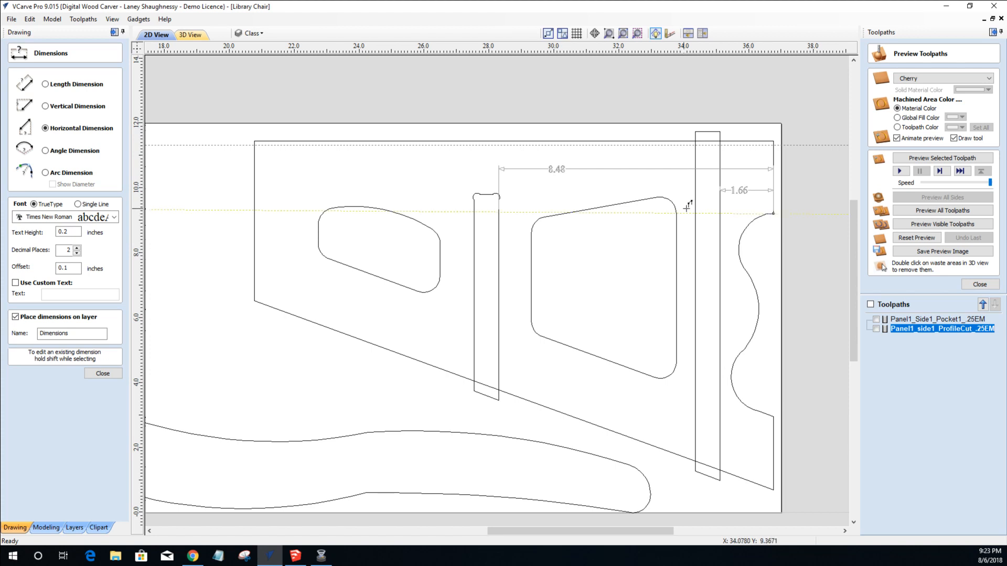
scroll(685, 229, "down", 3)
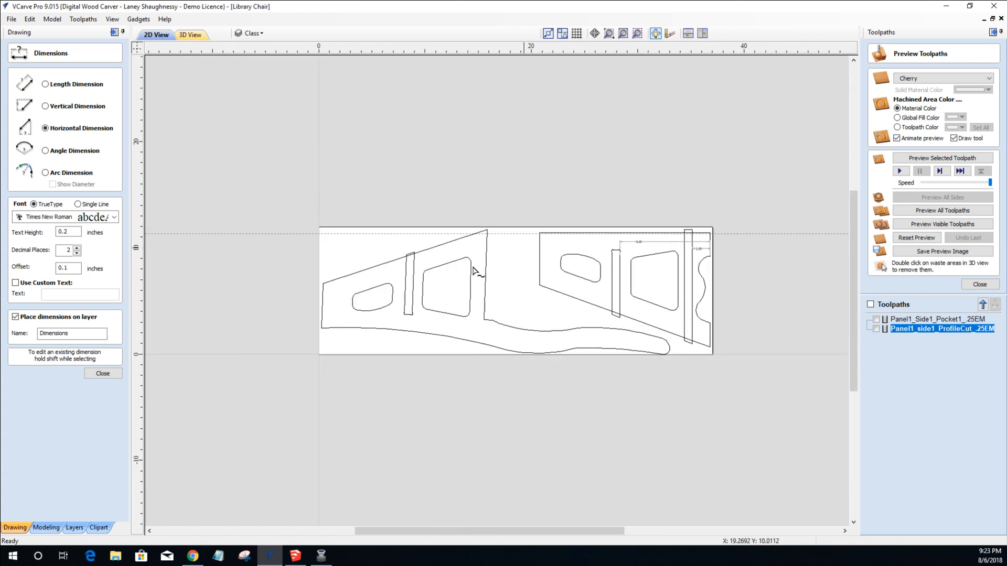
Hide the Panel 1 layer, show the Class layer again, and finish dimensioning.
left_click(254, 33)
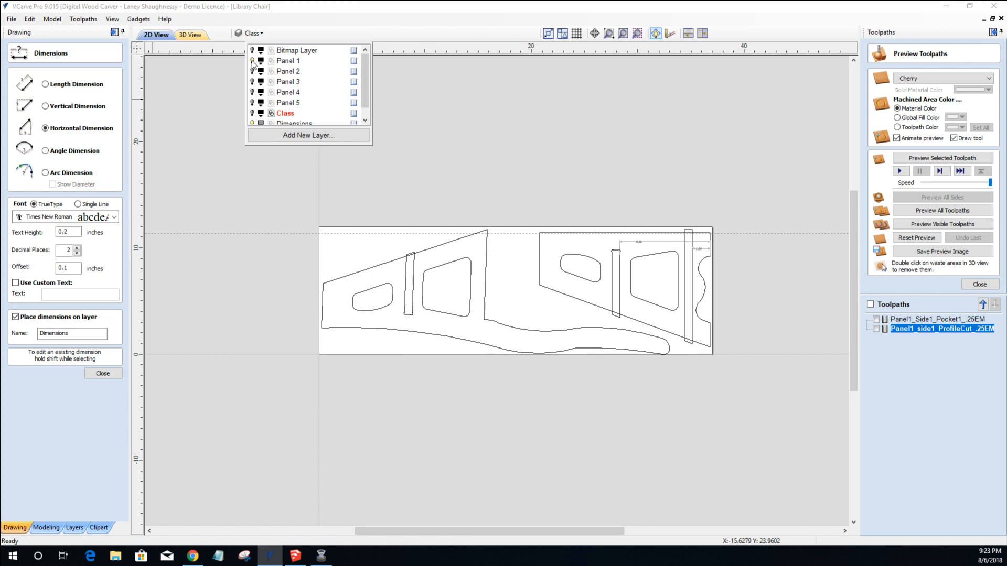
left_click(253, 61)
left_click(253, 114)
scroll(521, 312, "up", 2)
scroll(519, 313, "down", 4)
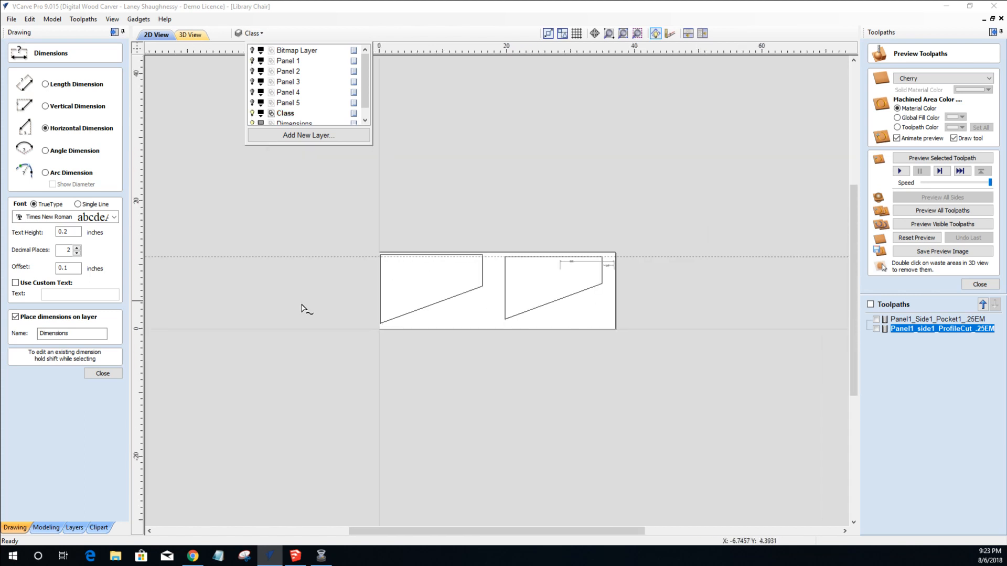
scroll(408, 243, "up", 4)
scroll(366, 297, "down", 1)
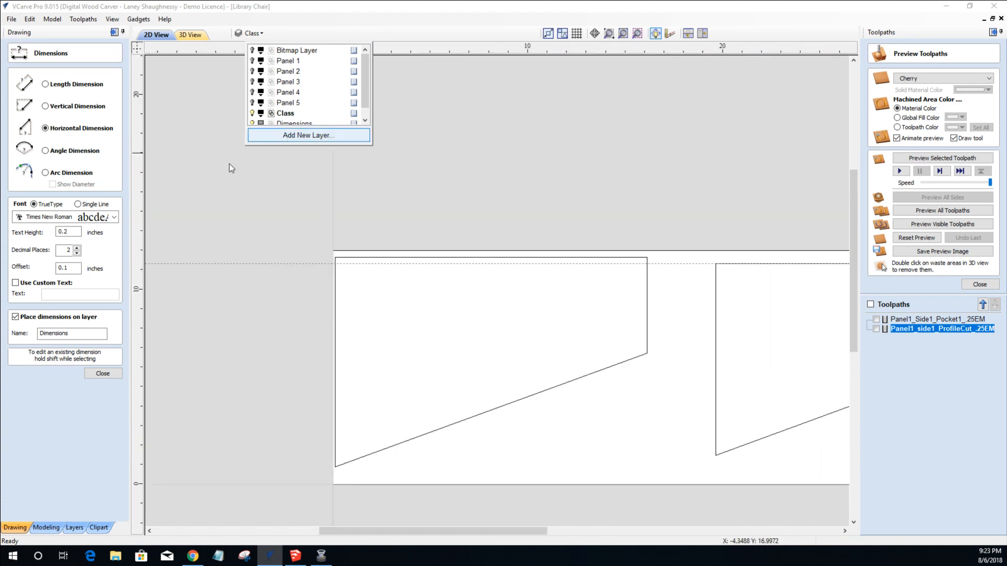
left_click(98, 373)
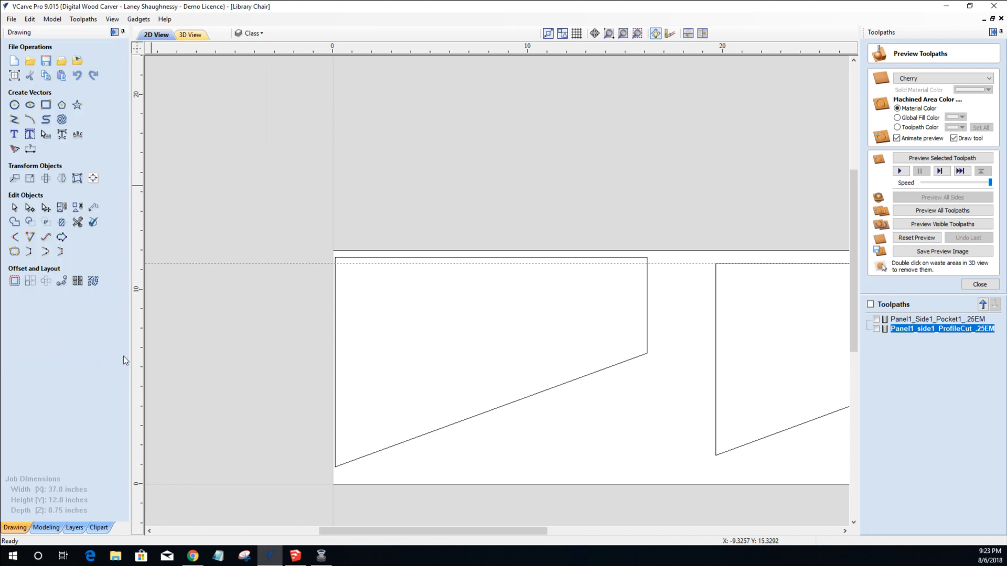
Place a vertical guide on the first panel's tall vertical edge and create a parallel guide offset 8.5 inches from it.
left_click(335, 258)
double_click(335, 213)
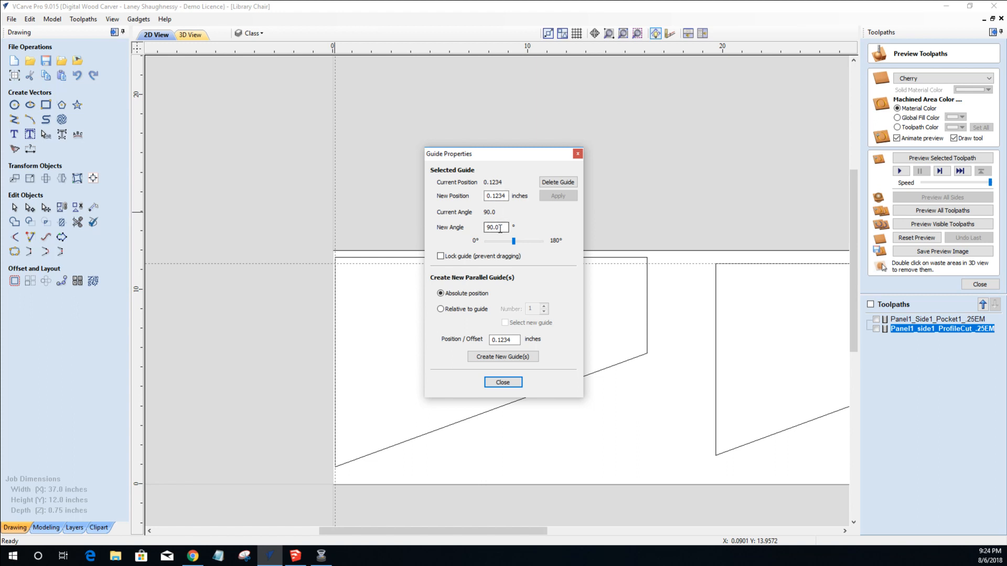
left_click(441, 309)
left_click(498, 340)
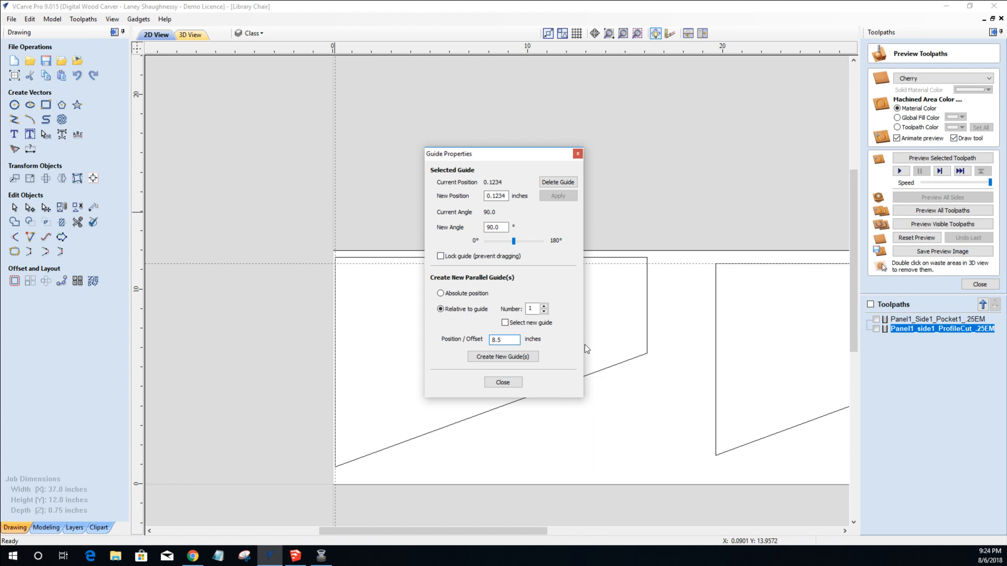
left_click(500, 383)
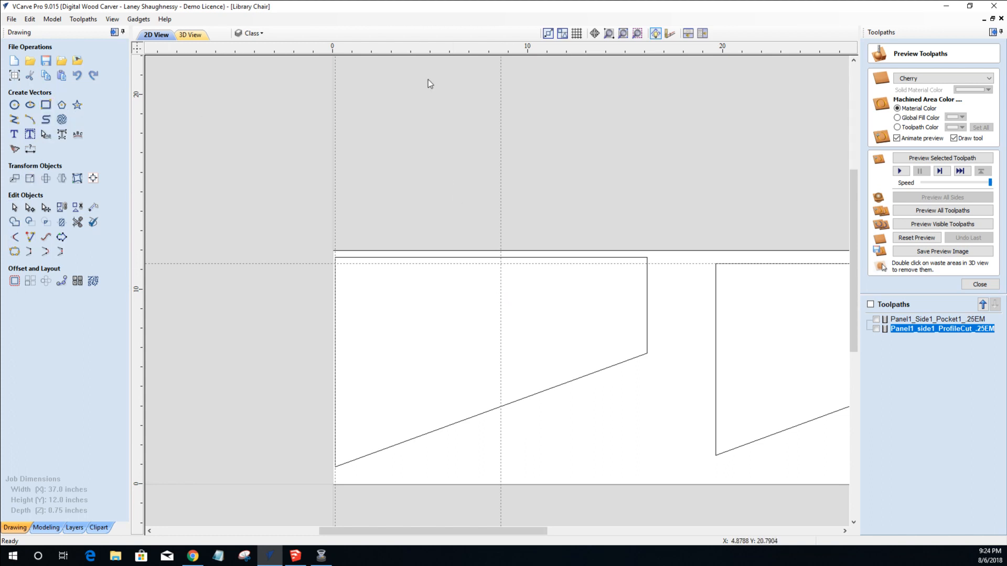
Place a horizontal guide where the offset vertical guide crosses the first panel's diagonal, and create a parallel guide offset 5.5 inches from it.
left_click_drag(477, 44, 644, 257)
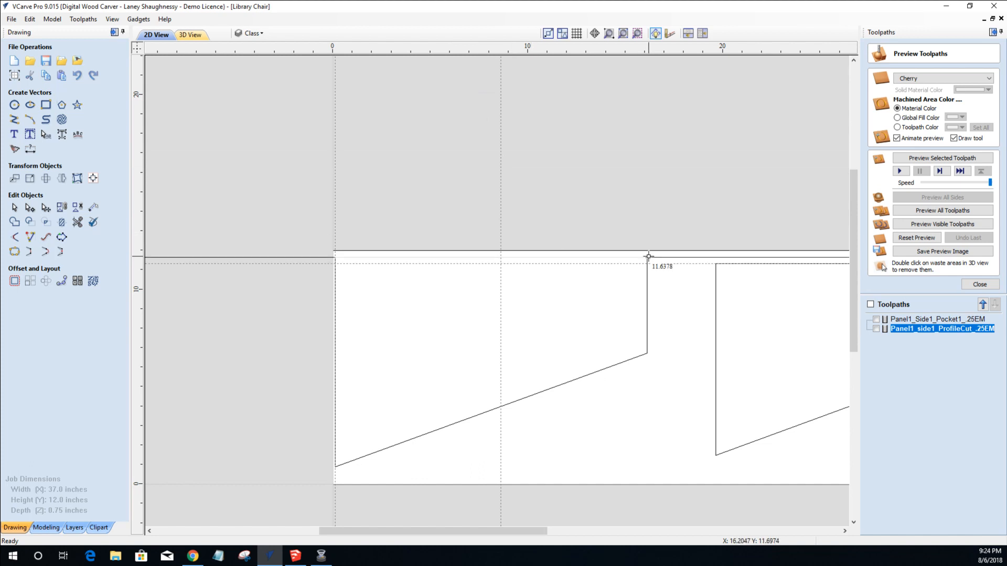
left_click_drag(649, 256, 497, 406)
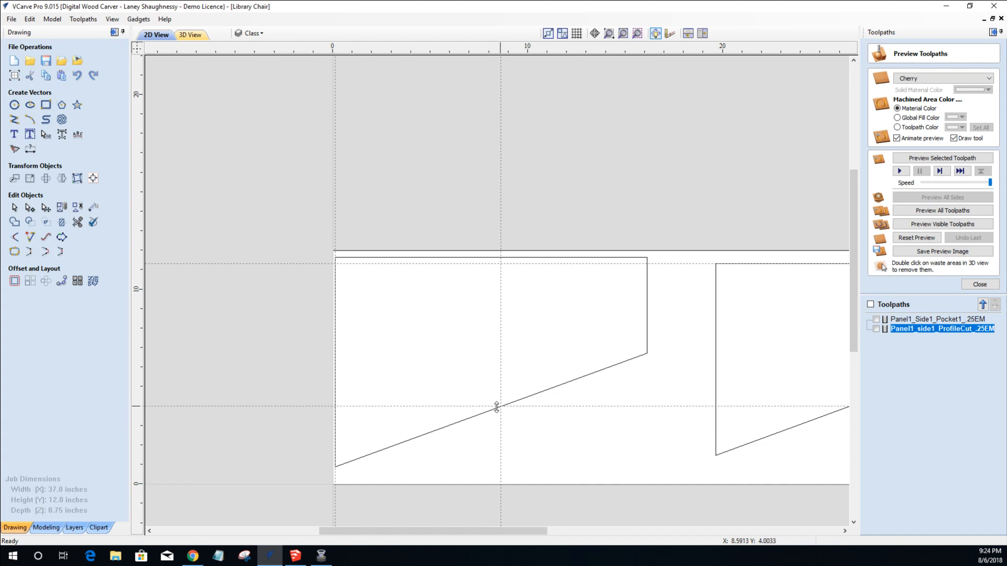
double_click(424, 406)
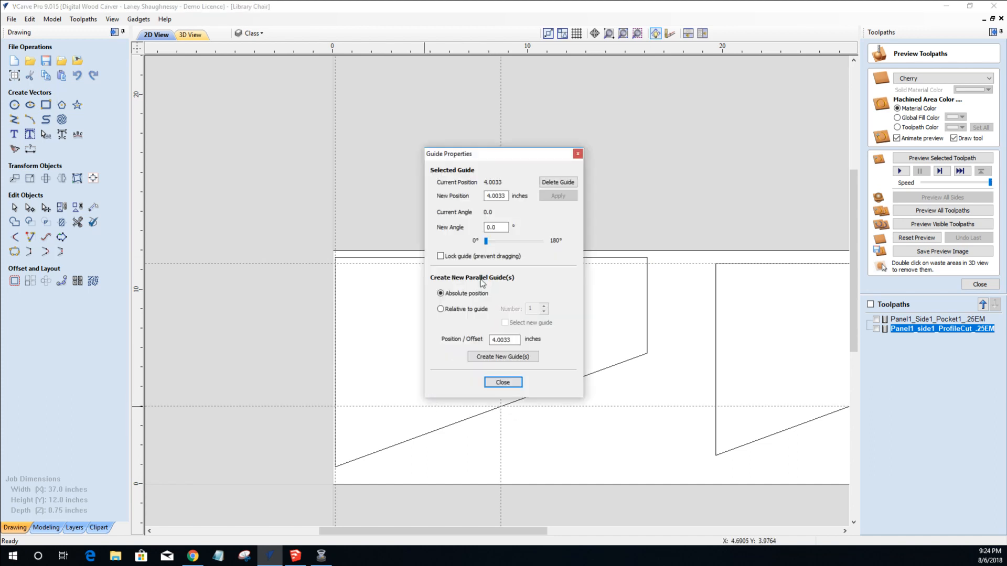
left_click(441, 309)
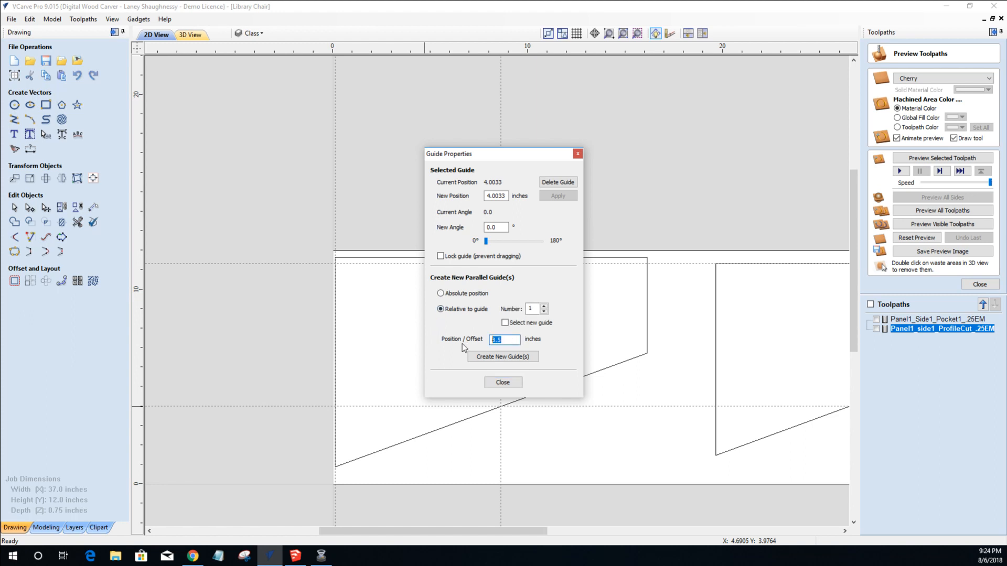
type("5.5")
left_click(487, 358)
left_click(502, 383)
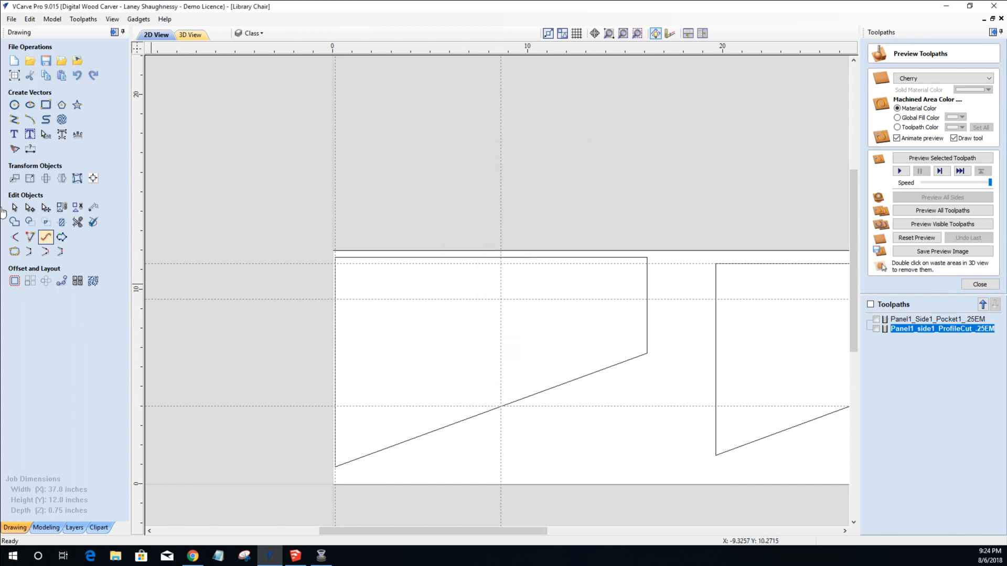
Draw a 5.5-inch-high slot rectangle between the two horizontal guides, starting at the offset vertical guide, and set its width to 0.75 inches.
left_click(46, 104)
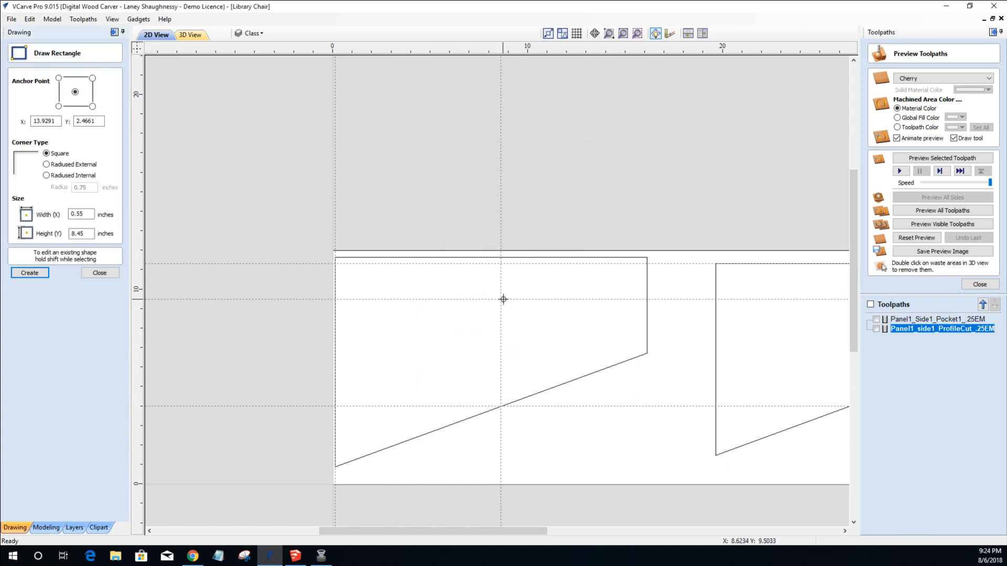
mouse_move(501, 299)
left_mouse_down()
mouse_move(500, 410)
mouse_move(521, 406)
left_mouse_up()
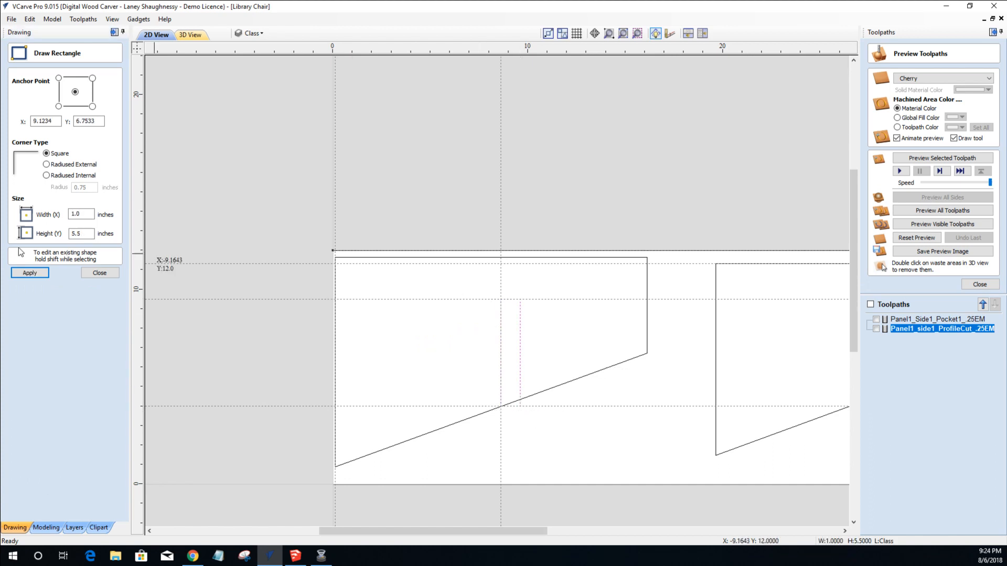
left_click_drag(91, 217, 64, 217)
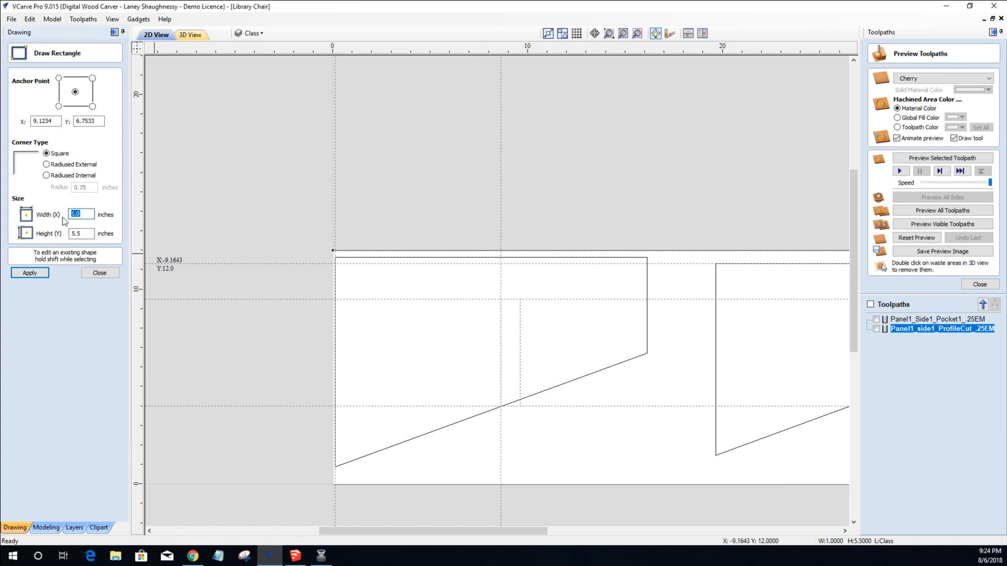
type(".75")
left_click(26, 271)
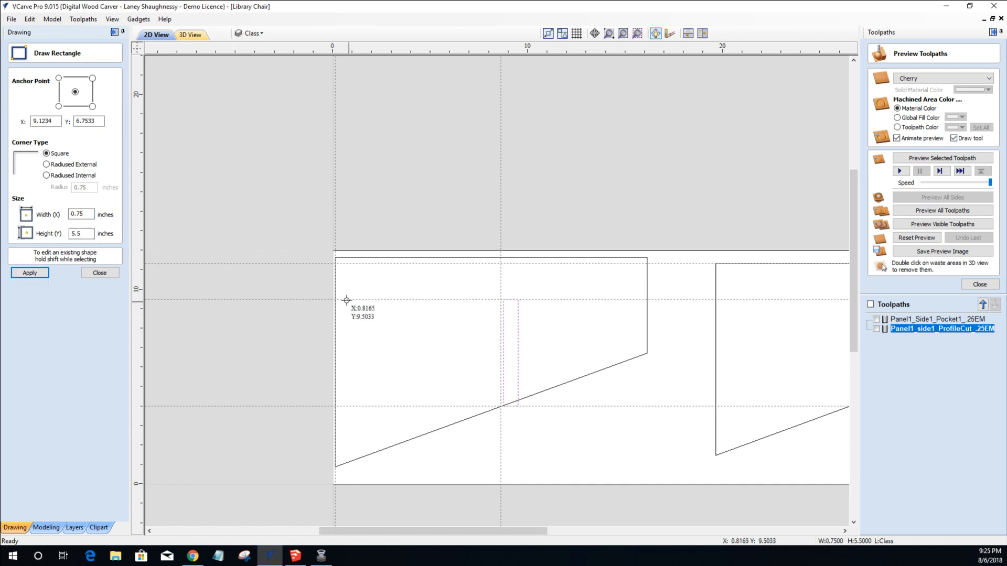
left_click(99, 273)
Move the slot rectangle so its upper corner sits on the intersection of the offset vertical guide and the new upper horizontal guide.
scroll(512, 276, "up", 1)
scroll(512, 276, "up", 3)
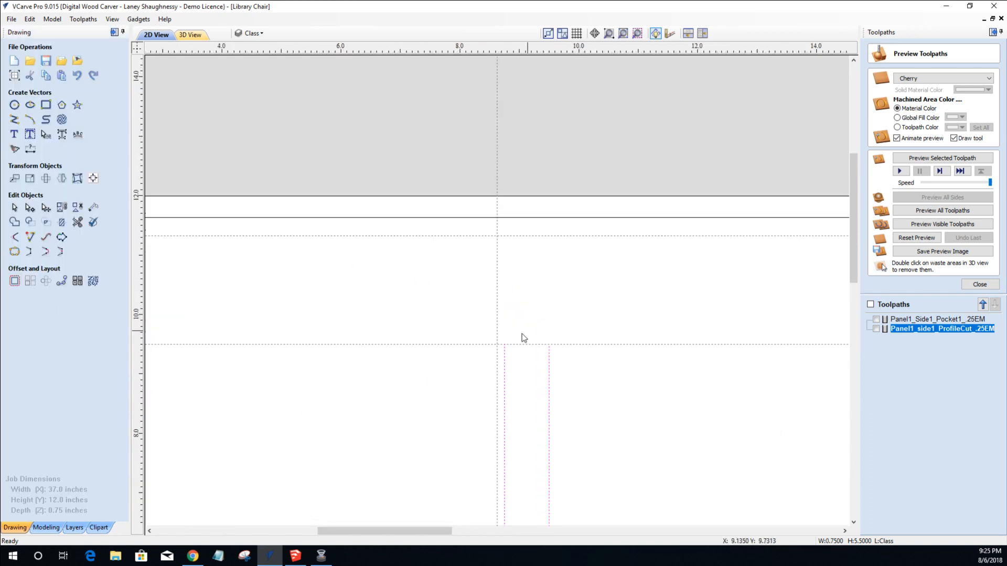
left_click(505, 349)
left_click_drag(505, 344, 496, 345)
Stretch the slot rectangle's lower edge just past the panel's diagonal, to a height of about 5.6 inches.
scroll(493, 372, "down", 4)
scroll(491, 373, "down", 1)
scroll(493, 388, "up", 9)
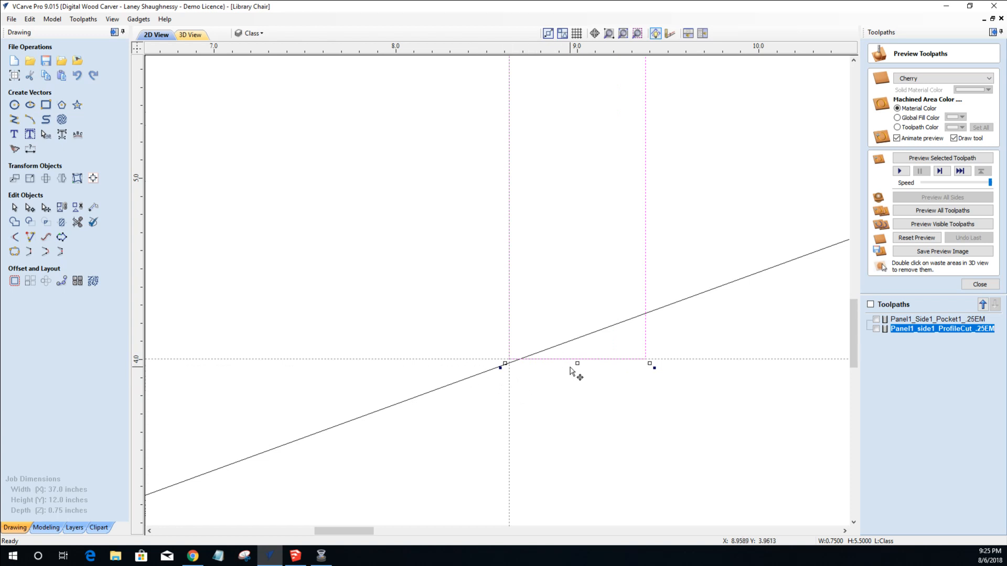
left_click_drag(577, 363, 577, 382)
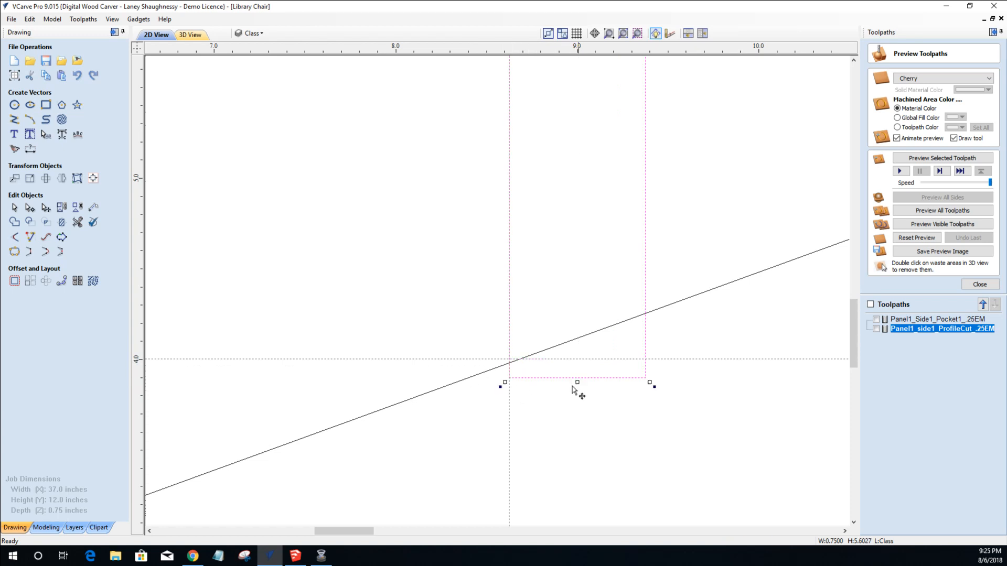
scroll(619, 361, "down", 5)
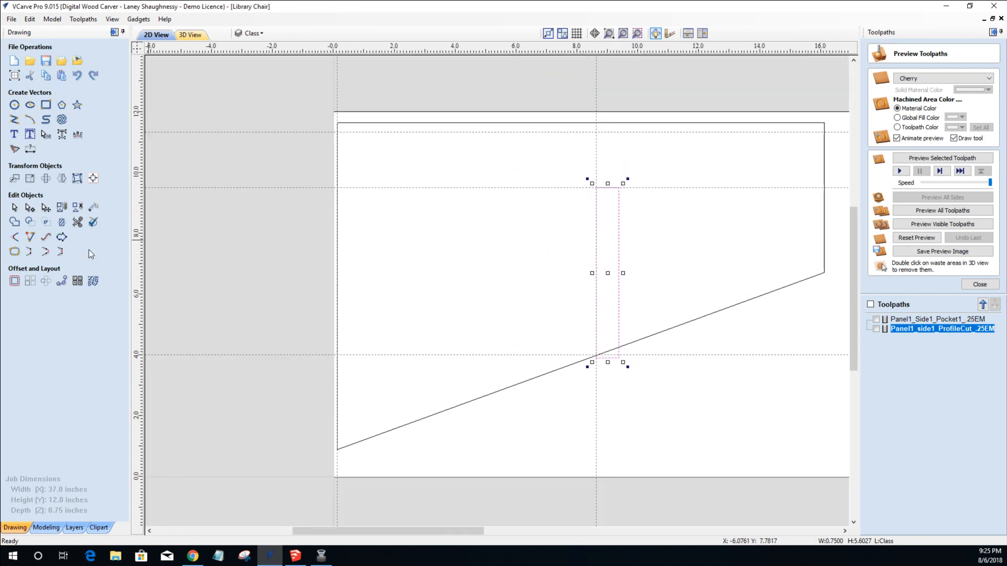
Add 0.125-inch dog-bone fillets to the two upper corners of the slot rectangle and select the finished slot.
left_click(14, 237)
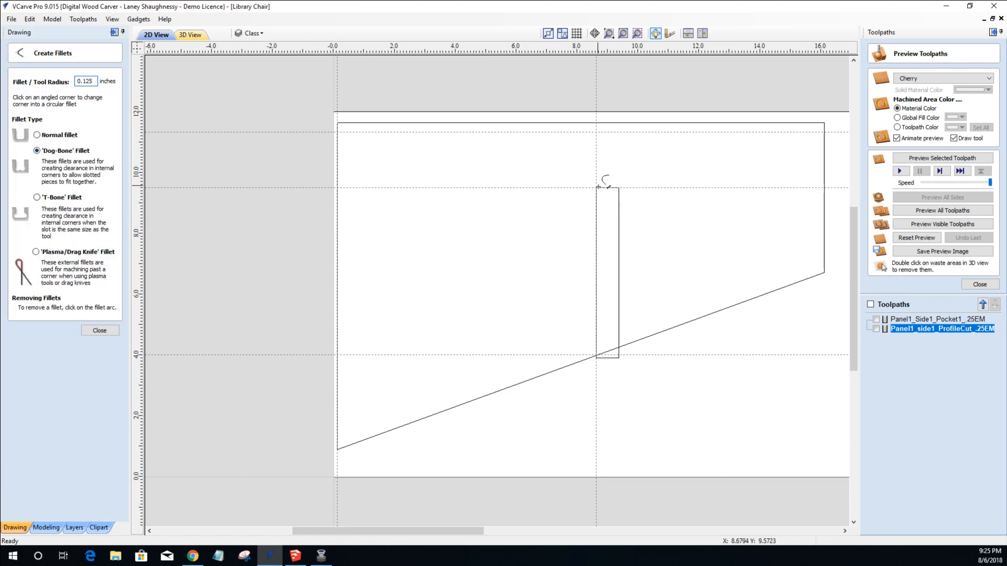
scroll(557, 359, "up", 2)
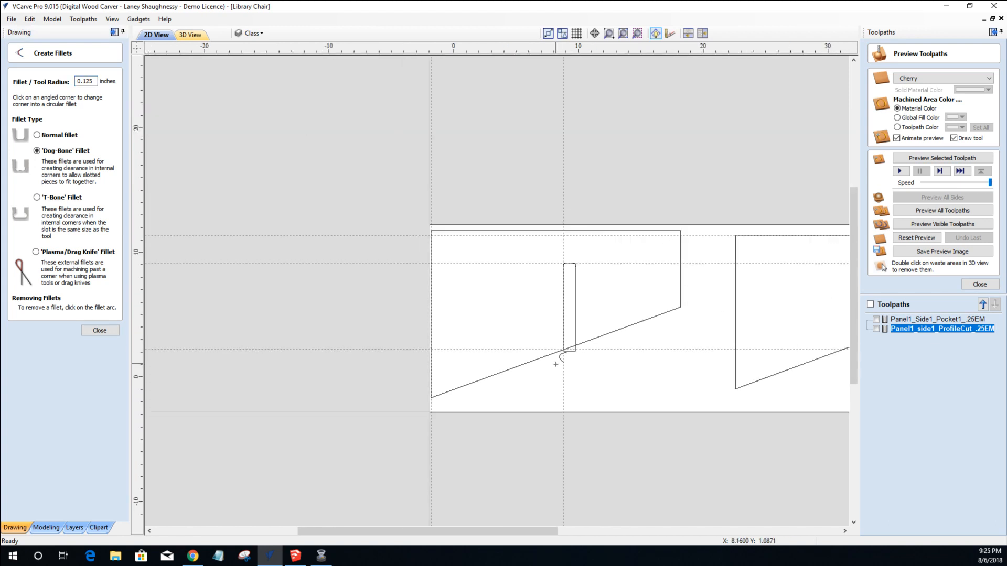
left_click(97, 330)
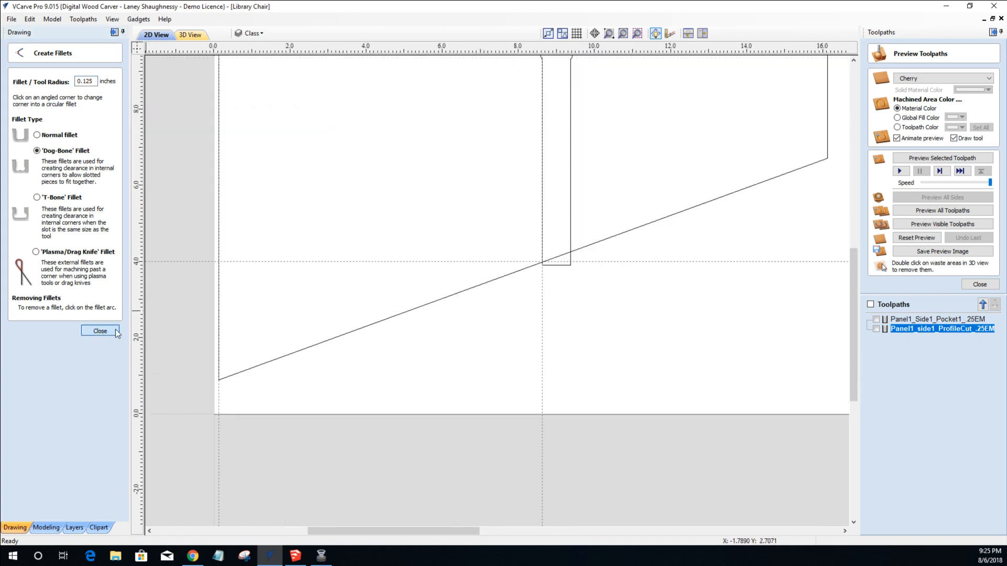
left_click(564, 266)
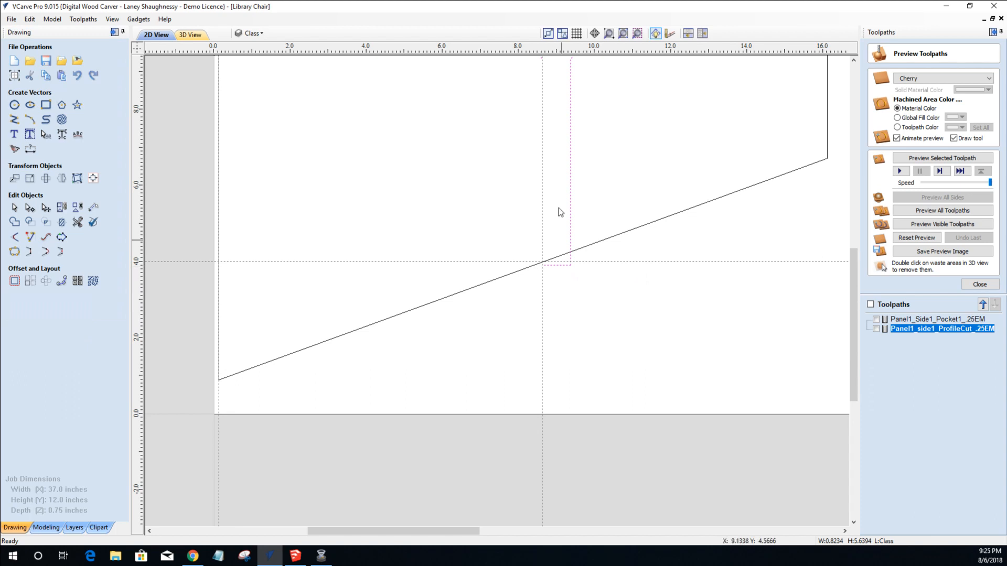
Draw a tall rectangle about 1.5 by 12.5 inches across the panel's full height near its left edge.
scroll(546, 263, "down", 4)
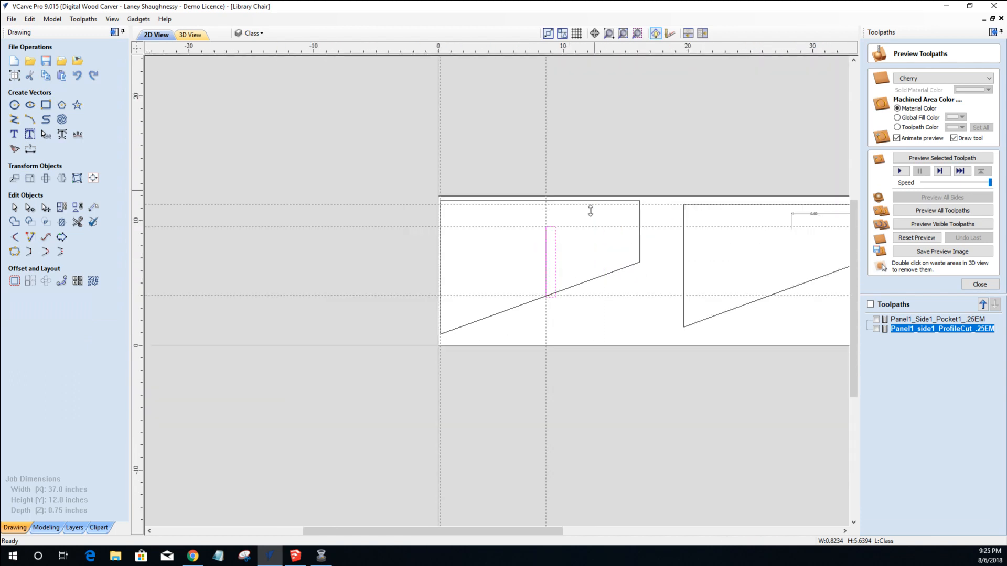
left_click(601, 277)
scroll(603, 281, "down", 2)
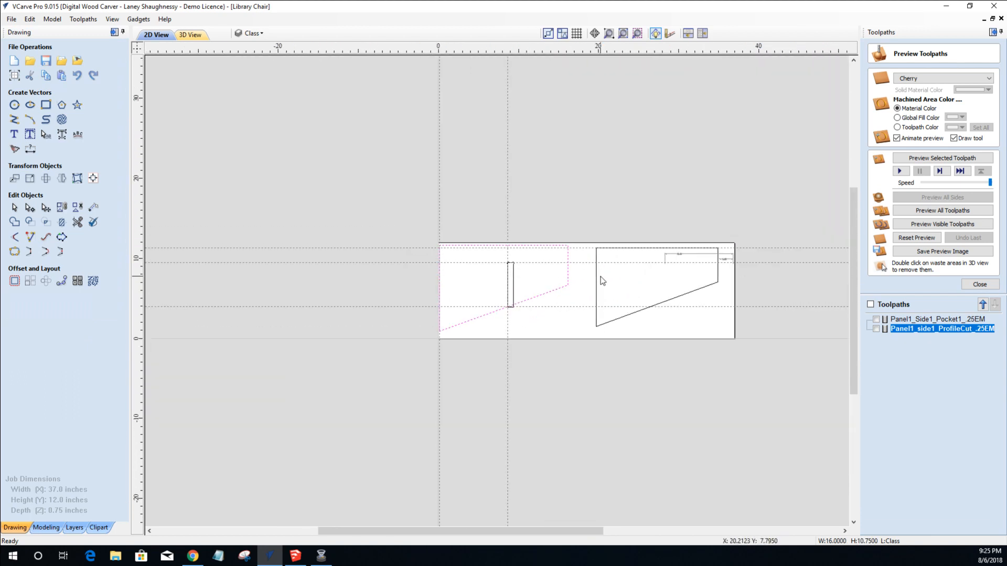
scroll(601, 278, "up", 2)
scroll(597, 276, "down", 2)
scroll(402, 286, "up", 4)
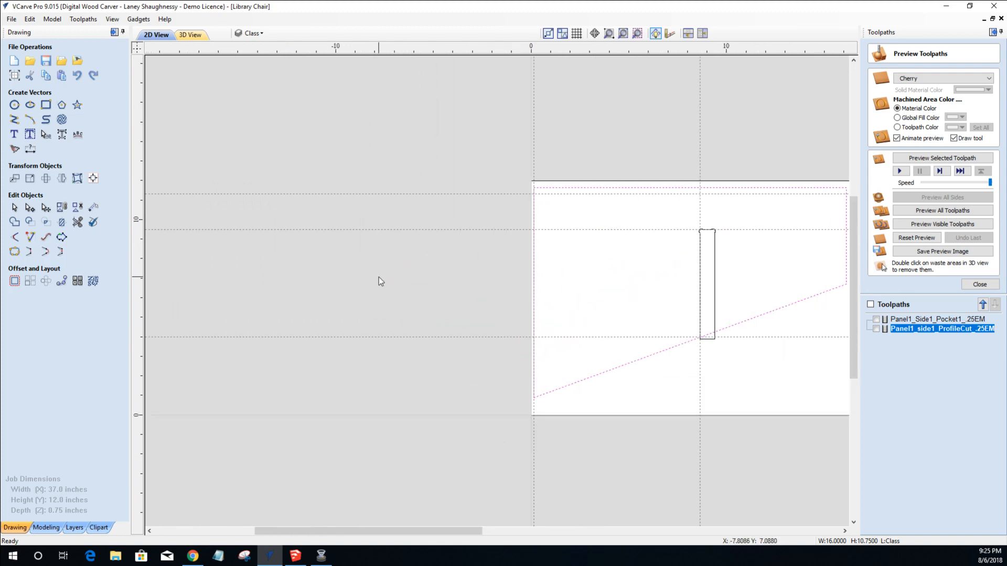
left_click(46, 104)
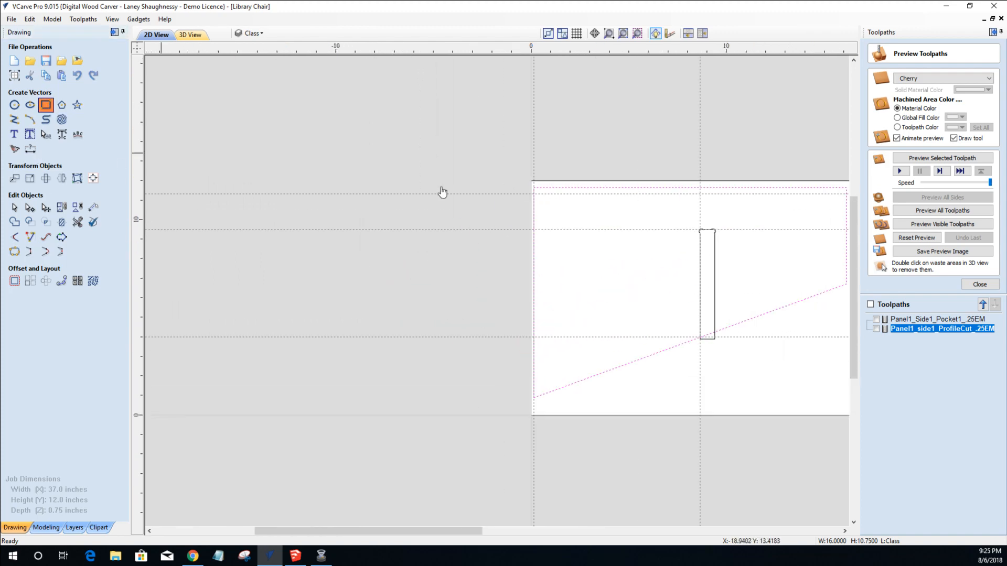
left_click_drag(547, 178, 569, 425)
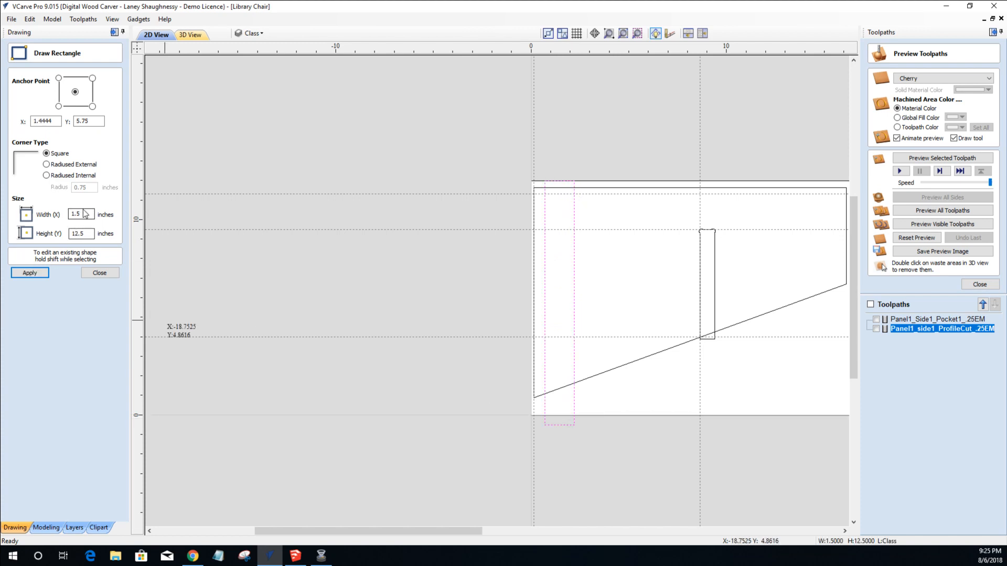
Set the tall rectangle's size to 0.75 inches wide and 11 inches high.
left_click_drag(85, 213, 66, 216)
type(".3")
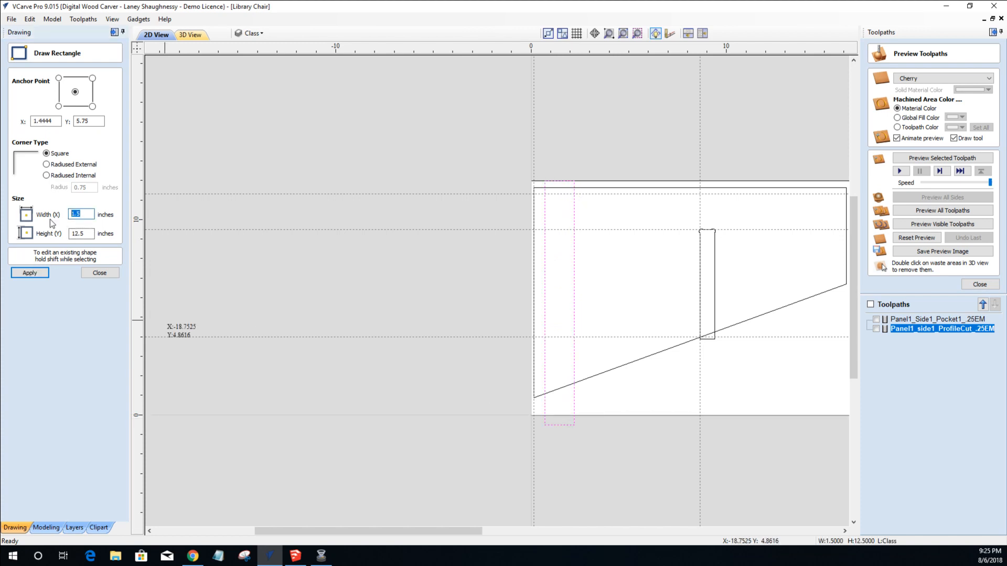
type("7")
key("BackSpace")
key("BackSpace")
type("7")
double_click(86, 234)
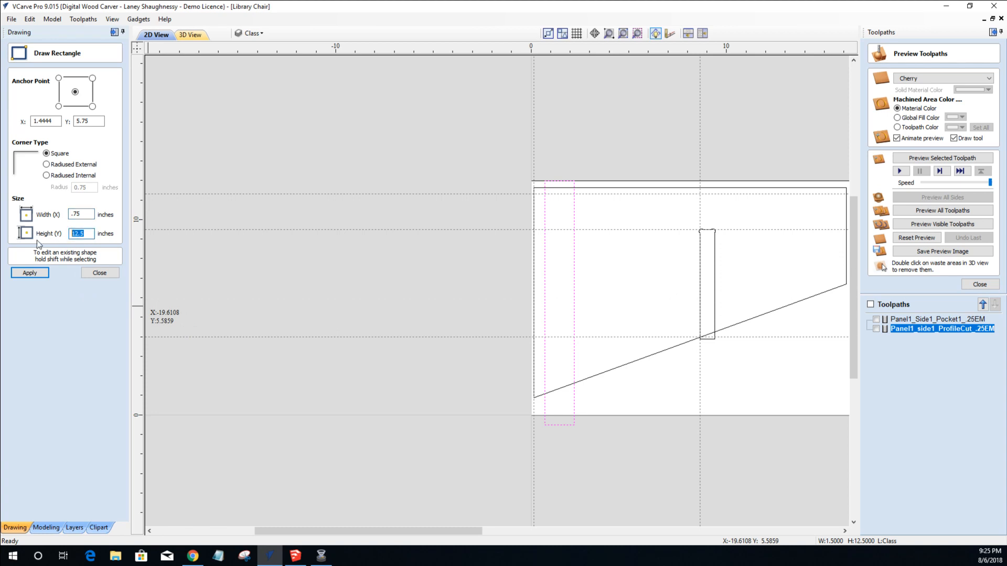
type("11")
left_click(27, 277)
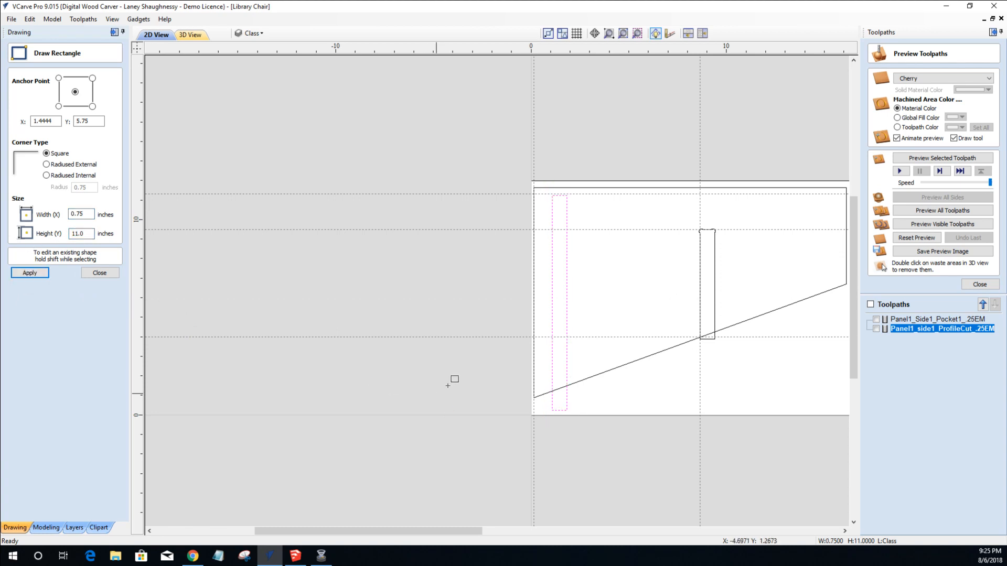
scroll(548, 351, "up", 4)
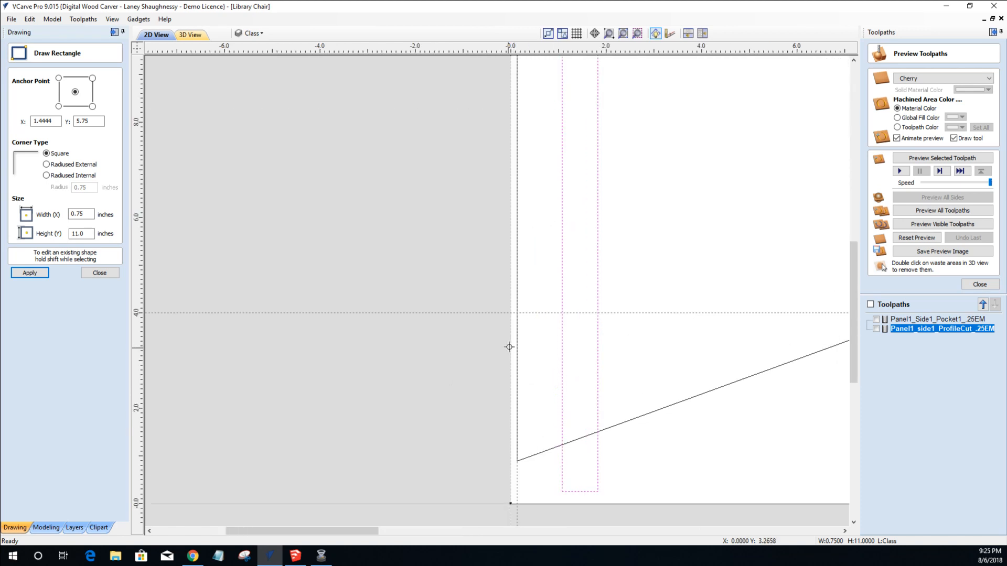
left_click(99, 273)
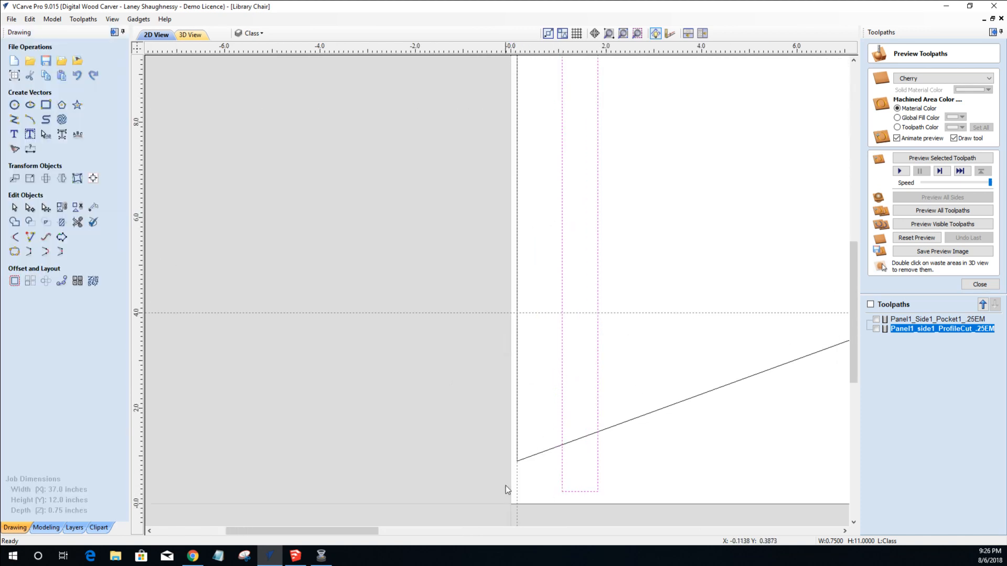
Create a parallel vertical guide offset 1.66 inches relative to the guide on the panel's left edge.
scroll(514, 509, "down", 1)
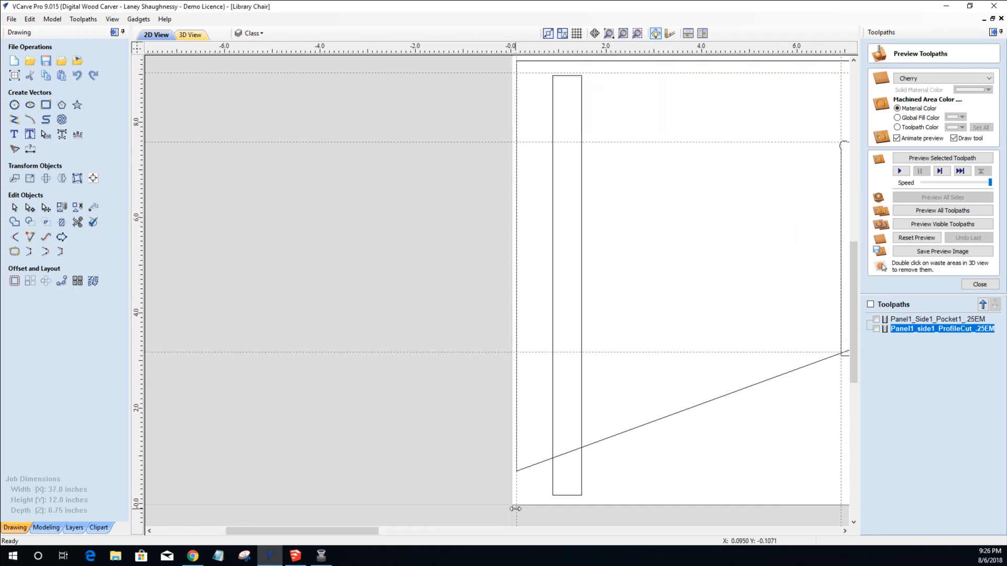
scroll(513, 394, "up", 4)
double_click(520, 391)
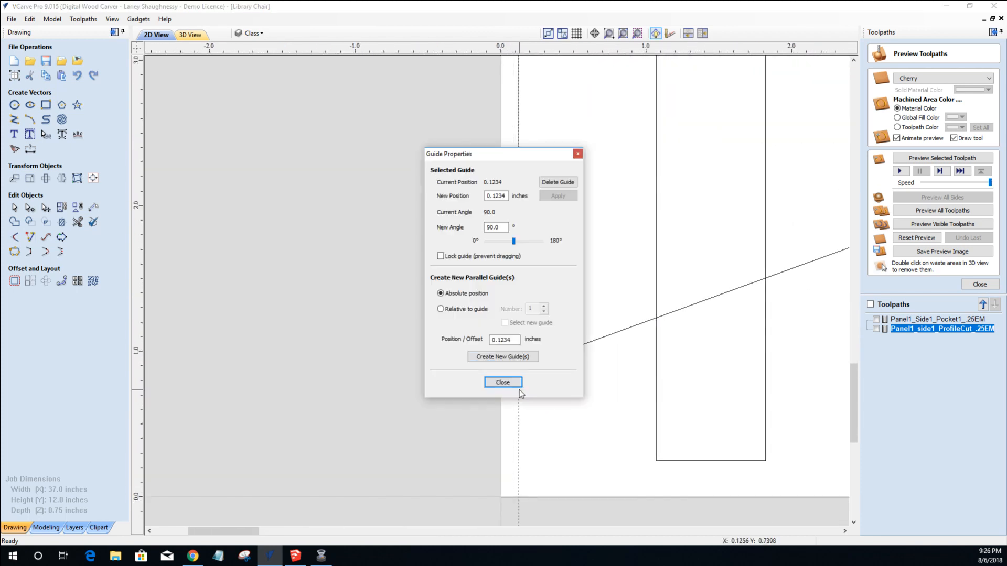
left_click(440, 309)
double_click(503, 340)
type("5.5")
left_click_drag(513, 340, 428, 342)
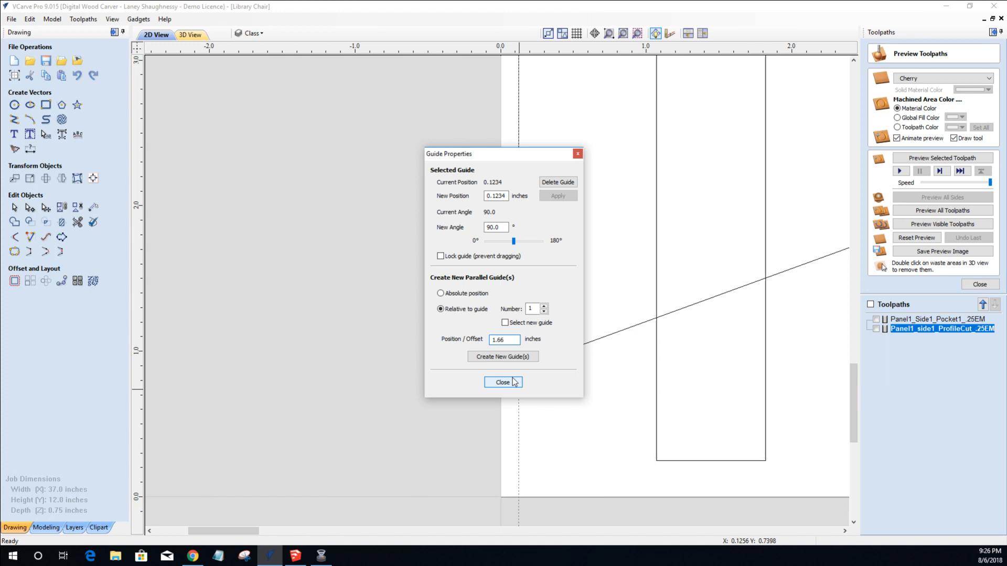
left_click(500, 358)
left_click(497, 383)
Move the tall rectangle next to the new guide and raise it so it extends past the panel's upper edge.
scroll(497, 383, "down", 5)
left_click(531, 336)
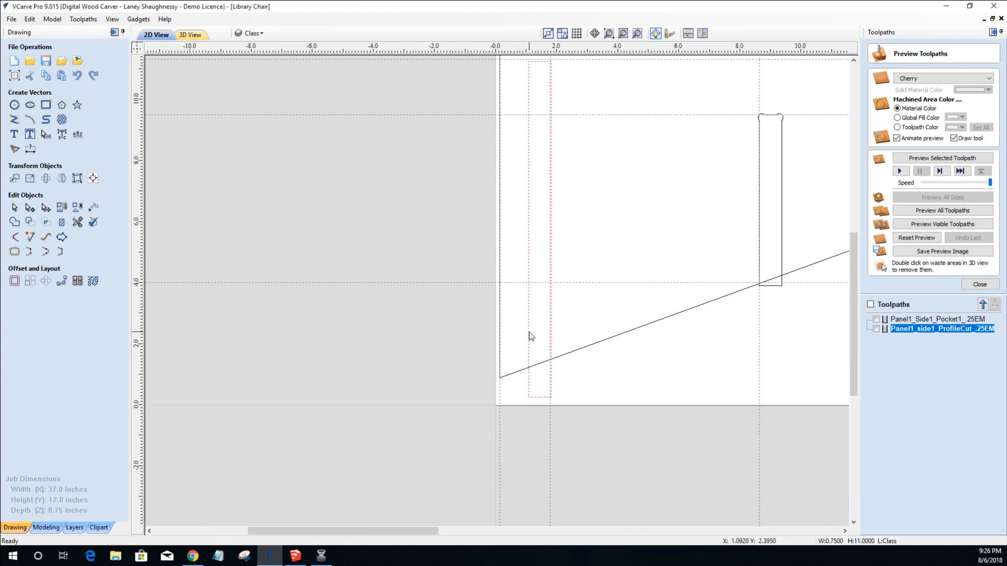
left_click(529, 332)
left_click_drag(529, 370, 552, 360)
scroll(552, 360, "down", 1)
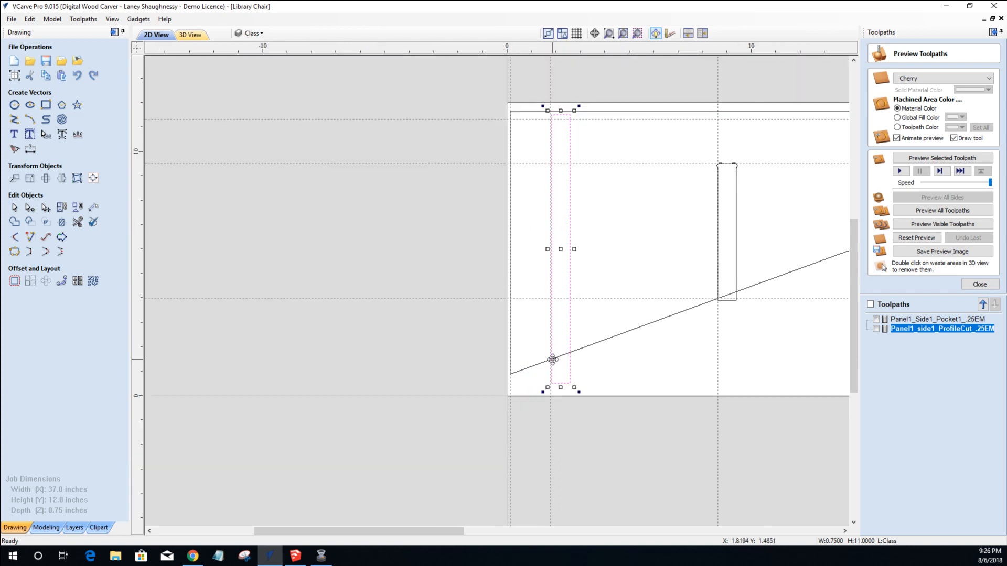
left_click_drag(560, 378, 561, 371)
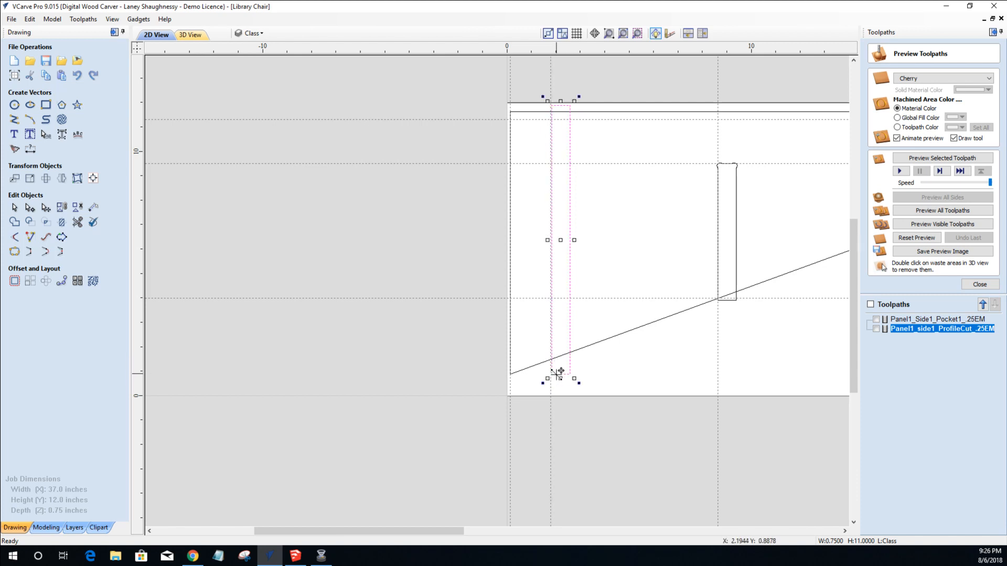
Align the tall rectangle's left side exactly with the 1.66-inch offset guide.
scroll(565, 401, "up", 1)
scroll(564, 400, "down", 1)
scroll(565, 400, "up", 1)
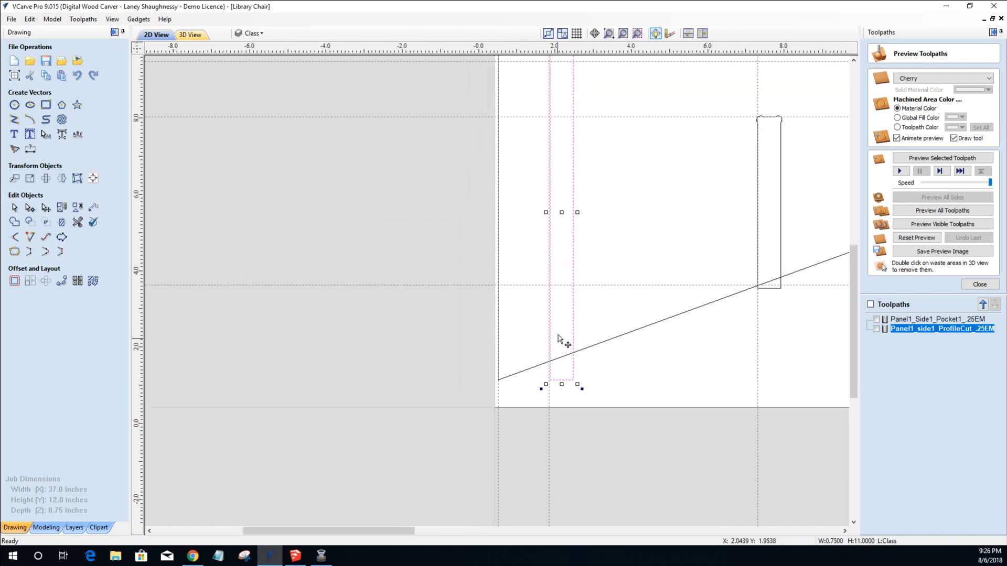
scroll(559, 339, "up", 4)
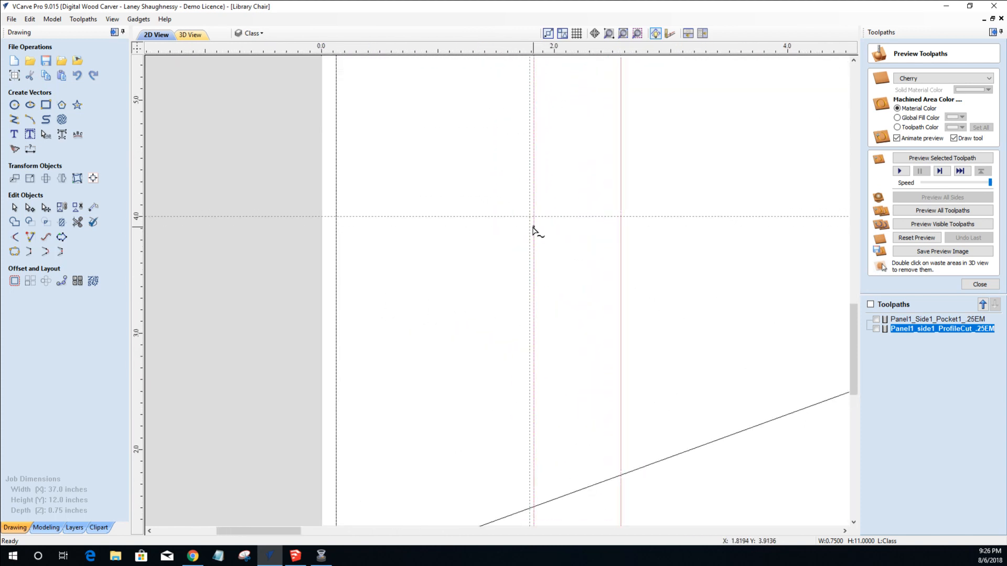
scroll(532, 252, "up", 2)
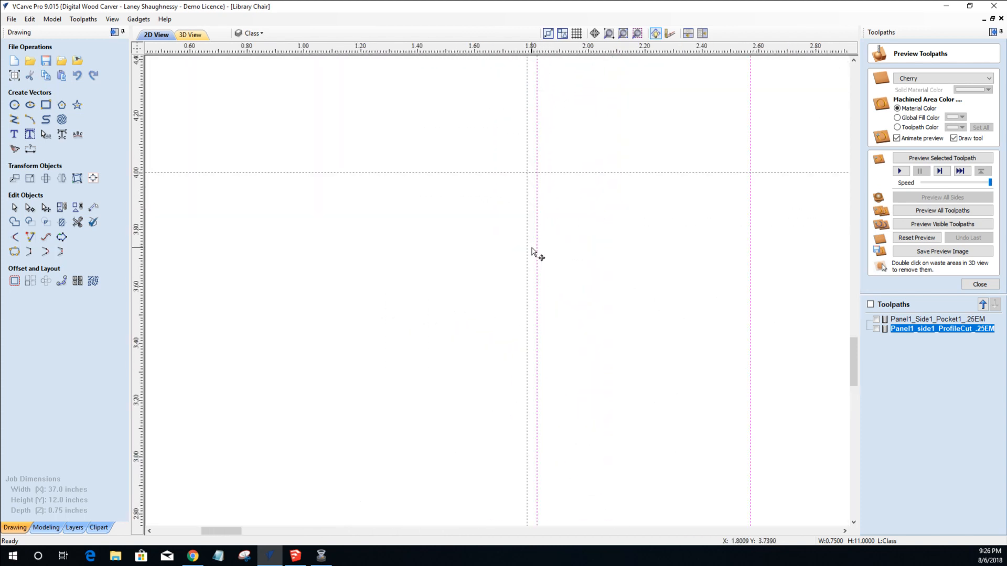
scroll(539, 246, "down", 5)
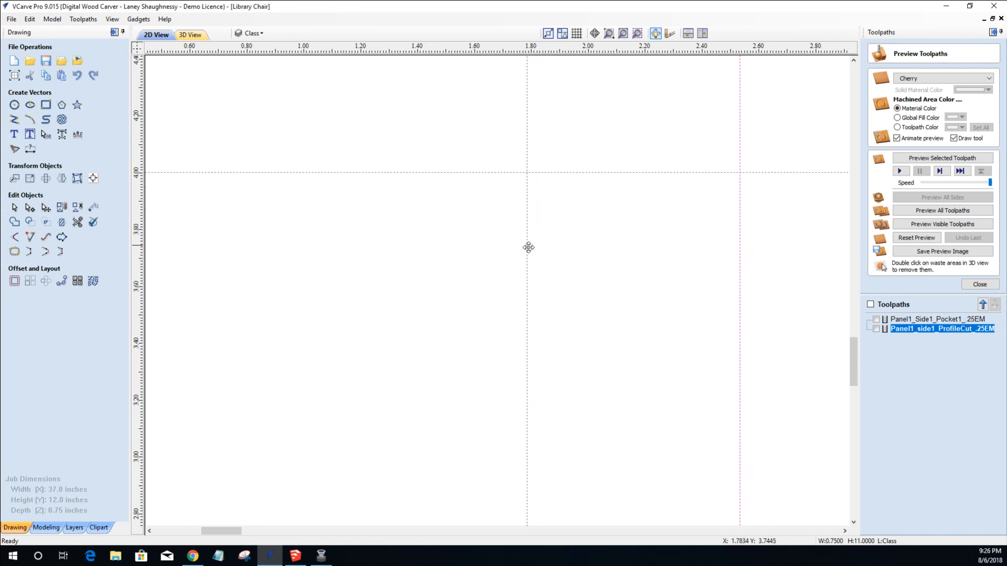
scroll(532, 259, "down", 2)
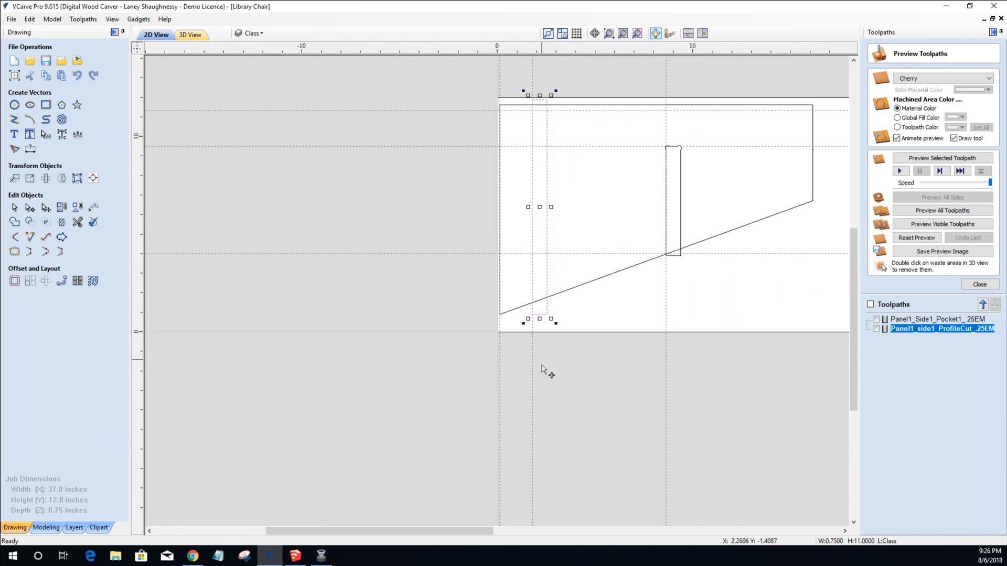
Delete all guide lines from the drawing, including the offset vertical guide and both upper horizontal guides.
double_click(533, 384)
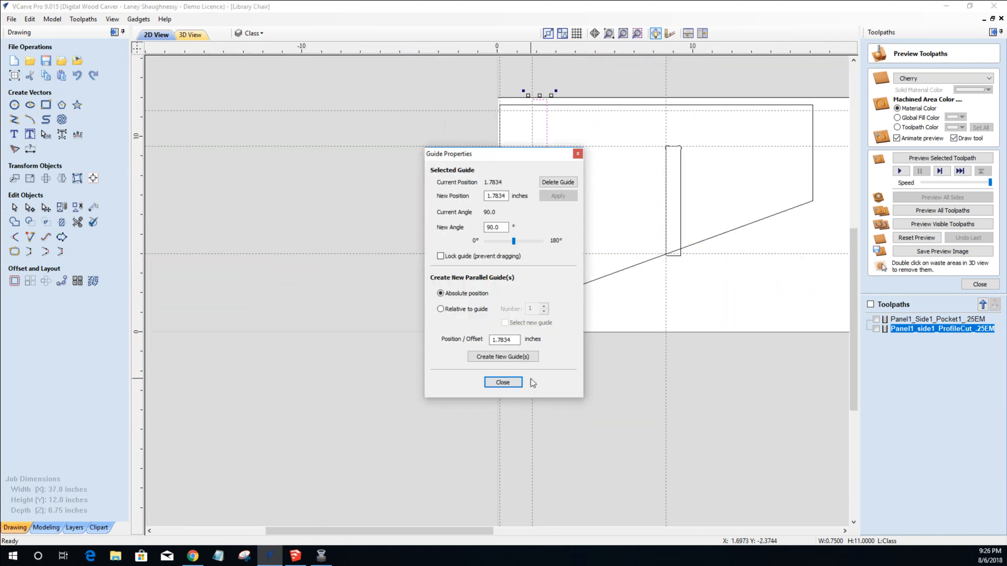
left_click(556, 183)
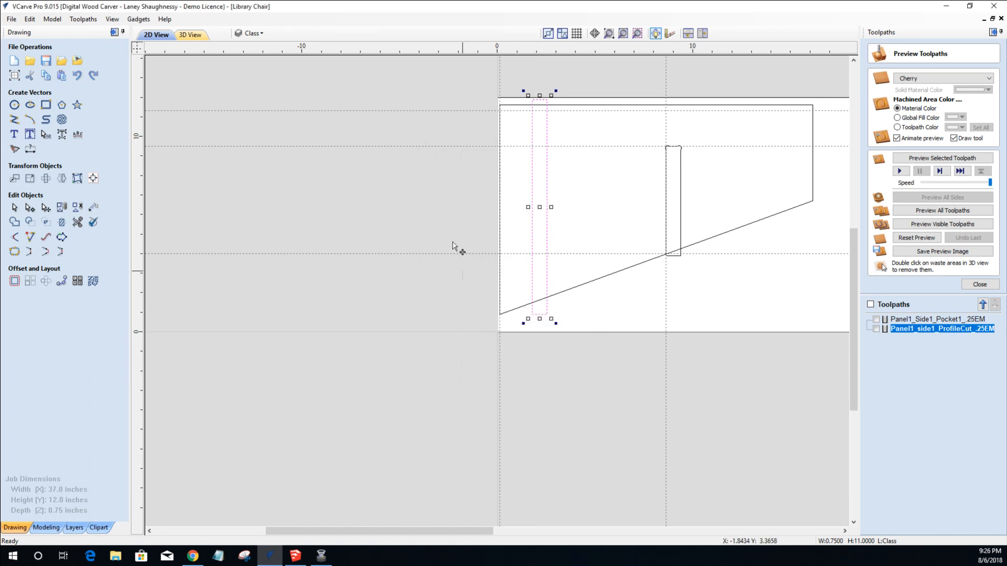
left_click(396, 90)
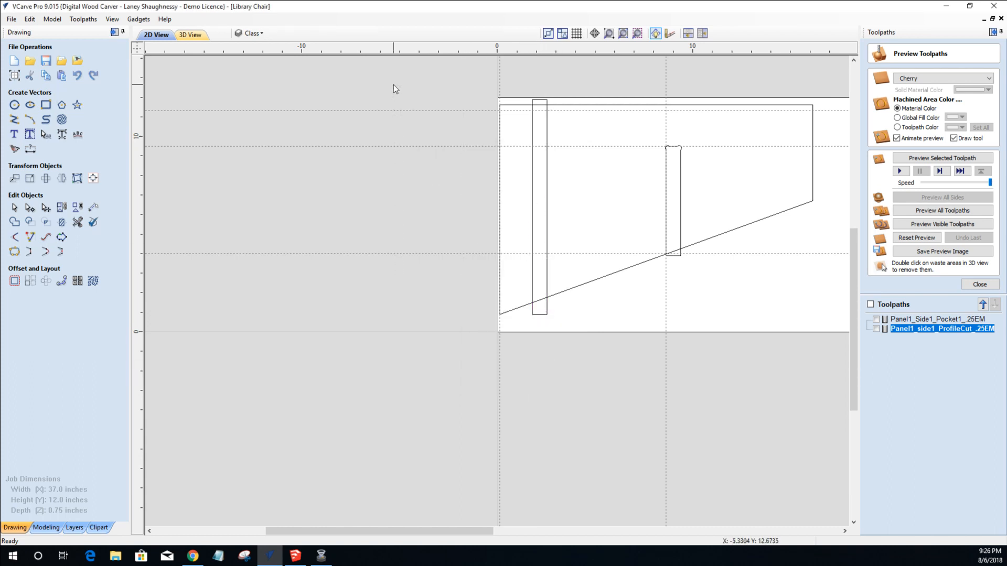
double_click(411, 110)
left_click(545, 183)
double_click(423, 147)
left_click(563, 187)
left_click(112, 19)
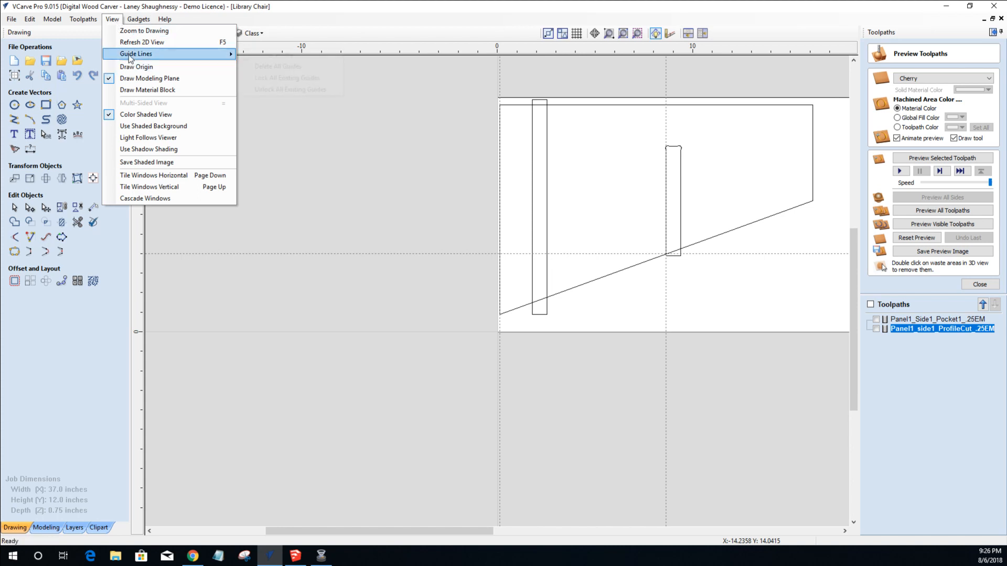
left_click(284, 68)
Draw a cutout rectangle about 4.5 by 6 inches inside the panel, between the tall rectangle and the dog-bone slot.
scroll(409, 247, "down", 2)
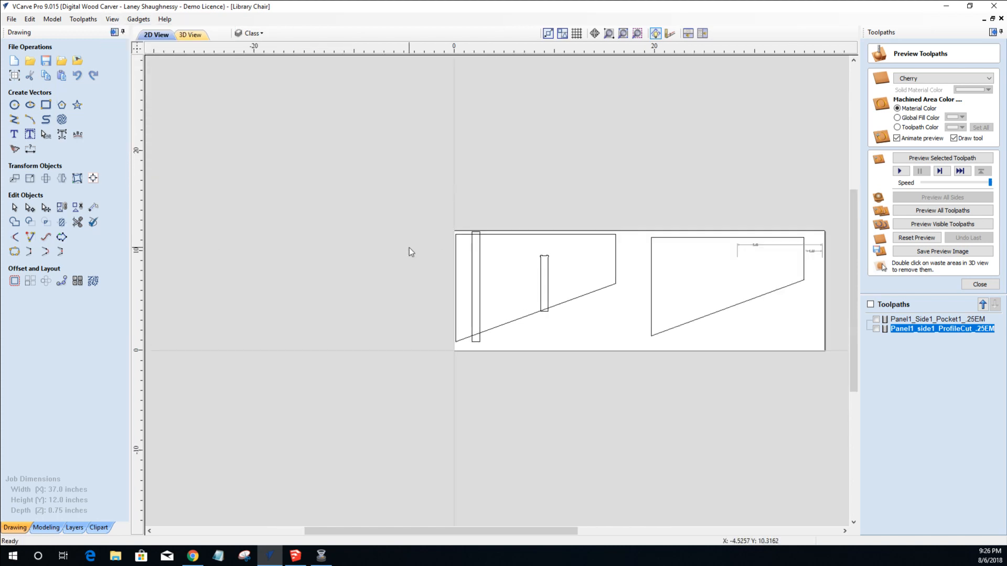
scroll(446, 242, "up", 1)
scroll(448, 245, "down", 1)
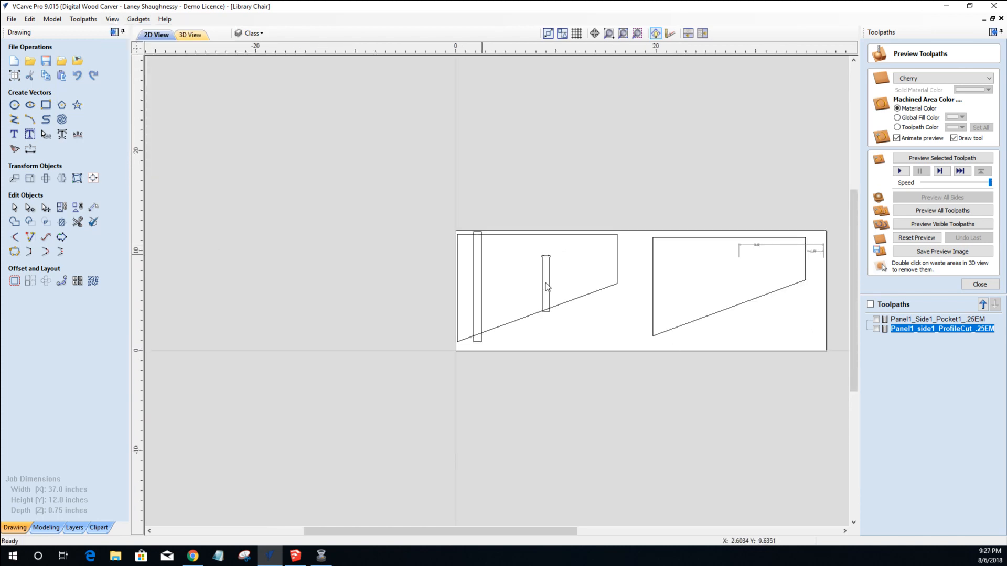
scroll(572, 286, "up", 2)
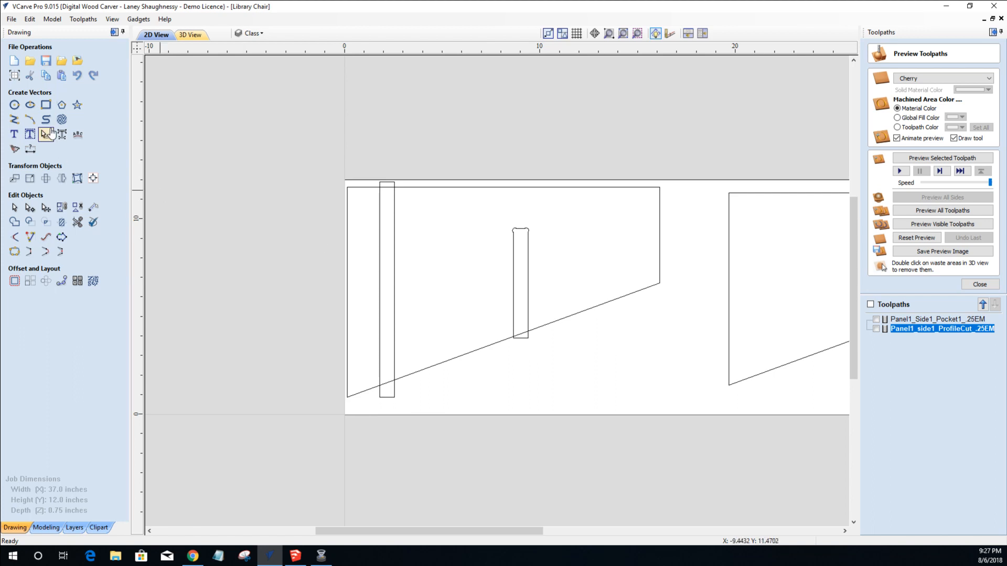
left_click(46, 104)
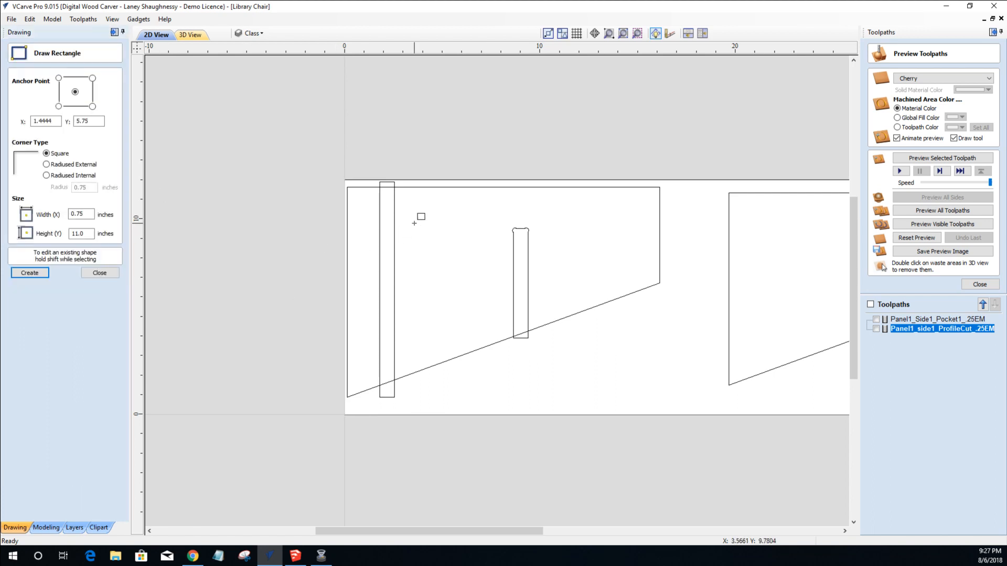
mouse_move(414, 215)
left_mouse_down()
mouse_move(486, 283)
mouse_move(500, 333)
left_mouse_up()
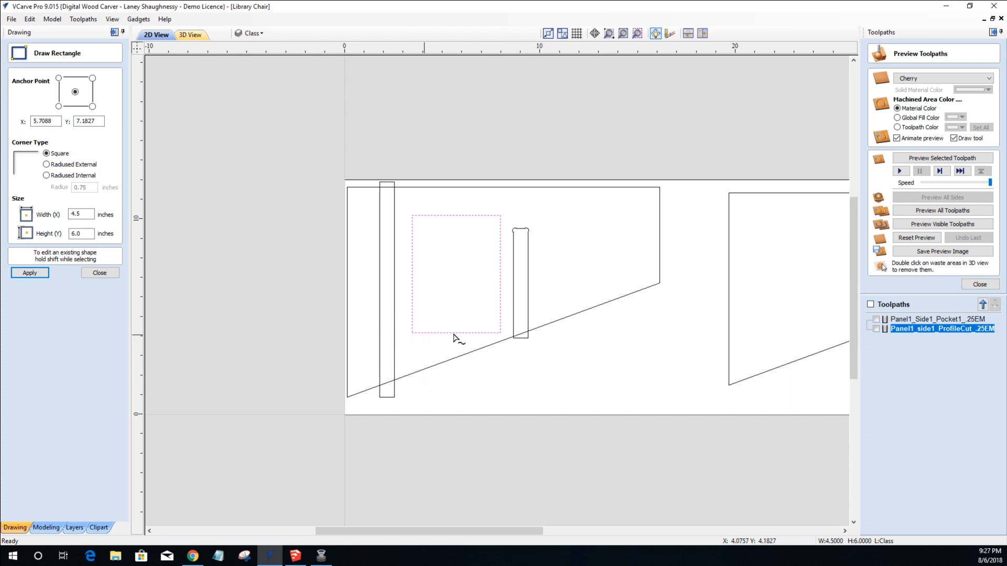
left_click(84, 273)
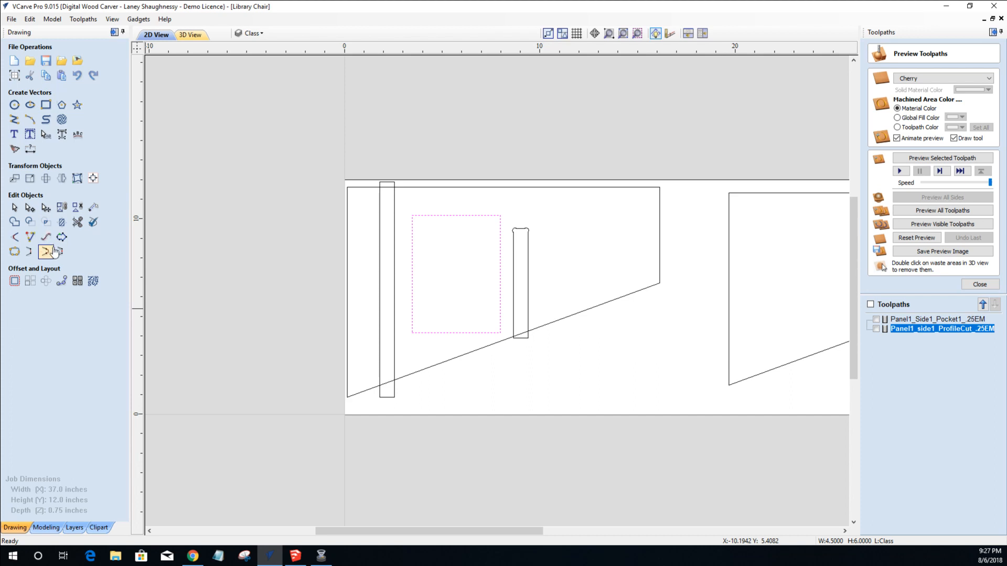
Edit the cutout's lower corner nodes so its bottom edge slants parallel to the panel's diagonal, with an overall height of about 6.4 inches.
left_click(30, 209)
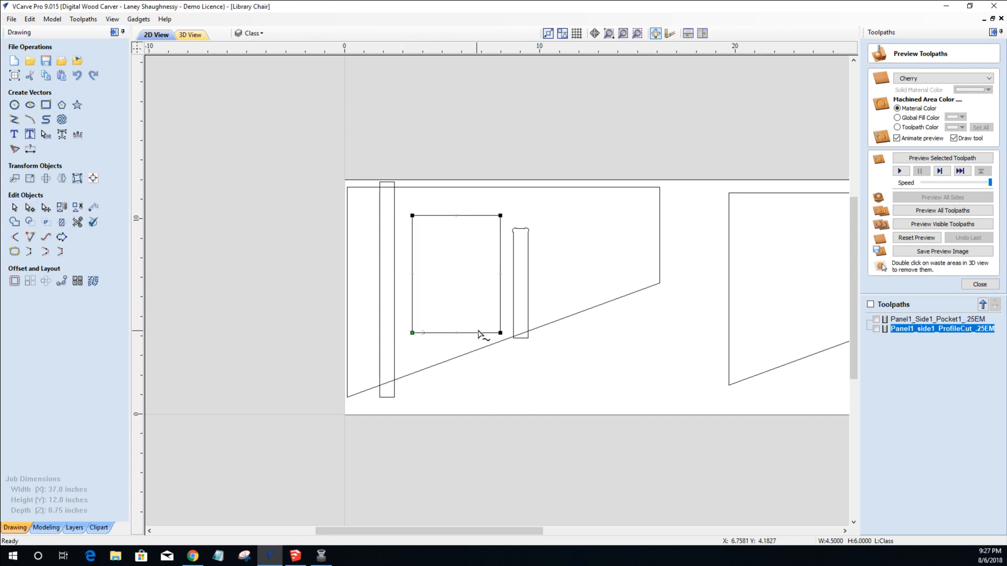
left_click_drag(499, 331, 501, 309)
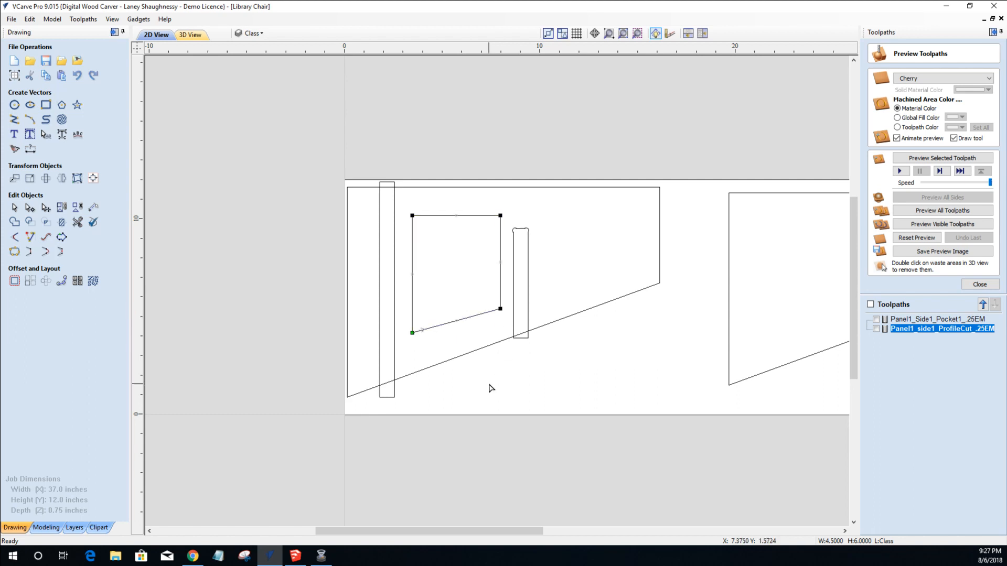
left_click_drag(411, 332, 412, 340)
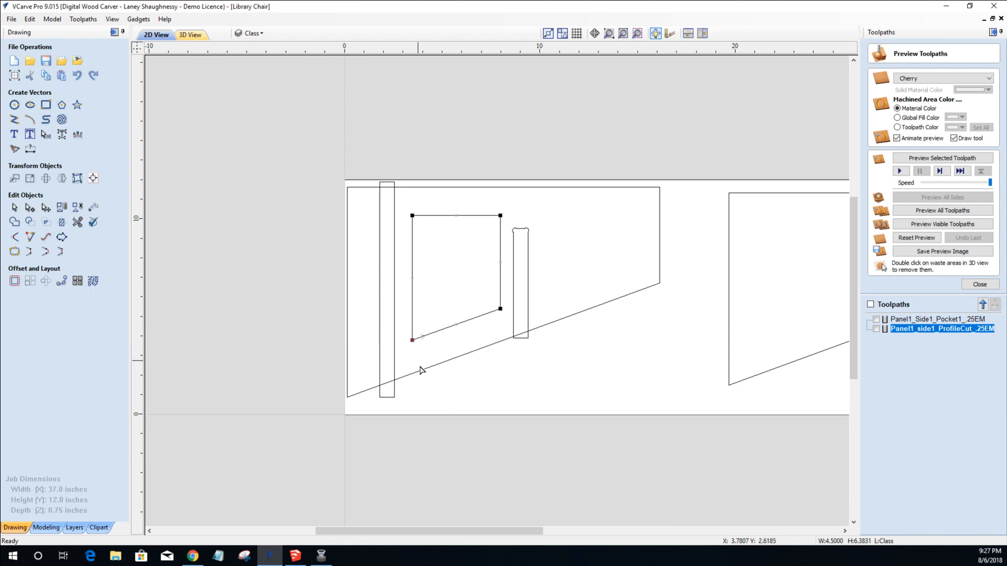
left_click(450, 385)
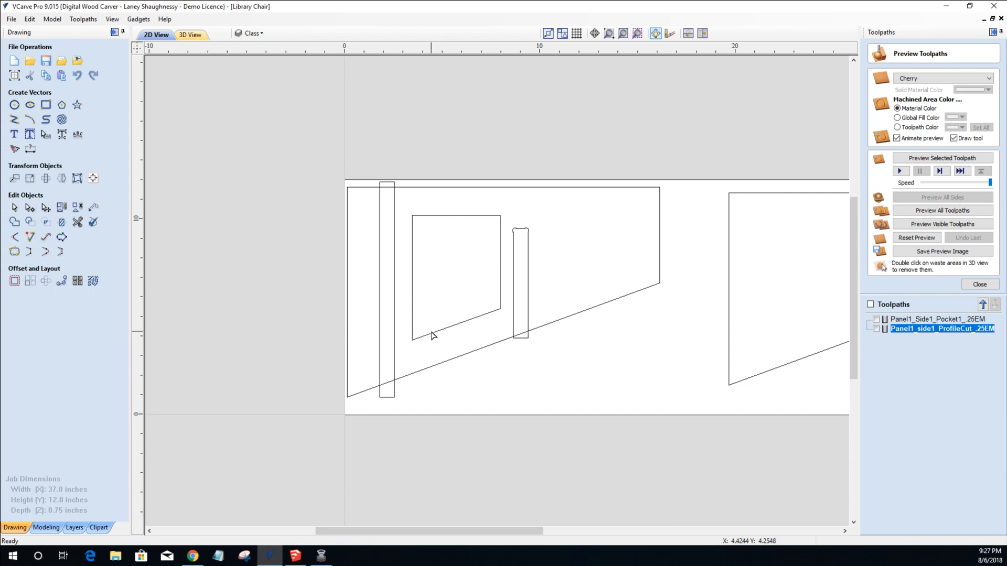
Copy the slanted cutout to the panel area between the dog-bone slot and the panel's right edge.
left_click(14, 206)
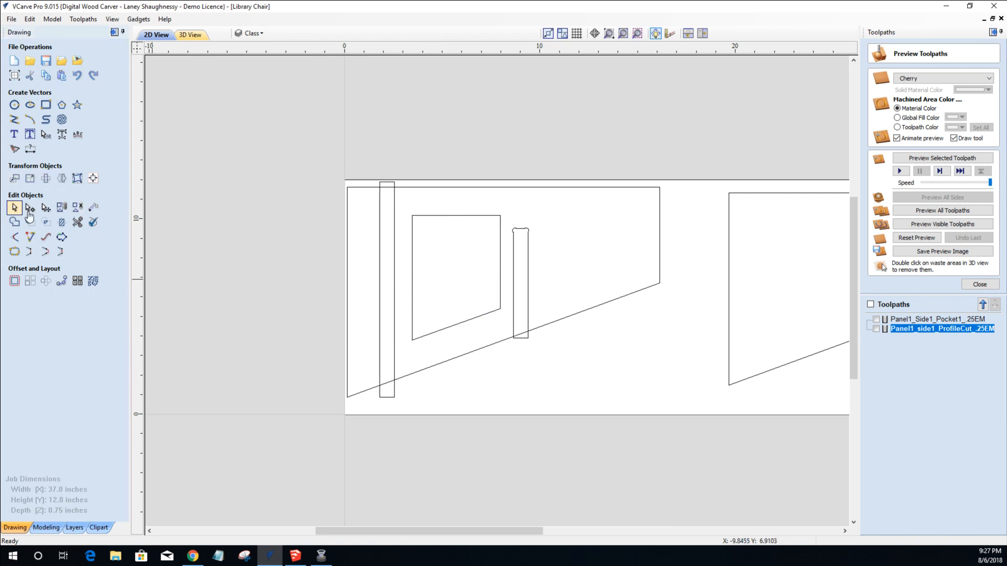
left_click(413, 271)
left_click(413, 271)
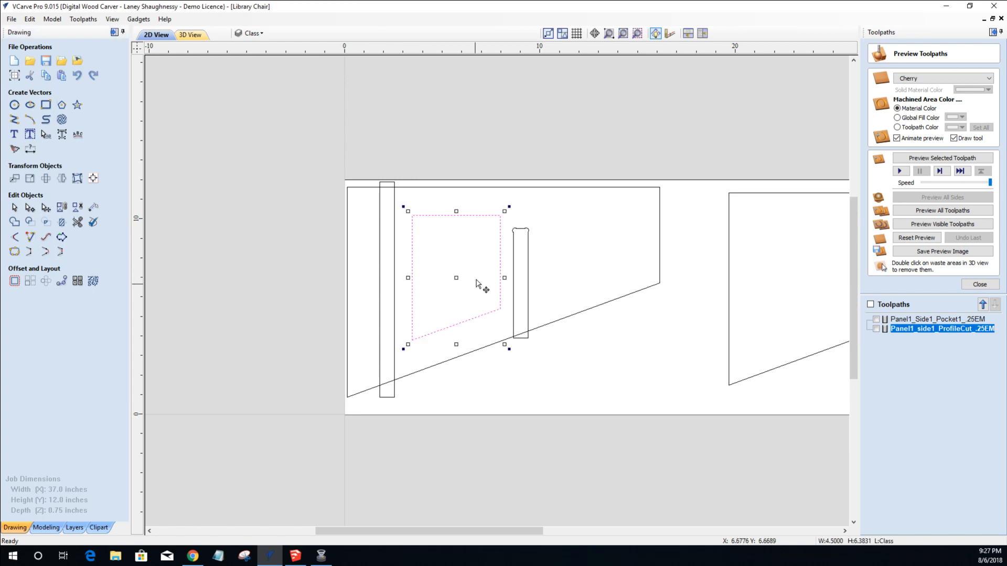
left_click_drag(458, 276, 660, 232)
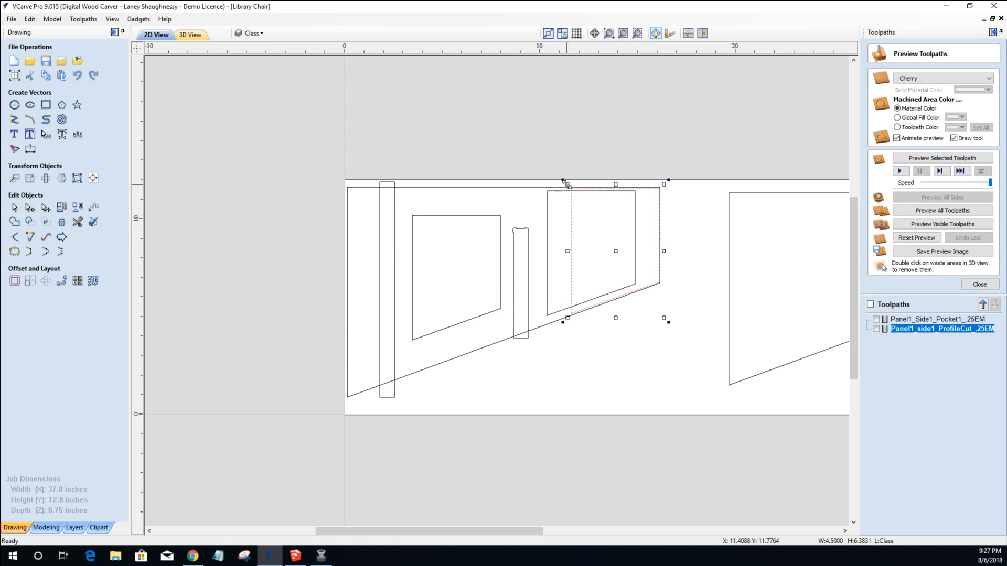
Scale the new cutout copy down about its centre to about 2.75 by 3.9 inches and nudge it toward the dog-bone slot.
left_click_drag(566, 184, 590, 210, "shift")
key("Left")
key("Left")
key("Left")
key("Left")
key("Left")
key("Left")
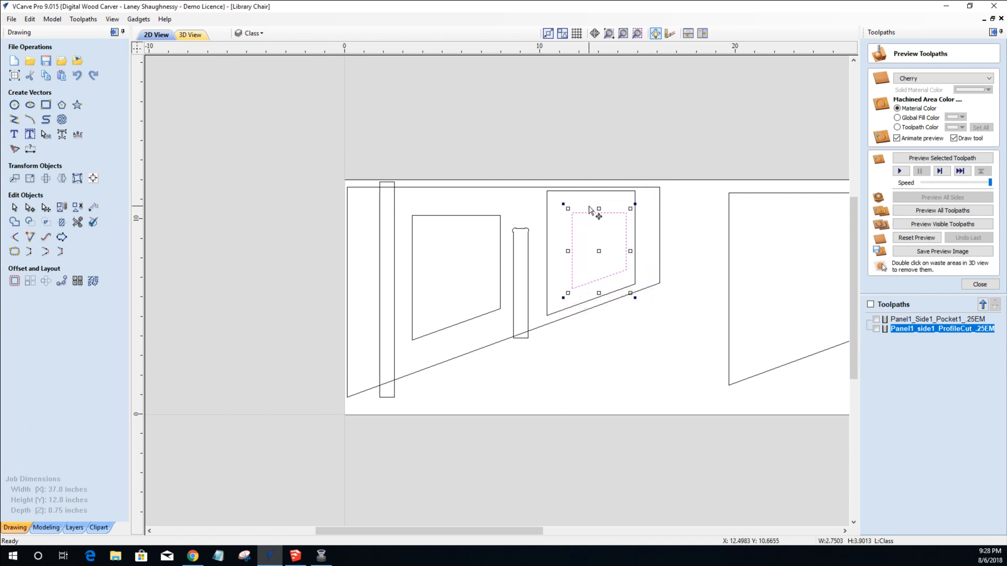
key("Right")
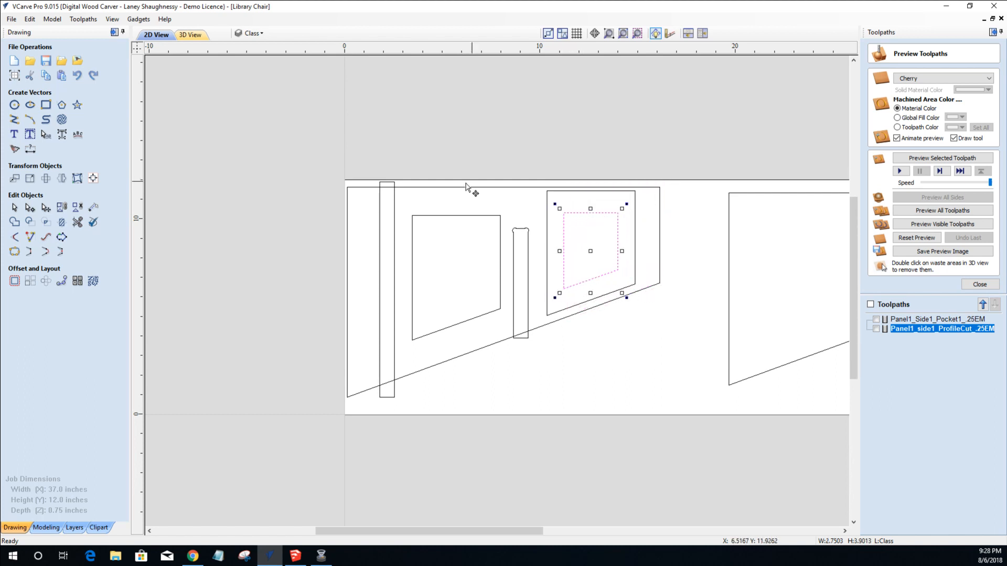
Delete the leftover full-size cutout copy and shift the small cutout further left, closer to the dog-bone slot.
left_click(547, 221)
key("Delete")
left_click(563, 250)
key("Left")
key("Left")
key("Left")
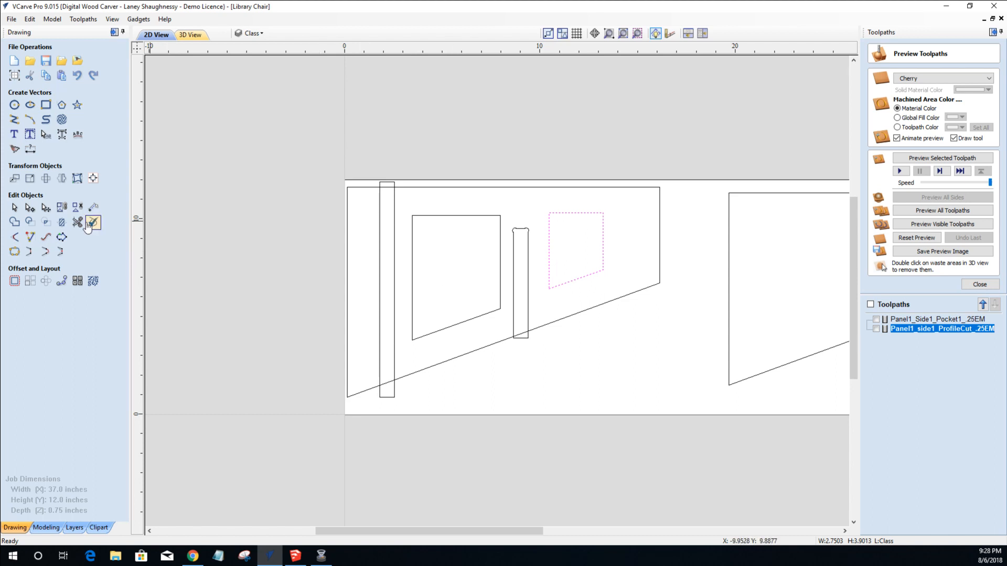
left_click(21, 222)
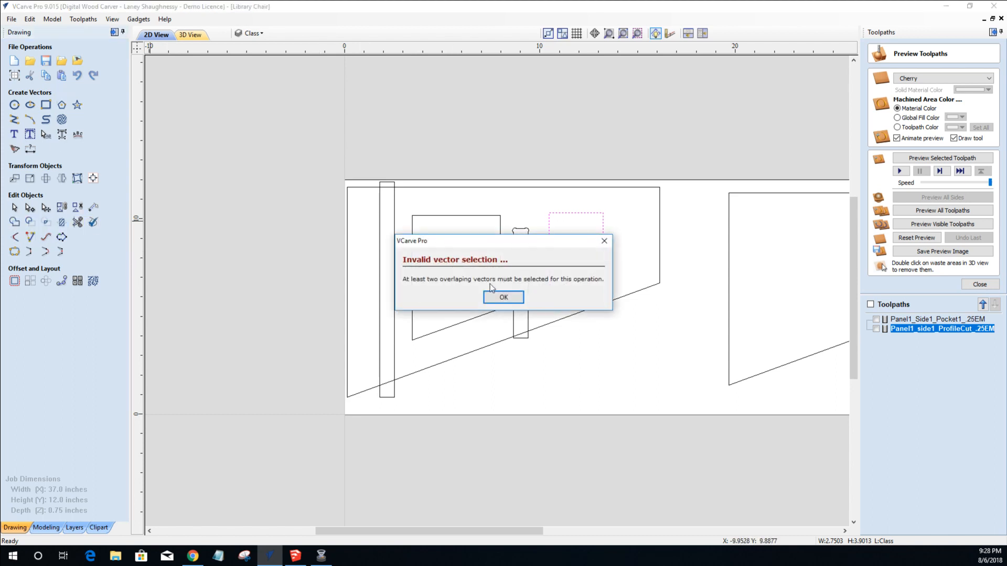
left_click(503, 297)
left_click(458, 326)
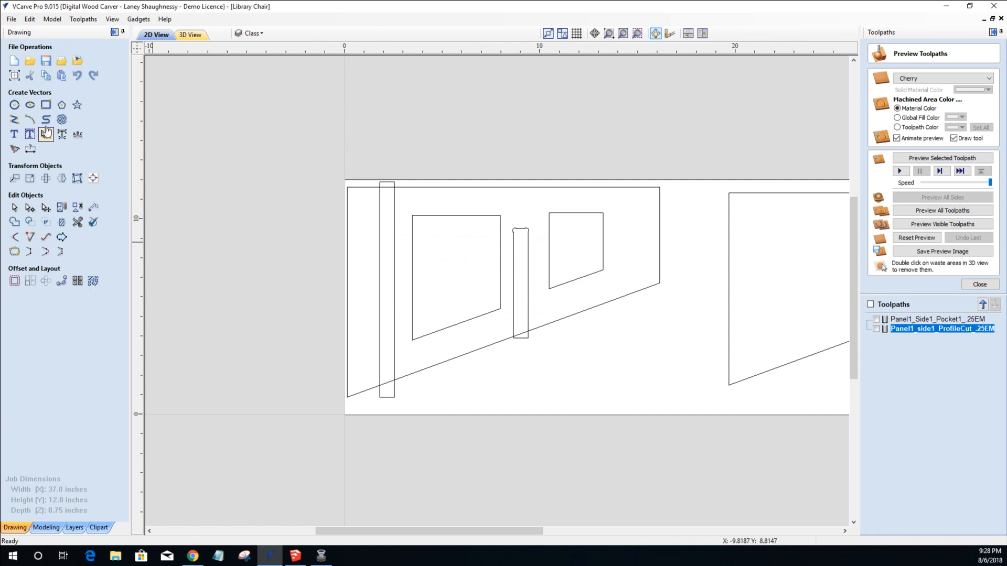
Set the fillet radius to 0.5 inches and try a dog-bone fillet on the larger cutout's upper-left corner.
left_click(14, 237)
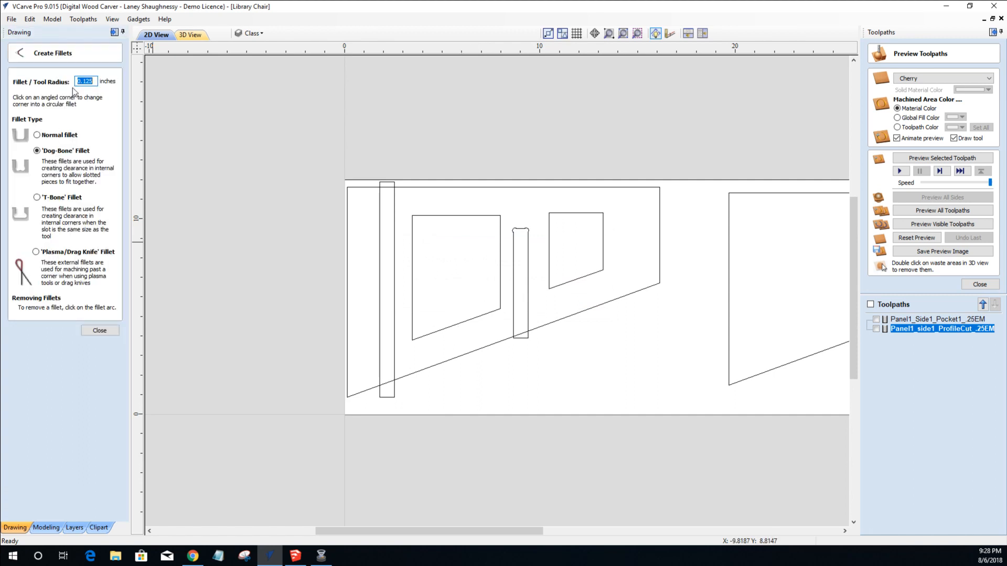
double_click(84, 82)
left_click(412, 215)
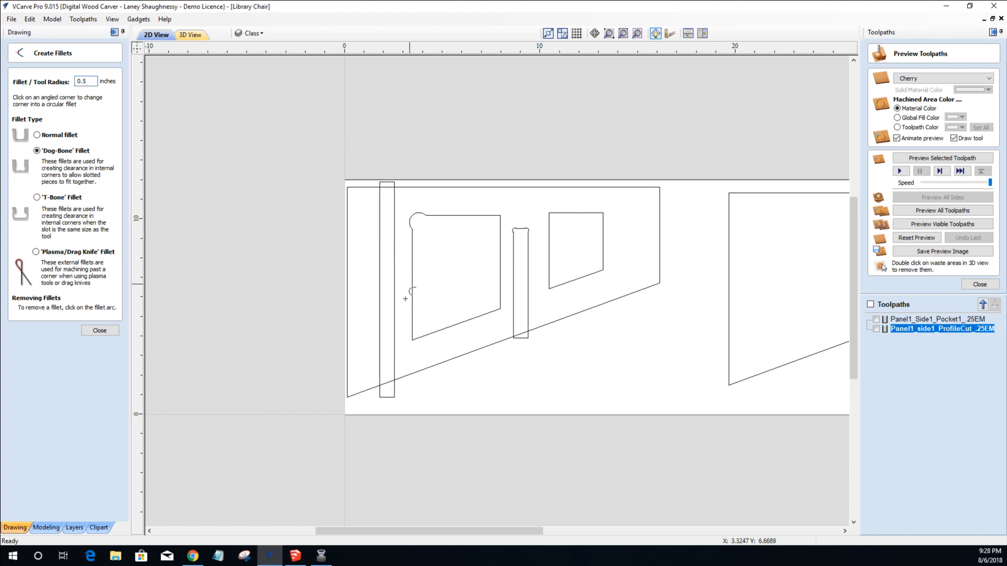
key("ctrl+z")
Round all corners of both slanted cutouts with 0.5-inch normal fillets.
left_click(413, 217)
left_click(415, 335)
left_click(499, 309)
left_click(501, 216)
left_click(550, 214)
left_click(550, 288)
left_click(605, 270)
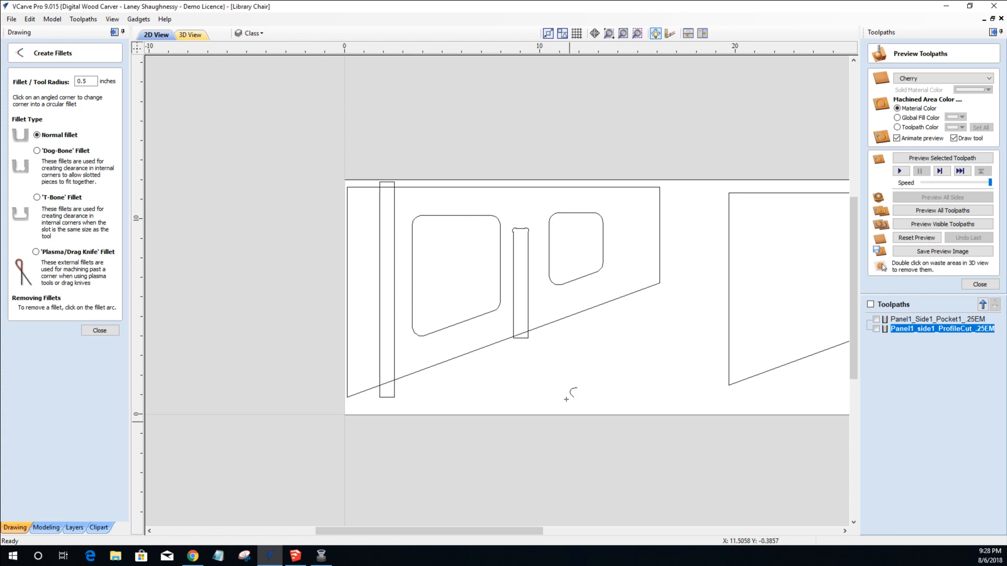
left_click(99, 330)
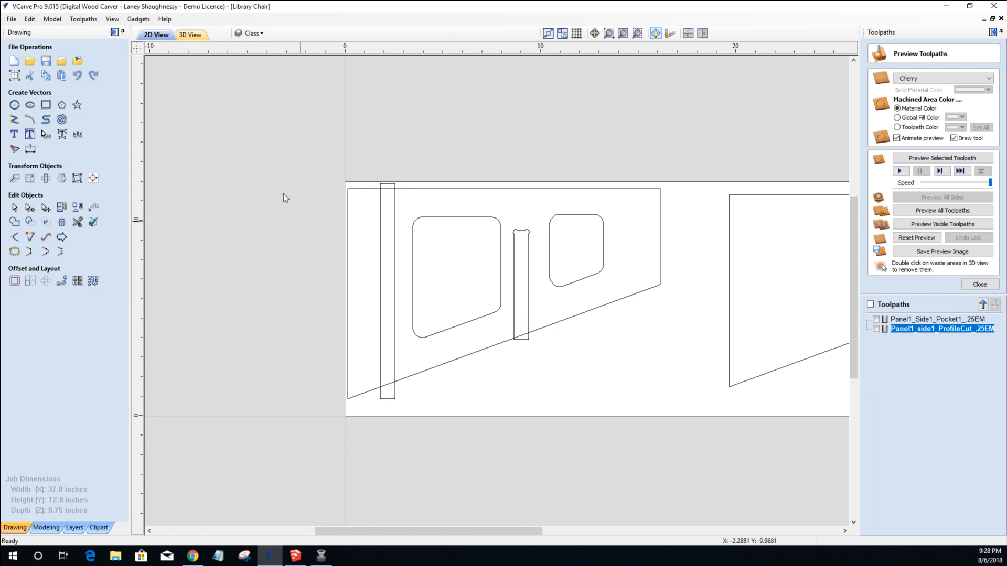
Draw a reference rectangle about 1.2 inches wide at the panel's upper-left corner and set its height to 2.5 inches.
scroll(309, 247, "up", 2)
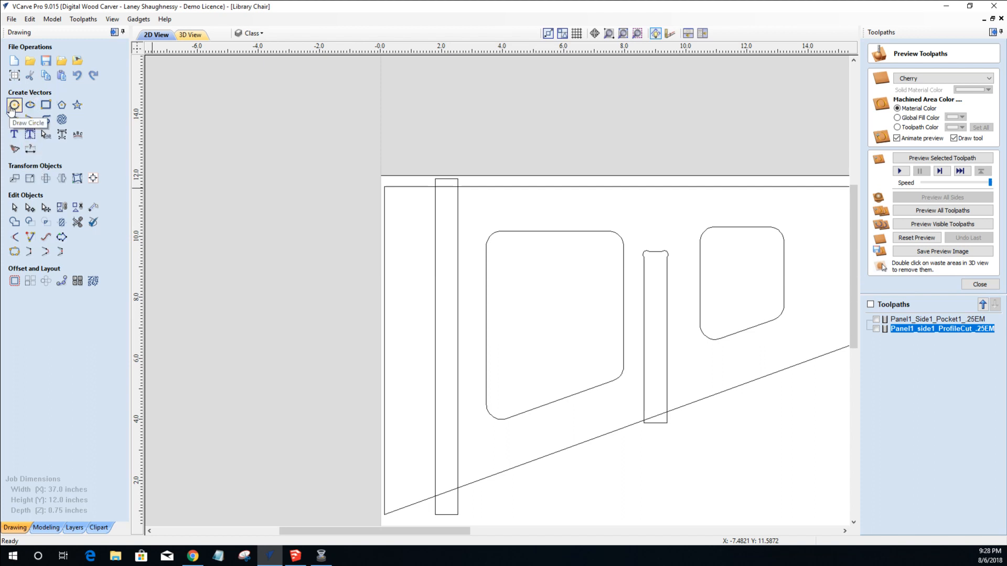
left_click(45, 105)
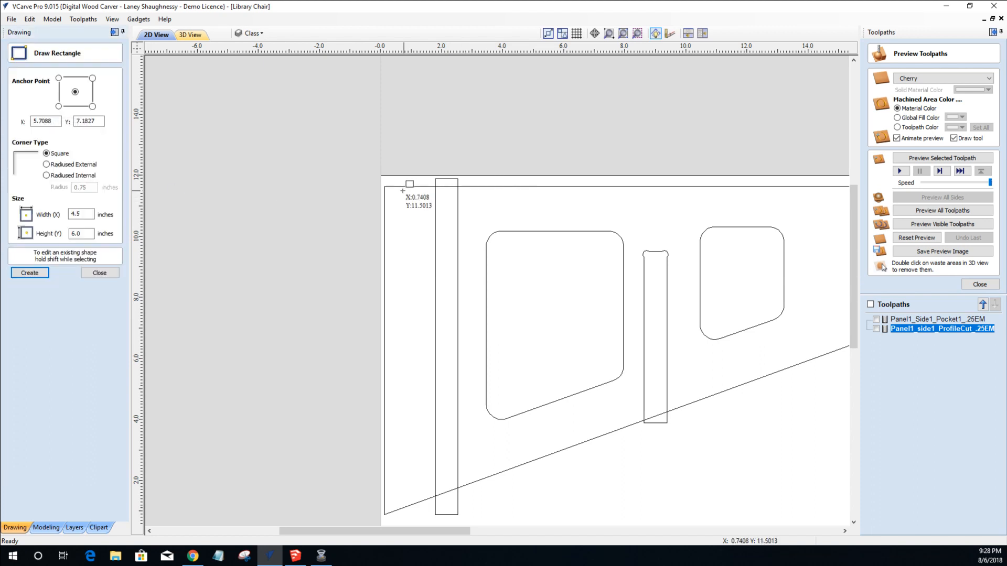
left_click_drag(383, 188, 420, 250)
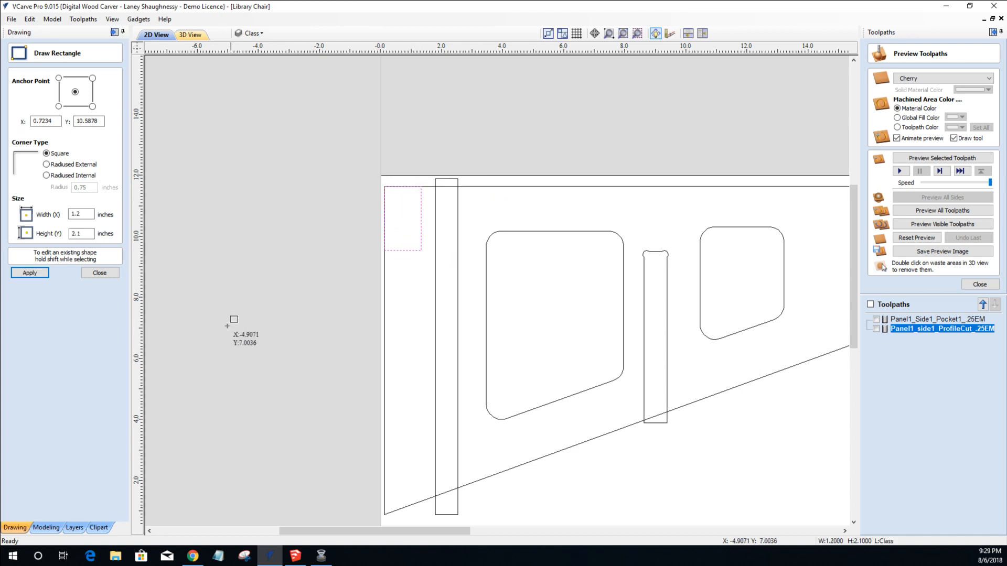
key("Tab")
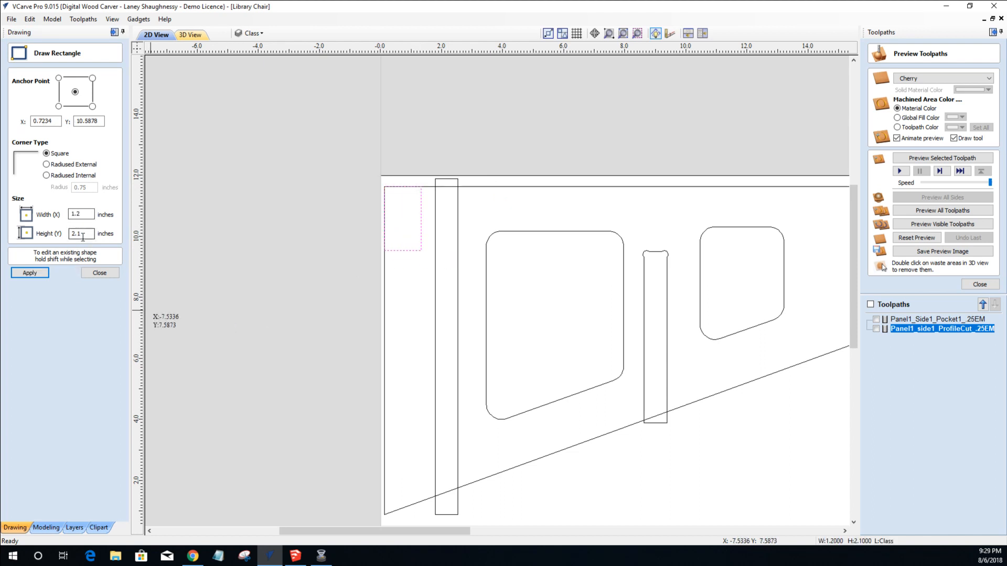
type("2.5")
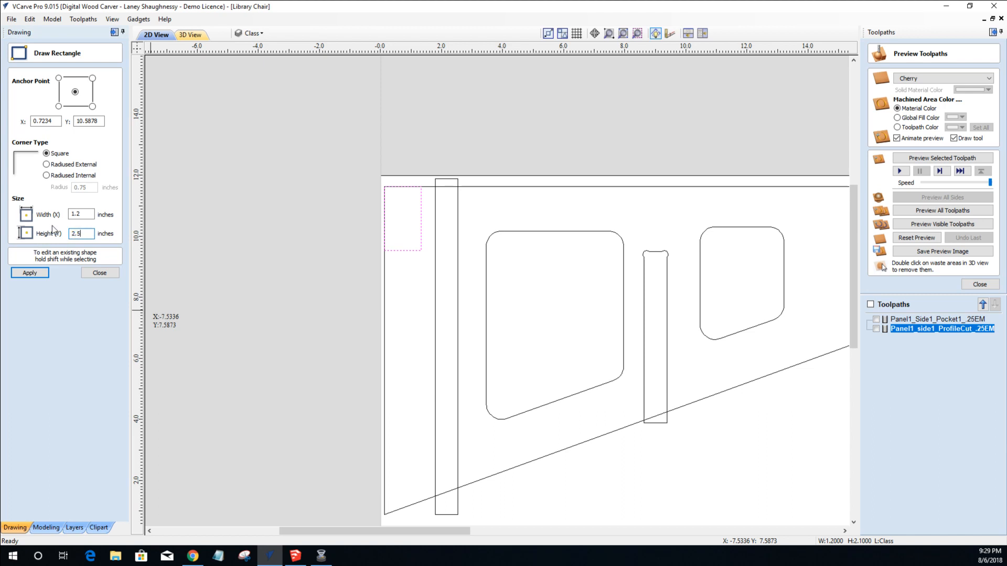
left_click(27, 273)
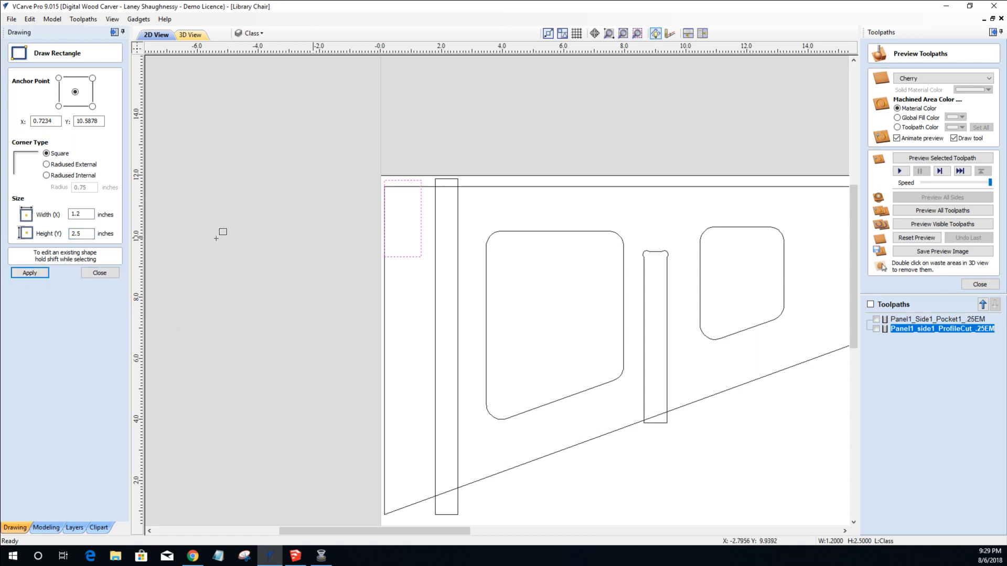
Move the reference rectangle so its upper-left corner coincides with the panel's upper-left corner.
left_click(87, 274)
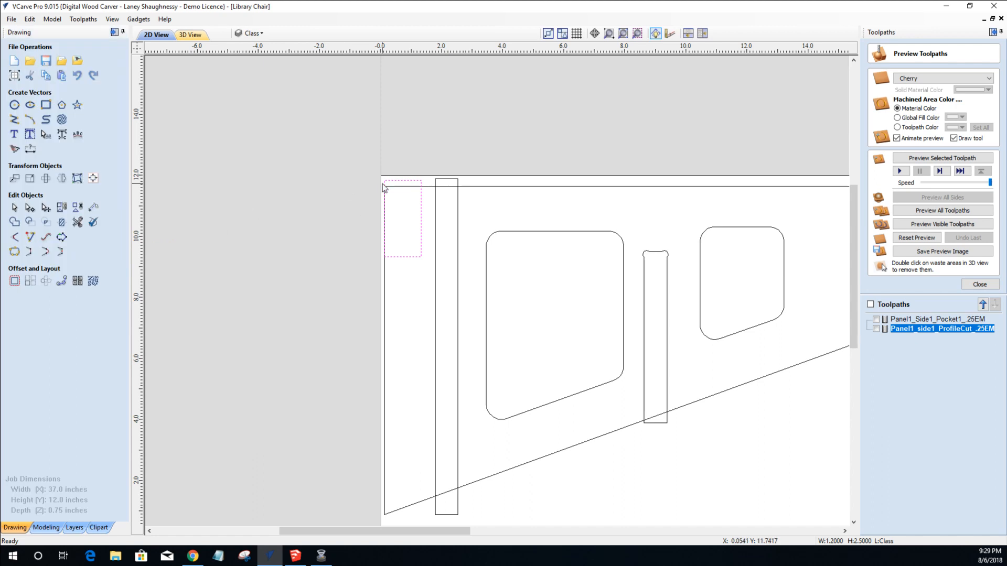
left_click_drag(386, 178, 374, 221)
left_click(332, 275)
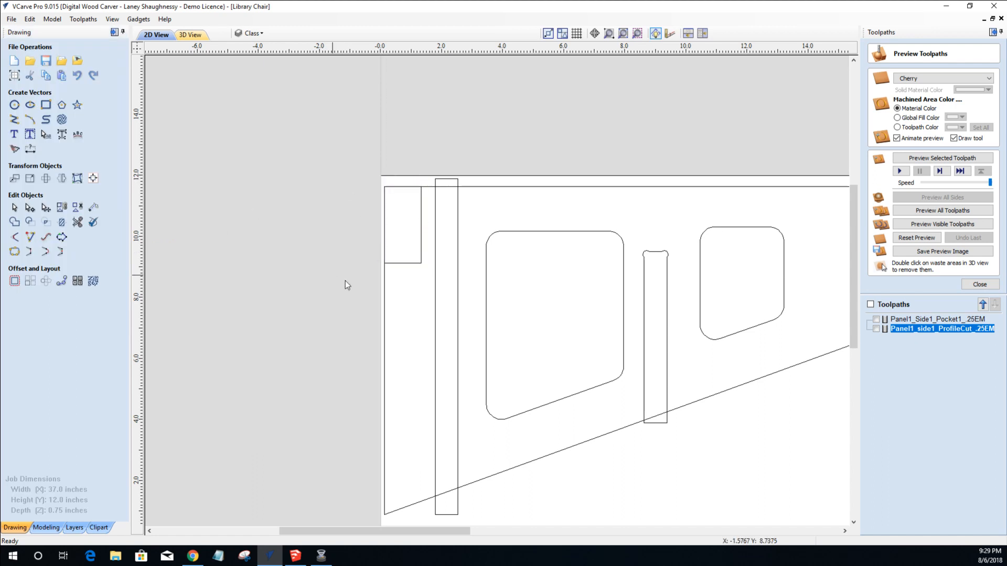
Insert a node on the panel's left edge at the reference rectangle's lower-left corner.
scroll(382, 271, "up", 2)
scroll(383, 272, "up", 2)
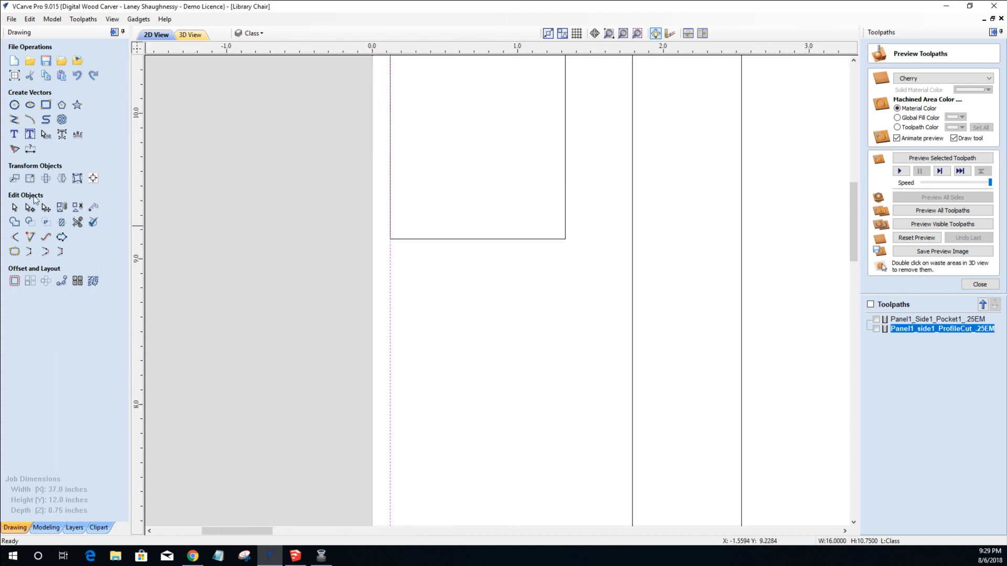
left_click(306, 246)
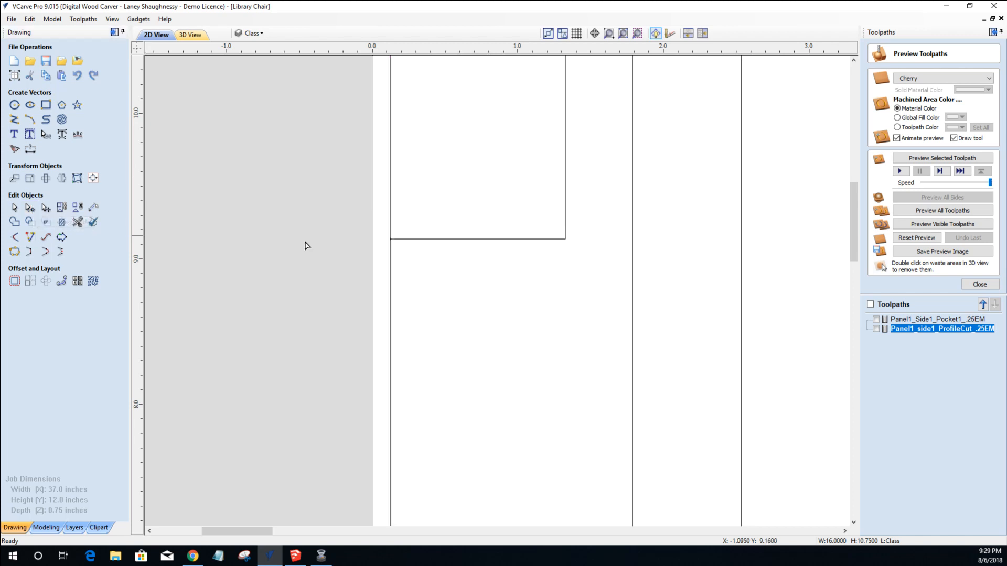
left_click(392, 259)
left_click(391, 258)
left_click(392, 255)
left_click(392, 255)
right_click(390, 240)
left_click(407, 282)
scroll(405, 283, "down", 10)
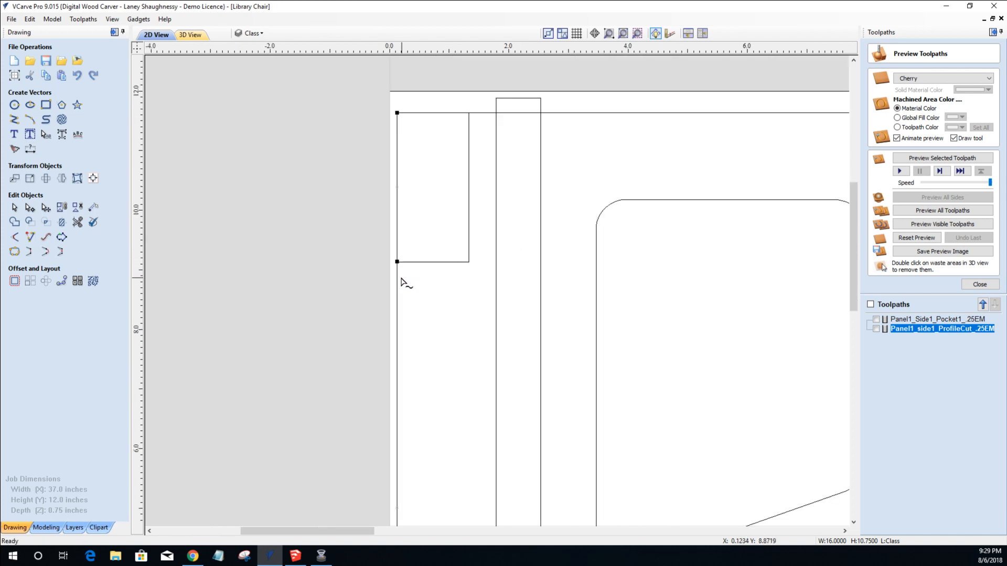
left_click(270, 310)
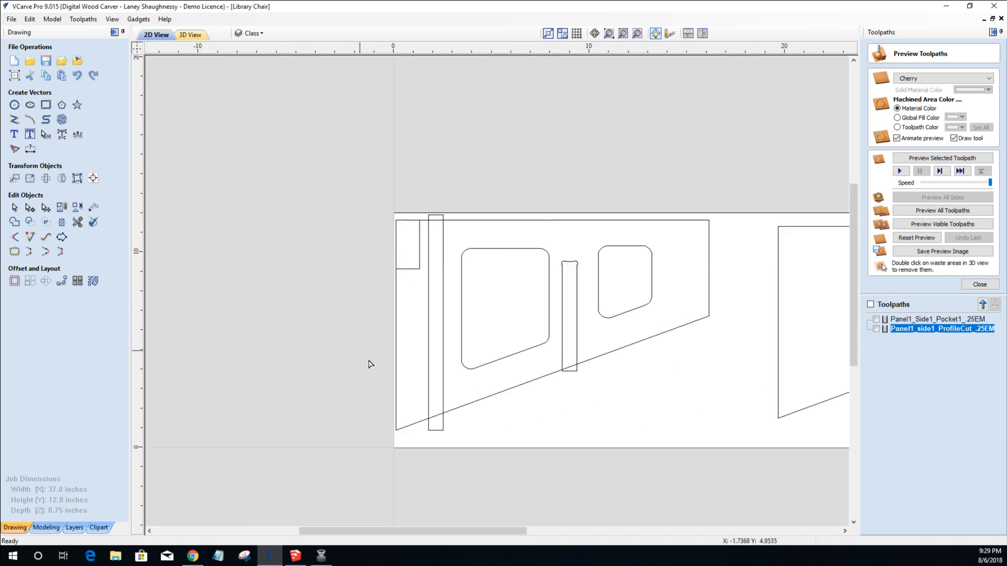
Move the reference rectangle down so its lower-left corner sits on the panel's lower-left corner.
left_click(401, 273)
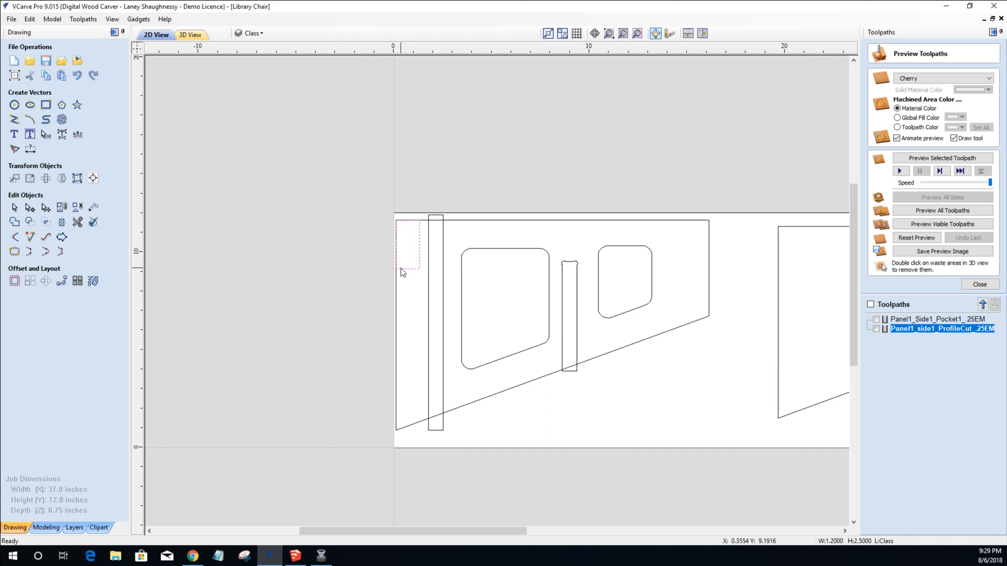
left_click(408, 269)
left_click_drag(397, 267, 398, 430)
Insert a second node on the panel's left edge at the moved reference rectangle's upper-left corner.
scroll(399, 430, "up", 5)
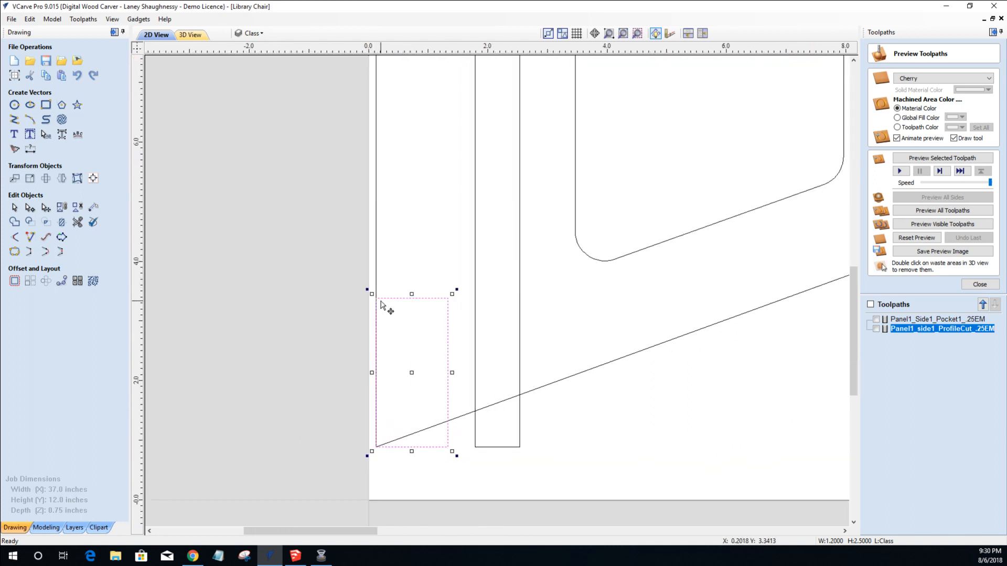
left_click(44, 207)
left_click(377, 220)
right_click(376, 300)
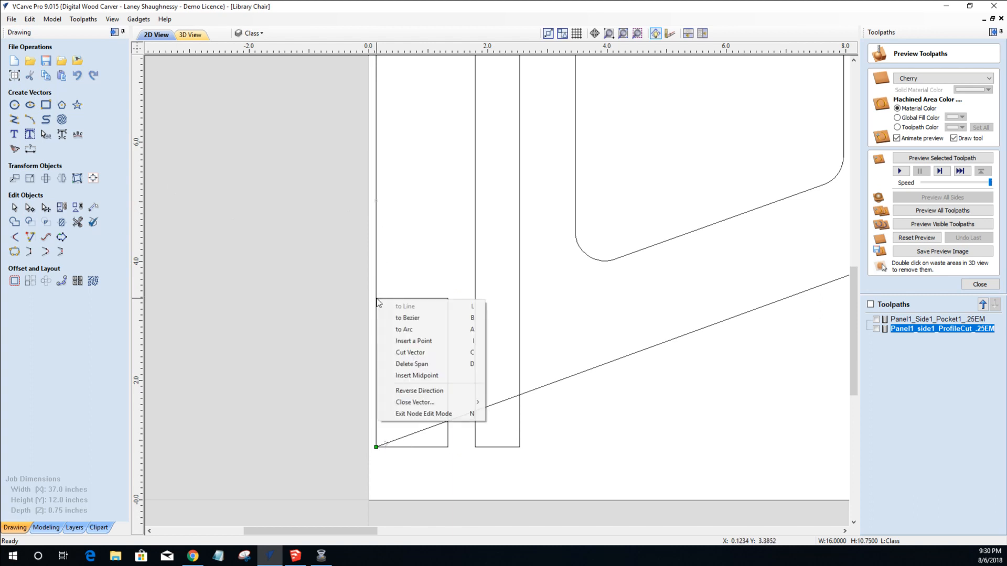
left_click(400, 341)
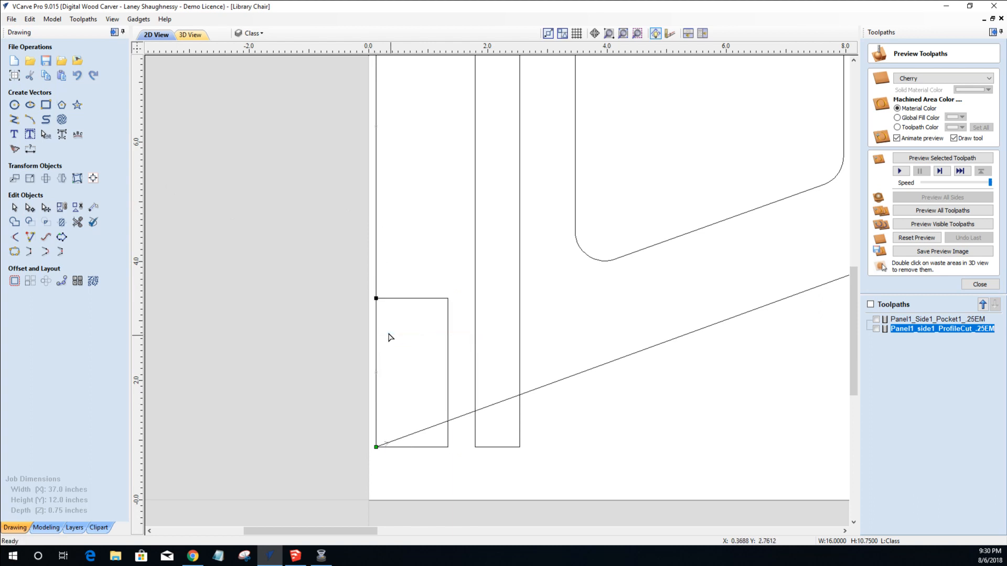
Delete the reference rectangle from the panel's lower-left corner.
left_click(14, 207)
left_click(430, 298)
key("Escape")
scroll(430, 297, "down", 4)
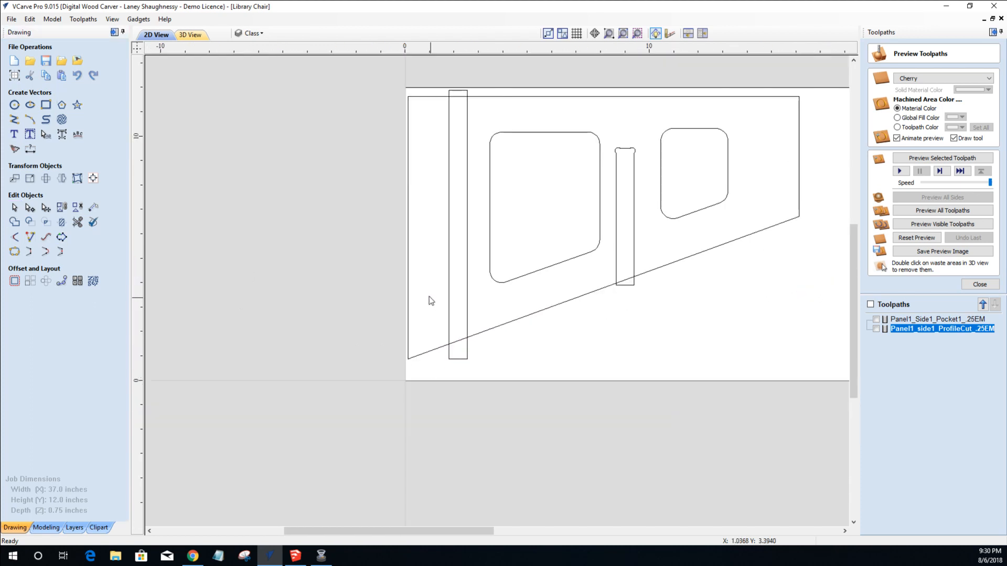
Insert a node midway between the two added nodes on the panel's left edge and pull it inward about 1 inch.
left_click(408, 243)
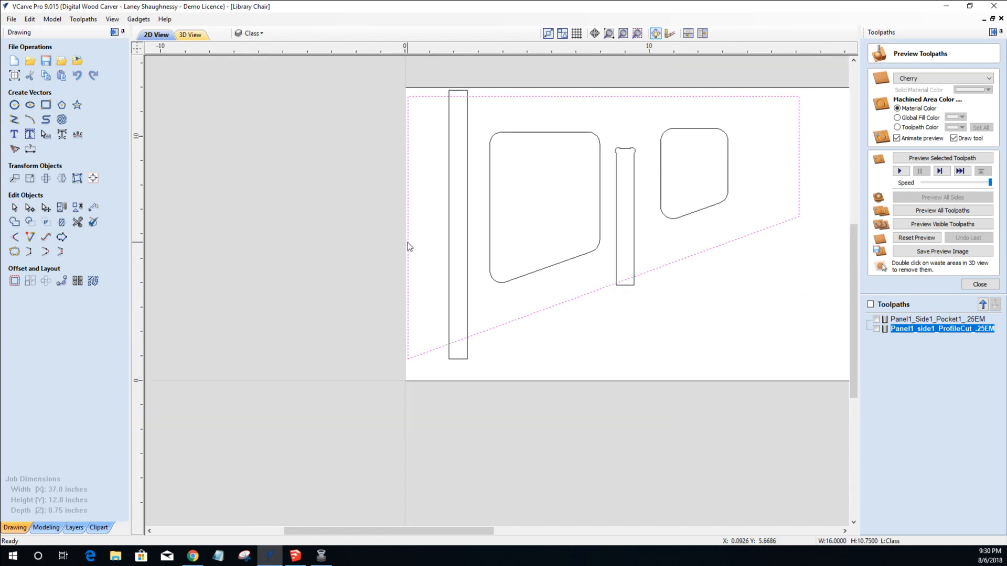
double_click(407, 242)
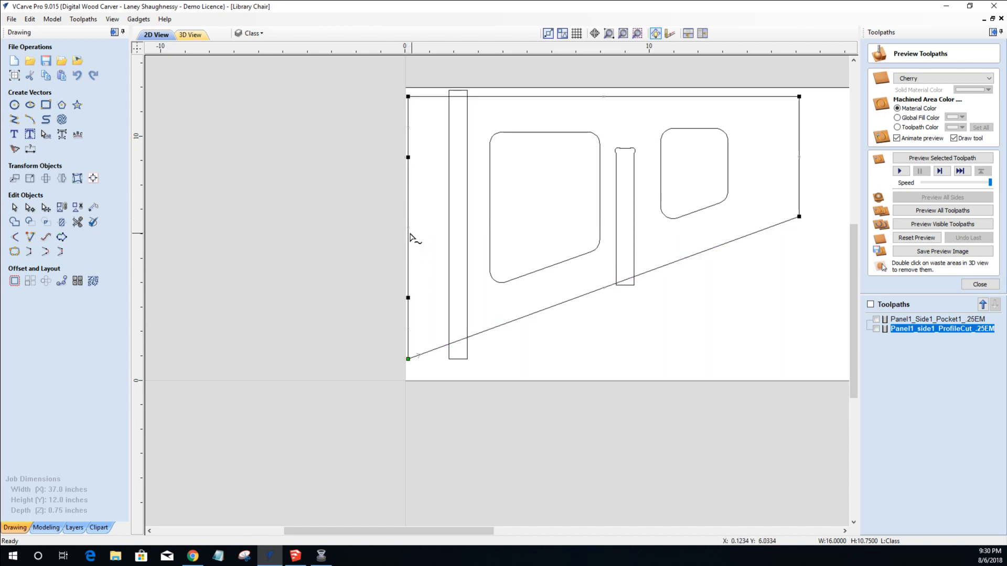
left_click_drag(408, 228, 433, 226)
Try to shape the pulled-in left edge into a curve by smoothing its middle node and lengthening both tangent handles.
right_click(434, 226)
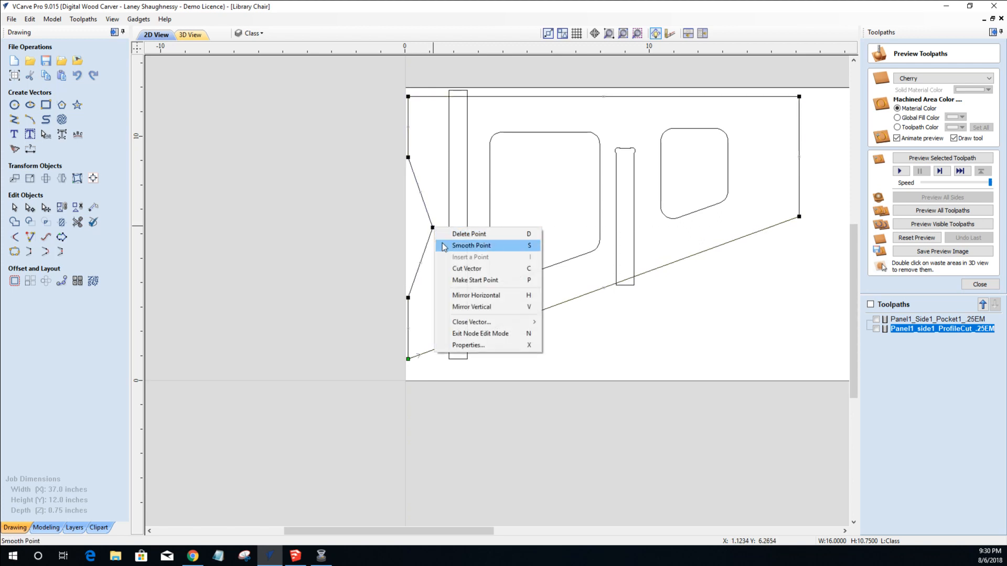
left_click(443, 246)
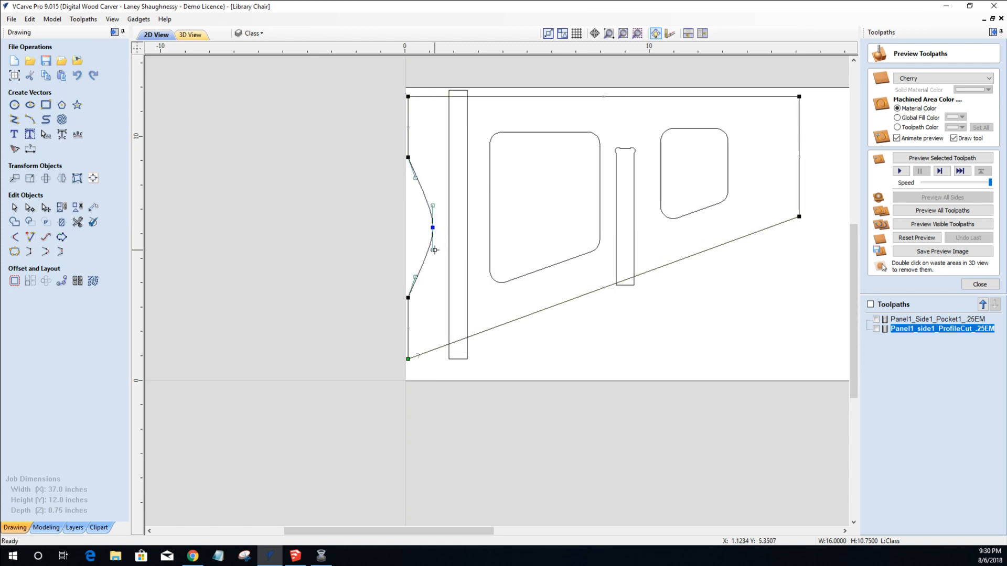
left_click_drag(434, 251, 442, 282)
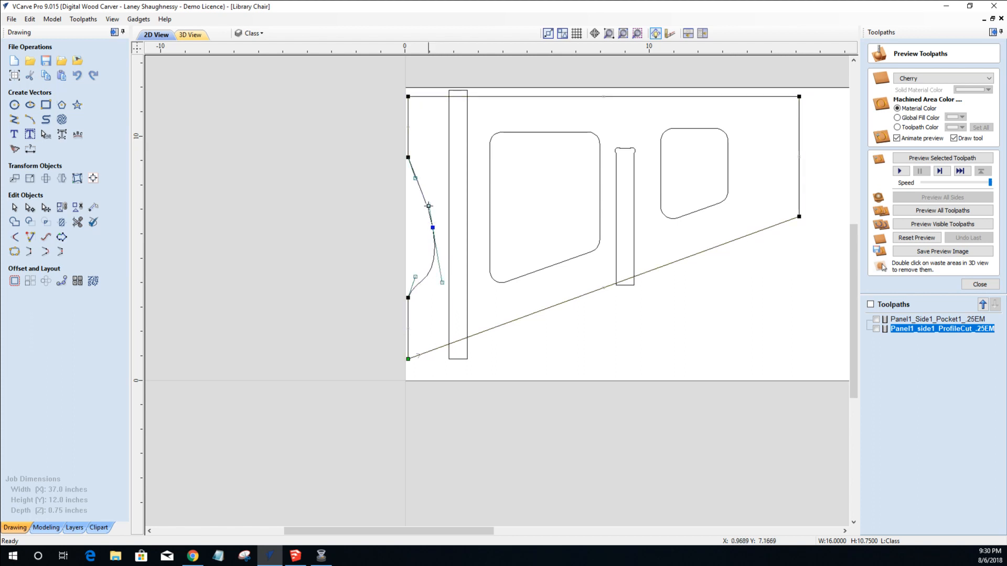
left_click_drag(430, 205, 440, 167)
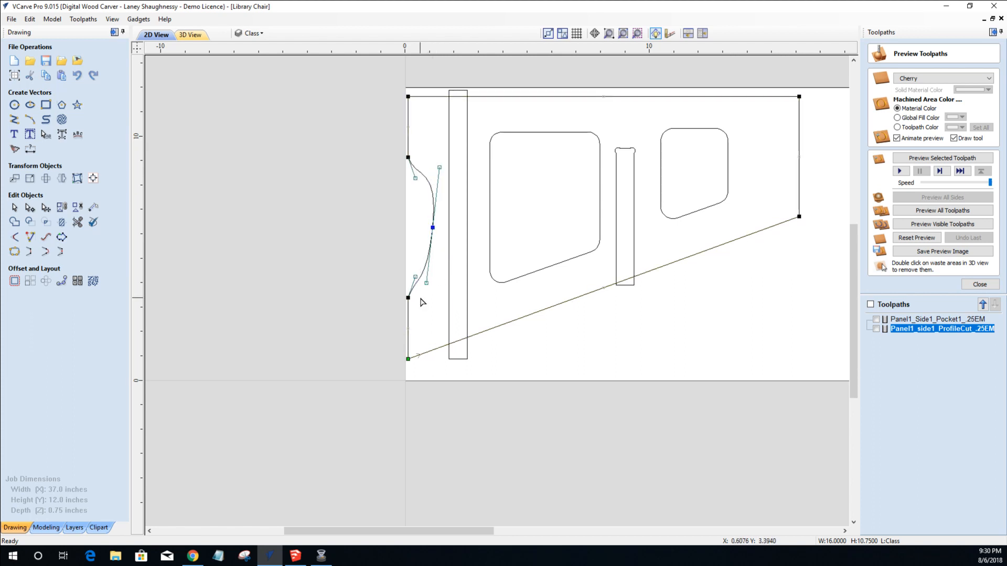
Undo the handle edits, the smoothing and the inward move of the left edge's middle node.
key("ctrl+z")
key("ctrl+z")
key("ctrl+z")
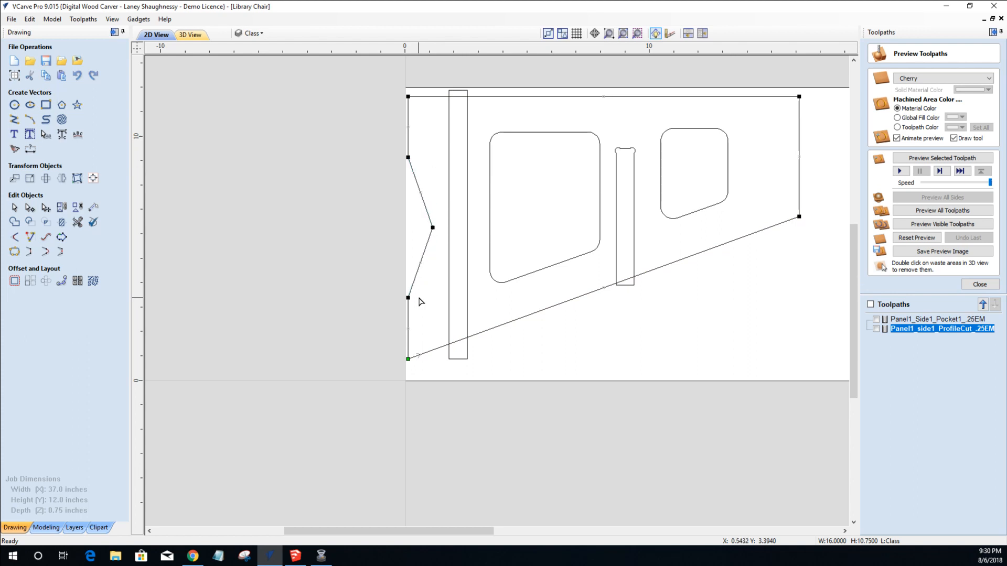
key("ctrl+z")
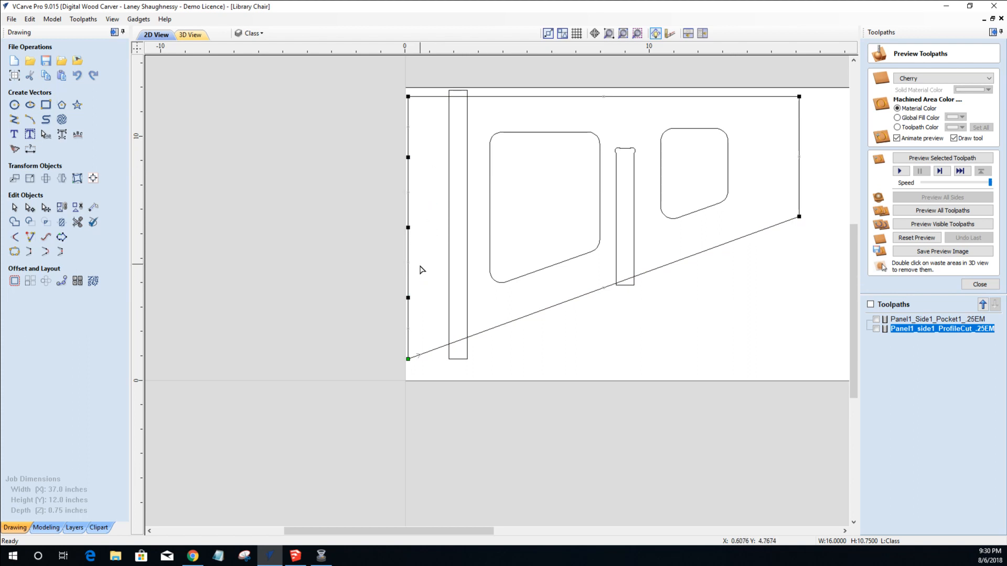
Draw a three-point arc from the left edge's lower inserted node to its middle node, bulging inward about 0.79 inch.
left_click(31, 117)
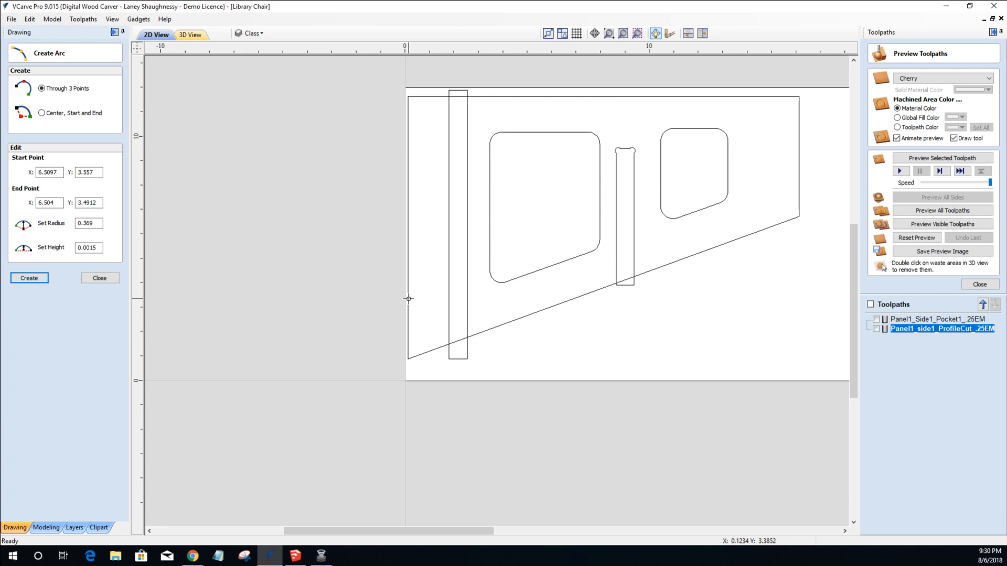
scroll(409, 298, "up", 2)
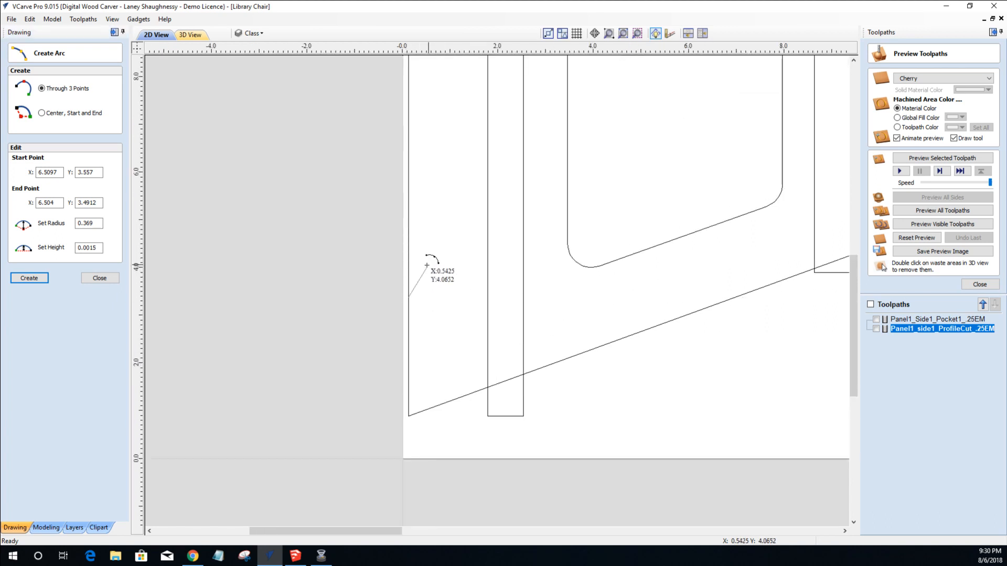
scroll(426, 267, "down", 2)
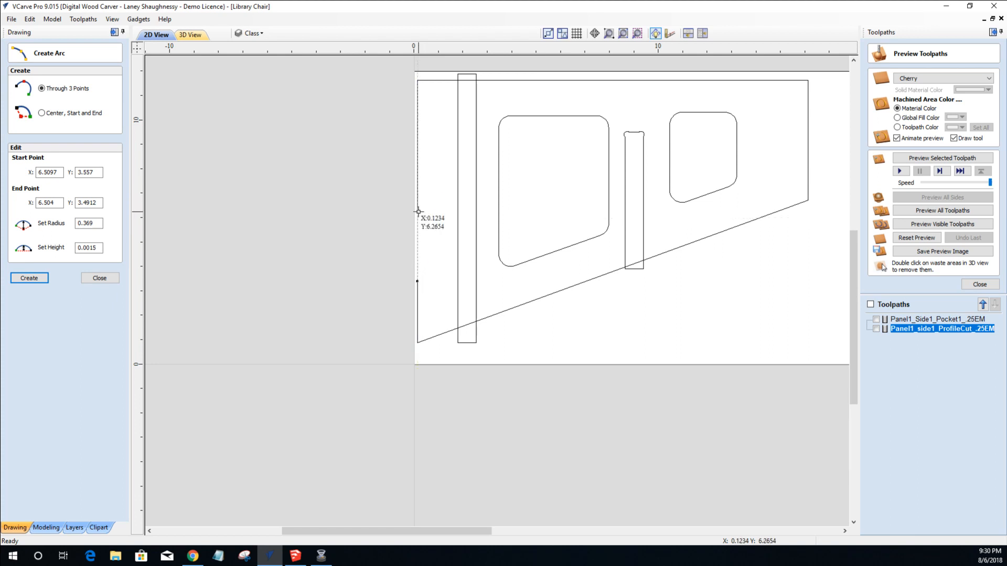
left_click(435, 234)
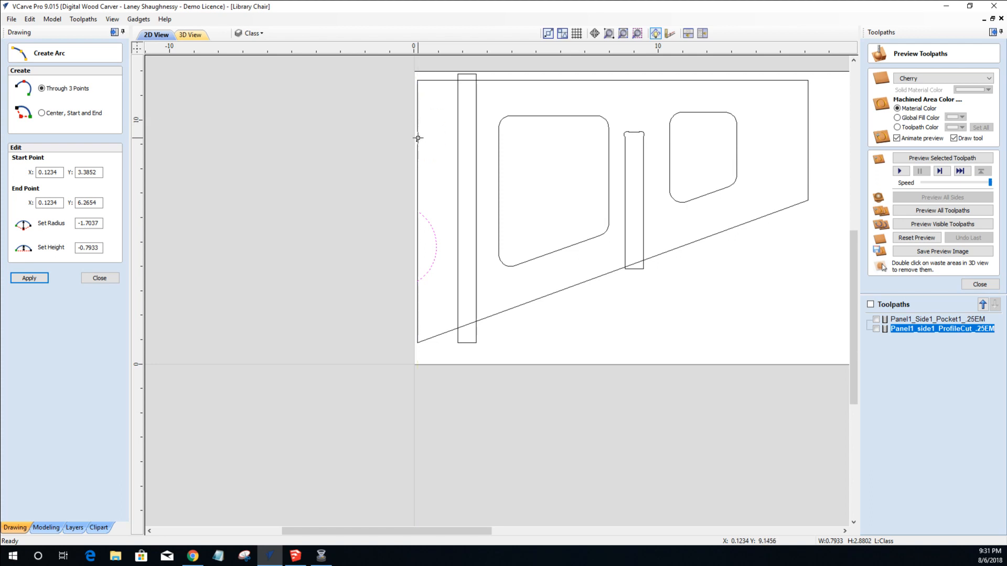
key("Return")
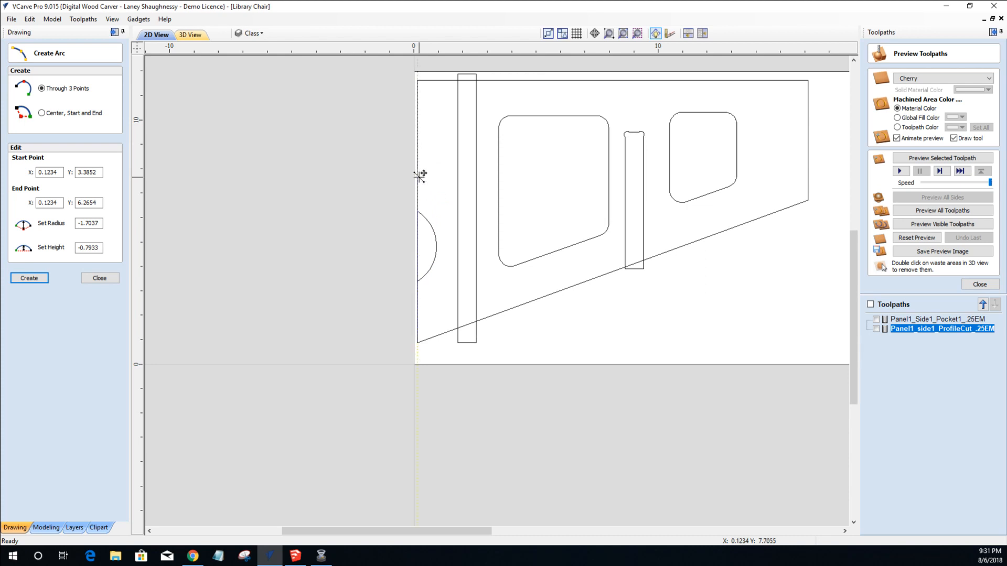
Draw a smaller three-point arc from the left edge's upper node down to Y 7.7055, bulging inward about 0.41 inch.
left_click(419, 176)
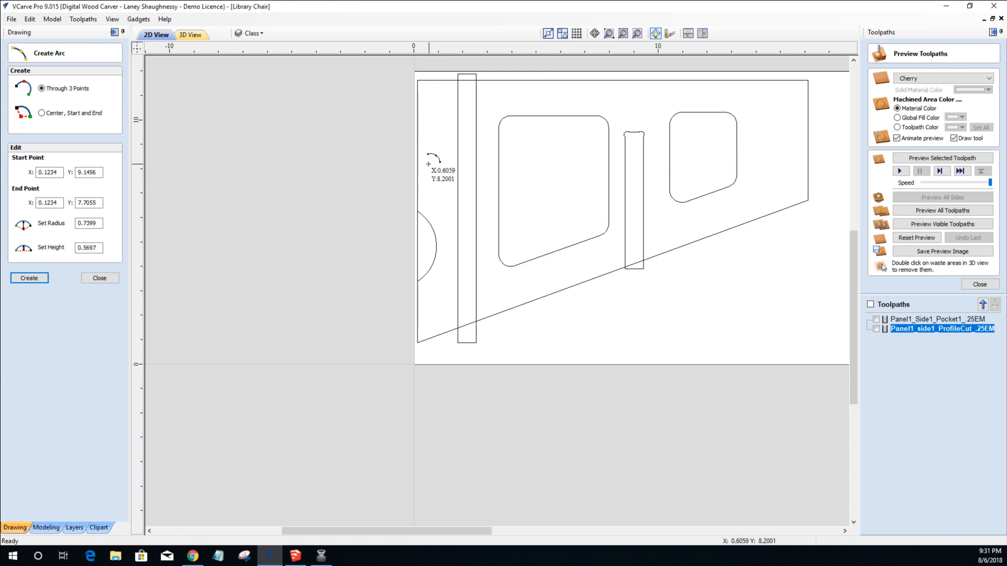
left_click(426, 164)
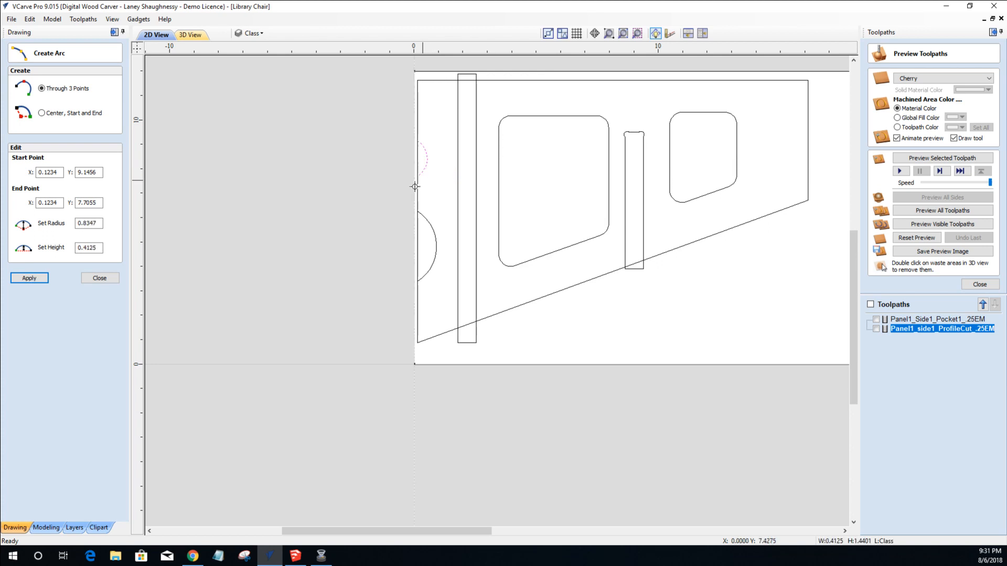
left_click(87, 280)
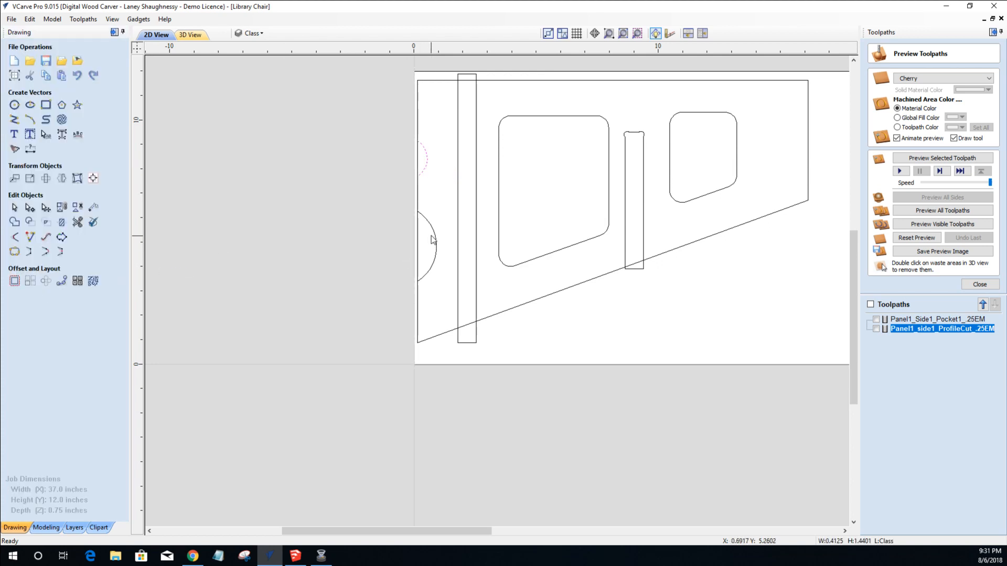
Nudge both arcs together into the panel, clear of its left edge.
left_click(424, 171)
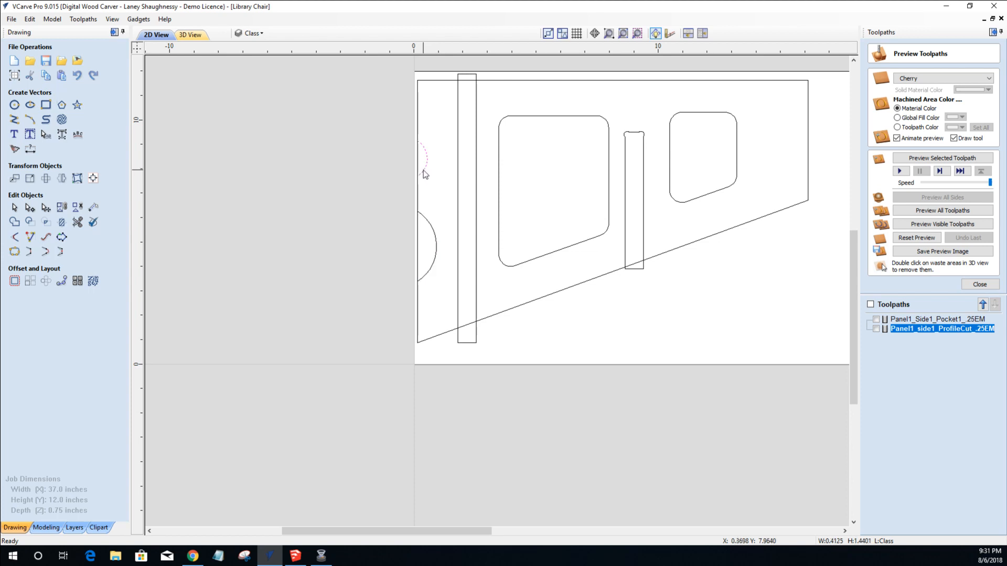
left_click(437, 239, "shift")
key("Right")
key("Right")
key("Right")
key("Right")
key("Right")
key("Right")
key("Right")
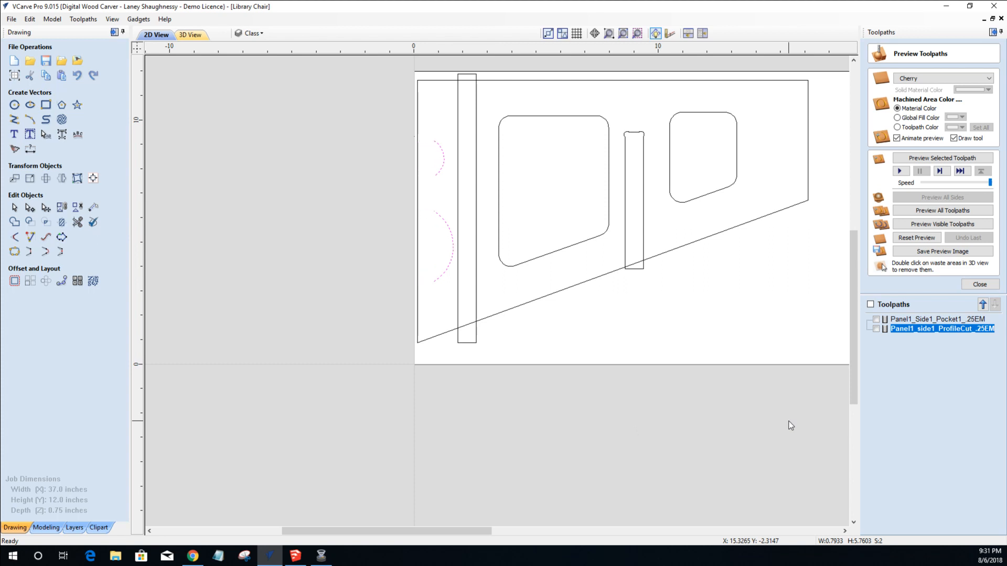
Join the two arcs with a smooth curve between their facing ends.
scroll(517, 256, "up", 2)
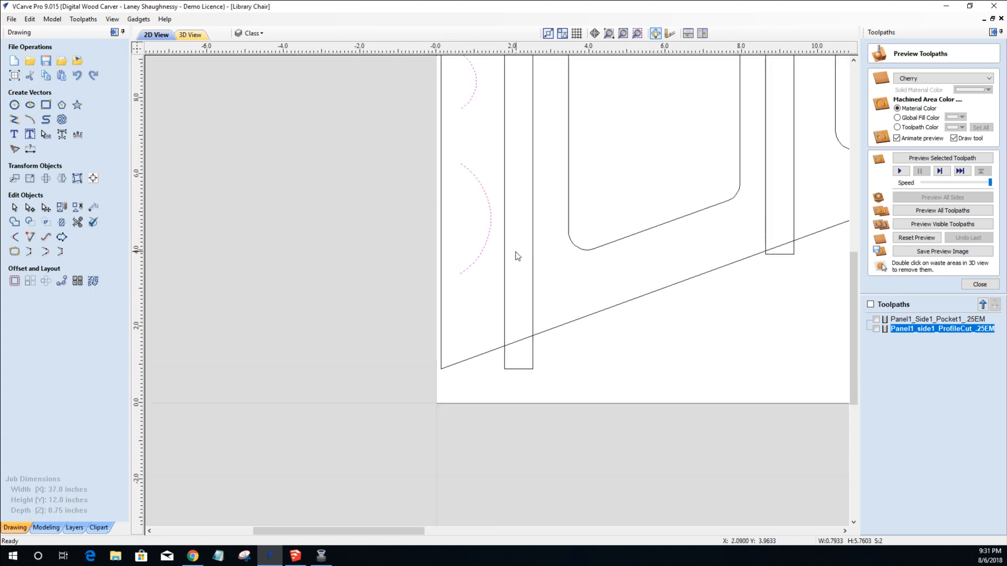
left_click(505, 217)
scroll(491, 219, "down", 2)
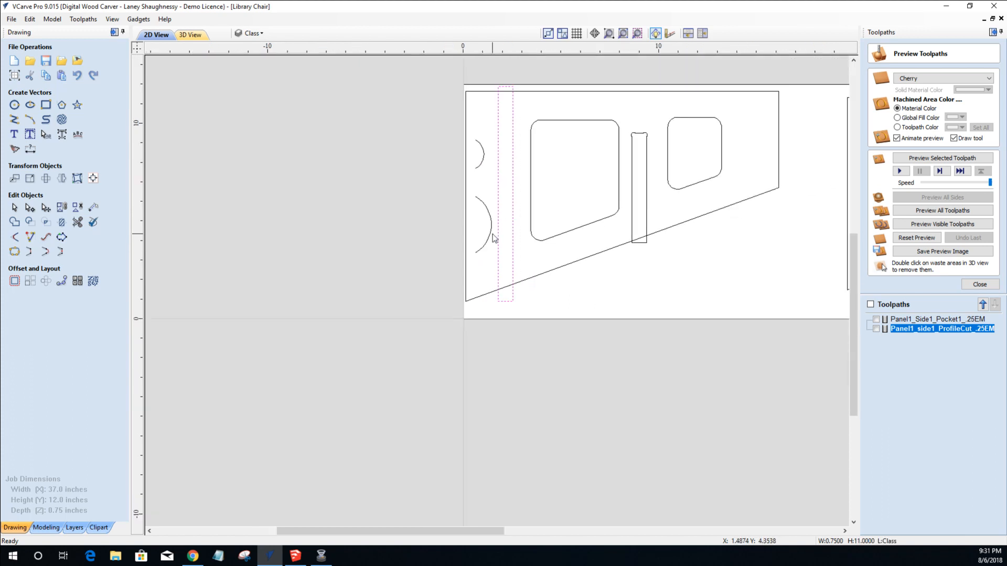
left_click(483, 227)
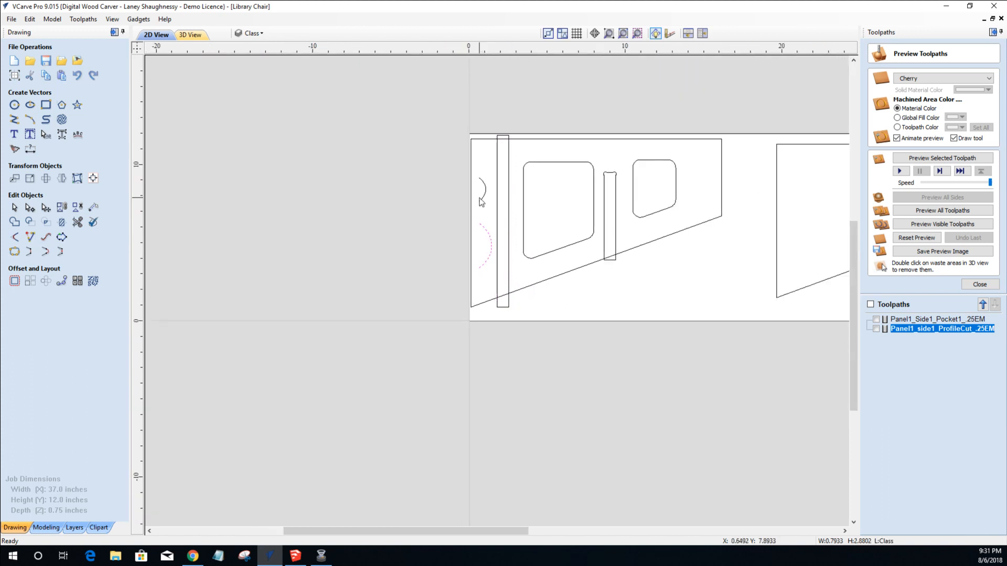
left_click(482, 200, "shift")
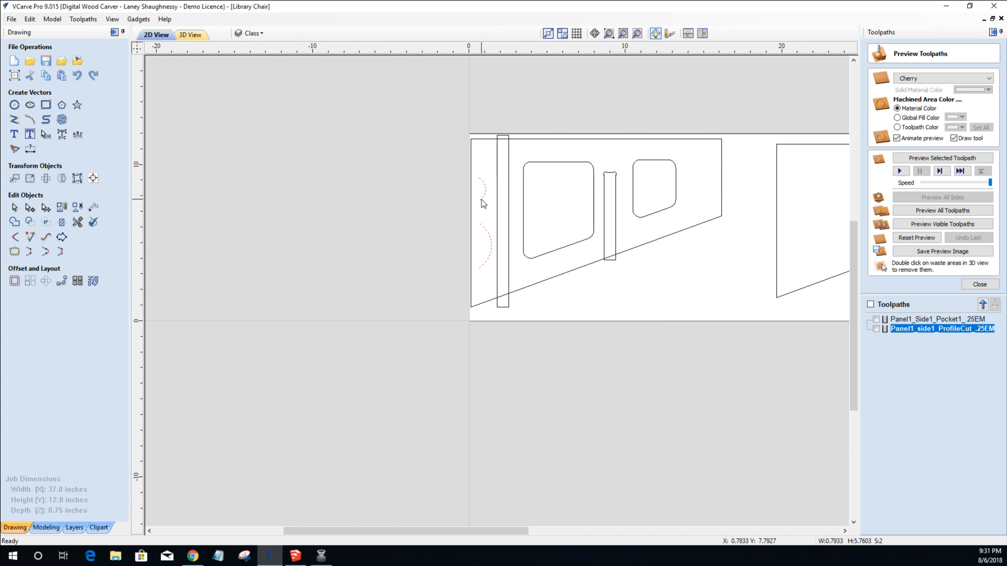
left_click(45, 253)
Delete the two left-edge spans of the panel outline between the lower and upper inserted nodes.
scroll(506, 199, "up", 3)
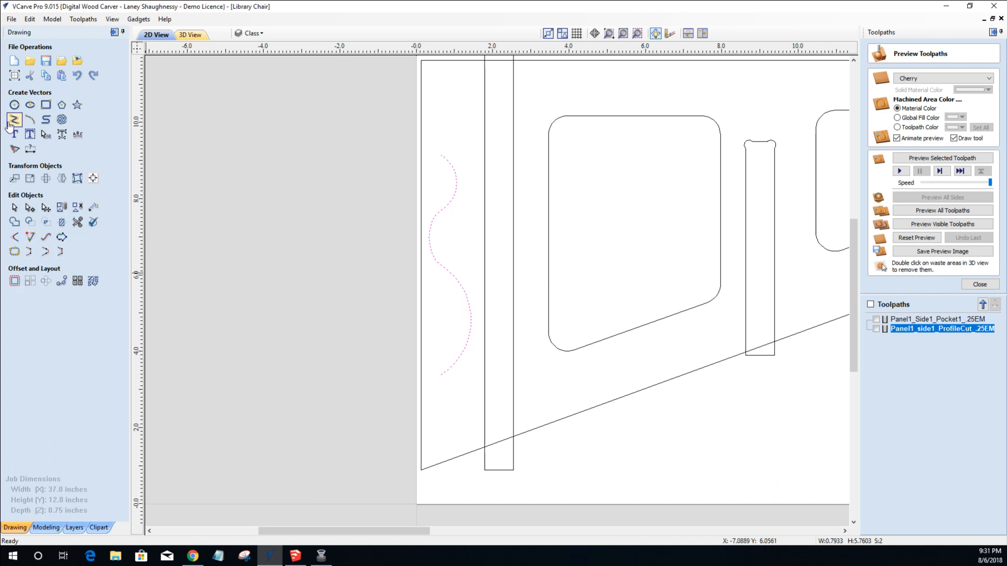
left_click(421, 298)
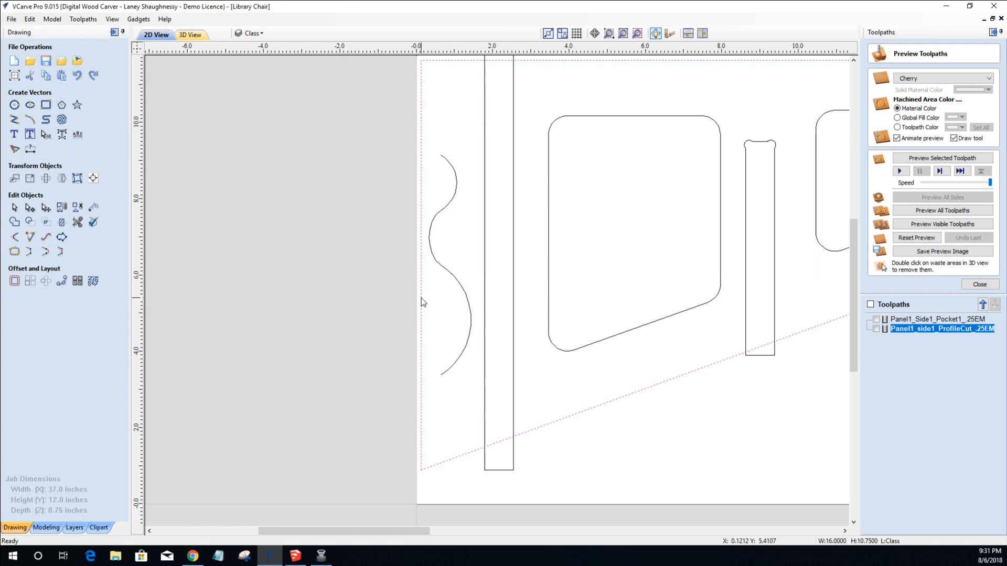
double_click(421, 298)
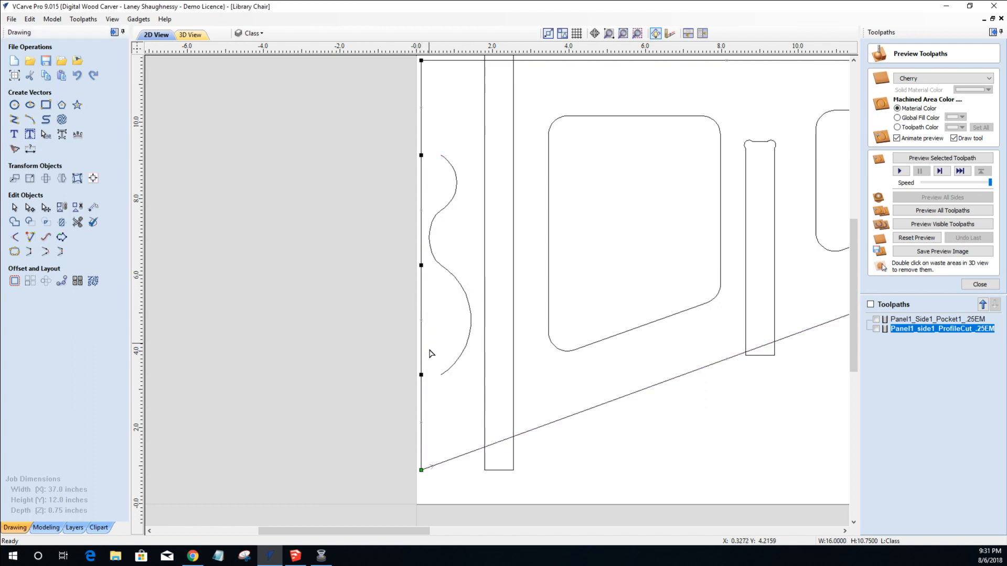
right_click(423, 342)
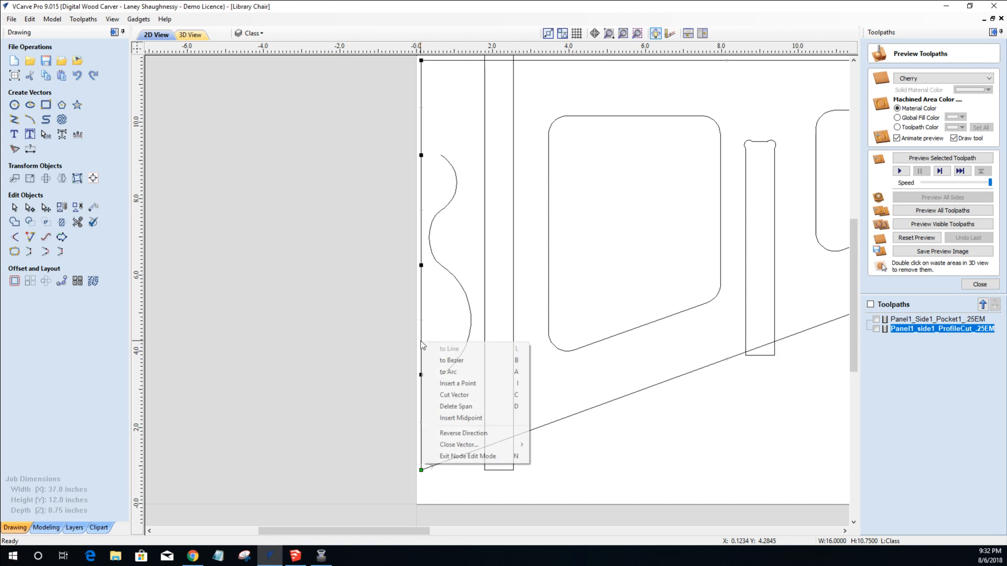
left_click(428, 397)
right_click(424, 186)
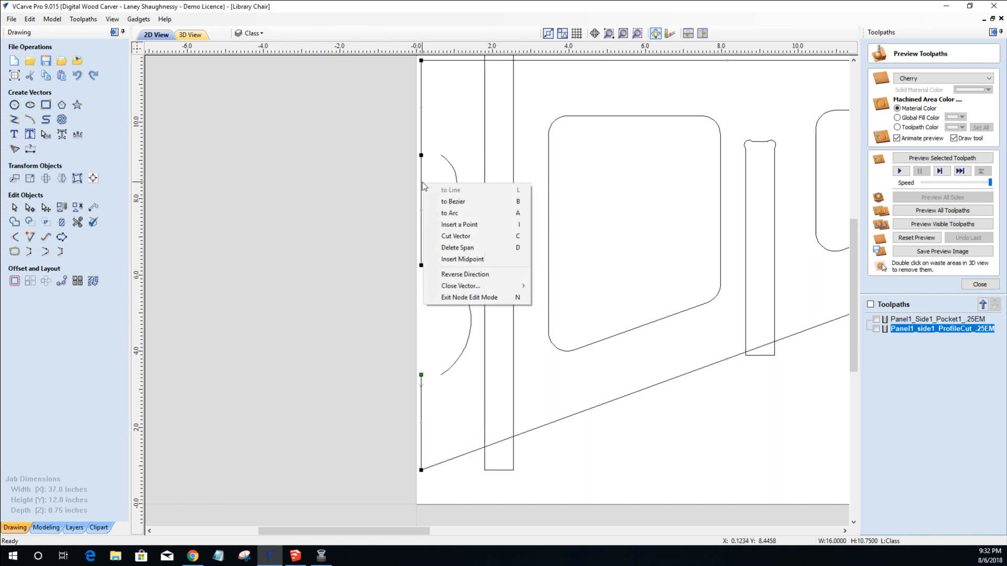
left_click(433, 248)
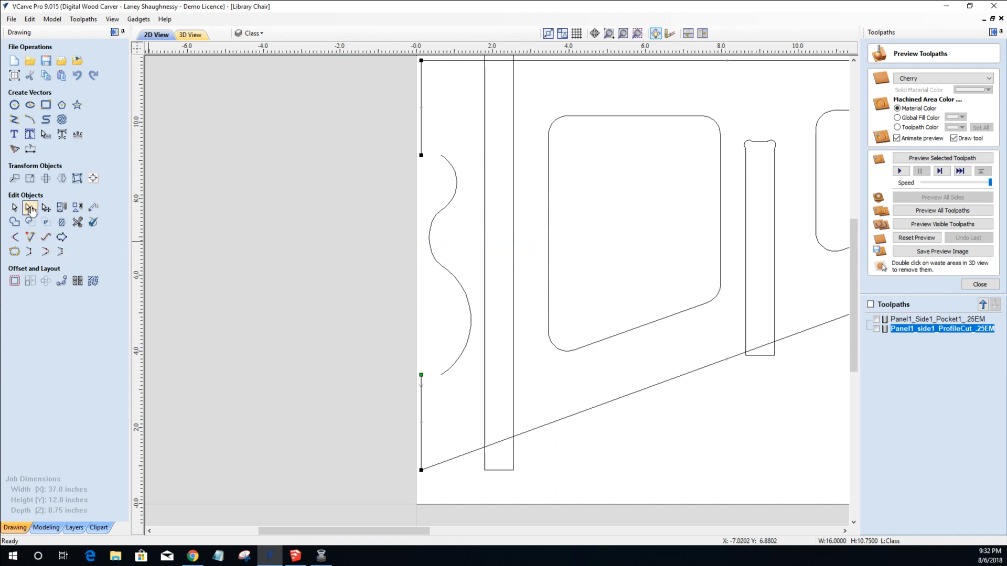
Join the open panel outline to the wavy curve with straight lines at both ends to form one closed outline.
left_click(14, 209)
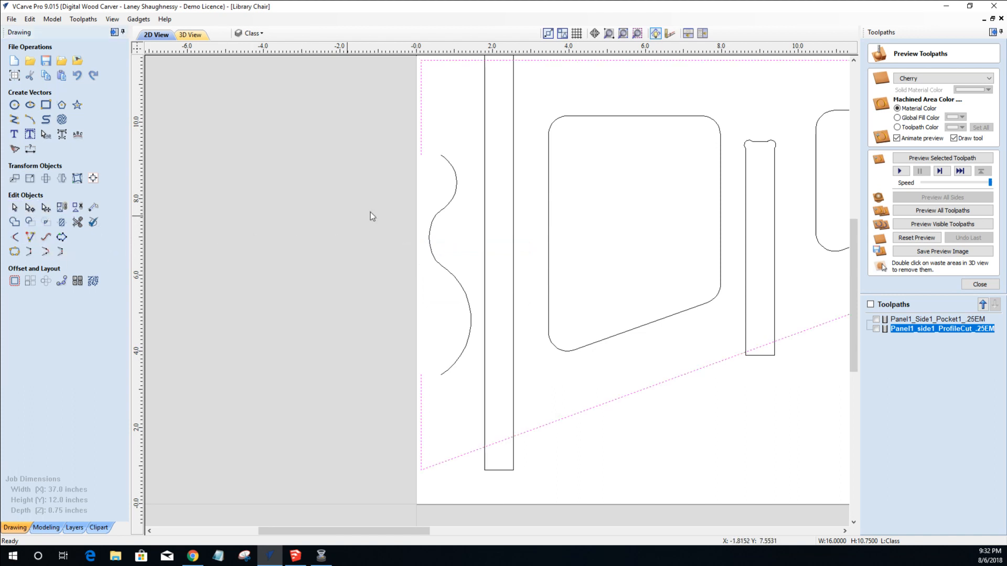
left_click(434, 218, "shift")
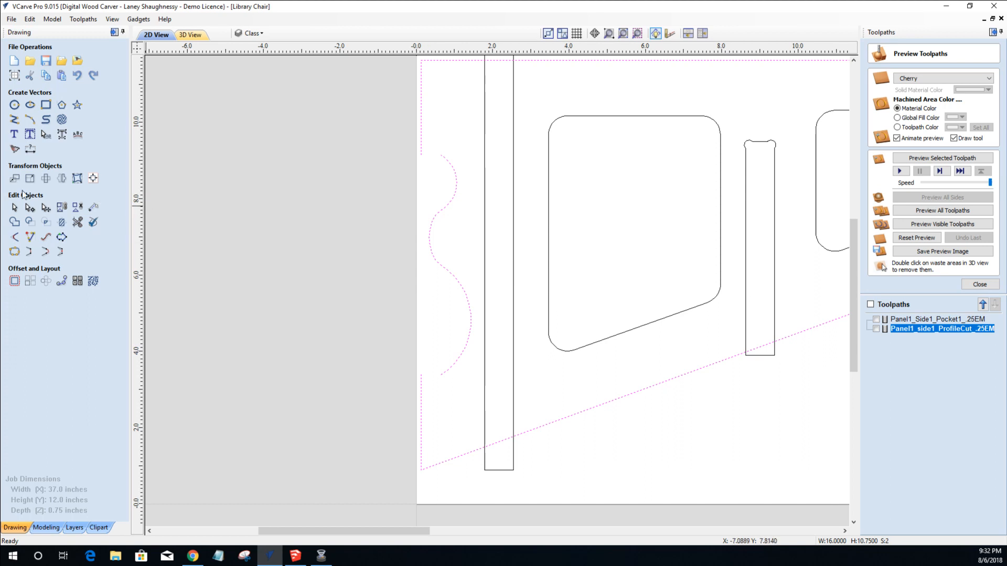
left_click(29, 252)
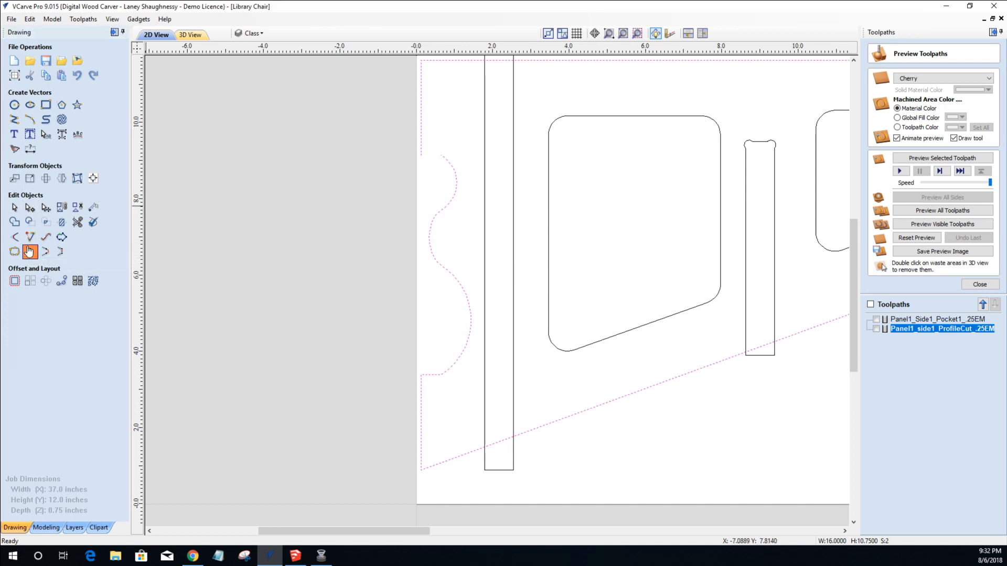
left_click(292, 285)
scroll(338, 309, "down", 2)
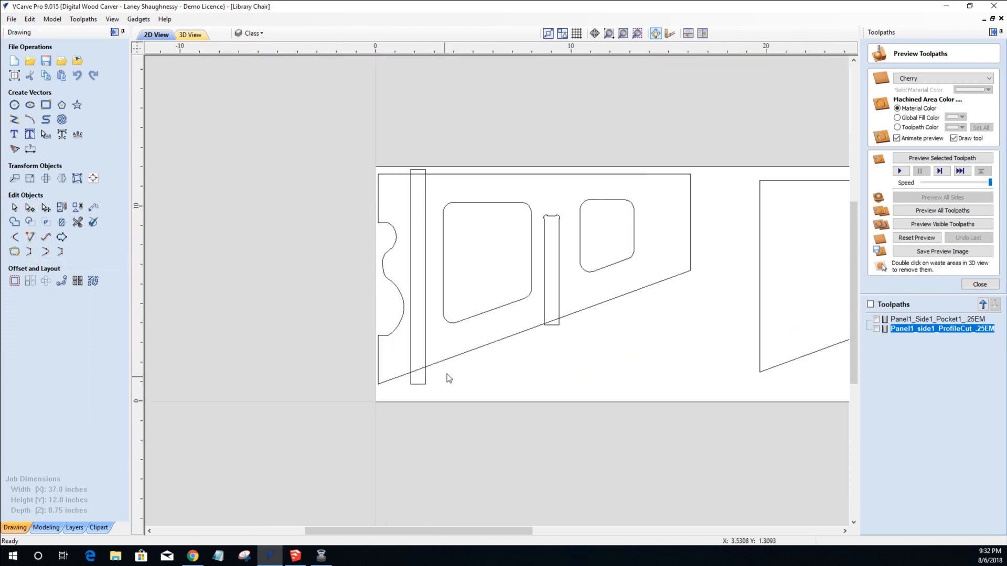
scroll(512, 341, "up", 1)
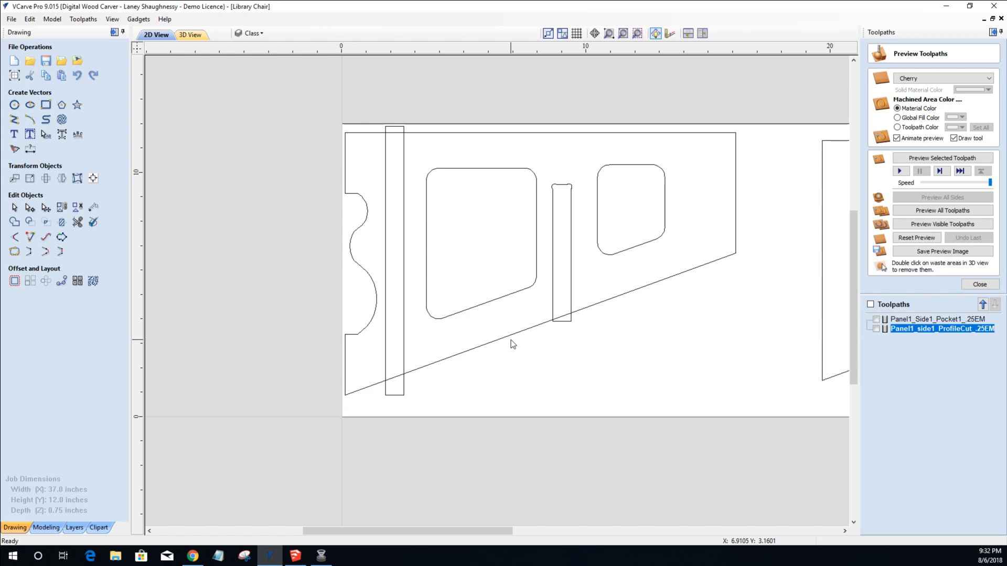
Hide the Class layer and show the Panel 1 layer.
scroll(511, 340, "down", 2)
left_click(253, 36)
left_click(251, 113)
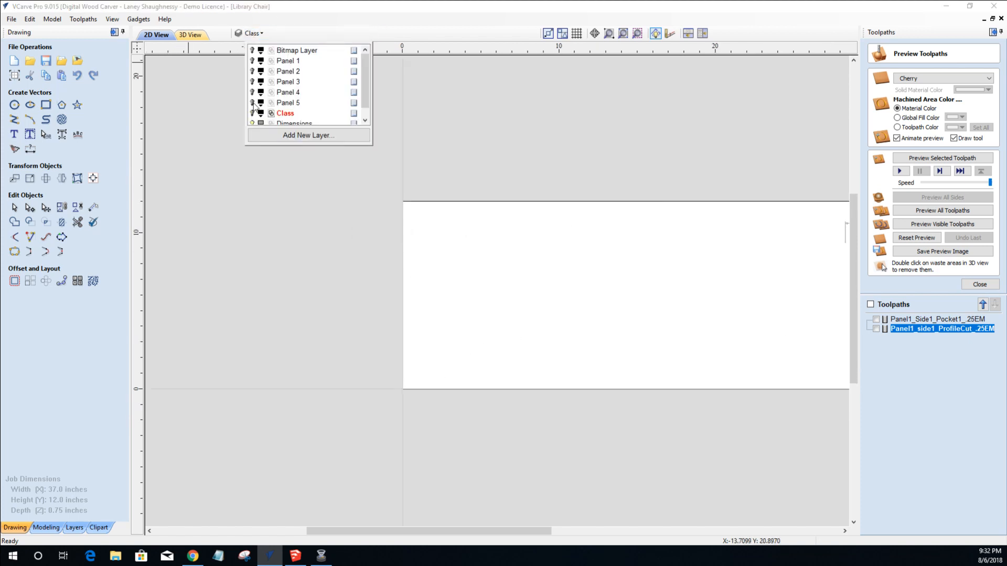
left_click(252, 62)
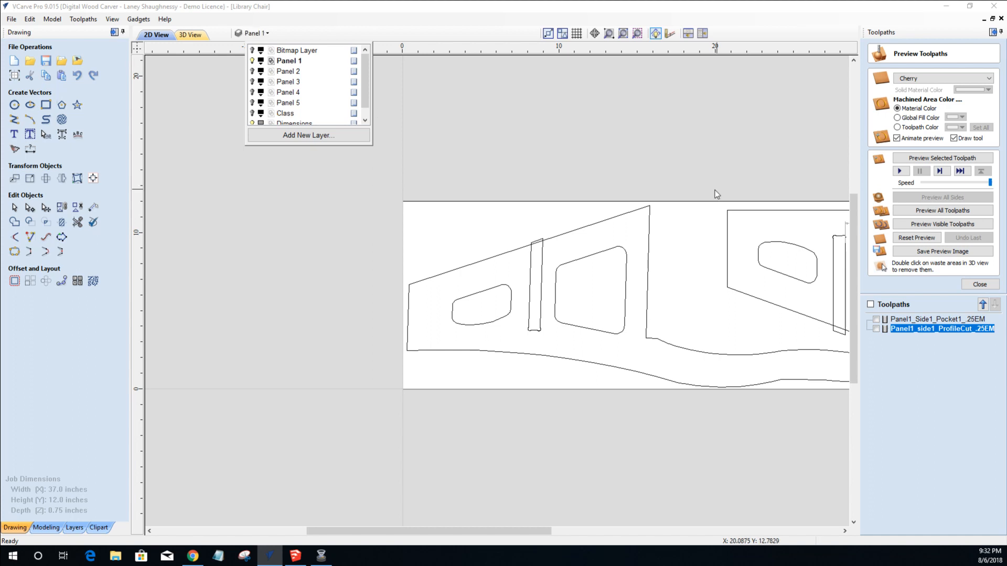
Examine Panel 1's right side panel, its slots, cutouts and wavy edge recess, in the 2D drawing and the 3D preview.
scroll(576, 284, "down", 2)
scroll(800, 281, "up", 3)
scroll(803, 283, "down", 2)
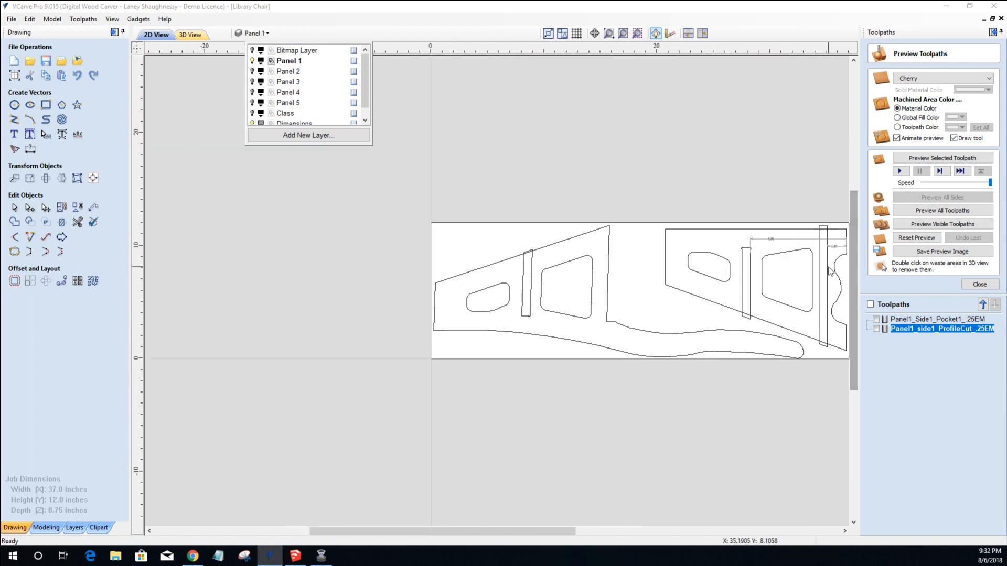
left_click_drag(449, 528, 585, 530)
scroll(583, 286, "up", 2)
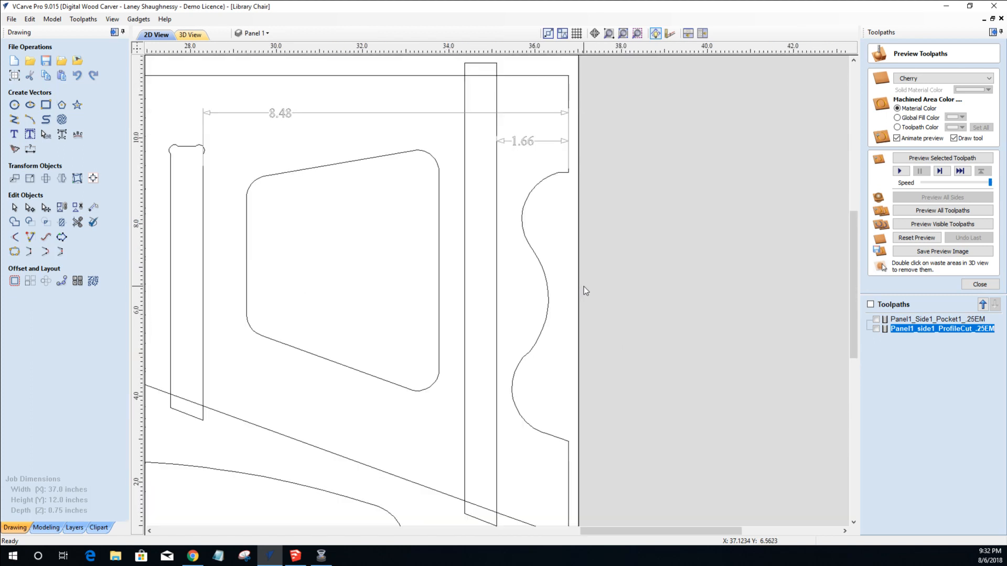
scroll(584, 287, "up", 2)
scroll(583, 287, "down", 2)
scroll(522, 395, "down", 2)
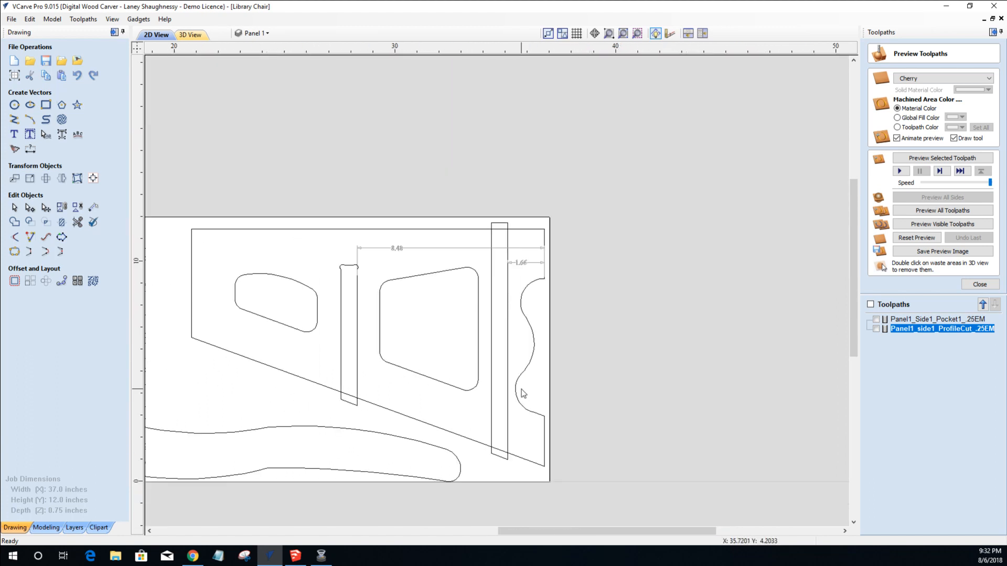
left_click(189, 35)
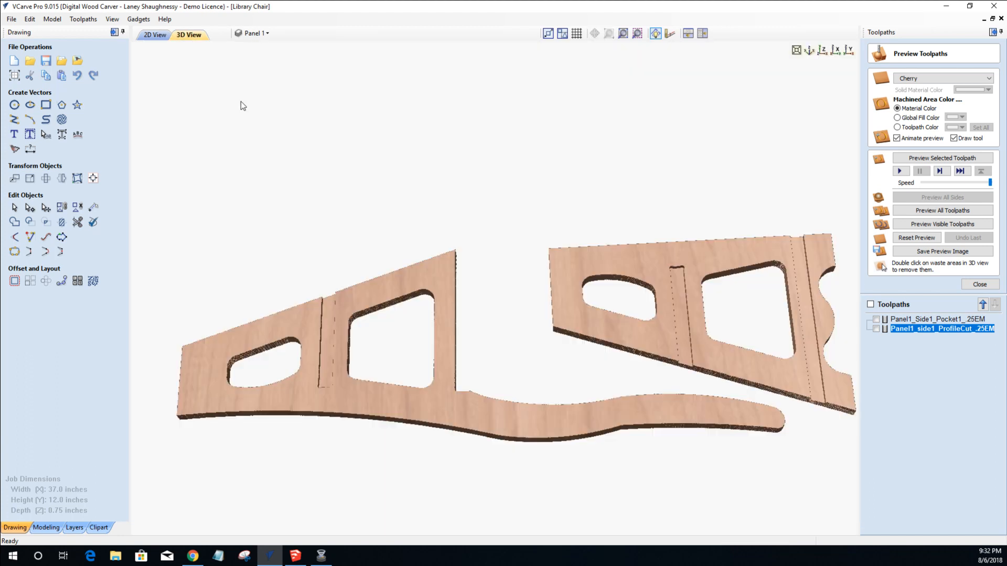
left_click(152, 35)
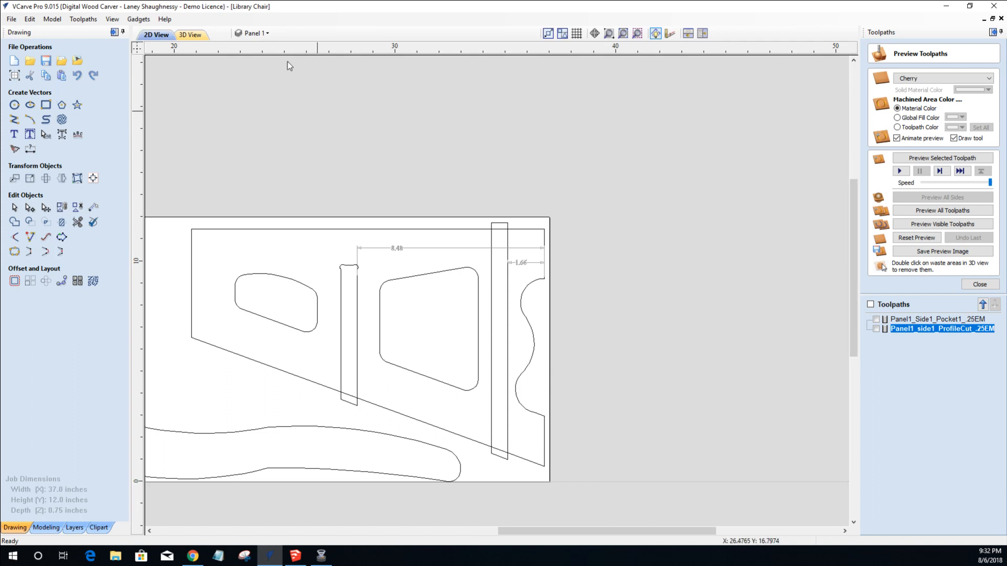
Hide the Panel 1 layer, then show the Class layer and make it the active layer.
left_click(253, 33)
left_click(254, 61)
scroll(255, 105, "down", 1)
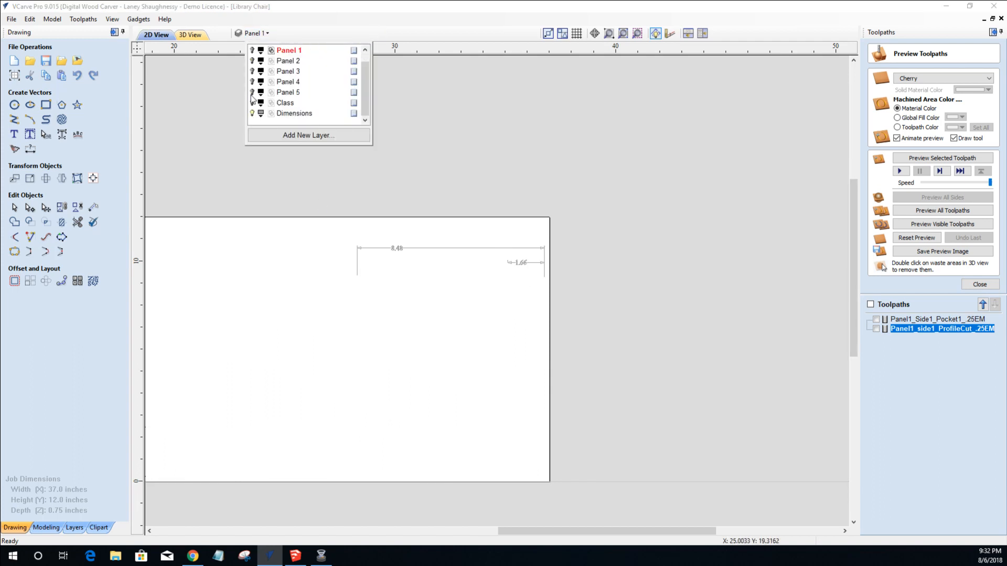
left_click(253, 102)
left_click(280, 104)
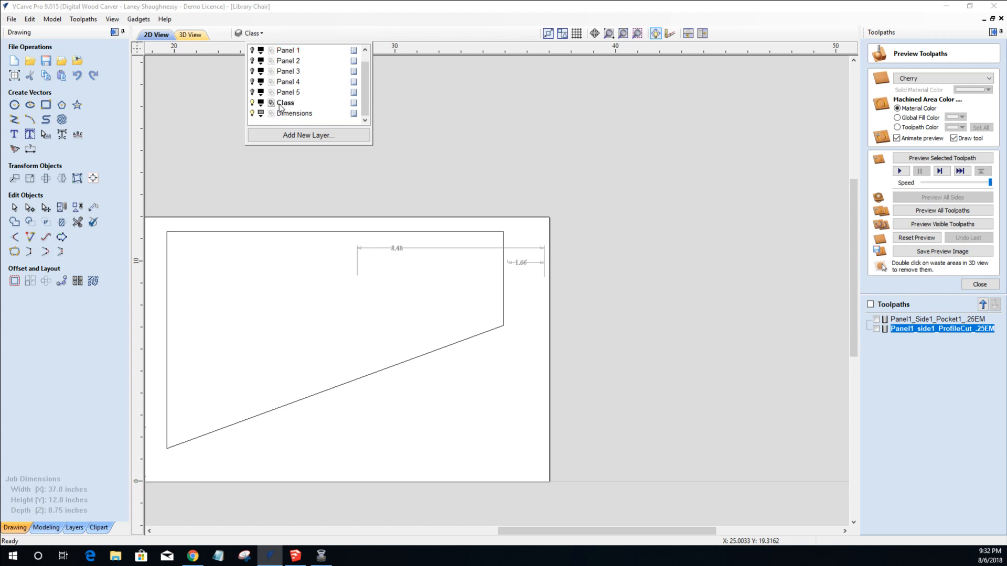
double_click(281, 104)
key("Return")
Convert the short straight span at the lower end of the wavy recess to a Bezier curve and bow its inner half slightly downward.
scroll(283, 288, "down", 2)
left_click_drag(548, 535, 434, 524)
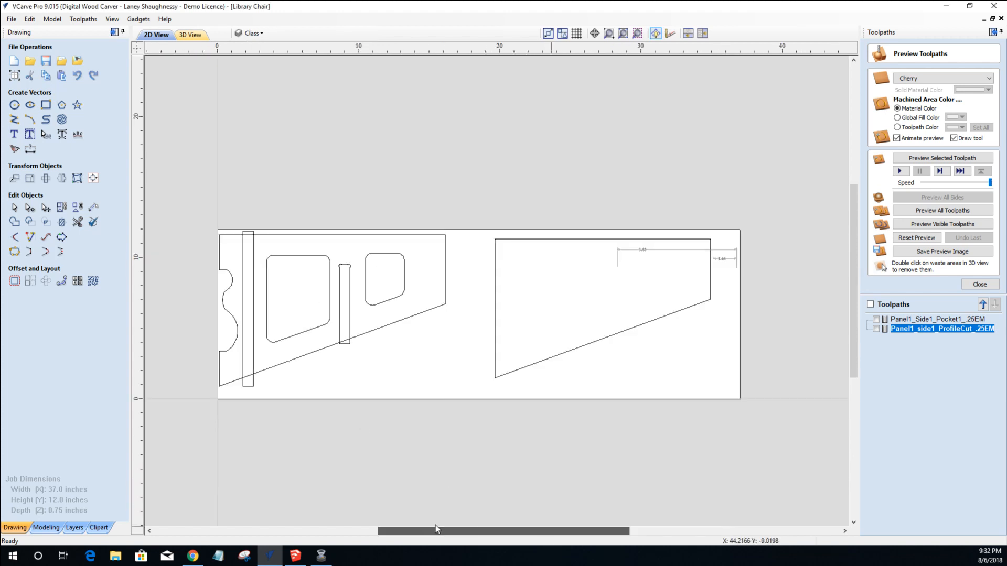
scroll(241, 283, "up", 2)
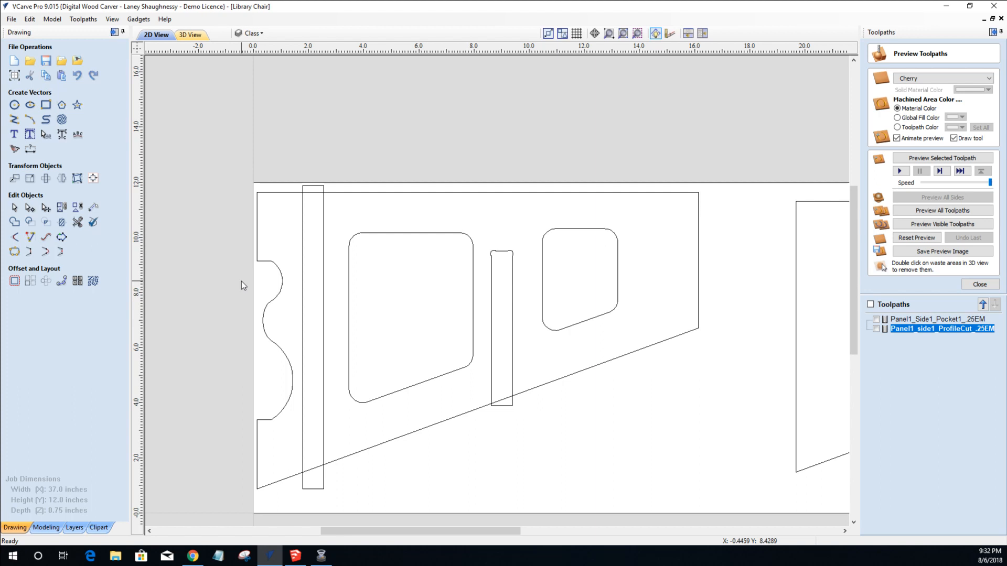
scroll(262, 459, "up", 2)
scroll(265, 464, "up", 3)
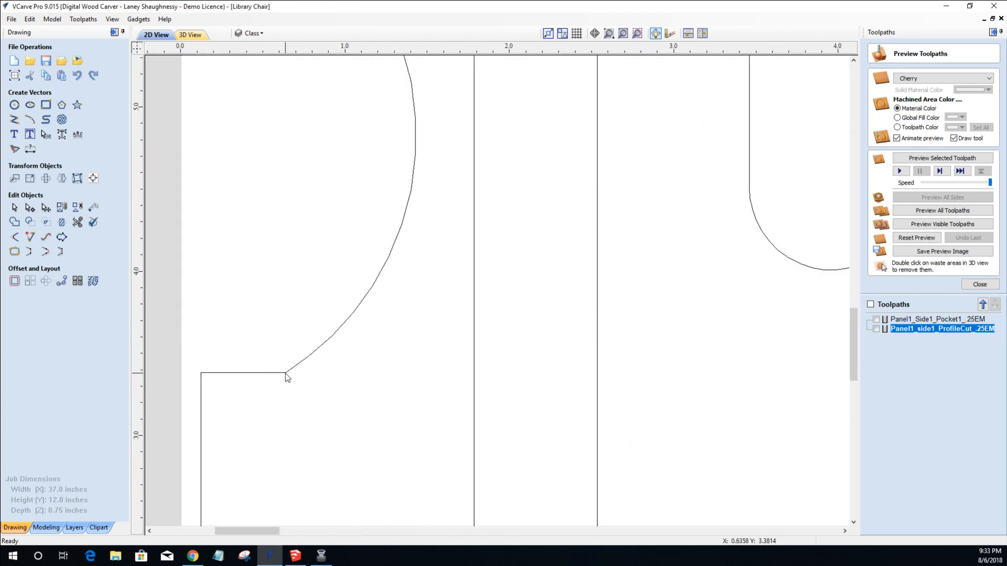
scroll(221, 398, "up", 1)
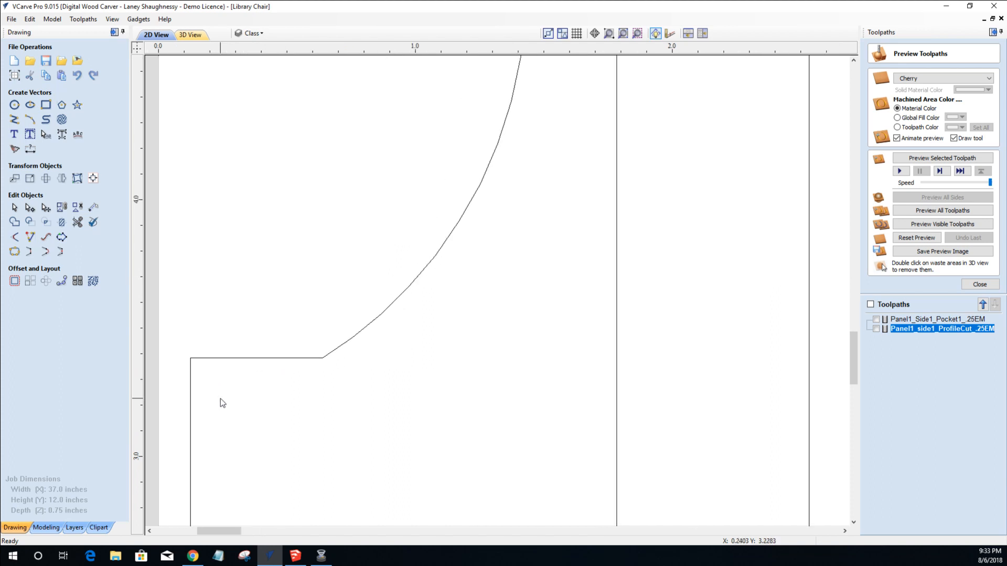
left_click(241, 360)
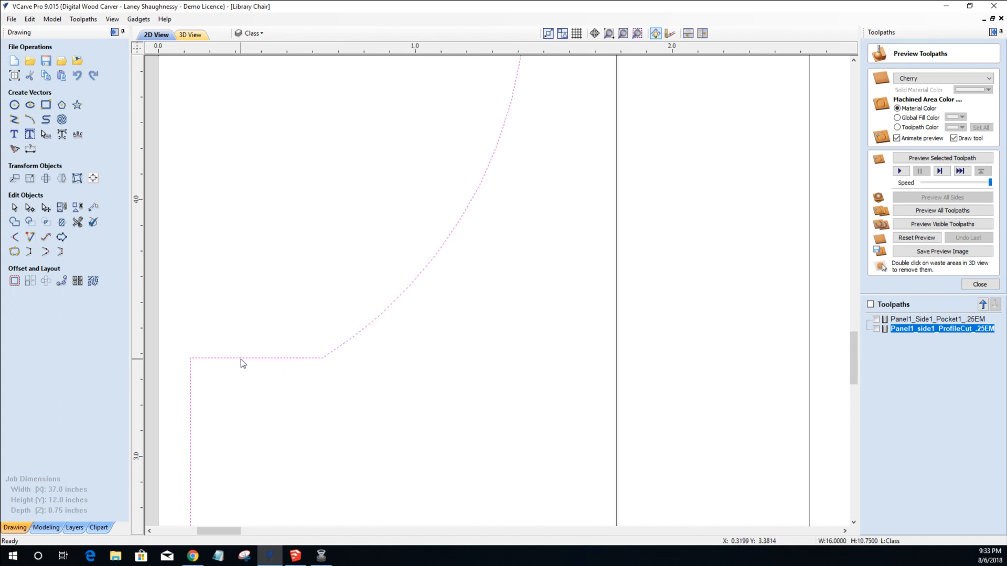
key("m")
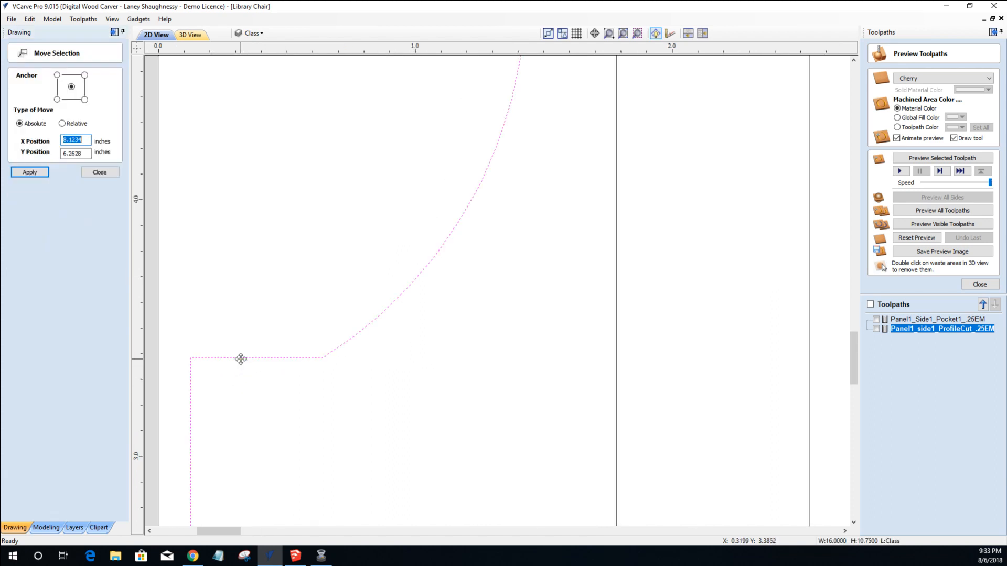
left_click(105, 172)
key("n")
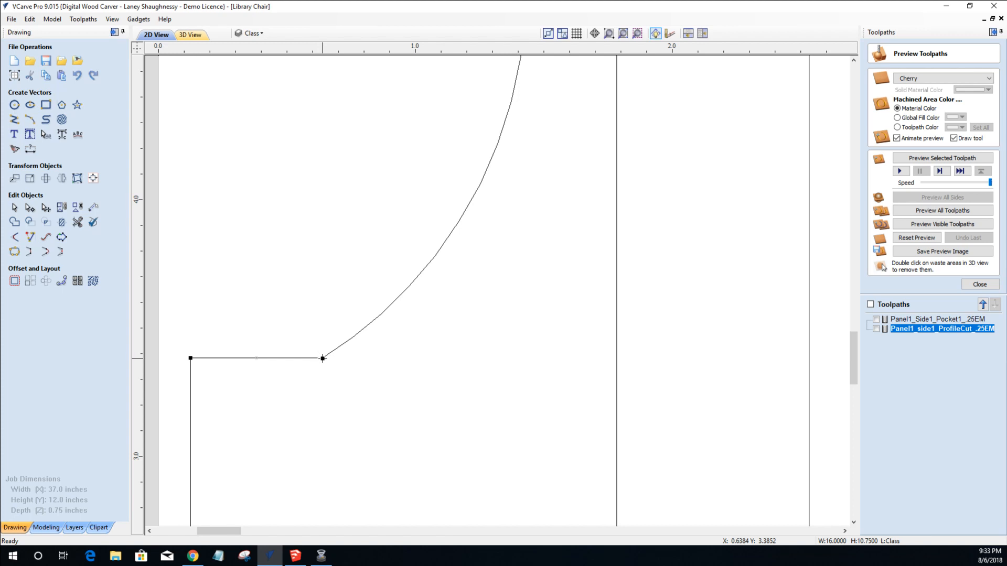
right_click(322, 359)
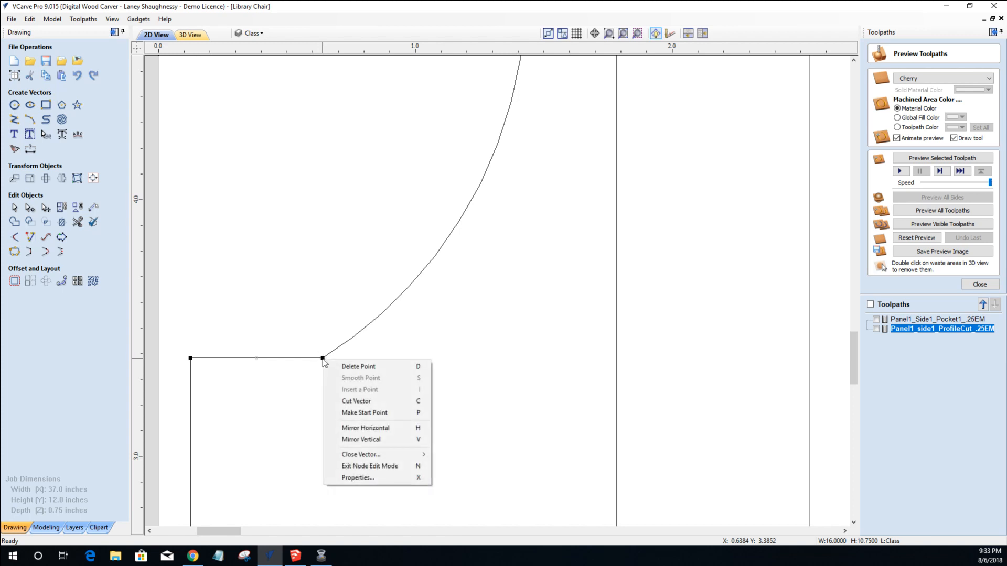
right_click(294, 358)
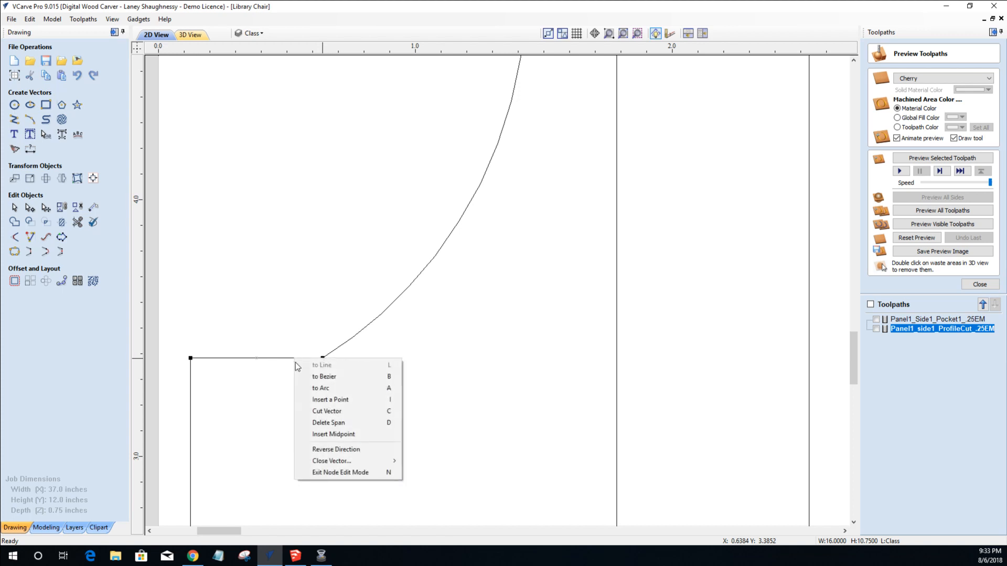
left_click(307, 377)
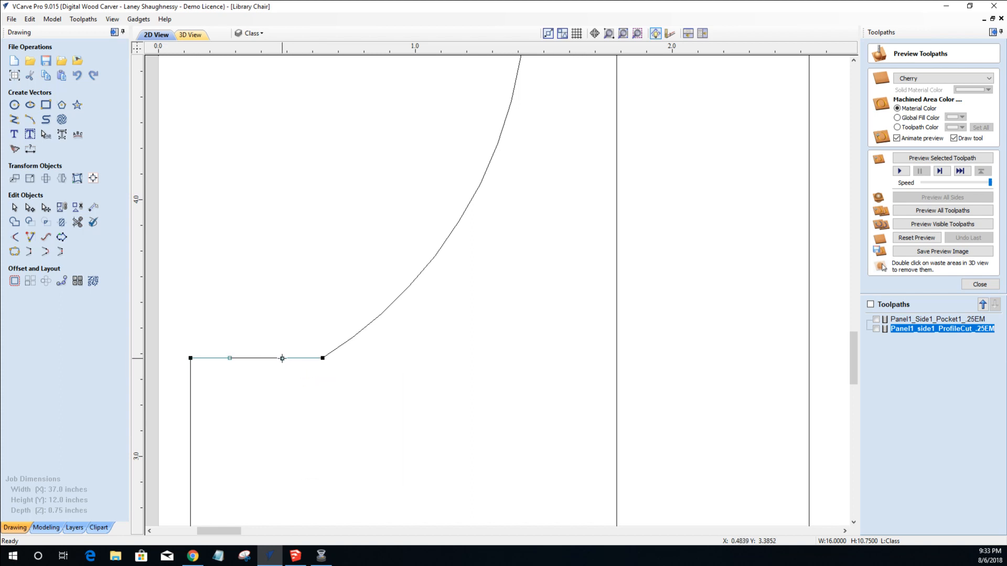
left_click_drag(284, 368, 284, 371)
left_click(407, 404)
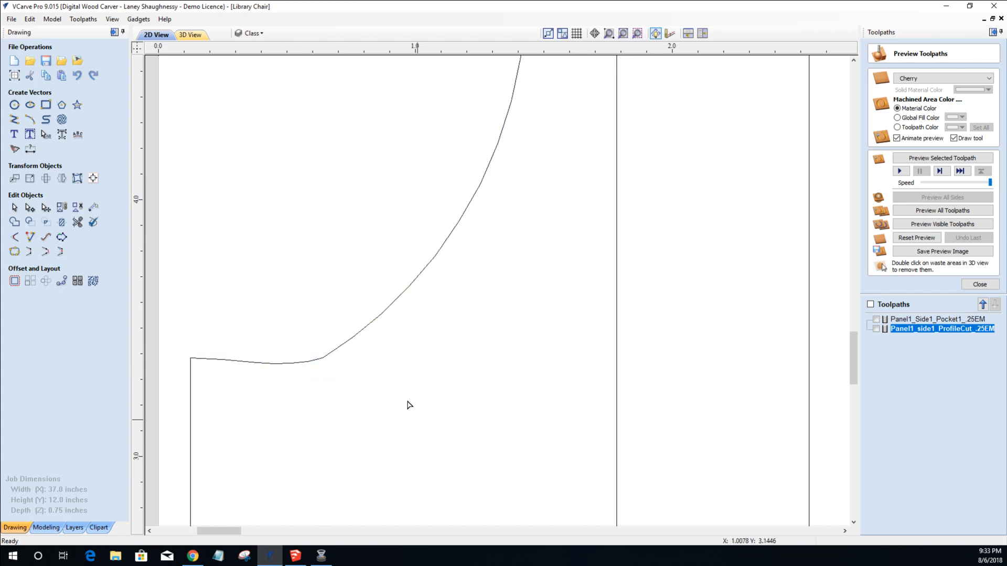
Pull both Bezier handles of the recess's lower span farther down so it flows smoothly into the arc.
left_click(299, 363)
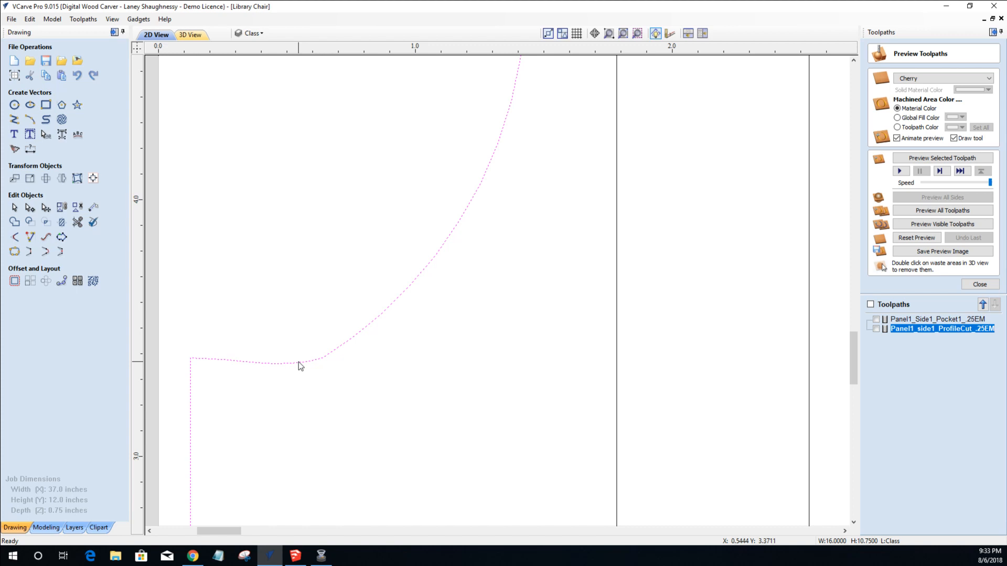
key("n")
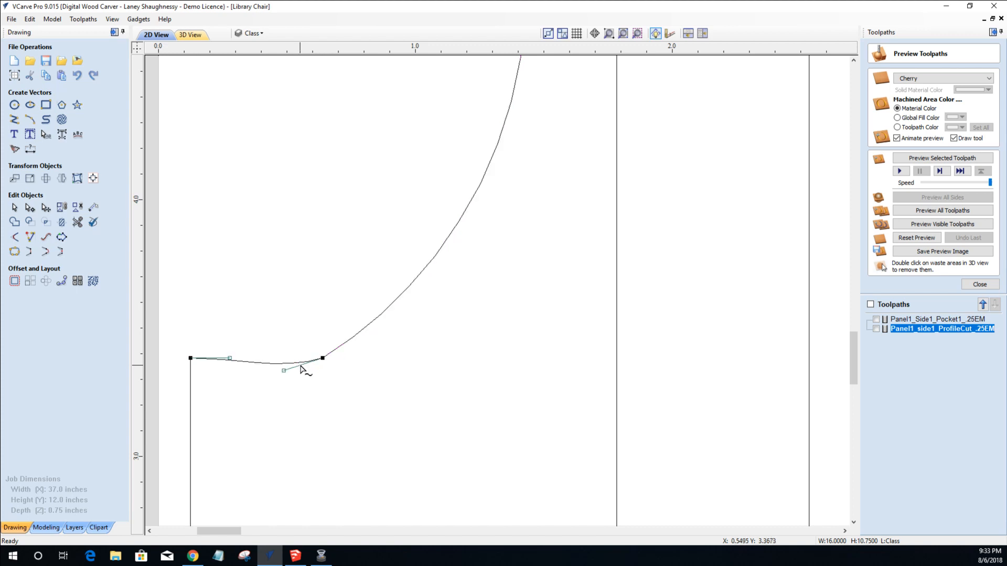
right_click(323, 359)
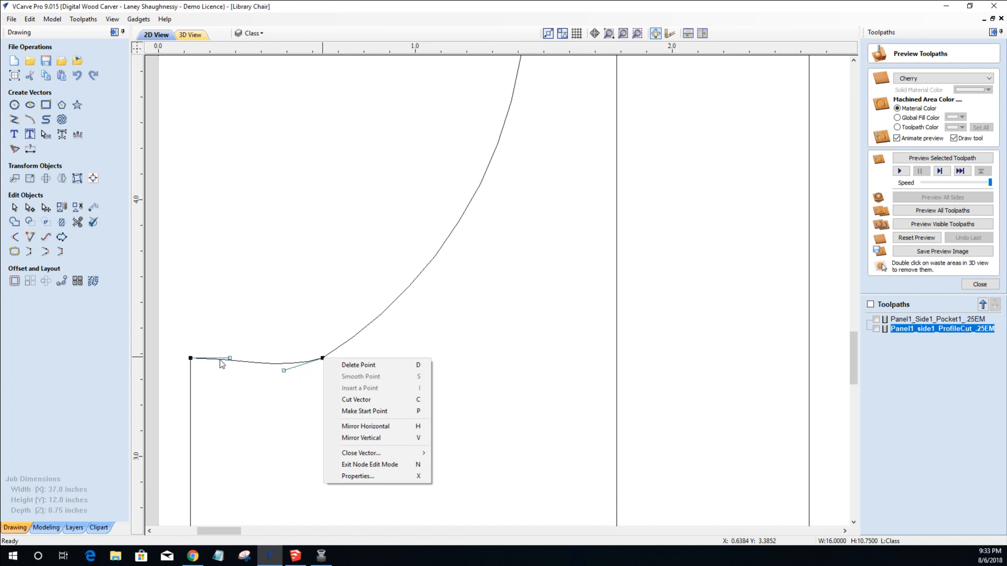
left_click_drag(230, 359, 228, 374)
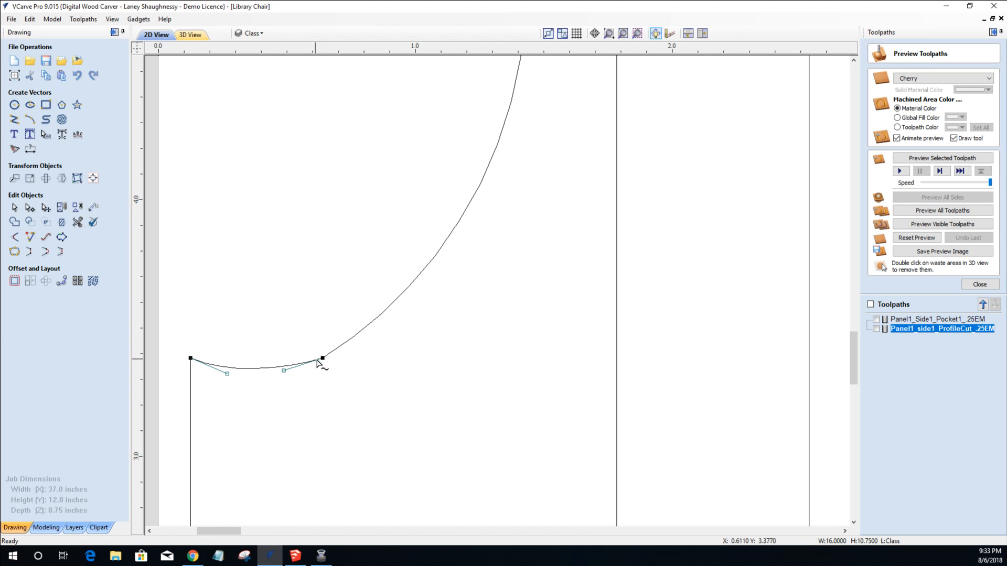
left_click_drag(284, 370, 288, 380)
left_click(378, 370)
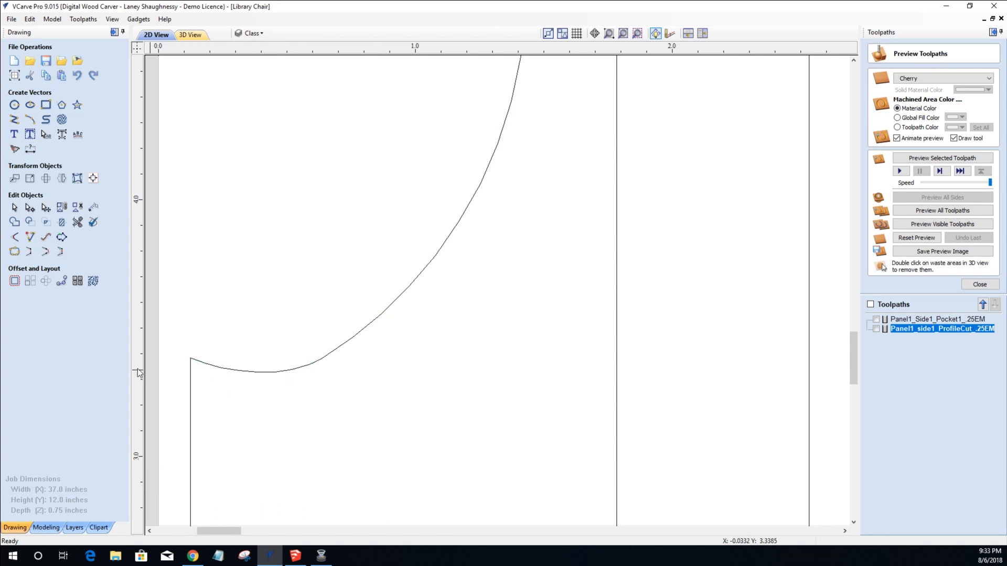
Convert the straight span at the recess's upper end to a Bezier curve and bow it upward into the adjoining arc.
scroll(440, 350, "down", 5)
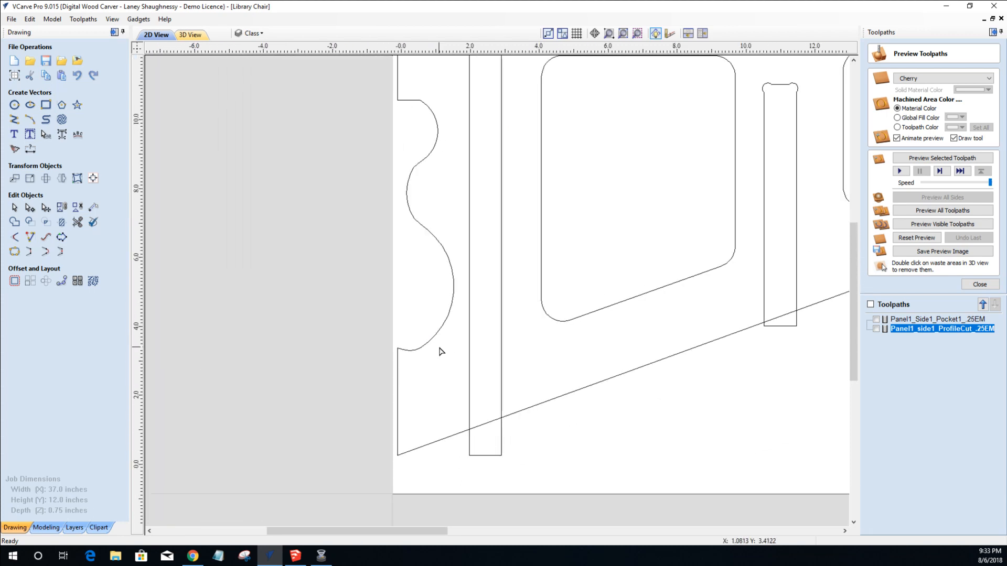
scroll(441, 352, "down", 1)
scroll(425, 175, "up", 6)
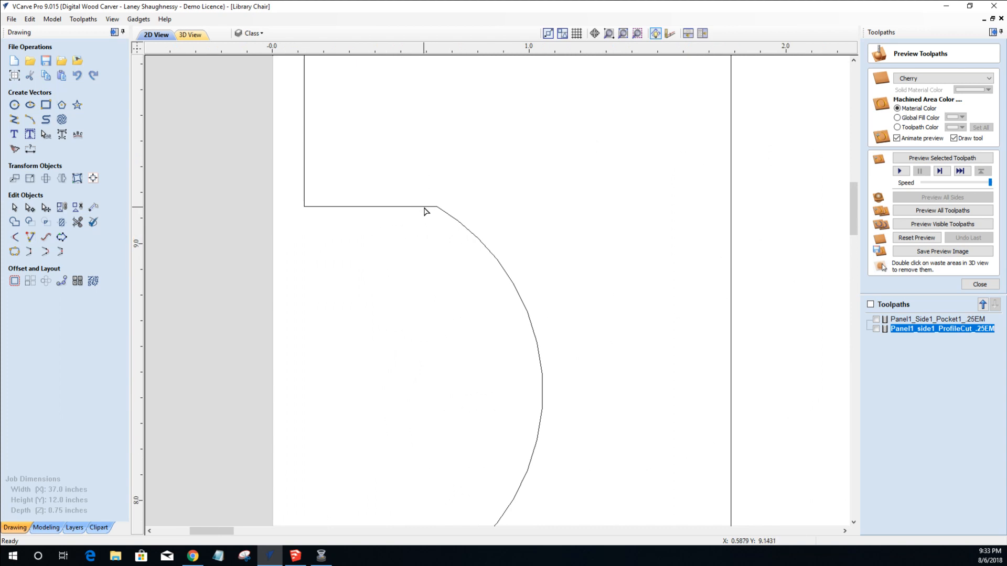
left_click(426, 209)
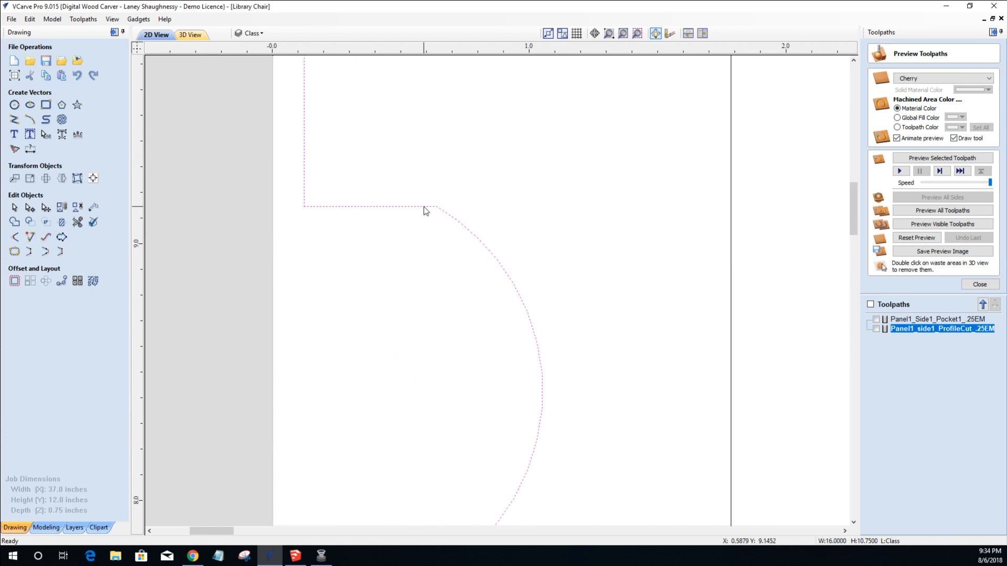
double_click(424, 206)
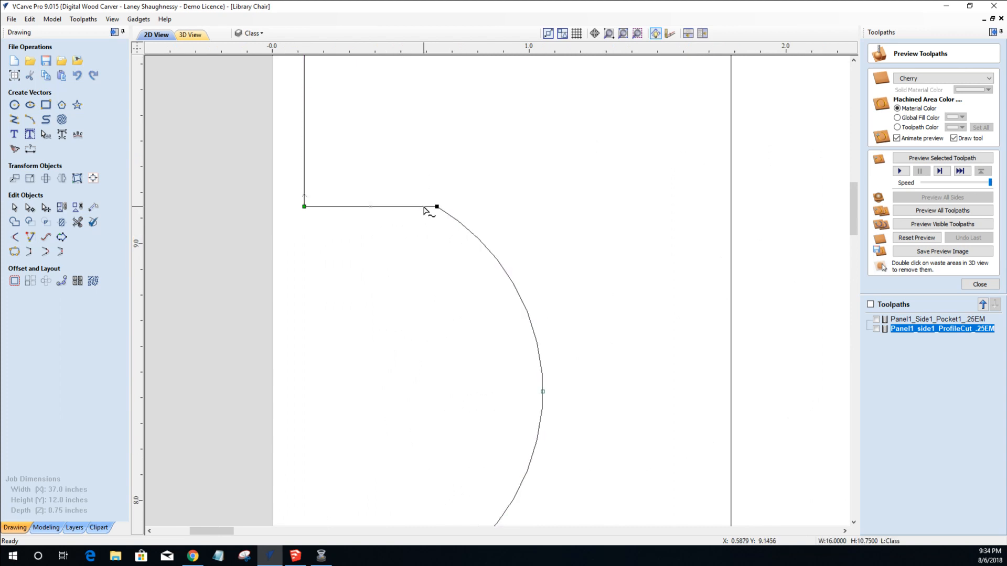
right_click(389, 211)
left_click(418, 227)
left_click_drag(397, 206, 397, 182)
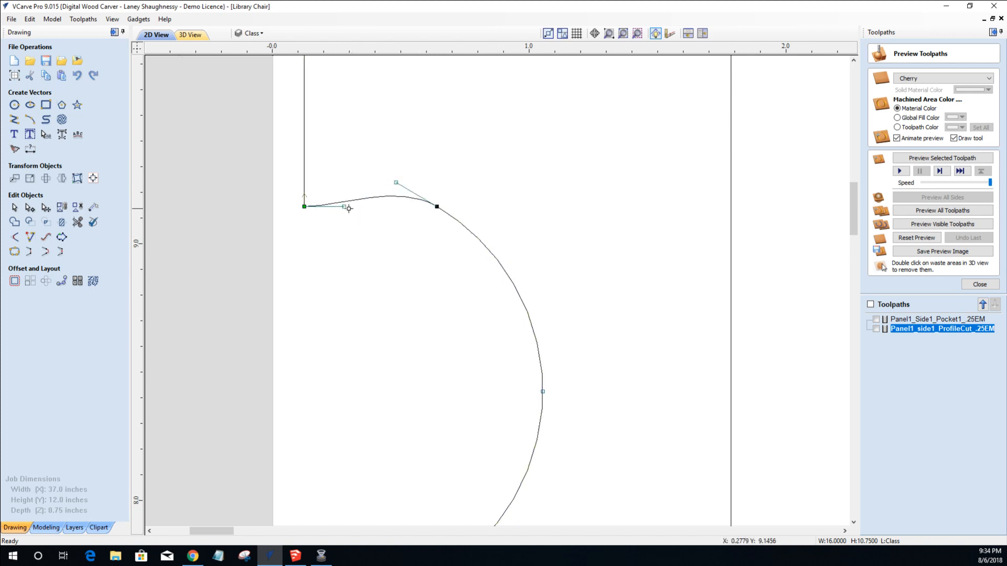
mouse_move(344, 206)
left_mouse_down()
mouse_move(340, 193)
mouse_move(342, 204)
left_mouse_up()
left_click(483, 308)
scroll(483, 308, "down", 3)
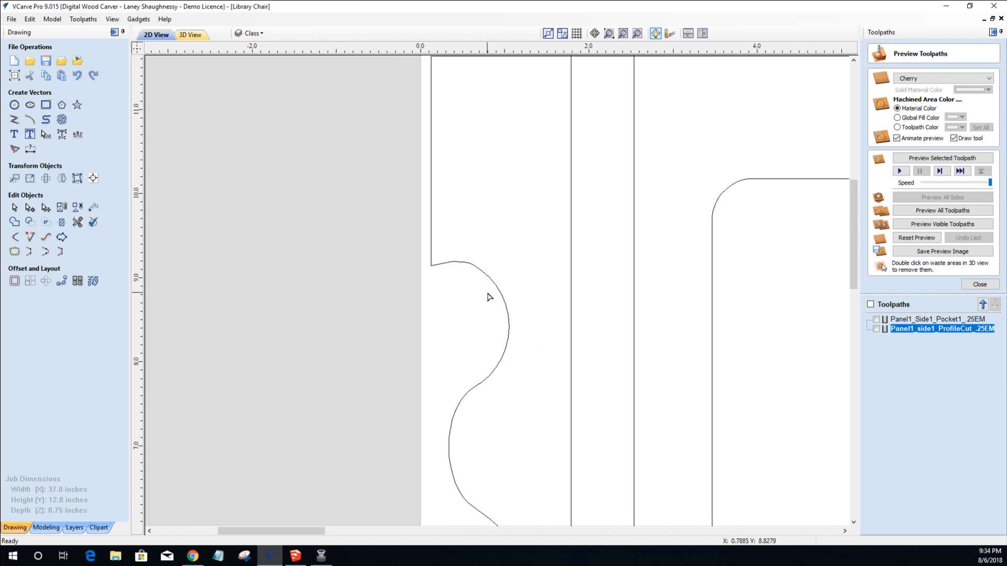
Delete the two leftover dimensions near the trapezoid outline on the right half of the sheet.
scroll(488, 298, "down", 3)
scroll(479, 314, "up", 5)
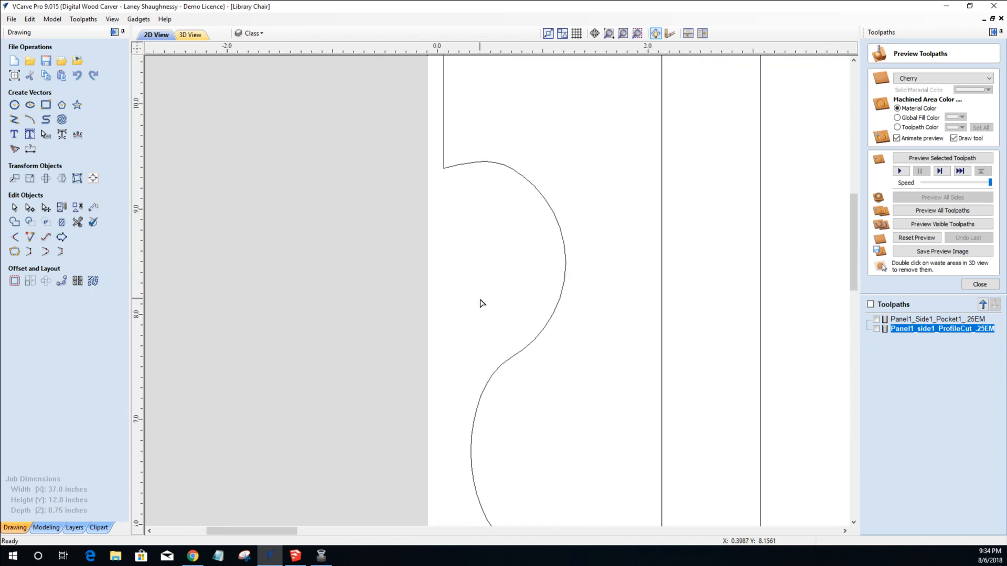
scroll(483, 303, "down", 5)
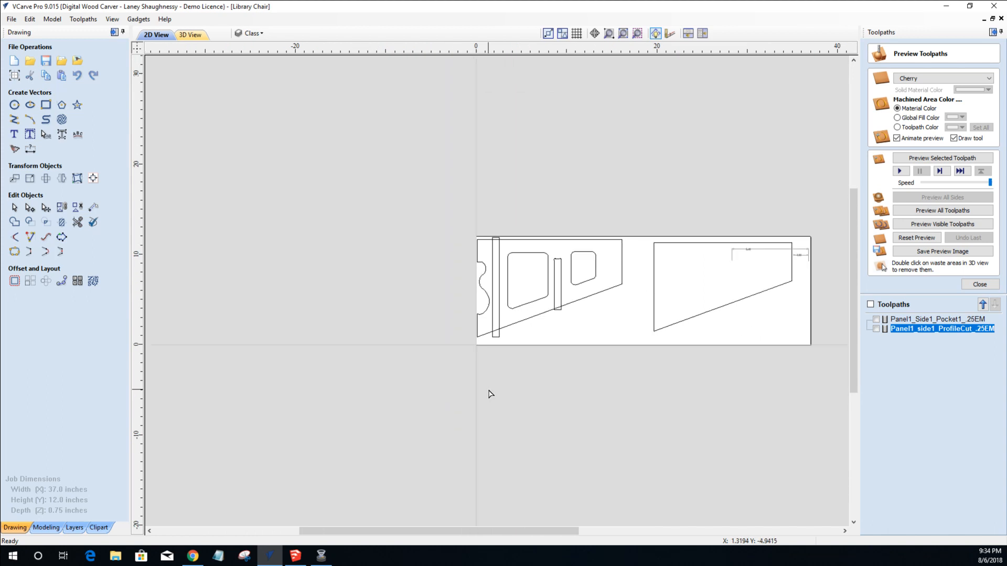
scroll(768, 246, "up", 5)
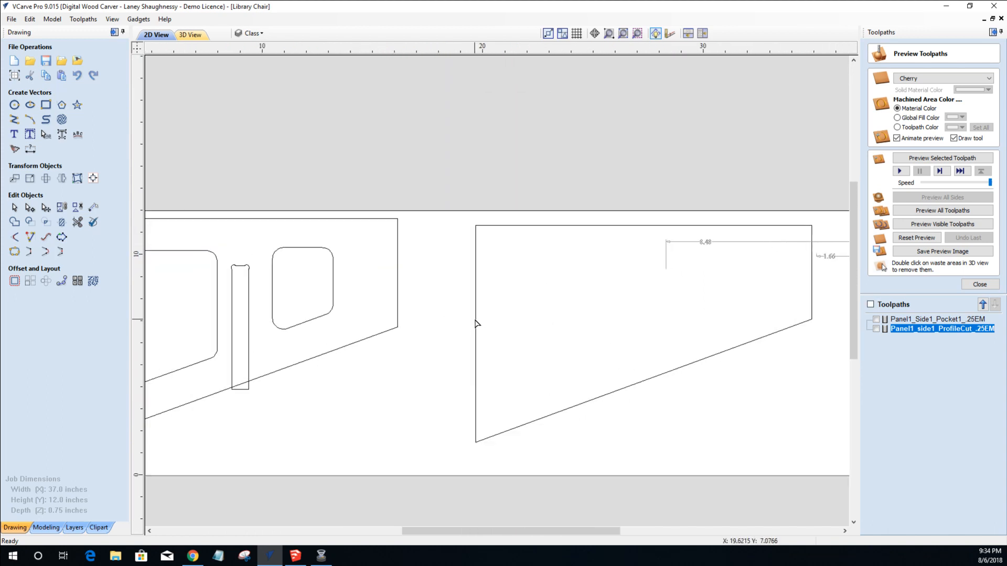
scroll(476, 324, "down", 2)
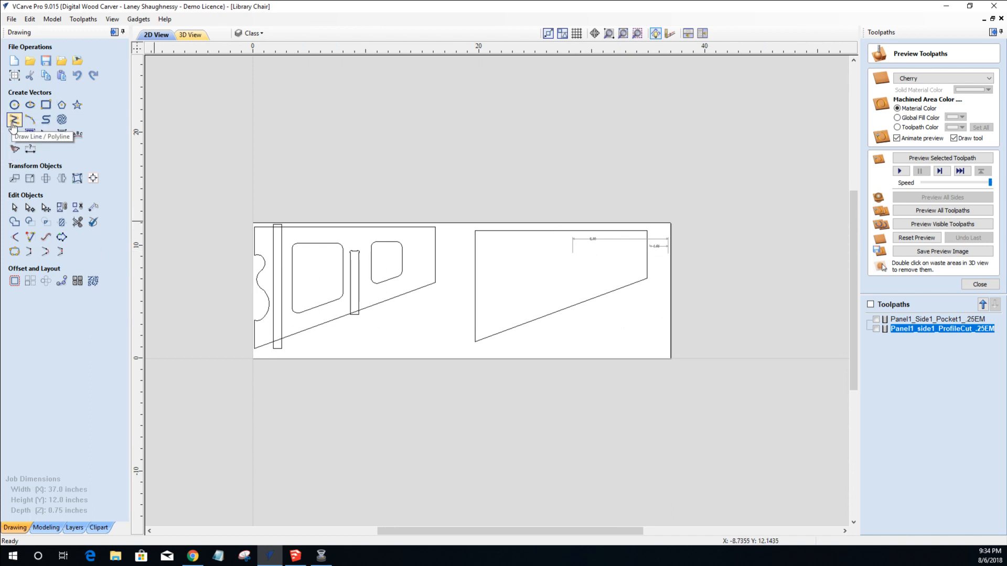
left_click_drag(459, 214, 726, 289)
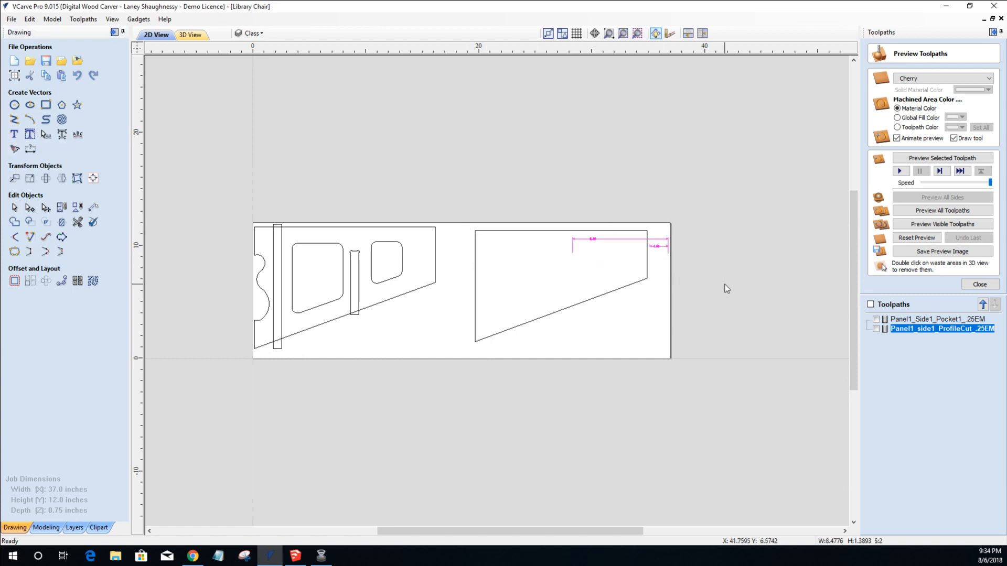
key("Delete")
Flip the trapezoid outline on the right half of the sheet vertically, without making a mirrored copy.
left_click(530, 231)
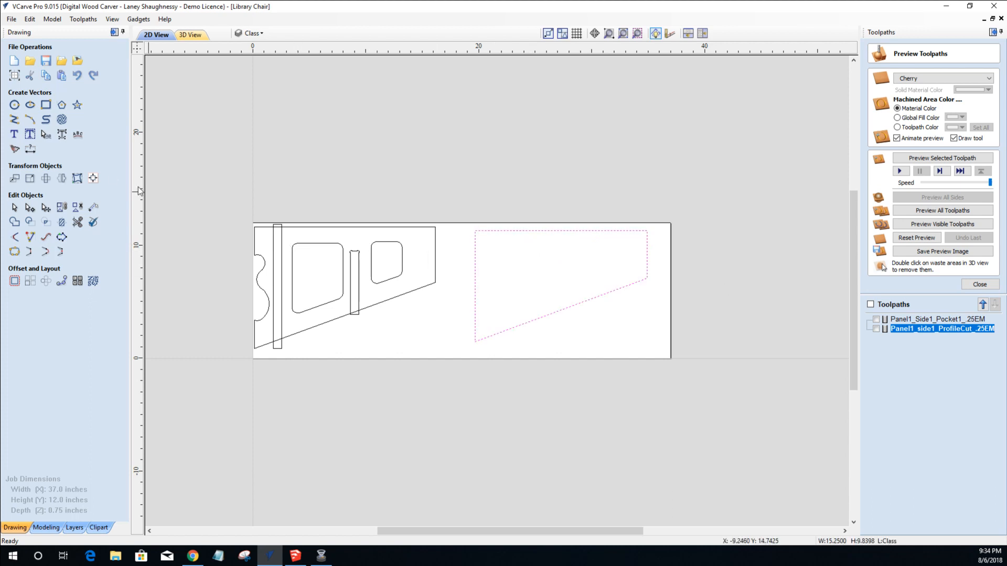
left_click(62, 179)
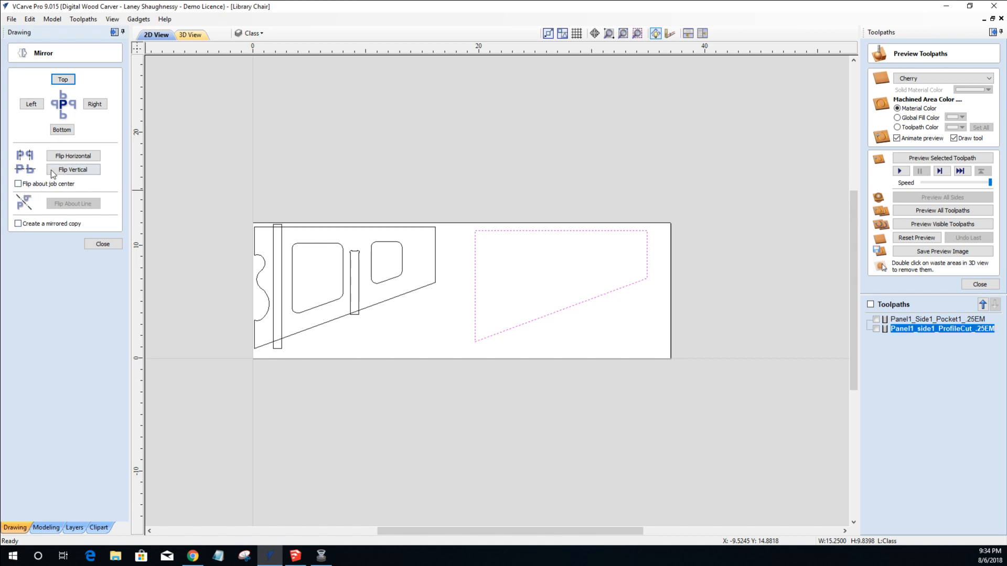
left_click(64, 173)
left_click(103, 244)
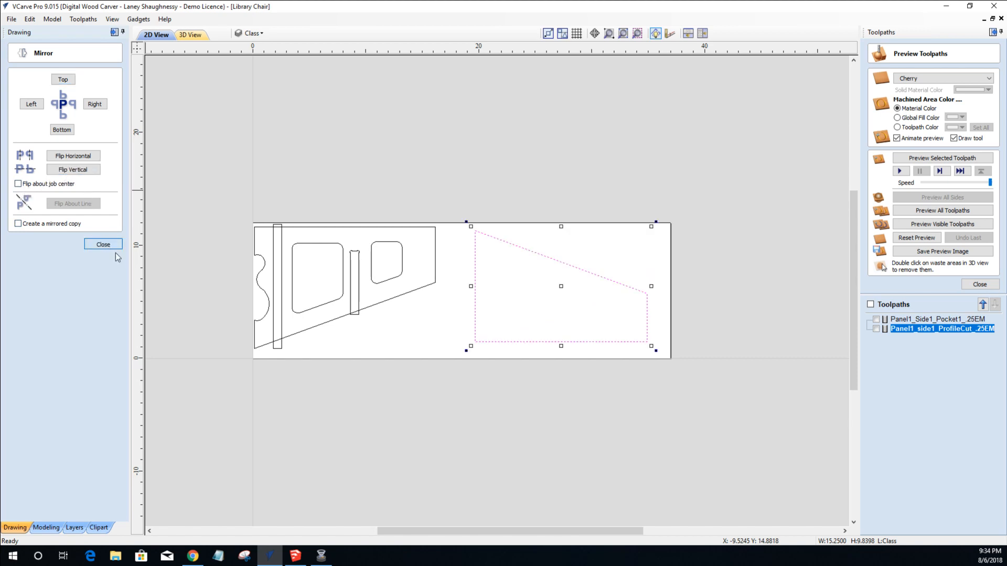
Move the flipped trapezoid slightly right and down, close to the sheet's lower-right corner, keeping its orientation.
left_click(611, 347)
left_click_drag(652, 345, 658, 332)
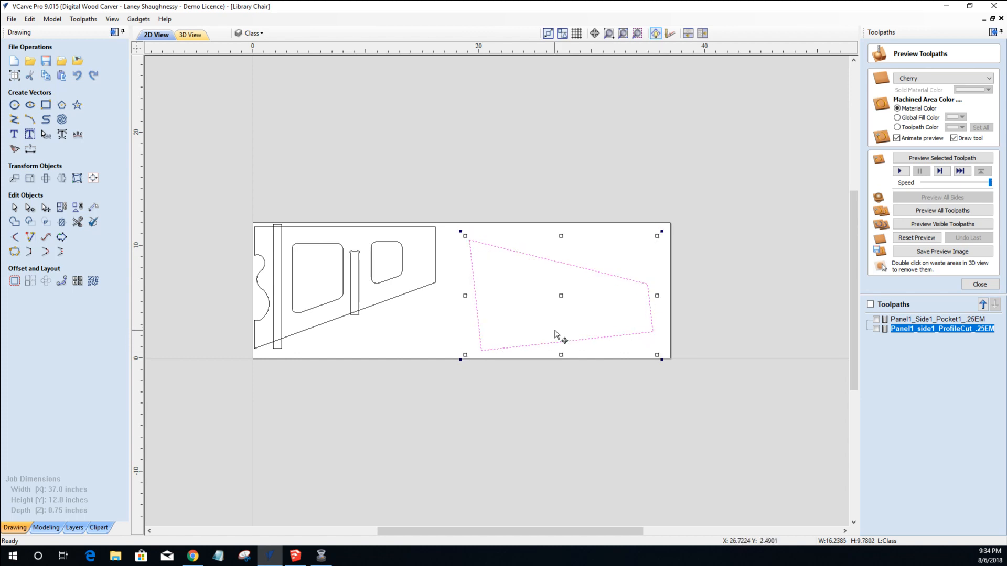
key("ctrl+z")
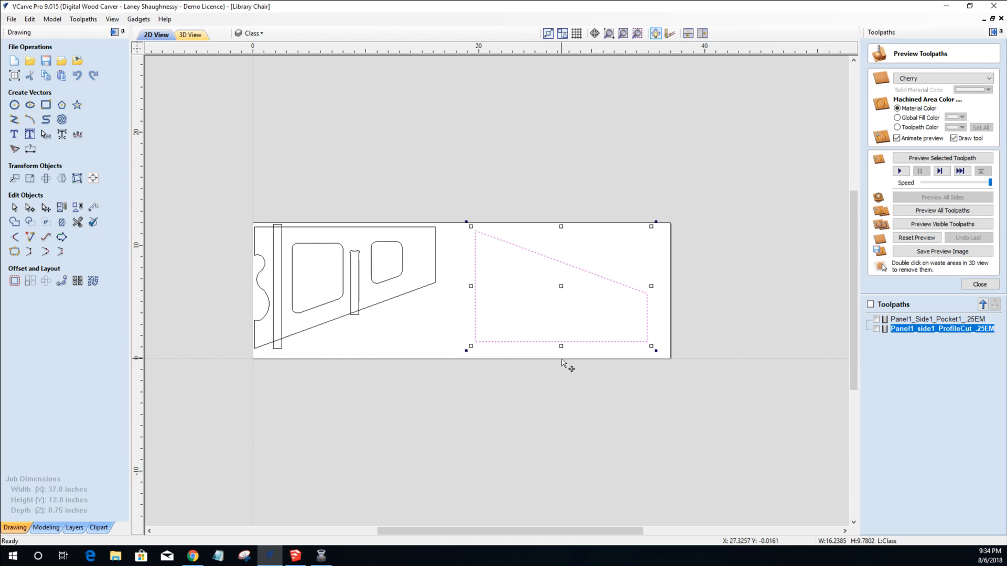
left_click_drag(540, 356, 553, 352)
left_click(508, 391)
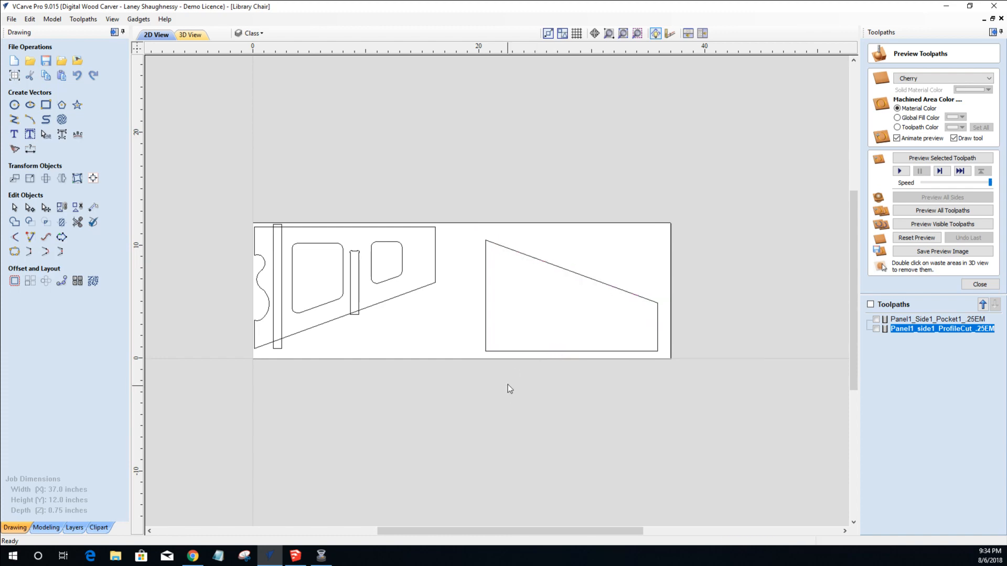
Switch to the SketchUp chair model, examine the side panels below the seat in side view, and return to VCarve.
left_click(306, 556)
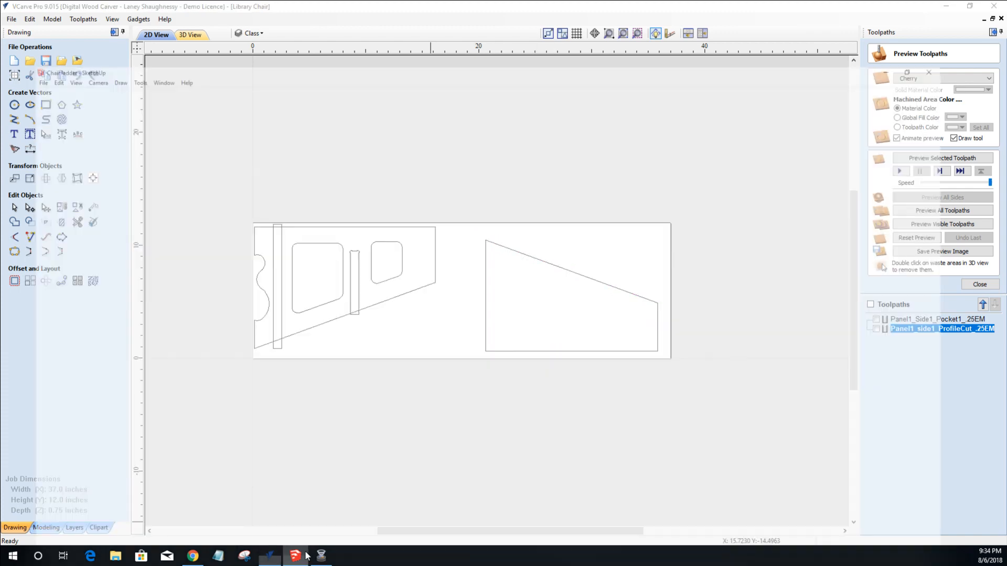
middle_click_drag(372, 451, 410, 450)
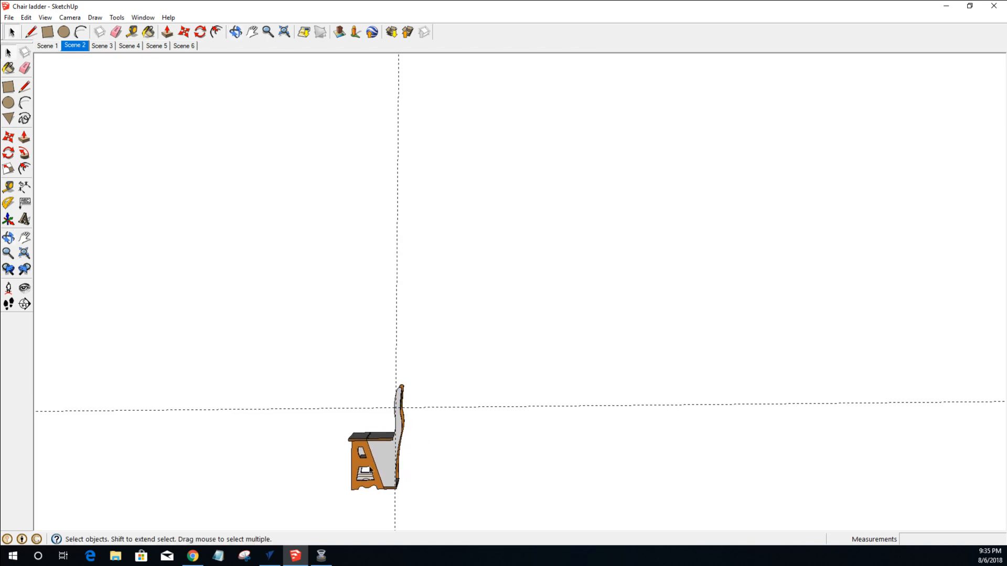
scroll(384, 493, "up", 10)
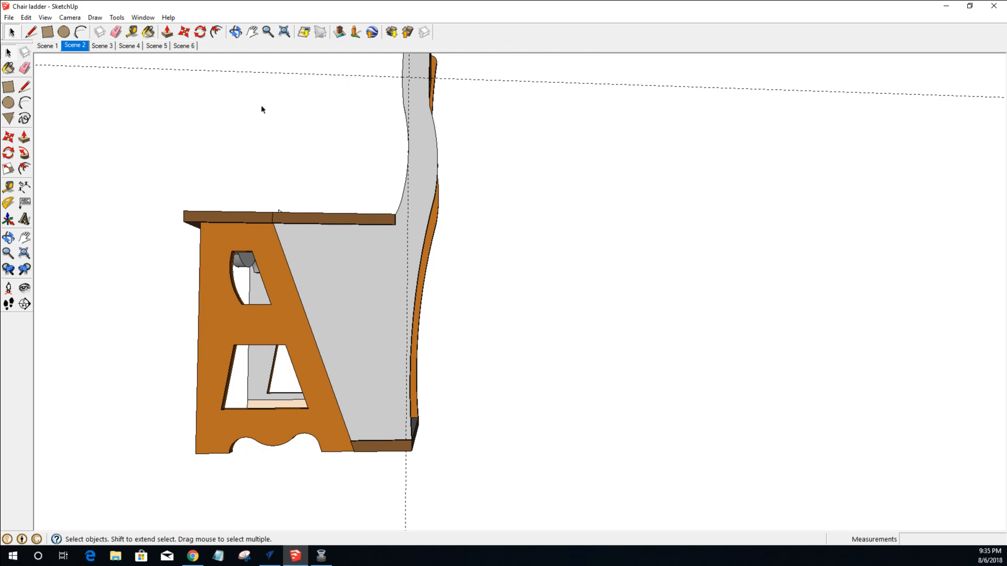
left_click(946, 6)
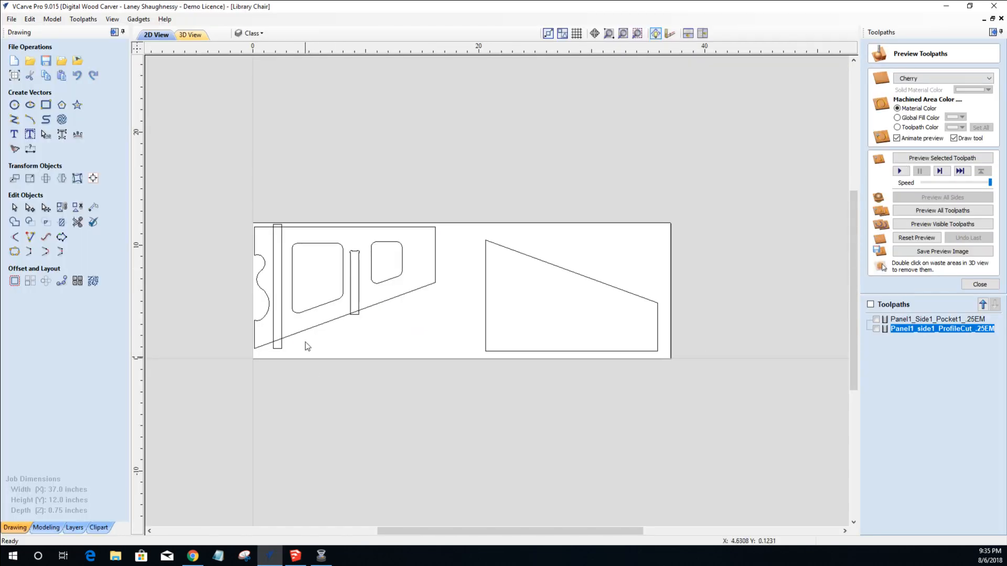
Draw a 17.5 by 2 inch rectangle extending left from the trapezoid's lower-left corner.
left_click(508, 350)
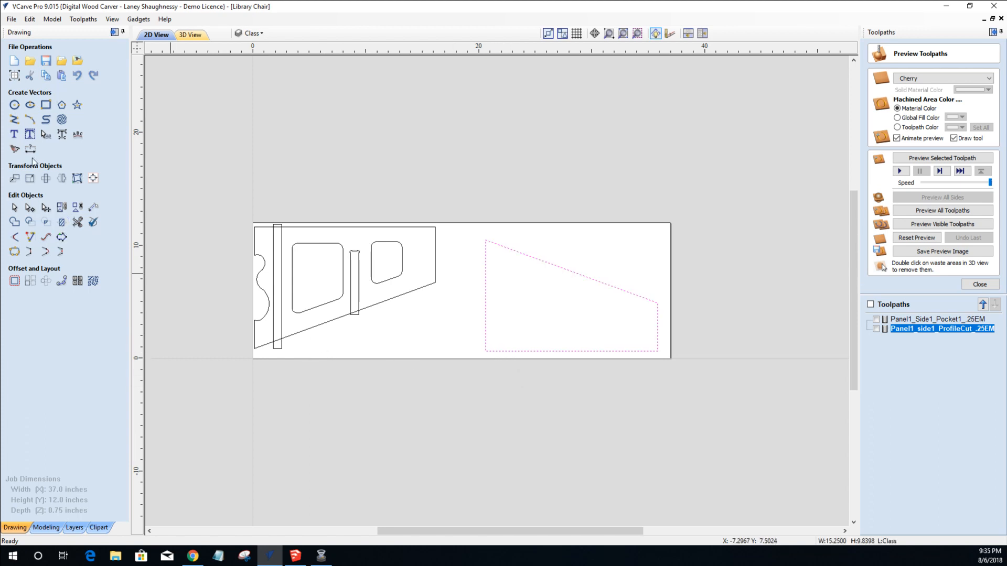
left_click(46, 104)
mouse_move(486, 351)
left_mouse_down()
mouse_move(486, 322)
mouse_move(288, 337)
mouse_move(290, 329)
left_mouse_up()
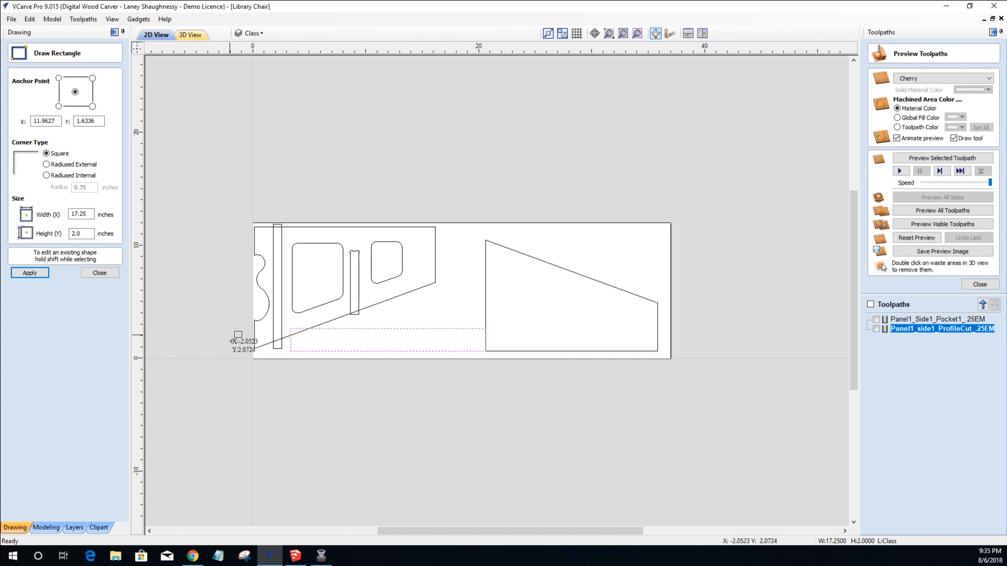
double_click(84, 214)
type("1")
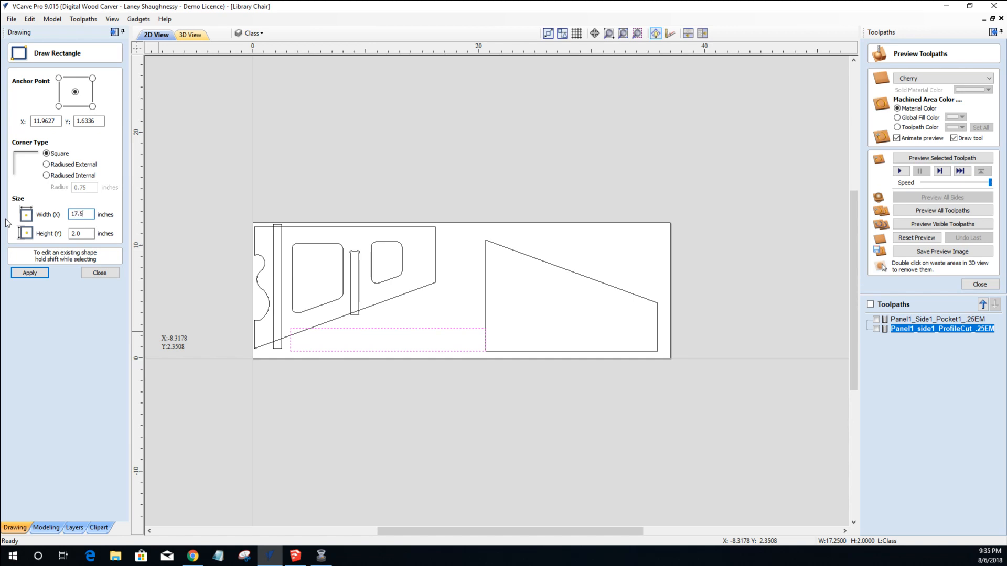
left_click(18, 271)
left_click(86, 274)
Move the new rectangle so its right end meets the trapezoid's vertical edge and their bottom edges line up.
scroll(433, 329, "up", 4)
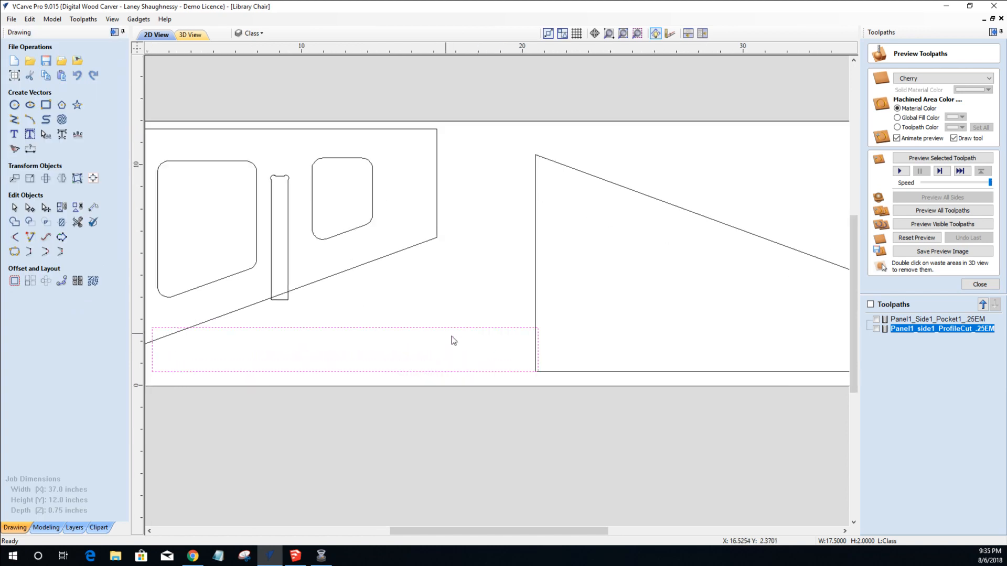
left_click(520, 327)
left_click_drag(563, 352, 555, 355)
scroll(561, 355, "up", 4)
scroll(467, 383, "down", 6)
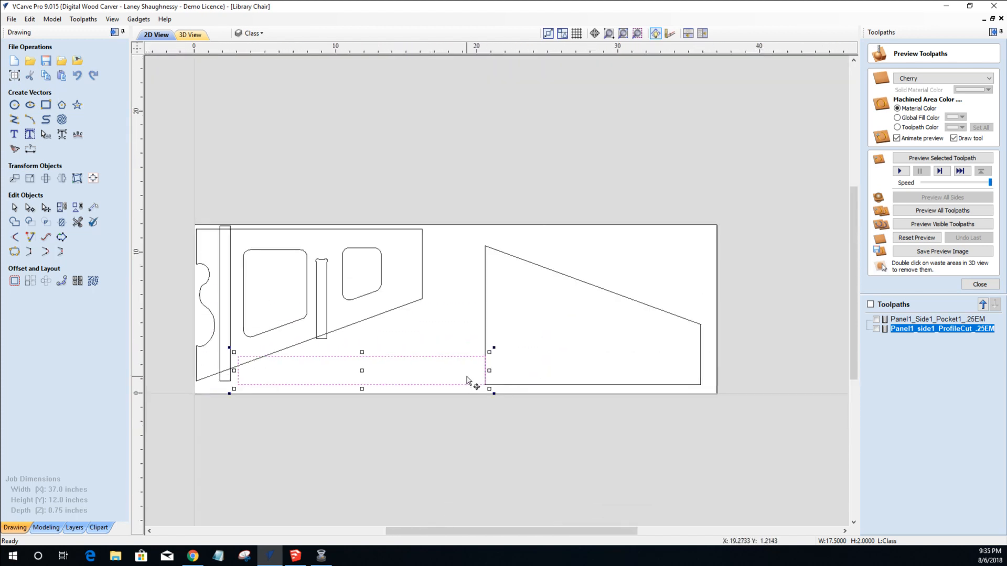
scroll(446, 335, "up", 2)
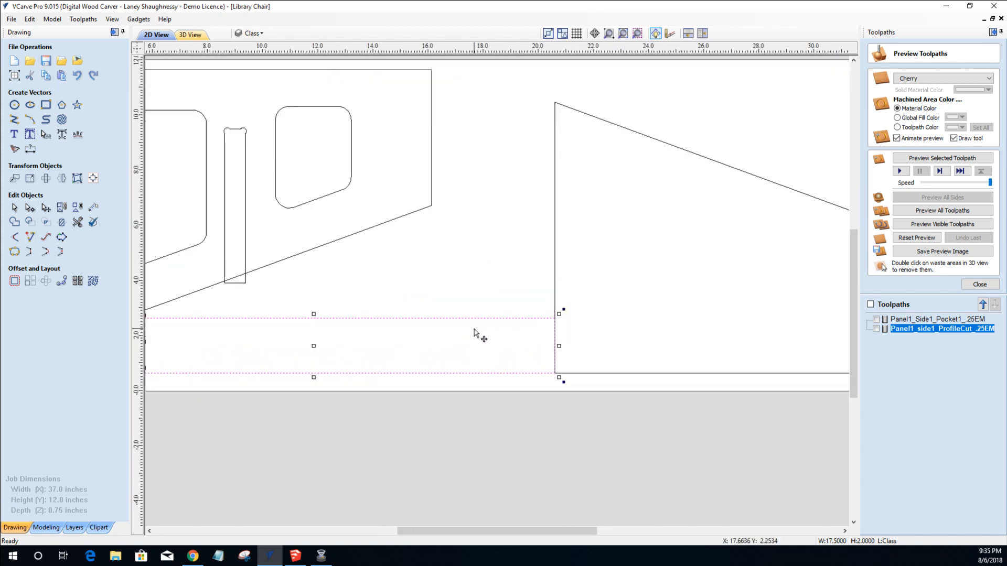
Trim away the shared vertical edge between the rectangle and the trapezoid, rejoining them into one outline.
left_click(77, 222)
left_click(555, 344)
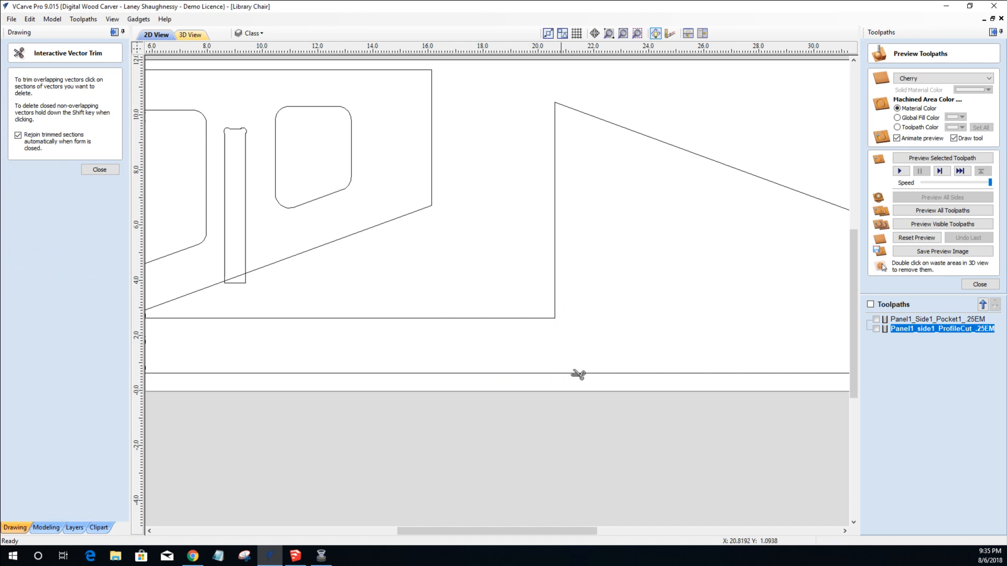
scroll(579, 375, "down", 5)
scroll(344, 290, "up", 1)
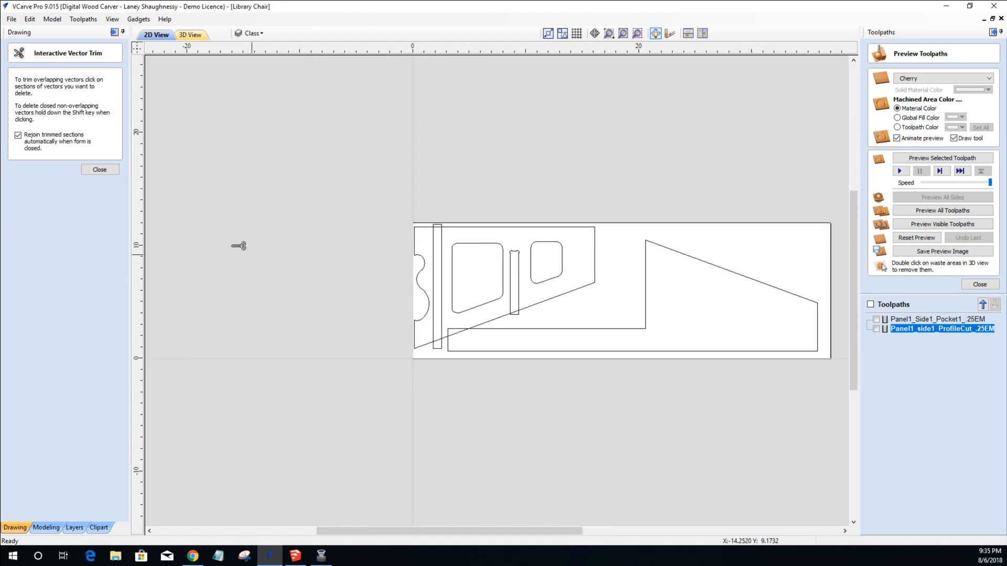
left_click(109, 174)
Nudge the joined outline right and down until it sits against the sheet's right edge, just above the bottom edge.
scroll(692, 323, "down", 2)
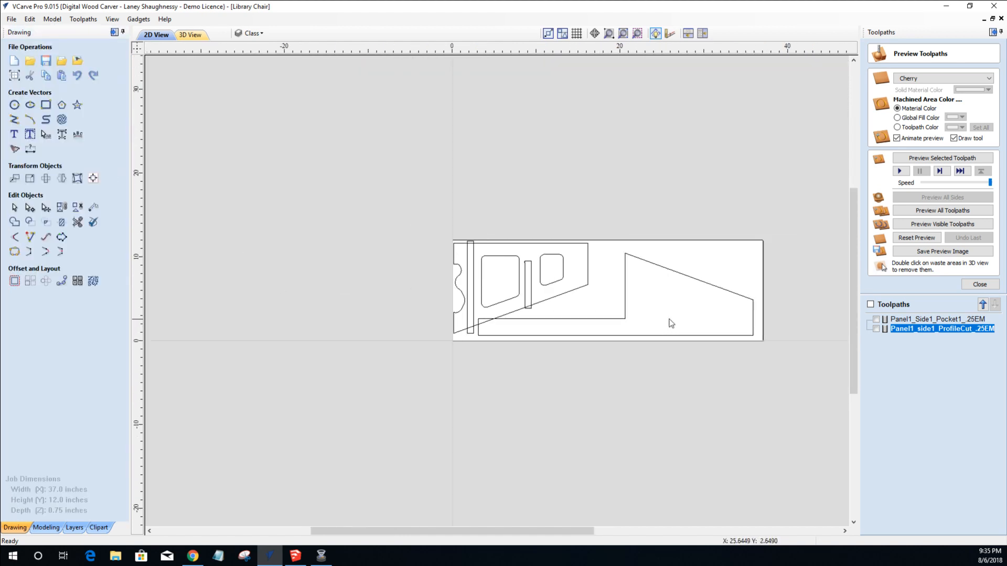
scroll(668, 322, "up", 3)
left_click(595, 319)
key("Right")
key("Right")
key("Right")
key("Right")
key("Right")
key("Right")
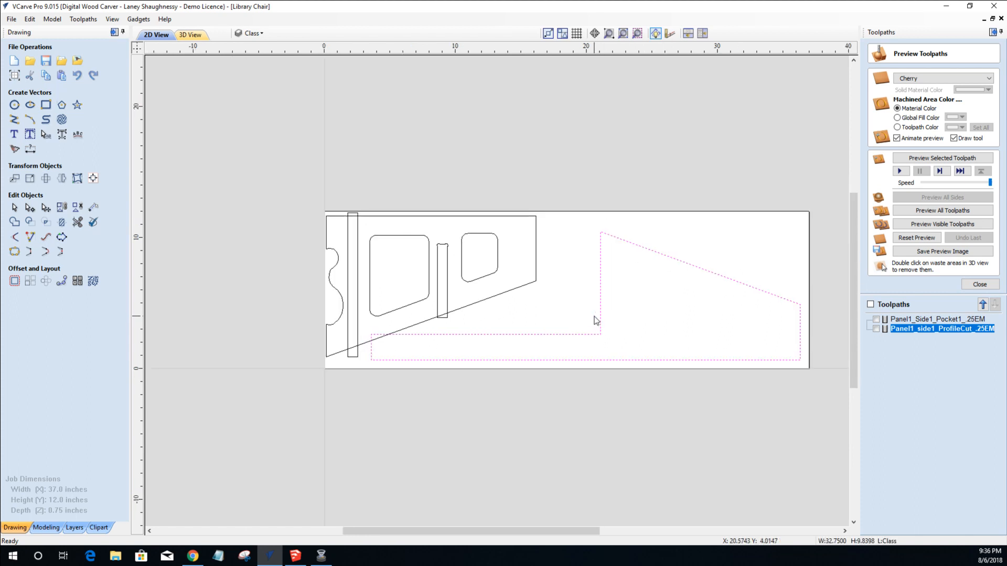
key("Left")
key("Left")
key("Down")
key("Down")
key("Down")
key("Down")
key("Up")
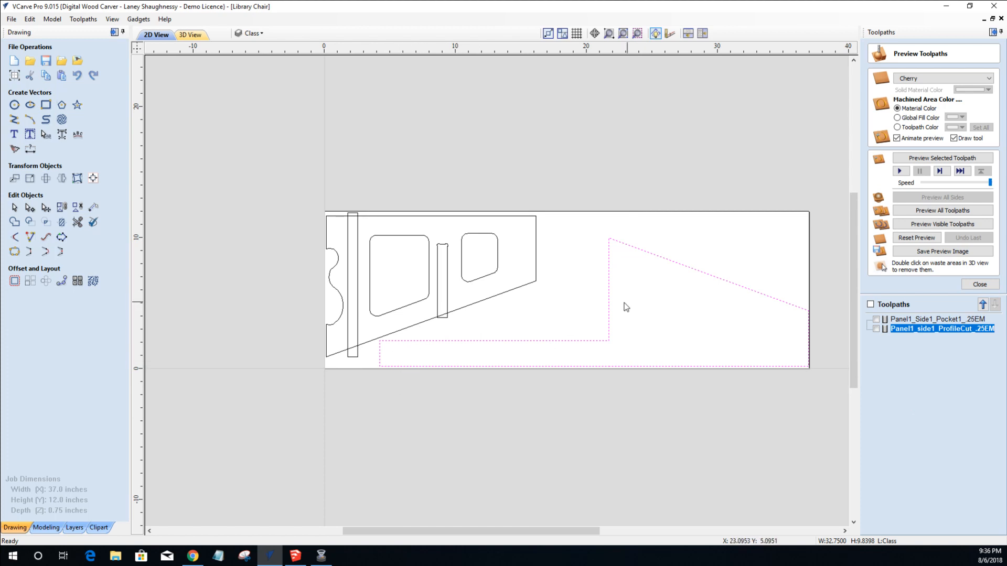
scroll(609, 344, "up", 3)
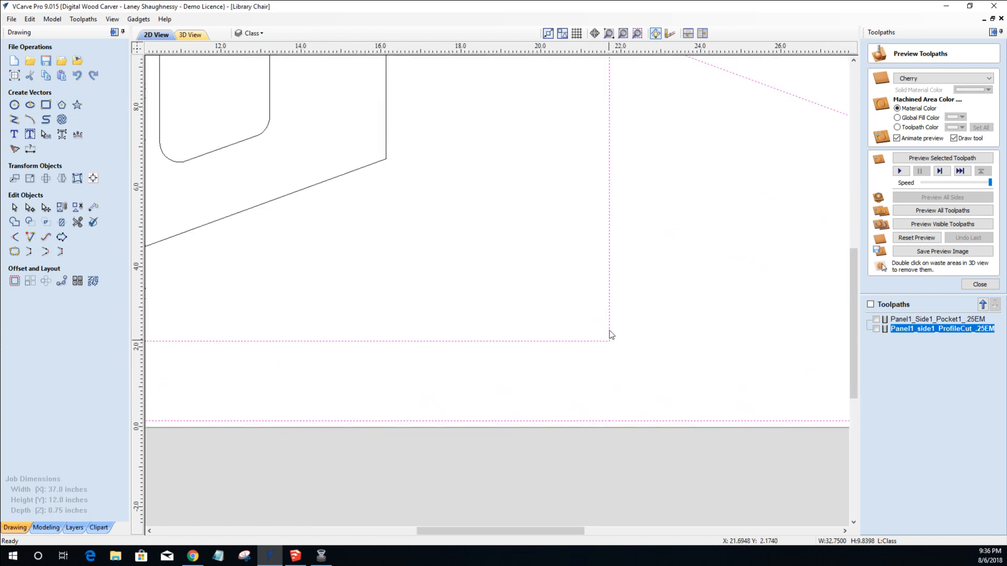
scroll(589, 250, "down", 2)
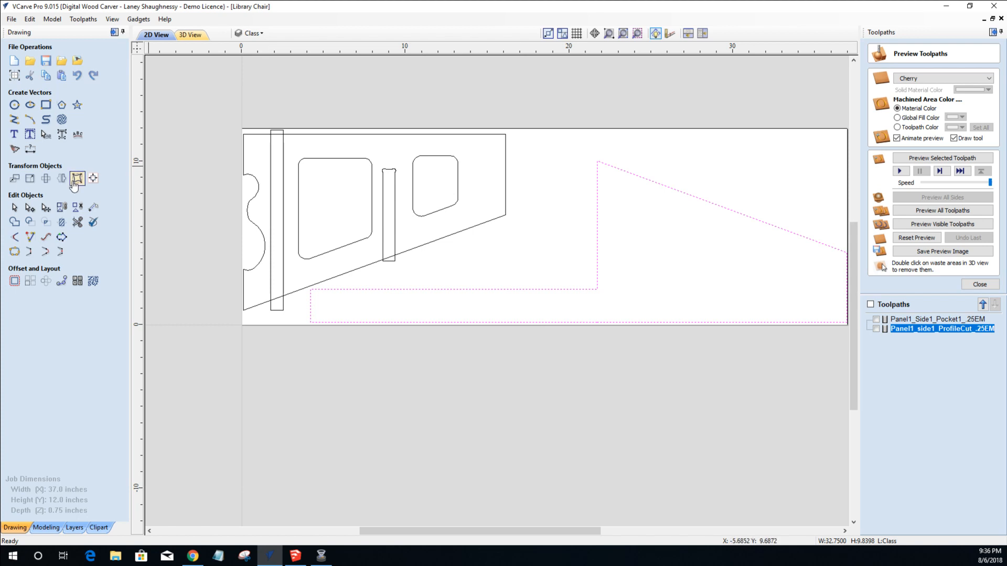
left_click(45, 104)
mouse_move(575, 145)
left_mouse_down()
mouse_move(598, 164)
mouse_move(597, 289)
left_mouse_up()
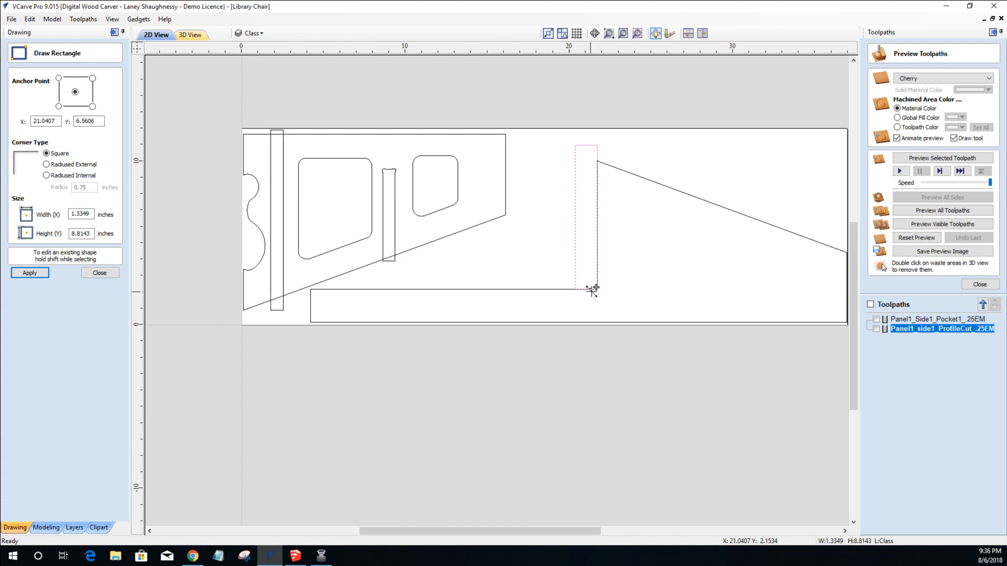
scroll(599, 292, "up", 4)
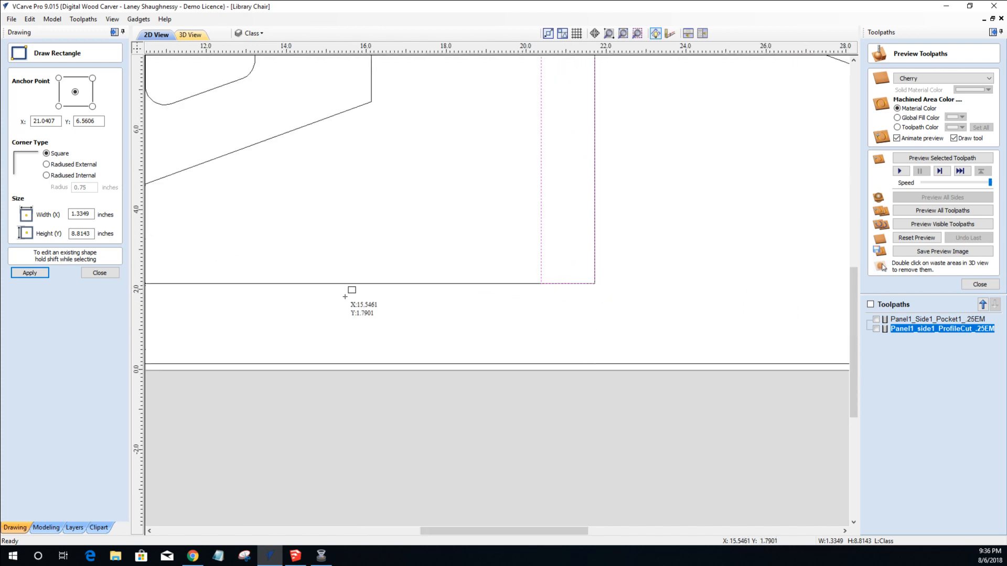
left_click(99, 273)
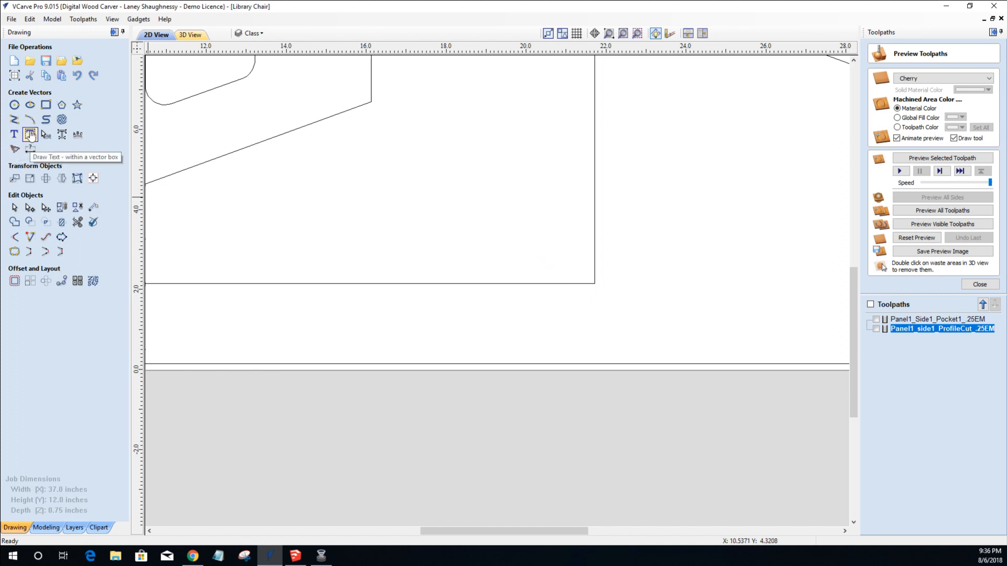
Place a vertical guide through the outline's inner corner and create a parallel guide about 0.75 inch to its left.
left_click_drag(141, 259, 595, 284)
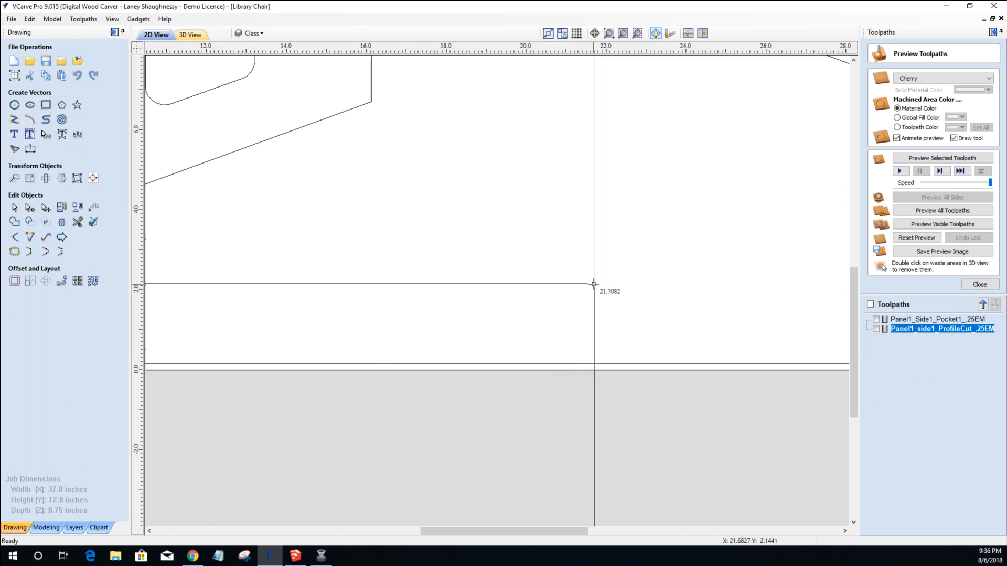
double_click(595, 329)
left_click(441, 308)
left_click_drag(502, 339, 461, 339)
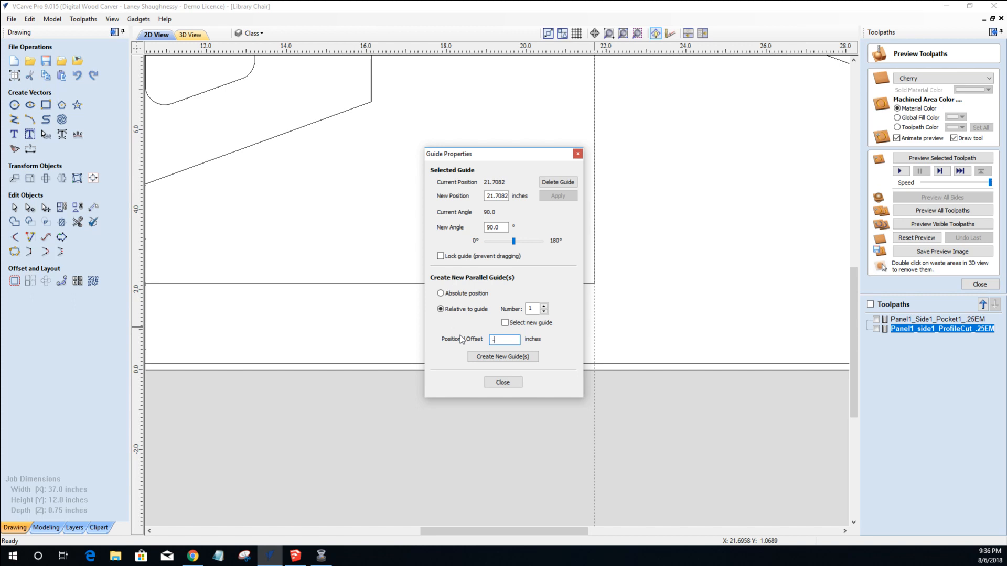
left_click(486, 361)
left_click(506, 384)
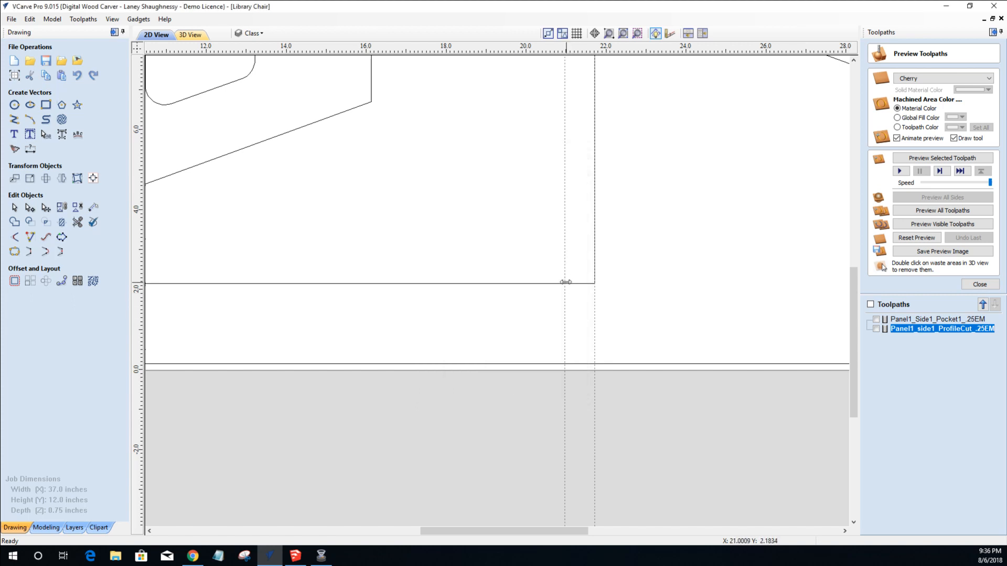
Insert a node on the long strip's upper edge where the left vertical guide crosses it.
scroll(351, 312, "down", 3)
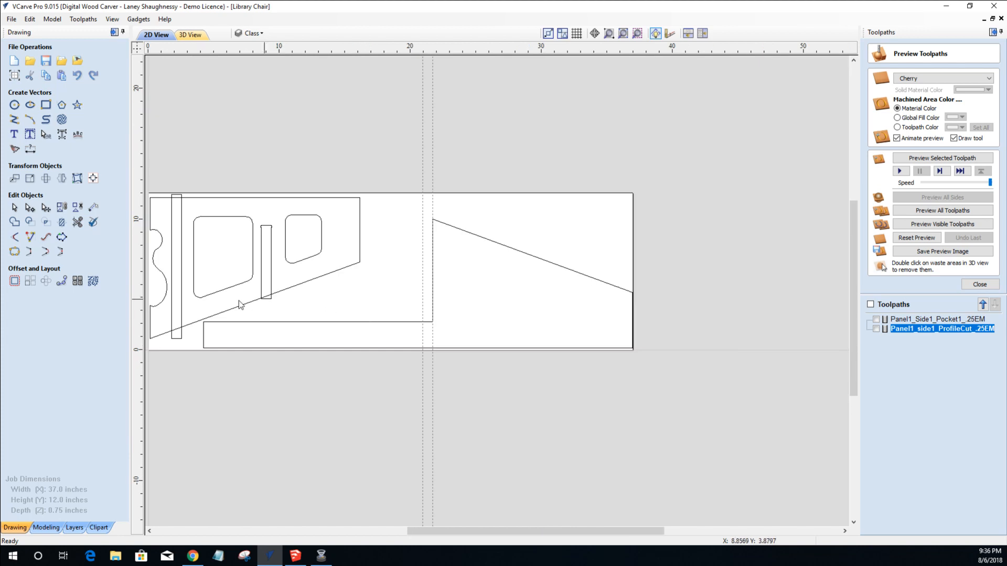
scroll(401, 328, "up", 2)
left_click(437, 319)
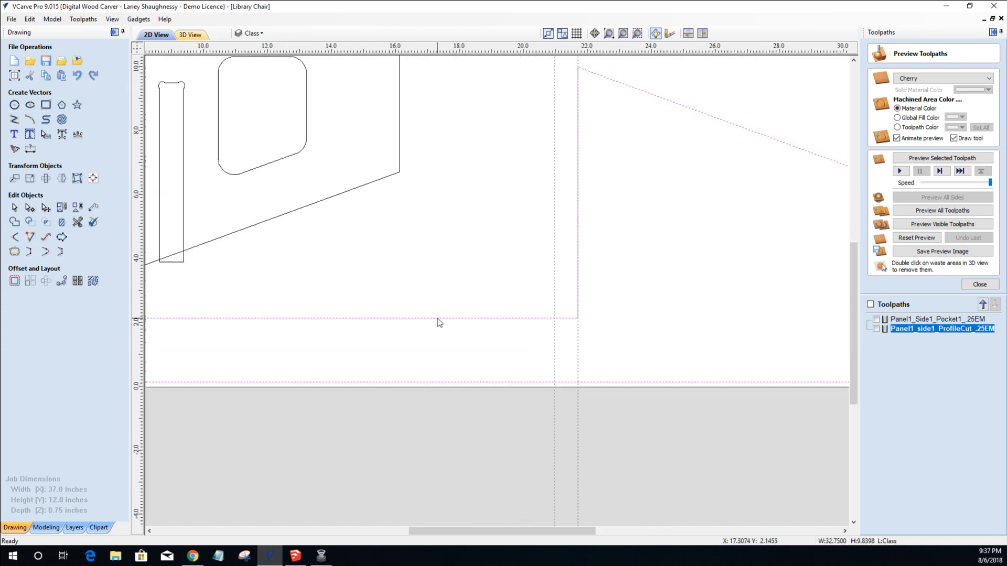
left_click(42, 208)
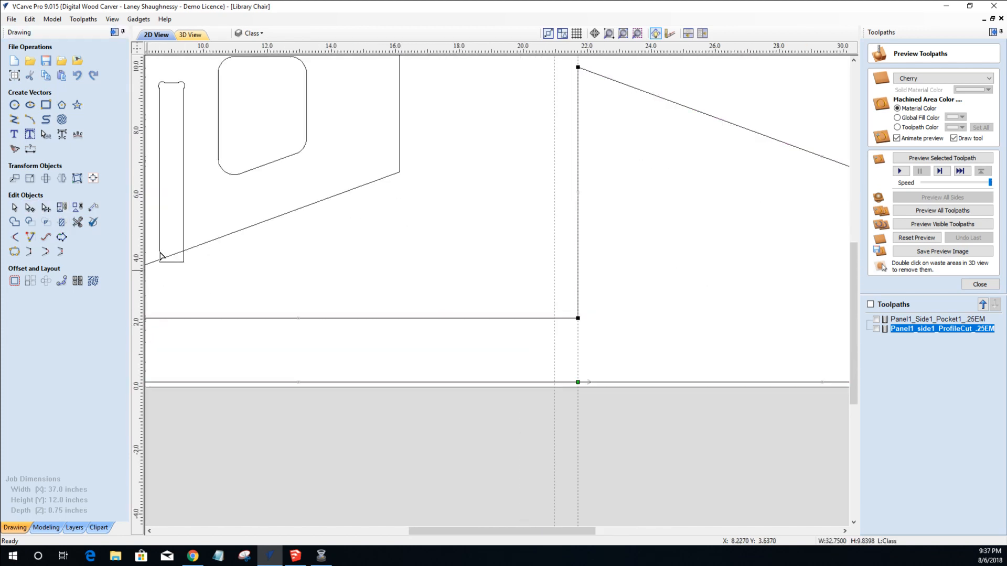
scroll(559, 323, "up", 2)
scroll(557, 322, "up", 2)
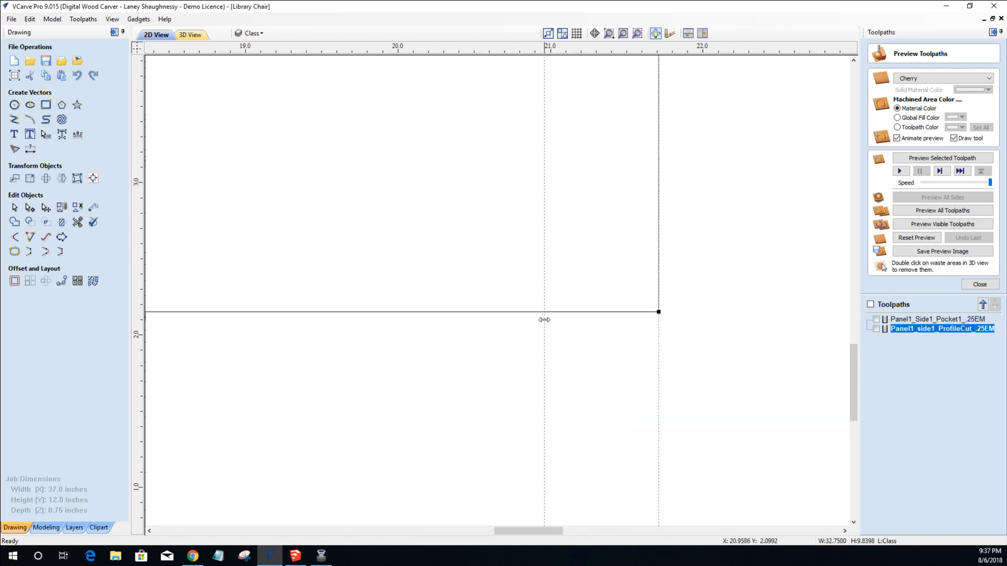
right_click(545, 314)
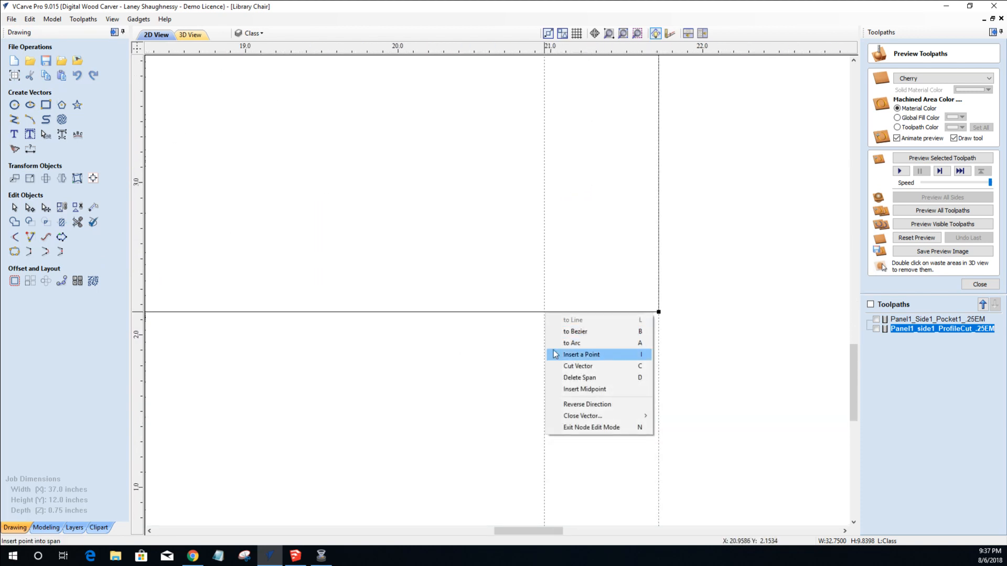
left_click(556, 356)
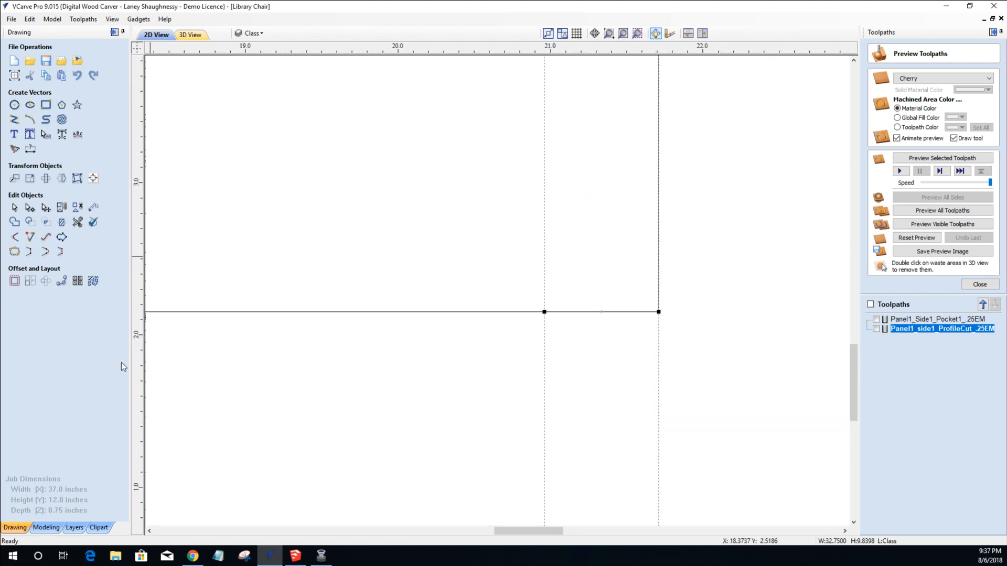
Delete the node at the long strip's upper-left corner so a single sloped span runs to the strip's lower-left end.
scroll(353, 361, "down", 3)
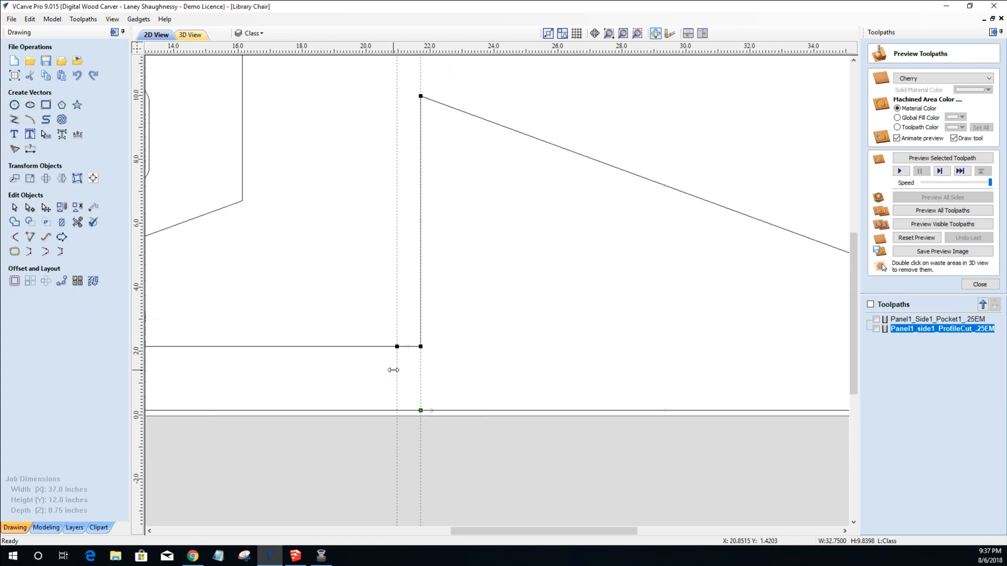
scroll(391, 370, "down", 4)
scroll(250, 330, "up", 2)
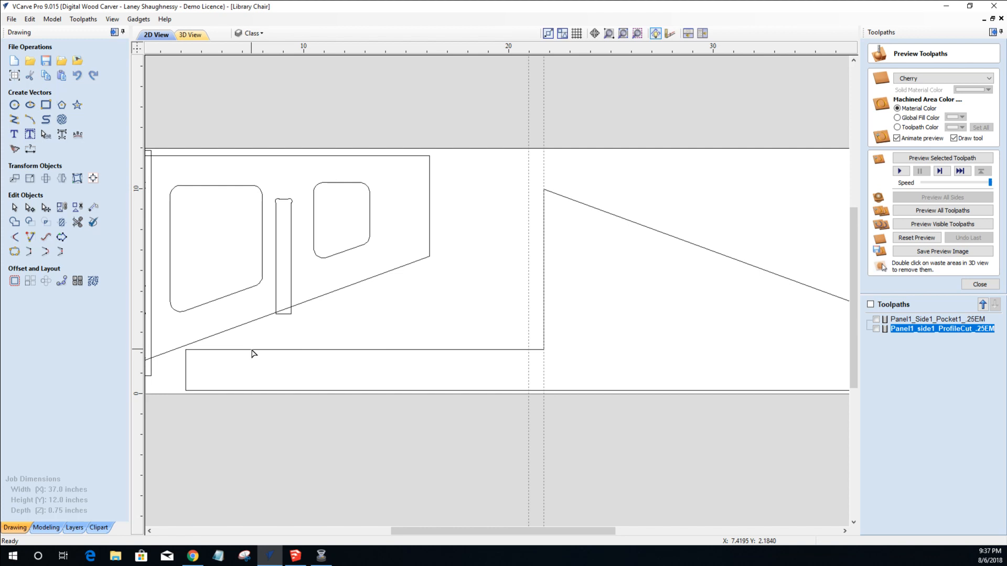
scroll(253, 354, "down", 2)
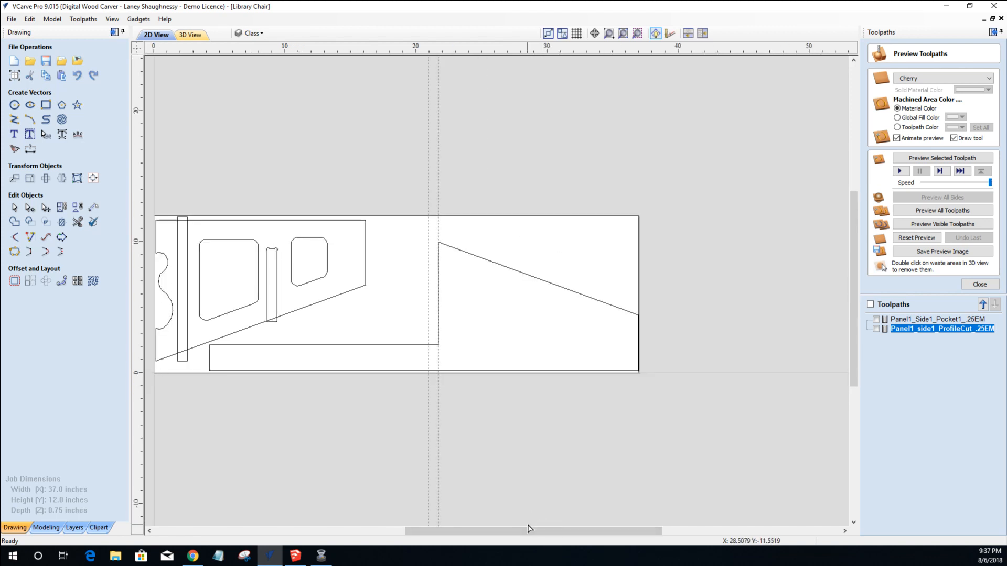
left_click_drag(470, 532, 393, 531)
scroll(408, 346, "up", 4)
scroll(408, 346, "down", 3)
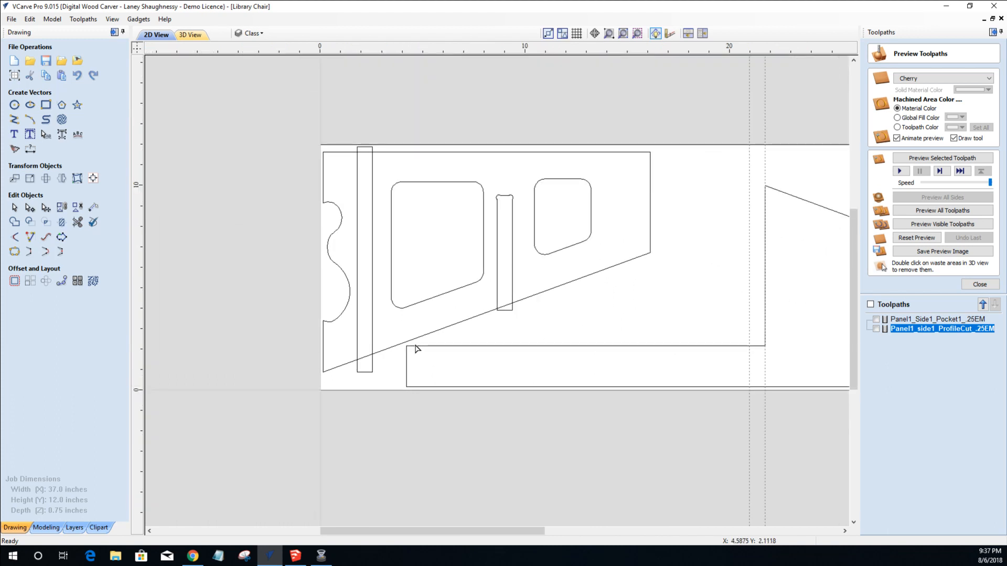
left_click(29, 209)
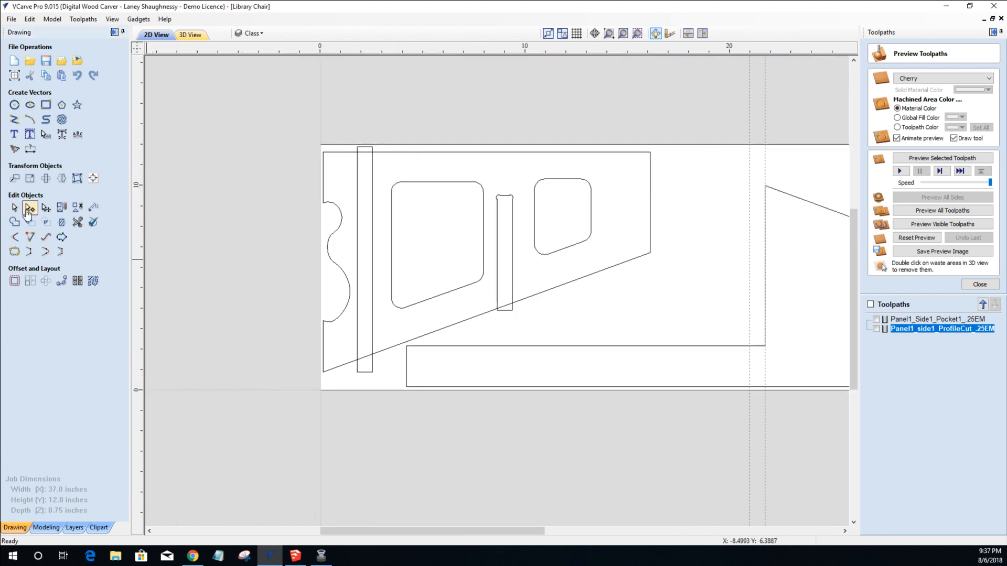
left_click(423, 346)
key("n")
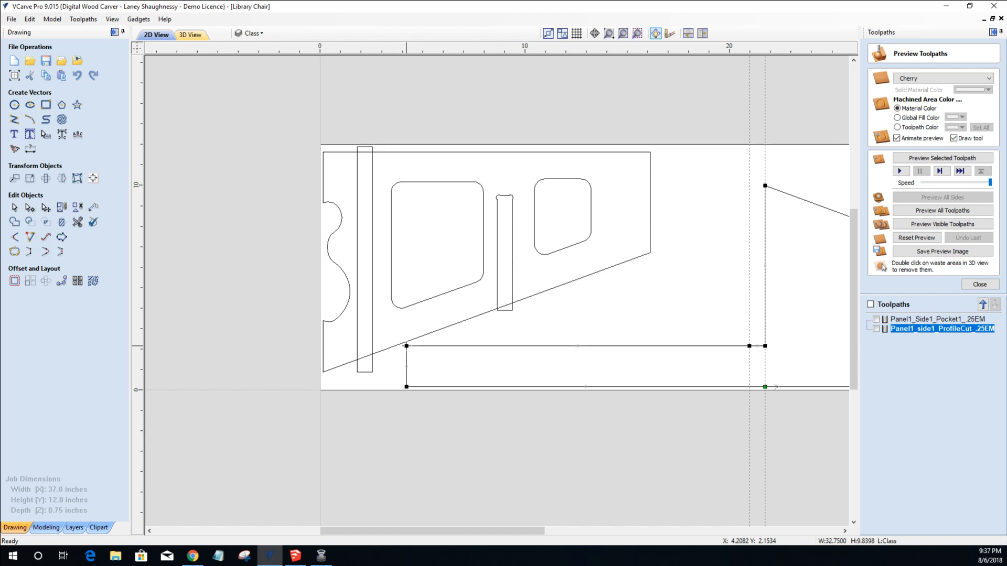
right_click(406, 346)
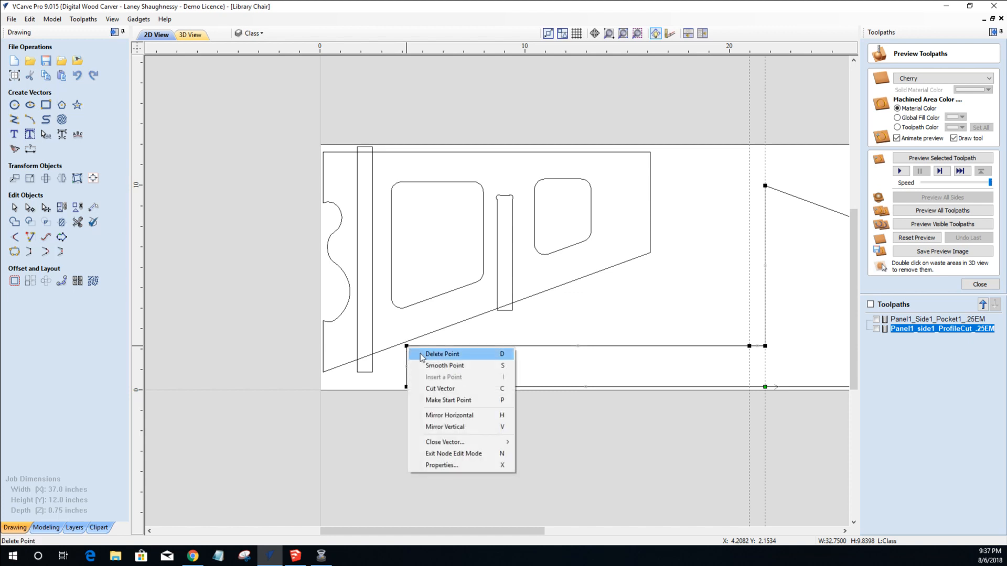
left_click(424, 352)
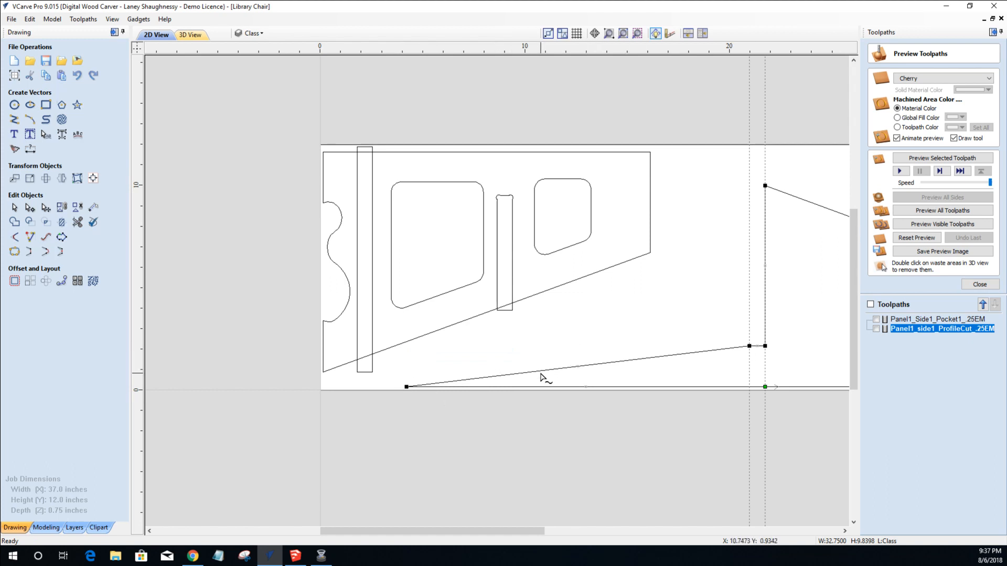
Convert the sloped upper span to a Bezier curve and pull its left-end handle up above the strip's lower-left corner.
right_click(608, 365)
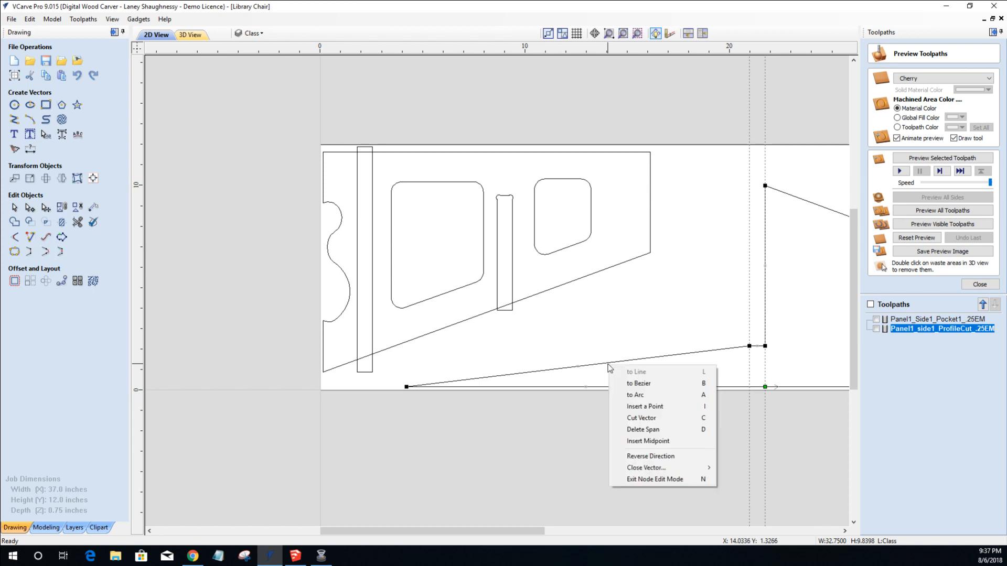
left_click(620, 386)
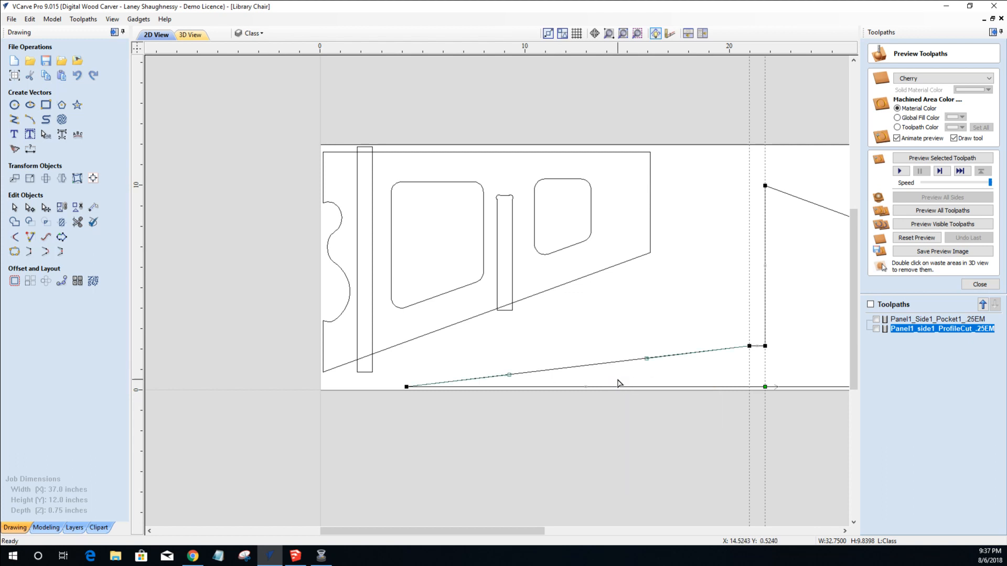
left_click_drag(510, 375, 463, 339)
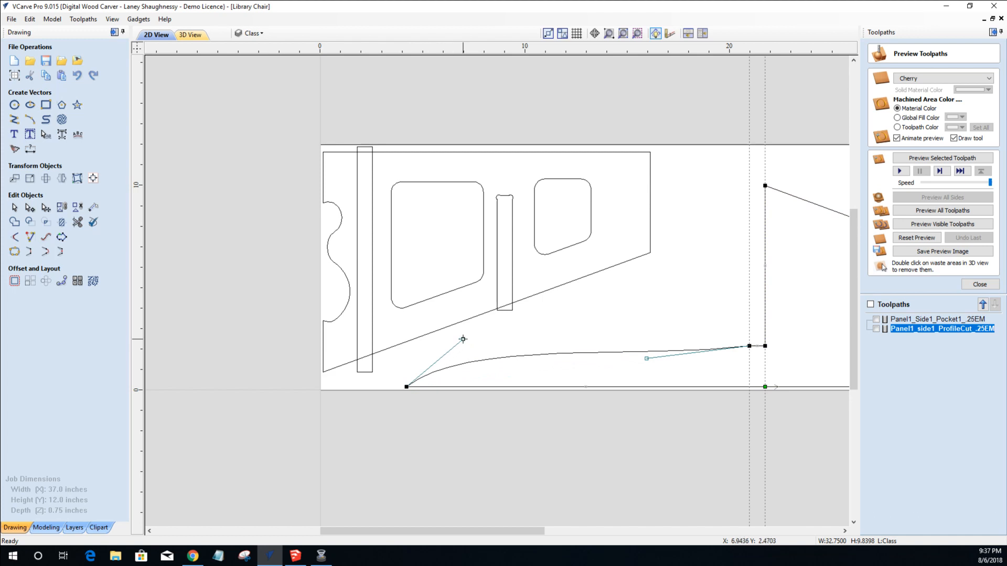
left_click_drag(462, 339, 628, 279)
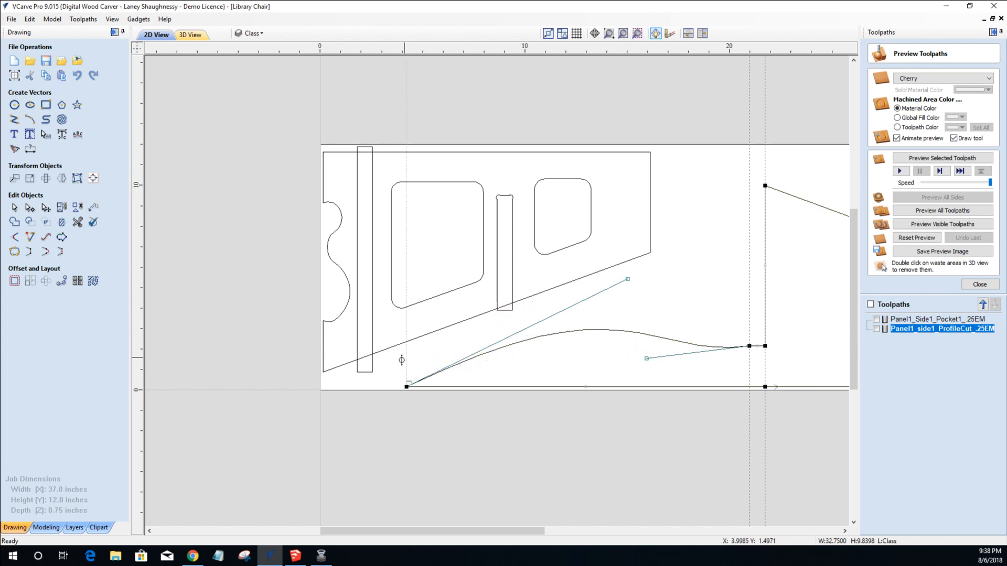
mouse_move(402, 364)
left_mouse_down()
mouse_move(400, 348)
mouse_move(400, 358)
left_mouse_up()
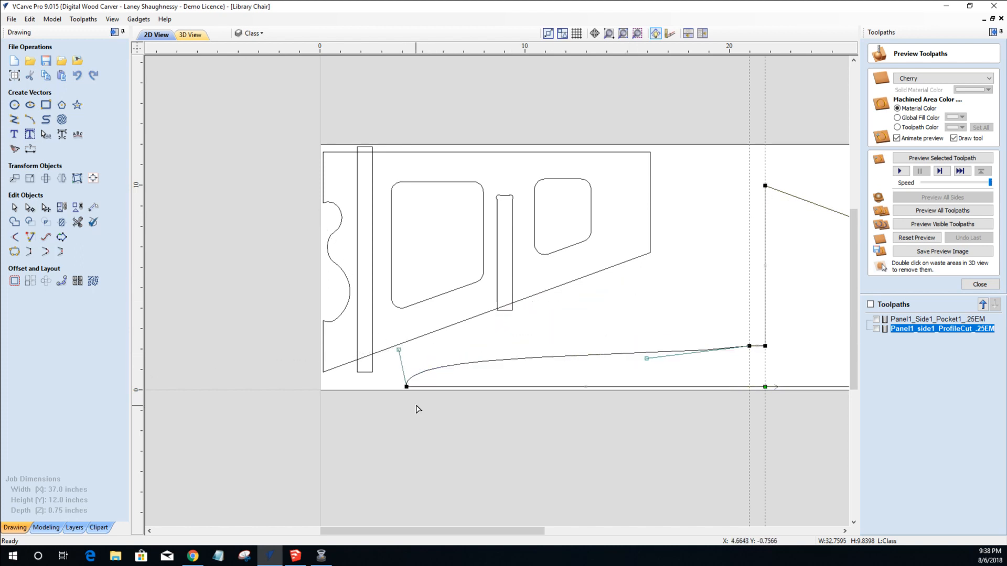
Move the left-end Bezier handle outward and slightly up to round the strip's tip, and finish editing the nodes.
scroll(409, 401, "up", 6)
scroll(394, 367, "up", 1)
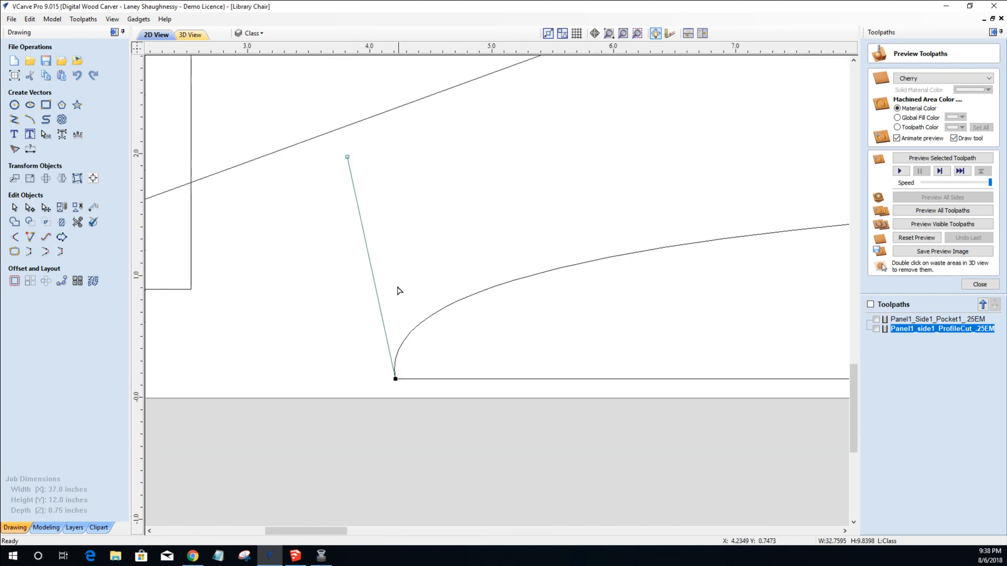
left_click_drag(346, 157, 243, 280)
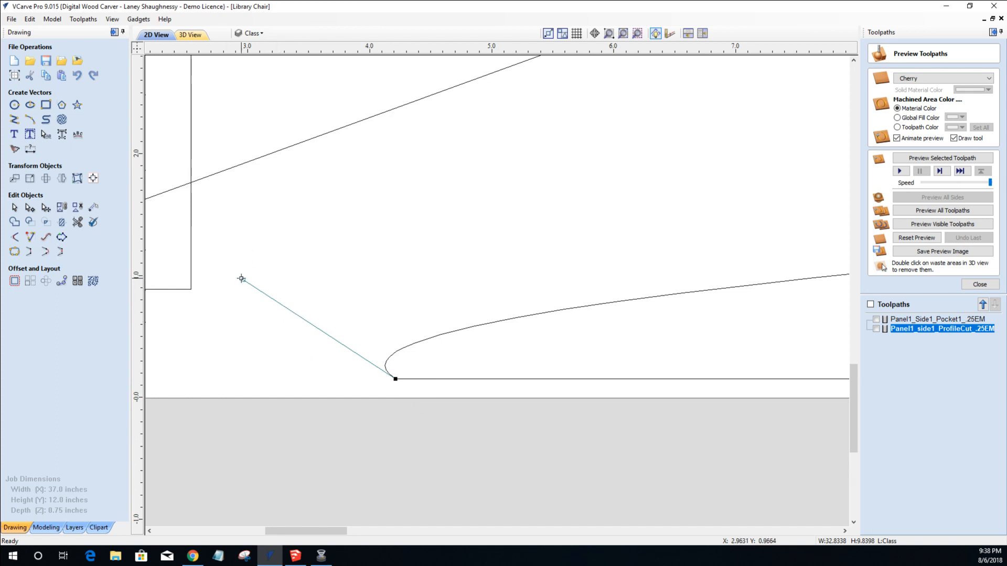
left_click_drag(242, 280, 238, 251)
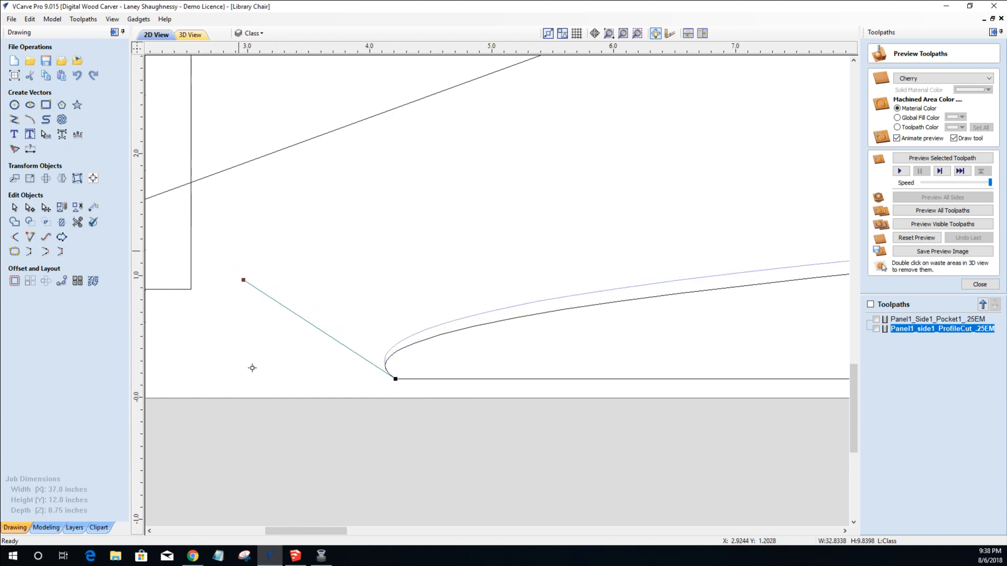
left_click(340, 392)
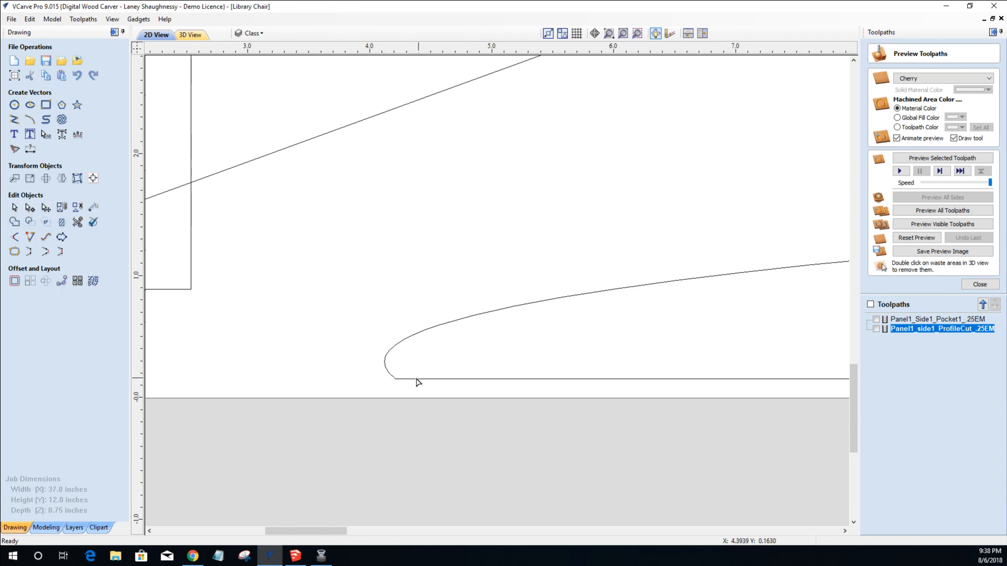
Place a horizontal guide along the strip's bottom edge.
scroll(403, 382, "down", 8)
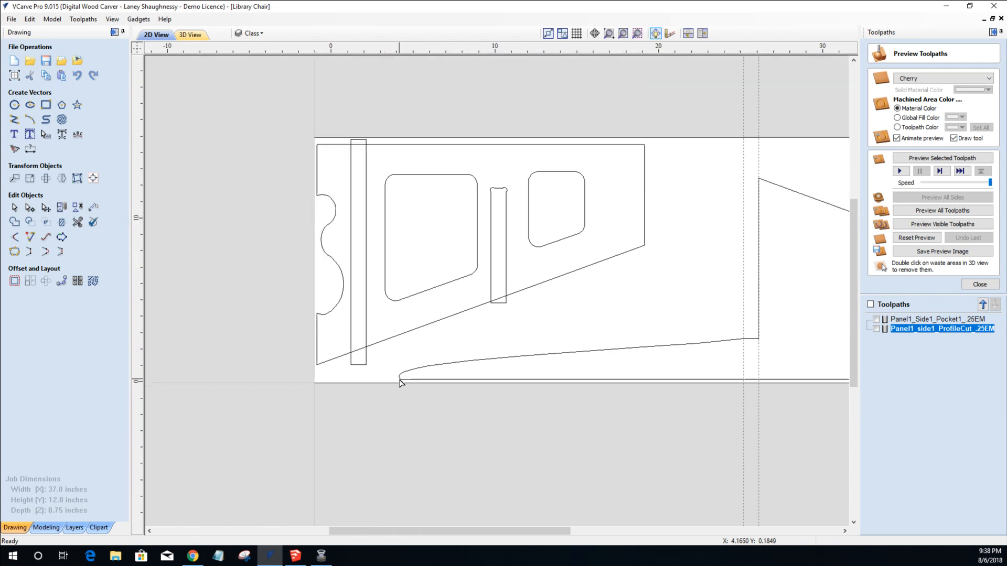
scroll(401, 381, "up", 5)
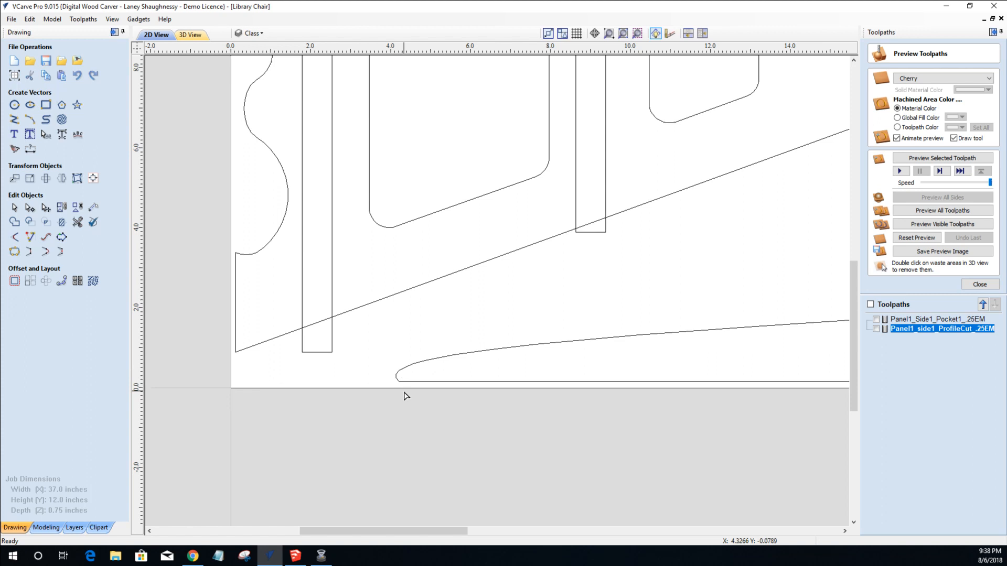
mouse_move(446, 54)
left_mouse_down()
mouse_move(467, 260)
mouse_move(443, 382)
mouse_move(433, 381)
left_mouse_up()
scroll(396, 381, "up", 3)
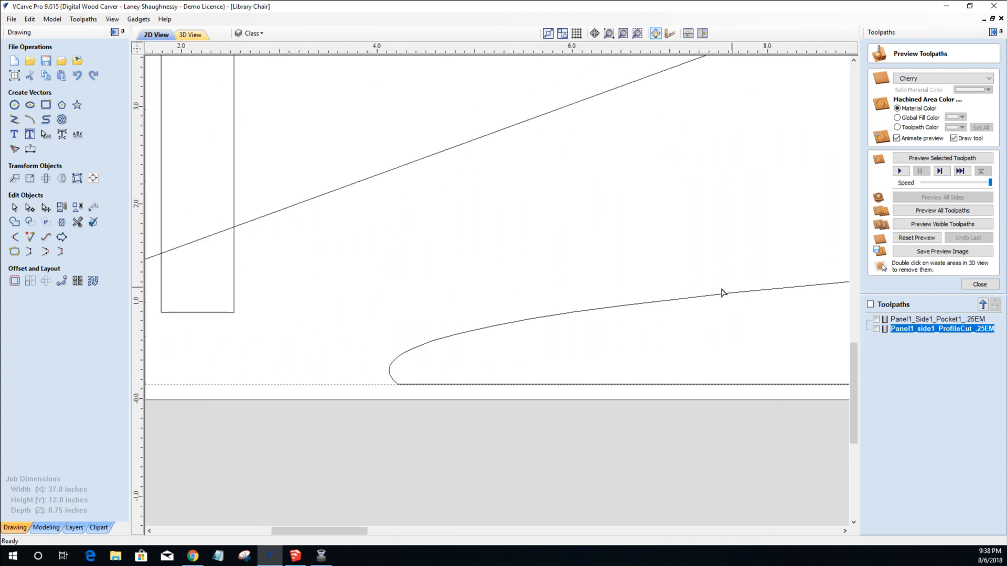
scroll(391, 397, "up", 3)
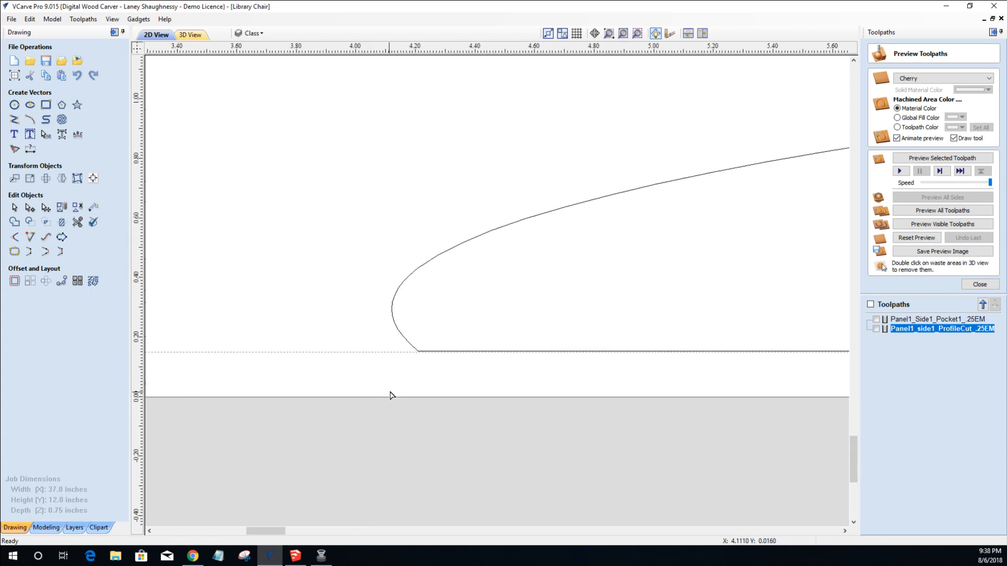
scroll(391, 396, "up", 3)
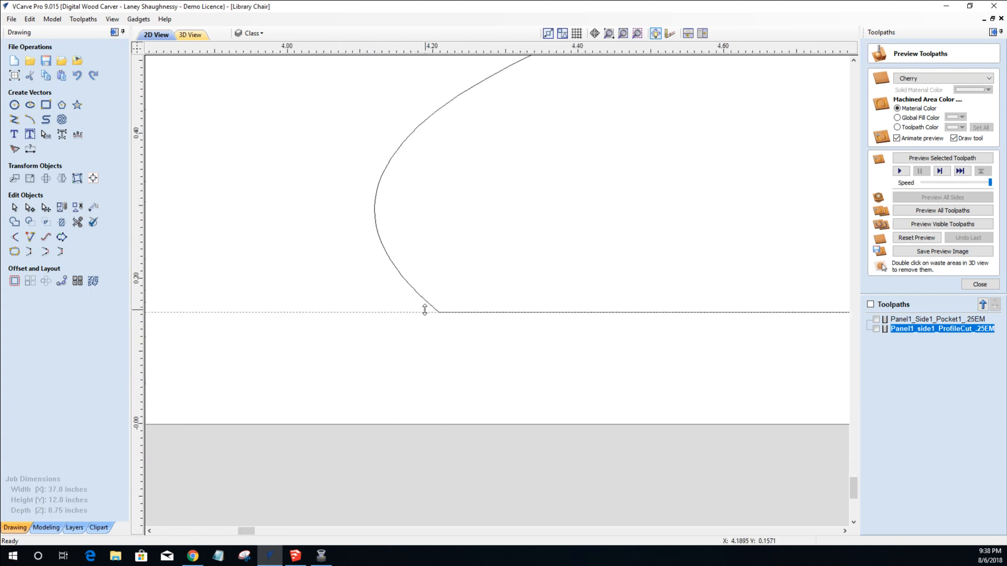
Create one parallel guide offset 1.5 inches relative to the horizontal guide on the strip's bottom edge.
double_click(391, 313)
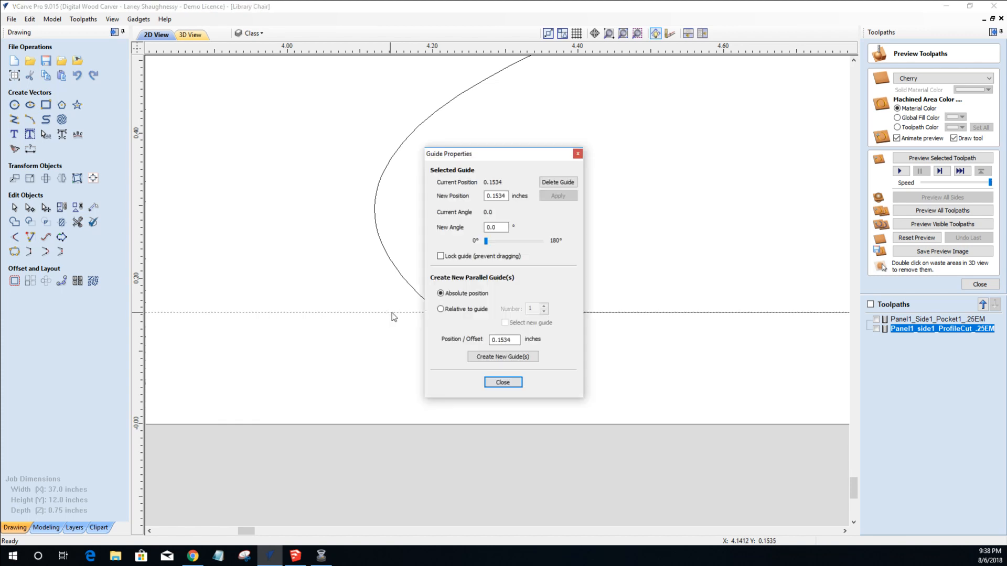
left_click(442, 309)
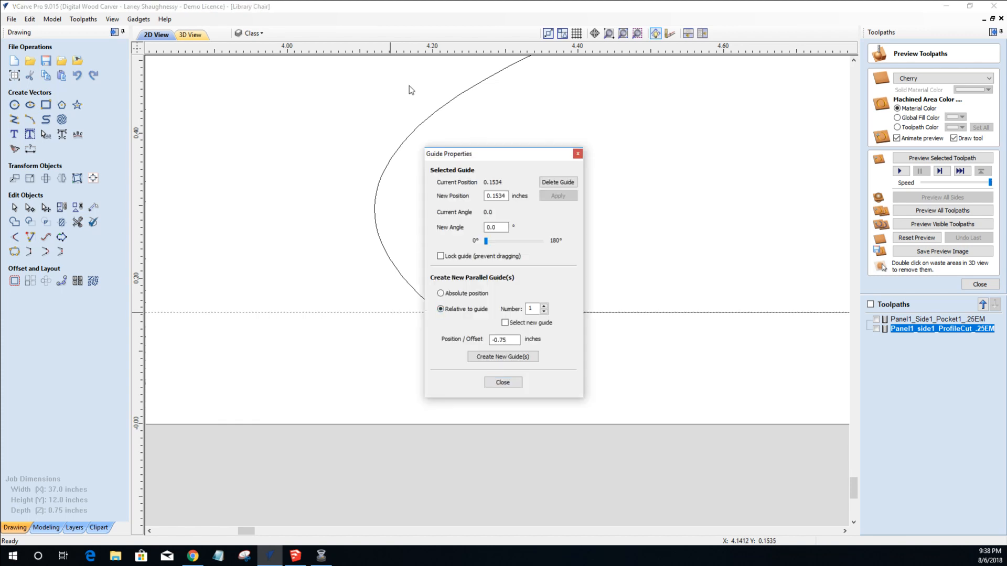
double_click(505, 340)
type("1.5")
left_click(495, 360)
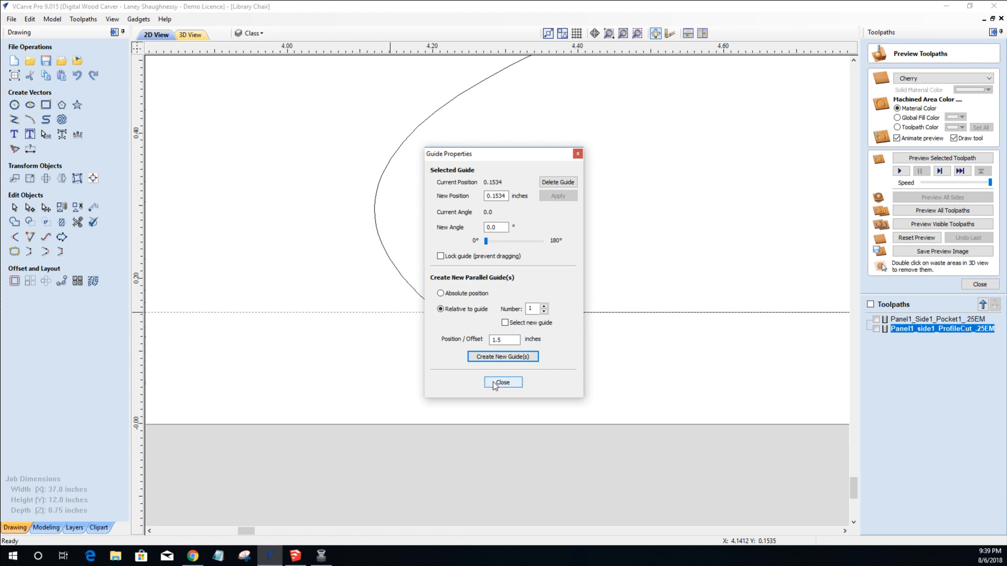
left_click(496, 384)
Select the curved panel outline and examine its rounded left end against the two horizontal guides.
scroll(496, 371, "down", 10)
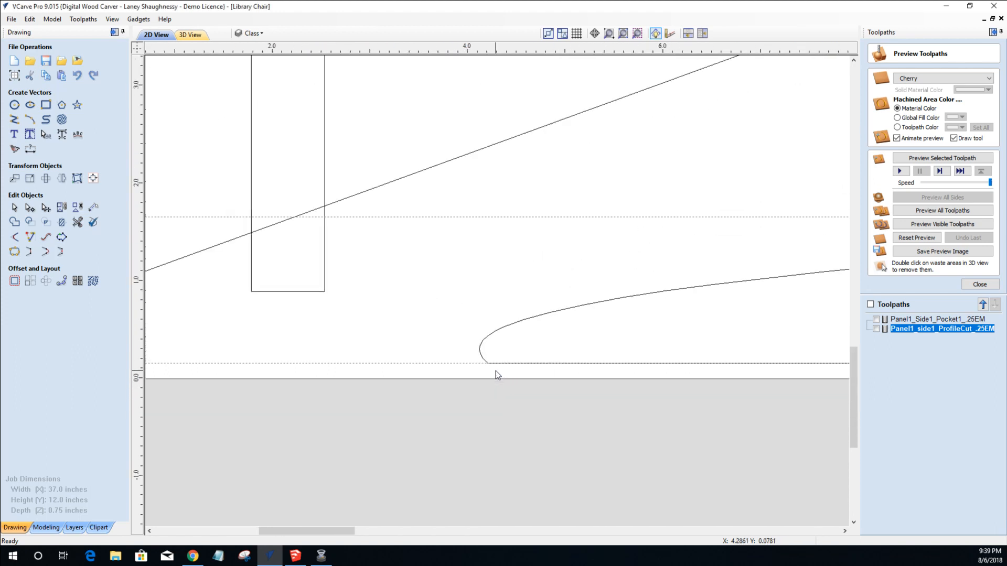
scroll(496, 371, "down", 5)
scroll(527, 323, "up", 3)
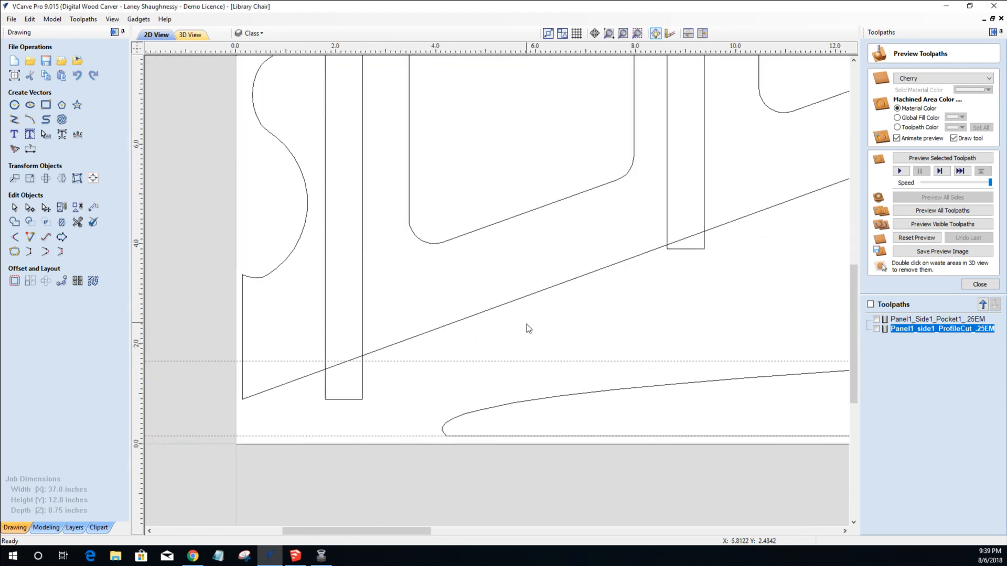
left_click(486, 398)
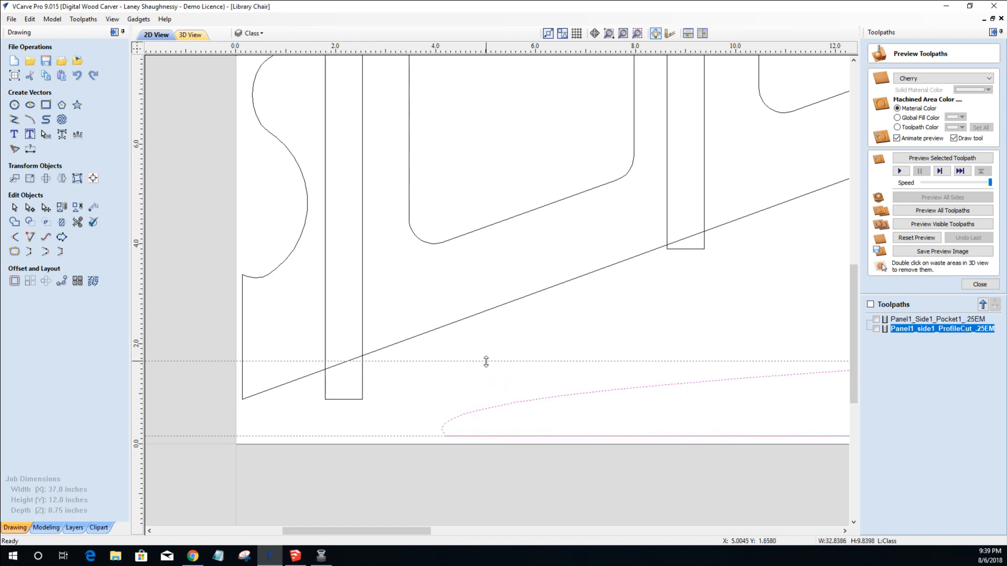
scroll(484, 364, "down", 4)
scroll(484, 364, "up", 3)
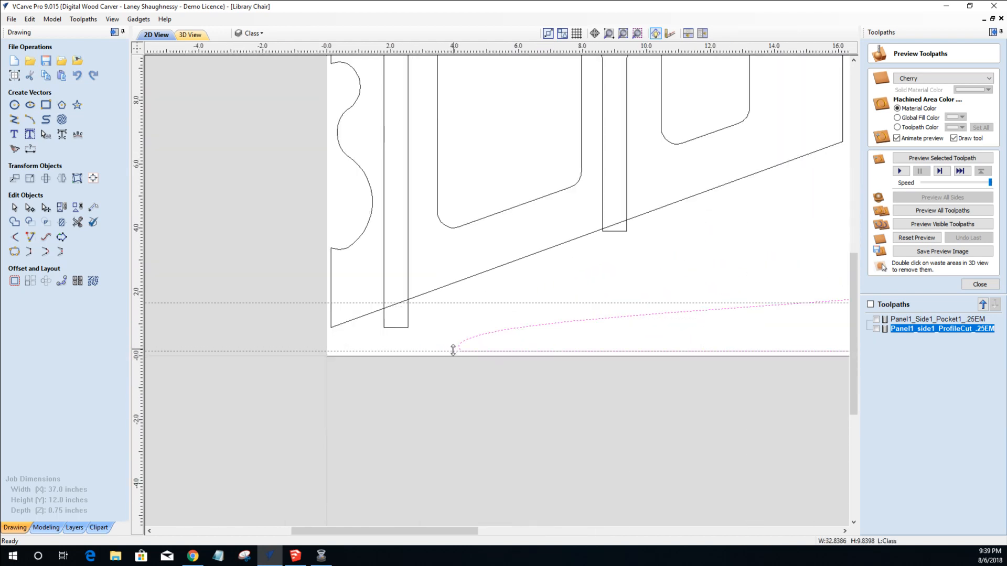
scroll(453, 350, "up", 3)
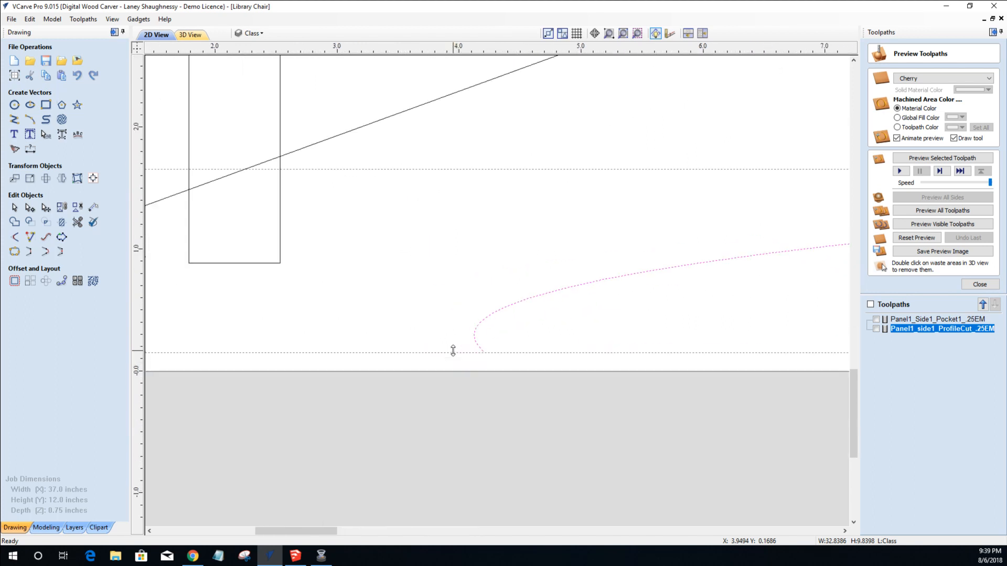
scroll(454, 351, "down", 2)
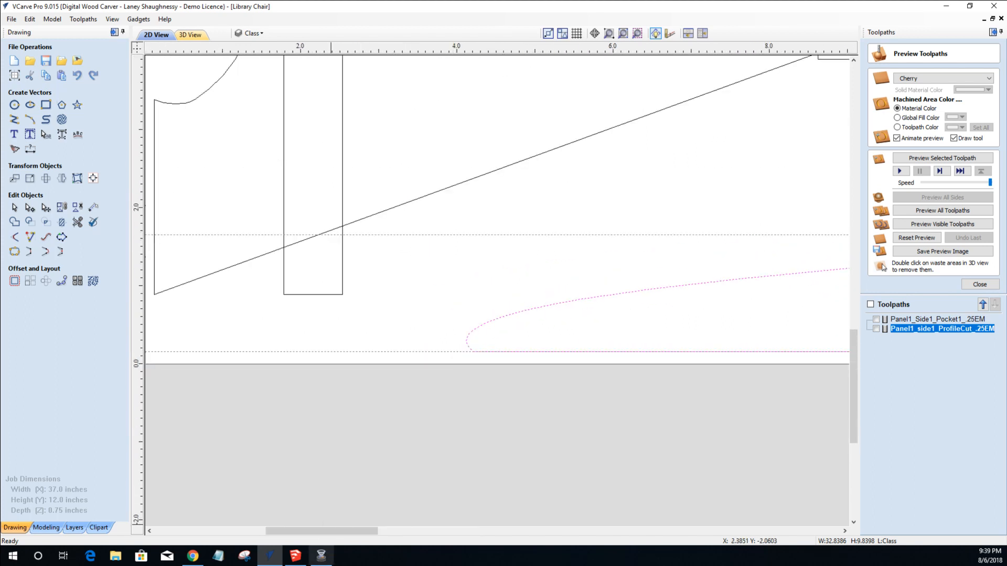
Switch to the SketchUp chair model, measure across the base of the chair-back leg's rounded tip, and return to VCarve Pro.
left_click(290, 561)
scroll(383, 155, "down", 5)
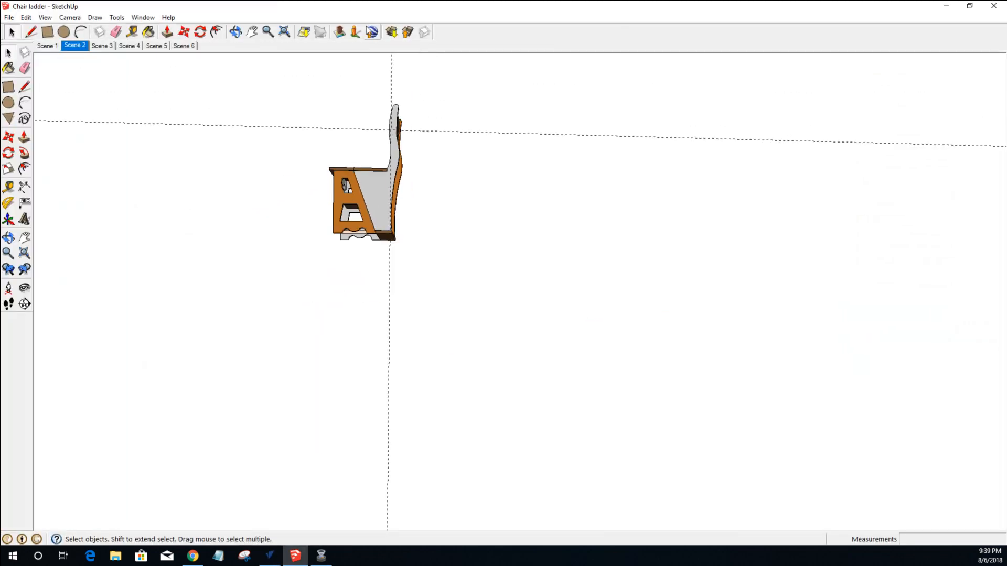
scroll(389, 62, "up", 3)
scroll(400, 139, "up", 8)
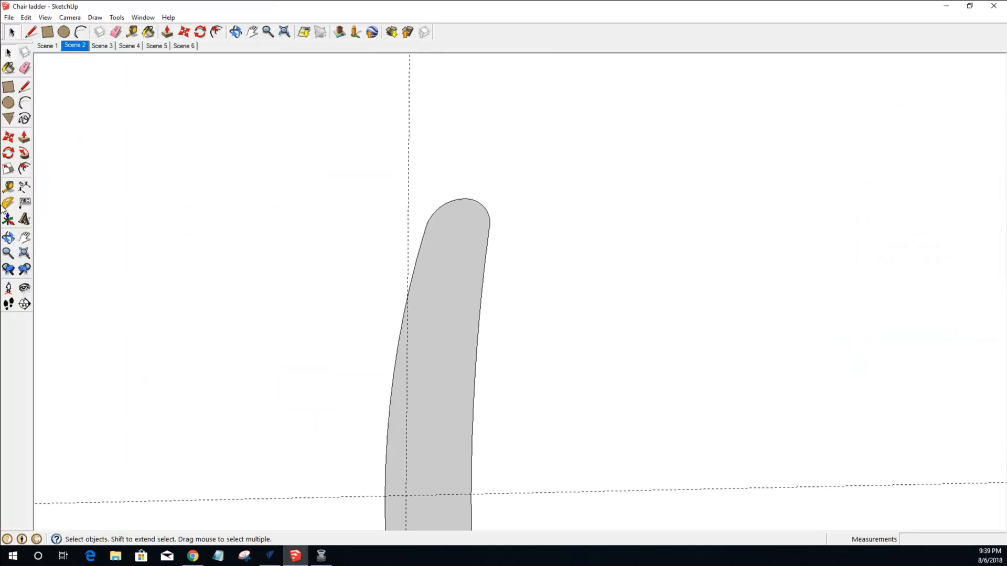
left_click(132, 32)
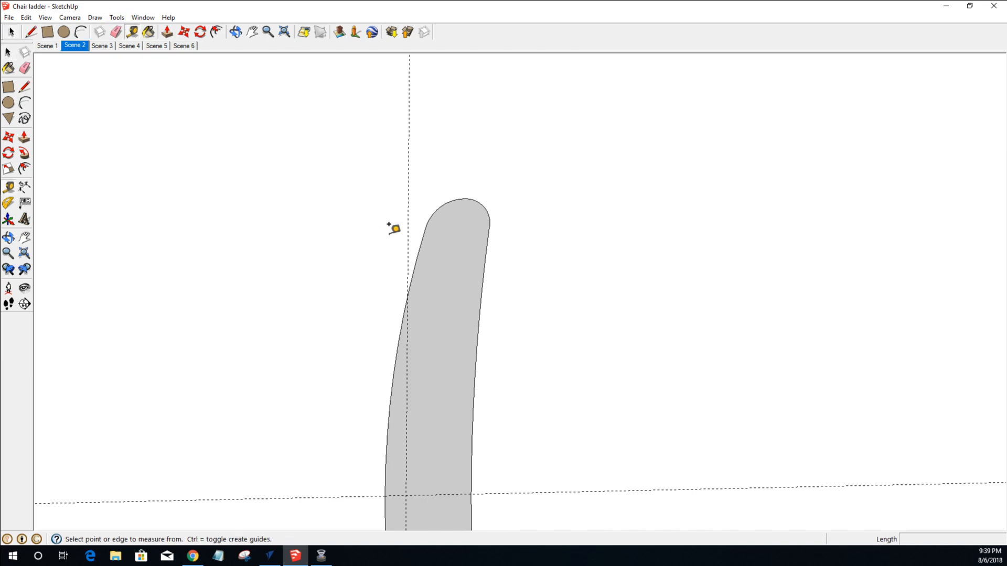
left_click(426, 220)
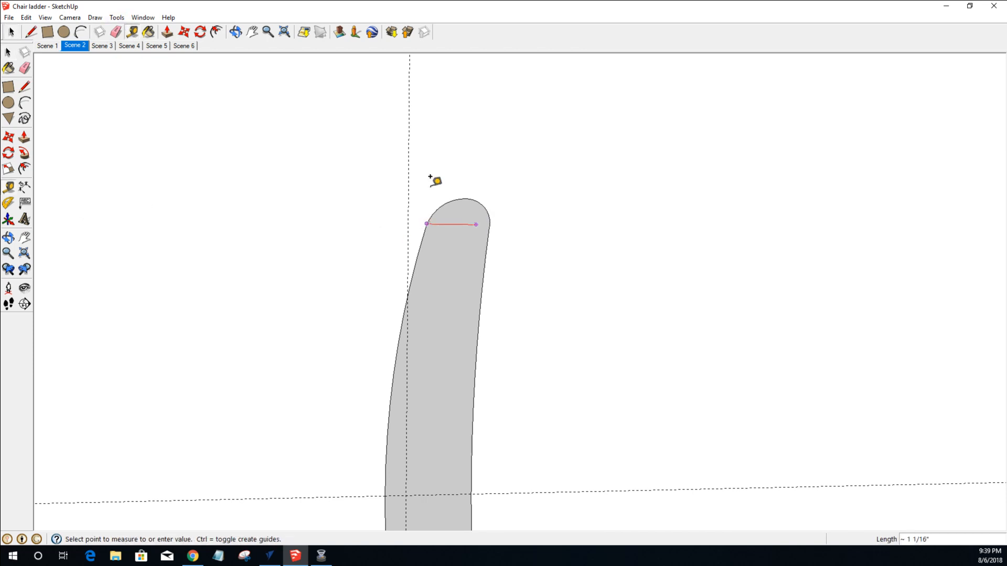
key("Escape")
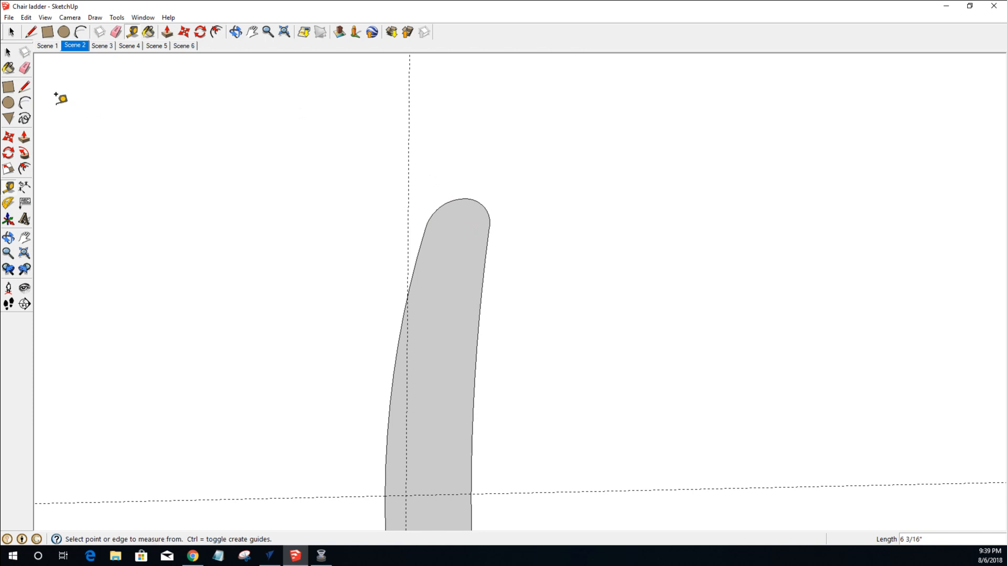
left_click(947, 6)
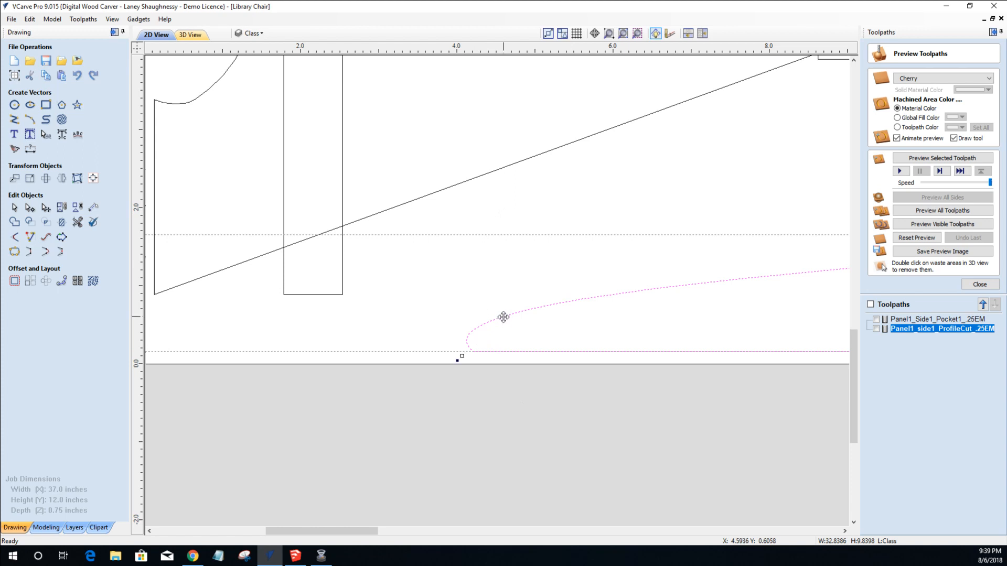
Raise the strip's left-end Bezier handle to swell the tip, and insert a point where the curve crosses the upper guide.
left_click(30, 208)
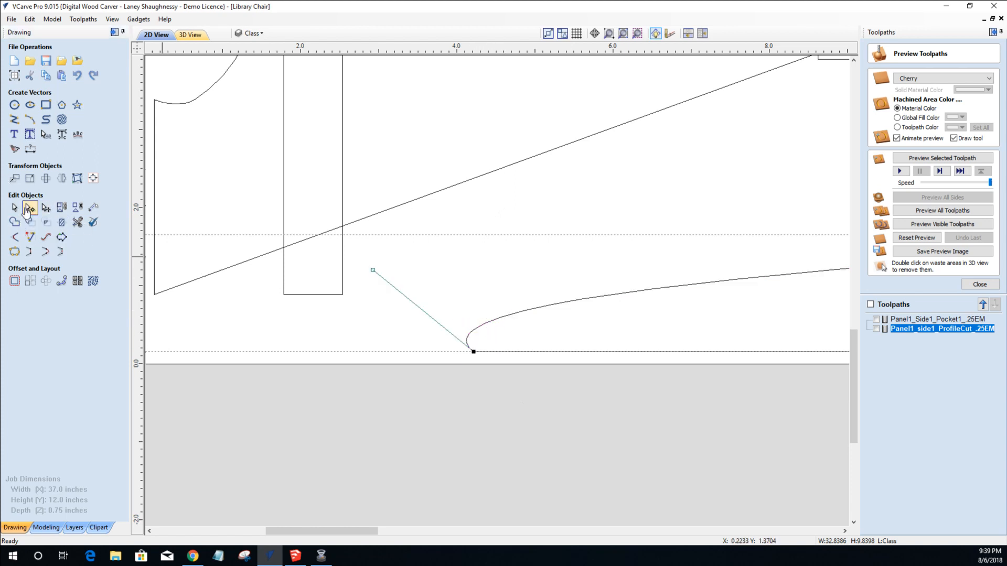
mouse_move(368, 270)
left_mouse_down()
mouse_move(414, 135)
mouse_move(470, 132)
mouse_move(445, 32)
mouse_move(420, 21)
mouse_move(405, 50)
mouse_move(314, 16)
mouse_move(234, 2)
mouse_move(677, 158)
mouse_move(368, 219)
mouse_move(199, 37)
mouse_move(108, 43)
mouse_move(10, 131)
mouse_move(2, 90)
mouse_move(42, 94)
mouse_move(66, 71)
mouse_move(163, 63)
mouse_move(158, 49)
mouse_move(335, 39)
mouse_move(255, 21)
left_mouse_up()
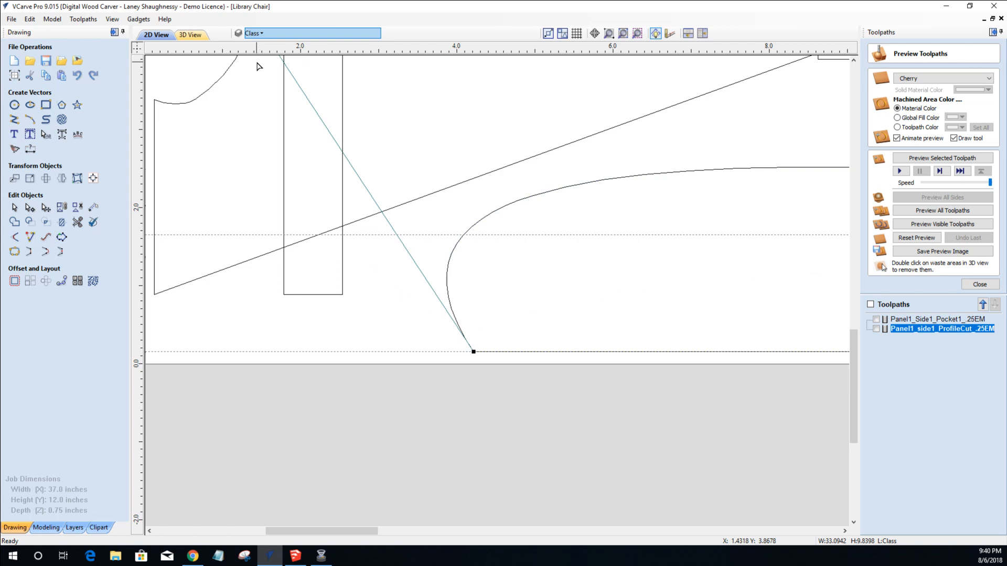
right_click(465, 236)
left_click(485, 269)
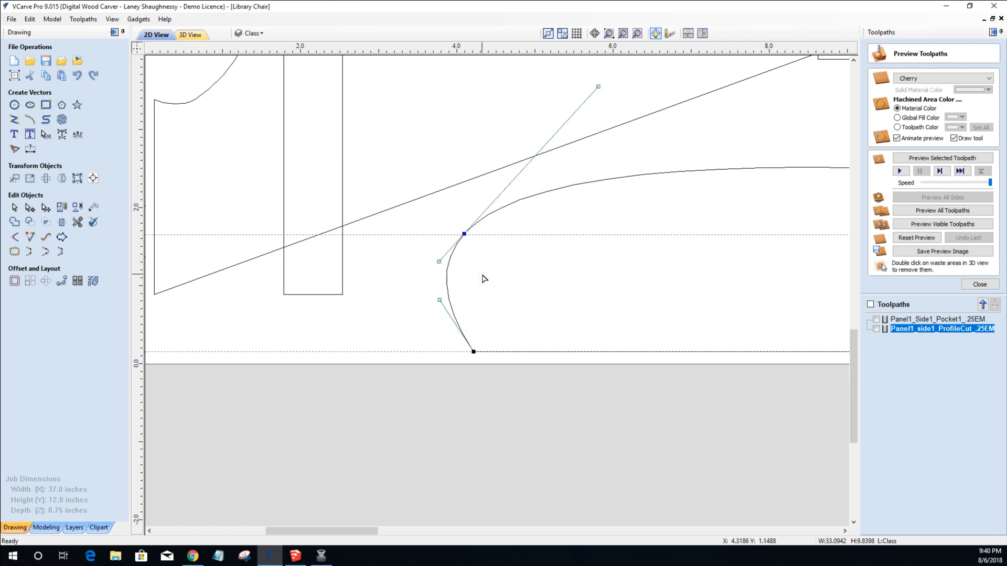
Adjust the handles of the upper-guide point and the bottom point to form a rounded tip between the guides, and finish node editing.
left_click_drag(598, 86, 595, 208)
left_click_drag(427, 241, 361, 270)
left_click_drag(440, 301, 398, 352)
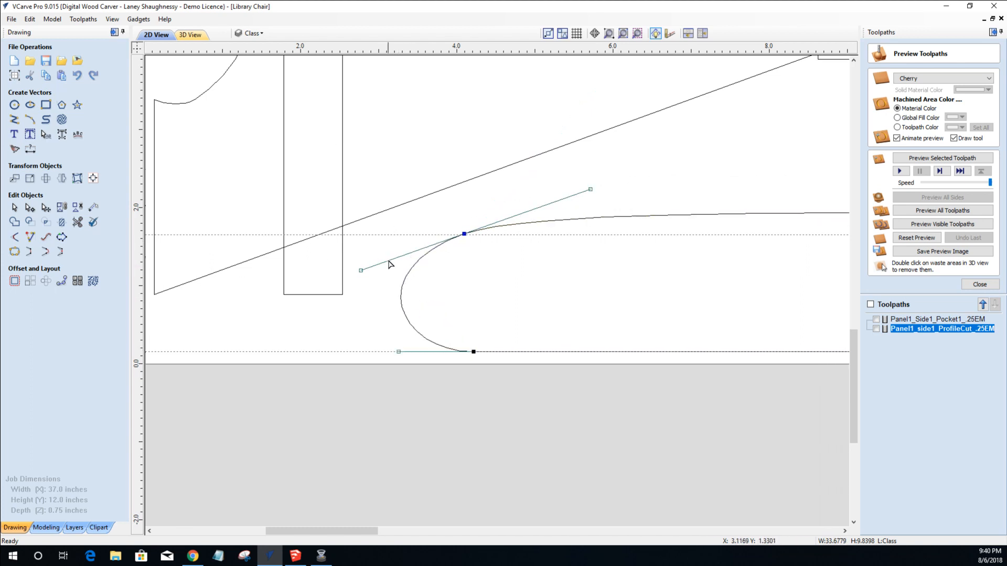
left_click_drag(357, 270, 359, 288)
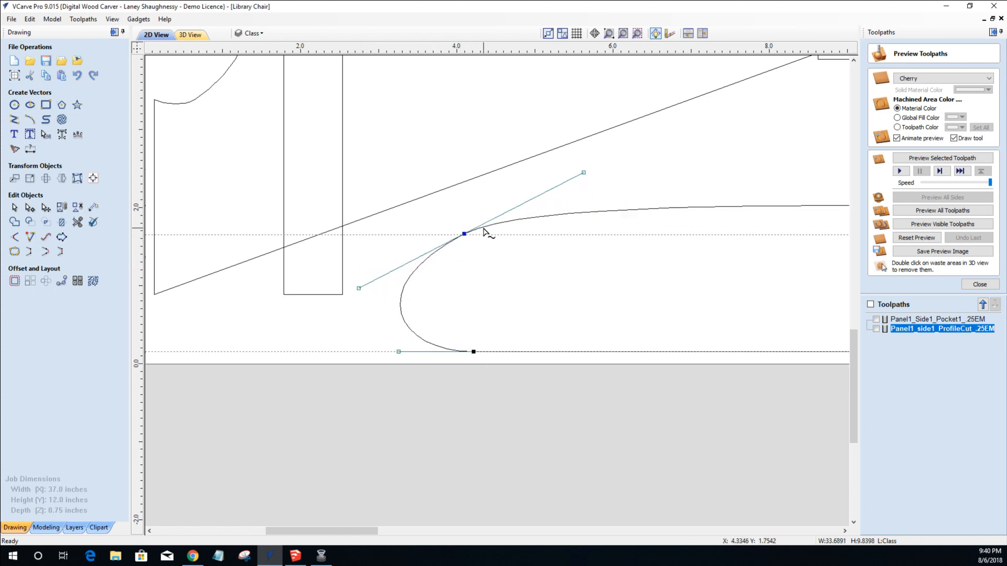
scroll(477, 234, "down", 4)
scroll(486, 228, "down", 3)
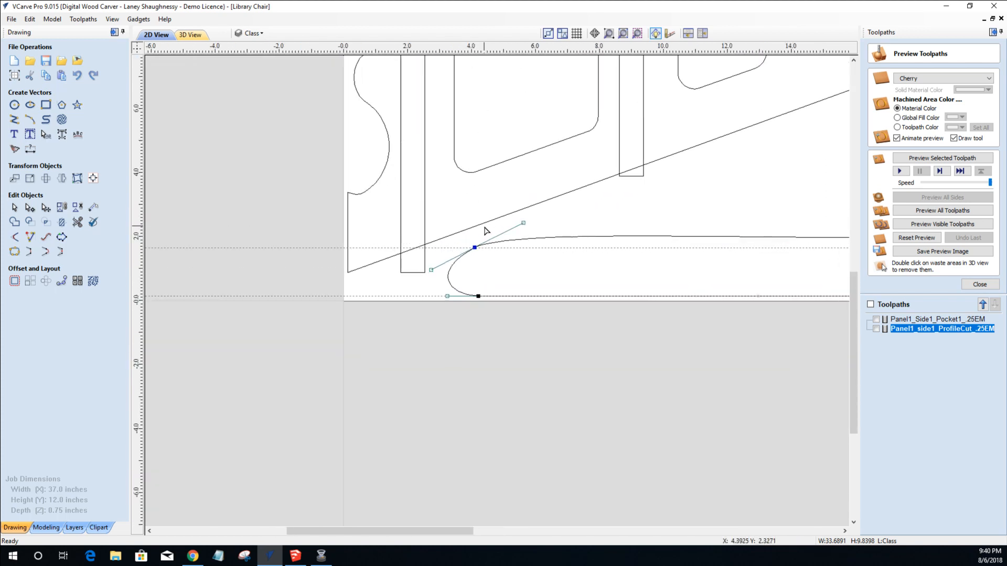
scroll(502, 346, "up", 2)
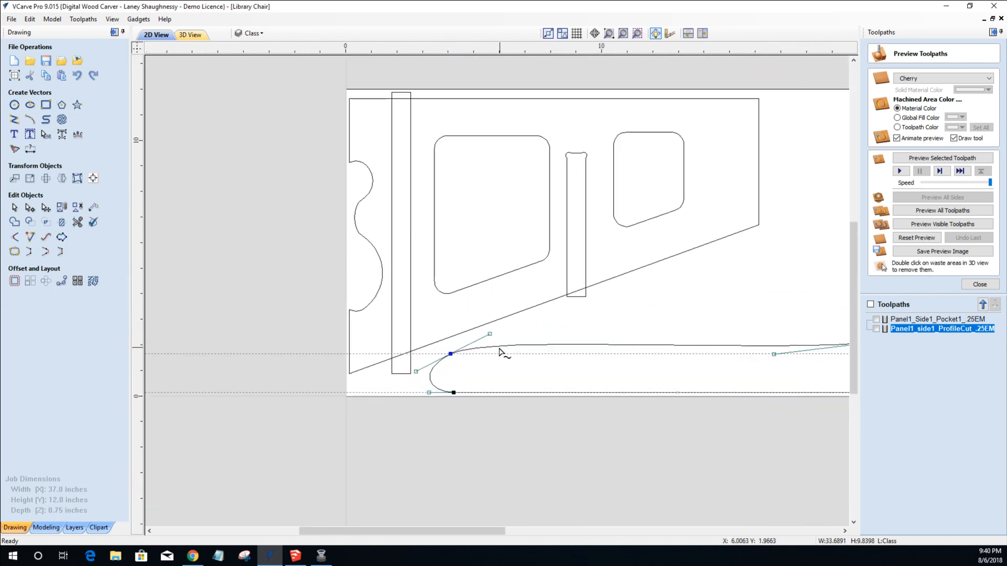
scroll(496, 362, "down", 1)
scroll(534, 373, "up", 2)
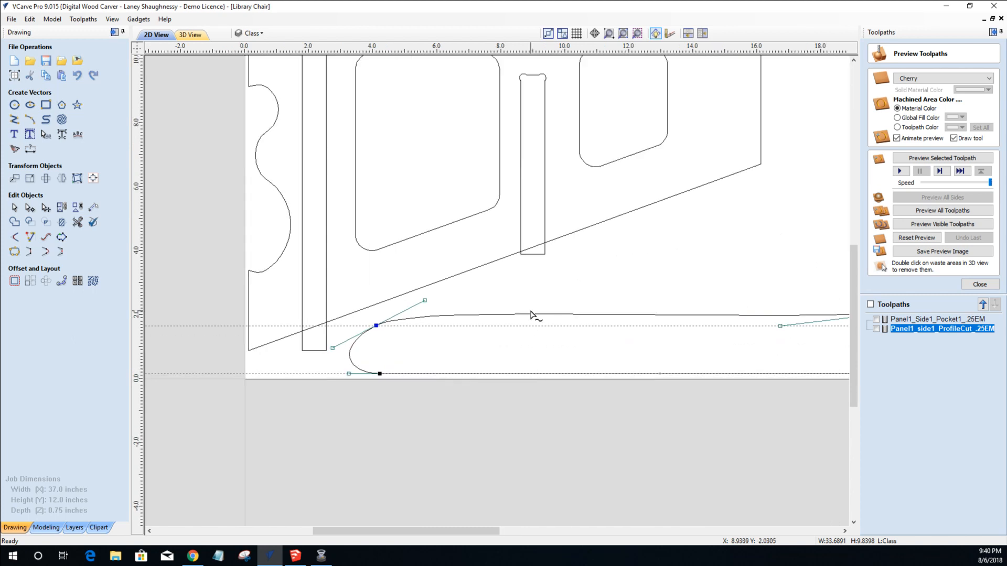
key("Escape")
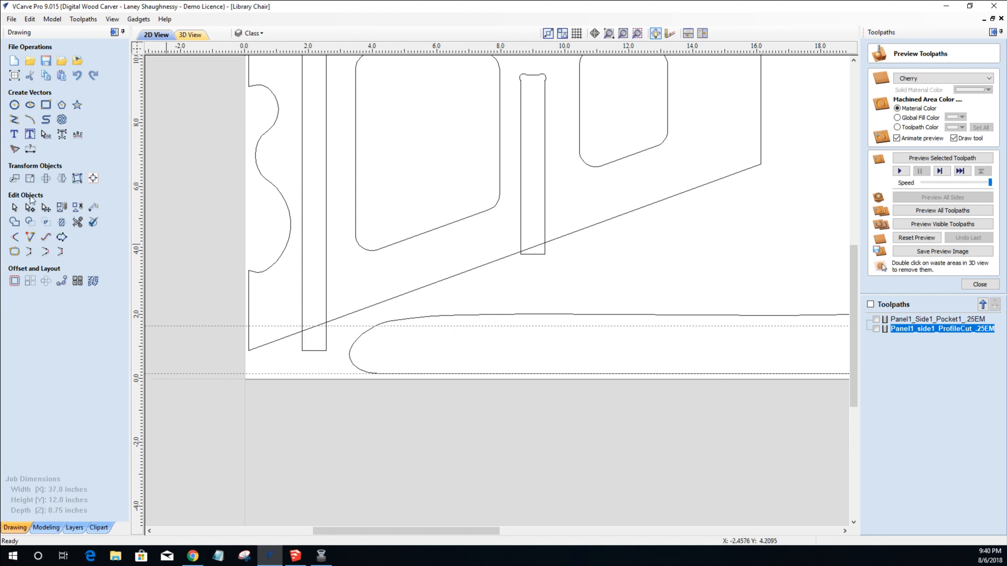
Reopen the strip outline for node editing and insert a point on its top curve at about X 11.4.
left_click(355, 344)
double_click(355, 345)
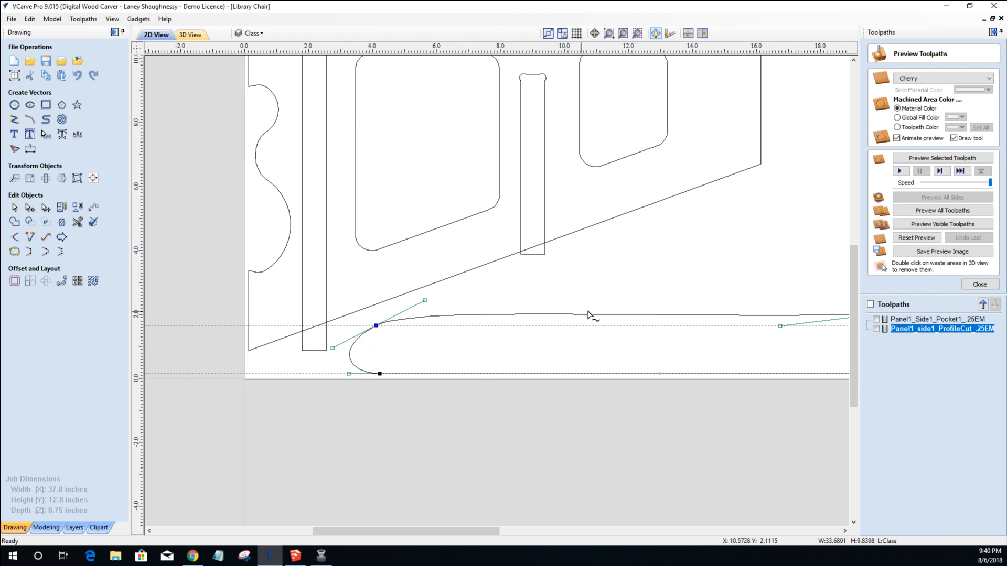
scroll(589, 314, "down", 2)
scroll(602, 315, "up", 1)
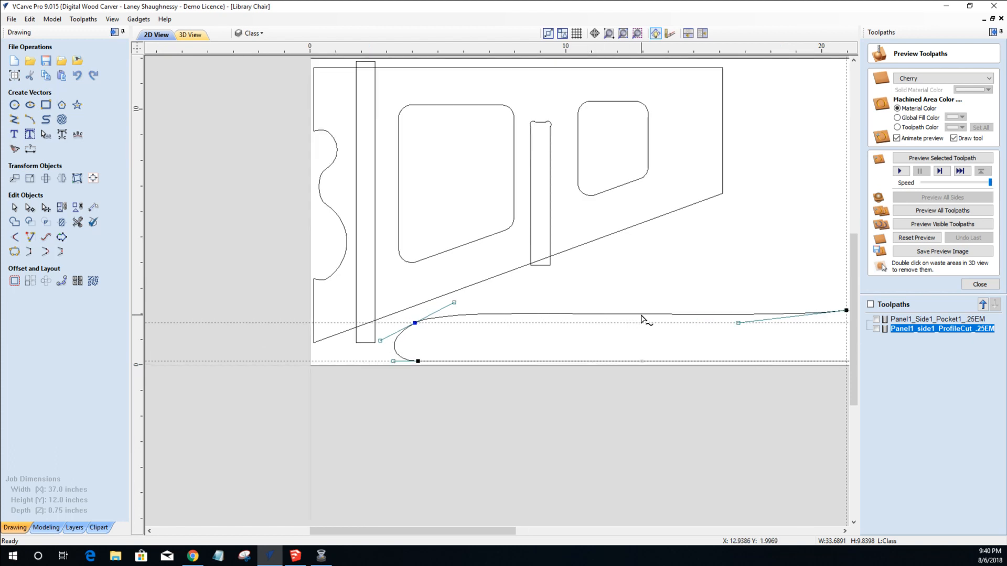
right_click(603, 316)
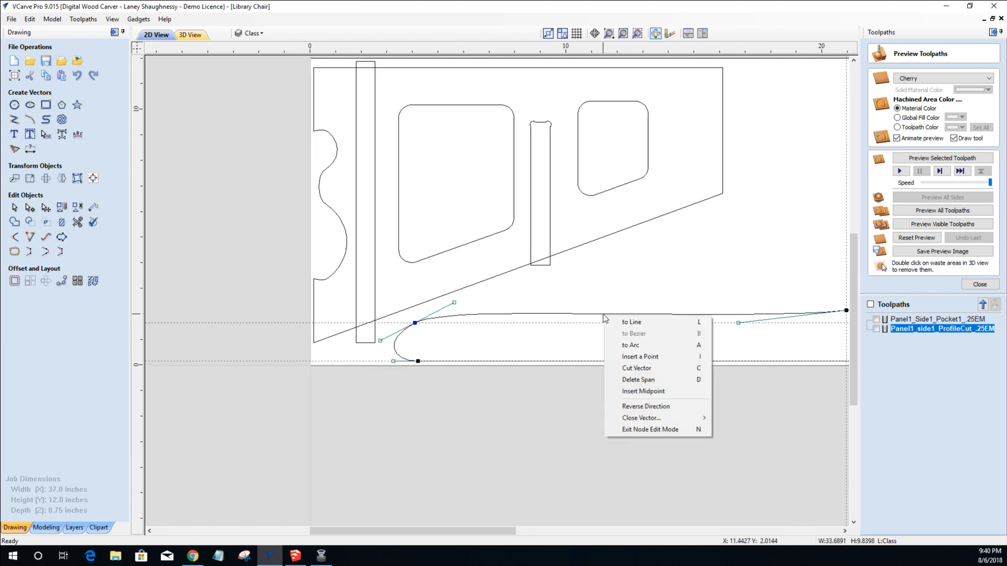
left_click(619, 357)
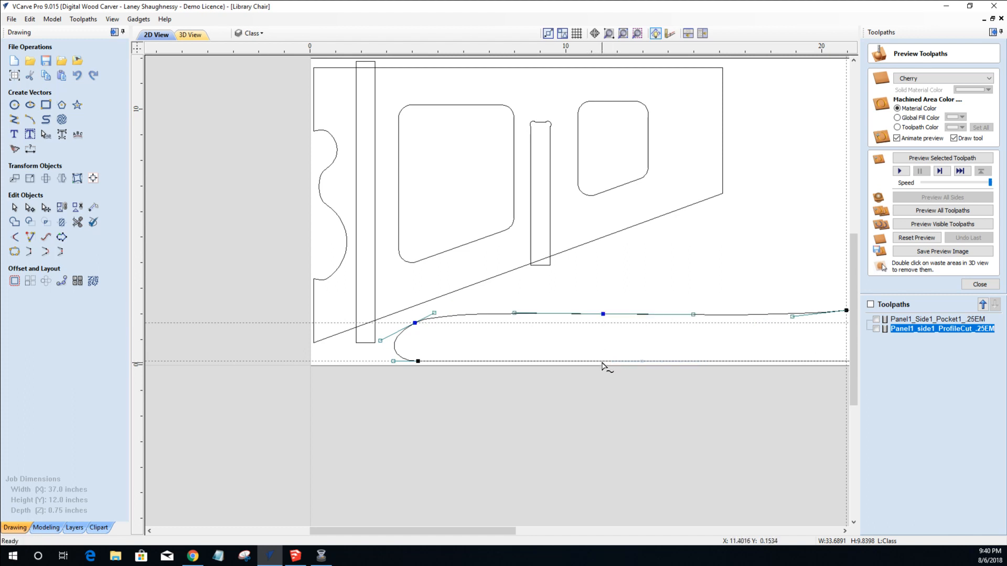
Insert a point on the strip's bottom edge directly below the new top-curve point, and exit node editing.
right_click(602, 365)
left_click(628, 404)
scroll(518, 380, "down", 2)
scroll(517, 380, "up", 2)
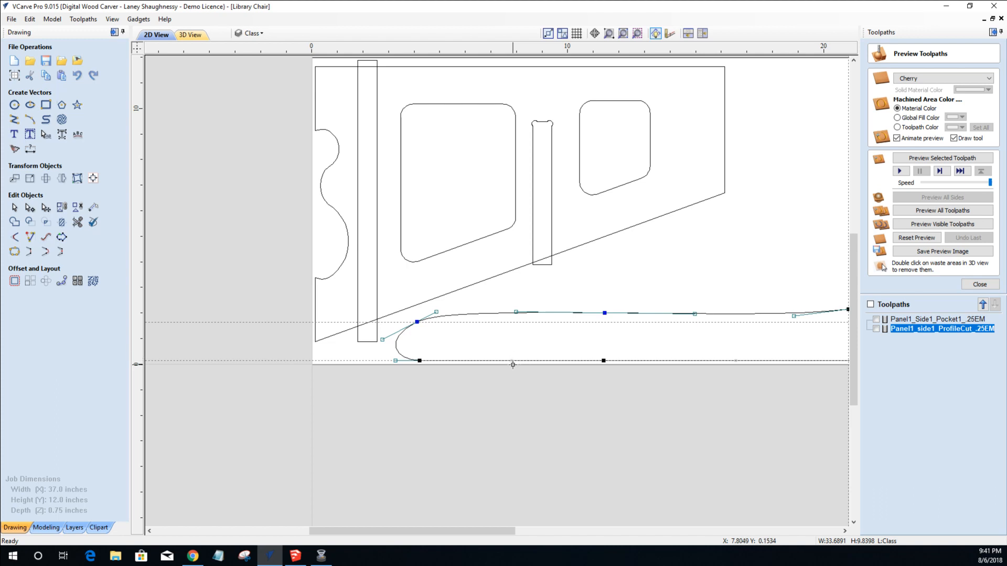
left_click(482, 341)
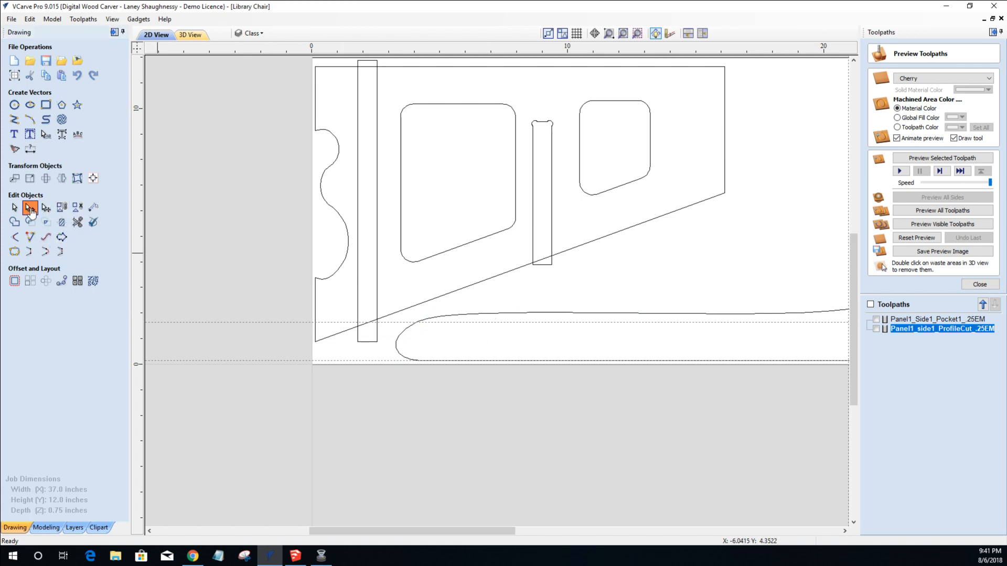
Reopen the strip's nodes and raise the left handle of the top-curve point near X 11.4 slightly to arch the curve.
left_click(462, 315)
left_click(461, 314)
scroll(503, 315, "up", 4)
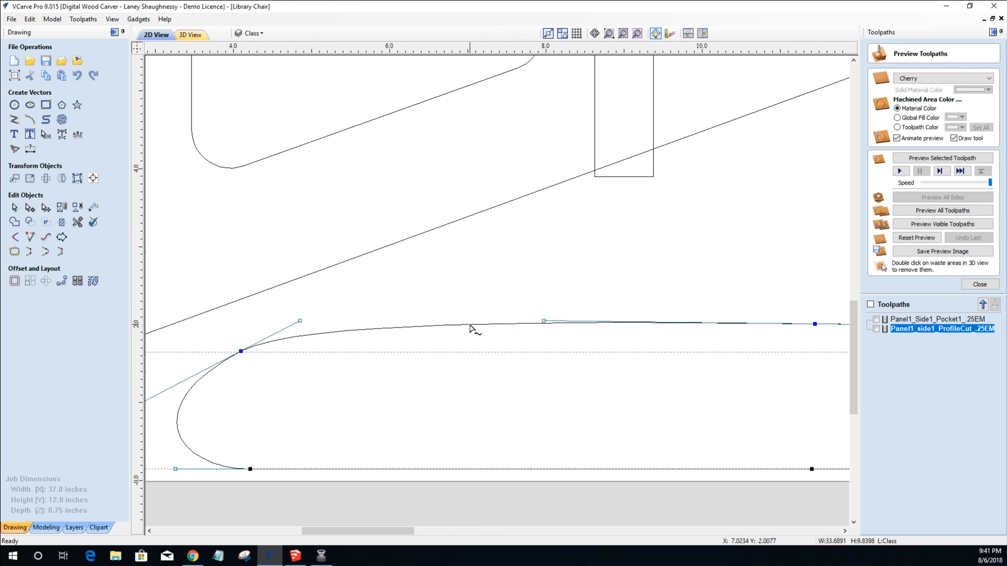
left_click(543, 320)
left_click_drag(543, 321, 543, 310)
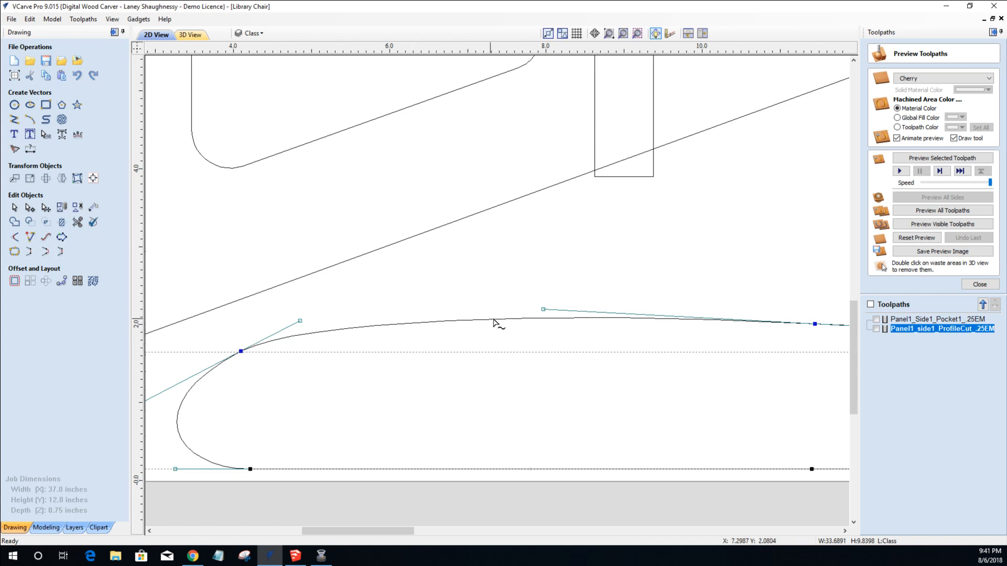
Insert midpoints in the top and bottom spans between the rounded tip and the X 11.4 points, and smooth the bottom midpoint.
right_click(559, 320)
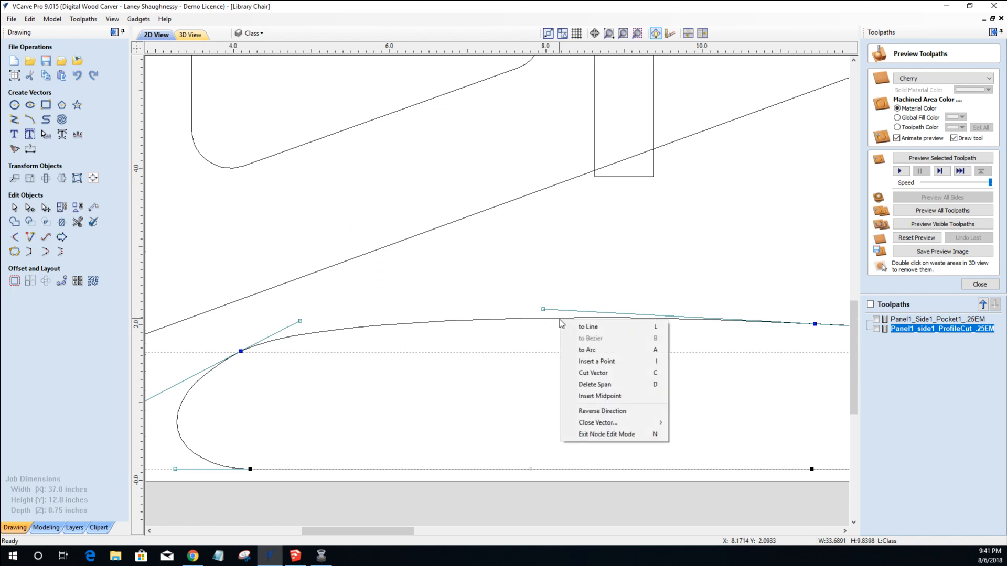
left_click(581, 396)
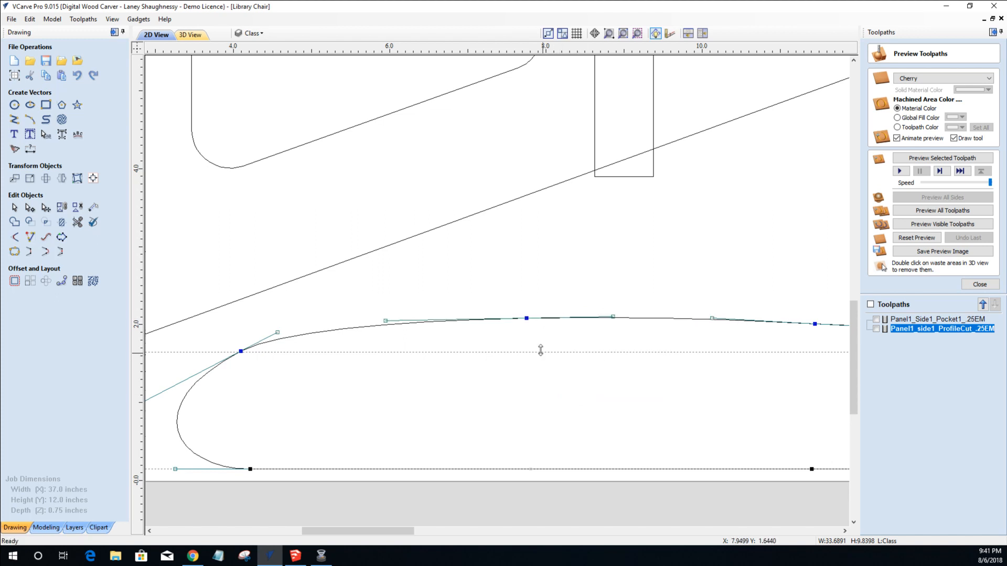
right_click(524, 472)
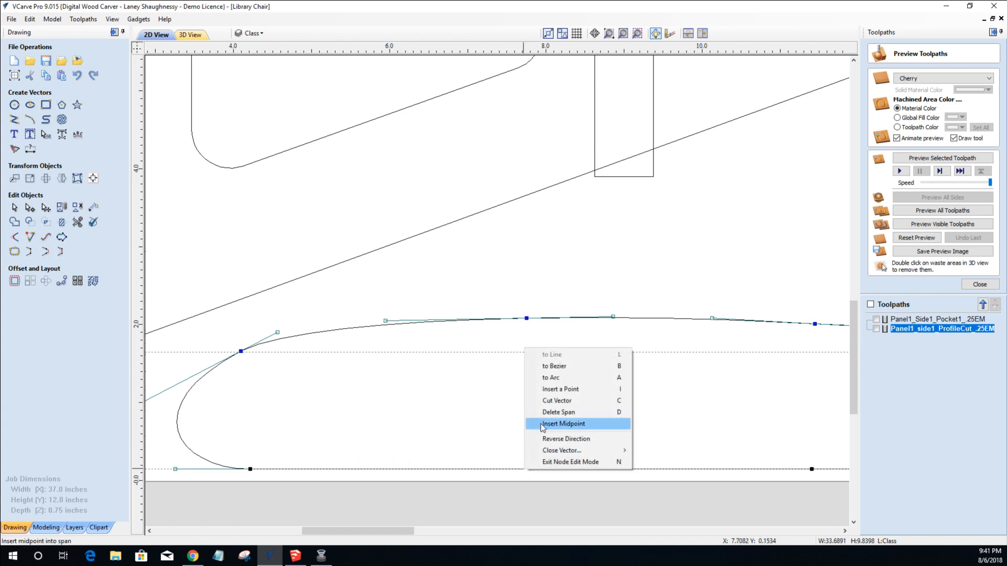
left_click(543, 425)
right_click(530, 470)
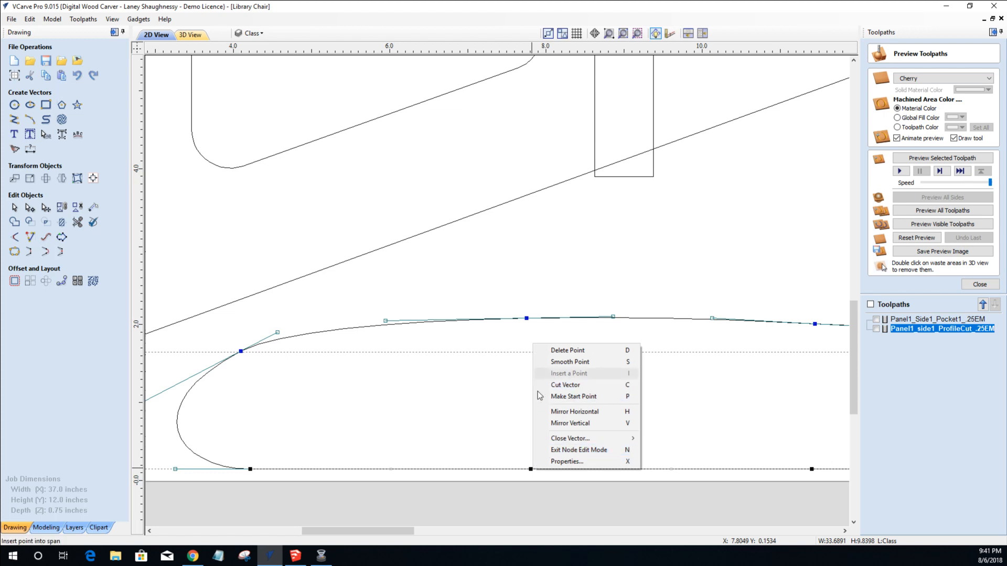
left_click(556, 363)
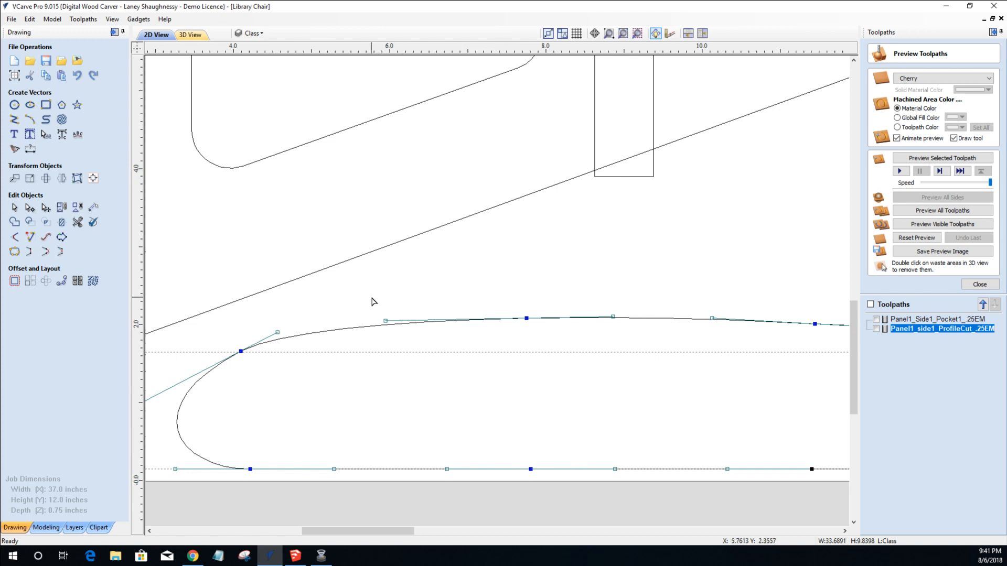
Select the two smooth midpoints with their handles and shift them slightly upward together to bow the leg's left section.
left_click_drag(716, 483, 752, 484)
left_click_drag(386, 321, 395, 303)
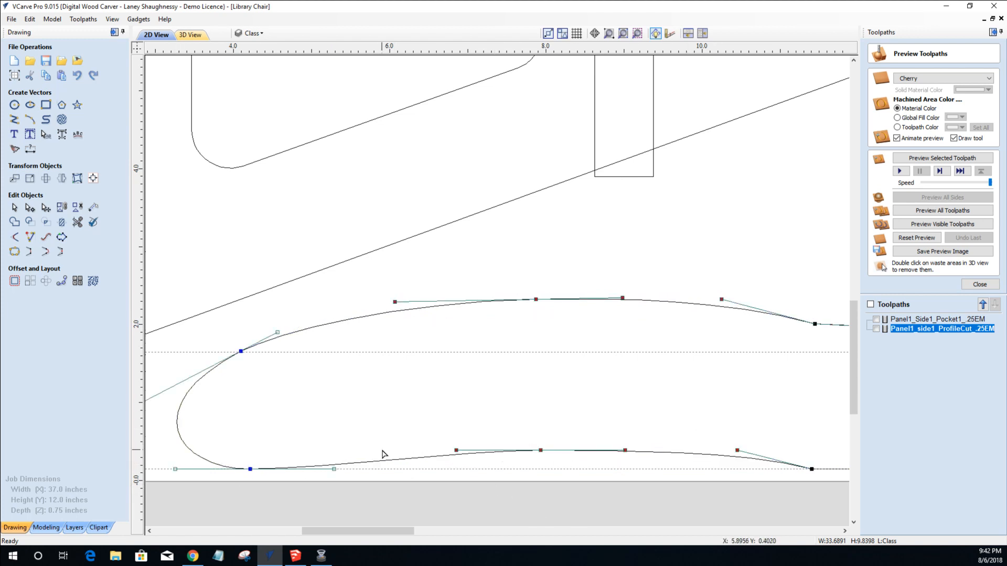
scroll(383, 454, "down", 3)
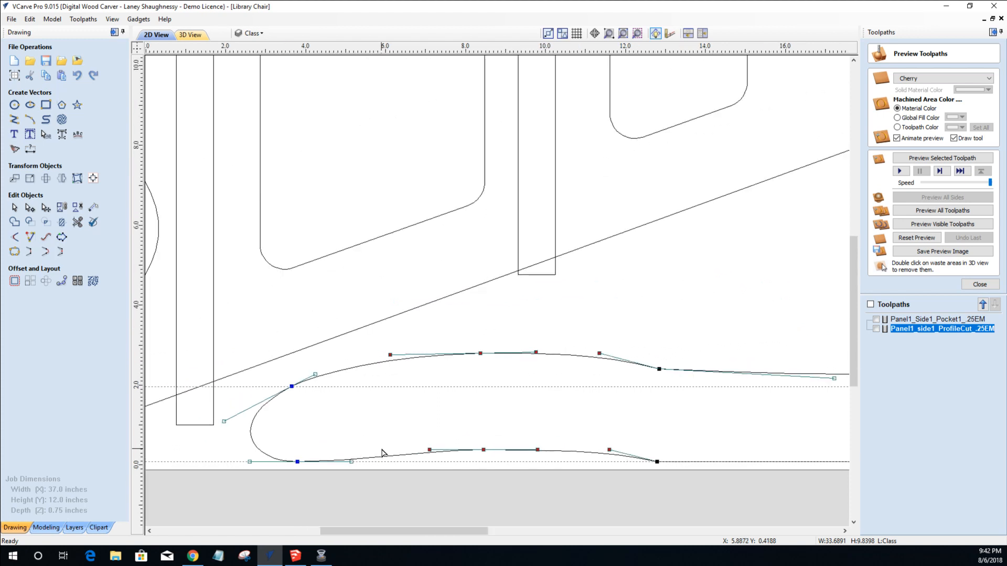
scroll(382, 449, "down", 1)
left_click_drag(388, 374, 394, 378)
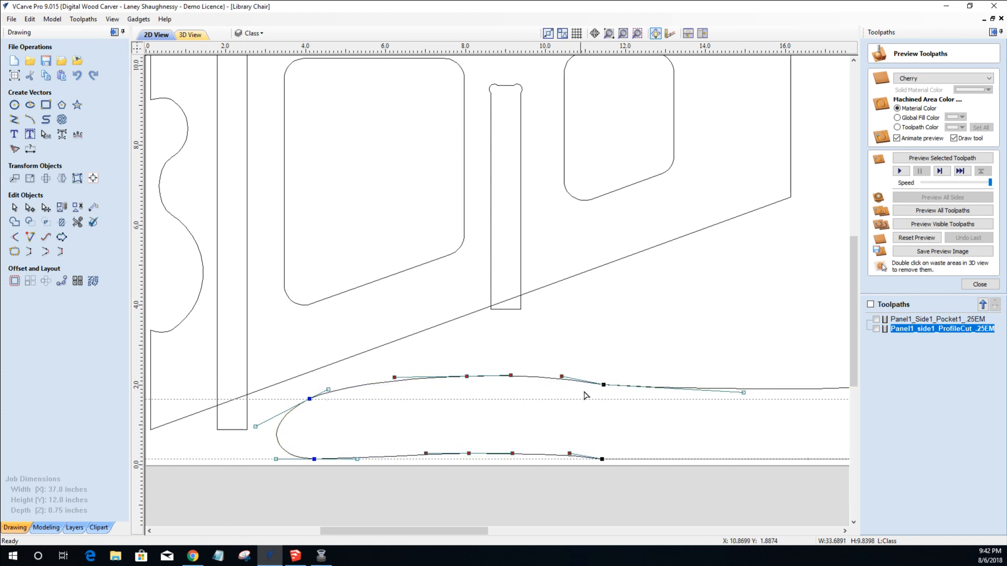
Insert a midpoint in the leg's top span between the X 11.4 point and the corner near the vertical guides.
scroll(594, 405, "down", 5)
scroll(732, 392, "up", 3)
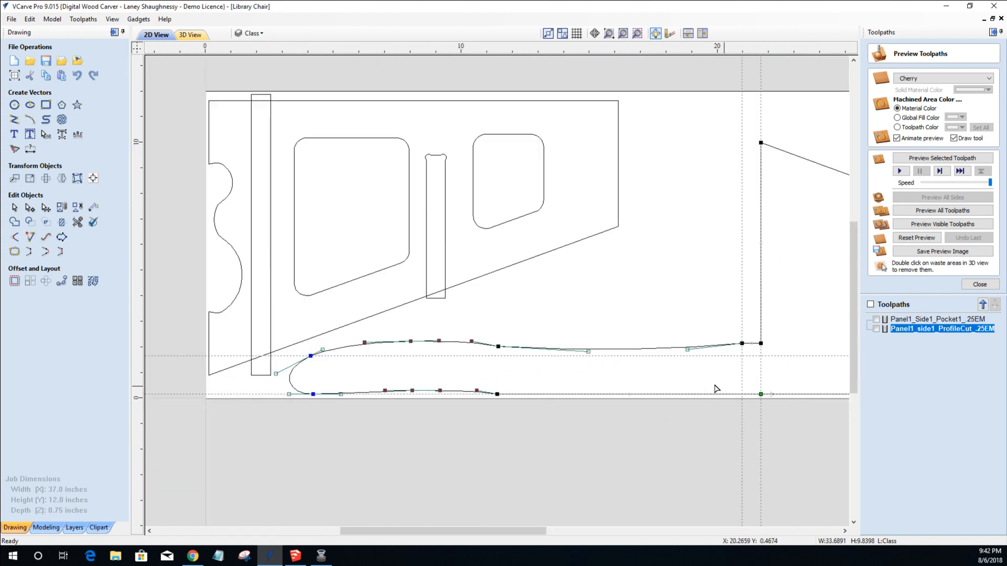
scroll(717, 388, "up", 1)
left_click(604, 340)
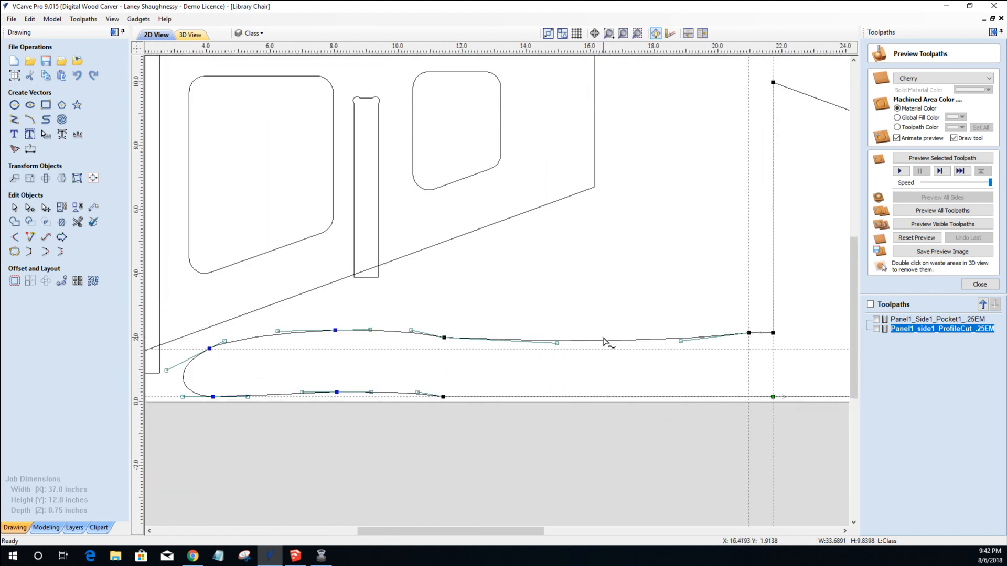
right_click(604, 342)
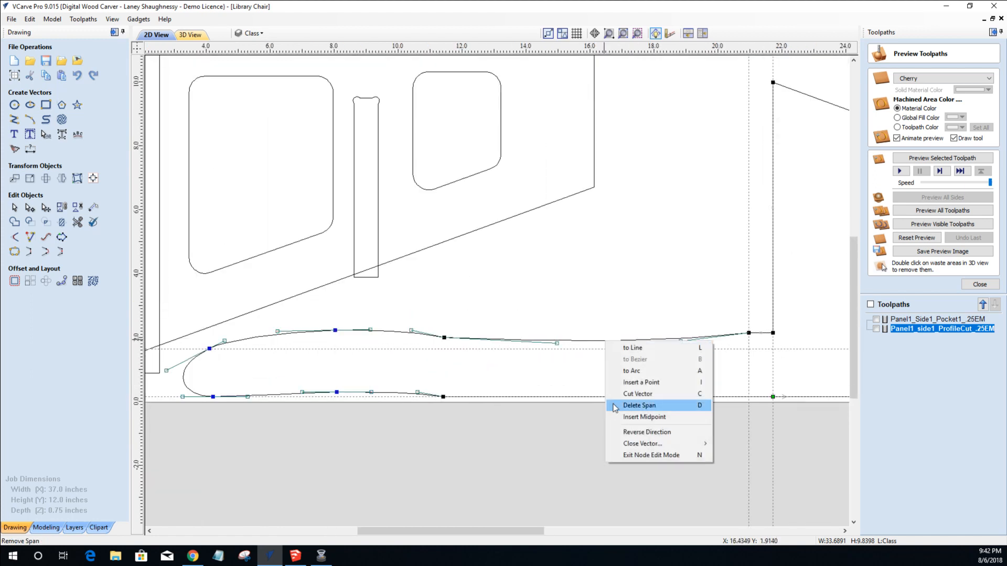
left_click(658, 417)
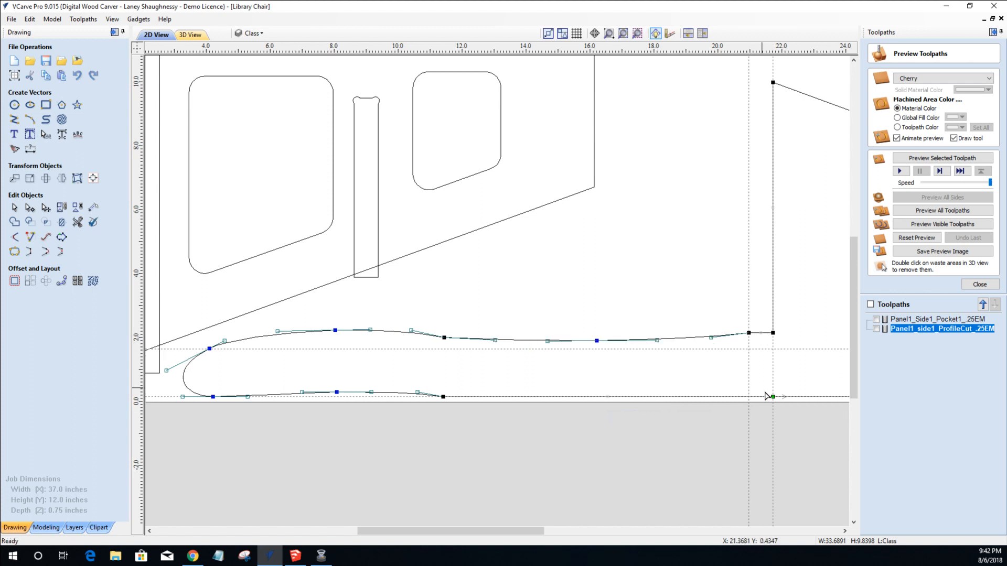
Insert a point in the leg's bottom span near X 16.6 and delete the top and bottom points near X 11.4.
right_click(609, 398)
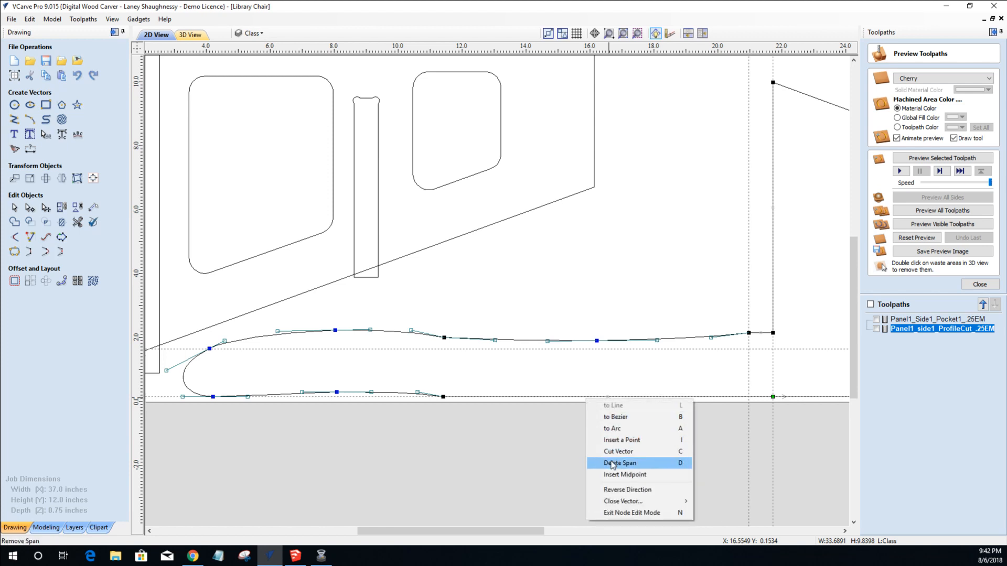
left_click(609, 443)
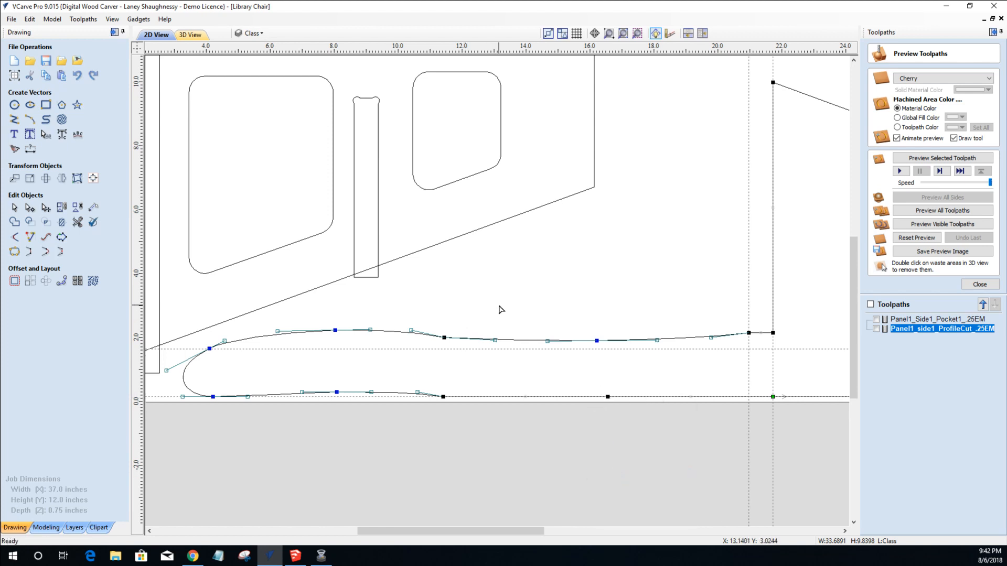
left_click_drag(499, 308, 704, 431)
right_click(444, 396)
left_click(457, 406)
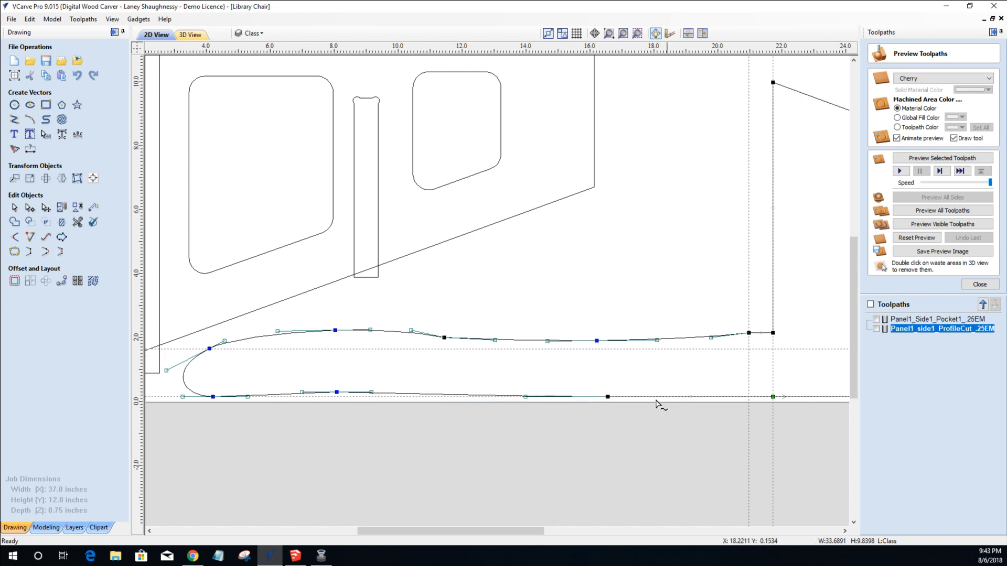
right_click(444, 338)
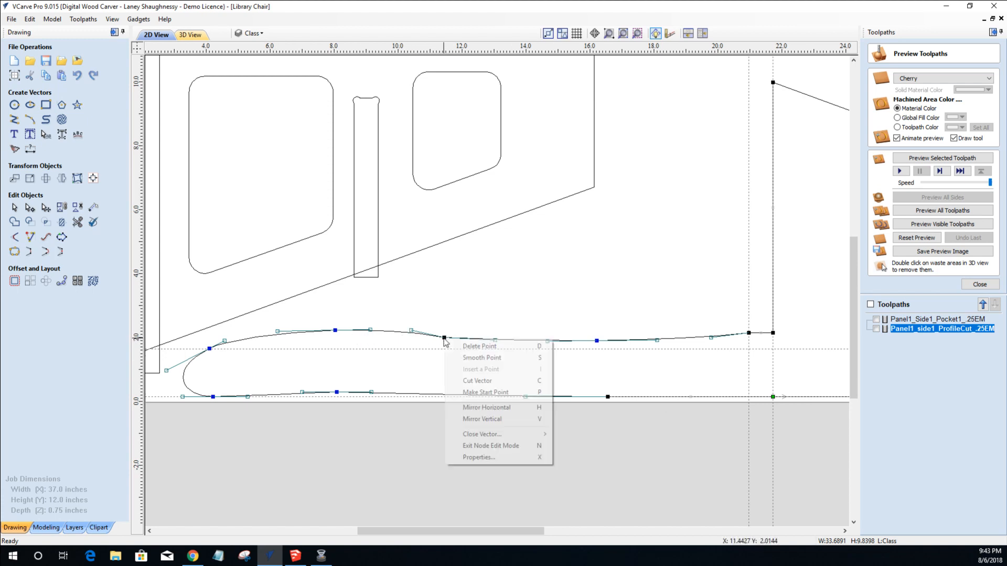
left_click(480, 346)
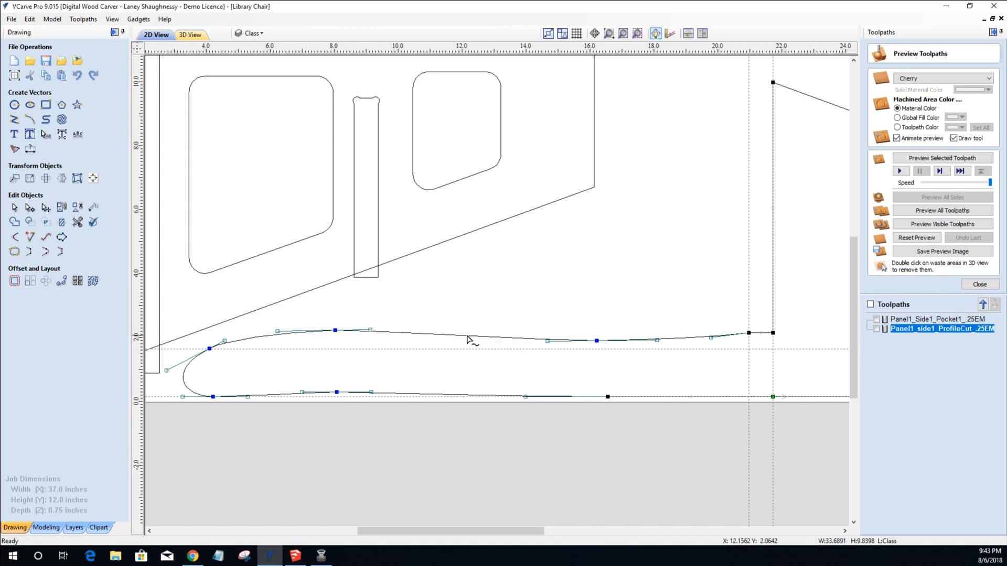
Select the leg's top and bottom points near X 16 with their handles and shift them slightly down to bow that section.
left_click_drag(527, 365, 701, 428)
left_click_drag(547, 341, 546, 348)
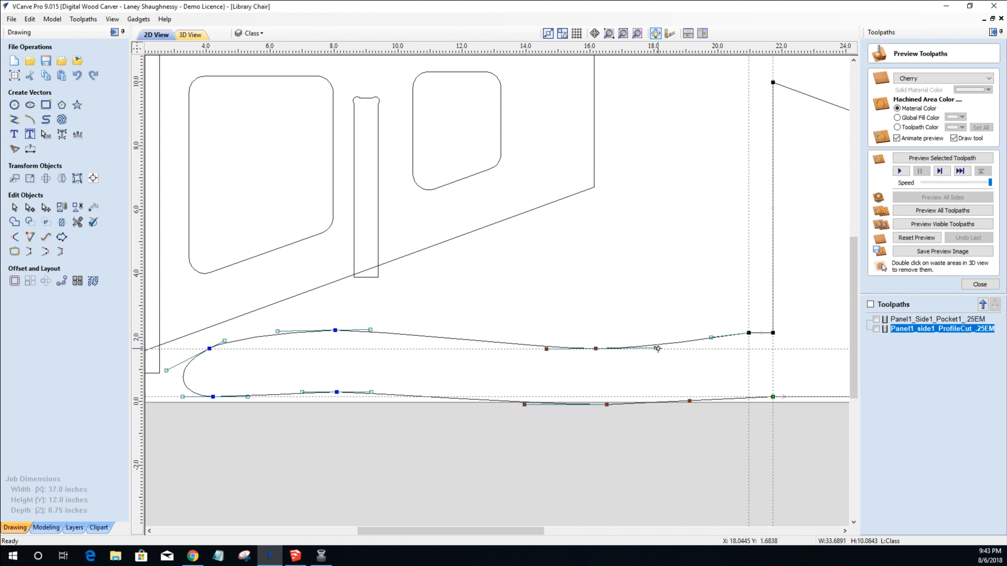
scroll(556, 368, "down", 3)
scroll(560, 364, "up", 4)
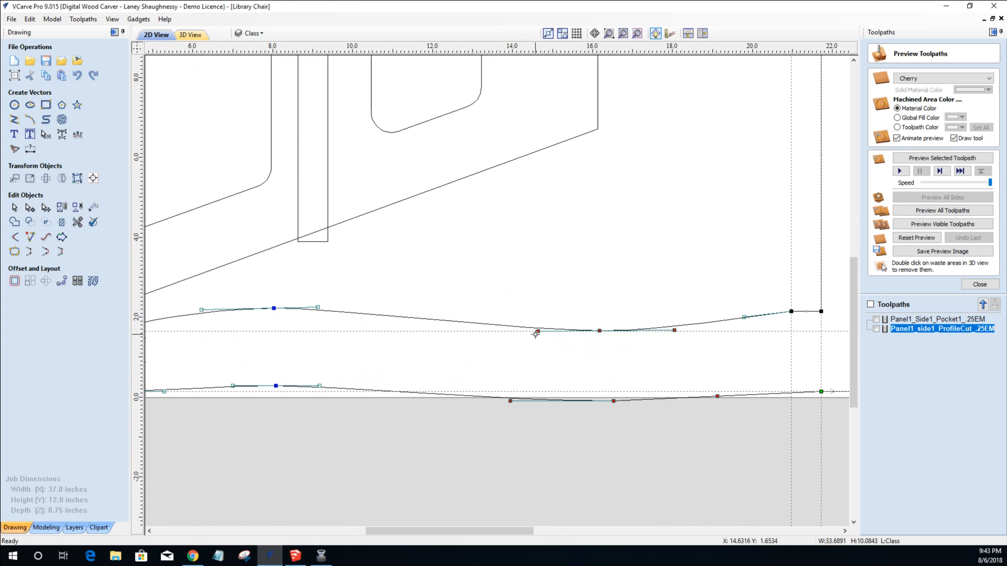
left_click_drag(537, 332, 535, 338)
scroll(535, 336, "down", 3)
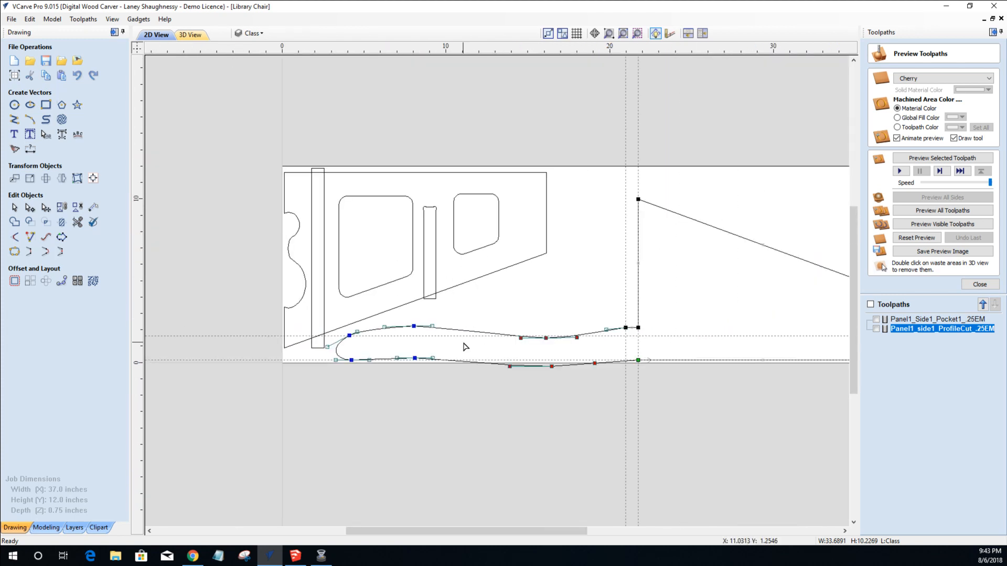
scroll(465, 345, "up", 2)
left_click(483, 345)
scroll(483, 345, "down", 2)
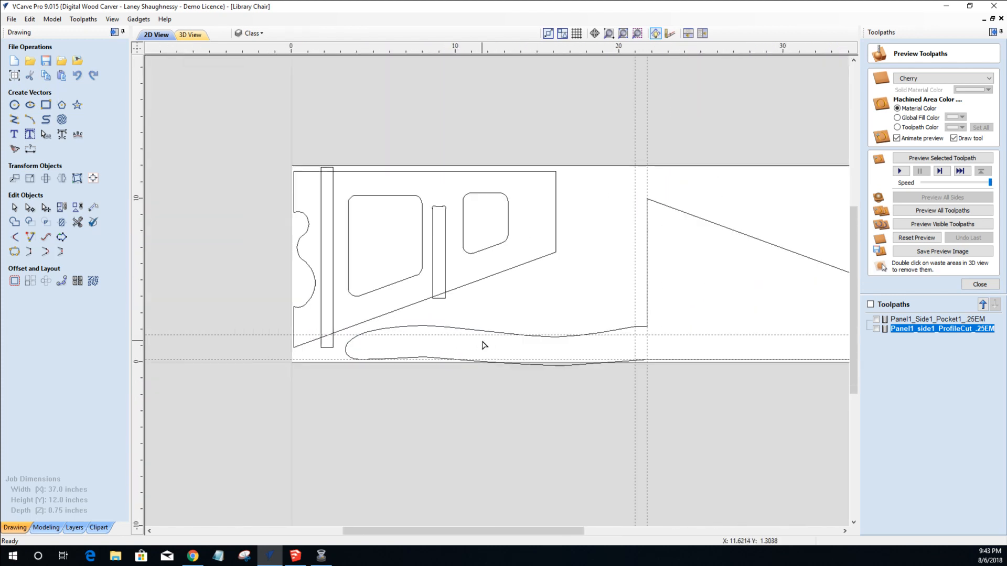
Convert the second panel's straight bottom span to an arc and flatten it into a shallow upward curve peaking at about Y 0.5.
scroll(550, 382, "up", 1)
scroll(554, 368, "down", 2)
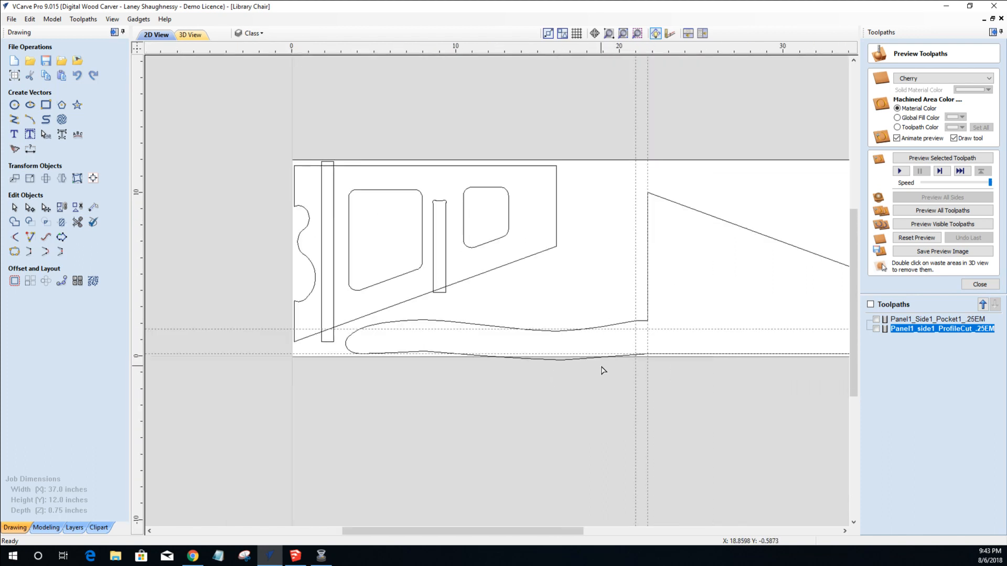
scroll(602, 371, "down", 1)
scroll(603, 346, "up", 2)
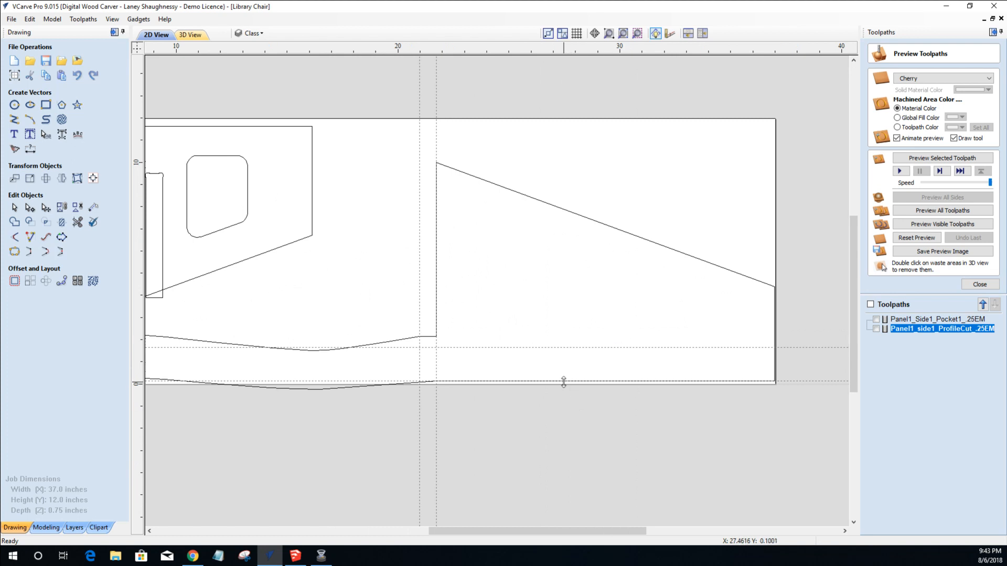
double_click(564, 381)
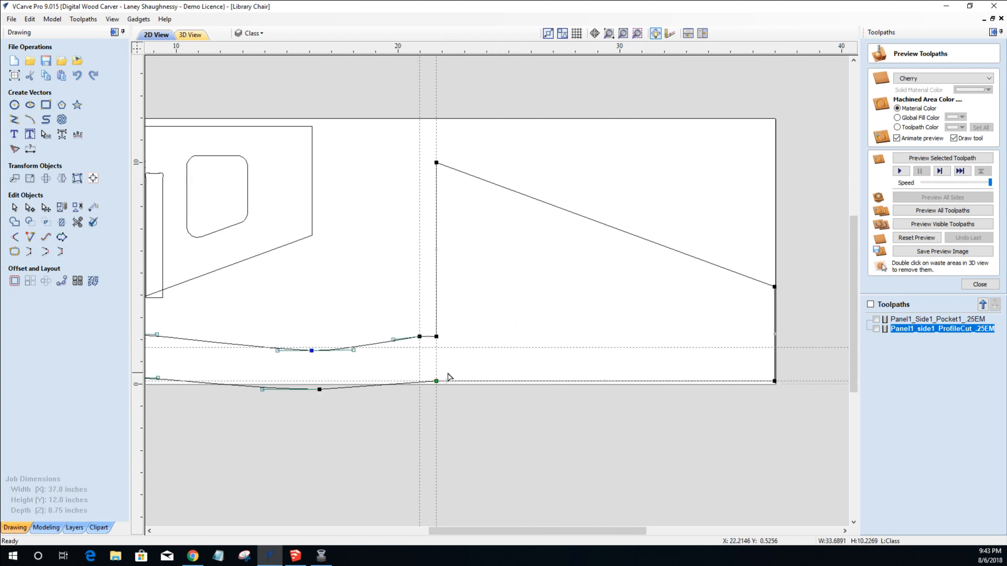
right_click(586, 383)
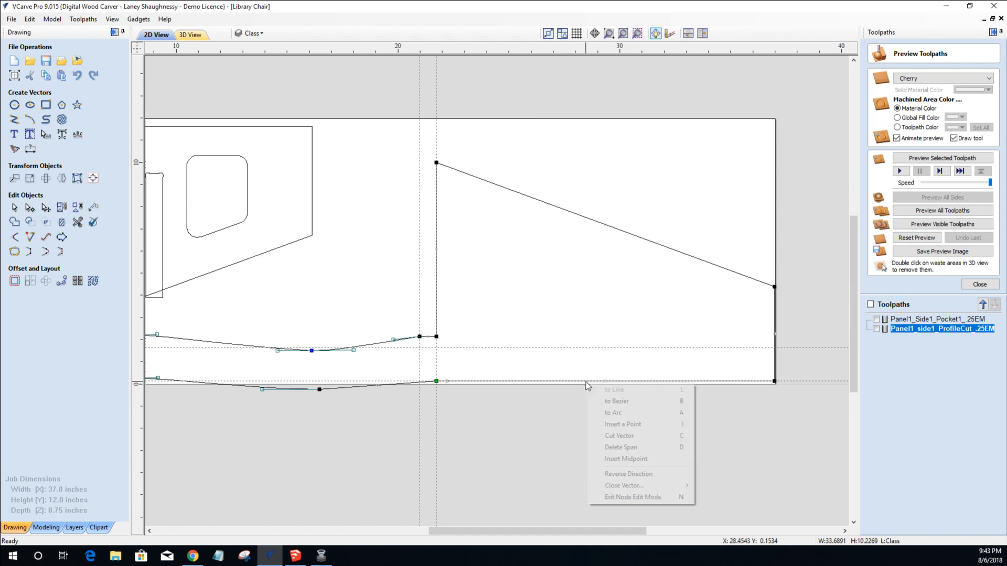
left_click(600, 413)
scroll(598, 413, "down", 4)
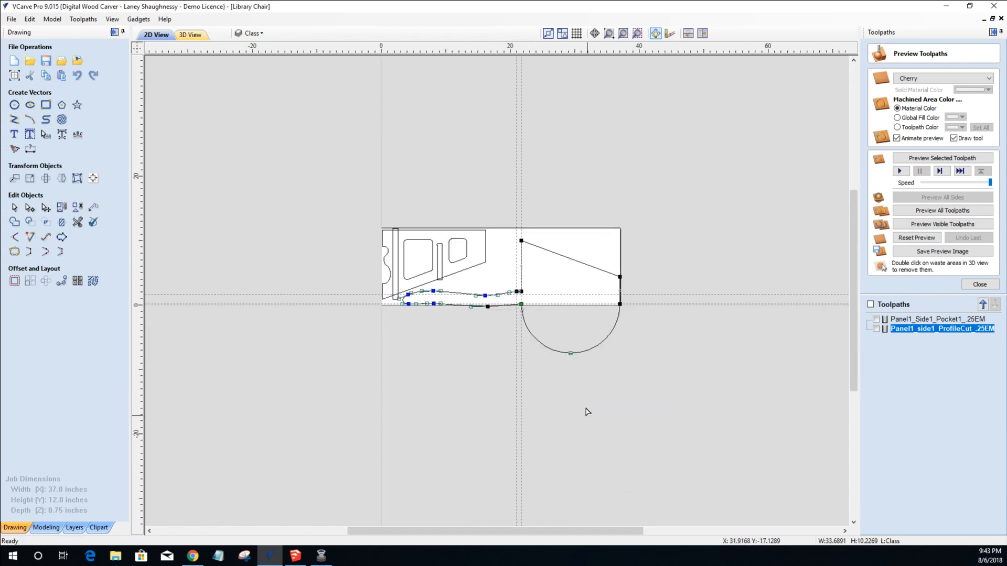
left_click_drag(572, 357, 573, 289)
scroll(577, 294, "up", 4)
left_click_drag(567, 344, 568, 367)
scroll(569, 367, "up", 2)
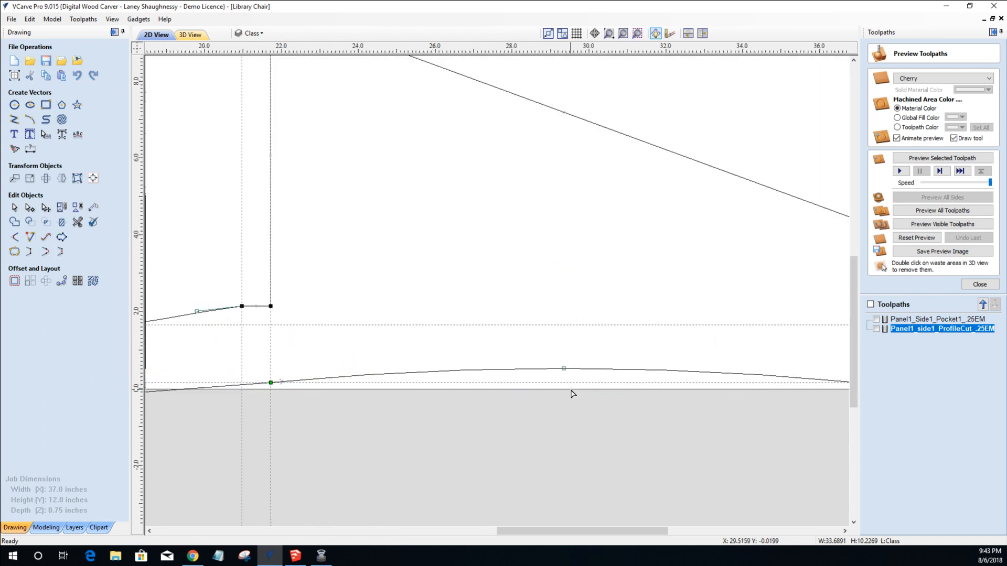
scroll(565, 387, "down", 2)
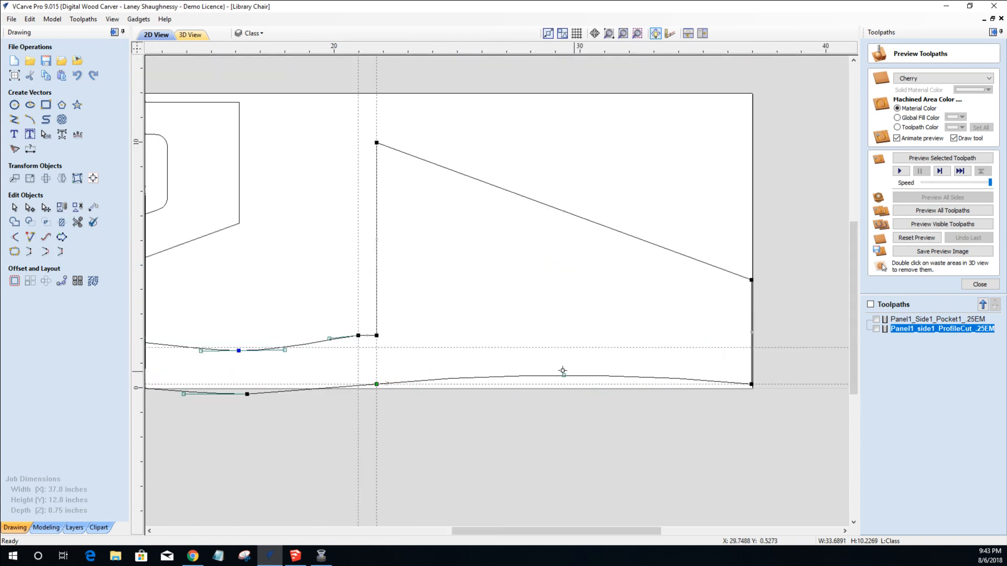
left_click(572, 292)
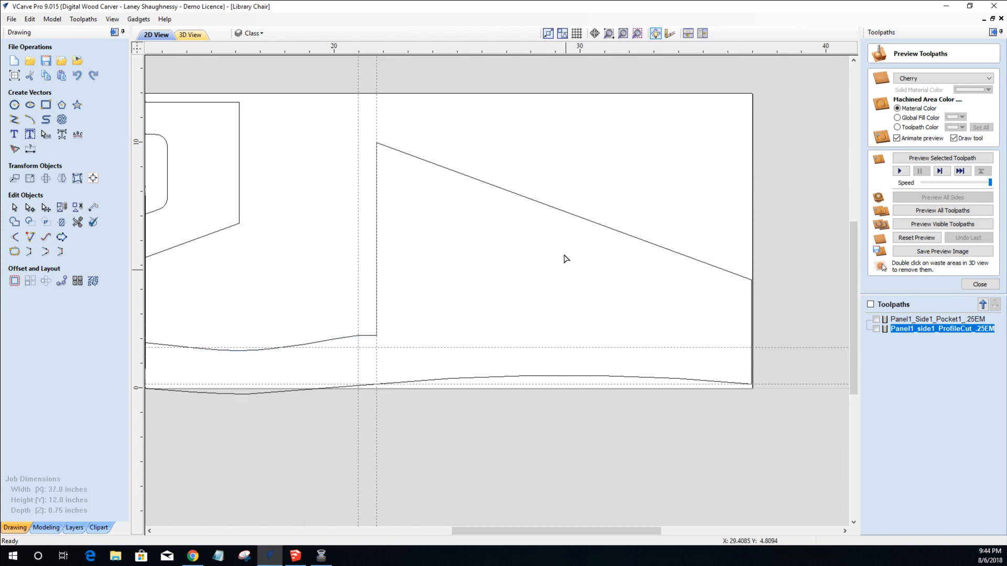
Delete all guide lines and move the second panel's outline up and slightly left so it lies inside the material.
scroll(571, 292, "down", 3)
scroll(446, 335, "up", 3)
scroll(497, 340, "down", 1)
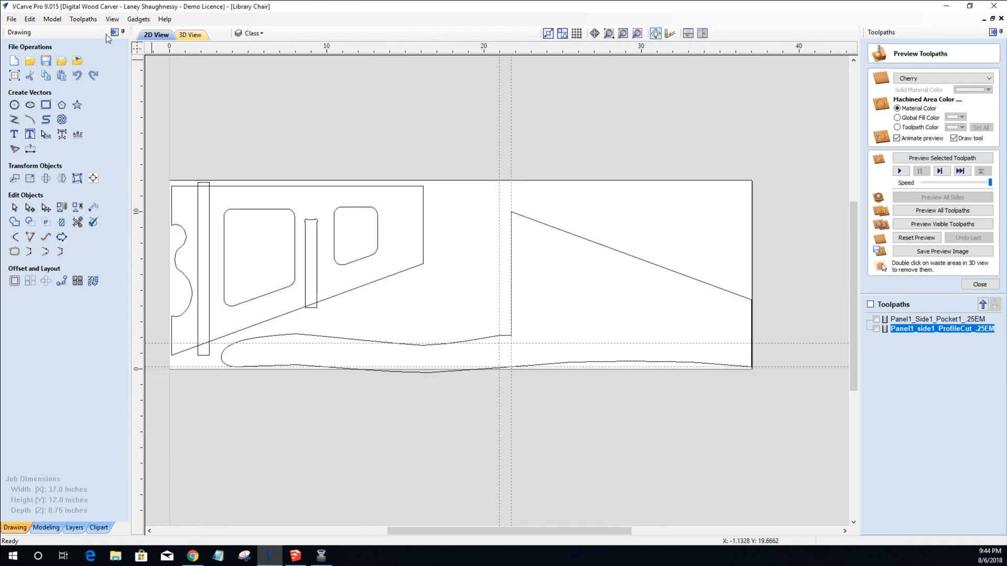
left_click(112, 19)
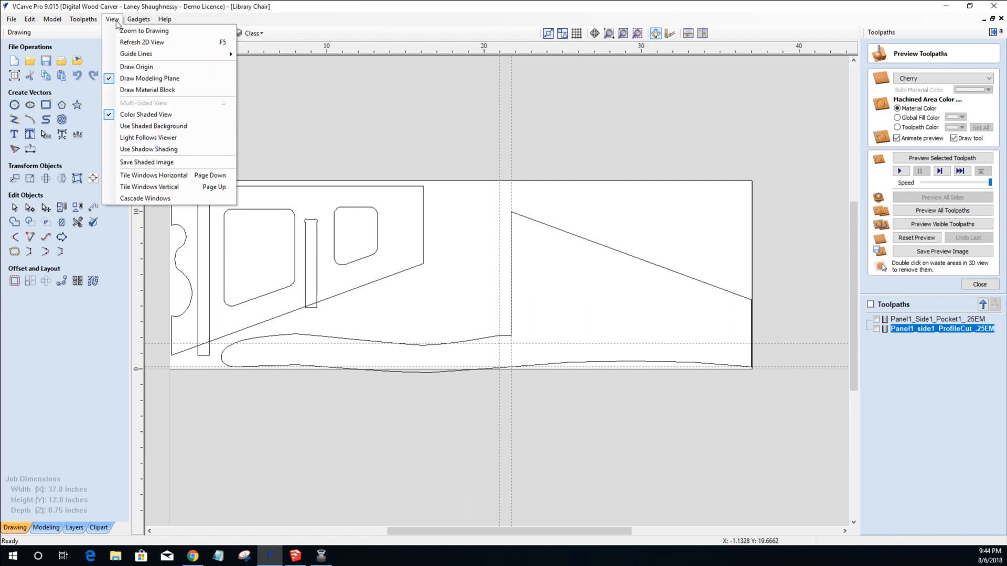
mouse_move(140, 56)
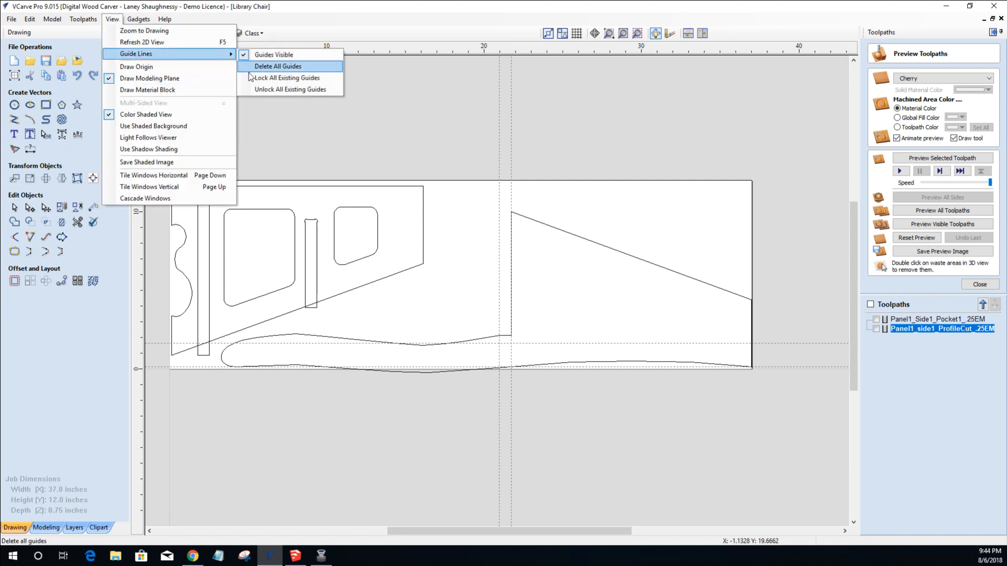
left_click(256, 67)
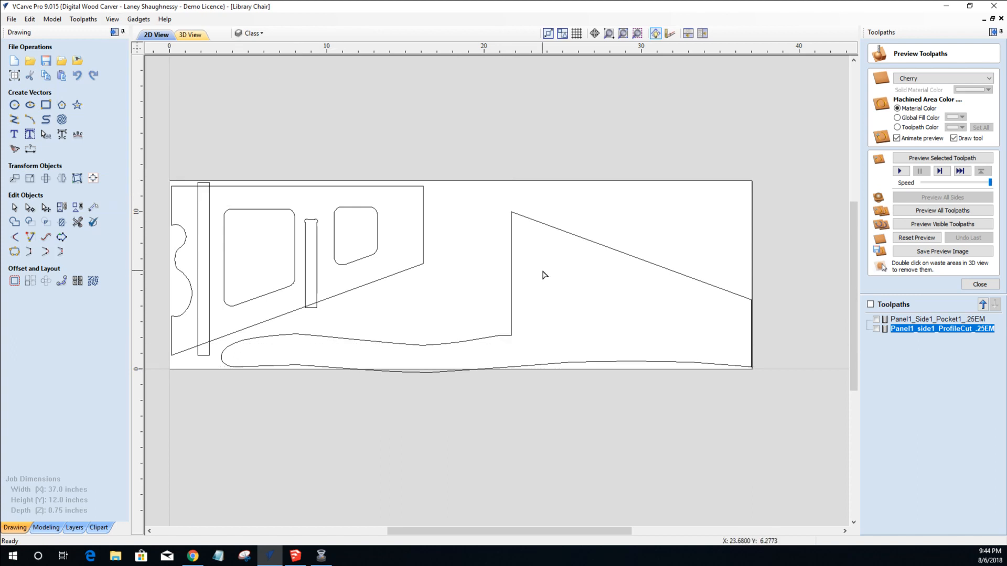
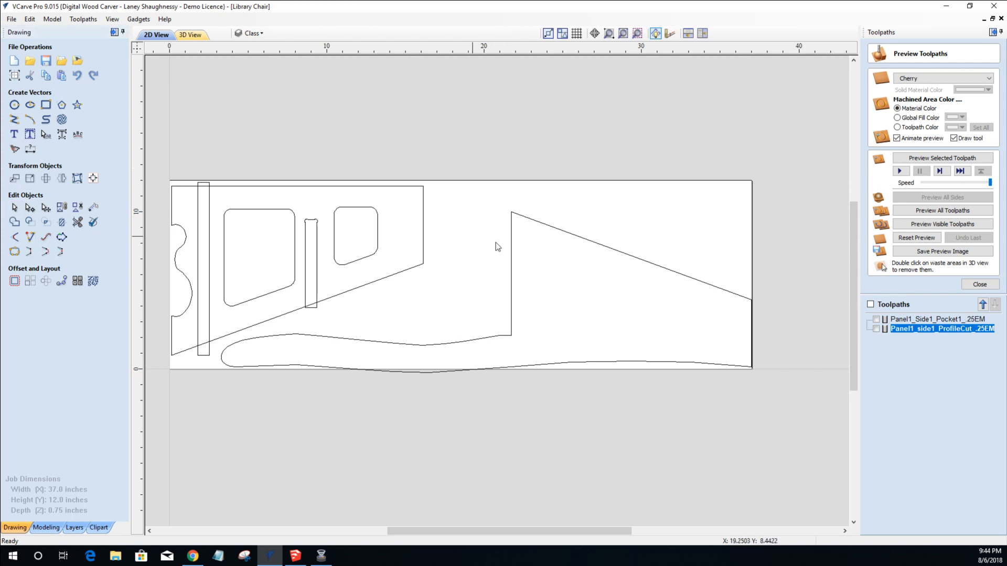
left_click(512, 251)
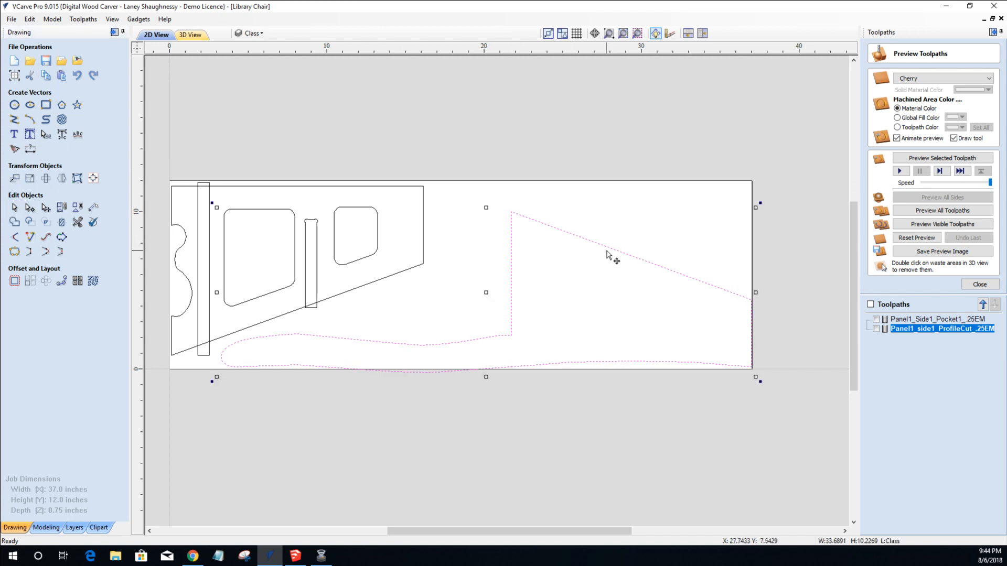
left_click_drag(608, 249, 596, 227)
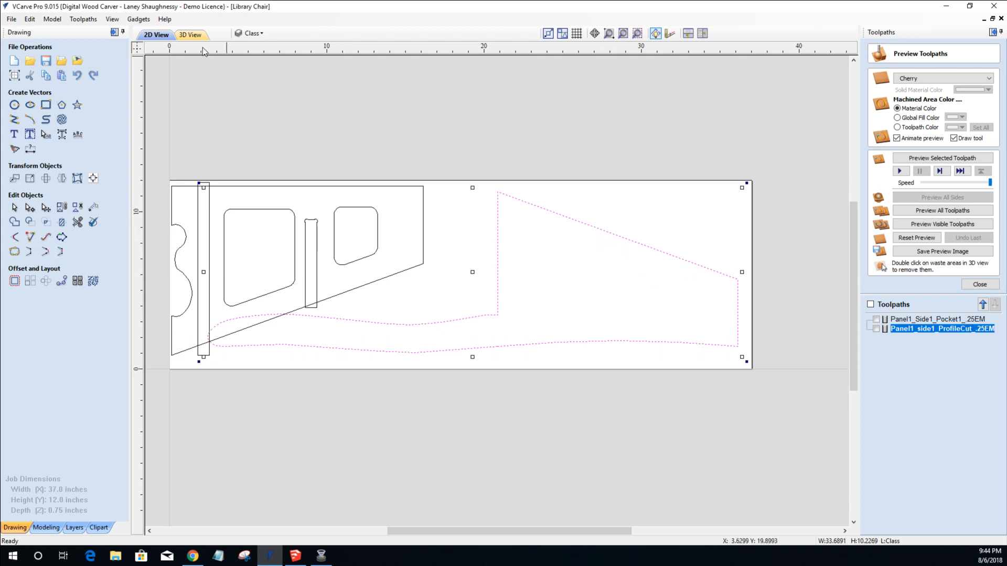
Show the Panel 1 layer and hide the Class layer to display only the original panel vectors.
left_click(249, 33)
left_click(252, 60)
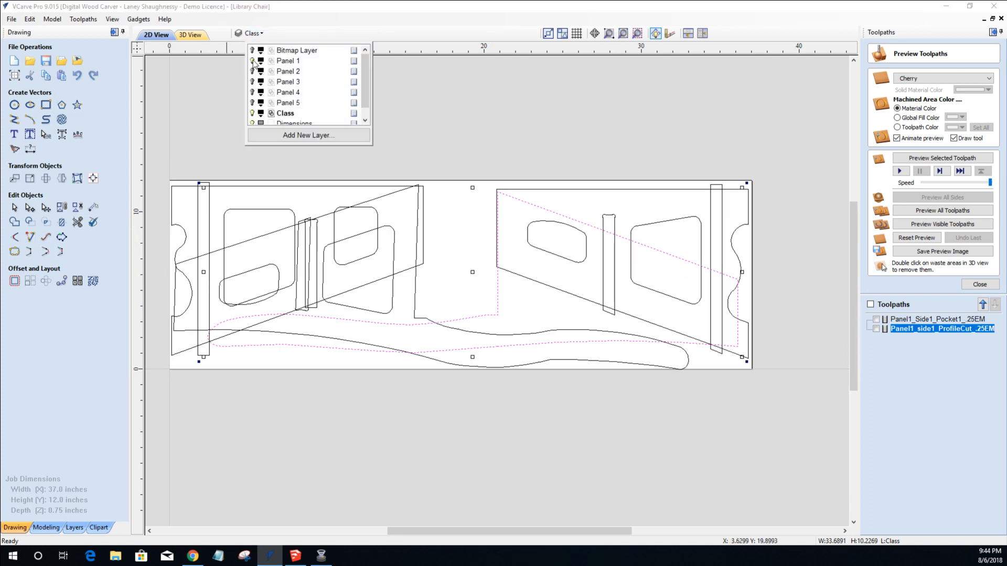
scroll(433, 257, "down", 1)
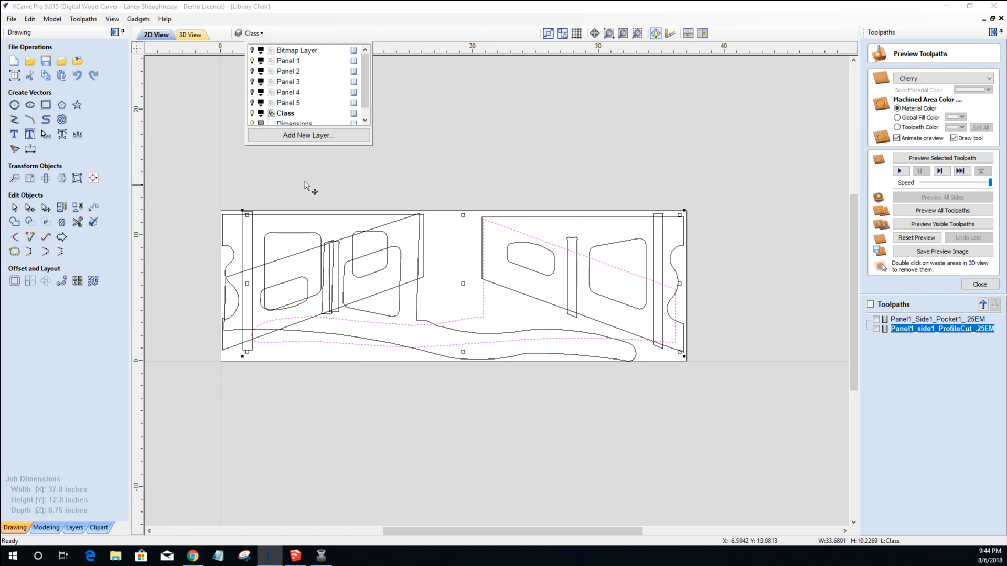
left_click(253, 112)
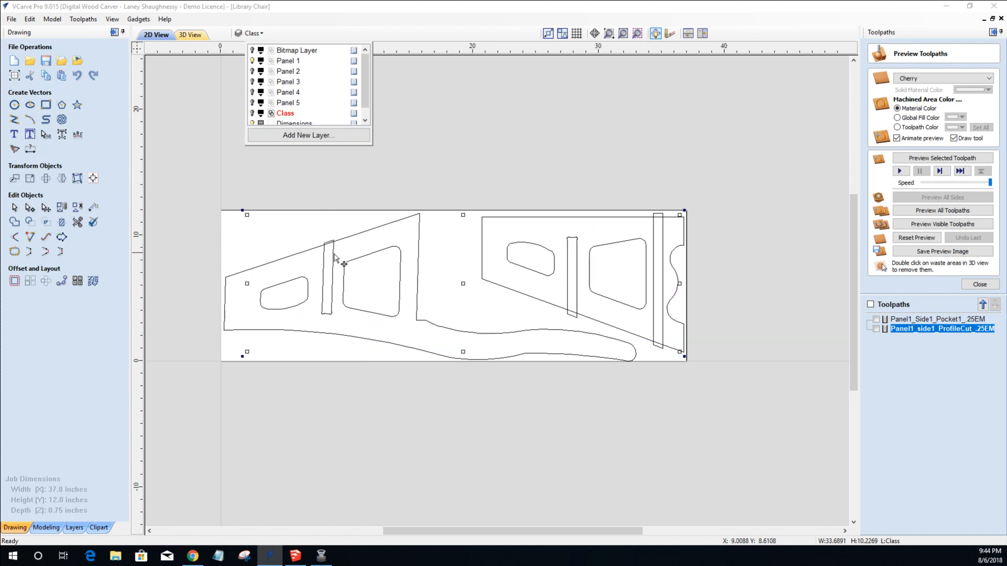
scroll(343, 286, "up", 1)
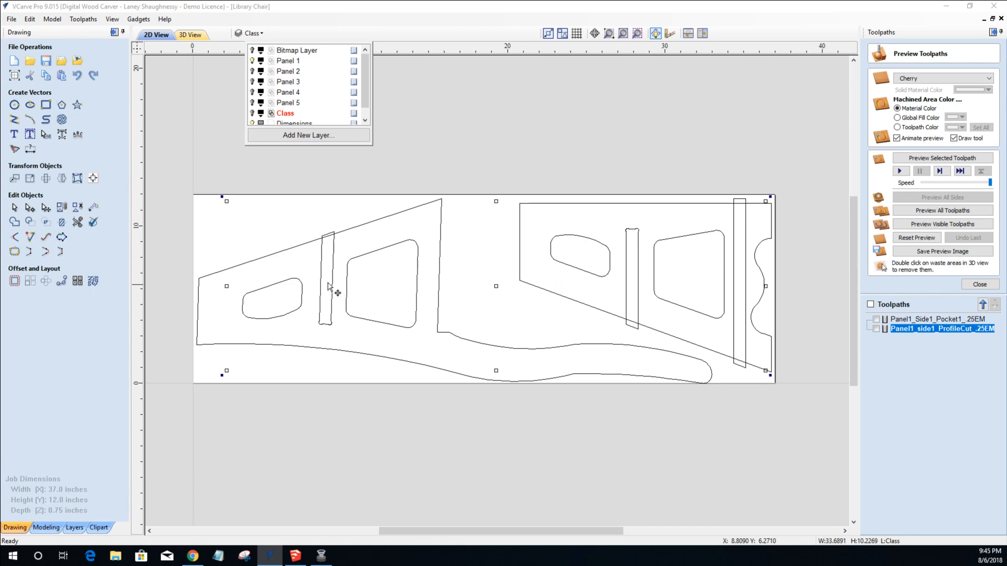
Add a horizontal dimension from the right edge of the original leg panel's slot to the panel's near-vertical back edge.
left_click(29, 151)
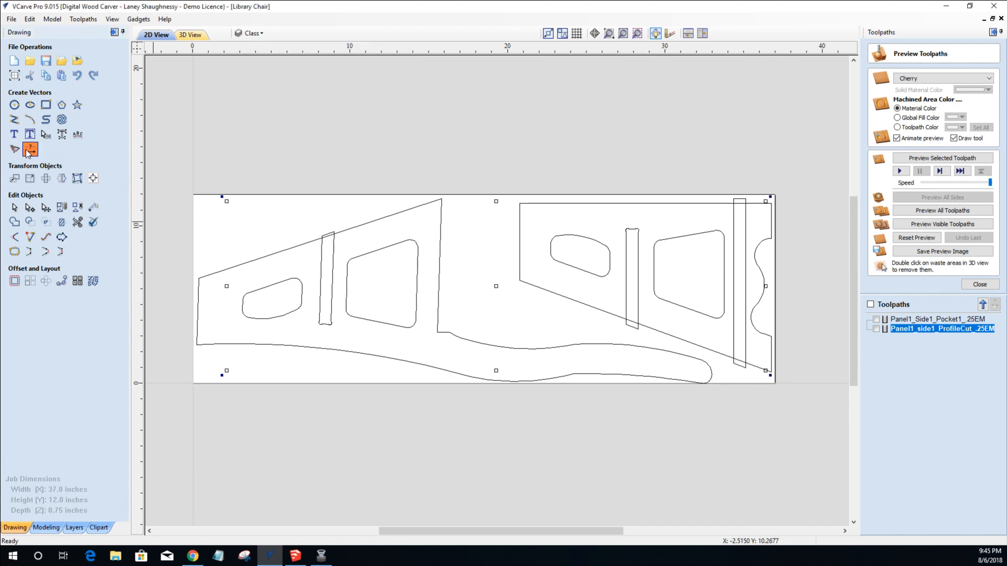
left_click(30, 151)
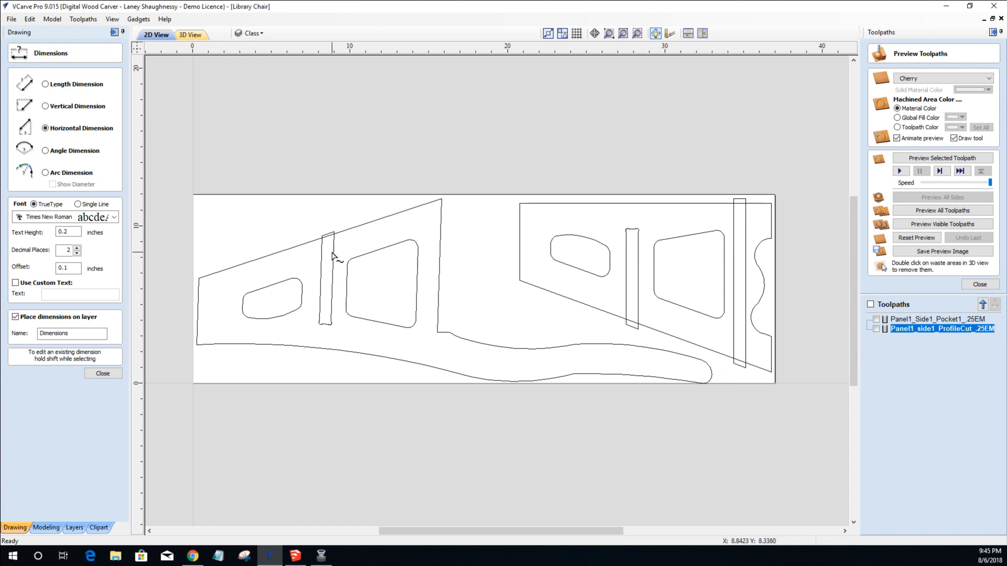
left_click(440, 246)
left_click(389, 231)
scroll(395, 243, "up", 5)
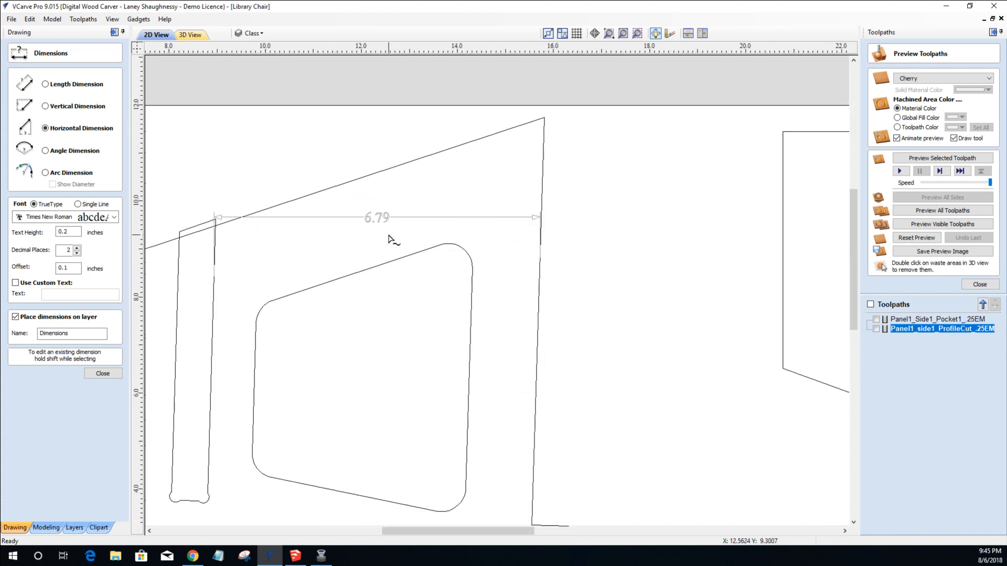
scroll(390, 241, "down", 1)
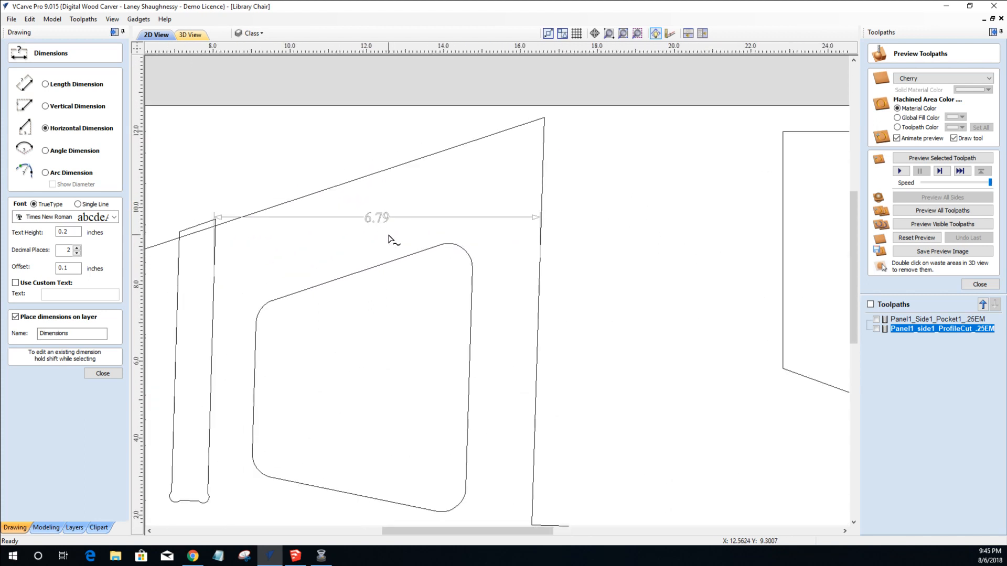
scroll(391, 240, "down", 1)
scroll(390, 240, "down", 1)
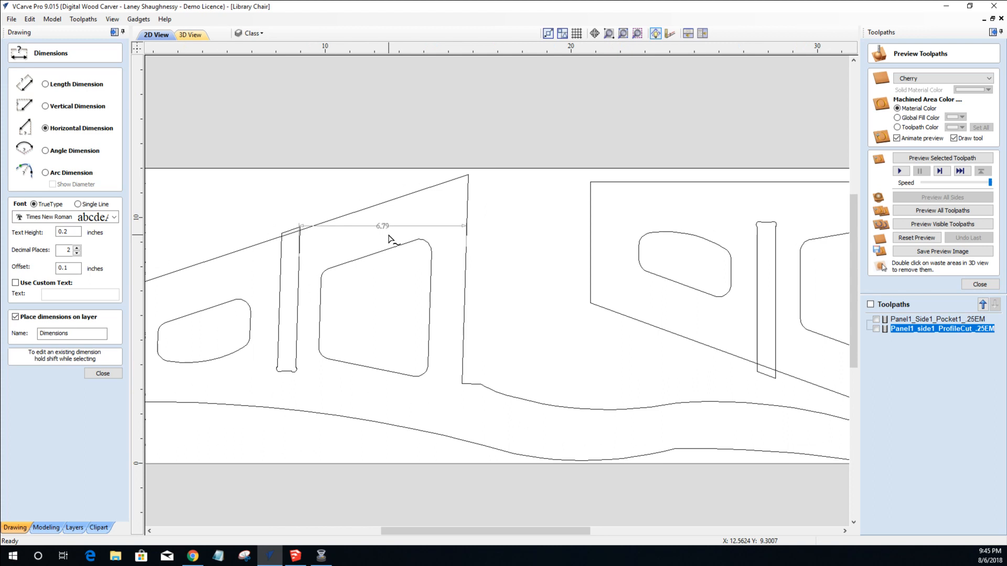
Hide the Panel 1 layer and show the Class layer to return to the redrawn panel vectors.
left_click(203, 37)
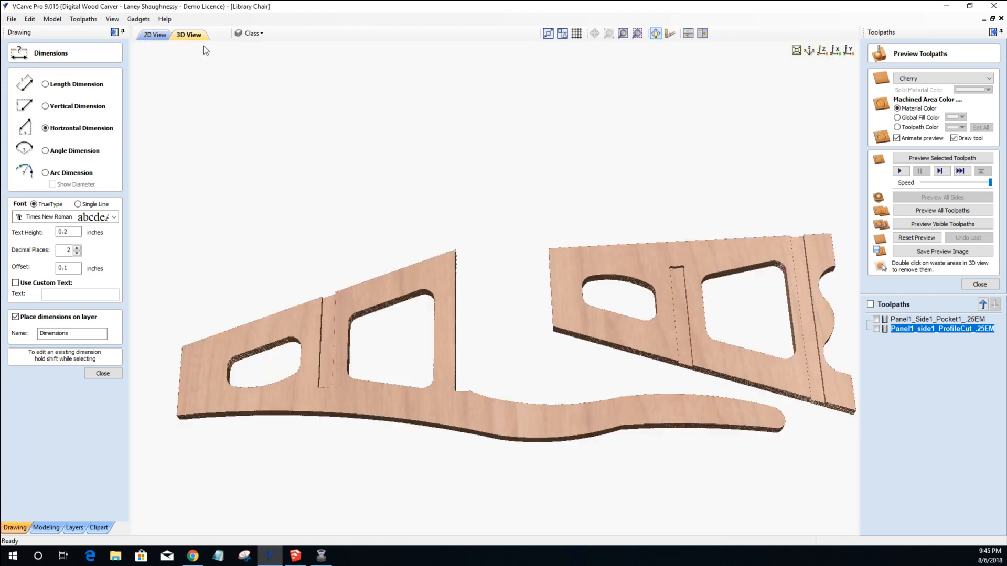
left_click(155, 35)
left_click(259, 35)
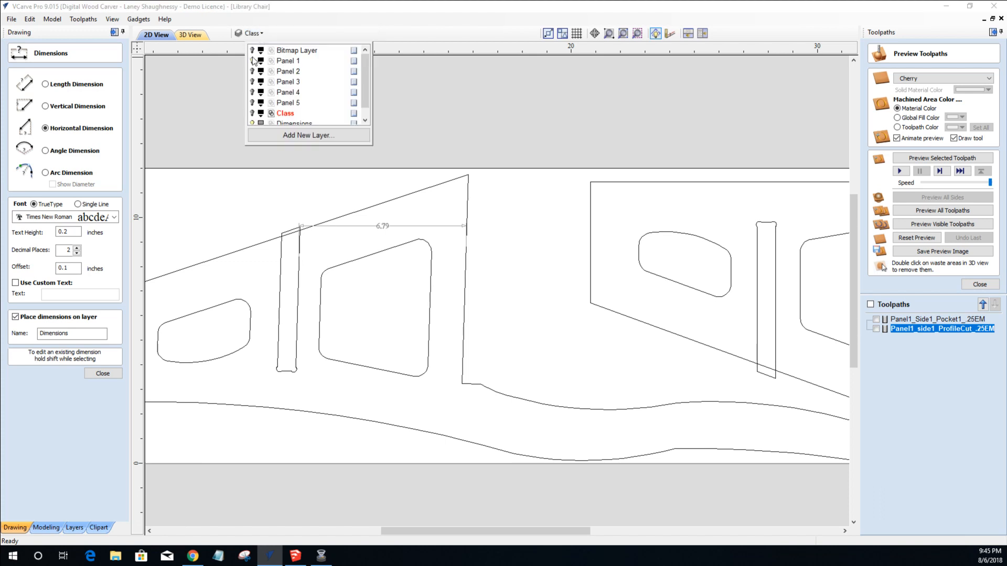
left_click(252, 61)
left_click(253, 113)
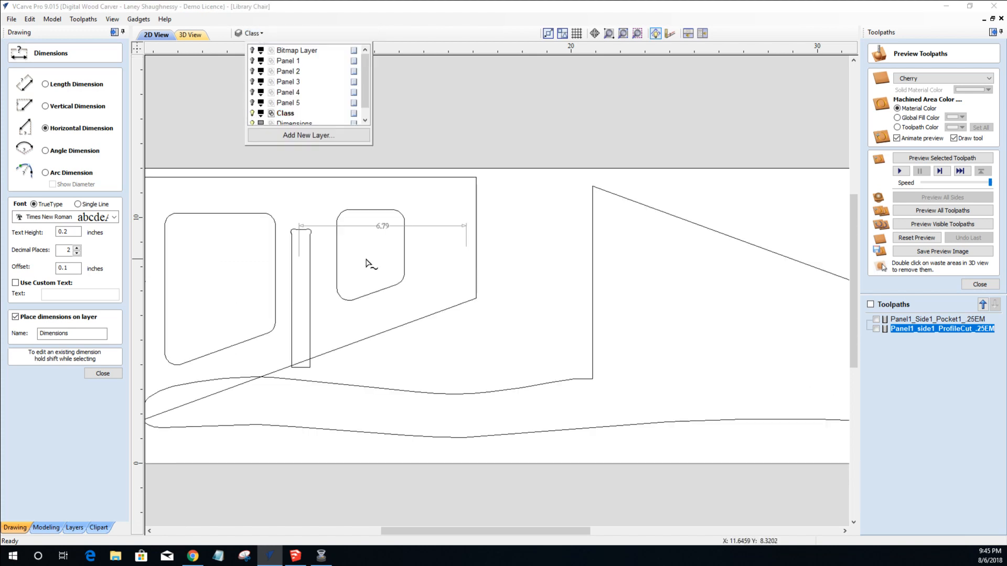
Finish dimensioning and place a vertical guide on the redrawn leg panel's vertical back edge, at about X 20.86.
scroll(375, 267, "down", 4)
scroll(599, 306, "up", 2)
scroll(602, 311, "up", 2)
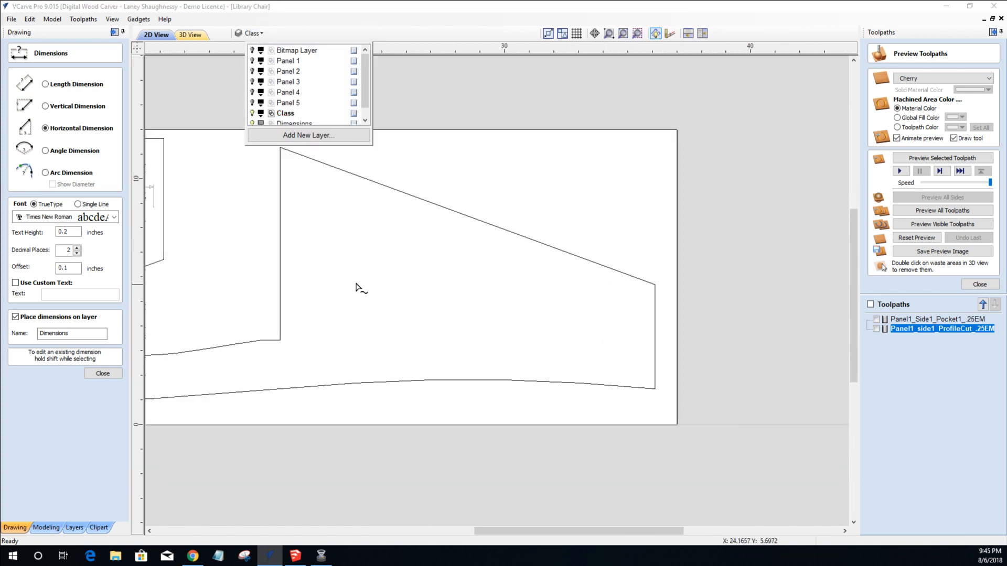
left_click(103, 373)
mouse_move(137, 297)
left_mouse_down()
mouse_move(258, 305)
mouse_move(280, 341)
left_mouse_up()
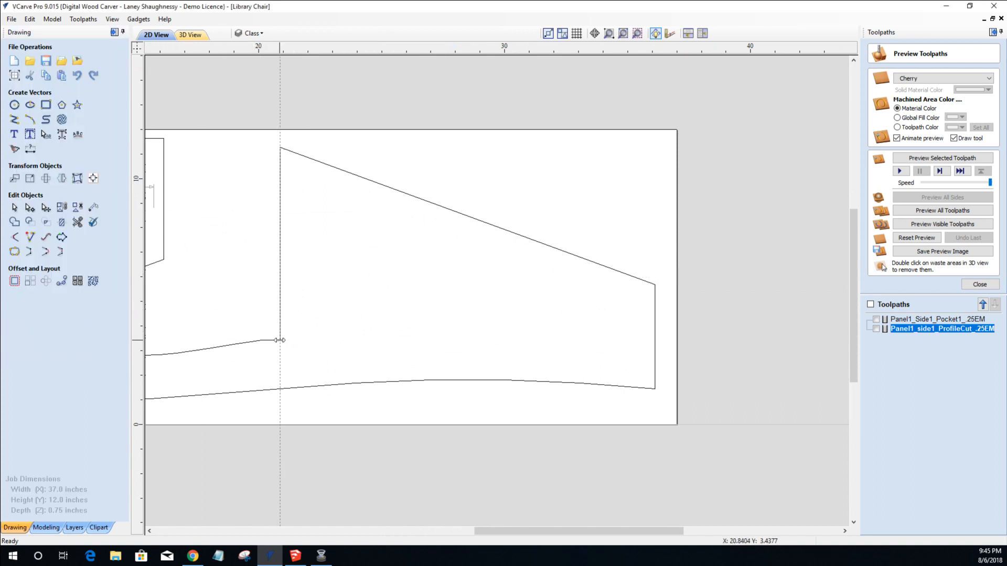
Create one new guide parallel to the back-edge guide, offset 6.75 inches relative to it.
double_click(280, 380)
left_click(441, 309)
double_click(507, 339)
type("1.5")
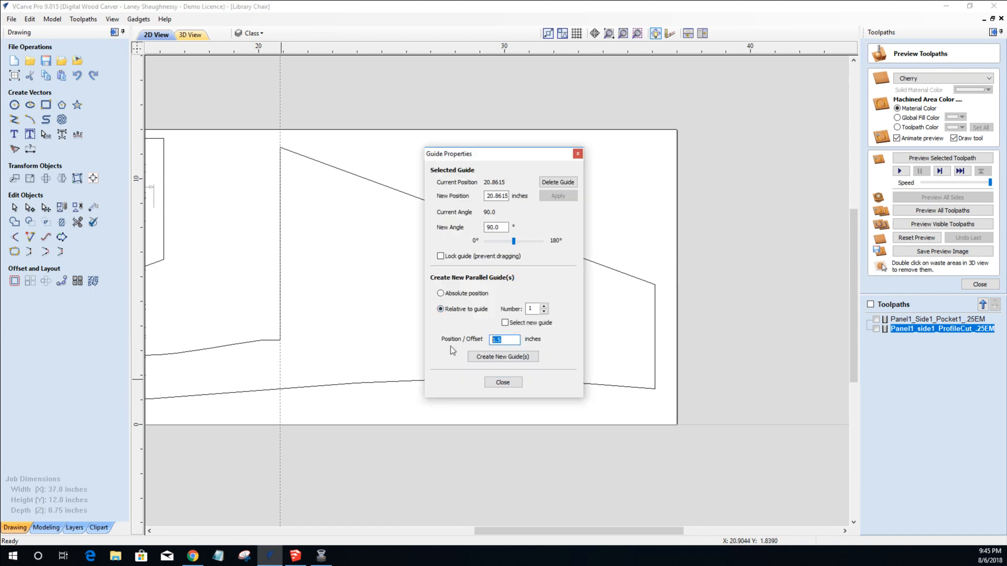
type("6.75")
left_click(490, 358)
left_click(502, 382)
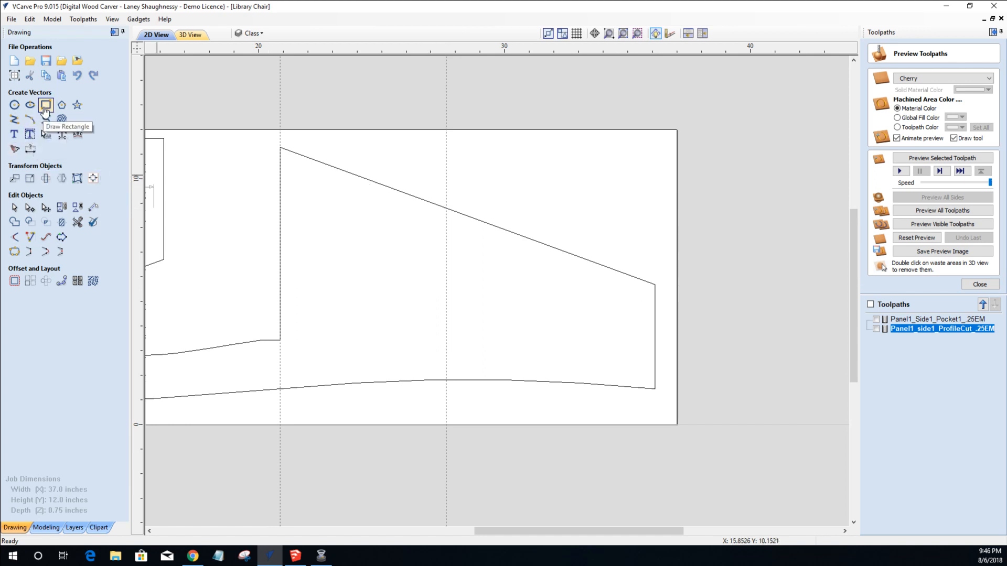
Draw a square-cornered slot rectangle about 1.33 by 8.81 inches, centred on the offset guide at about Y 7.38.
left_click(46, 107)
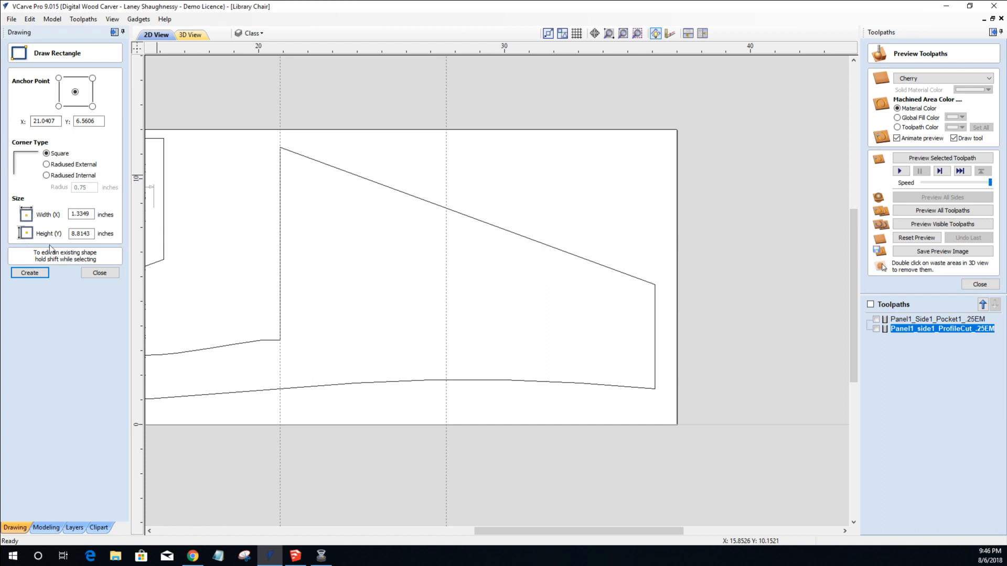
left_click_drag(92, 234, 53, 234)
type("5")
left_click_drag(92, 214, 78, 213)
type(".75")
left_click(446, 243)
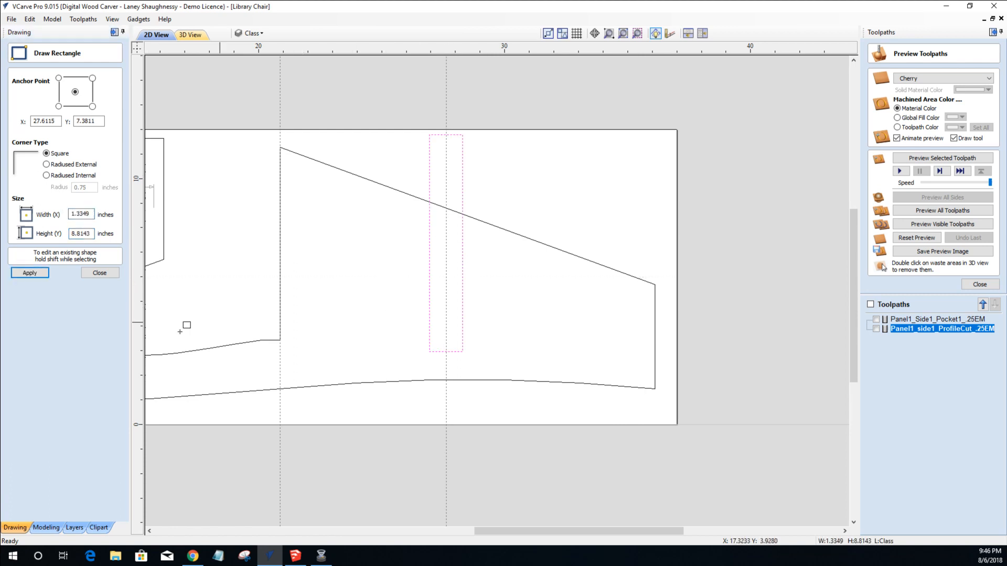
Set the slot rectangle's height to 5.5 inches.
double_click(93, 231)
type("5.5")
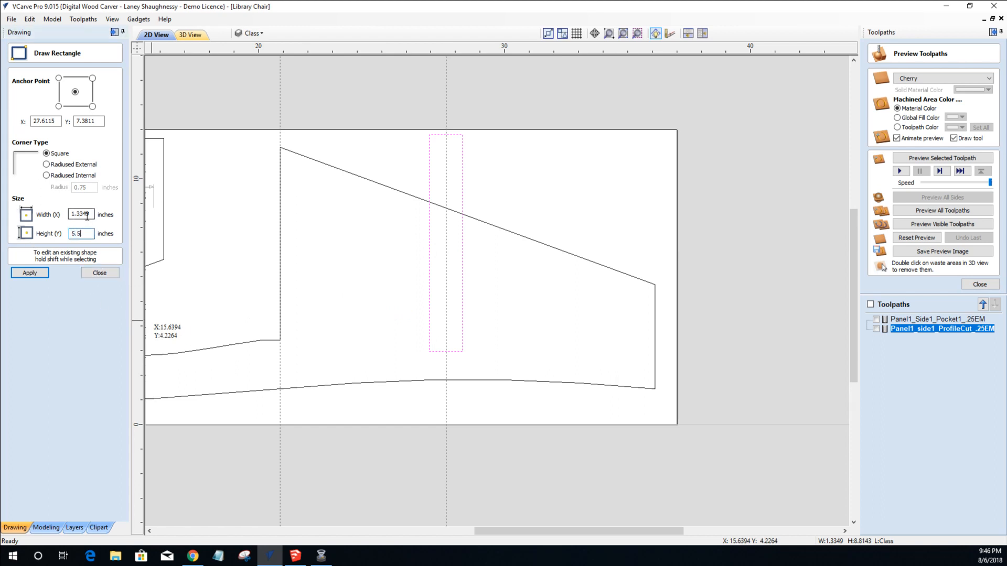
Size the selected rectangle to 0.75 inches wide by 5.5 inches high.
double_click(87, 214)
type(".75")
left_click(18, 271)
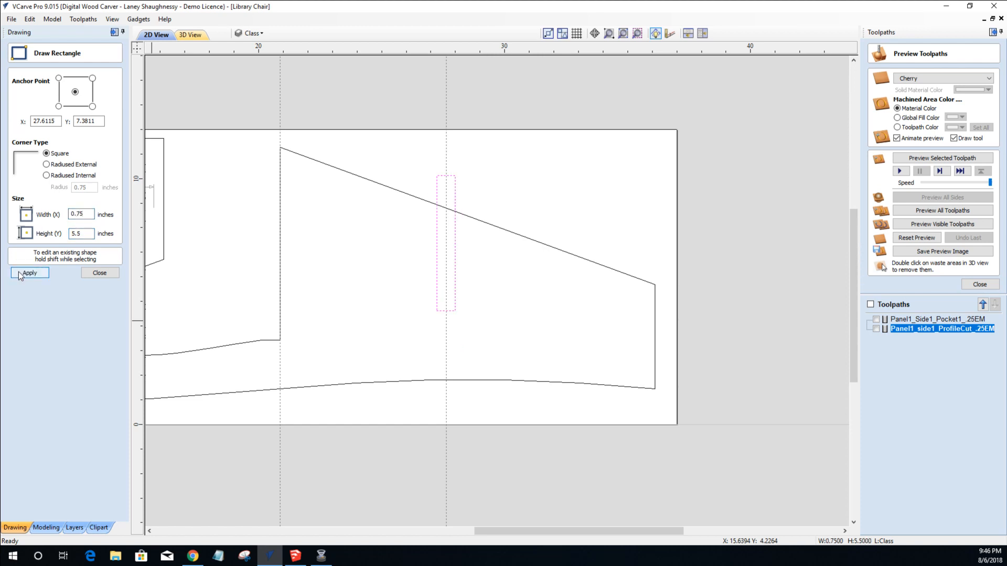
left_click(100, 272)
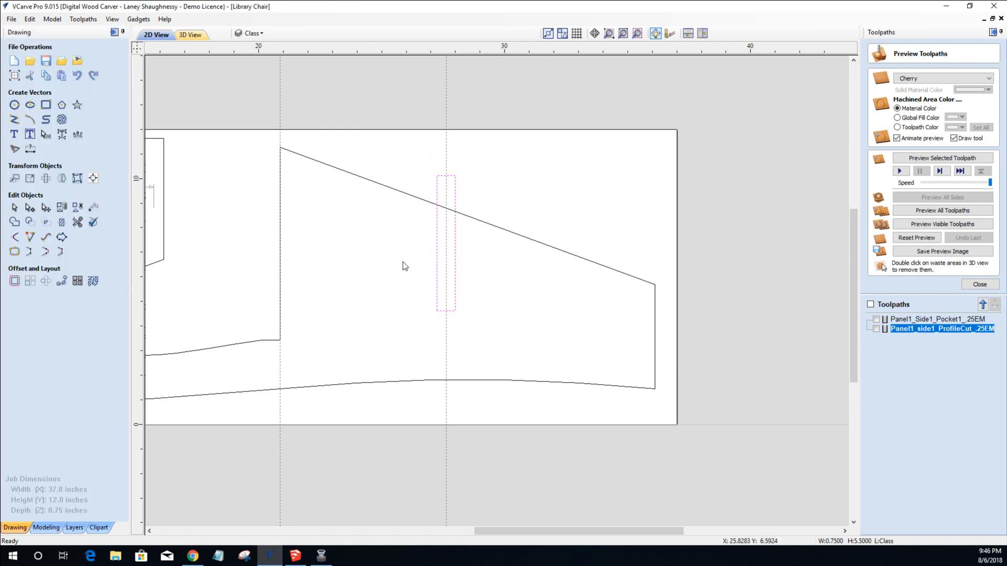
Move the narrow rectangle so its side lies on the vertical guide and its top corner meets the panel's sloped edge.
left_click(436, 246)
mouse_move(436, 246)
left_mouse_down()
mouse_move(445, 276)
mouse_move(446, 262)
left_mouse_up()
scroll(467, 199, "up", 5)
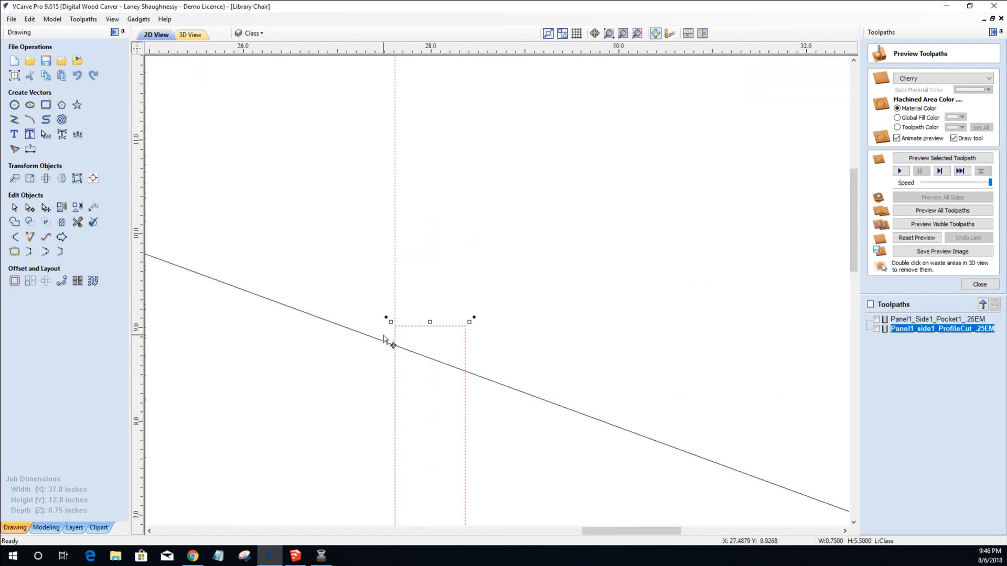
left_click_drag(394, 326, 396, 346)
scroll(394, 349, "down", 4)
scroll(401, 423, "up", 3)
left_click(347, 381)
left_click(421, 181)
scroll(421, 181, "up", 2)
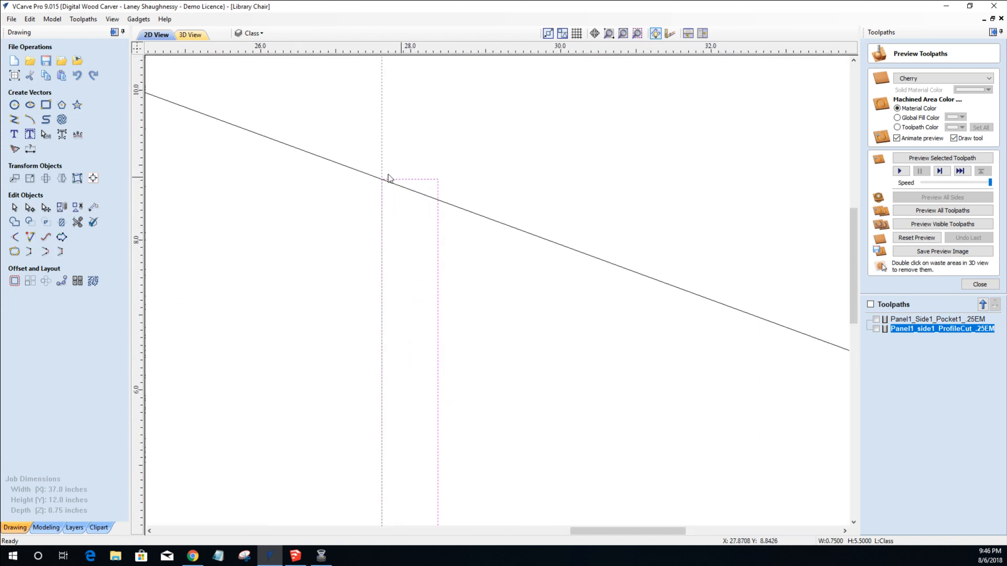
Try to trim the rectangle's top where it projects above the sloped edge, and undo the trim.
left_click(93, 222)
left_click(438, 189)
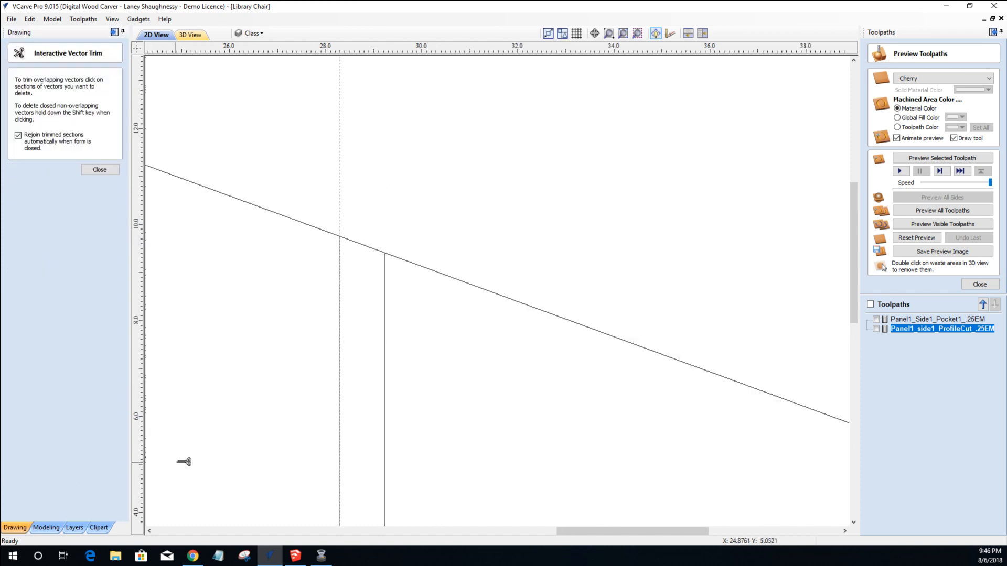
scroll(178, 464, "down", 2)
scroll(207, 427, "up", 2)
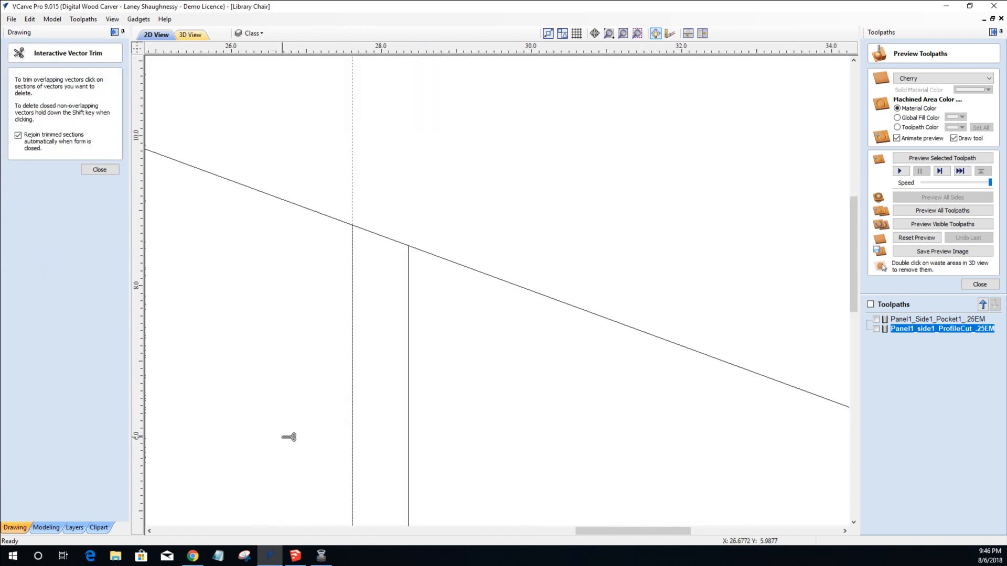
key("ctrl+z")
left_click(103, 170)
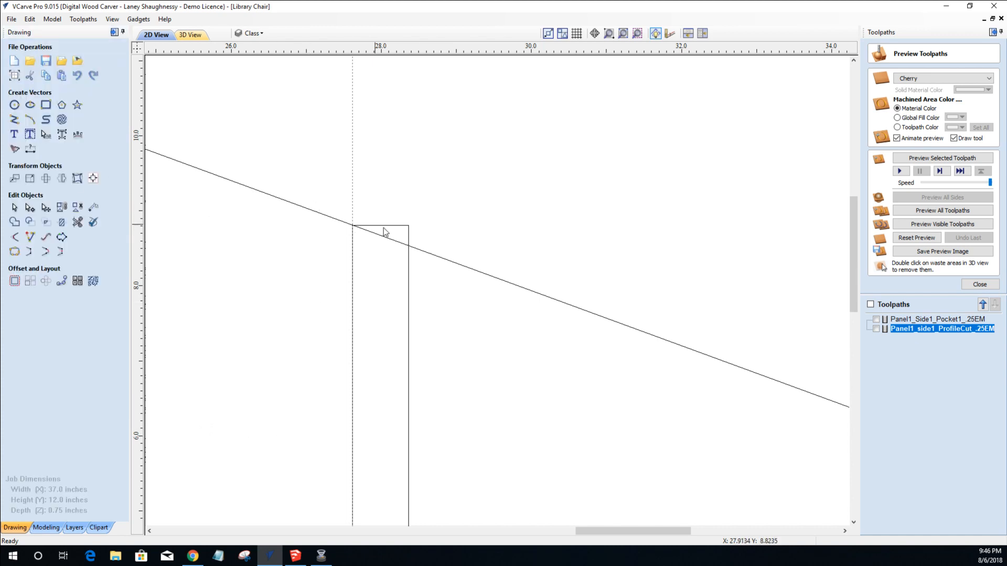
Stretch the narrow rectangle upward past the panel's sloped edge to a height of about 5.83 inches.
left_click(384, 226)
left_click(382, 229)
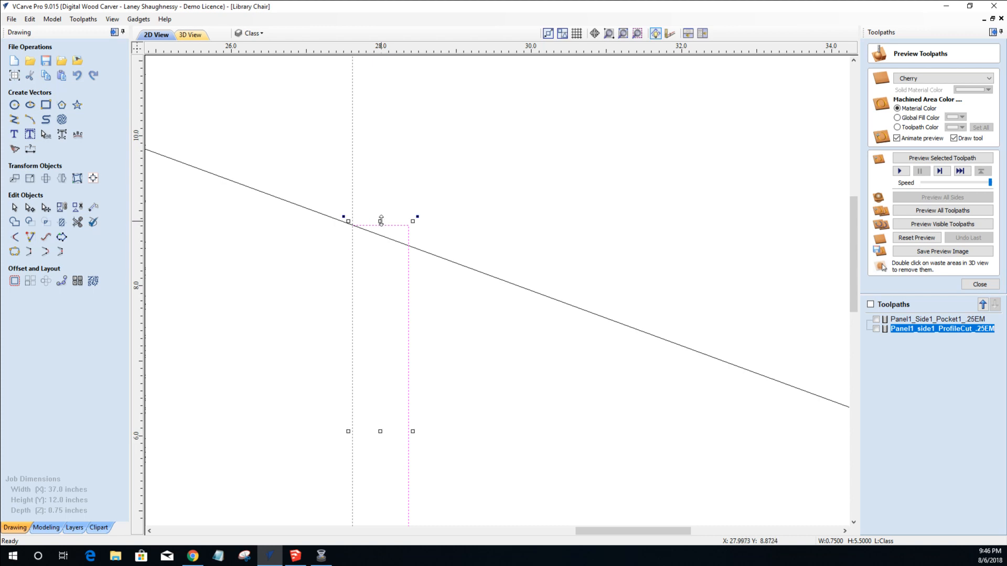
left_click_drag(380, 226, 378, 201)
scroll(385, 385, "down", 2)
scroll(384, 400, "down", 1)
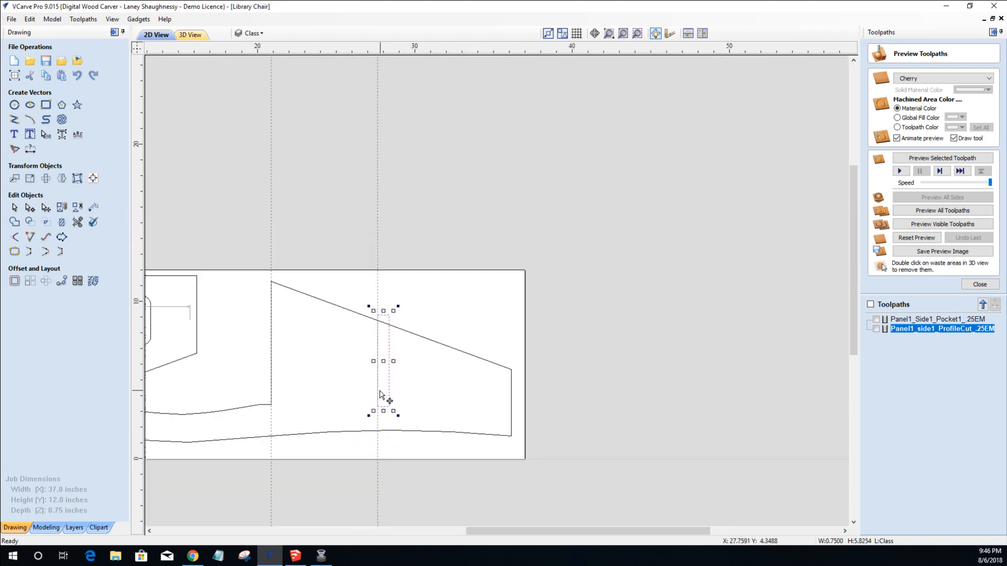
scroll(387, 400, "up", 3)
scroll(412, 192, "down", 4)
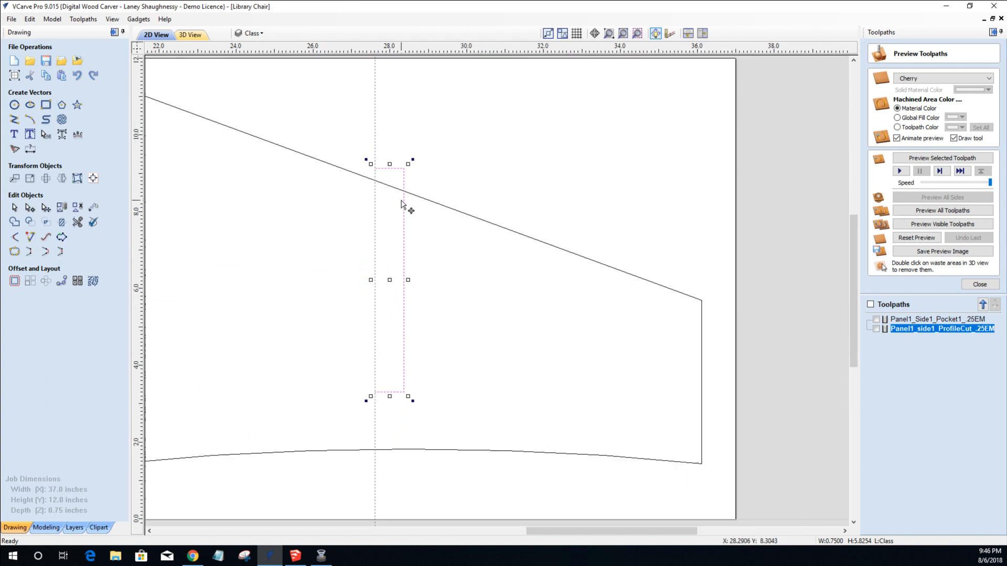
left_click(345, 244)
Copy the two rounded window cutouts from the smaller side panel into the leg panel, one on each side of its slot.
scroll(346, 243, "down", 2)
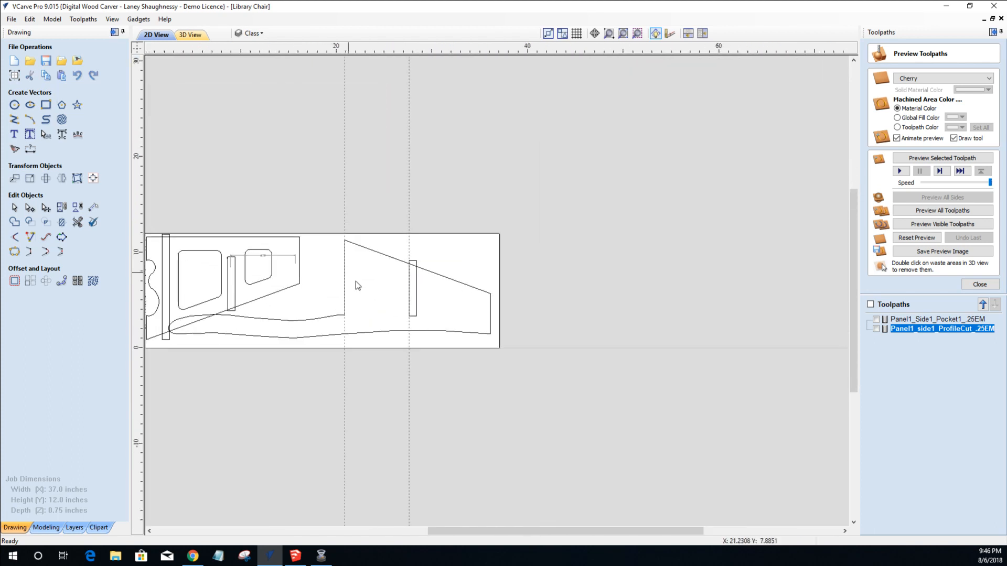
scroll(341, 292, "down", 1)
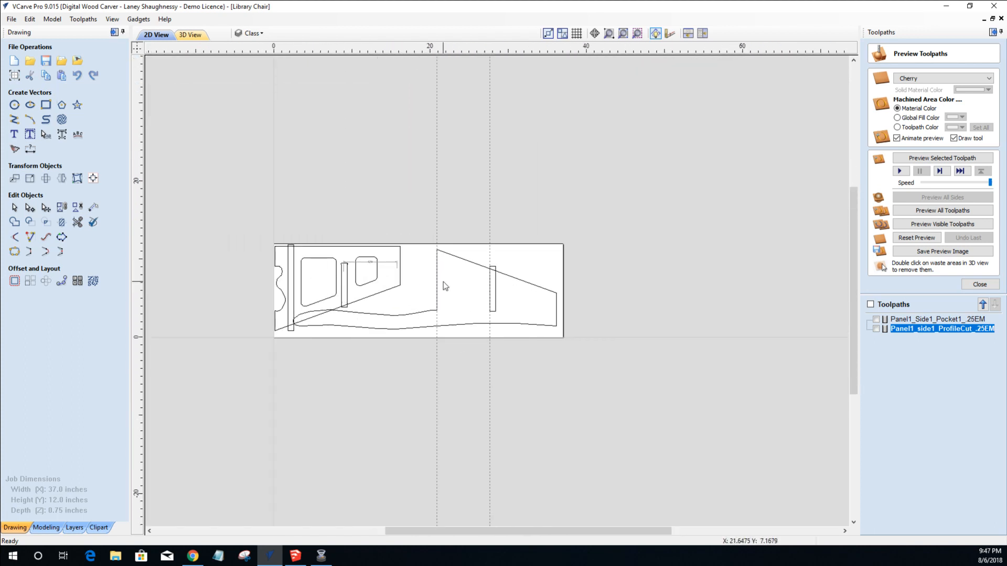
scroll(383, 299, "up", 2)
left_click(344, 280)
left_click(554, 290)
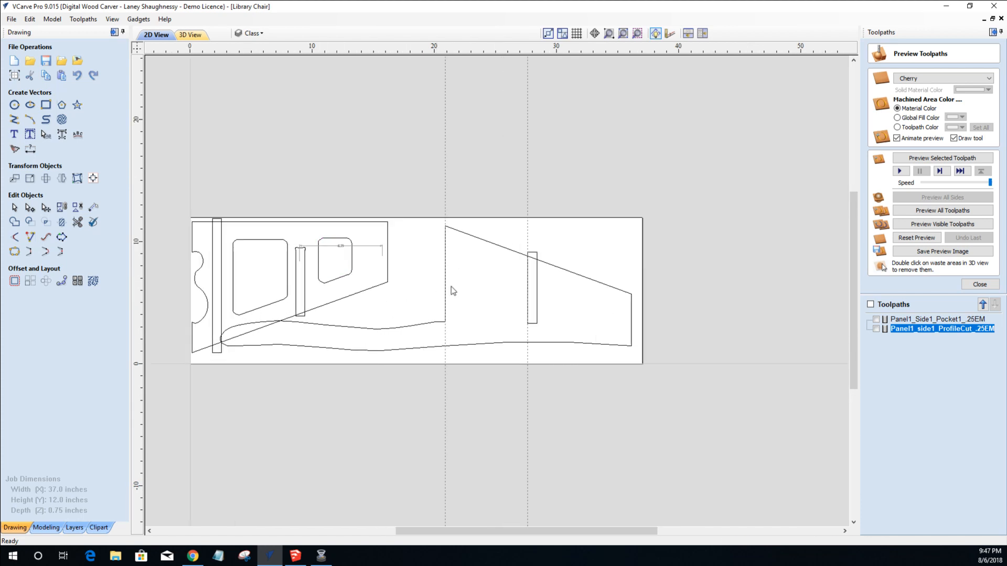
left_click(272, 307)
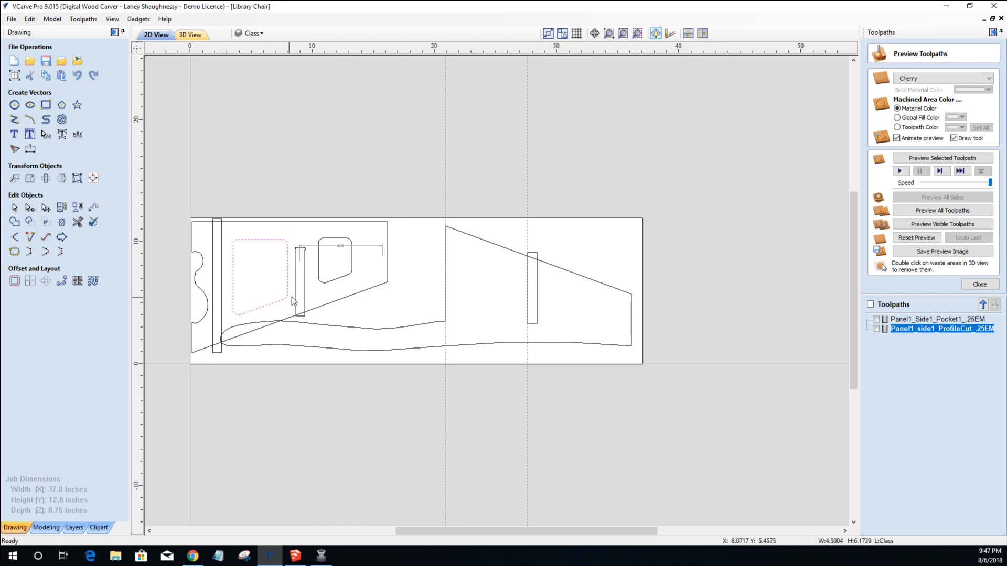
left_click(323, 283, "shift")
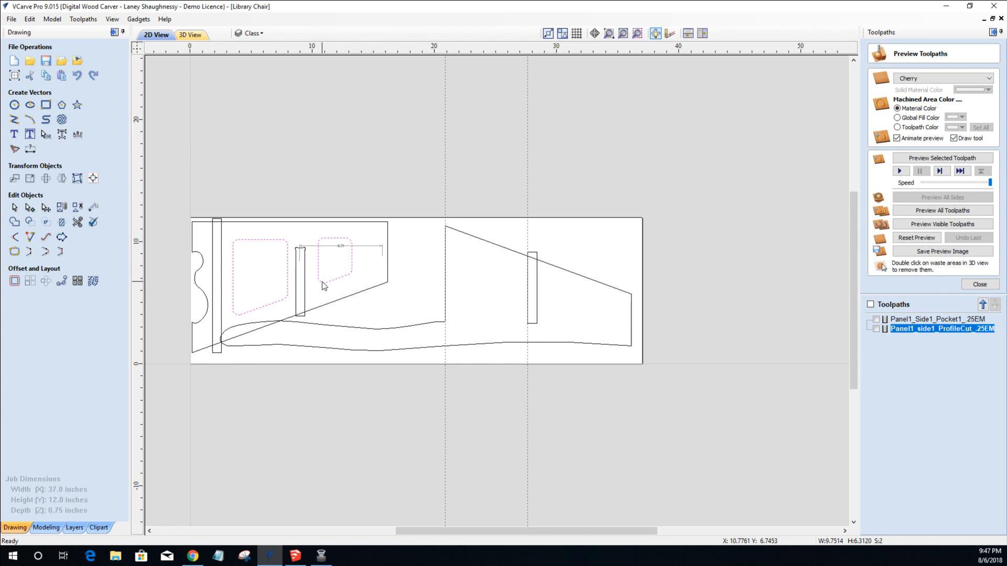
left_click(323, 284)
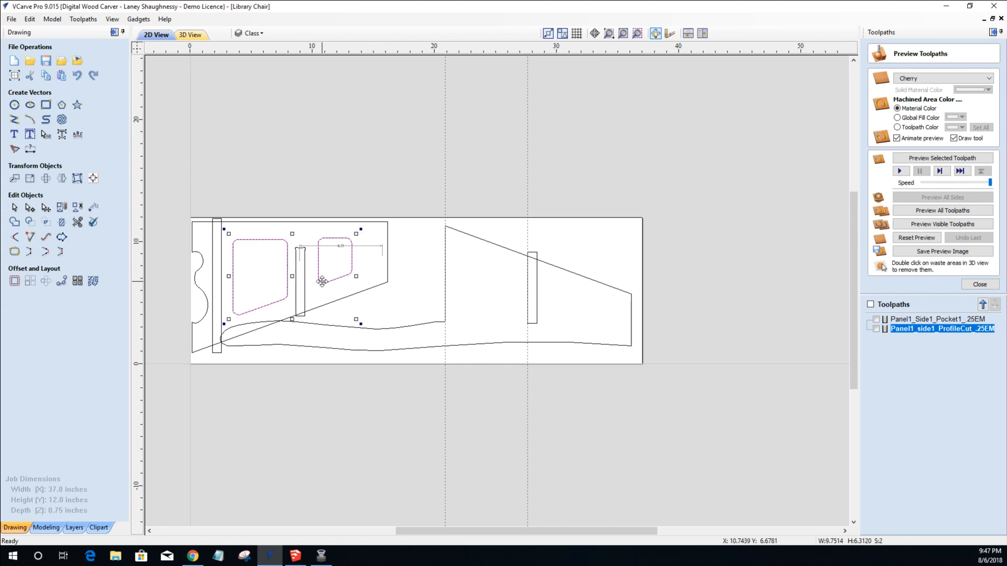
left_click_drag(297, 273, 521, 300)
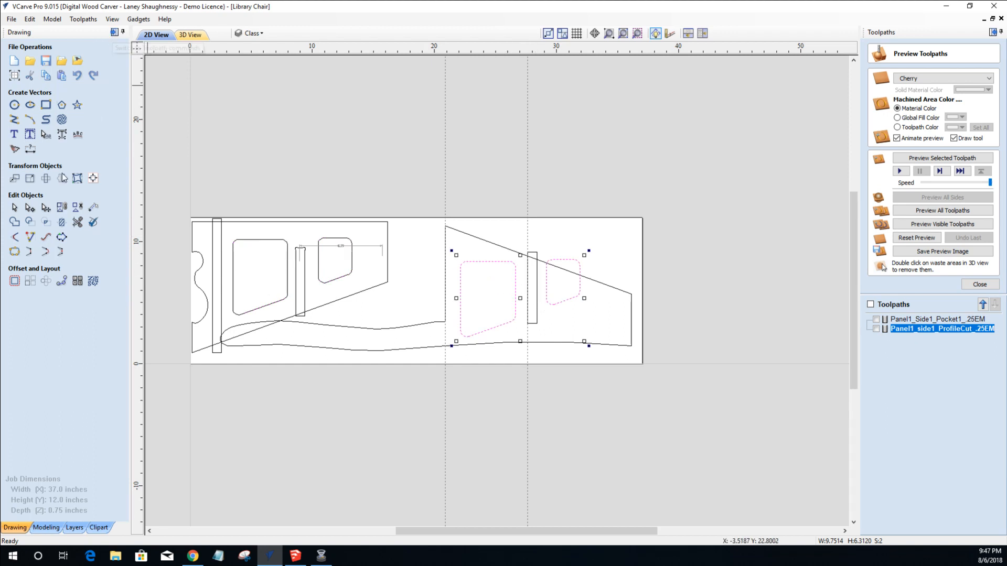
Flip the two copied cutouts vertically so their slanted edges follow the leg panel's slope.
left_click(62, 179)
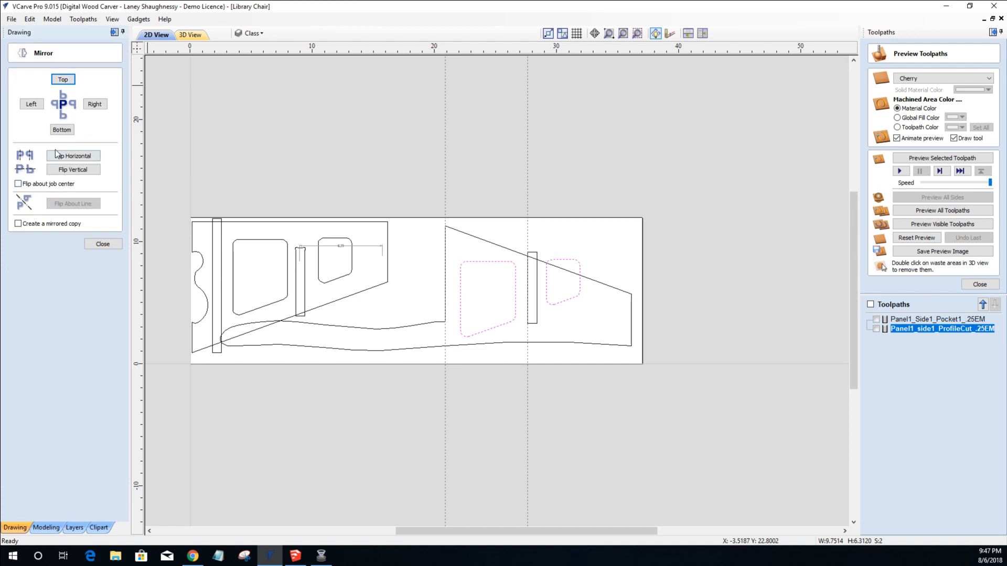
left_click(66, 170)
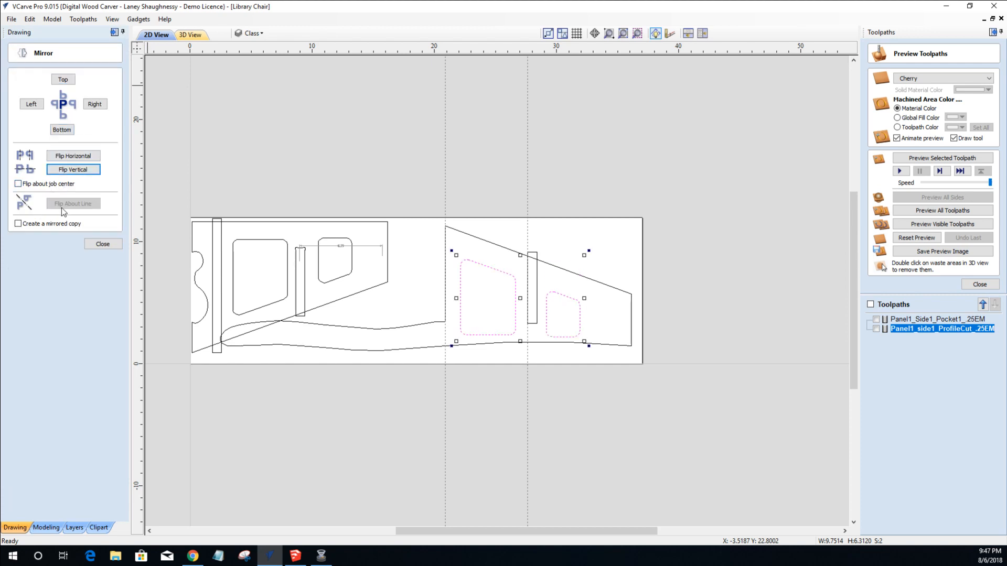
left_click(103, 244)
Move the two flipped cutouts up so they sit inside the leg panel's outline.
left_click(492, 269)
left_click_drag(521, 298, 521, 292)
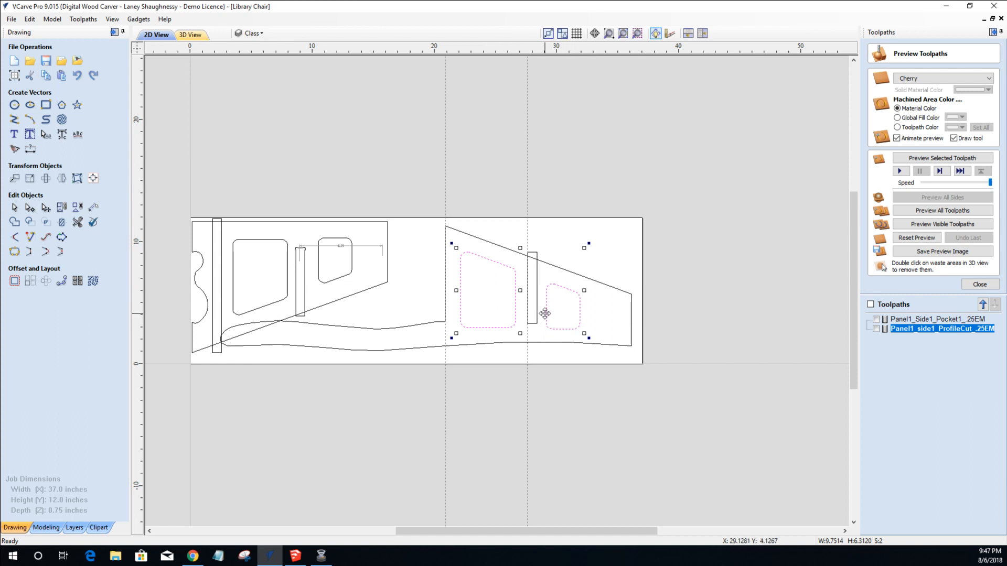
key("Up")
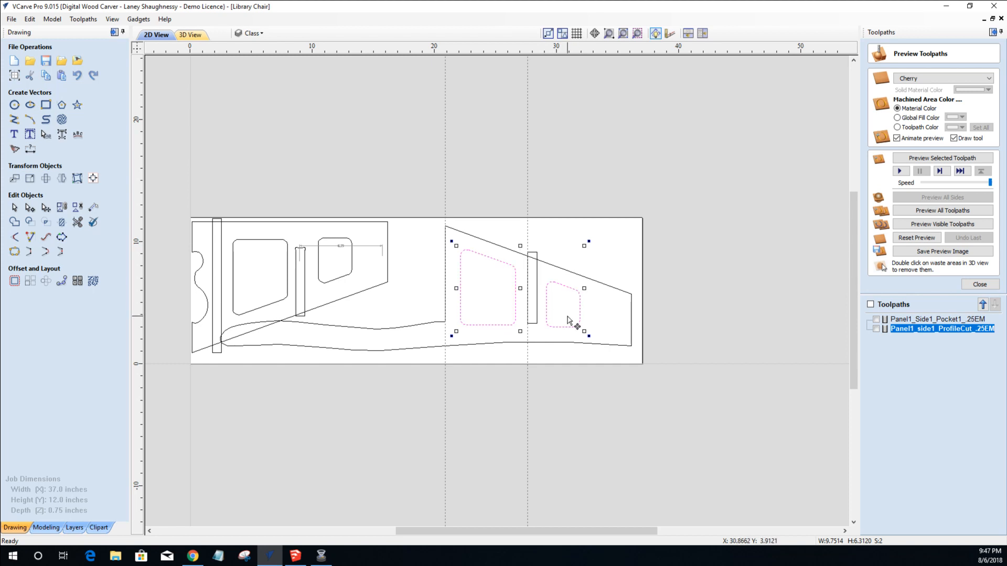
Widen the small cutout in the leg panel toward the panel's outer end.
left_click(579, 317)
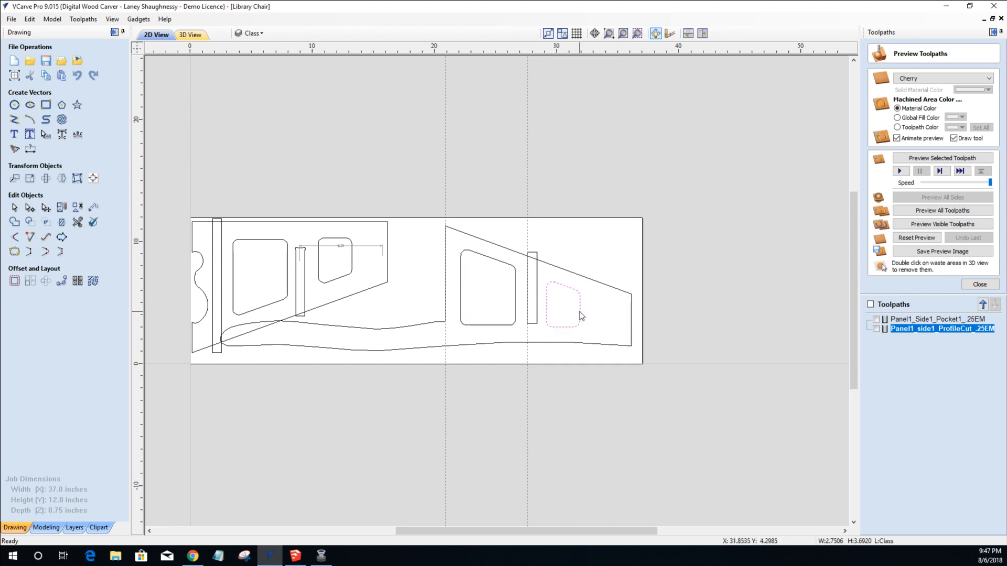
left_click(578, 307)
left_click_drag(583, 306, 586, 307)
left_click(572, 321)
Widen the small cutout in the smaller side panel toward its straight end.
left_click(352, 254)
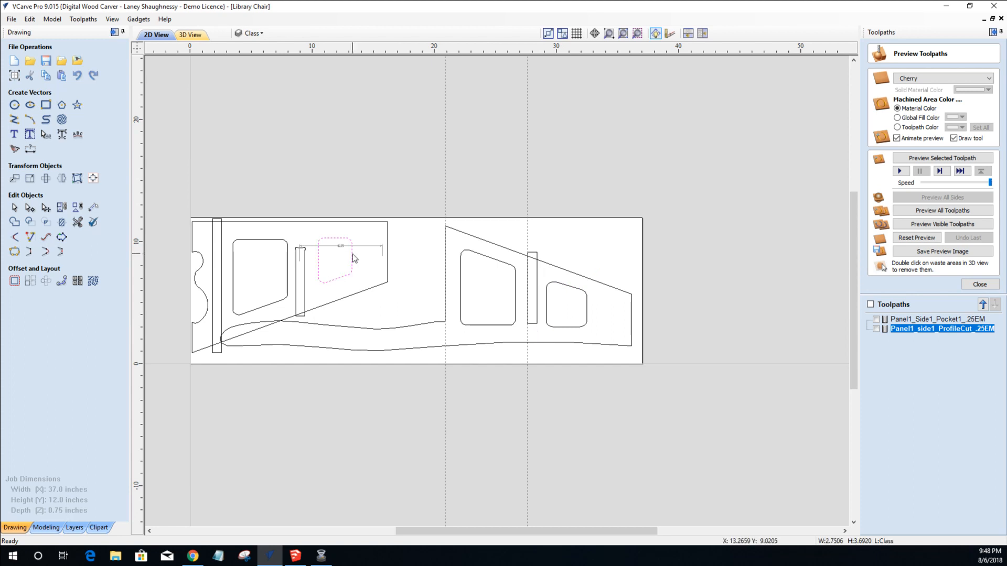
left_click(352, 254)
left_click_drag(358, 261, 361, 260)
left_click(402, 332)
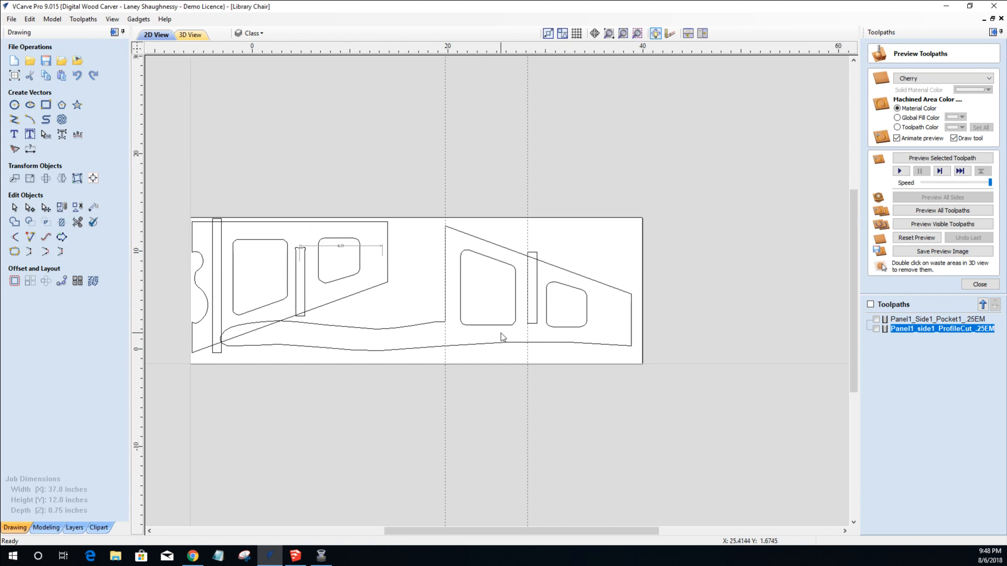
Rotate the leg panel together with its cutouts and slot slightly counterclockwise within the sheet.
scroll(502, 332, "down", 2)
scroll(501, 333, "up", 1)
scroll(501, 332, "down", 1)
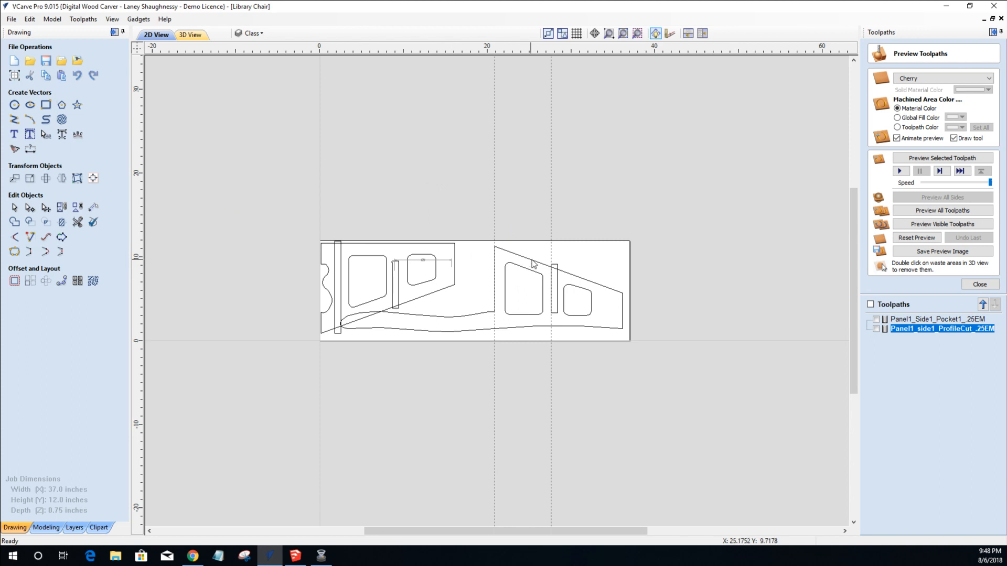
left_click_drag(622, 346, 493, 228)
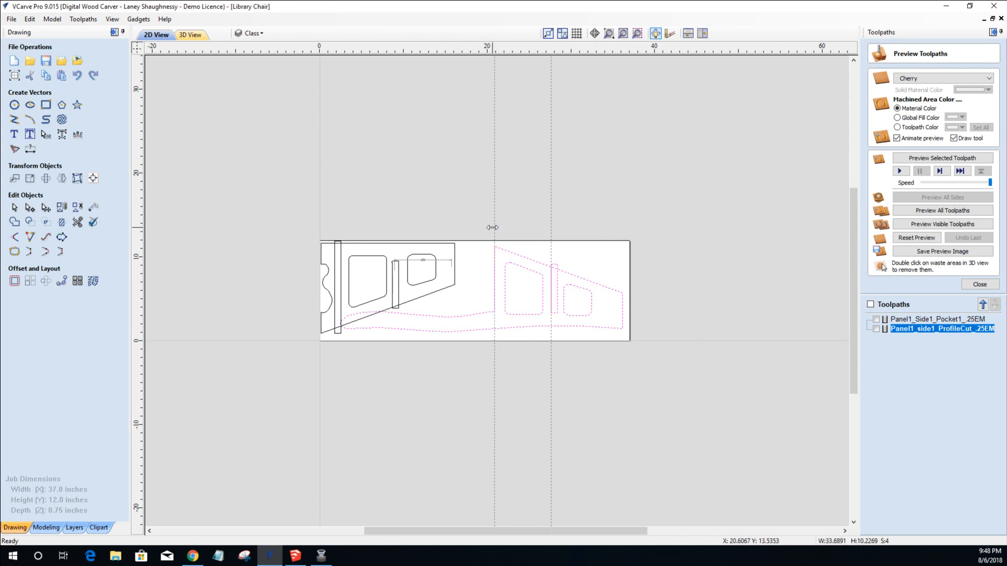
key("Escape")
left_click(542, 268)
mouse_move(629, 340)
left_mouse_down()
mouse_move(624, 316)
mouse_move(627, 326)
left_mouse_up()
left_click(443, 406)
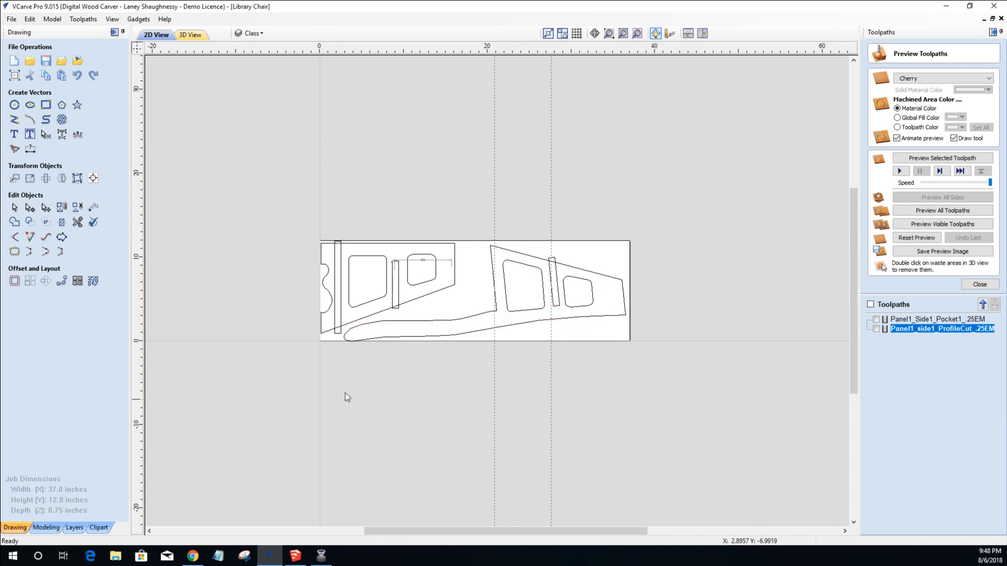
Group all vectors of the smaller side panel and nudge the group slightly to the right, away from the sheet edge.
scroll(382, 300, "up", 2)
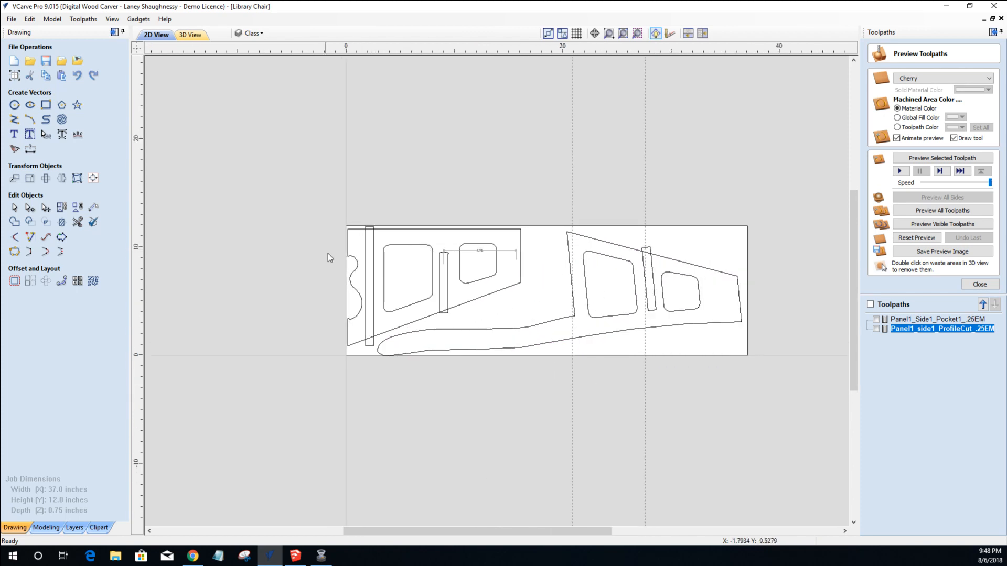
left_click(482, 298)
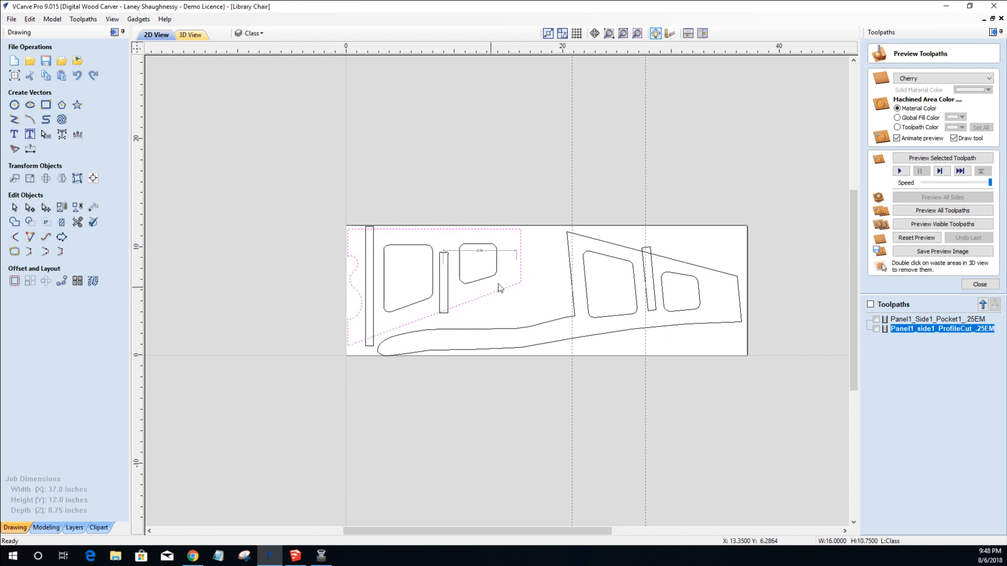
left_click_drag(508, 306, 293, 240)
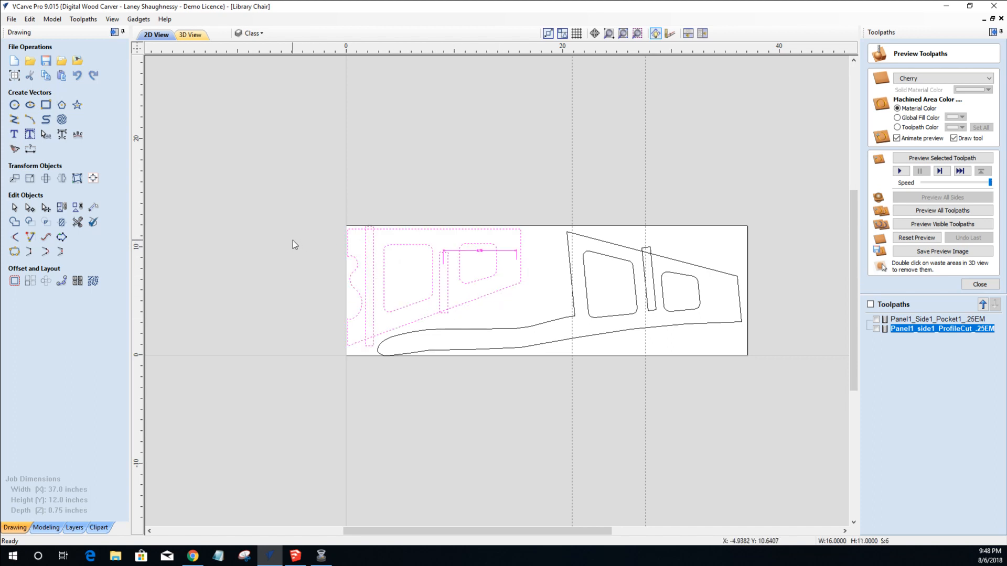
key("g")
left_click(465, 303)
key("Right")
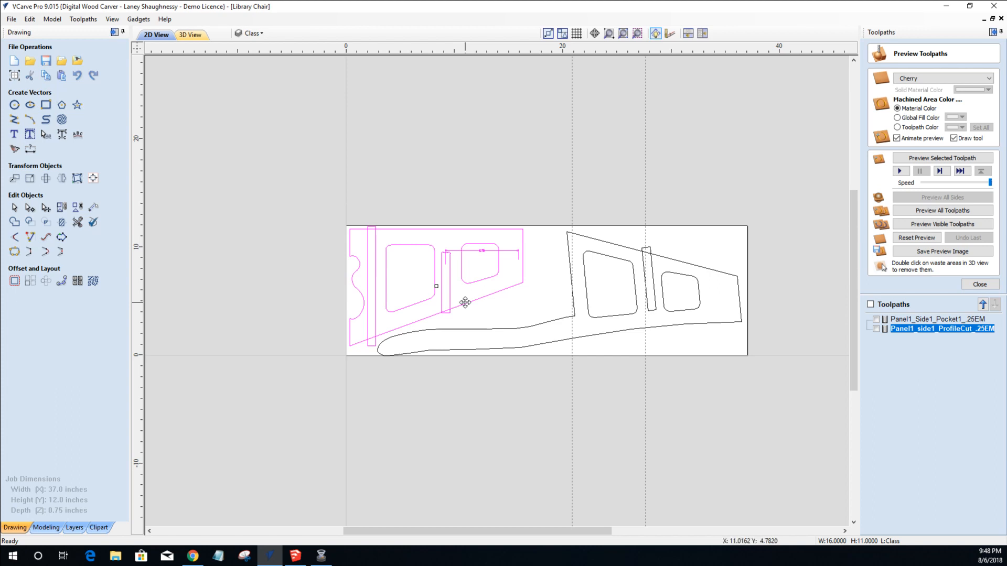
Display the Panel 3 layer instead of Class in the 2D view and select the rail with the wavy lower edge.
left_click(199, 37)
left_click(251, 33)
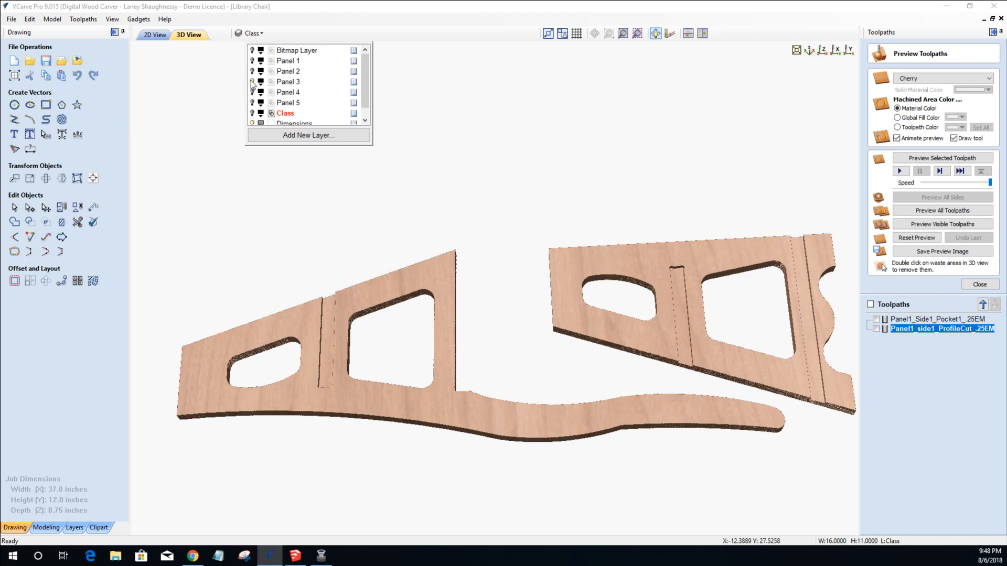
left_click(156, 35)
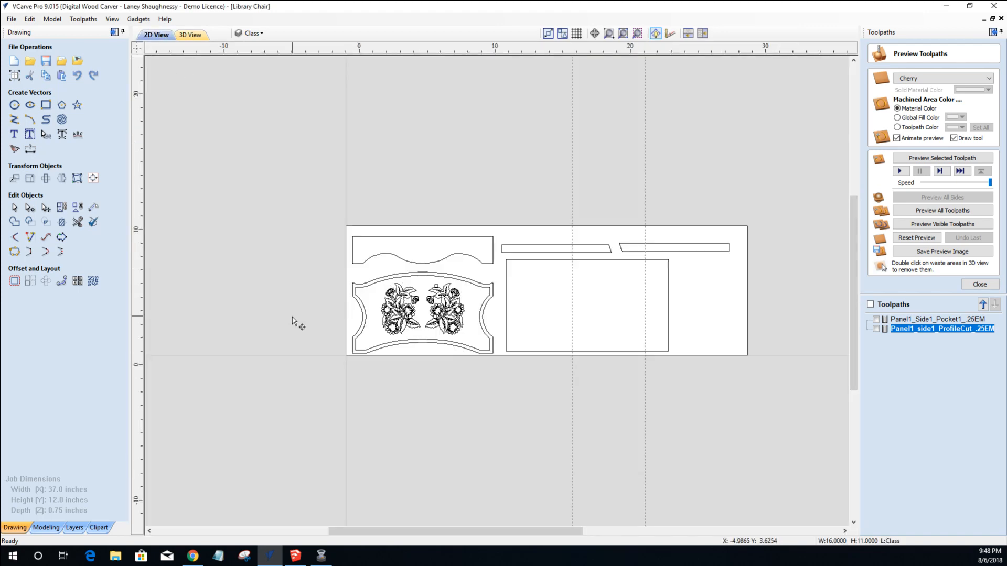
scroll(532, 225, "up", 4)
scroll(573, 193, "down", 2)
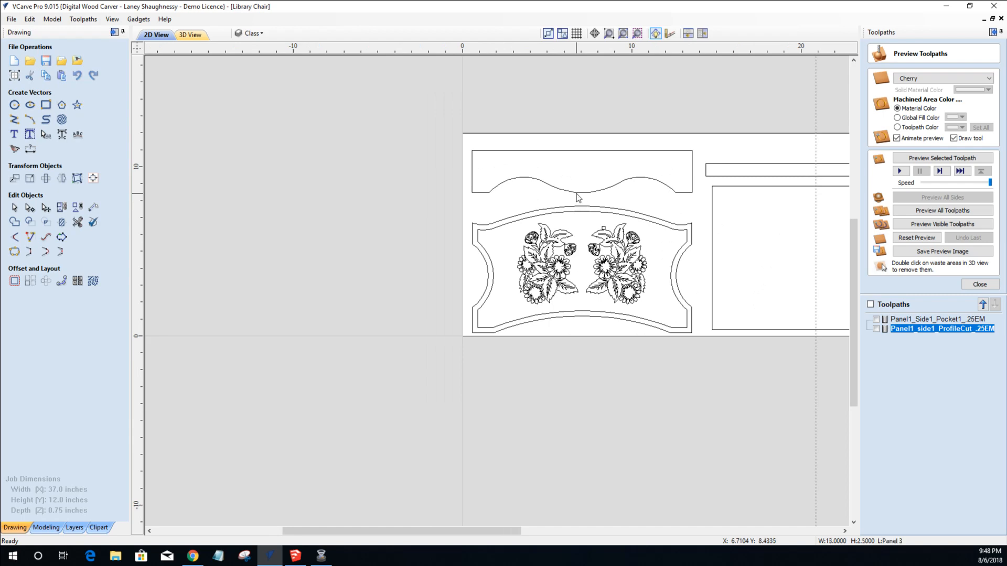
left_click(577, 193)
scroll(619, 196, "up", 2)
scroll(585, 196, "down", 1)
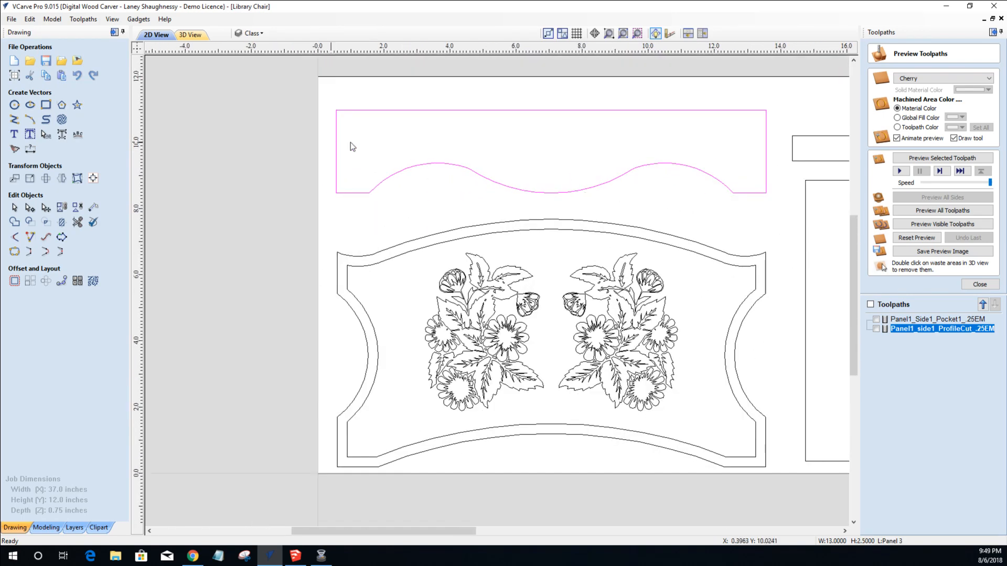
Add a vertical dimension for the wavy rail's height and a horizontal dimension for its full length.
left_click(31, 150)
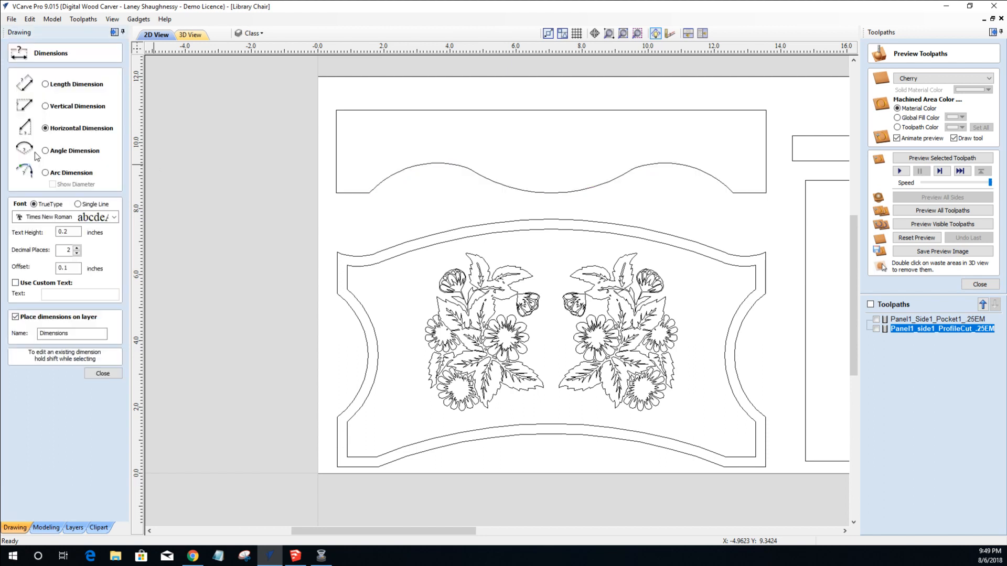
left_click(45, 107)
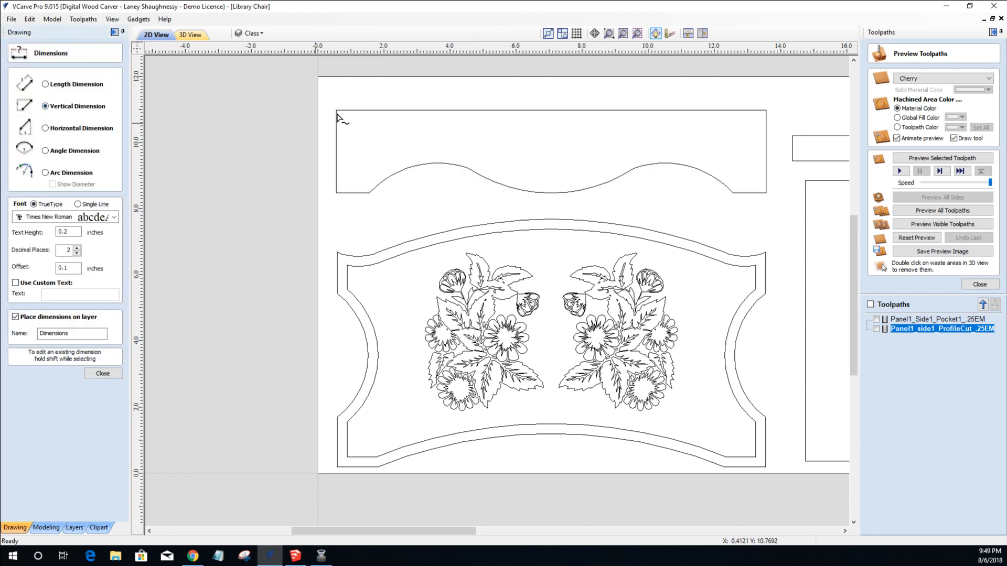
left_click(322, 169)
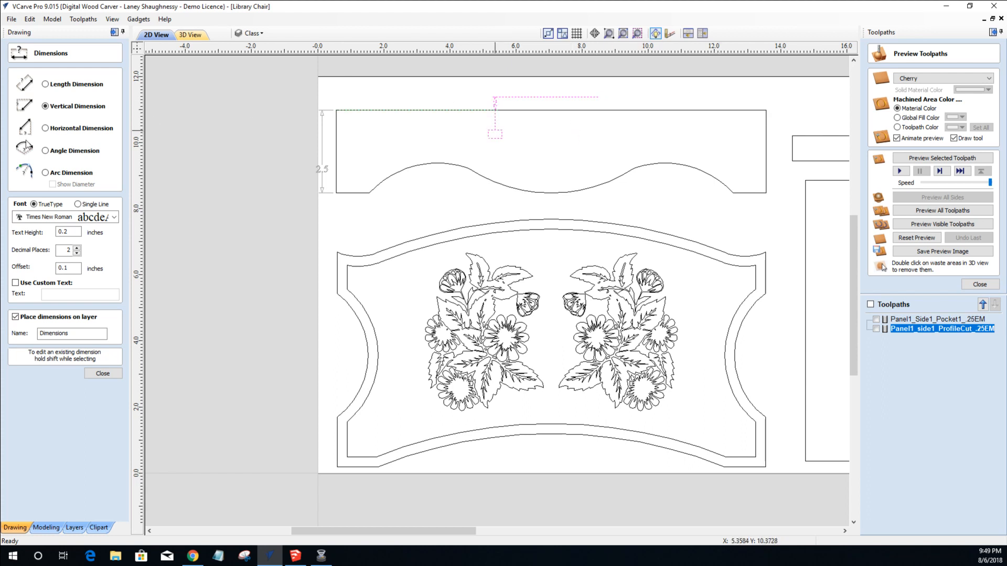
left_click(45, 129)
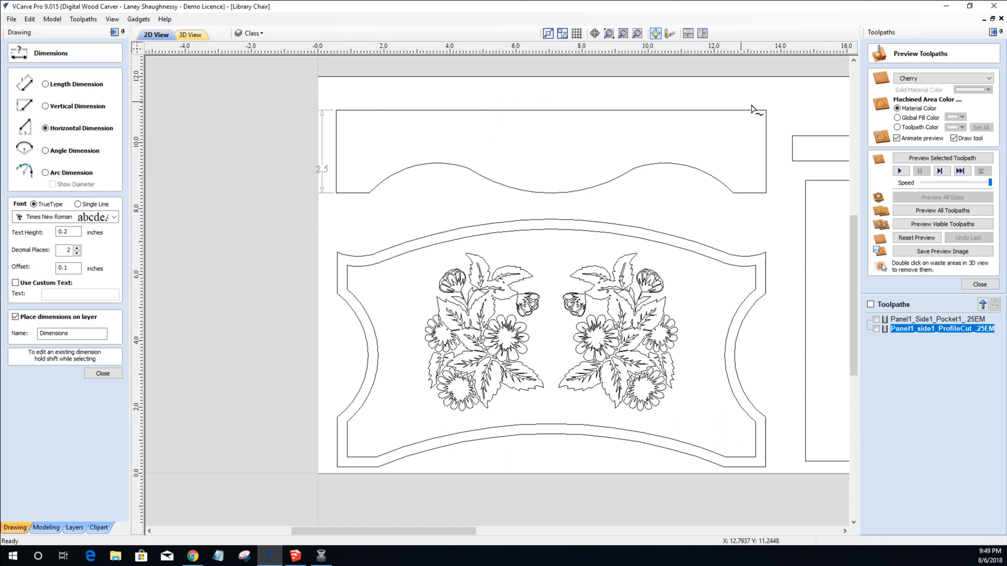
left_click(552, 139)
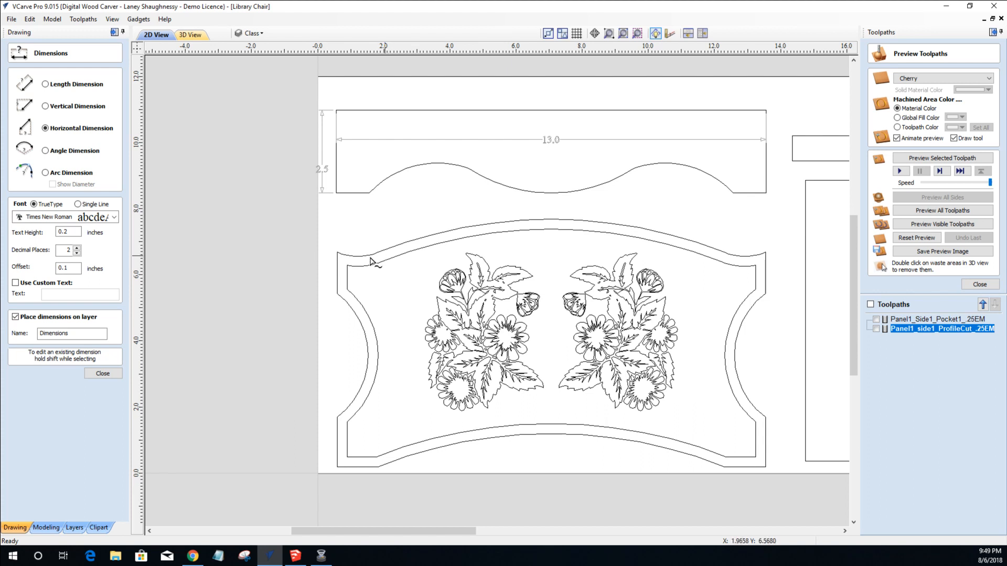
left_click(102, 373)
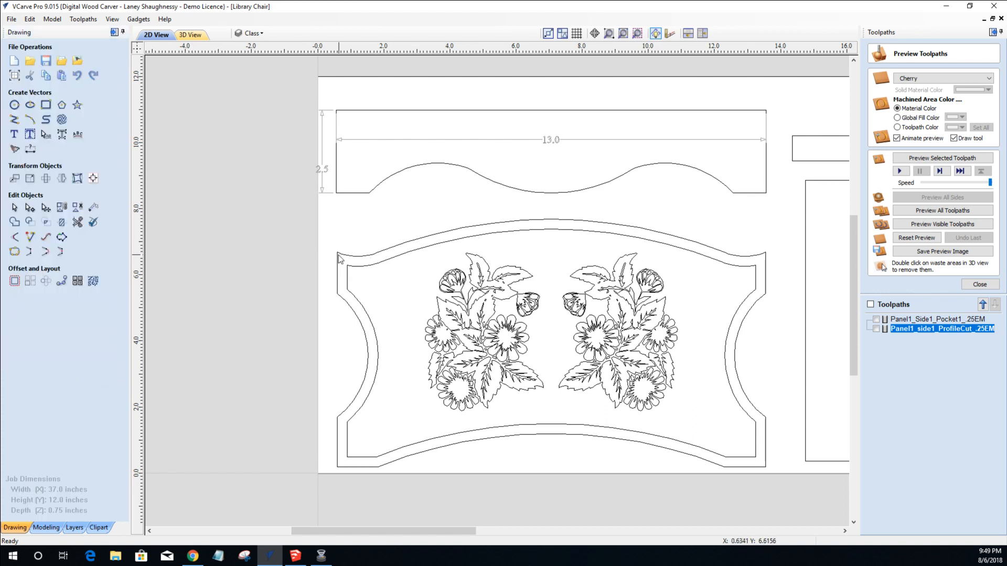
Select the outer contour of the floral back panel and check its width and height with the Set Size tool.
left_click(338, 261)
scroll(339, 260, "down", 2)
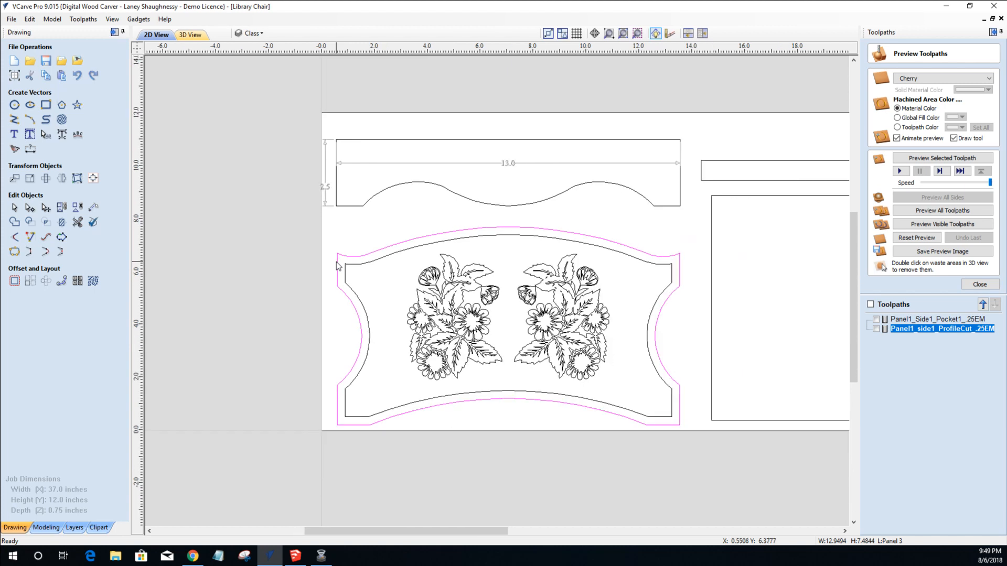
left_click(30, 178)
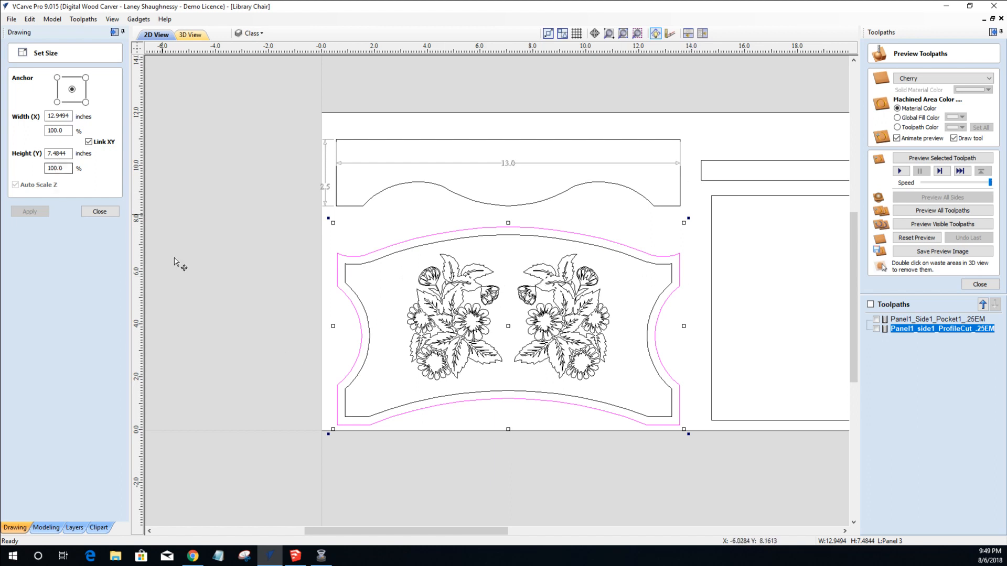
left_click(99, 212)
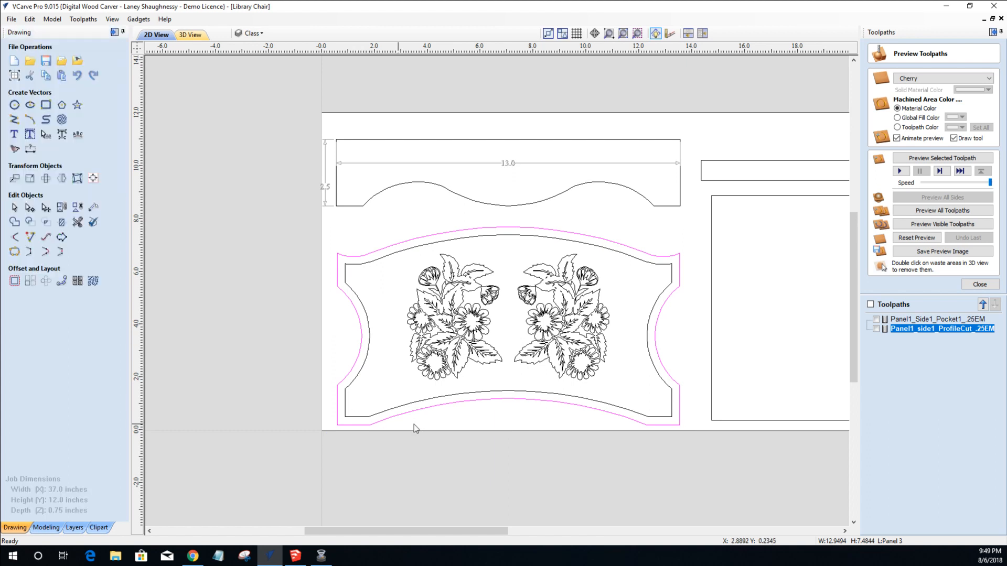
left_click(372, 421)
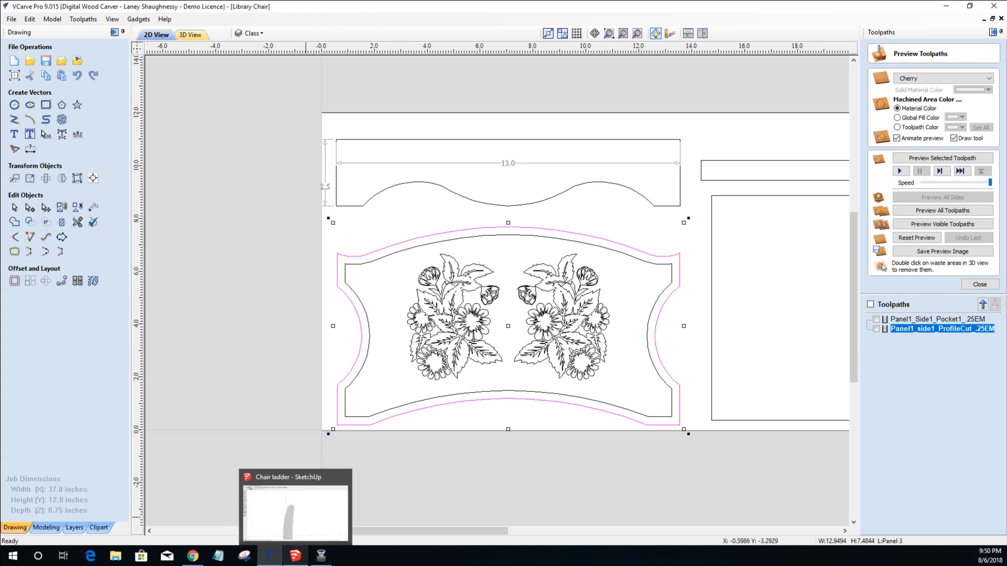
Switch to the Chair ladder model in SketchUp and examine how the back panel joins the two side panels.
left_click(295, 556)
mouse_move(348, 283)
middle_mouse_down()
mouse_move(569, 322)
mouse_move(785, 328)
mouse_move(546, 303)
mouse_move(643, 328)
mouse_move(46, 339)
mouse_move(5, 318)
middle_mouse_up()
middle_click_drag(620, 355, 236, 339)
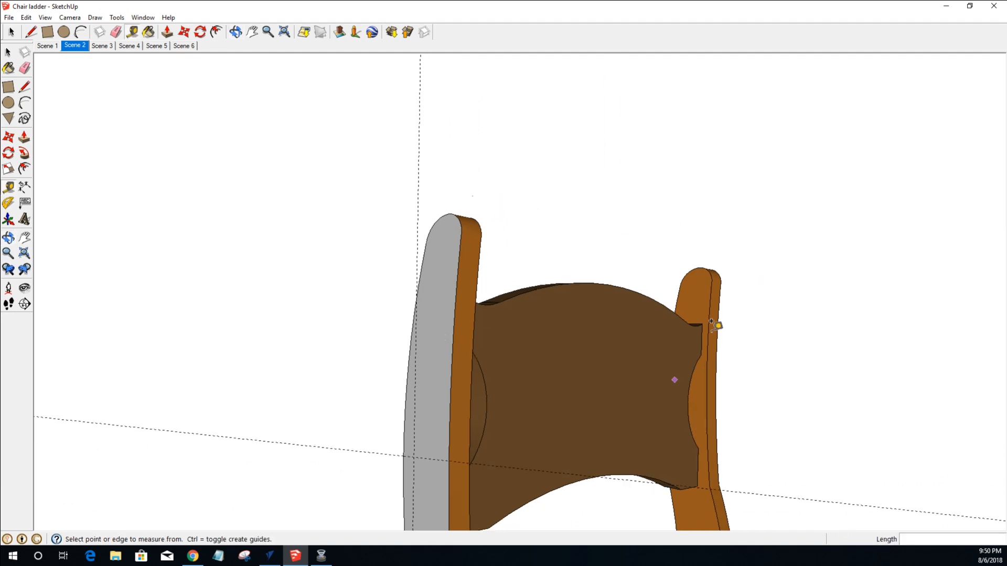
scroll(711, 349, "down", 1)
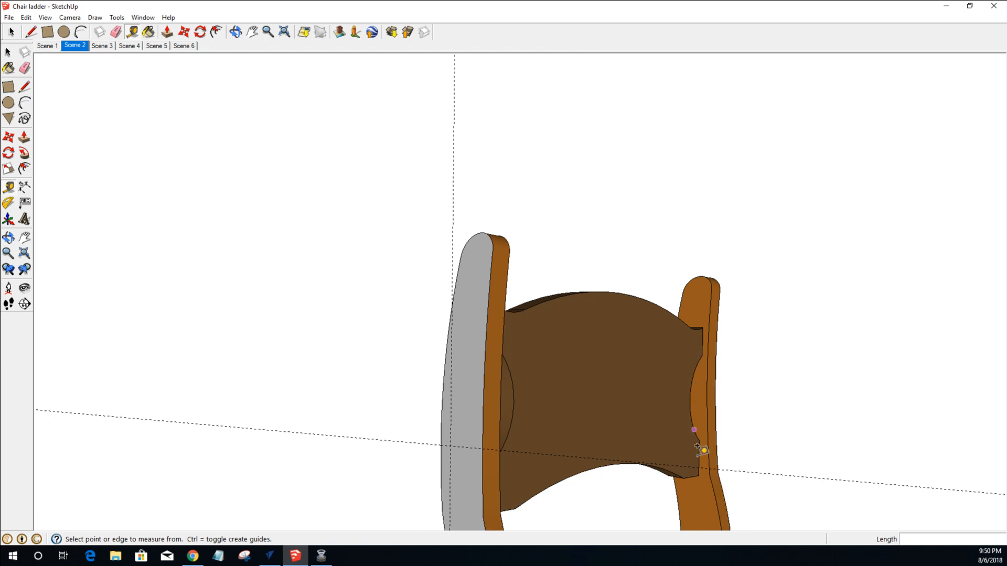
middle_click_drag(645, 400, 918, 341)
middle_click_drag(407, 340, 312, 312)
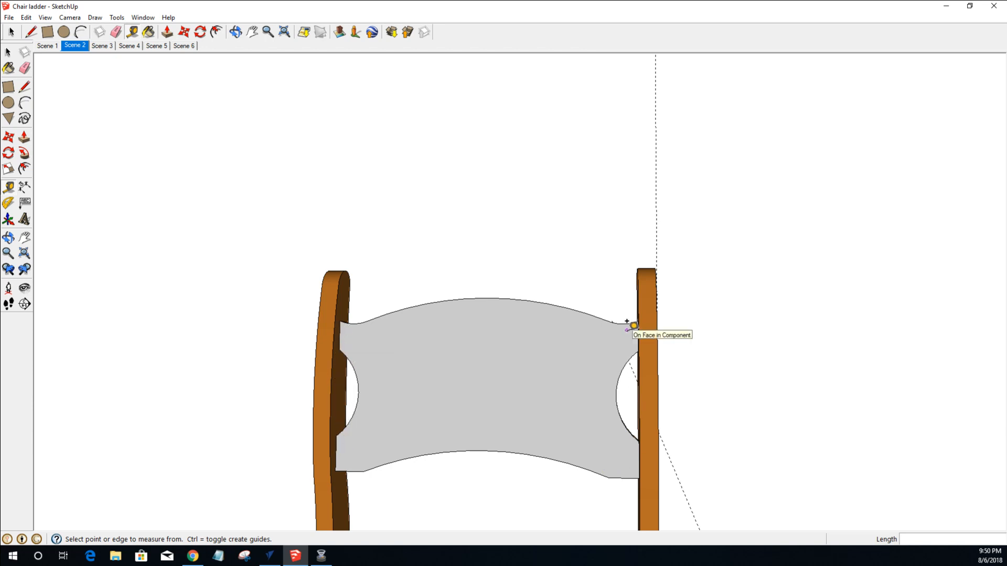
middle_click_drag(621, 344, 662, 465)
middle_click_drag(409, 187, 367, 251)
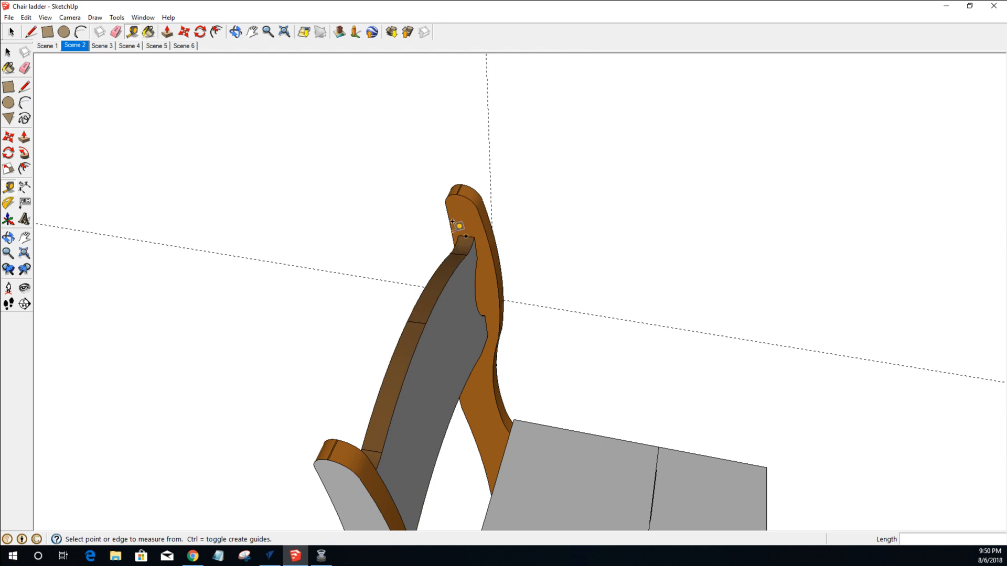
scroll(479, 226, "up", 2)
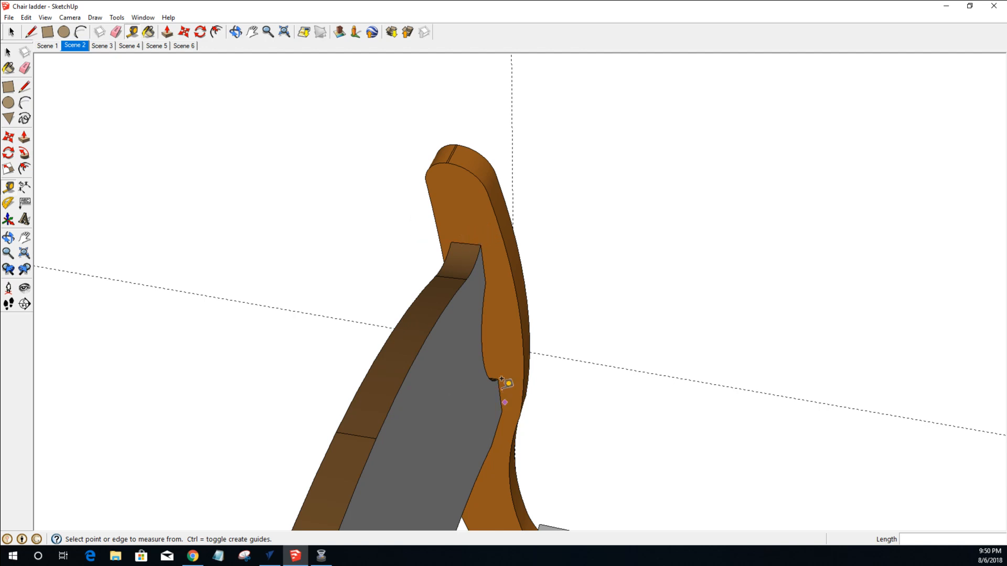
middle_click_drag(499, 382, 6, 197)
Examine the back panel's curved lower edge and end notches, and its position above the seat in the chair model.
scroll(367, 419, "down", 2)
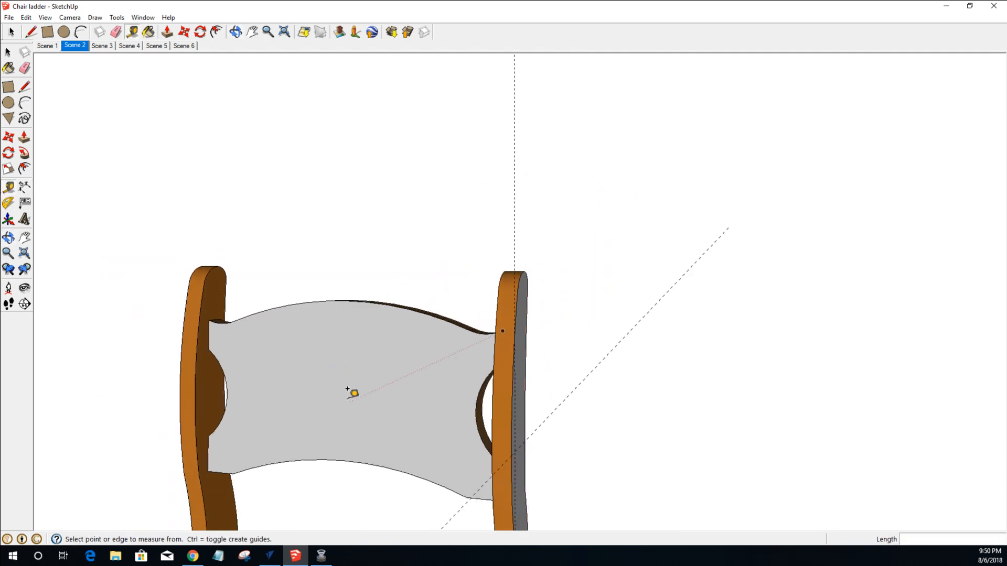
scroll(347, 389, "down", 4)
scroll(345, 283, "up", 5)
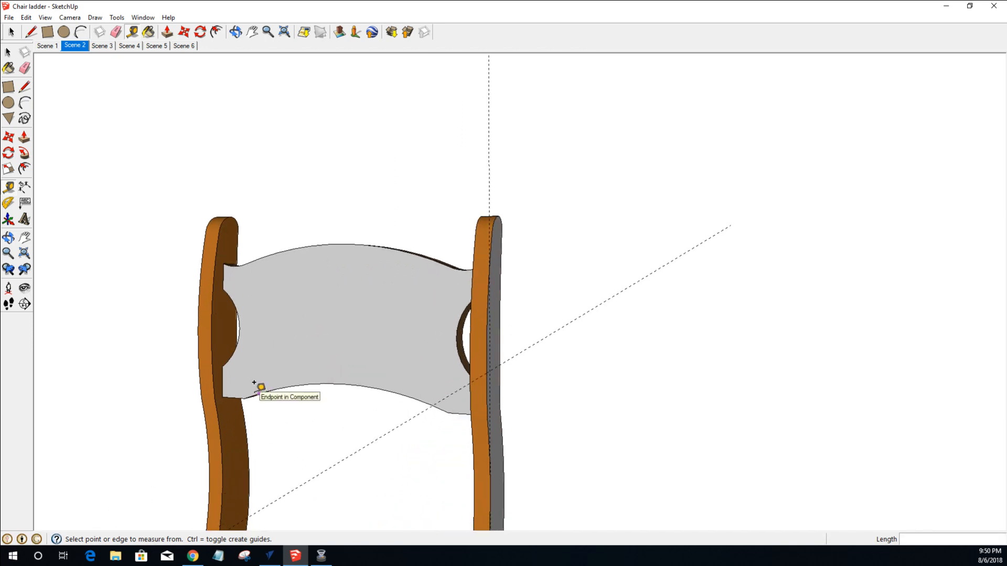
scroll(256, 385, "down", 3)
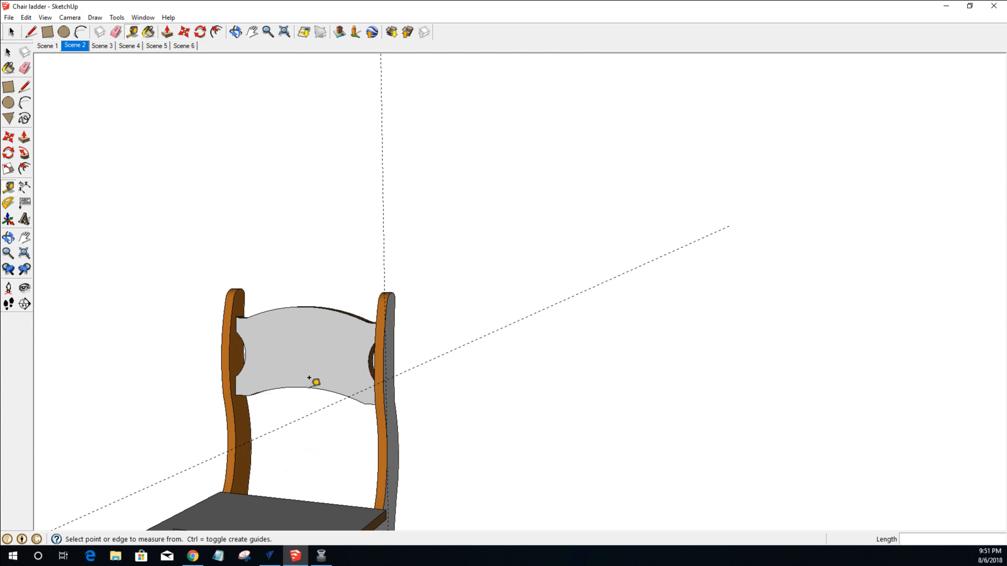
scroll(314, 368, "down", 2)
scroll(306, 391, "up", 2)
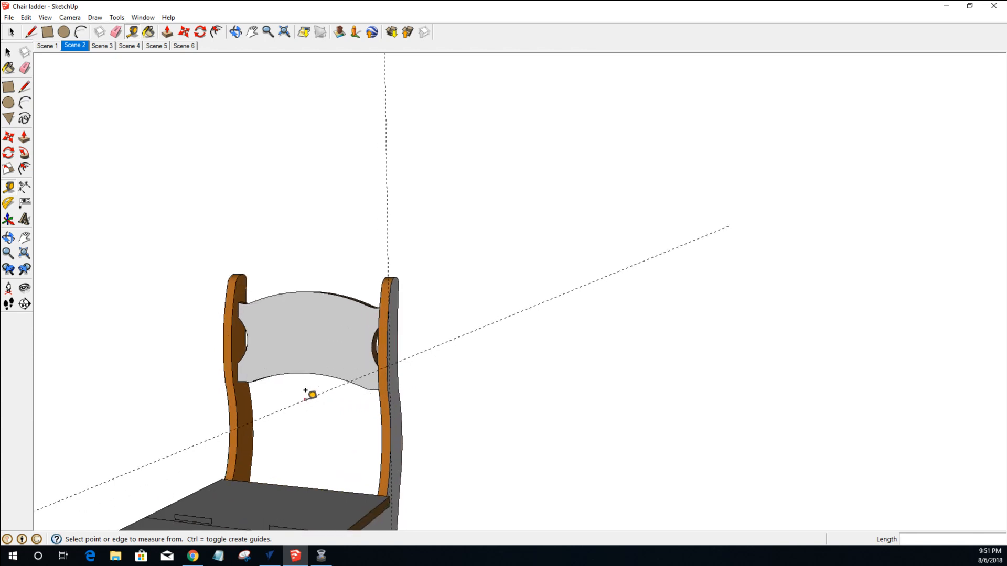
scroll(307, 393, "up", 3)
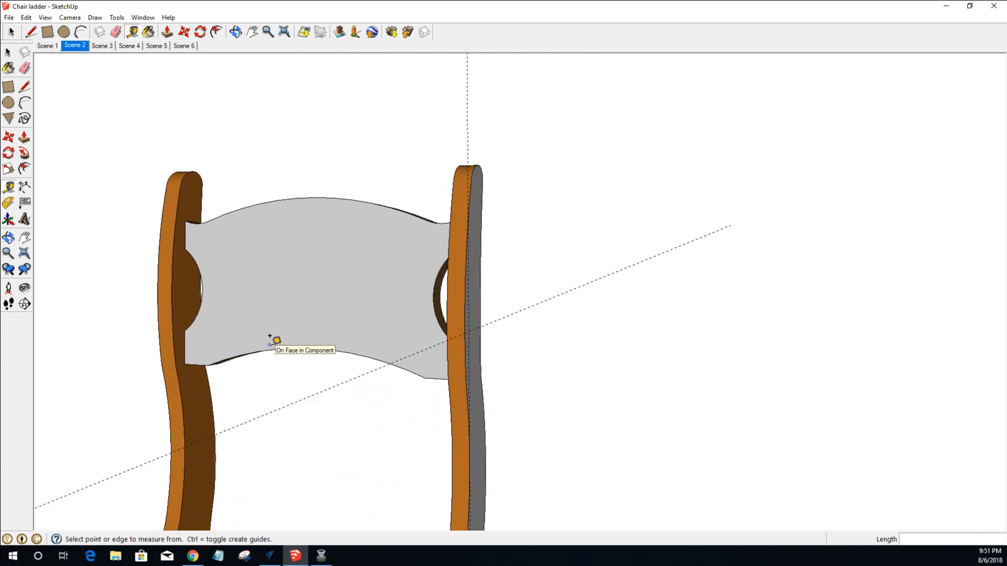
scroll(272, 339, "down", 3)
middle_click_drag(279, 337, 751, 165)
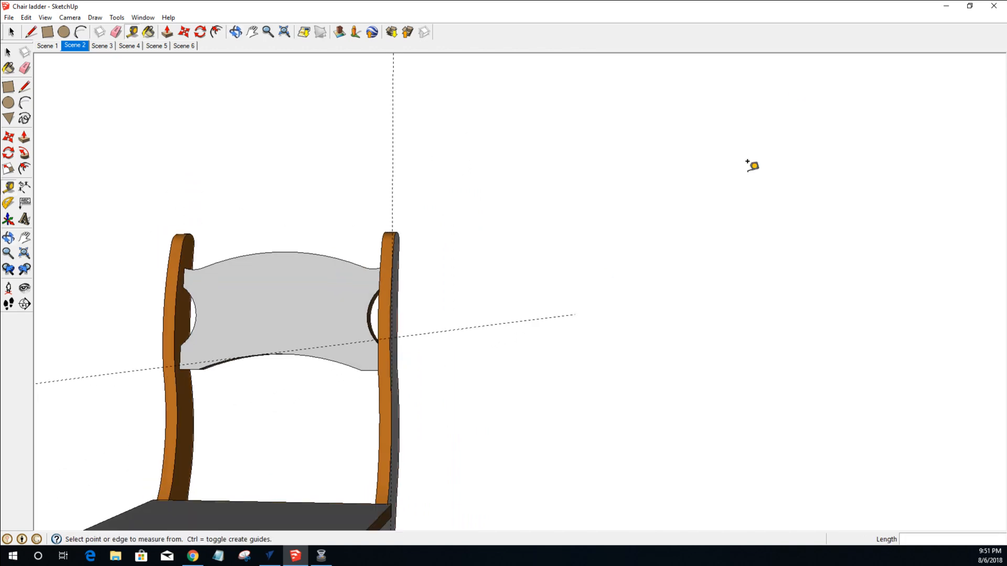
Return to VCarve Pro and examine the floral ornament on the back panel and the outline of the wavy rail.
left_click(946, 6)
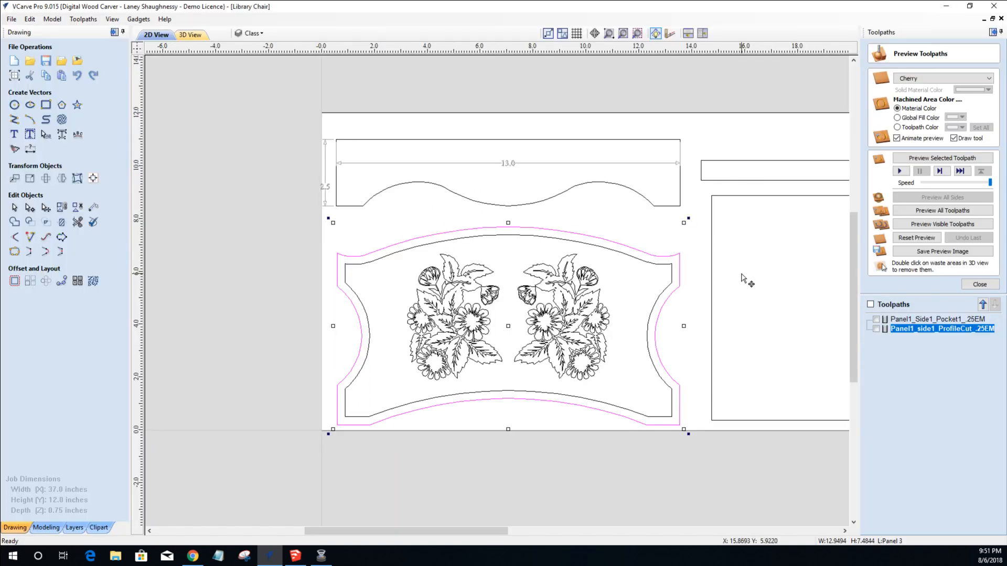
scroll(644, 292, "down", 1)
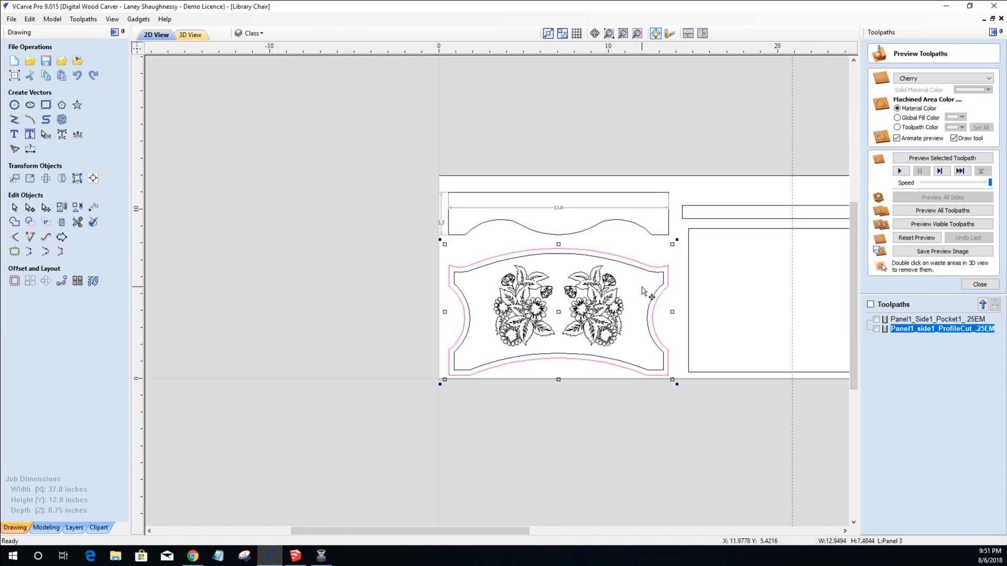
scroll(644, 292, "up", 2)
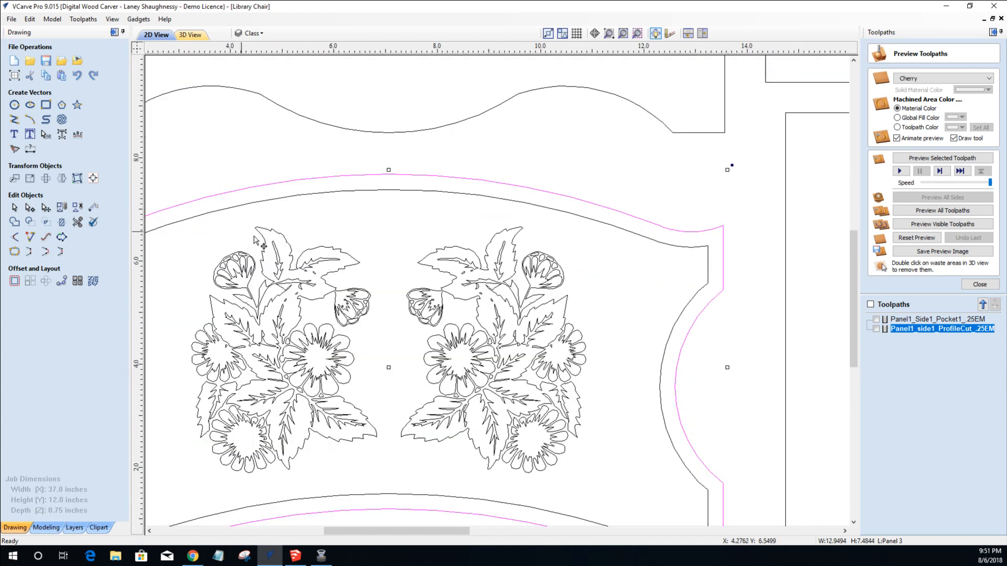
scroll(392, 264, "down", 1)
scroll(388, 265, "down", 1)
scroll(351, 239, "down", 1)
left_click(345, 239)
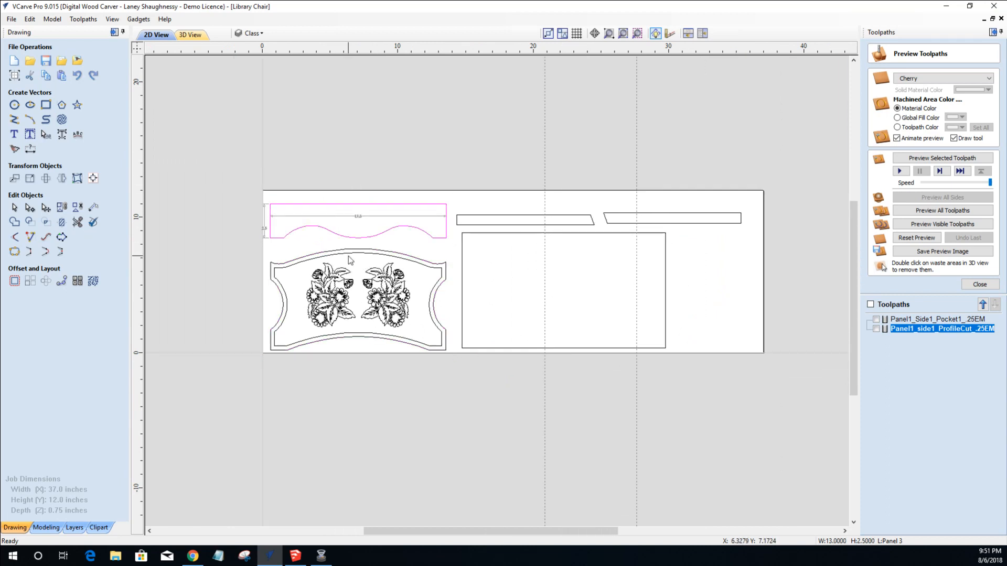
left_click(335, 226)
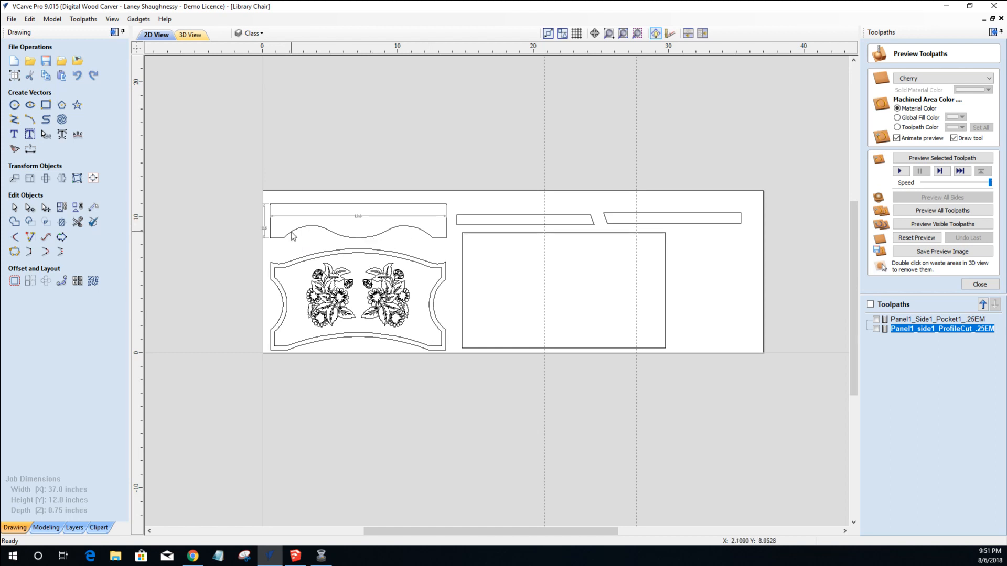
Add a vertical dimension for the back panel's side height, from its upper corner to its lower edge.
left_click(284, 267)
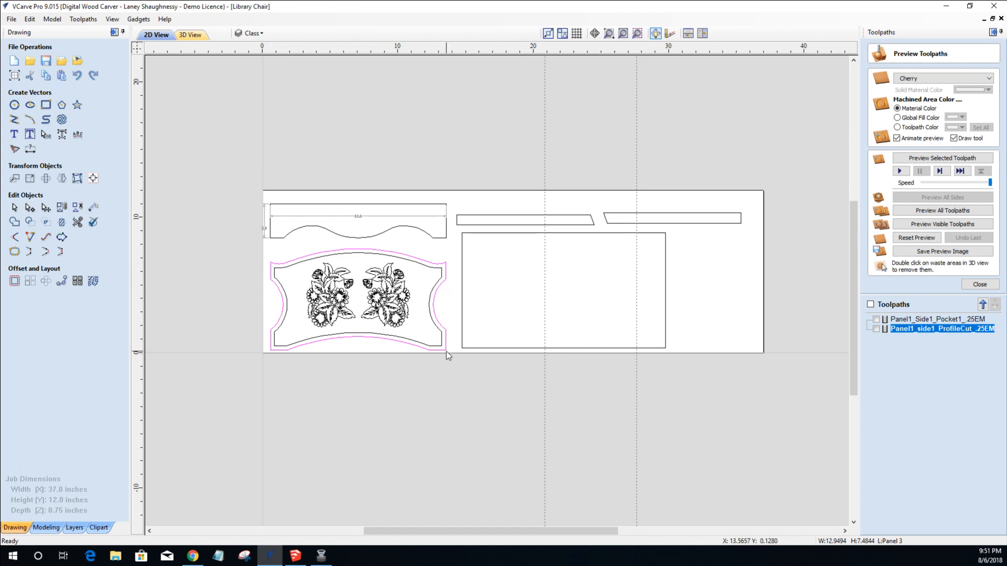
left_click(30, 149)
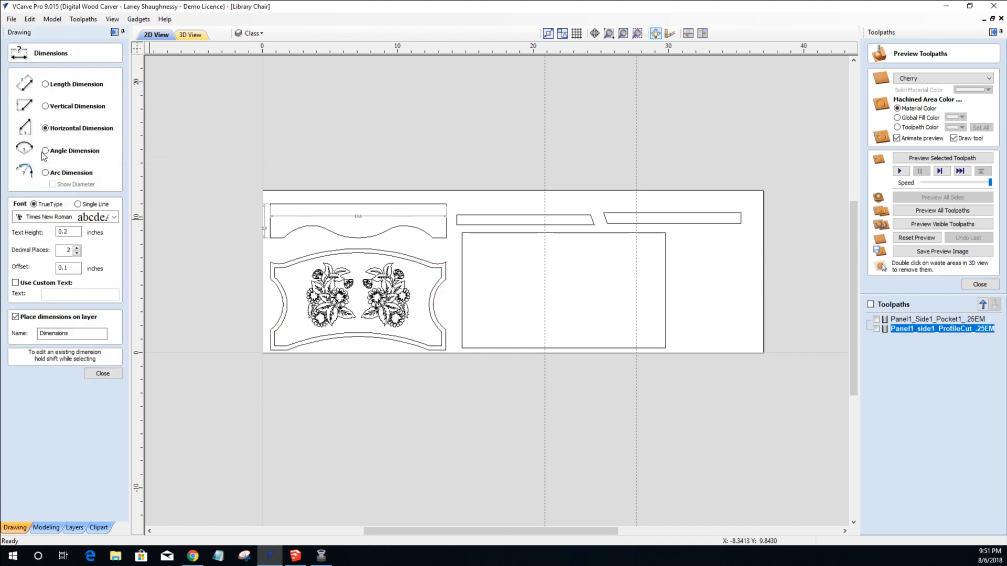
left_click(45, 128)
left_click(296, 288)
scroll(286, 322, "up", 5)
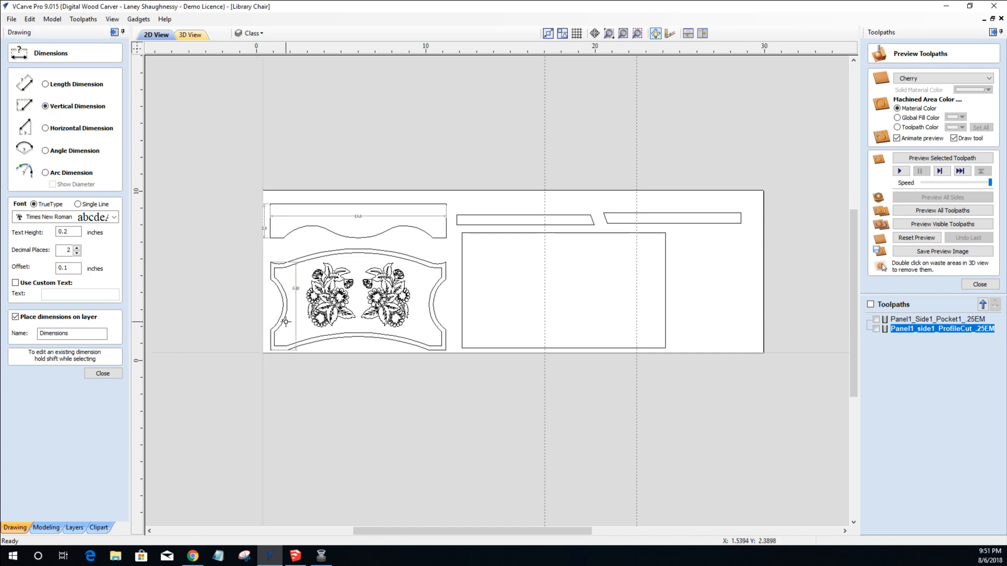
Add a vertical dimension for the back panel's overall height, from the peak of its arched upper edge to its base.
scroll(286, 322, "down", 5)
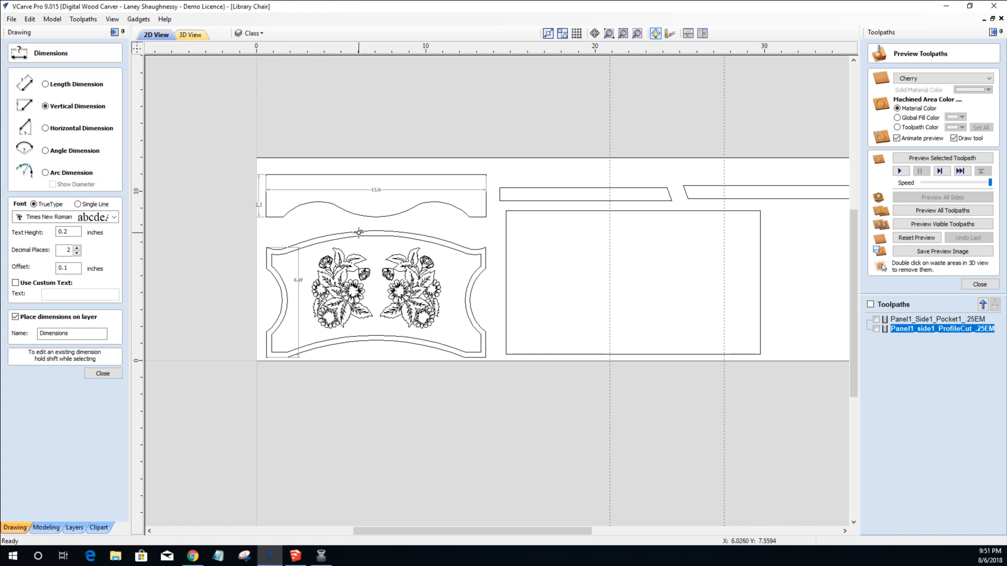
left_click(382, 350)
scroll(385, 354, "up", 3)
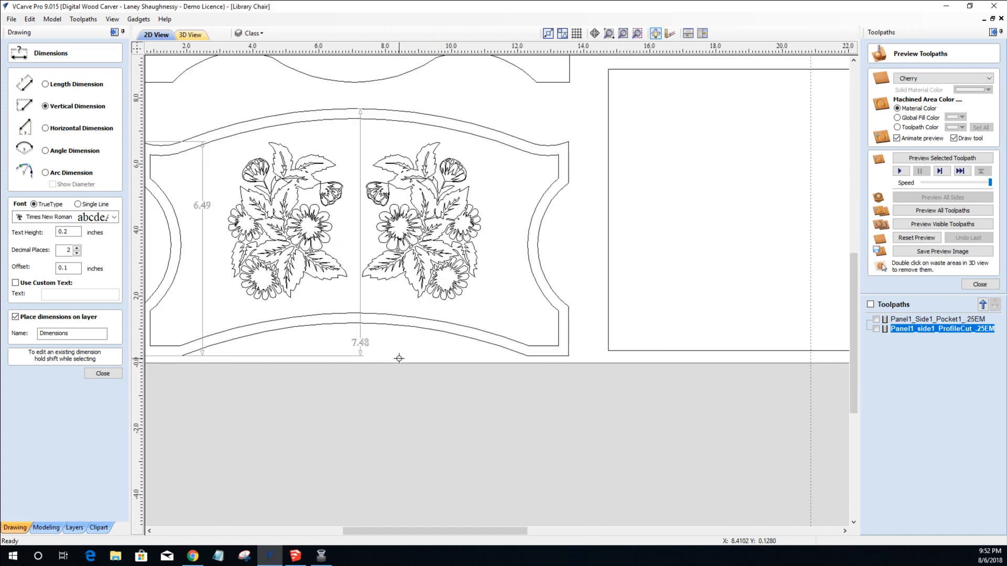
scroll(399, 359, "down", 1)
scroll(399, 359, "down", 2)
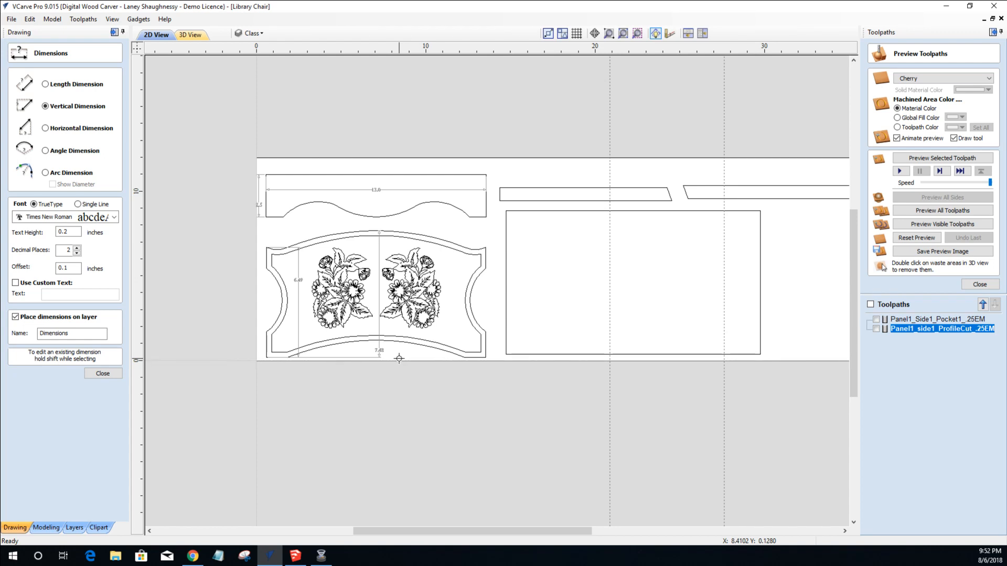
left_click(102, 374)
Select the large rectangle beside the back panel and examine it together with the two angled-end strips above it.
left_click(507, 303)
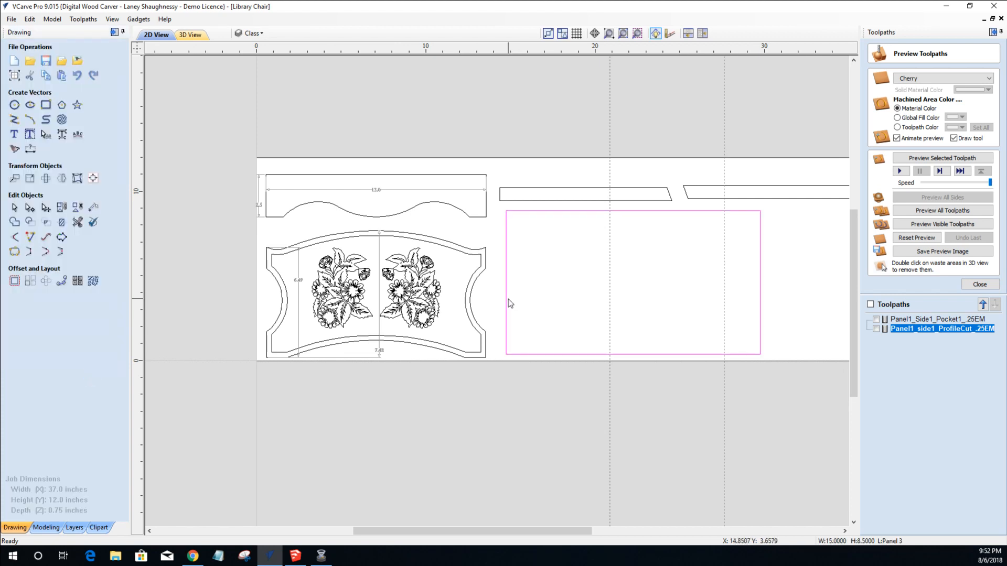
scroll(498, 306, "down", 2)
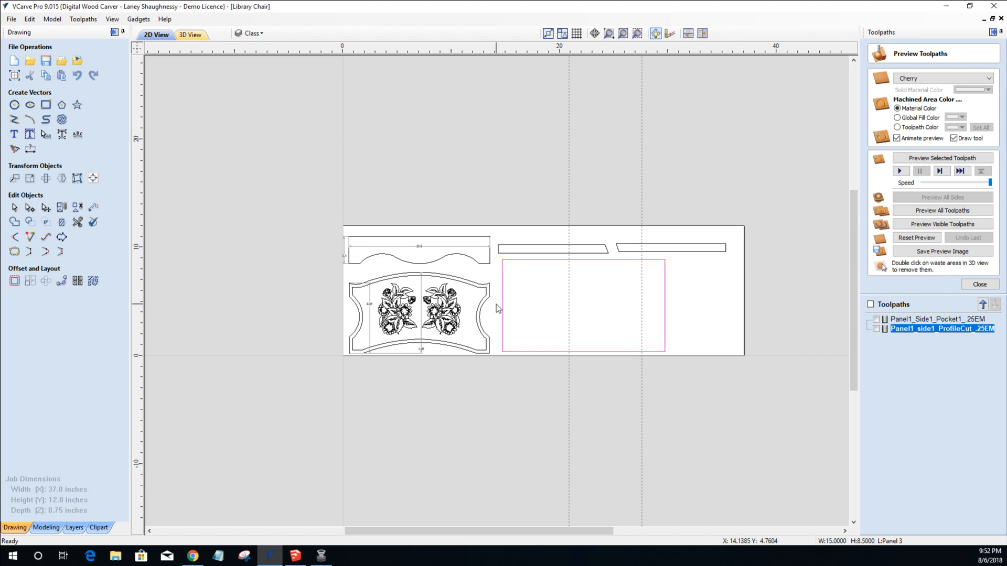
scroll(677, 297, "up", 2)
scroll(677, 297, "up", 1)
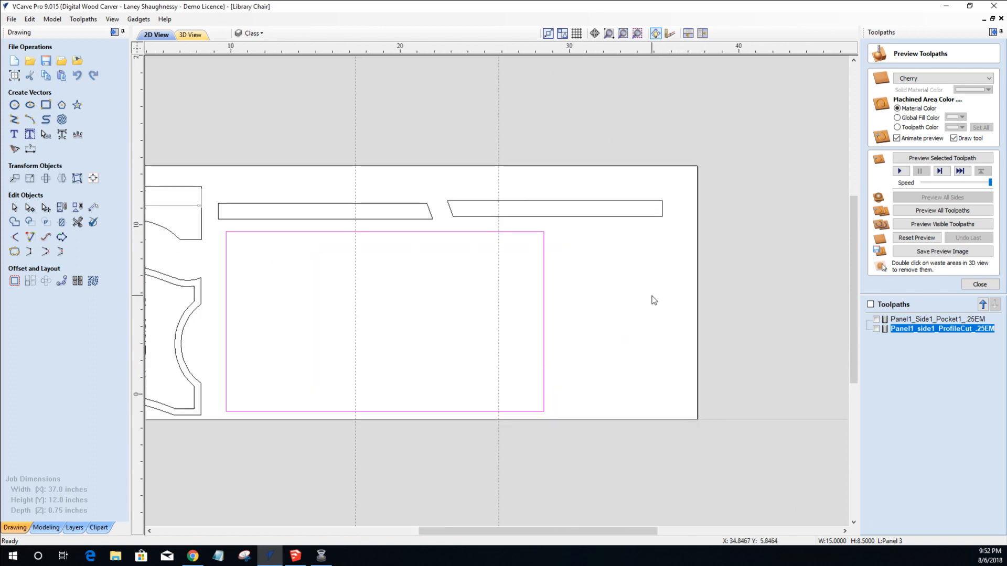
Examine the Panel 3 layout, including the floral ornament, the back panel's inner border, the large rectangle and the angled-end strips.
scroll(652, 299, "down", 2)
scroll(530, 178, "up", 1)
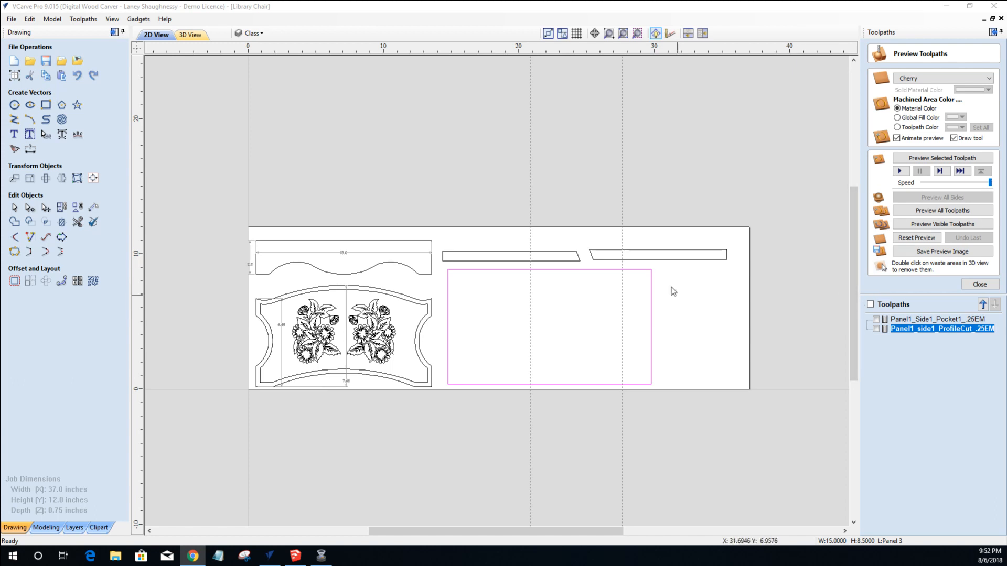
scroll(644, 270, "down", 2)
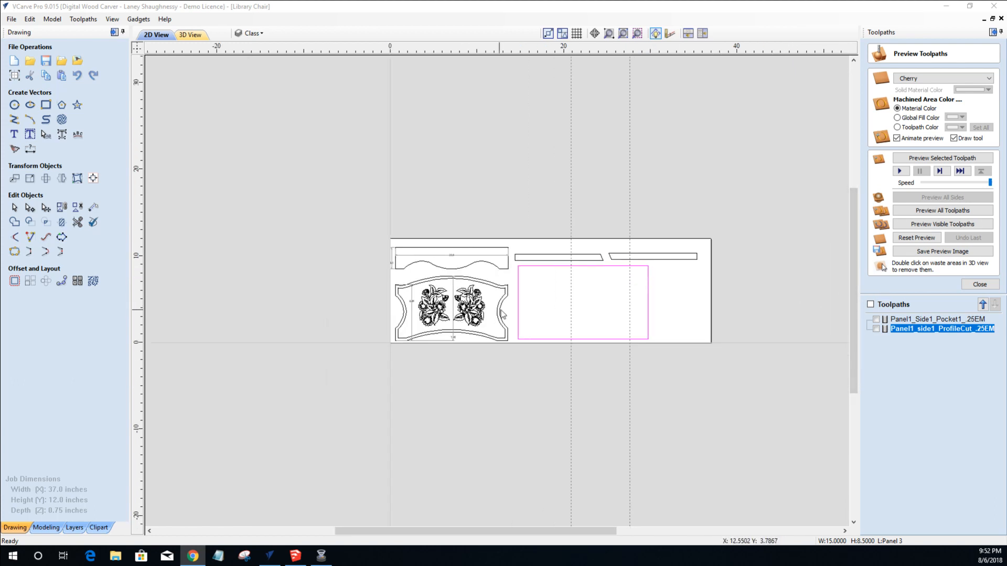
scroll(500, 308, "up", 5)
left_click(370, 287)
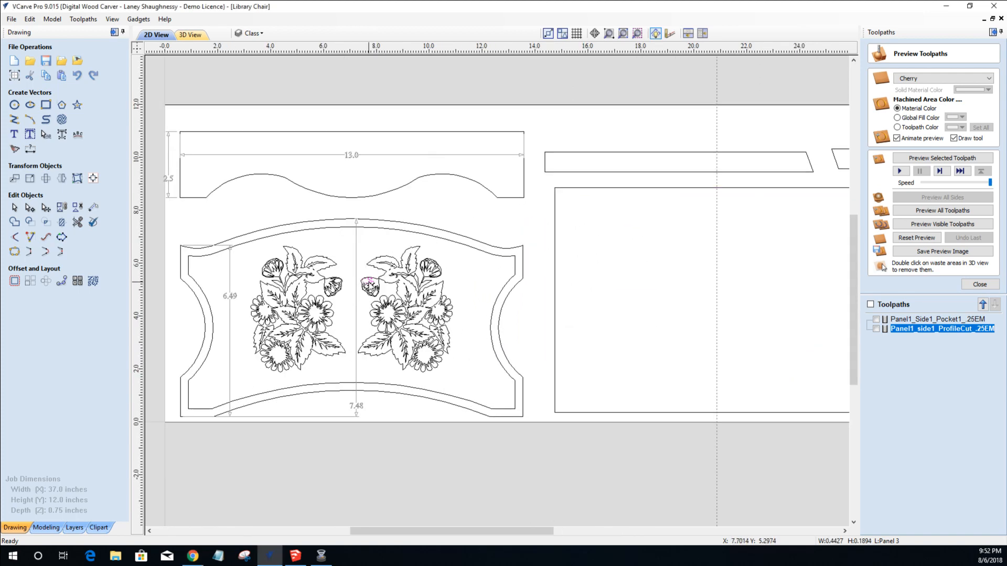
scroll(375, 297, "down", 3)
scroll(545, 298, "up", 1)
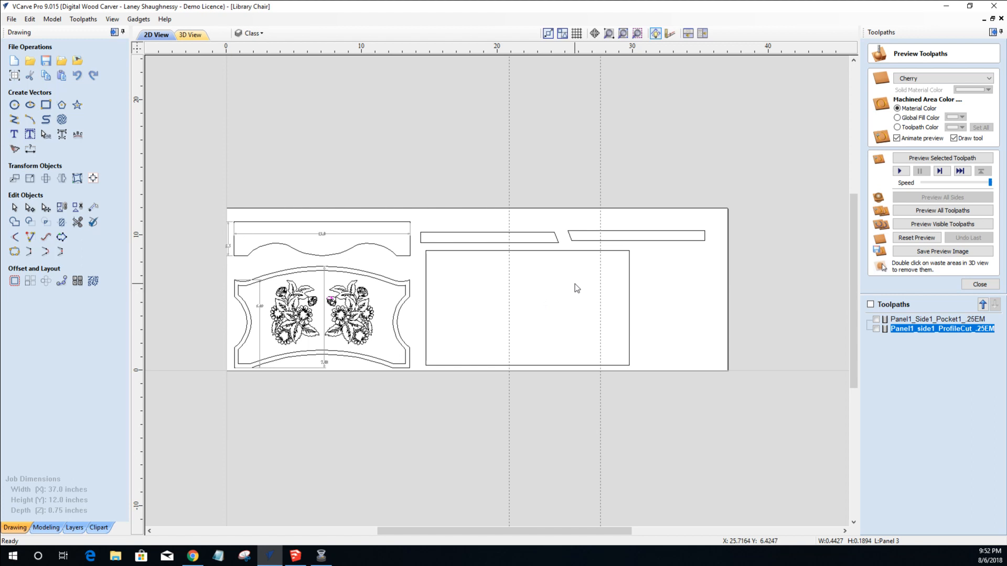
scroll(574, 286, "down", 1)
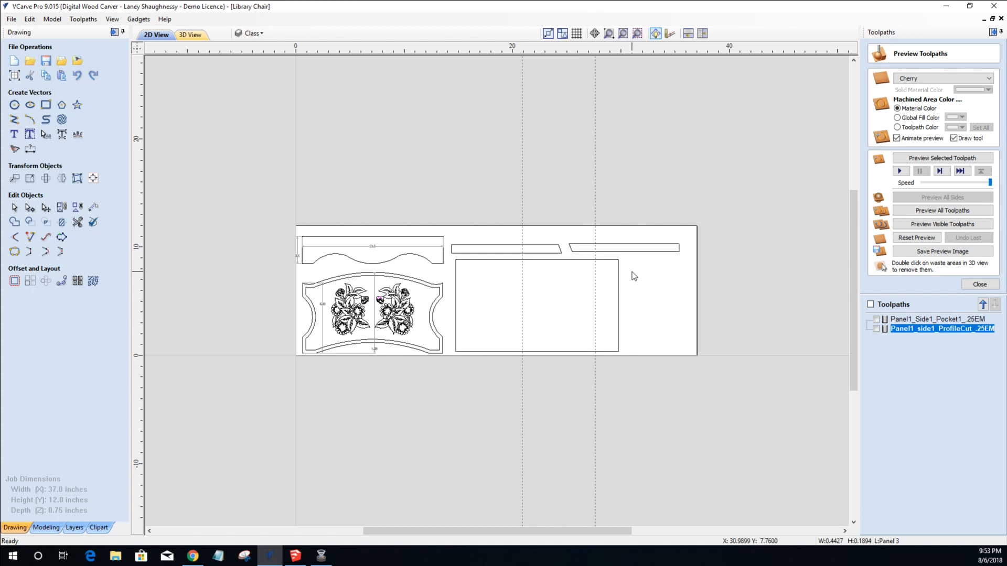
scroll(634, 276, "up", 1)
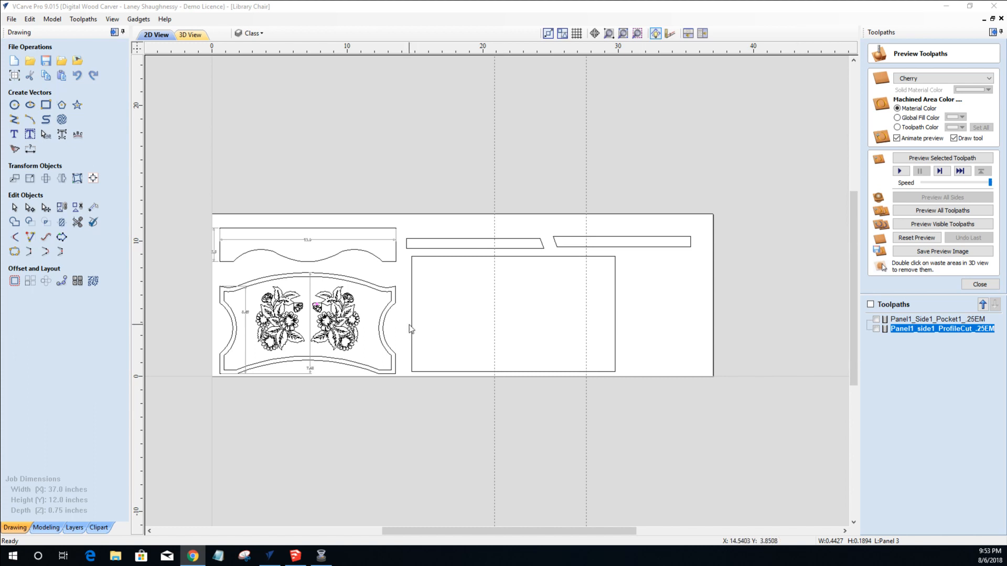
scroll(410, 325, "down", 1)
scroll(407, 338, "up", 1)
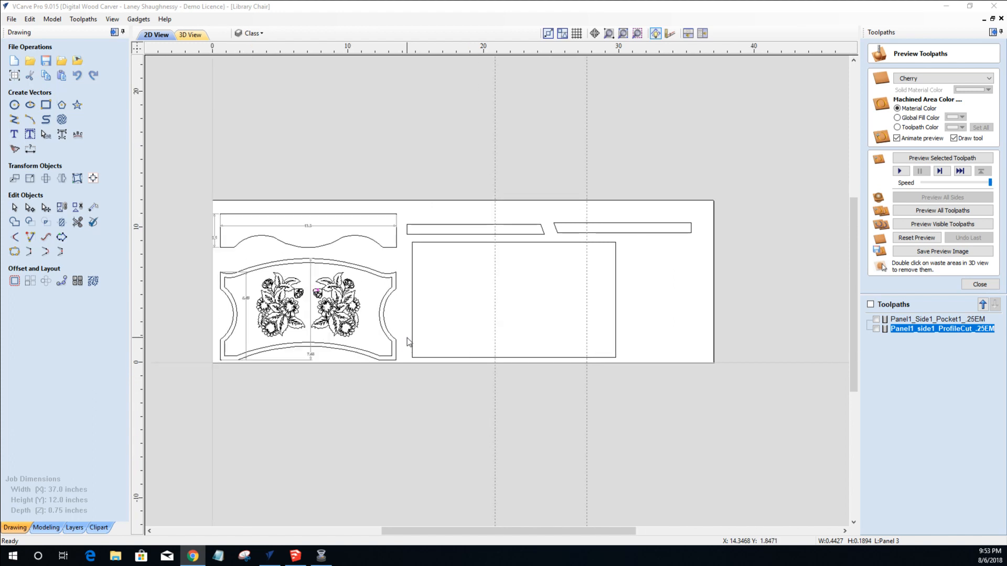
scroll(407, 338, "up", 1)
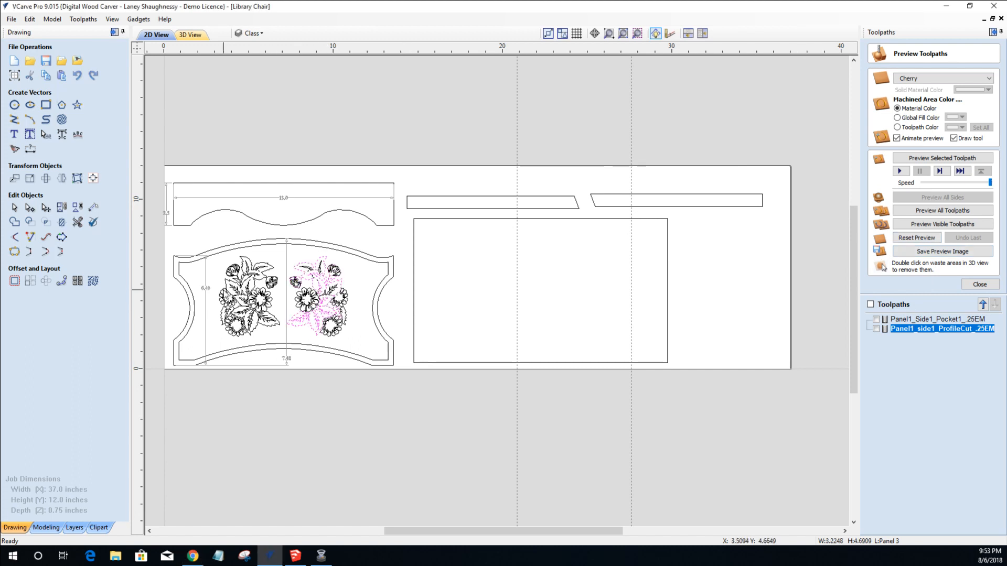
left_click(219, 256)
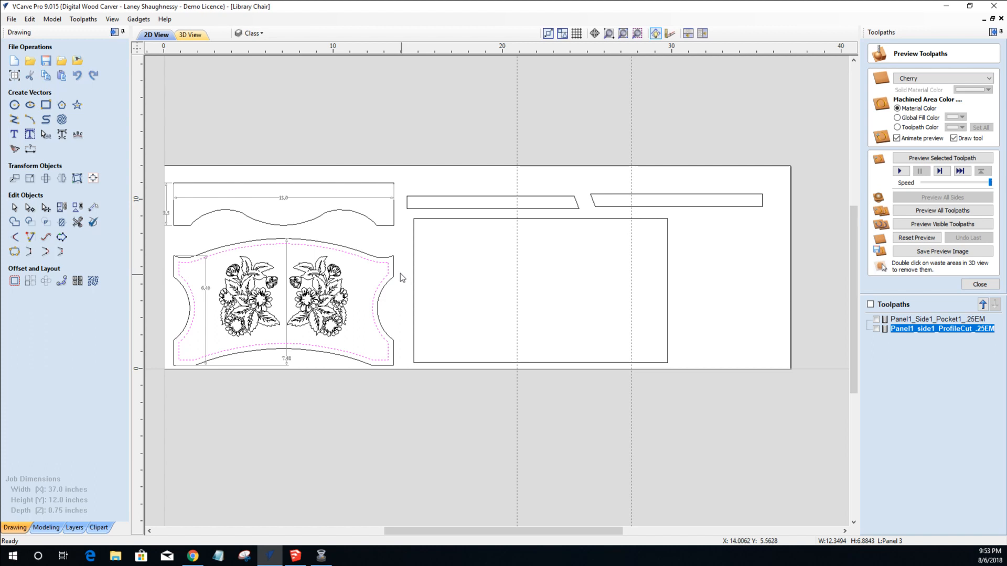
scroll(396, 278, "down", 1)
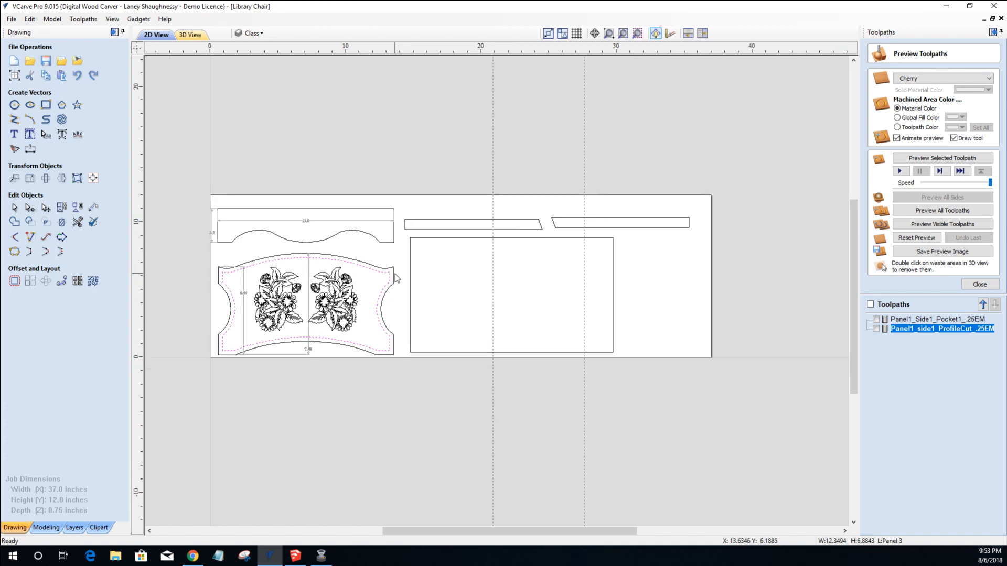
Show the Panel 1 layer and hide the Panel 3 and Dimensions layers.
left_click(252, 33)
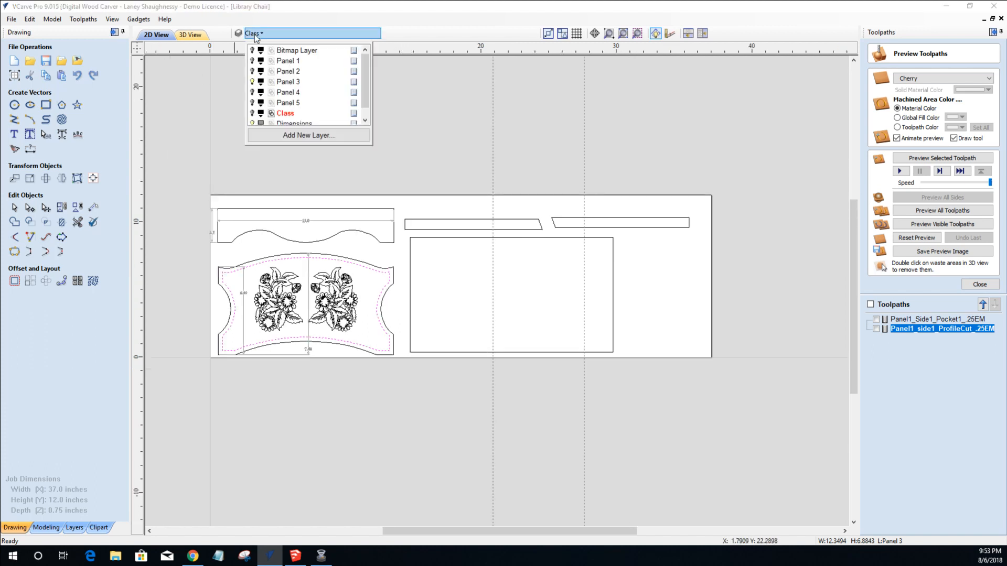
left_click(252, 60)
scroll(249, 121, "down", 1)
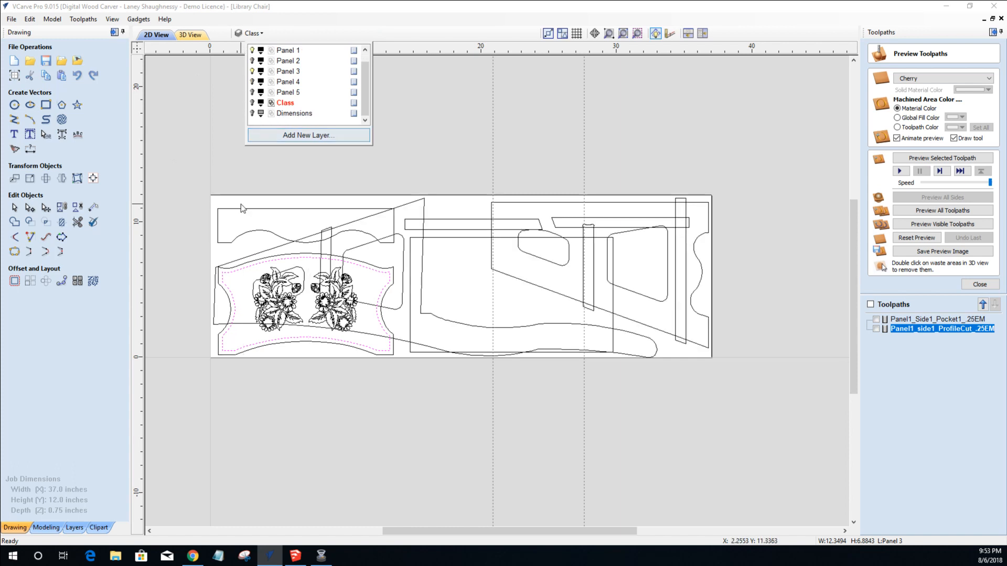
left_click(252, 71)
Examine the Panel 1 side pieces, checking their cutouts, slots and the curved leg along the sheet's lower edge.
scroll(608, 351, "up", 5)
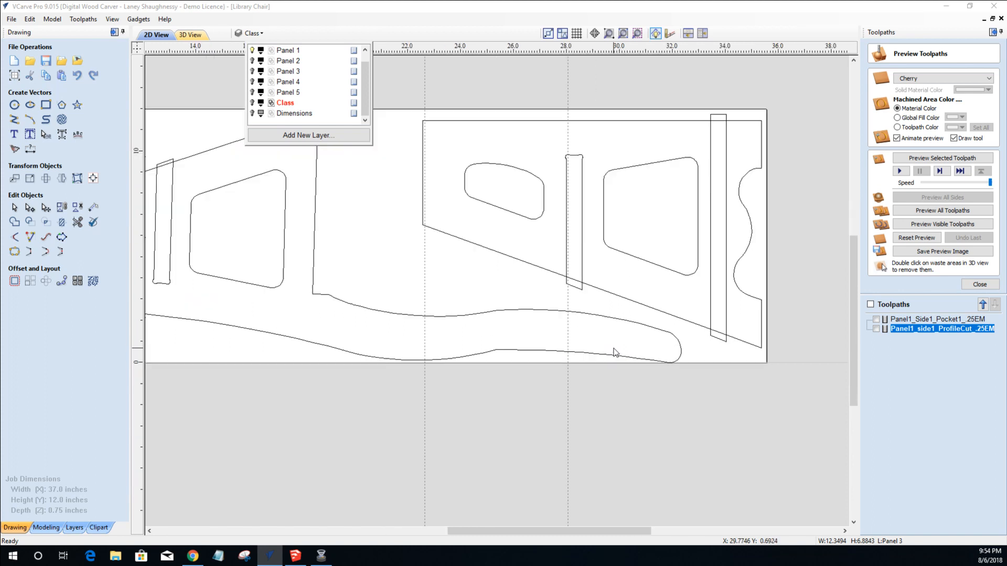
scroll(615, 351, "down", 5)
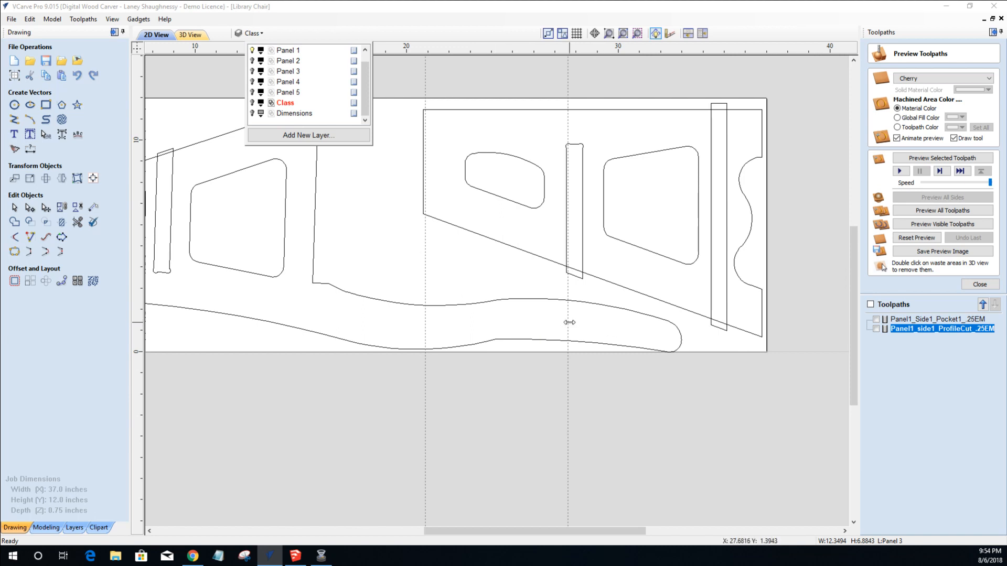
scroll(191, 264, "down", 3)
scroll(197, 268, "up", 8)
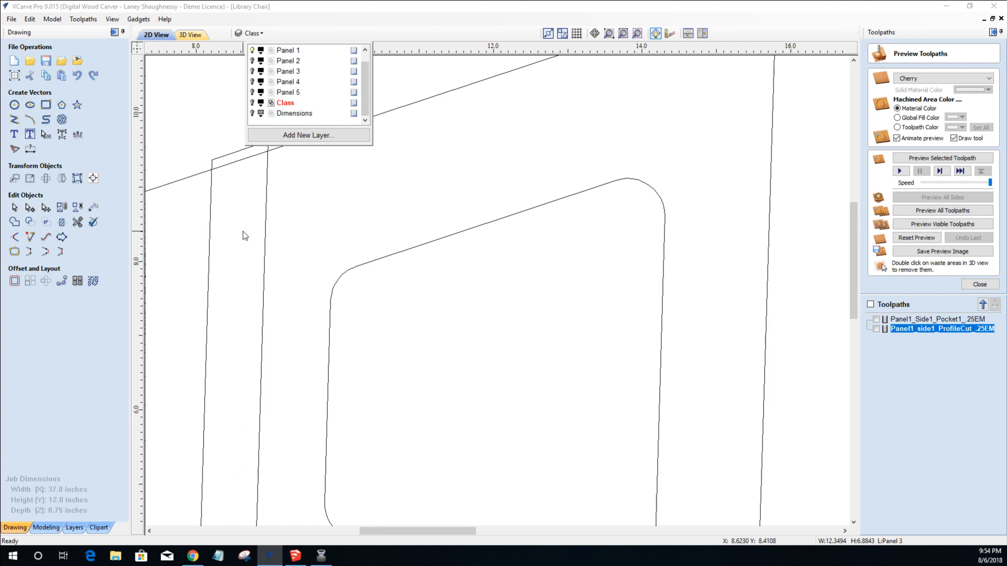
scroll(238, 462, "down", 3)
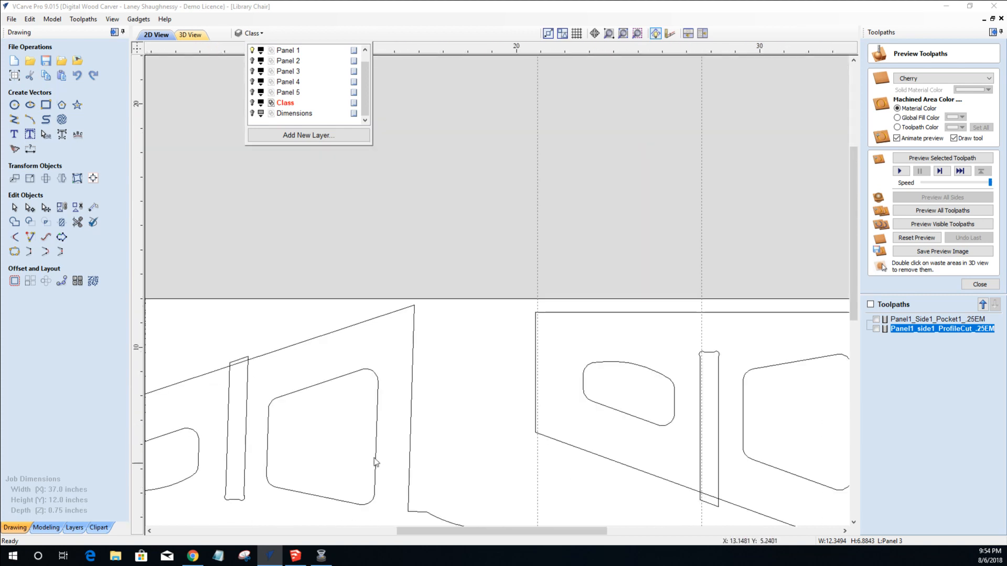
scroll(440, 414, "down", 3)
scroll(509, 268, "up", 7)
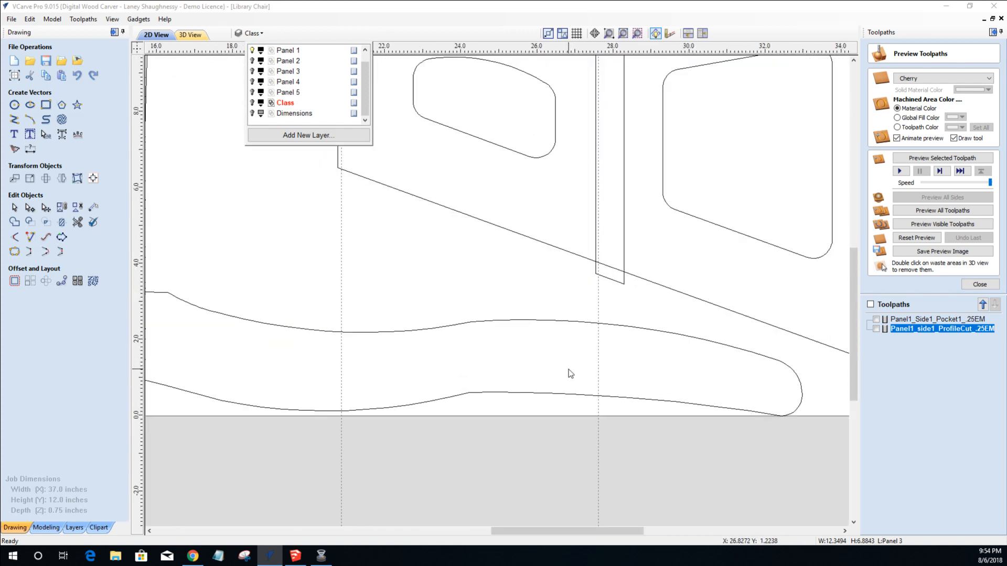
scroll(571, 373, "up", 1)
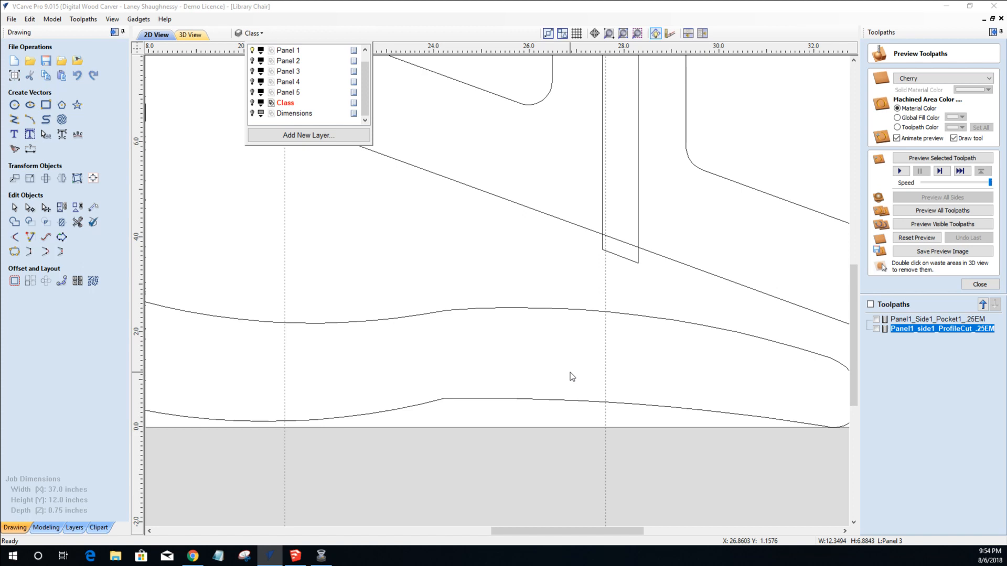
left_click(428, 255)
scroll(499, 277, "down", 4)
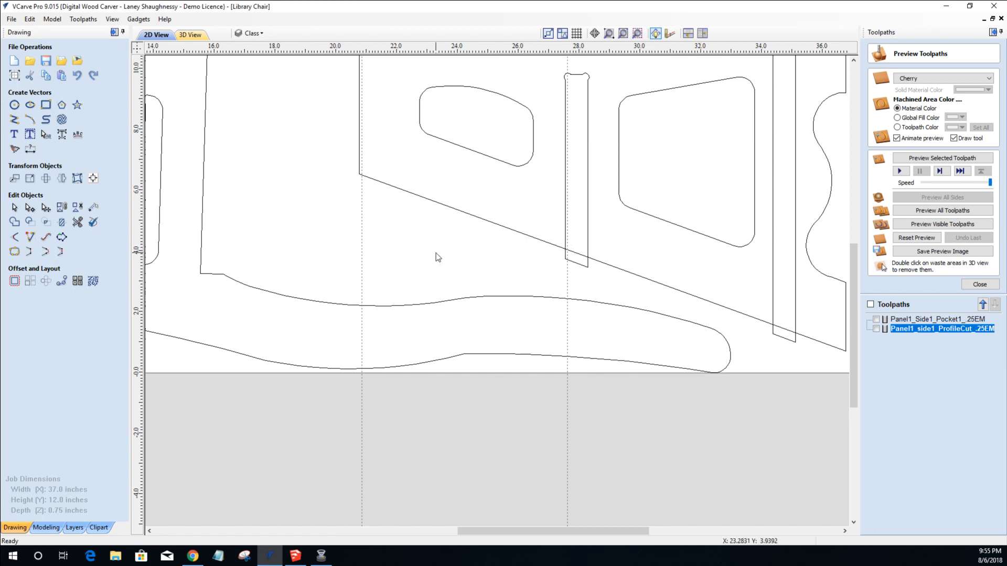
Discard a trial 0.8-inch circle and hide the Panel 1 layer, keeping Class as the layer for drawing.
left_click(14, 104)
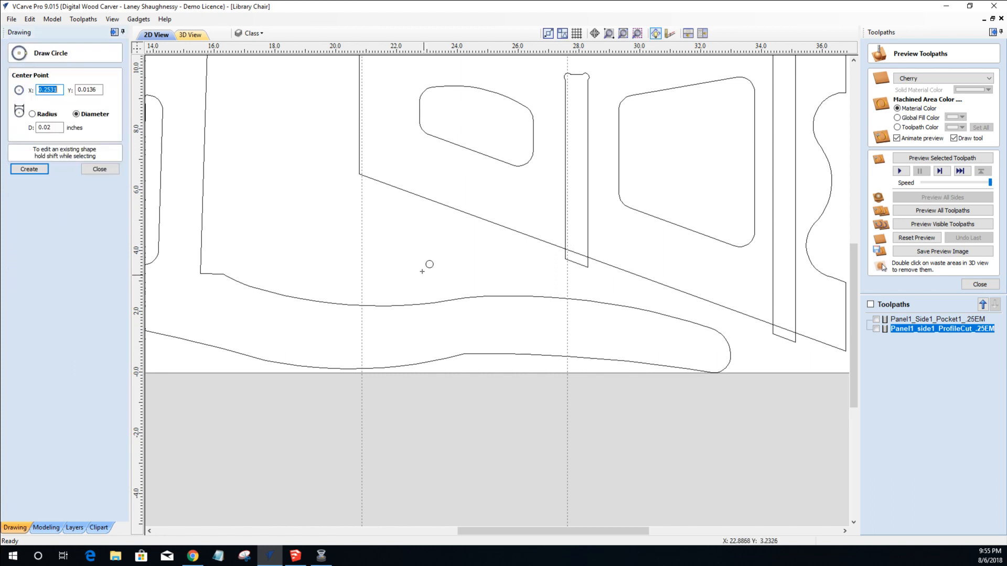
left_click_drag(426, 254, 424, 252)
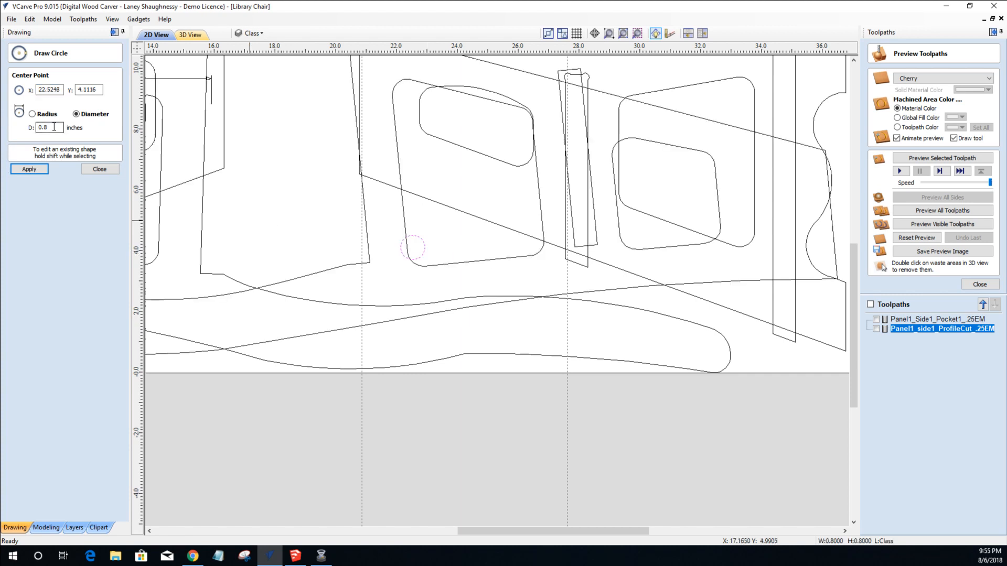
key("Escape")
left_click(254, 33)
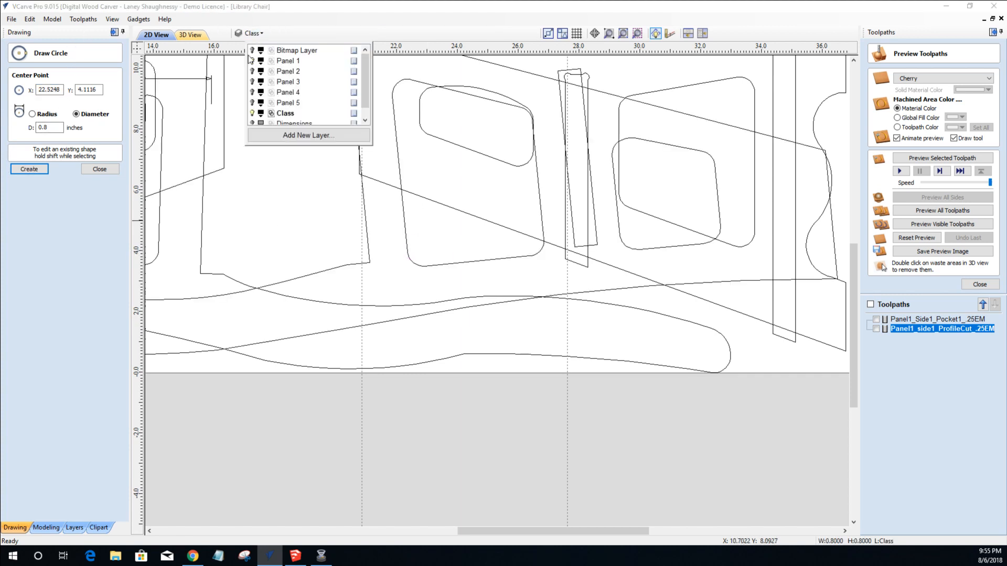
left_click(252, 61)
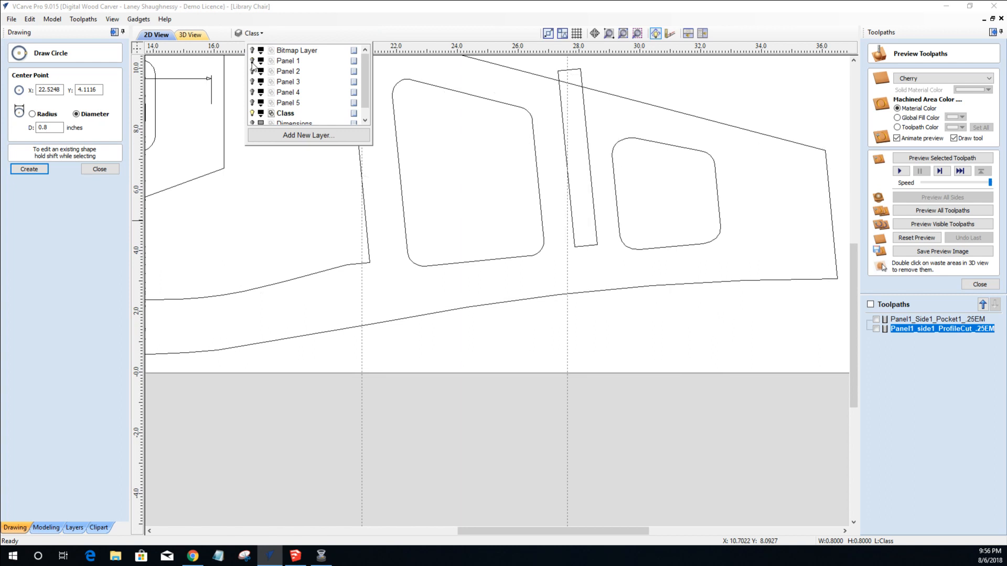
double_click(285, 114)
Draw a circle above the curved leg at X 18.5, Y 4.6976 with a diameter of 0.25 inches.
left_click(295, 229)
left_click(295, 229)
type(".25")
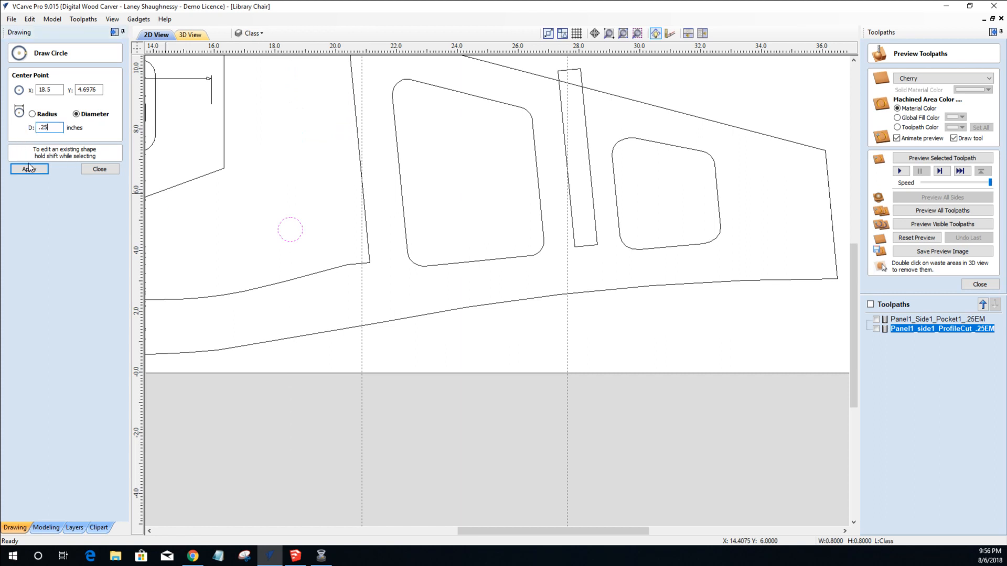
left_click(29, 169)
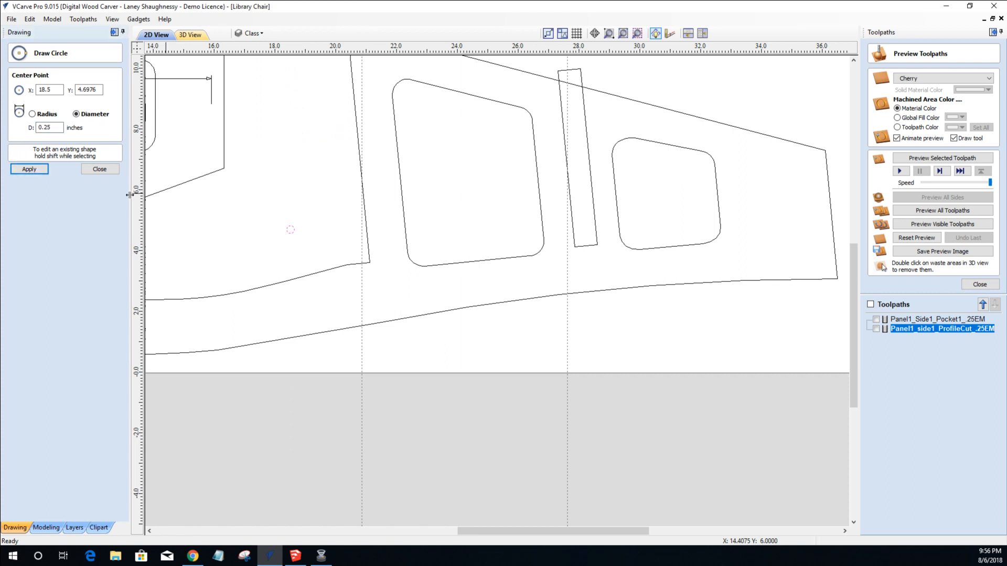
Move the small circle down between the leg's two curved edges, to about X 18.0, Y 1.9.
scroll(302, 263, "up", 4)
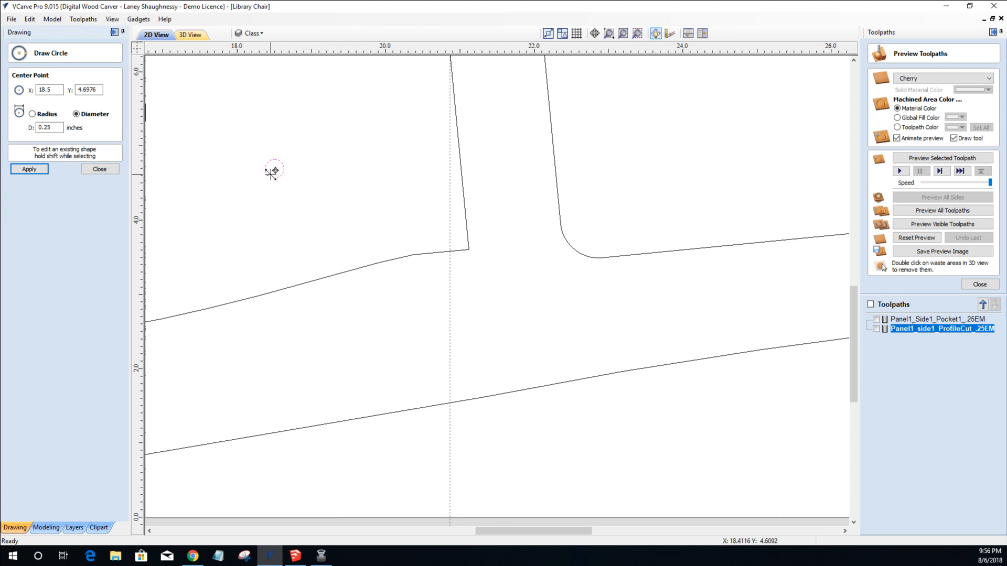
key("Escape")
left_click(269, 166)
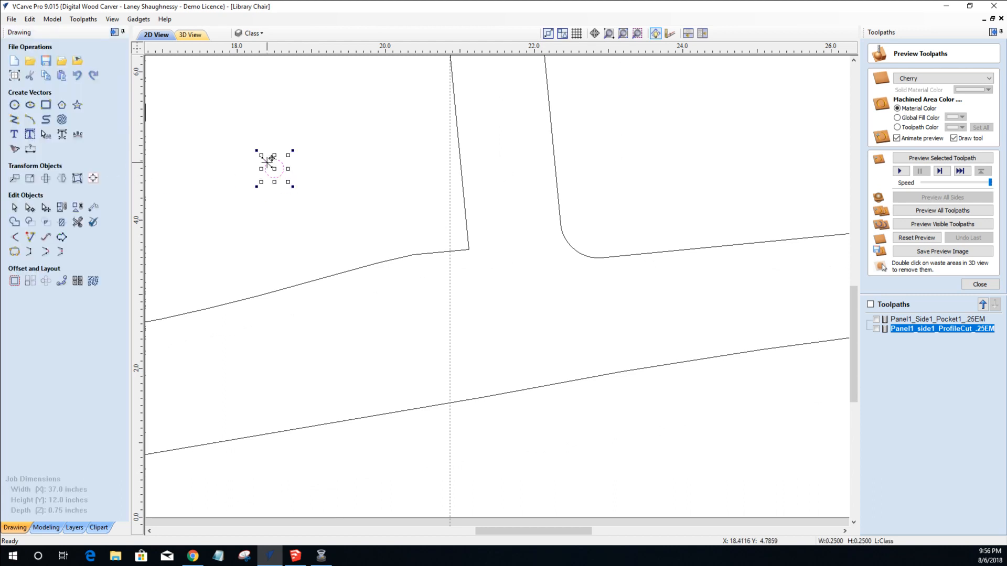
left_click_drag(275, 168, 239, 373)
scroll(204, 379, "up", 5)
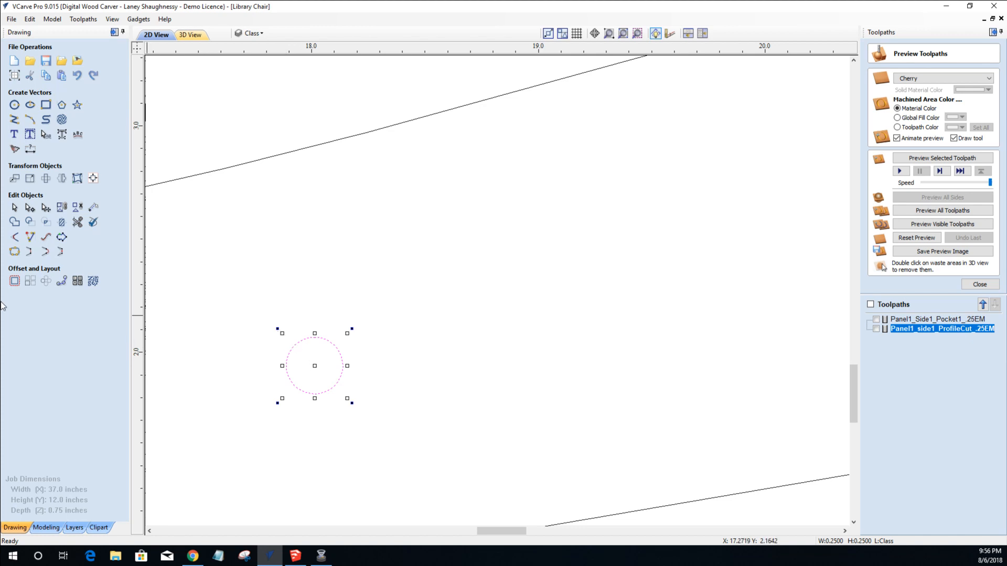
Try to offset the small circle inwards by 0.125 inches.
left_click(14, 281)
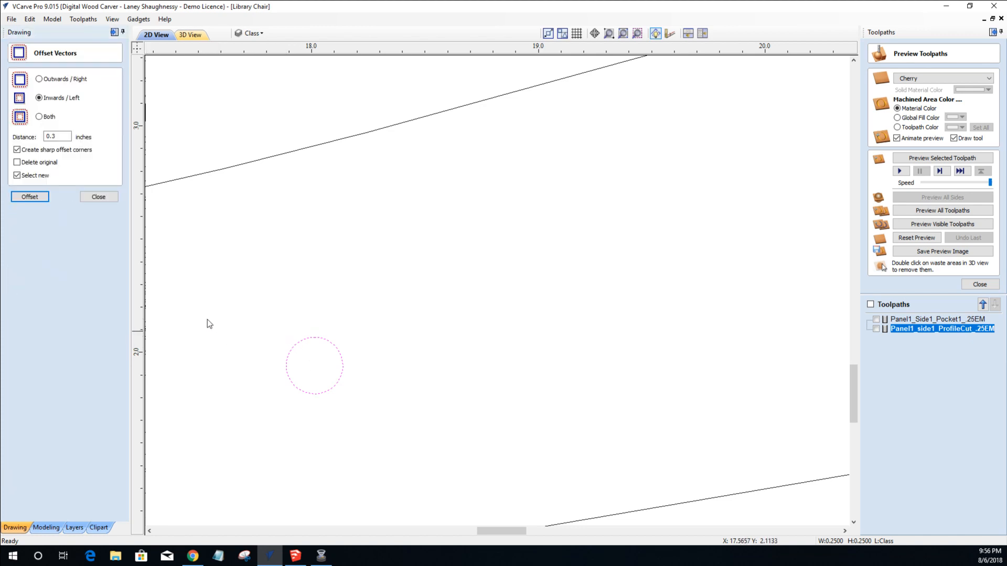
left_click_drag(62, 137, 1, 139)
type(".125")
left_click(30, 197)
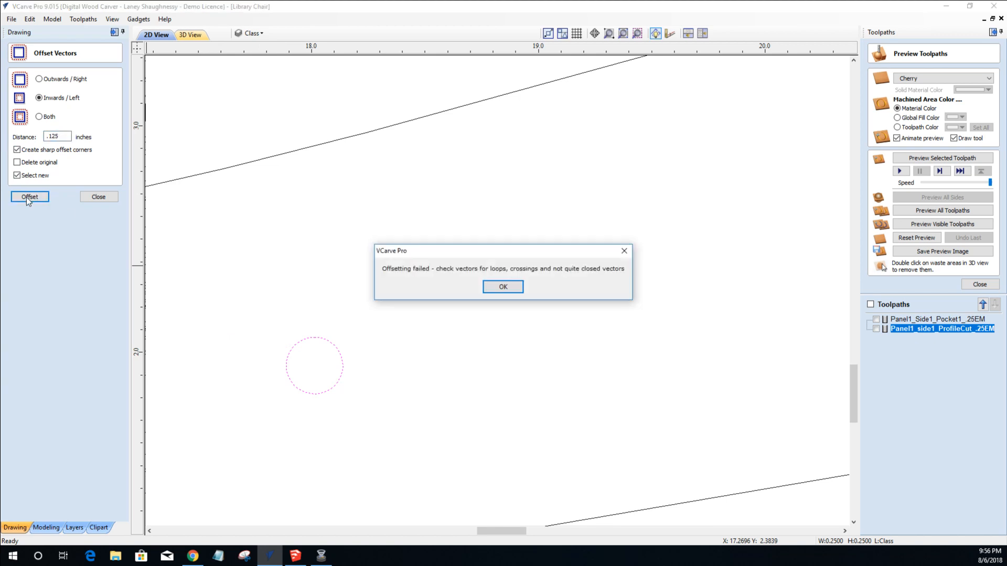
left_click(503, 287)
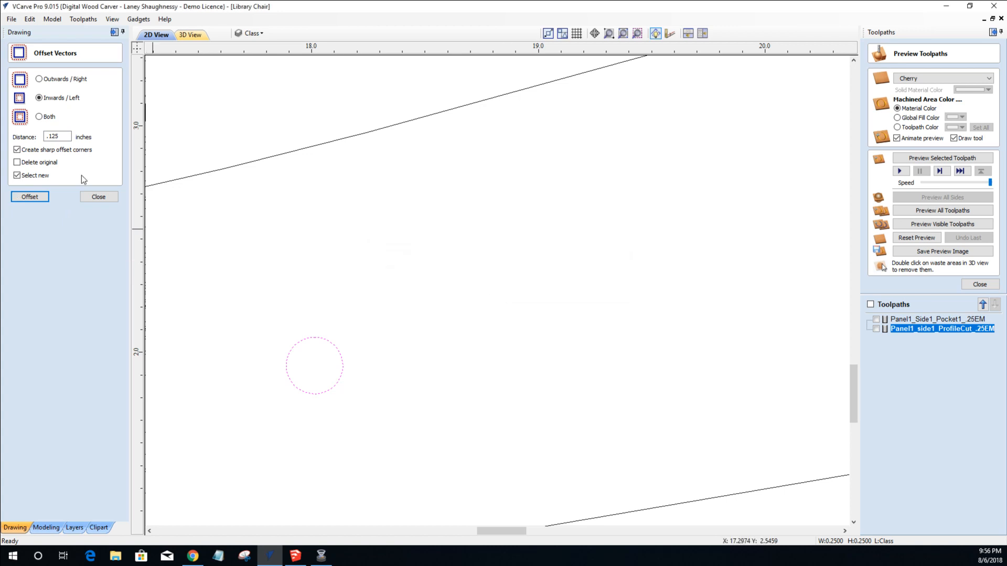
Offset the small circle inwards by 0.0625 inches, keeping the original.
type(".0625")
left_click(30, 197)
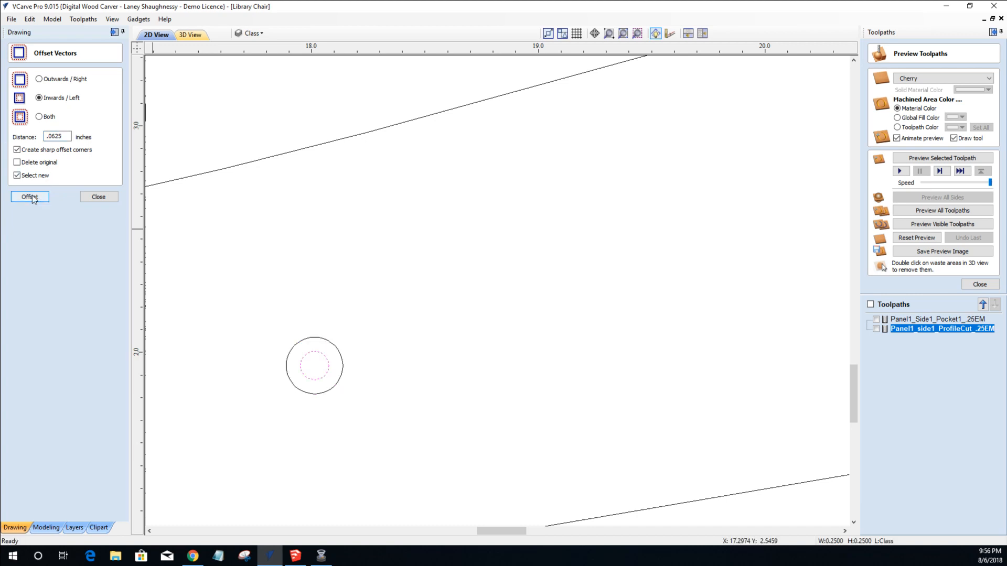
left_click(103, 195)
Select the inner circle and check its width and height in the size settings.
left_click(304, 353)
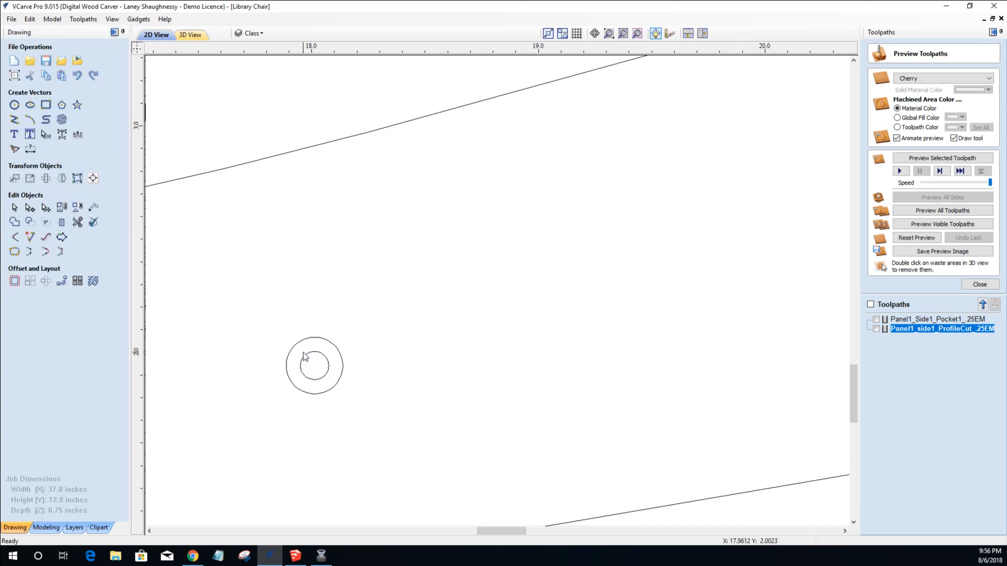
left_click(306, 361)
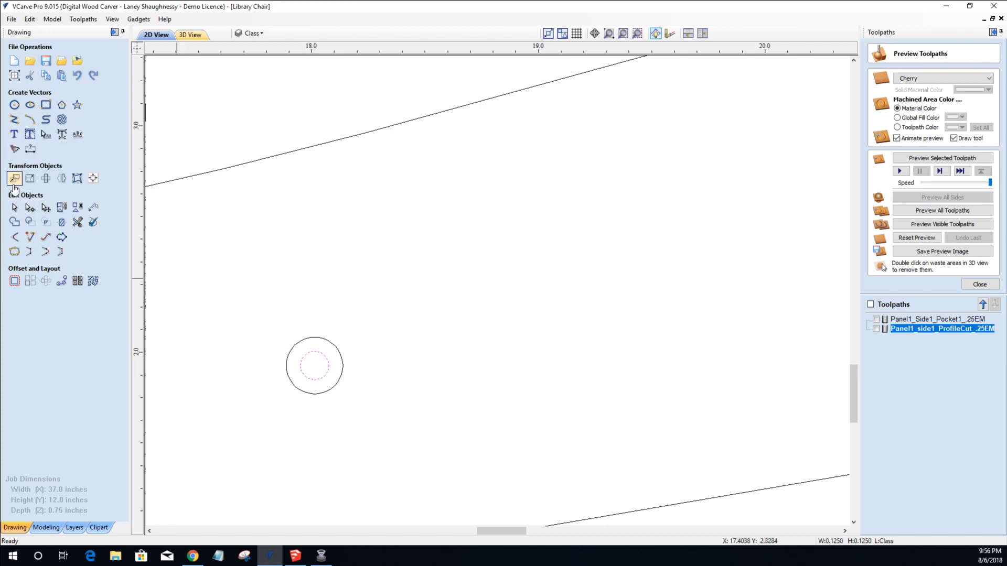
left_click(31, 179)
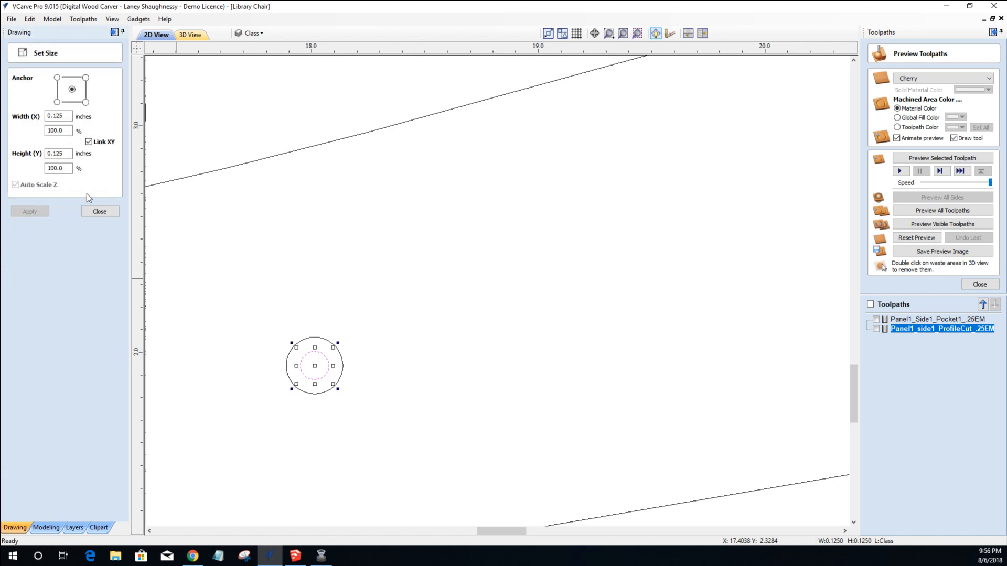
Copy the outer concentric circle into the open area above the leg, at about X 16.0, Y 4.7.
left_click(97, 212)
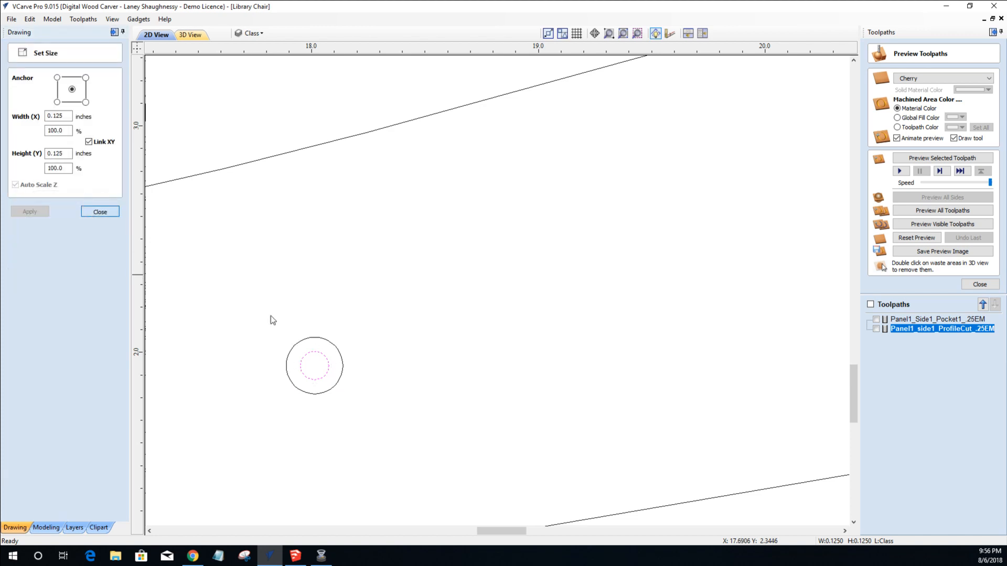
left_click(307, 356)
scroll(295, 363, "up", 2)
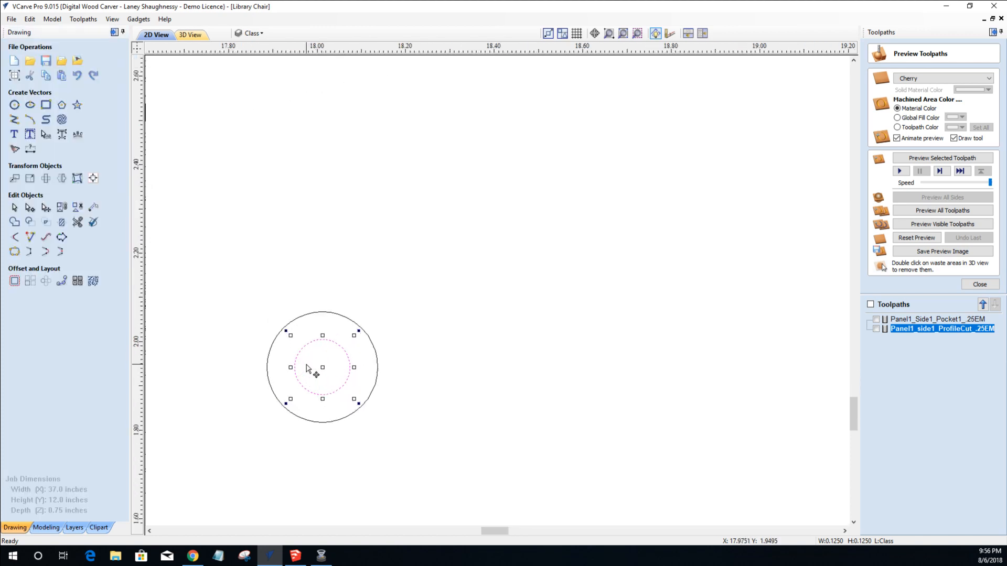
left_click(269, 351)
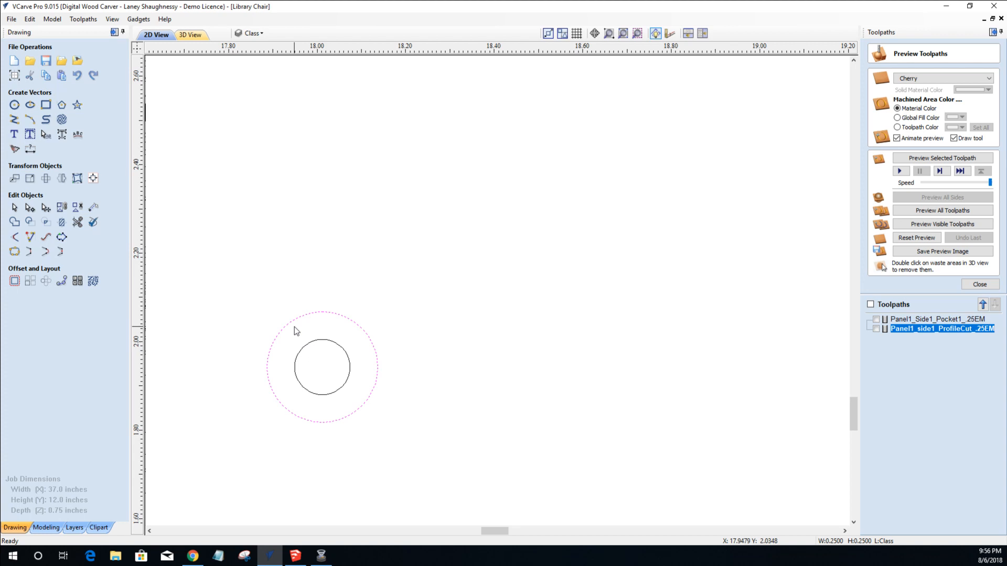
scroll(295, 327, "down", 10)
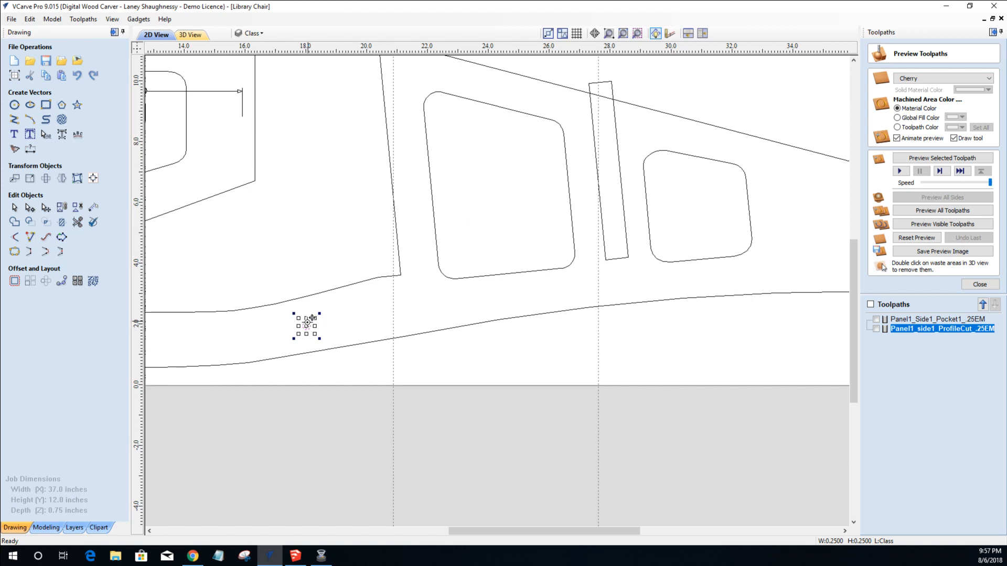
left_click_drag(268, 250, 243, 239)
scroll(243, 240, "up", 9)
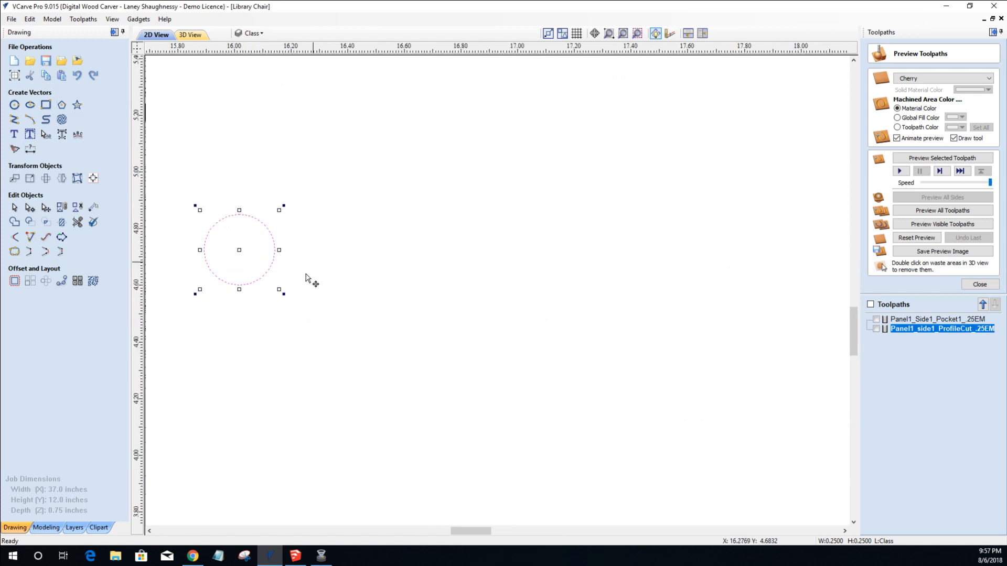
Compare the copied circle's position with the concentric circles between the leg's curved edges.
scroll(225, 303, "down", 3)
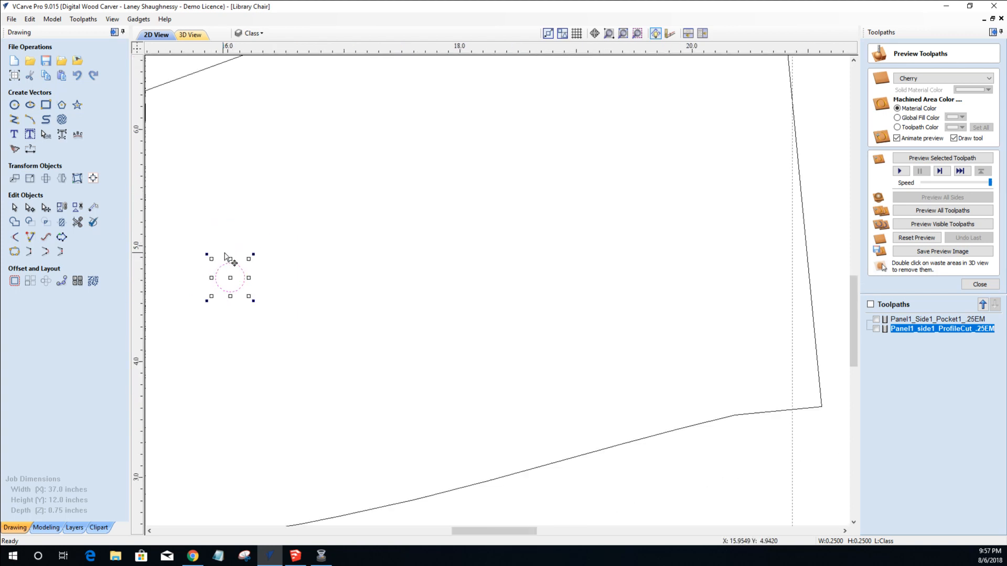
scroll(215, 294, "down", 2)
scroll(187, 281, "down", 4)
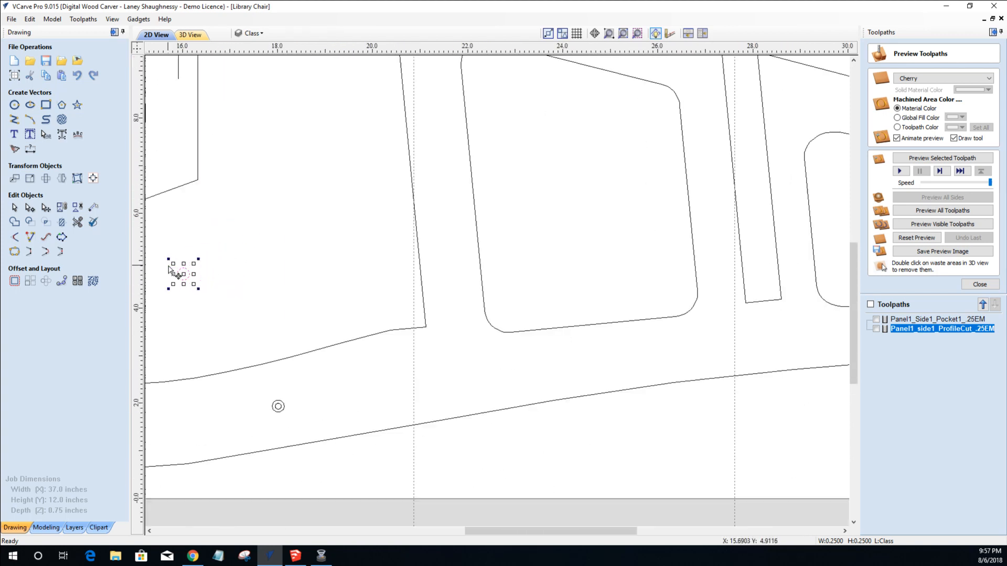
scroll(210, 276, "up", 3)
scroll(199, 277, "down", 3)
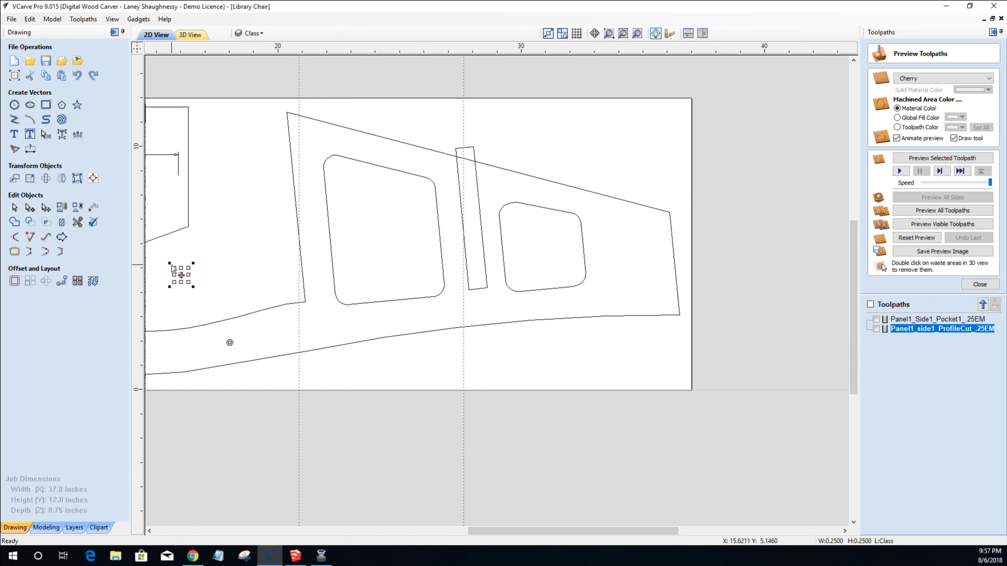
scroll(183, 274, "up", 8)
scroll(199, 299, "down", 4)
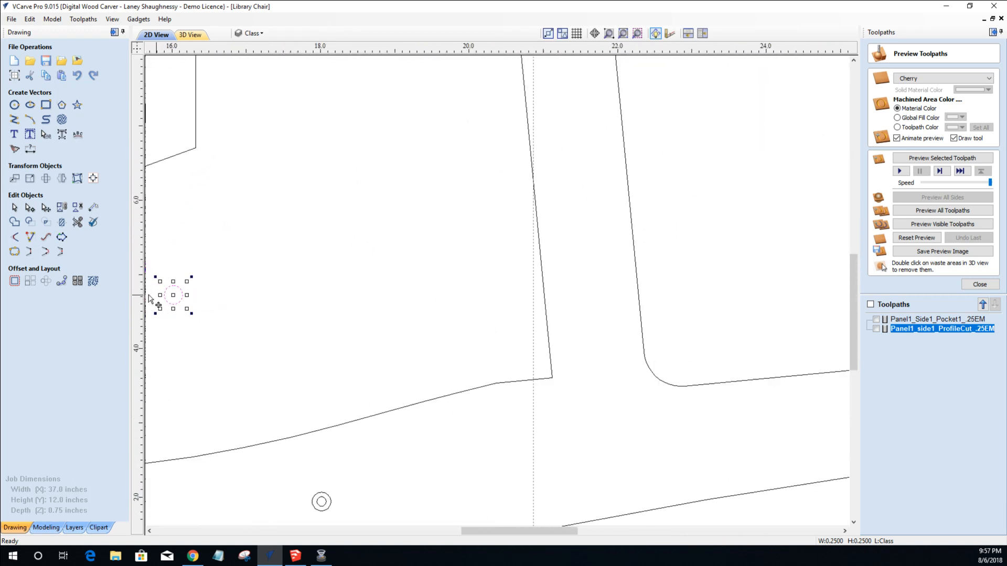
middle_click_drag(173, 292, 357, 311)
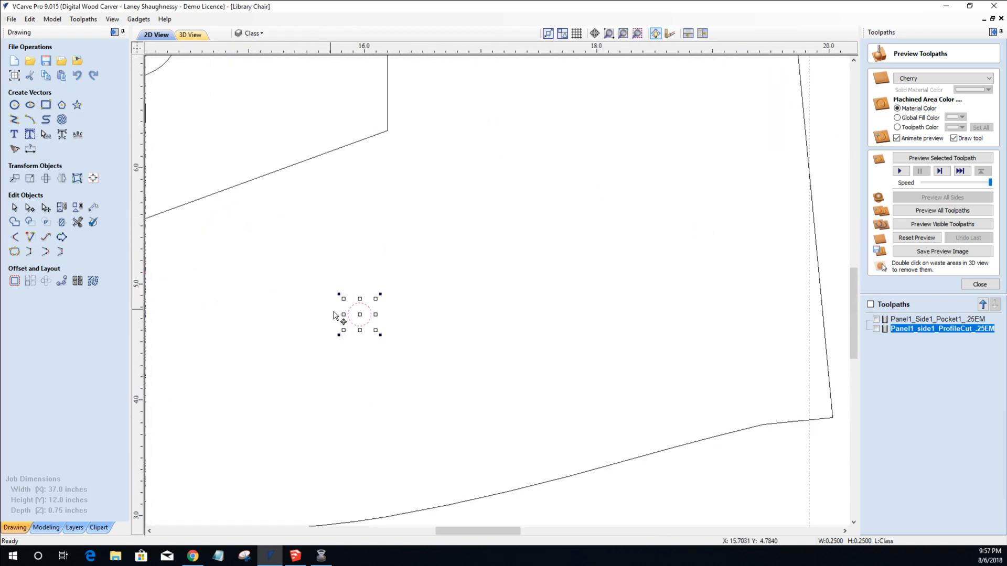
scroll(337, 314, "up", 5)
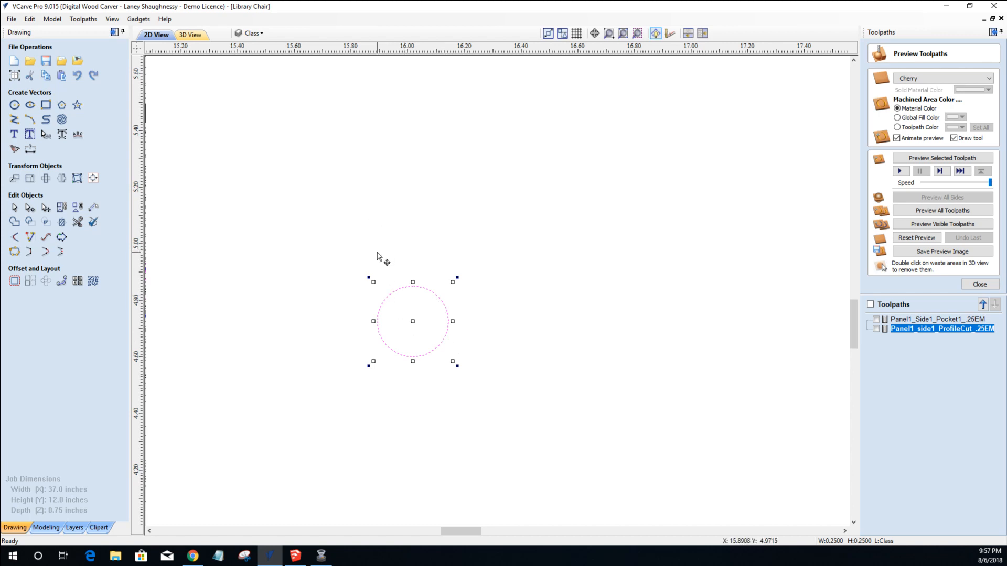
scroll(377, 257, "down", 5)
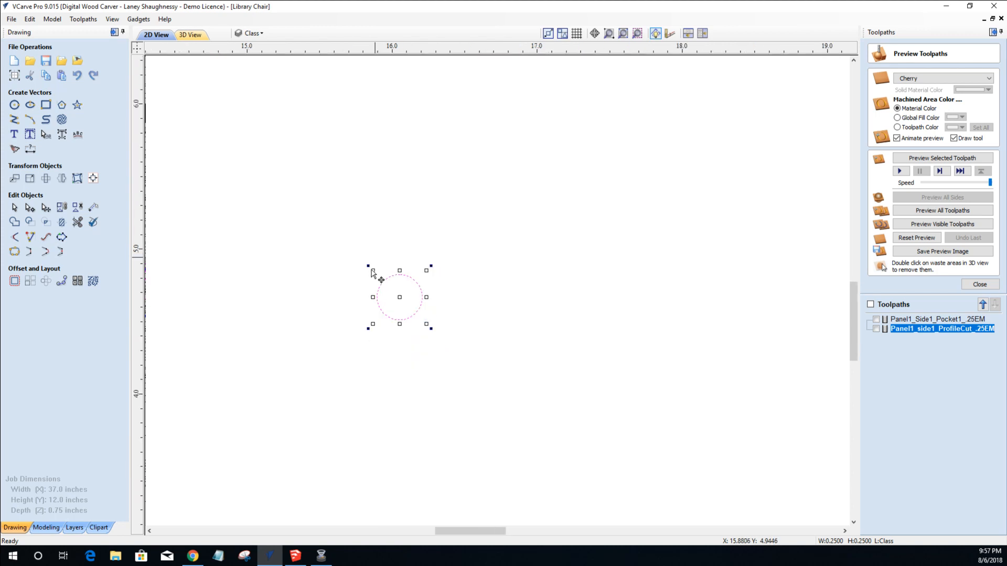
scroll(472, 430, "up", 3)
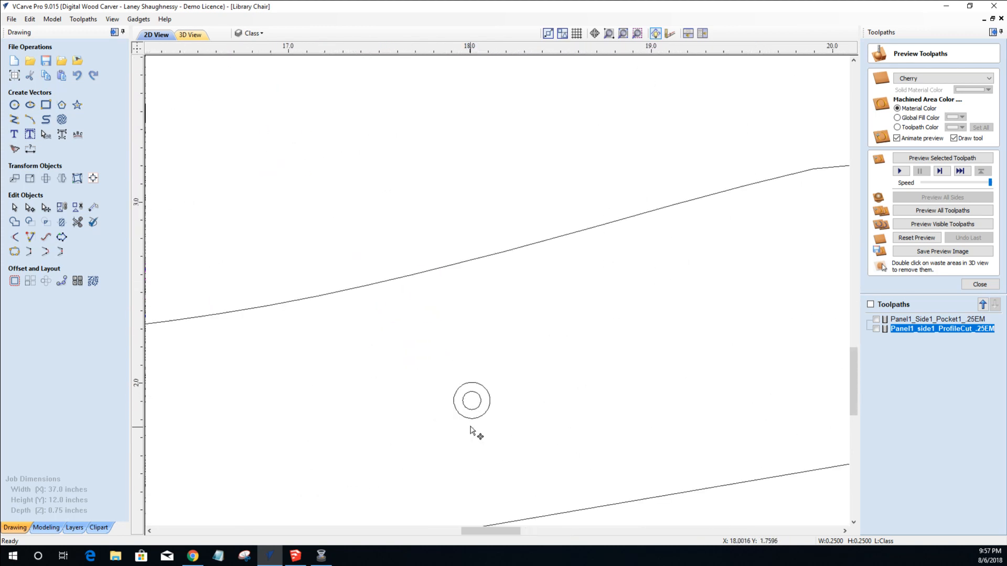
scroll(472, 418, "down", 2)
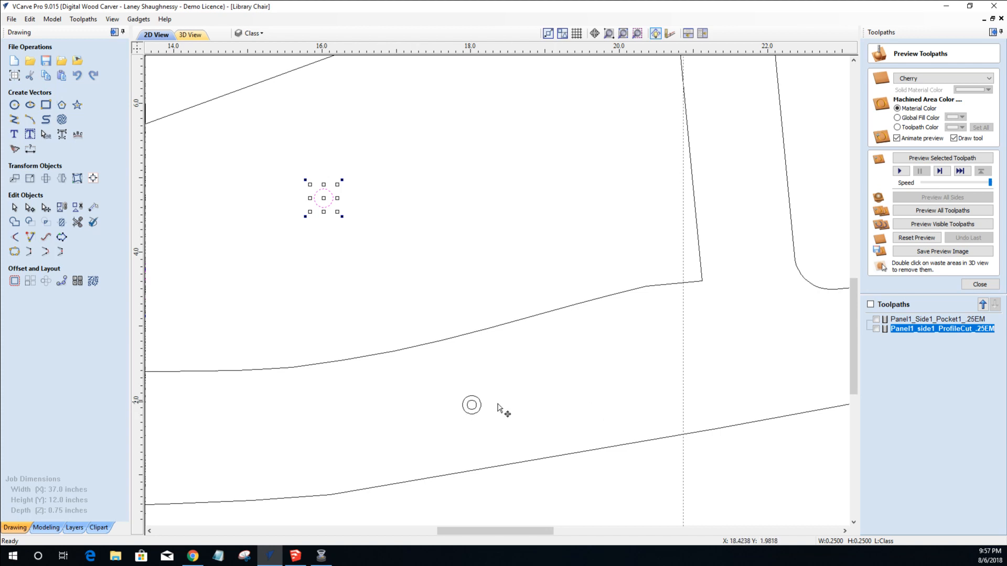
scroll(473, 413, "up", 1)
scroll(472, 413, "down", 2)
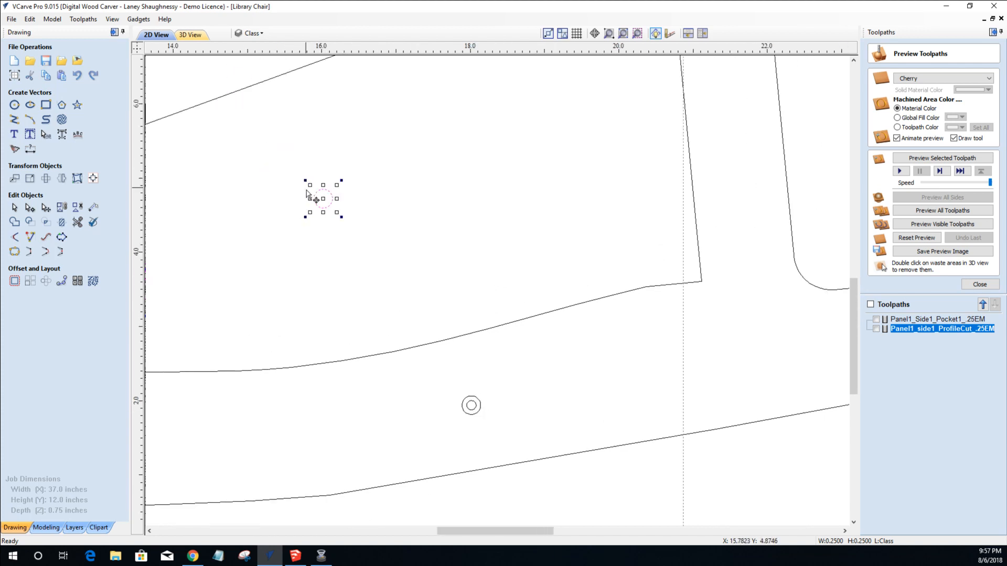
scroll(336, 218, "up", 1)
scroll(336, 217, "down", 4)
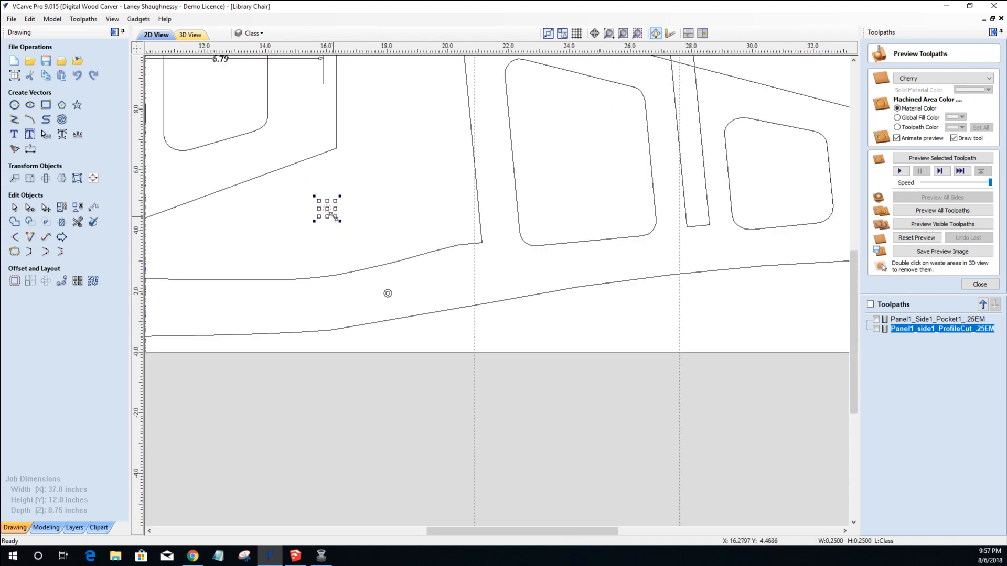
scroll(397, 323, "up", 1)
scroll(345, 204, "down", 1)
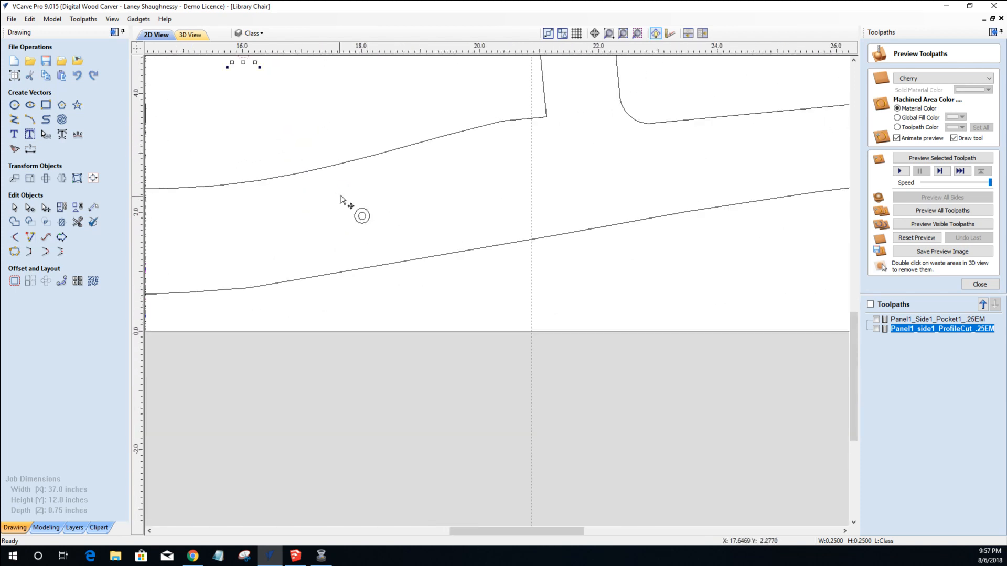
scroll(349, 204, "down", 1)
scroll(277, 103, "up", 3)
scroll(313, 120, "up", 2)
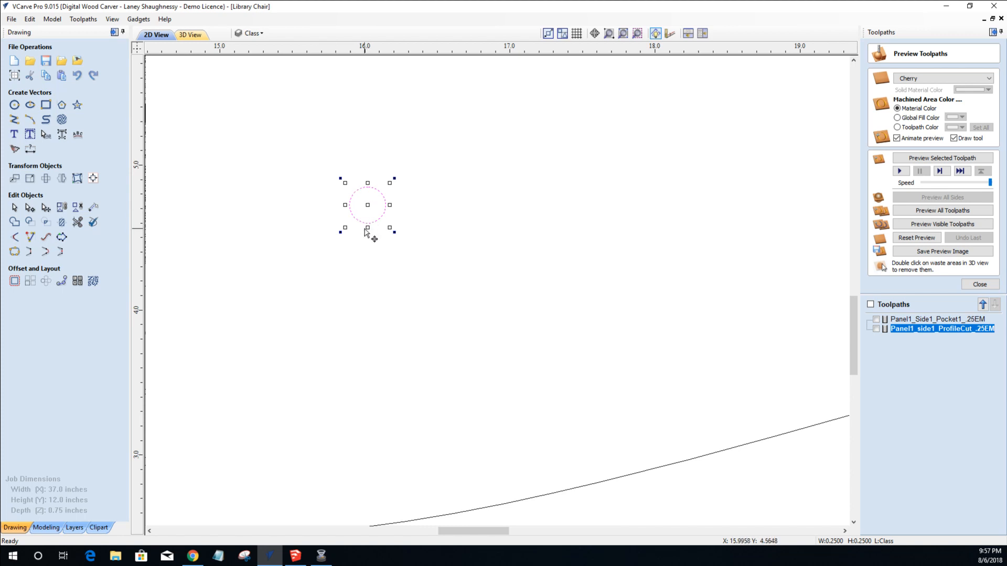
scroll(320, 197, "down", 1)
scroll(319, 198, "down", 1)
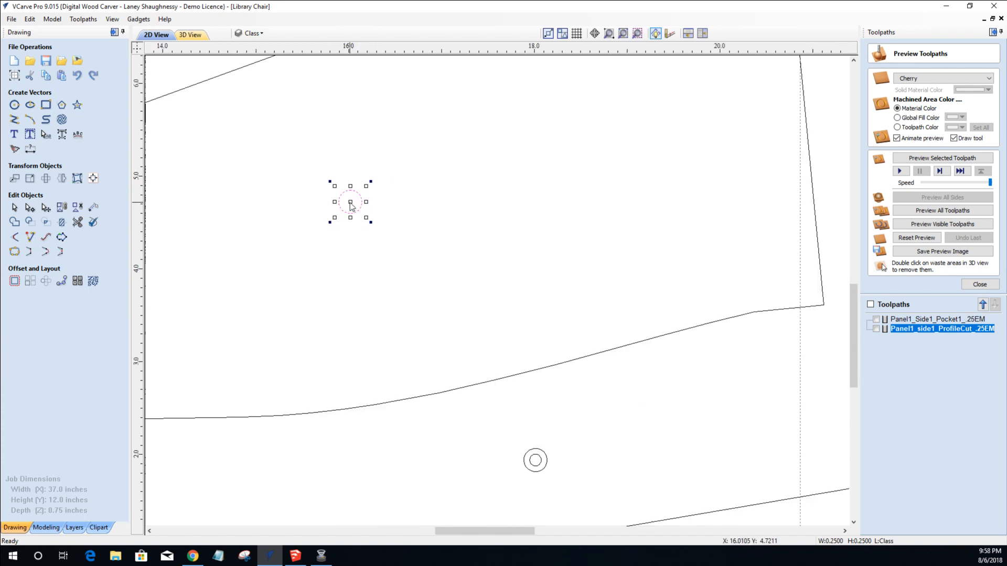
Scatter seven more copies of the circle around the first copy, within about X 16.0 to 17.3 and Y 4.7 to 5.9.
left_click(464, 201)
left_click(357, 213)
left_click_drag(350, 202, 360, 91)
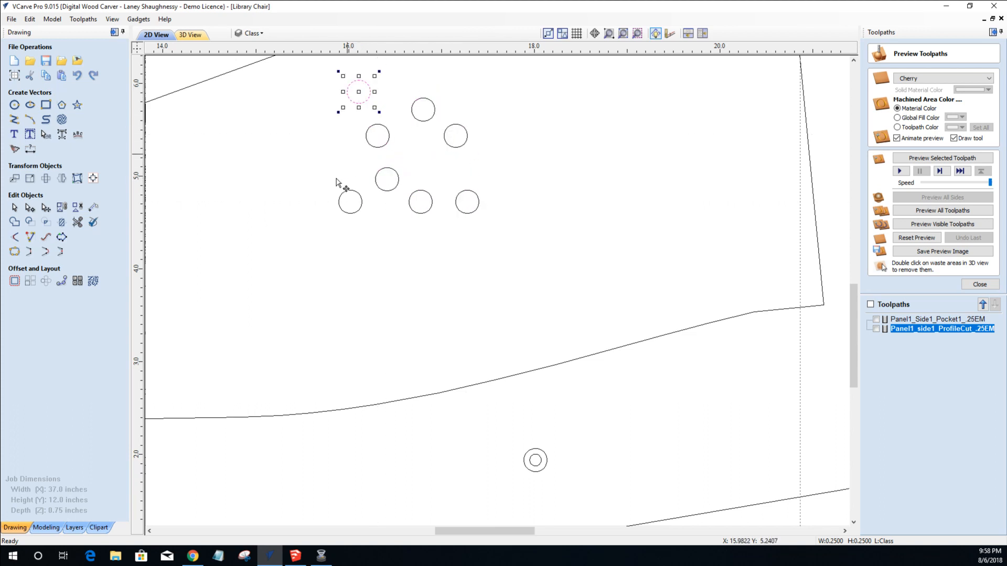
Delete all the loose circle copies above the leg, keeping the concentric pair.
scroll(341, 173, "down", 2)
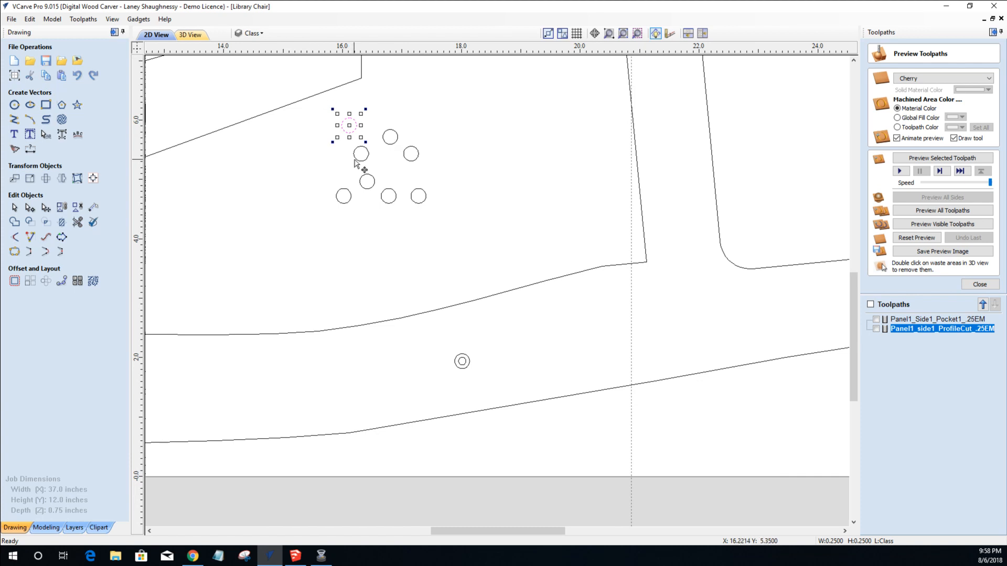
scroll(371, 187, "down", 4)
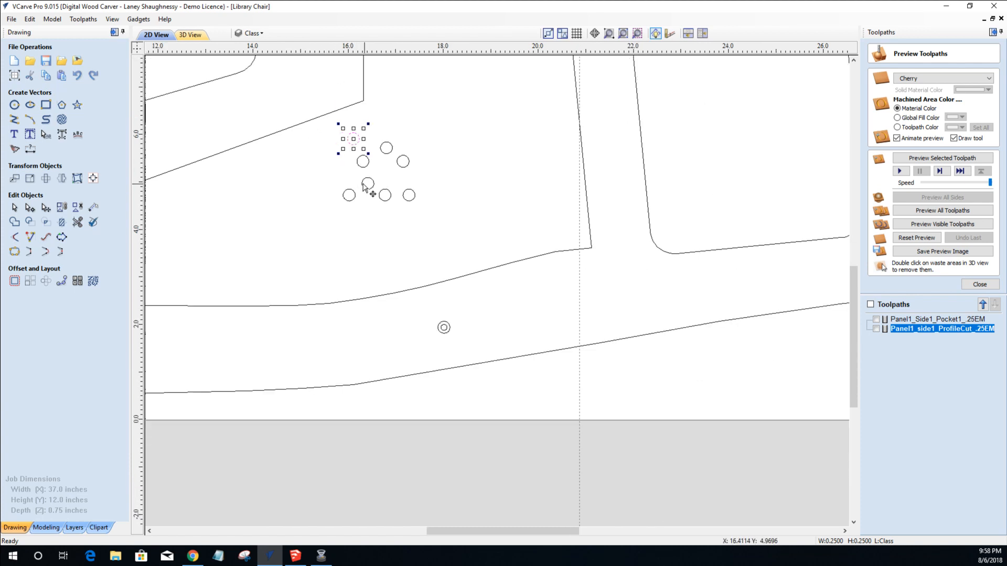
scroll(354, 204, "up", 4)
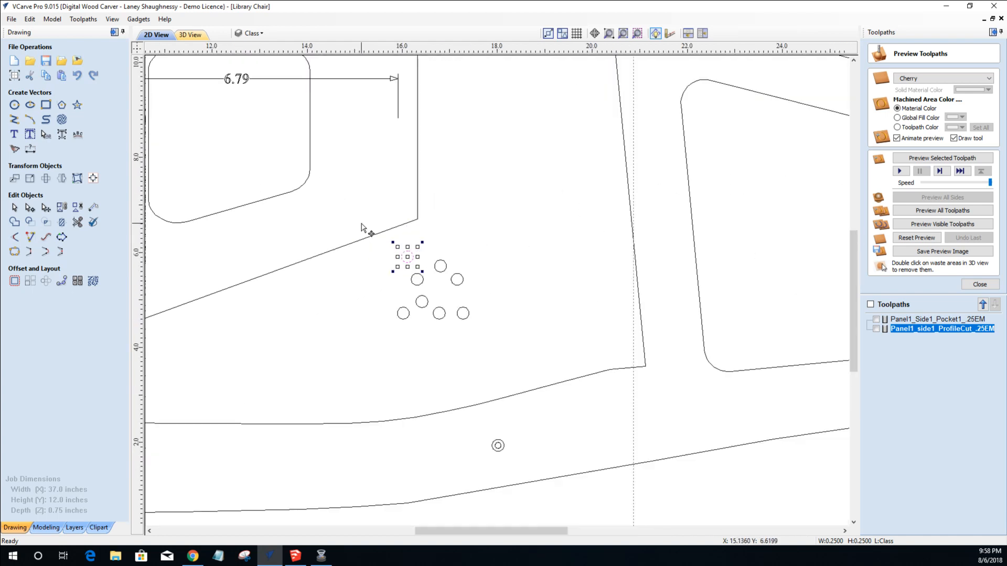
left_click_drag(376, 240, 501, 337)
key("Delete")
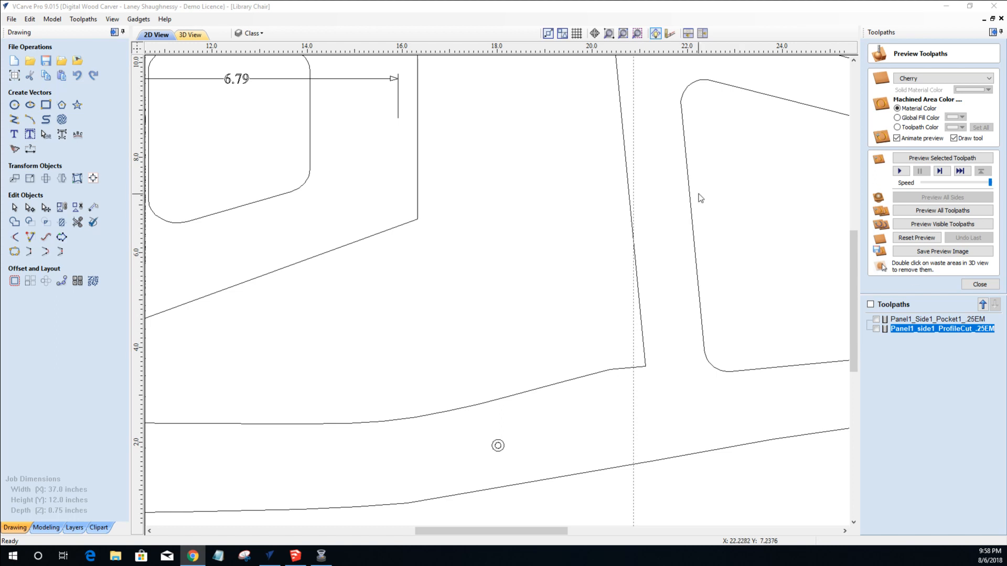
Select the long leg side piece and the smaller notched side panel in turn to check their grouped parts on the sheet.
scroll(422, 263, "down", 6)
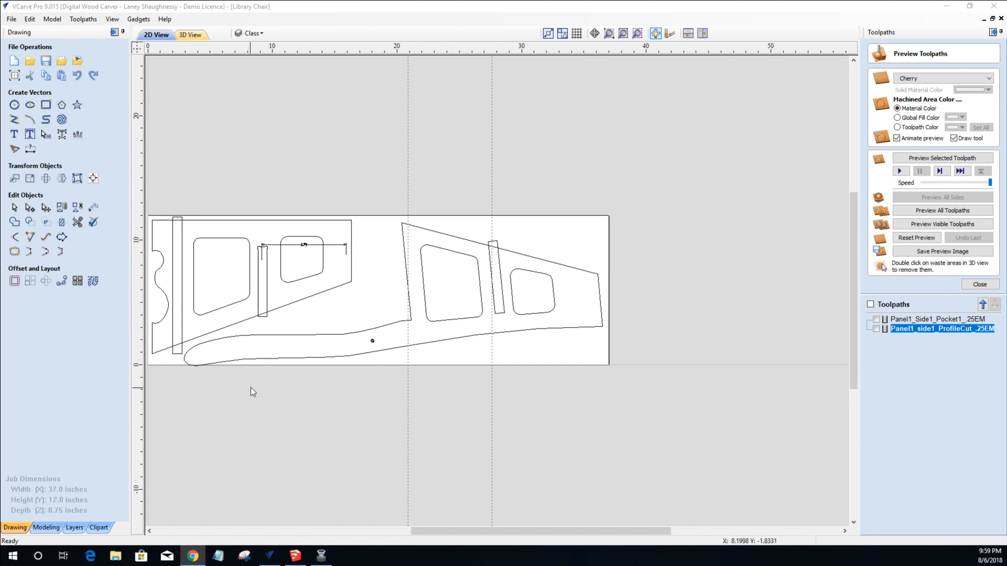
left_click(304, 334)
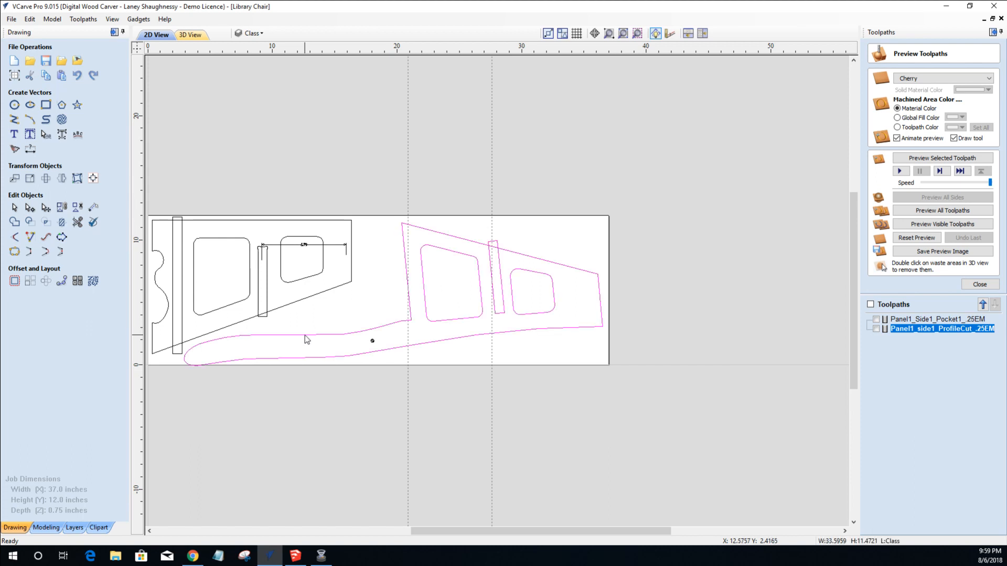
left_click(283, 305)
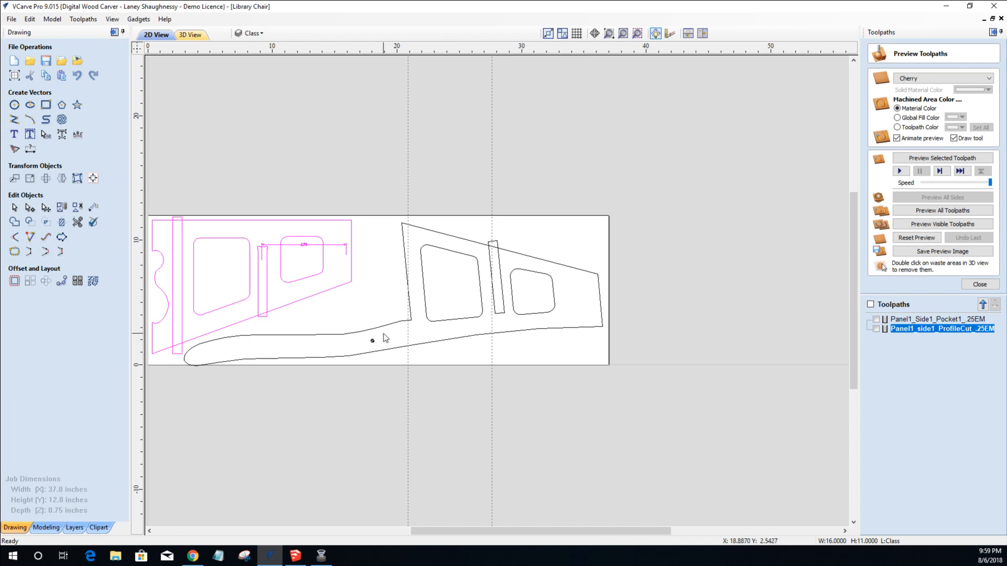
left_click(463, 317)
left_click(513, 307)
left_click(361, 310)
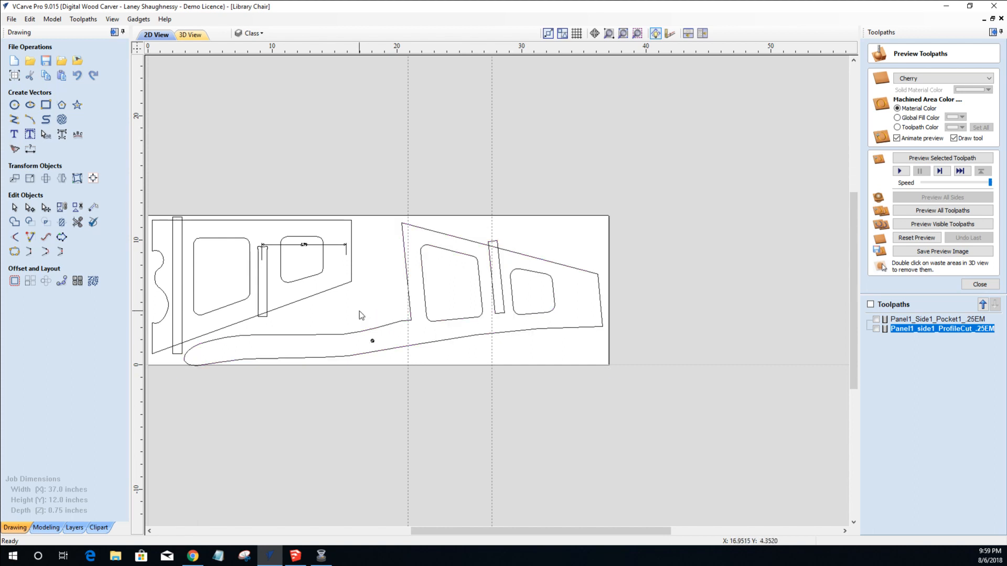
Select the long leg side piece and examine its cutouts and slanted slot against the vertical guides.
left_click(420, 228)
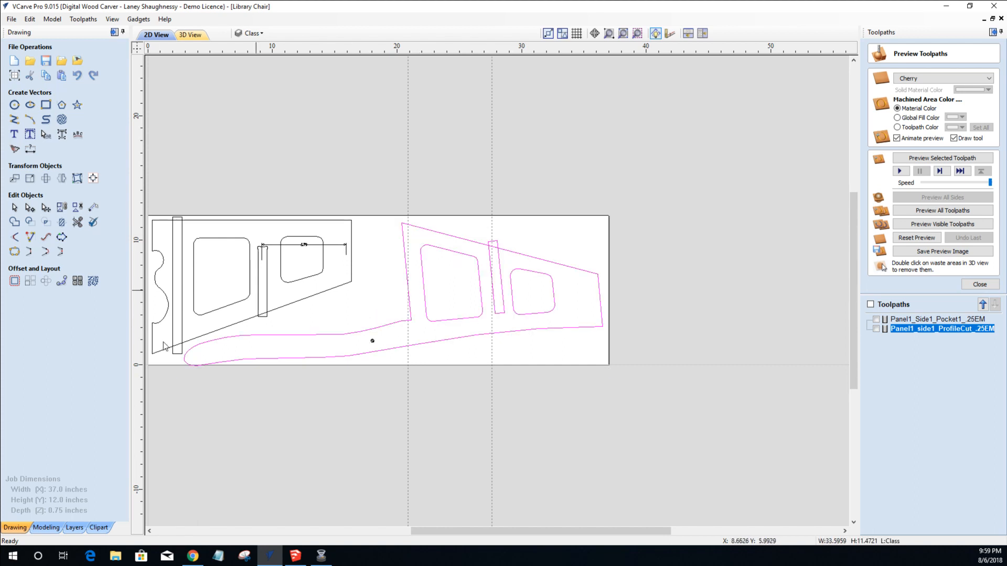
scroll(433, 330, "down", 2)
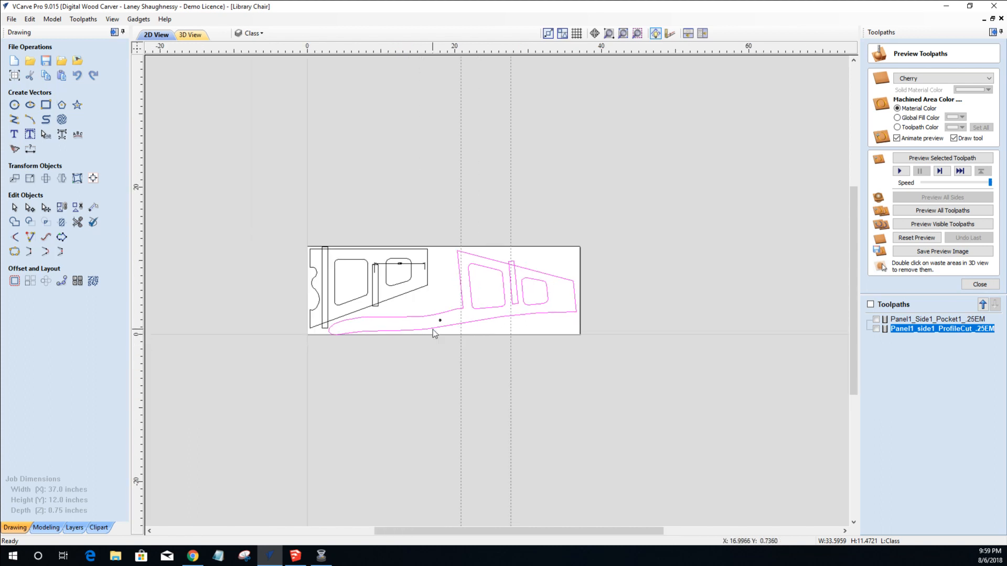
scroll(376, 329, "up", 2)
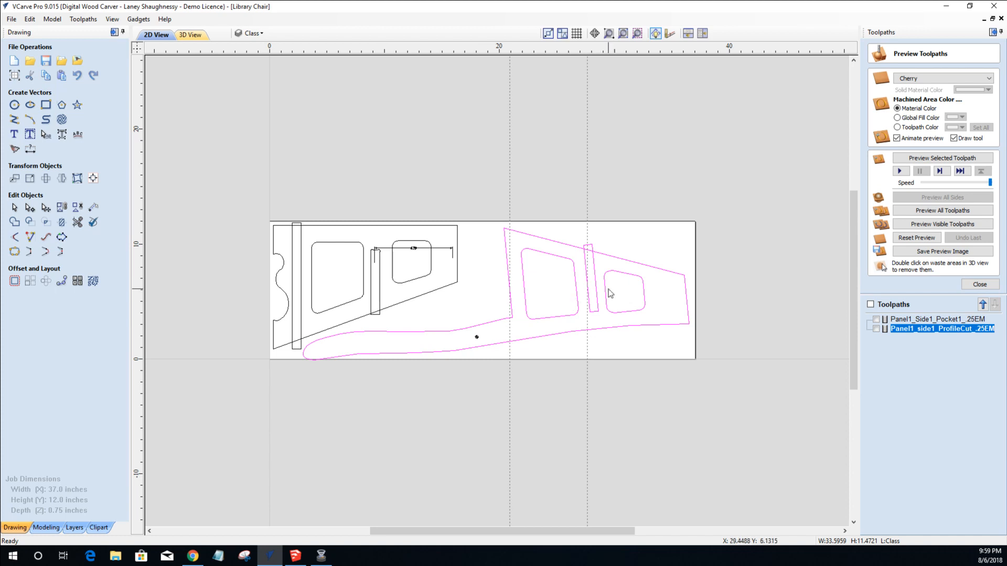
scroll(607, 292, "up", 1)
scroll(607, 291, "down", 1)
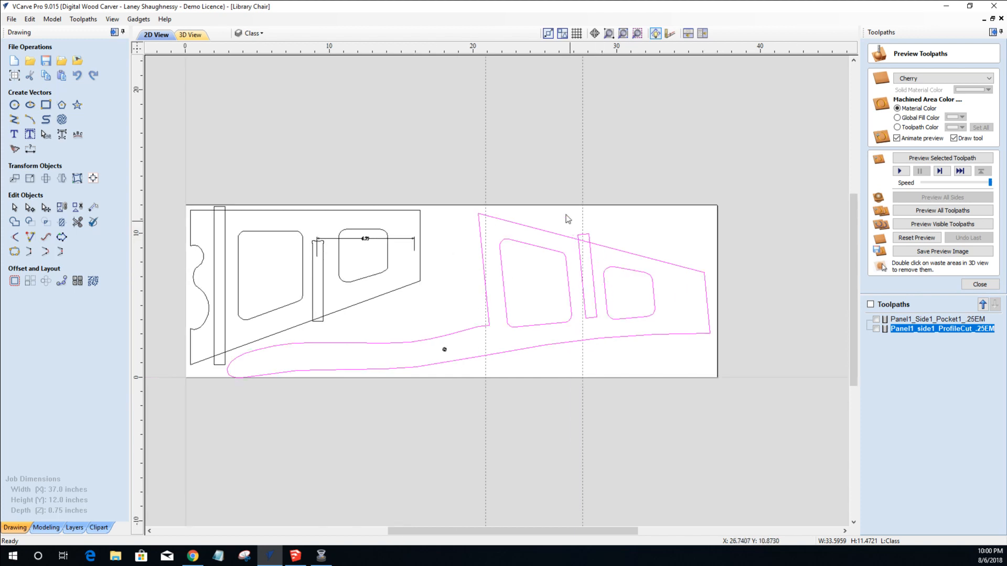
scroll(567, 220, "up", 2)
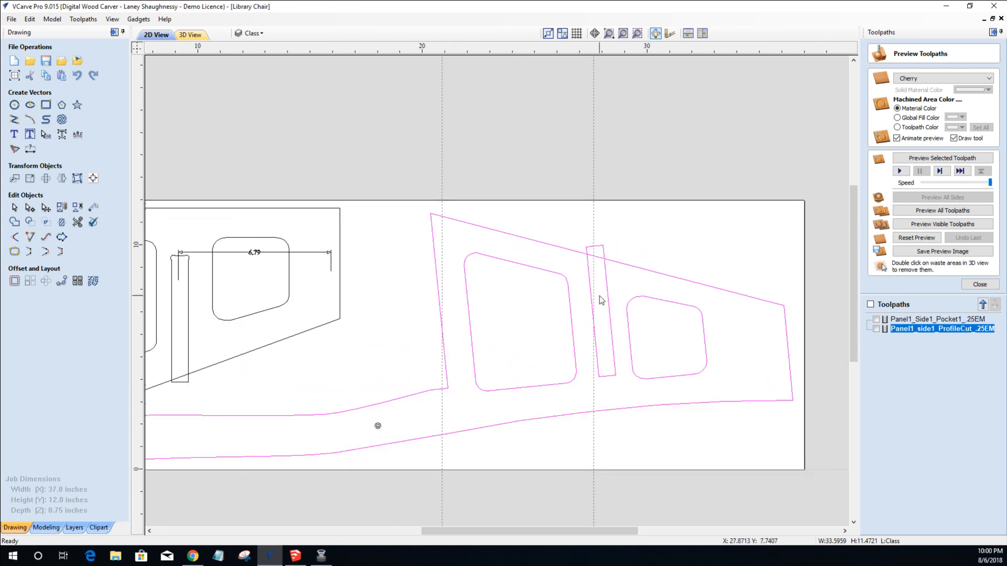
left_click(641, 242)
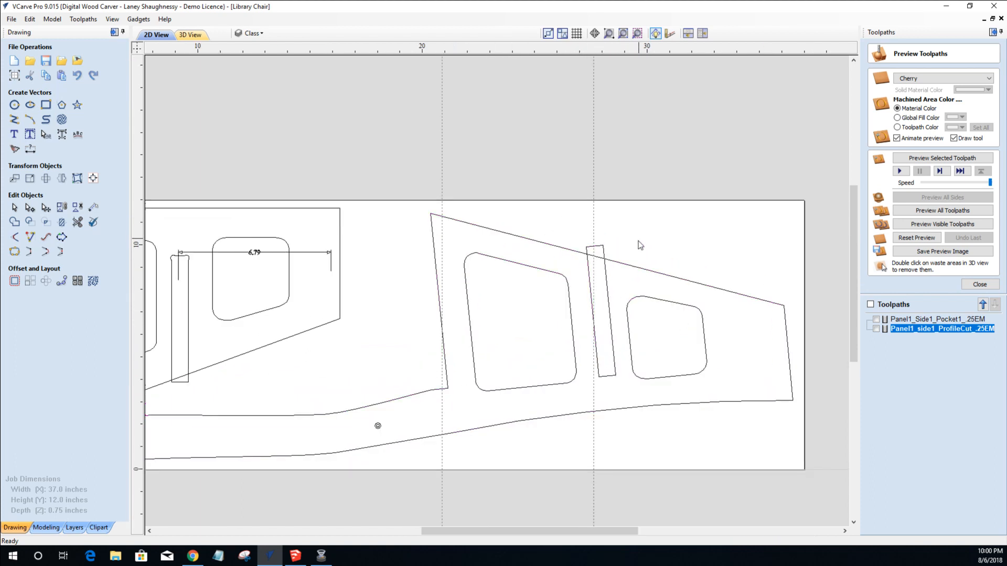
left_click(610, 303)
scroll(610, 303, "up", 3)
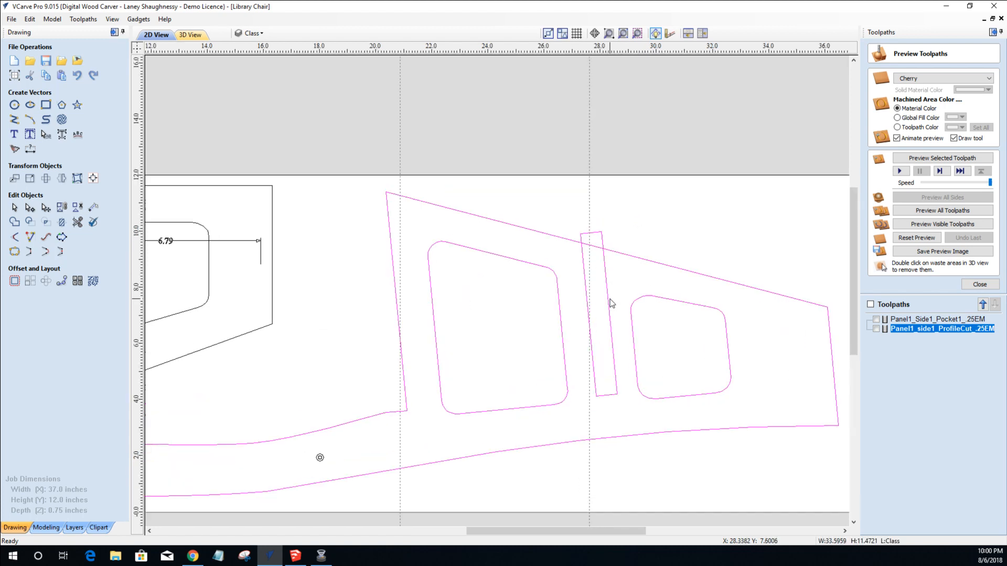
Hide the Class layer and show the Panel 3 layer with the floral carved panel.
scroll(608, 301, "down", 2)
scroll(599, 367, "down", 4)
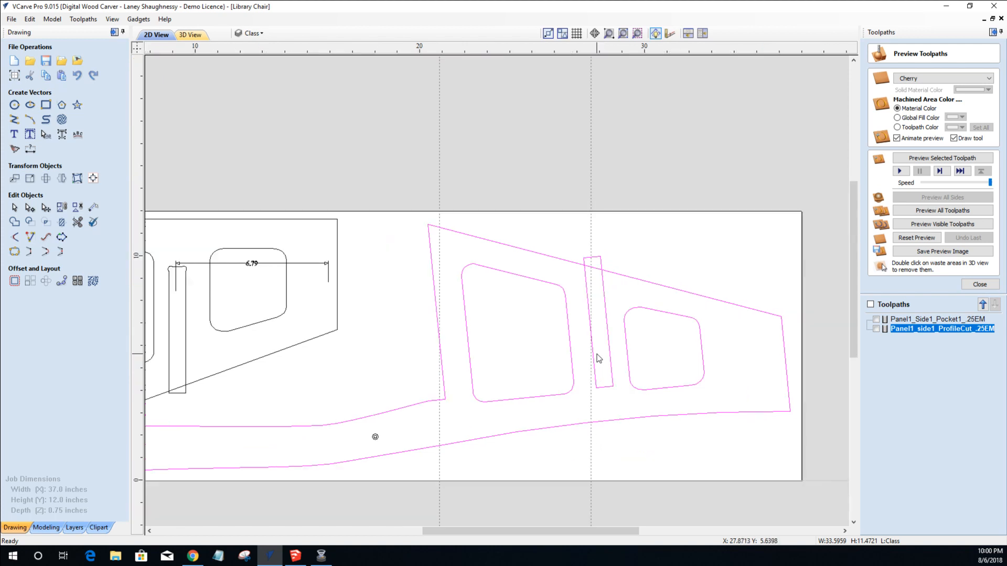
left_click(250, 33)
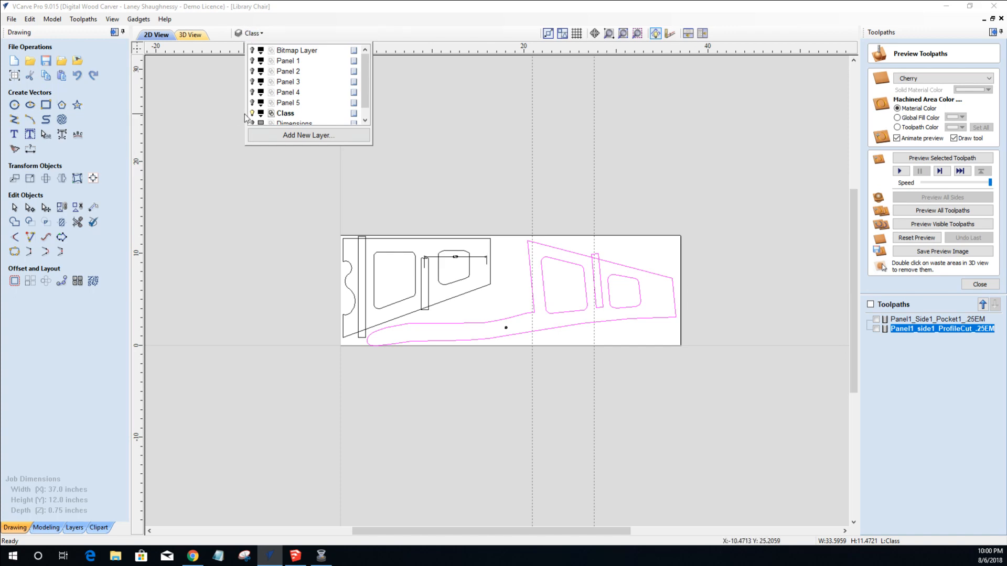
left_click(252, 113)
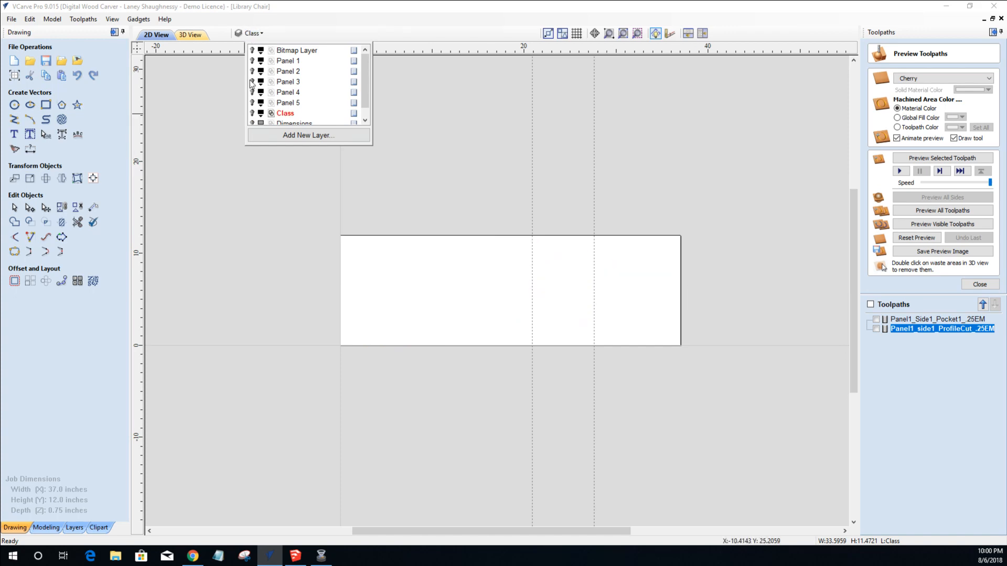
left_click(252, 82)
scroll(371, 288, "up", 5)
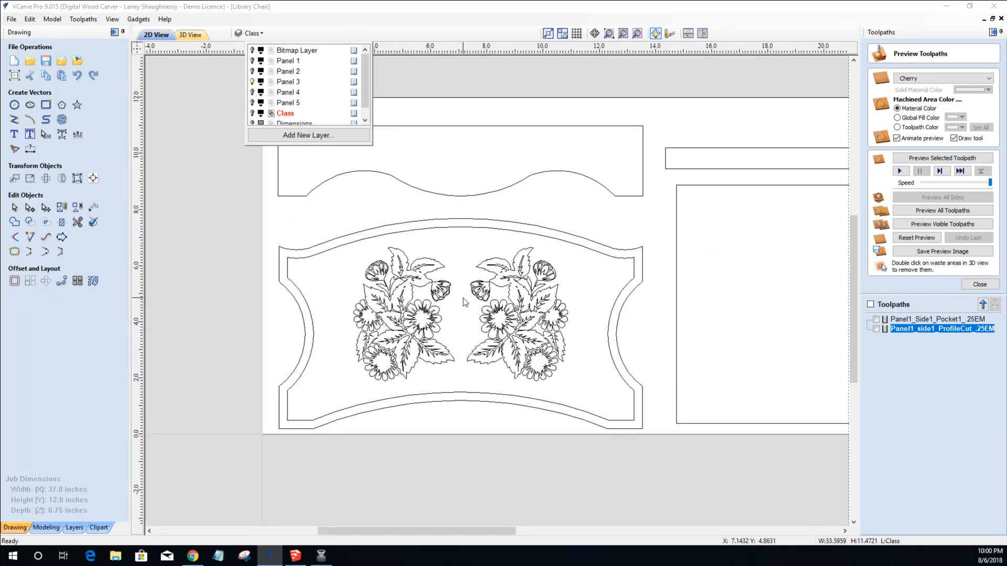
Try rotating both mirrored flower groups together a quarter turn about their shared centre, and undo the rotation.
left_click_drag(334, 219, 582, 405)
left_click(412, 347)
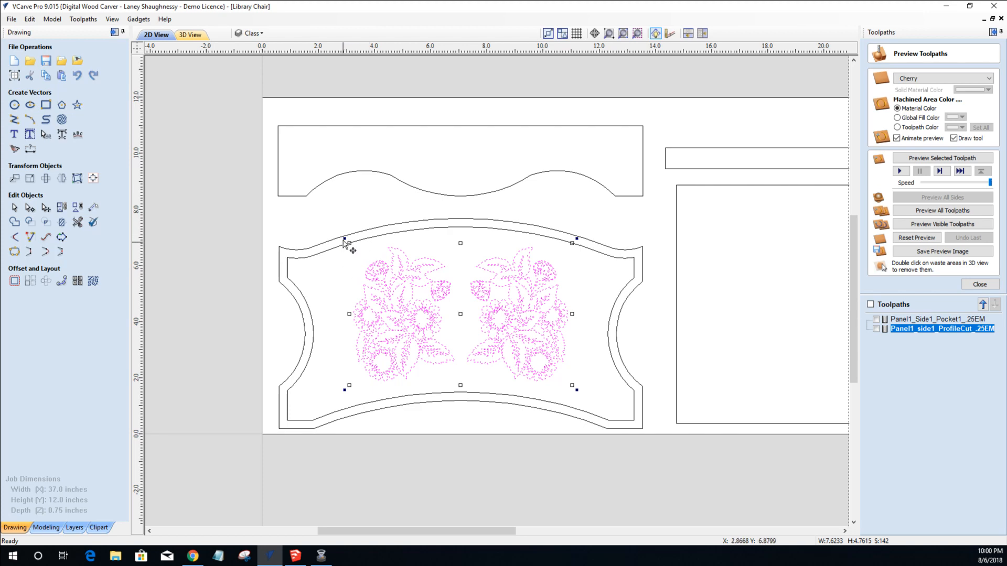
left_click_drag(344, 244, 422, 373)
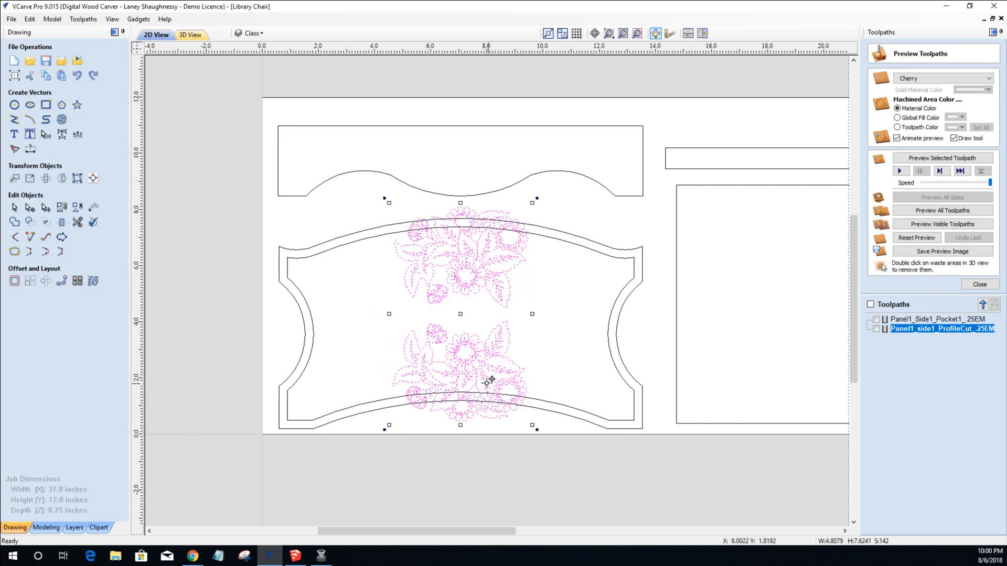
scroll(461, 314, "up", 3)
scroll(460, 312, "down", 4)
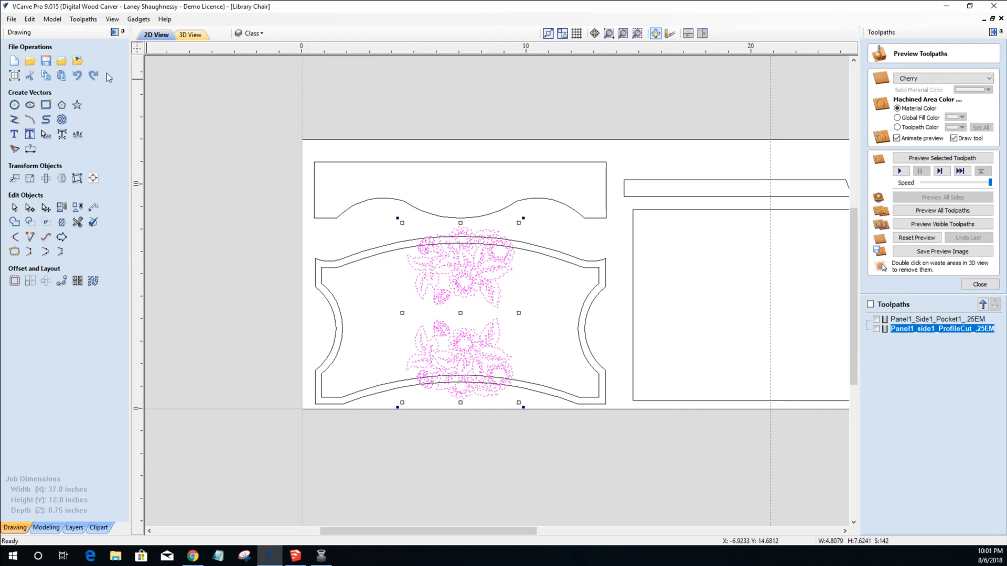
left_click(77, 75)
left_click(459, 323)
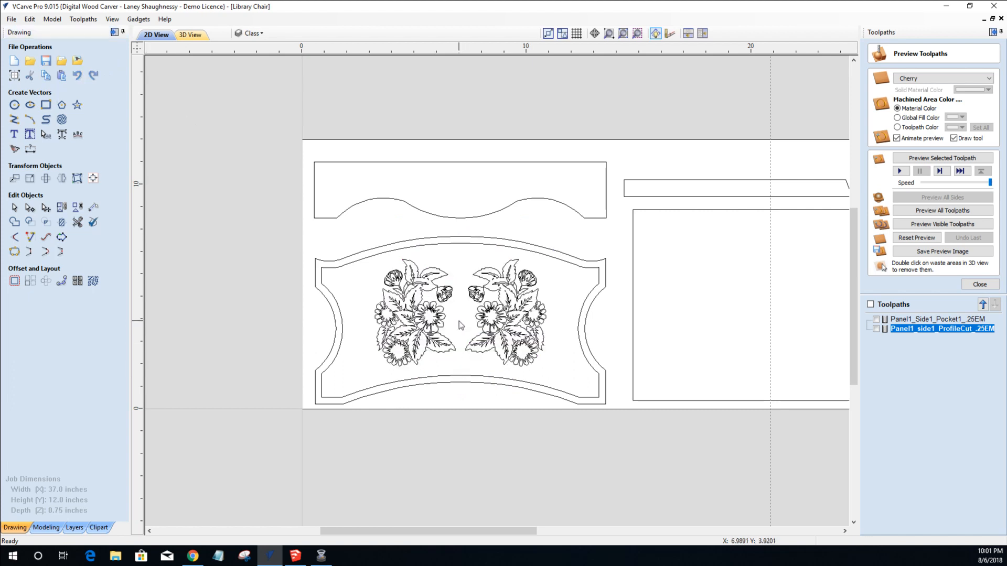
Hide the Panel 3 layer and show the Class layer again.
left_click(262, 33)
left_click(252, 82)
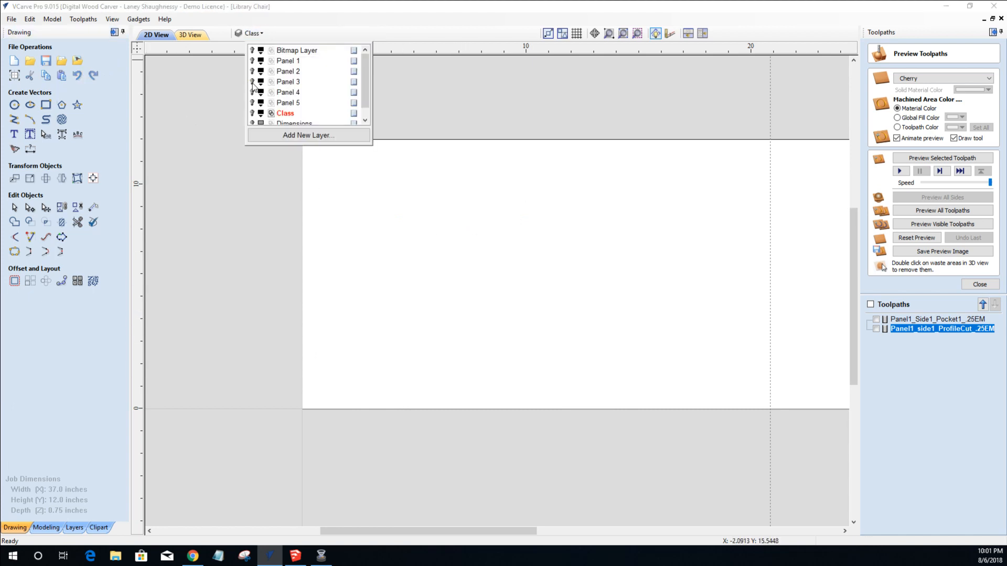
left_click(251, 114)
left_click(286, 113)
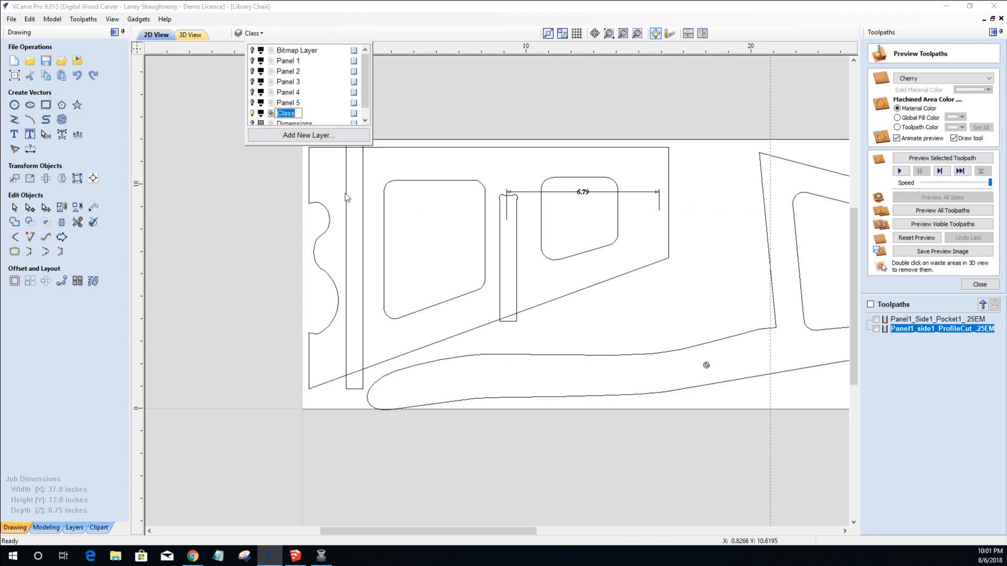
Select the long leg side piece and inspect the angle of its slanted slot between the two cutouts.
scroll(517, 289, "down", 2)
scroll(771, 314, "up", 5)
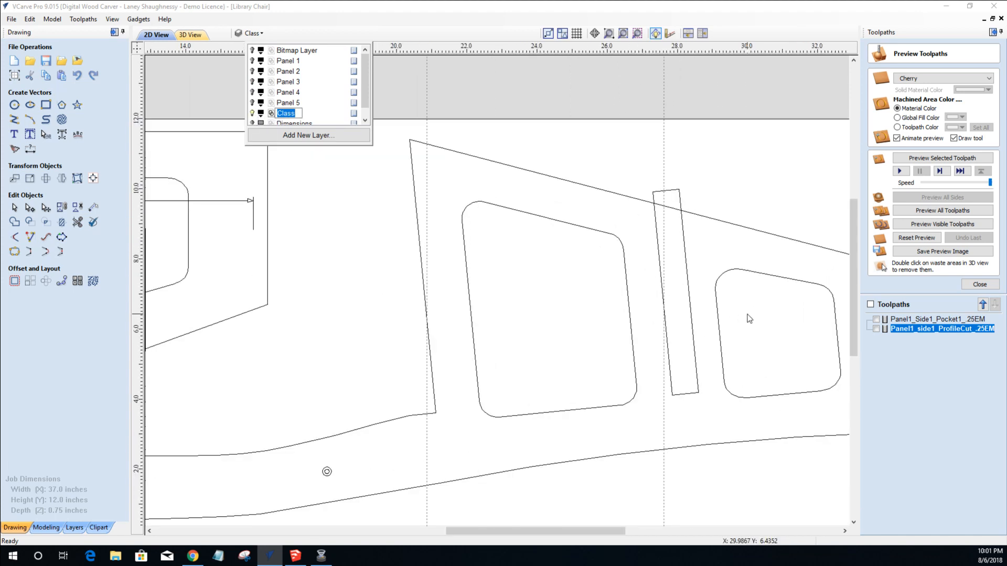
left_click(695, 344)
scroll(696, 341, "down", 3)
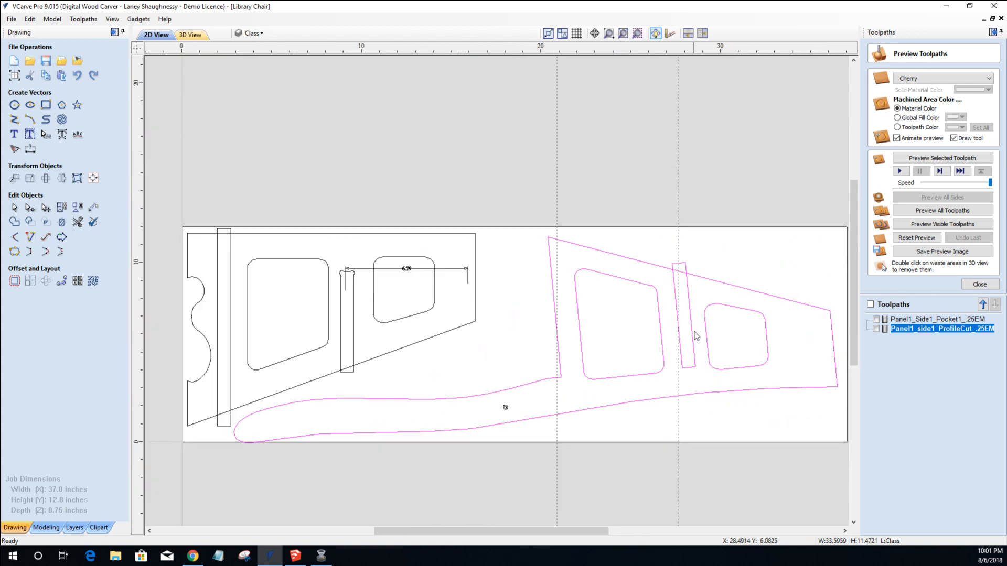
scroll(699, 331, "up", 3)
scroll(687, 315, "down", 1)
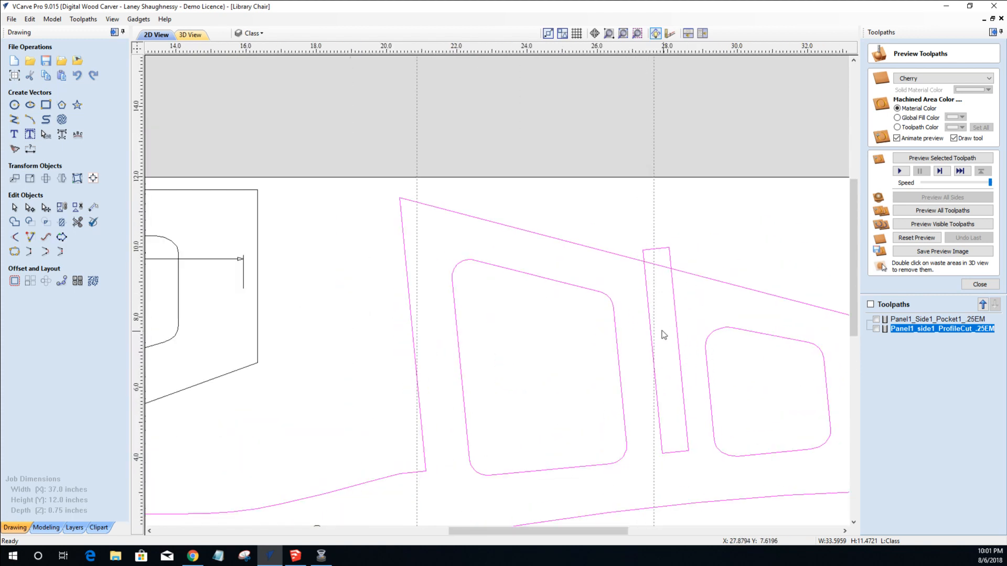
left_click(692, 367)
left_click(683, 379)
scroll(582, 425, "down", 2)
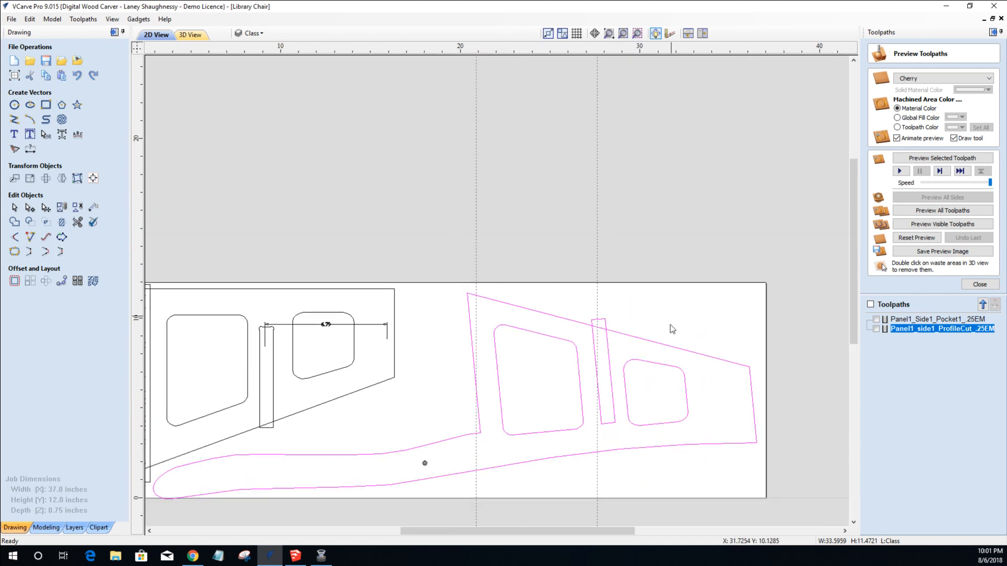
Rotate the long leg side piece about its centre three times by 90 degrees so its rounded end points up.
left_click(468, 325)
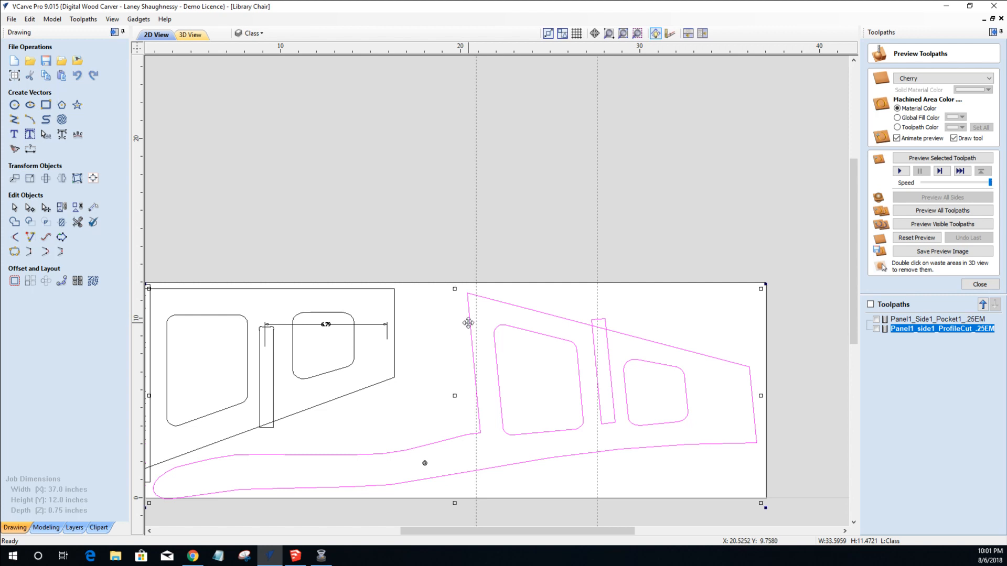
left_click(46, 178)
left_click(29, 139)
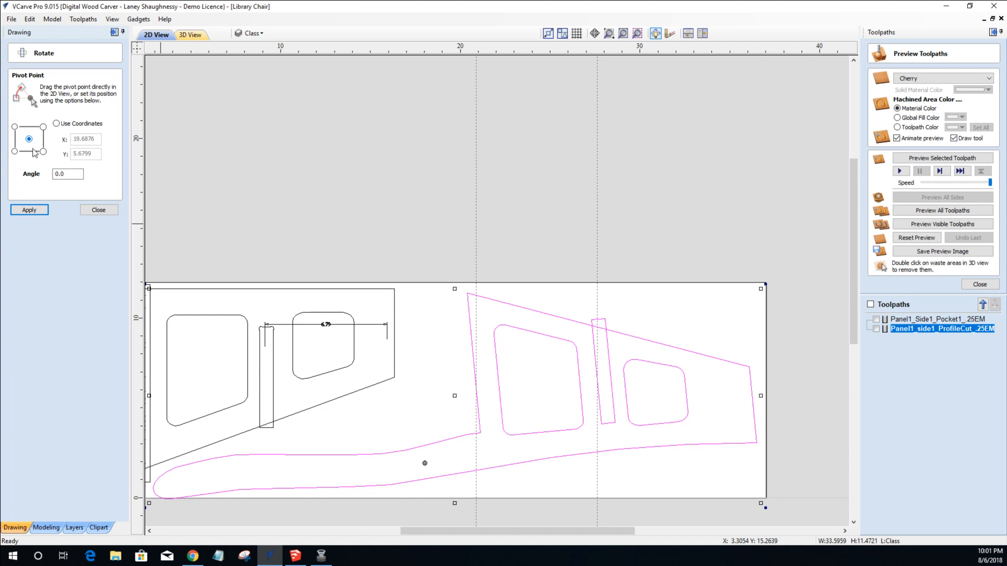
left_click_drag(77, 175, 29, 178)
type("90")
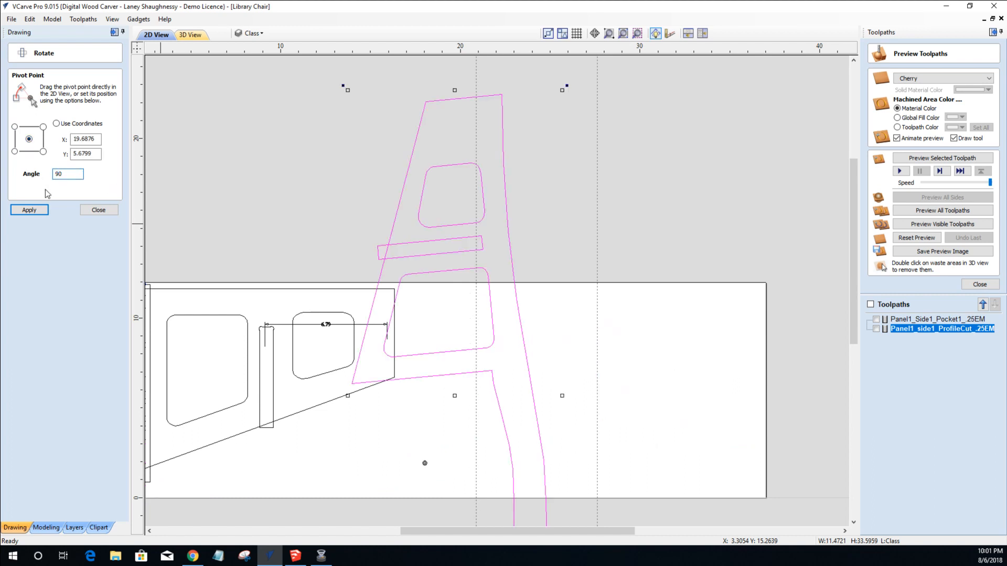
left_click(29, 211)
left_click(28, 211)
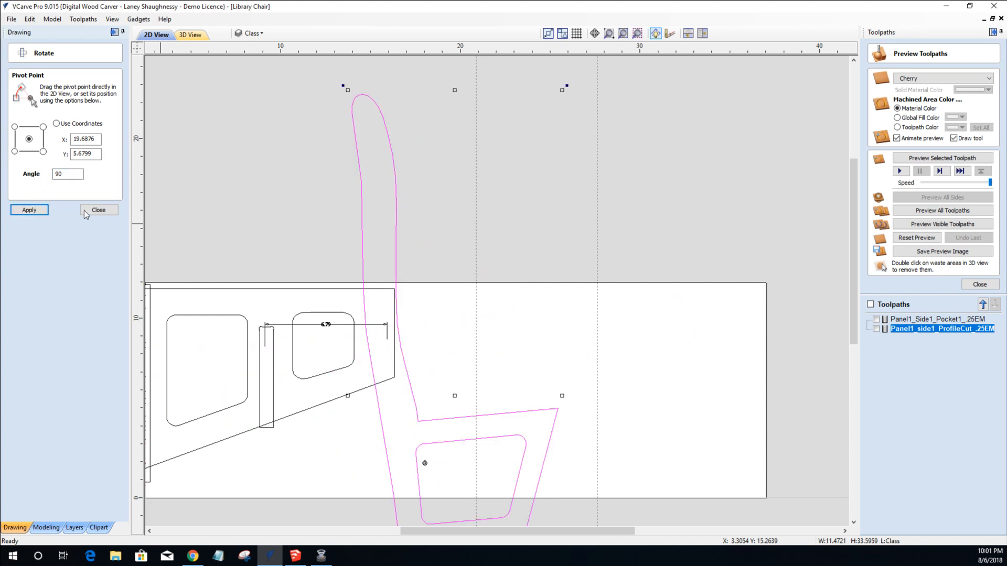
left_click(100, 211)
Move the upright side piece so its foot rests near the sheet's lower edge, at about X 22, clear of the notched panel.
left_click(466, 417)
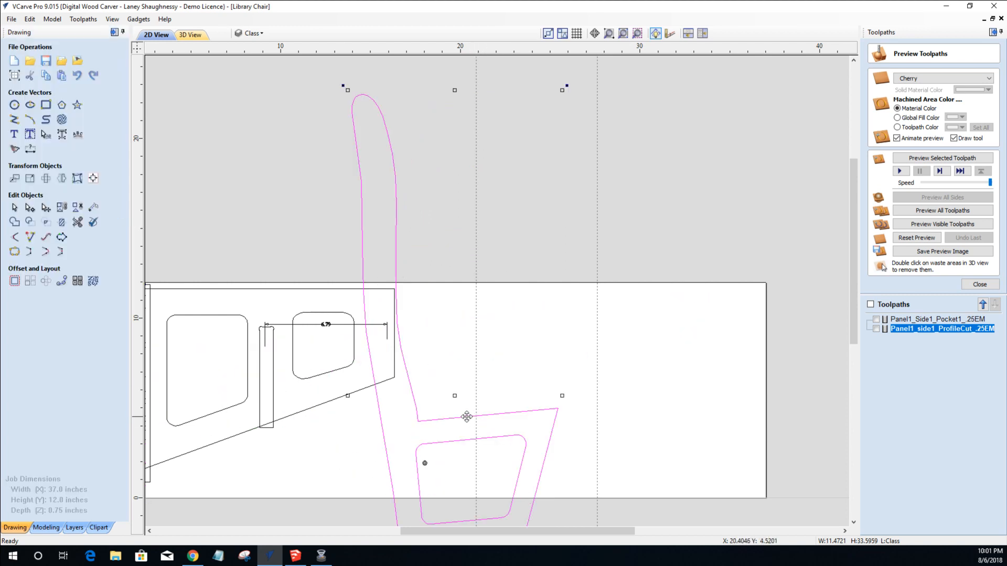
left_click_drag(454, 417, 537, 217)
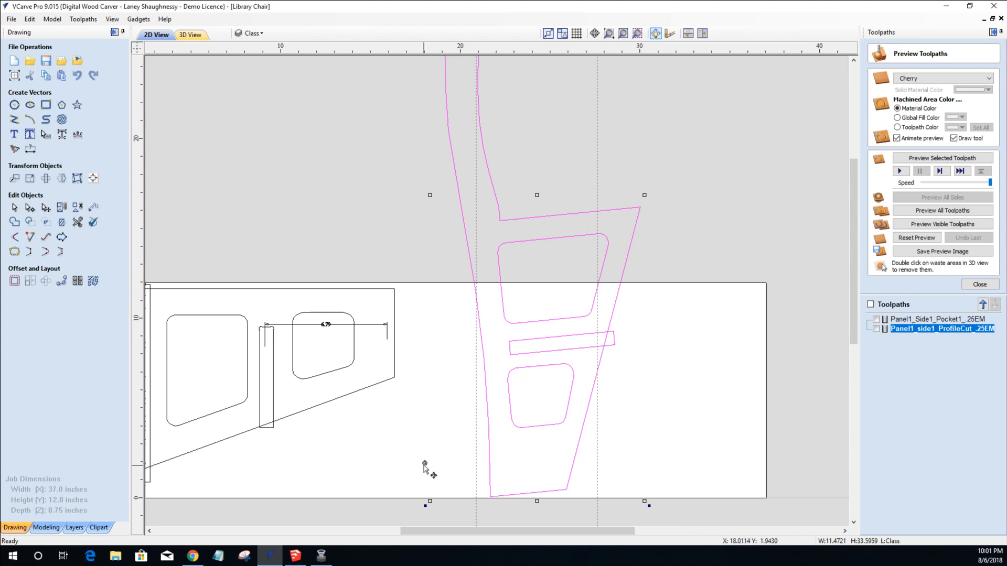
left_click(450, 474)
scroll(436, 473, "up", 4)
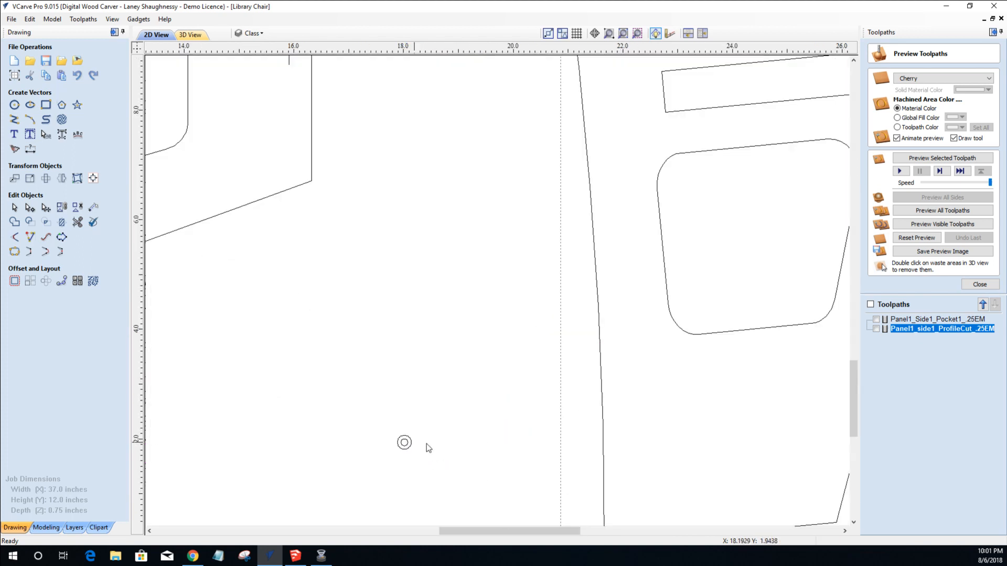
left_click(603, 438)
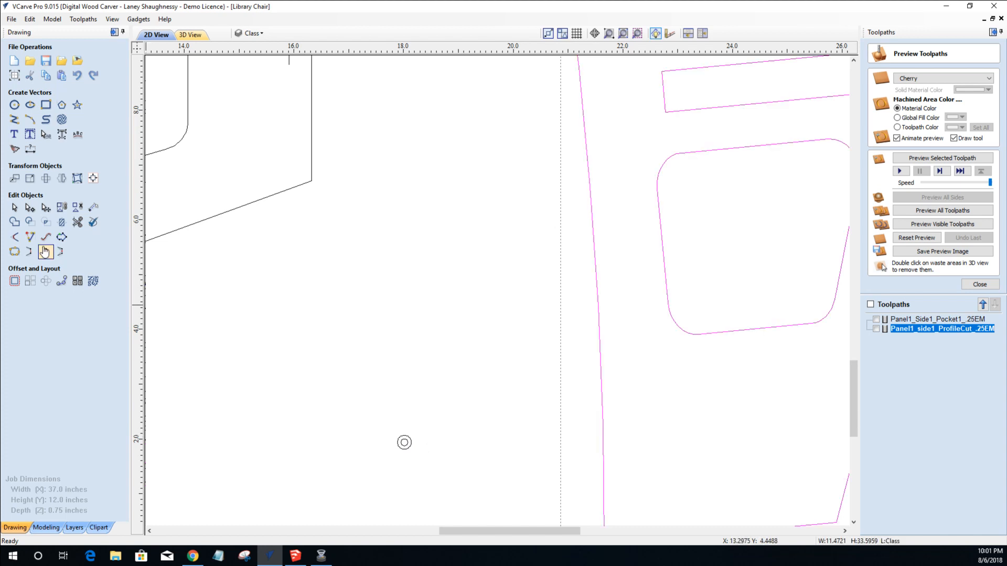
left_click(46, 178)
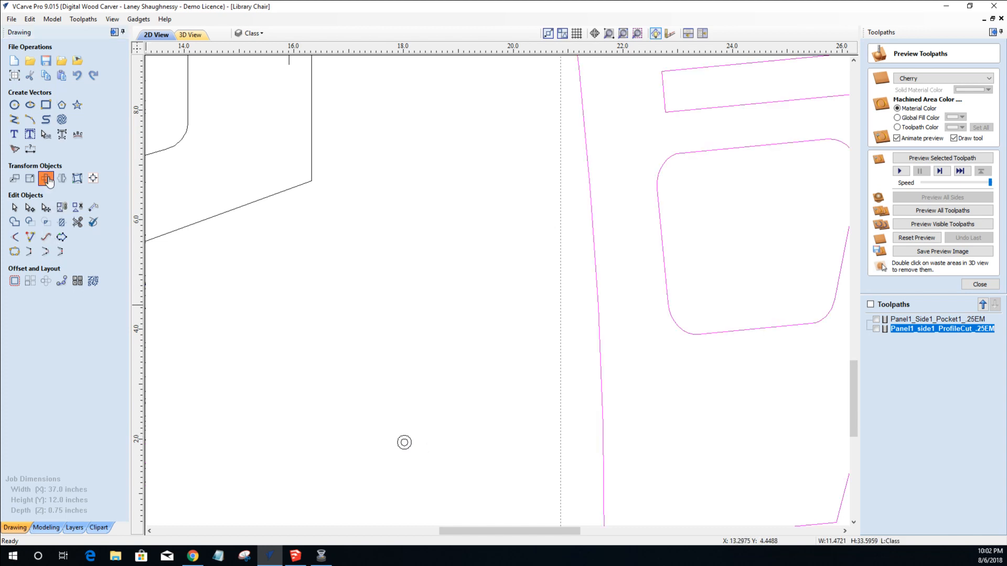
left_click(404, 443)
scroll(406, 460, "down", 5)
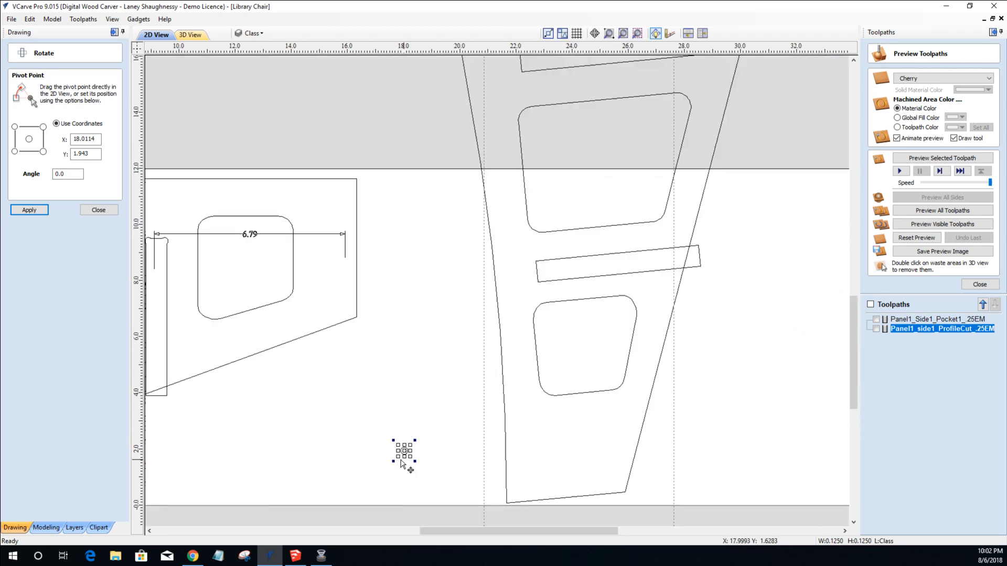
left_click(461, 475)
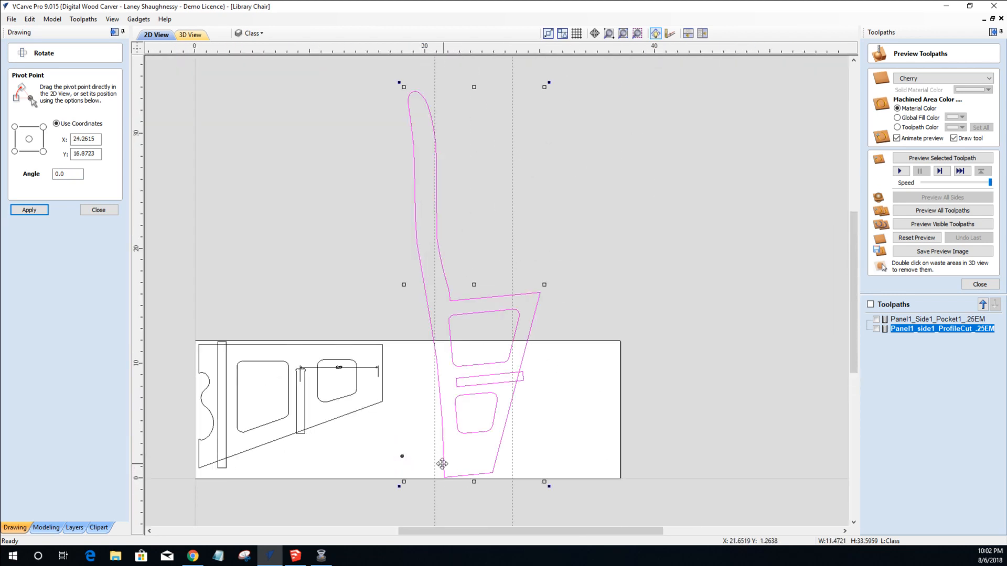
left_click(30, 140)
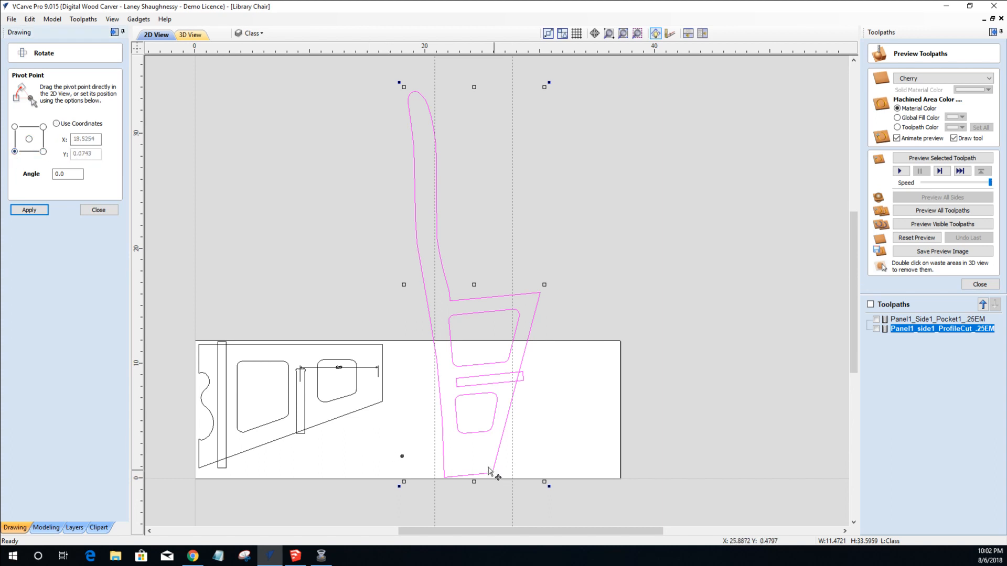
scroll(469, 460, "down", 1)
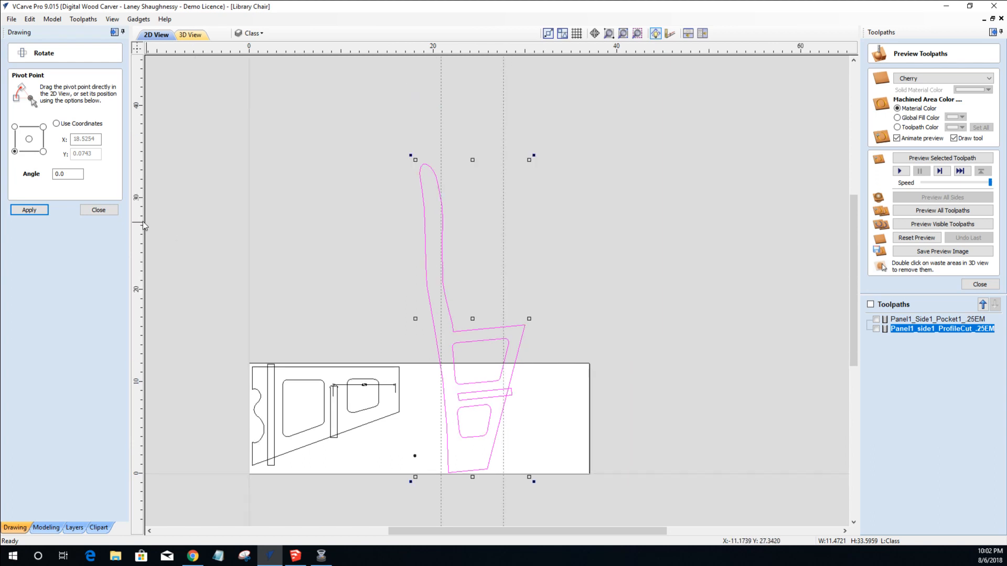
left_click(99, 210)
Place the rotation pivot on the side piece's lower-left foot corner and rotate the piece slightly until its base is nearly level.
left_click(479, 471)
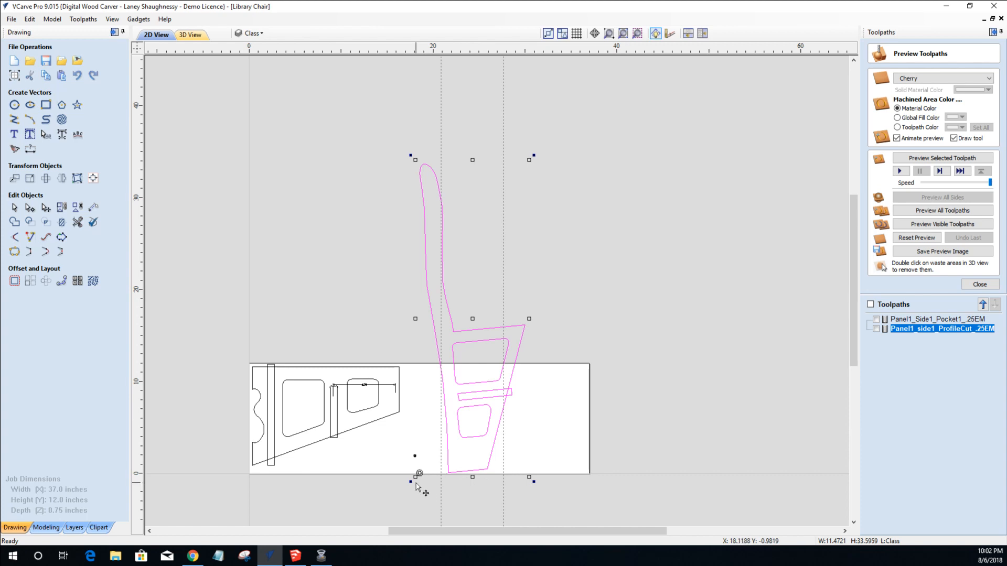
scroll(420, 482, "up", 3)
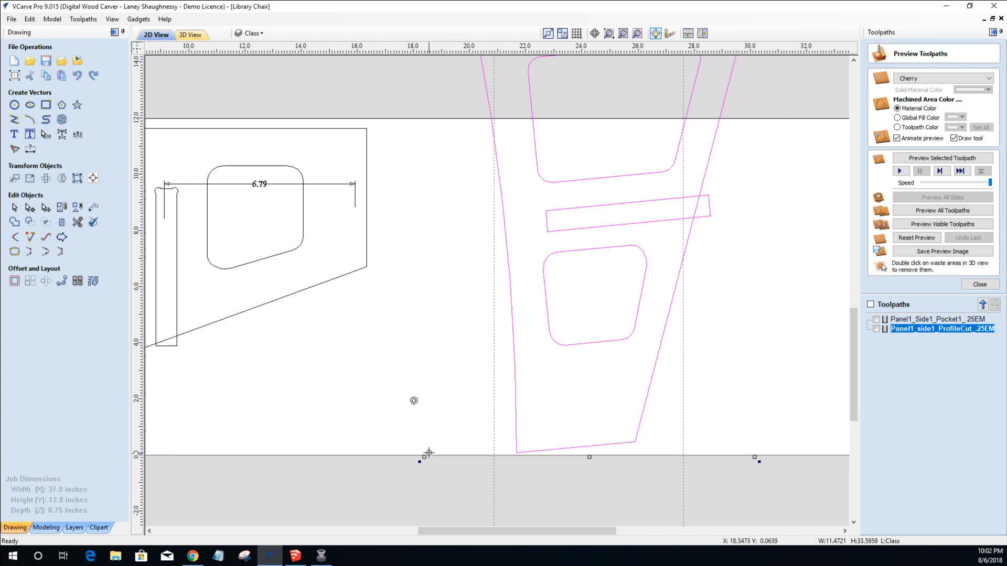
left_click(516, 454)
left_click(759, 463)
mouse_move(760, 462)
left_mouse_down()
mouse_move(757, 474)
mouse_move(731, 405)
mouse_move(752, 487)
mouse_move(748, 477)
left_mouse_up()
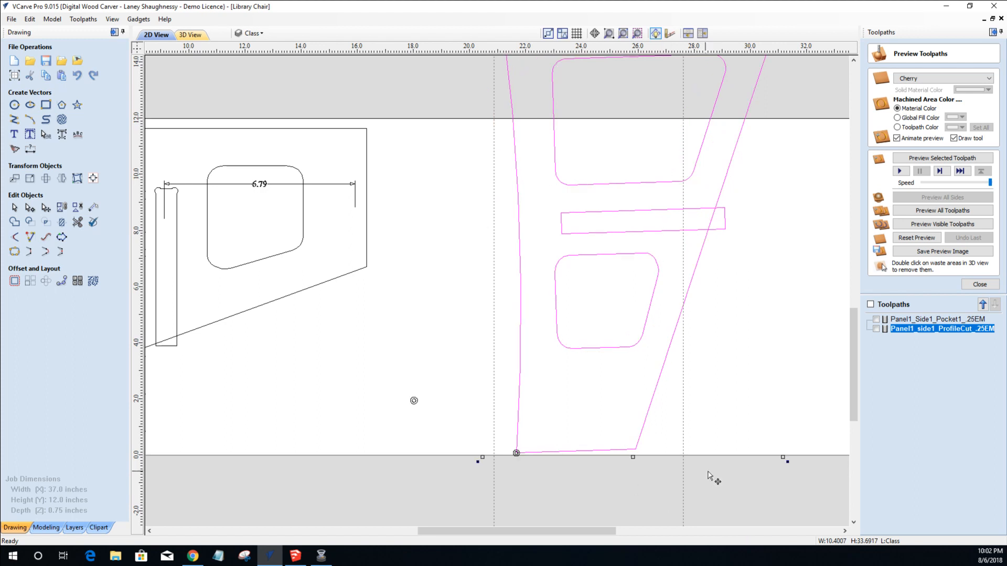
left_click_drag(787, 466, 788, 470)
left_click(546, 486)
left_click(518, 454)
Draw a square-cornered rectangle about 5.81 by 0.84 inches over the slanted slot, snapping it to the slot's opposite corners.
scroll(531, 455, "down", 2)
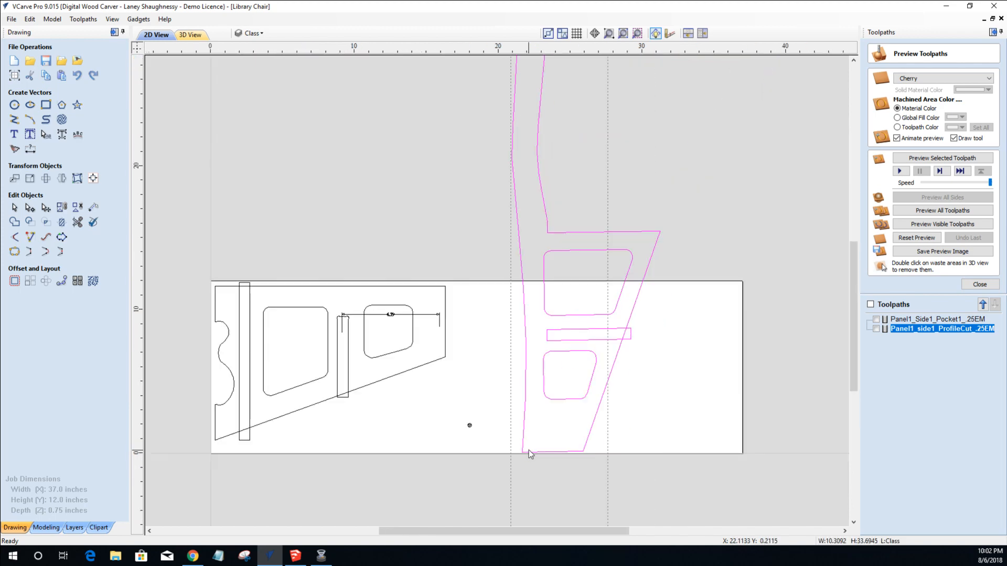
scroll(551, 286, "up", 4)
scroll(596, 377, "down", 2)
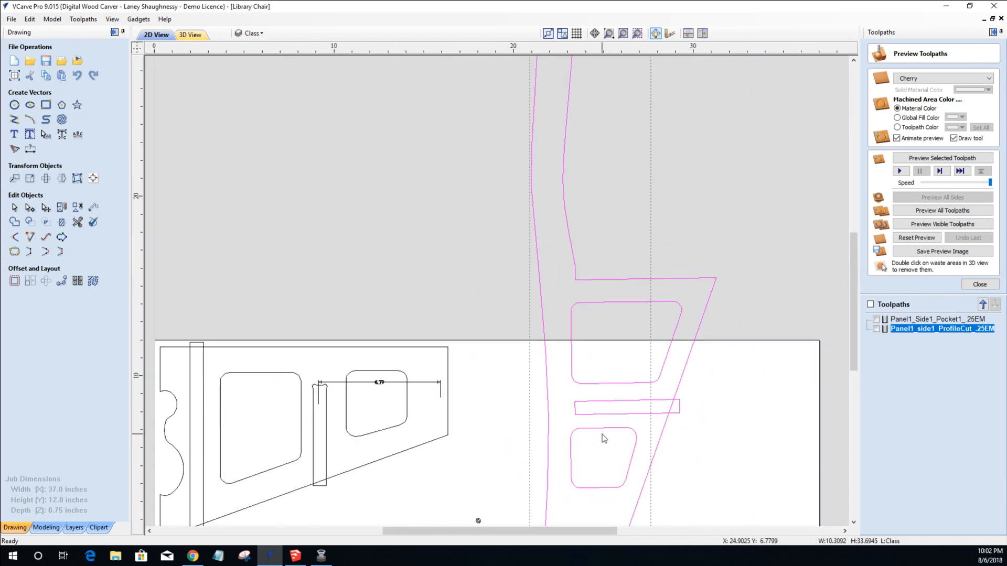
scroll(603, 441, "up", 1)
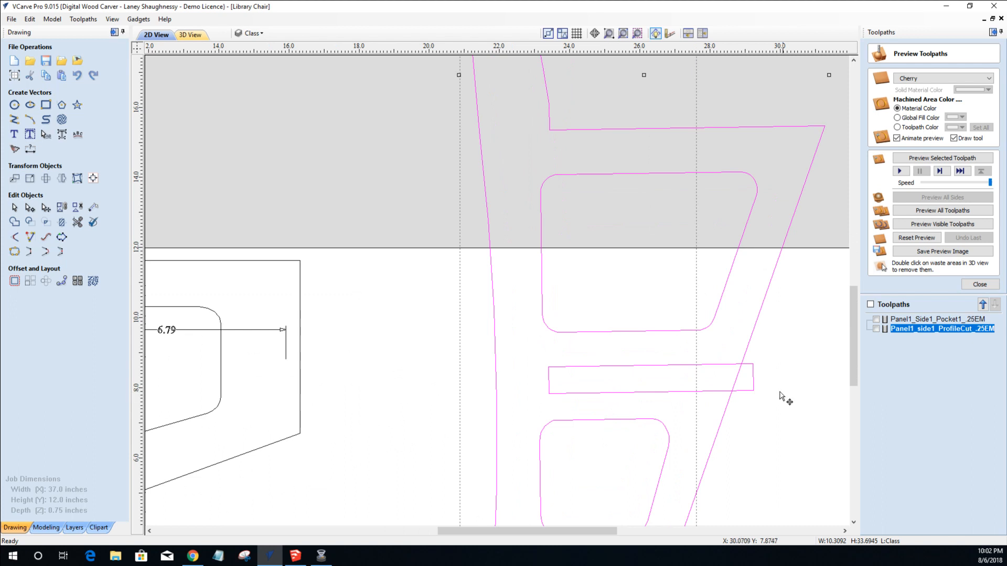
left_click(569, 365)
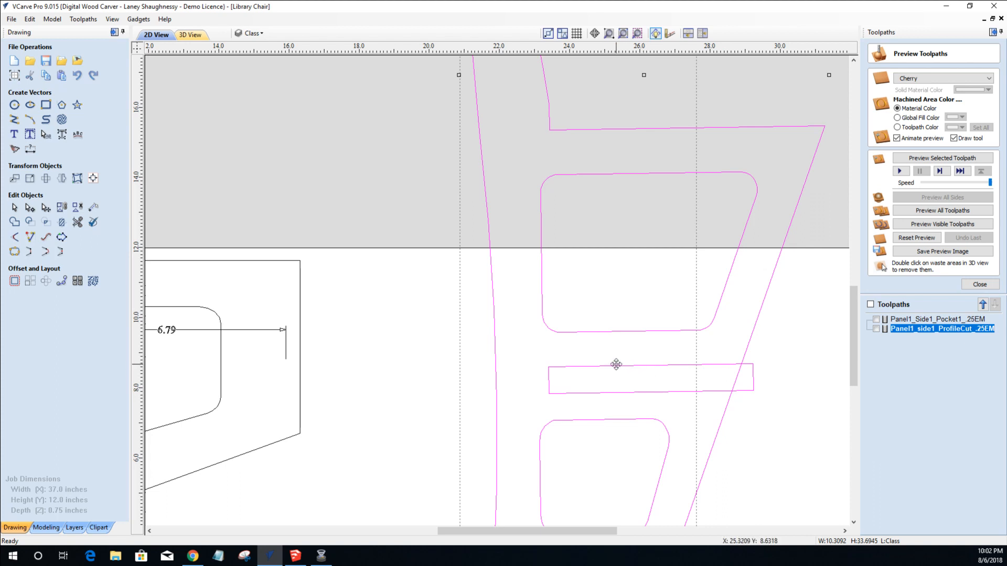
left_click(45, 105)
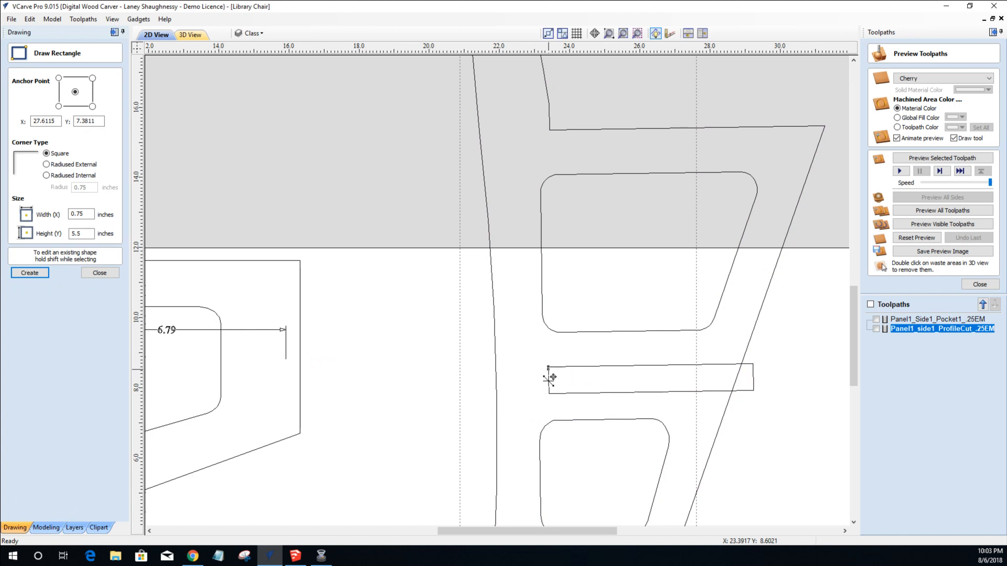
left_click_drag(550, 393, 755, 366)
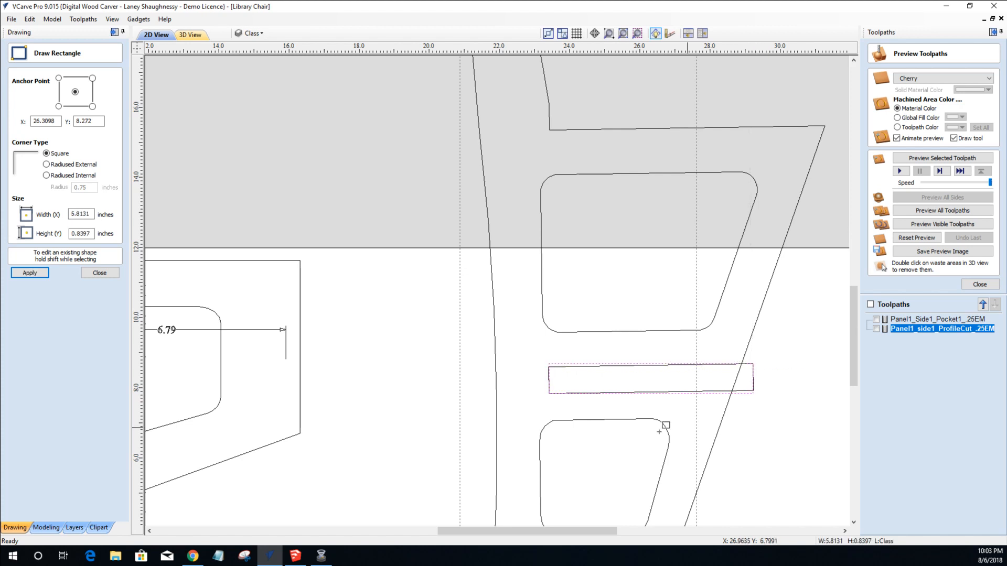
left_click(99, 273)
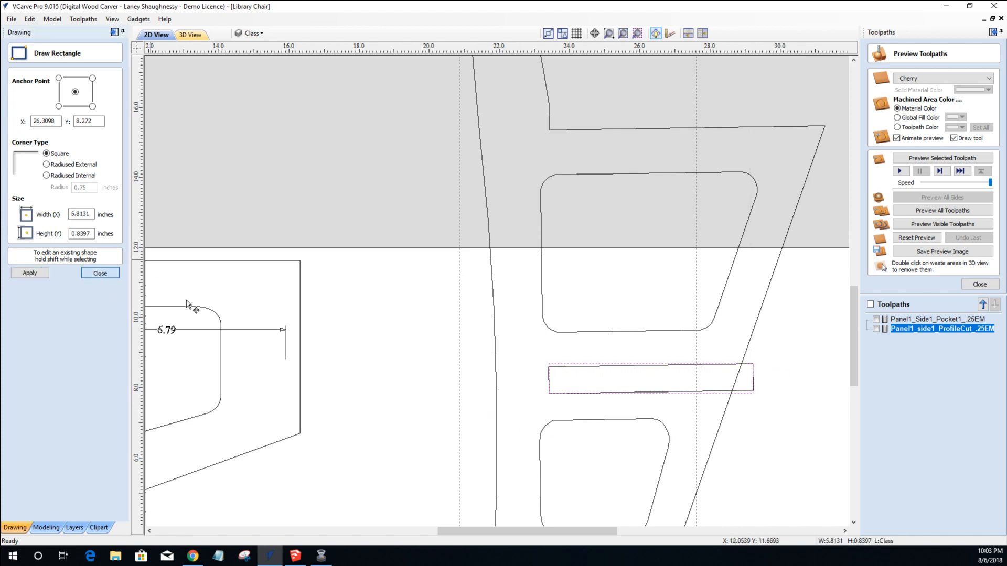
left_click(623, 367)
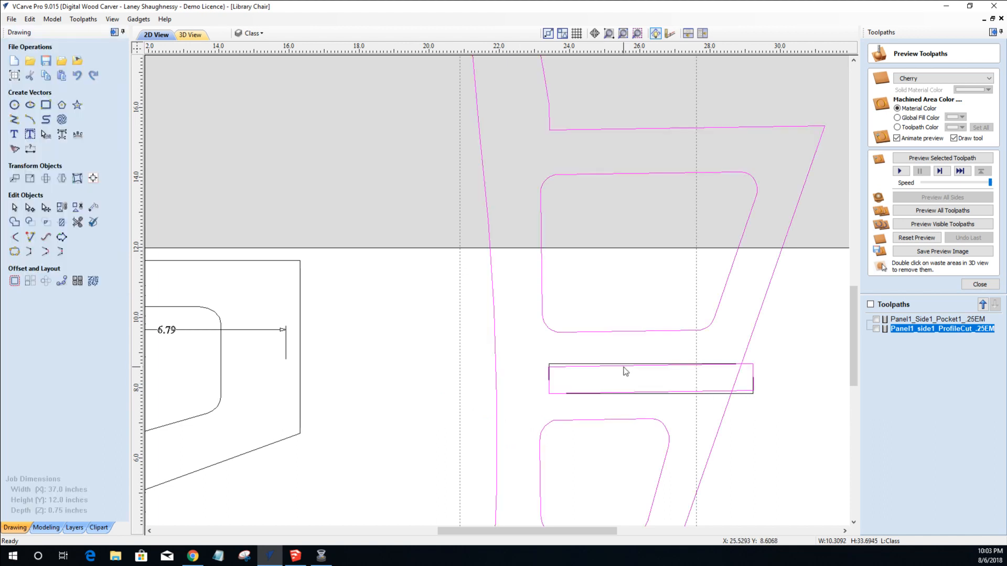
key("Delete")
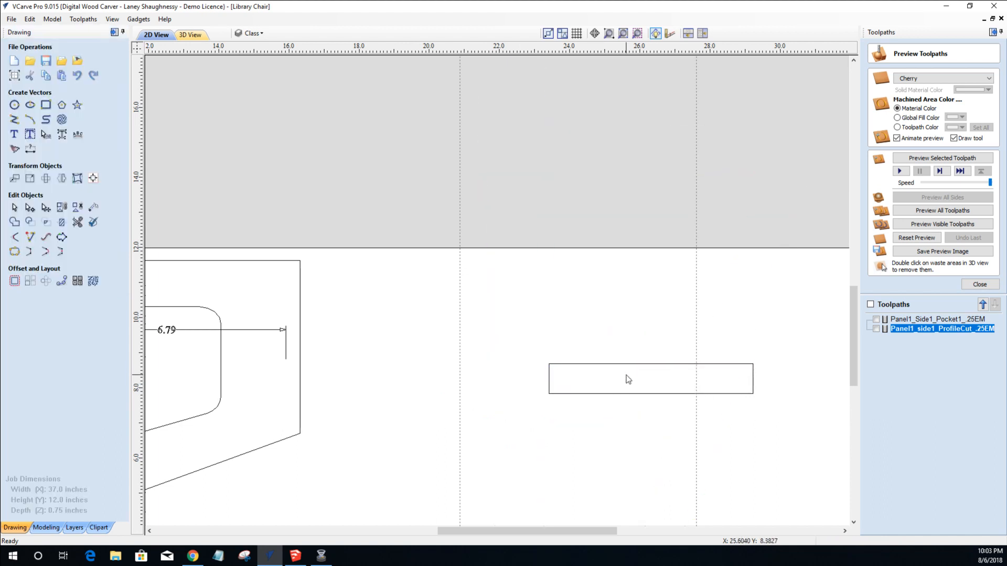
key("ctrl+z")
Ungroup the side piece and delete its original slanted slot, keeping the newly drawn rectangle.
left_click(561, 372)
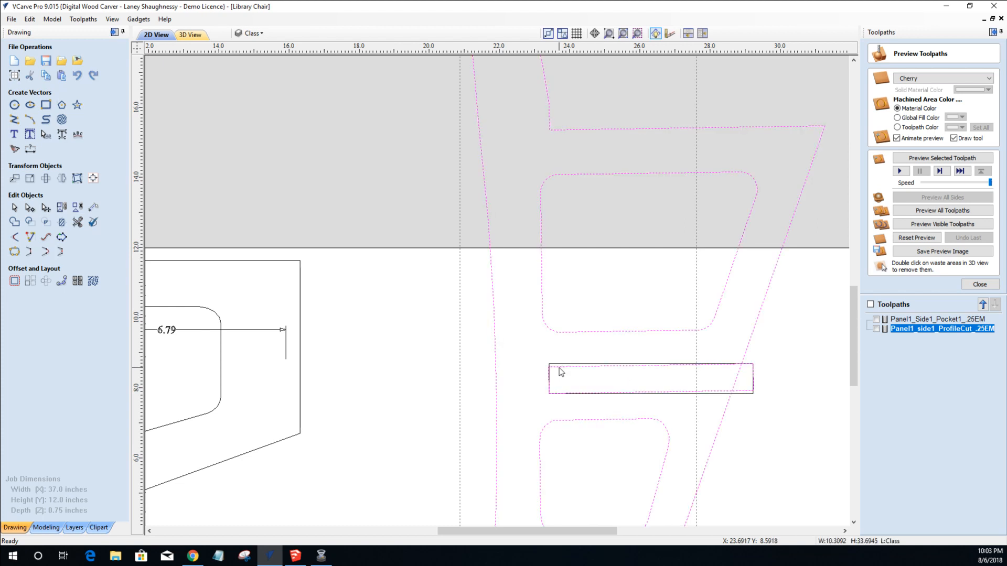
left_click(562, 375)
left_click(561, 367)
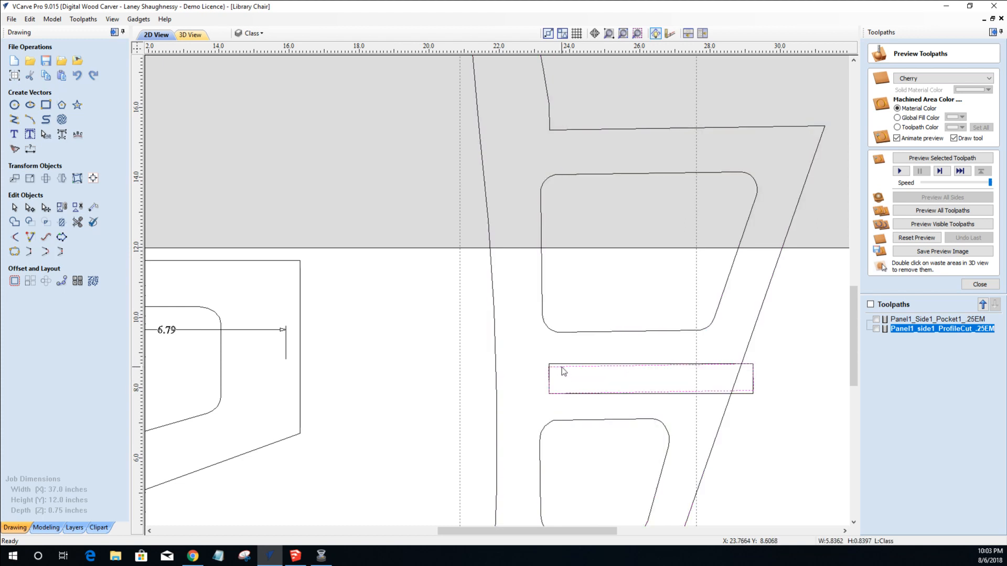
left_click(563, 371)
Inspect how the level rectangle sits against the side piece's cutouts, top edge and slanted outer edge.
scroll(562, 371, "down", 1)
scroll(580, 393, "up", 3)
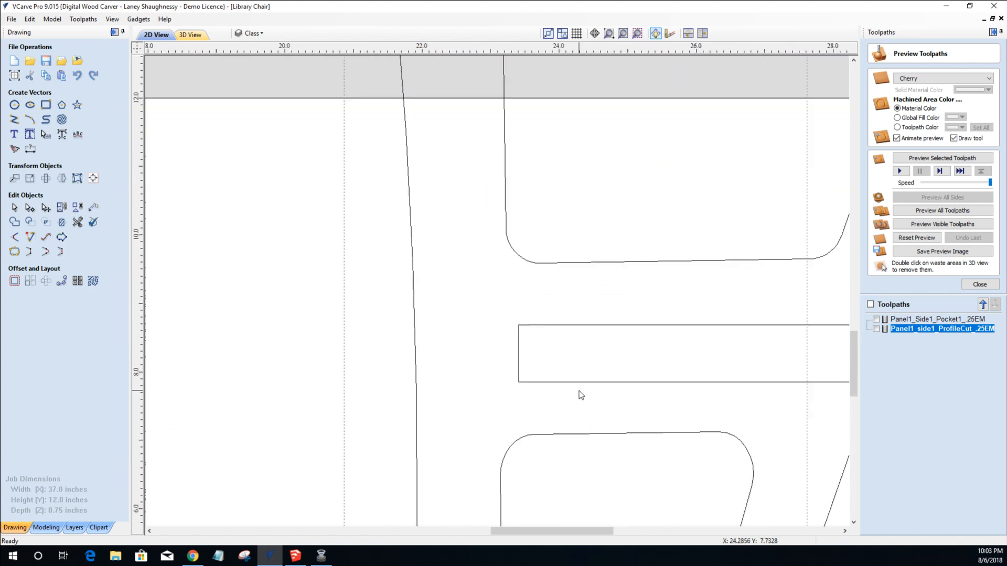
scroll(580, 402, "down", 3)
scroll(579, 186, "up", 3)
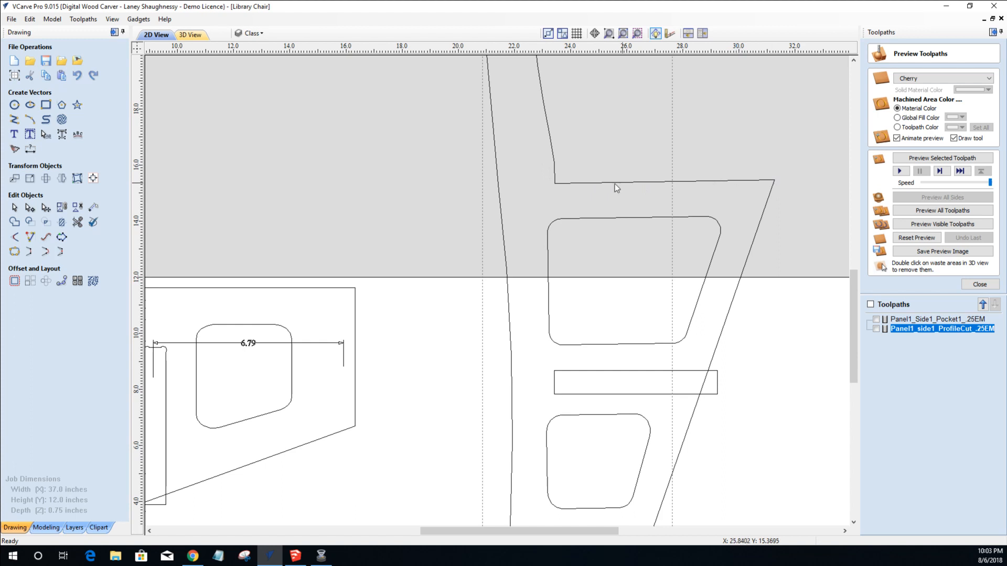
scroll(620, 265, "down", 1)
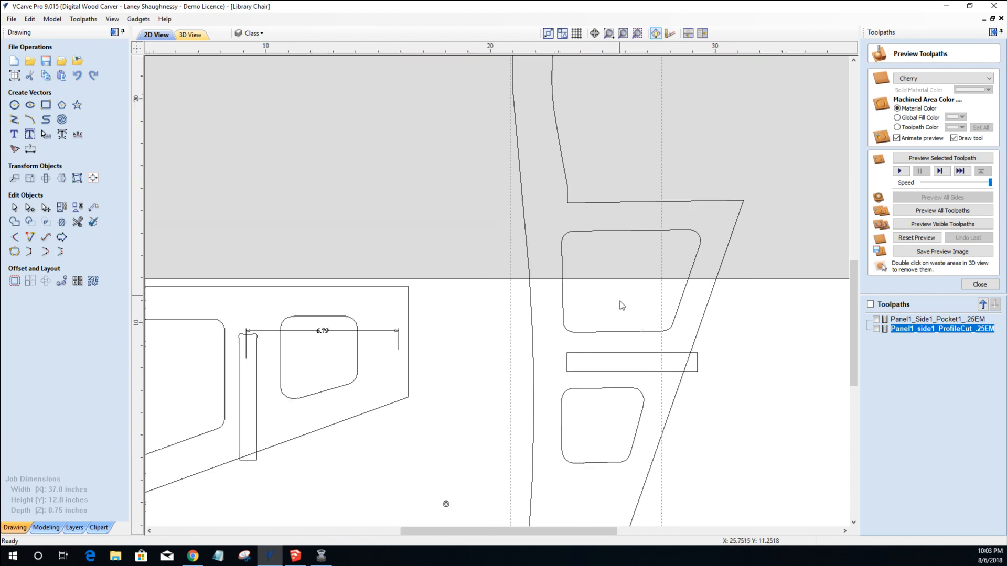
left_click(597, 372)
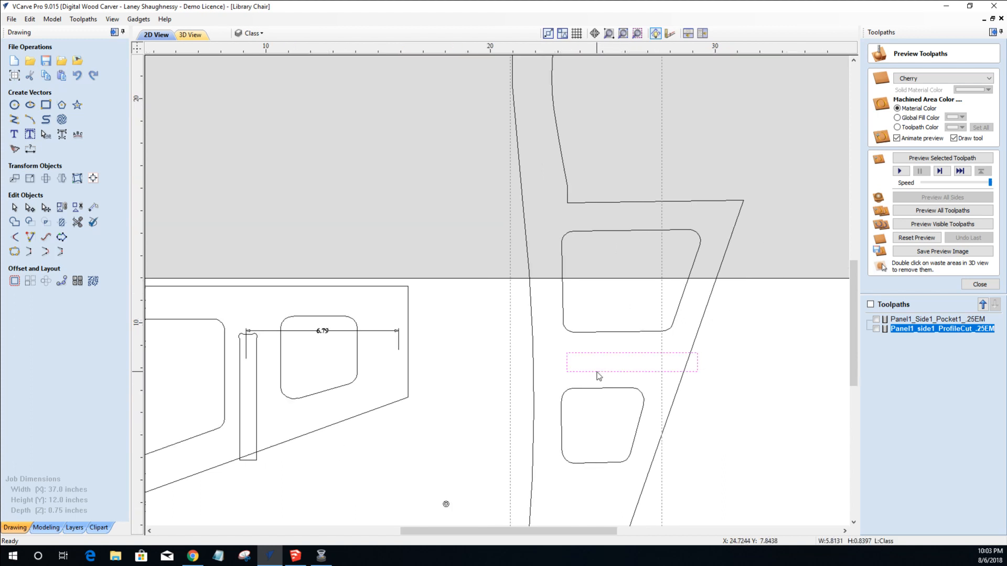
scroll(632, 382, "down", 2)
scroll(668, 355, "up", 4)
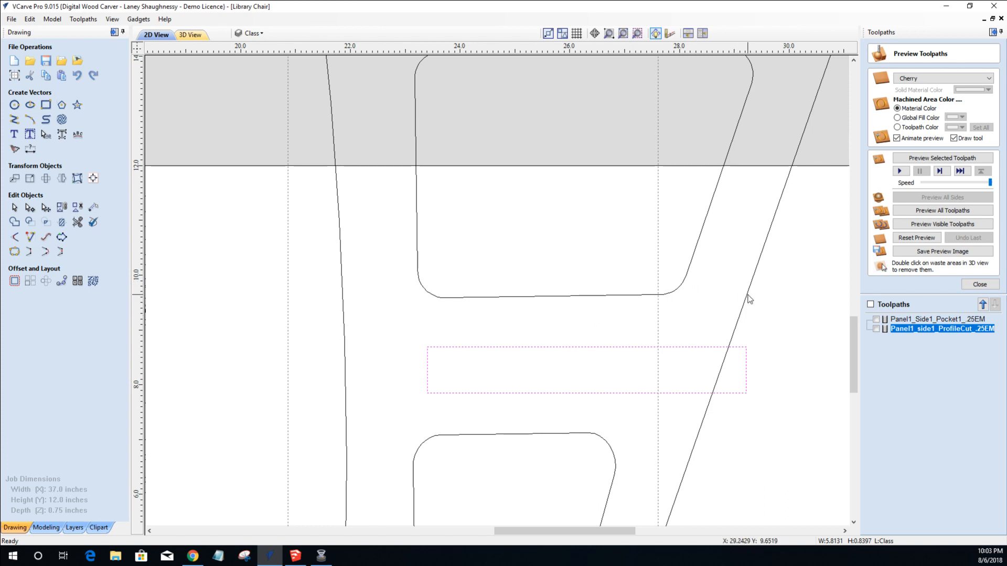
Try an angle dimension between the rectangle's upper edge and the side piece's slanted outer edge, and undo it.
left_click(31, 149)
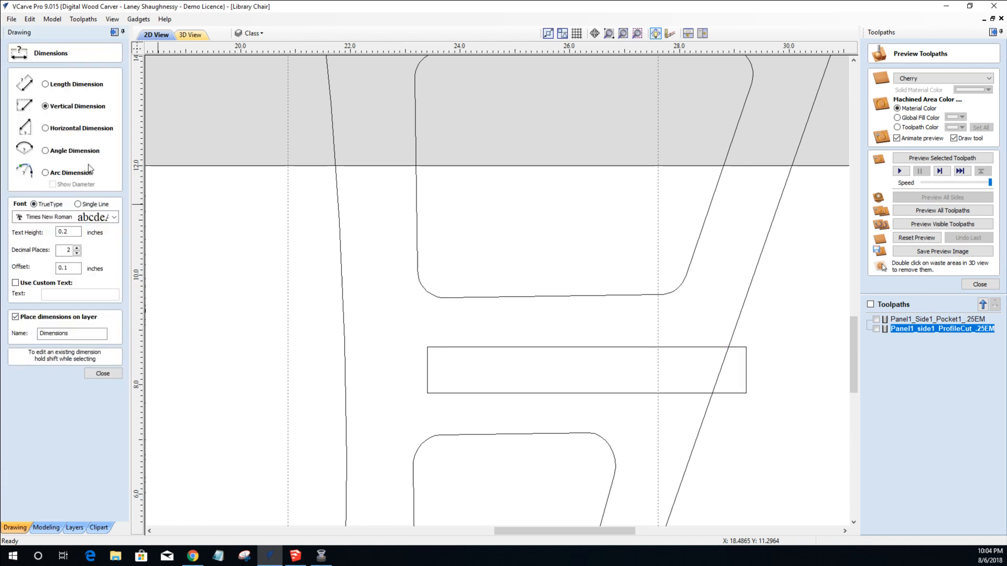
left_click(45, 151)
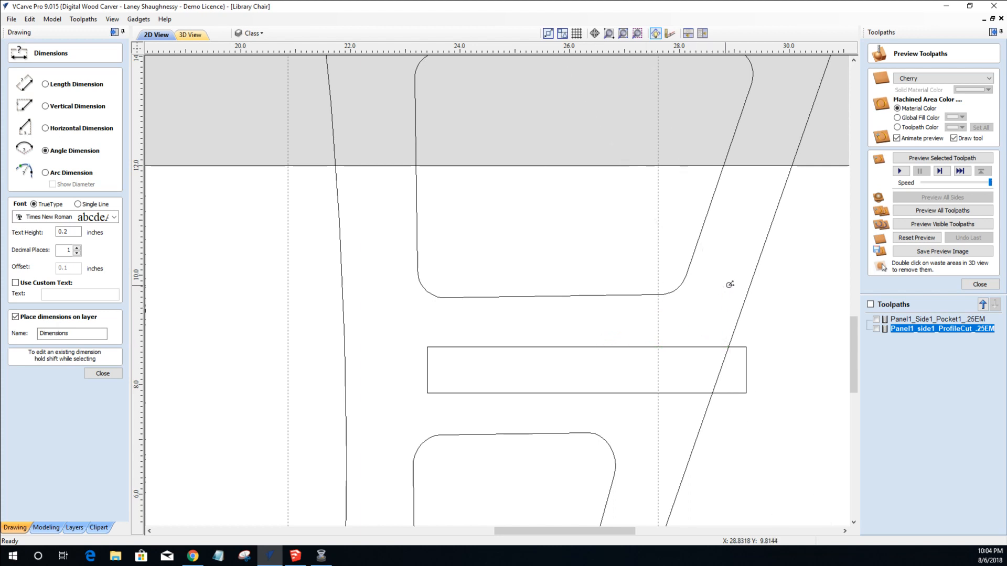
left_click(702, 311)
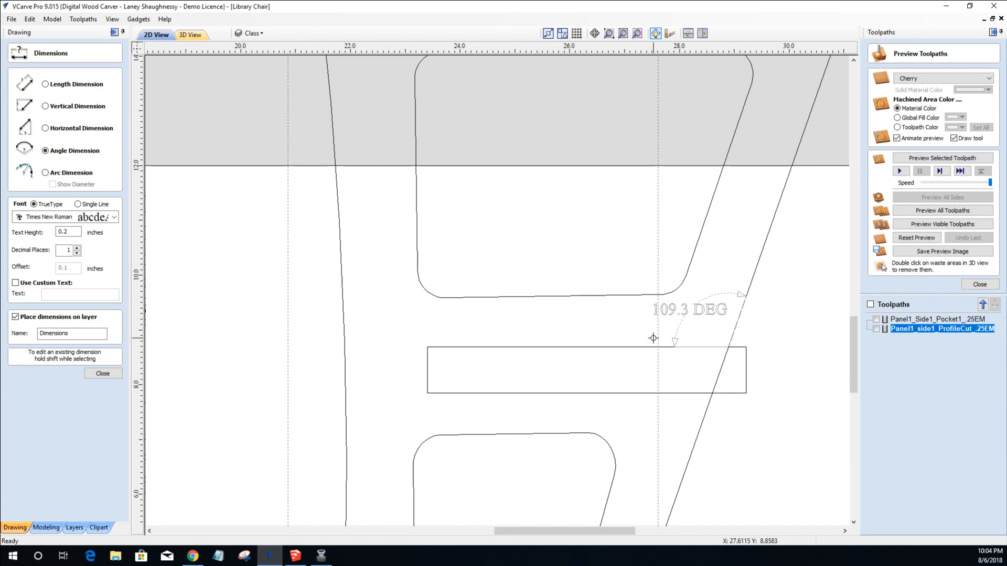
key("ctrl+z")
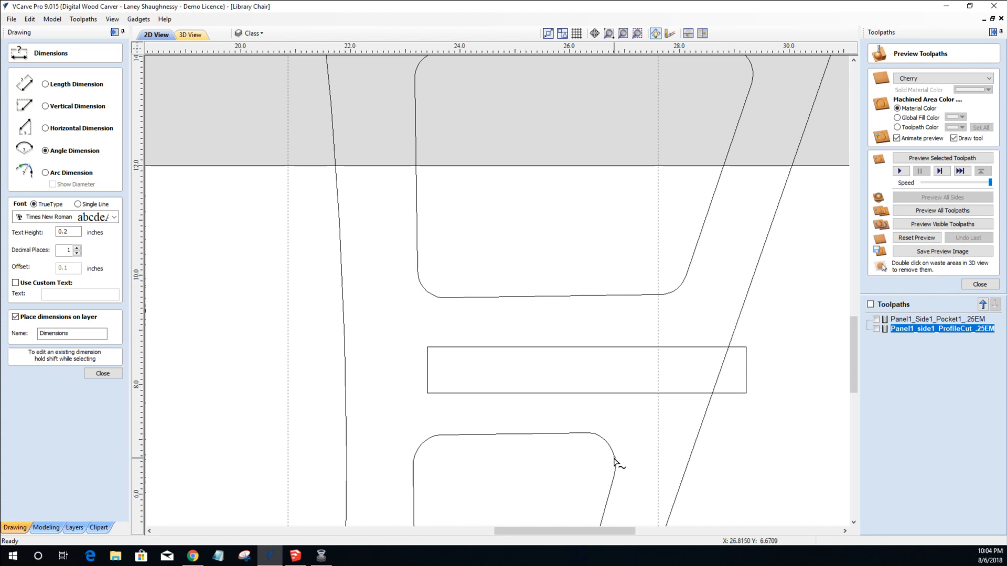
Measure the angle between the rectangle's lower edge and the side piece's slanted outer edge by placing an angle dimension below the slot.
scroll(728, 461, "up", 5)
scroll(713, 474, "down", 1)
scroll(641, 338, "up", 2)
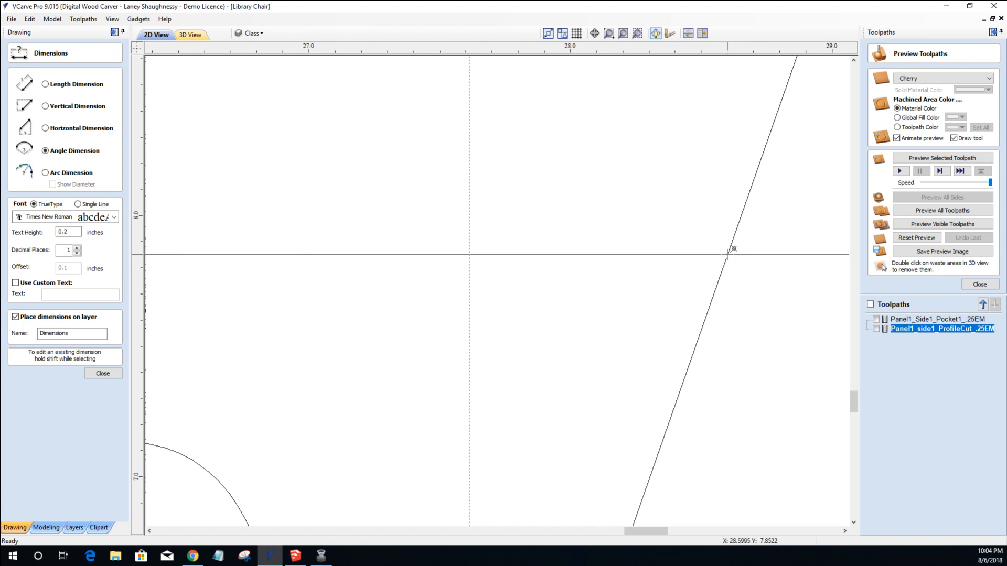
left_click(559, 256)
left_click(684, 392)
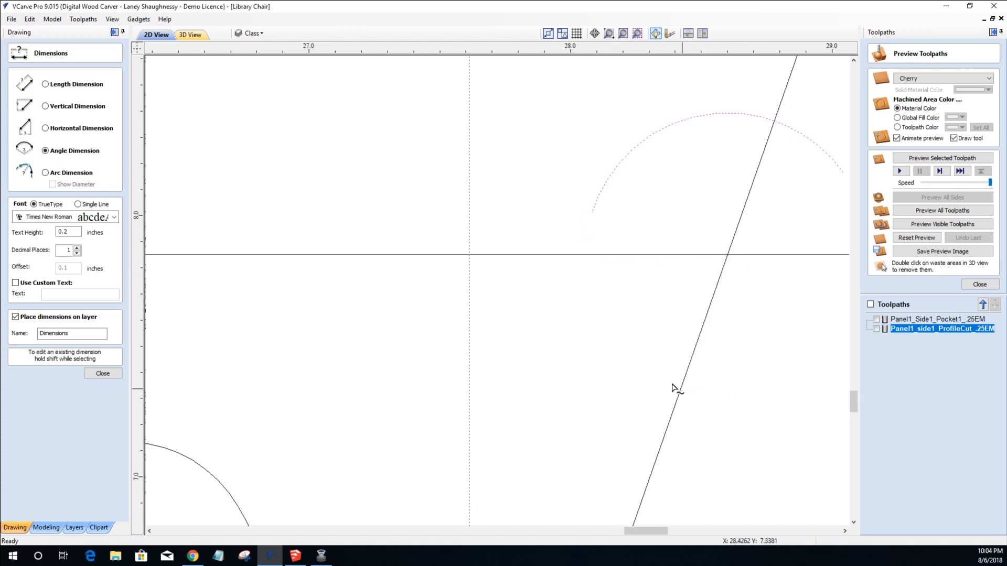
left_click(573, 346)
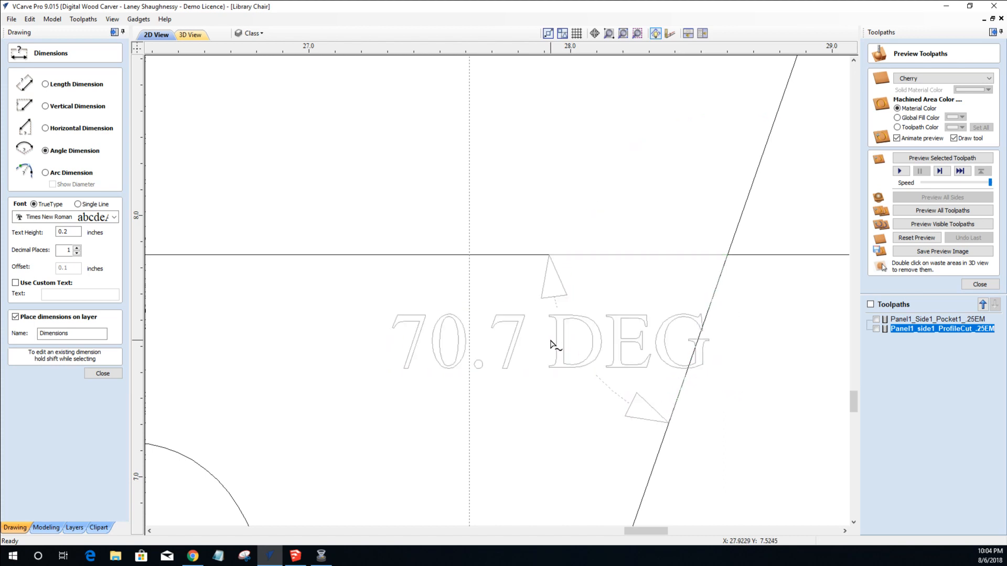
scroll(548, 370, "down", 1)
scroll(474, 396, "up", 2)
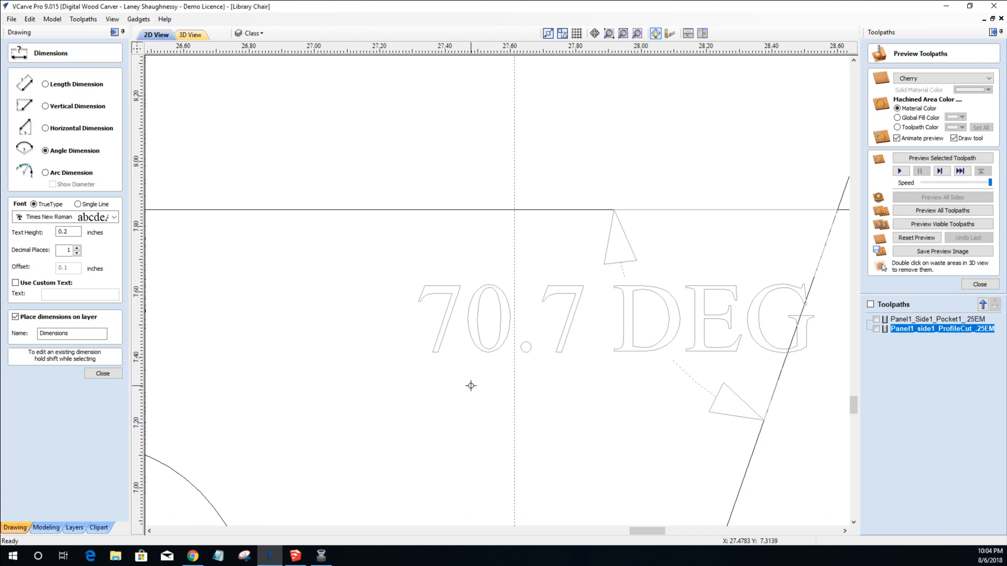
scroll(470, 386, "down", 4)
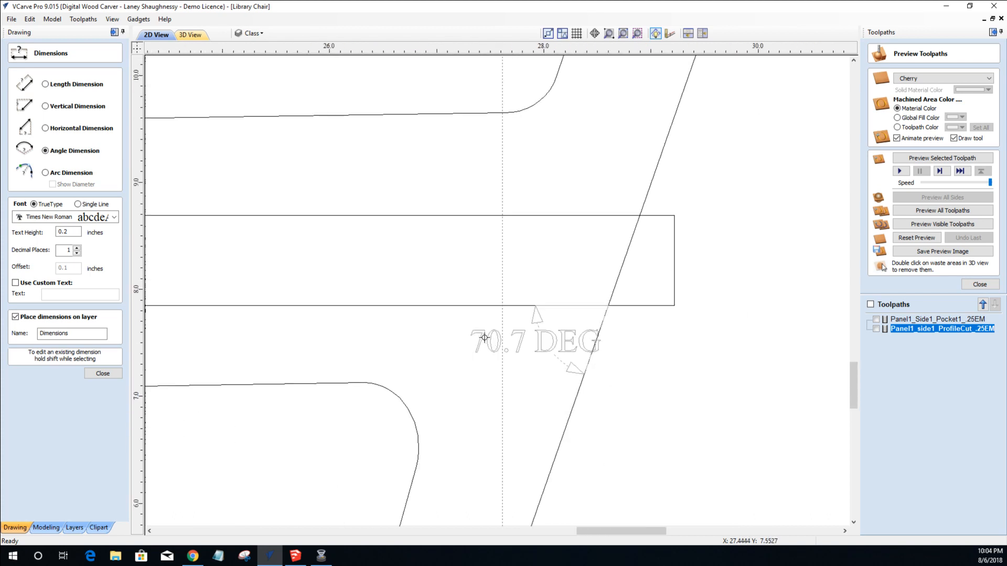
scroll(443, 344, "up", 2)
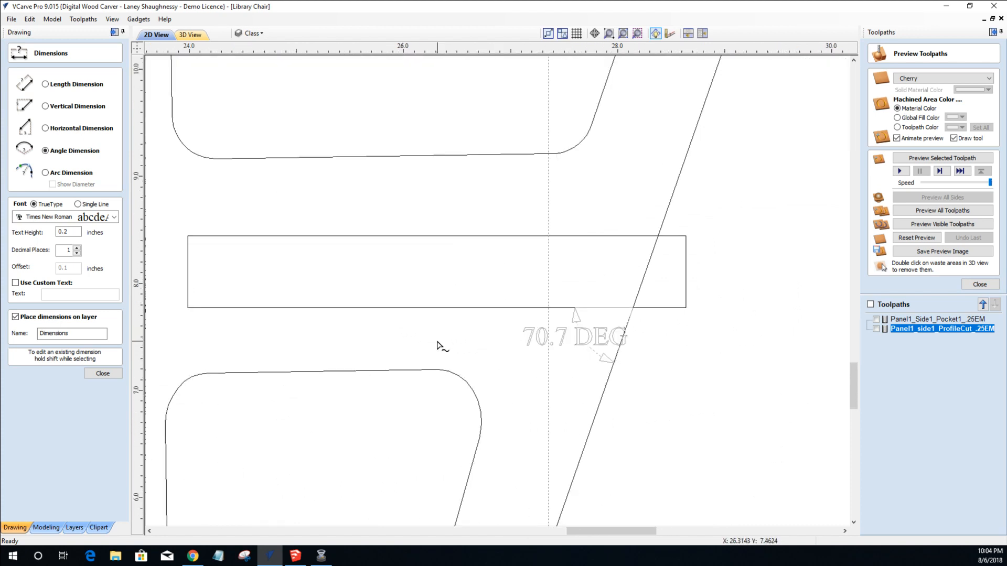
scroll(439, 345, "down", 2)
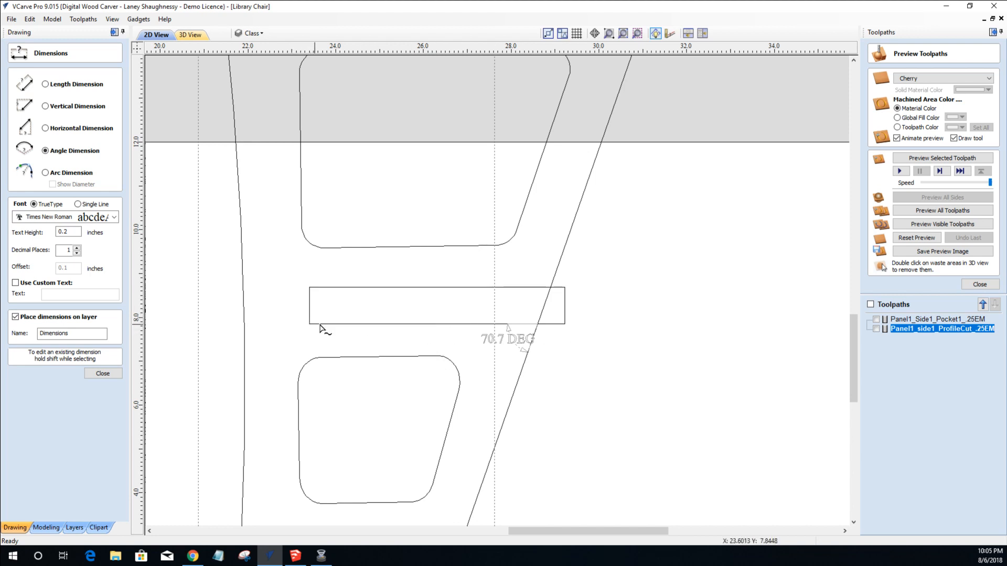
scroll(349, 342, "up", 3)
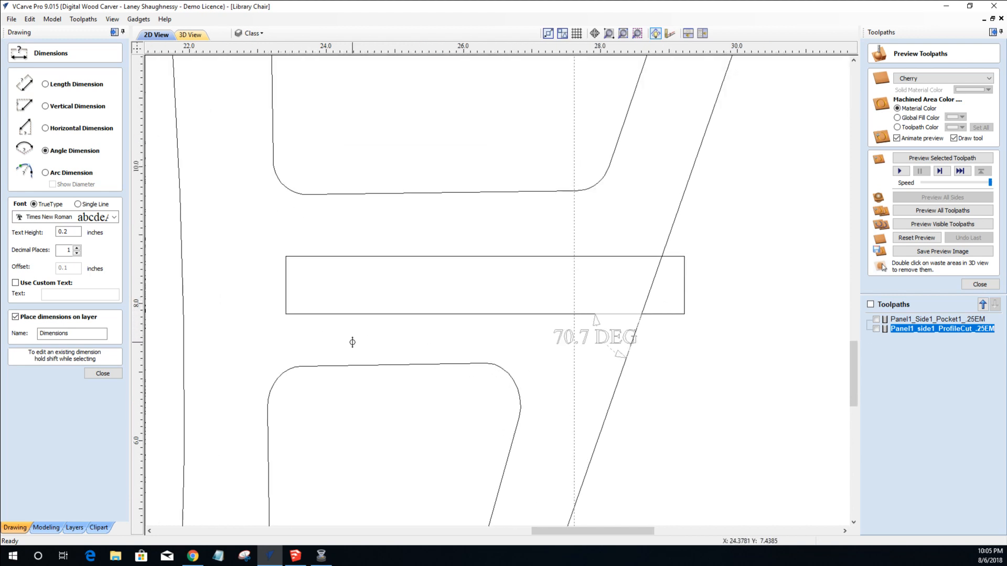
left_click(103, 374)
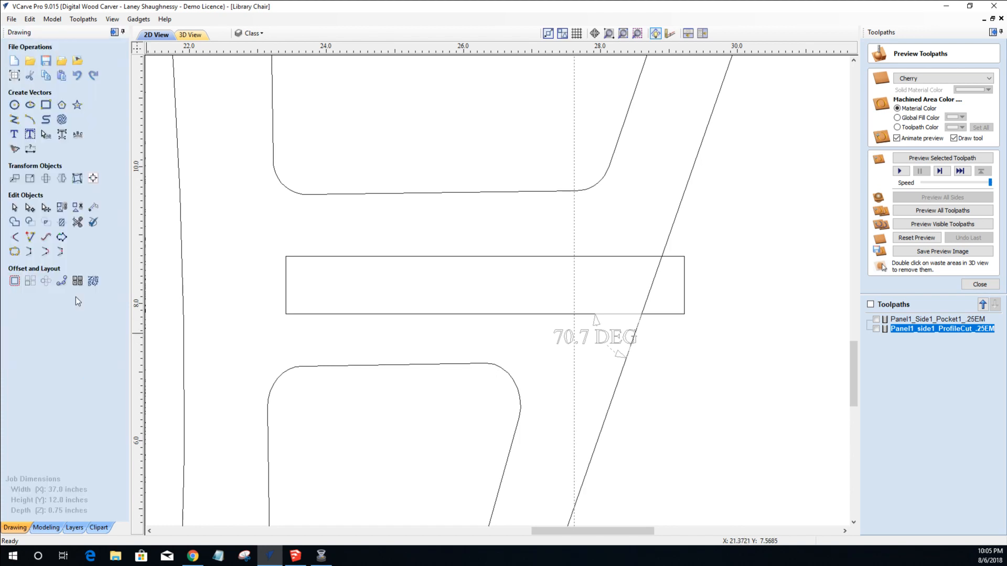
Rotate the slot rectangle by 0.7 degrees about its lower-right corner.
left_click(44, 181)
left_click(312, 314)
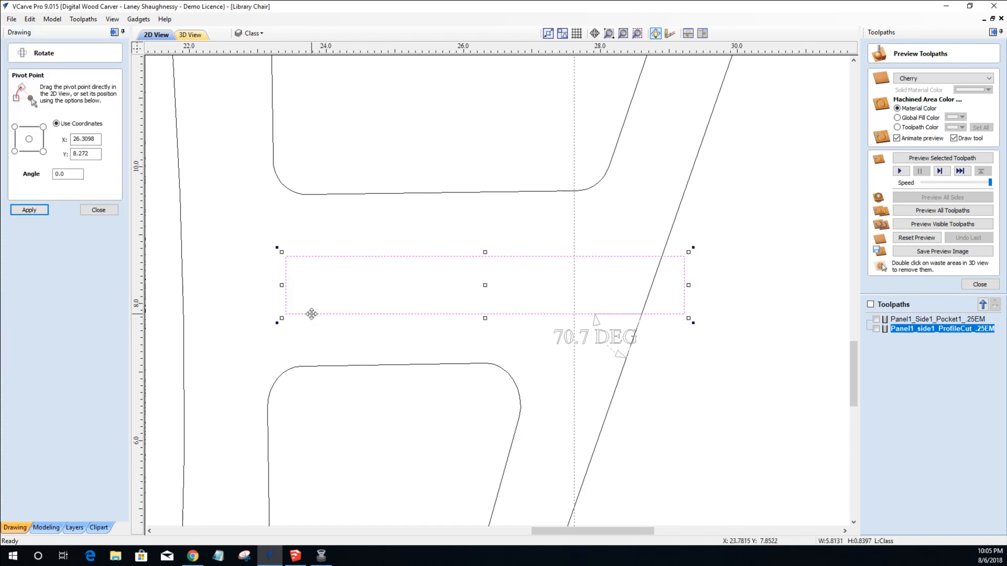
left_click(59, 173)
left_click(44, 152)
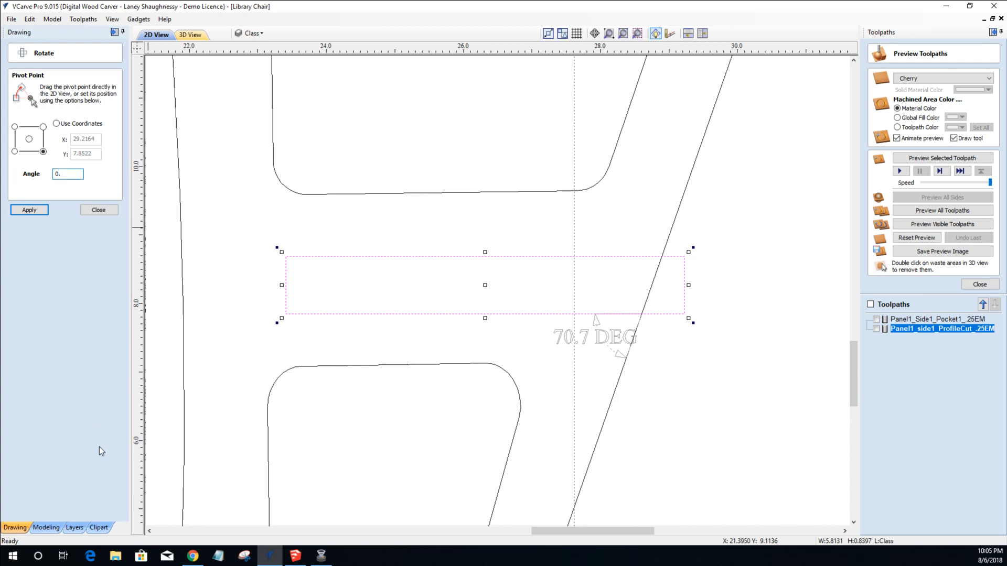
left_click(29, 209)
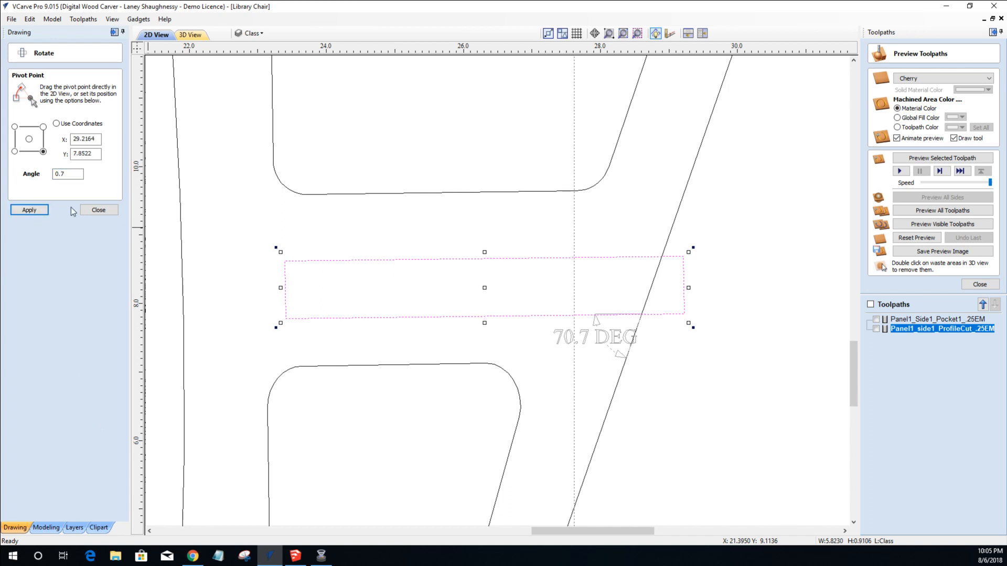
left_click(95, 210)
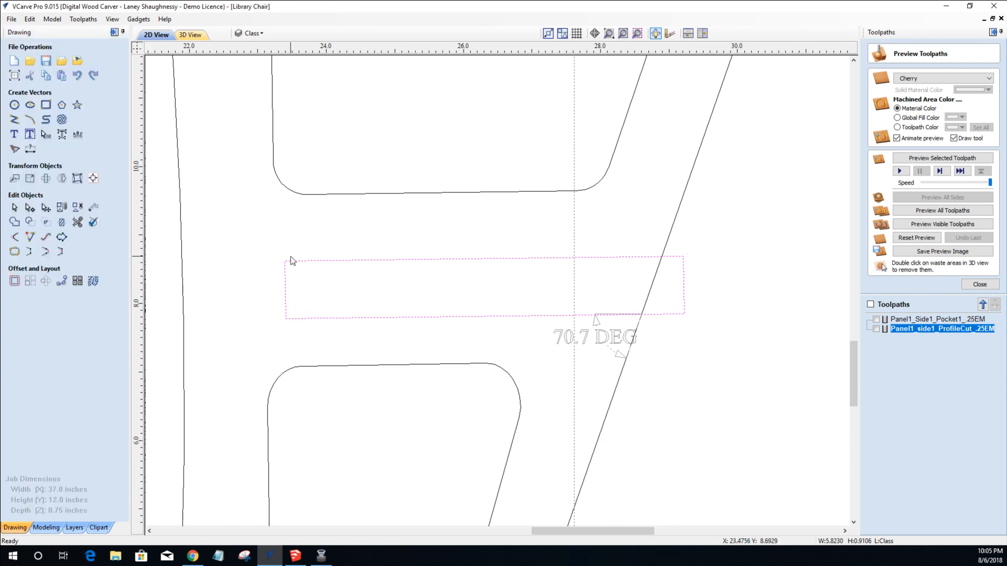
Delete the angle dimension below the slot rectangle.
left_click(579, 340)
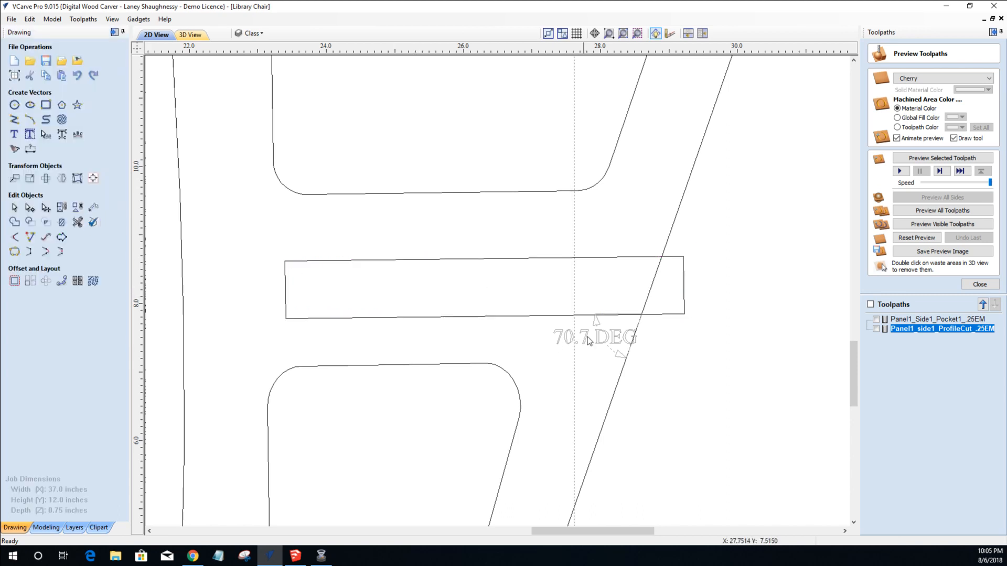
left_click(587, 339)
key("Delete")
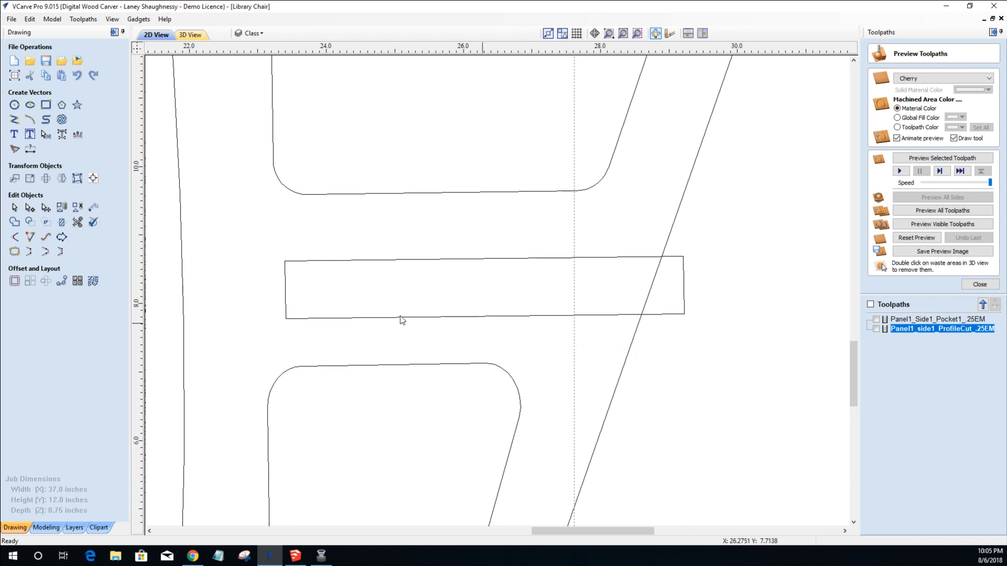
Recheck the rotated slot rectangle by placing an angle dimension between its lower edge and the long side piece's slanted outer edge.
left_click(30, 151)
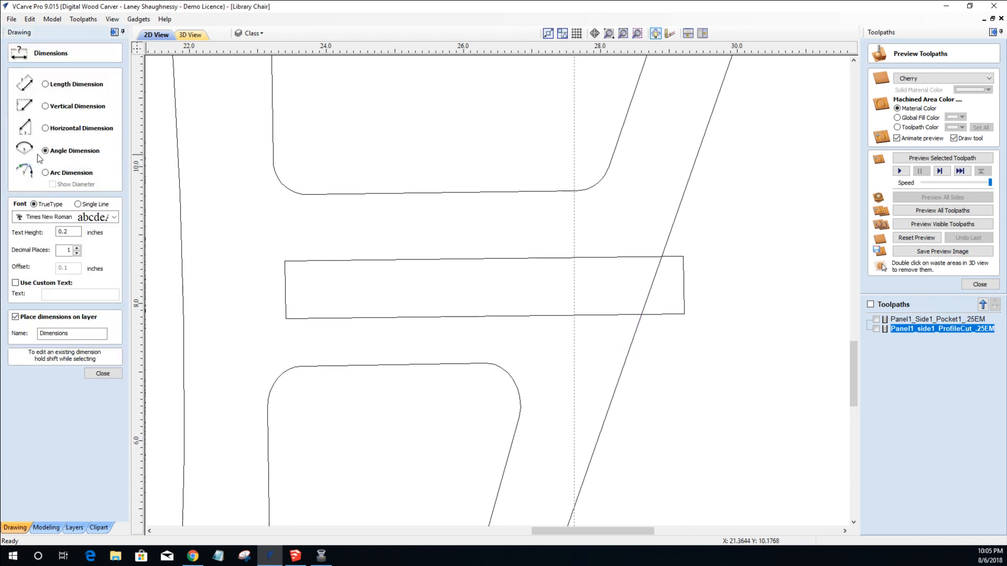
scroll(522, 431, "down", 6)
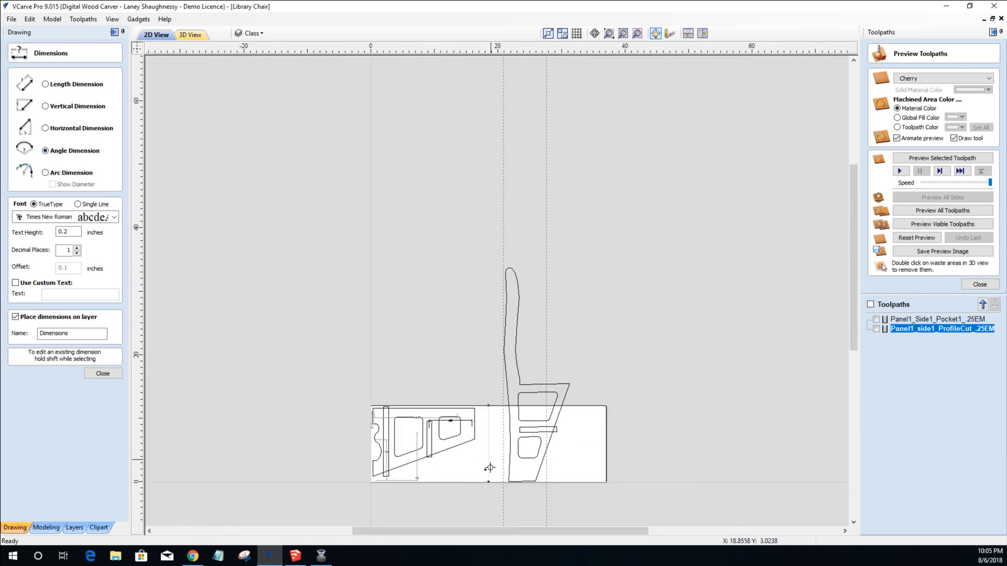
scroll(491, 461, "up", 5)
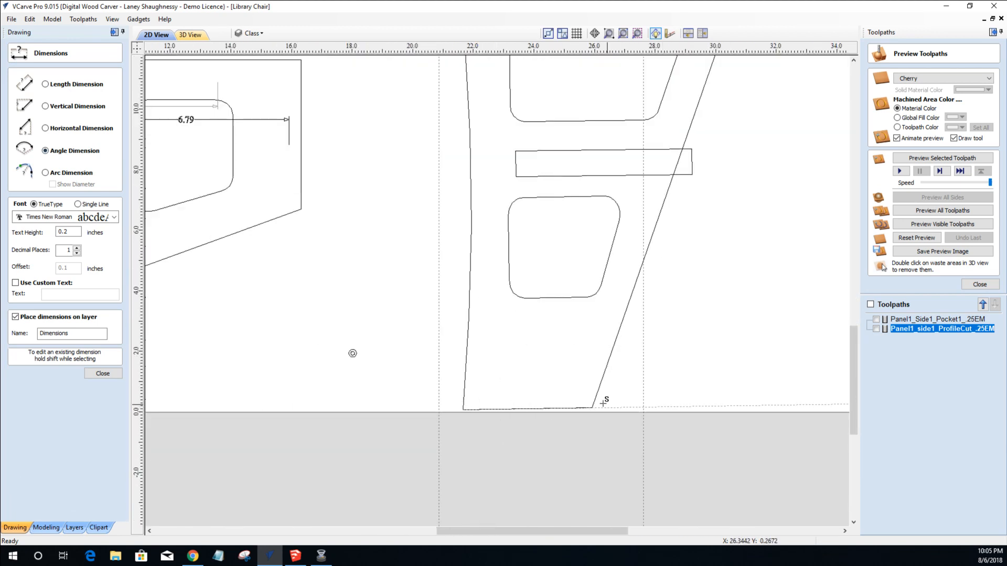
scroll(607, 400, "up", 1)
scroll(598, 386, "down", 3)
scroll(601, 116, "up", 4)
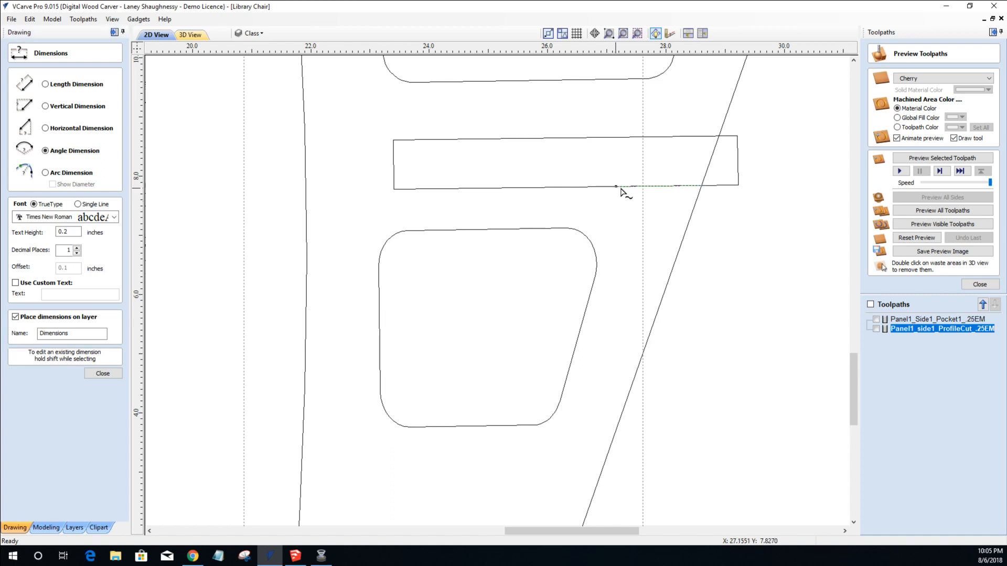
left_click(678, 255)
left_click(577, 213)
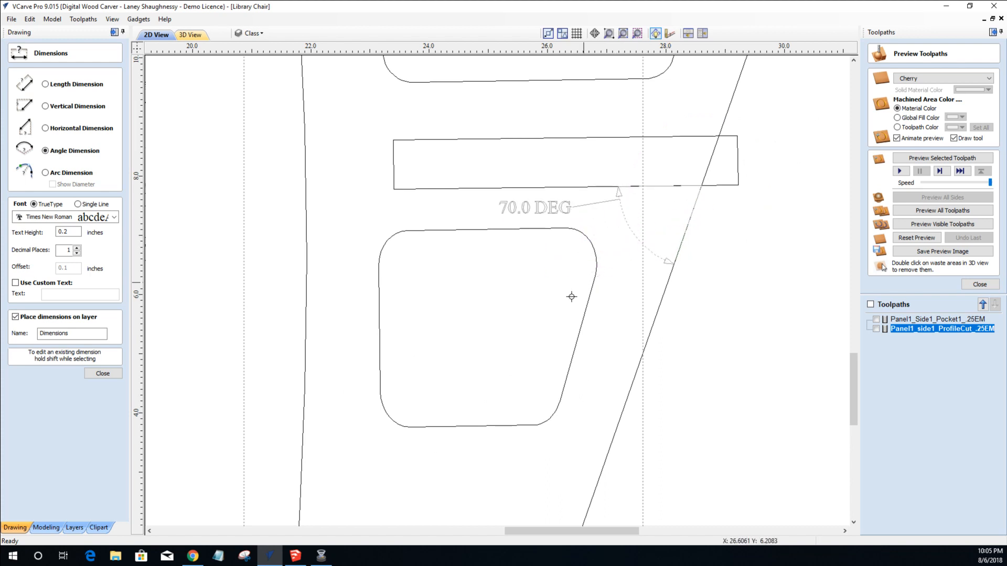
Compare the long side piece's slot and its angle dimension with the matching slot on the neighbouring side panel.
scroll(510, 324, "down", 1)
scroll(507, 230, "up", 4)
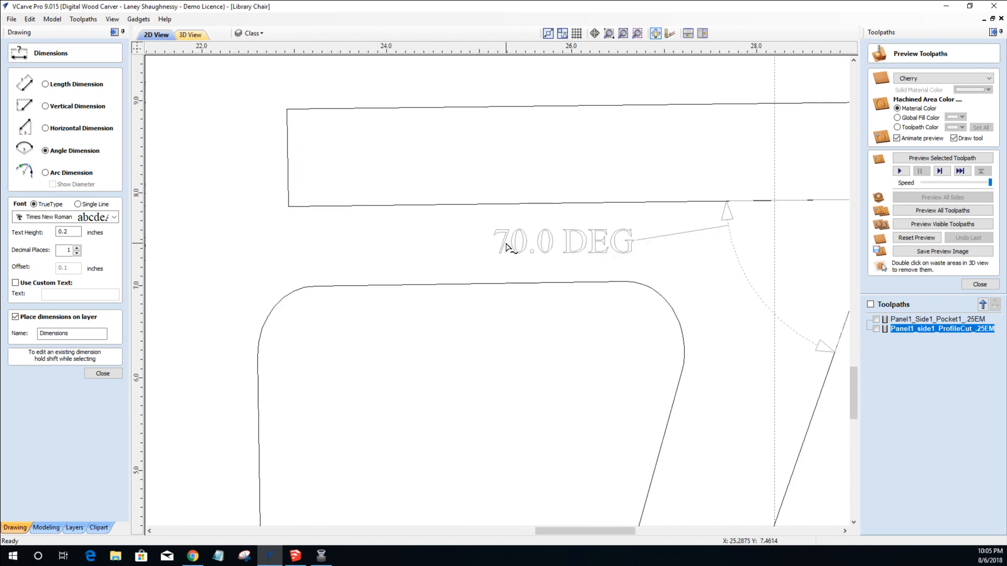
scroll(507, 242, "down", 4)
scroll(463, 214, "down", 4)
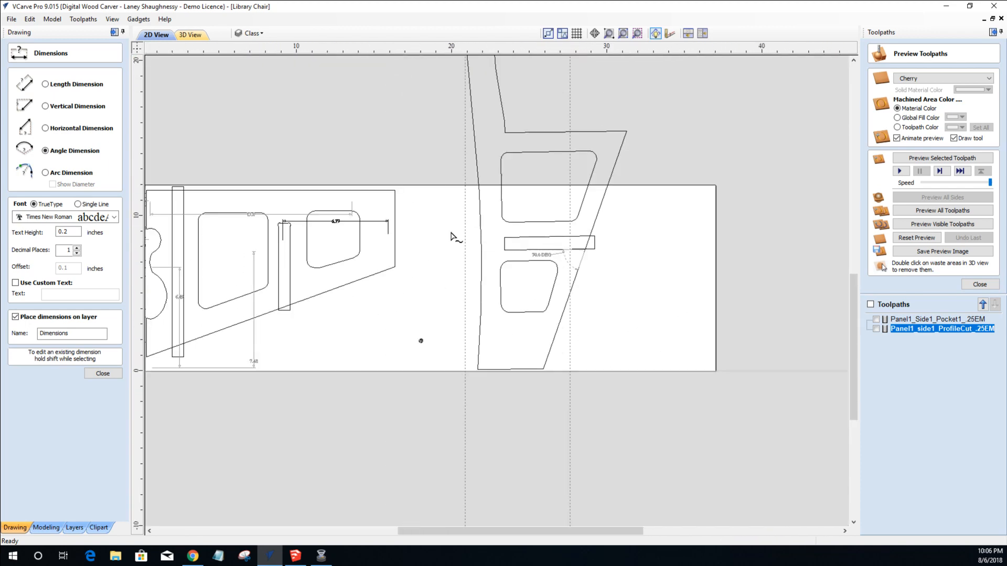
scroll(253, 292, "up", 6)
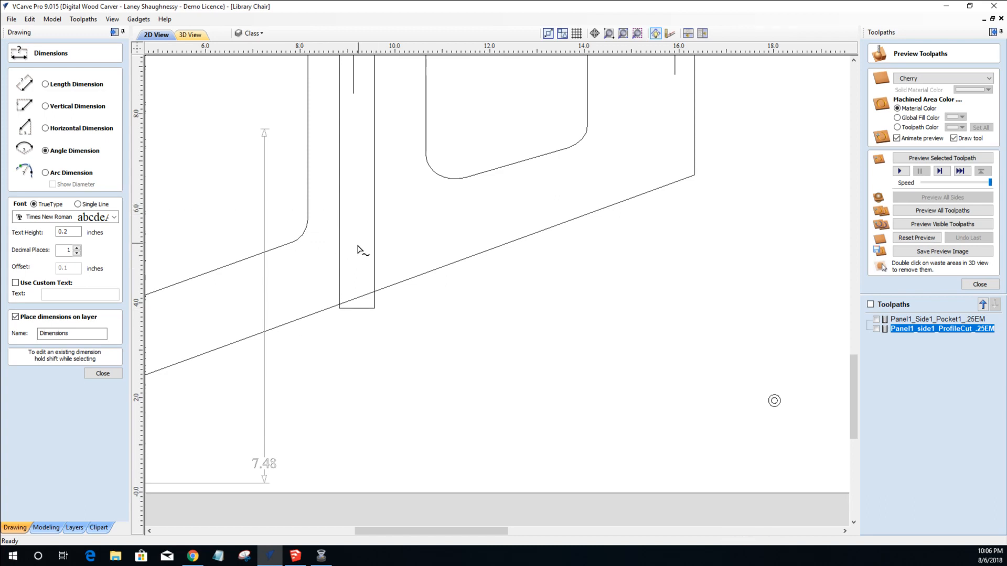
scroll(361, 250, "down", 3)
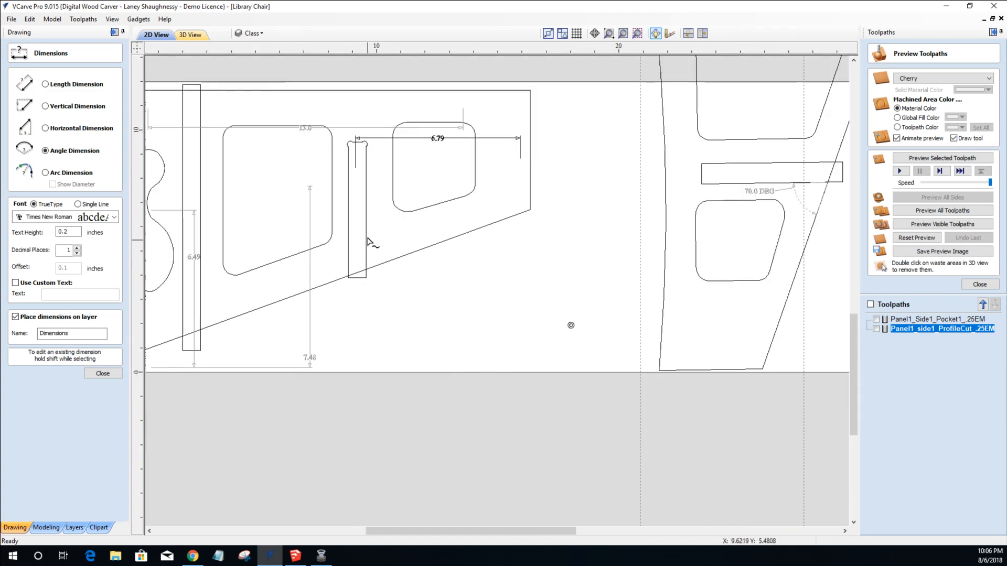
scroll(367, 228, "up", 2)
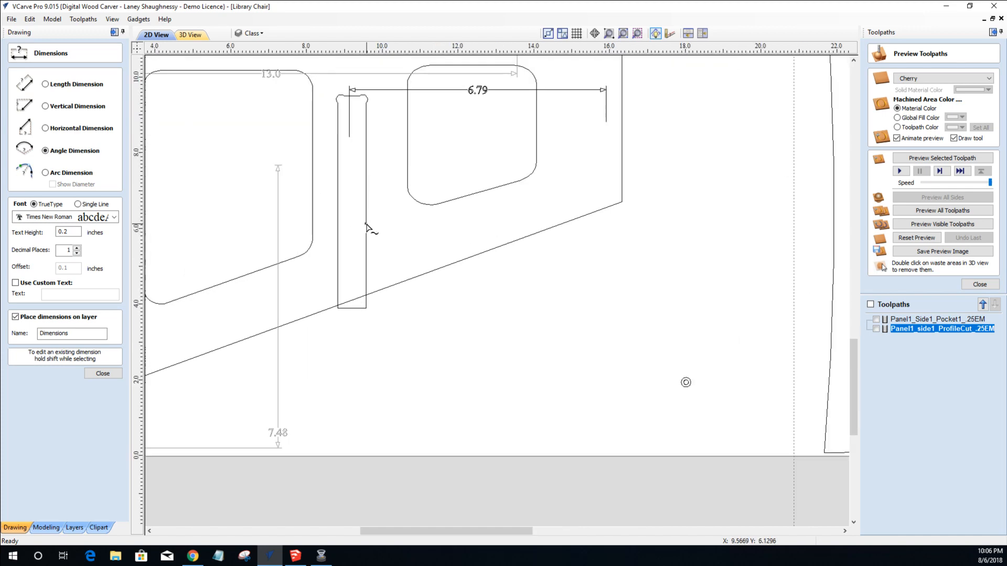
scroll(367, 229, "down", 3)
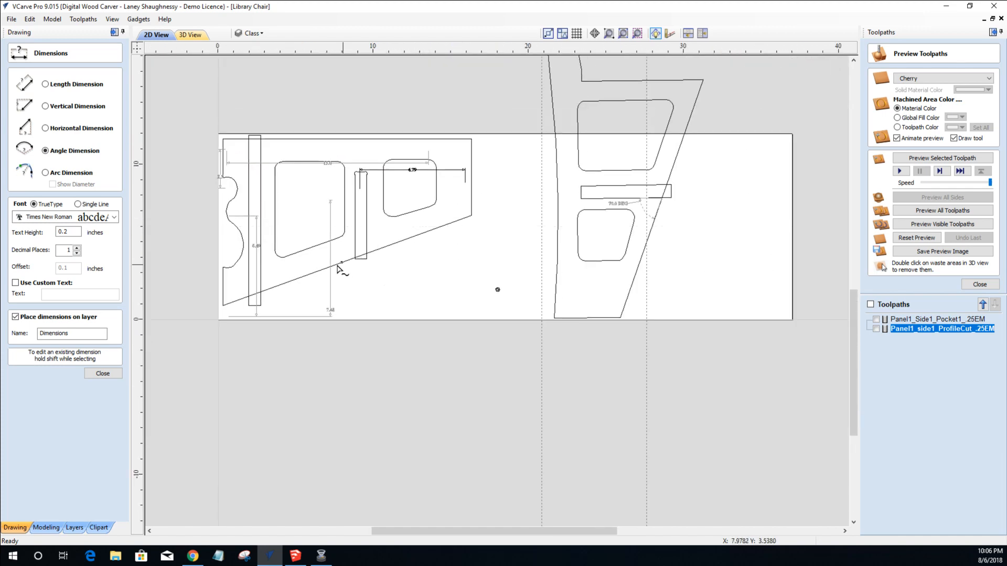
scroll(602, 163, "up", 3)
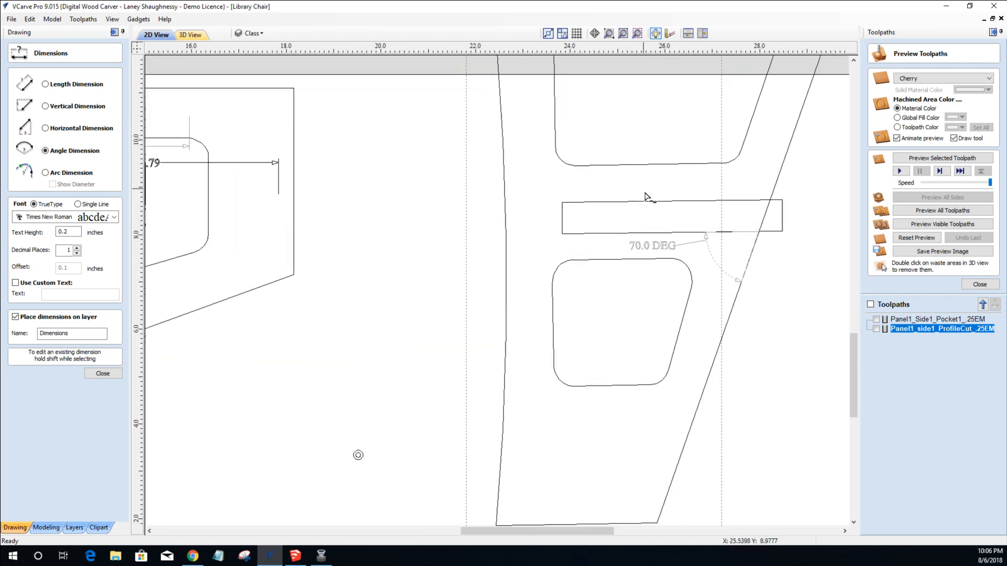
scroll(647, 196, "up", 1)
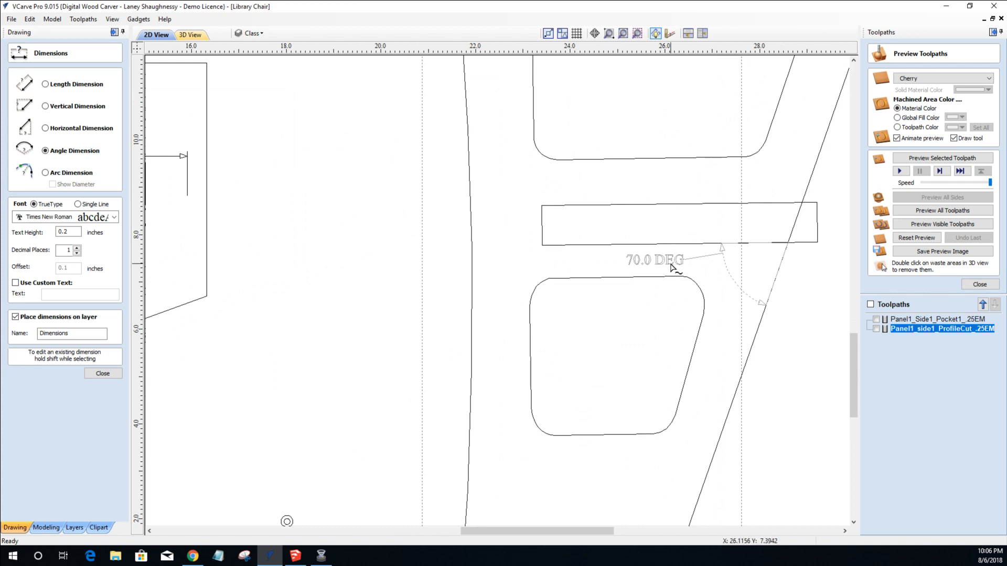
scroll(662, 275, "down", 2)
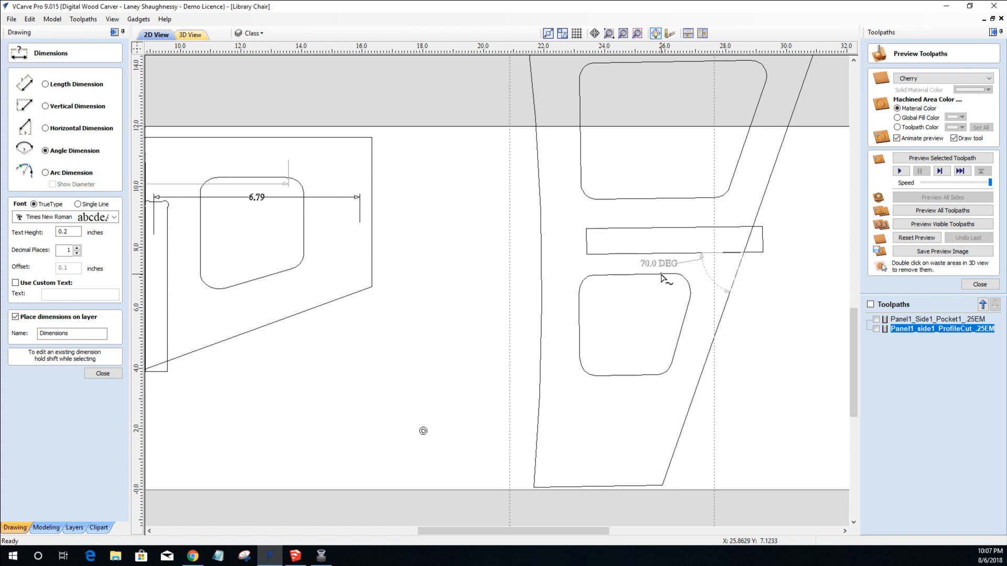
scroll(662, 278, "down", 2)
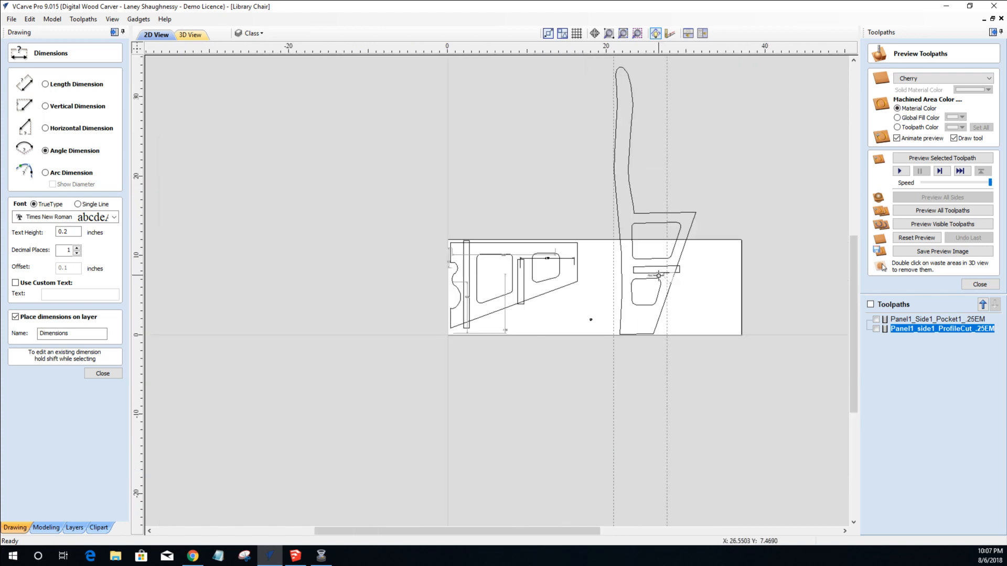
left_click(686, 312)
key("Escape")
Try to group all the vectors of both side panels, and undo the grouping.
mouse_move(733, 390)
left_mouse_down()
mouse_move(385, 153)
mouse_move(373, 128)
left_mouse_up()
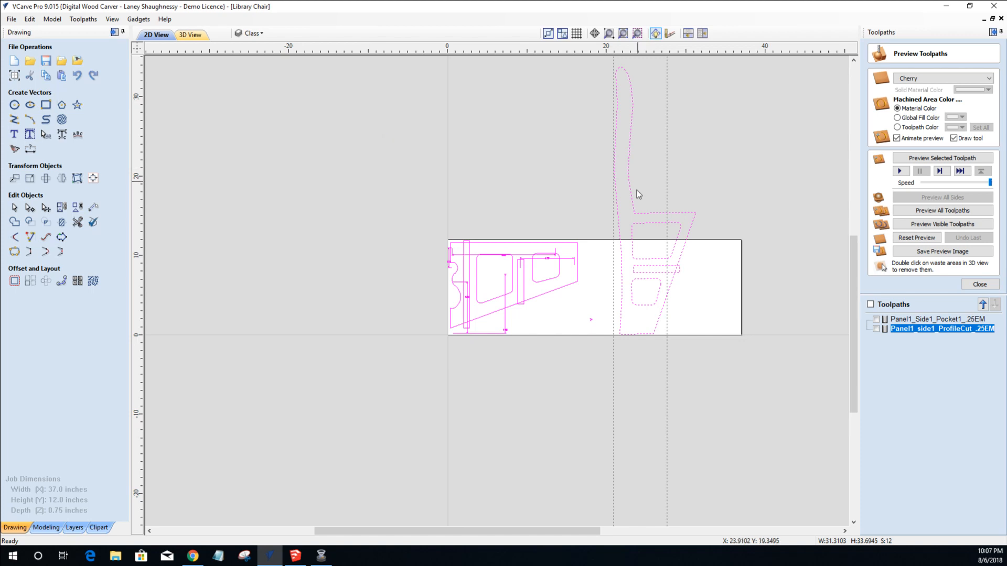
left_click(635, 217)
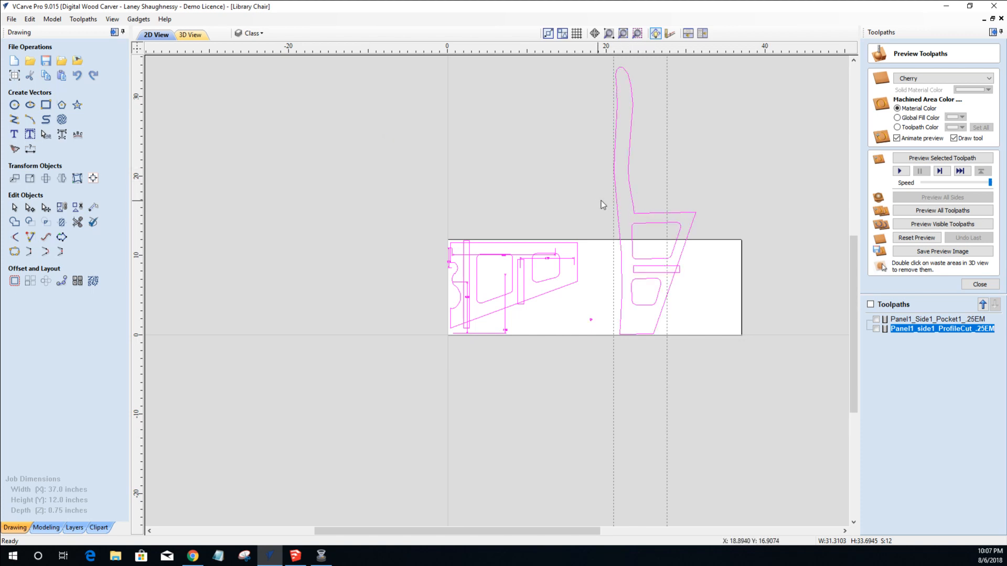
left_click_drag(615, 197, 614, 196)
left_click(614, 199)
scroll(590, 226, "down", 2)
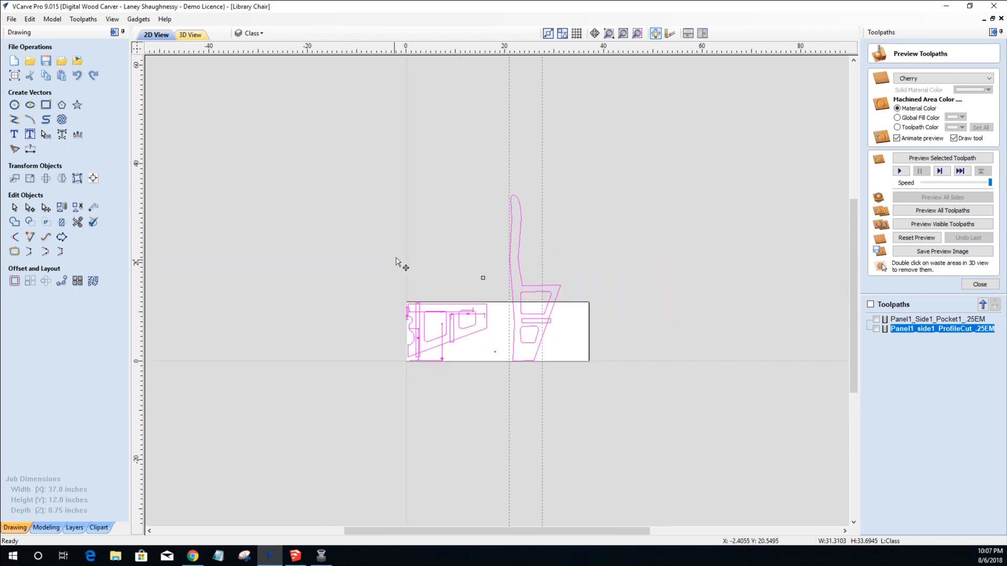
left_click(522, 285)
left_click(522, 284)
Group the long side piece's vectors, rotate them counterclockwise to lie lengthwise, and place the piece on the board beside the other panel.
left_click_drag(489, 184, 599, 402)
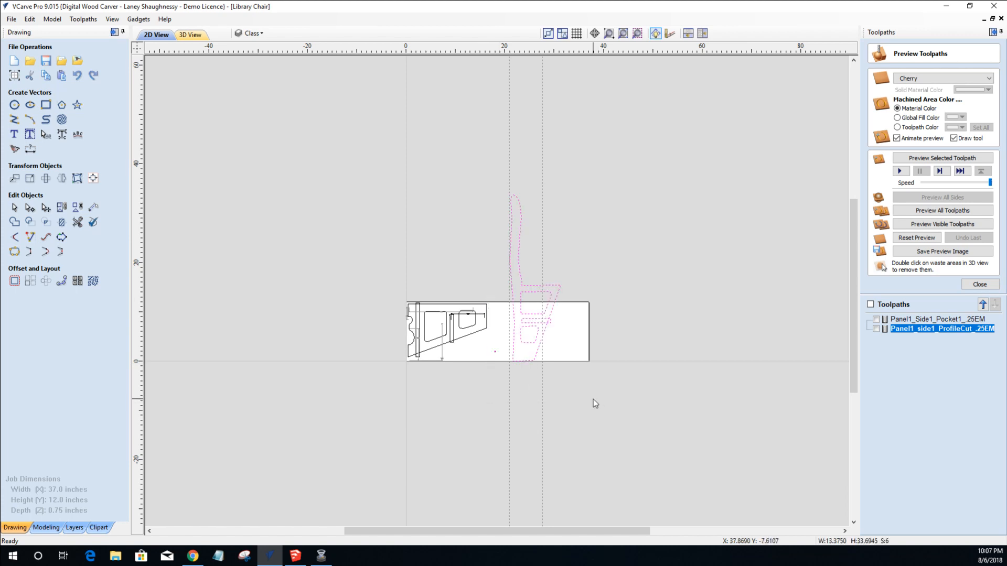
left_click(530, 284)
left_click_drag(485, 187, 482, 321)
left_click_drag(527, 273, 502, 334)
scroll(502, 334, "up", 3)
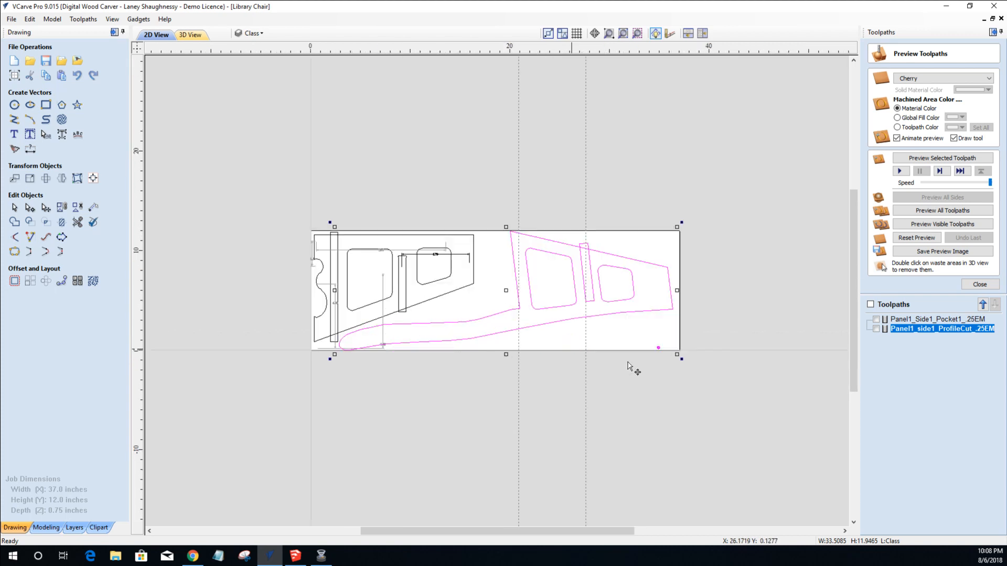
Rotate the long side piece slightly and nudge it down and right to fit its outline within the board.
left_click(679, 362)
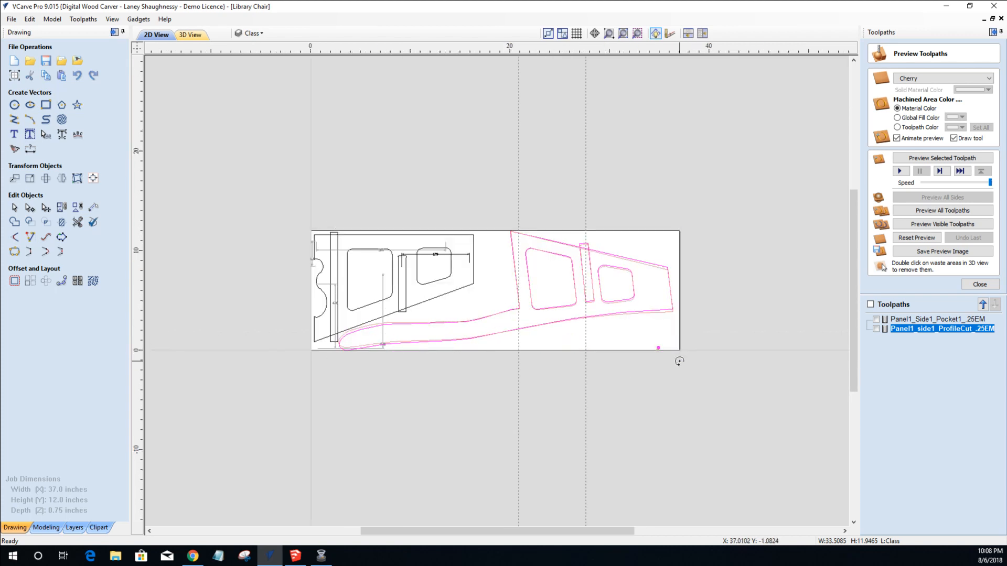
left_click(605, 334)
key("Down")
key("Right")
key("Right")
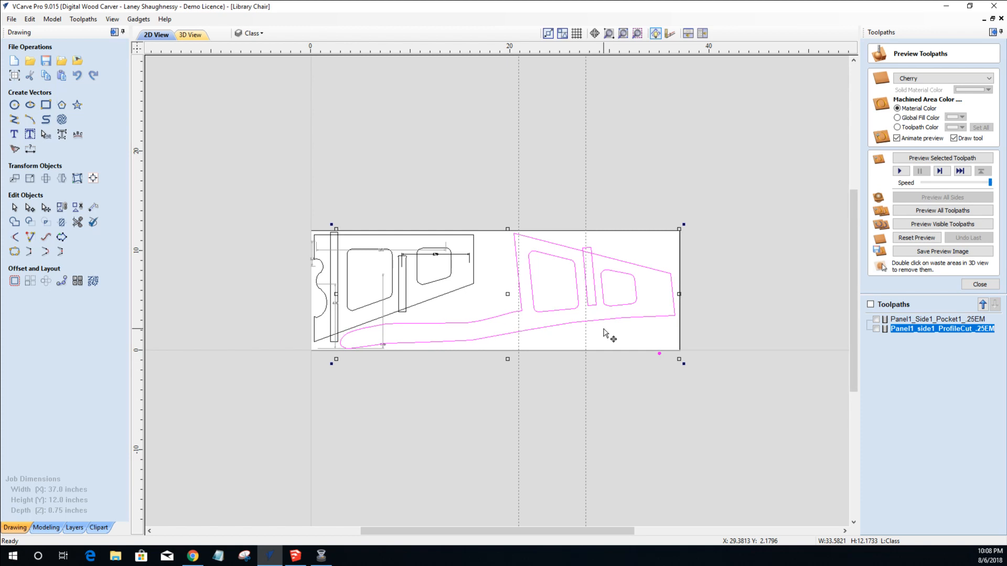
key("Down")
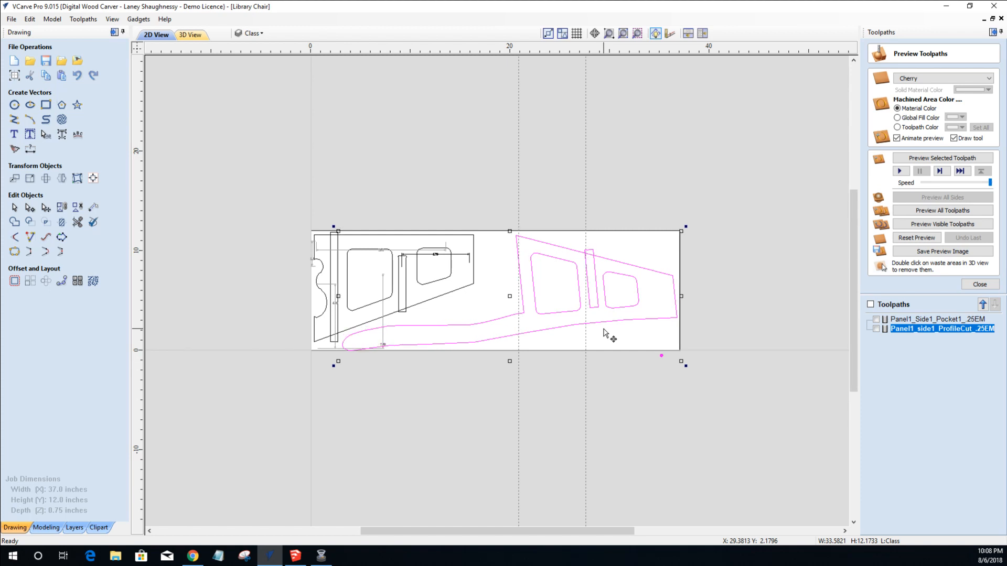
left_click(614, 147)
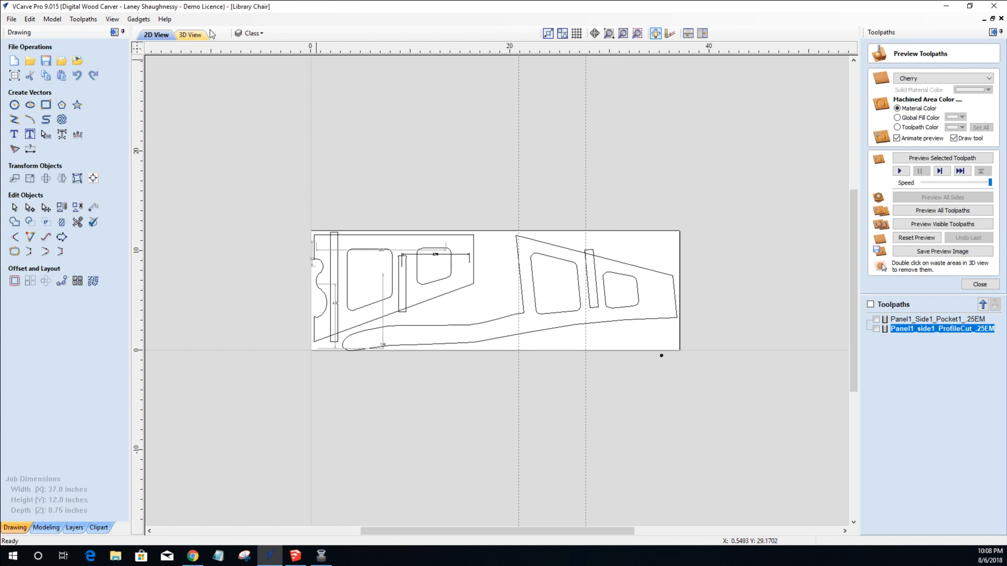
Delete all guide lines and the small circle below the board near the long side piece's foot.
left_click(112, 19)
mouse_move(225, 55)
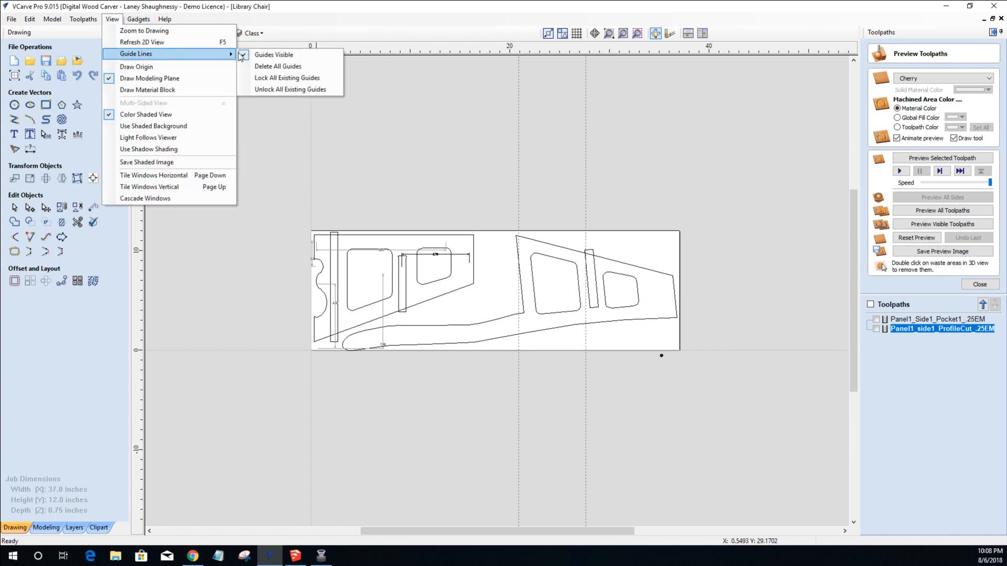
left_click(258, 67)
left_click_drag(659, 349, 669, 370)
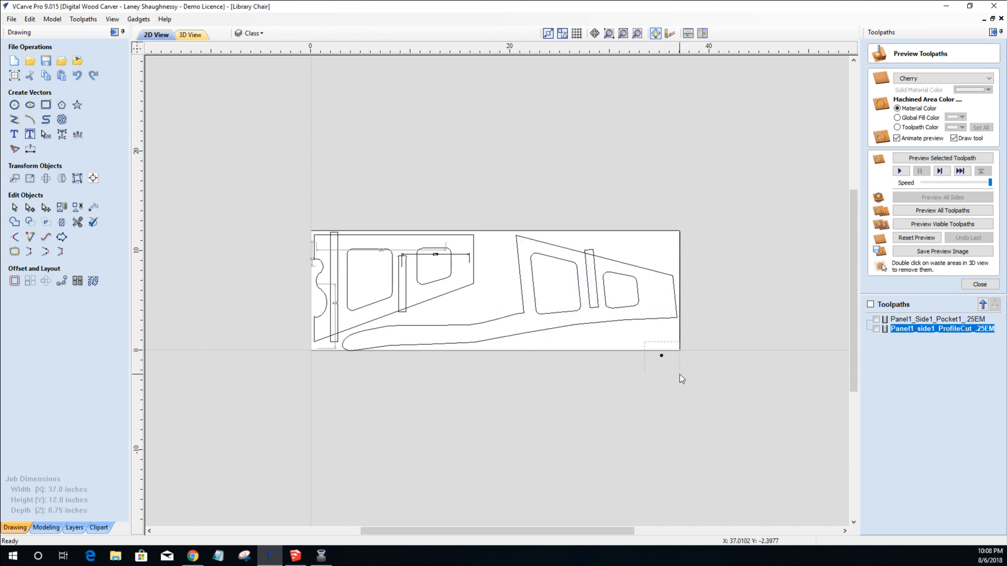
key("Delete")
left_click(597, 286)
scroll(597, 287, "up", 4)
scroll(598, 287, "down", 1)
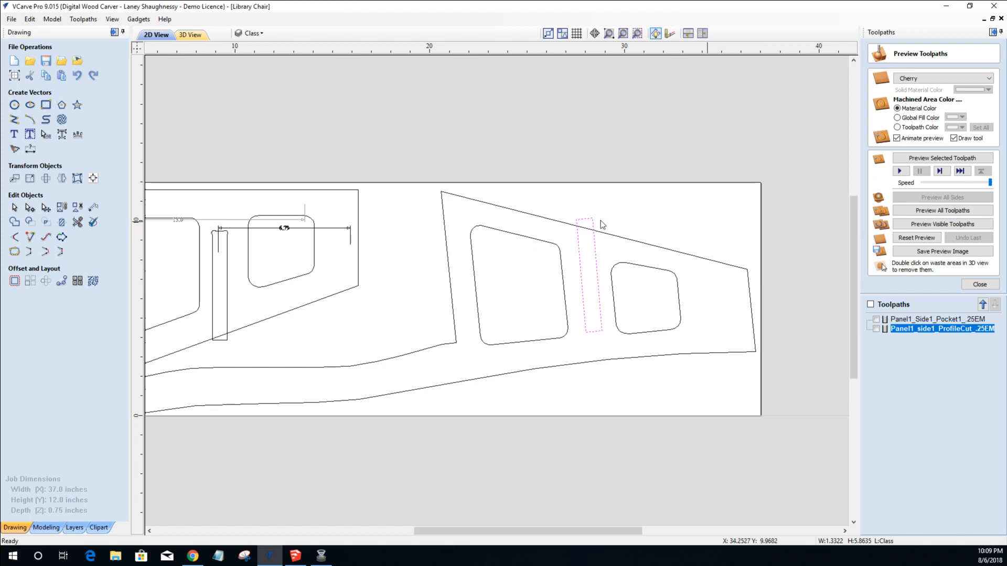
left_click(14, 104)
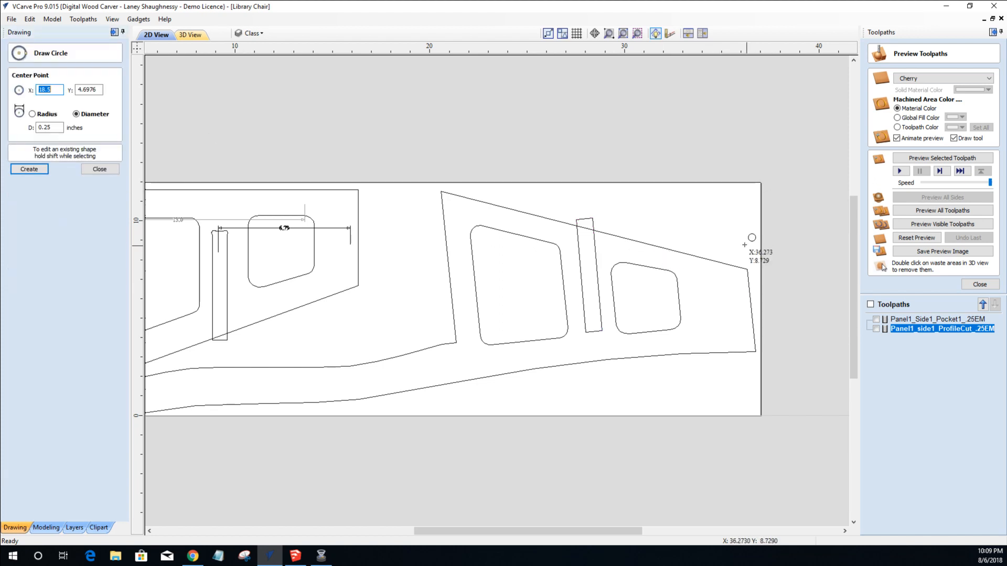
left_click_drag(766, 355, 764, 354)
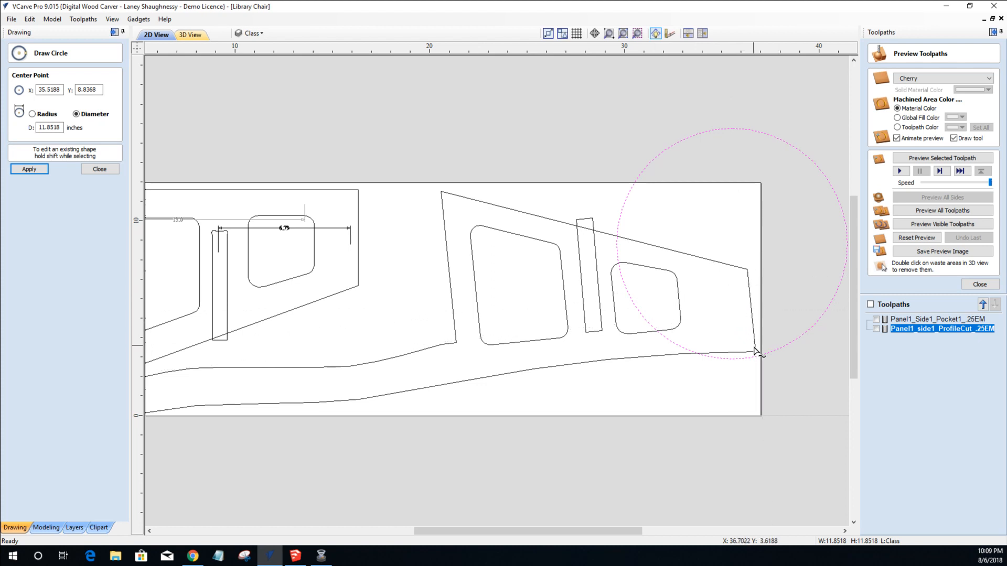
key("Escape")
left_click(100, 169)
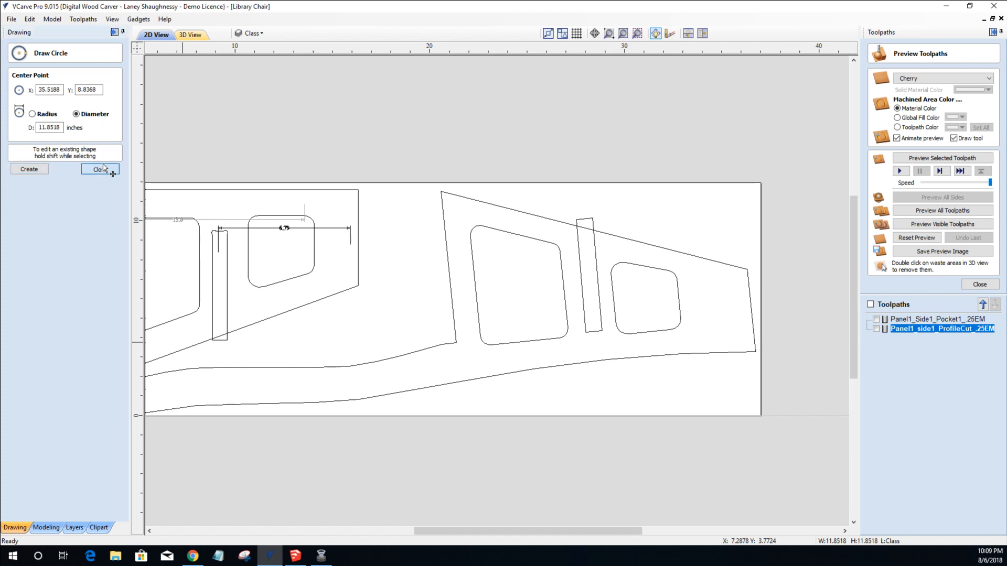
Draw a rectangle about 1.75 by 6 inches over the foot end of the long side piece.
left_click(42, 130)
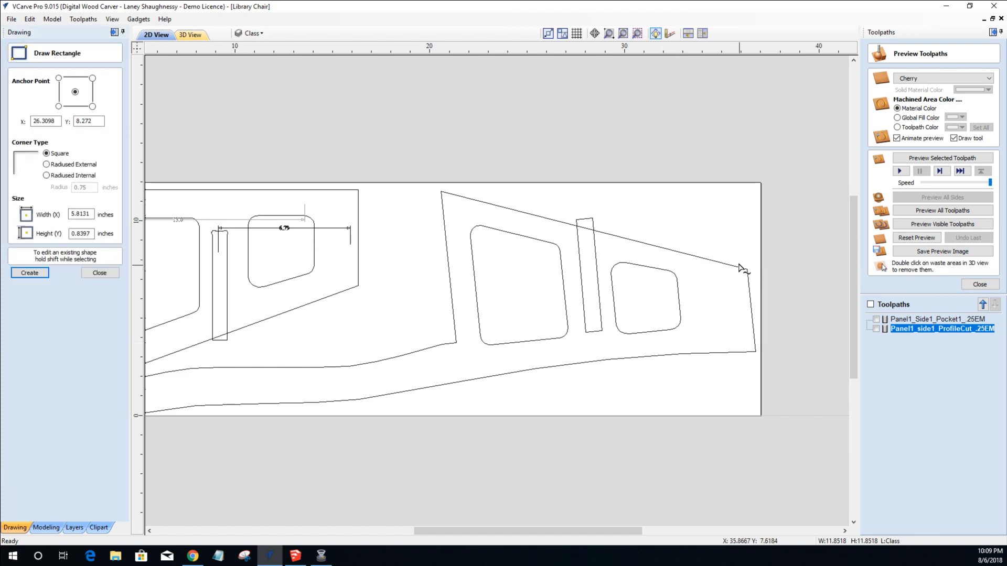
left_click_drag(747, 256, 781, 372)
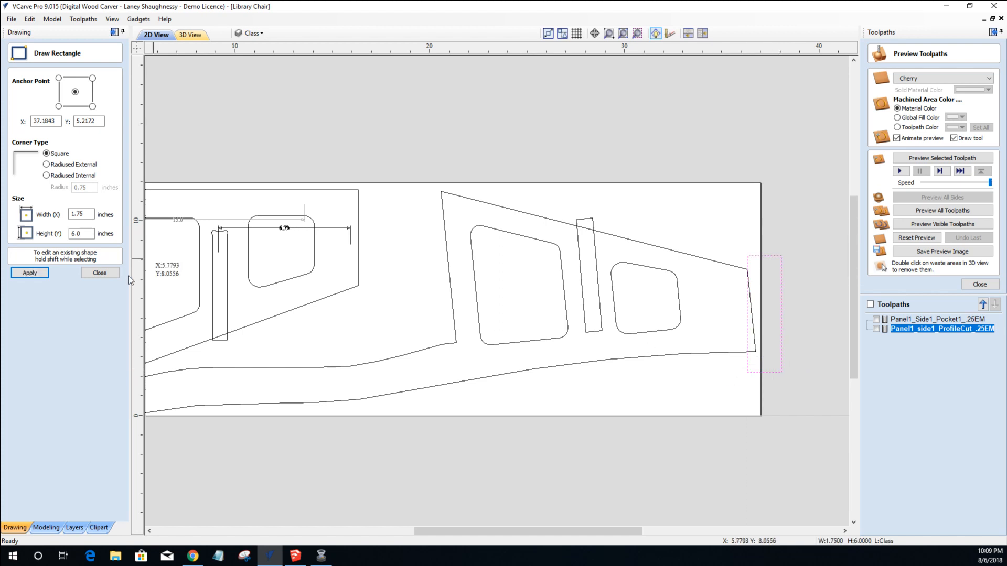
left_click(101, 274)
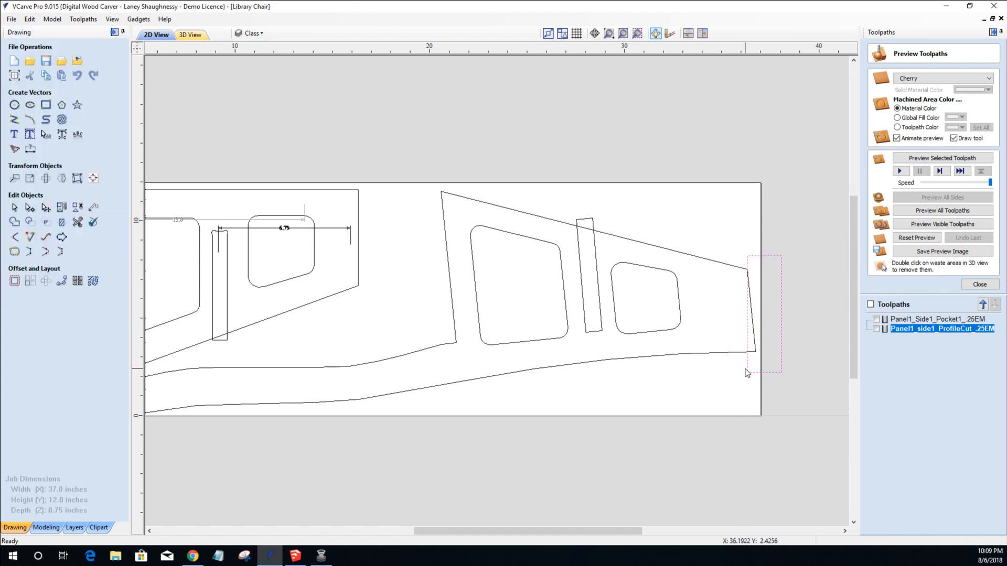
Rotate and move the new rectangle so its long edge lies along the long side piece's slanted foot edge.
left_click(747, 369)
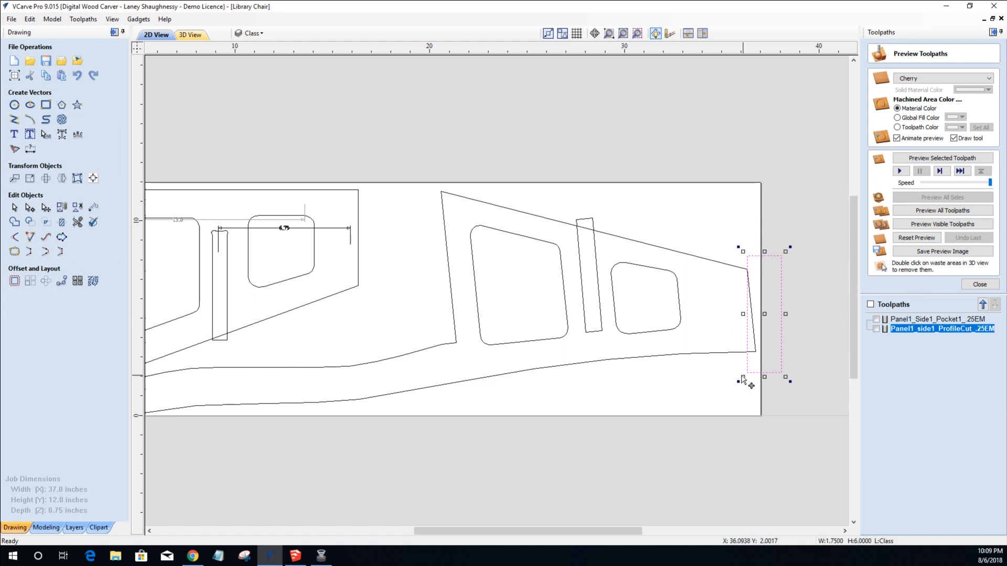
left_click_drag(738, 382, 750, 379)
left_click_drag(750, 328, 754, 319)
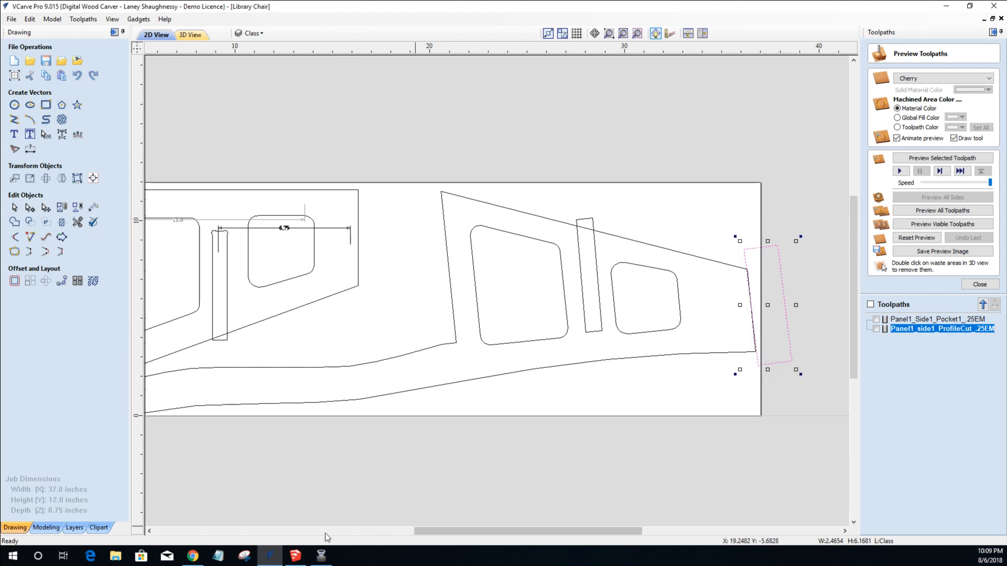
Switch to SketchUp's Chair ladder model and hide the near front side panel with the two cutouts.
left_click(296, 556)
scroll(359, 451, "down", 10)
scroll(359, 451, "up", 10)
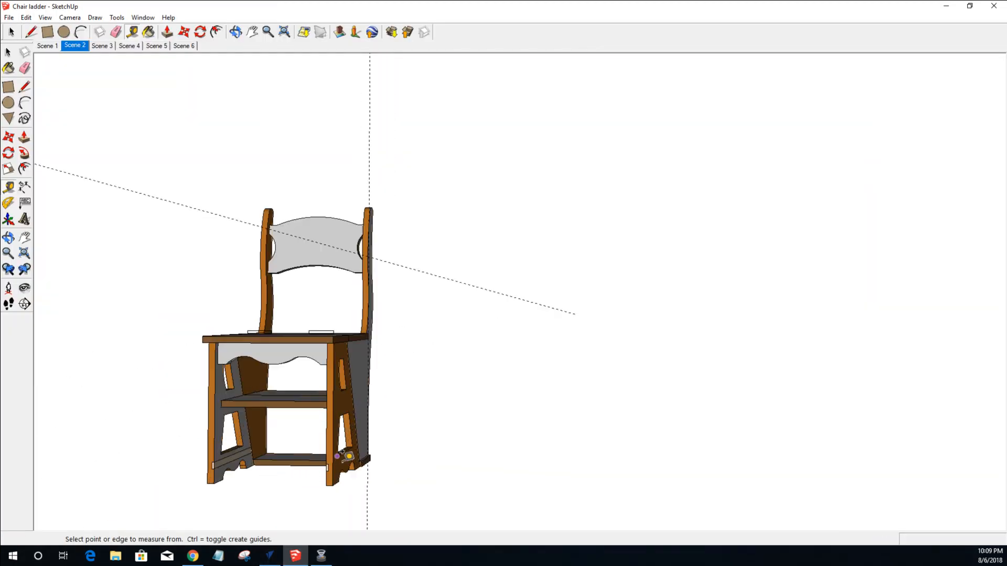
middle_click_drag(394, 444, 333, 460)
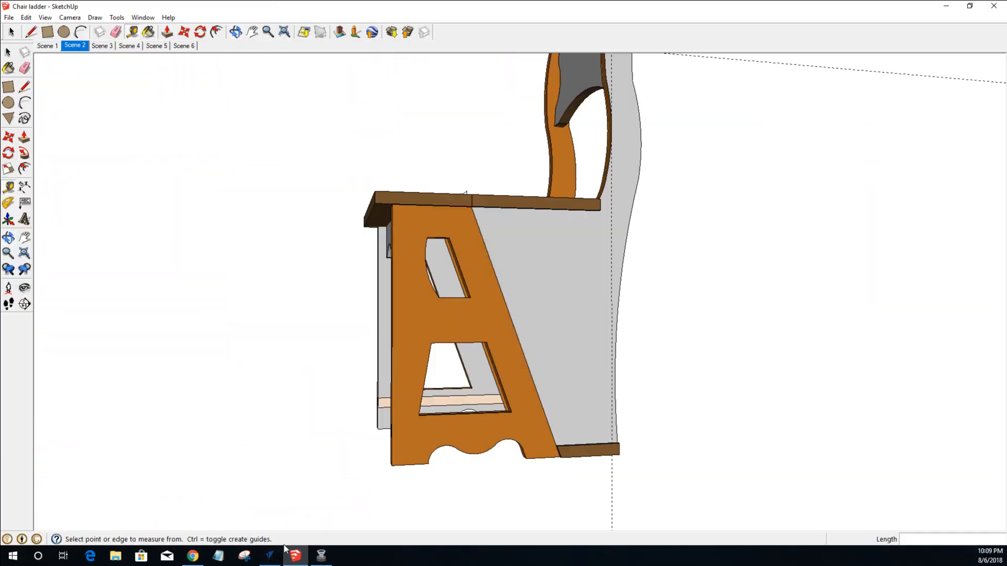
middle_click_drag(761, 414, 367, 417)
scroll(635, 433, "up", 4)
scroll(534, 421, "up", 1)
middle_click_drag(508, 445, 852, 471)
key("space")
left_click(631, 371)
right_click(631, 371)
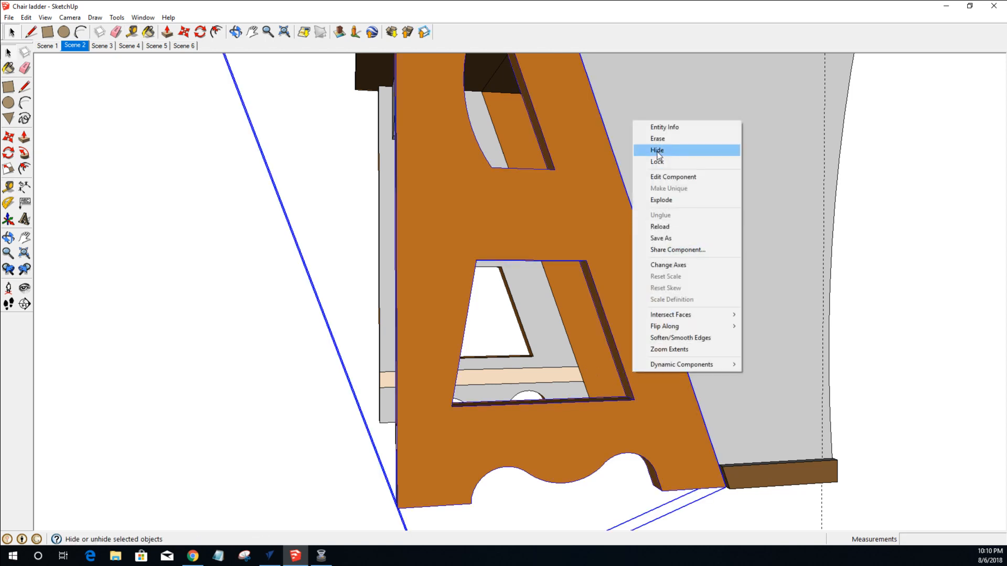
left_click(660, 88)
Hide the front section's middle shelf and the light-coloured strip below it.
right_click(482, 223)
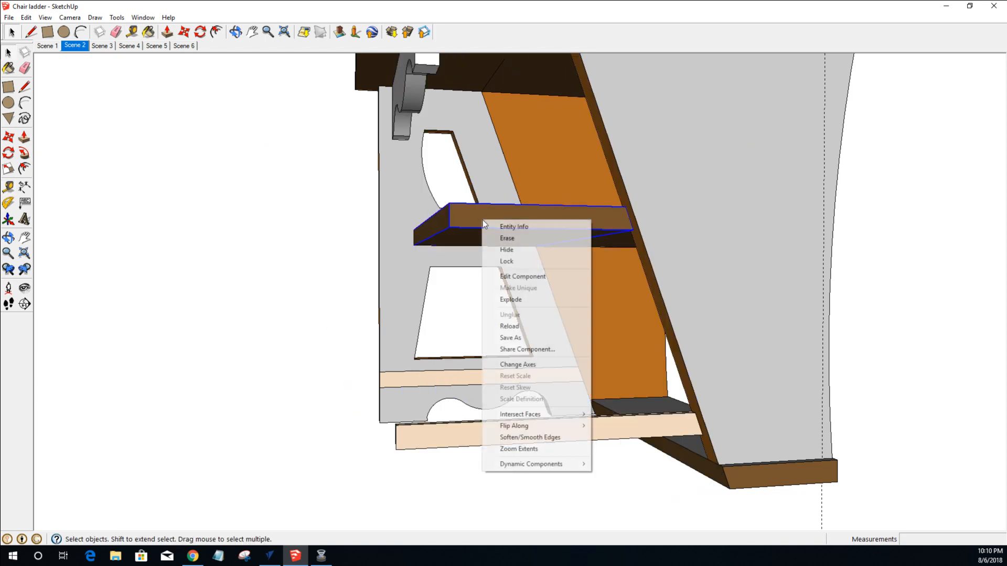
left_click(519, 249)
right_click(542, 423)
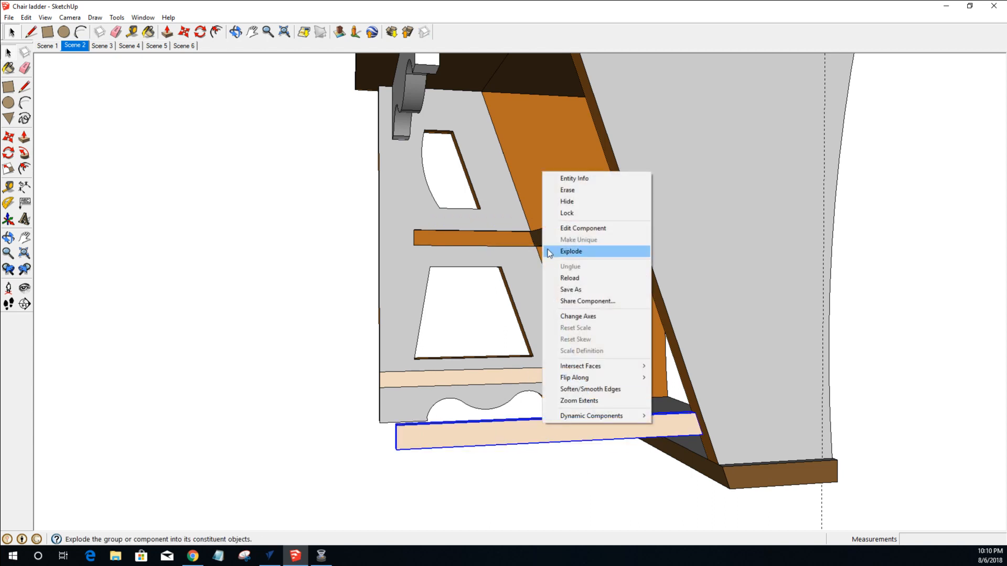
left_click(567, 202)
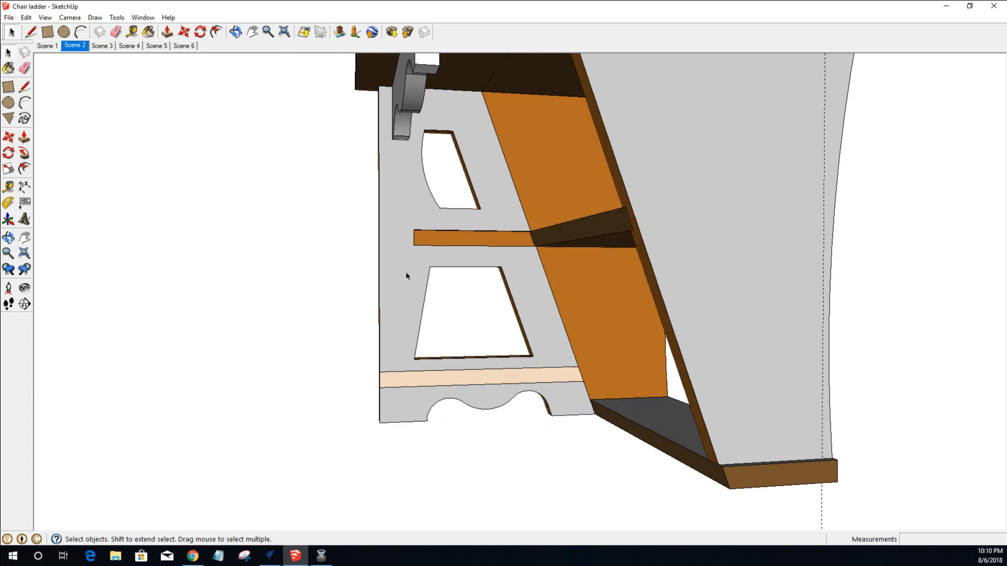
Hide the far front side panel together with its light-coloured strip.
left_click_drag(505, 452, 339, 212)
right_click(388, 211)
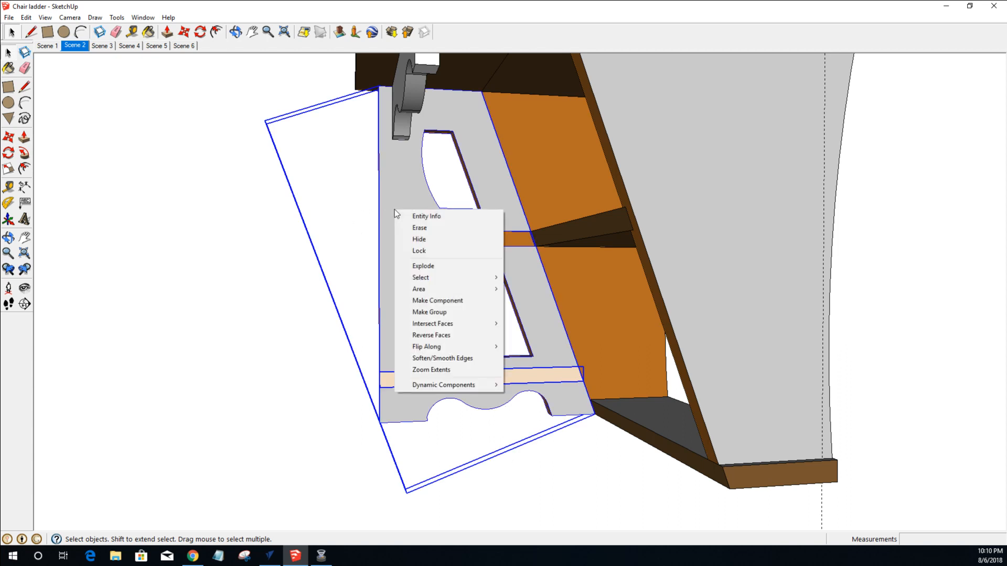
left_click(416, 241)
middle_click_drag(407, 273, 663, 344)
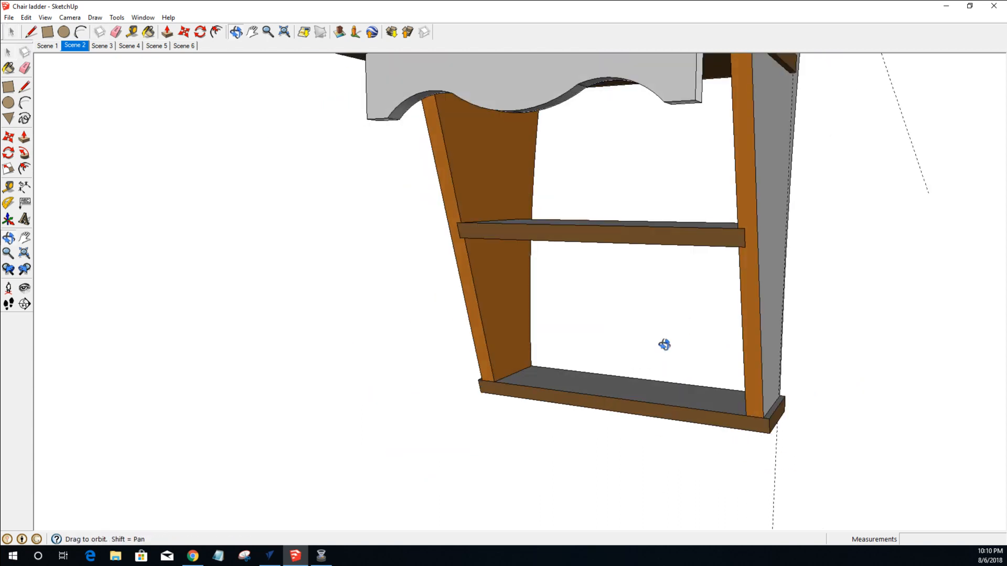
Open the rear chair assembly for editing and hide its middle shelf.
left_click(568, 379)
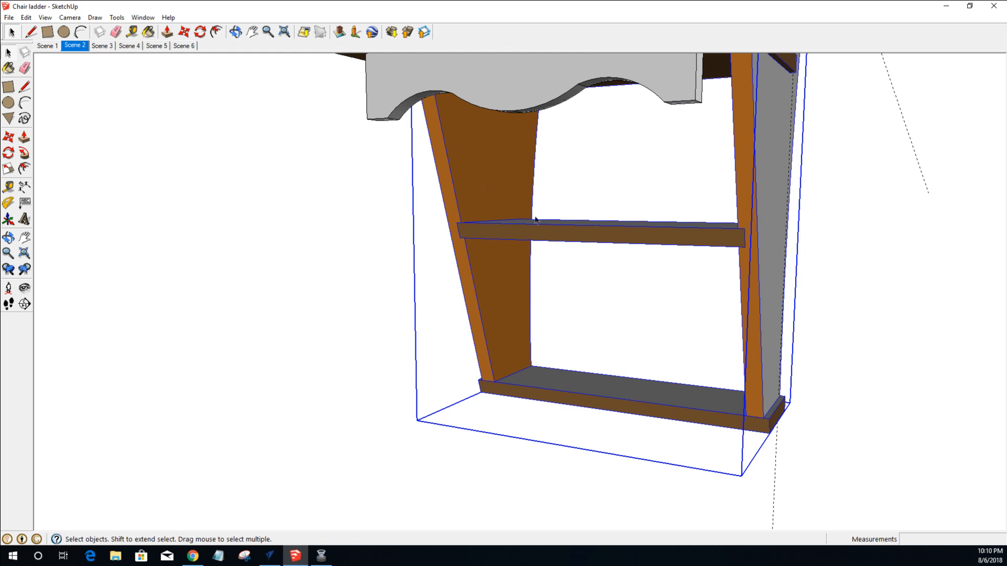
middle_click_drag(742, 234, 867, 223)
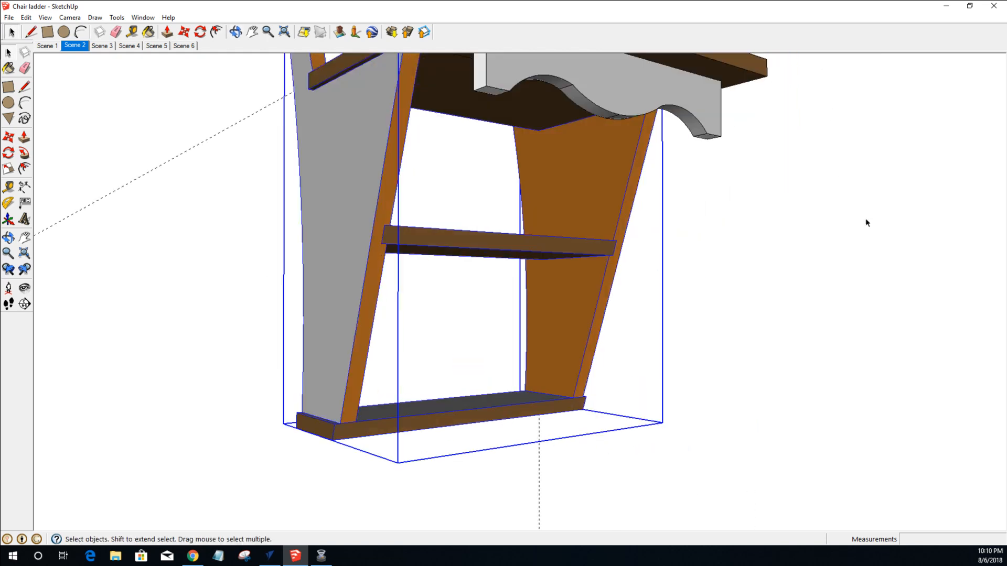
double_click(506, 249)
left_click(507, 250)
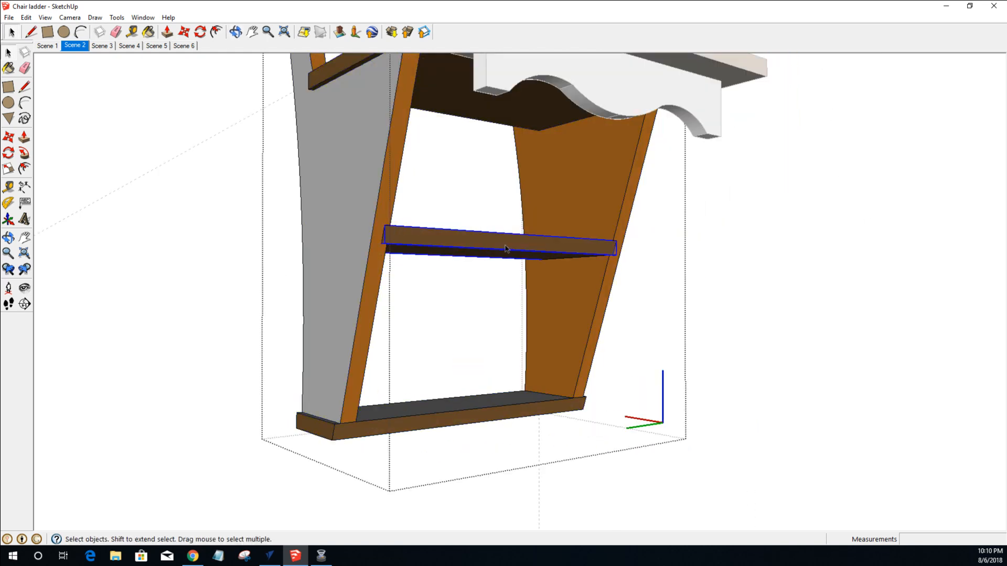
right_click(506, 248)
left_click(517, 277)
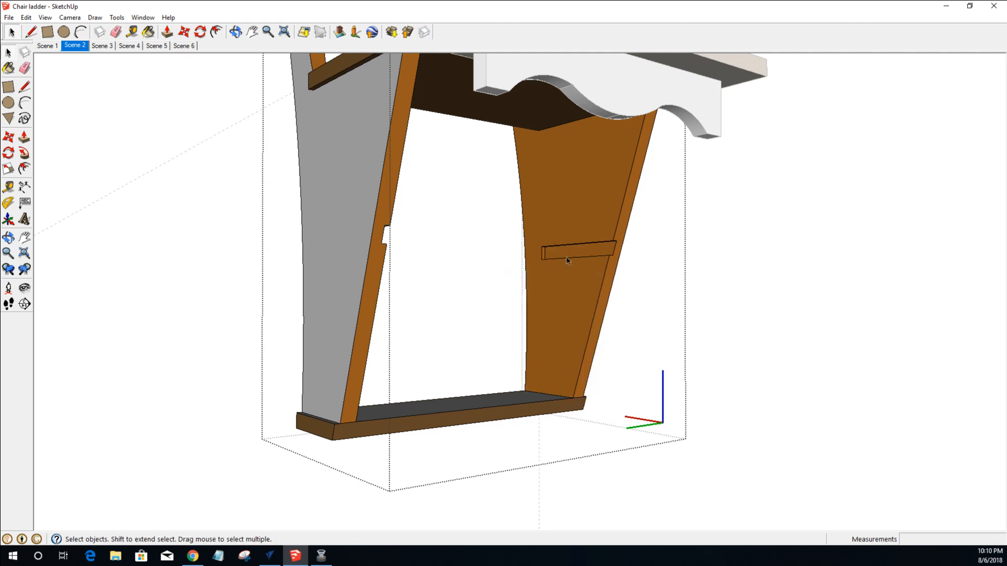
Examine the shelf groove on the inner face of the rear assembly's side panel from several angles.
scroll(565, 258, "up", 5)
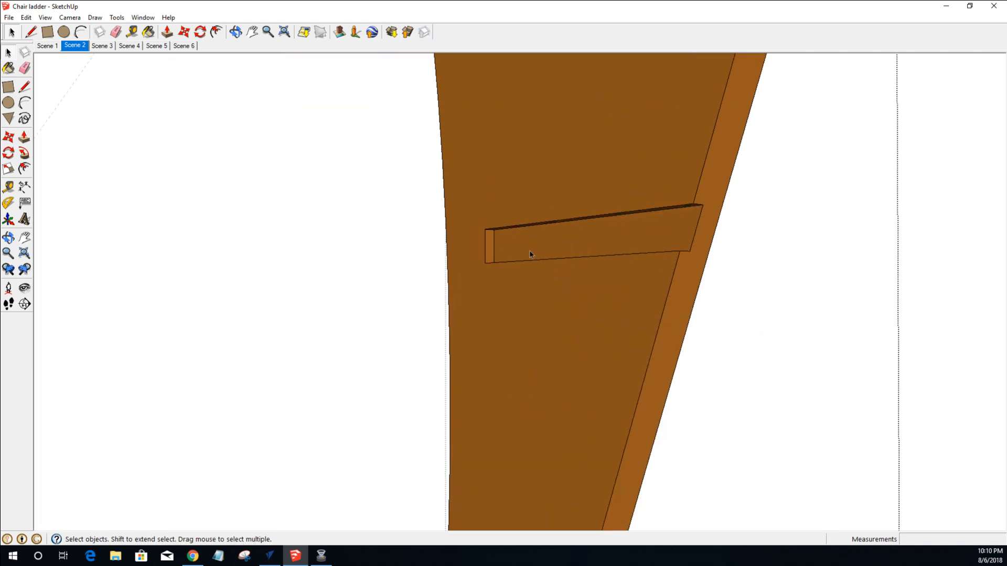
scroll(530, 254, "down", 5)
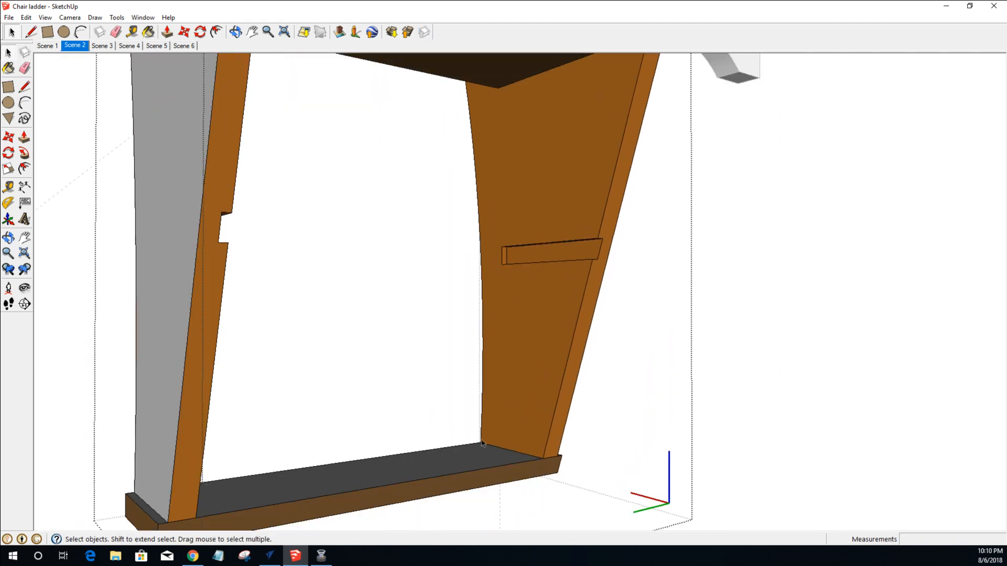
middle_click_drag(500, 460, 652, 449)
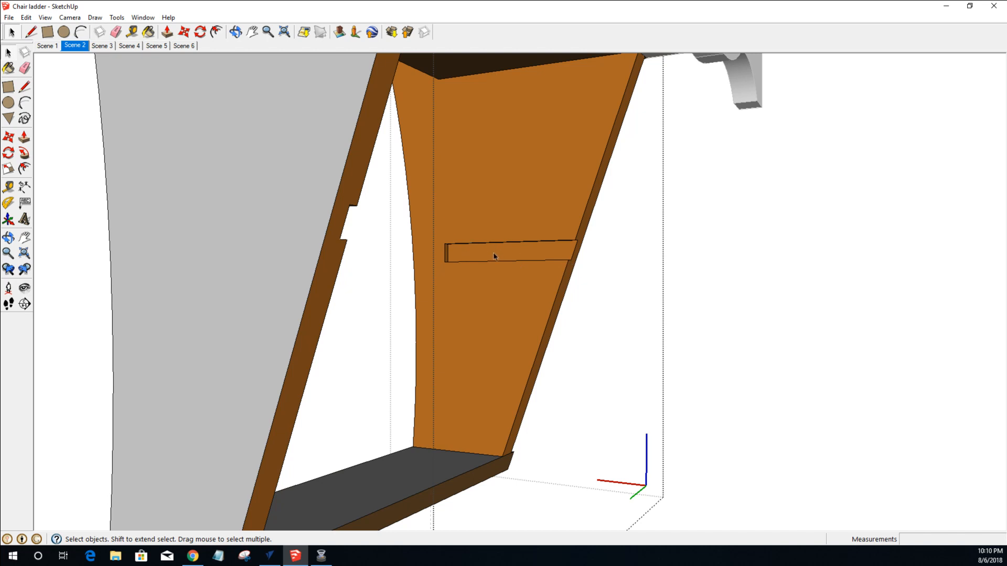
middle_click_drag(429, 310, 498, 320)
scroll(584, 319, "up", 3)
middle_click_drag(635, 325, 449, 262)
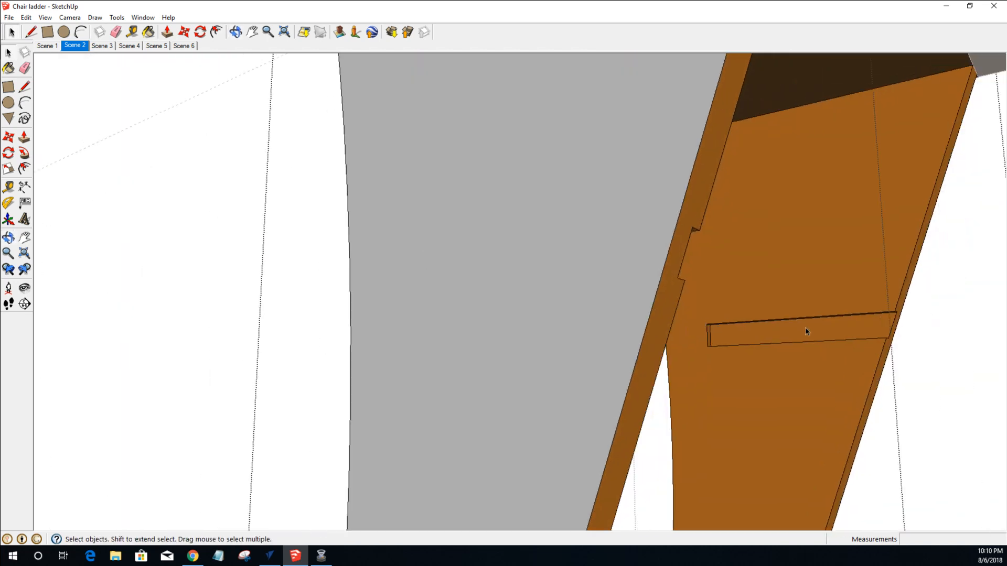
scroll(955, 345, "up", 3)
scroll(734, 357, "up", 3)
middle_click_drag(734, 357, 821, 341)
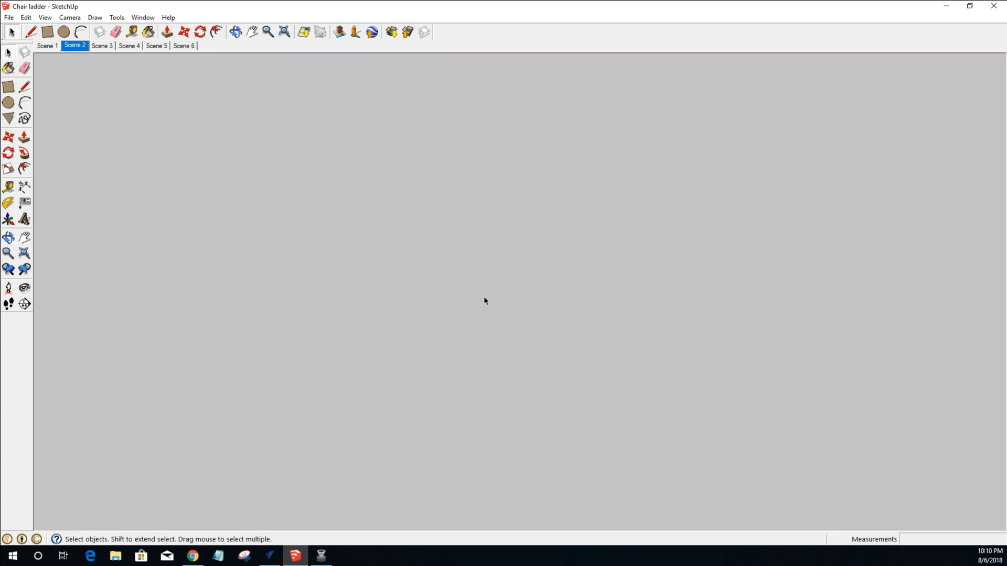
left_click(284, 31)
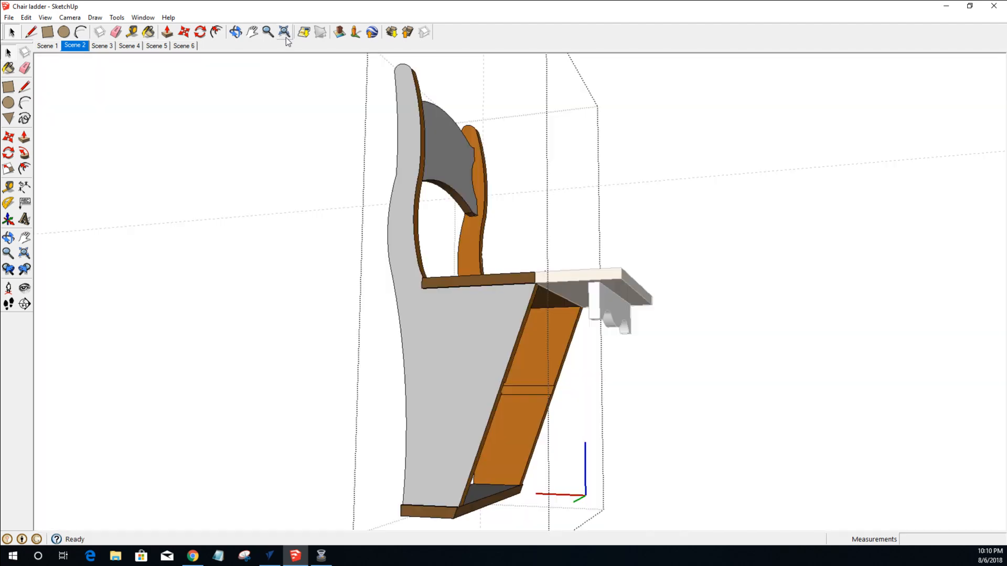
scroll(559, 384, "up", 6)
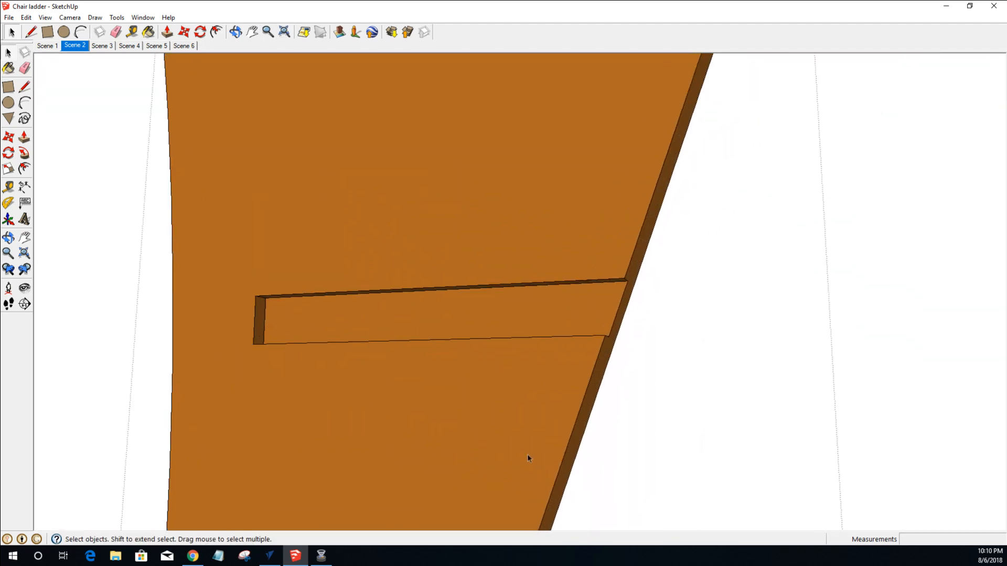
scroll(528, 455, "down", 1)
middle_click_drag(499, 445, 508, 442)
Measure the angle between the groove's lower edge and the side panel's slanted front edge with the Protractor.
left_click(8, 203)
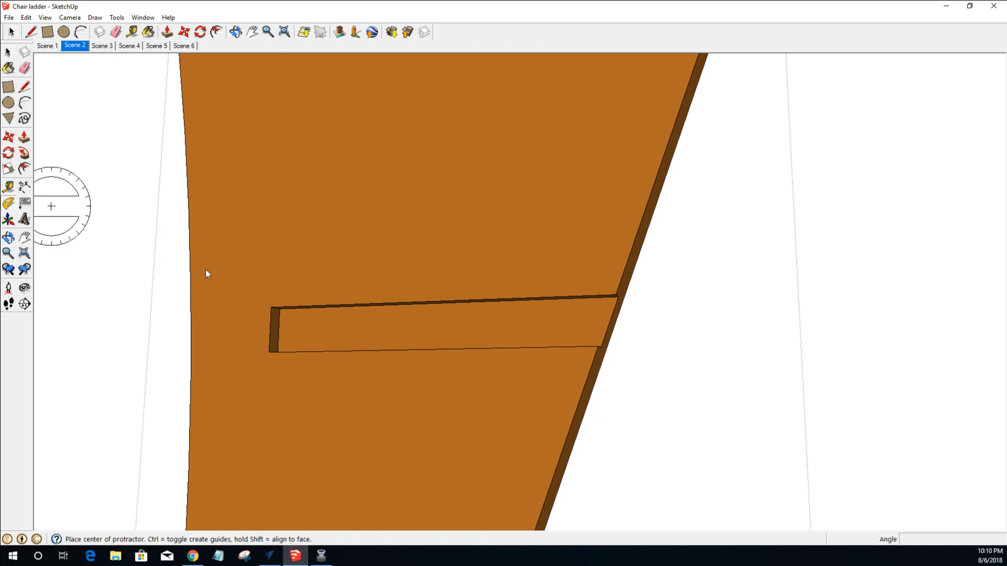
left_click(597, 346)
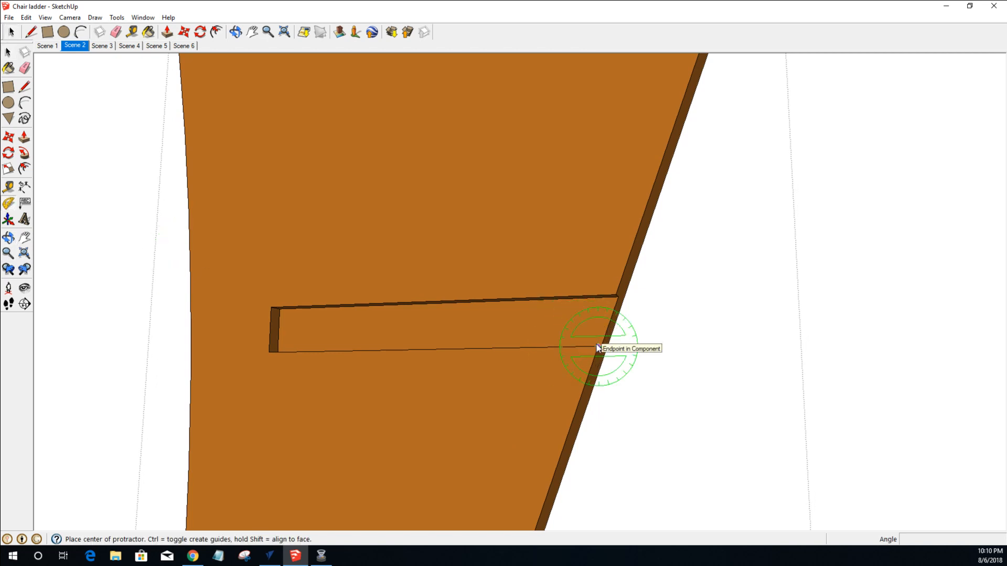
left_click(449, 348)
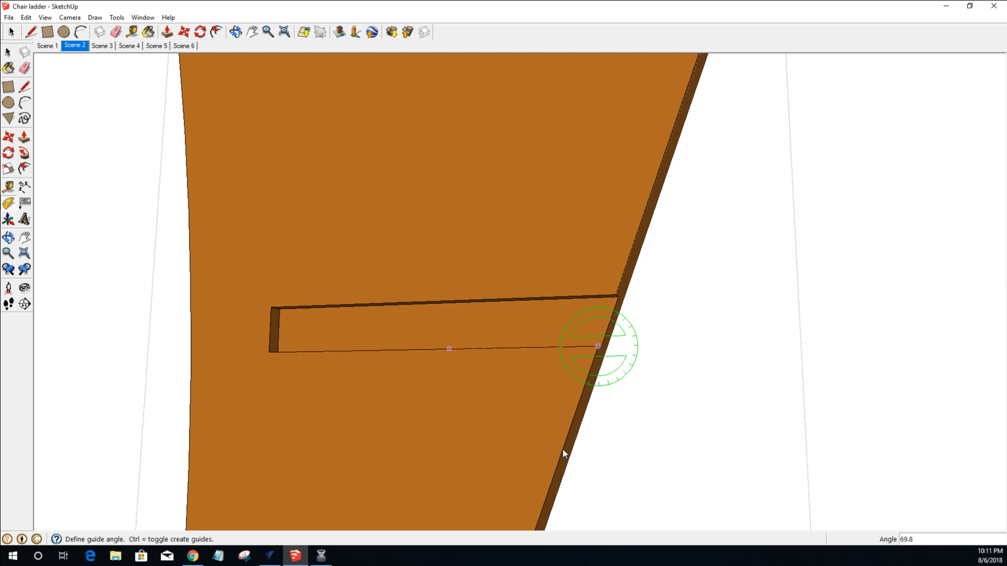
scroll(562, 448, "up", 3)
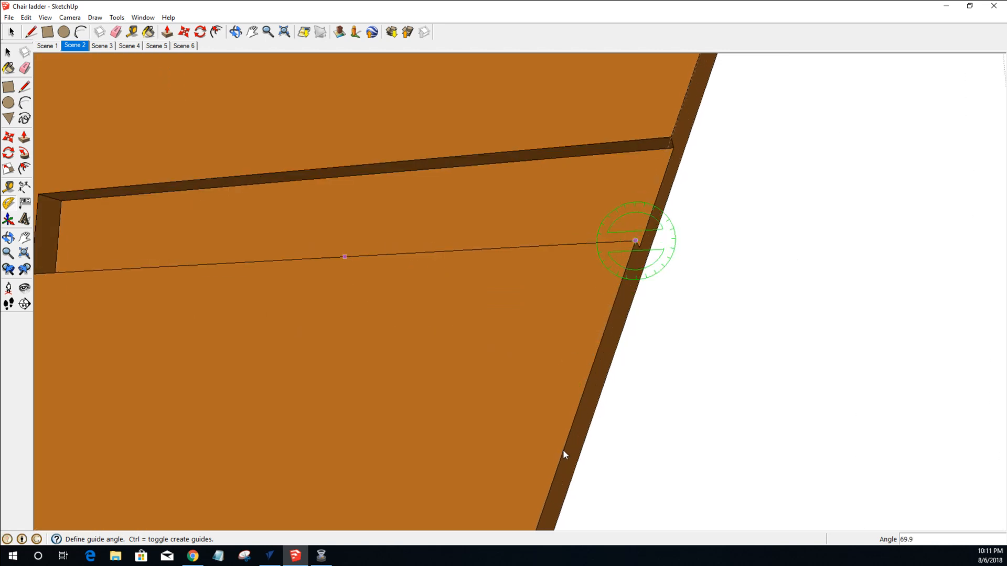
left_click(562, 449)
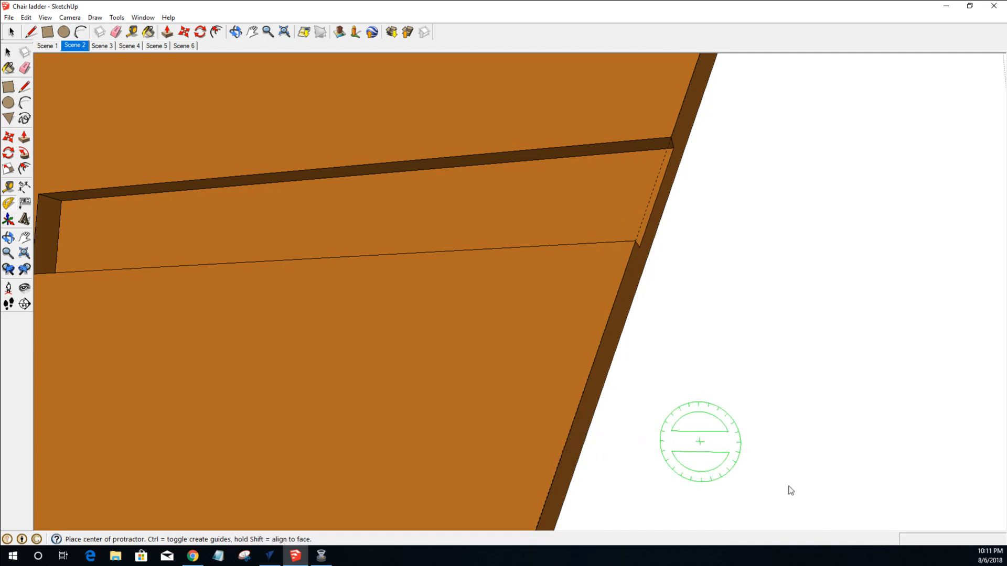
Remeasure the groove-to-front-edge angle using reference points farther from the corner, and check the guide against the edge.
scroll(636, 270, "down", 2)
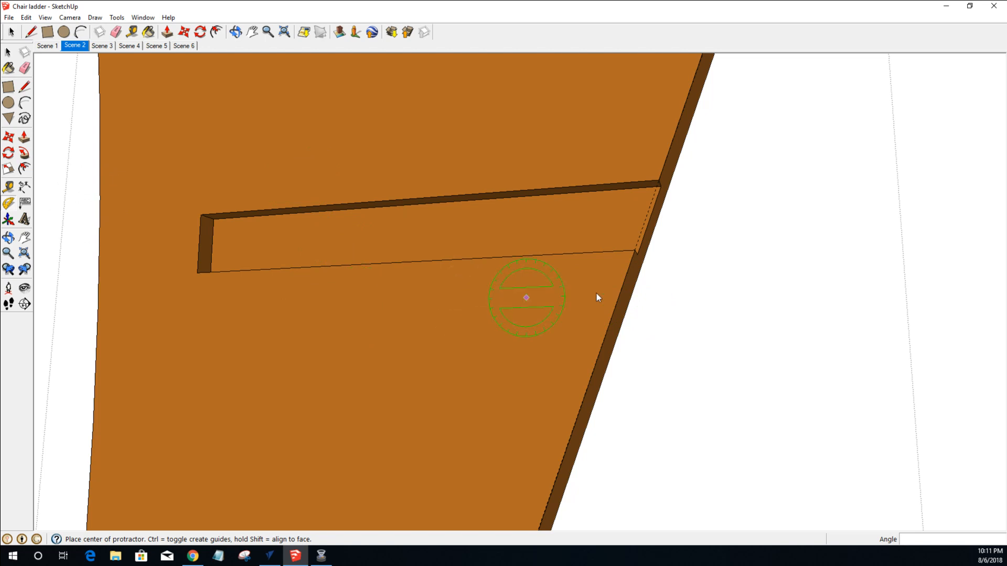
left_click(634, 251)
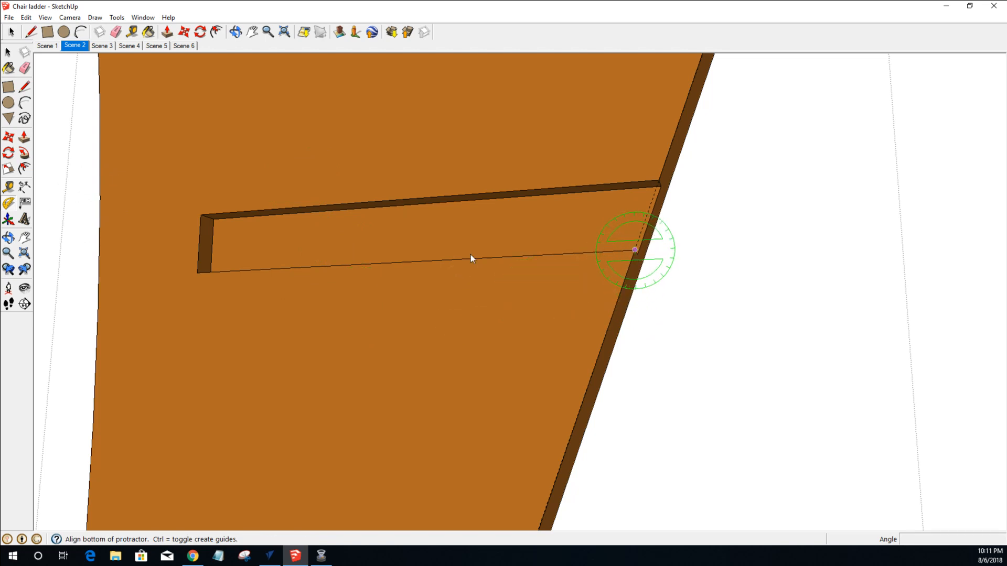
left_click(312, 267)
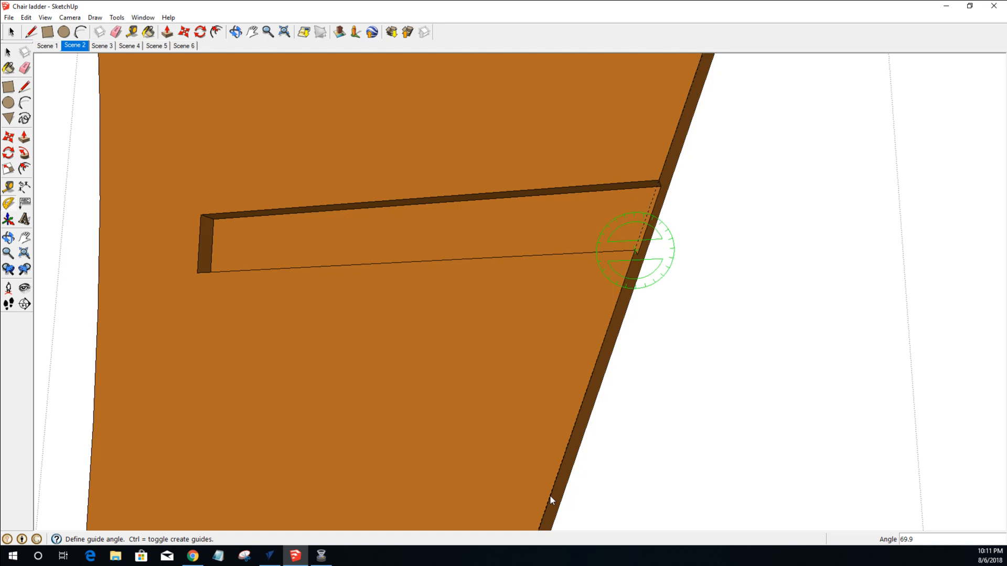
scroll(550, 496, "up", 4)
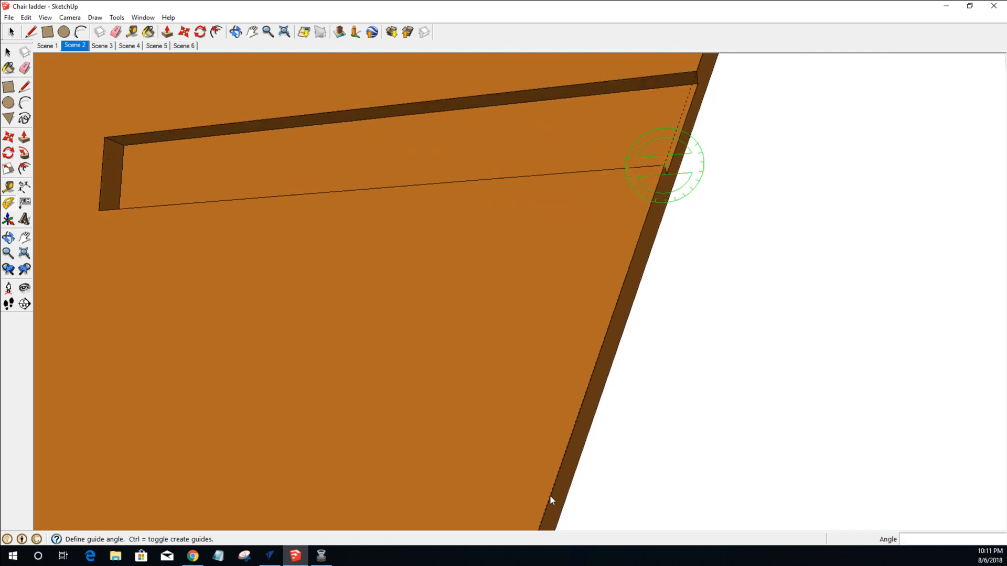
left_click(551, 496)
scroll(552, 498, "up", 3)
scroll(552, 498, "up", 2)
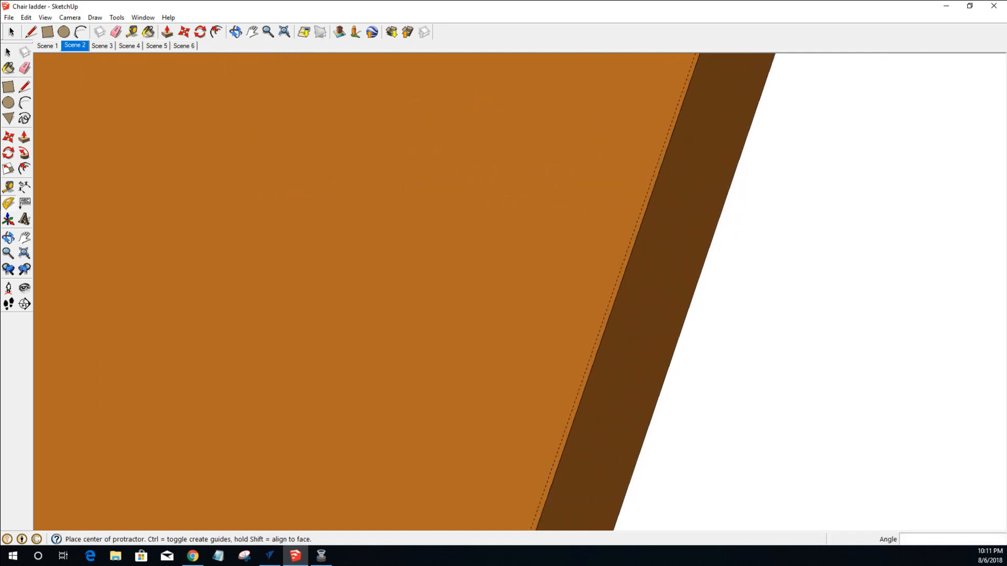
Examine the rear chair assembly and its shelf grooves from several sides, and close the assembly's editing.
scroll(645, 420, "down", 5)
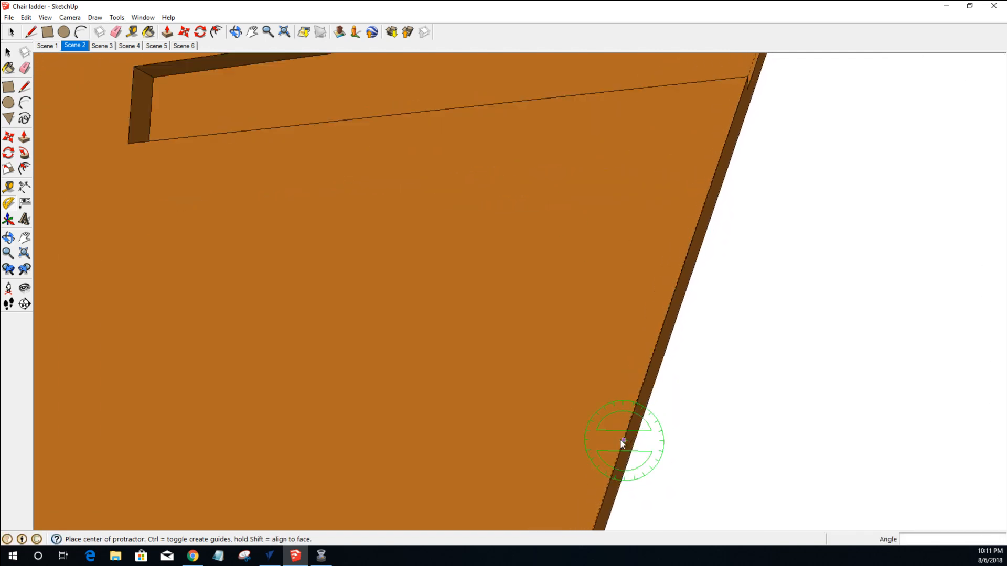
scroll(623, 441, "down", 3)
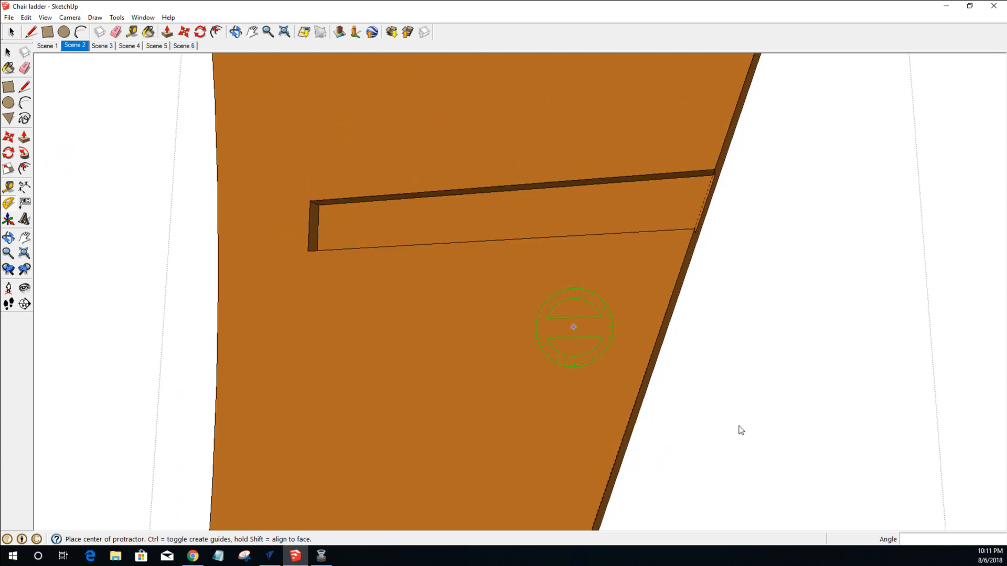
scroll(619, 376, "down", 2)
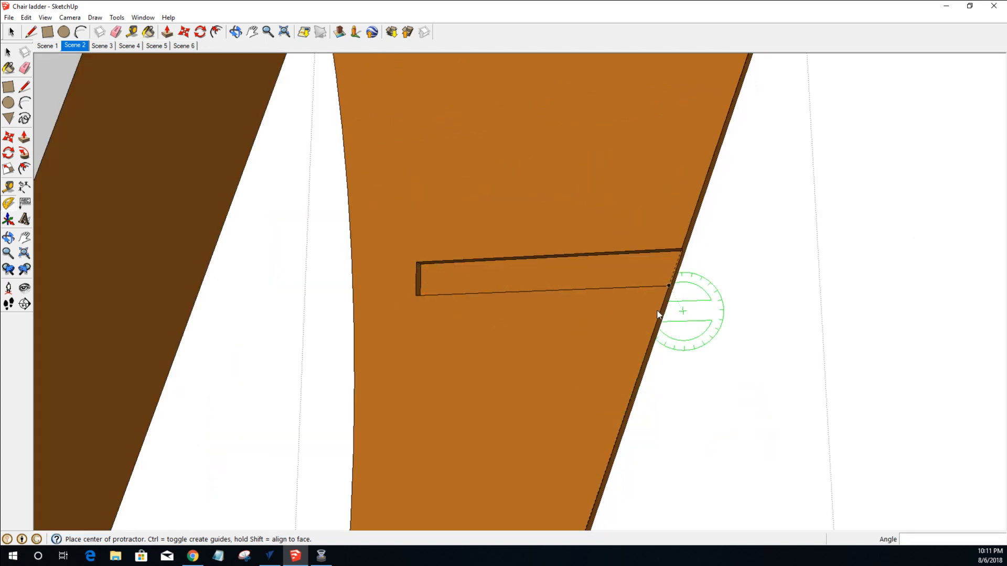
scroll(561, 334, "down", 3)
scroll(560, 334, "down", 2)
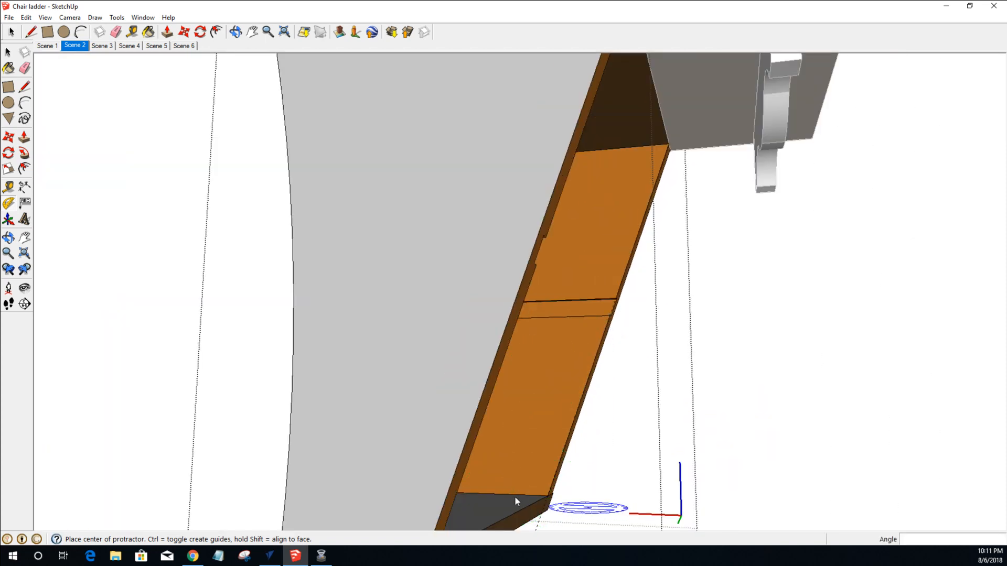
mouse_move(608, 464)
middle_mouse_down()
mouse_move(270, 324)
mouse_move(107, 318)
middle_mouse_up()
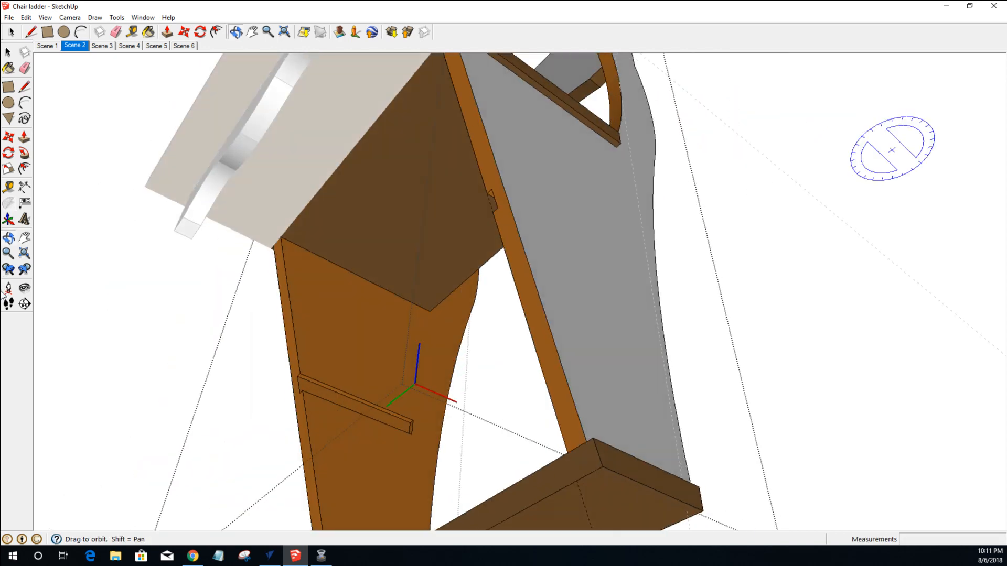
middle_click_drag(638, 483, 573, 544)
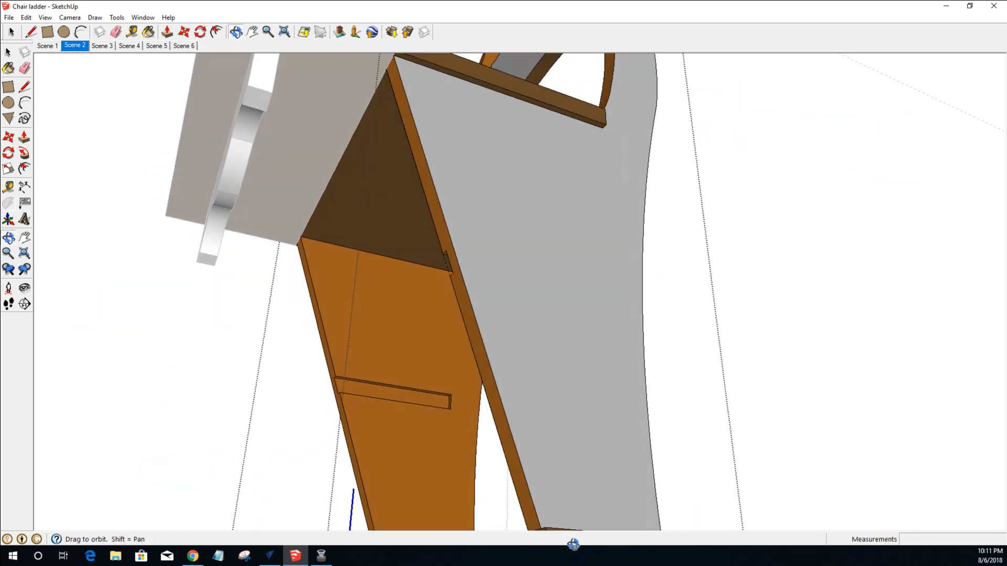
scroll(557, 464, "down", 2)
scroll(524, 394, "down", 2)
middle_click_drag(513, 383, 518, 480)
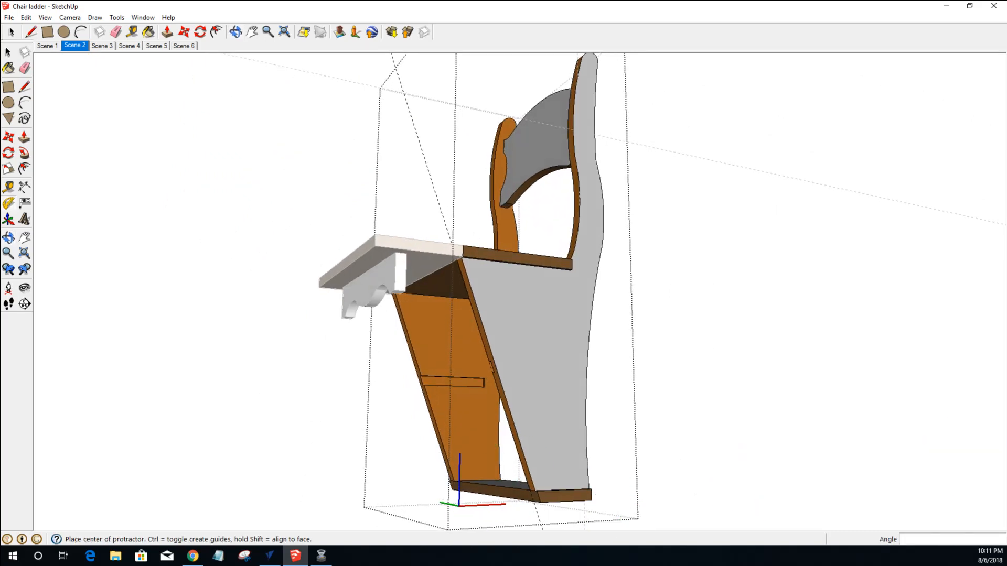
middle_click_drag(636, 465, 446, 474)
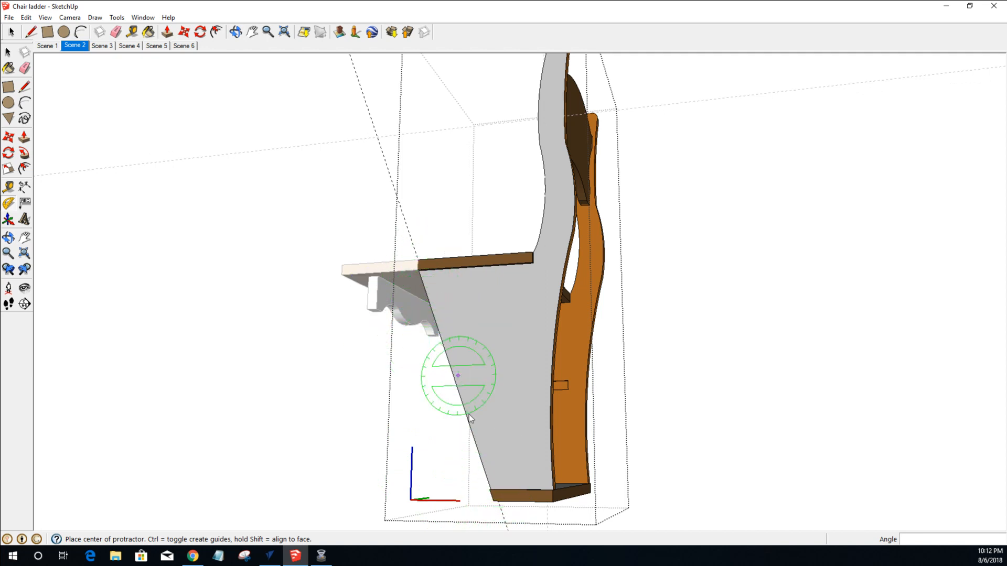
middle_click_drag(450, 443, 827, 437)
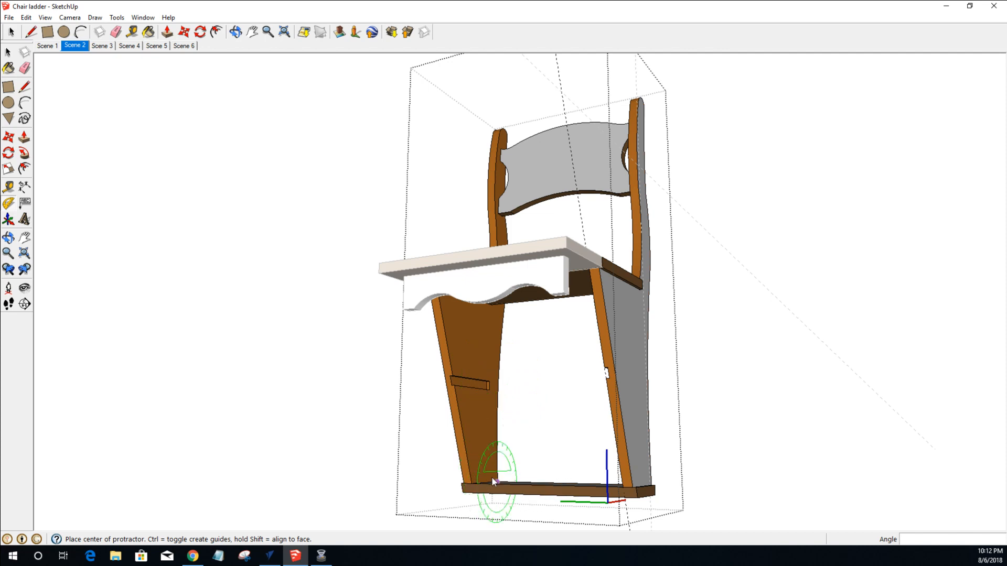
middle_click_drag(495, 478, 160, 401)
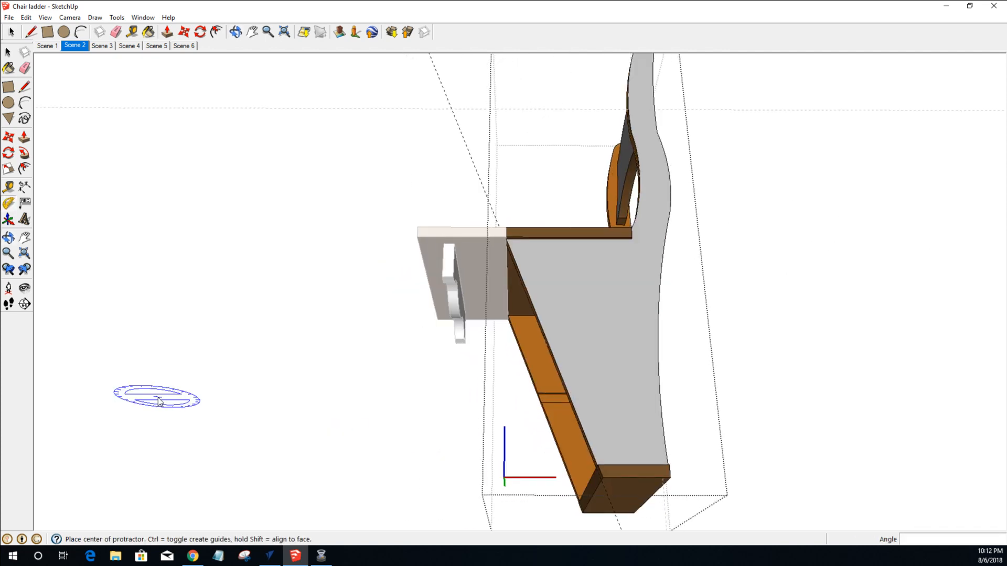
scroll(160, 401, "down", 3)
middle_click_drag(450, 280, 481, 351)
key("space")
left_click(558, 359)
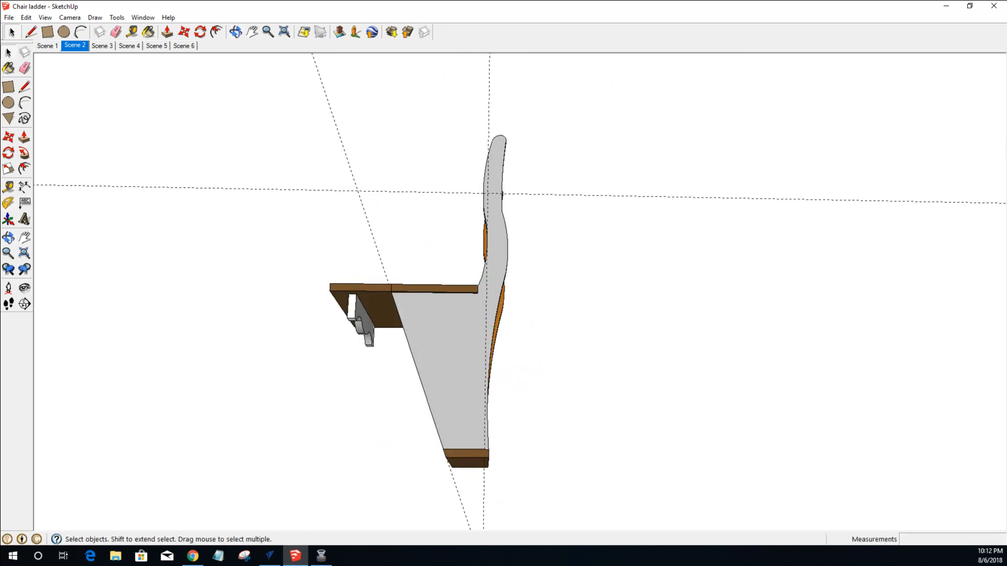
Switch to the VCarve layout and delete the long horizontal dimension spanning both cutouts of the front side panel.
left_click(946, 7)
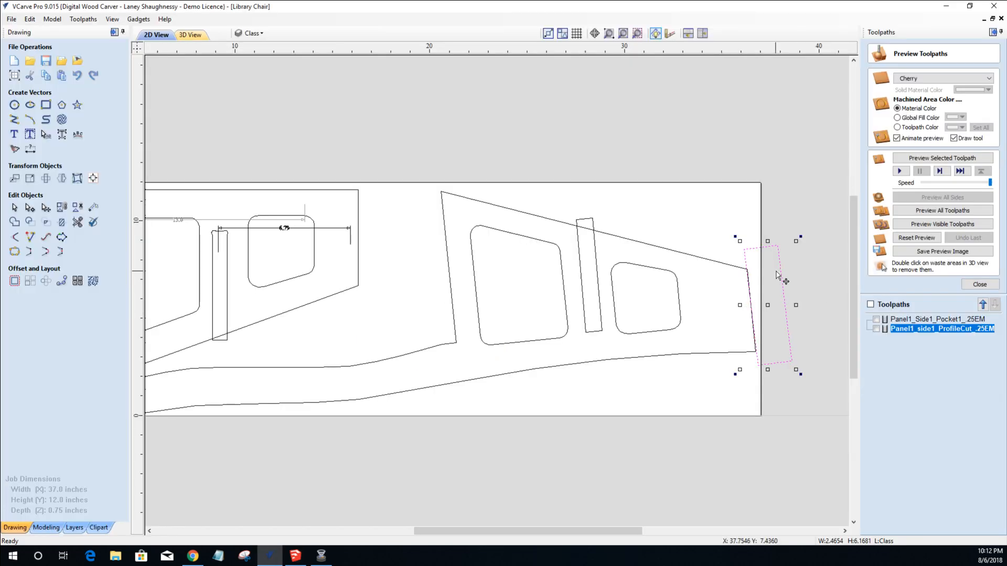
scroll(766, 285, "down", 5)
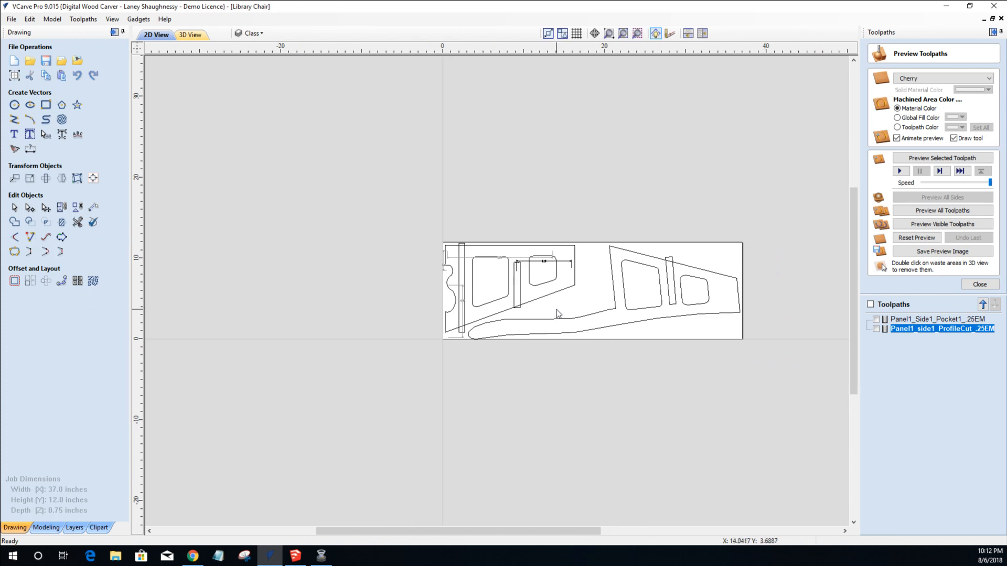
scroll(546, 314, "up", 4)
middle_click_drag(807, 343, 686, 314)
left_click_drag(191, 120, 829, 396)
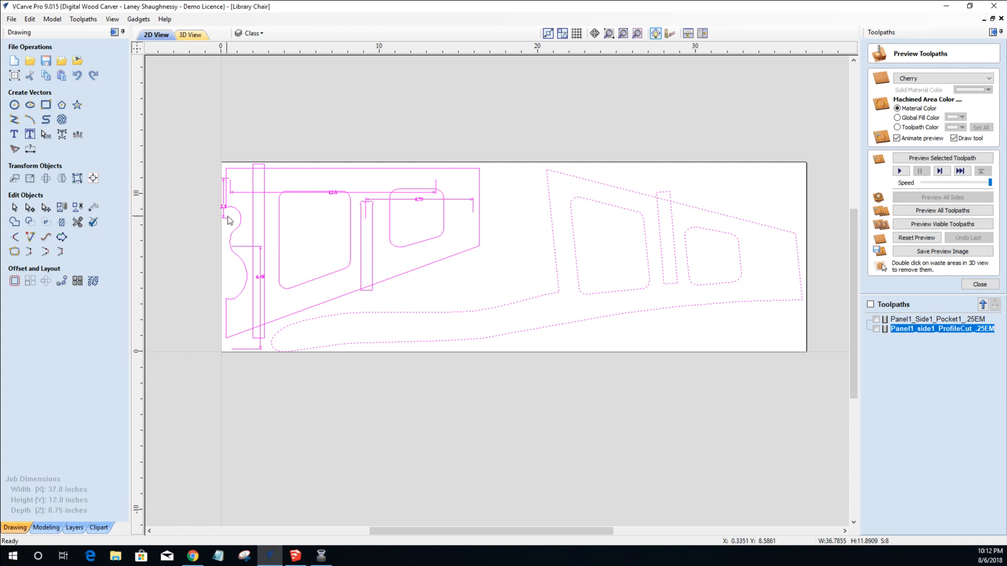
left_click(261, 222)
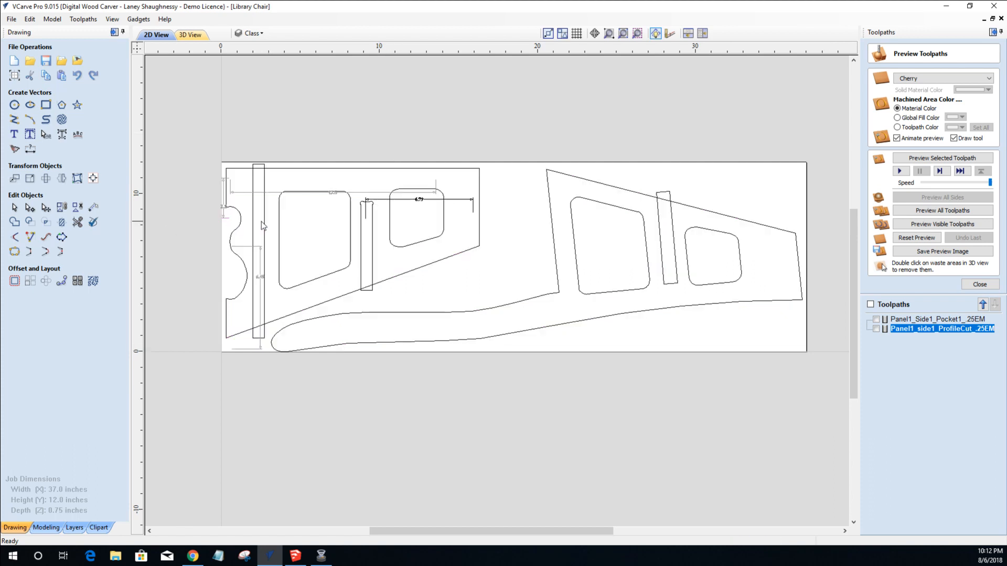
left_click(269, 193)
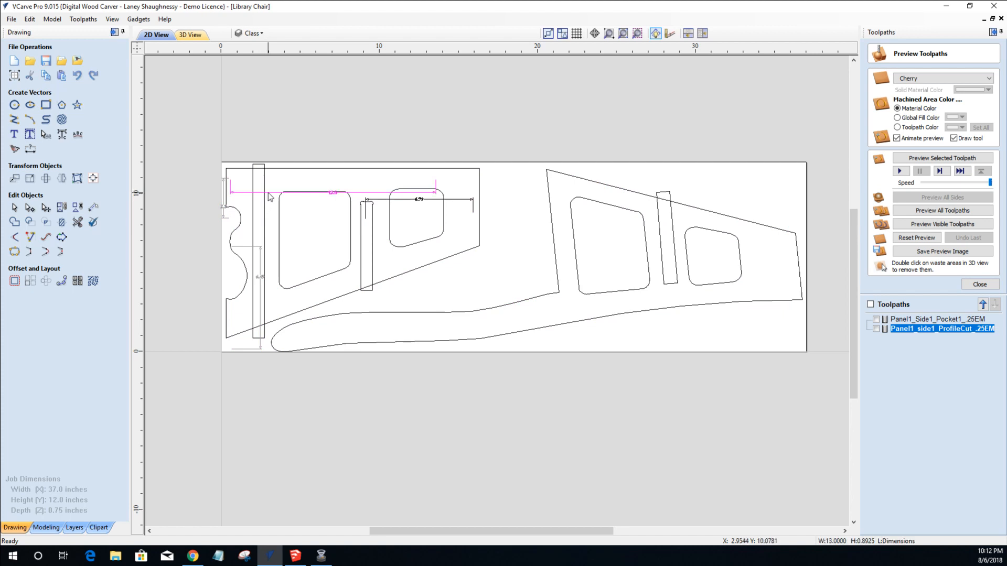
key("Delete")
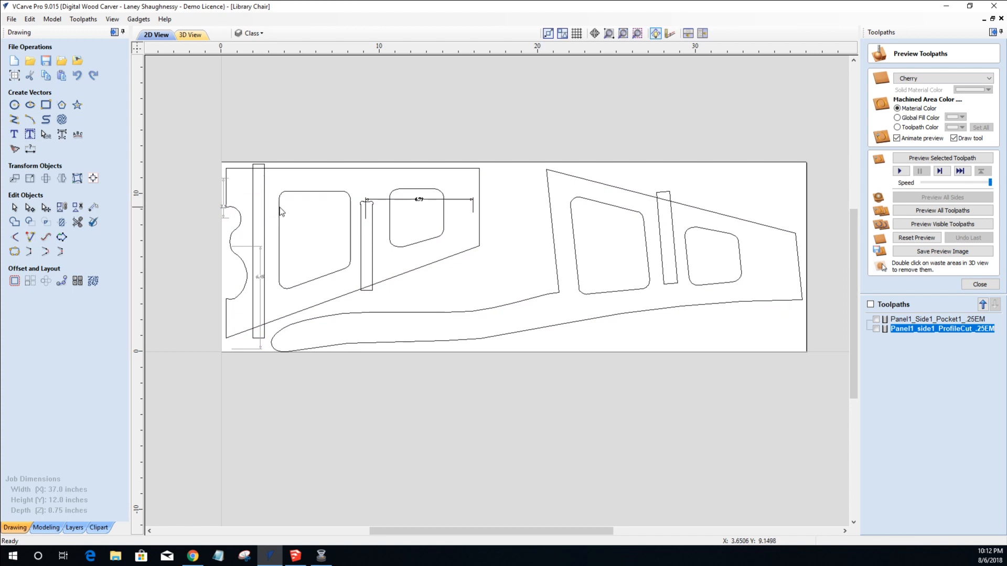
left_click(373, 200)
key("Delete")
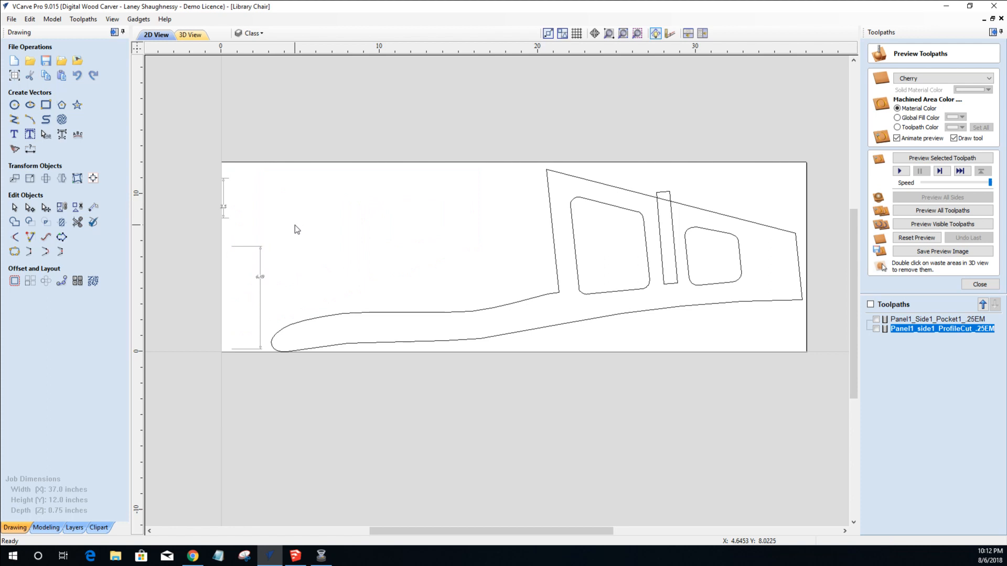
key("ctrl+z")
Ungroup the front side panel's vectors and delete the horizontal dimension between the shelf groove and the panel's short end.
left_click(263, 181)
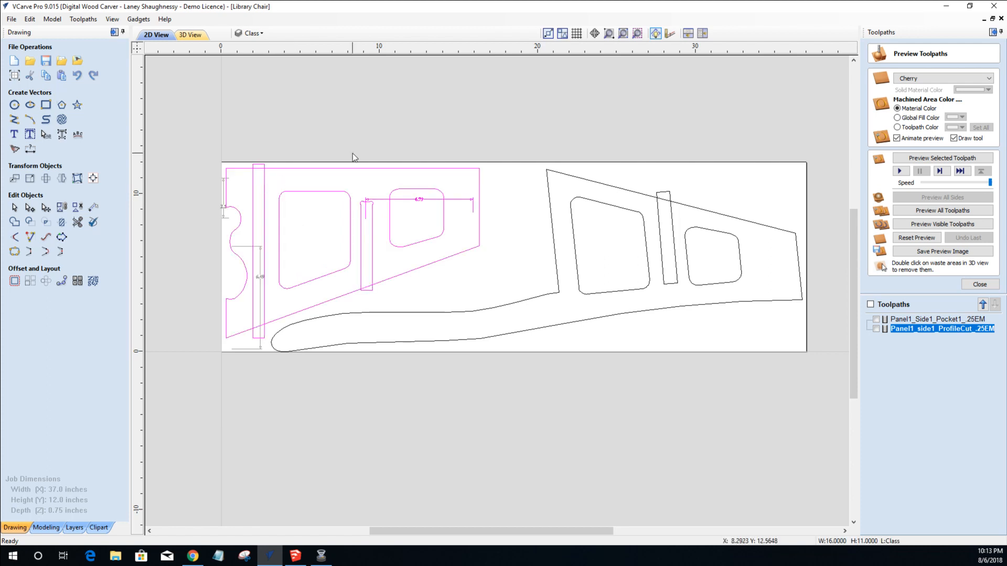
left_click_drag(238, 228, 236, 227)
key("u")
left_click(303, 195)
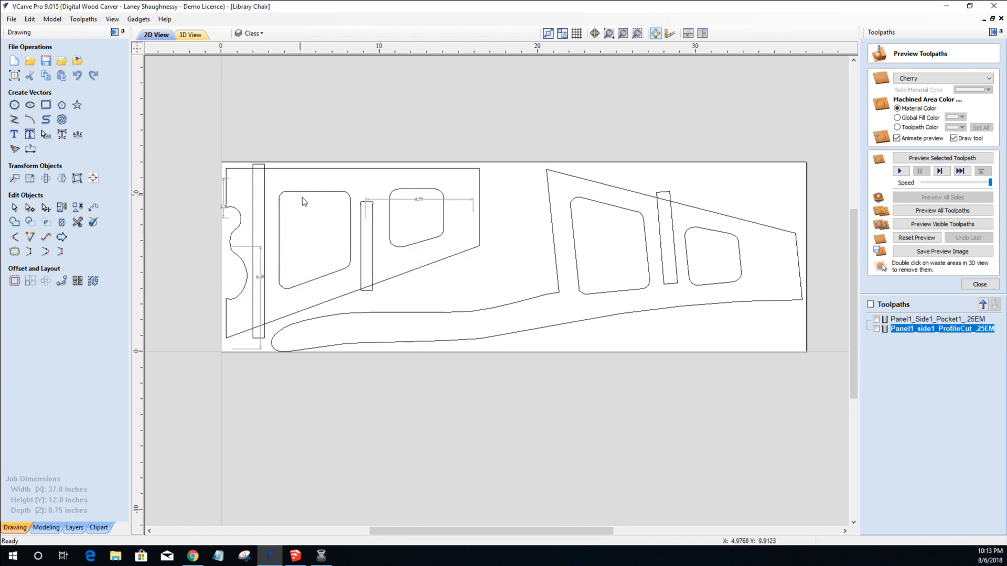
left_click(304, 192)
left_click(402, 200)
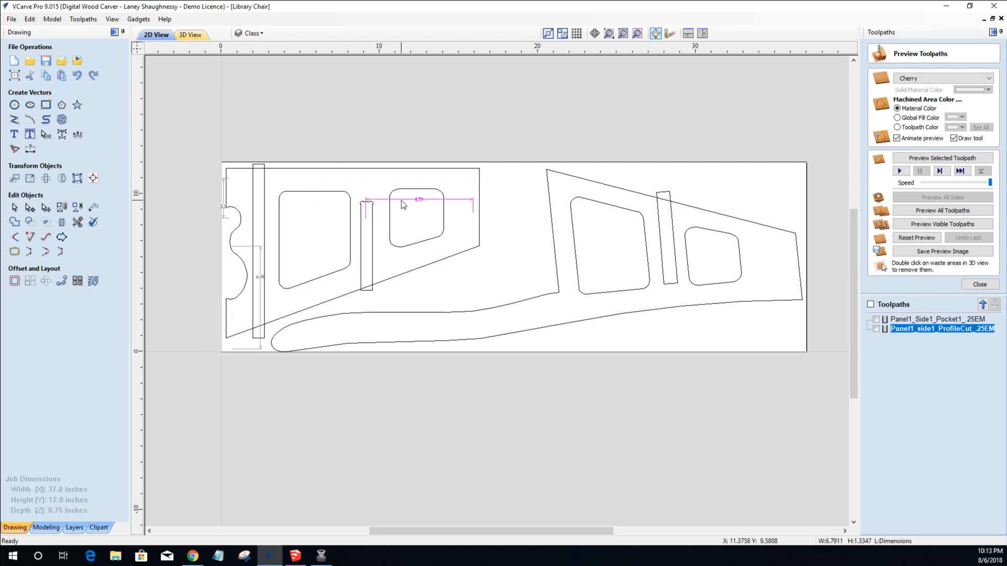
key("Delete")
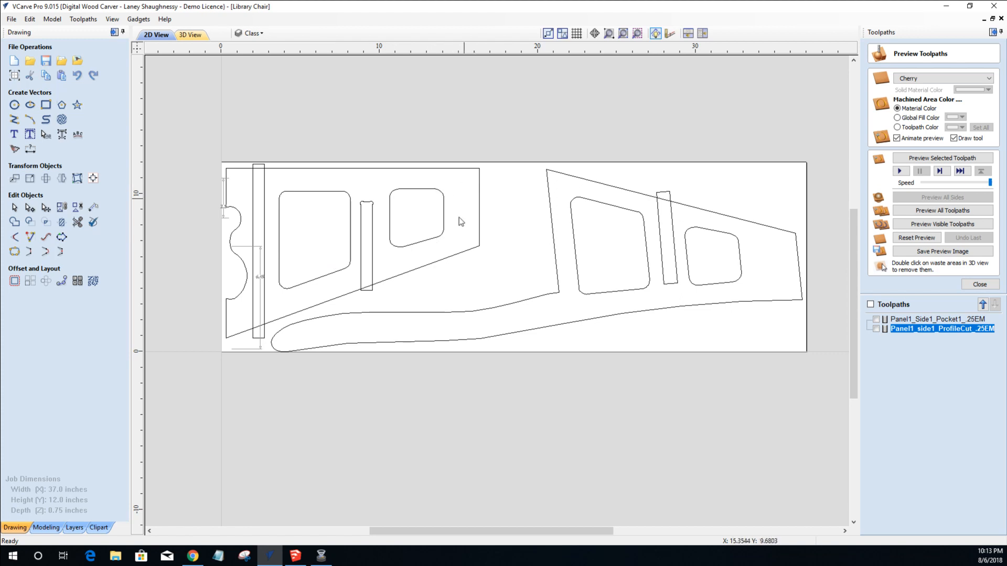
scroll(433, 300, "down", 2)
scroll(433, 301, "up", 2)
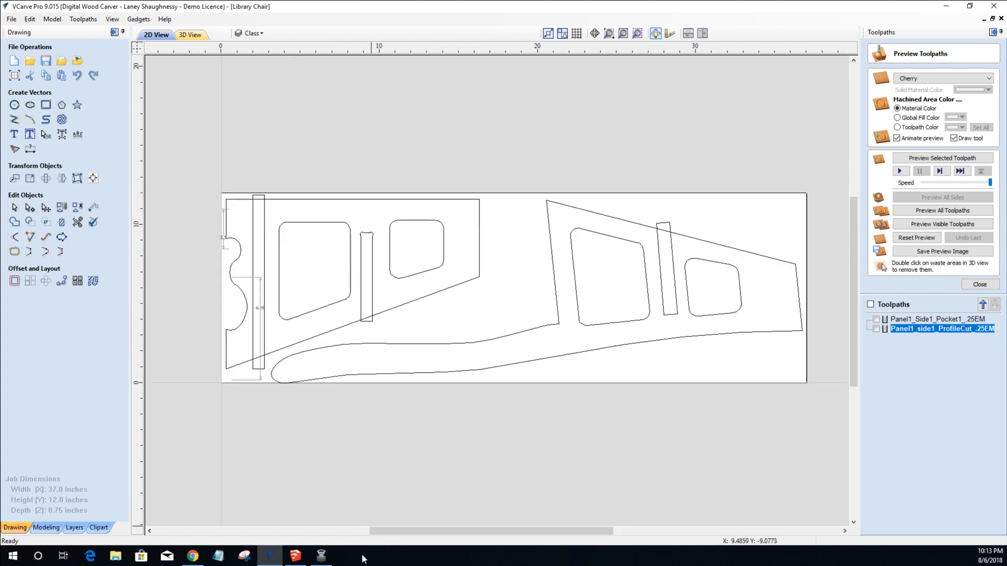
Switch to the SketchUp chair model and unhide all hidden parts.
left_click(295, 556)
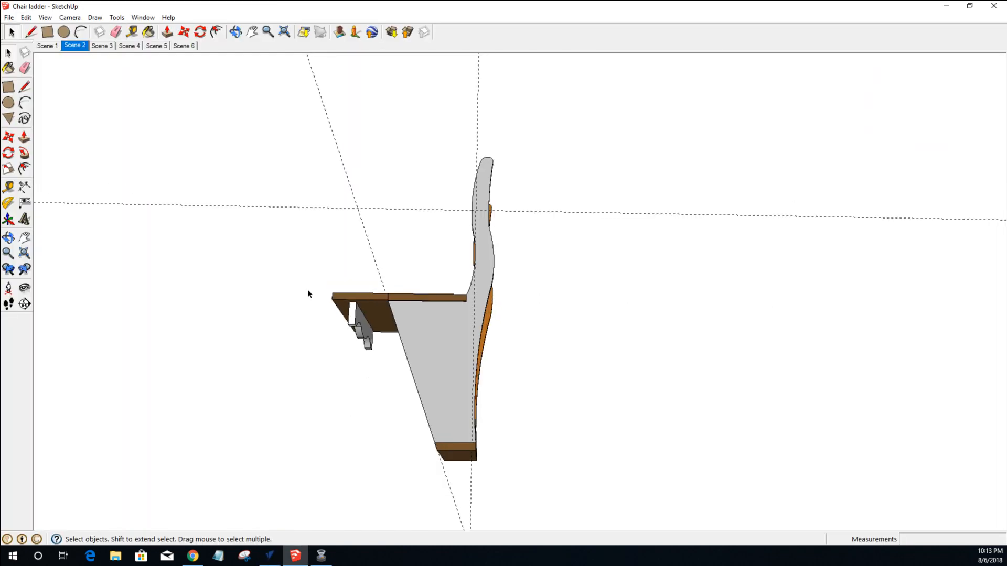
left_click(26, 17)
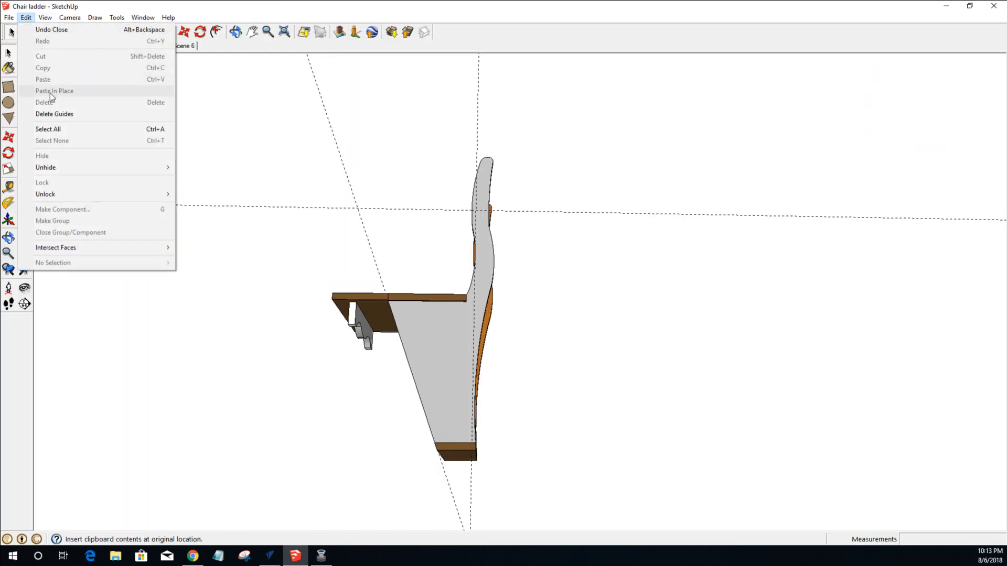
mouse_move(93, 166)
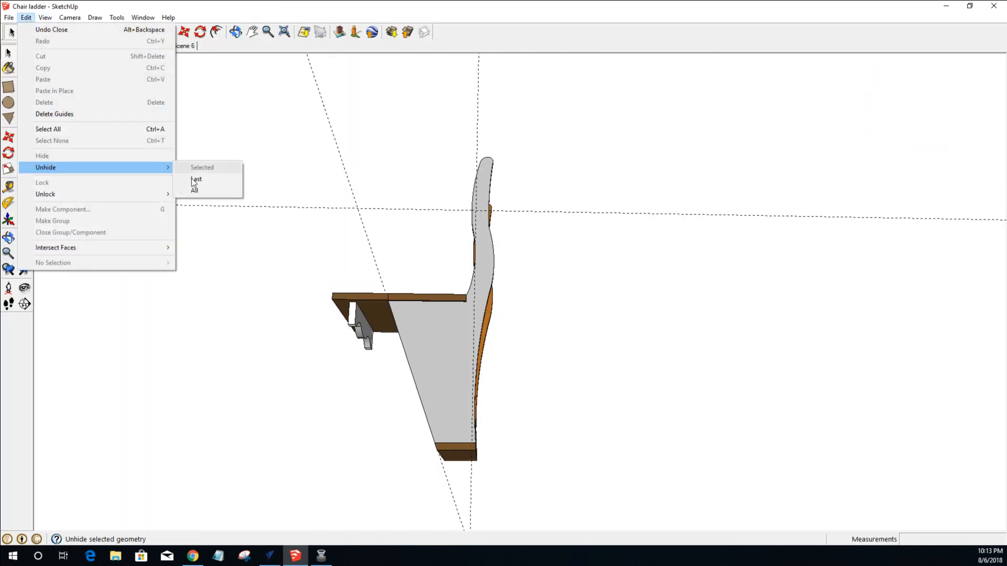
left_click(194, 192)
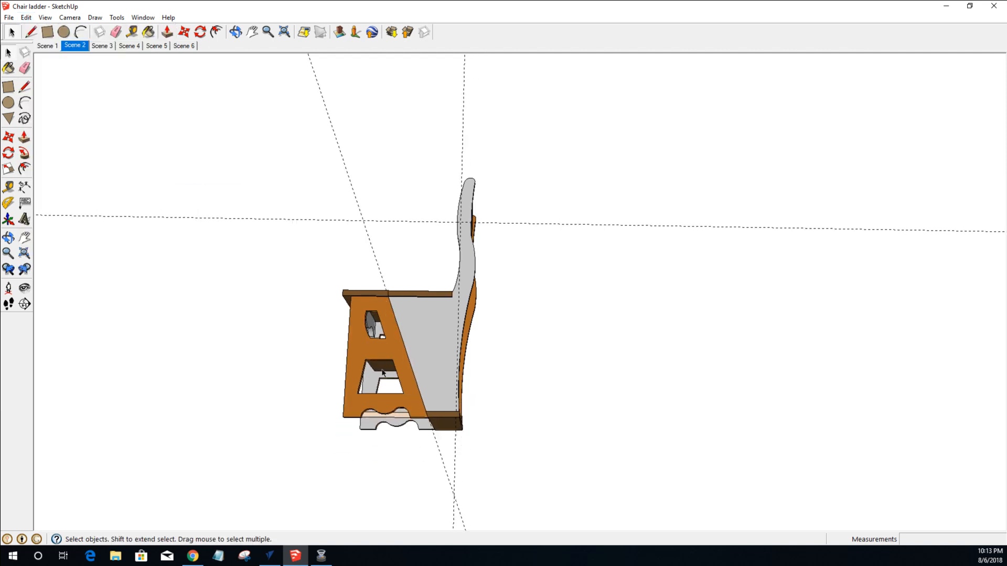
Edit the front side panel and delete the upper cutout's bottom edge and the lower cutout's top edge to close both openings.
scroll(337, 351, "up", 2)
scroll(386, 349, "up", 5)
middle_click_drag(442, 334, 450, 382)
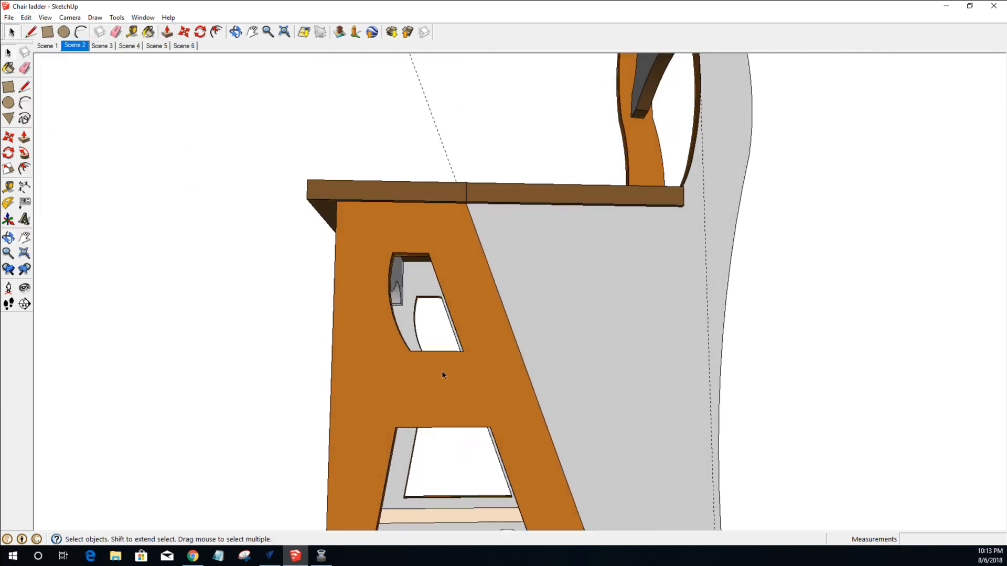
double_click(425, 355)
left_click(425, 355)
left_click(423, 352)
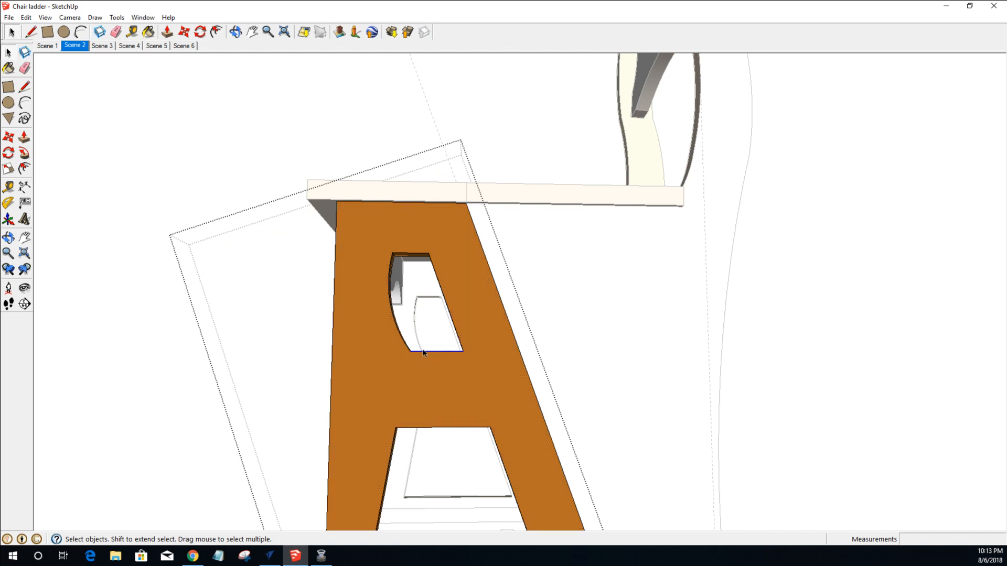
key("Delete")
left_click(426, 429)
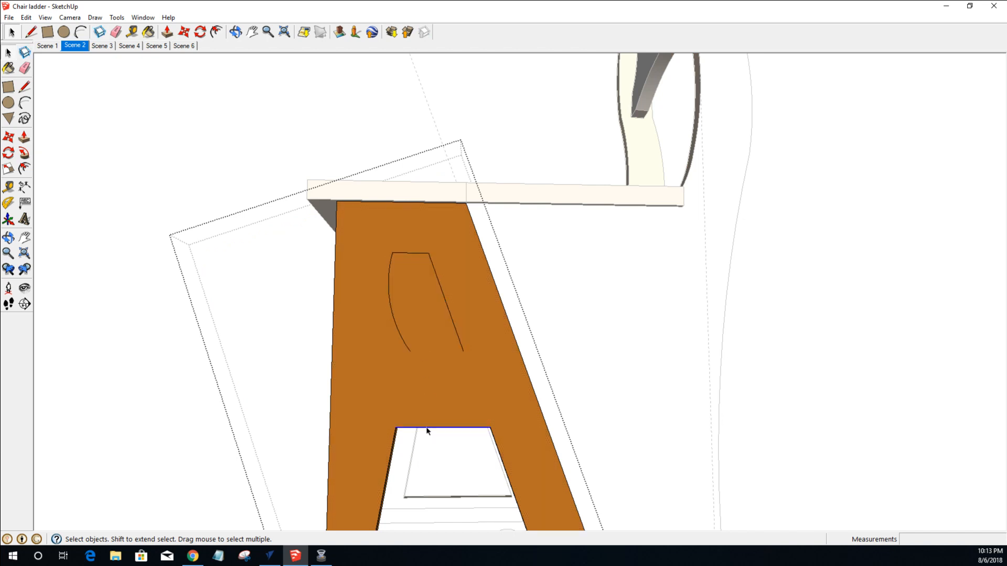
key("Delete")
Leave the side panel's editing and examine its closed cutouts and the whole chair from the side and front.
scroll(425, 425, "down", 3)
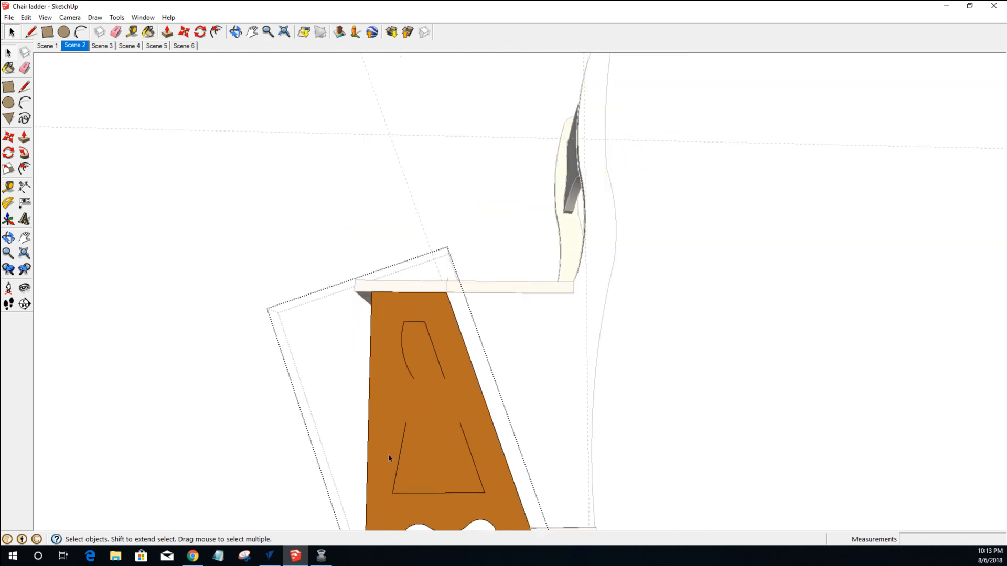
scroll(438, 371, "up", 3)
scroll(437, 370, "down", 3)
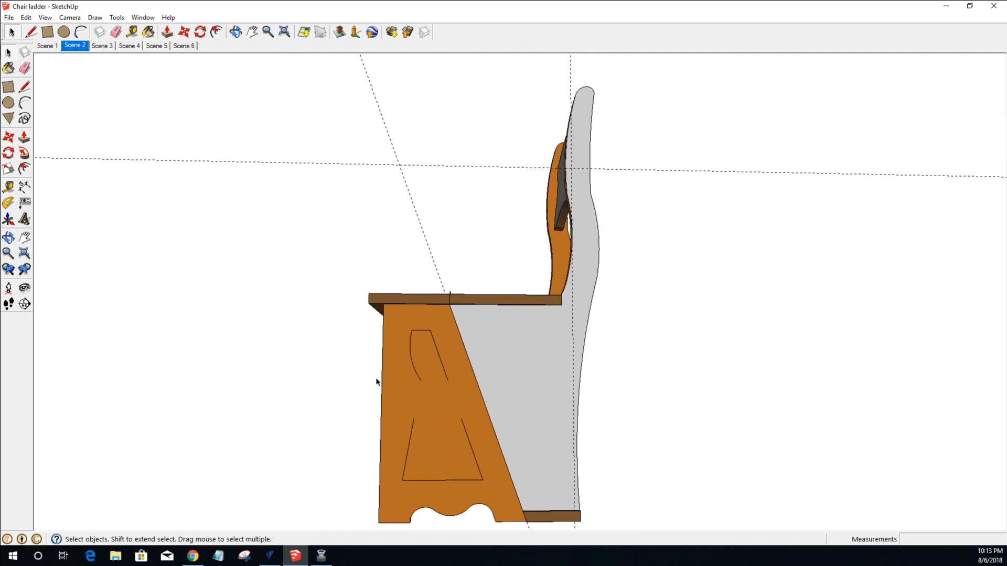
scroll(521, 476, "up", 2)
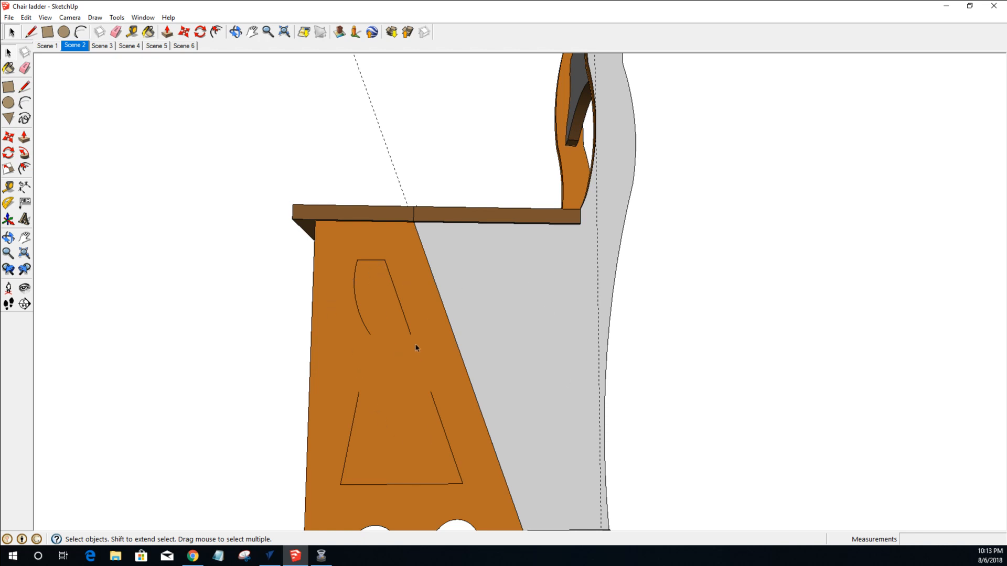
scroll(416, 349, "down", 3)
middle_click_drag(397, 316, 598, 342)
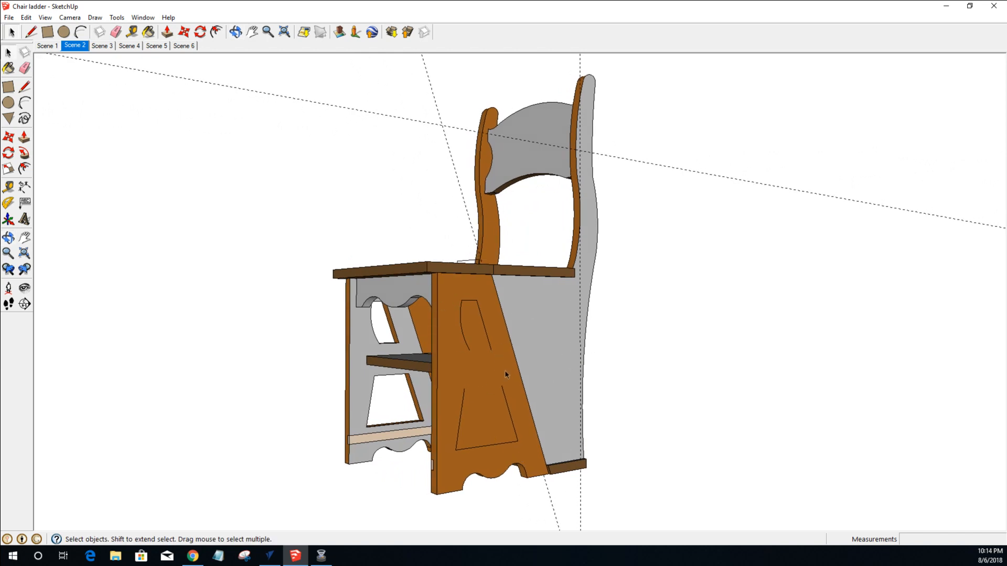
scroll(516, 393, "up", 3)
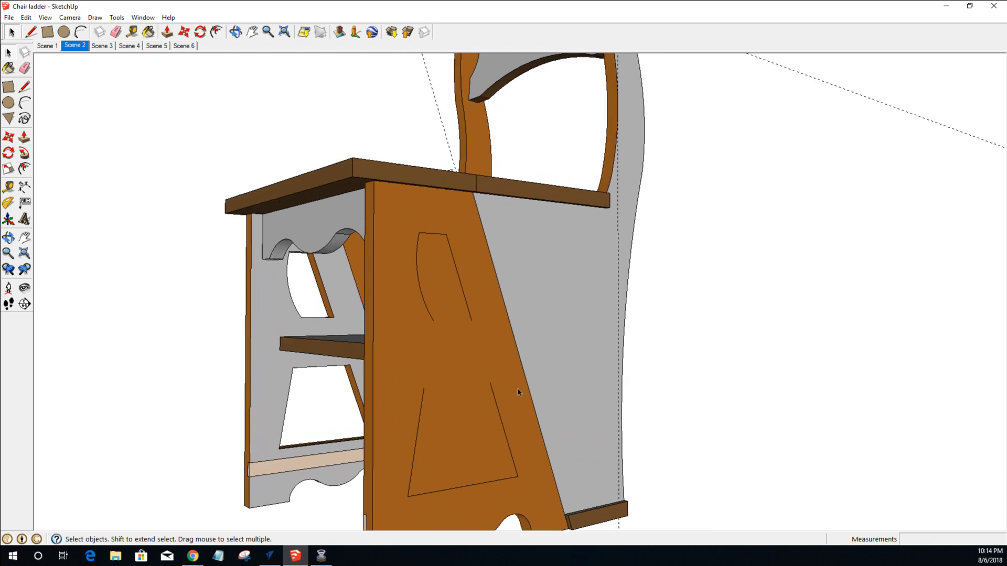
Inspect the front side panel beside the rear seat-and-back assembly, selecting that assembly and clearing the selection.
scroll(517, 390, "down", 1)
scroll(514, 386, "down", 2)
scroll(514, 383, "up", 3)
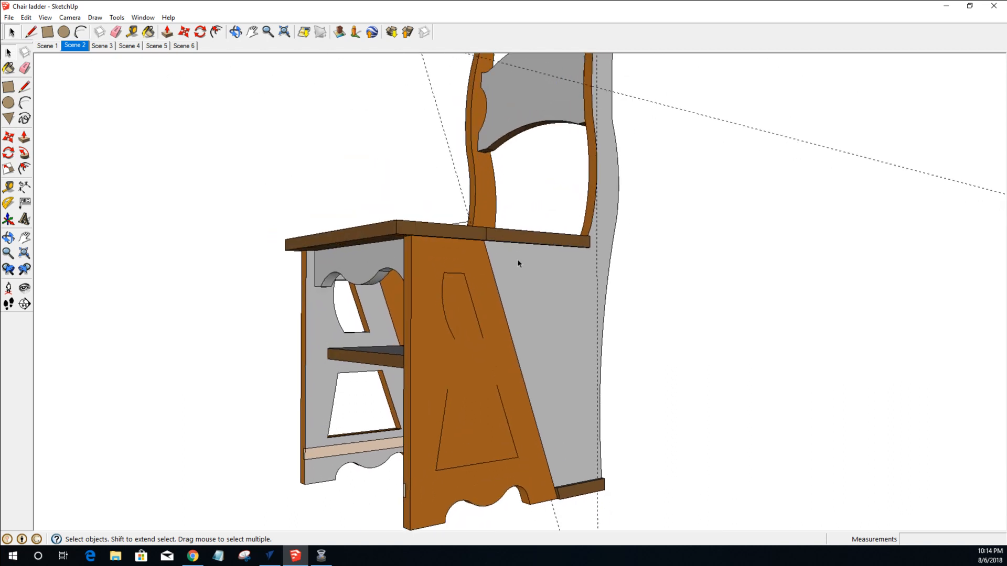
left_click(535, 297)
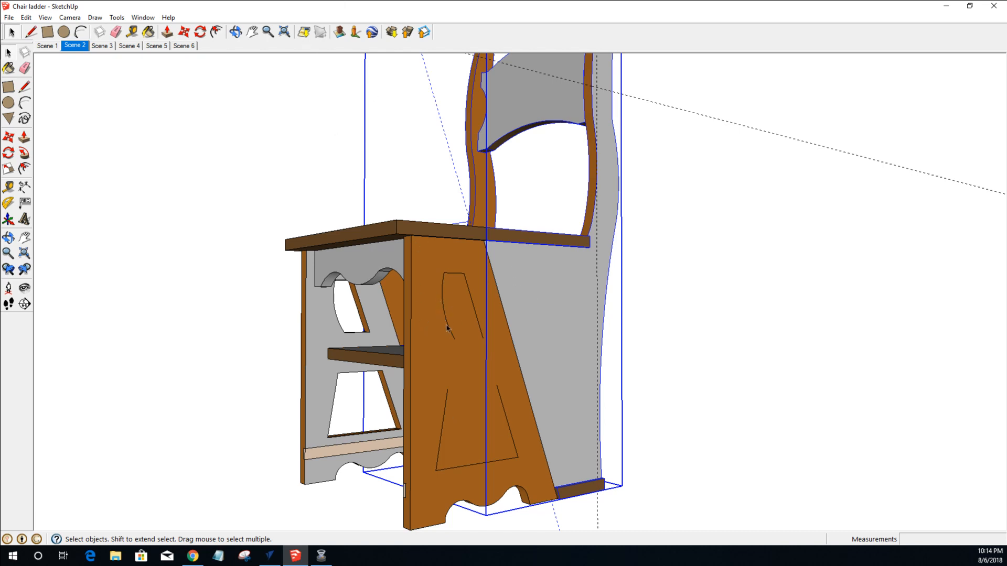
scroll(451, 338, "down", 3)
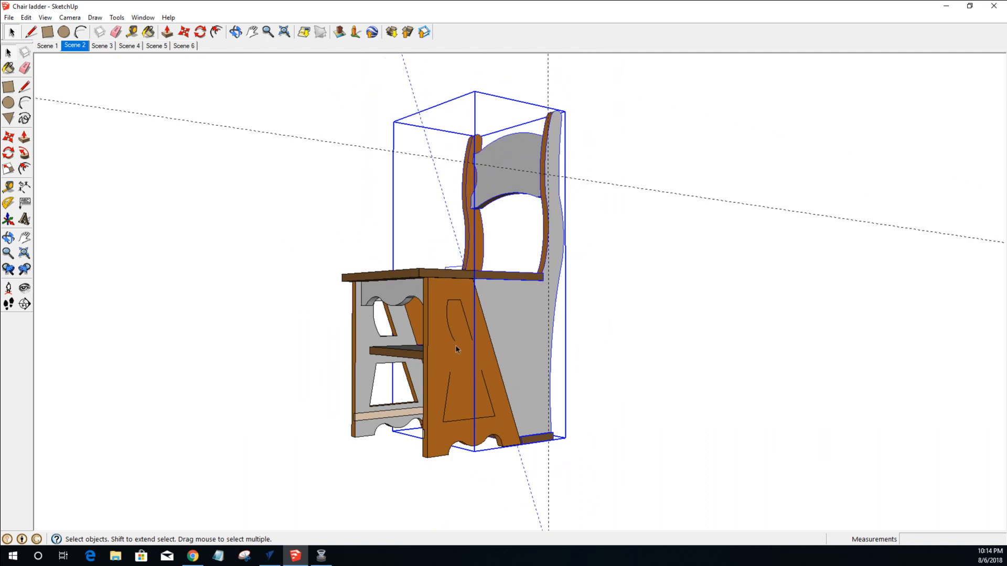
left_click(624, 156)
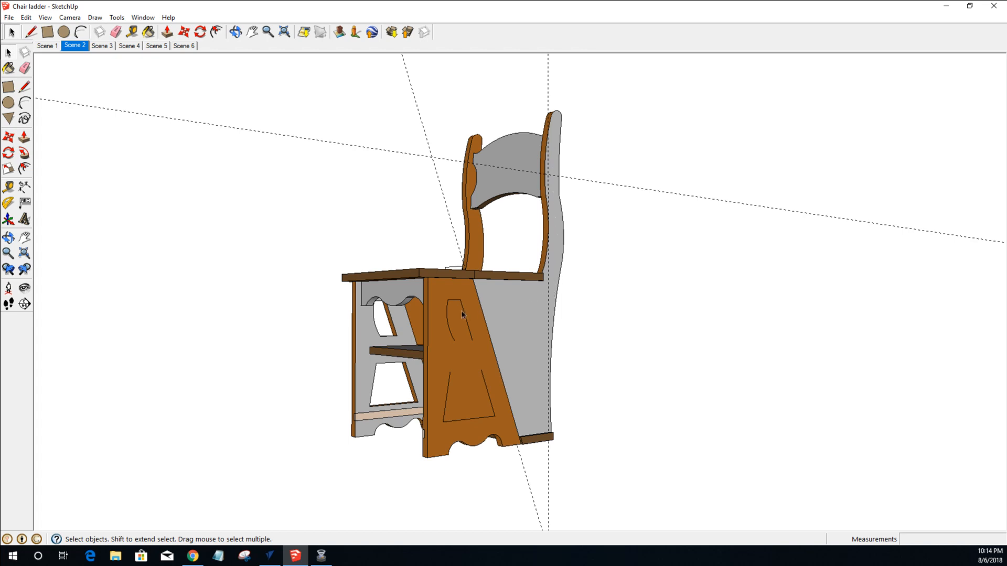
scroll(508, 369, "up", 3)
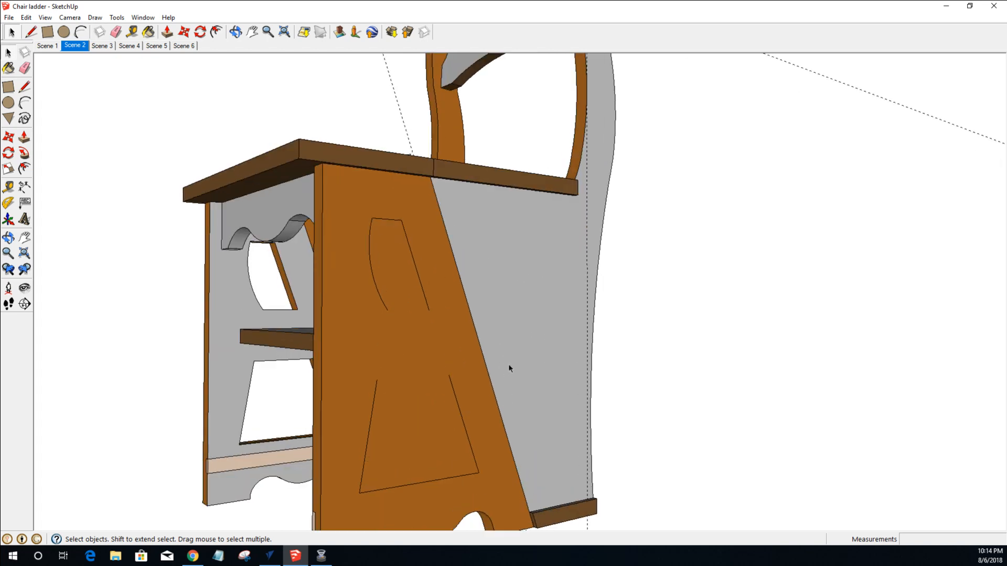
Edit the front side panel and redraw the upper cutout's 2" bottom edge and the lower cutout's 3 1/2" top edge.
middle_click_drag(508, 369, 298, 189)
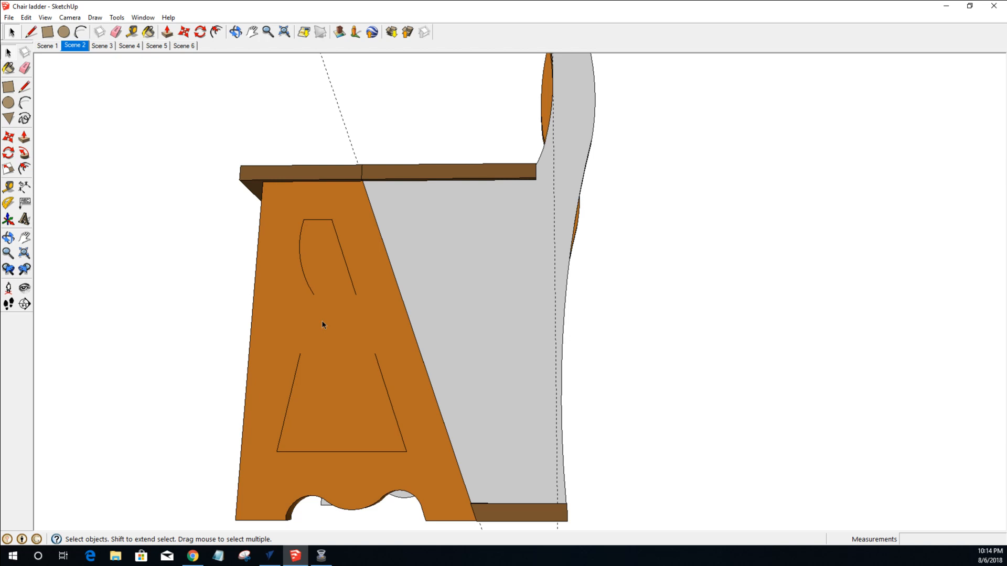
left_click(31, 33)
key("space")
left_click(271, 292)
double_click(271, 291)
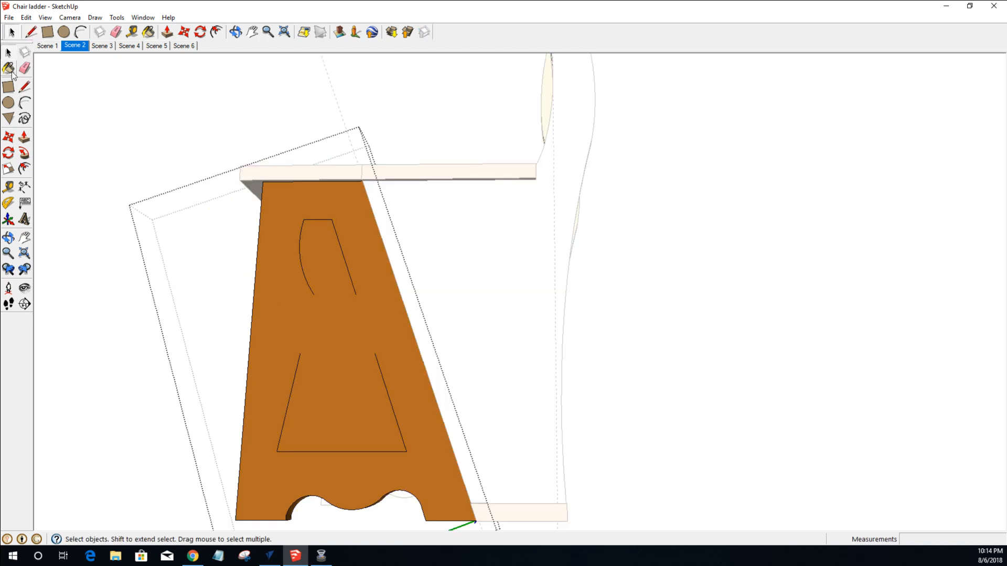
left_click(31, 32)
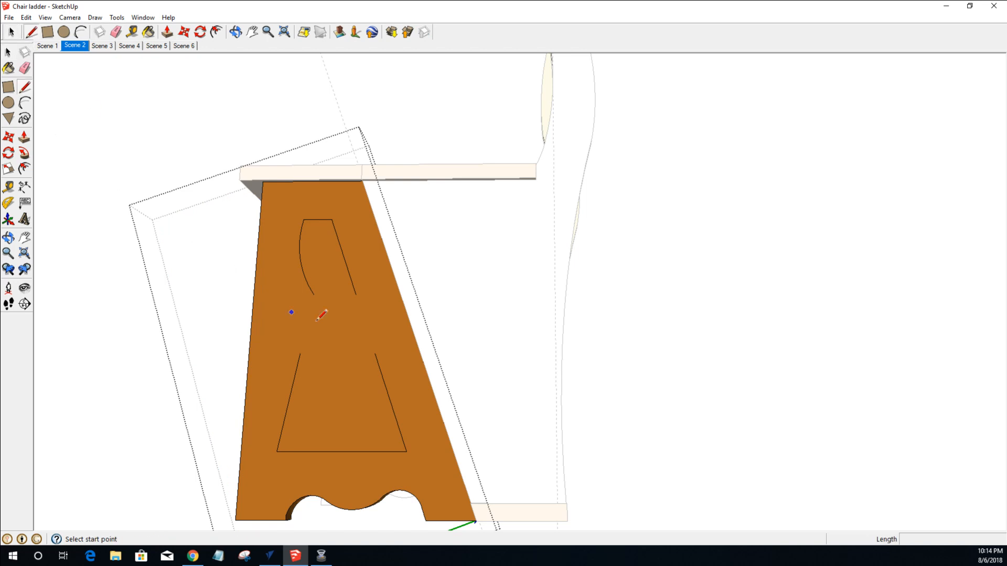
left_click(313, 294)
left_click(349, 297)
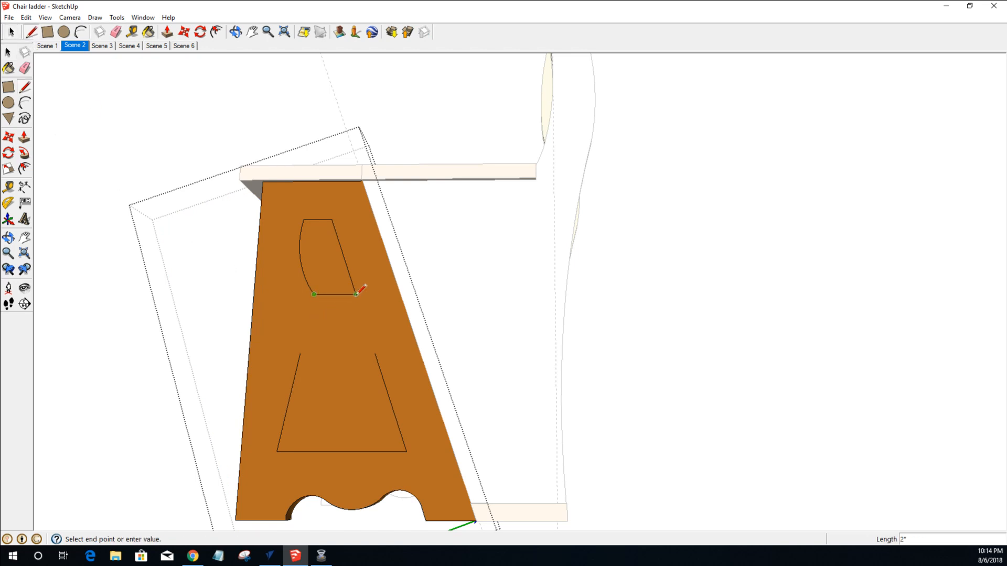
left_click(300, 354)
left_click(376, 355)
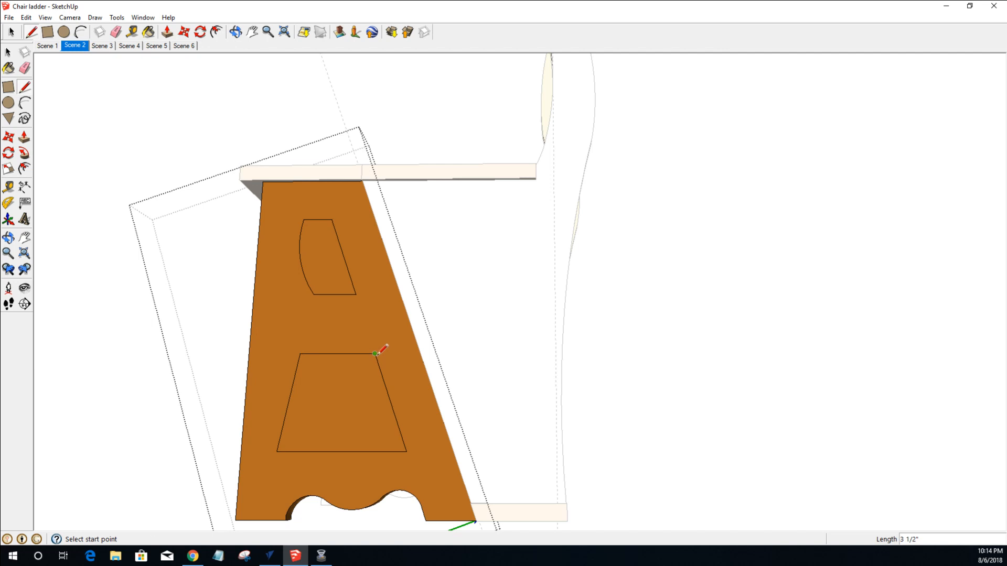
Push the upper and lower cutout faces into the front side panel by 0.75 inches each.
key("space")
key("p")
left_click(326, 263)
type(".75")
key("Return")
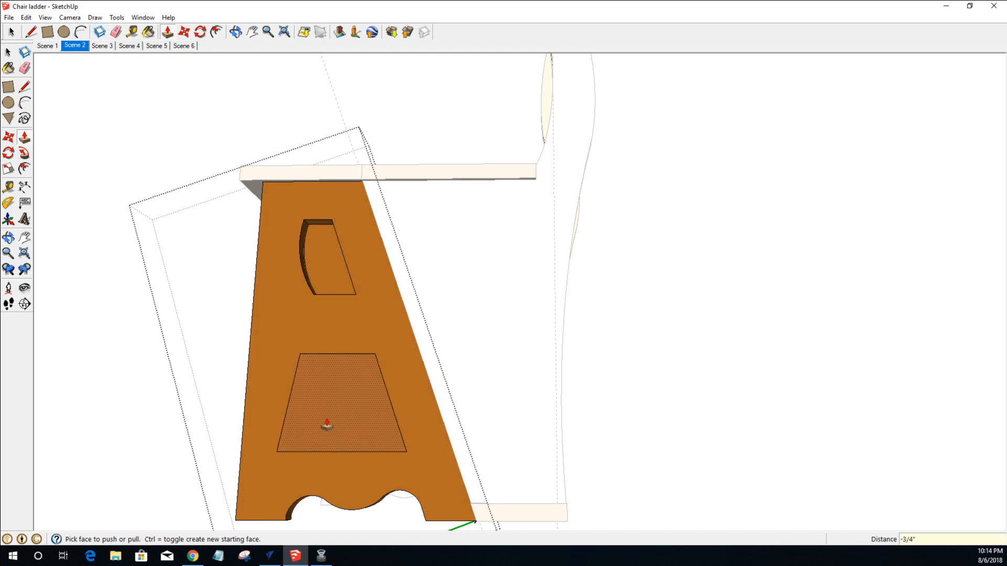
left_click(327, 425)
type(".75")
key("Return")
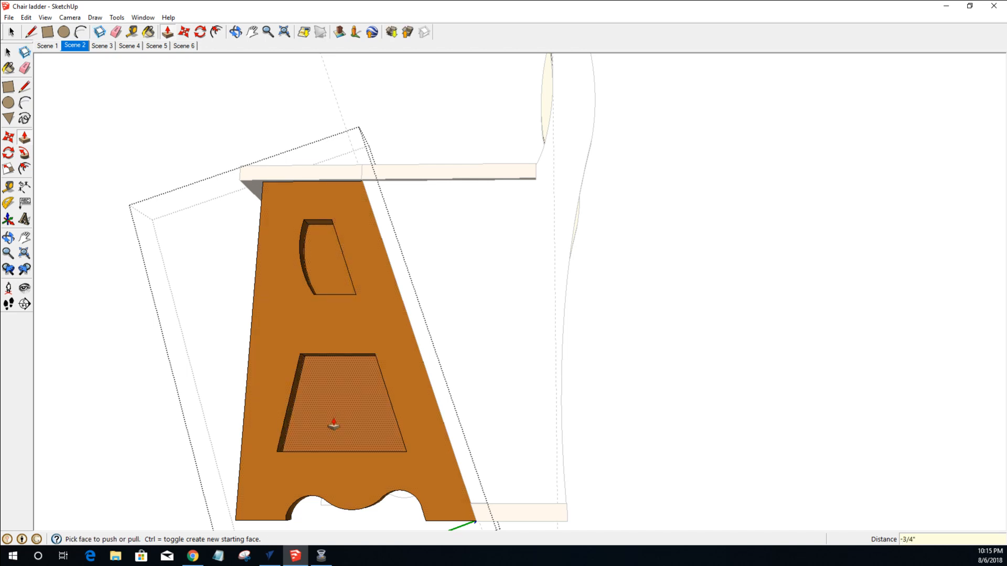
Delete the leftover faces in both cutouts to open them through, leave the panel's editing, and view the chair from the side.
scroll(334, 423, "up", 1)
key("space")
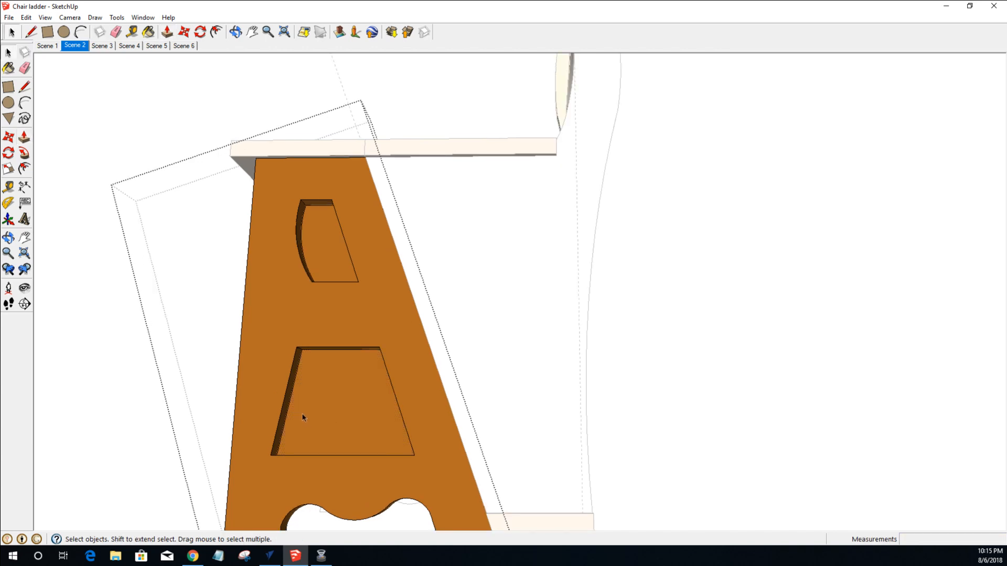
middle_click_drag(272, 418, 401, 367)
left_click(400, 374)
key("Delete")
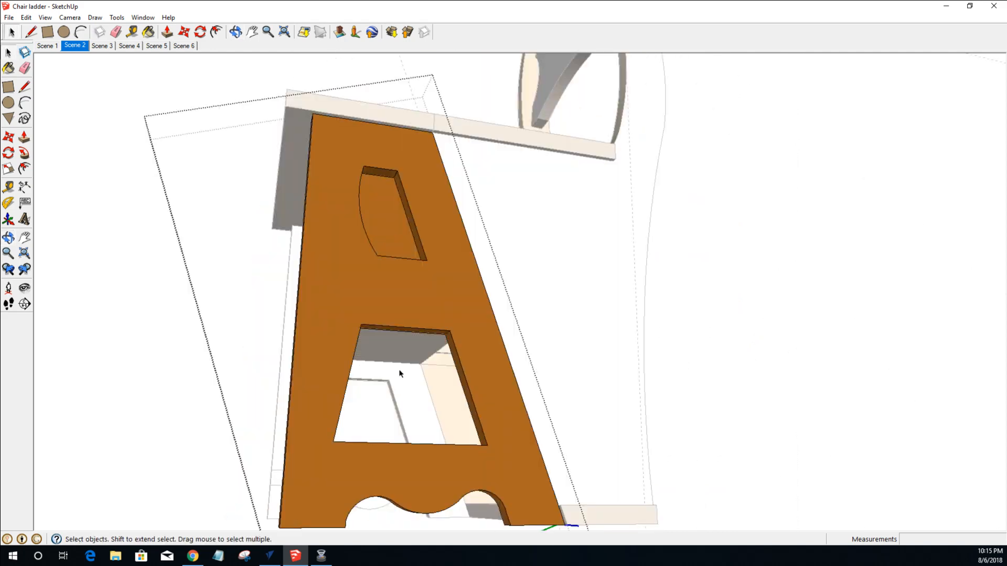
left_click(382, 219)
key("Delete")
scroll(425, 262, "down", 3)
middle_click_drag(461, 336, 459, 427)
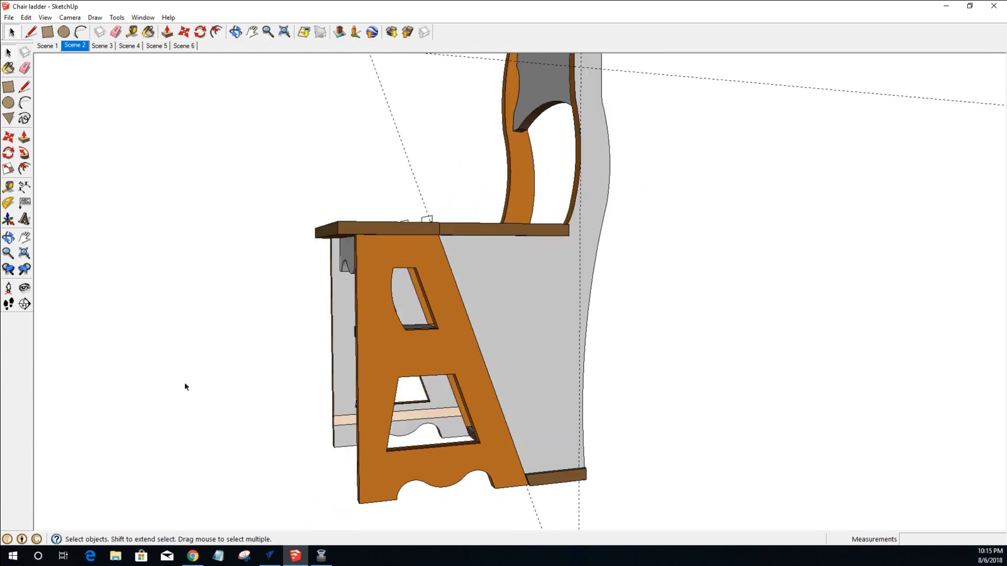
middle_click_drag(726, 443, 669, 335)
scroll(669, 335, "down", 3)
middle_click_drag(585, 336, 445, 494)
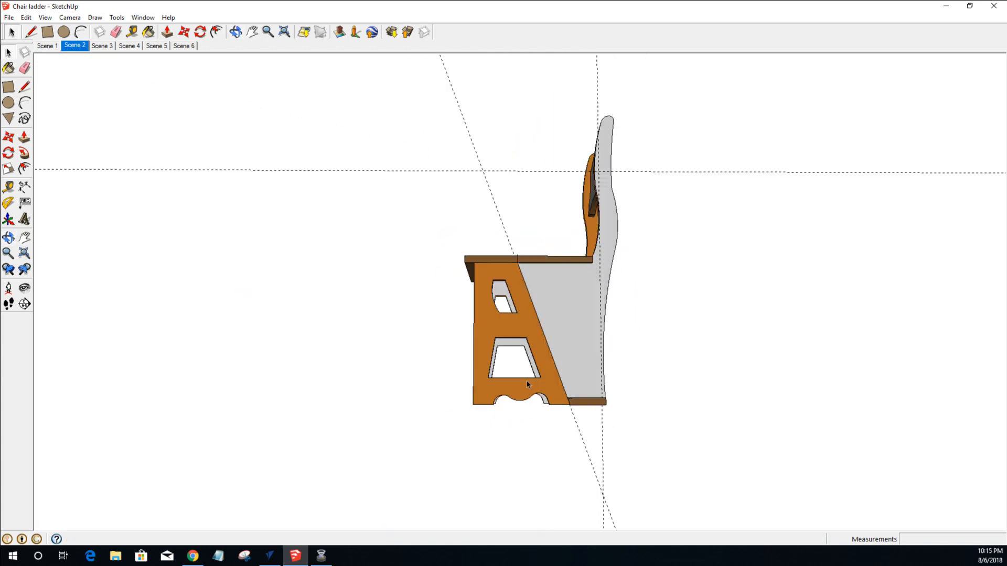
Switch to VCarve and delete the two remaining dimensions at the front side panel's scalloped end.
left_click(270, 556)
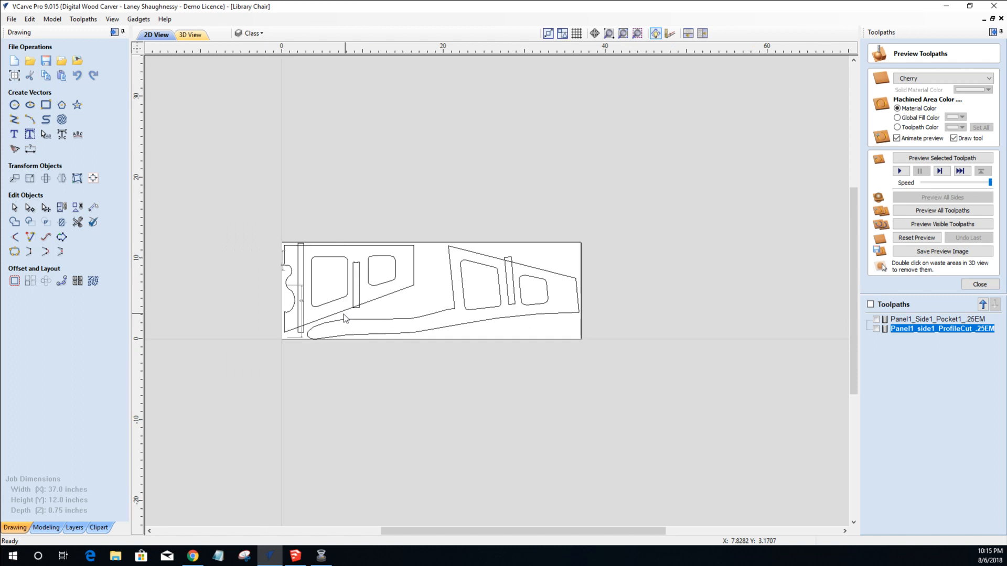
scroll(292, 330, "up", 2)
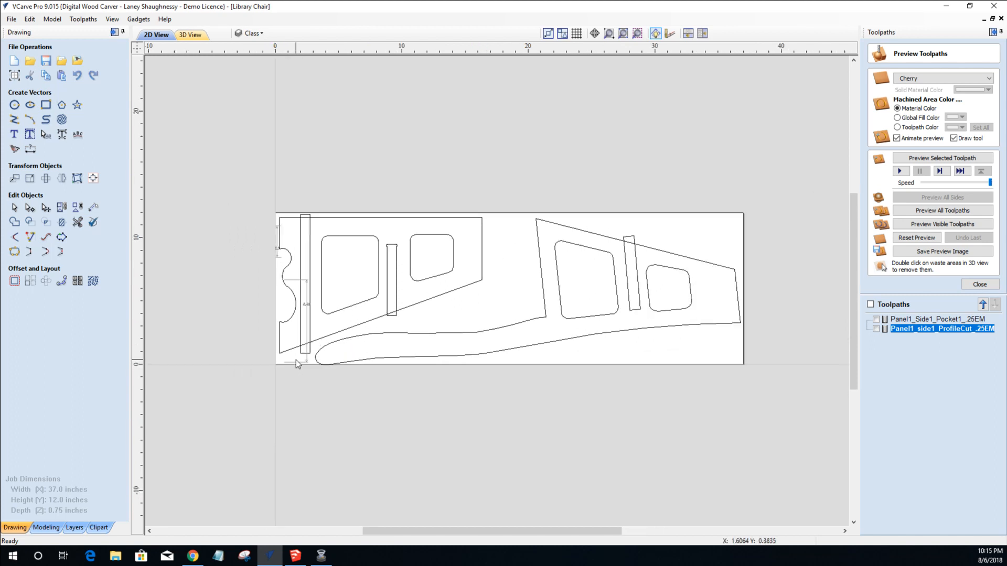
left_click(297, 364)
key("Delete")
scroll(298, 357, "down", 2)
scroll(444, 246, "up", 3)
scroll(351, 282, "down", 3)
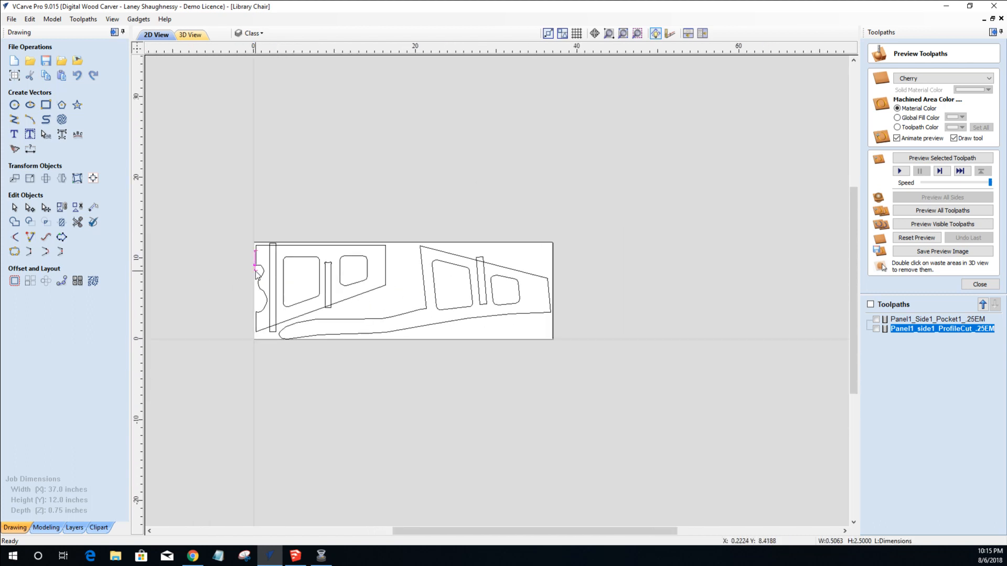
scroll(261, 271, "up", 1)
scroll(262, 270, "up", 1)
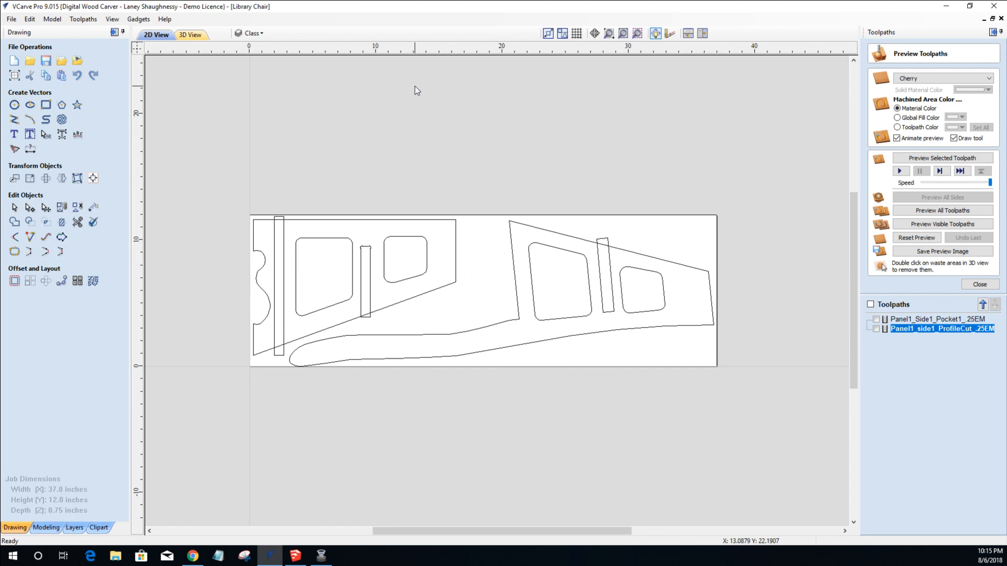
Select the front side panel's outline, view the list of layers, and clear the selection.
scroll(450, 202, "down", 1)
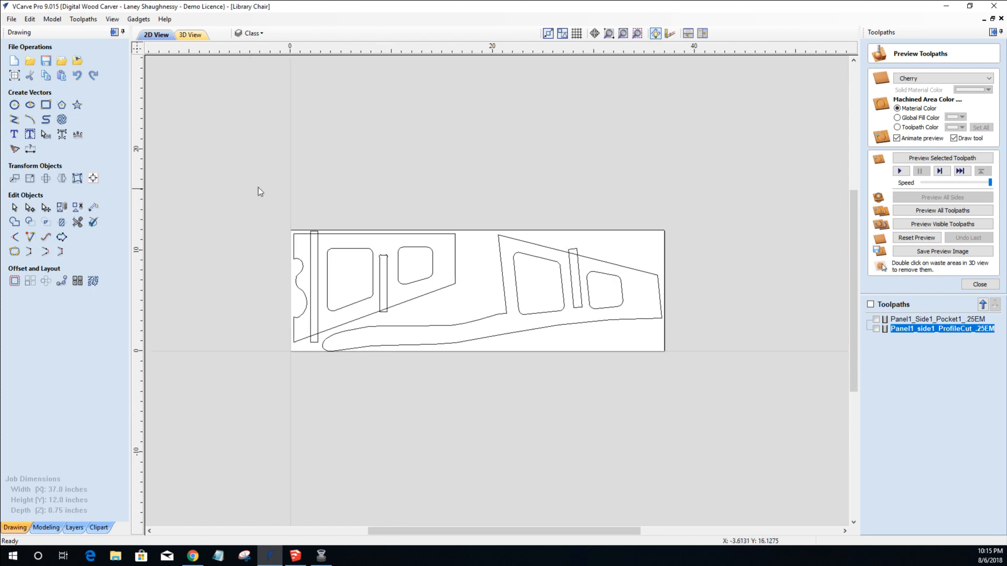
left_click(415, 298)
left_click(252, 33)
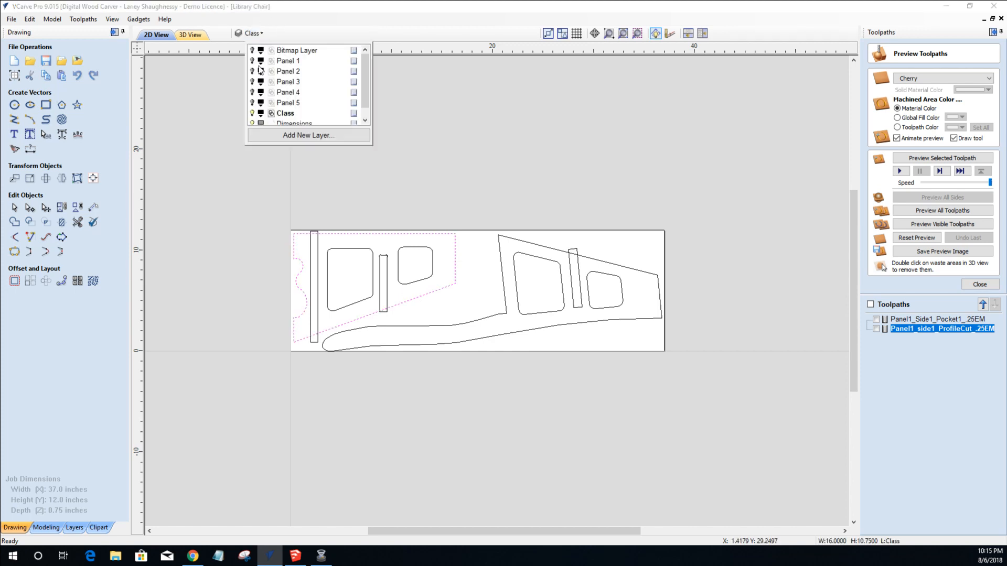
scroll(545, 211, "up", 1)
scroll(542, 210, "down", 1)
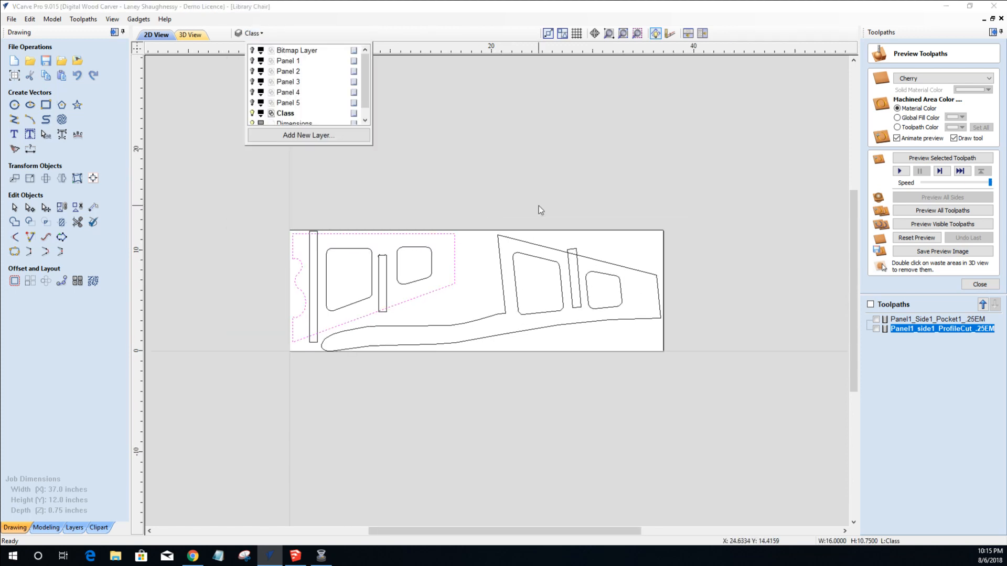
left_click(515, 199)
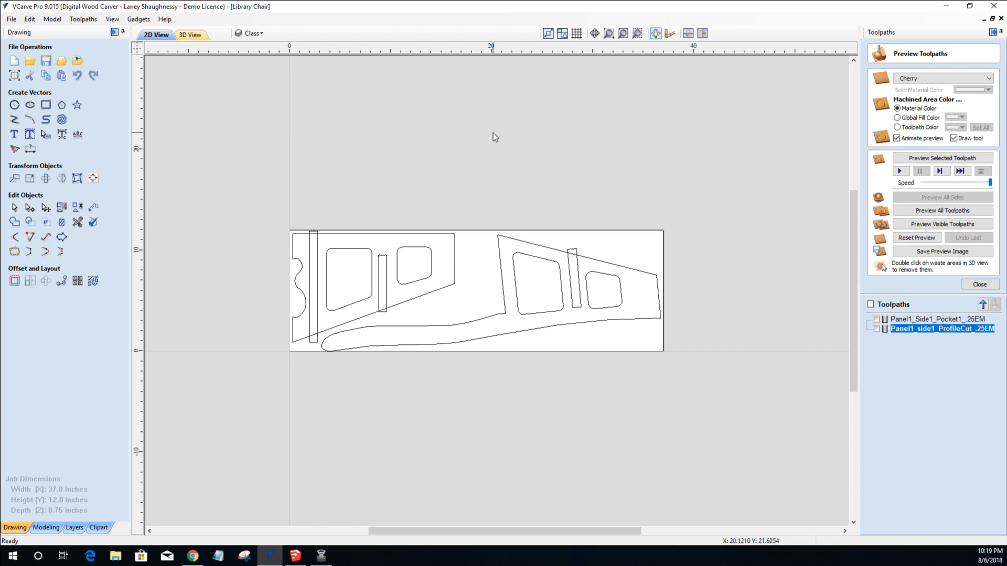
Examine both side panel layouts and their shelf grooves, selecting the rear panel's groove and outline in turn.
scroll(283, 321, "up", 4)
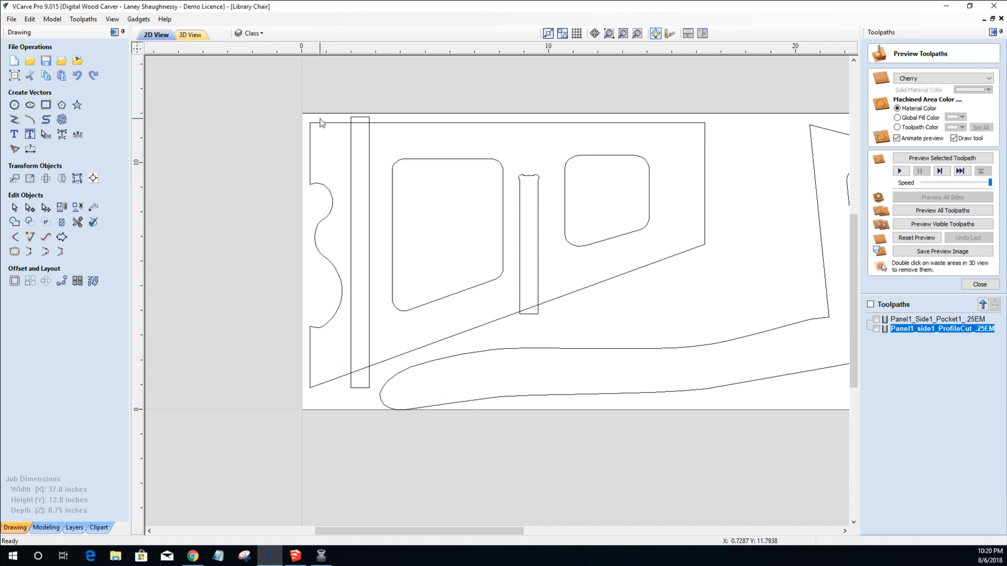
scroll(320, 118, "down", 4)
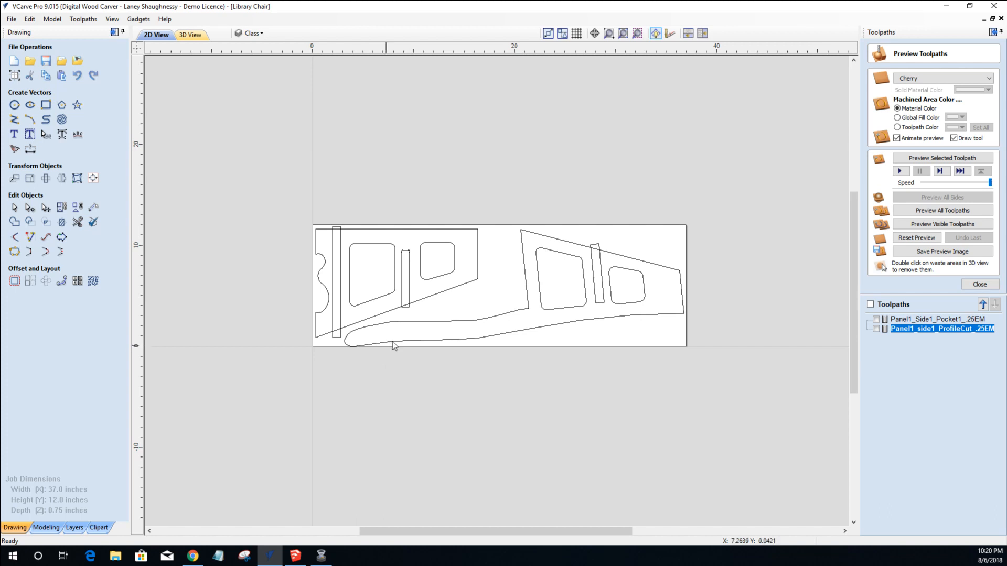
mouse_move(487, 257)
middle_mouse_down()
mouse_move(493, 338)
mouse_move(493, 306)
mouse_move(411, 294)
middle_mouse_up()
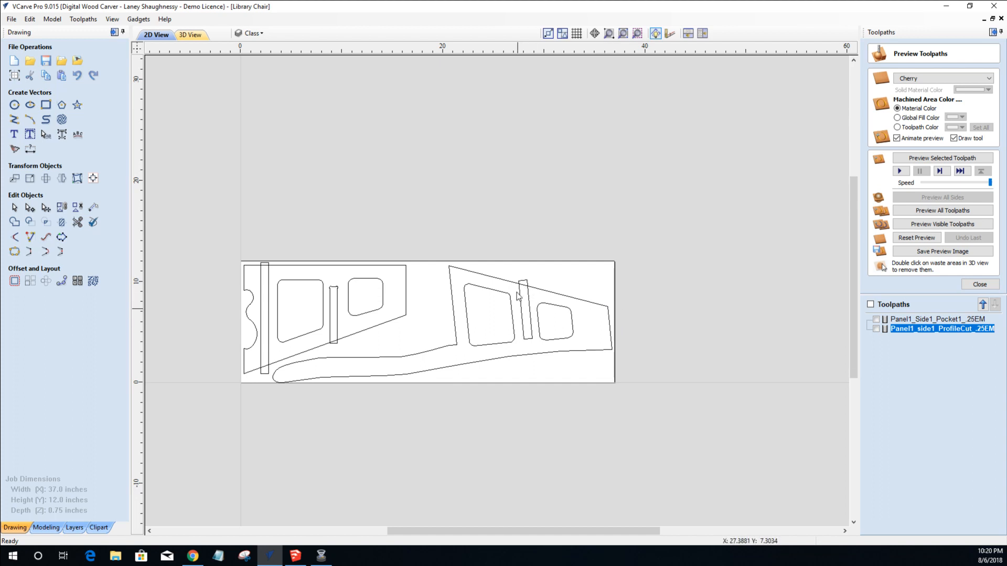
left_click_drag(503, 266, 558, 358)
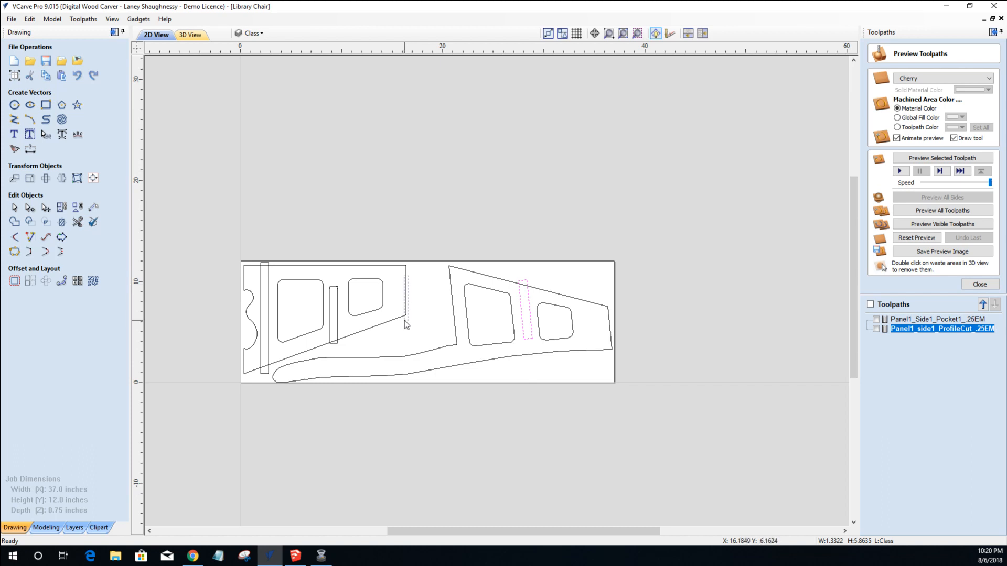
left_click(423, 316)
left_click(453, 282)
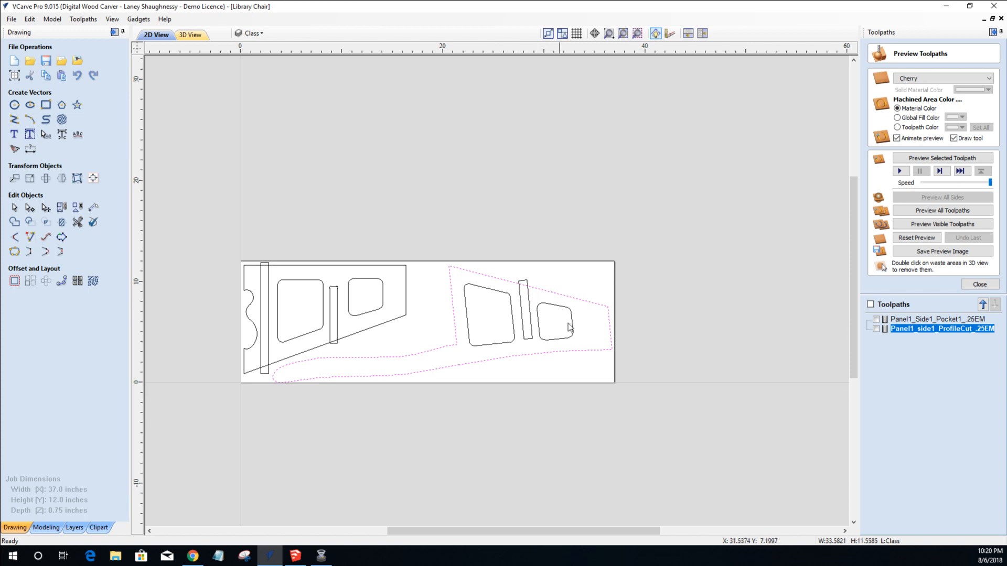
left_click(677, 253)
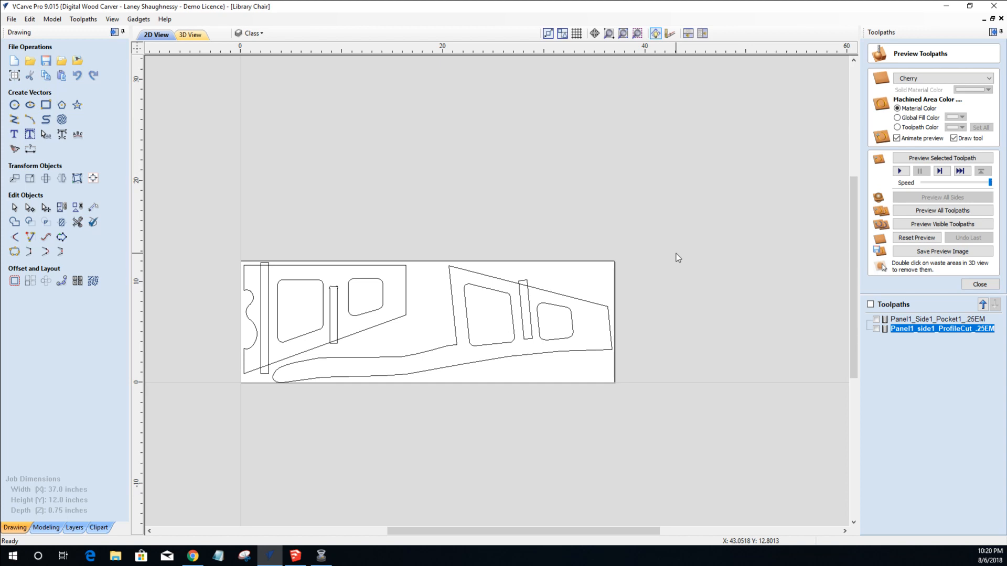
scroll(332, 276, "down", 1)
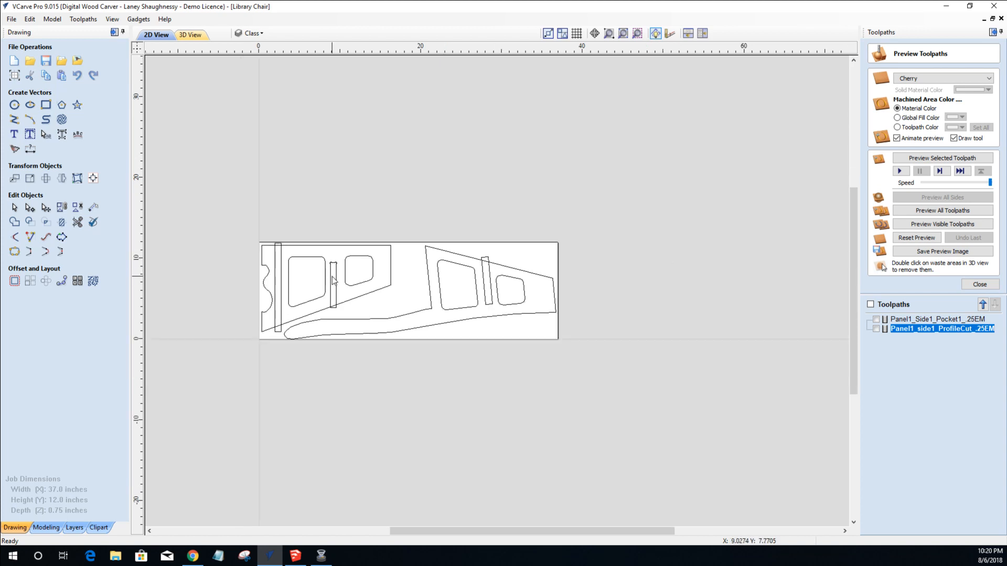
scroll(333, 298, "up", 1)
scroll(334, 298, "up", 3)
scroll(333, 298, "down", 1)
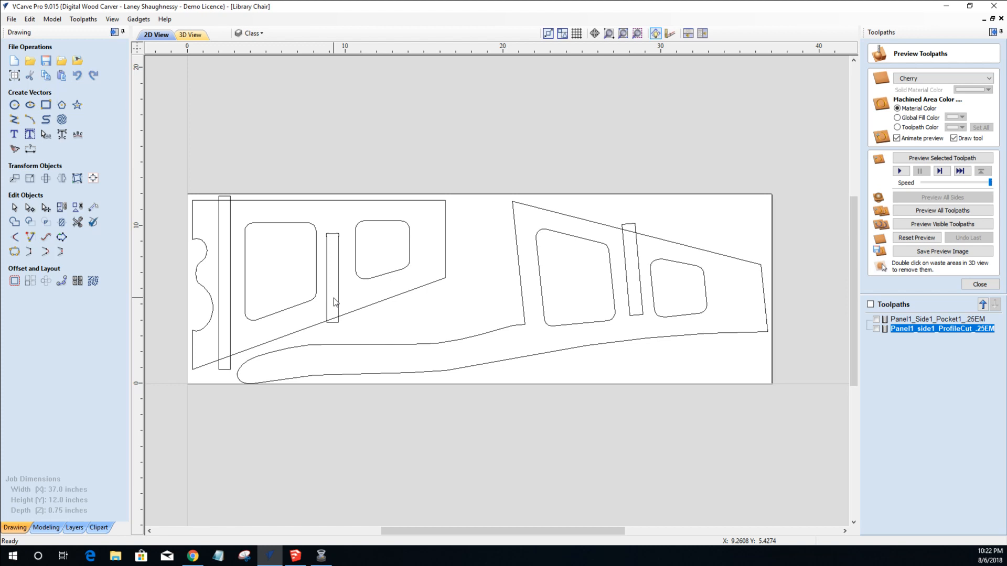
Open the Panel1_Side1_Pocket1_.25EM toolpath for editing and view the 60-degree 0.25-inch V-bit's settings in the tool database.
left_click(928, 321)
double_click(929, 323)
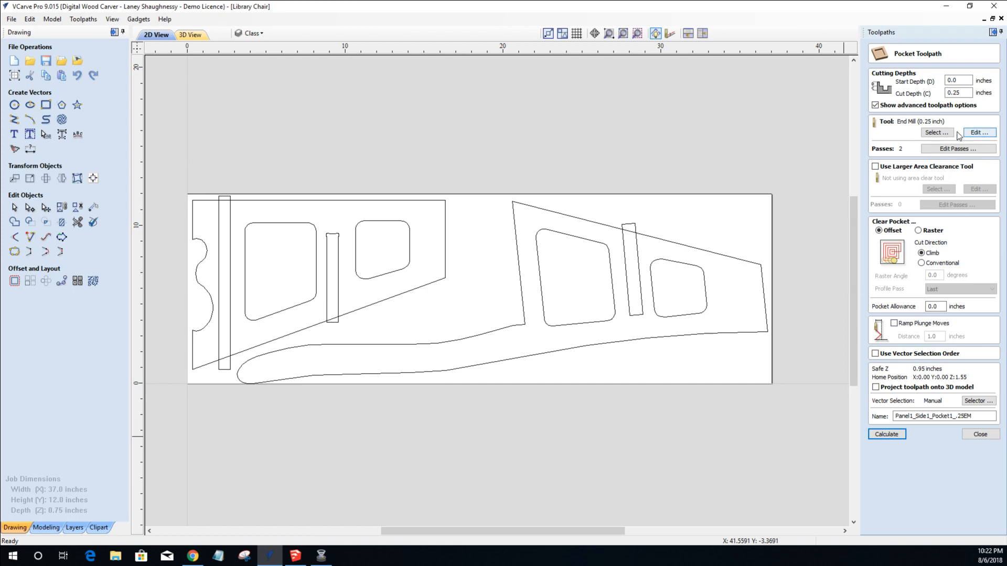
left_click(937, 133)
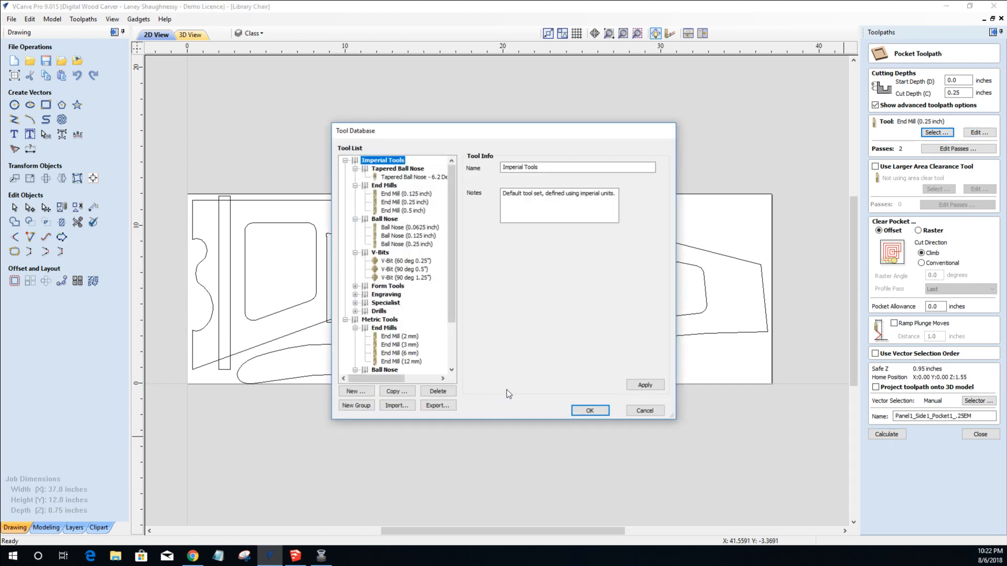
left_click(407, 262)
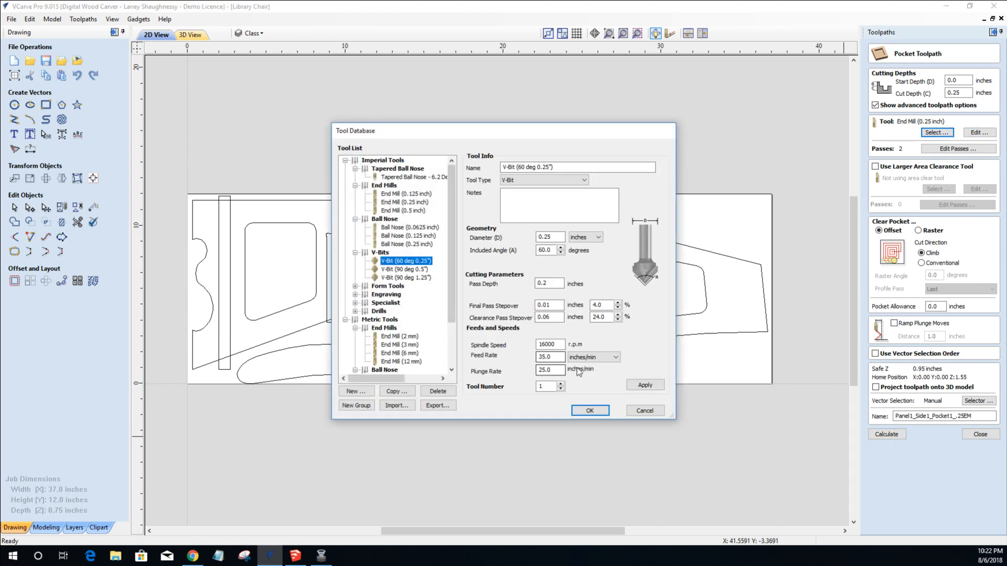
Try different tool numbers for the 60-degree V-bit, then close the tool database and discard the changes.
double_click(542, 391)
type("1")
left_click(561, 383)
left_click(559, 386)
left_click(560, 391)
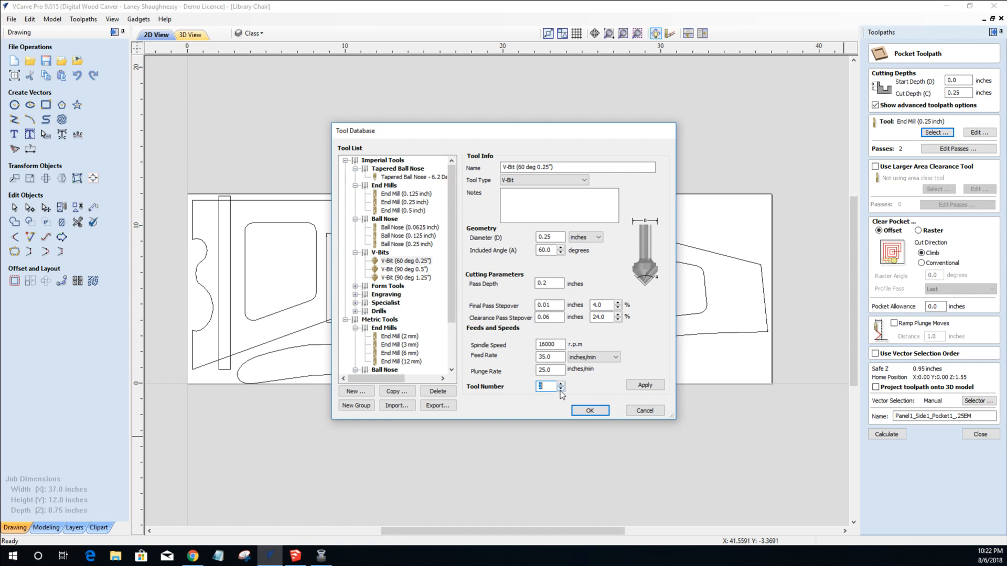
left_click(561, 390)
left_click(638, 414)
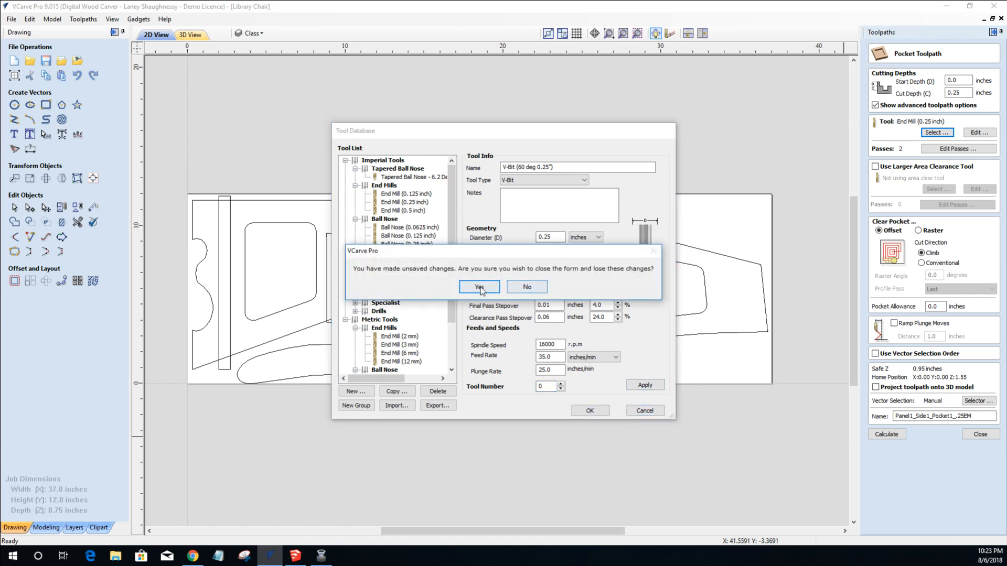
left_click(480, 288)
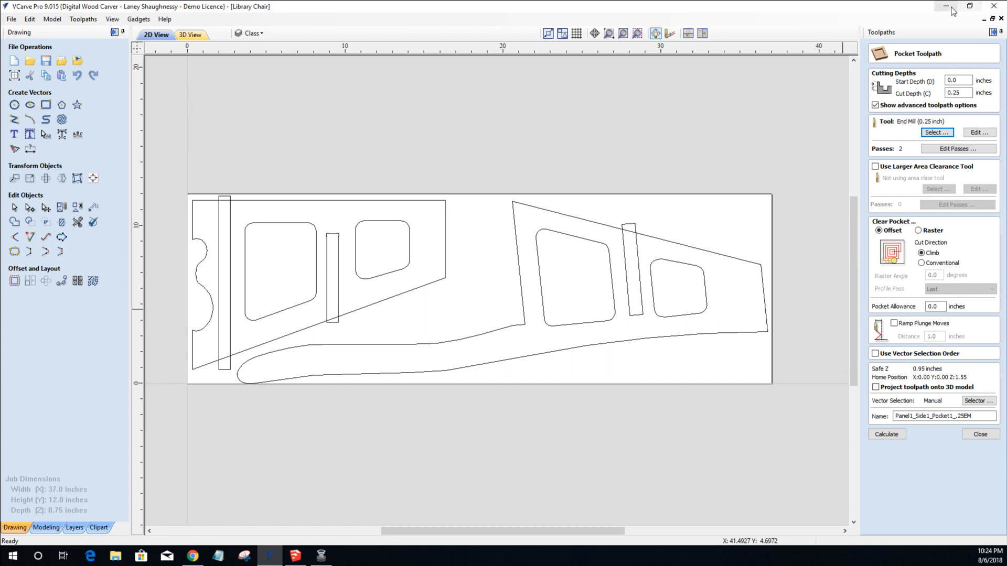
Minimize VCarve to get back to SketchUp, and close SketchUp, saving the changes to Chair ladder.
left_click(948, 7)
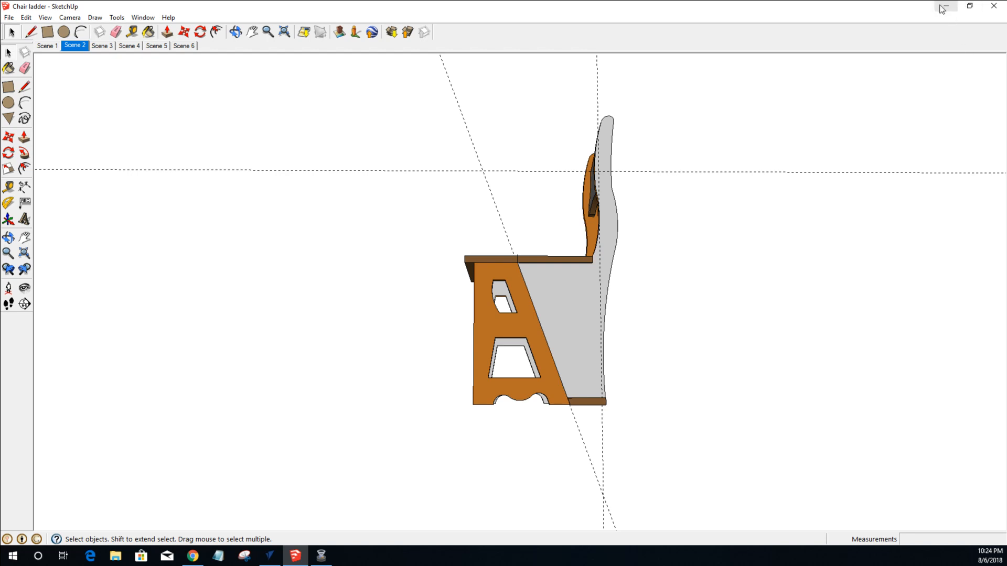
left_click(993, 6)
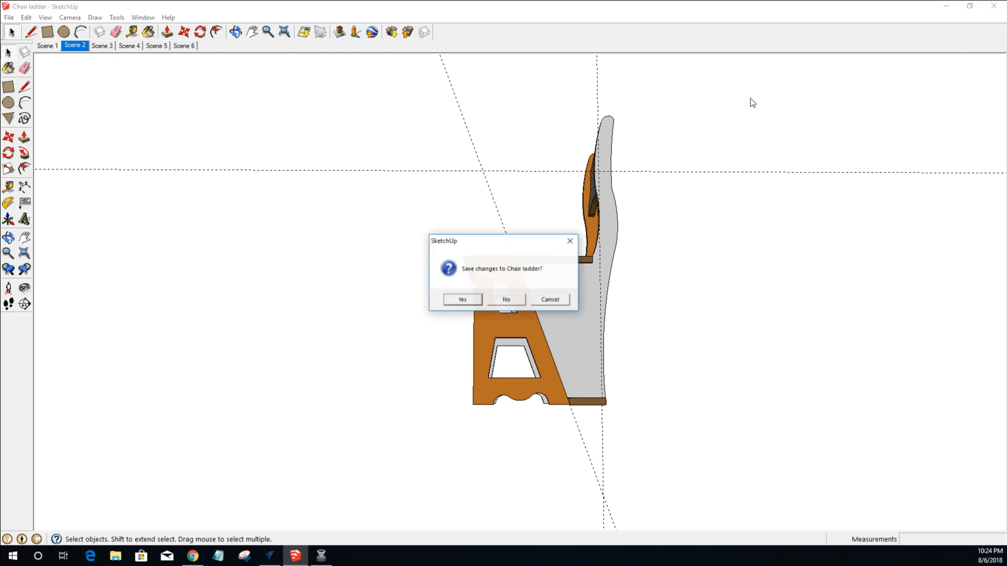
left_click(456, 301)
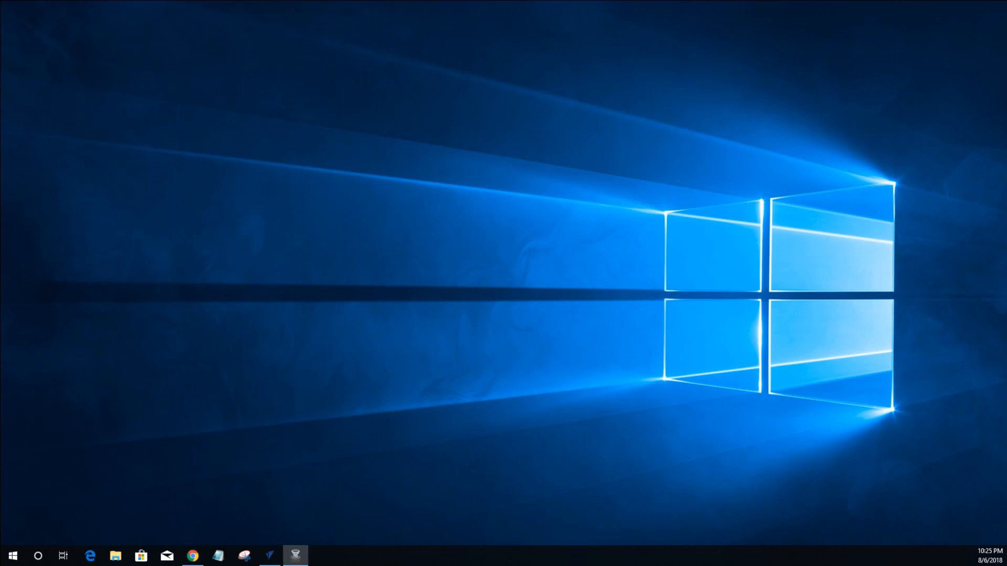
Switch to Wirecast Play and move its window fully into view on the desktop.
left_click(295, 555)
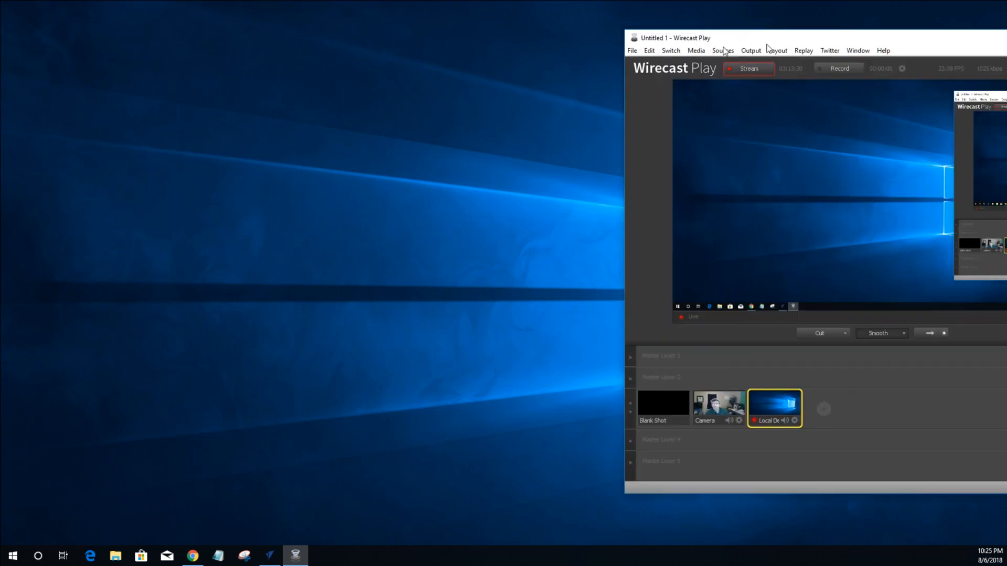
left_click_drag(913, 40, 631, 59)
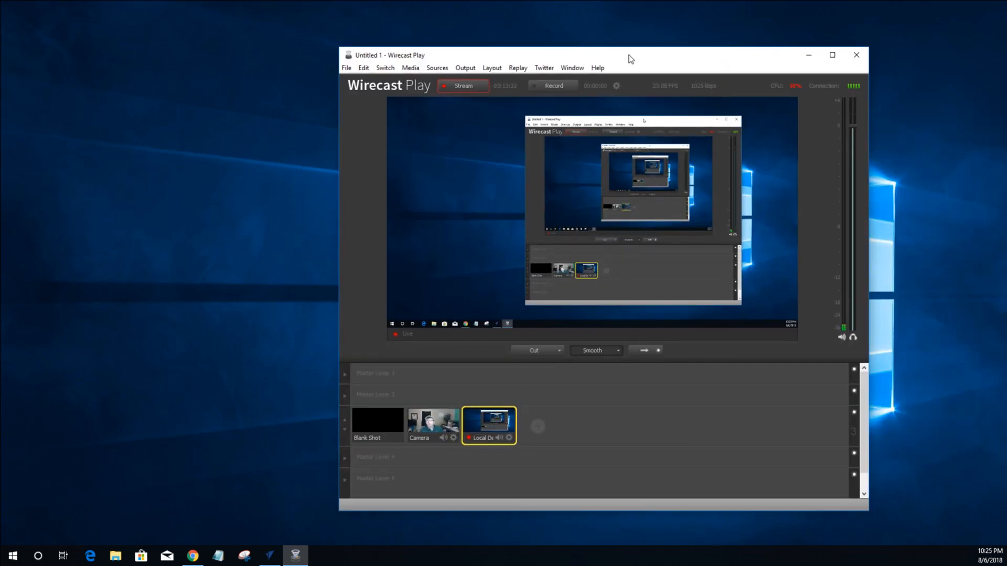